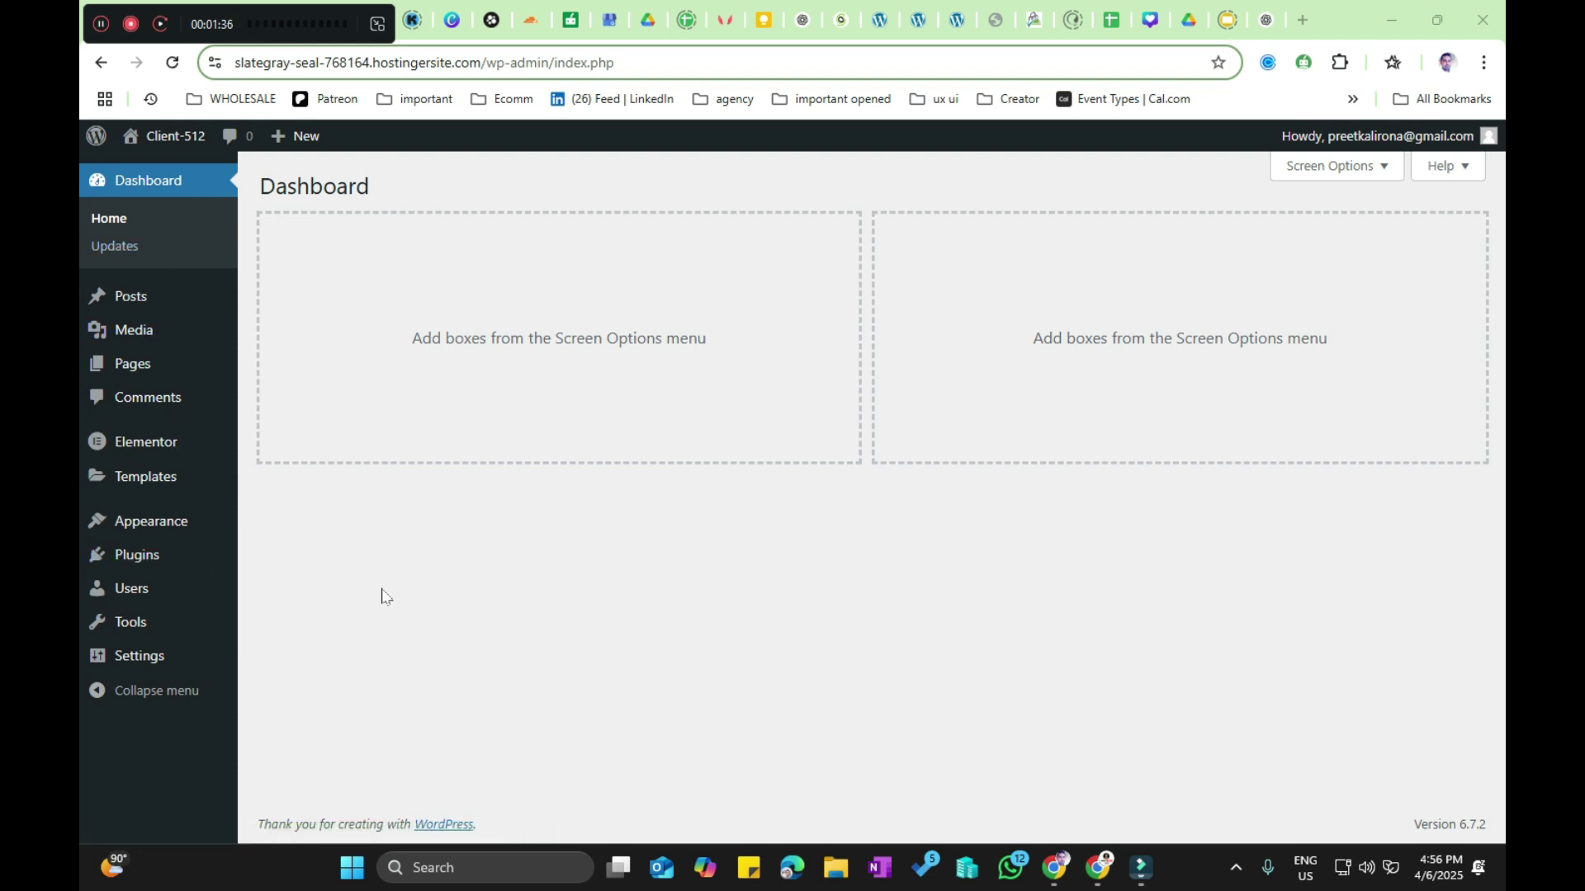
Step: Open the site's installed themes and go on to the catalogue for adding a new theme
mouse_move(116, 534)
left_click(265, 520)
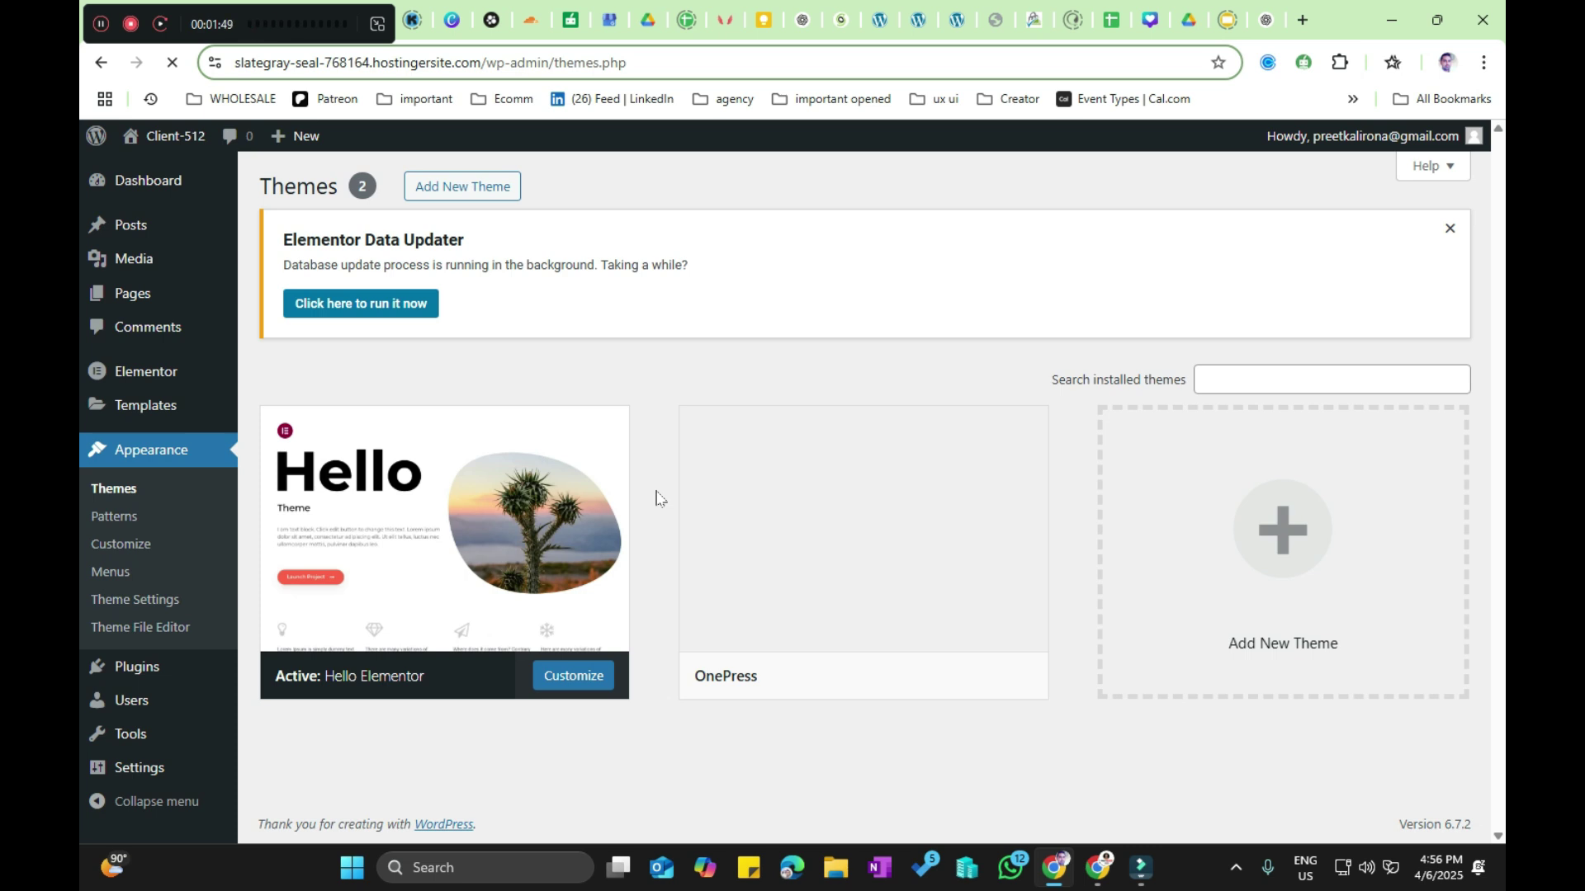
mouse_move(474, 570)
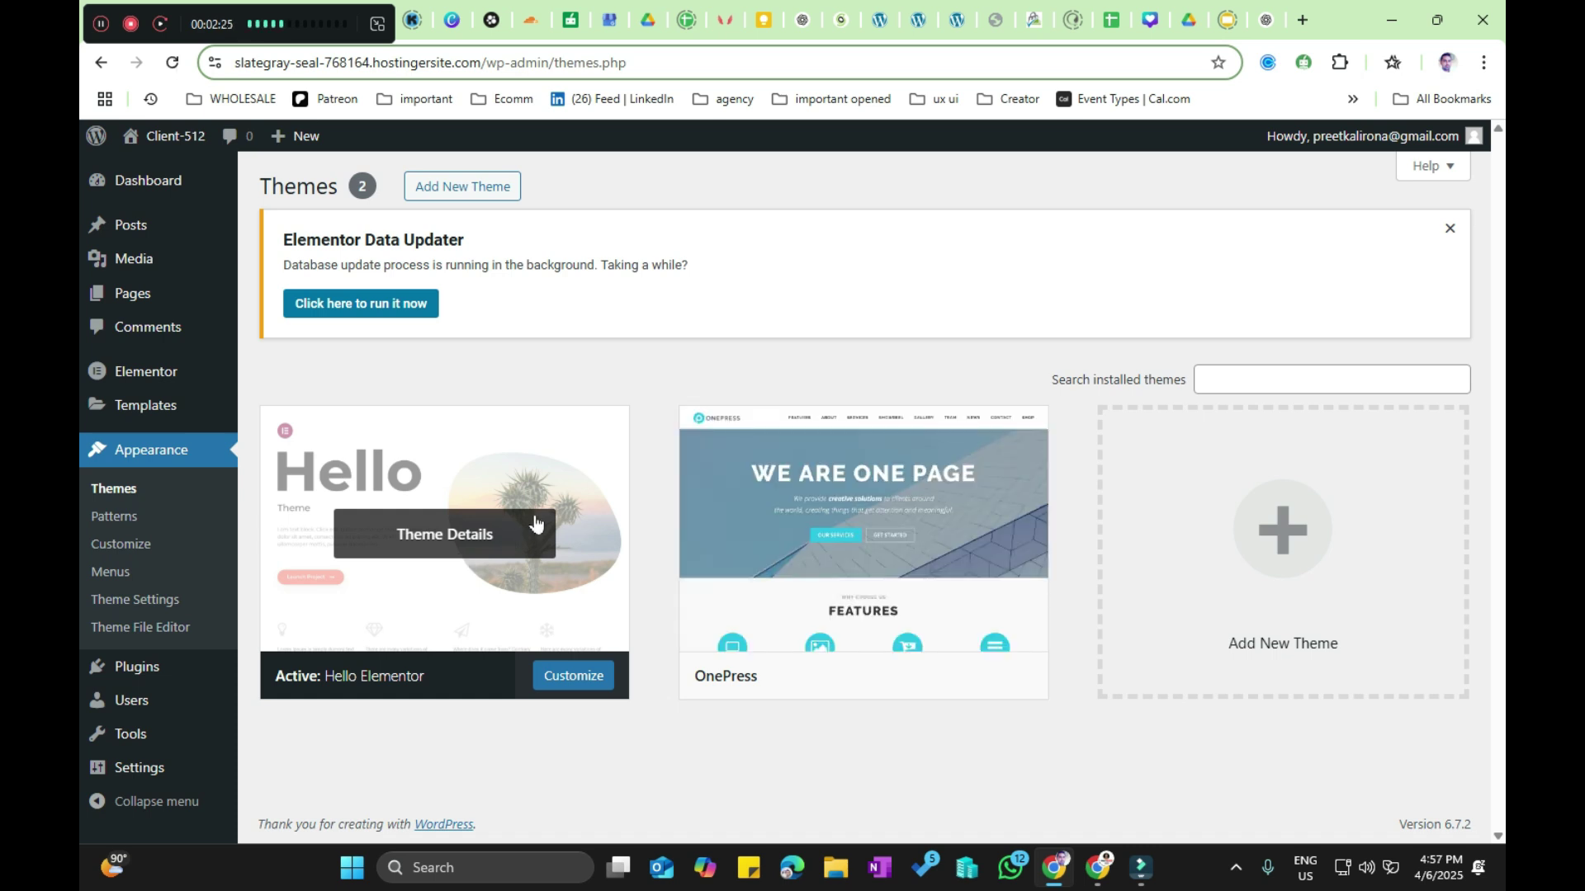
left_click(444, 190)
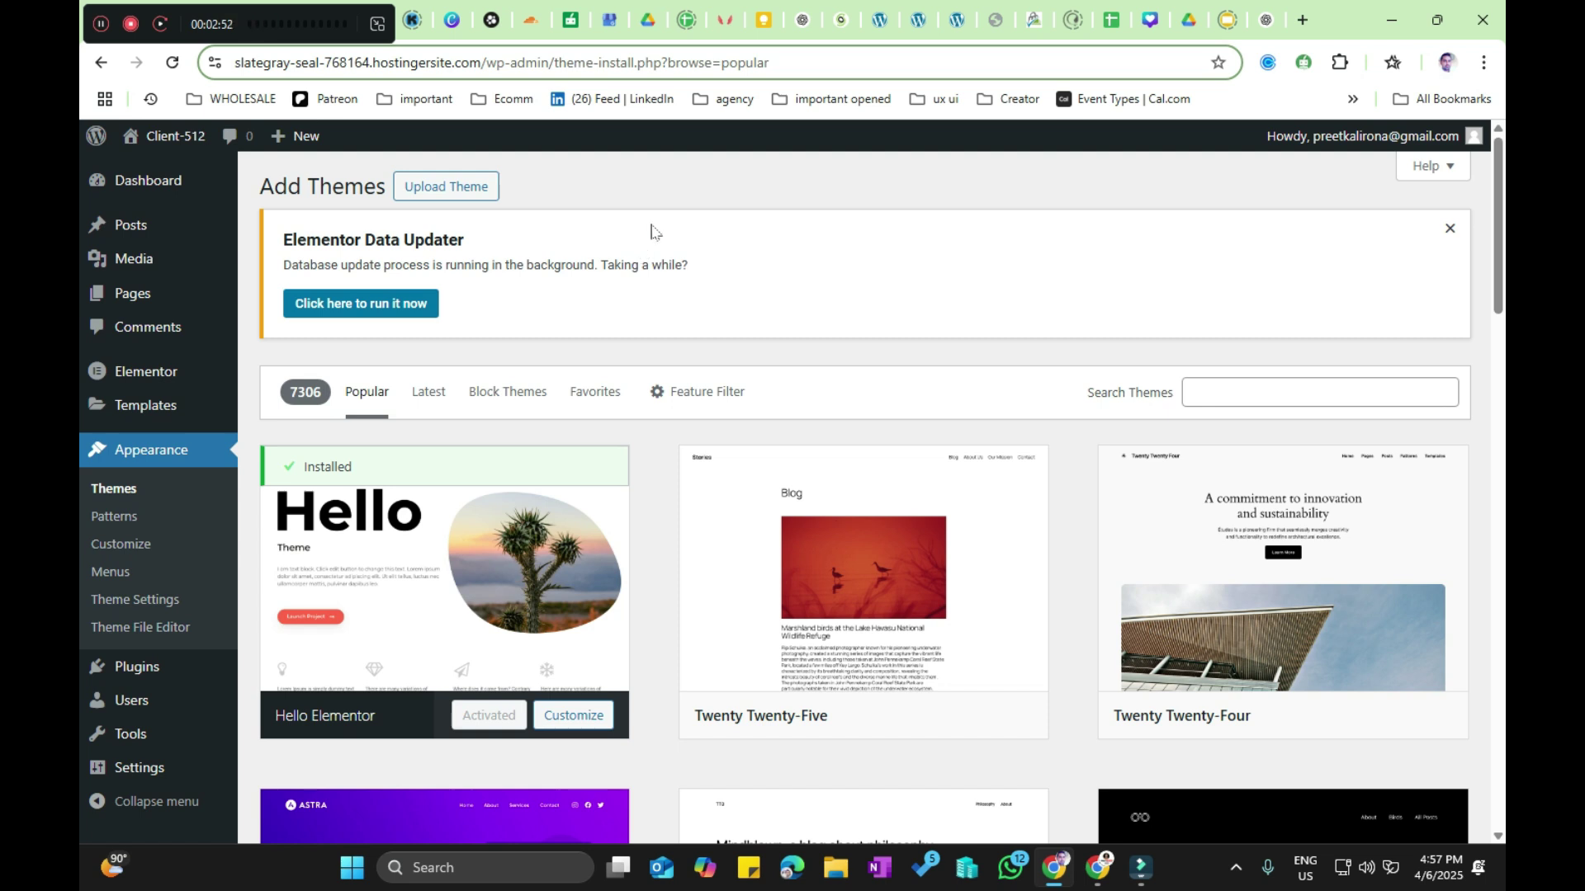
Step: Preview the Astra theme from the popular themes, read its description, and close the preview
scroll(644, 297, "down", 3)
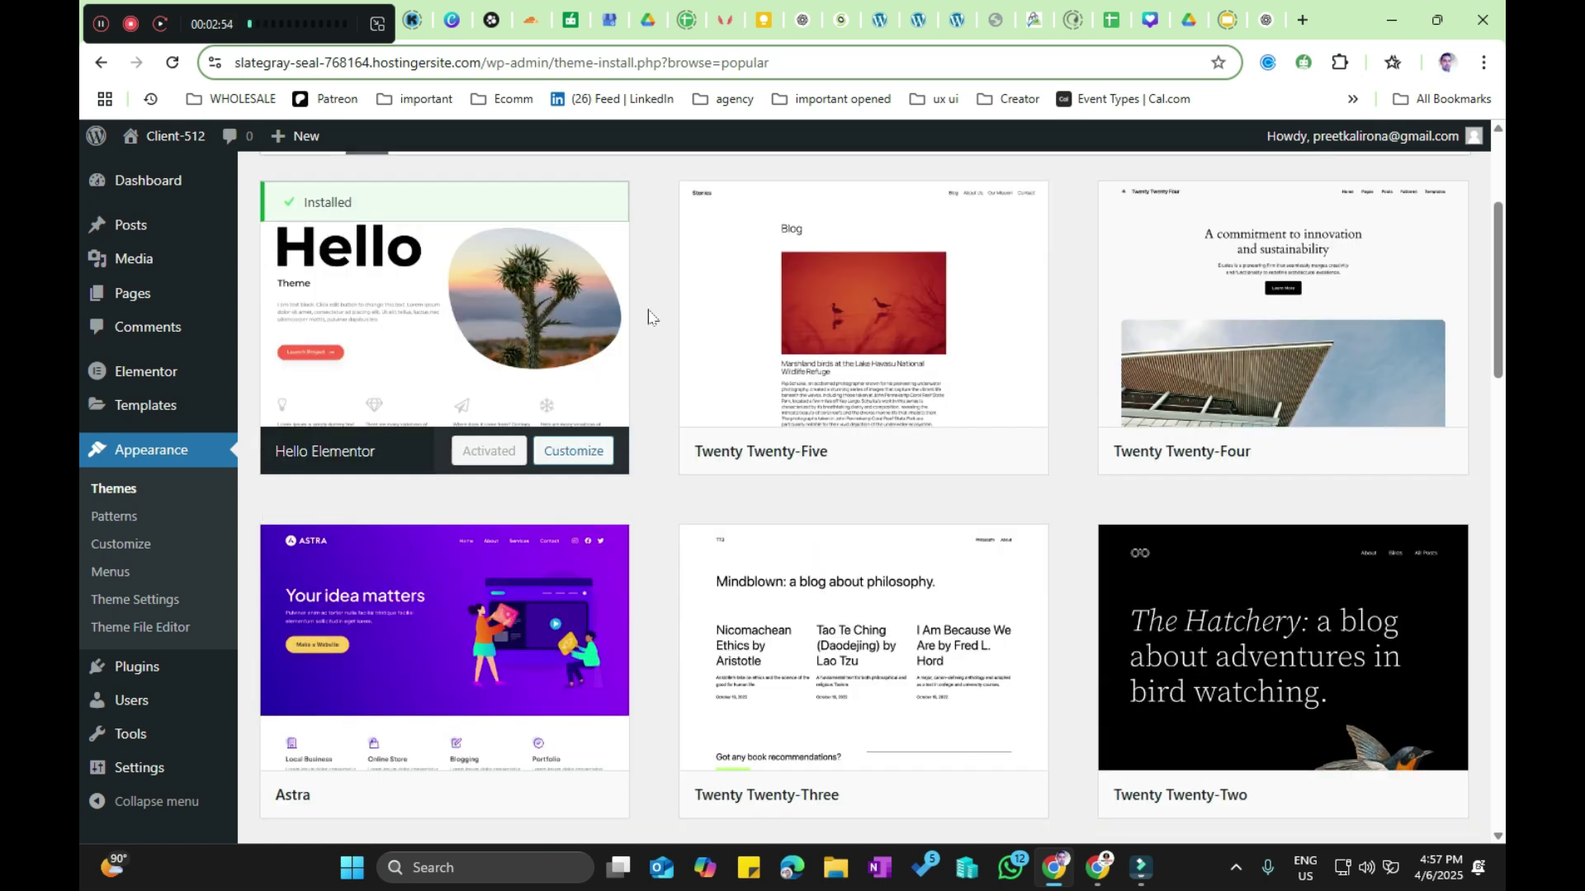
scroll(648, 317, "down", 2)
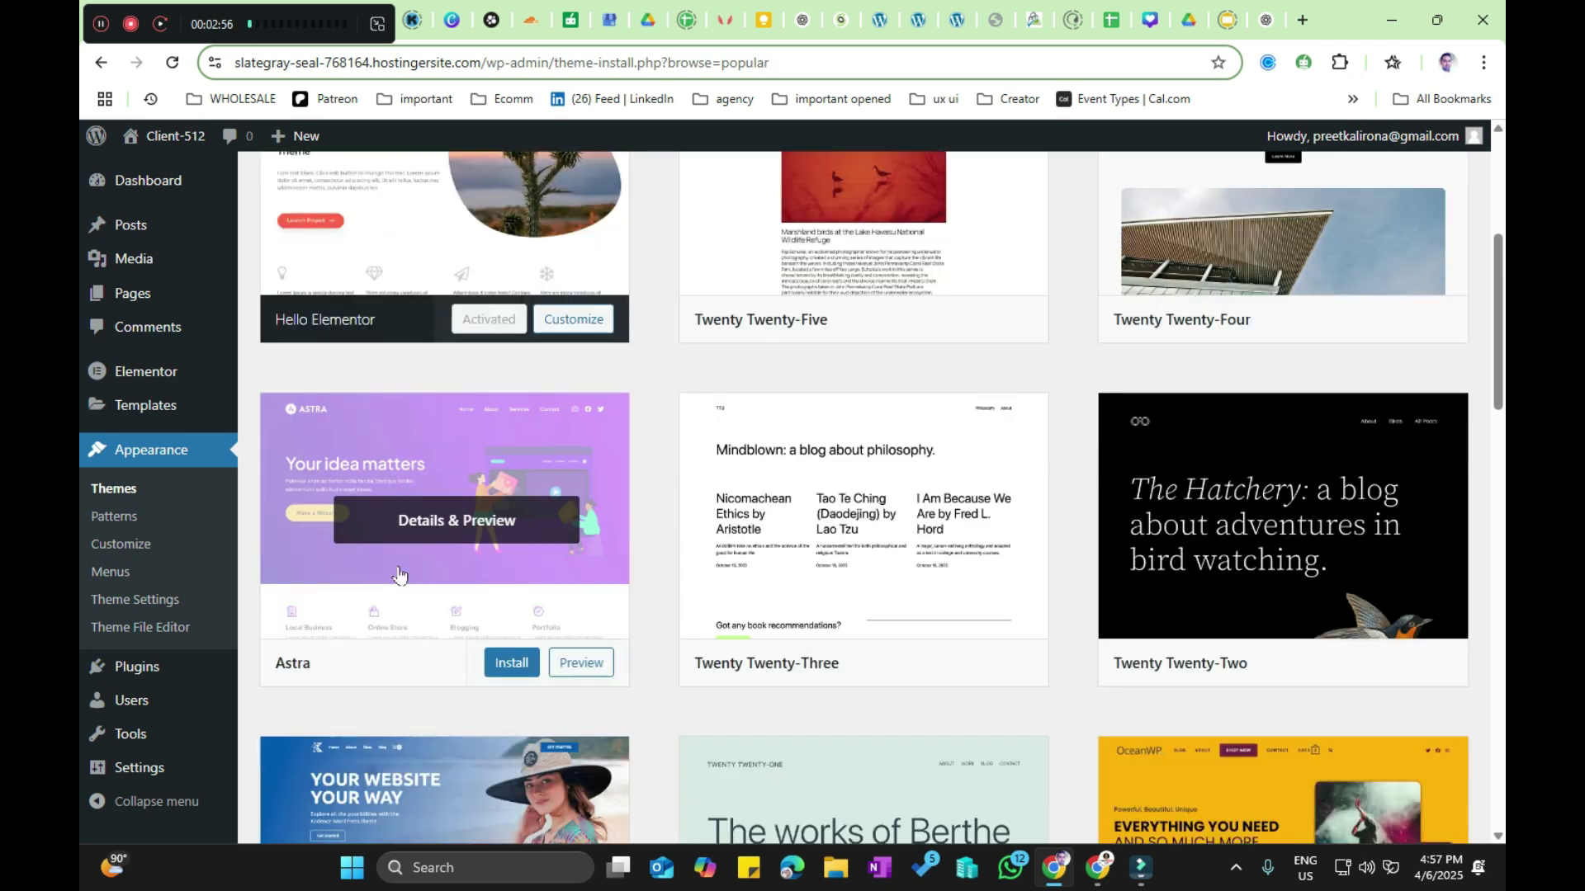
left_click(449, 522)
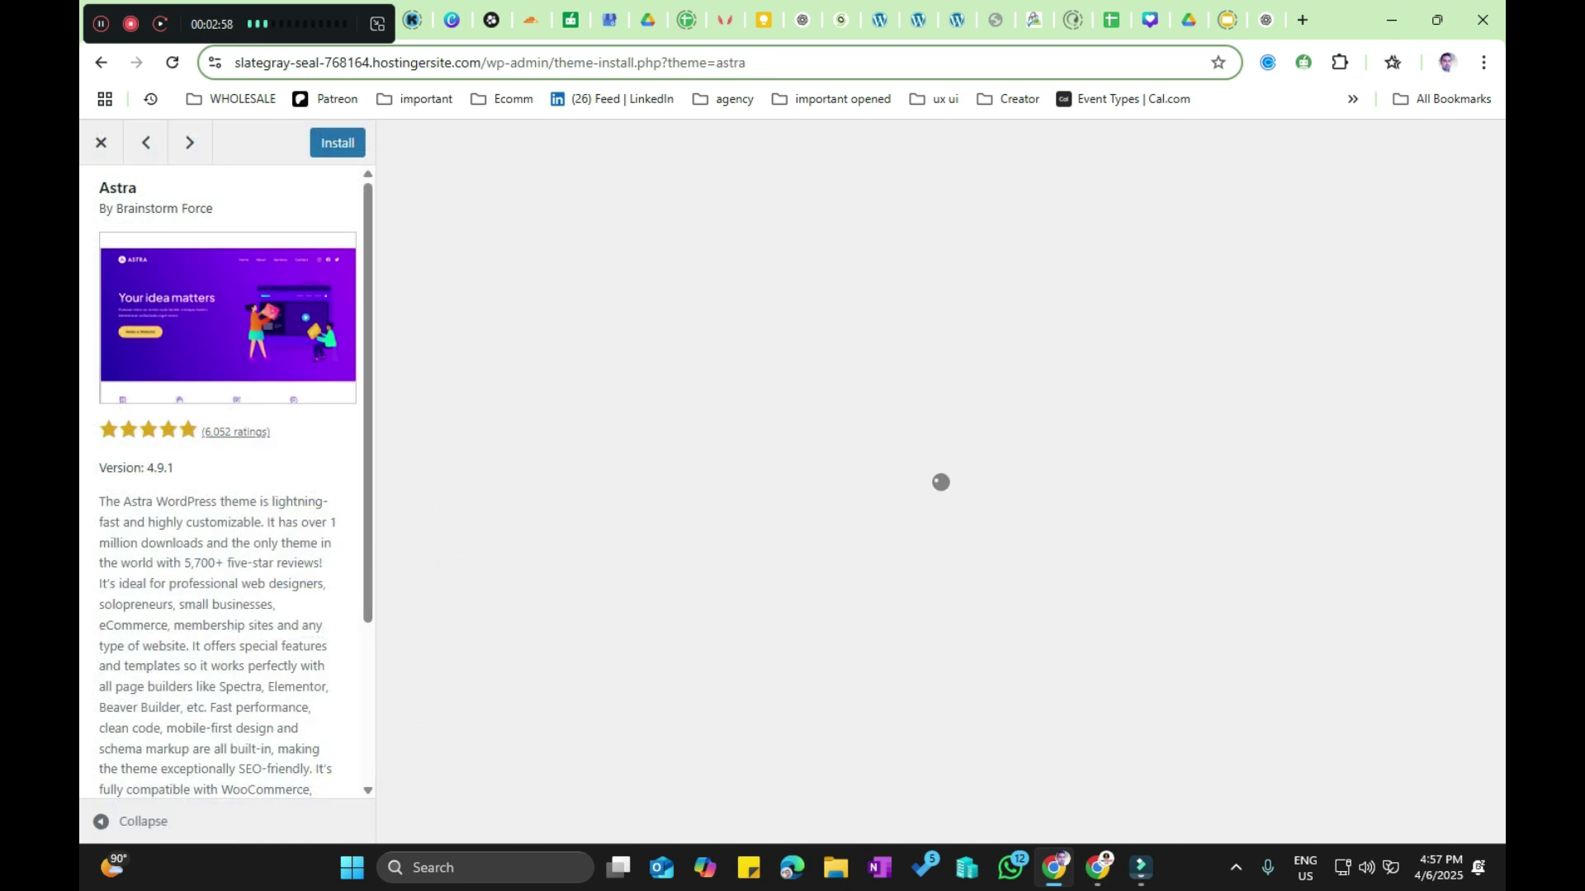
scroll(112, 273, "down", 3)
left_click_drag(100, 295, 254, 646)
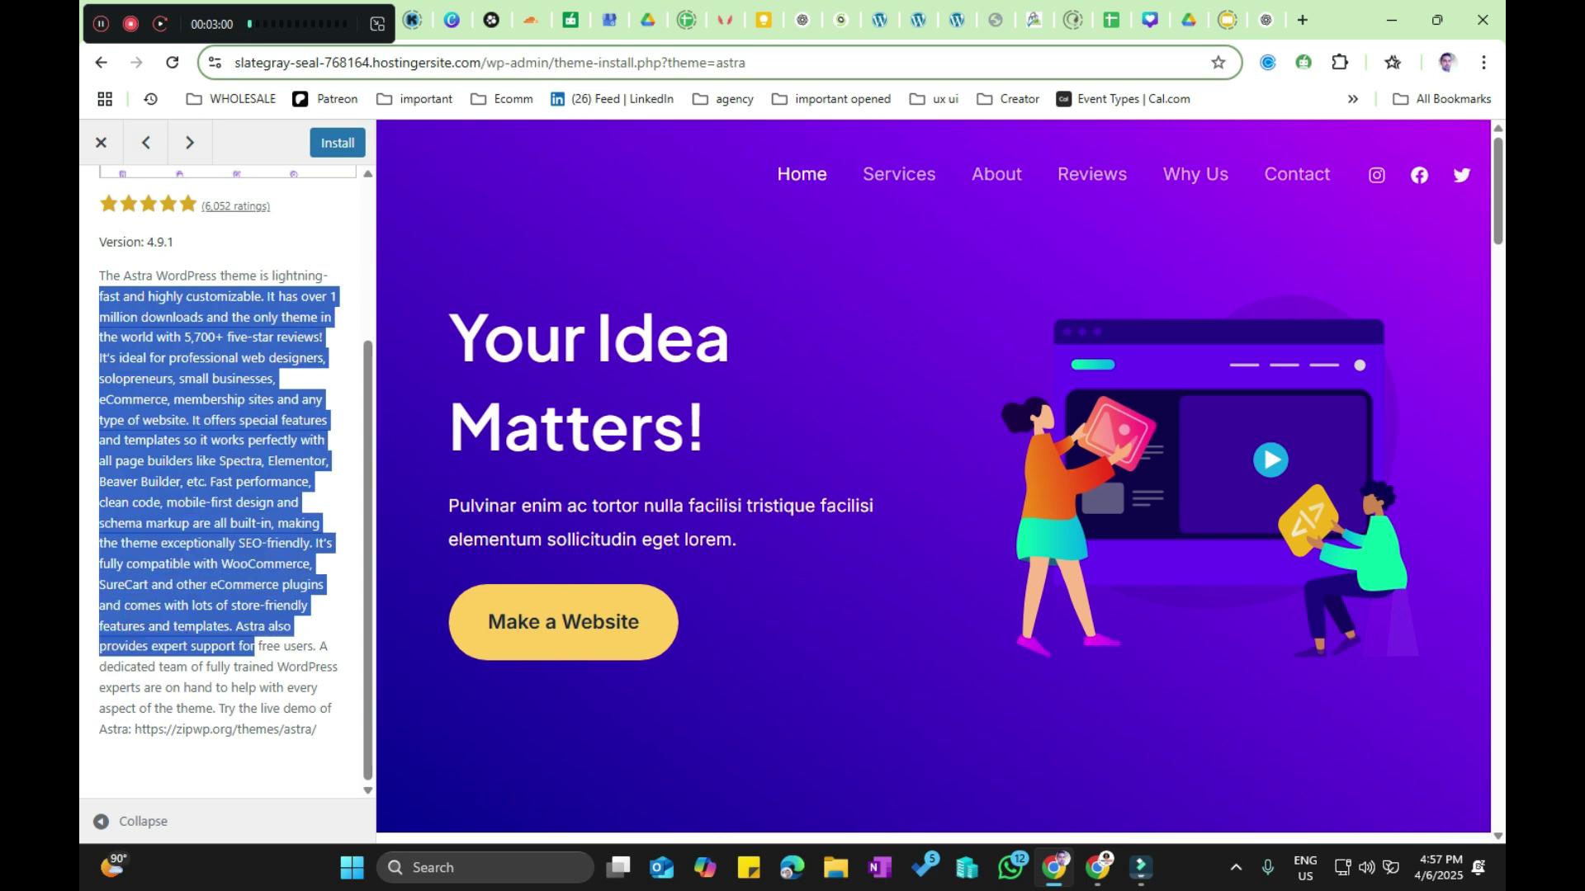
left_click(253, 649)
left_click(130, 525)
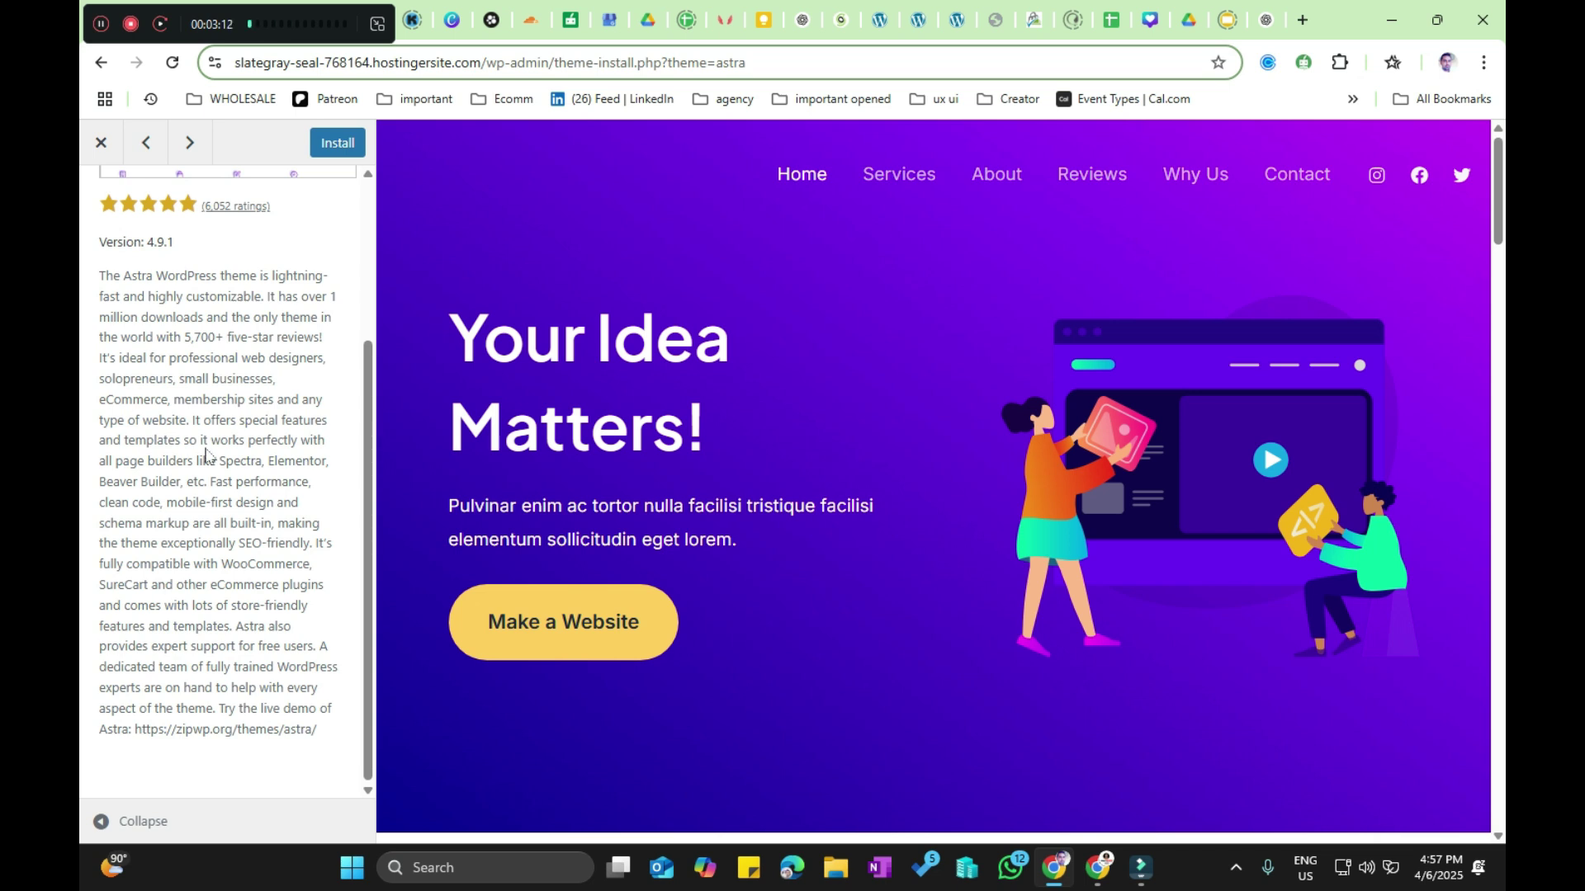
left_click_drag(201, 442, 177, 503)
left_click(187, 525)
scroll(211, 508, "up", 2)
scroll(210, 508, "up", 1)
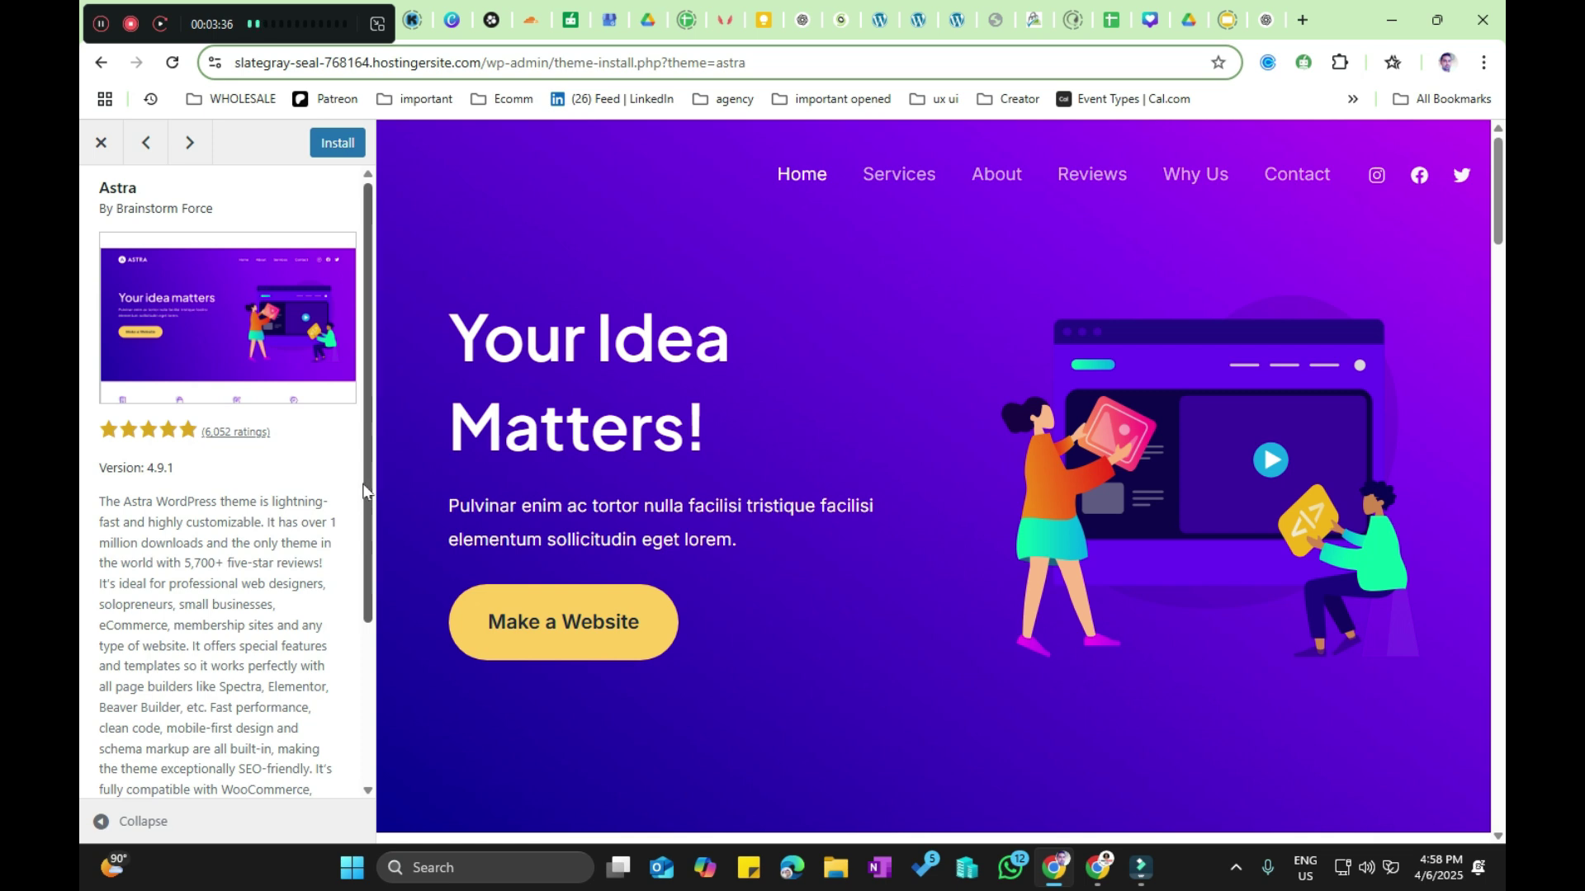
left_click(101, 142)
Step: Find the Hello Biz theme among the popular themes, open its details preview, and look through the demo page
scroll(657, 700, "down", 6)
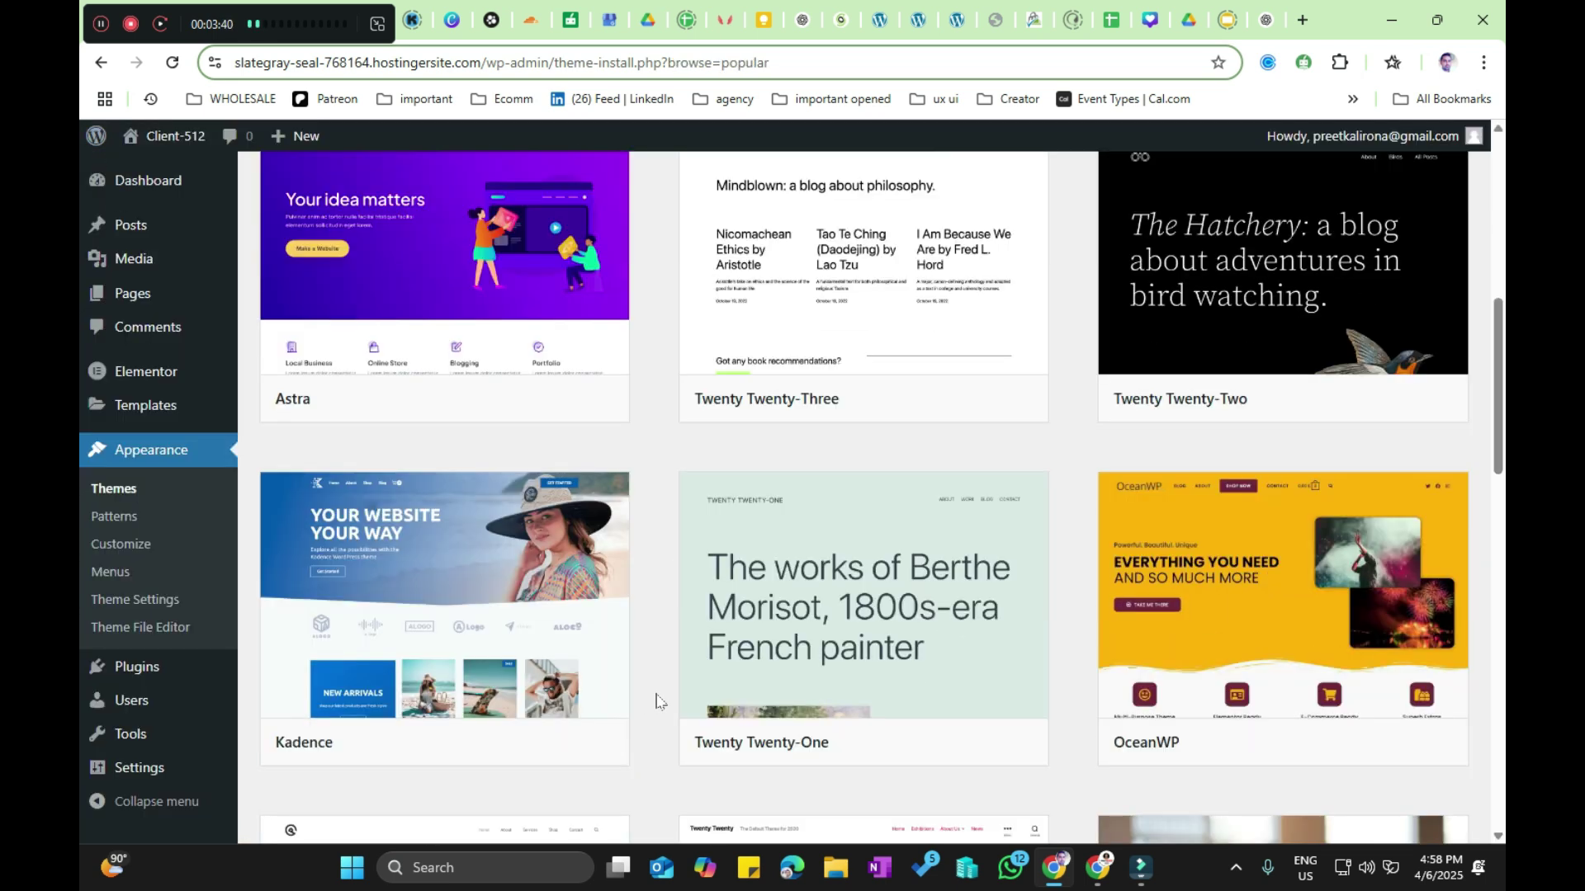
scroll(656, 701, "down", 8)
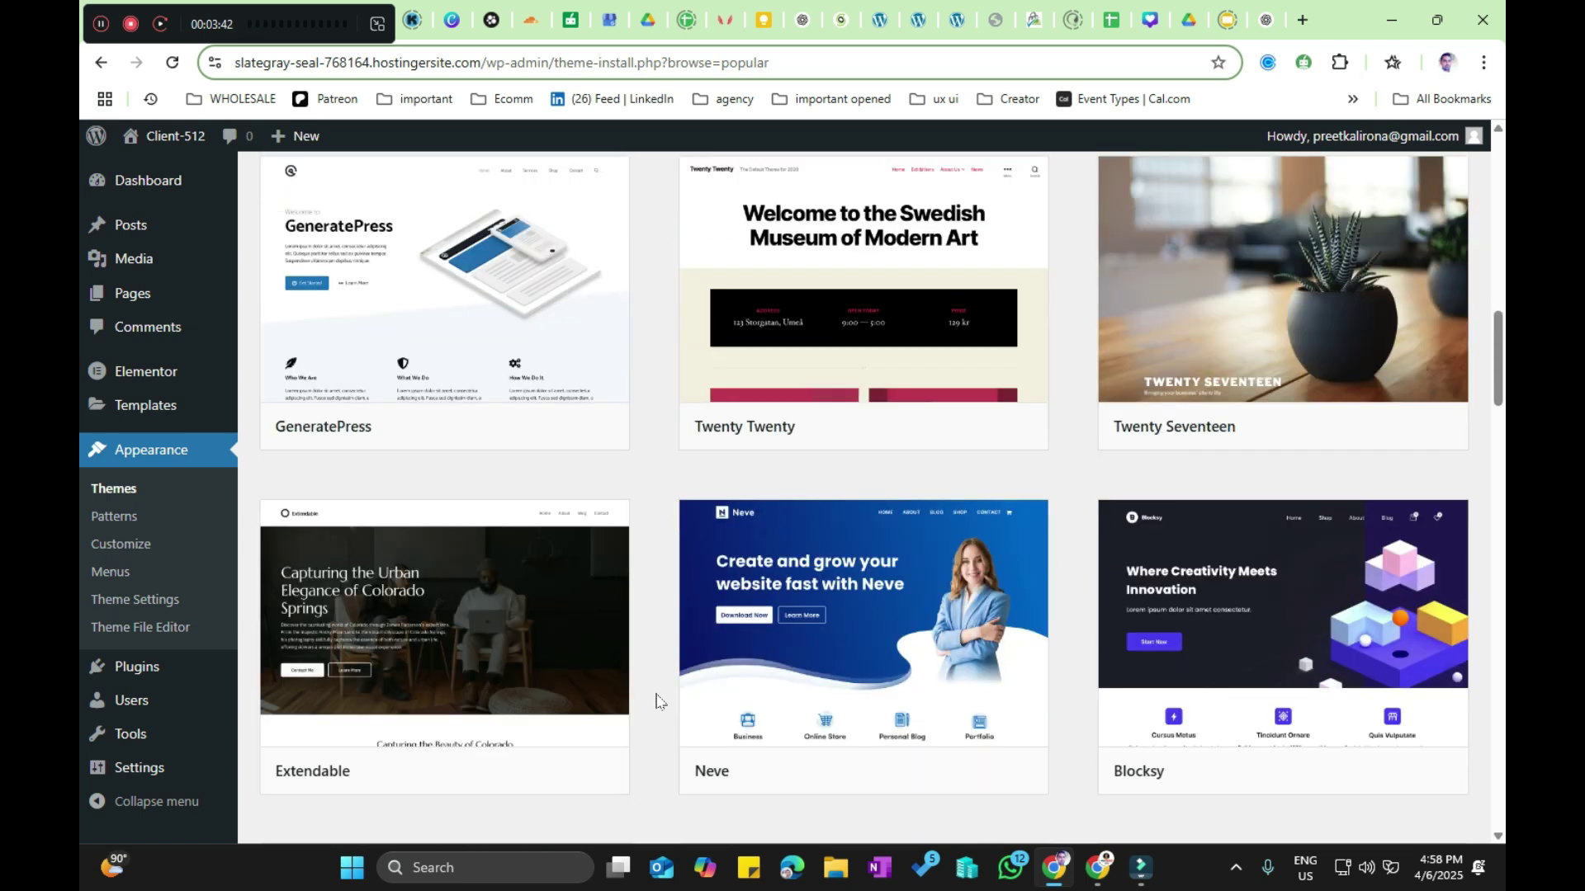
scroll(656, 700, "down", 2)
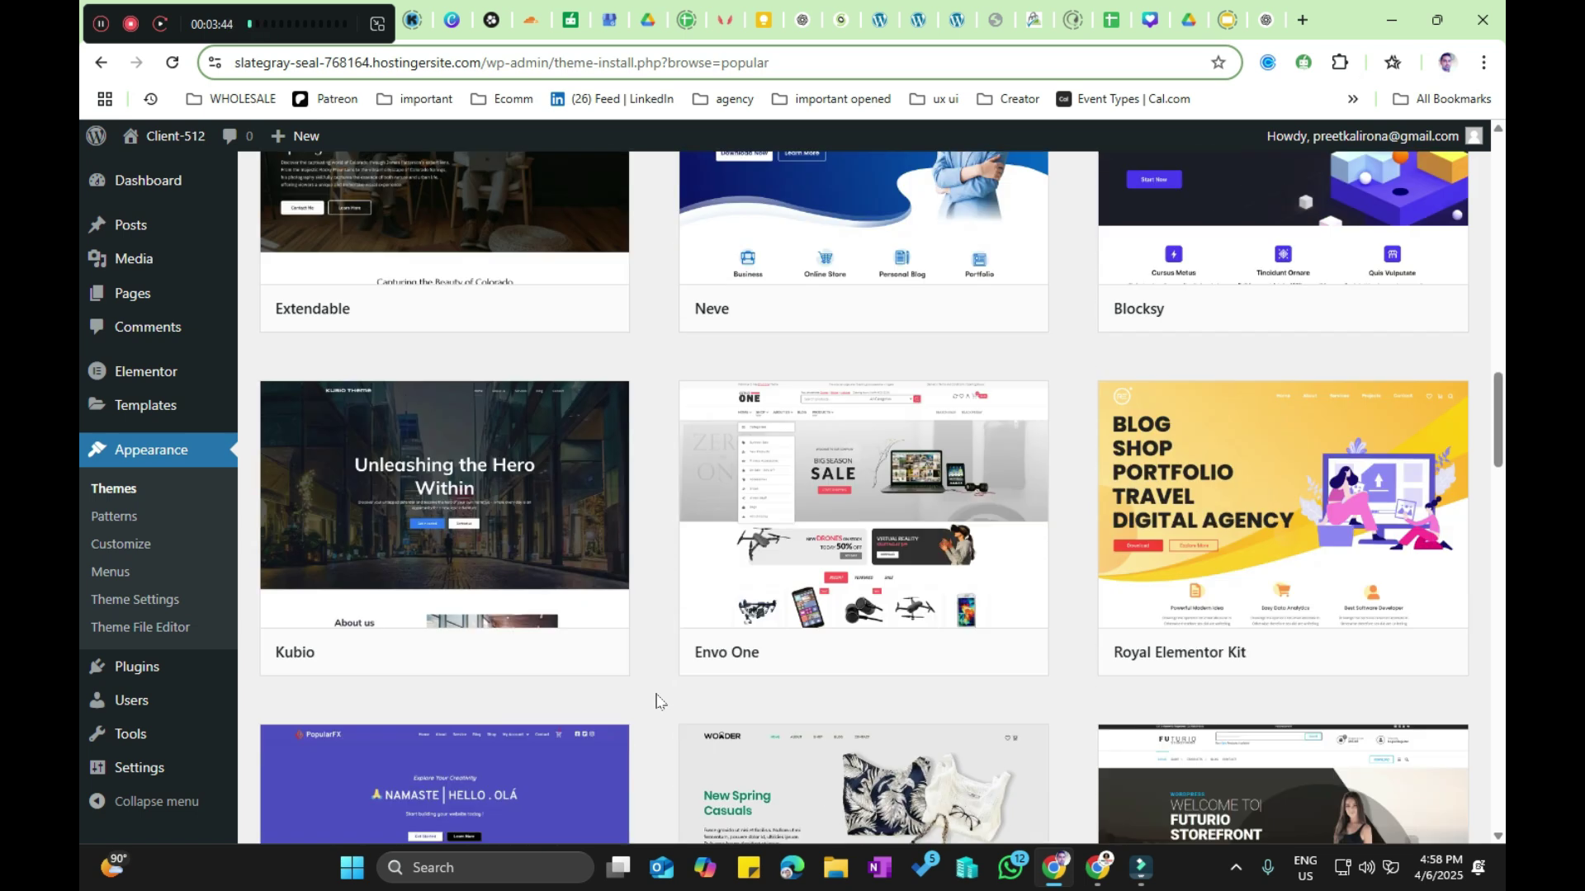
scroll(656, 701, "up", 2)
scroll(633, 592, "down", 3)
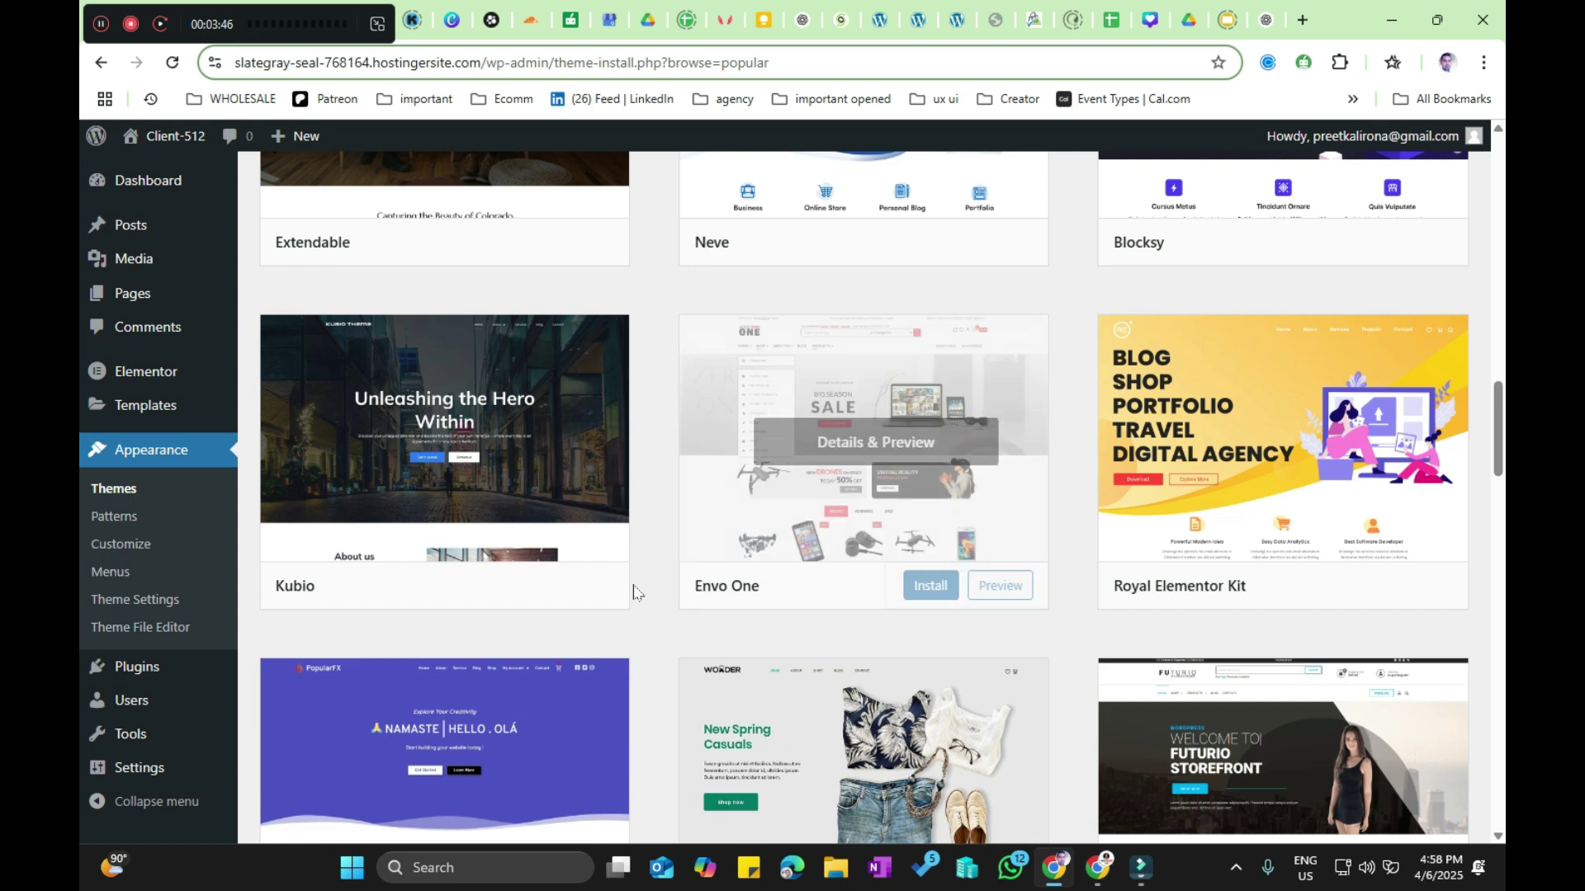
scroll(644, 578, "down", 8)
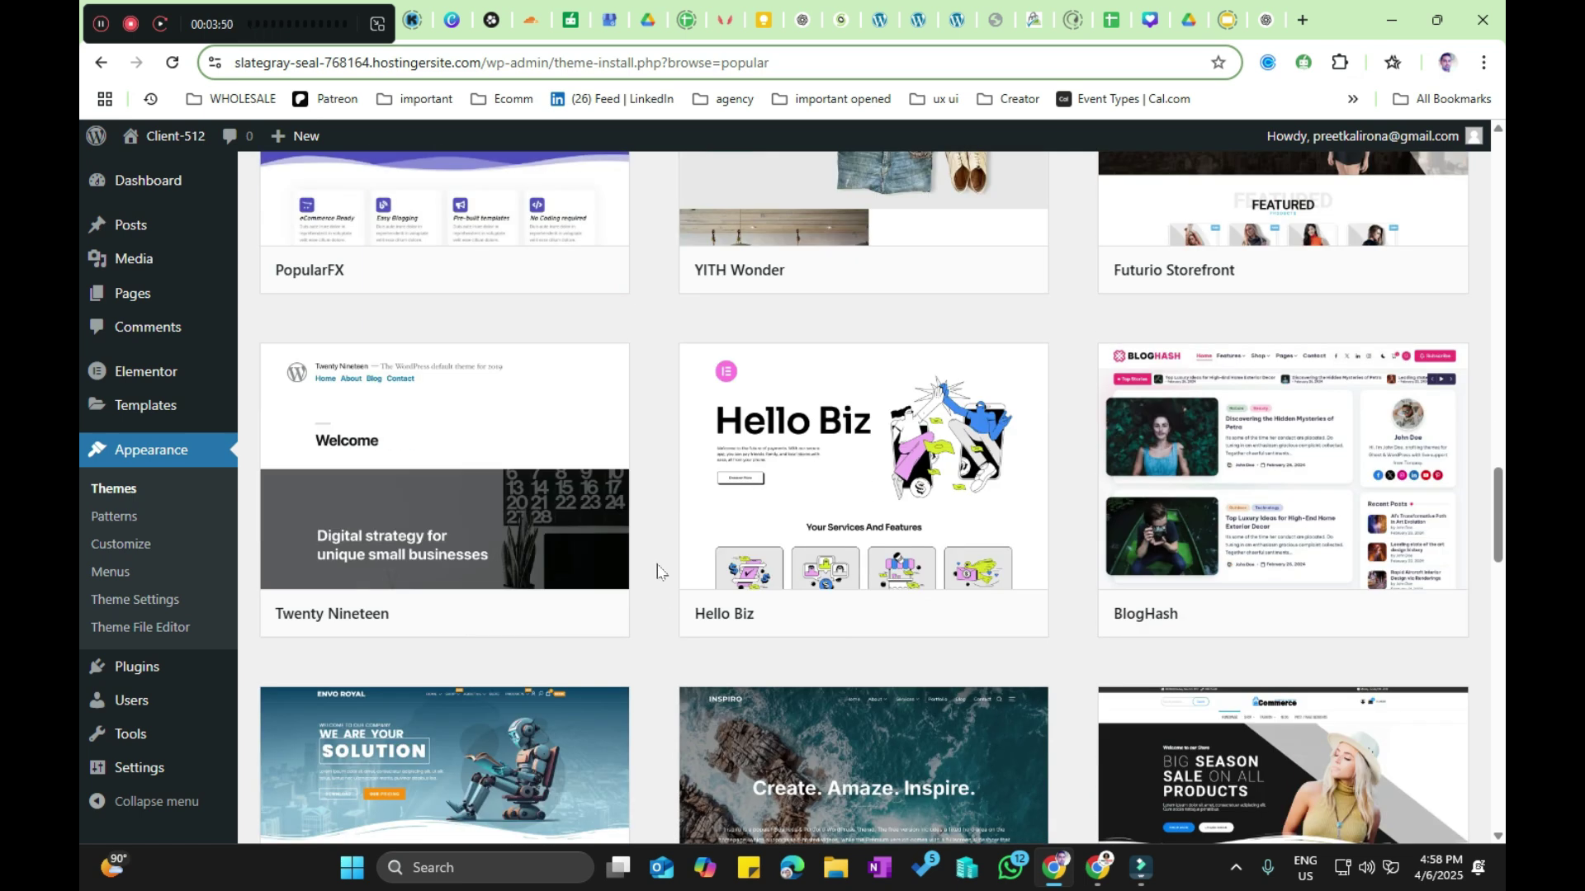
mouse_move(894, 559)
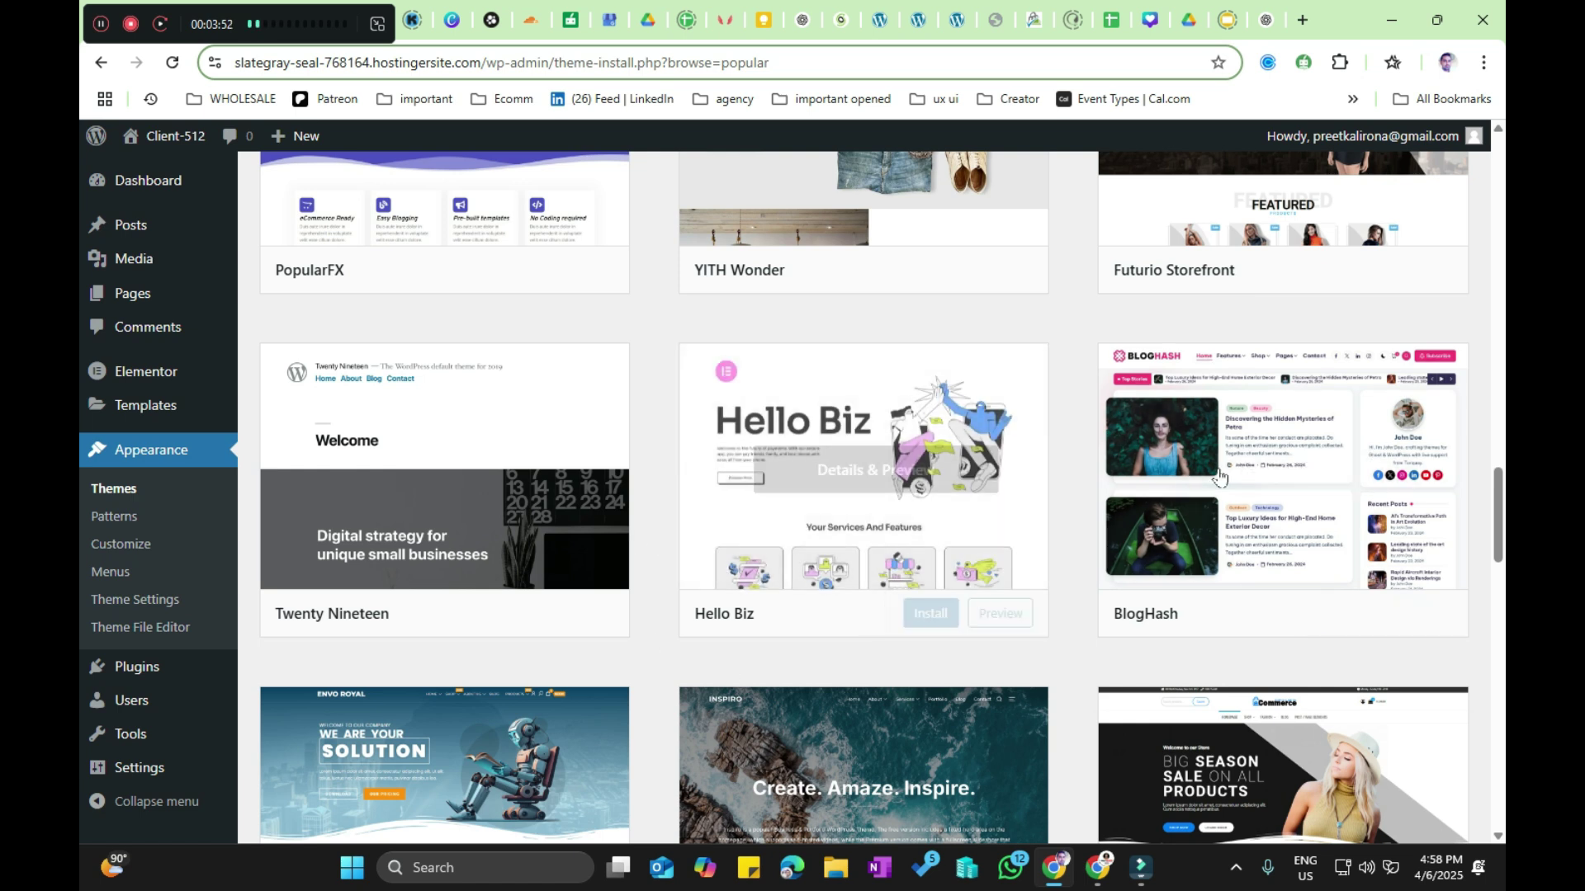
left_click(906, 469)
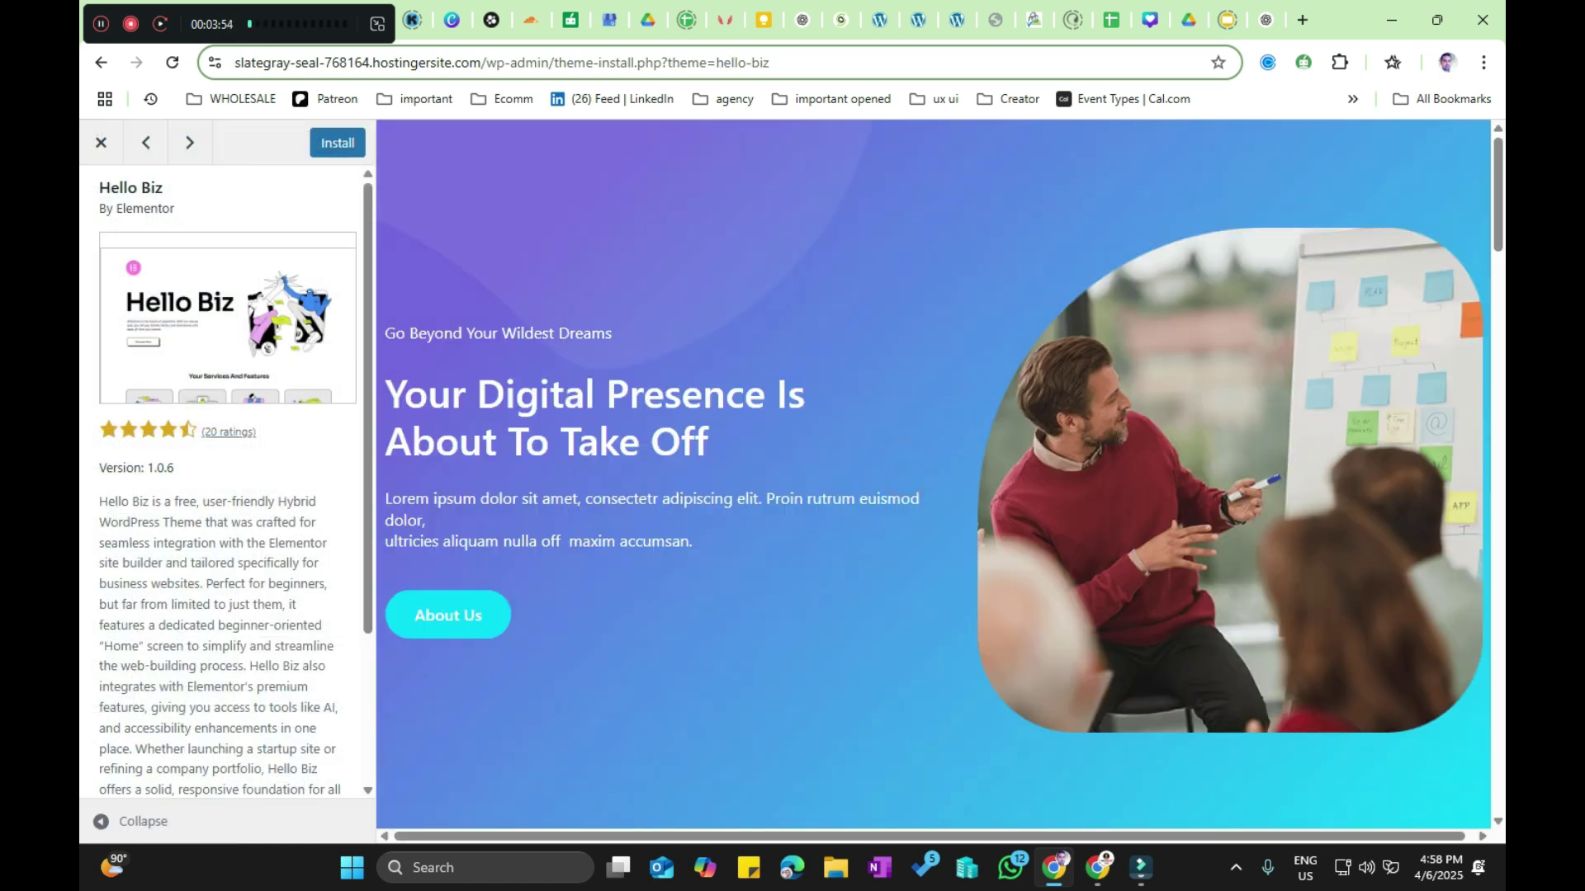
scroll(718, 545, "down", 10)
scroll(719, 551, "down", 15)
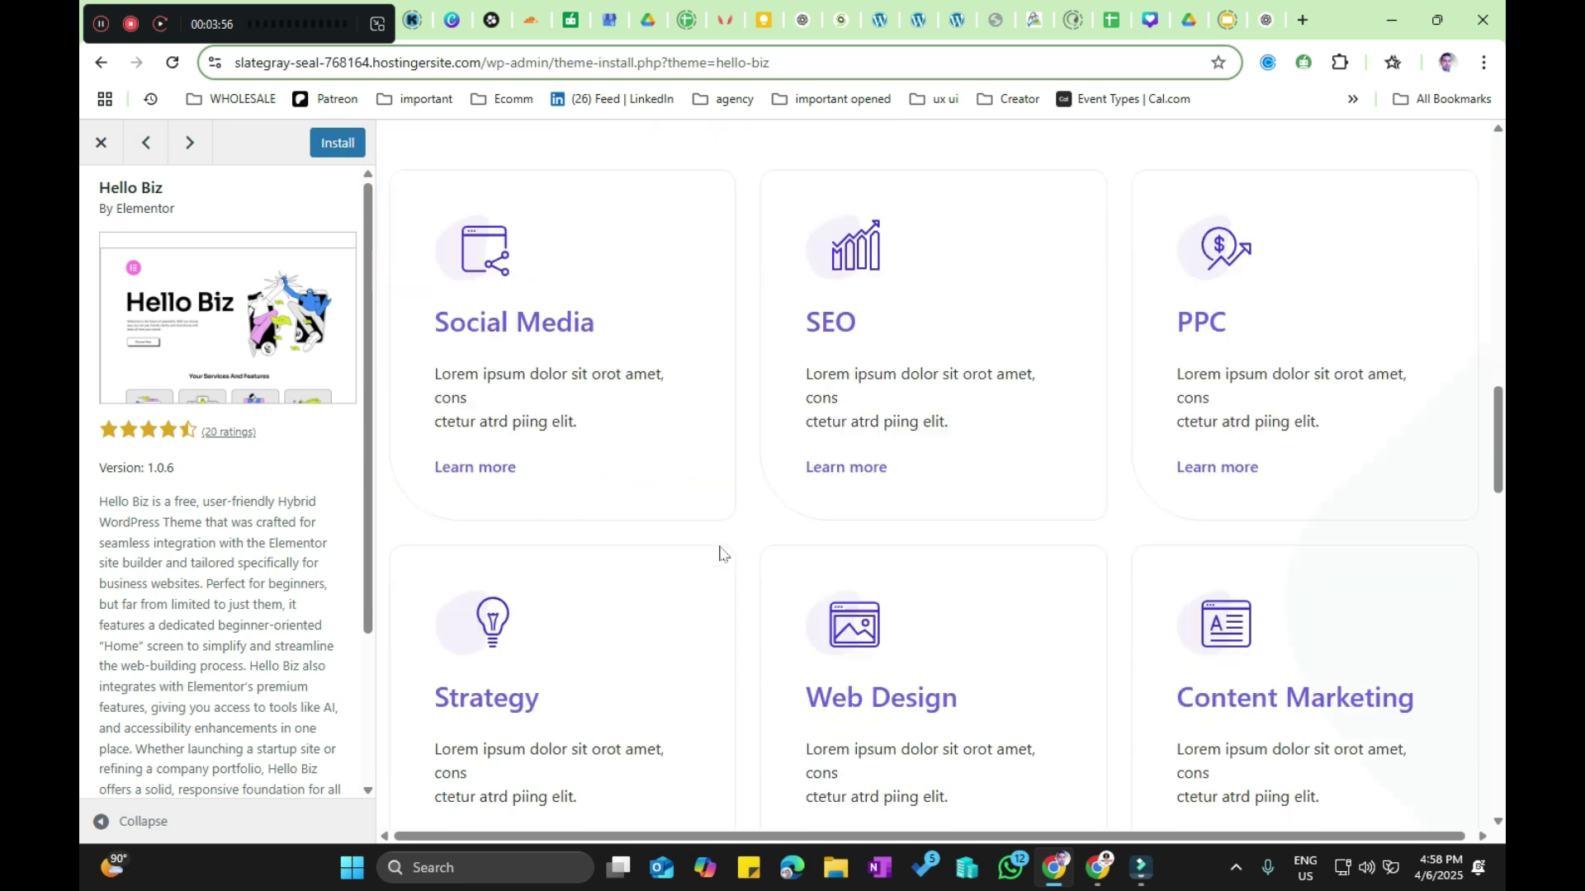
scroll(767, 551, "down", 5)
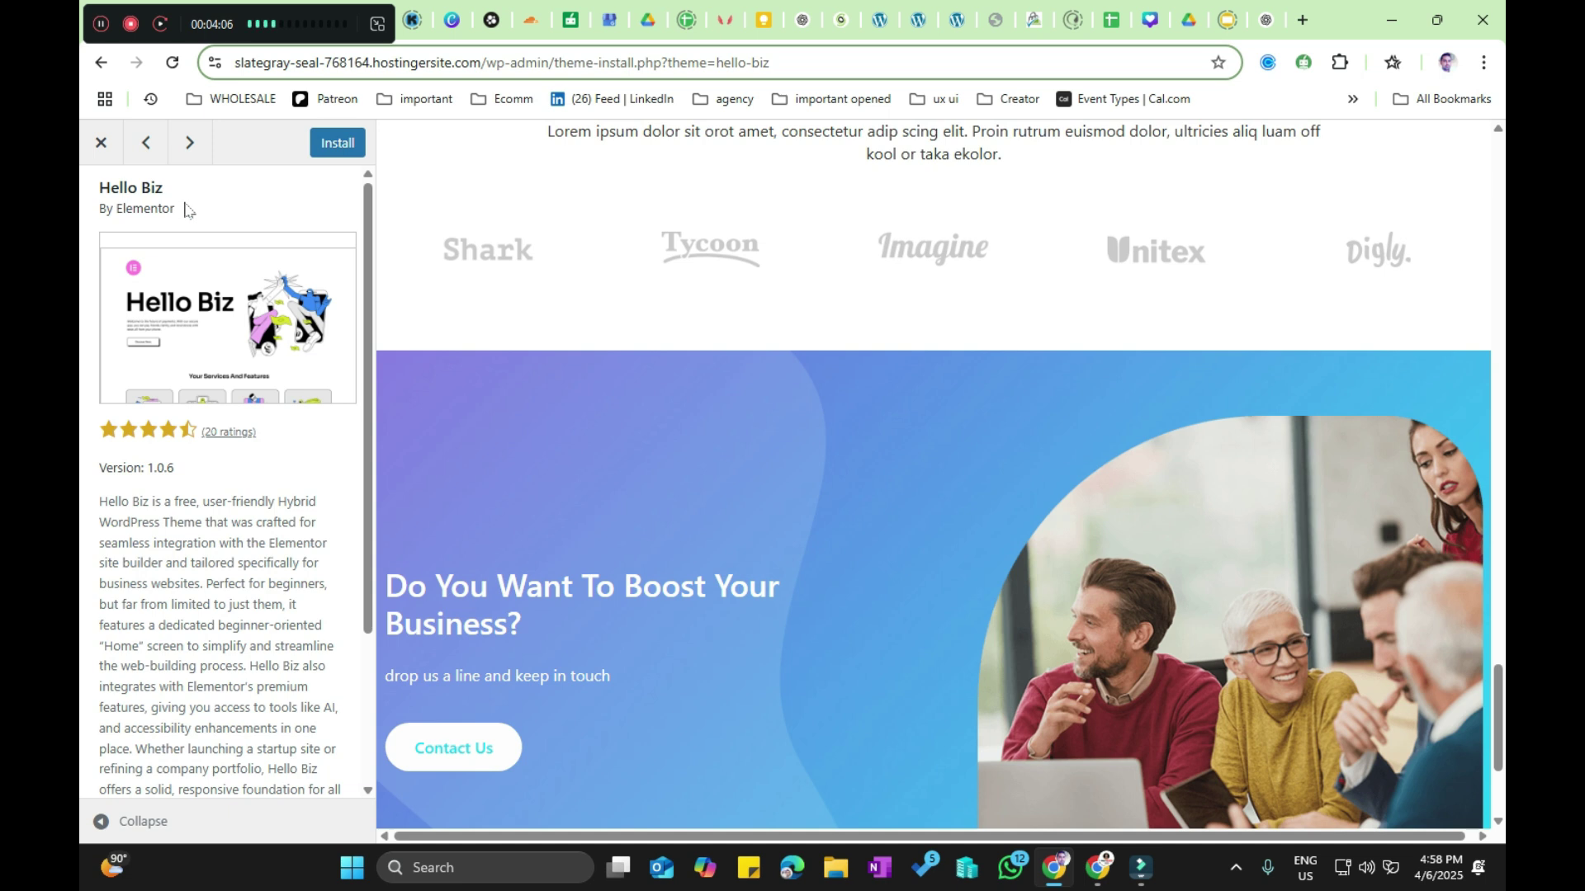
Step: Install and activate the Hello Biz theme by Elementor, and dismiss the Elementor Data Updater notice
left_click_drag(190, 212, 96, 185)
left_click(330, 144)
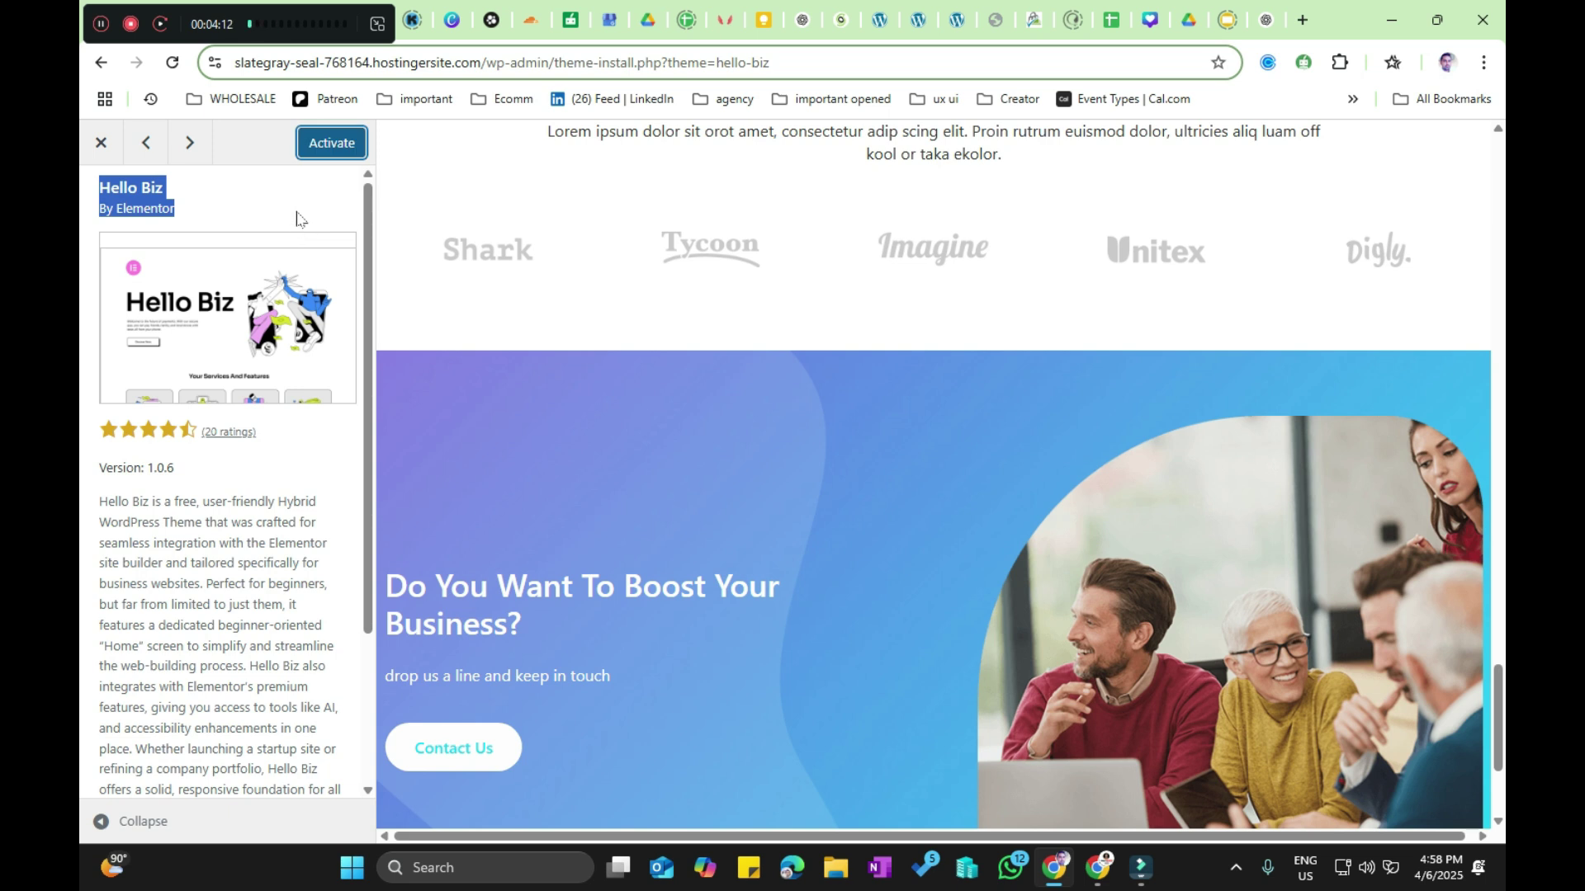
left_click(329, 144)
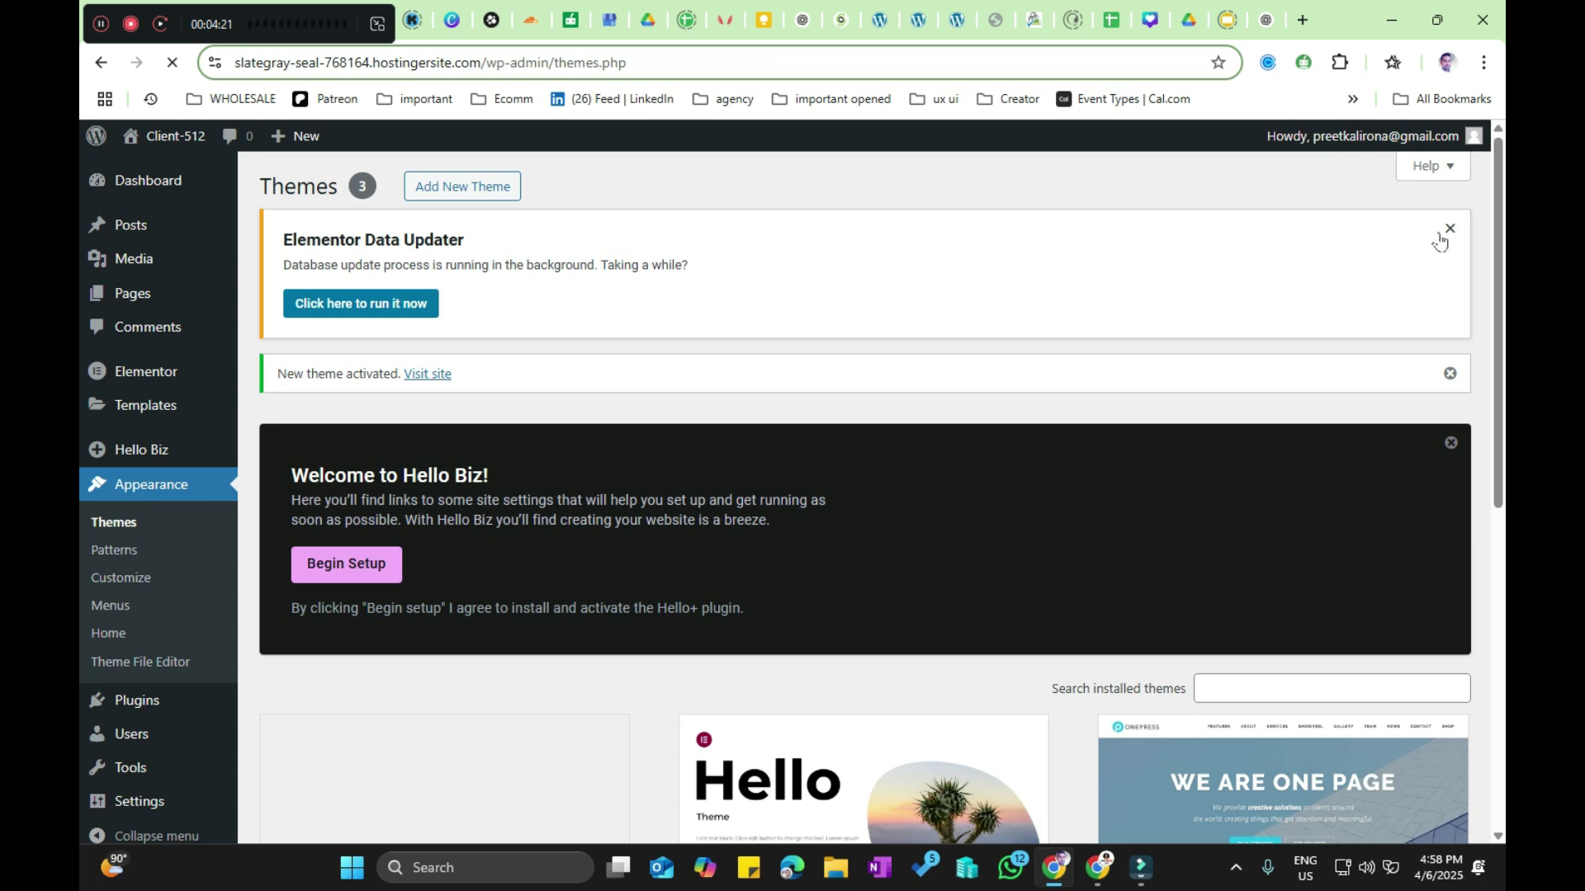
left_click(1438, 233)
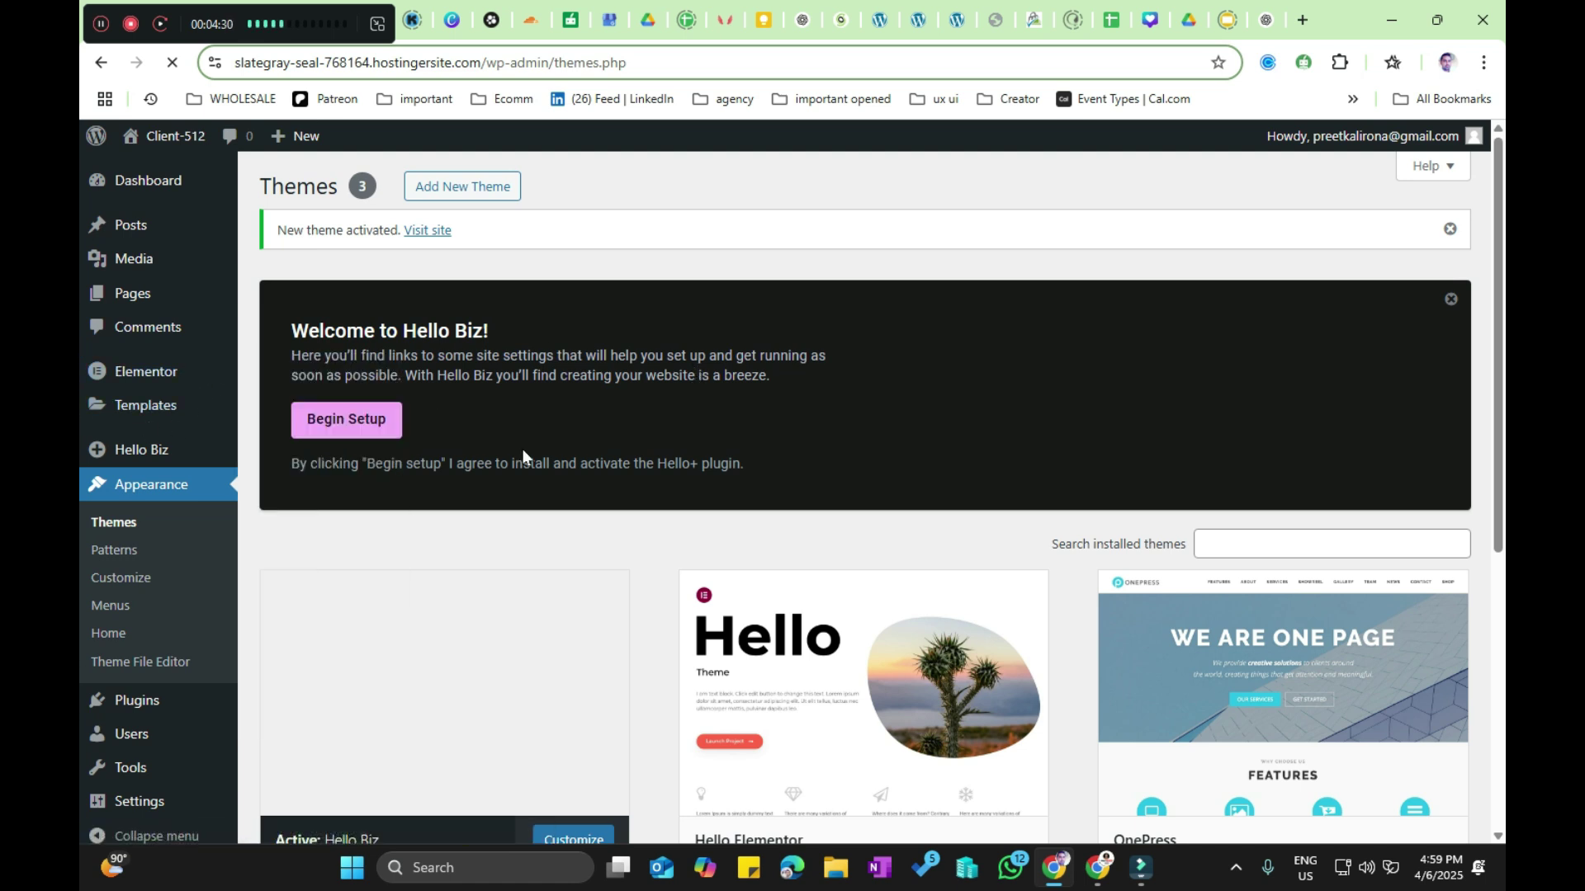
Step: On the page for adding new plugins, dismiss the Hello Biz welcome banner and search the plugins for ELEMENTOR
scroll(522, 449, "down", 2)
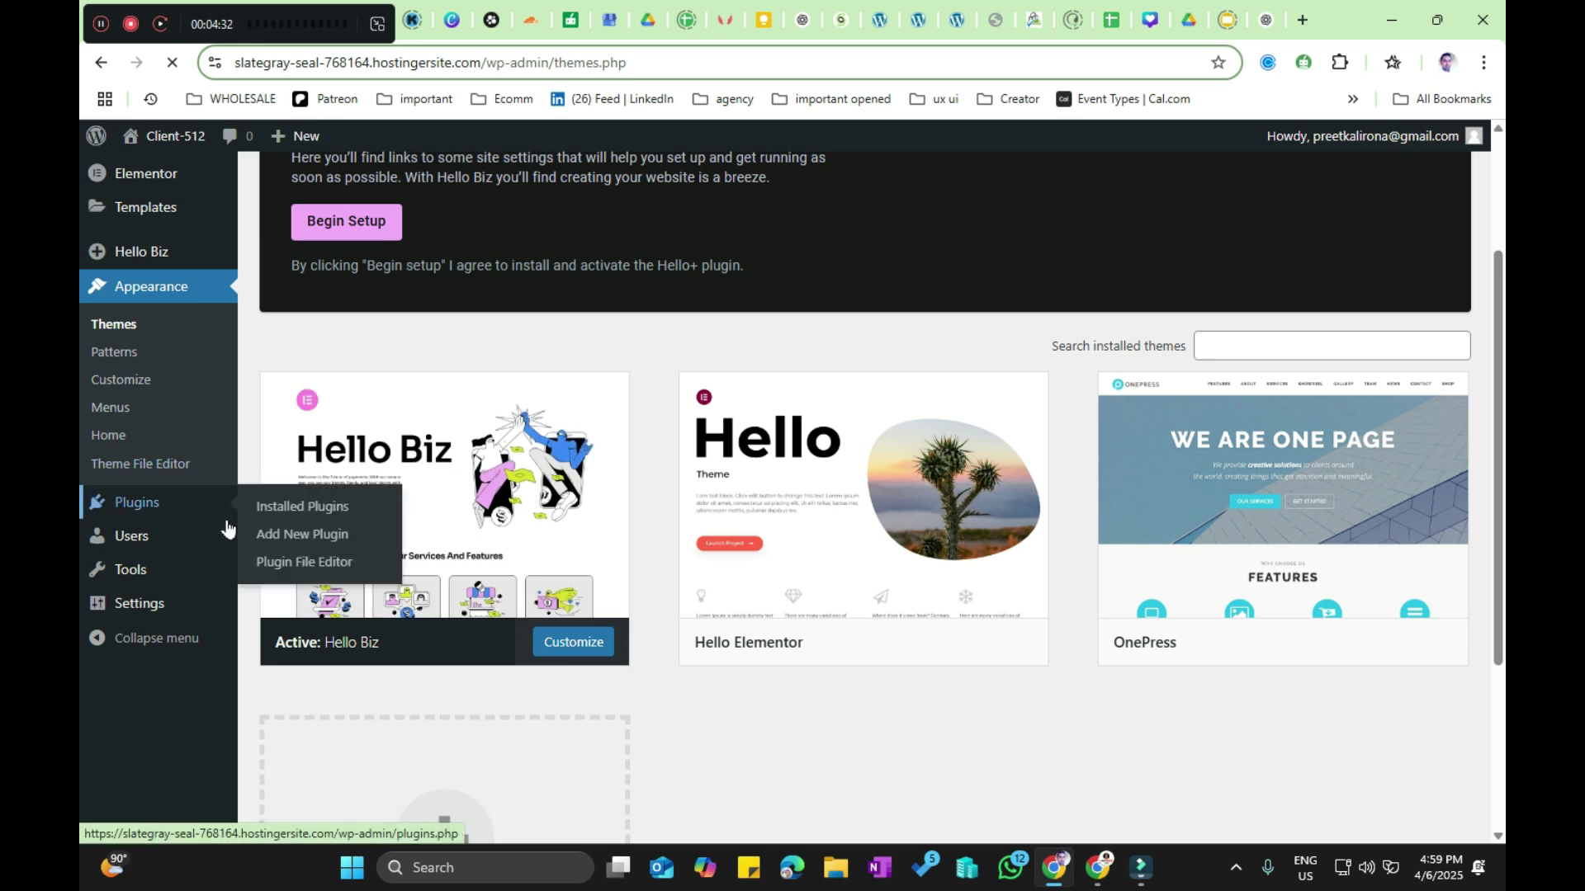
left_click(246, 536)
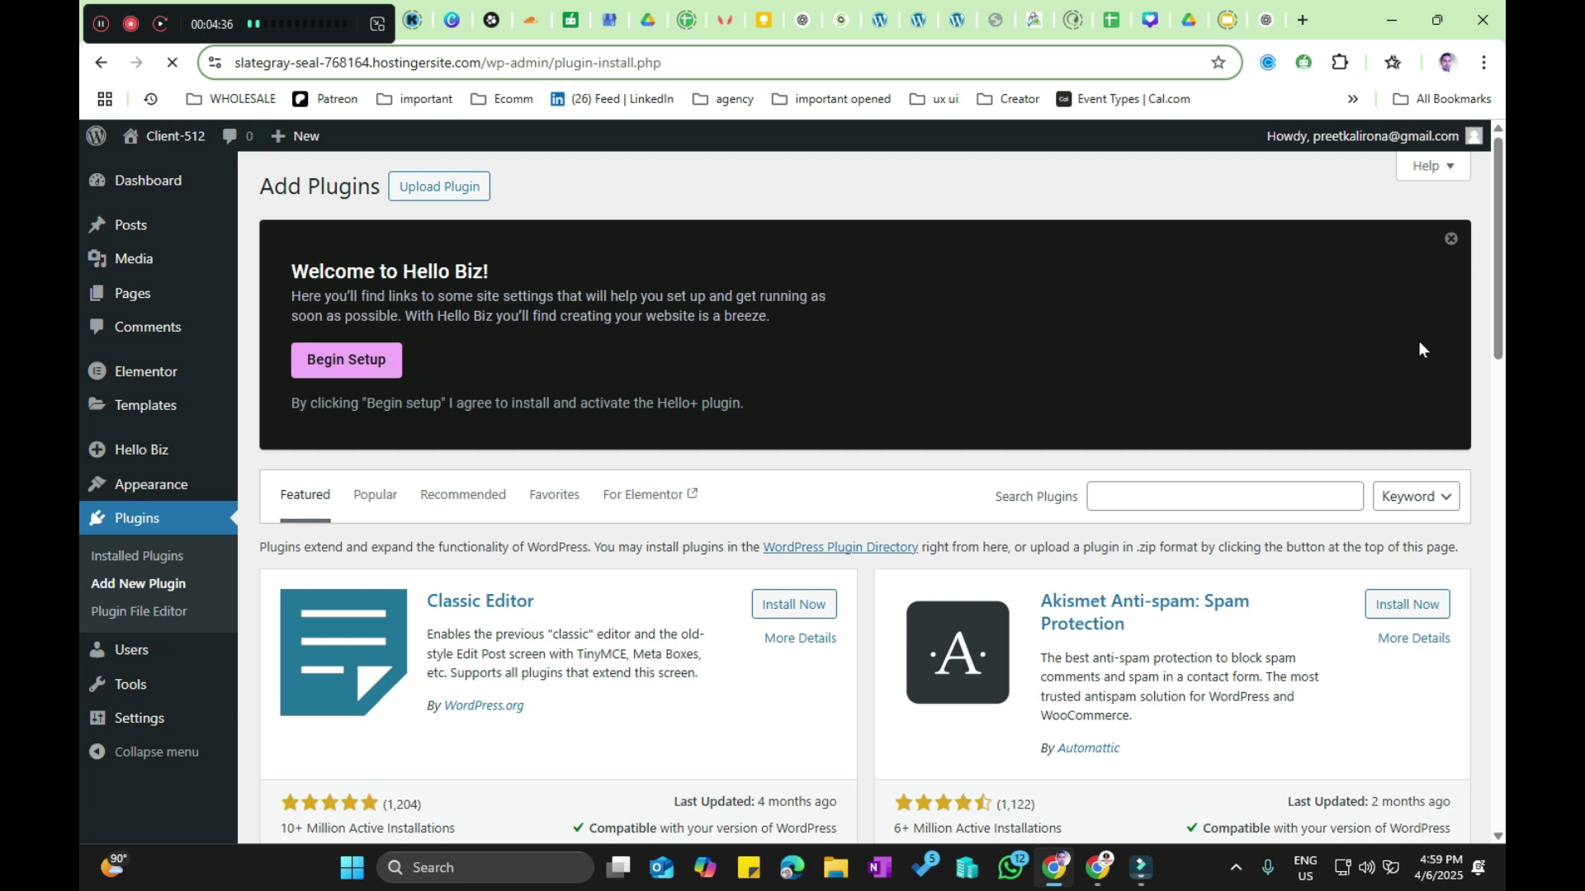
left_click(1442, 242)
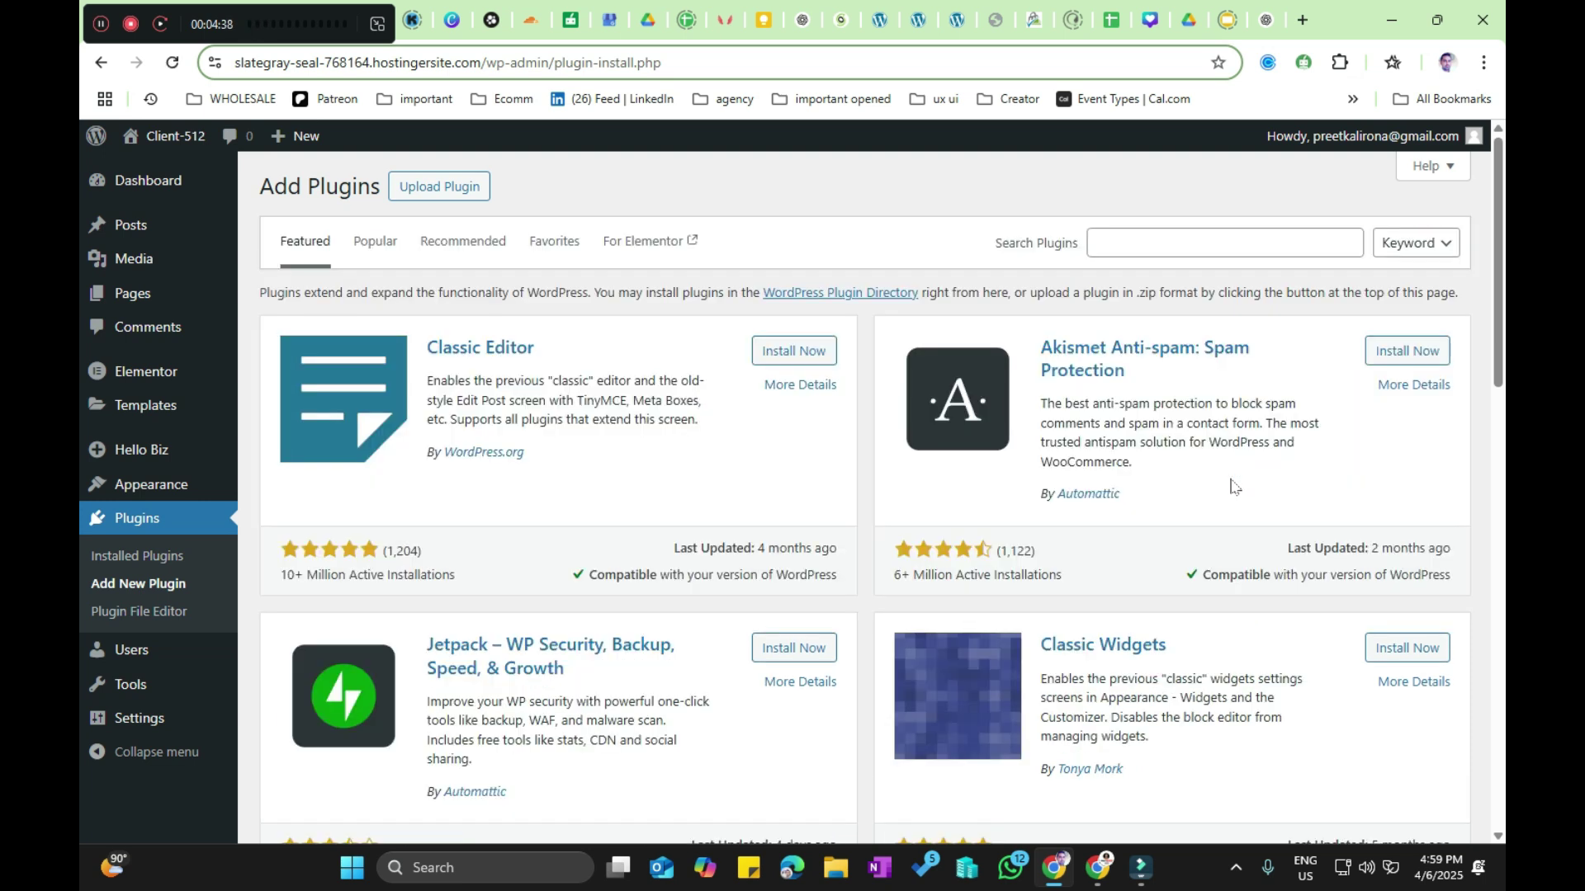
left_click(1238, 252)
type("ELEMENTOR")
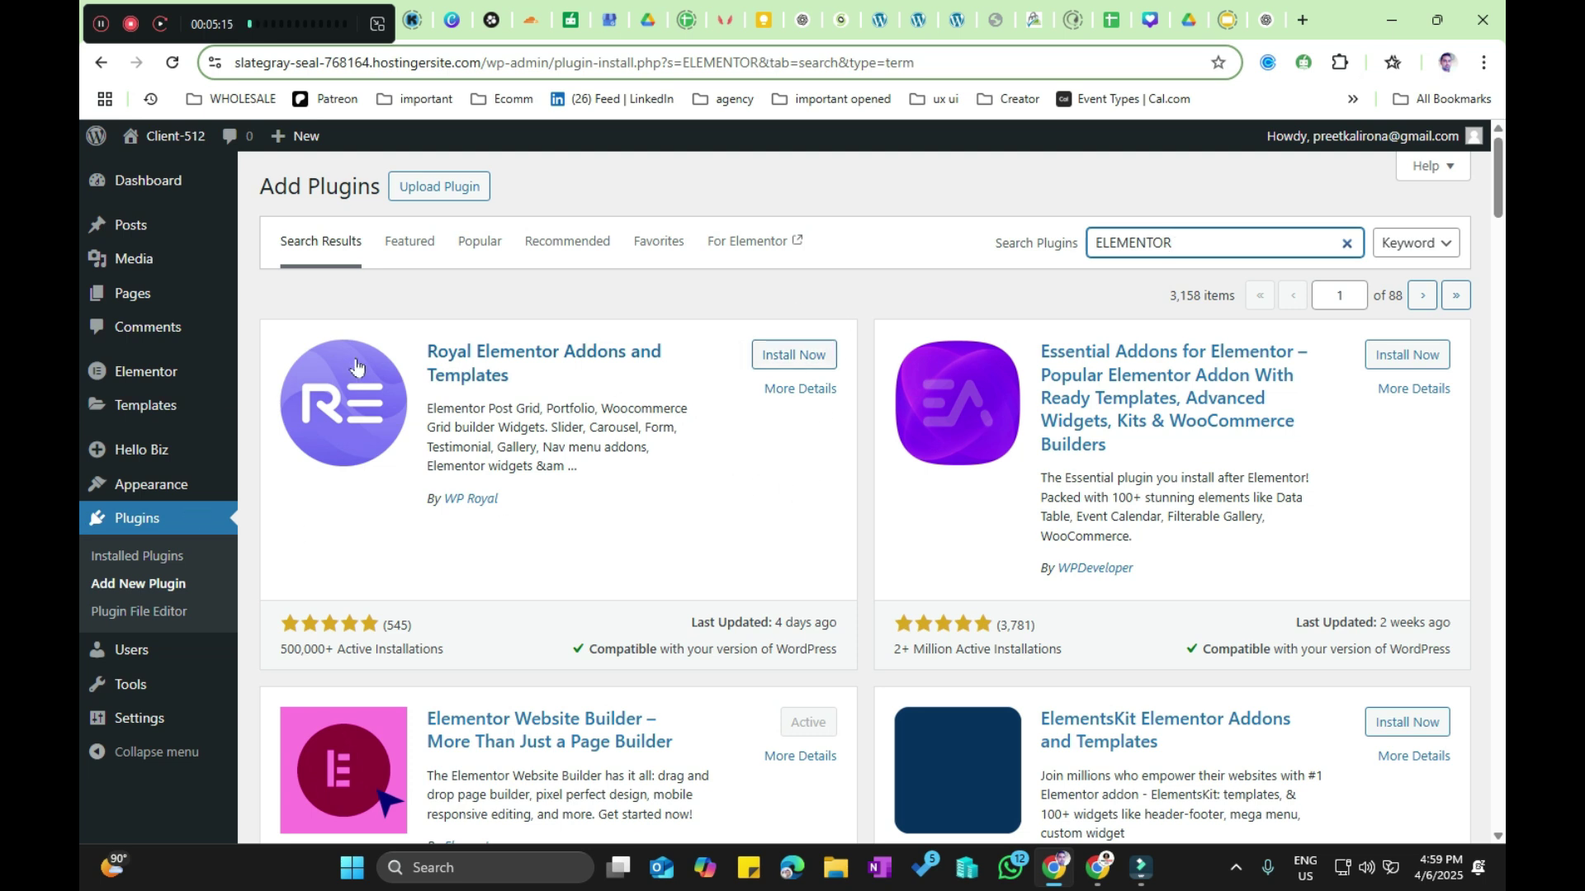
Step: Examine the Elementor search results, including Elementor Website Builder and the description of Starter Templates
scroll(805, 594, "down", 3)
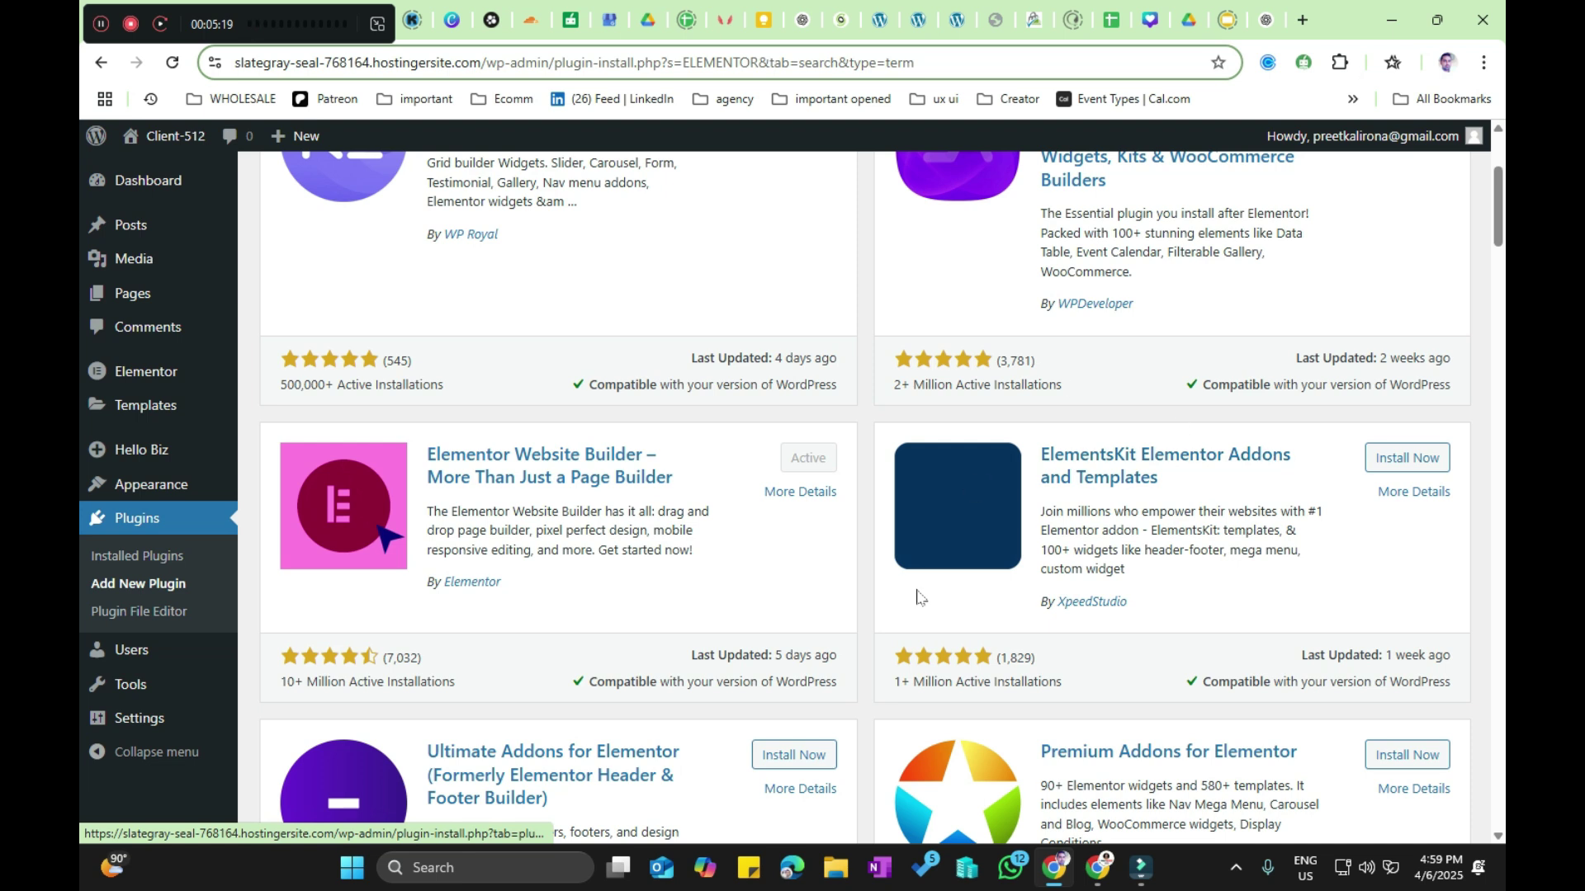
scroll(855, 659, "down", 3)
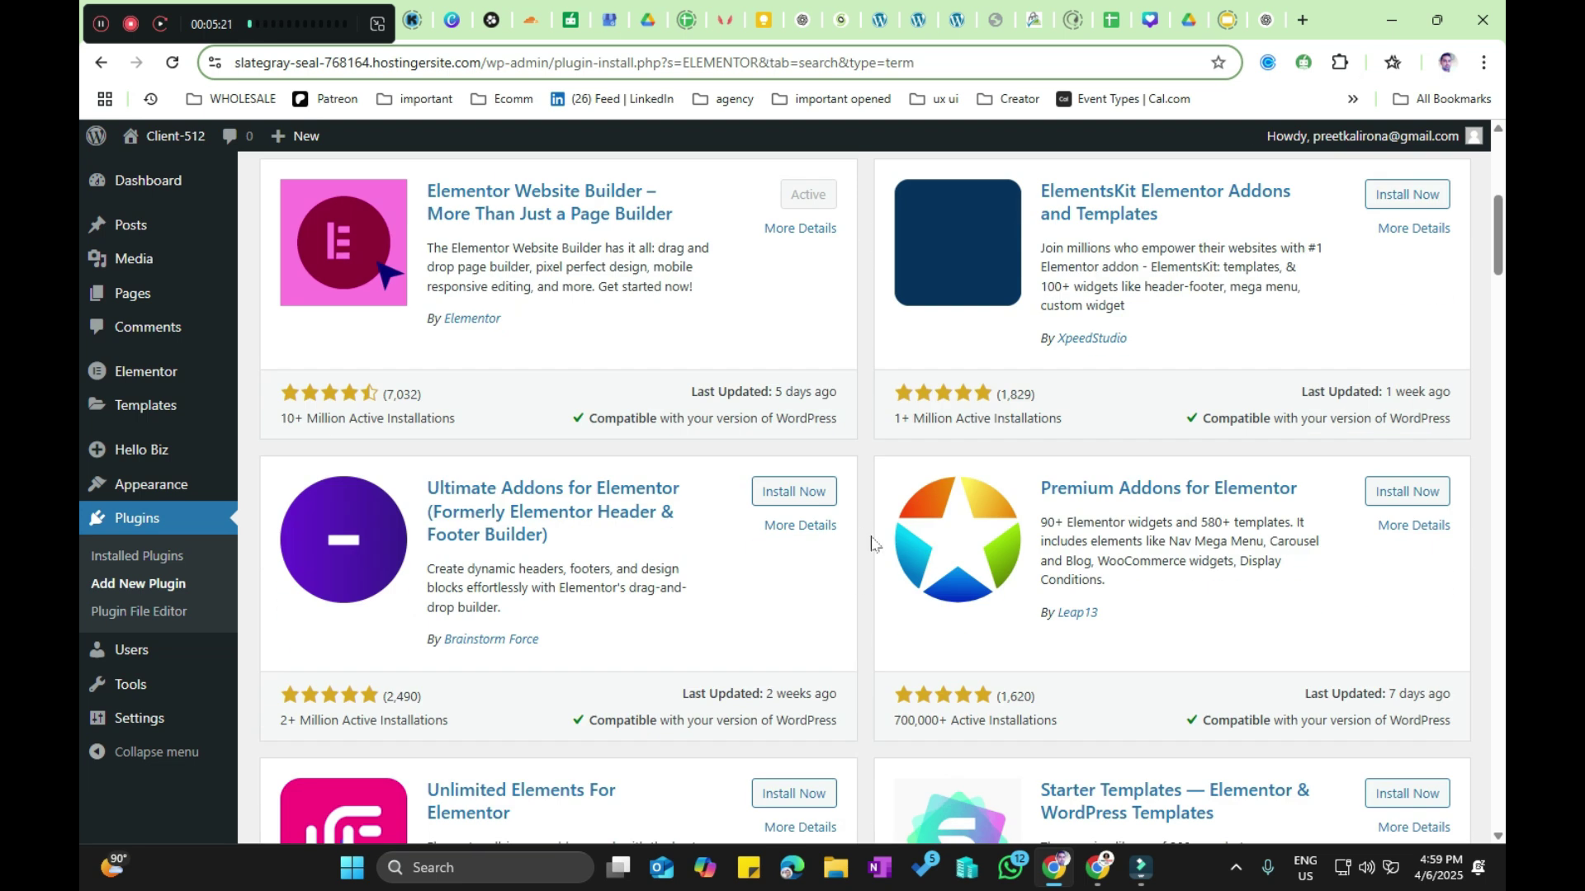
scroll(864, 641, "down", 5)
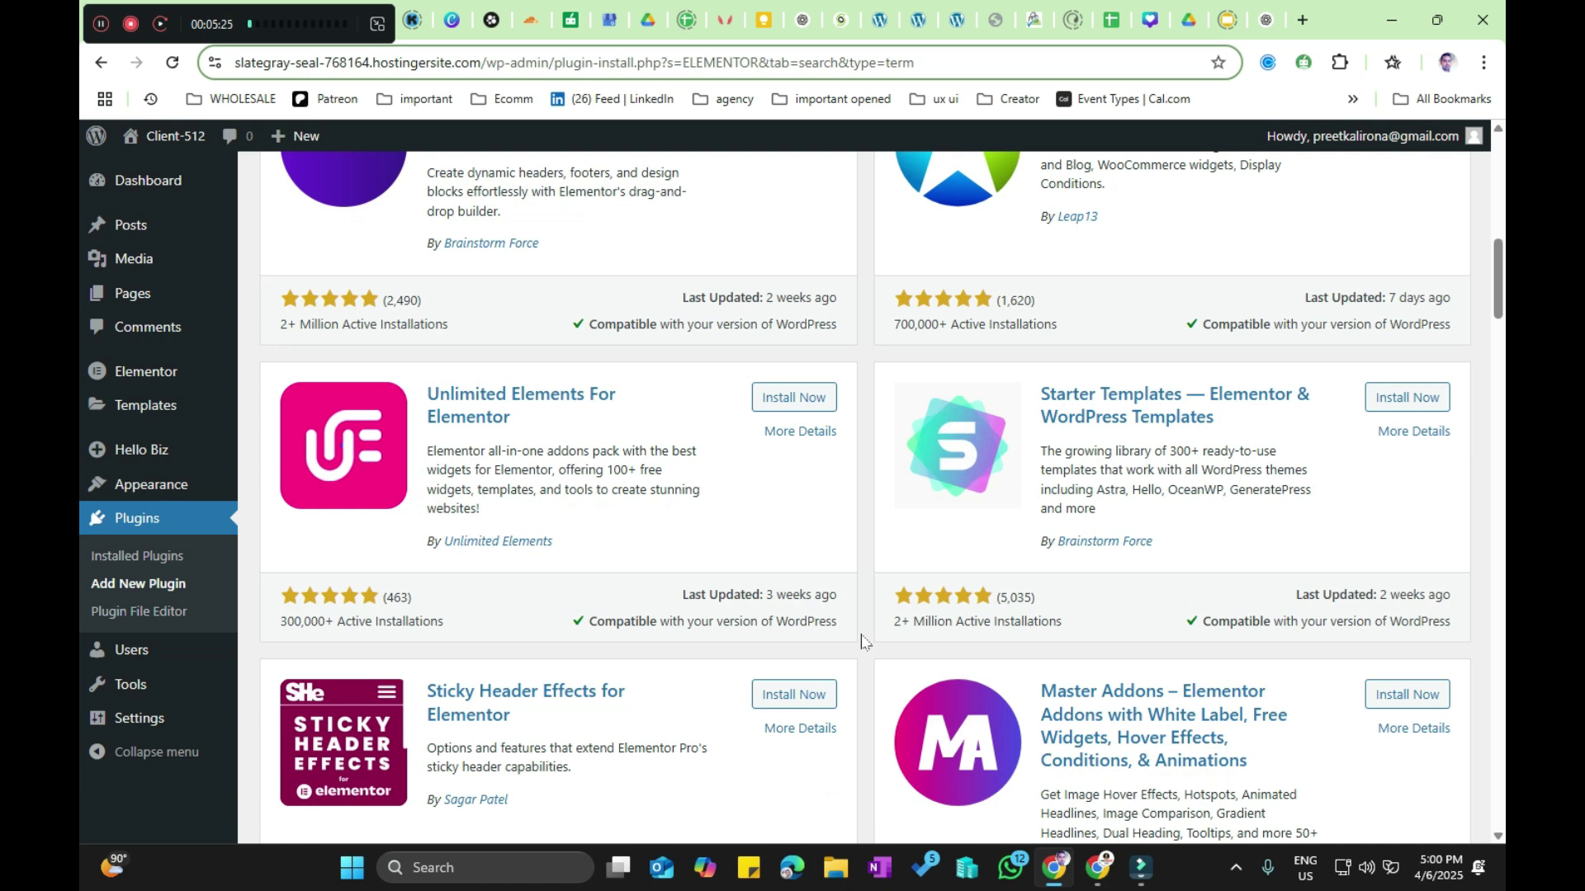
scroll(863, 642, "up", 2)
scroll(863, 642, "down", 2)
left_click_drag(1042, 470, 1147, 505)
left_click(1146, 506)
scroll(1316, 471, "down", 1)
scroll(1315, 471, "up", 1)
scroll(1315, 471, "up", 12)
scroll(1314, 472, "down", 4)
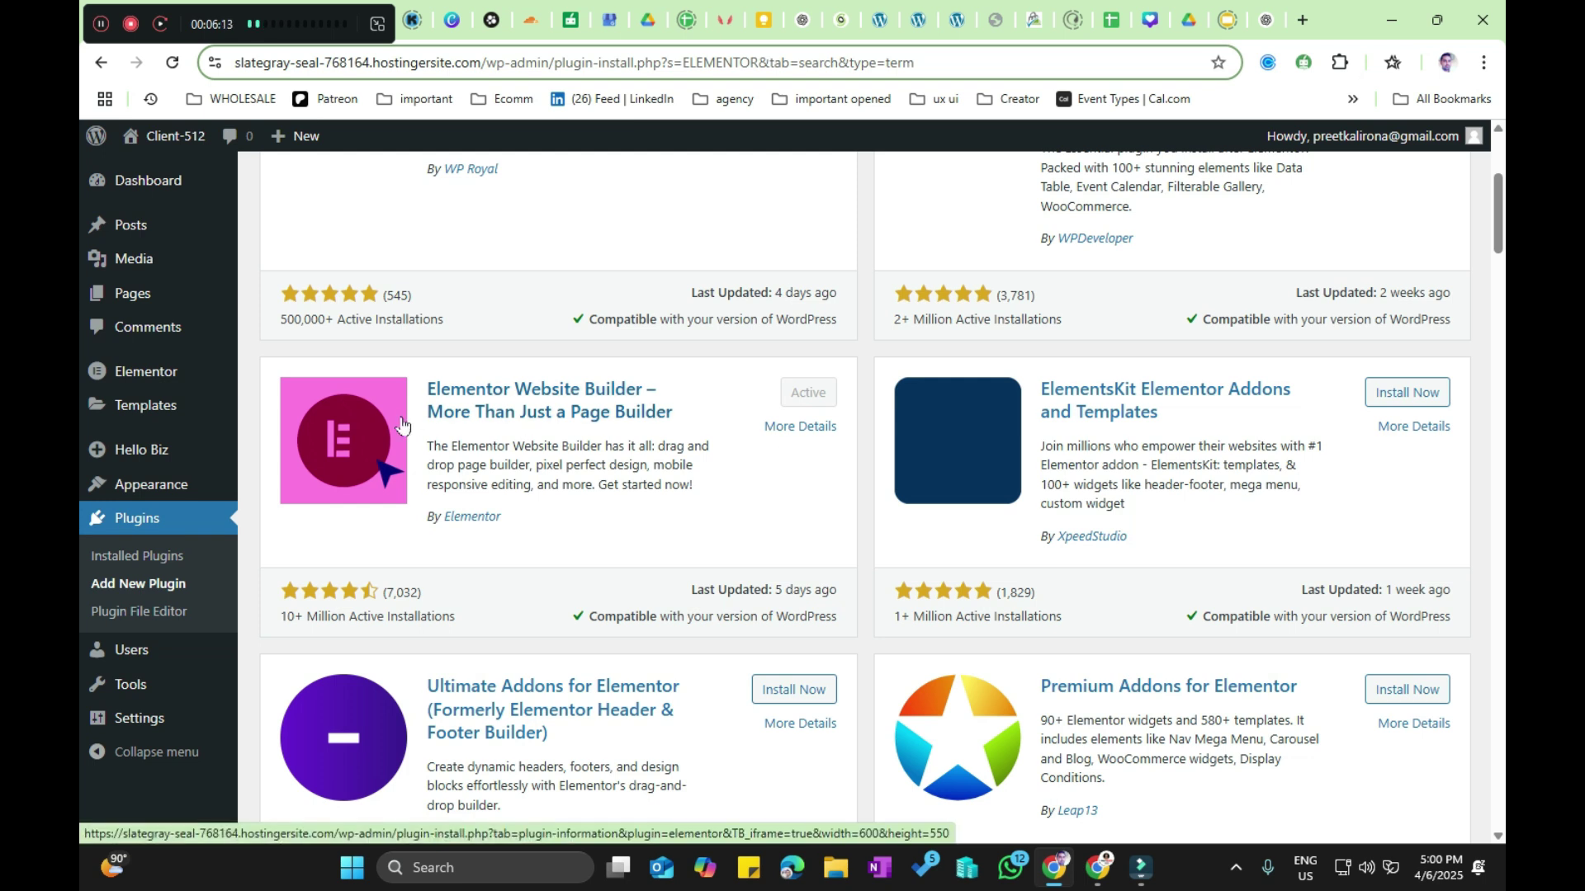
scroll(402, 425, "up", 4)
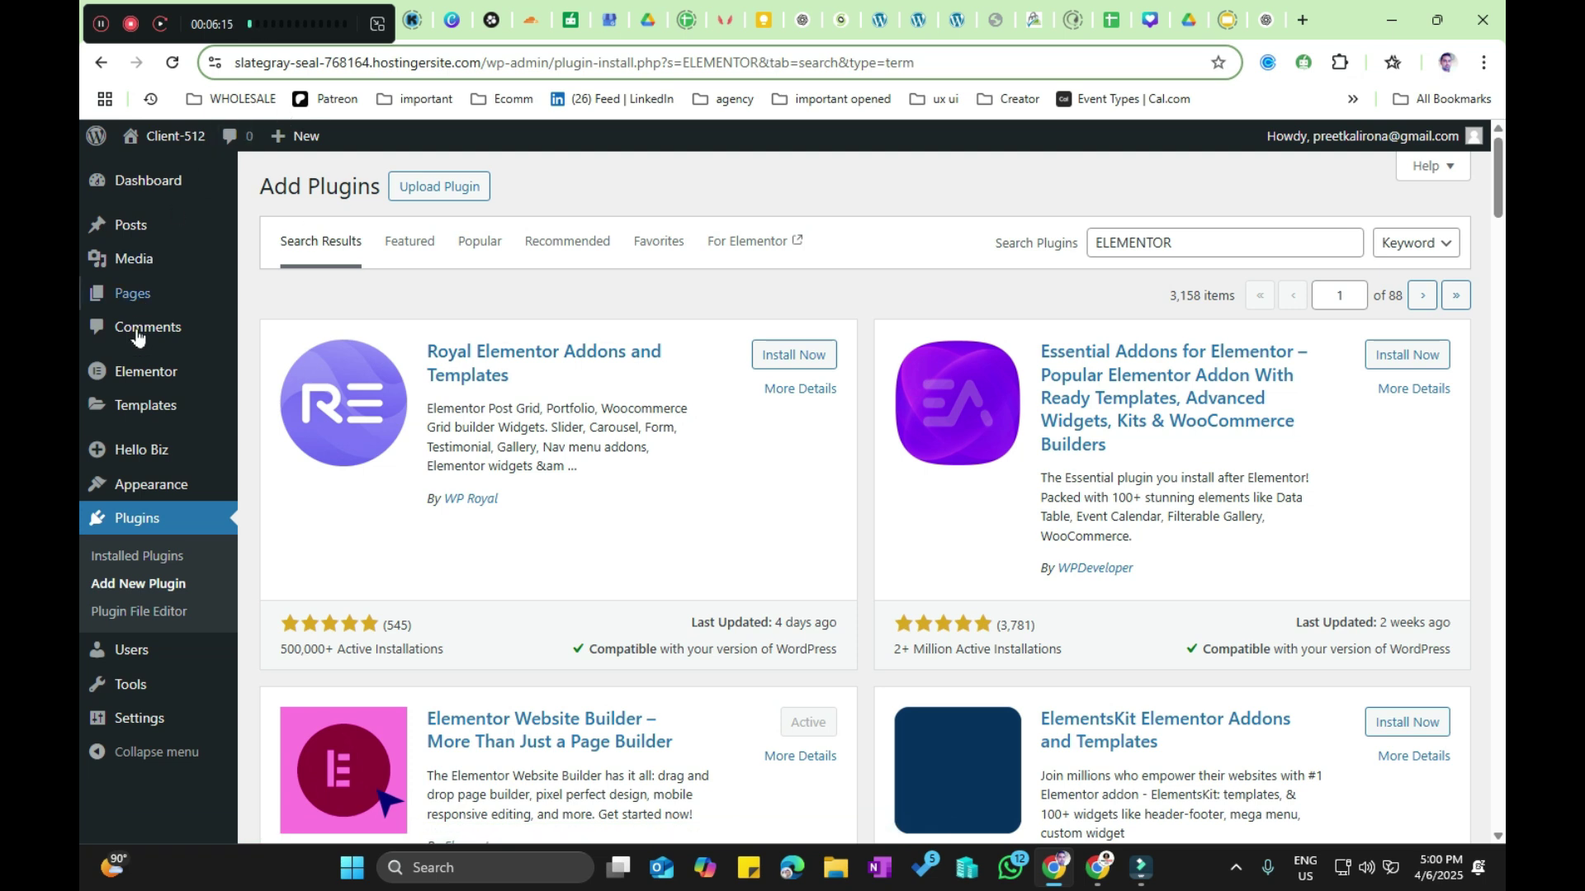
Step: Open the Hello Biz home page and review its setup option, quick links, site parts and general settings
mouse_move(165, 456)
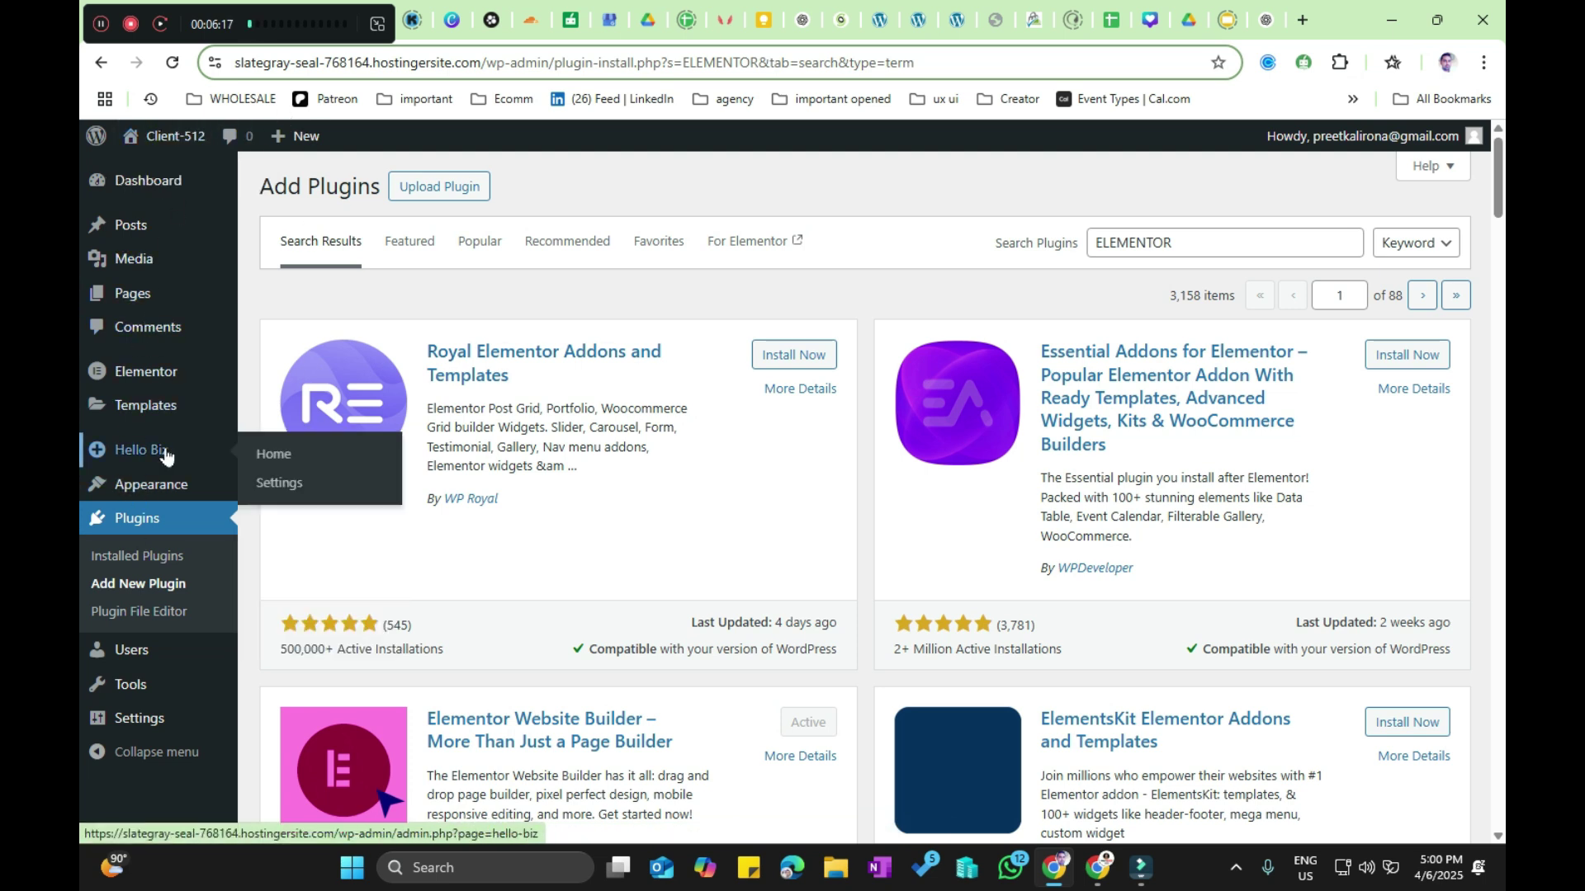
left_click(263, 455)
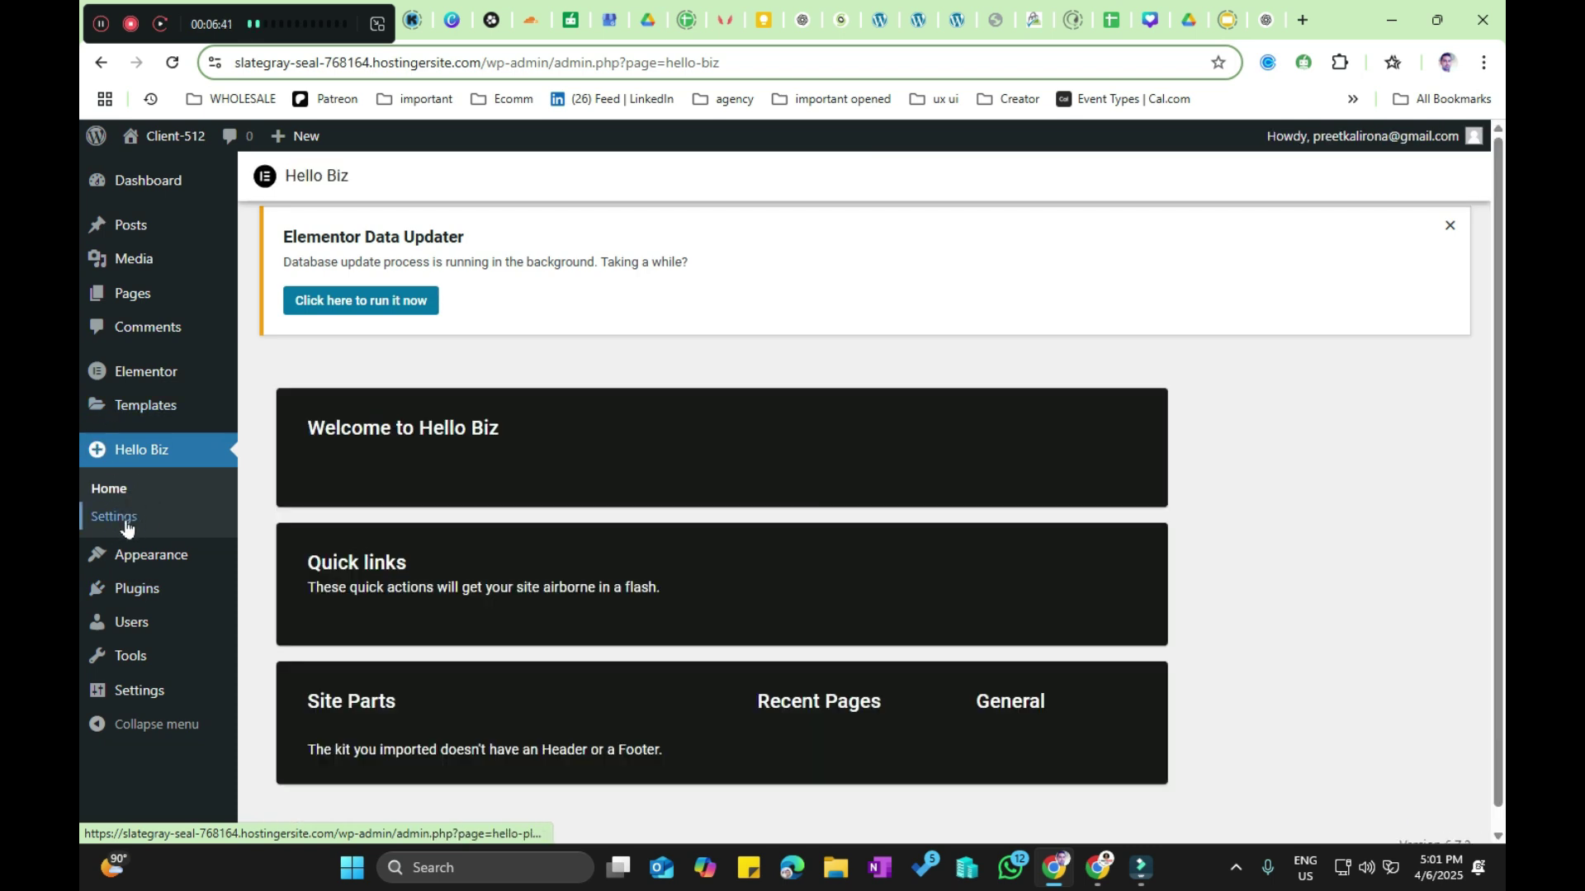
scroll(570, 541, "down", 3)
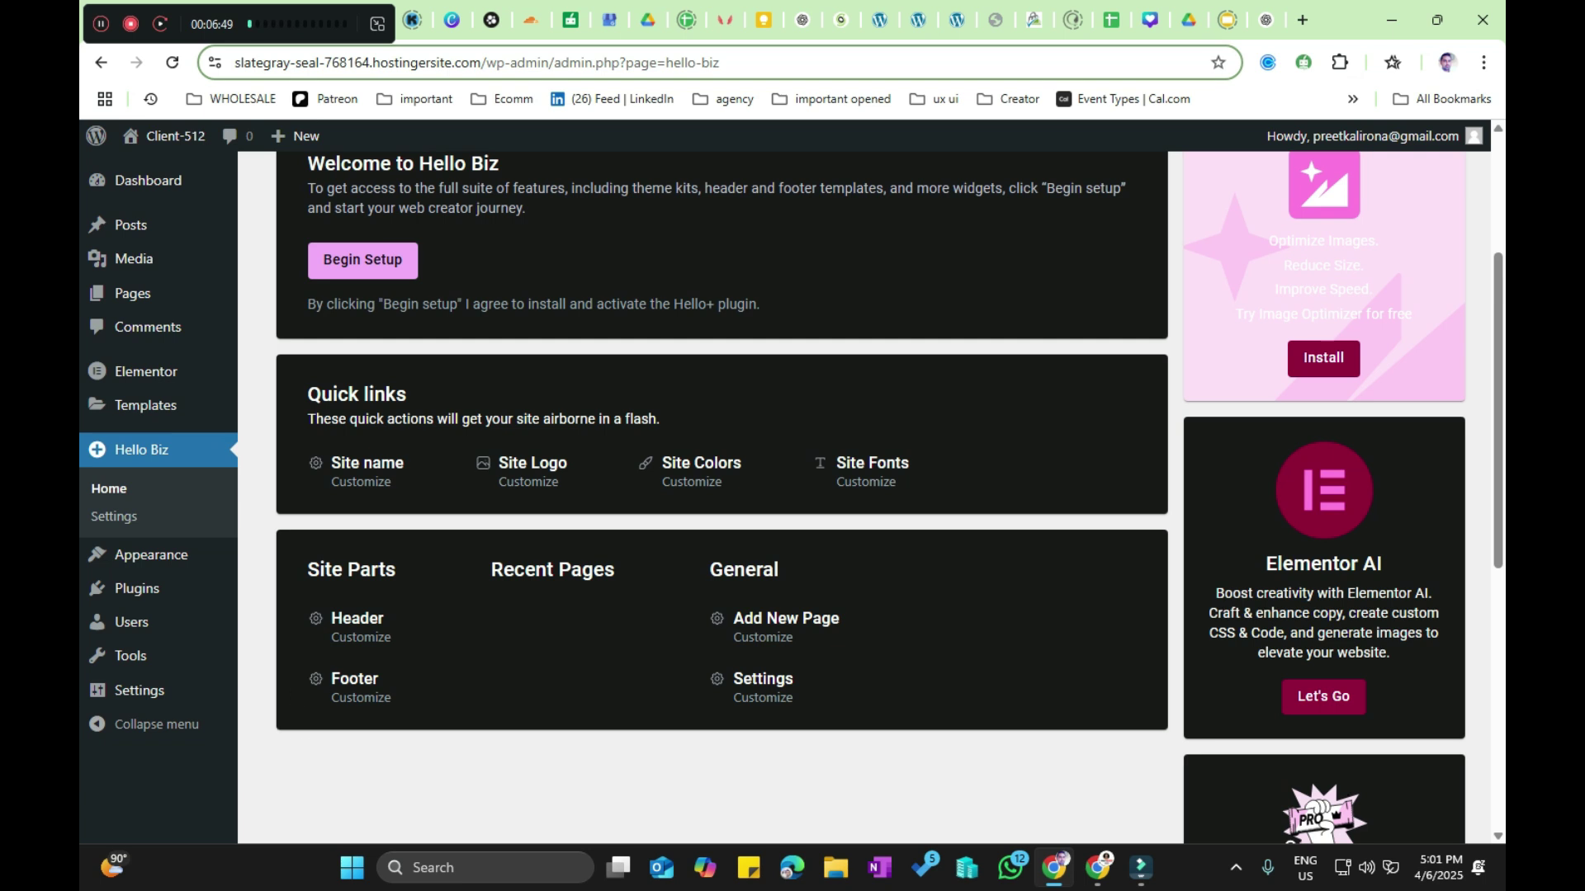
scroll(1155, 619, "up", 3)
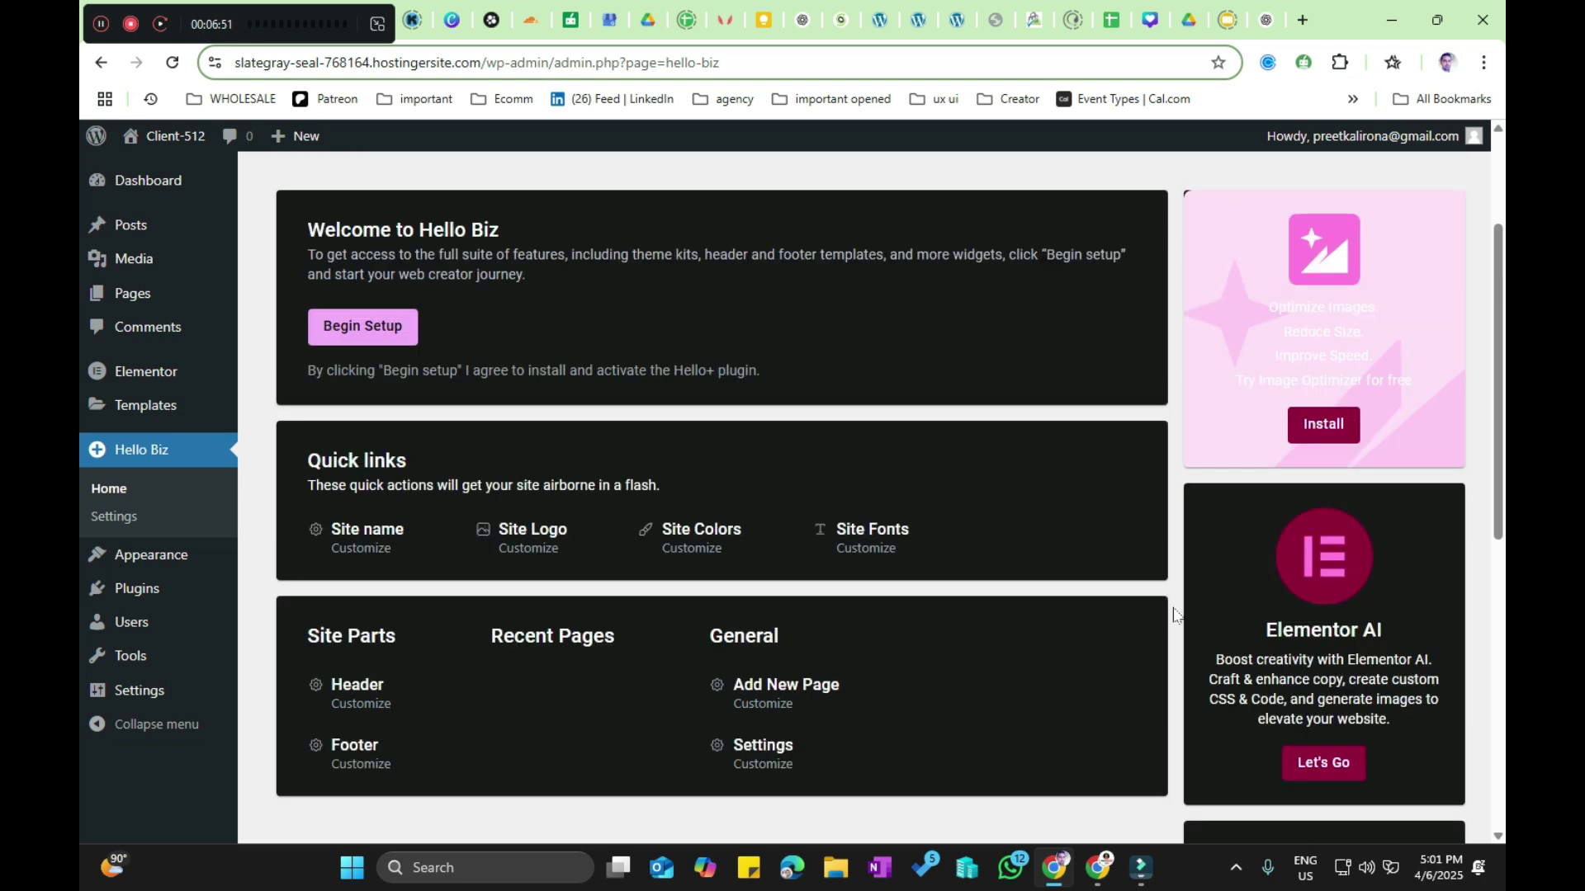
scroll(1174, 615, "down", 1)
scroll(1175, 615, "up", 1)
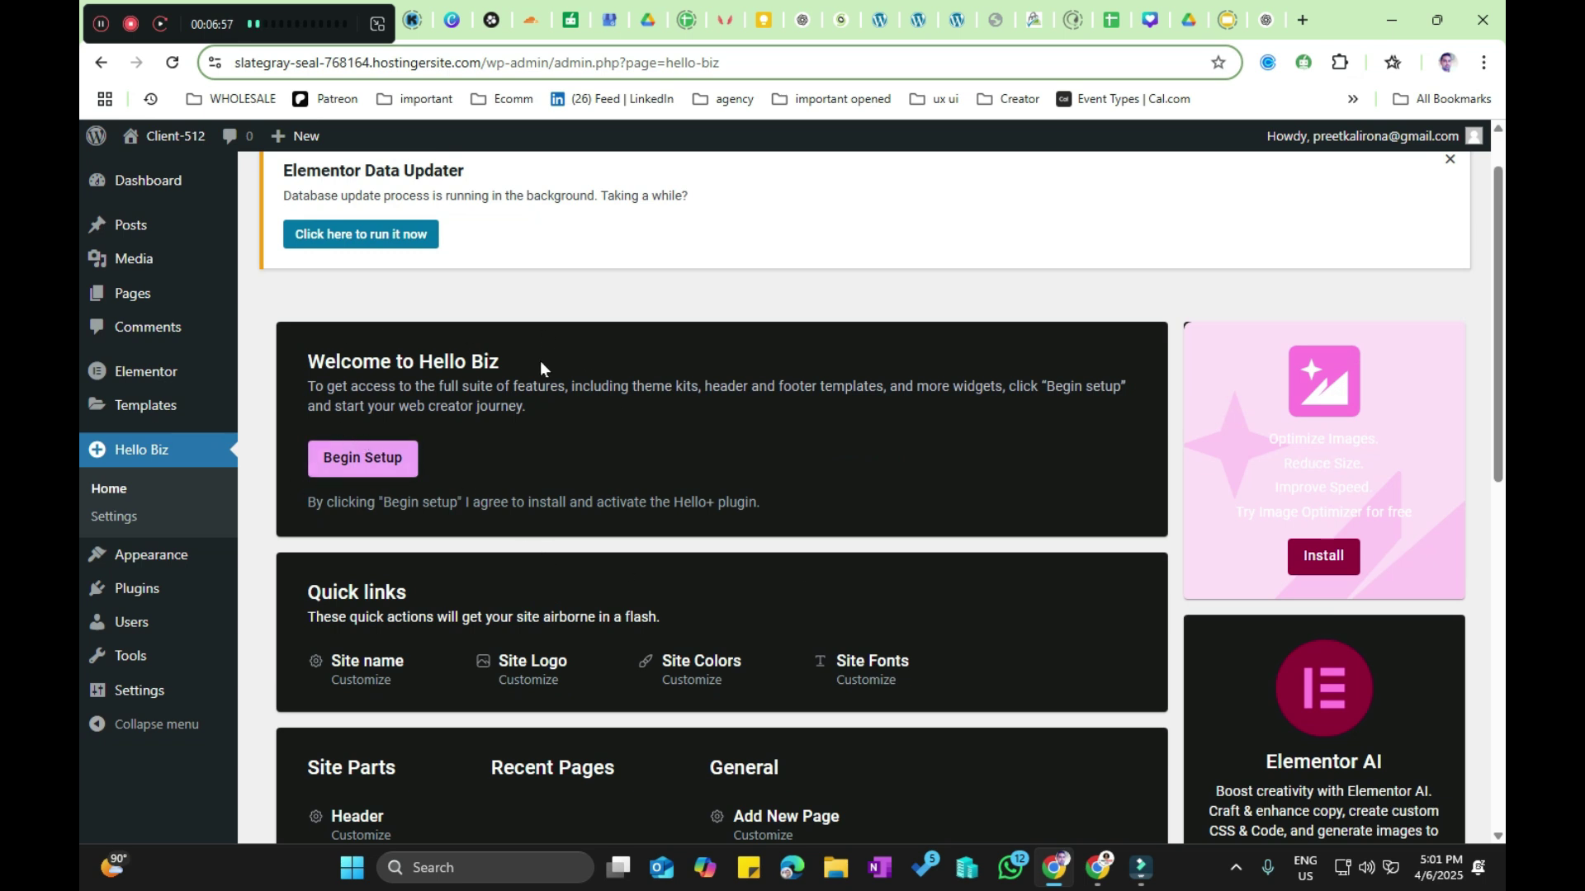
Step: Begin the Hello Biz setup, which installs Hello+, and browse the available website template kits
left_click(381, 464)
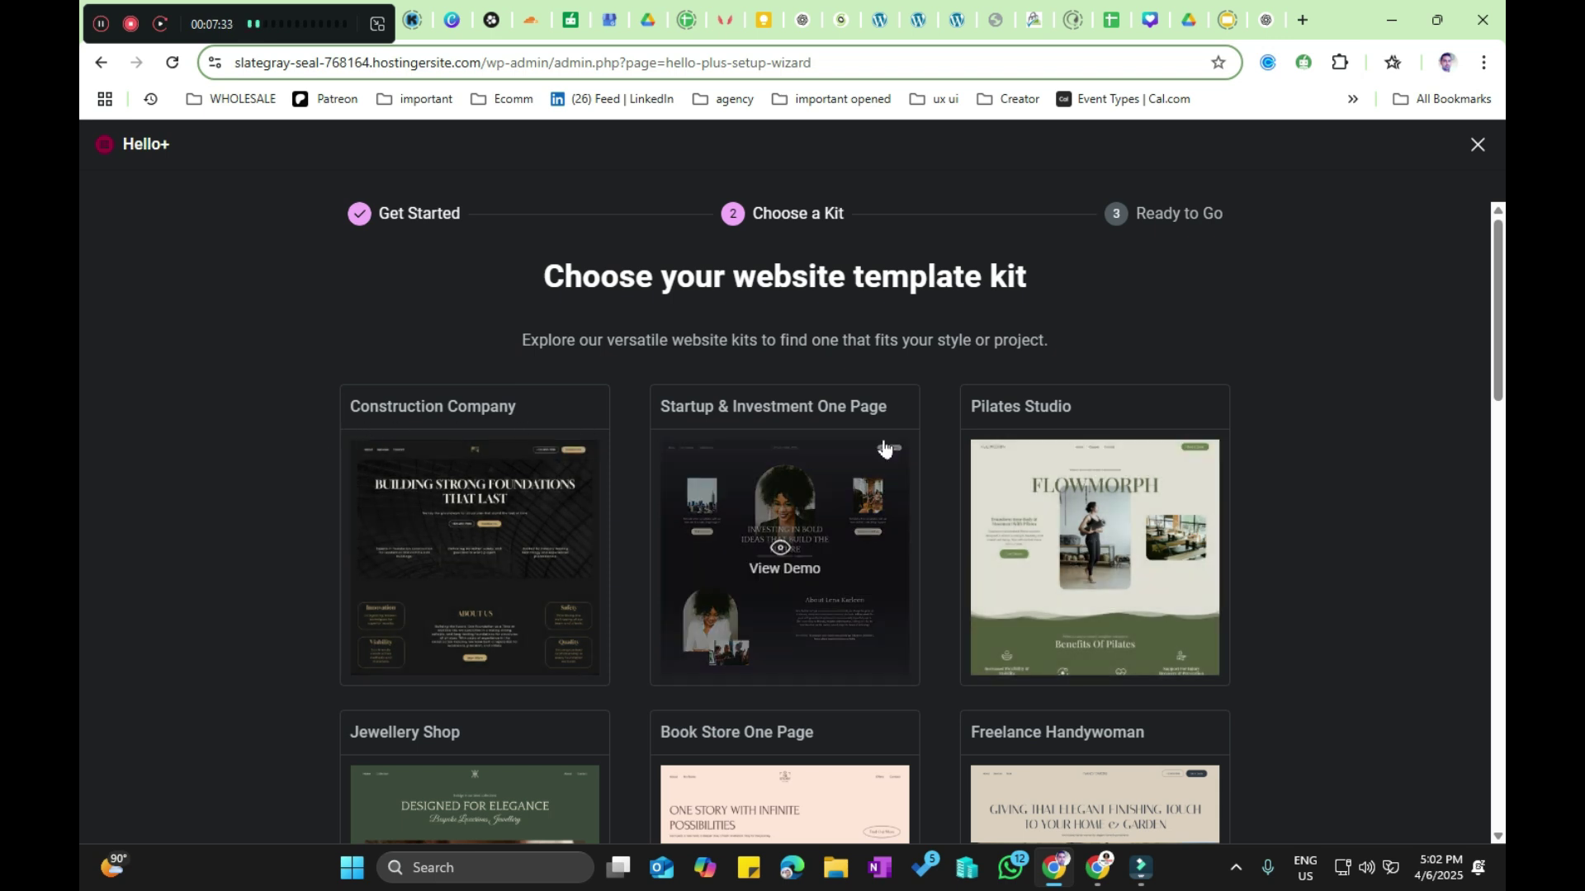
scroll(939, 550, "down", 3)
scroll(520, 609, "down", 5)
scroll(674, 582, "up", 4)
scroll(674, 583, "down", 3)
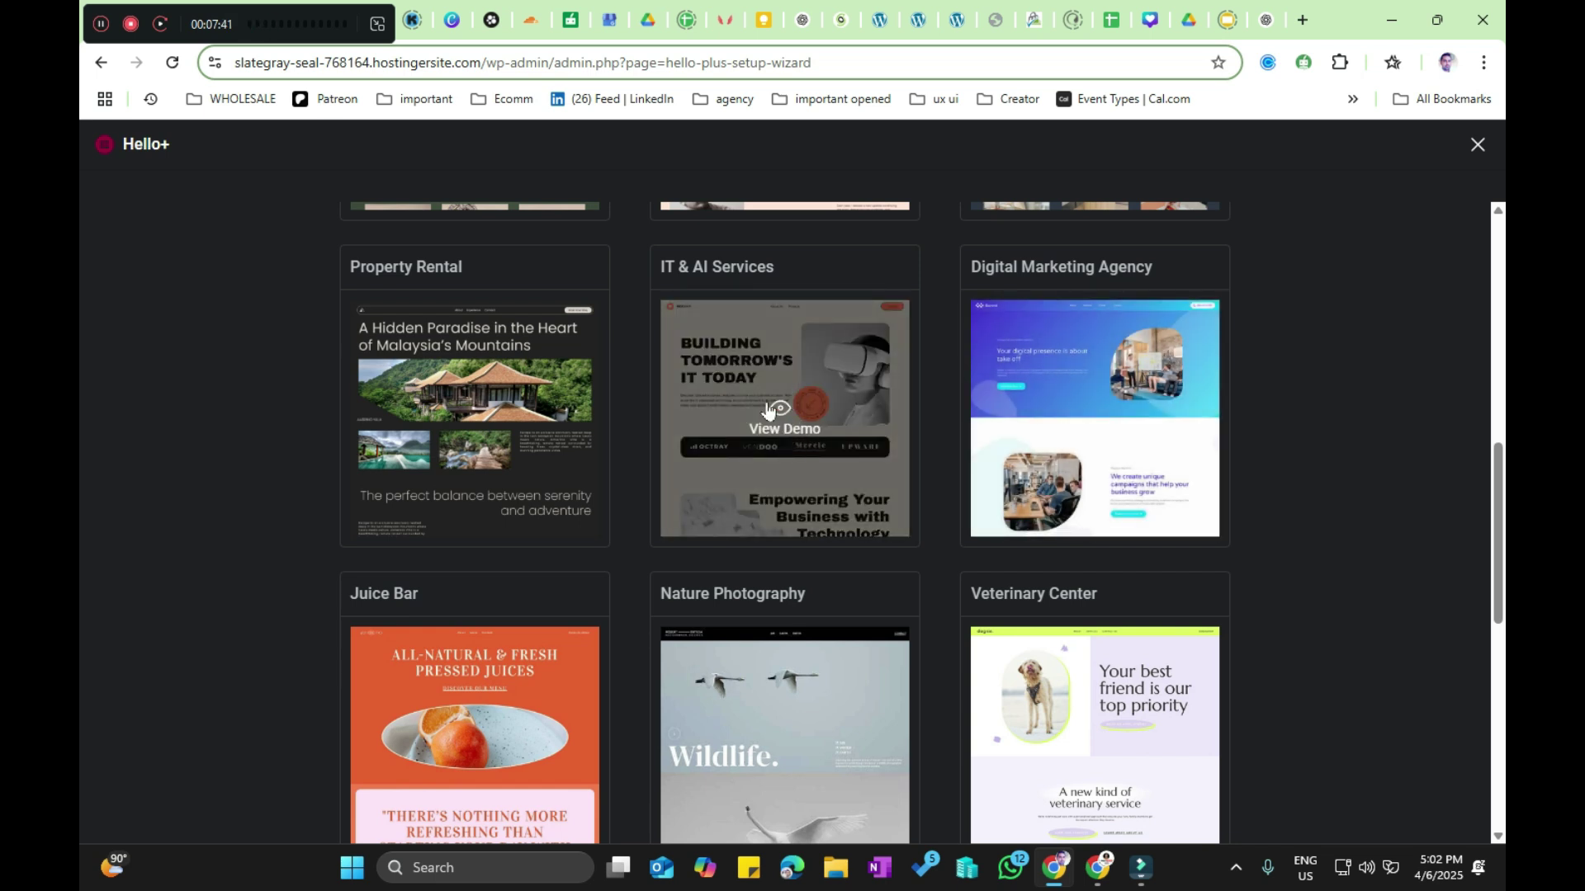
scroll(784, 411, "down", 8)
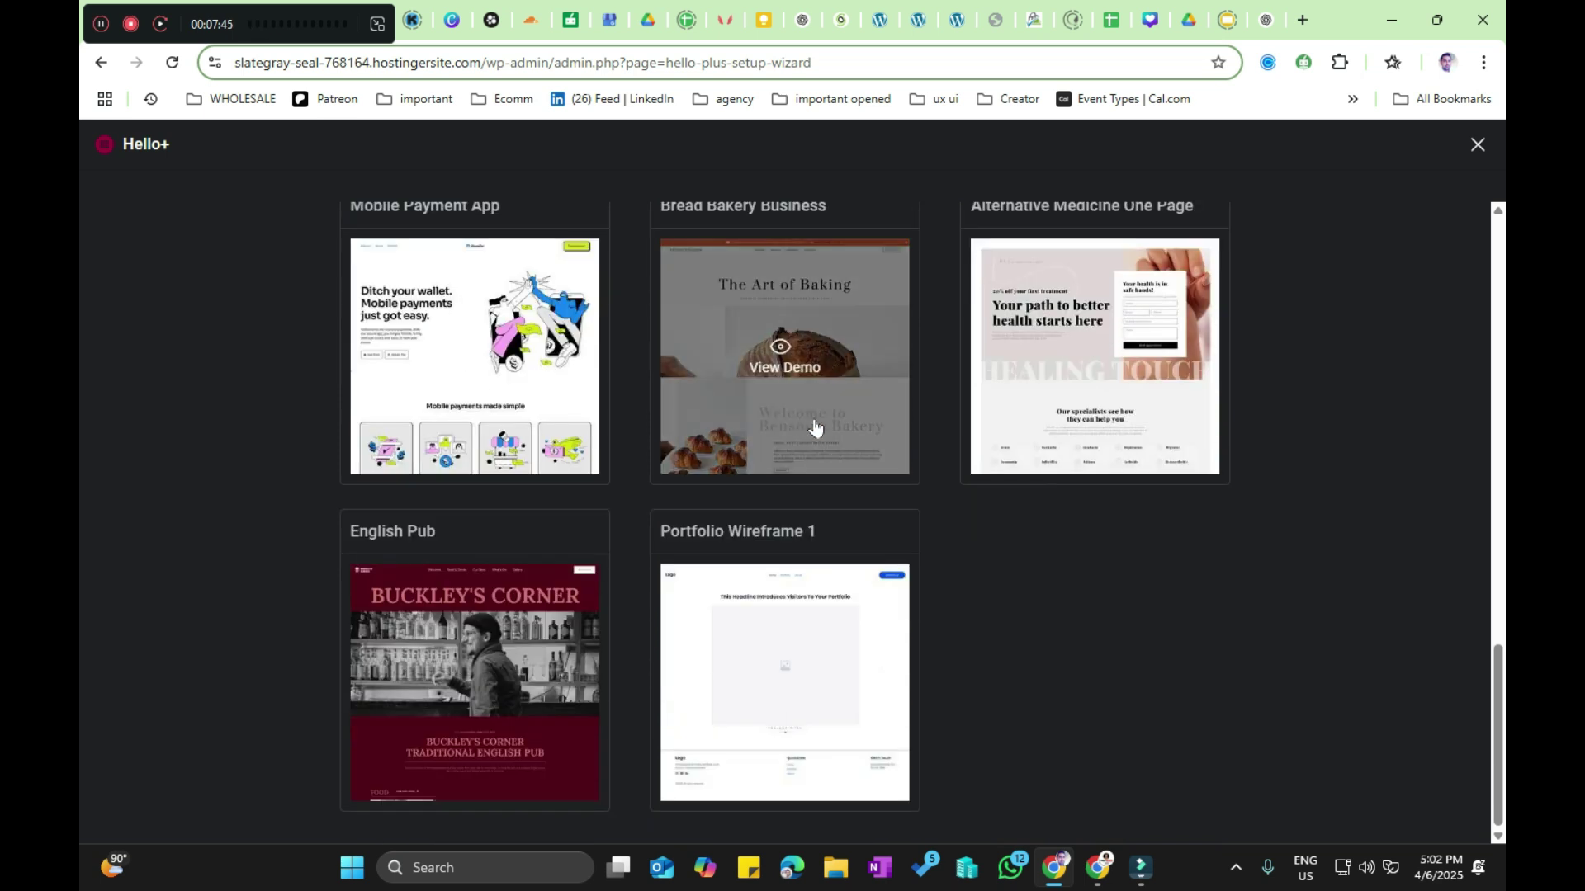
scroll(810, 426, "up", 5)
scroll(814, 426, "up", 8)
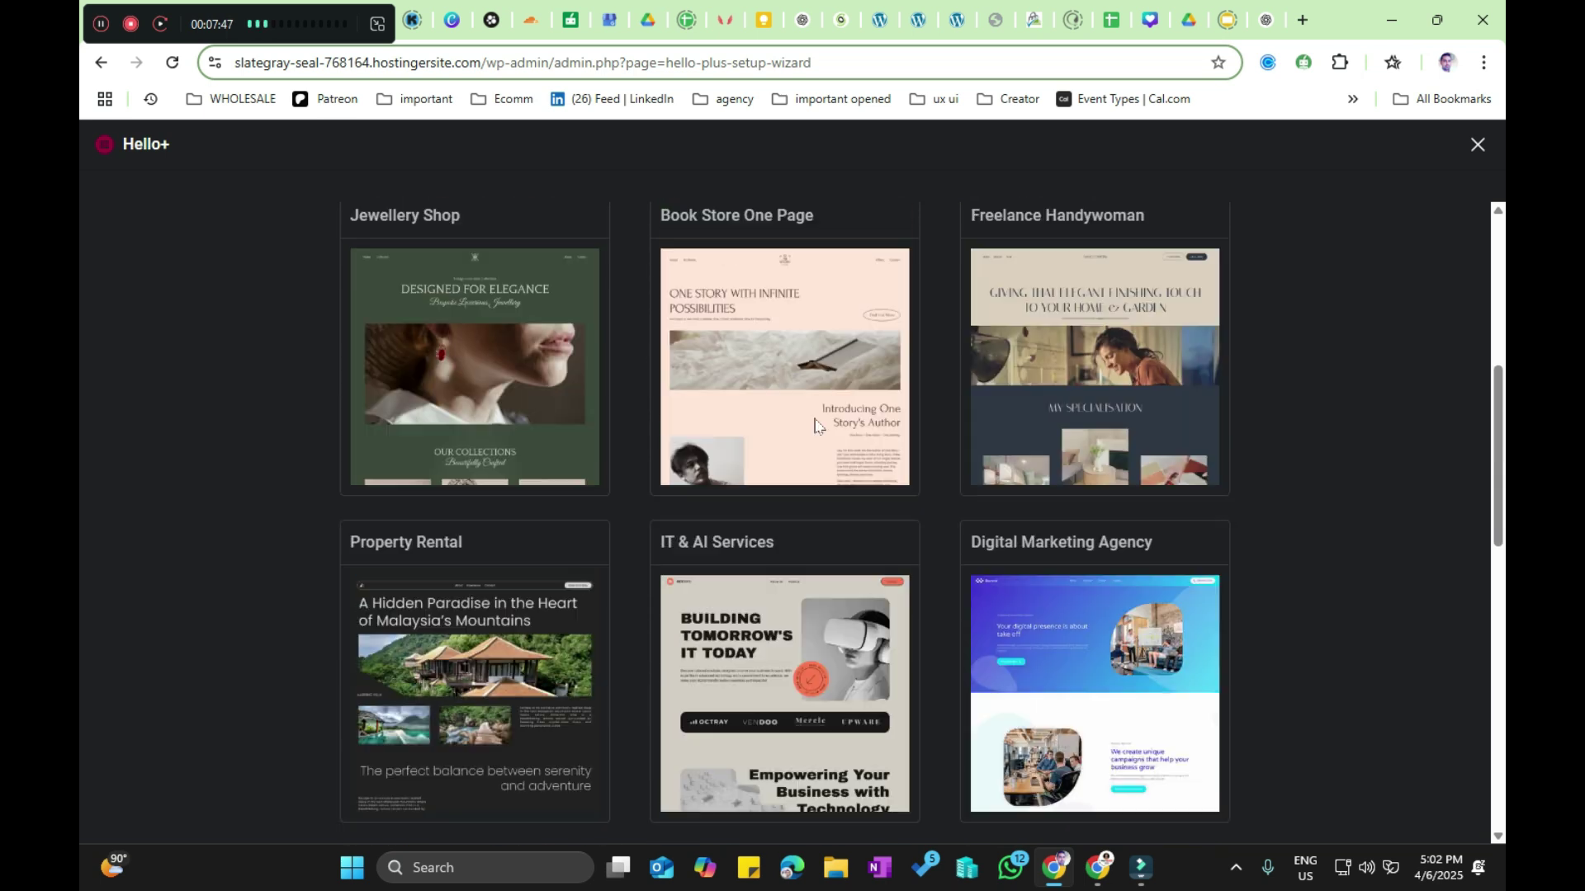
scroll(815, 426, "down", 5)
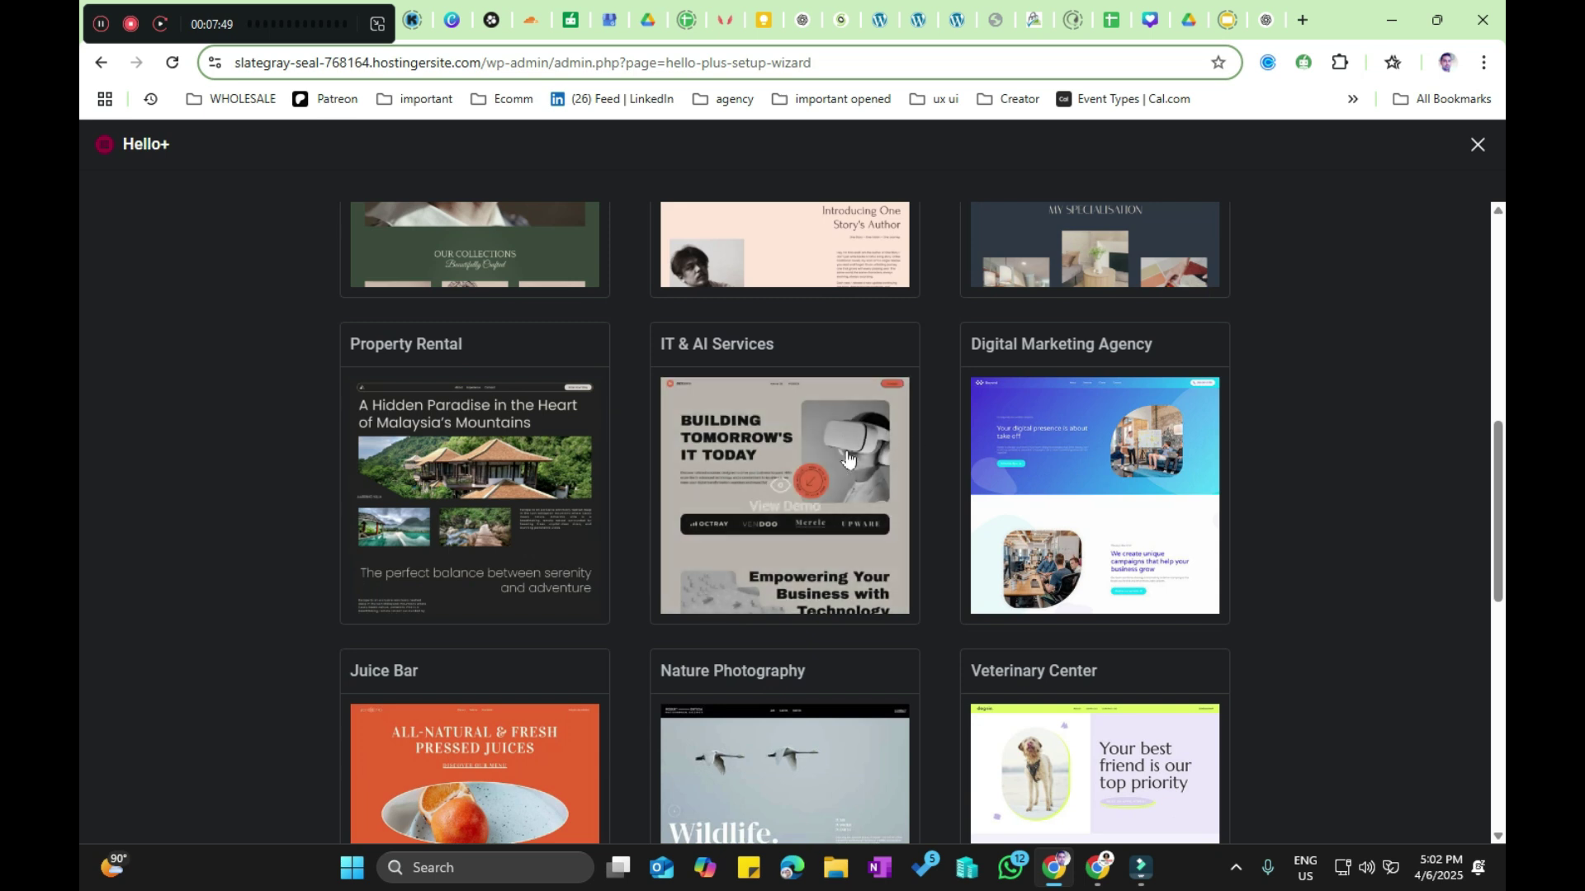
Step: Preview the demo of the IT & AI Services kit through to its final sections, and return to the setup wizard
left_click(815, 426)
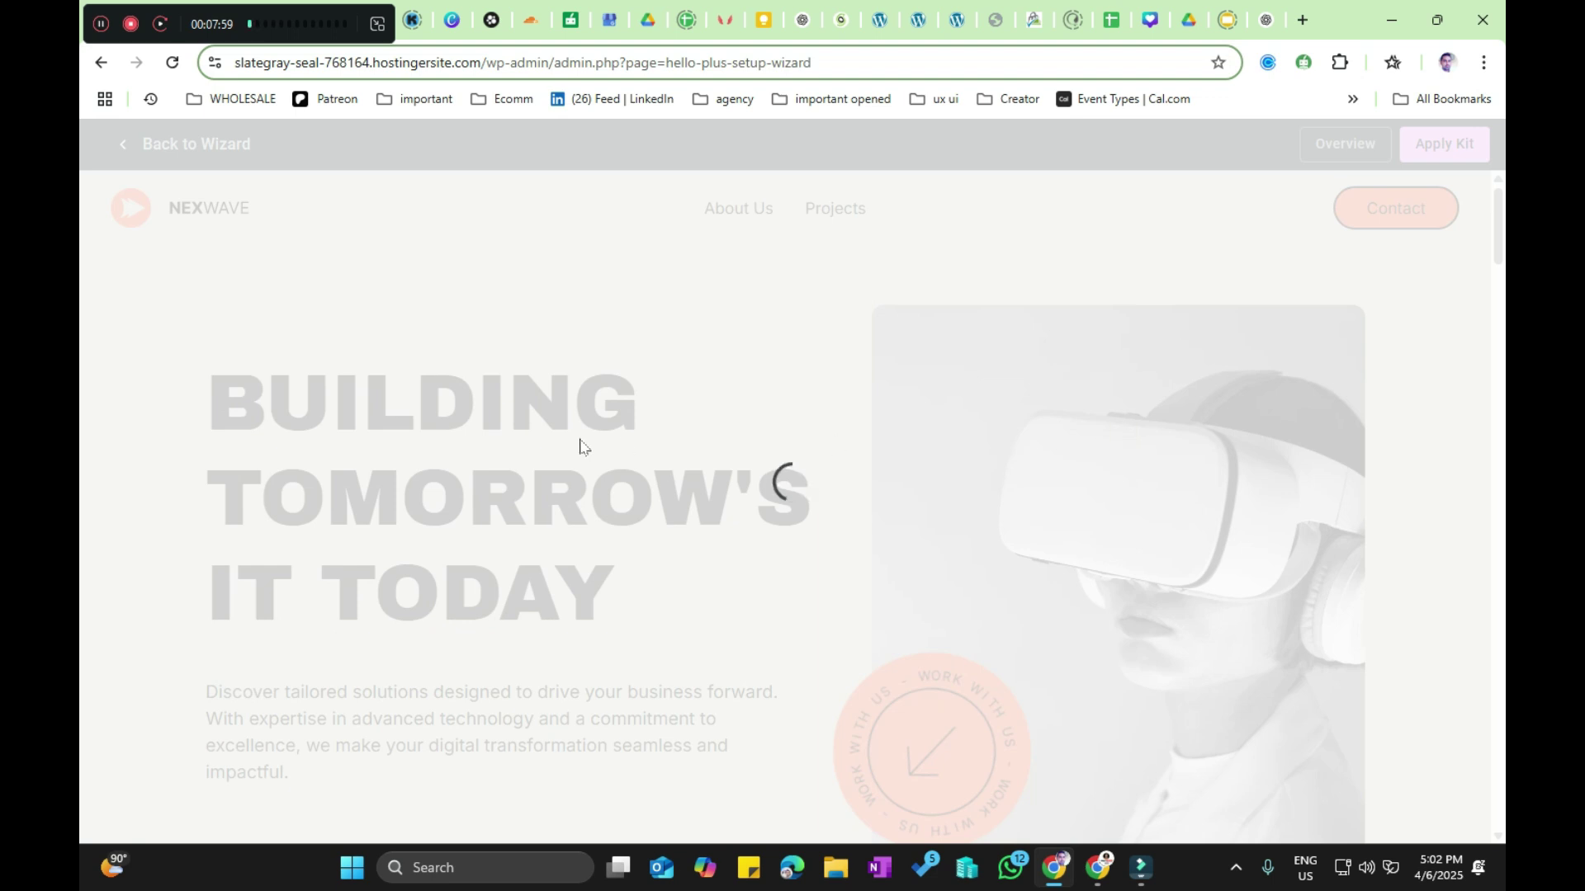
scroll(580, 439, "down", 9)
scroll(590, 444, "down", 12)
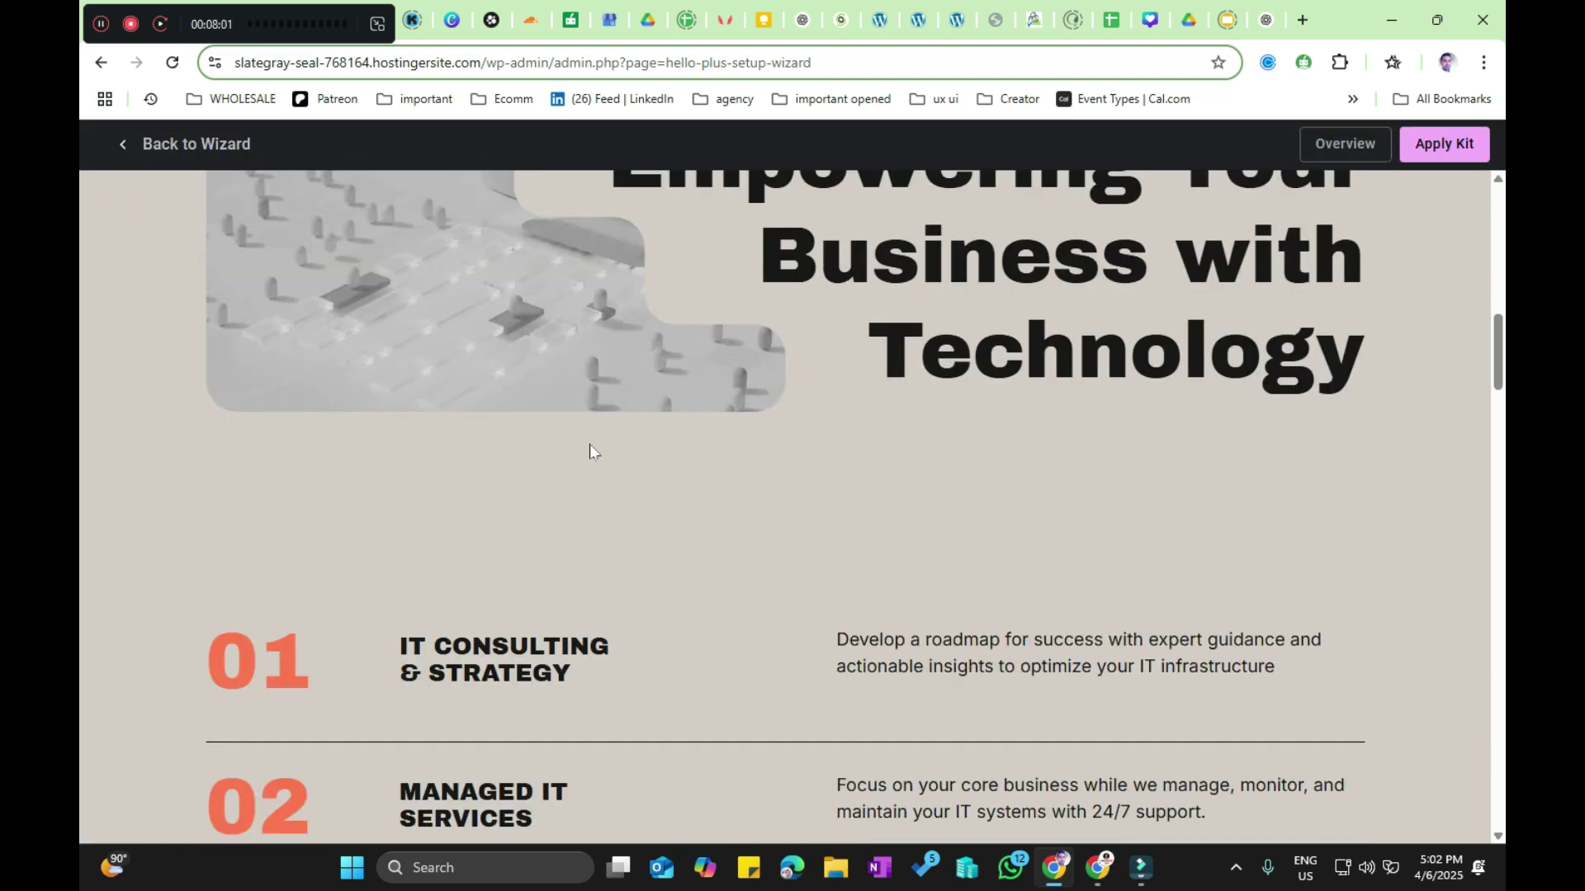
scroll(591, 445, "up", 2)
scroll(591, 444, "up", 10)
scroll(591, 444, "down", 12)
scroll(590, 450, "down", 15)
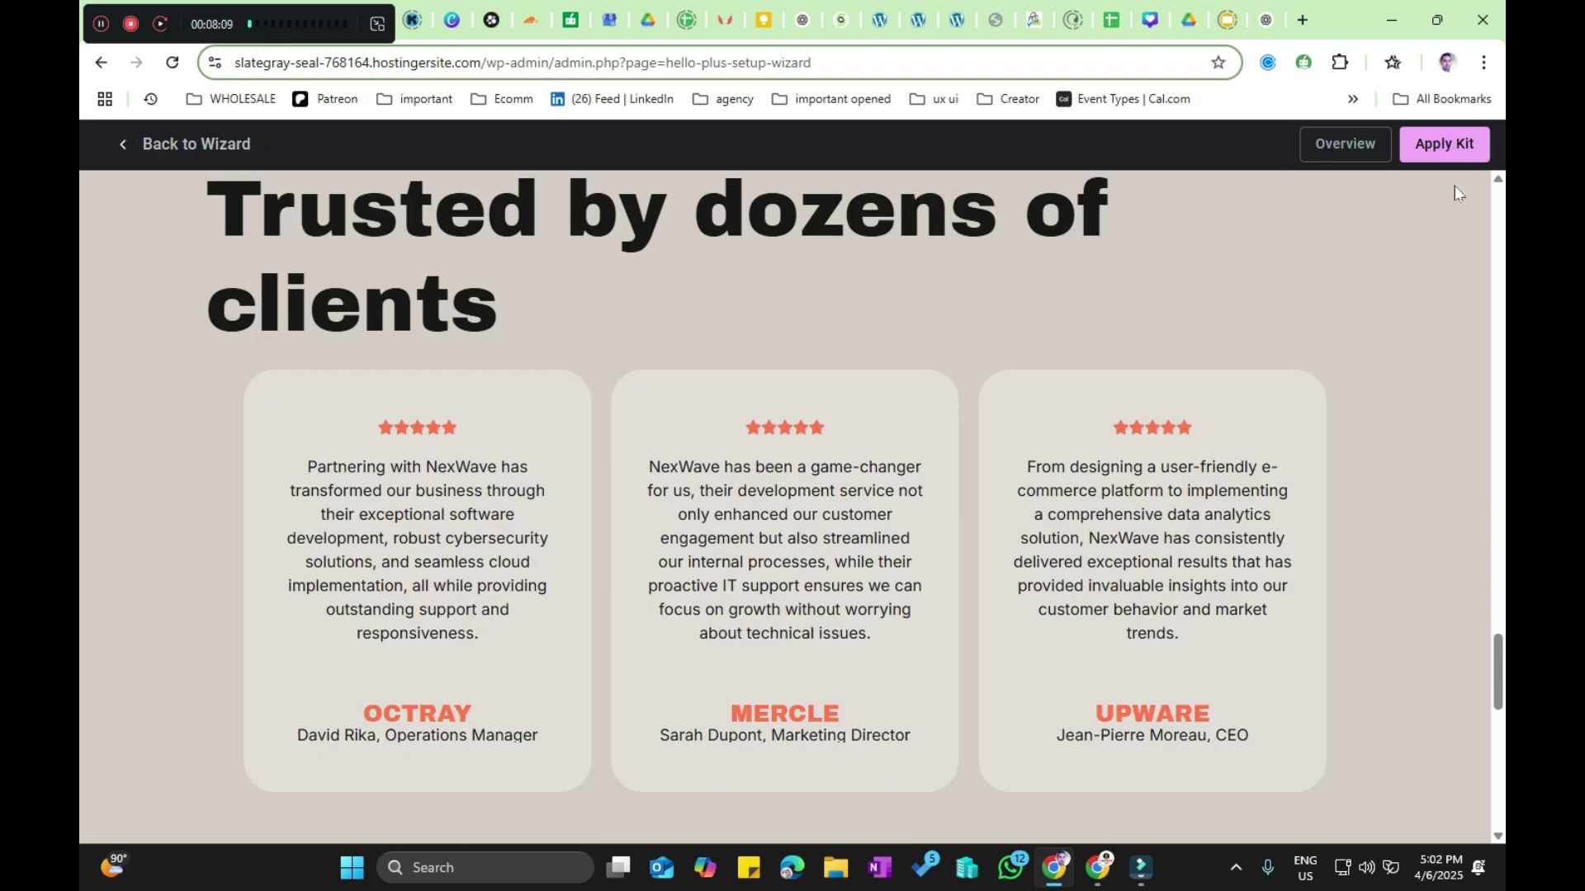
scroll(1428, 767, "down", 5)
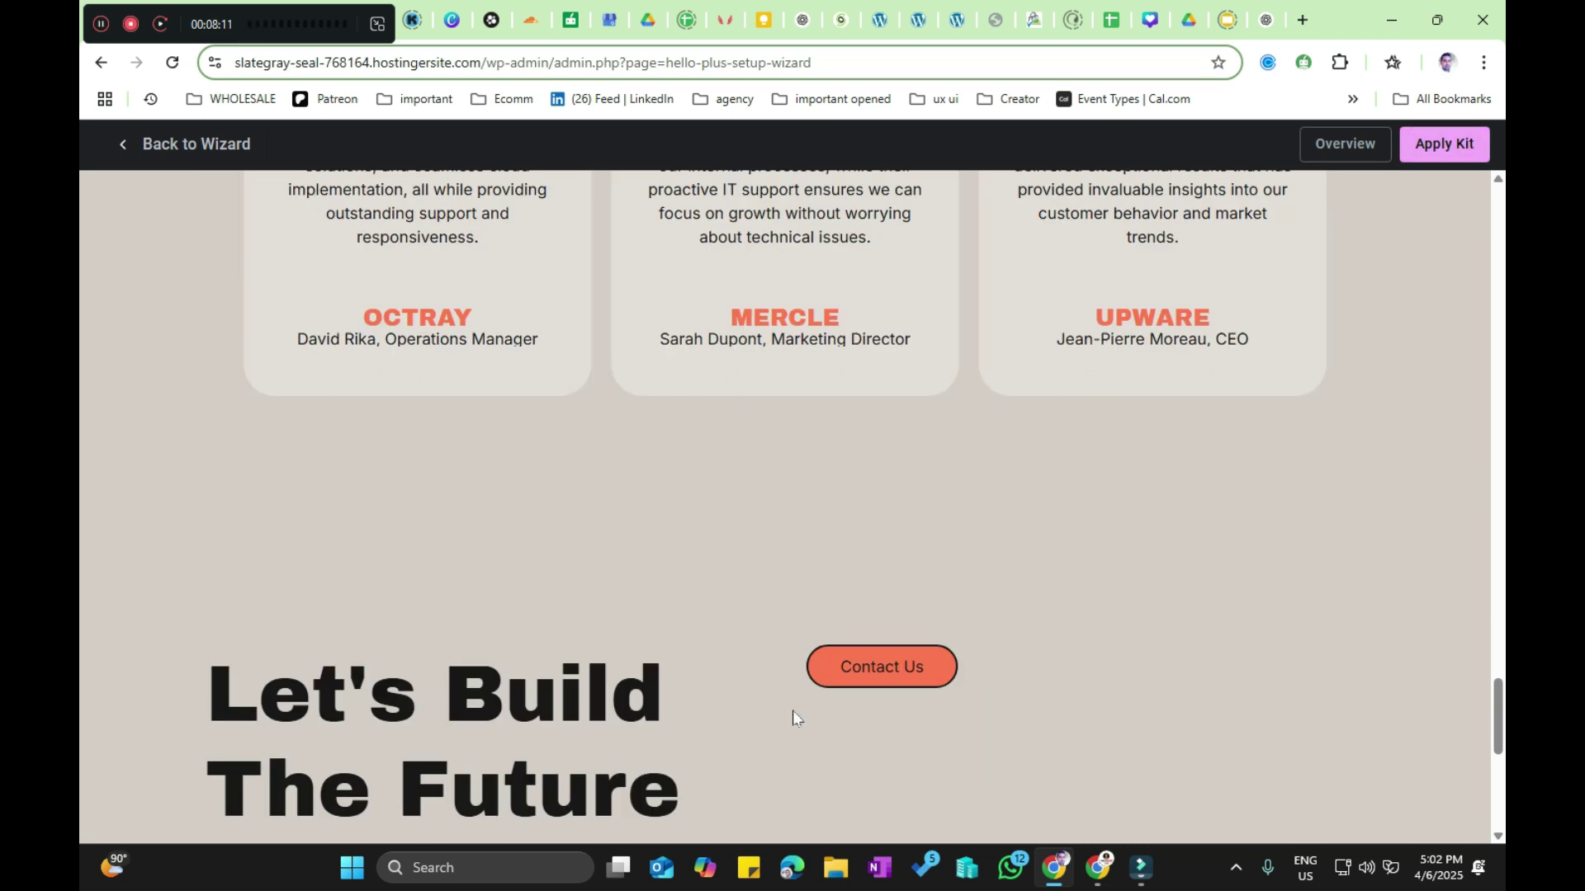
scroll(793, 715, "down", 5)
scroll(793, 714, "up", 10)
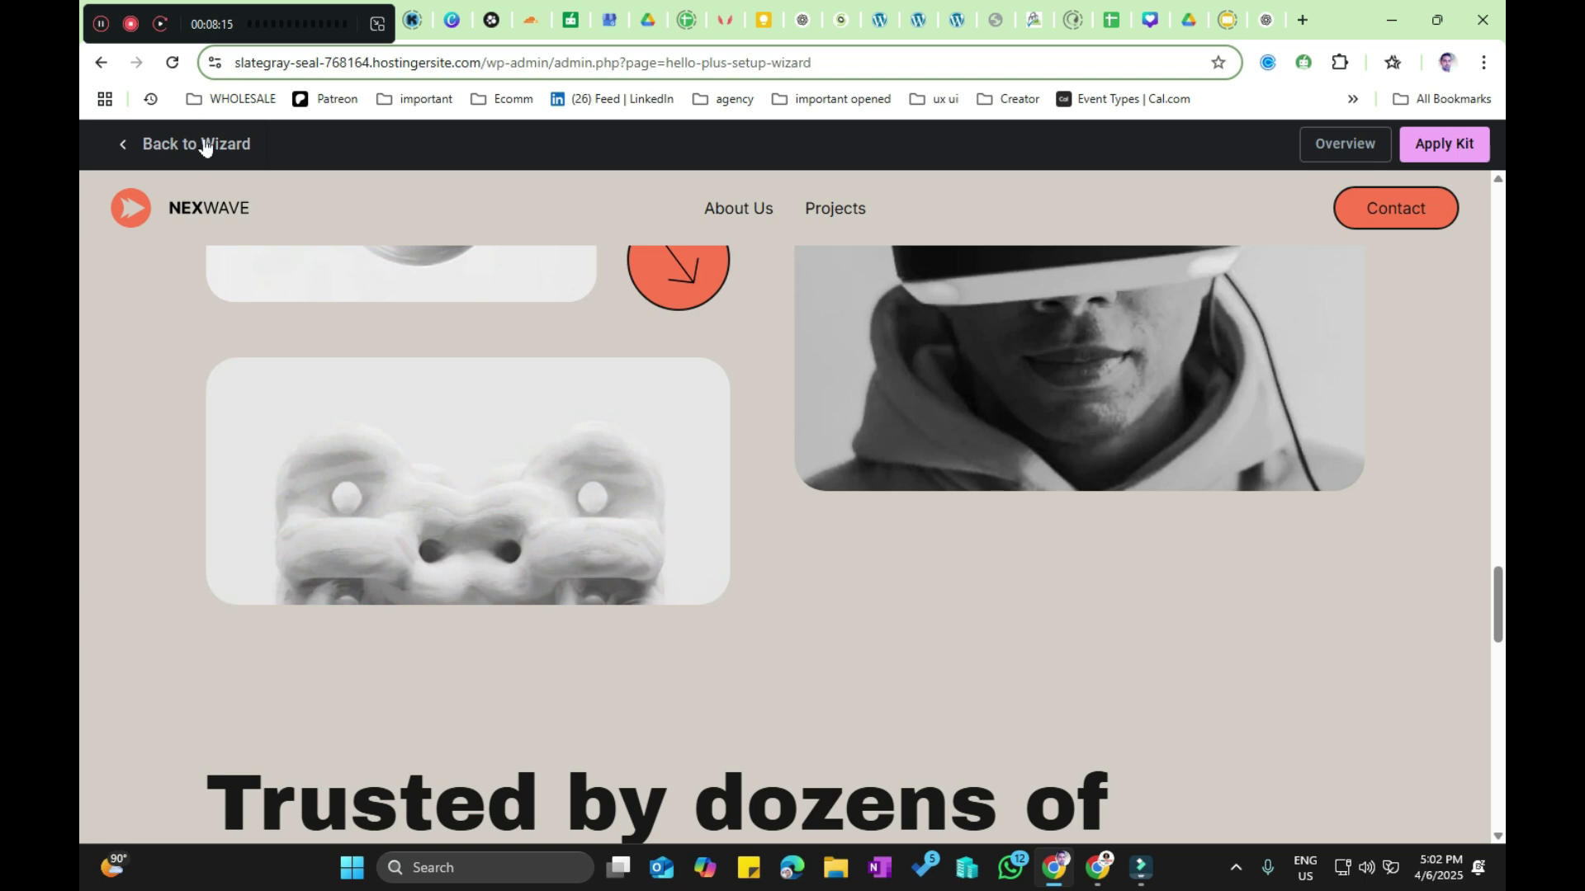
left_click(205, 145)
Step: Look through the kits again, preview the Freelance Handywoman demo down to its footer, and exit the setup wizard without applying a kit
scroll(567, 496, "down", 6)
scroll(616, 595, "down", 5)
scroll(616, 596, "up", 6)
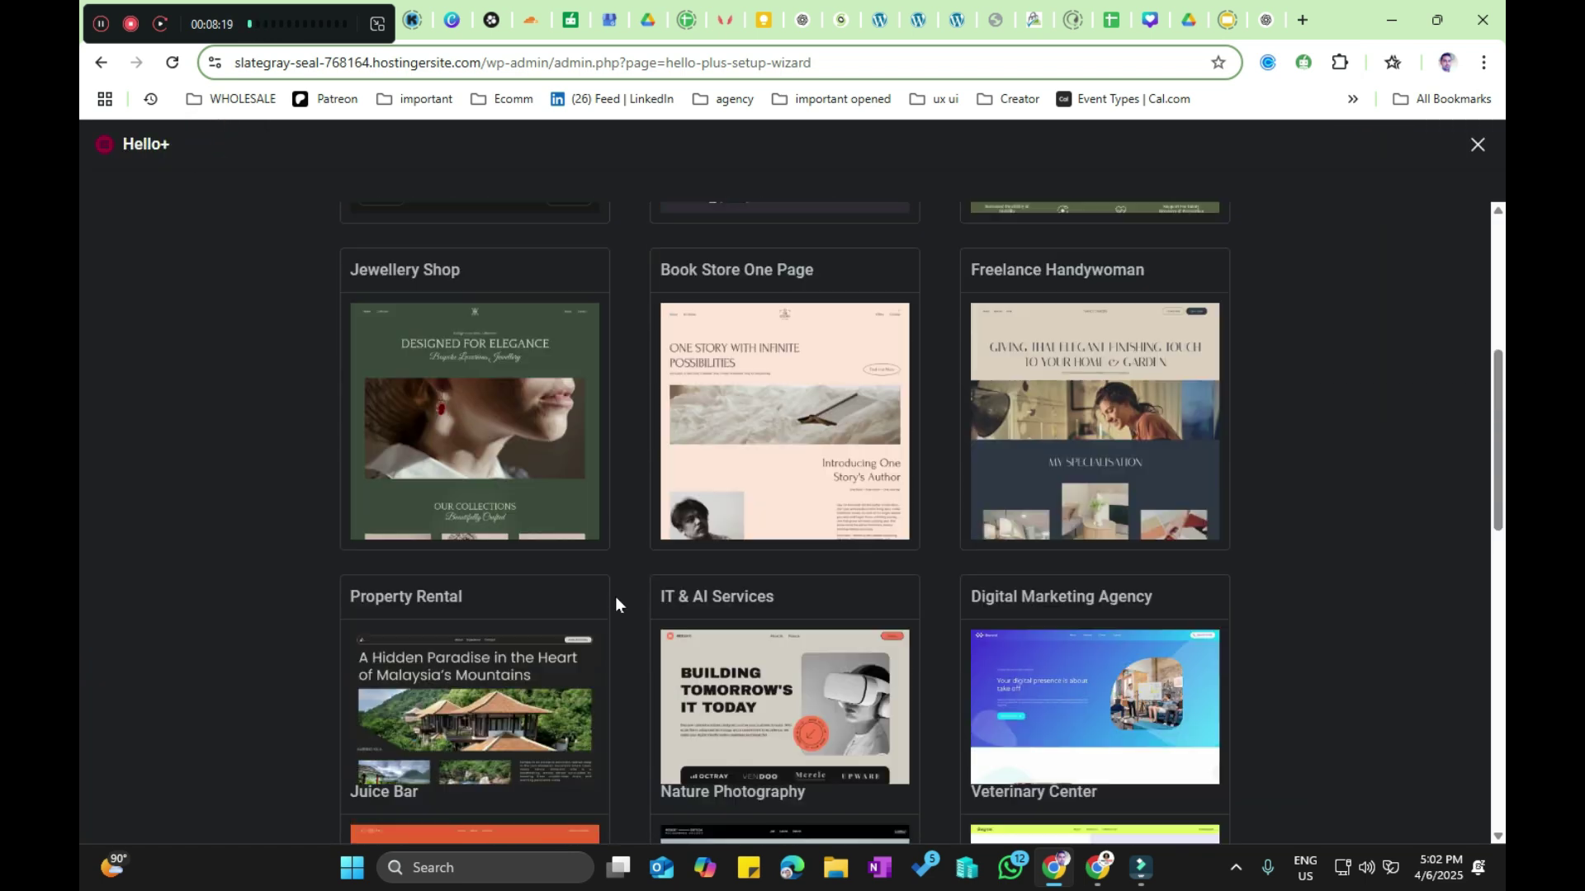
scroll(616, 603, "up", 5)
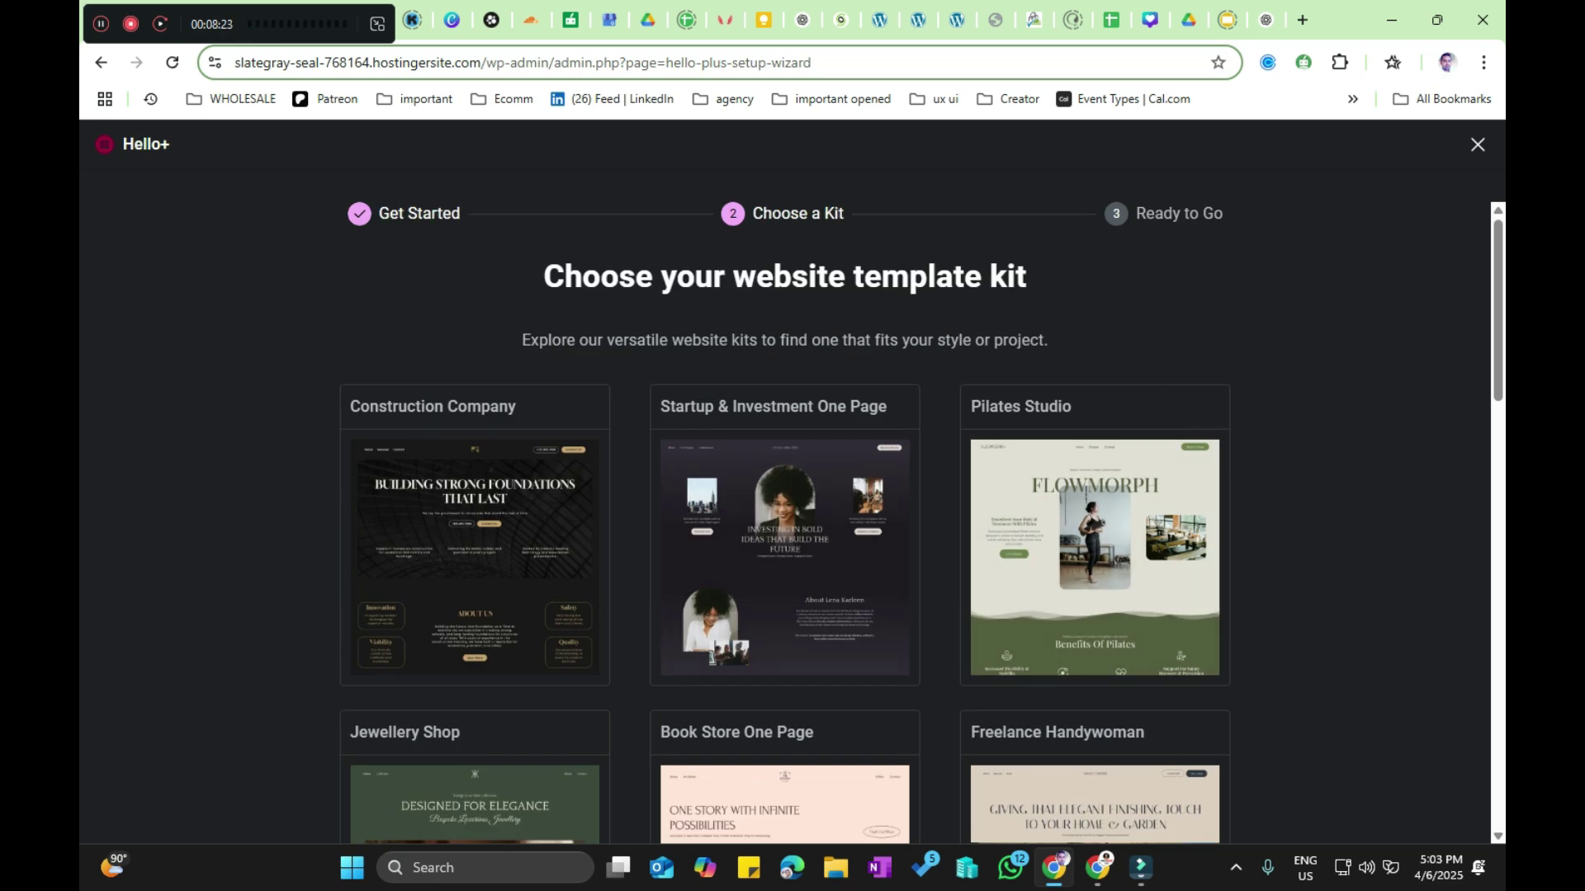
scroll(941, 652, "down", 5)
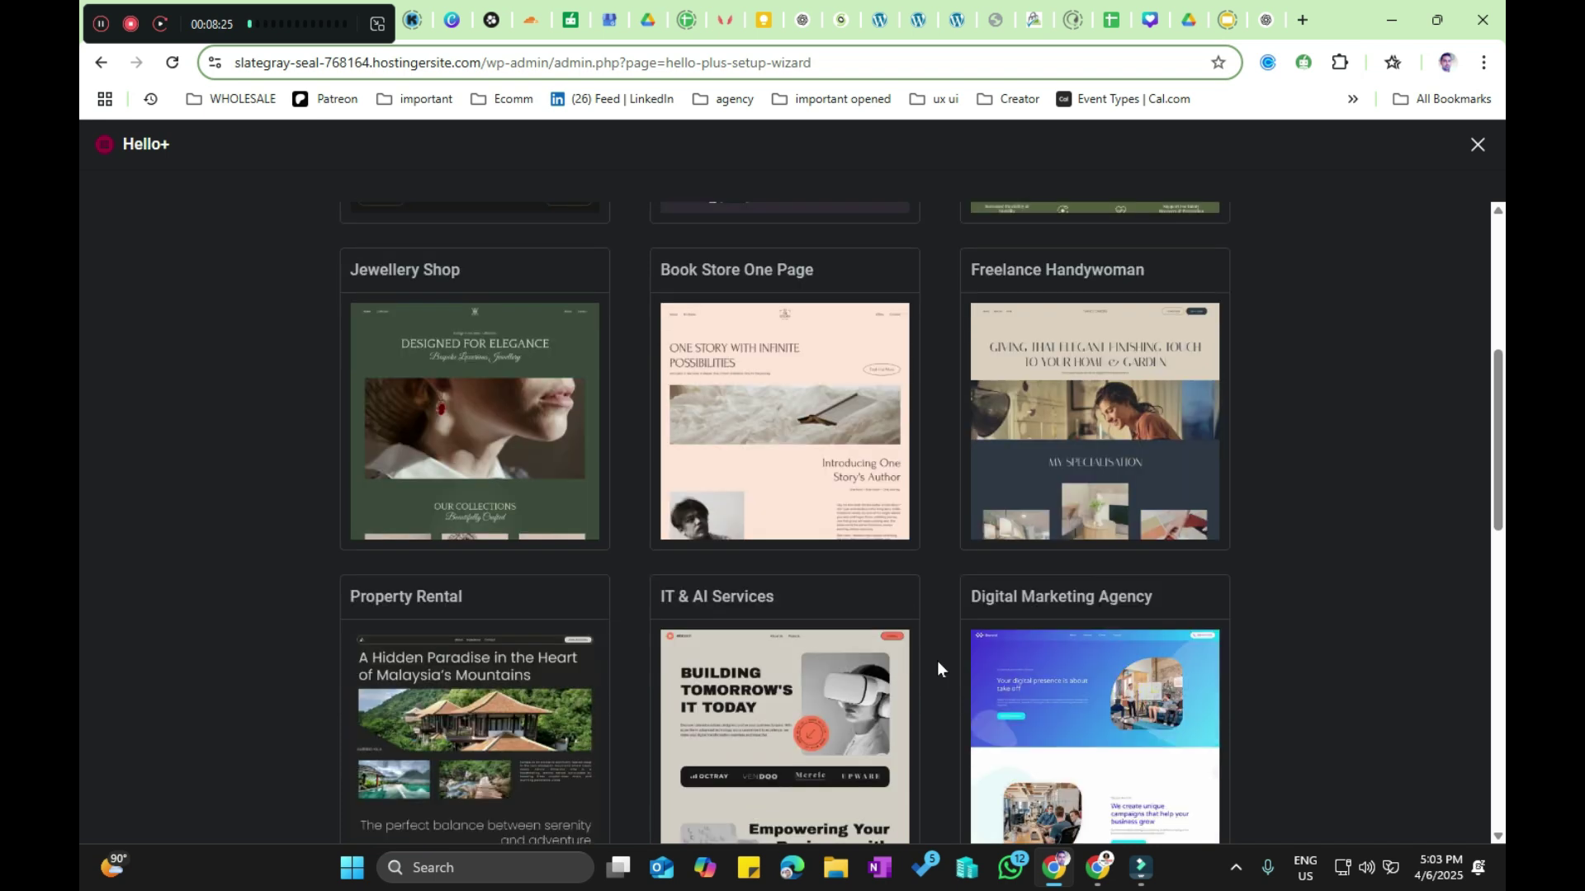
left_click(1094, 425)
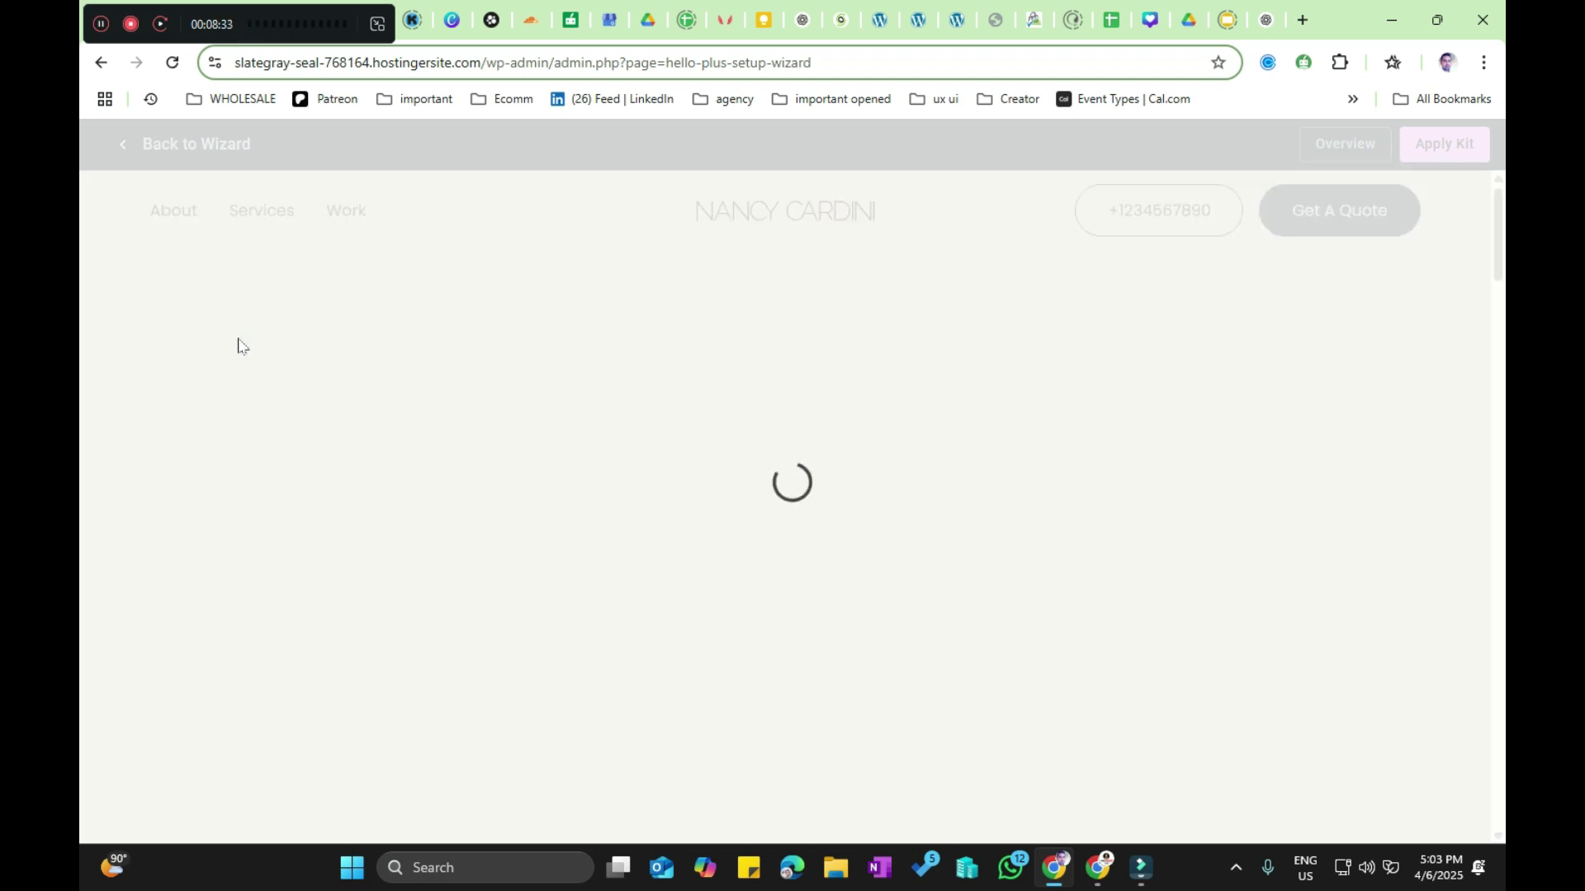
scroll(240, 344, "down", 15)
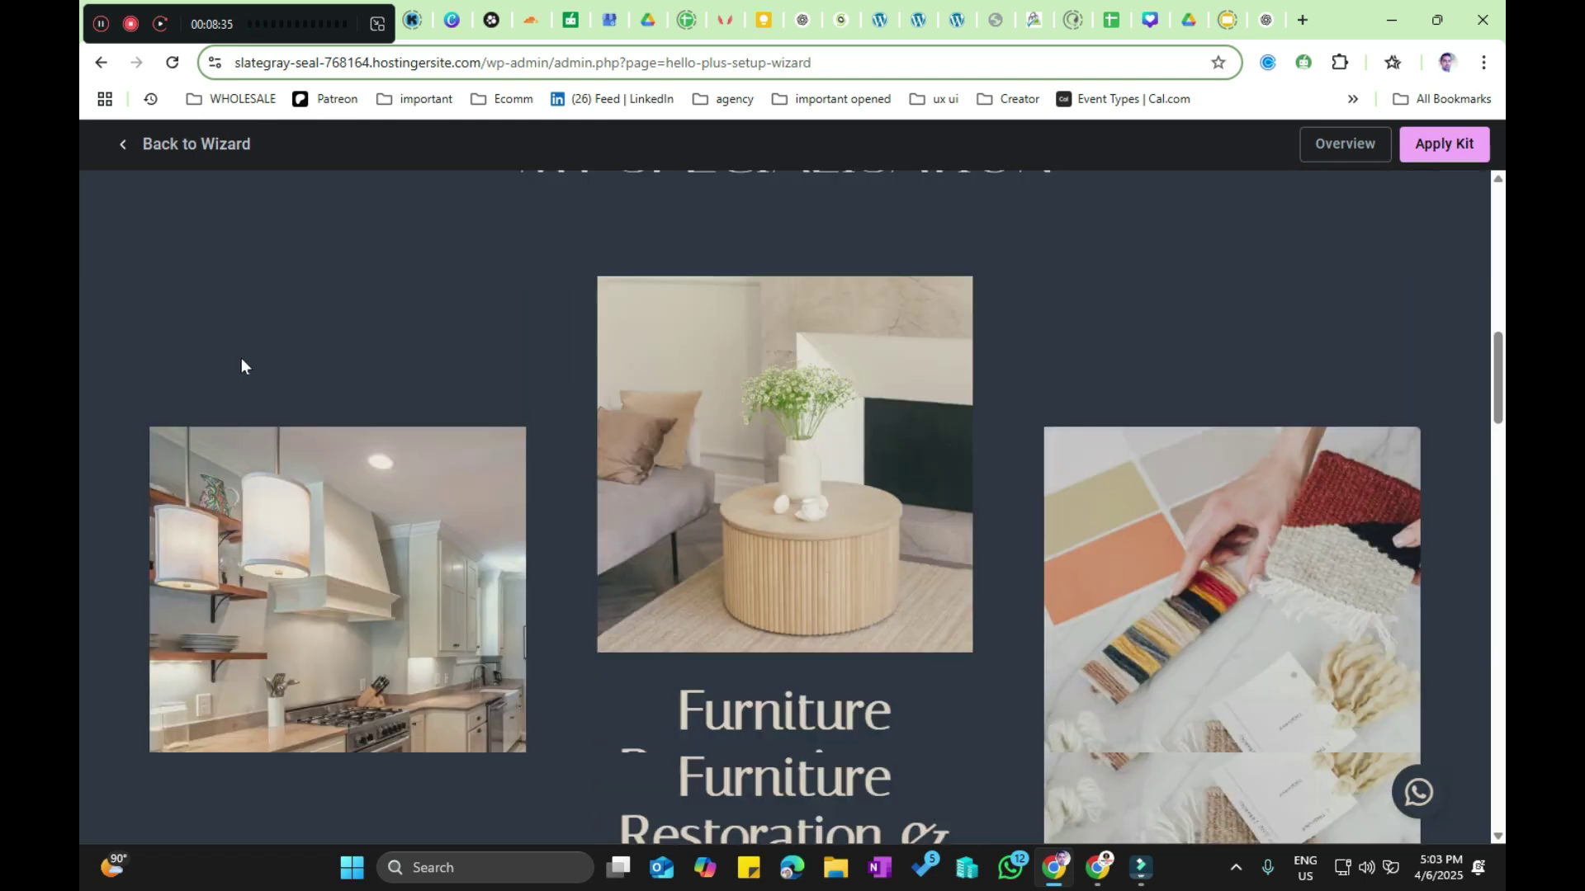
scroll(241, 359, "down", 5)
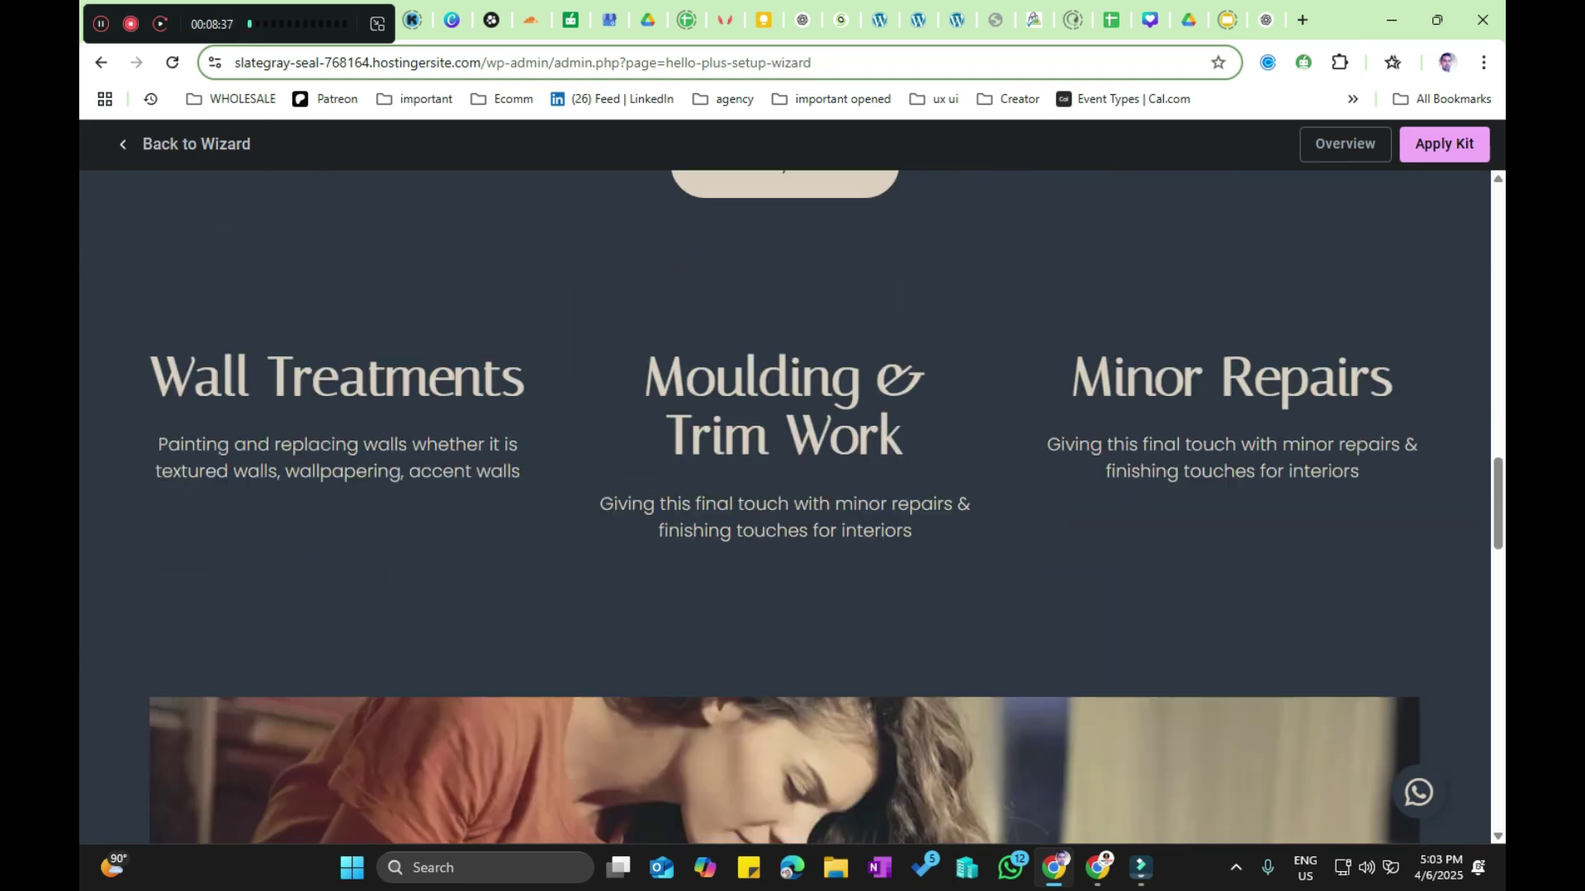
scroll(362, 461, "down", 5)
scroll(362, 460, "down", 8)
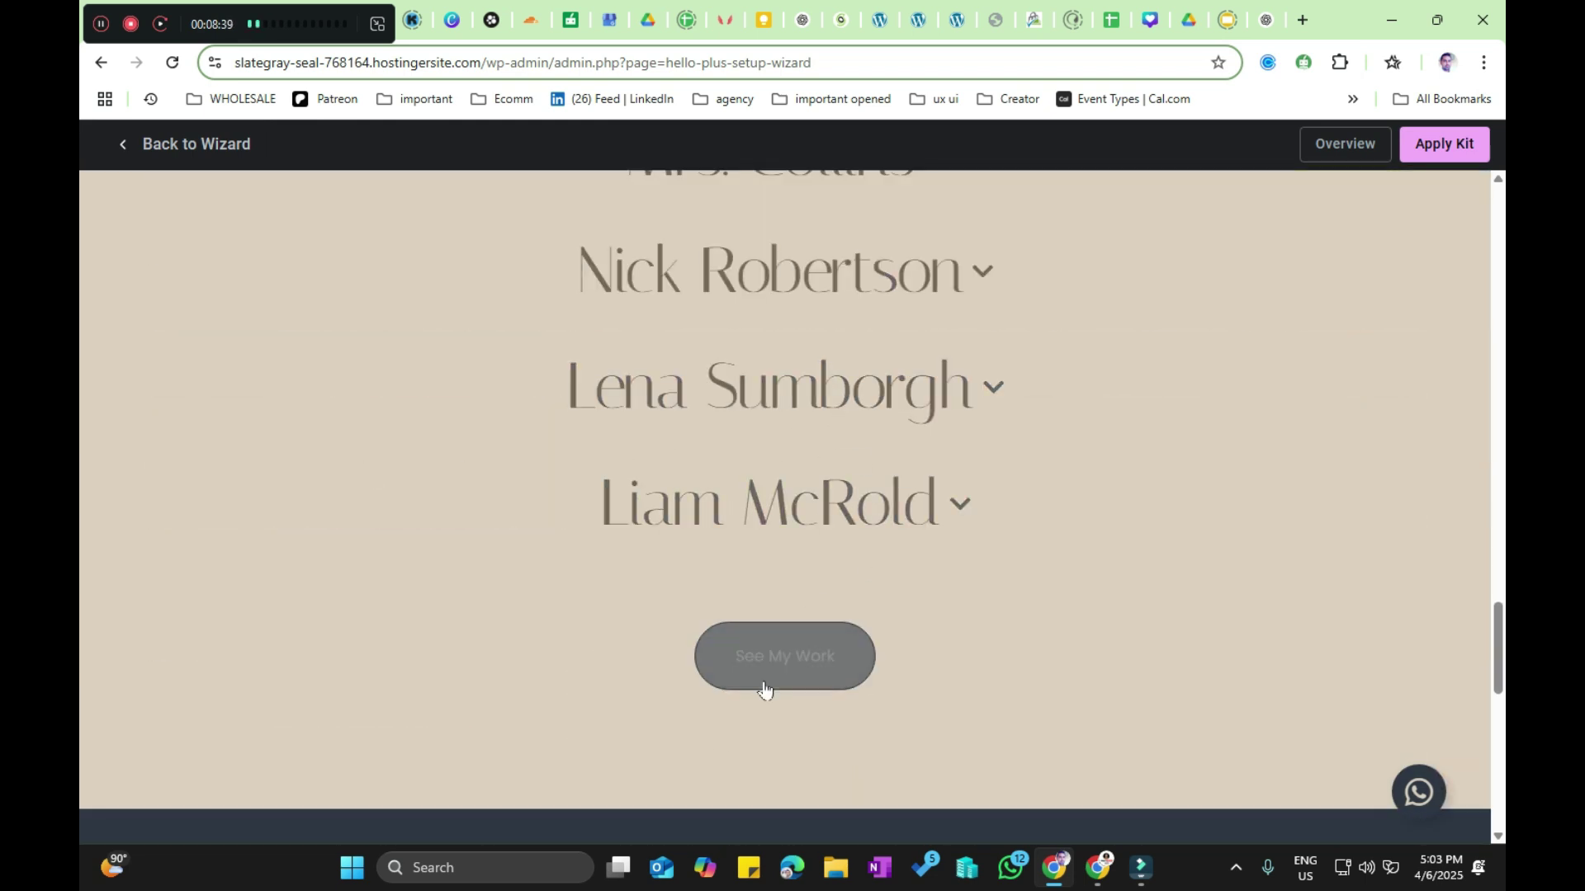
scroll(605, 569, "down", 1)
scroll(606, 569, "down", 10)
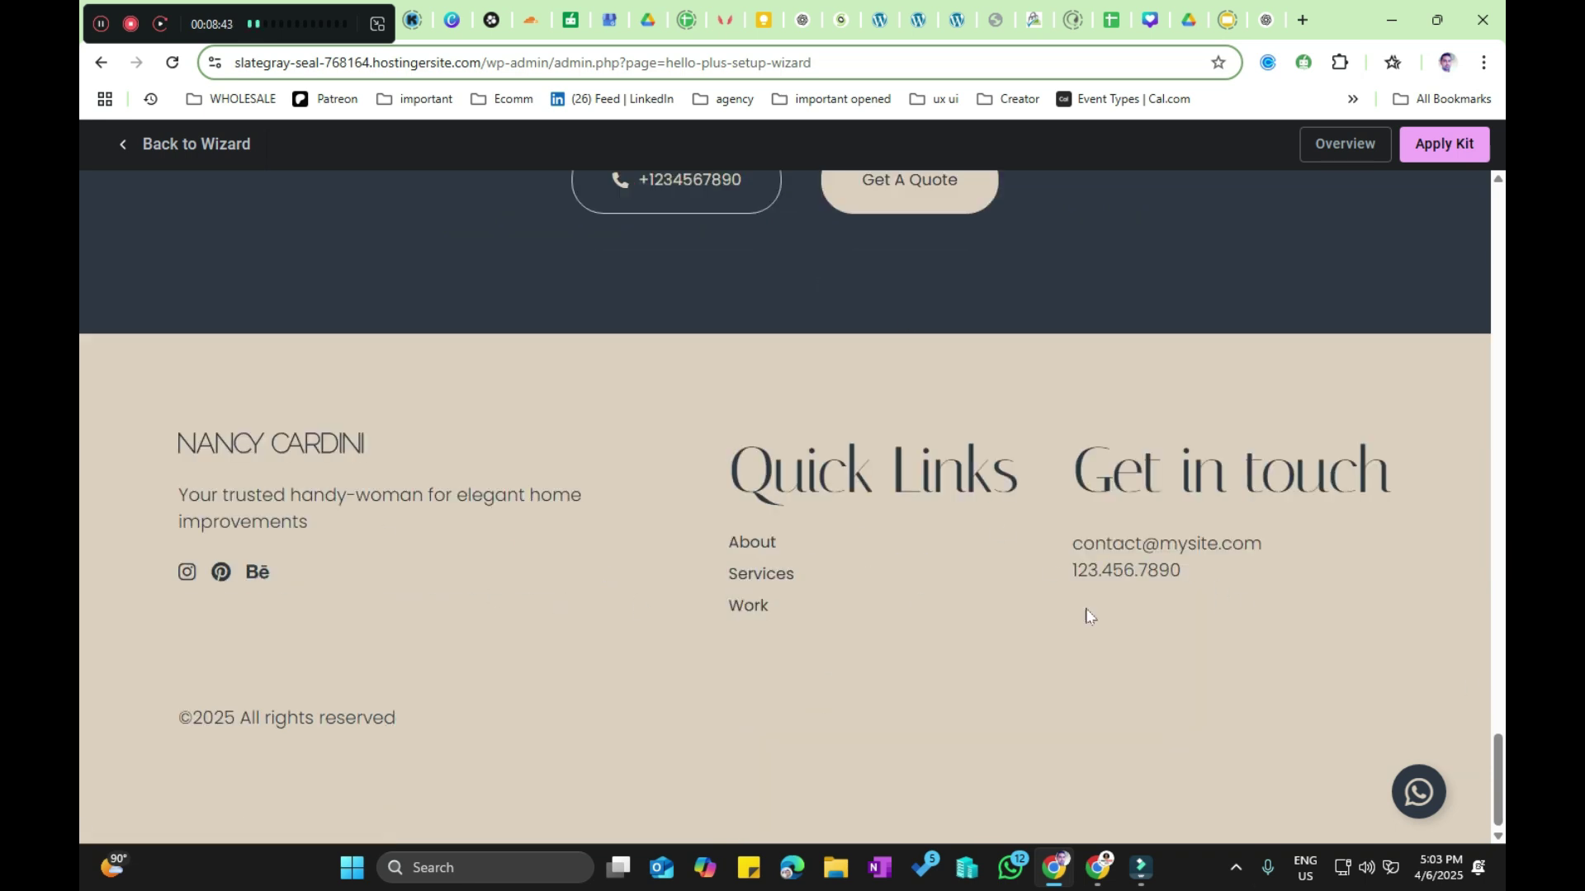
scroll(1096, 650, "up", 15)
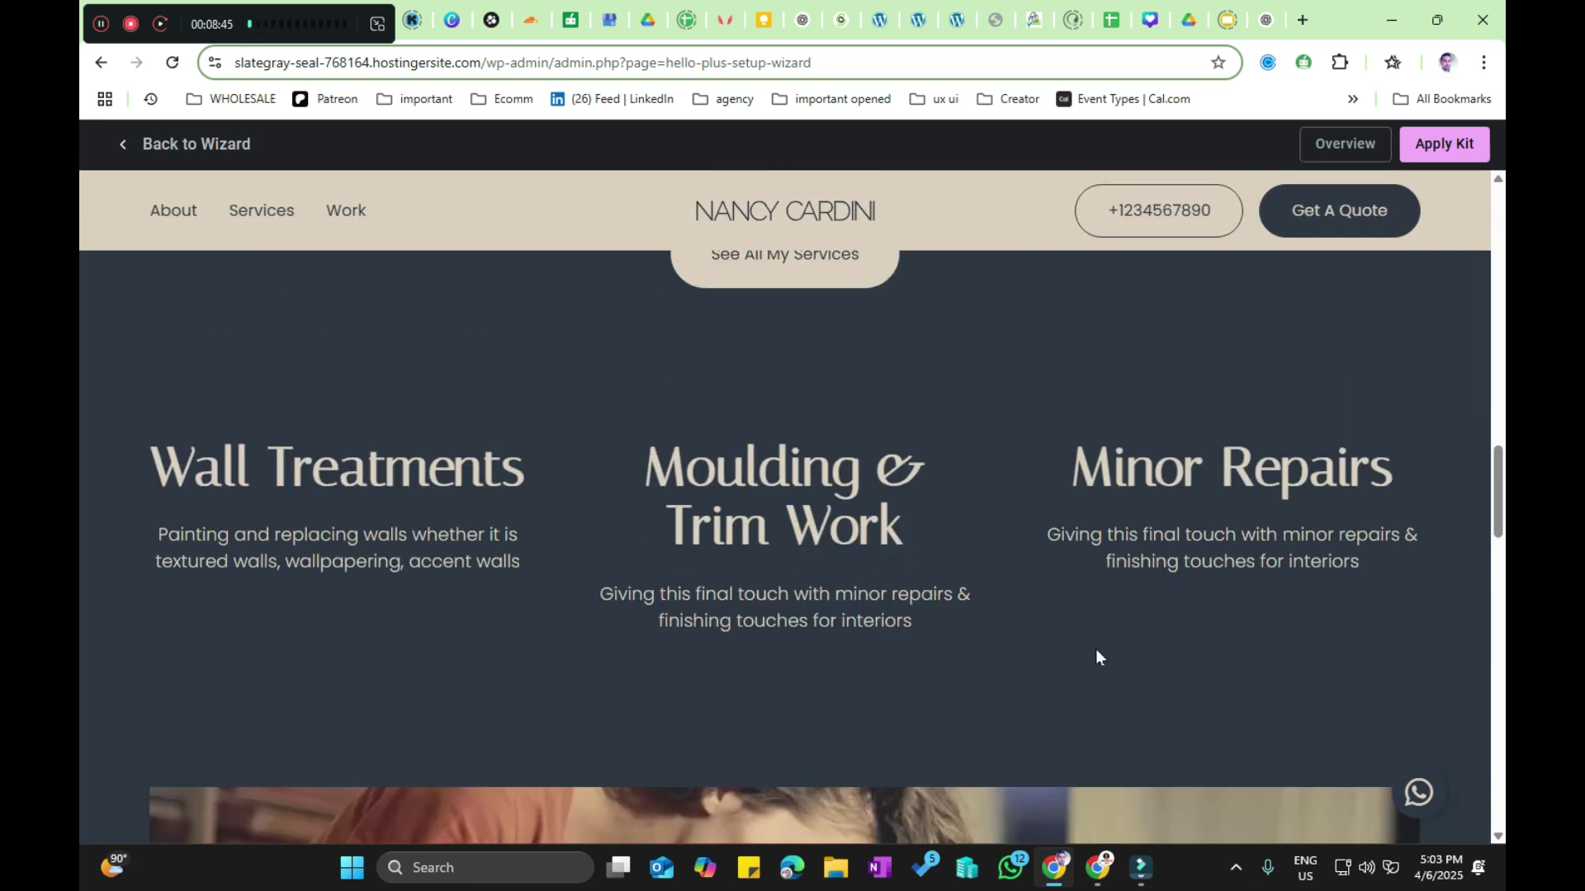
left_click(150, 151)
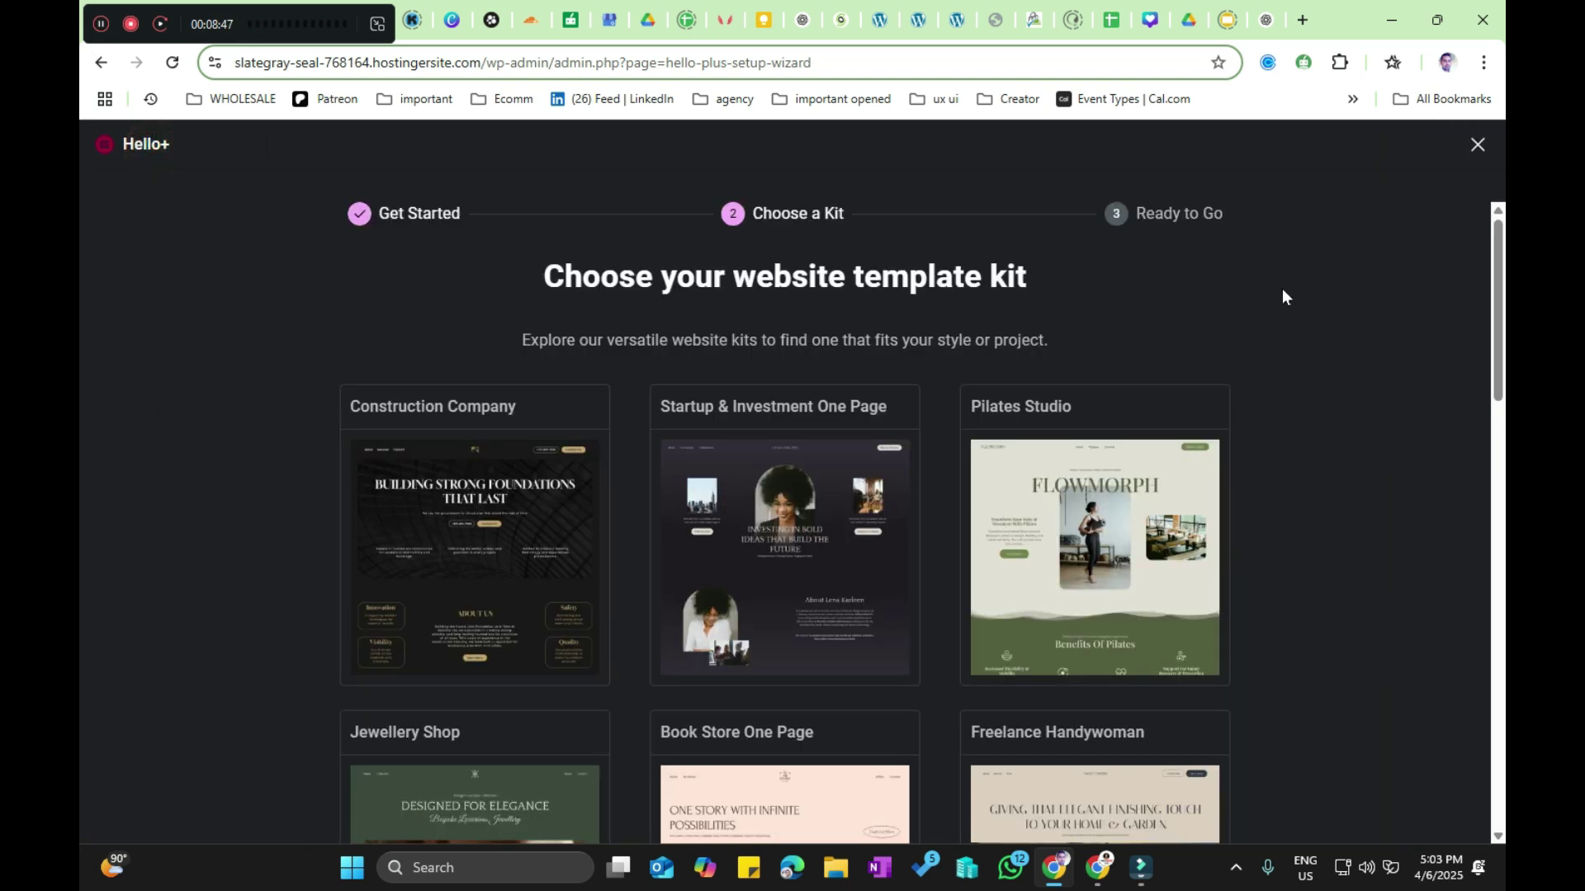
left_click(1476, 147)
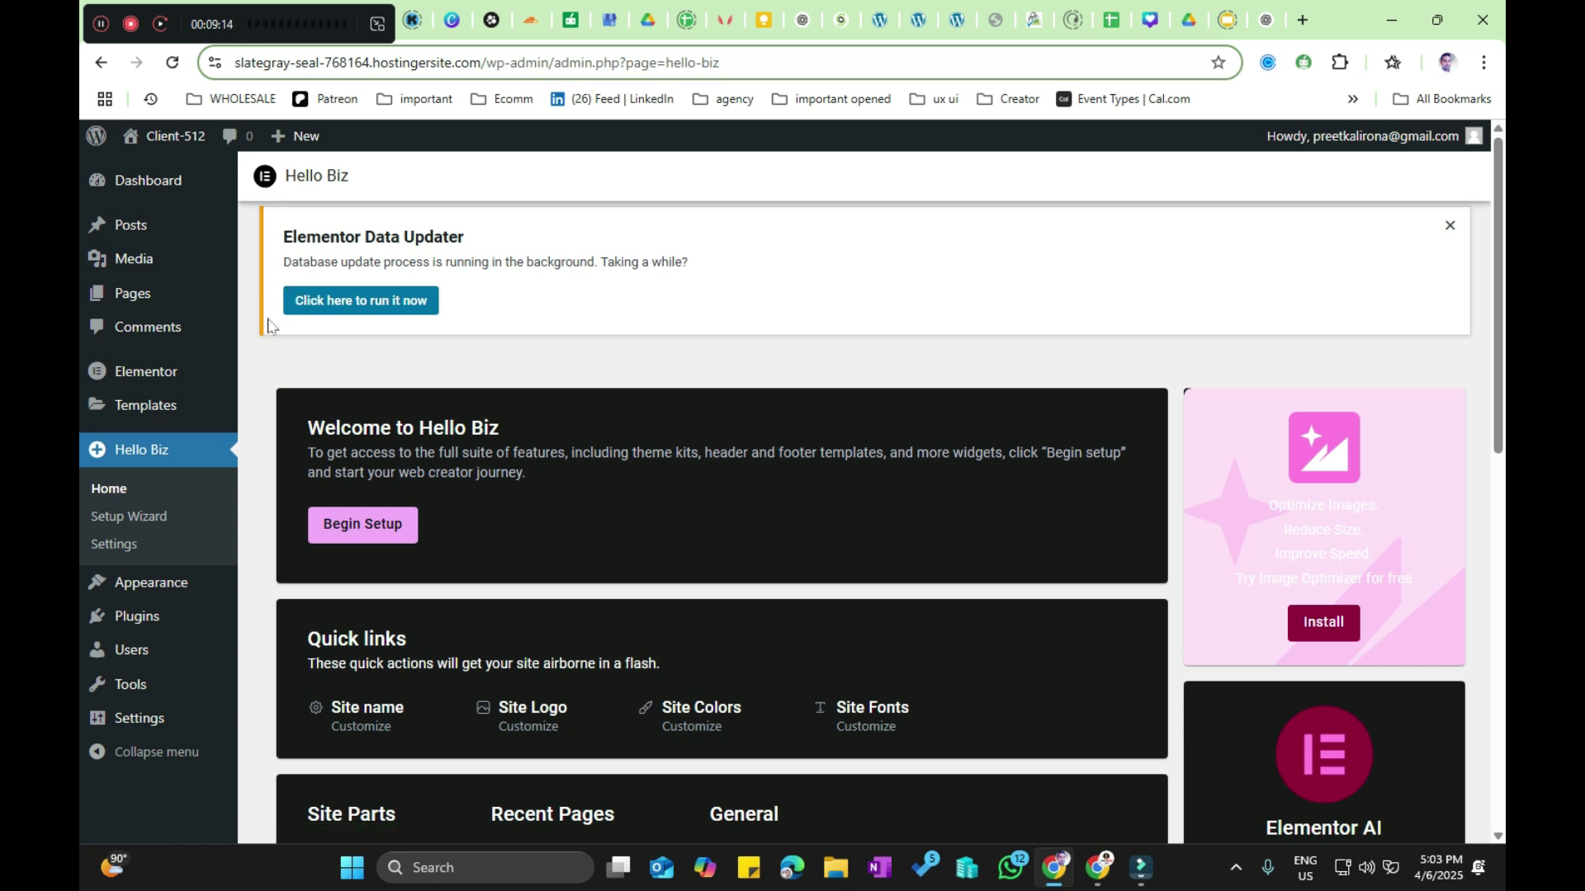
Step: Review the site's permalink settings and save them with the Post name structure
mouse_move(110, 313)
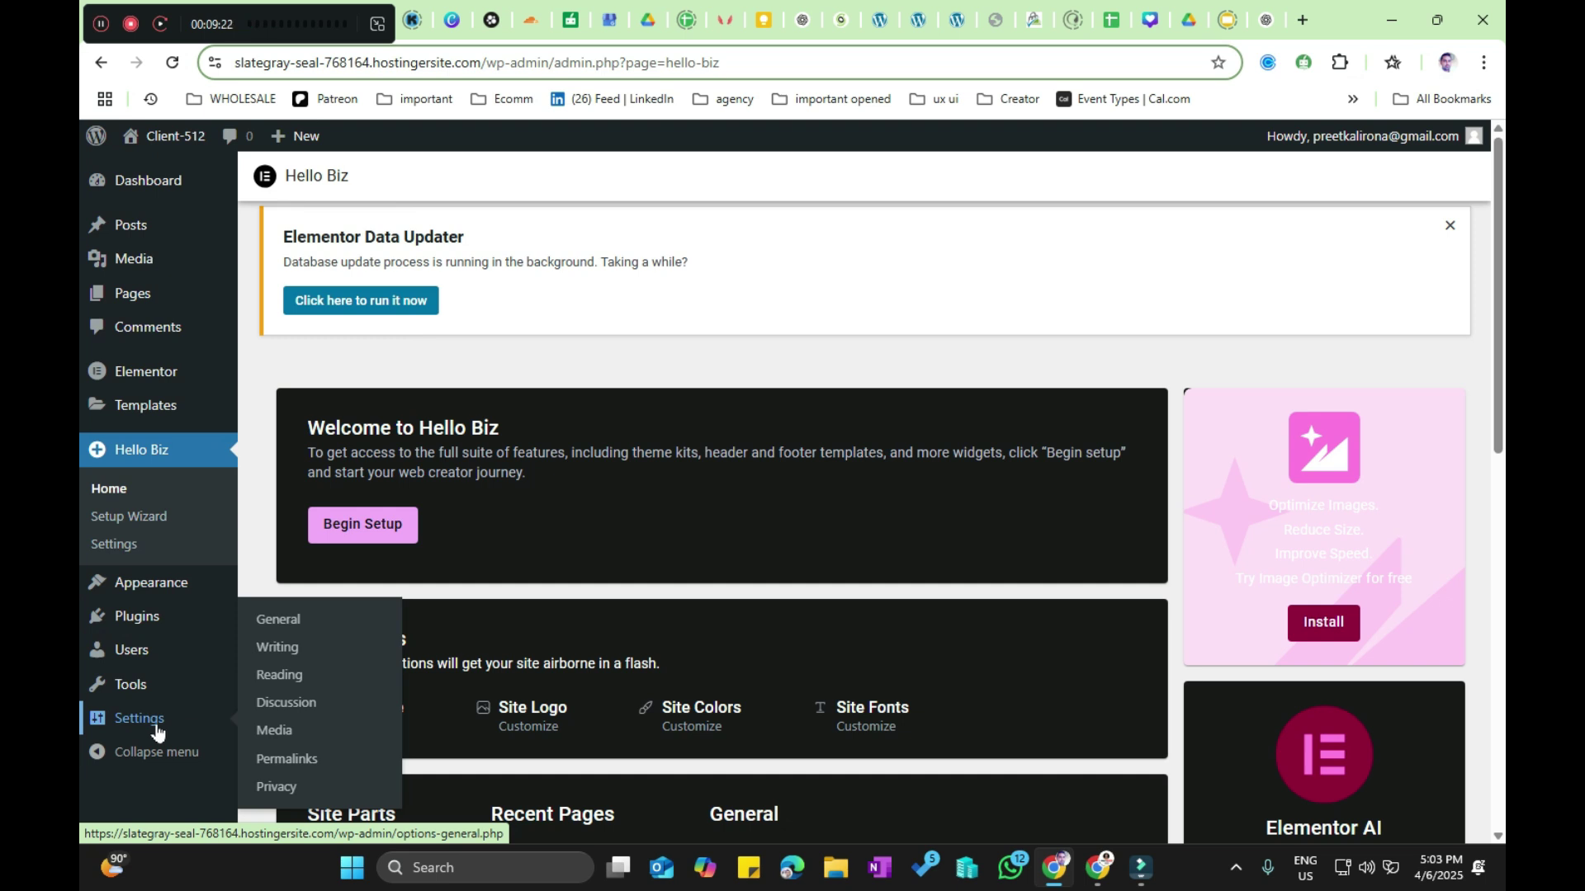
left_click(307, 742)
left_click(316, 756)
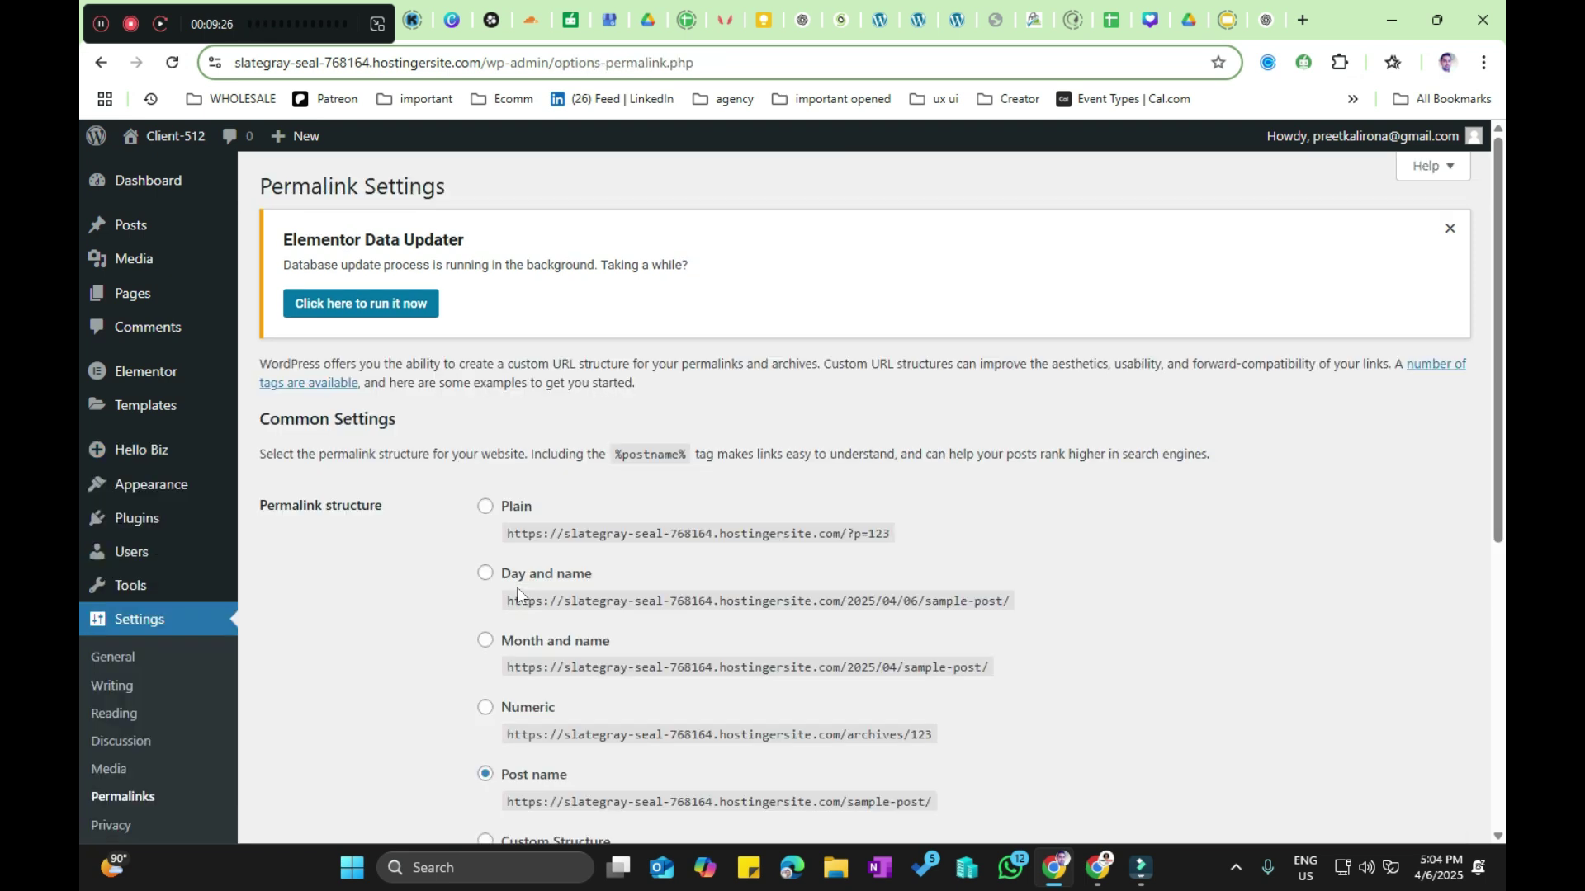
scroll(518, 594, "down", 3)
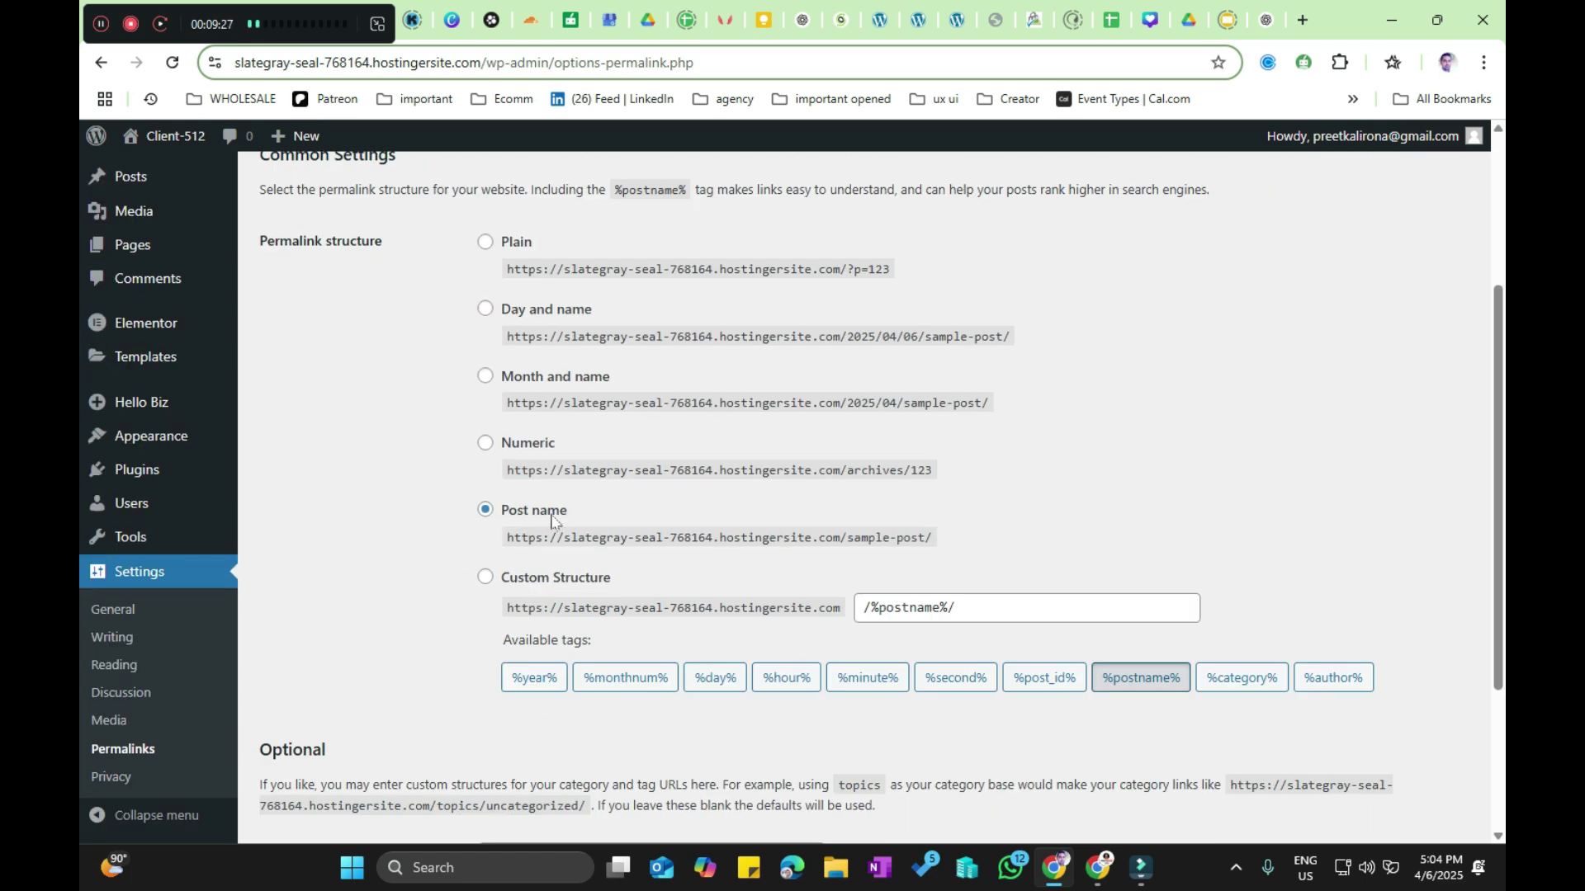
scroll(542, 518, "down", 3)
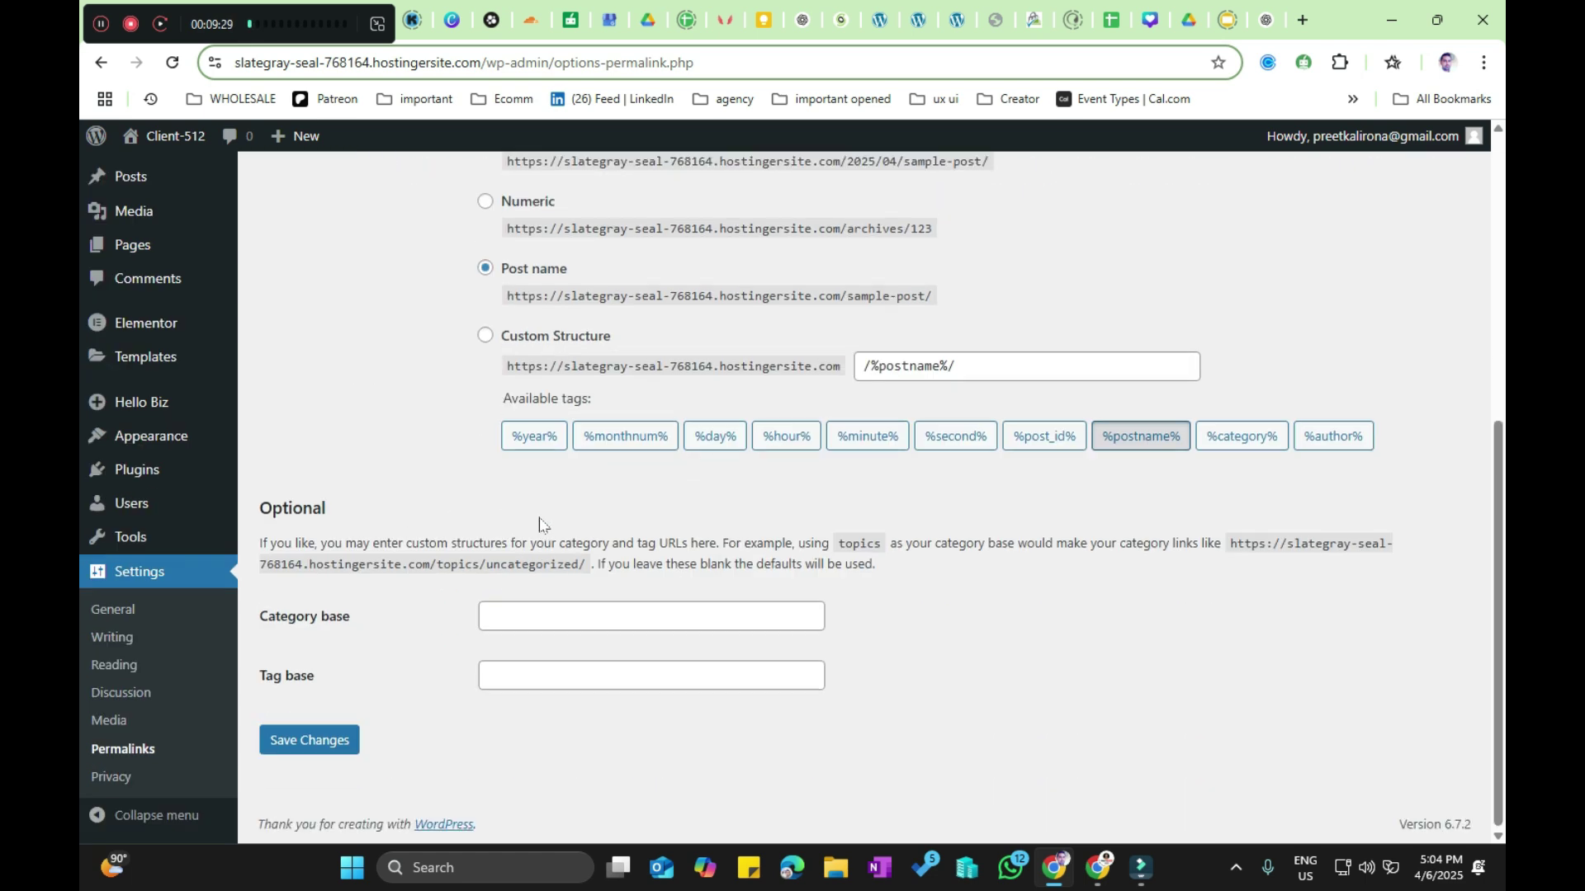
left_click(343, 742)
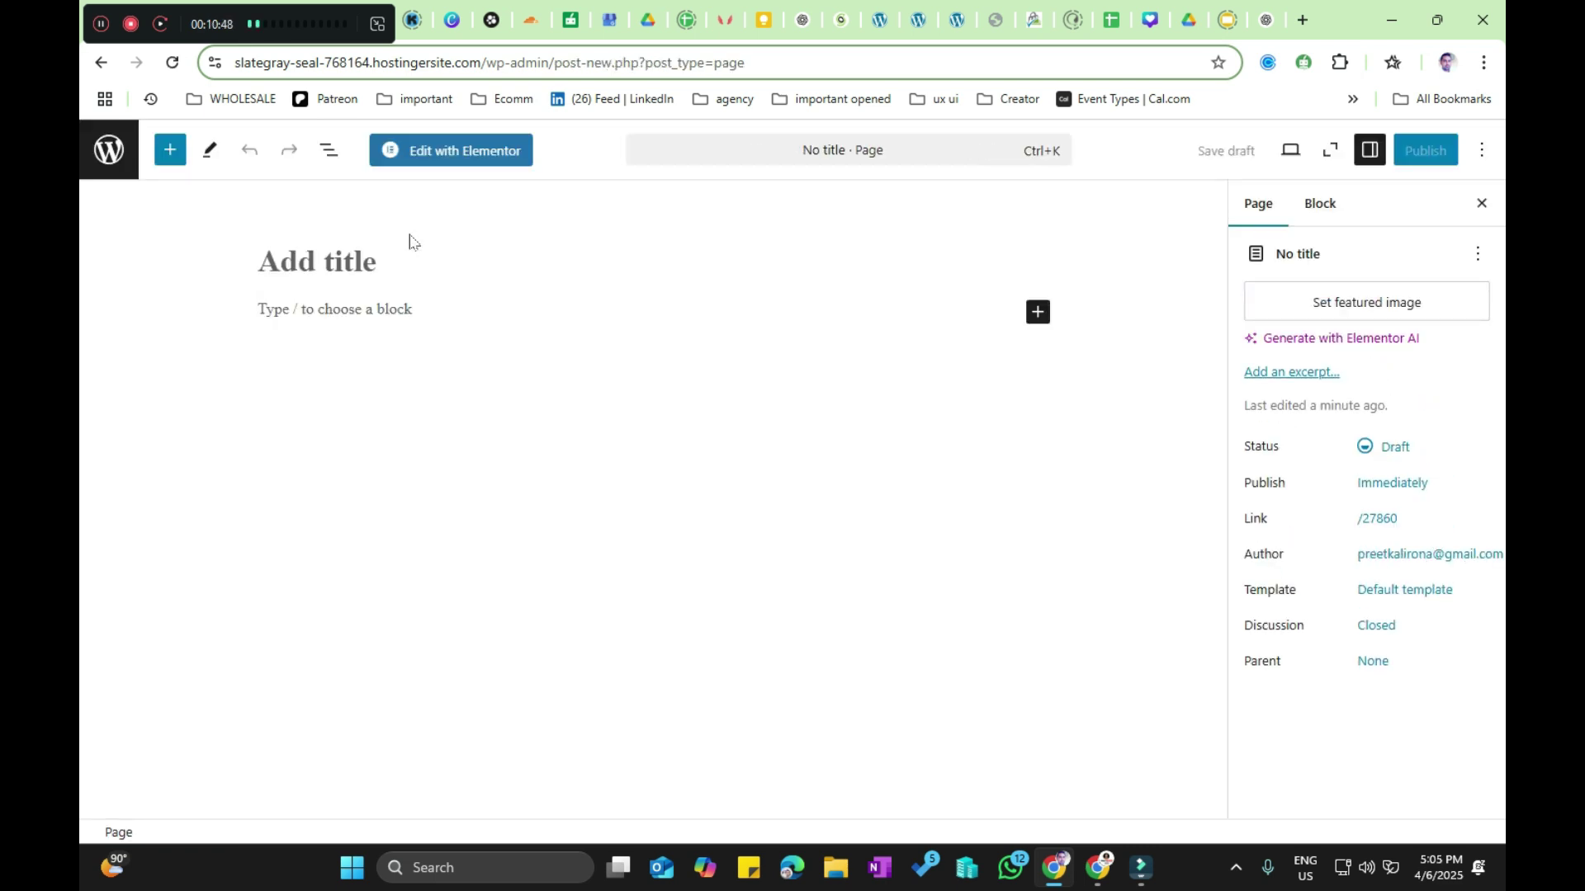
Step: Title the new page HOMEPAGE and open it for editing with Elementor
type("HOME")
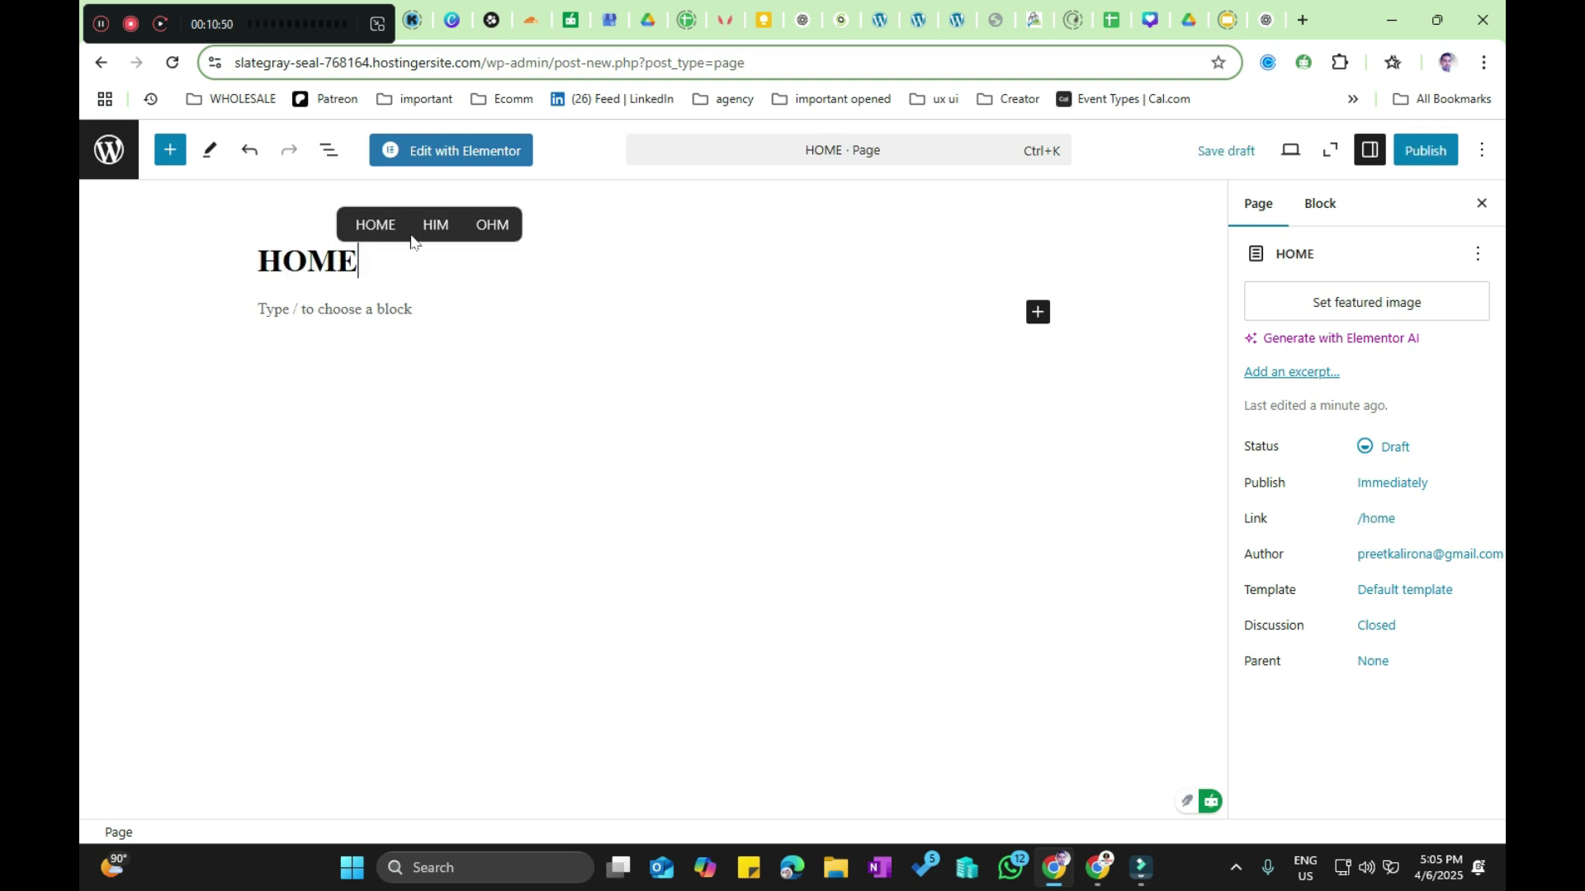
type("PAHE")
key("BackSpace")
key("BackSpace")
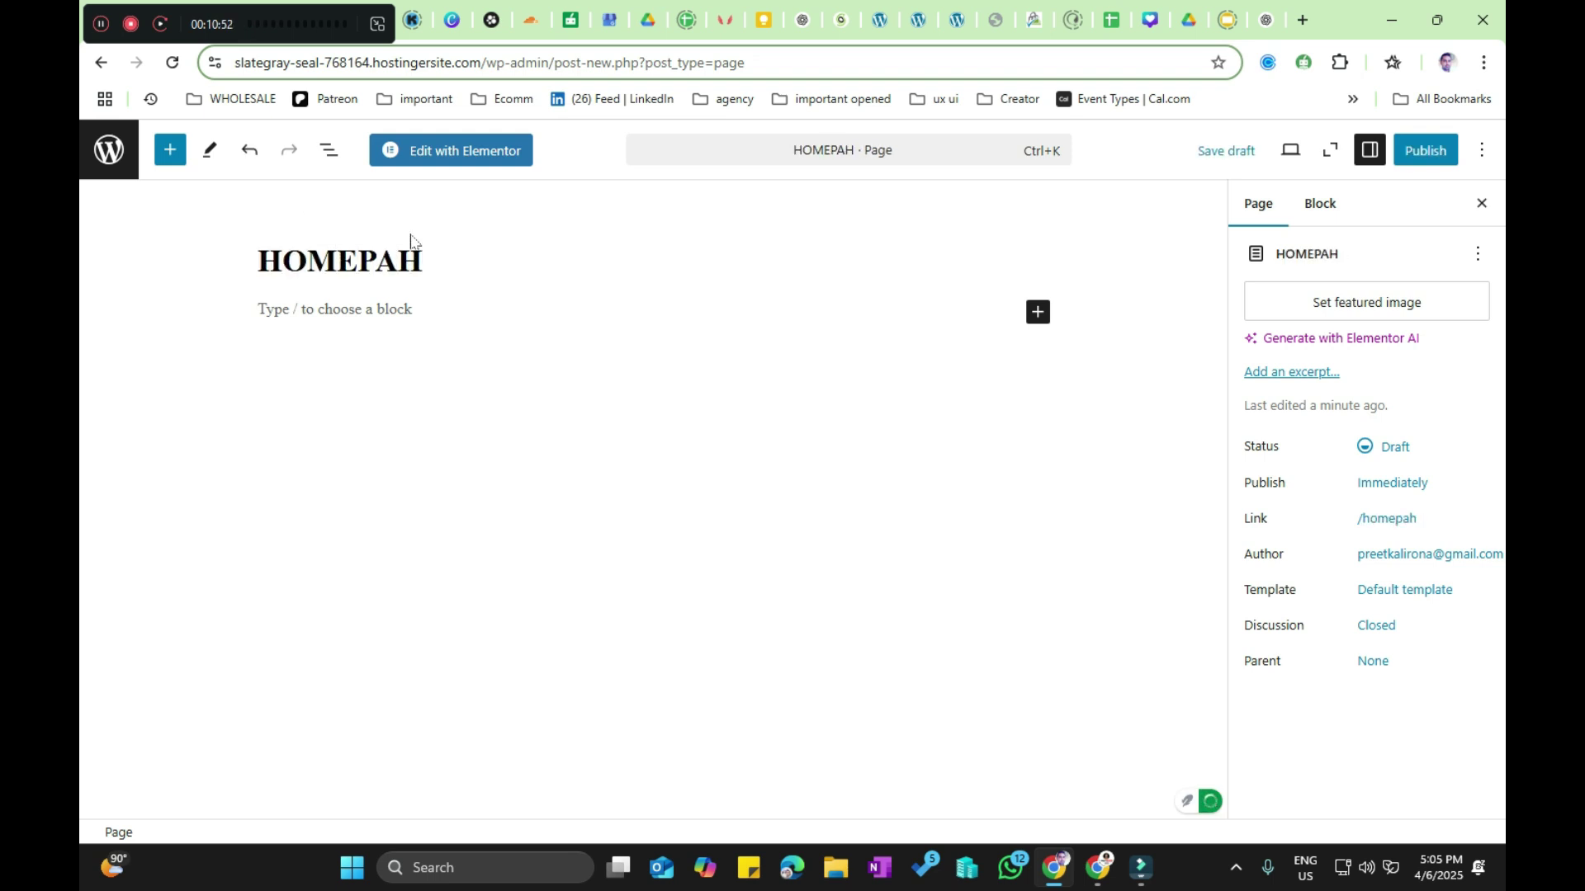
type("GE")
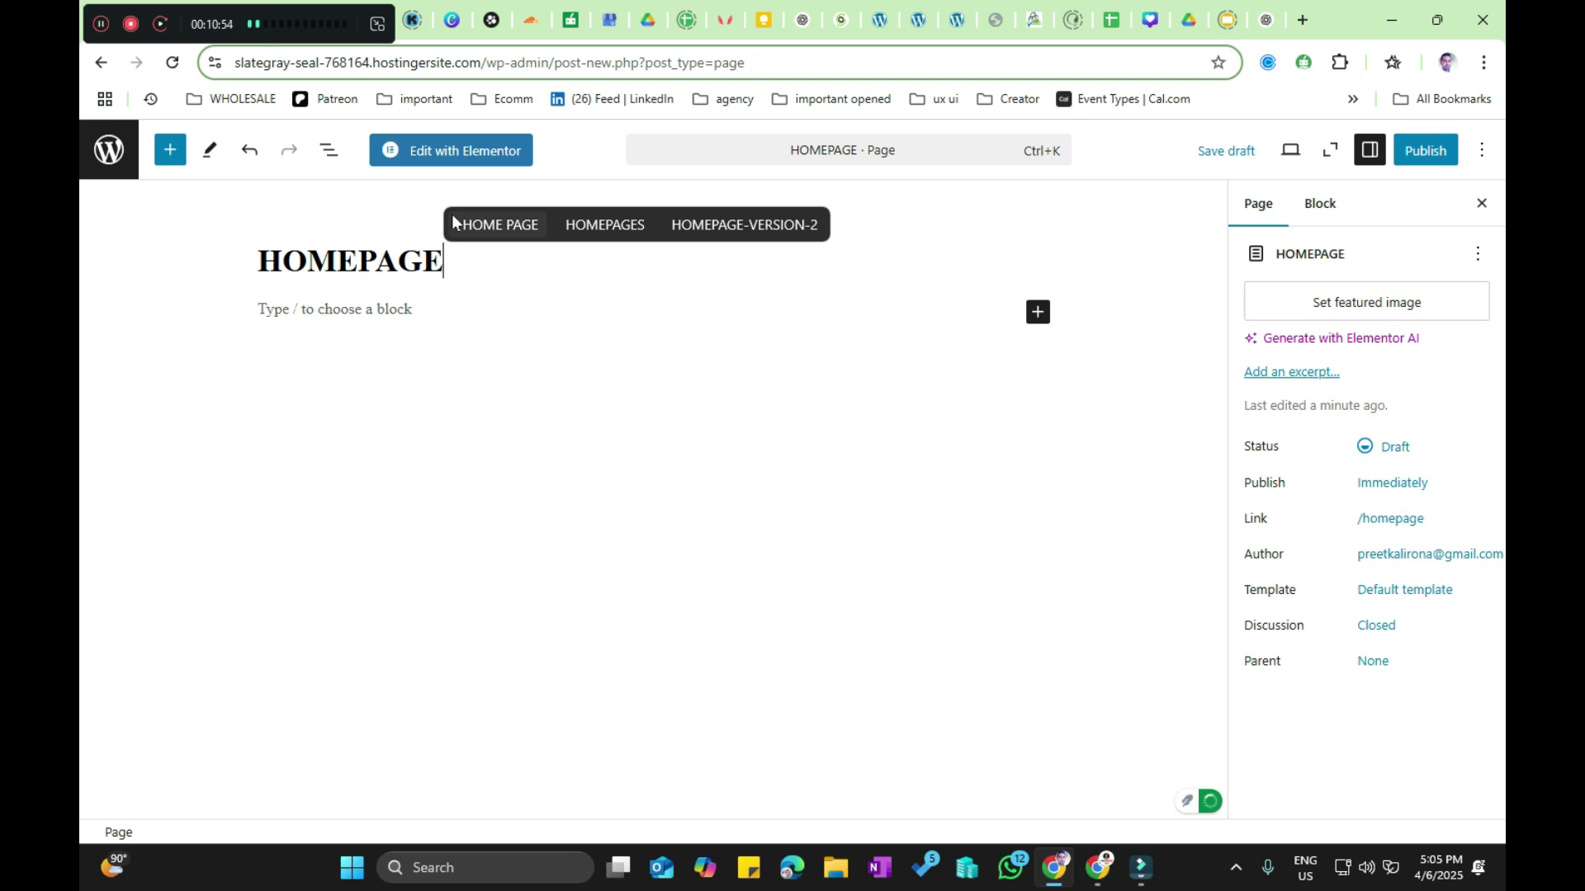
left_click(460, 150)
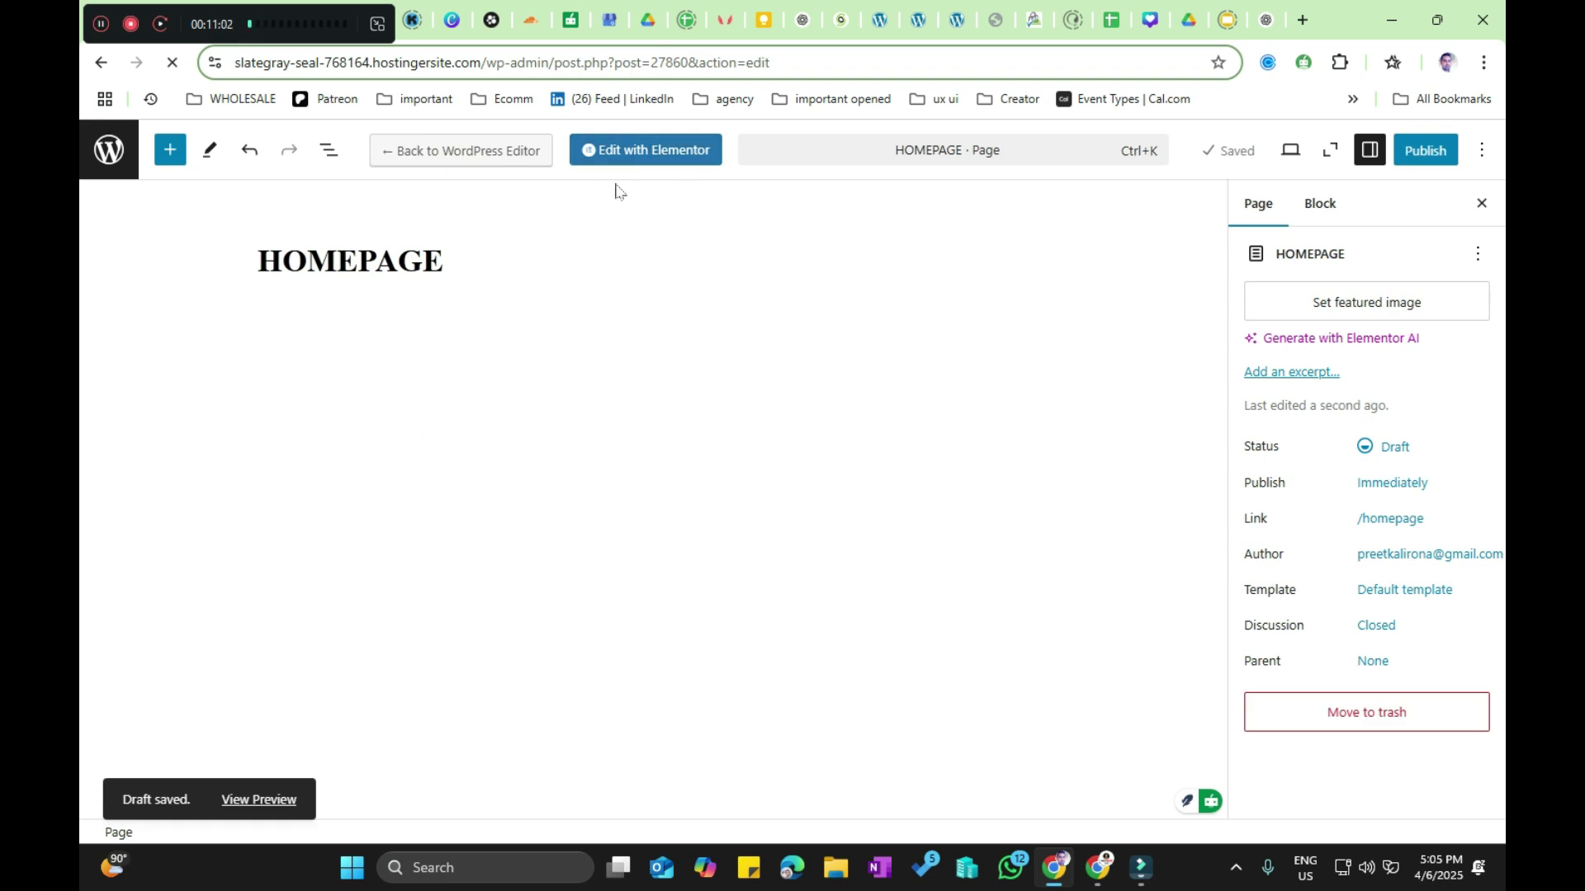
left_click(704, 164)
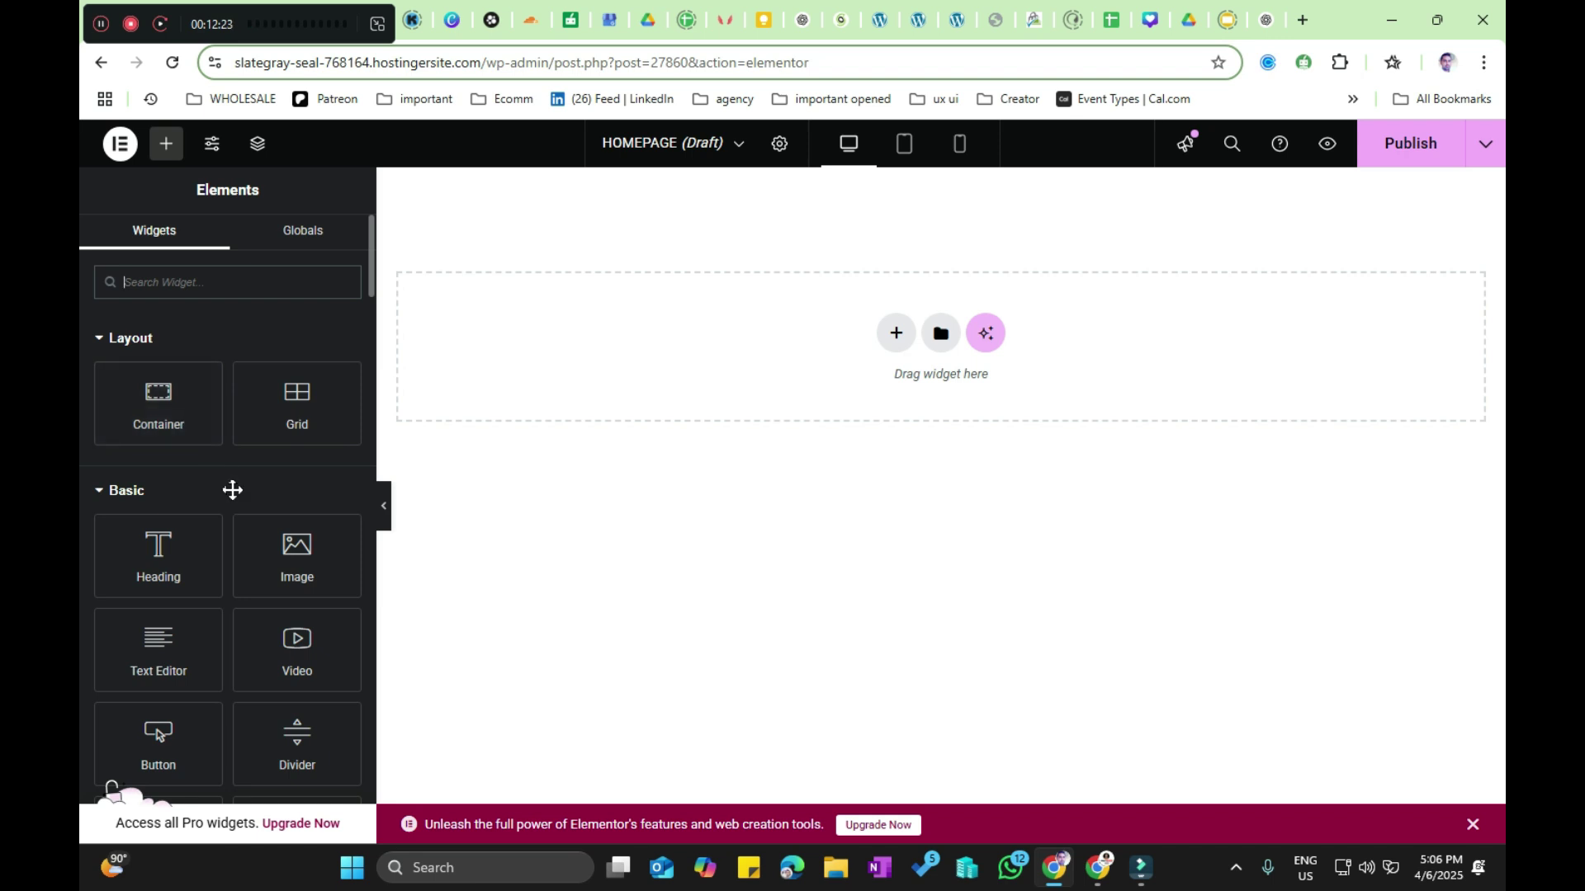
Step: Examine the available Elementor widgets, from the Basic and Pro groups down to the Hello+ and General groups
scroll(230, 487, "down", 3)
scroll(240, 470, "up", 1)
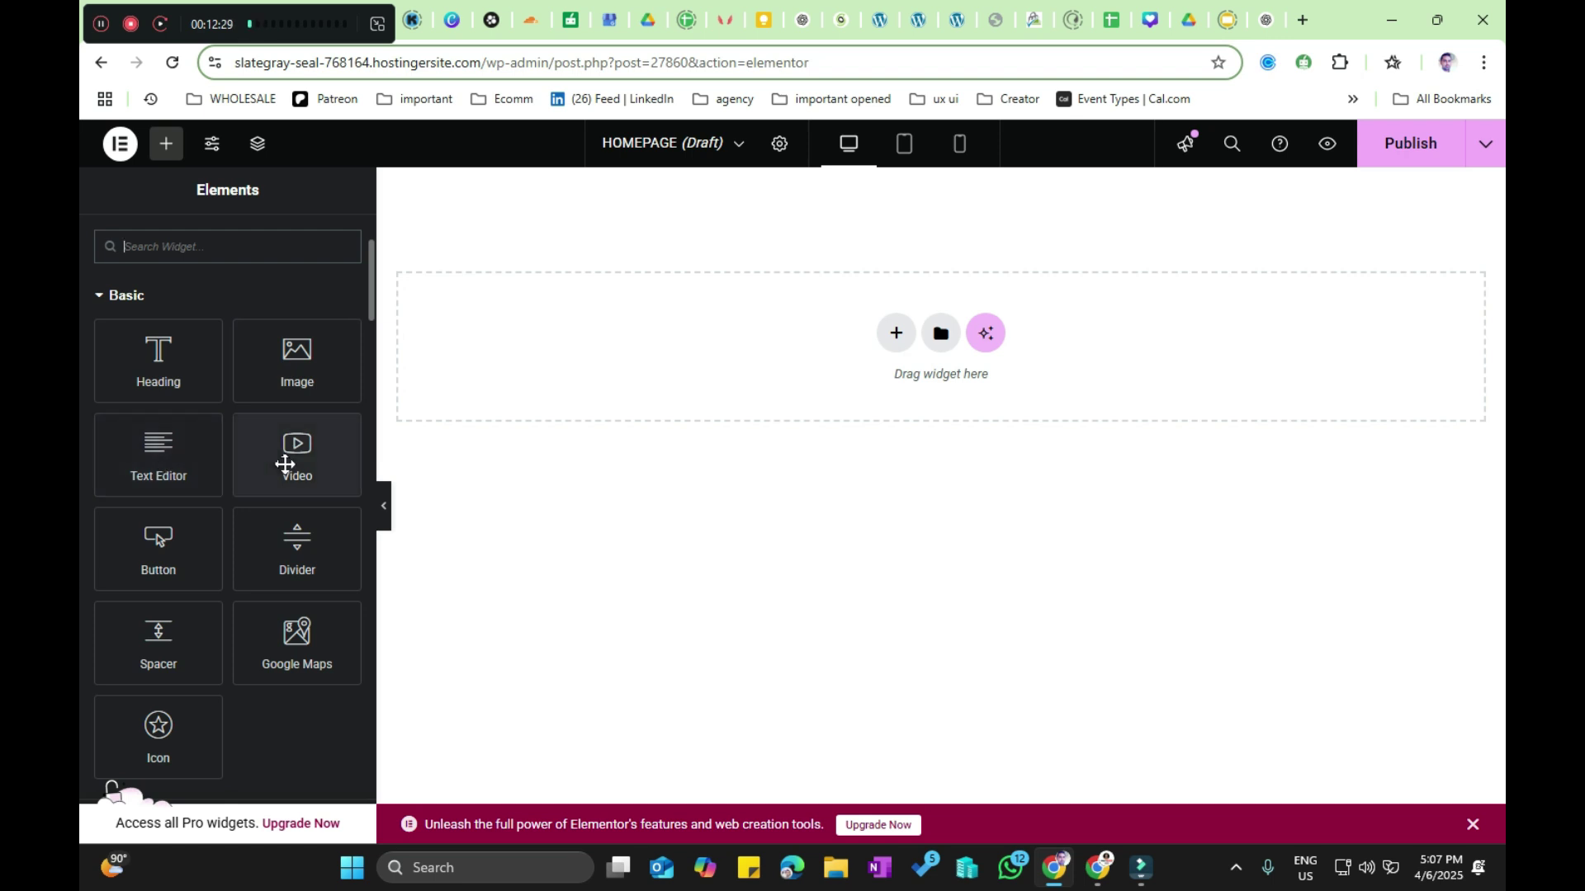
scroll(330, 516, "down", 2)
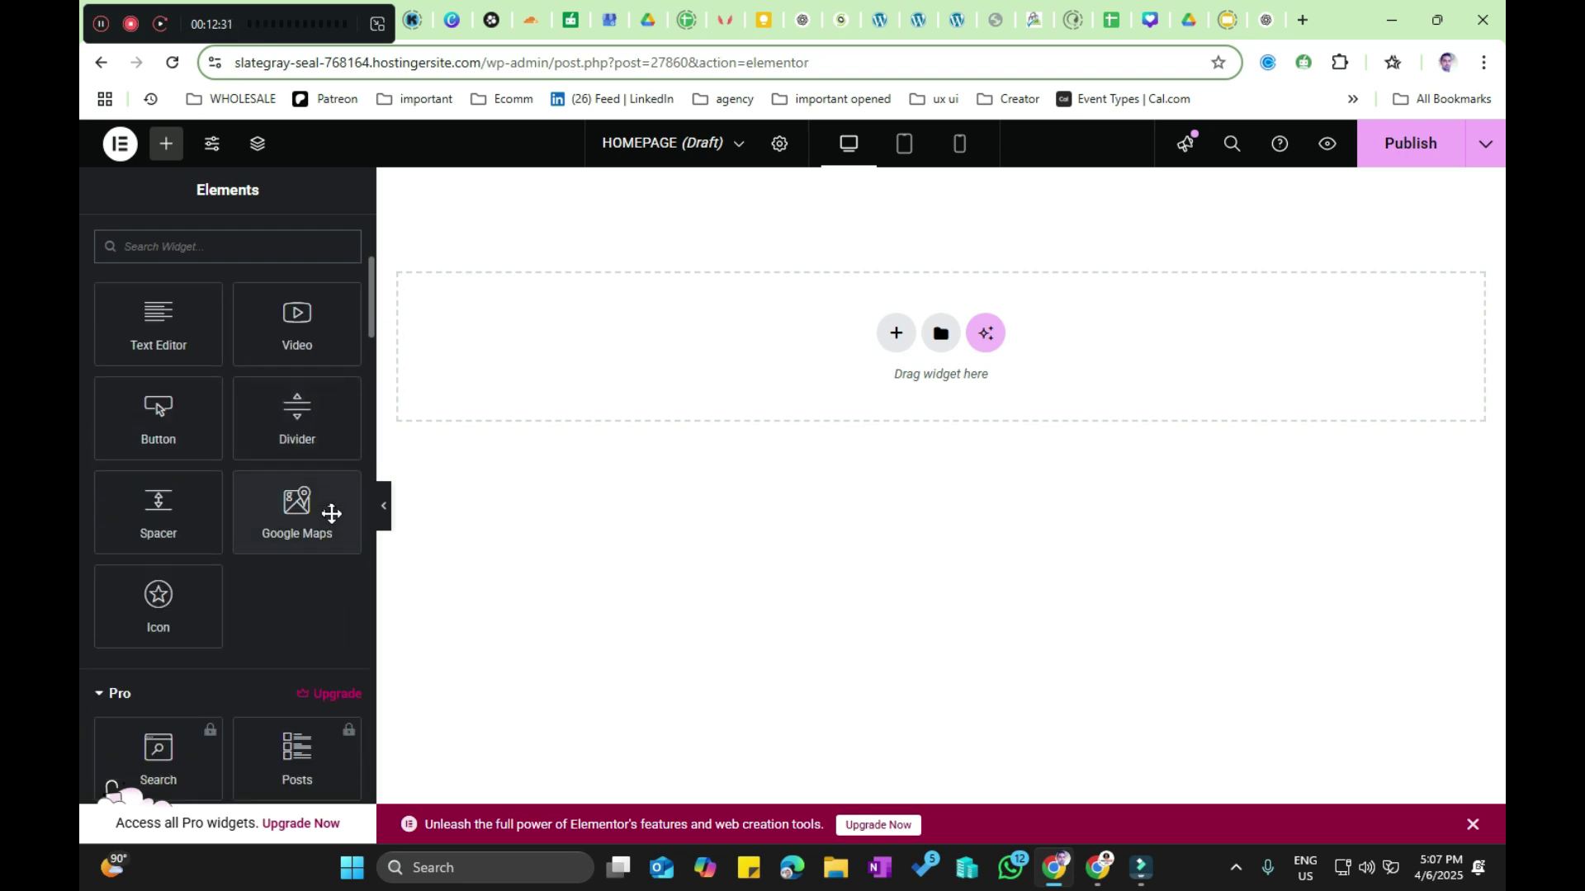
scroll(331, 513, "down", 1)
scroll(262, 523, "down", 5)
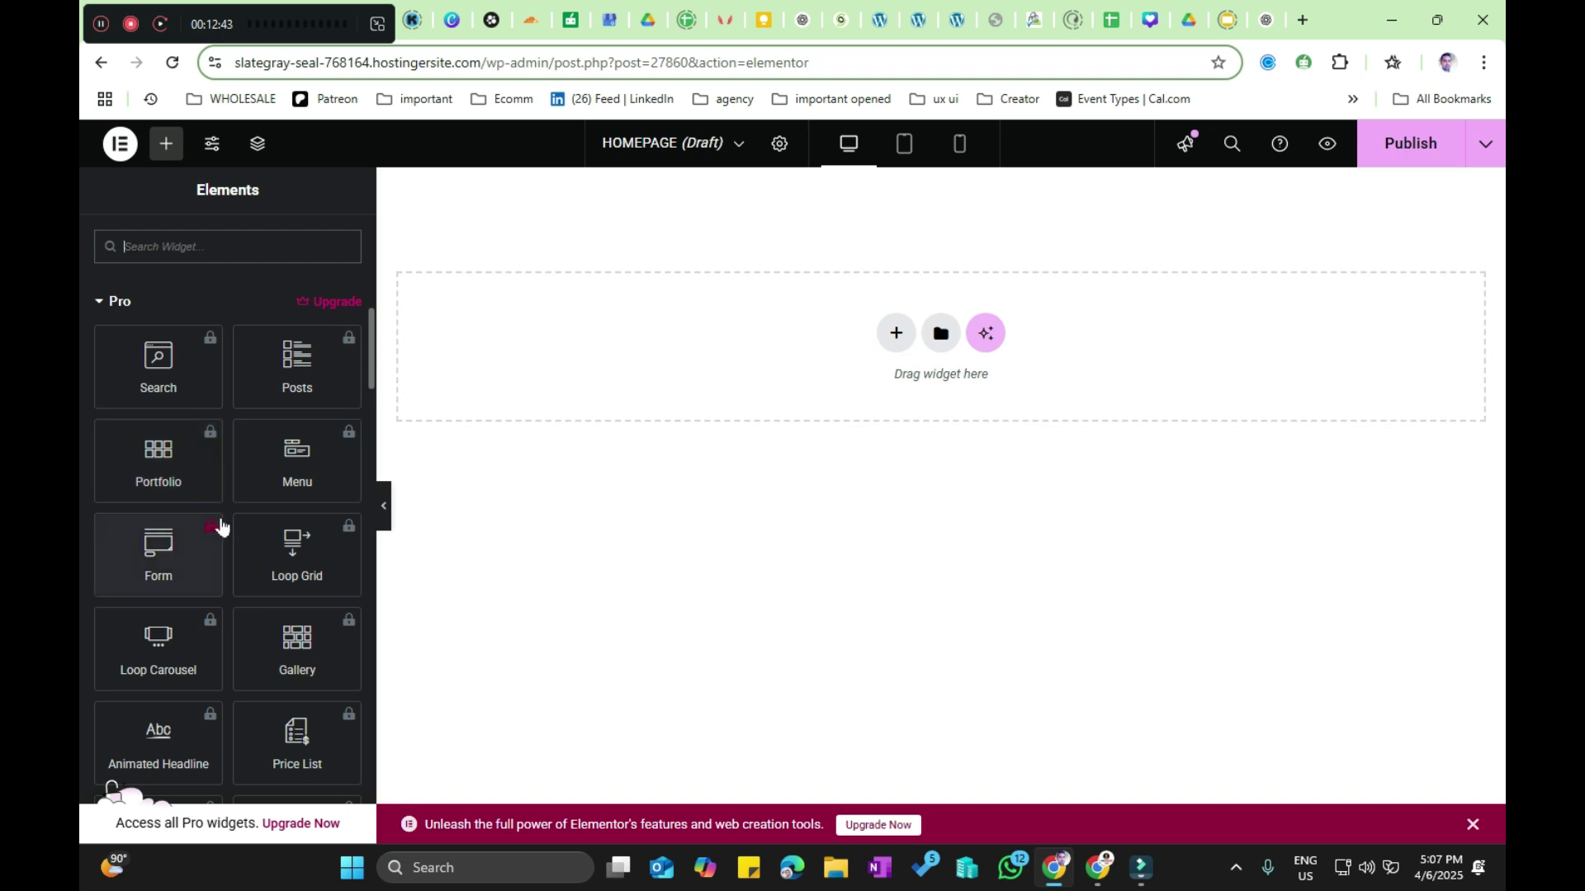
scroll(228, 518, "down", 3)
scroll(229, 519, "down", 10)
scroll(229, 518, "down", 10)
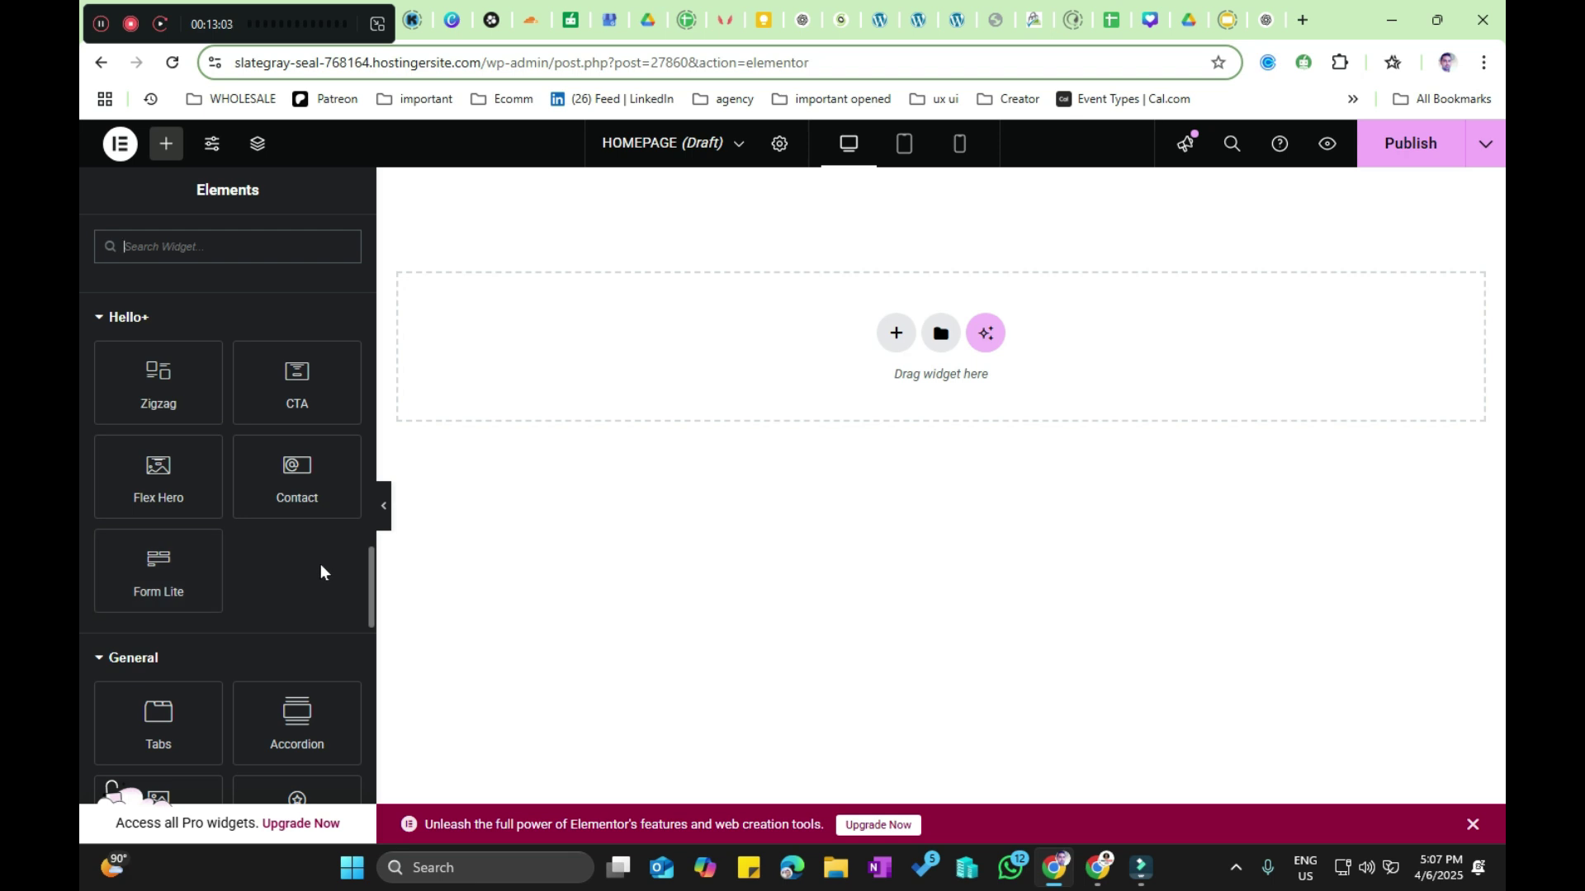
Step: Examine the widgets in the General and Link In Bio groups down to the end of the widget list
scroll(324, 559, "down", 3)
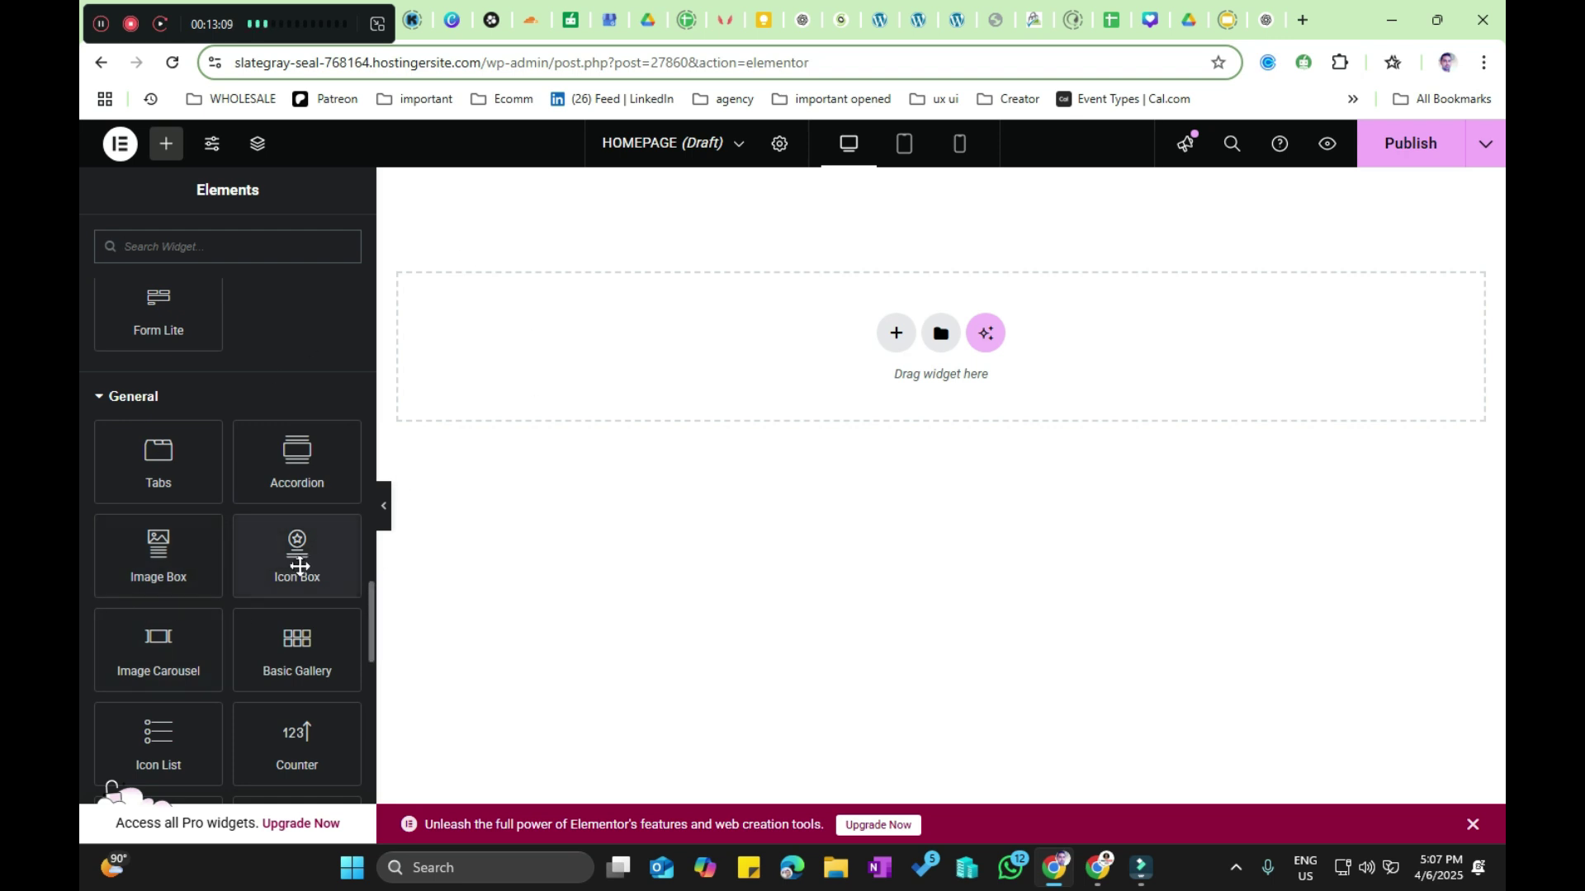
scroll(269, 542, "down", 10)
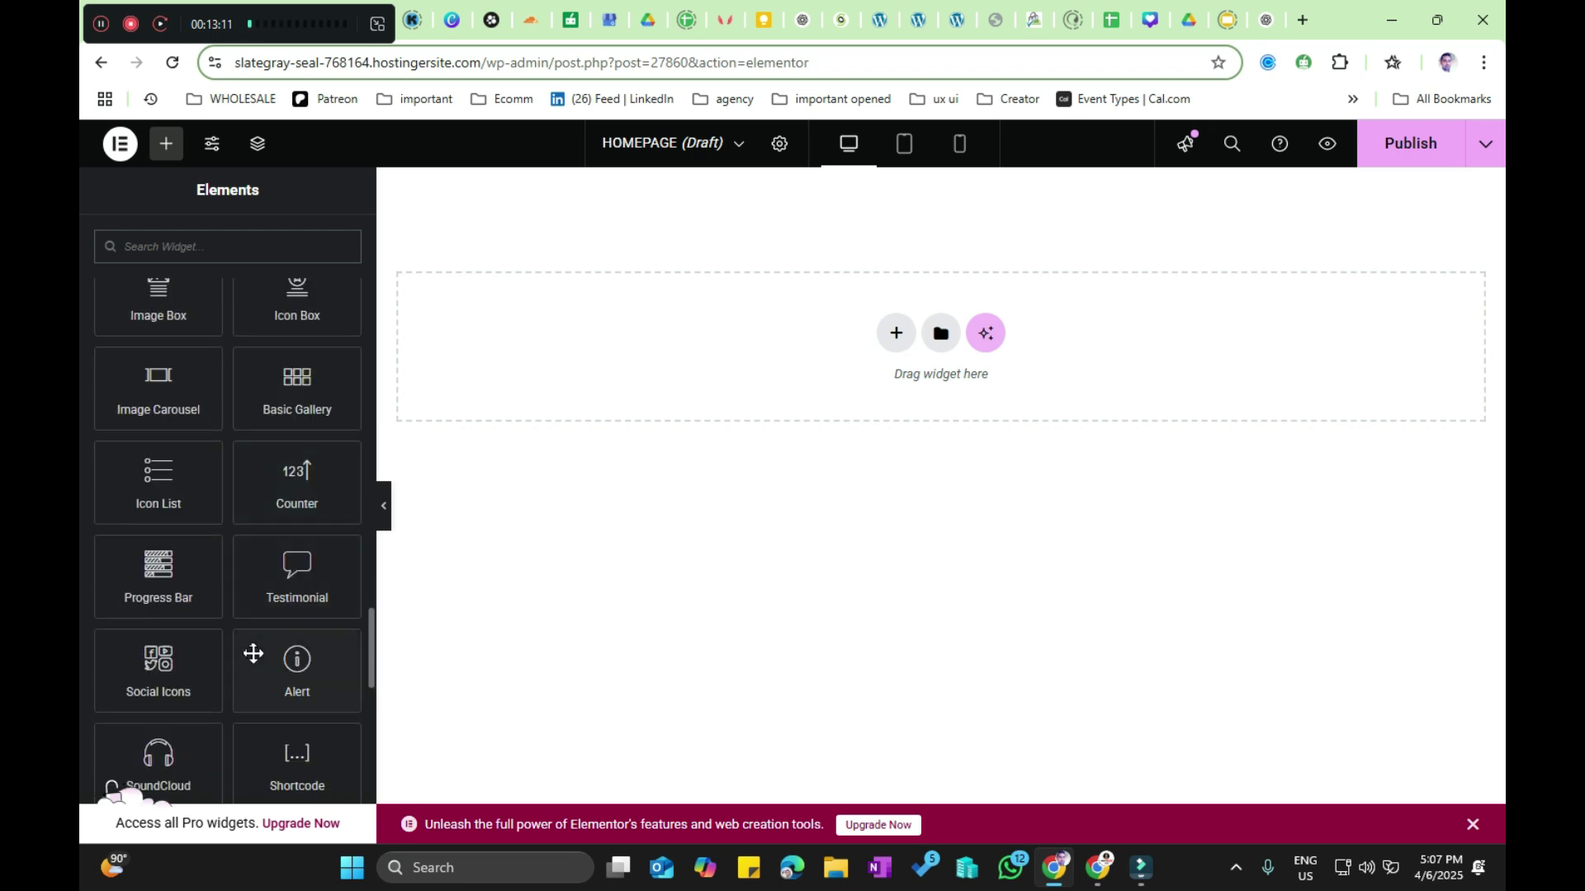
scroll(232, 575, "down", 4)
scroll(232, 576, "up", 4)
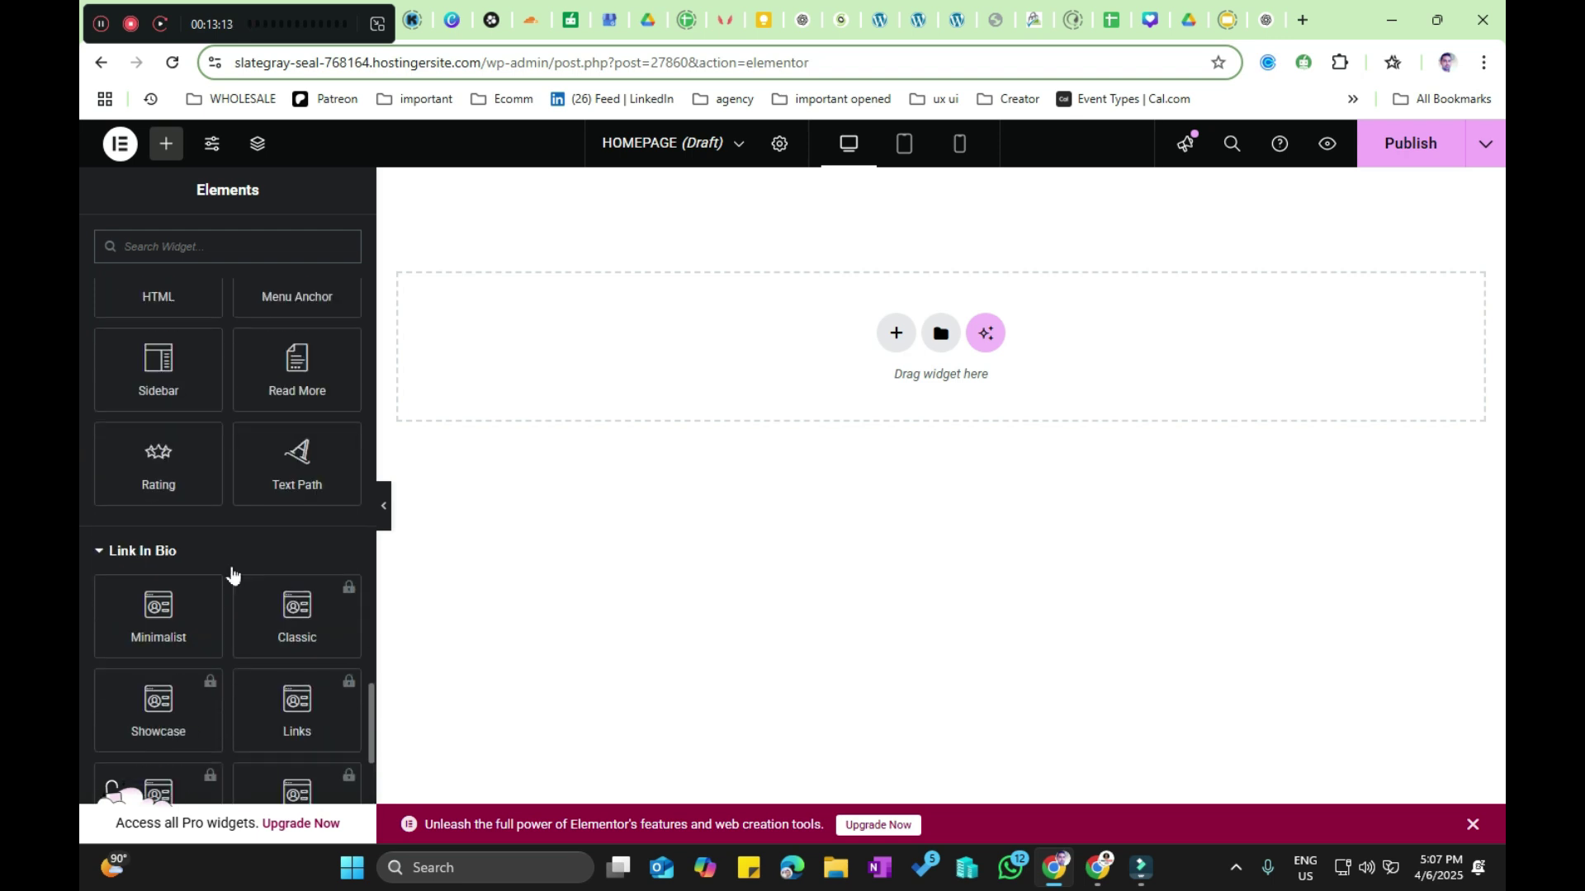
scroll(247, 562, "down", 2)
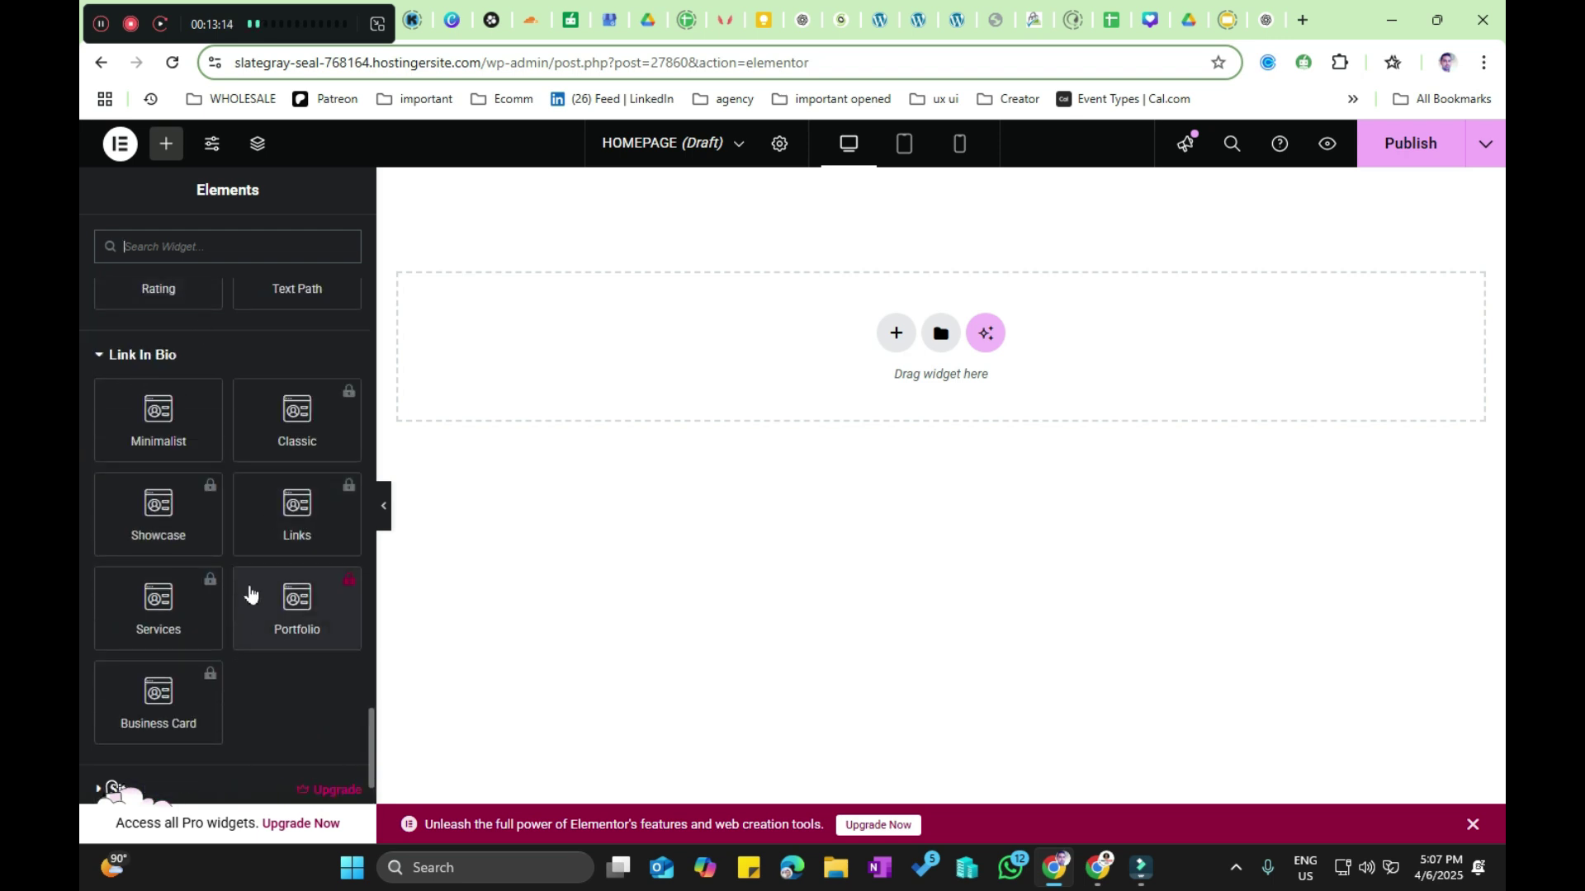
scroll(243, 518, "down", 1)
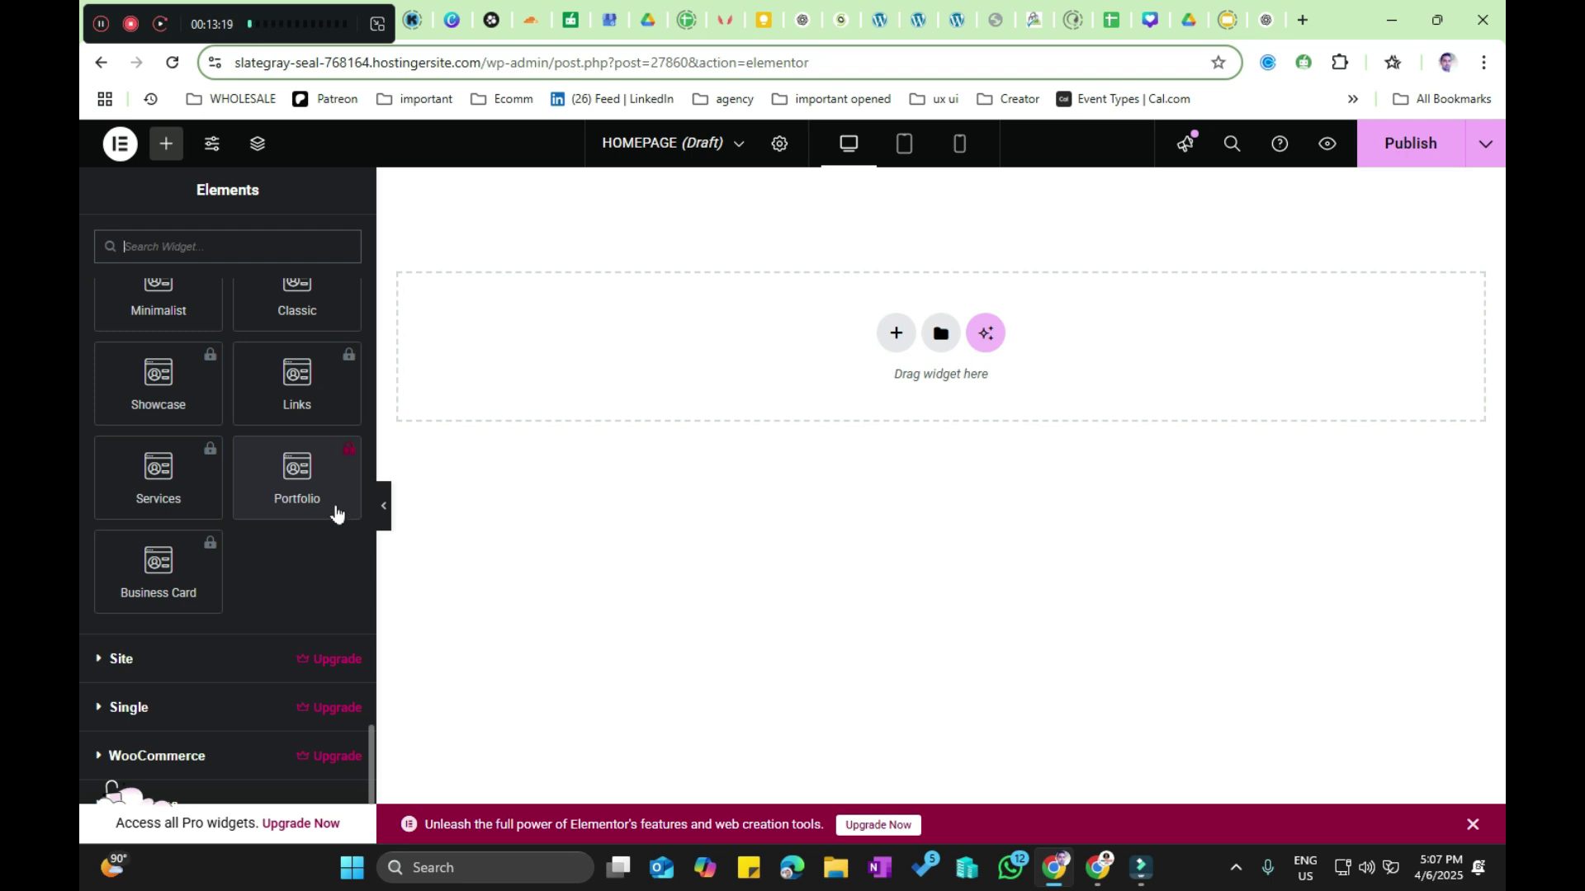
scroll(278, 504, "down", 3)
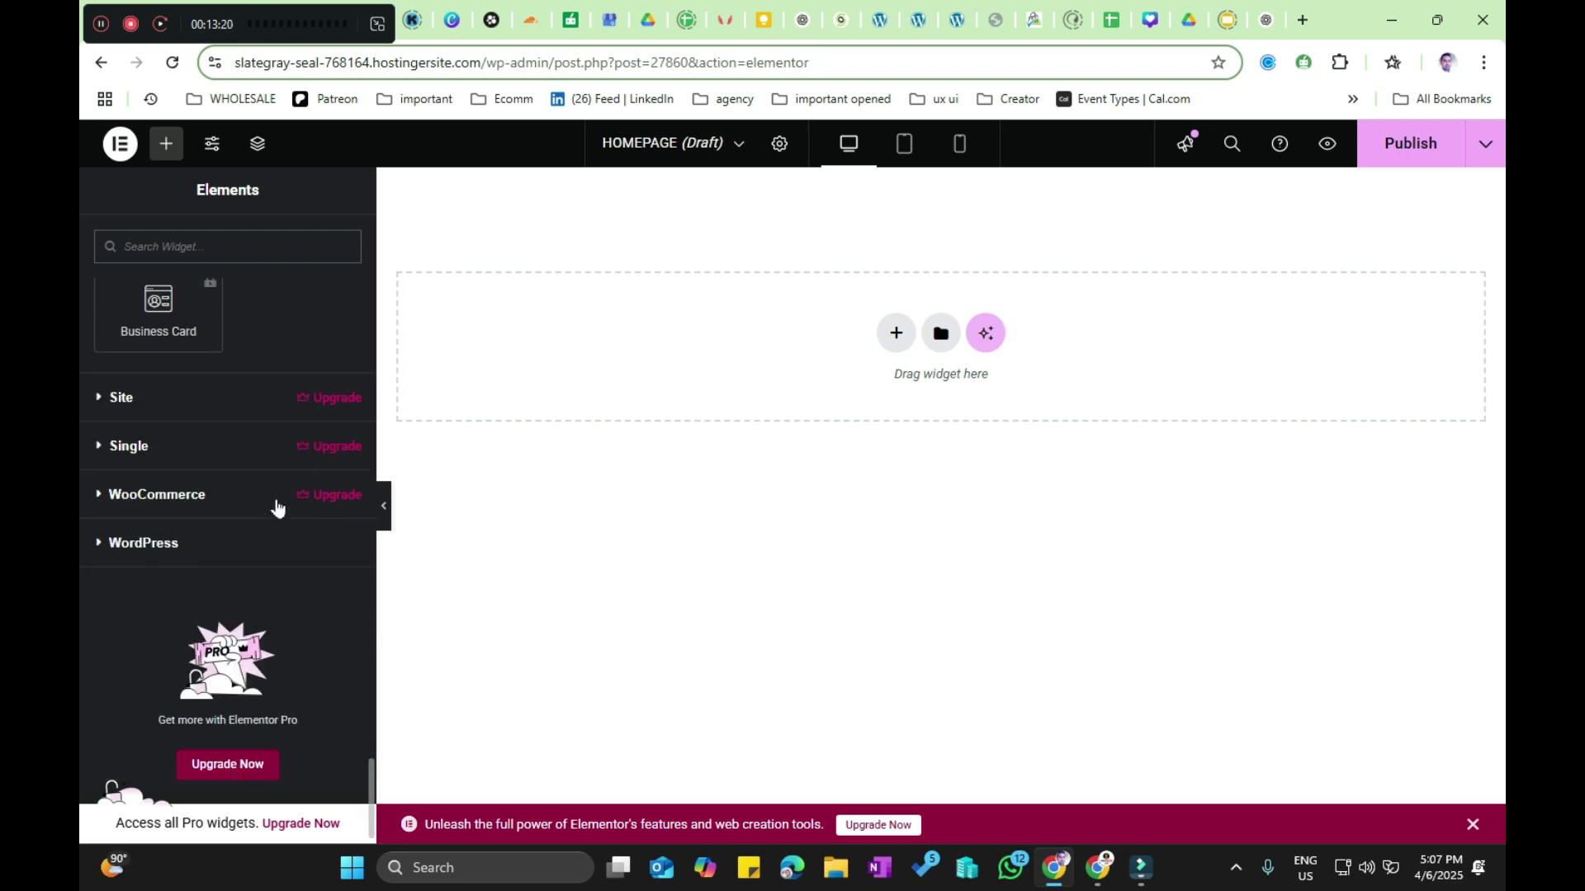
Step: Look into the Site, Single and WooCommerce widget groups, collapsing each one again after viewing it
left_click(117, 399)
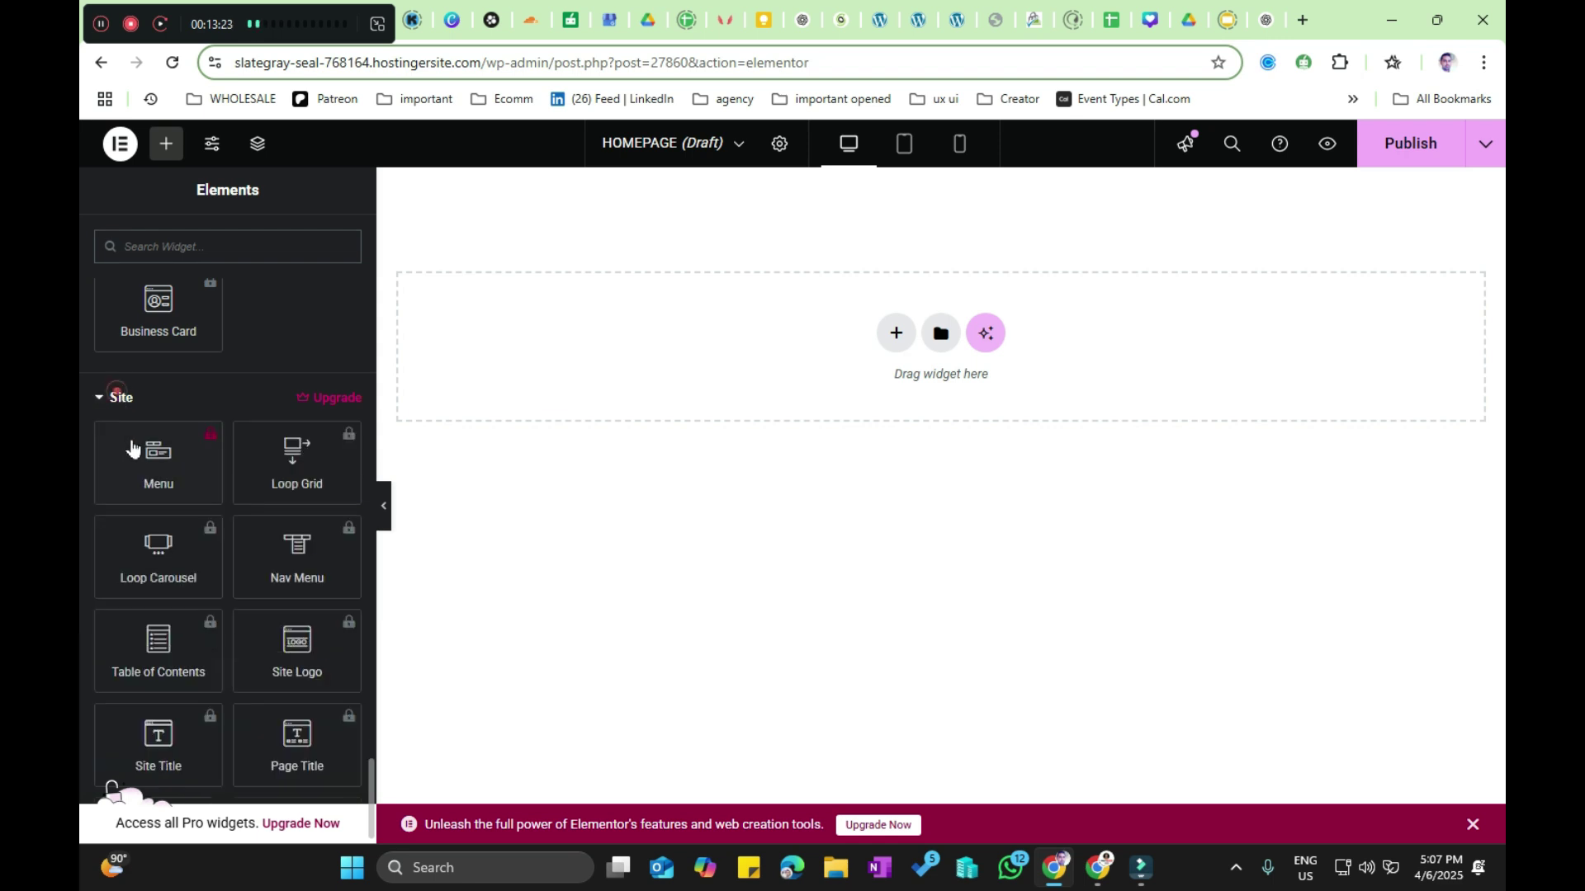
left_click(116, 400)
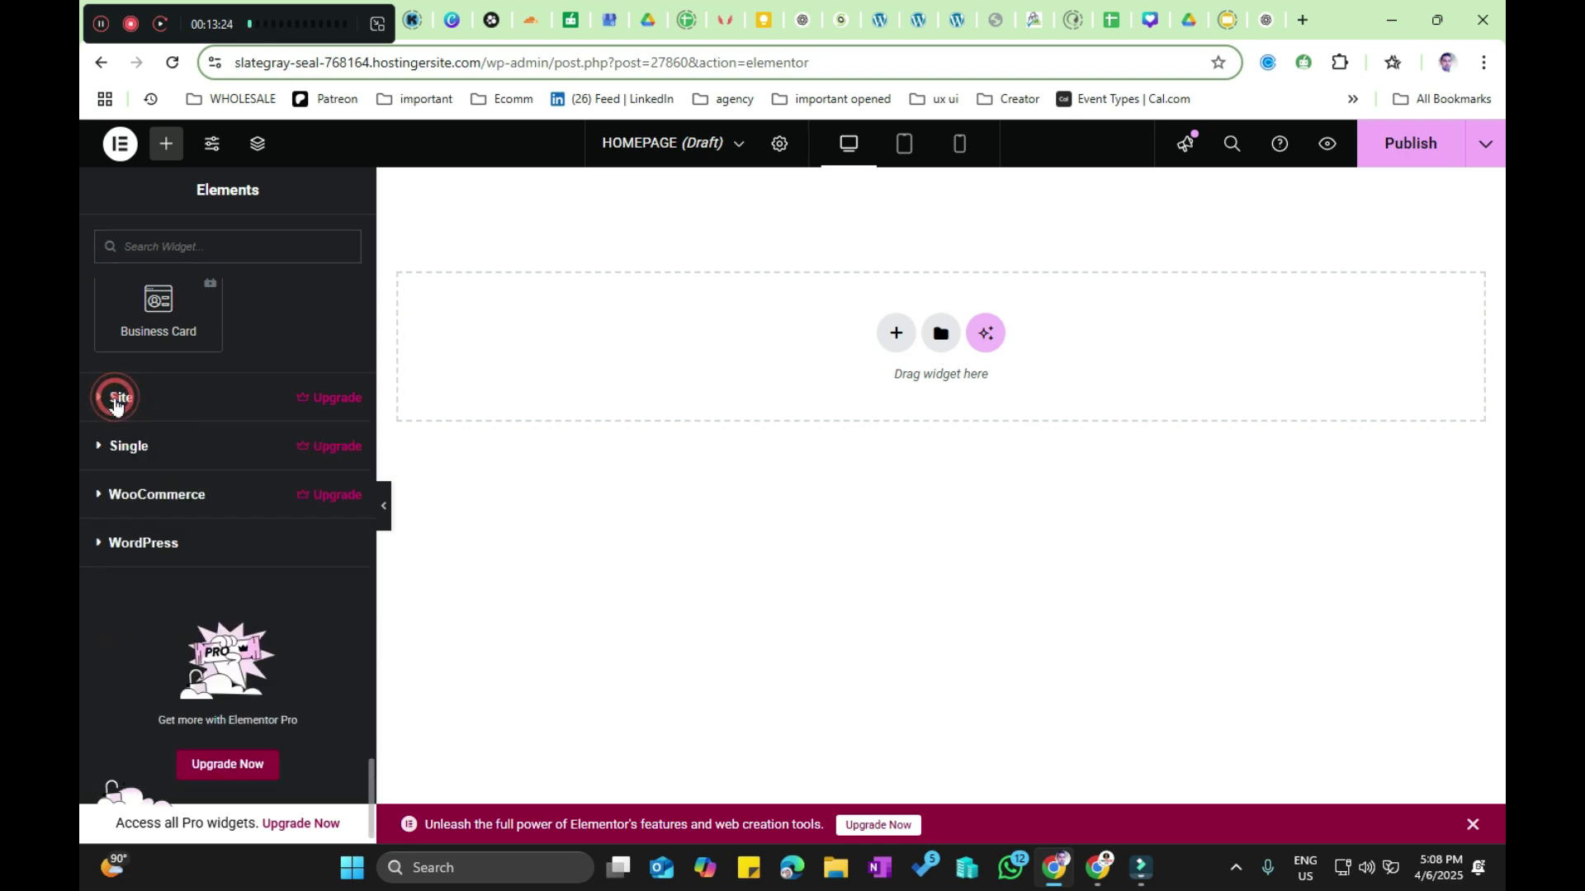
left_click(129, 462)
left_click(131, 452)
left_click(137, 499)
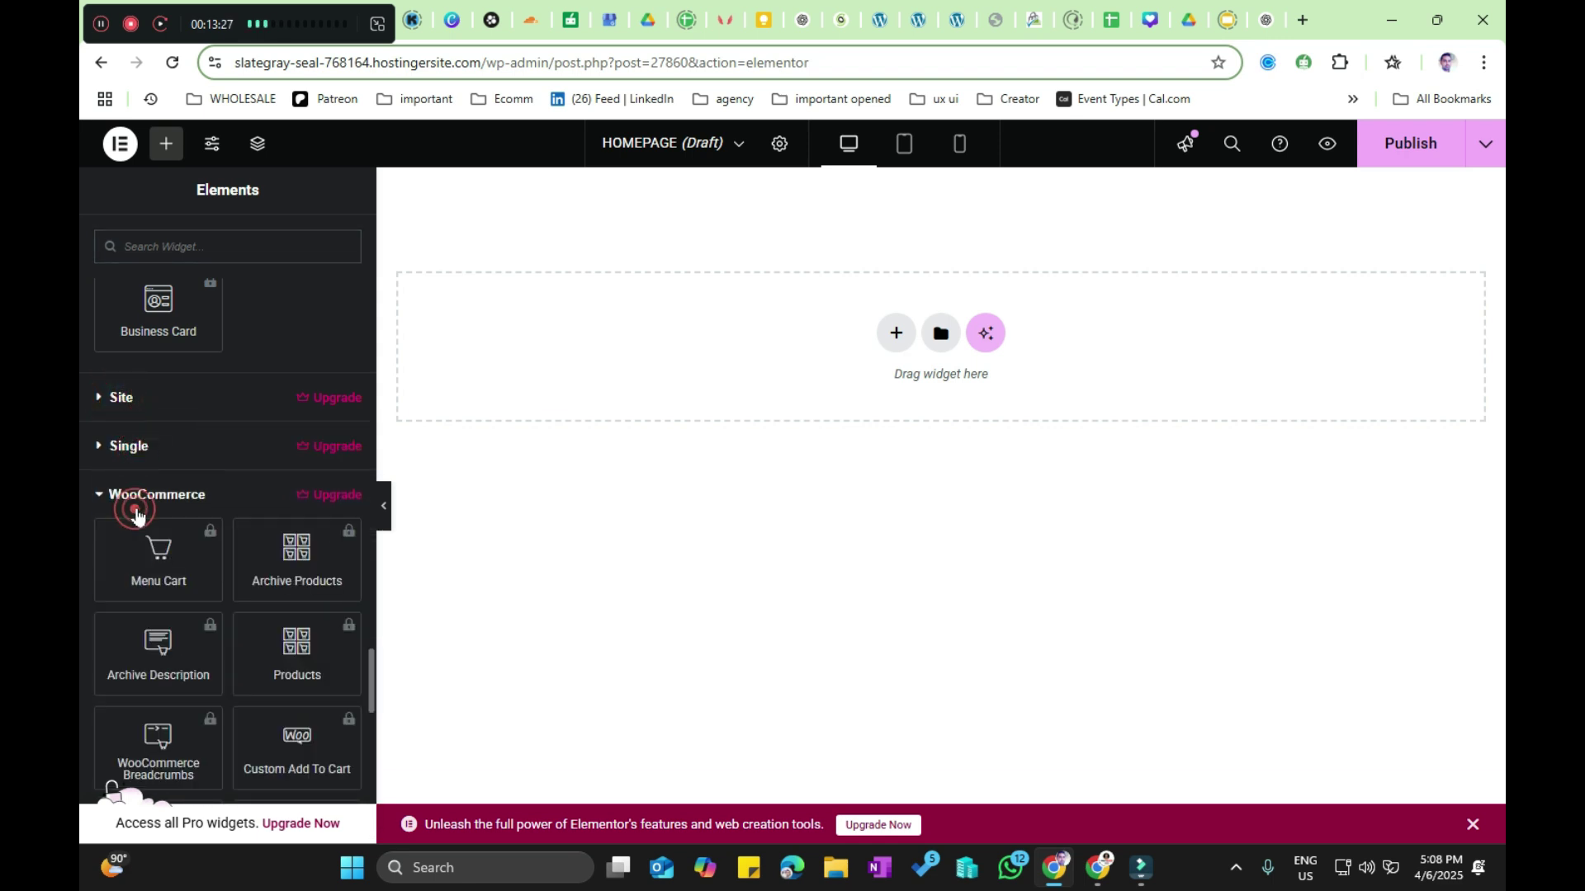
left_click(135, 501)
left_click(156, 502)
scroll(153, 541, "down", 5)
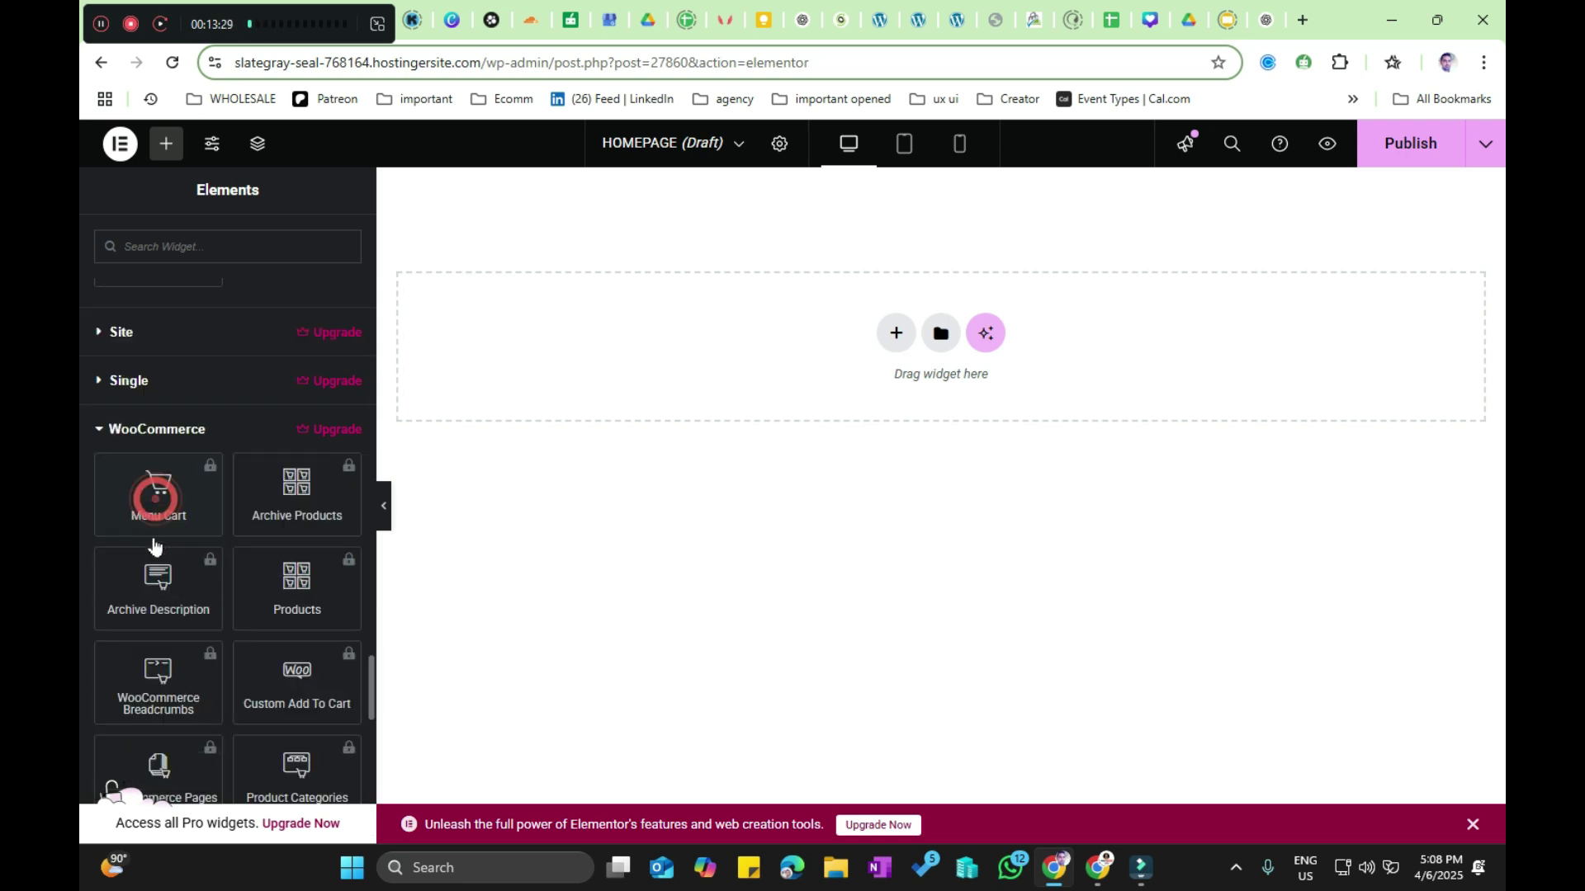
scroll(154, 537, "up", 4)
left_click(136, 432)
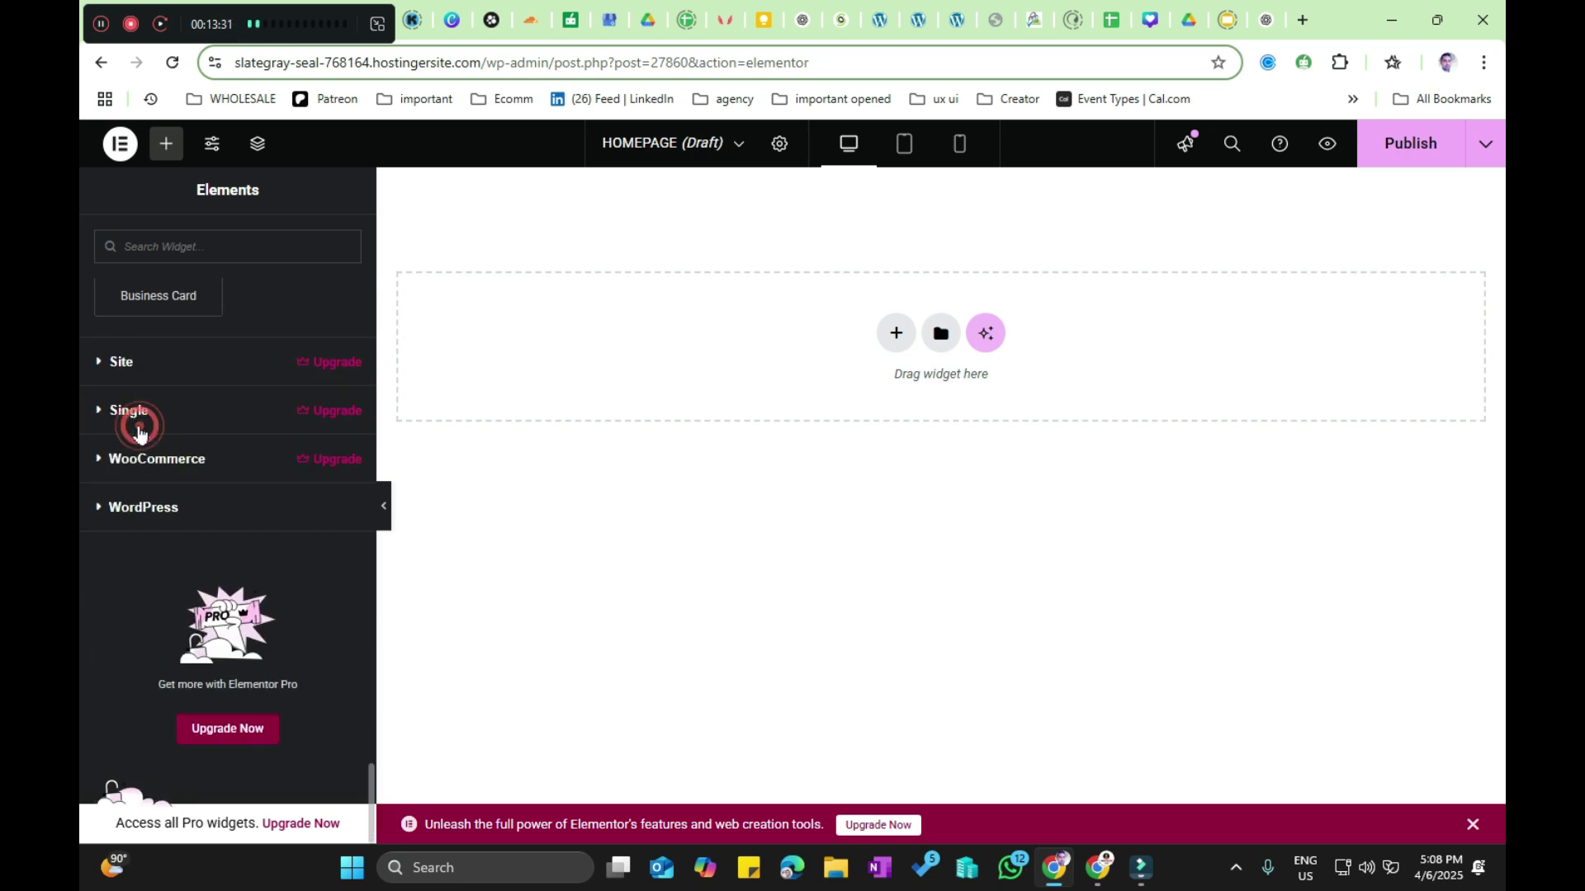
Step: Review the whole widget list again, from Link In Bio back to the Layout and Basic groups
scroll(165, 526, "up", 3)
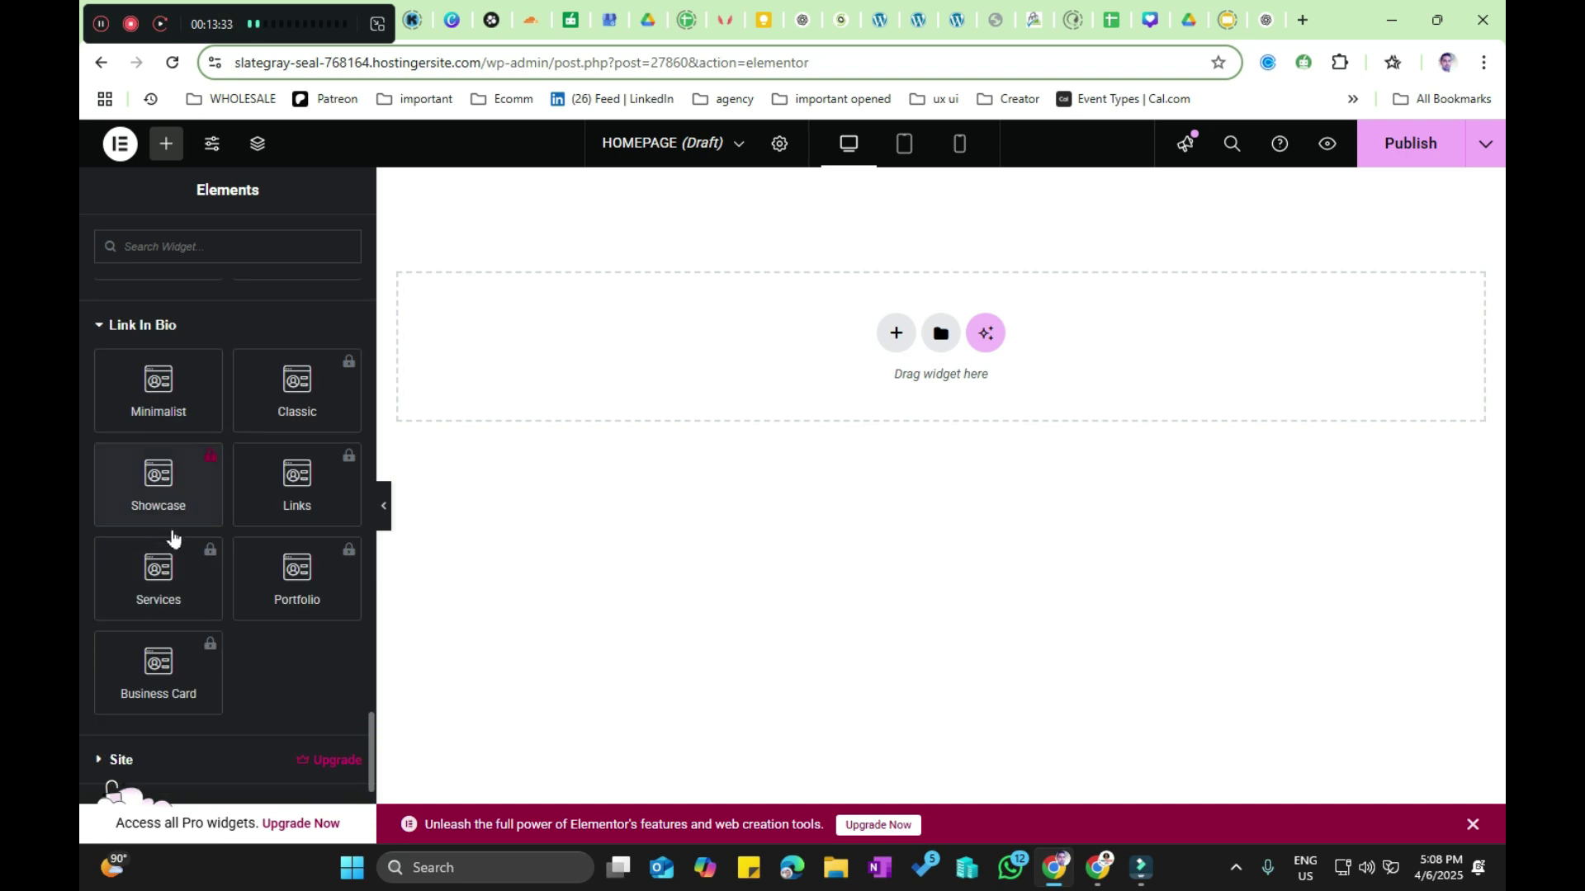
scroll(170, 528, "up", 8)
scroll(175, 532, "up", 15)
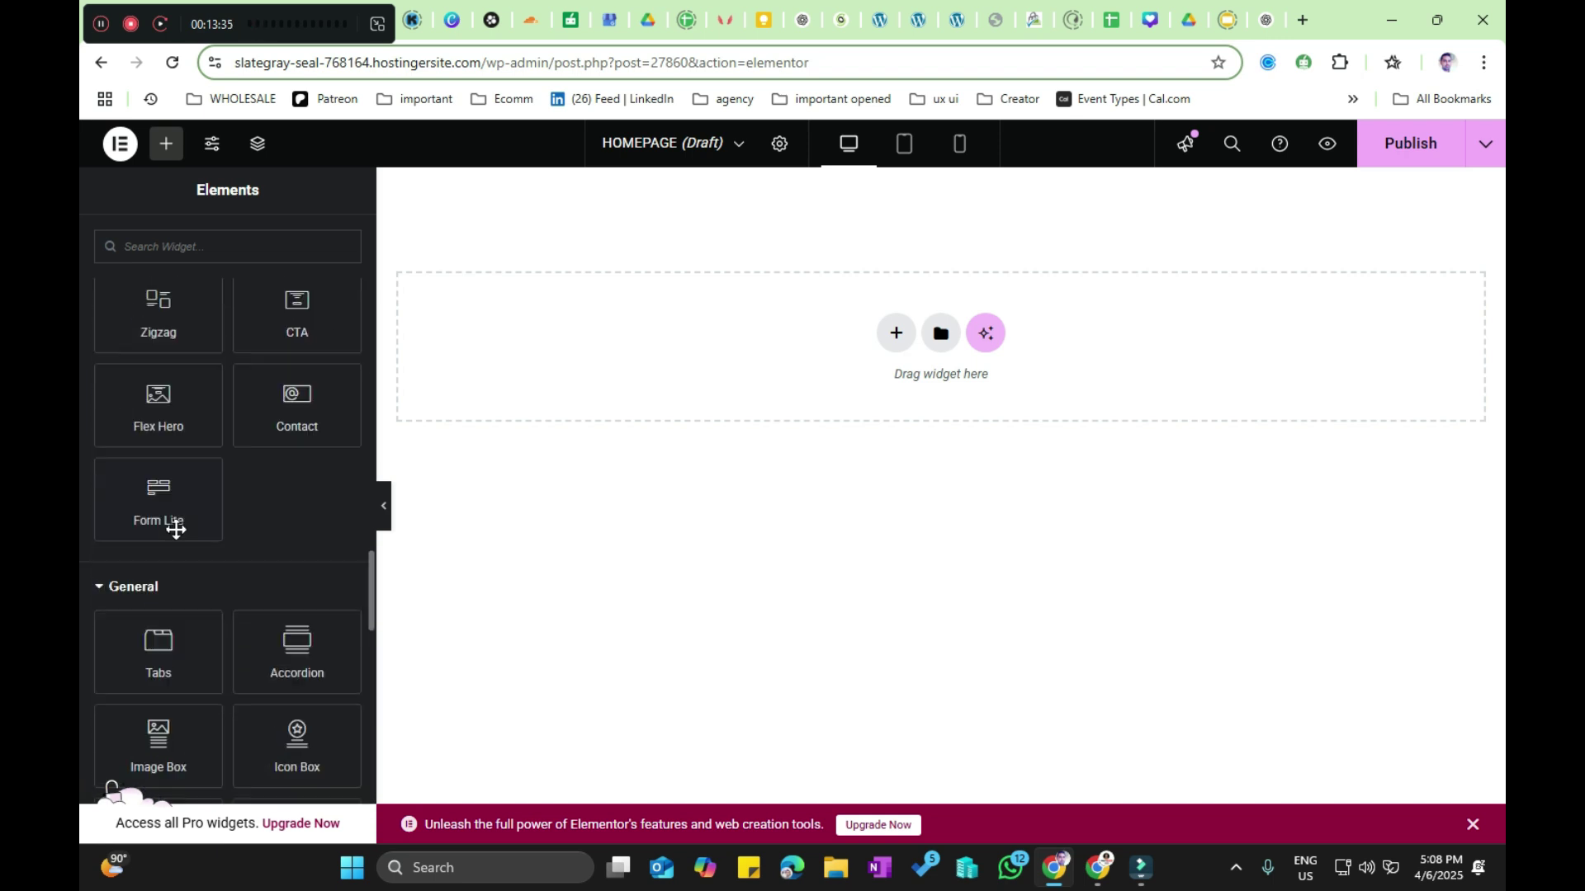
scroll(176, 535, "up", 15)
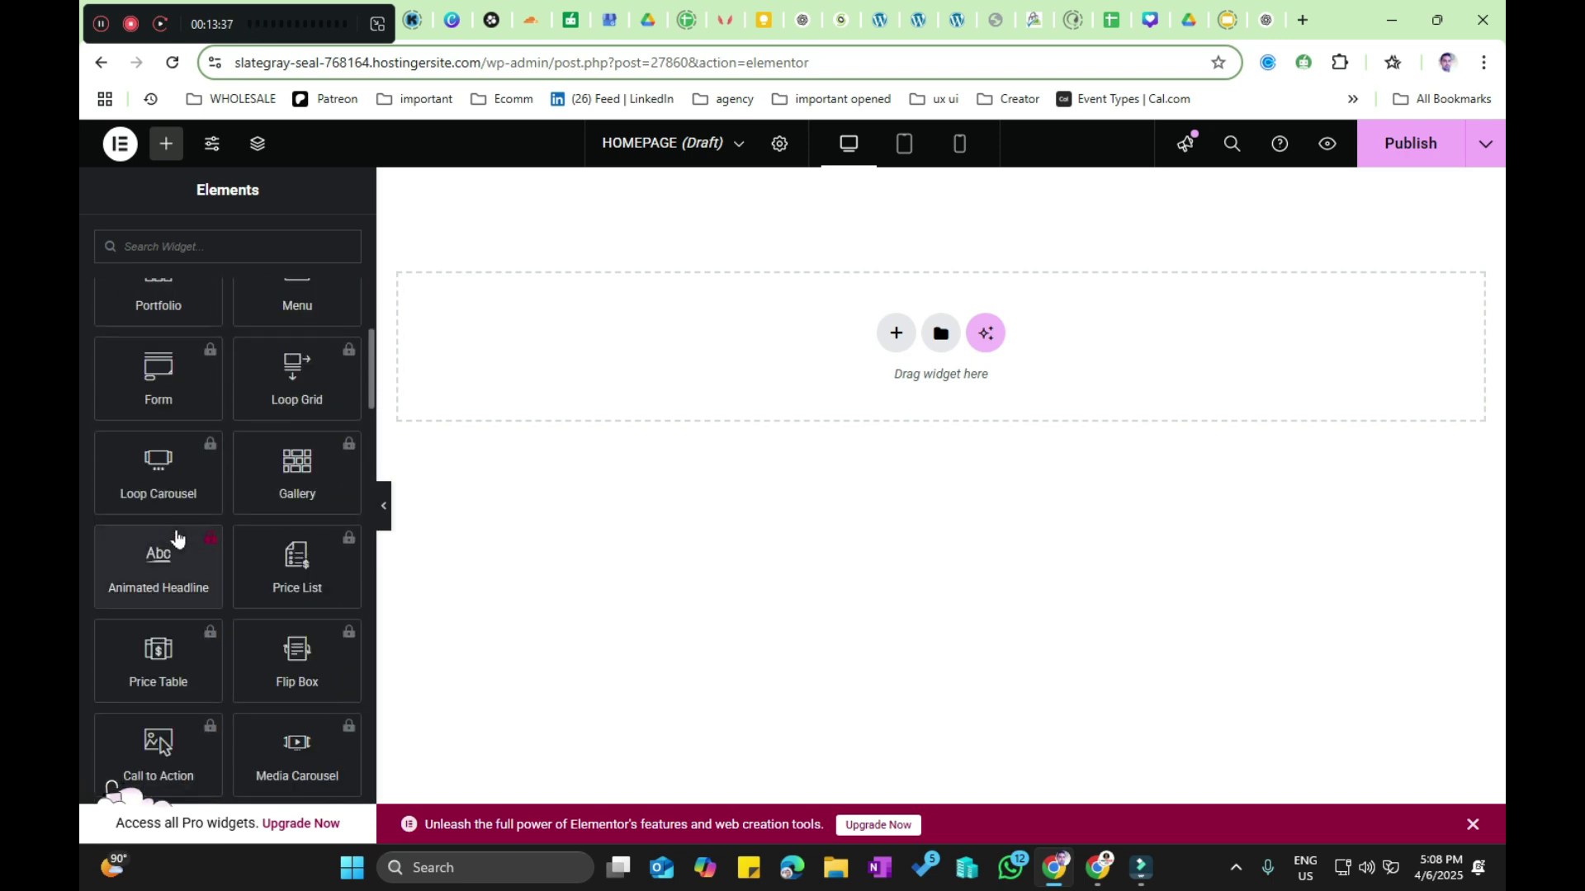
scroll(248, 578, "up", 3)
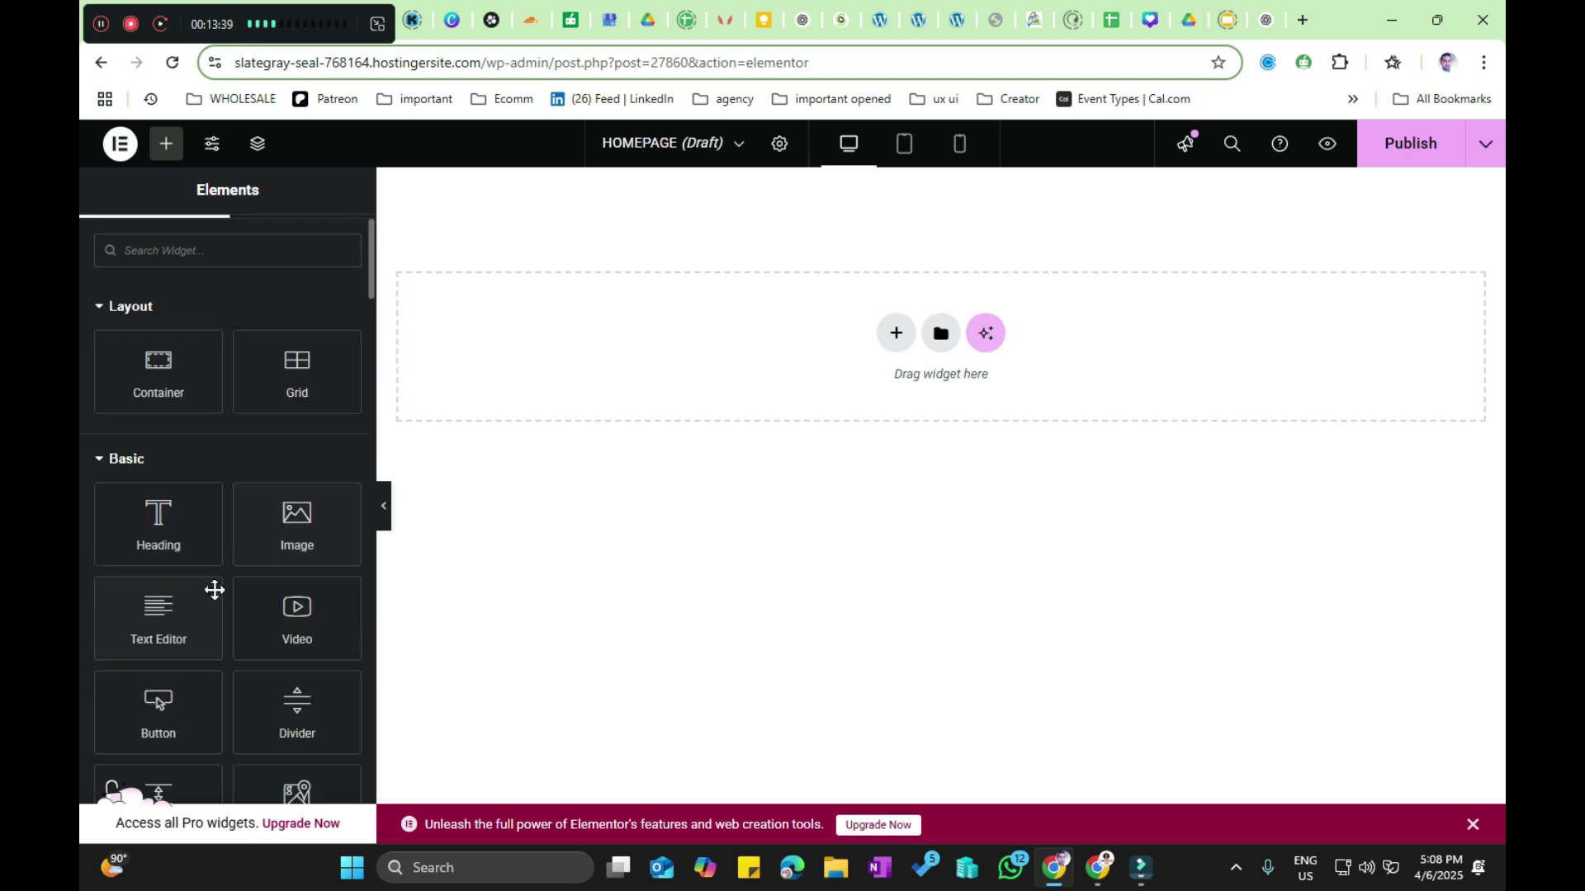
scroll(226, 631, "down", 20)
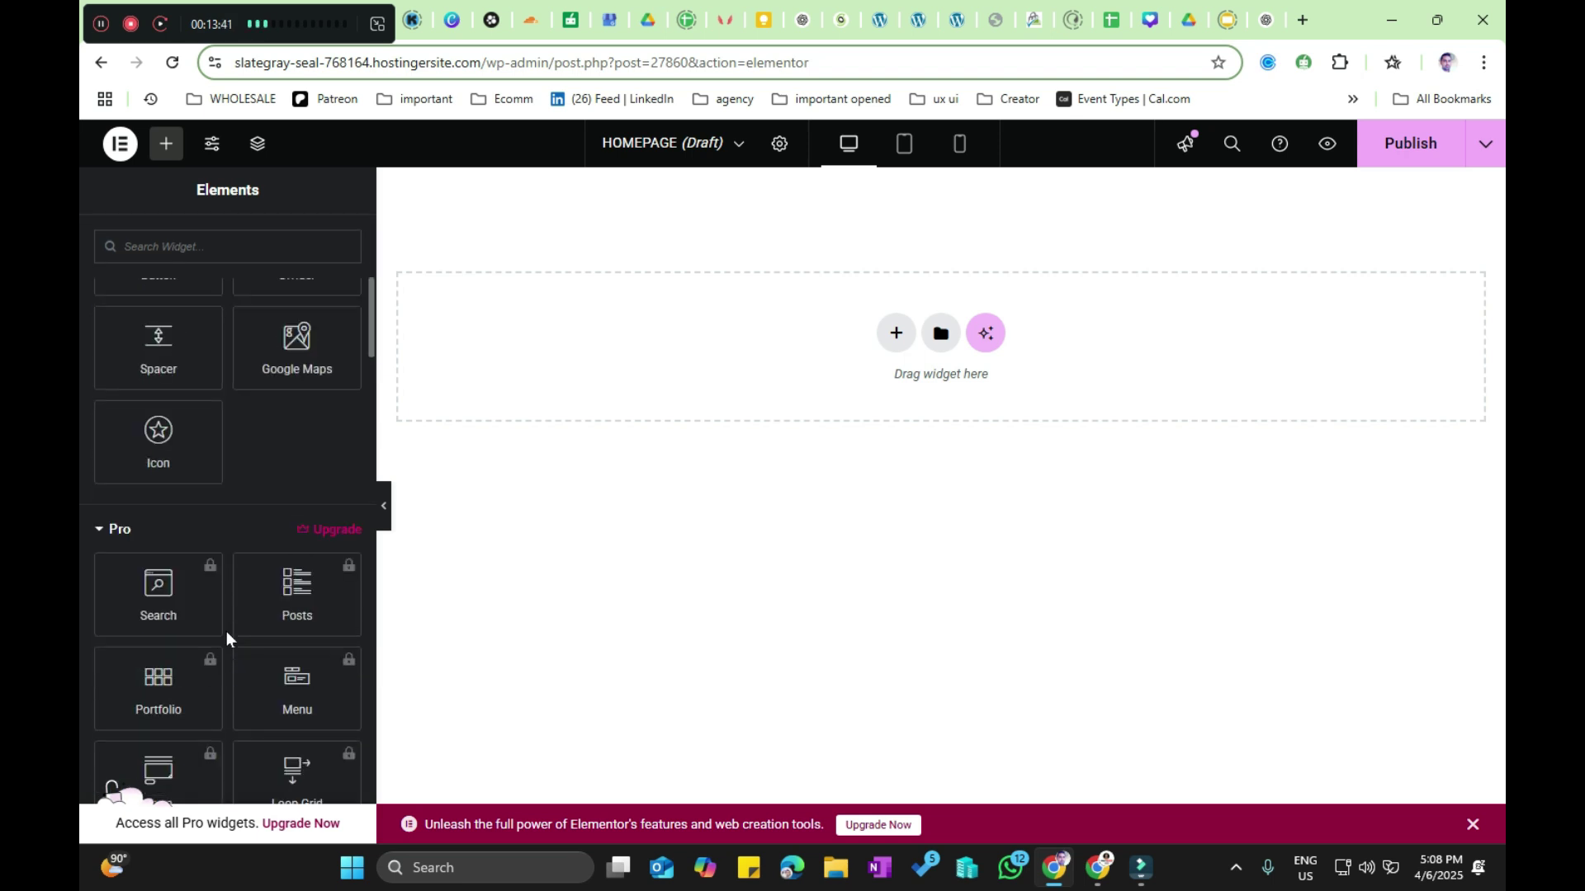
scroll(86, 581, "up", 20)
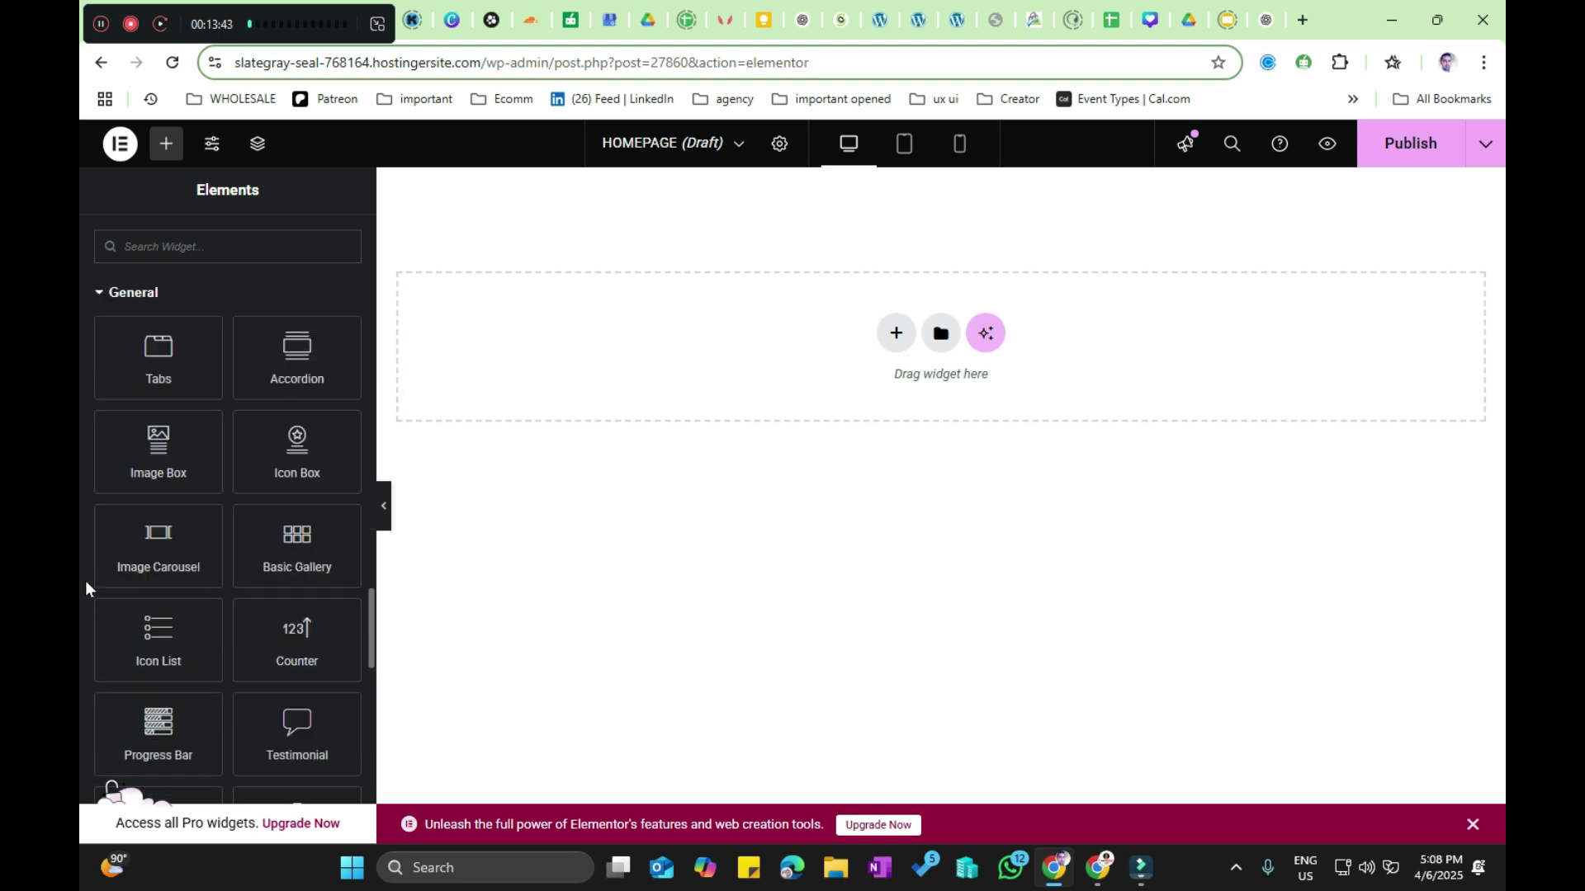
scroll(165, 545, "down", 1)
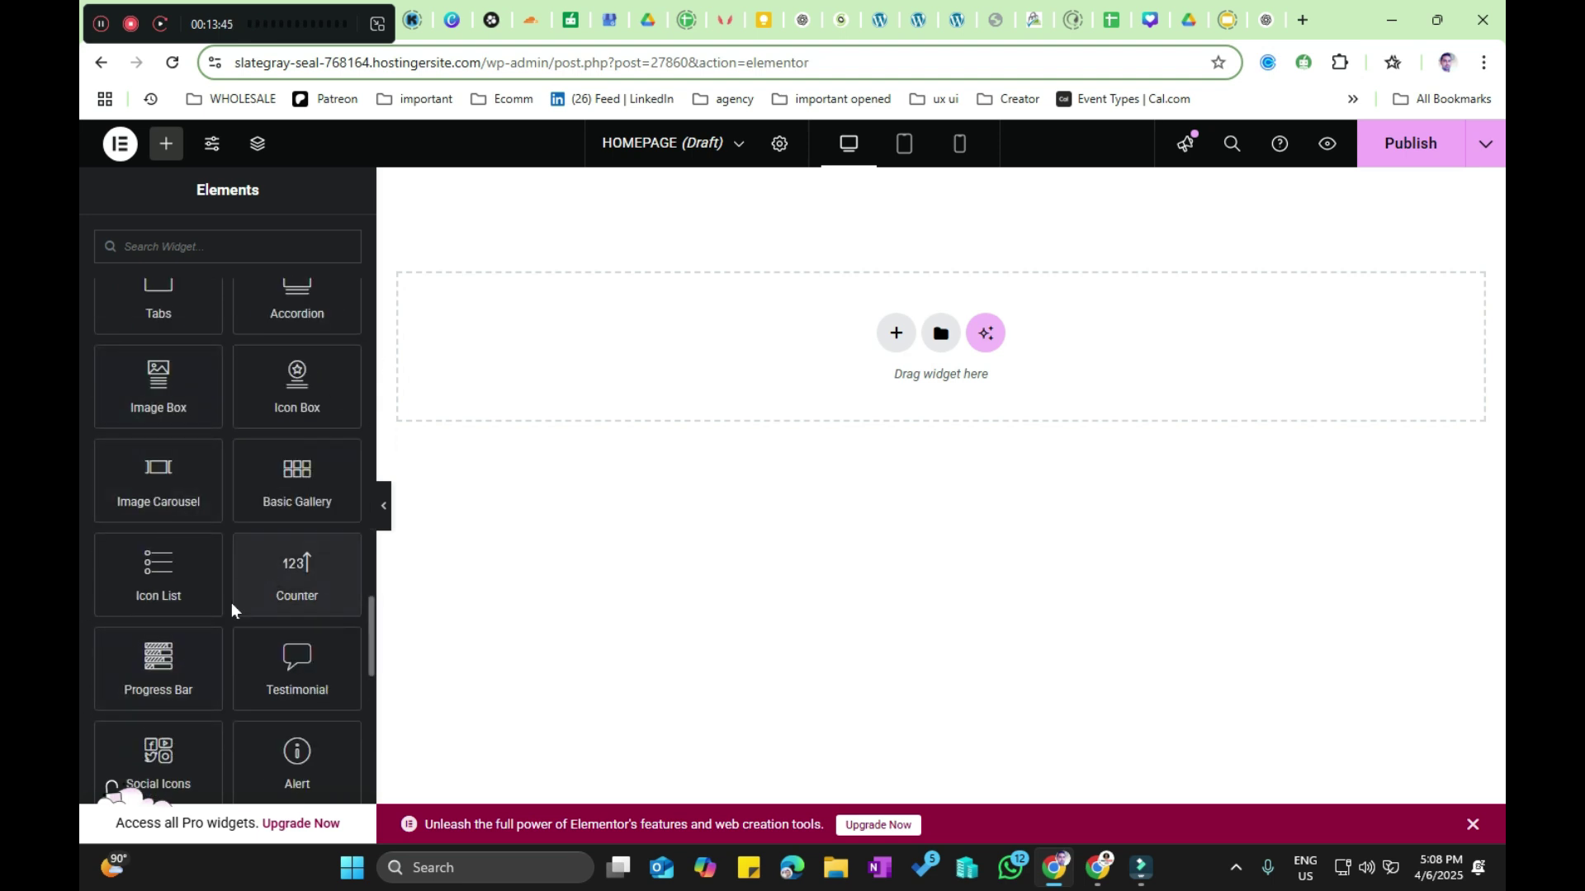
scroll(232, 609, "down", 10)
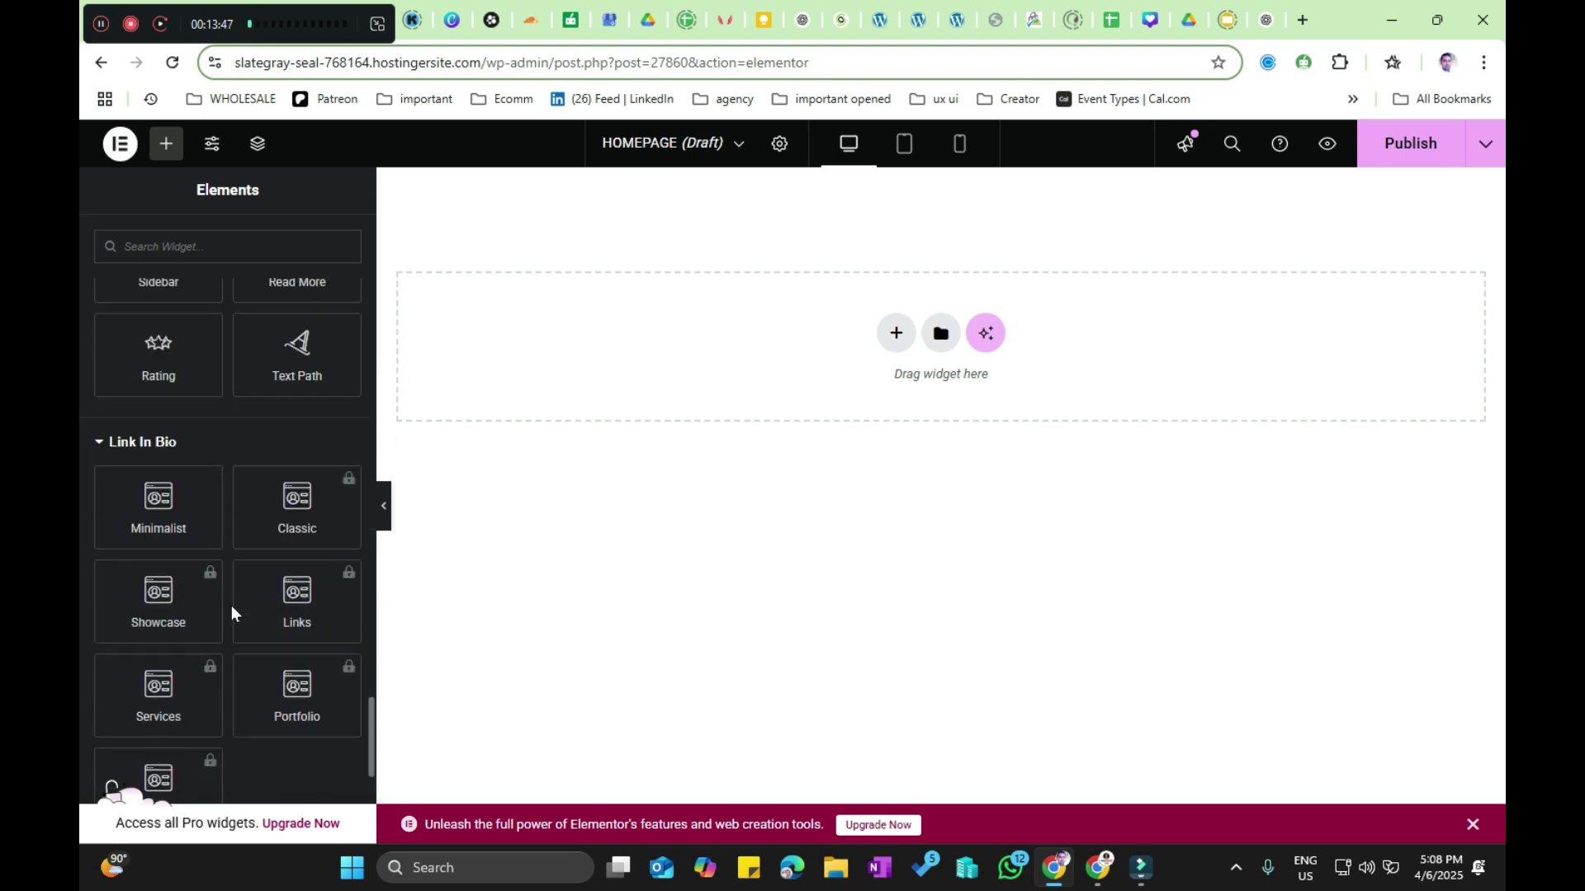
scroll(251, 412, "up", 20)
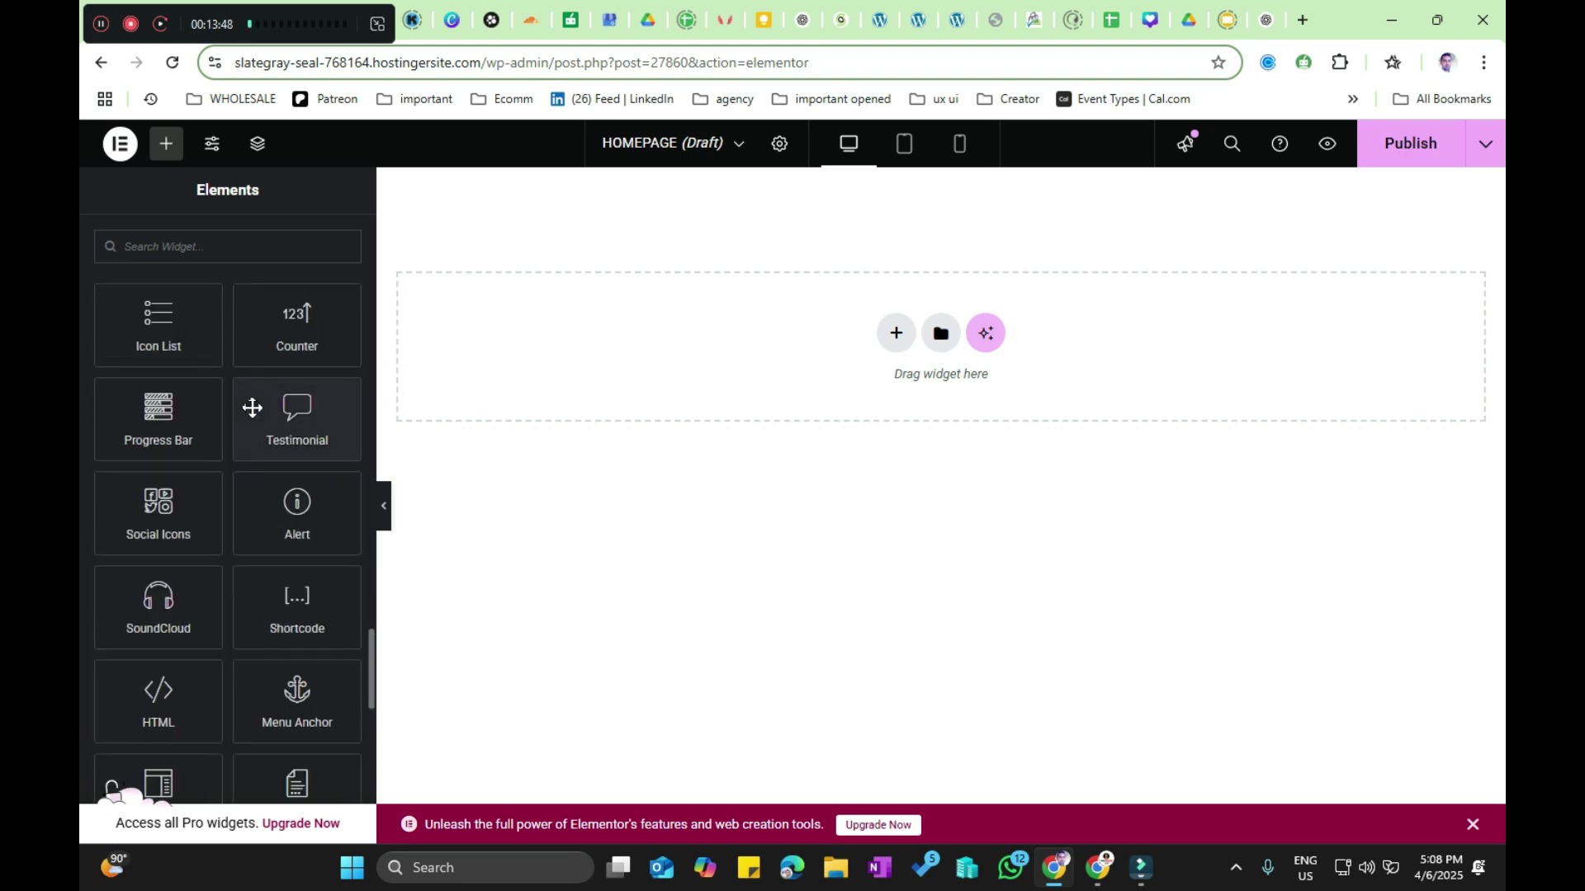
scroll(252, 413, "up", 10)
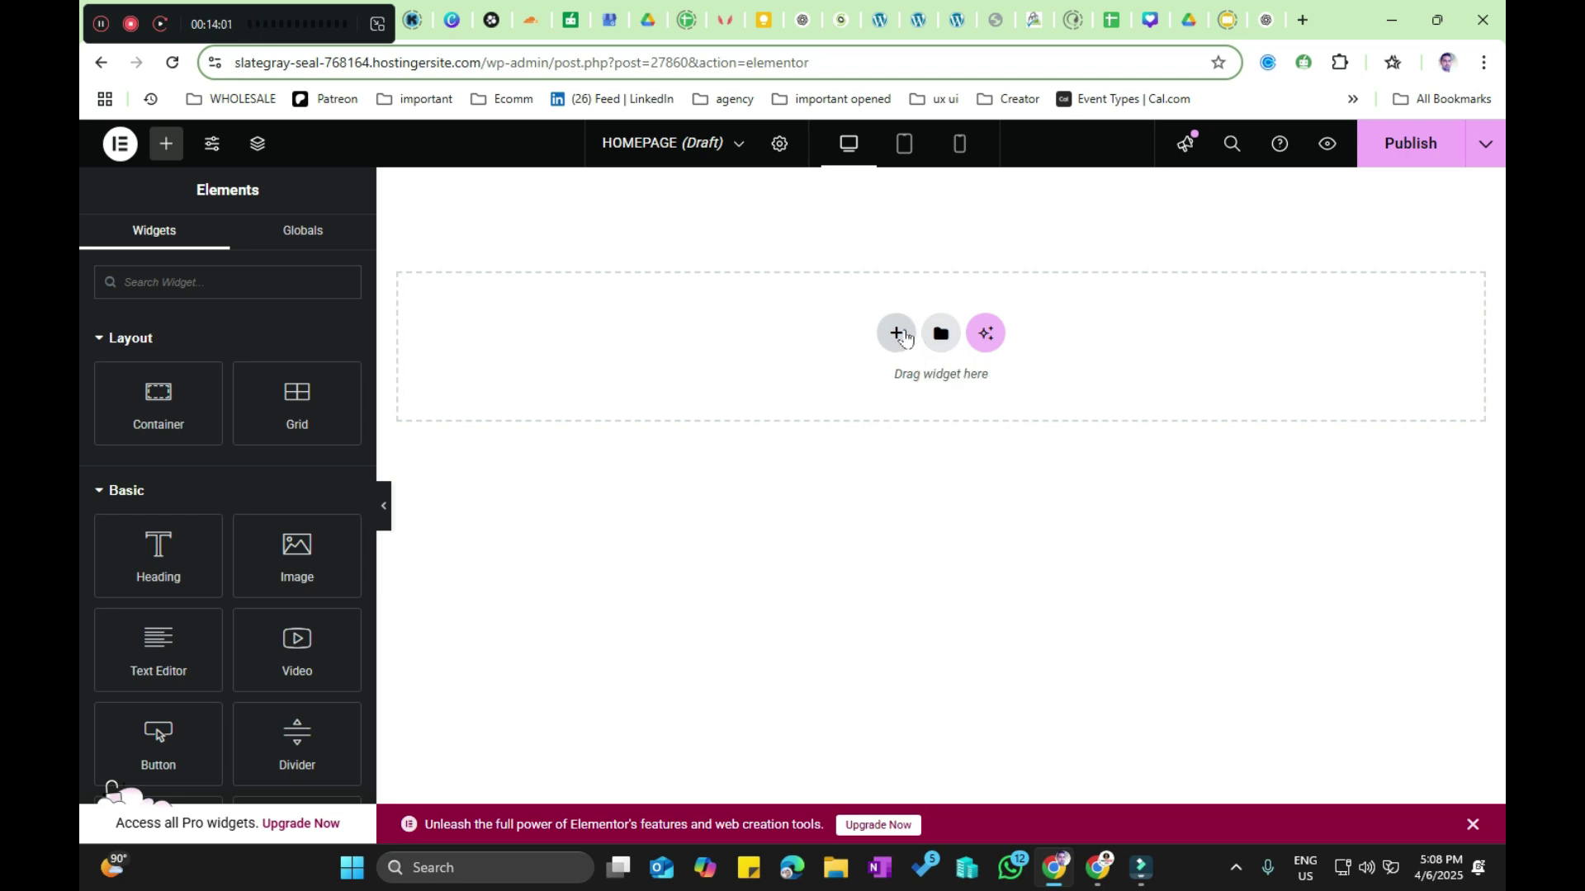
Step: Add a Flexbox container with the Direction Column structure to the empty page
left_click(901, 335)
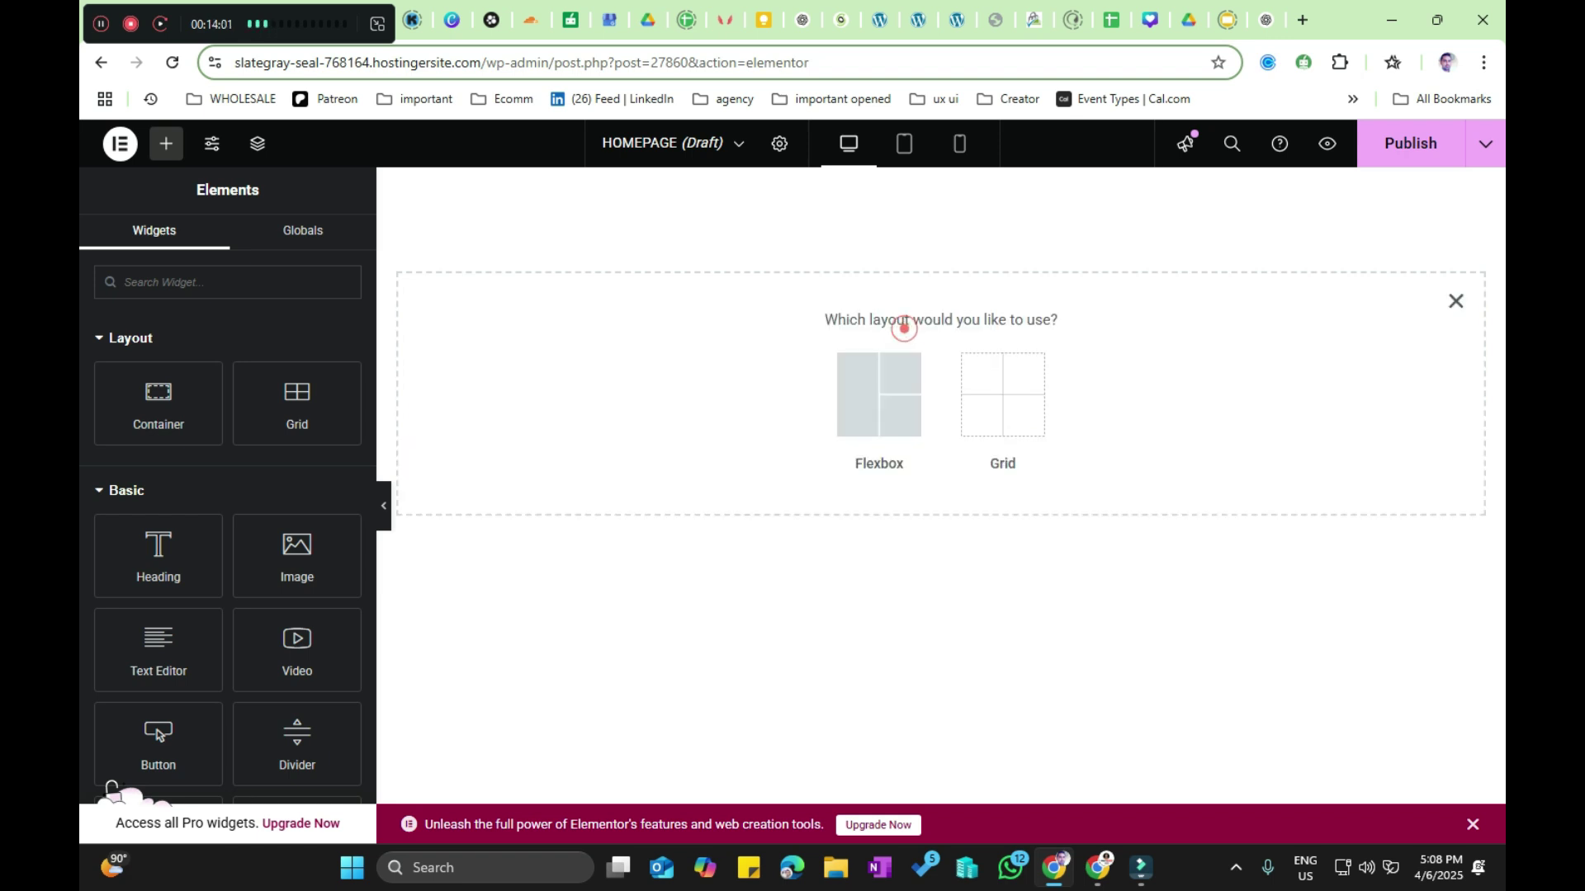
left_click(899, 393)
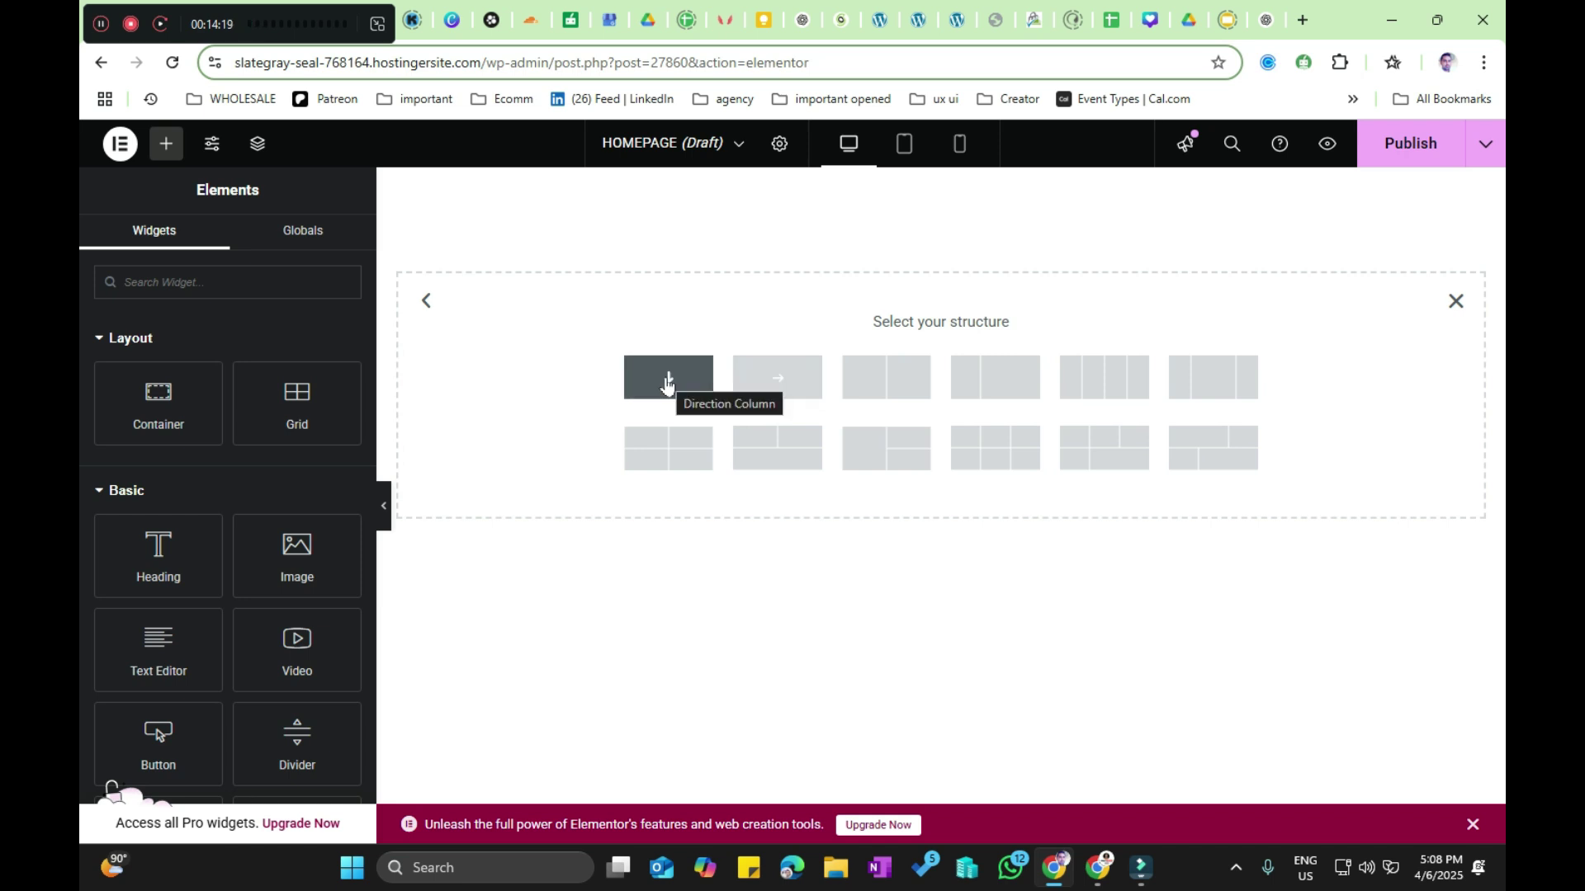
left_click(668, 383)
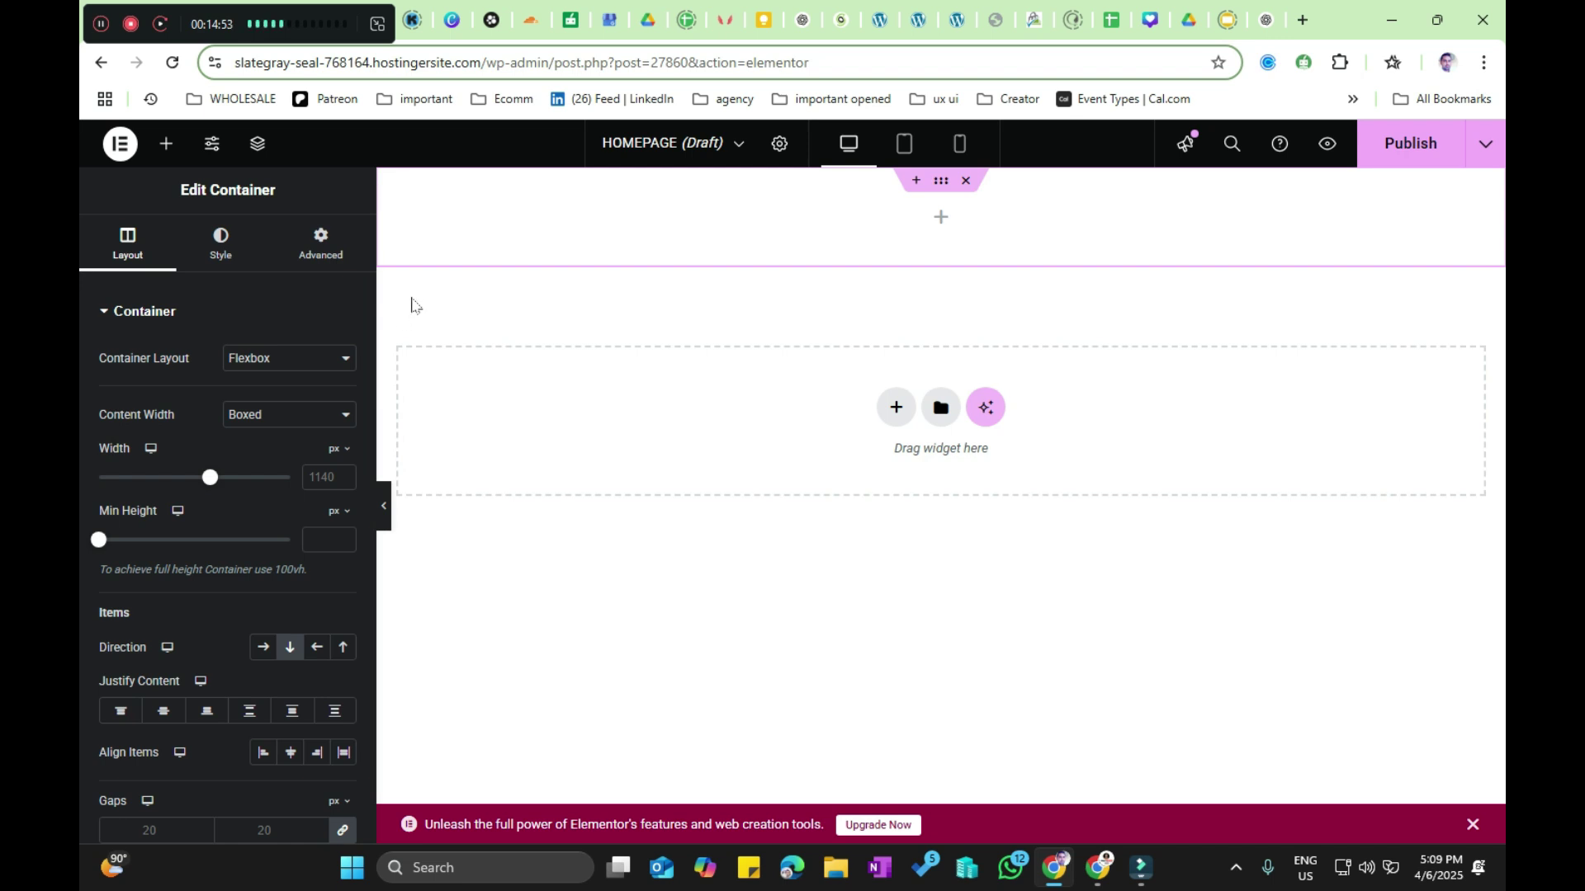
Step: Keep the new container's content width at Boxed and set its minimum height to 141 px
left_click(384, 506)
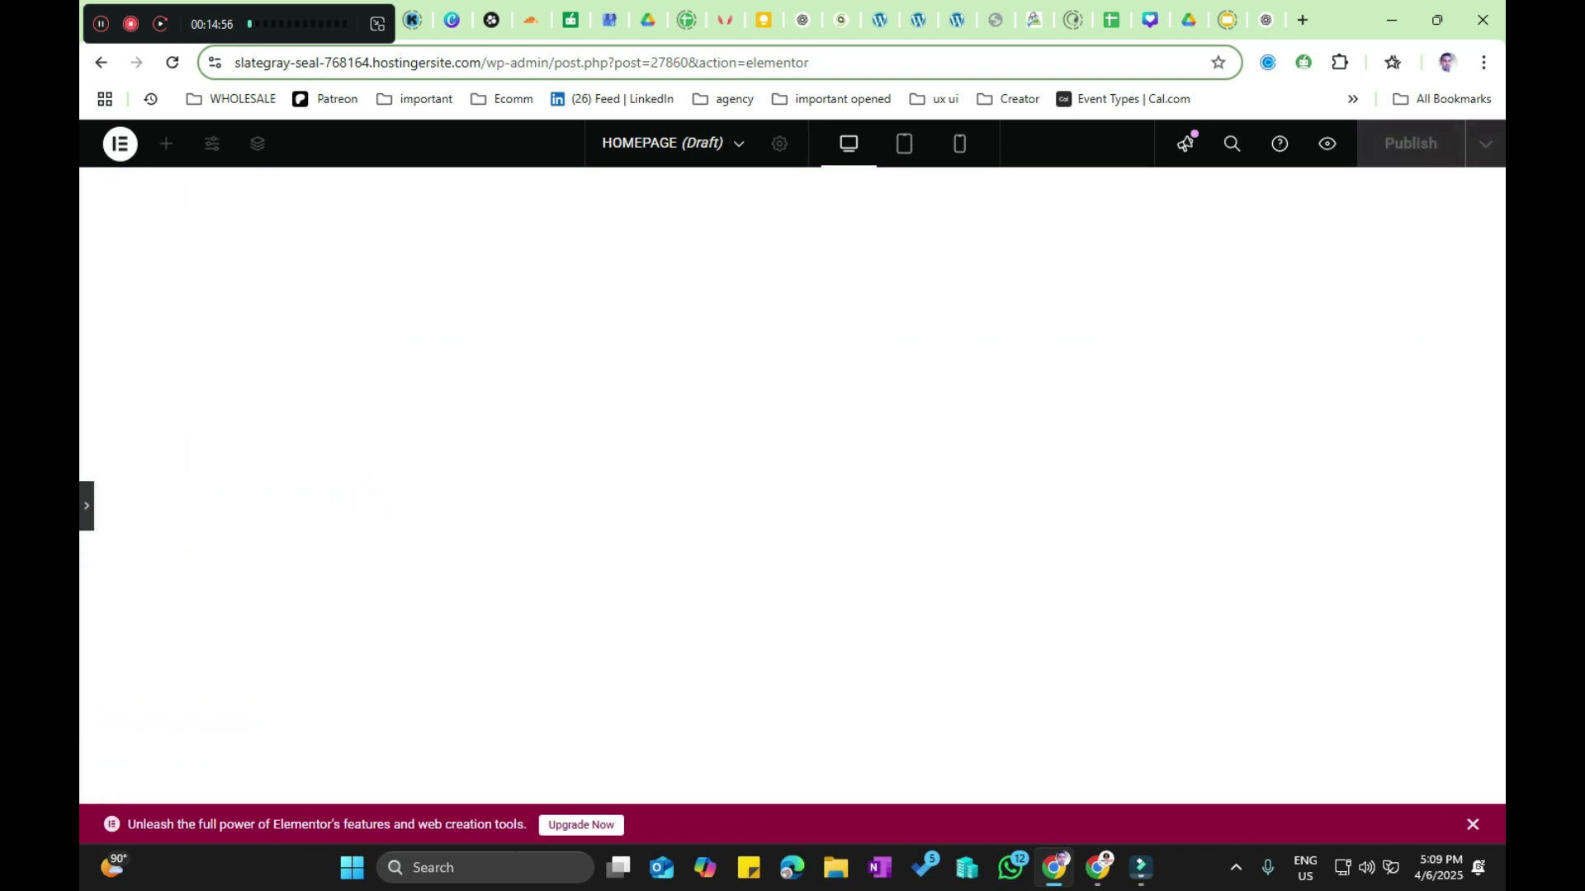
left_click(86, 506)
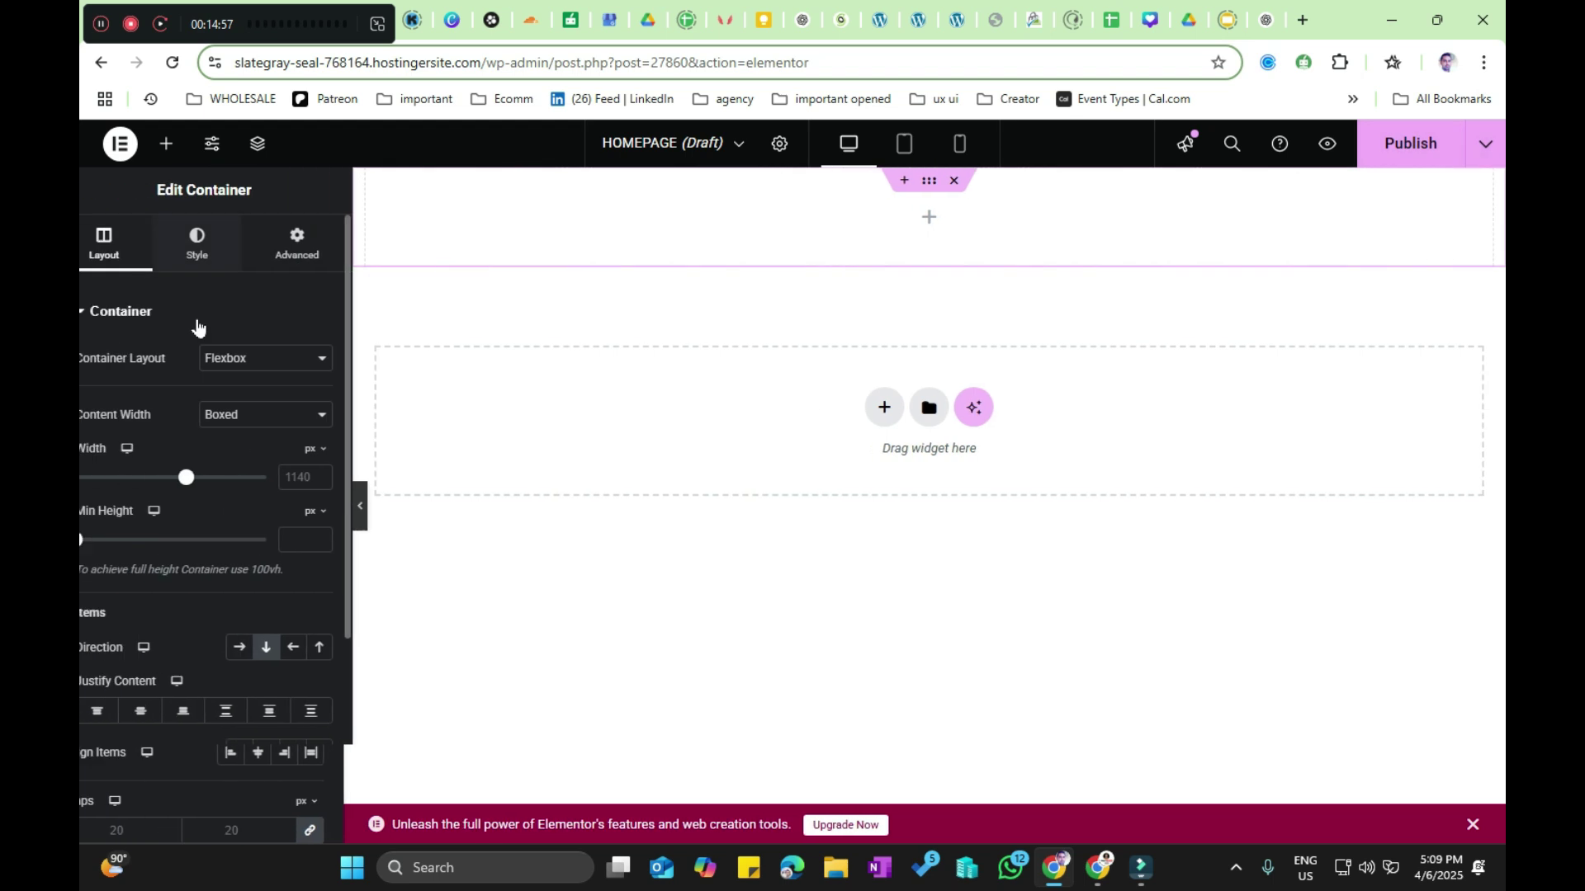
left_click(307, 413)
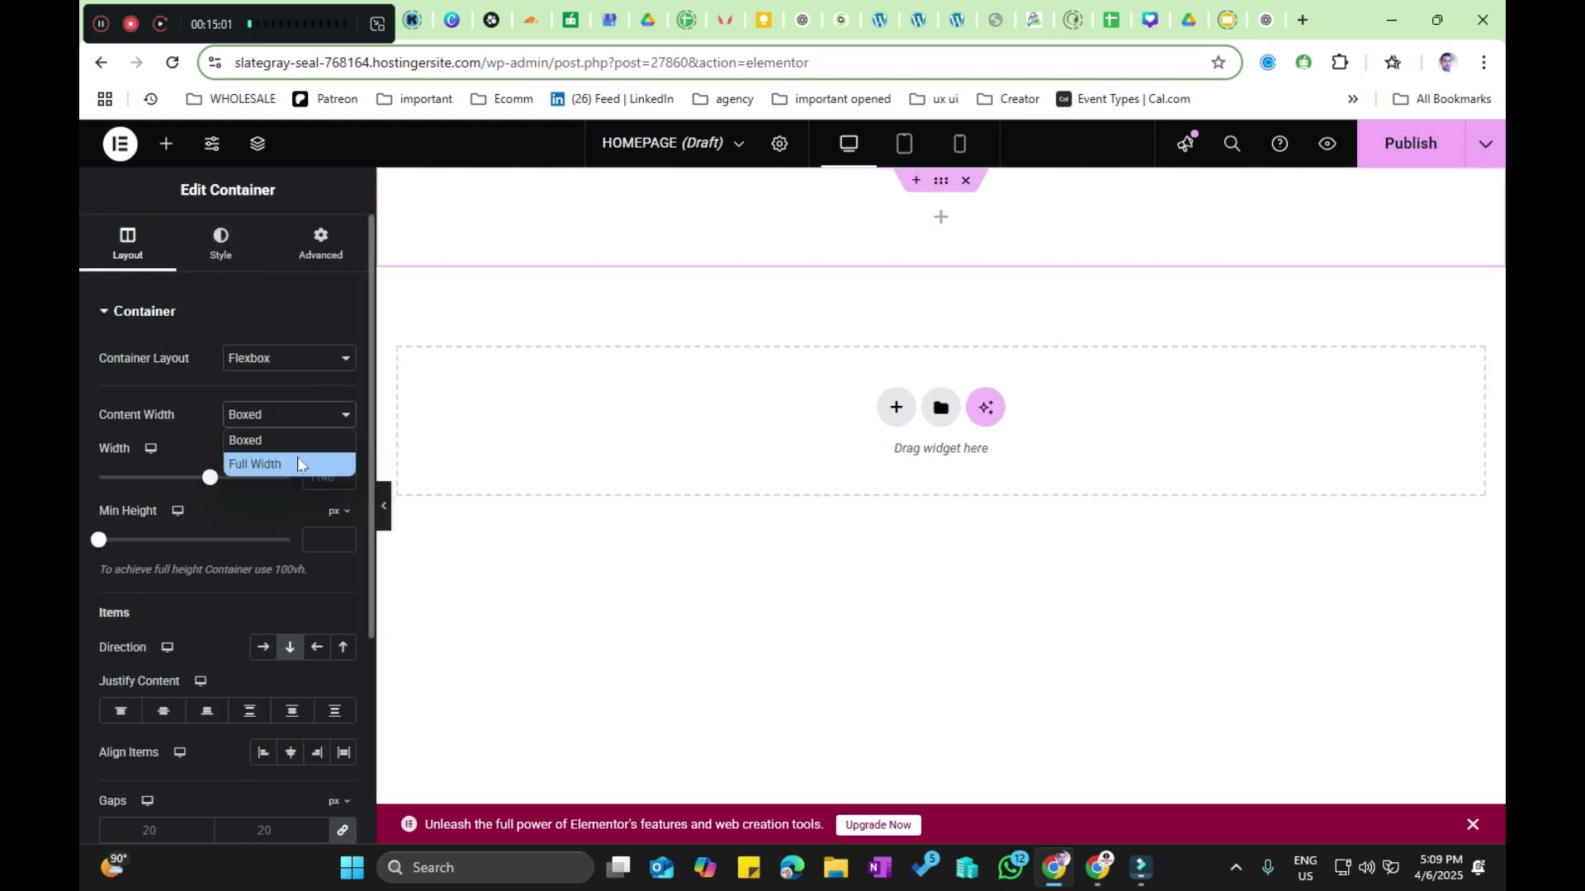
left_click(288, 432)
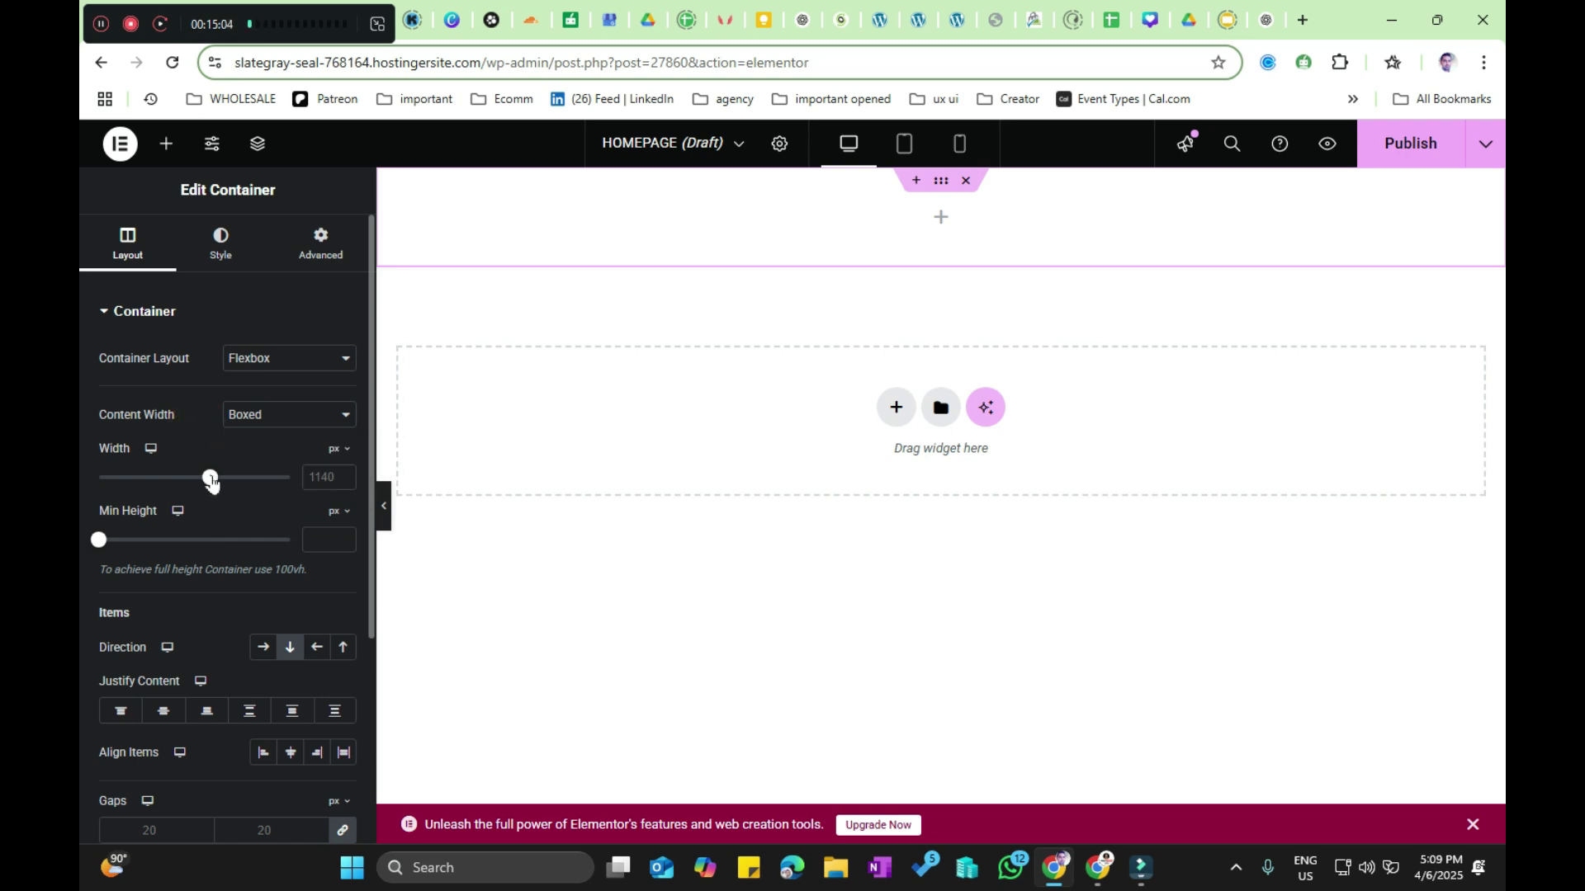
mouse_move(104, 542)
left_mouse_down()
mouse_move(162, 541)
mouse_move(120, 548)
left_mouse_up()
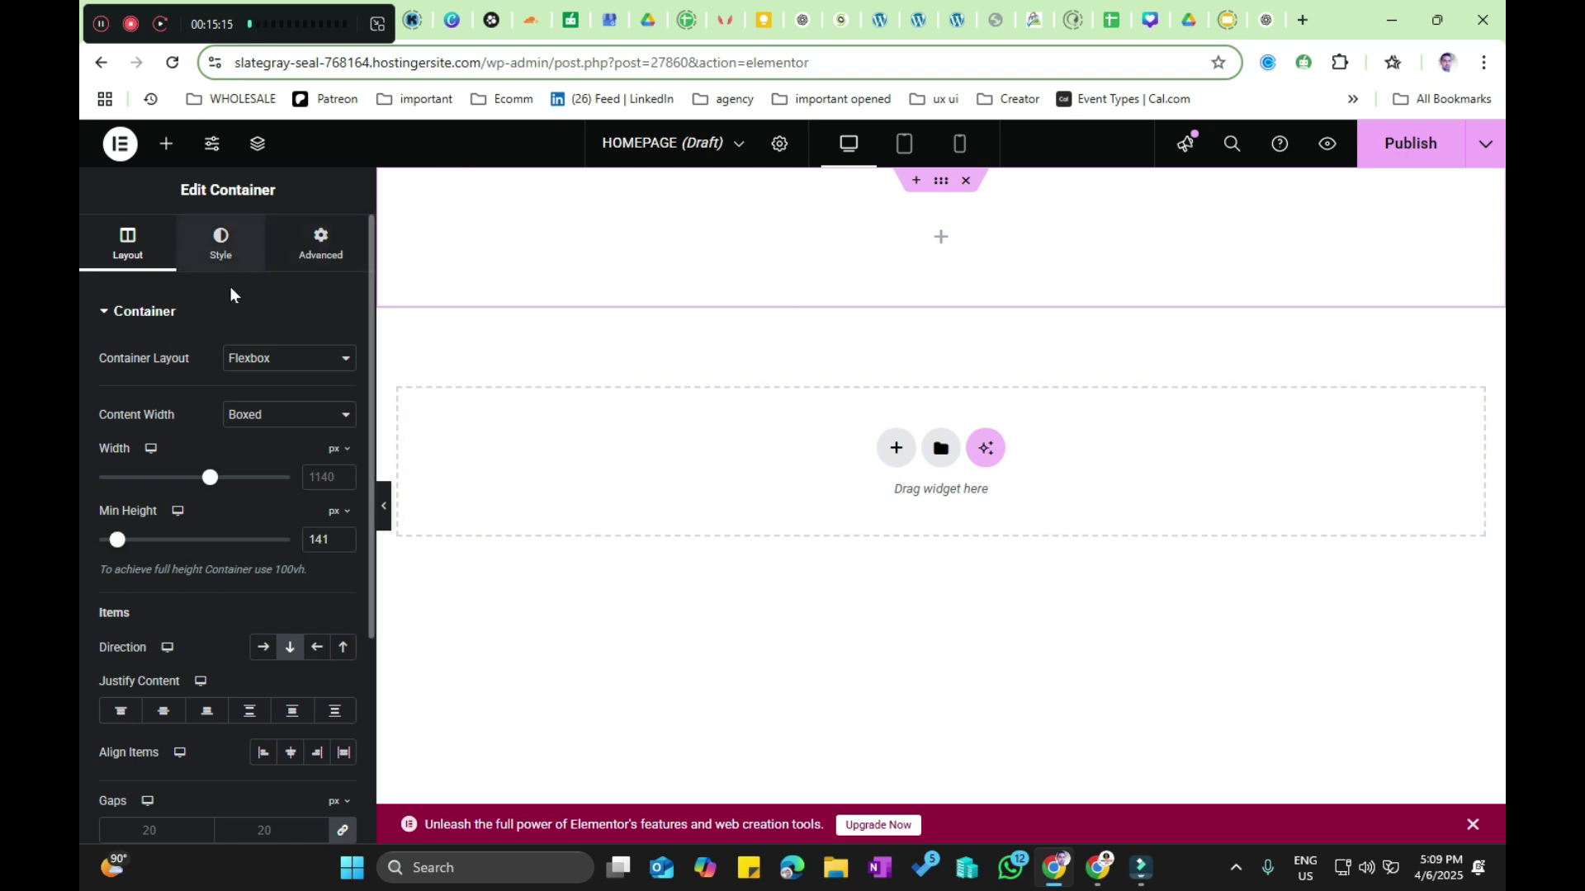
Step: Give the container a Classic background filled with solid black
left_click(243, 248)
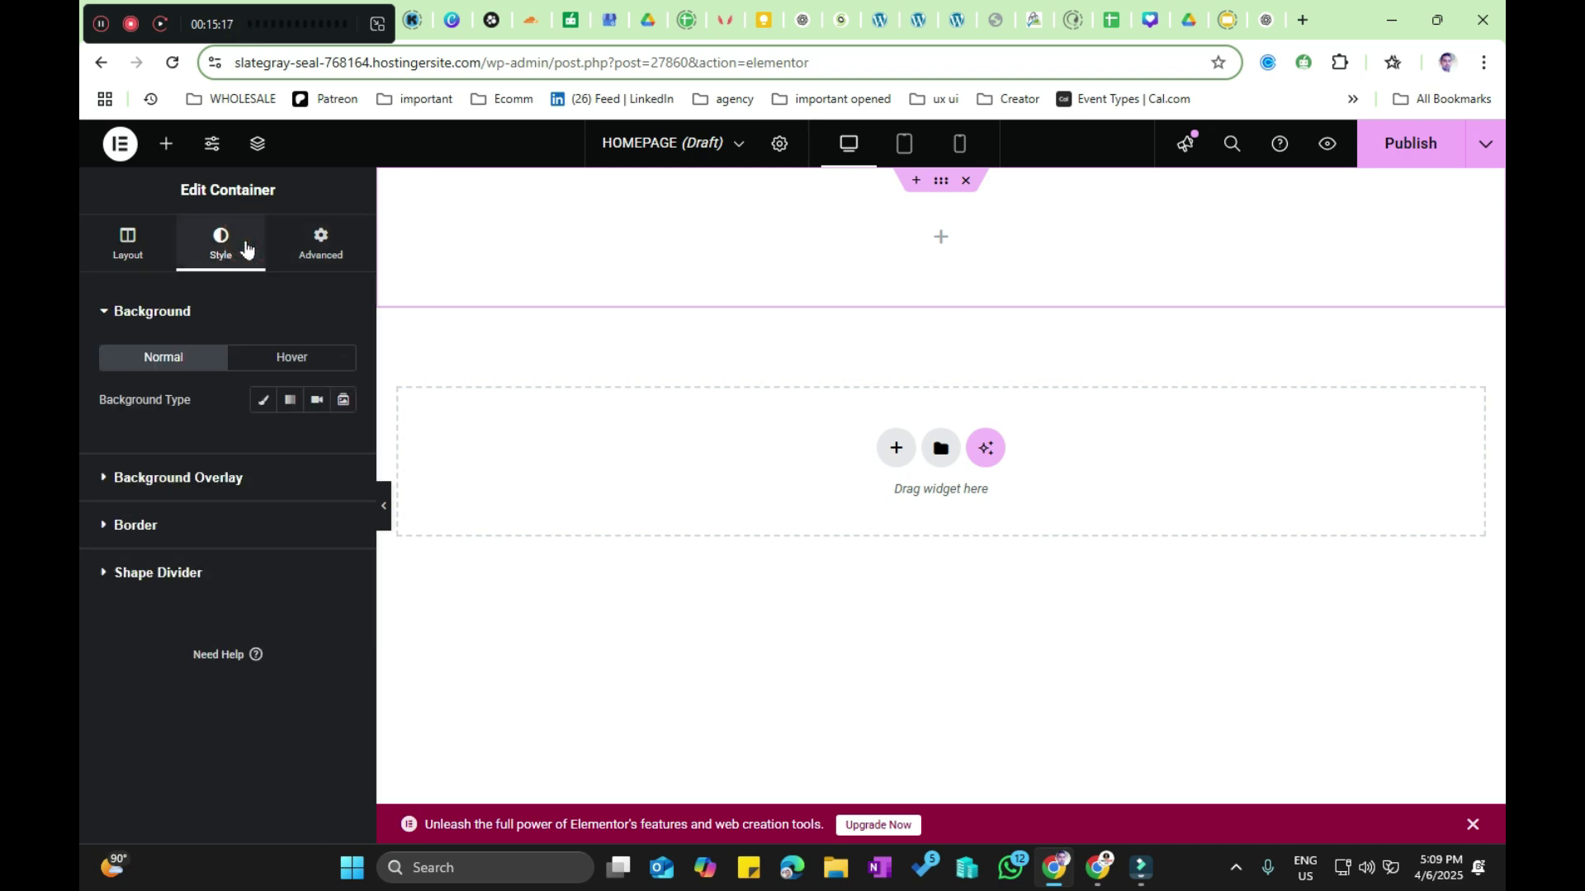
left_click(262, 403)
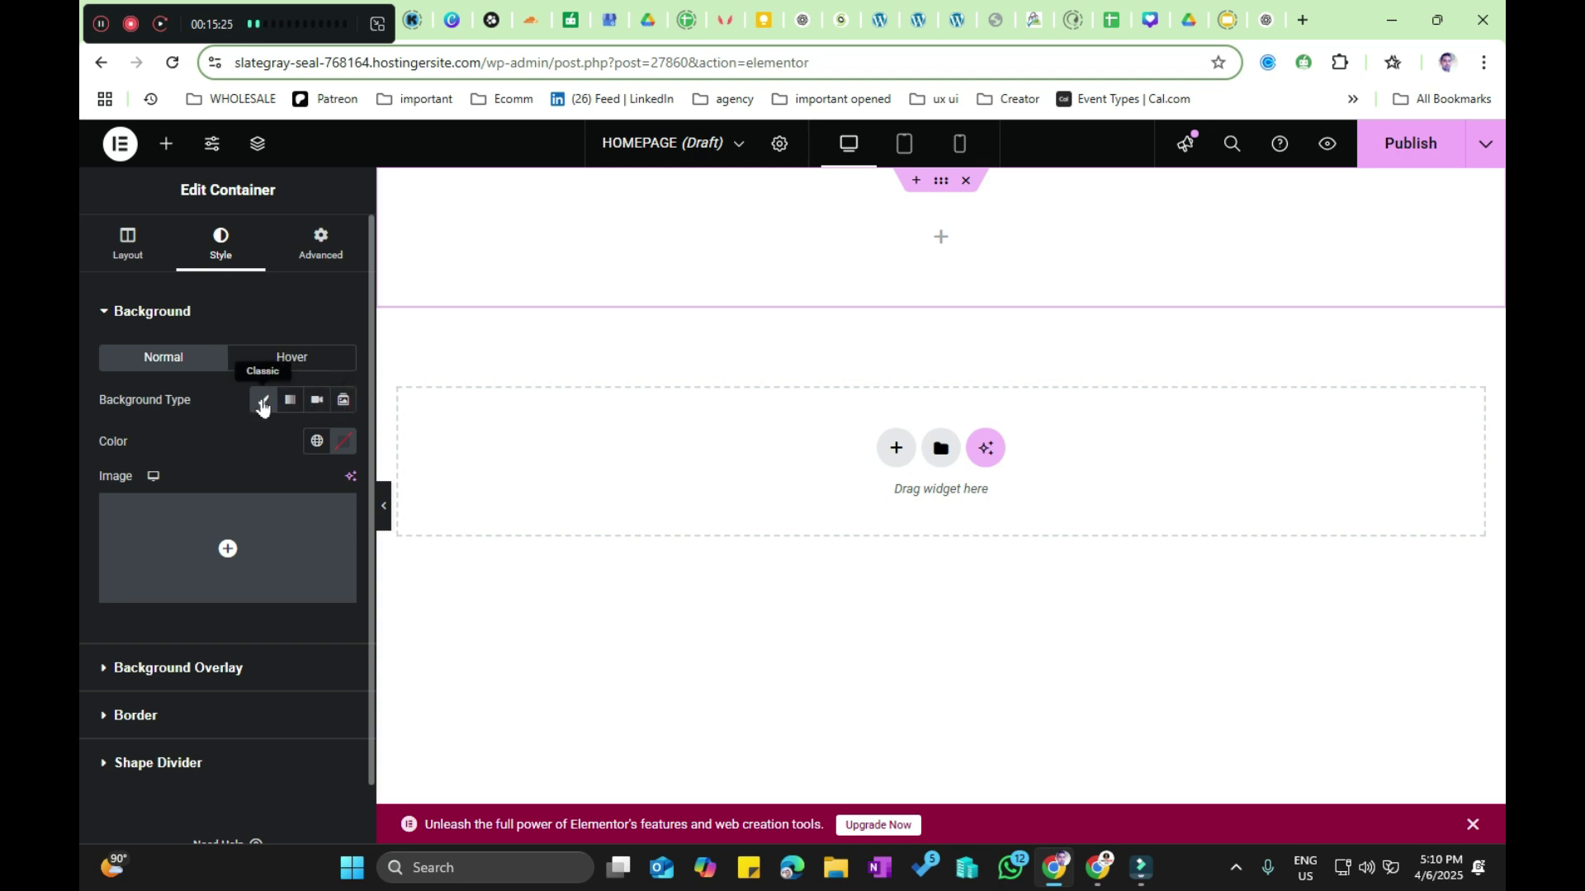
left_click(342, 441)
left_click_drag(280, 600, 231, 666)
left_click(213, 416)
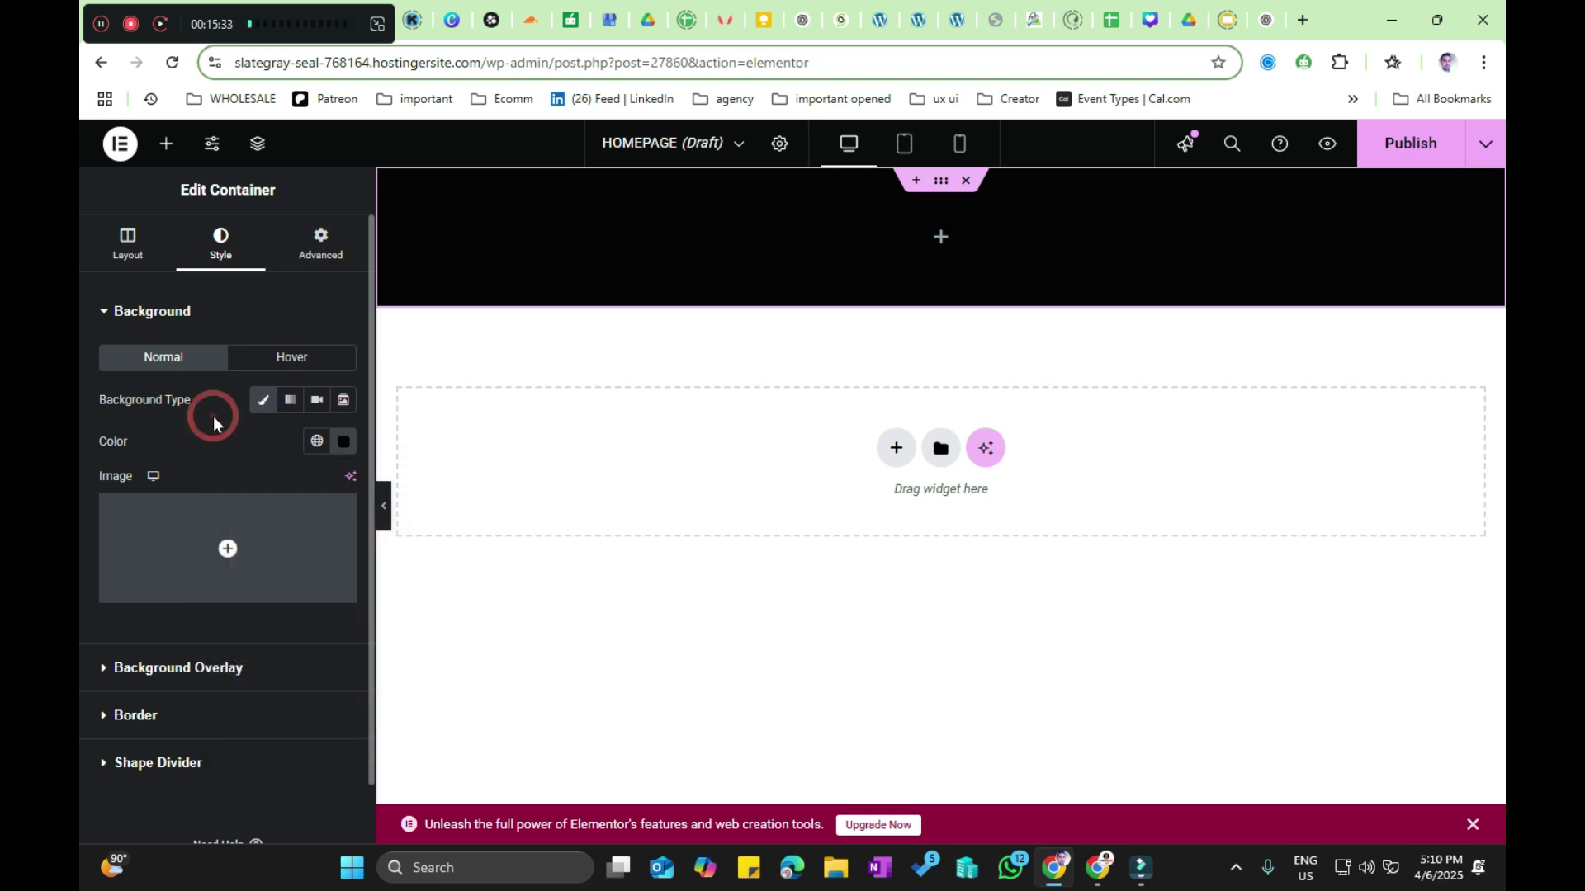
Step: Set the black container's minimum height to 446 px and bring back the widget list
left_click(136, 250)
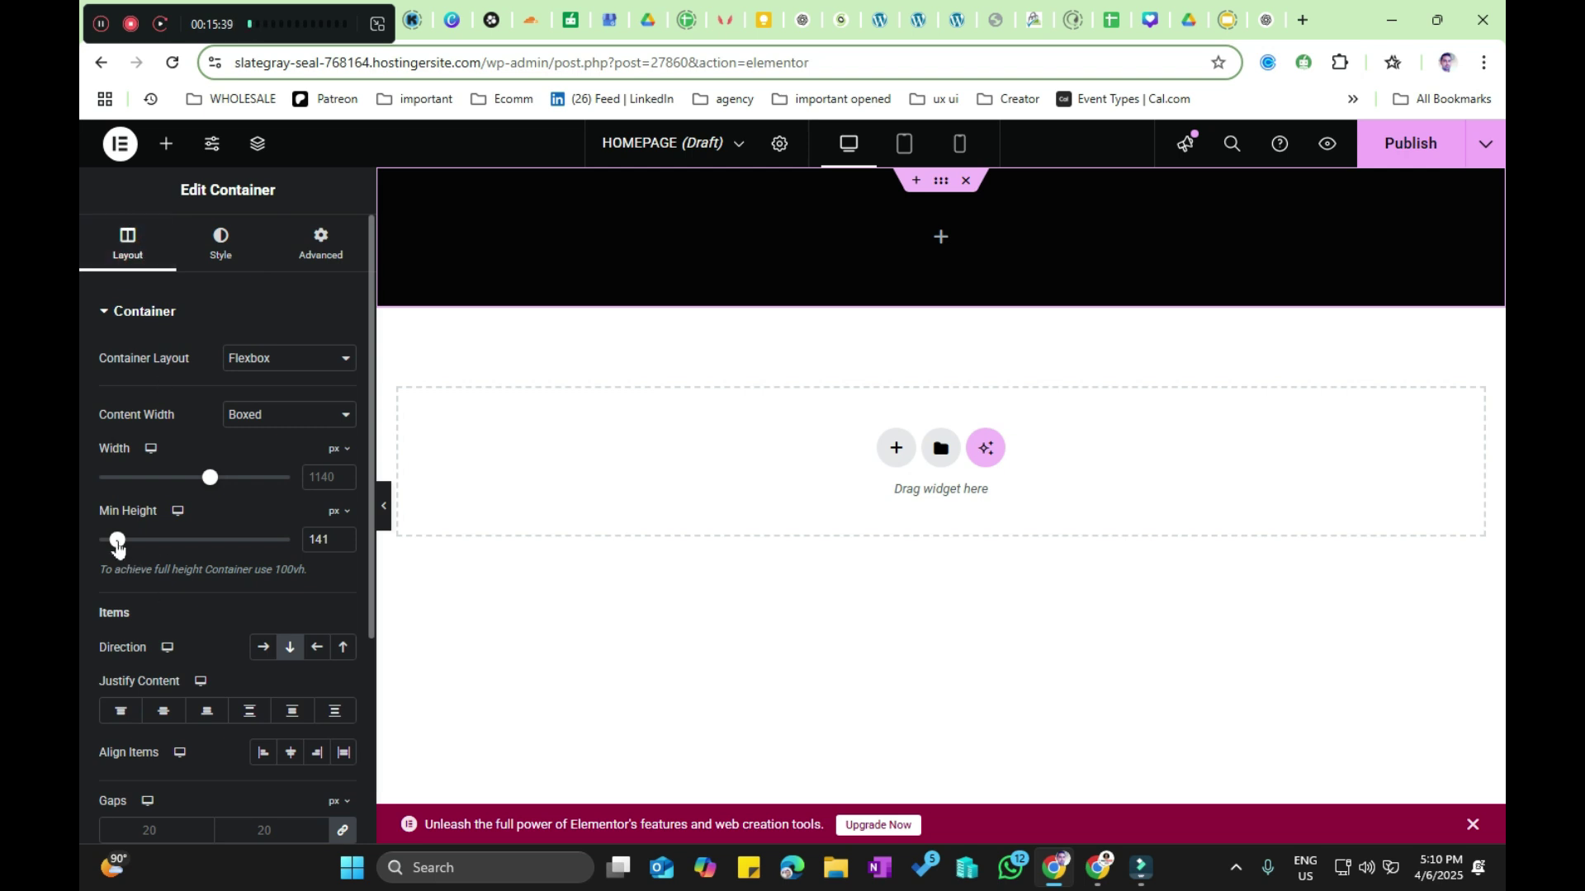
left_click_drag(117, 540, 159, 541)
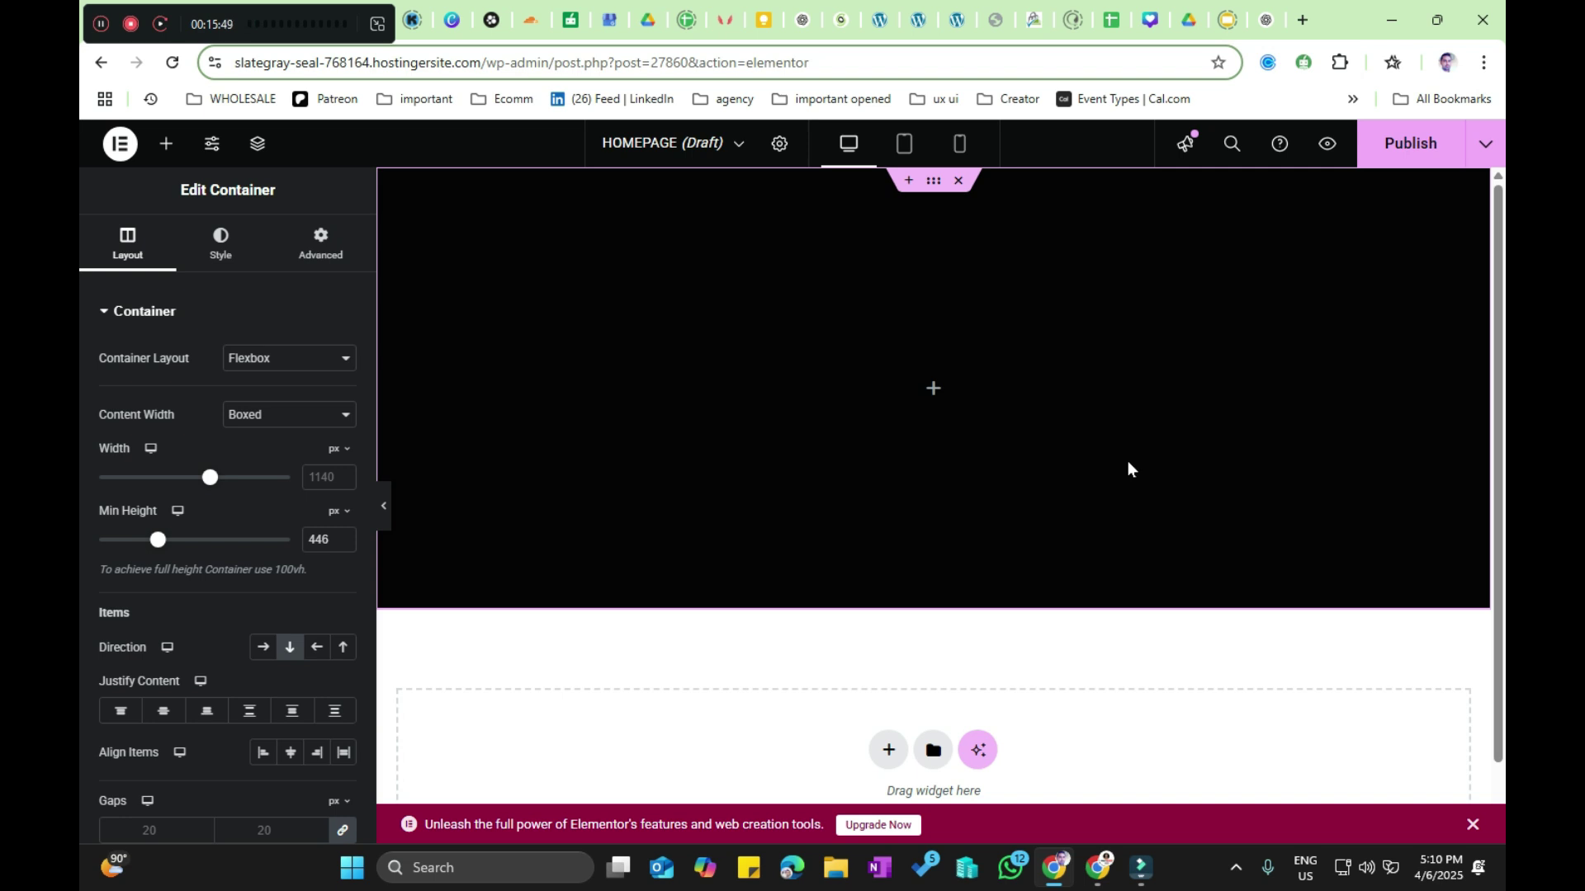
left_click(162, 147)
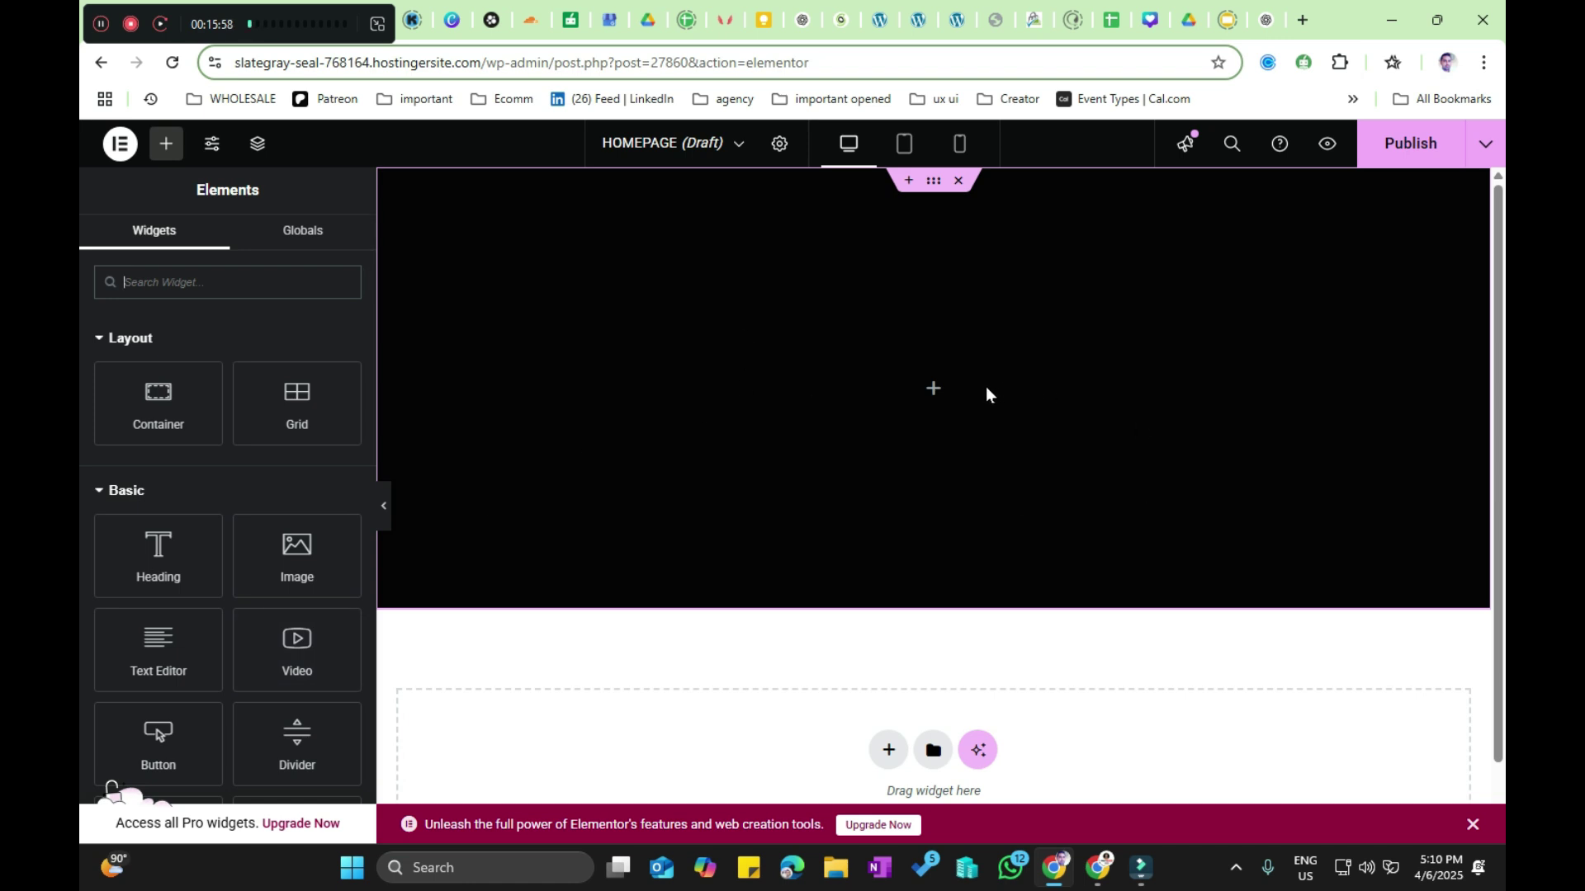
Step: Add a Heading widget inside the black container
scroll(83, 515, "down", 1)
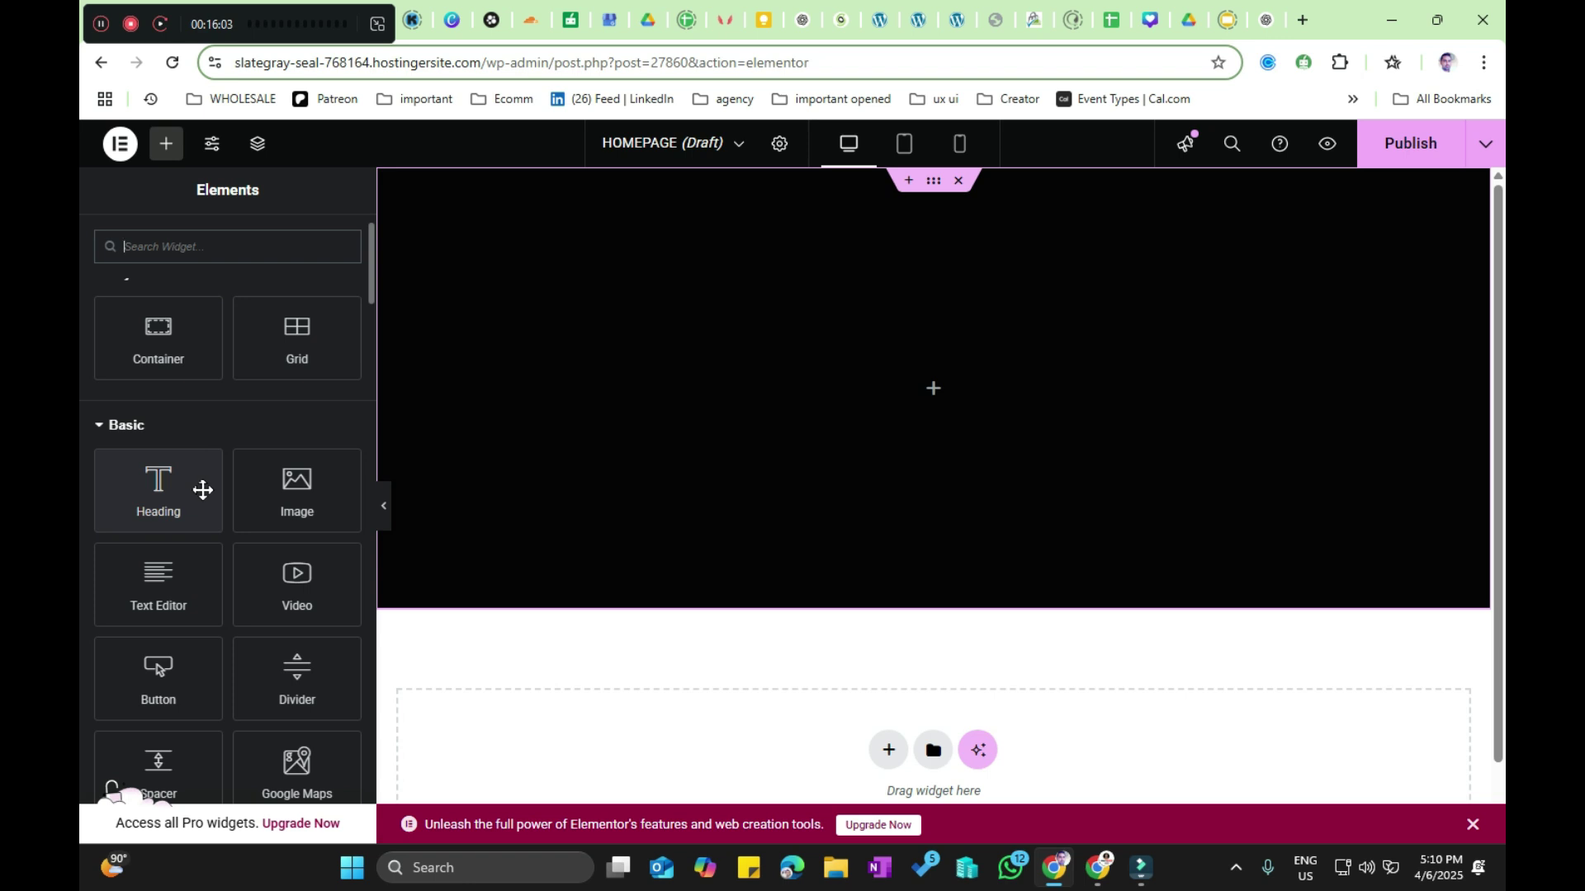
left_click_drag(170, 485, 920, 461)
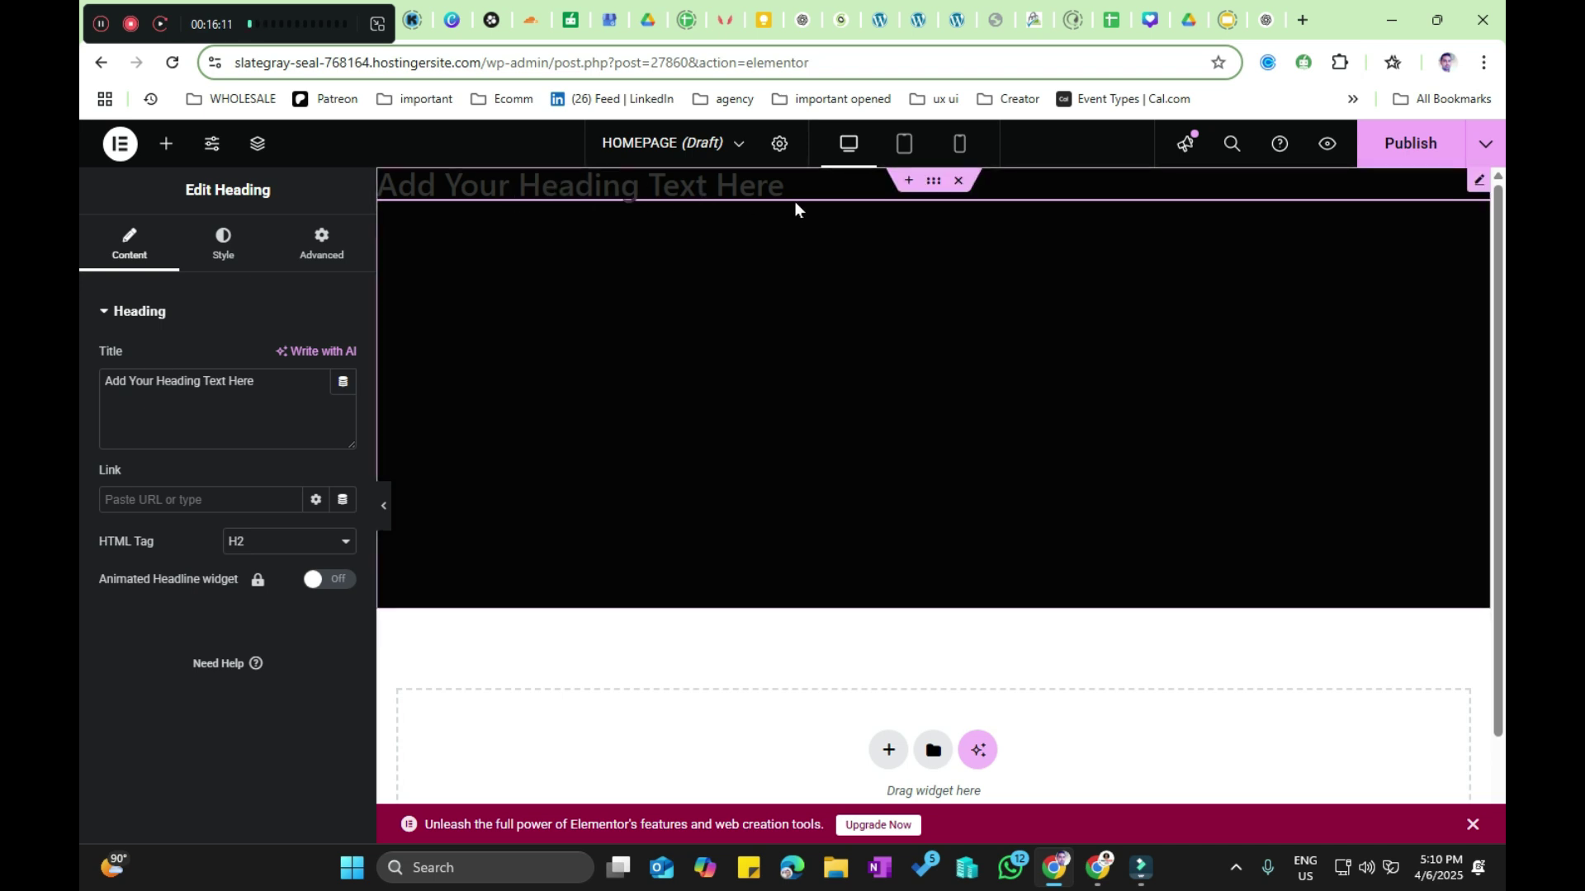
left_click(237, 238)
left_click(131, 252)
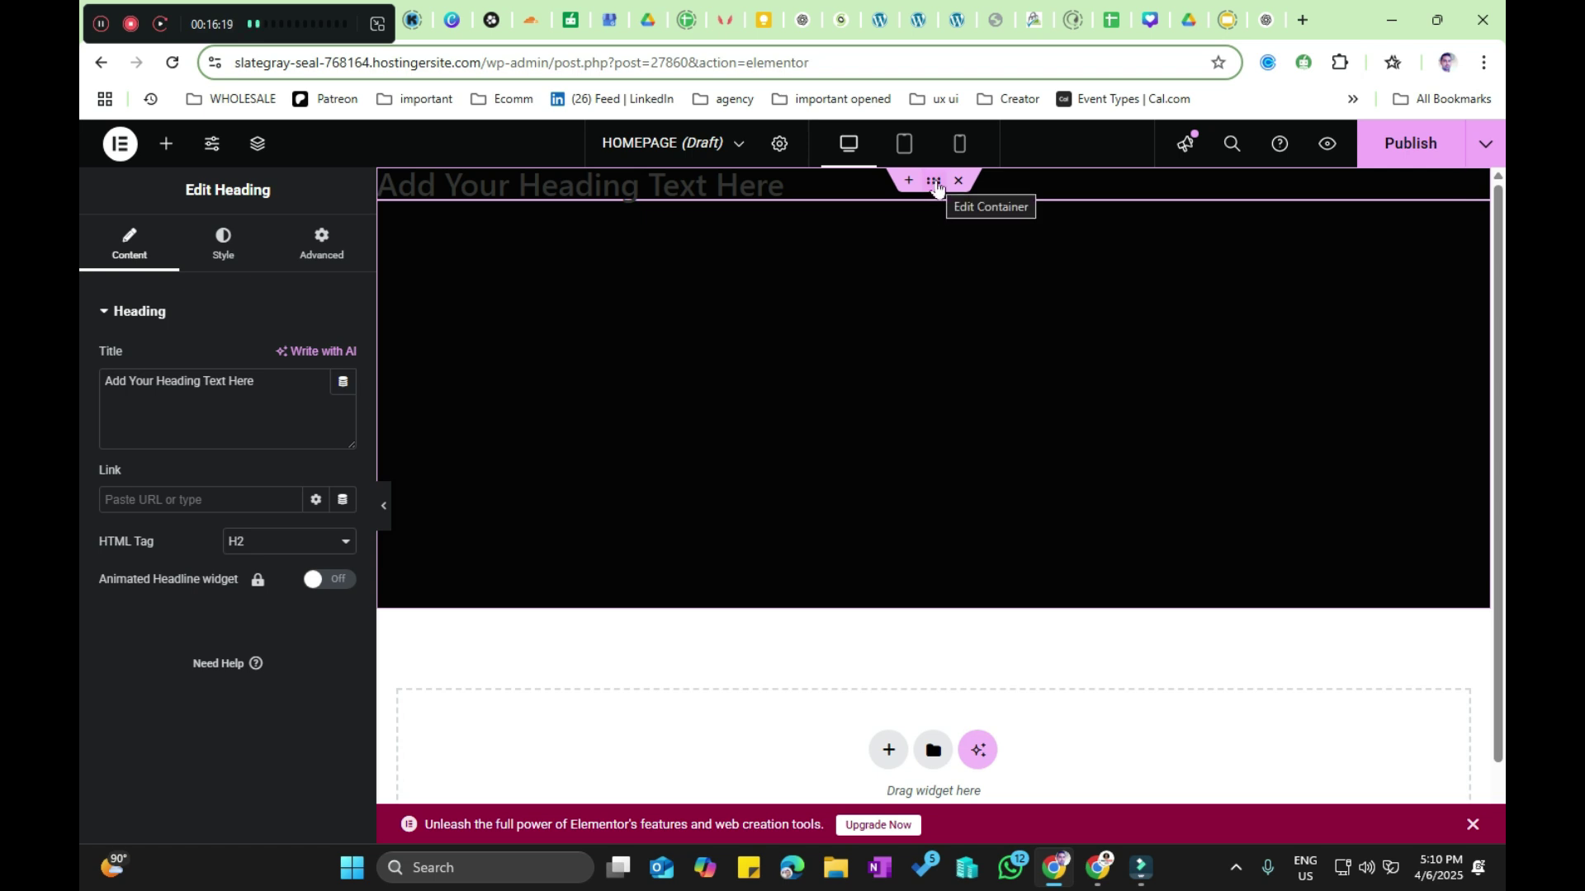
Step: Center the black container's content on both axes by setting Align Items and Justify Content to Center
left_click(935, 182)
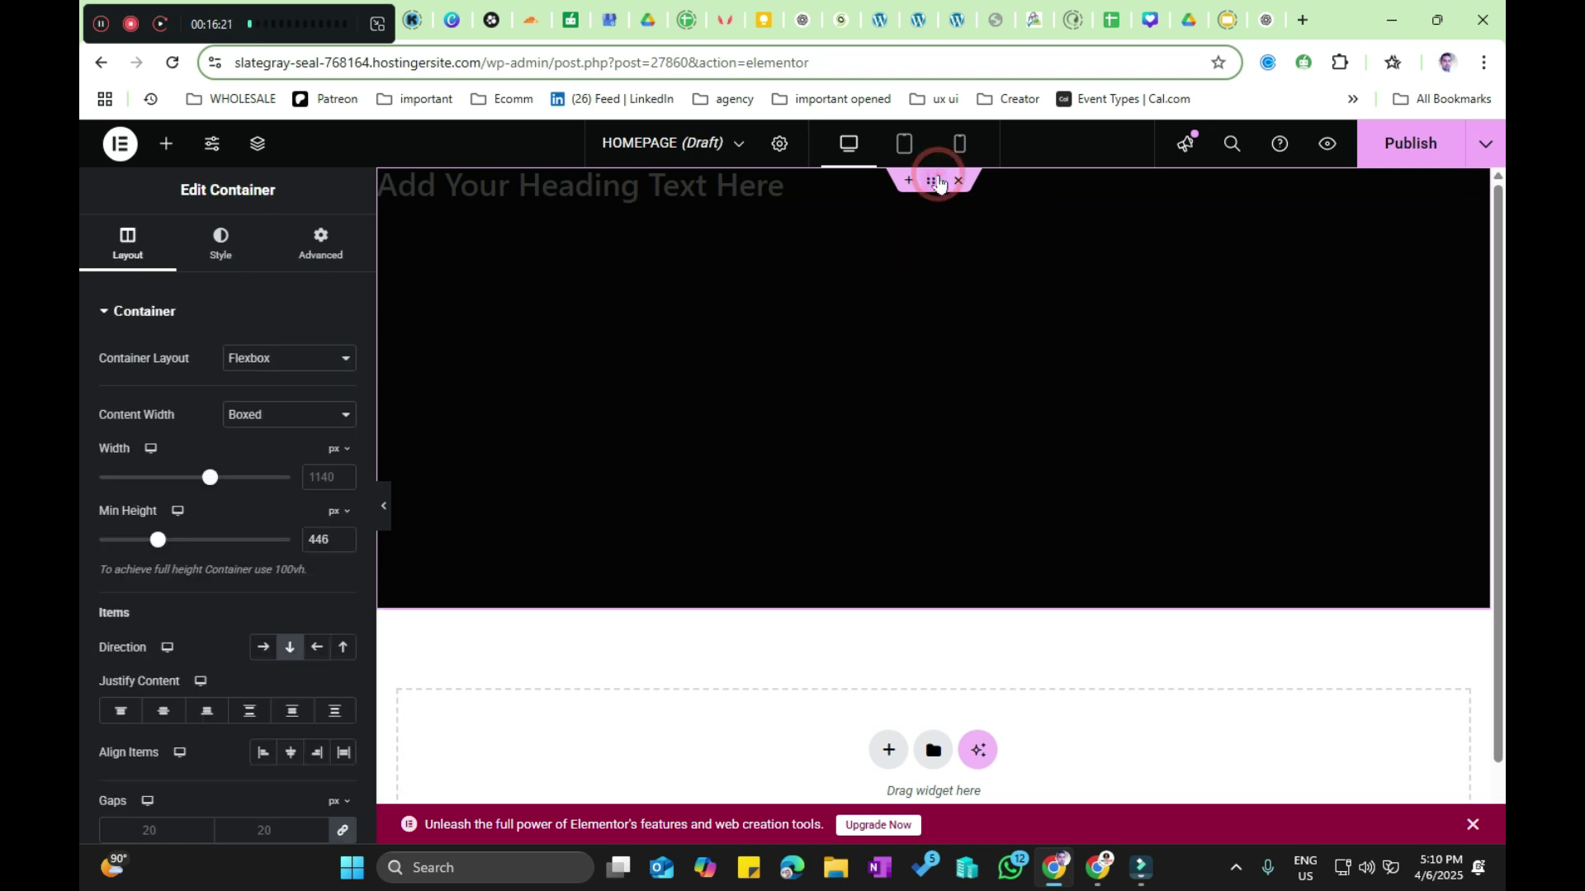
scroll(84, 454, "down", 1)
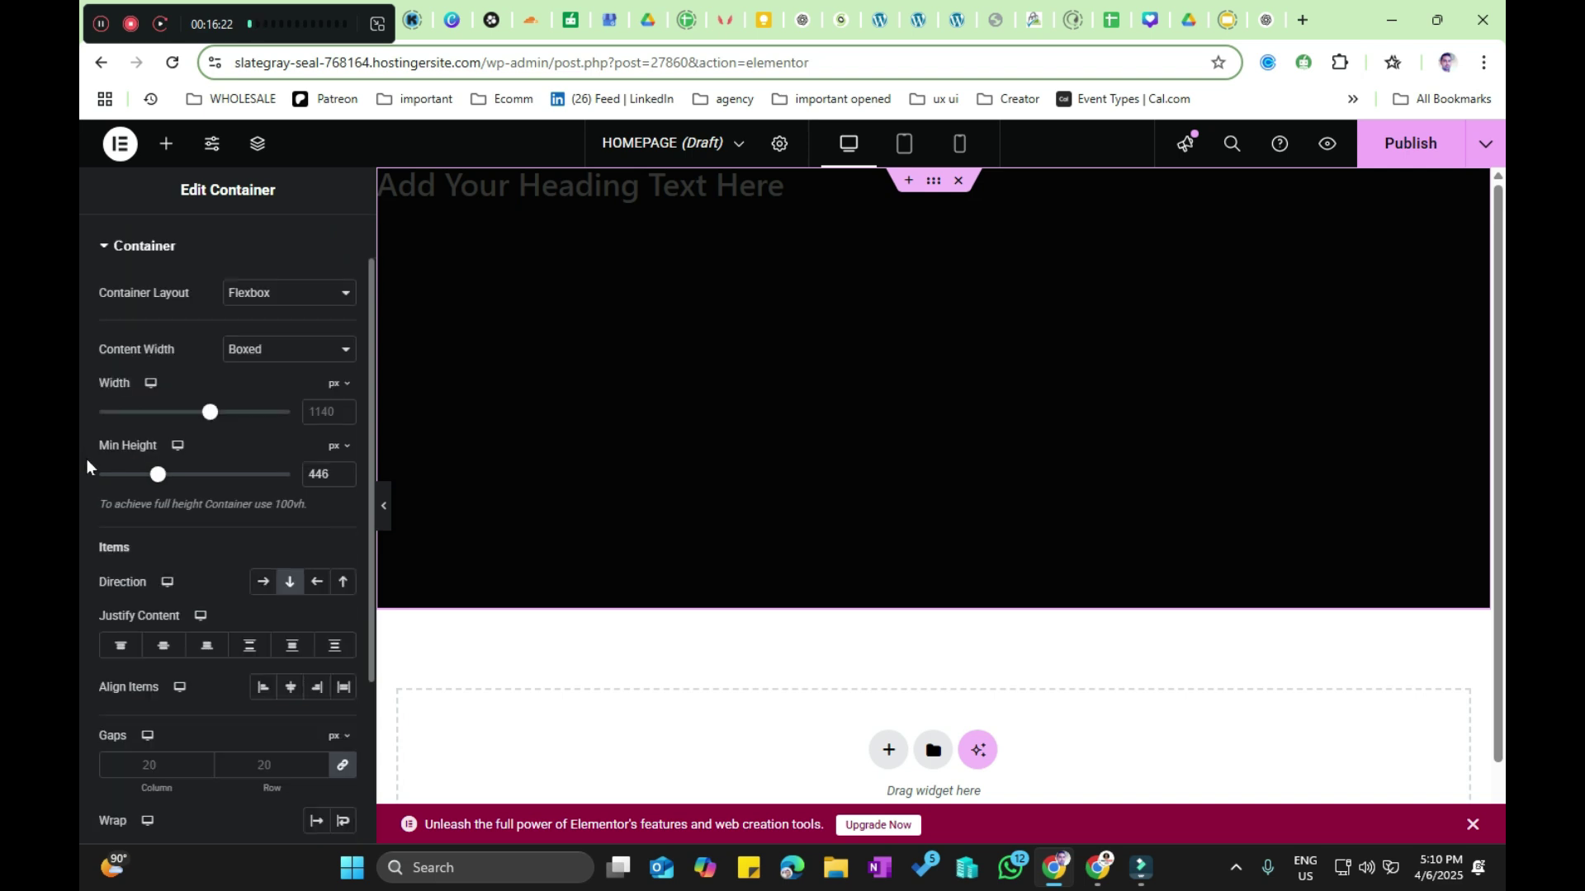
left_click(288, 690)
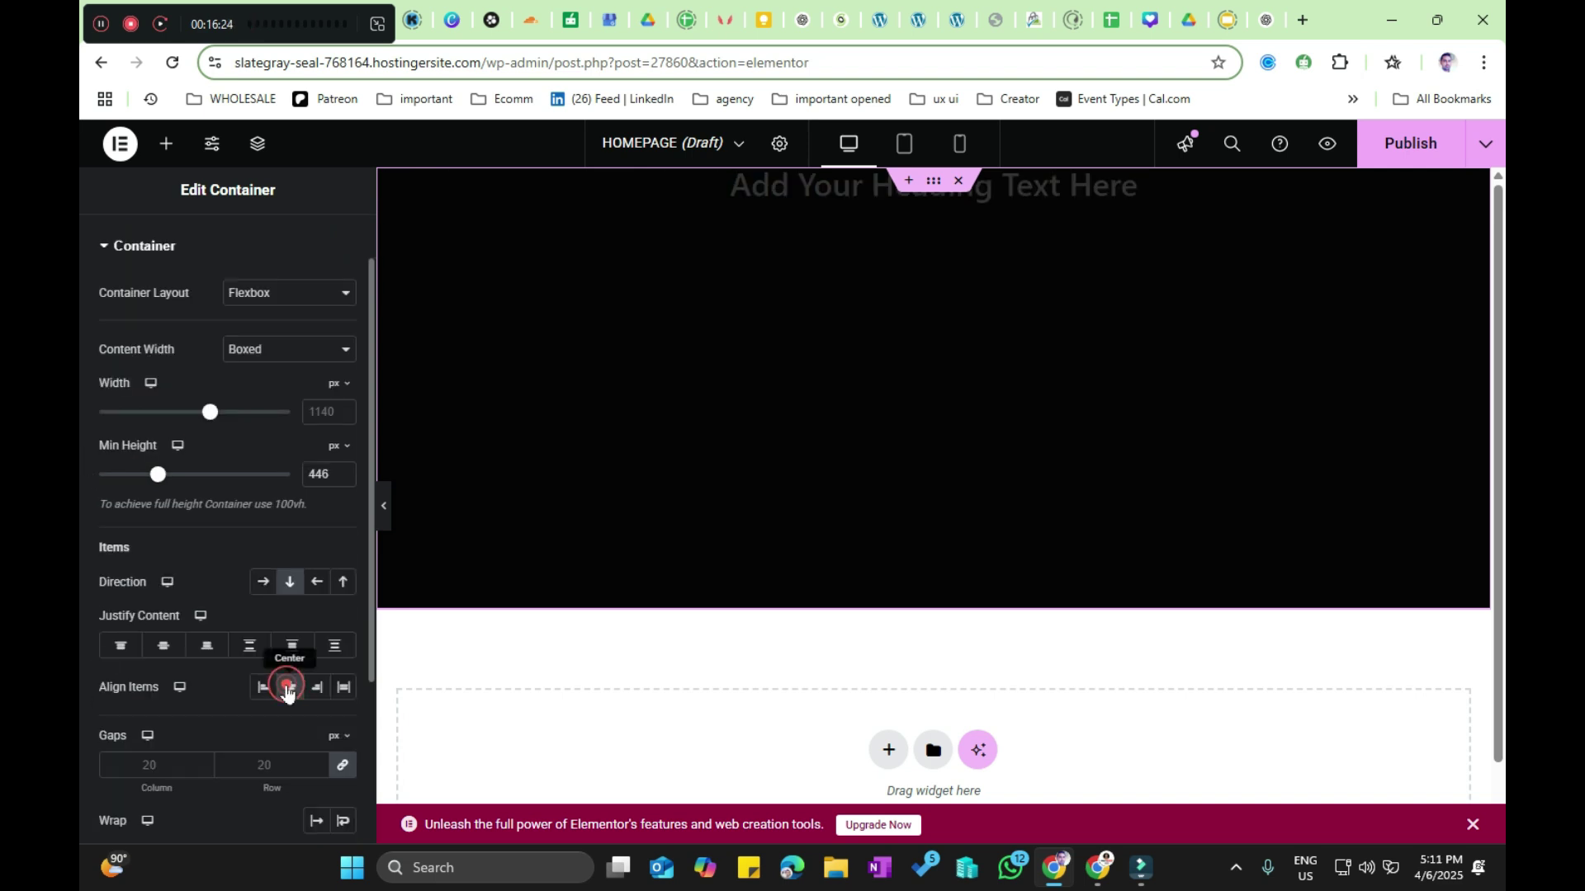
left_click(154, 649)
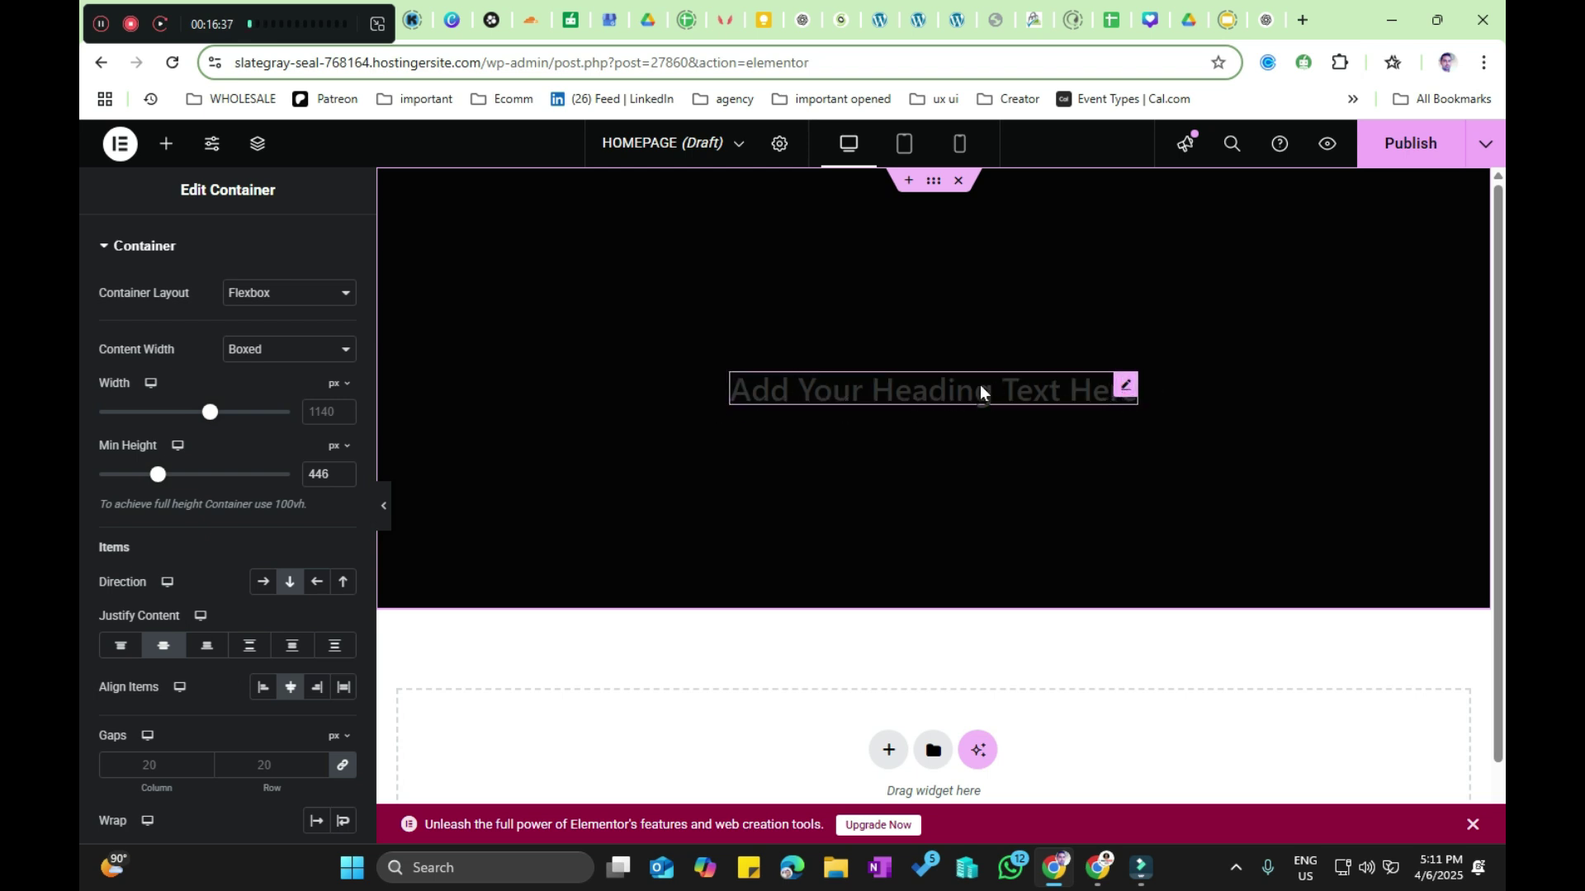
Step: Set the heading's text color to white (#FFFFFF)
right_click(889, 391)
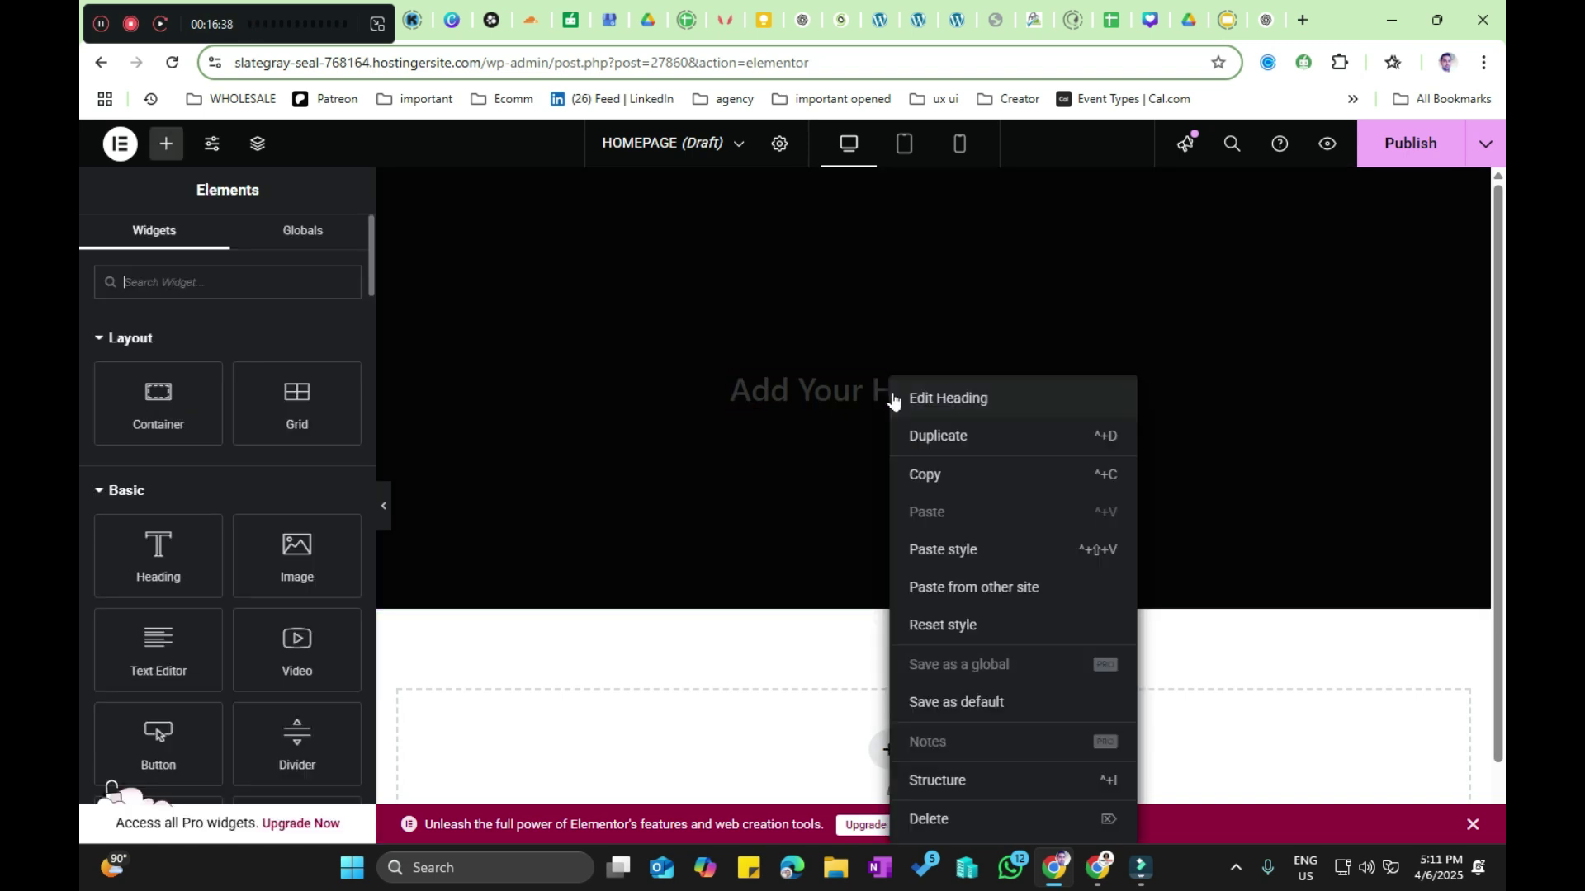
left_click(948, 408)
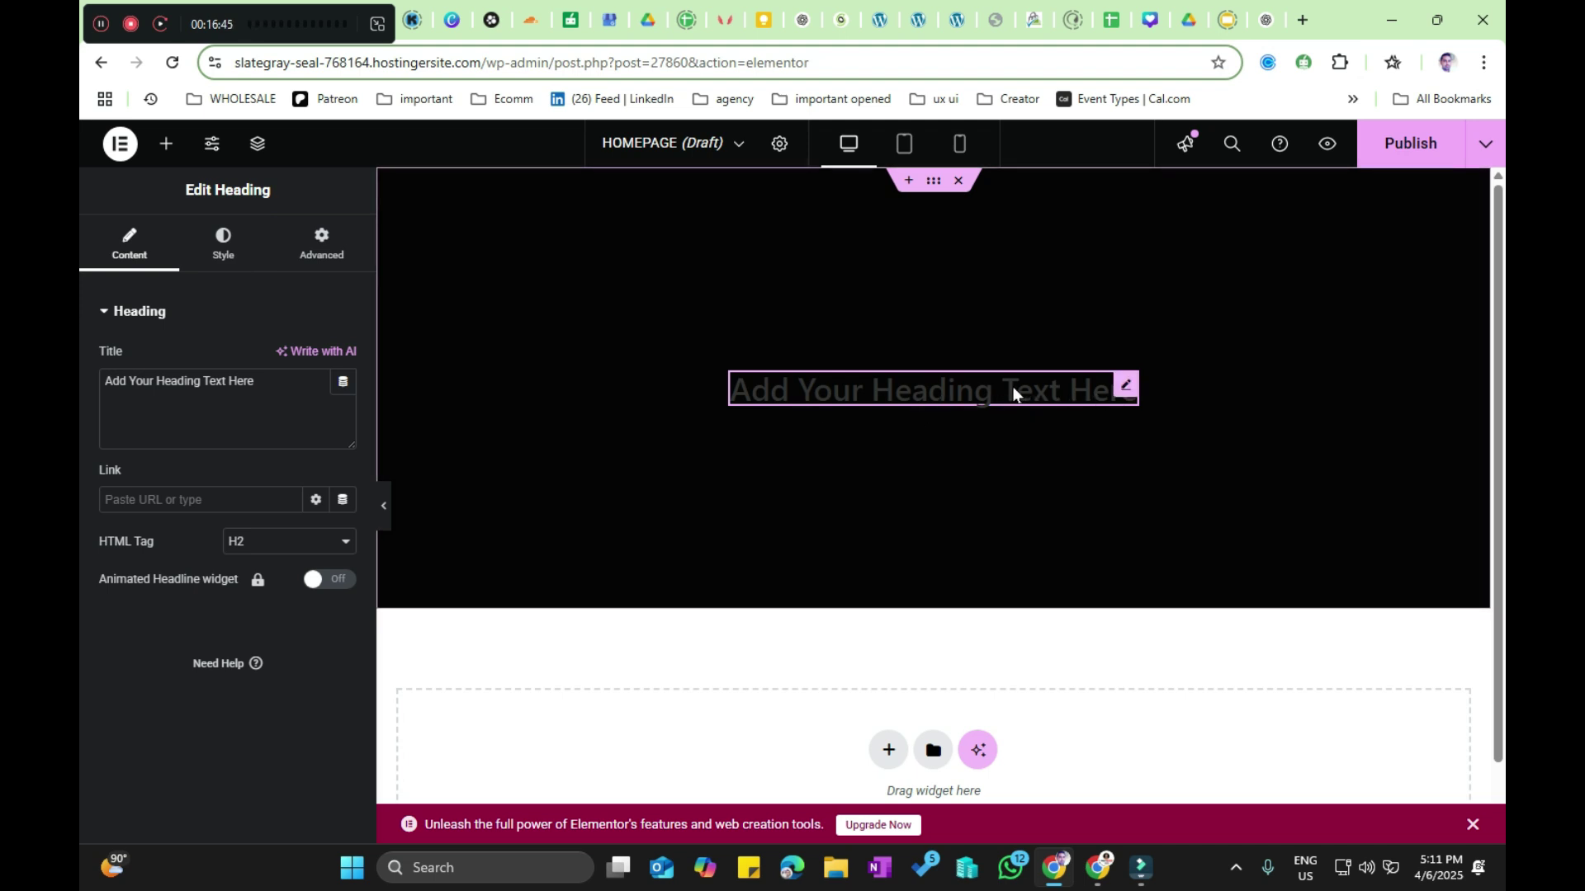
left_click(239, 254)
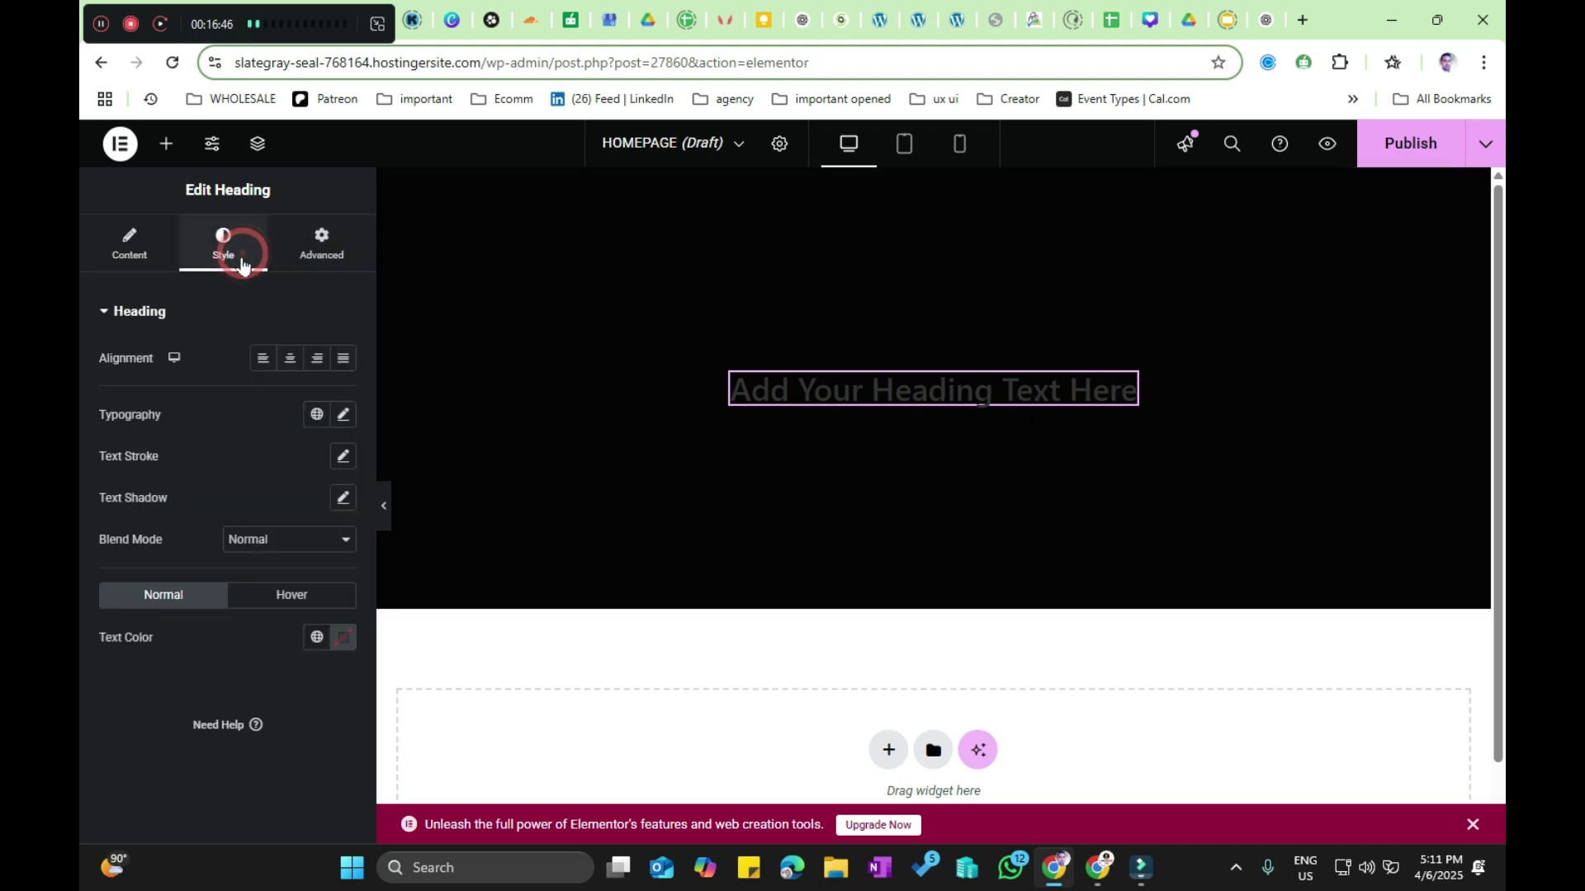
left_click(343, 638)
left_click(325, 453)
left_click_drag(325, 453, 216, 353)
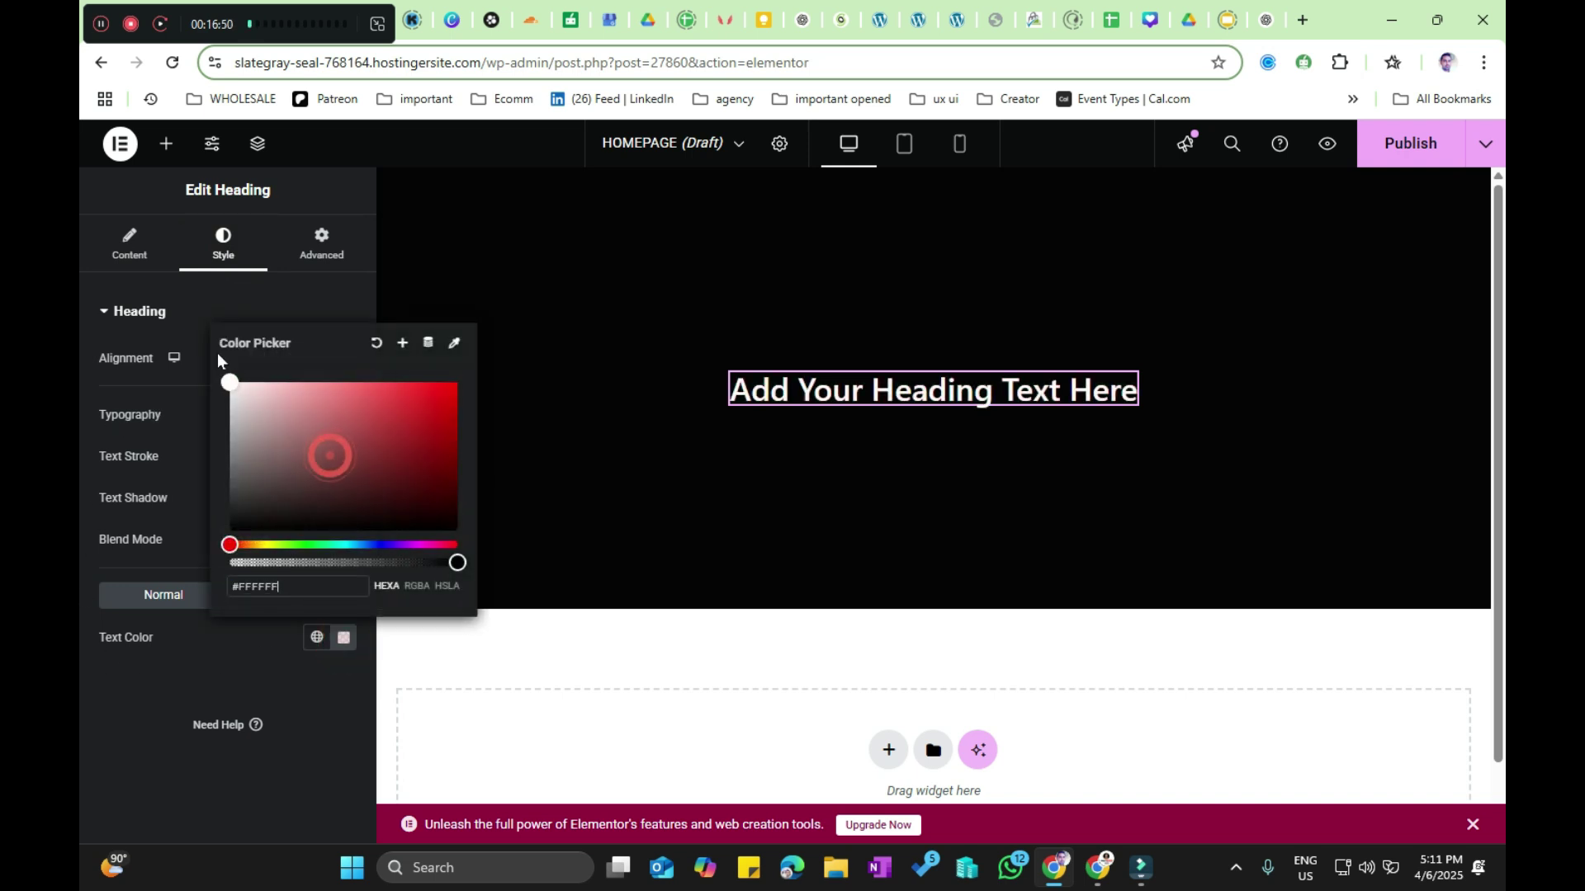
left_click(126, 682)
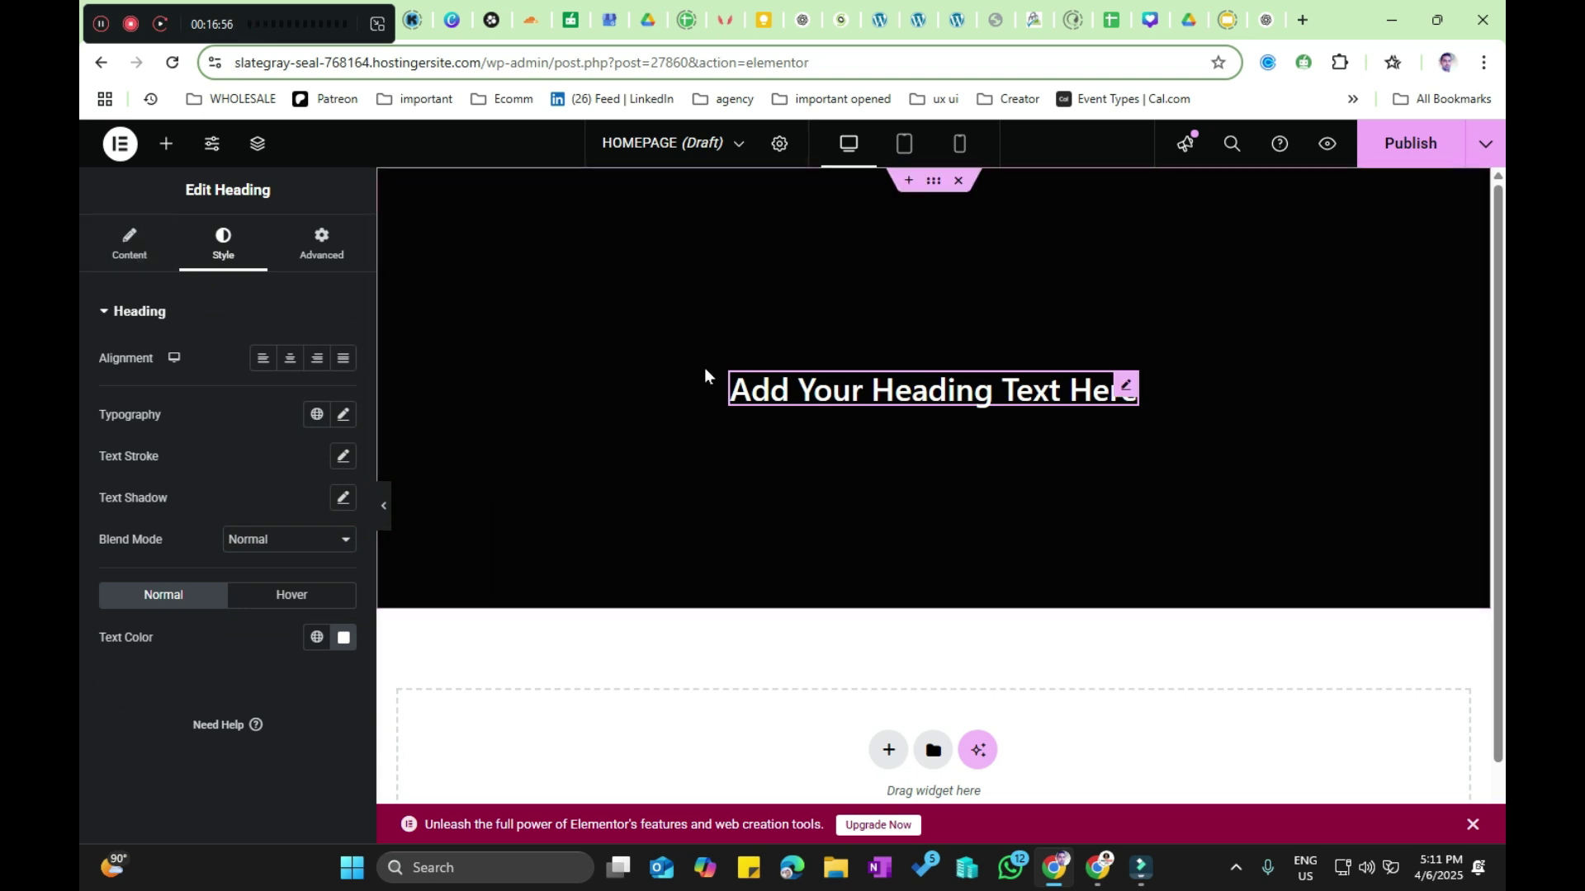
Step: Set the container's Align Items to Start and check the placement in the full-width preview
left_click(933, 185)
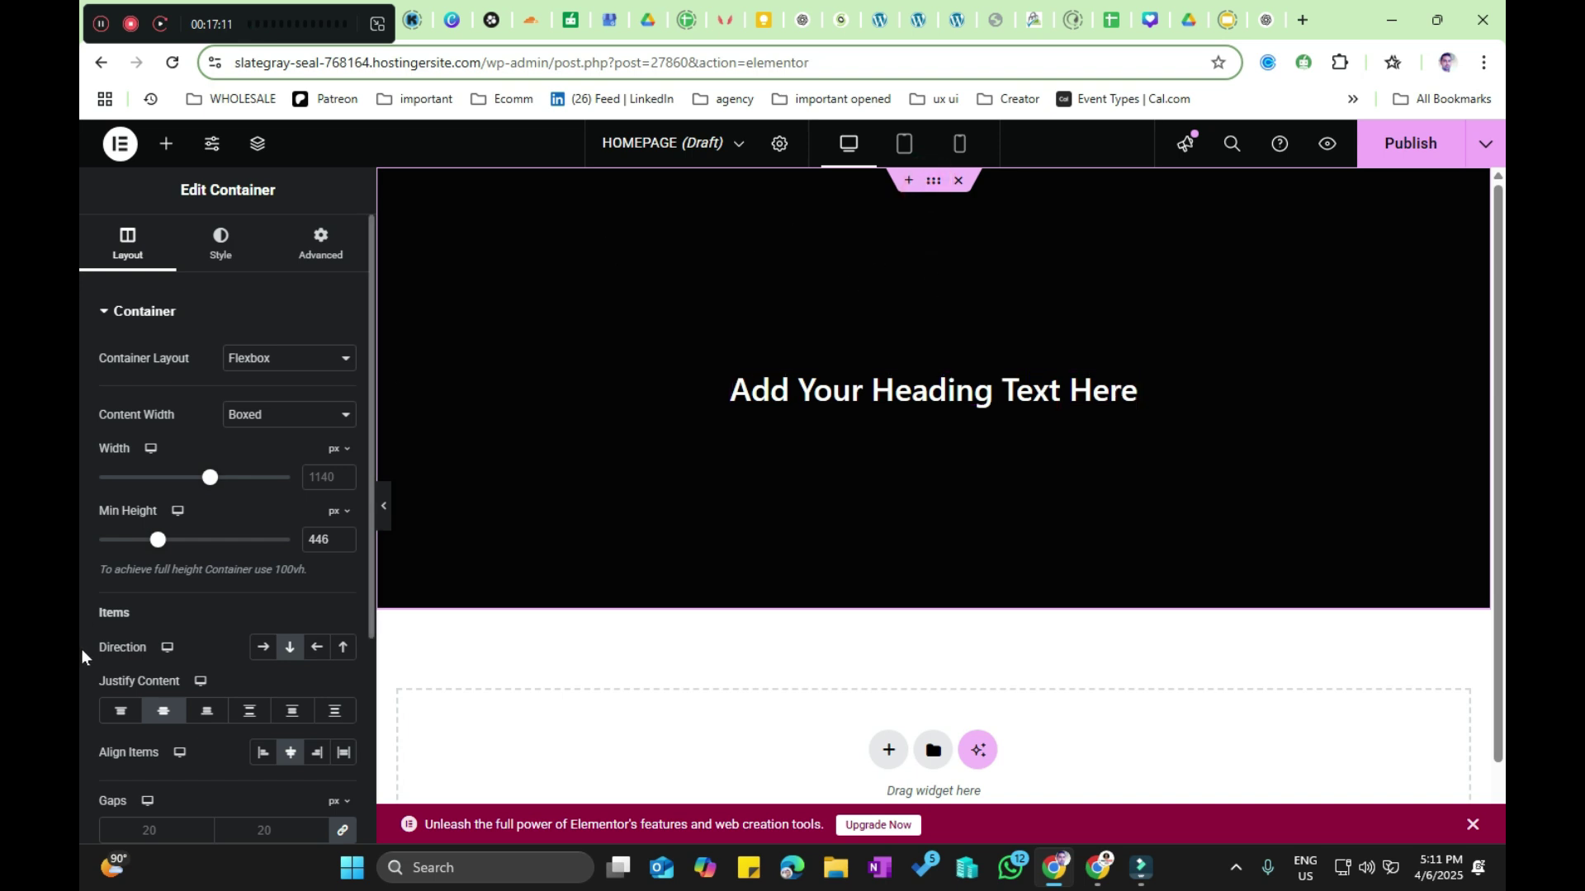
scroll(83, 651, "down", 1)
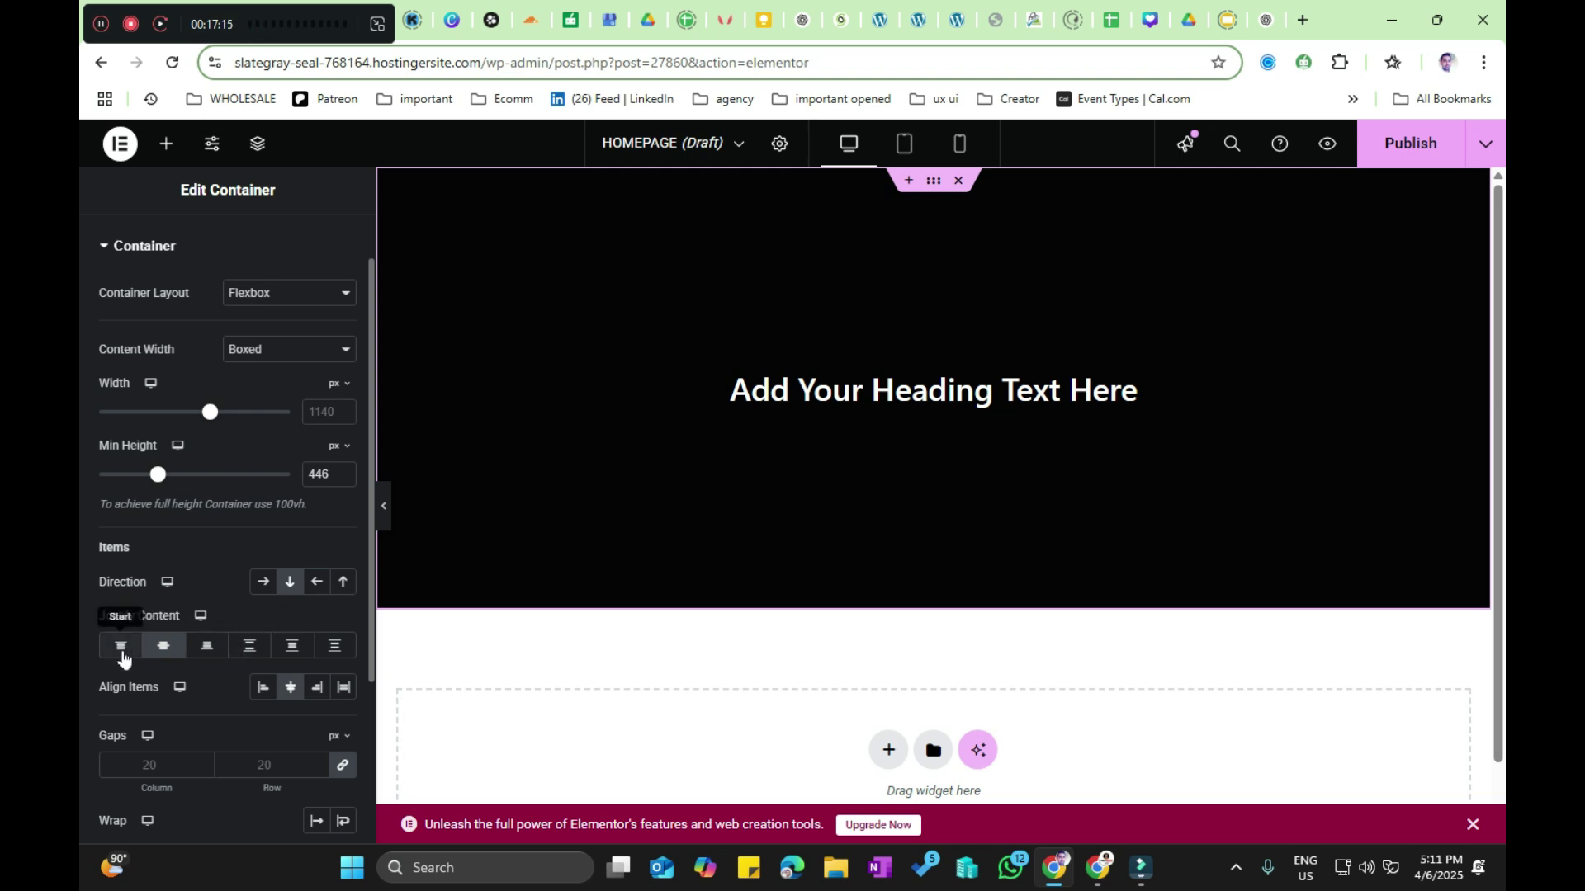
left_click(262, 698)
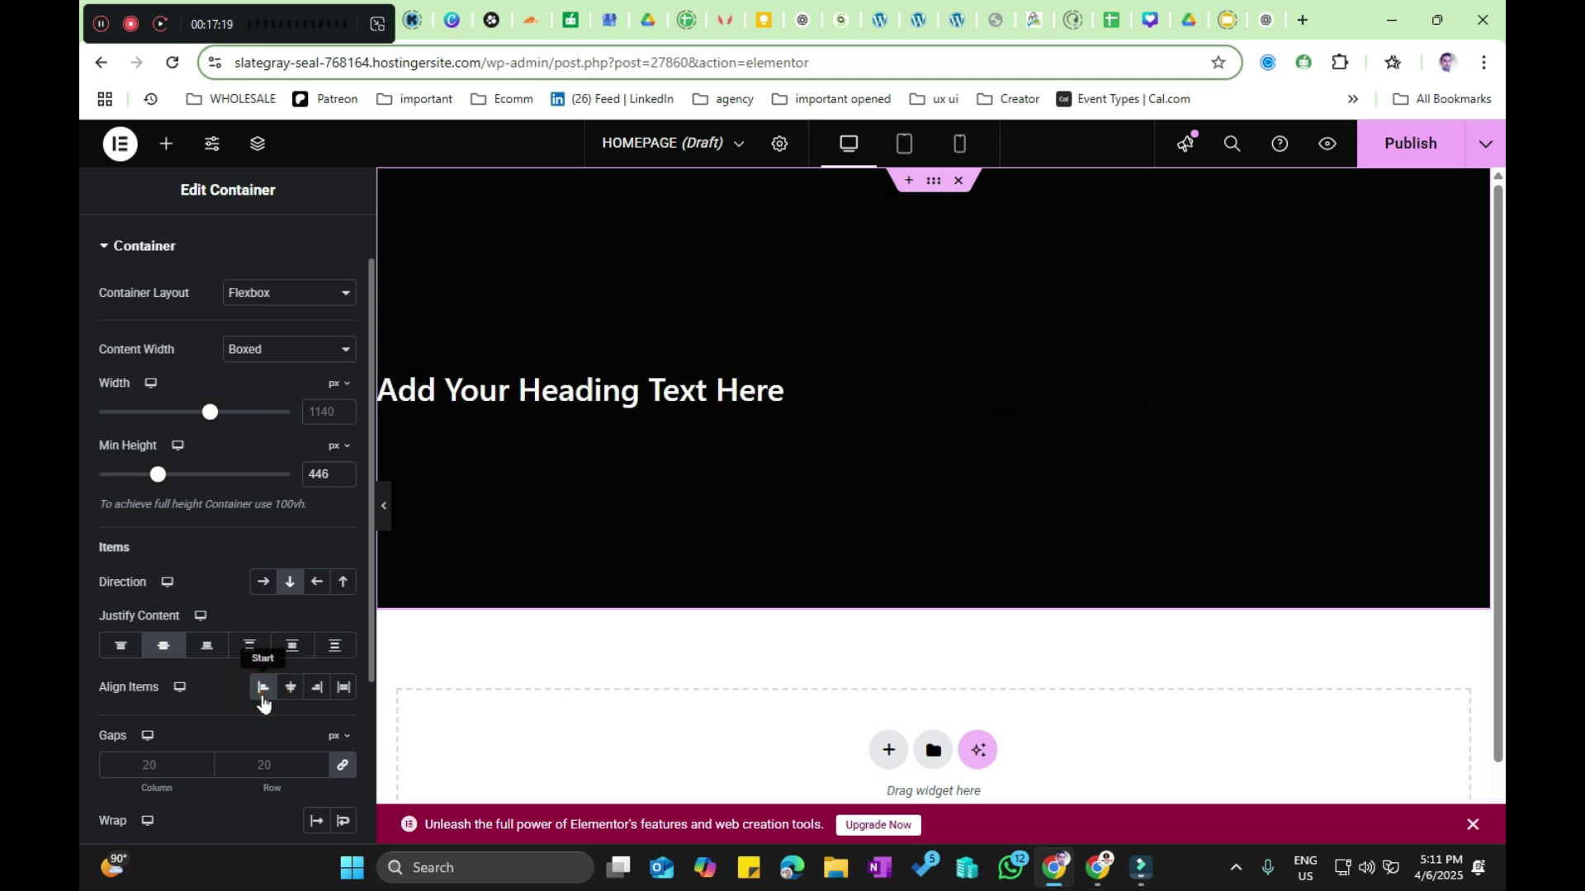
left_click(384, 506)
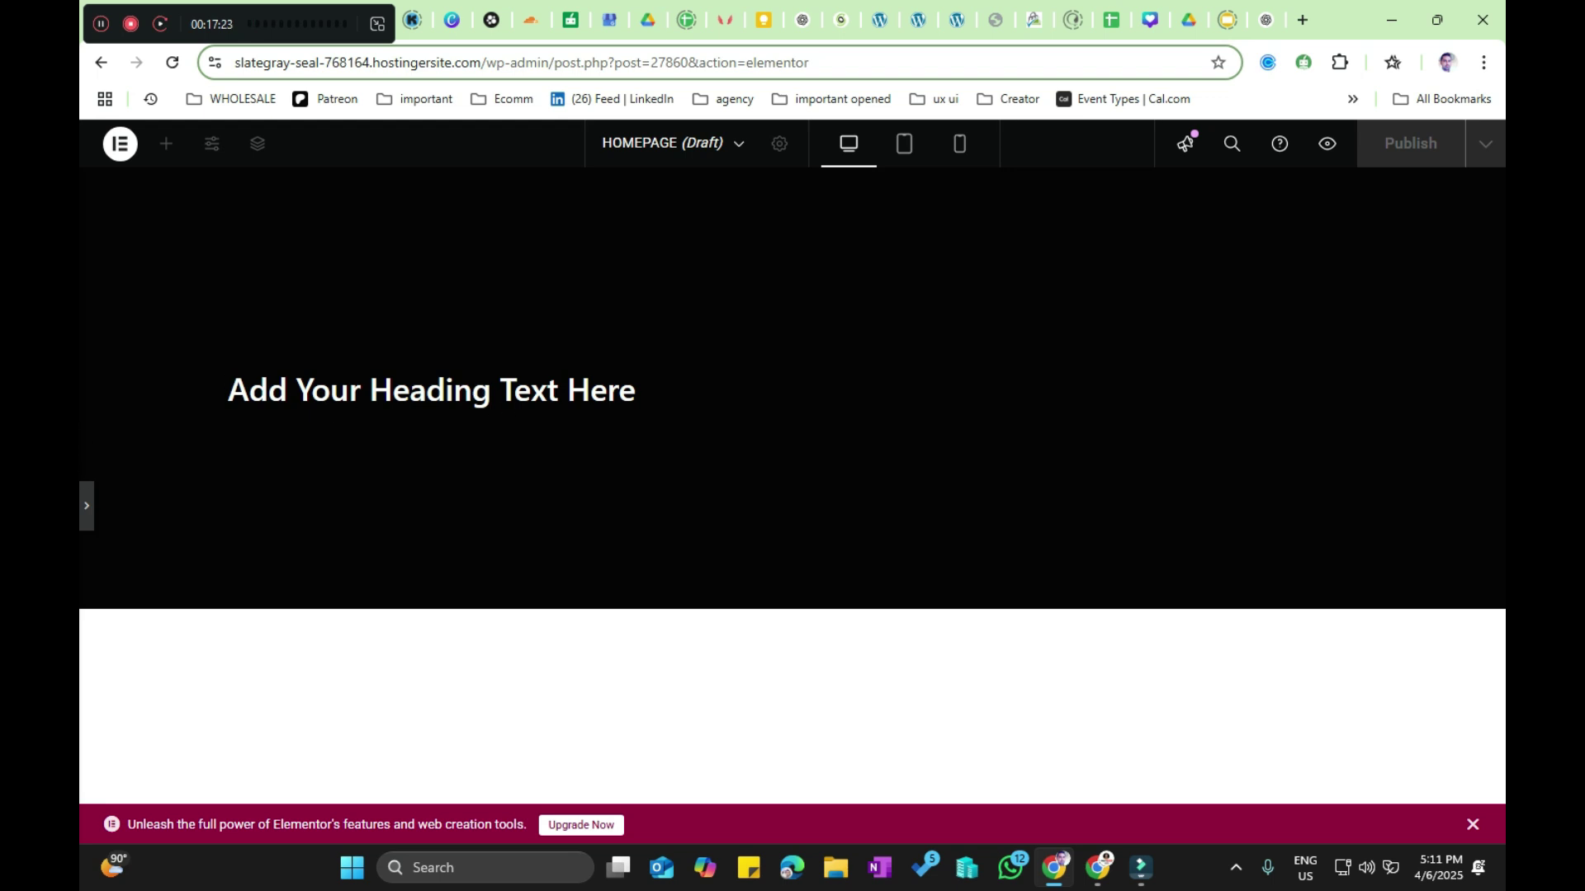
left_click(86, 506)
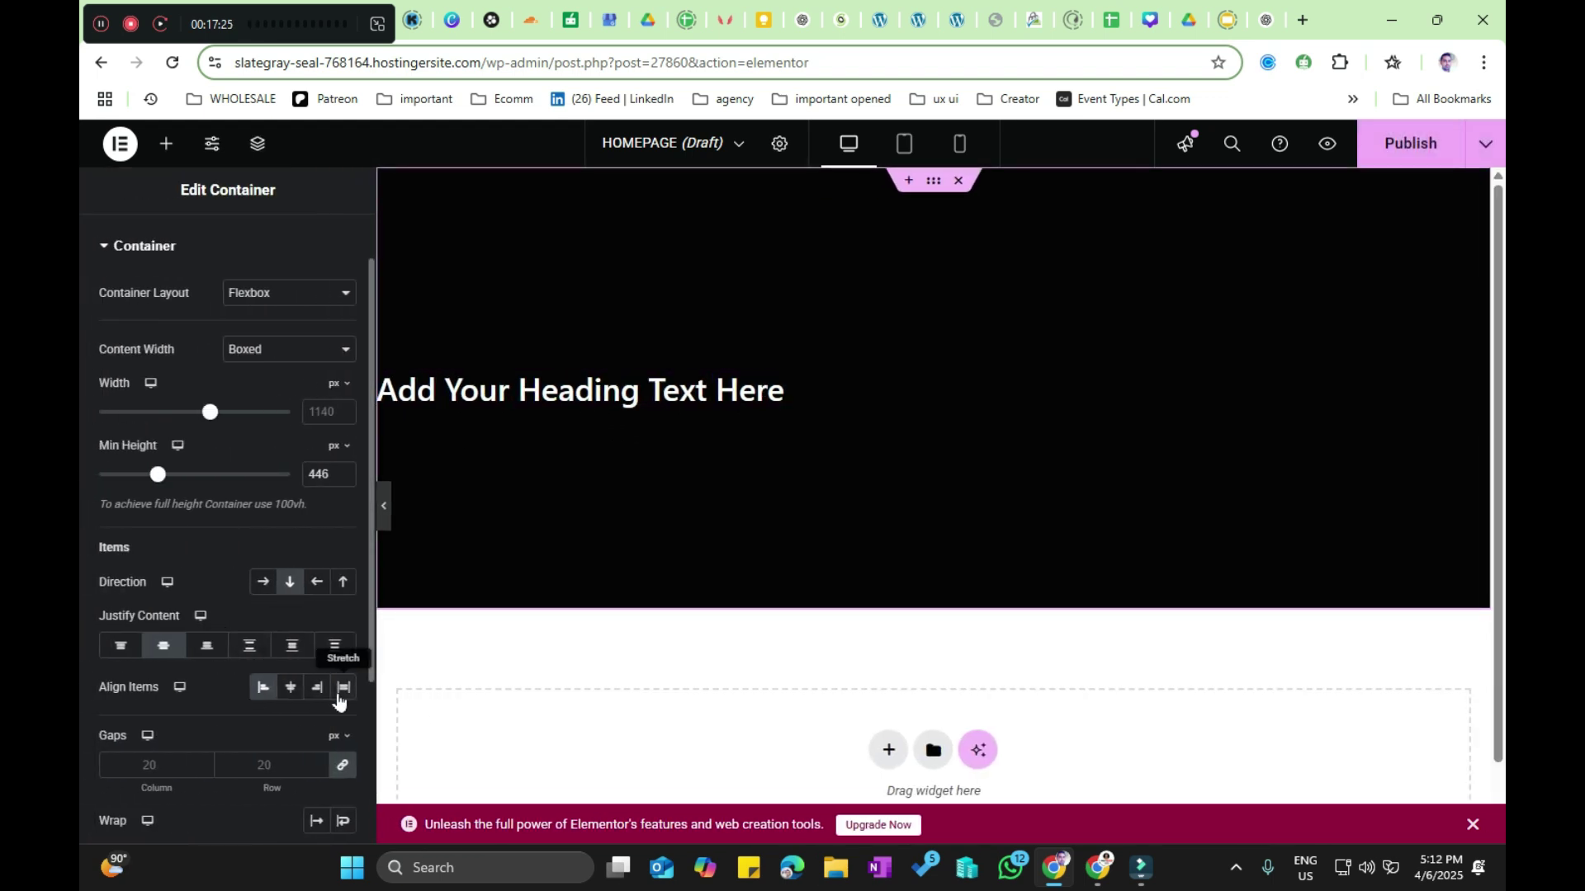
Step: Try the End, Center and Stretch alignments for the container's items and return them to Start
left_click(316, 692)
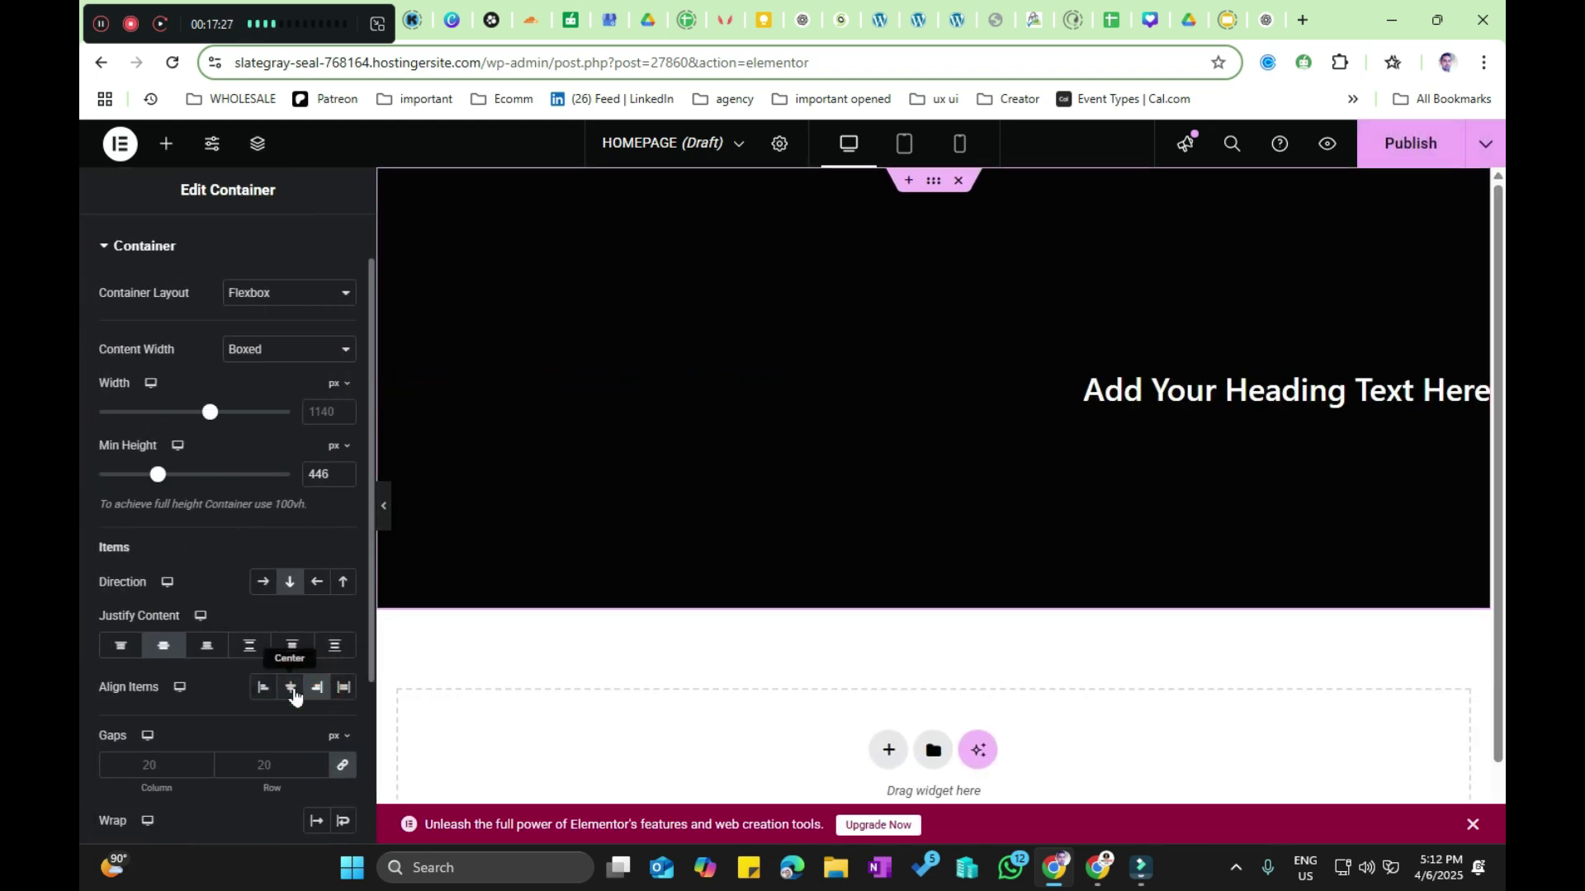
left_click(292, 691)
left_click(344, 691)
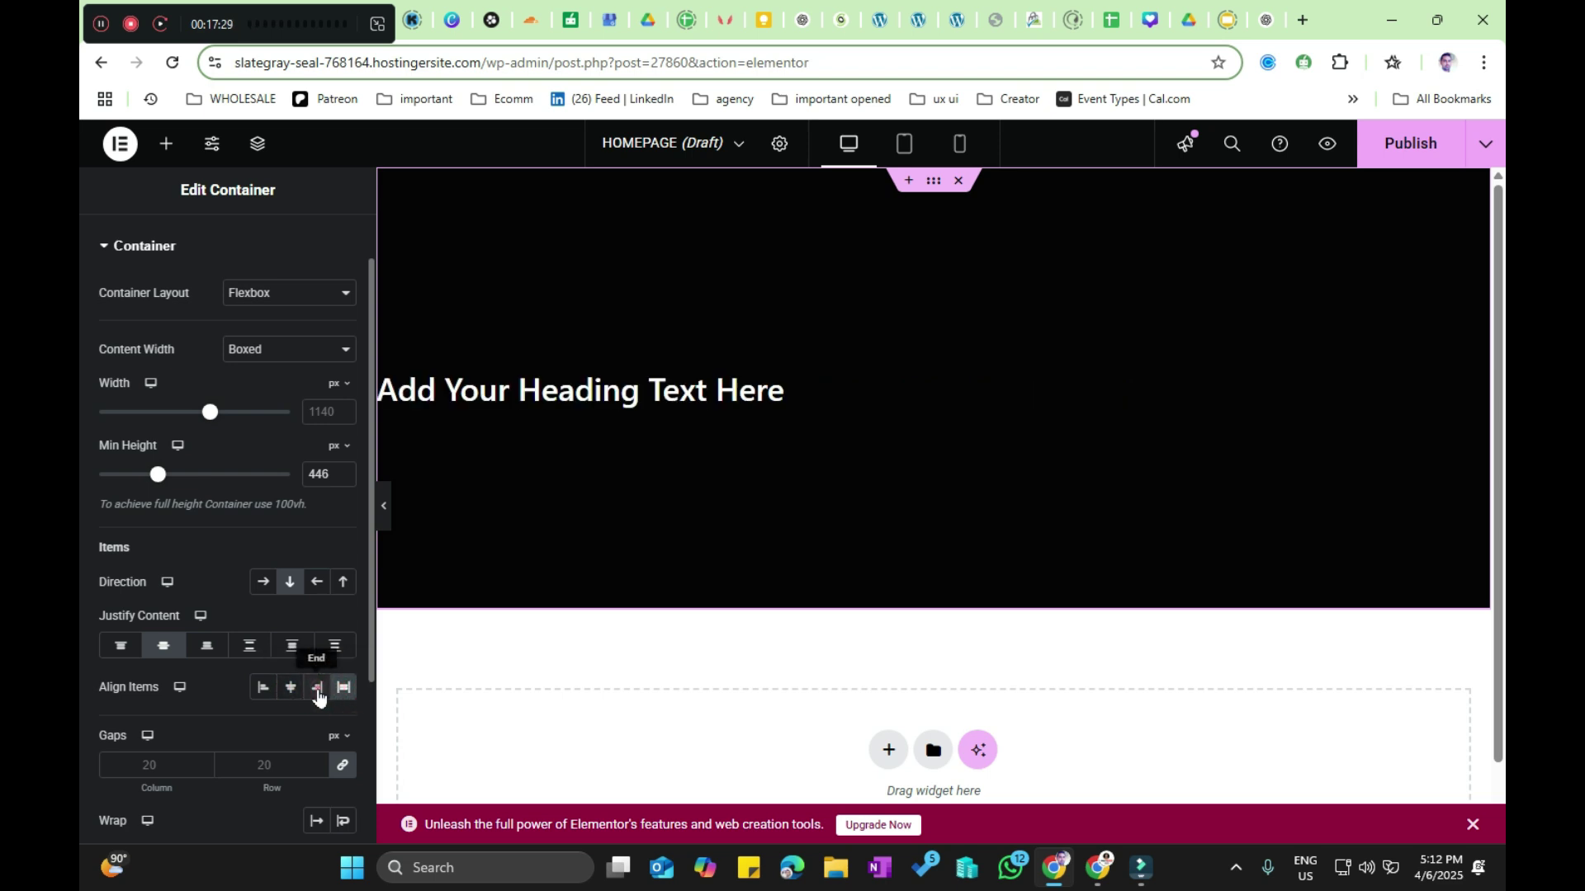
left_click(318, 692)
left_click(262, 692)
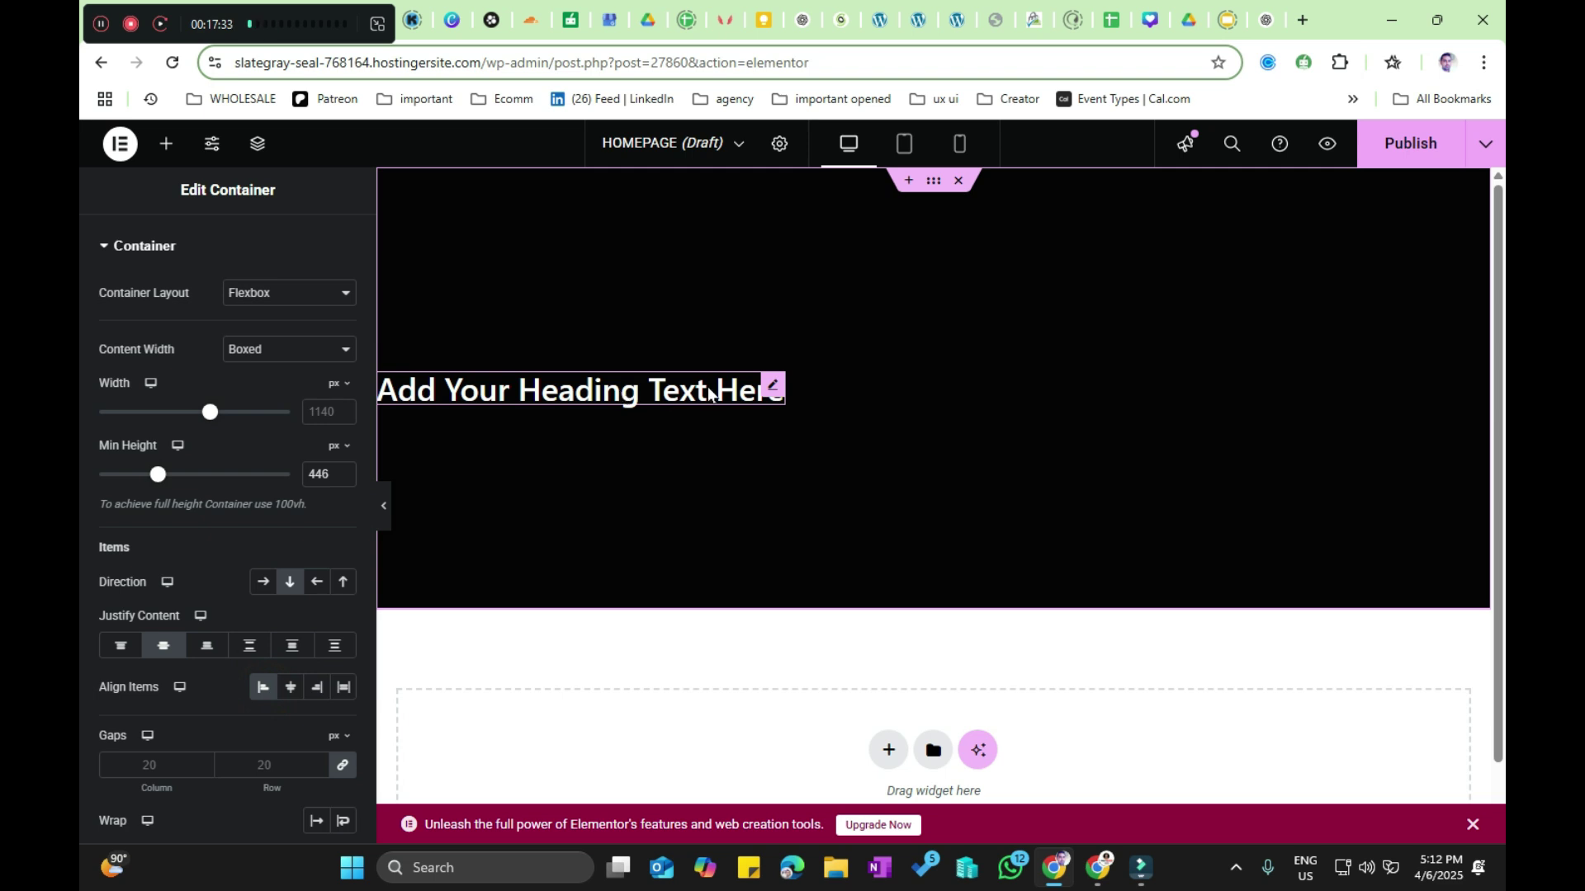
Step: Replace the heading's placeholder text with "Welcome to Preet Tech Ideas"
left_click(766, 396)
double_click(525, 388)
left_click(525, 389)
triple_click(525, 389)
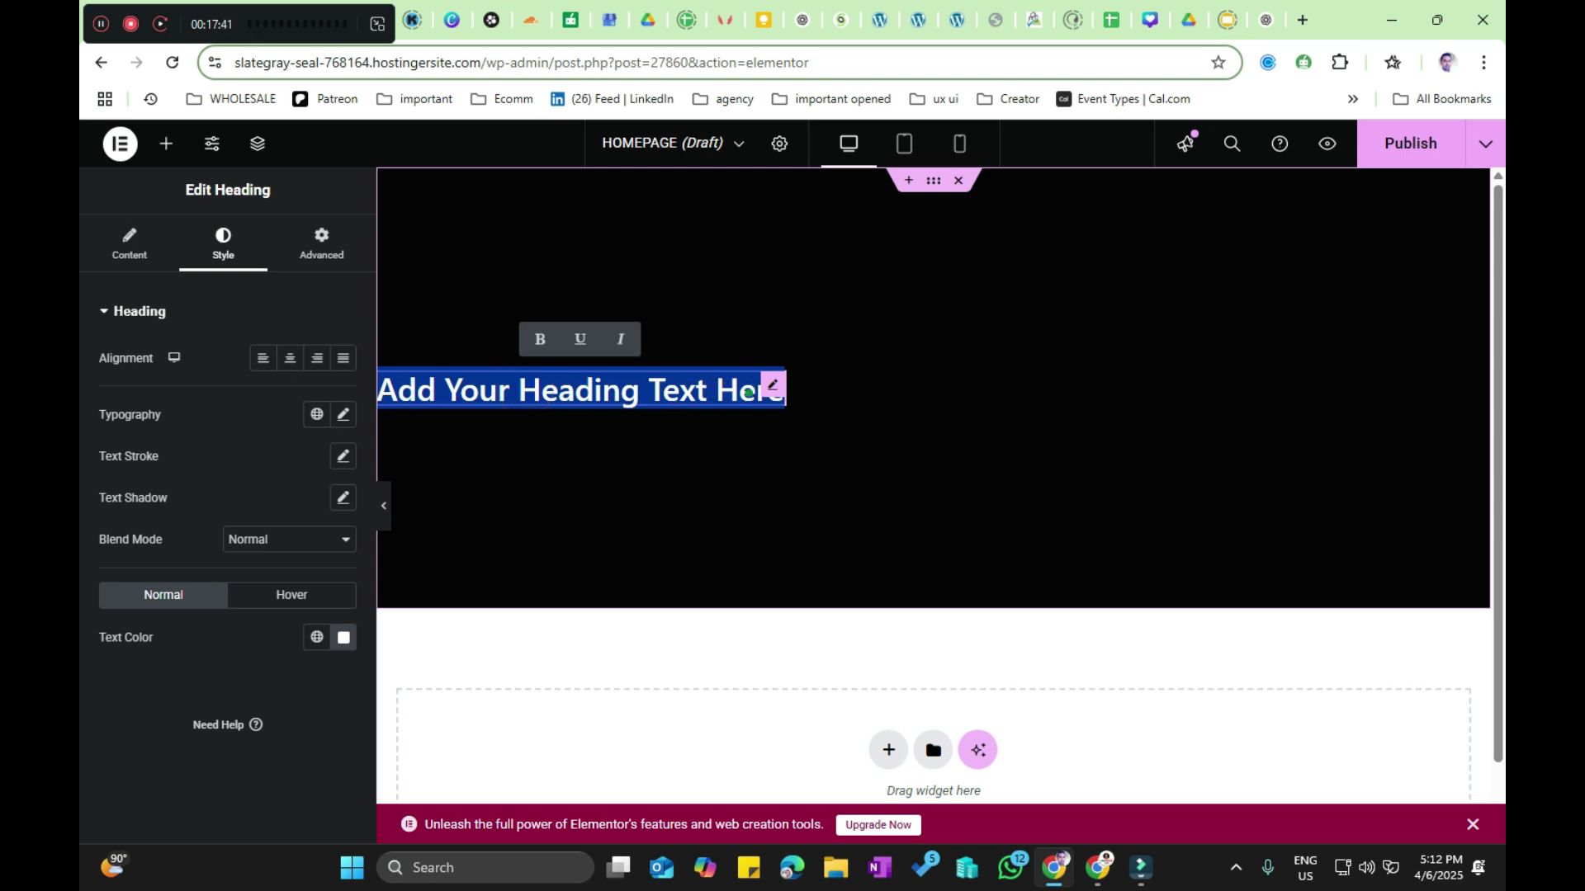
type("Hello")
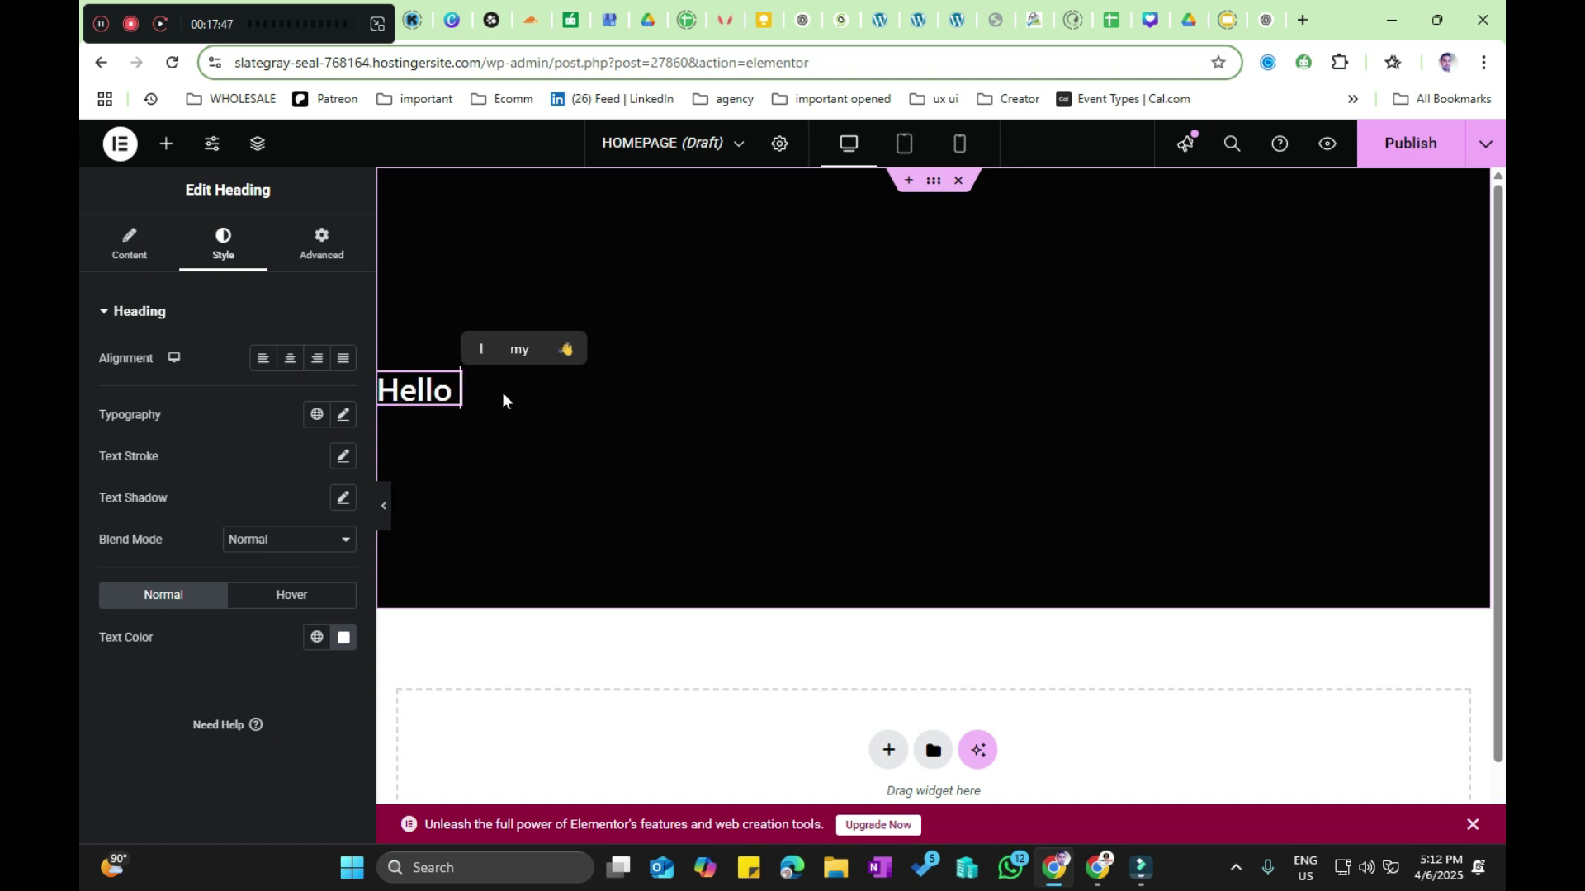
key("BackSpace")
key("BackSpace")
key("BackSpace")
key("BackSpace")
key("BackSpace")
key("BackSpace")
type("W")
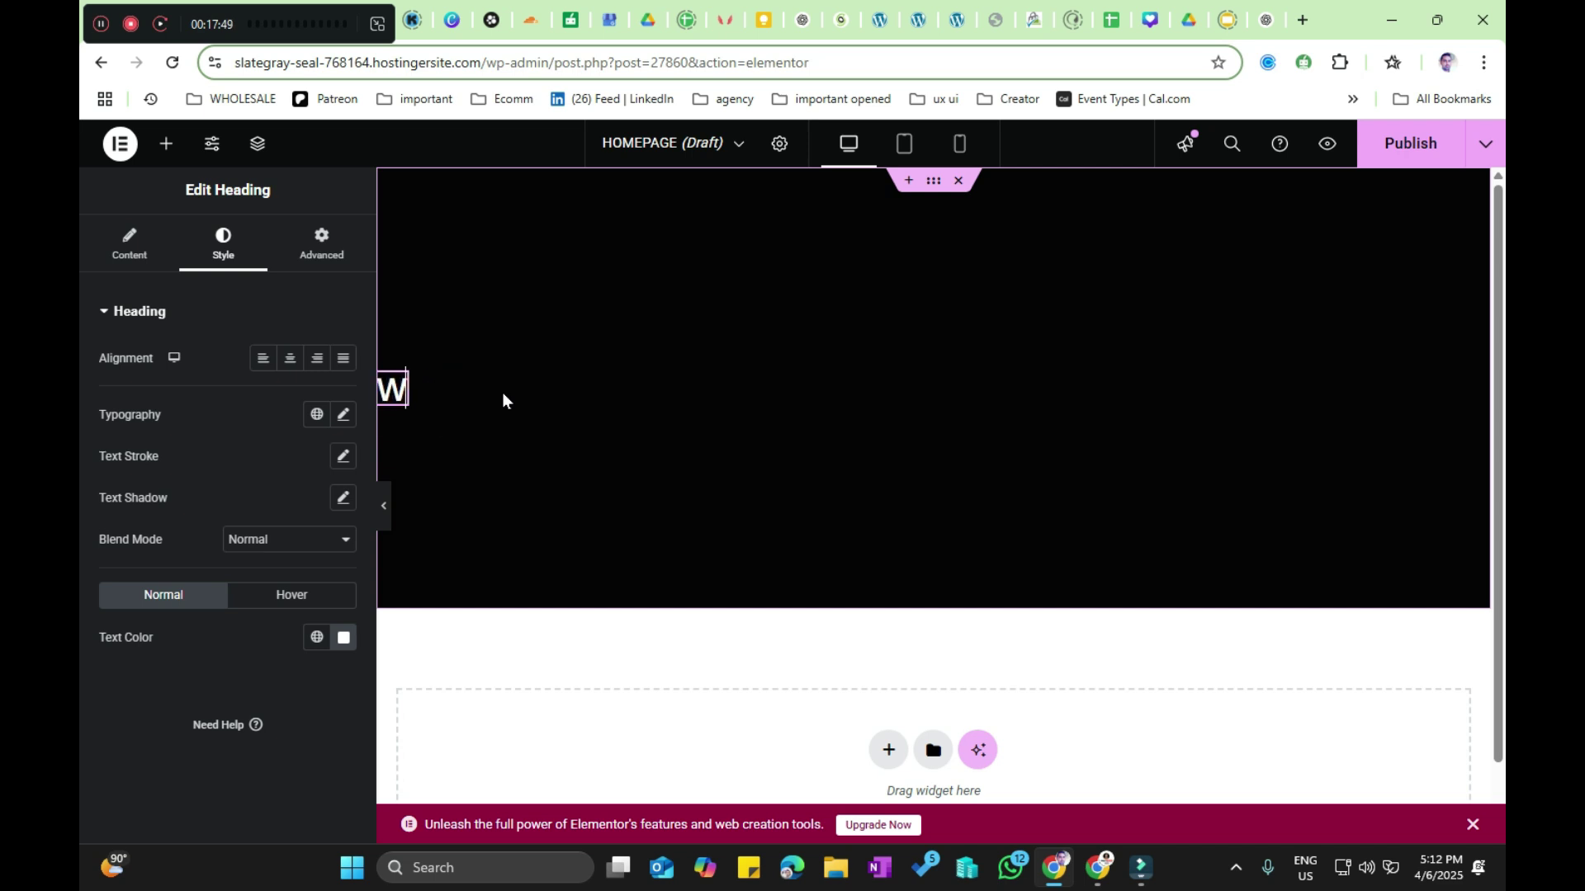
type("elcome to")
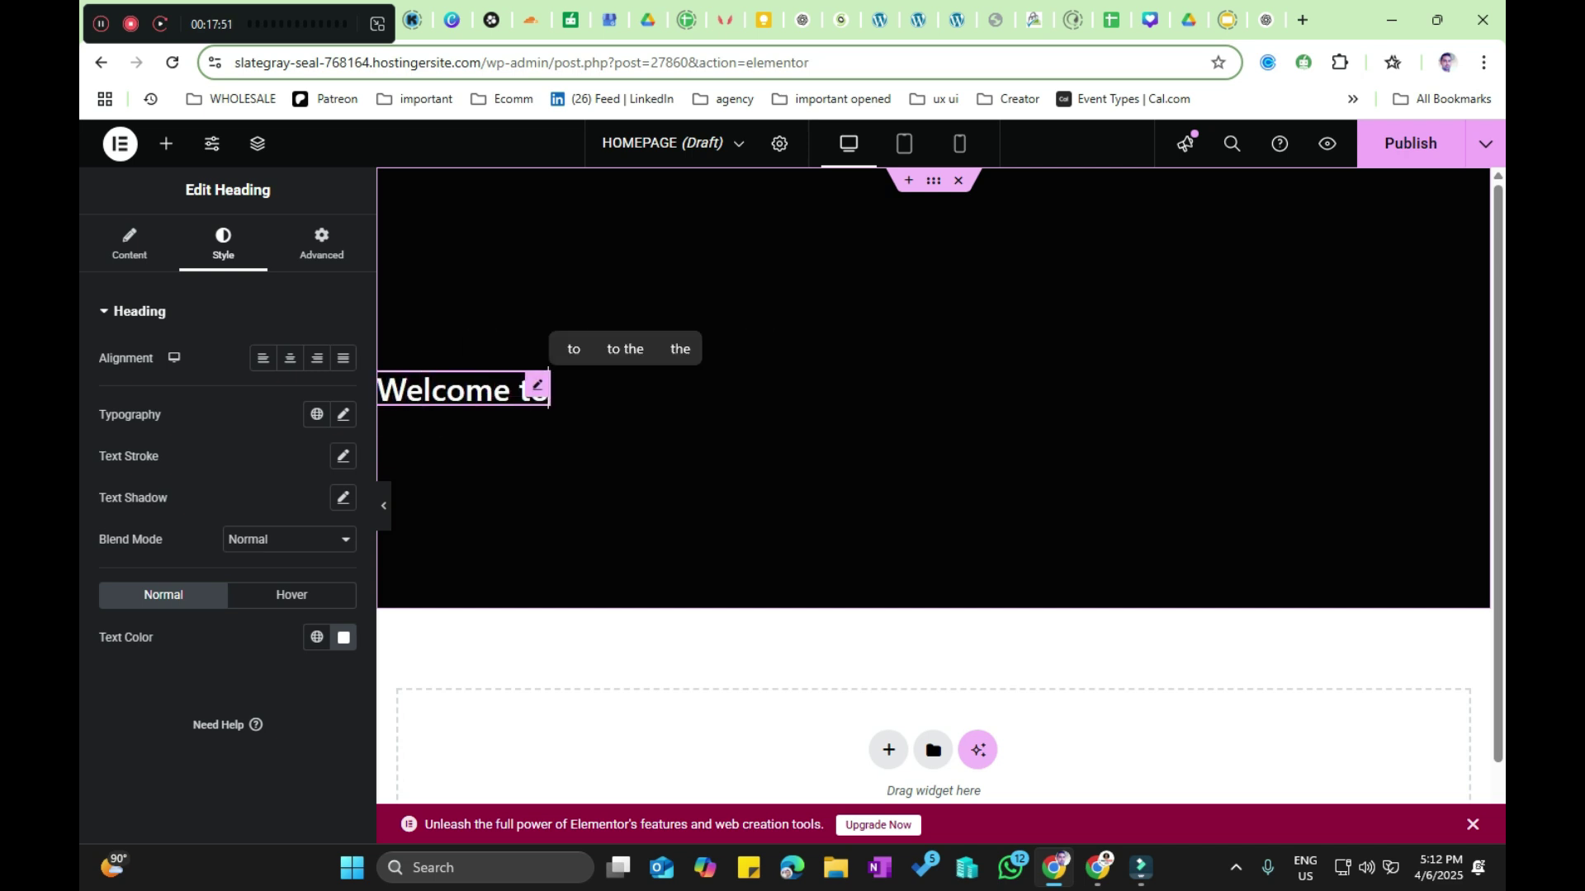
type(" Pre")
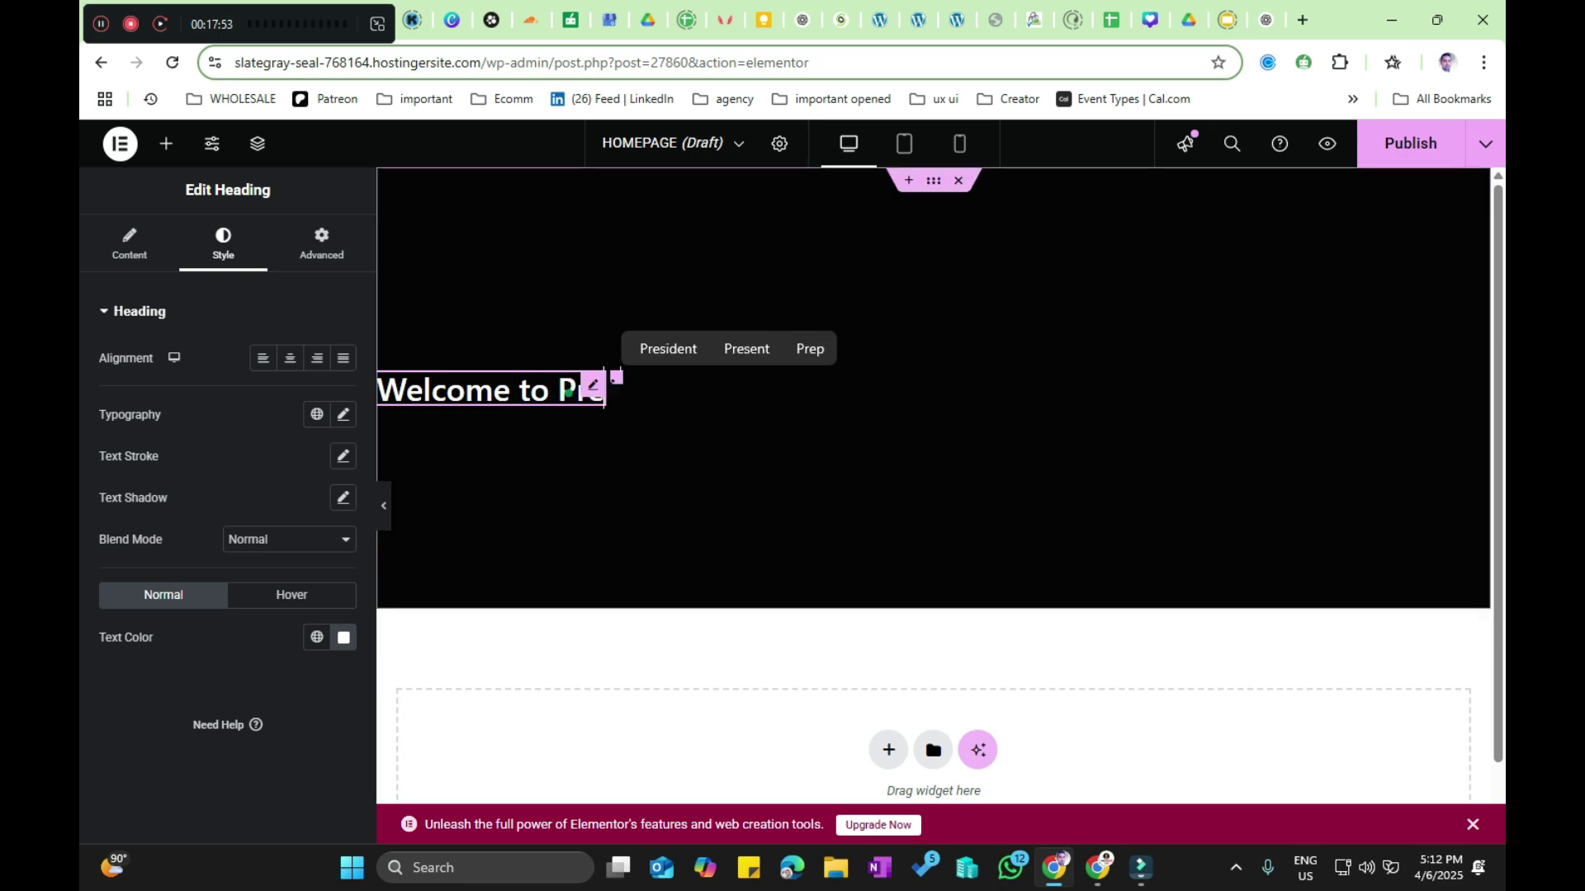
type("s  Te")
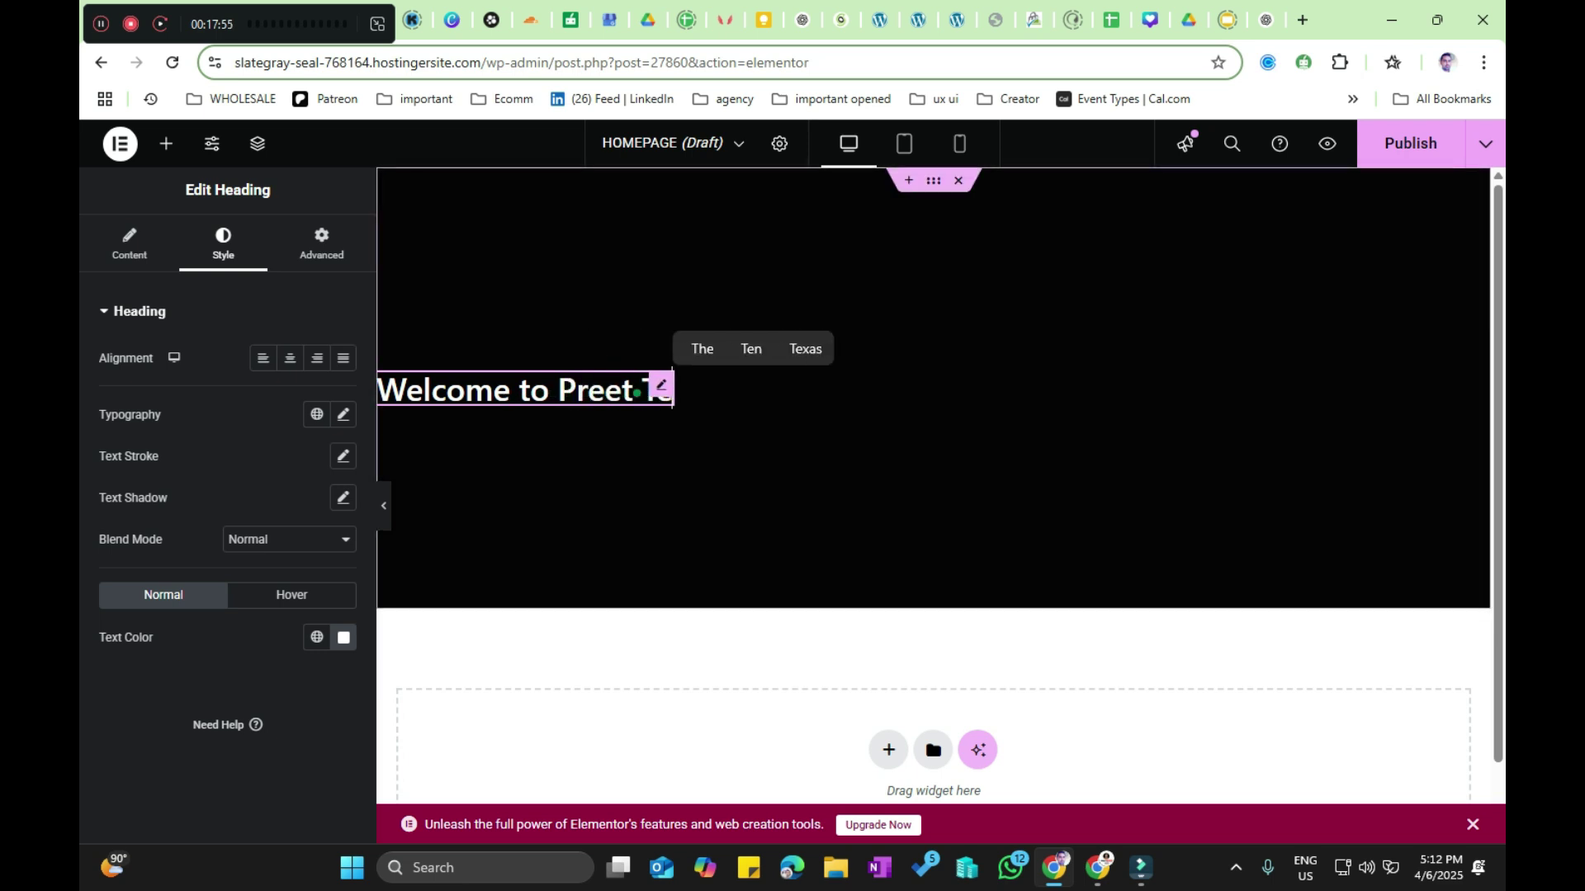
type("ch Ideas")
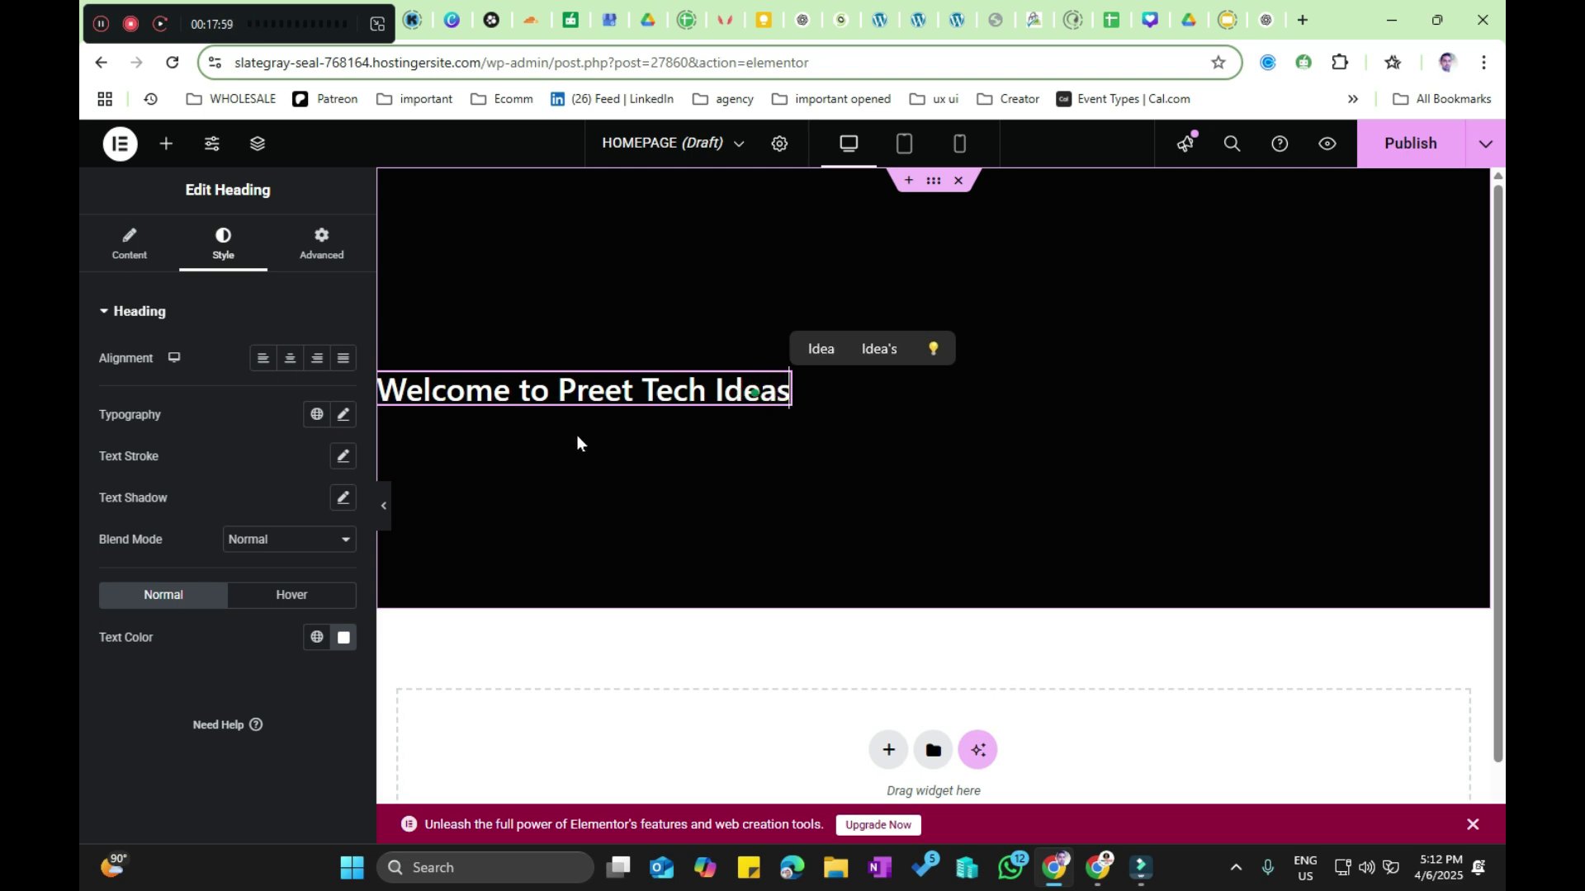
left_click(878, 438)
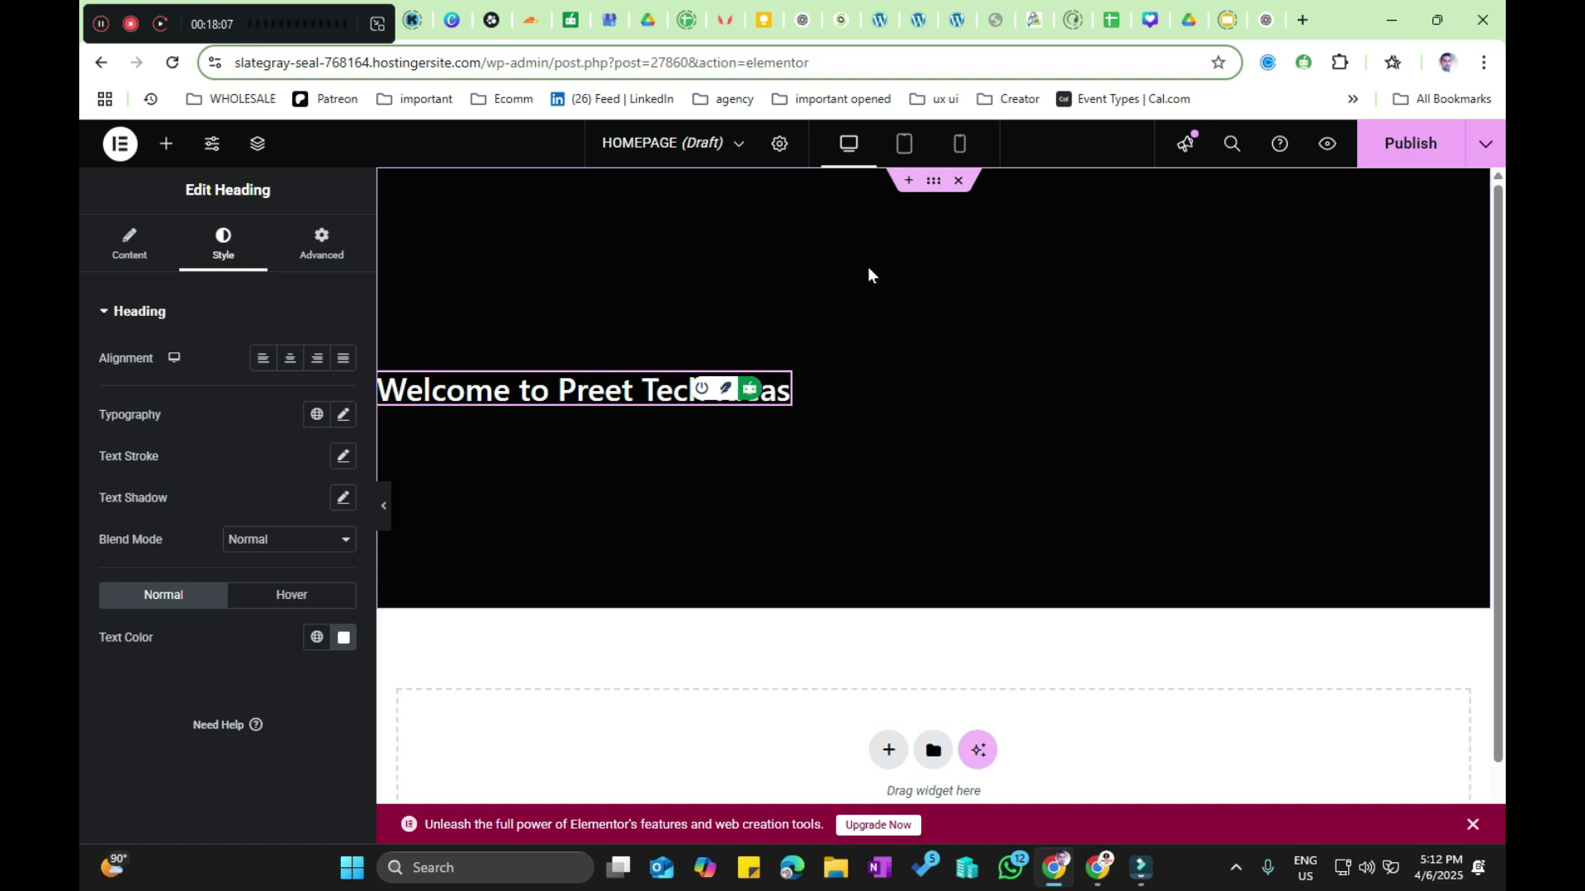
Step: Switch the black container's layout from Flexbox to Grid
left_click(934, 184)
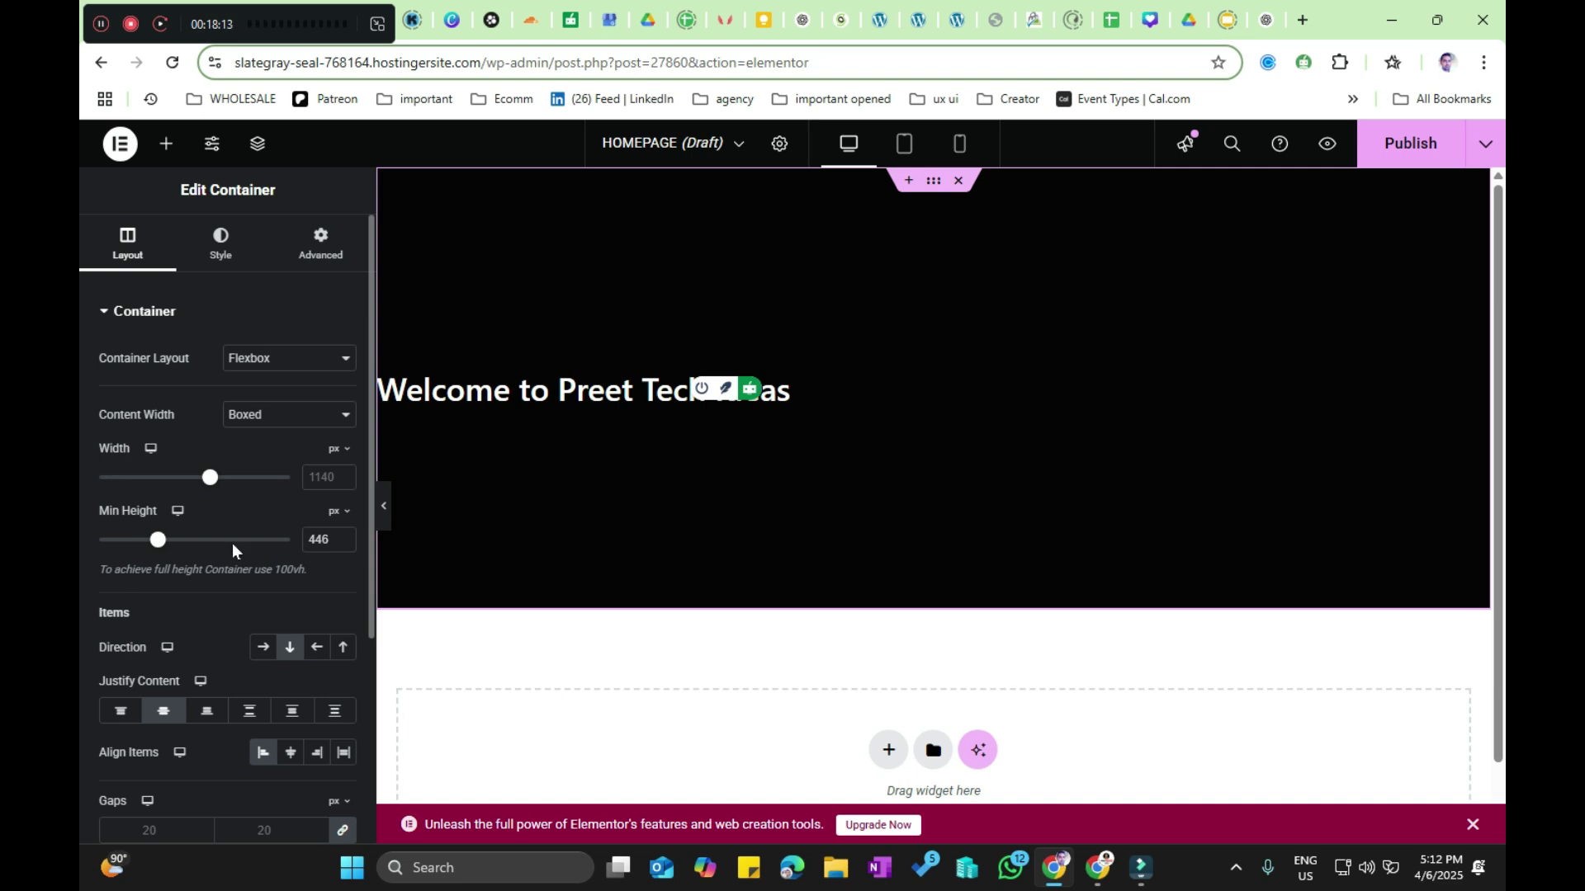
left_click(290, 357)
left_click(274, 409)
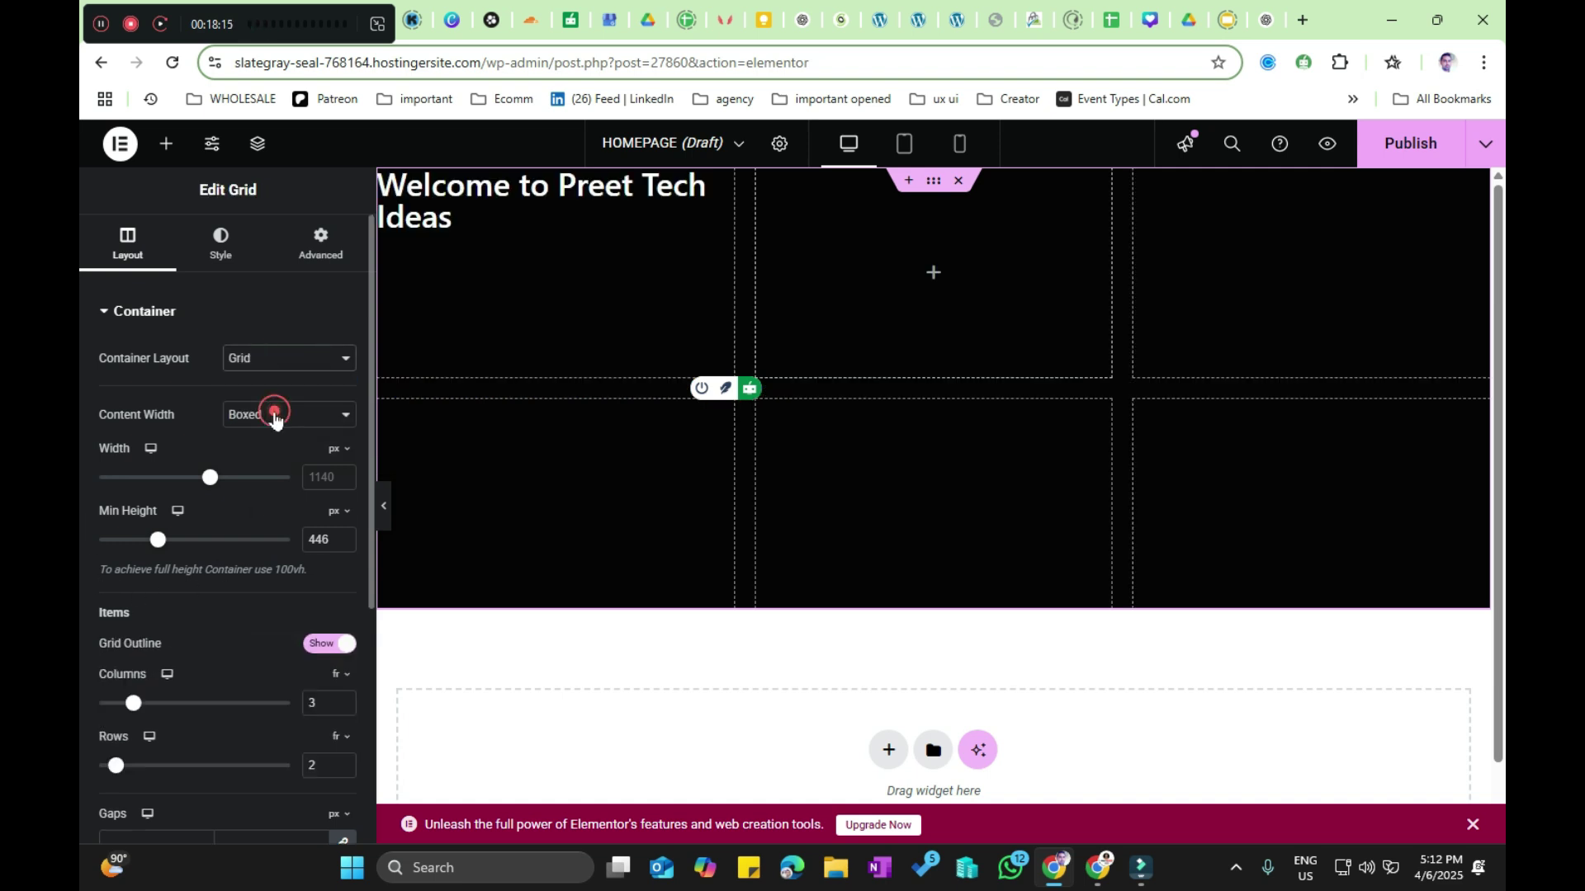
Step: Set the grid container to 2 columns and 1 row
scroll(89, 608, "down", 2)
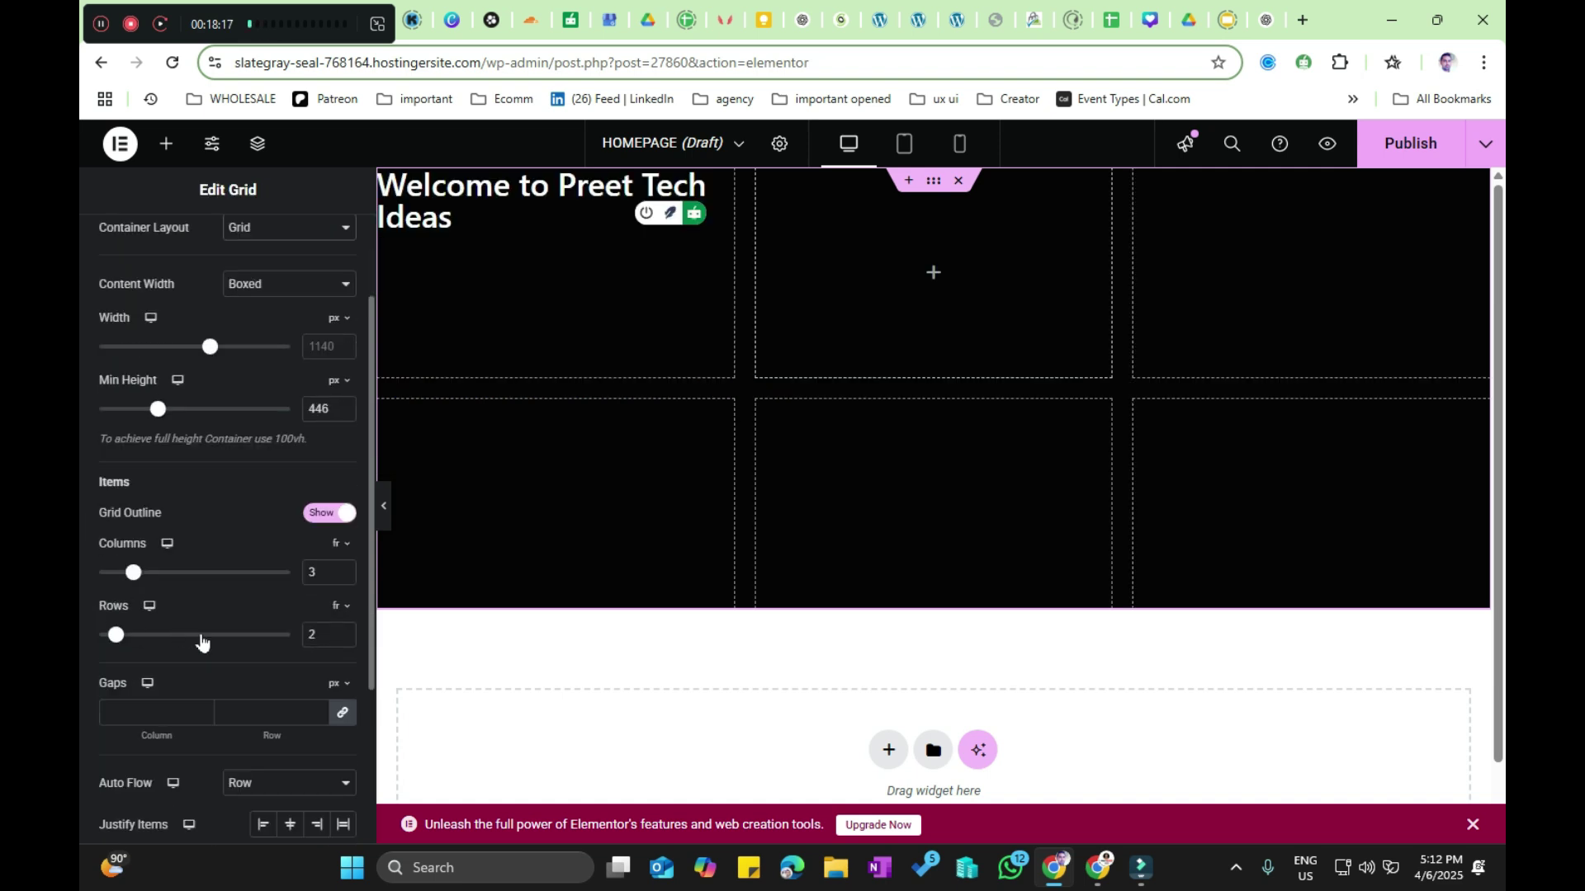
left_click(343, 576)
left_click(343, 576)
left_click(343, 576)
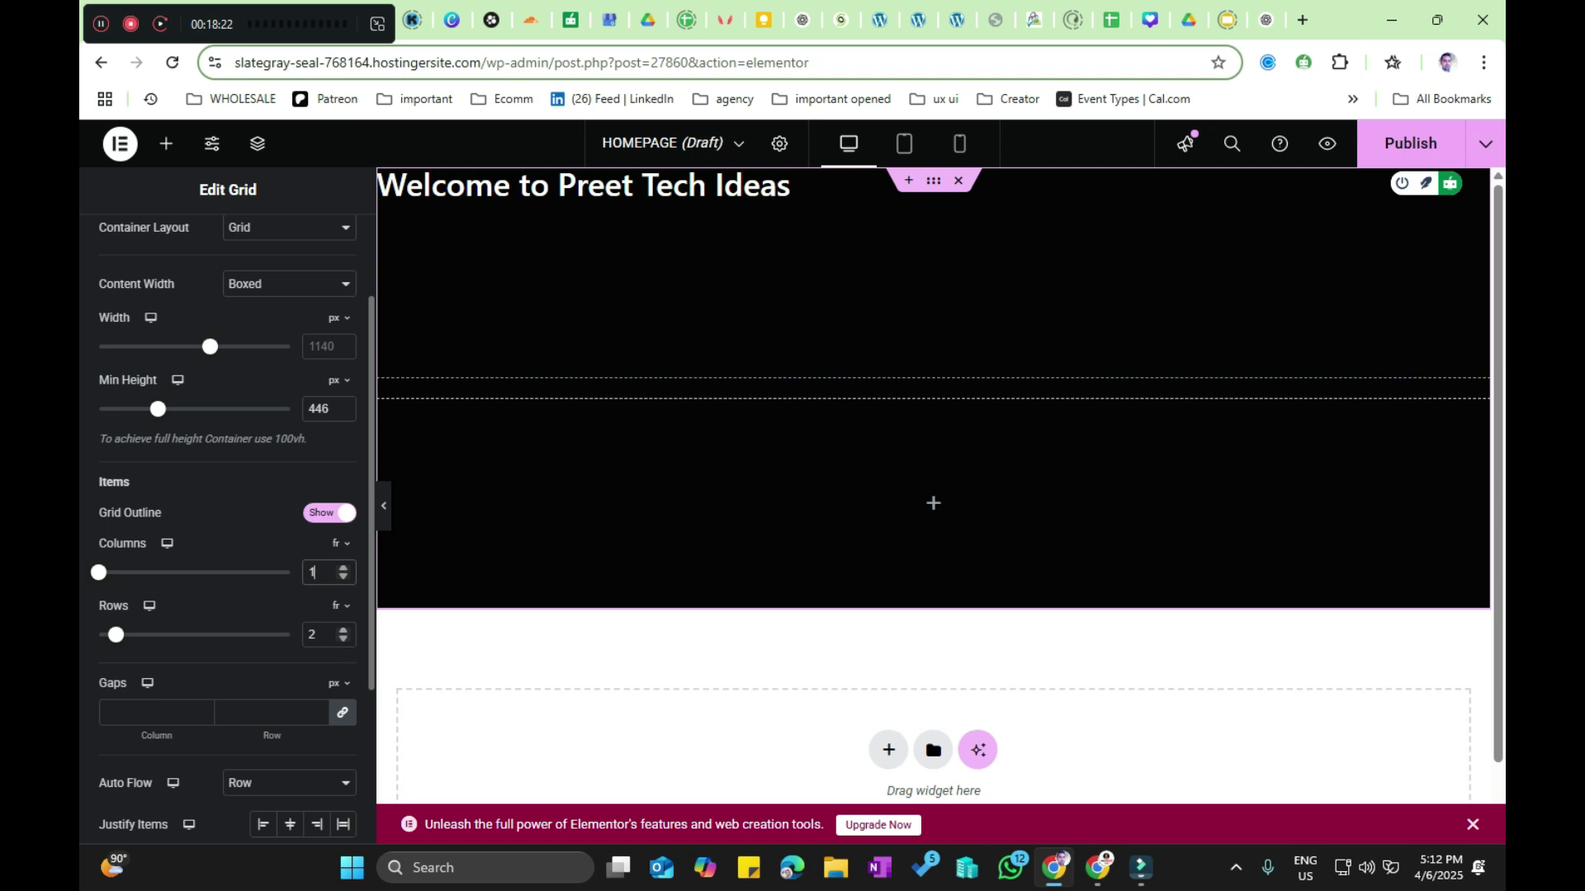
left_click(343, 571)
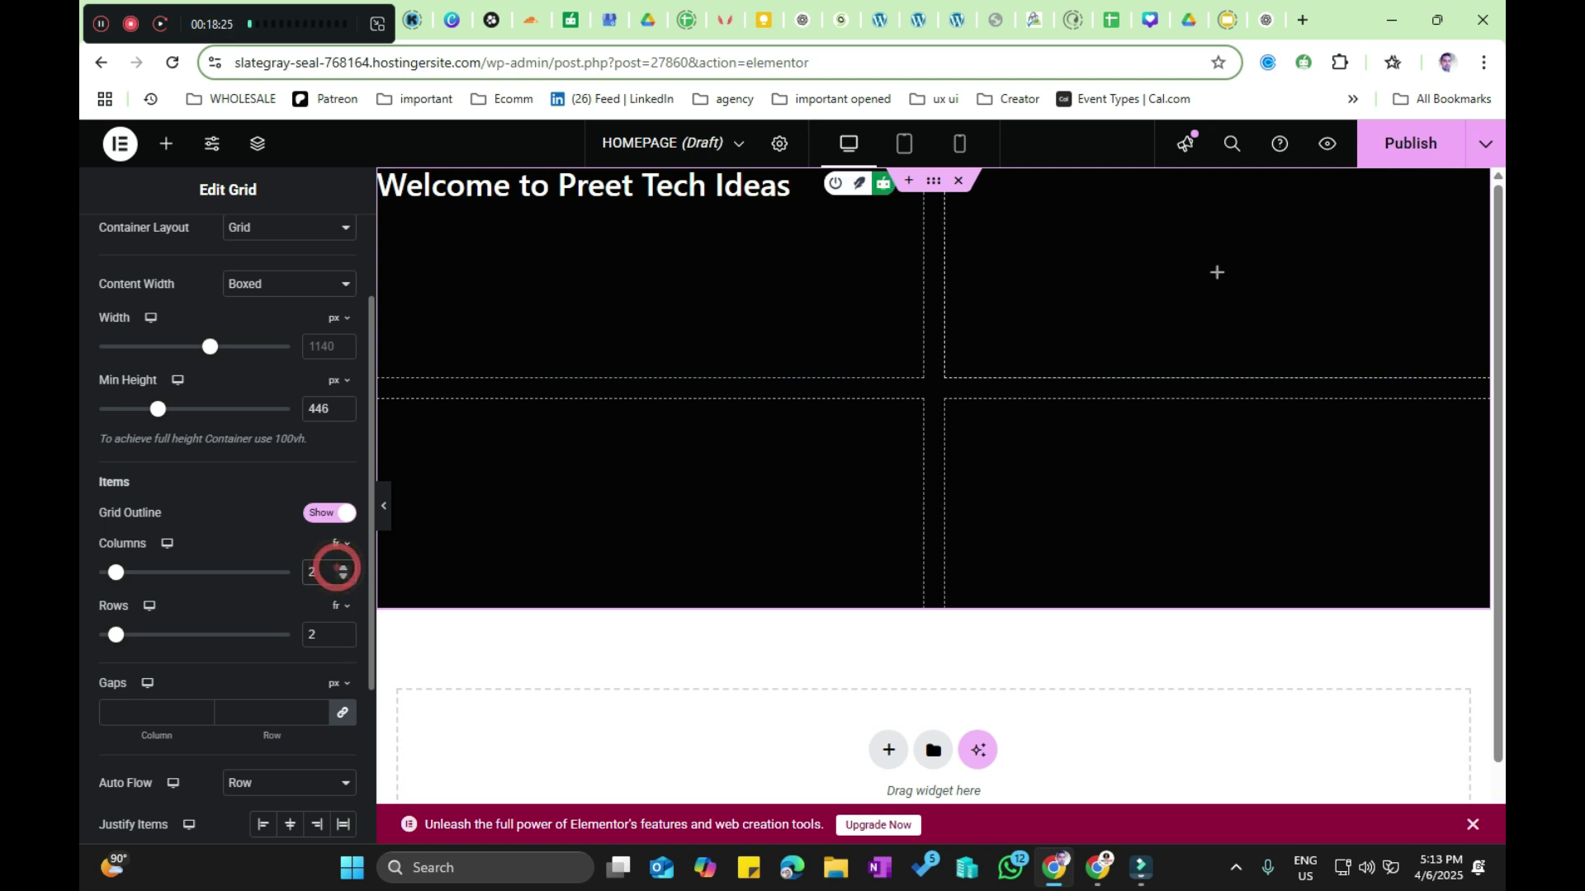
left_click(343, 640)
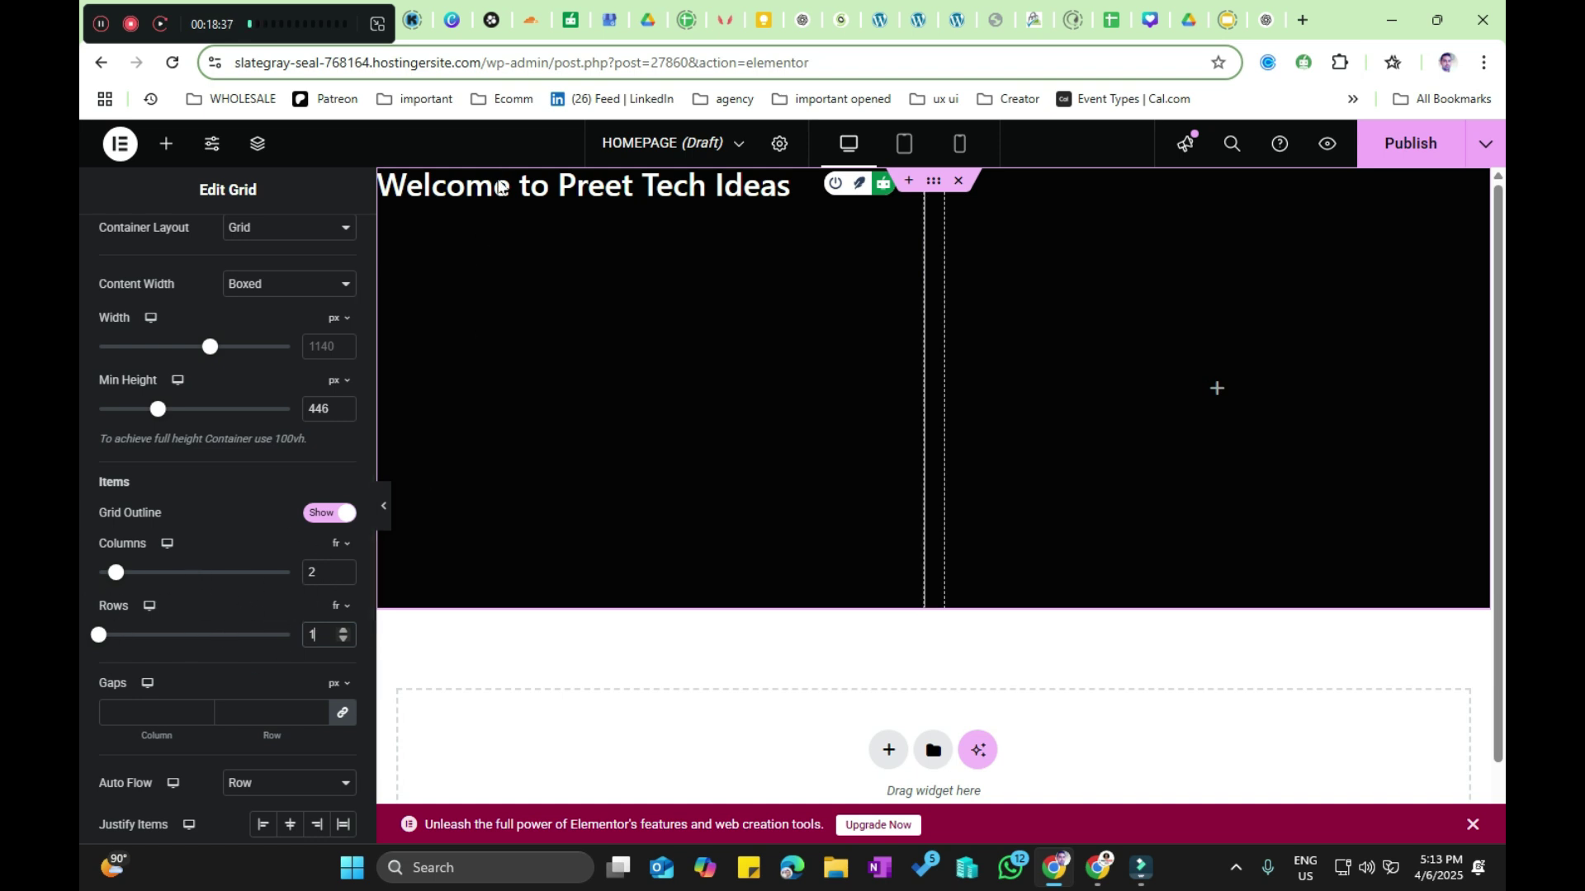
scroll(90, 589, "down", 3)
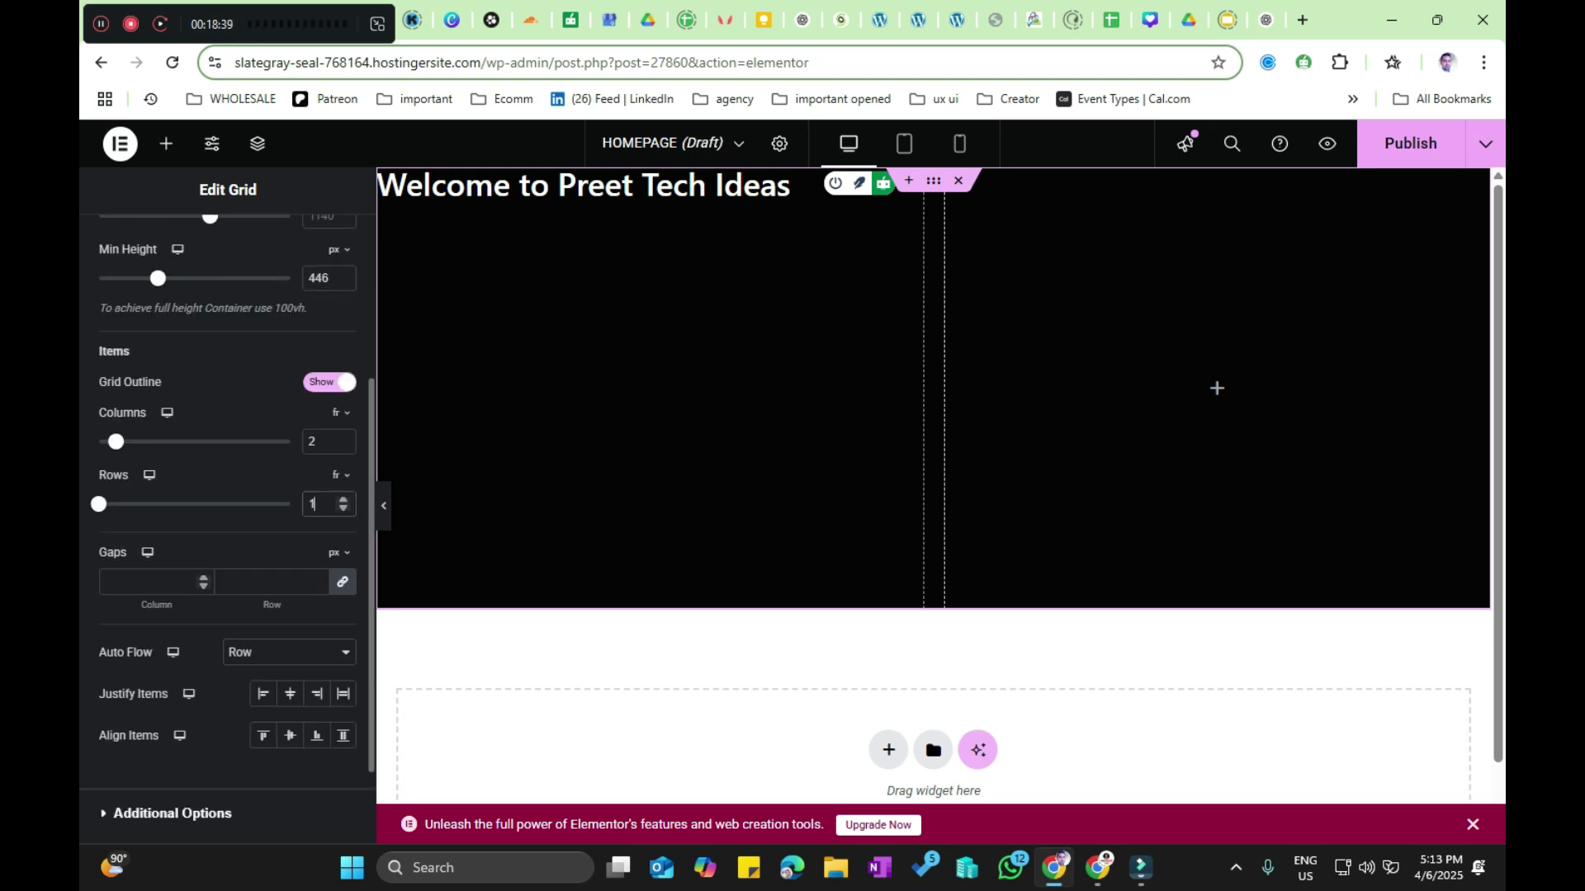
Step: Center the grid's items both horizontally and vertically within their cells
left_click(285, 700)
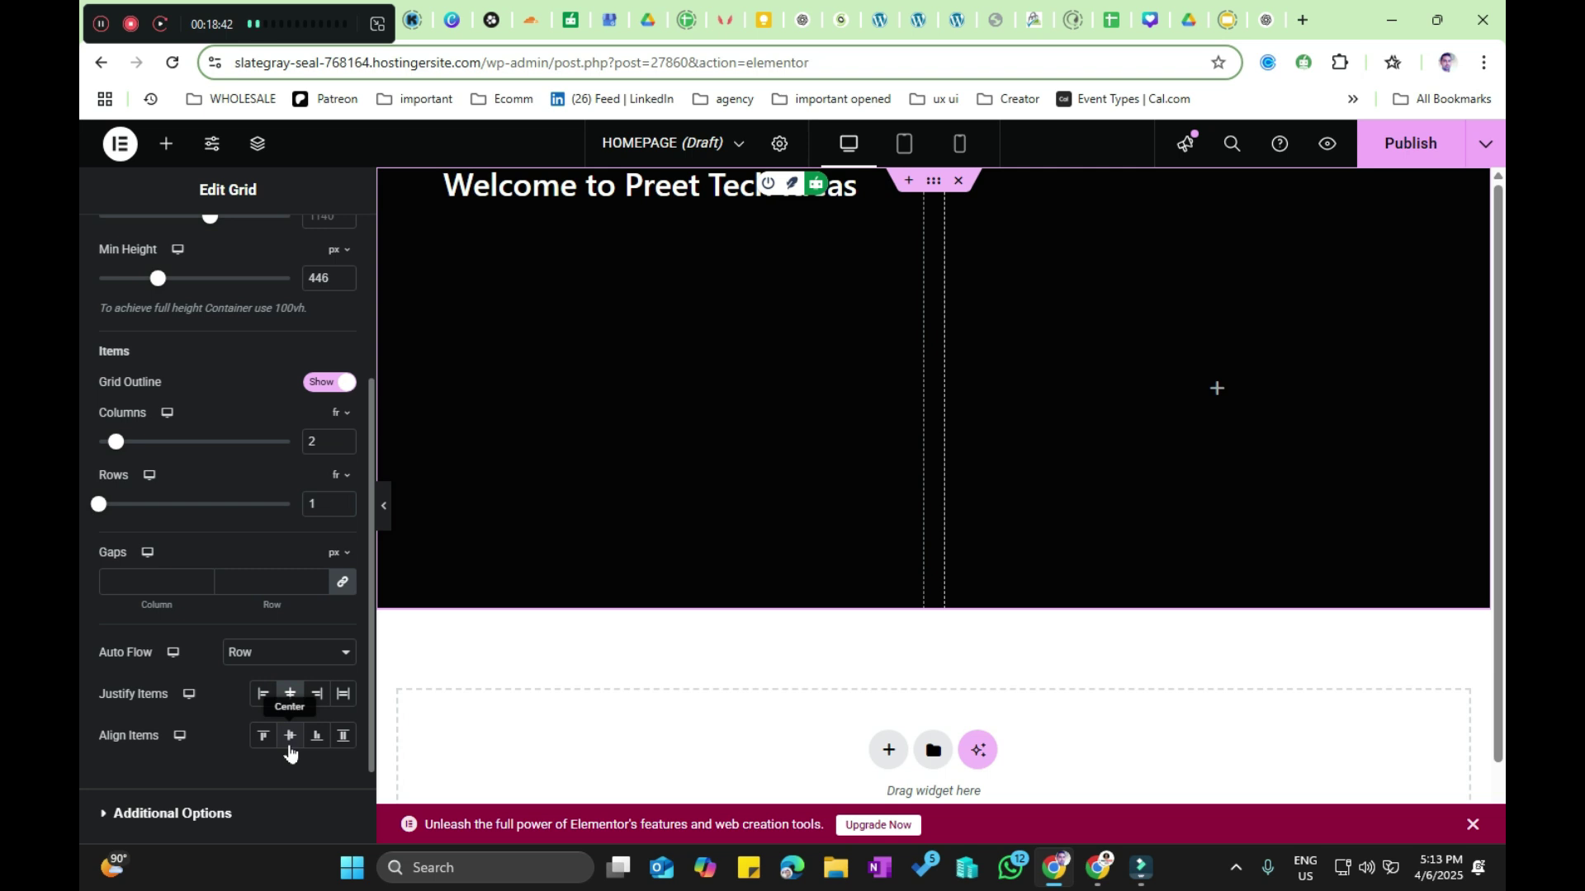
left_click(289, 743)
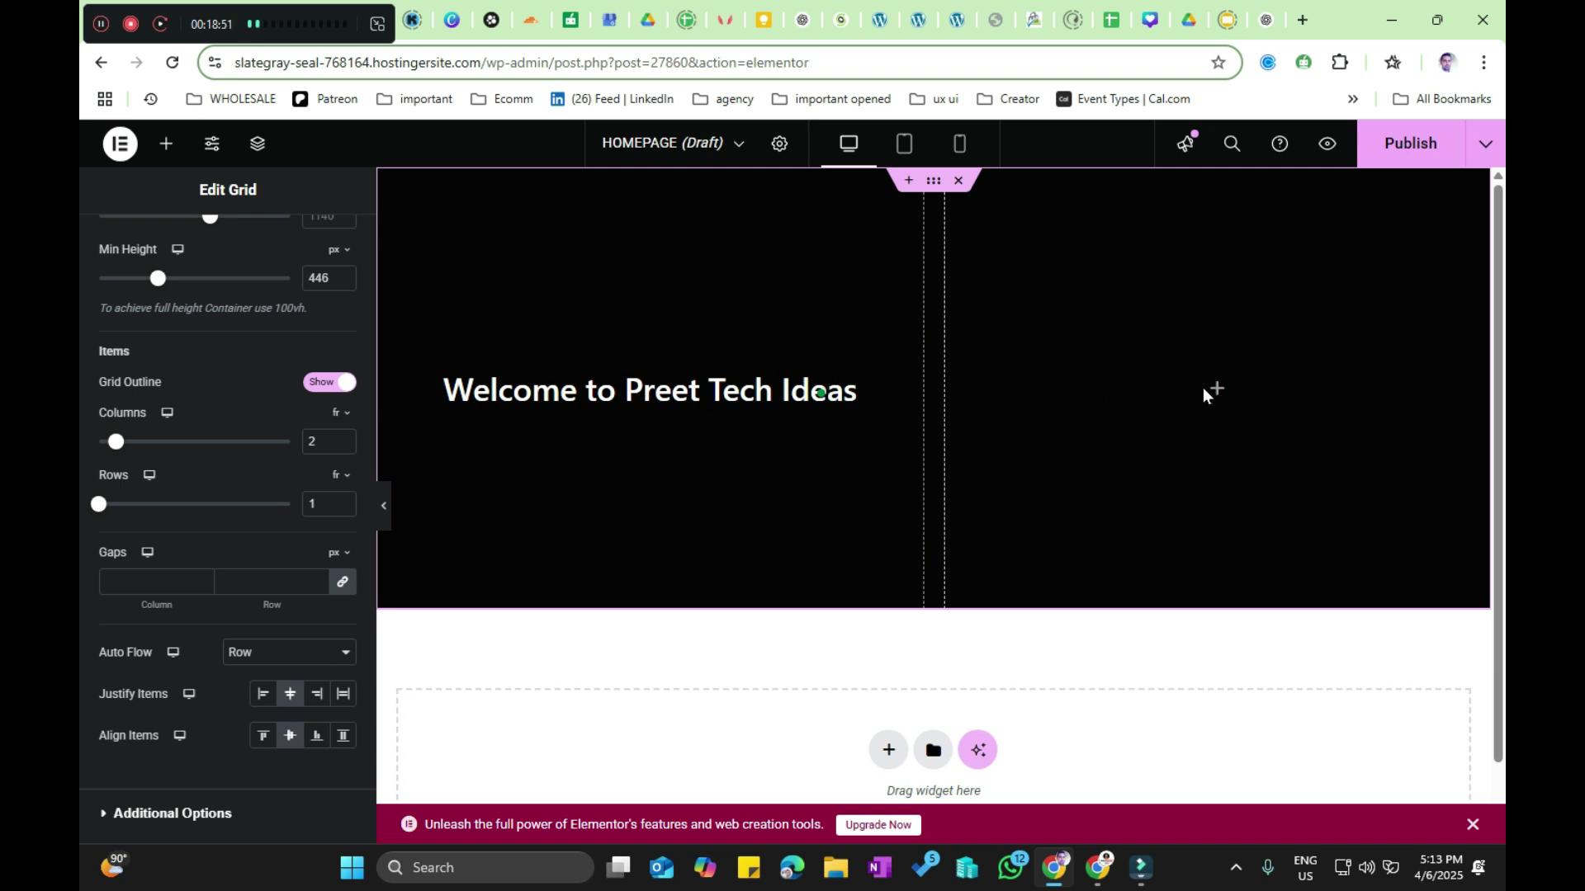
Step: Add an image to the grid's empty right cell and choose the media library photo of the laughing man in a red sweater
left_click(165, 144)
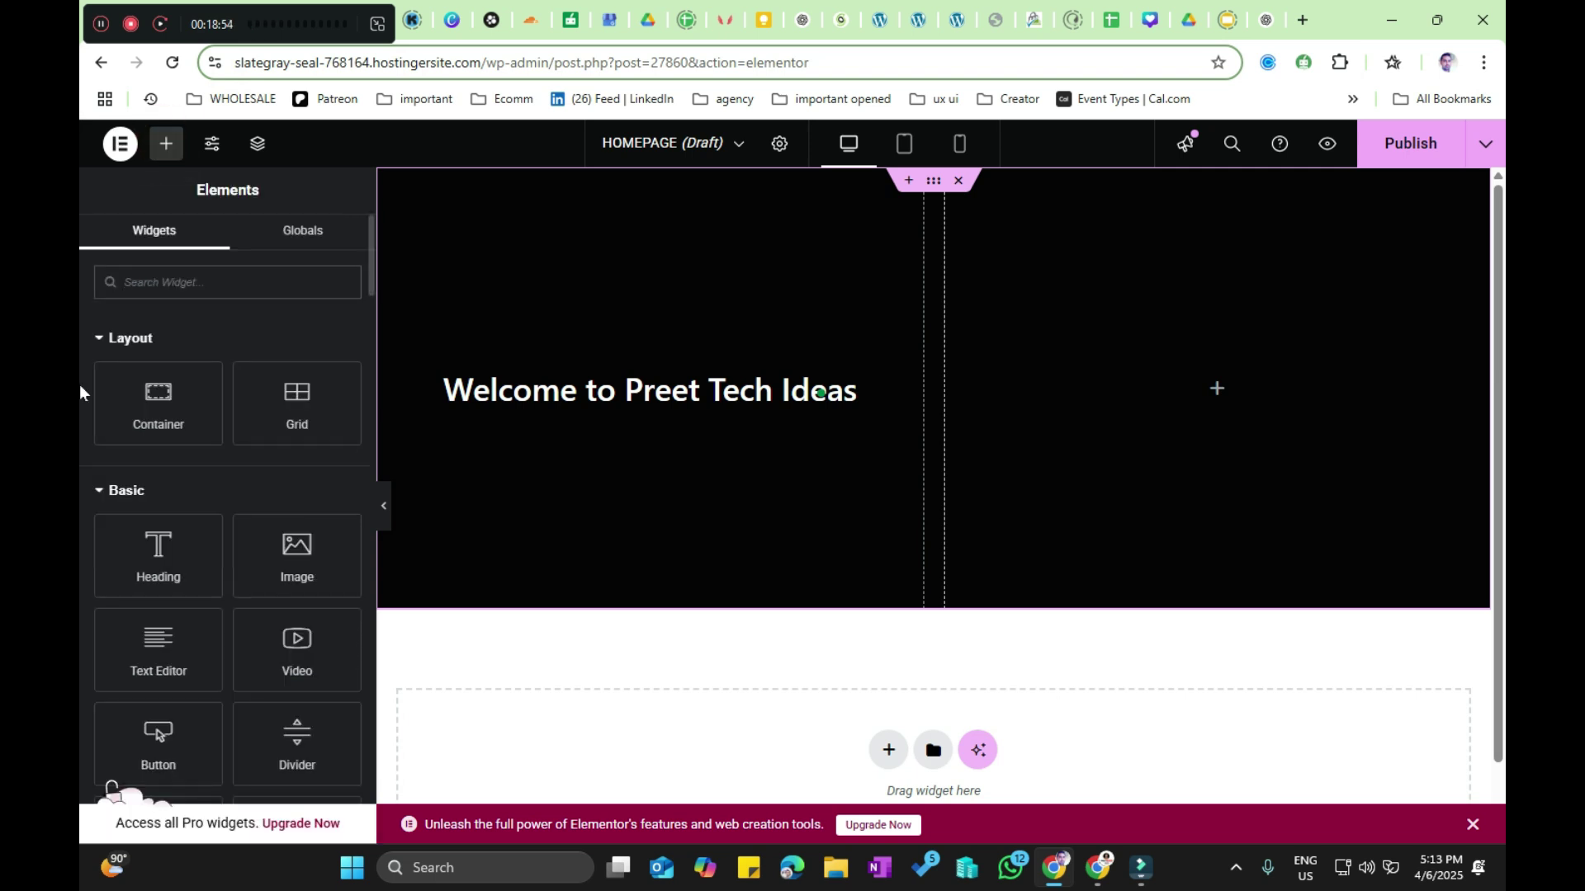
left_click_drag(279, 552, 1213, 414)
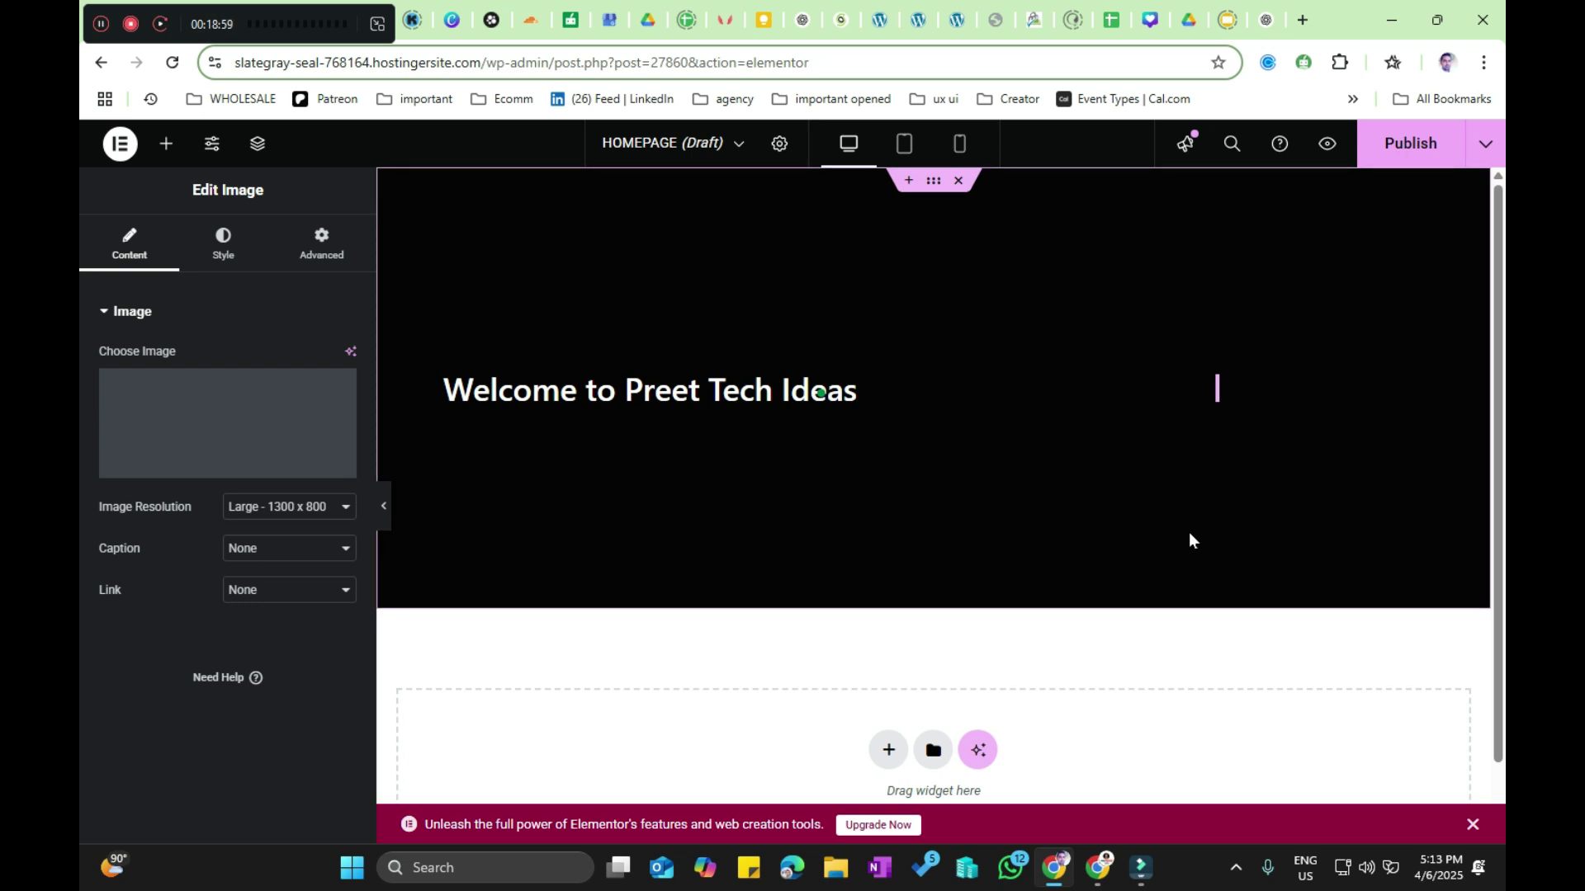
left_click(161, 473)
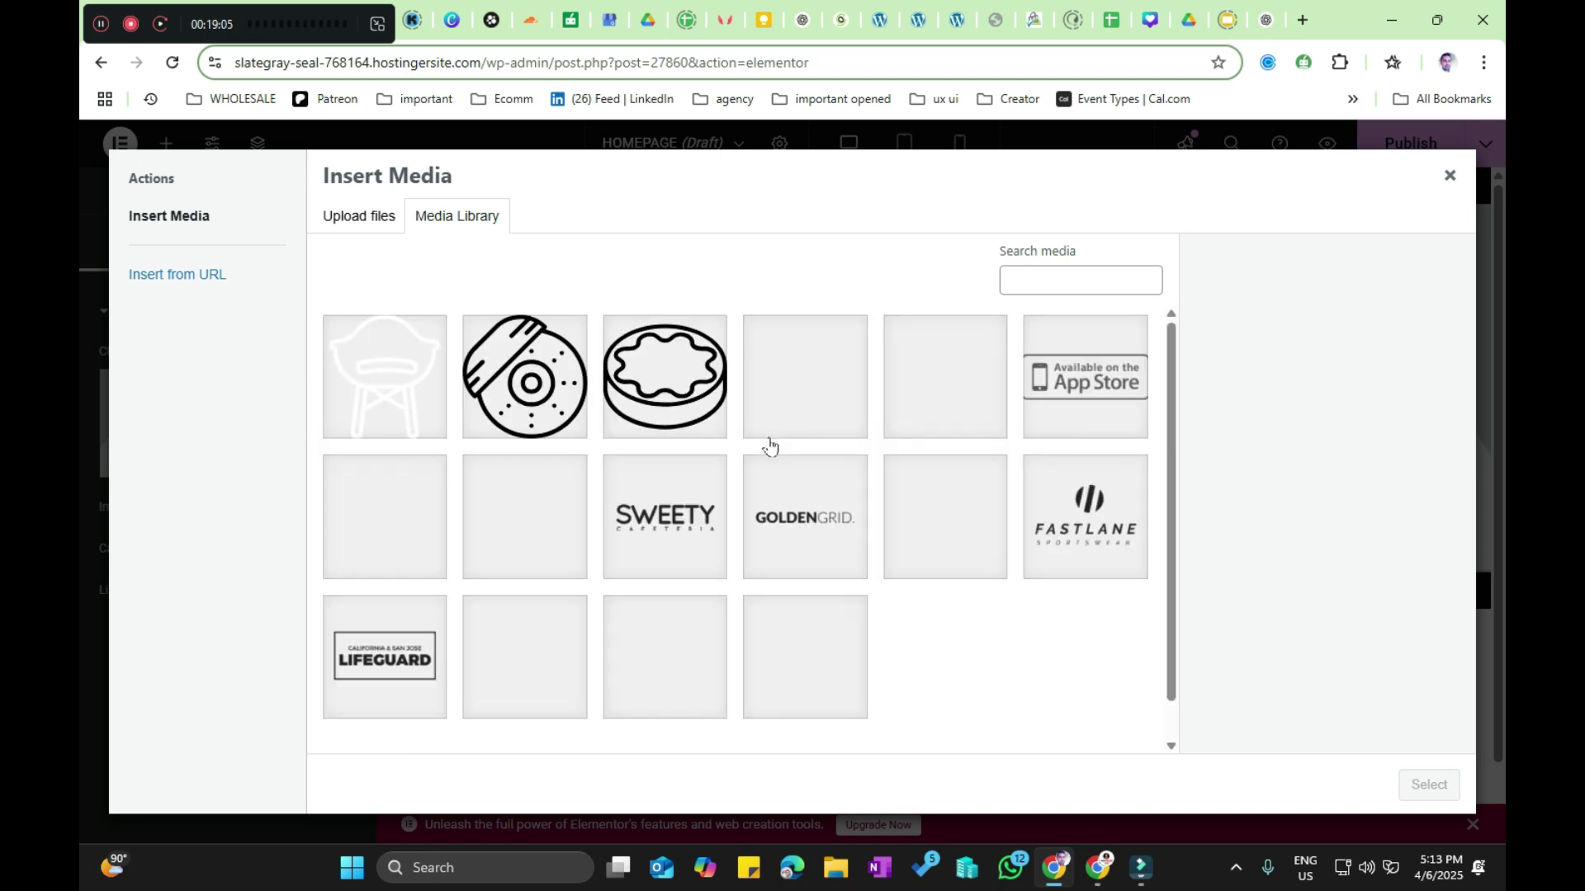
left_click(386, 520)
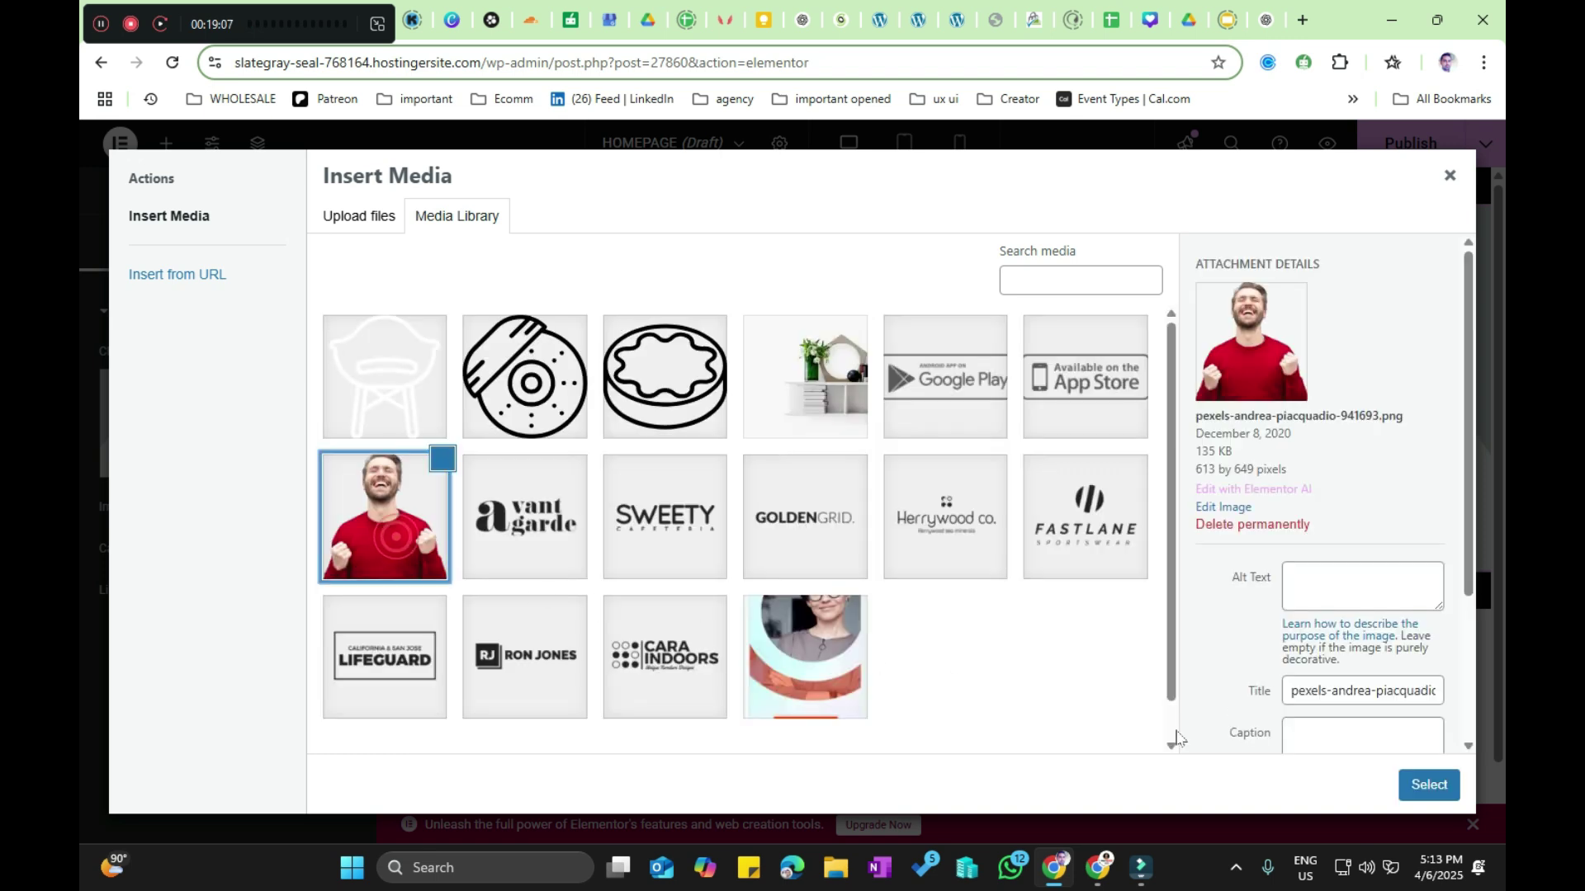
left_click(1427, 785)
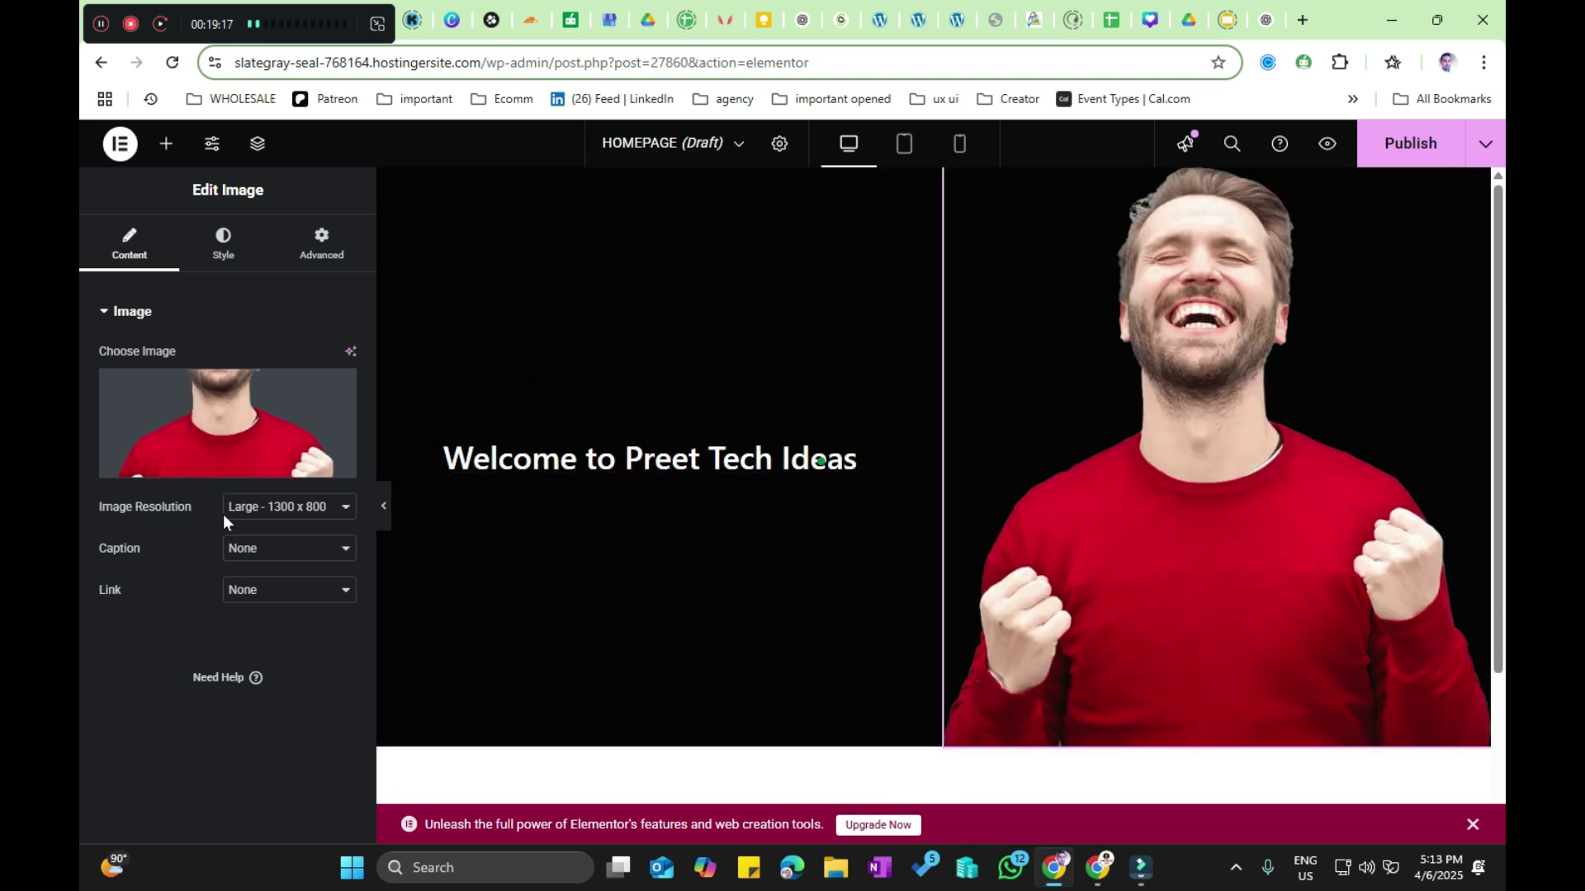
Step: Try the Medium and Large image resolutions, set the hero photo to Medium Large - 768 x 0, and preview the canvas at full width
left_click(265, 510)
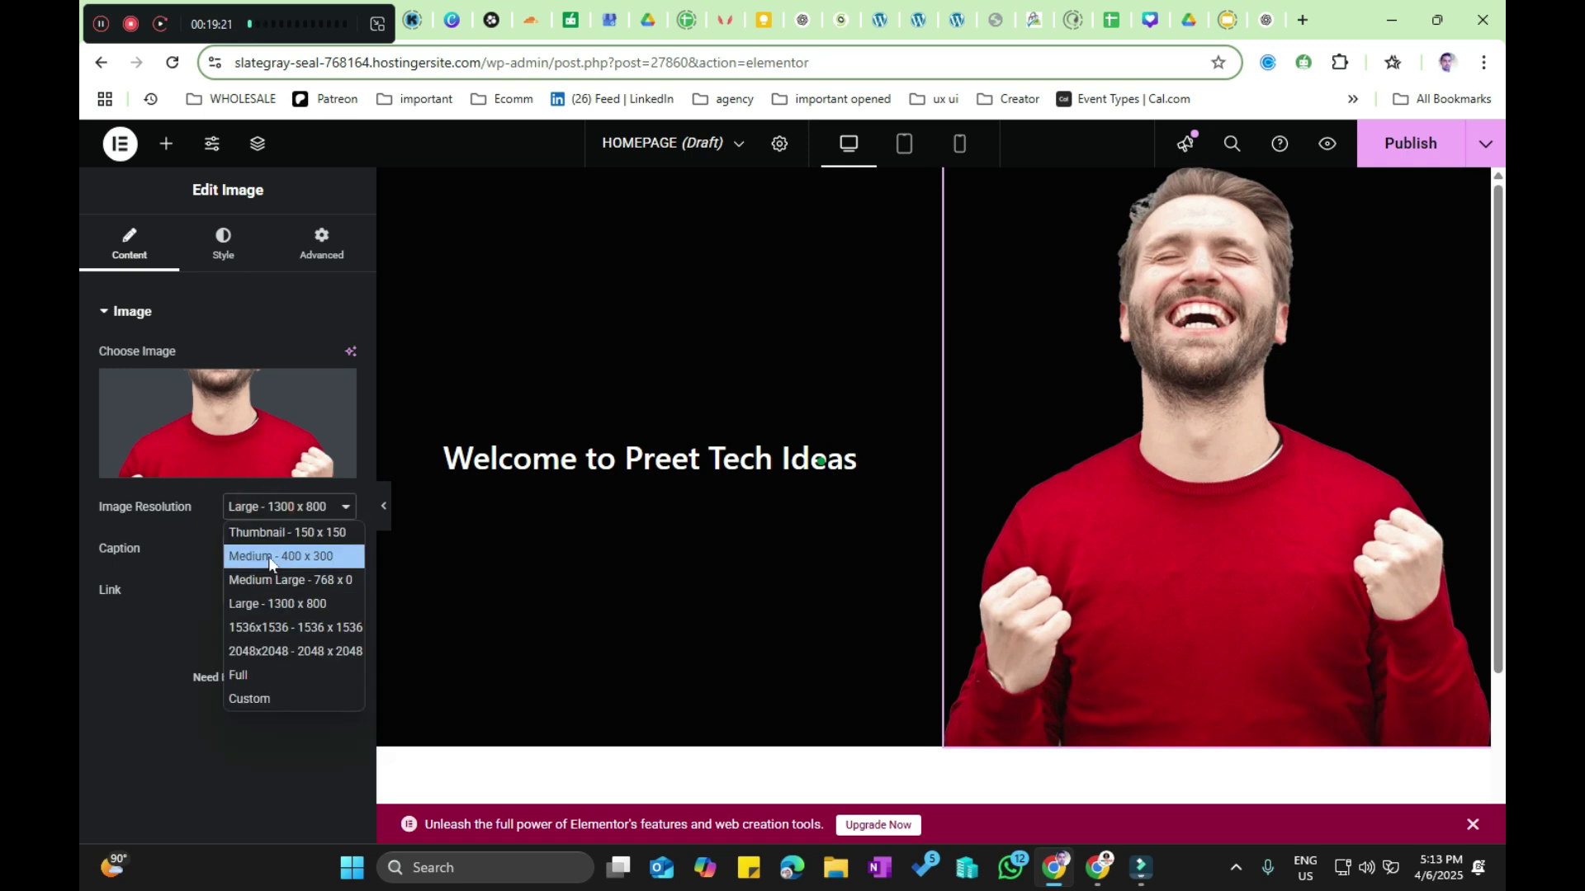
left_click(272, 557)
left_click(299, 518)
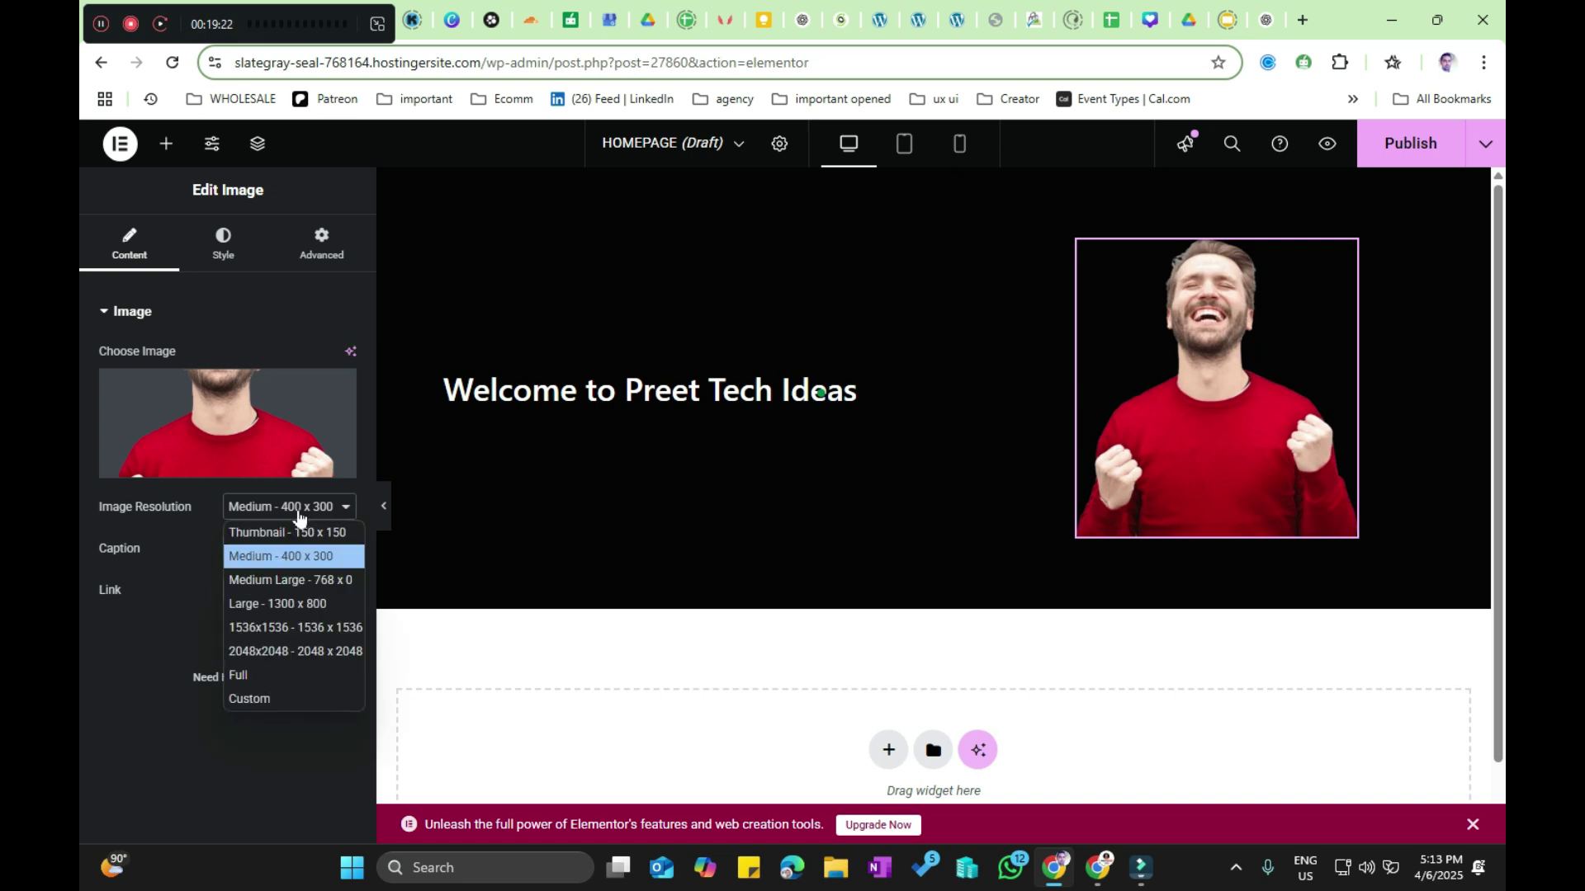
left_click(289, 596)
left_click(299, 520)
left_click(308, 583)
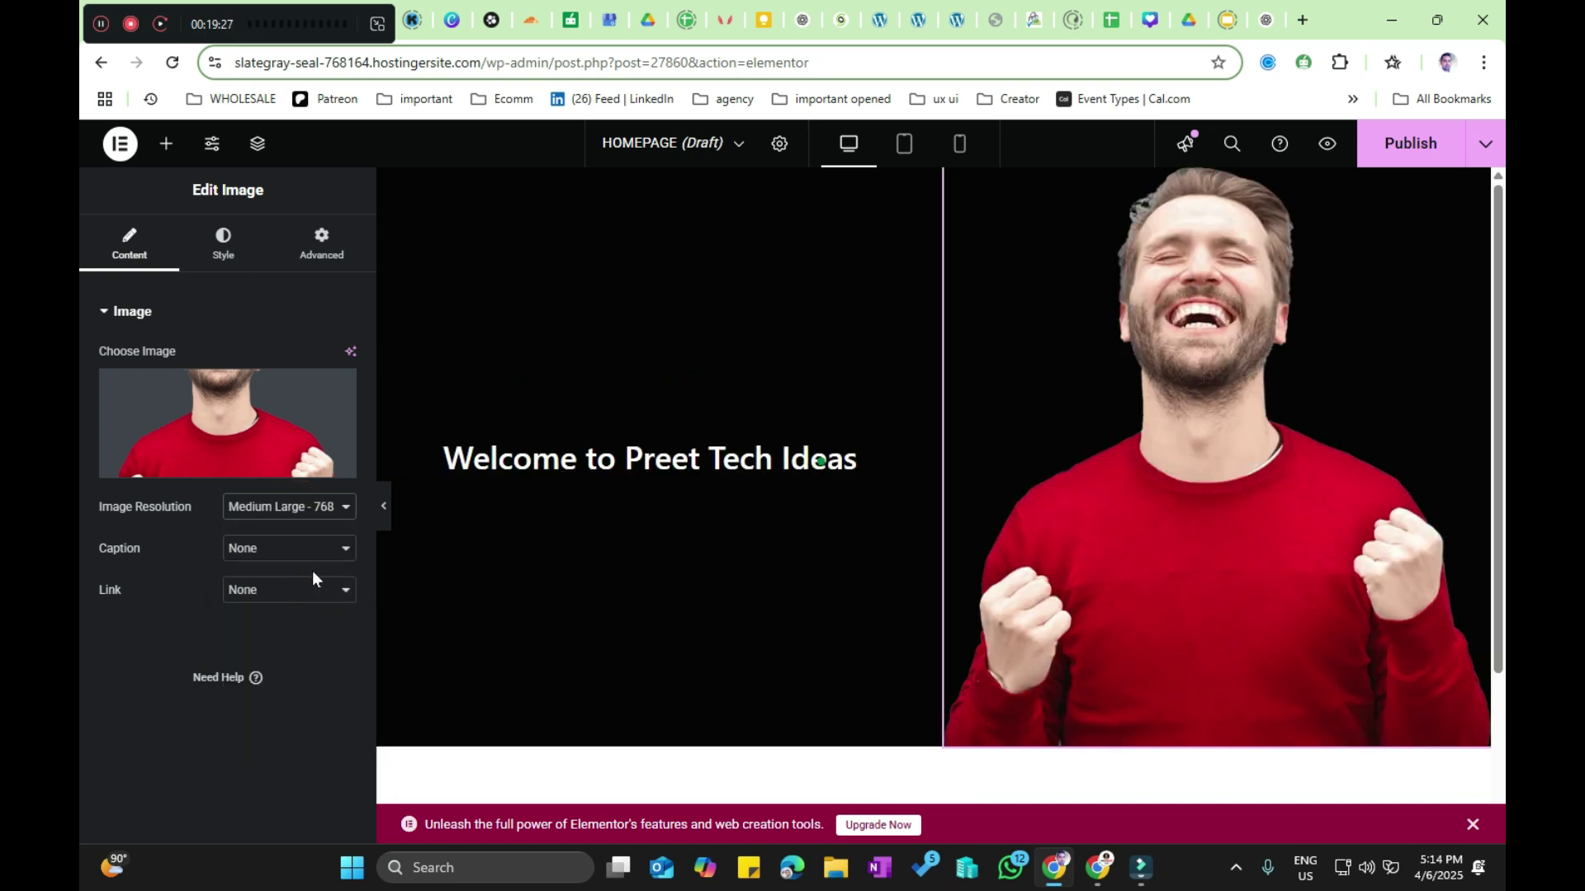
left_click(381, 506)
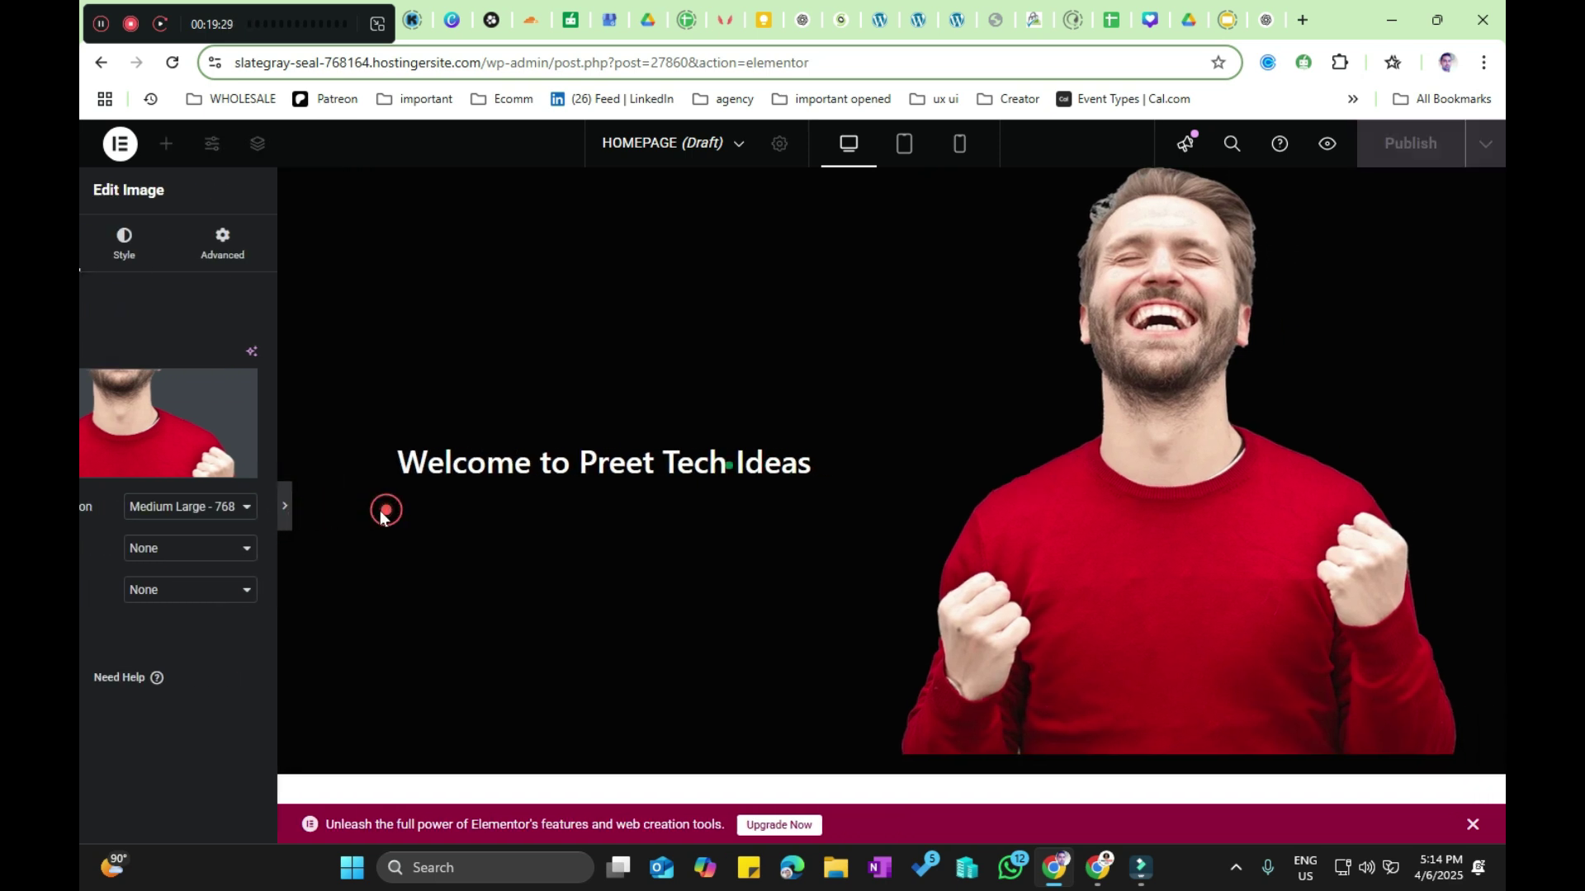
left_click(88, 512)
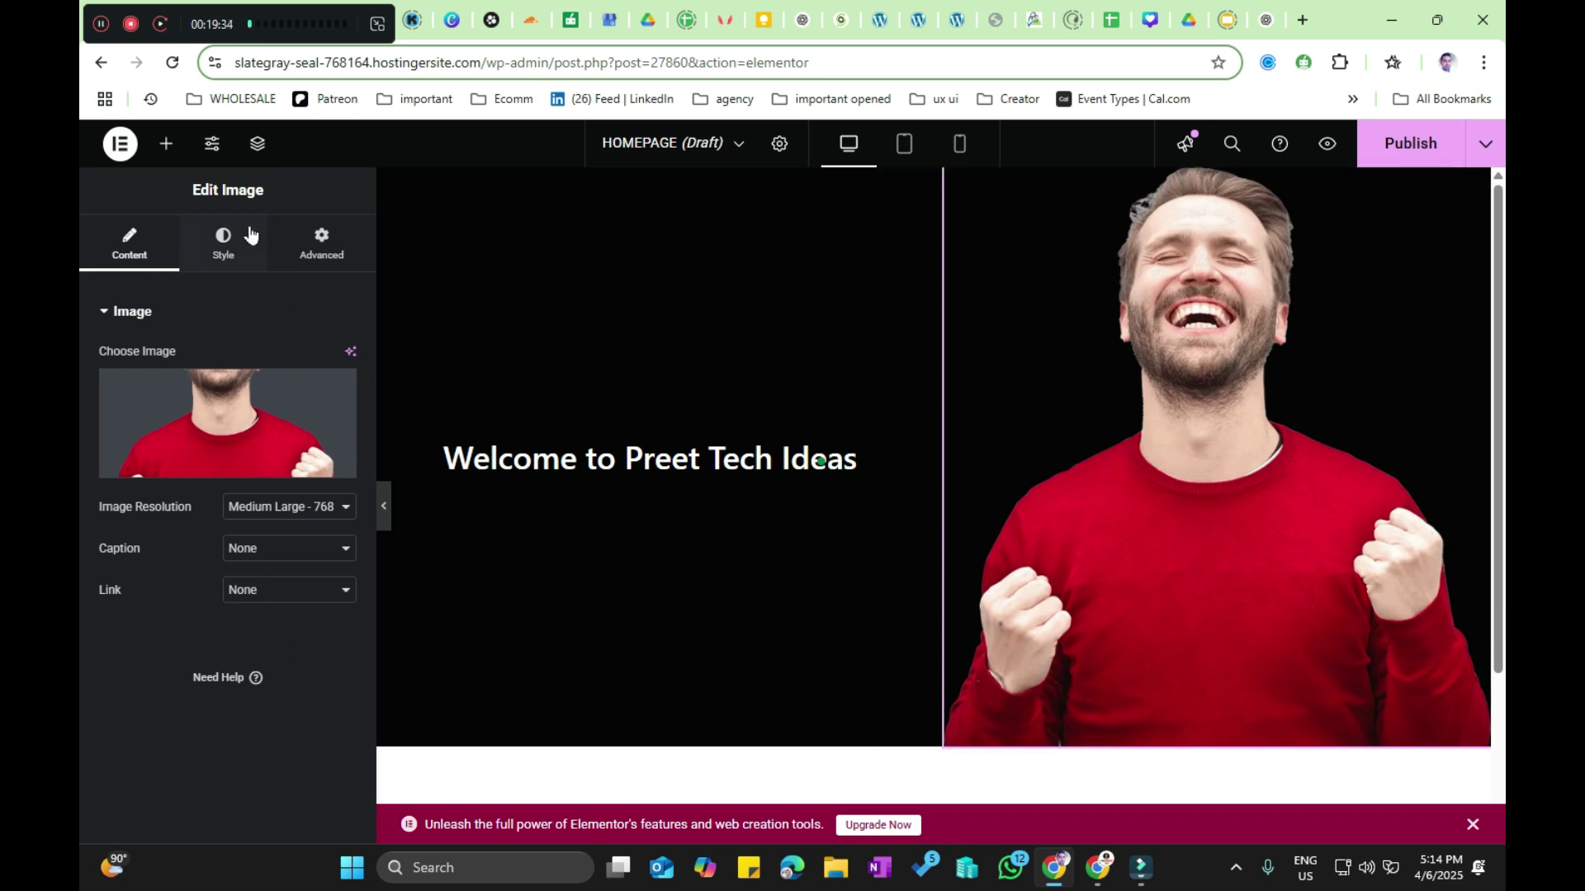
Step: Resize the hero photo to a height of 416 px and a width of 79%
left_click(238, 247)
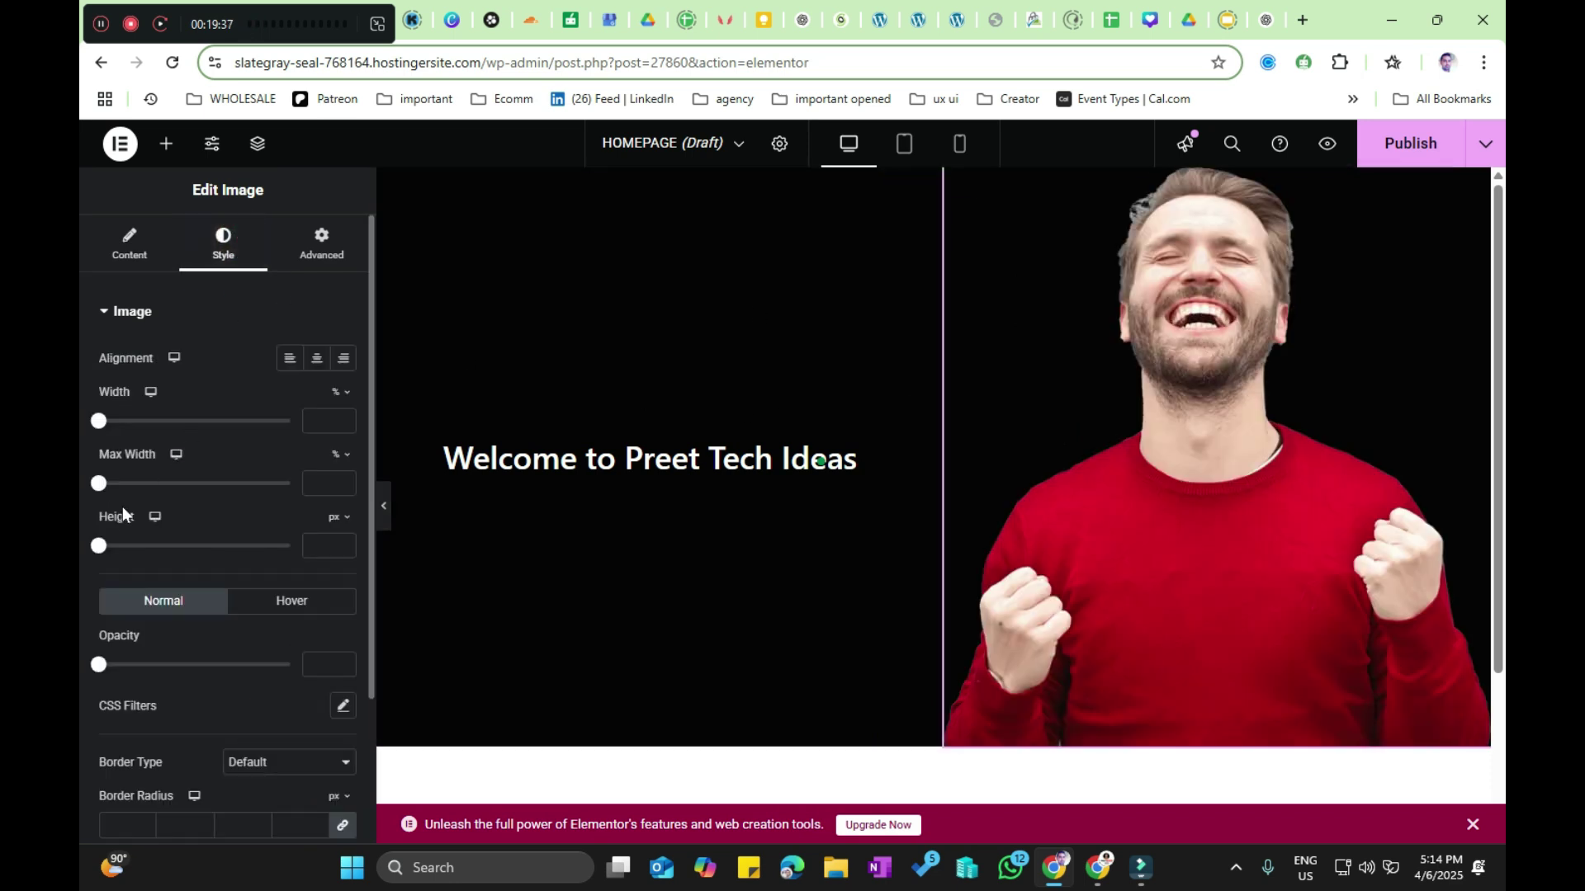
left_click_drag(138, 557, 233, 561)
left_click_drag(110, 430, 294, 449)
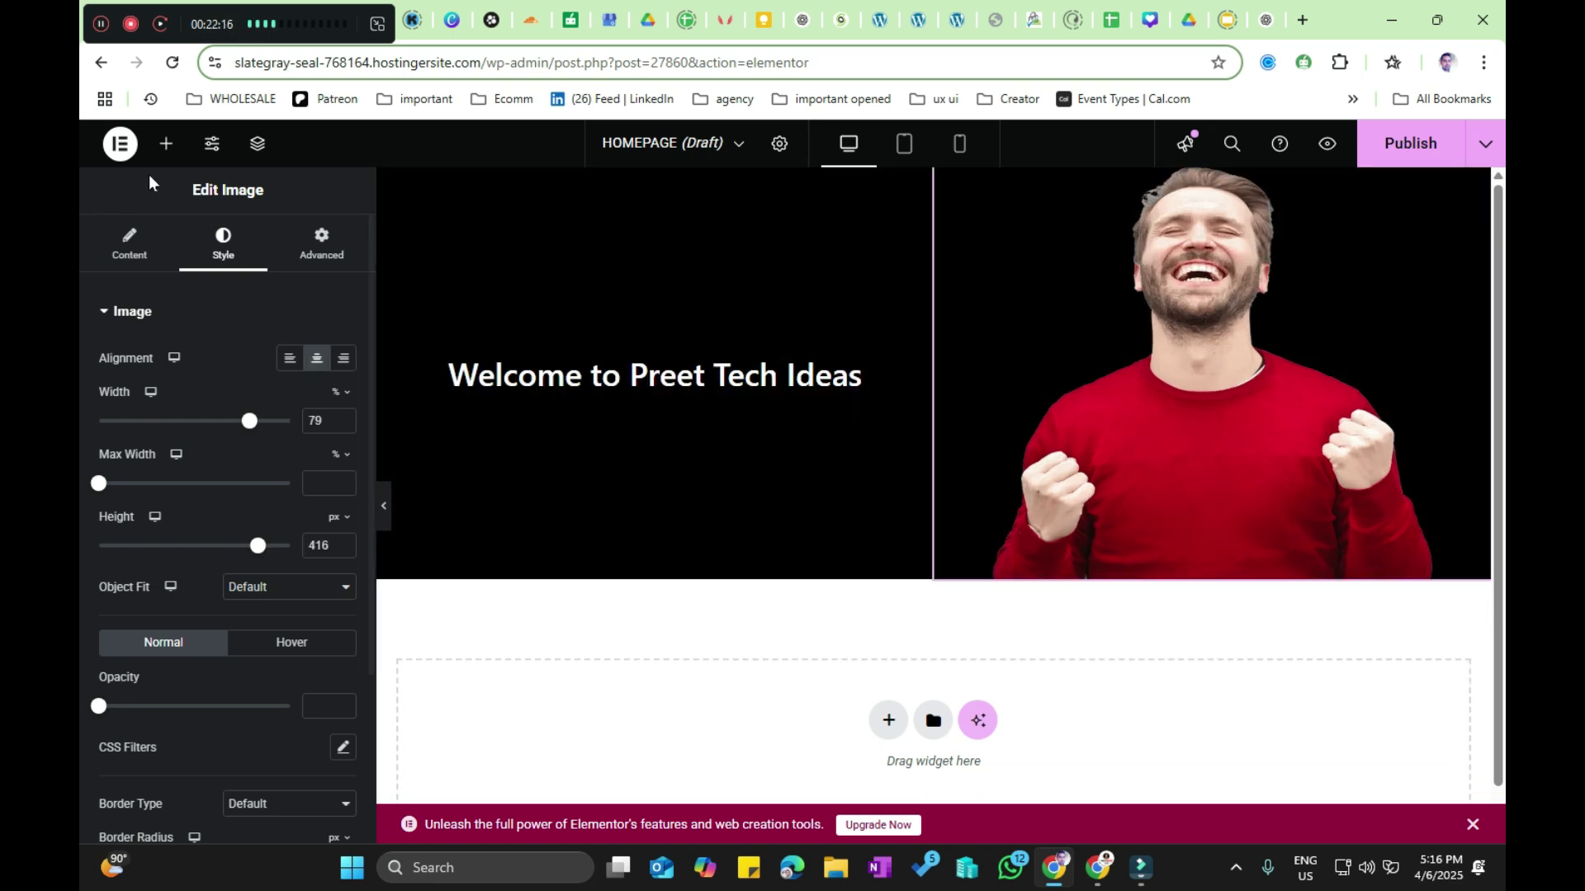
Step: Place a button below the welcome heading and slightly widen the hero's left column
left_click(168, 145)
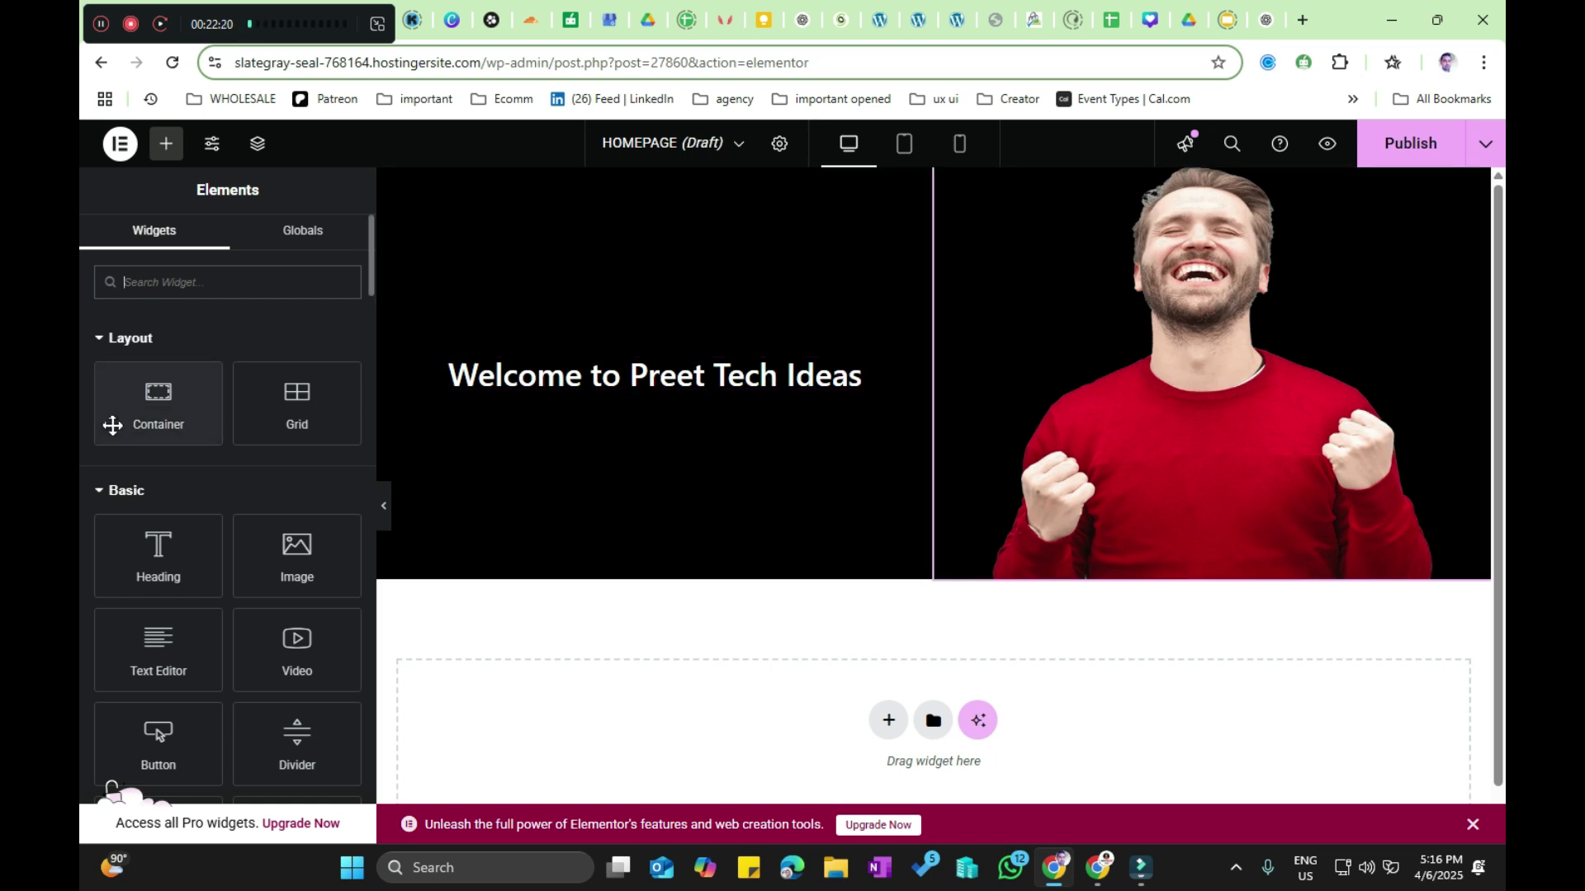
scroll(116, 421, "down", 3)
left_click_drag(149, 537, 667, 376)
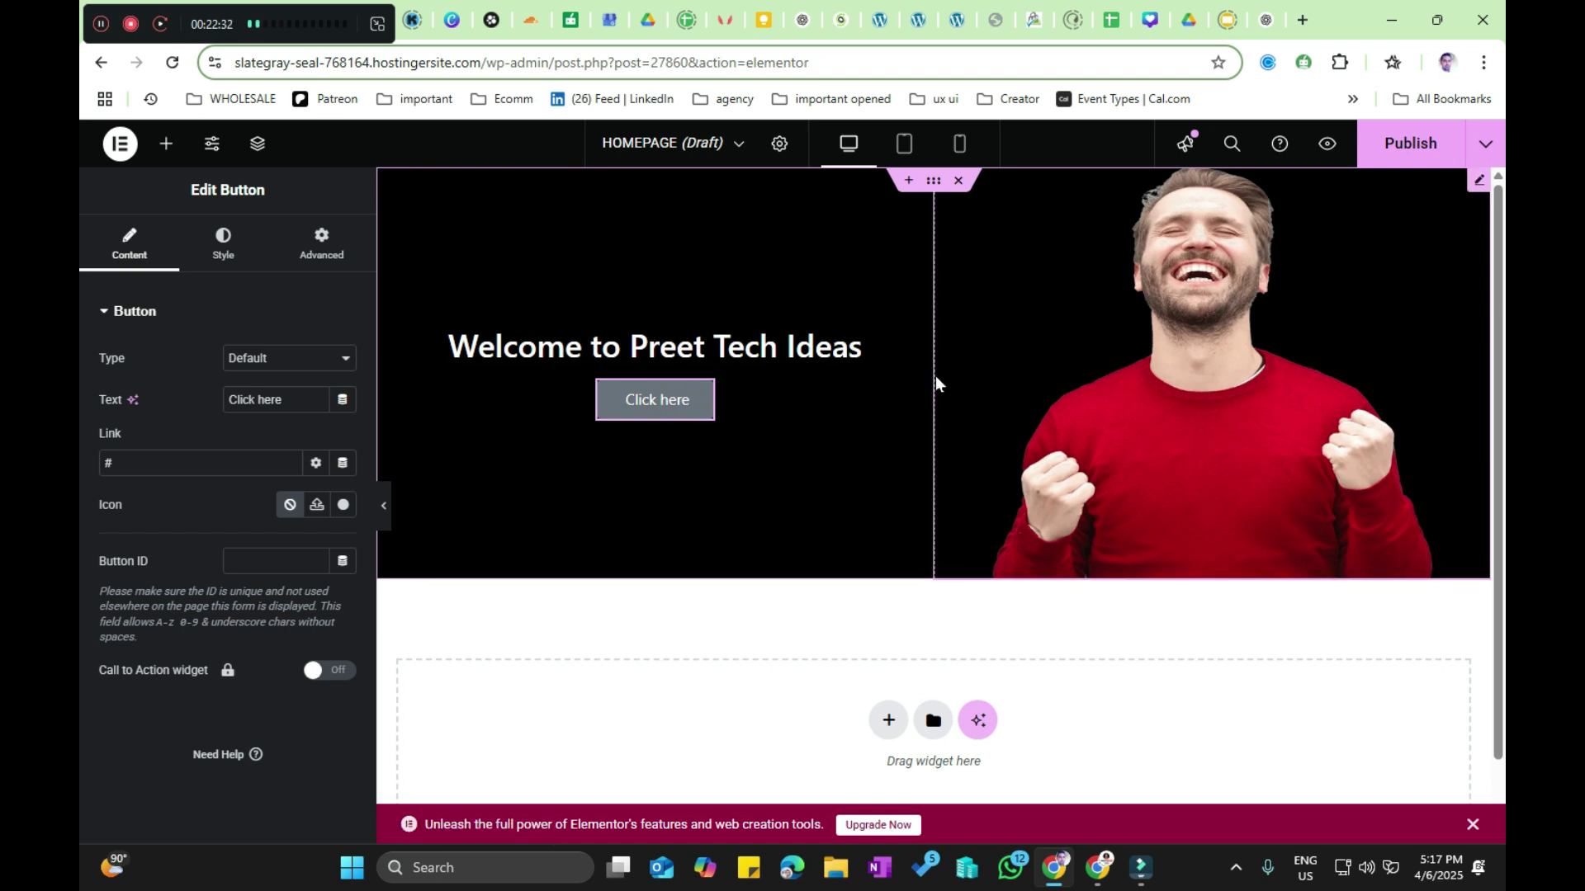
mouse_move(933, 383)
left_mouse_down()
mouse_move(968, 397)
mouse_move(926, 394)
mouse_move(948, 394)
left_mouse_up()
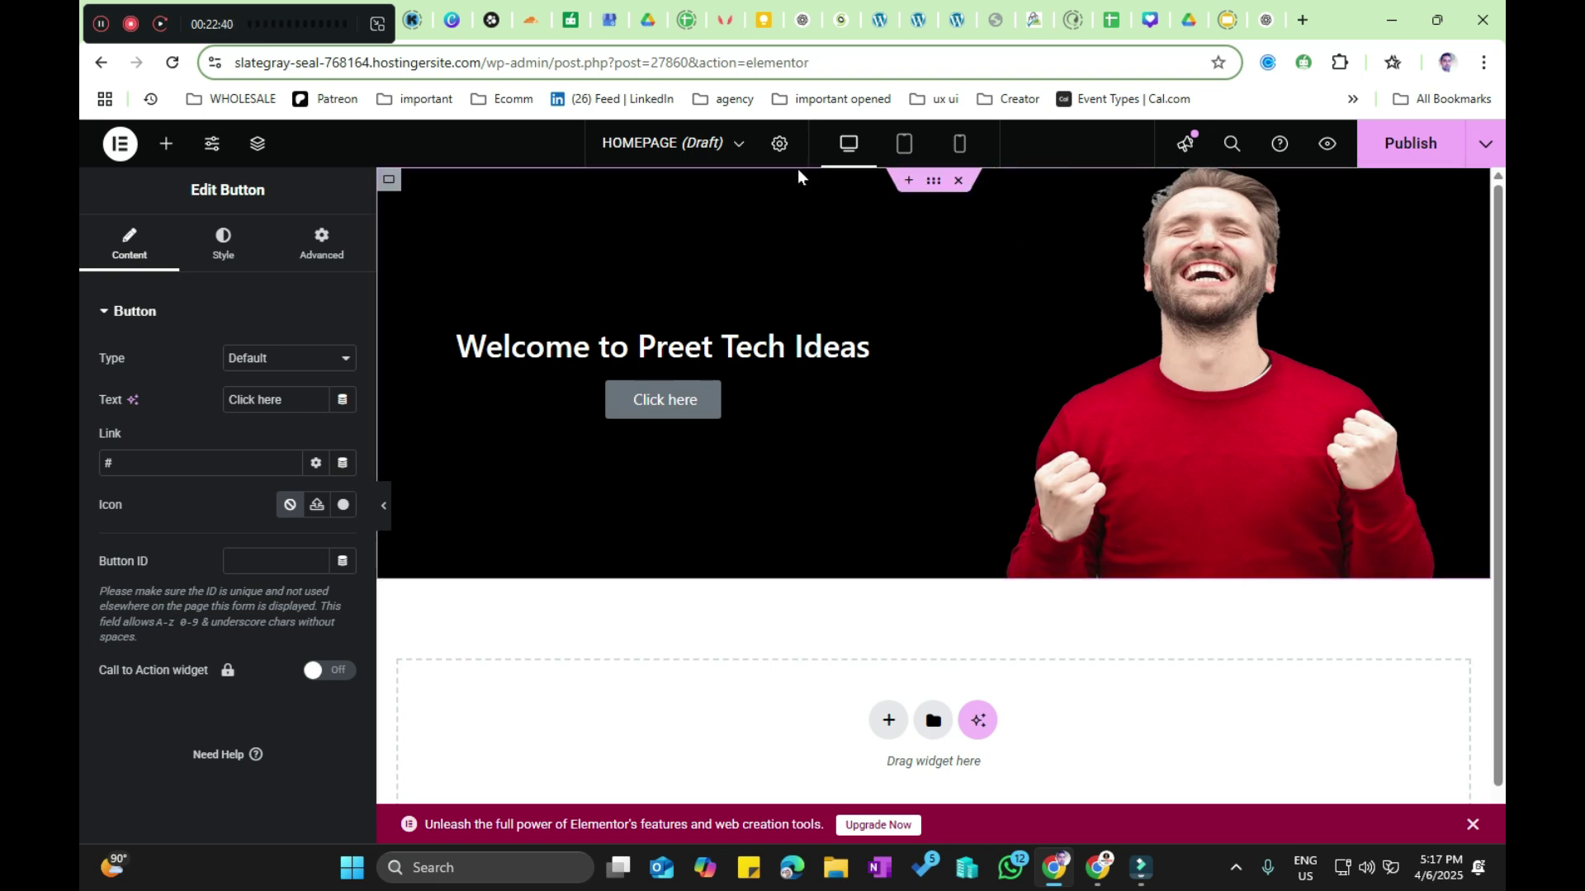
Step: Add a Flexbox container with two equal columns below the hero section
scroll(776, 545, "down", 1)
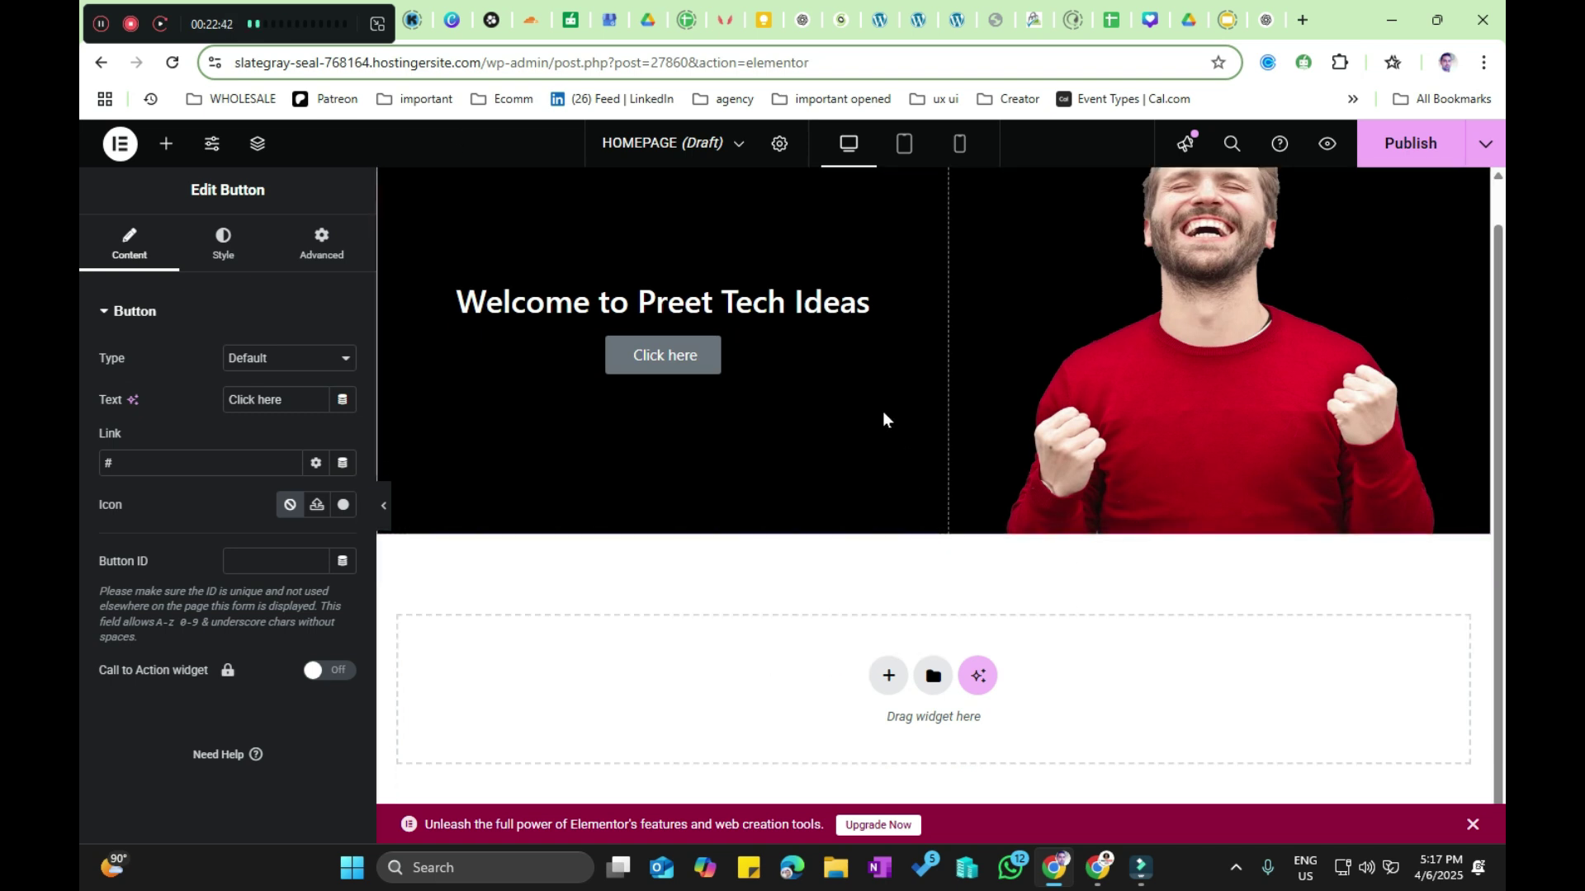
left_click(891, 675)
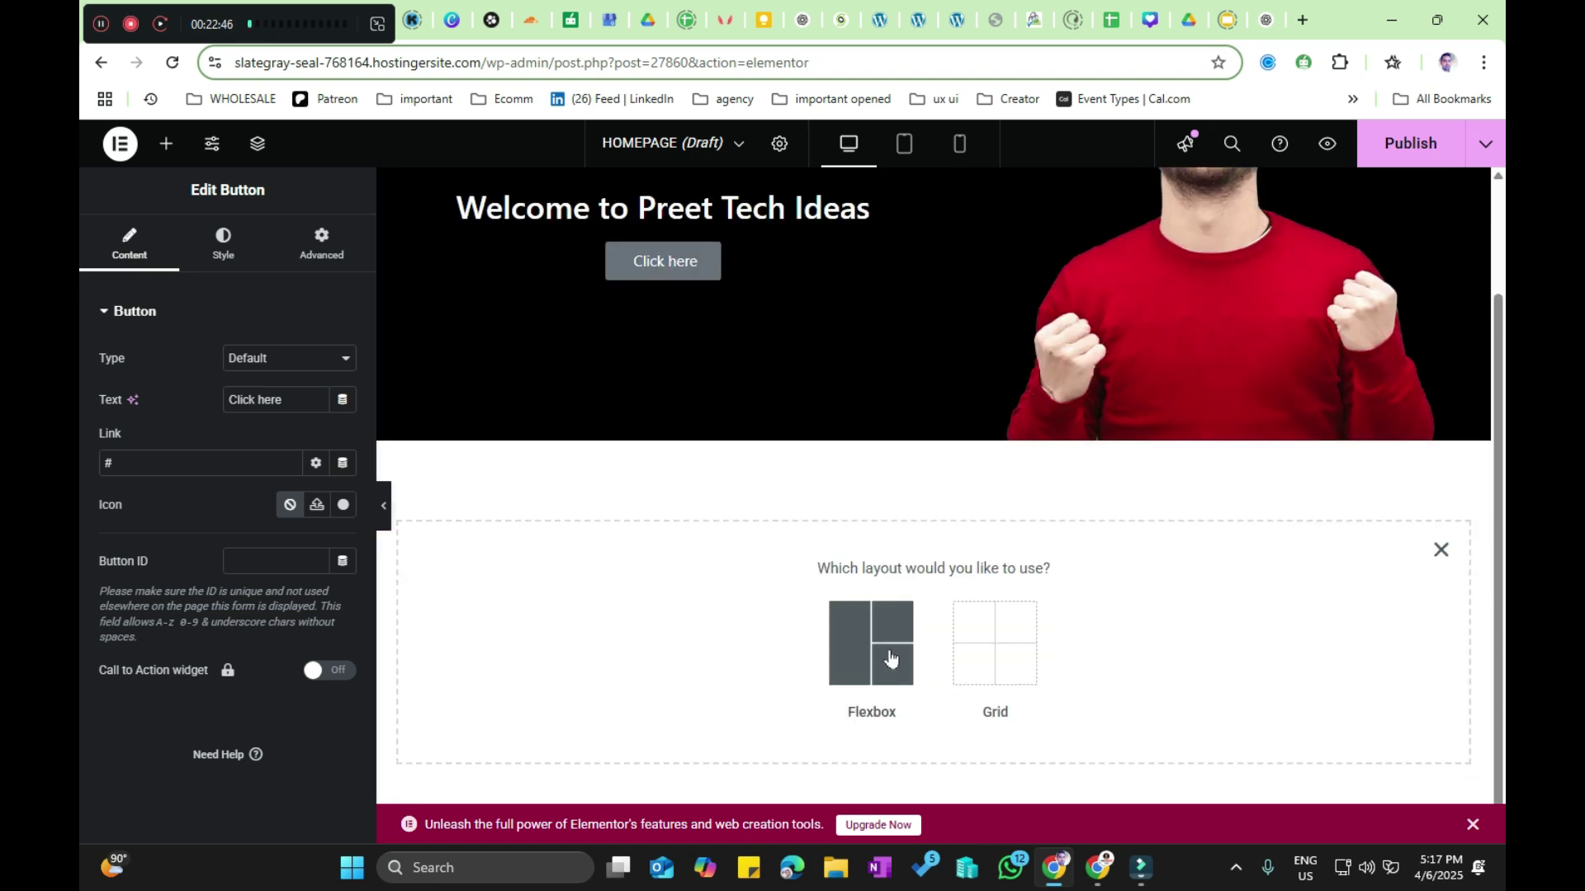
left_click(890, 652)
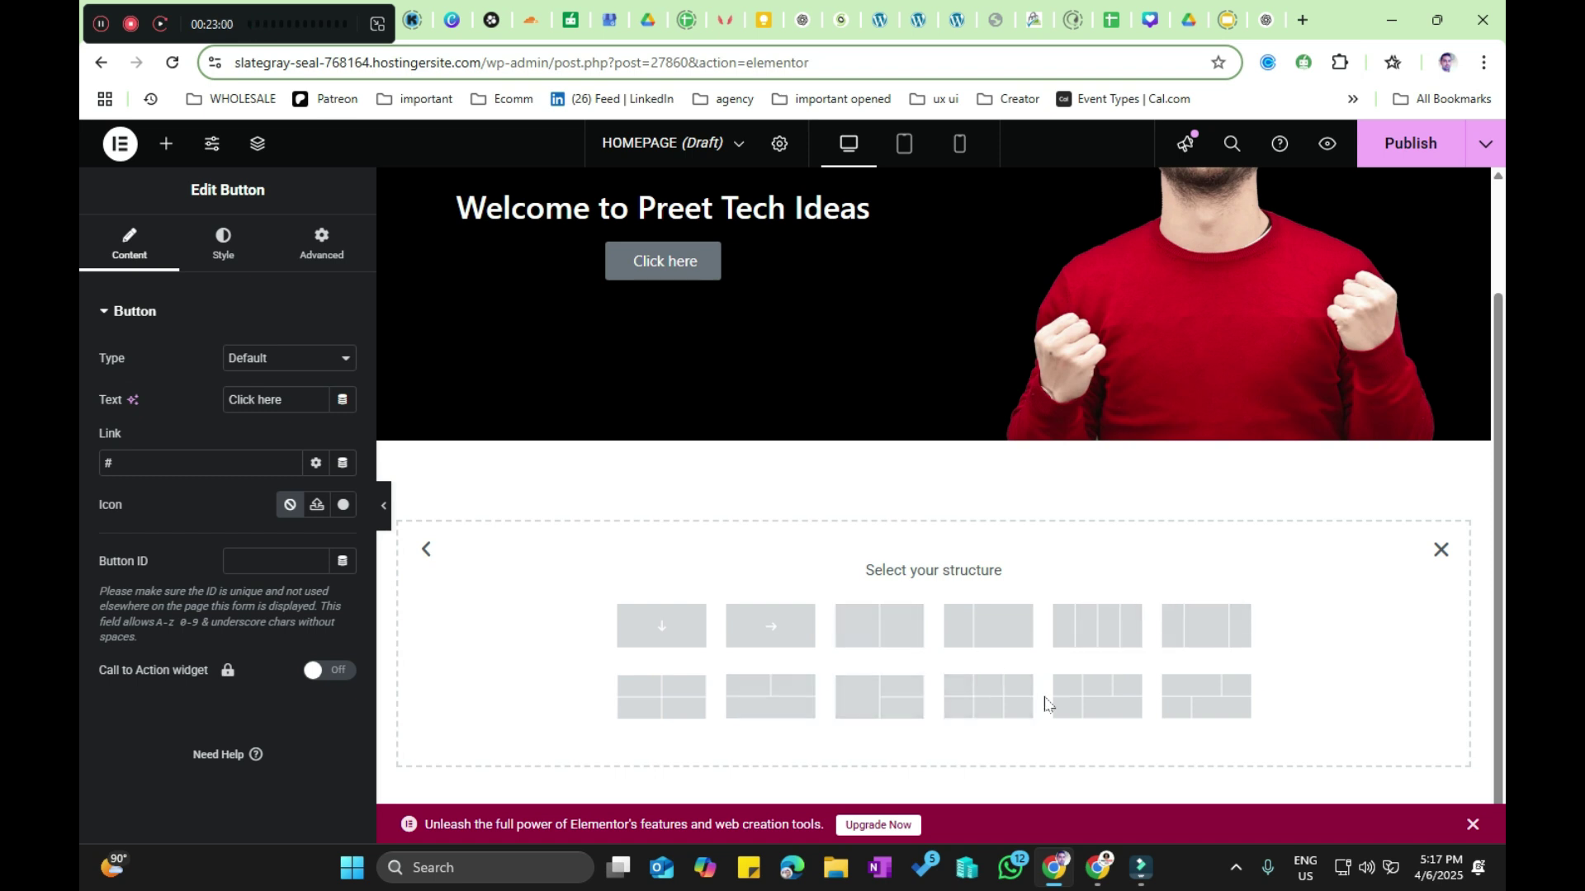
left_click(900, 646)
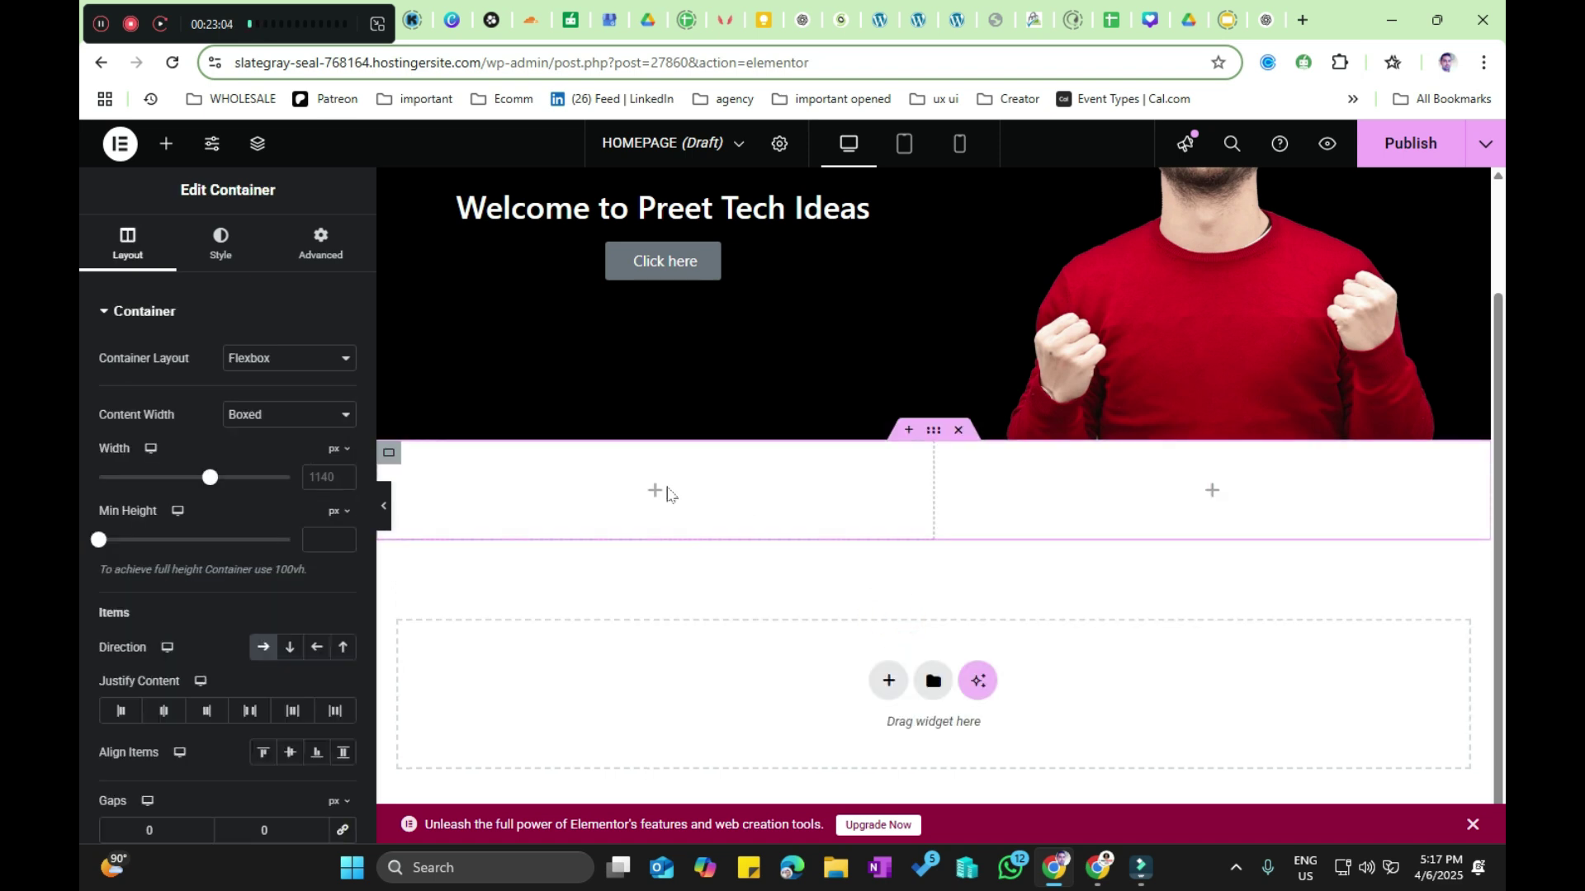
Step: Place an image widget in the new container's right column and a heading widget in its left column
left_click(166, 144)
left_click_drag(294, 551, 1181, 513)
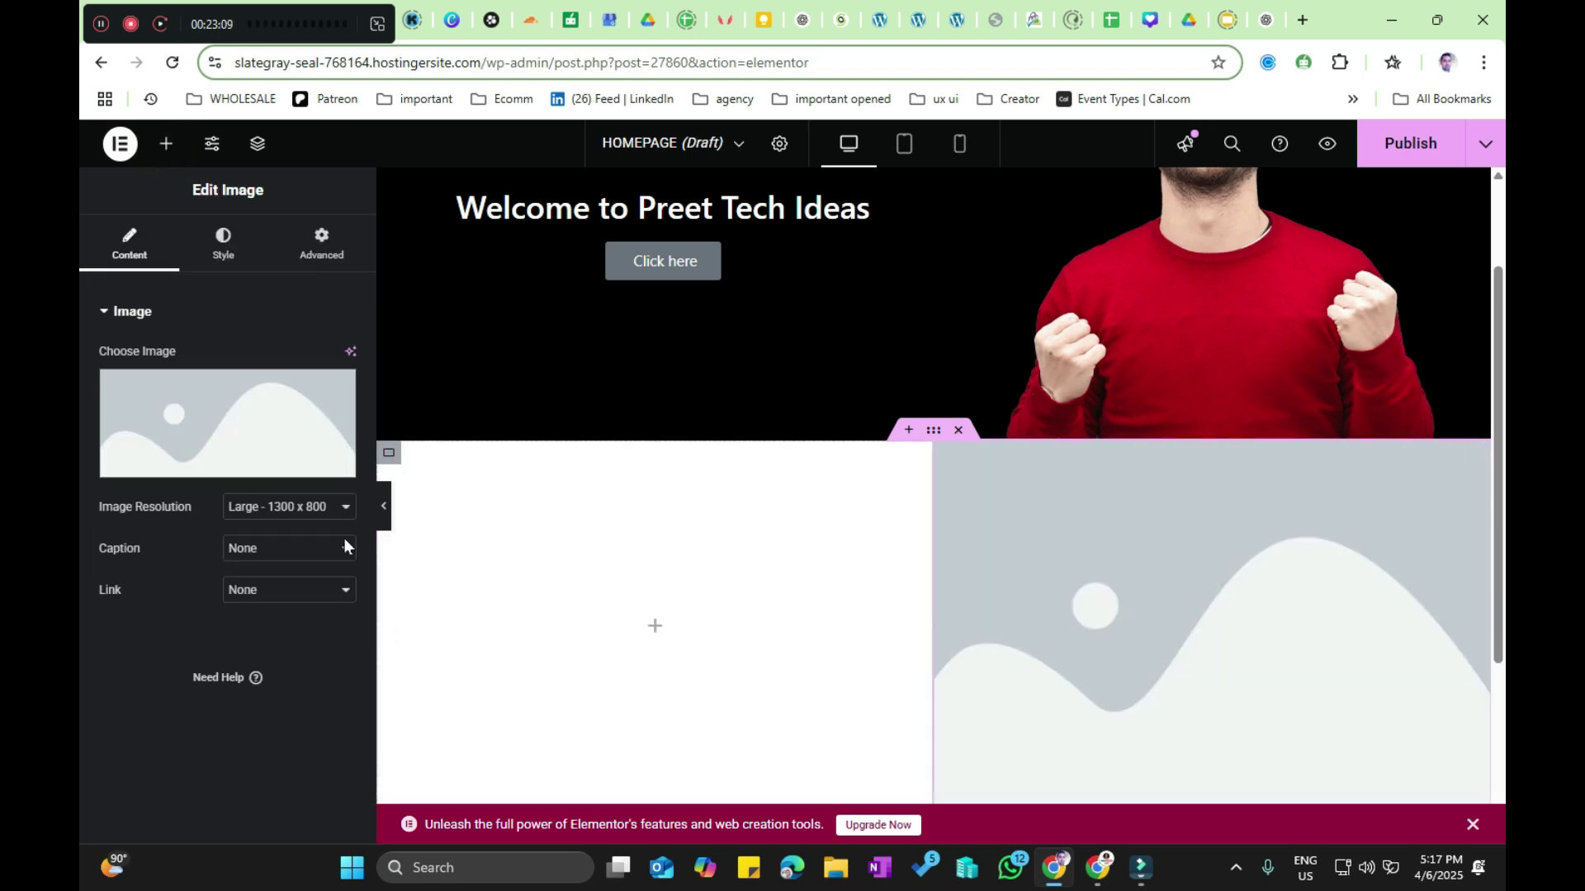
left_click(166, 143)
left_click_drag(124, 522, 619, 595)
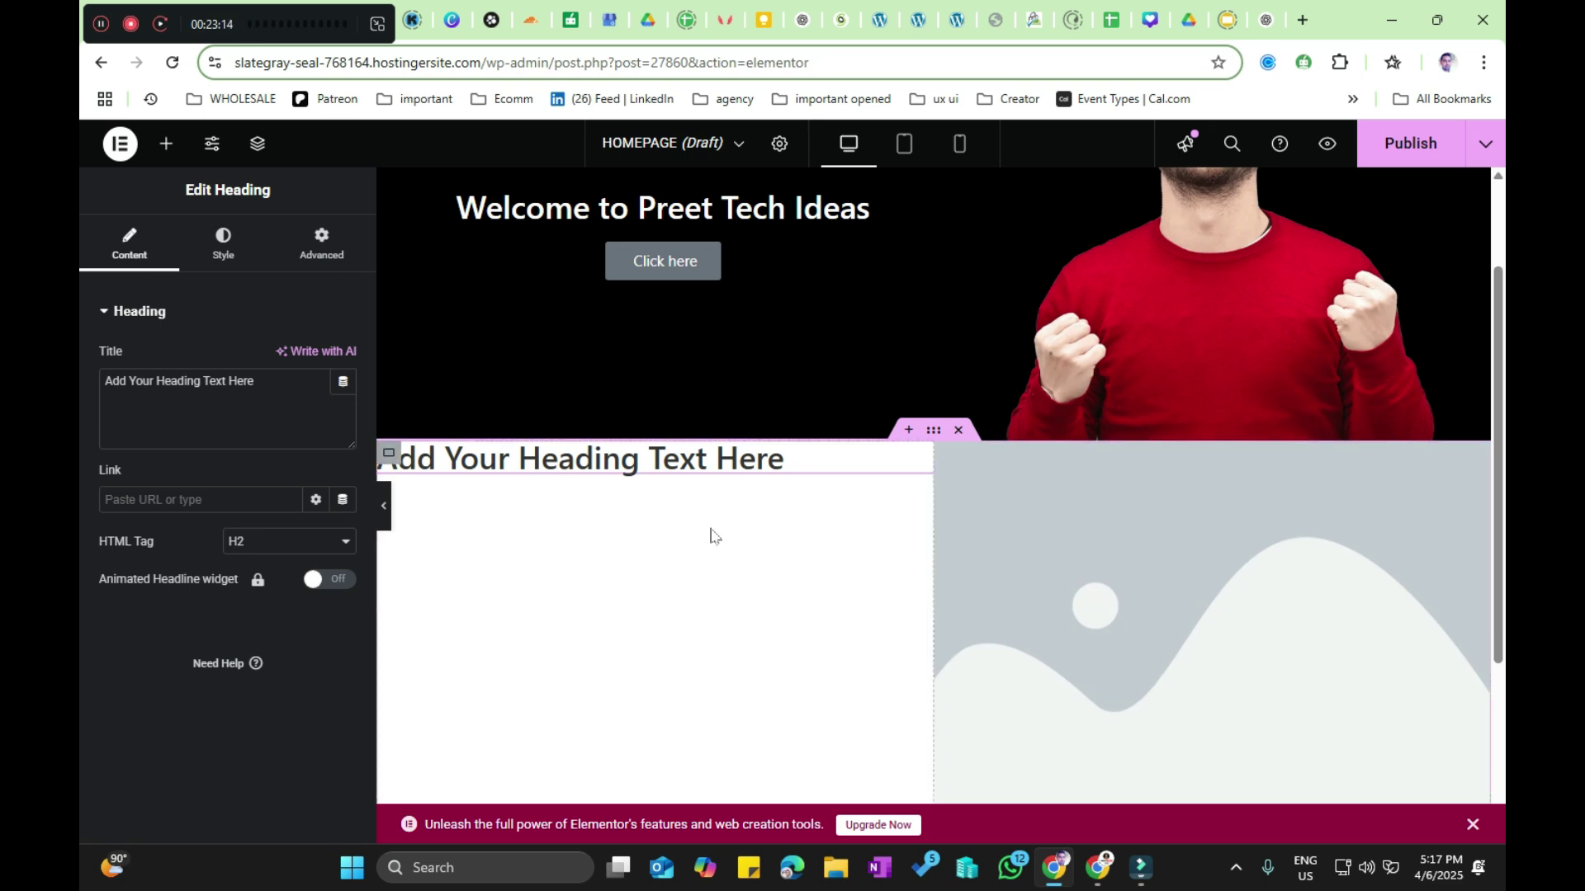
Step: Center the new container's items on both axes, then delete the container
scroll(714, 536, "down", 1)
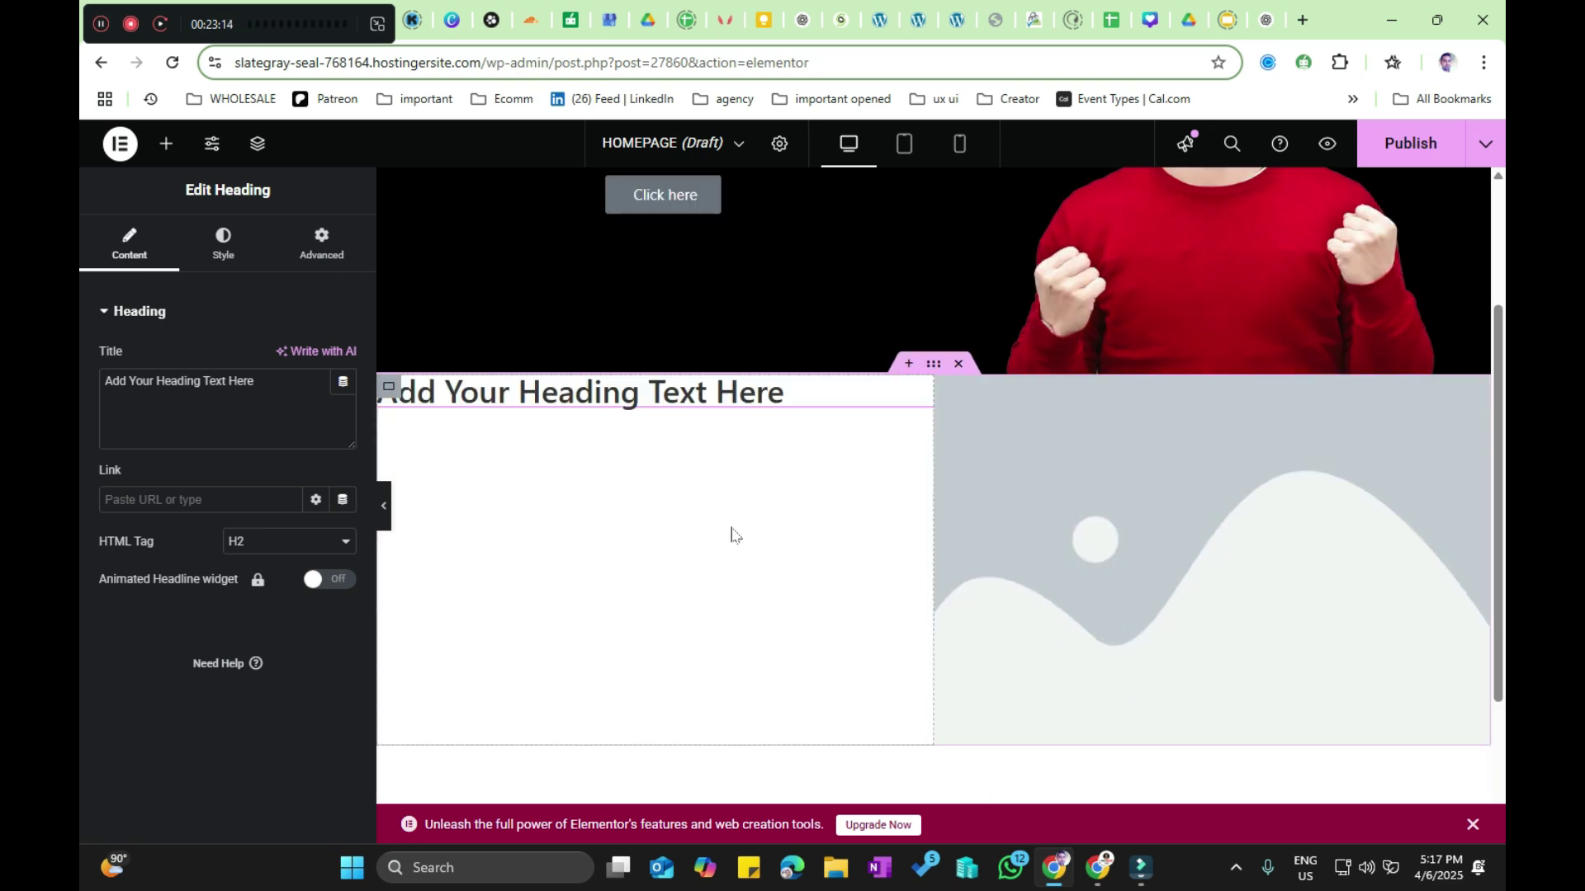
left_click(934, 365)
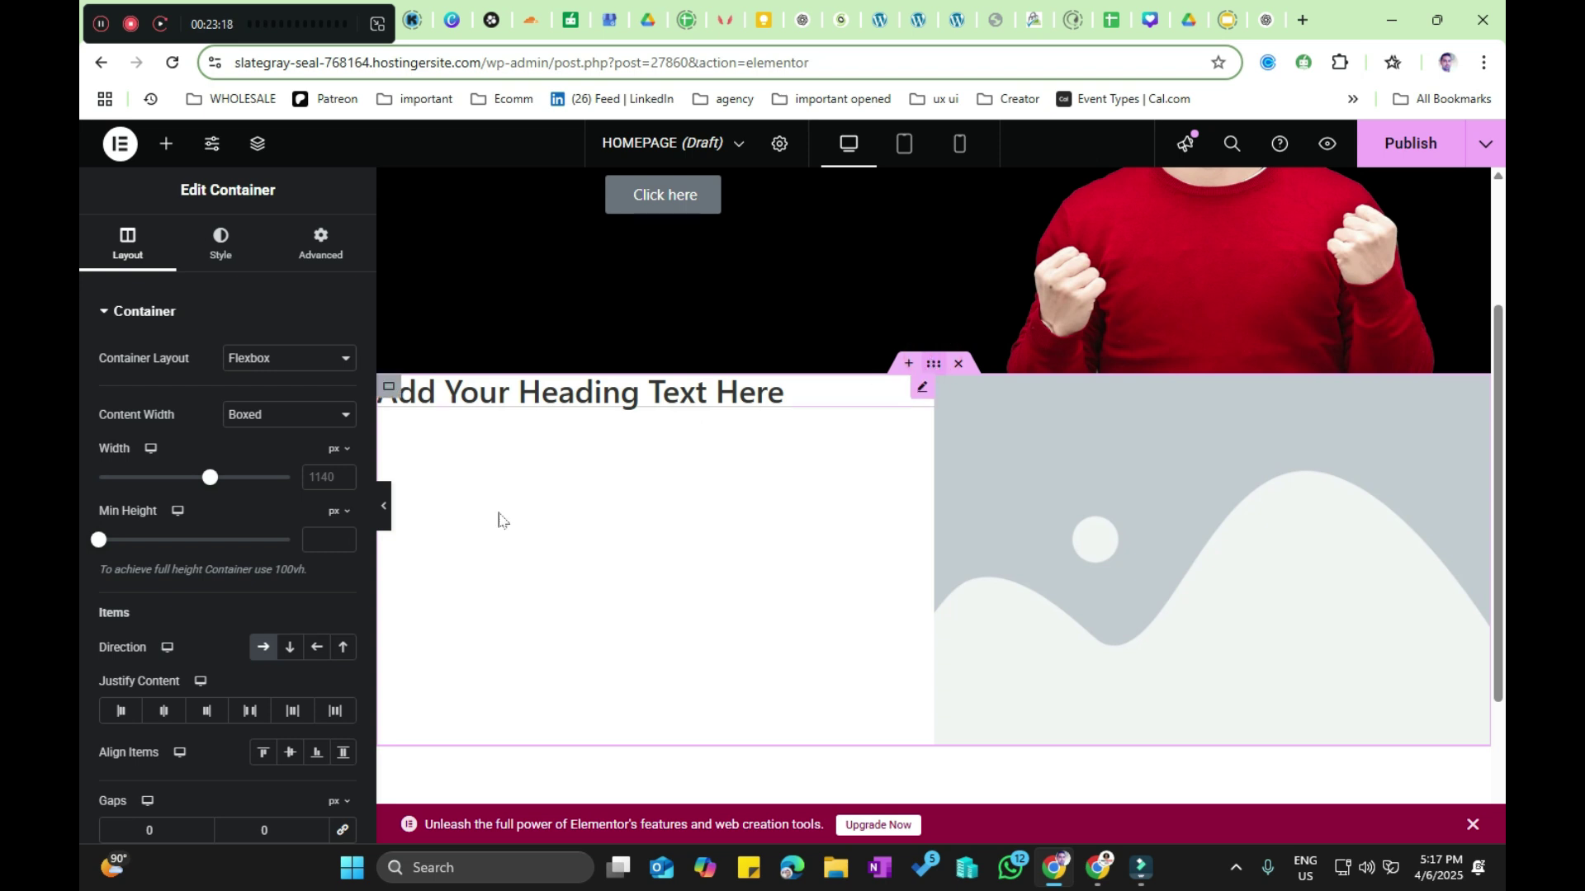
scroll(195, 690, "down", 1)
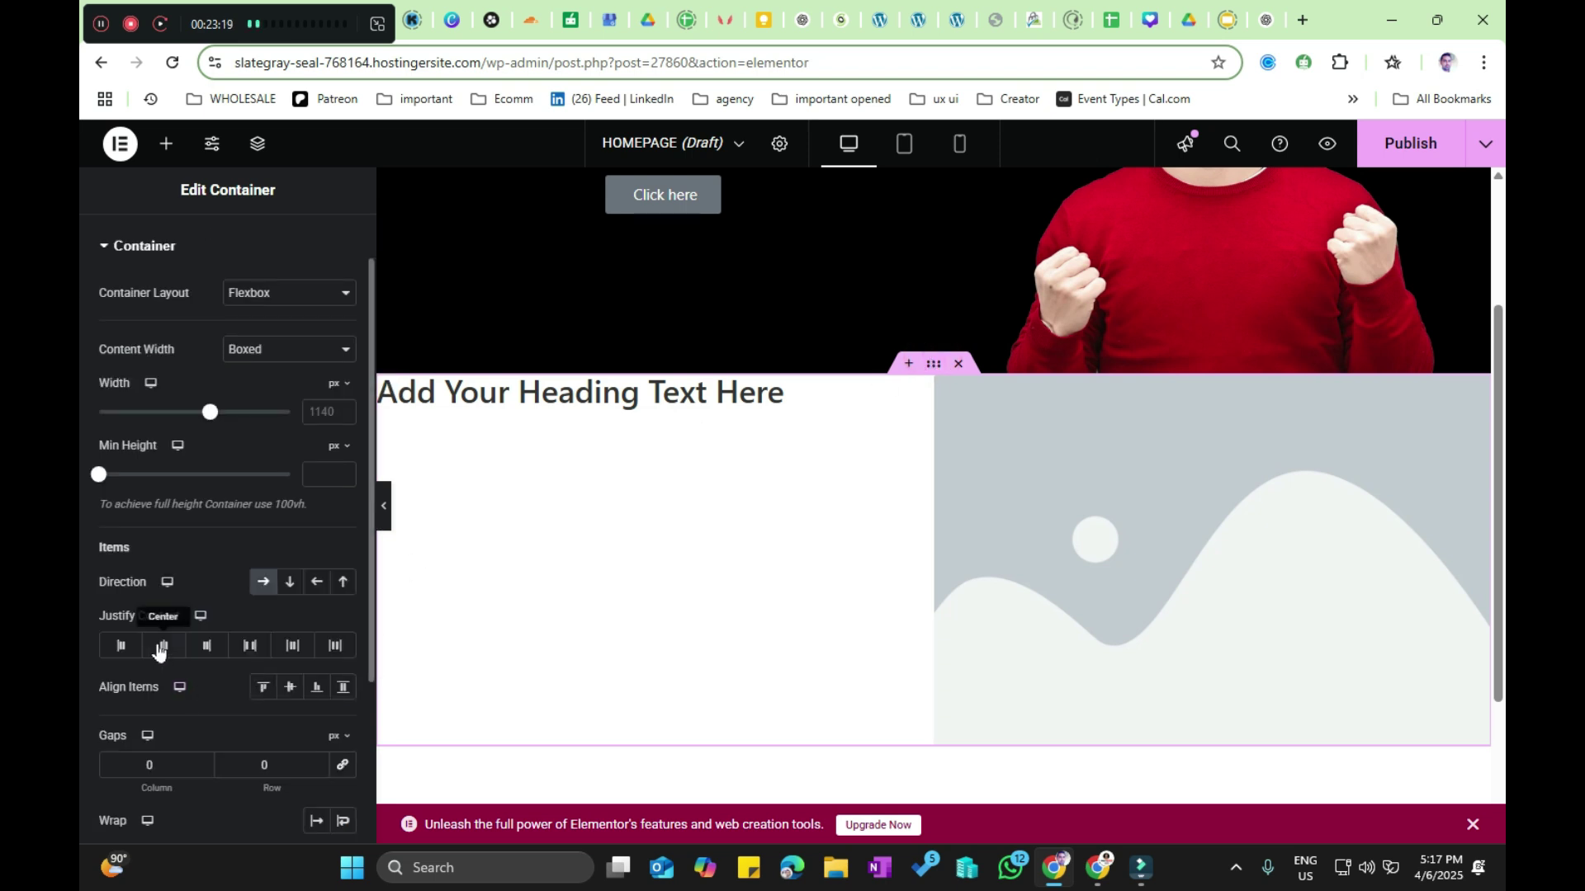
left_click(290, 687)
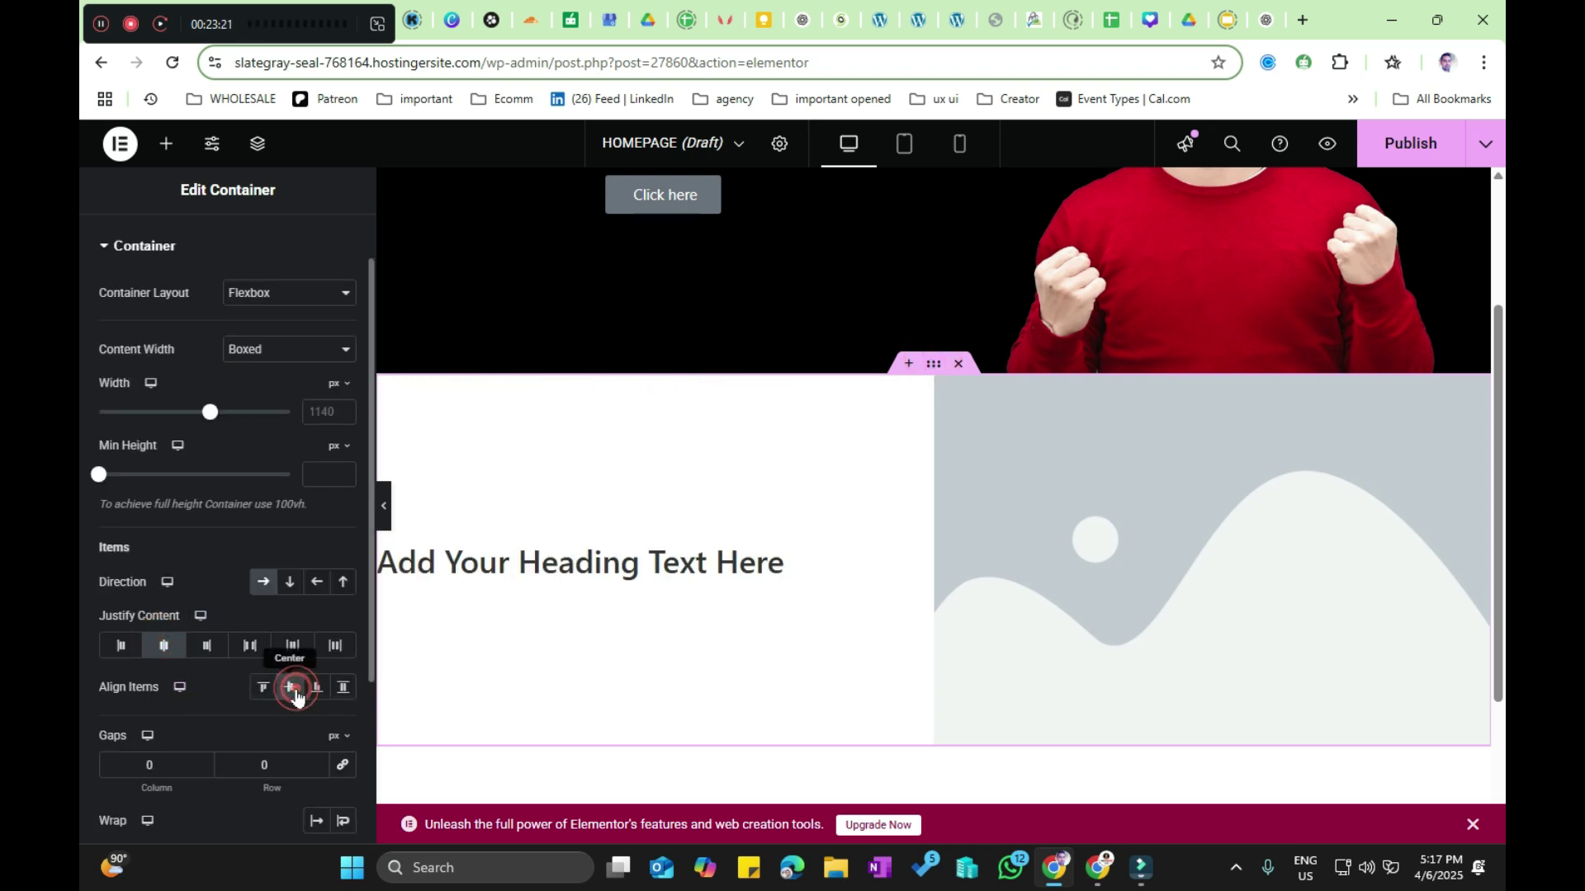
left_click(957, 363)
Step: Set the background color of the hero's "Click here" button to red (#FD2323)
scroll(690, 440, "up", 1)
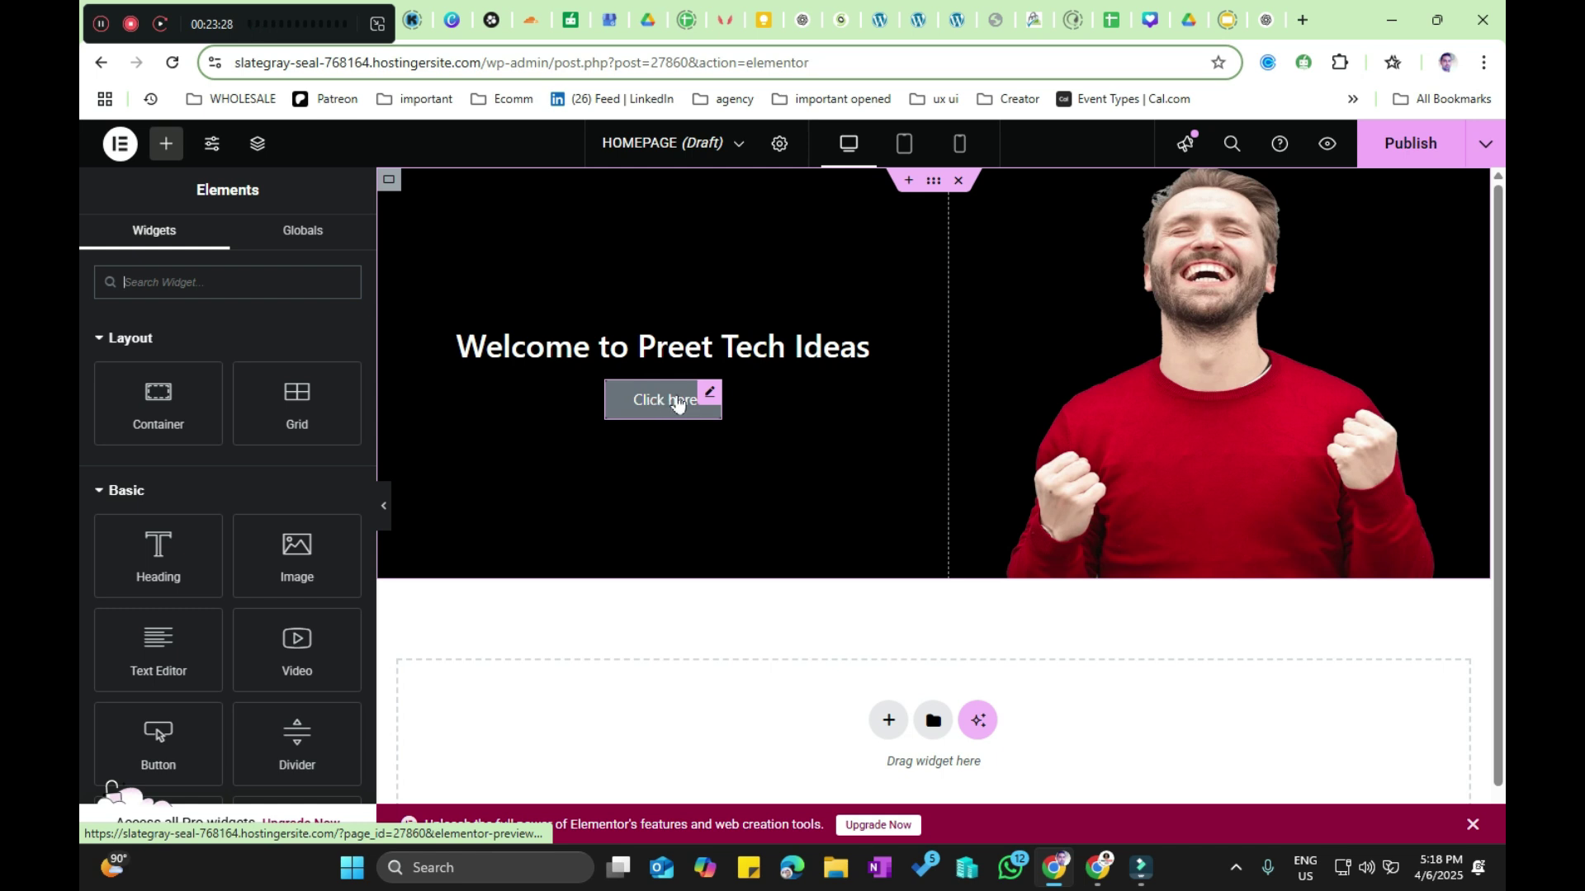
right_click(682, 400)
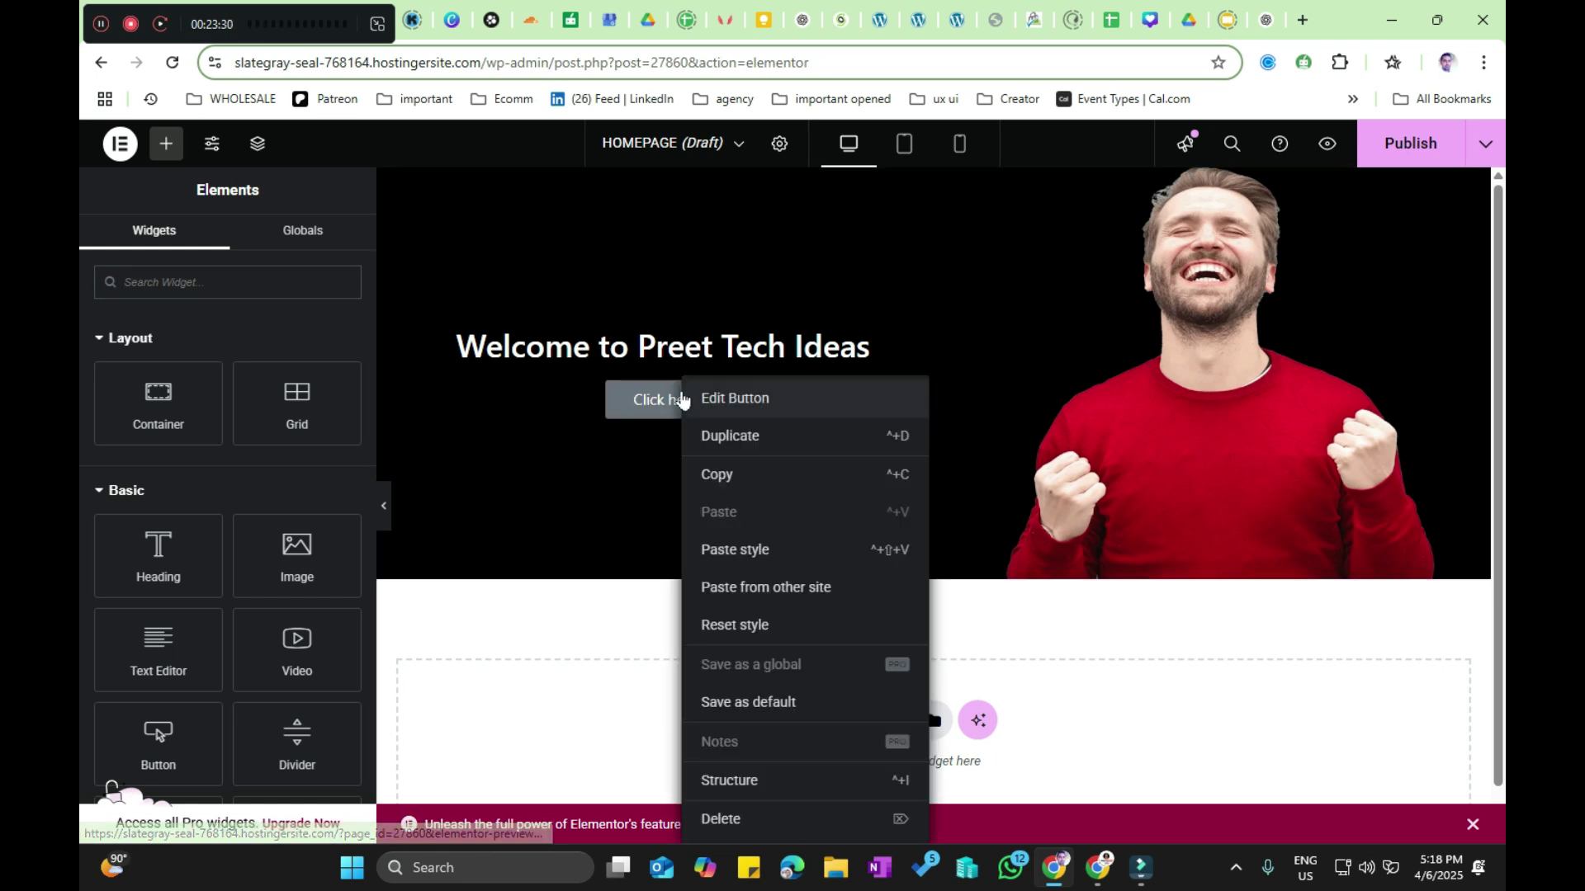
left_click(734, 400)
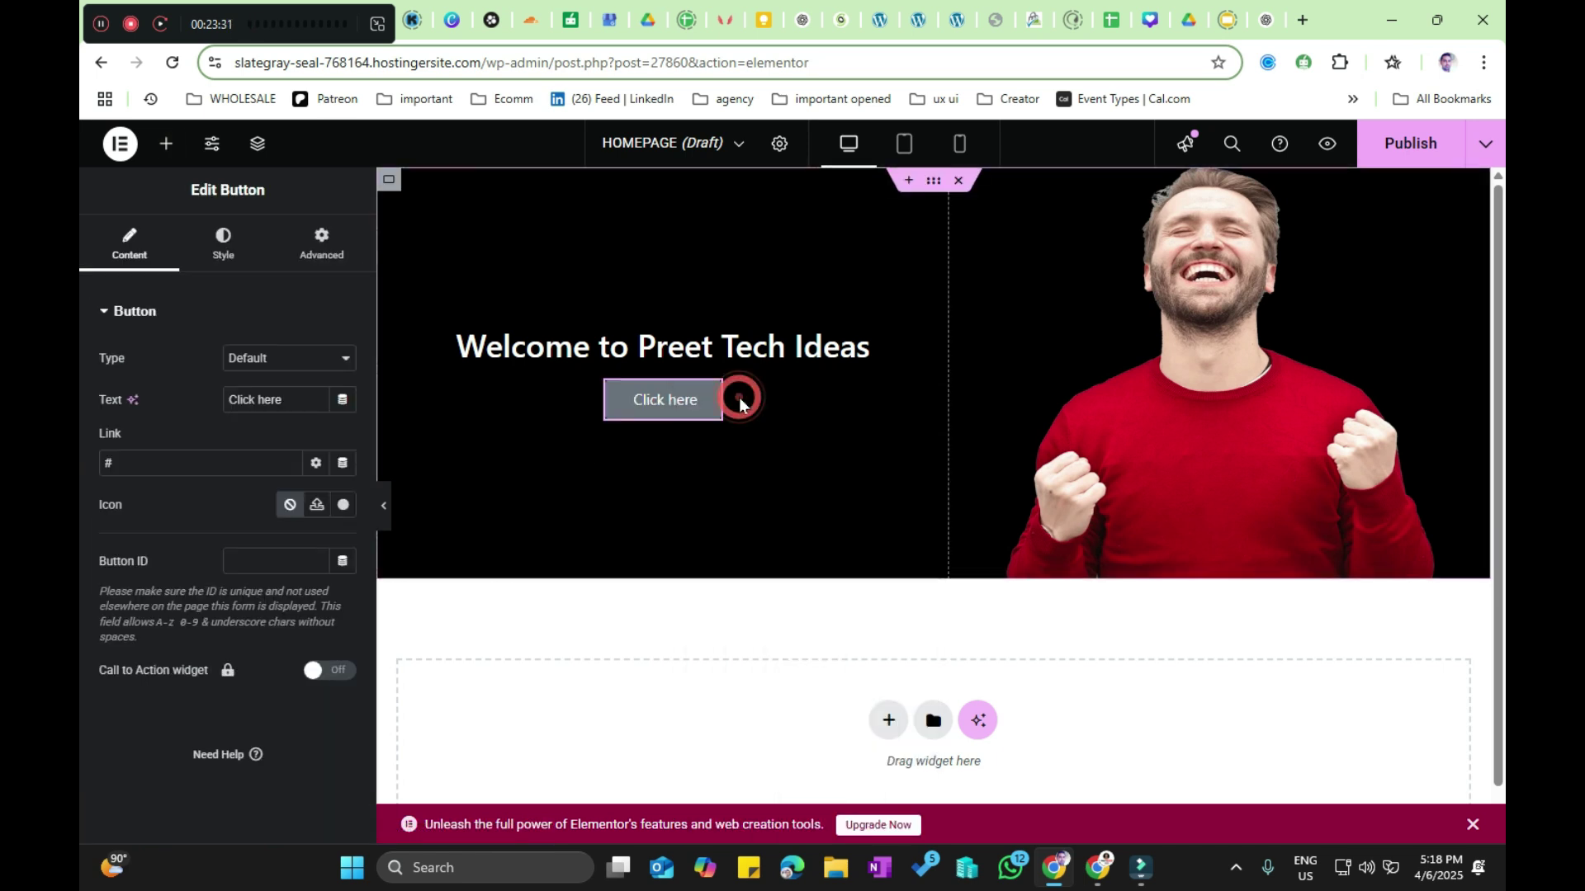
left_click(219, 252)
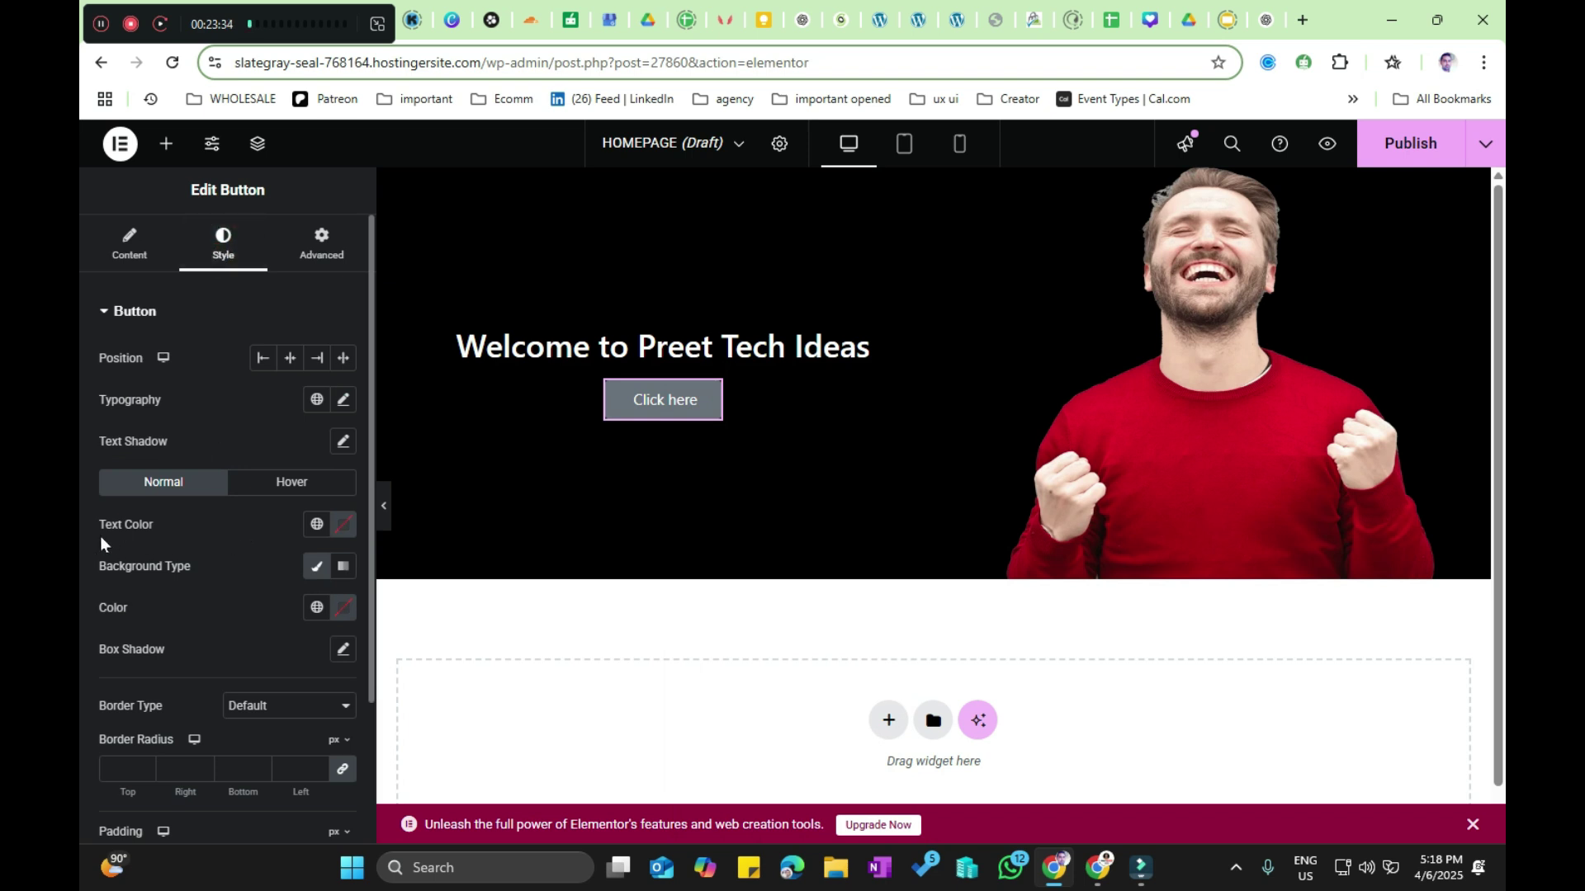
scroll(107, 541, "down", 1)
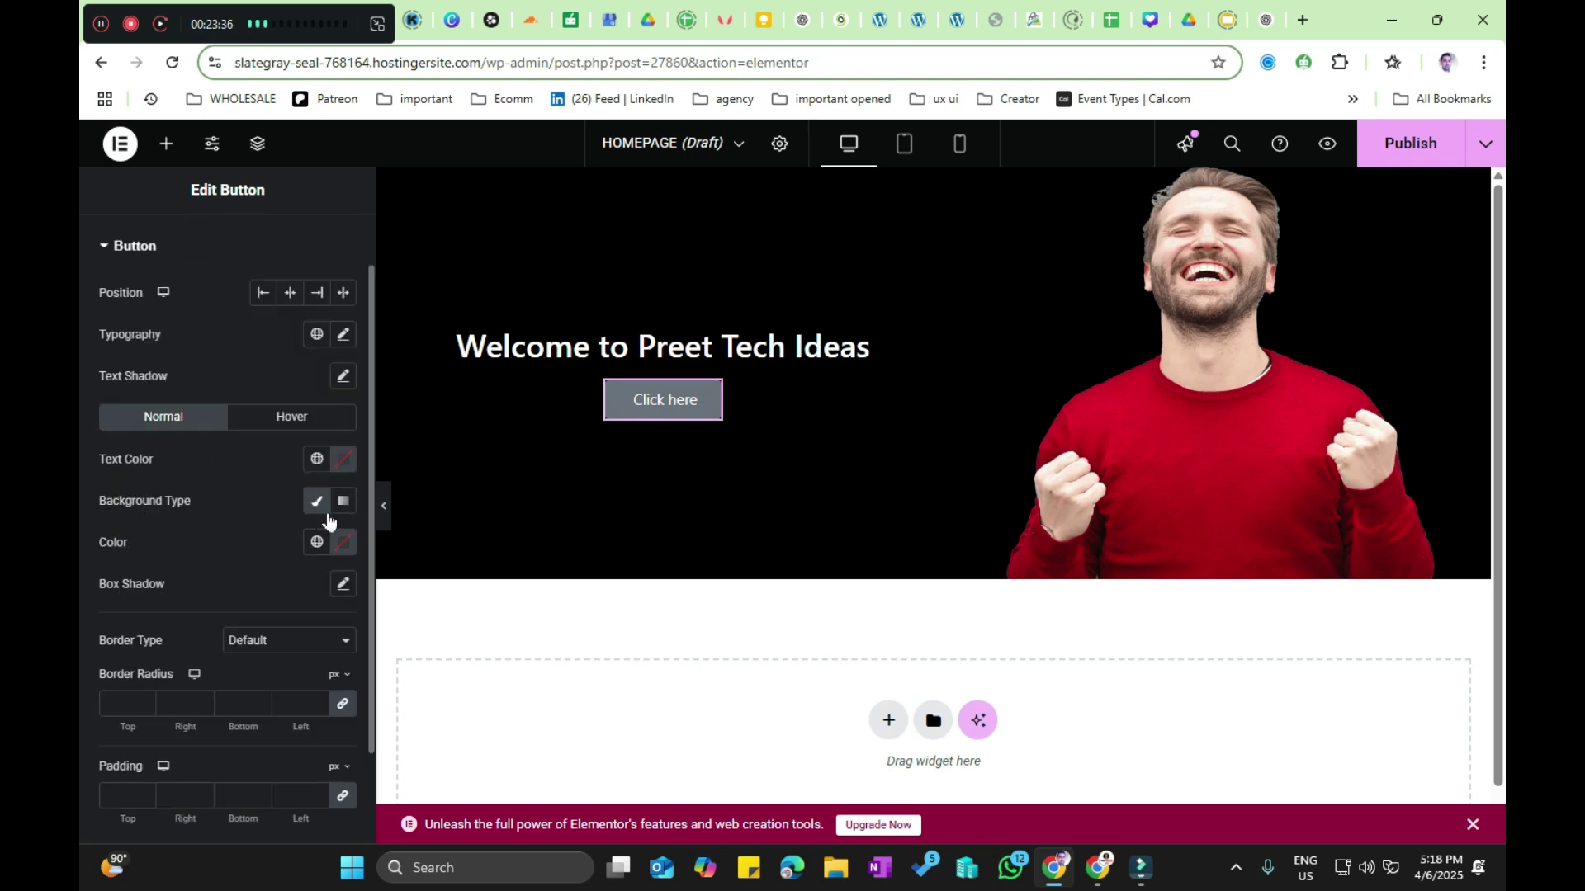
left_click(343, 542)
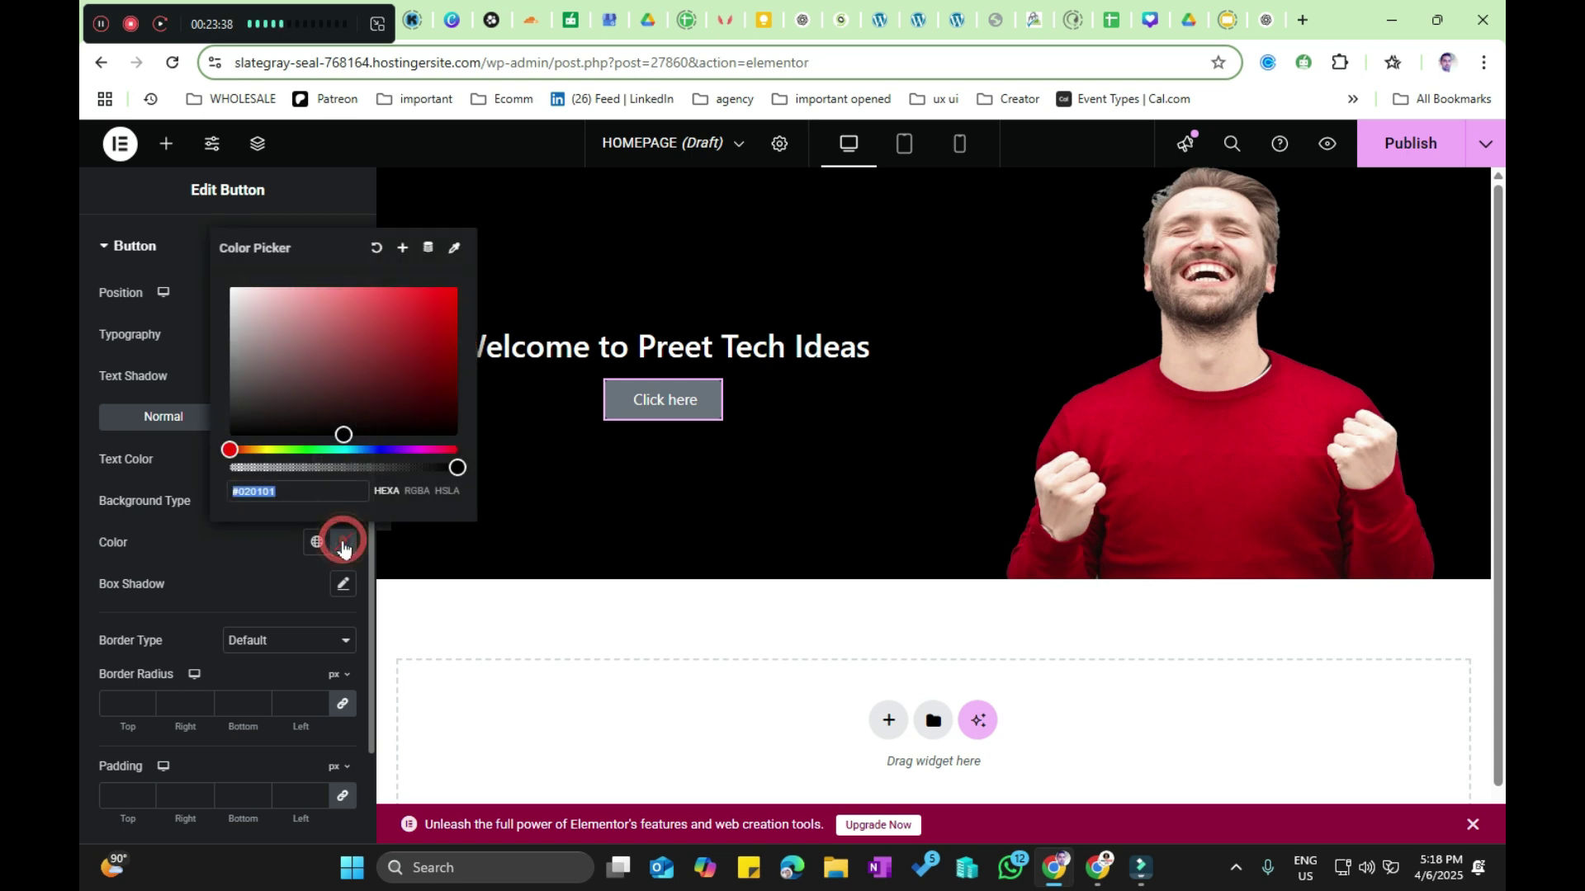
left_click_drag(404, 322, 425, 288)
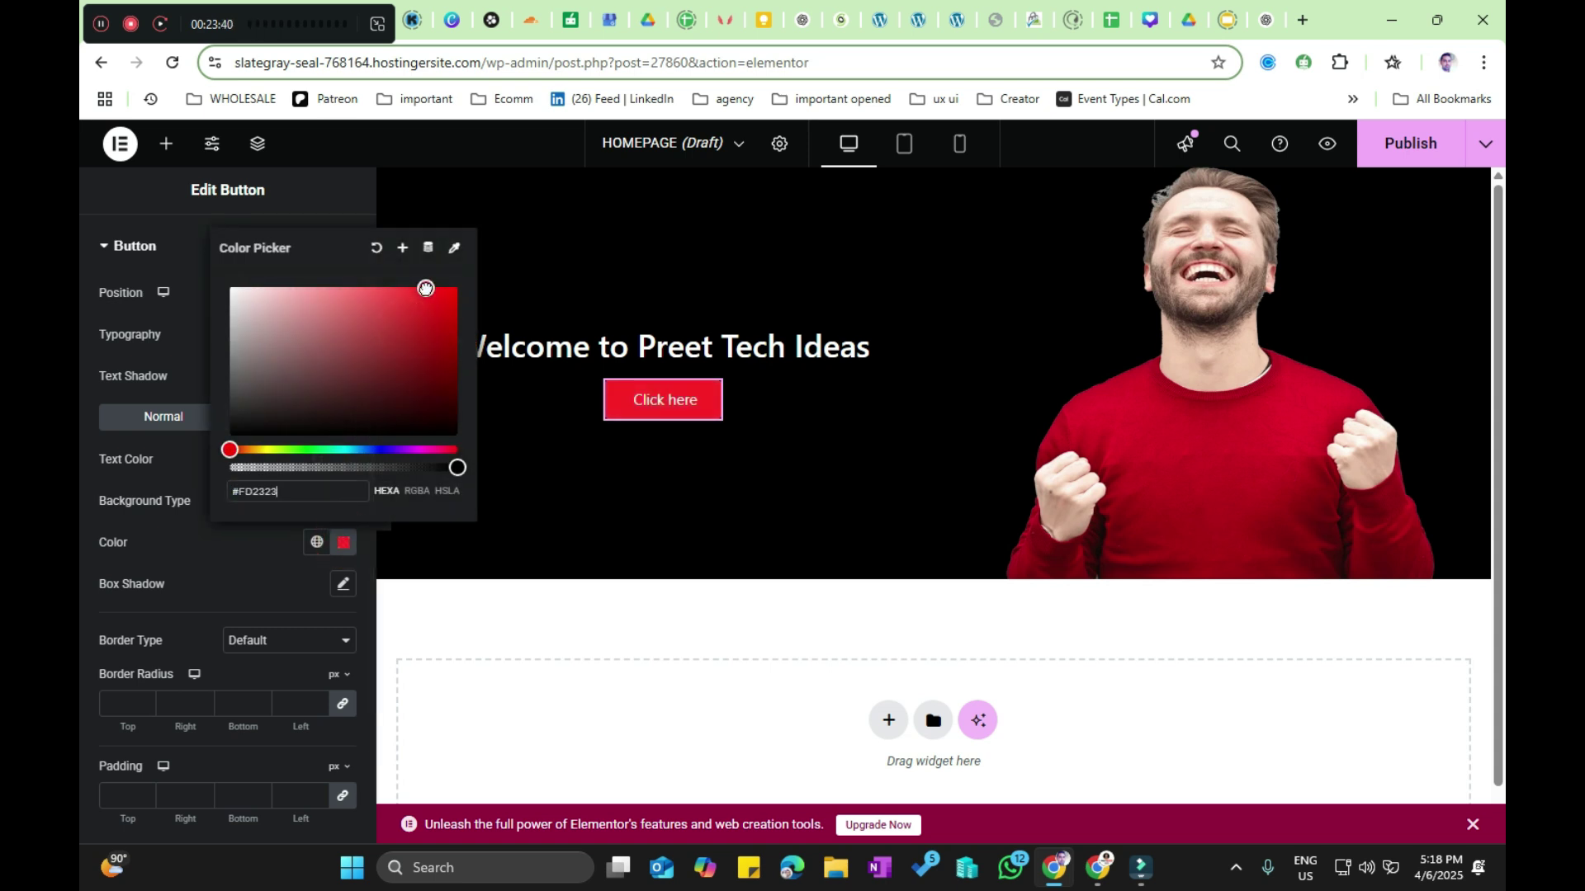
left_click(221, 571)
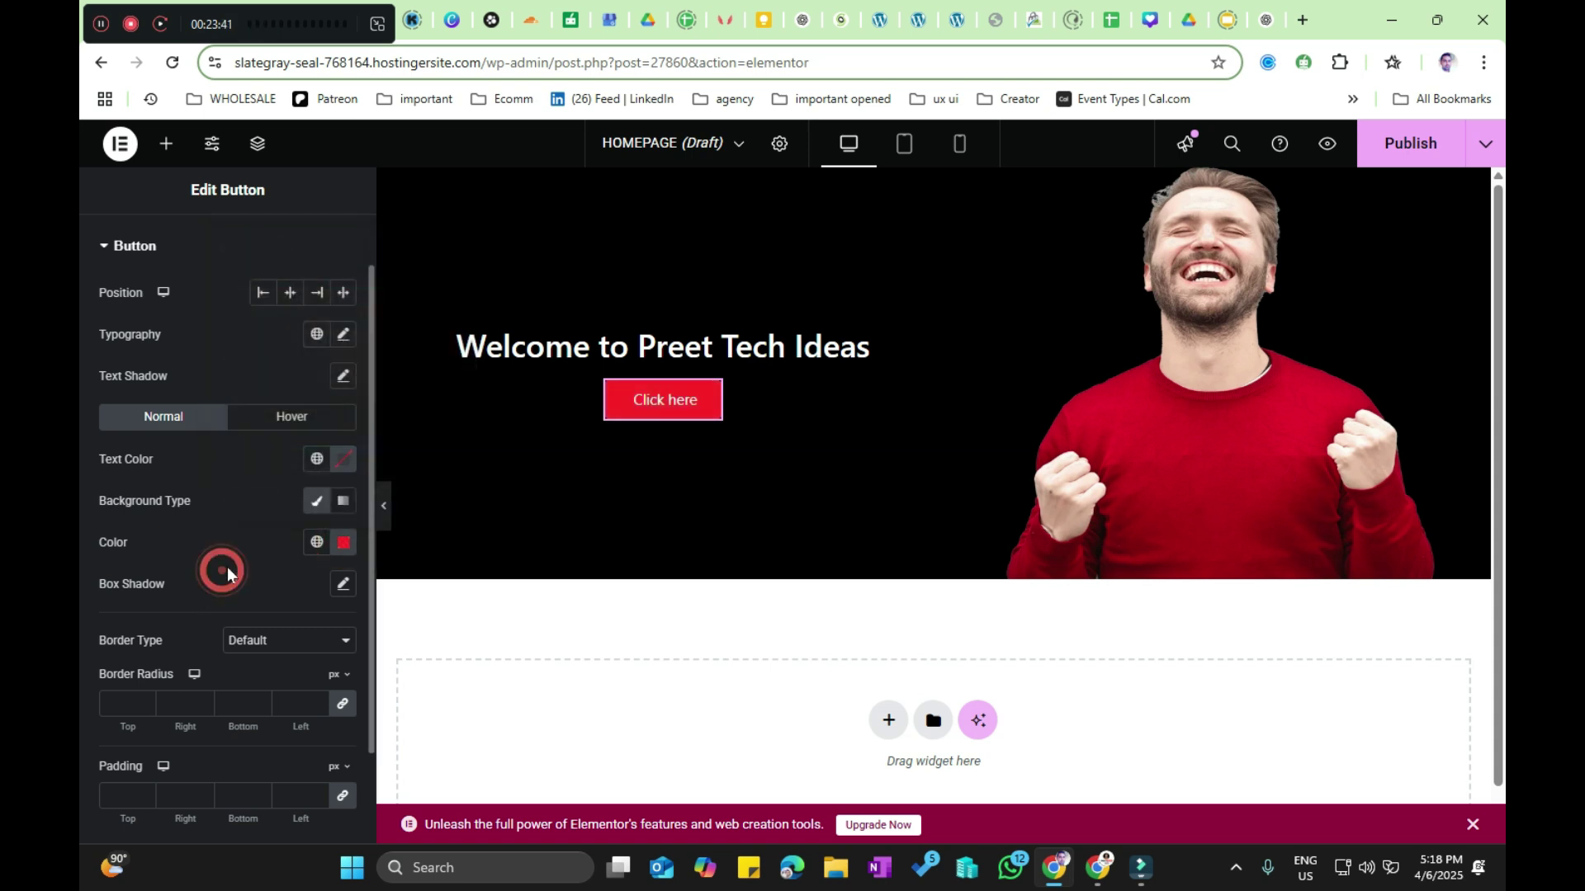
Step: Set the text color of the hero's "Click here" button to black (#000000)
left_click(343, 460)
left_click_drag(265, 619, 200, 685)
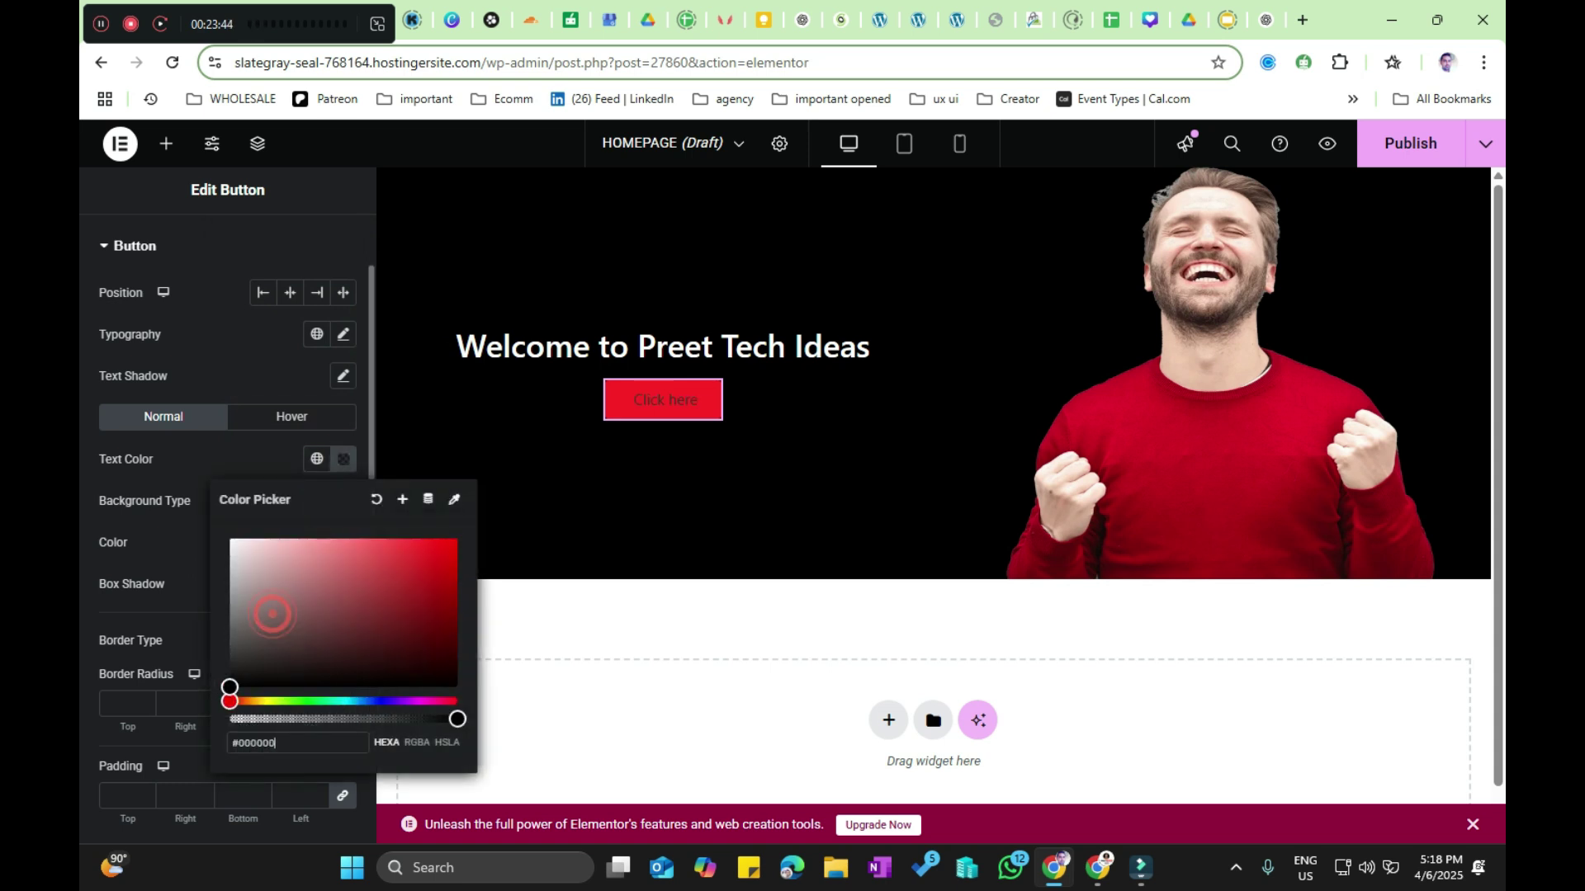
left_click(189, 555)
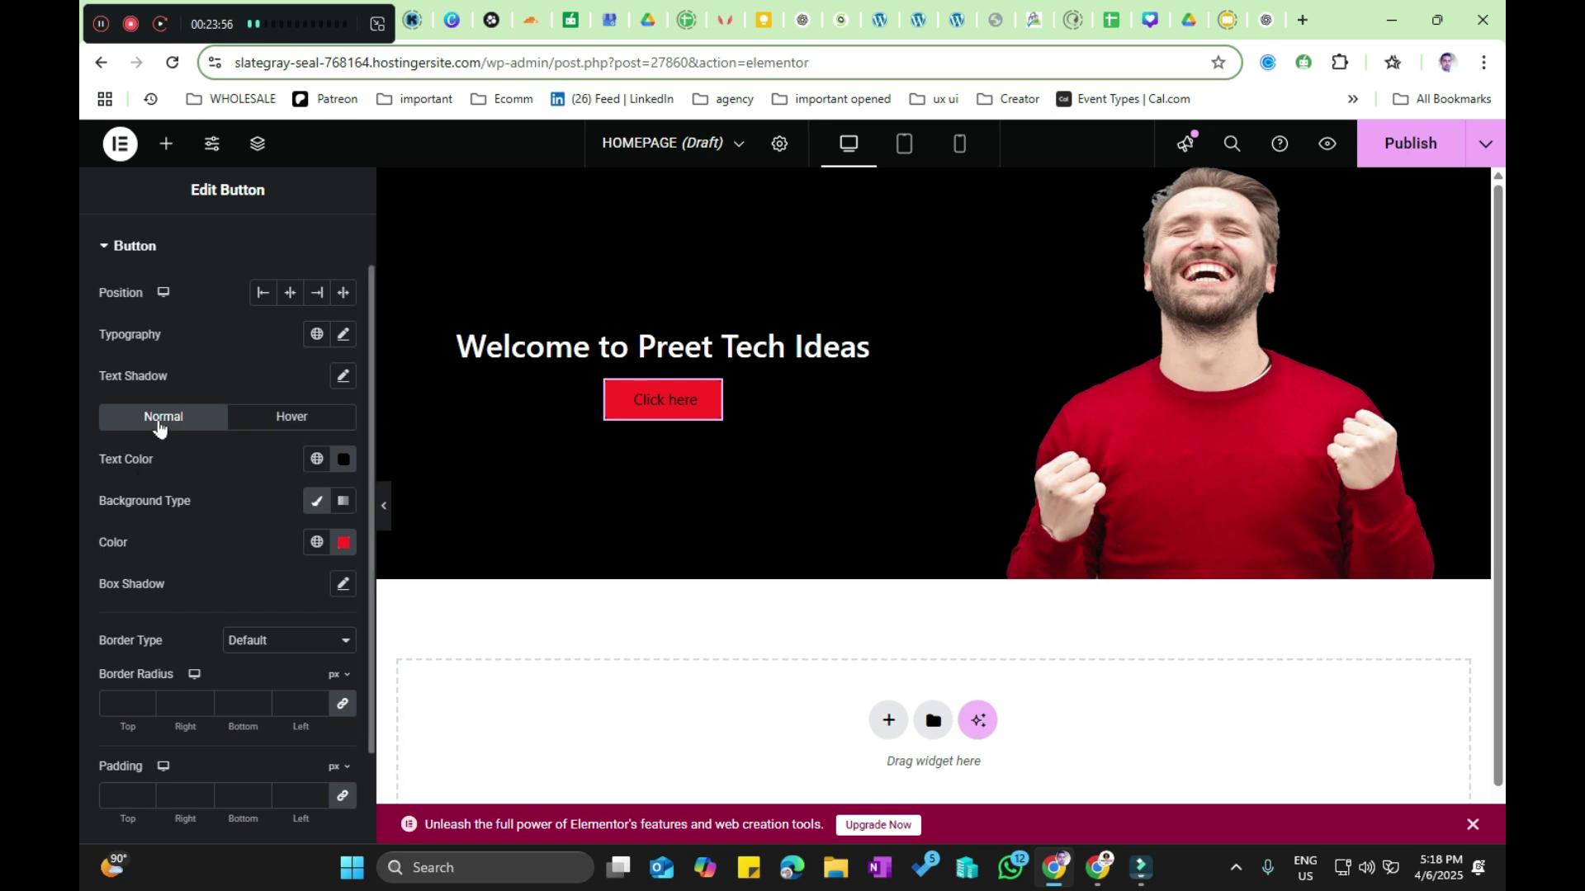
Step: Set the hover background color of the "Click here" button to green (#18FC58)
left_click(284, 419)
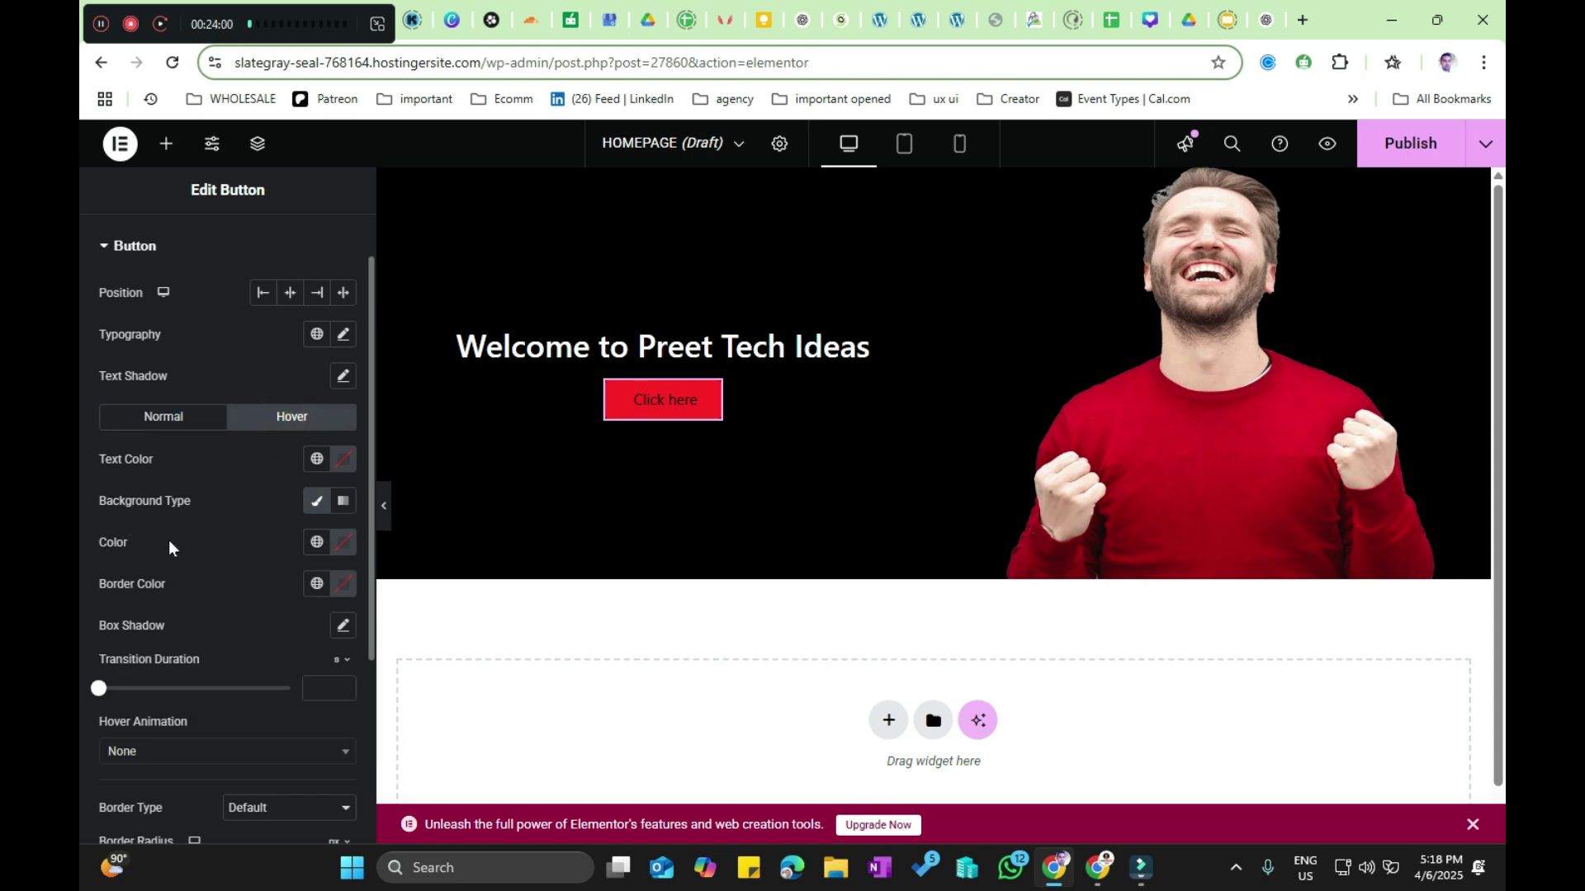
left_click(343, 545)
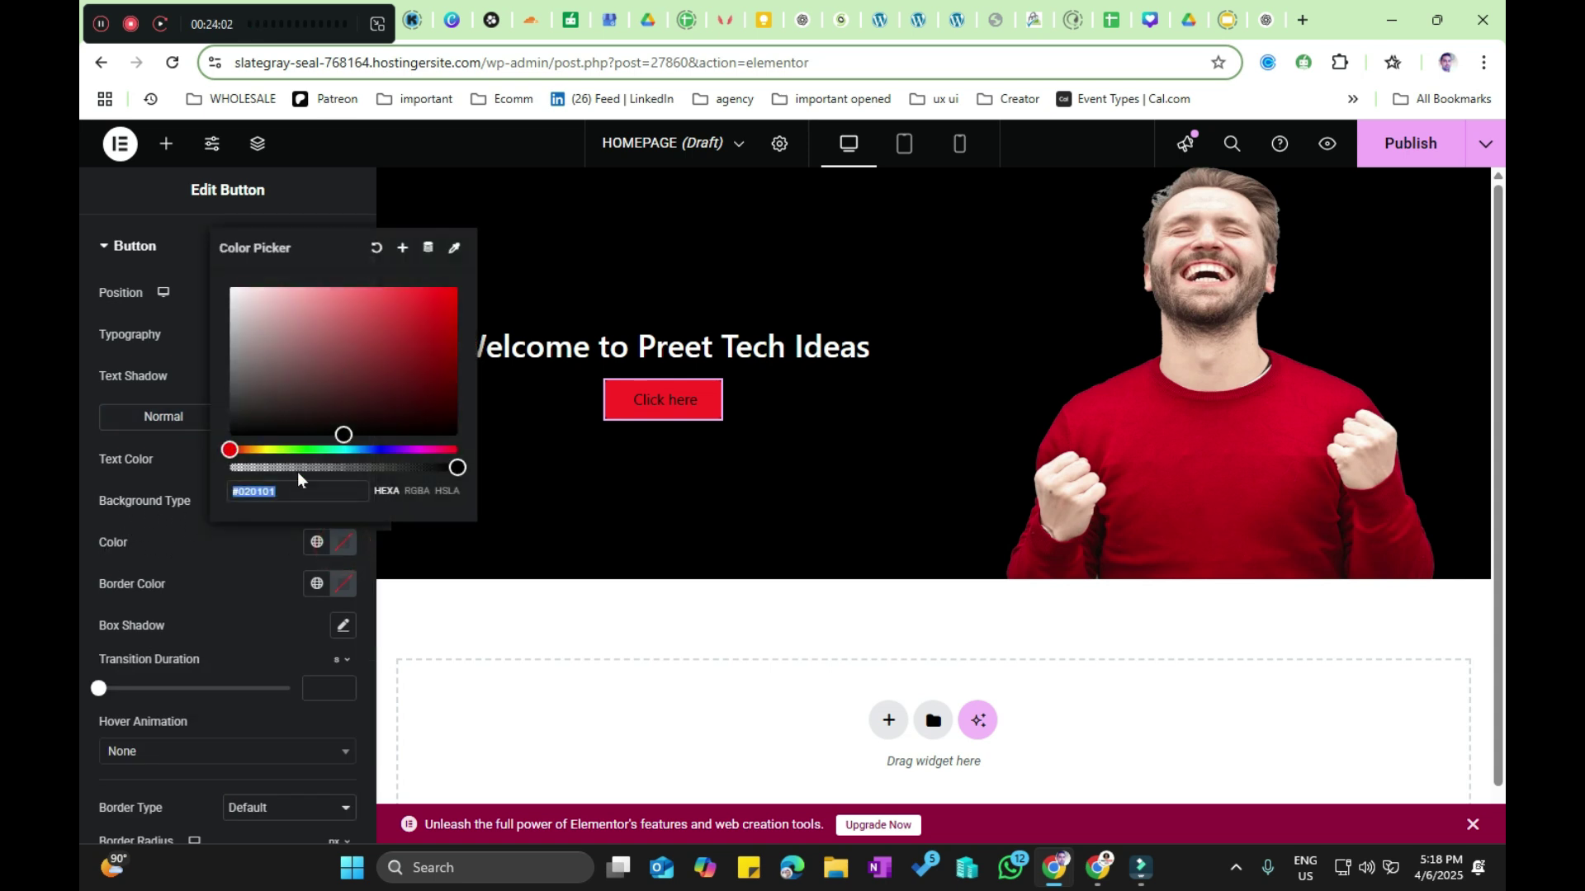
left_click_drag(301, 449, 316, 449)
left_click(423, 342)
left_click(435, 289)
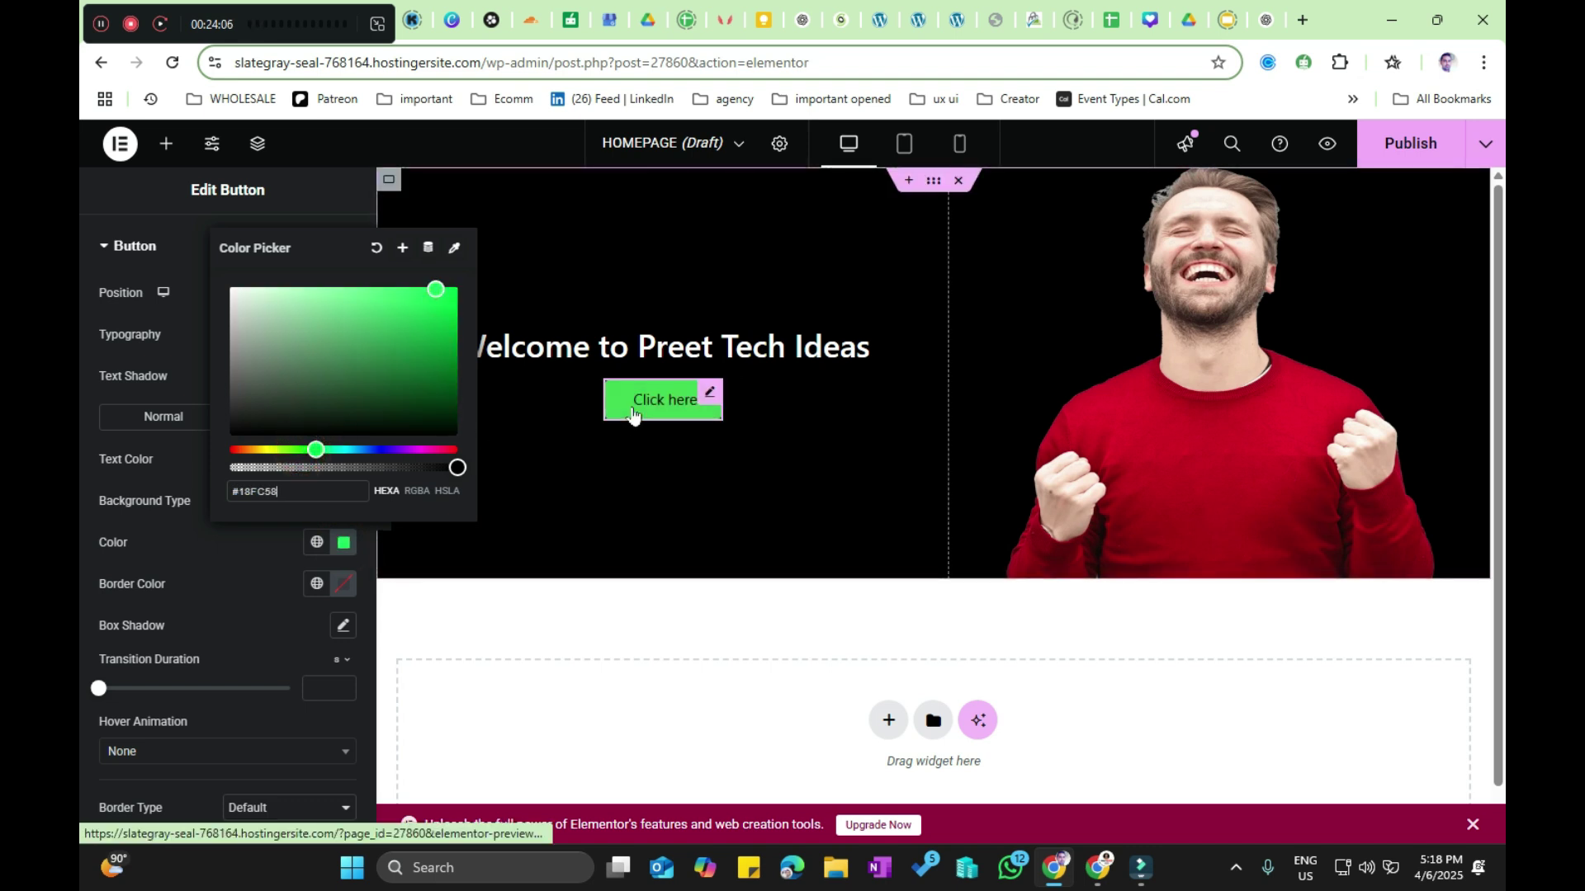
left_click(247, 577)
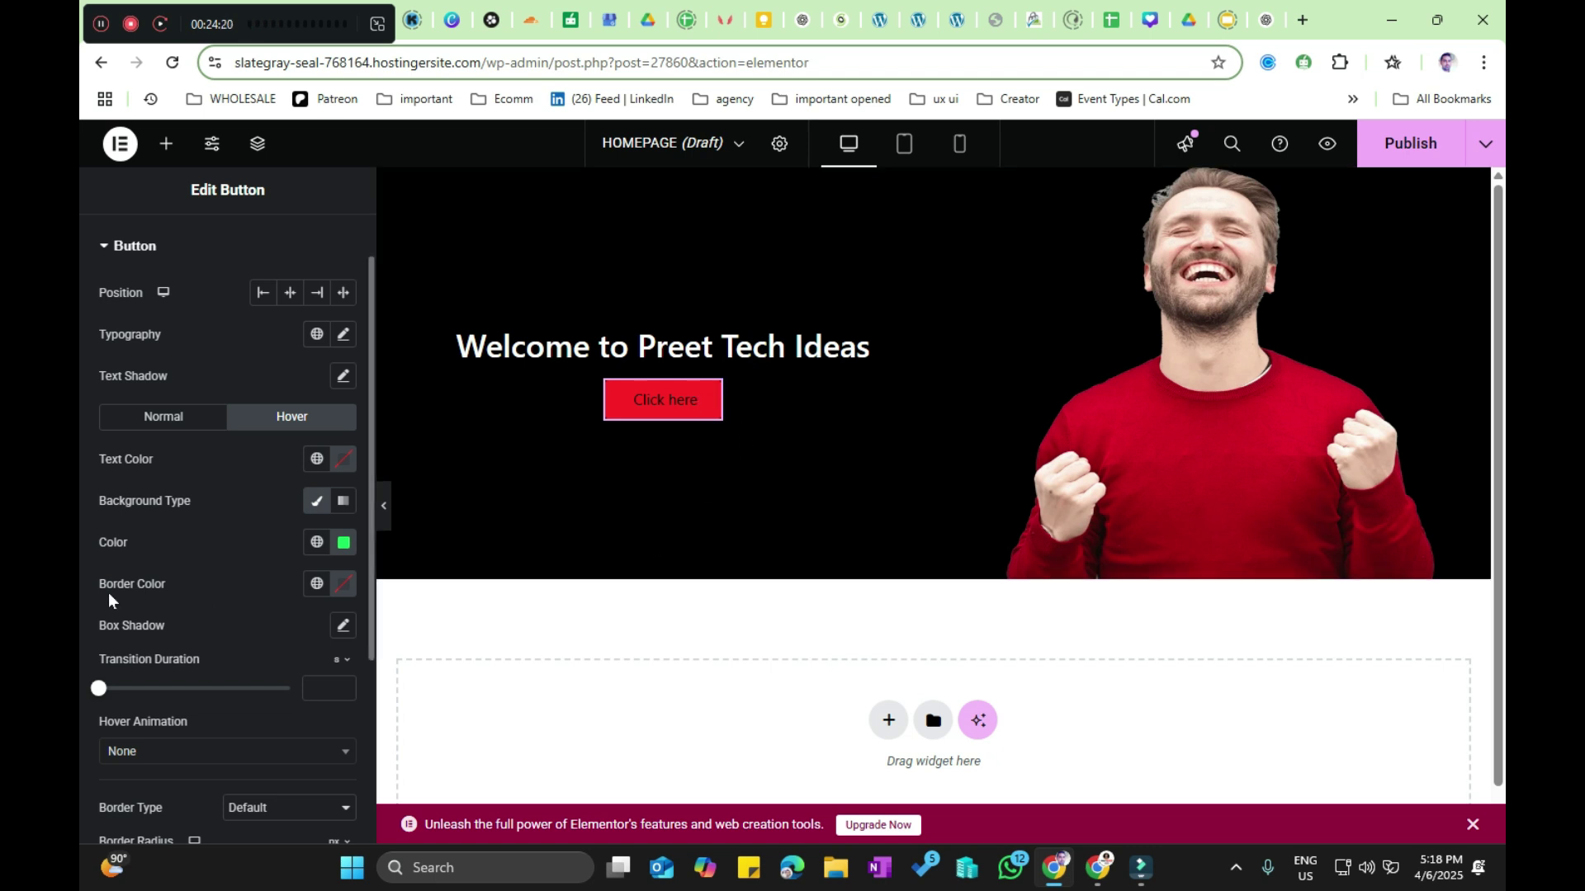
Step: Round the "Click here" button by setting its border radius to 33 px on all corners
scroll(154, 384, "up", 1)
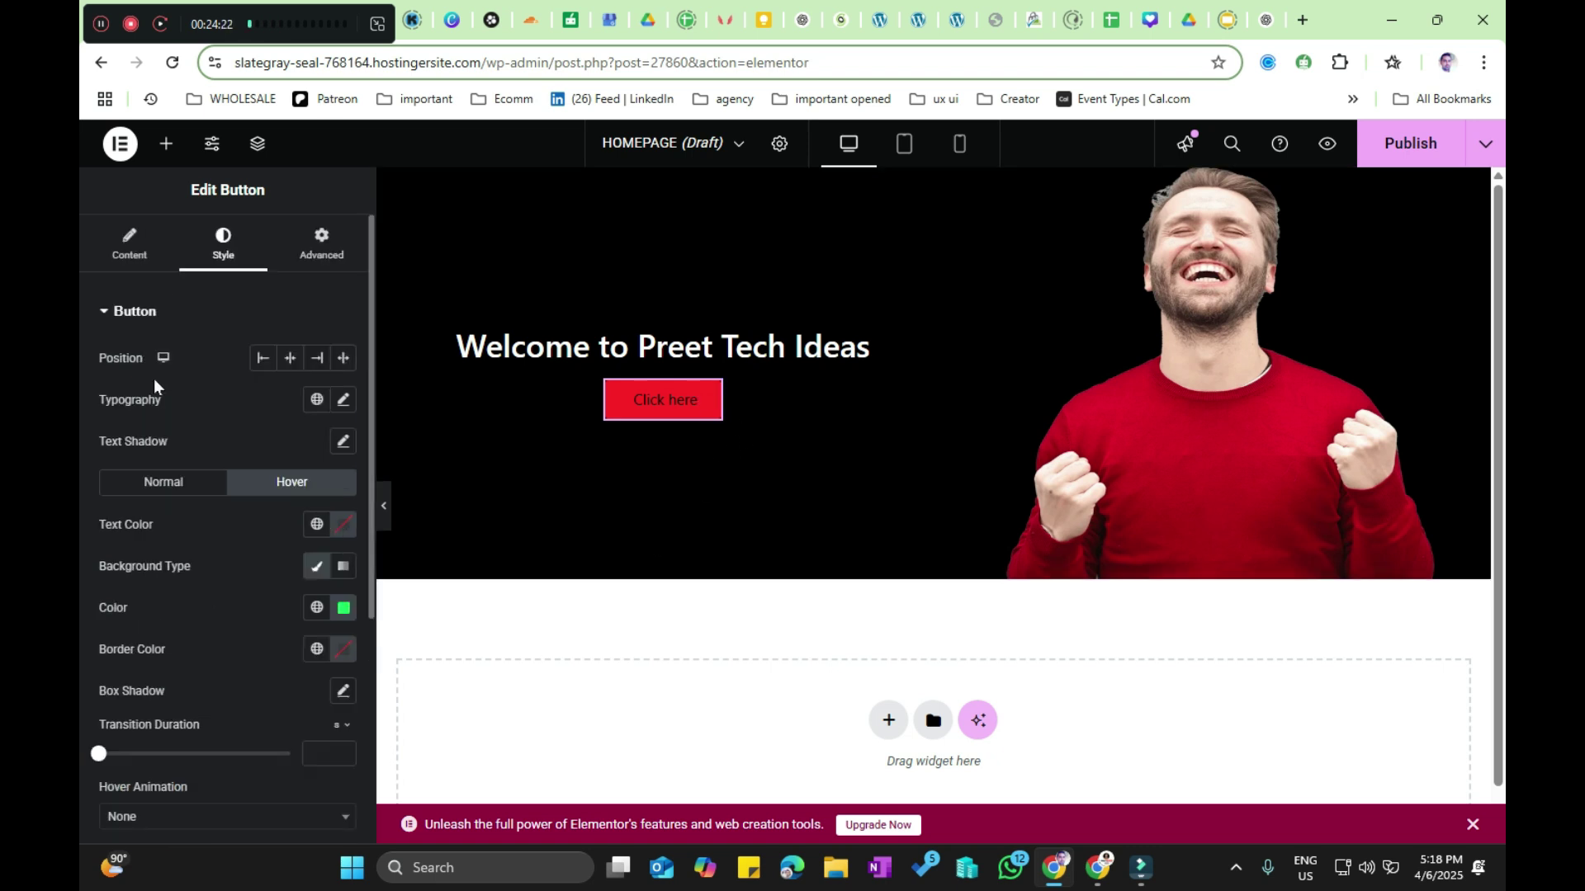
left_click(136, 241)
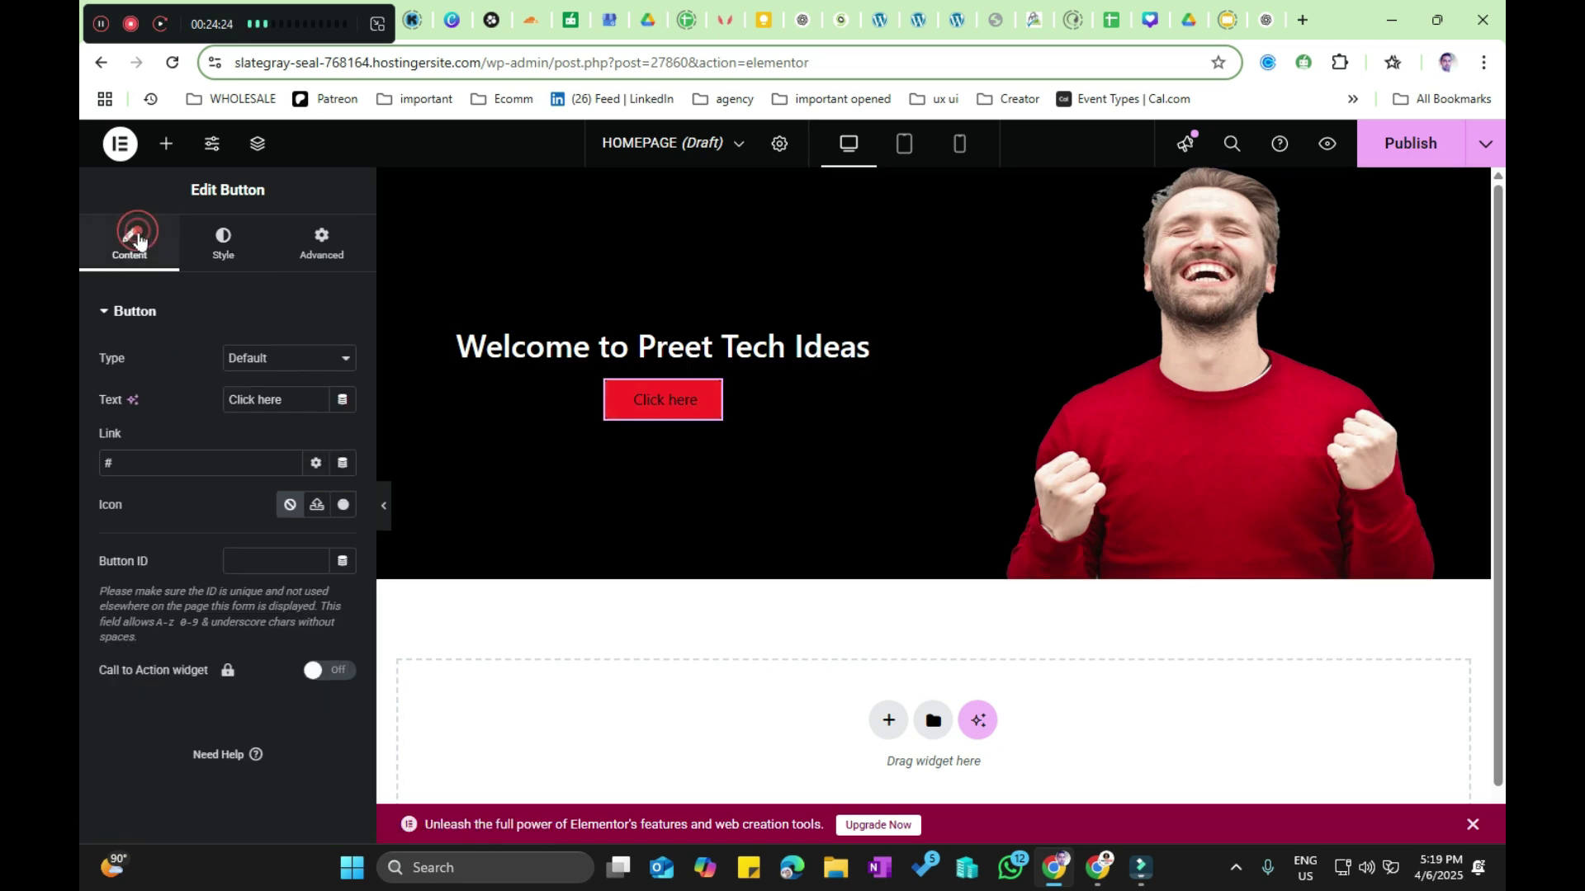
left_click(220, 248)
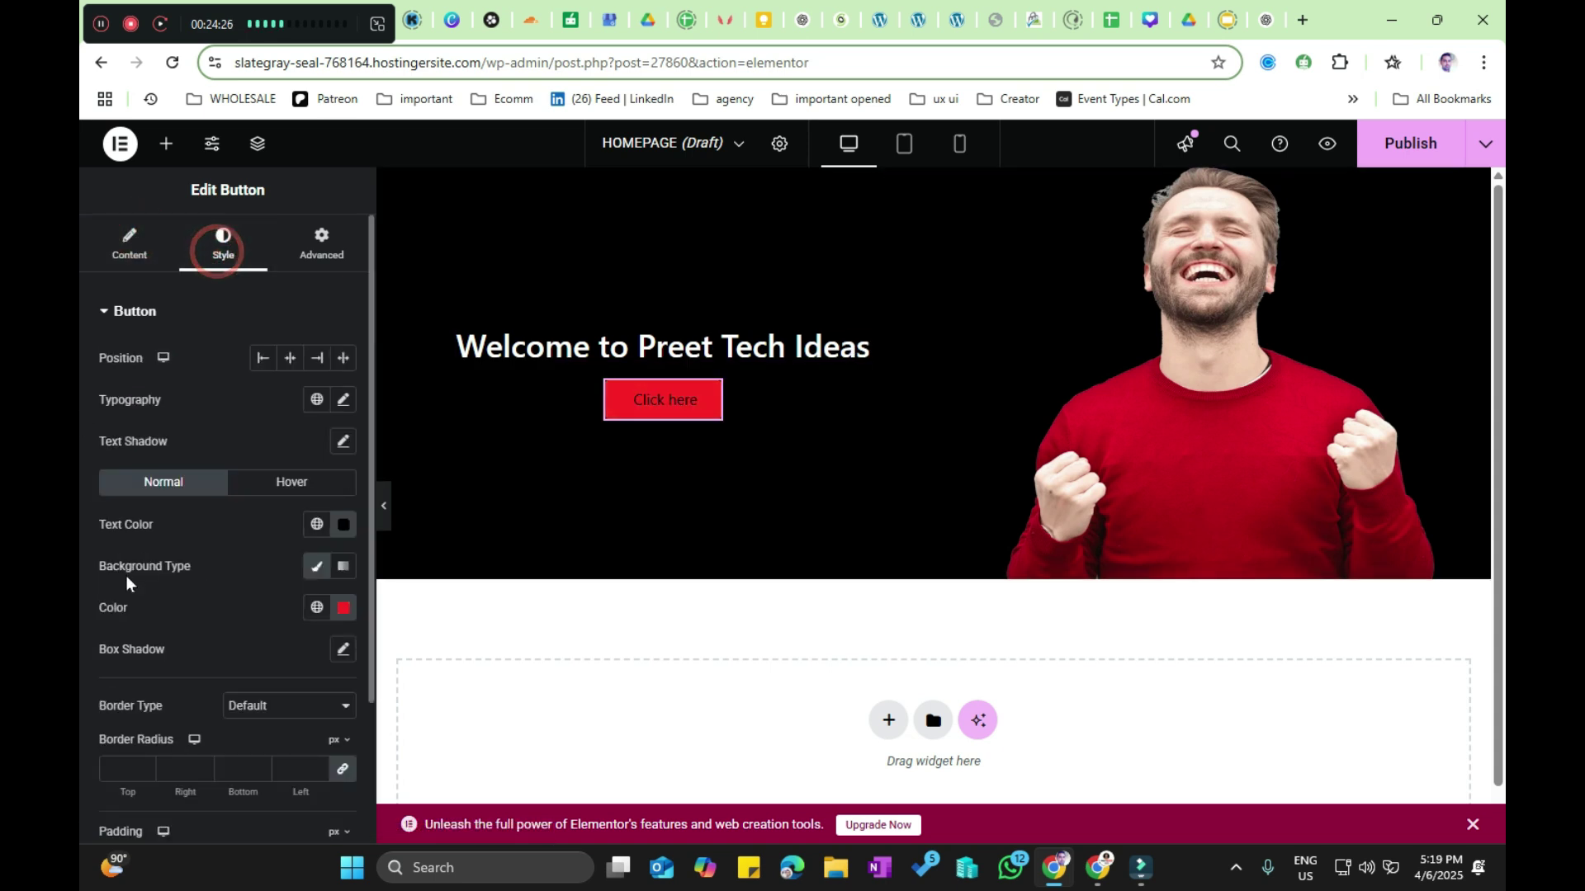
scroll(126, 576, "down", 2)
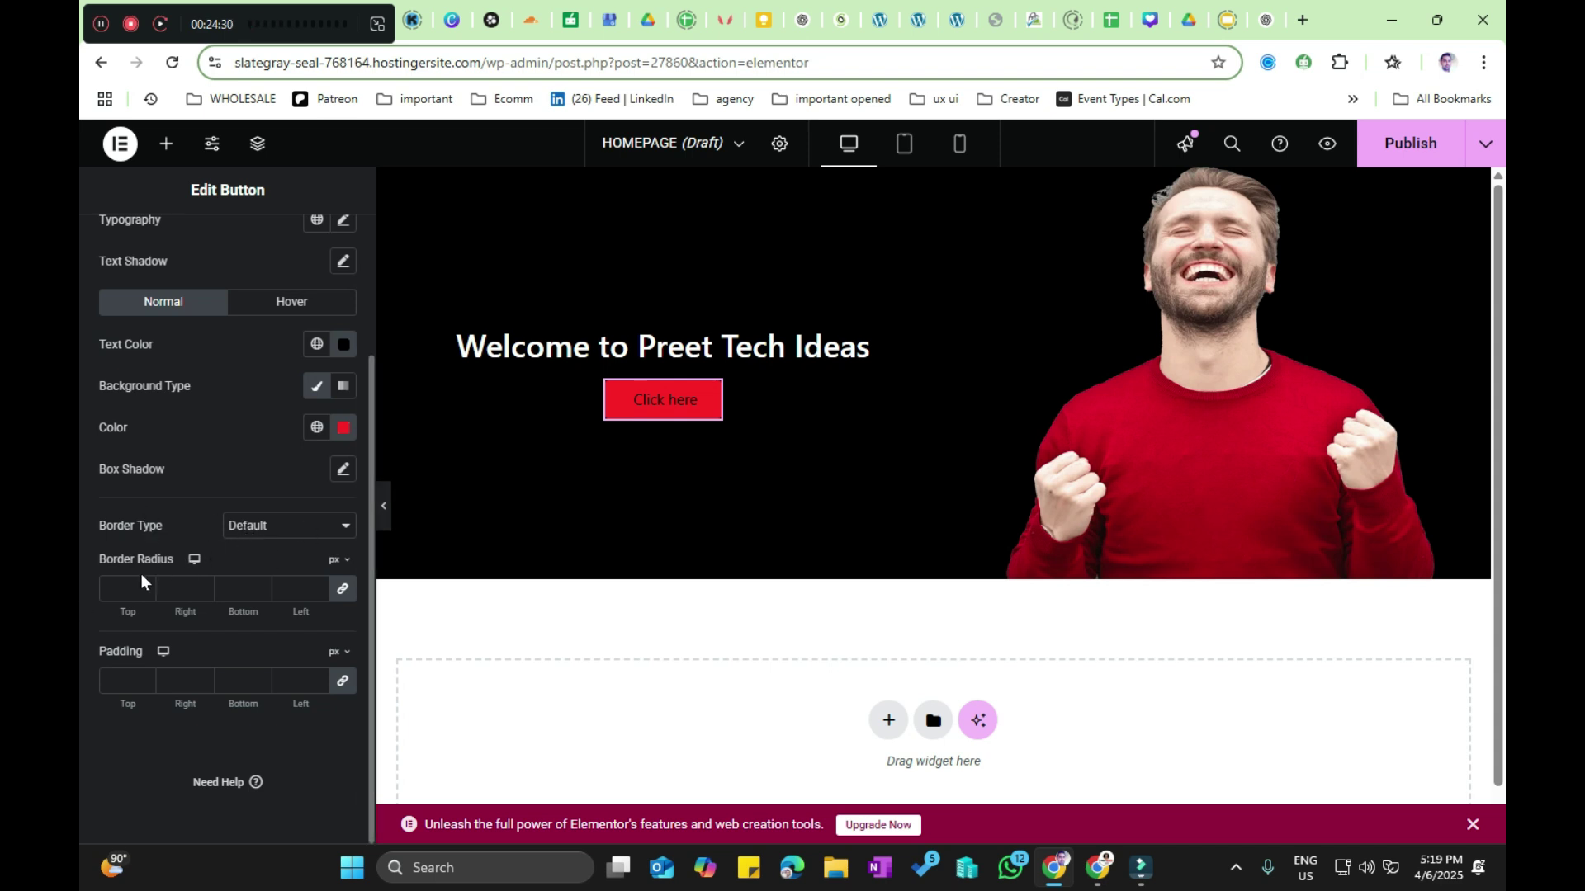
left_click(122, 588)
type("5")
type("5")
type("33")
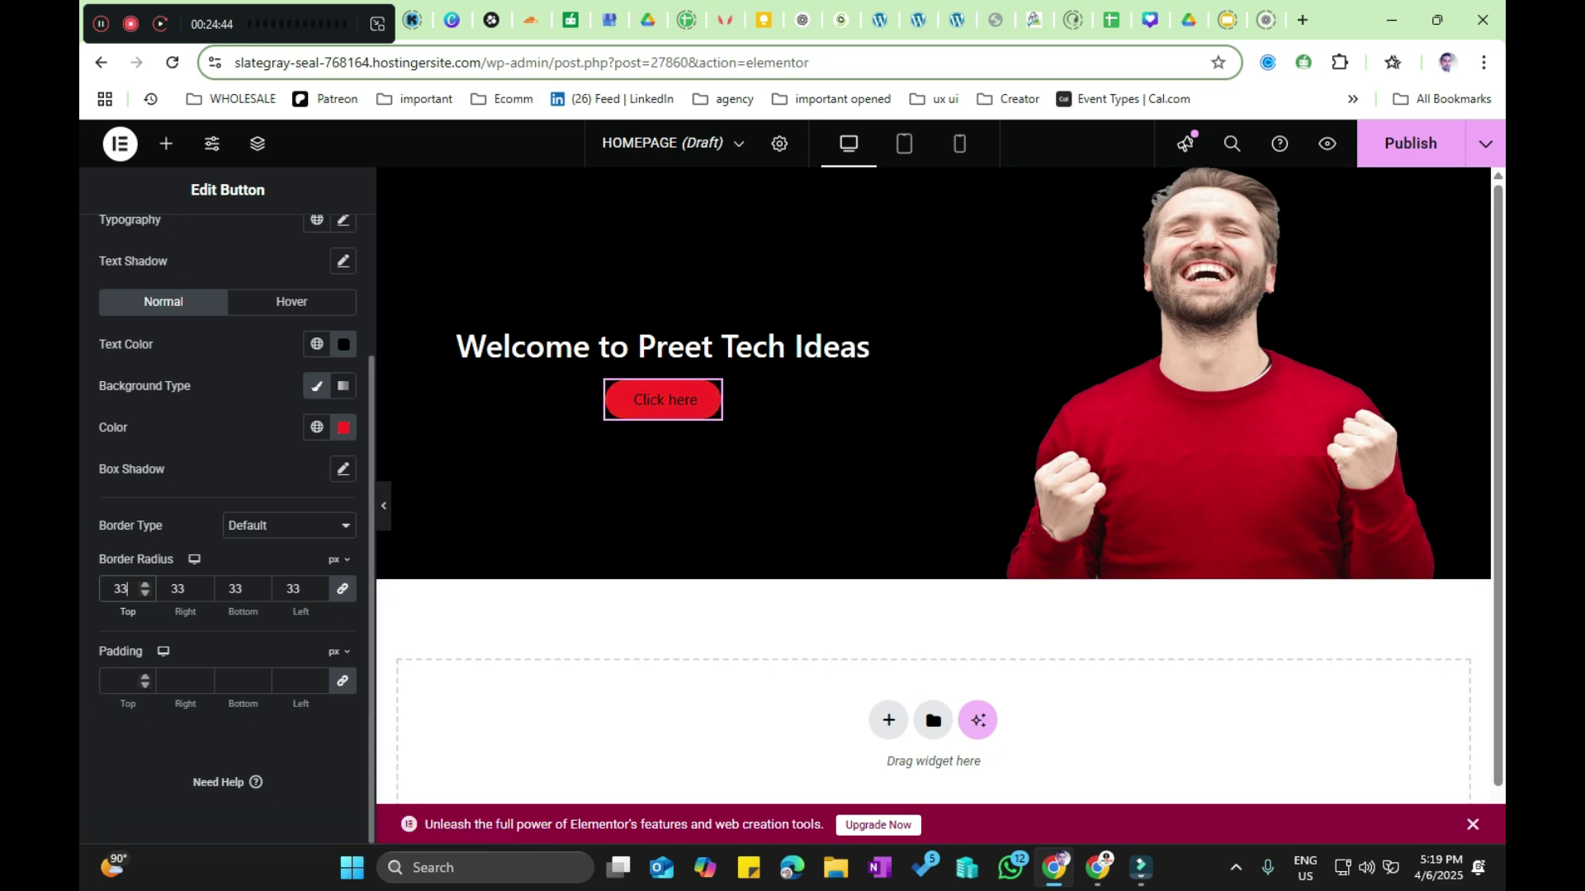
Step: Try paddings of 11, 55 and 33 px on the "Click here" button, and settle on 22 px for all sides
type("11")
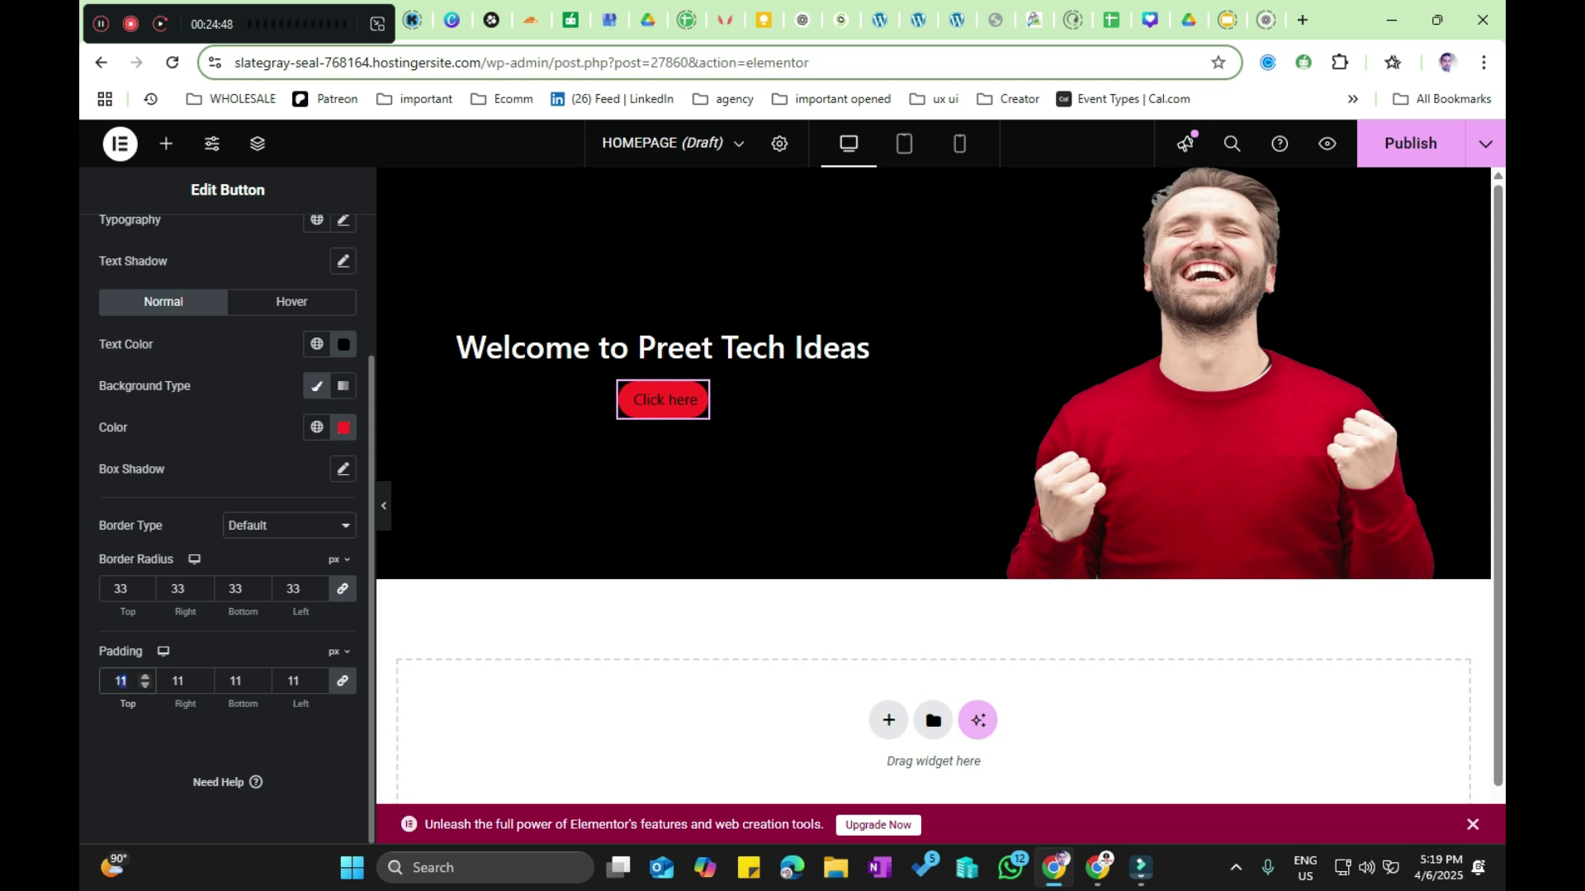
type("55")
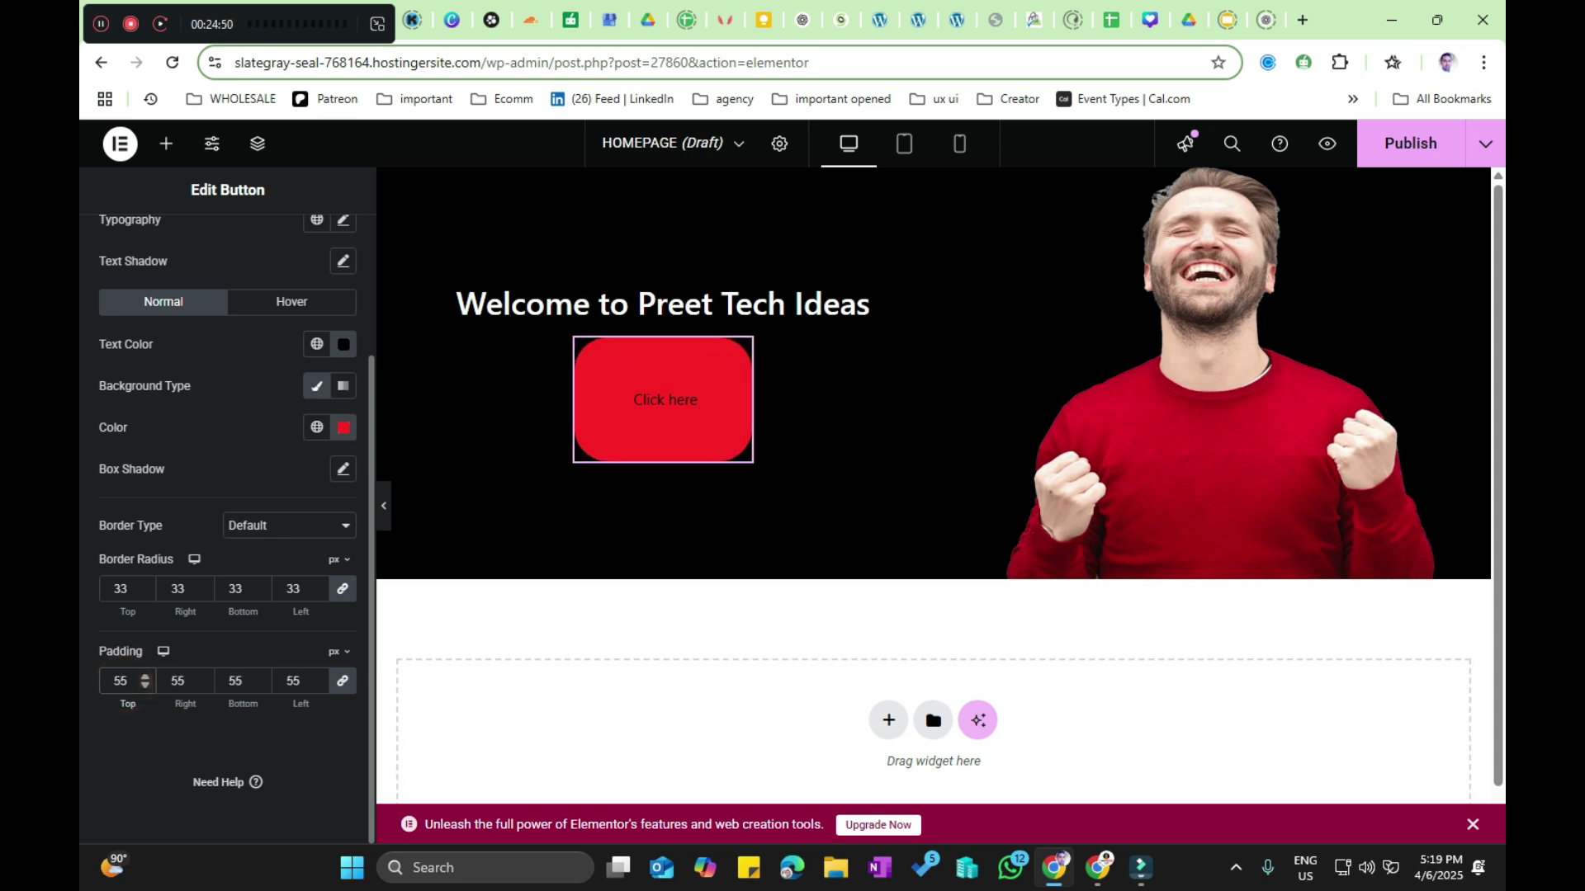
key("ctrl+a")
type("33")
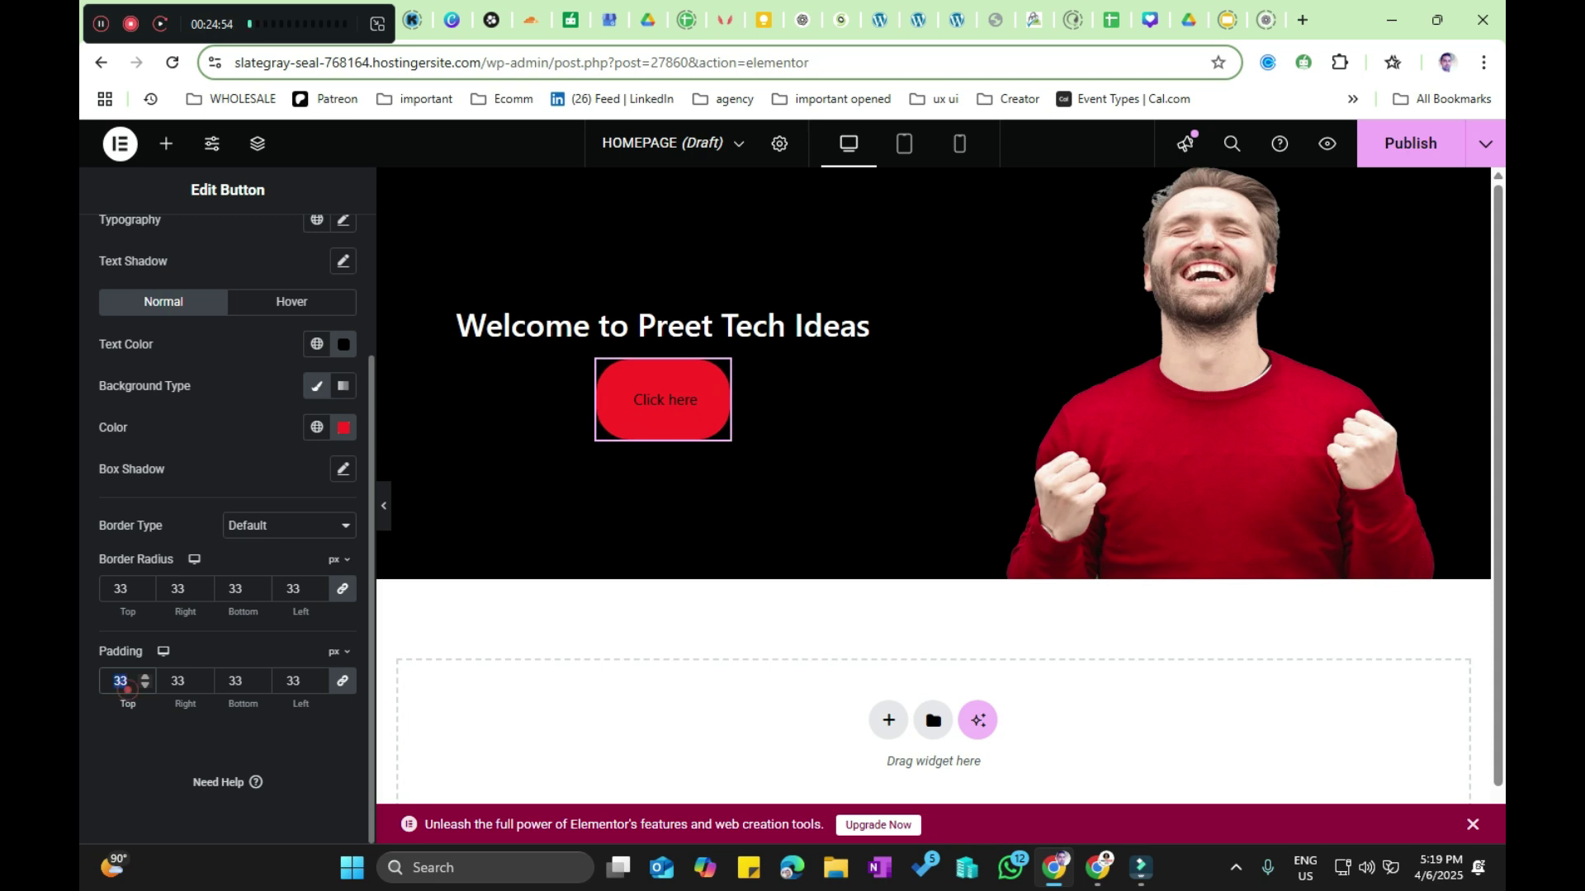
type("22")
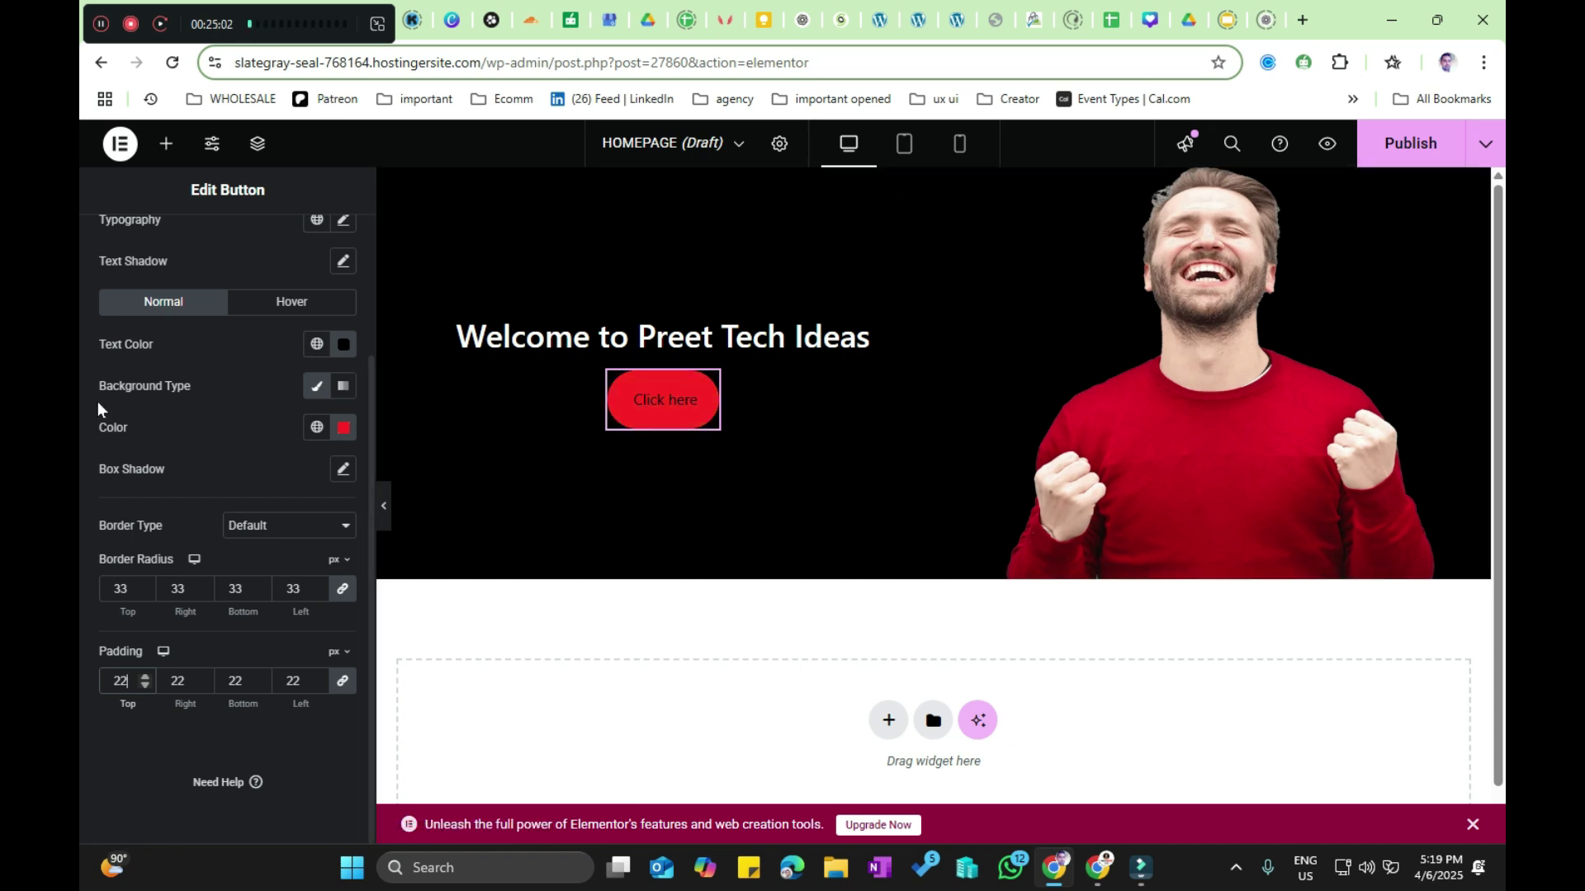
Step: Review the "Click here" button's content settings, especially its link, and its style settings
scroll(96, 404, "up", 3)
left_click(131, 255)
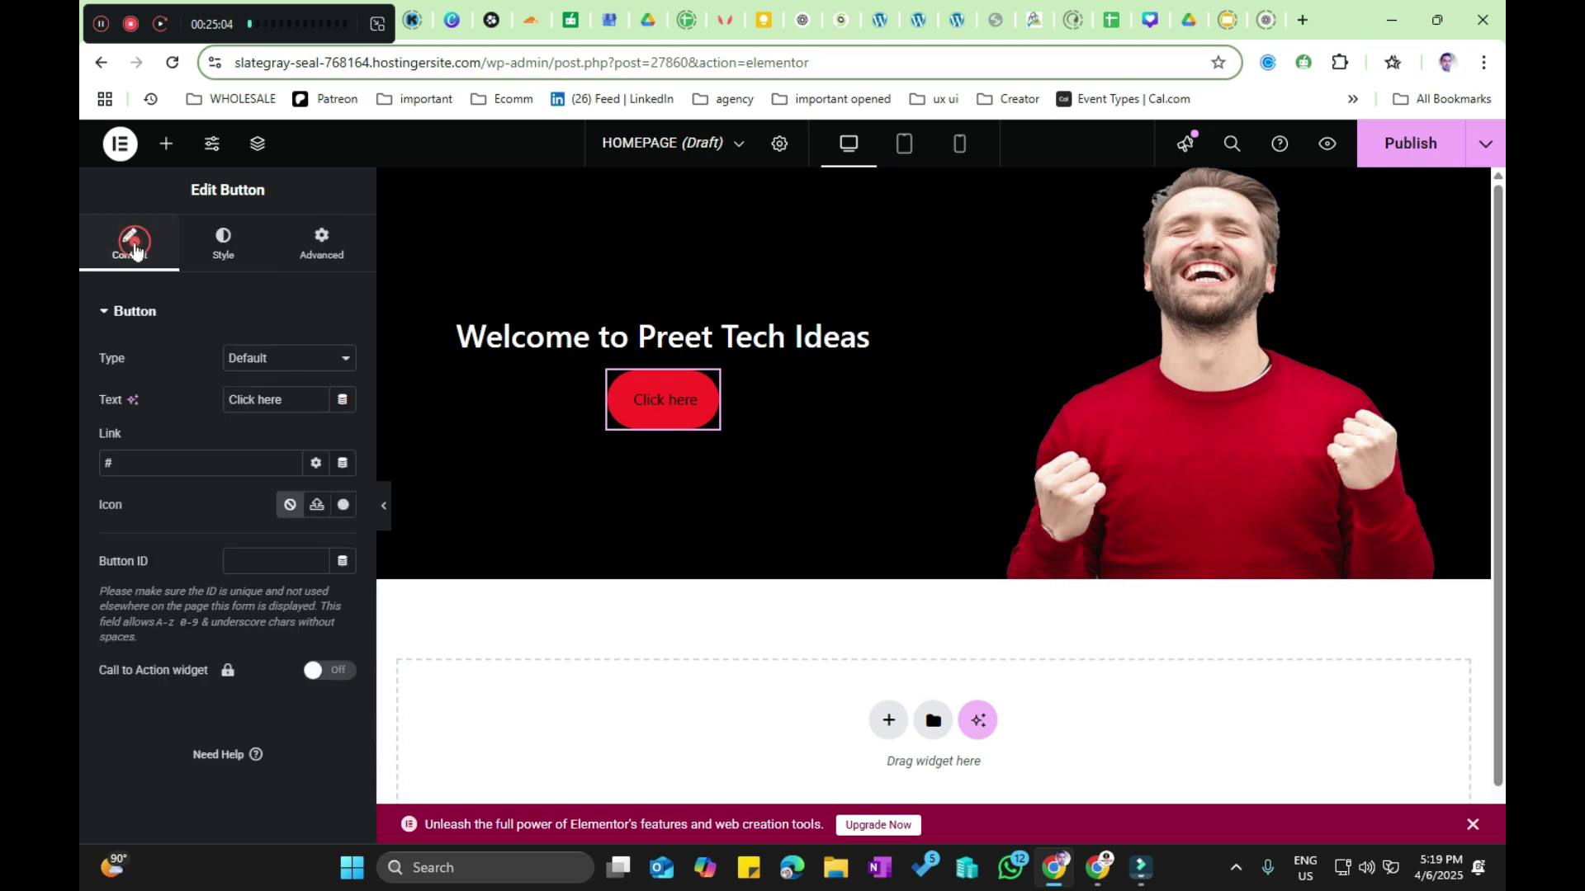
left_click(129, 464)
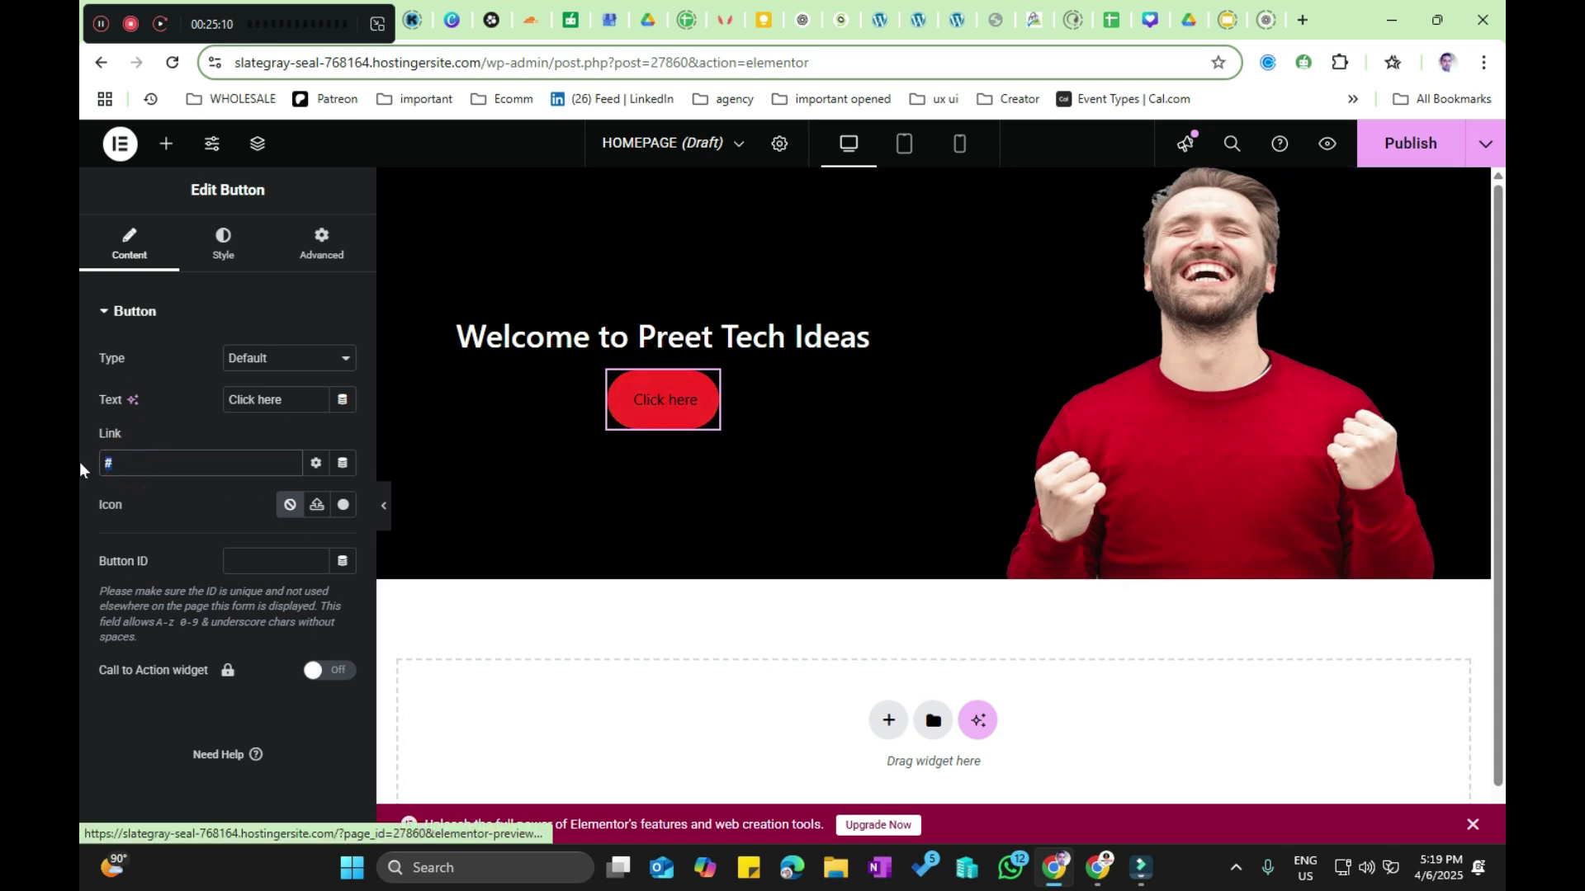
left_click(122, 459)
left_click(132, 465)
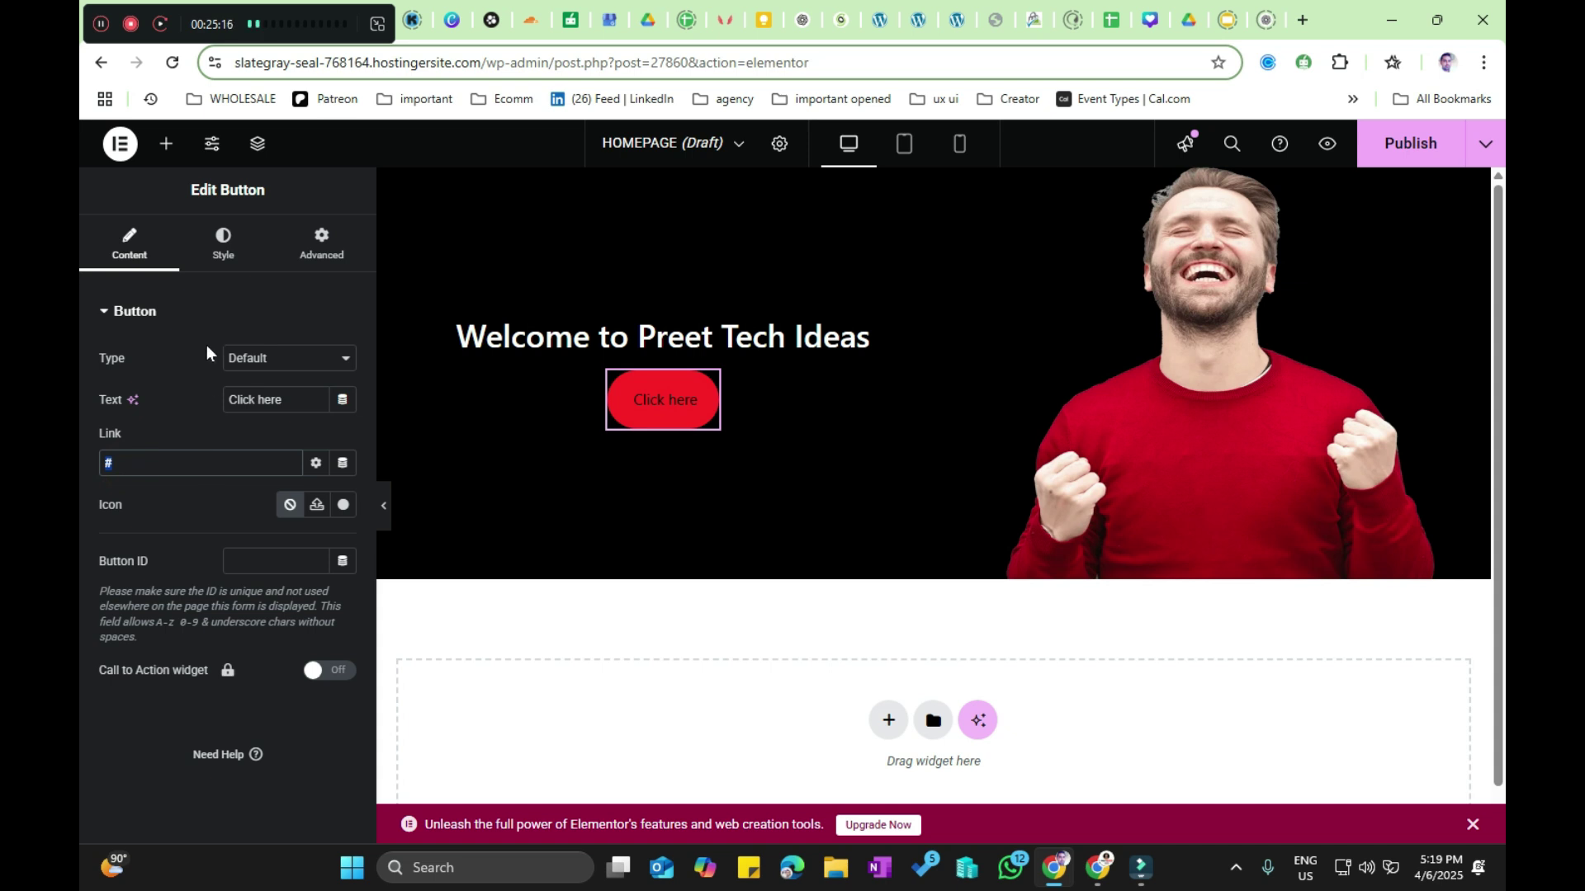
left_click(228, 240)
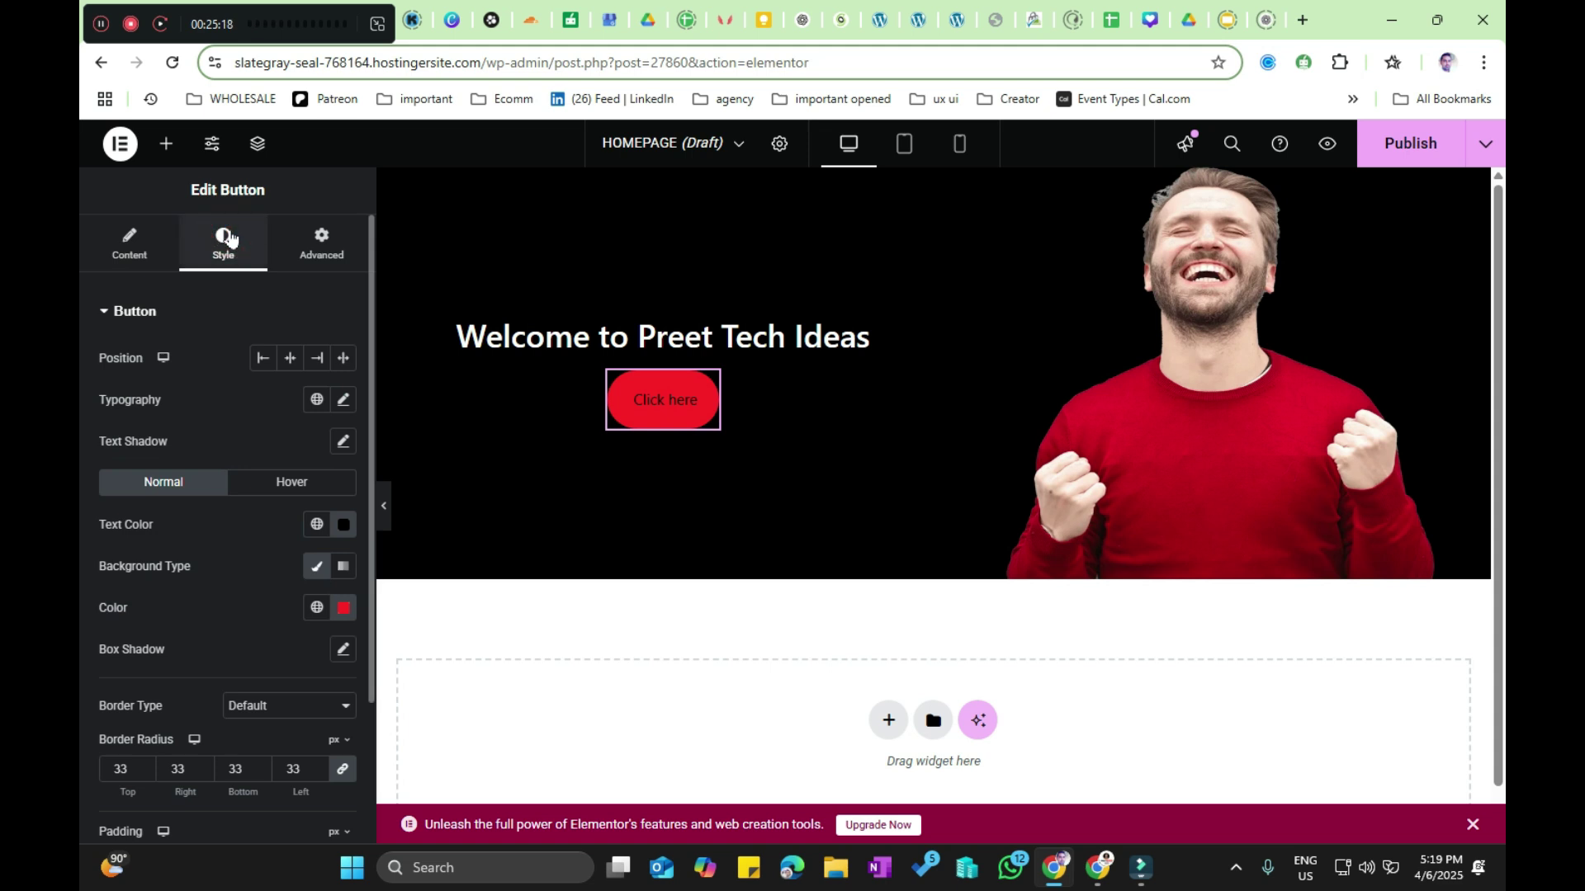
left_click(113, 252)
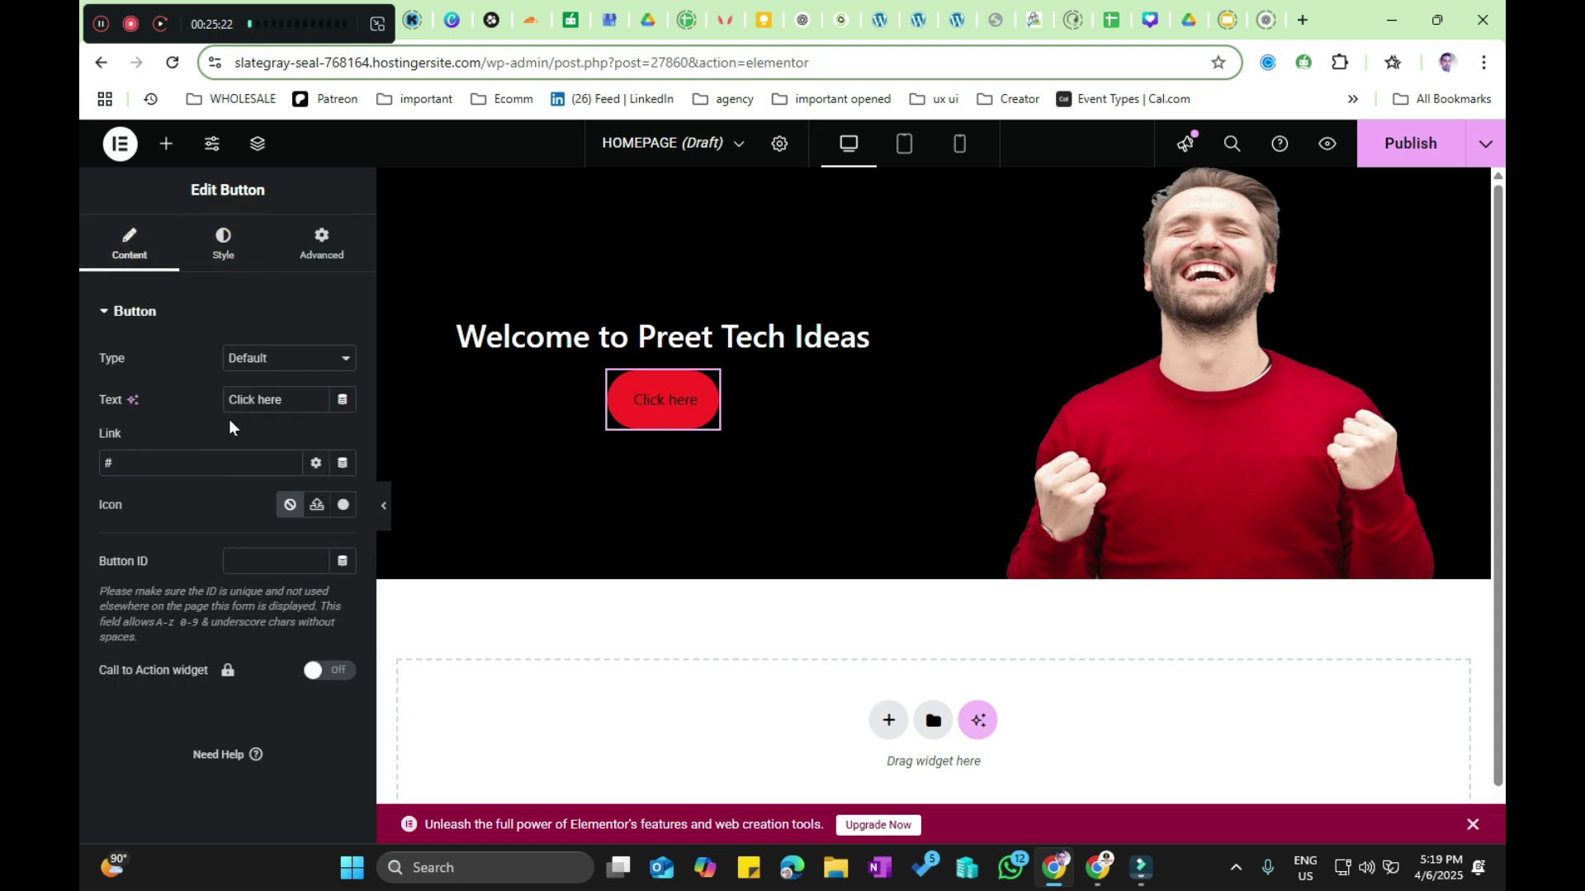
left_click(120, 464)
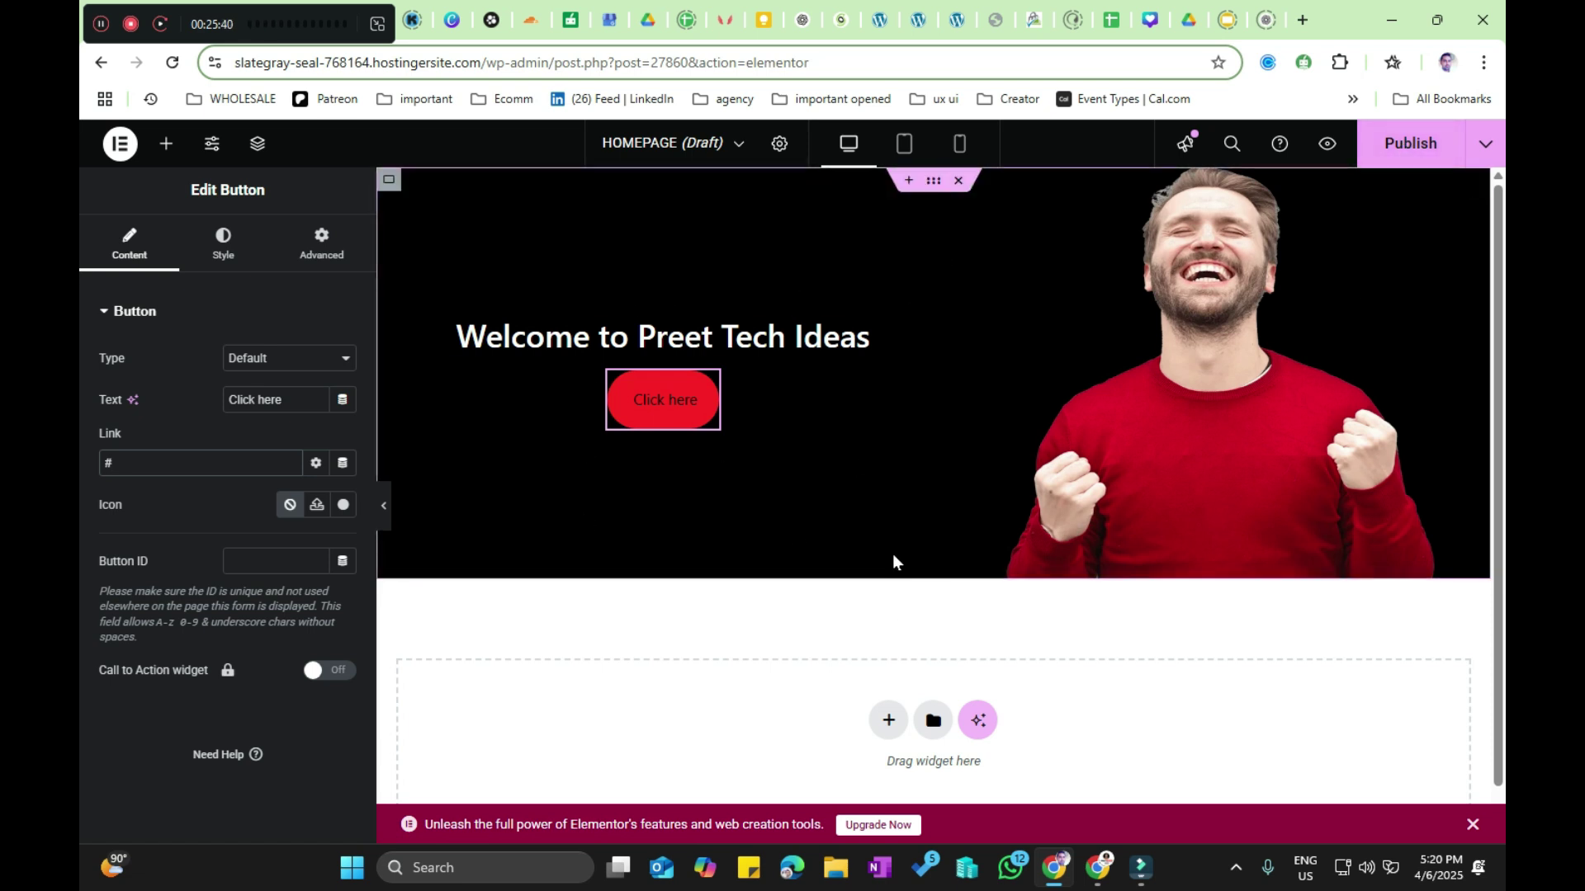
Step: Publish the homepage
left_click(1411, 143)
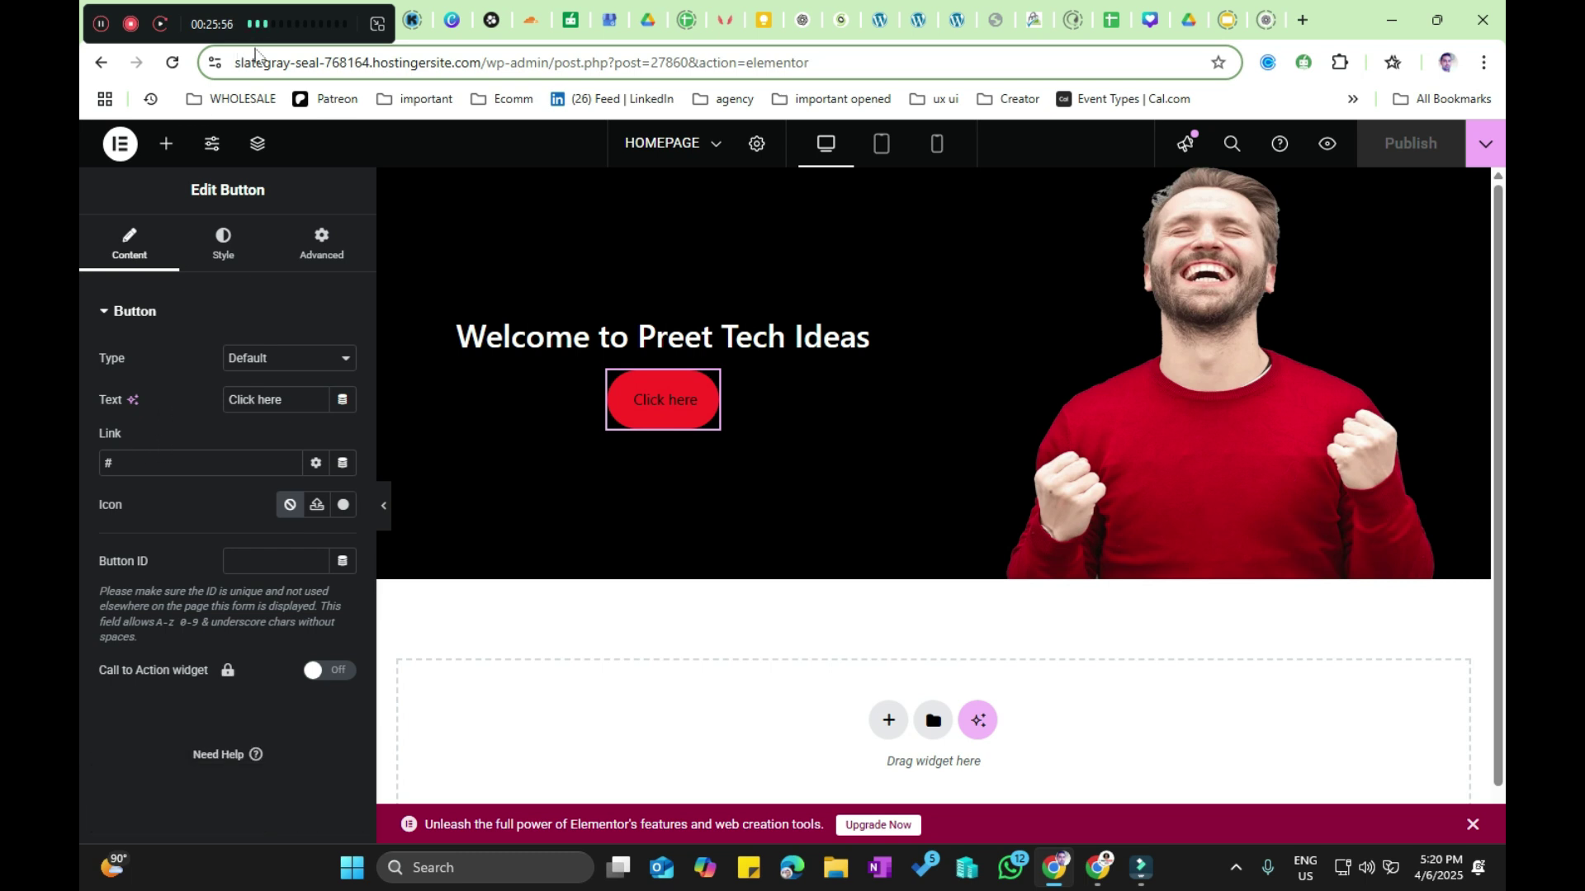
left_click_drag(304, 13, 1370, 207)
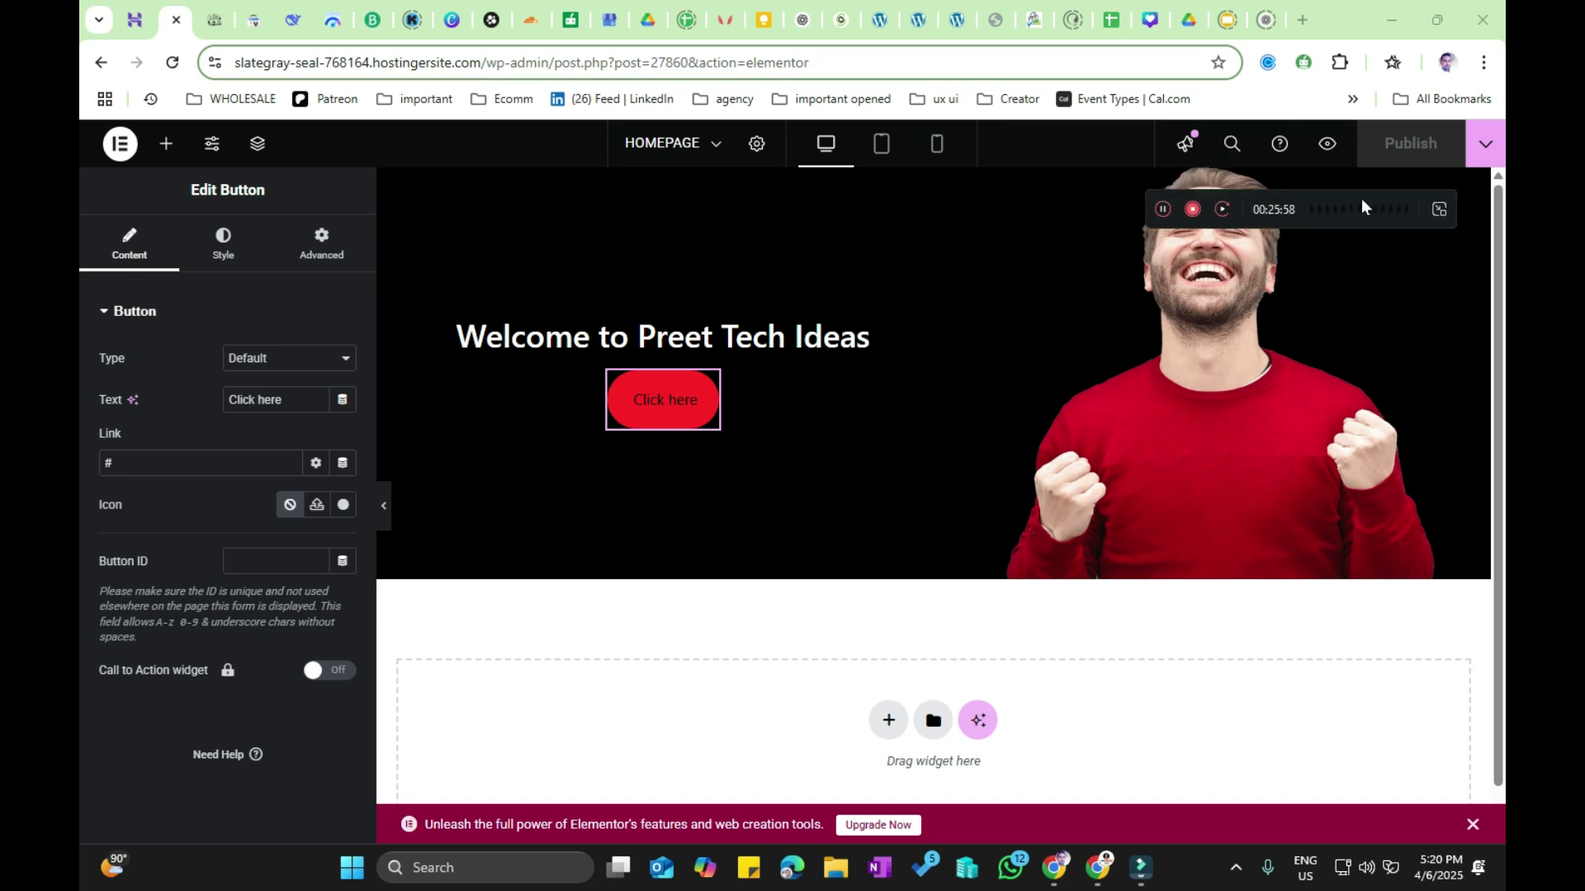
Step: Look through the available Elementor widgets, including the locked Pro ones
left_click(166, 143)
scroll(80, 611, "down", 6)
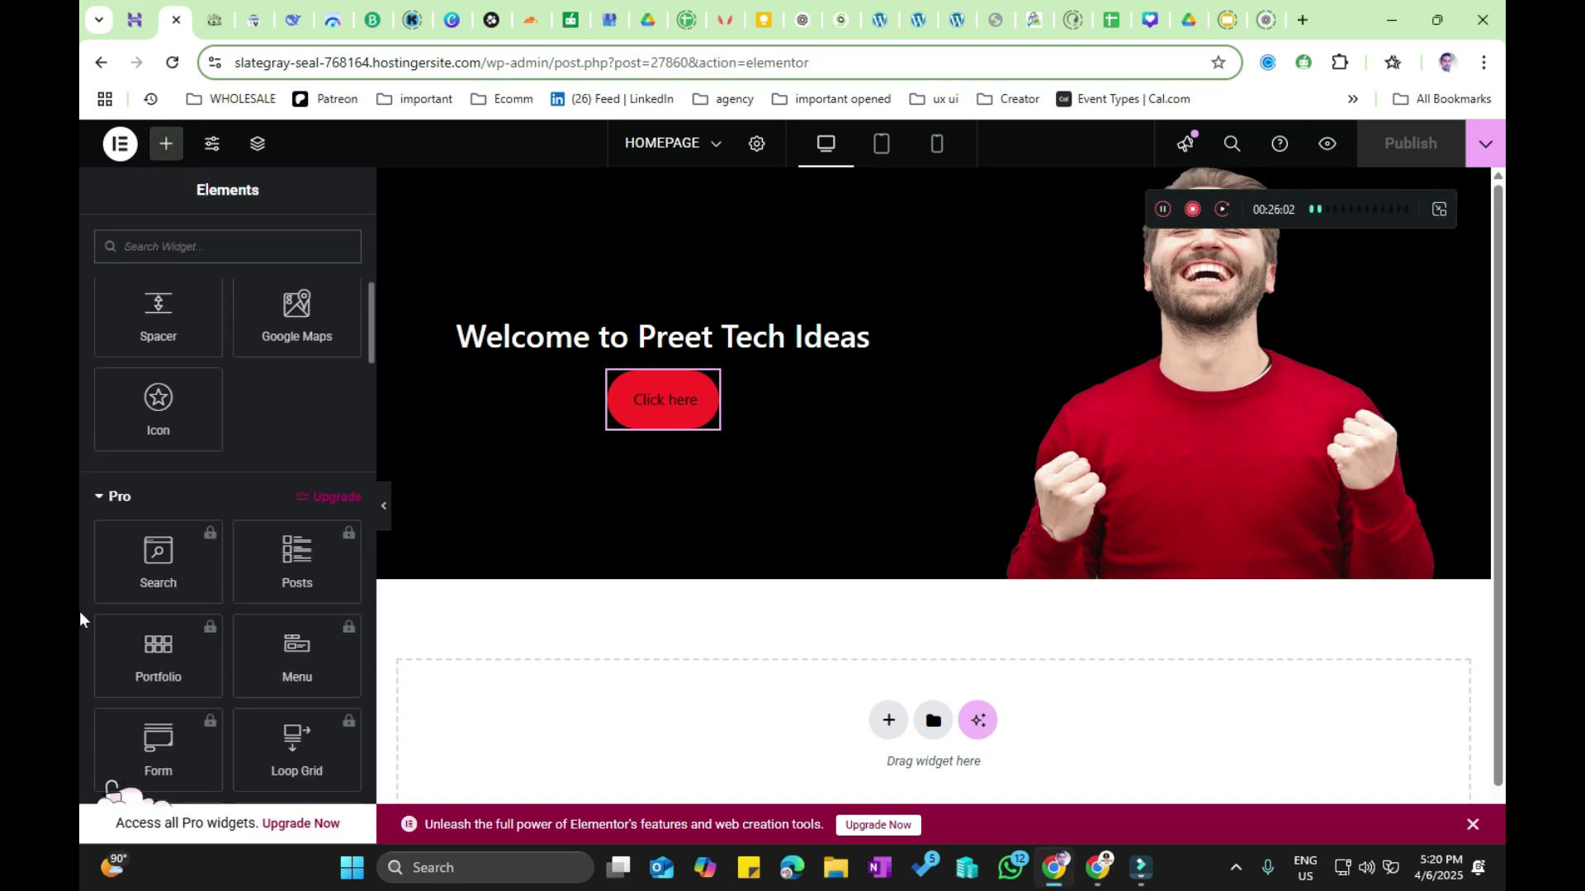
scroll(170, 611, "down", 3)
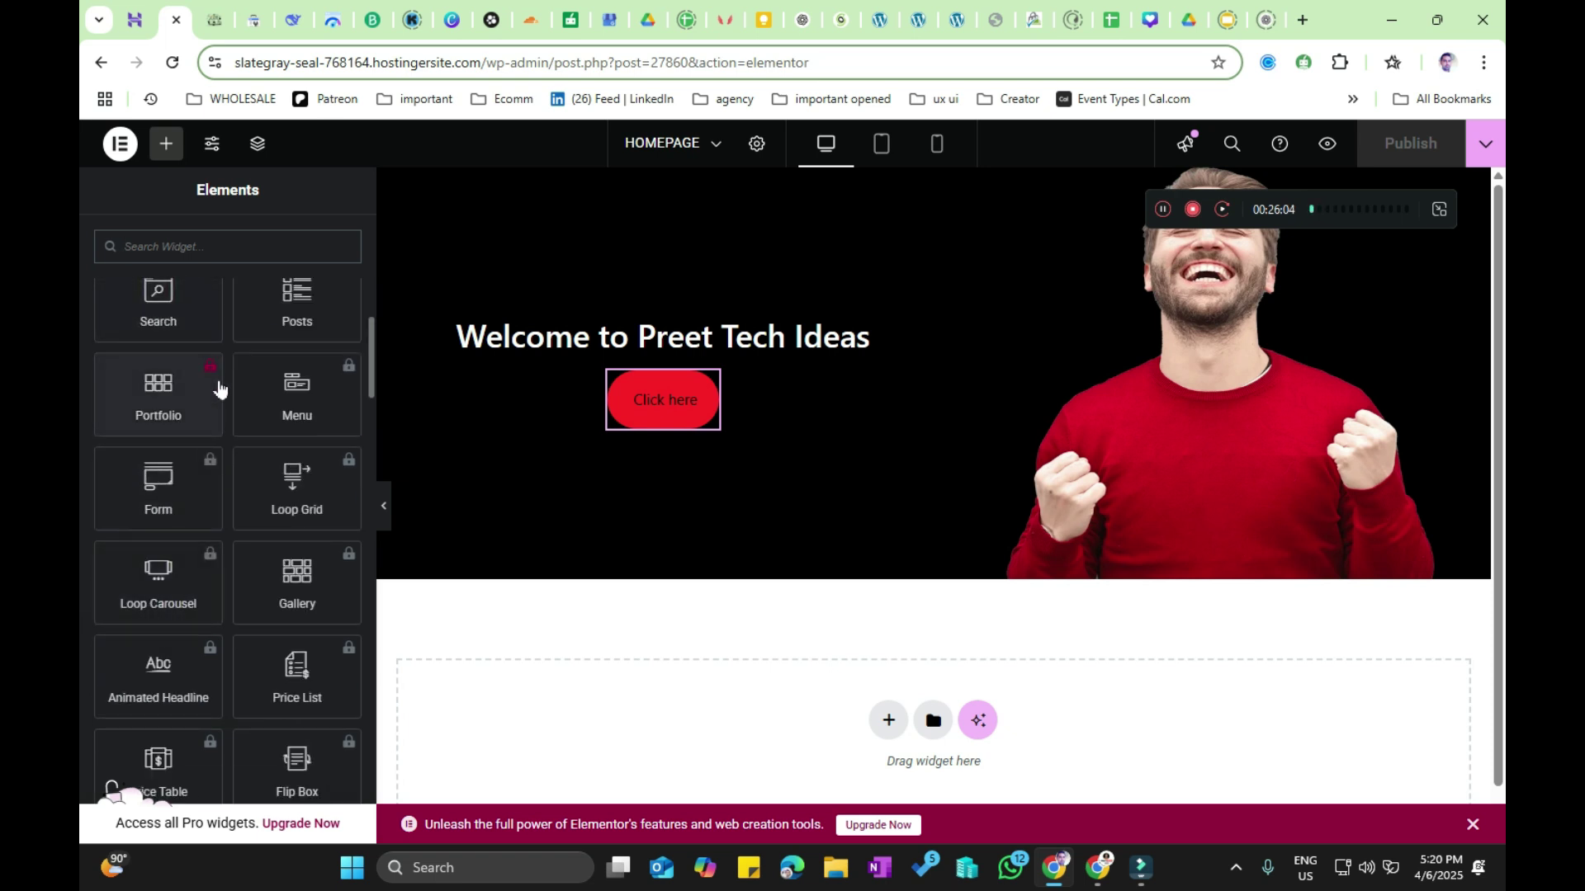
scroll(301, 621, "down", 5)
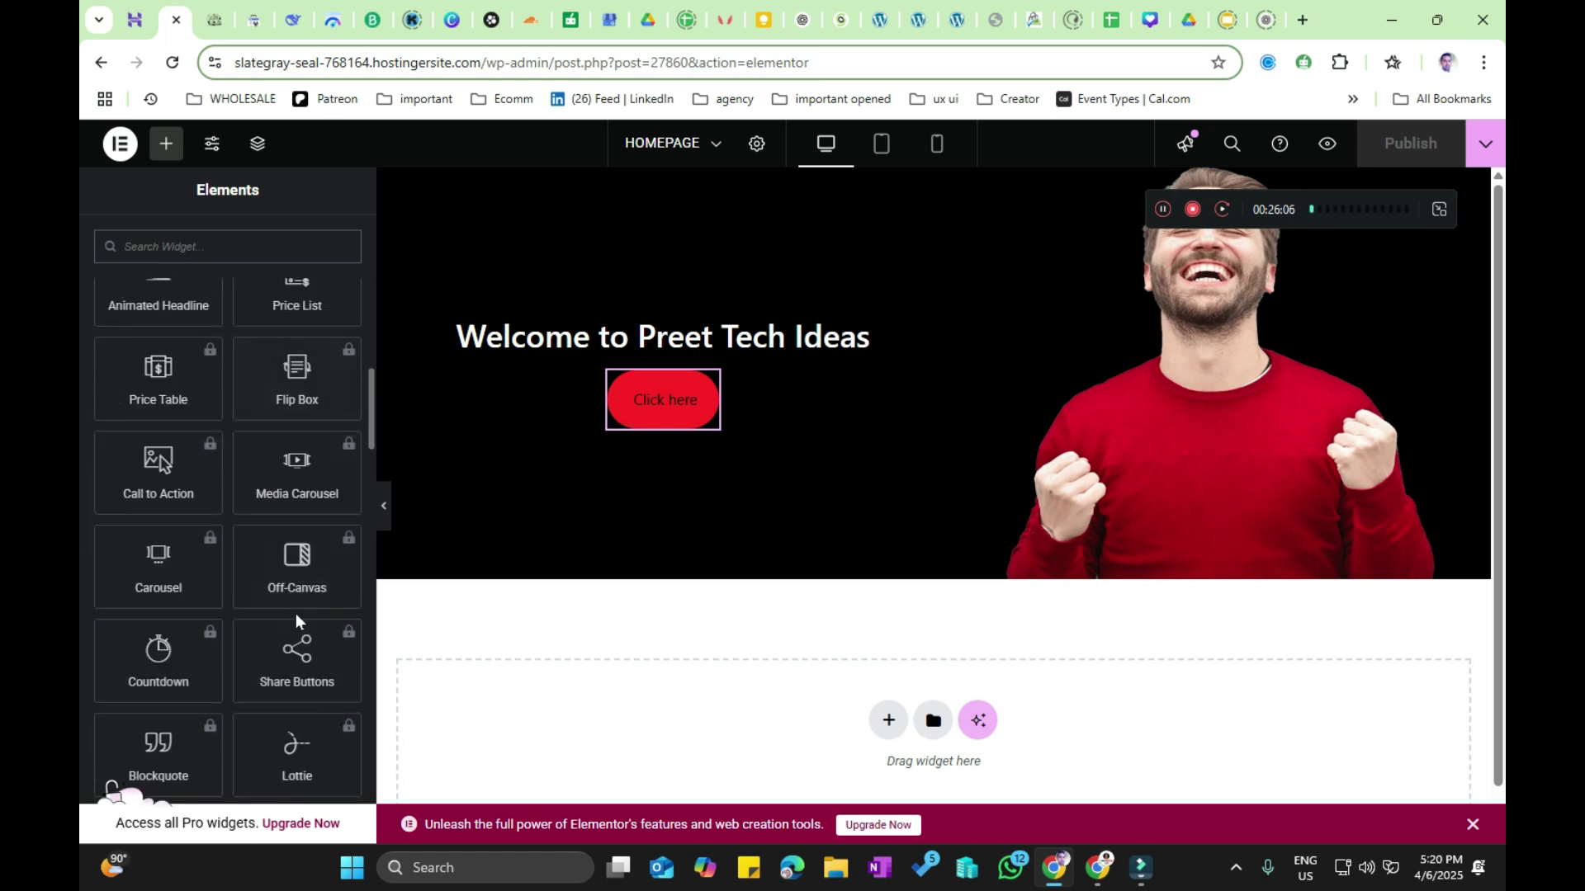
scroll(345, 687, "down", 2)
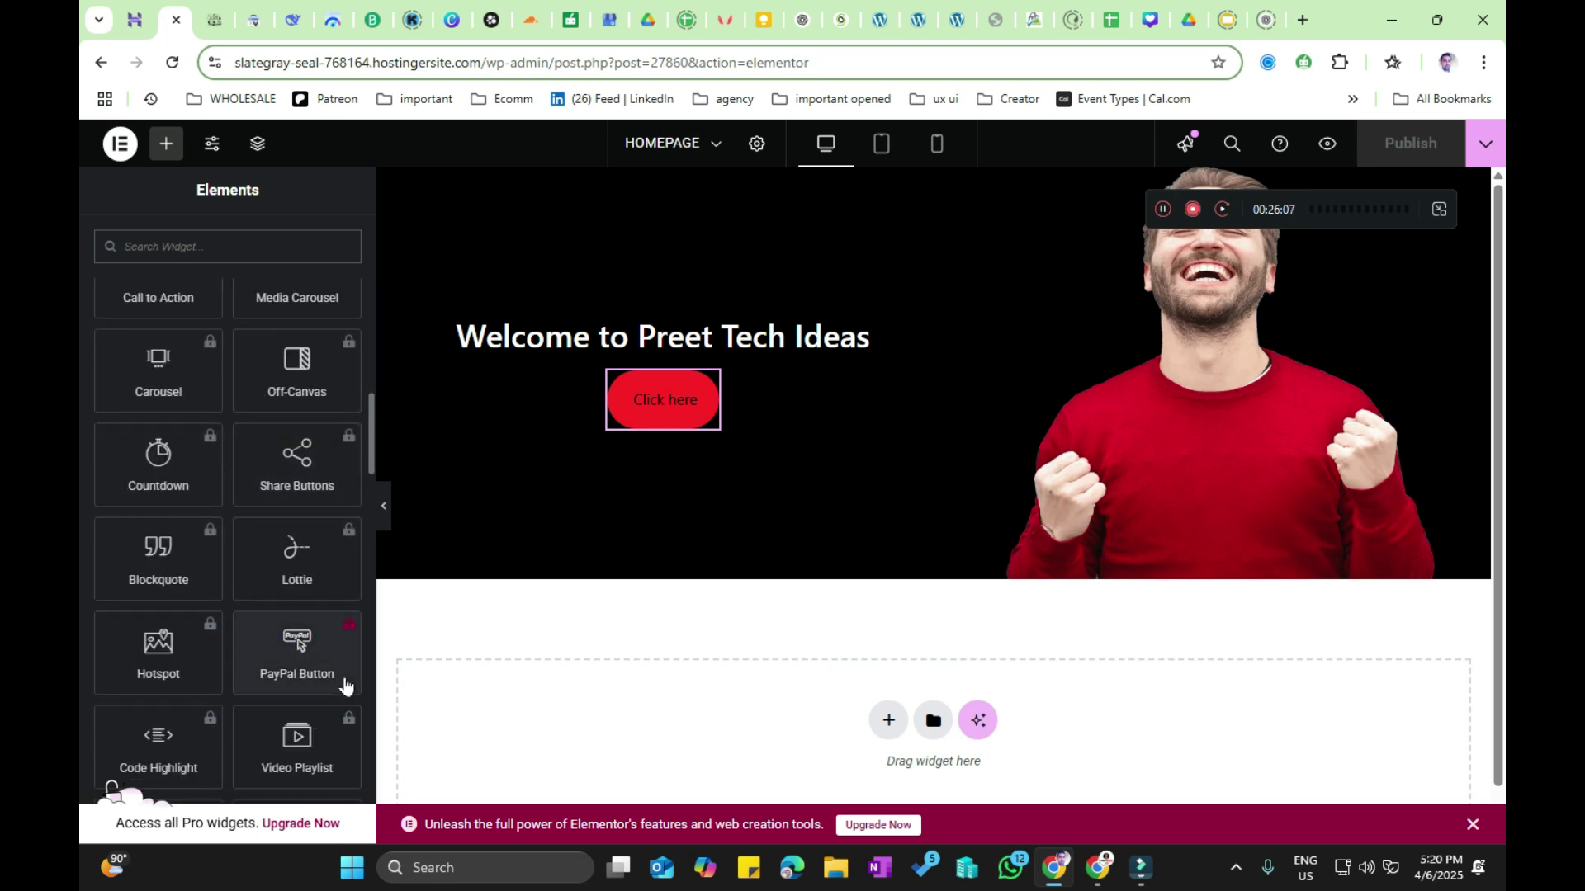
Step: Open the WordPress admin of slategray-seal-768164.hostingersite.com from the Hostinger websites list and dismiss the Elementor Data Updater notice
left_click(213, 8)
left_click(171, 6)
left_click(144, 7)
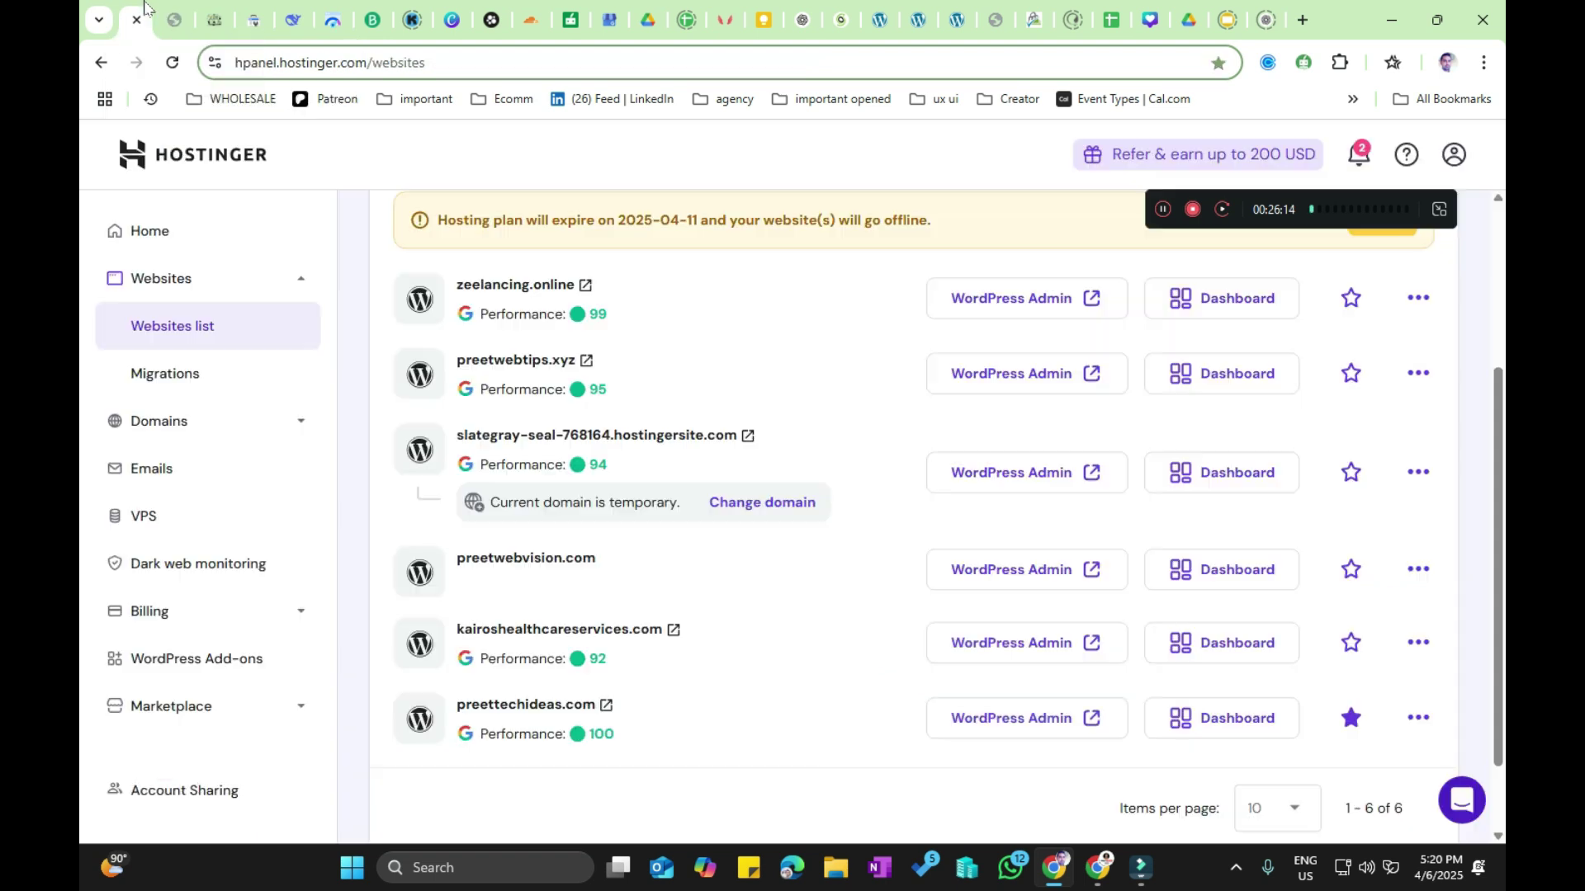
left_click(1001, 469)
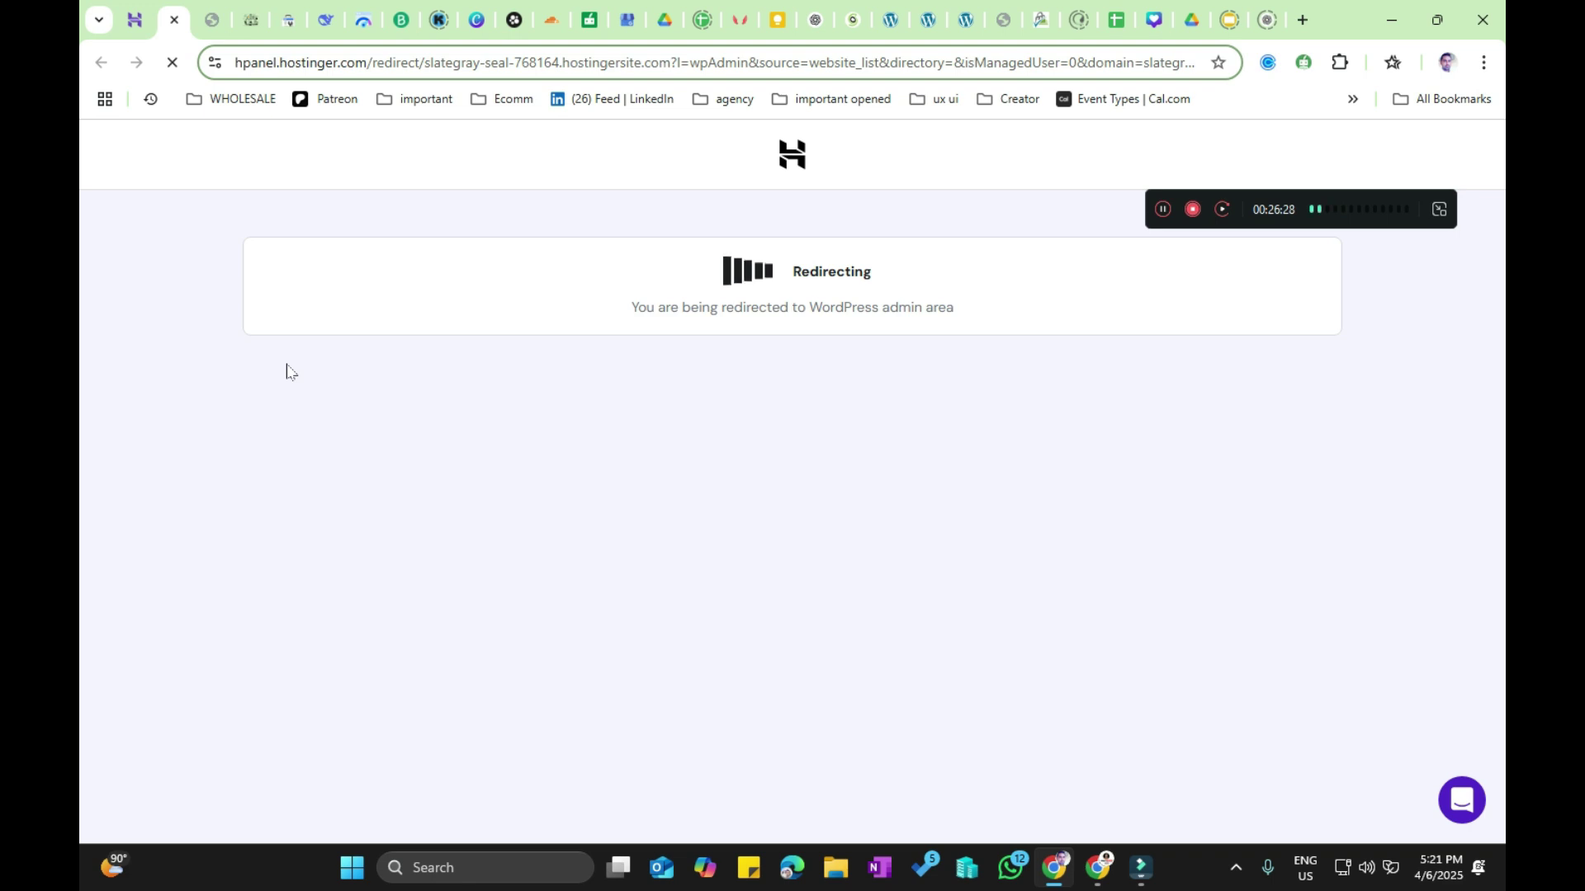
left_click(212, 19)
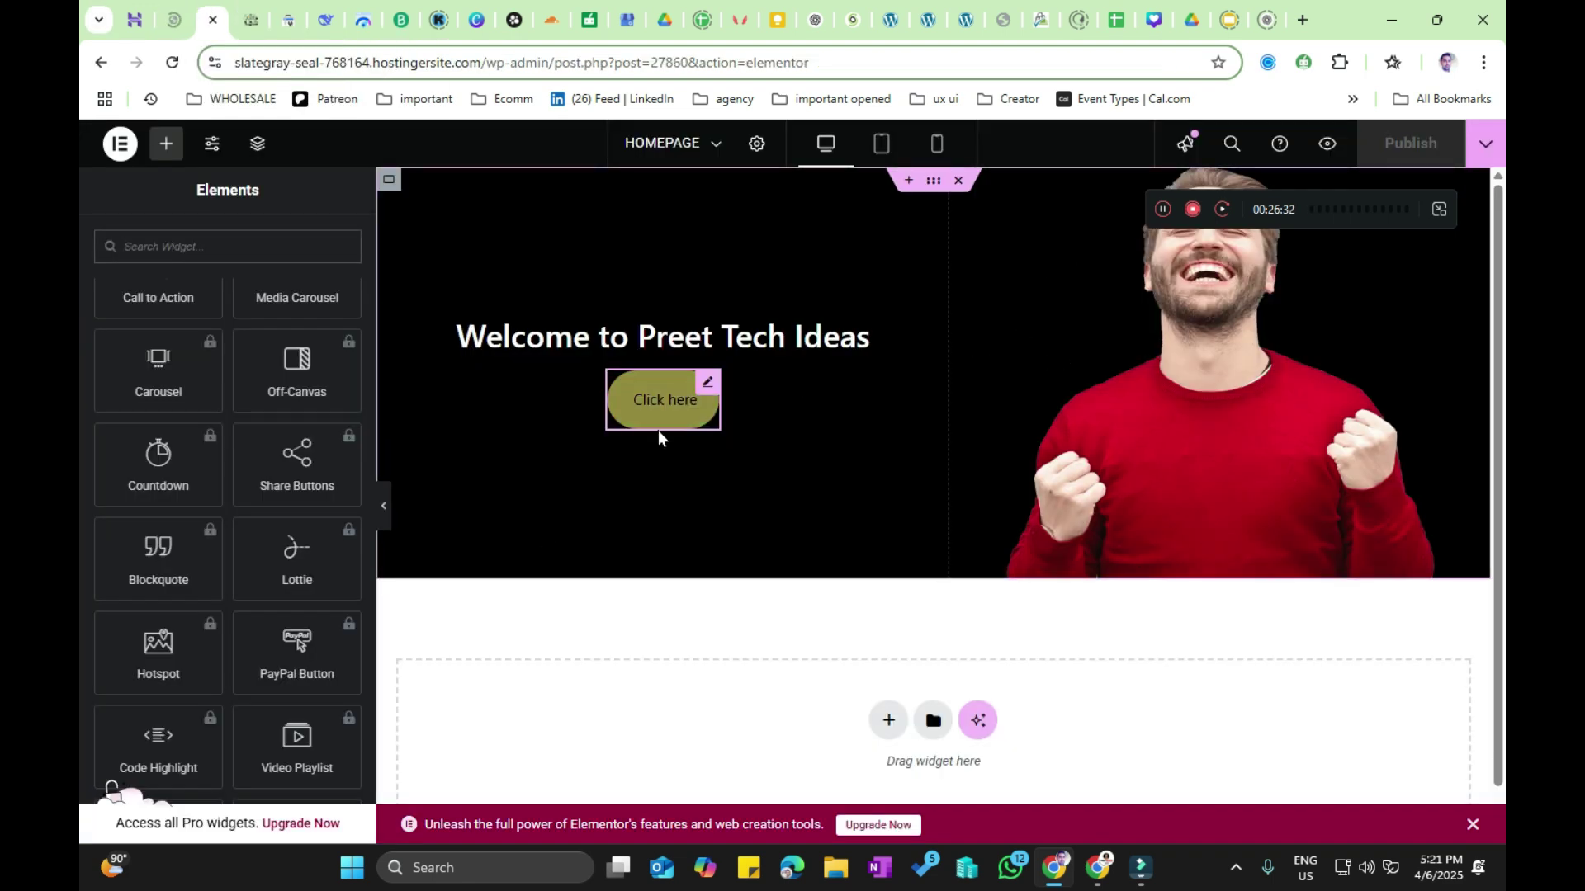
key("ctrl+shift+Tab")
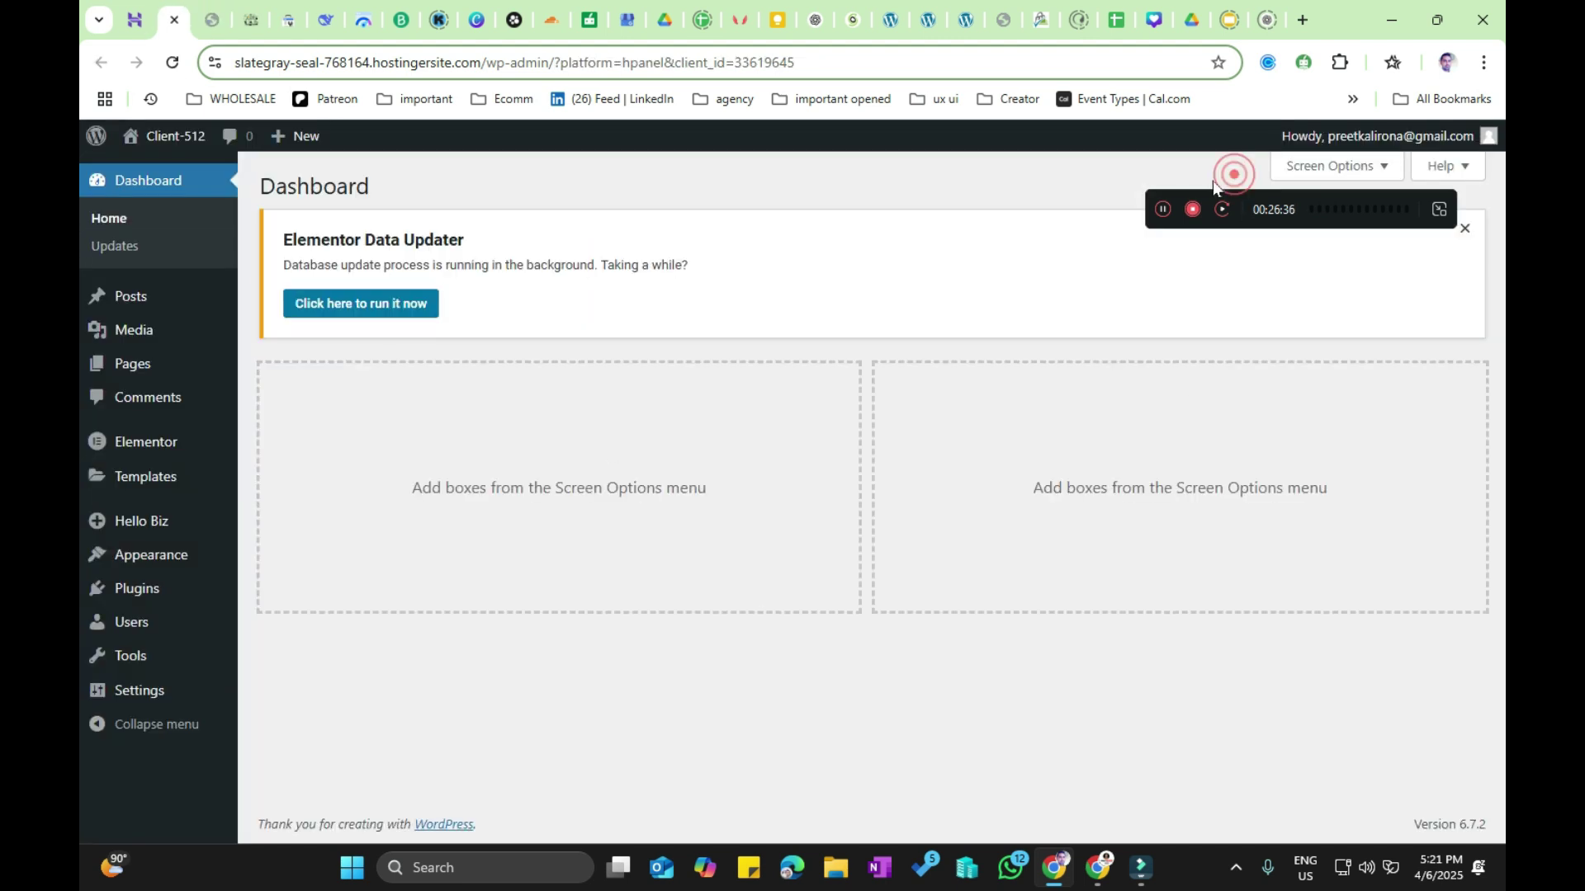
left_click(1465, 236)
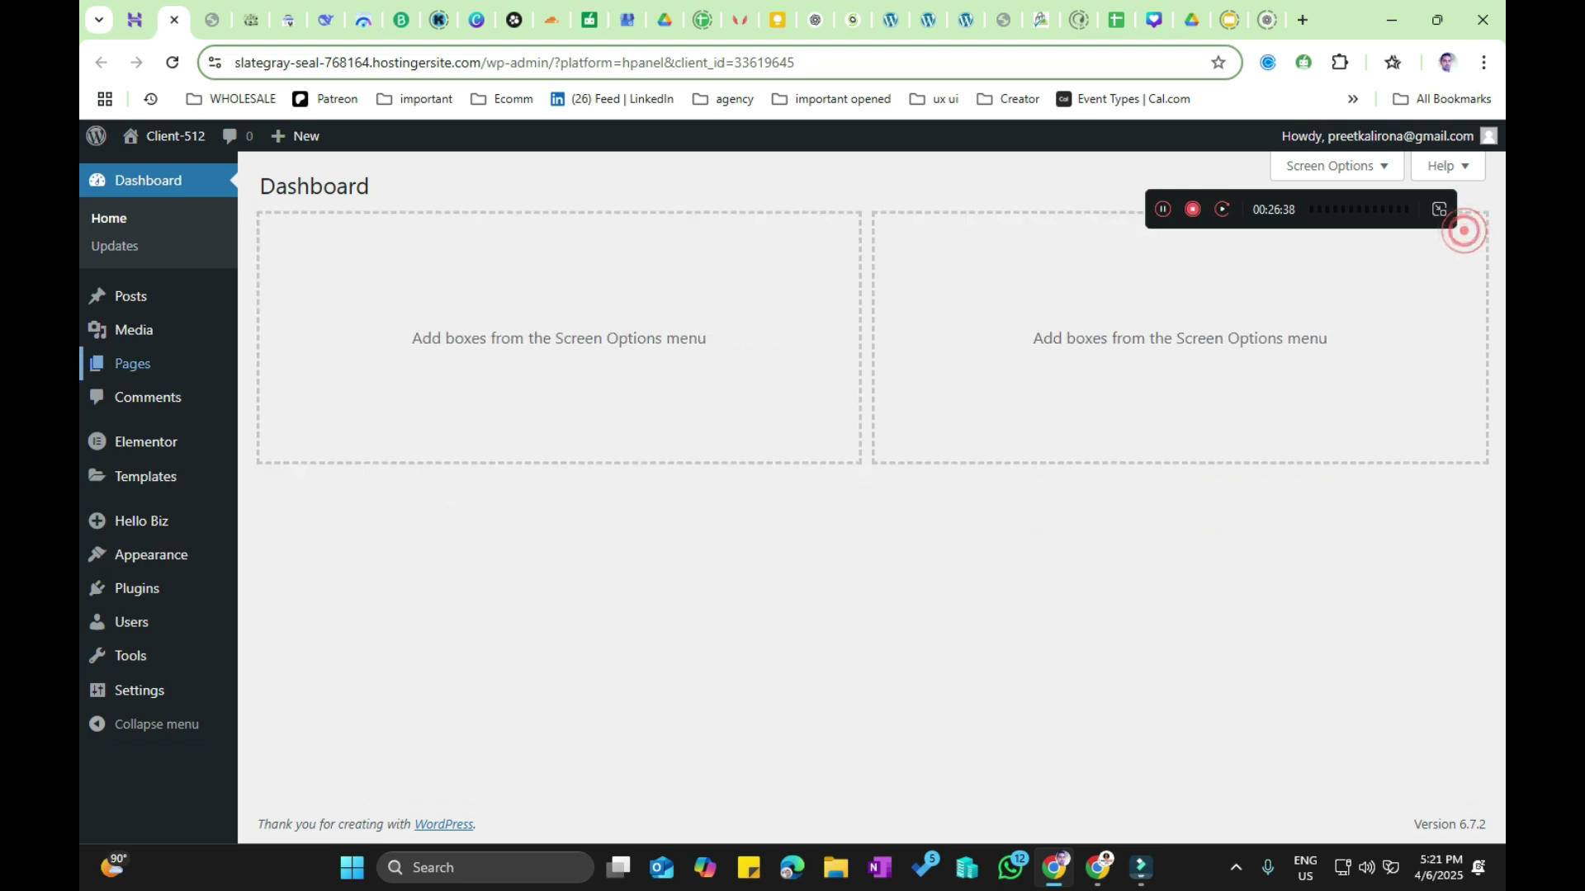
Step: Open the page for adding new plugins and search the plugin directory for "elementor"
mouse_move(129, 609)
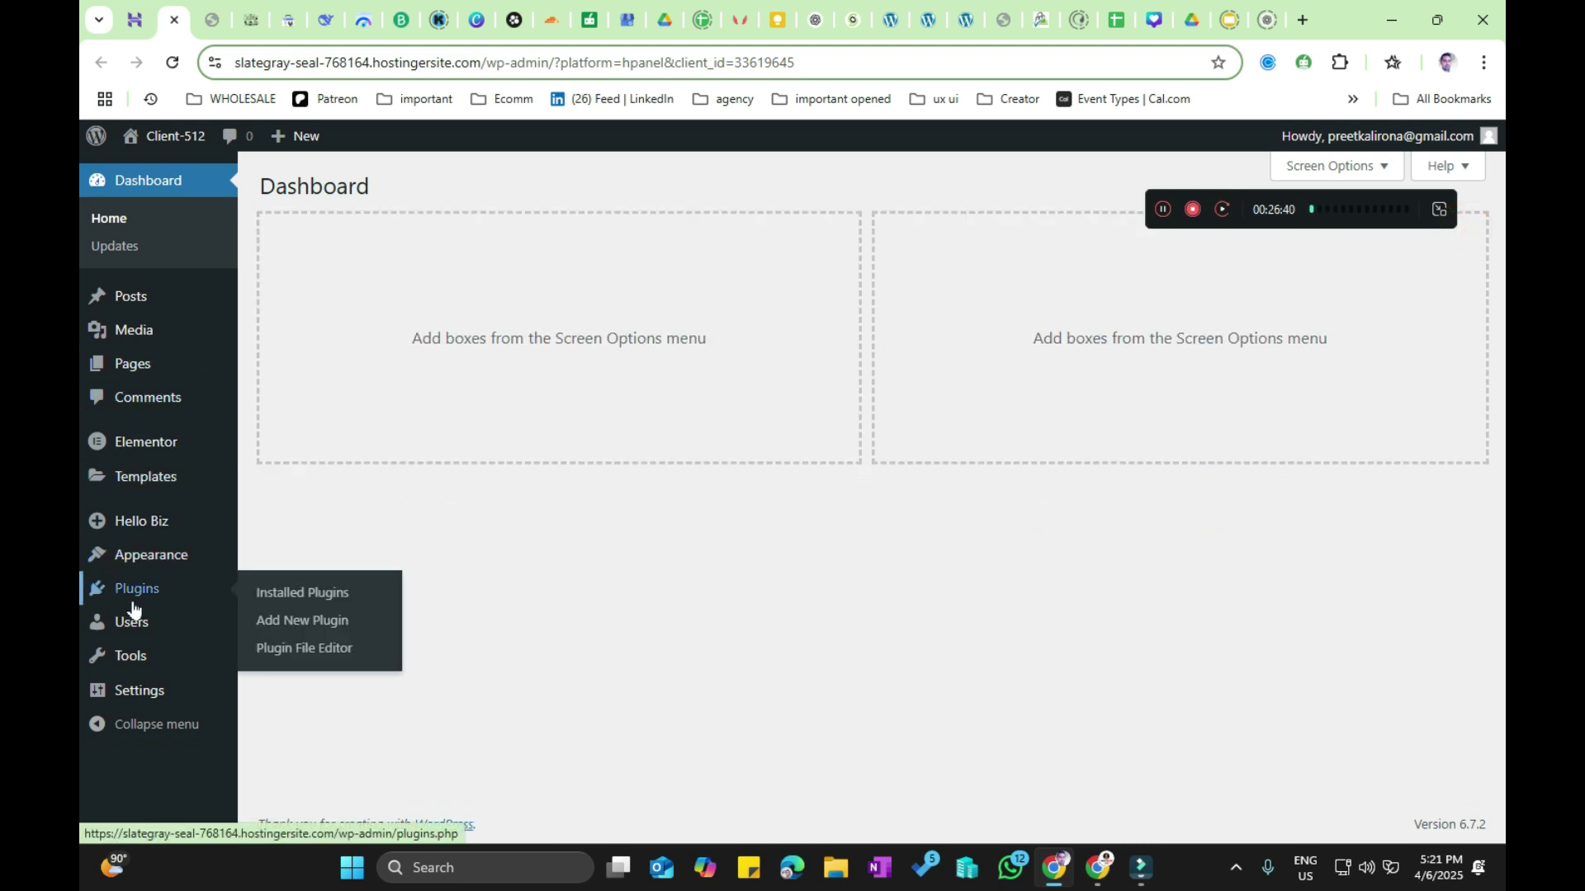
left_click(280, 621)
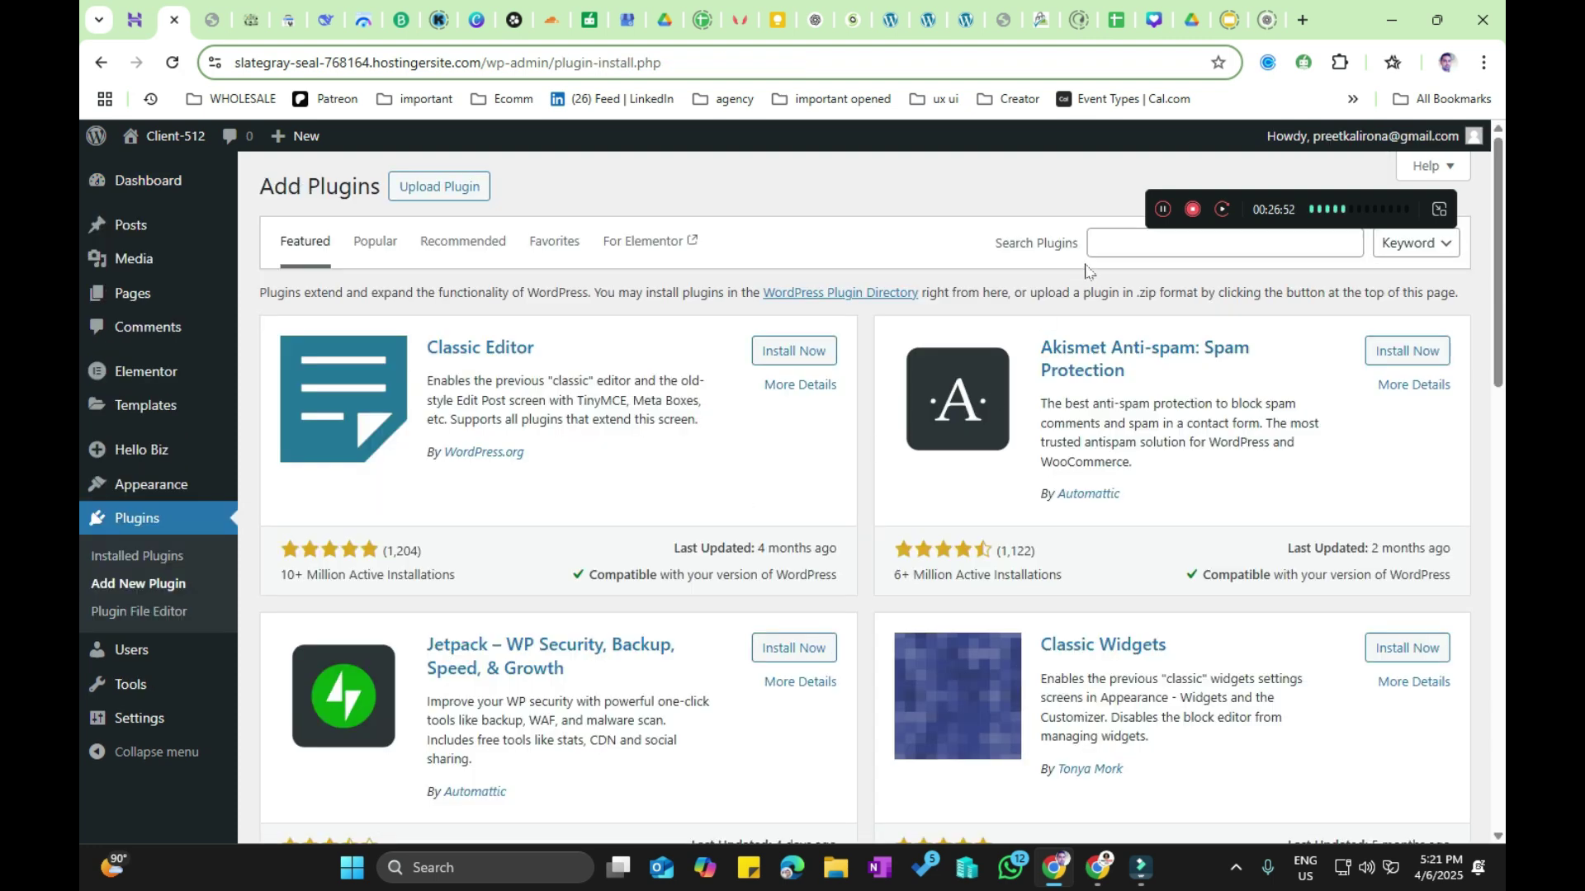
left_click(1102, 244)
type("elementor")
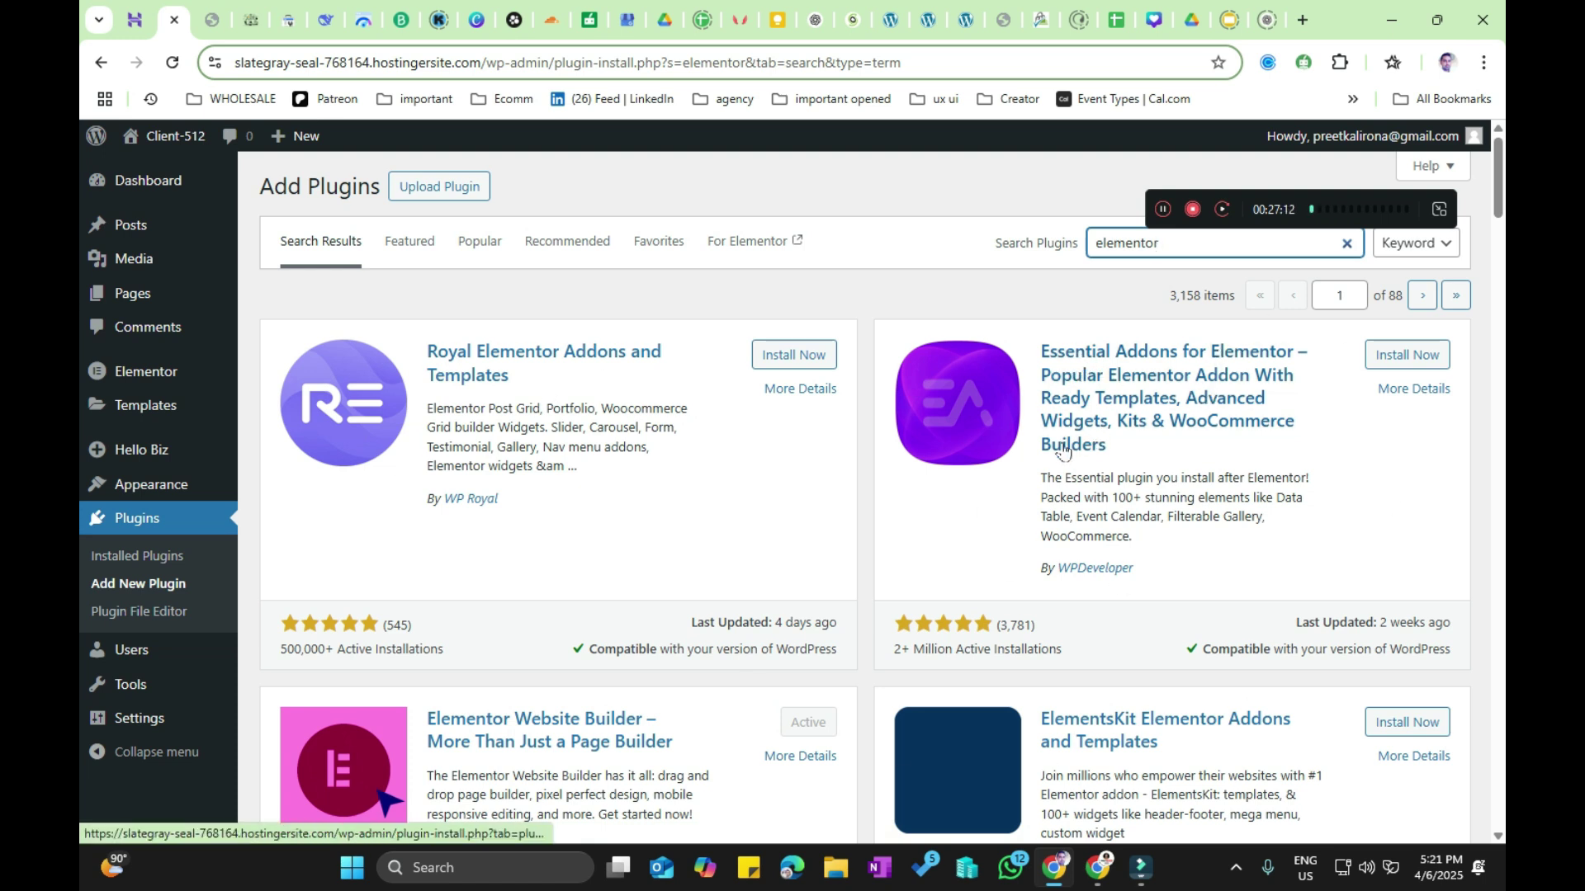
Step: Install and activate the Royal Elementor Addons and Templates plugin
scroll(1073, 519, "down", 1)
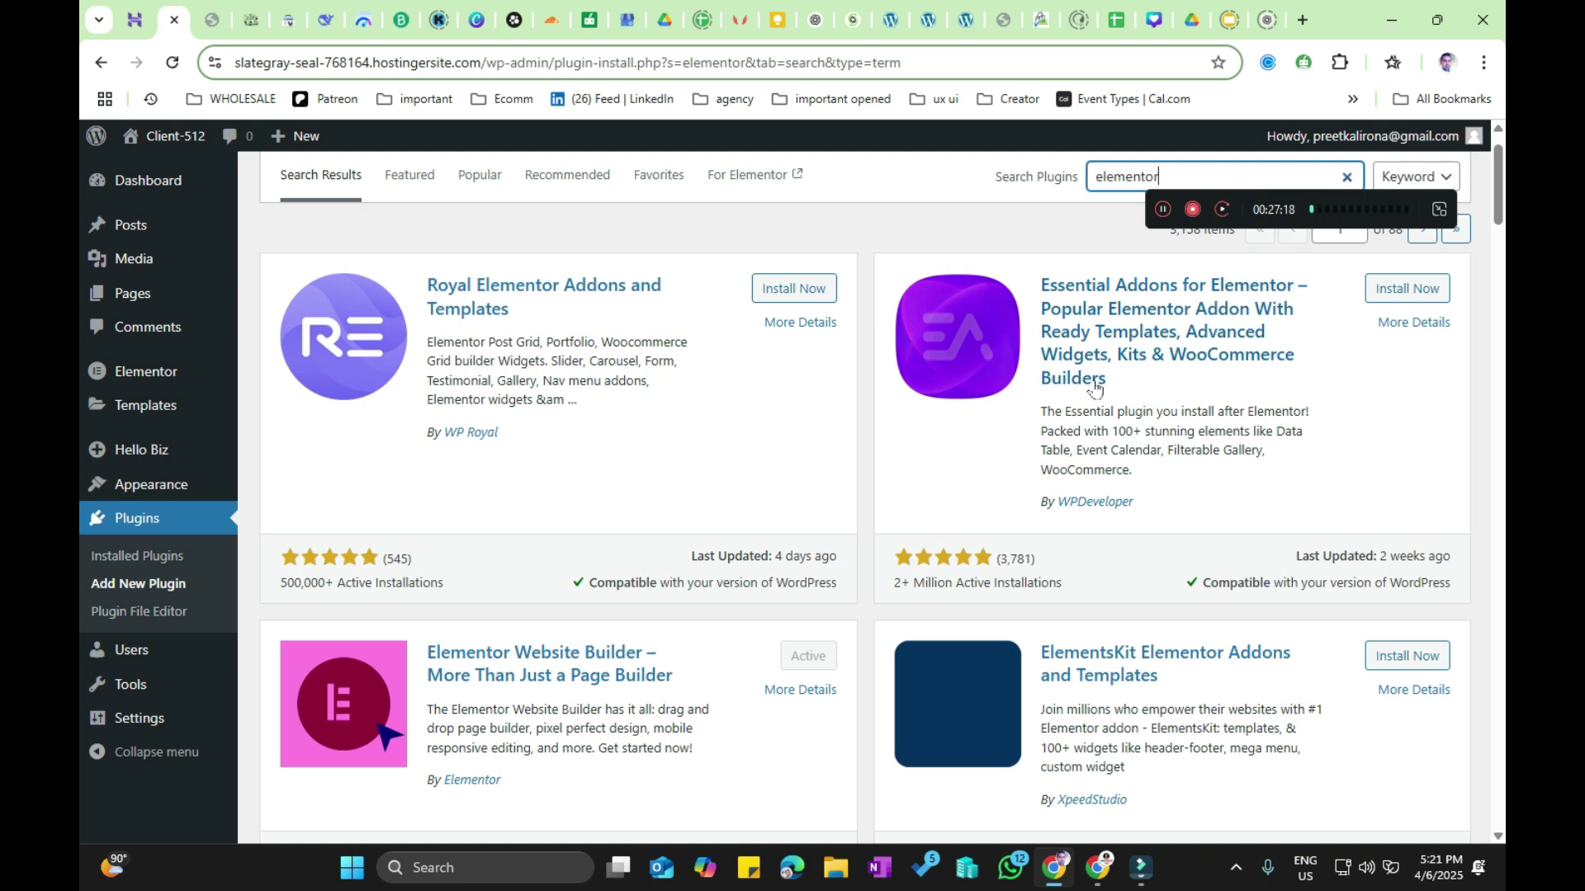
scroll(1095, 388, "up", 1)
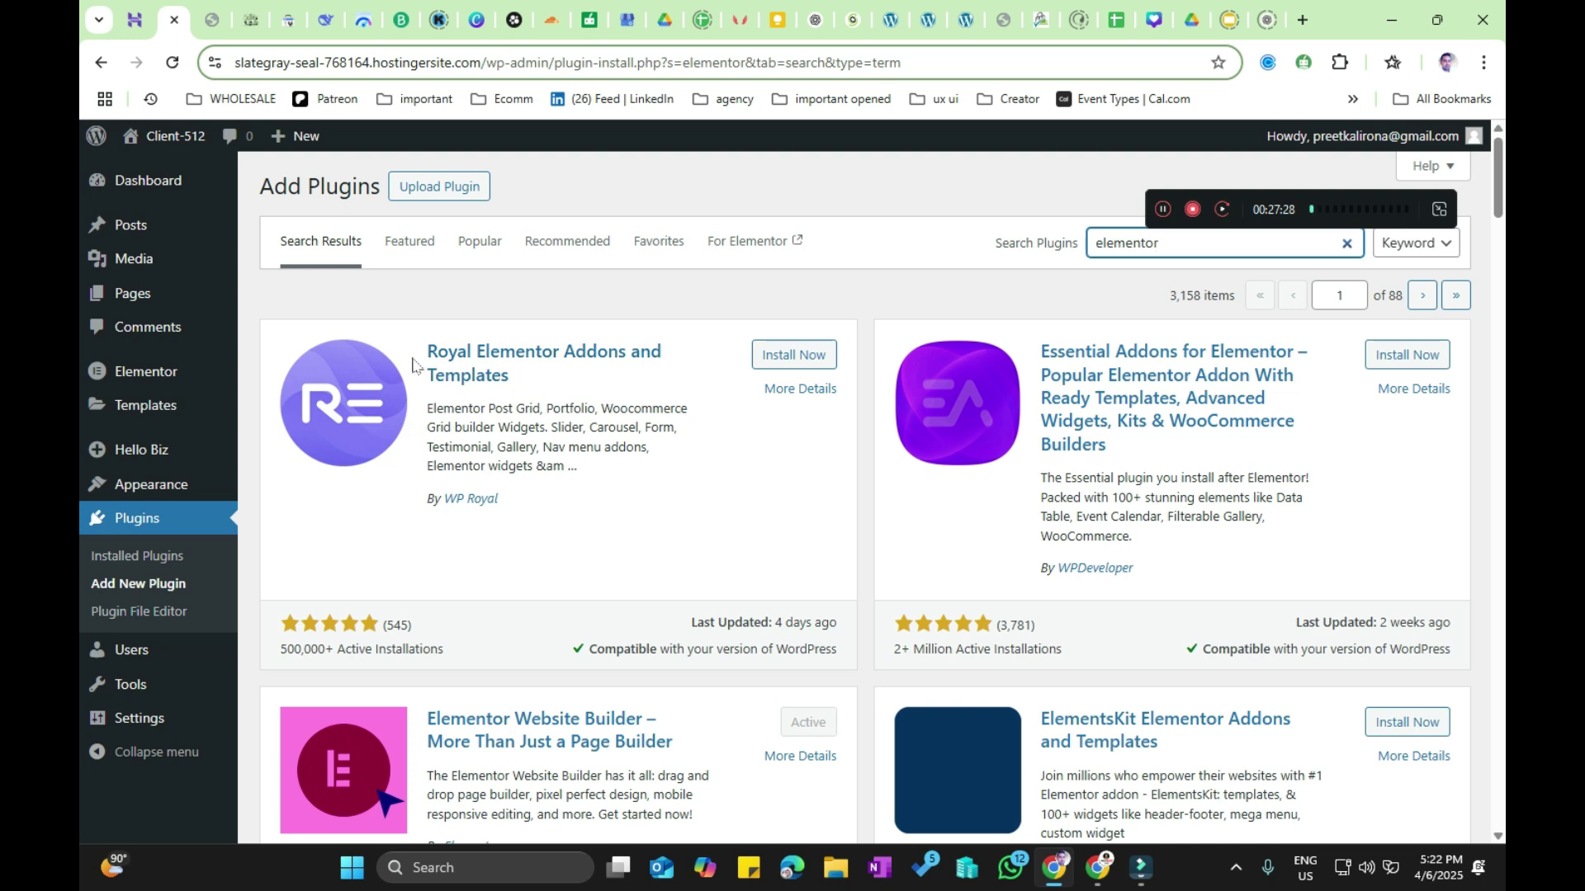
left_click(787, 355)
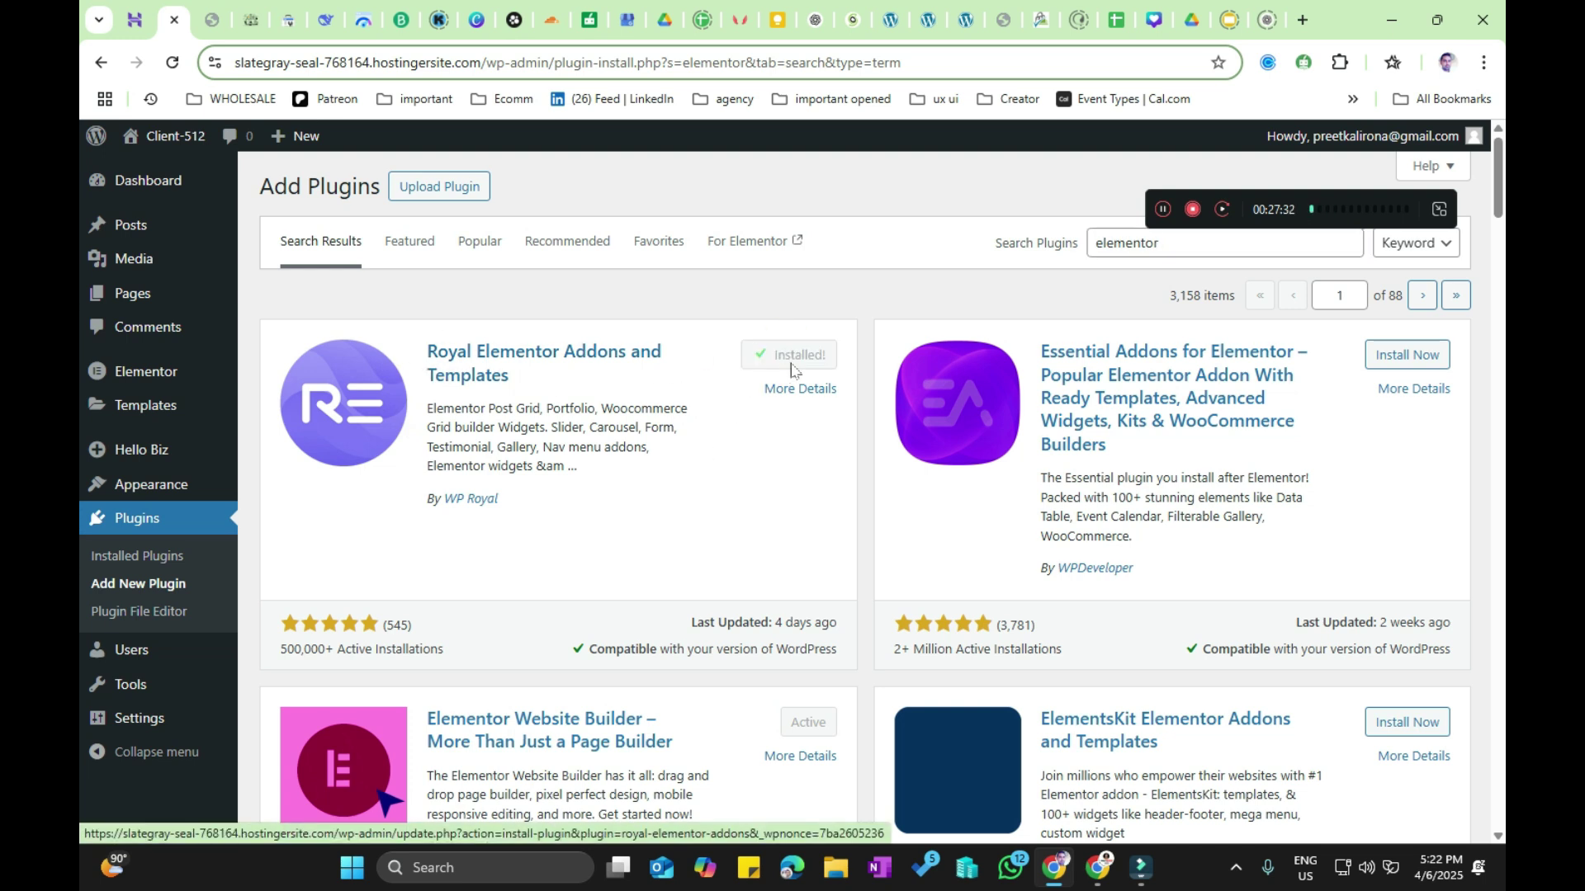
left_click(796, 355)
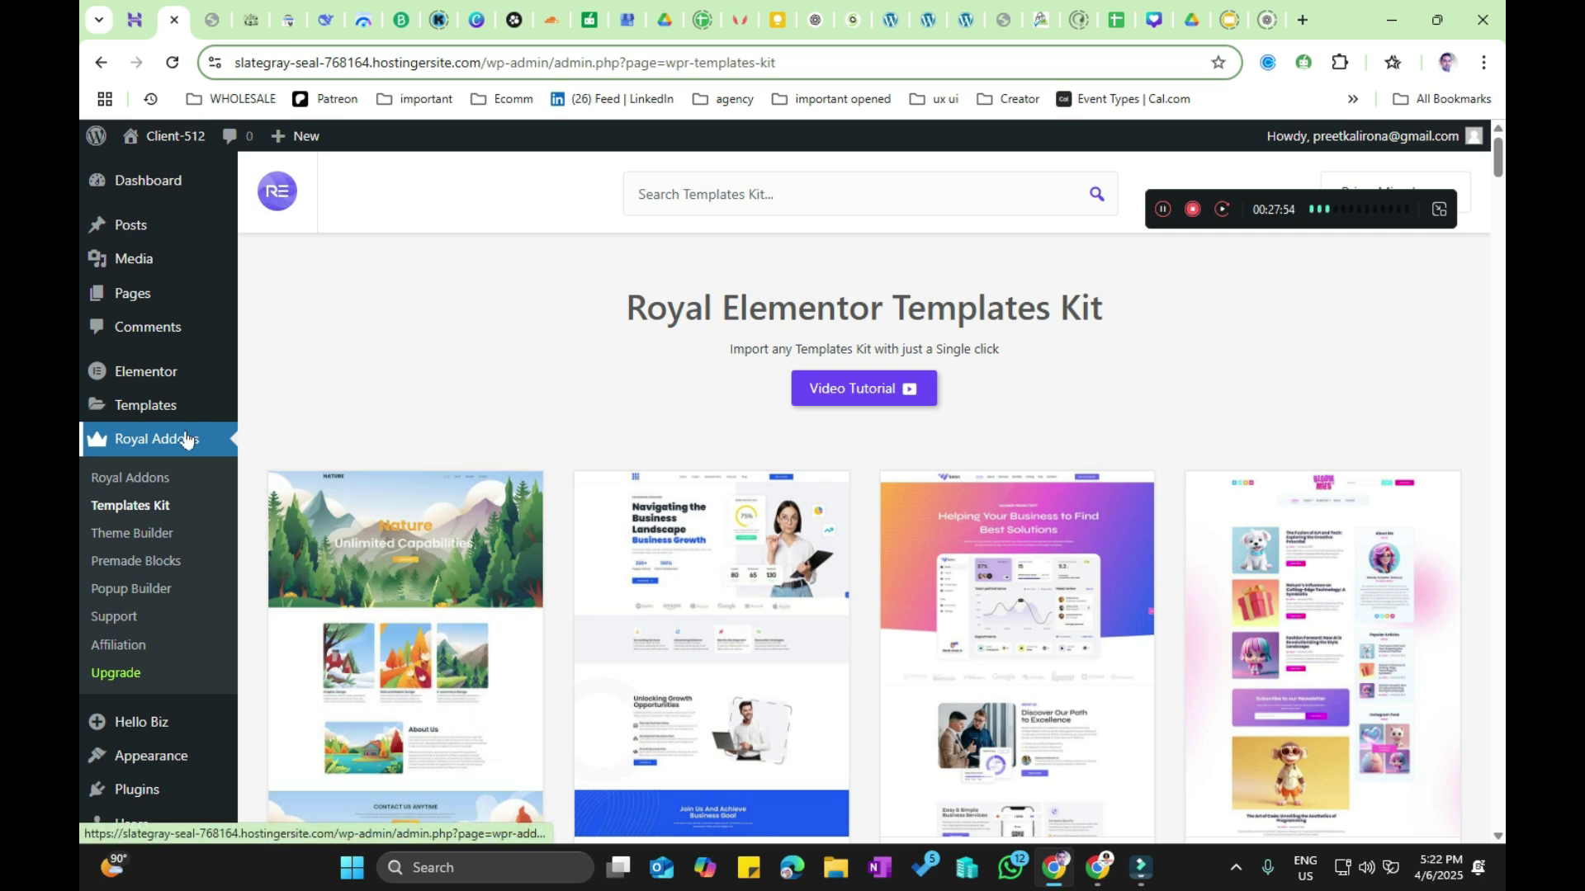
Step: Browse the Royal Elementor template kits, view the pages of the Landing Page - Business kit, and return to the library
scroll(735, 438, "down", 2)
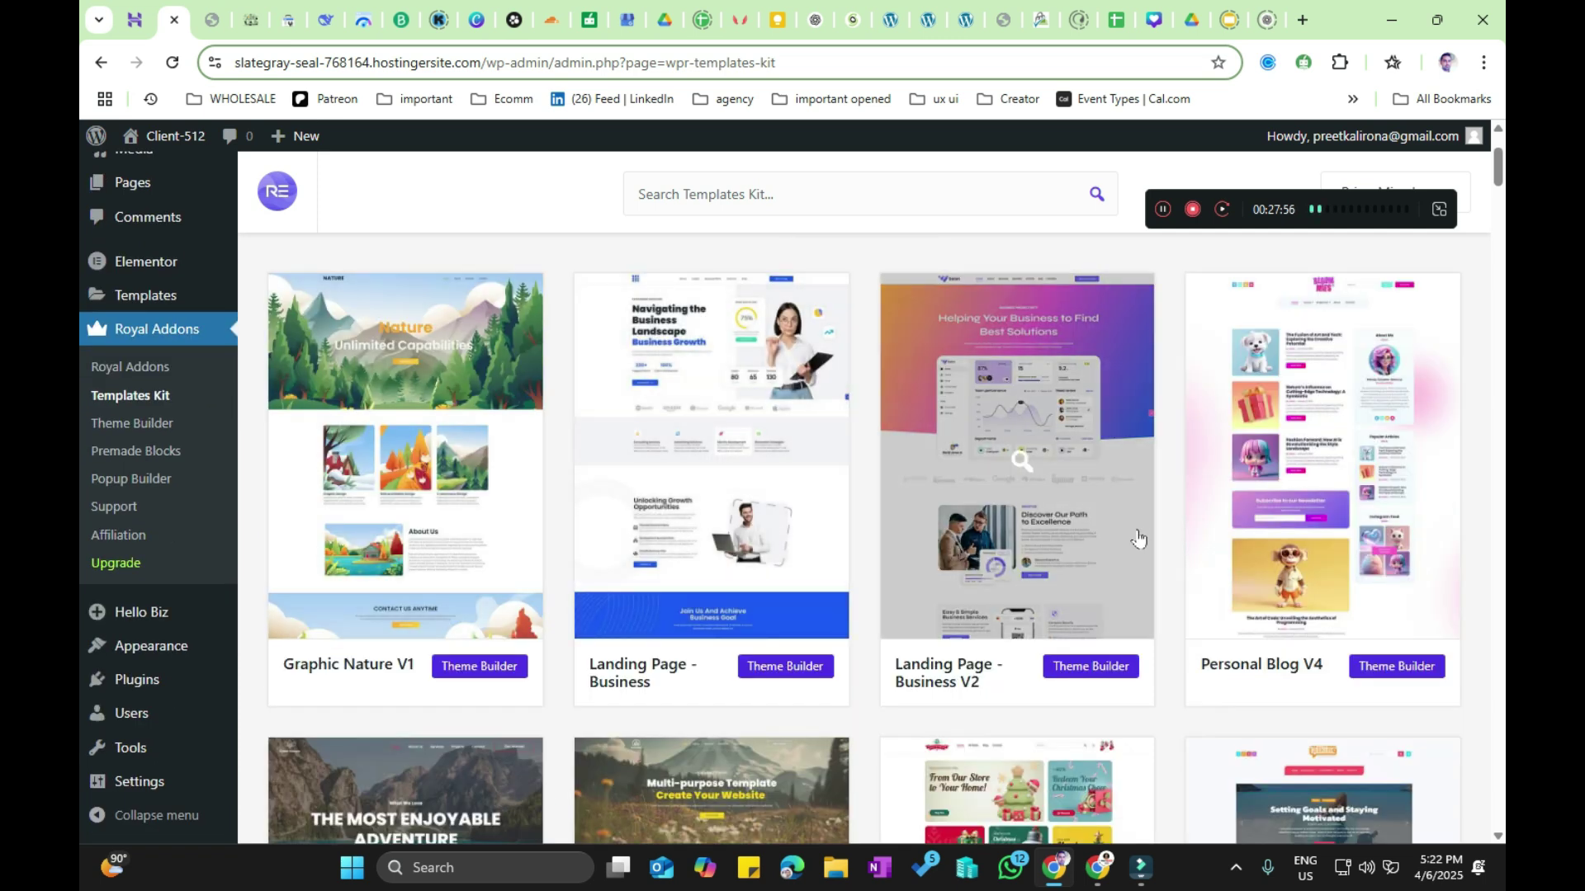
scroll(1131, 536, "down", 2)
scroll(817, 388, "up", 1)
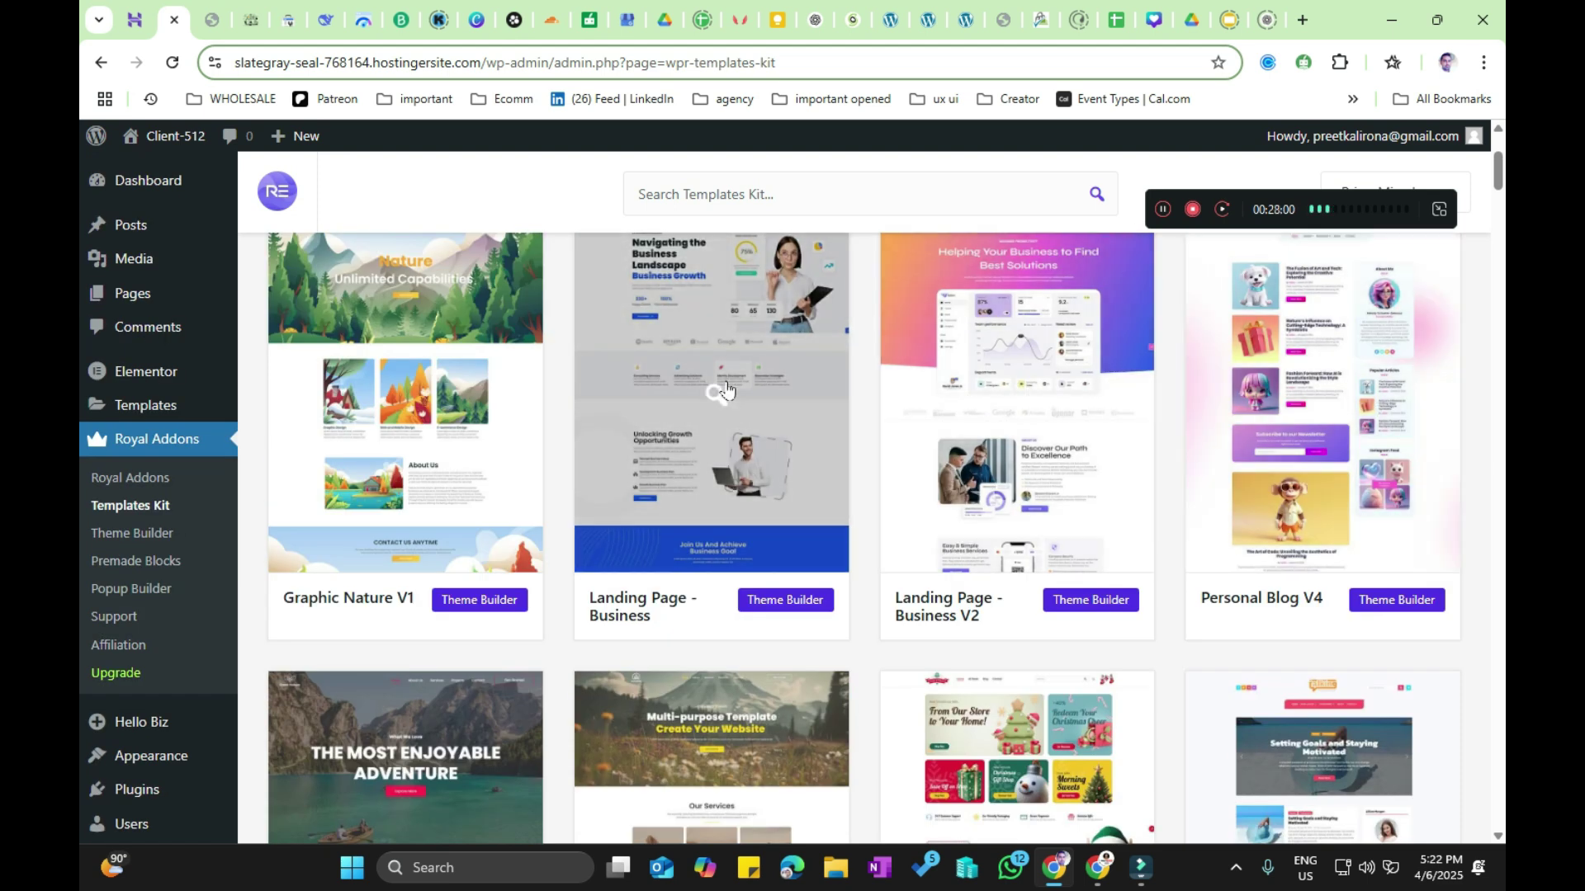
left_click(726, 384)
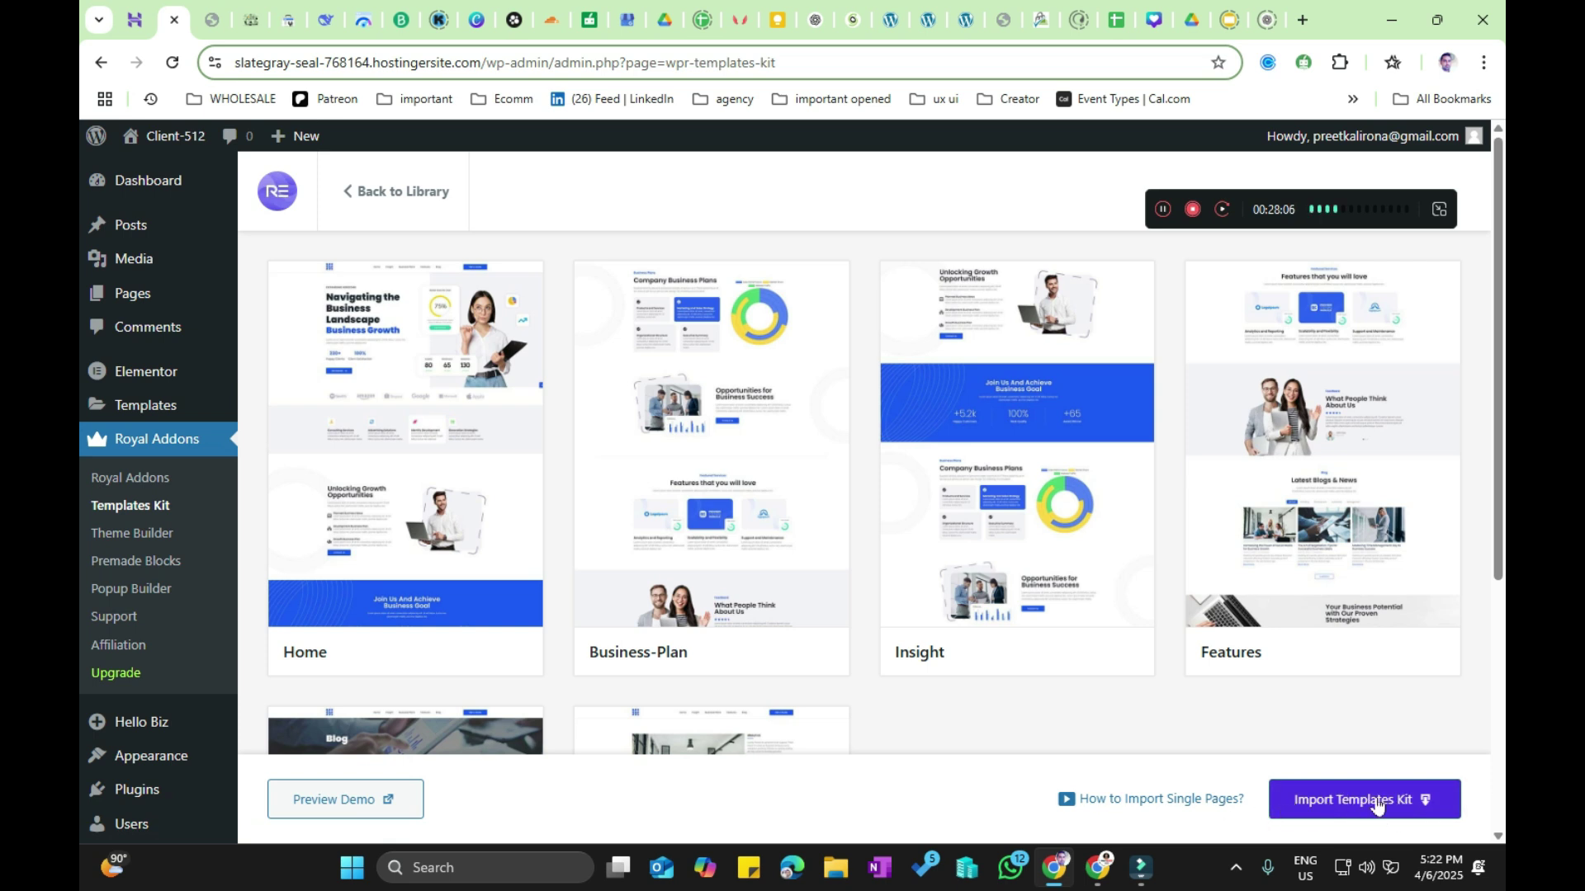
left_click(405, 193)
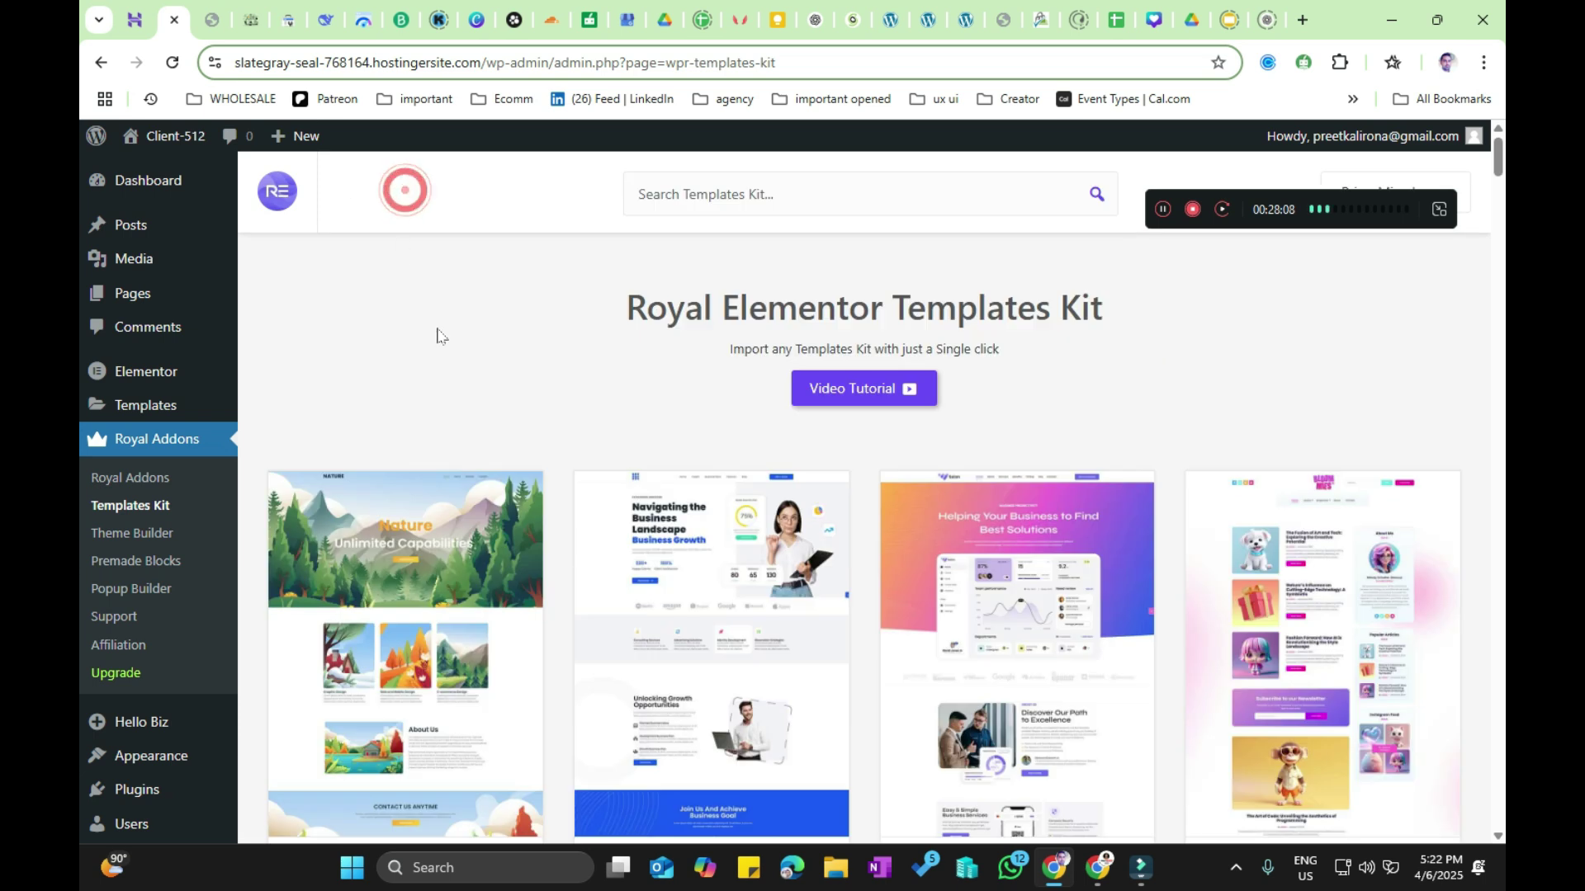
scroll(569, 545, "down", 5)
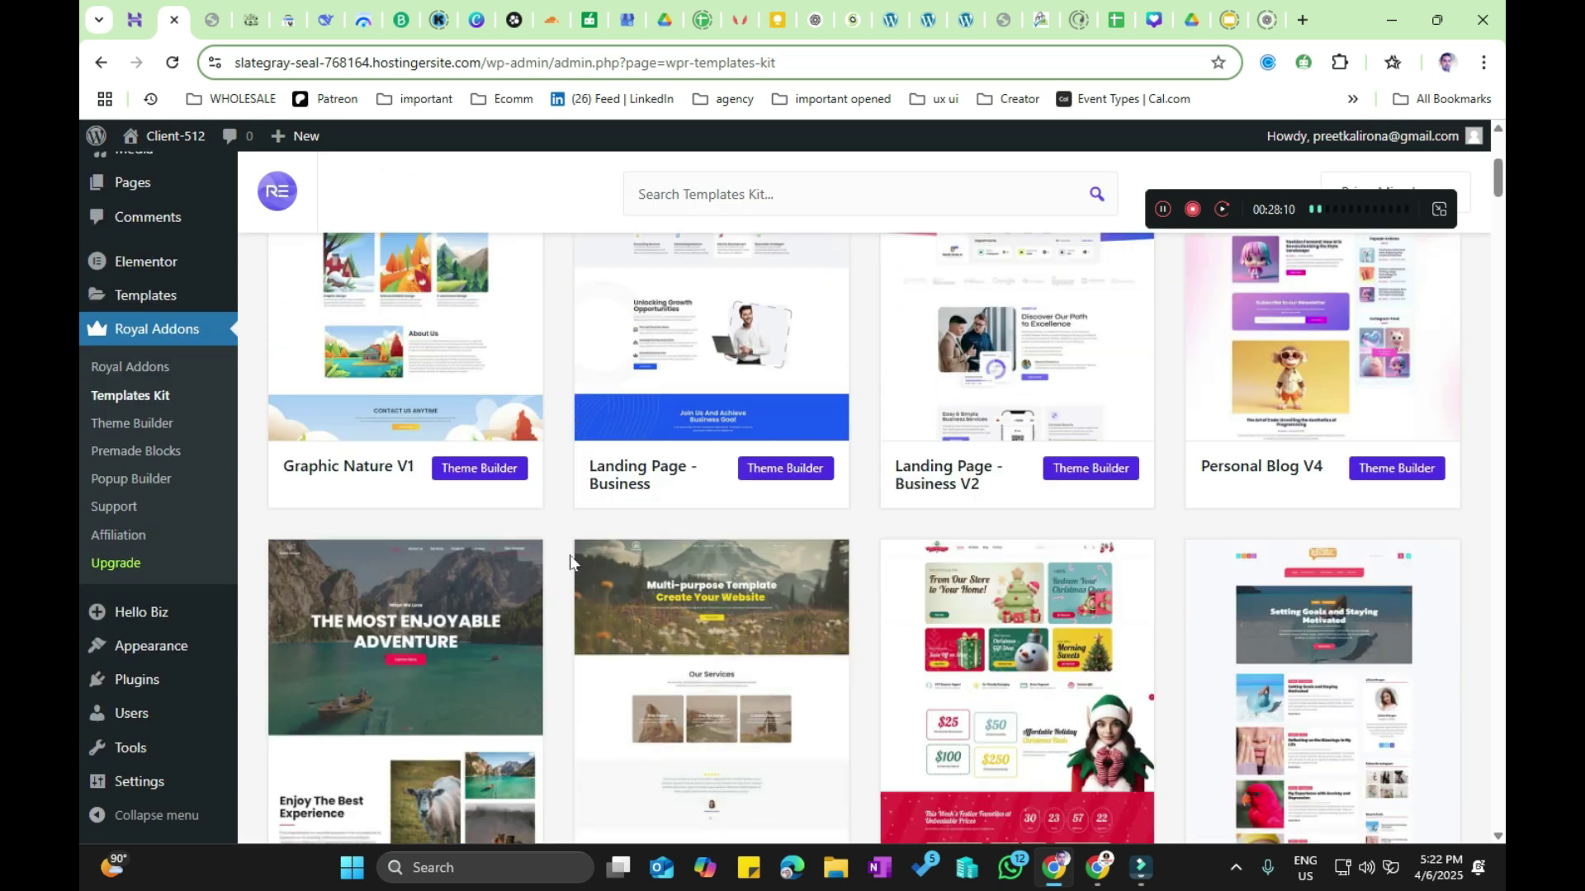
scroll(558, 586, "down", 2)
scroll(547, 633, "up", 4)
scroll(545, 632, "up", 2)
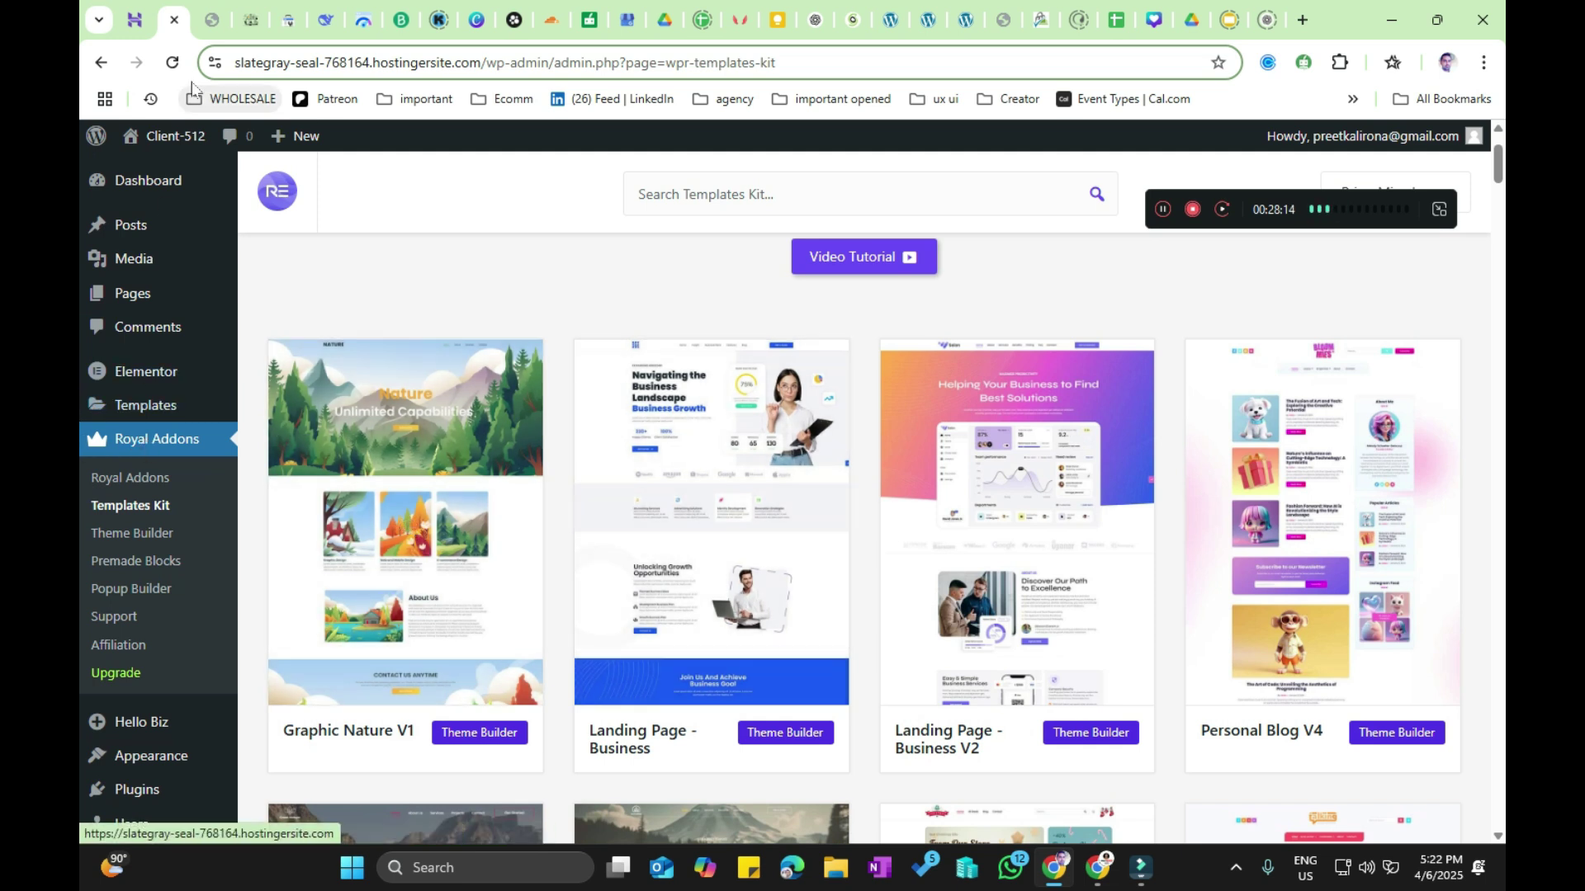
Step: Go back to the homepage open in the Elementor editor and reload it to load the new addon widgets
left_click(214, 7)
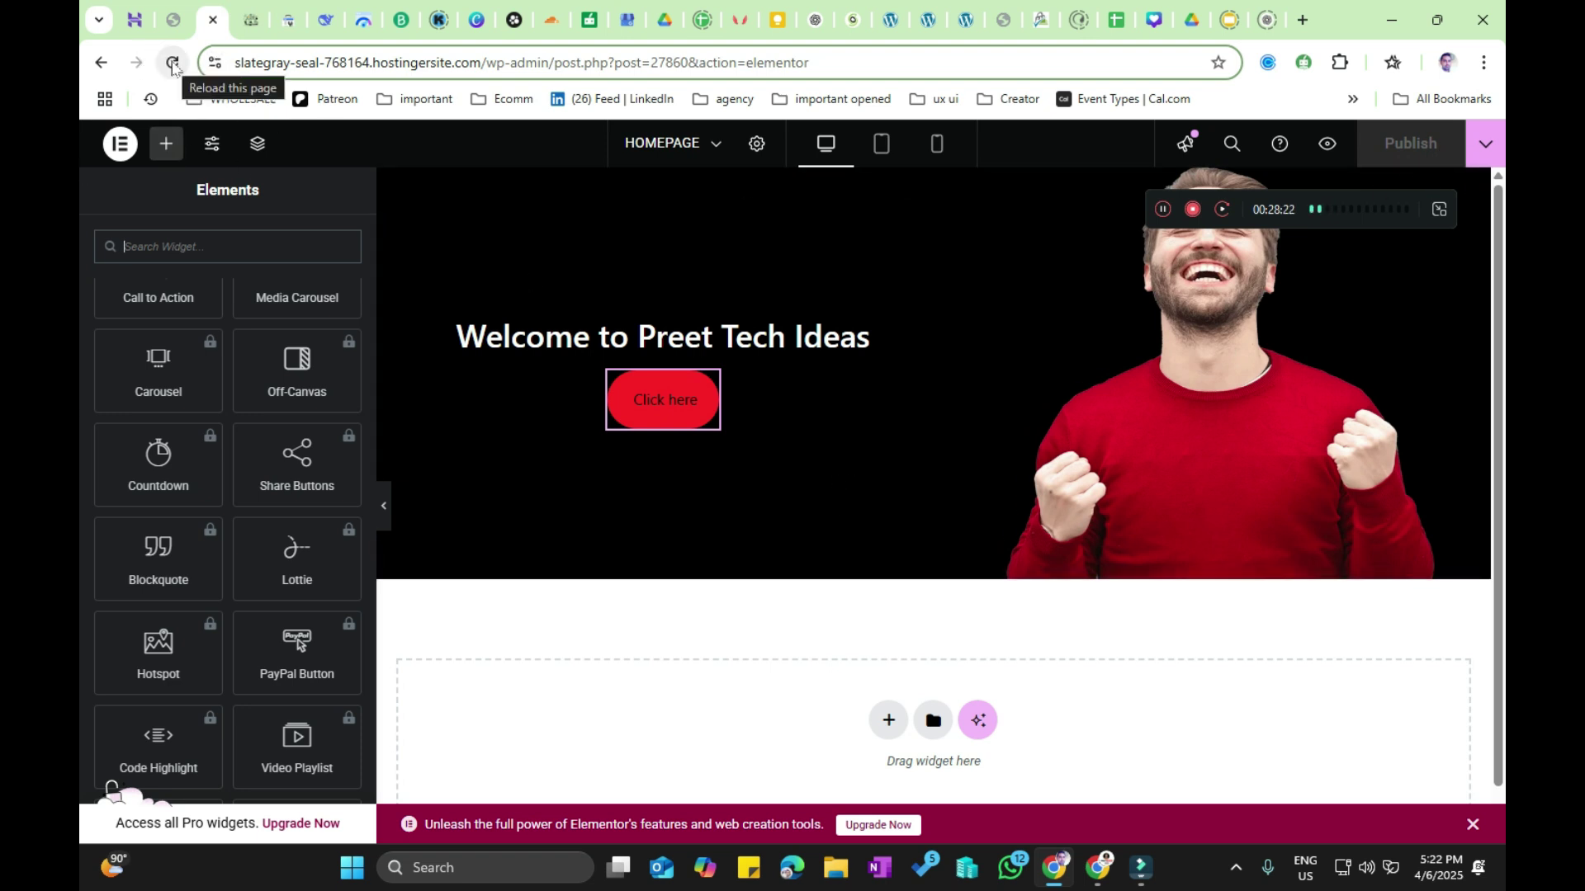
scroll(212, 577, "up", 10)
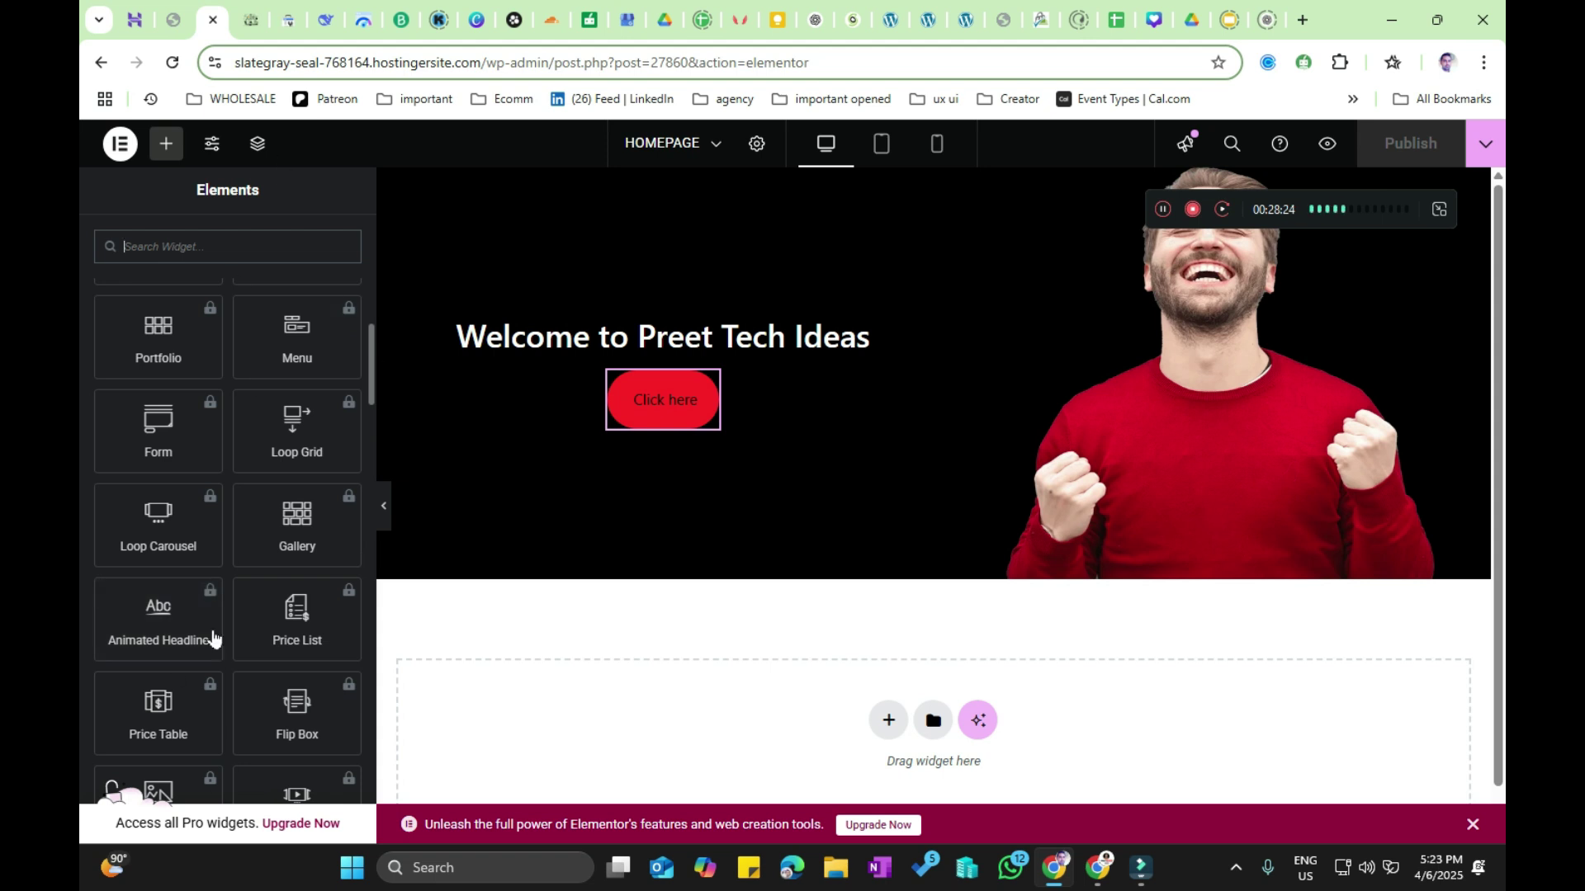
scroll(197, 541, "up", 5)
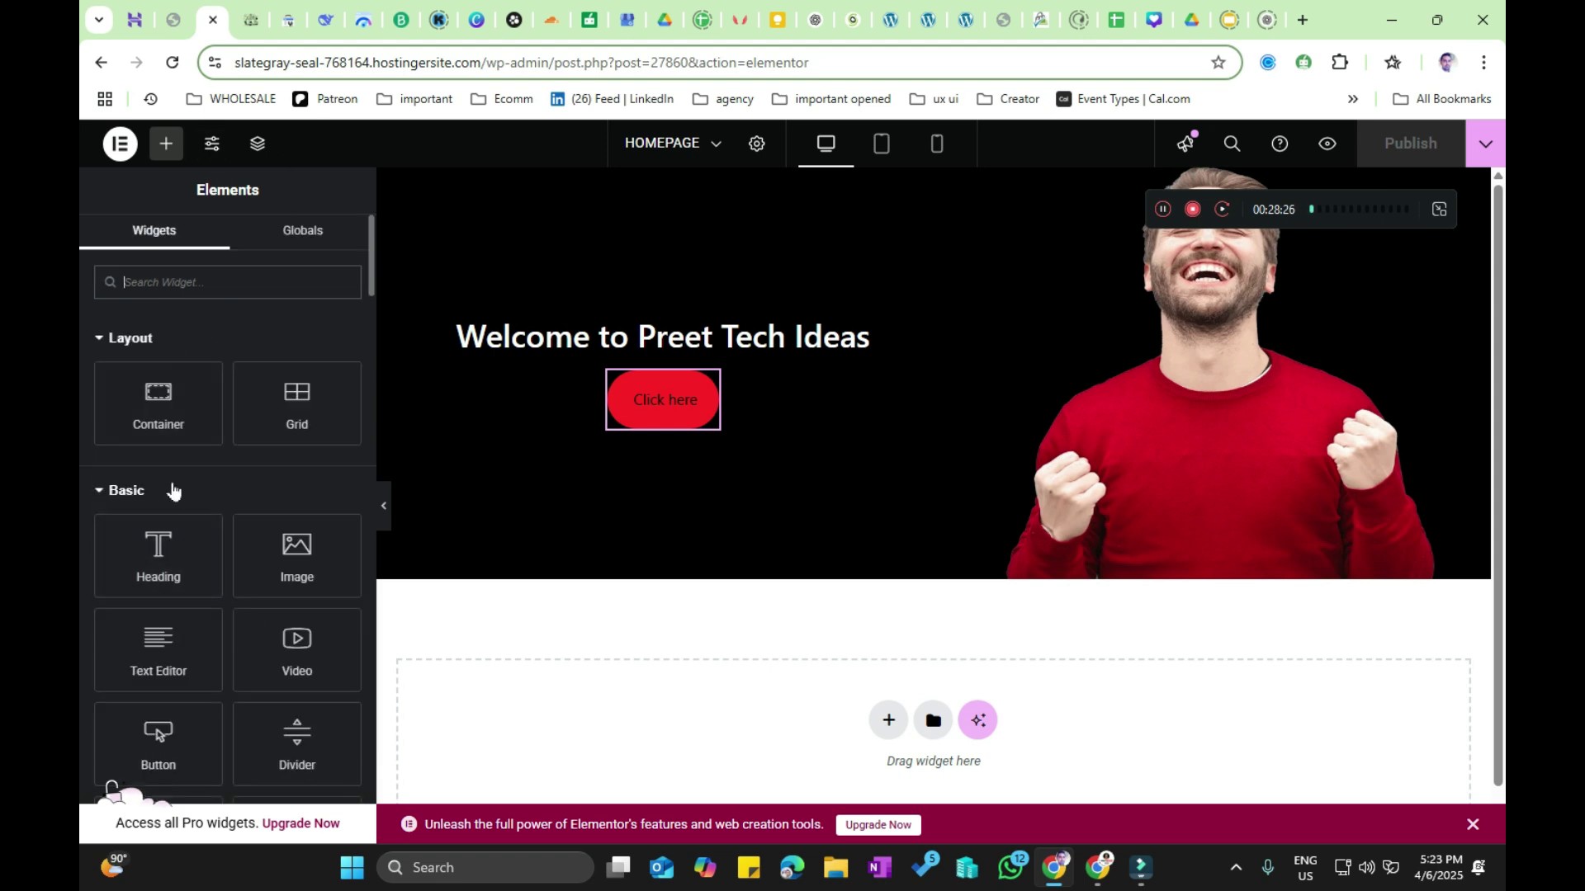
left_click(172, 63)
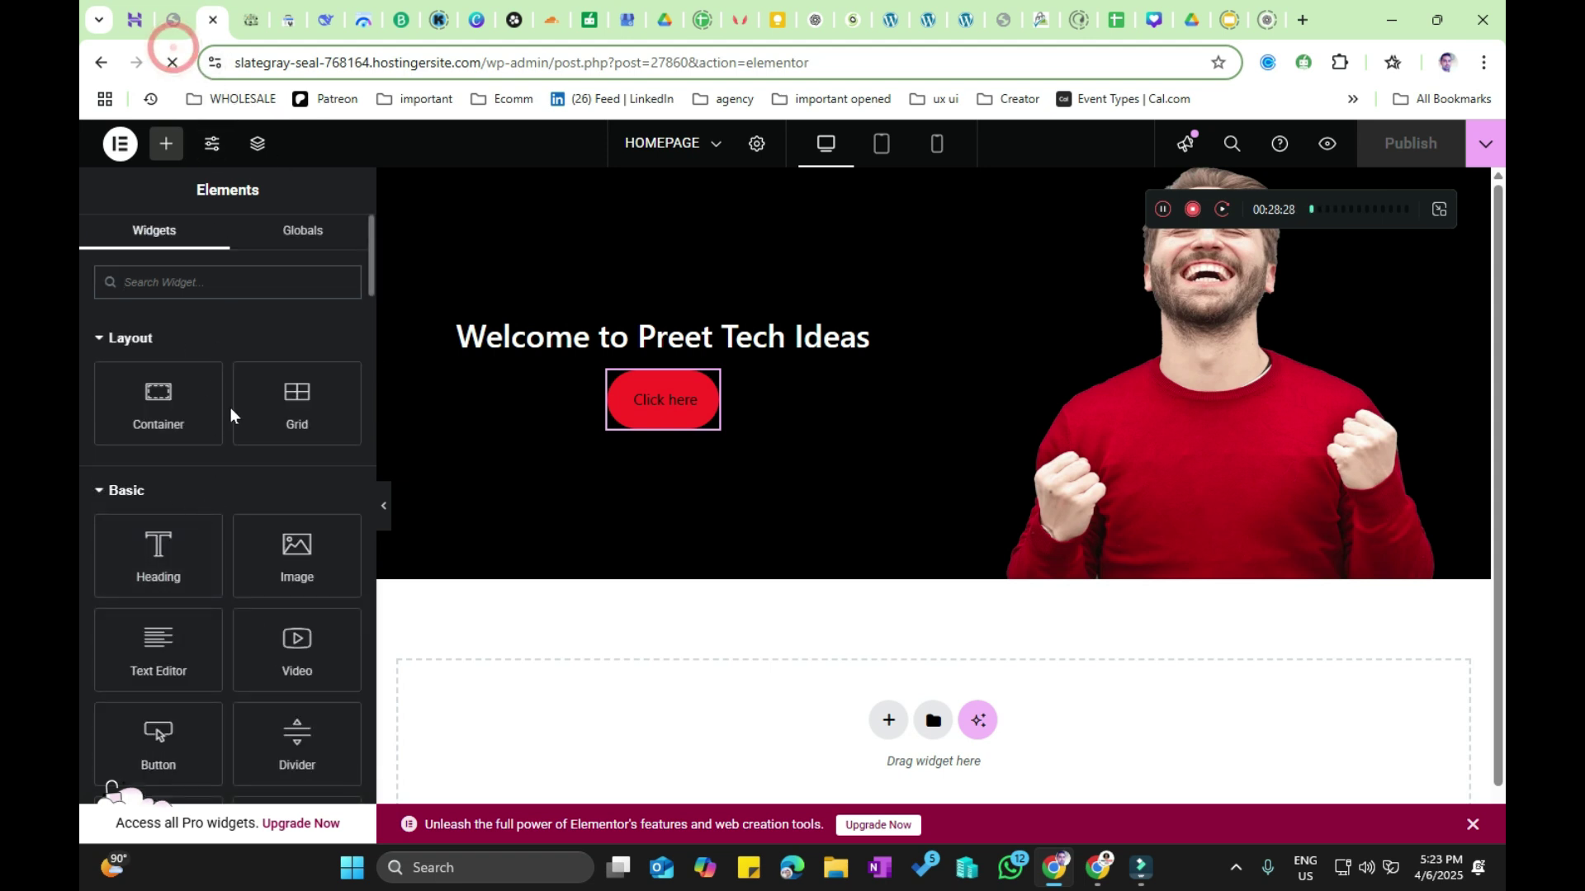
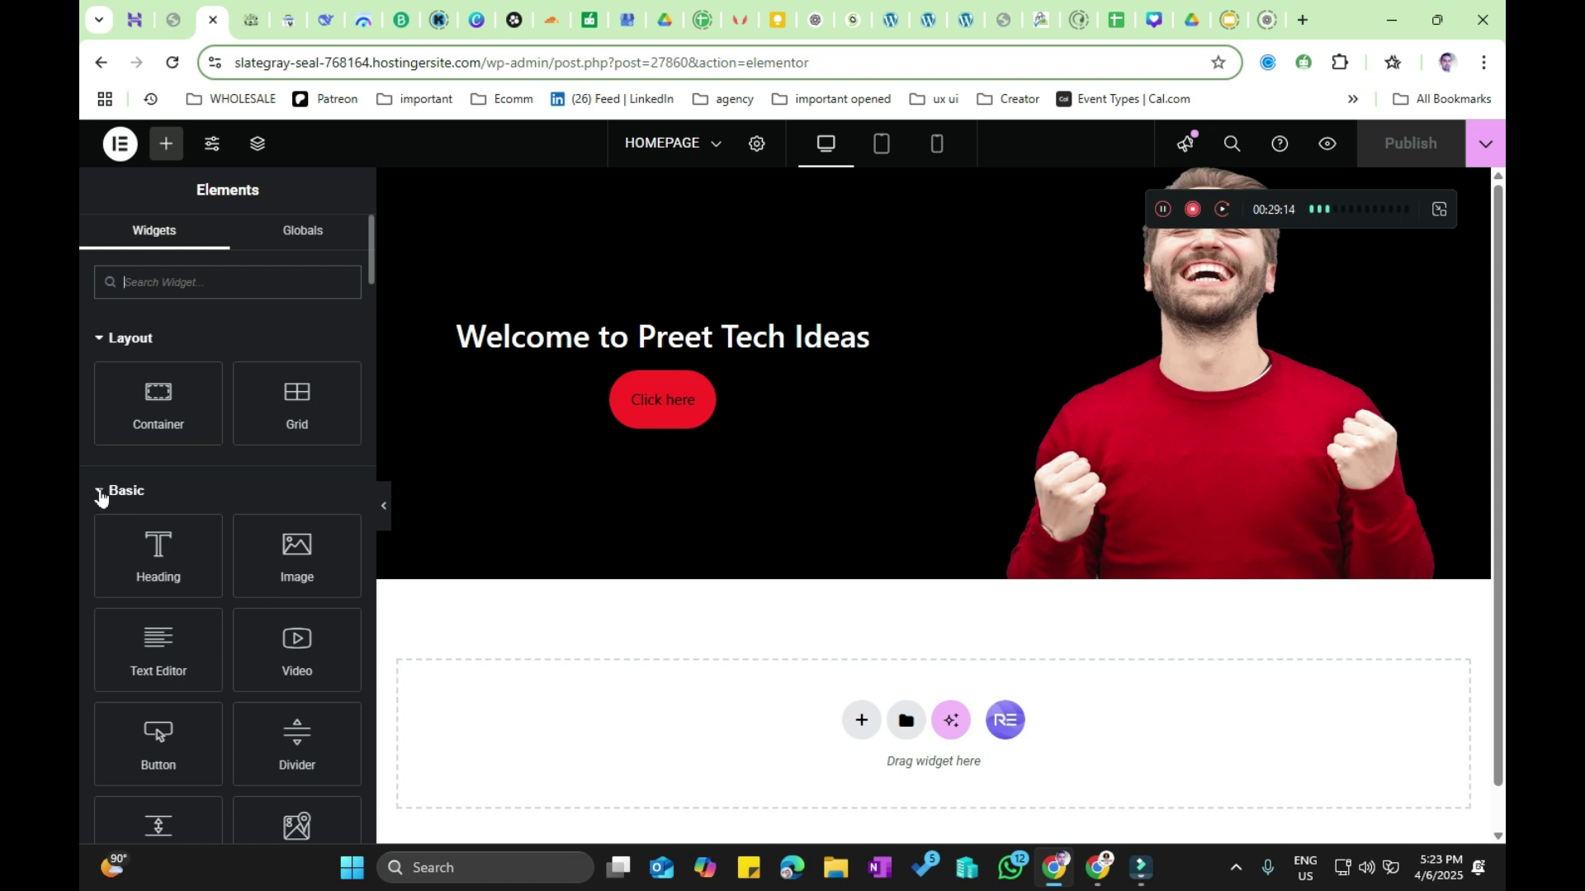
Step: Look through the Royal Addons widgets available in the Elementor editor
scroll(100, 497, "down", 20)
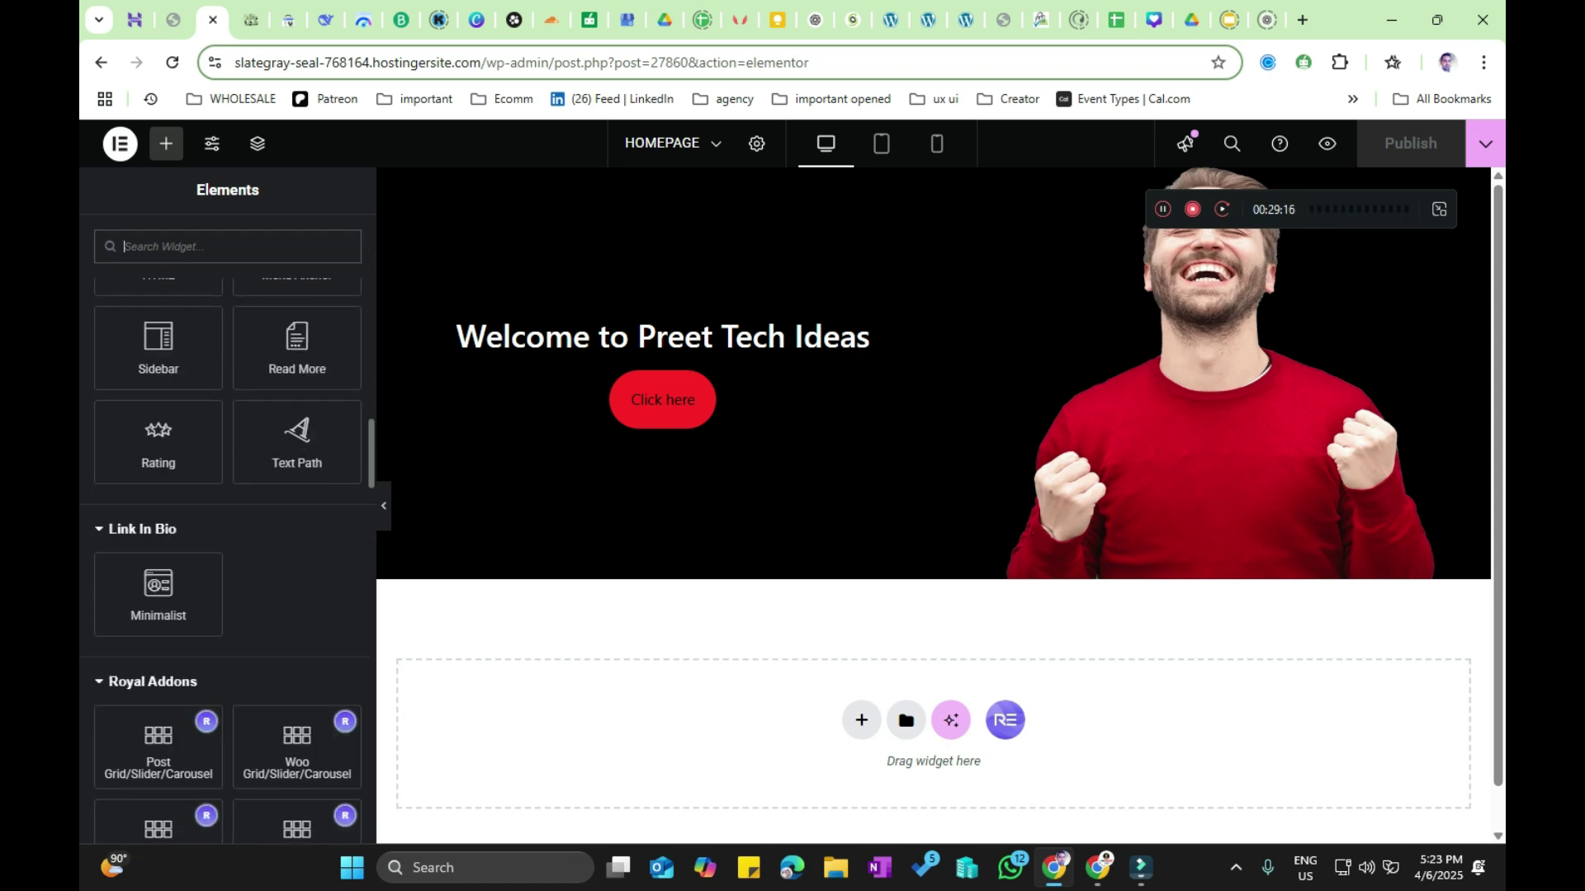
scroll(90, 529, "down", 5)
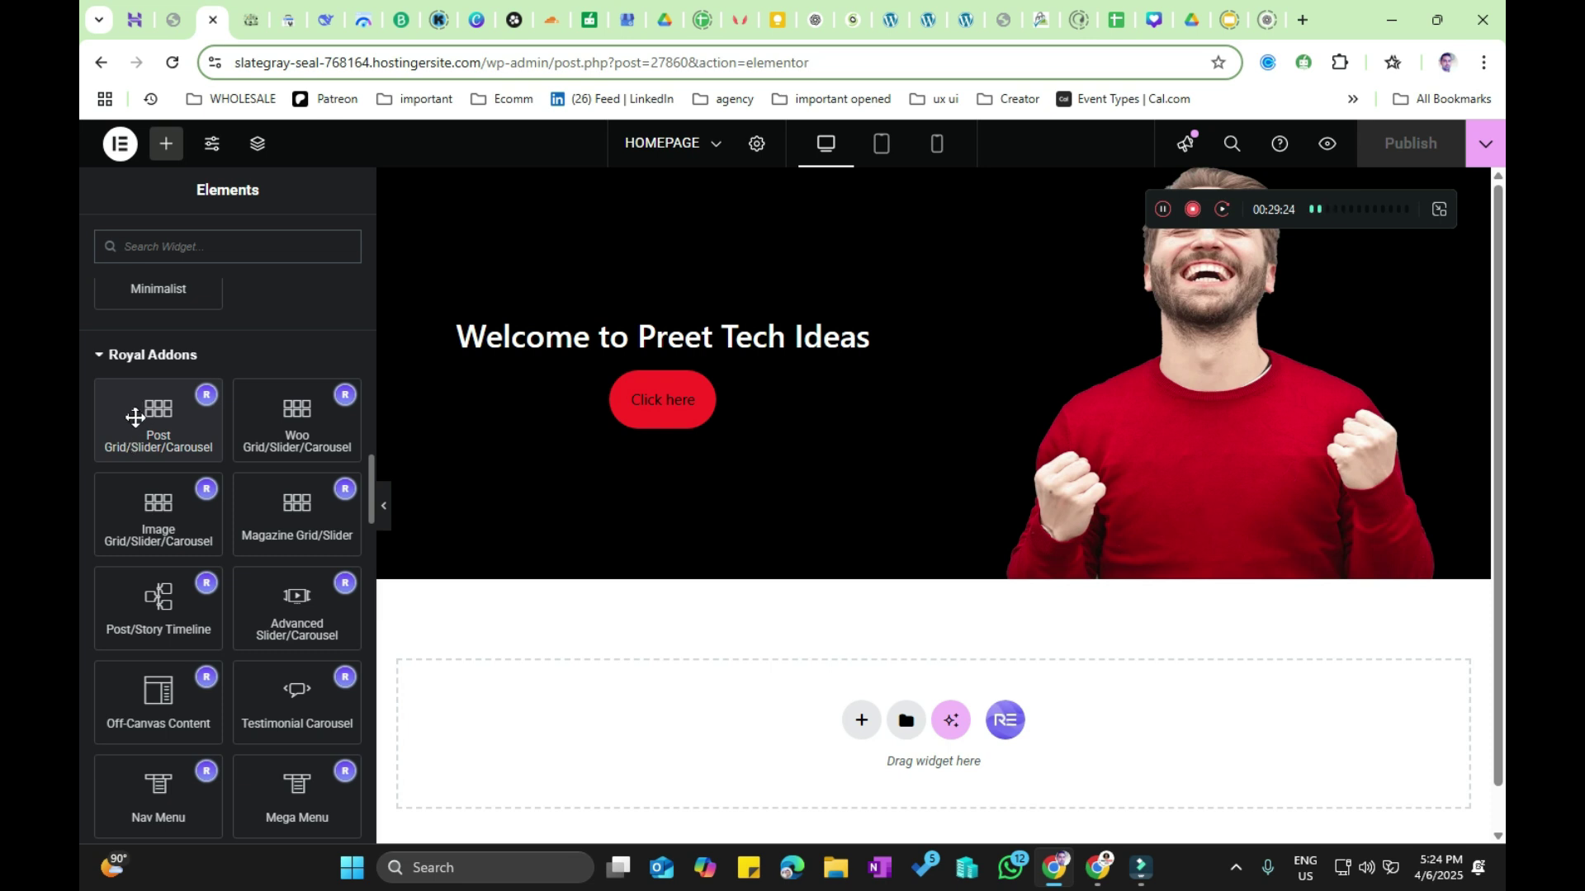
scroll(248, 446, "down", 2)
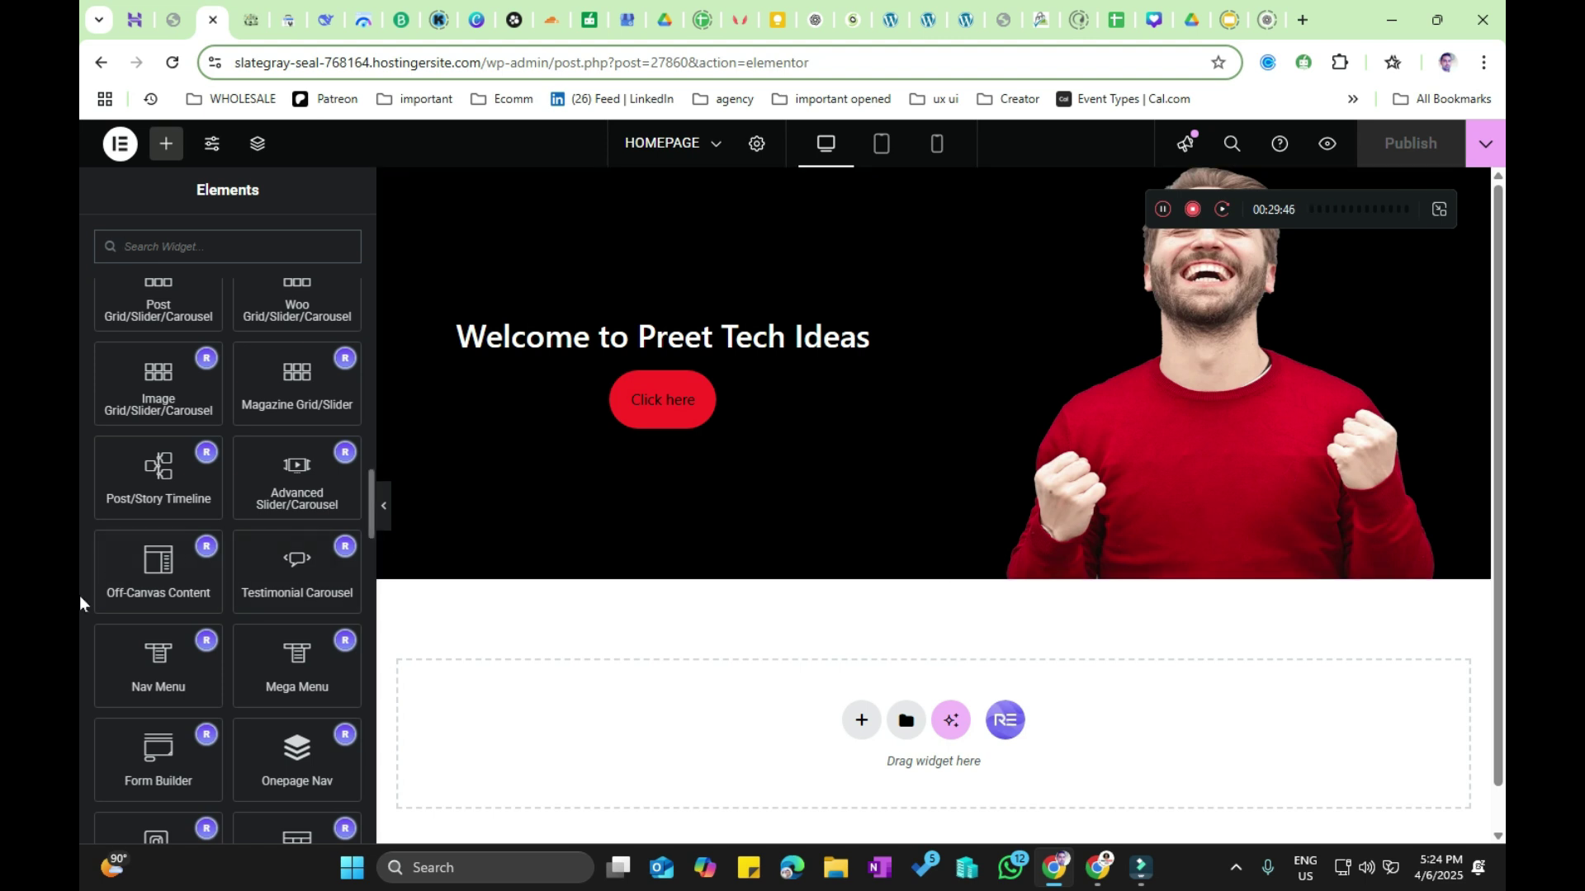
scroll(79, 596, "down", 1)
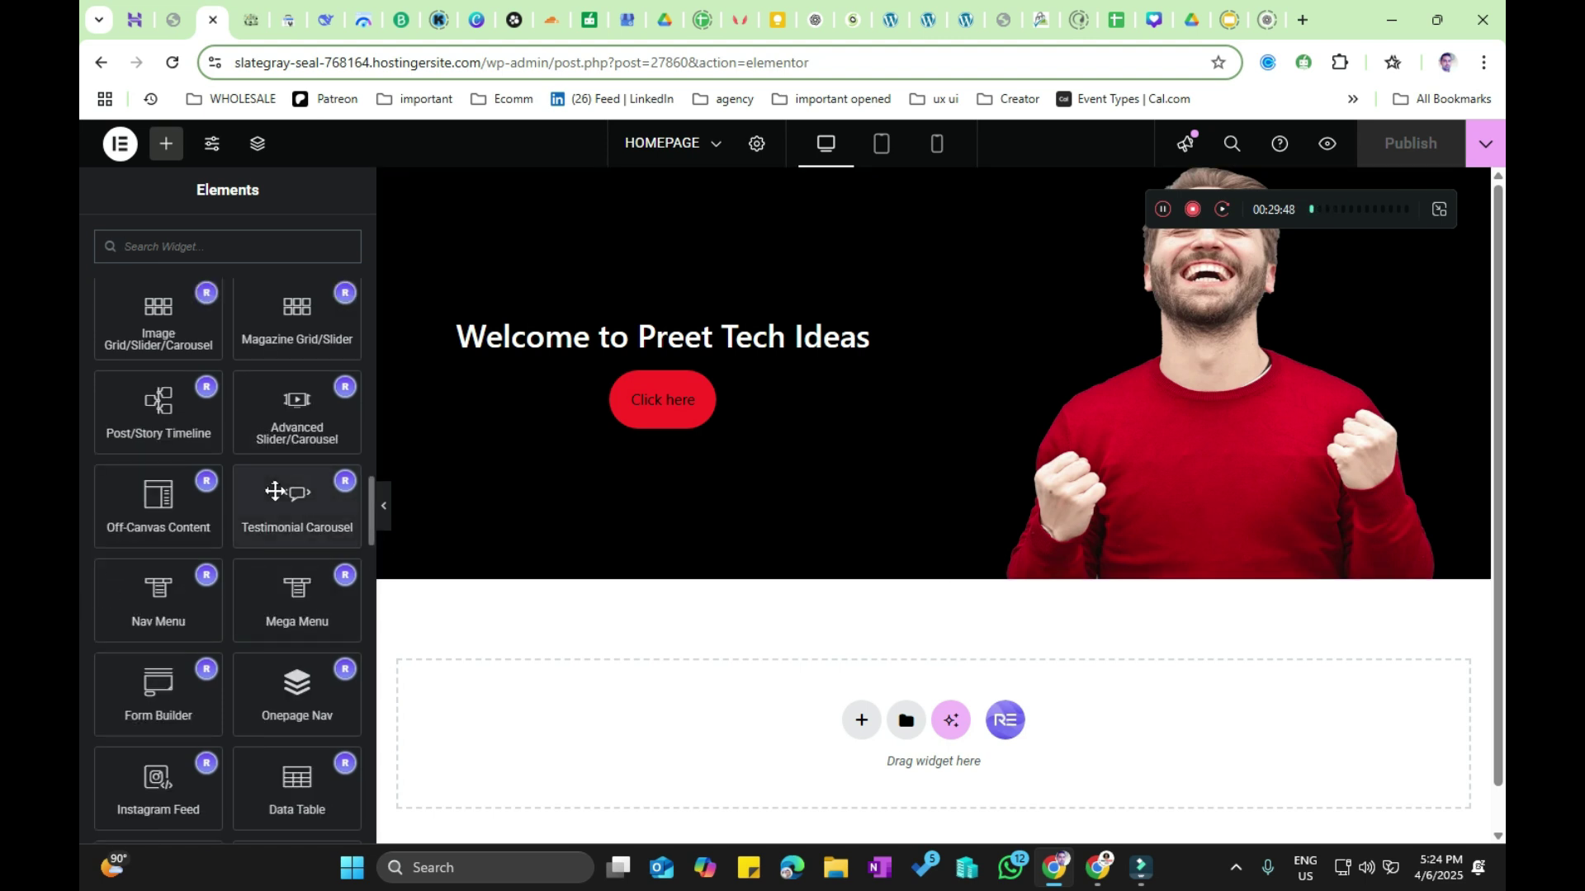
scroll(437, 607, "down", 1)
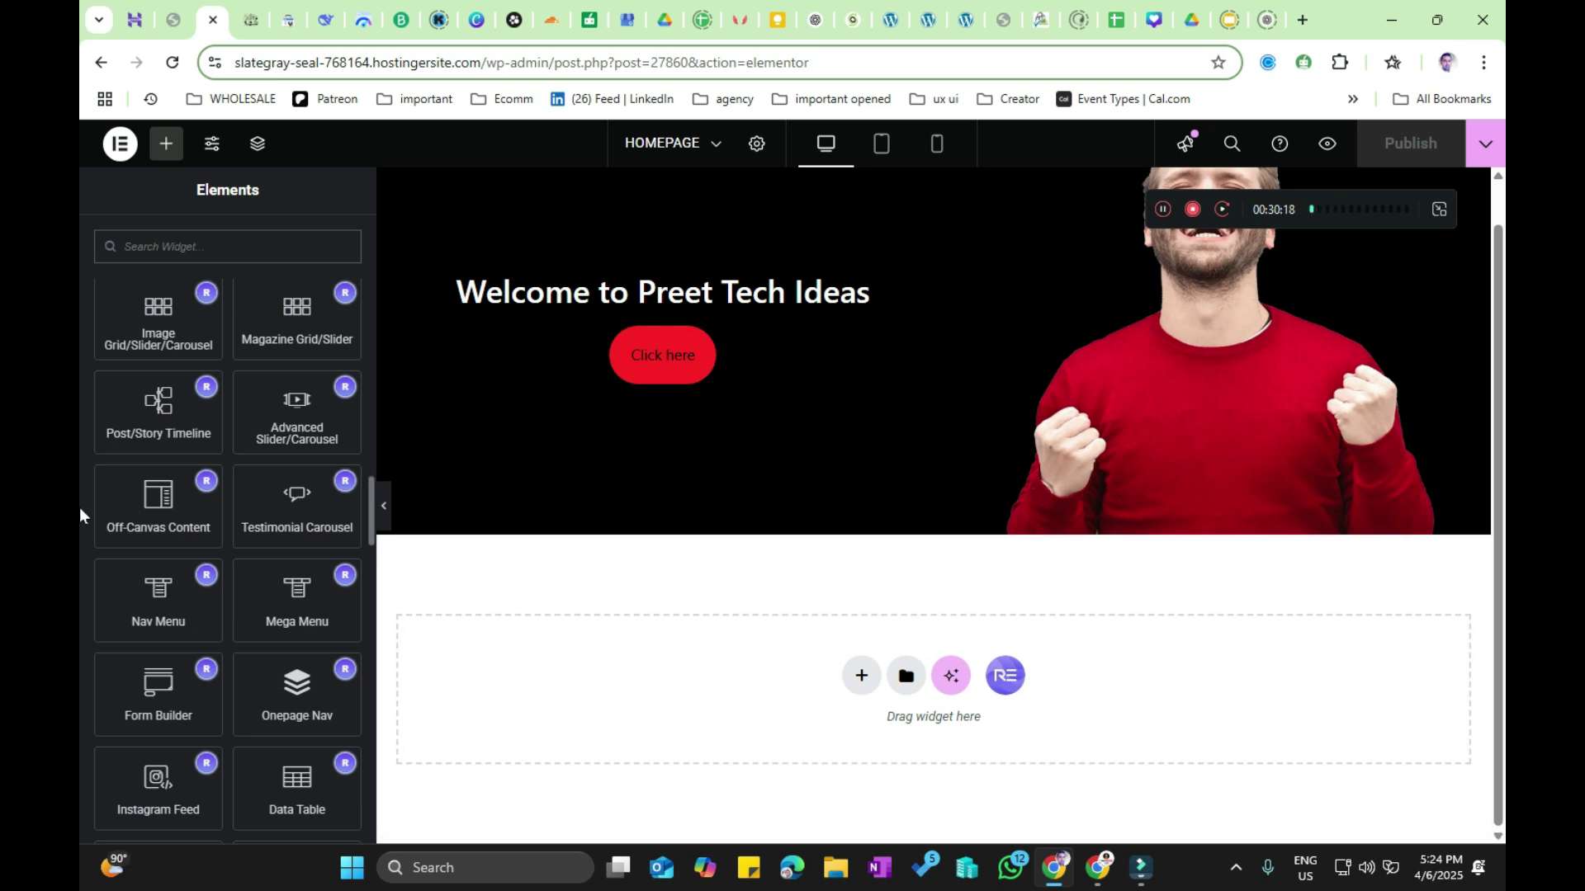
scroll(79, 512, "down", 5)
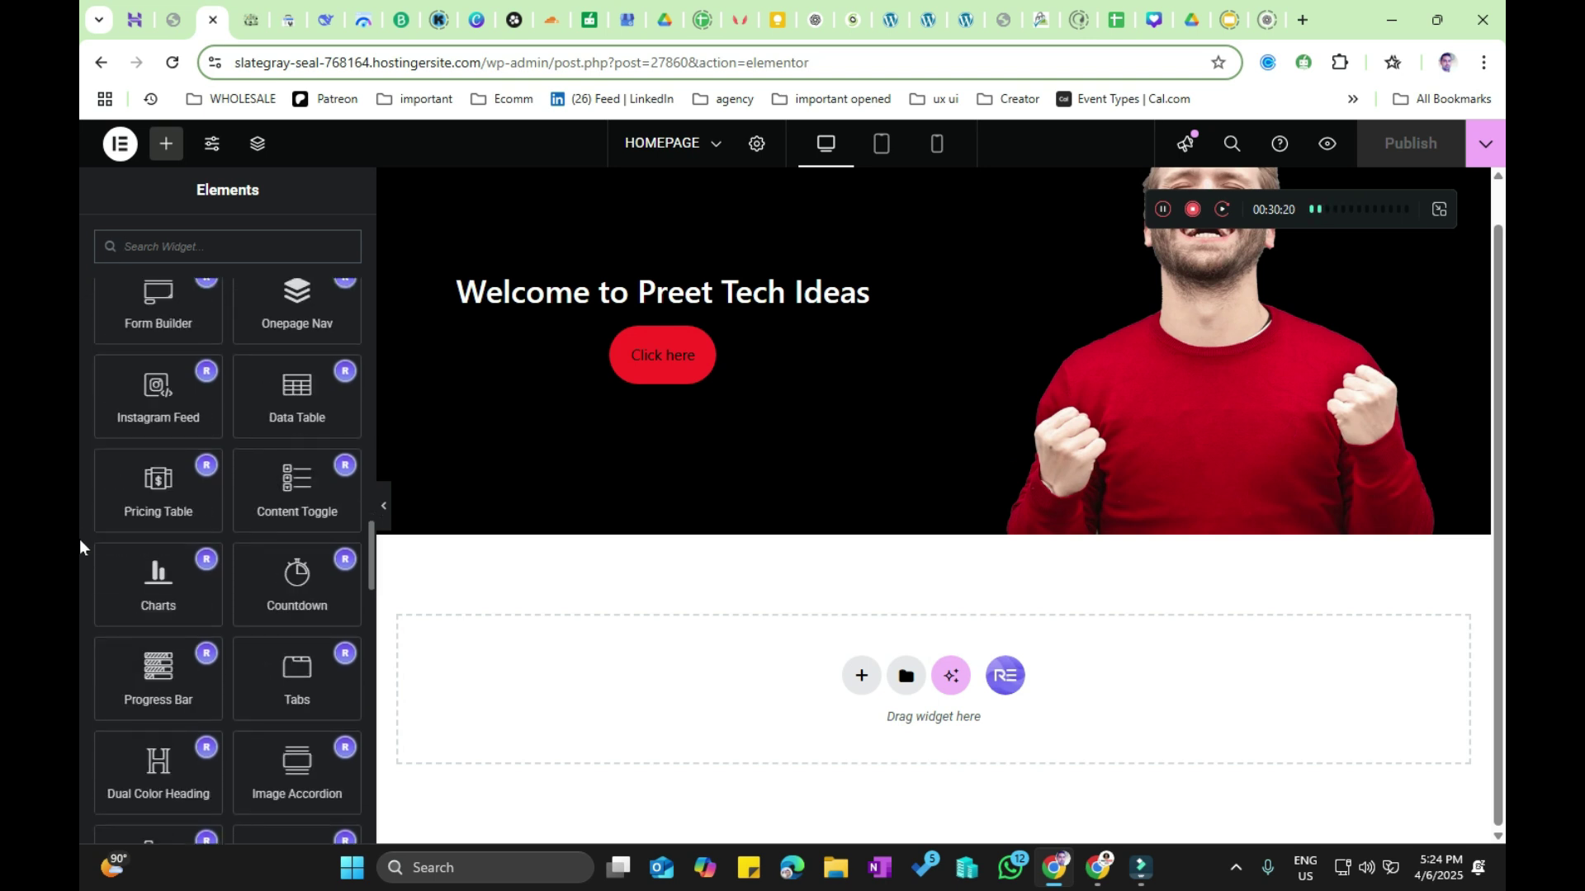
scroll(79, 538, "down", 3)
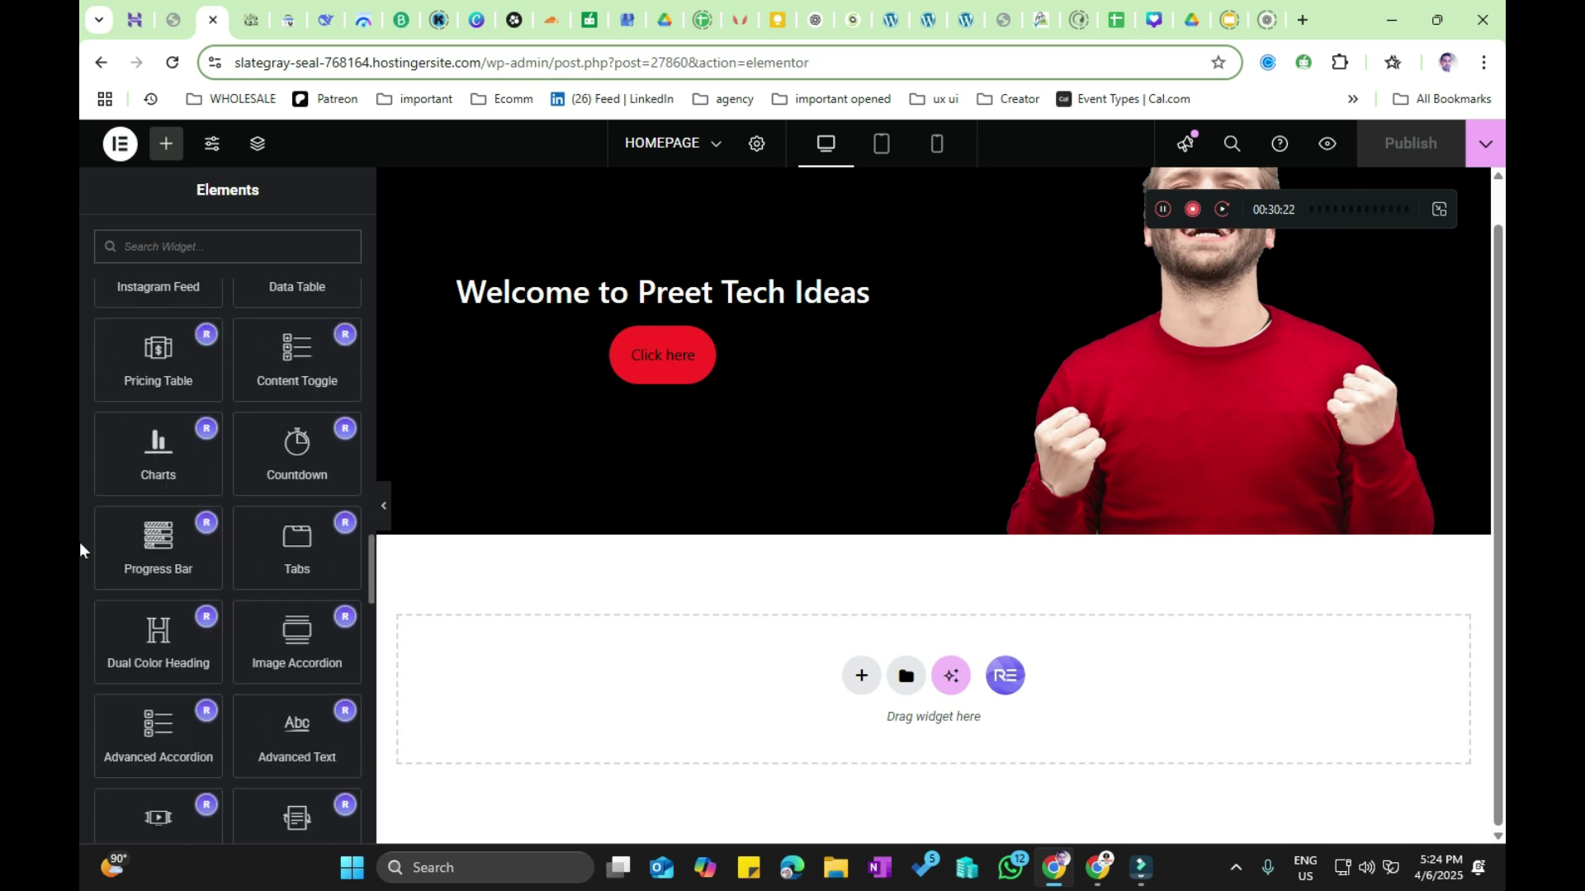
scroll(79, 542, "down", 2)
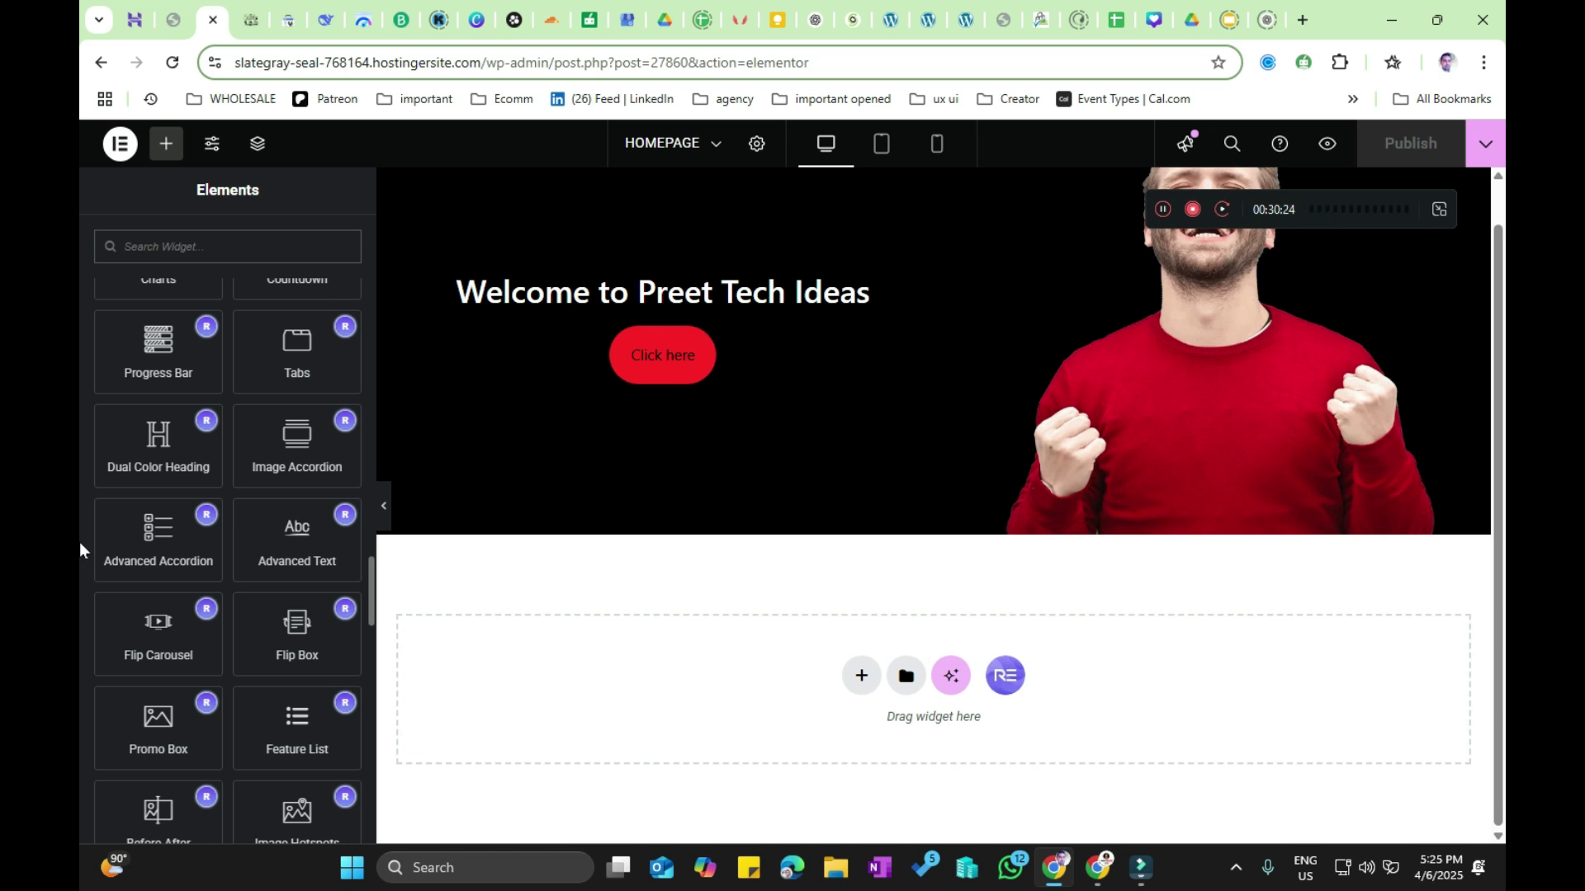
scroll(79, 543, "down", 1)
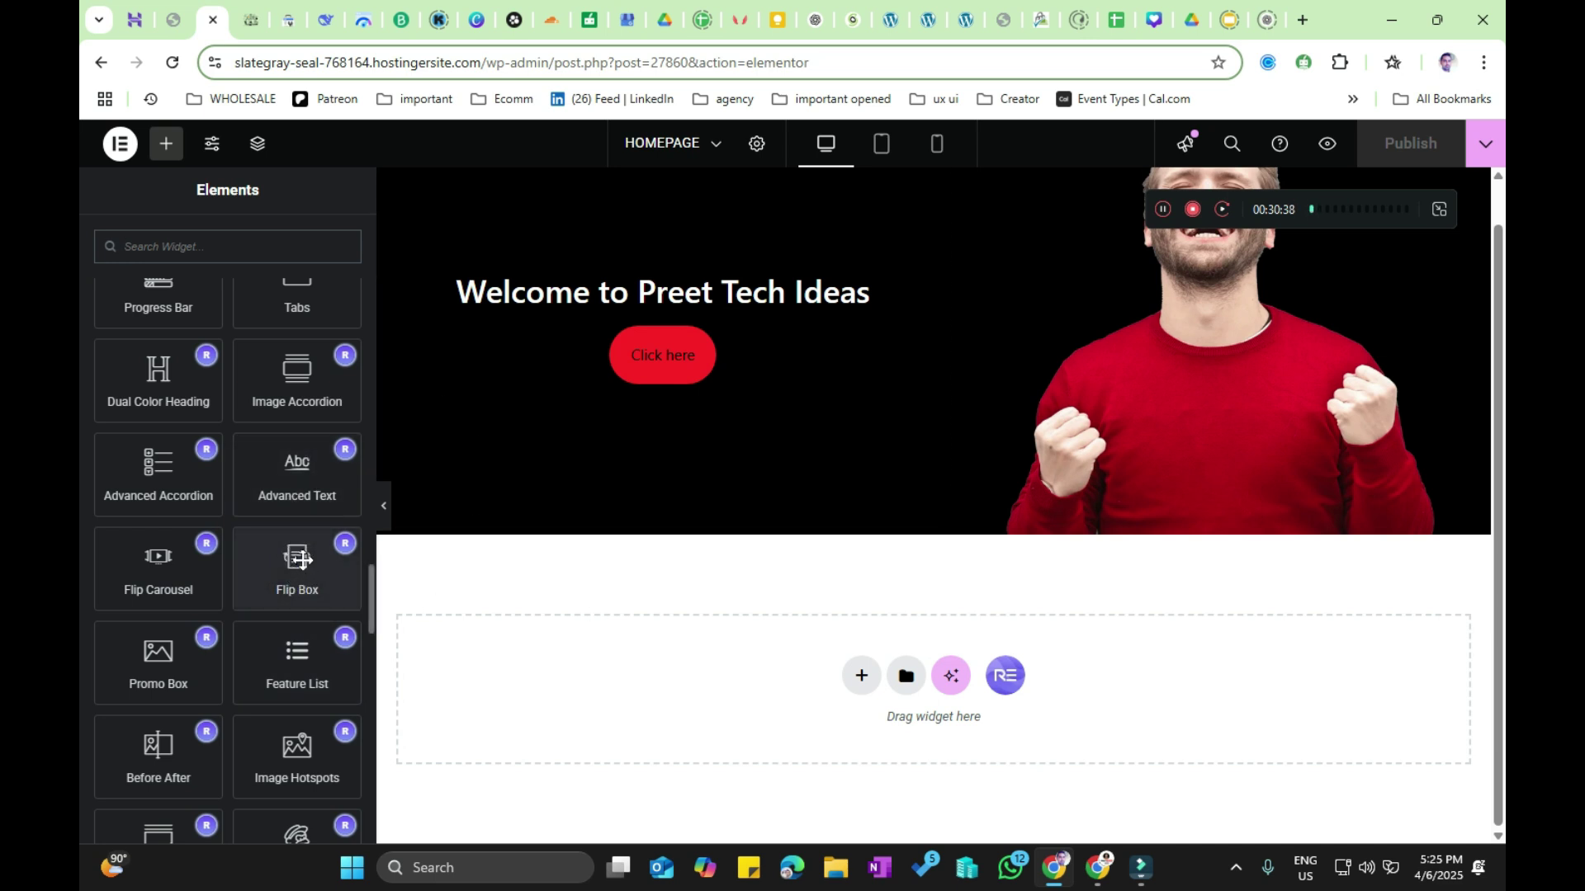
Step: Try out the Royal Addons Flip Box widget below the hero section and delete it
mouse_move(294, 569)
left_mouse_down()
mouse_move(629, 697)
mouse_move(840, 686)
mouse_move(293, 586)
left_mouse_up()
left_click_drag(317, 578, 723, 696)
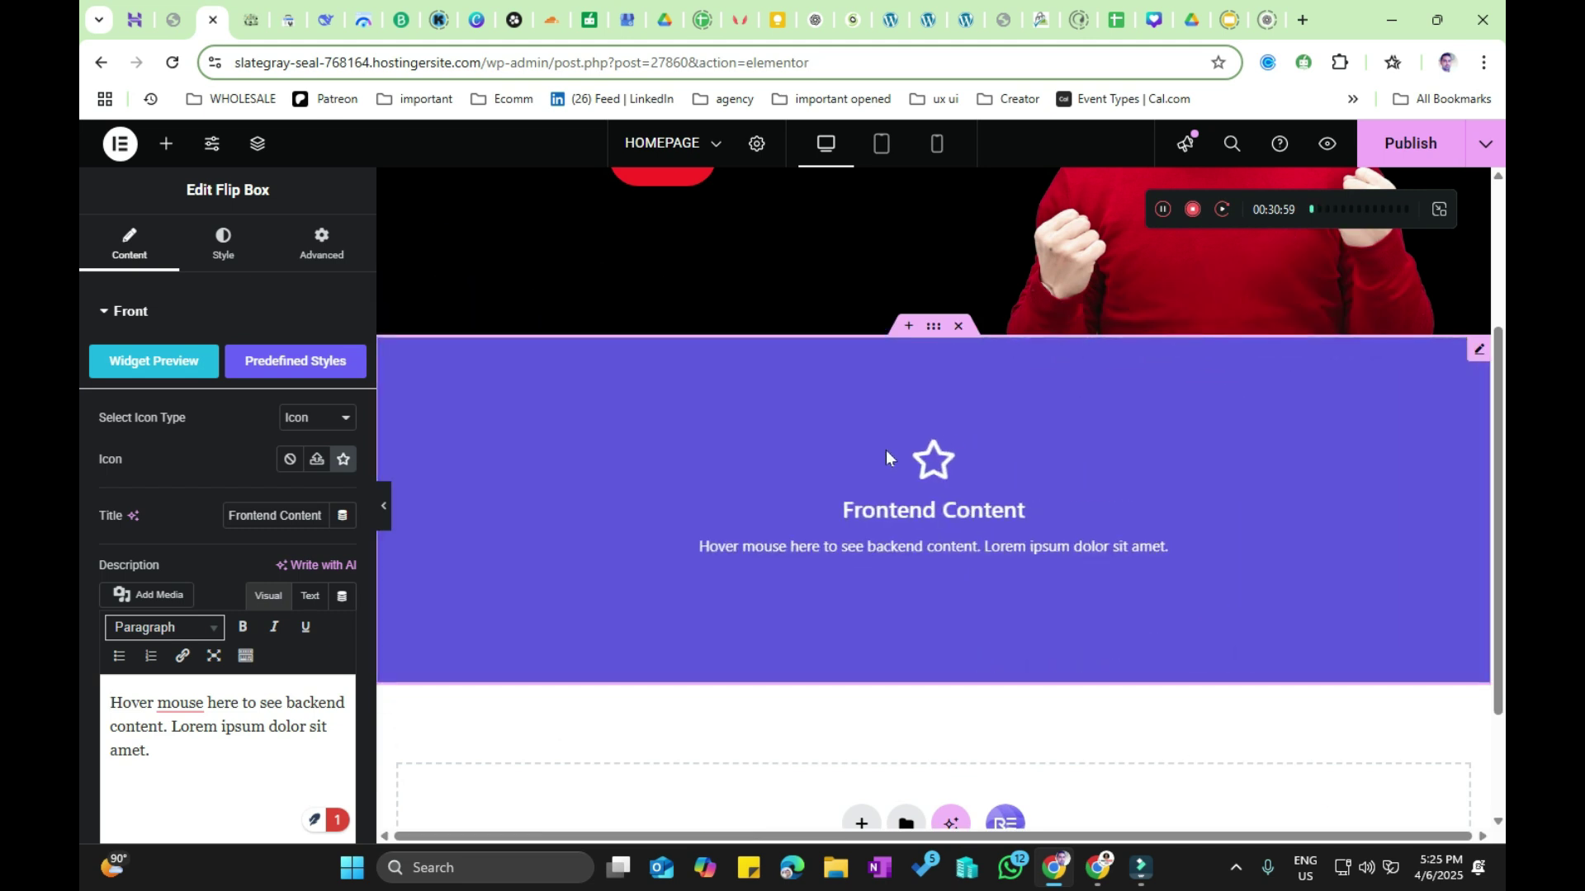
right_click(733, 429)
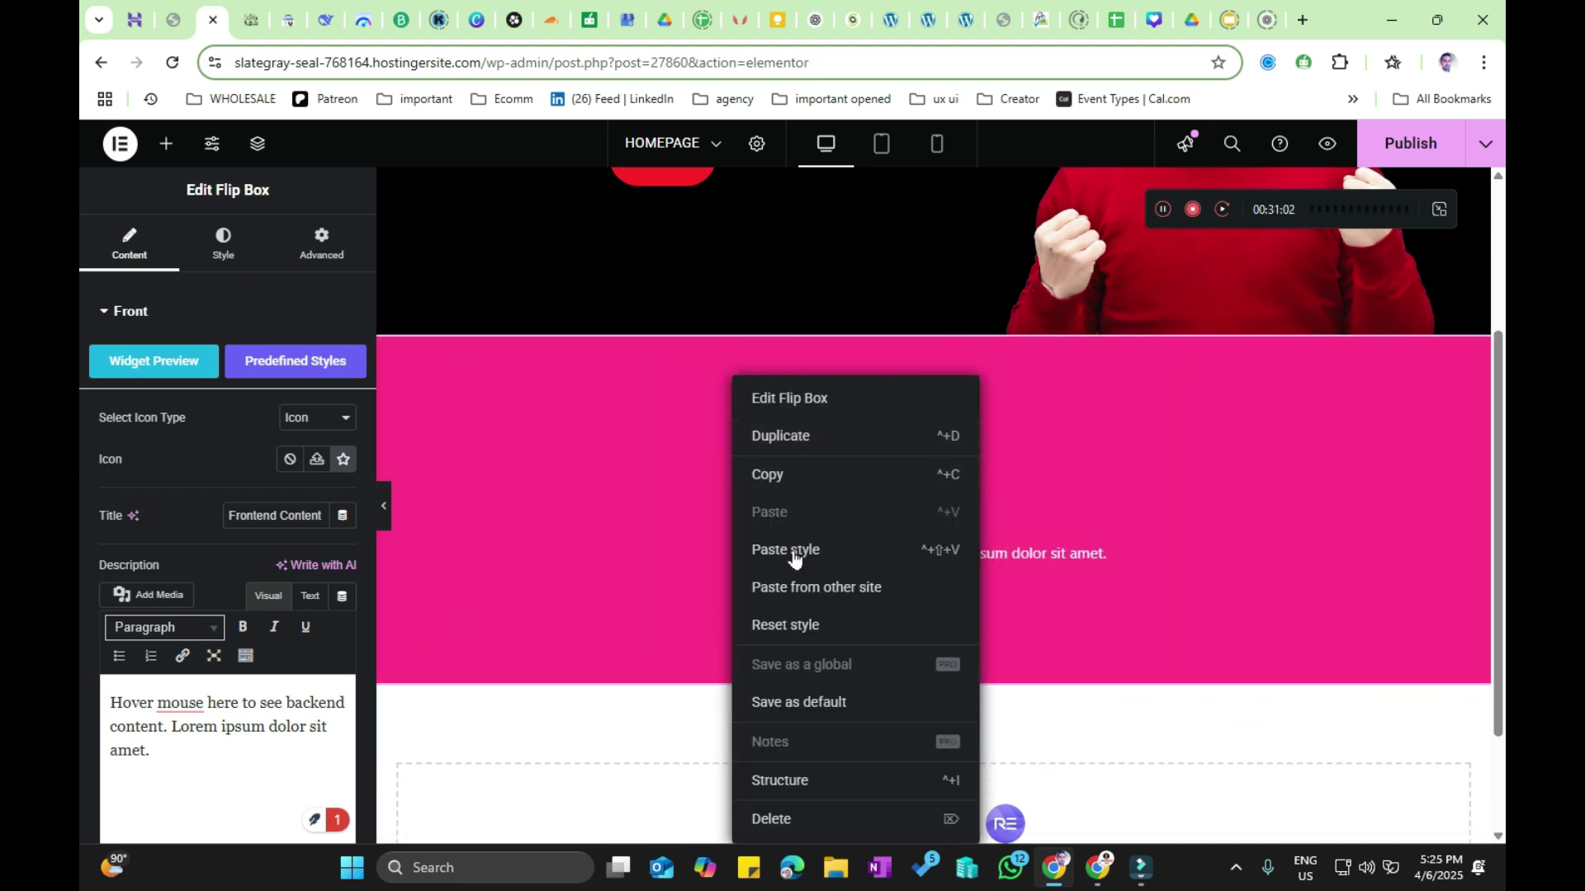
left_click(840, 821)
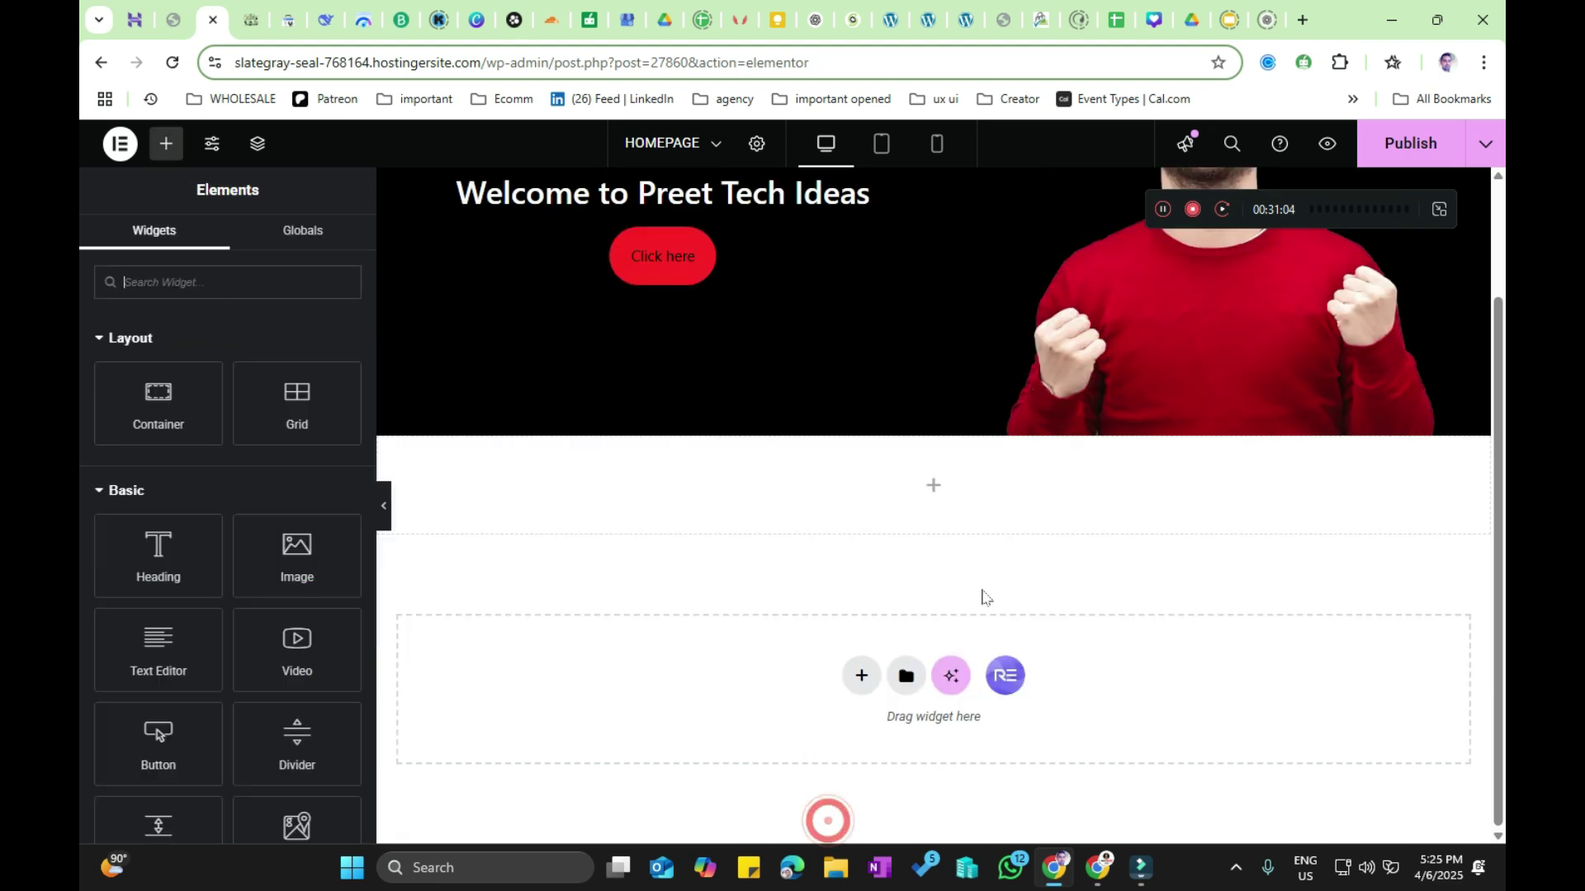
Step: Add the Royal Addons Post Grid/Slider/Carousel widget to the empty container below the hero and review the resulting post grid
scroll(79, 611, "down", 10)
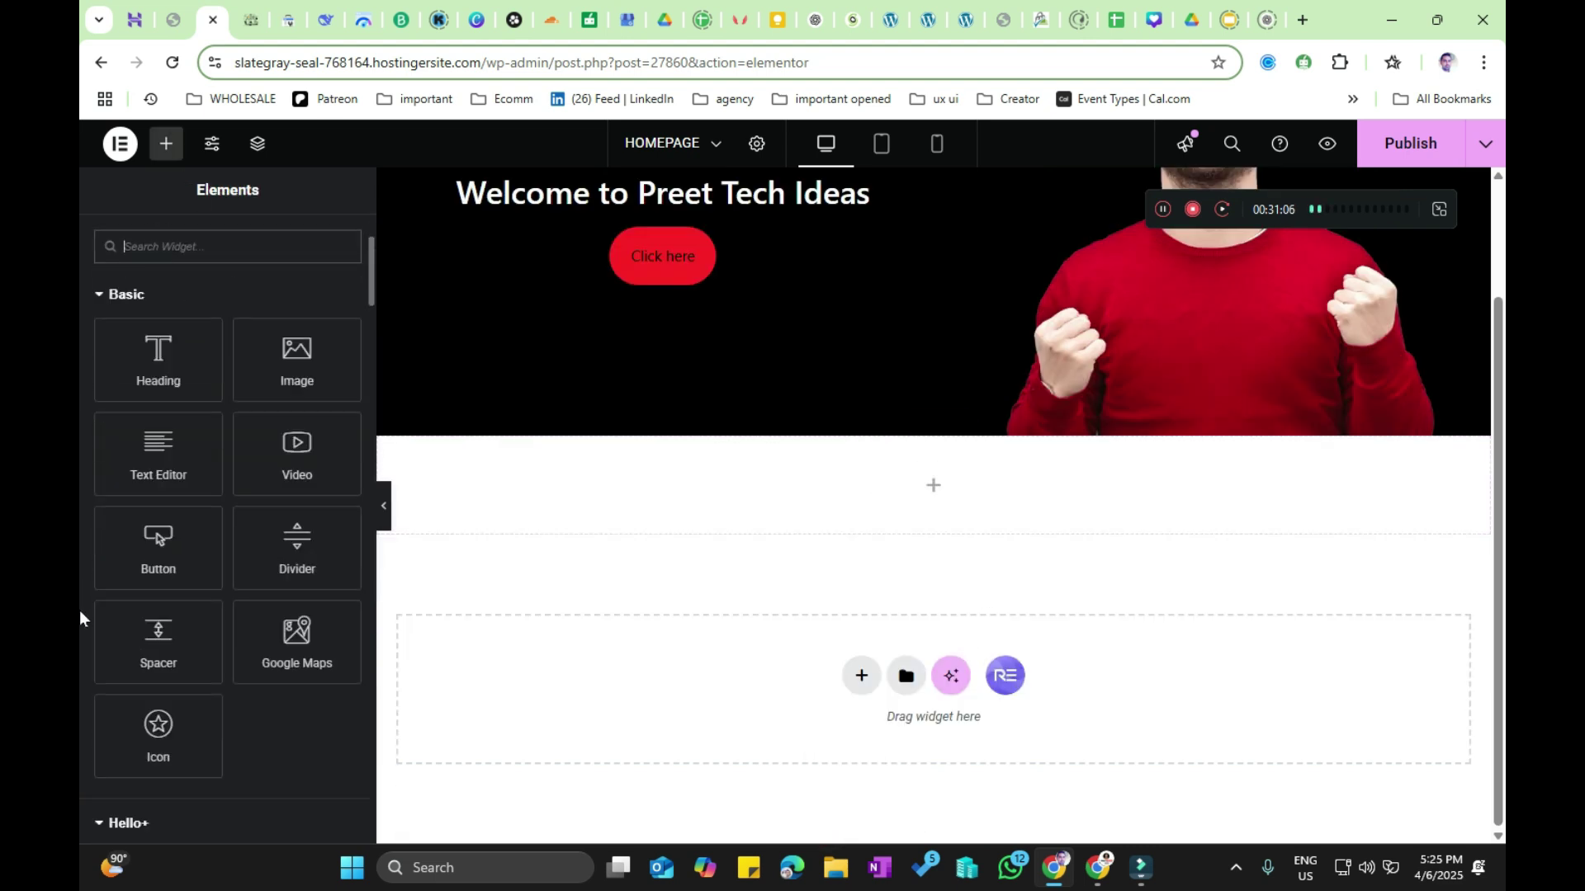
scroll(79, 611, "down", 10)
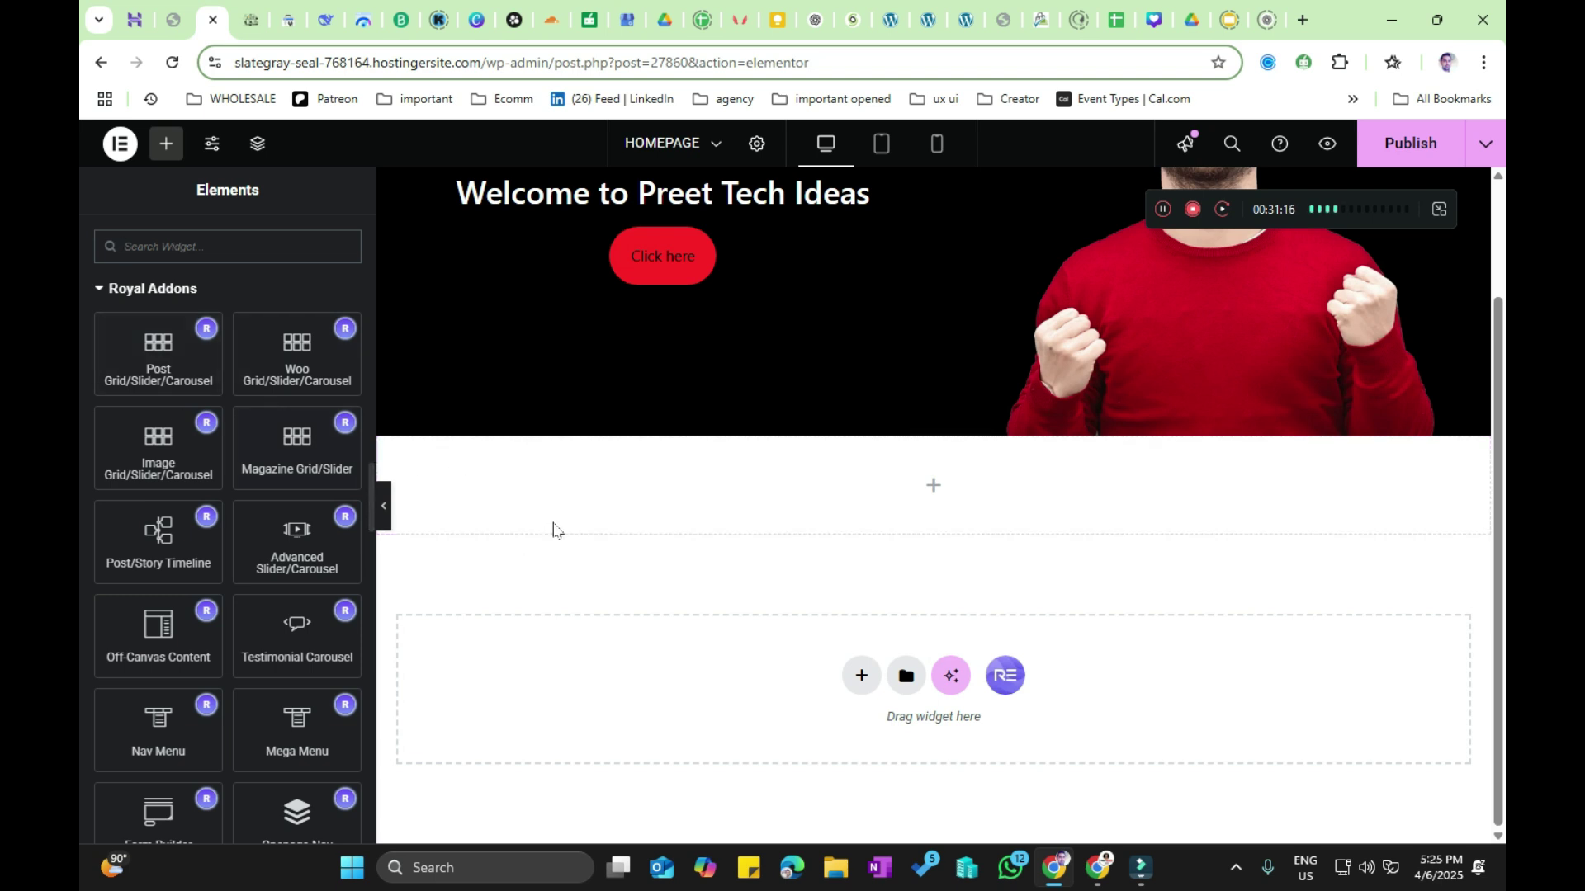
scroll(124, 511, "up", 2)
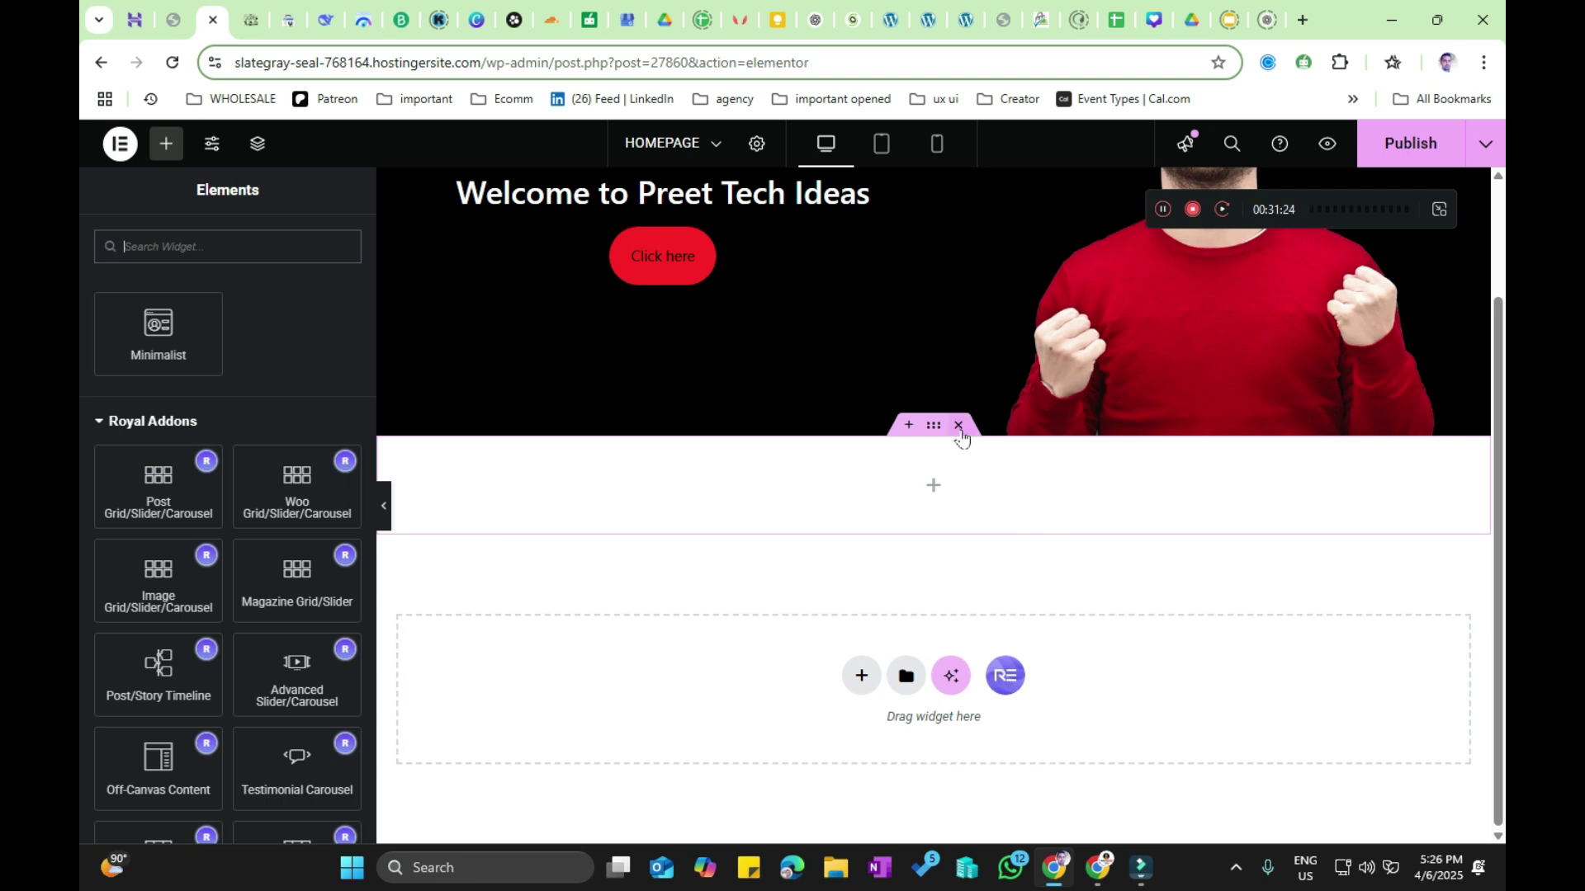
left_click_drag(132, 479, 911, 477)
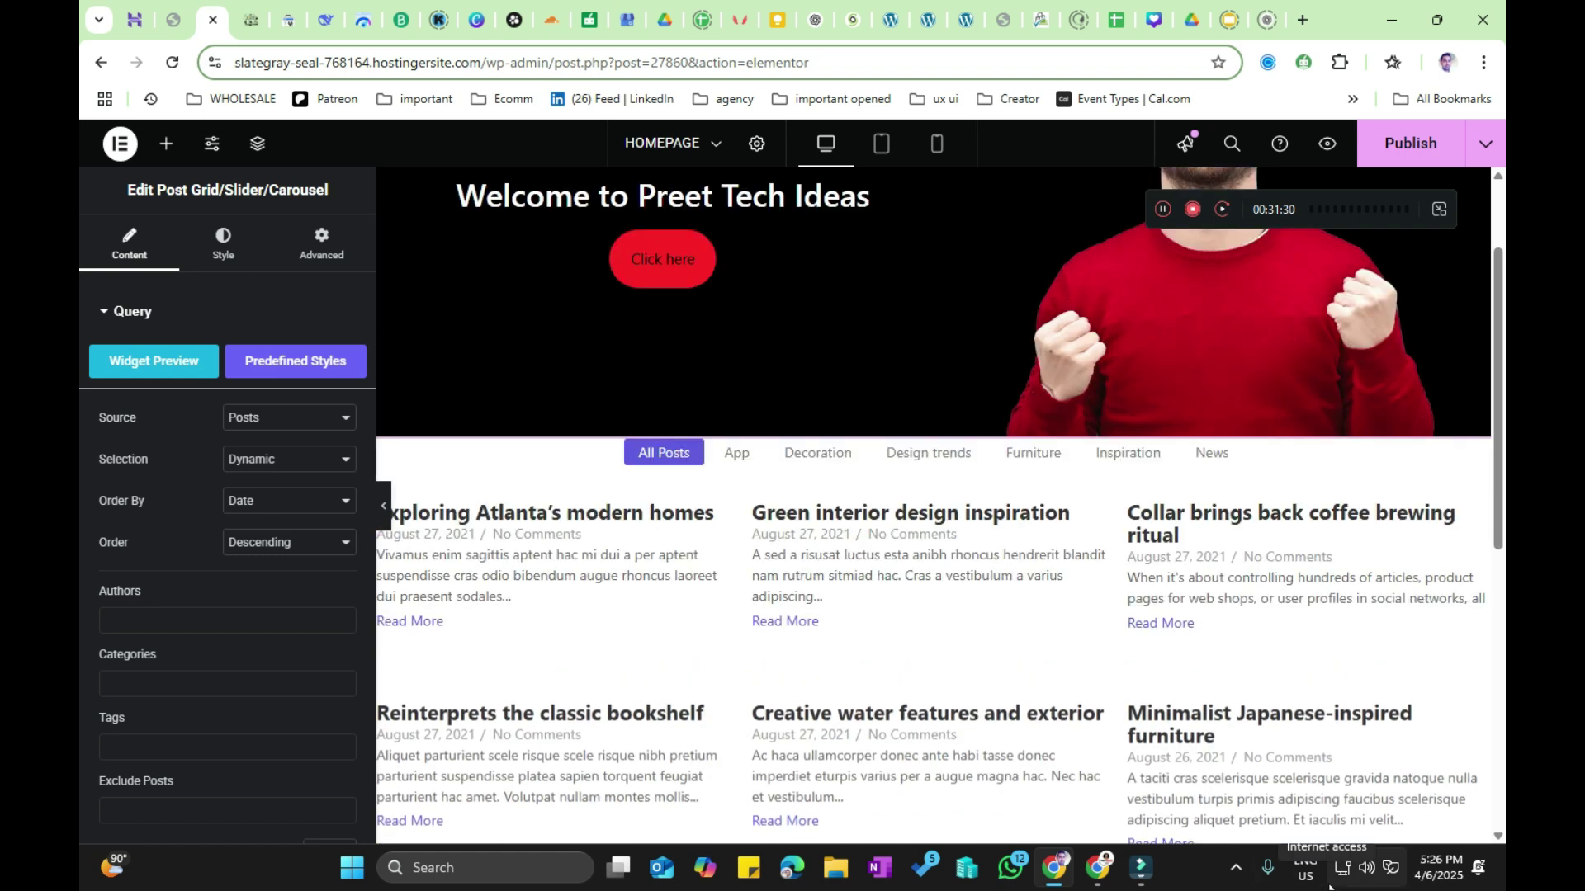
scroll(836, 627, "down", 2)
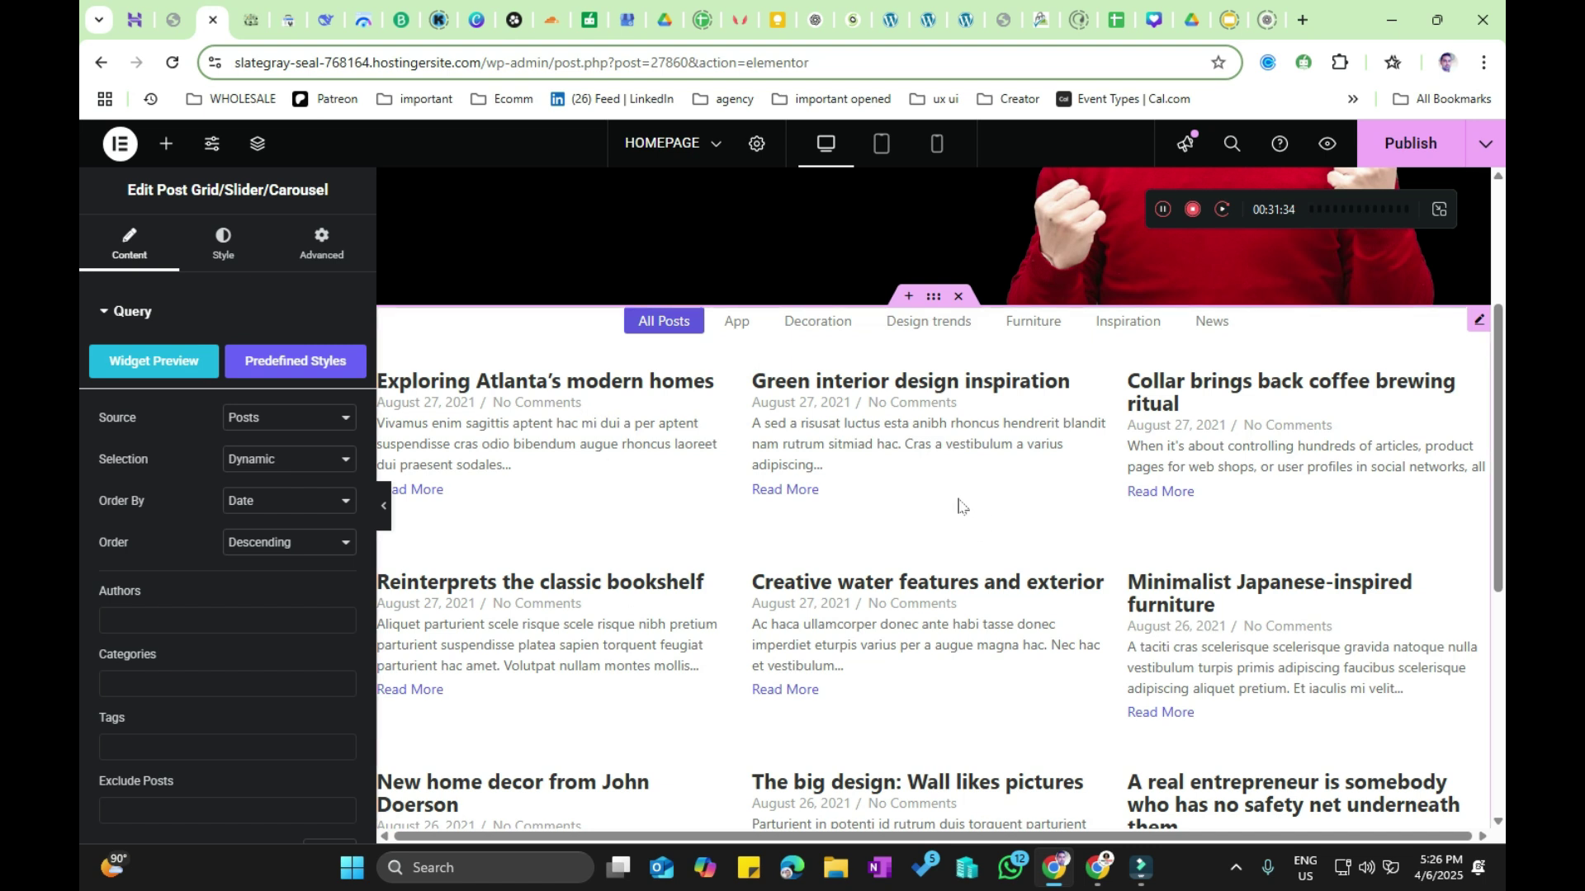
scroll(956, 503, "up", 2)
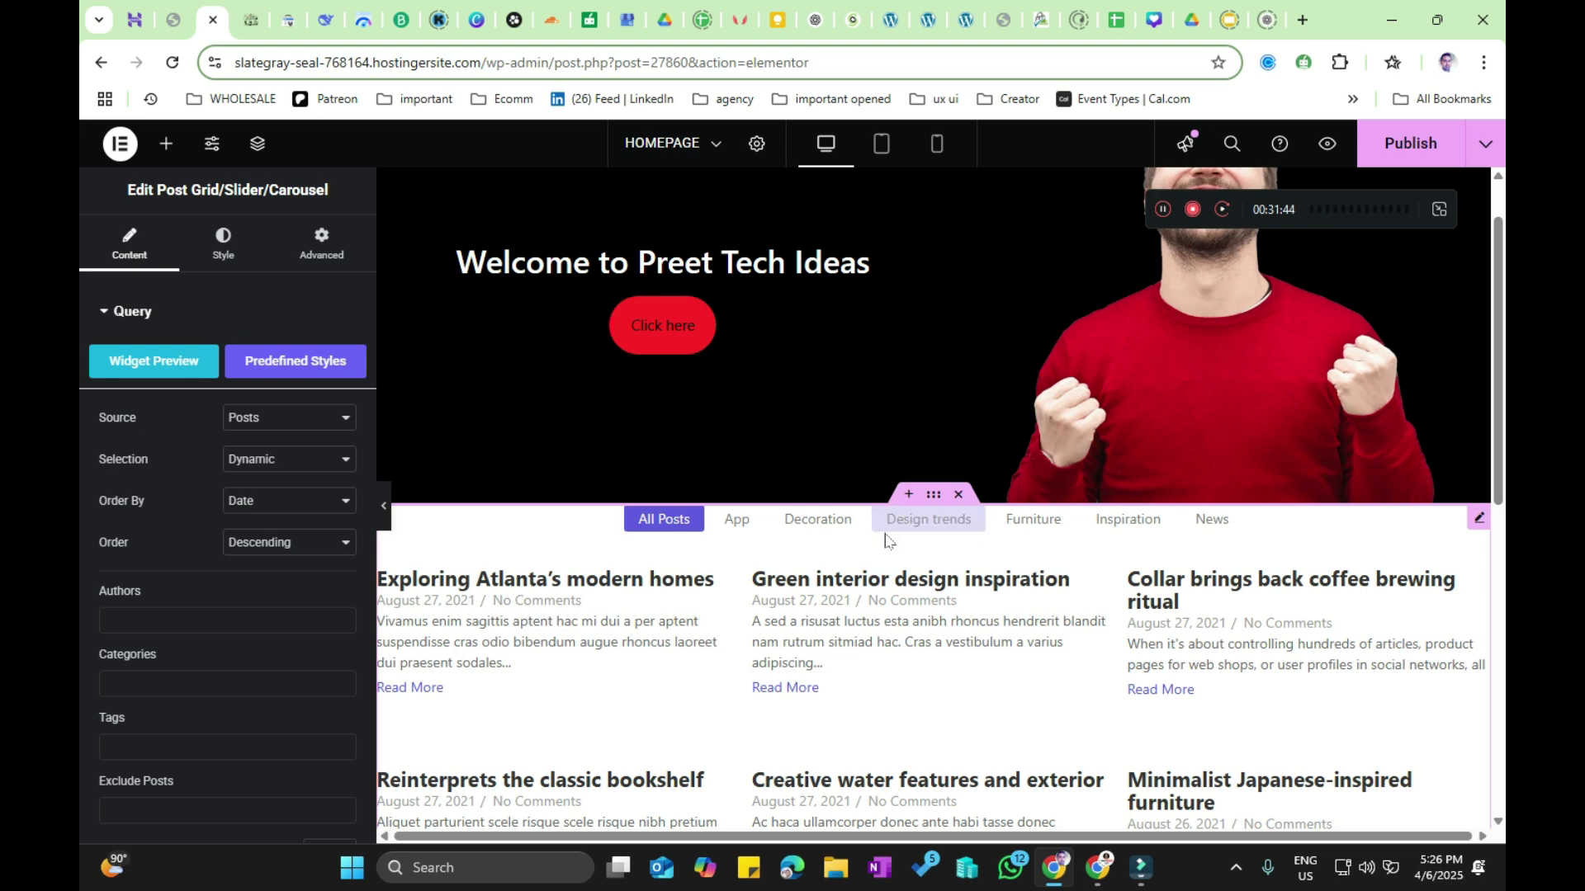
Step: Give the post grid's container a classic background and try black (#000000) as its color
left_click(933, 498)
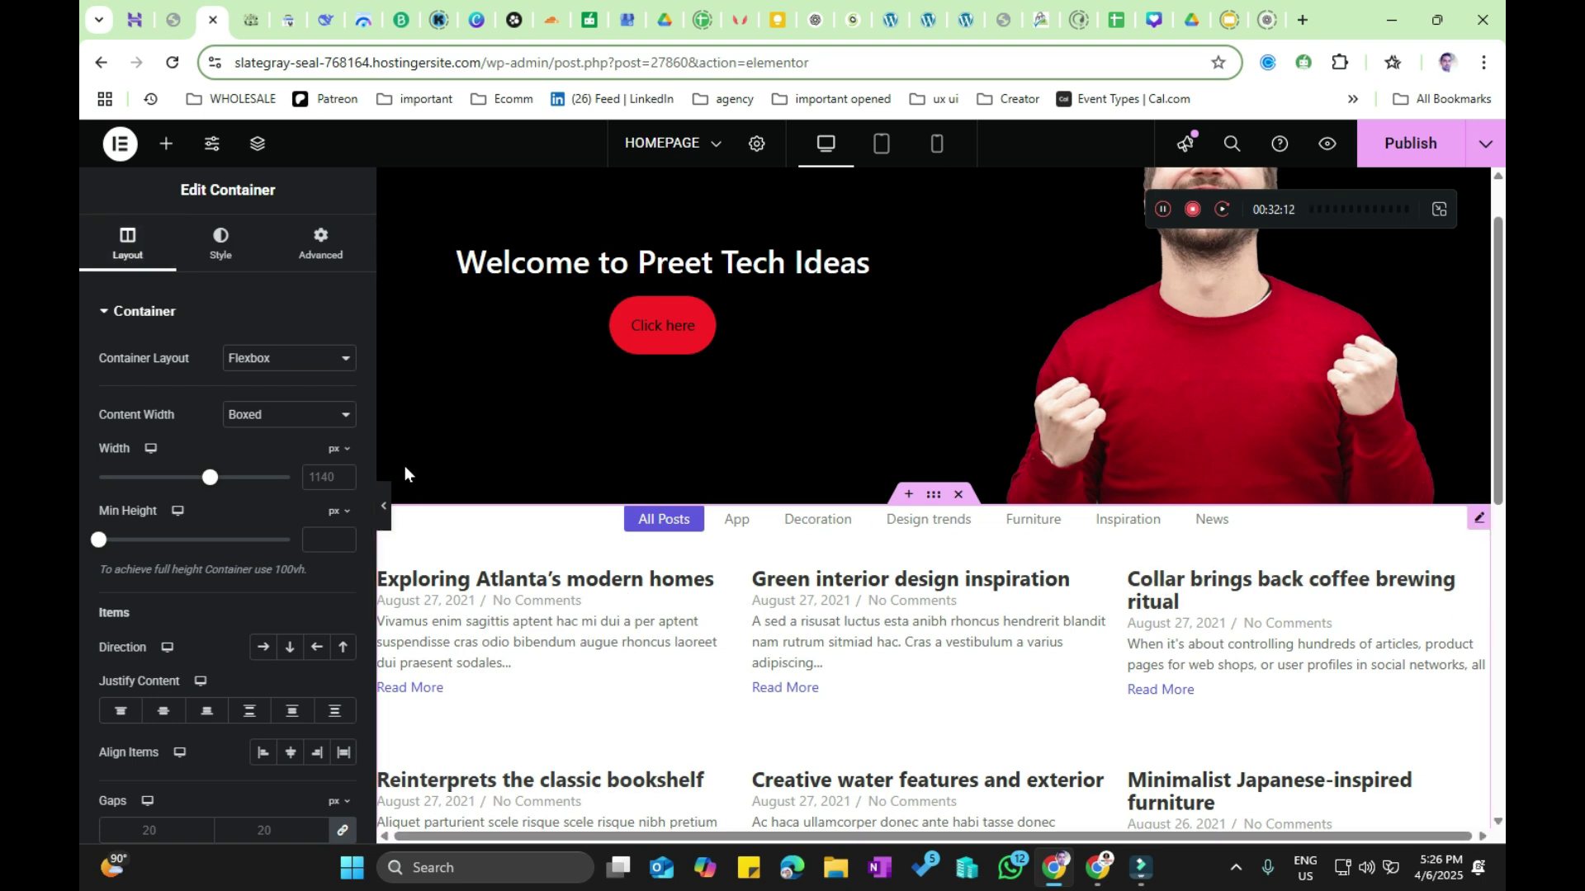
left_click(235, 241)
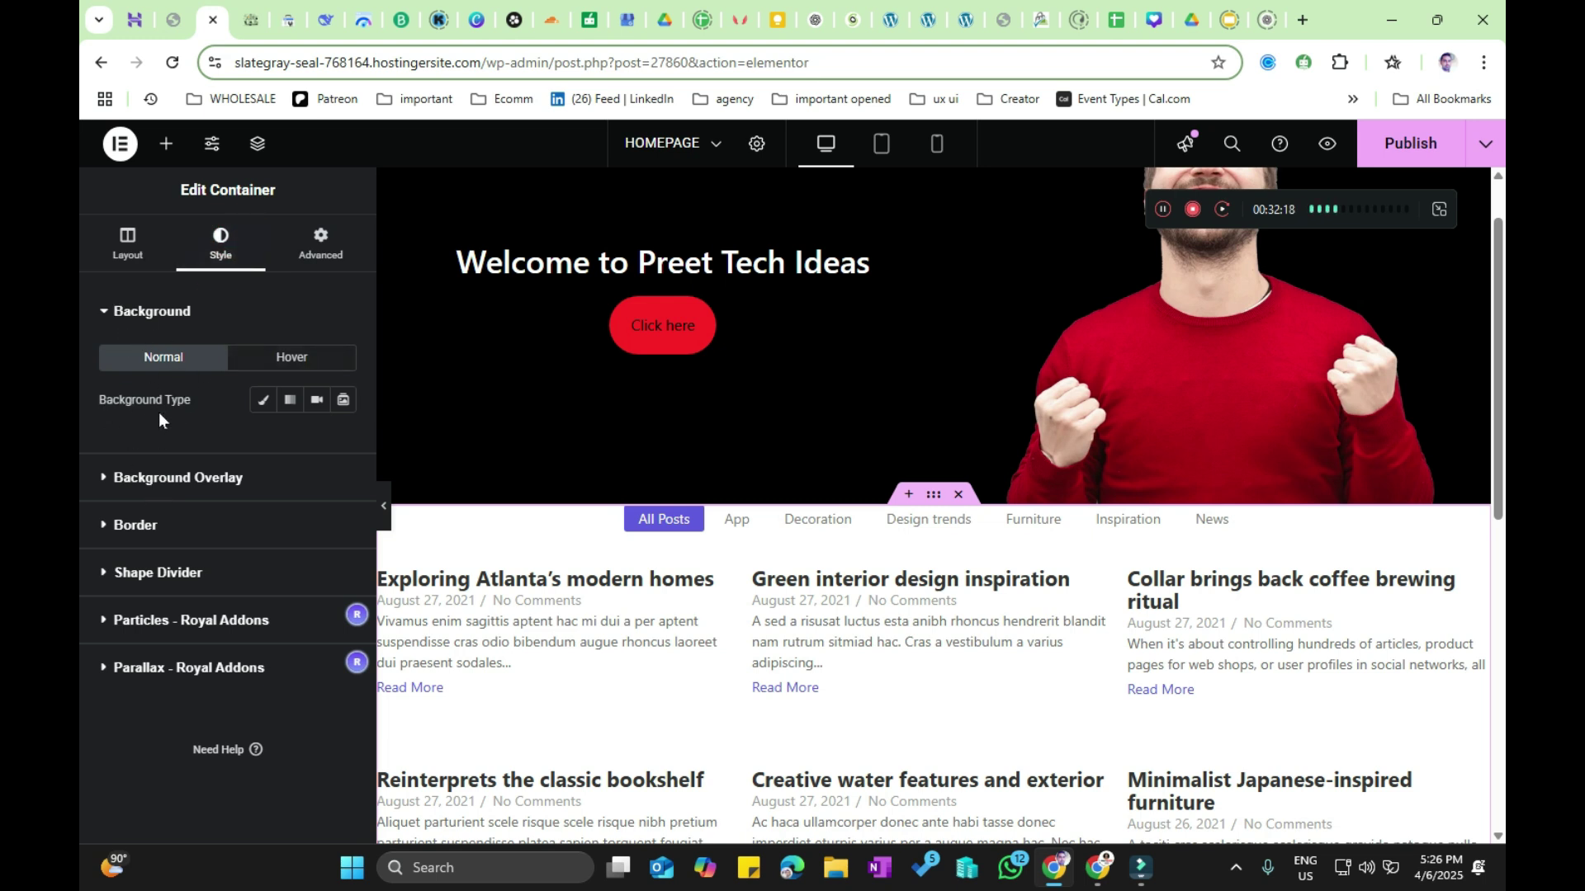
left_click(263, 404)
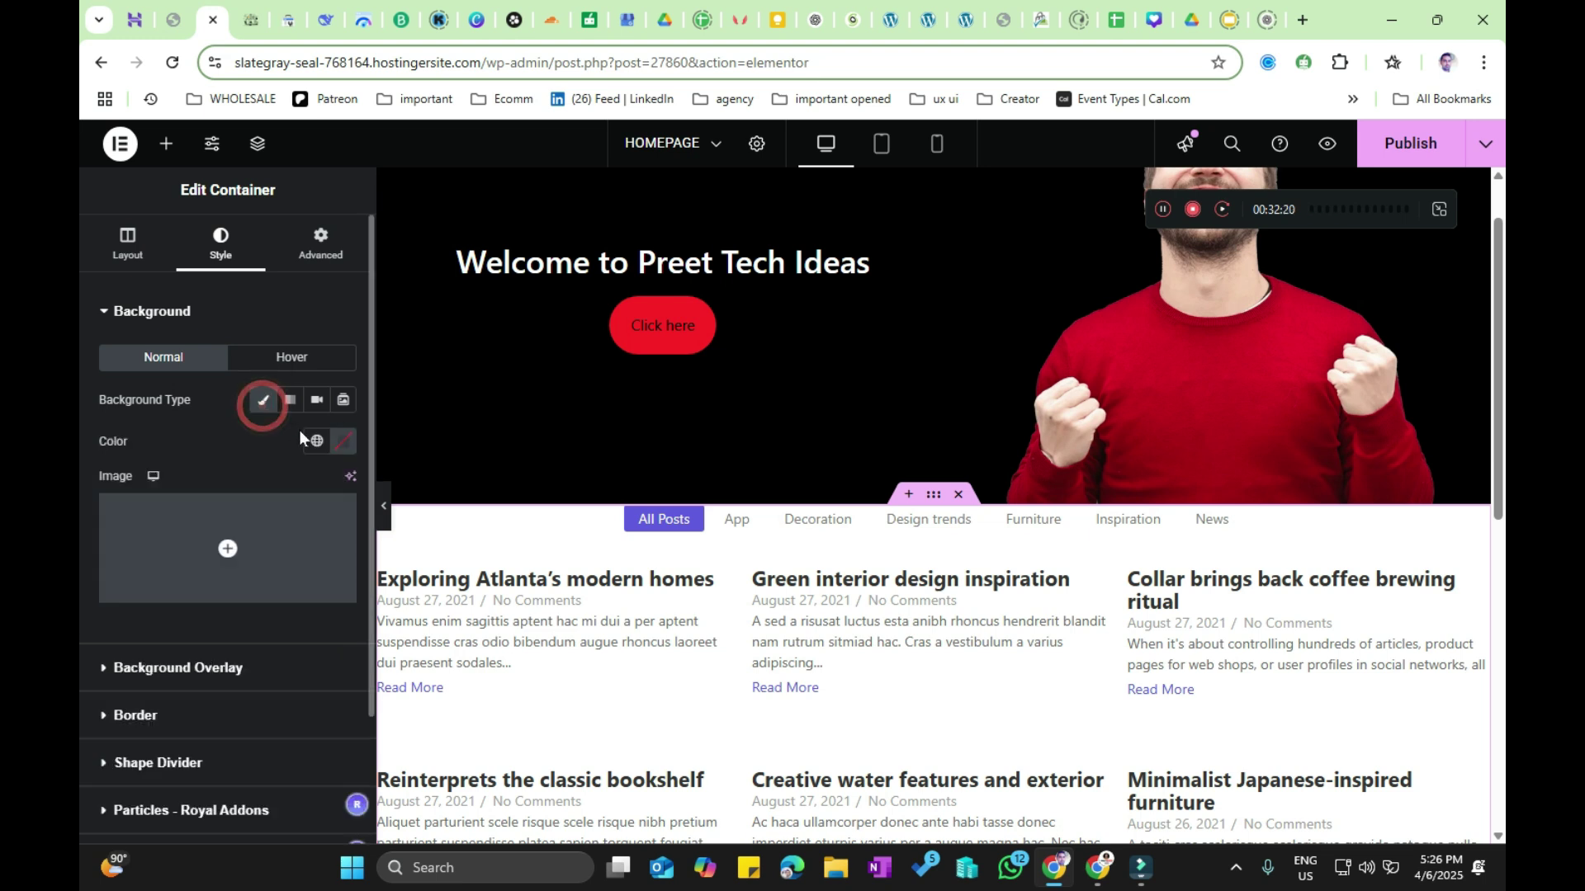
left_click(336, 444)
left_click_drag(347, 587, 204, 690)
scroll(994, 498, "down", 3)
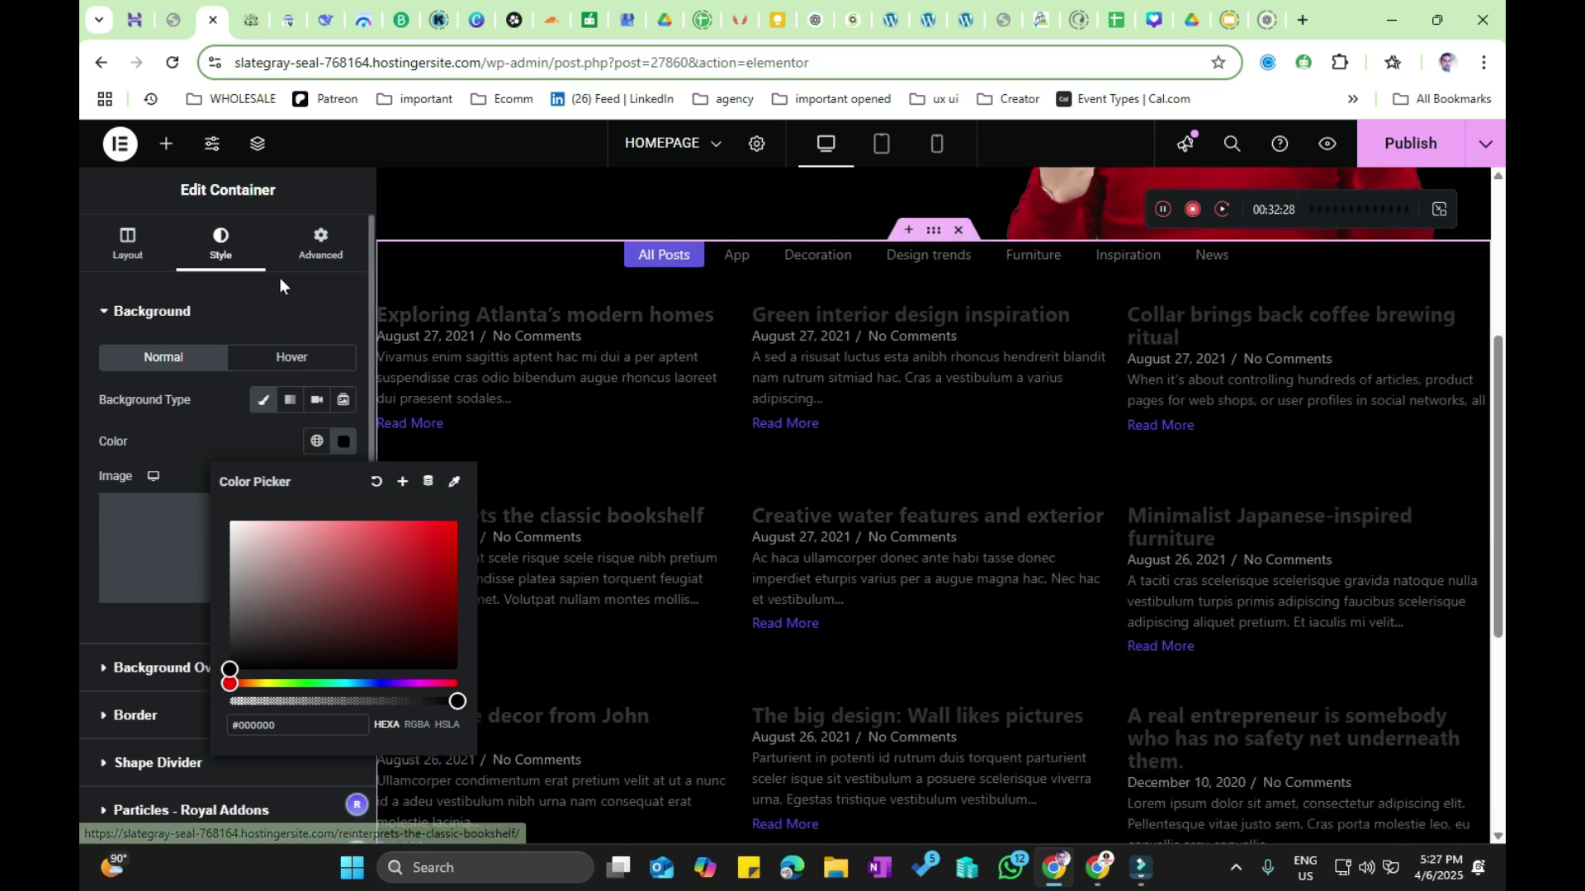
Step: Change the post grid container's background color to white
left_click(280, 314)
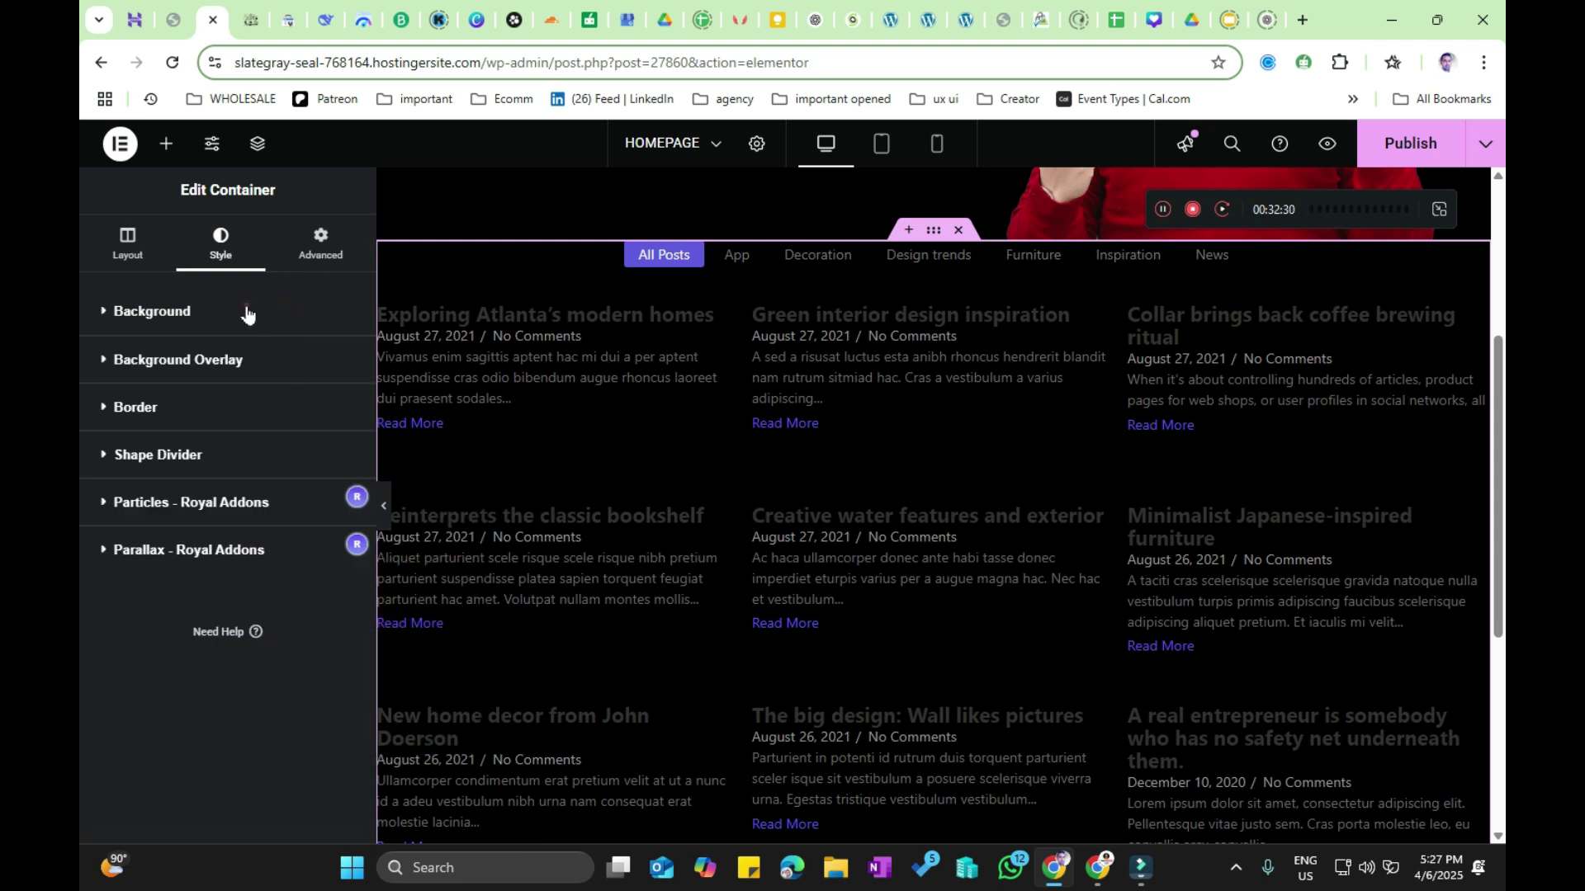
left_click(247, 310)
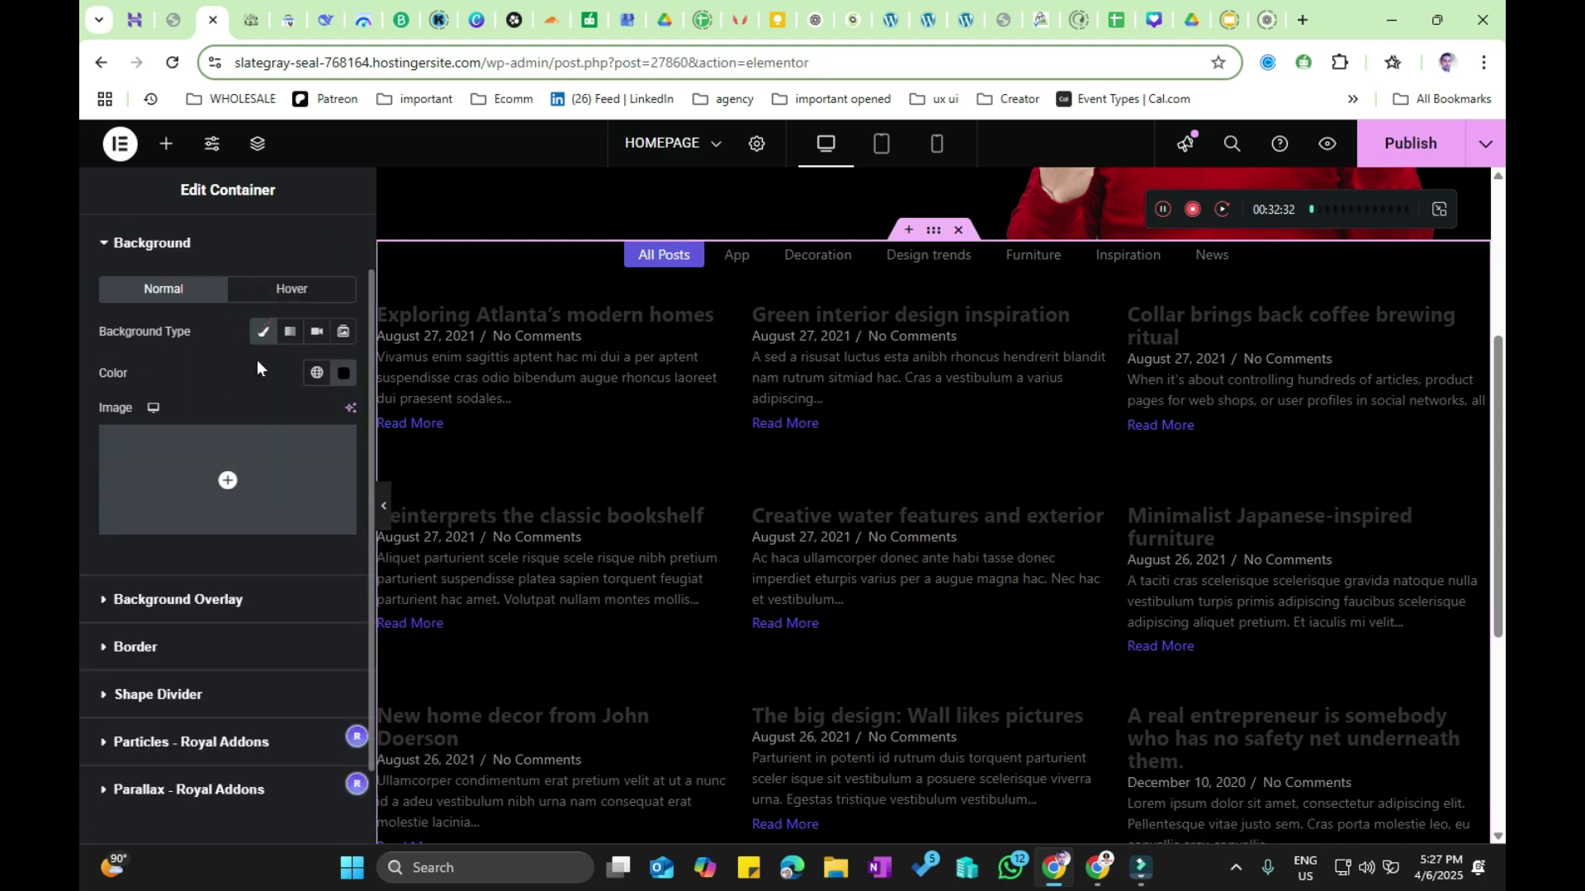
left_click(336, 376)
left_click_drag(272, 596, 230, 450)
left_click(212, 373)
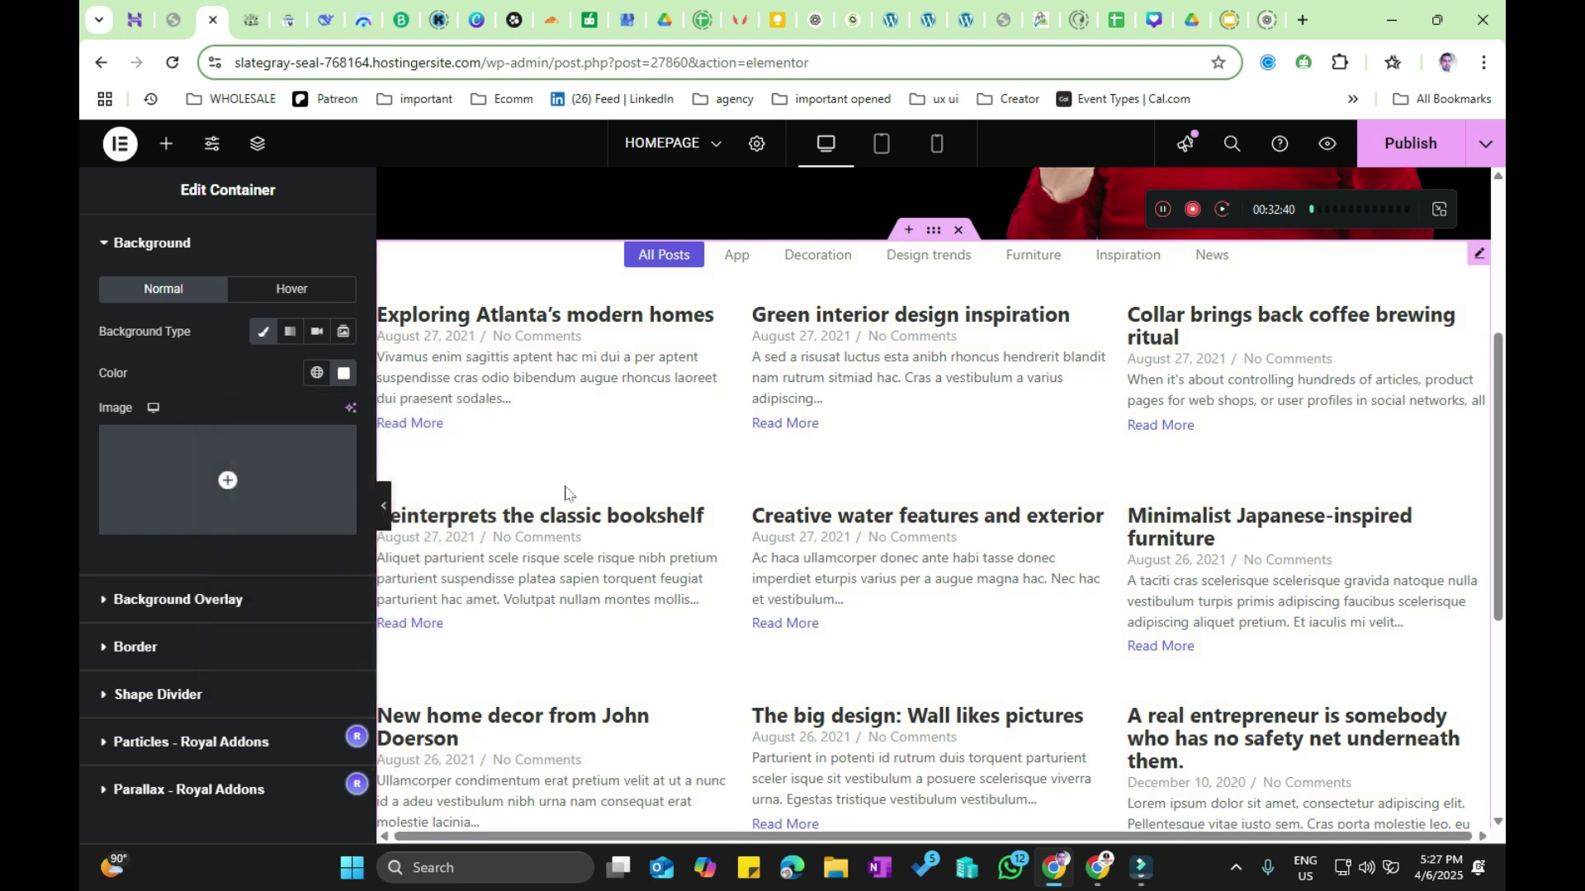
scroll(330, 487, "up", 1)
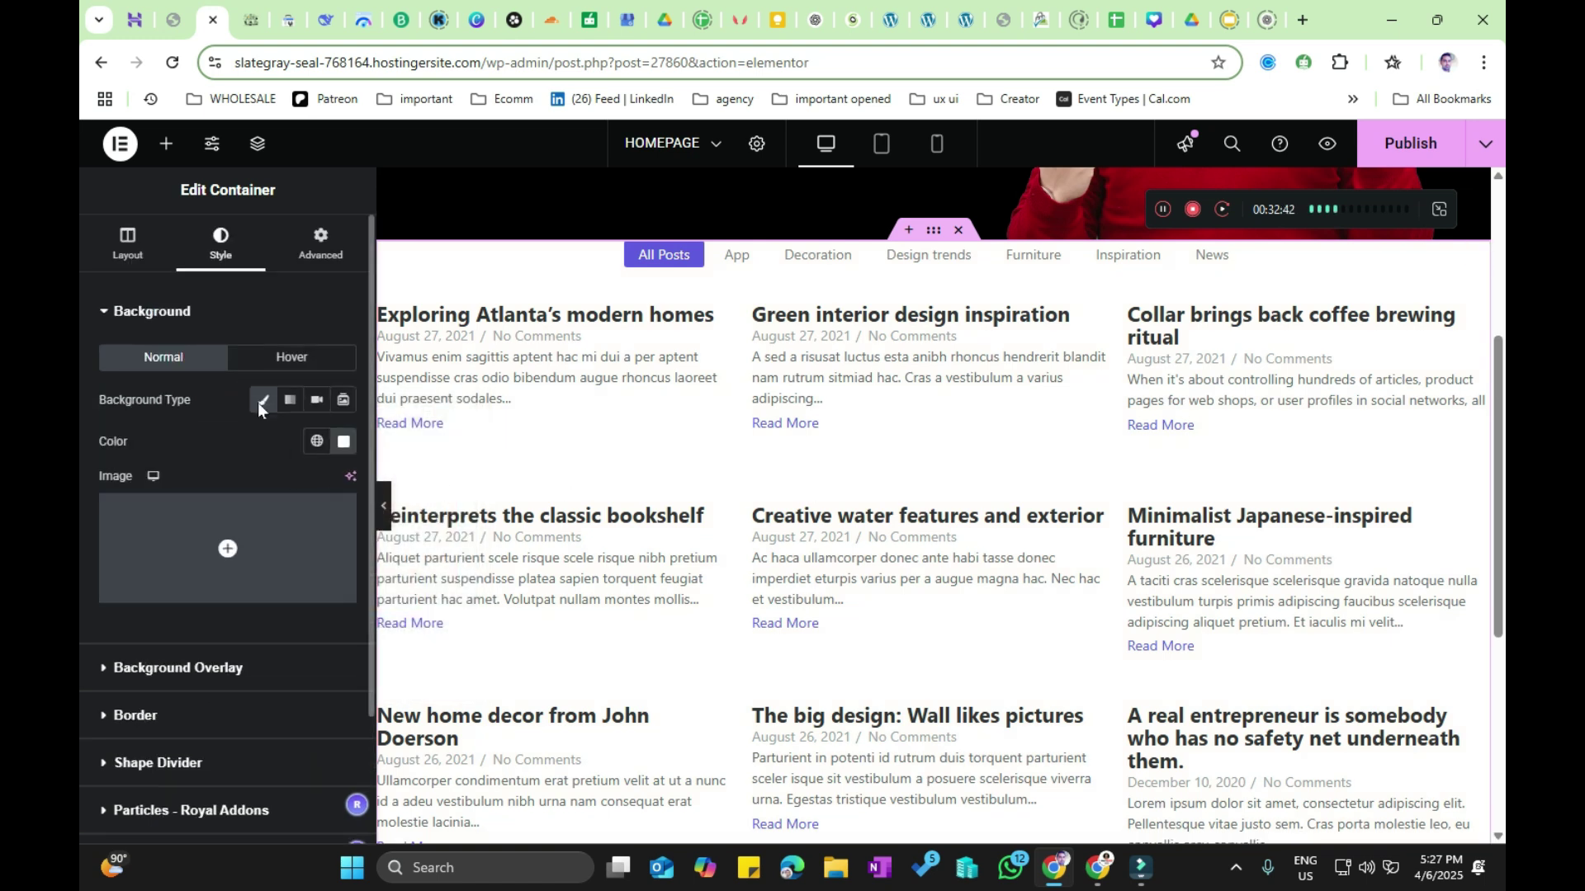
Step: Try linked margins of 1 px and 5 px on all sides of the post grid's container
left_click(321, 247)
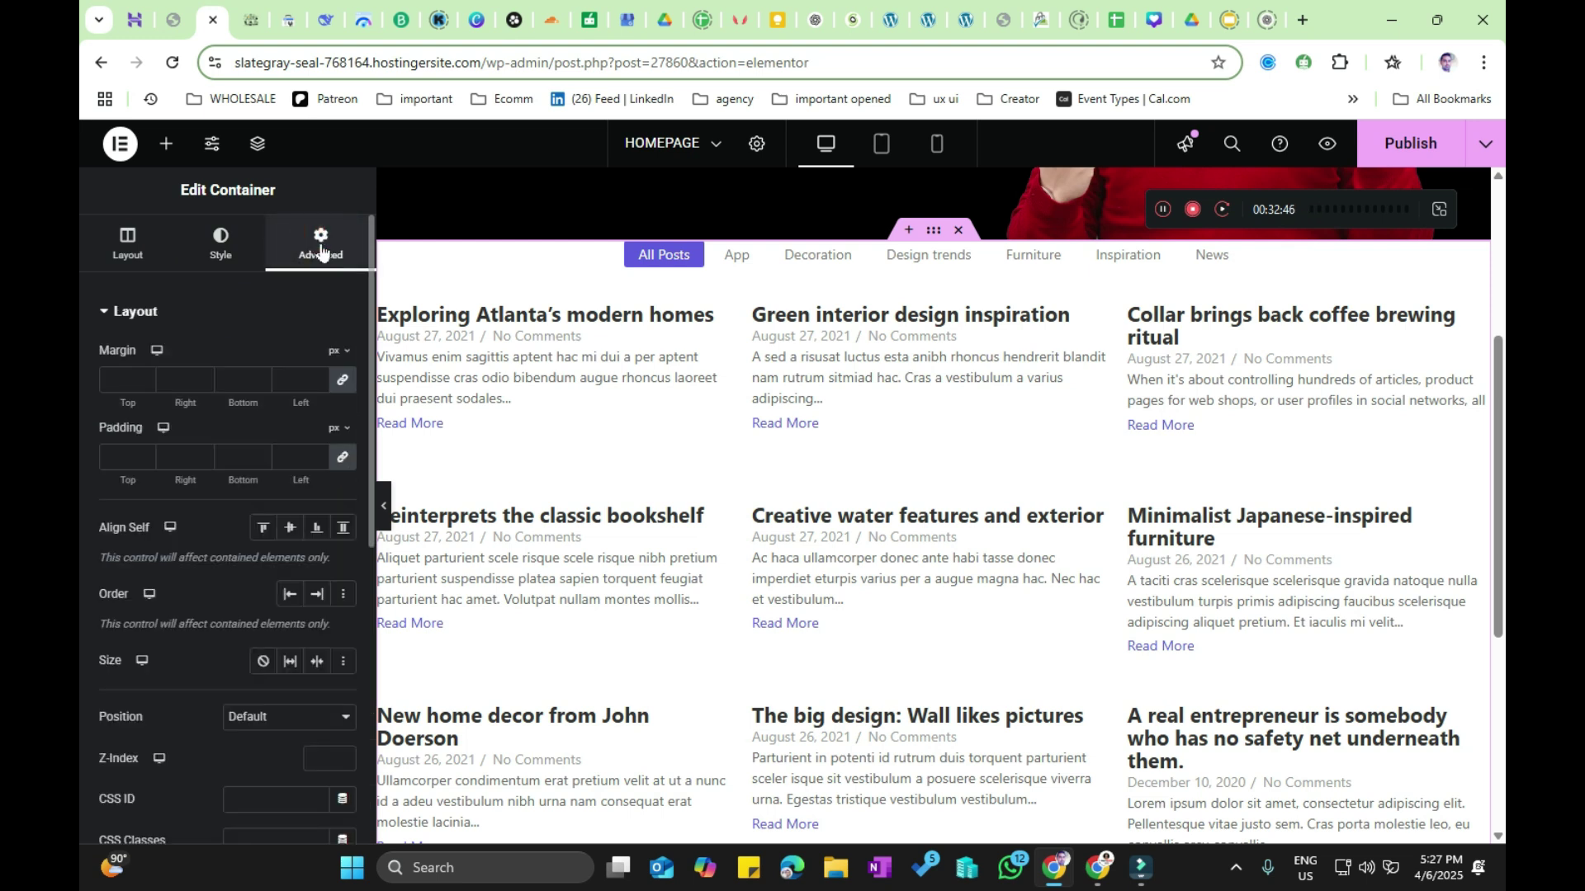
scroll(908, 396, "up", 2)
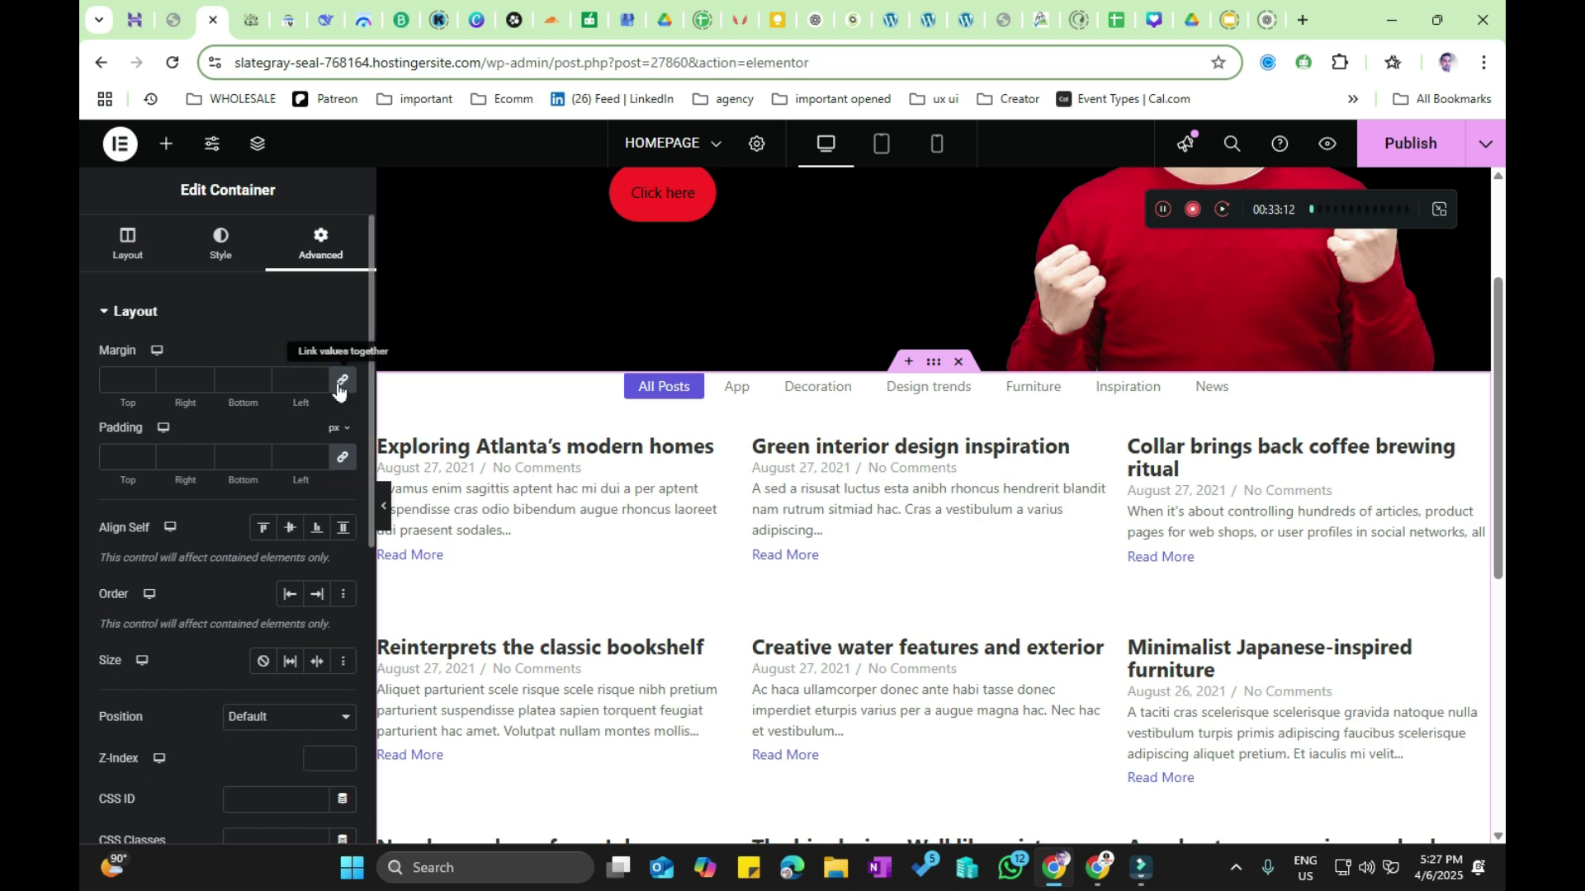
left_click(237, 380)
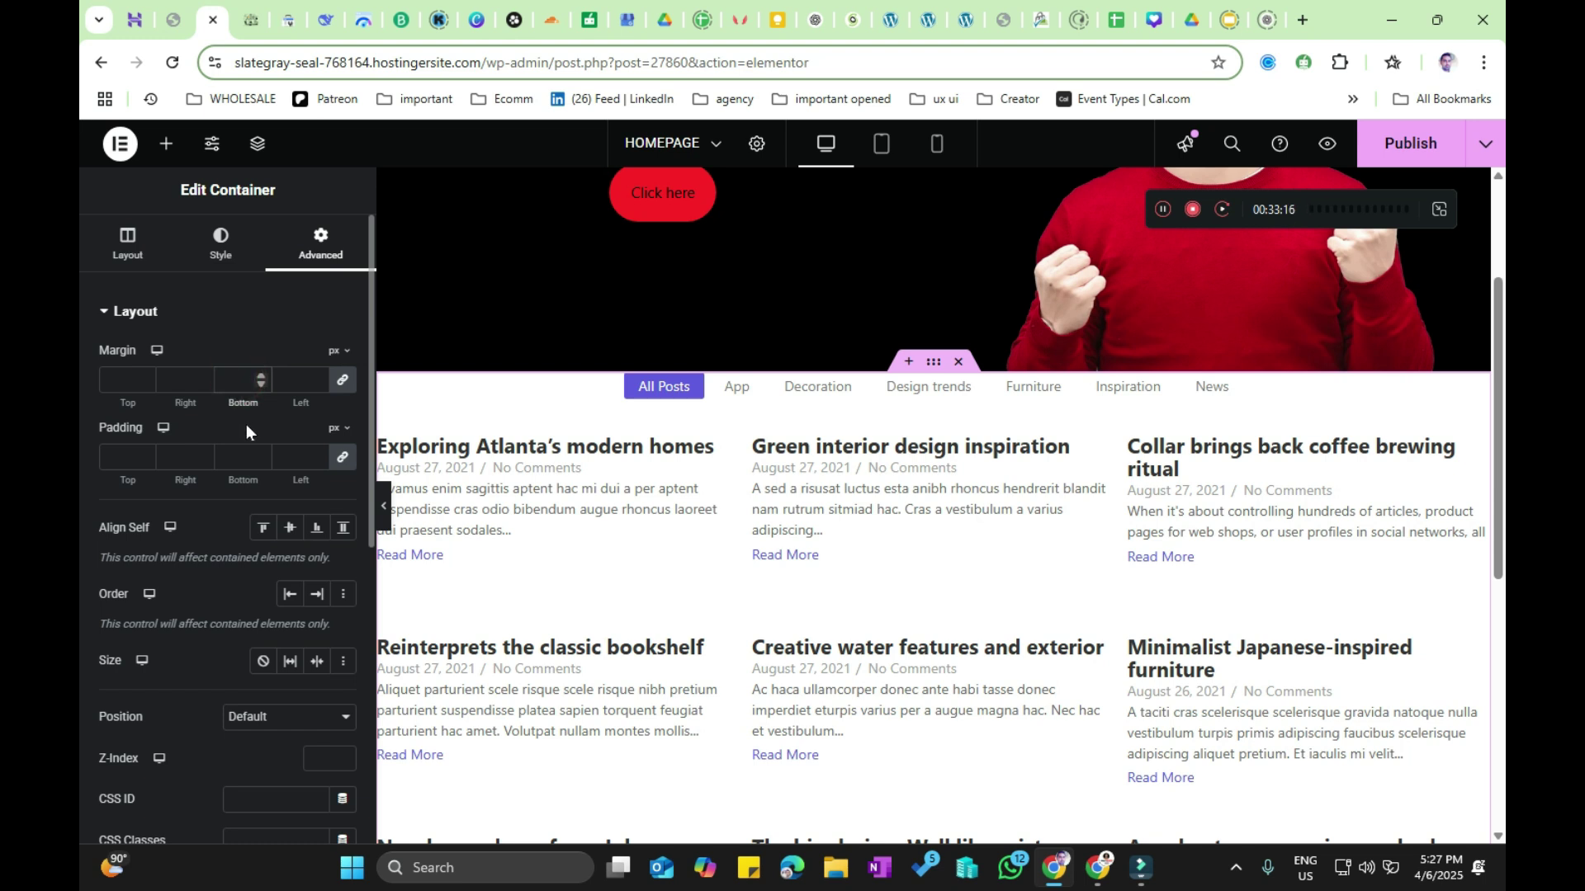
type("1")
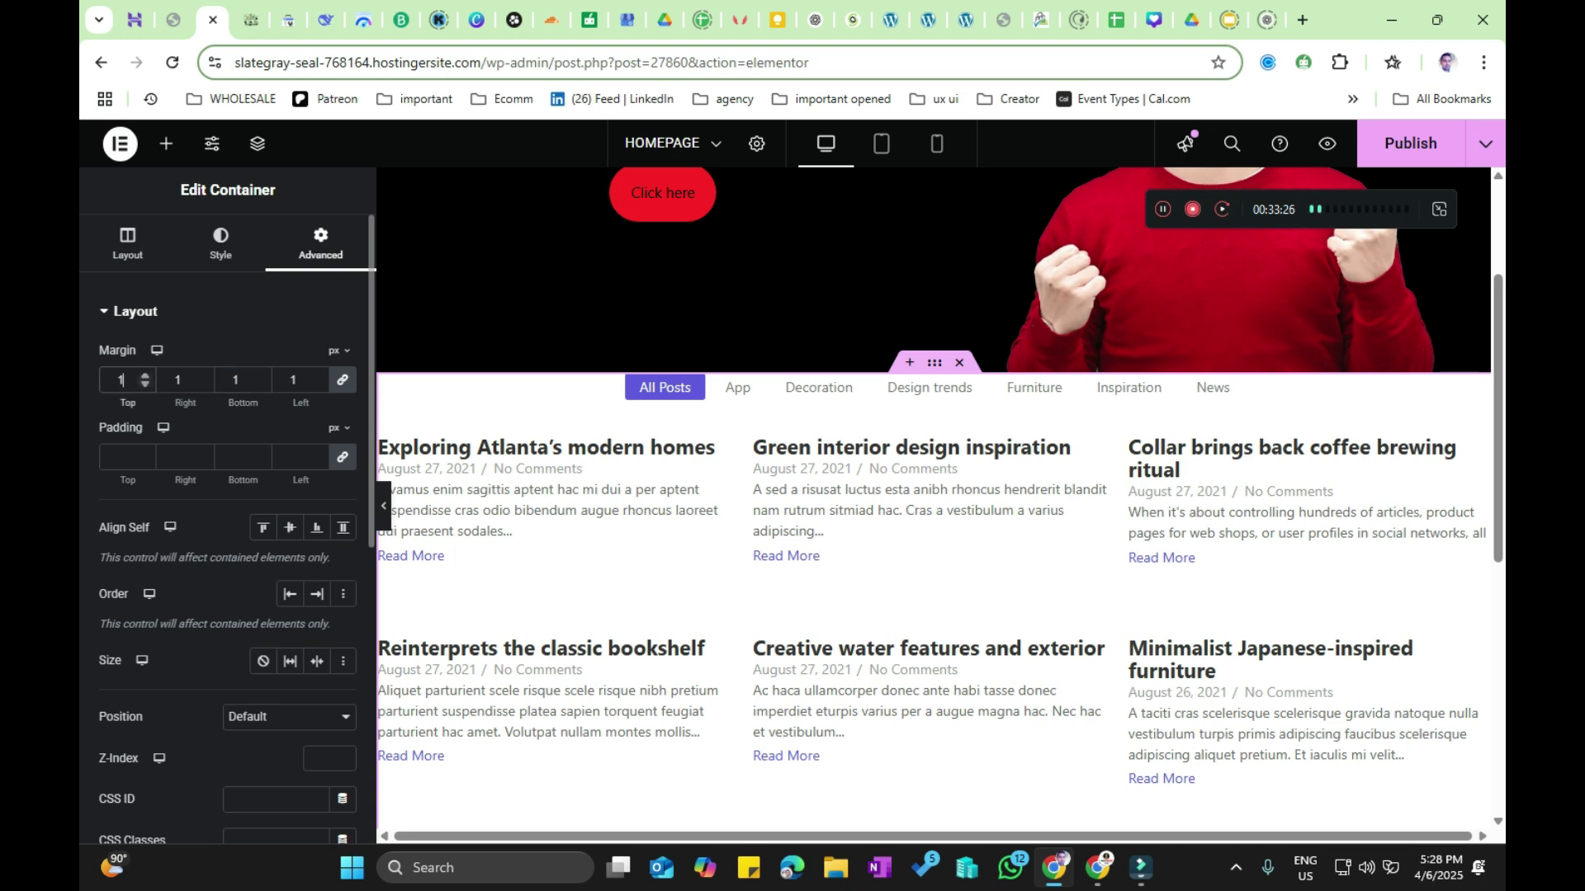
double_click(124, 380)
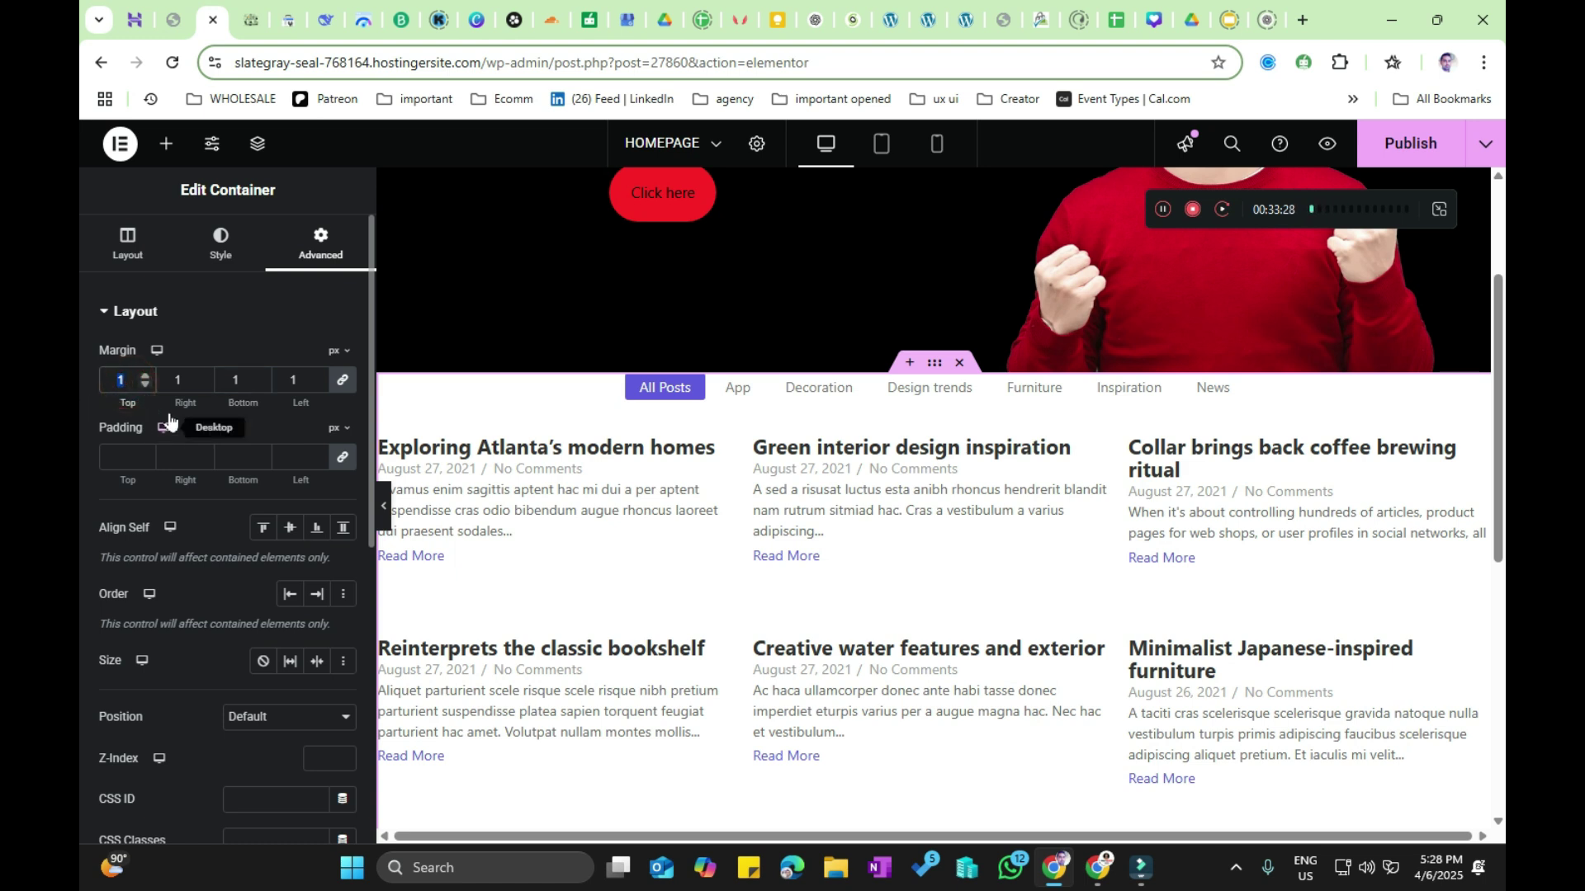
type("5")
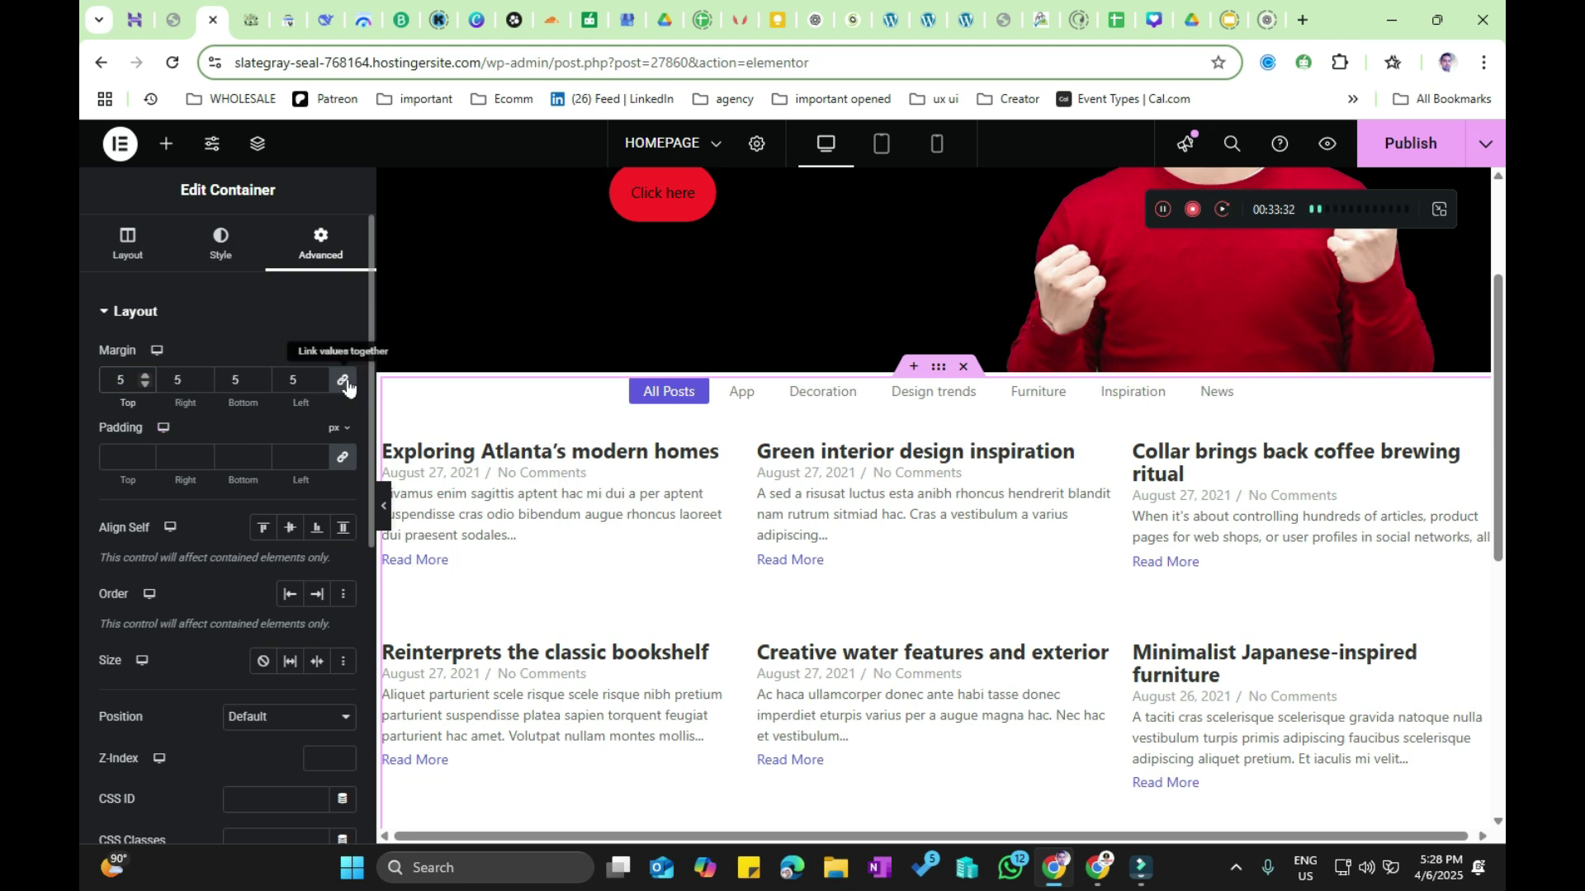
Step: Unlink the container's margin values and set the left, bottom and right margins to 0
left_click(345, 383)
left_click(343, 388)
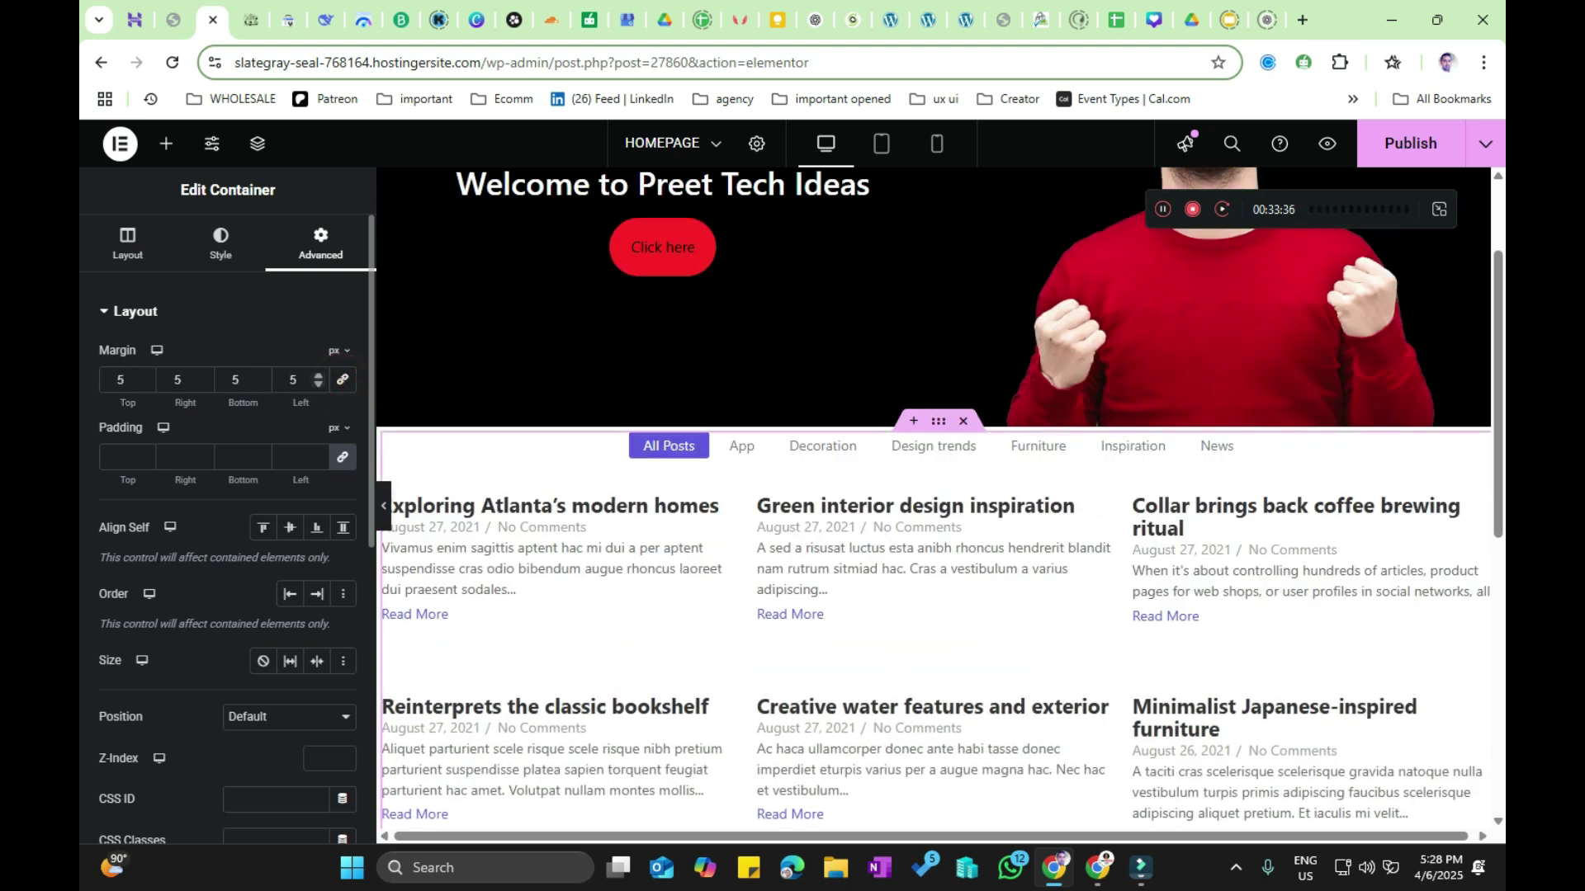
type("0")
left_click(237, 379)
type("0")
left_click(182, 380)
type("0")
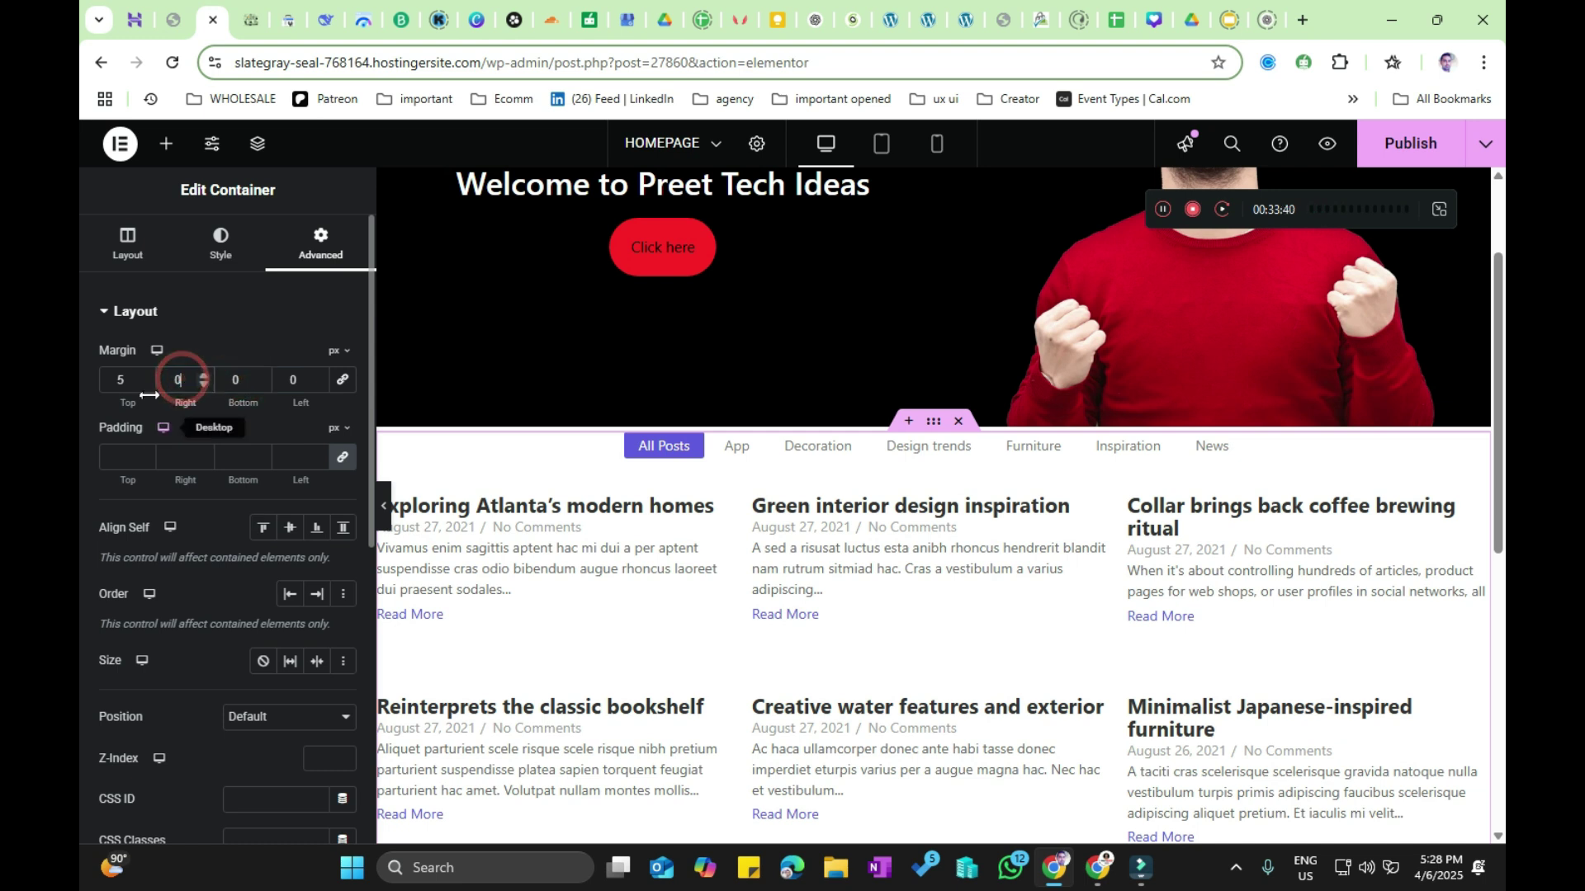
Step: Try top margins of 22 and 55 px on the container, settle on 77 px, and preview the page without the editing panel
double_click(120, 379)
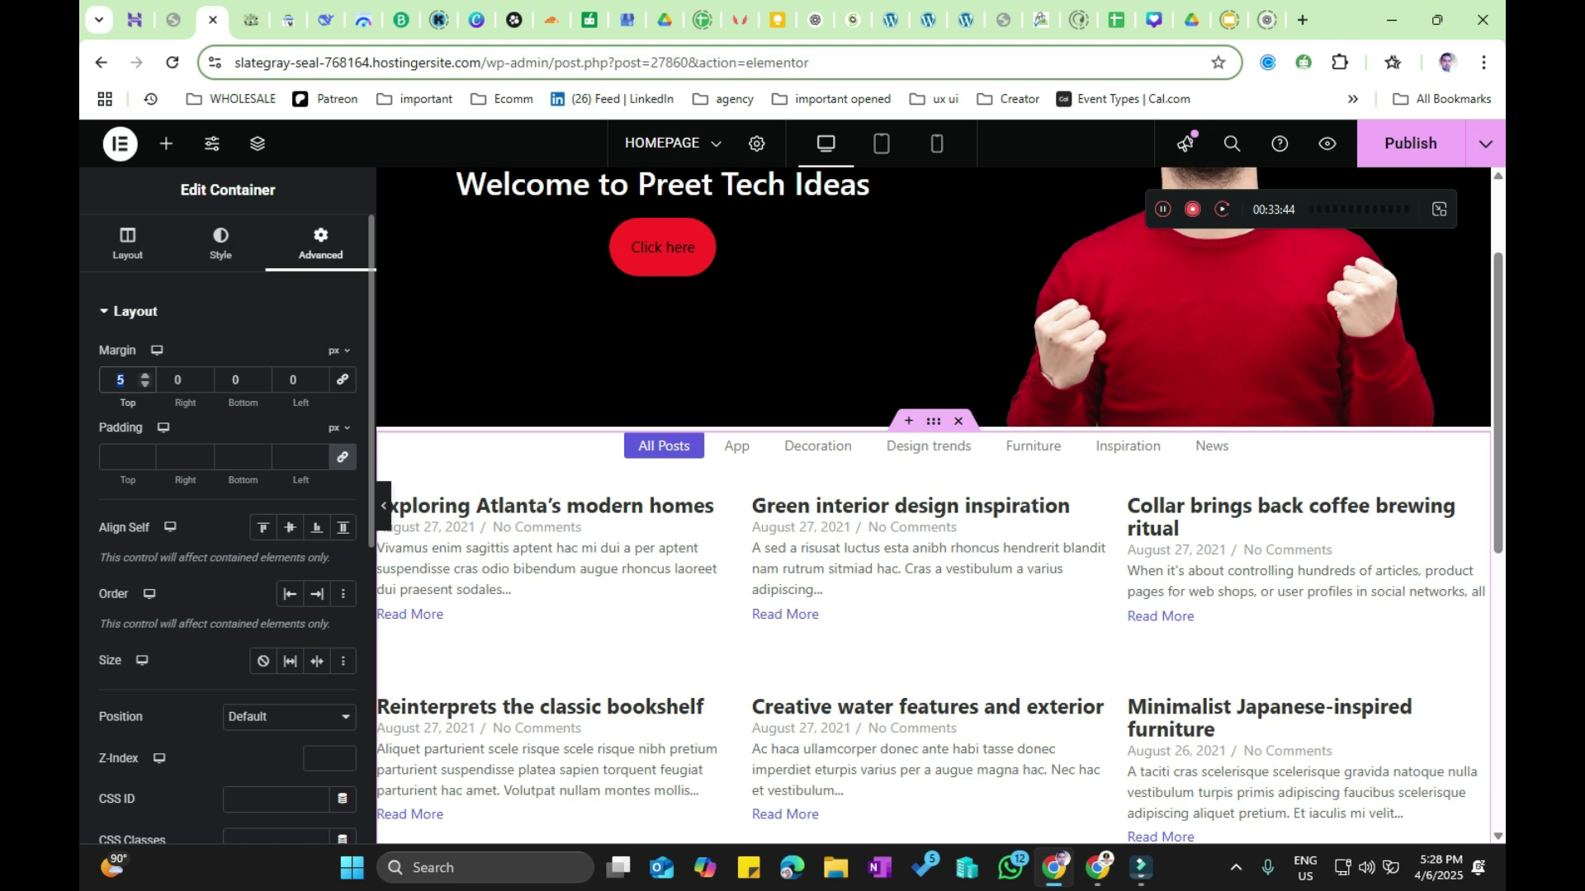
type("22")
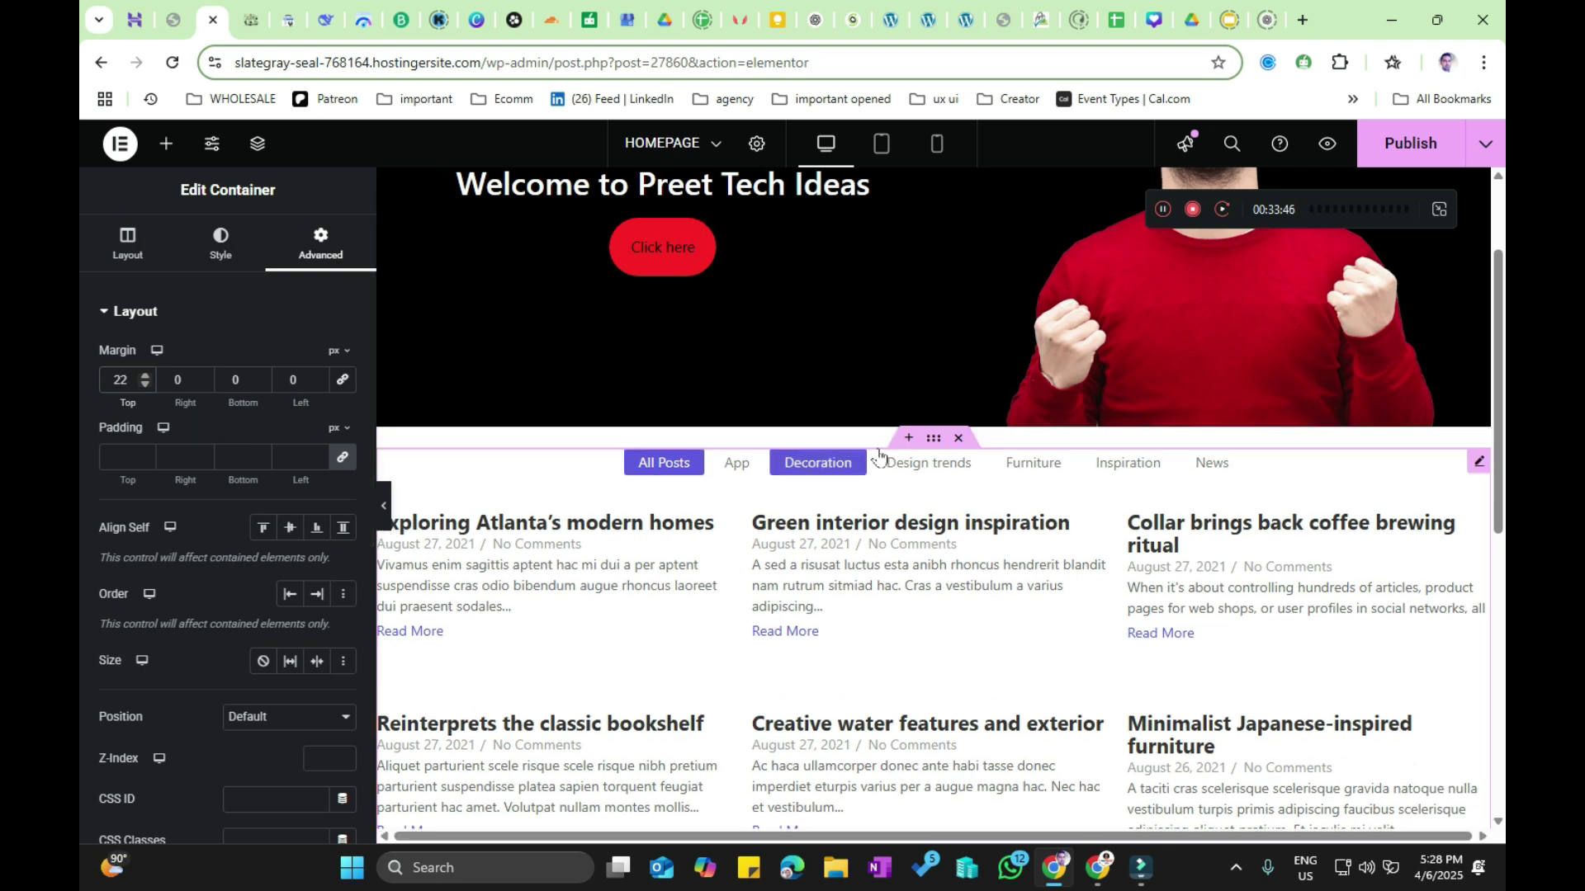
double_click(120, 379)
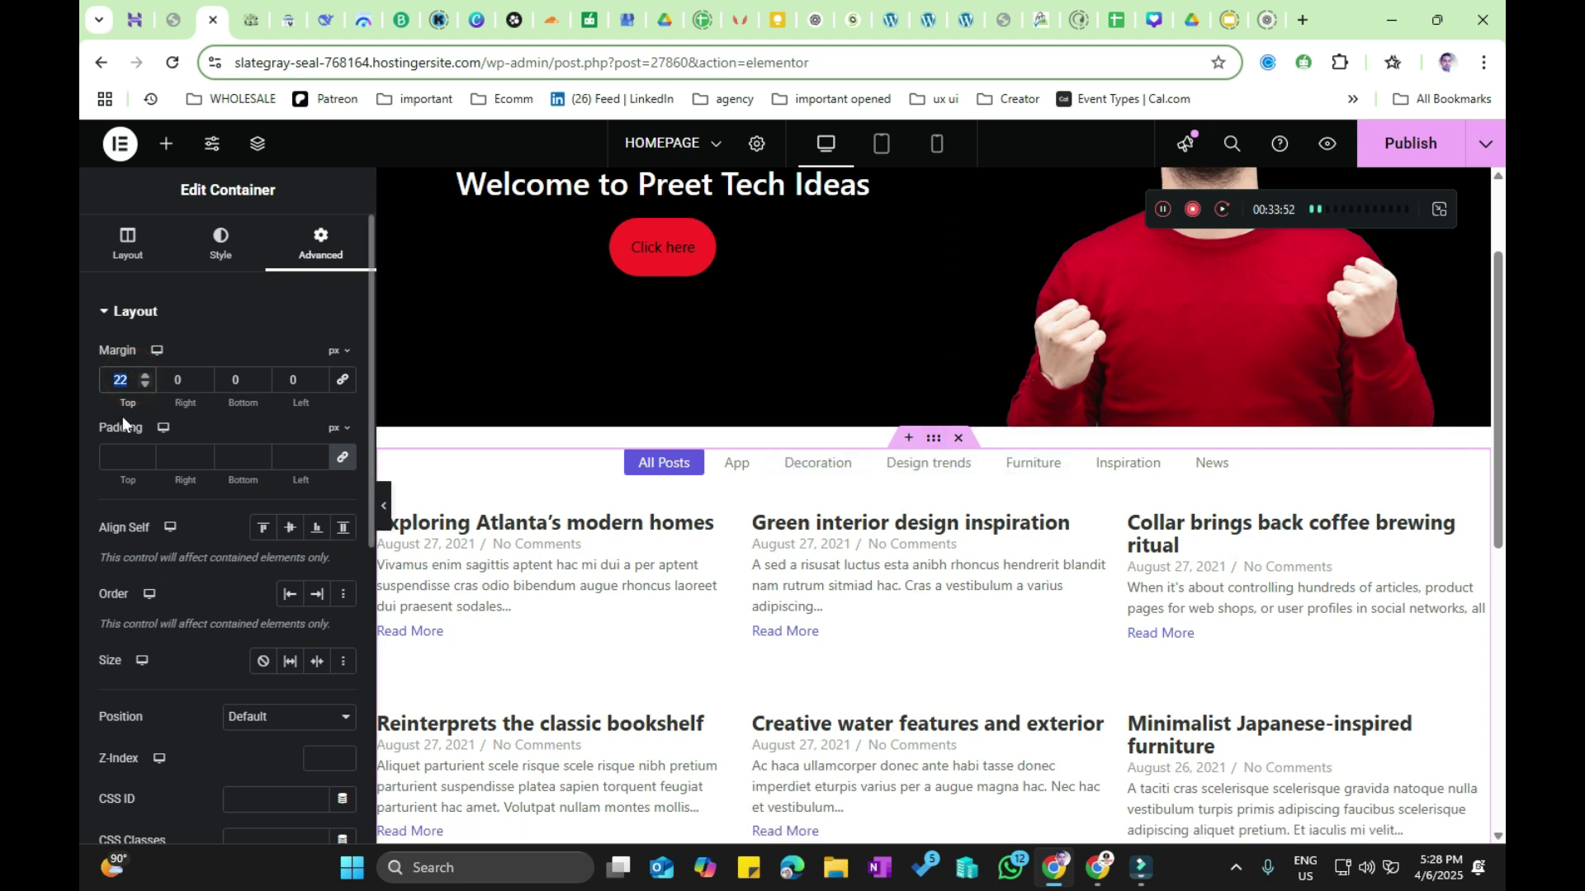
type("55")
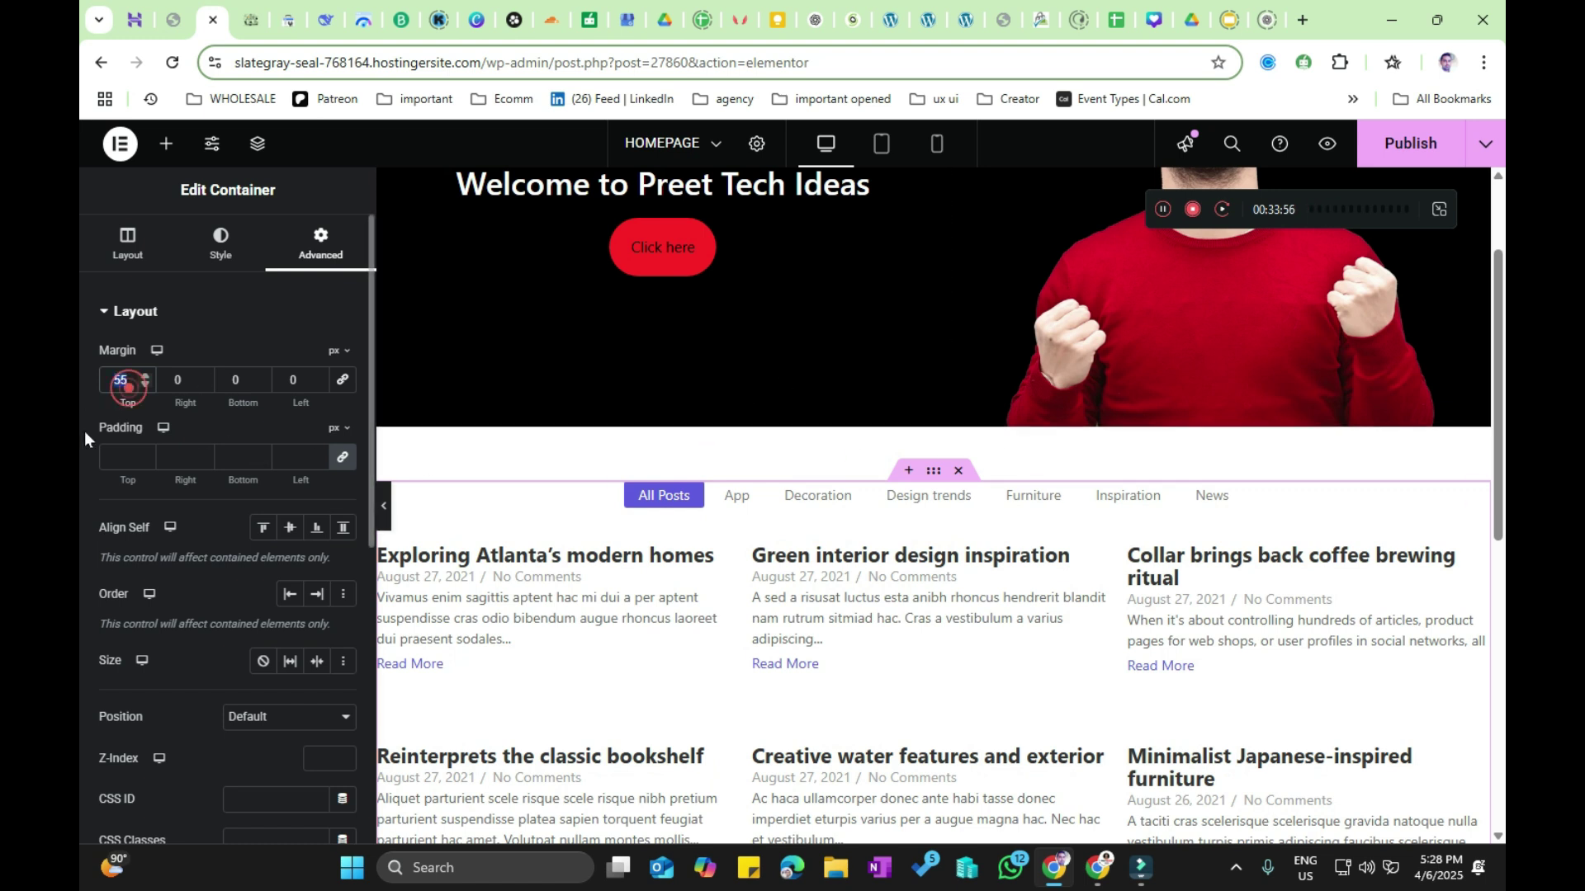
type("77")
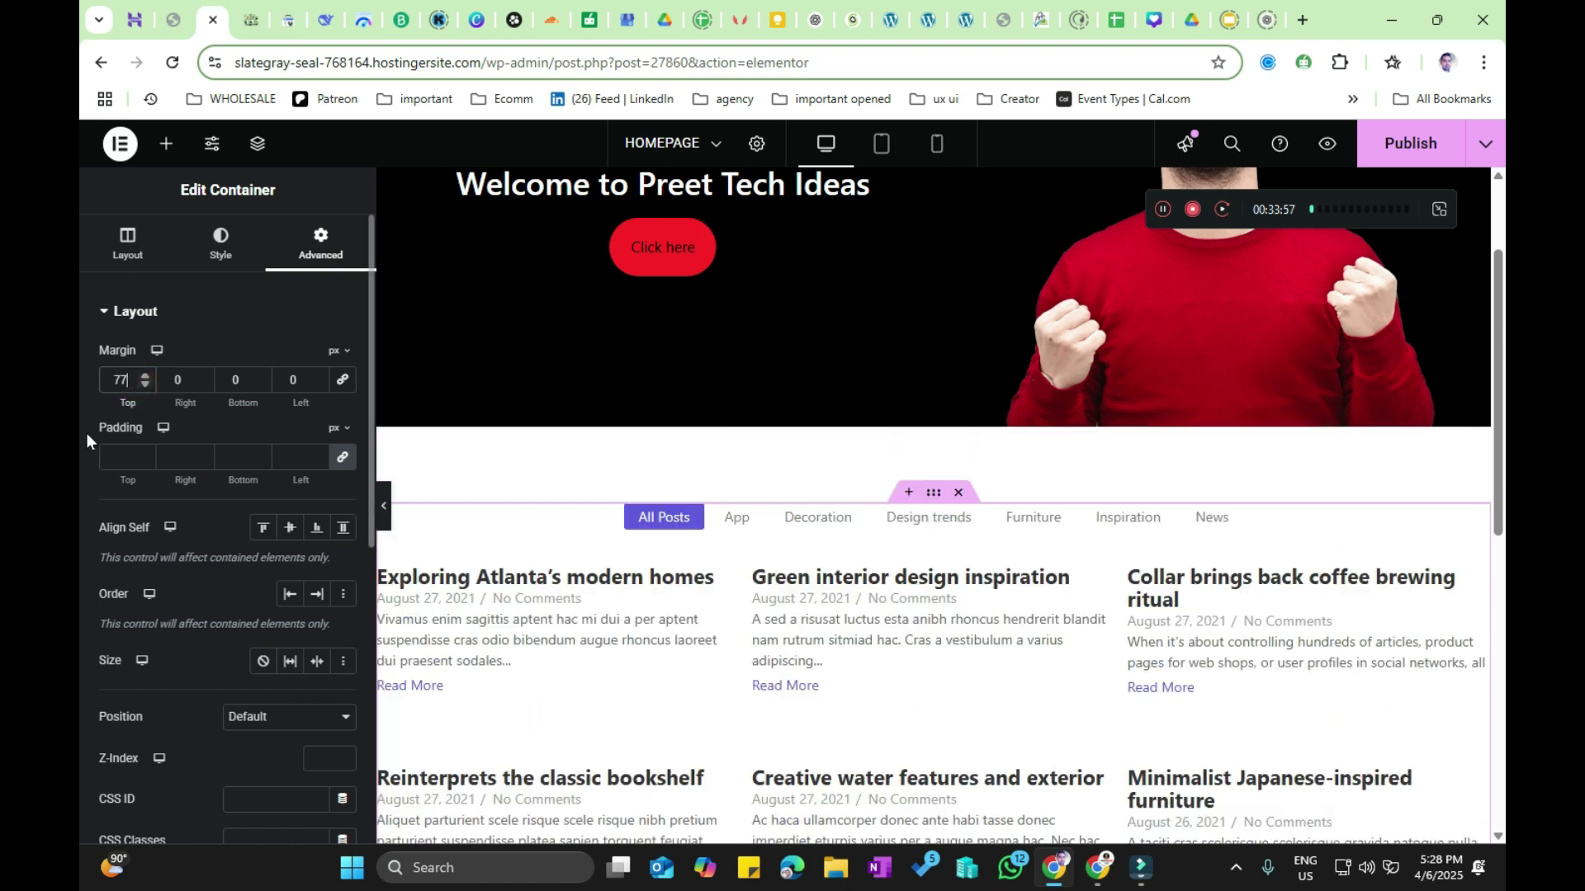
left_click(385, 505)
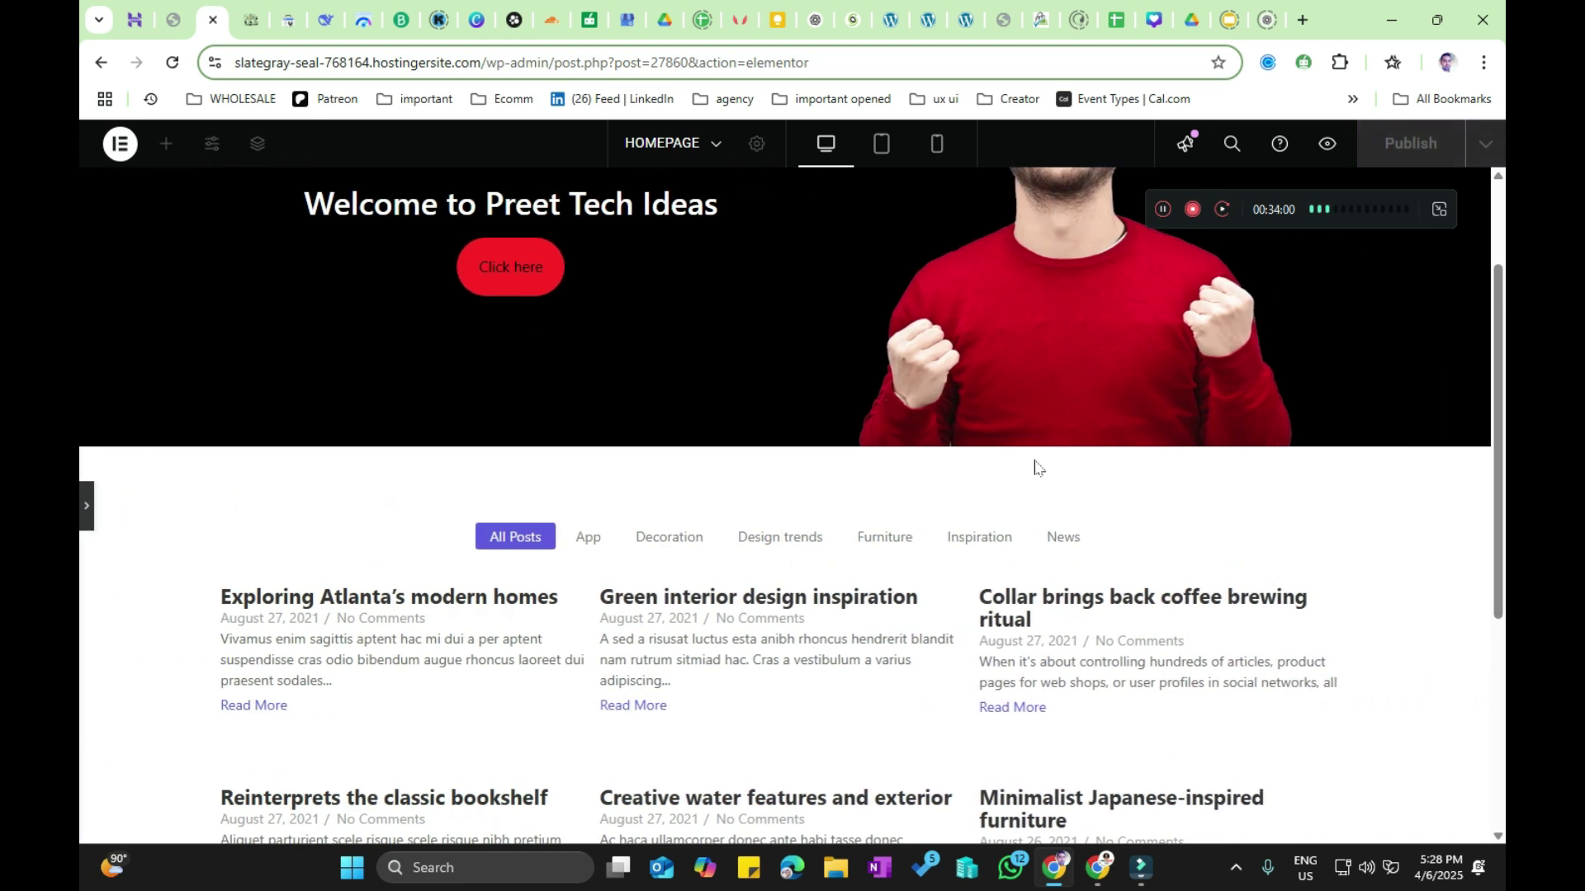
scroll(776, 567, "down", 3)
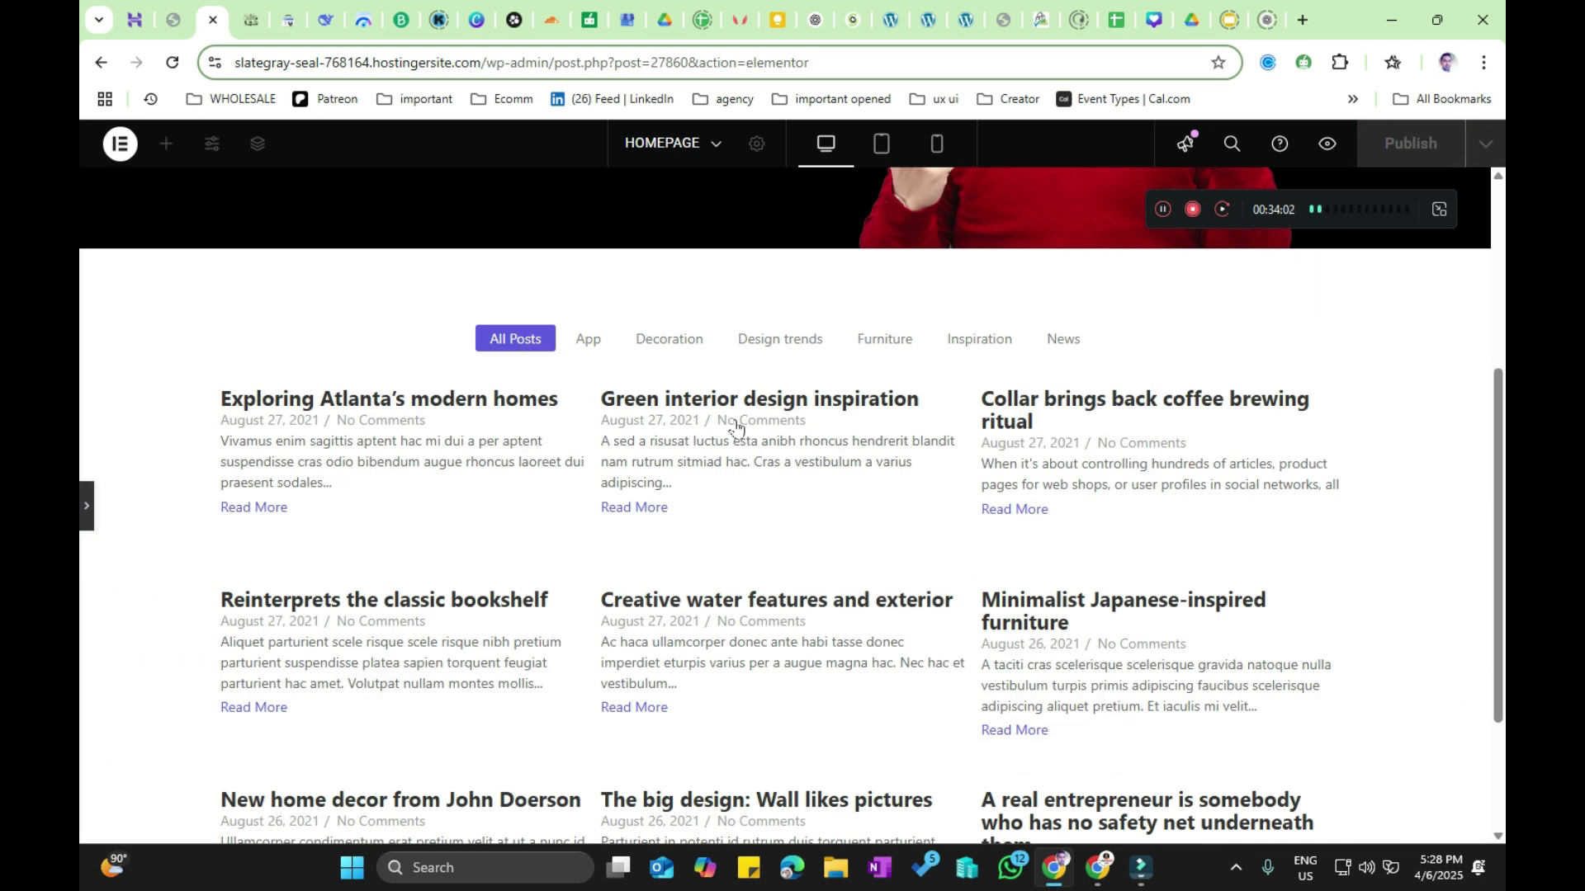
left_click(761, 294)
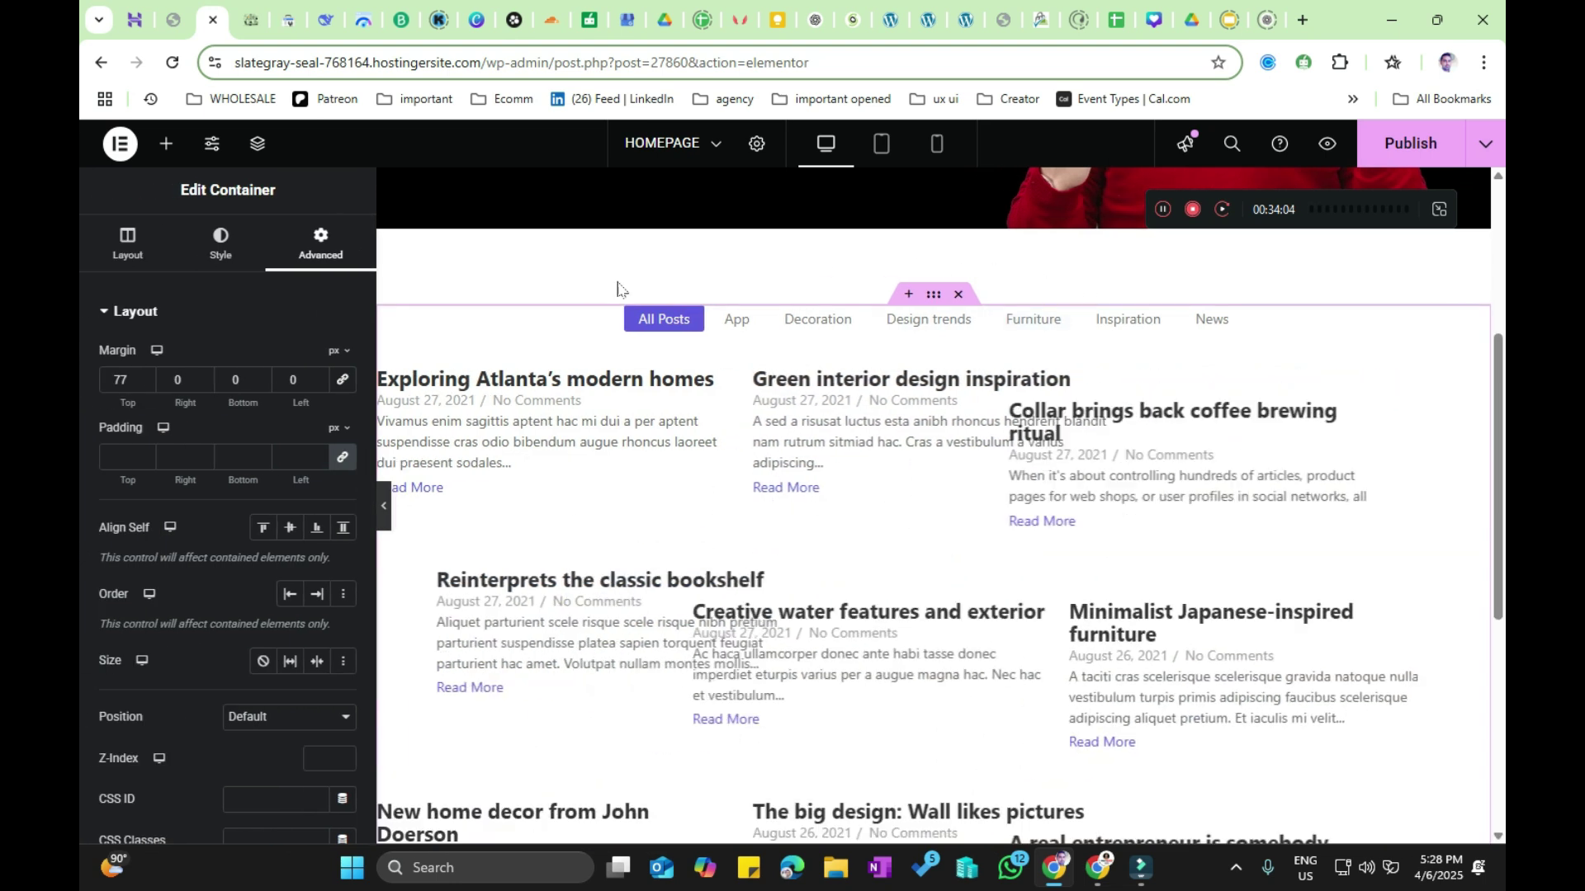
Step: Set the container's bottom margin to 55 px and publish the homepage
scroll(694, 594, "down", 4)
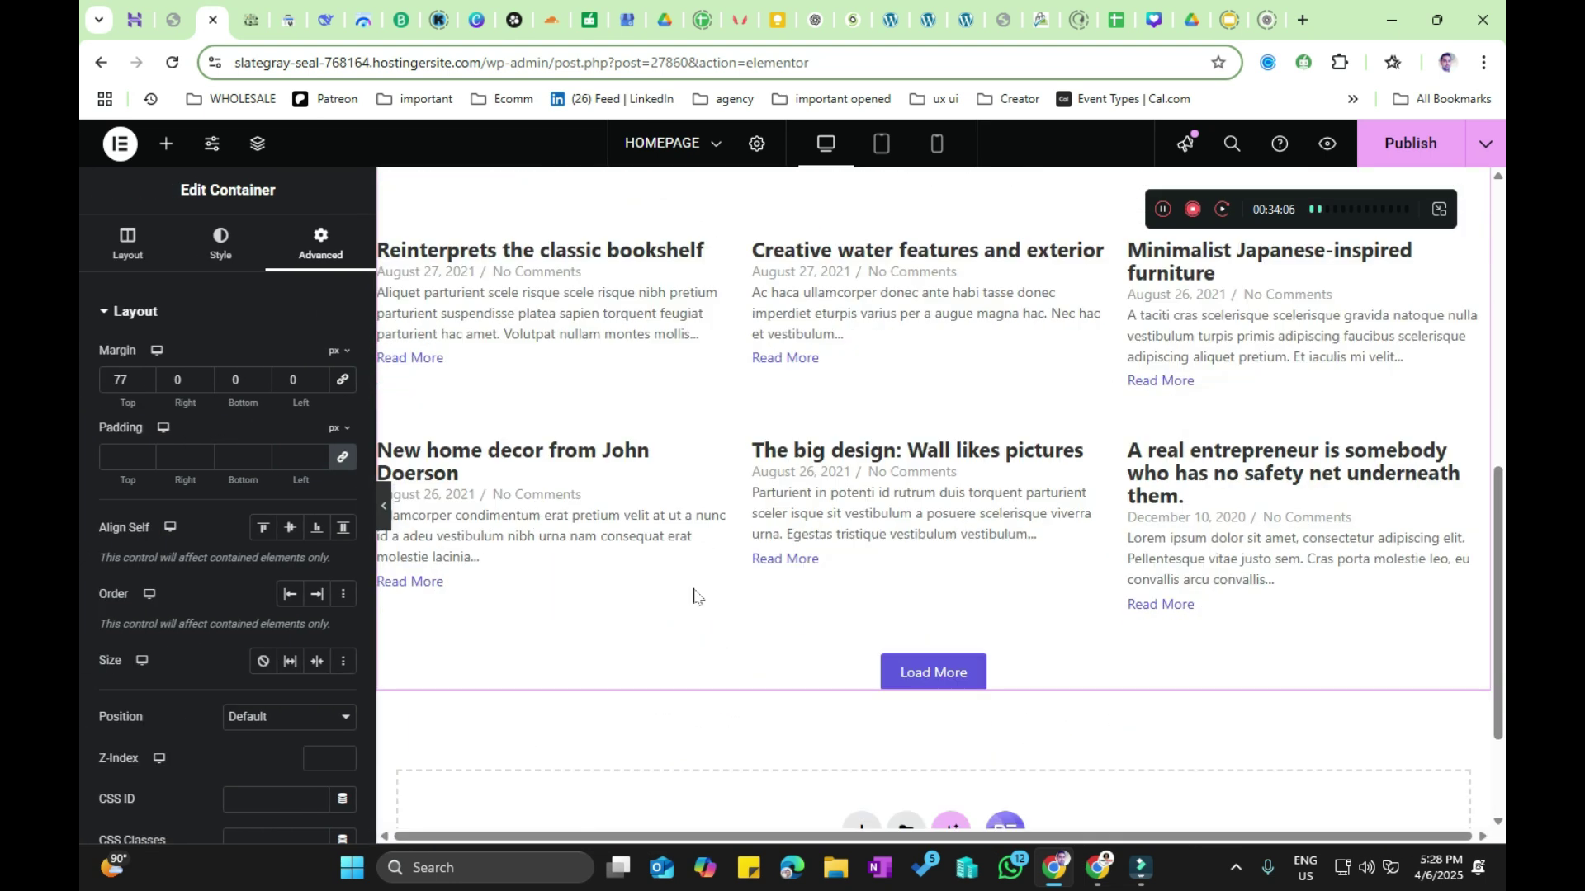
double_click(235, 380)
scroll(700, 611, "up", 2)
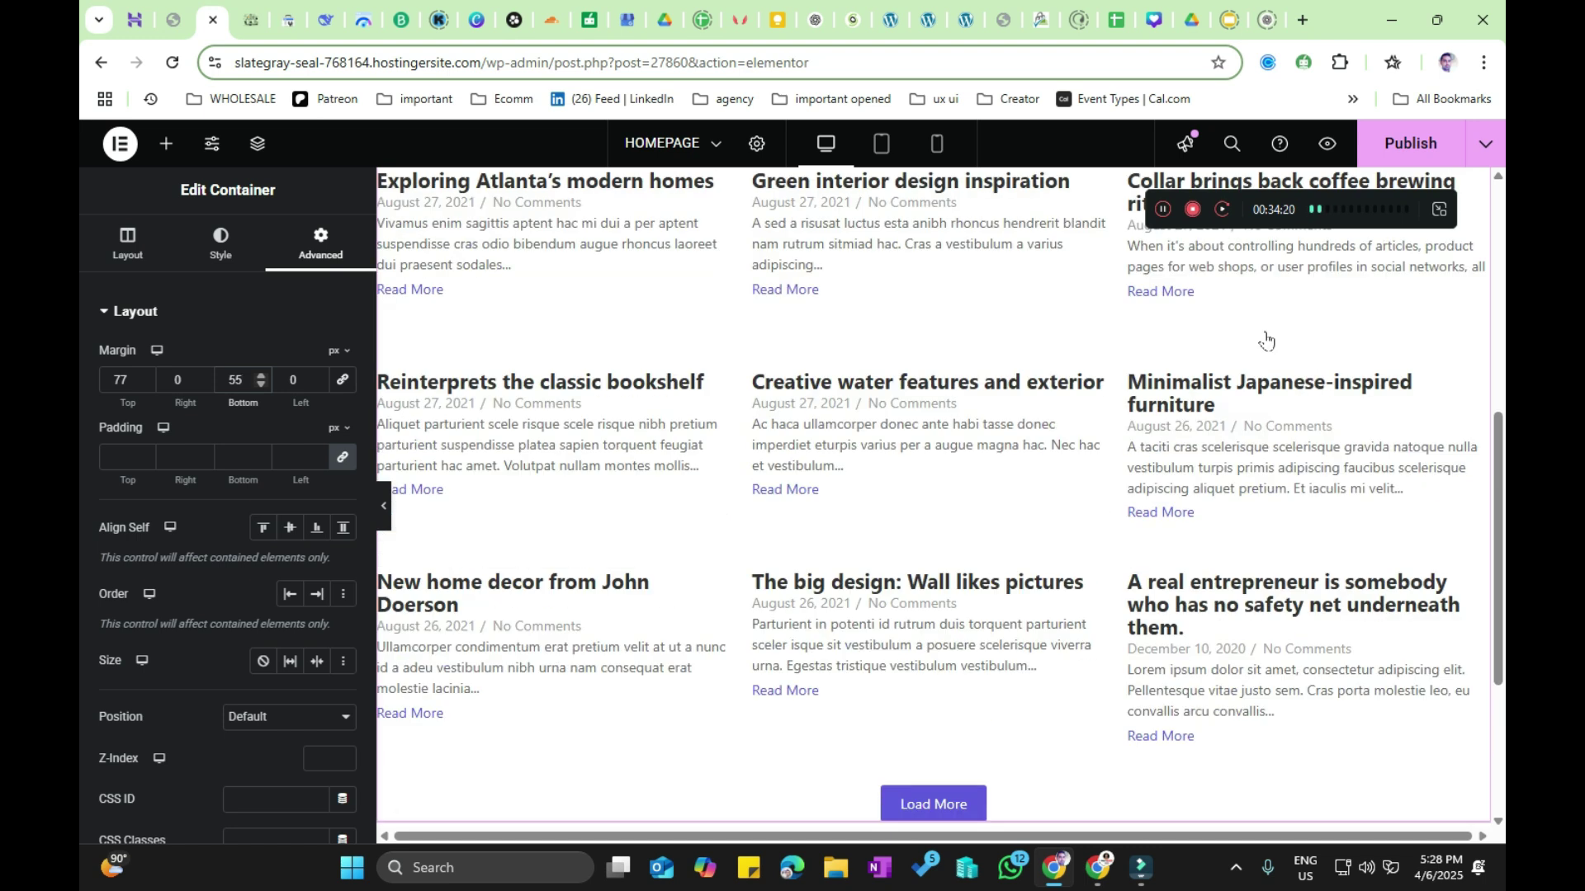
left_click(1410, 143)
scroll(973, 344, "up", 4)
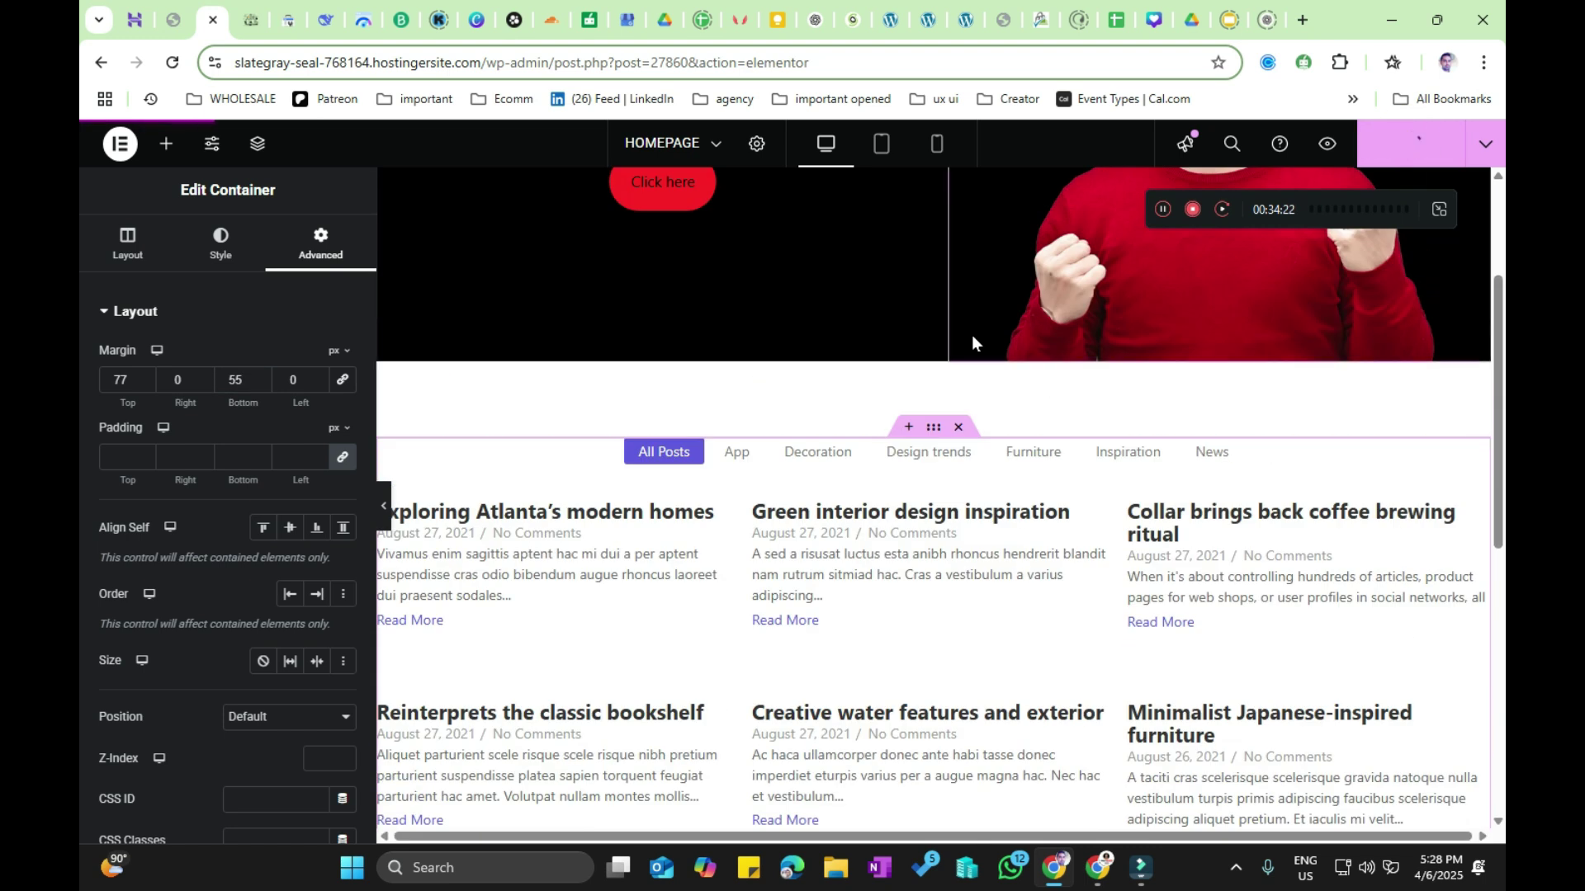
Step: Limit the Post Grid/Slider/Carousel widget to 3 items per page
scroll(973, 343, "down", 3)
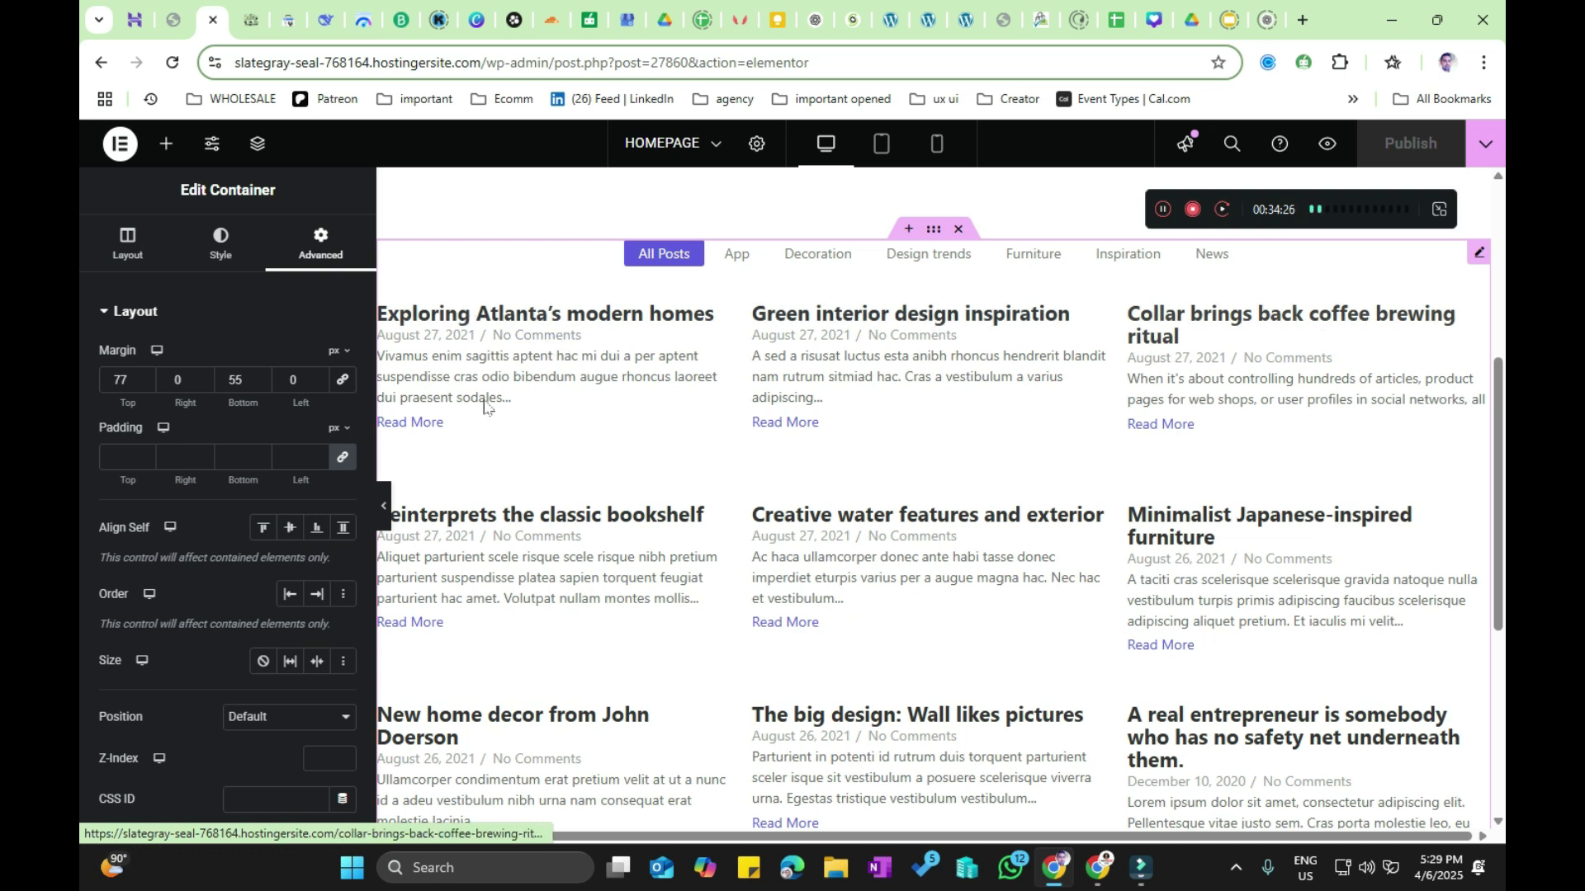
left_click(1477, 254)
scroll(82, 664, "down", 5)
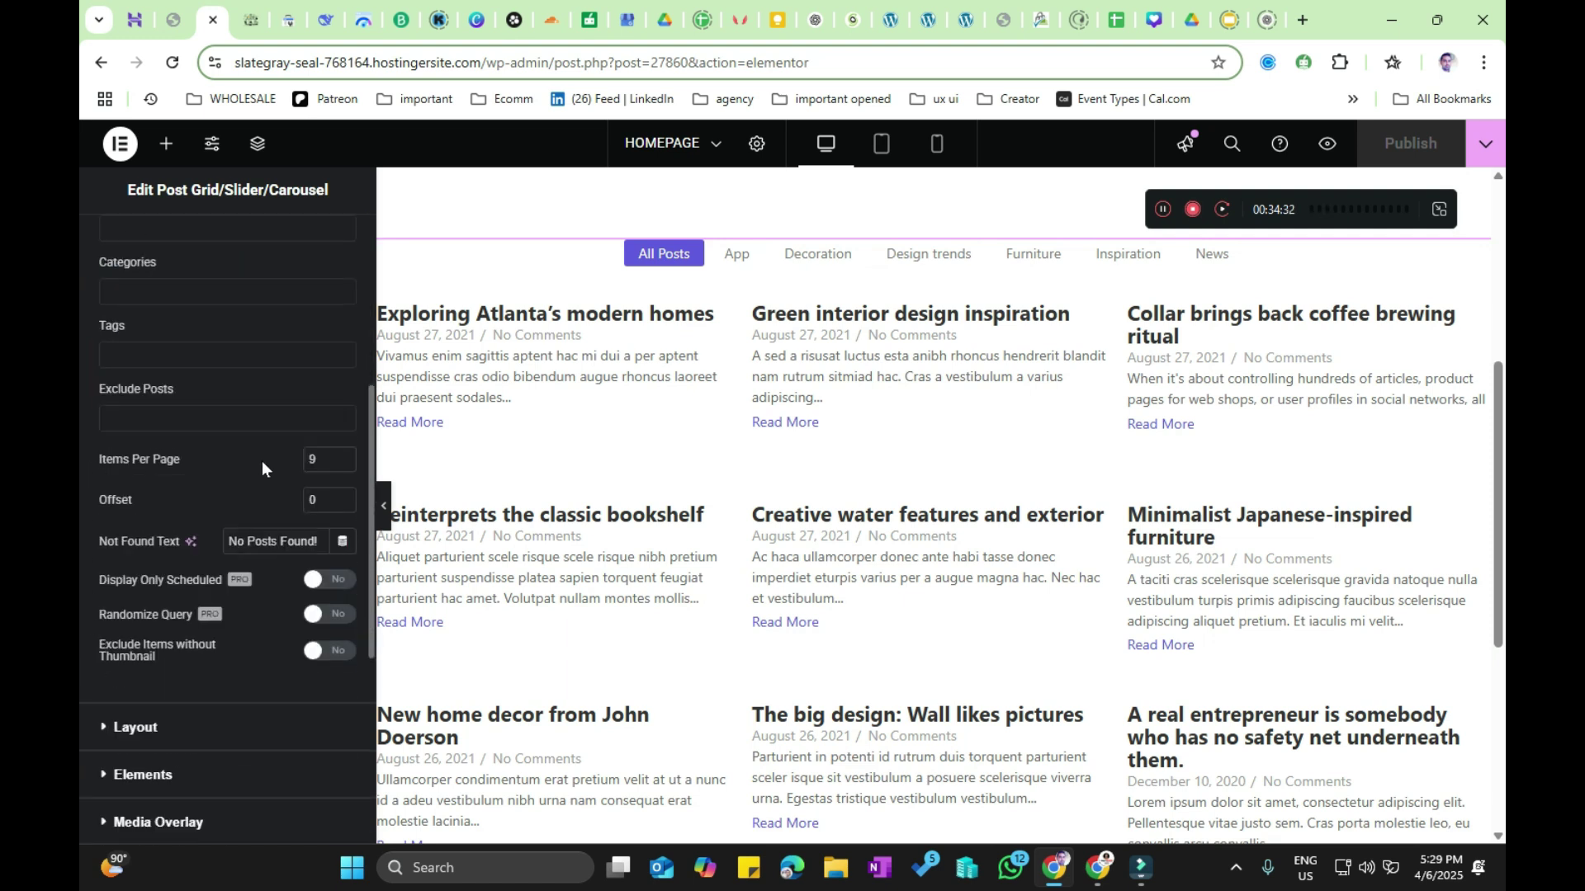
double_click(326, 460)
type("3")
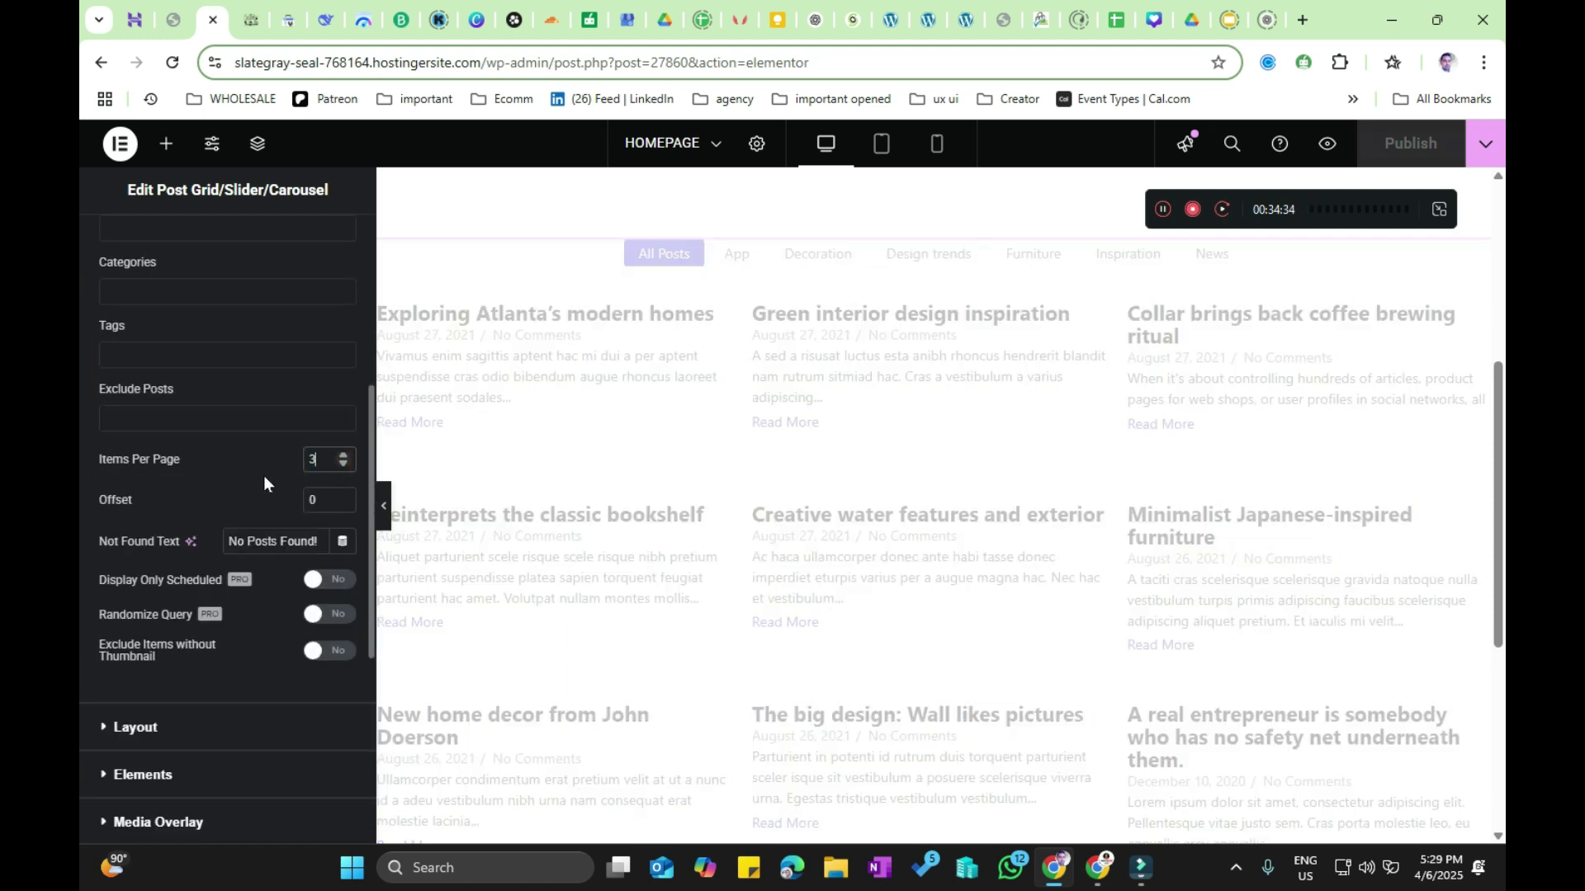
Step: Test the post grid's App category filter and switch back to All Posts
scroll(979, 584, "down", 2)
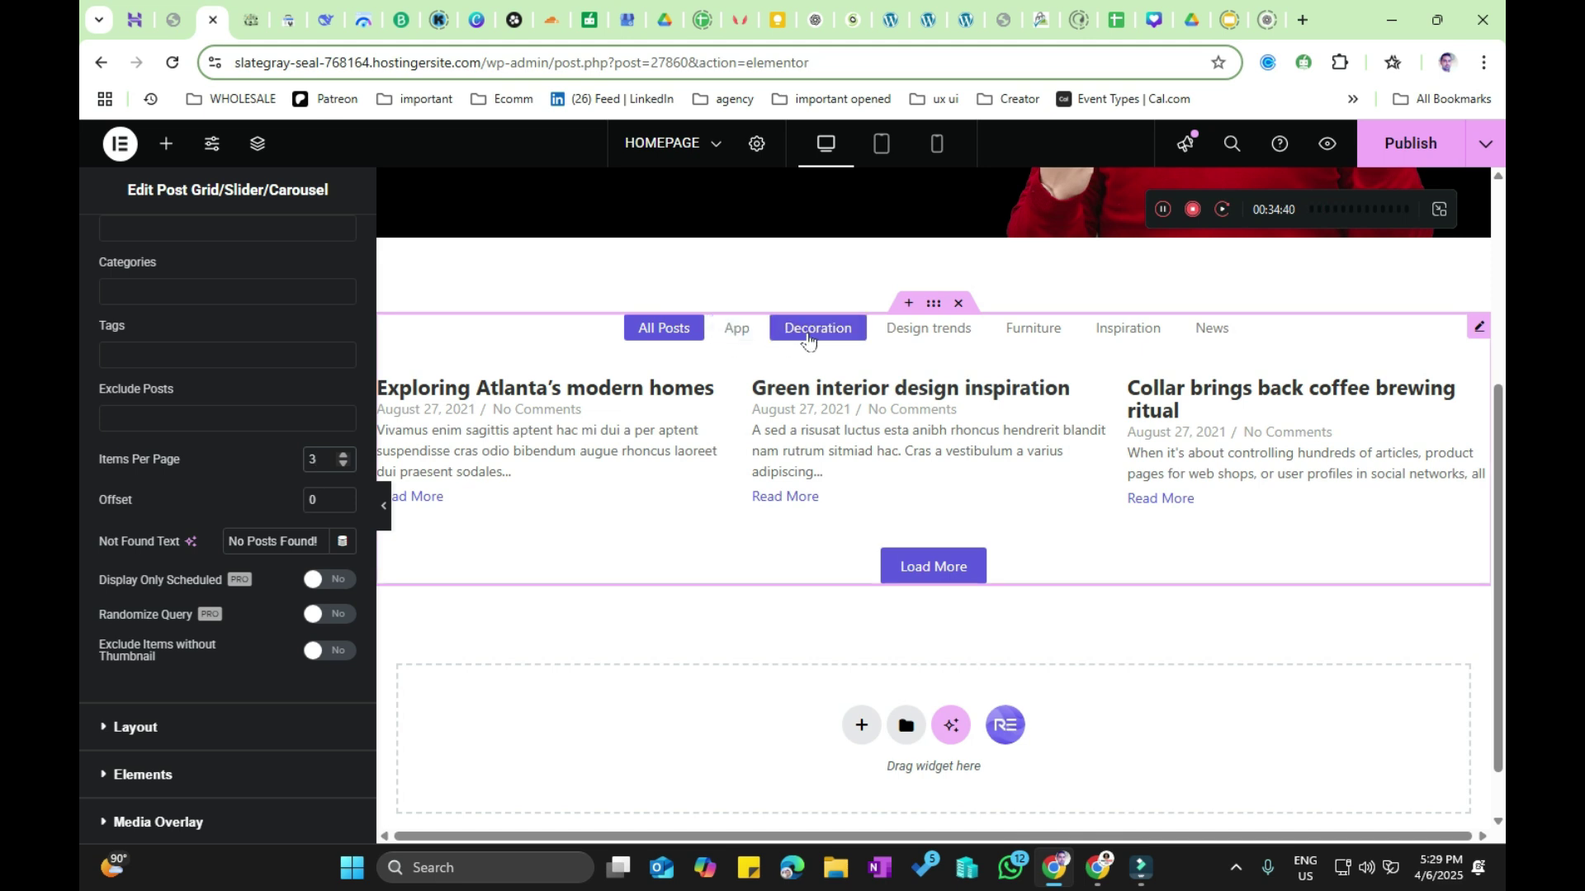
left_click(757, 339)
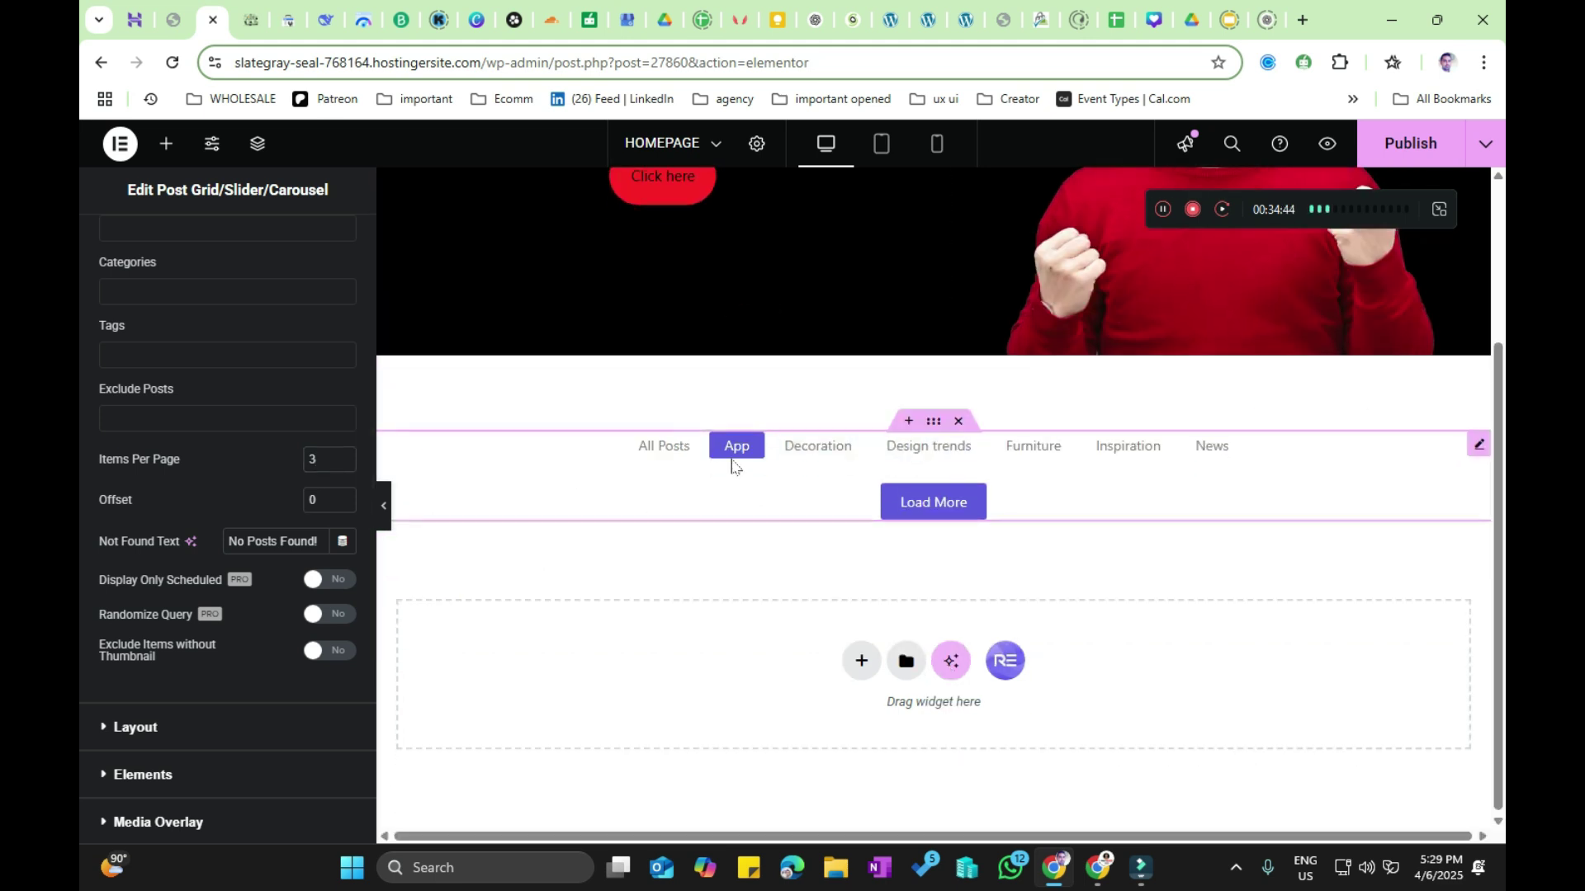
left_click(674, 447)
Step: Turn off Show Filters in the Post Grid/Slider/Carousel widget's layout settings
scroll(132, 495, "down", 3)
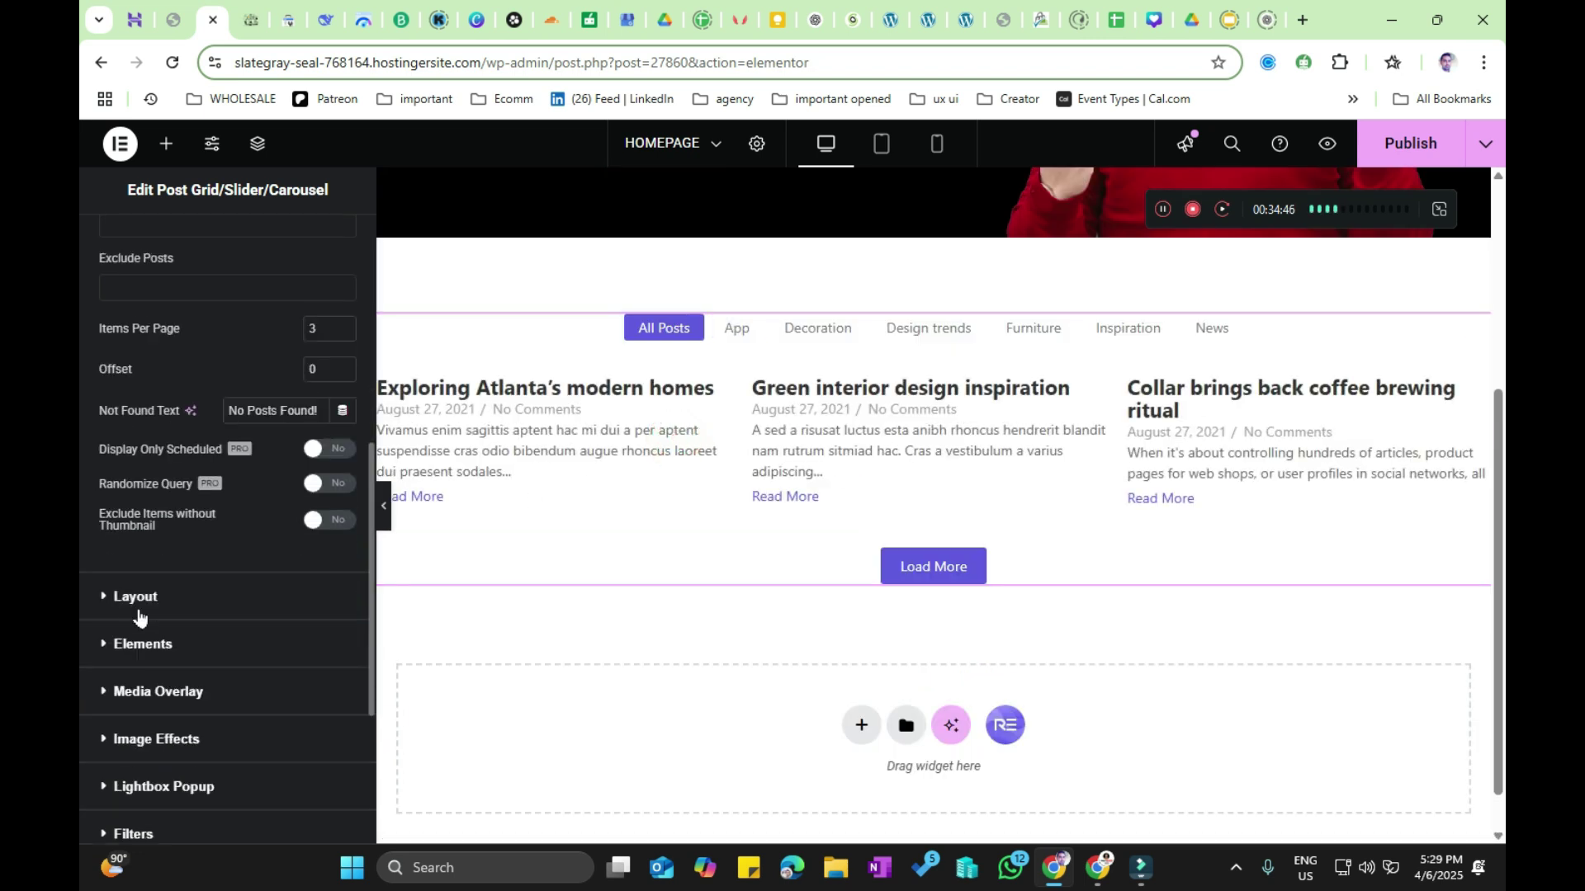
left_click(171, 542)
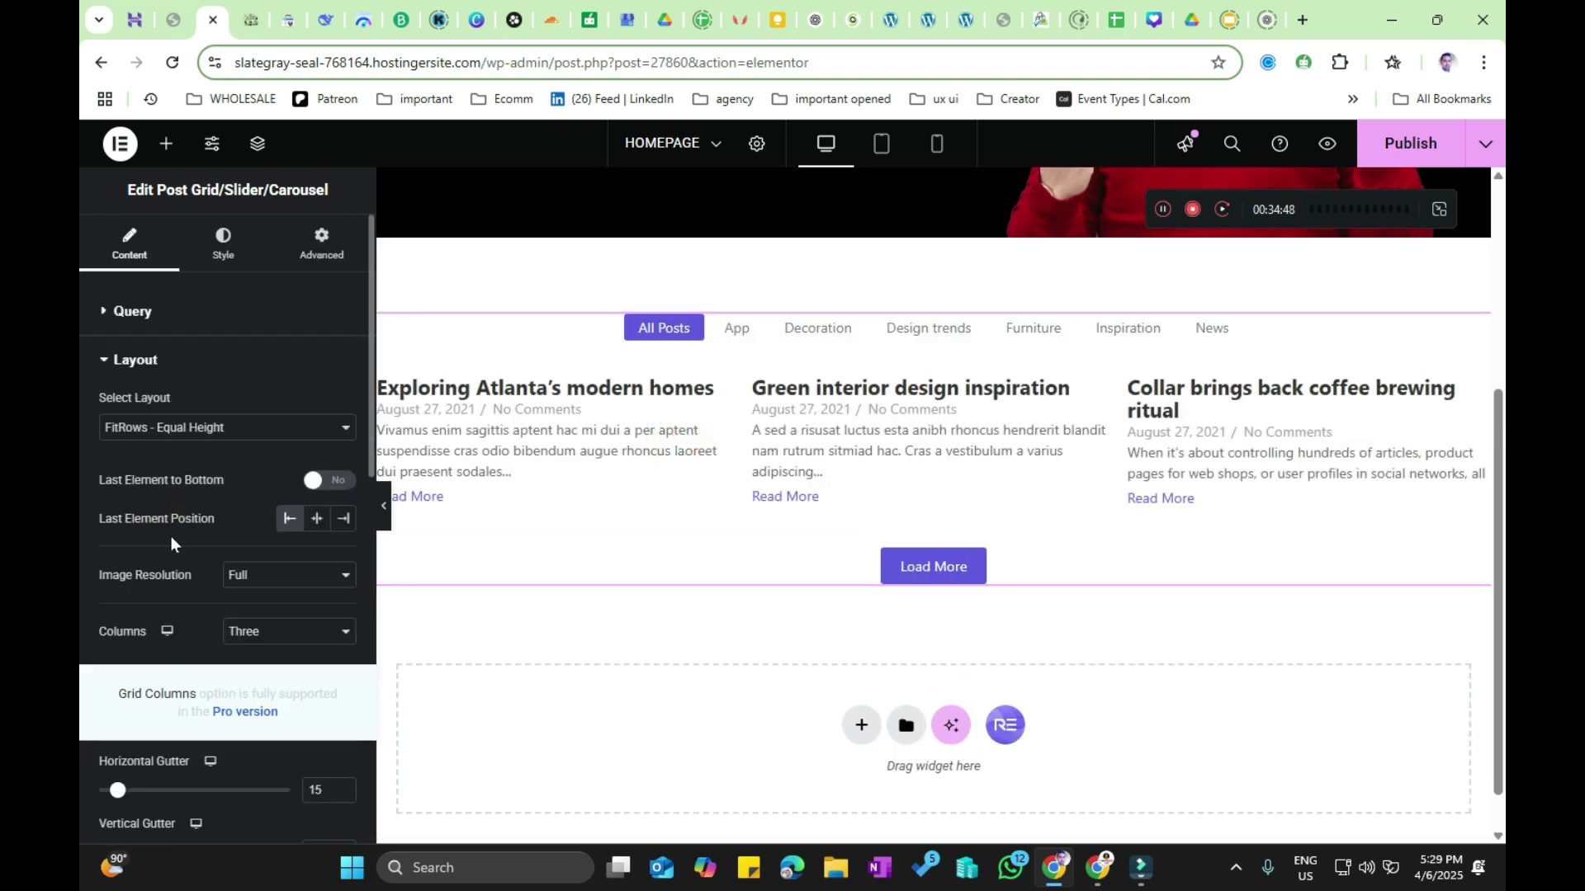
scroll(81, 576, "down", 3)
scroll(81, 576, "down", 1)
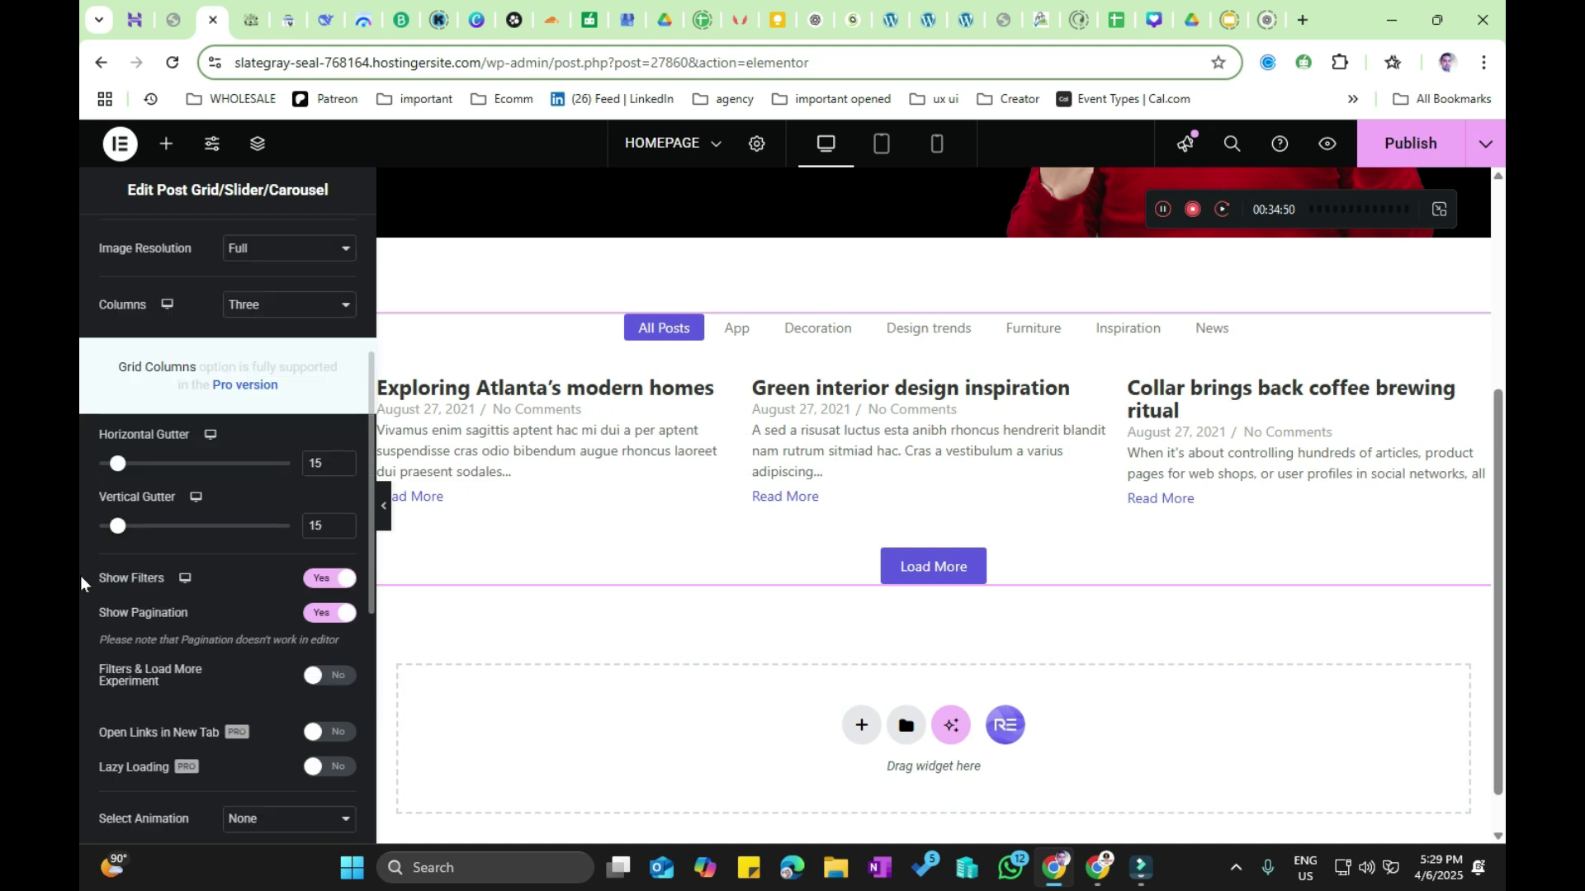
scroll(79, 464, "down", 1)
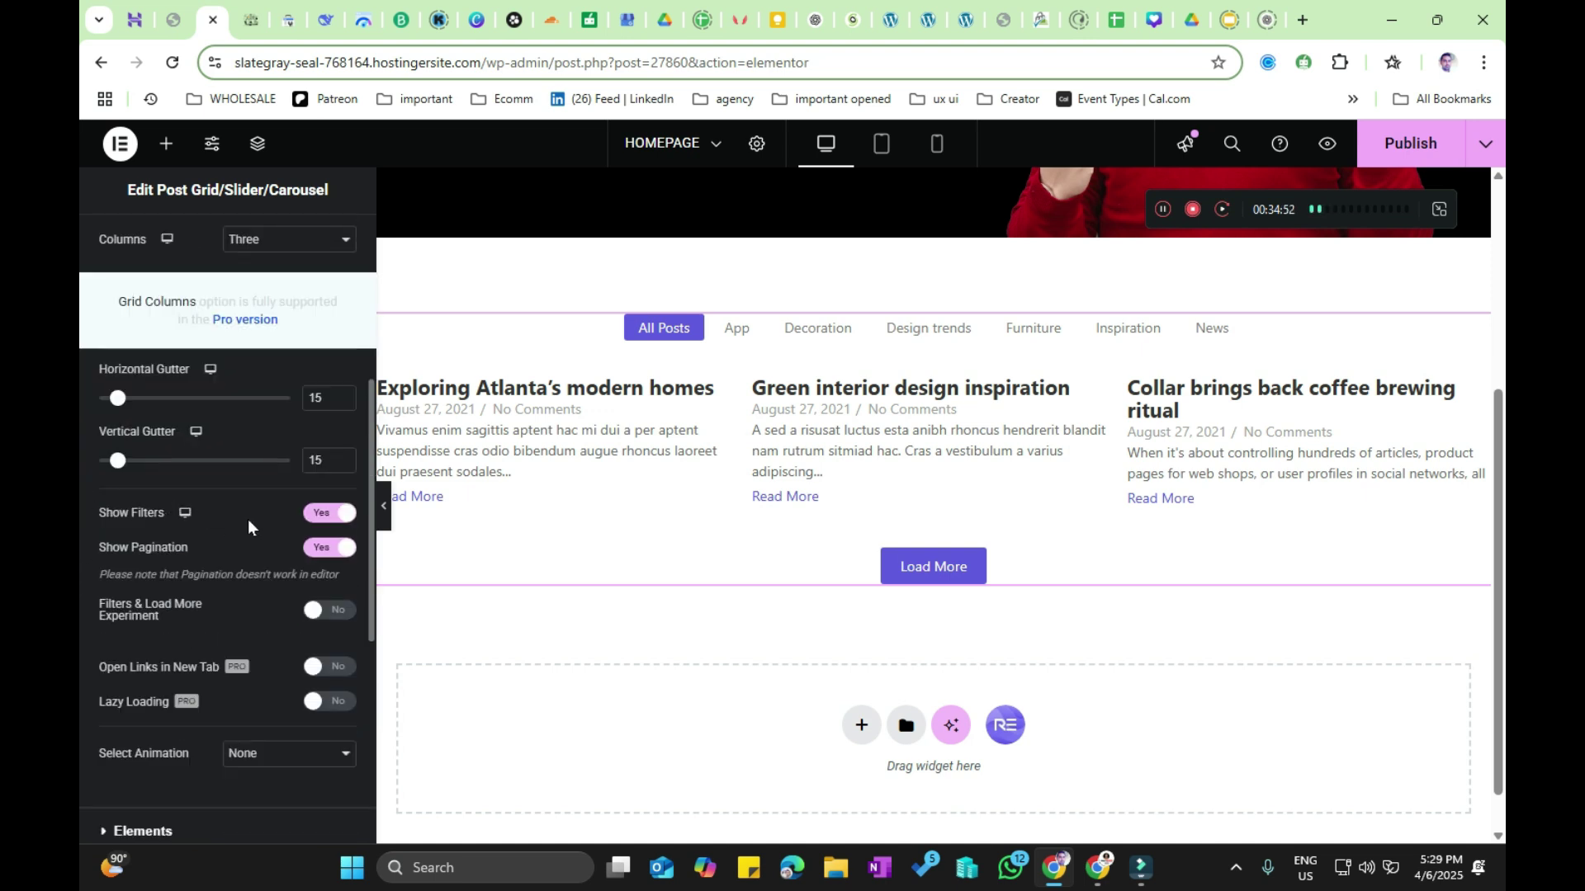
left_click(322, 513)
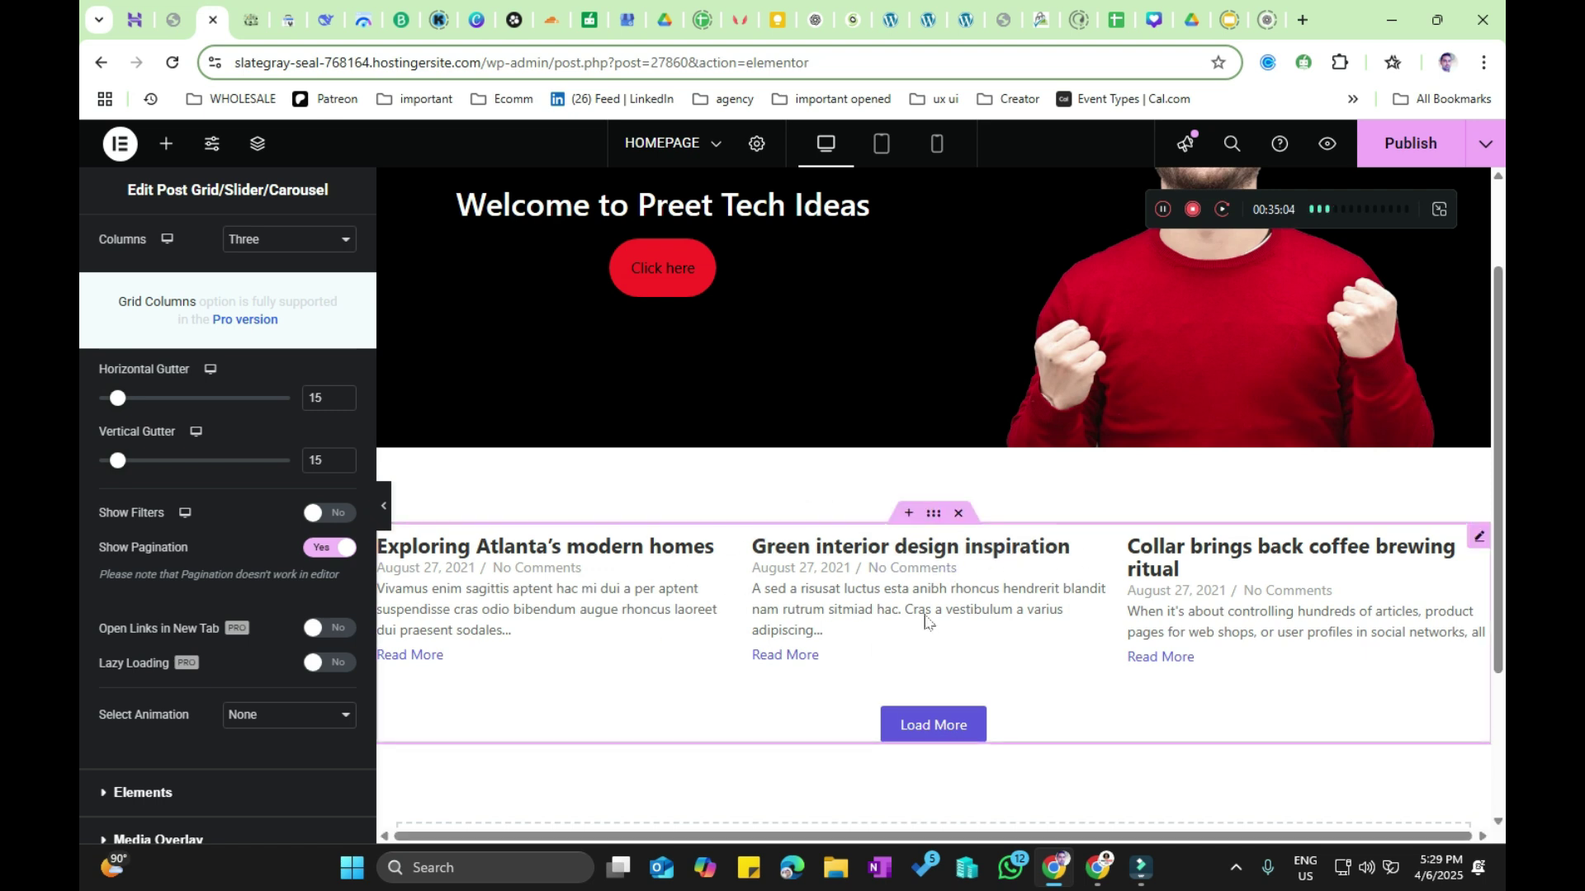
Step: Insert a new area above the post grid container and place a Heading widget in it
left_click(908, 515)
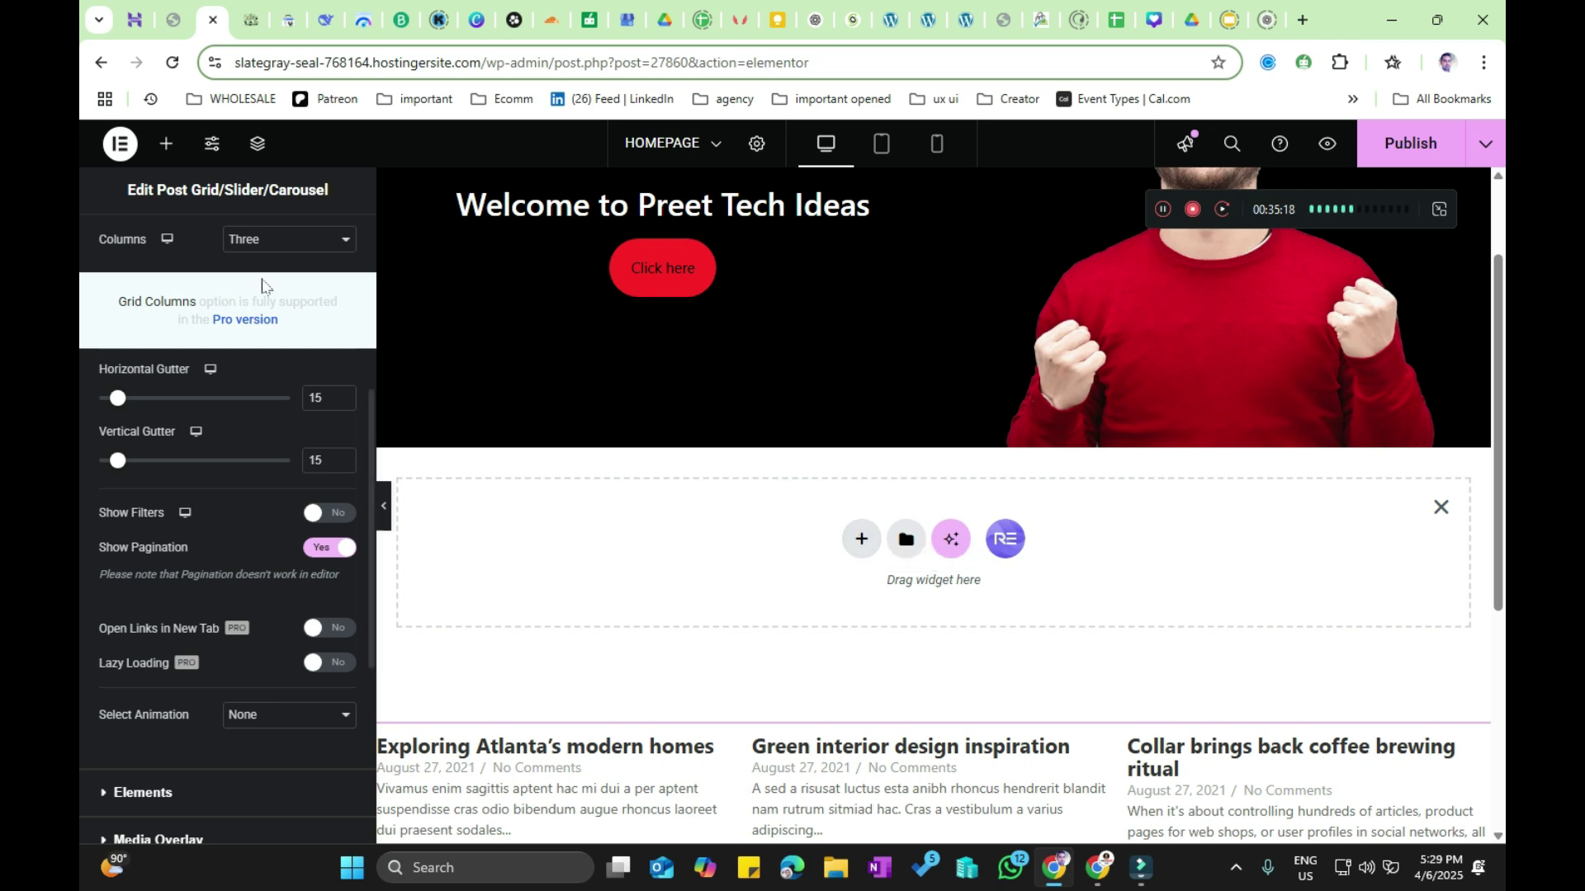
left_click(163, 142)
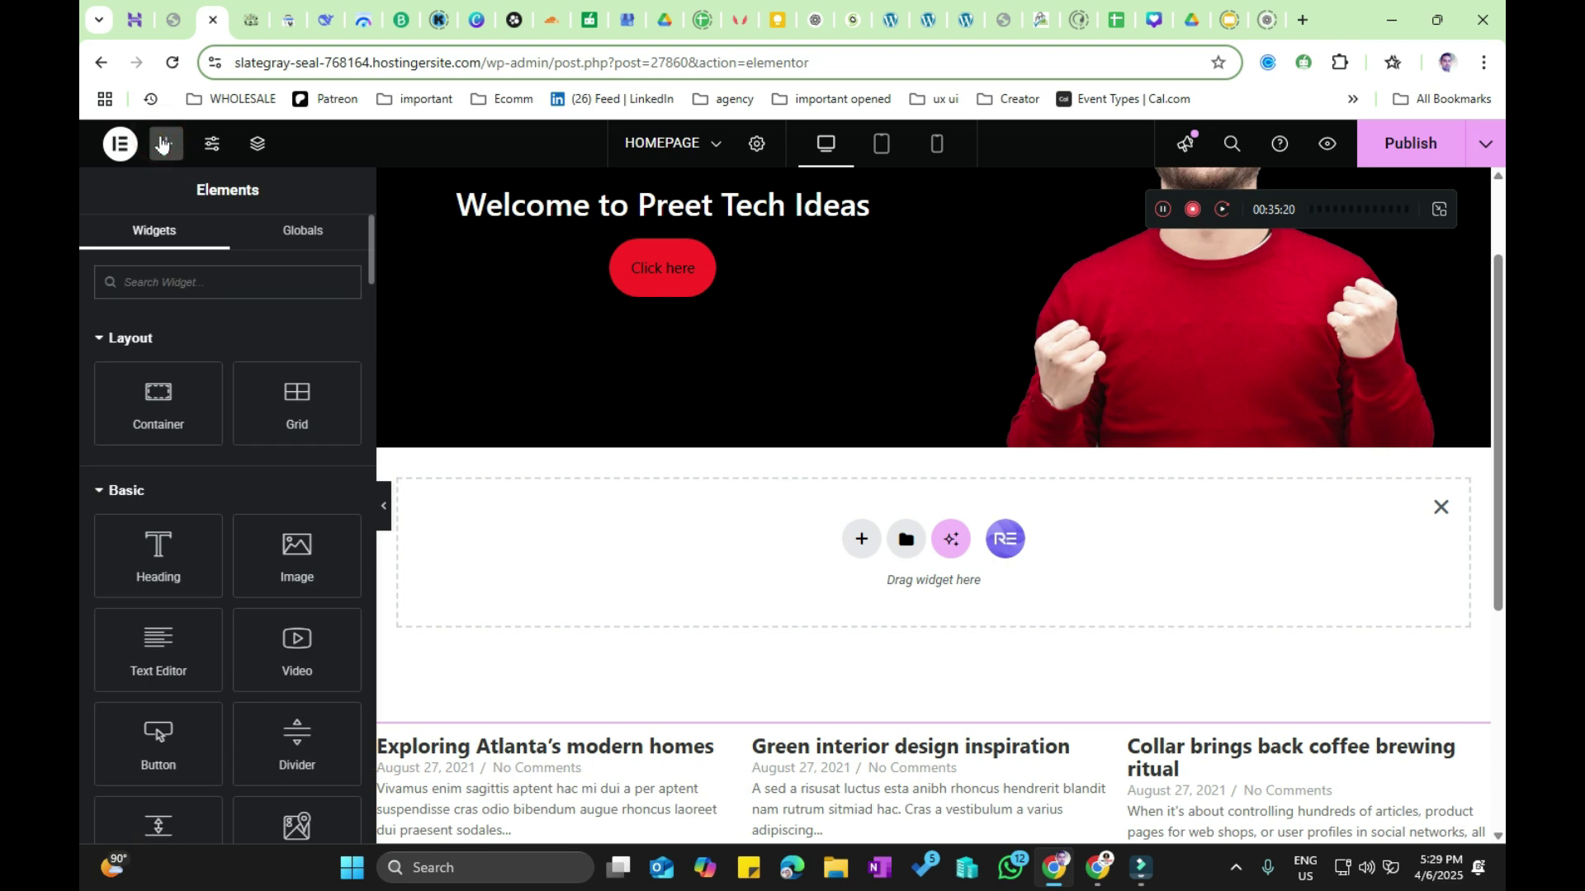
left_click_drag(156, 555, 484, 560)
left_click_drag(611, 550, 652, 540)
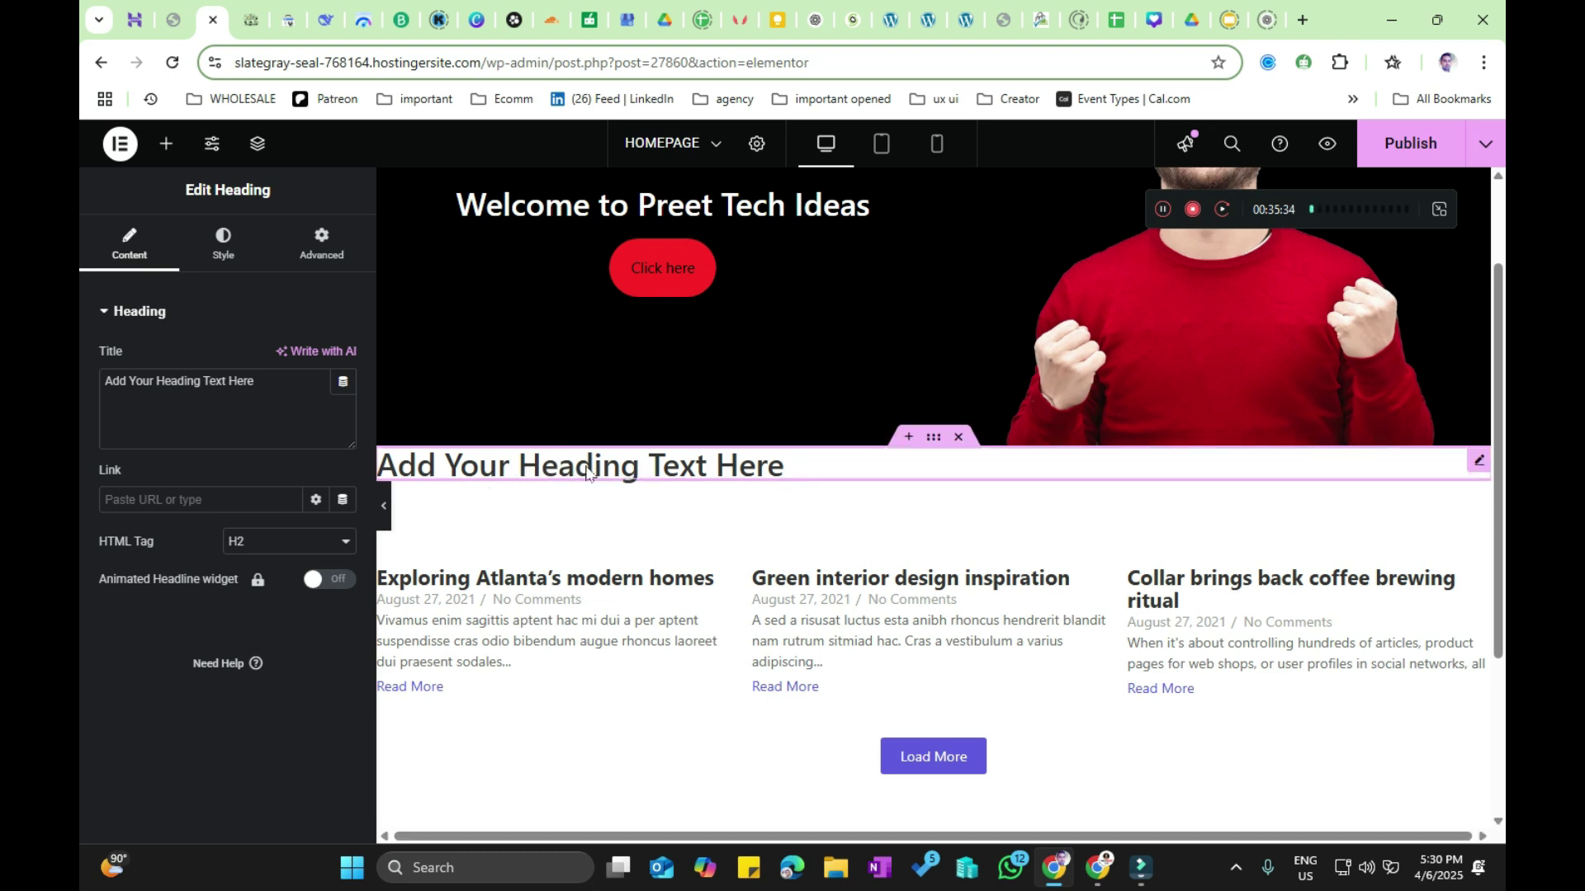
Step: Give the new heading an unlinked top margin of 55 px and set its self-alignment to center
left_click(302, 249)
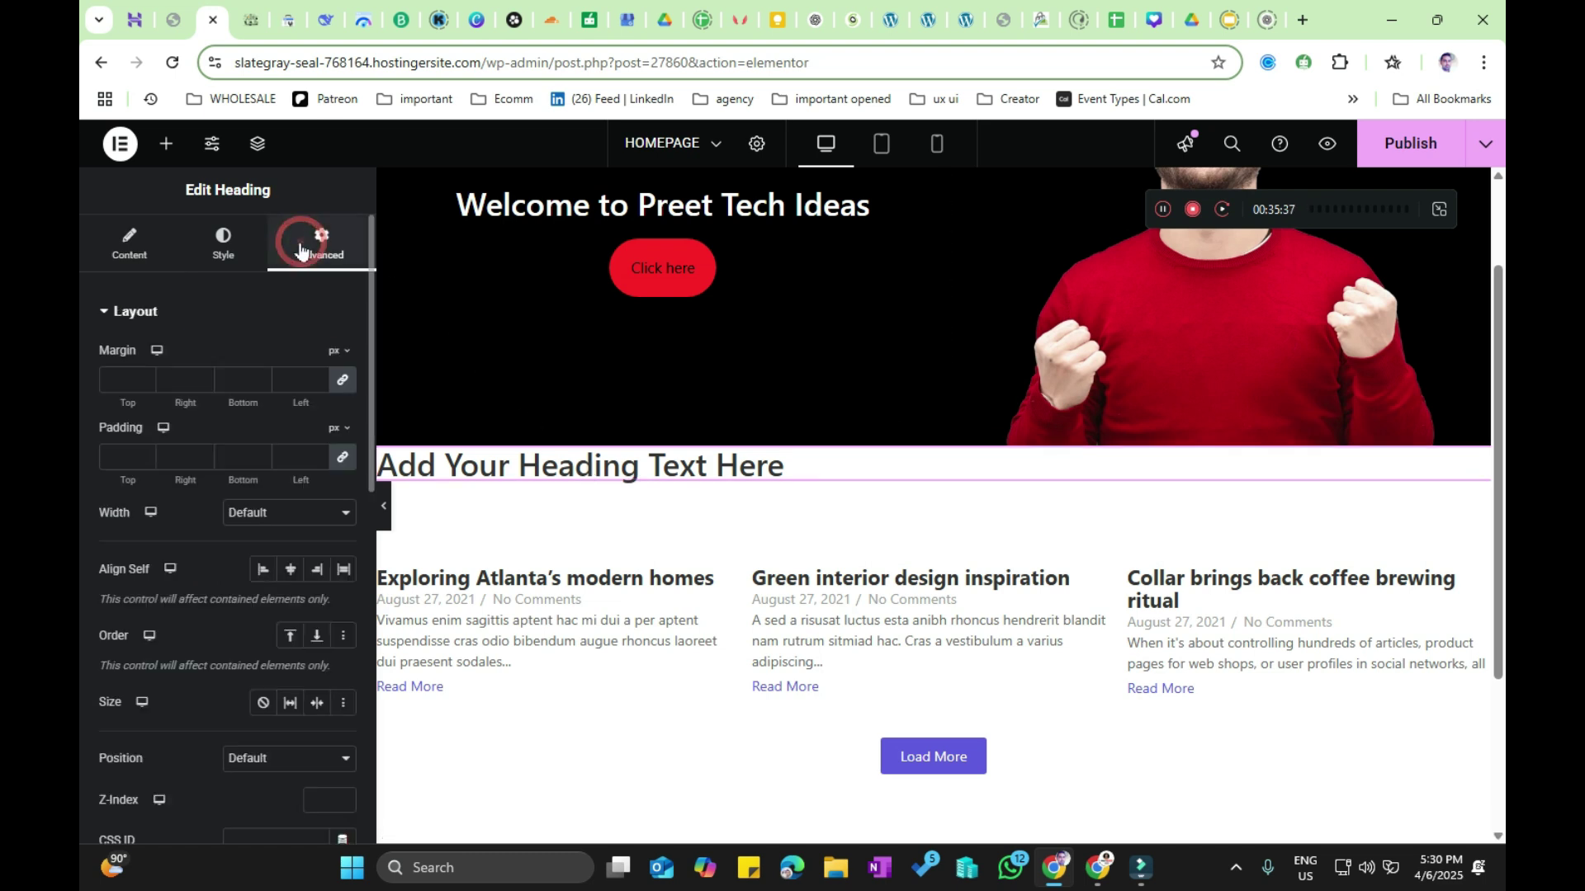
left_click(340, 388)
left_click(124, 379)
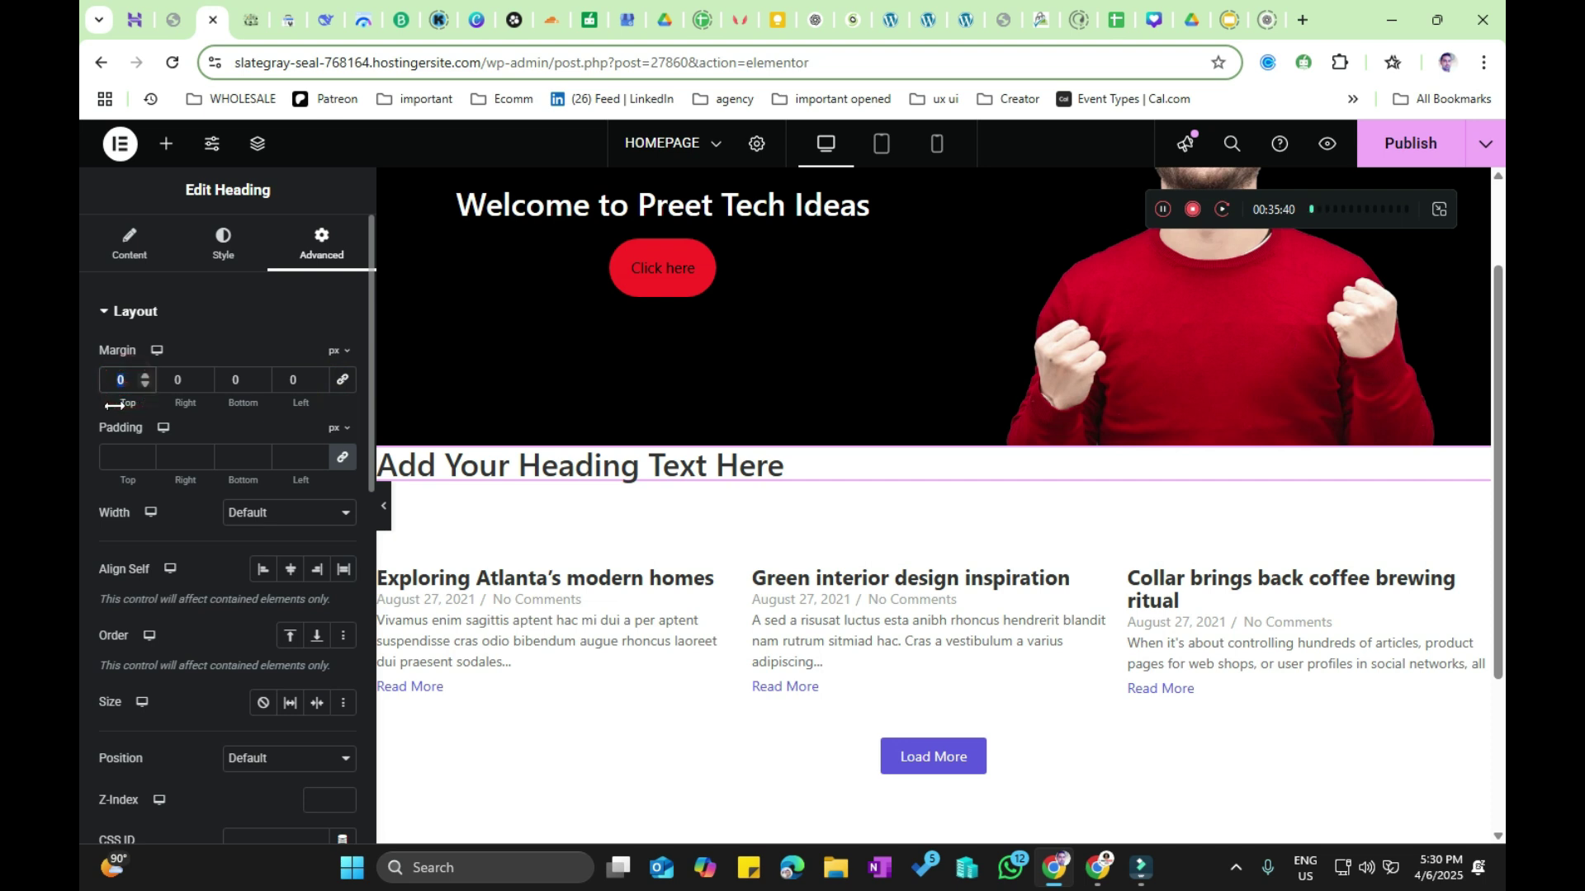
type("55")
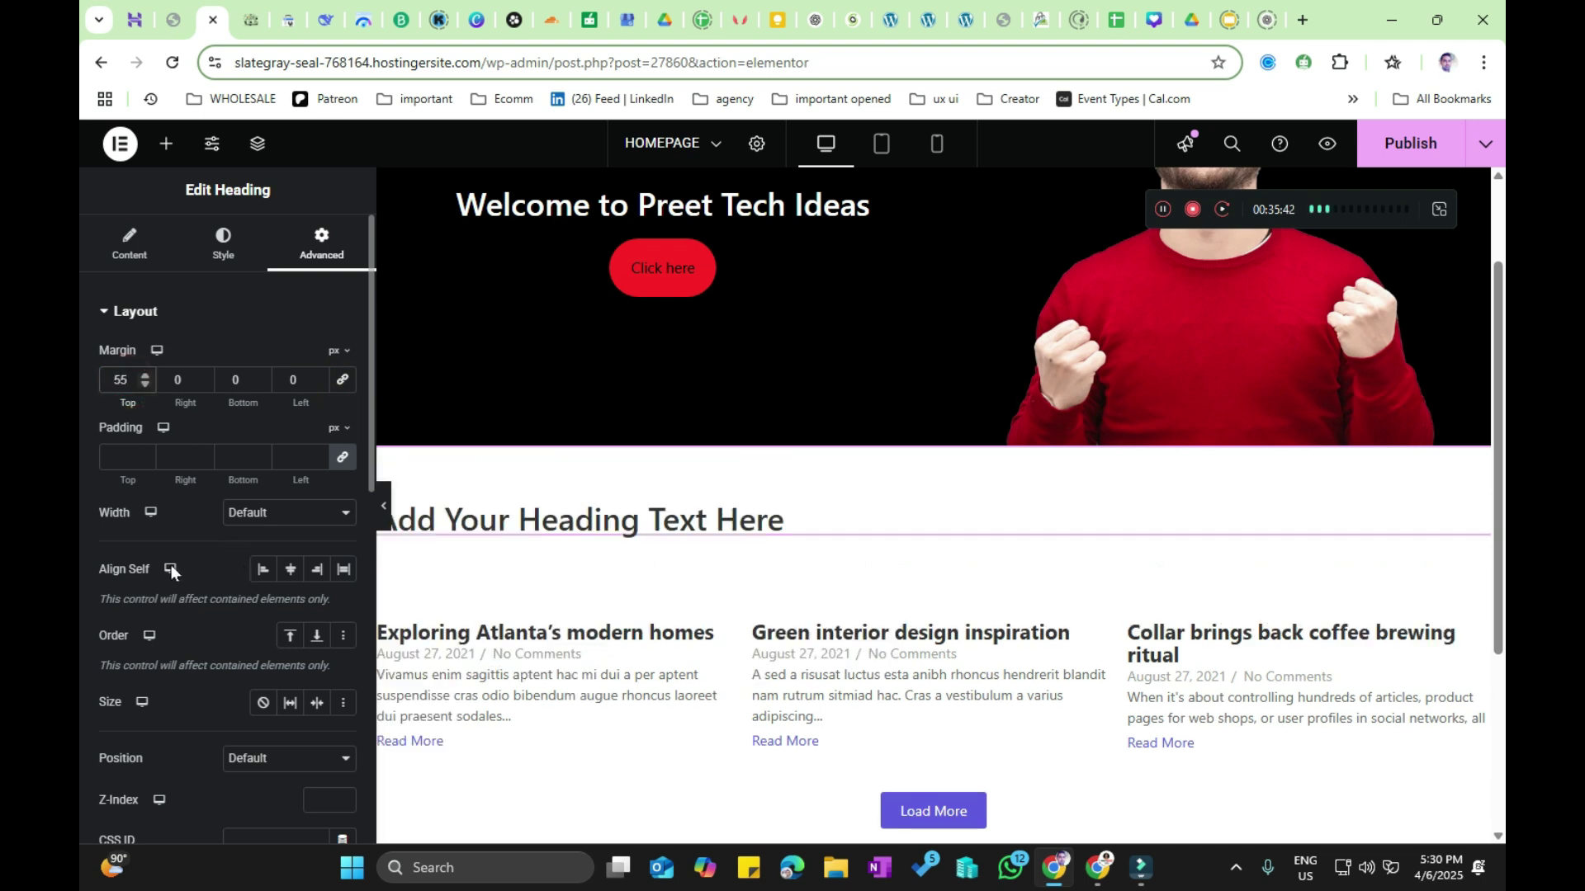
left_click(285, 571)
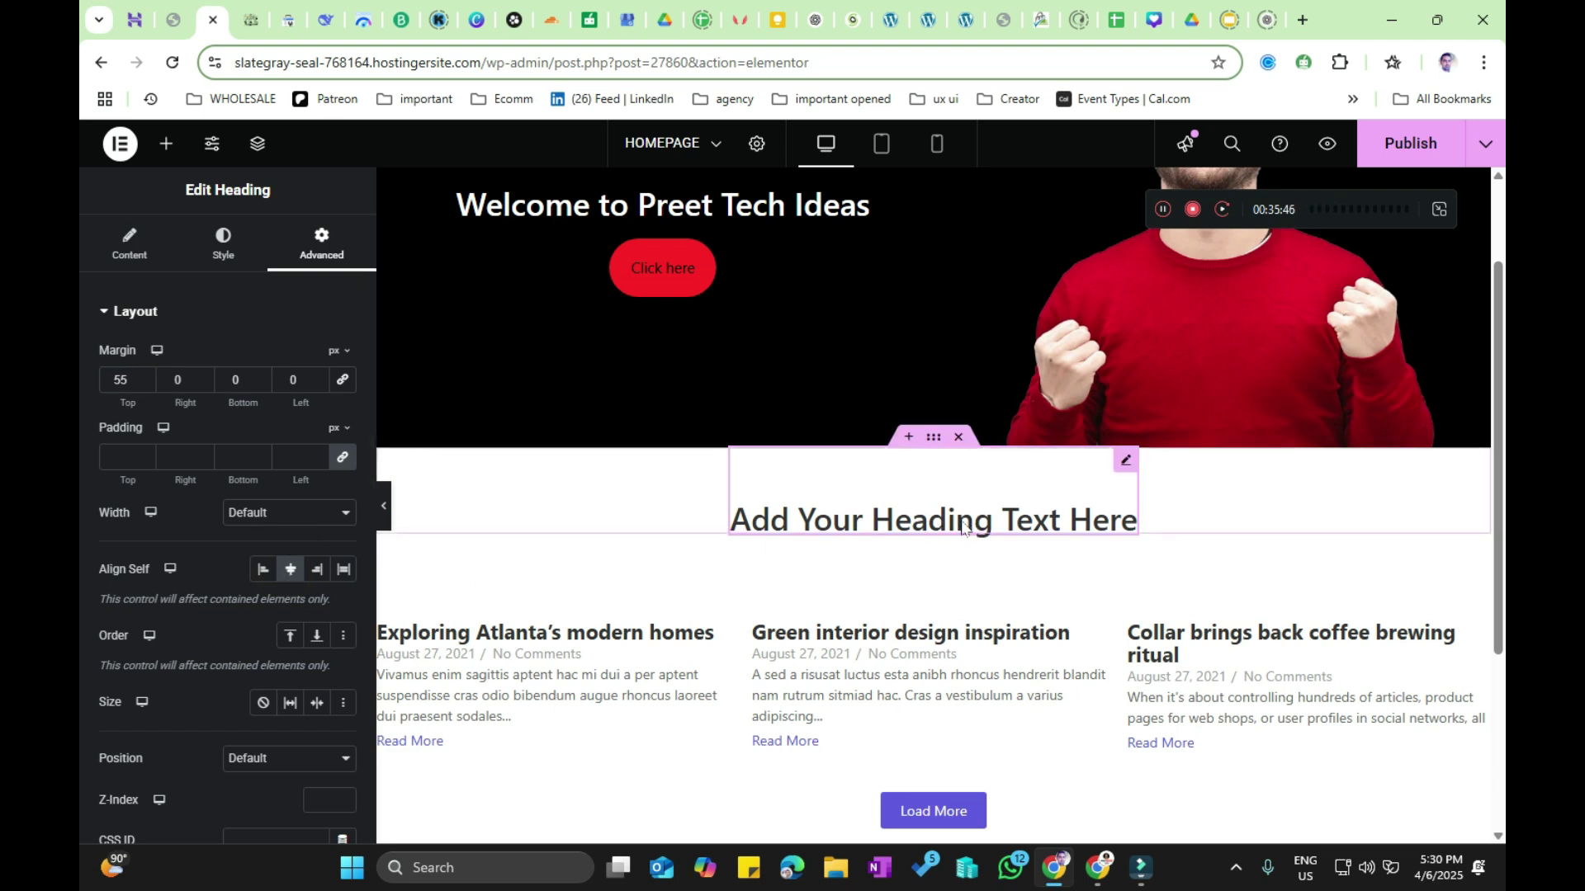
Step: Set the top margin of the post grid container to 44 px
scroll(576, 581, "down", 2)
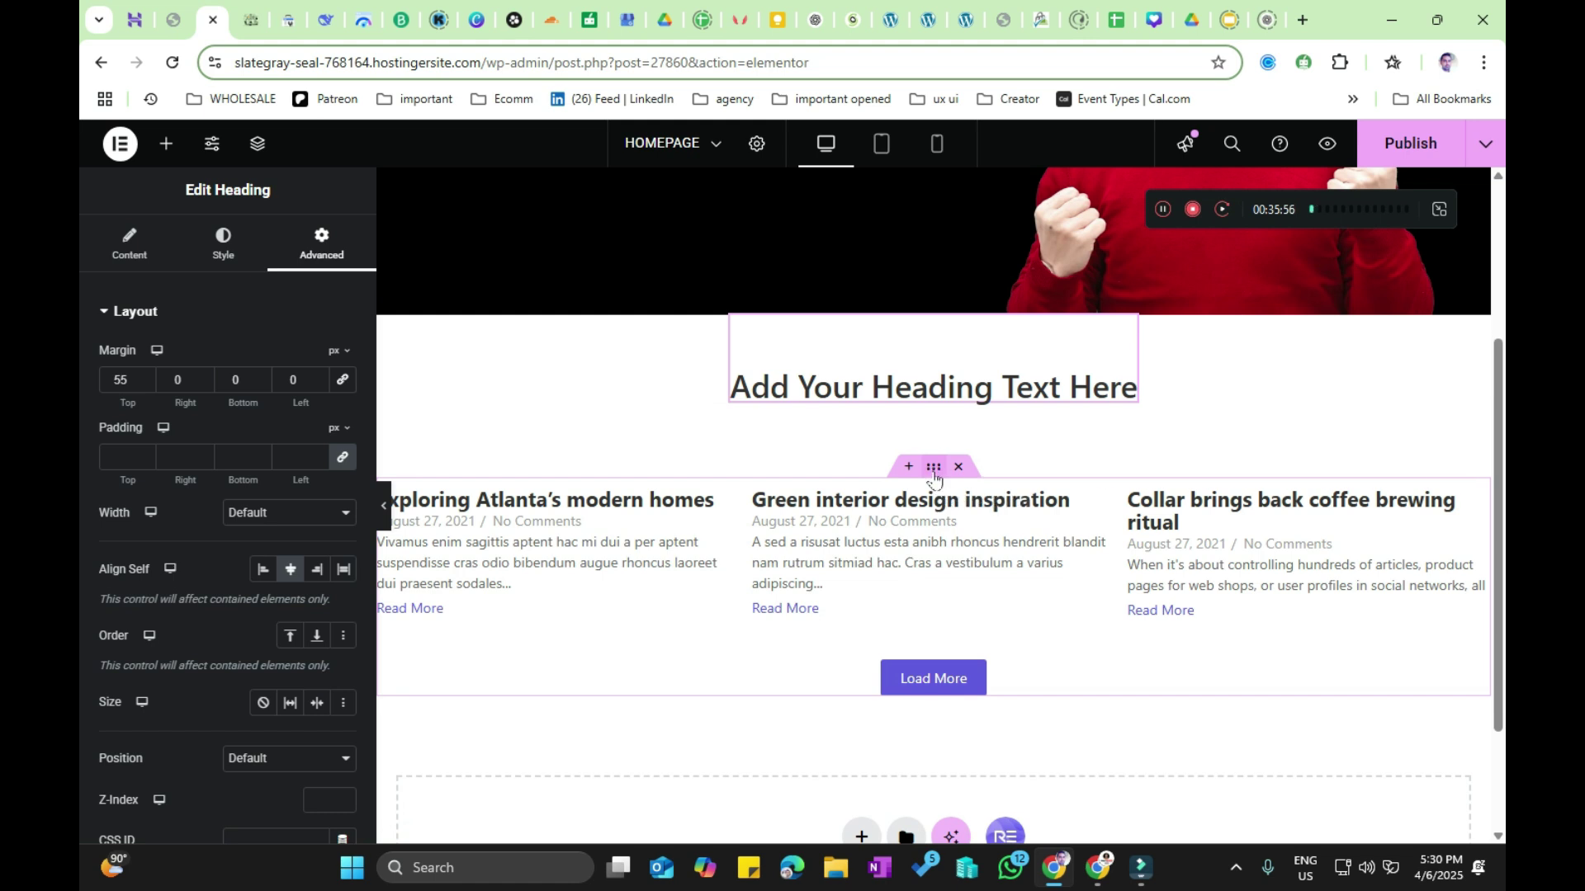
left_click(933, 467)
type("44")
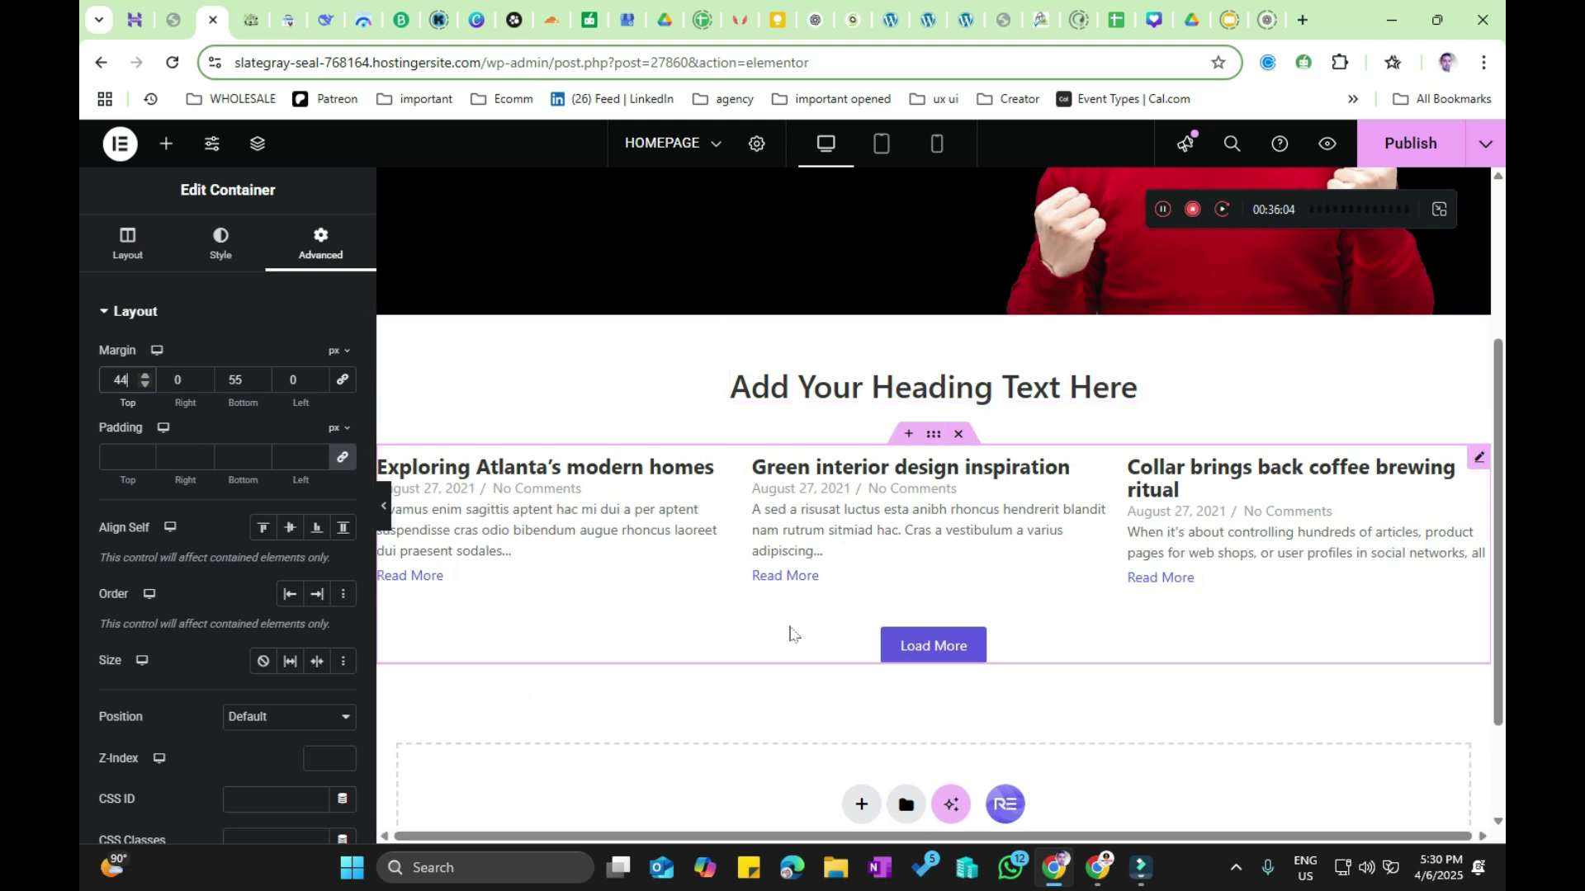
Step: Replace the heading's placeholder text with "Latest Post" and save the homepage
left_click(925, 388)
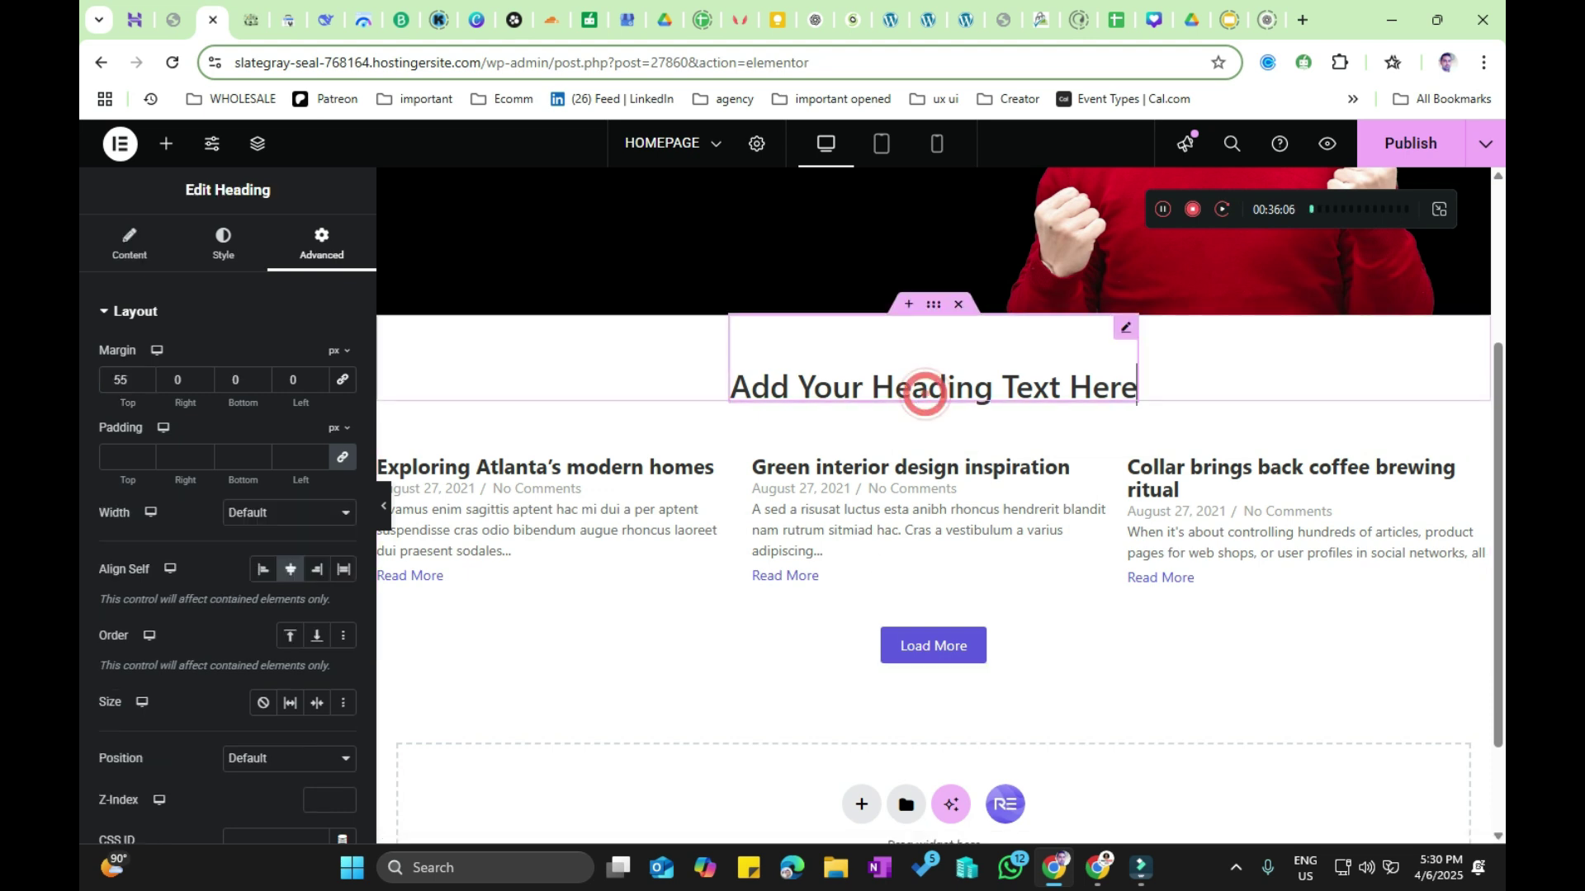
triple_click(934, 386)
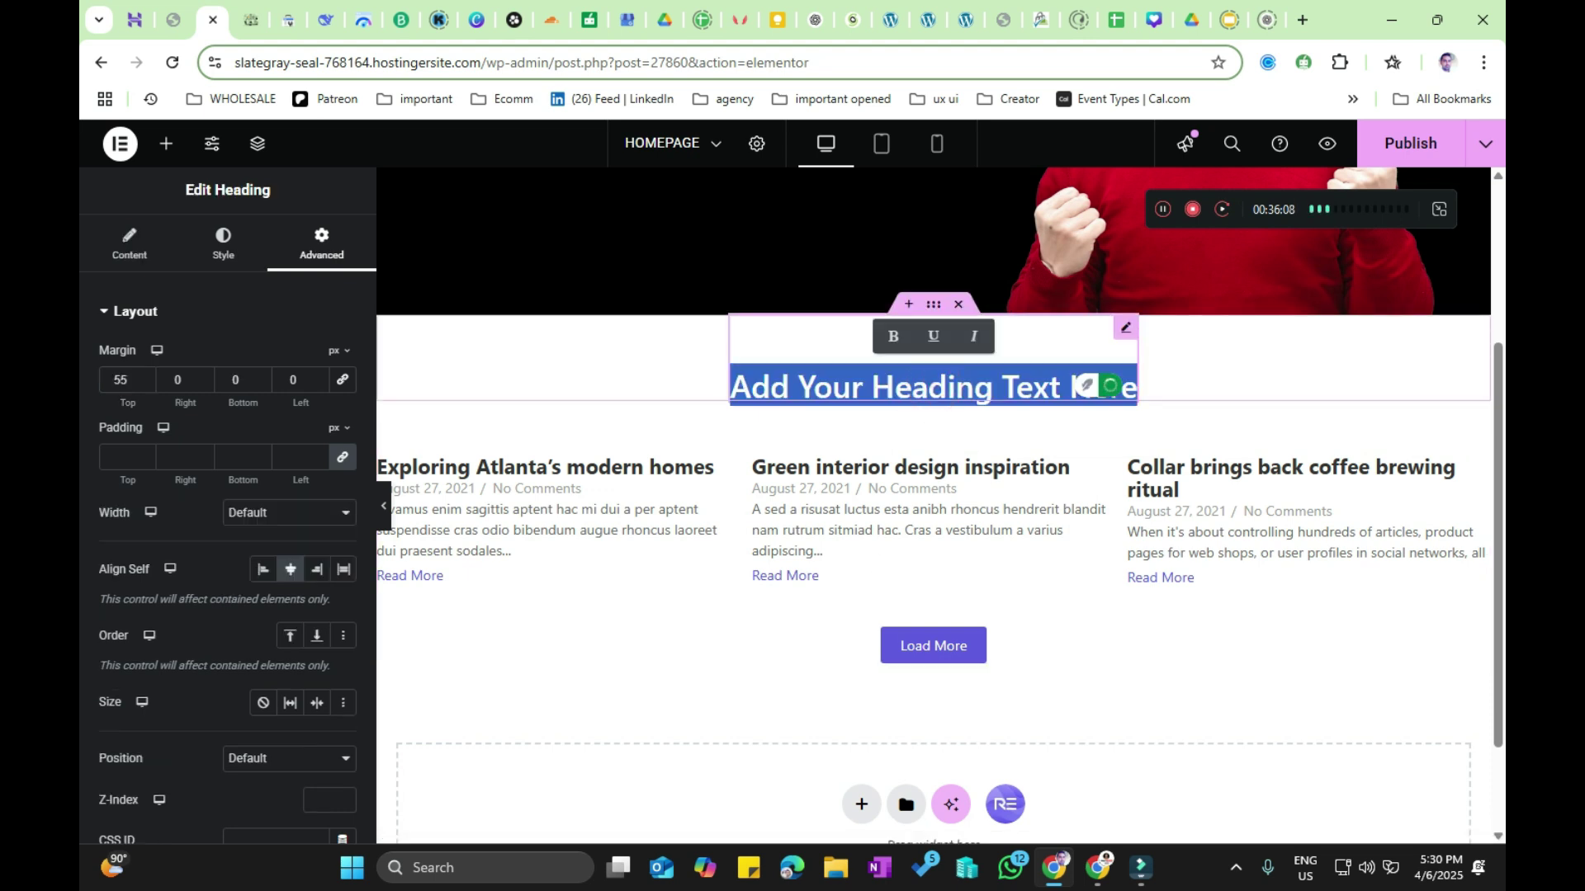
type("Late")
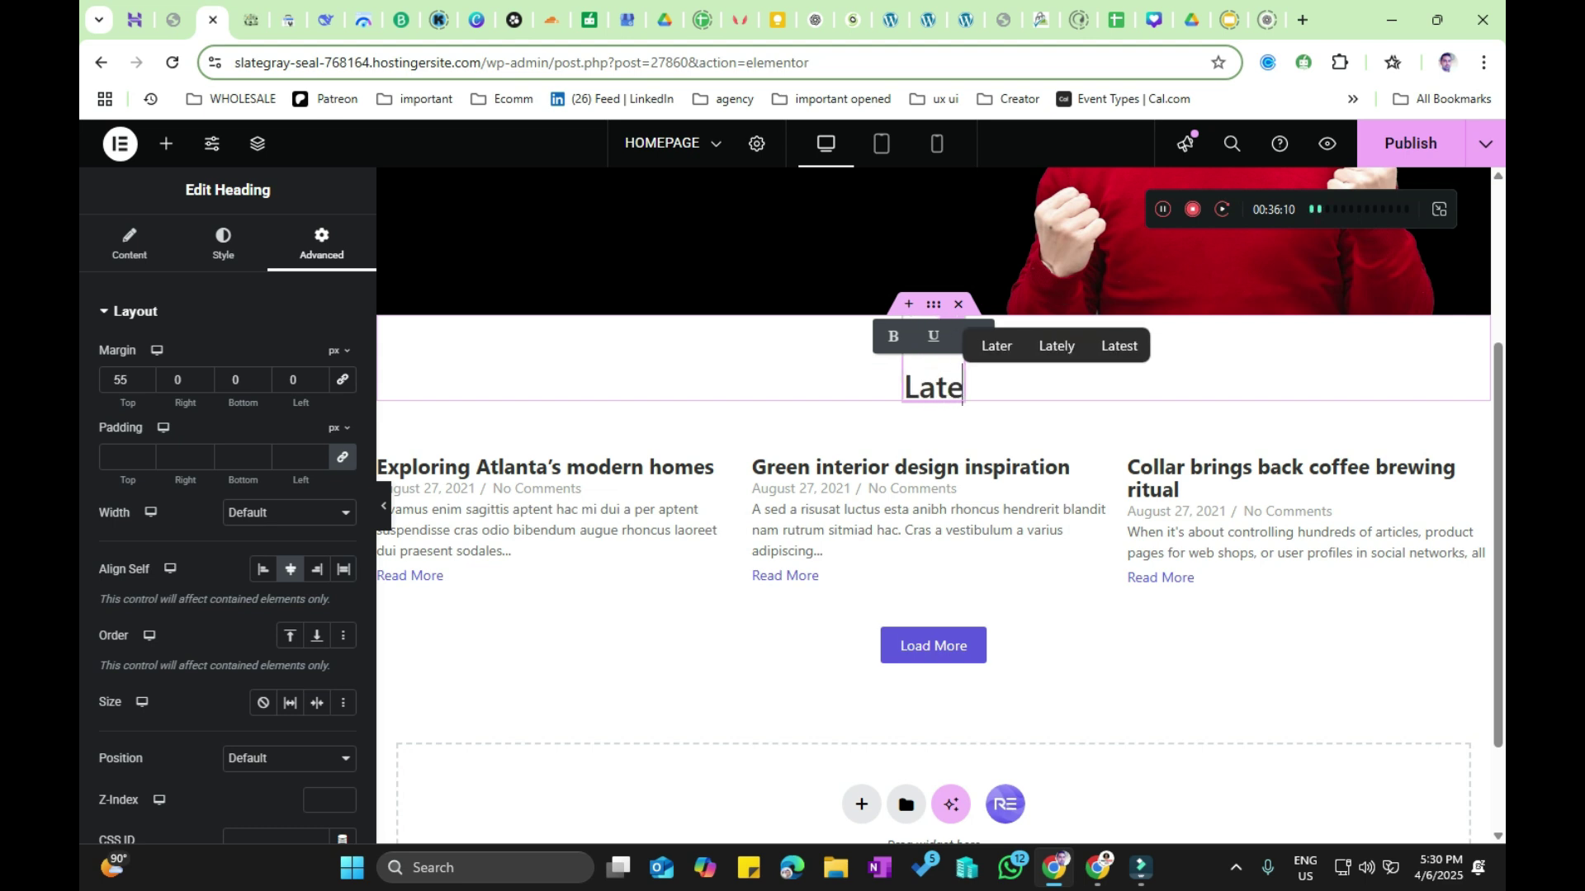
type("st Post")
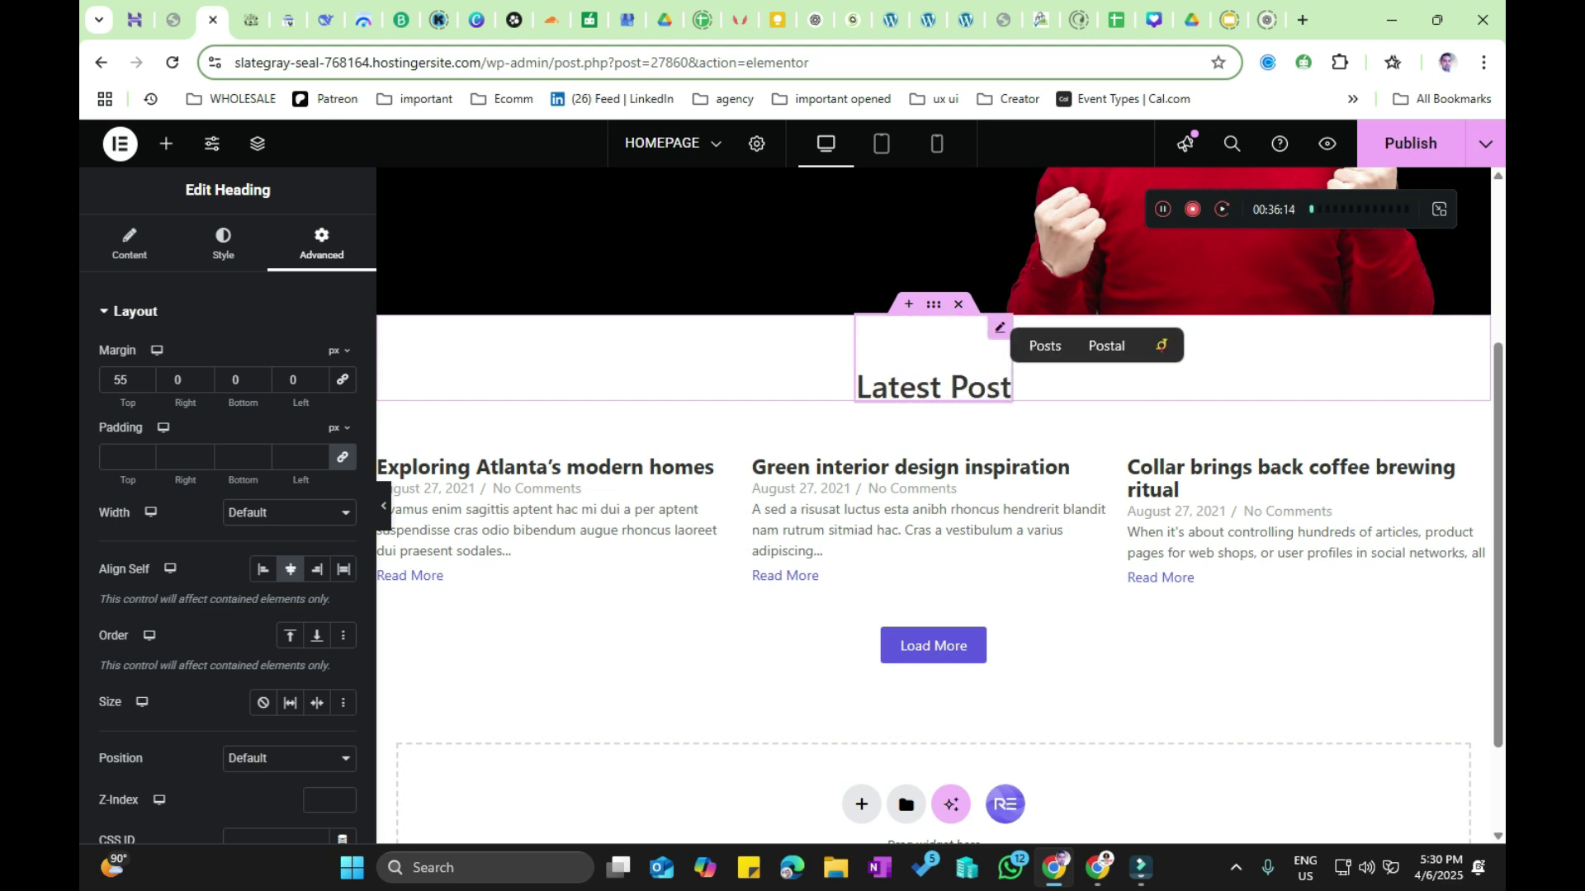
key("ctrl+s")
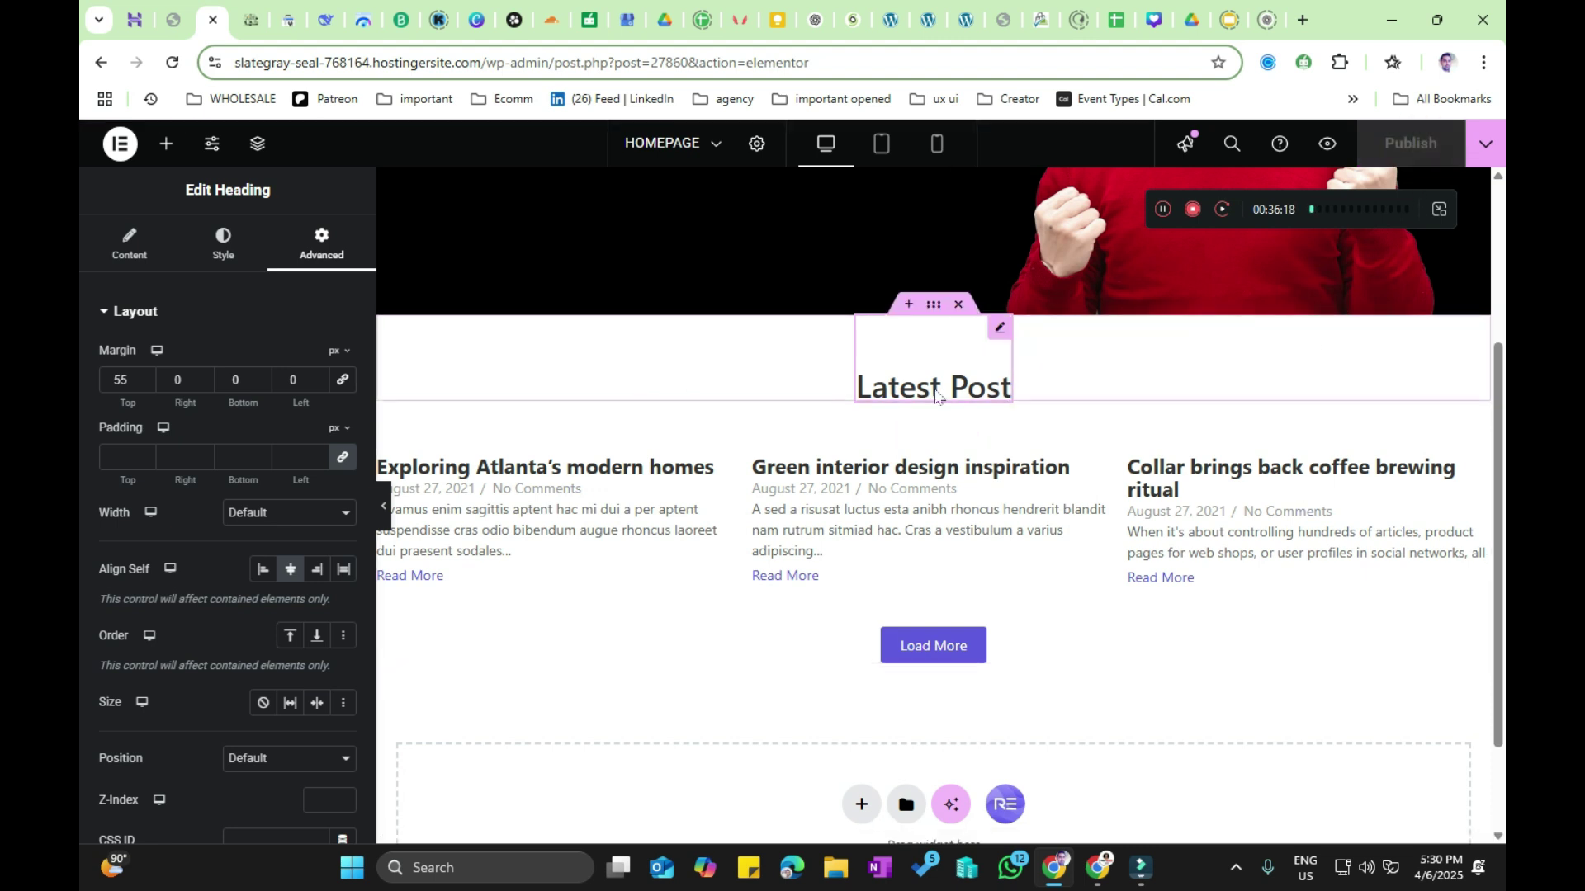
Step: Preview the saved homepage in a new browser tab, check the Latest Post section, and return to the editor
left_click(1327, 144)
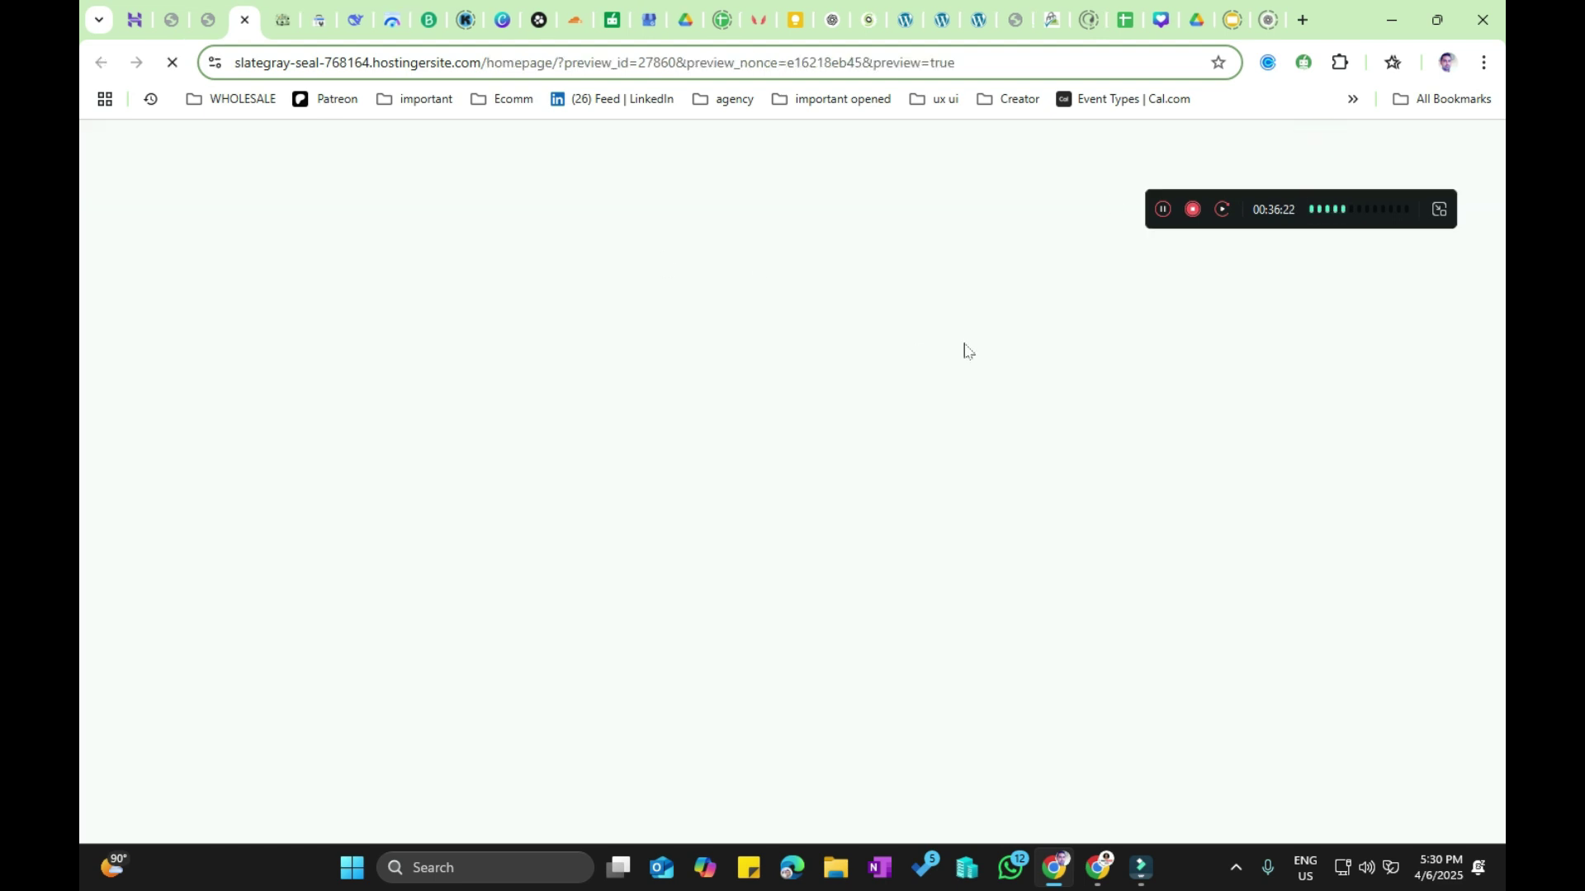
scroll(650, 467, "down", 1)
scroll(583, 570, "up", 1)
scroll(583, 570, "down", 1)
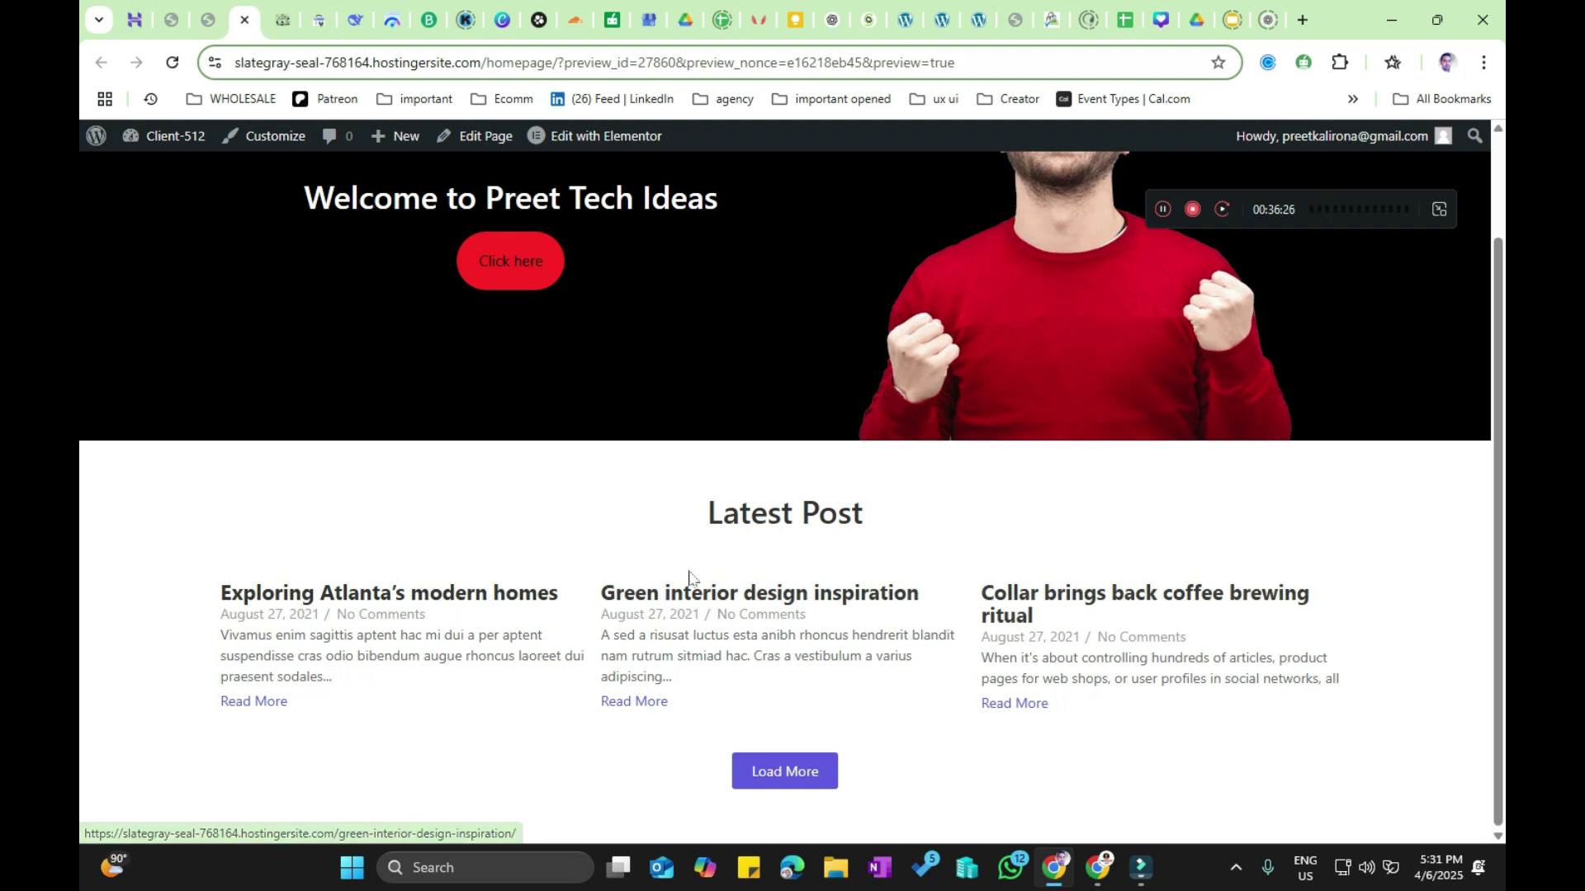
scroll(718, 584, "up", 1)
left_click(208, 20)
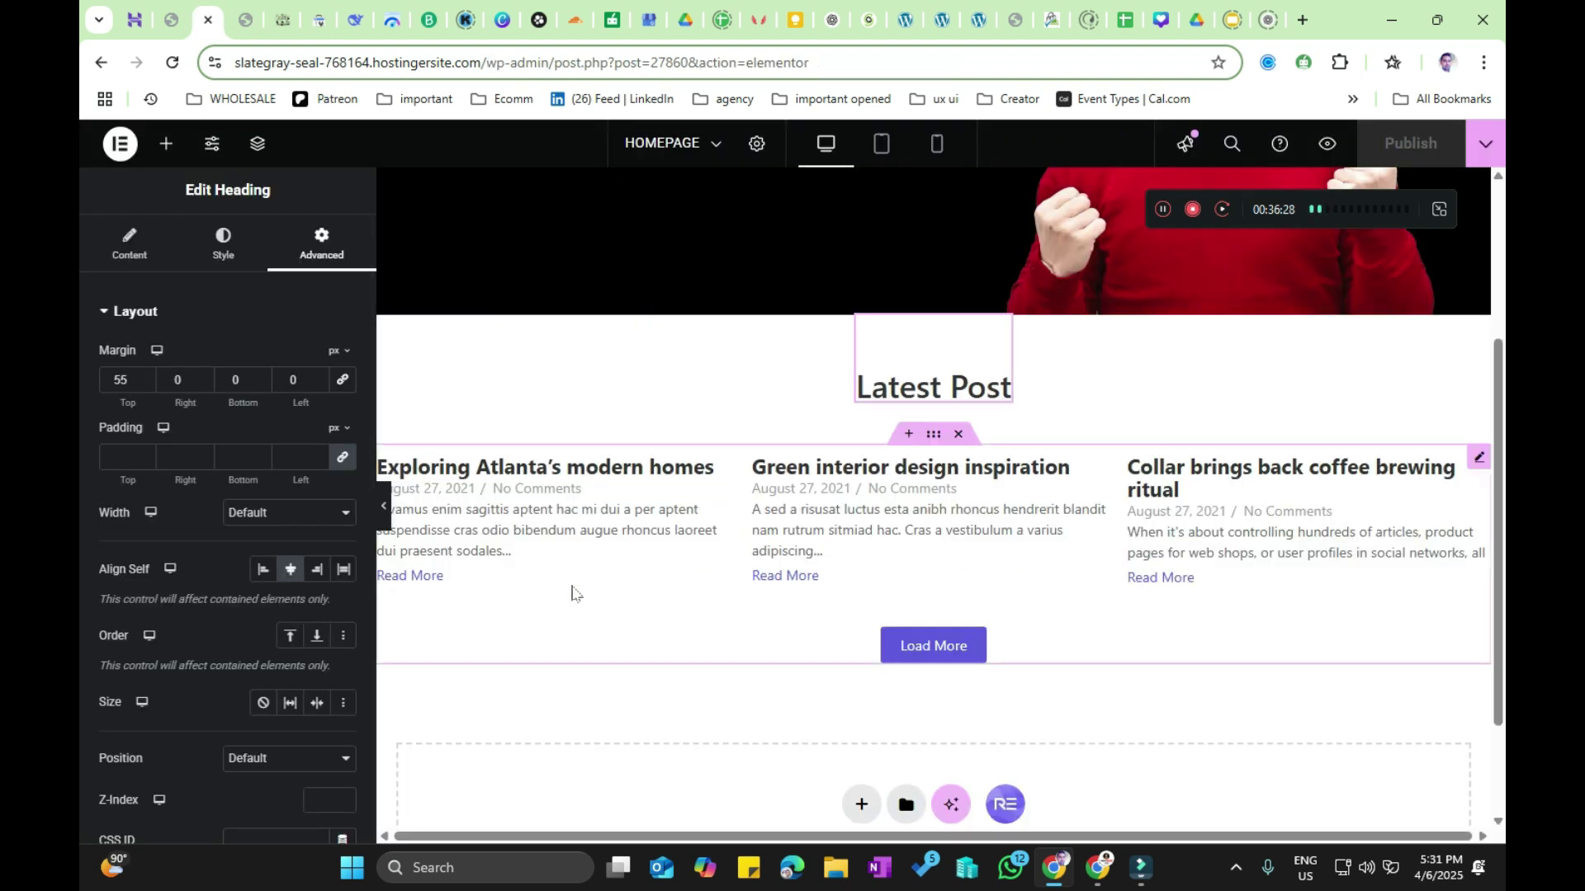
left_click(159, 146)
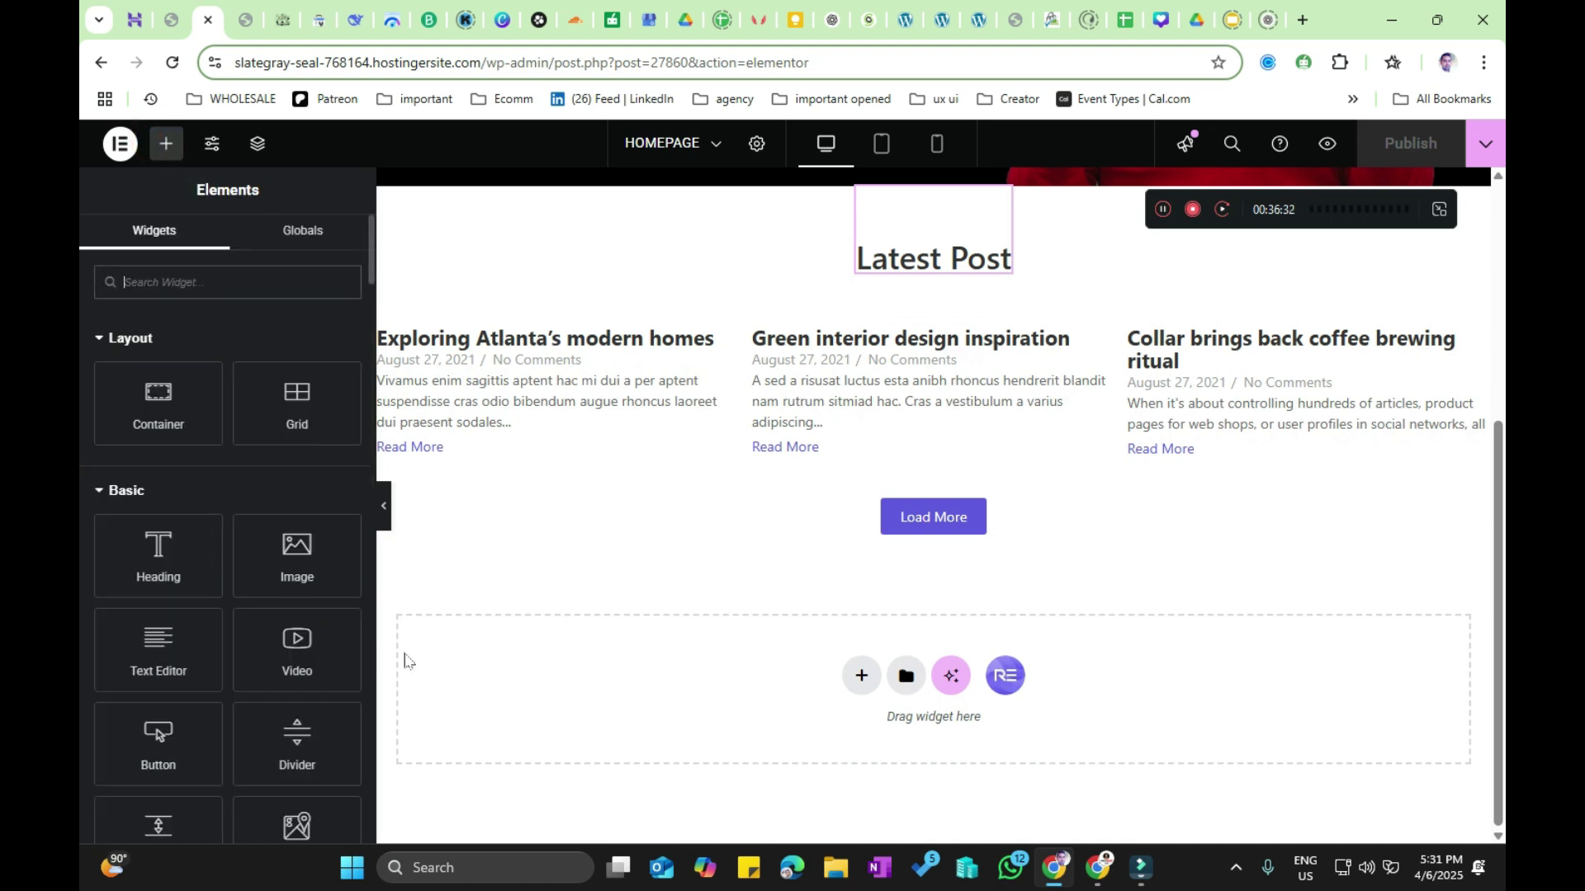
scroll(227, 529, "down", 4)
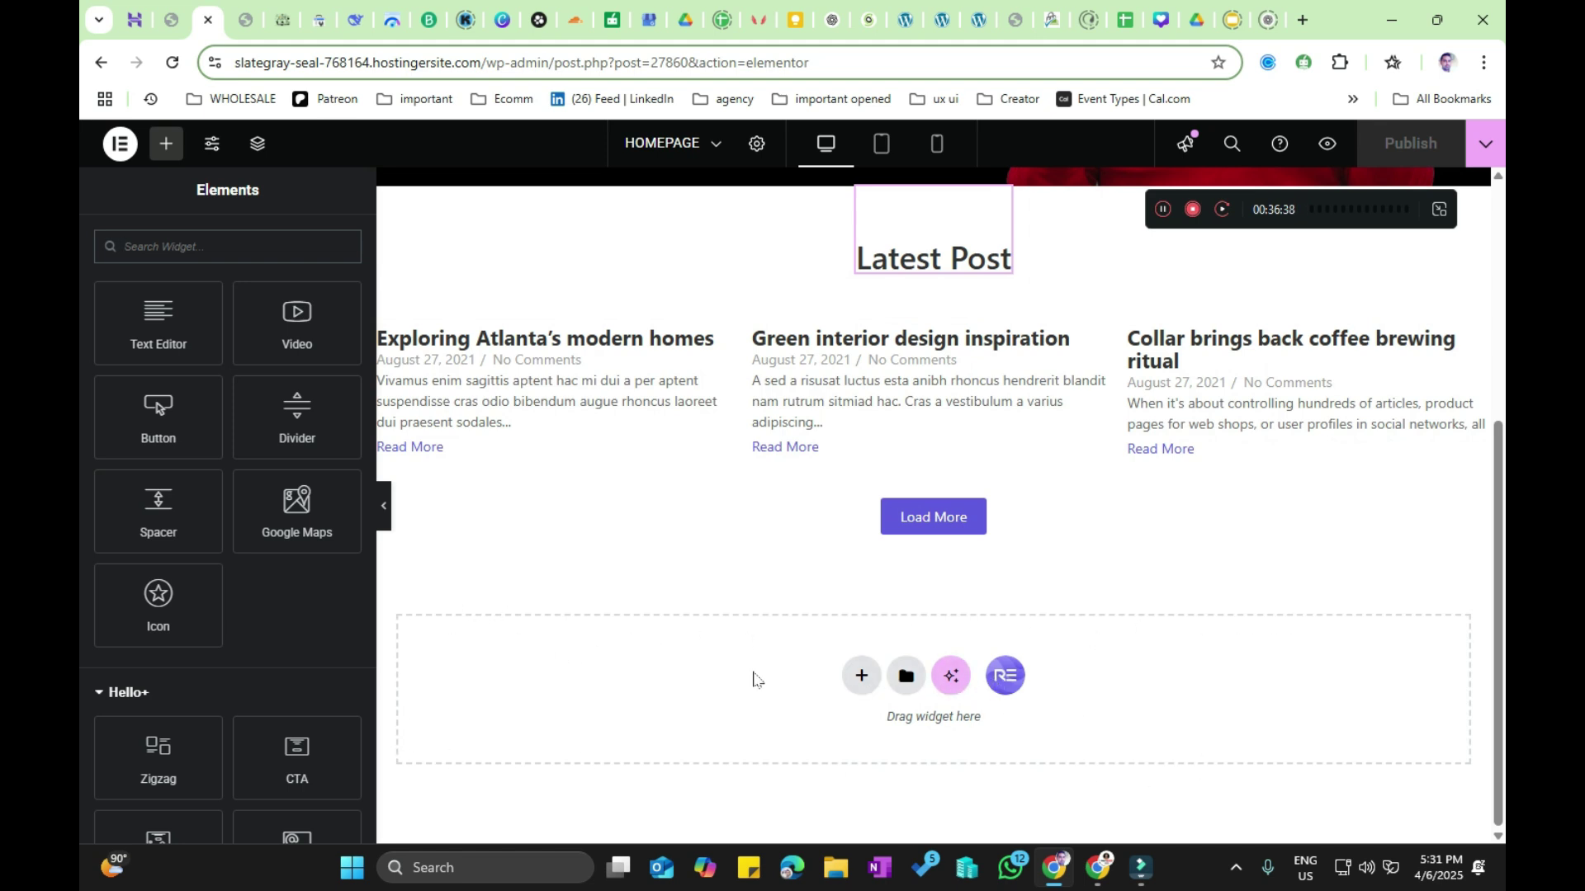
scroll(80, 549, "down", 4)
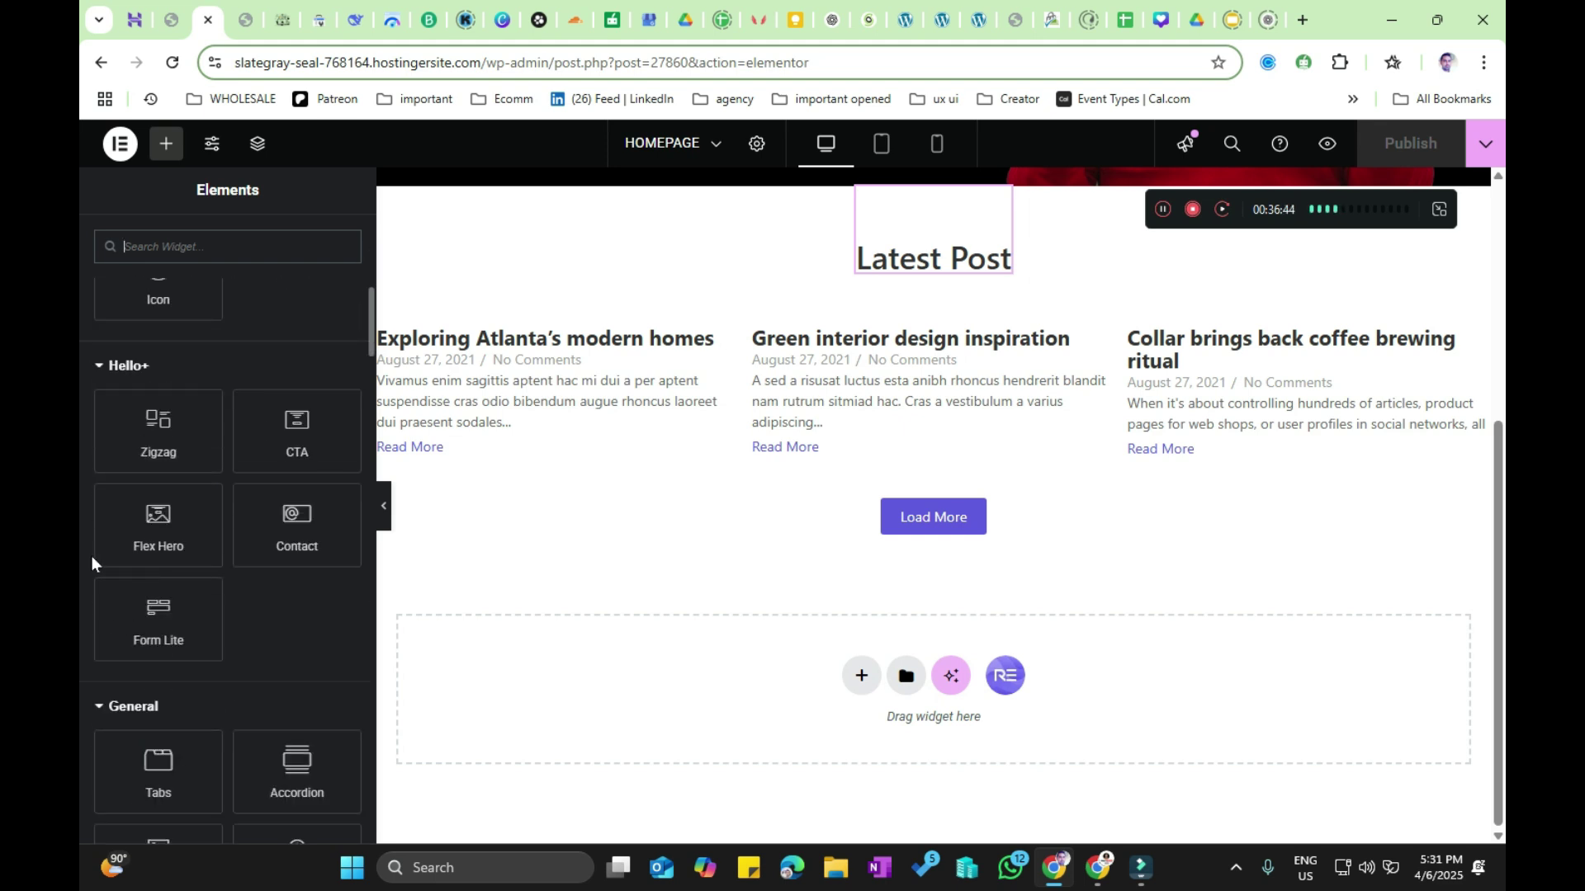
Step: Open the Royal Elementor Addons template library from the empty area below the post grid and look through its Sections and Blocks
left_click(1005, 674)
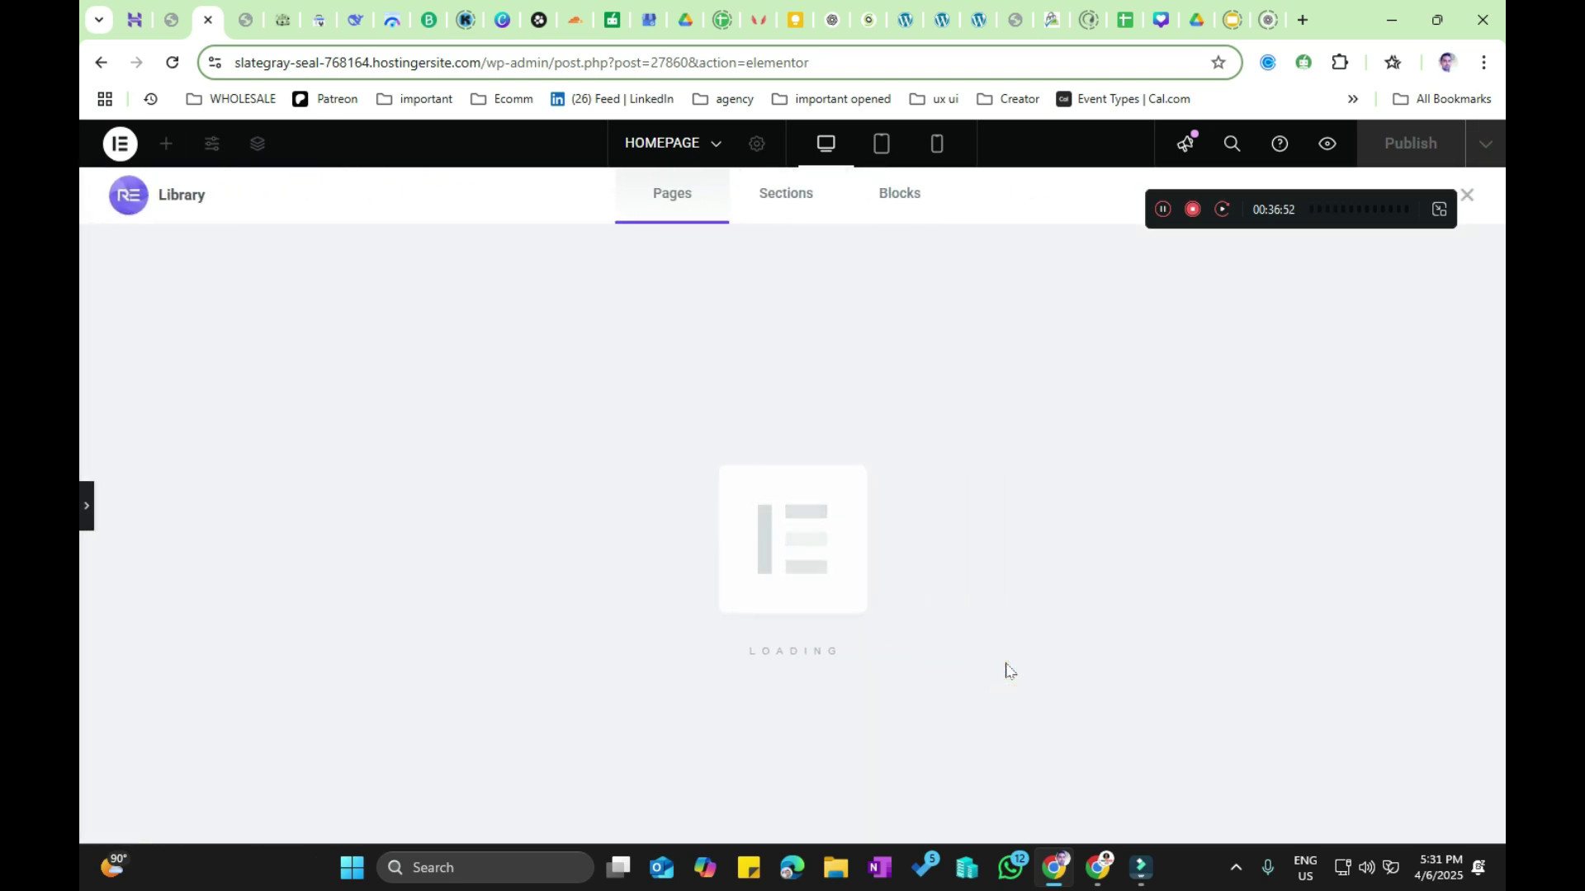
left_click(786, 207)
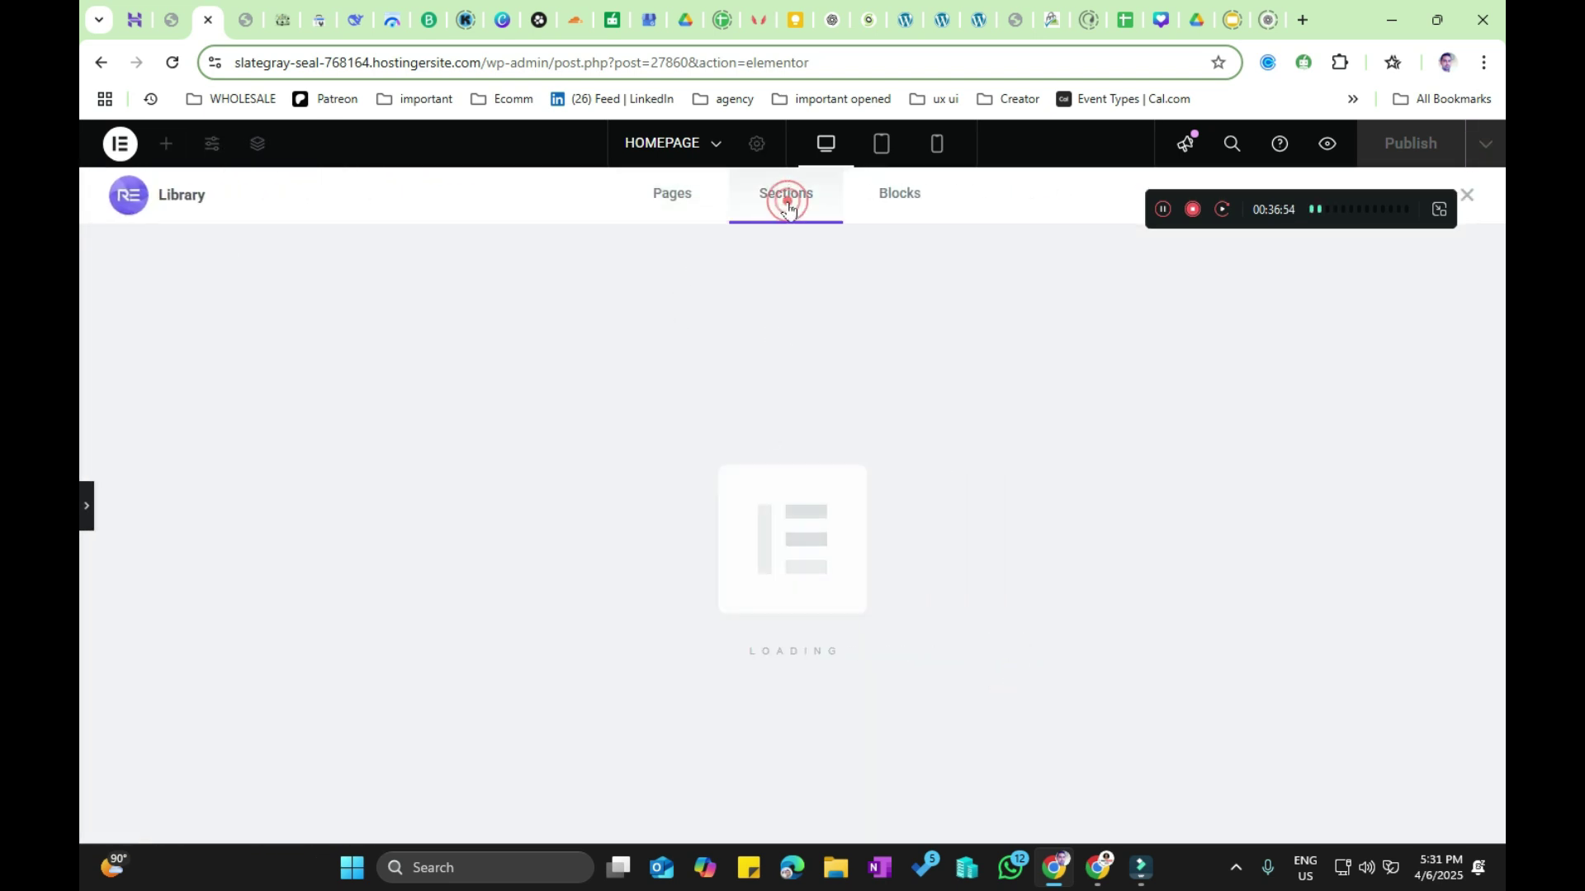
left_click(893, 207)
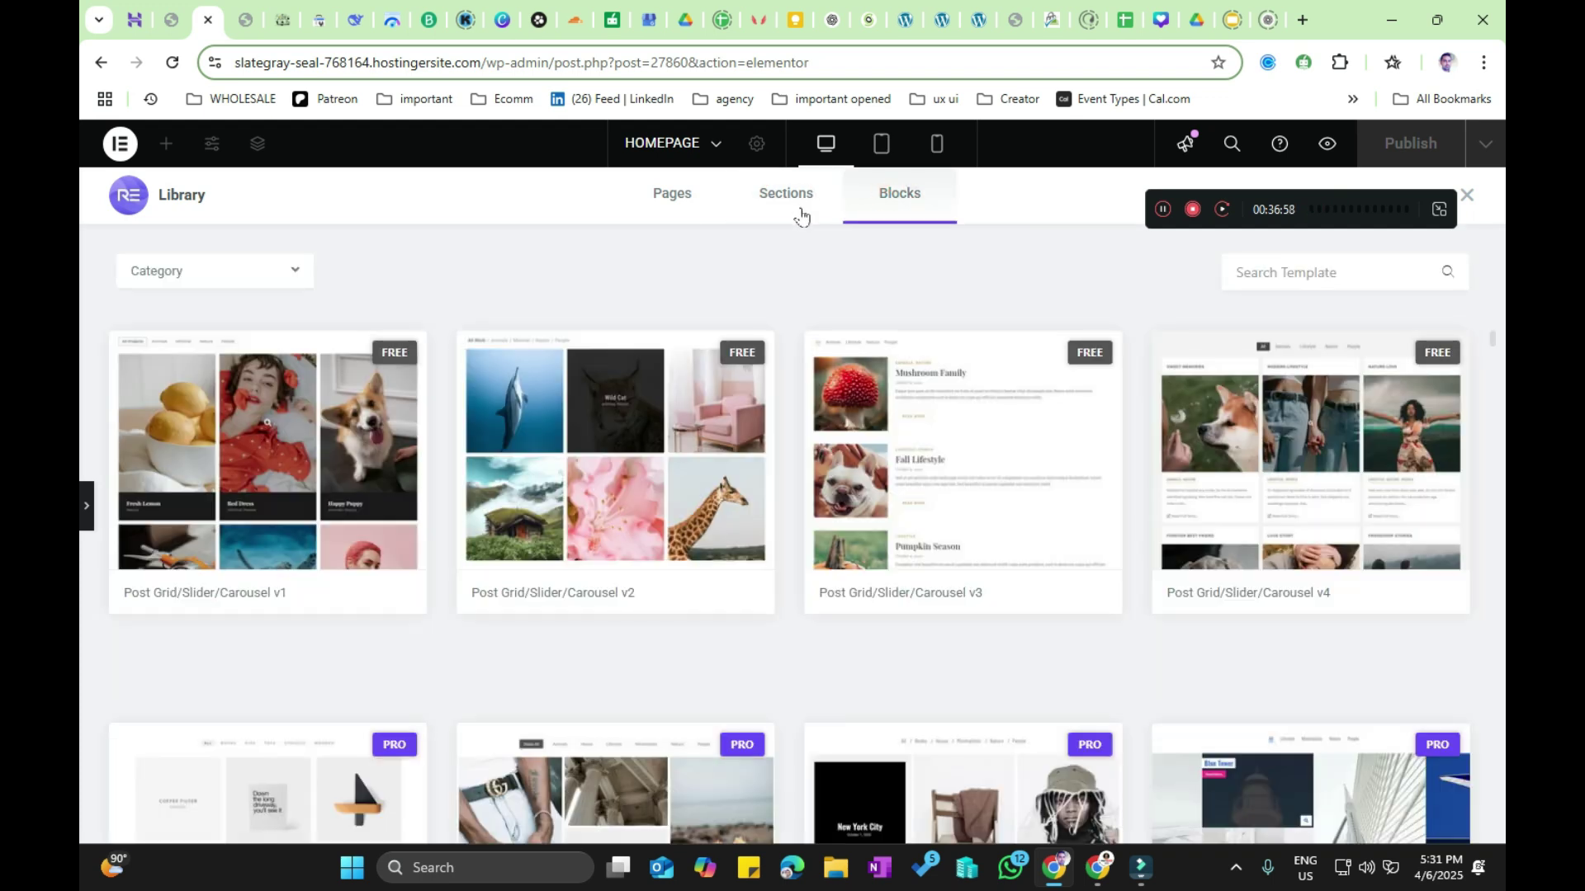
left_click(880, 207)
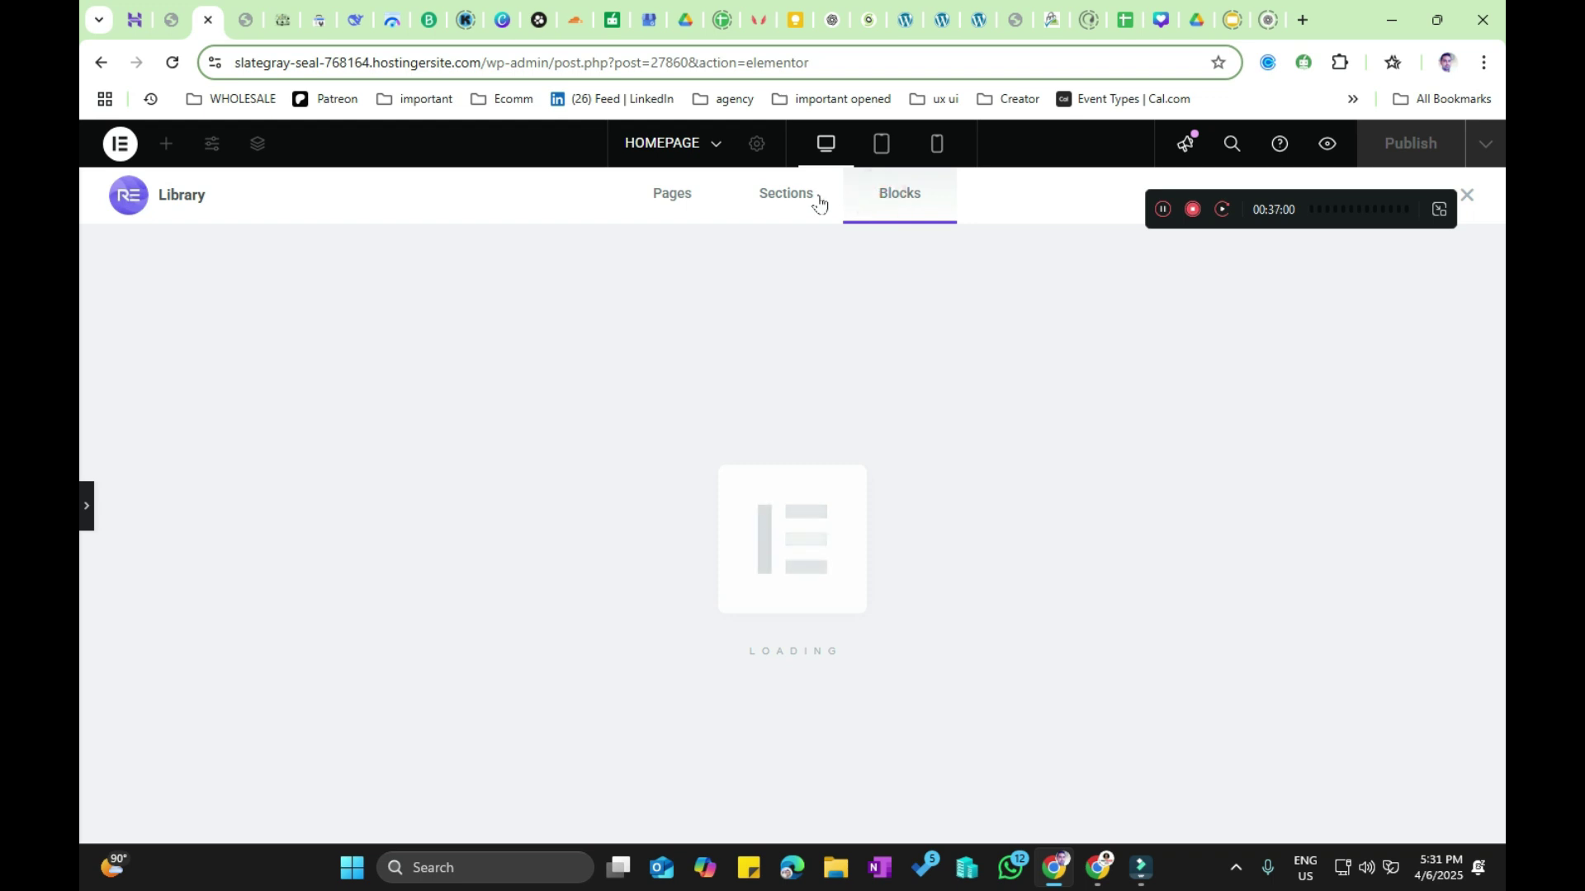
left_click(817, 198)
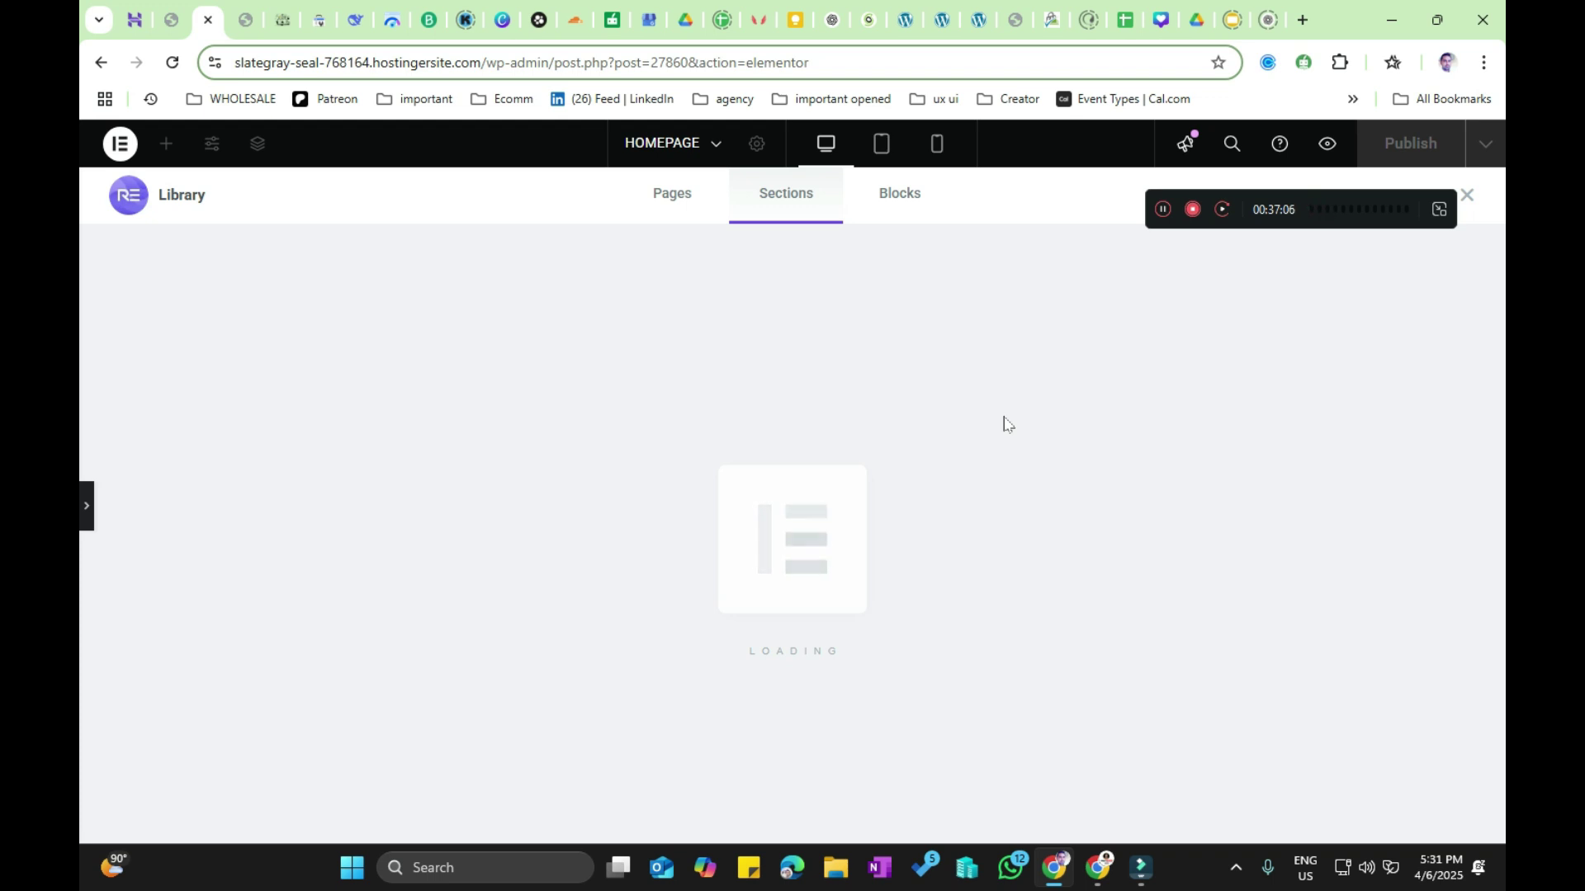
Step: Browse the library's Blocks templates and filter them by the Services category
left_click(898, 214)
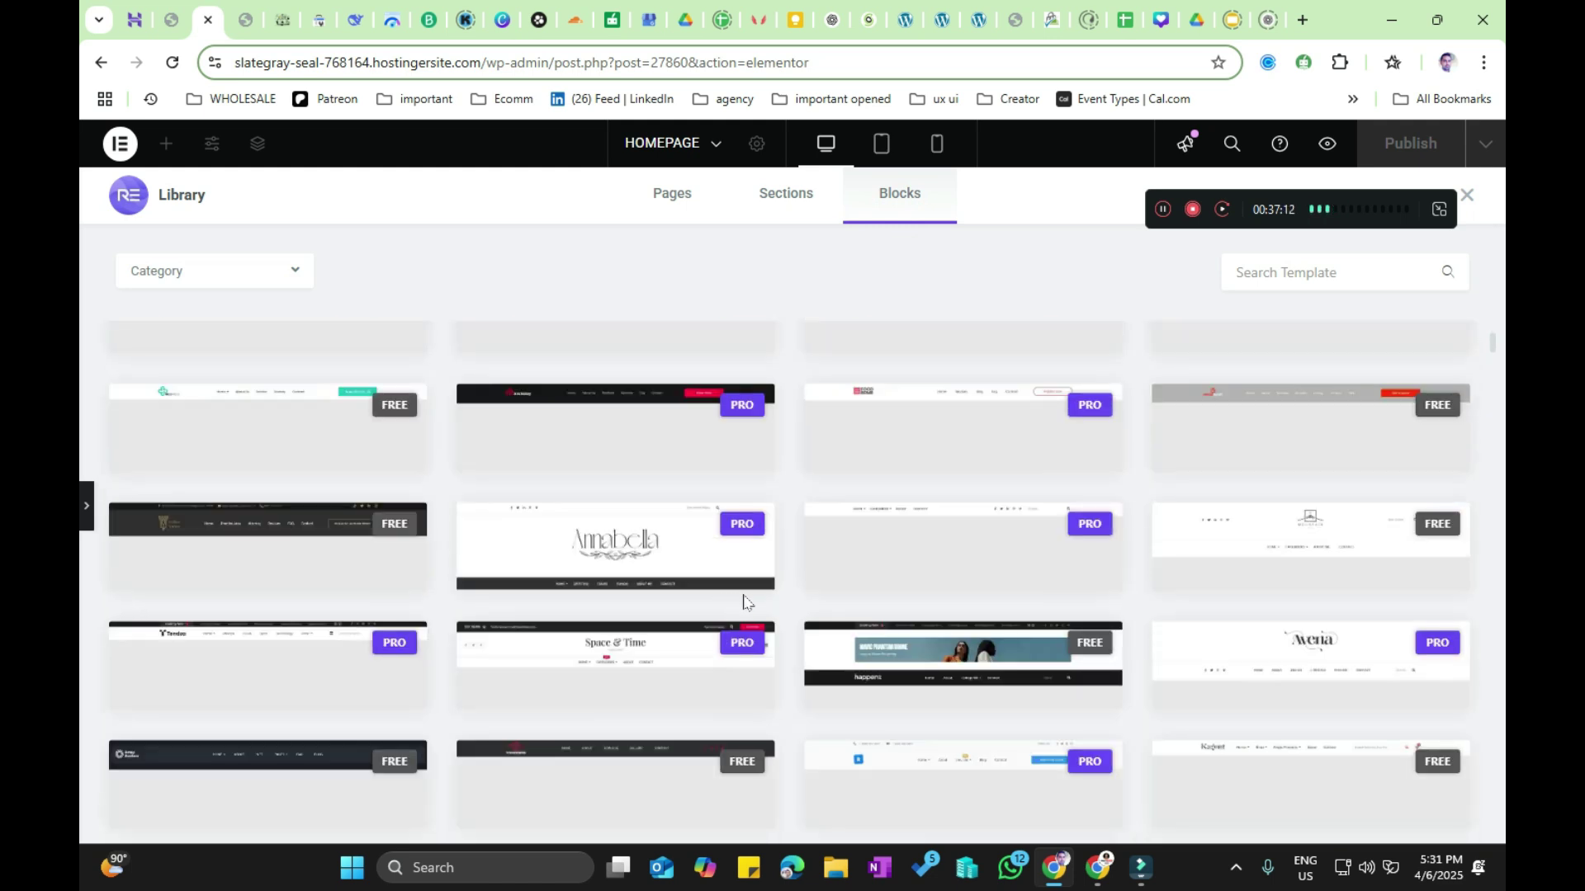
scroll(743, 610, "down", 5)
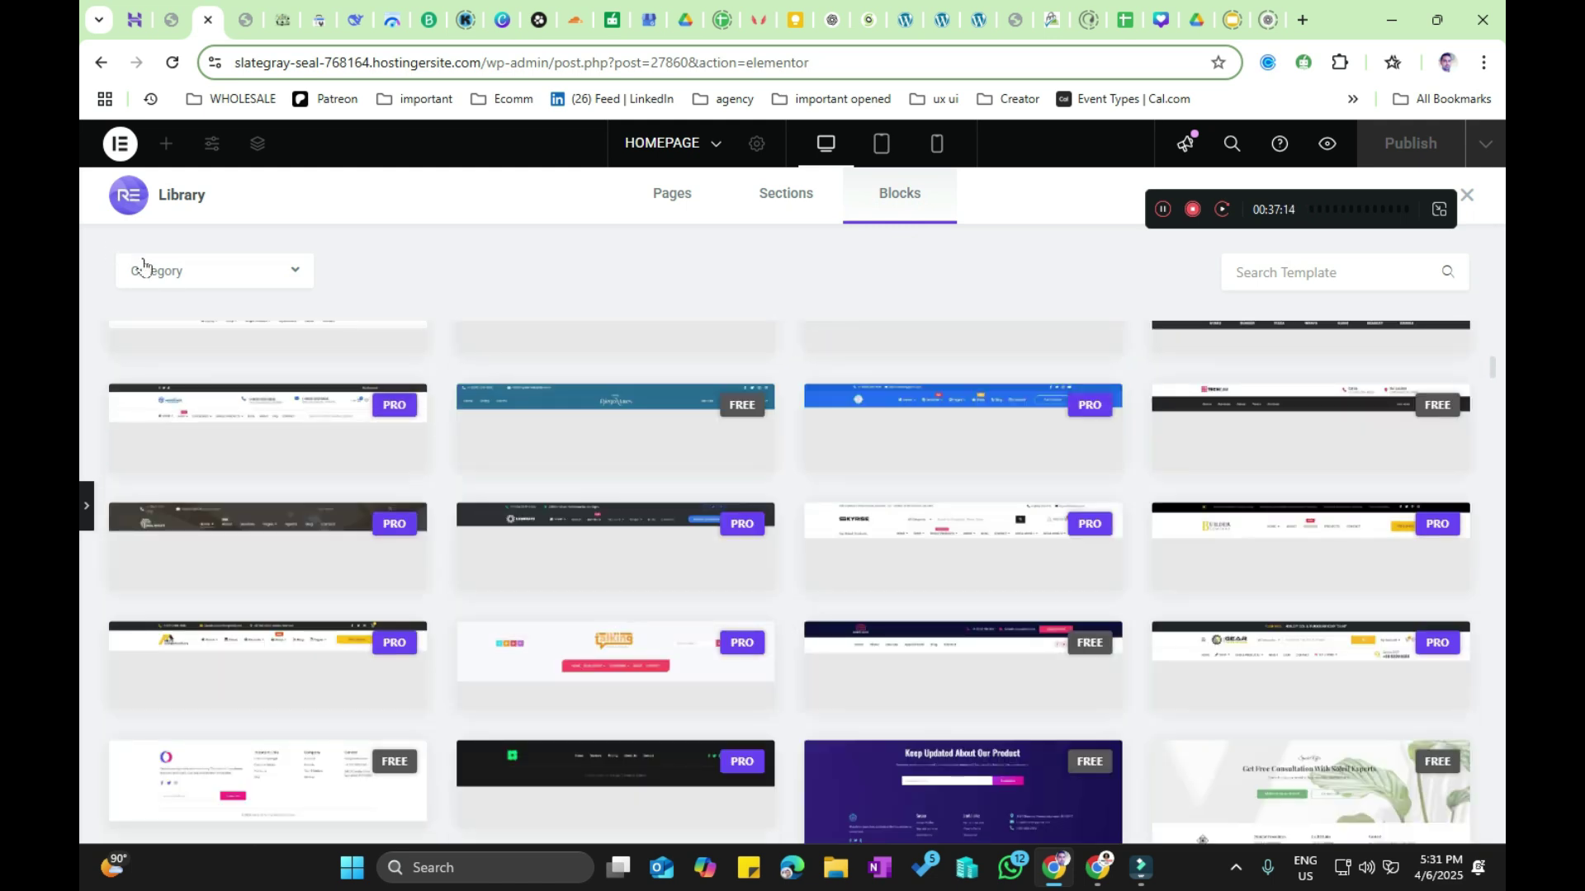
left_click(165, 271)
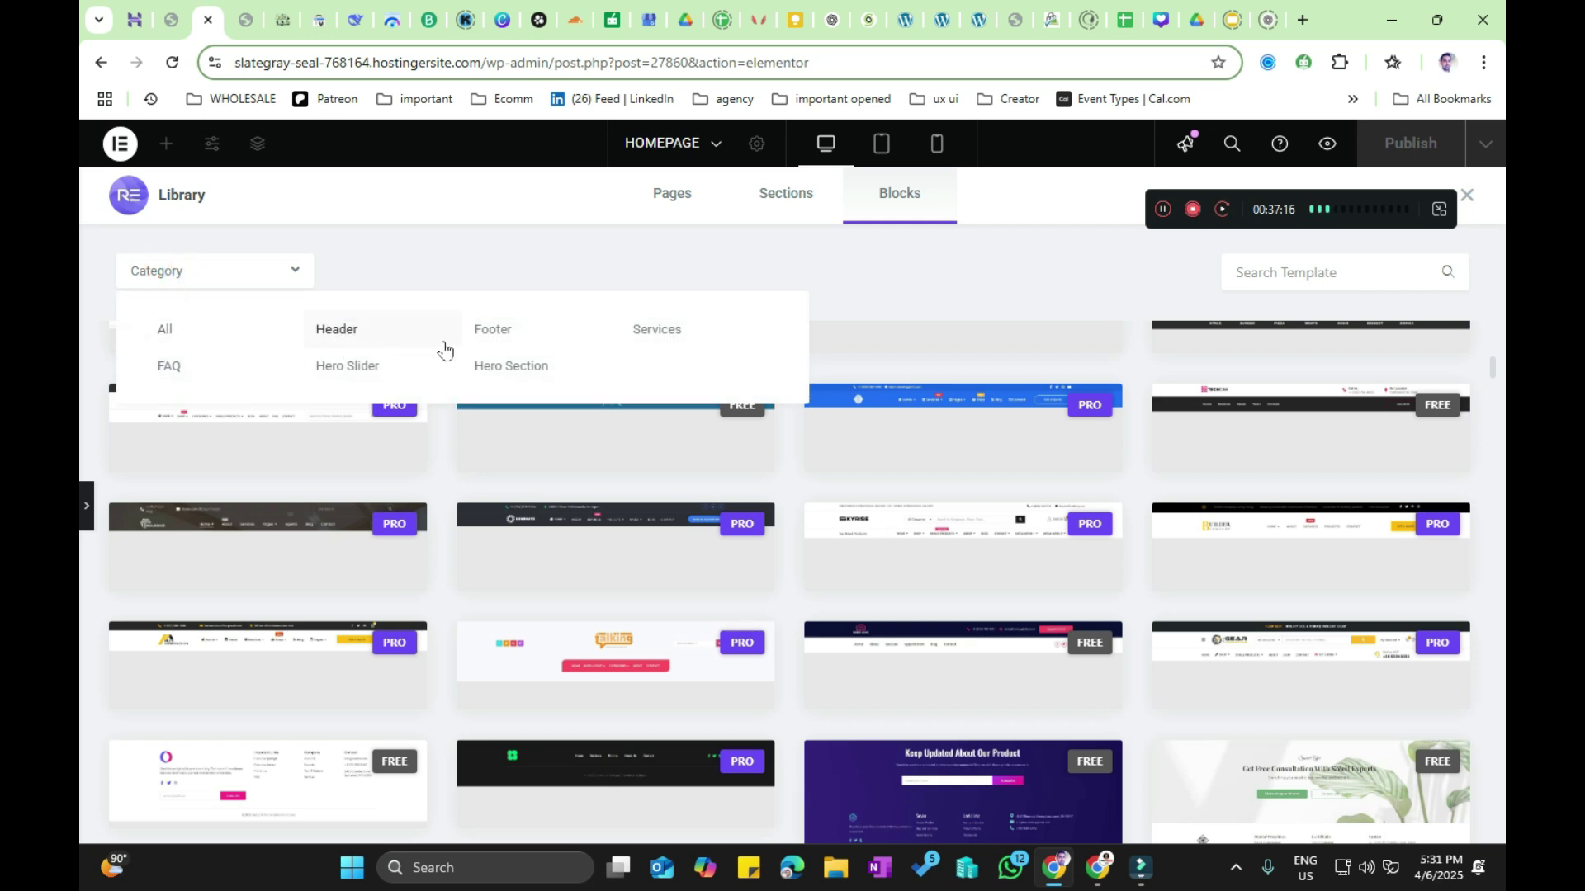
left_click(628, 329)
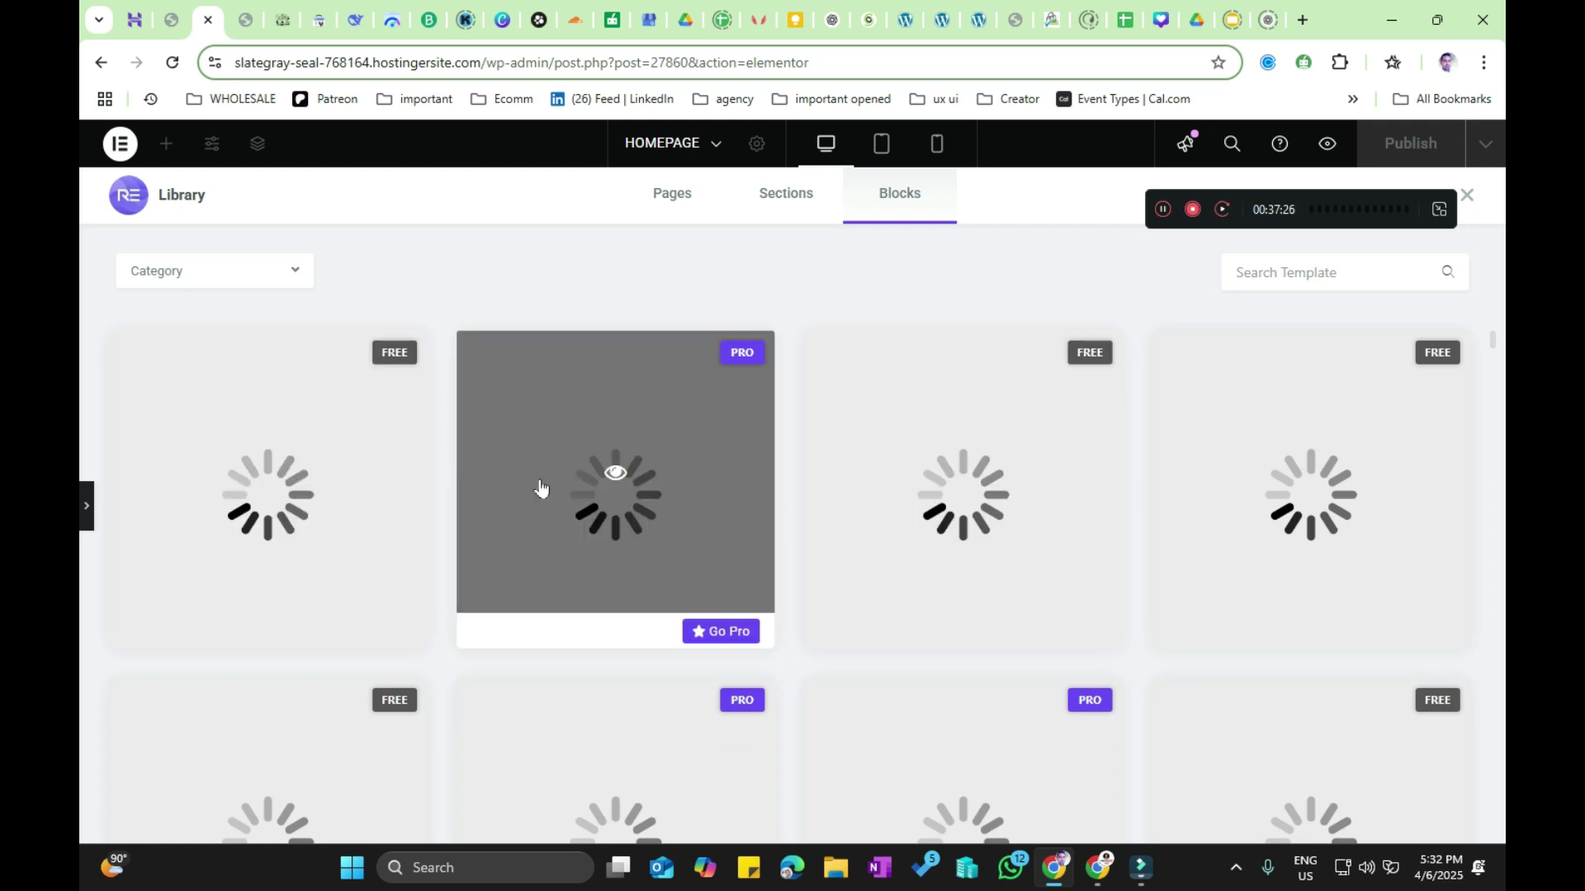
scroll(447, 598, "down", 3)
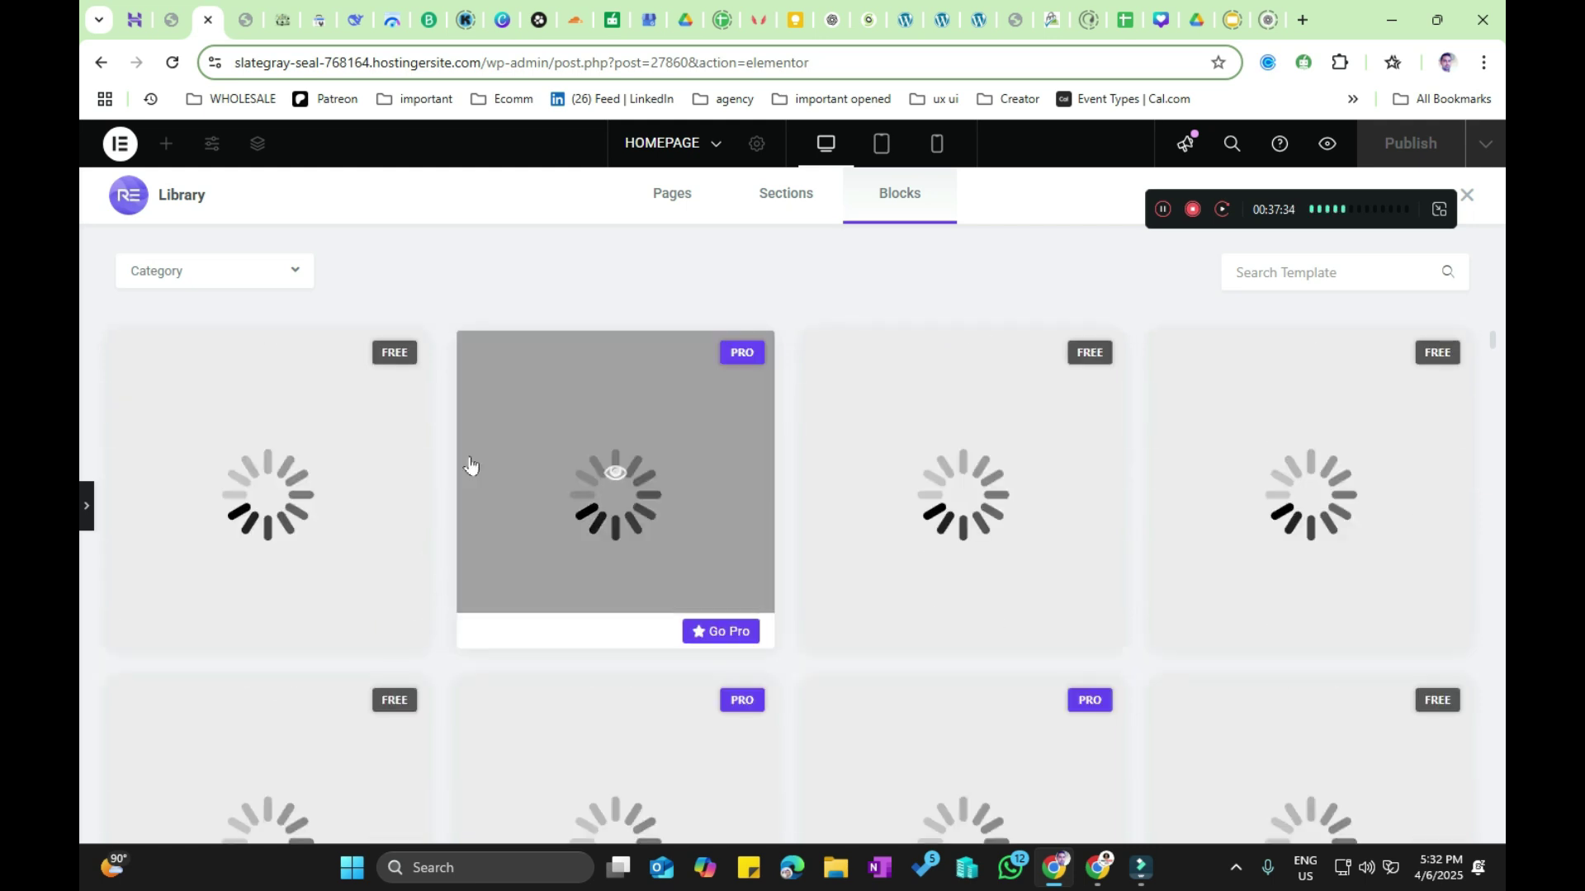
Step: Try to insert the first free block template into the homepage and close the template library
mouse_move(396, 531)
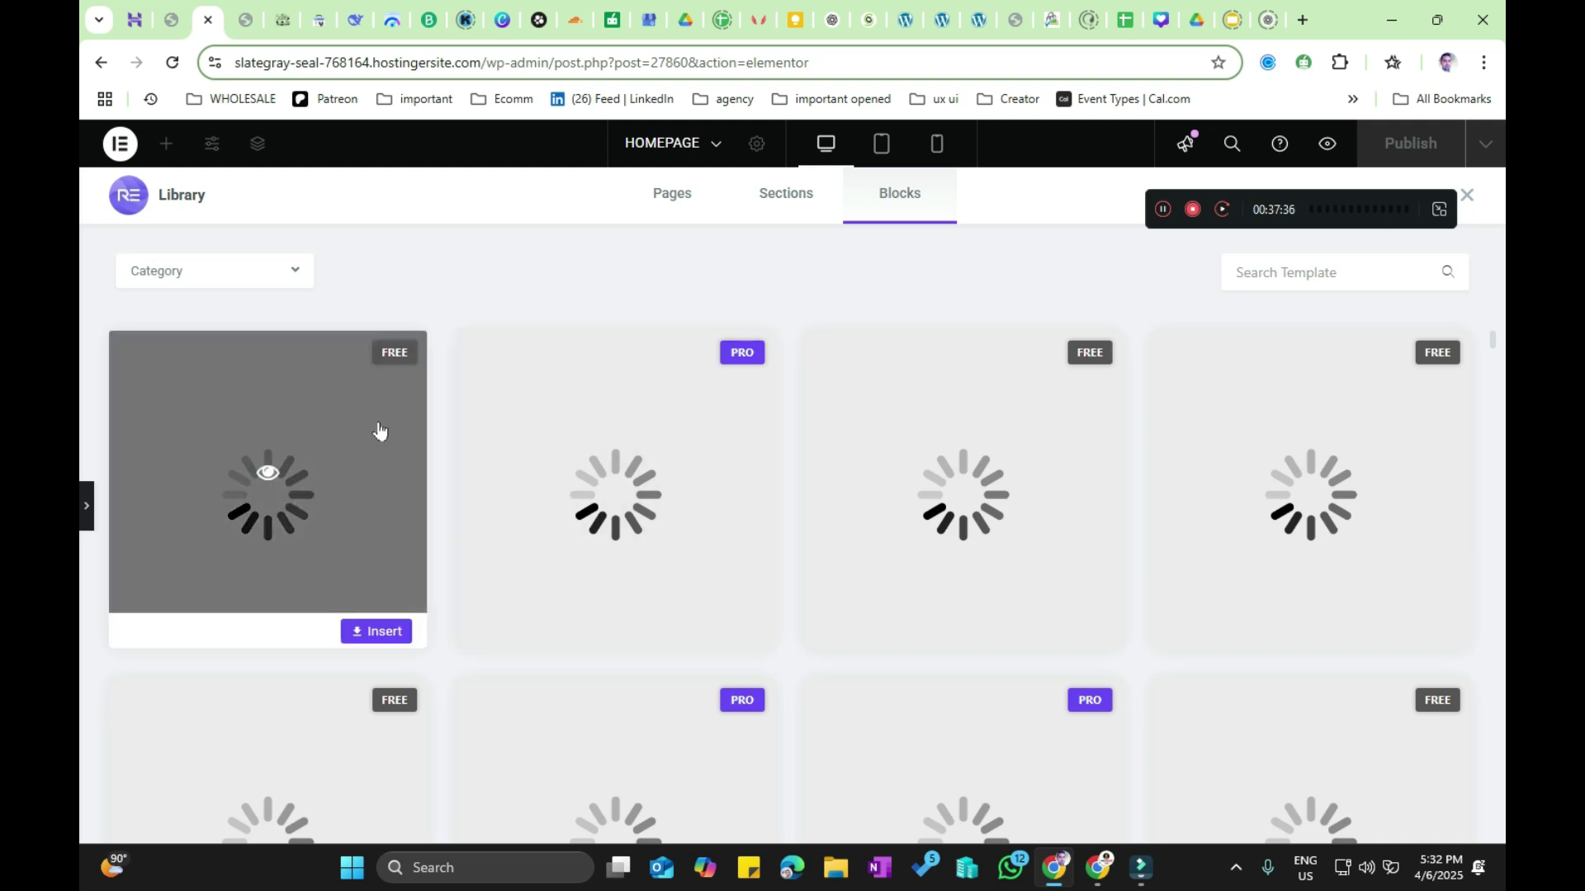
left_click(372, 630)
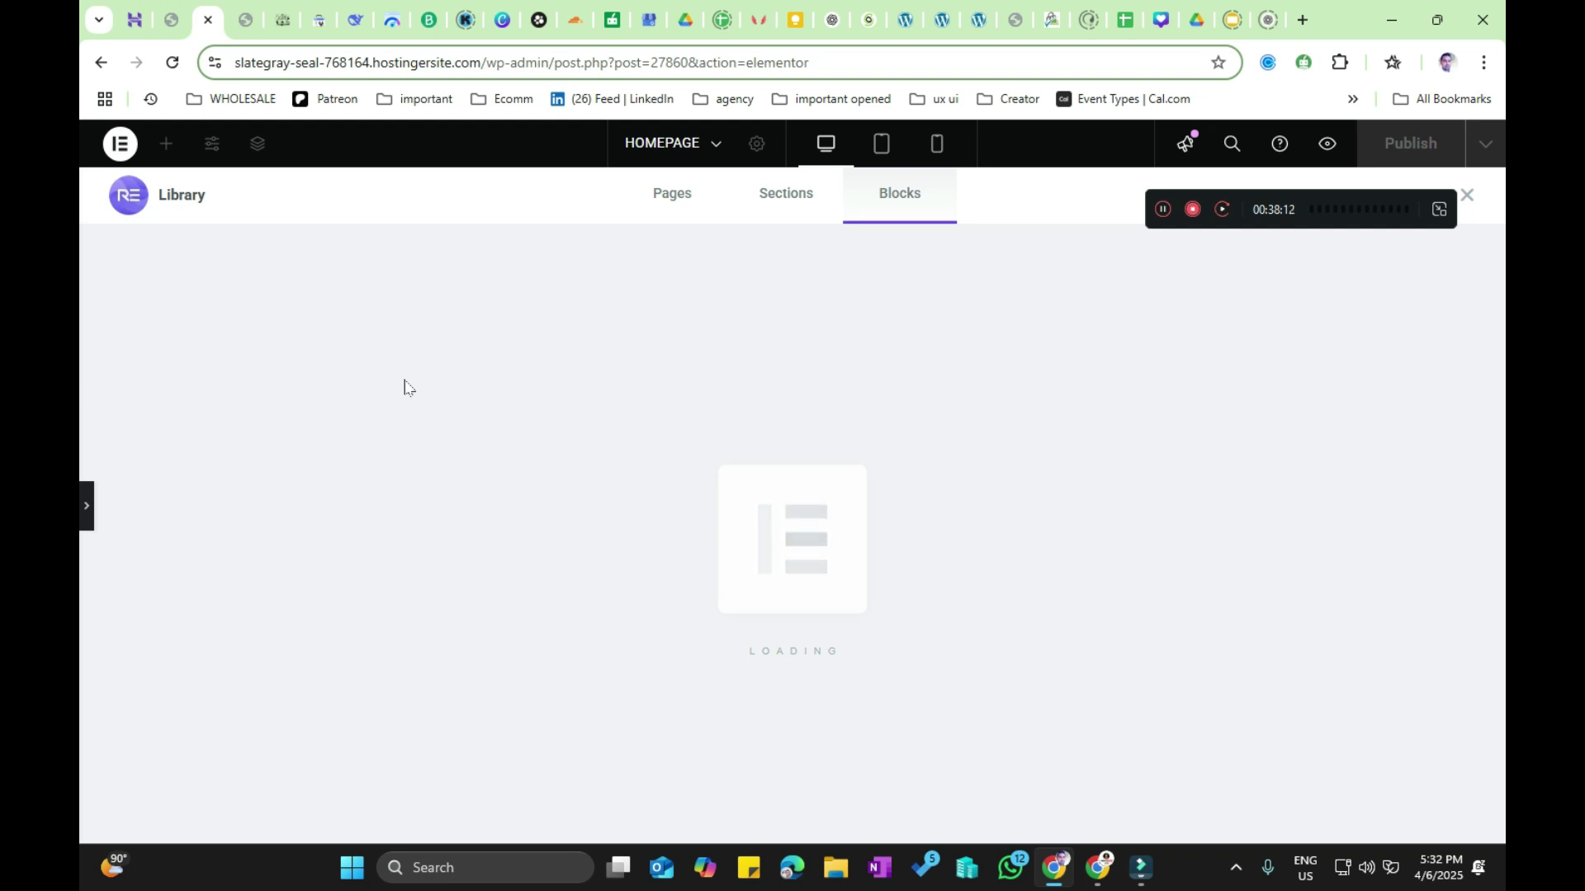
left_click(1467, 195)
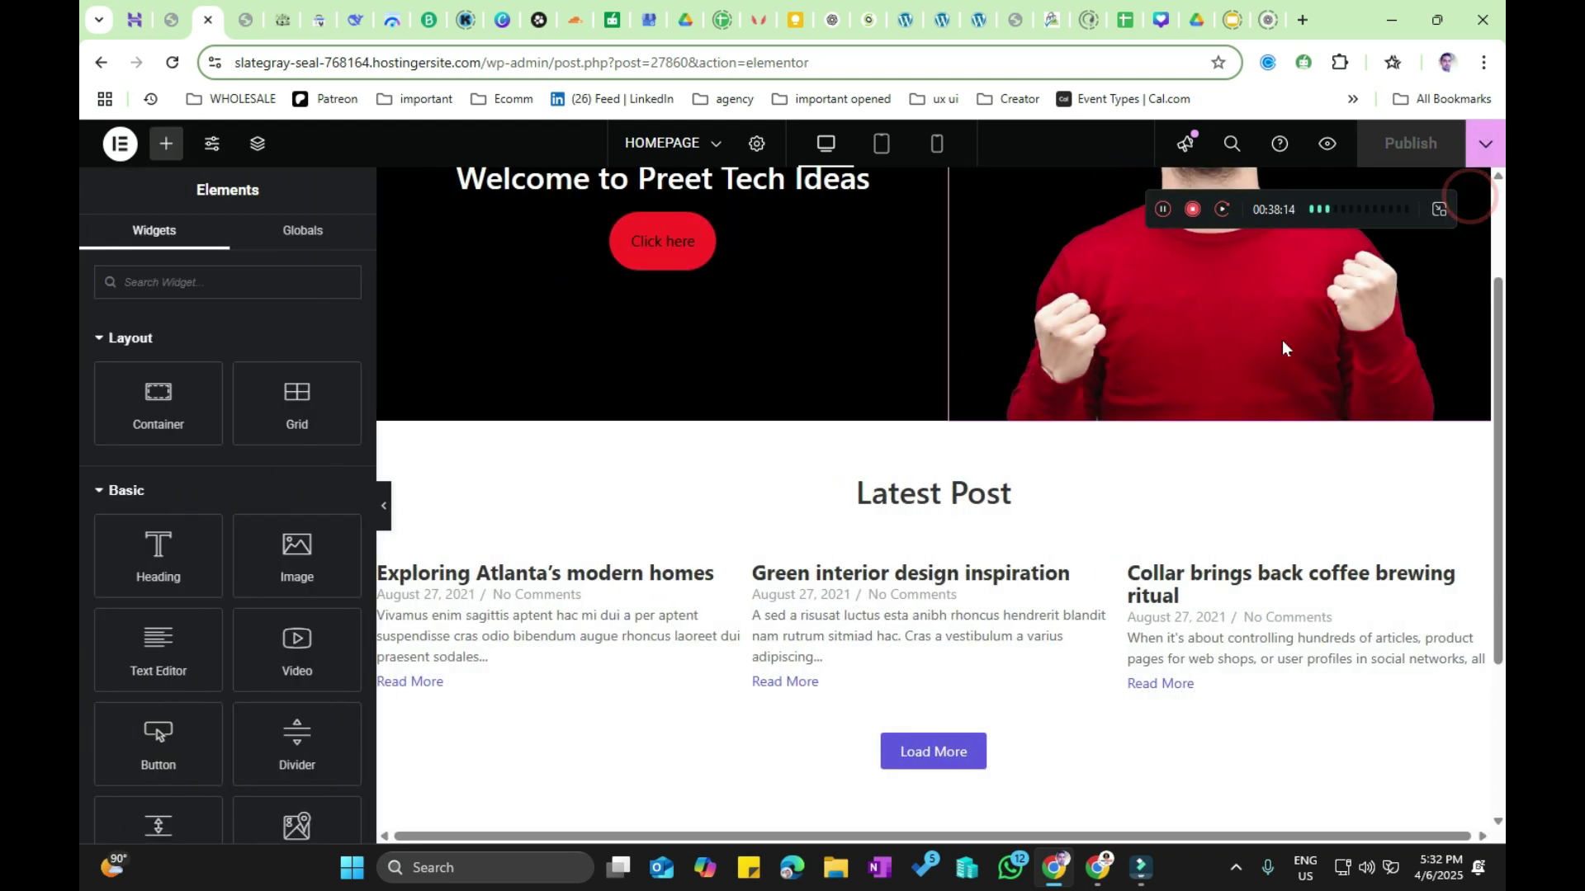
Step: Add a Royal Addons Testimonial Carousel widget to the empty area below the Latest Post grid
scroll(1082, 492, "down", 3)
scroll(1131, 558, "up", 4)
scroll(1130, 562, "down", 4)
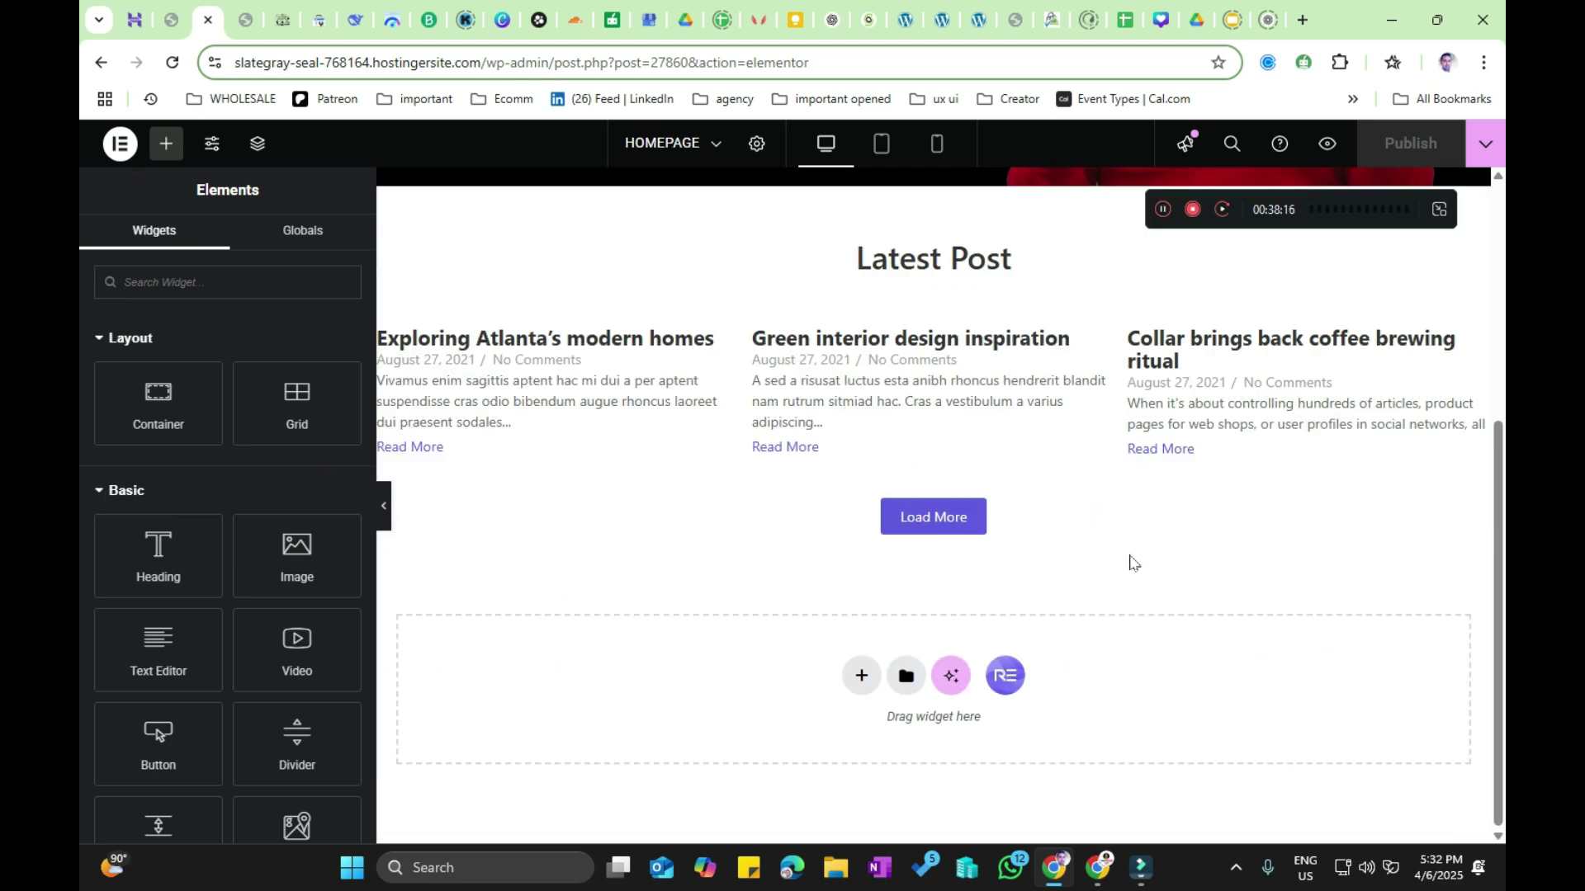
scroll(1132, 558, "up", 1)
scroll(1119, 555, "down", 1)
scroll(81, 591, "down", 20)
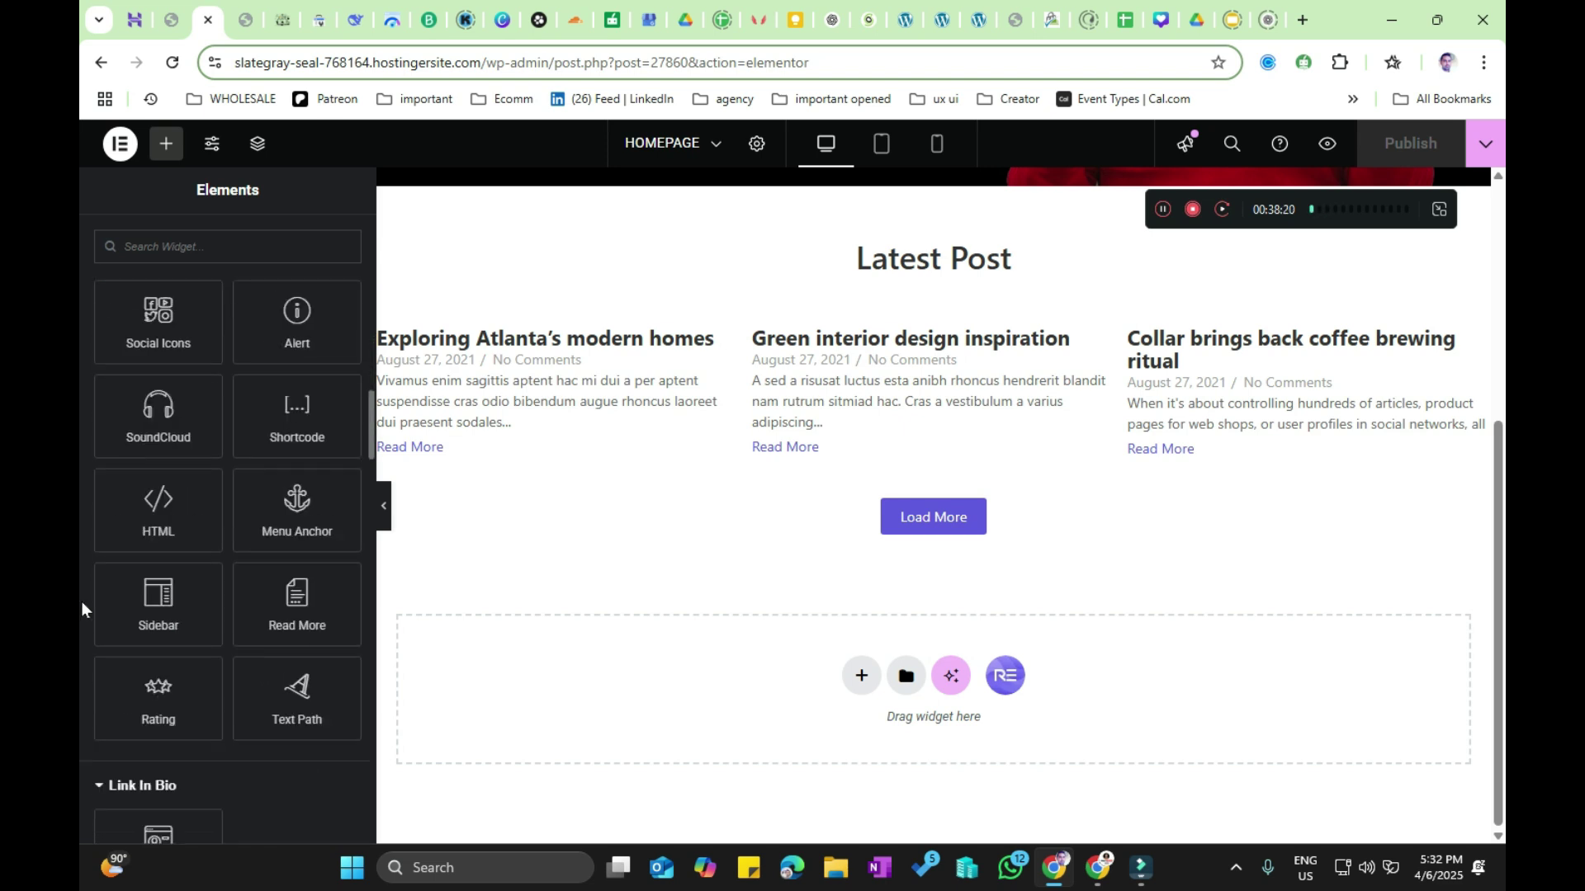
scroll(82, 608, "up", 6)
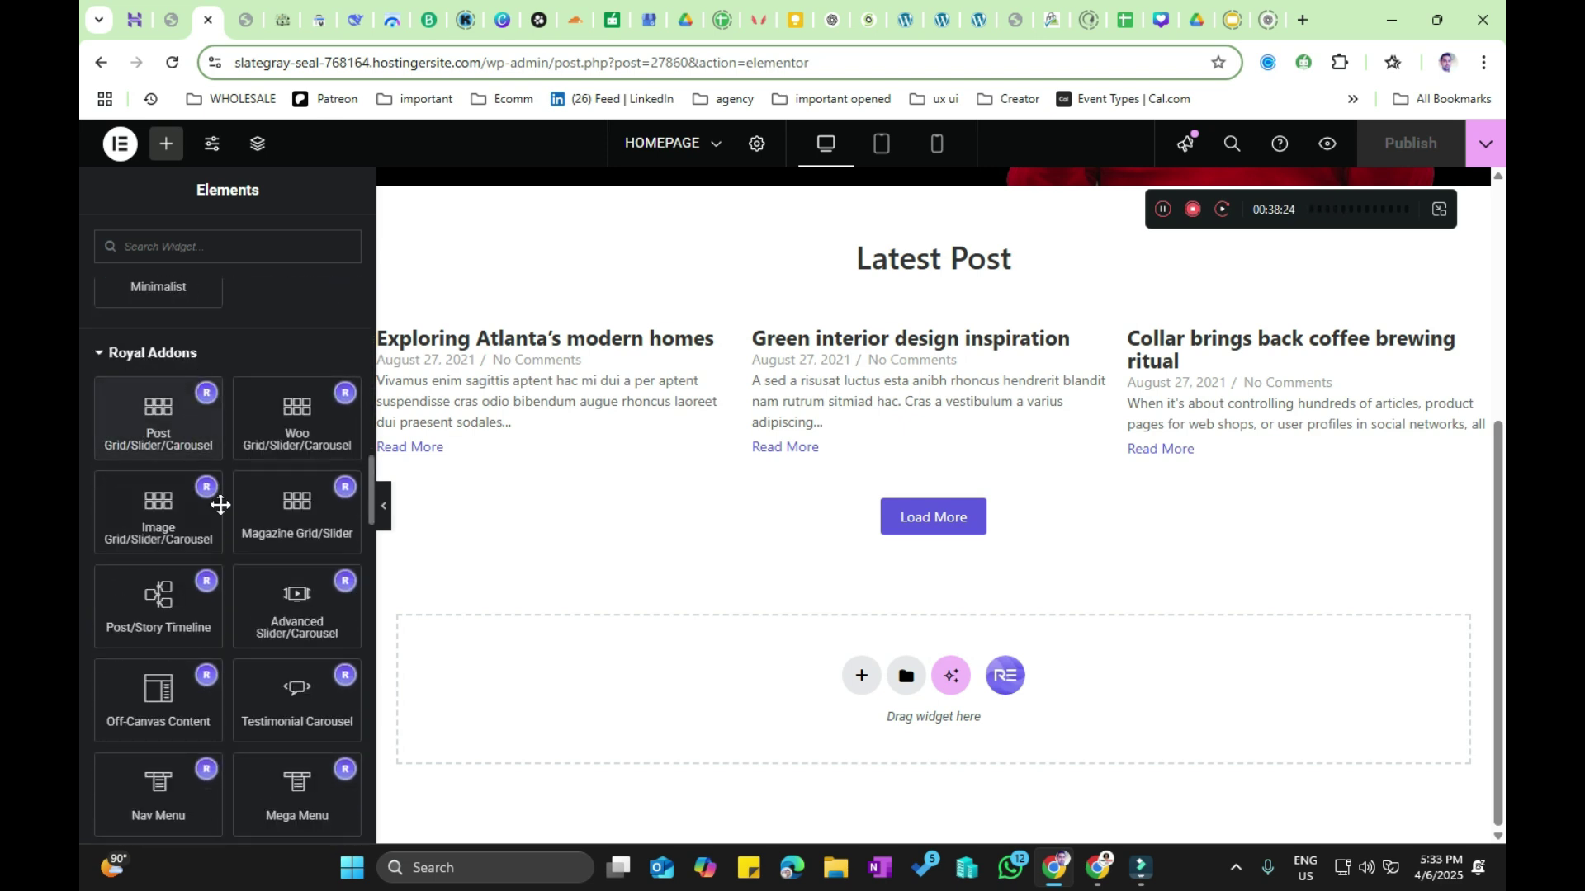
scroll(229, 602, "down", 1)
scroll(228, 609, "down", 2)
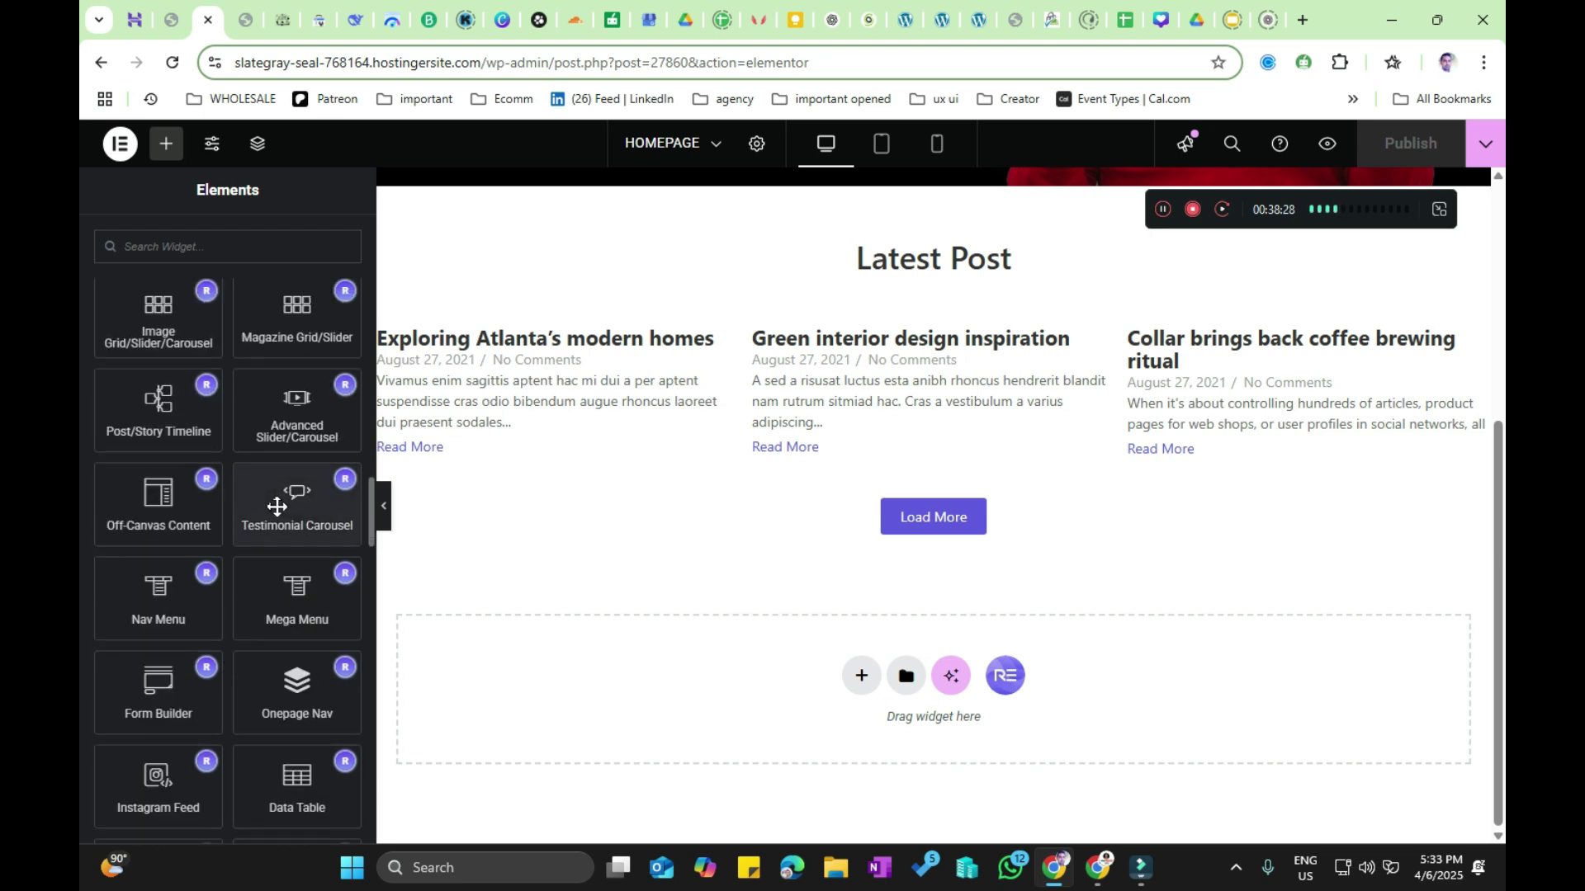
left_click_drag(279, 525, 665, 670)
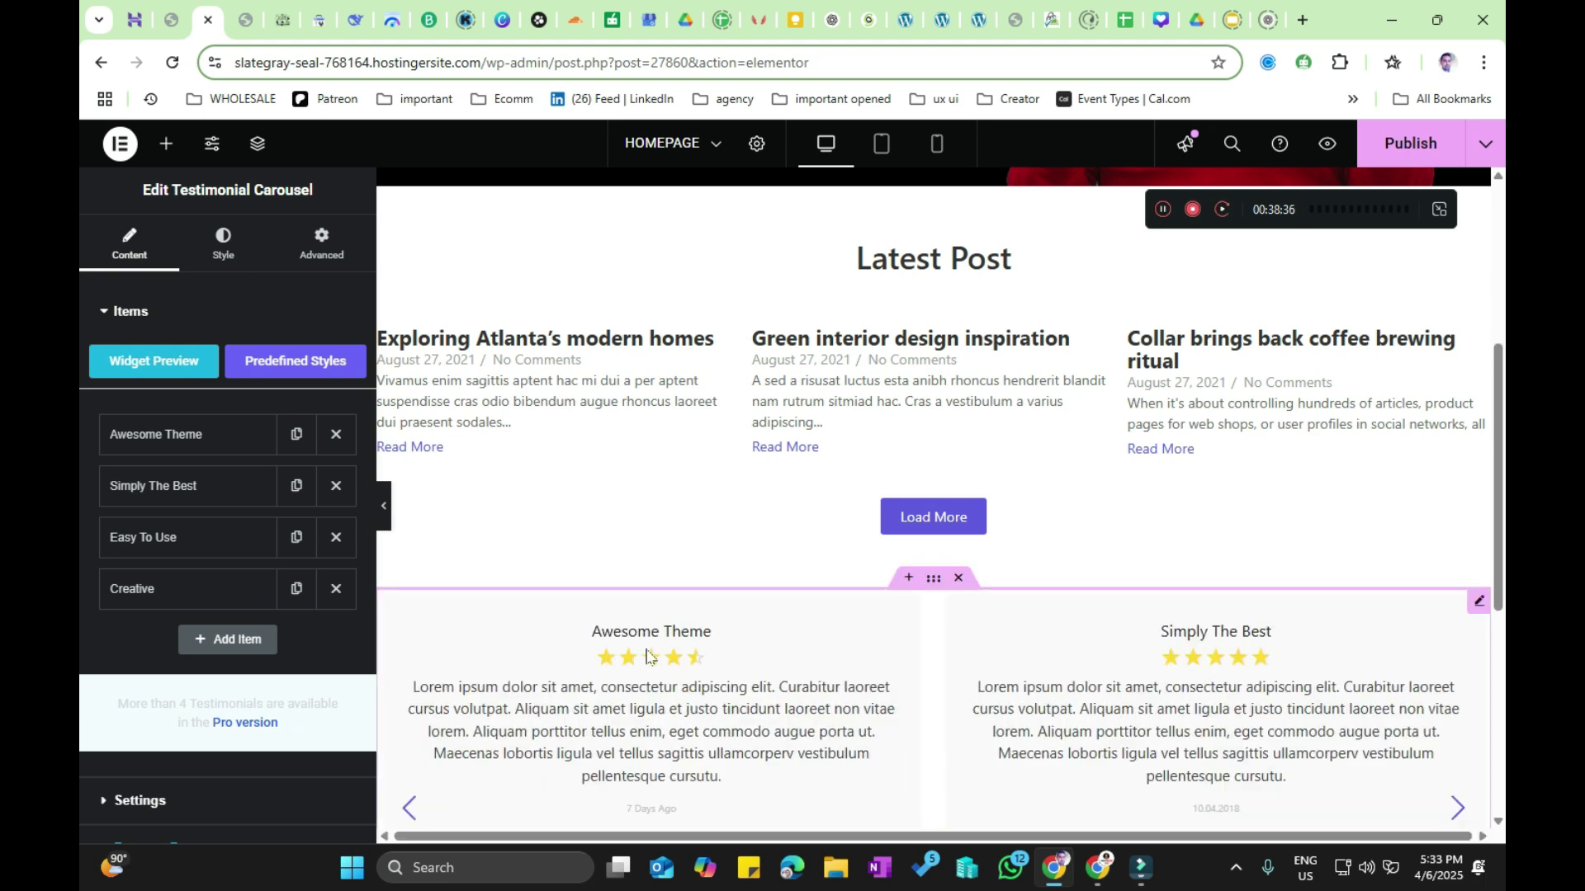
Step: Examine the homepage layout from the hero section through Latest Post to the new testimonial carousel
scroll(909, 606, "down", 3)
scroll(779, 482, "up", 6)
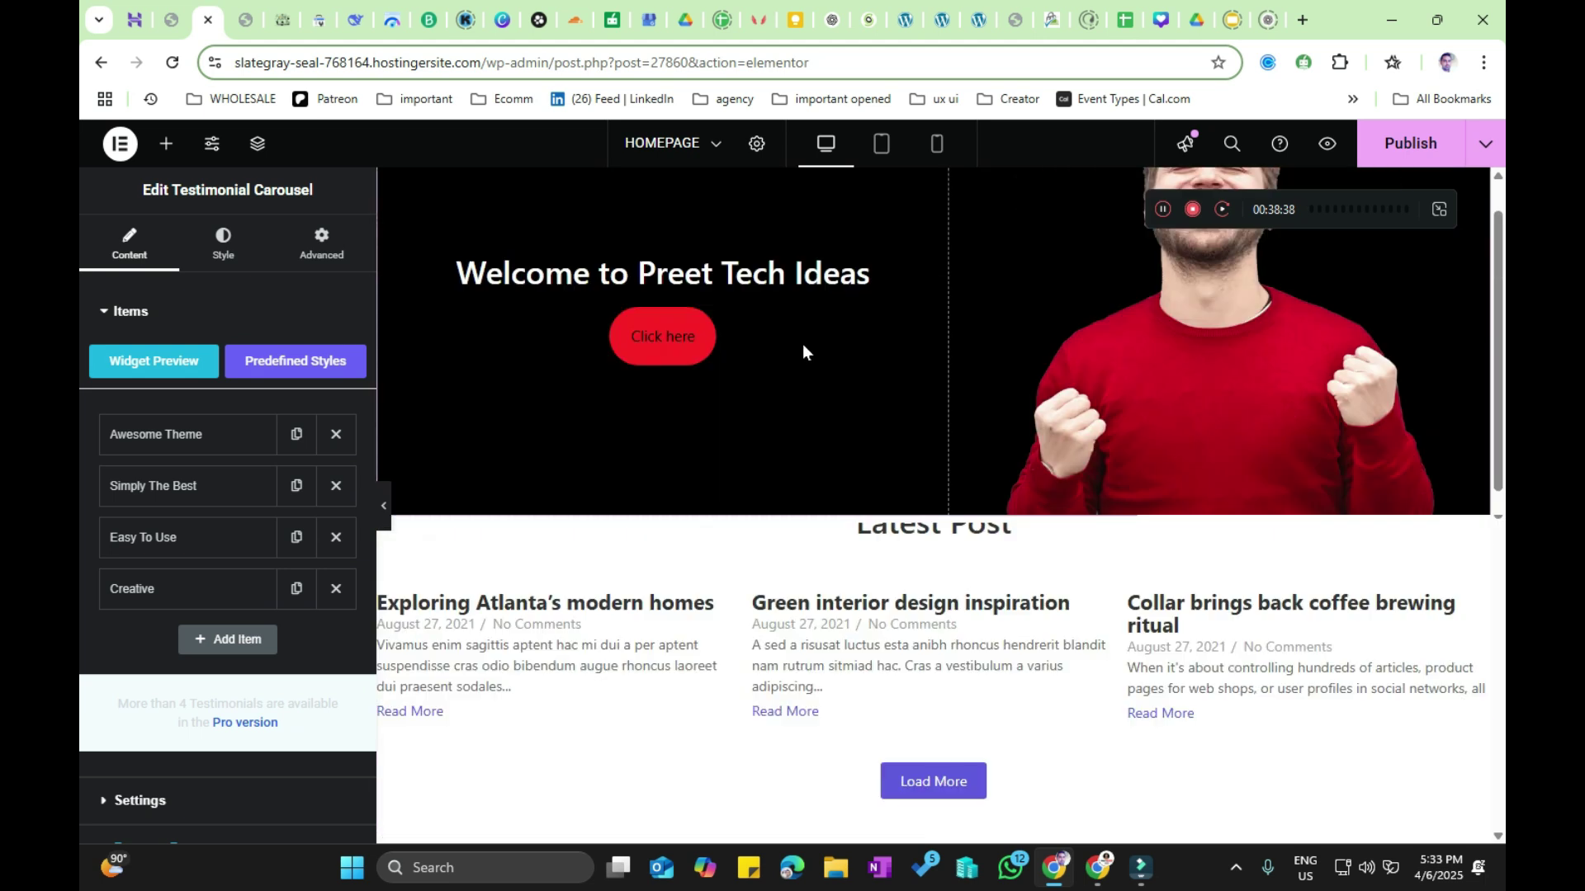
scroll(802, 345, "down", 4)
scroll(911, 477, "up", 2)
scroll(911, 477, "up", 1)
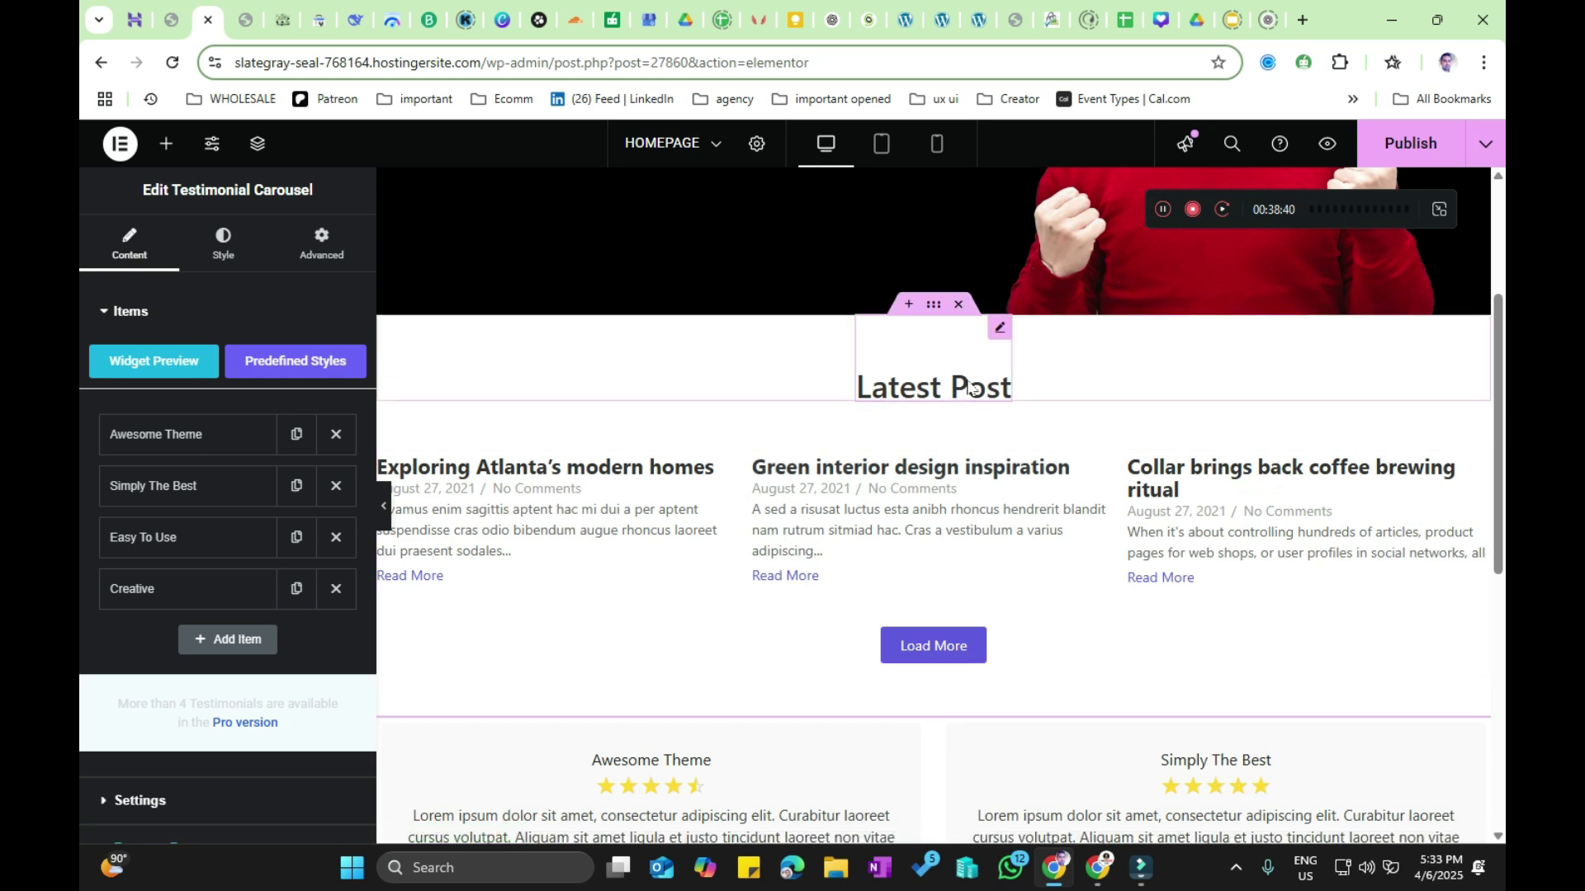
scroll(902, 521, "down", 3)
scroll(902, 523, "down", 3)
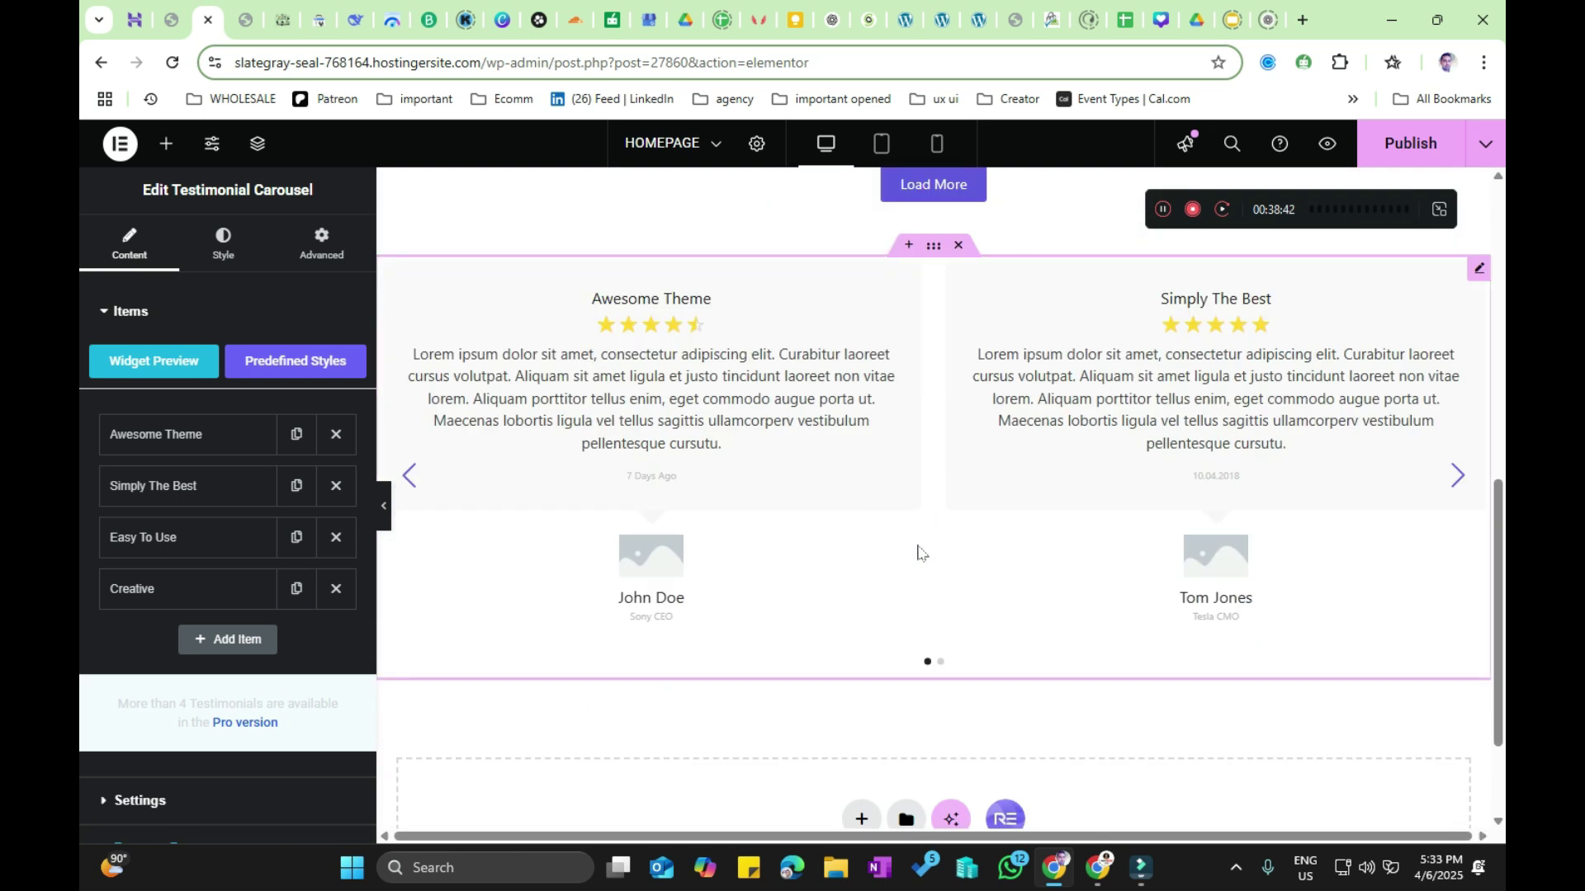
scroll(919, 548, "up", 2)
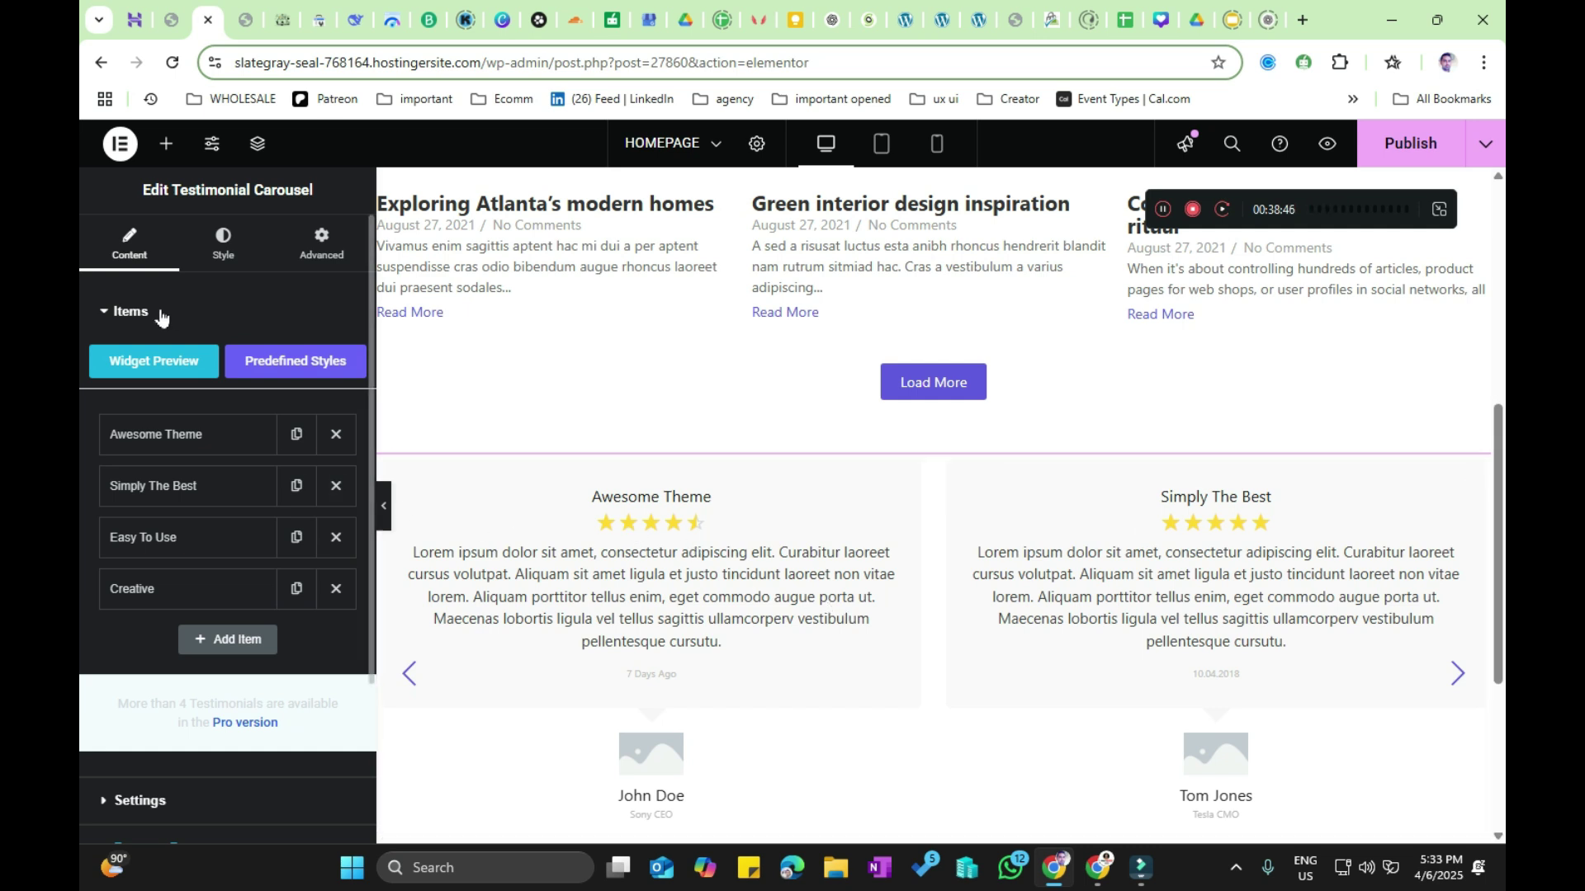
Step: Look through the fields of the carousel's Simply The Best, Easy To Use and Creative testimonial items
left_click(169, 441)
left_click(168, 444)
left_click(168, 445)
left_click(172, 450)
left_click(192, 492)
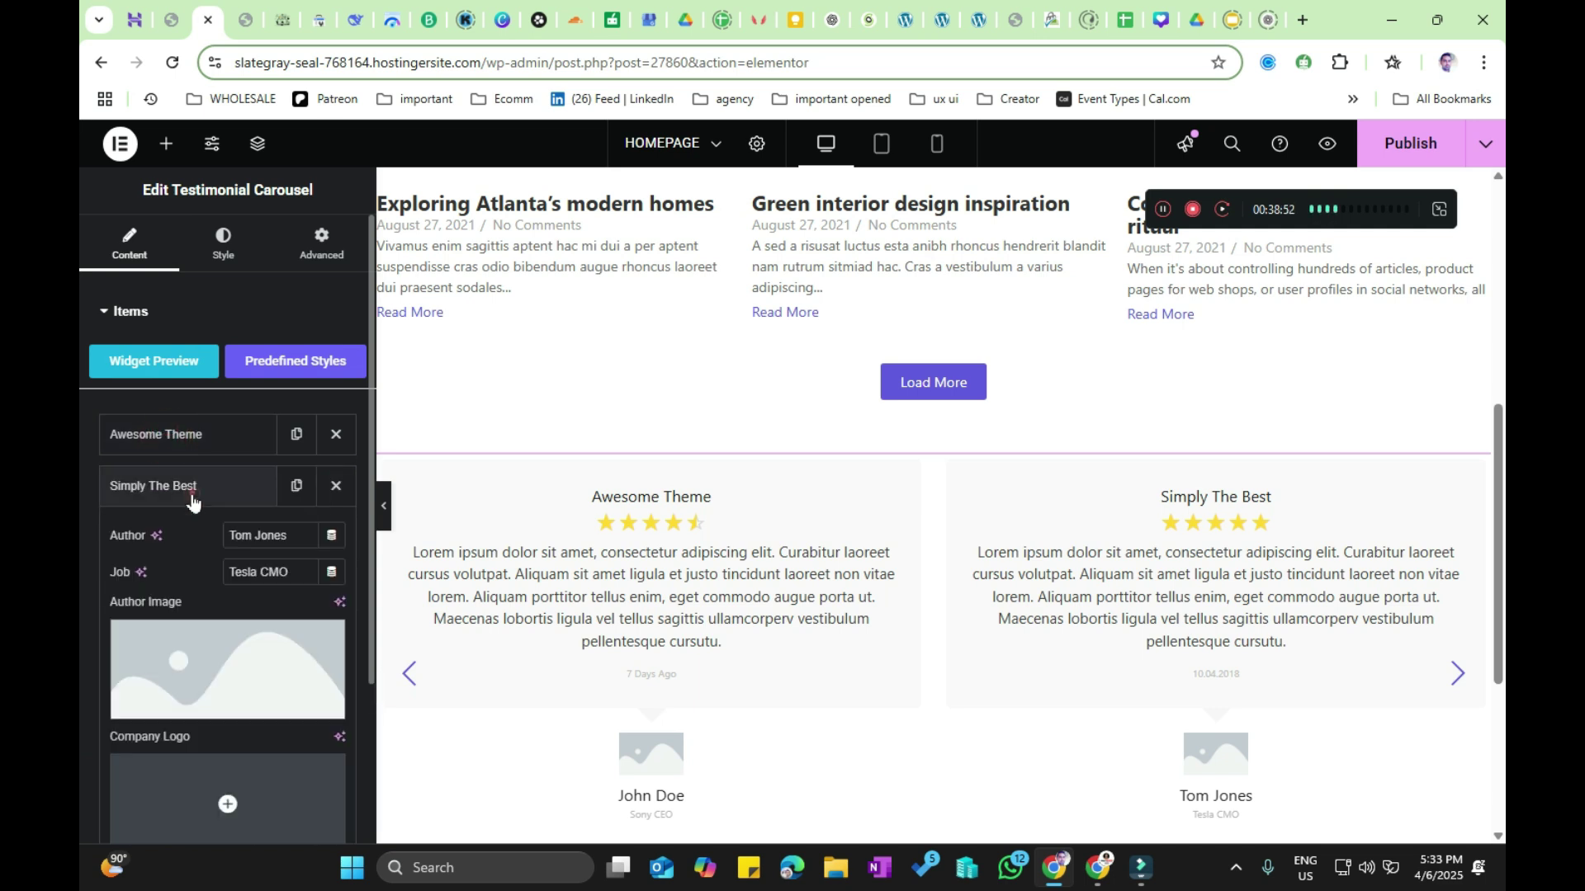
scroll(181, 396, "down", 8)
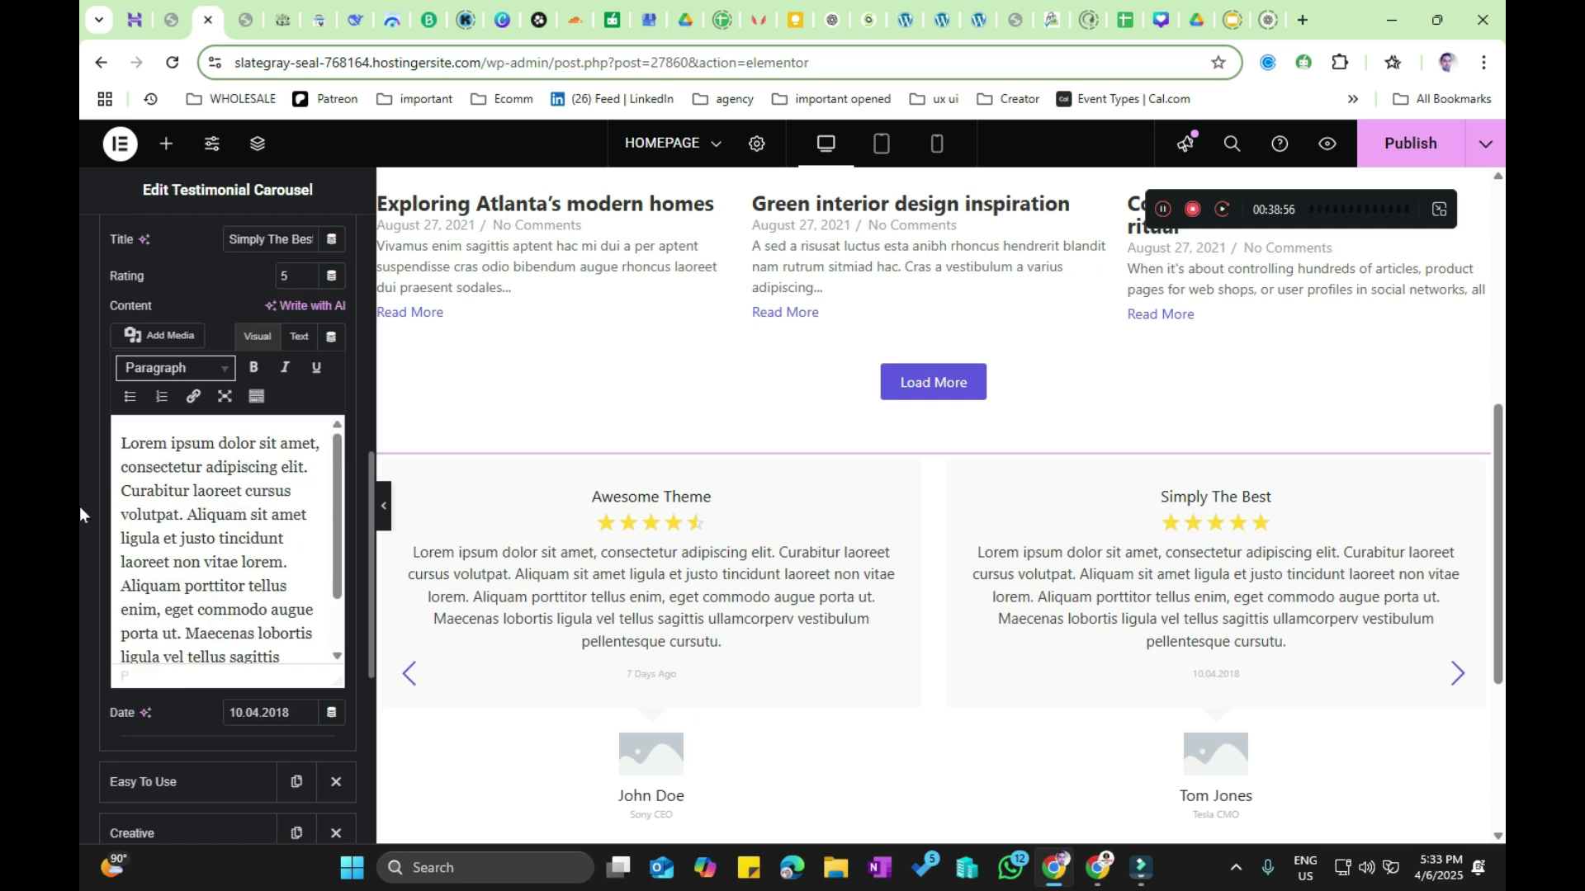
scroll(81, 507, "down", 5)
left_click(156, 392)
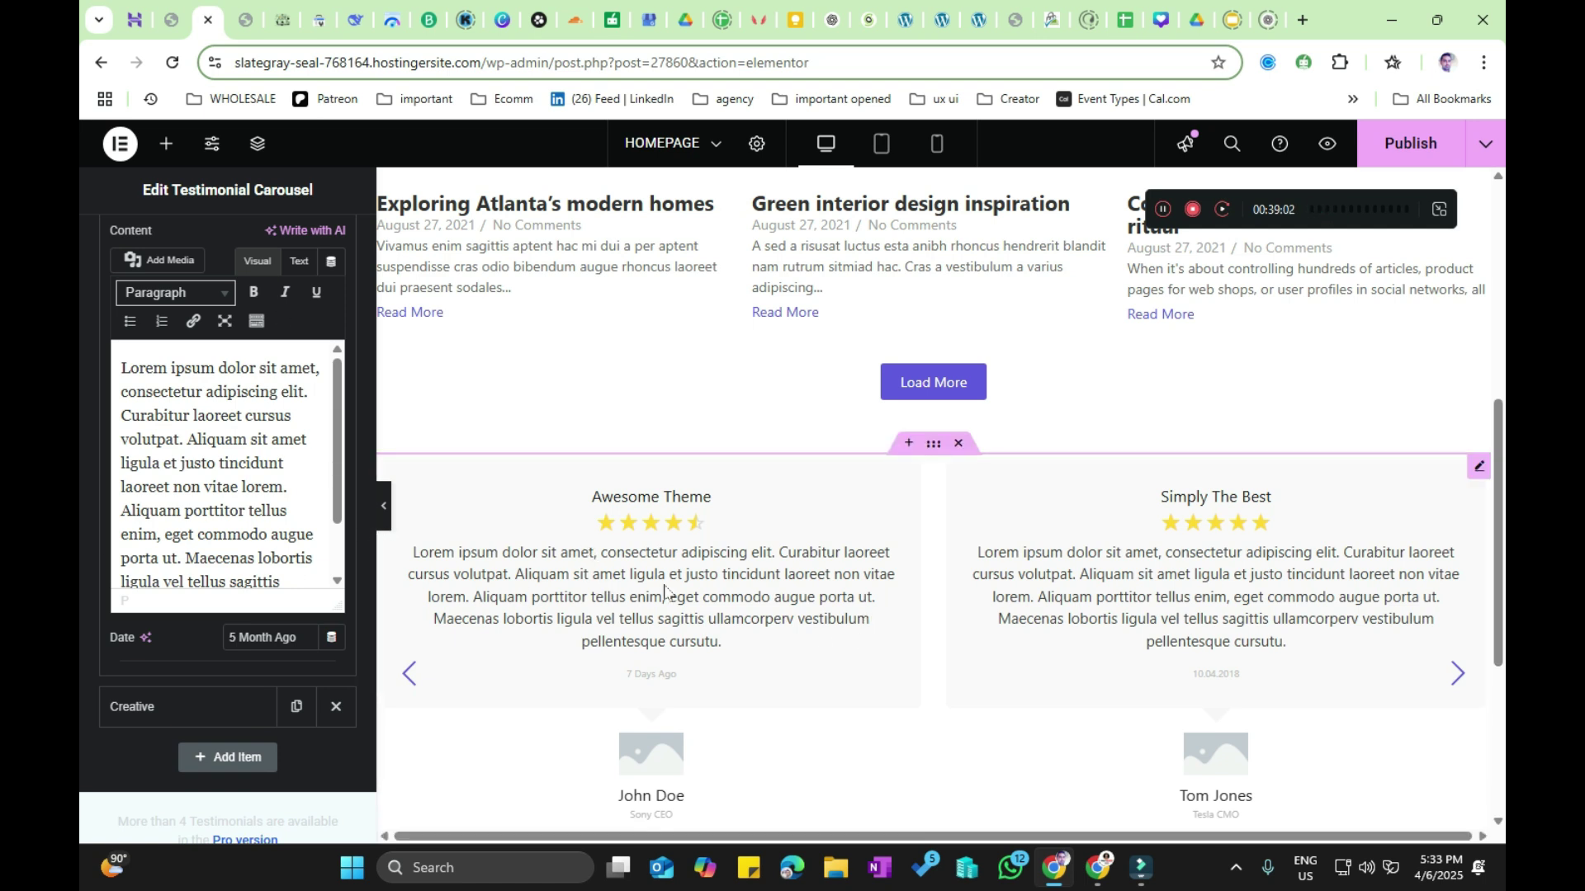
scroll(82, 583, "down", 4)
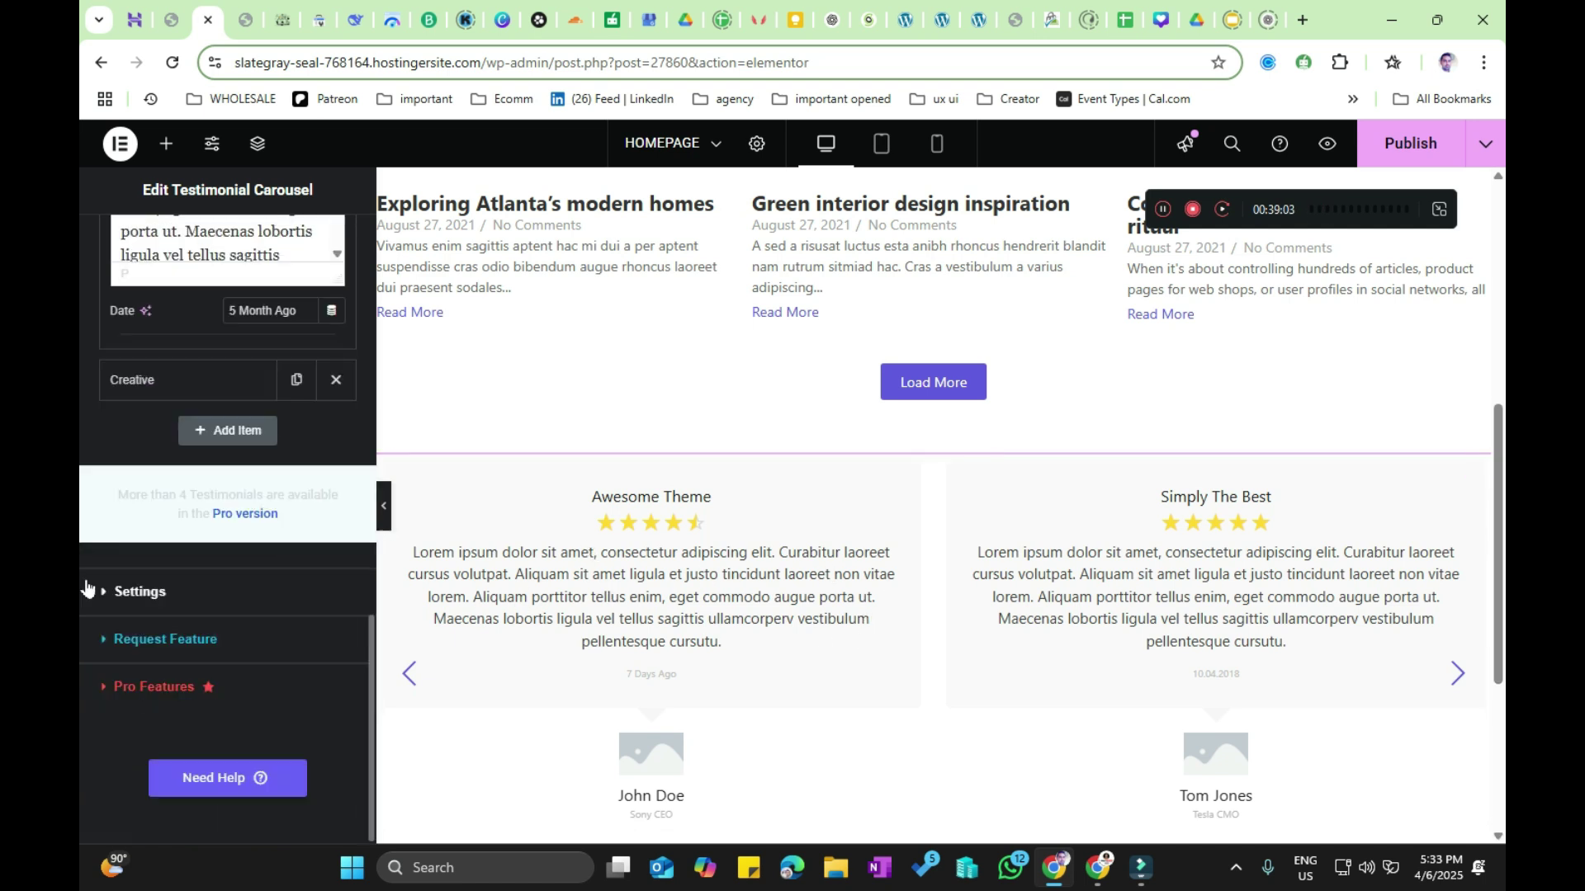
left_click(166, 379)
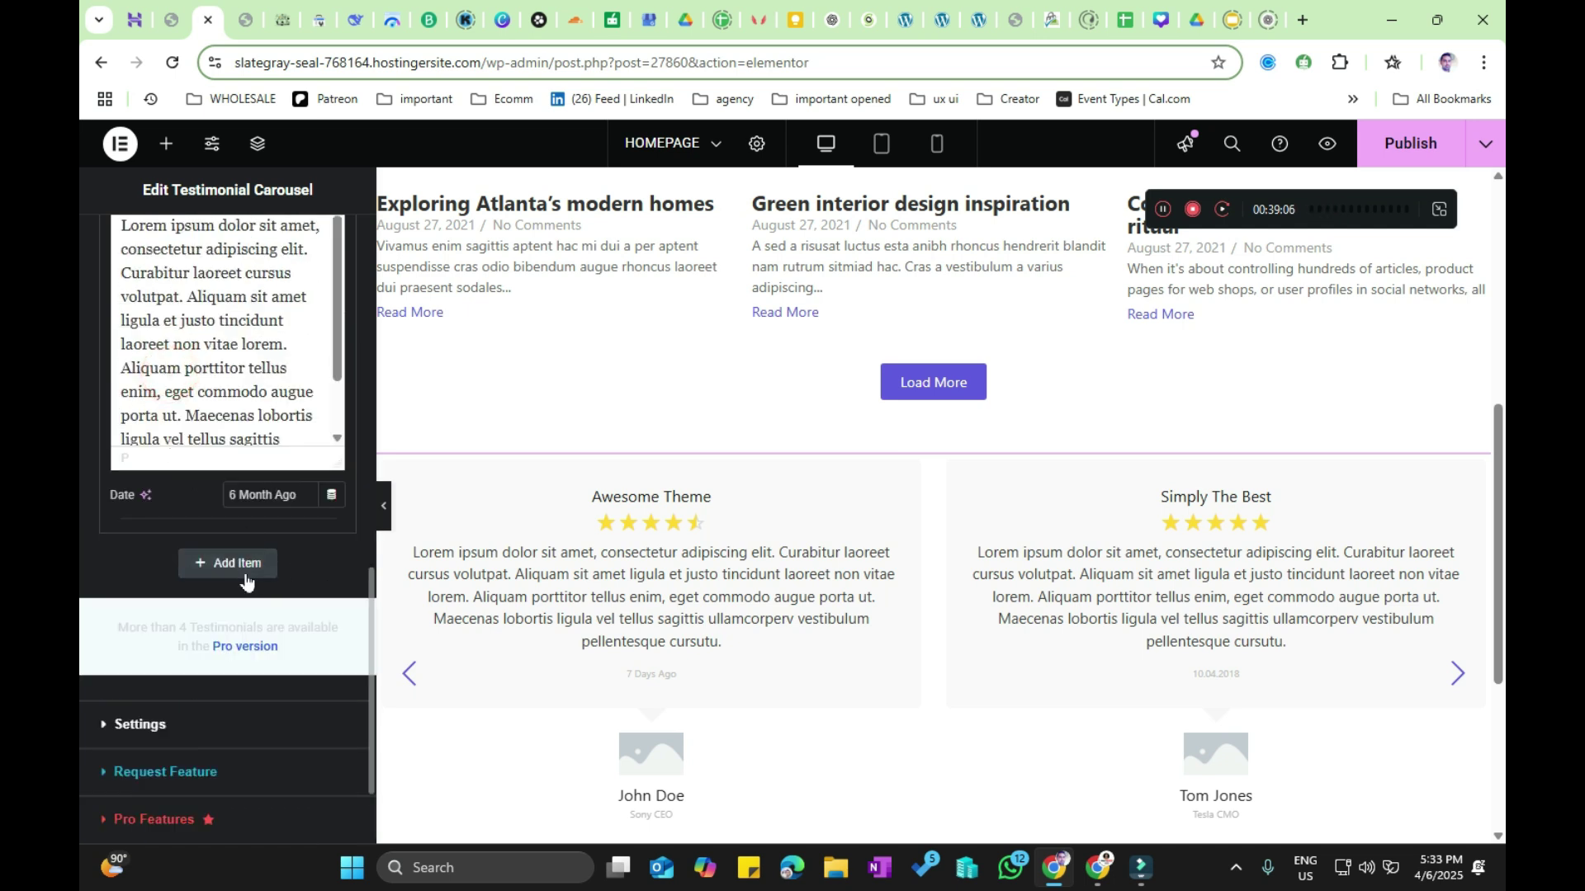
scroll(325, 538, "up", 6)
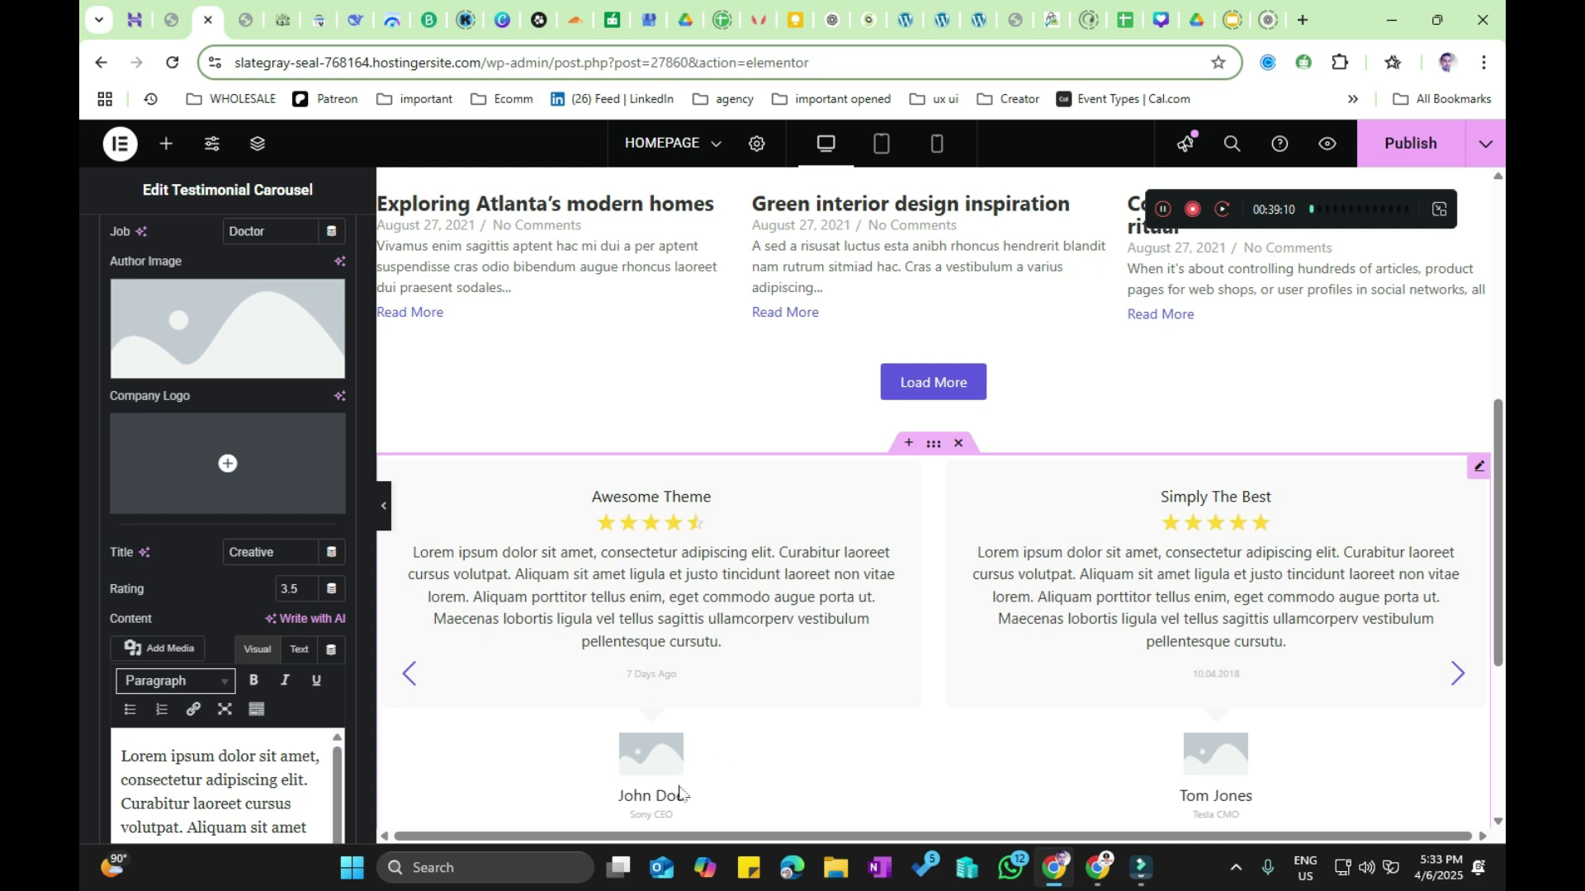
scroll(80, 549, "up", 5)
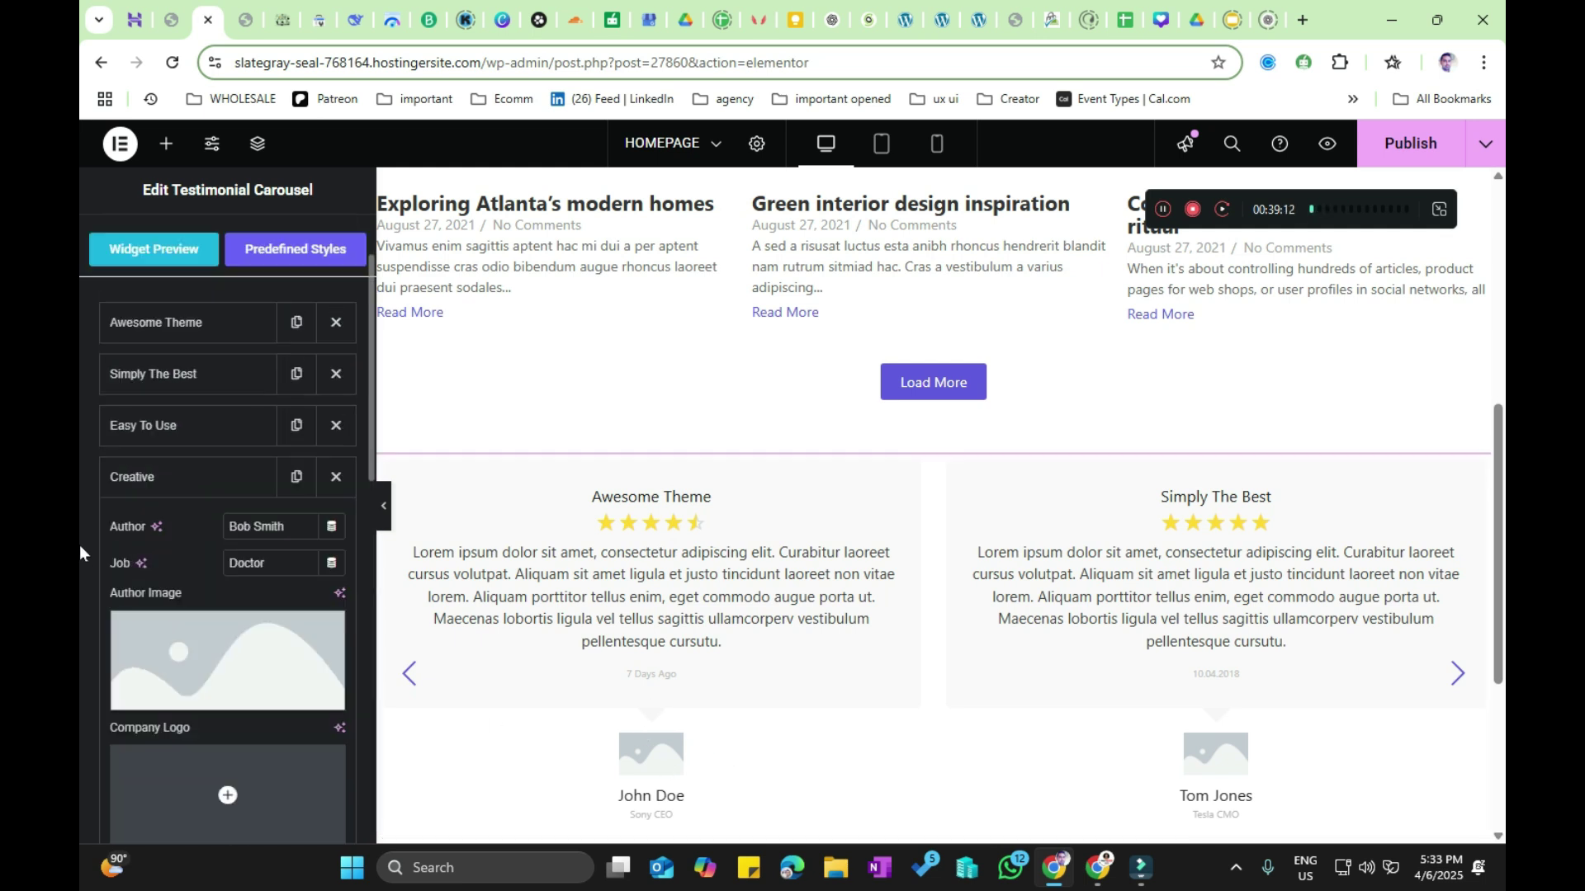
scroll(79, 545, "up", 2)
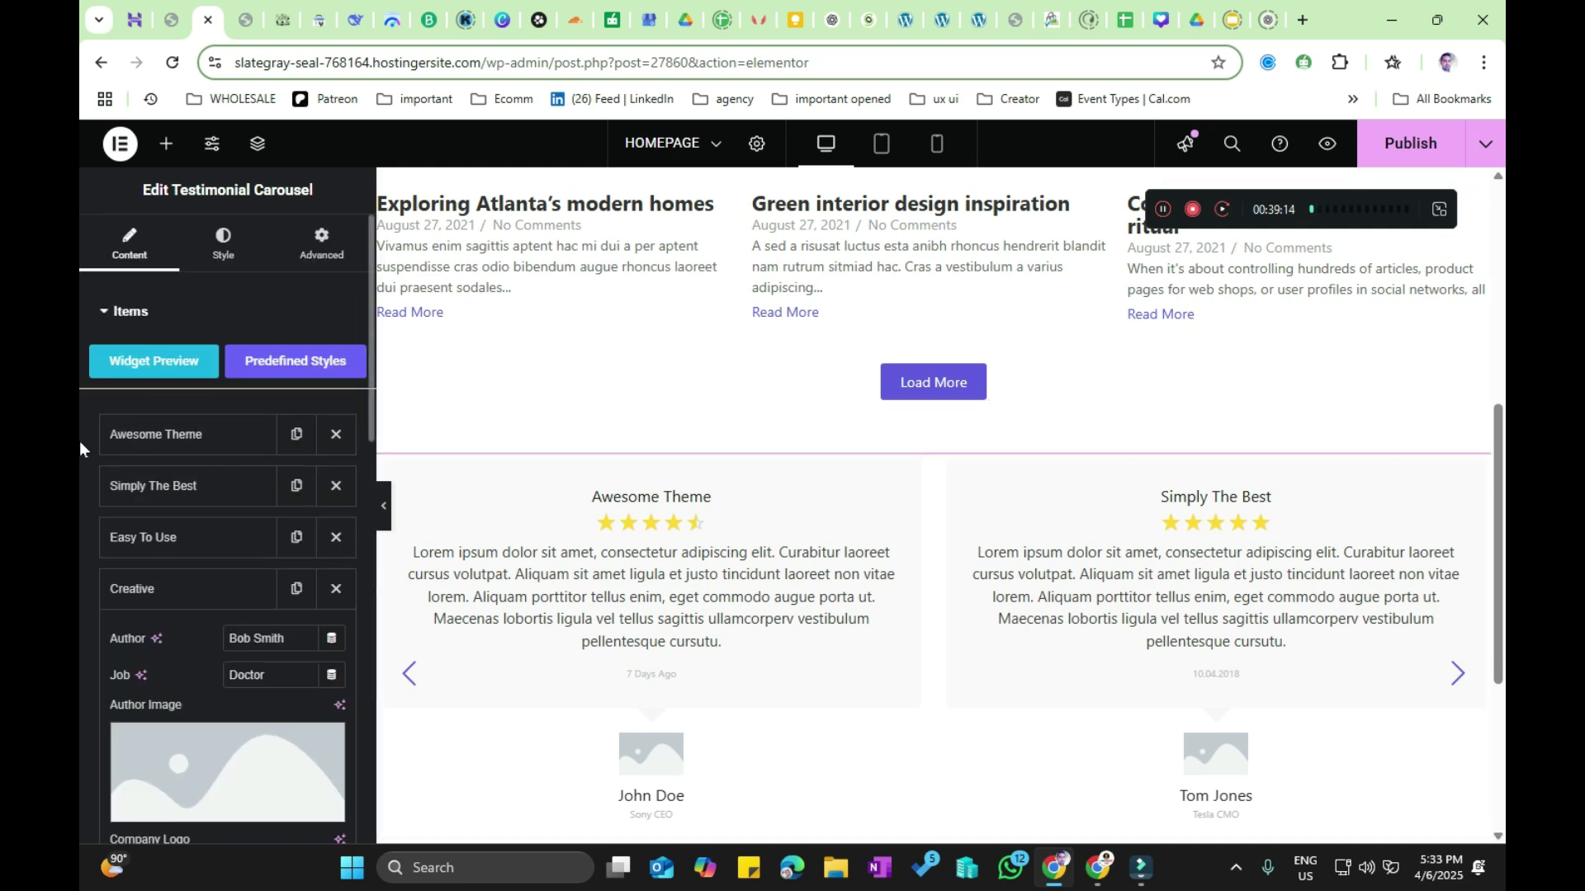
Step: Examine the Awesome Theme testimonial's author, job, image, title, rating, content and date fields, and collapse the item
left_click(175, 438)
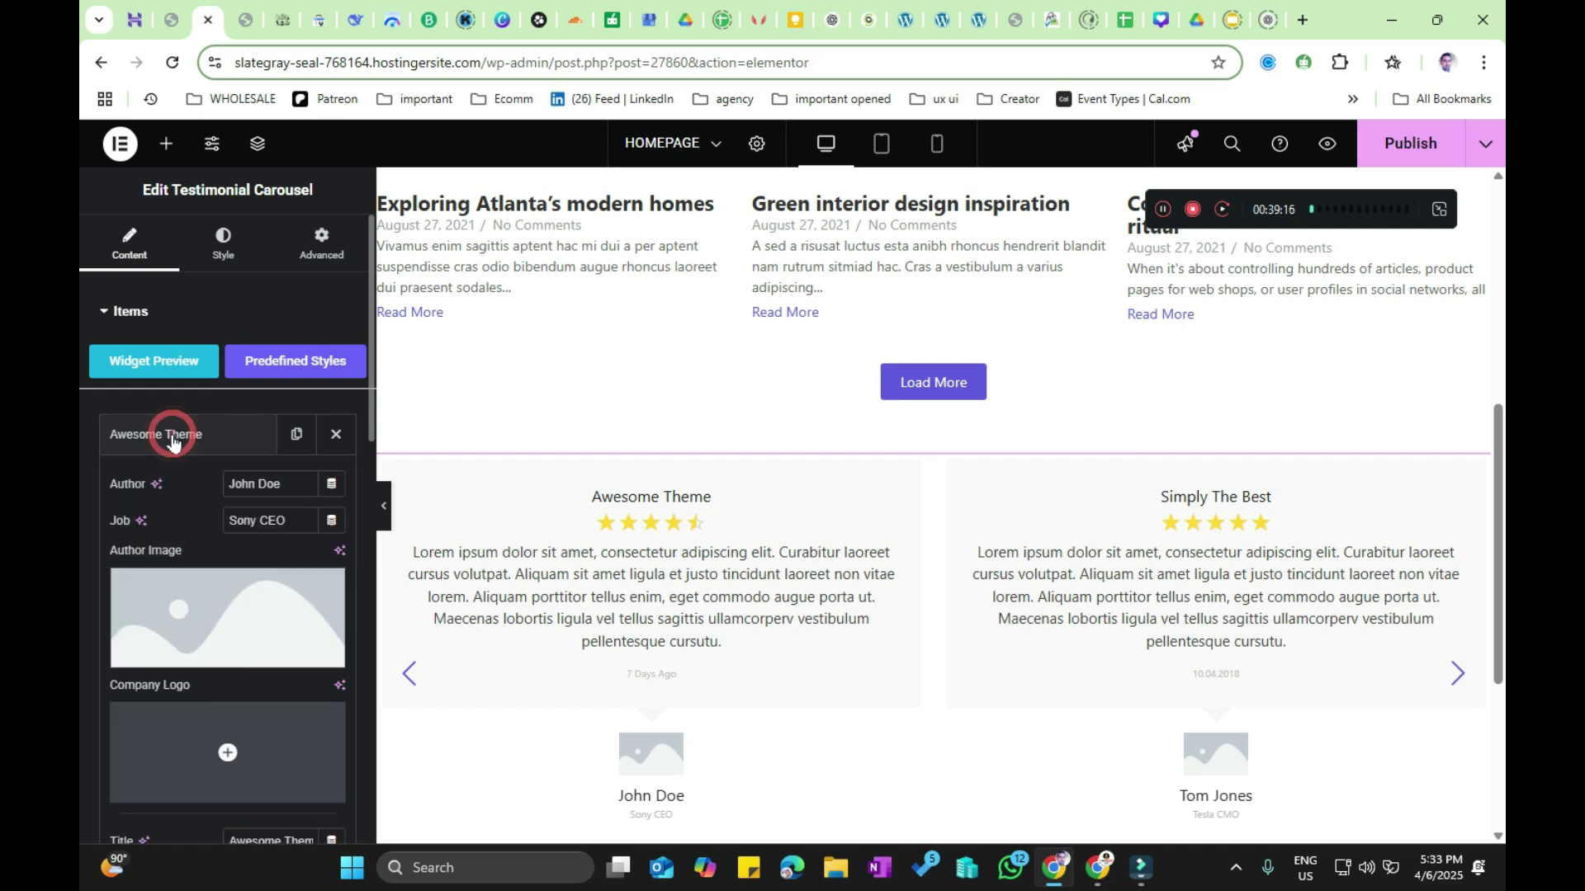
scroll(175, 438, "down", 1)
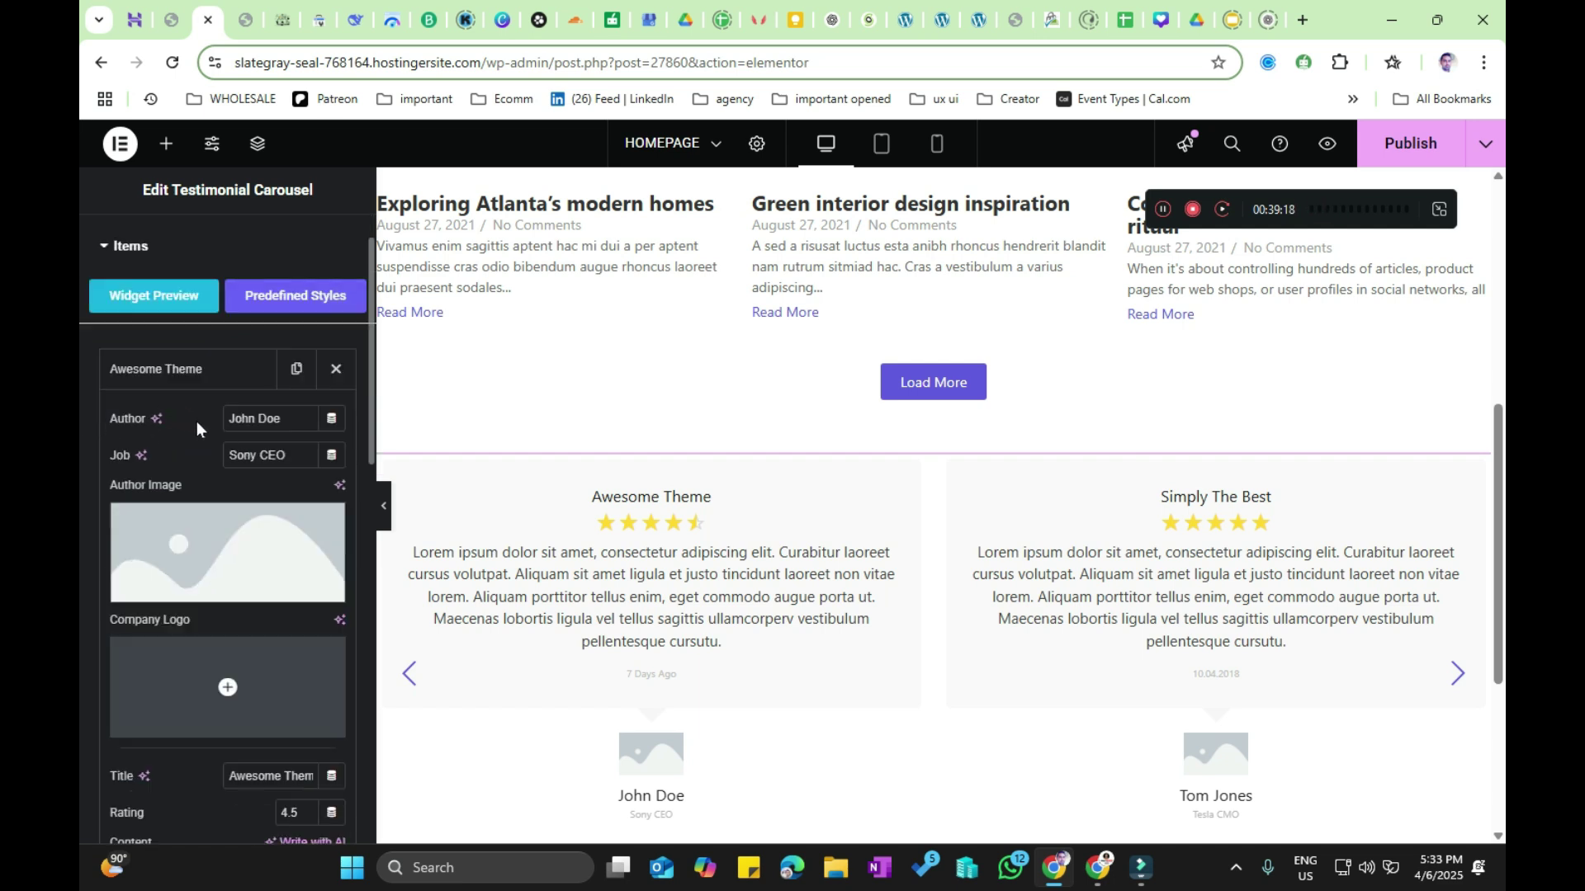
left_click_drag(298, 419, 130, 454)
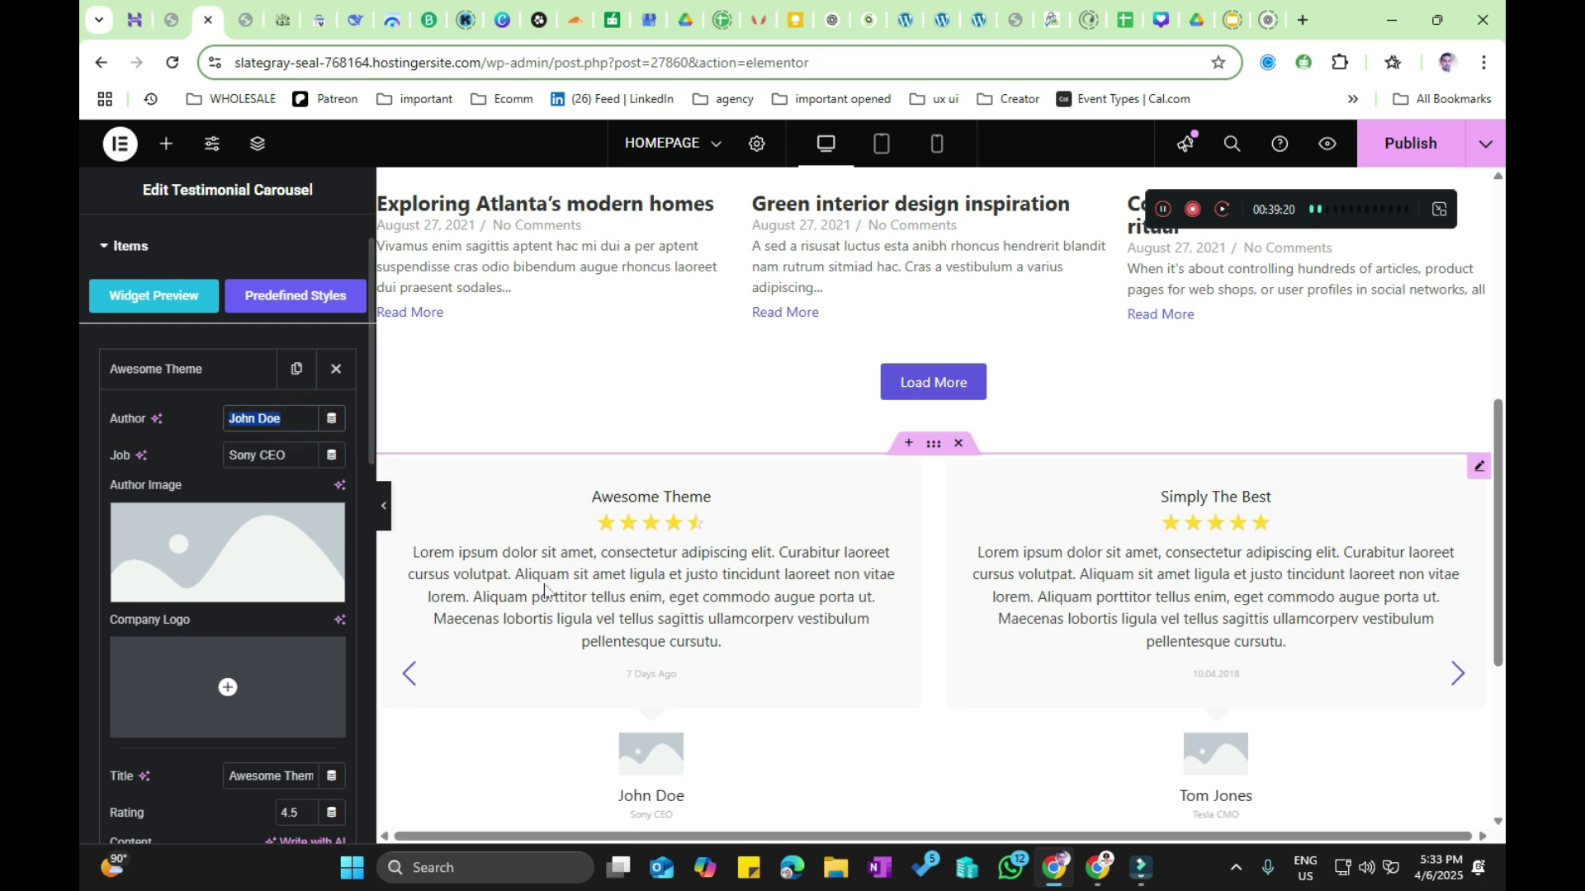
scroll(627, 714, "down", 1)
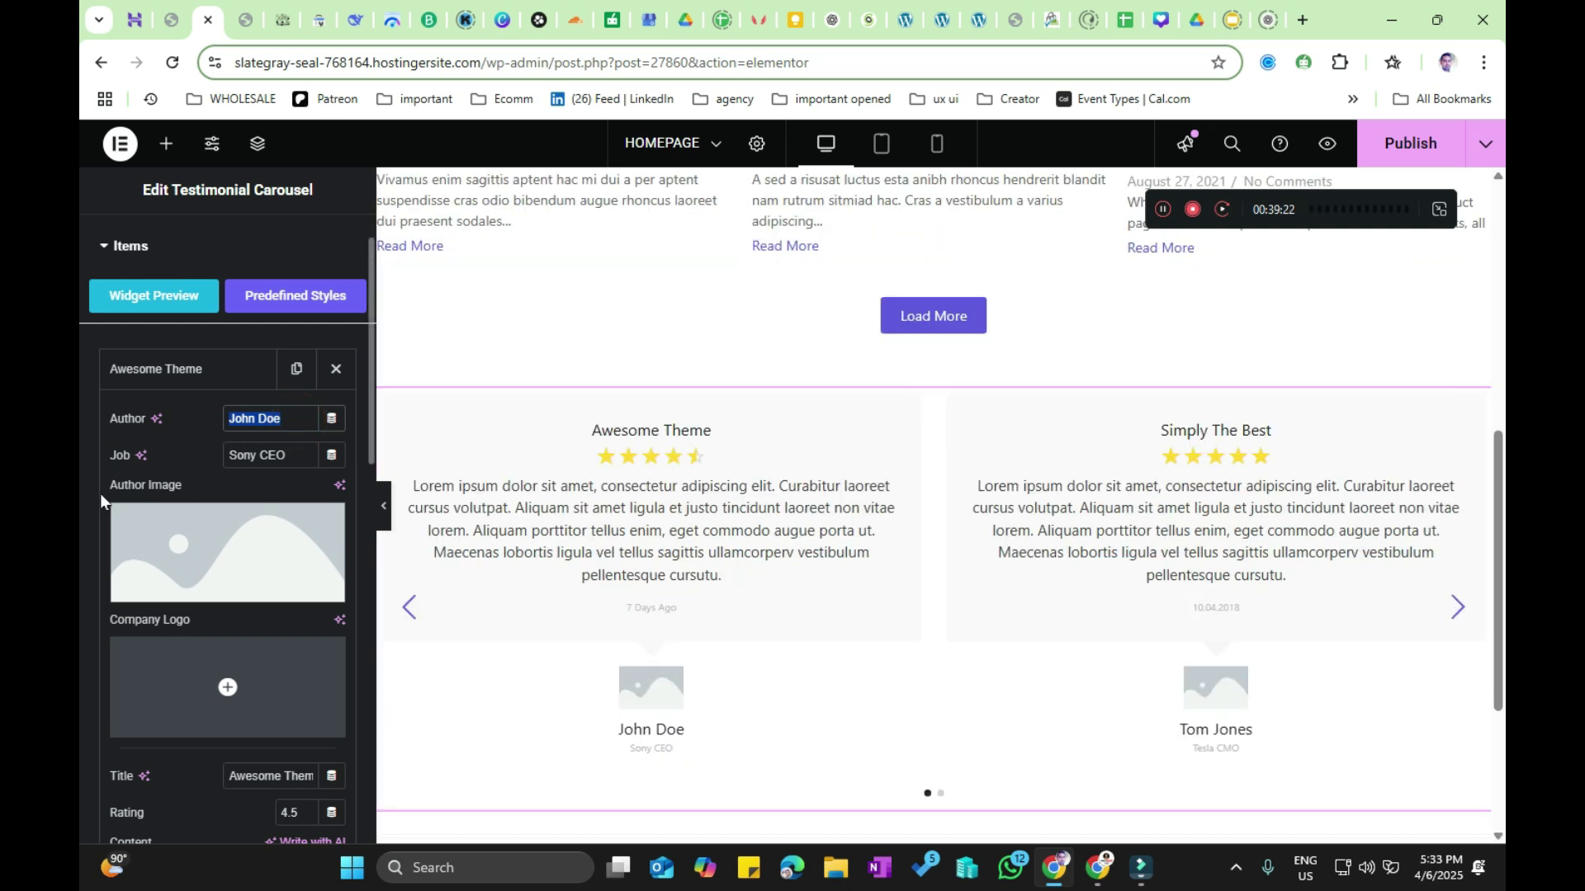
scroll(206, 487, "down", 2)
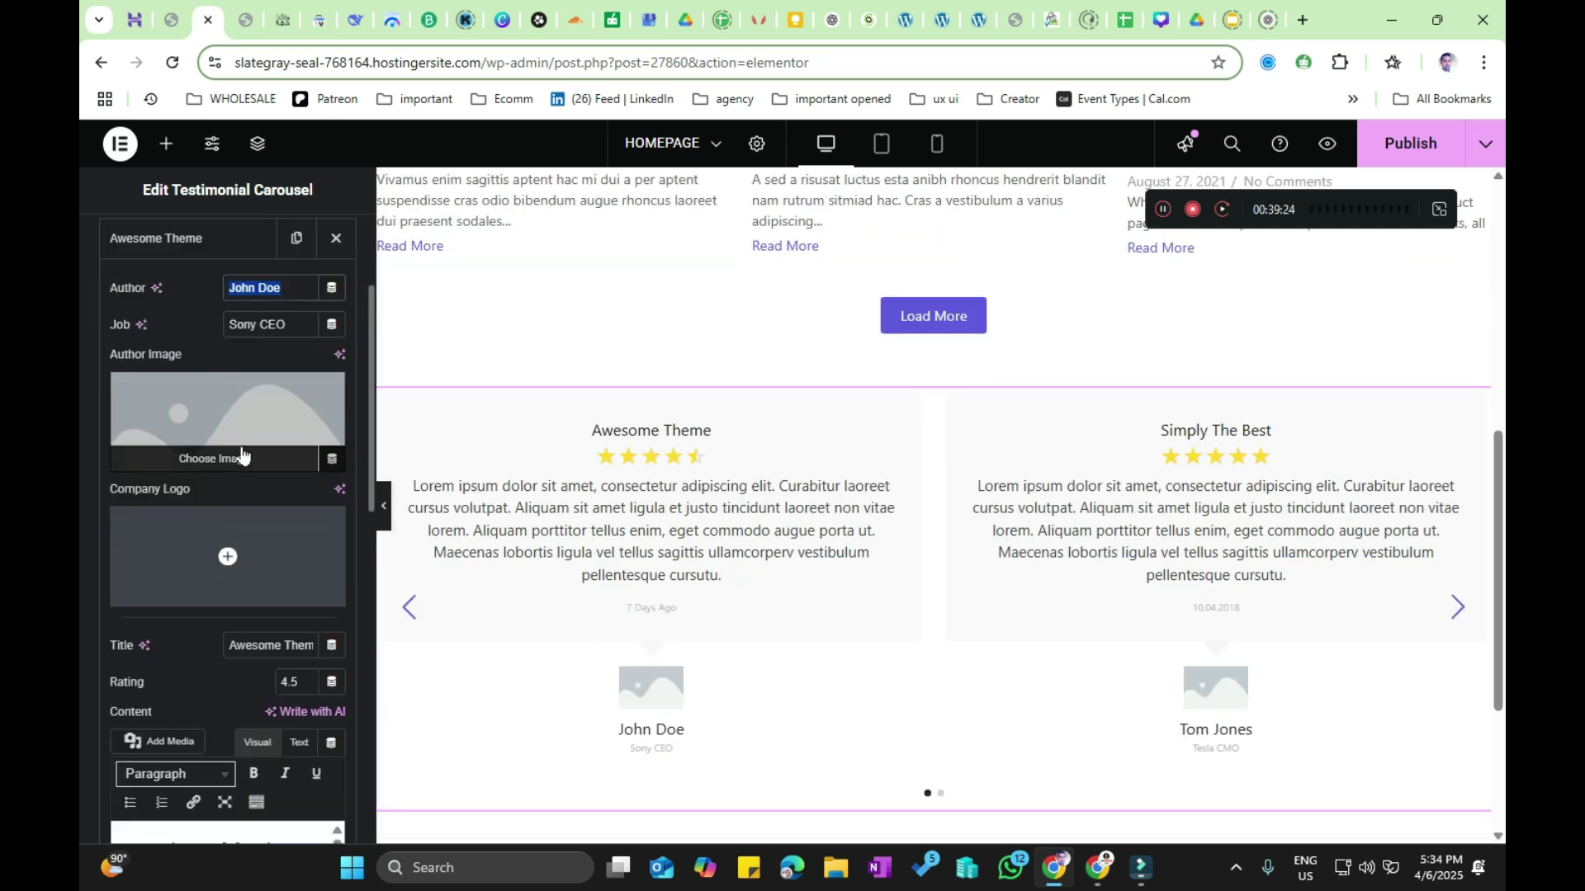
scroll(83, 508, "down", 3)
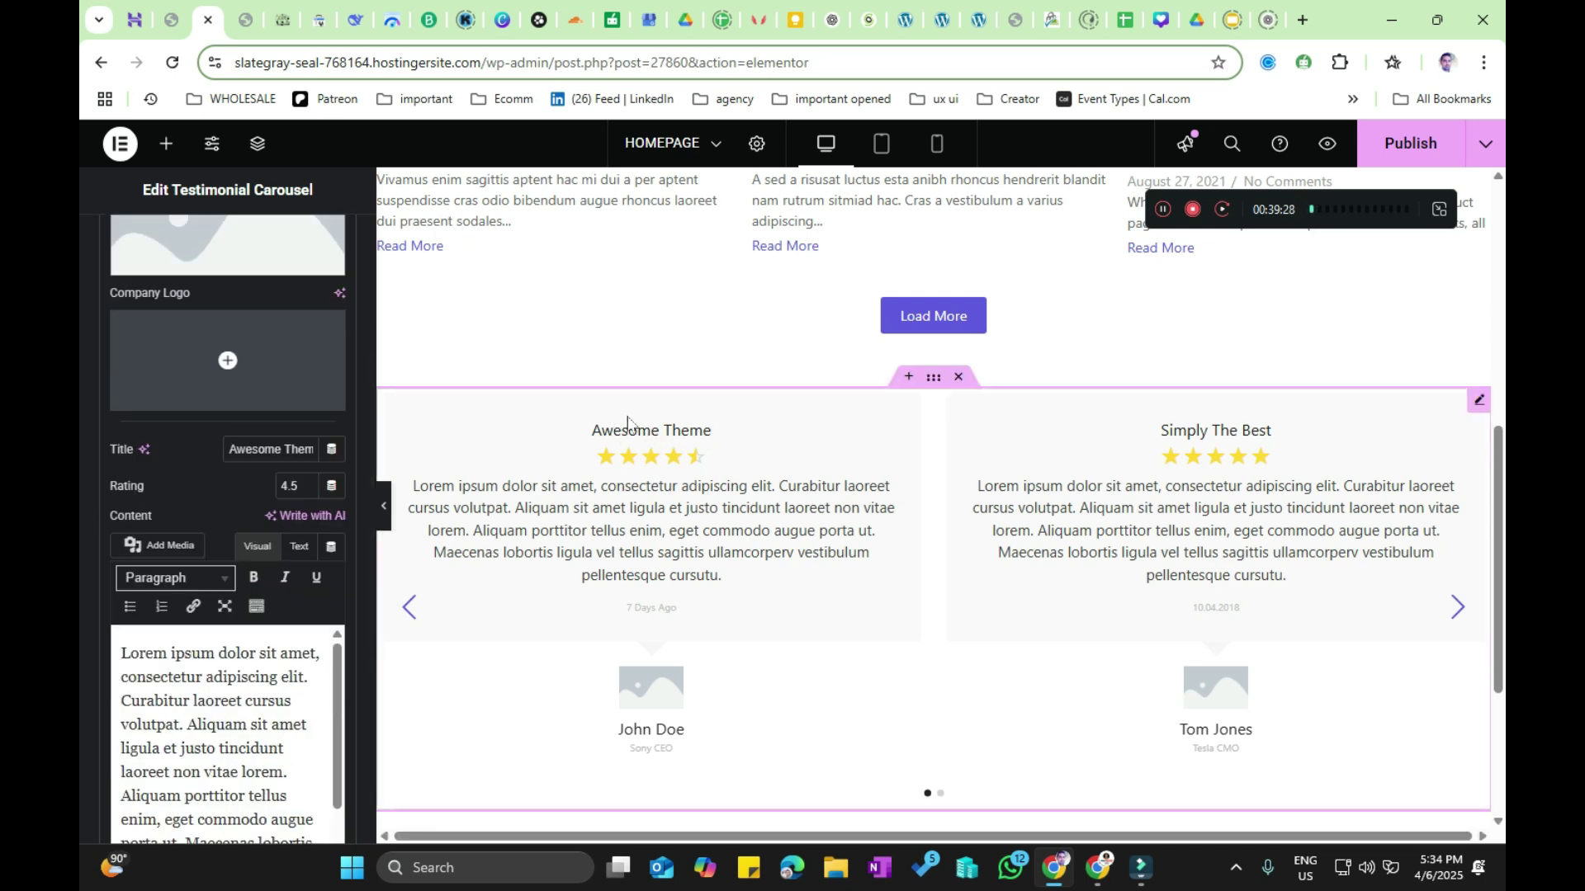
scroll(83, 536, "down", 2)
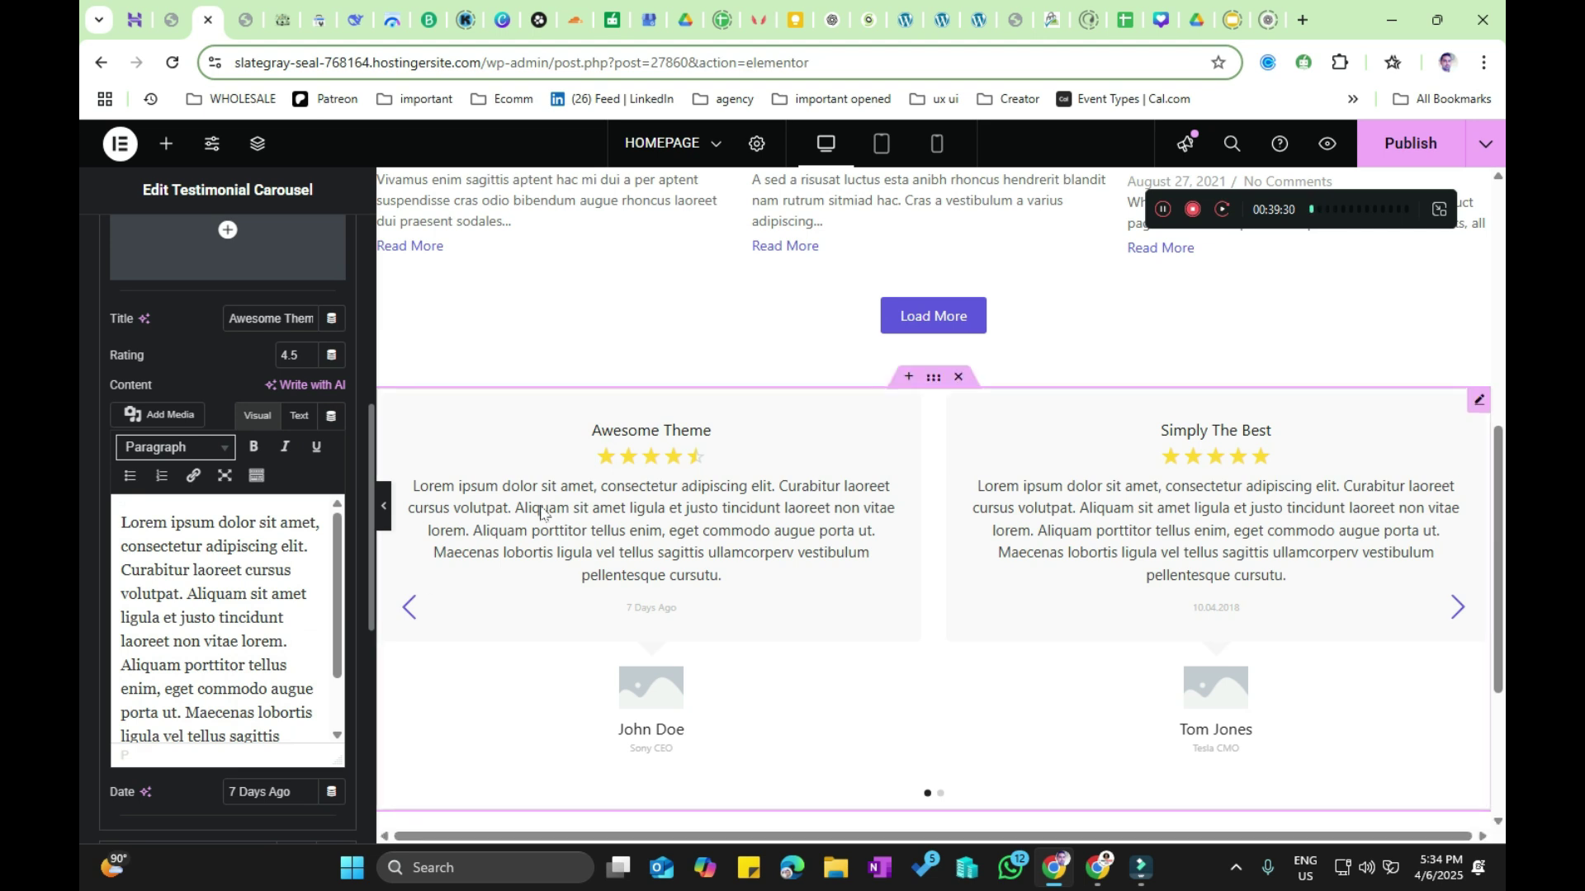
scroll(148, 462, "up", 7)
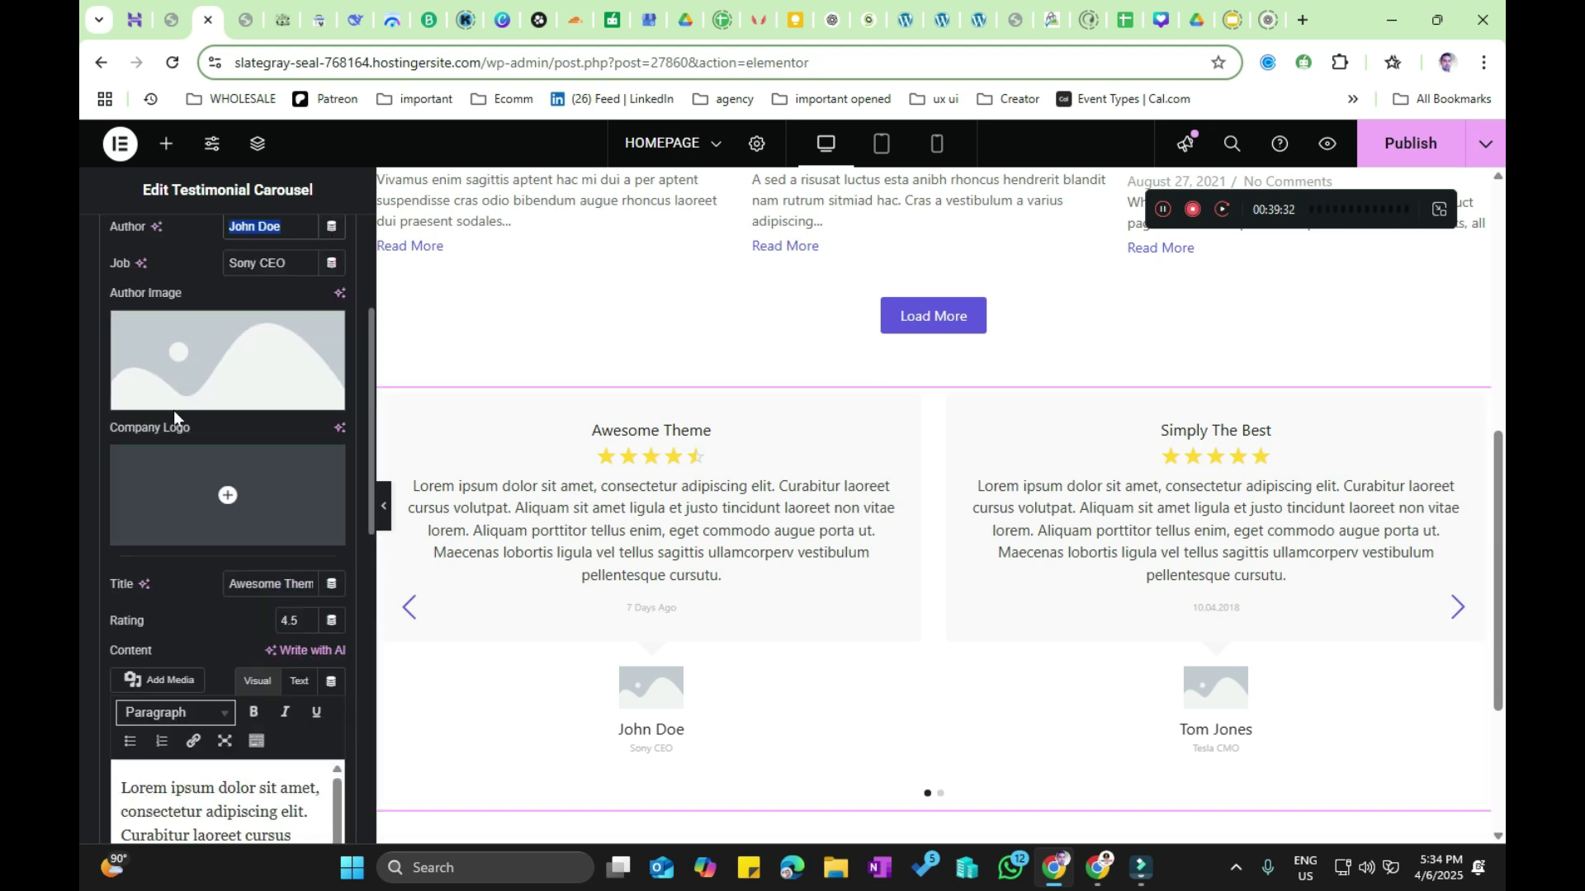
left_click(191, 428)
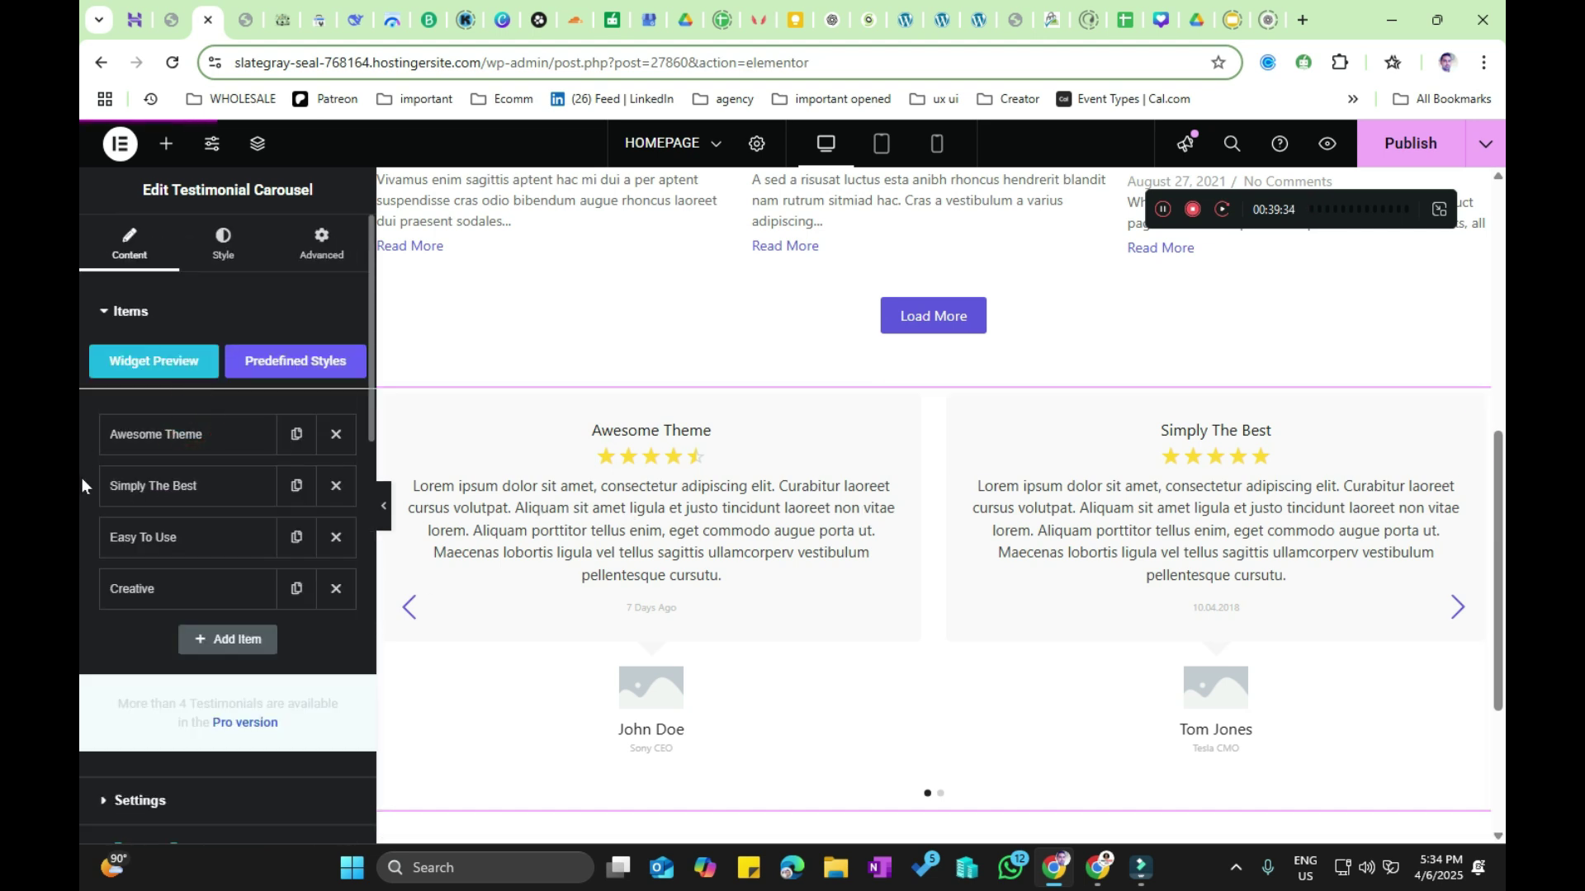
Step: Remove the Easy To Use item from the testimonial carousel and publish the homepage
left_click(150, 488)
left_click(142, 491)
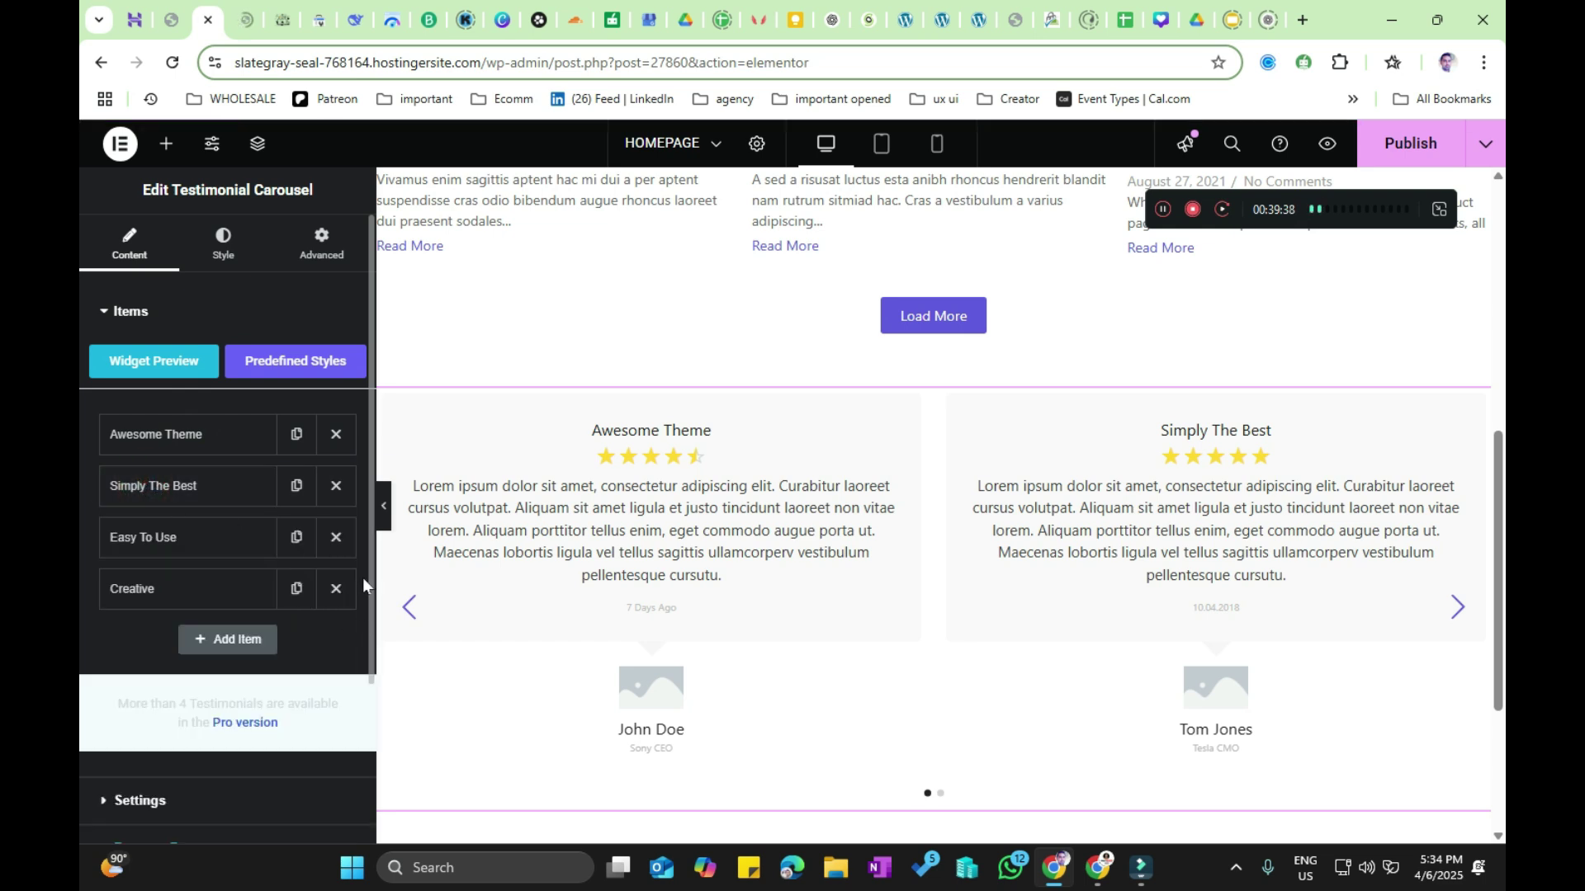
left_click(340, 546)
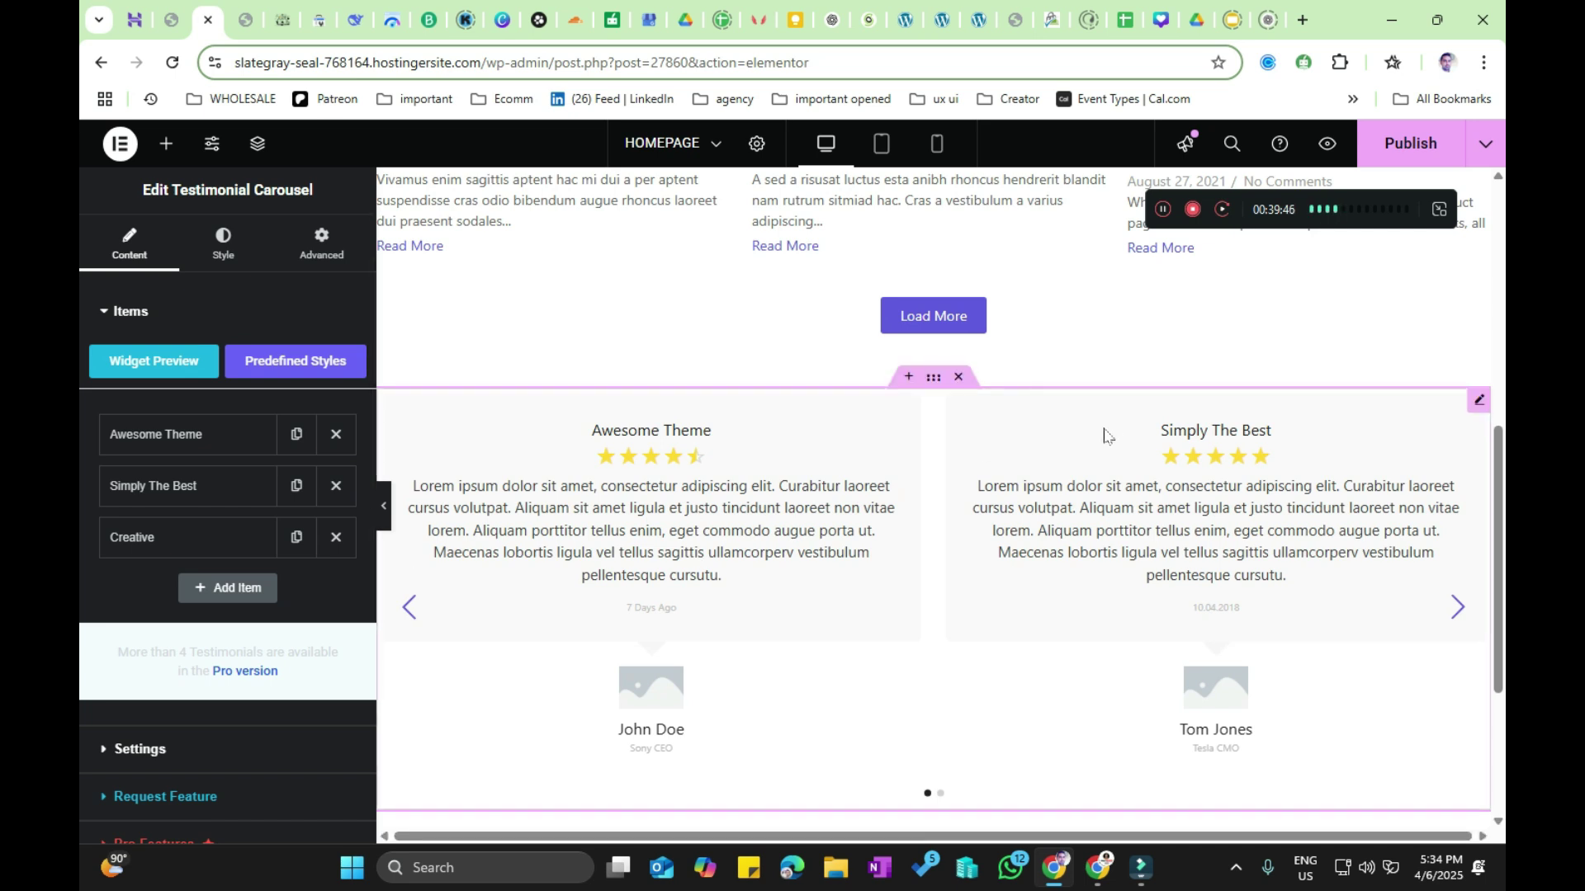
left_click(1409, 147)
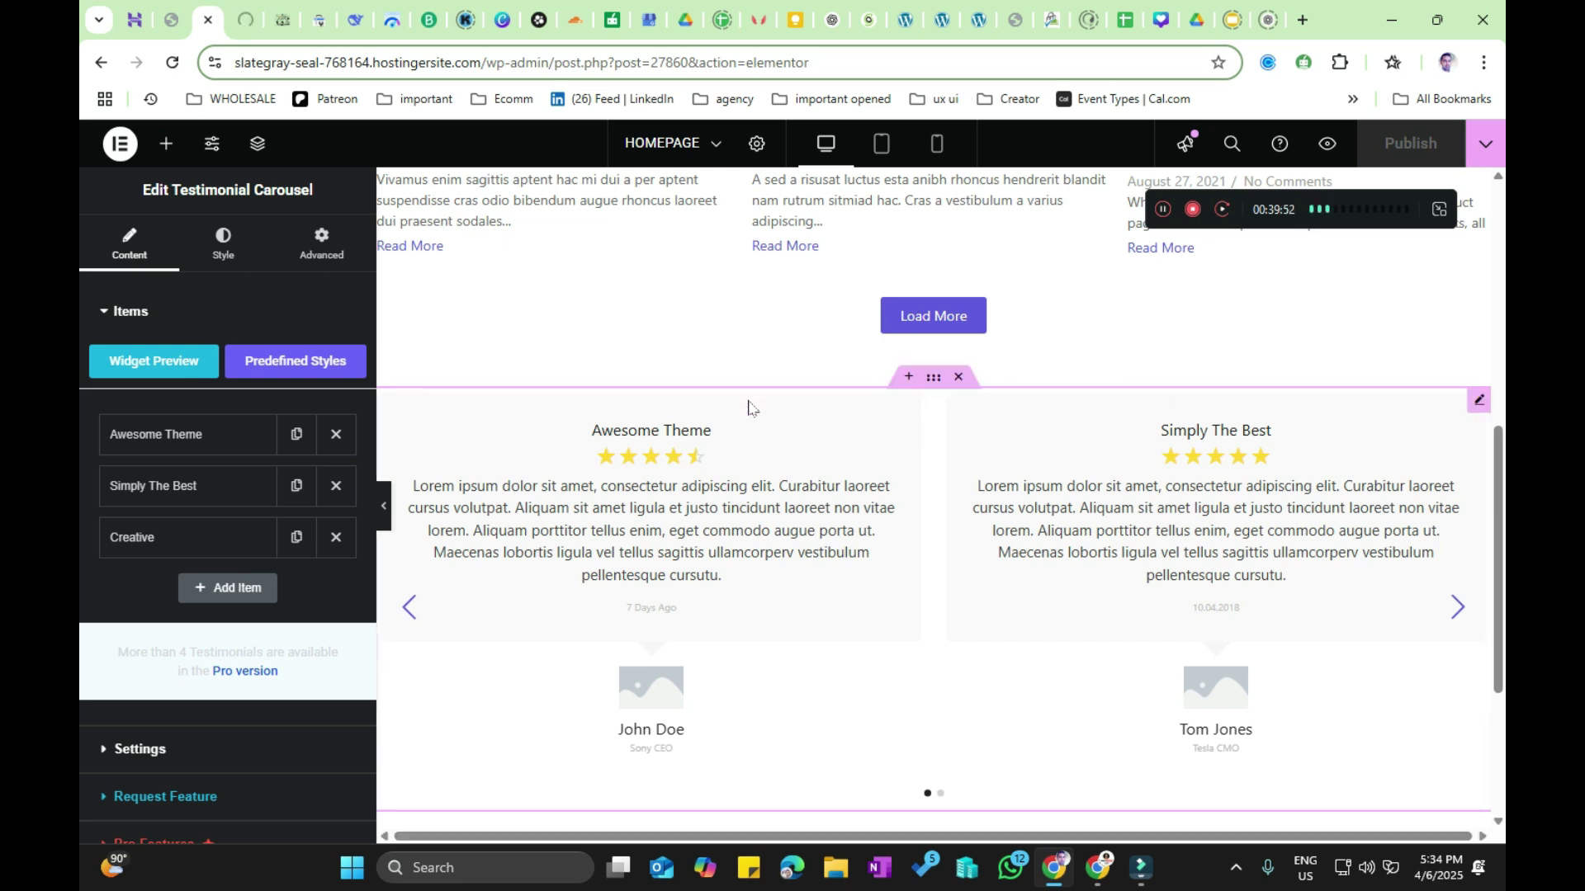
Step: Look through the Royal Addons widgets in the element library, from the grids and carousels down to Promo Box and Feature List
left_click(166, 143)
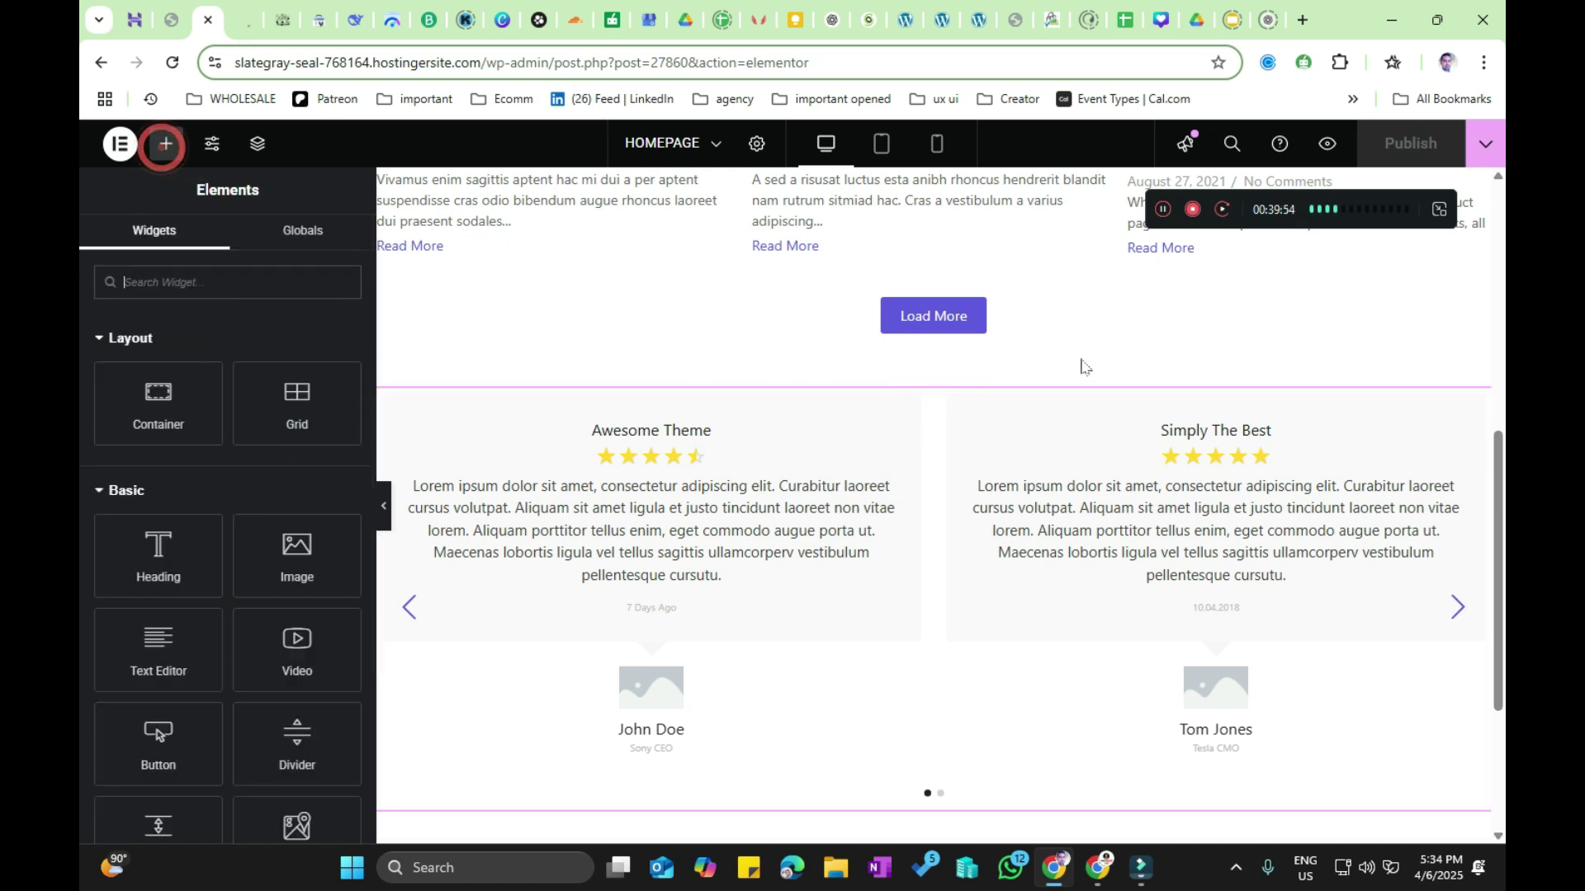
scroll(79, 529, "down", 10)
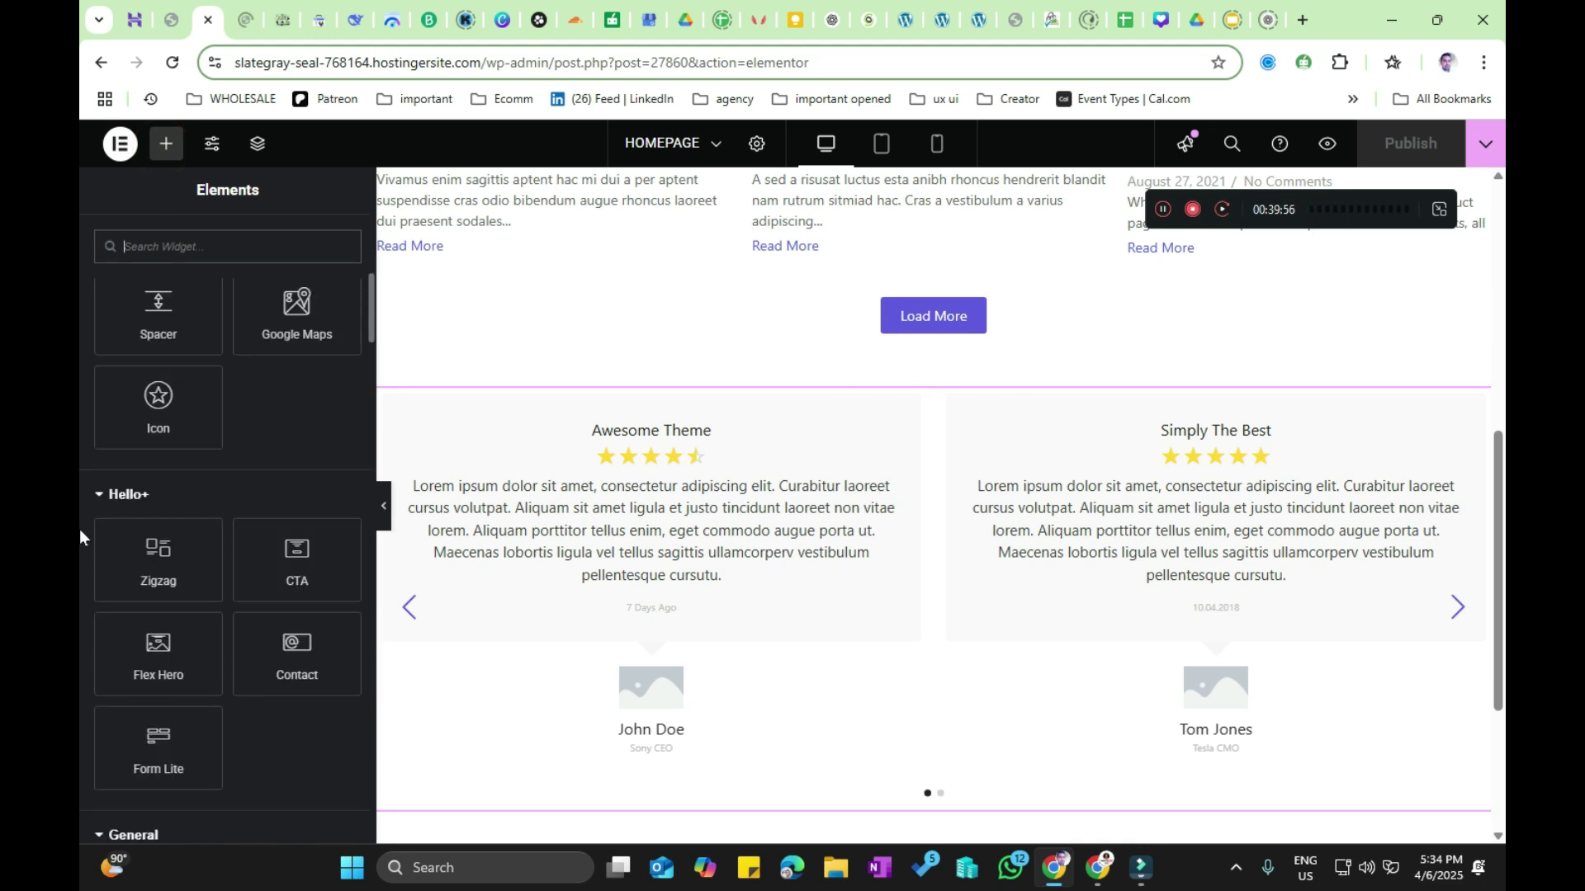
scroll(79, 522, "down", 8)
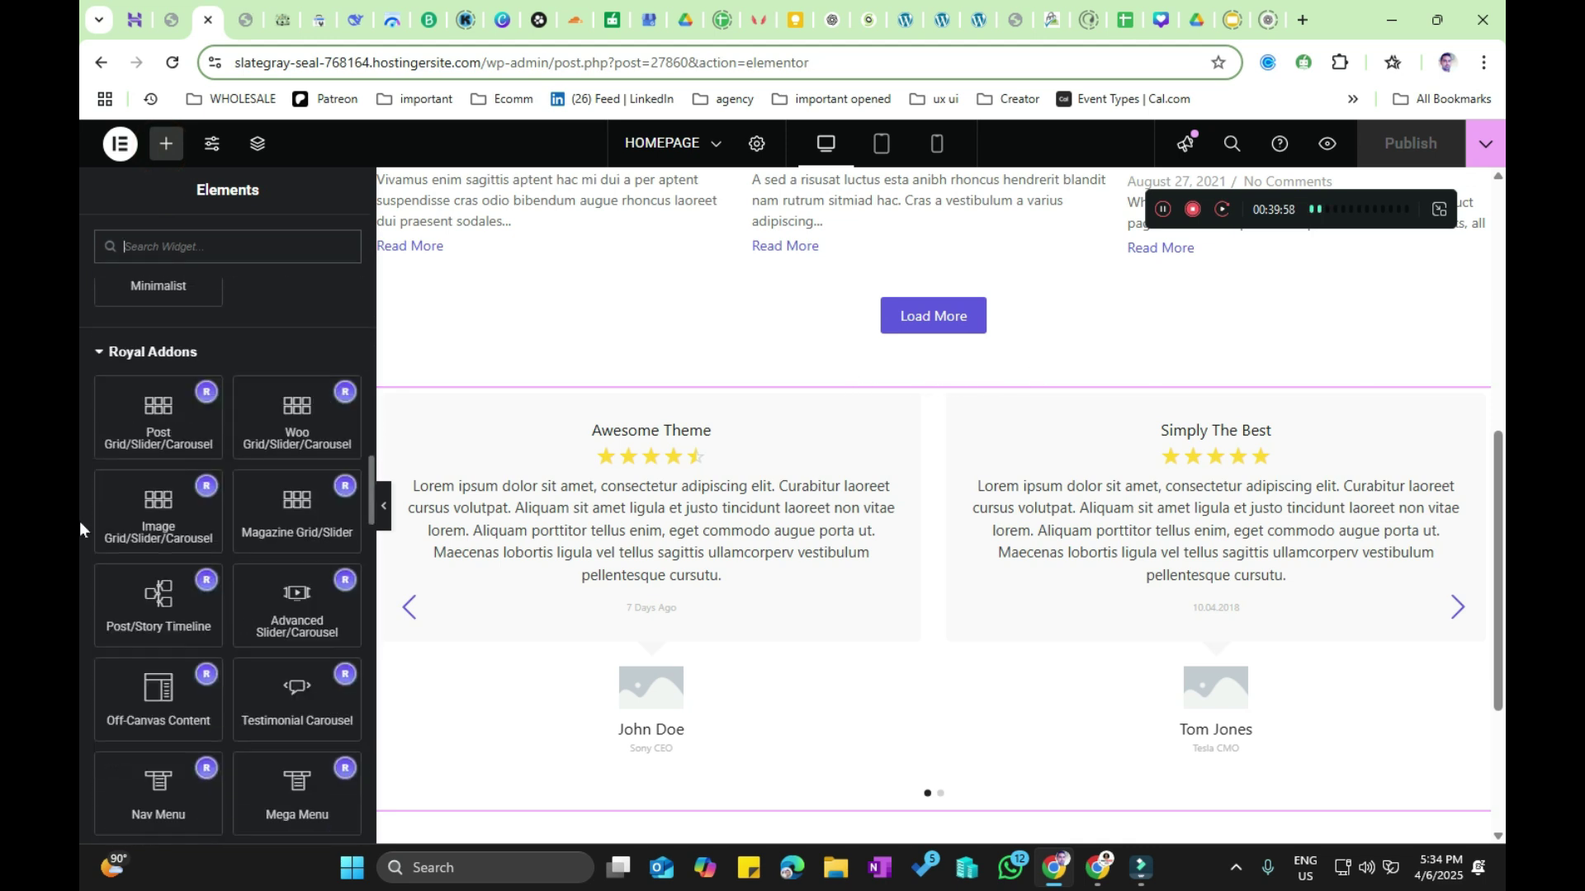
scroll(79, 522, "down", 2)
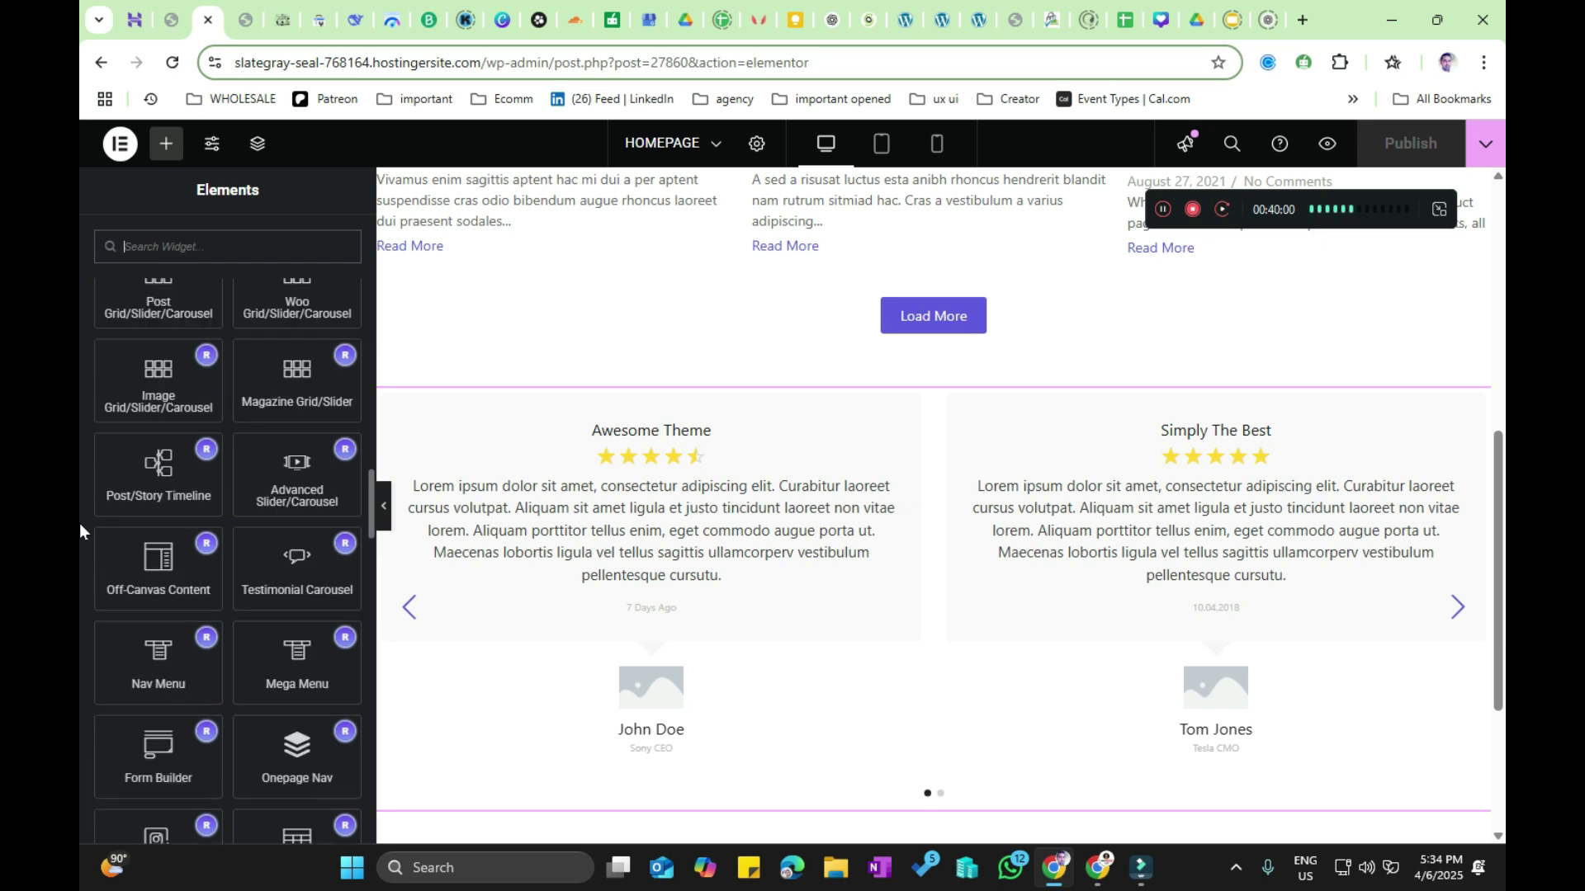
scroll(80, 528, "down", 4)
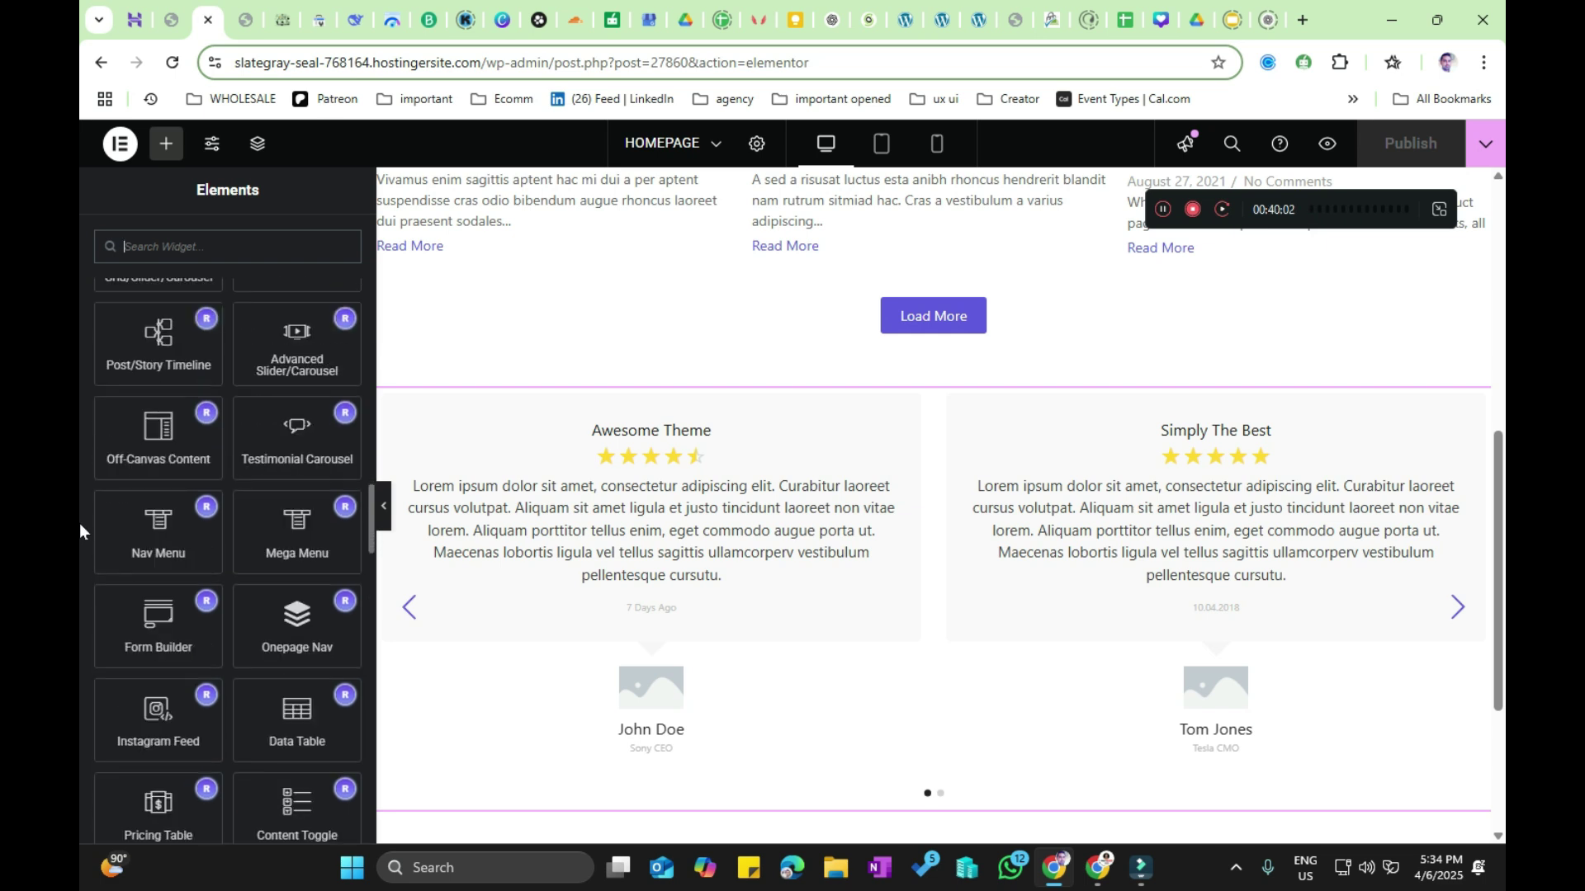
scroll(80, 529, "down", 5)
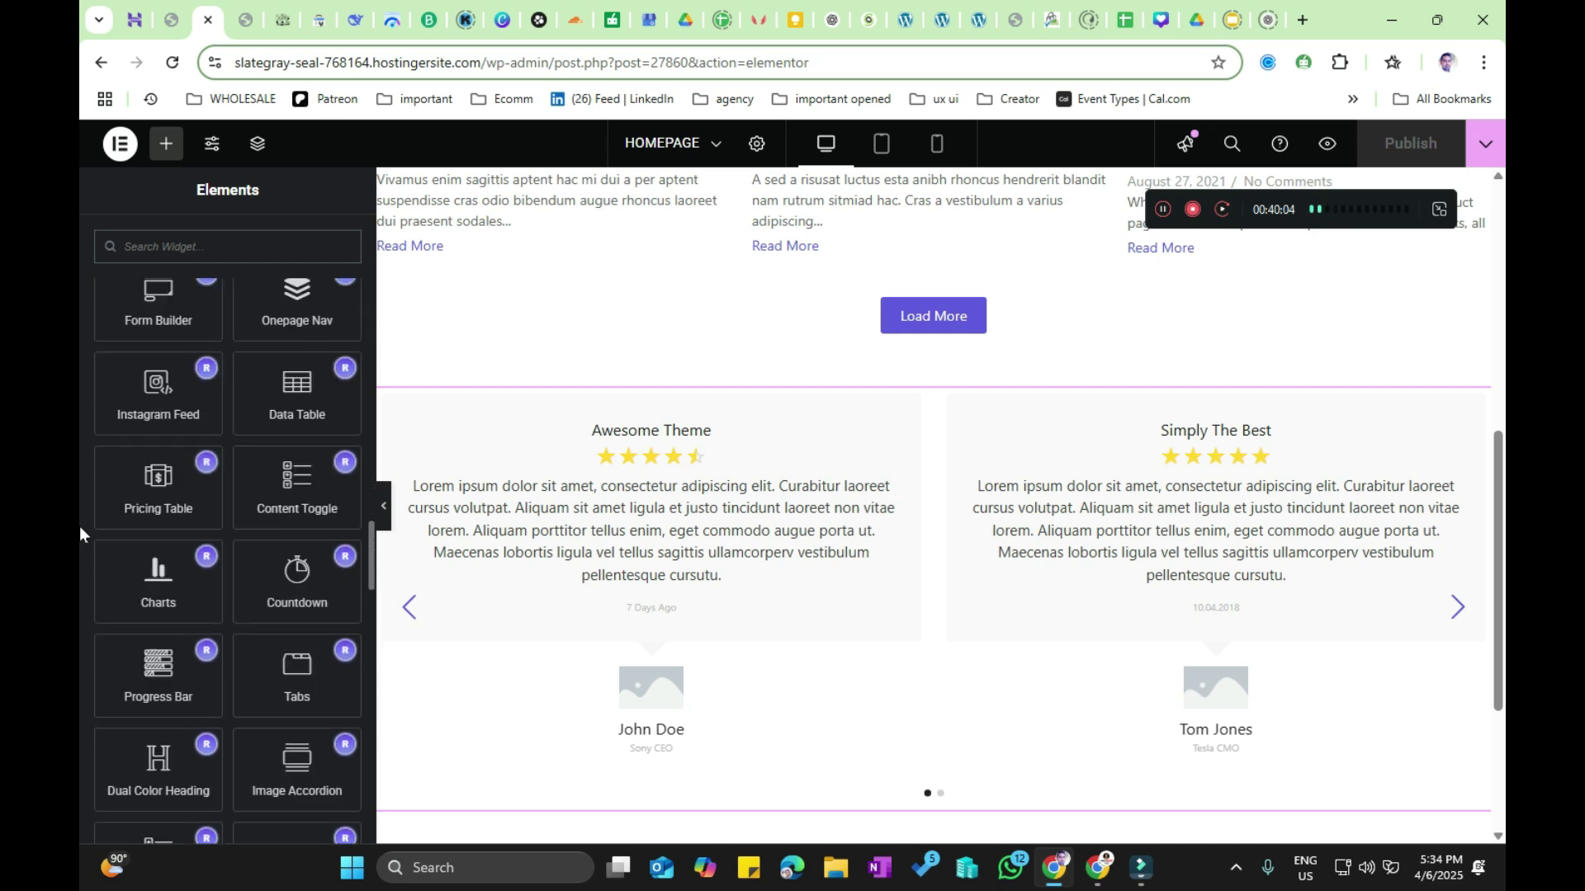
scroll(79, 533, "down", 1)
scroll(80, 535, "down", 1)
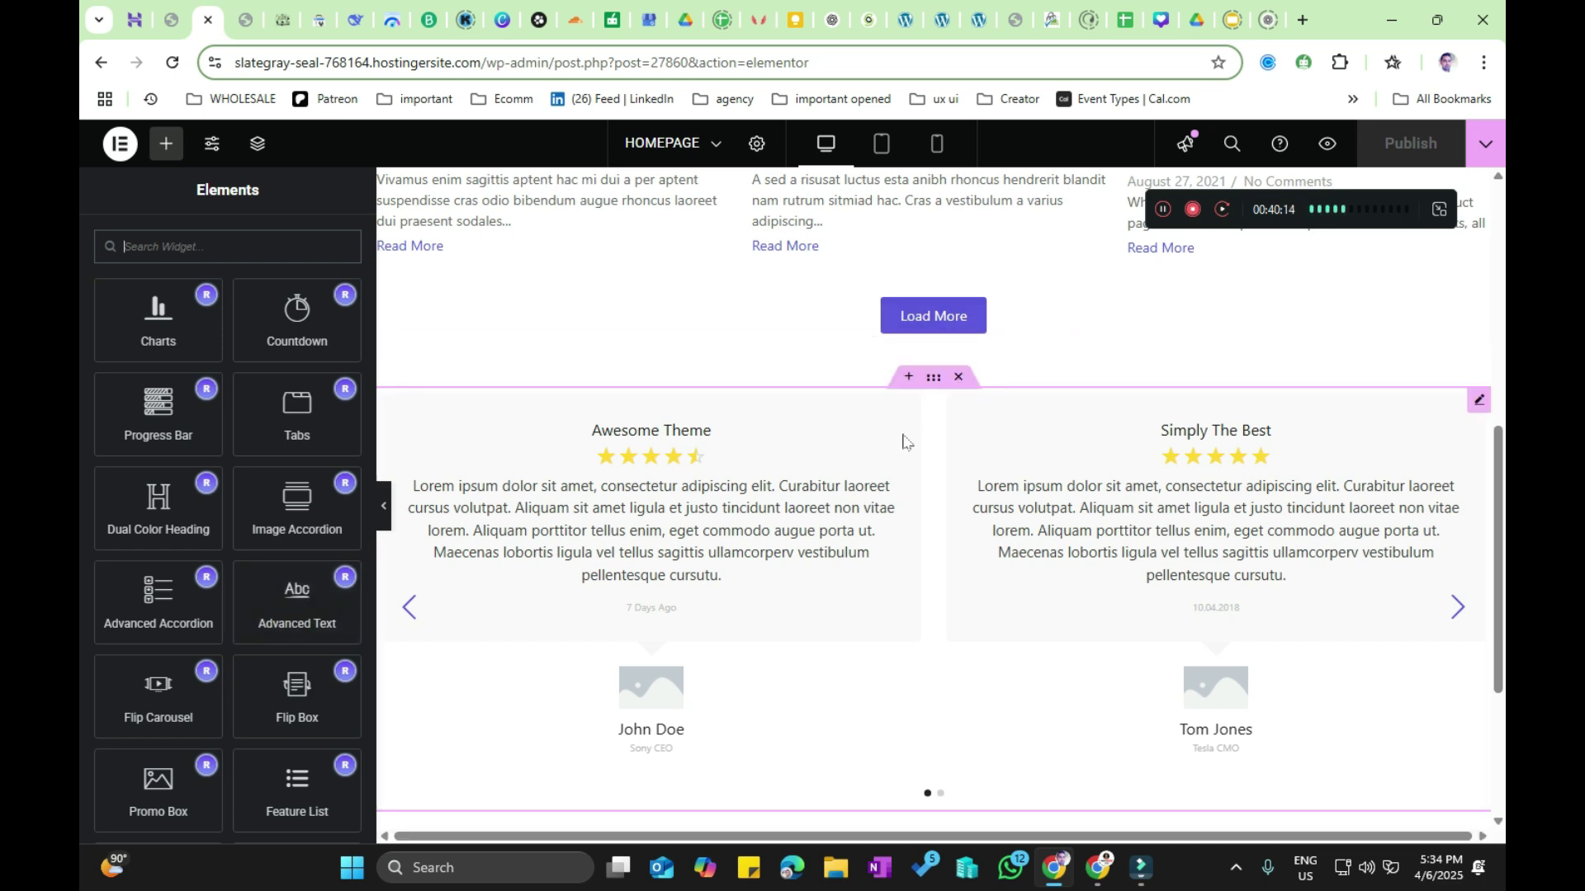
Step: Add a new section between the Latest Post grid and the testimonial carousel and place an Advanced Text widget in it
scroll(904, 380, "up", 2)
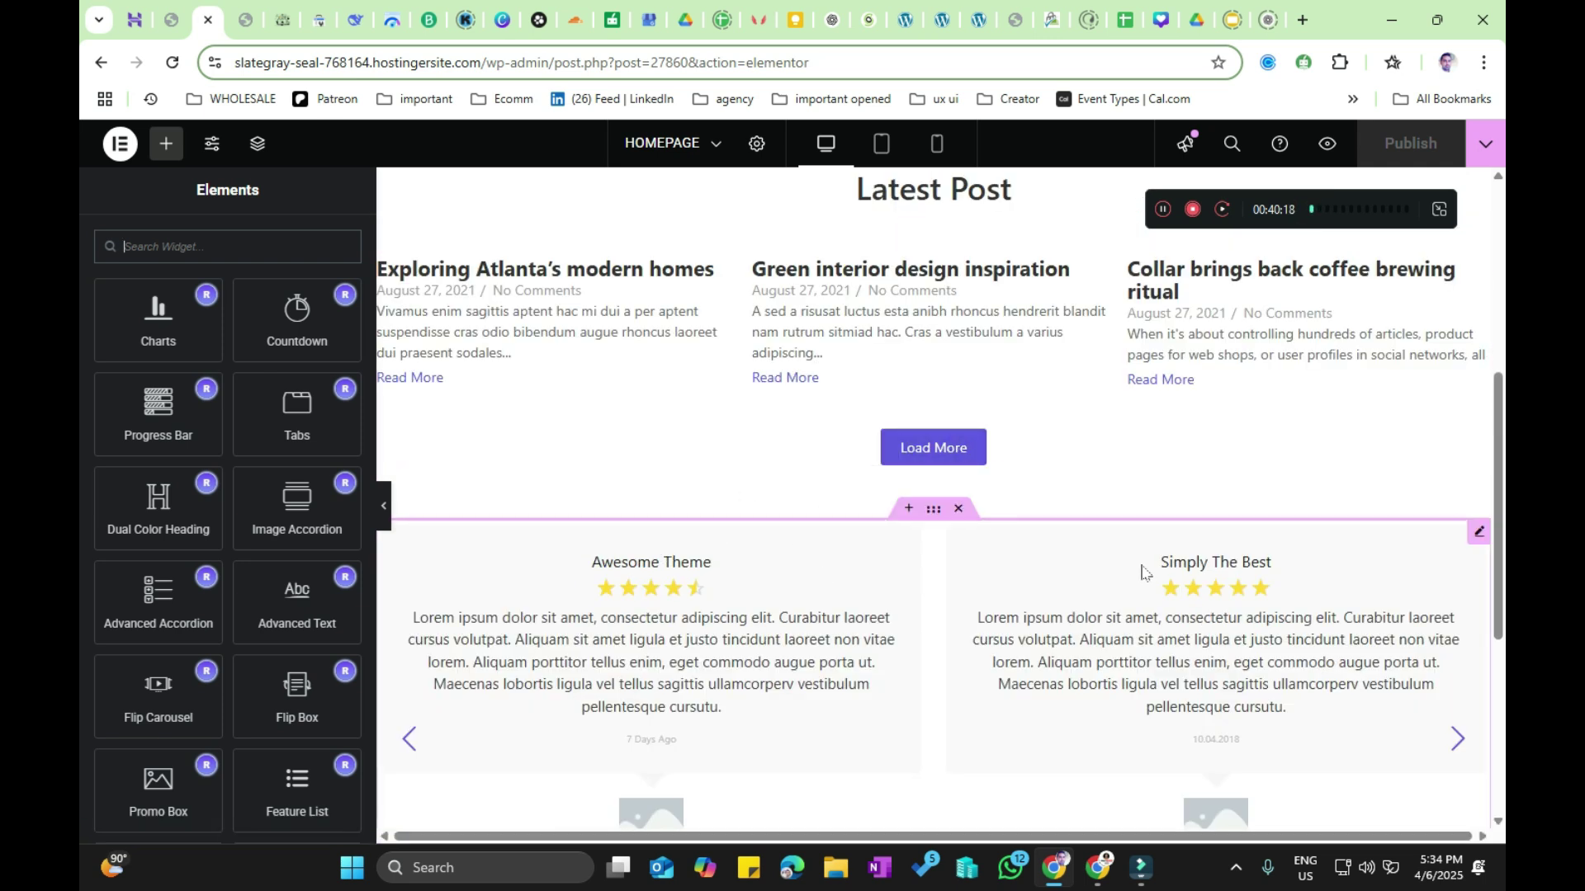
left_click(910, 512)
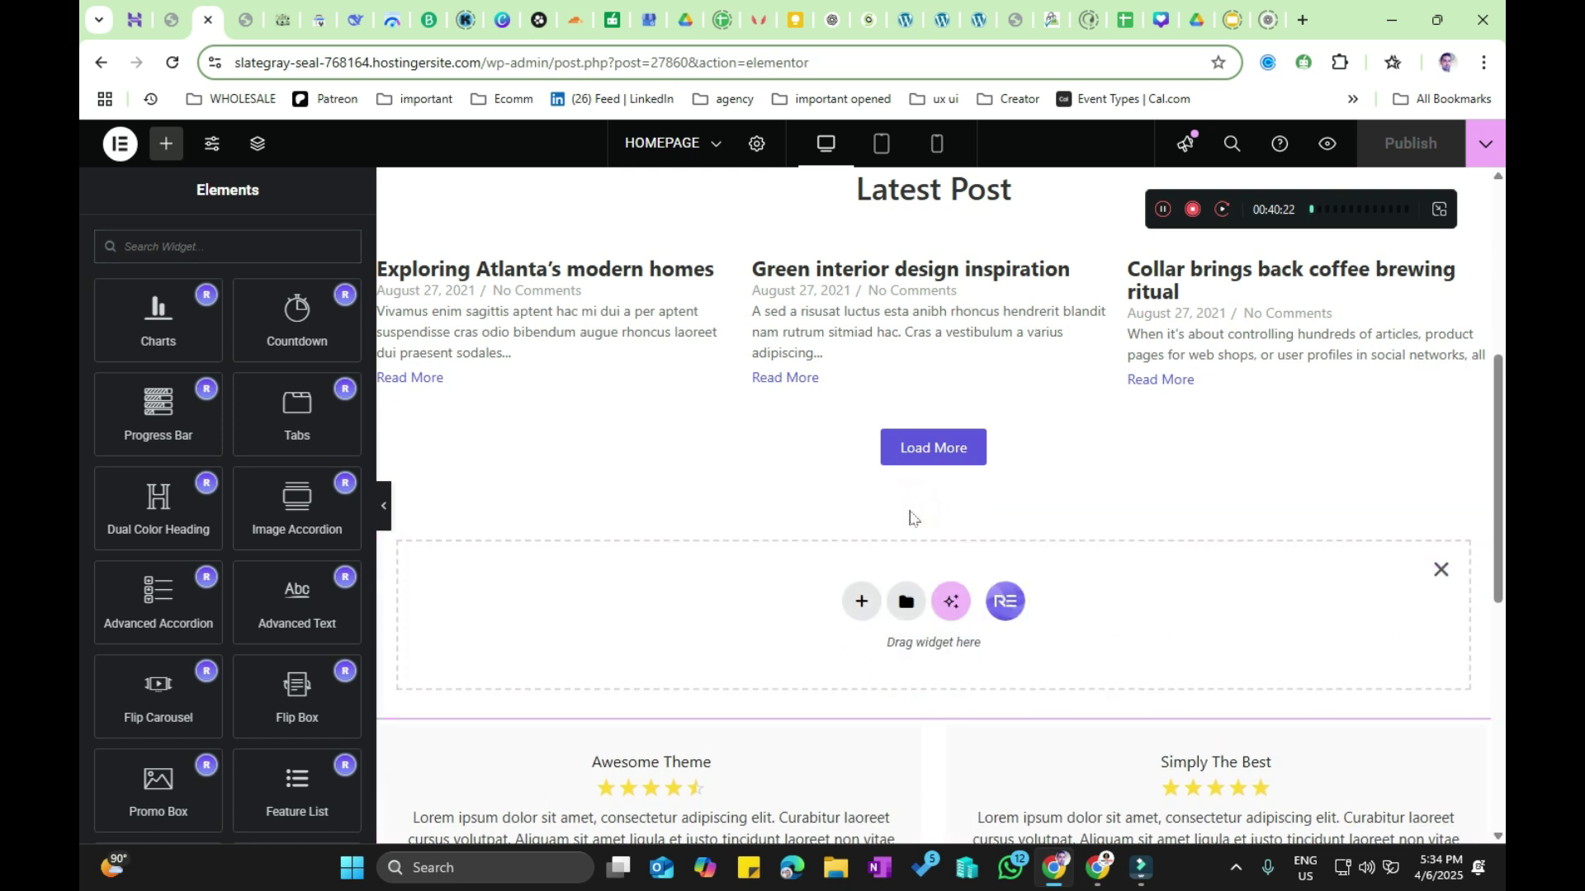
scroll(990, 553, "down", 1)
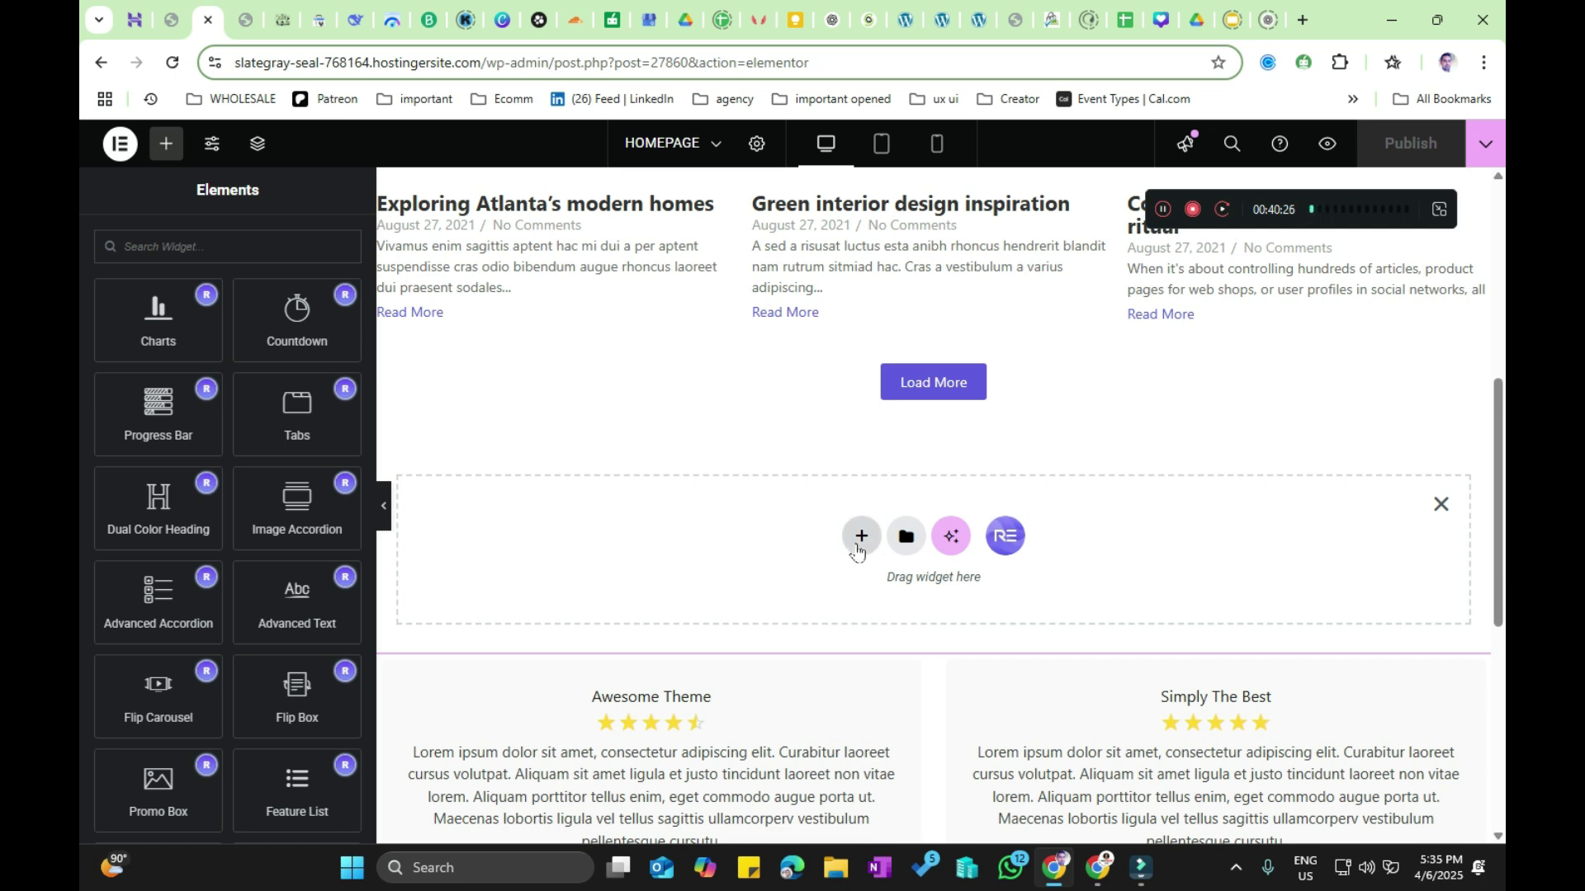
left_click_drag(291, 593, 747, 573)
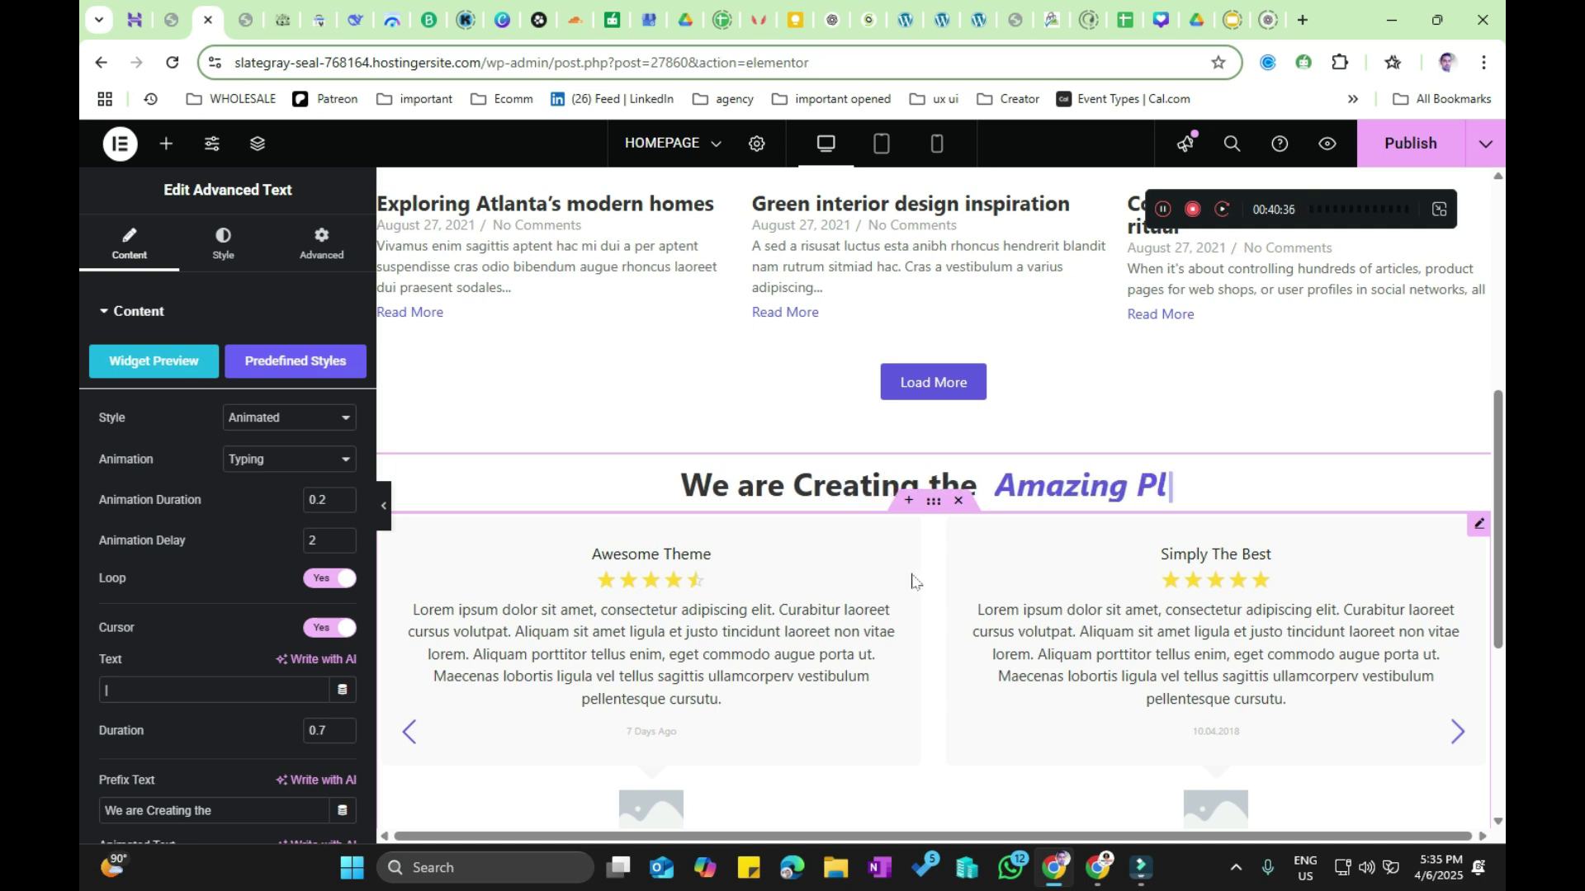
scroll(926, 583, "down", 1)
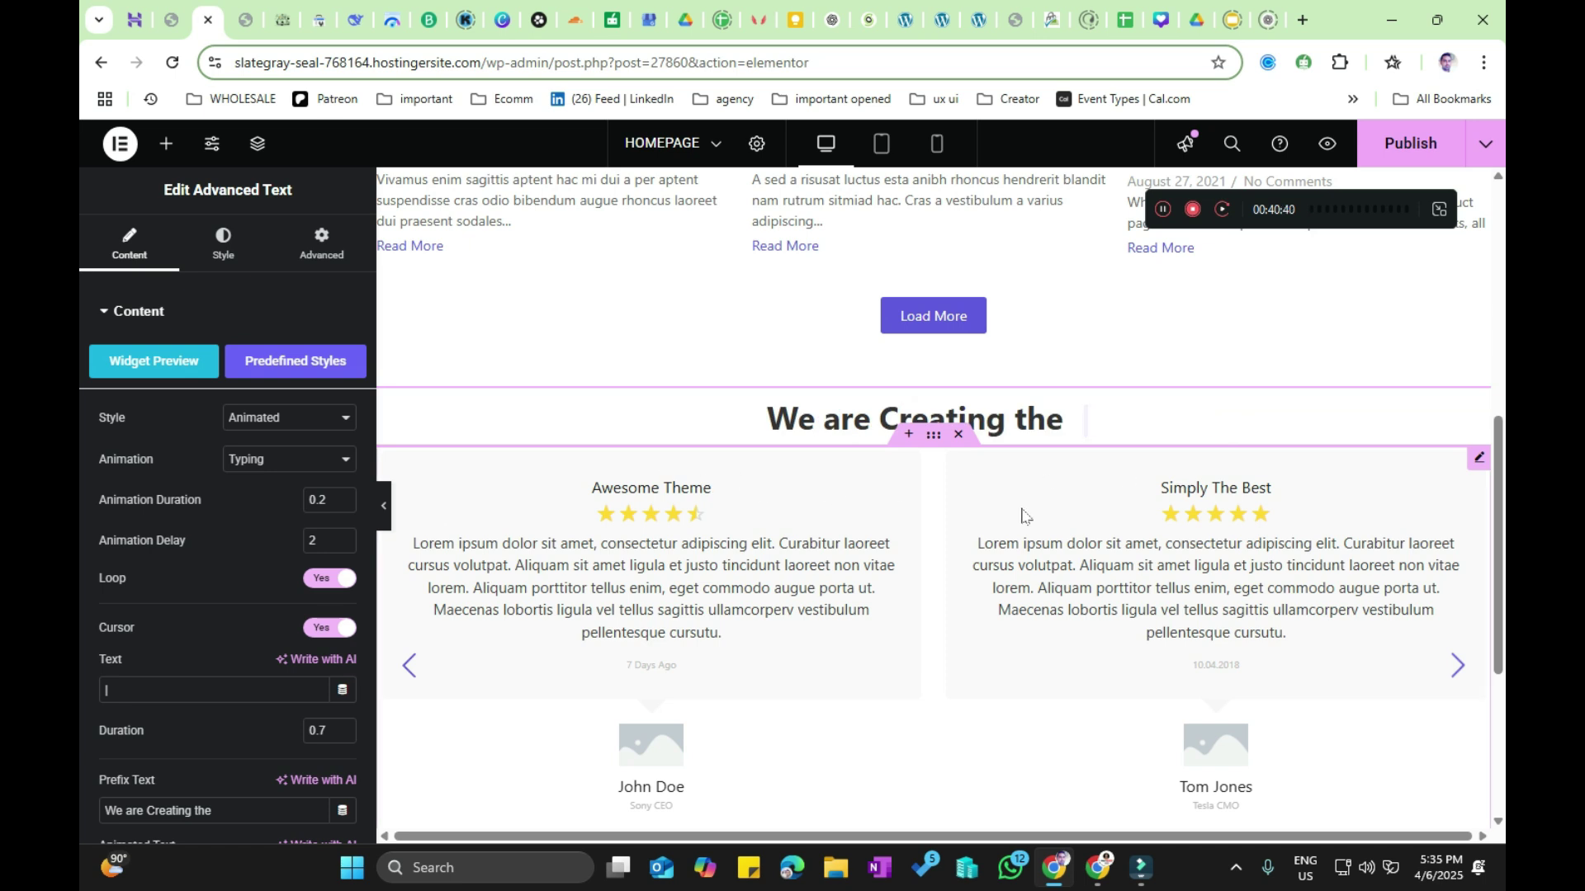
Step: Unlink the margin values of the container around the animated text and set its top margin to 22 px
left_click(937, 383)
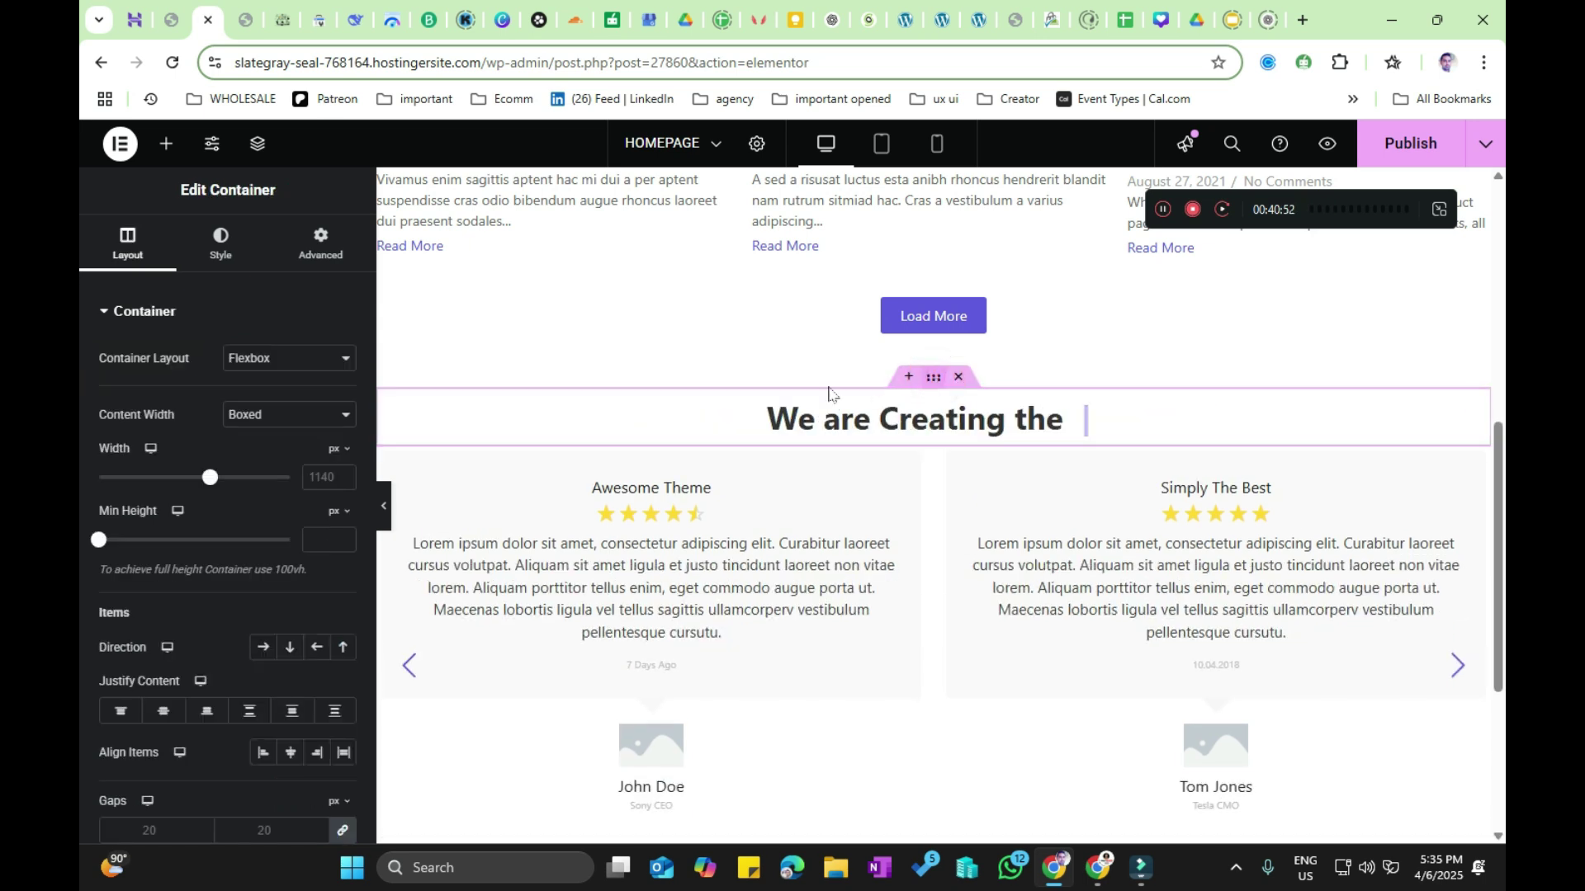
left_click(334, 252)
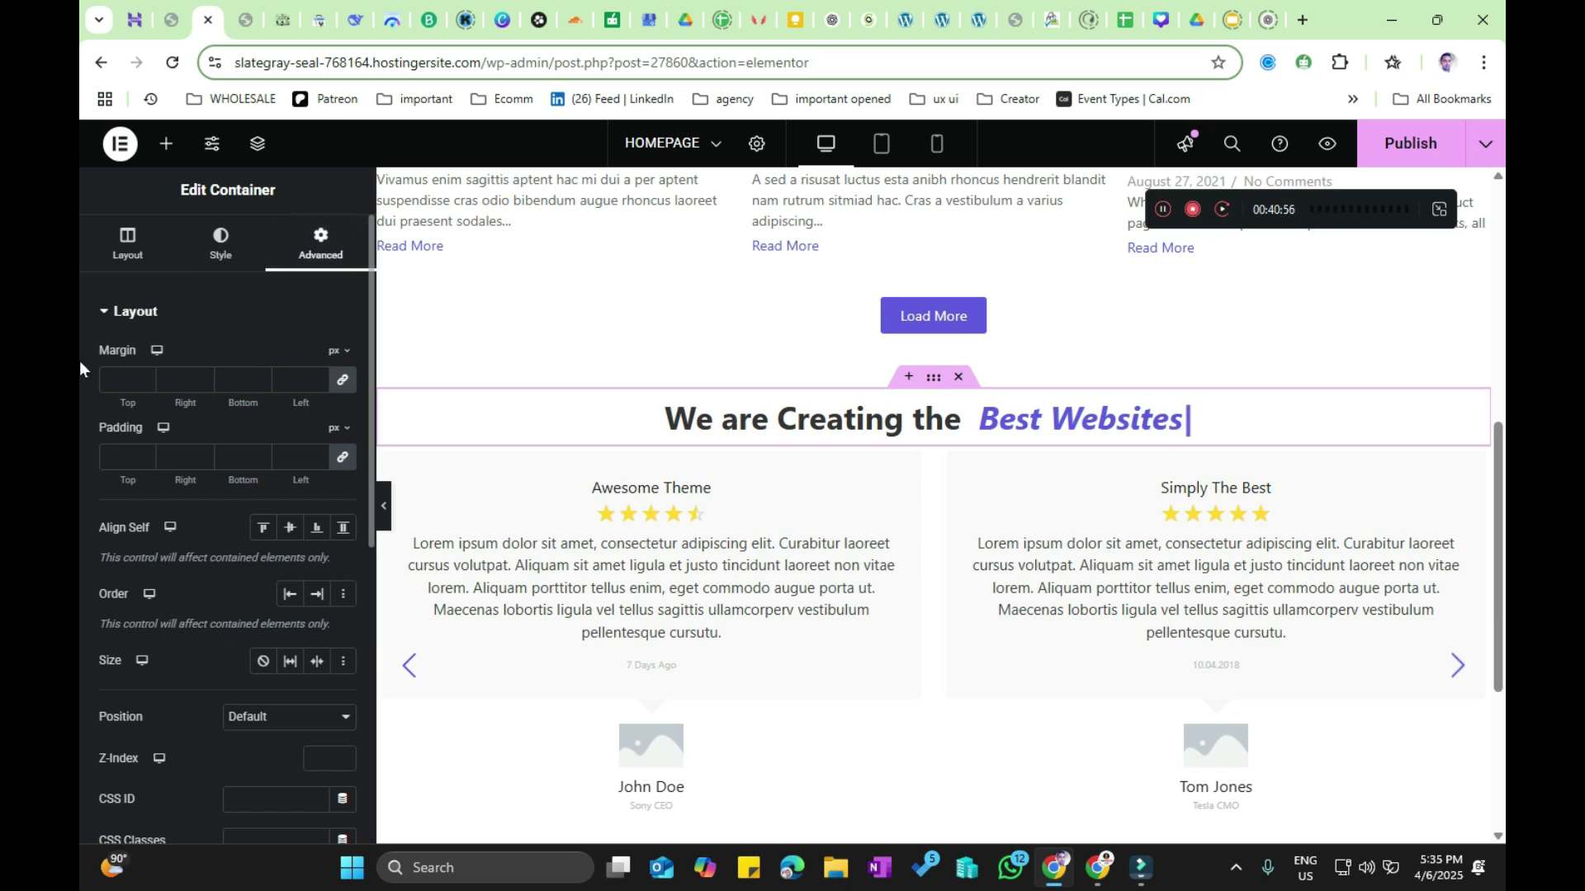
left_click(333, 384)
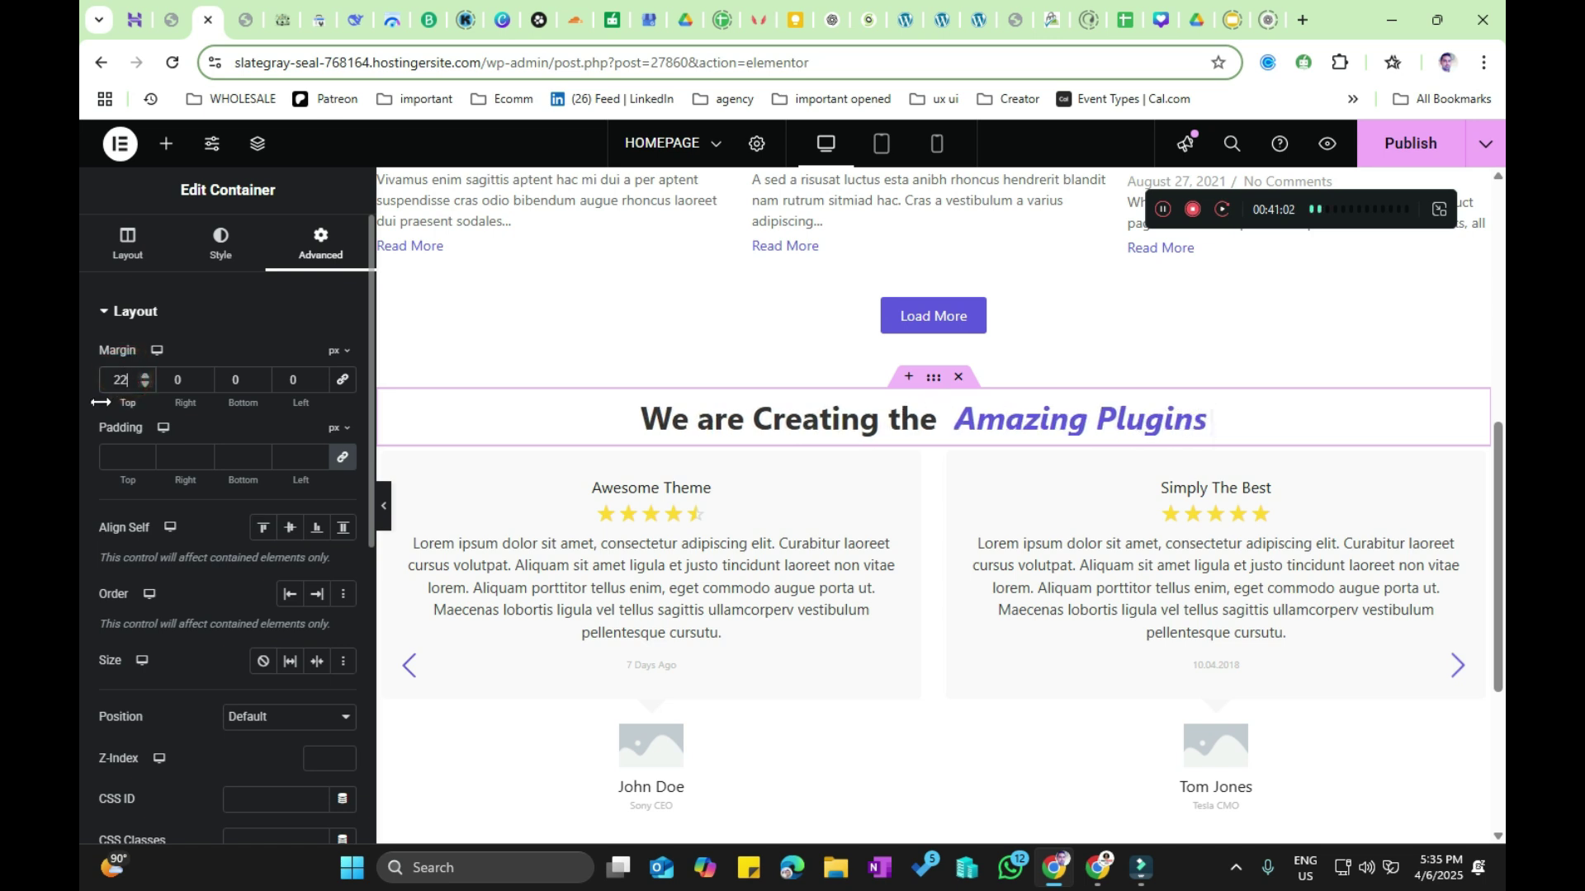
Step: Reset the heading container's margin to 0, unlink its padding sides, and set 22 px padding at the top and bottom
type("0")
left_click(343, 464)
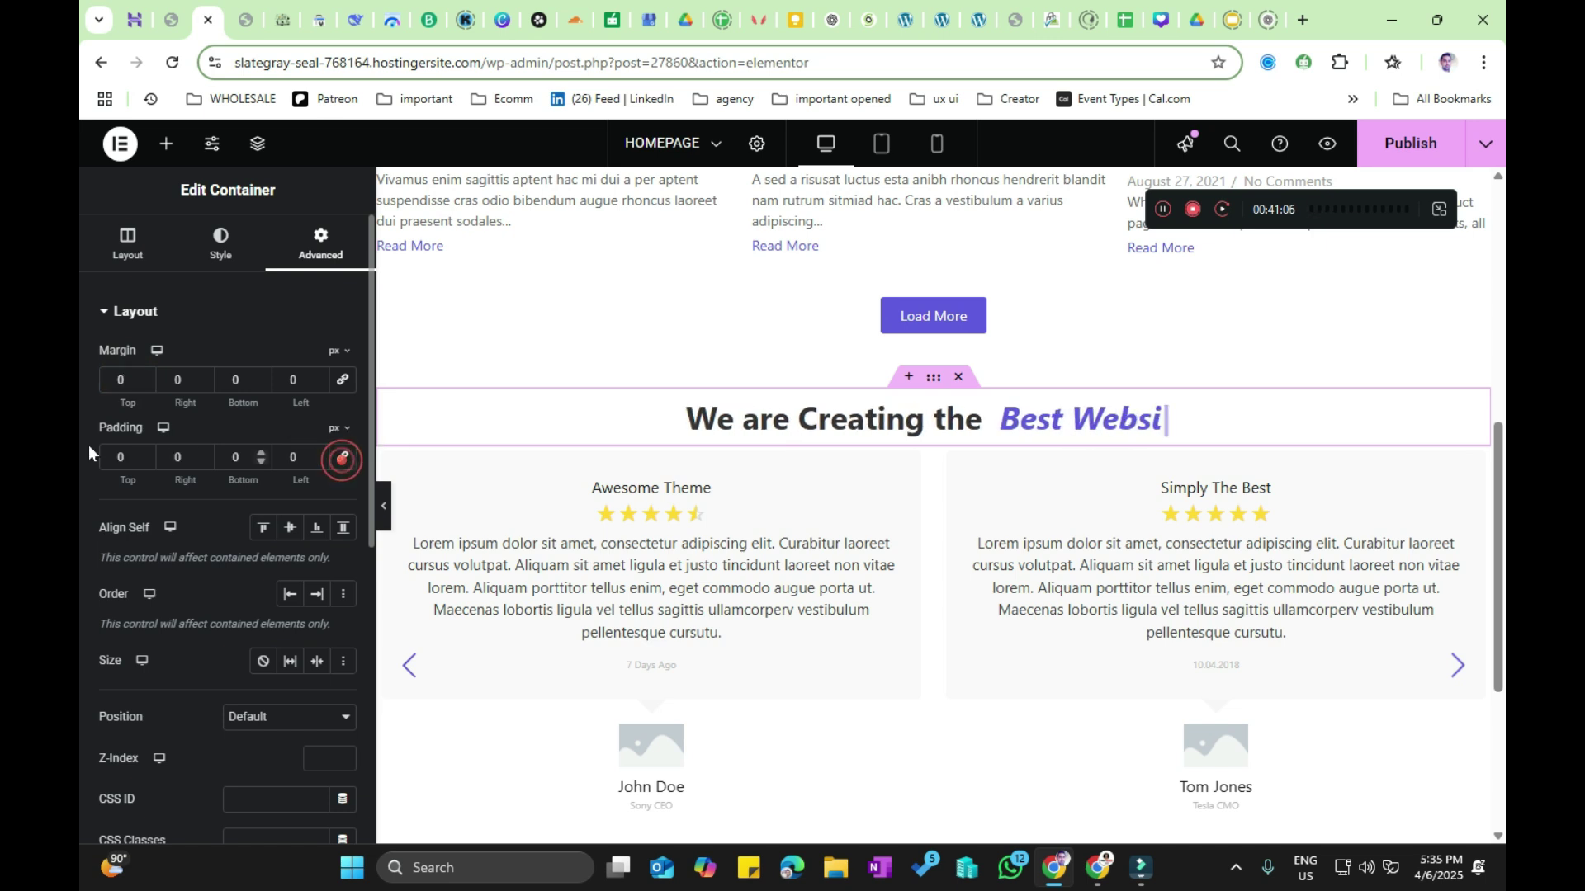
type("22")
left_click(238, 456)
type("22")
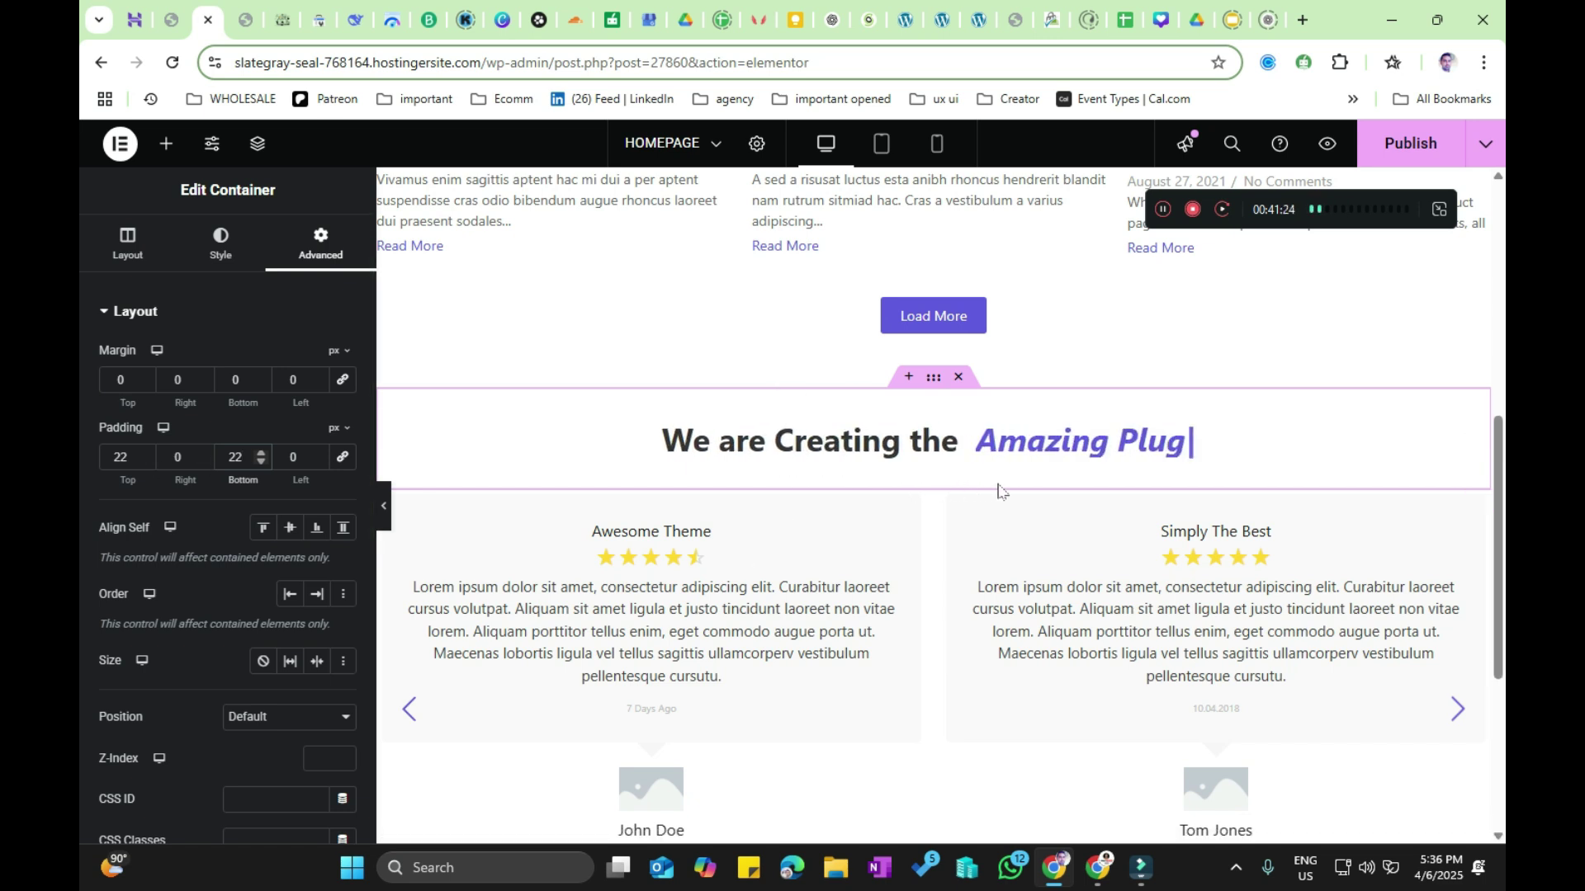
left_click(384, 506)
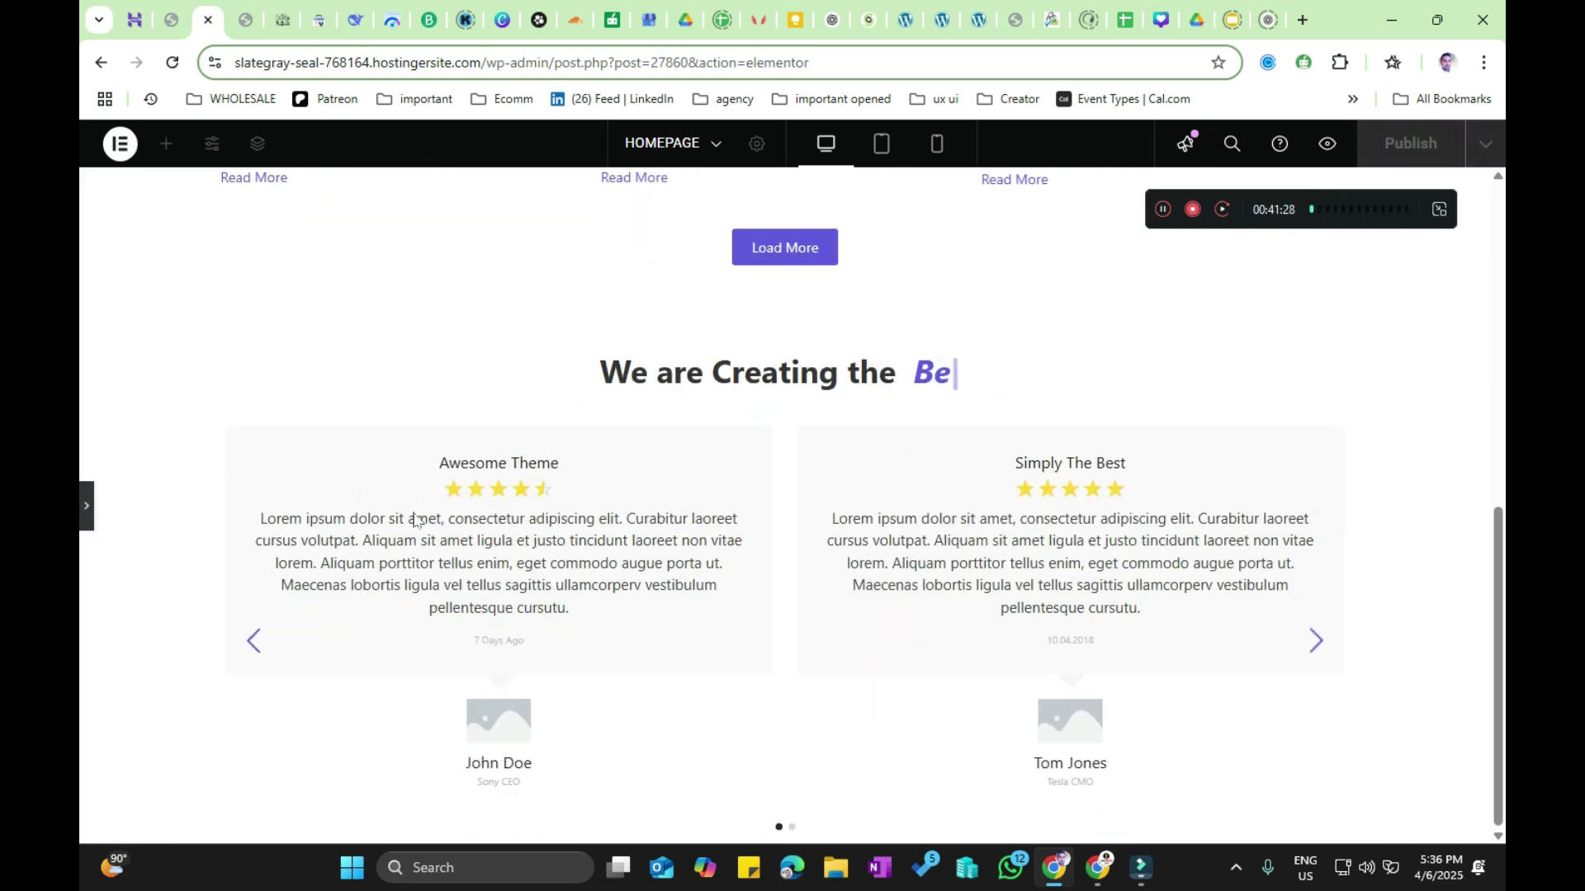
Step: Increase the heading container's padding to 33 px at the top and 55 px at the bottom, and preview the spacing
left_click(86, 505)
double_click(233, 453)
type("5")
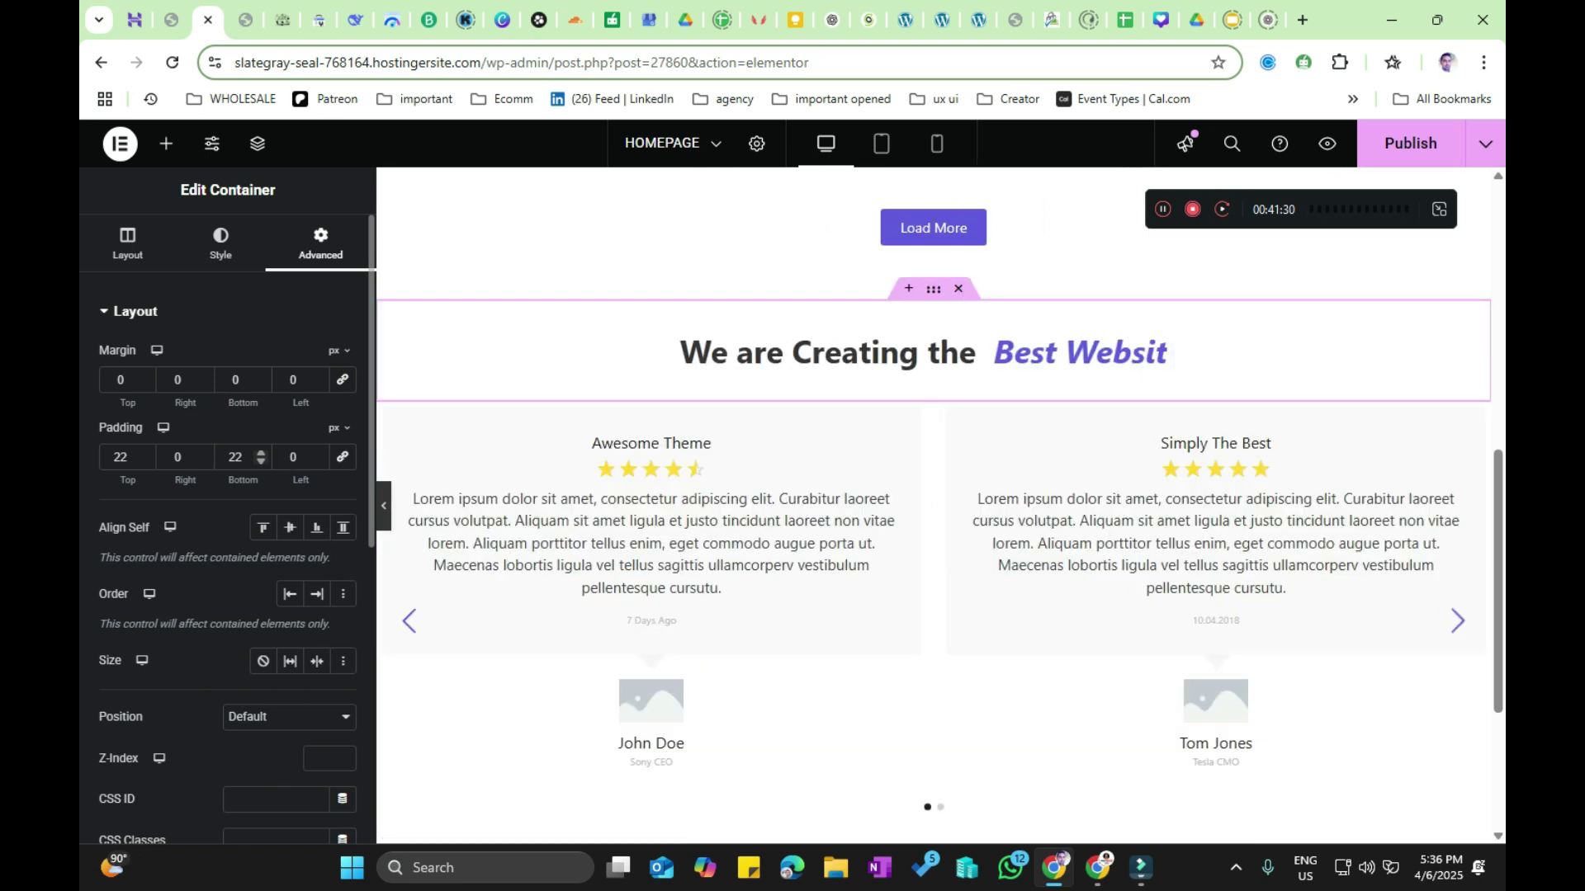
type("5")
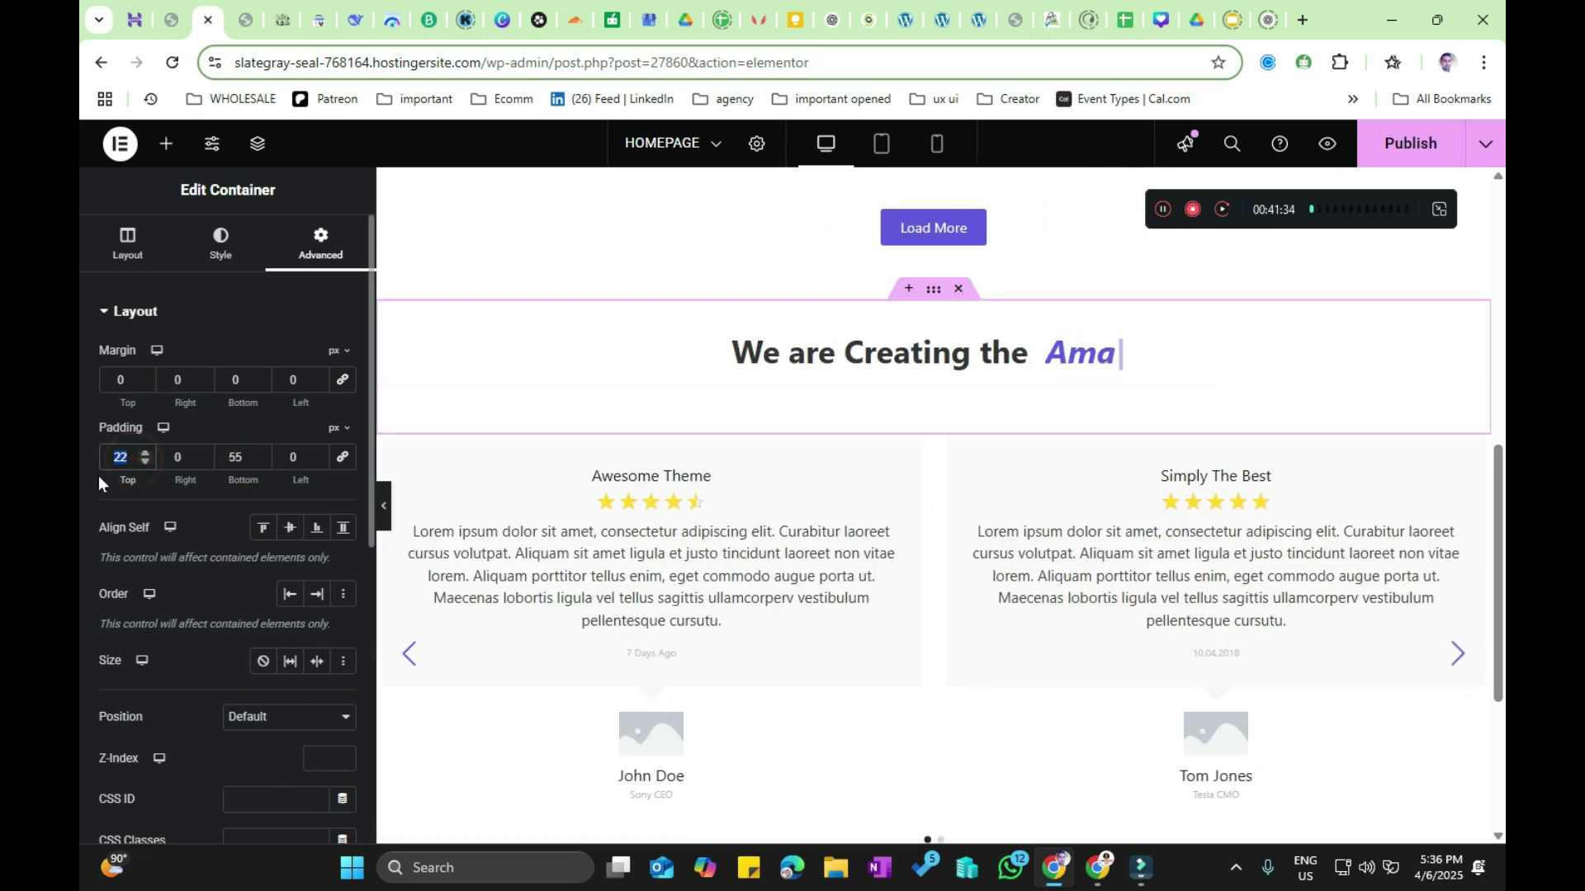
type("33")
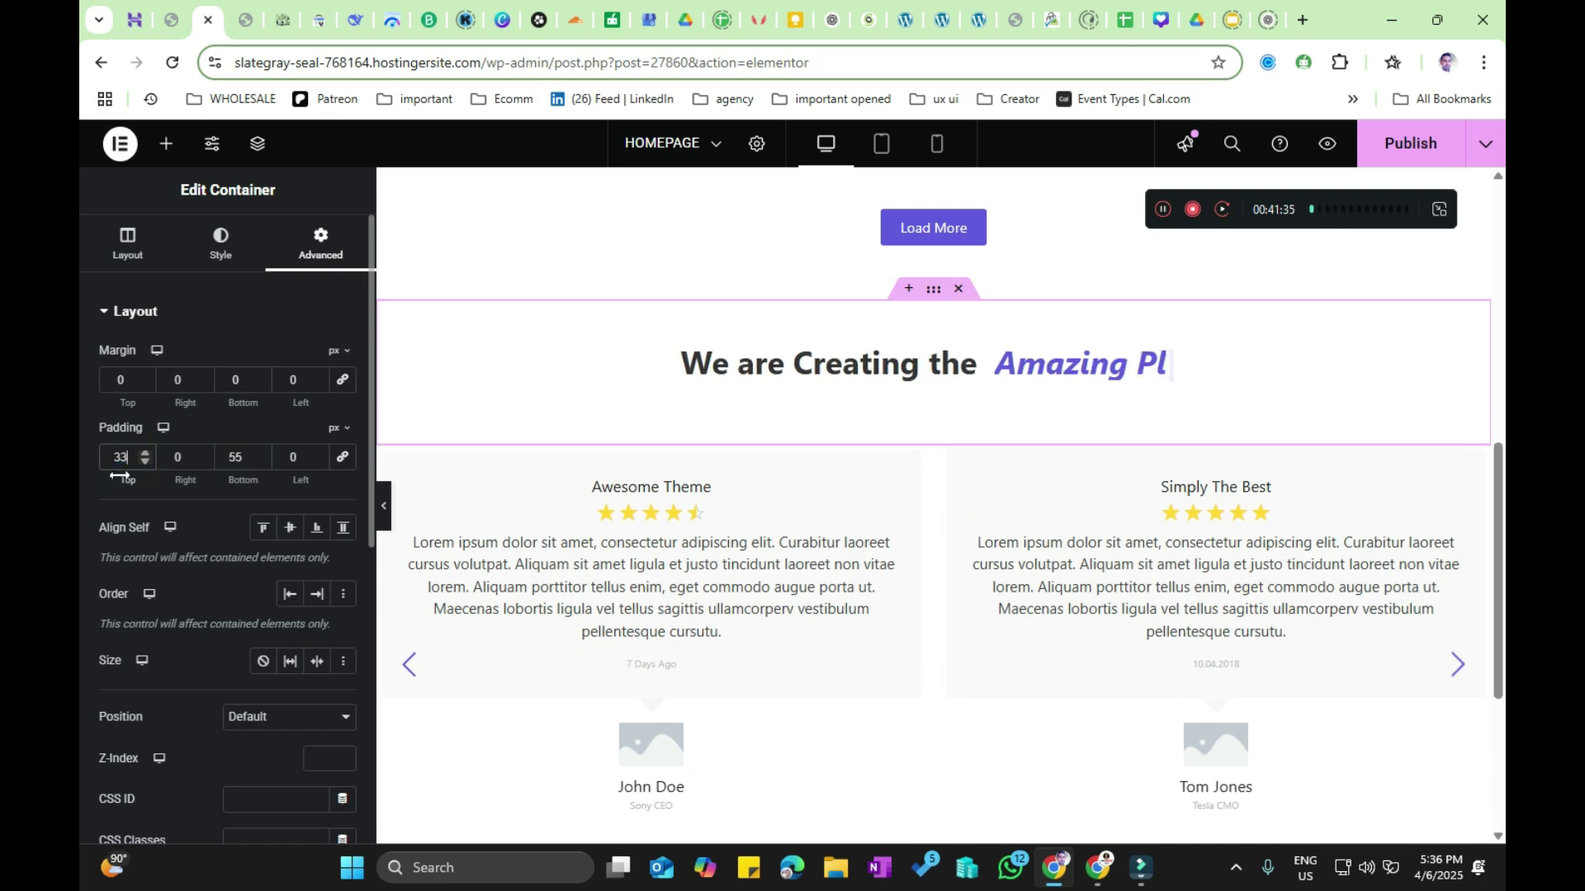
left_click(385, 509)
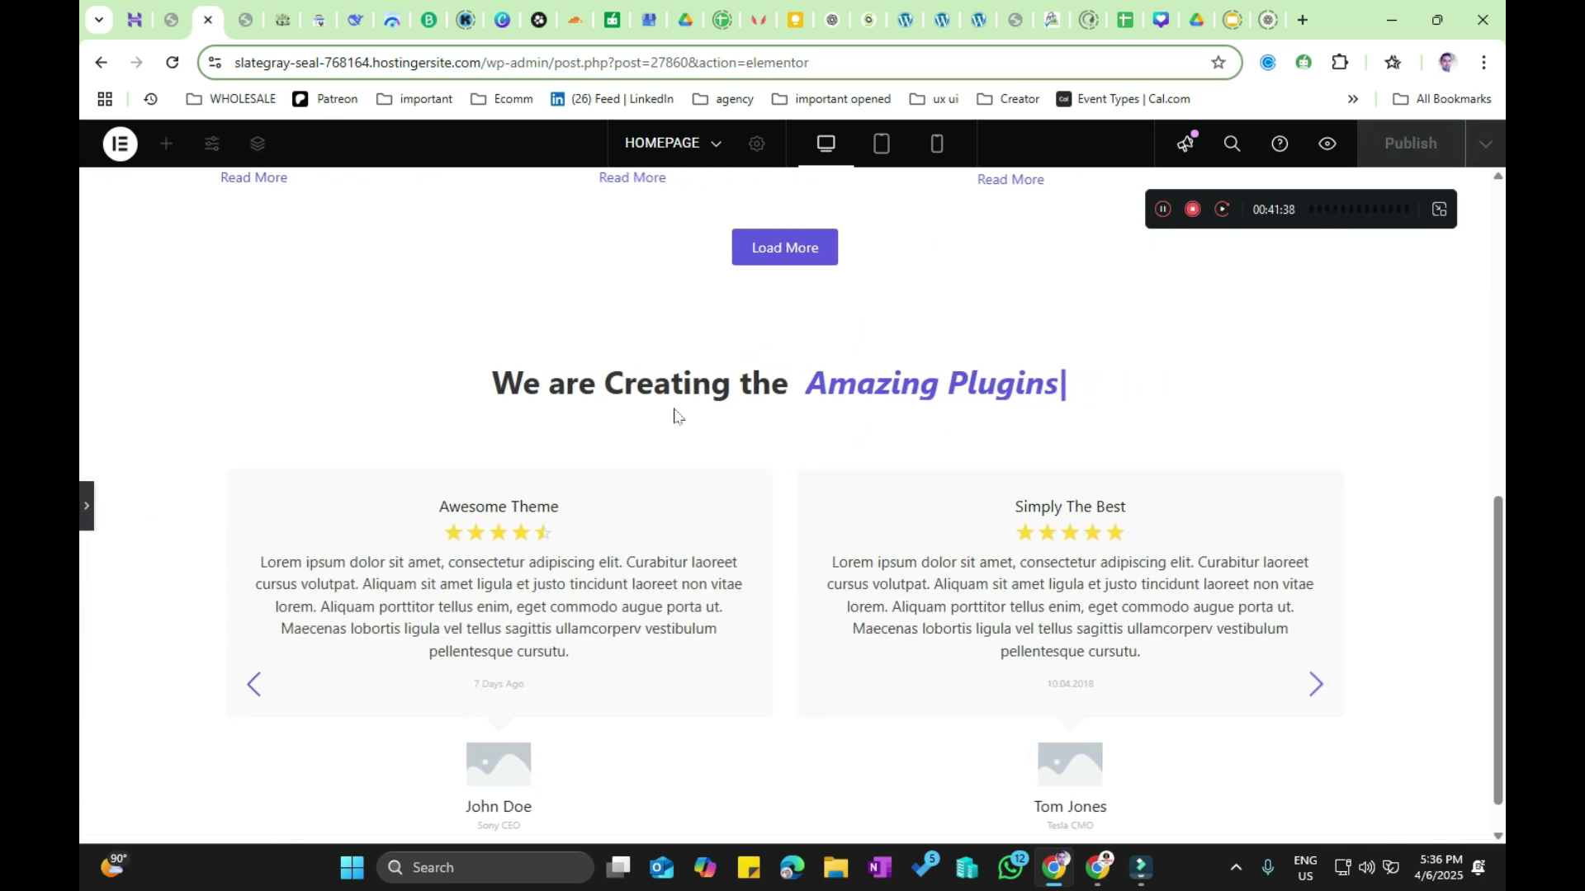
left_click(84, 507)
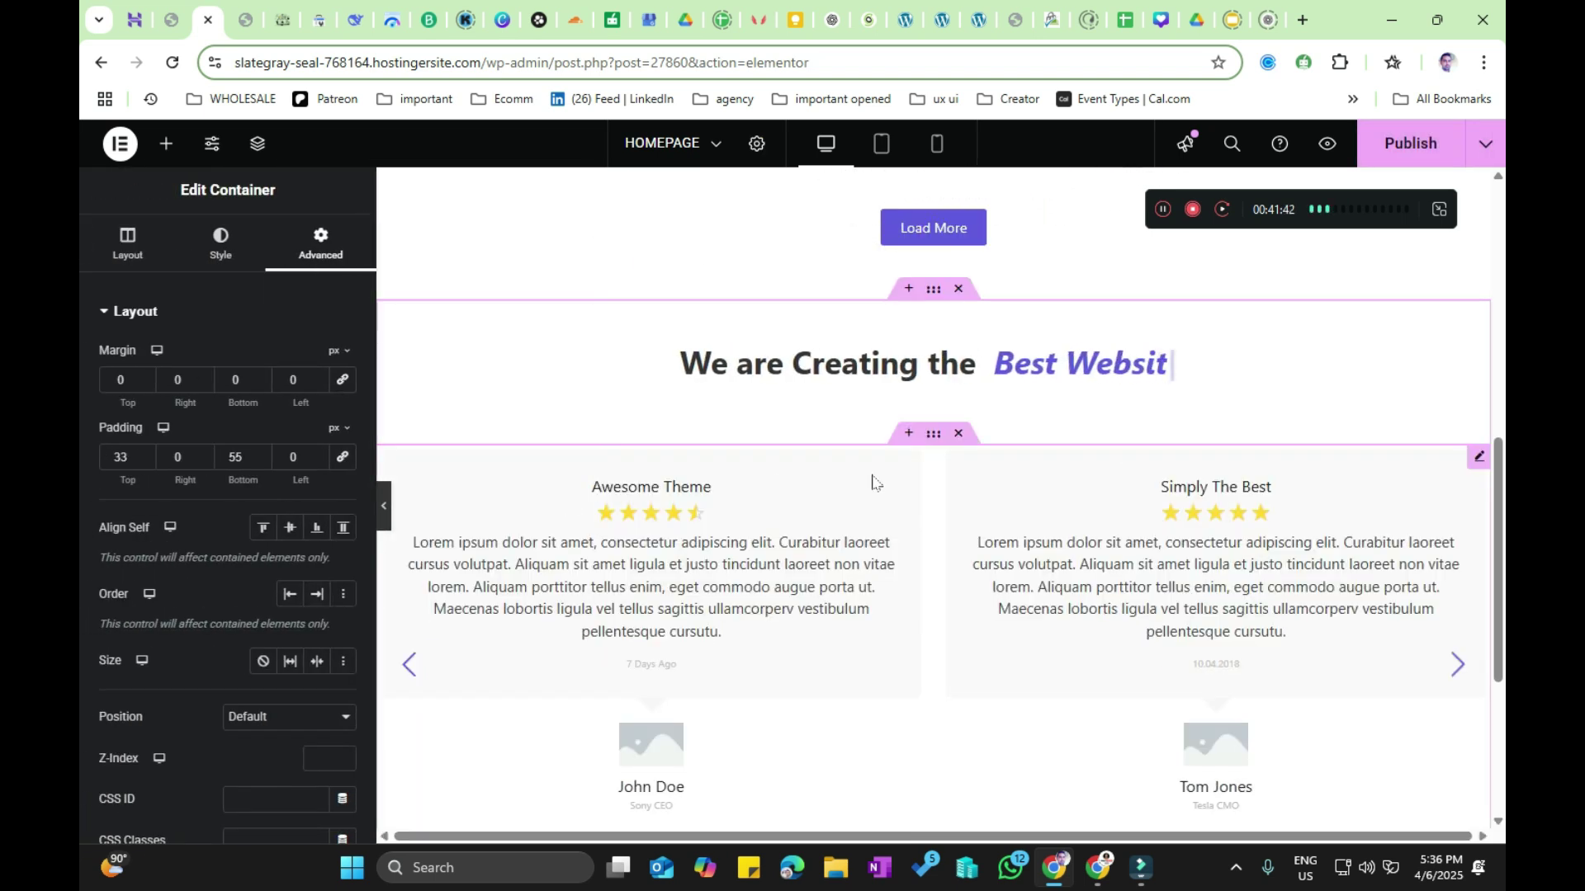
Step: Examine the Latest Post, animated heading and testimonial containers on the page, along with the heading container's style options
scroll(875, 483, "up", 10)
scroll(890, 483, "down", 7)
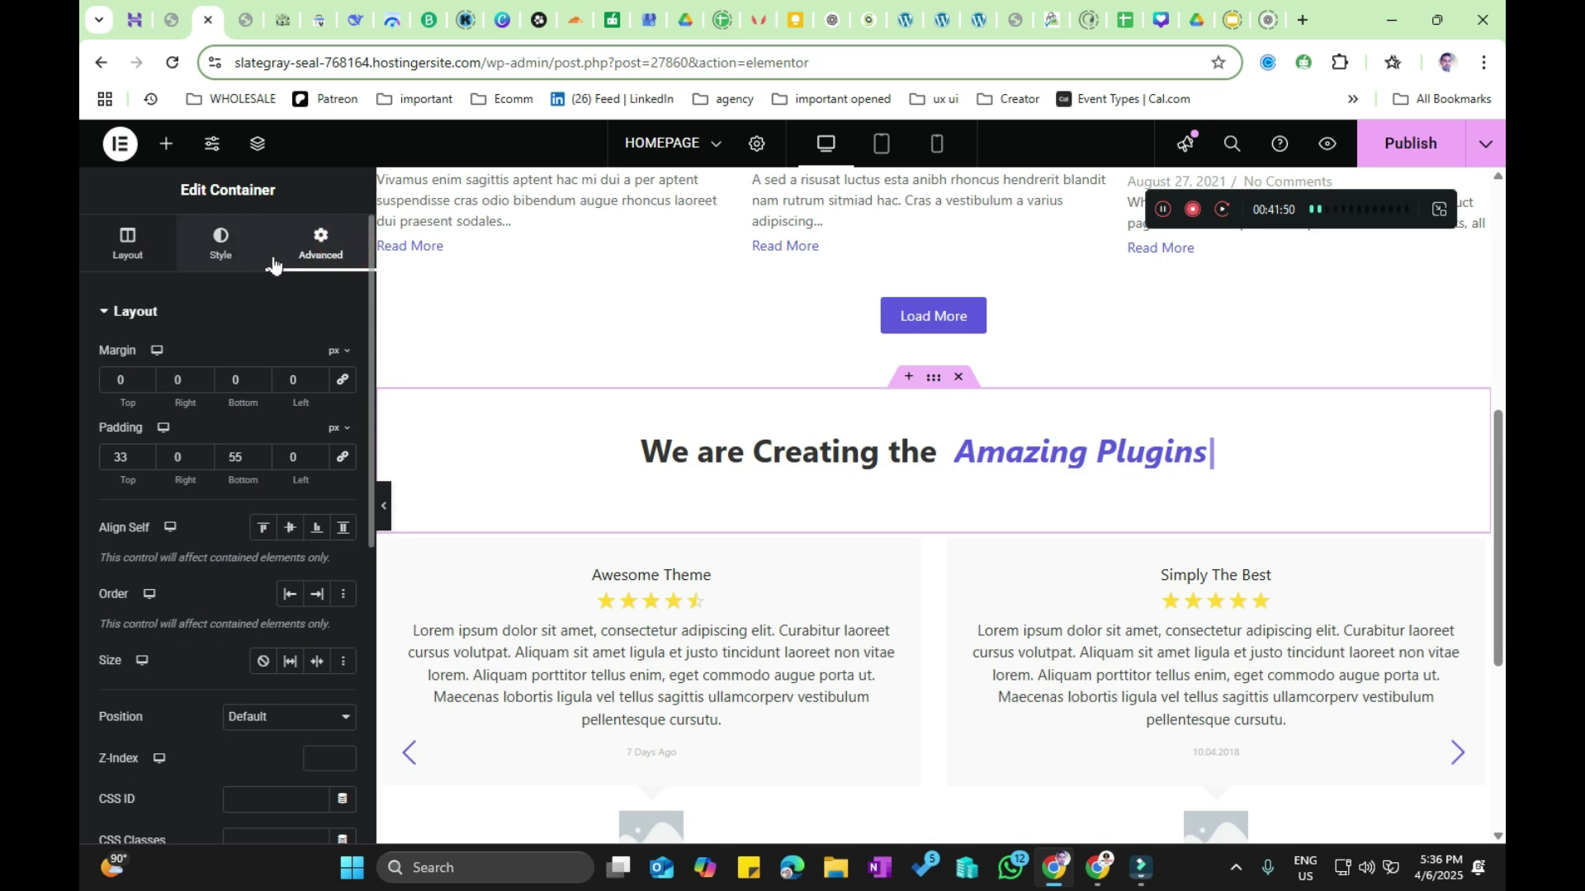
left_click(221, 247)
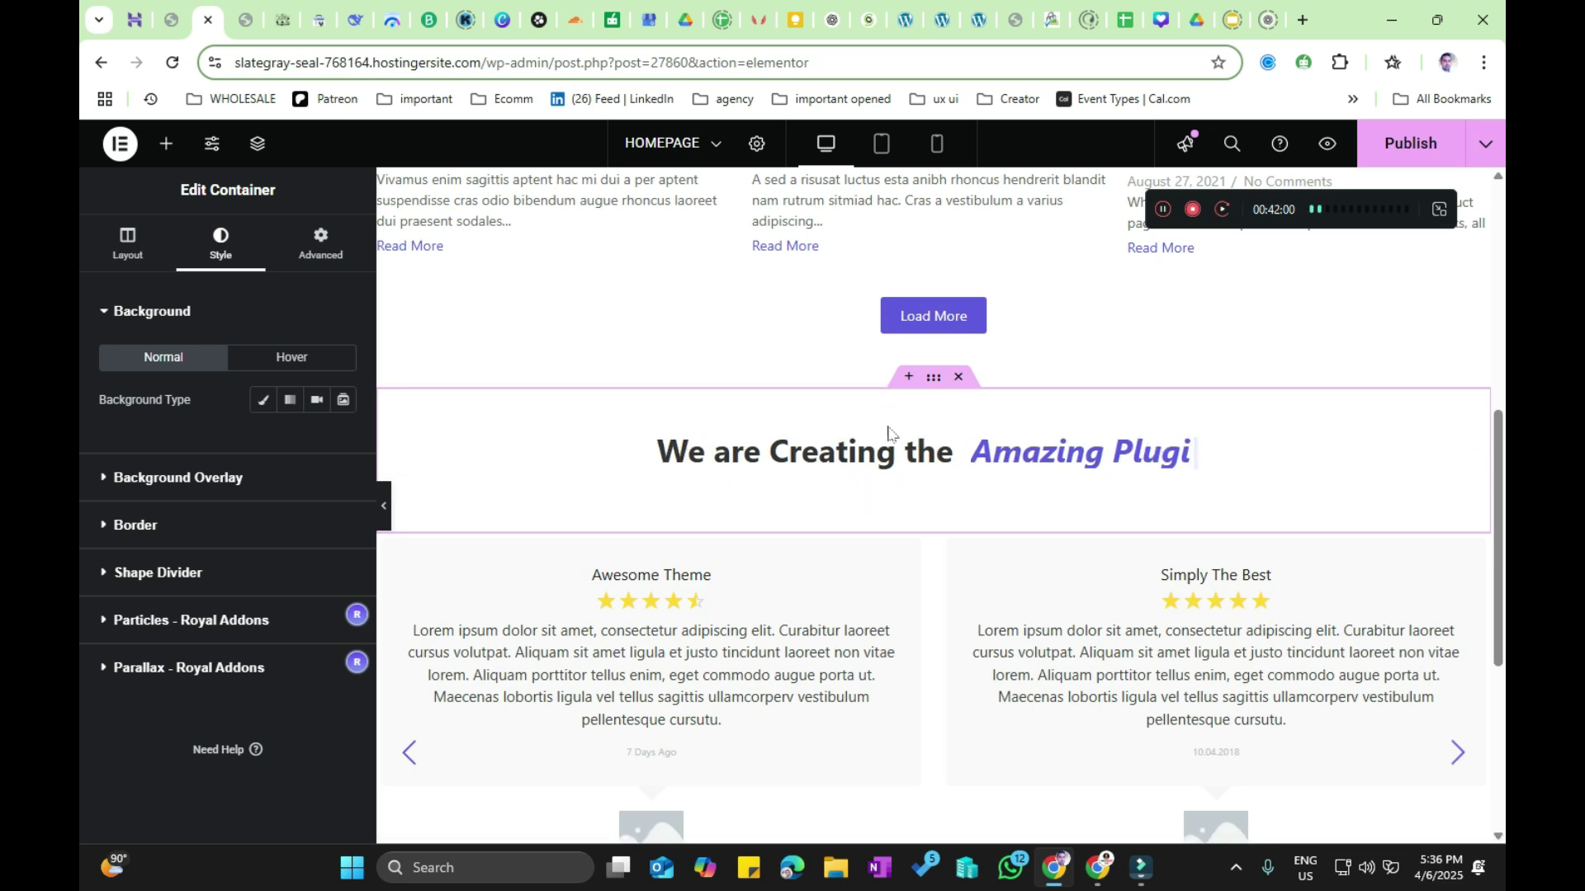
scroll(743, 429, "up", 4)
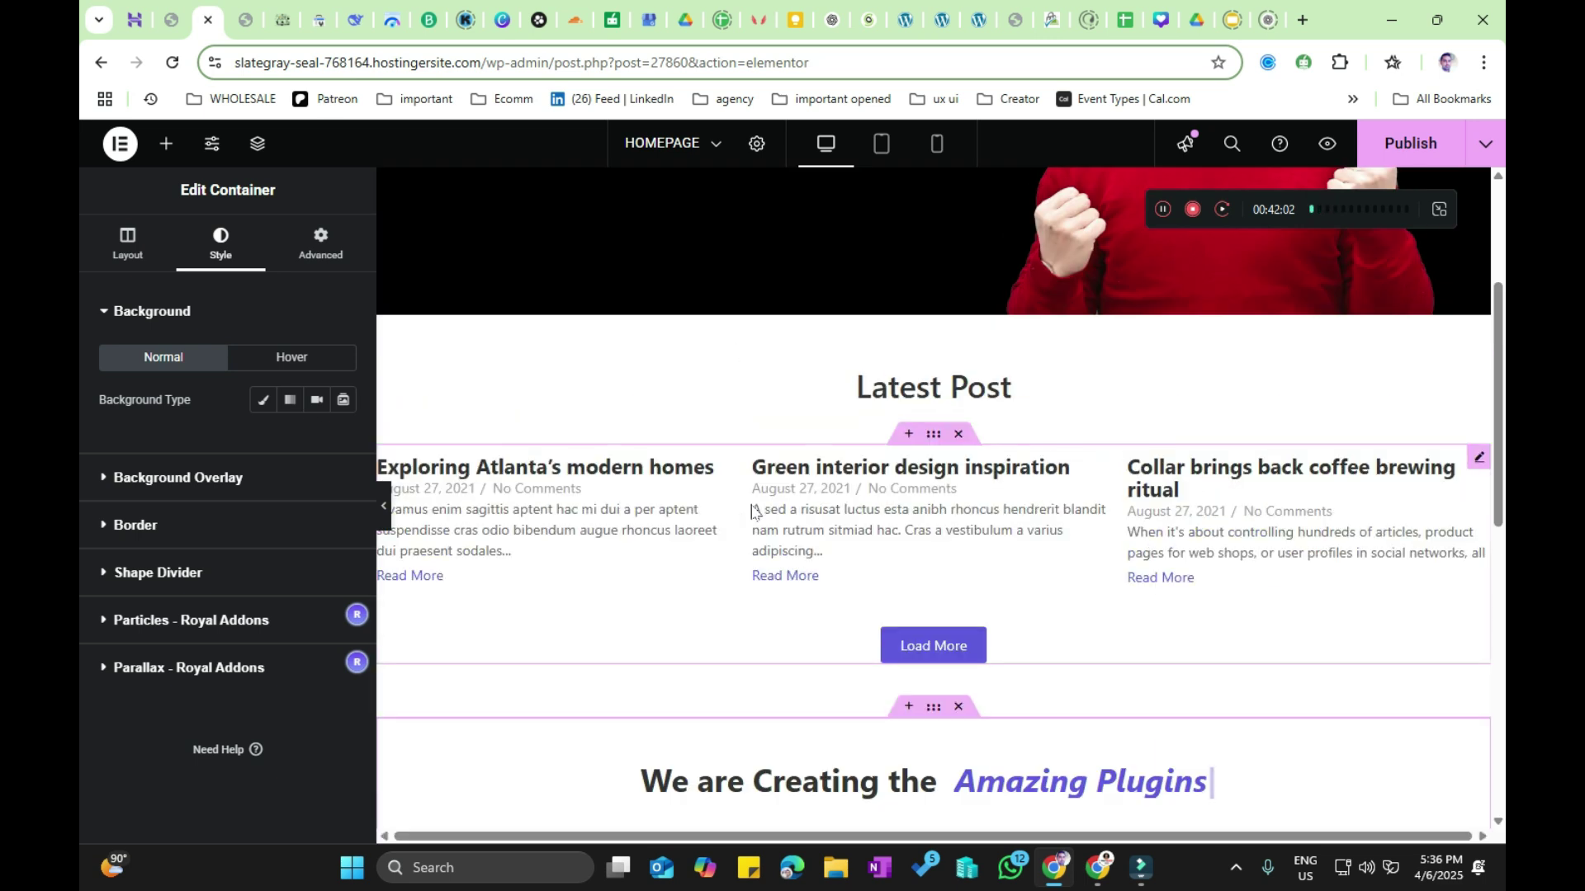
scroll(751, 512, "up", 2)
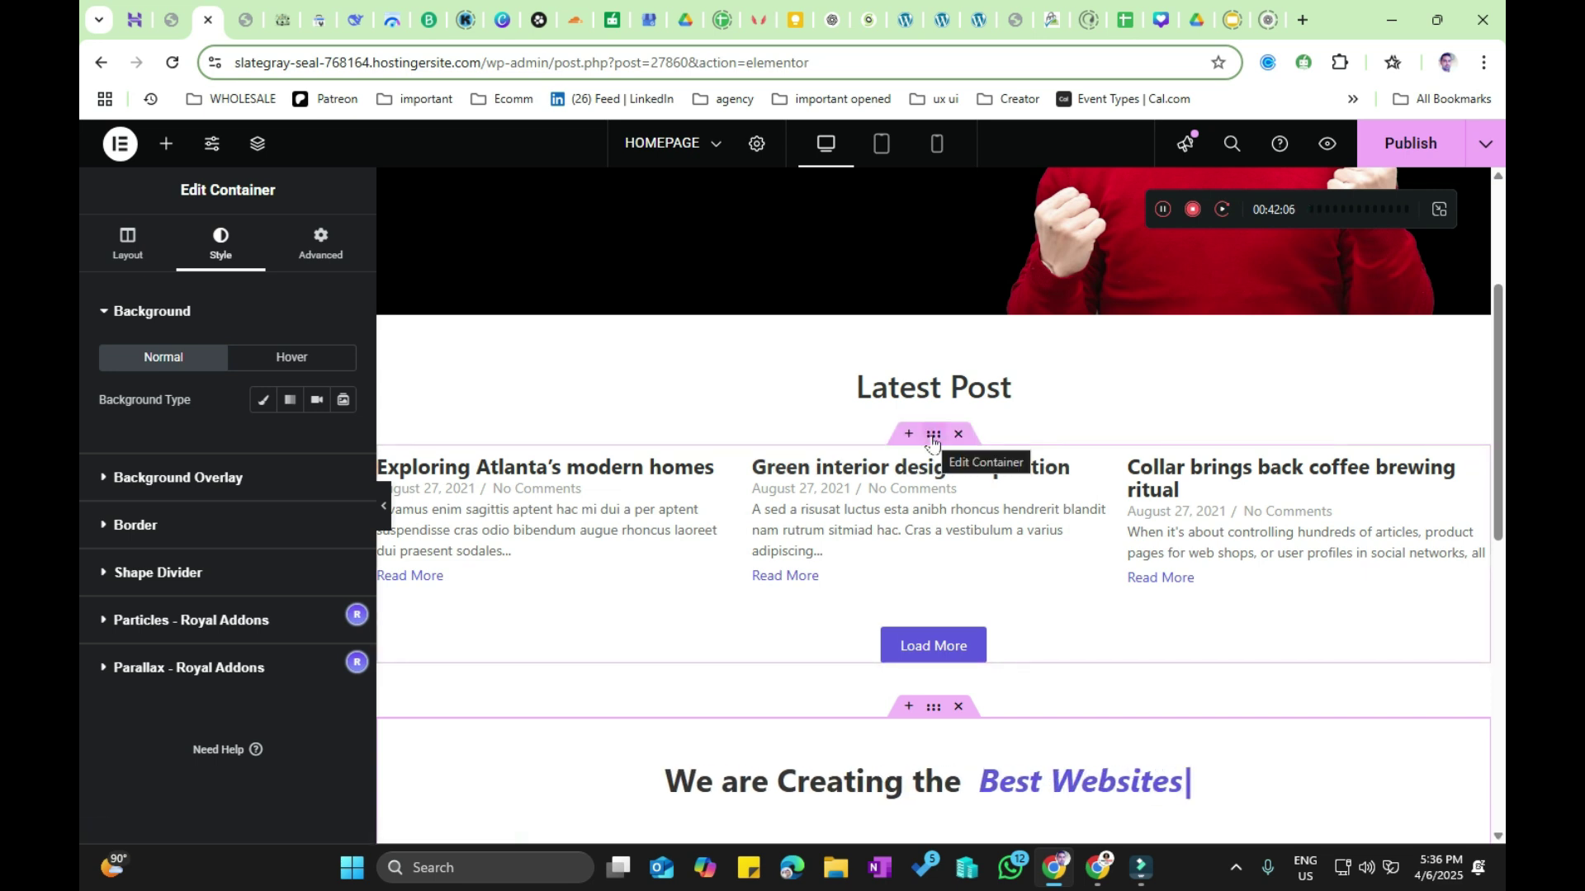
scroll(934, 444, "down", 3)
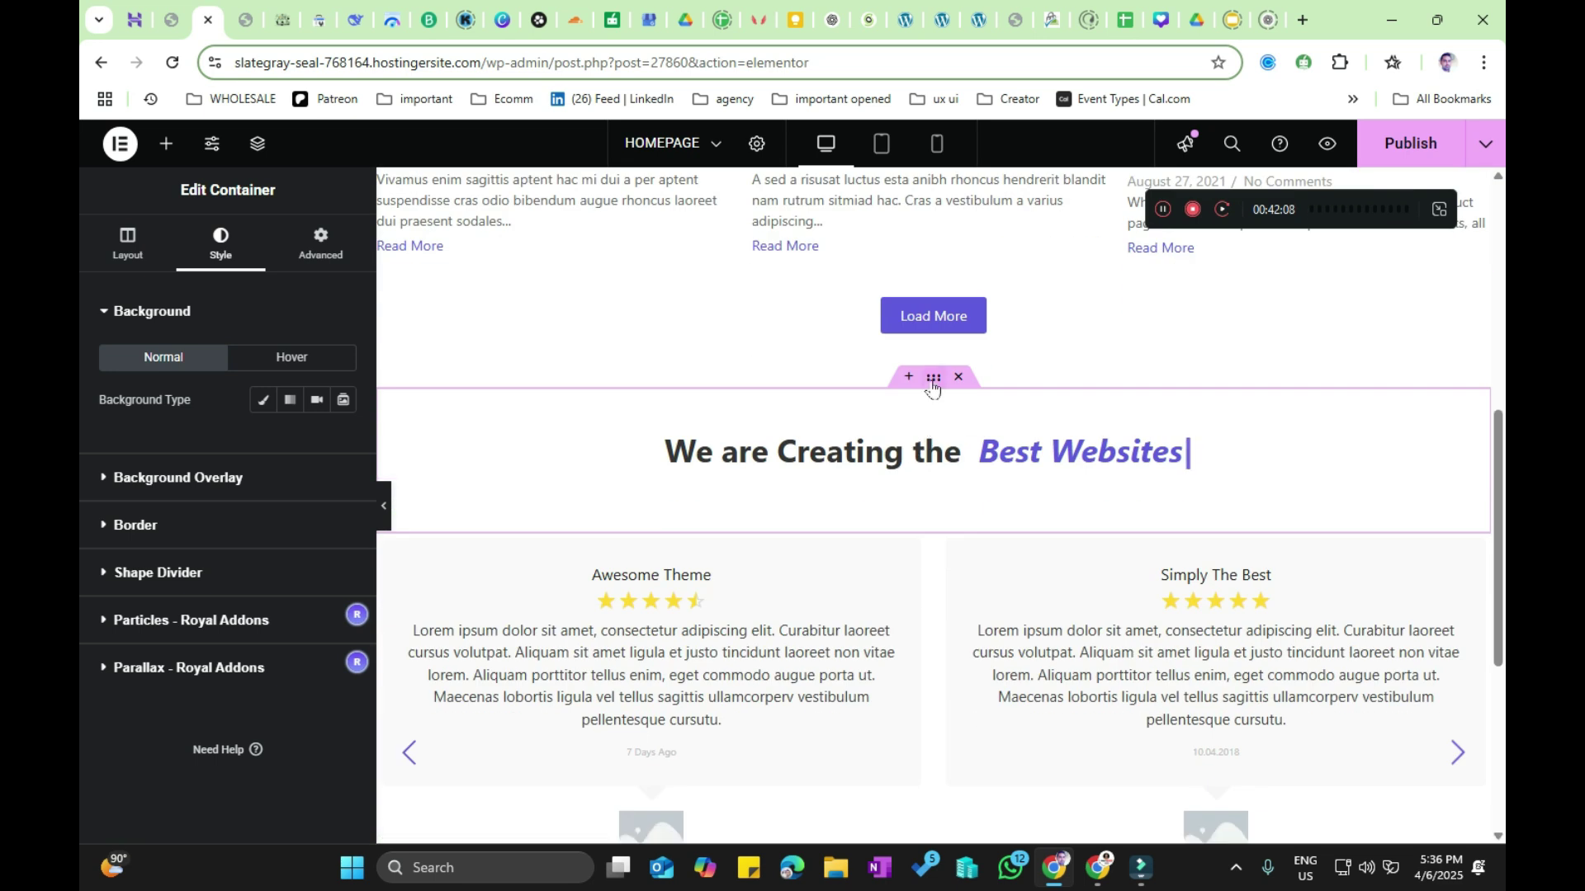
scroll(915, 355, "down", 4)
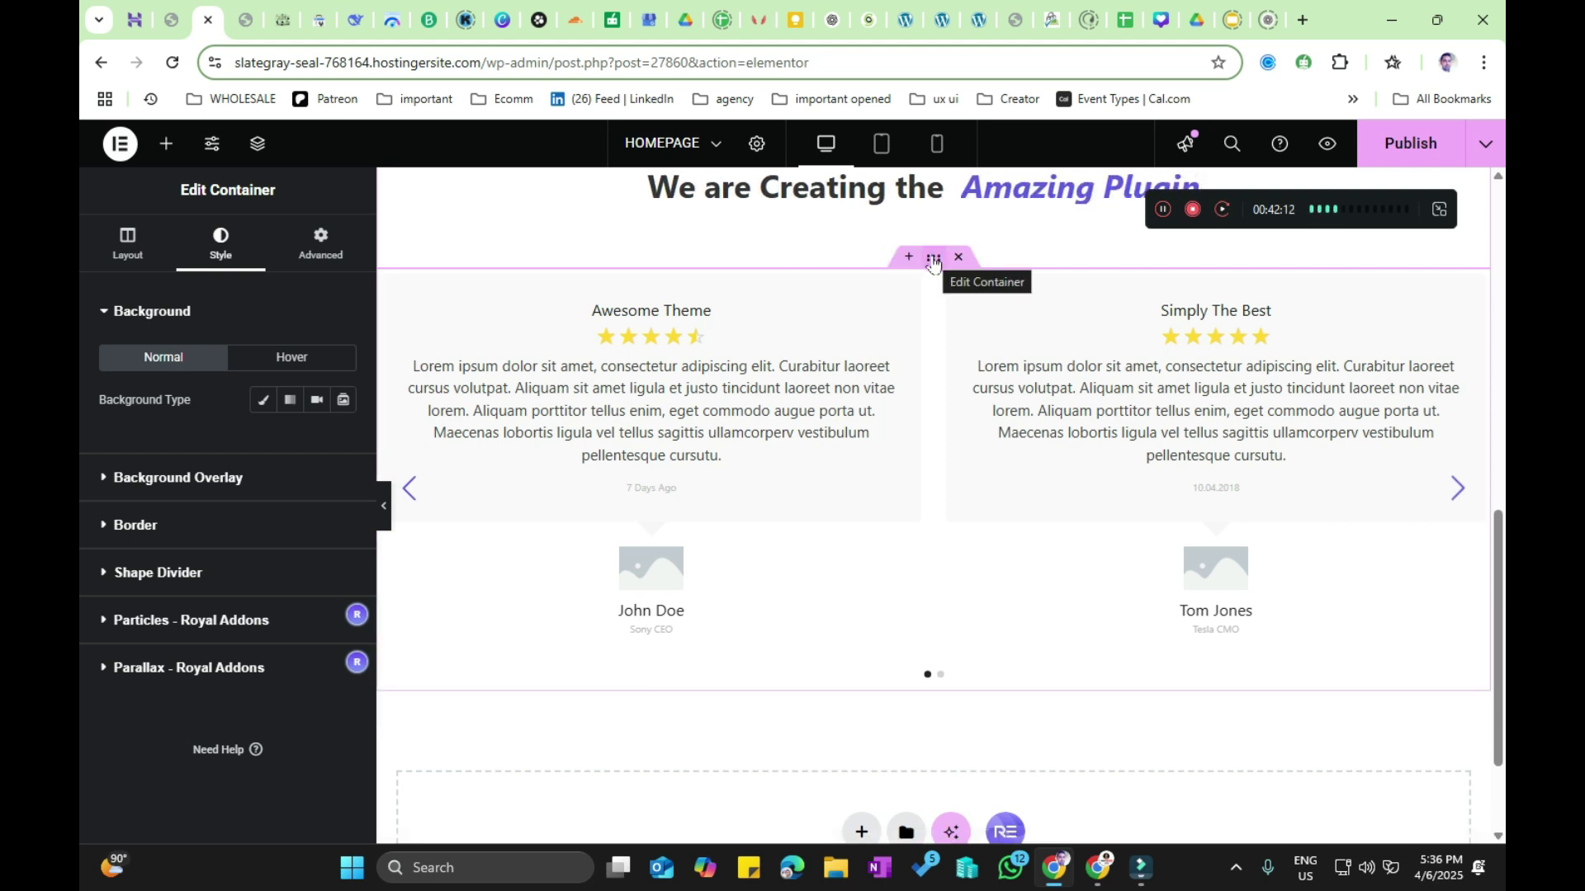
scroll(898, 472, "up", 3)
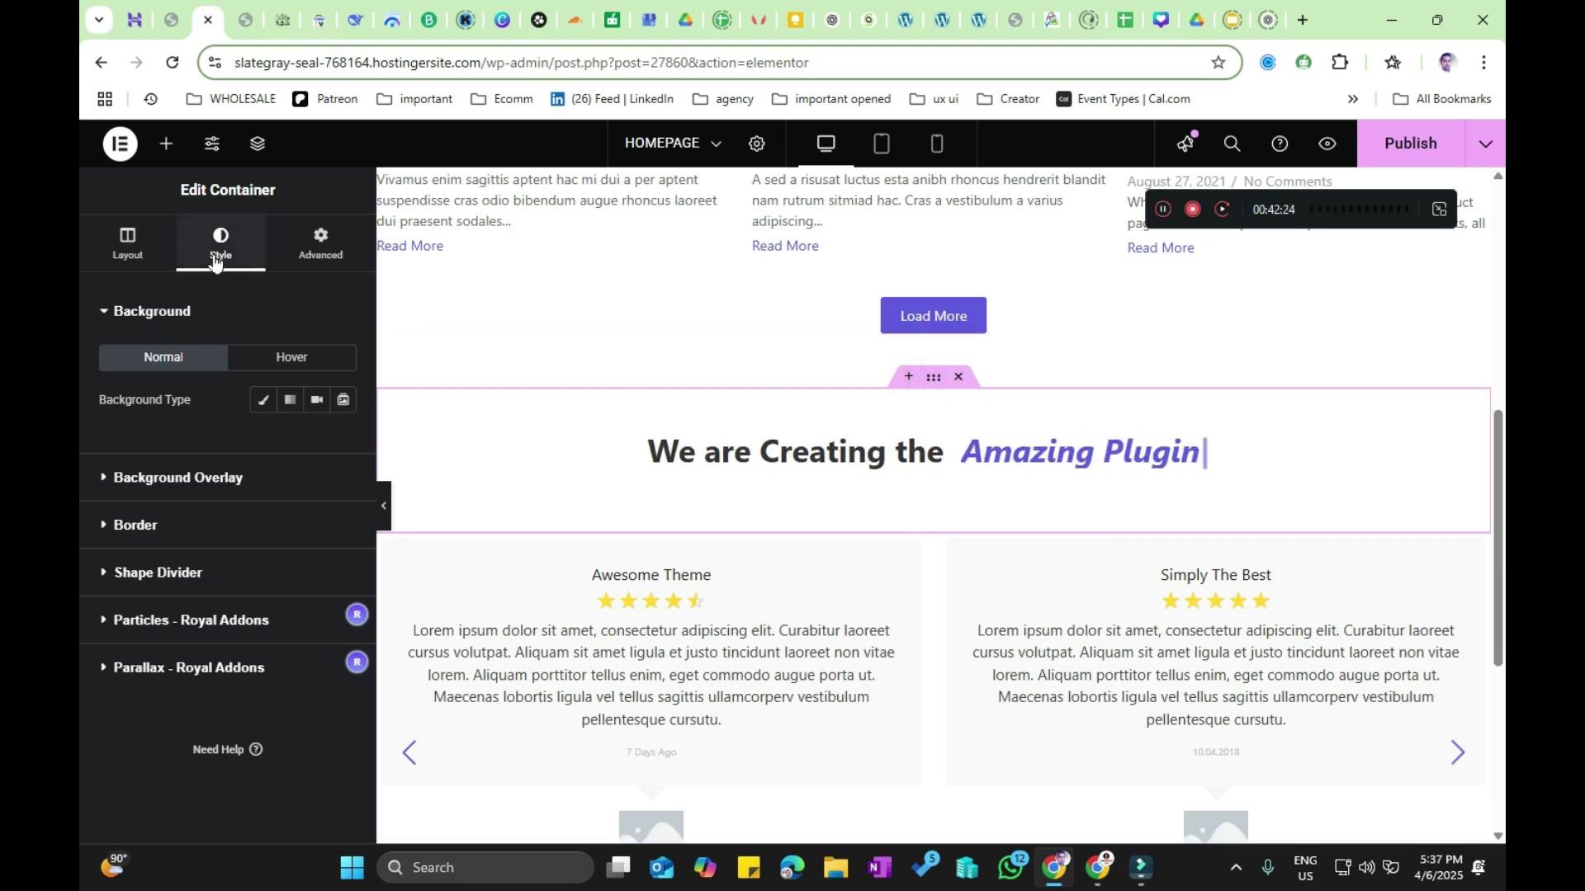
Step: Give the heading container a classic background using the image cat-accessories.jpg from the media library
left_click(261, 401)
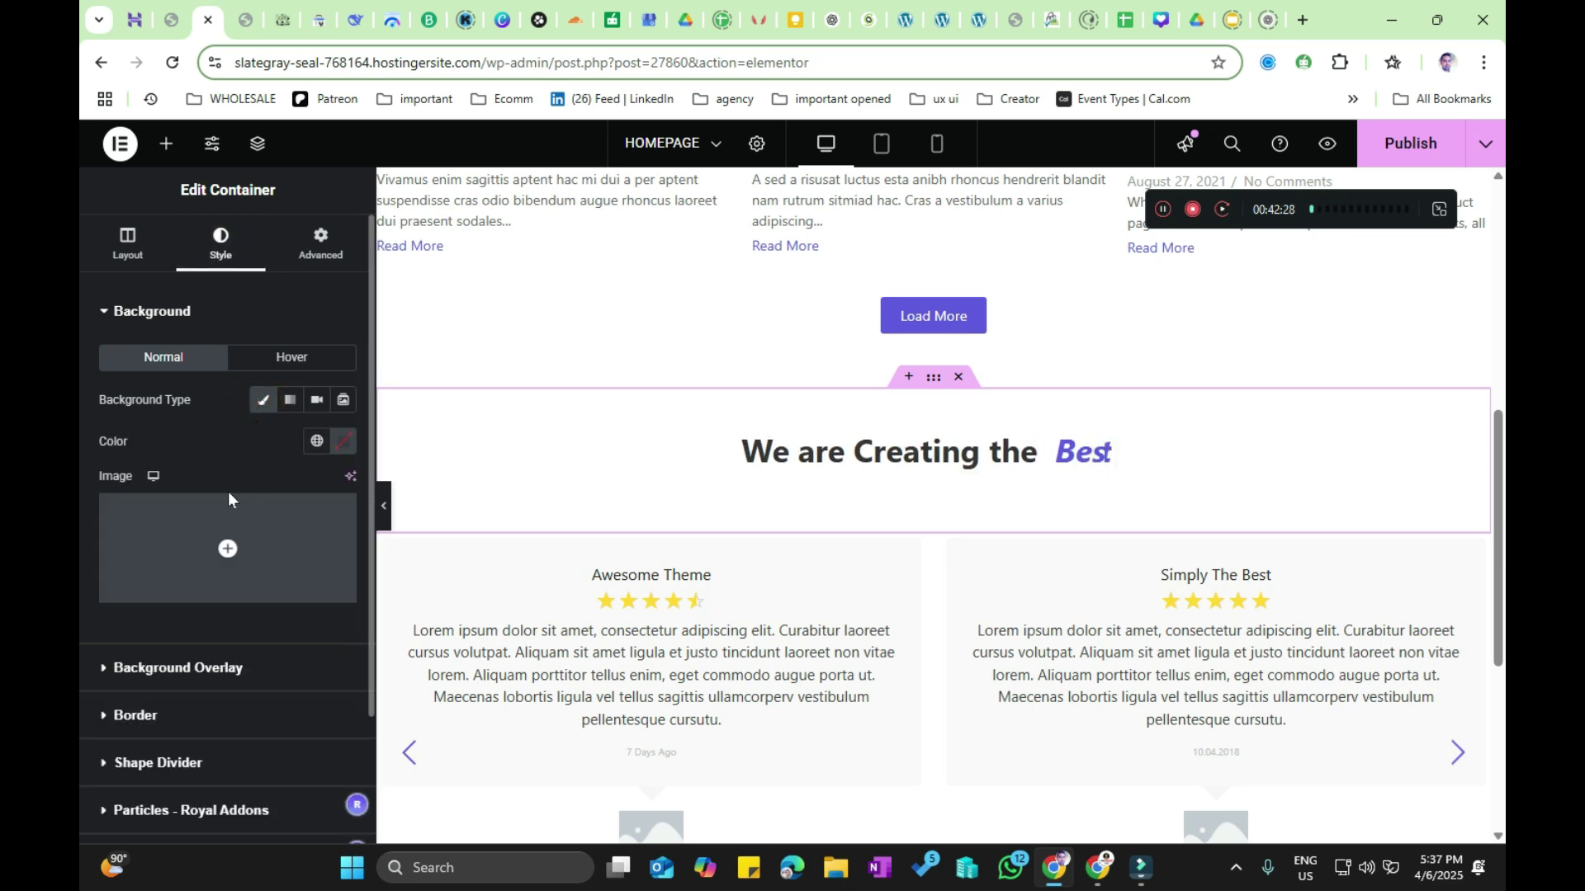
left_click(250, 589)
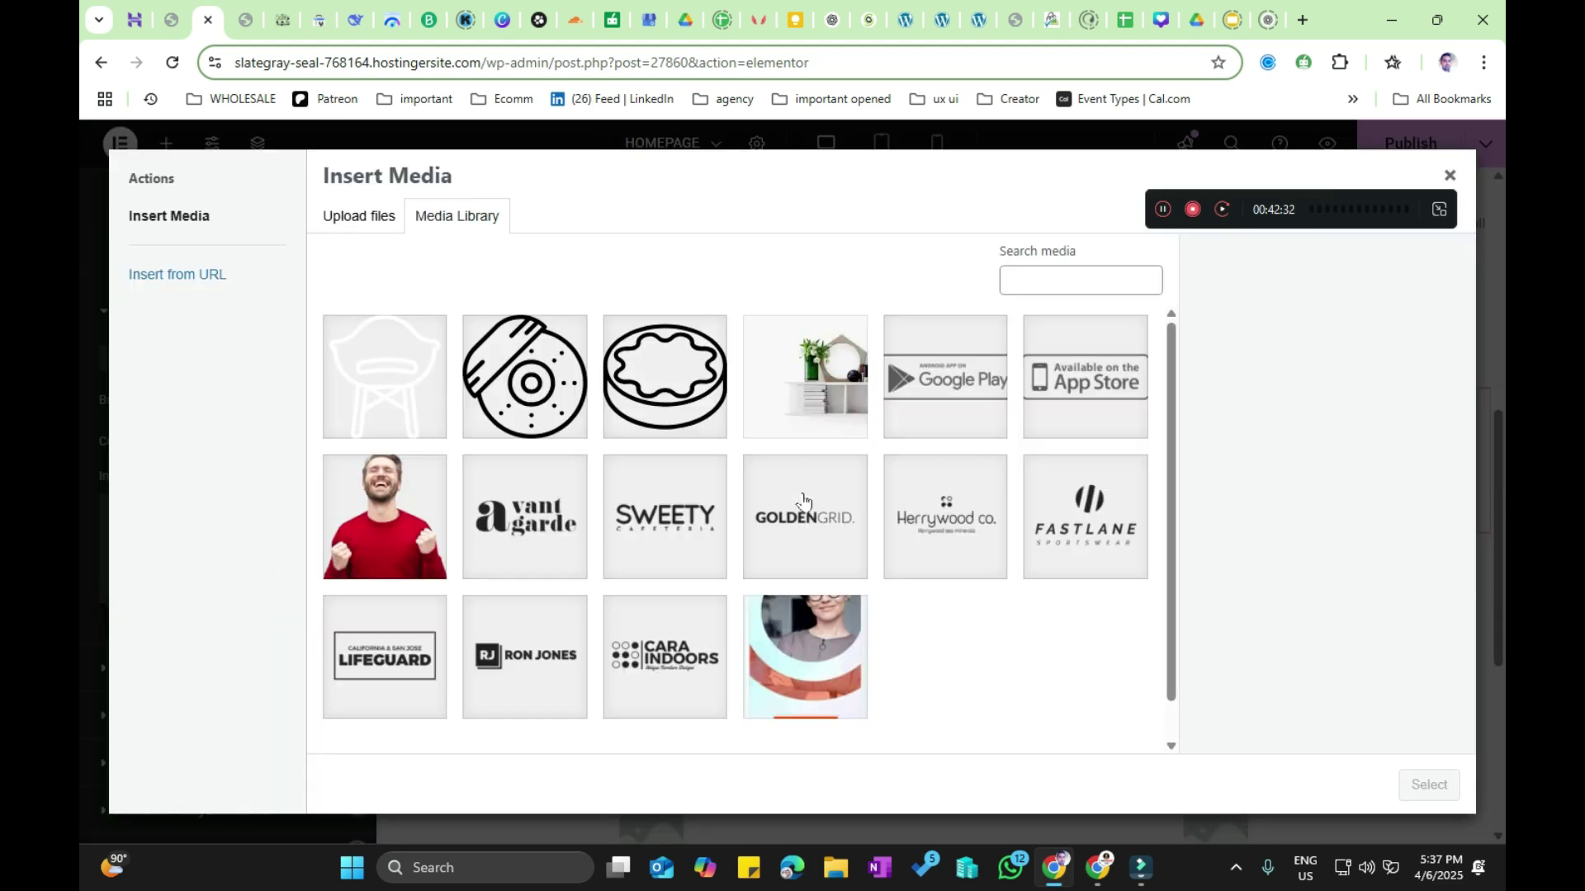
scroll(803, 499, "down", 1)
scroll(792, 501, "up", 1)
left_click(826, 382)
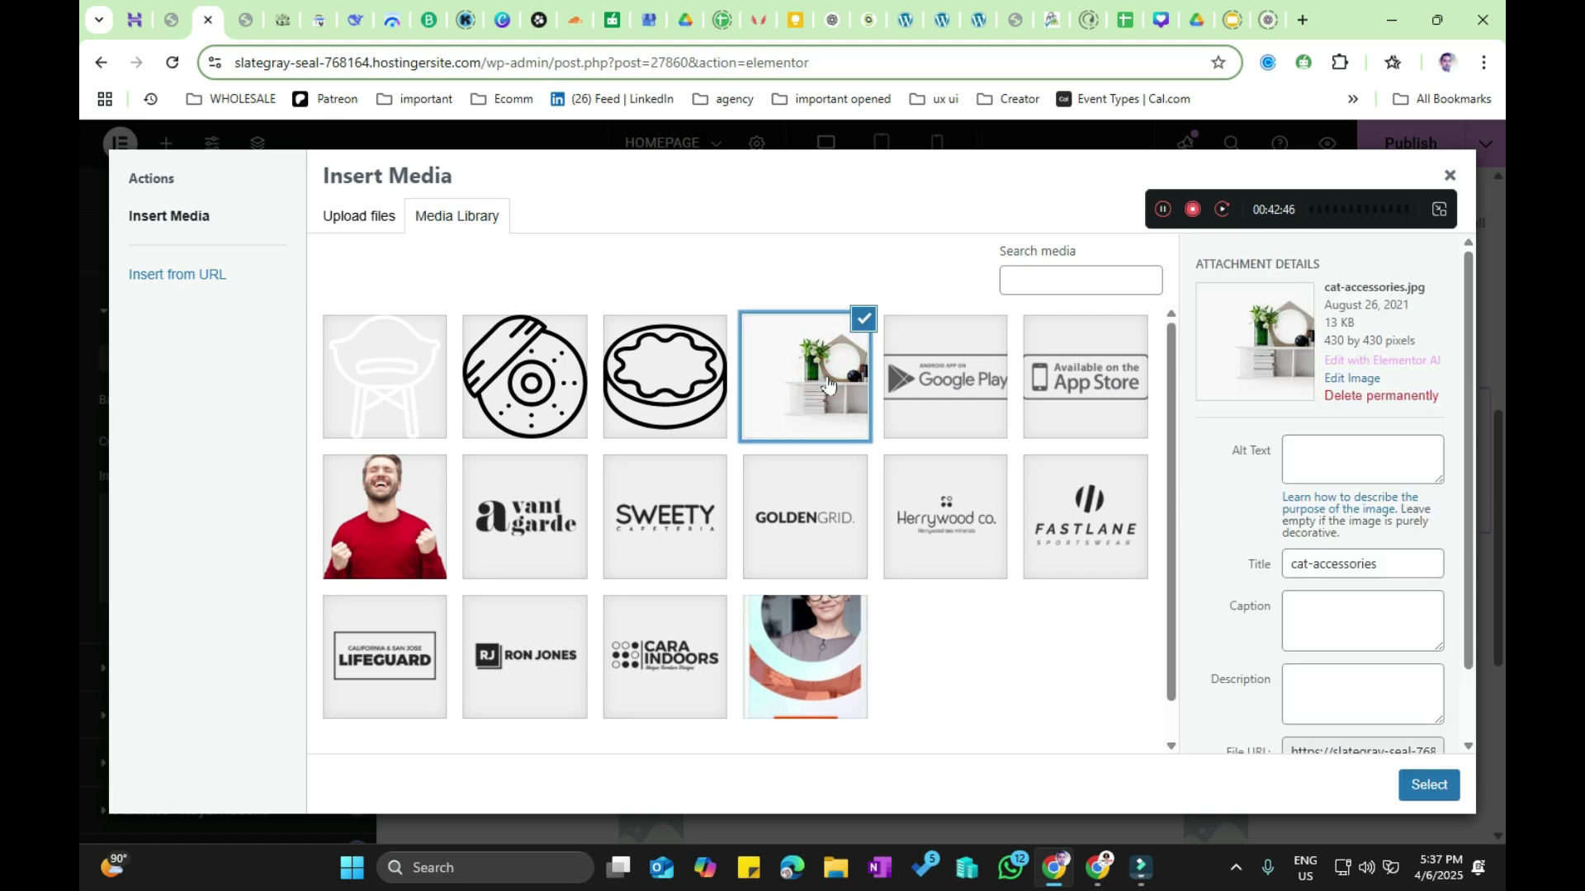
left_click(1413, 785)
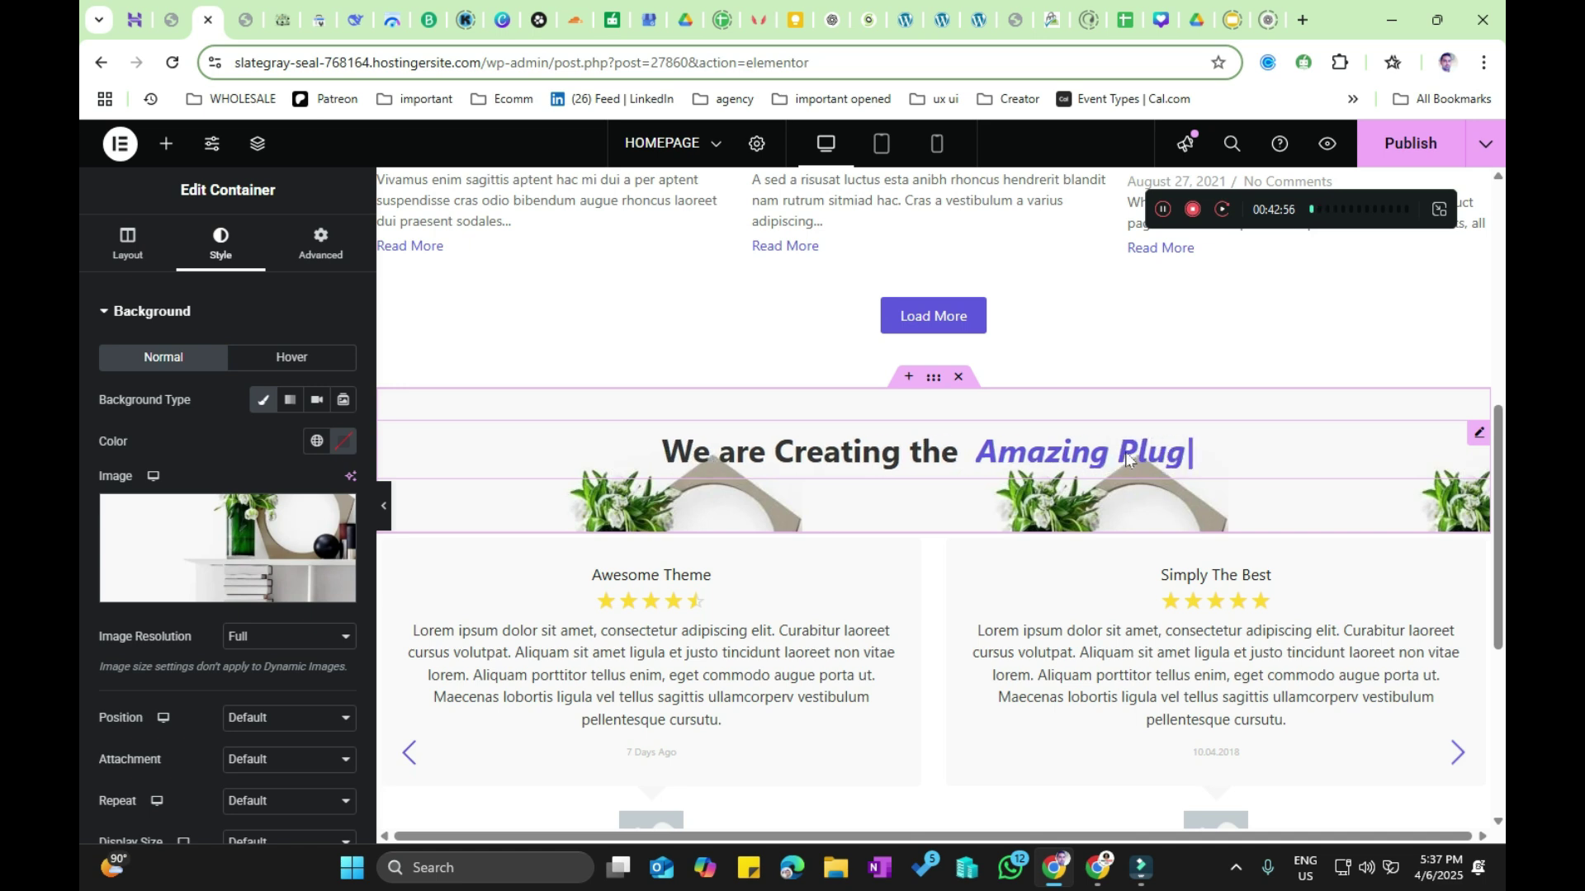
Step: Set the heading container's background colour to fully transparent beneath the image
scroll(80, 490, "down", 2)
scroll(80, 489, "down", 3)
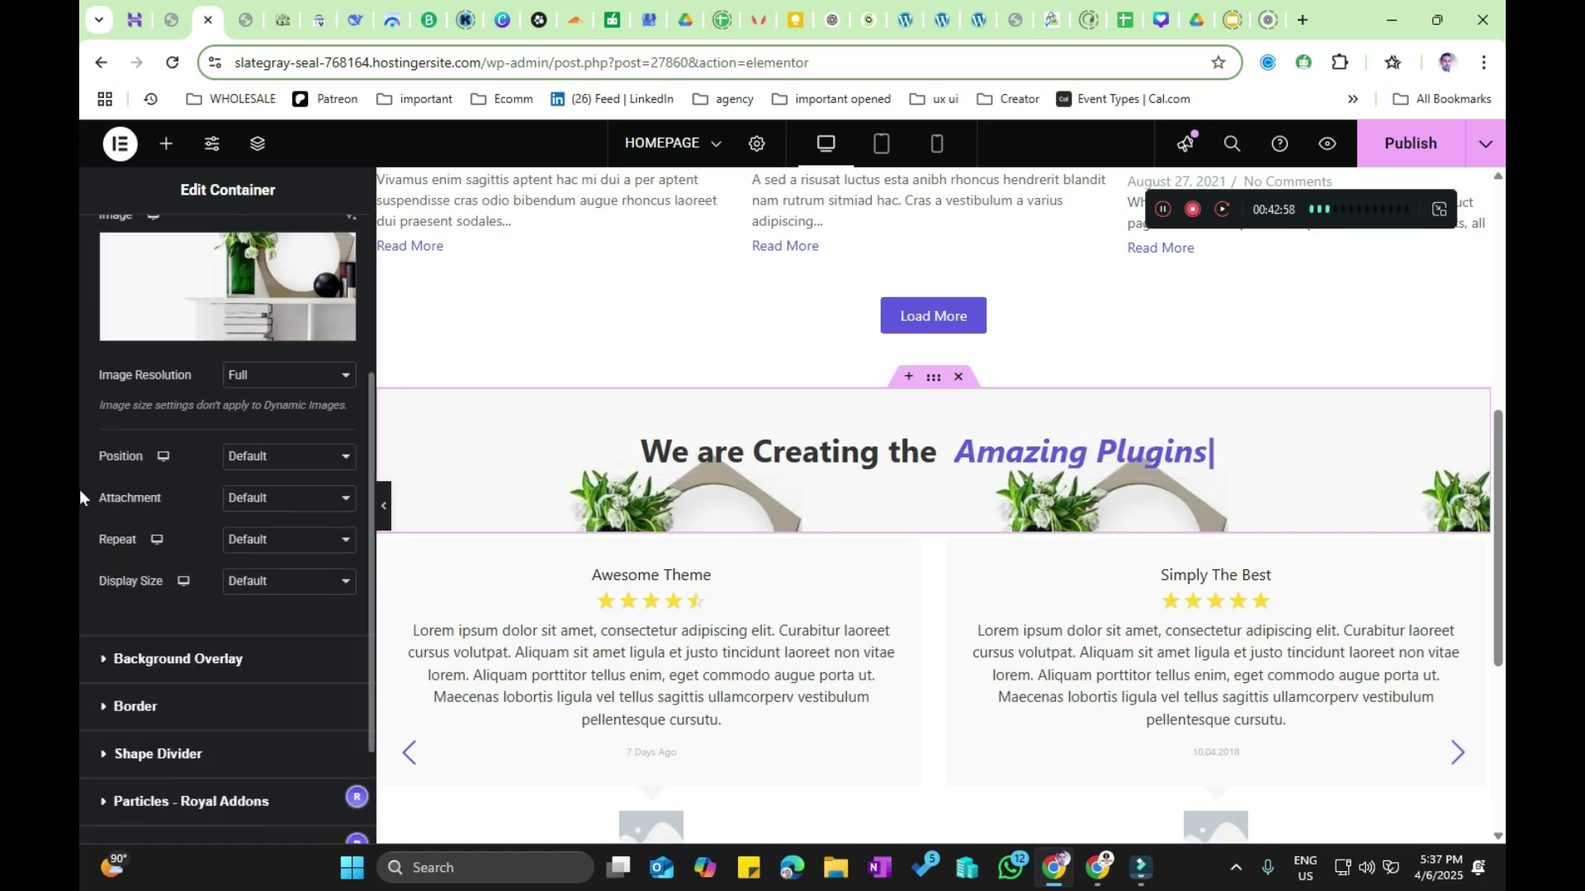
scroll(79, 490, "up", 4)
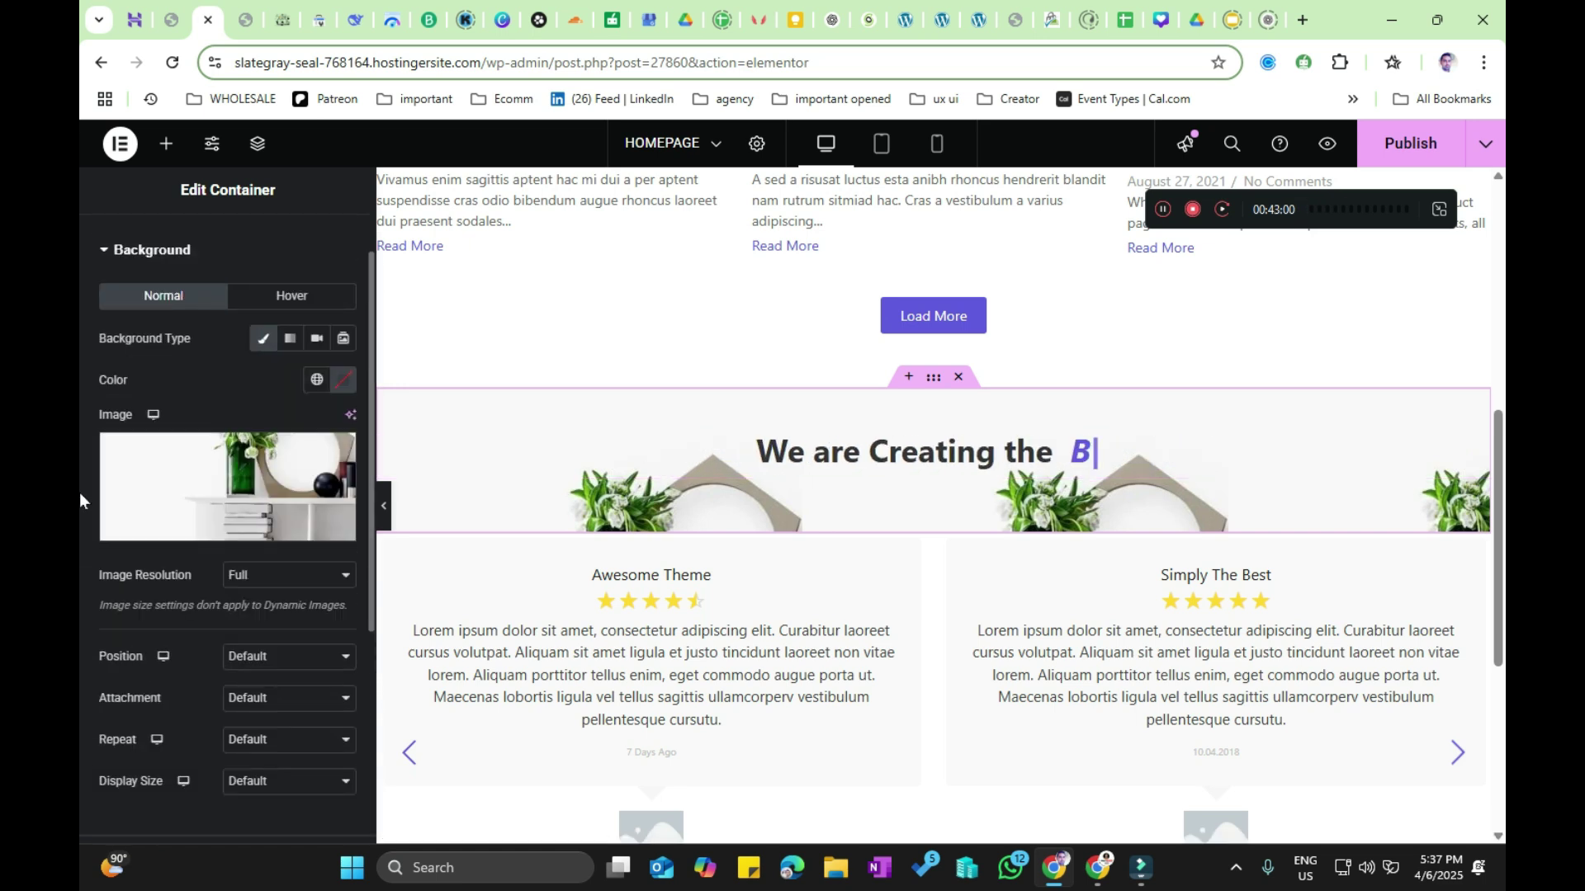
left_click(337, 383)
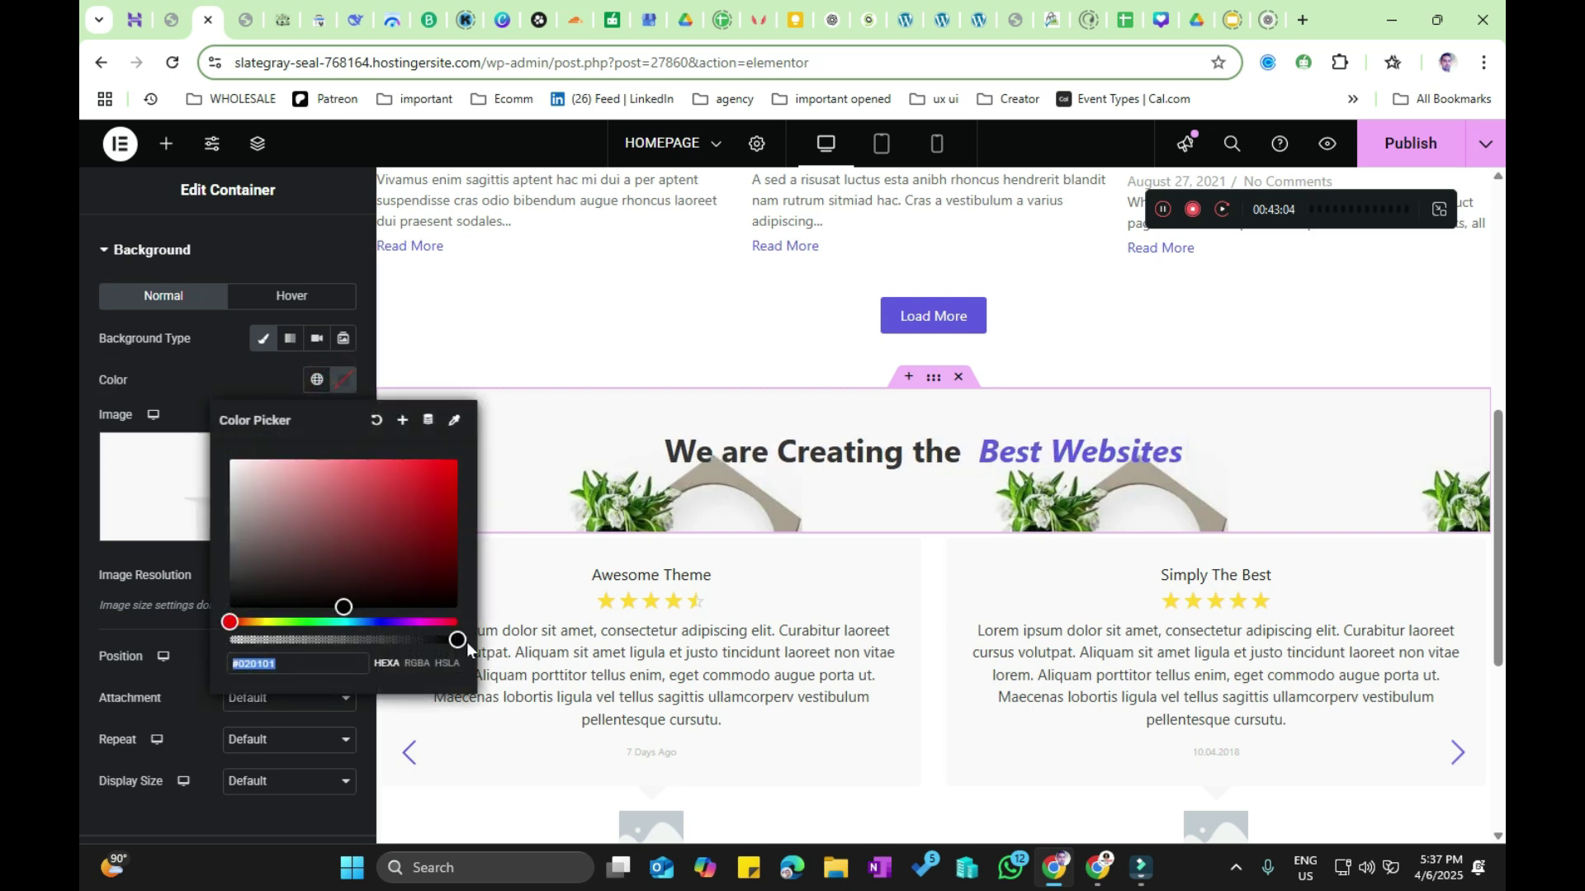
mouse_move(458, 641)
left_mouse_down()
mouse_move(417, 639)
mouse_move(486, 637)
left_mouse_up()
left_click(208, 384)
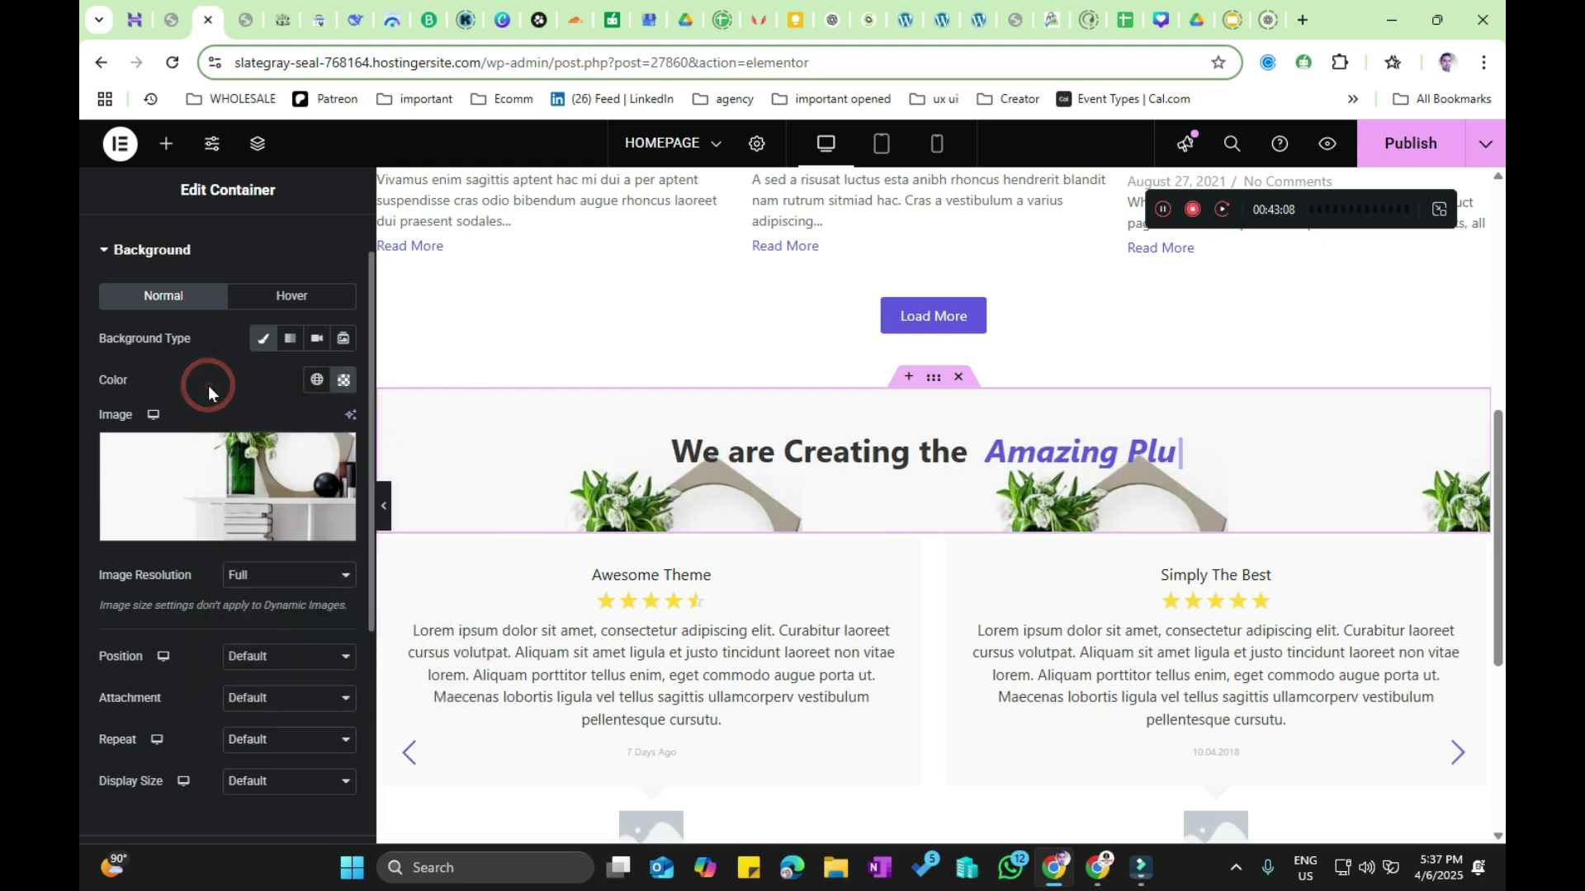
scroll(208, 384, "up", 1)
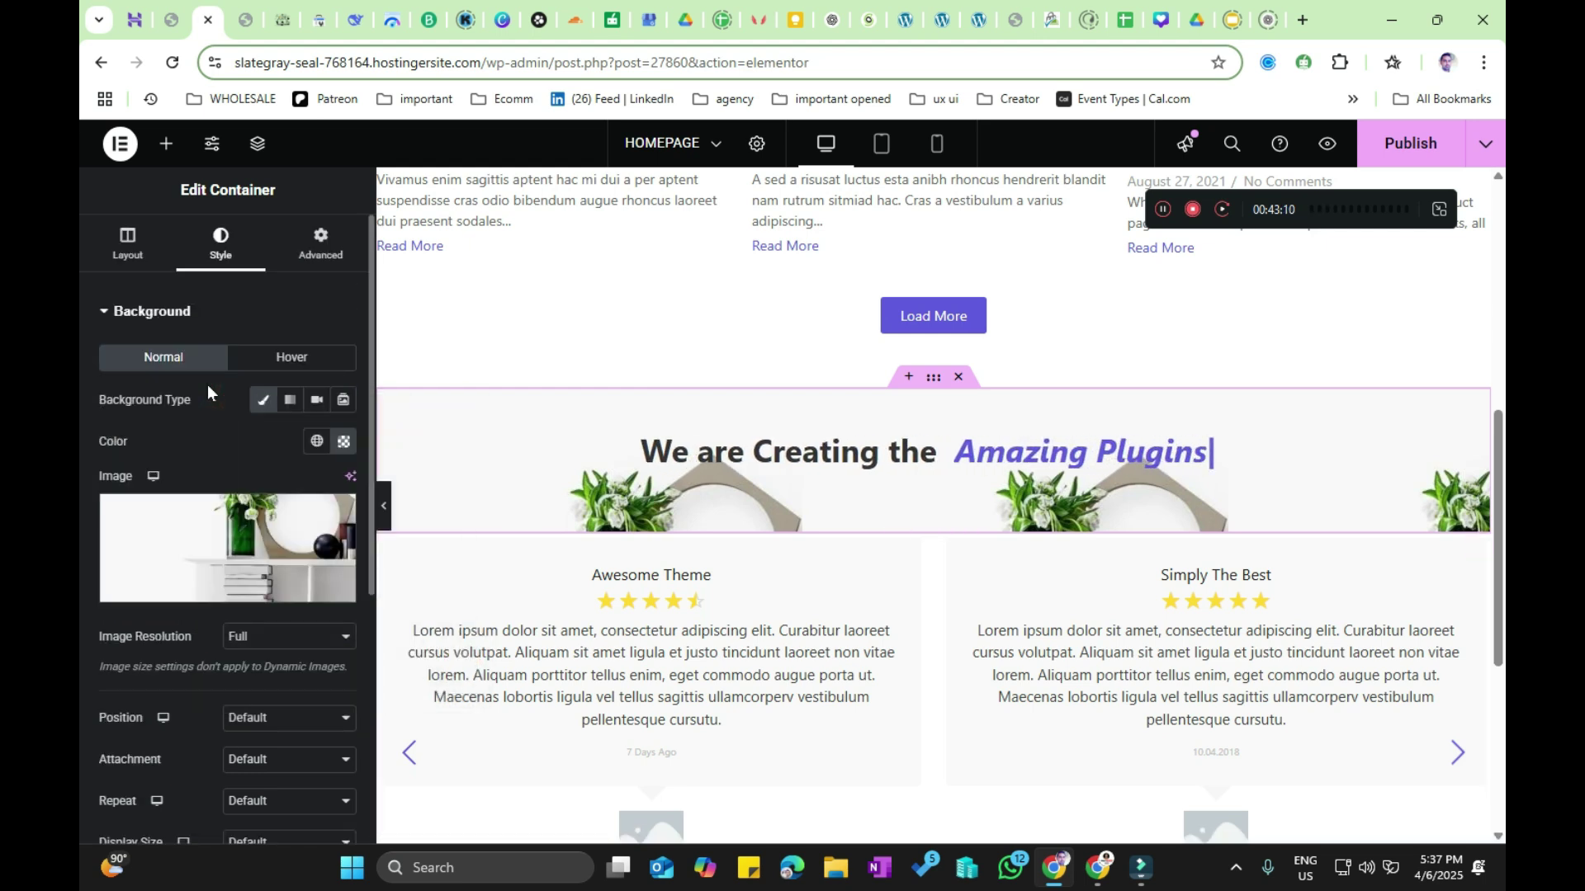
Step: Try the Auto, Cover and Contain display sizes on the heading container's background image
scroll(180, 439, "down", 3)
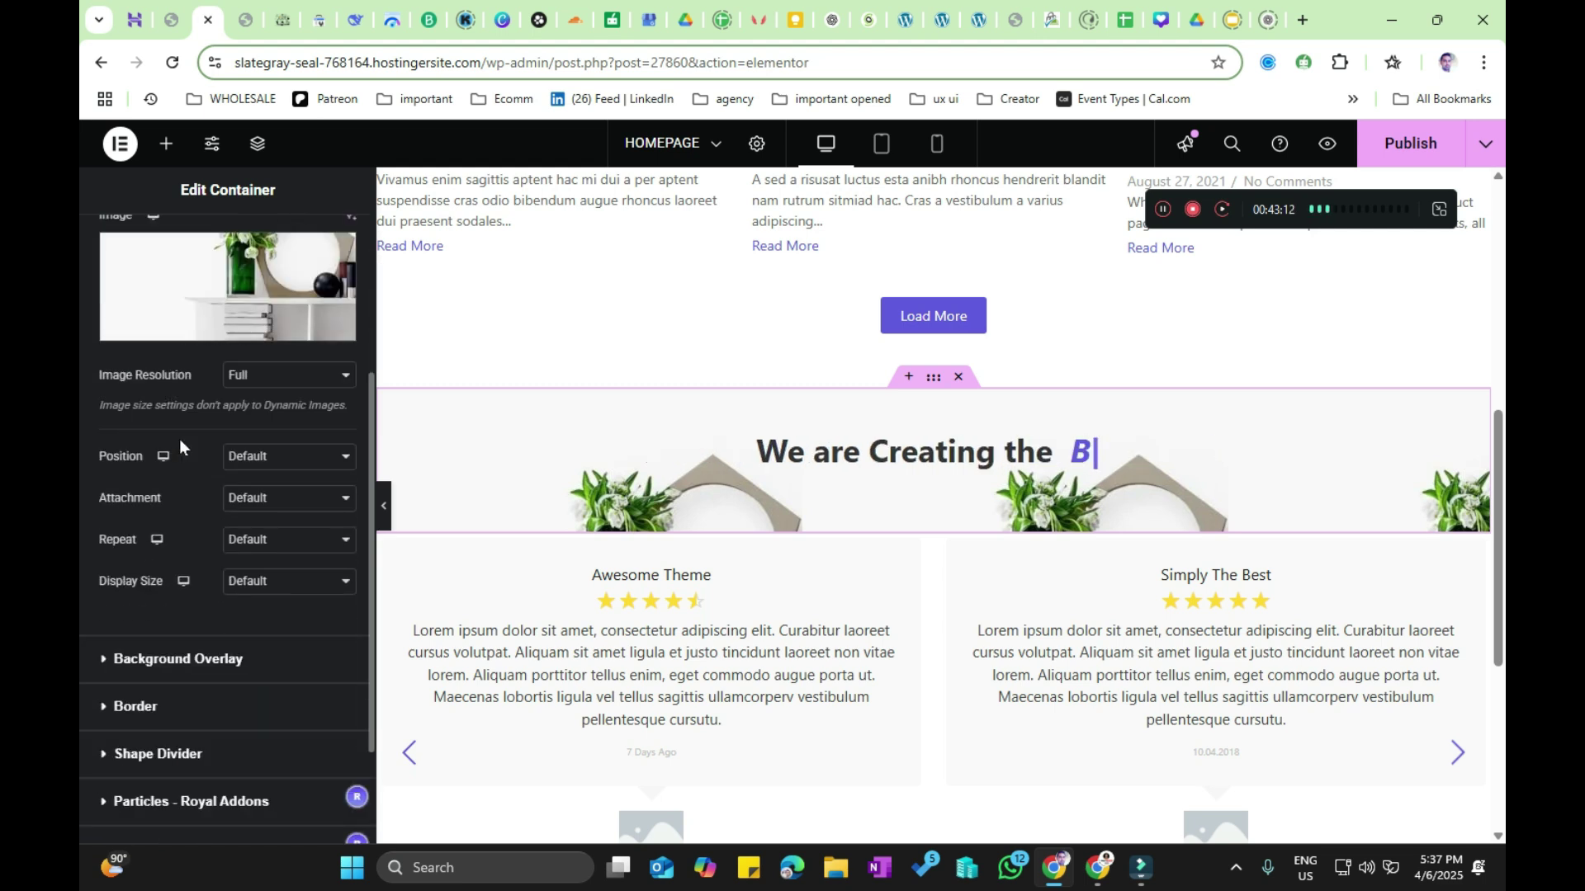
scroll(180, 439, "down", 2)
left_click(260, 455)
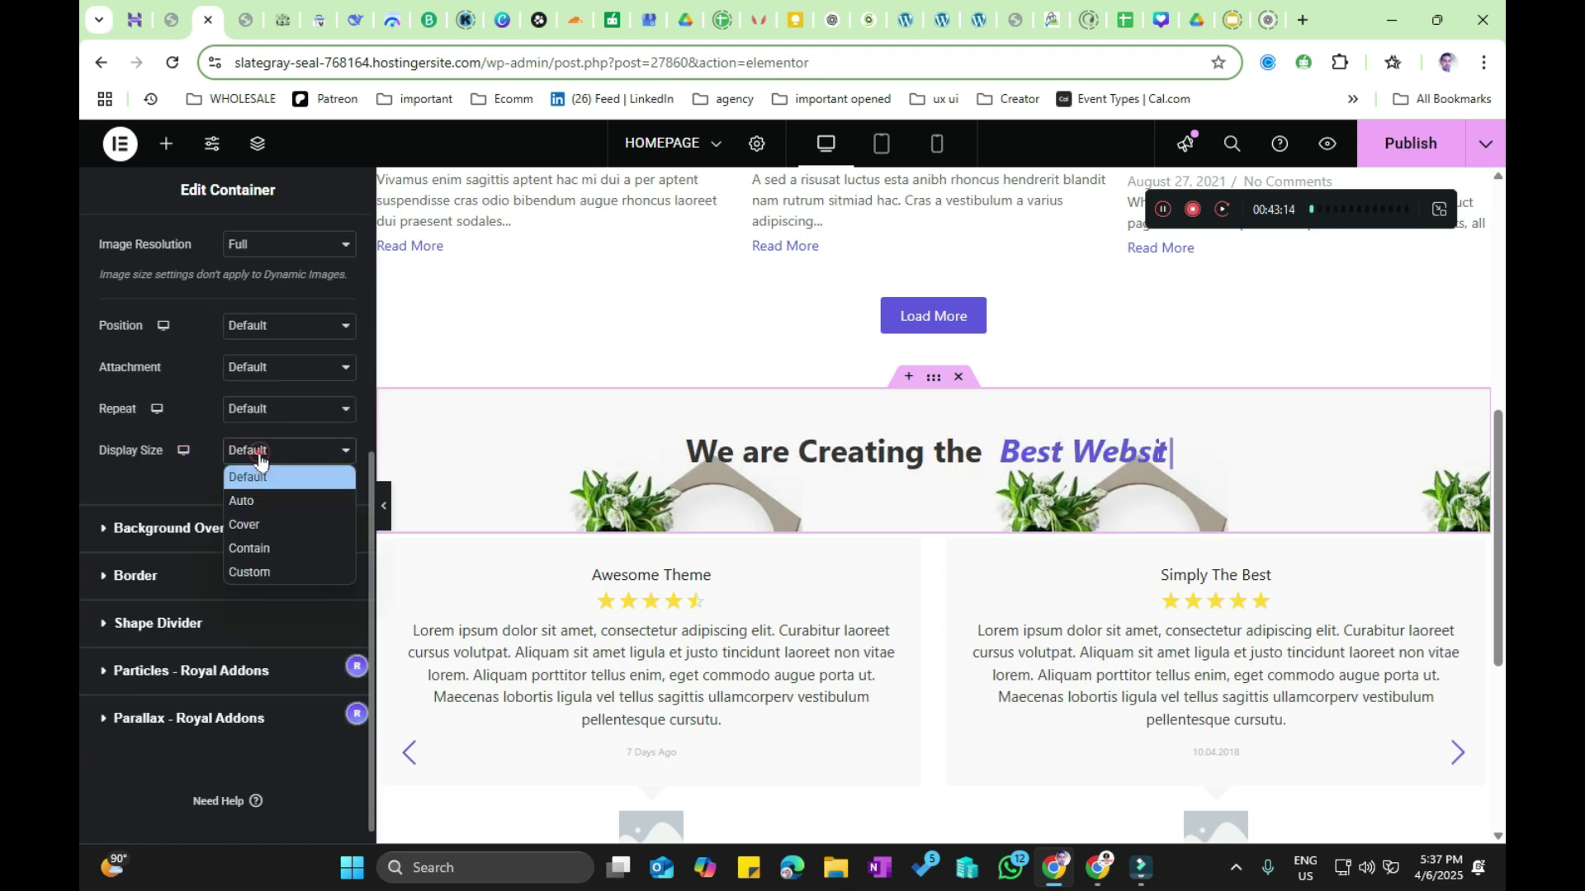
left_click(261, 503)
left_click(260, 456)
left_click(265, 525)
left_click(274, 461)
left_click(272, 548)
Step: Set the background image's display size to Custom with a width of 51%, and publish the page
left_click(284, 453)
left_click(295, 580)
left_click(295, 579)
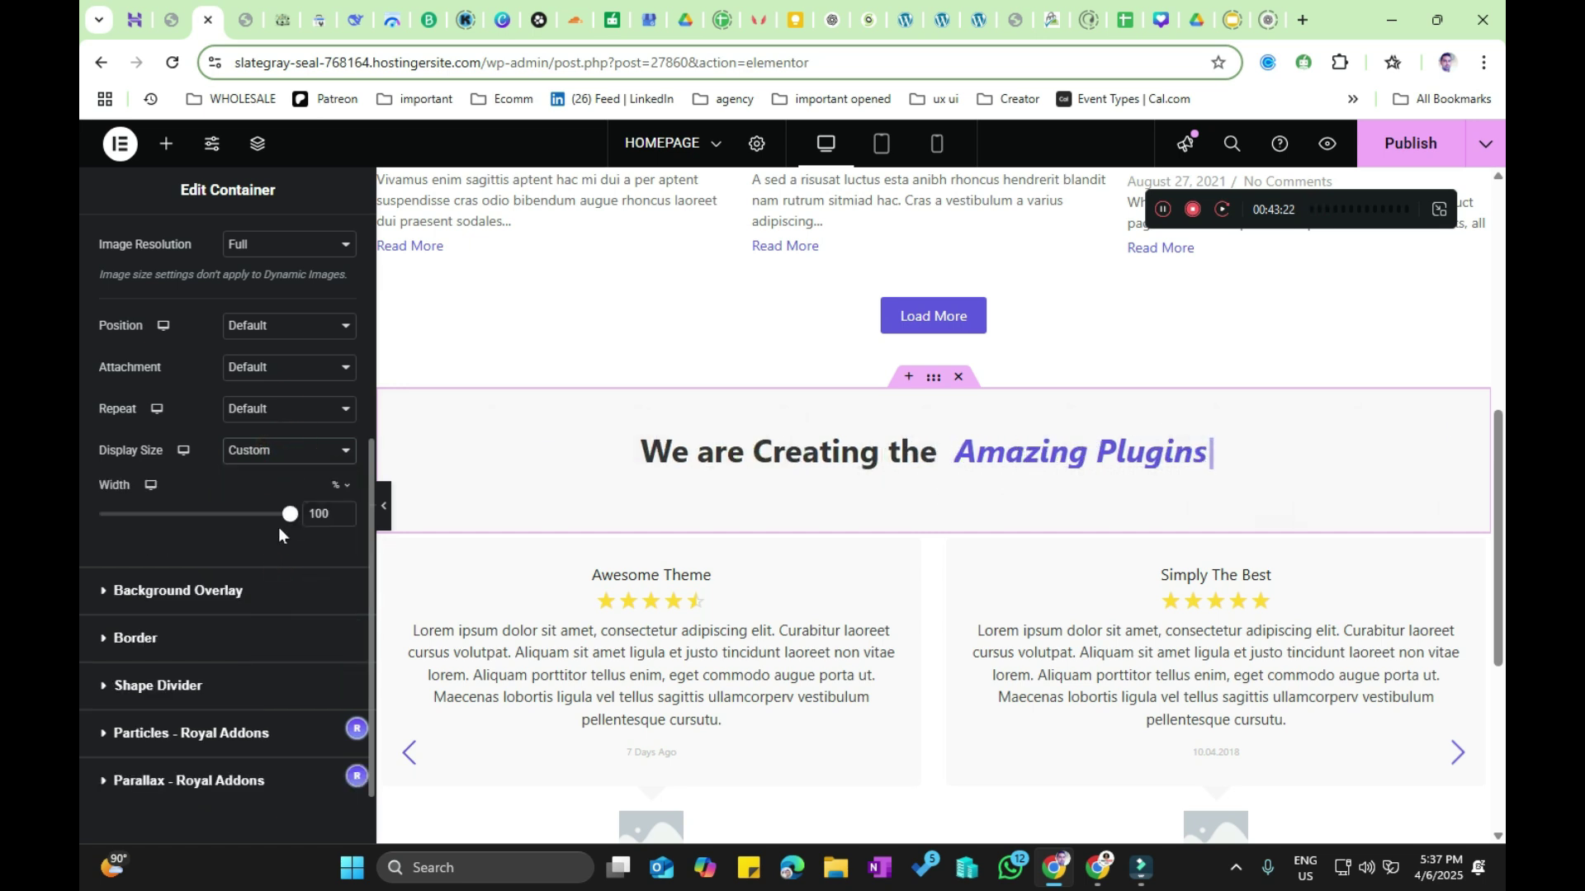
mouse_move(196, 526)
left_mouse_down()
mouse_move(101, 528)
mouse_move(194, 545)
left_mouse_up()
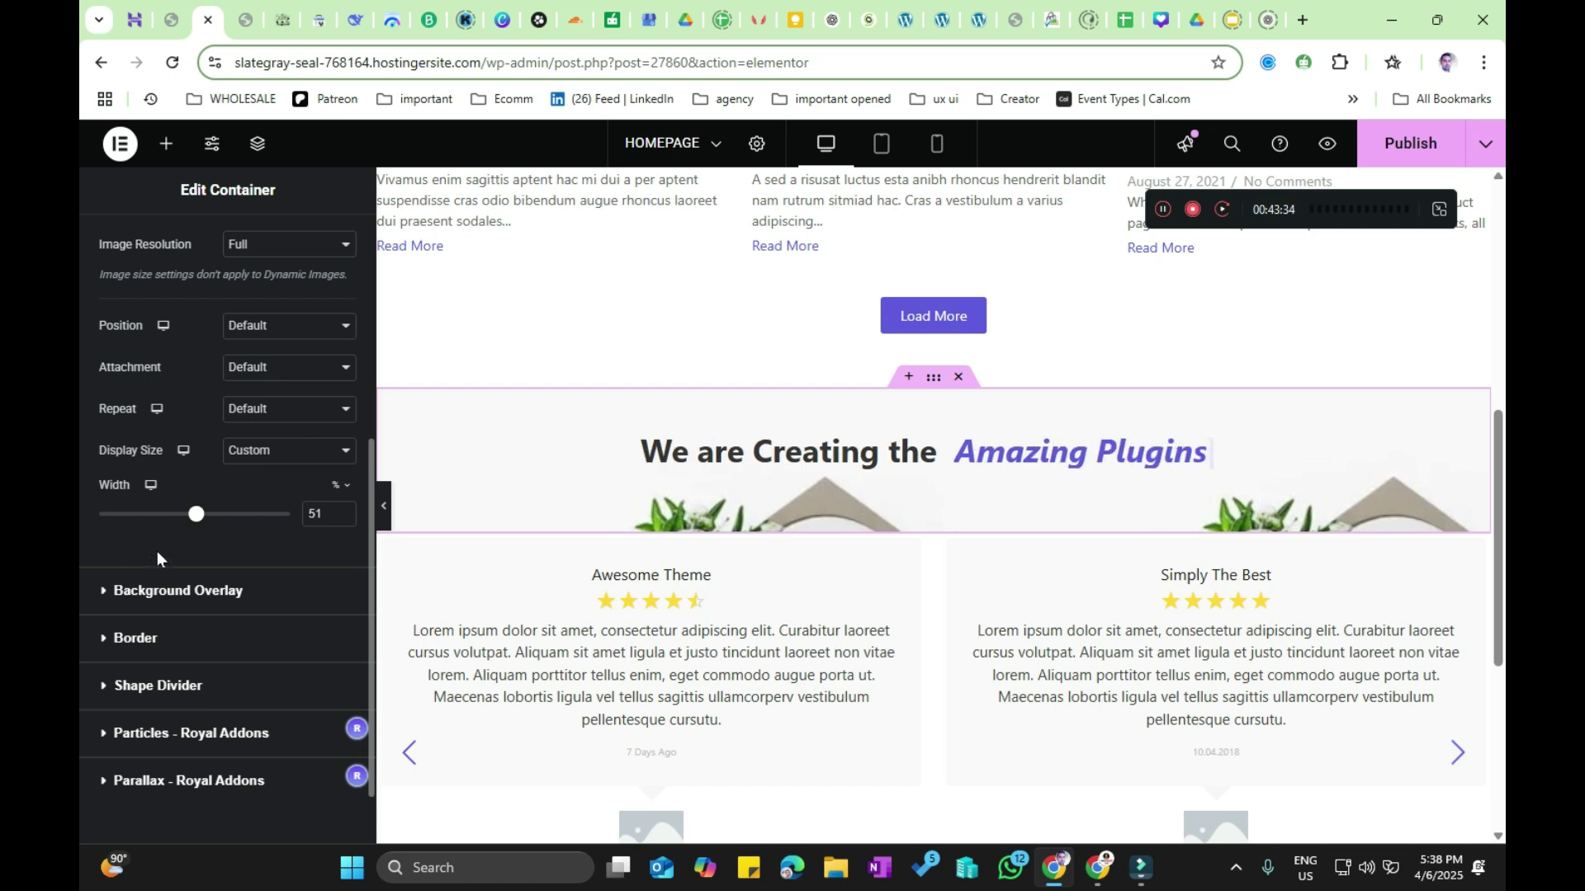
left_click(1403, 150)
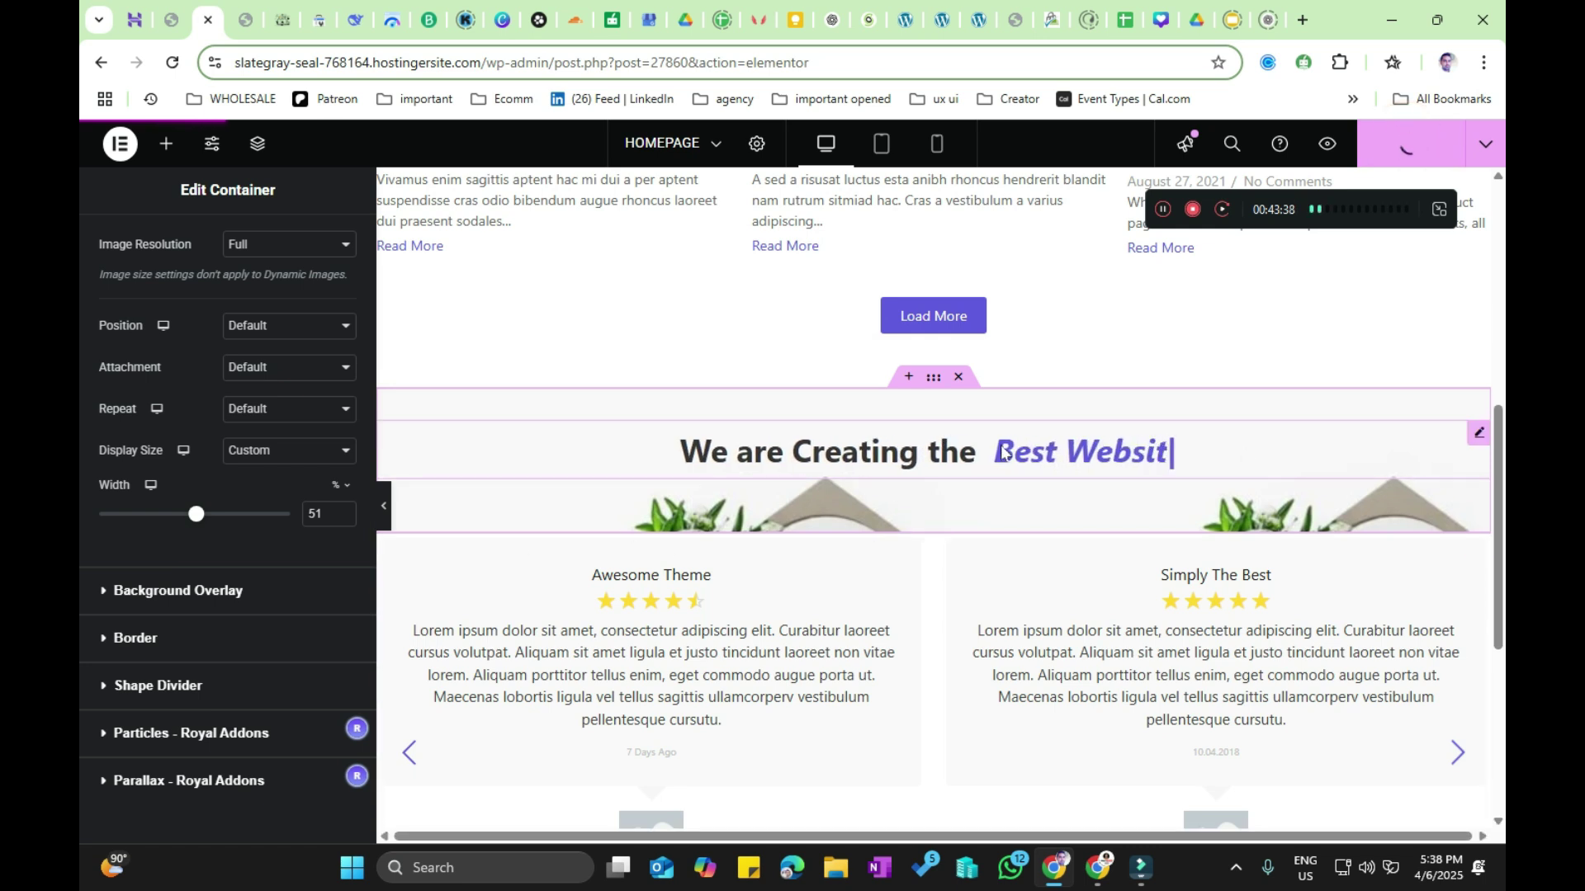
Step: Change the animation of the "We are Creating the" heading to Skew
left_click(960, 456)
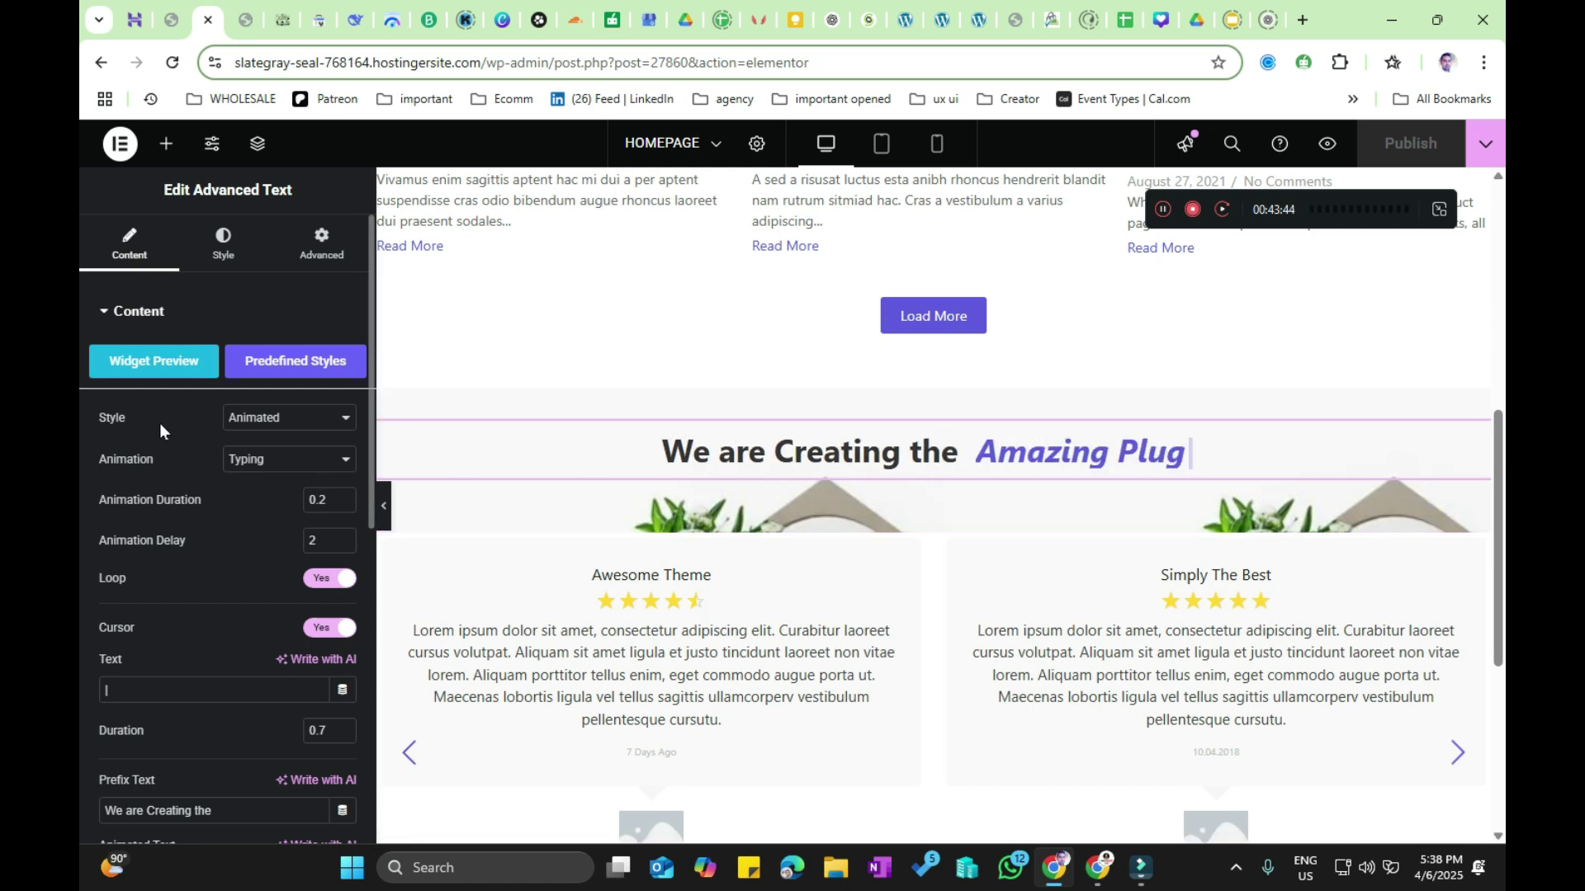
left_click(268, 460)
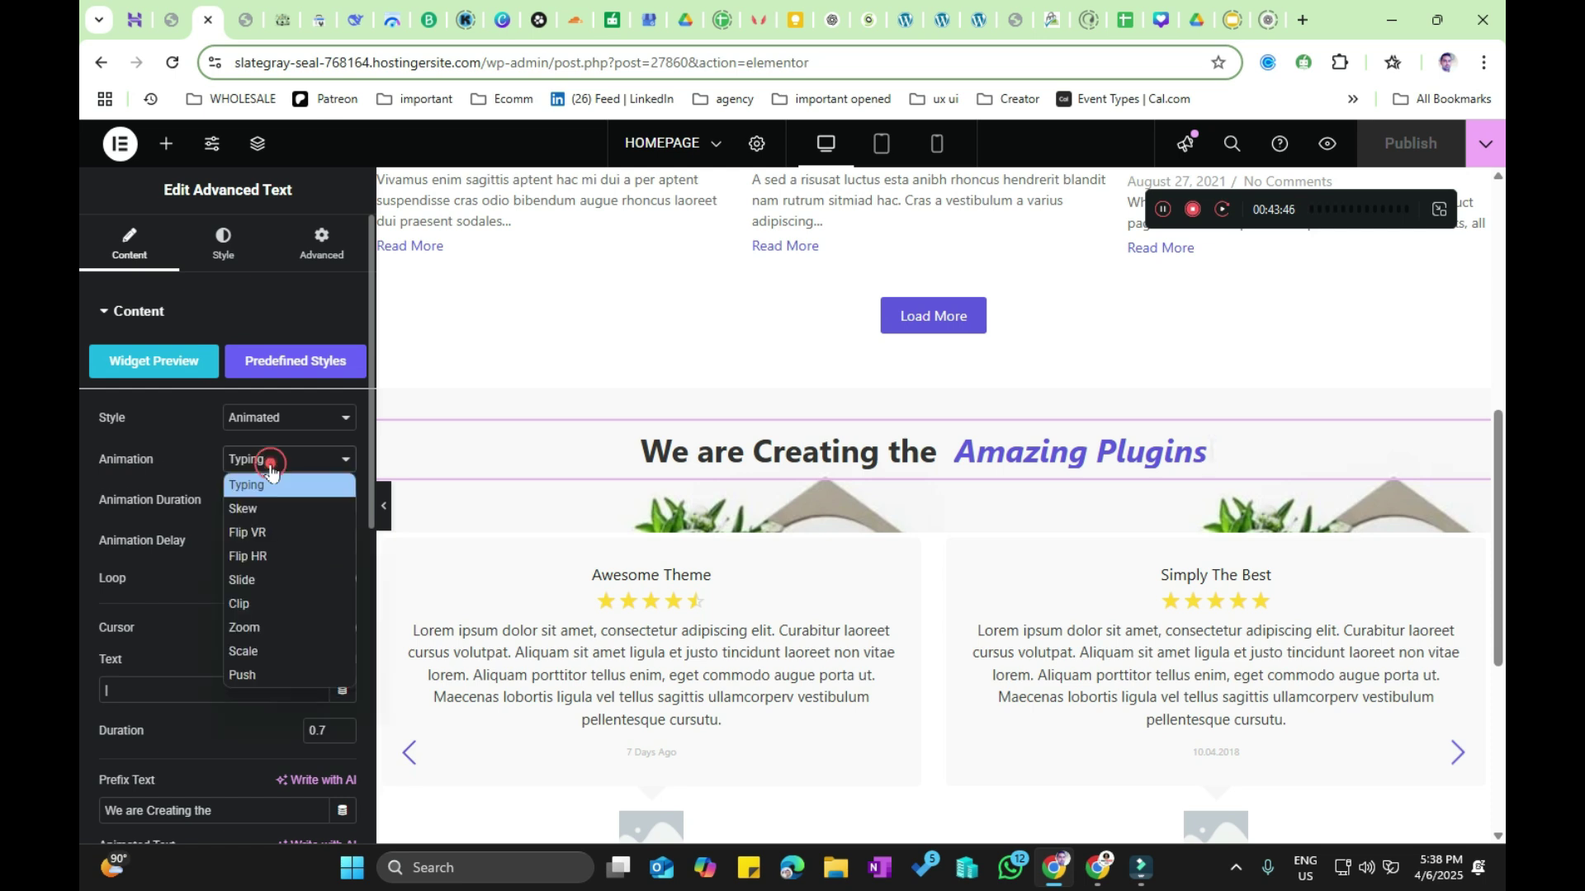
left_click(275, 514)
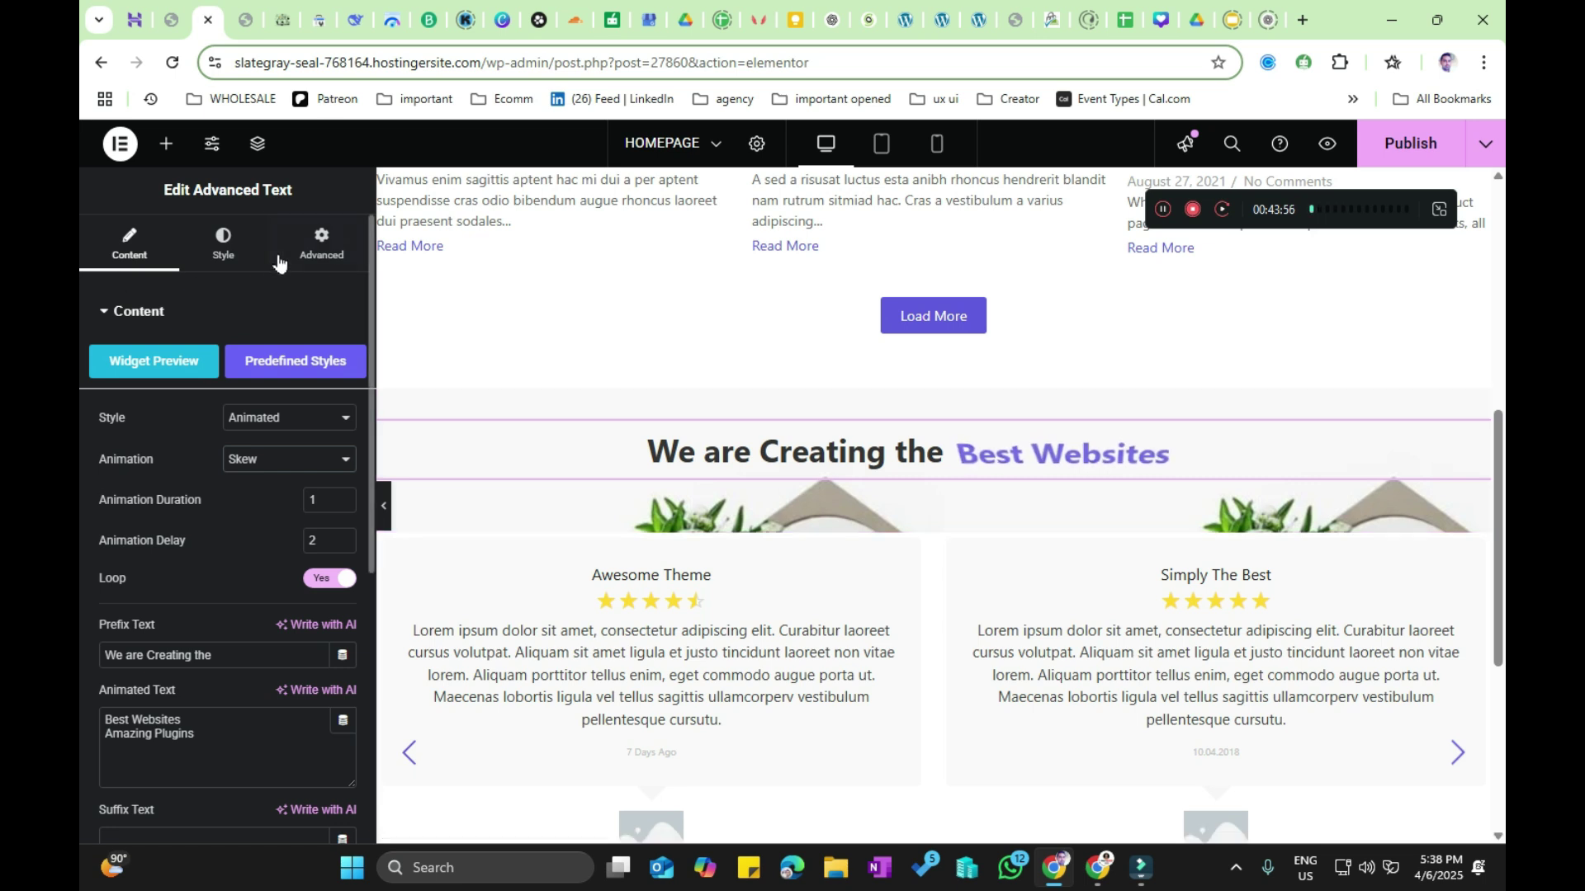
Step: Set the animated text's colour in the "We are Creating the" heading to bright red #FF1212 and publish the page
left_click(219, 250)
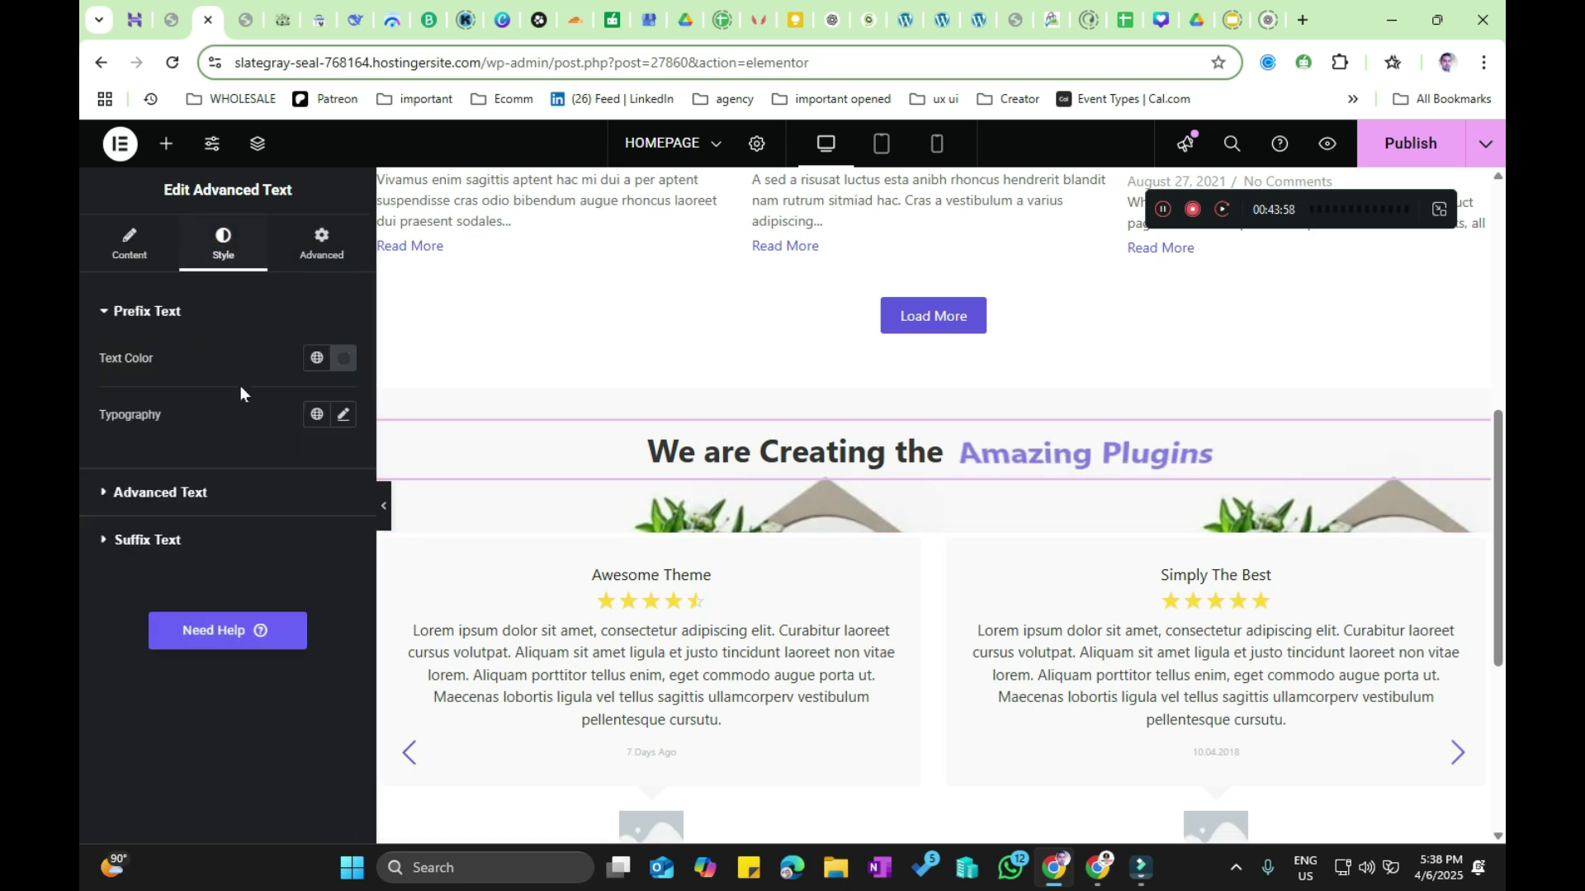
left_click(167, 492)
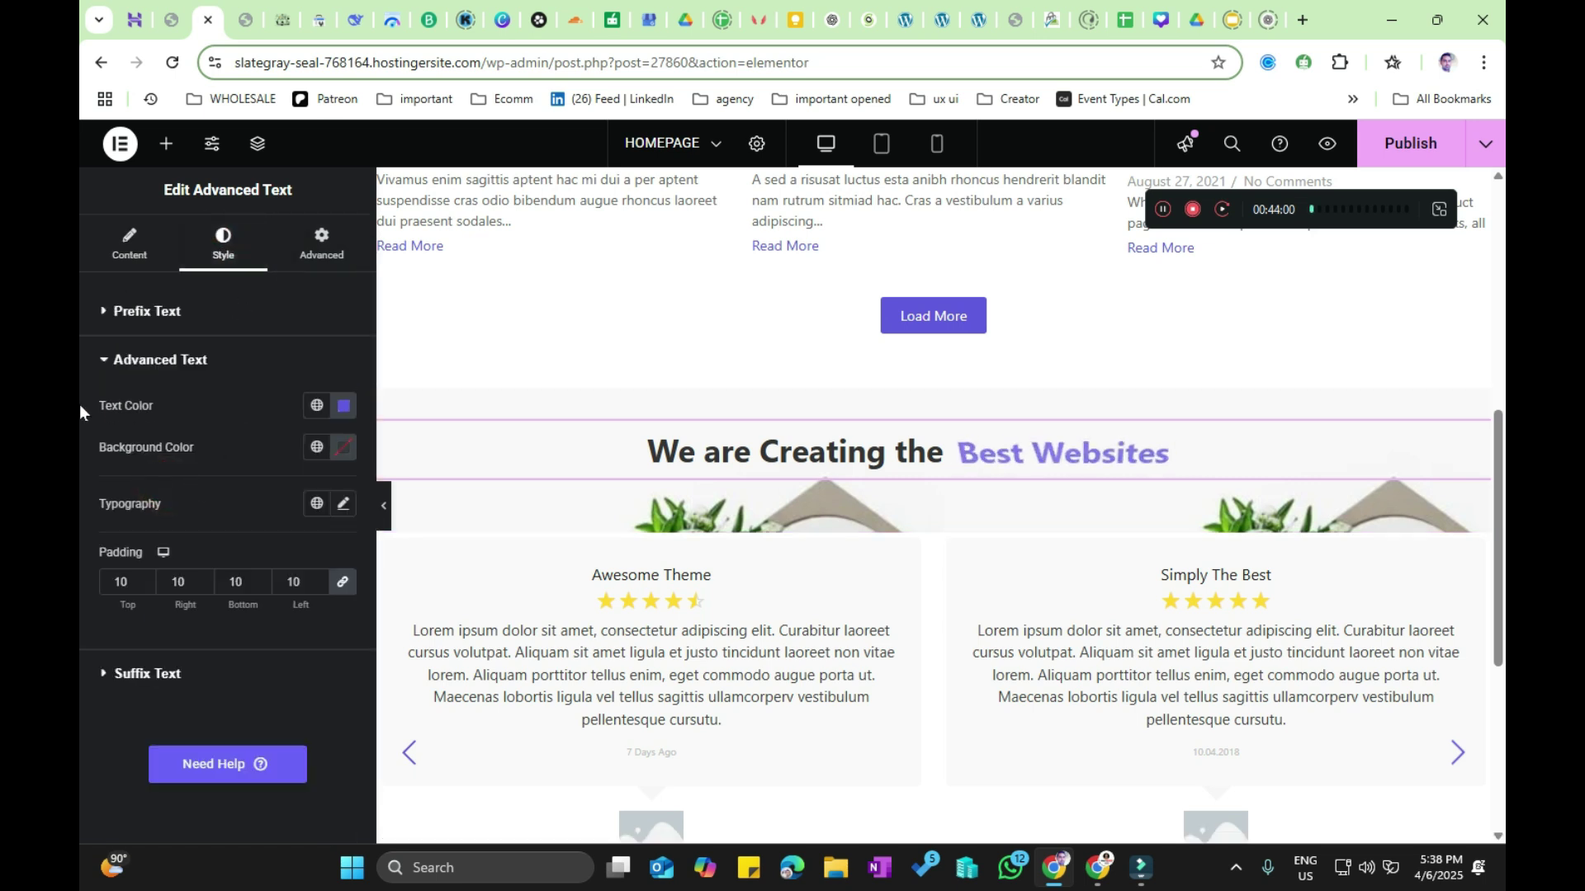
left_click(344, 408)
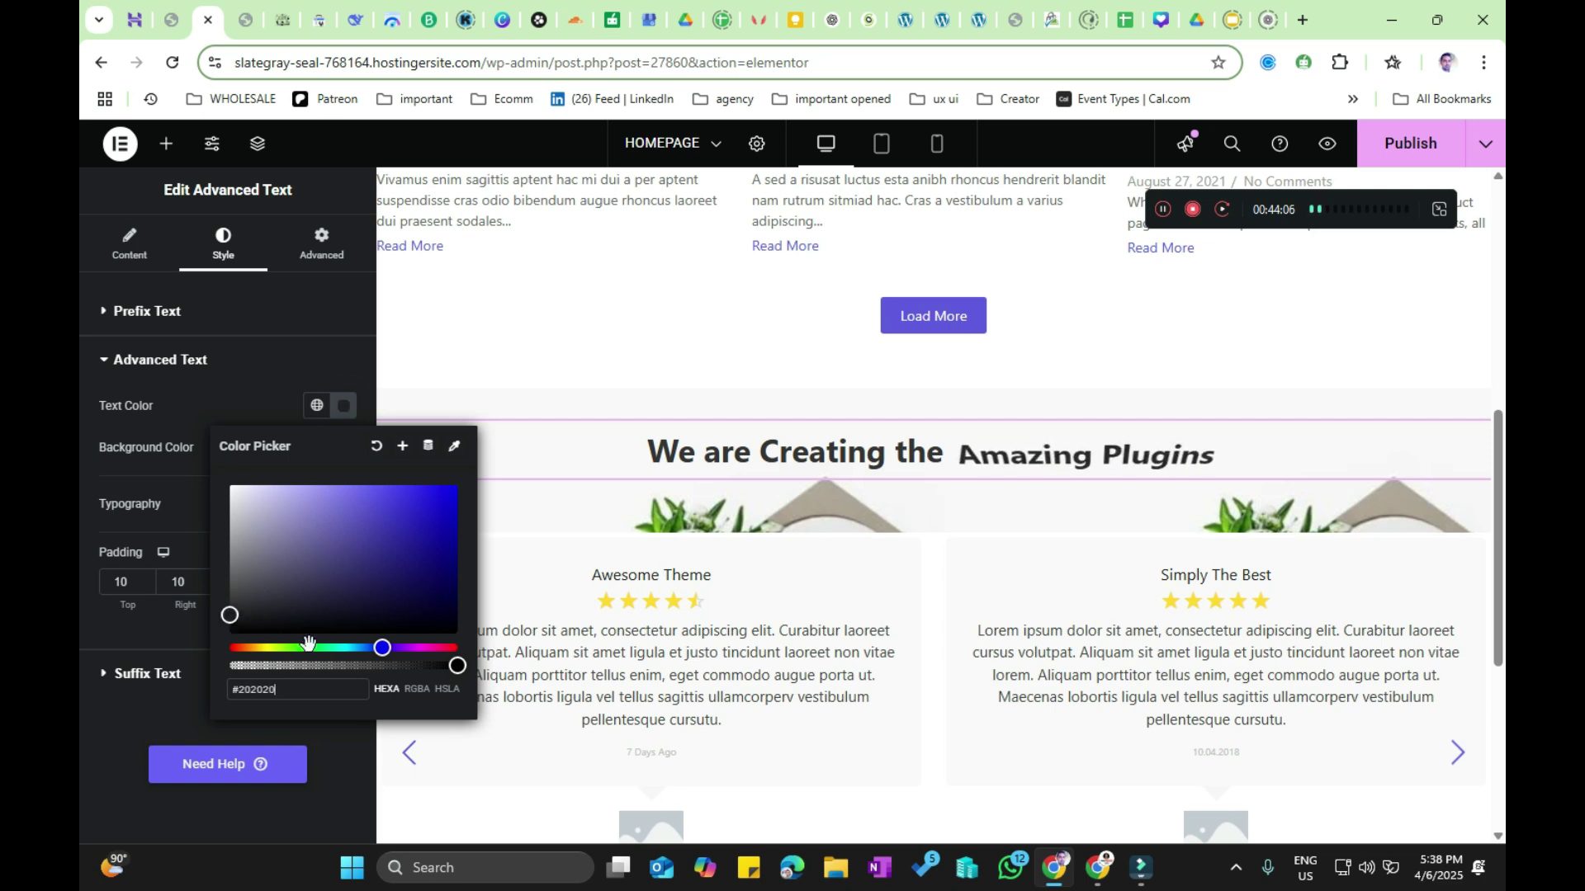
left_click_drag(368, 649, 211, 652)
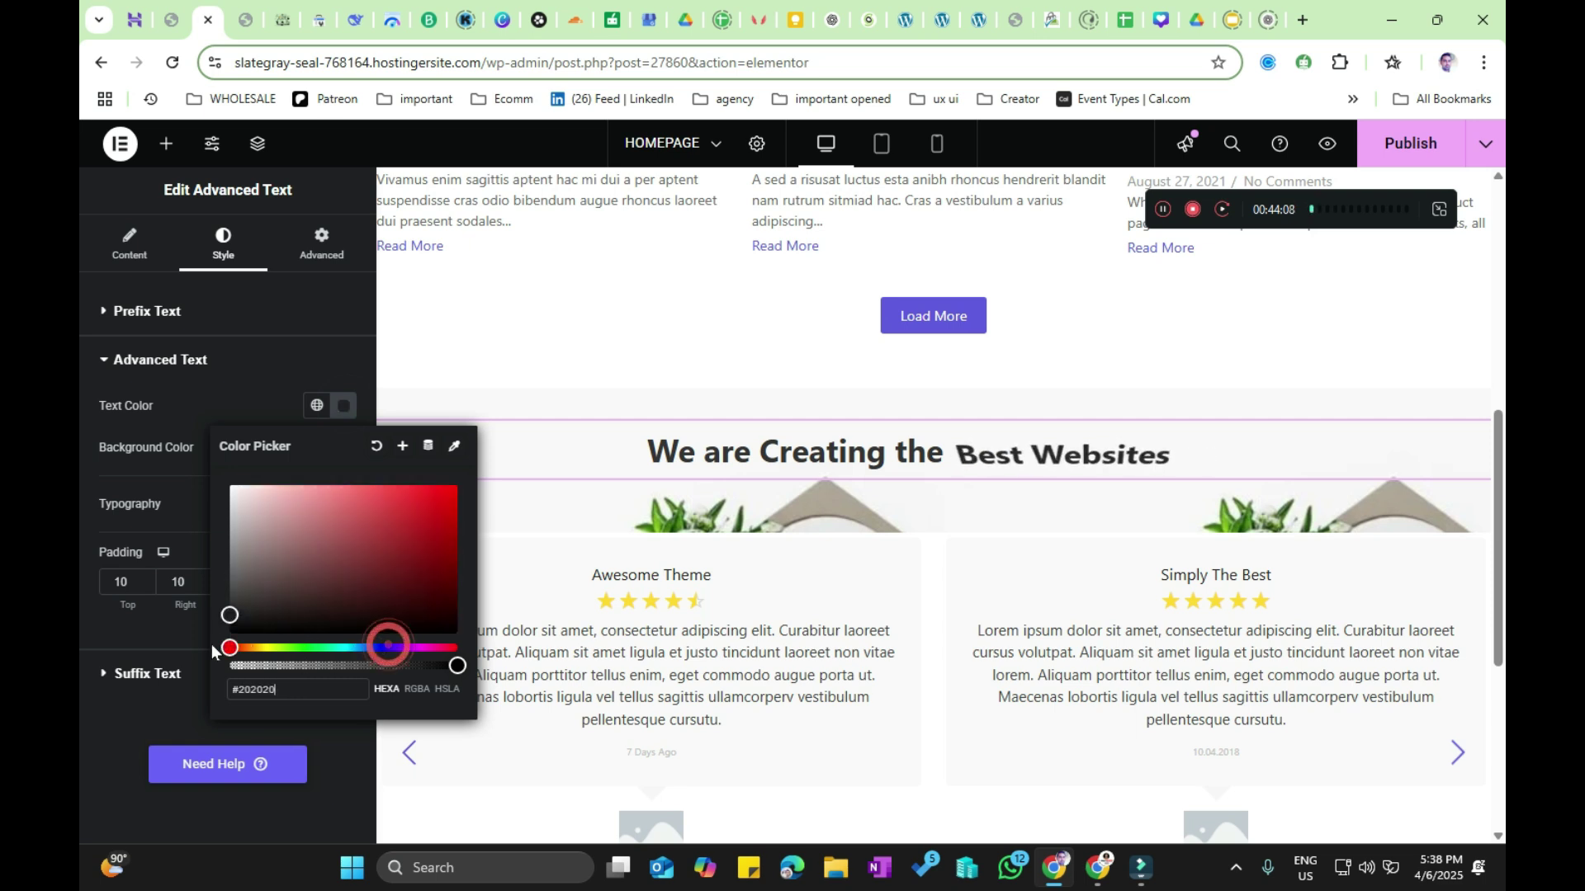
left_click(205, 398)
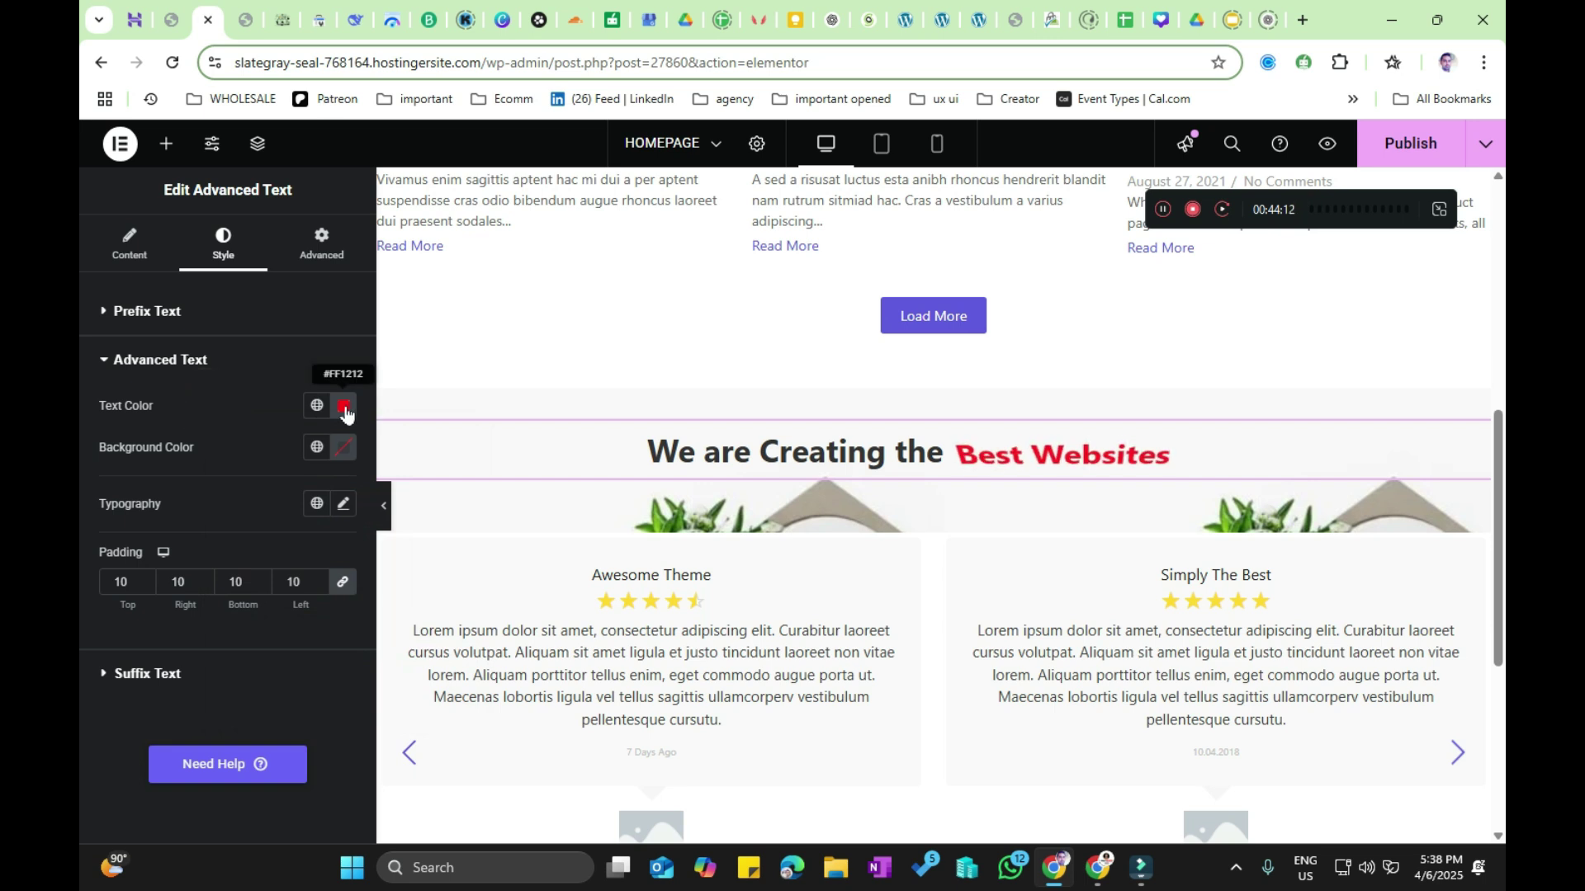
left_click(1412, 147)
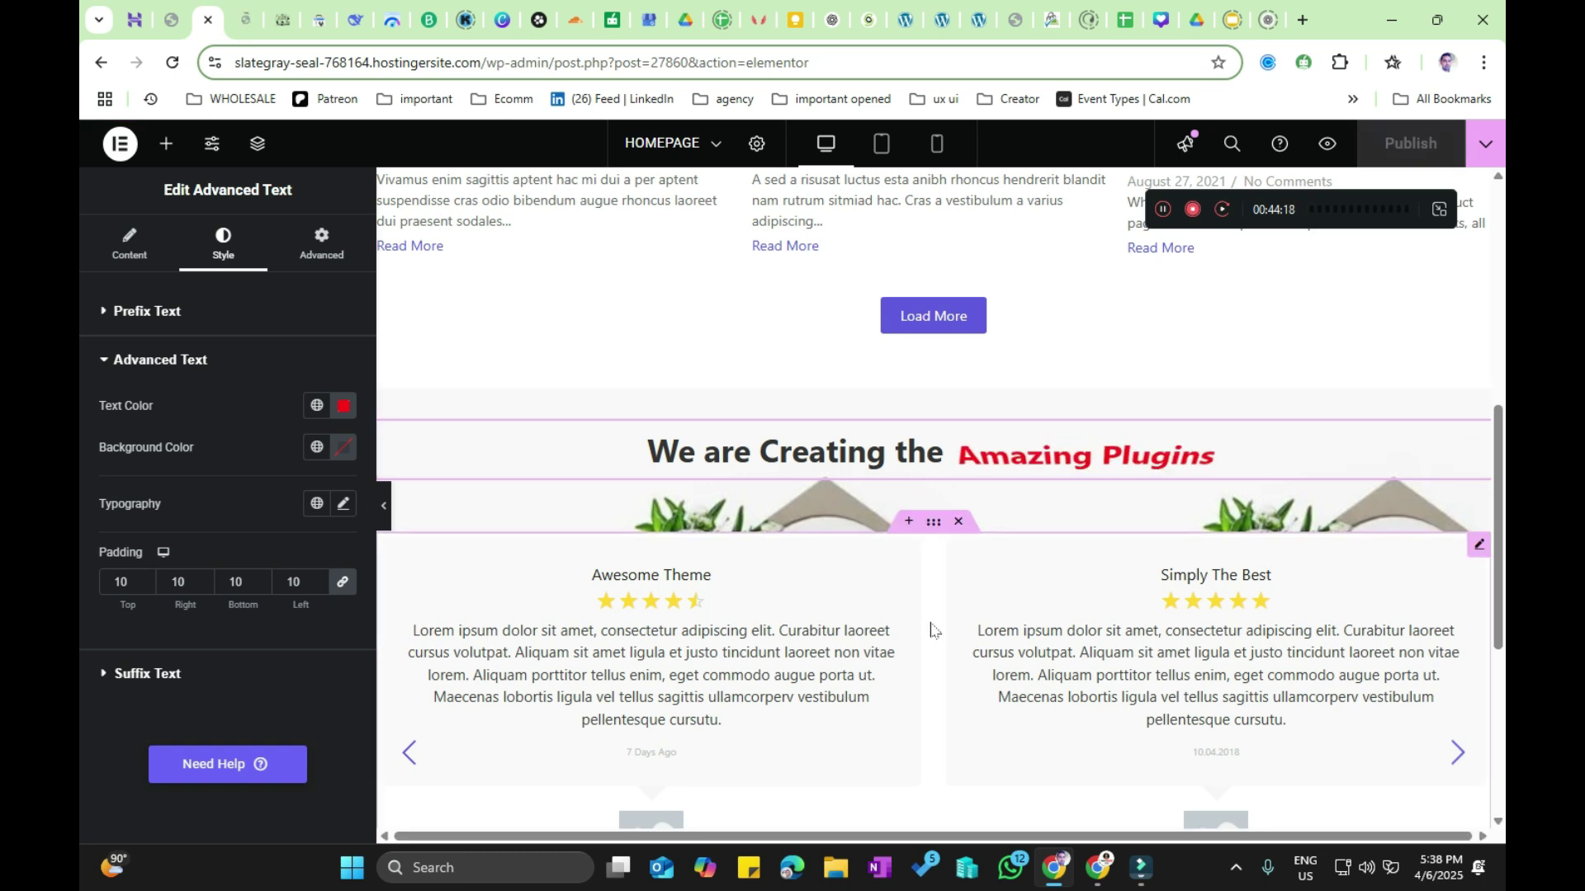
Step: Unlink the padding values of the testimonials container and set its top and bottom padding to 22 px
scroll(930, 629, "down", 2)
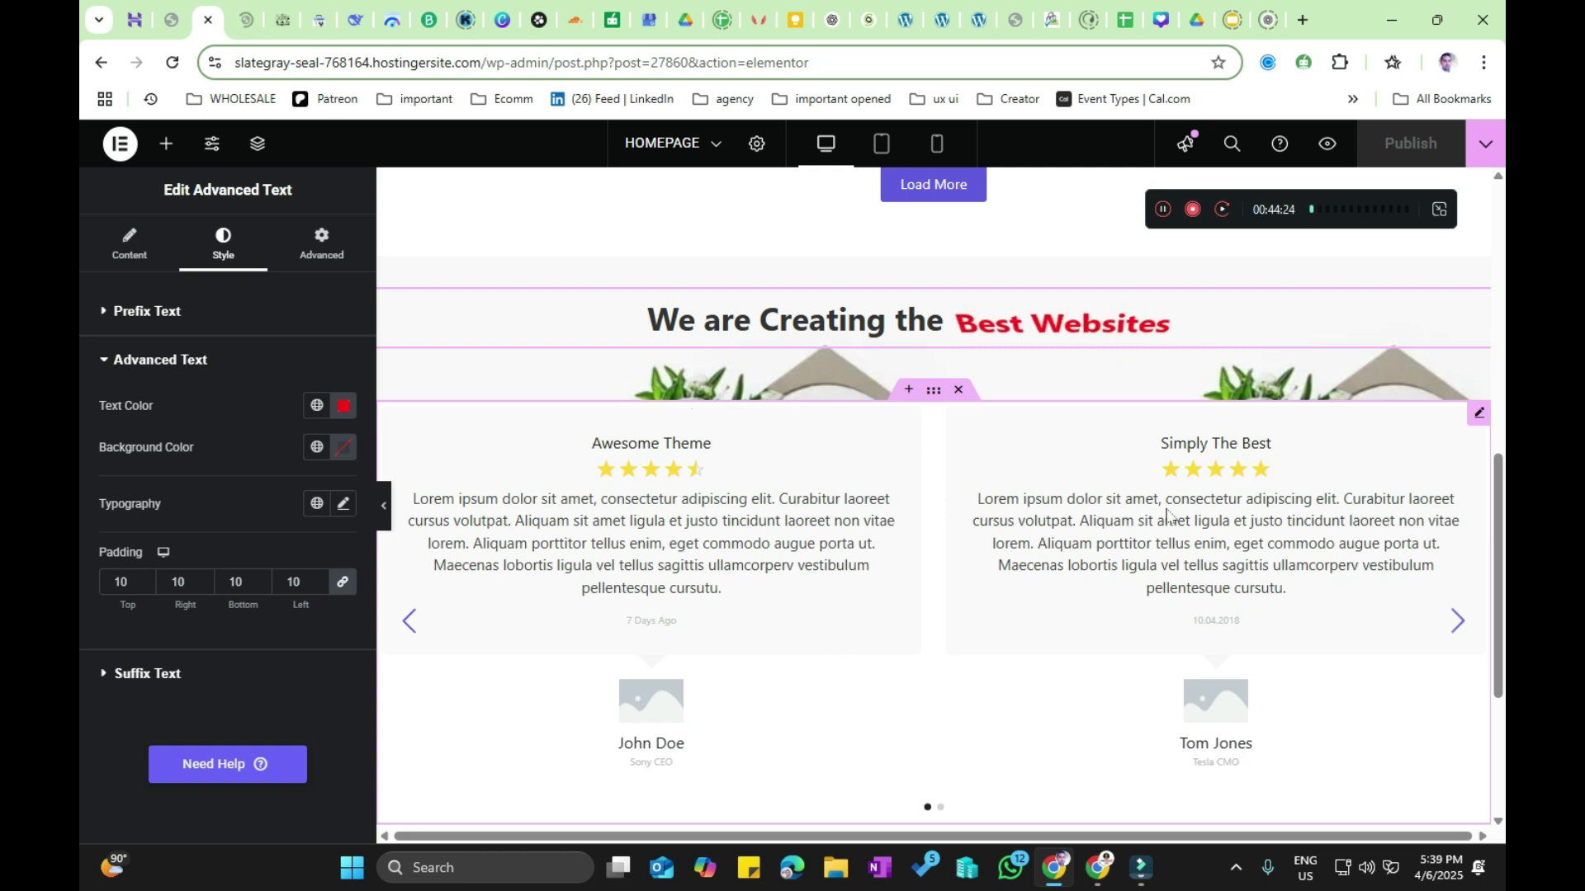
left_click(931, 400)
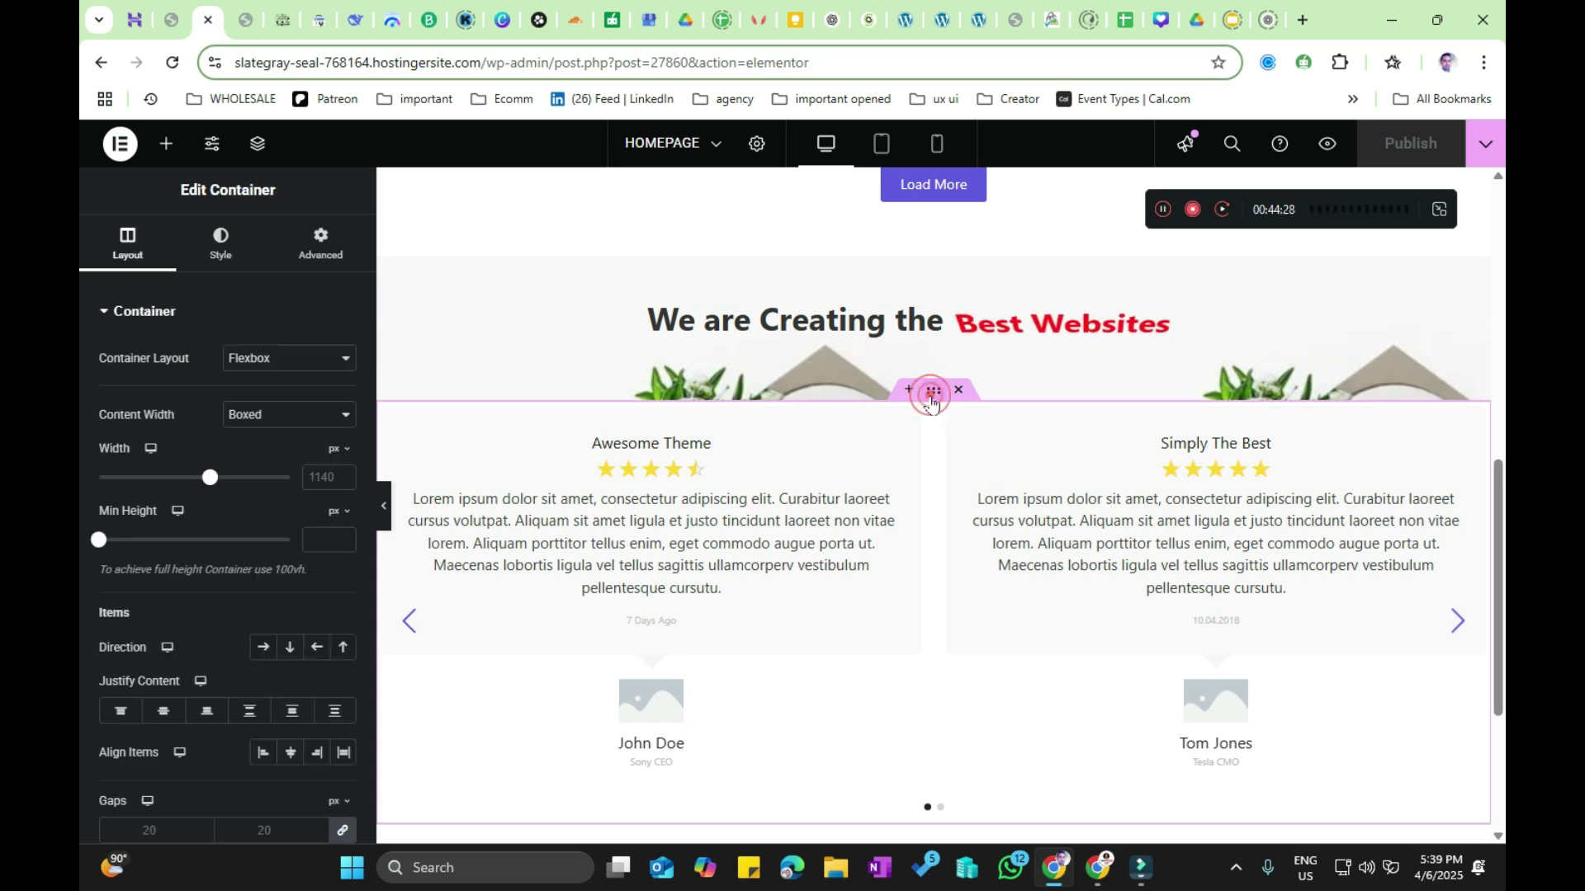
left_click(323, 261)
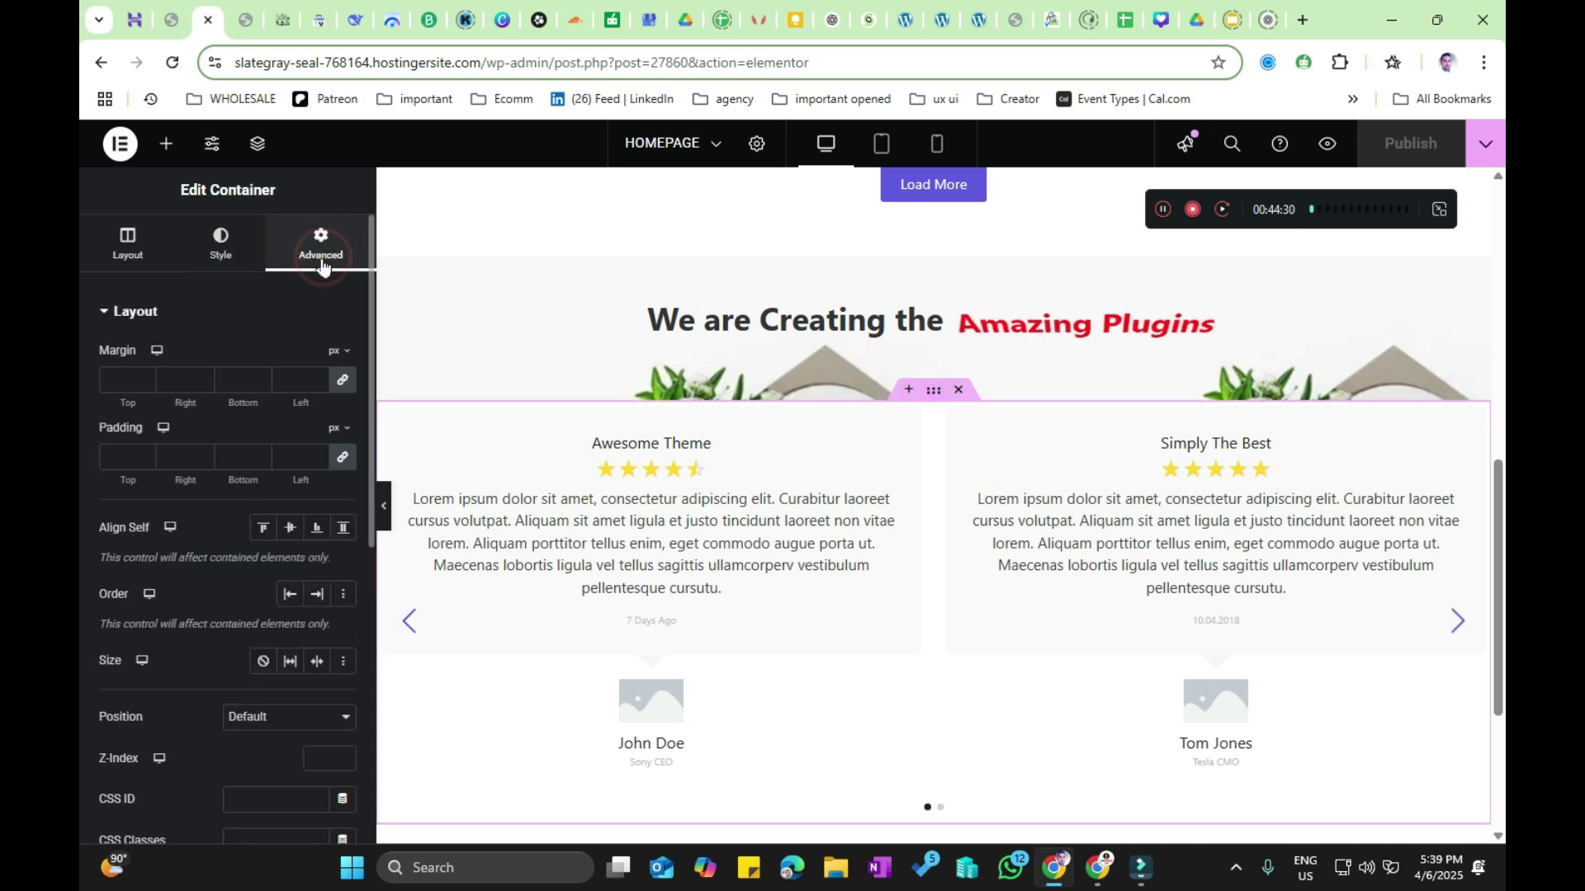
left_click(342, 456)
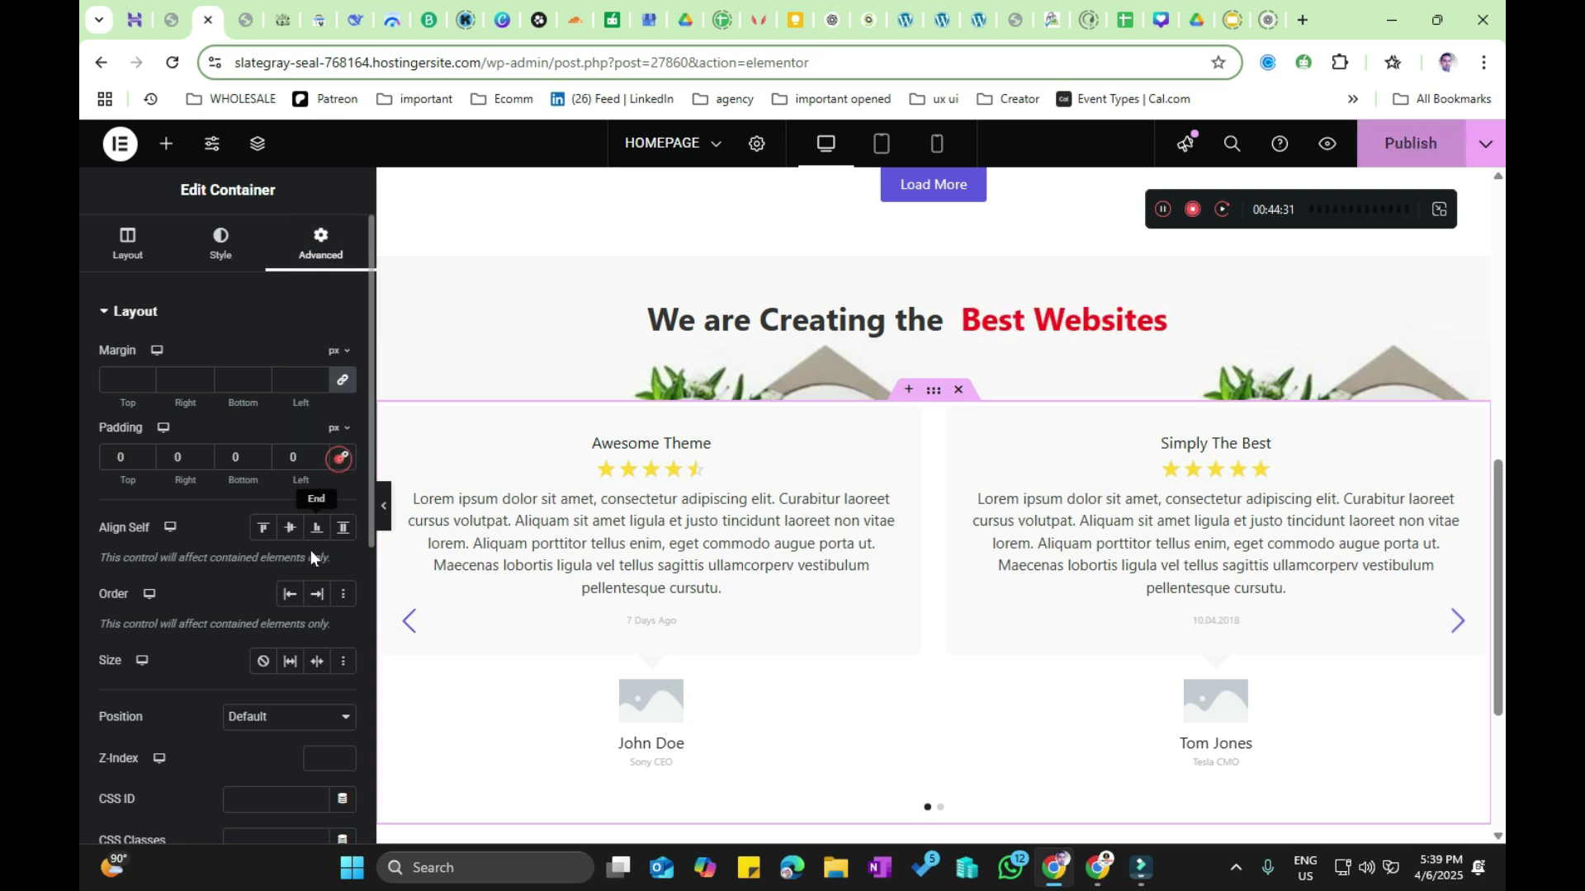
double_click(119, 457)
type("22")
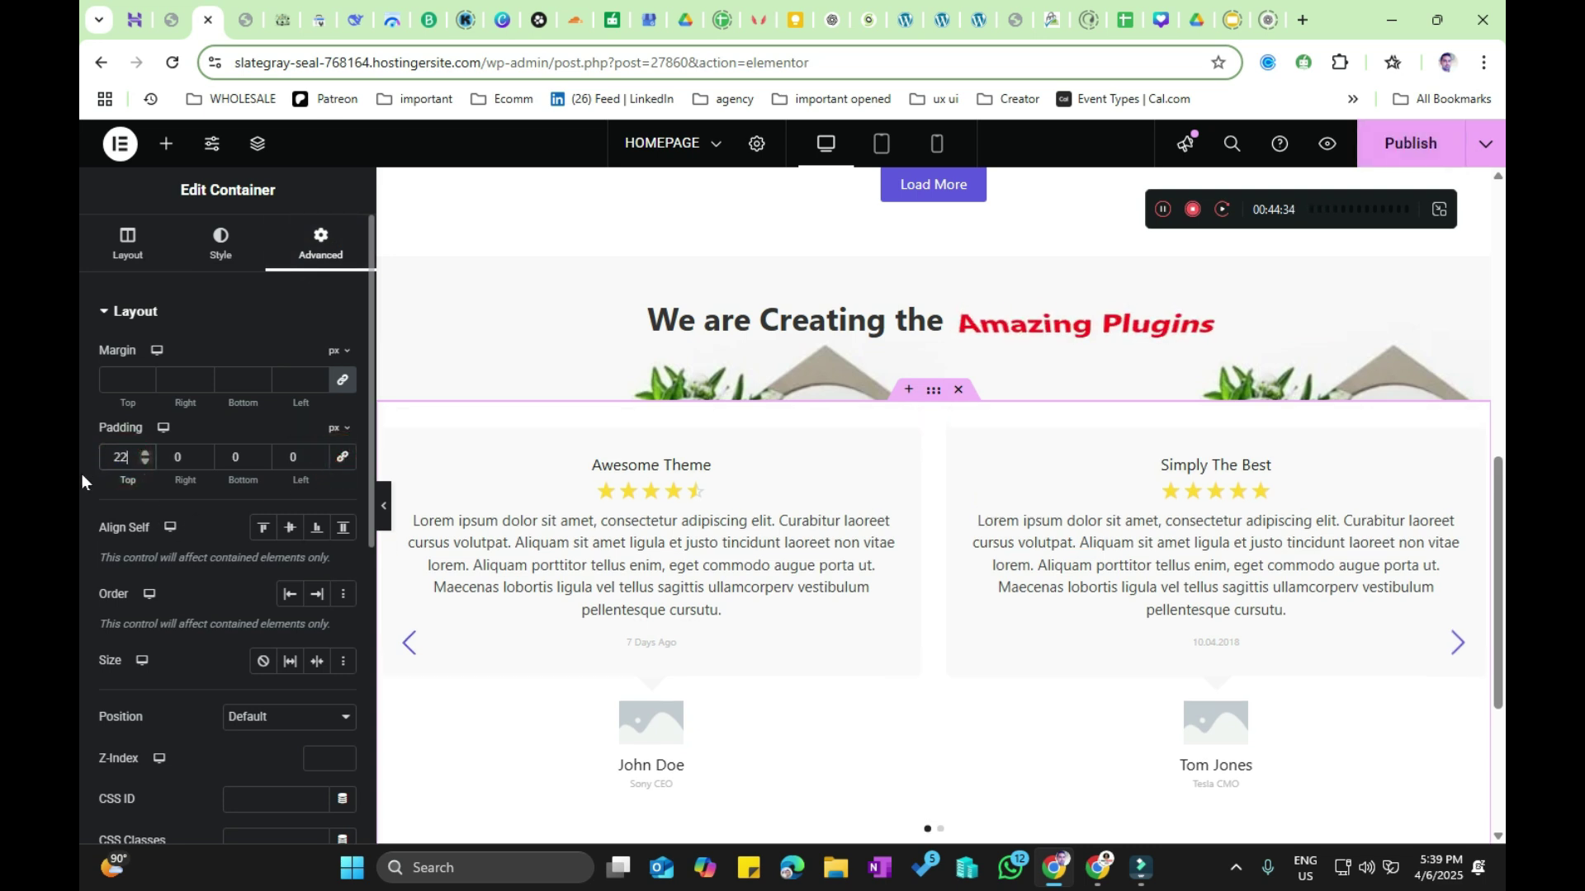
double_click(235, 457)
type("22")
Step: Increase the testimonials container's top padding to 33 px and preview the page at full width
scroll(884, 636, "down", 2)
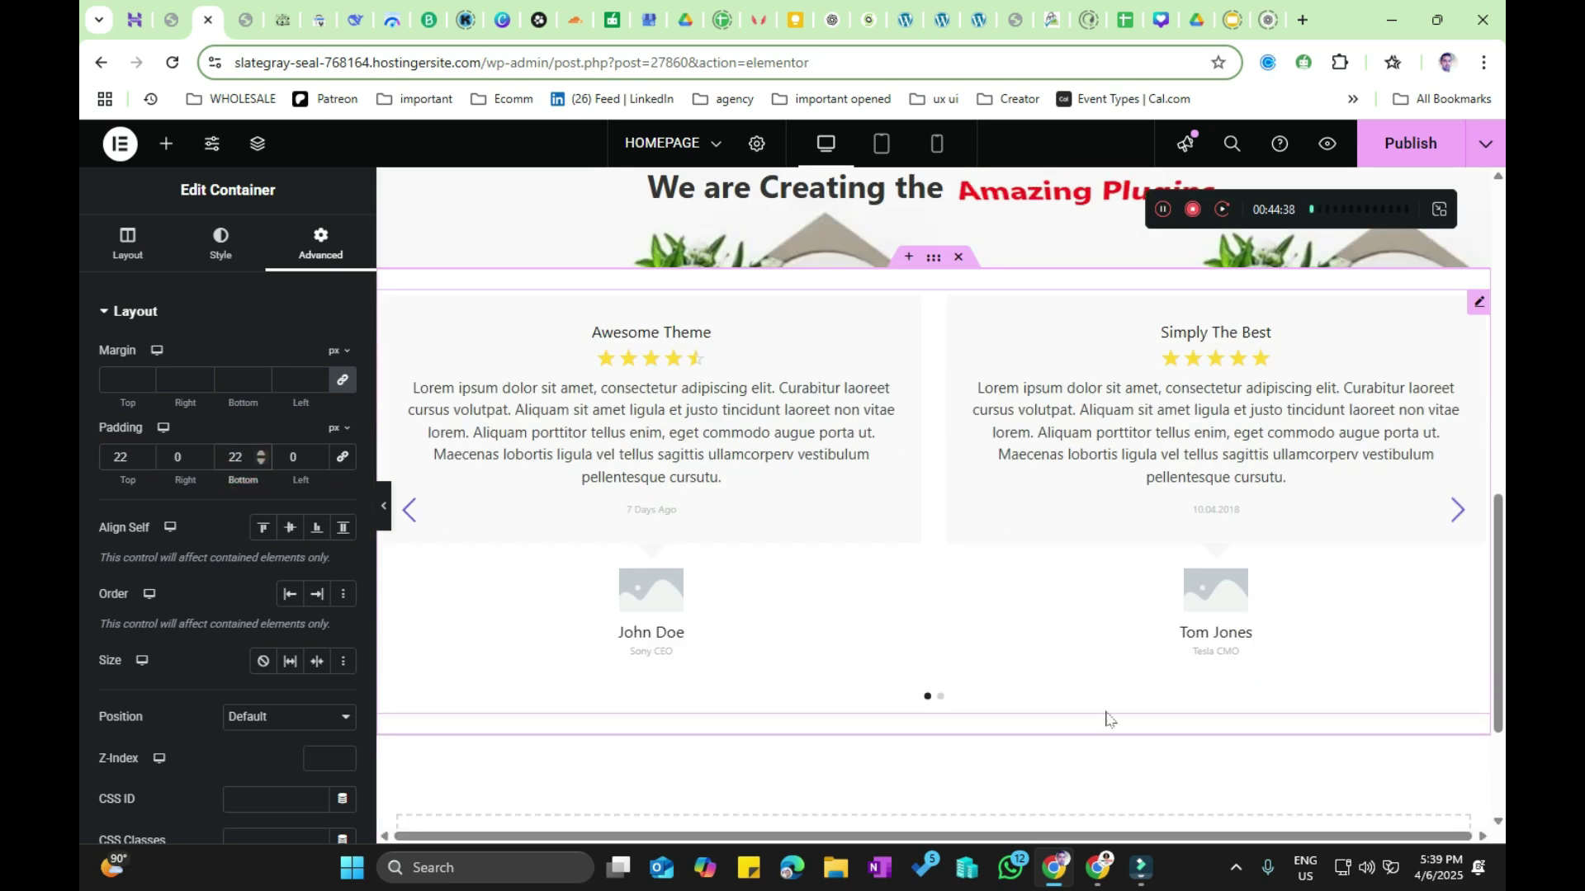
scroll(951, 552, "up", 2)
double_click(120, 458)
type("33")
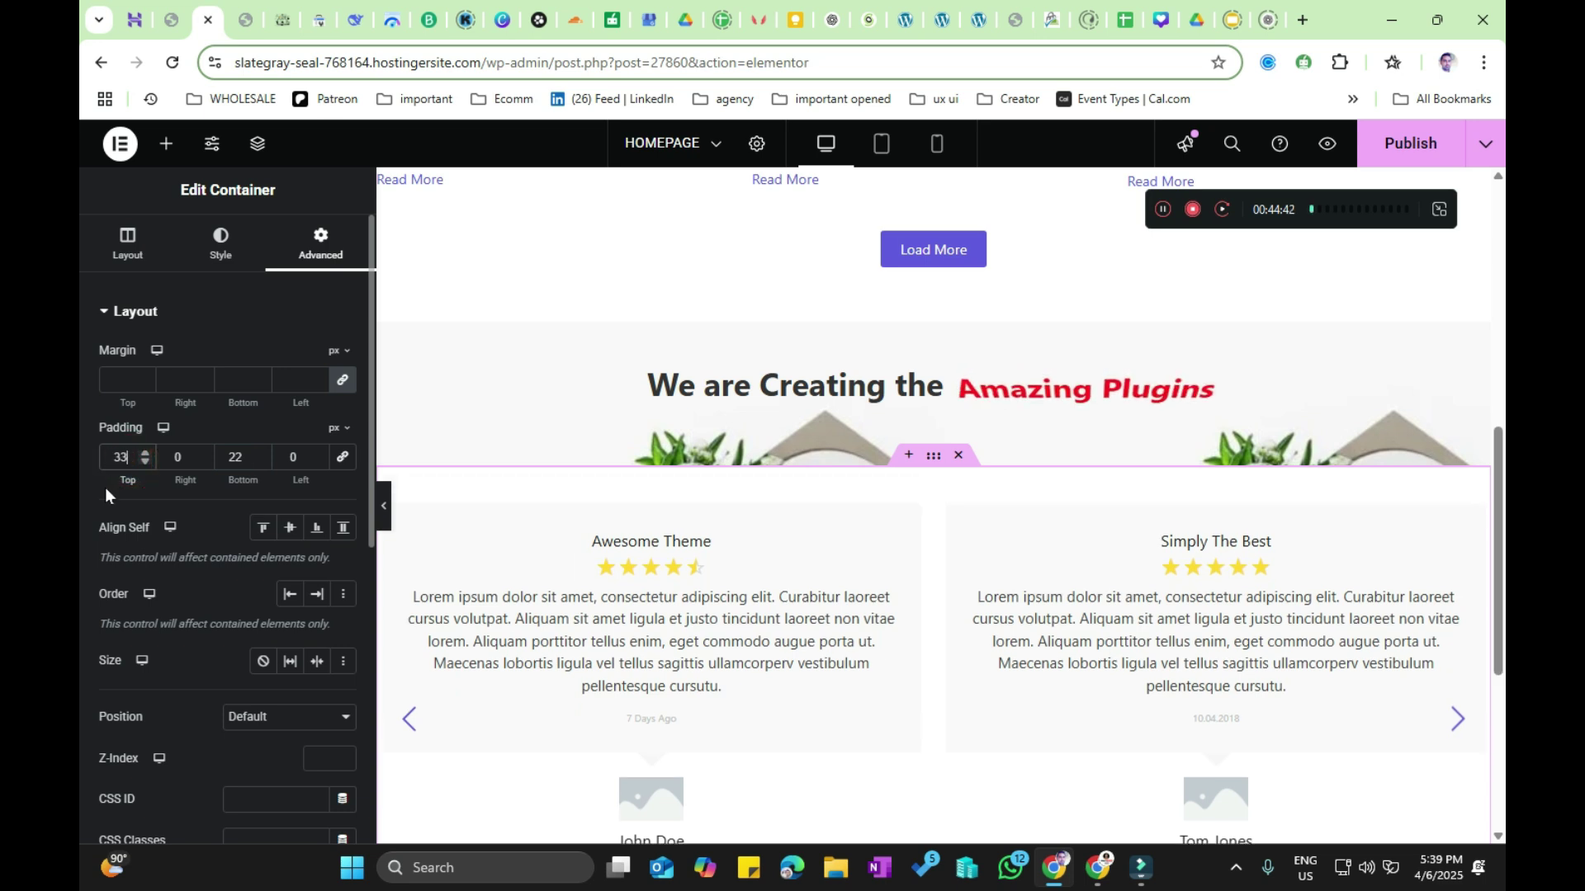
left_click(389, 510)
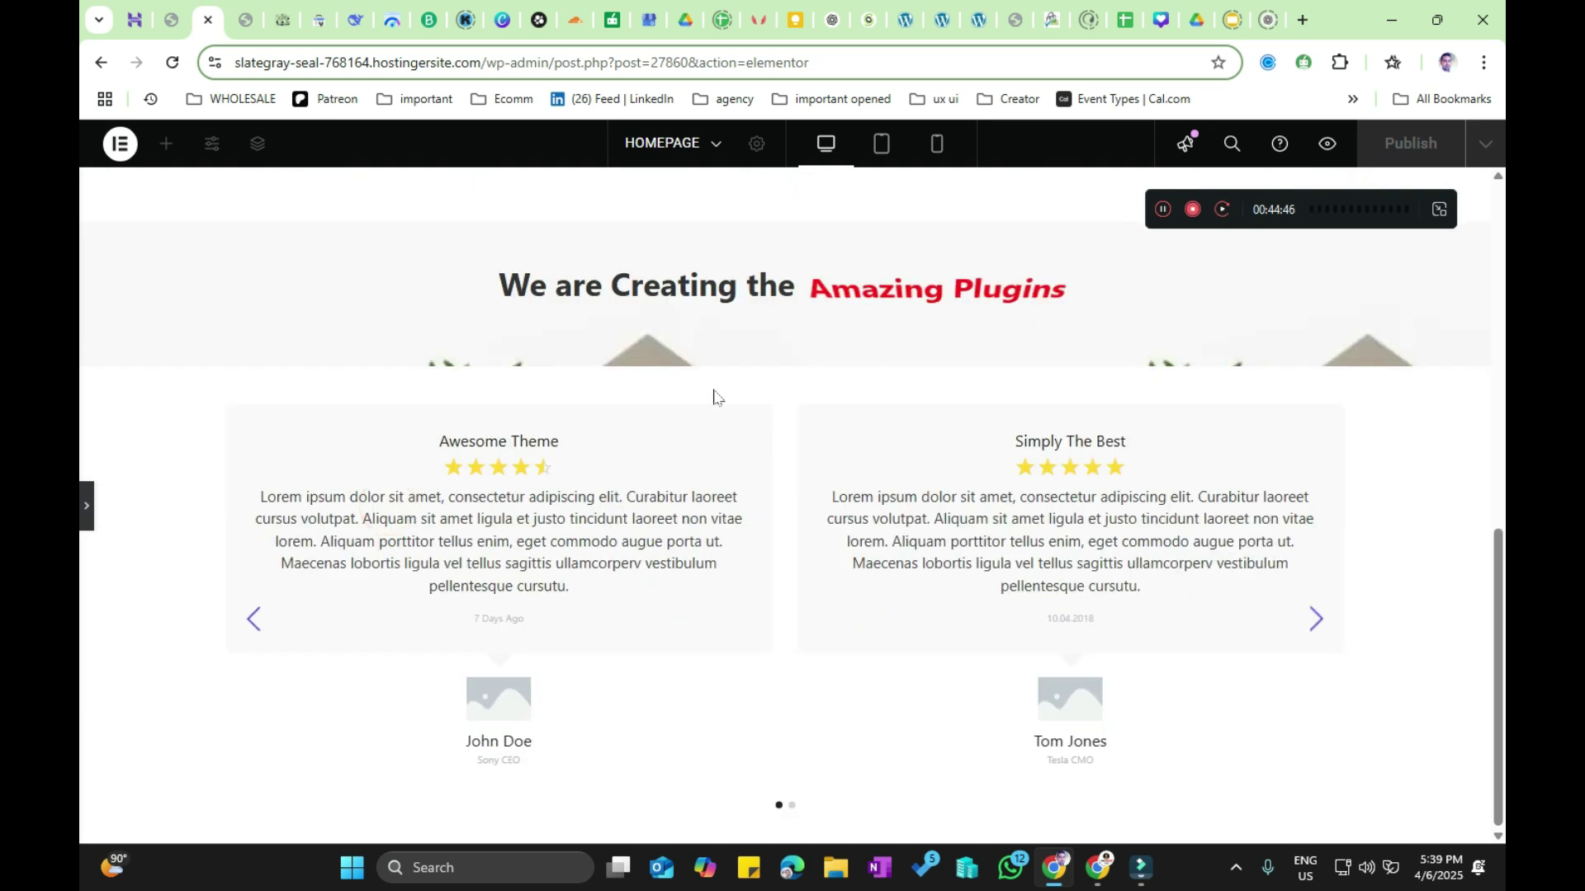
scroll(761, 523, "up", 3)
scroll(761, 522, "up", 4)
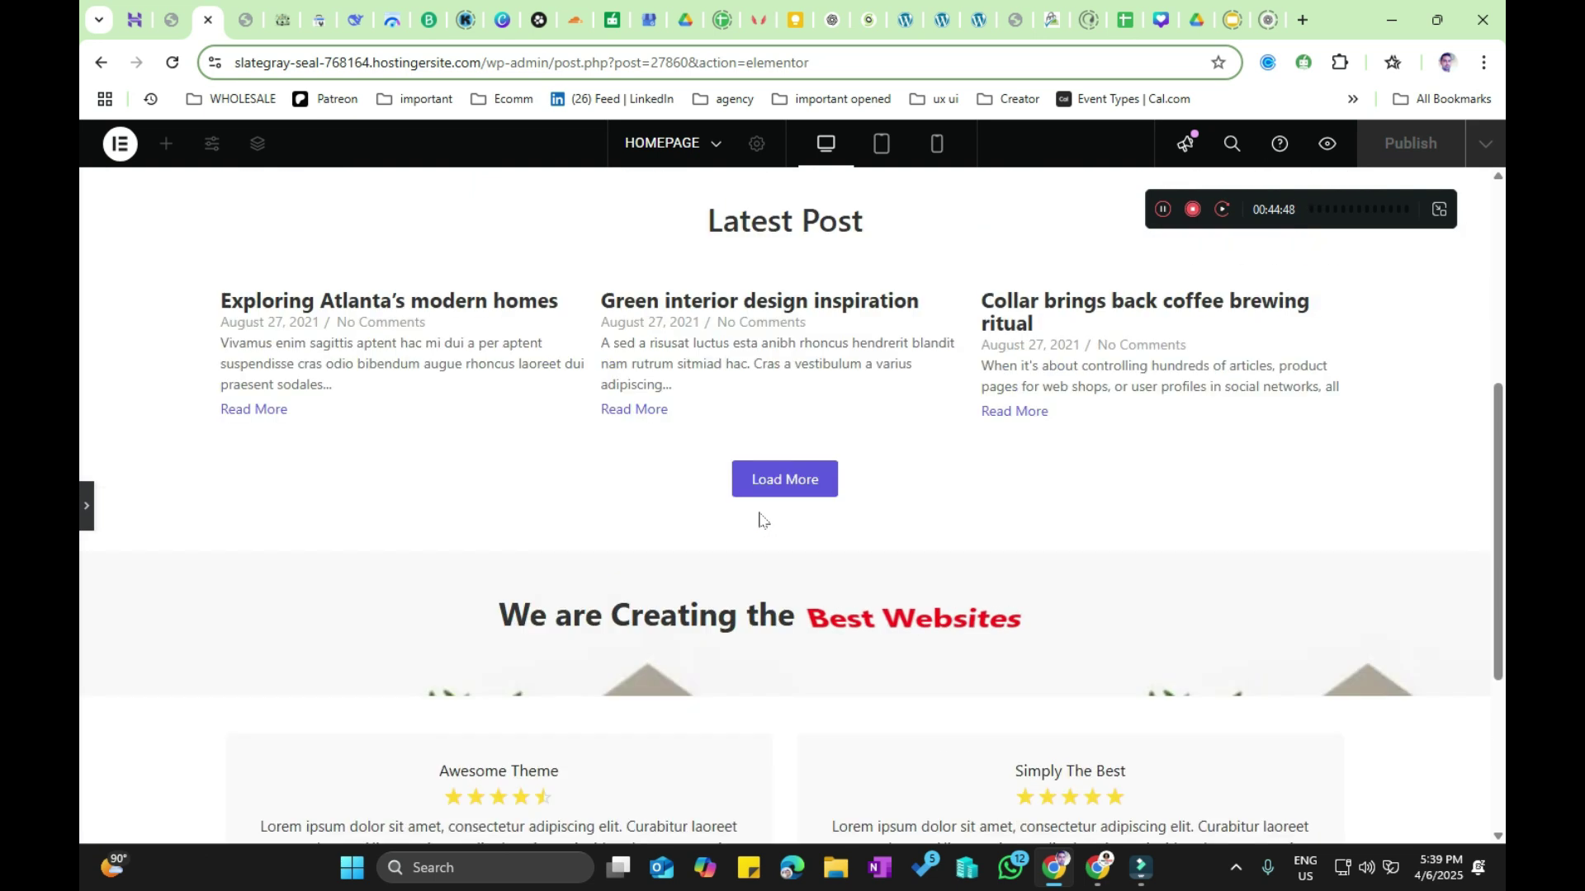
scroll(761, 523, "down", 2)
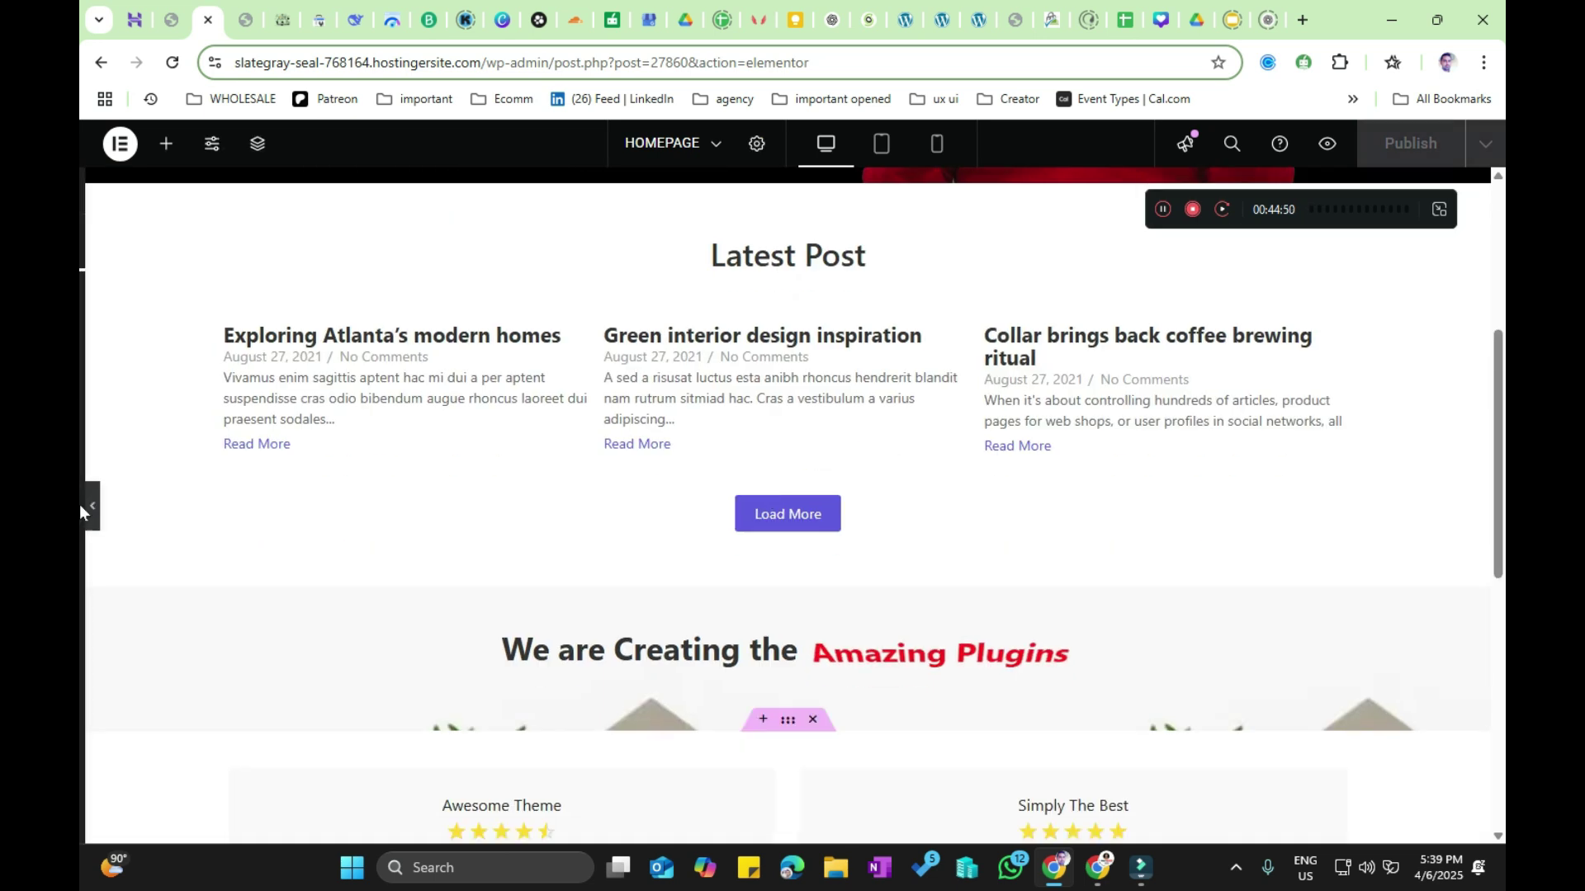
left_click(86, 505)
Step: Try a linear gradient background on the Latest Post heading's container with near-black as the first colour
scroll(1003, 500, "up", 2)
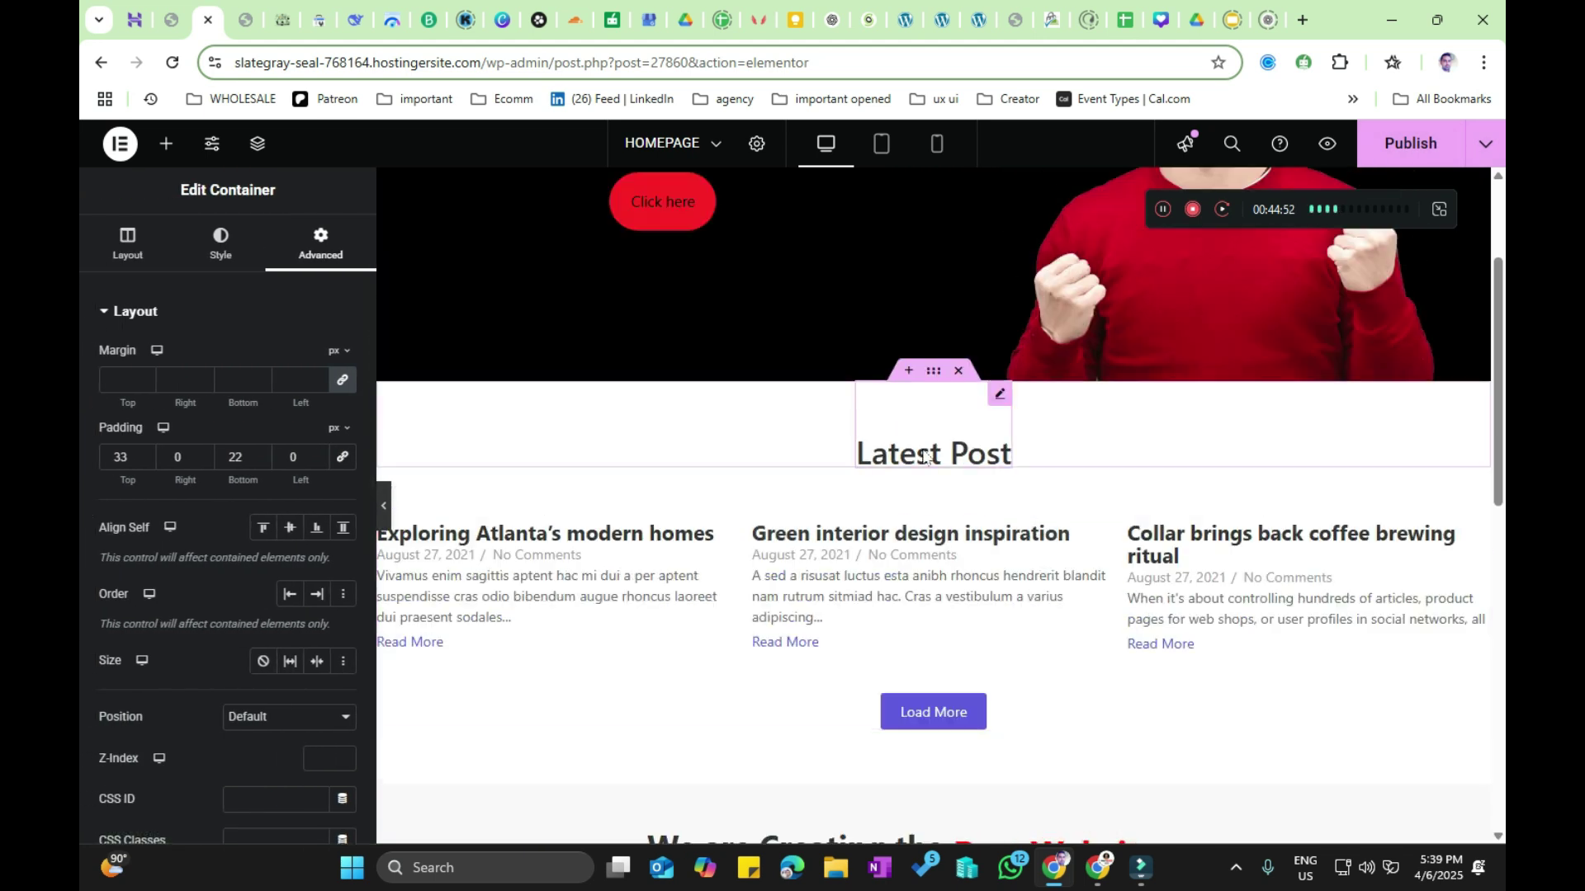
left_click(941, 377)
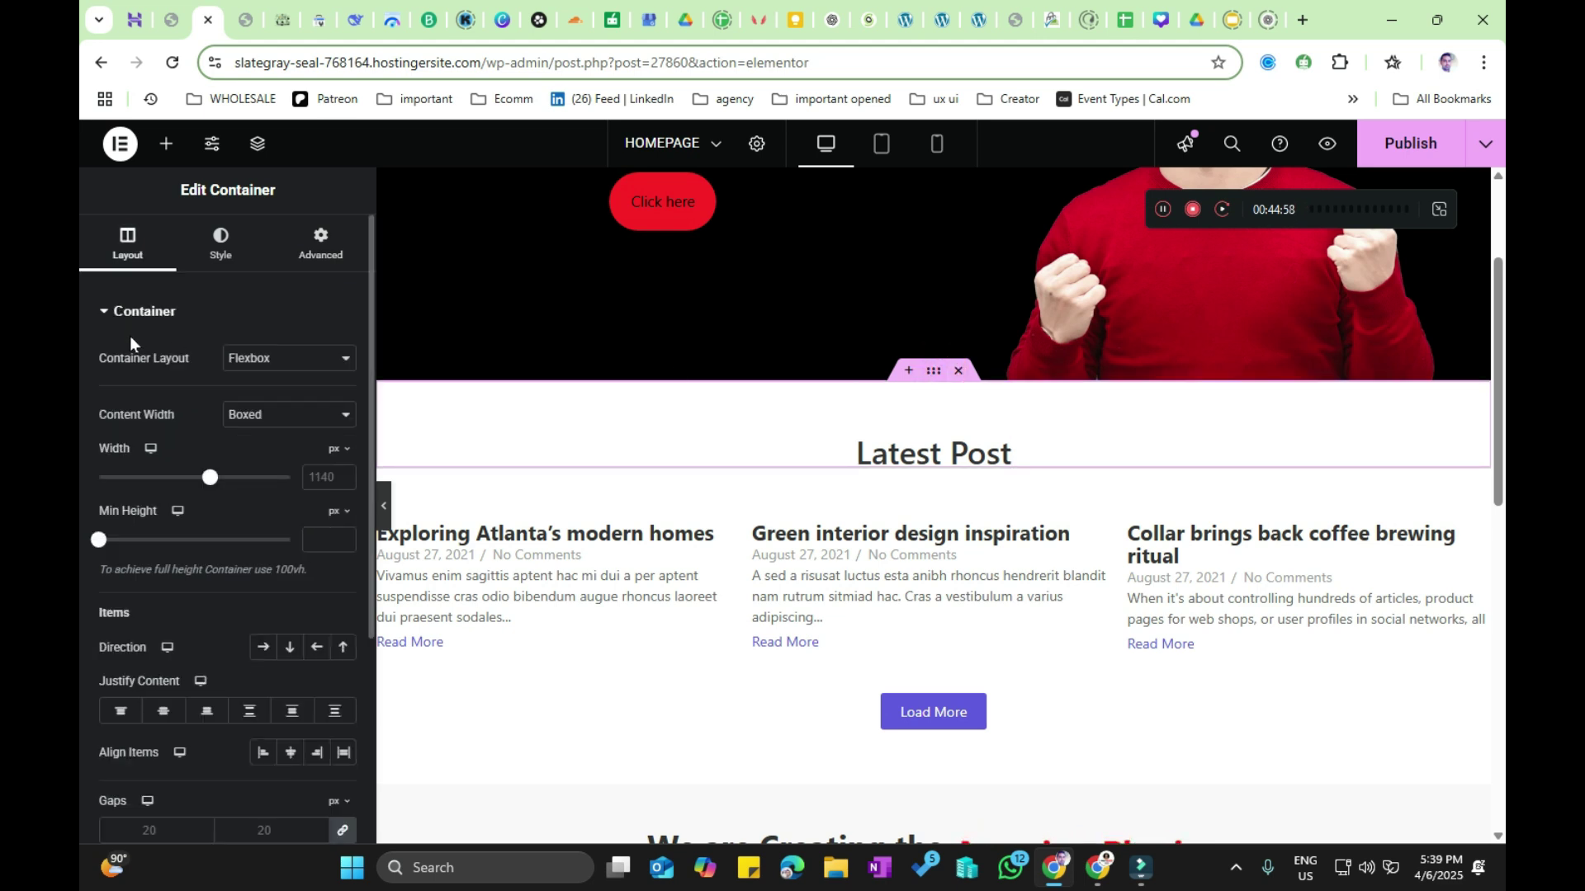
left_click(220, 246)
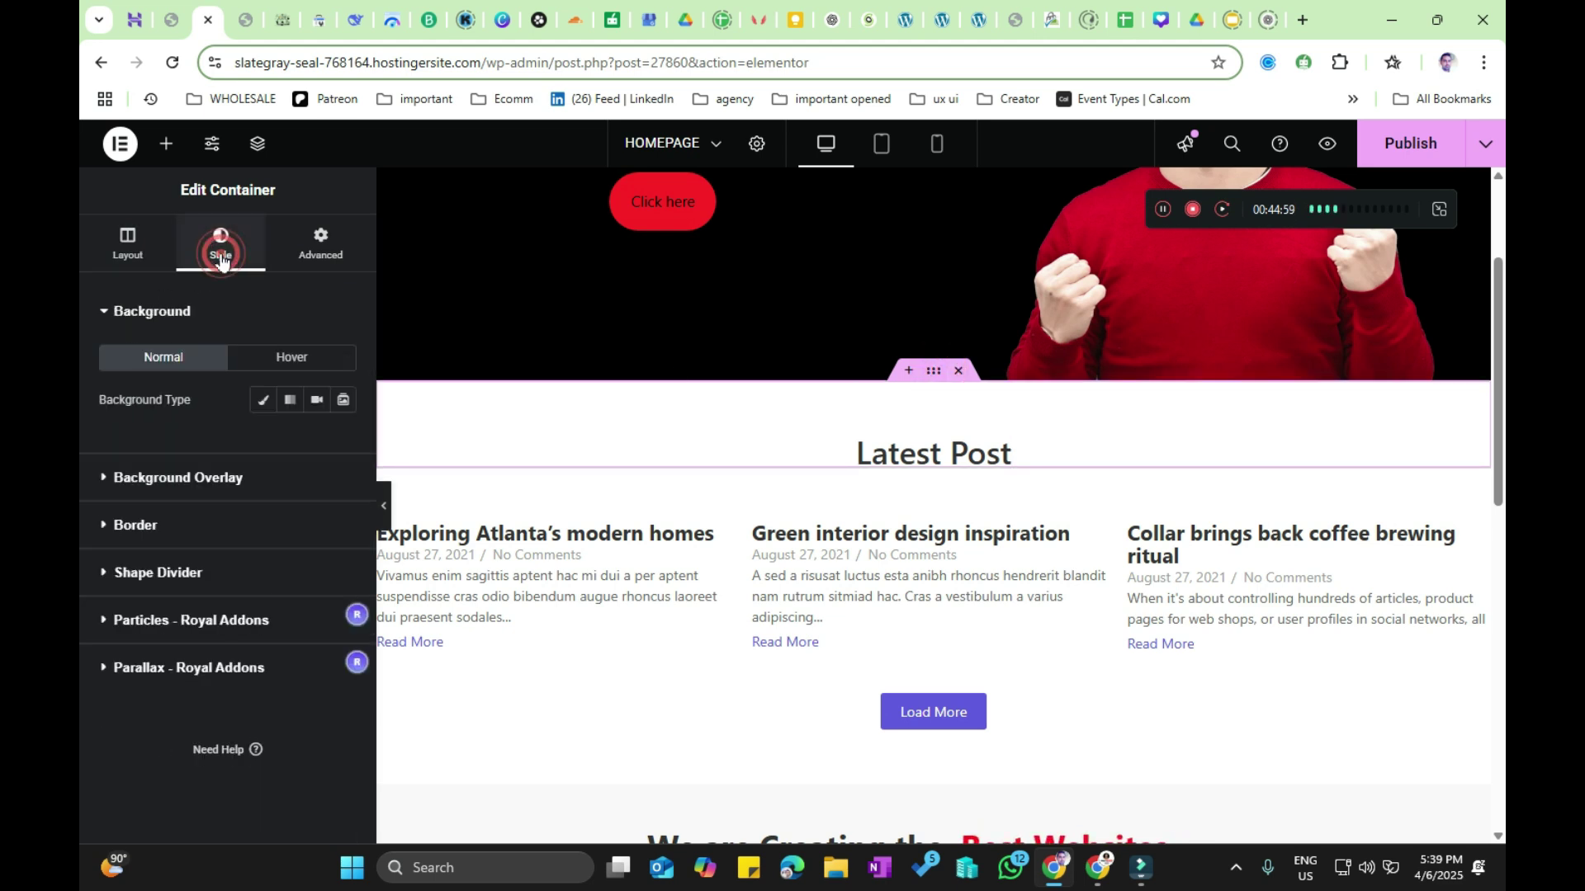
left_click(258, 400)
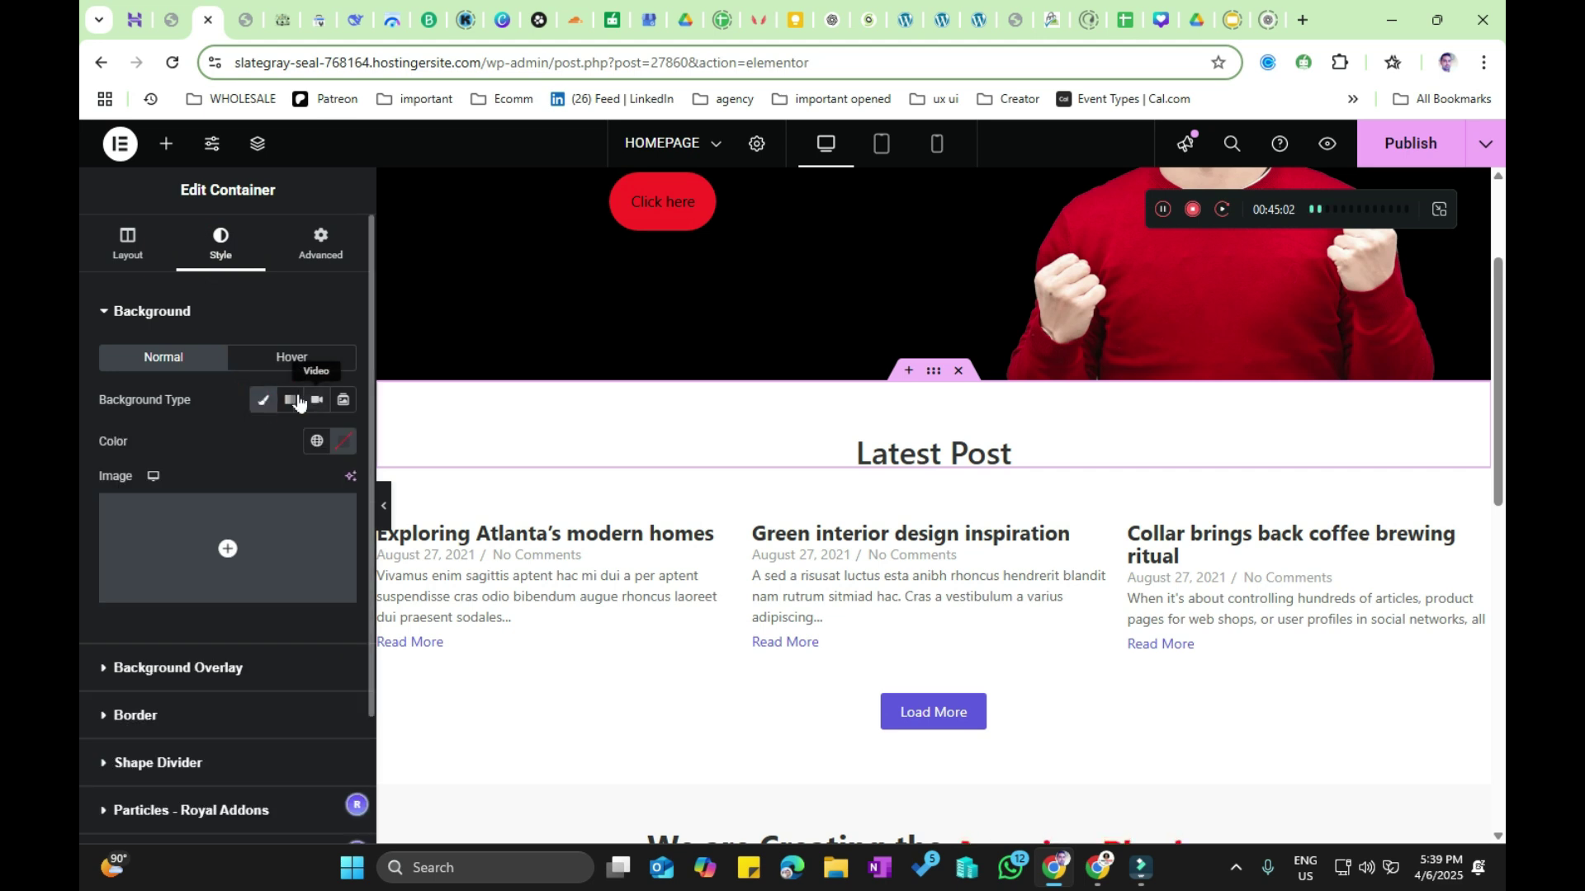
left_click(290, 405)
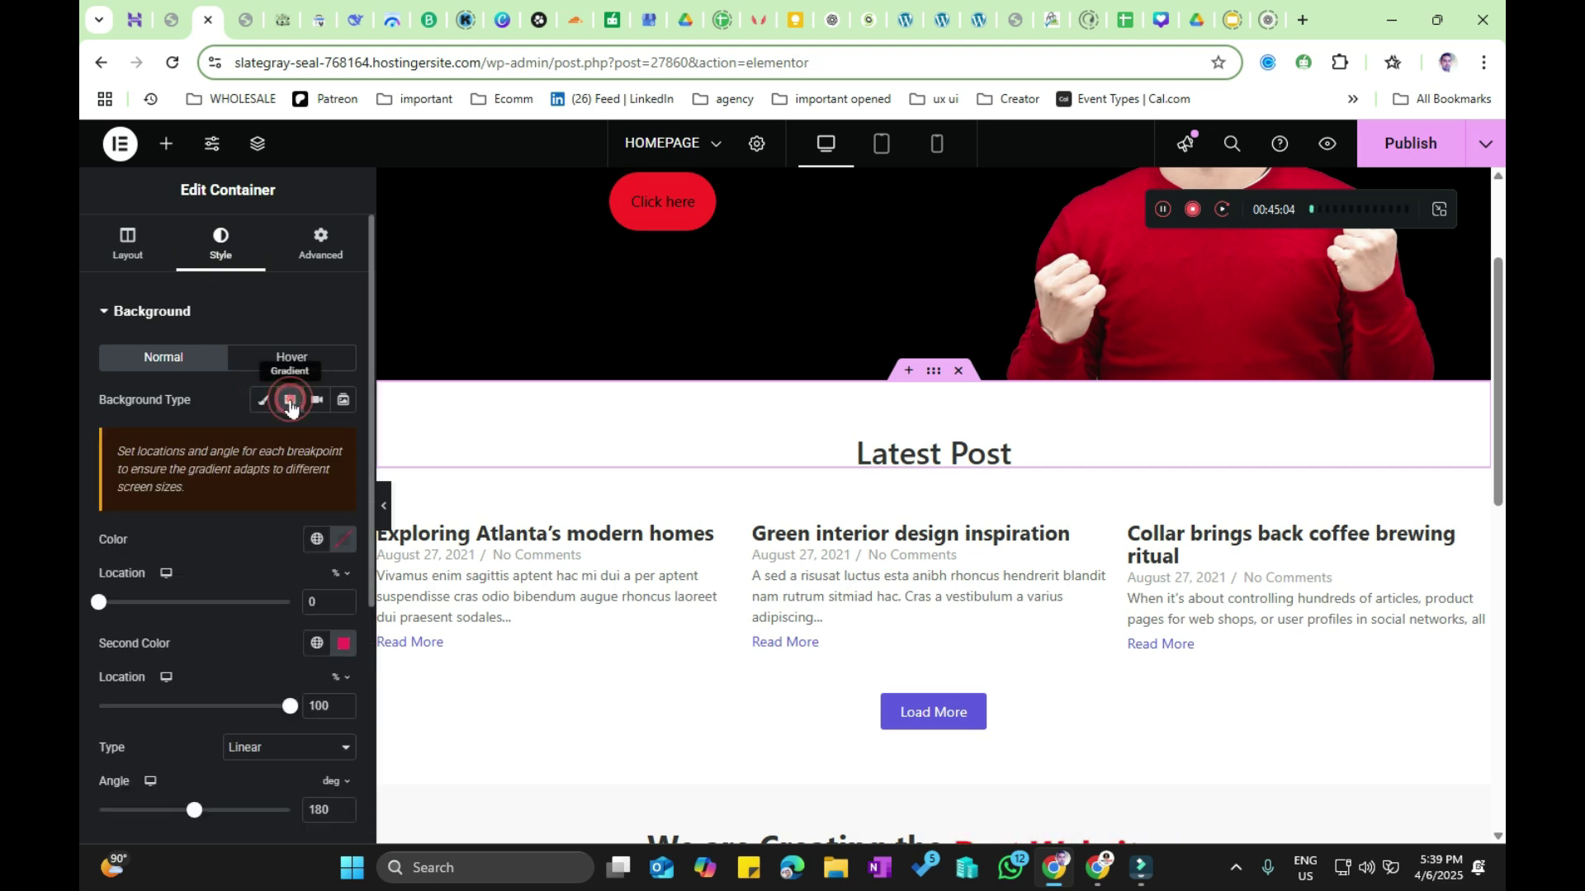
scroll(269, 477, "down", 1)
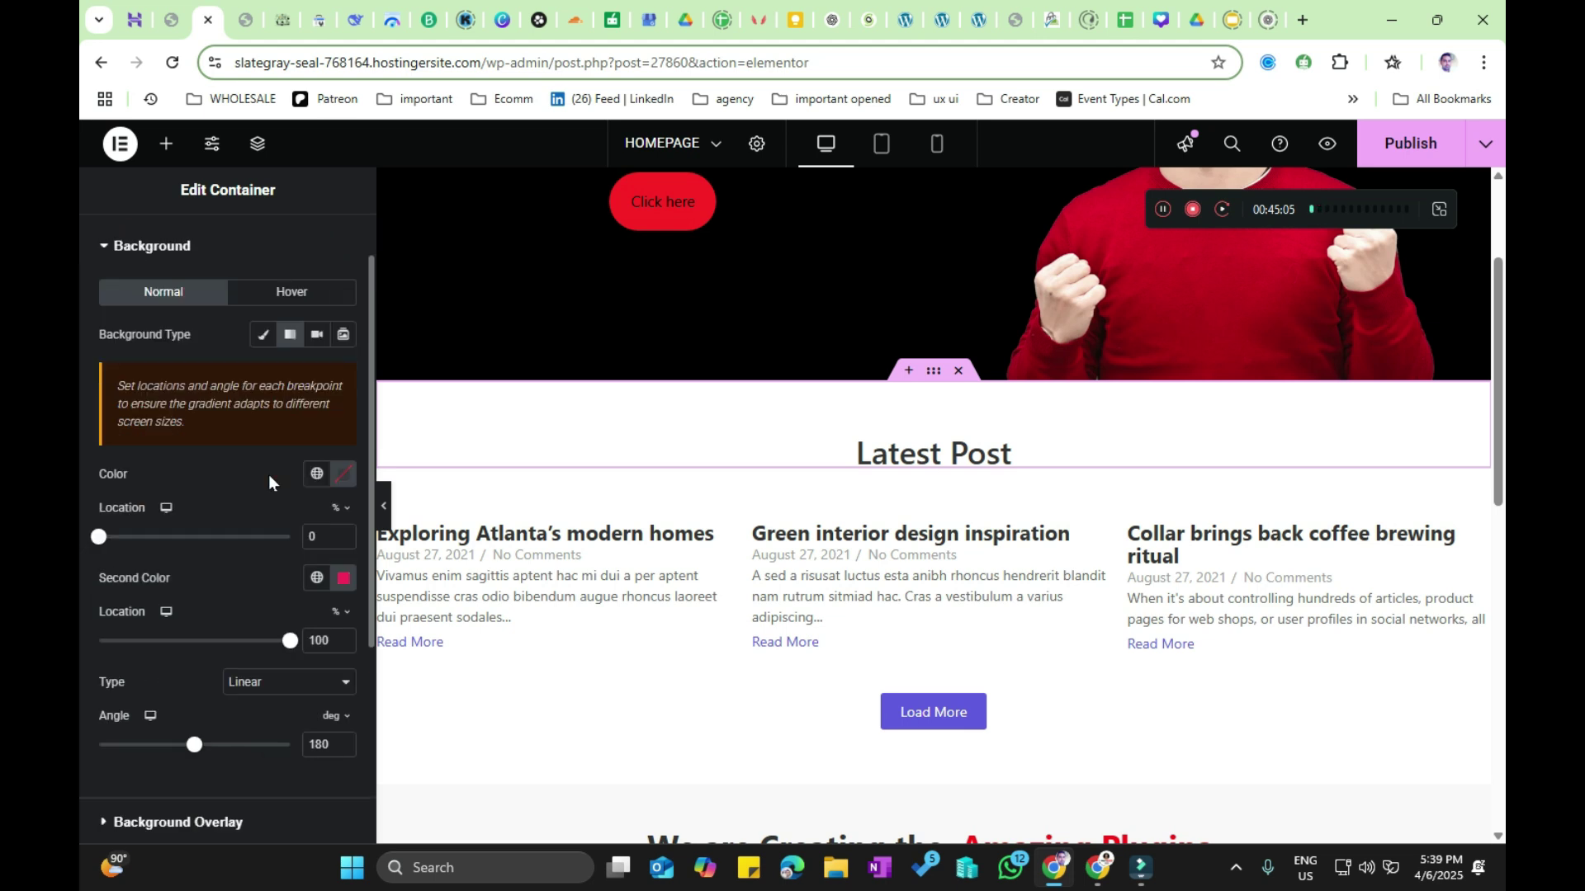
left_click(344, 476)
left_click_drag(236, 685, 180, 690)
left_click(196, 449)
scroll(246, 478, "down", 1)
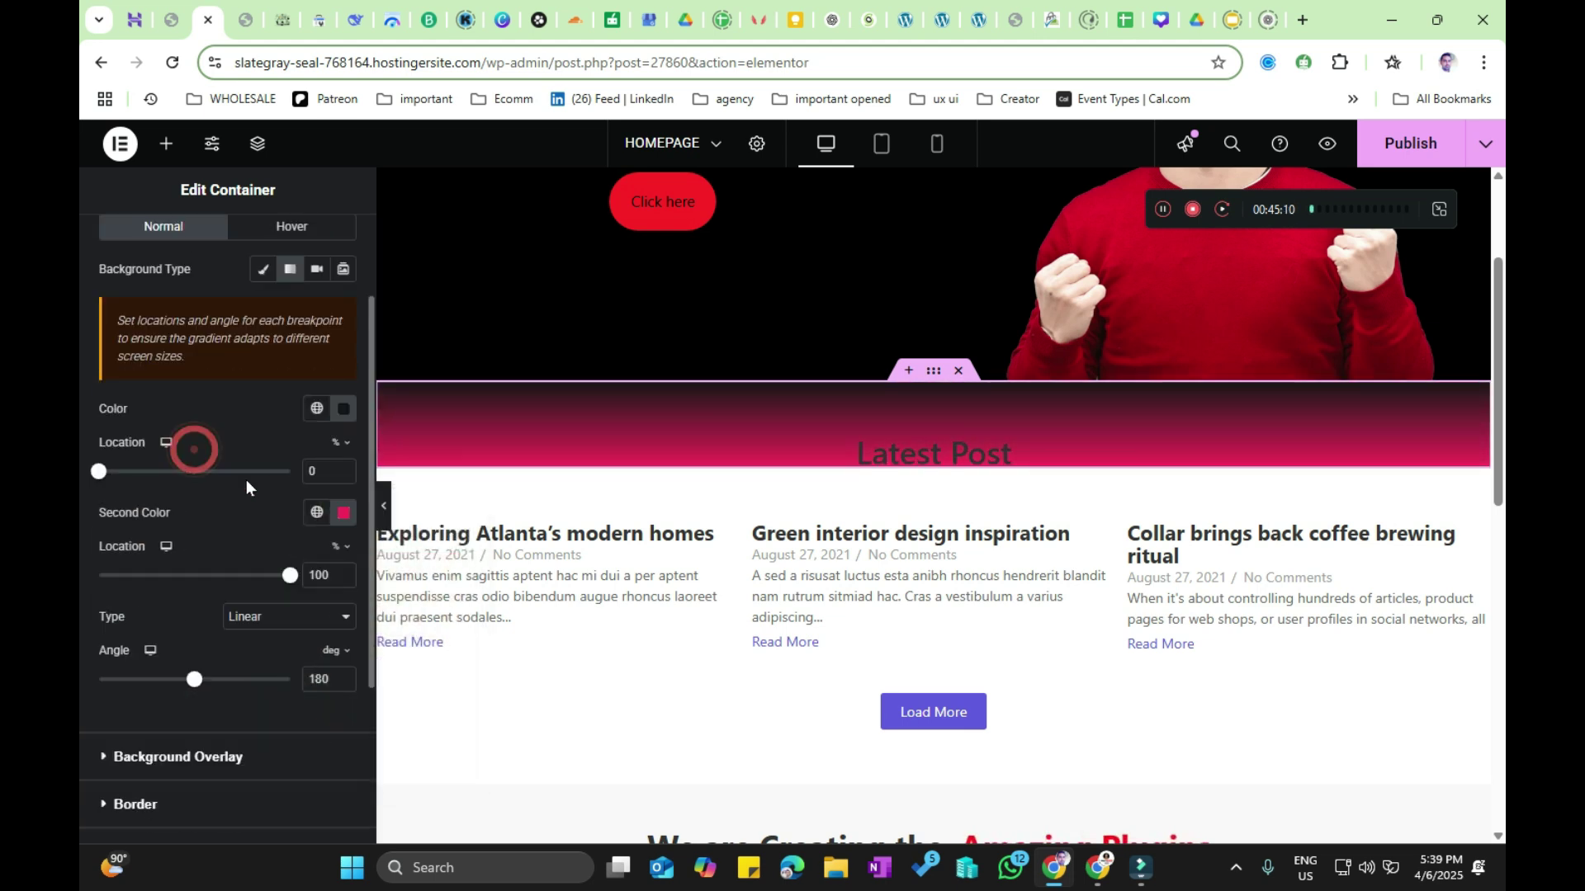
Step: Try a softer pink as the gradient's second colour and clear its first colour
left_click(333, 515)
left_click_drag(264, 636, 360, 650)
left_click(344, 409)
left_click(369, 574)
left_click(423, 500)
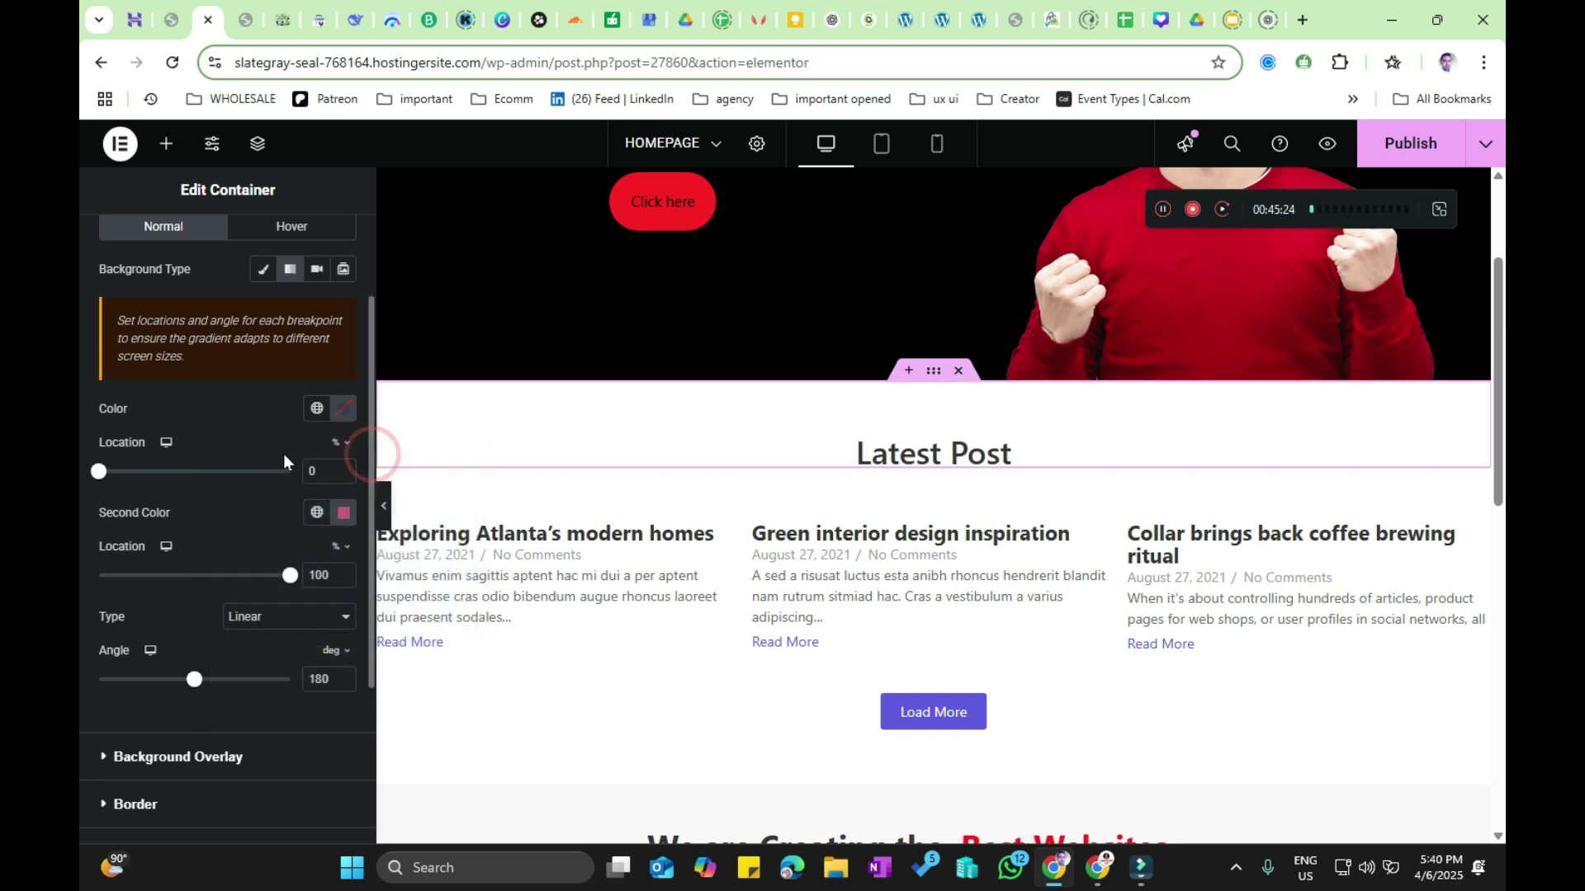
scroll(284, 454, "up", 2)
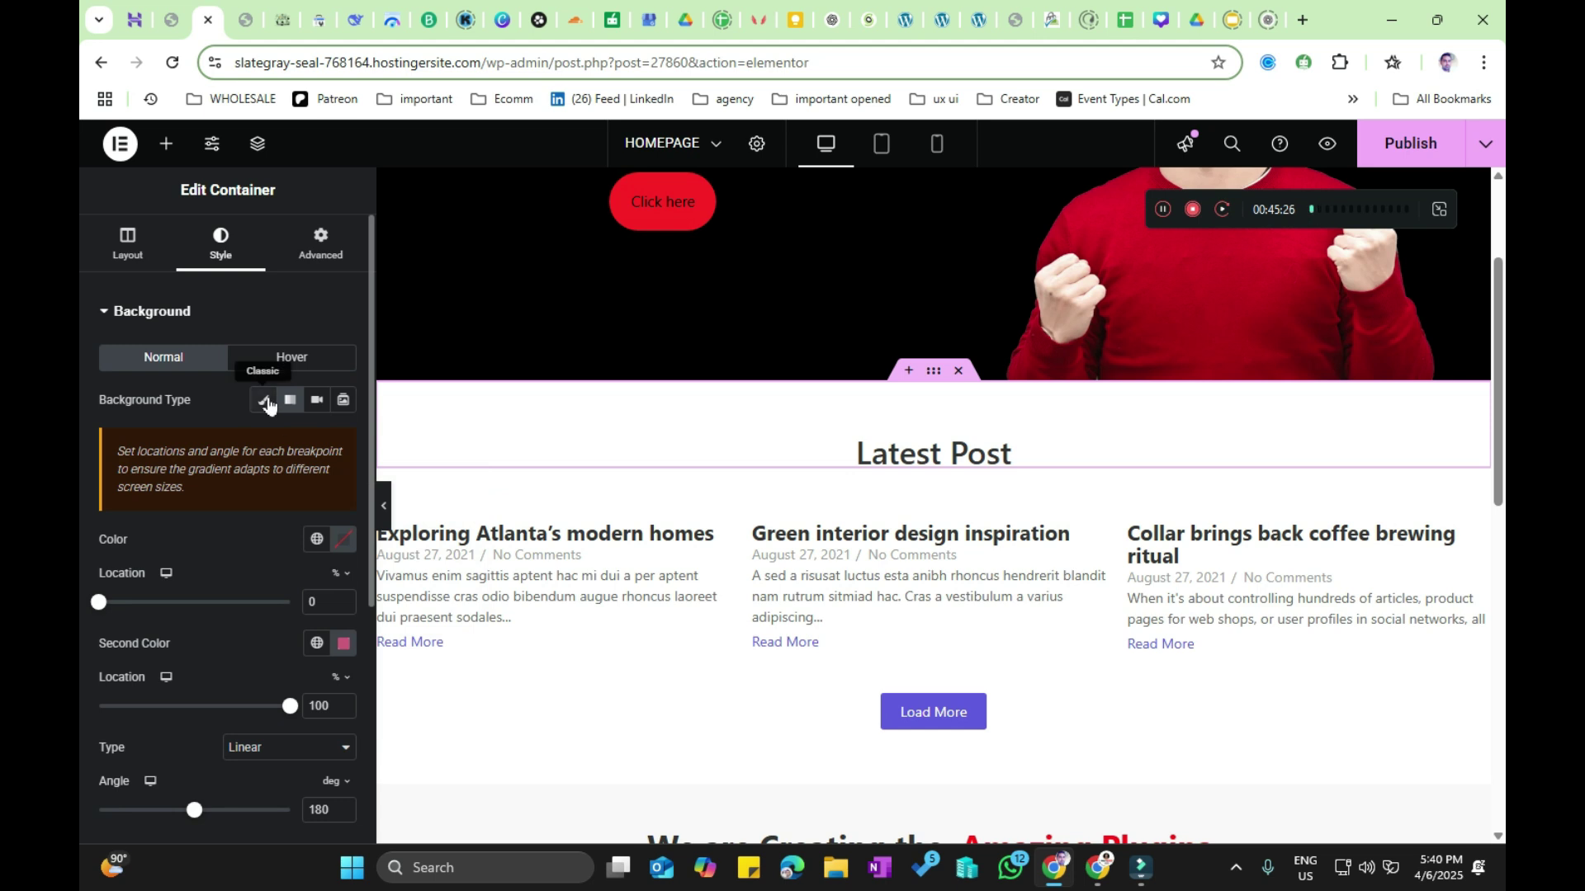
Step: Switch the Latest Post container to a classic background and set its colour to bright blue #0B87FA
left_click(265, 401)
left_click(342, 443)
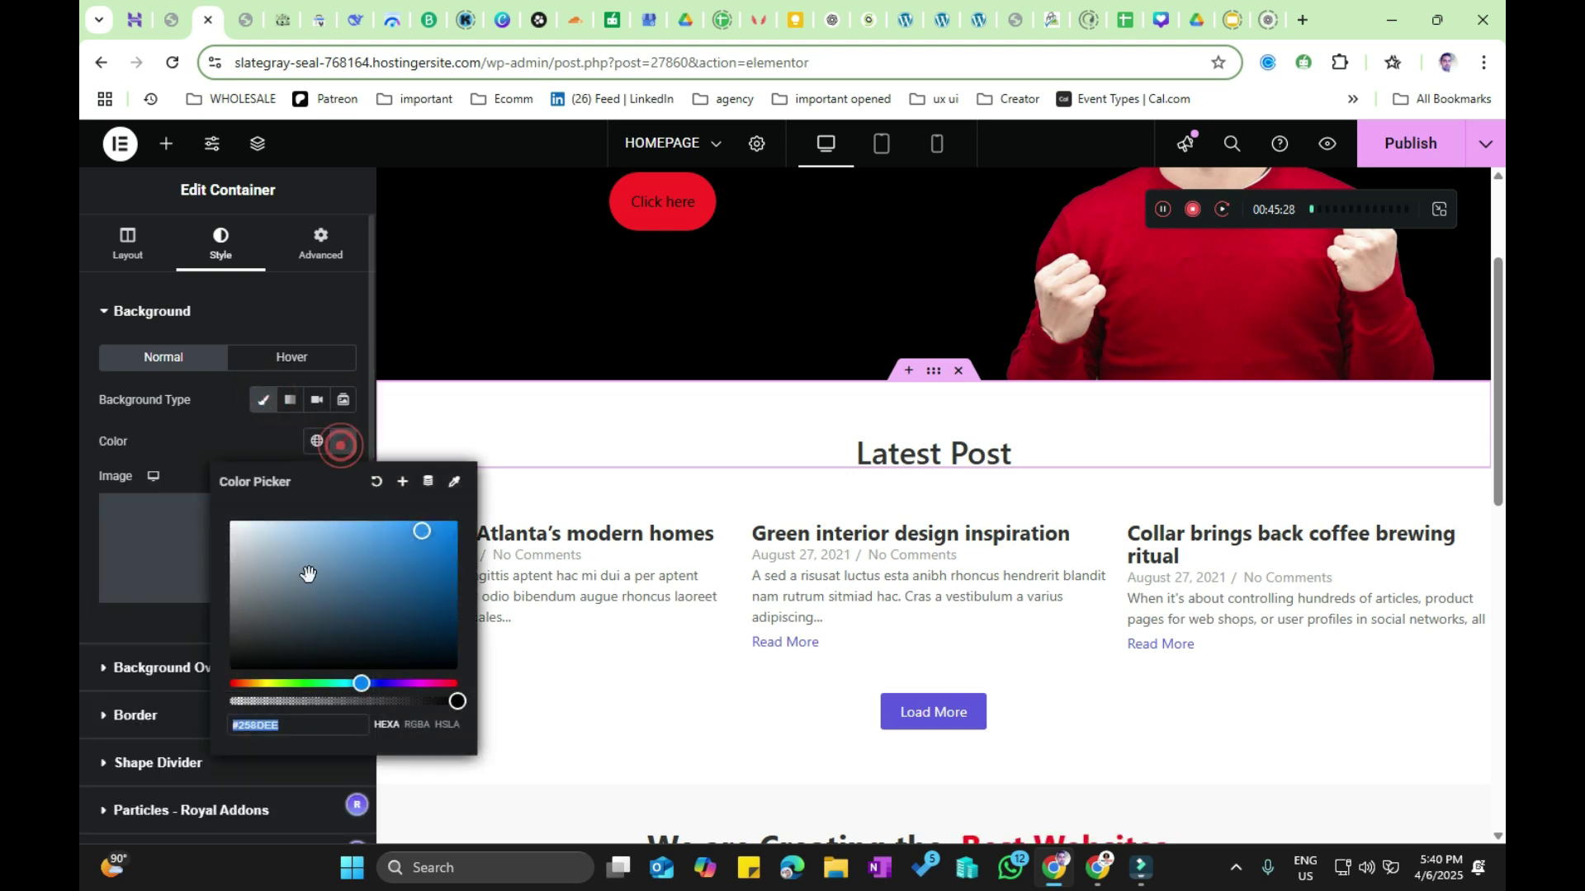
left_click(413, 561)
left_click_drag(426, 553, 442, 526)
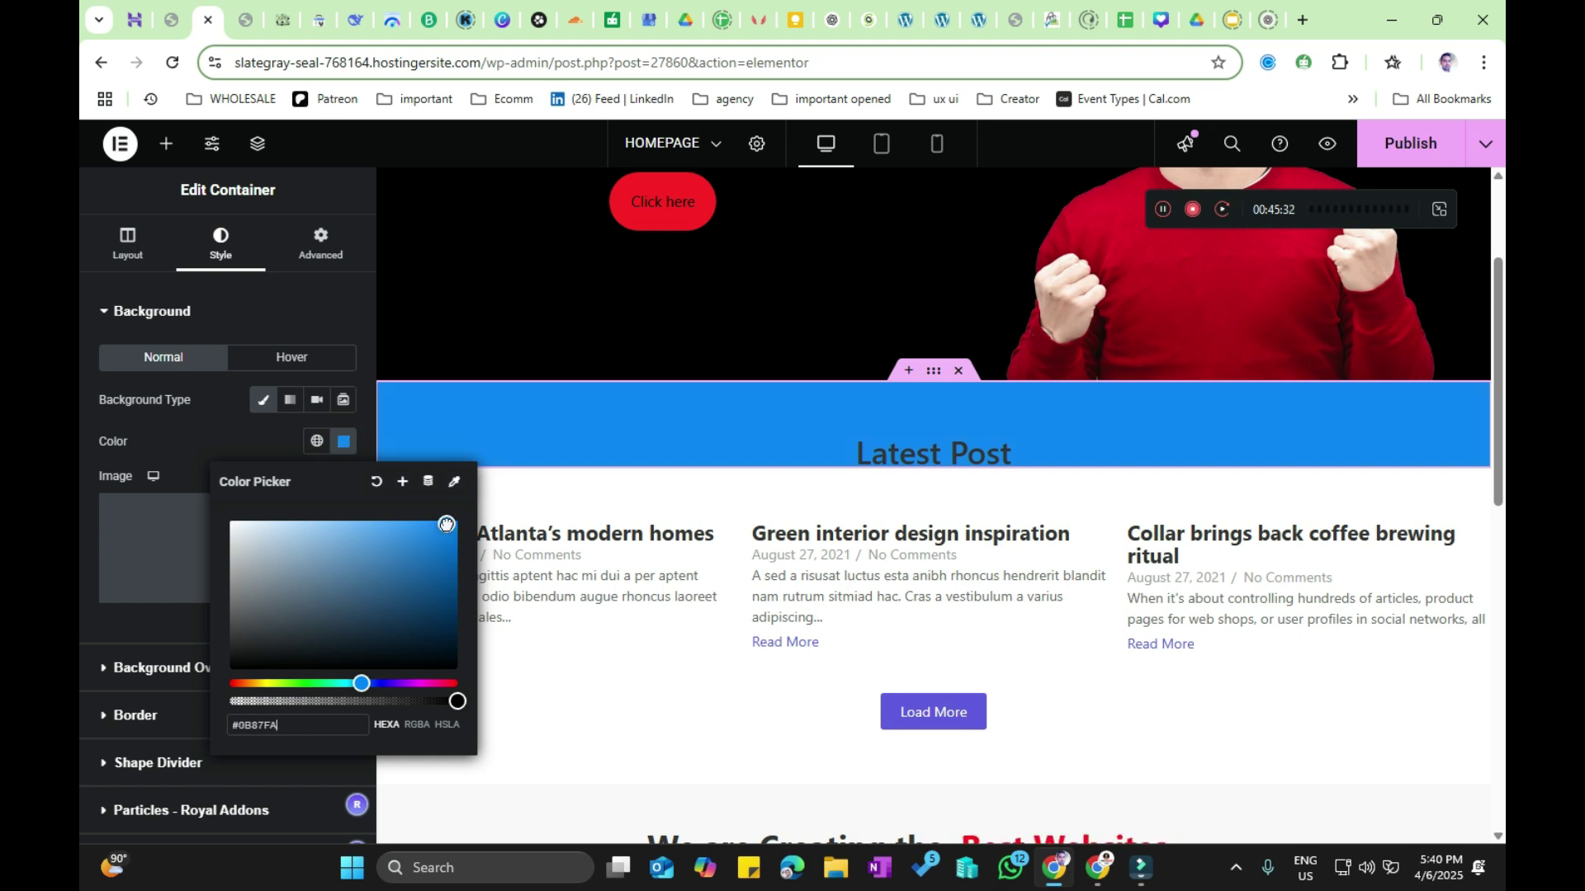
left_click(228, 443)
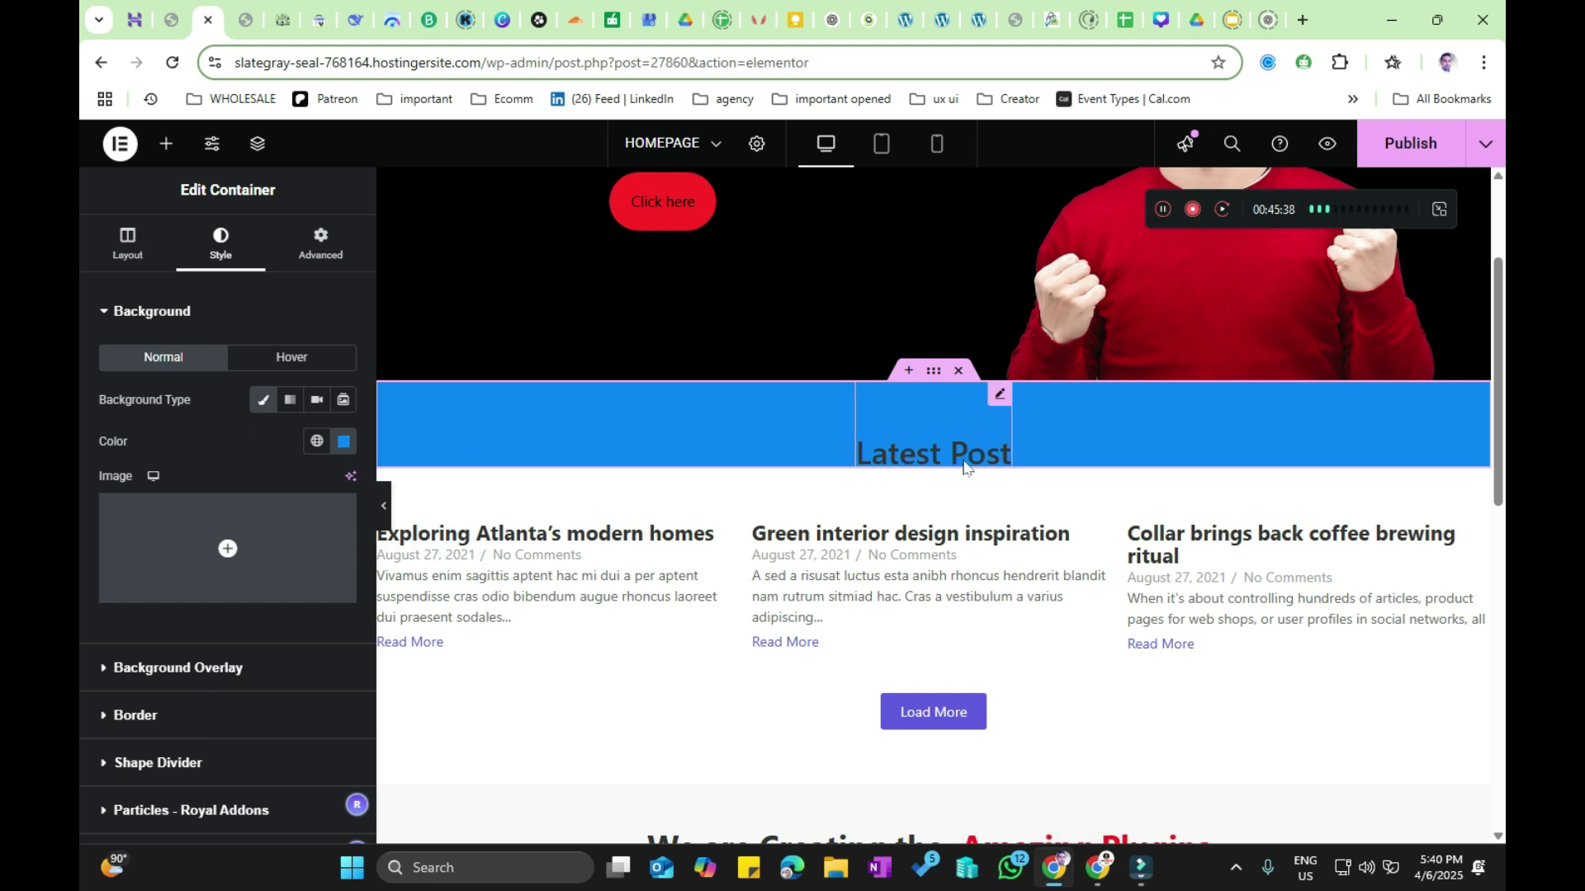
Step: Try a bottom margin of 55 px on the Latest Post heading
left_click(999, 397)
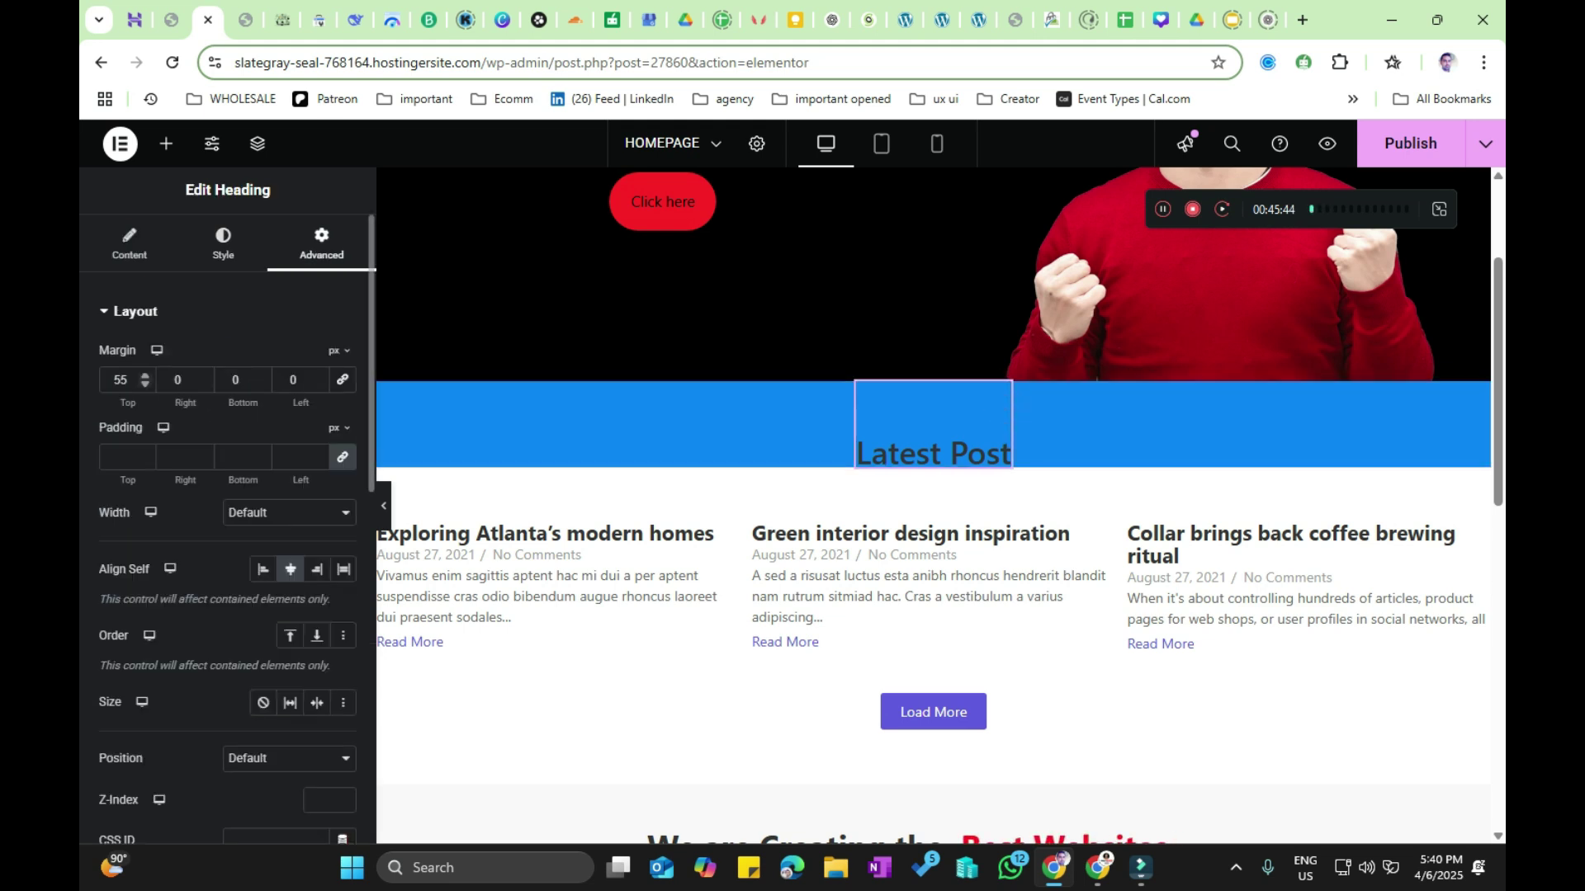
left_click(124, 380)
double_click(240, 379)
type("55")
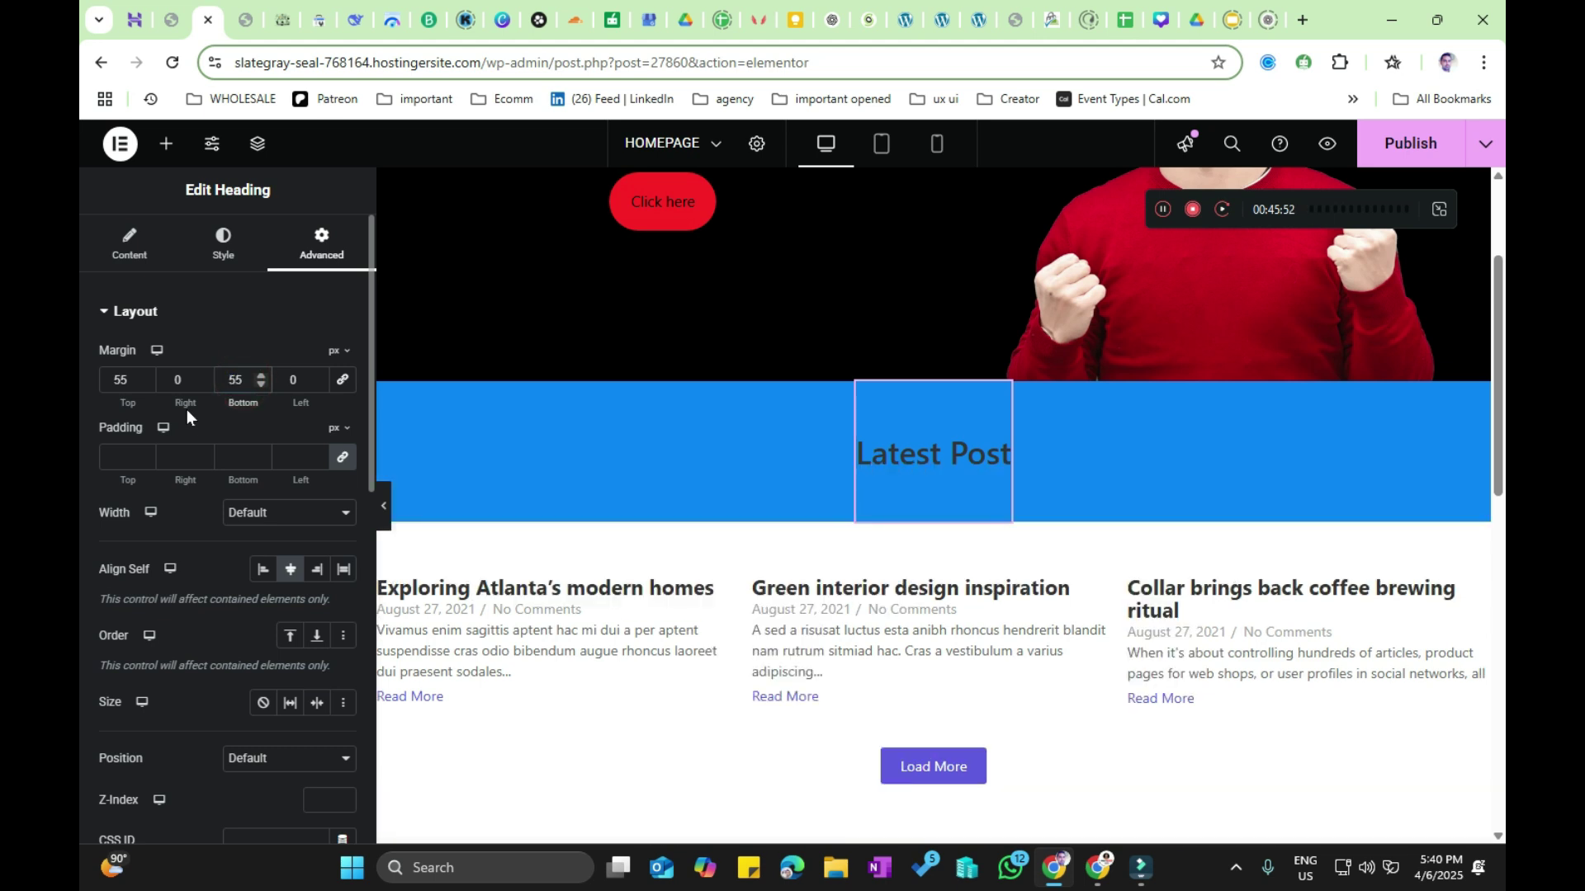
Step: Set the Latest Post heading's top and bottom margins to 22 px and preview the page at full width
double_click(125, 380)
type("2")
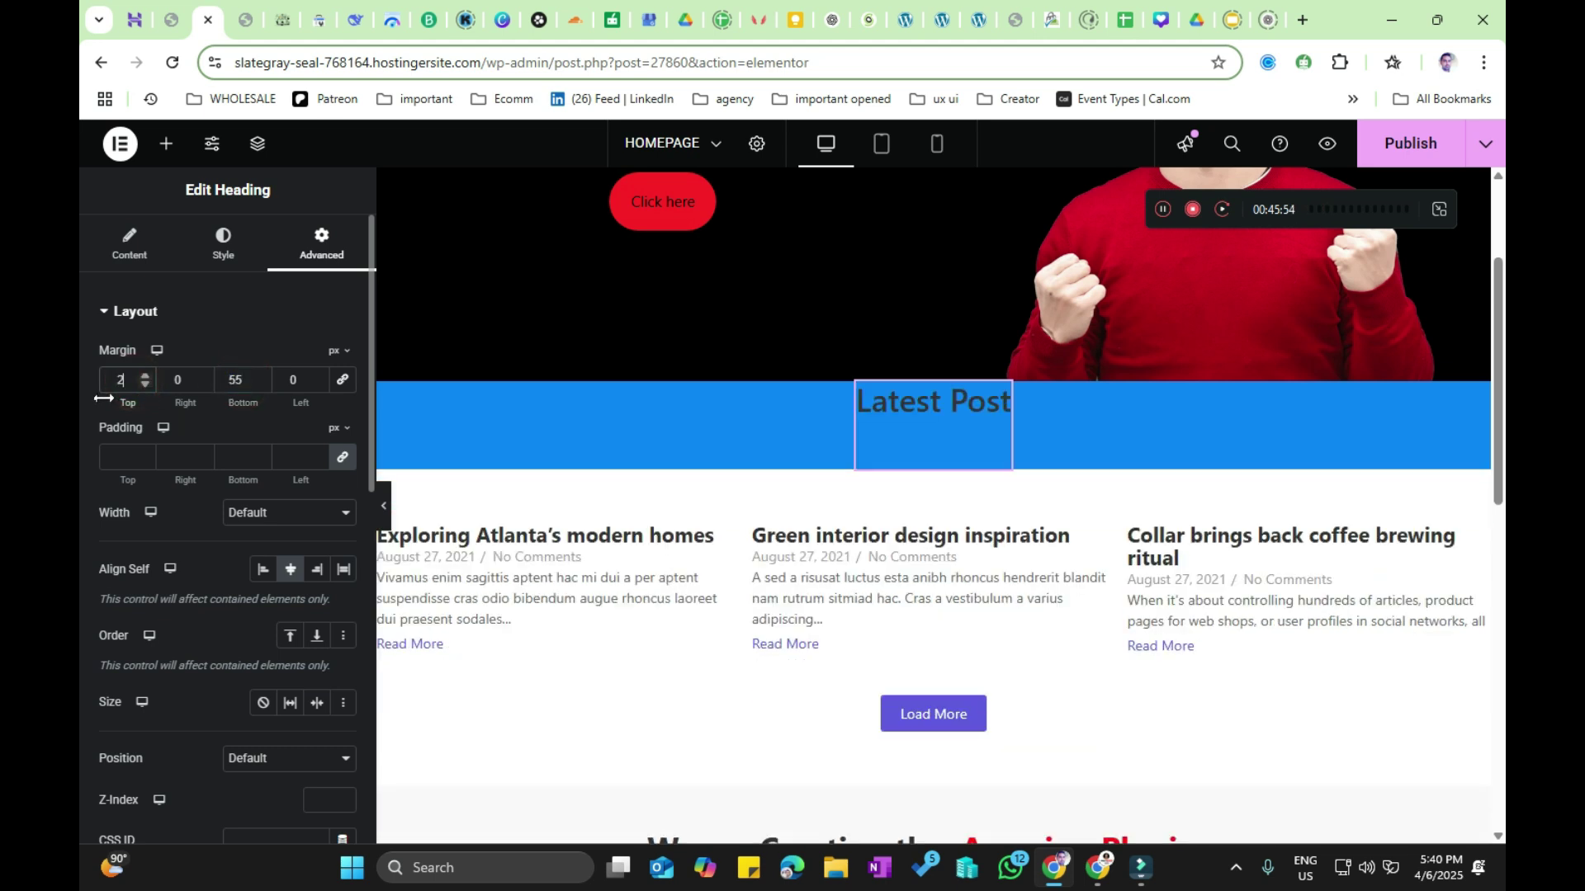
type("2")
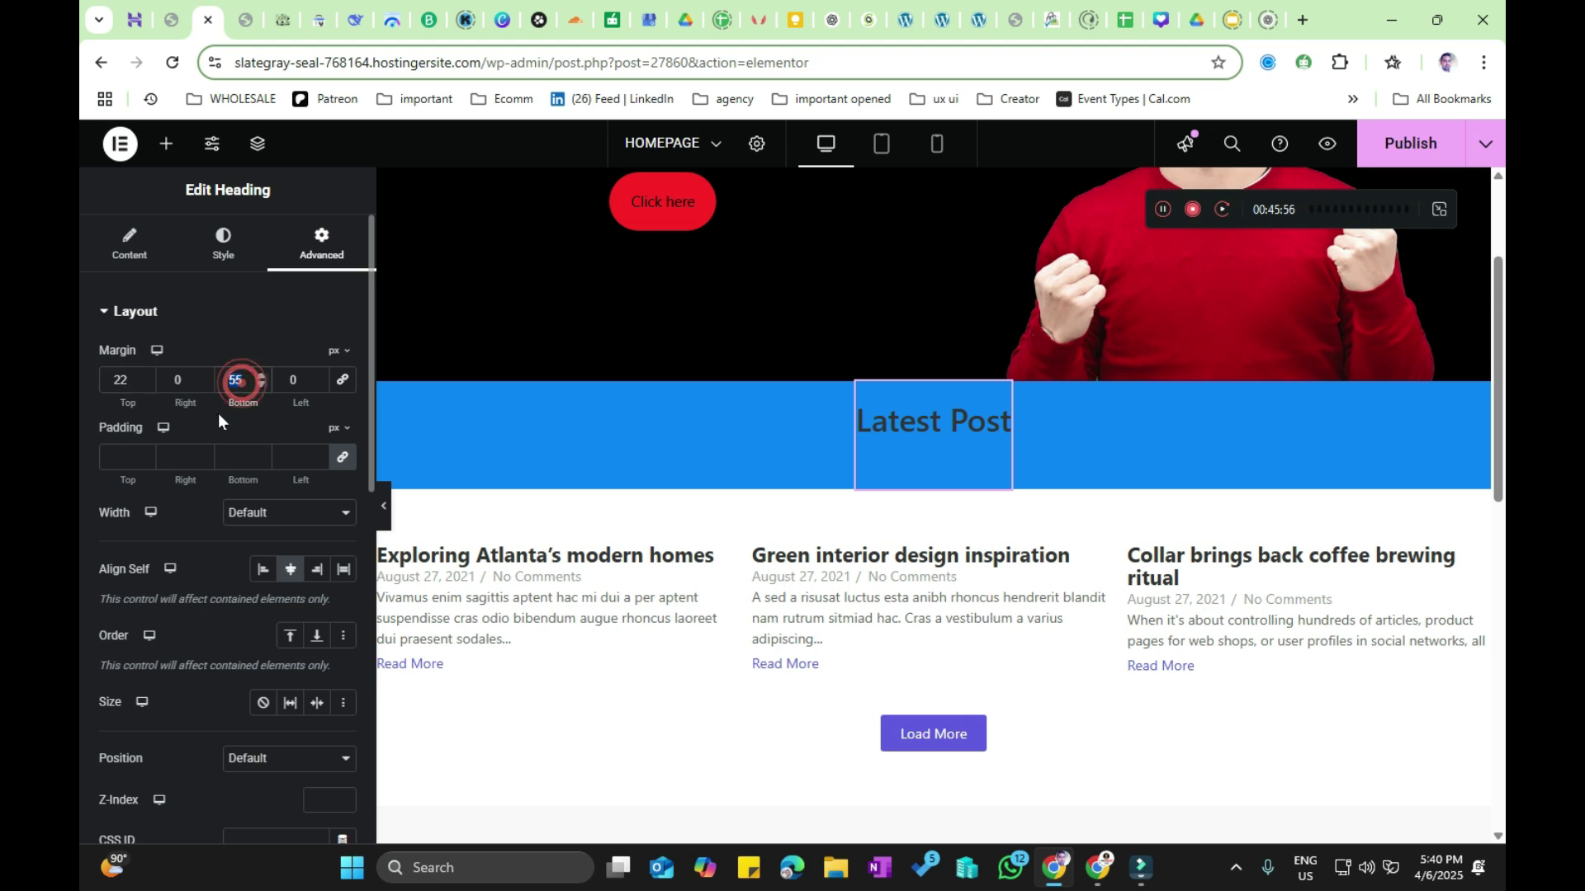
type("22")
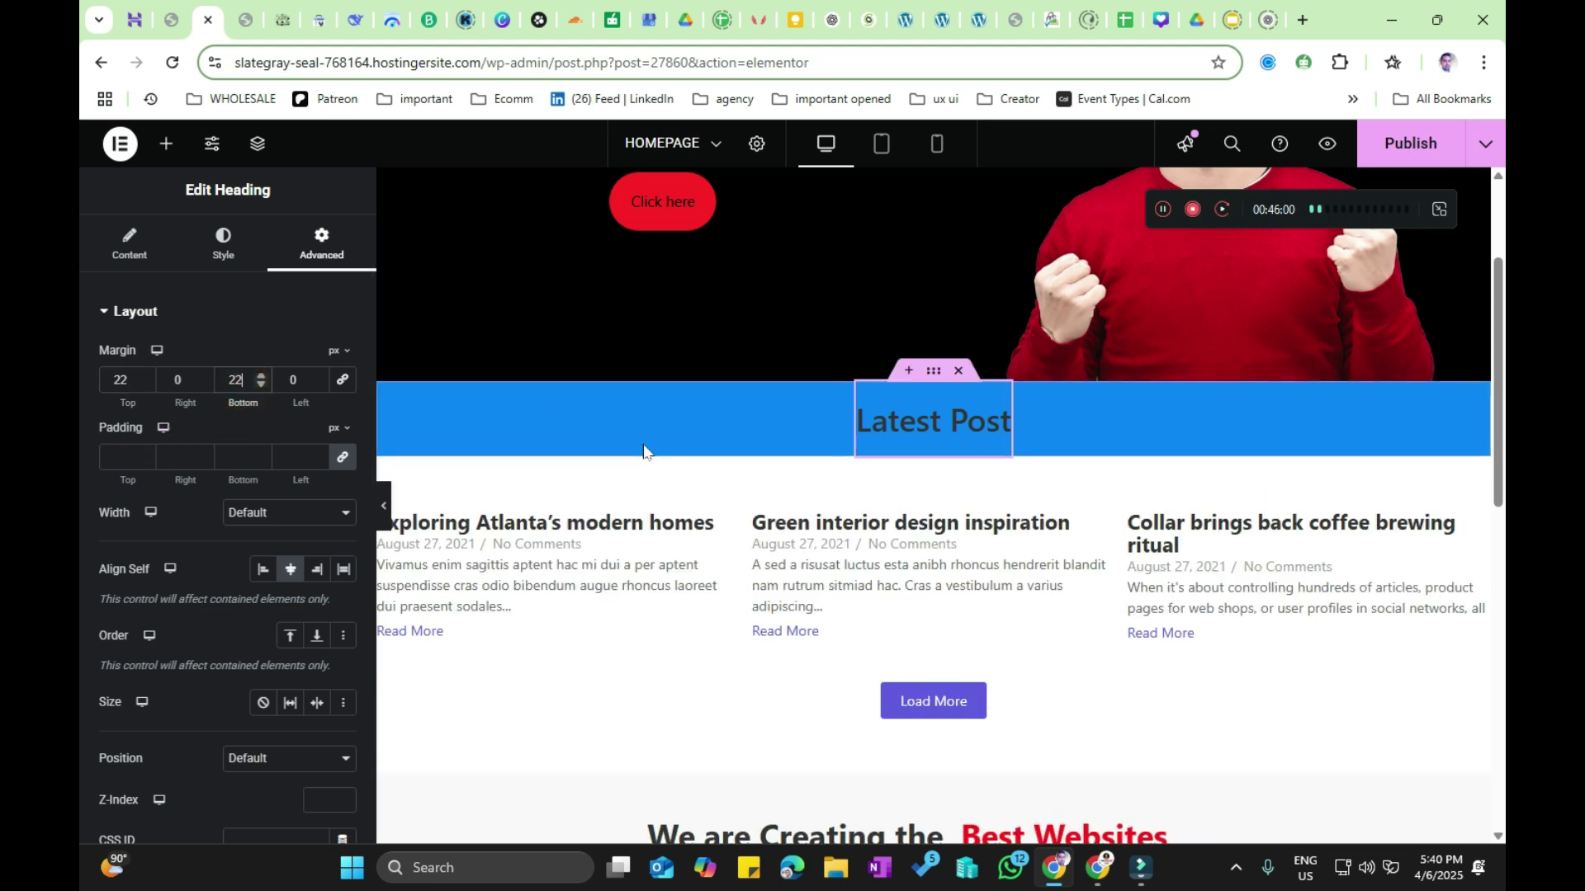
left_click(381, 506)
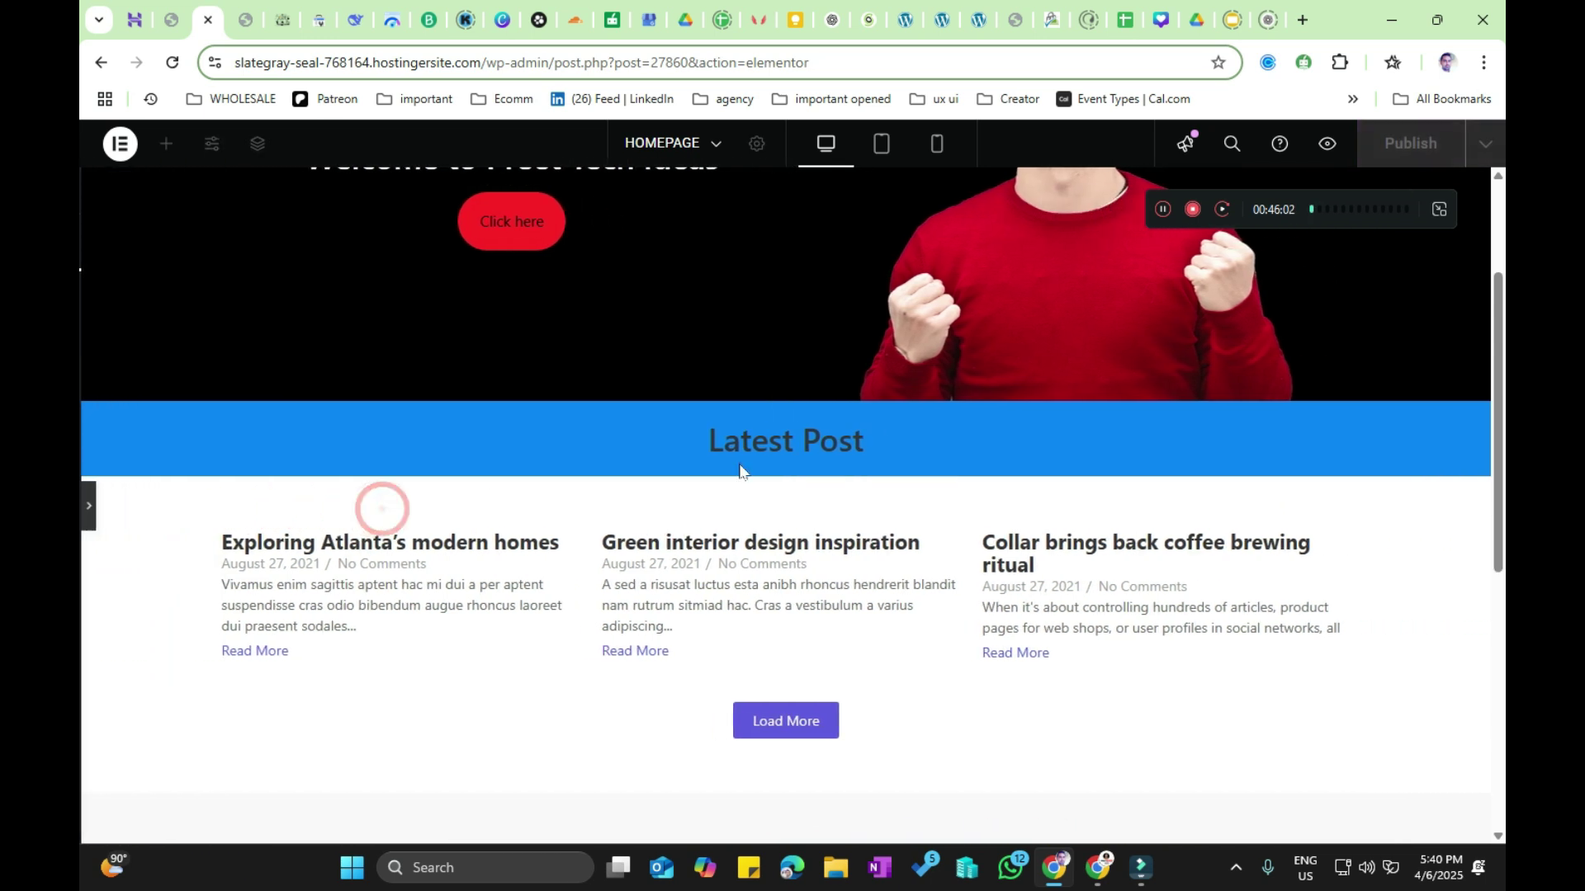
left_click(89, 500)
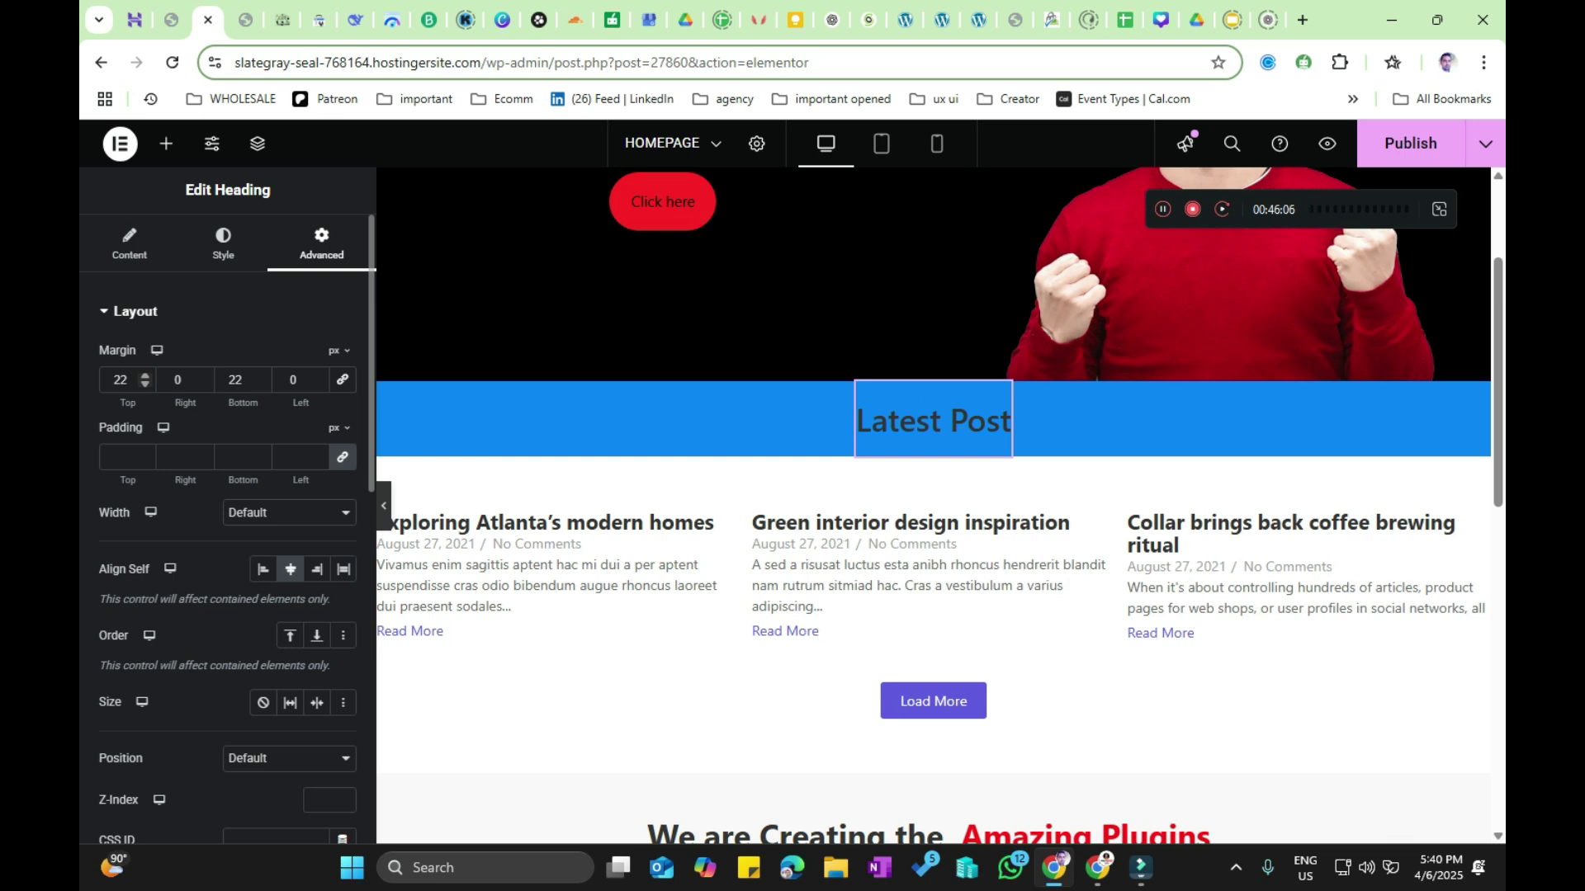
Step: Try a top padding of 22 px on the Latest Post heading, and reset it to 0
mouse_move(566, 413)
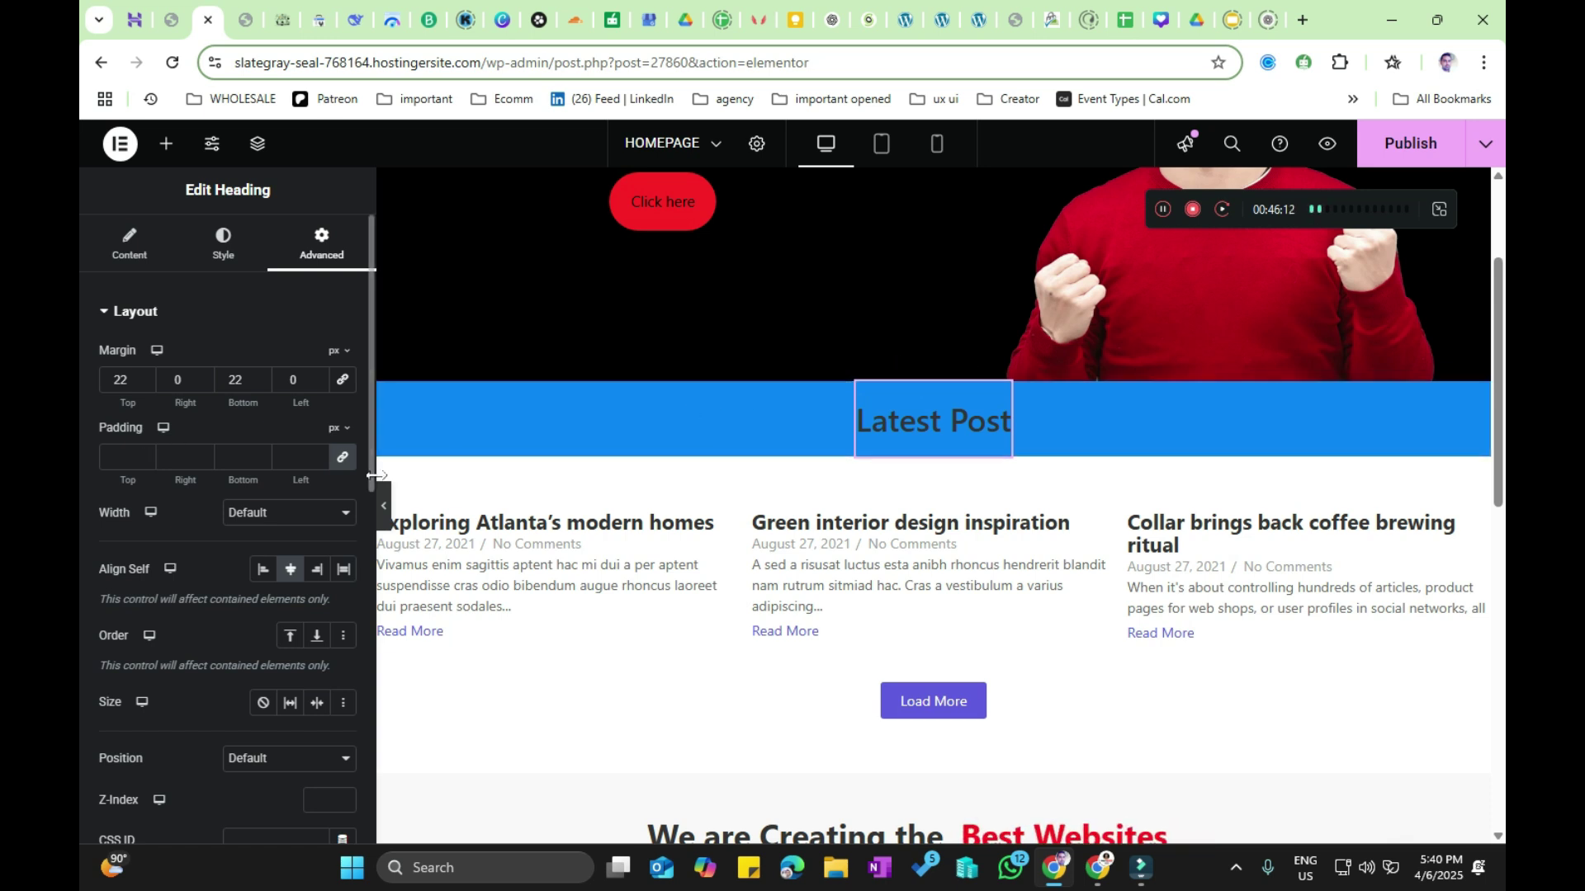
left_click(344, 461)
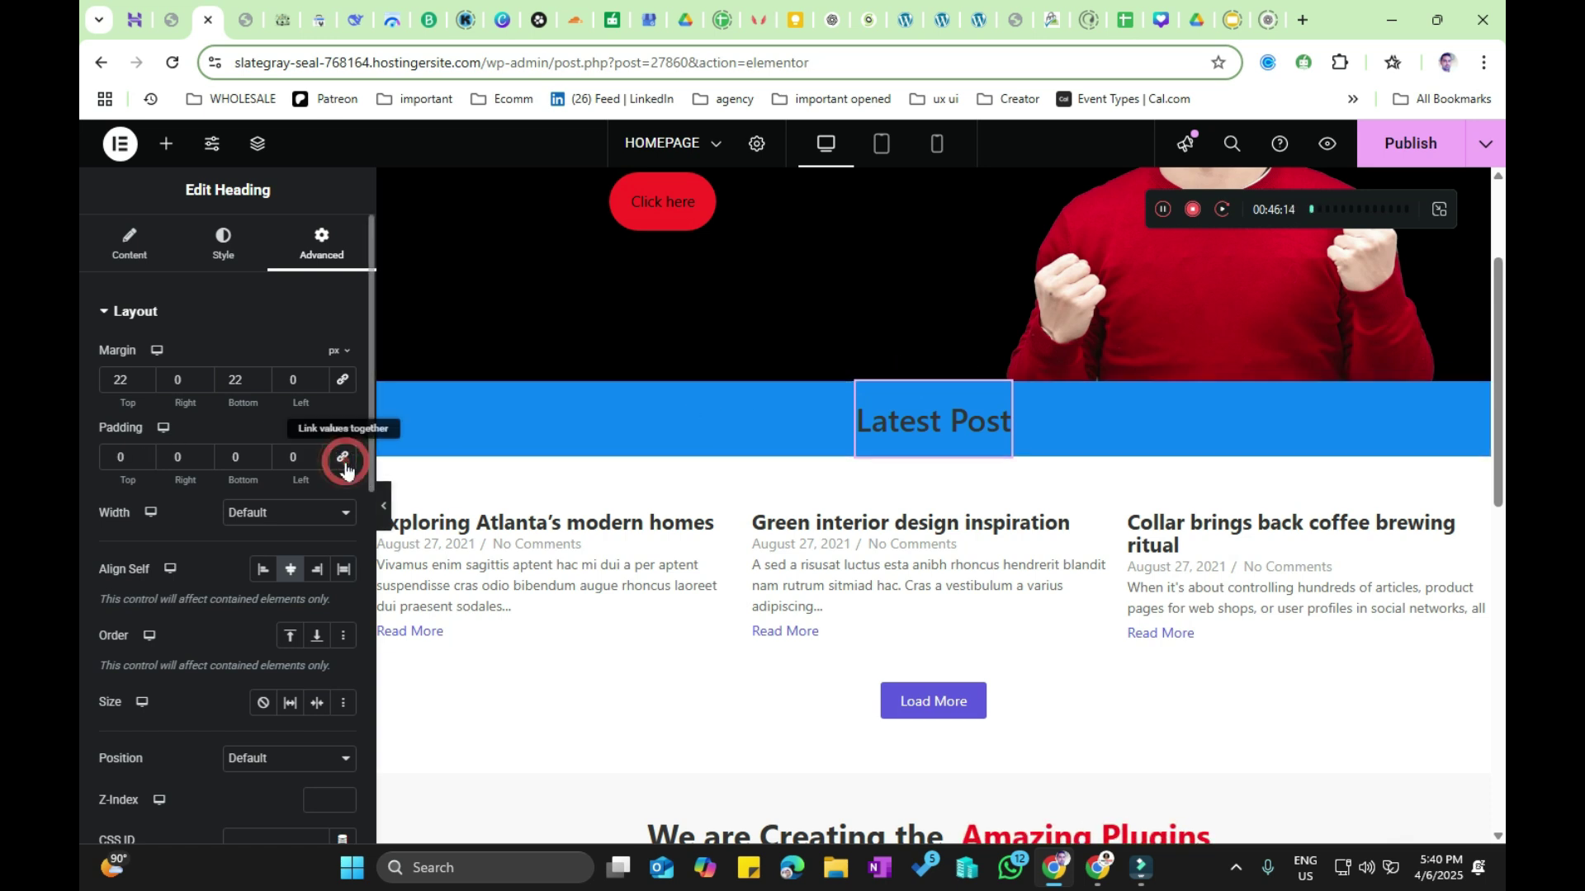
left_click(124, 457)
type("2")
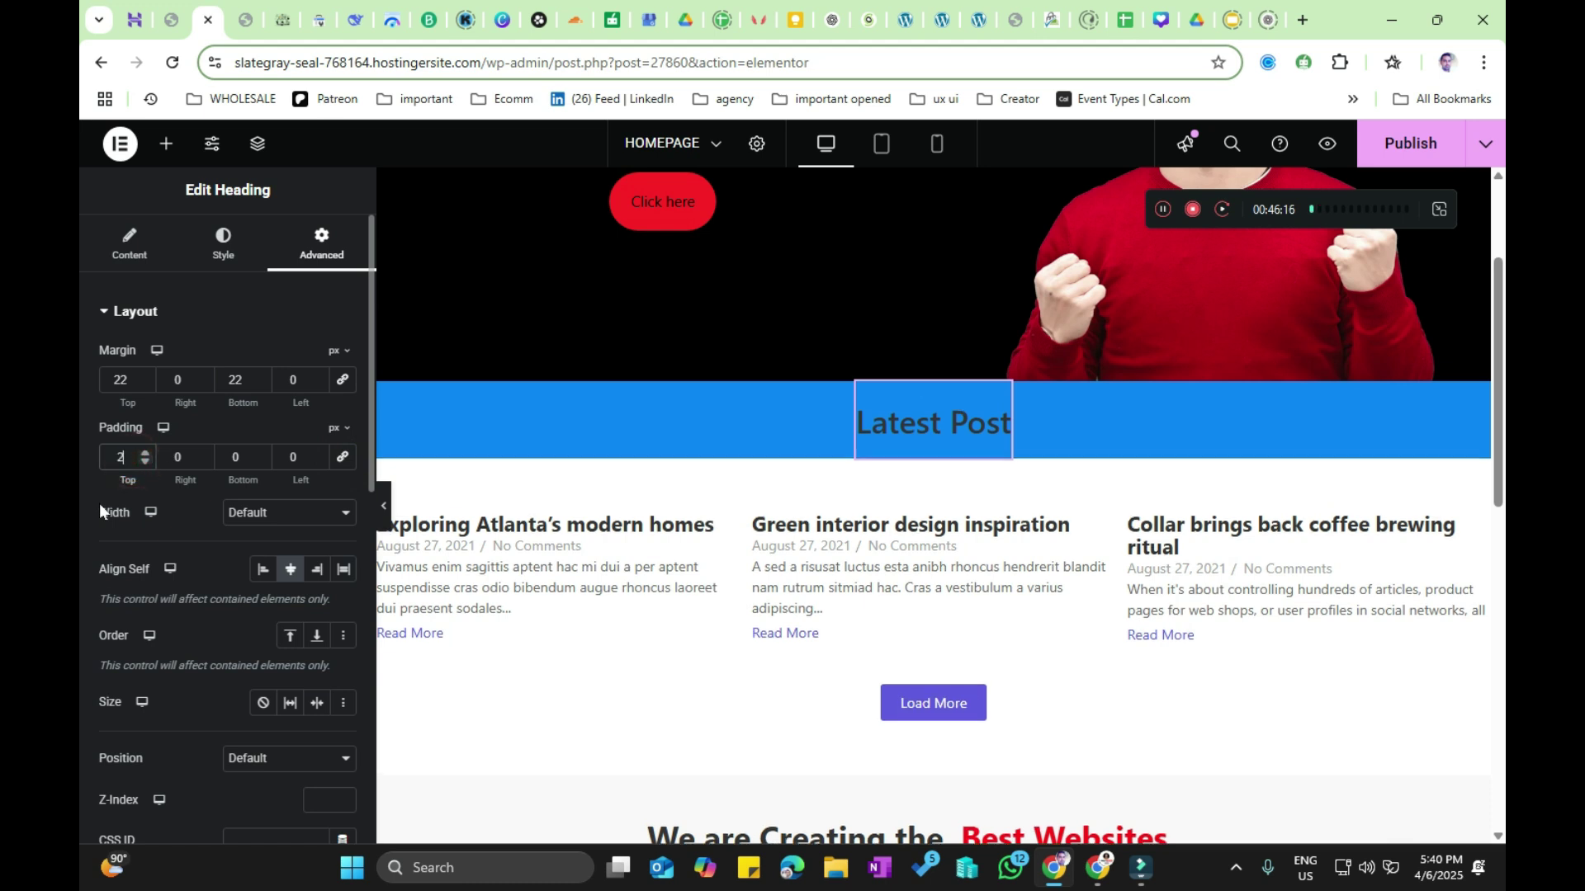
type("2")
double_click(121, 457)
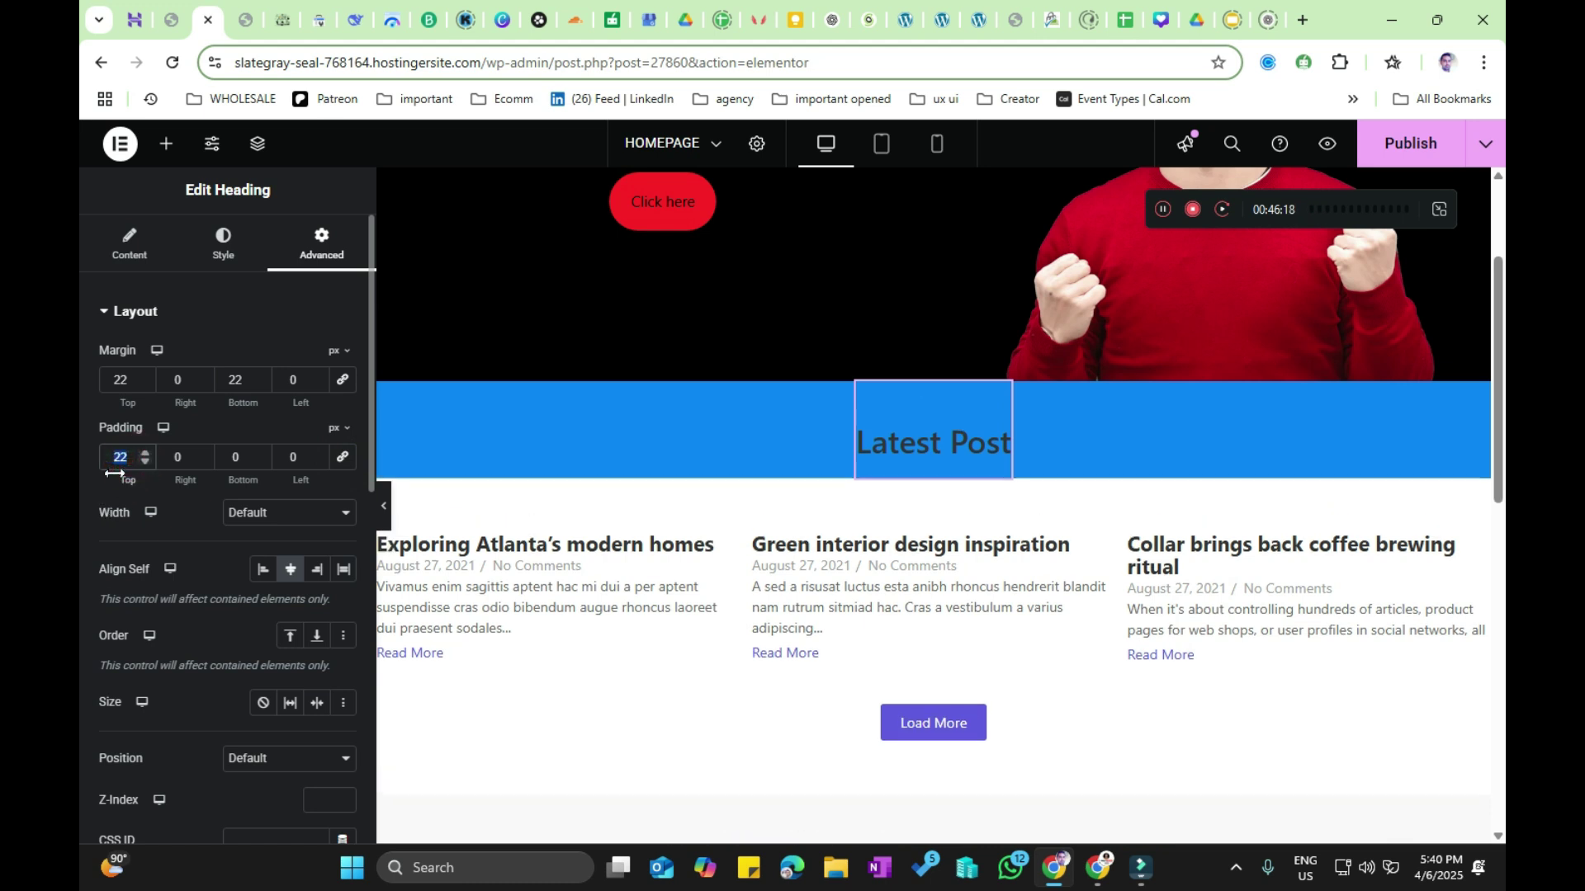
type("0")
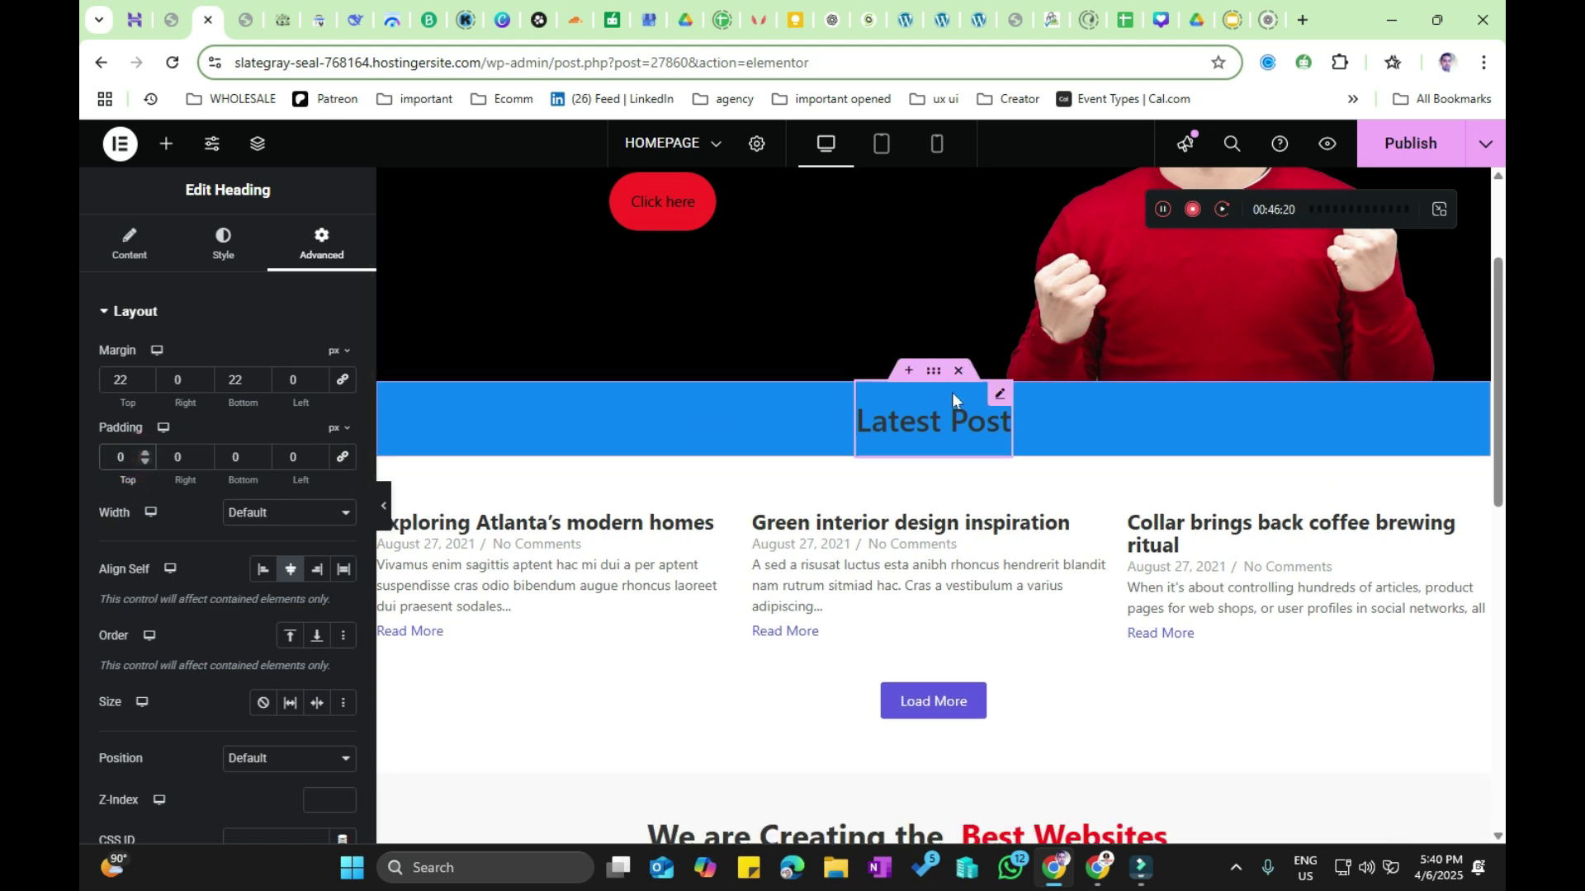
Step: Try a bottom padding of 22 px on the Welcome banner container, and clear it again
scroll(908, 404, "up", 2)
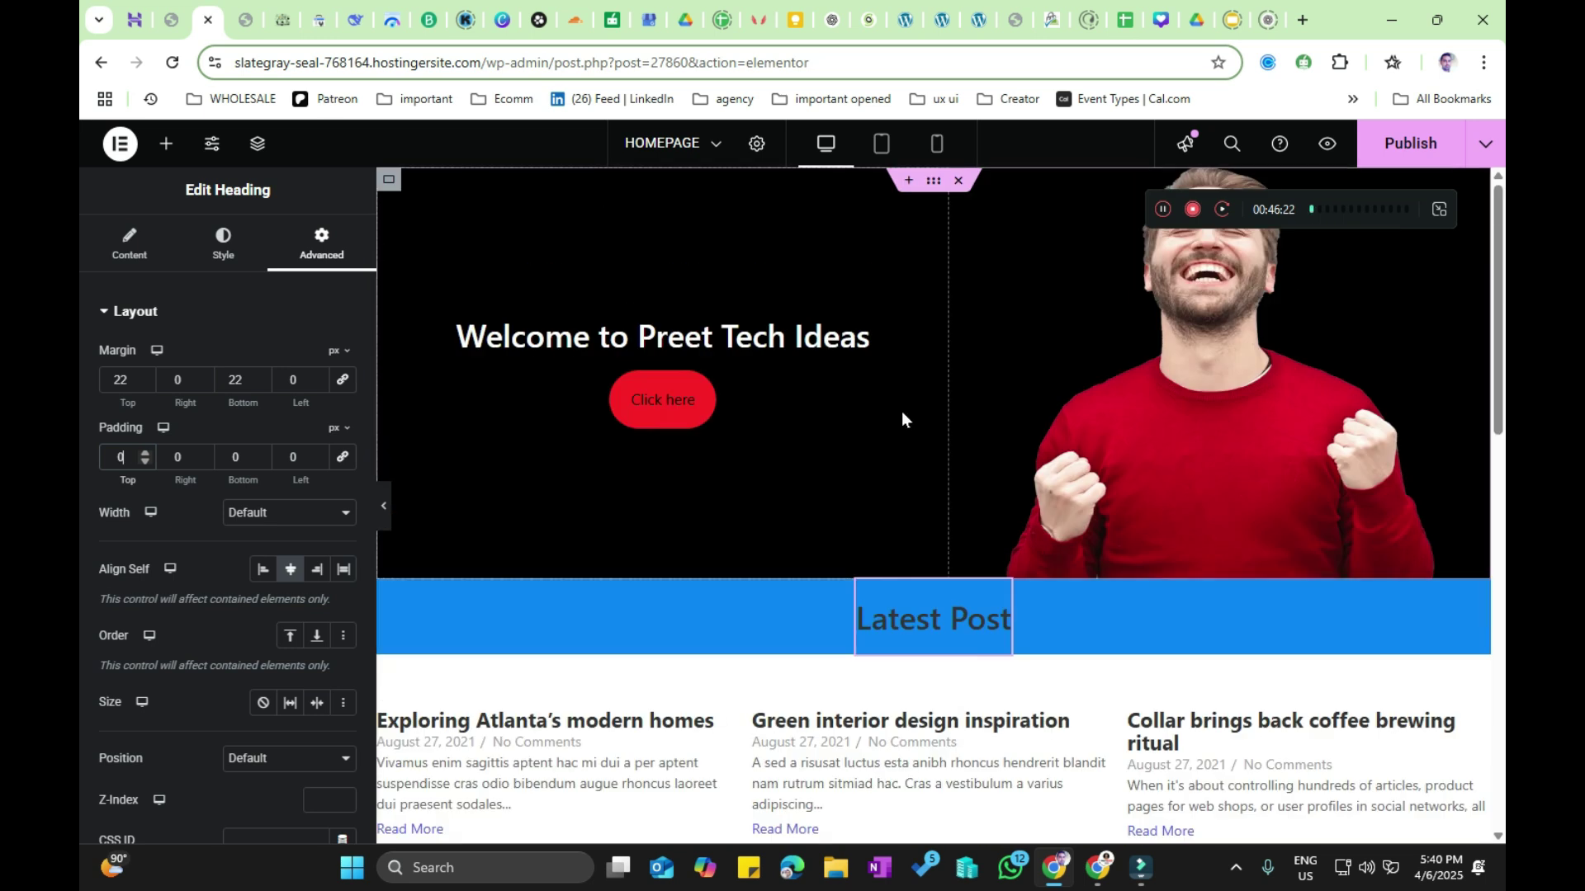
left_click(942, 182)
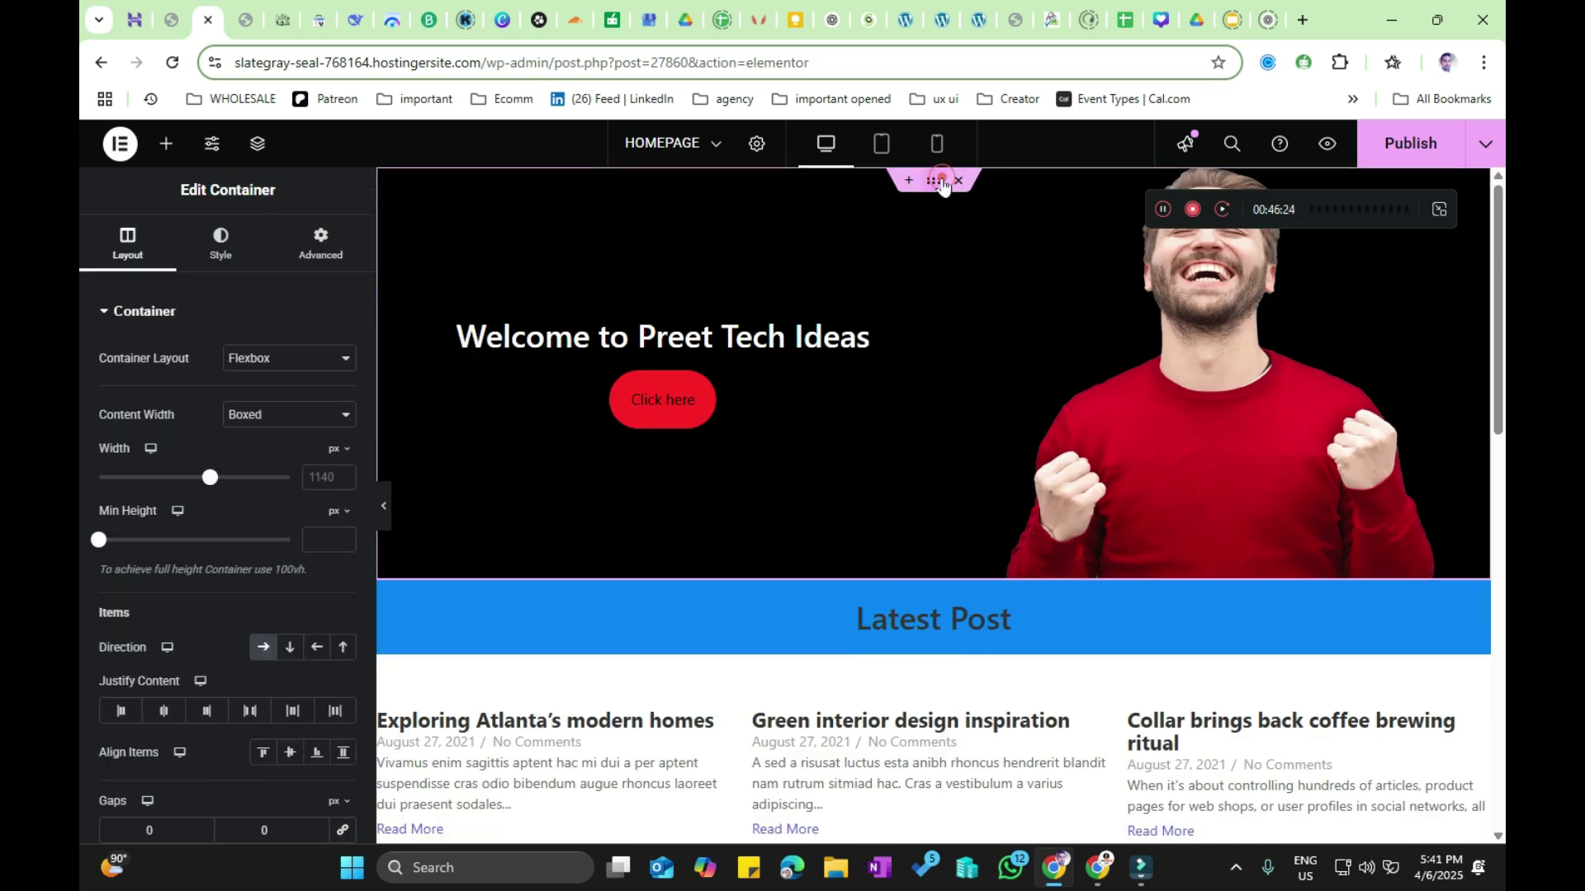
left_click(340, 266)
left_click(341, 459)
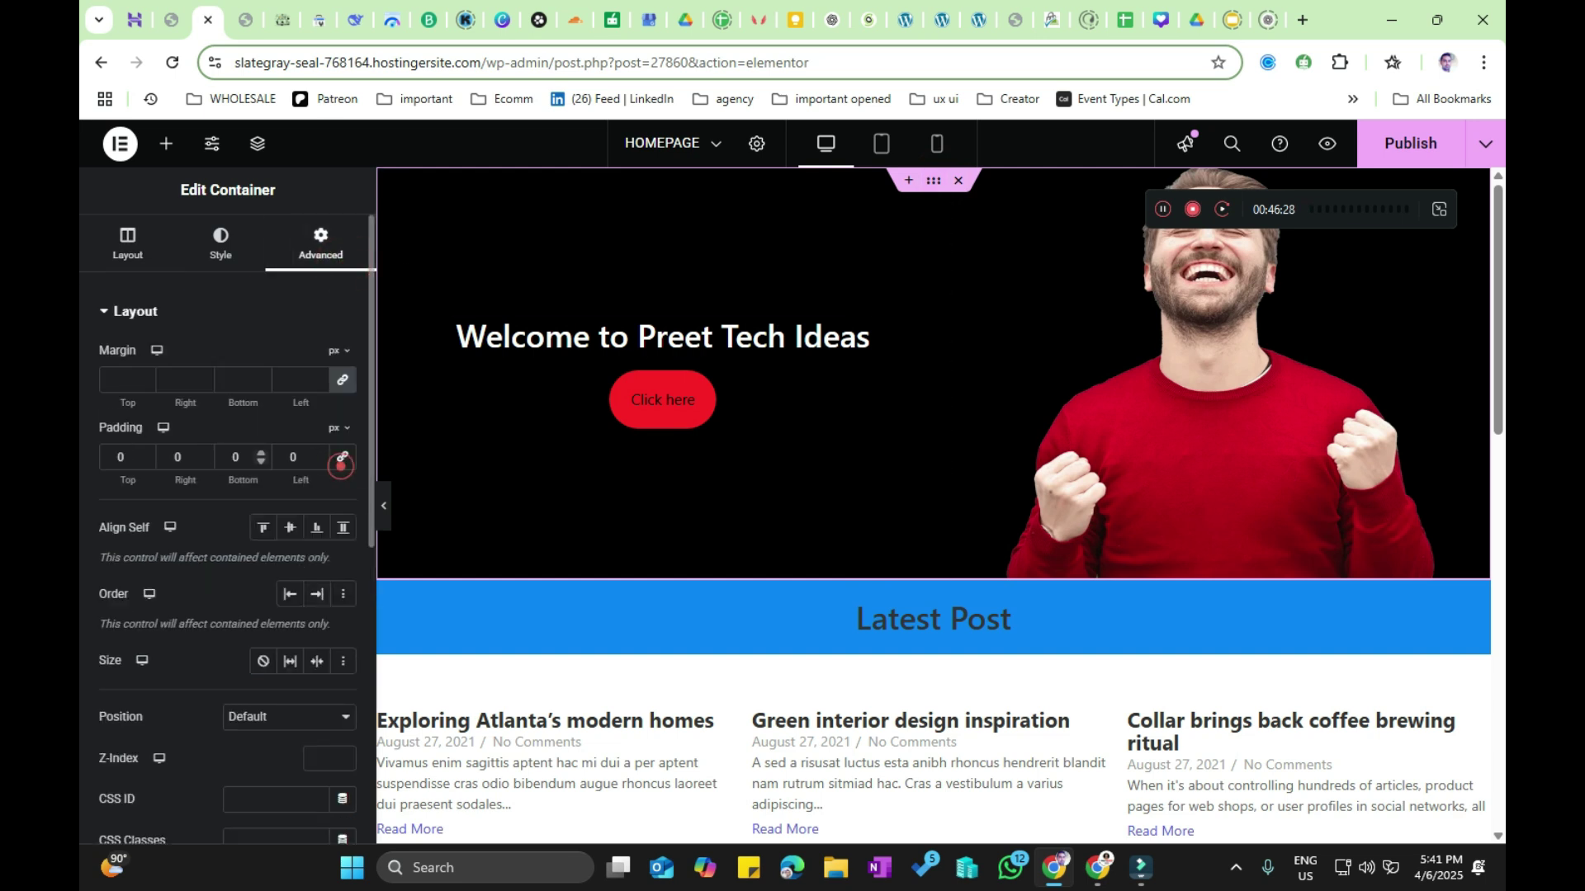
left_click(246, 467)
type("22")
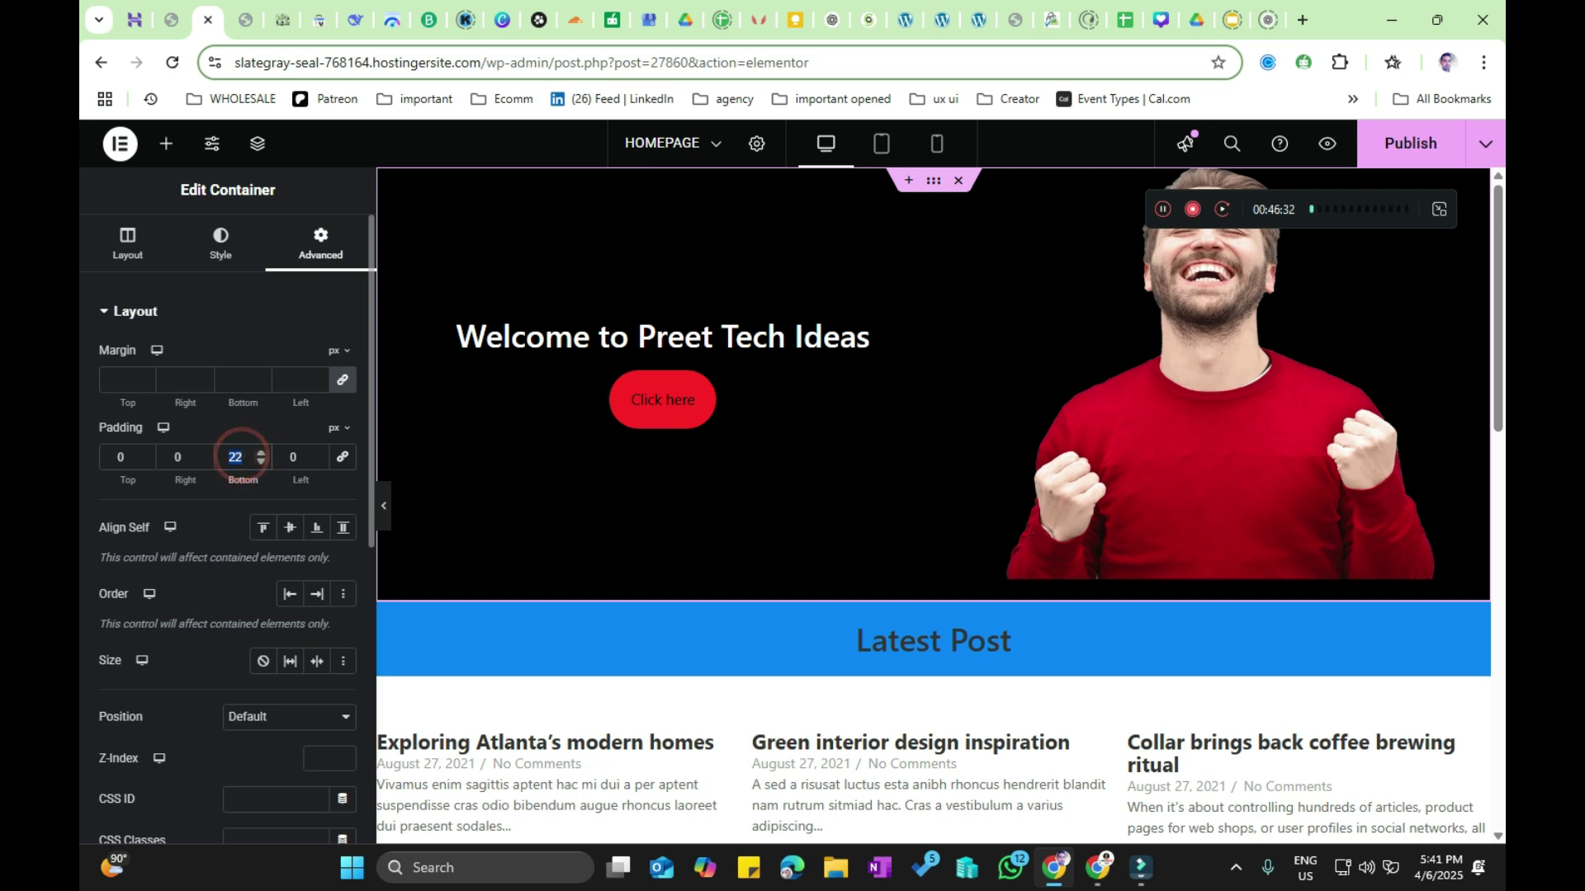
key("BackSpace")
key("BackSpace")
Step: Try a linked margin of 33 px on all sides of the Welcome banner container, and remove it
left_click(343, 384)
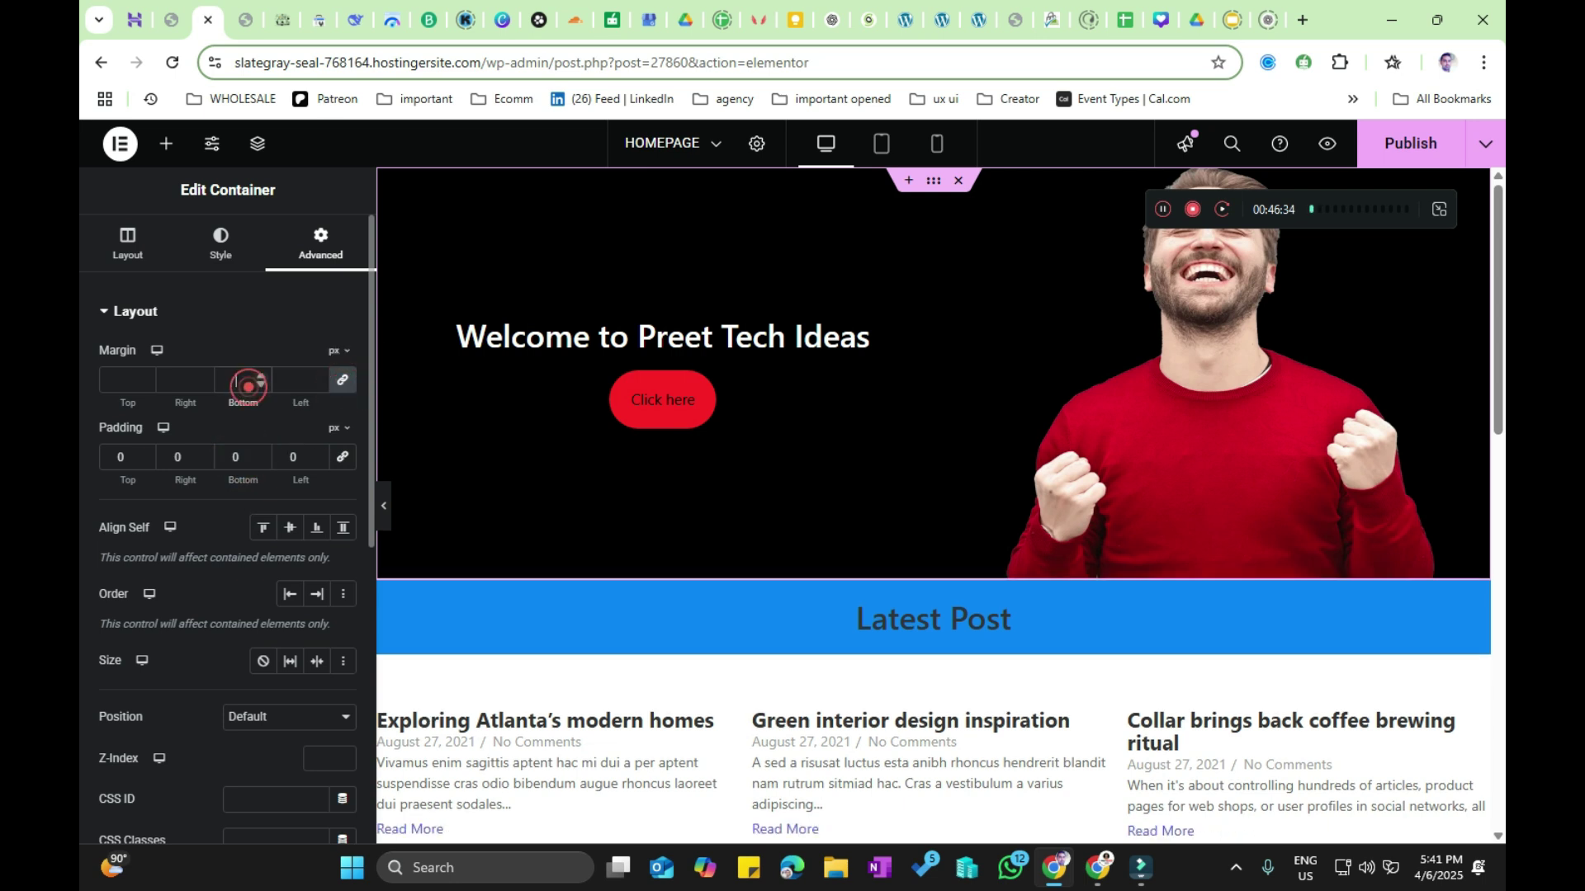
type("33")
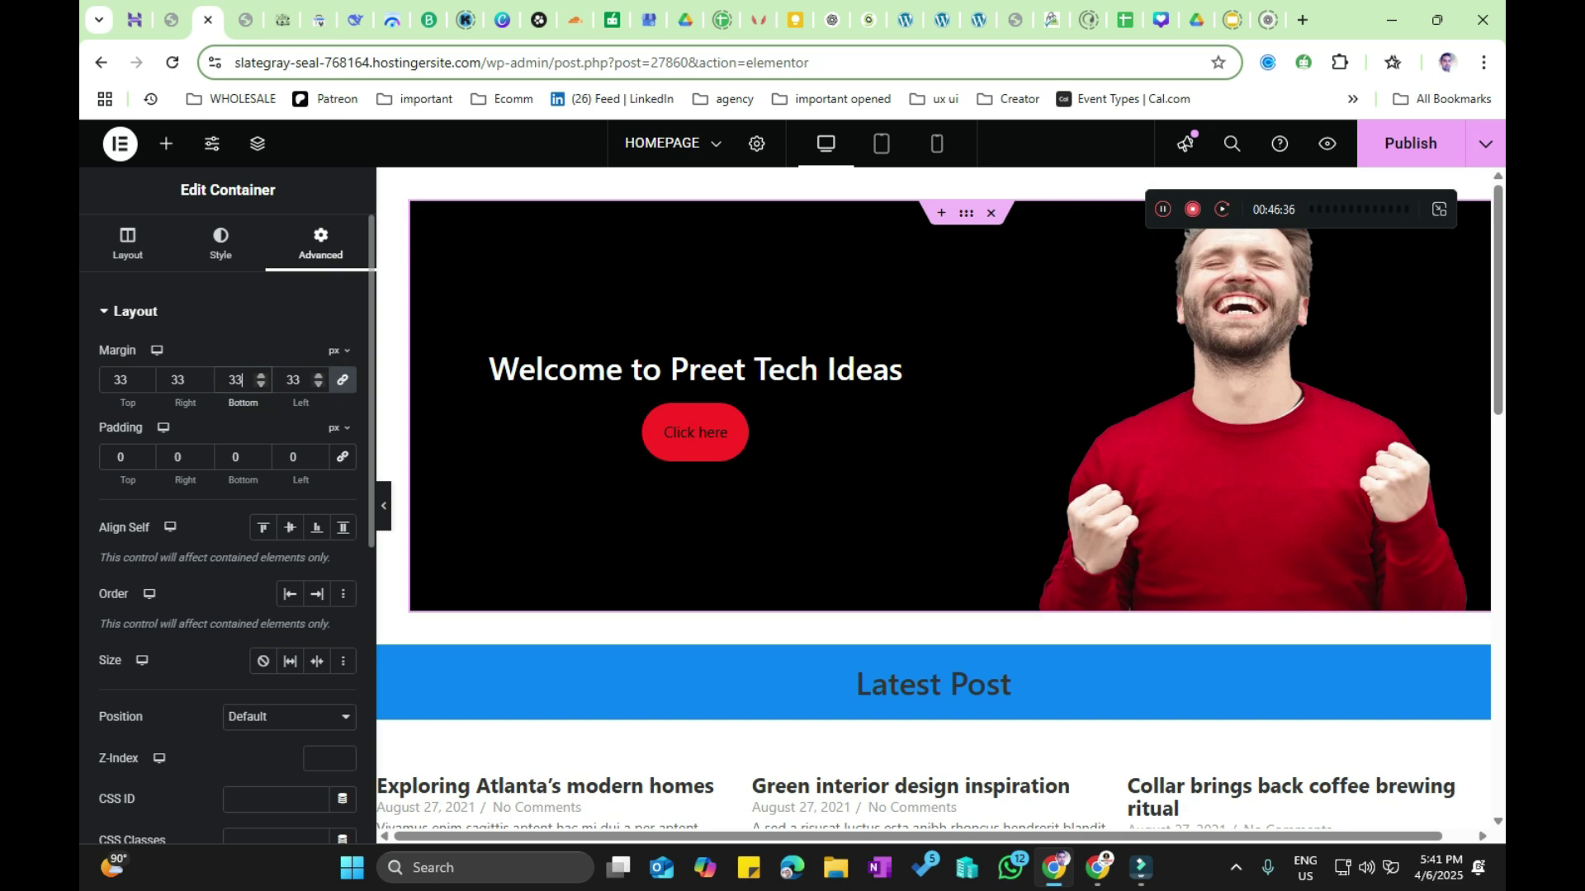
key("BackSpace")
key("BackSpace")
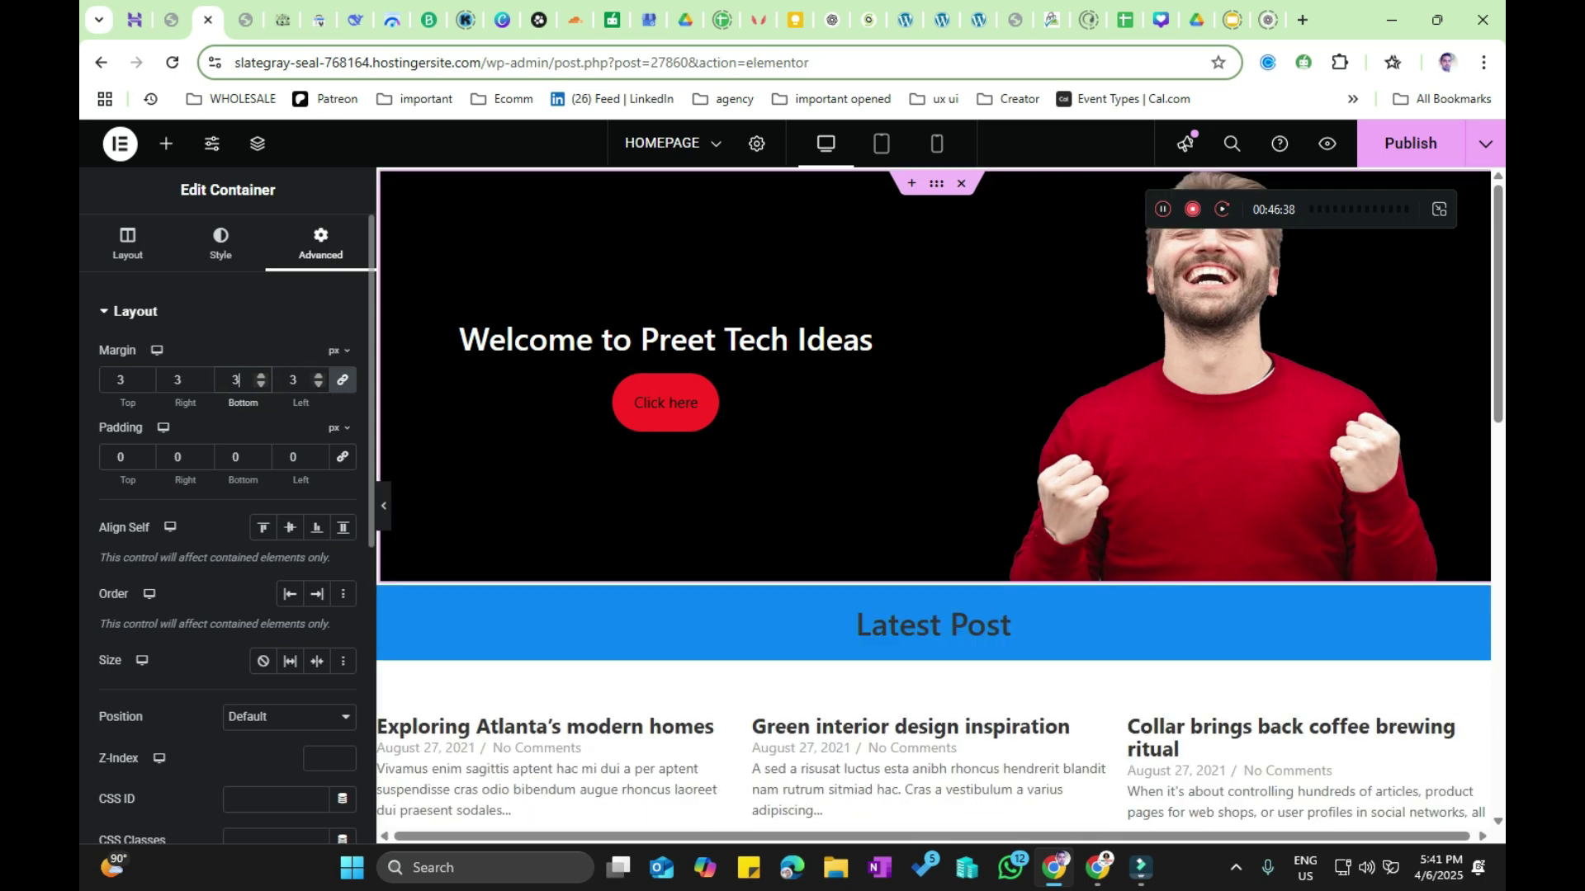
Step: Unlink the Welcome banner container's margins, set only the bottom margin to 22 px and preview the page at full width
left_click(342, 379)
left_click(245, 384)
type("22")
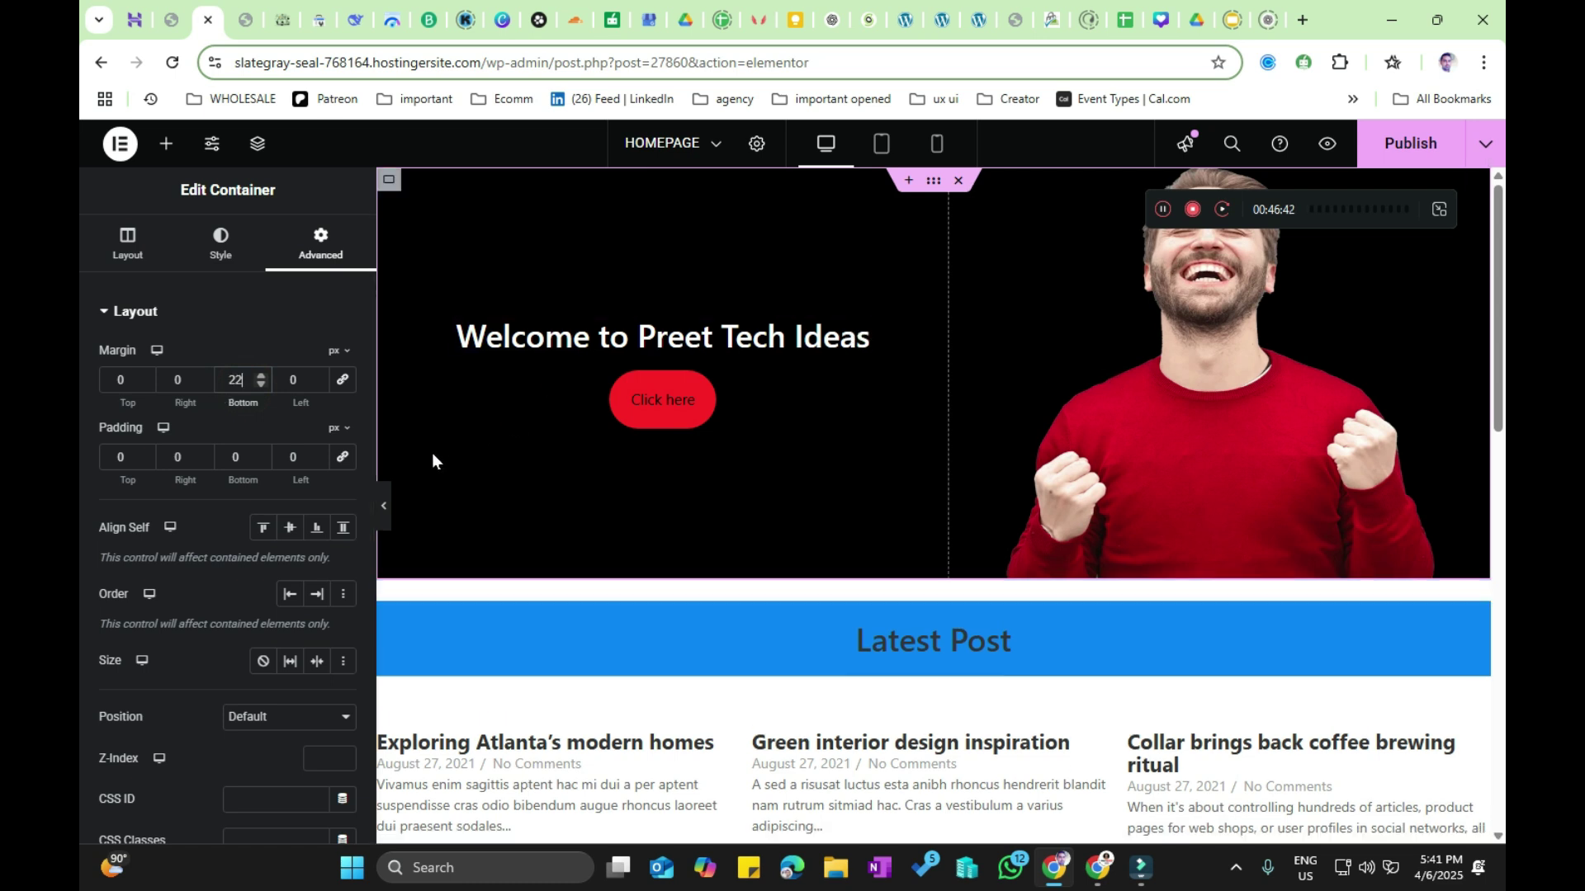
left_click(378, 503)
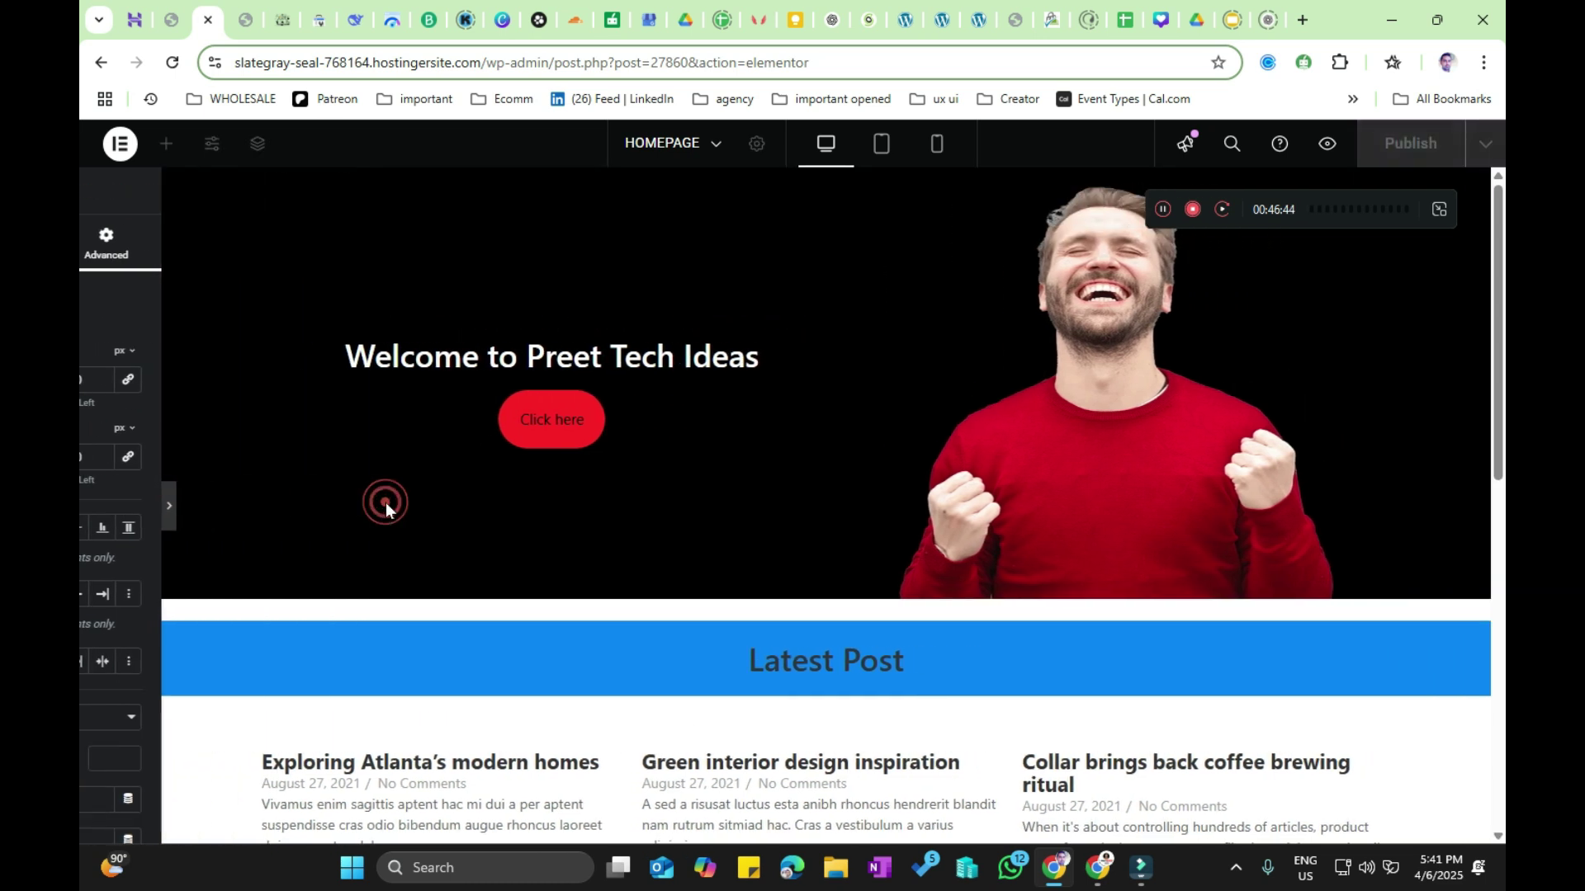
scroll(495, 511, "down", 2)
scroll(742, 631, "up", 2)
scroll(746, 622, "down", 3)
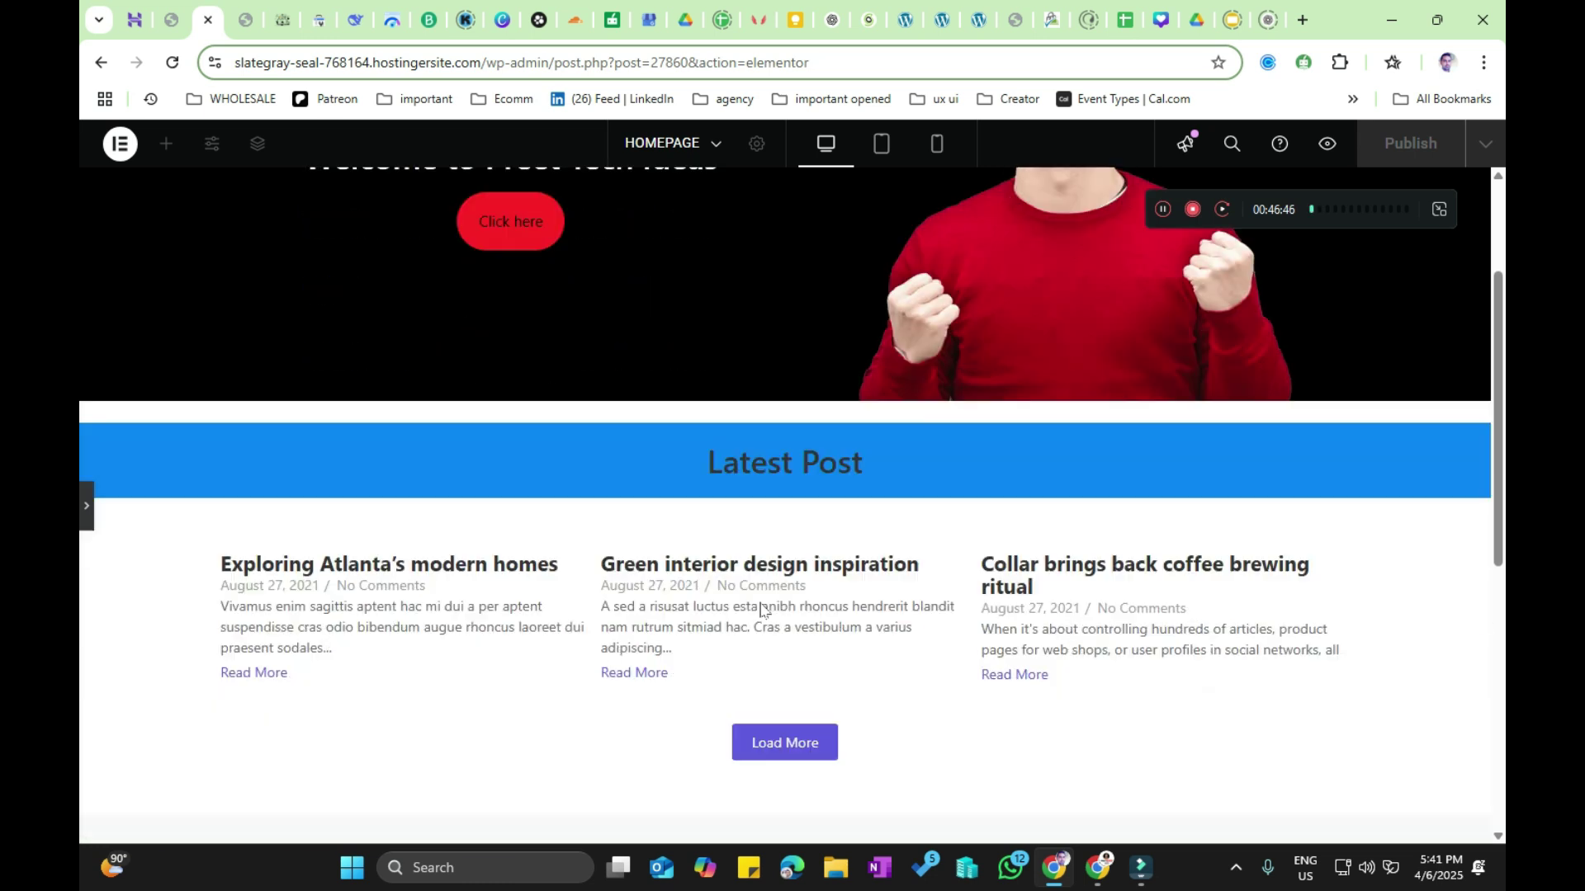
scroll(880, 432, "up", 3)
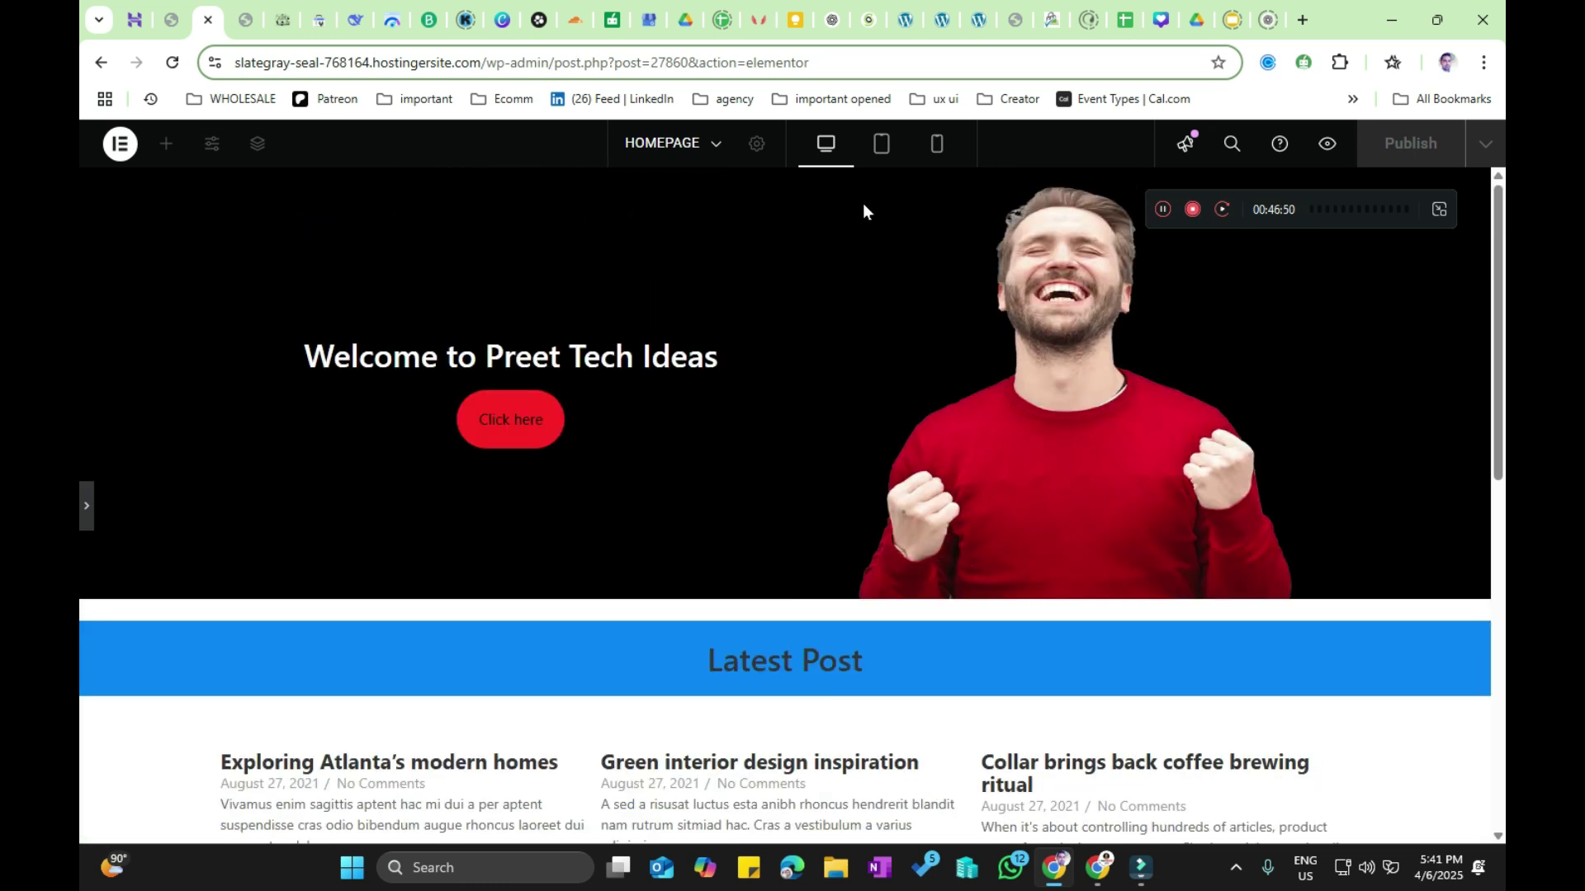
Step: Set the media library photo of a white shelf with a plant and mirror as the Latest Post container's background image
left_click(87, 505)
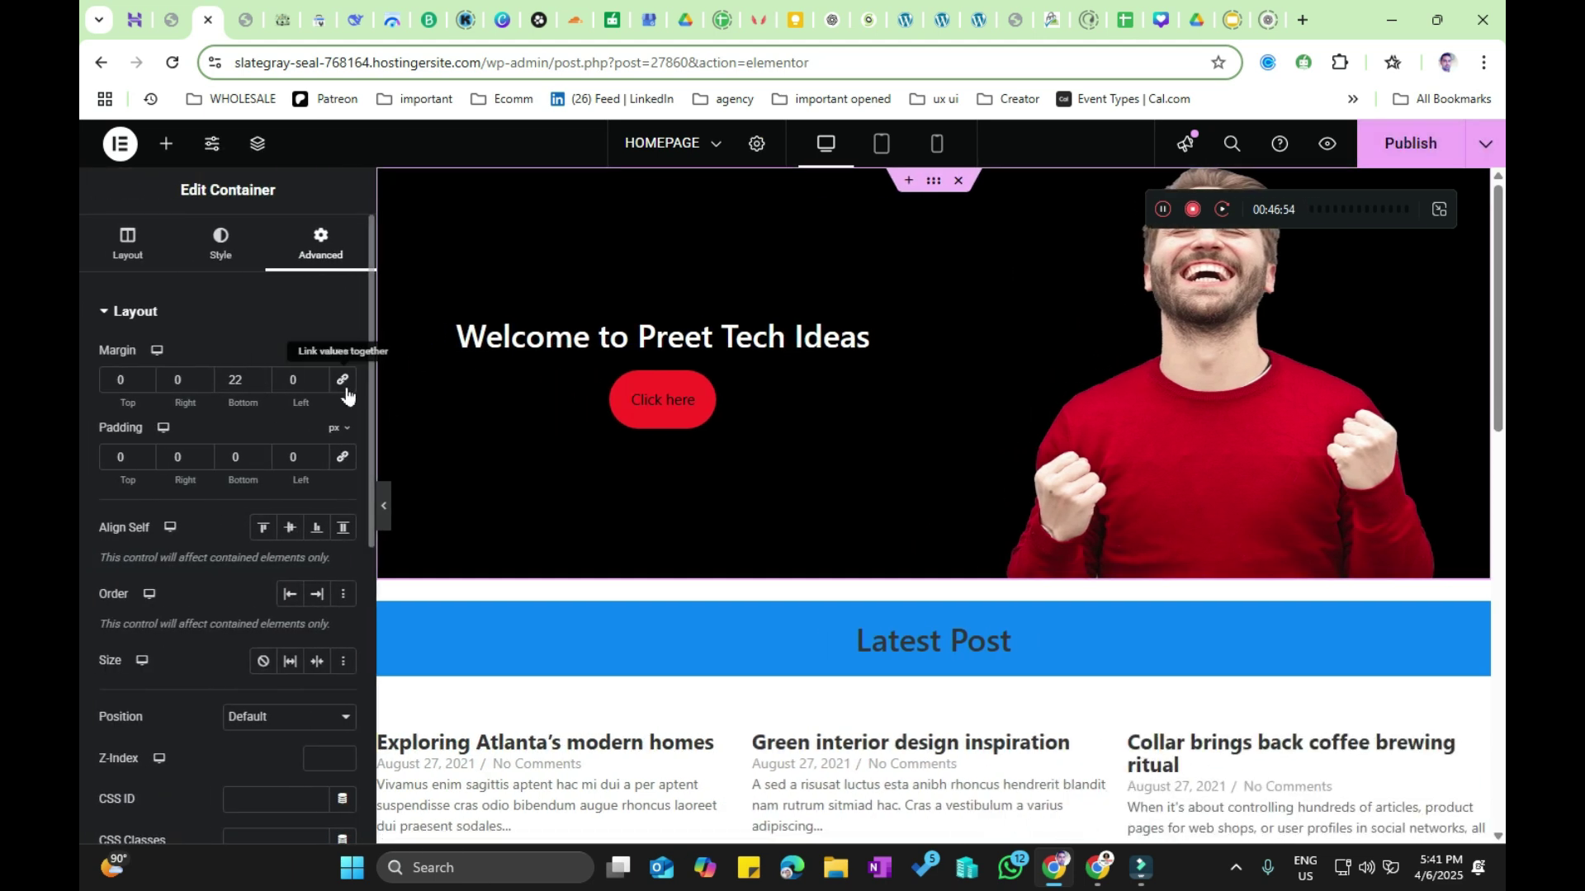
scroll(634, 493, "down", 4)
scroll(512, 521, "down", 7)
scroll(512, 521, "up", 9)
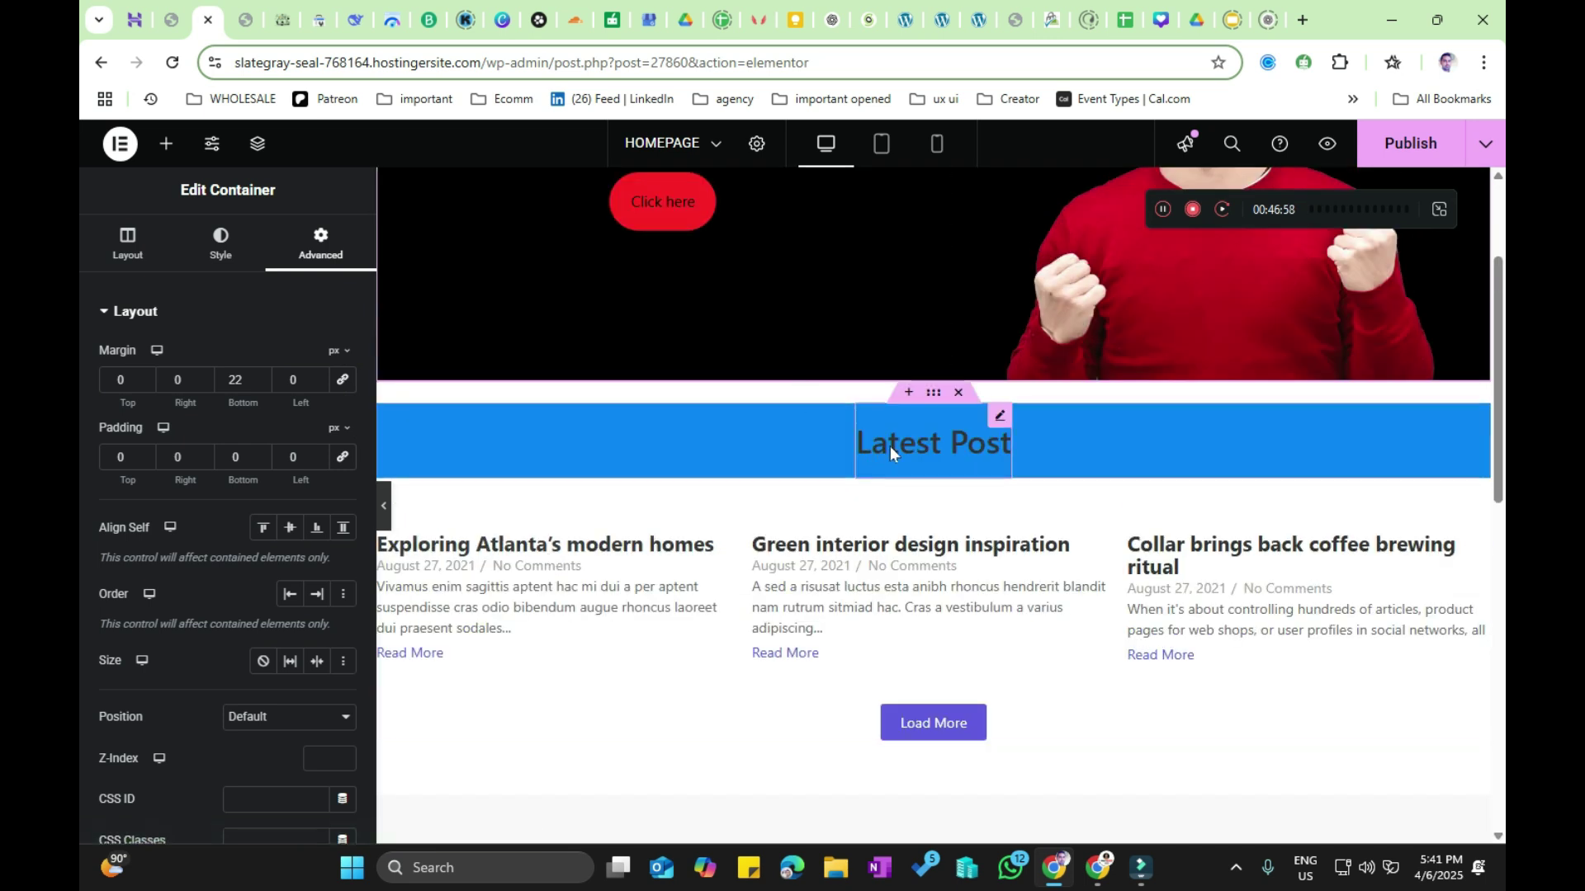
left_click(931, 395)
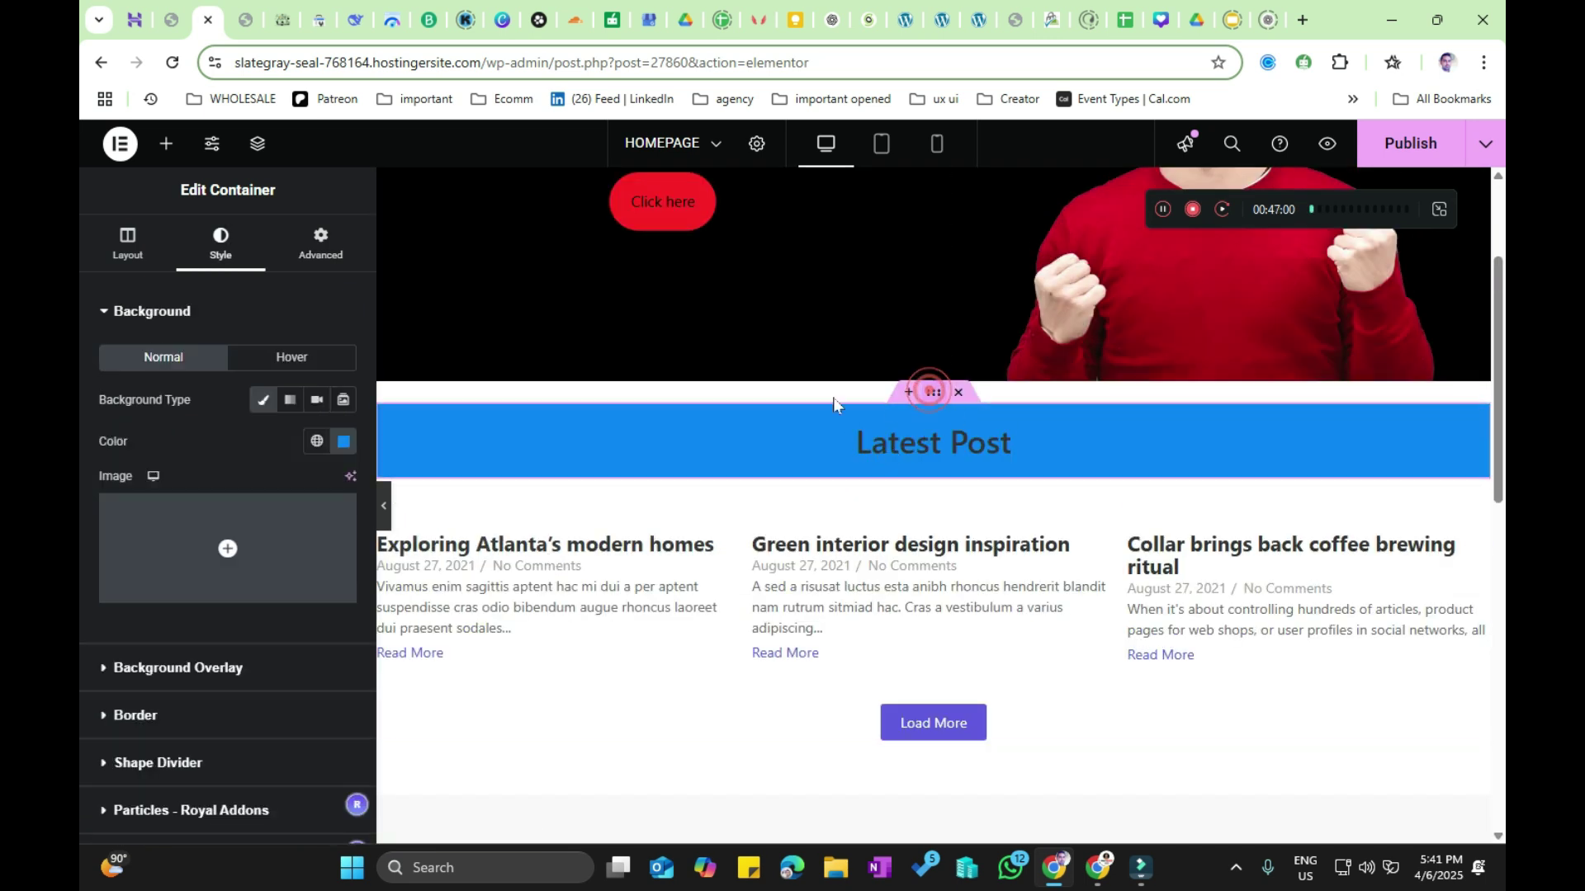
left_click(228, 589)
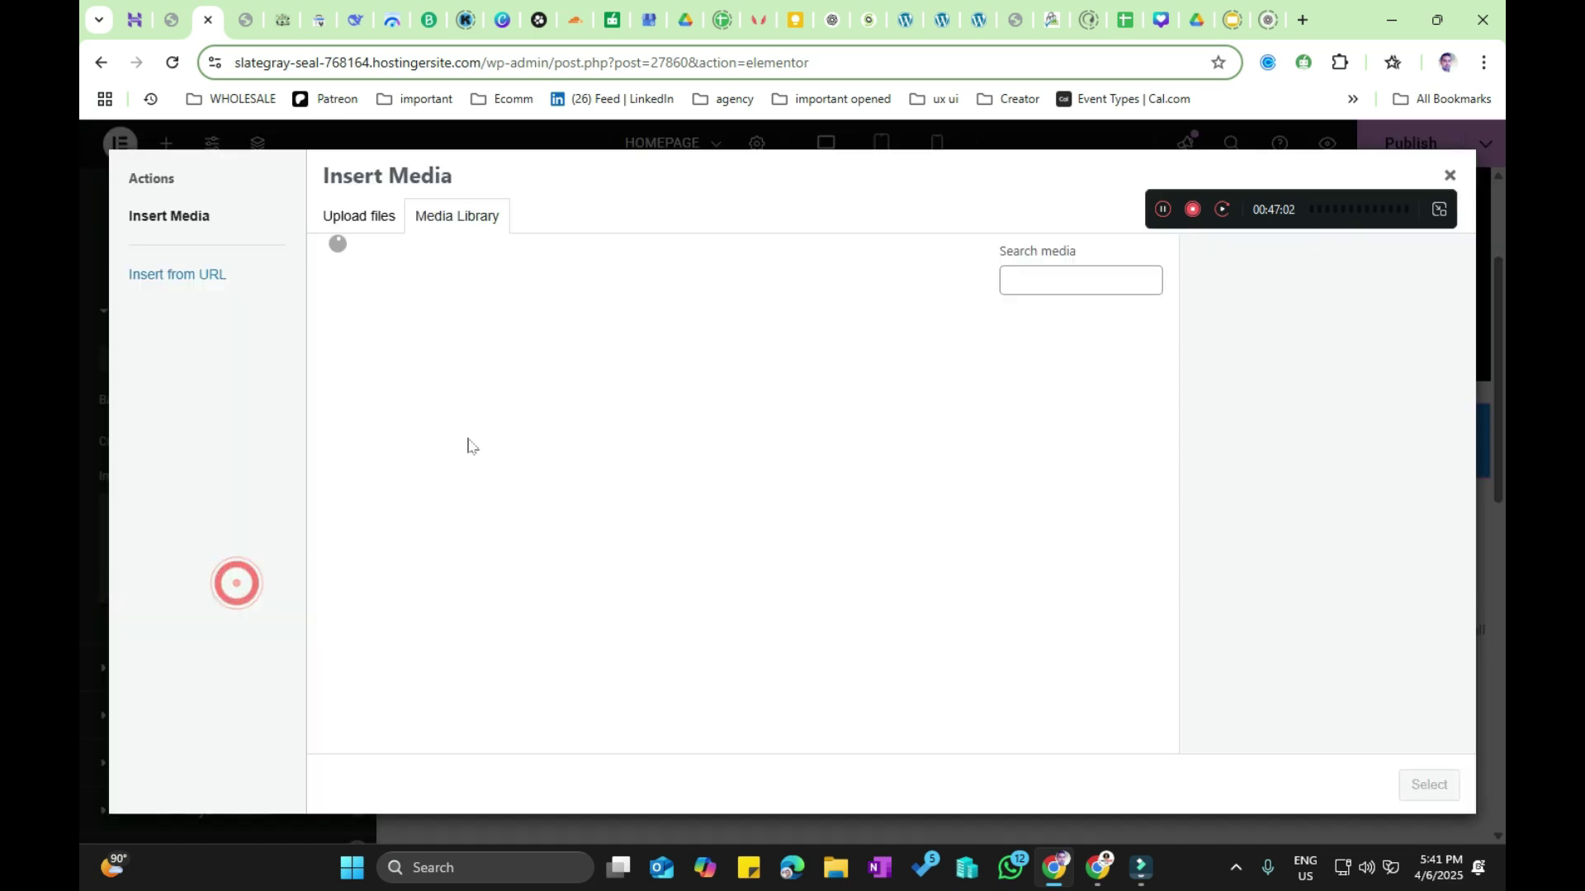
left_click(817, 652)
left_click(925, 384)
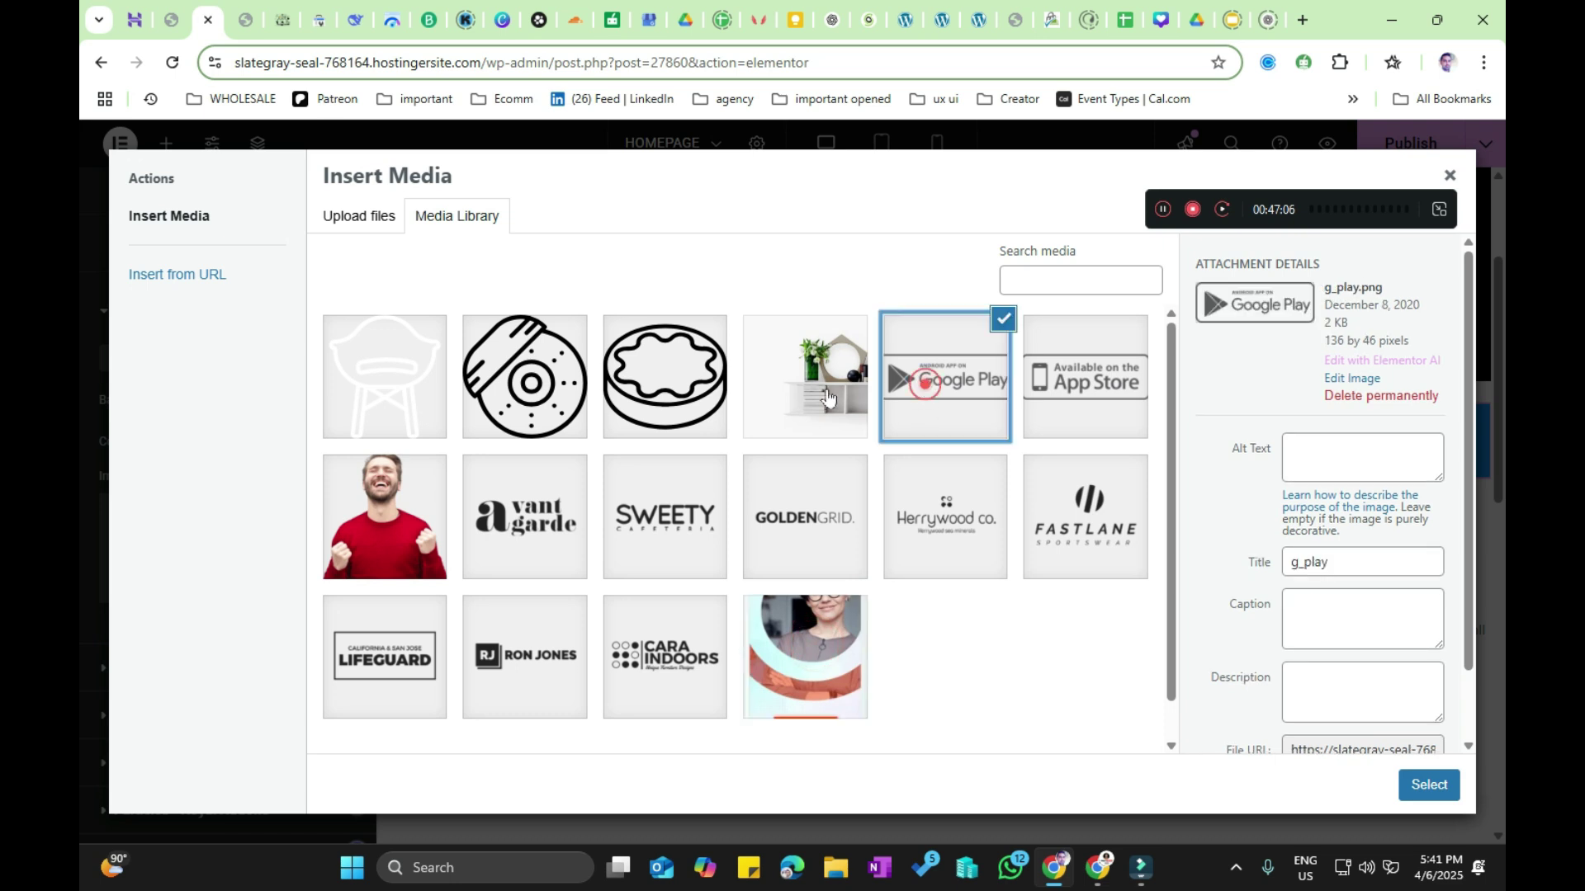
left_click(827, 399)
left_click(1407, 786)
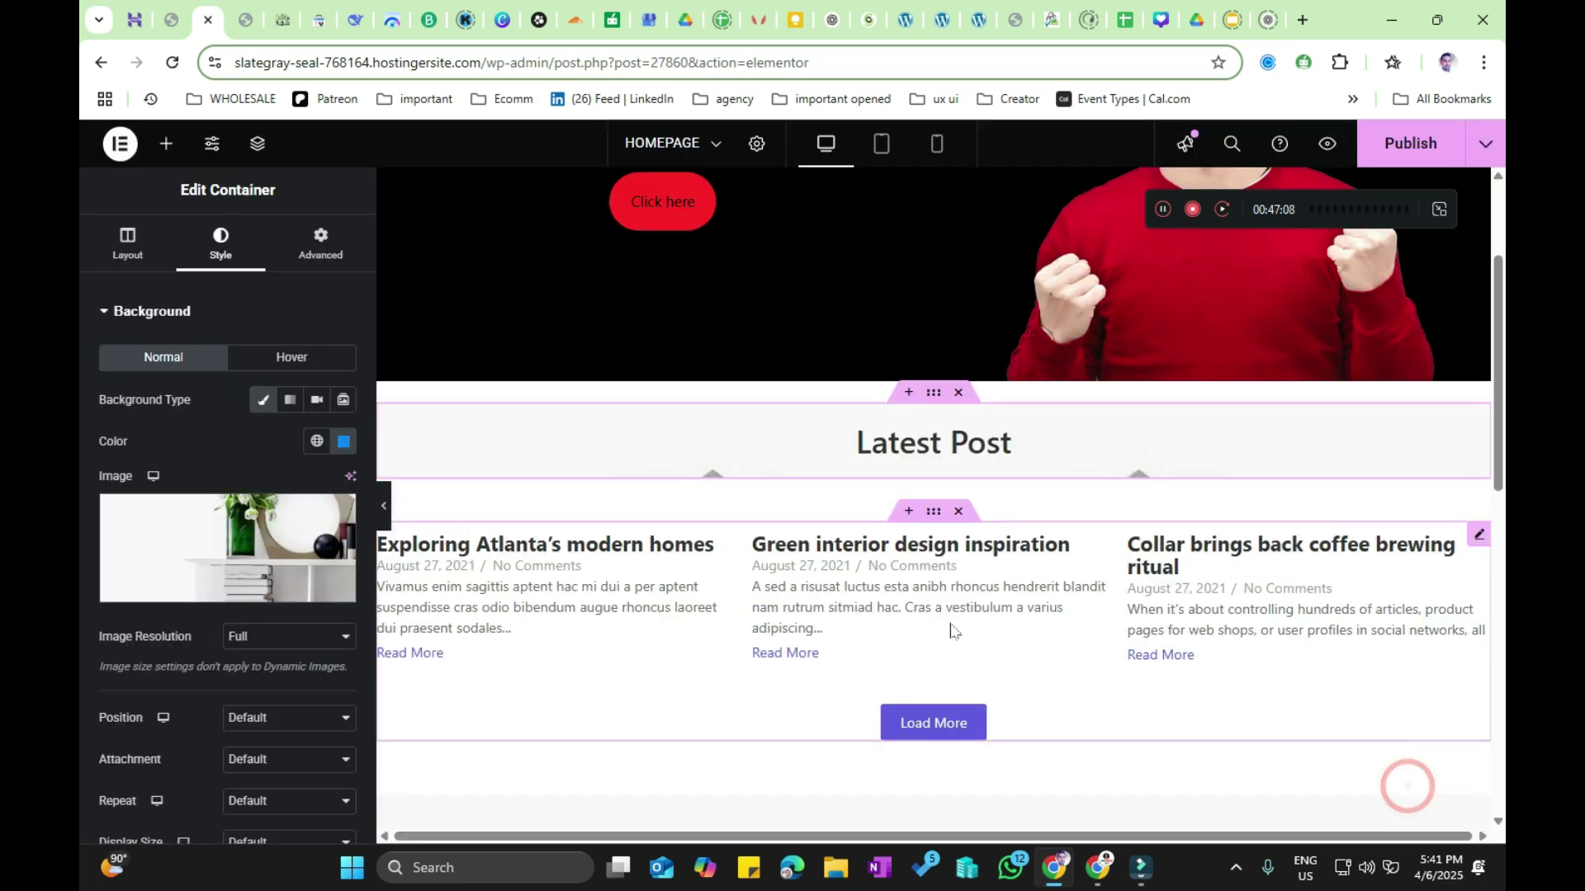
Step: Set the background image's display size to Custom with a width of 32%
mouse_move(208, 573)
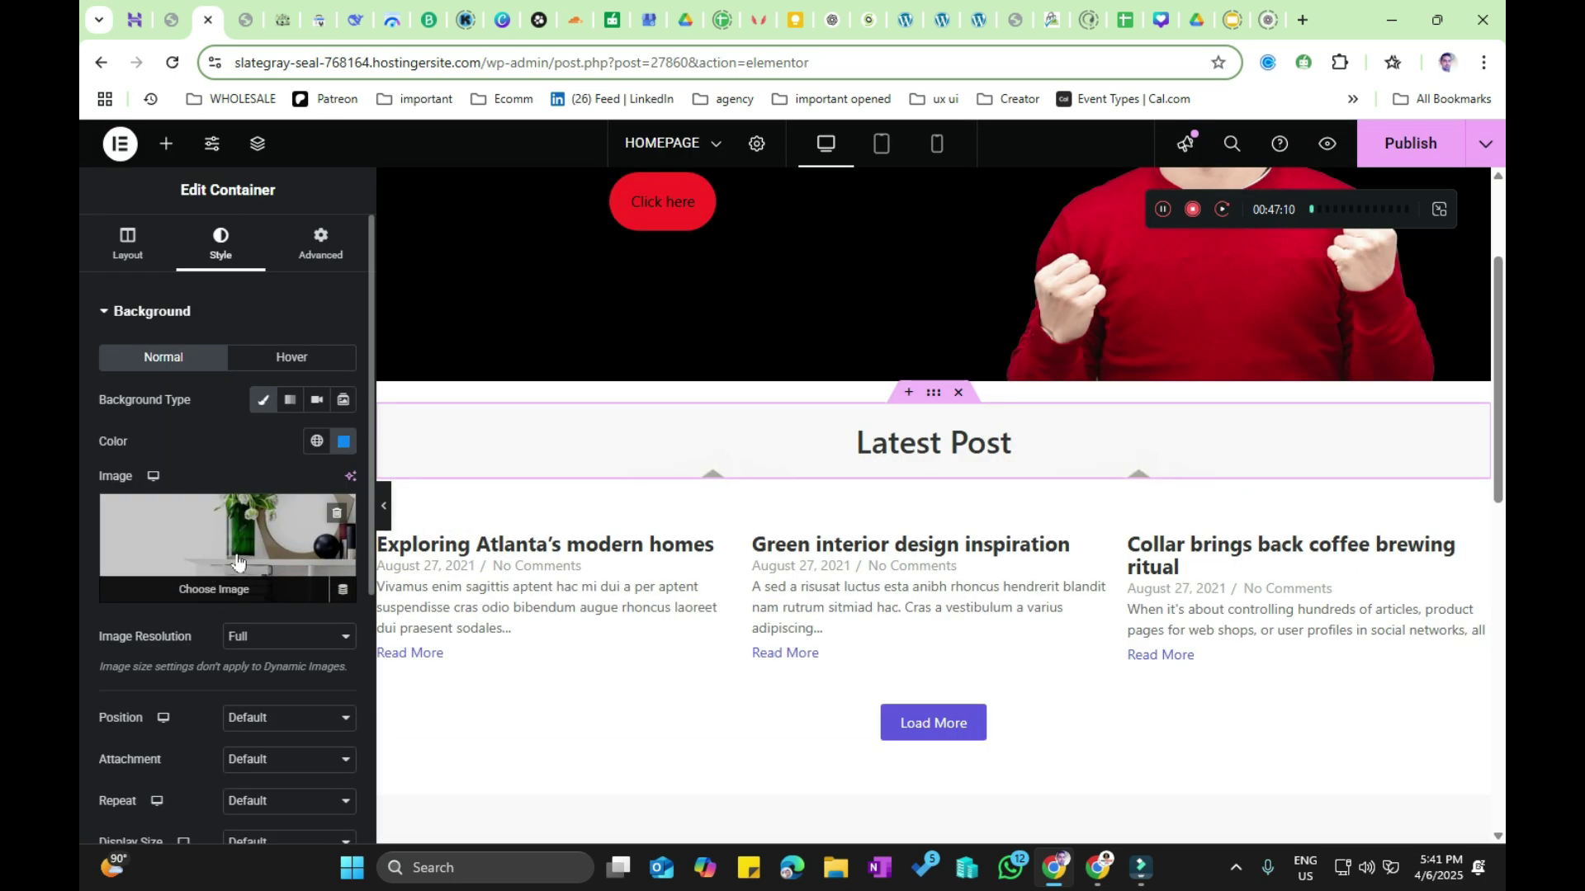
scroll(208, 652, "down", 3)
left_click(255, 652)
left_click(244, 756)
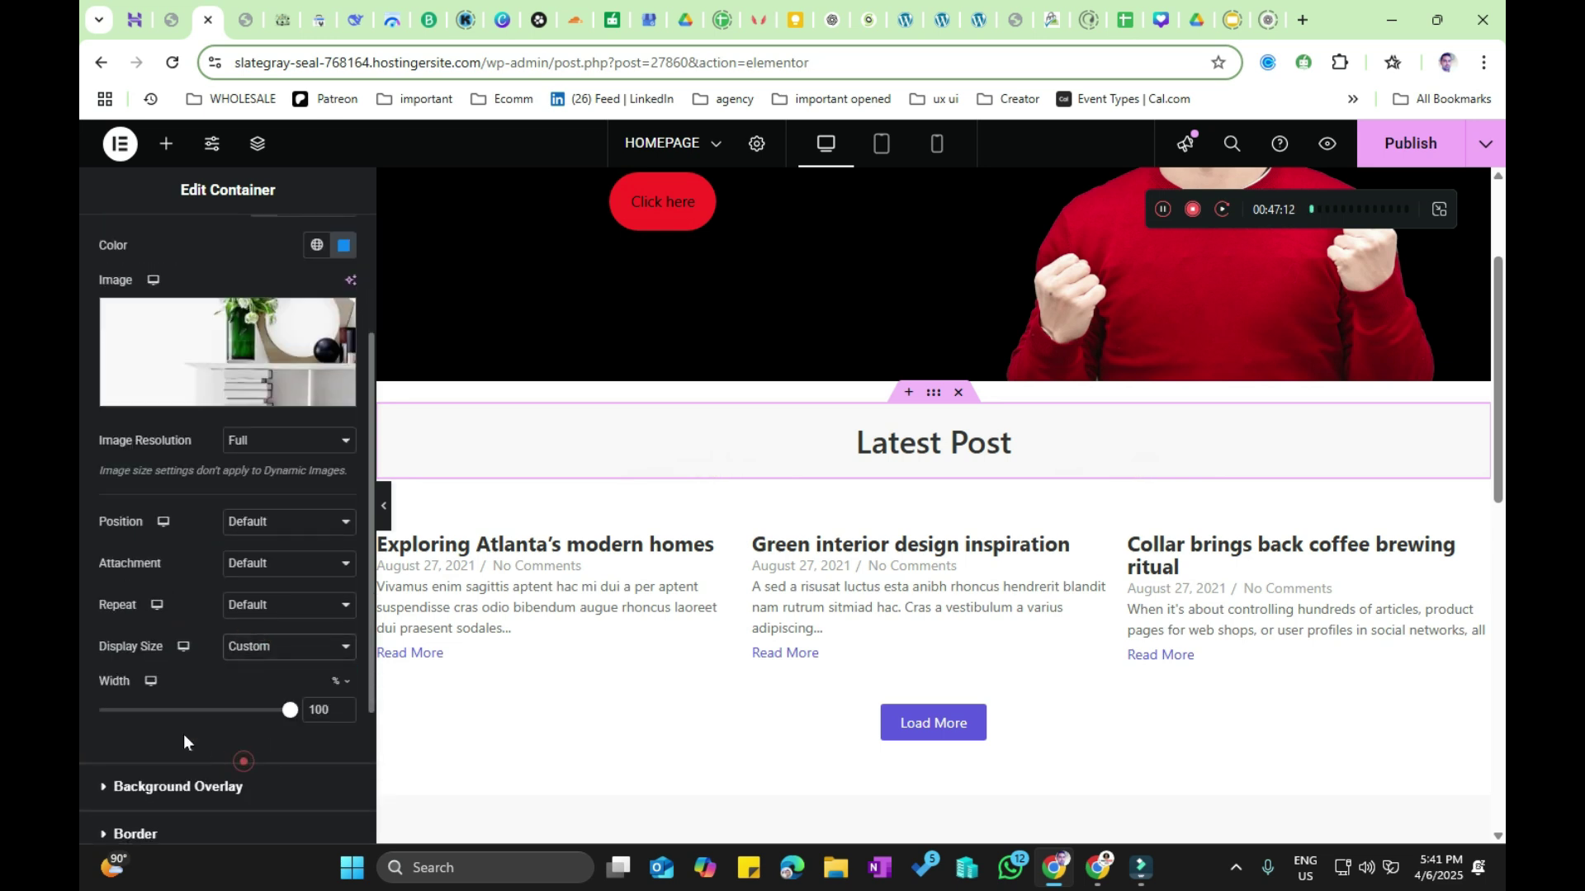
left_click_drag(285, 720, 170, 726)
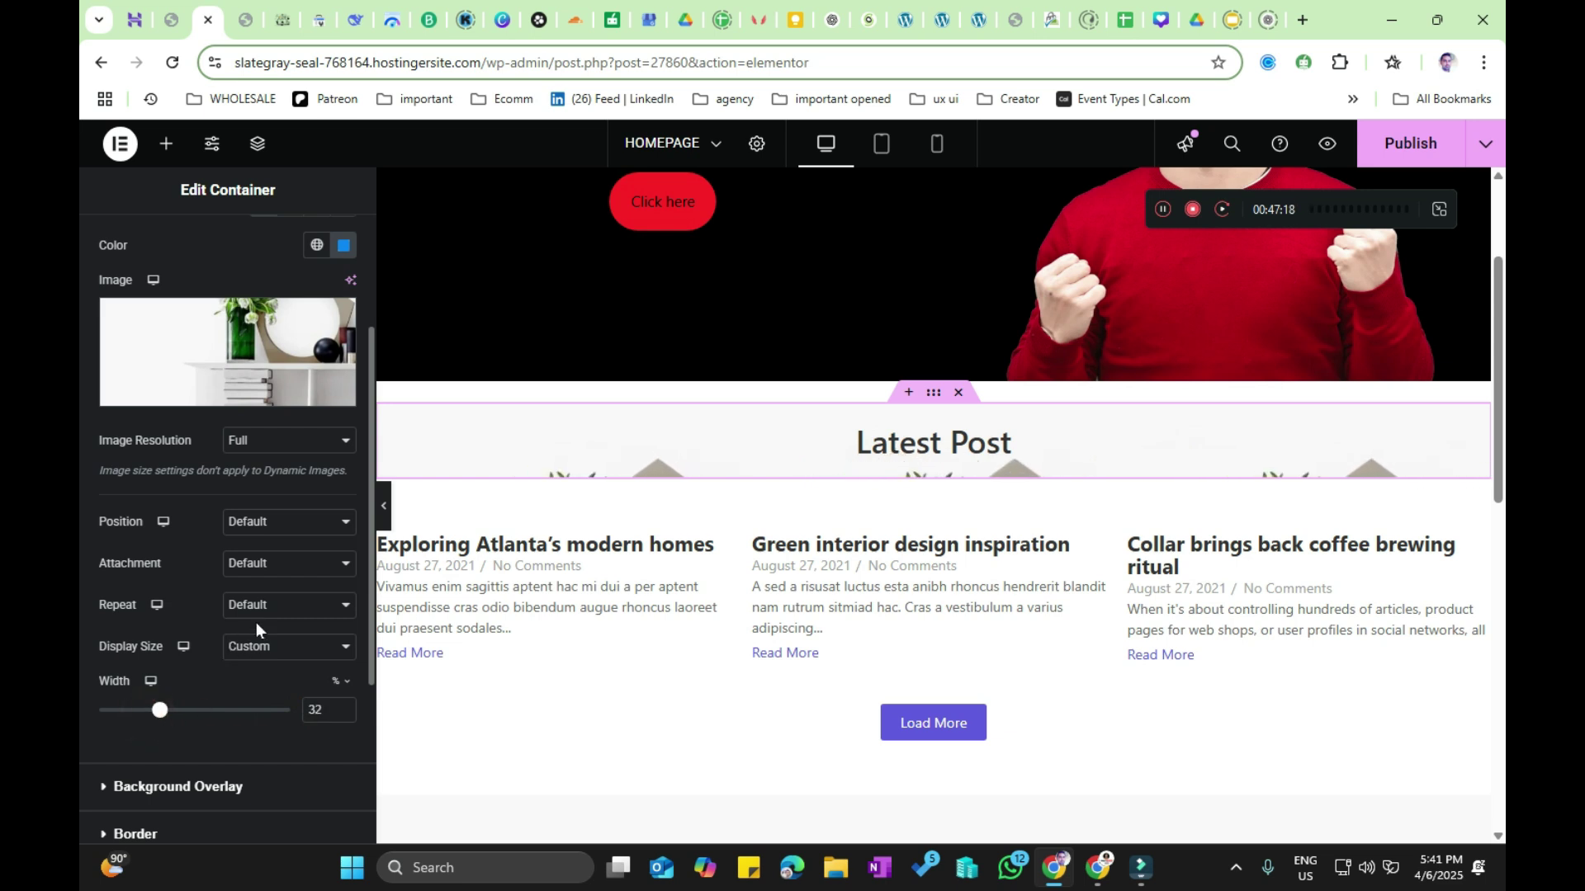
left_click(252, 683)
Step: Publish the homepage, open its preview and review the sections from the banner down to the testimonials
scroll(708, 549, "down", 5)
scroll(721, 542, "up", 2)
scroll(718, 544, "up", 3)
left_click(1411, 143)
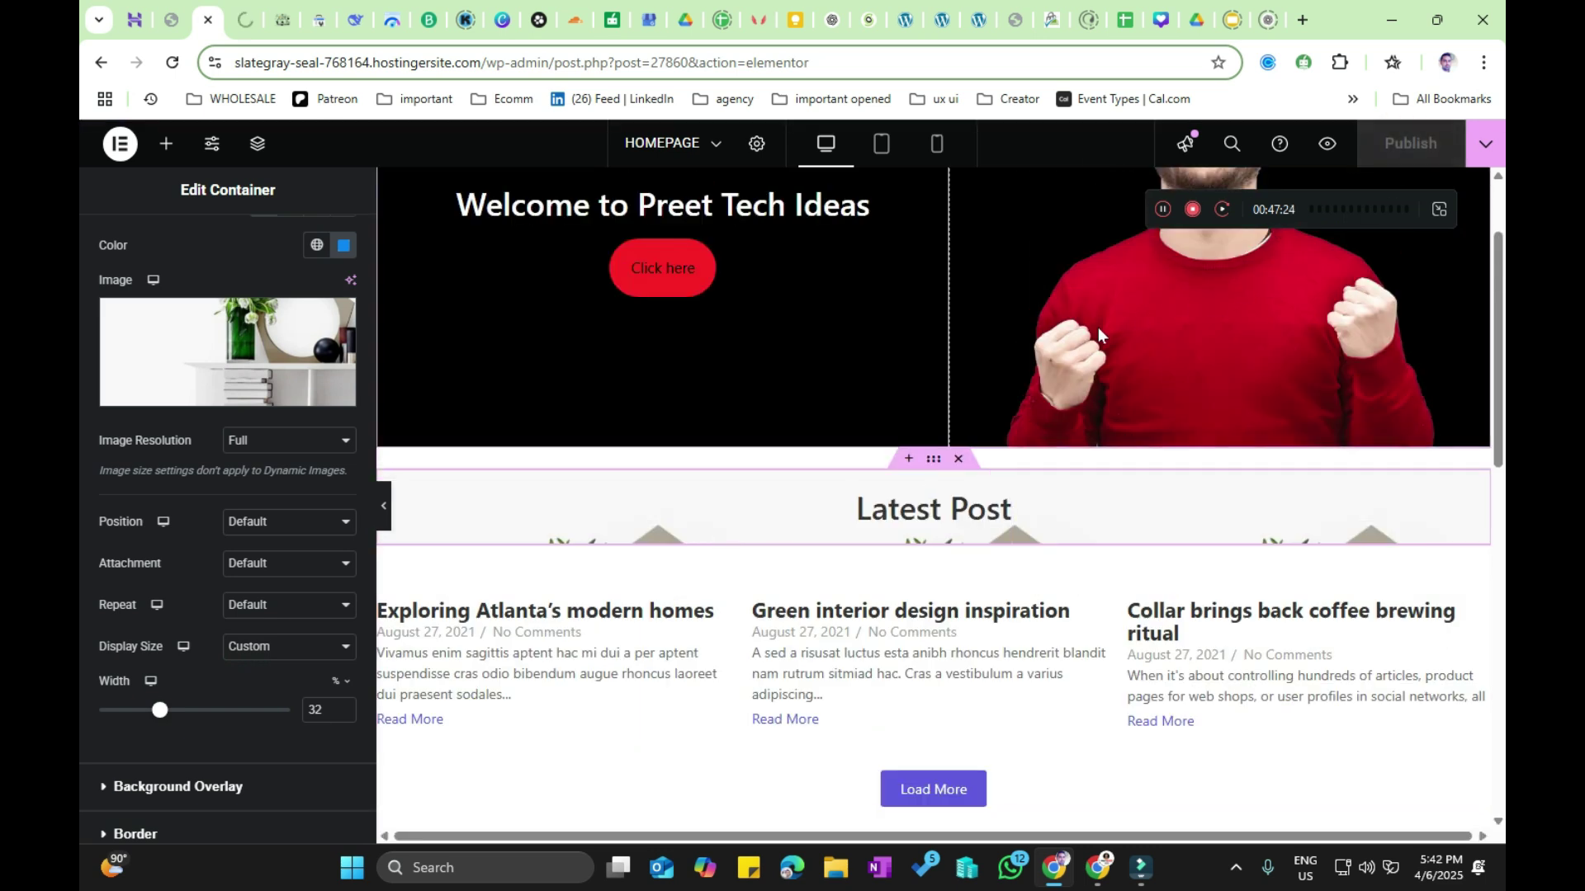
scroll(1098, 330, "down", 5)
left_click(1327, 143)
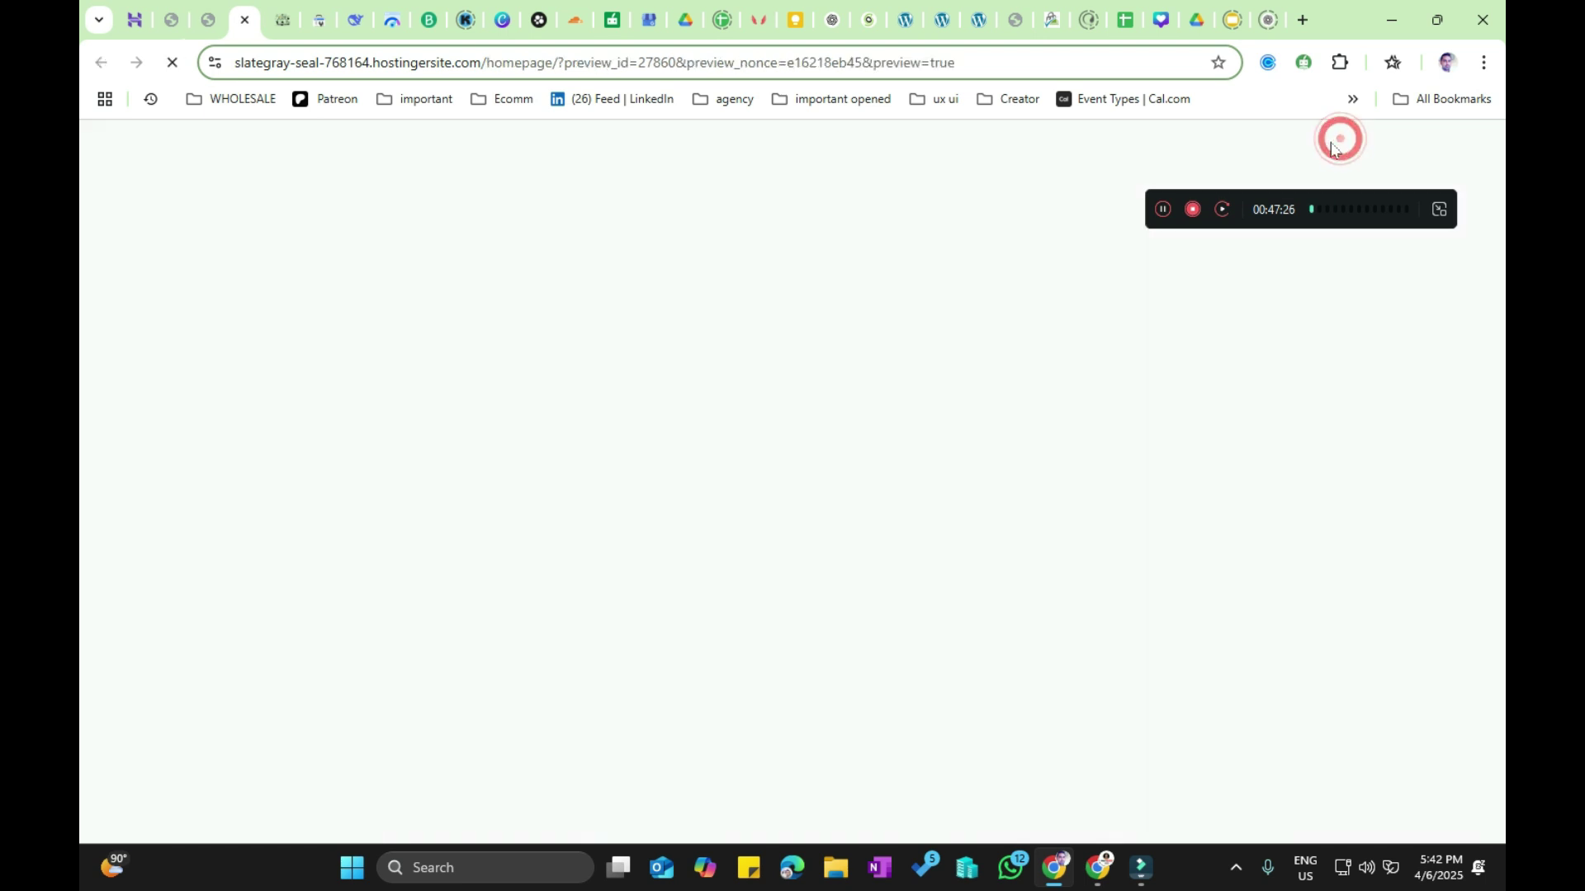
scroll(725, 378, "down", 6)
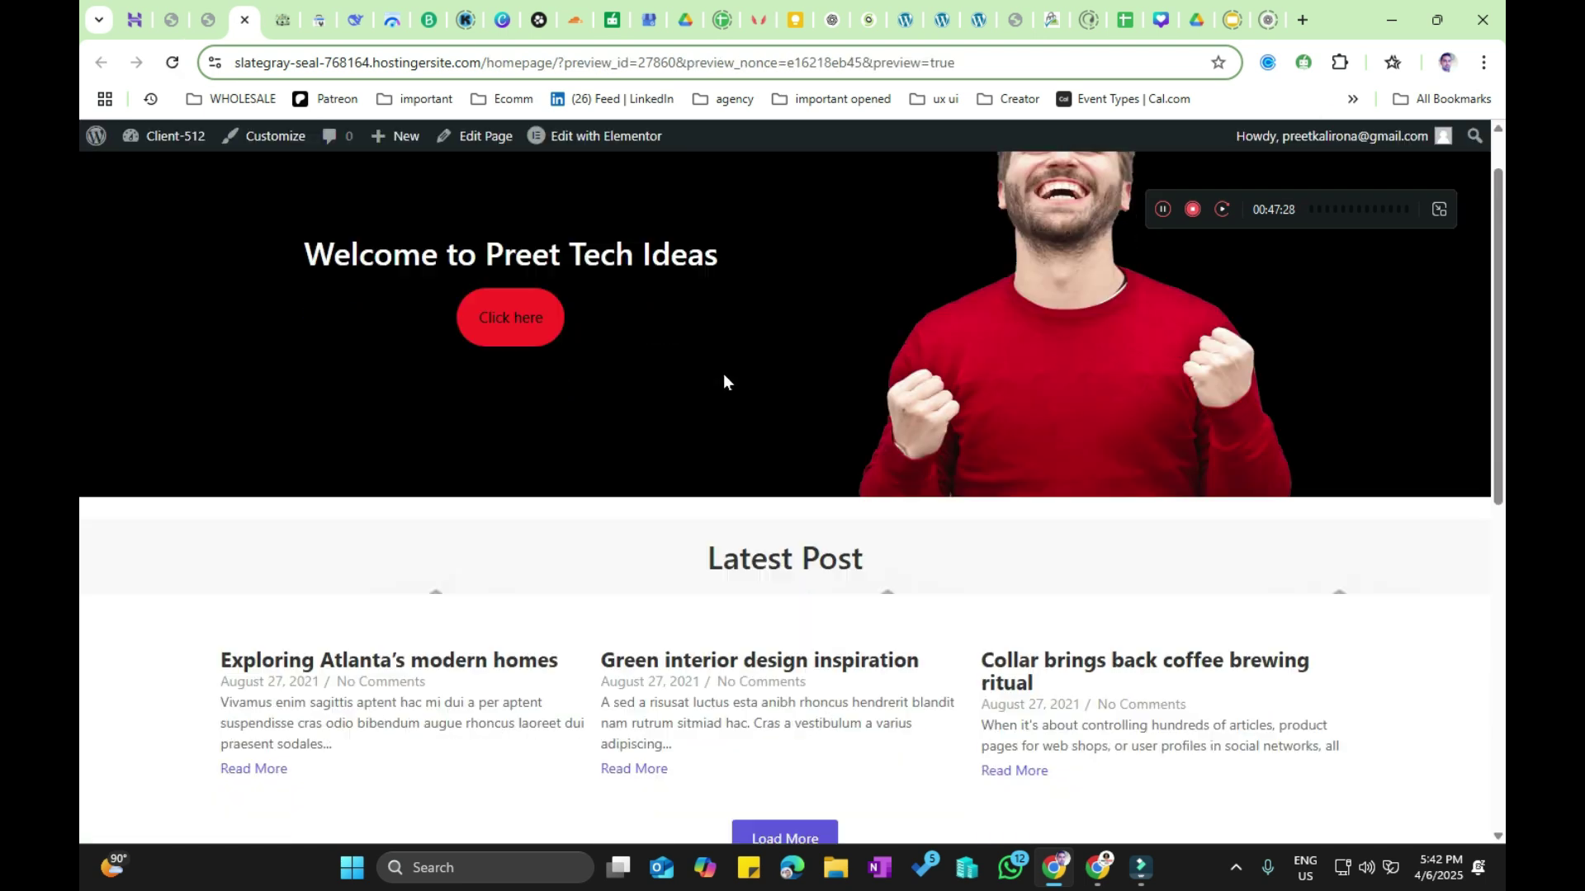
scroll(899, 312, "up", 2)
scroll(899, 315, "down", 3)
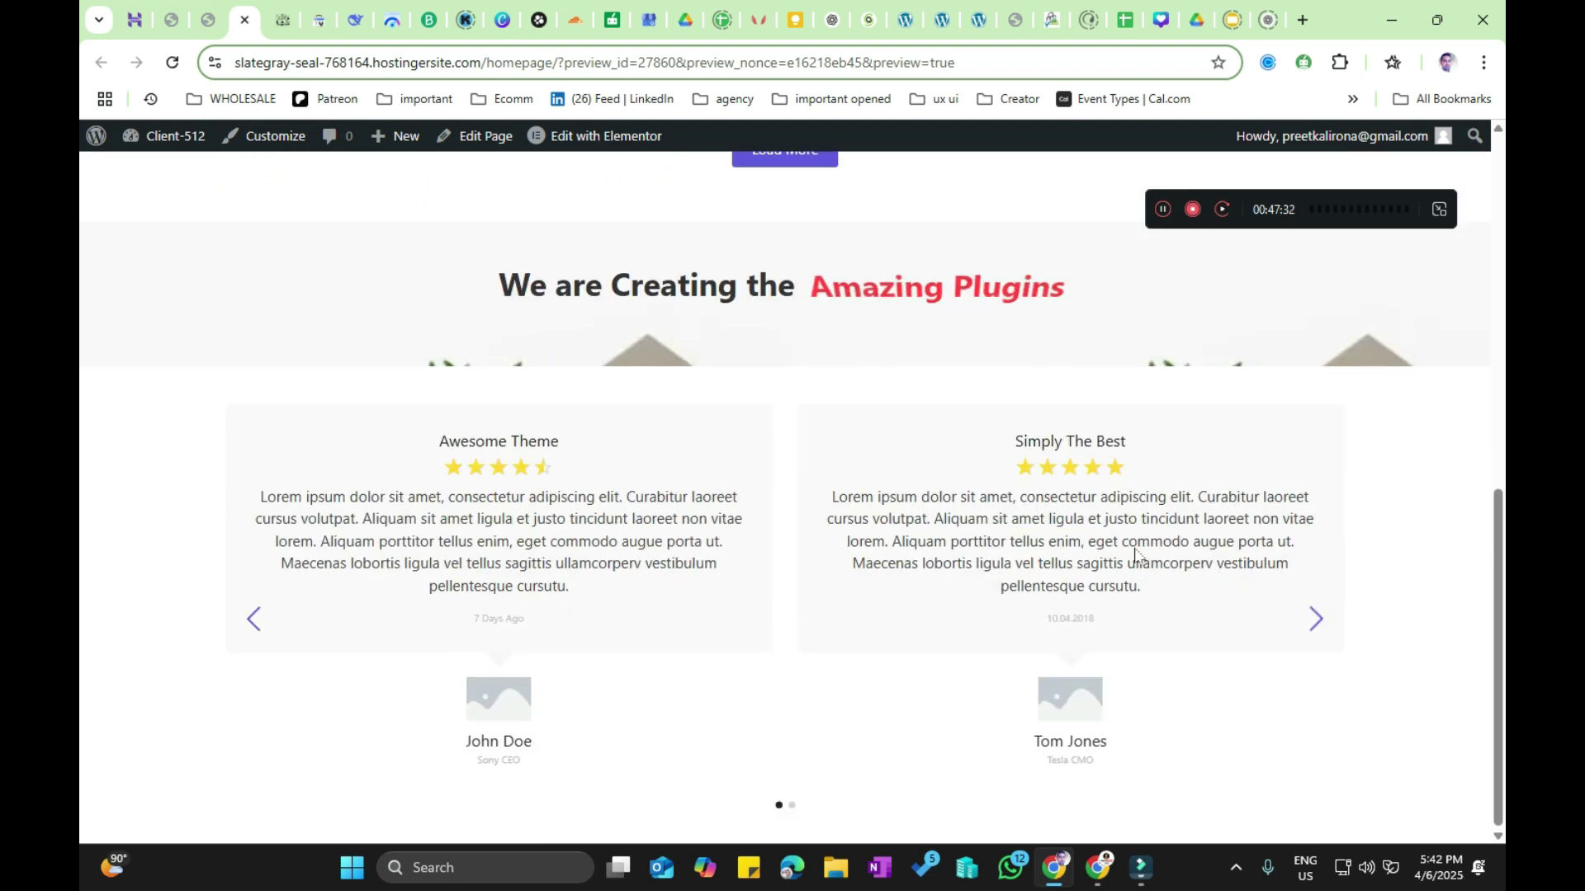
scroll(1136, 552, "up", 10)
scroll(1135, 555, "down", 3)
scroll(1134, 556, "up", 4)
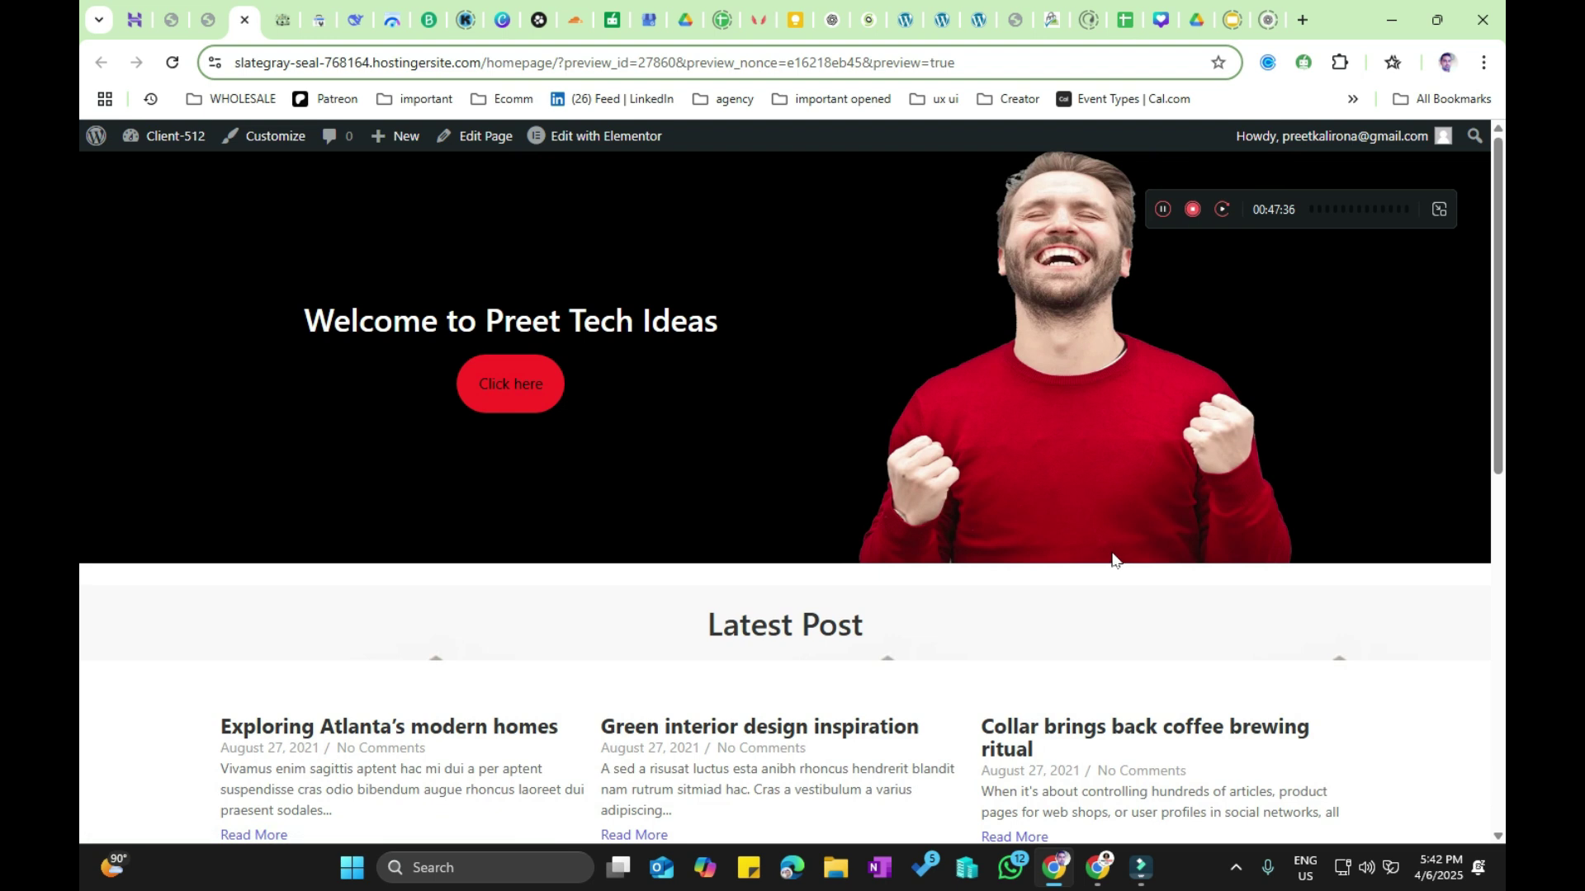
Step: Compare the editor's version of the homepage with the preview, and open the Welcome banner container's settings in the editor
left_click(208, 18)
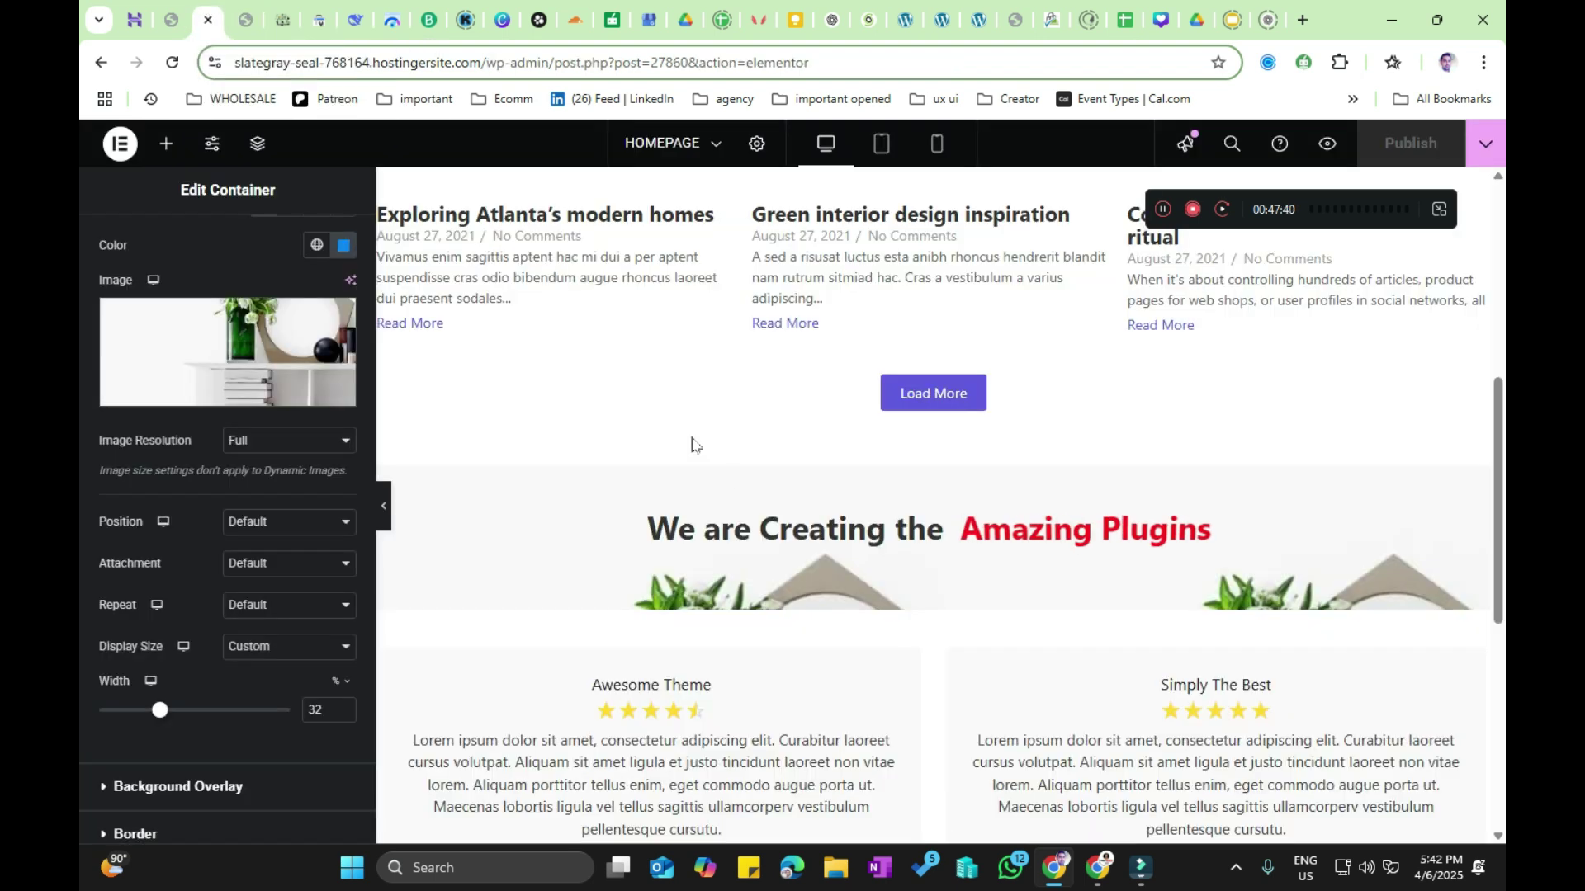
scroll(737, 481, "up", 4)
scroll(736, 477, "up", 2)
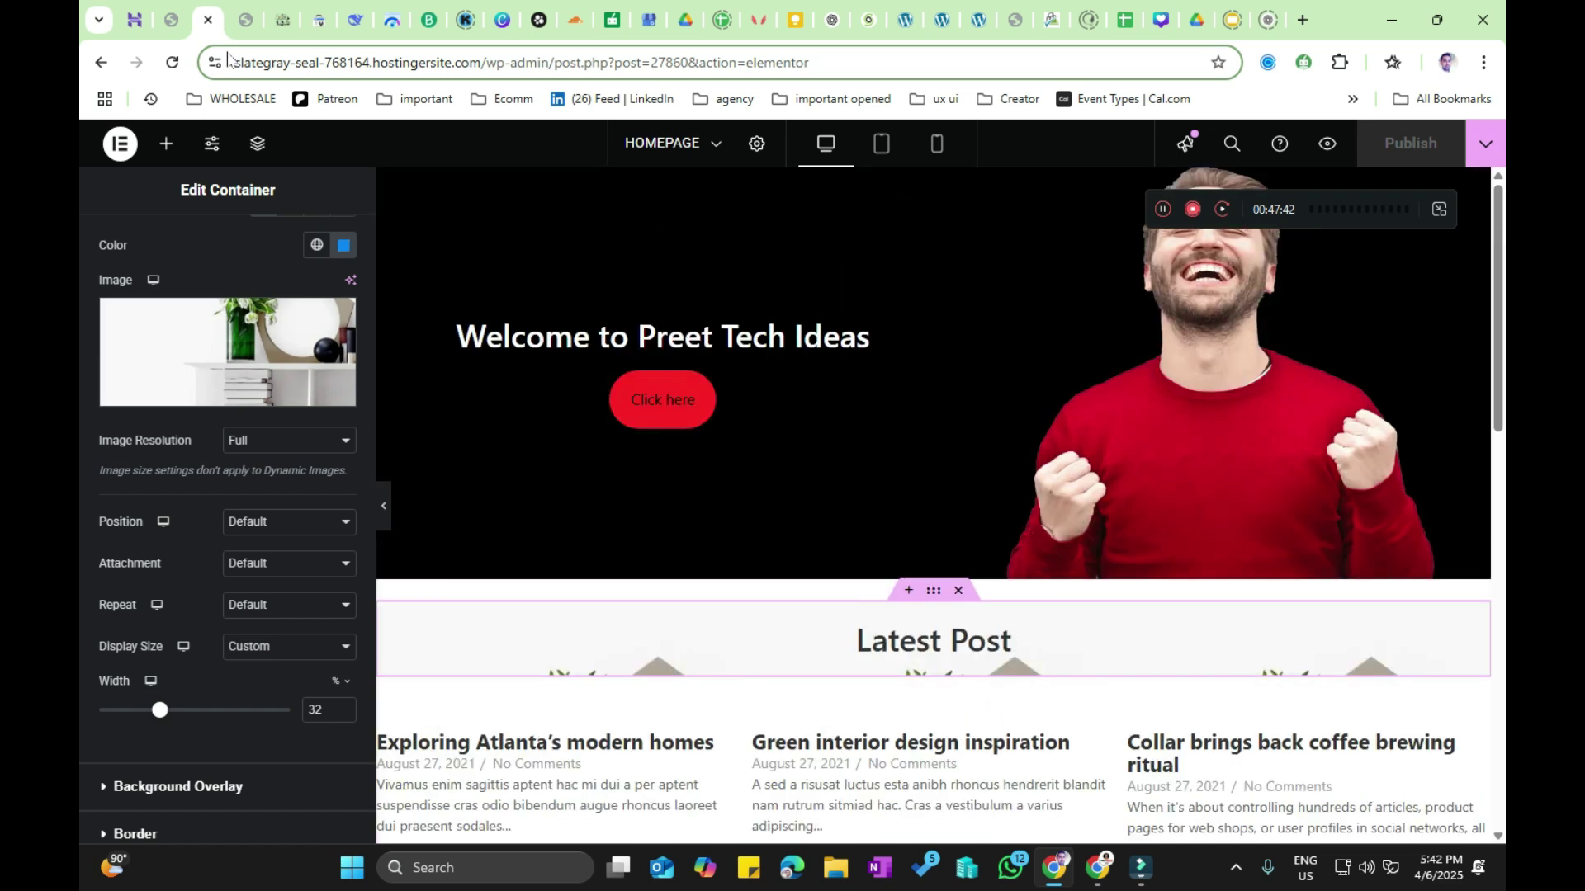
left_click(245, 7)
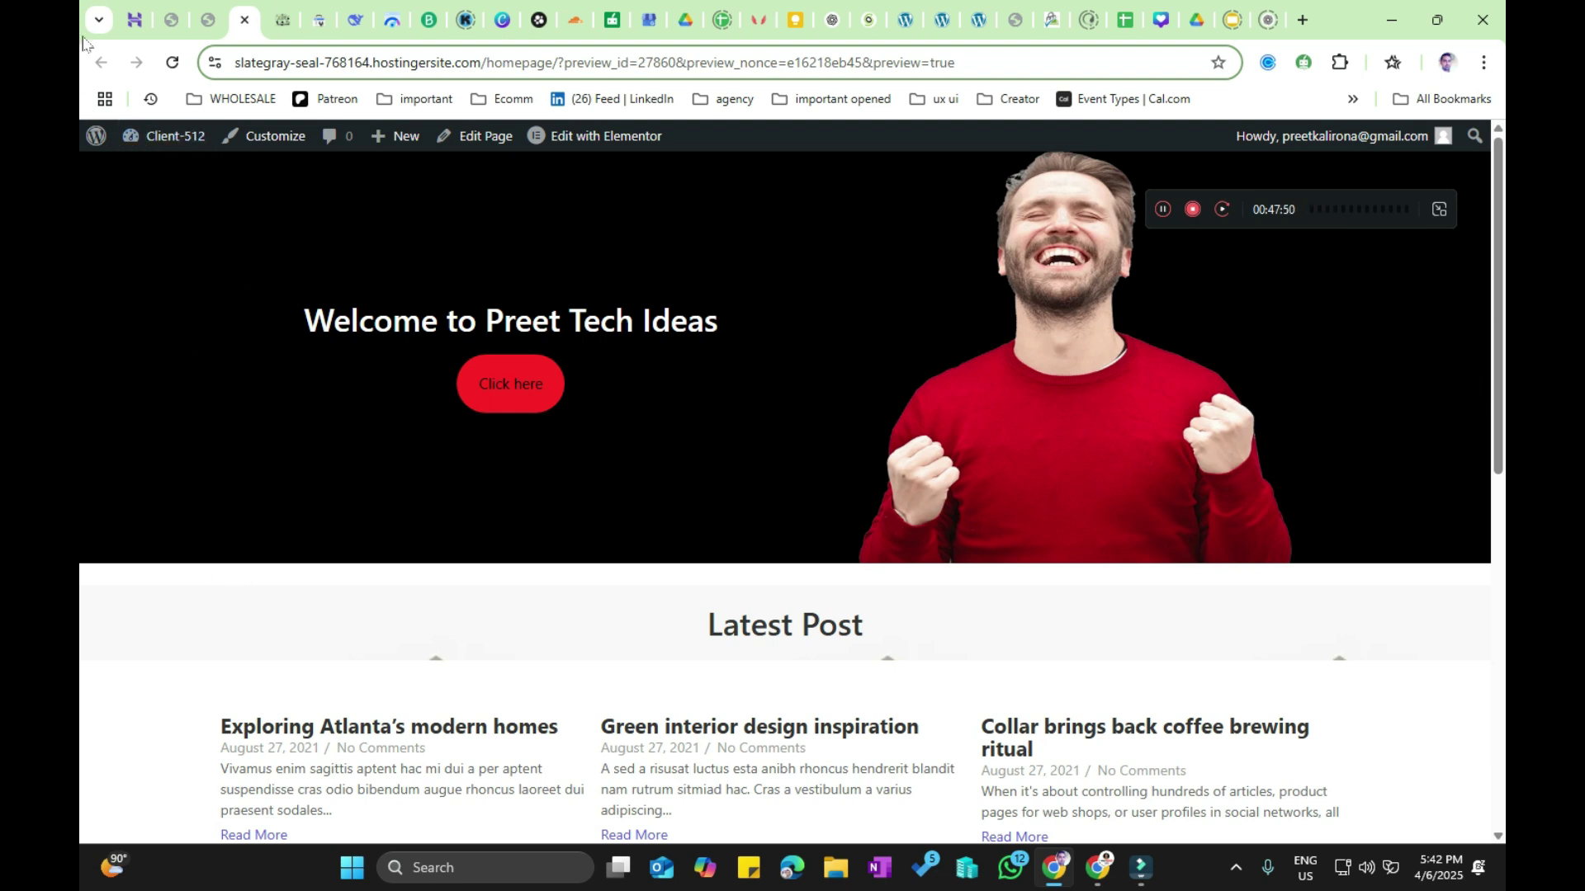
left_click(204, 20)
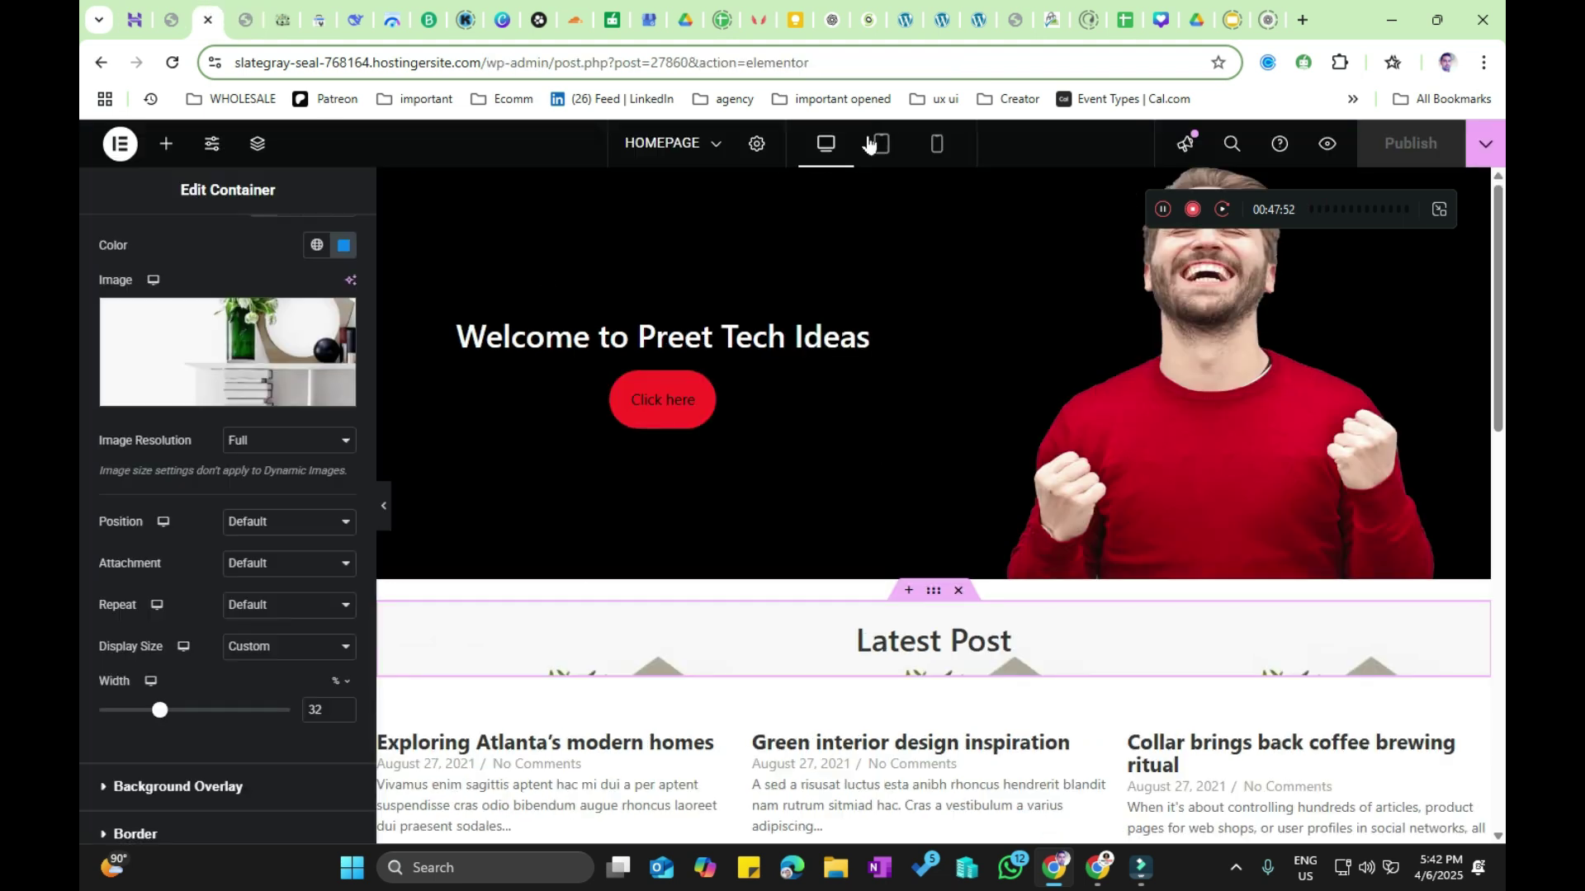
left_click(930, 180)
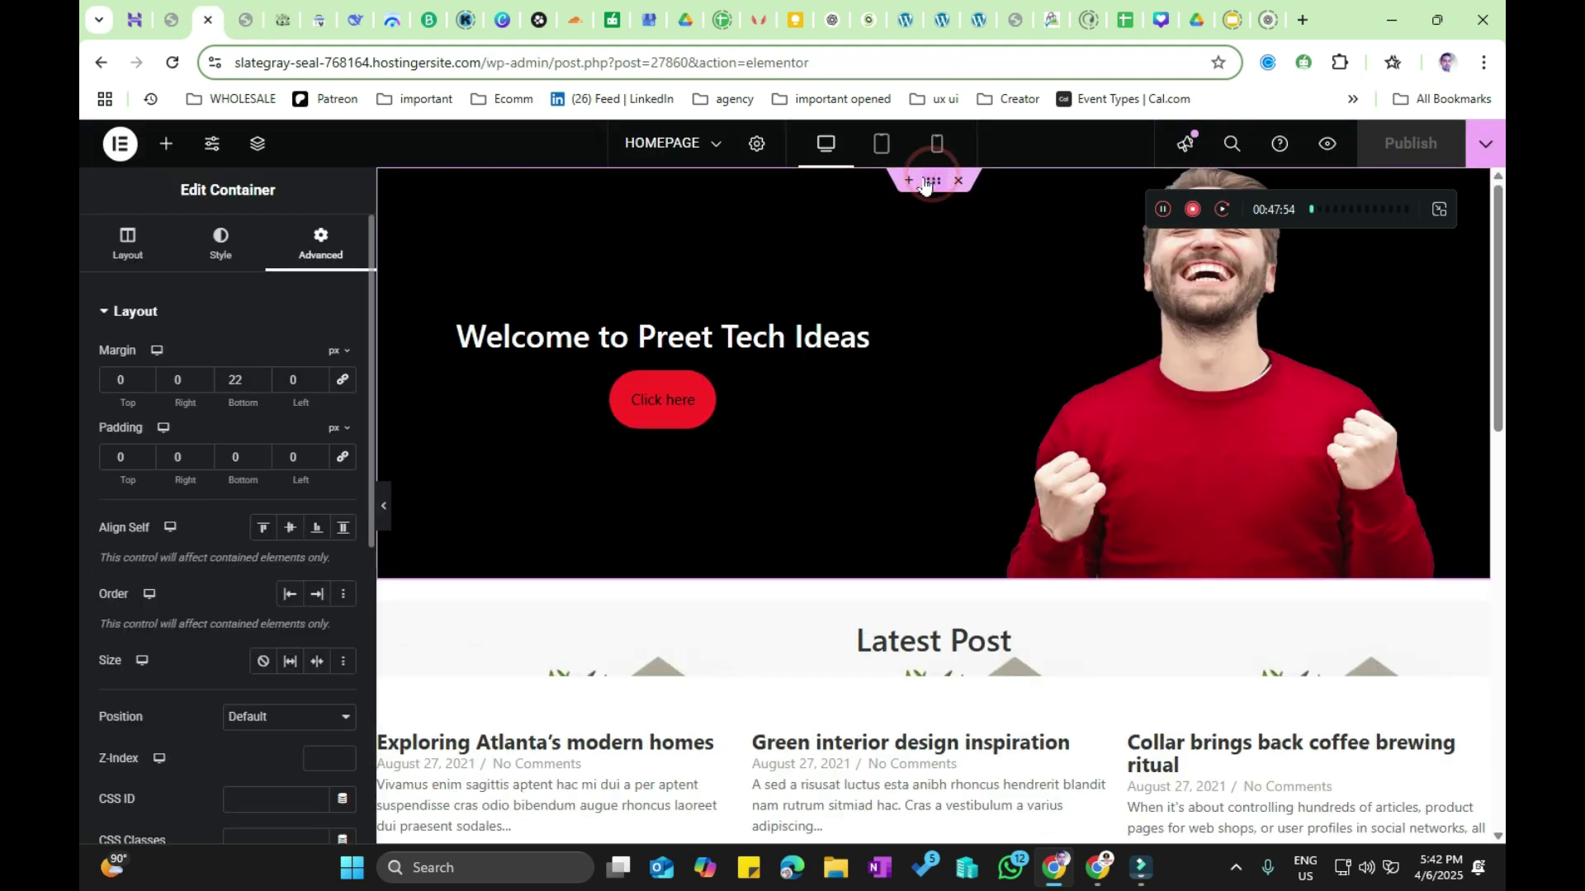
Step: Set the Welcome banner container's width to 1066 px and adjust the split between its text and image columns
left_click(129, 252)
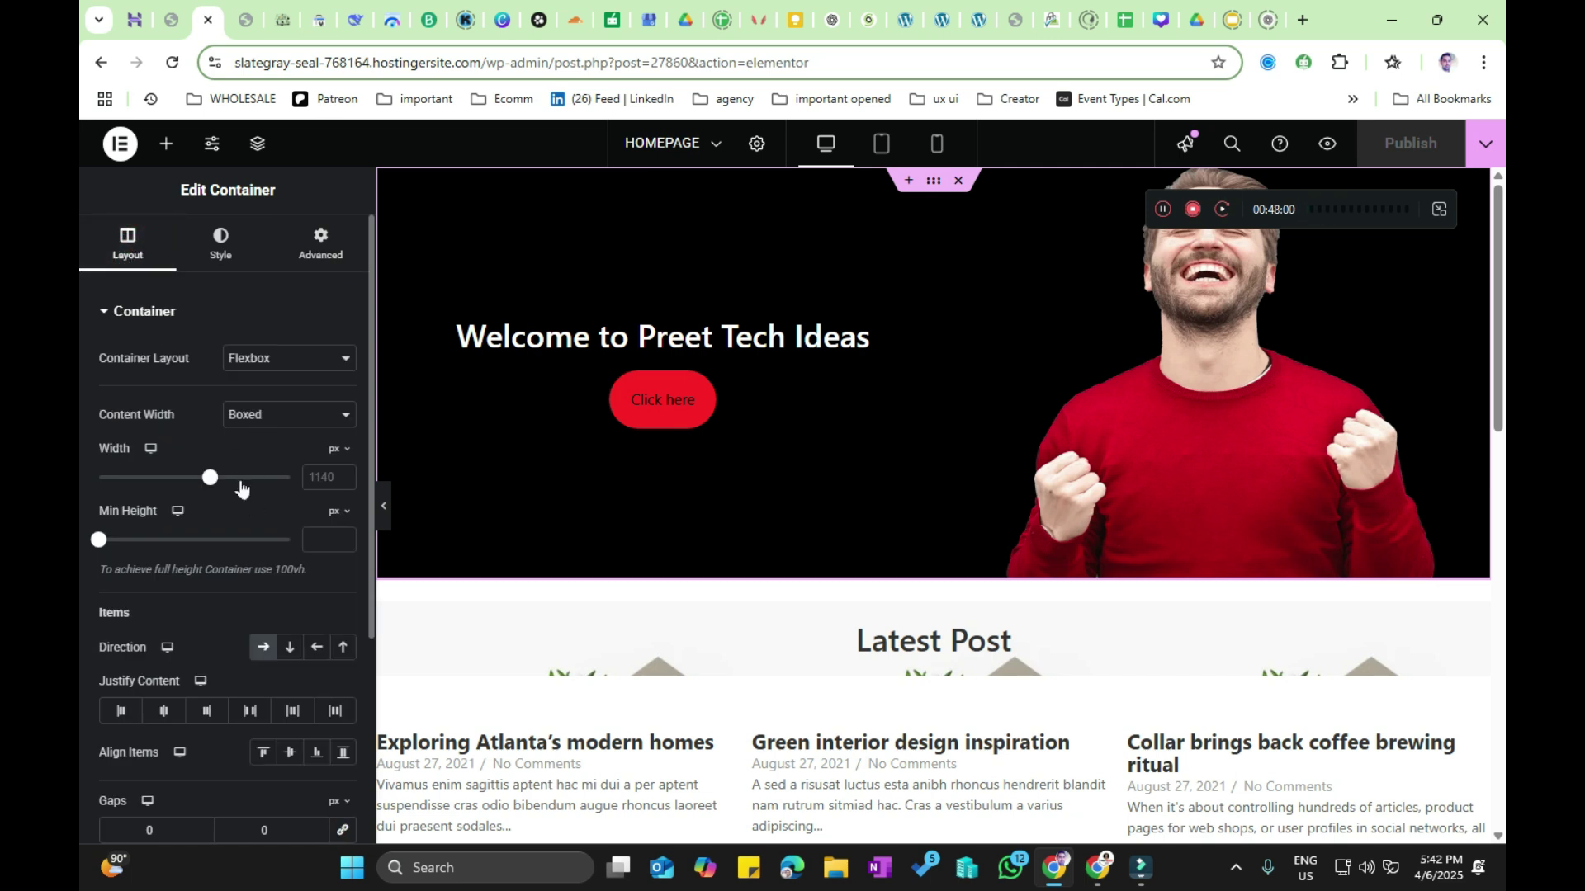
mouse_move(208, 485)
left_mouse_down()
mouse_move(186, 496)
mouse_move(196, 505)
left_mouse_up()
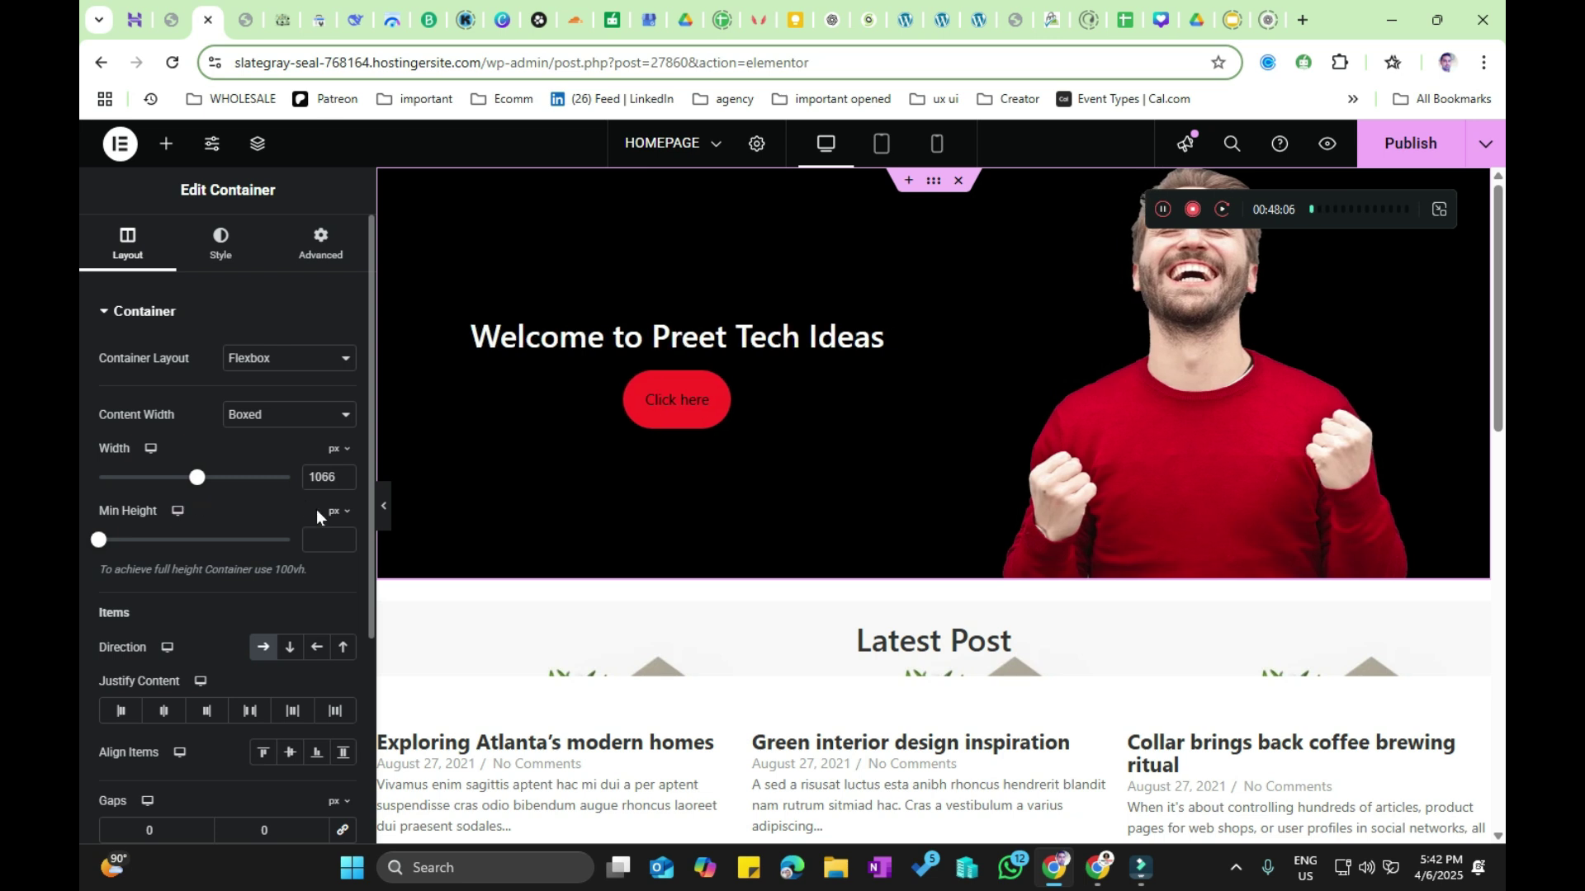
left_click(384, 507)
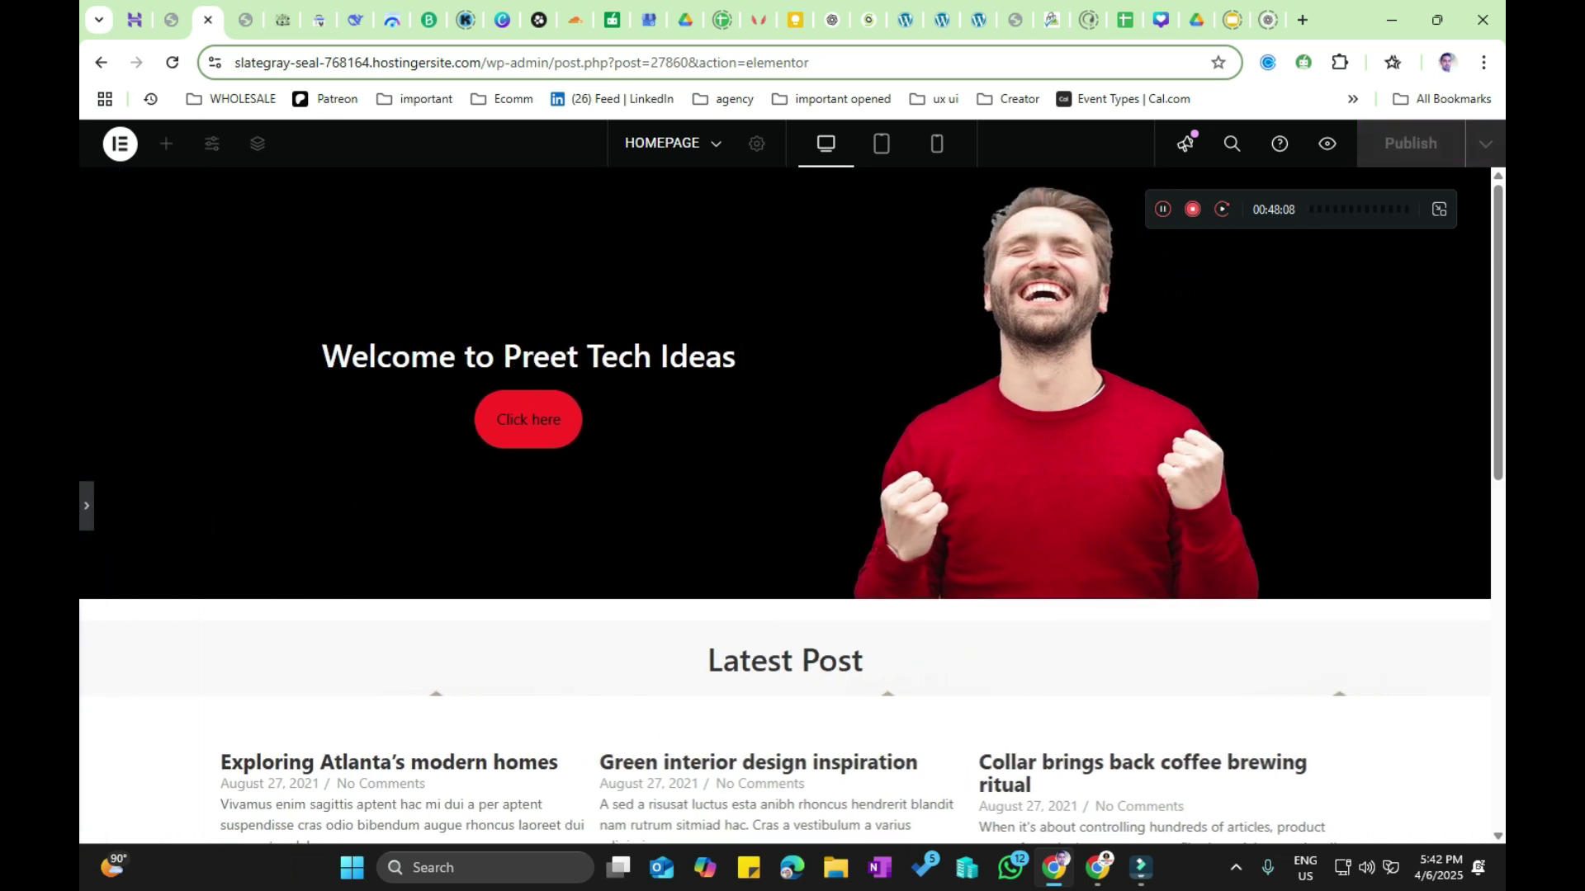
left_click(379, 519)
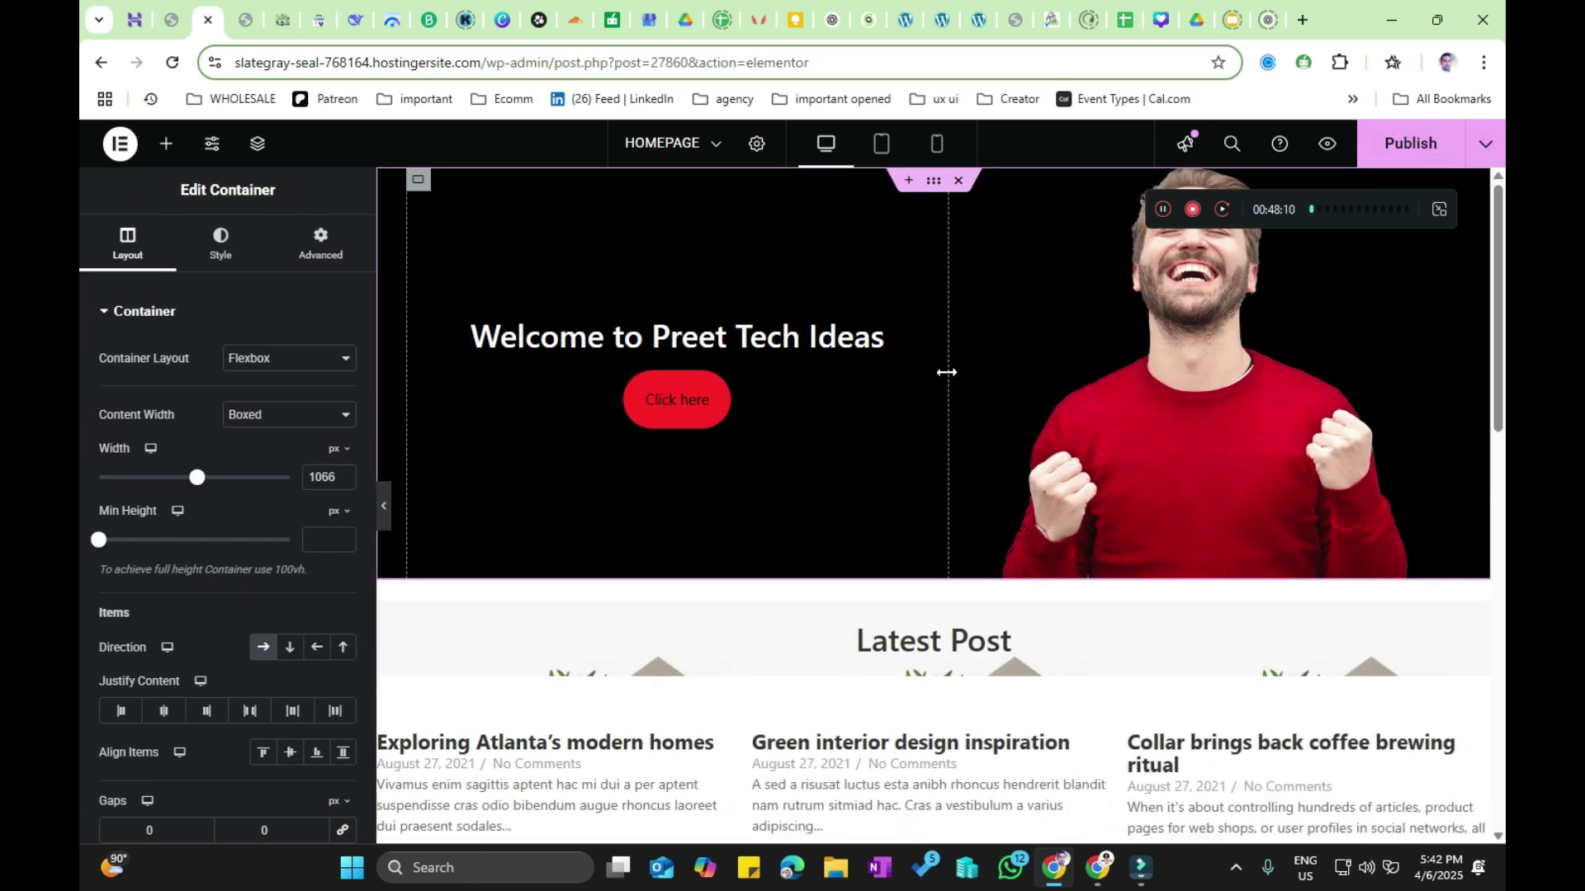
mouse_move(946, 373)
left_mouse_down()
mouse_move(859, 377)
mouse_move(979, 390)
mouse_move(963, 392)
left_mouse_up()
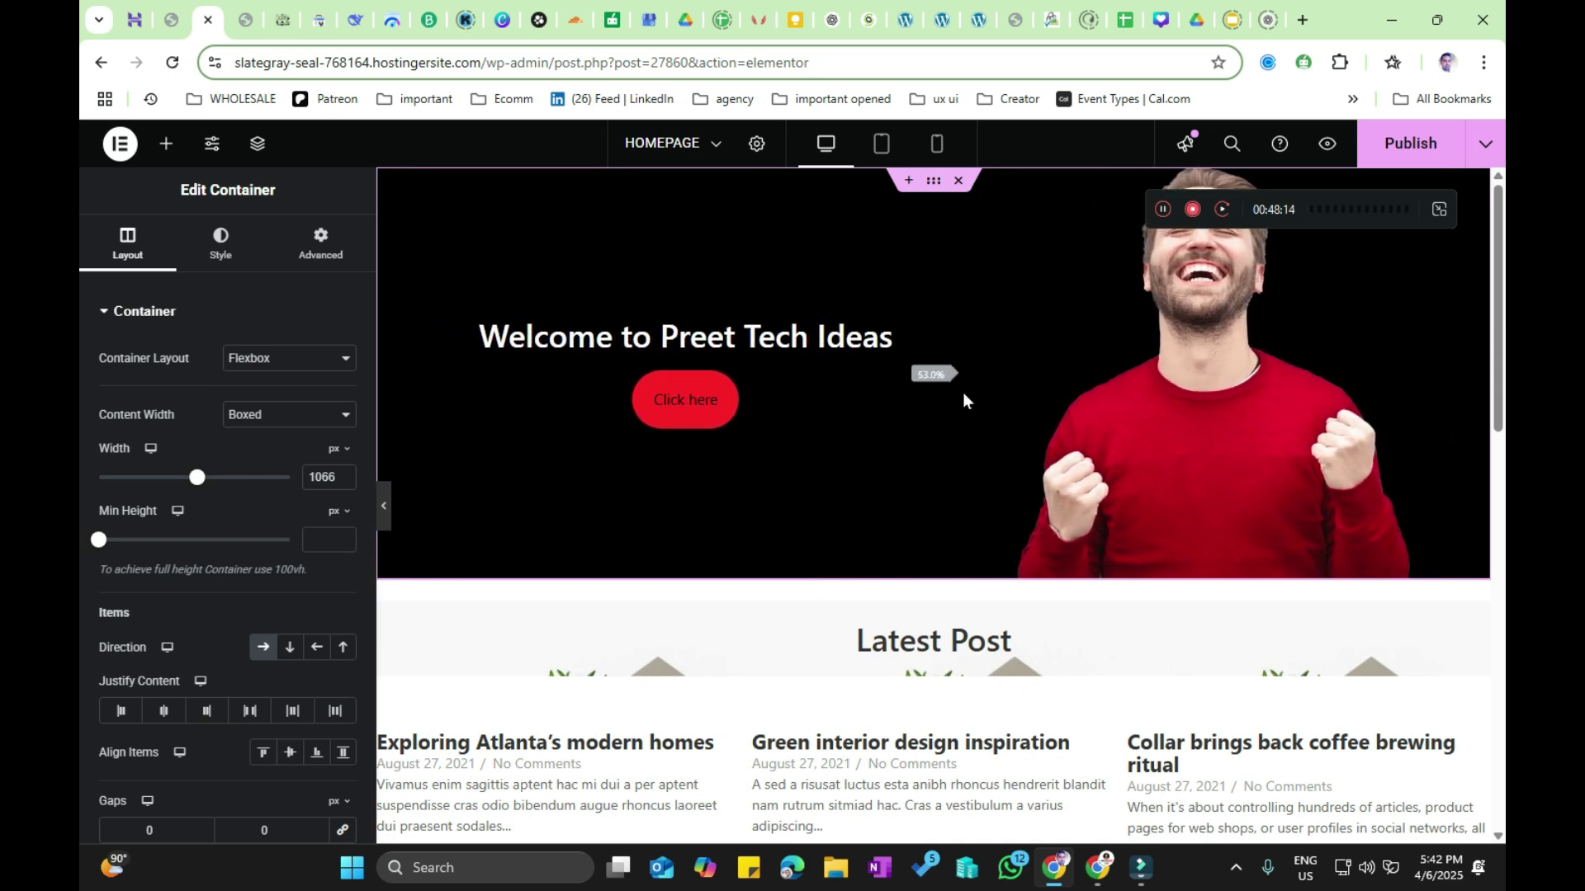
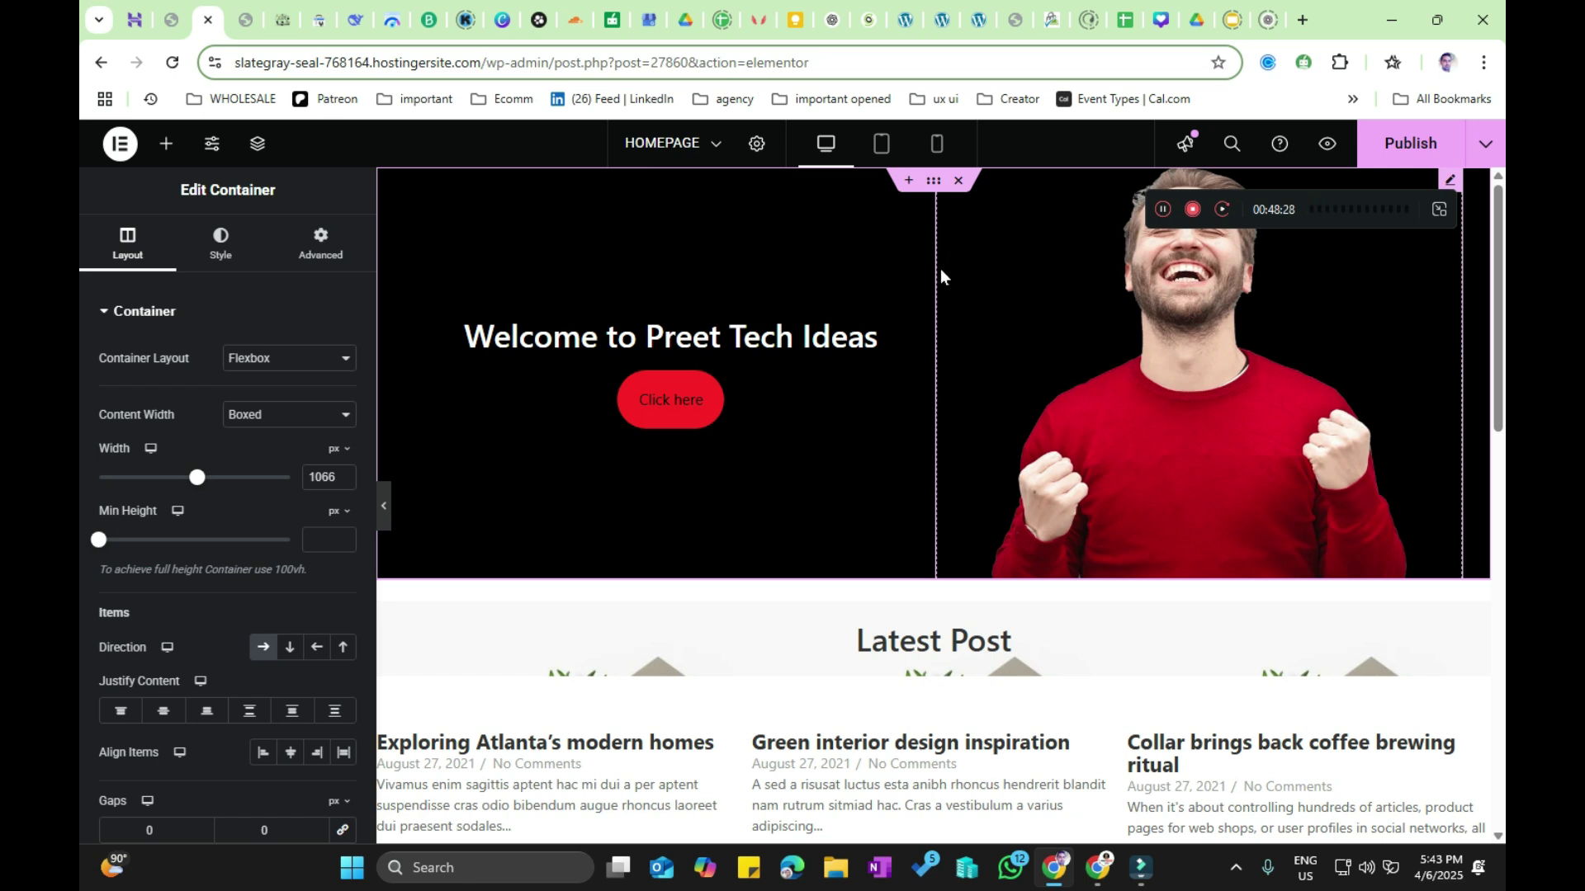
left_click_drag(934, 331, 929, 382)
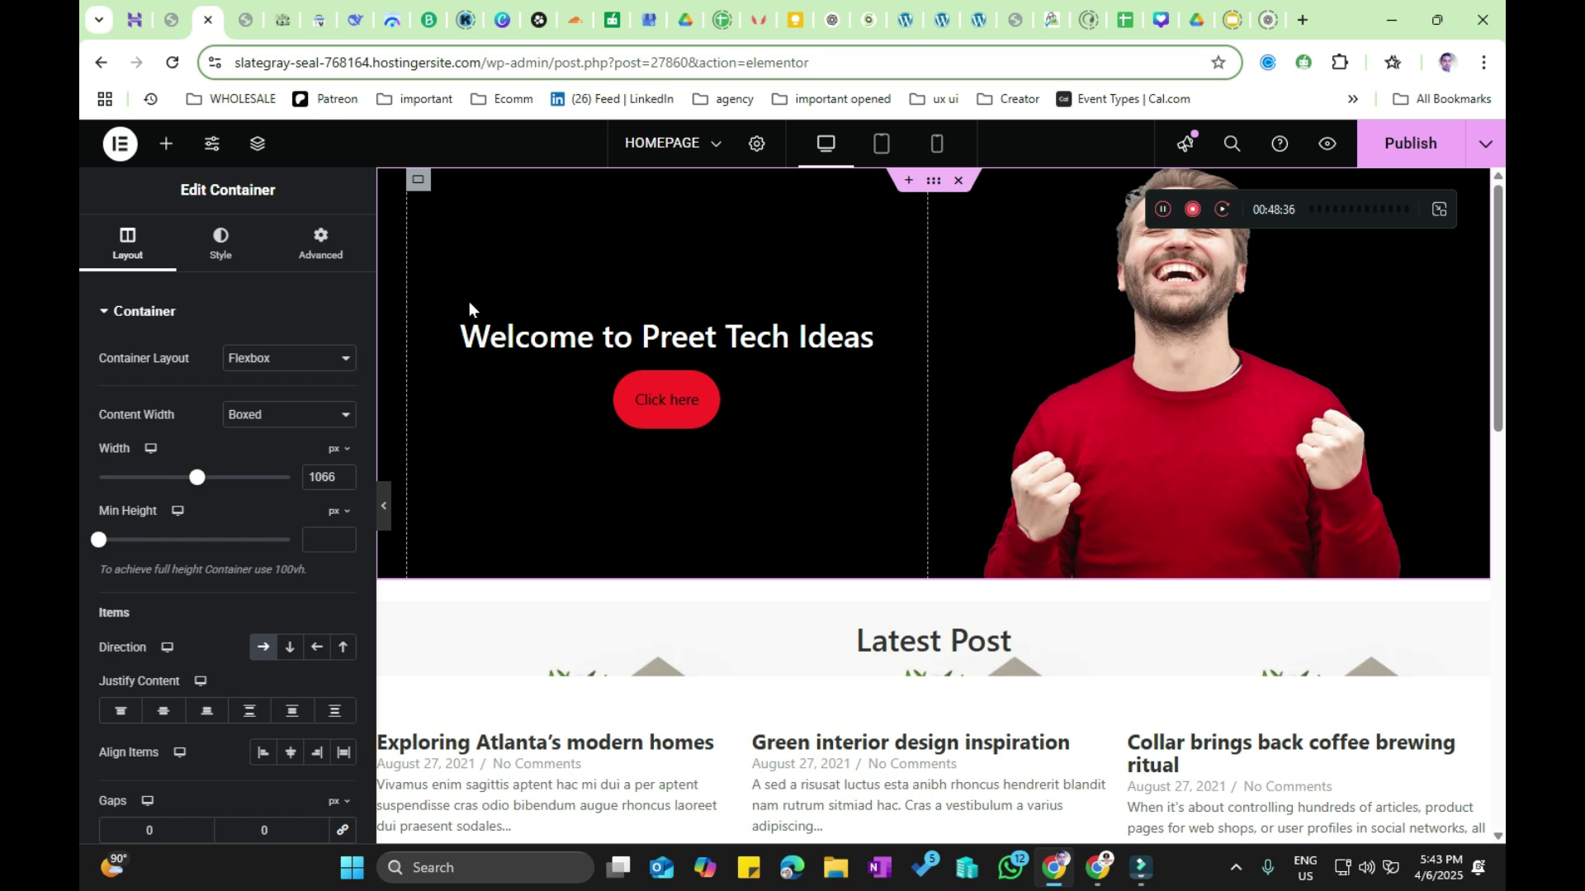
Step: Review the homepage from the banner down to the testimonials, both inside the editor and with the editing controls hidden
scroll(627, 611, "down", 6)
scroll(627, 586, "down", 4)
scroll(619, 566, "up", 4)
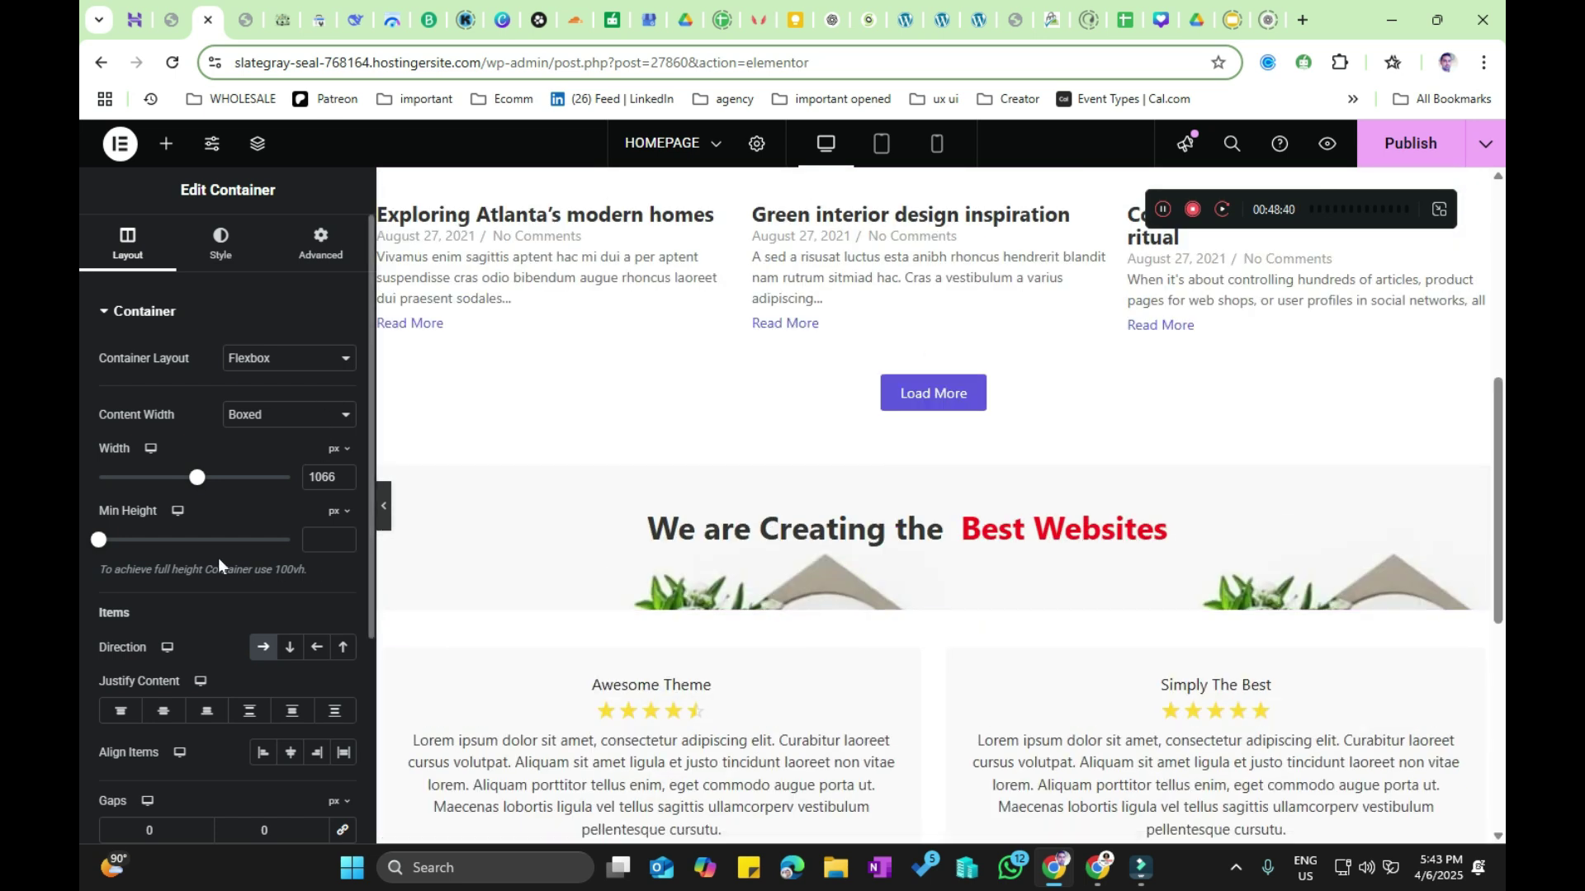
scroll(218, 558, "down", 4)
scroll(223, 556, "up", 4)
scroll(591, 507, "up", 6)
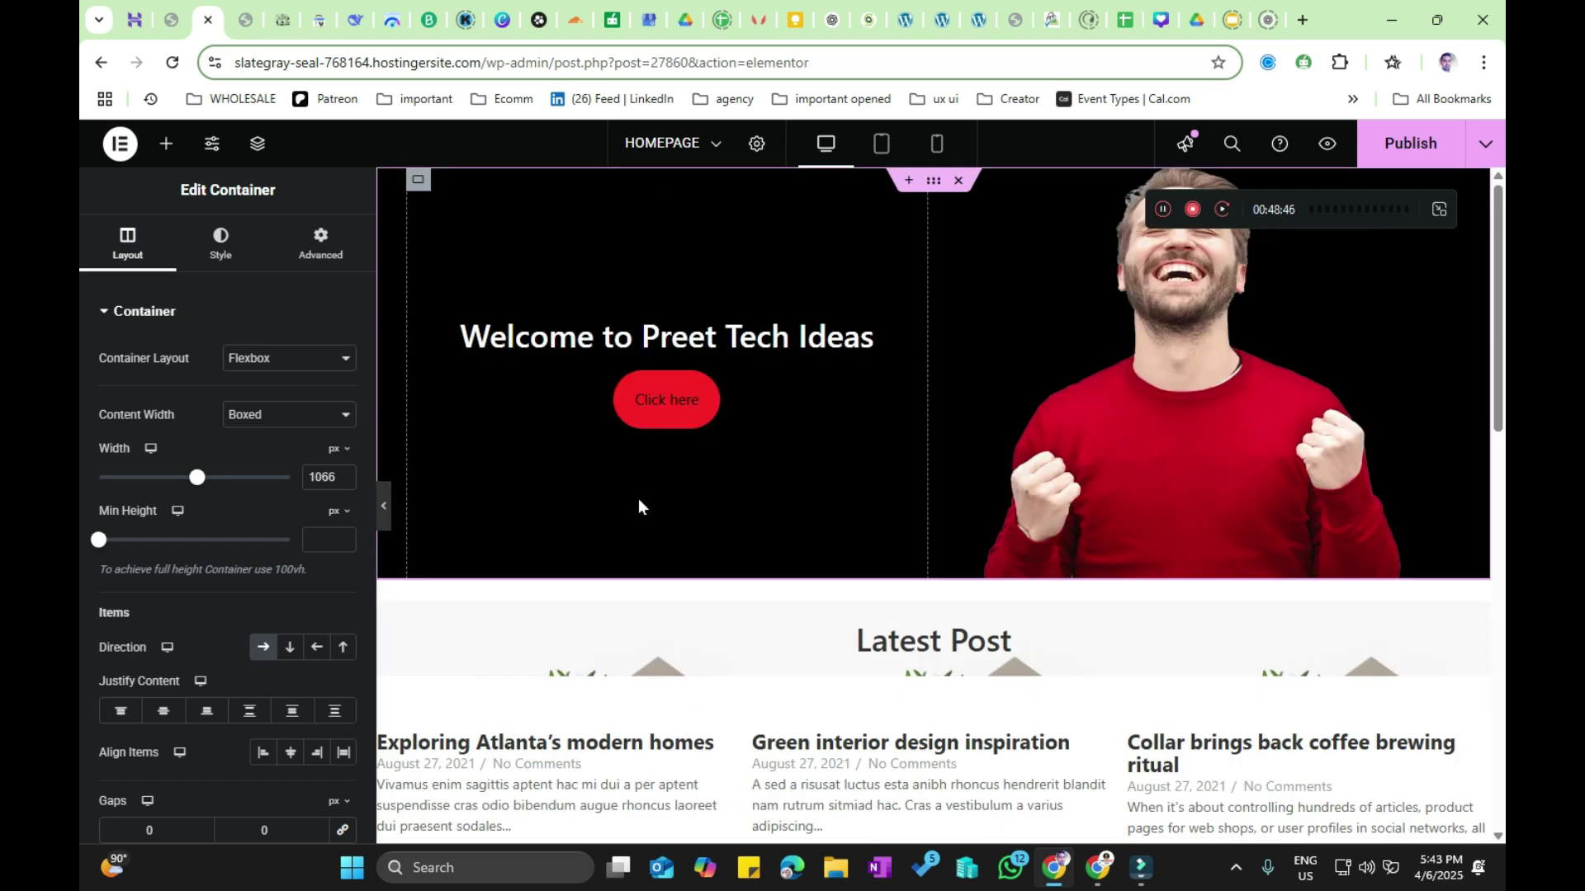
left_click(386, 520)
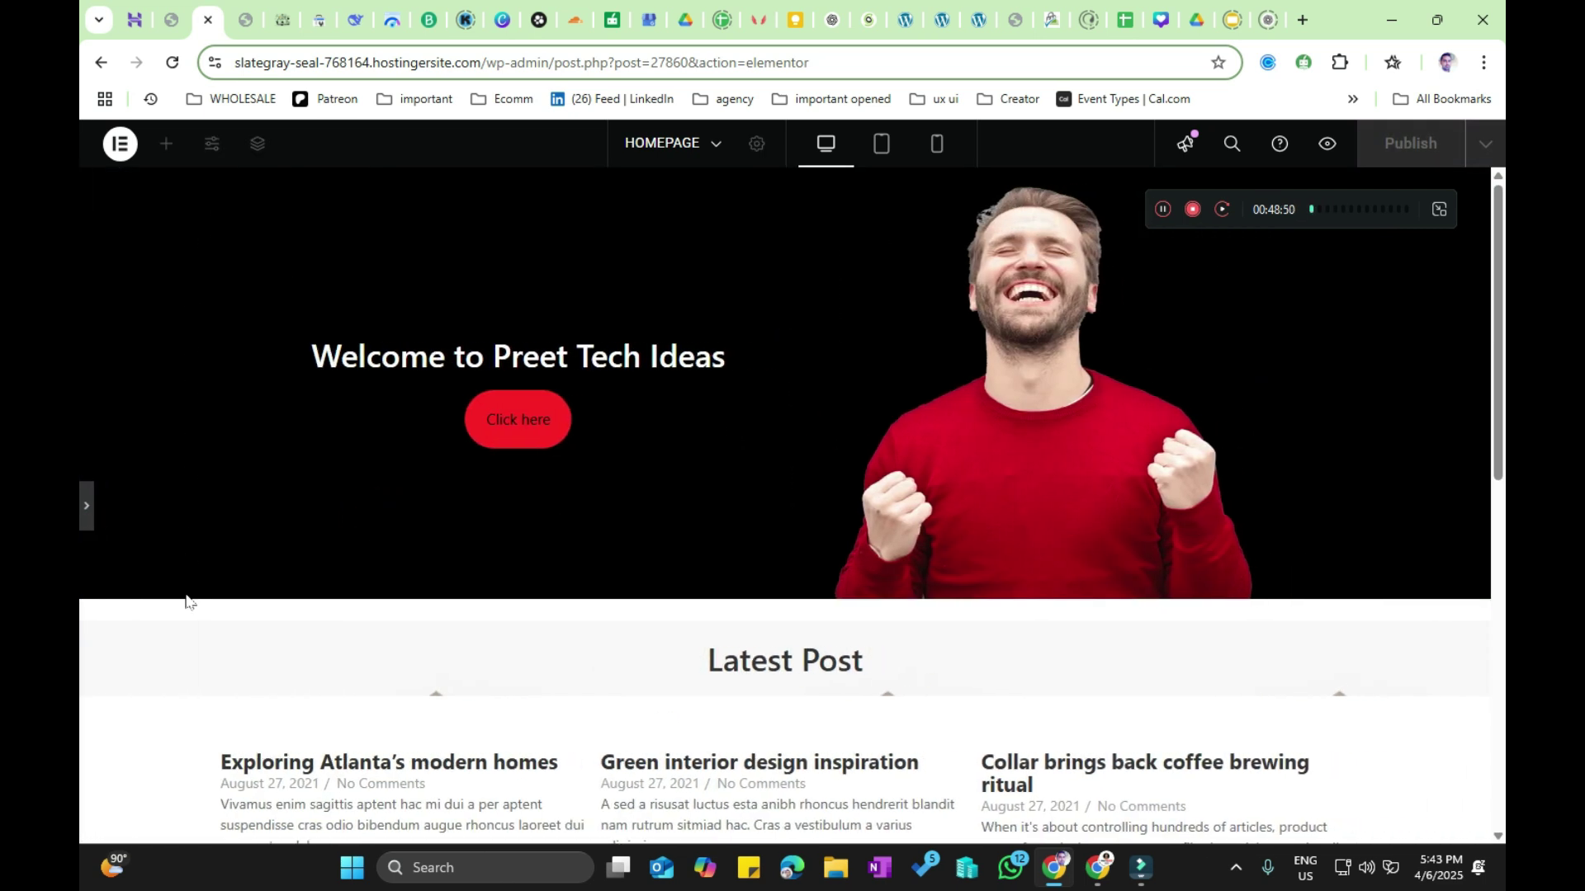
scroll(229, 373, "down", 4)
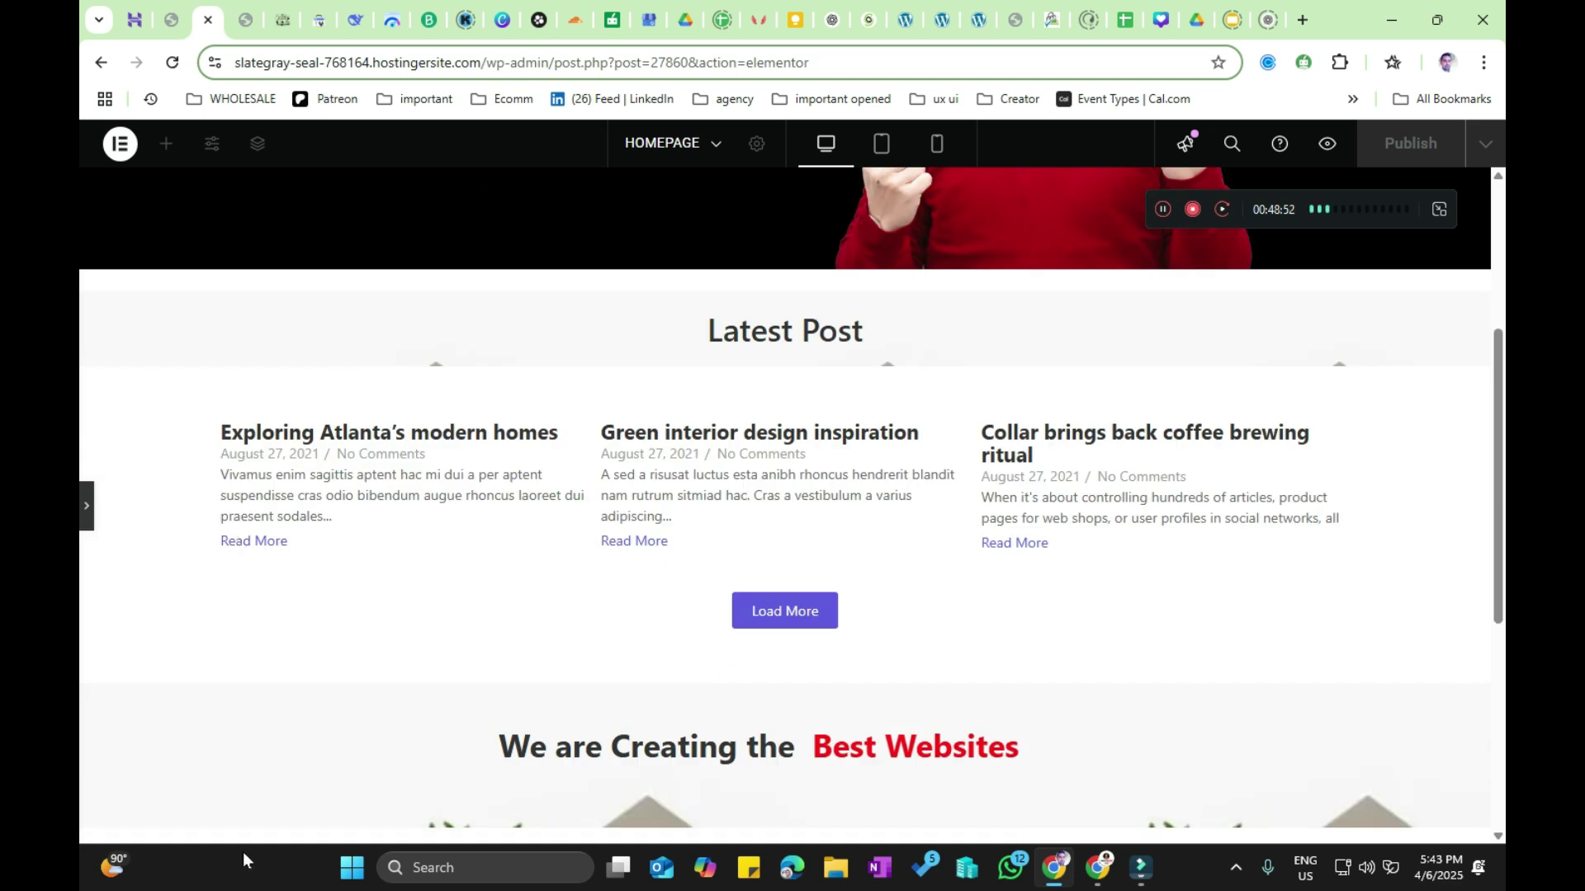
scroll(146, 467, "up", 4)
left_click(86, 506)
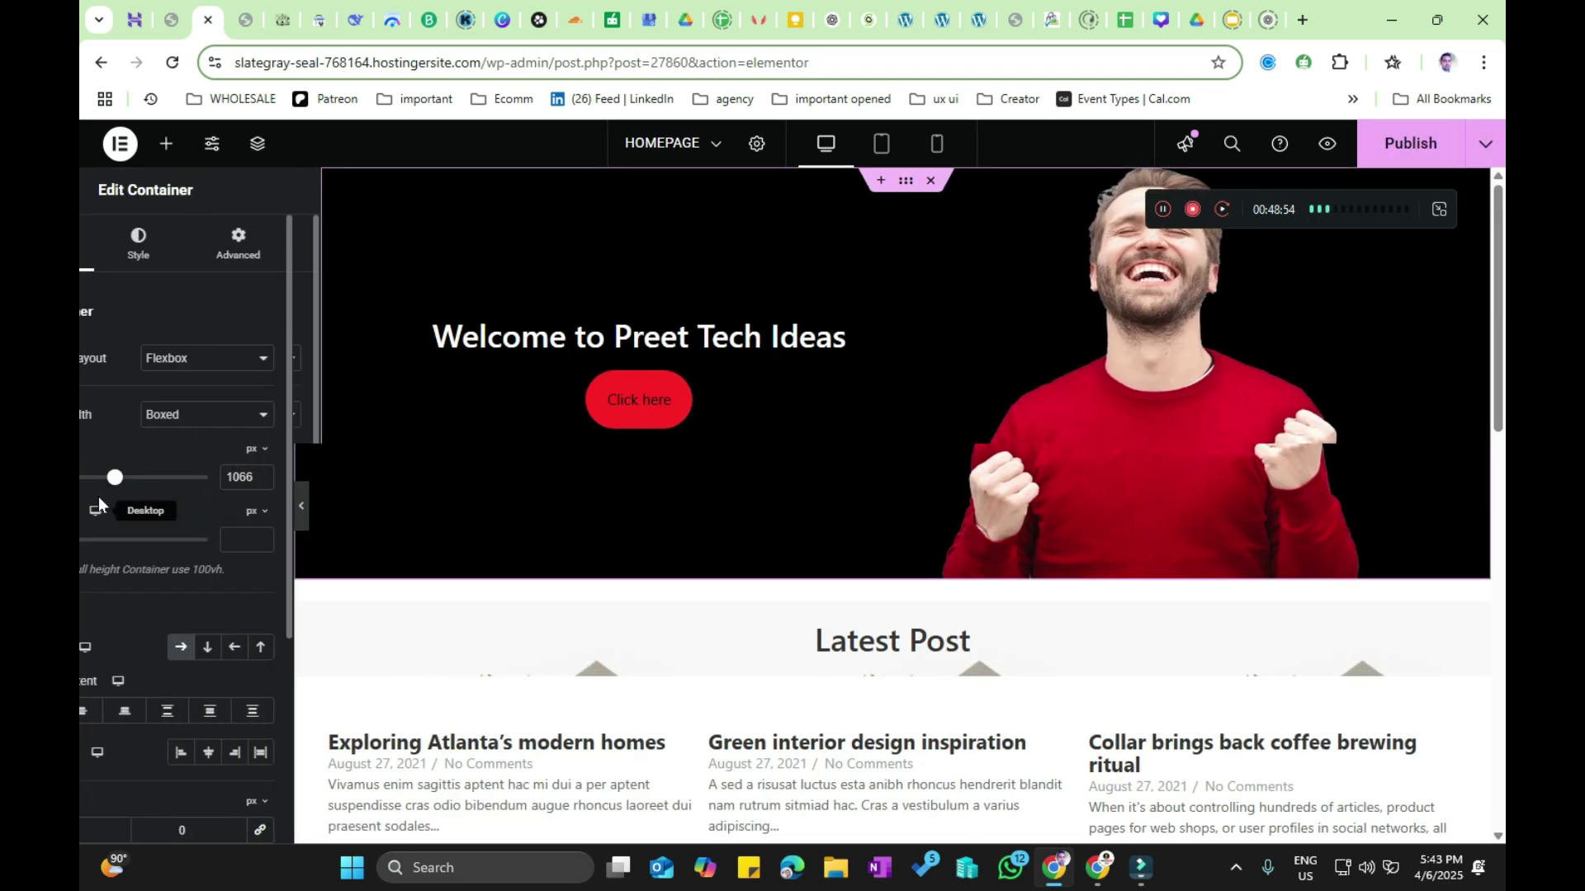
Step: Set the Welcome banner container's right and left margins to 22 px and check the result at full page width
left_click(320, 240)
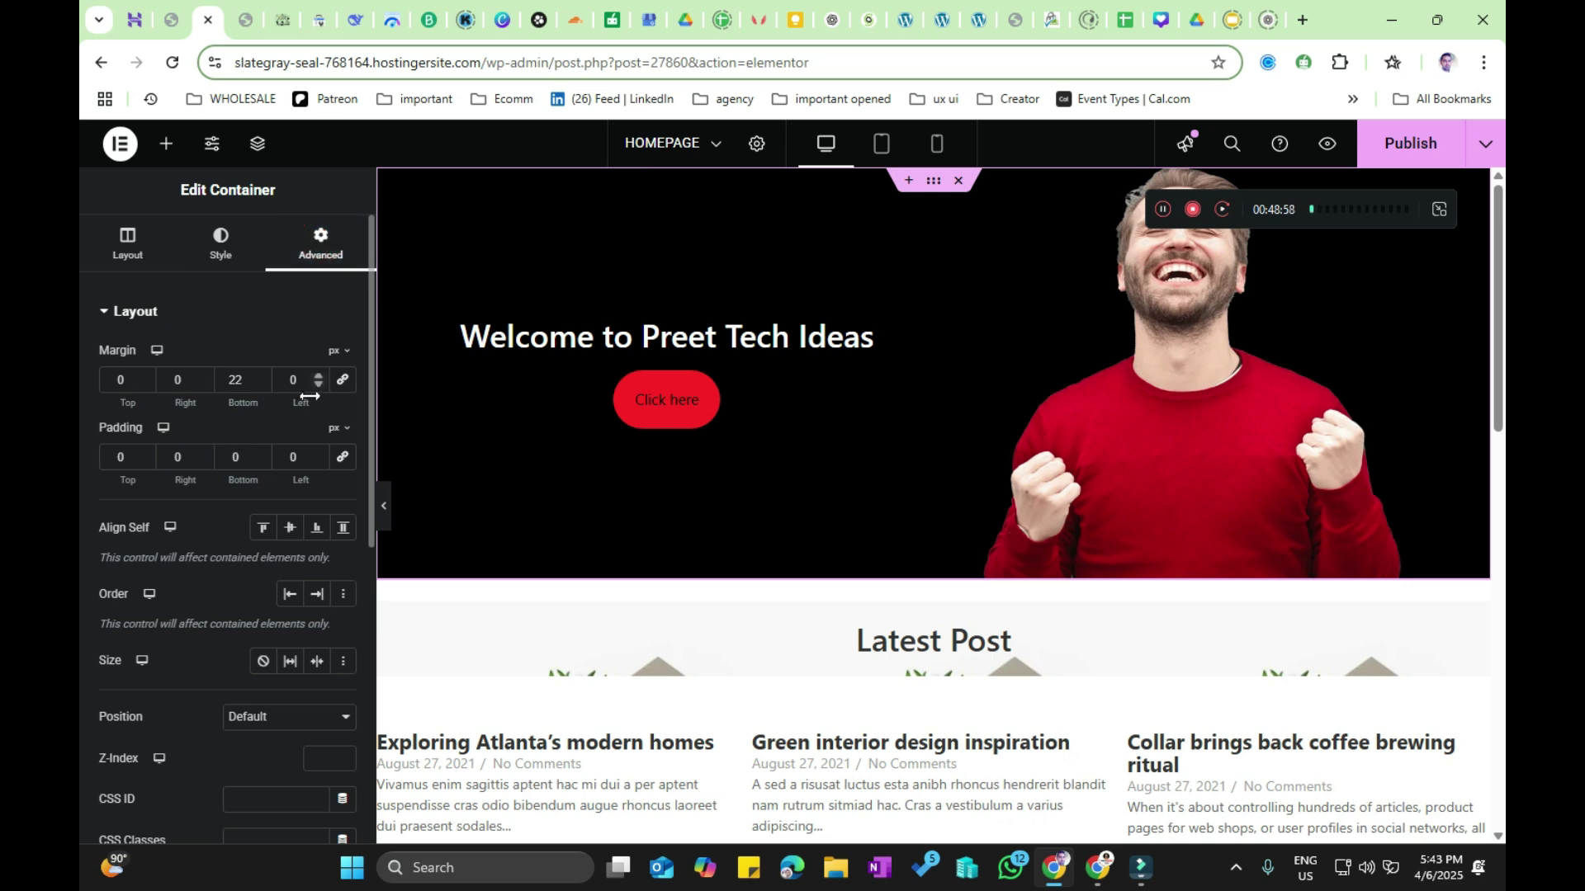
double_click(178, 380)
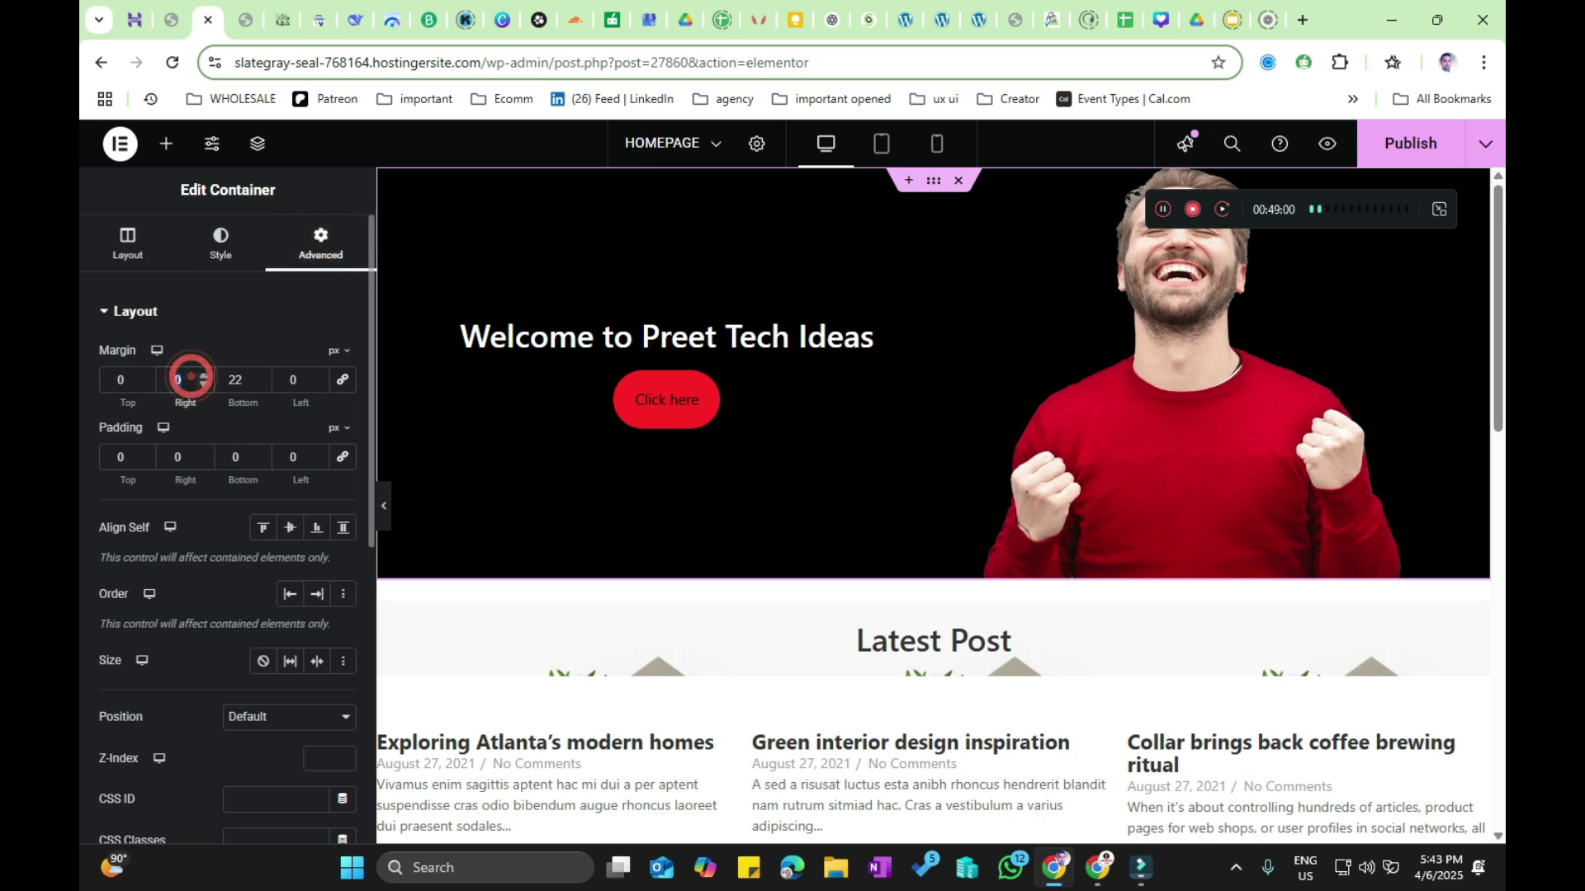
type("22")
left_click(291, 380)
type("22")
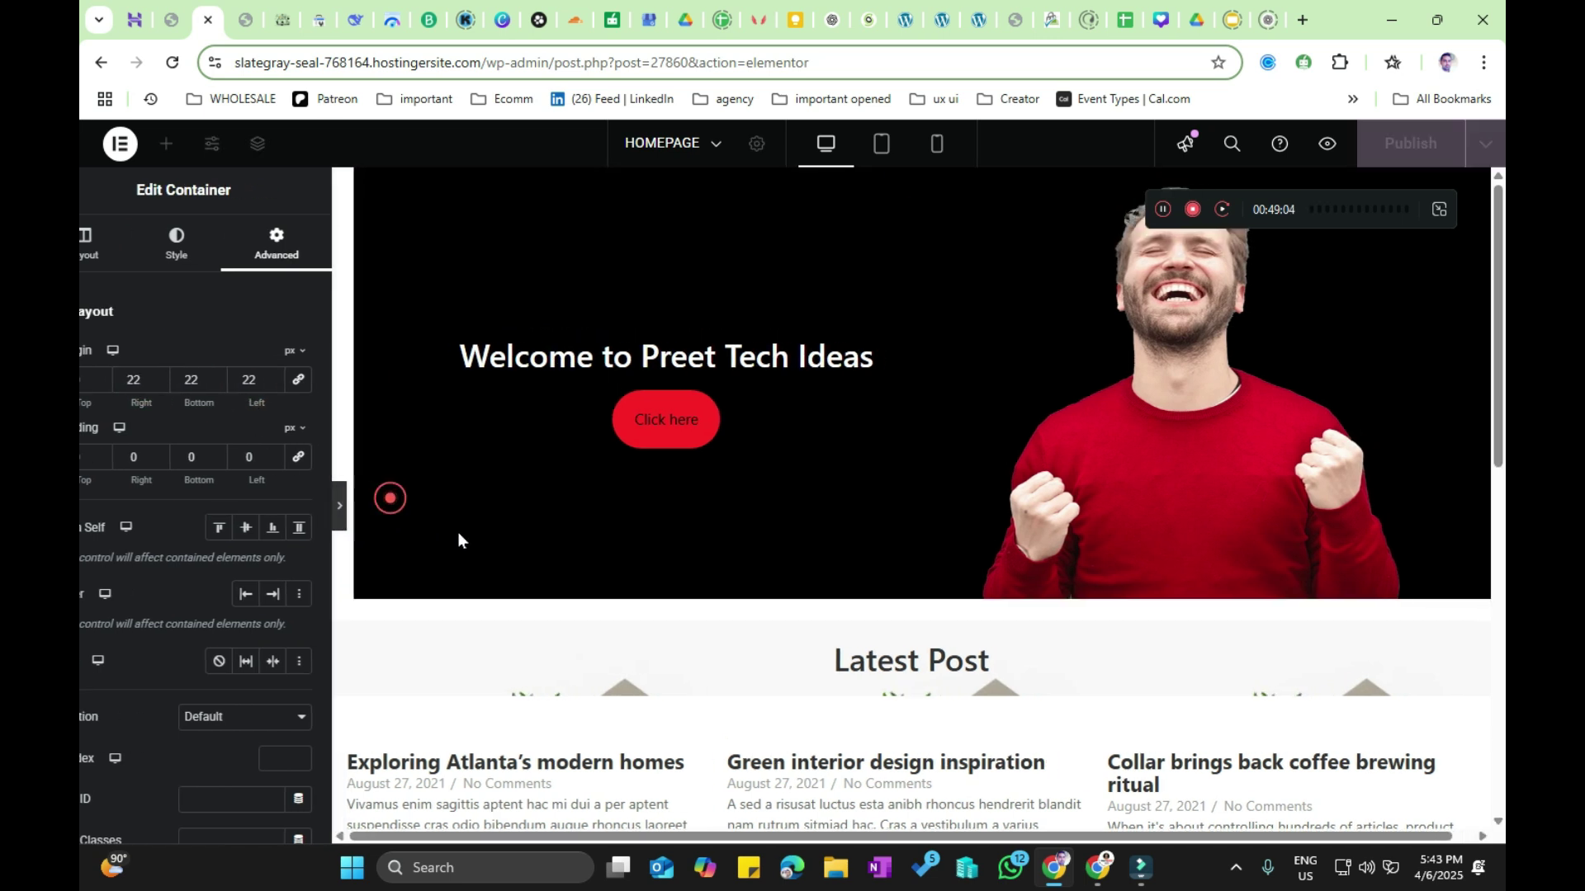
scroll(342, 583, "down", 1)
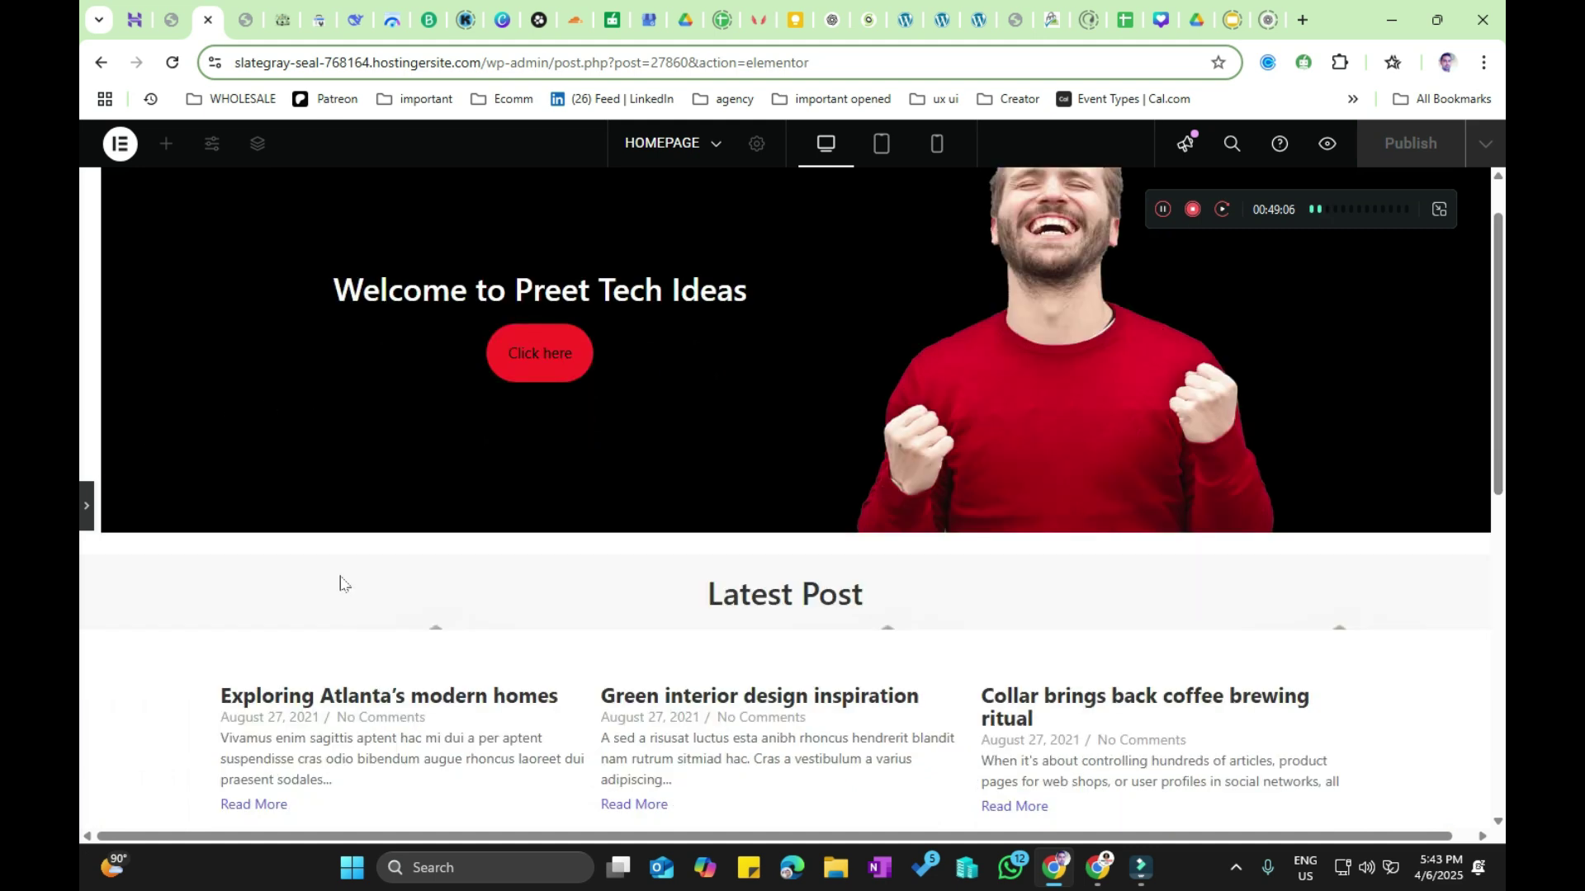
scroll(375, 673, "up", 1)
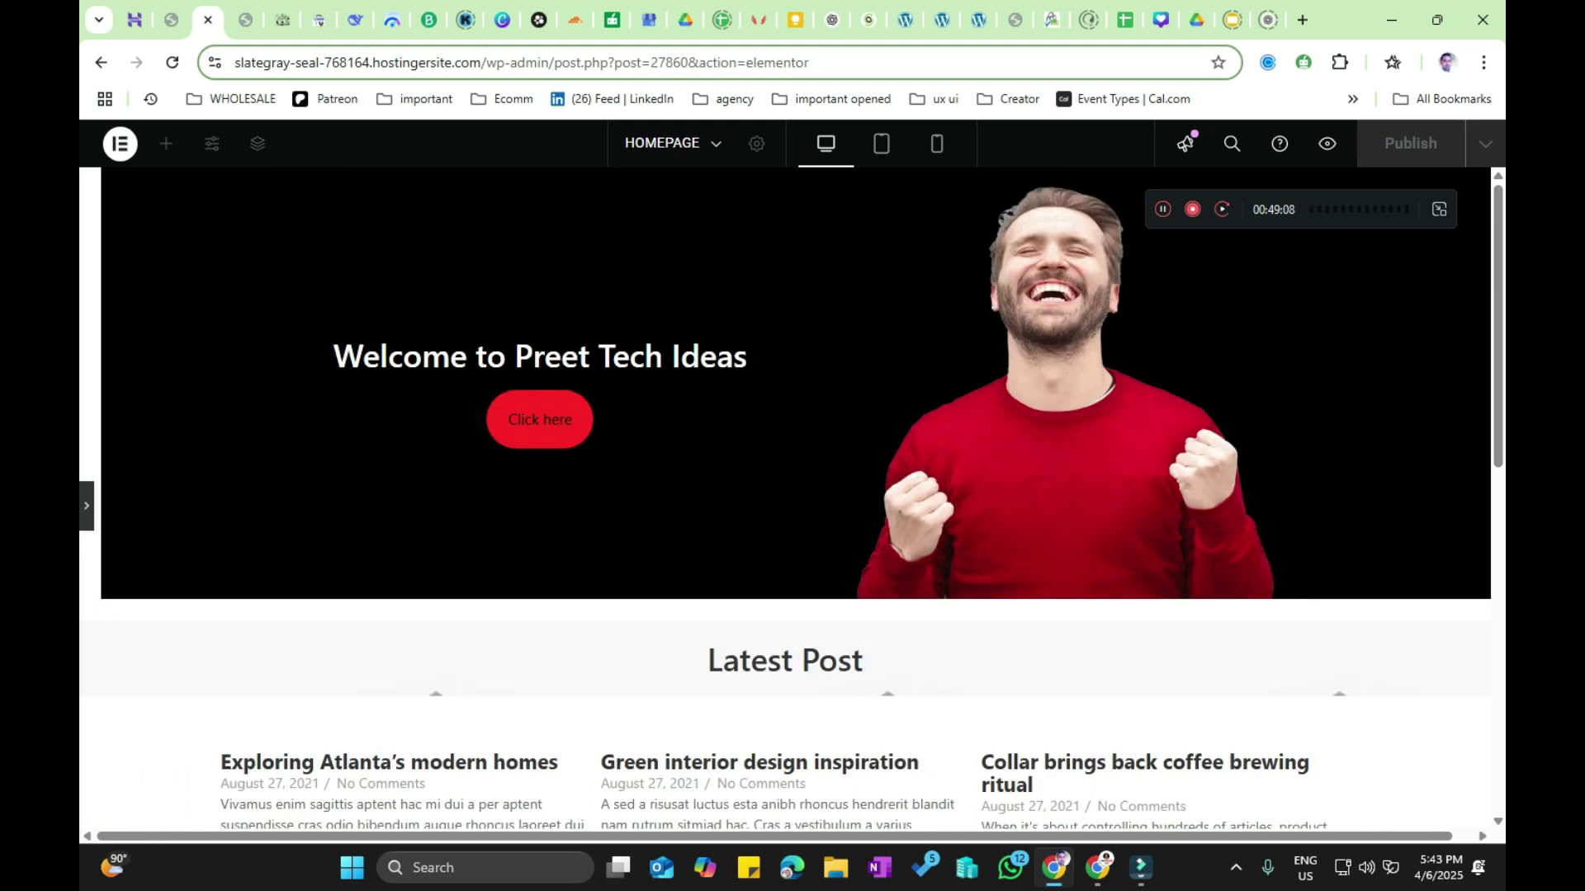
left_click(86, 506)
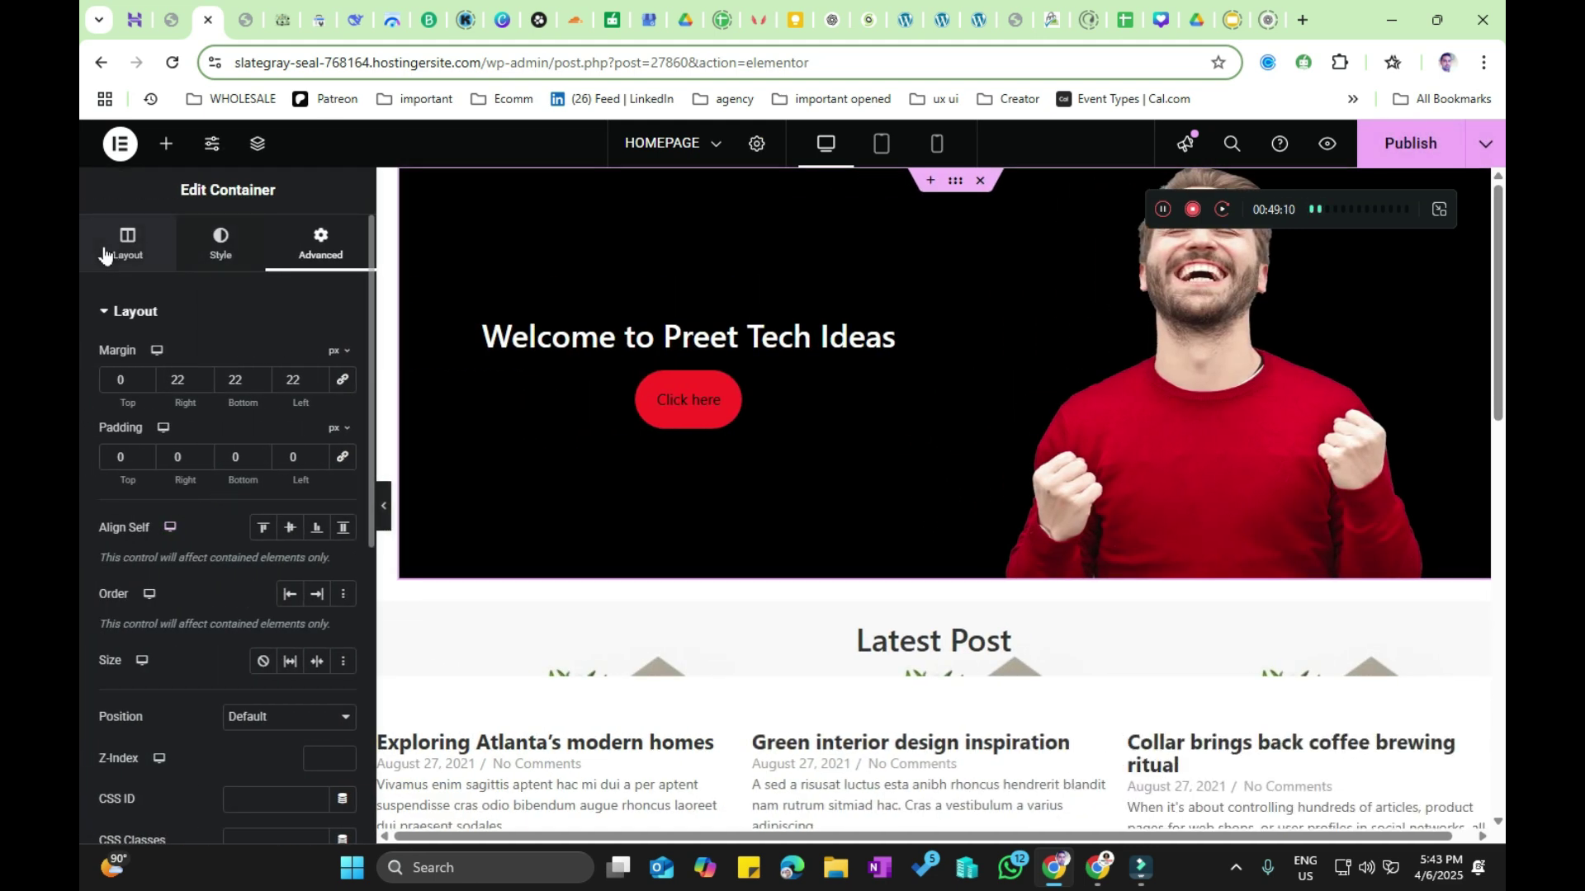
Step: Reduce the Welcome banner container's width to 947 px and check the result at full page width
left_click(115, 248)
left_click_drag(192, 483, 176, 478)
left_click(378, 512)
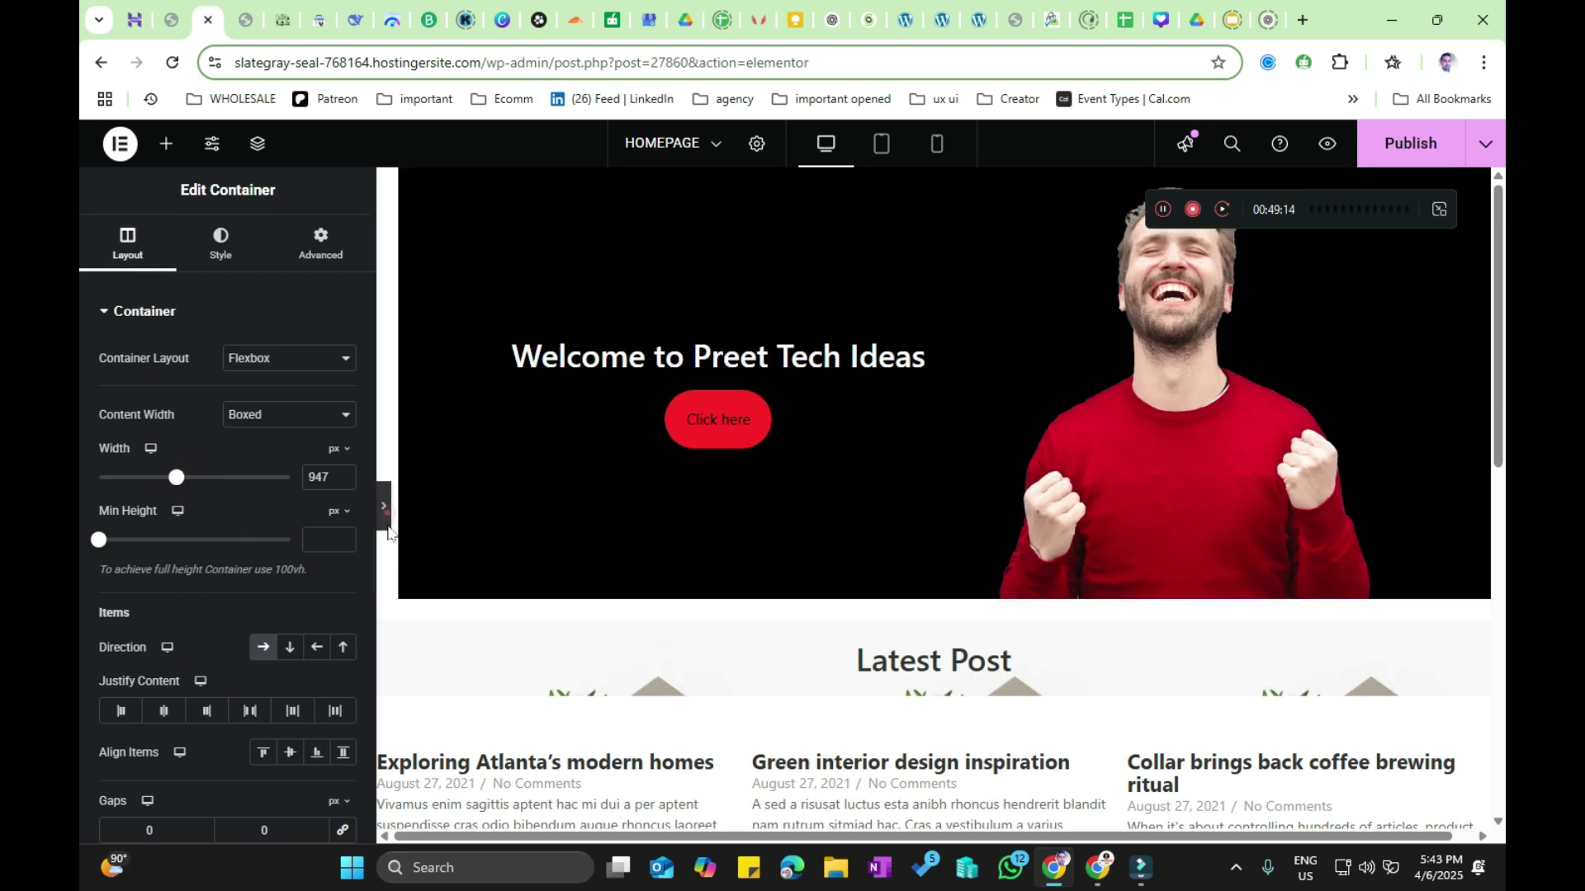
left_click(86, 505)
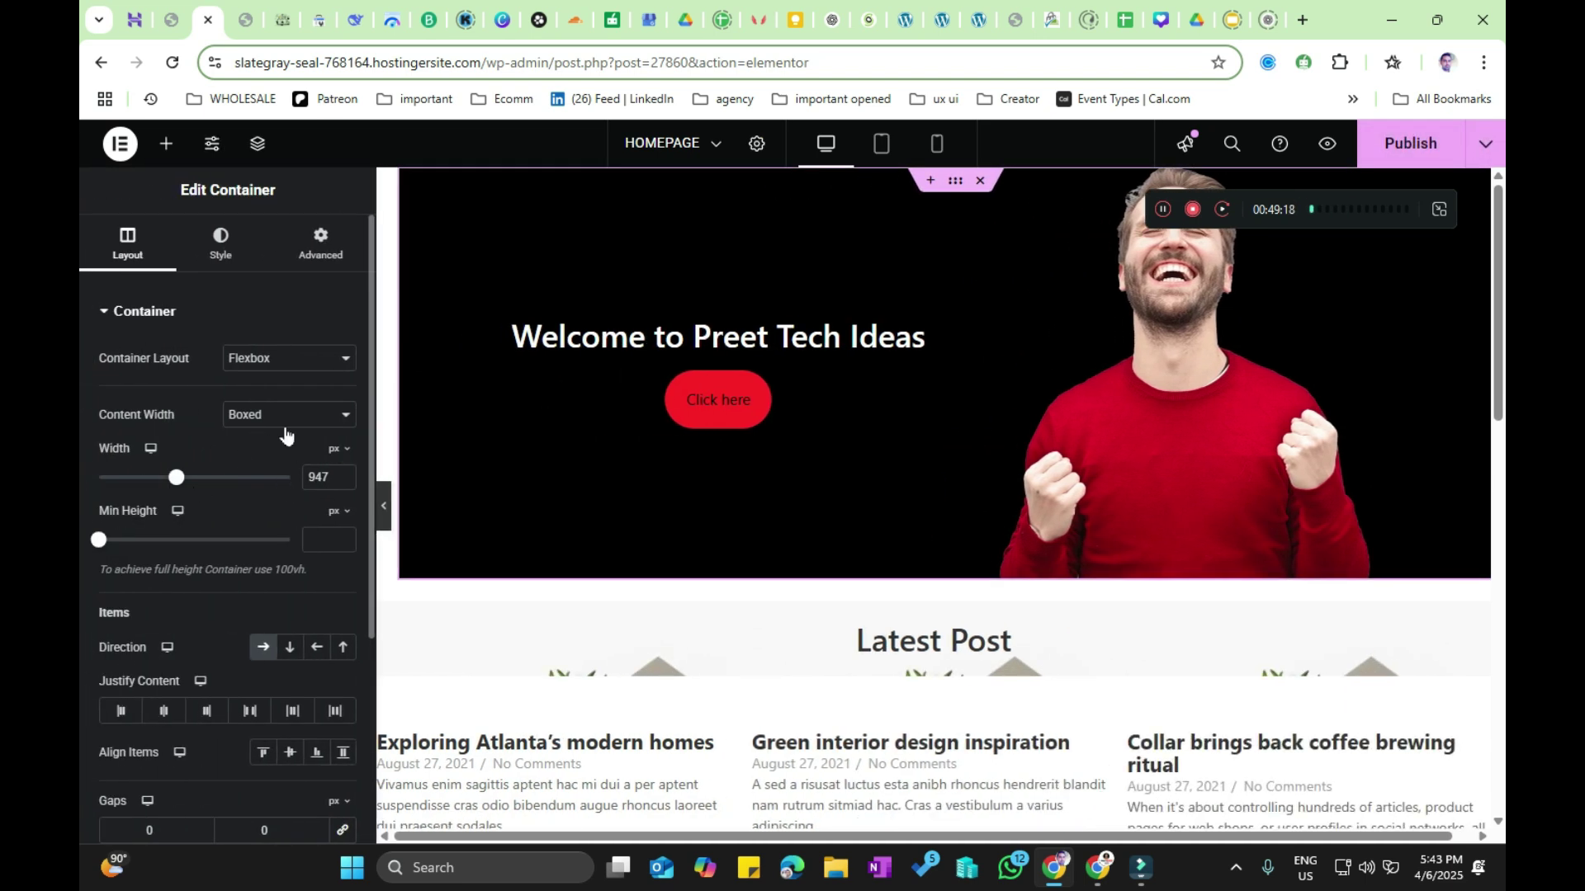
left_click(285, 433)
left_click(282, 438)
Step: Set the Welcome banner container's right and left margins to 44 px and examine the page for sideways overflow
left_click(345, 240)
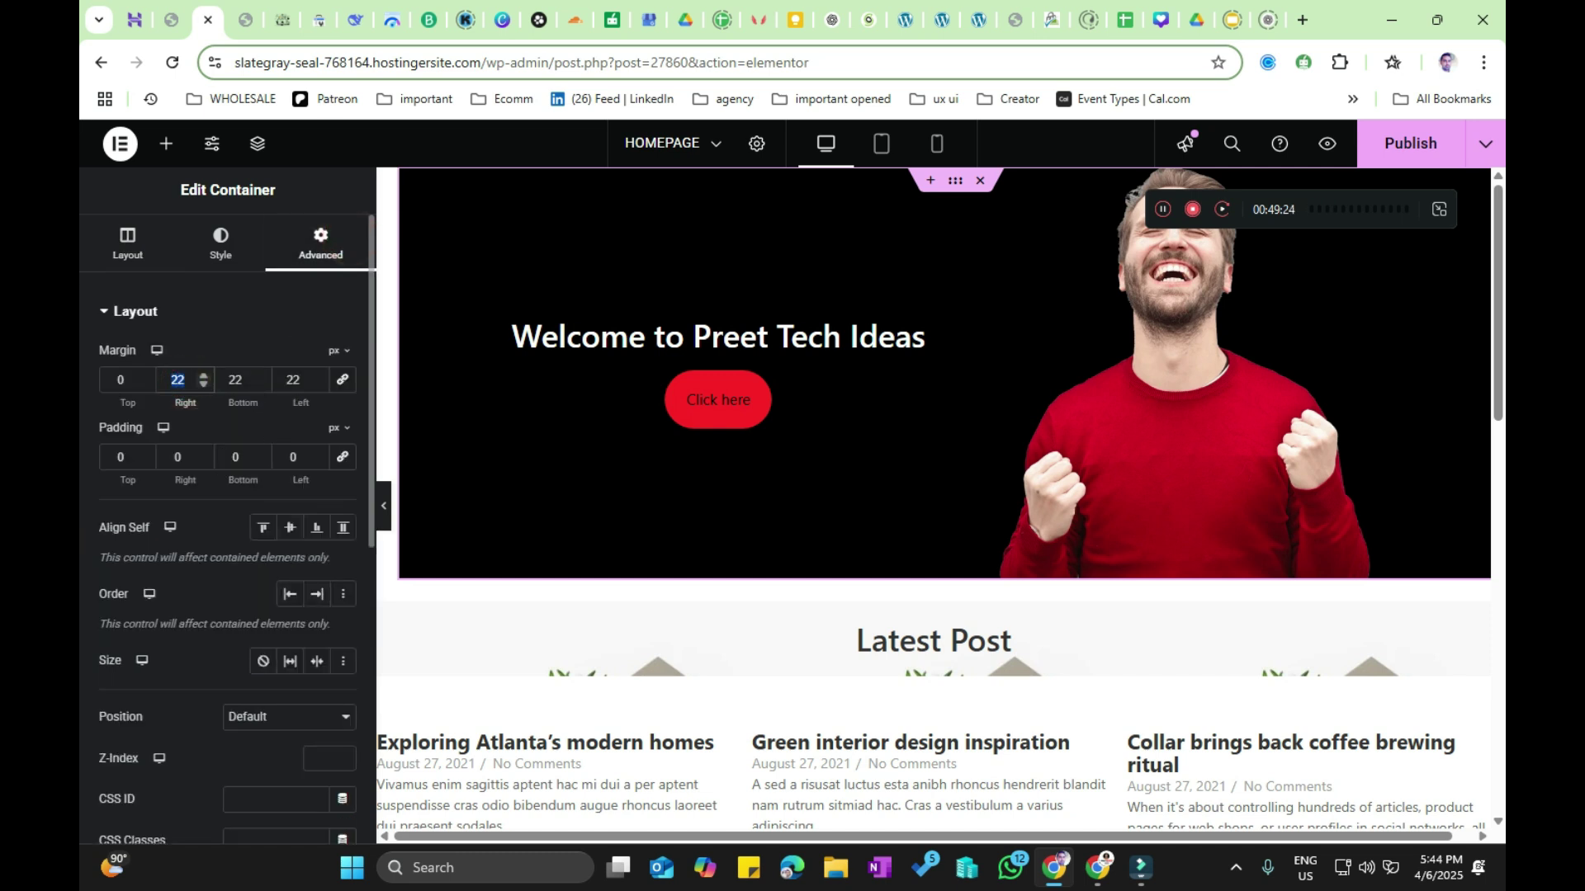
double_click(293, 380)
type("44")
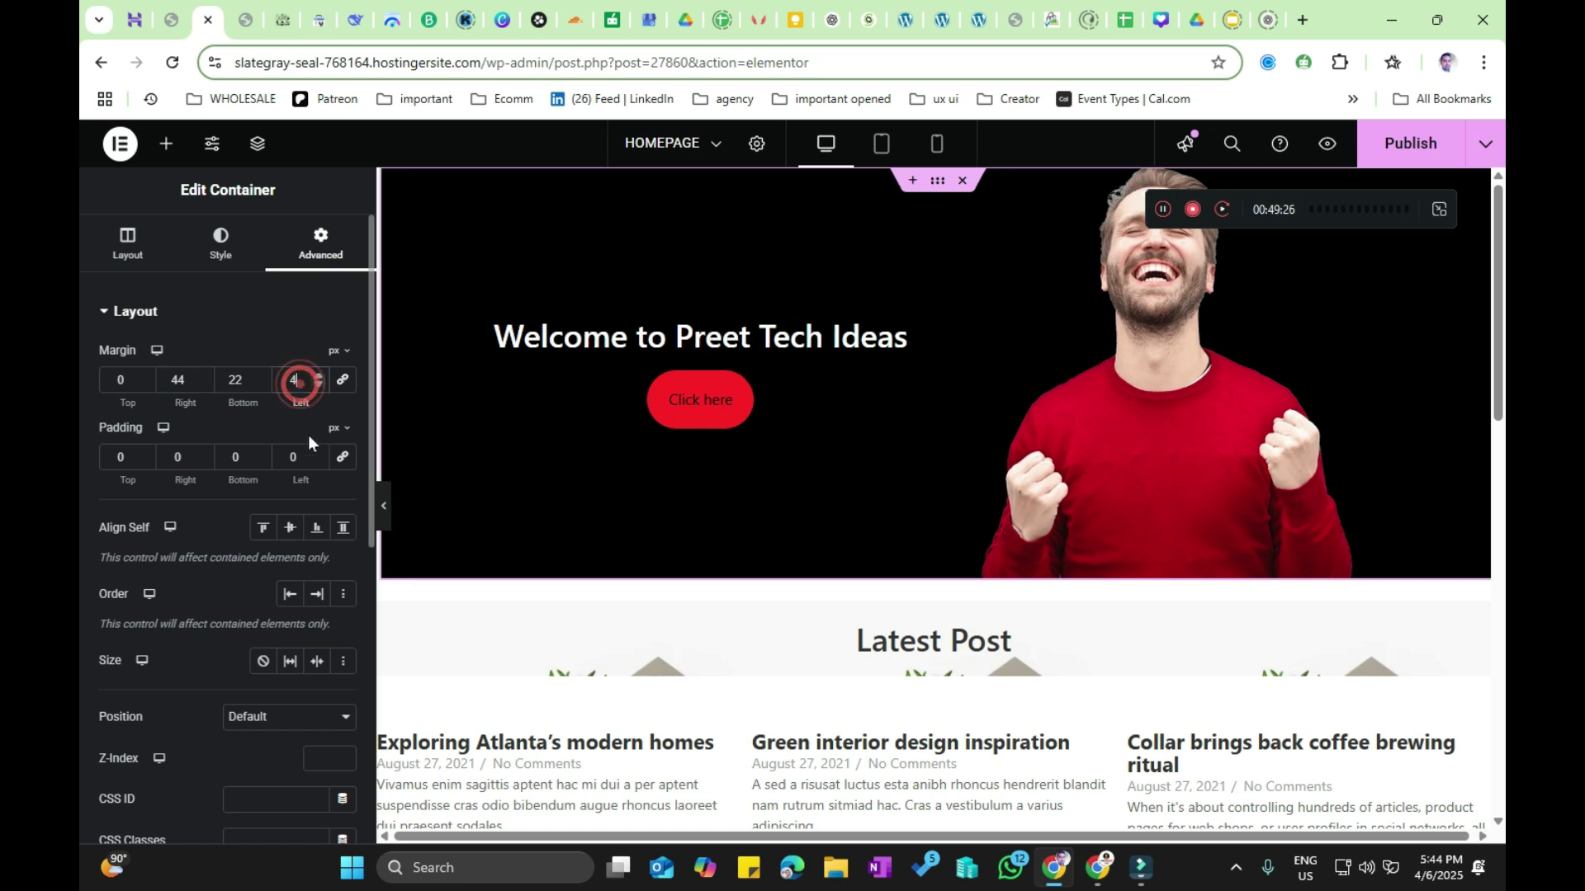
left_click(384, 495)
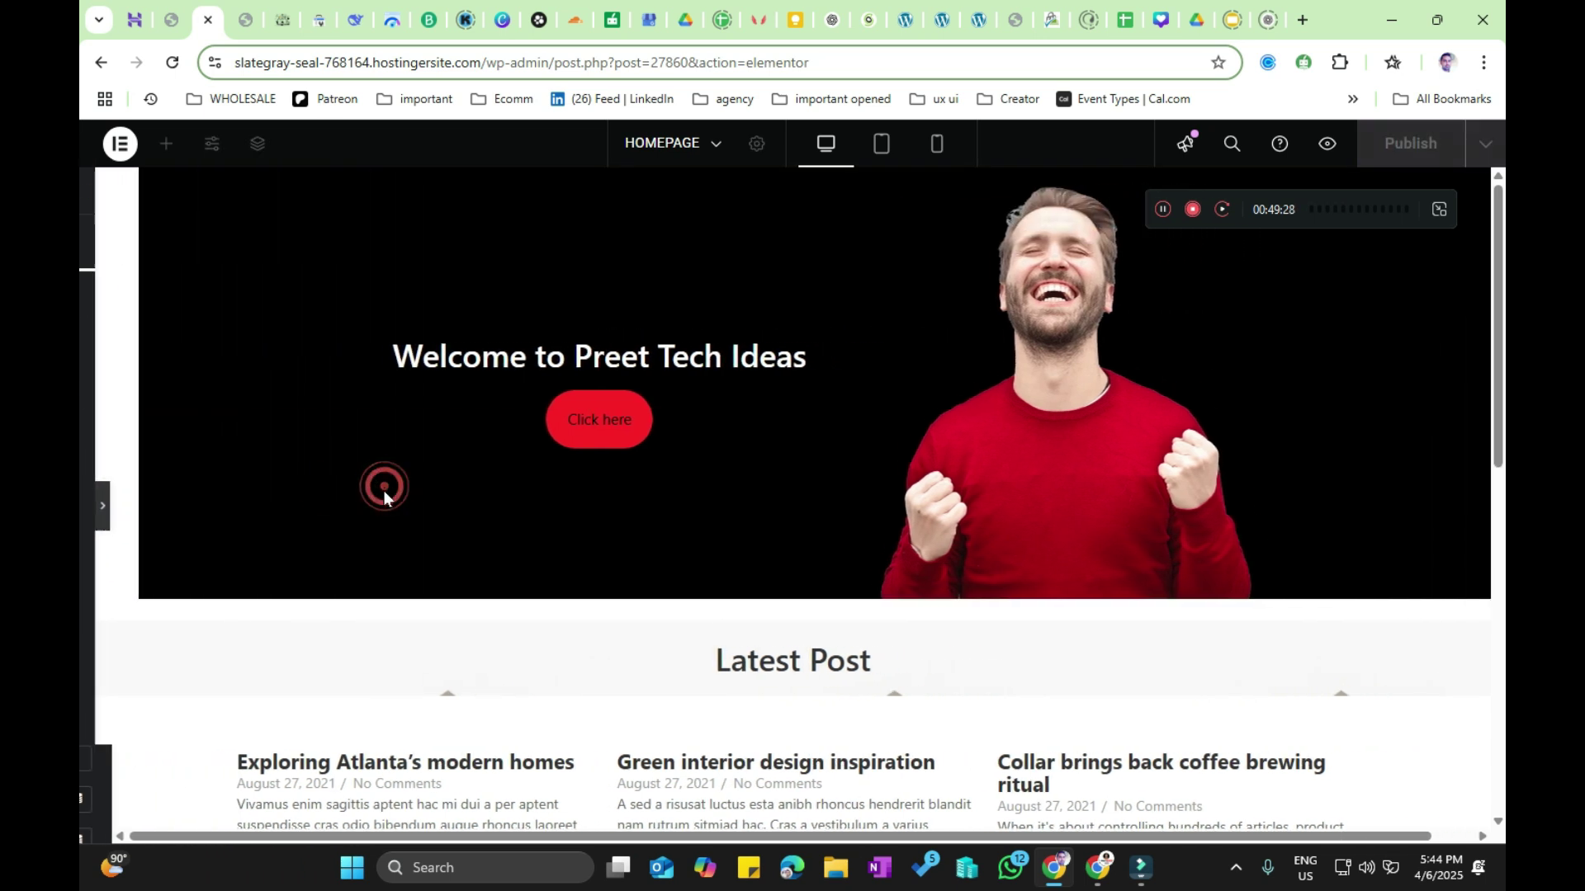
scroll(671, 611, "down", 5)
scroll(673, 614, "up", 4)
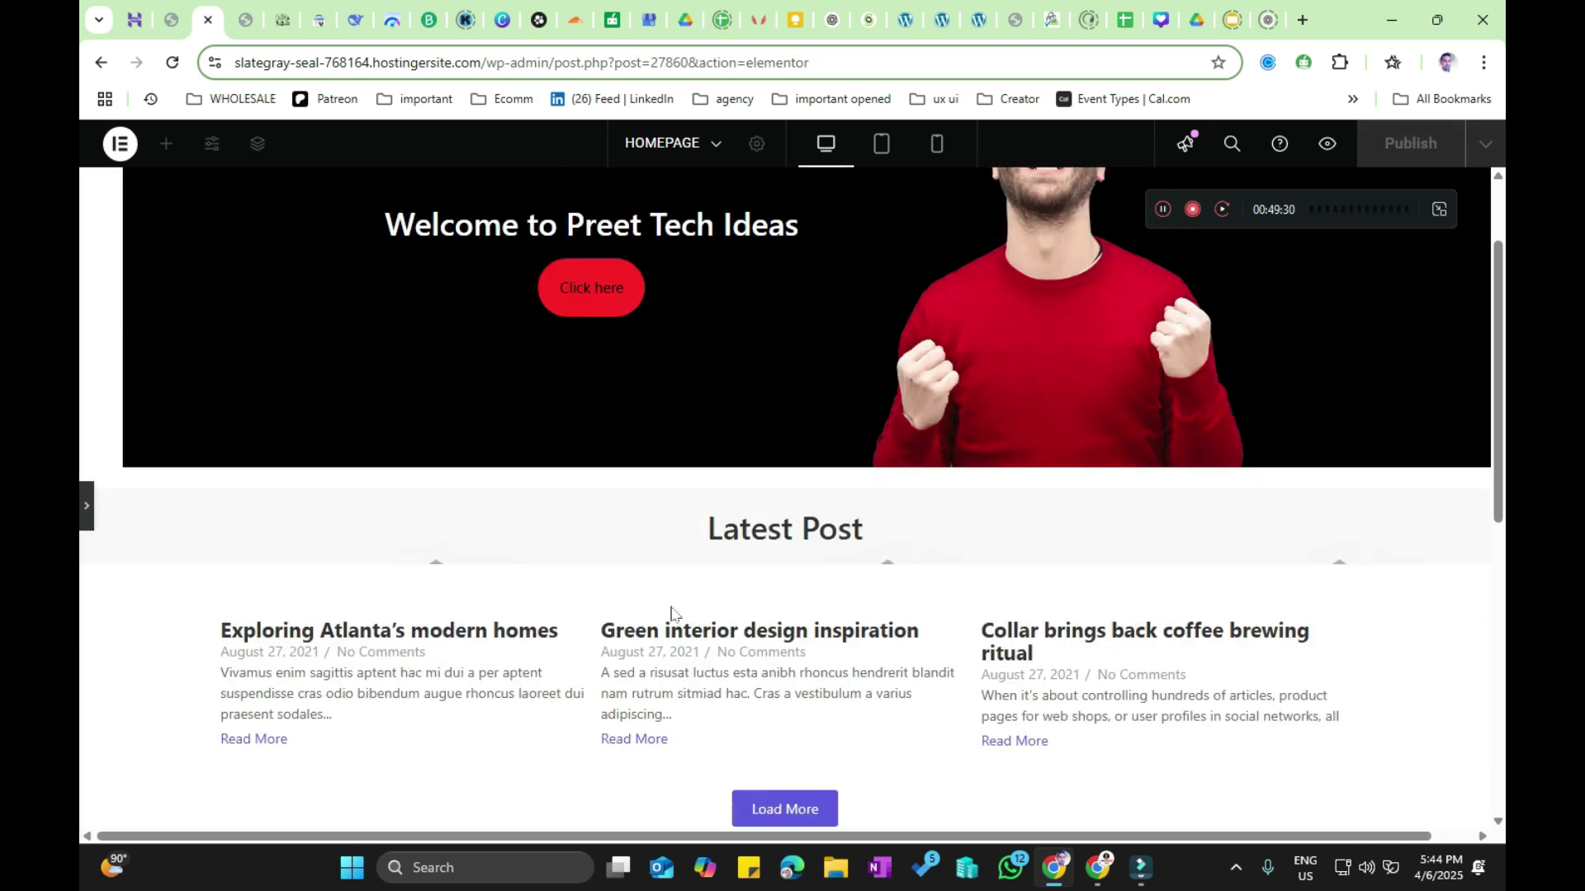
left_click_drag(864, 834, 906, 833)
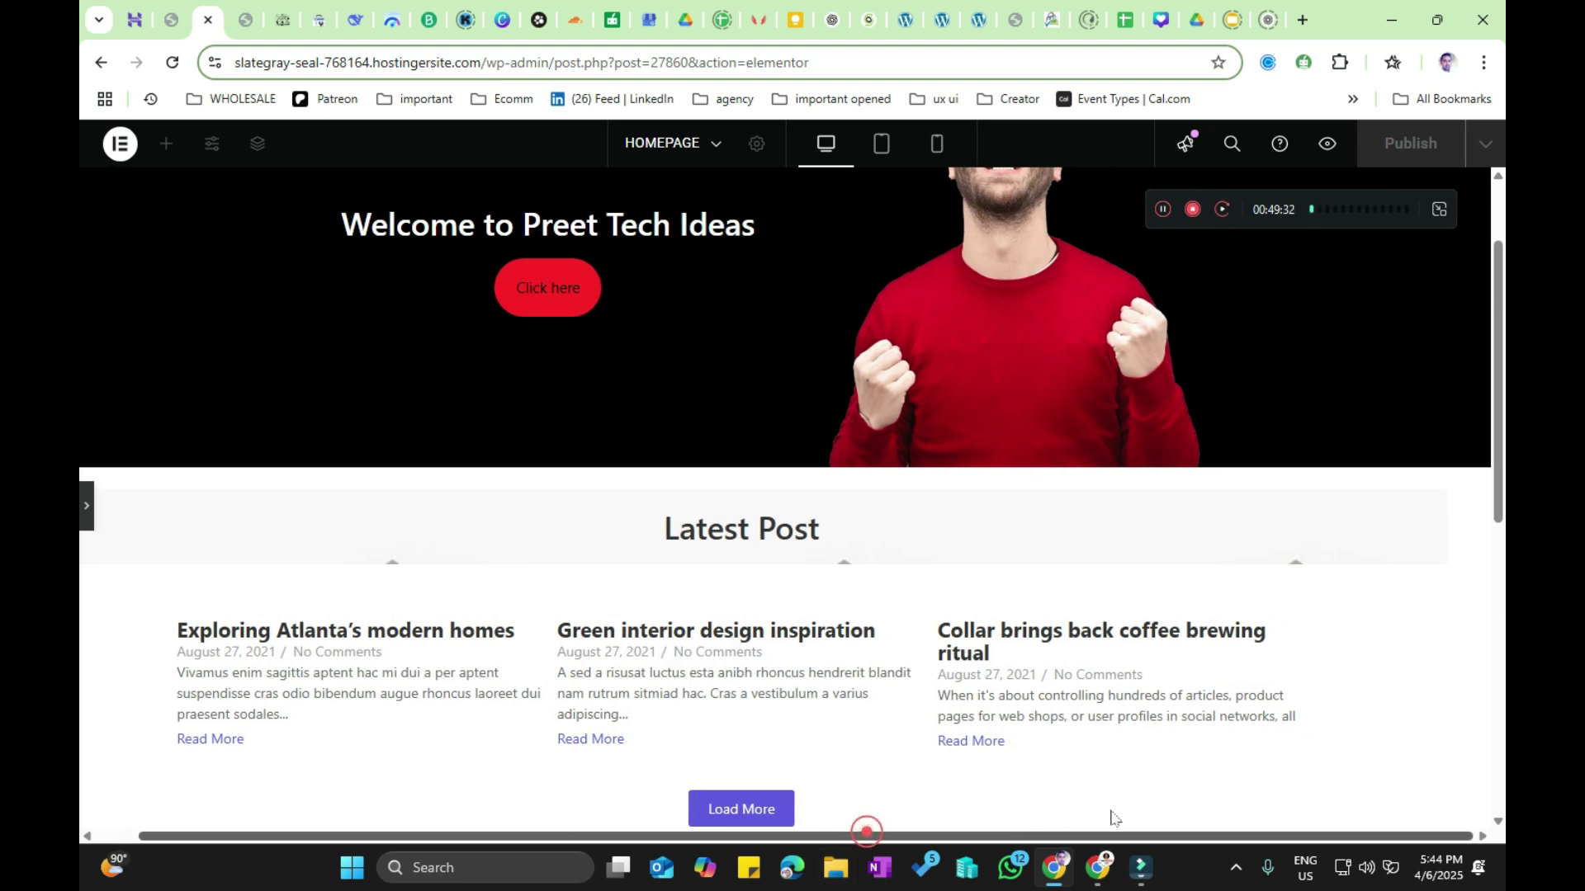
scroll(962, 606, "up", 2)
left_click(86, 505)
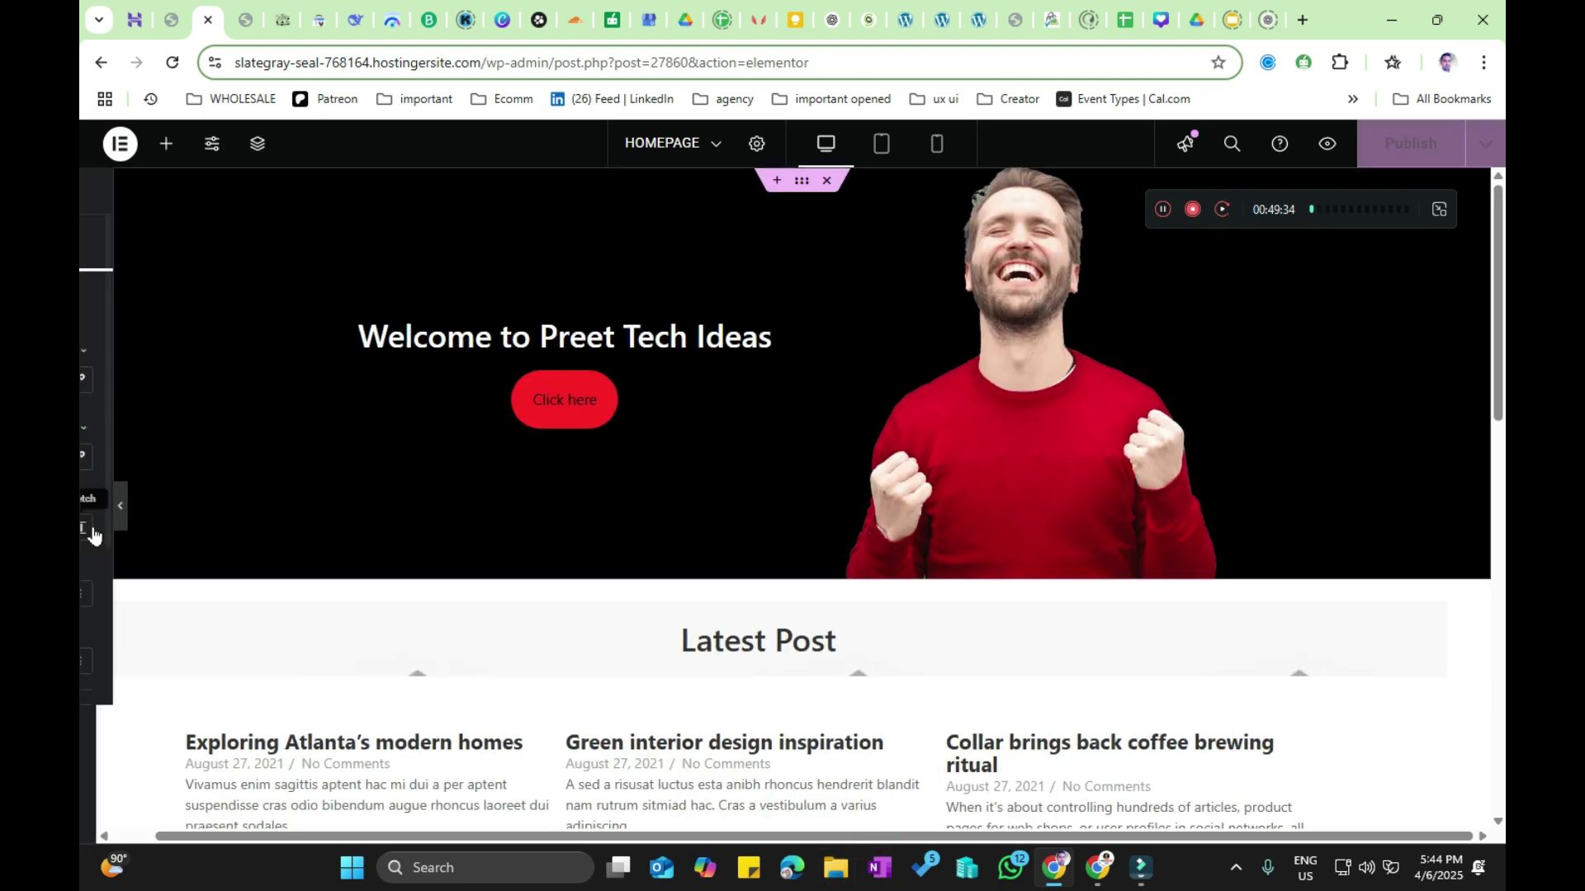
Step: Reset the Welcome banner container's width to the default 1140 px and set its right and left padding to 22 px
left_click(126, 237)
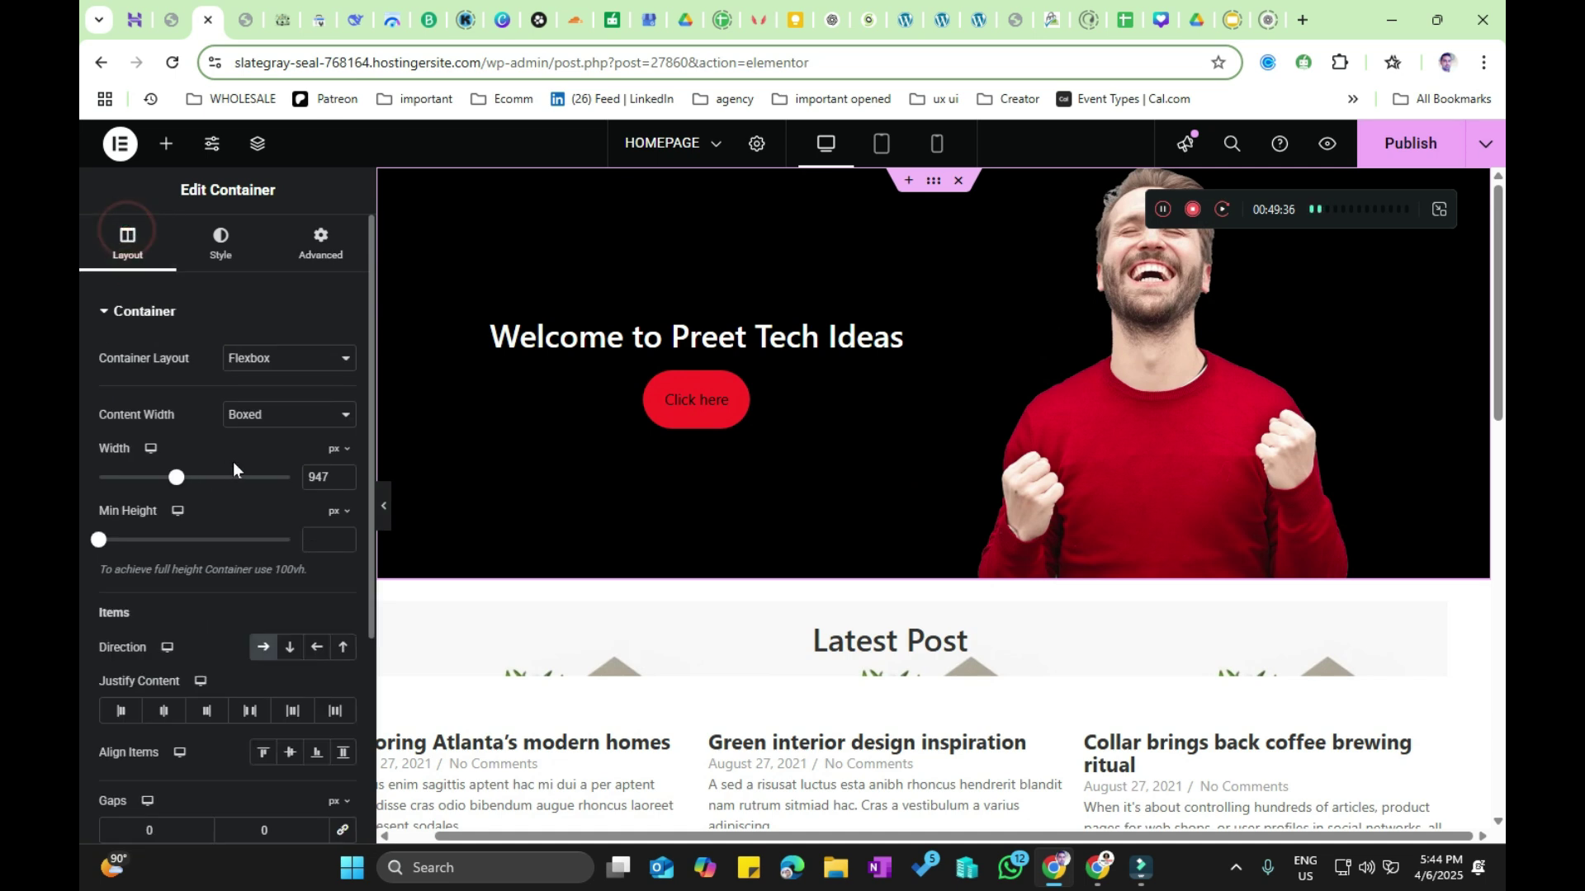
left_click_drag(180, 487, 289, 478)
double_click(330, 477)
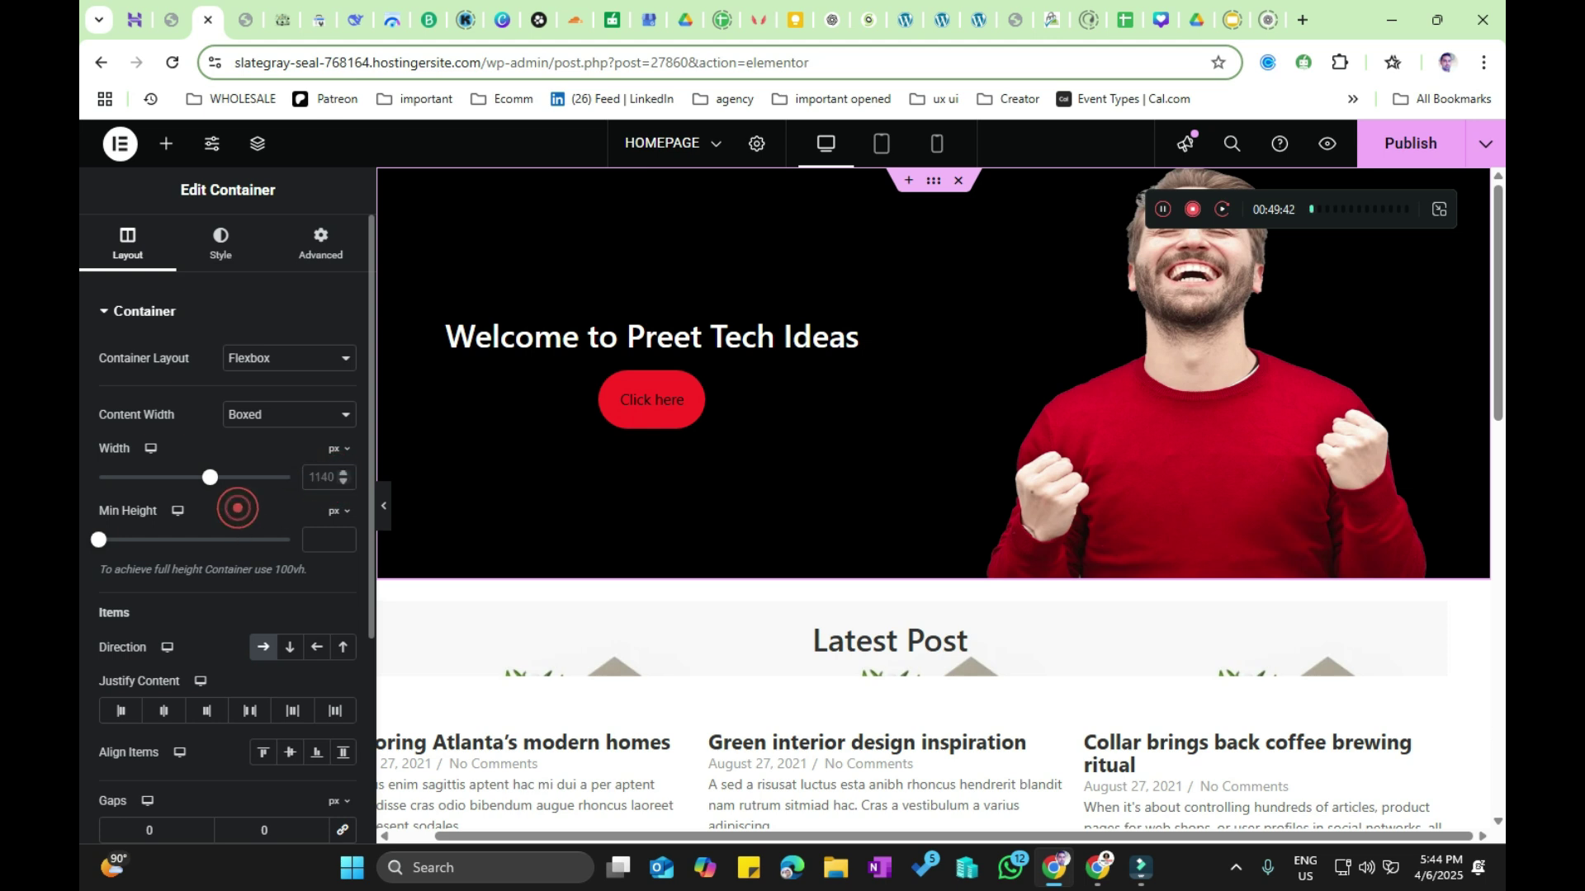
left_click(386, 515)
left_click(86, 506)
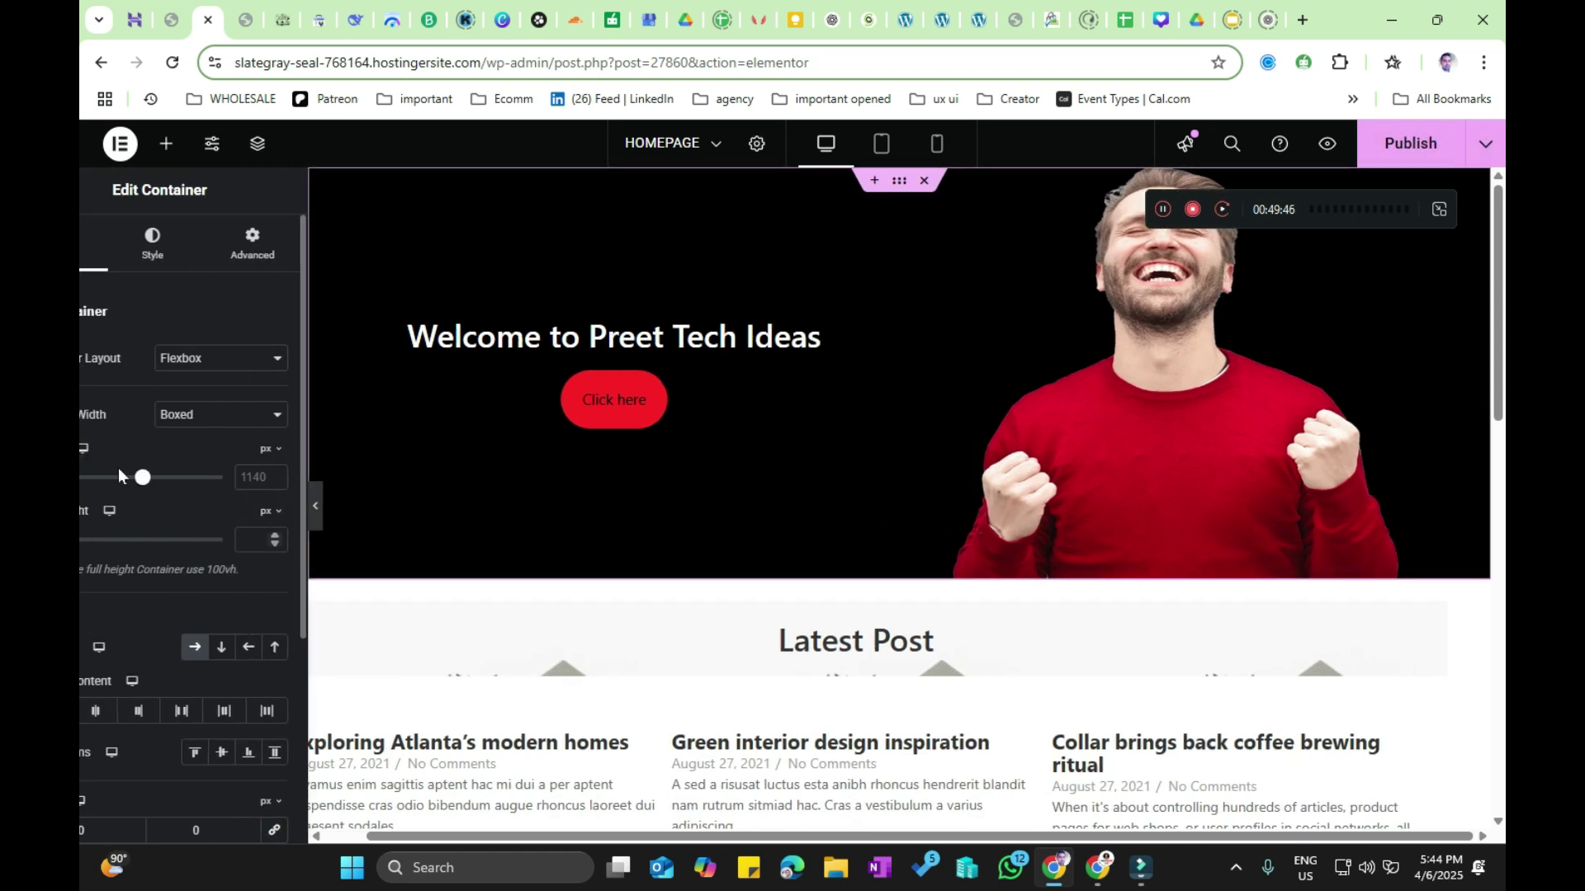
left_click(284, 247)
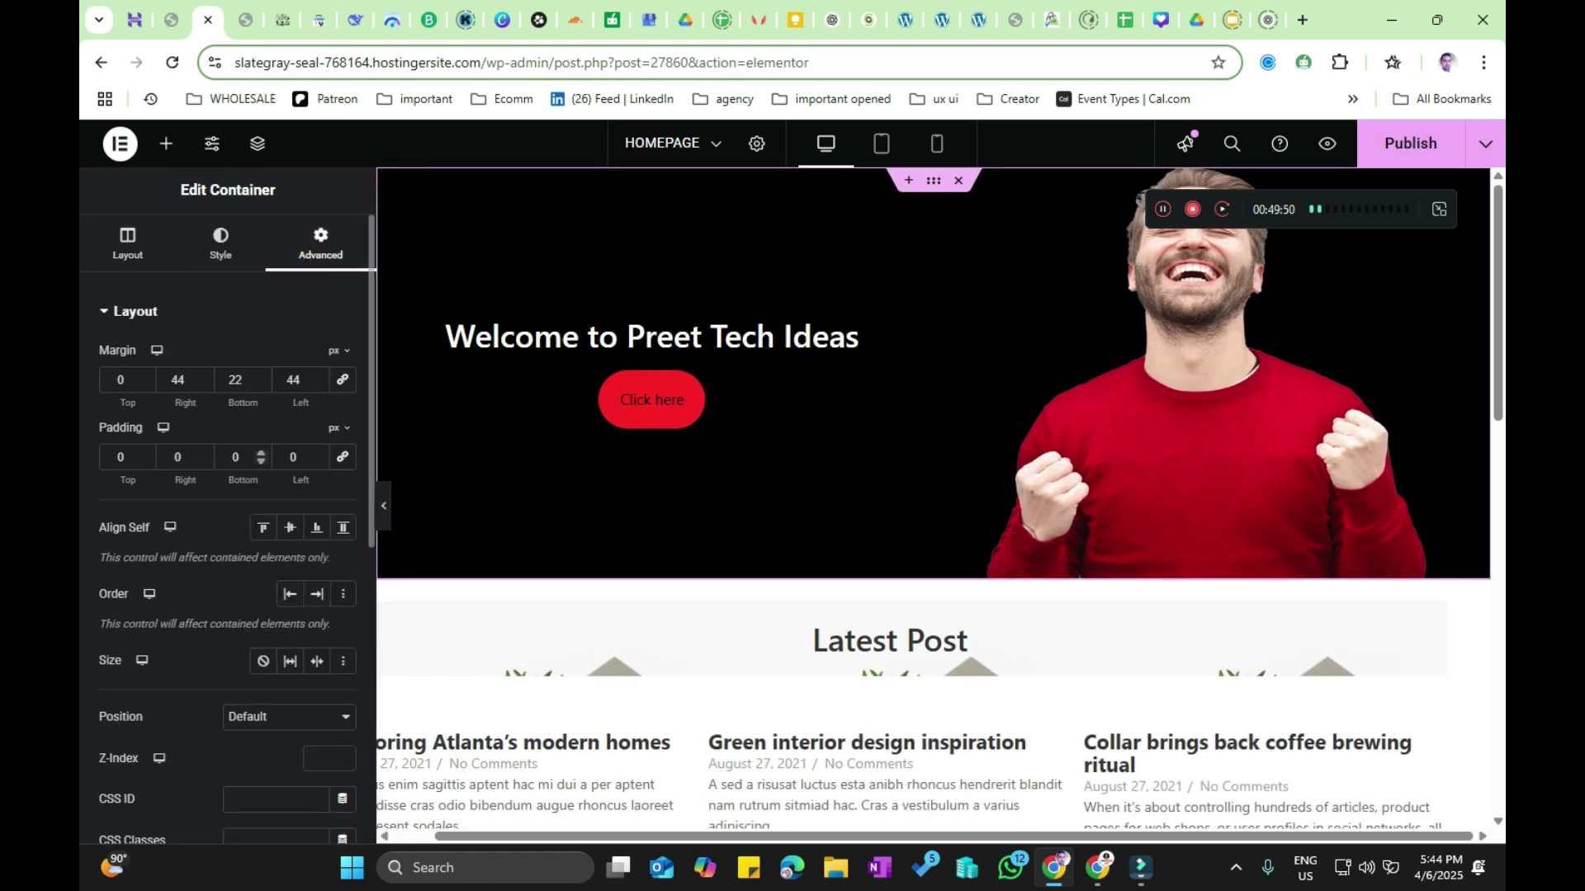
type("22")
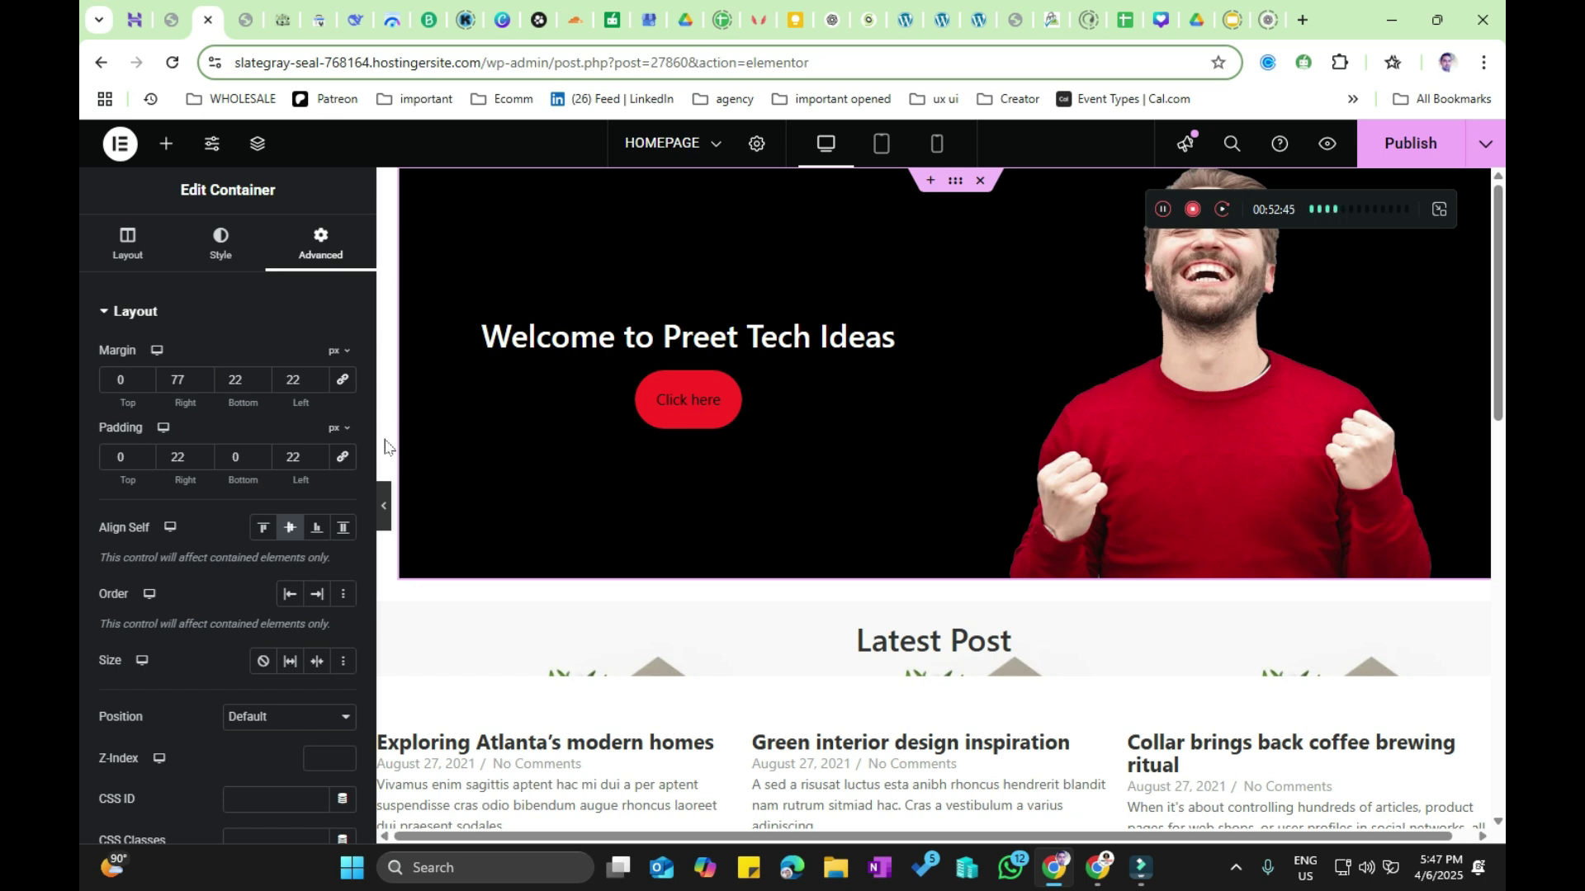
Step: Change the homepage's page layout to Elementor Canvas in the page settings
left_click(765, 154)
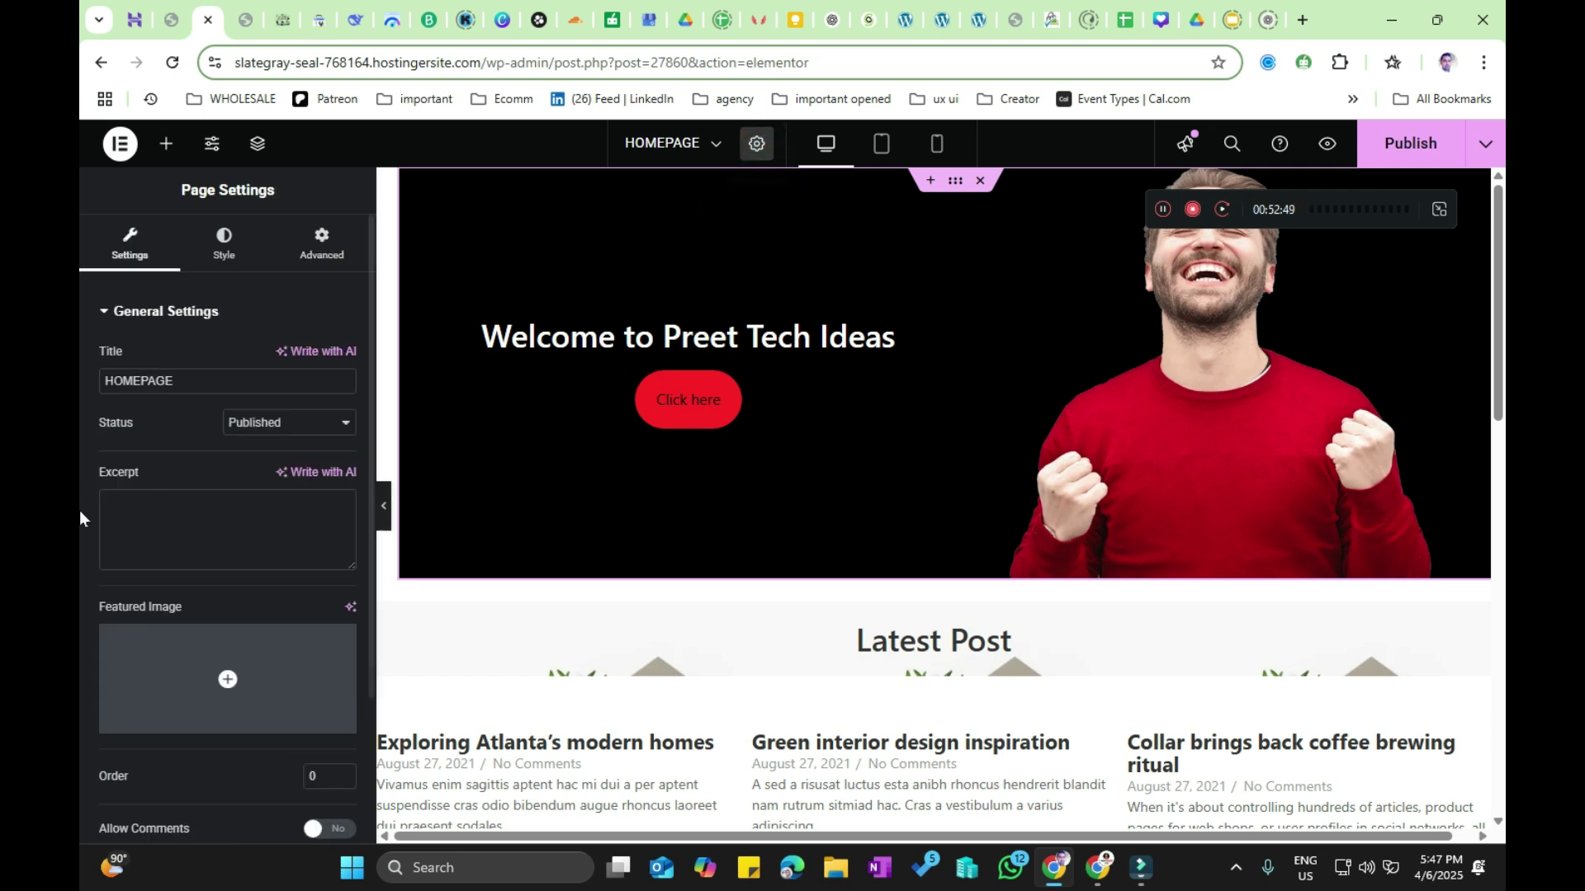
scroll(79, 578, "down", 3)
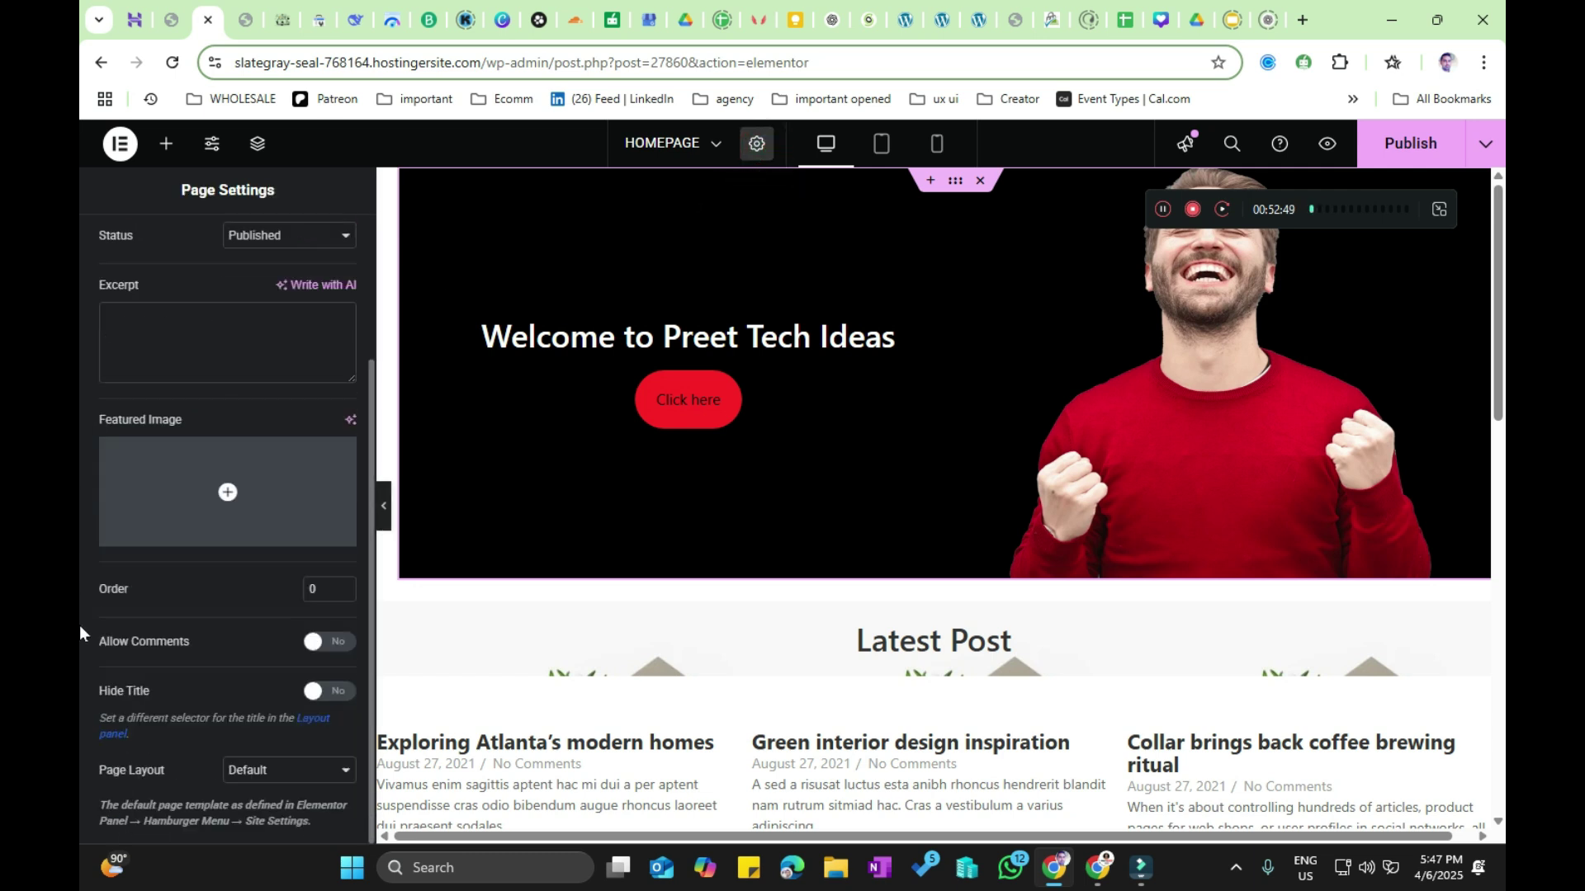
left_click(277, 776)
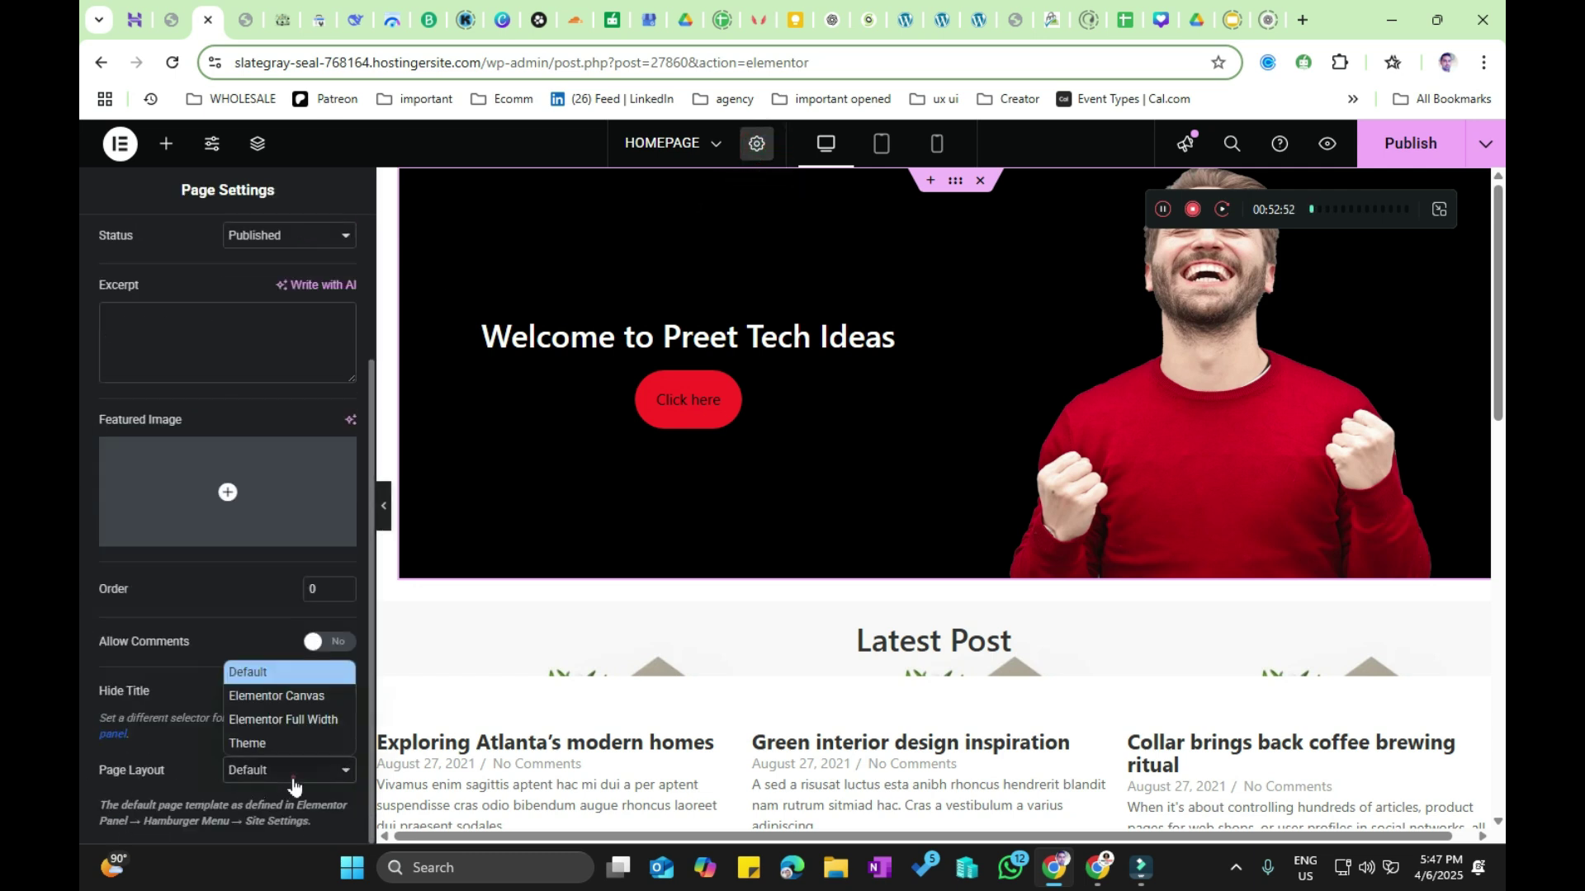
left_click(317, 695)
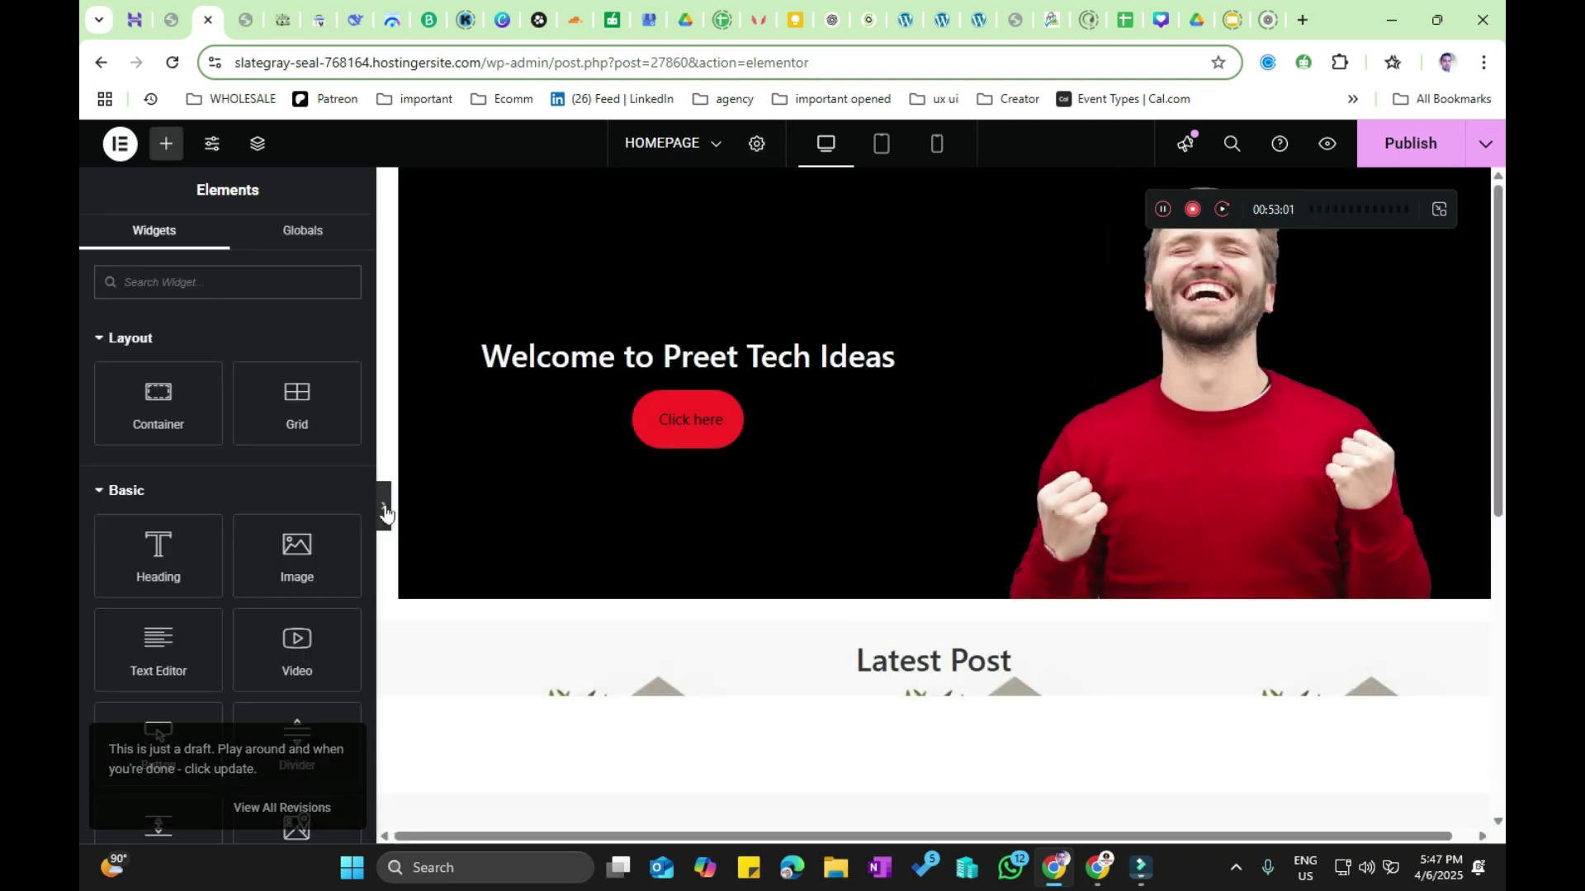
Step: Check the homepage sections at full page width, publish the page and compare its live preview
left_click(384, 506)
scroll(475, 536, "down", 10)
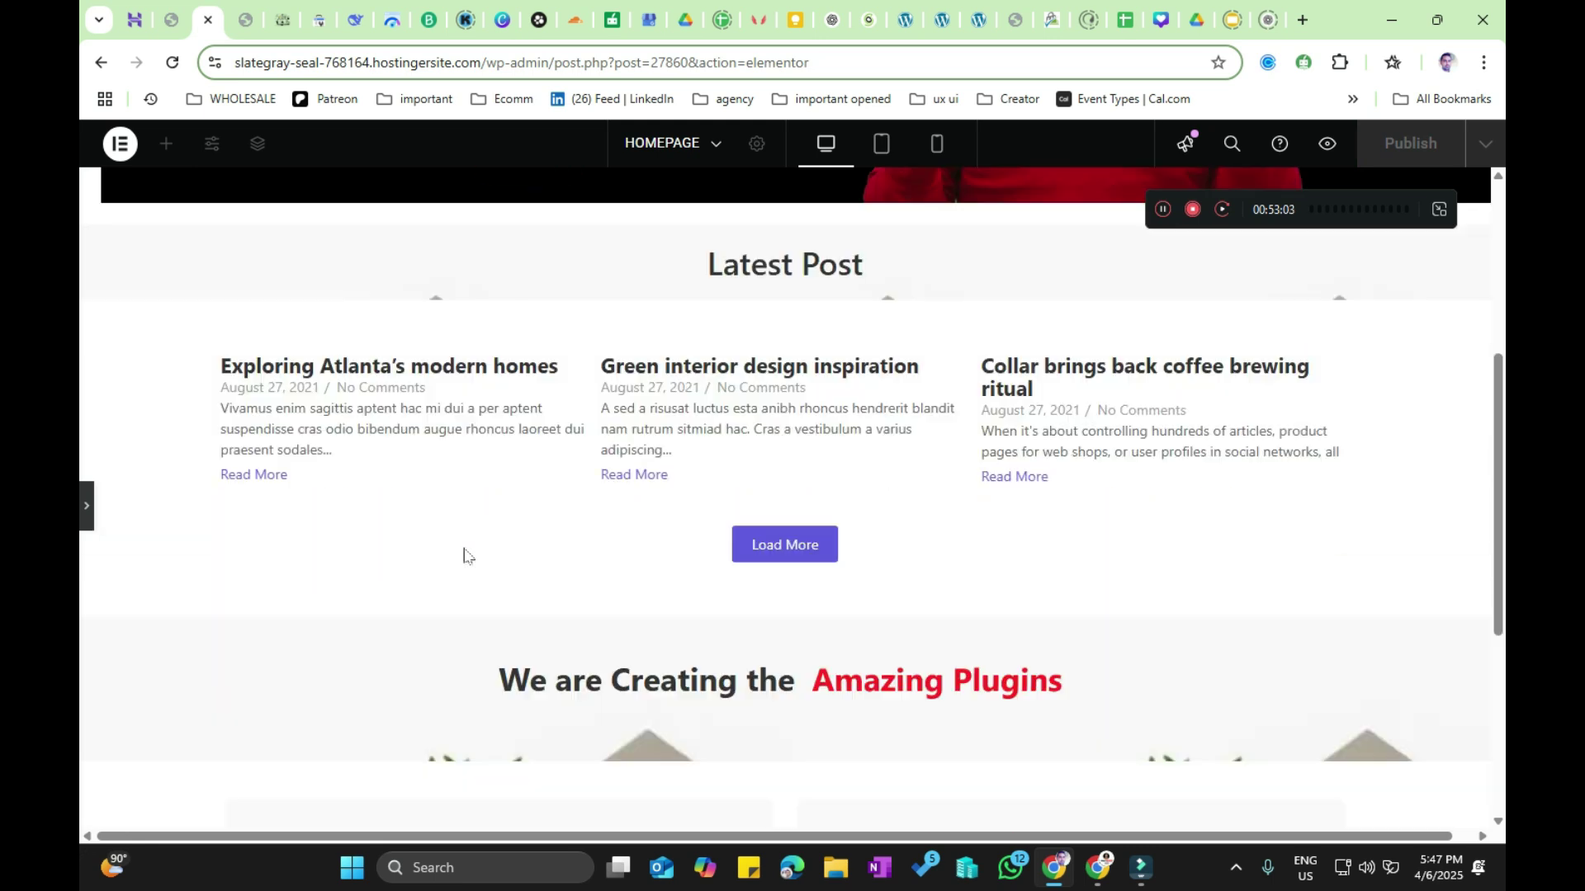
left_click(86, 506)
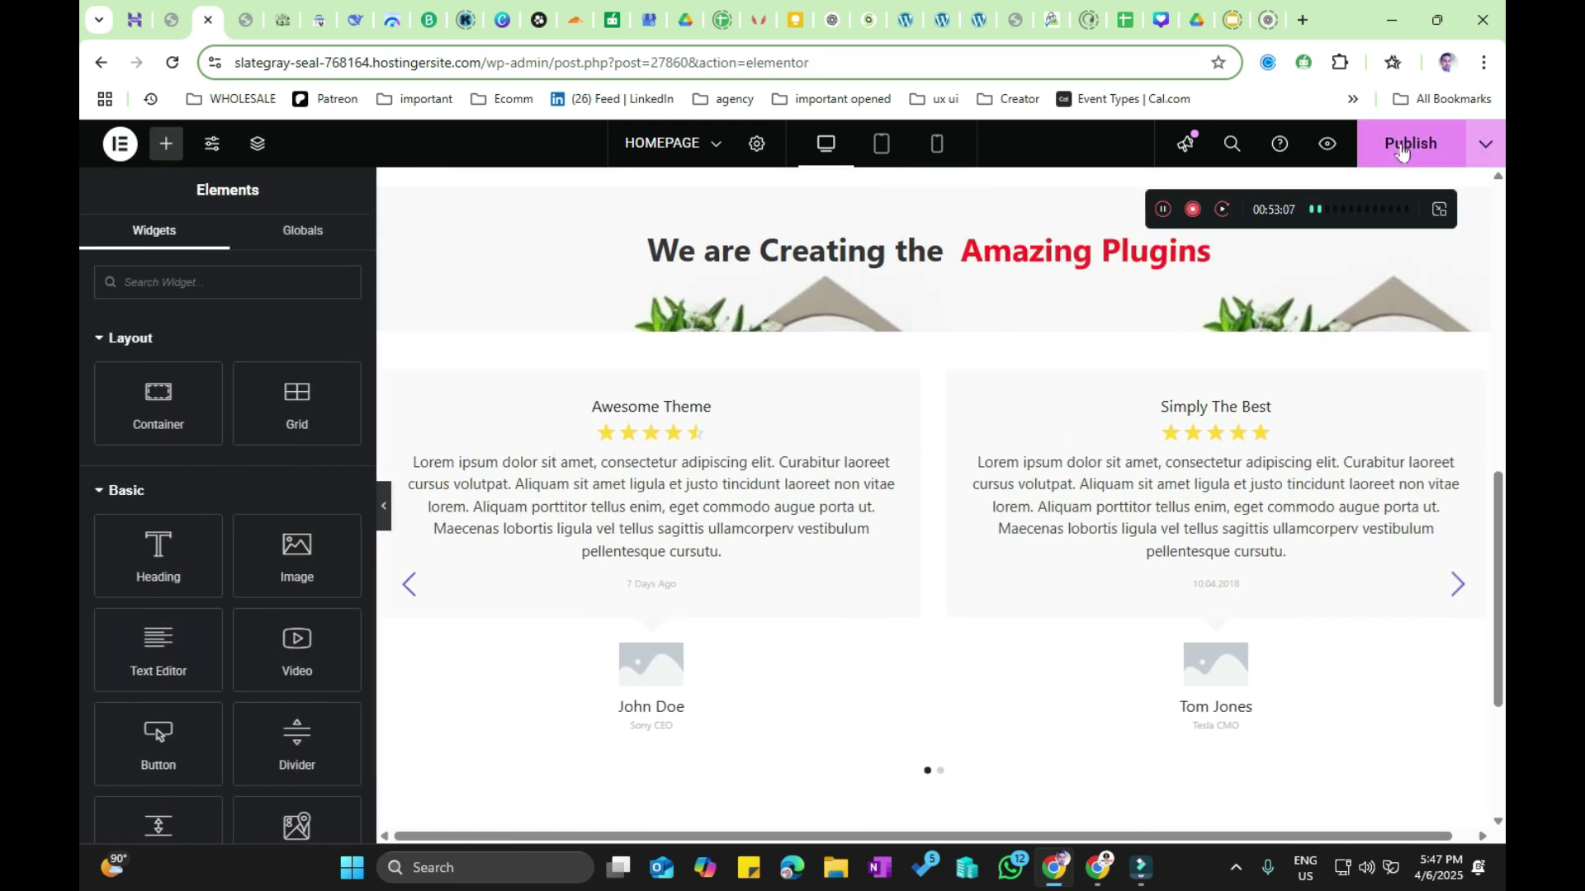
scroll(1022, 429, "up", 5)
scroll(1022, 429, "up", 3)
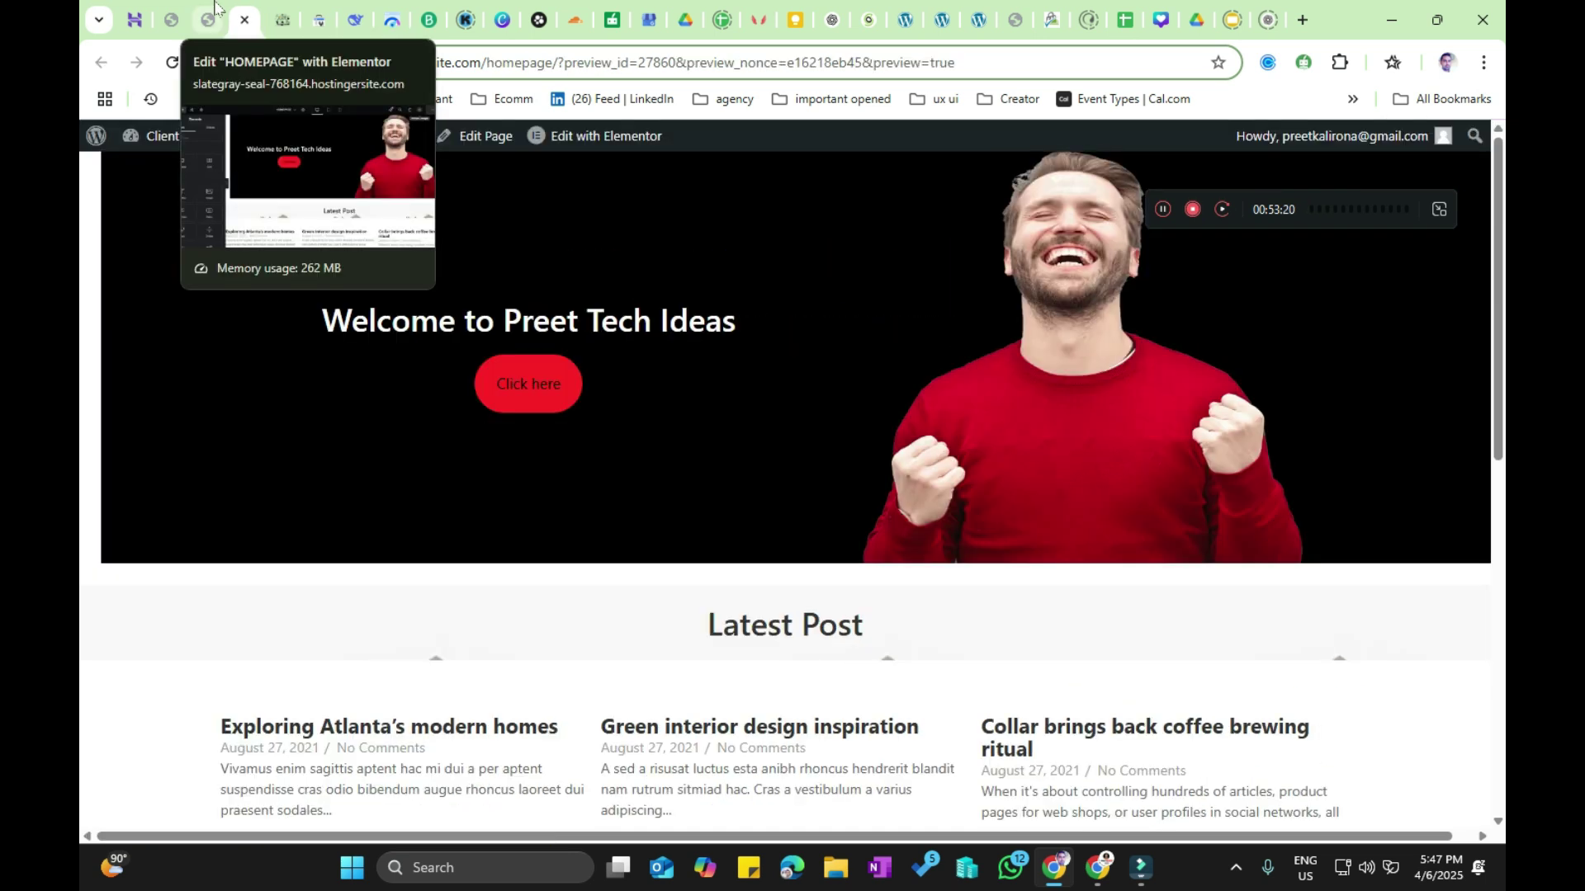
left_click(198, 20)
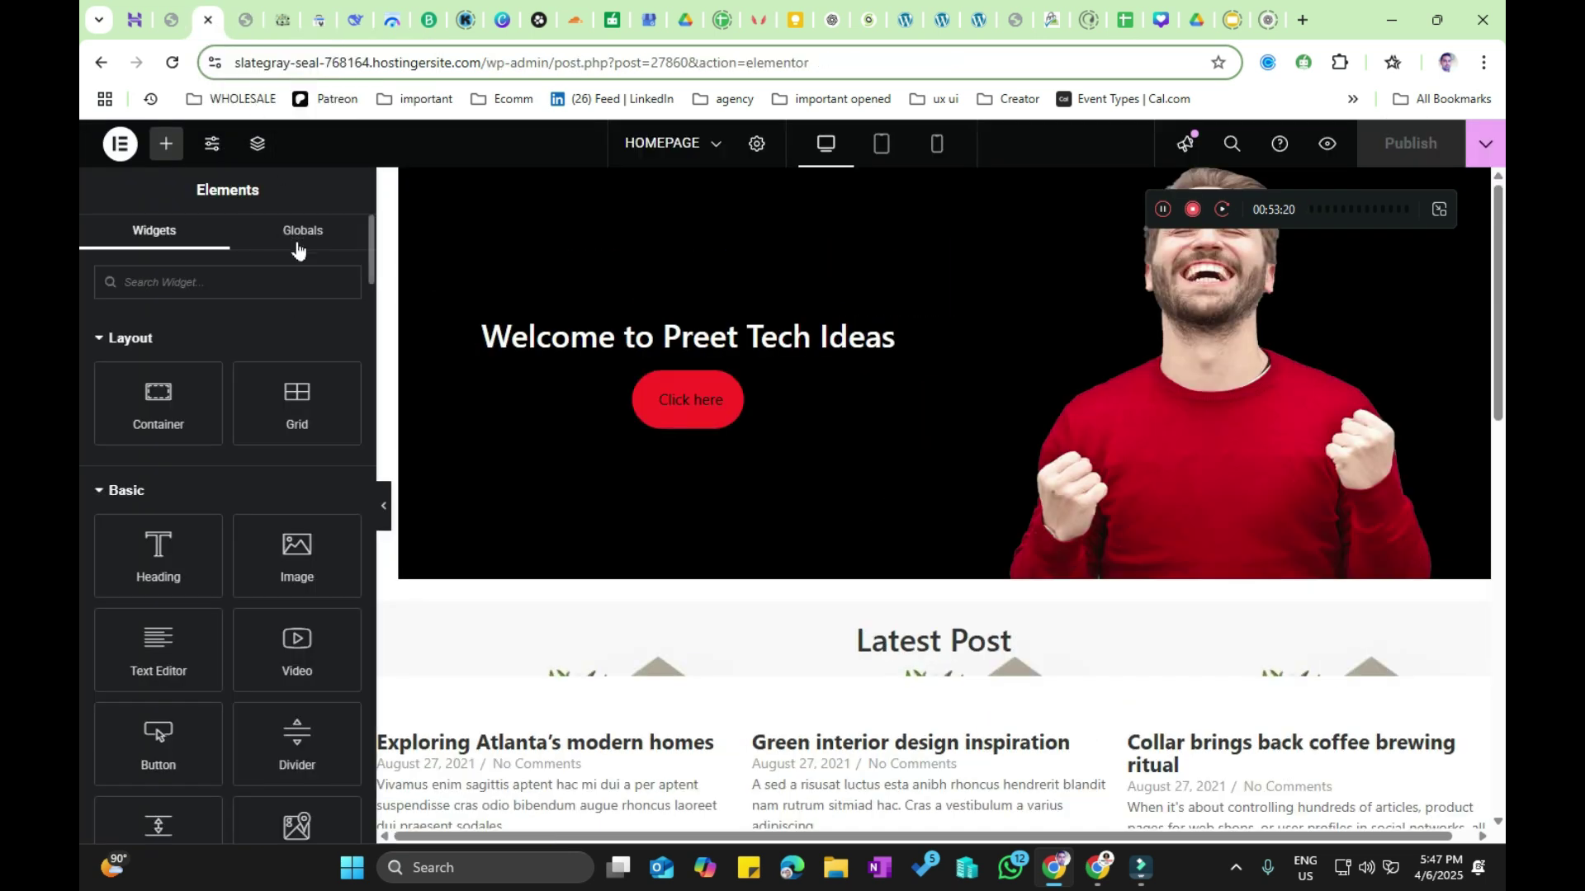
Step: Set the Welcome banner container's right and left margins and padding to 0 px, and publish the page
left_click(954, 181)
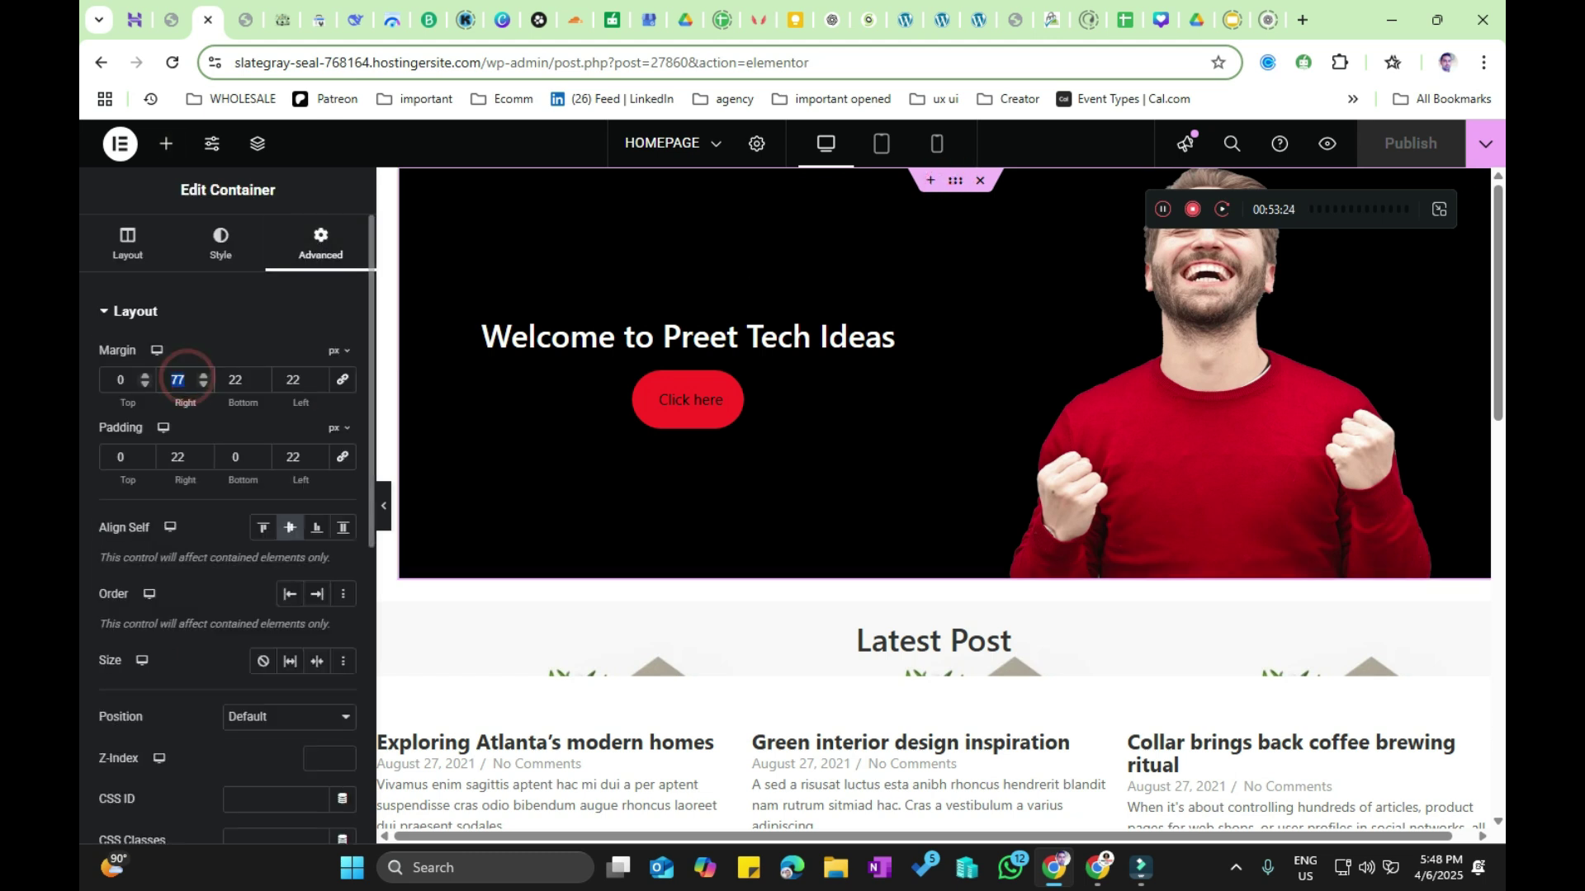
type("0")
key("ctrl+a")
type("0")
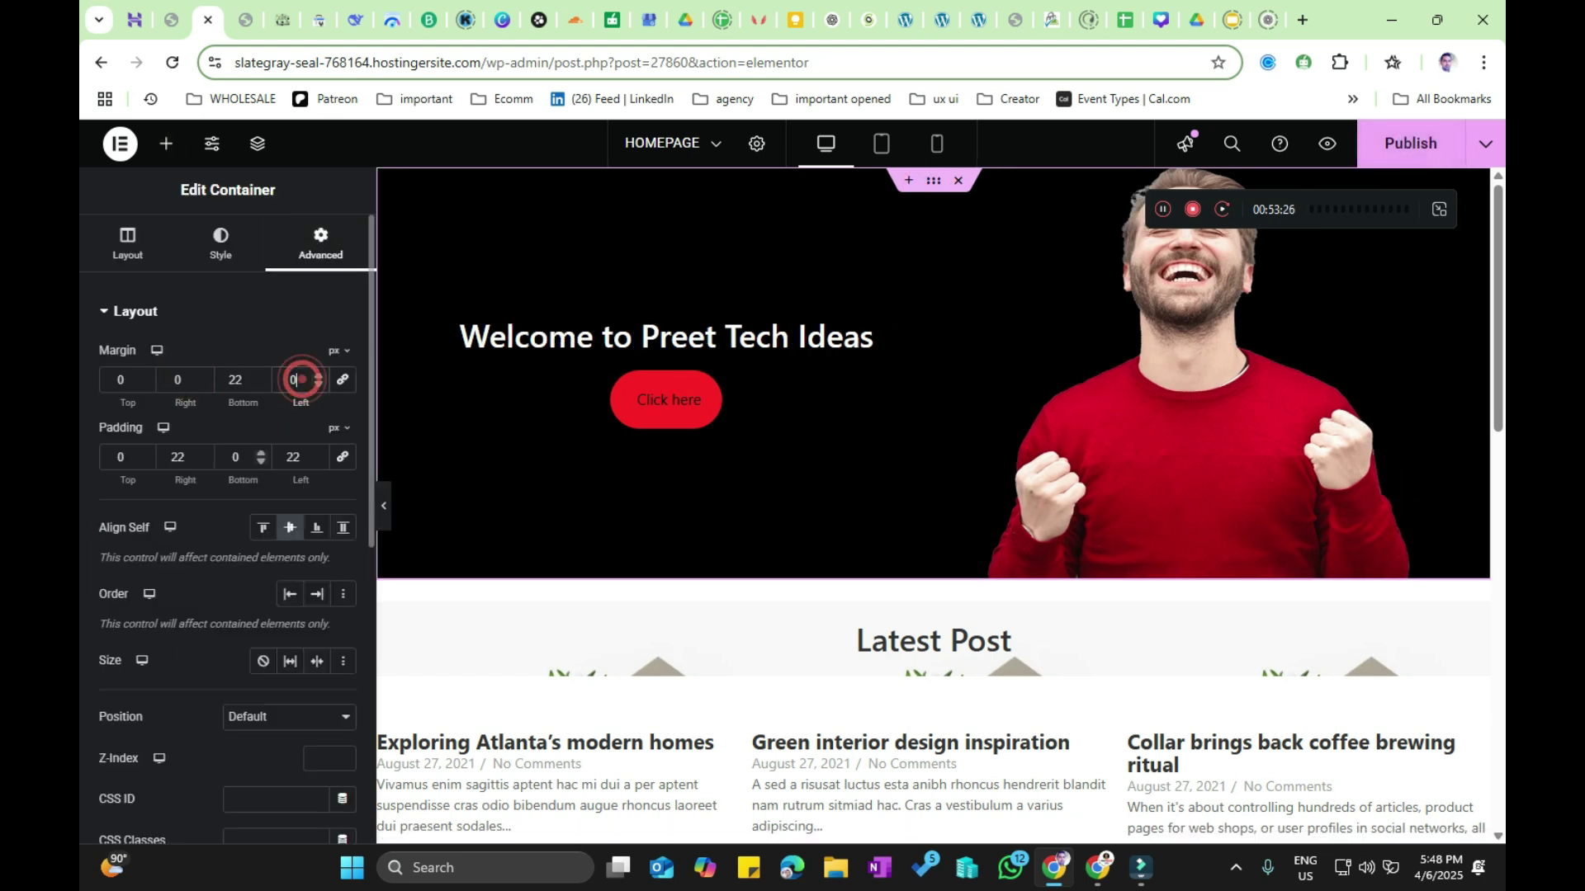
type("0")
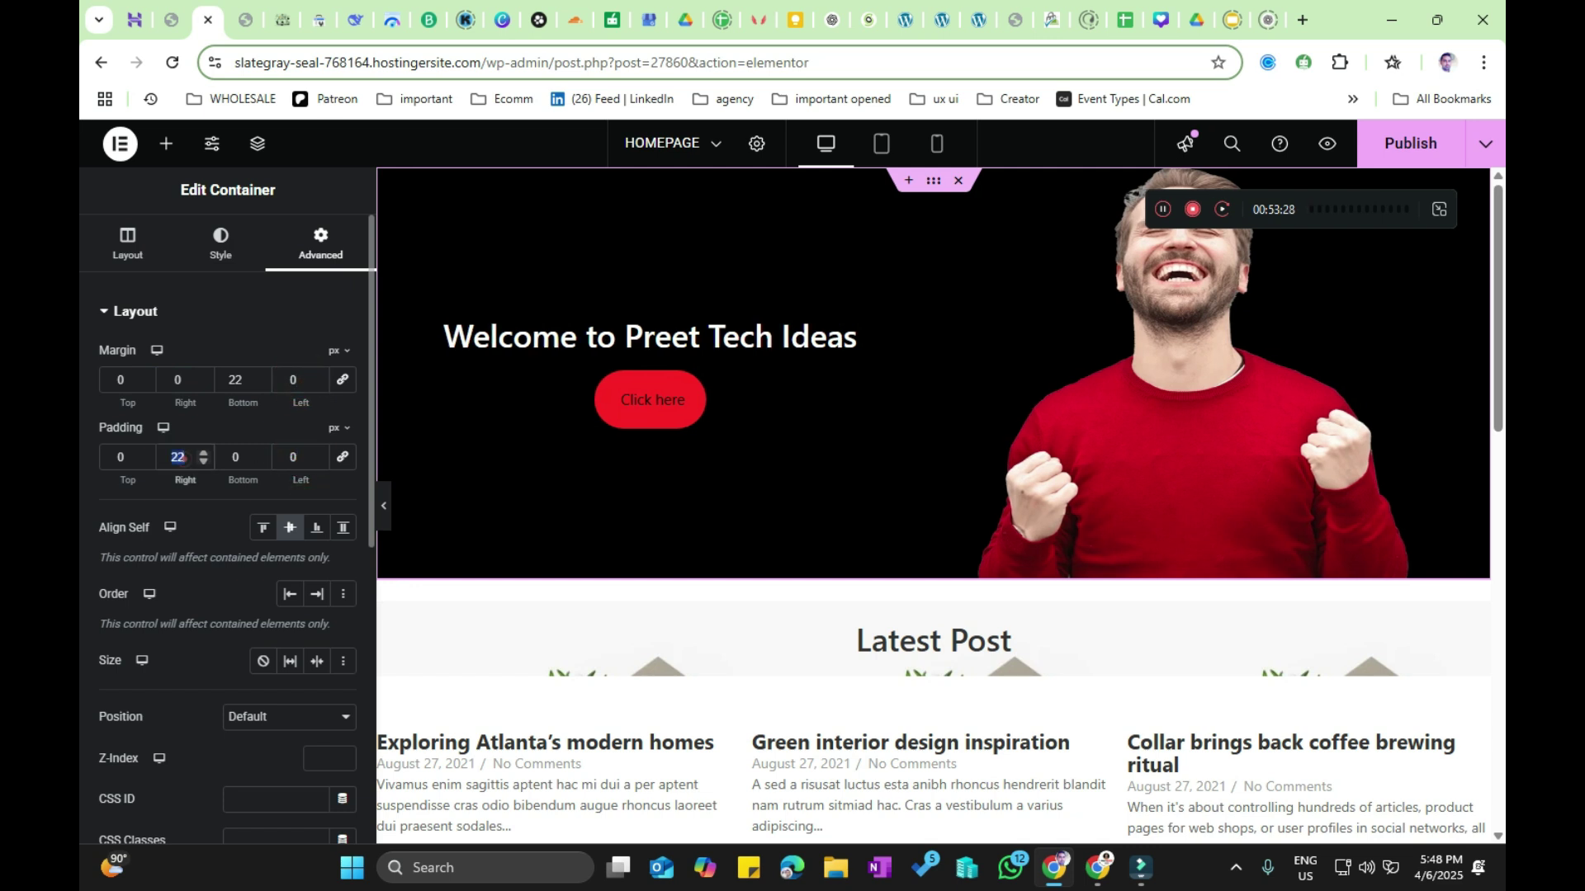
type("0")
left_click(384, 506)
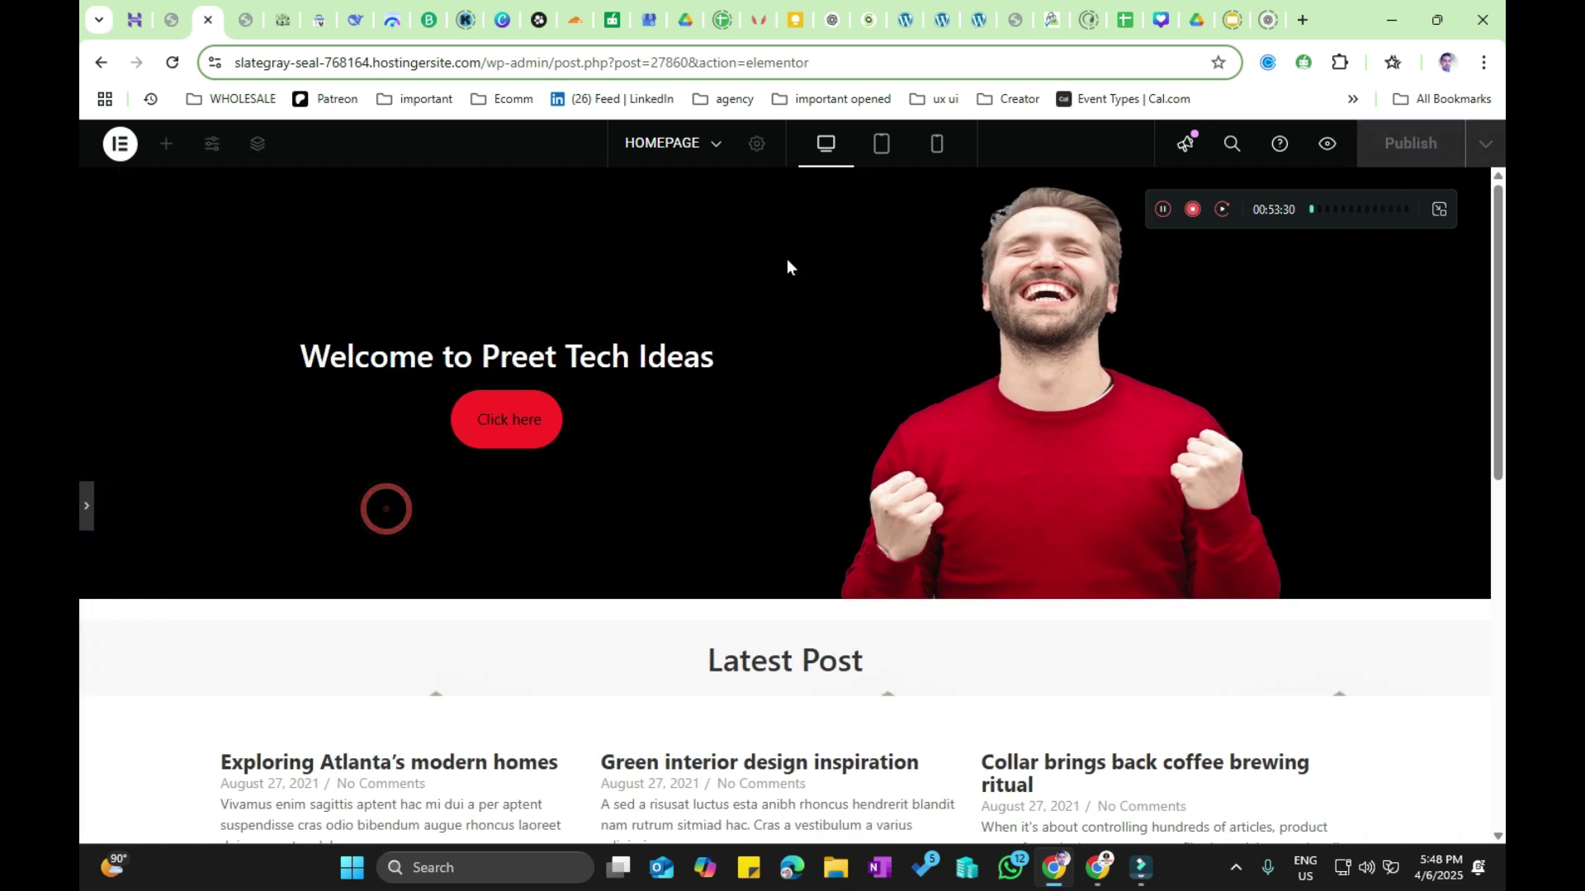
left_click(86, 505)
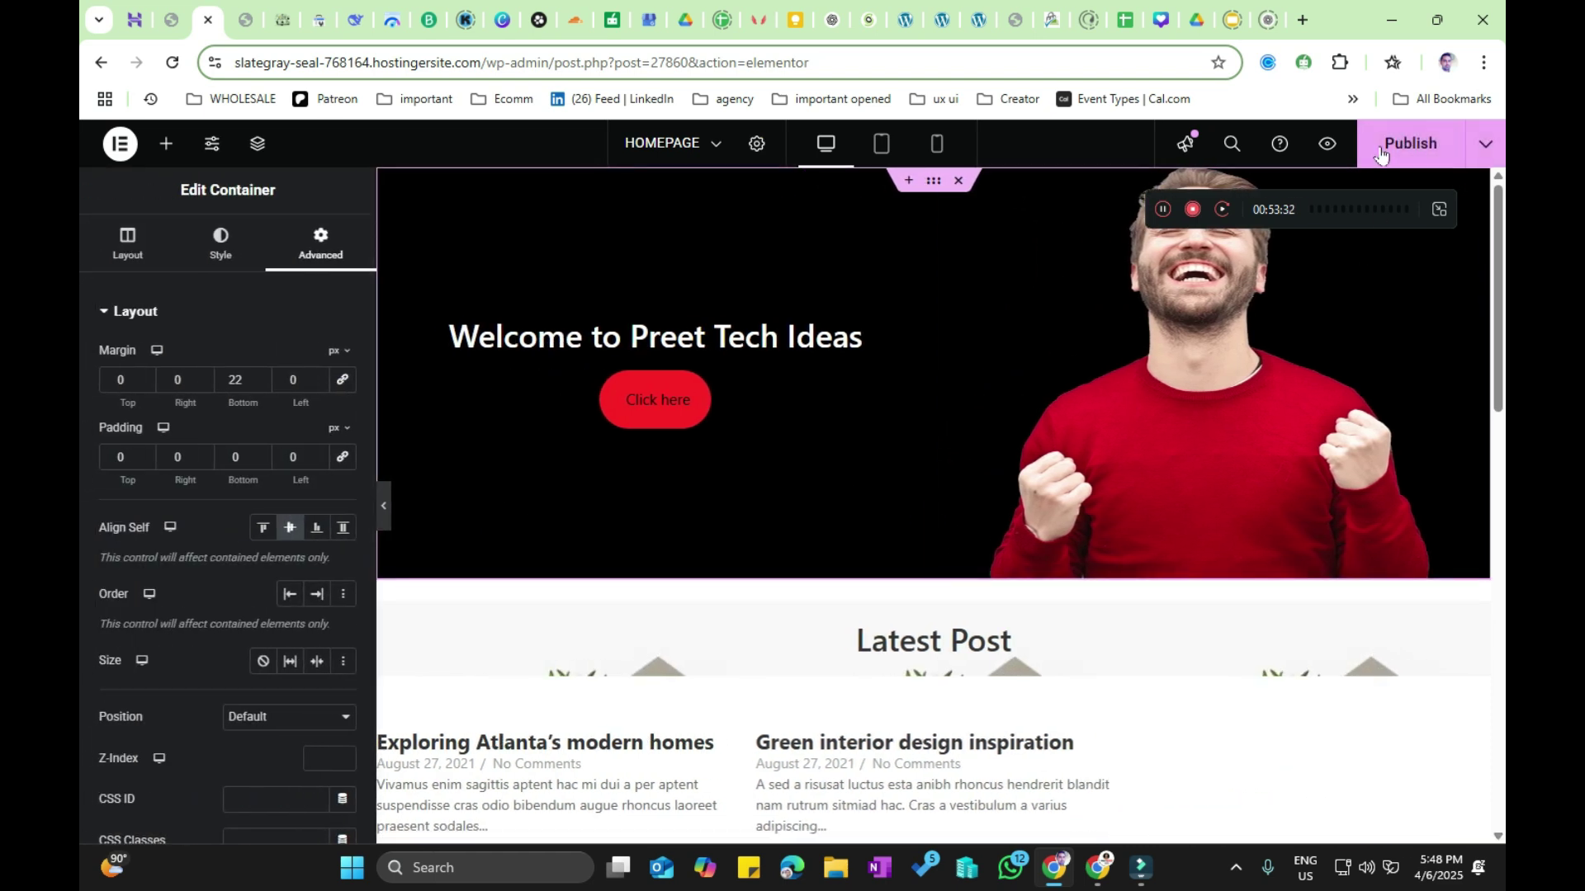
left_click(1380, 154)
Step: Add a two-column container of equal widths below the testimonials
scroll(766, 541, "down", 15)
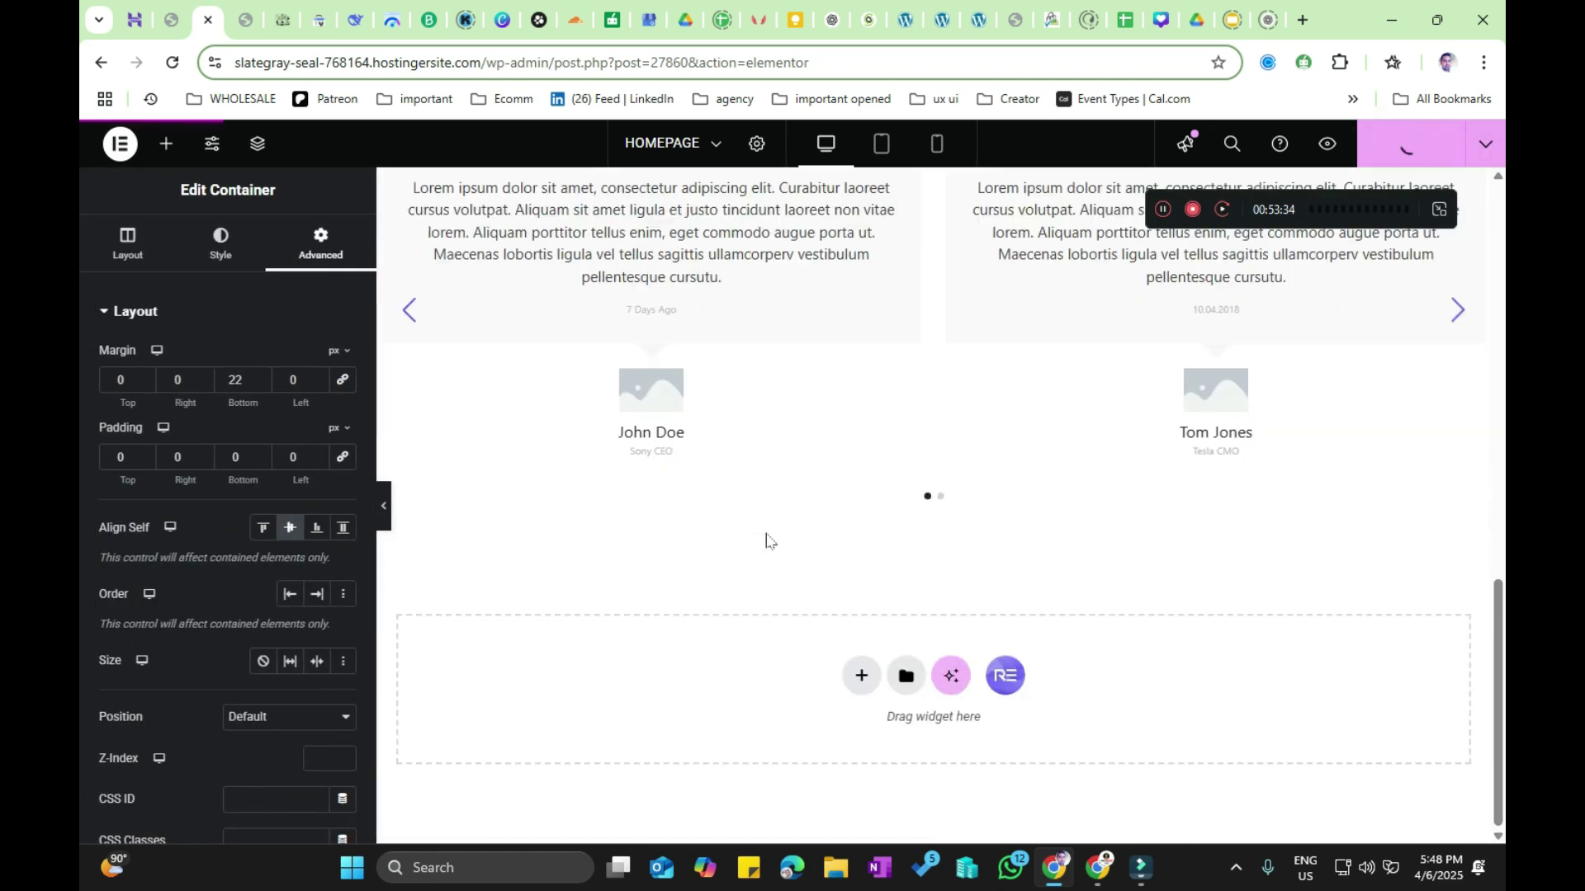
left_click(157, 151)
left_click(861, 675)
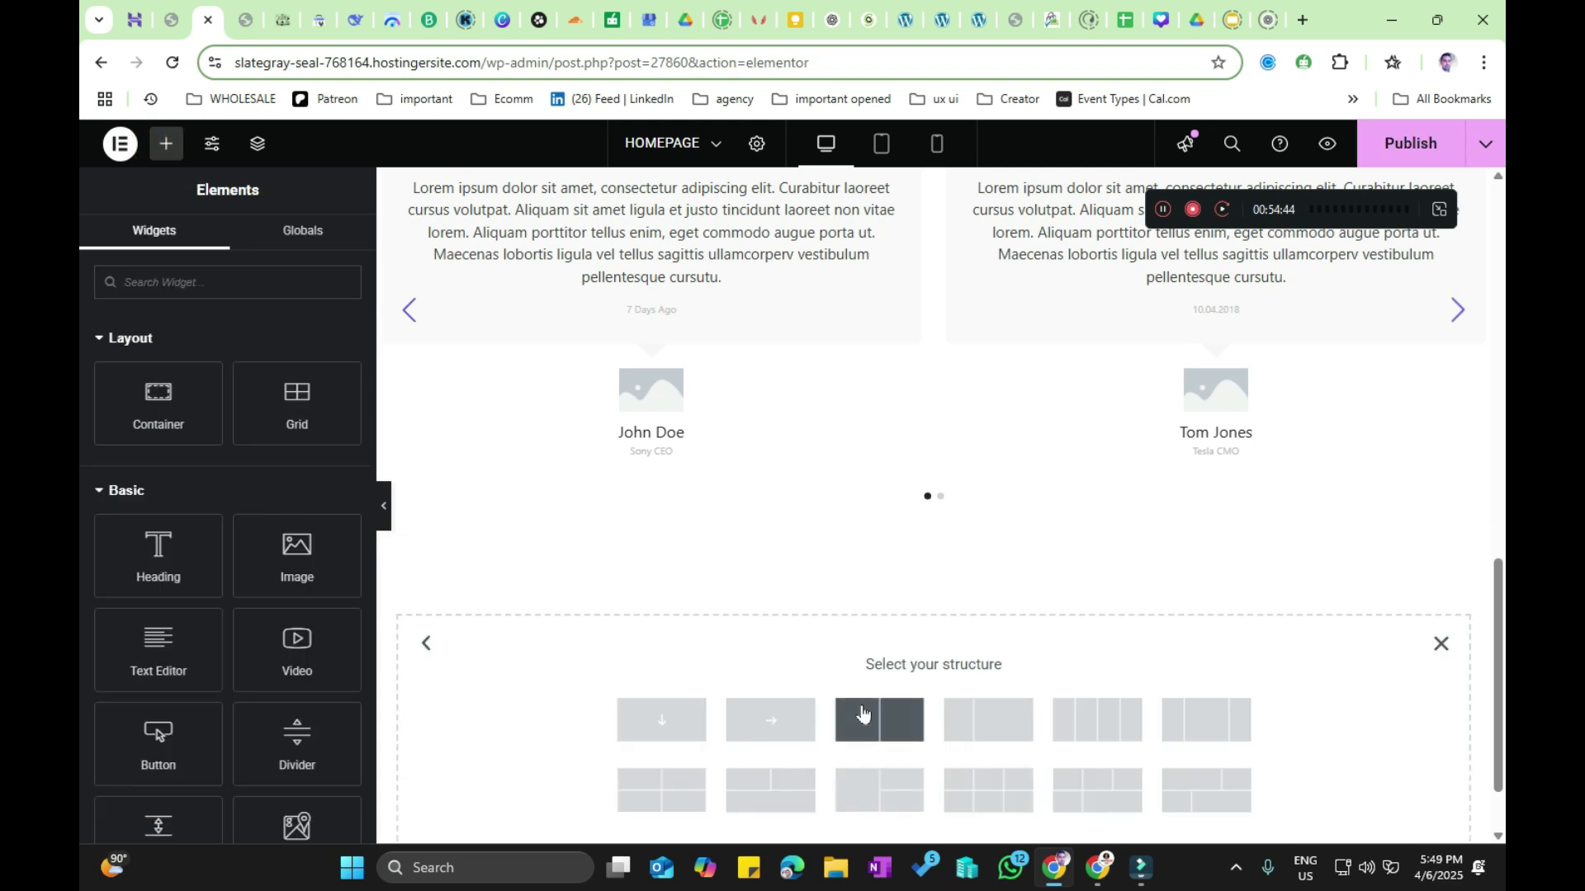
left_click(862, 714)
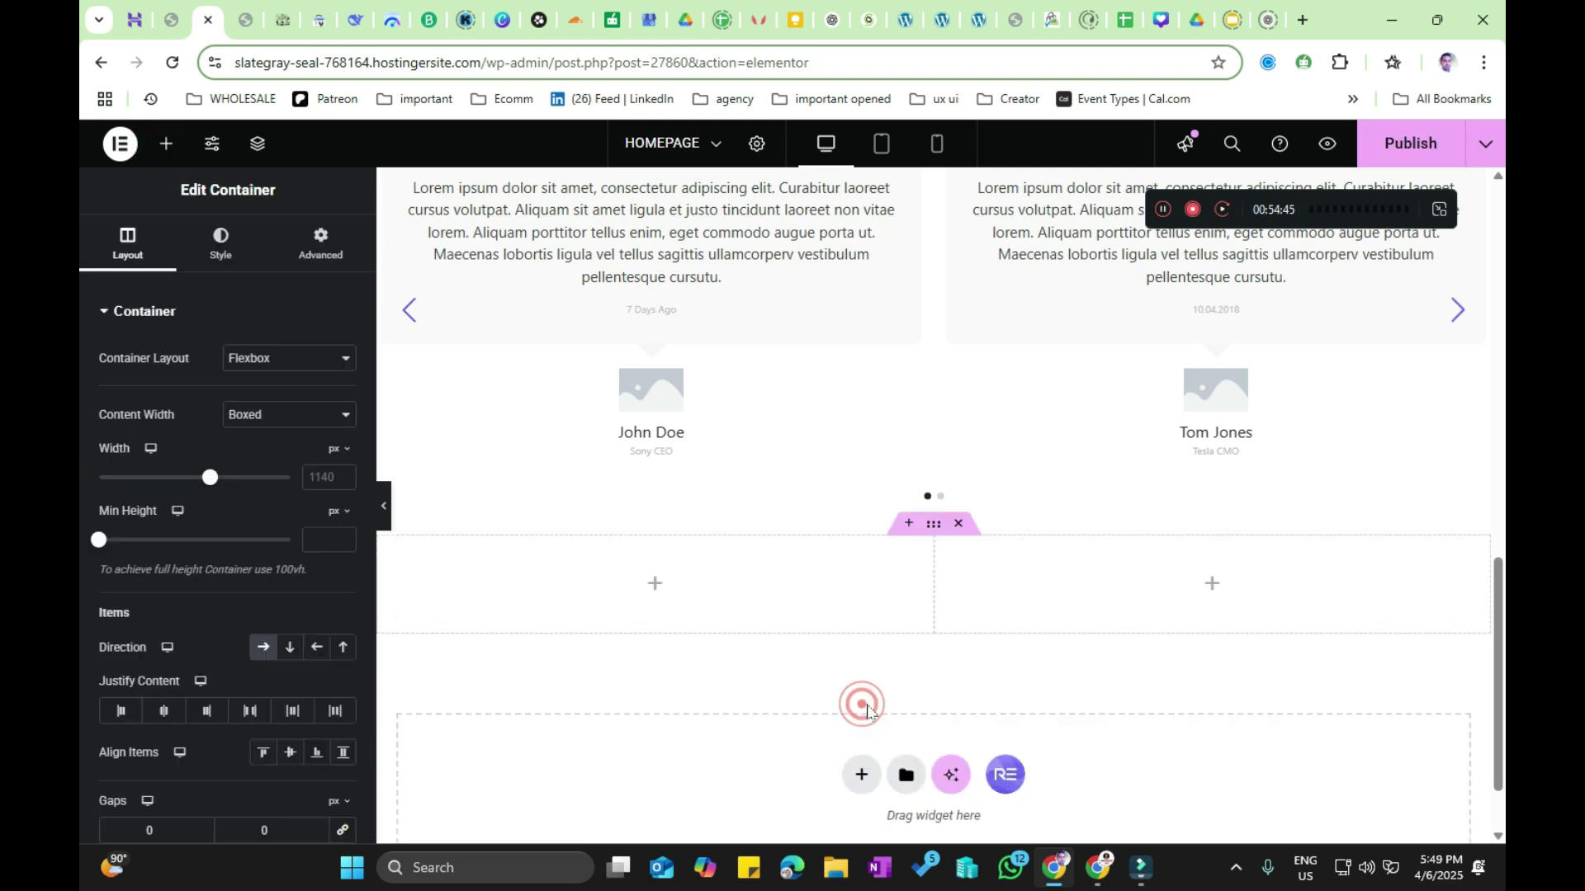
Step: Try an Icon widget in each column of the new container and delete the whole container
left_click(166, 145)
scroll(159, 475, "down", 3)
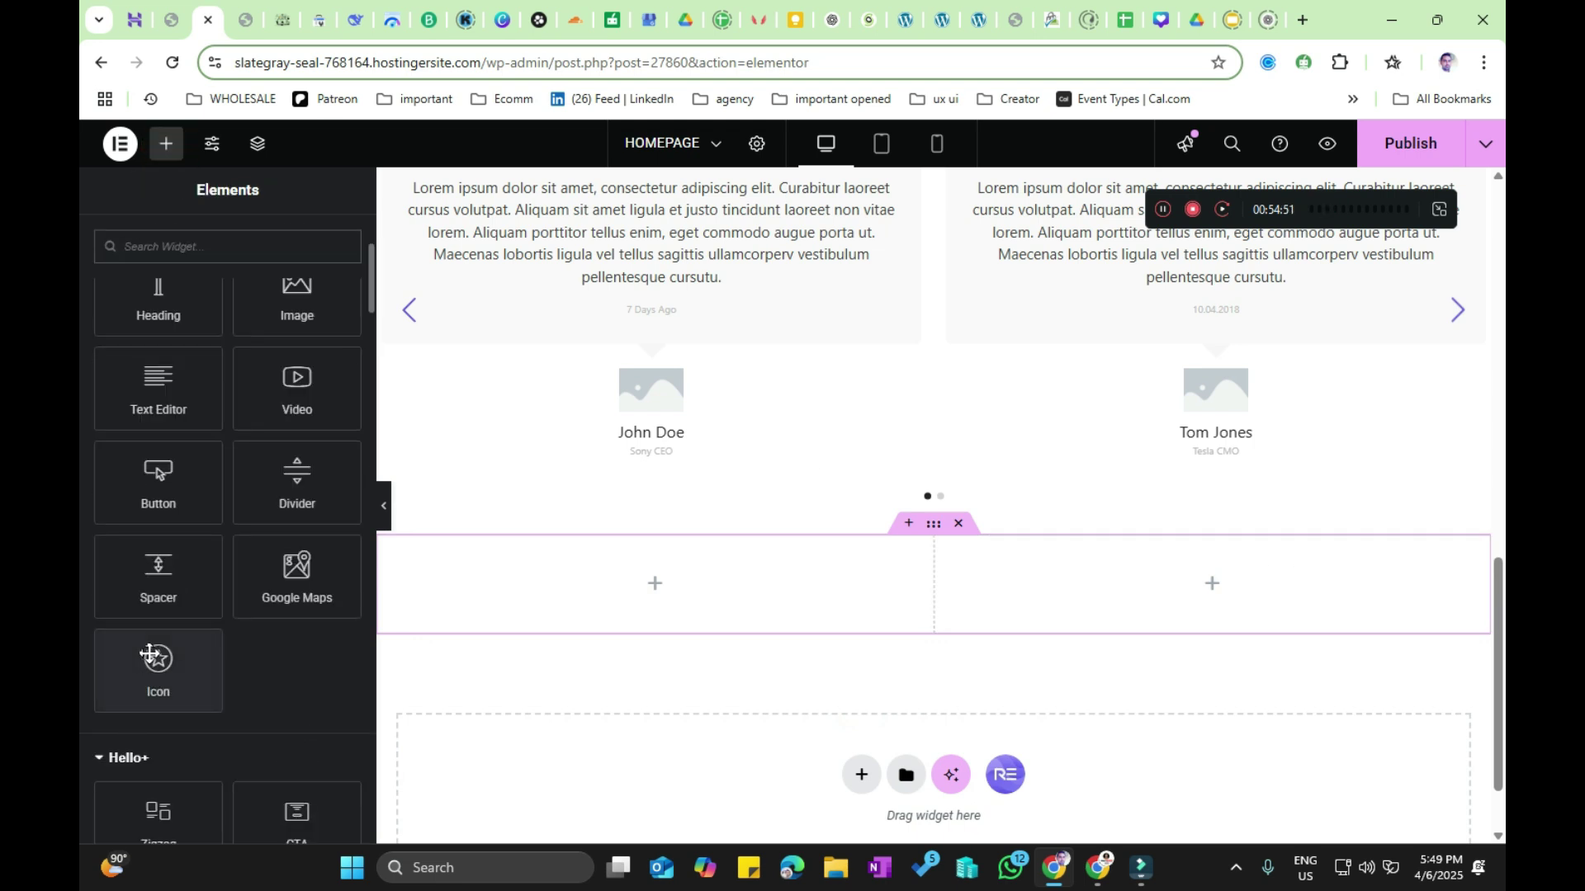
left_click_drag(149, 653, 516, 568)
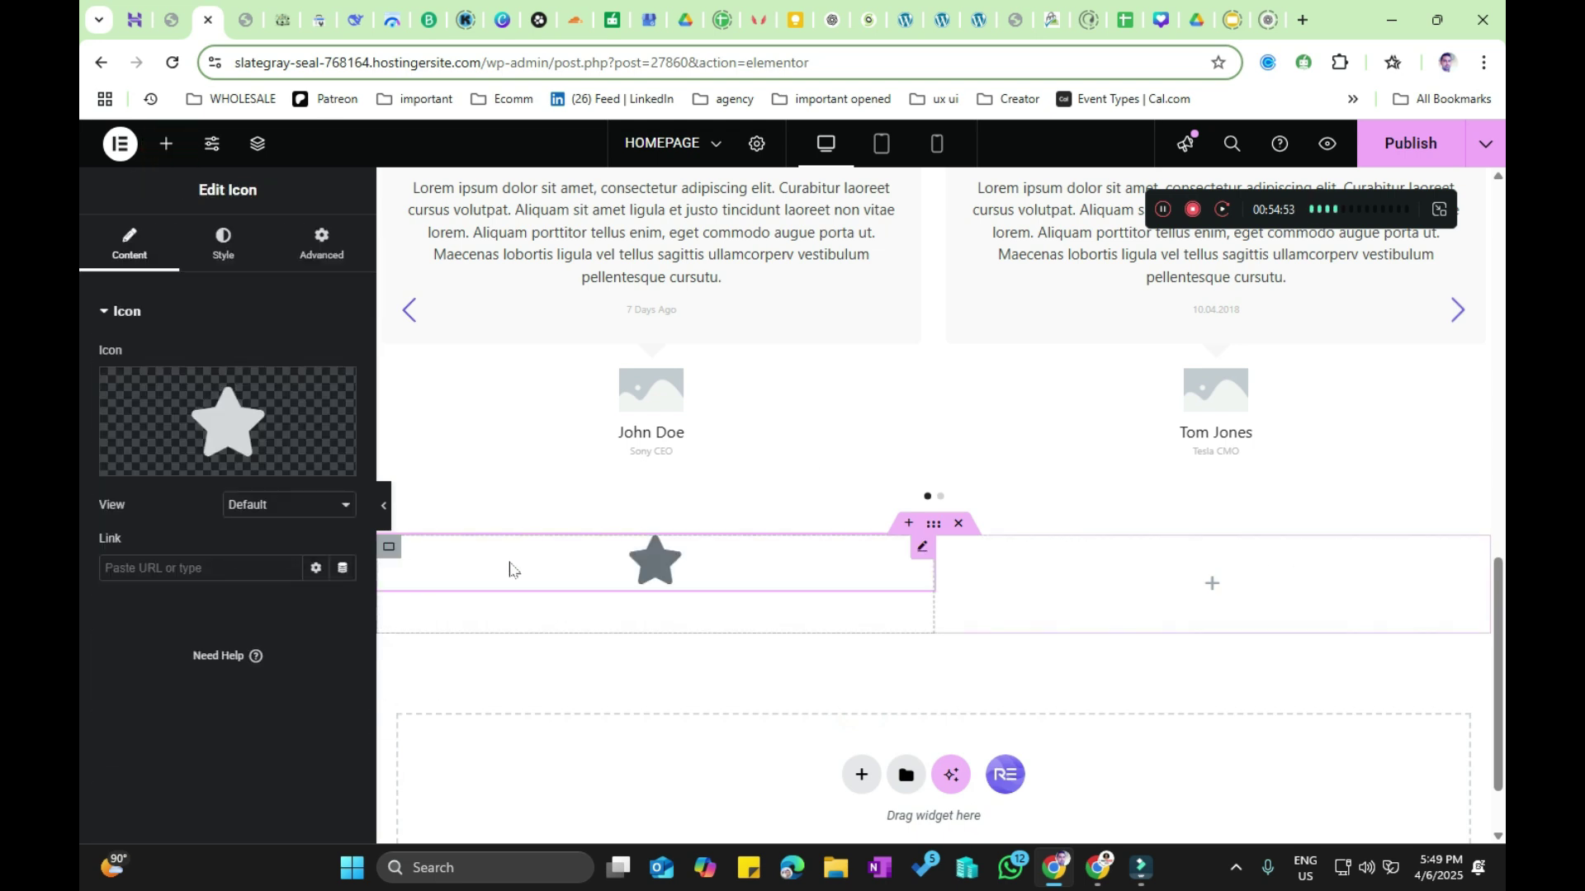
left_click(166, 144)
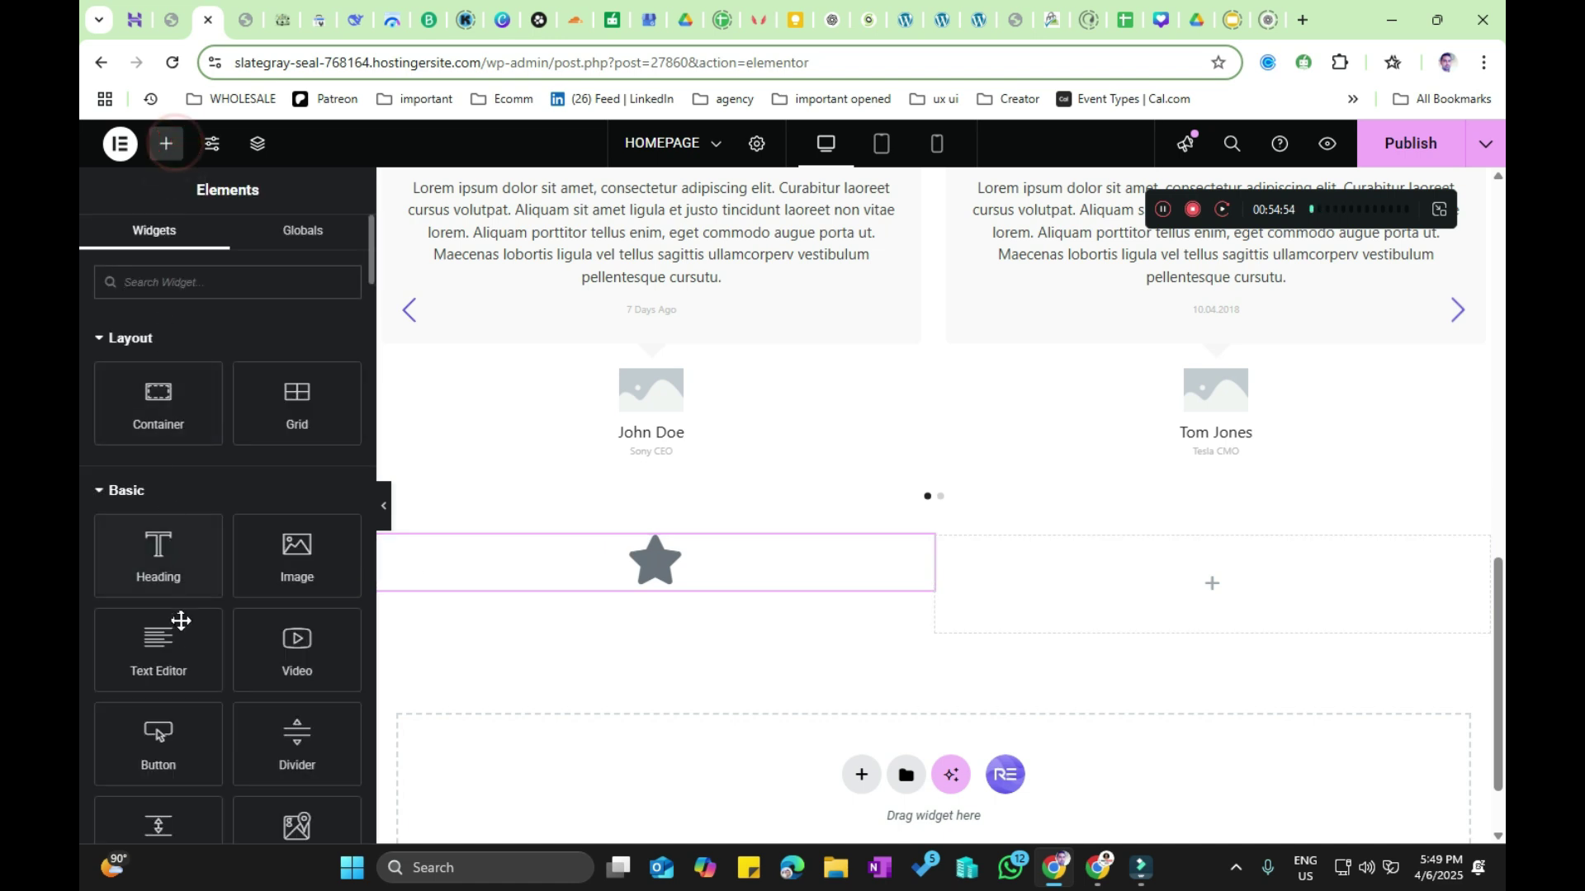
scroll(177, 620, "down", 3)
left_click_drag(184, 662, 1287, 592)
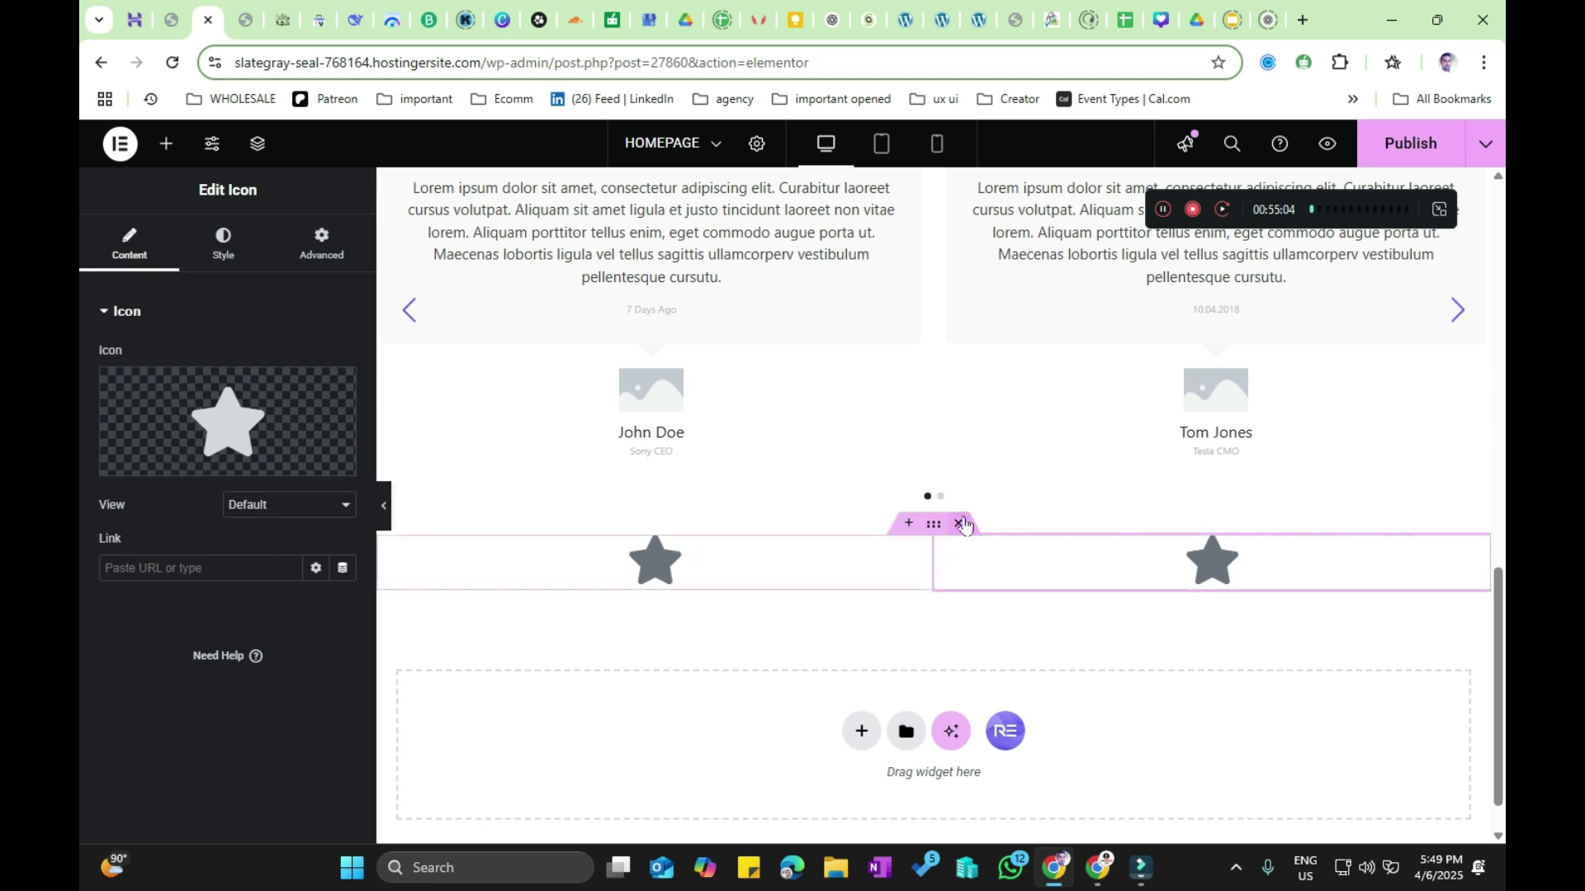
left_click(960, 524)
Step: Look through the available add-on widgets and try one in the empty section below the testimonials
scroll(107, 429, "down", 10)
scroll(103, 462, "down", 15)
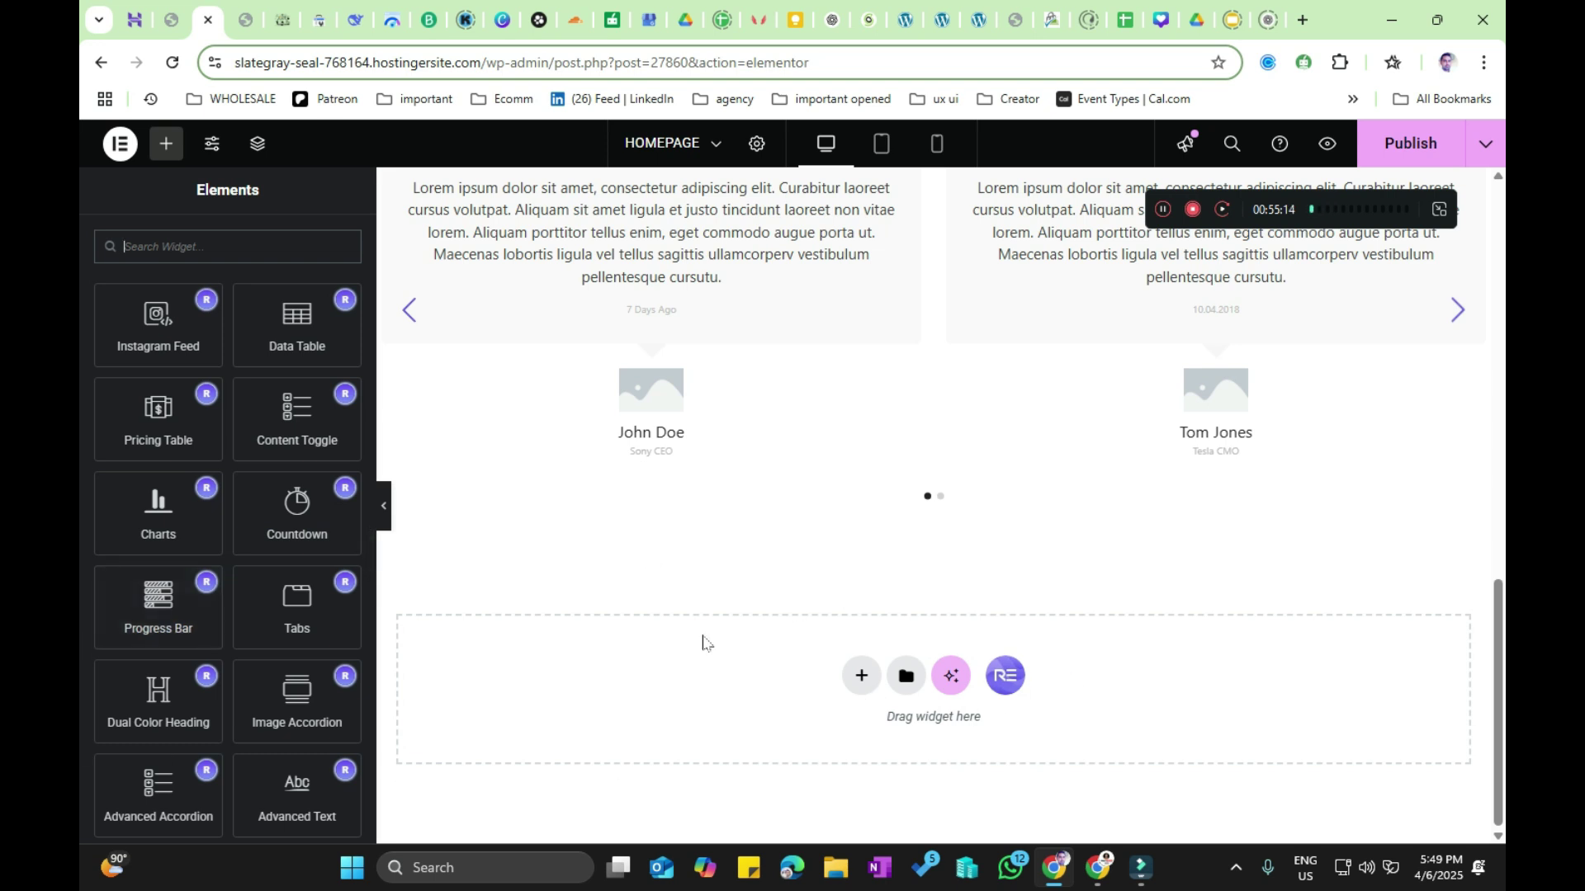
scroll(124, 631, "down", 4)
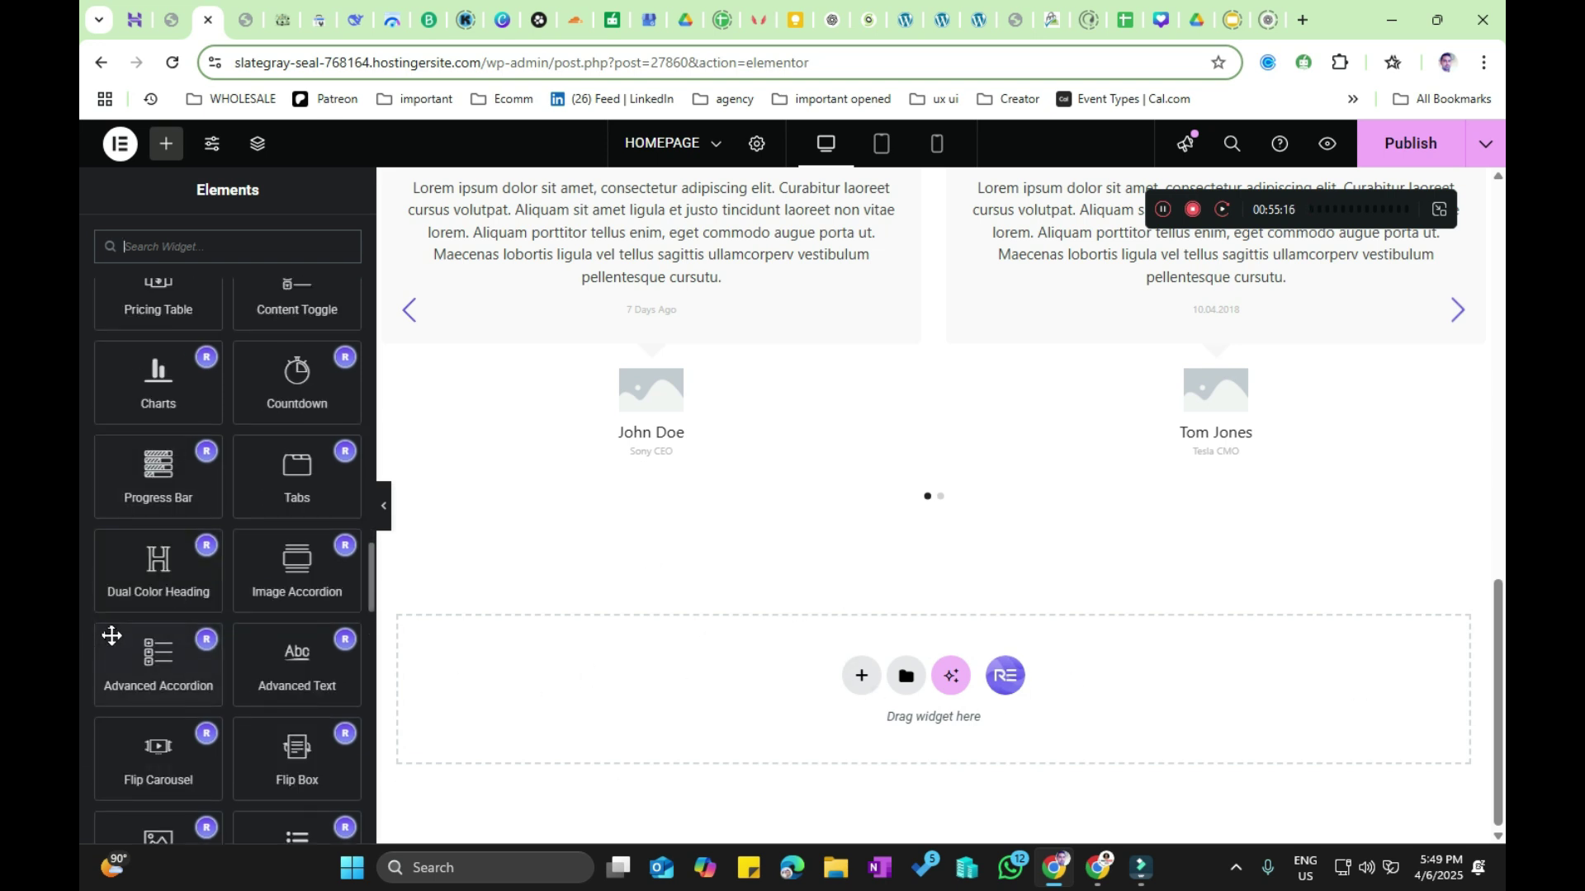
scroll(135, 631, "down", 2)
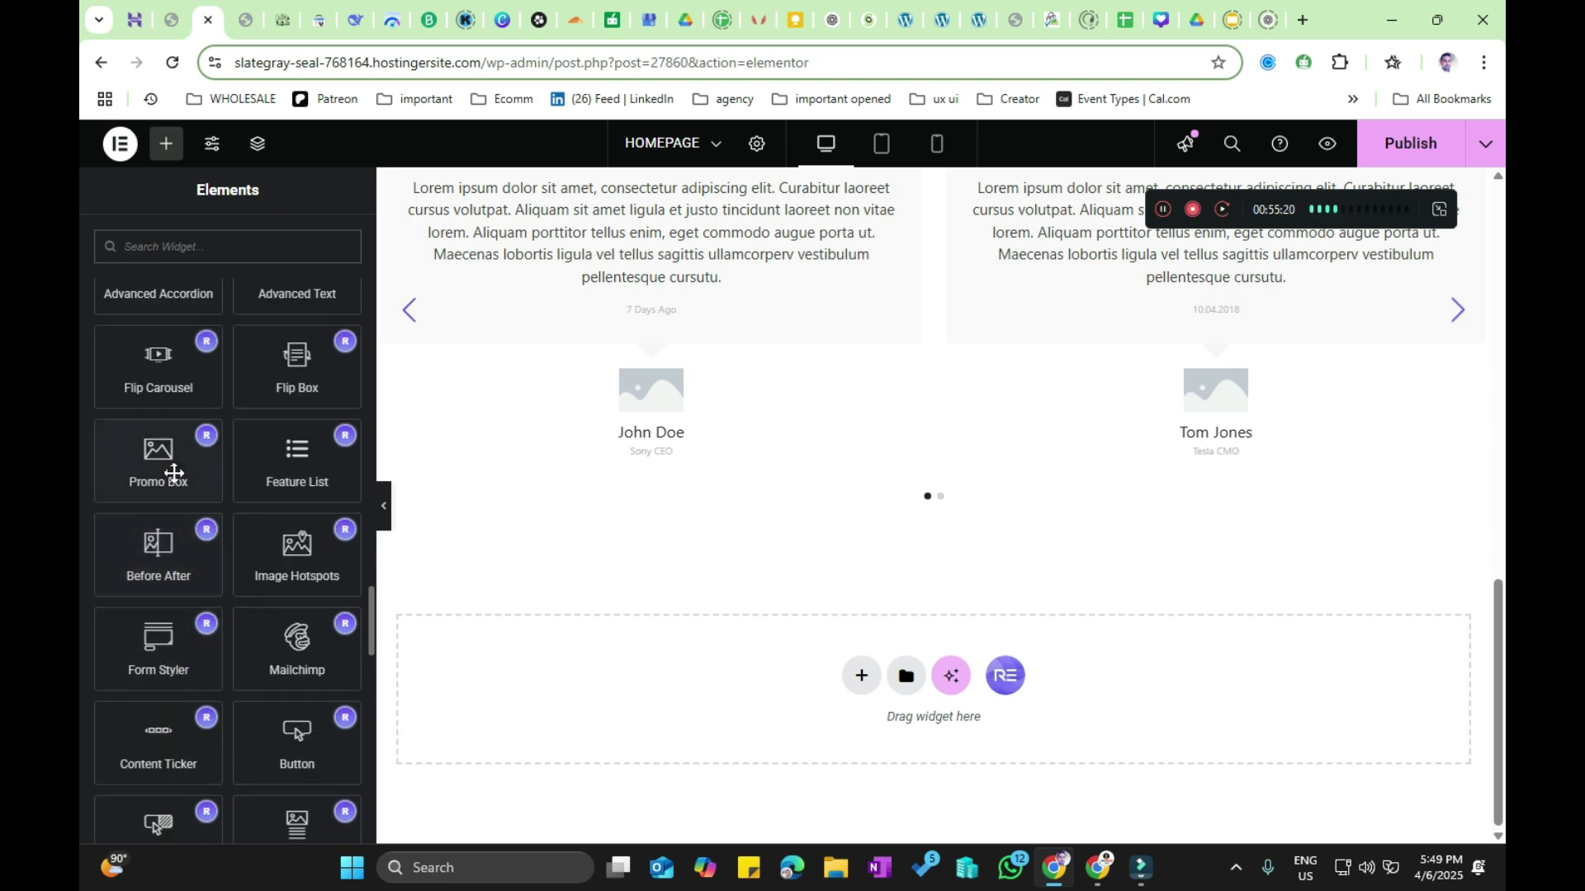
scroll(79, 584, "down", 4)
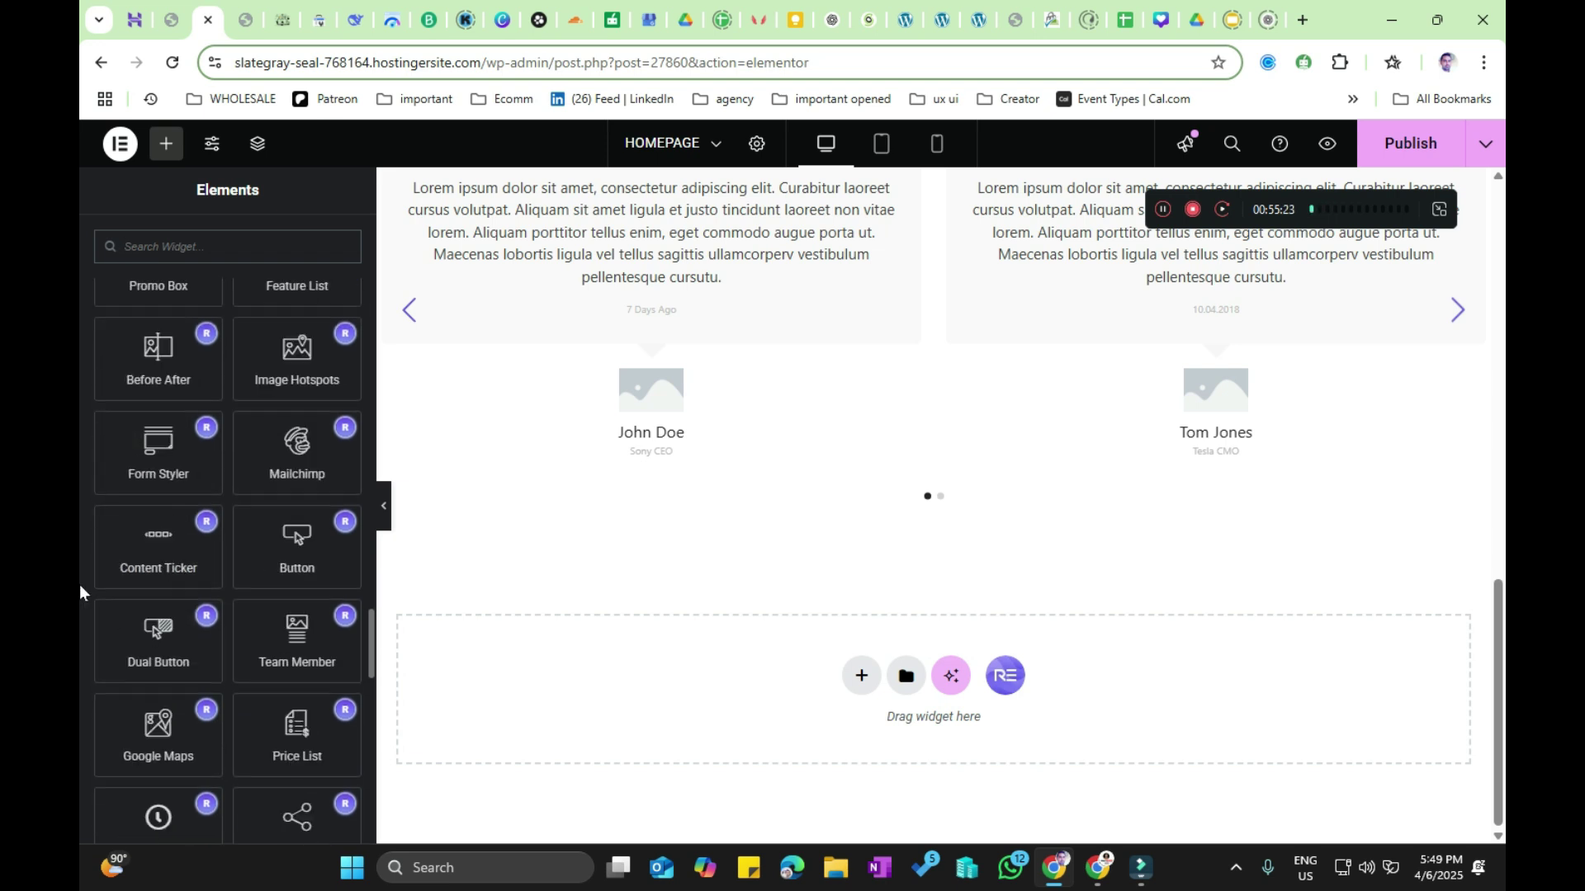
scroll(79, 584, "down", 1)
left_click_drag(297, 538, 661, 661)
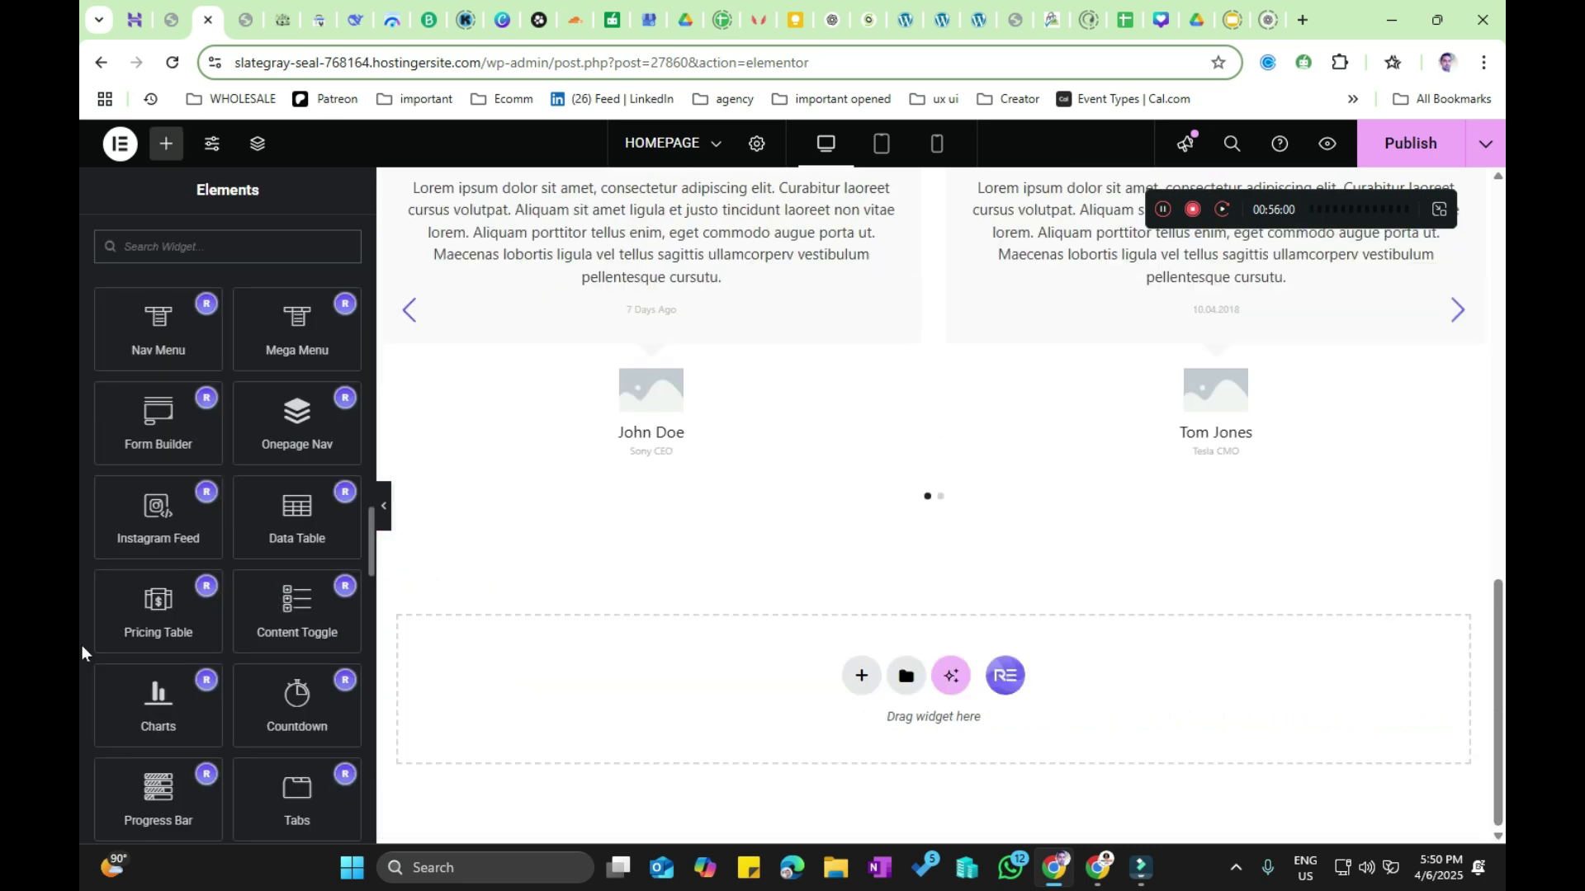
Step: Add a Promo Box widget below the testimonials and set its image to cat-accessories.jpg
scroll(81, 646, "down", 3)
scroll(81, 645, "down", 5)
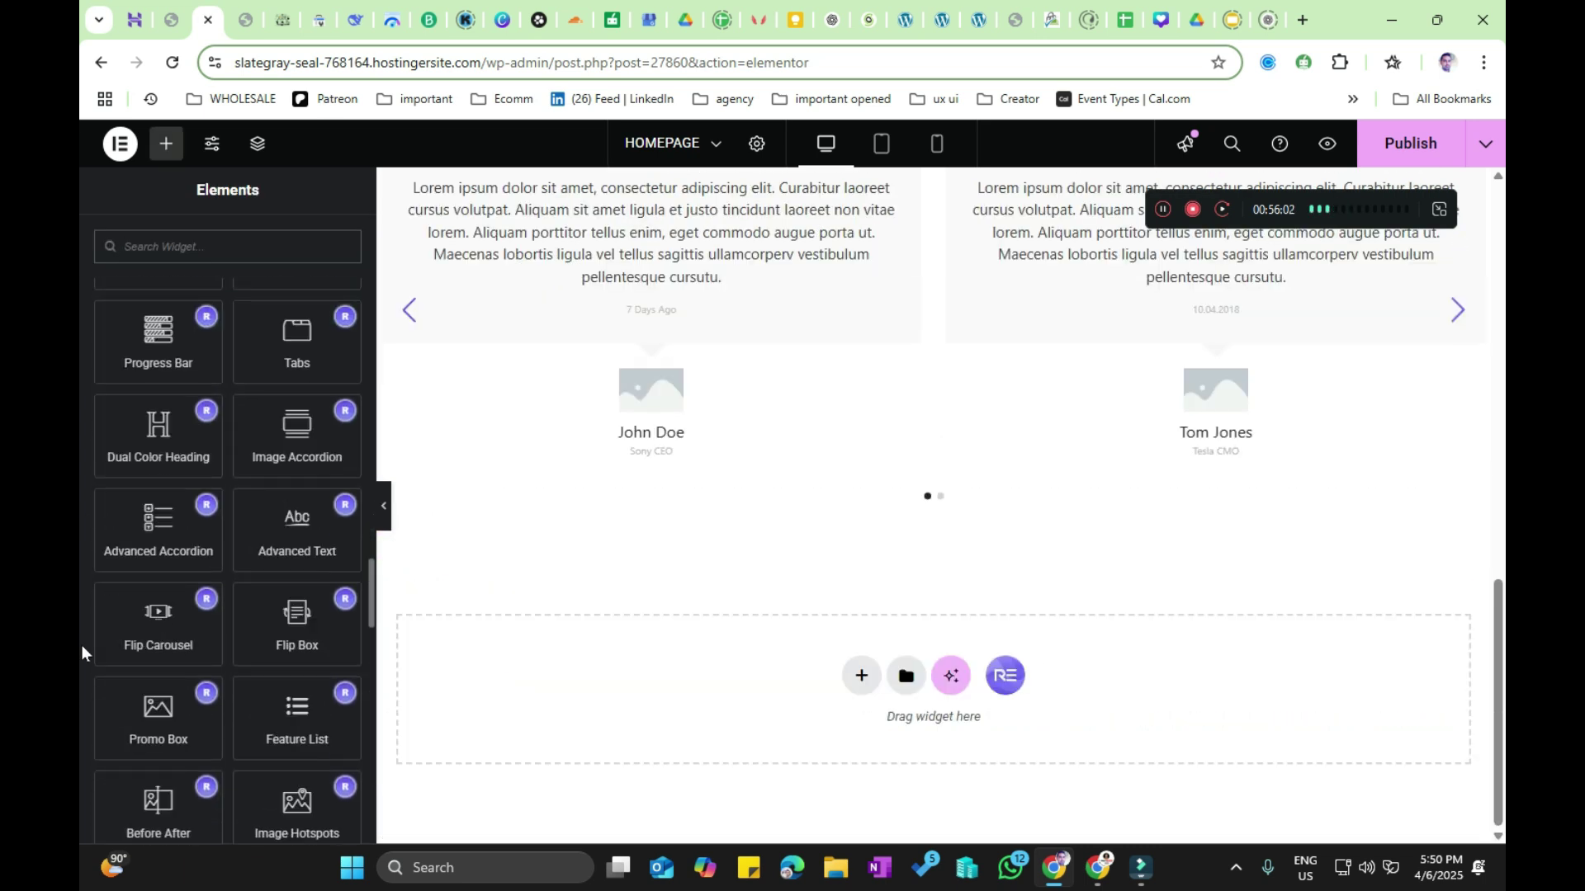
left_click_drag(157, 582, 586, 657)
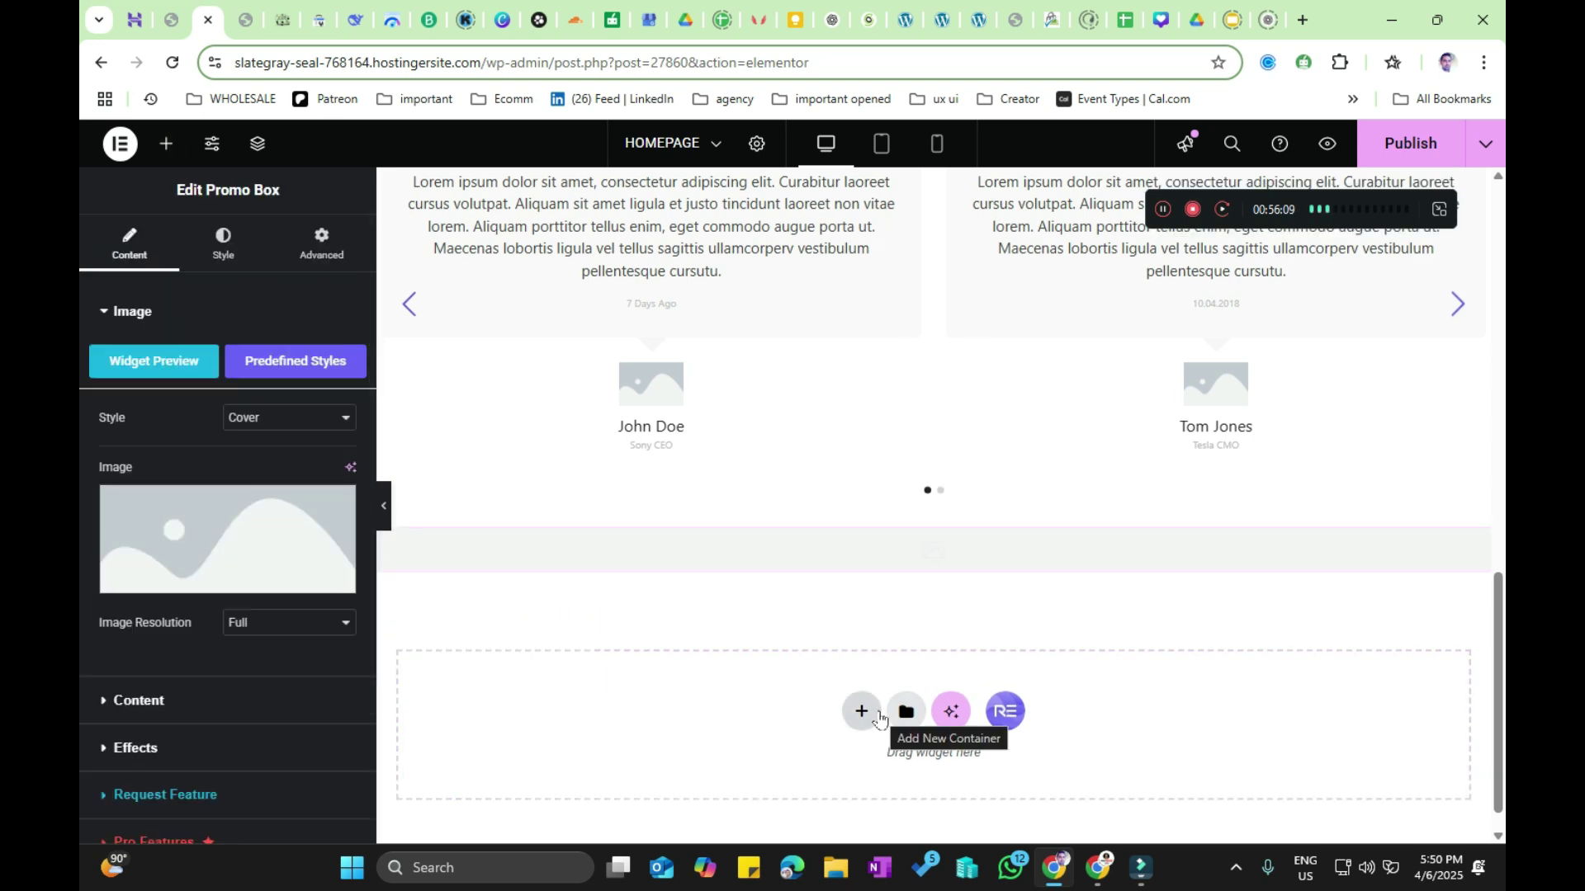
scroll(879, 711, "down", 2)
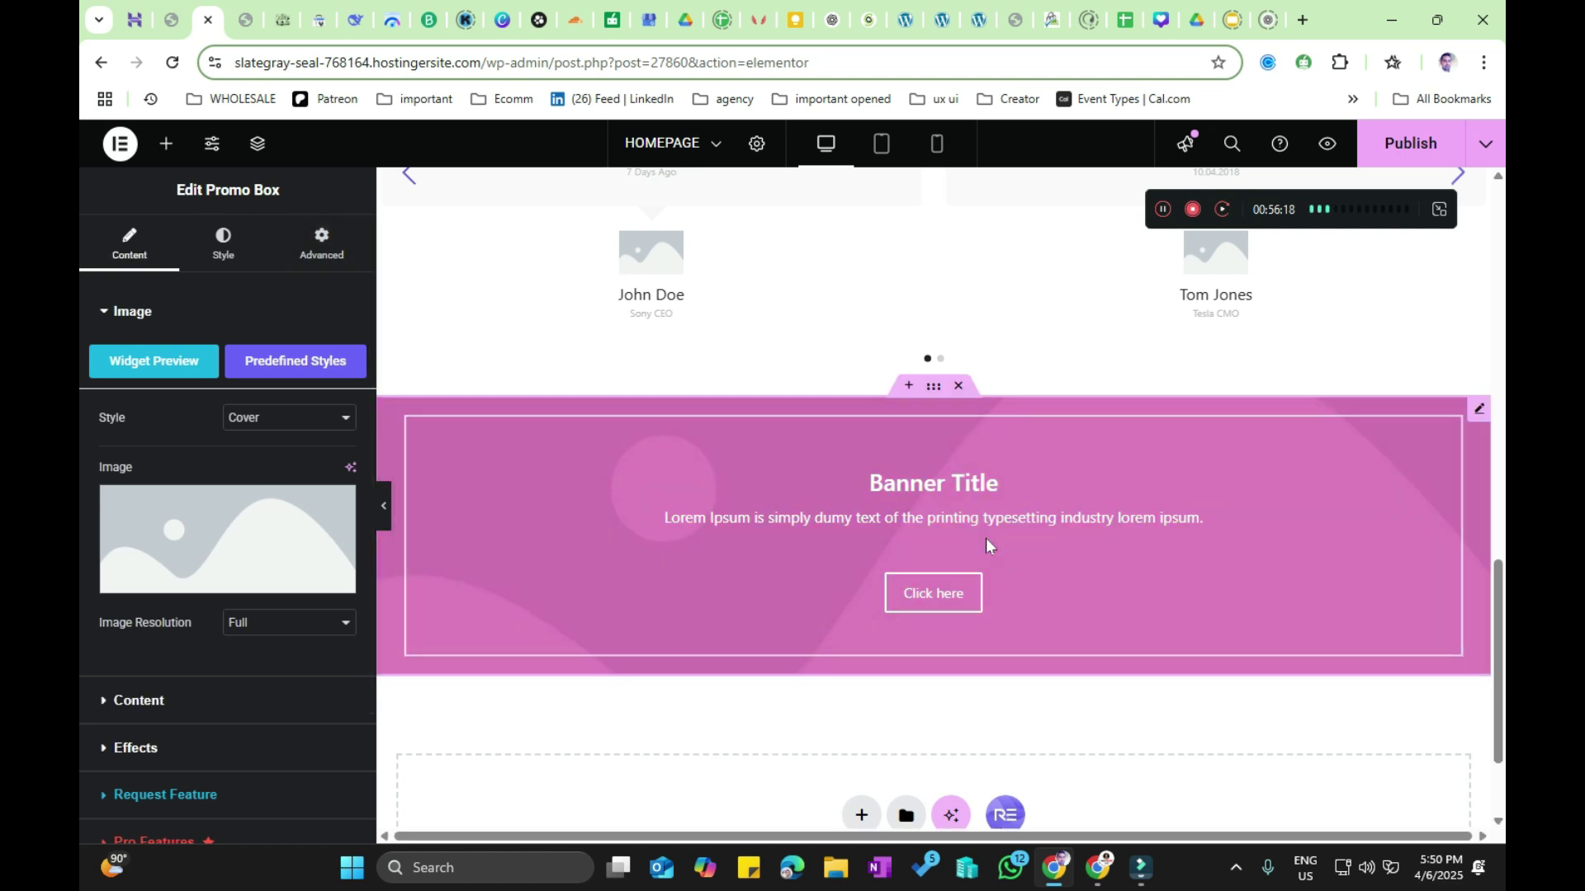
left_click(205, 580)
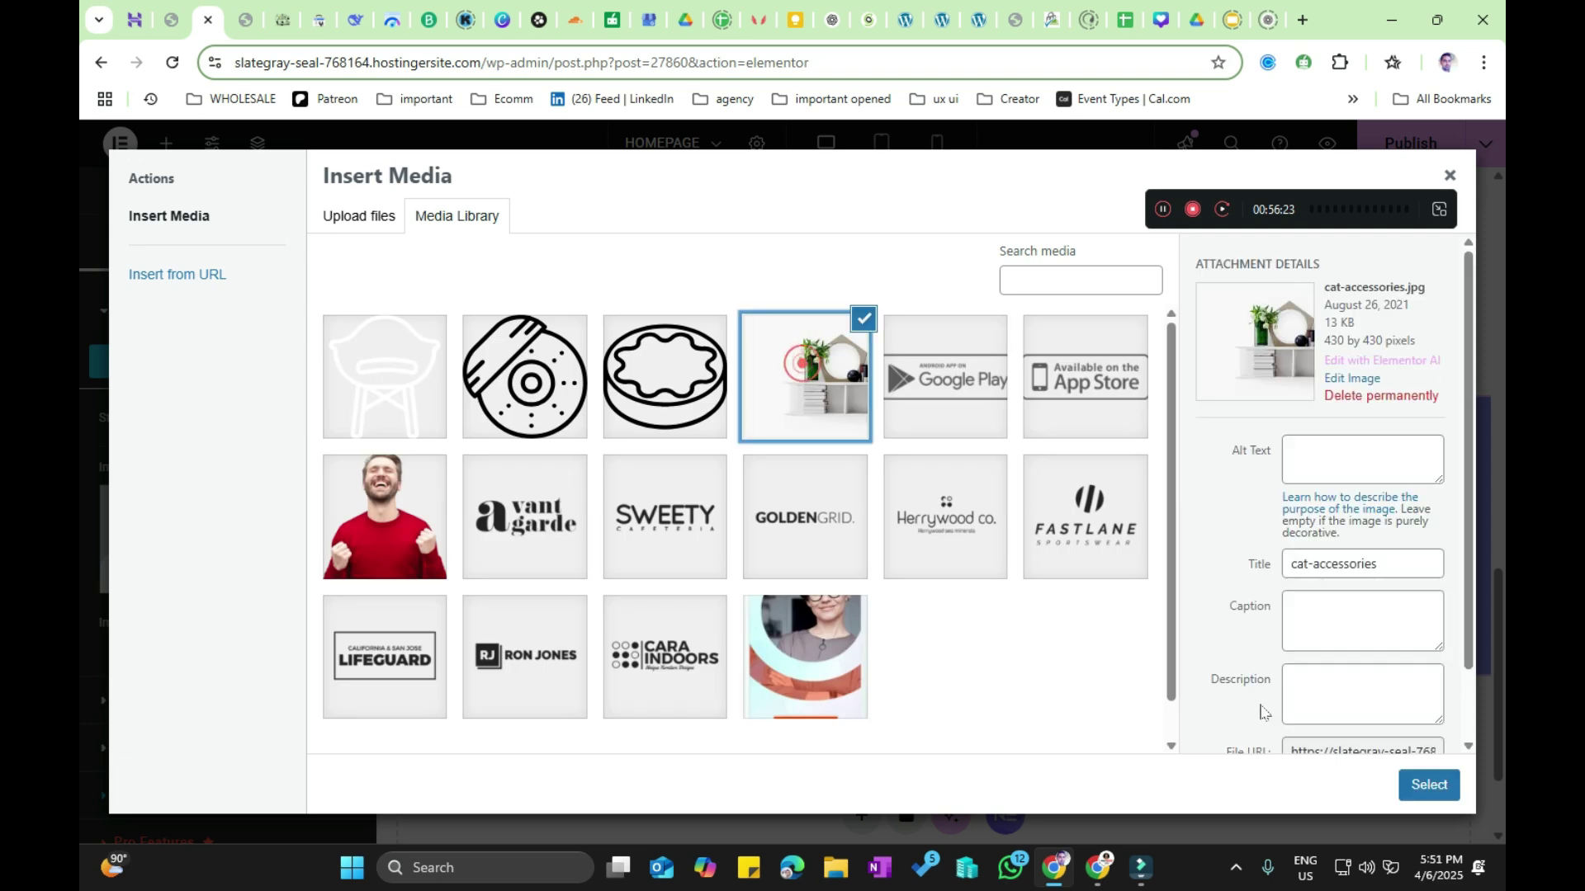
left_click(1428, 784)
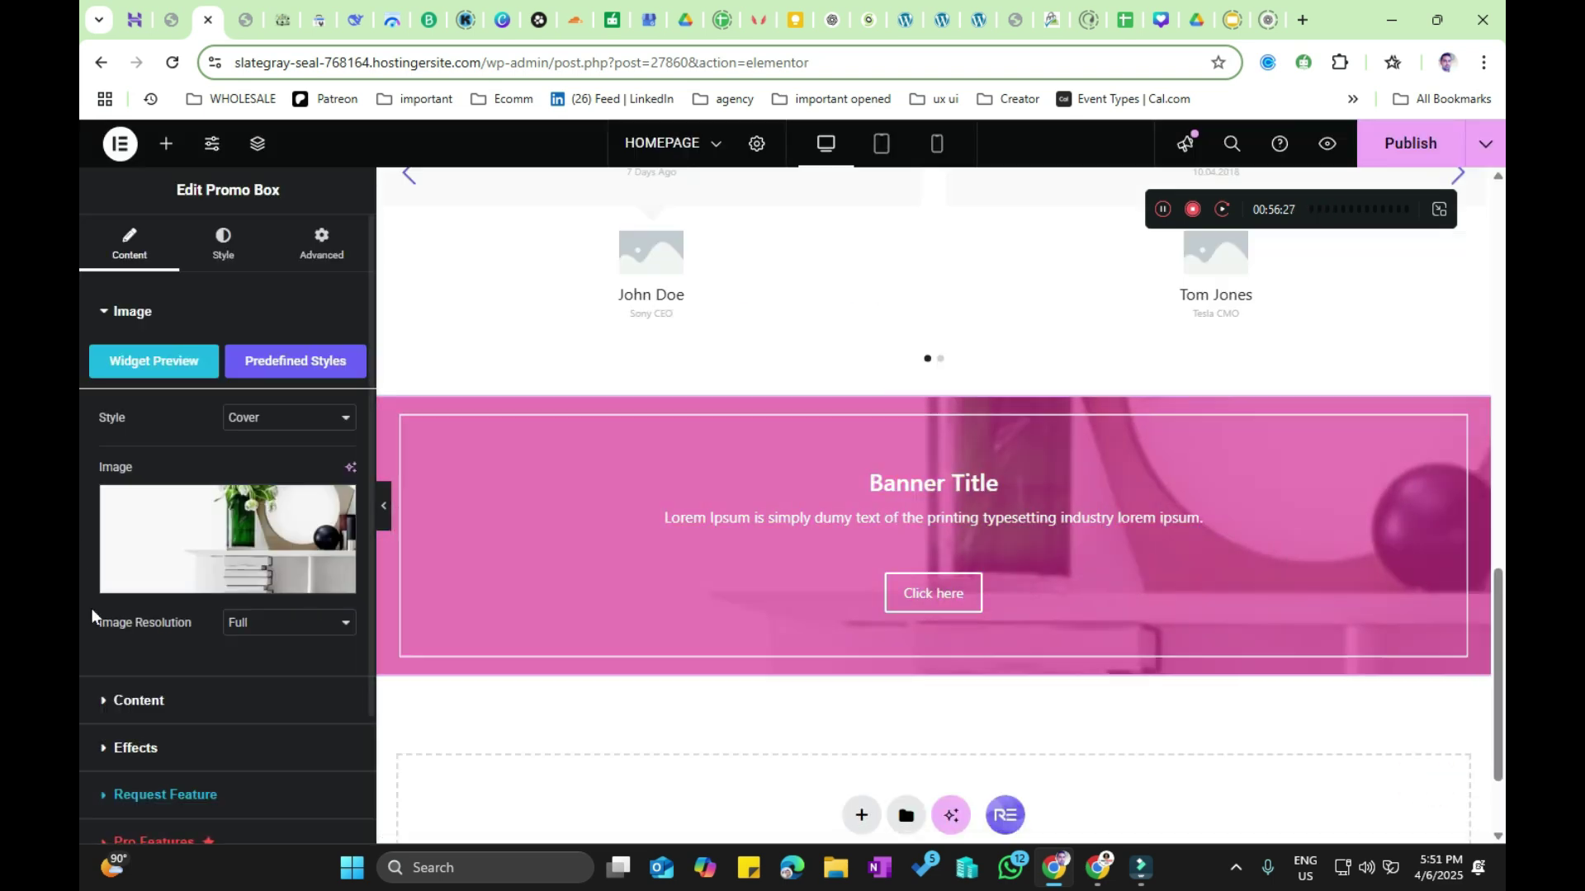
Step: Review the Promo Box's icon, title and description settings and publish the homepage
scroll(95, 615, "down", 2)
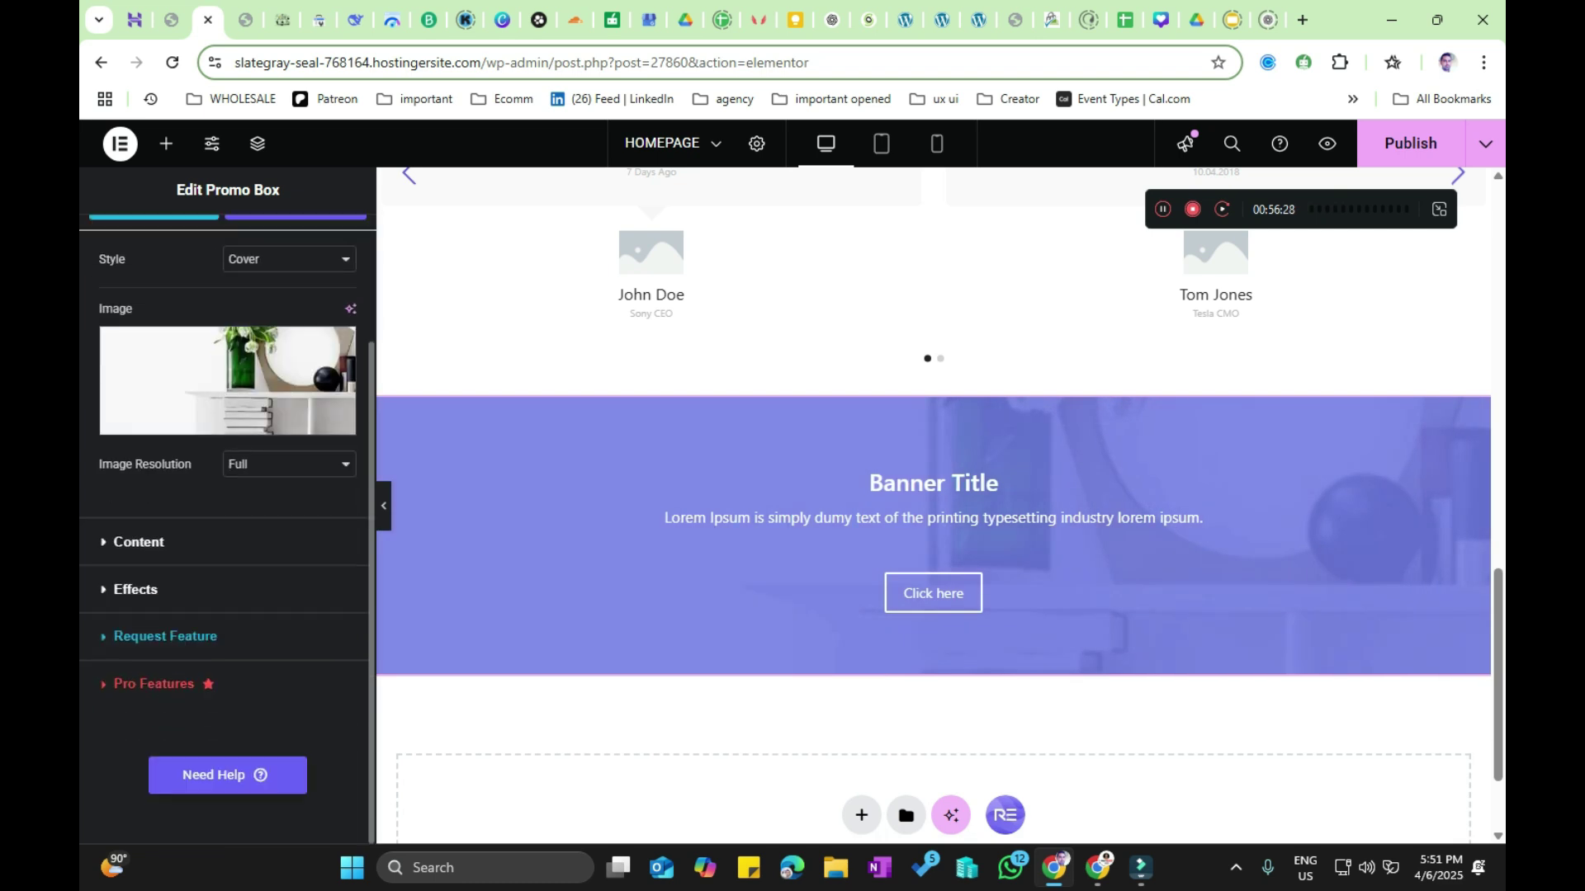
left_click(176, 541)
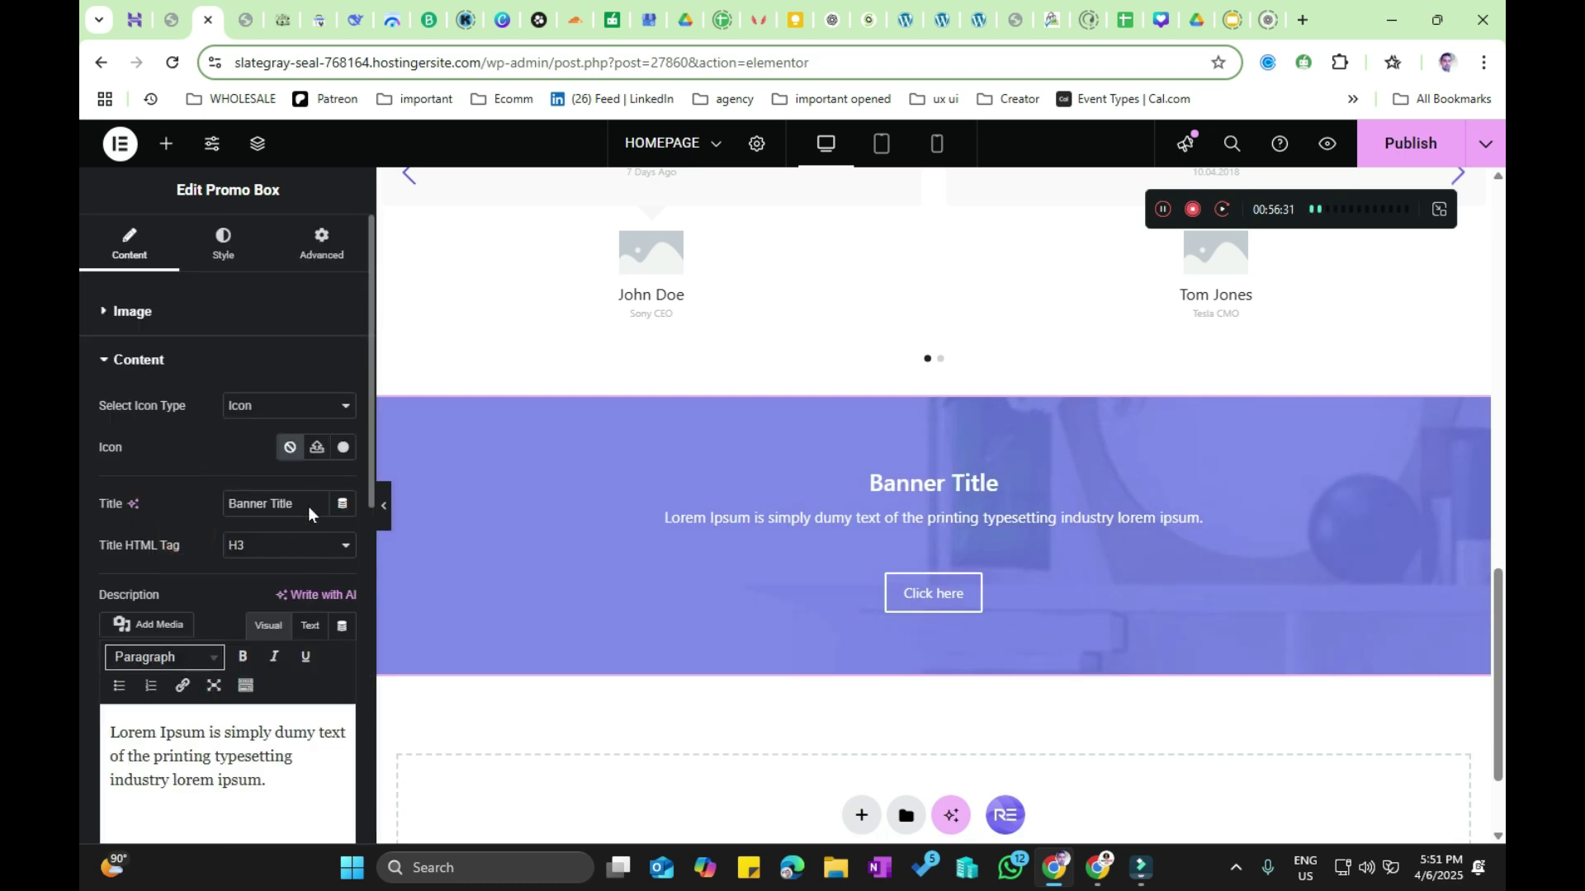
scroll(86, 601, "down", 2)
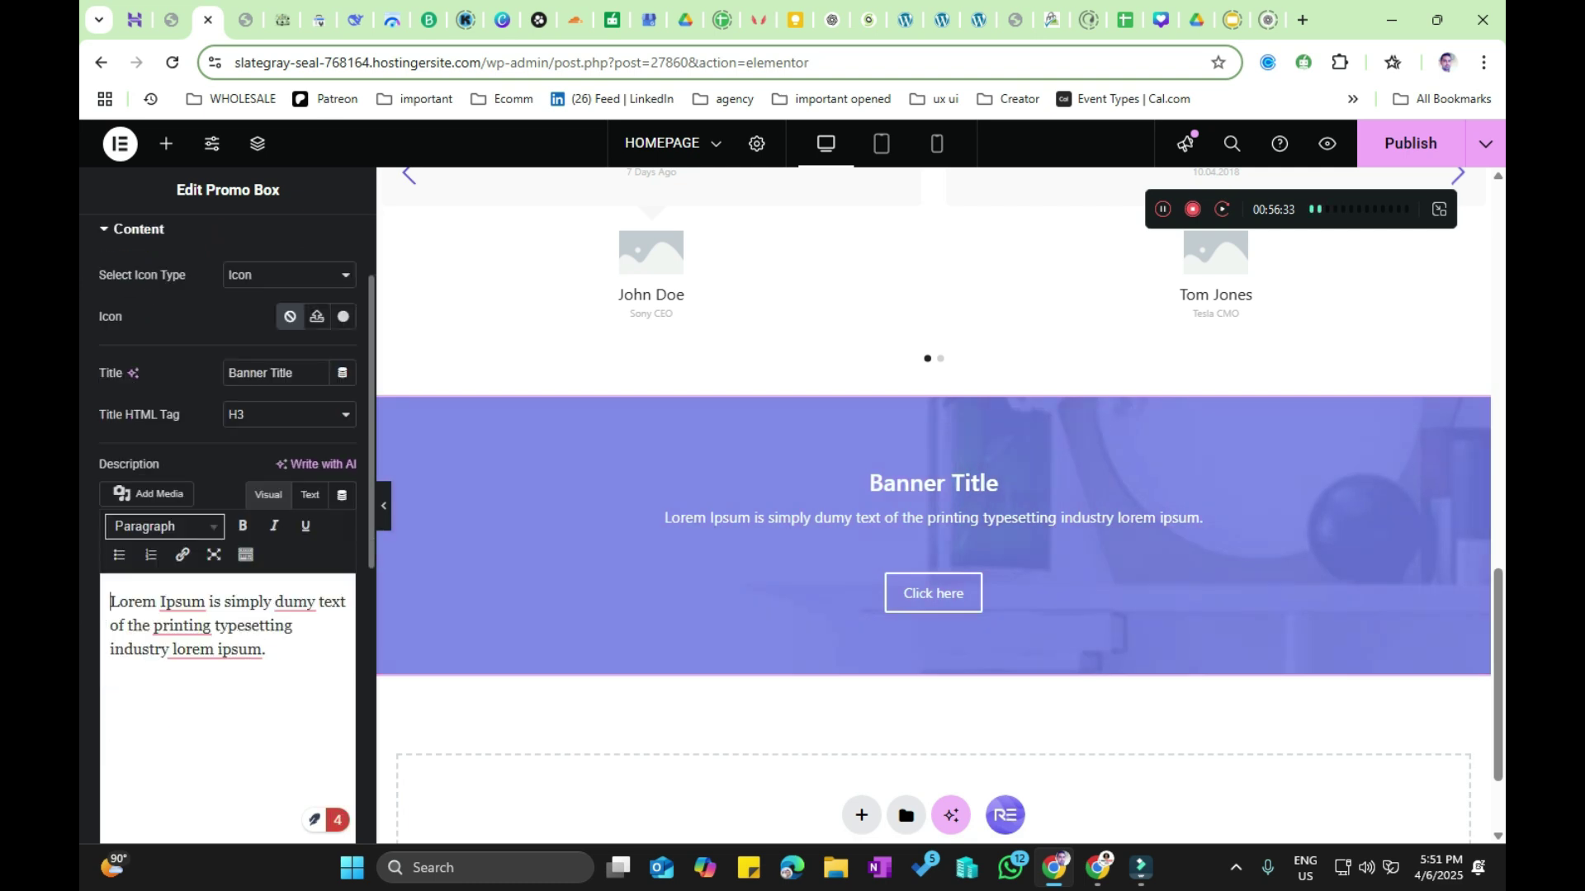
scroll(461, 637, "down", 1)
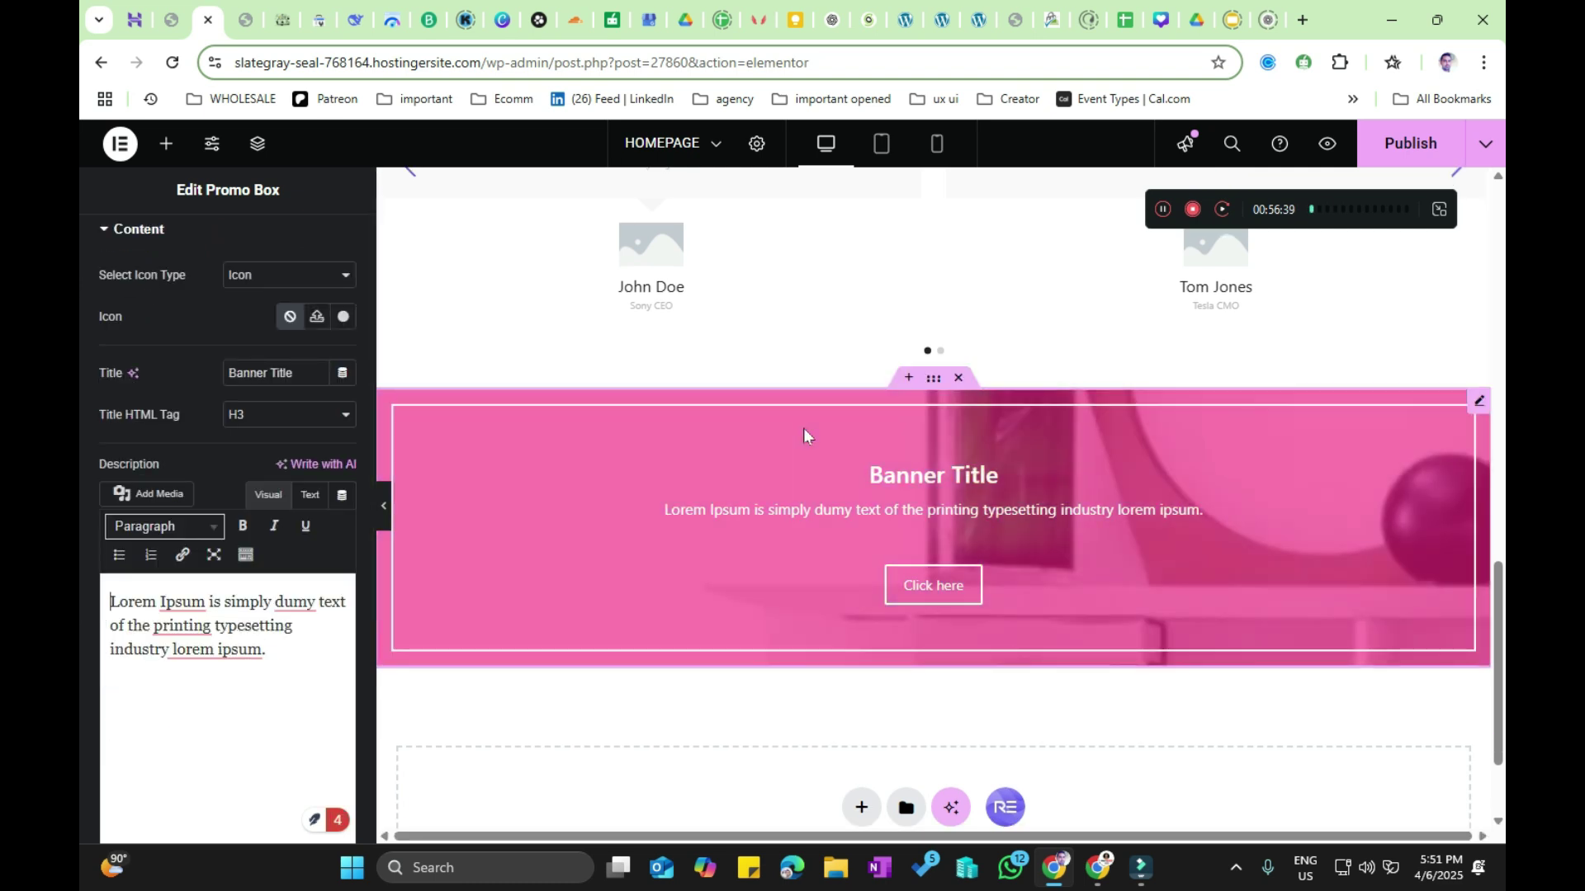
left_click(1409, 140)
scroll(972, 513, "up", 15)
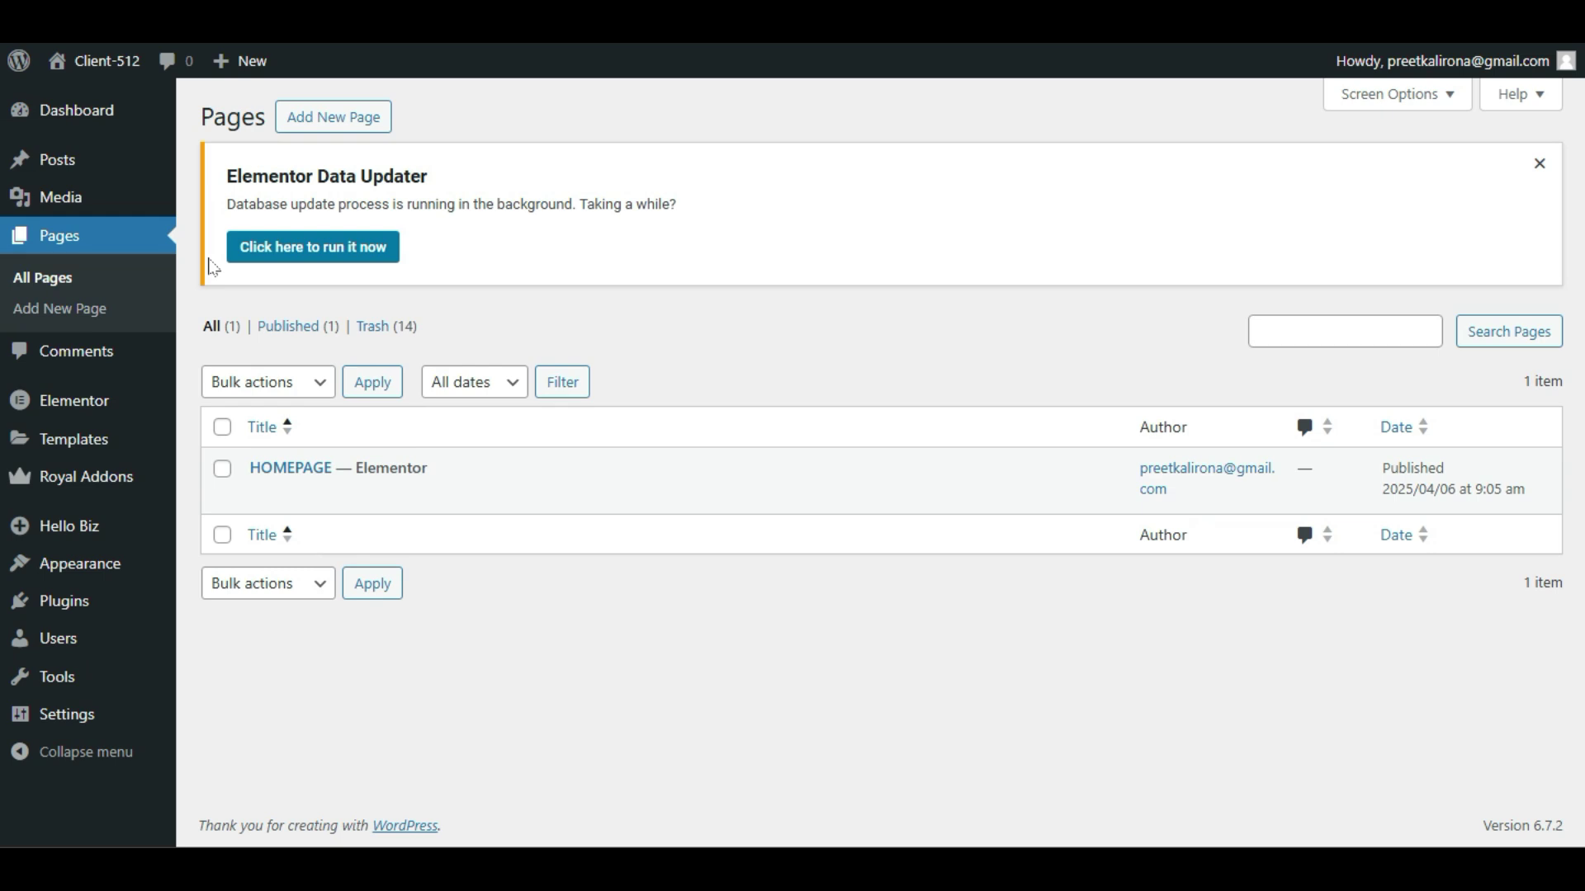
Step: Open HOMEPAGE for editing with Elementor from the WordPress list of pages
mouse_move(372, 494)
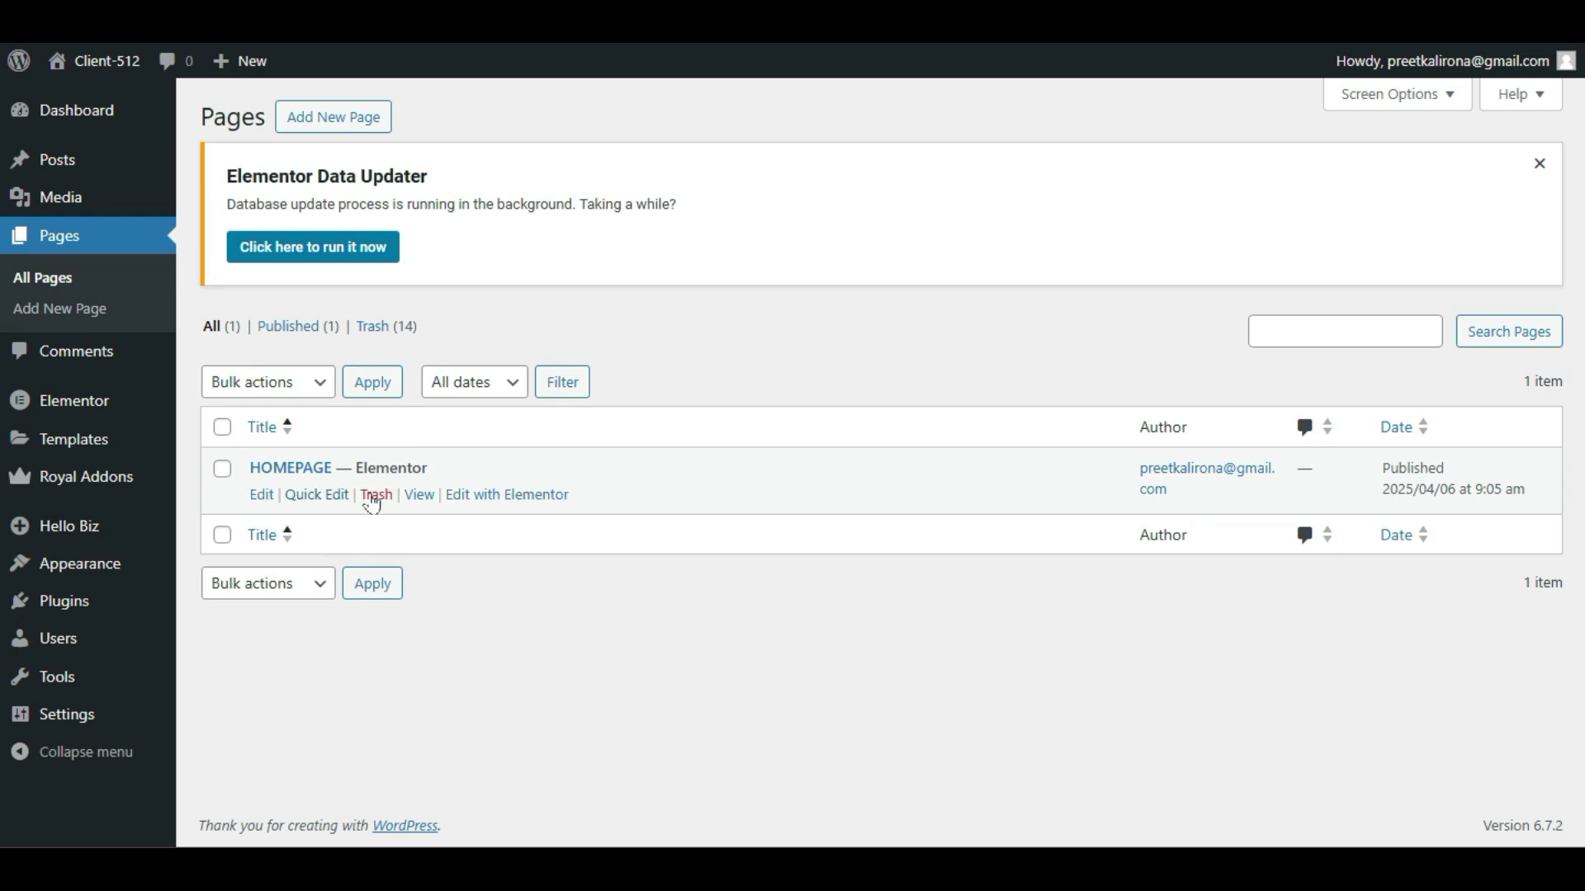
right_click(422, 498)
left_click(446, 519)
left_click(453, 499)
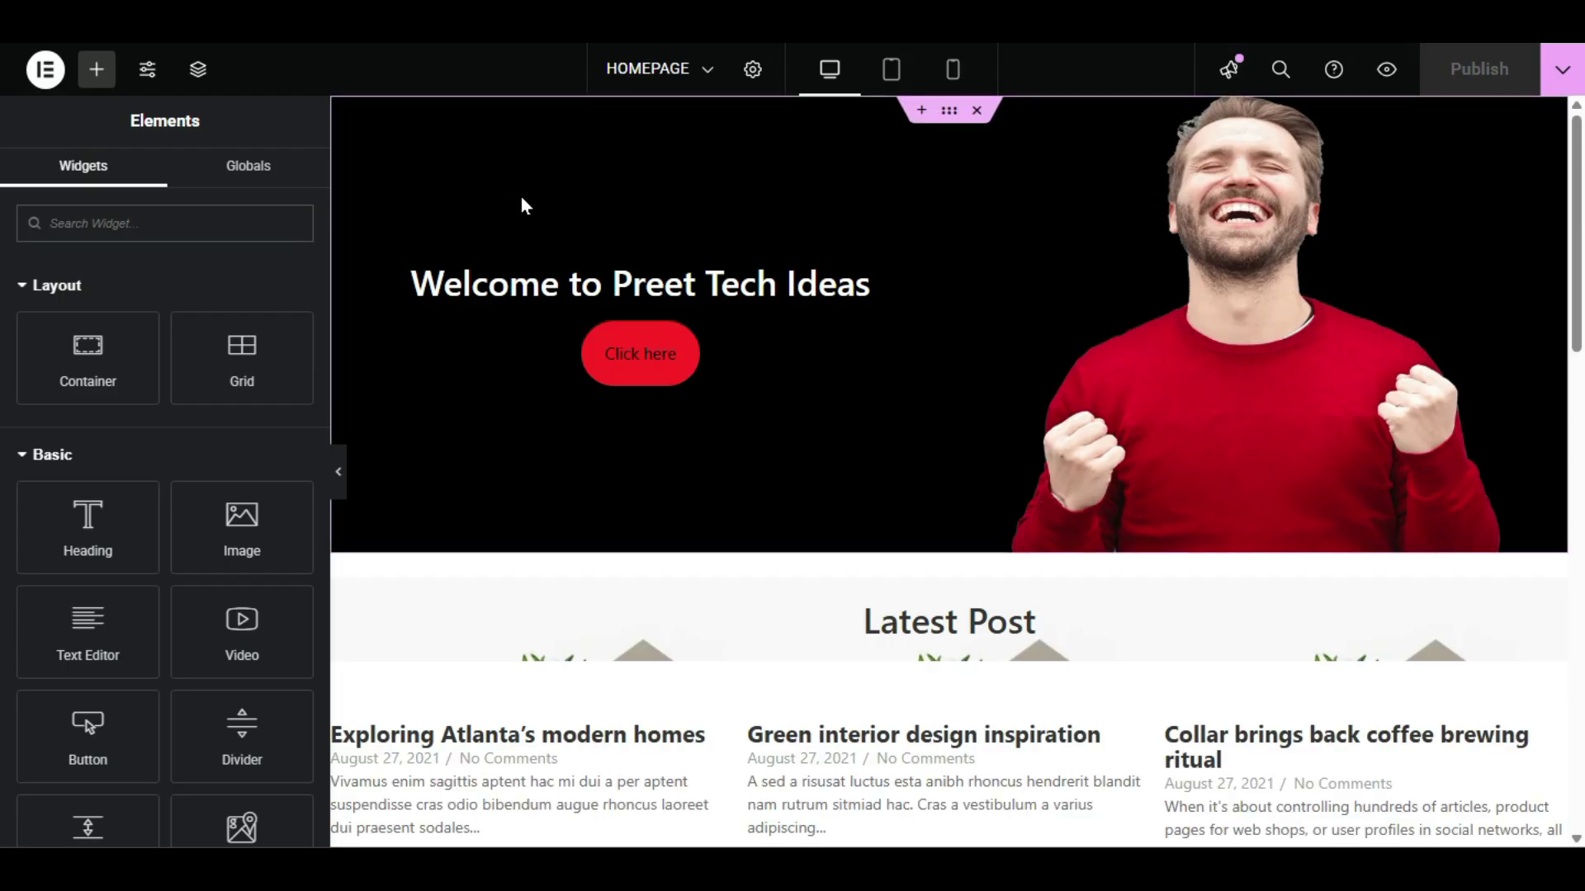
Step: Review the homepage's general page settings, including the available status options, featured image, comments and title visibility
left_click(753, 70)
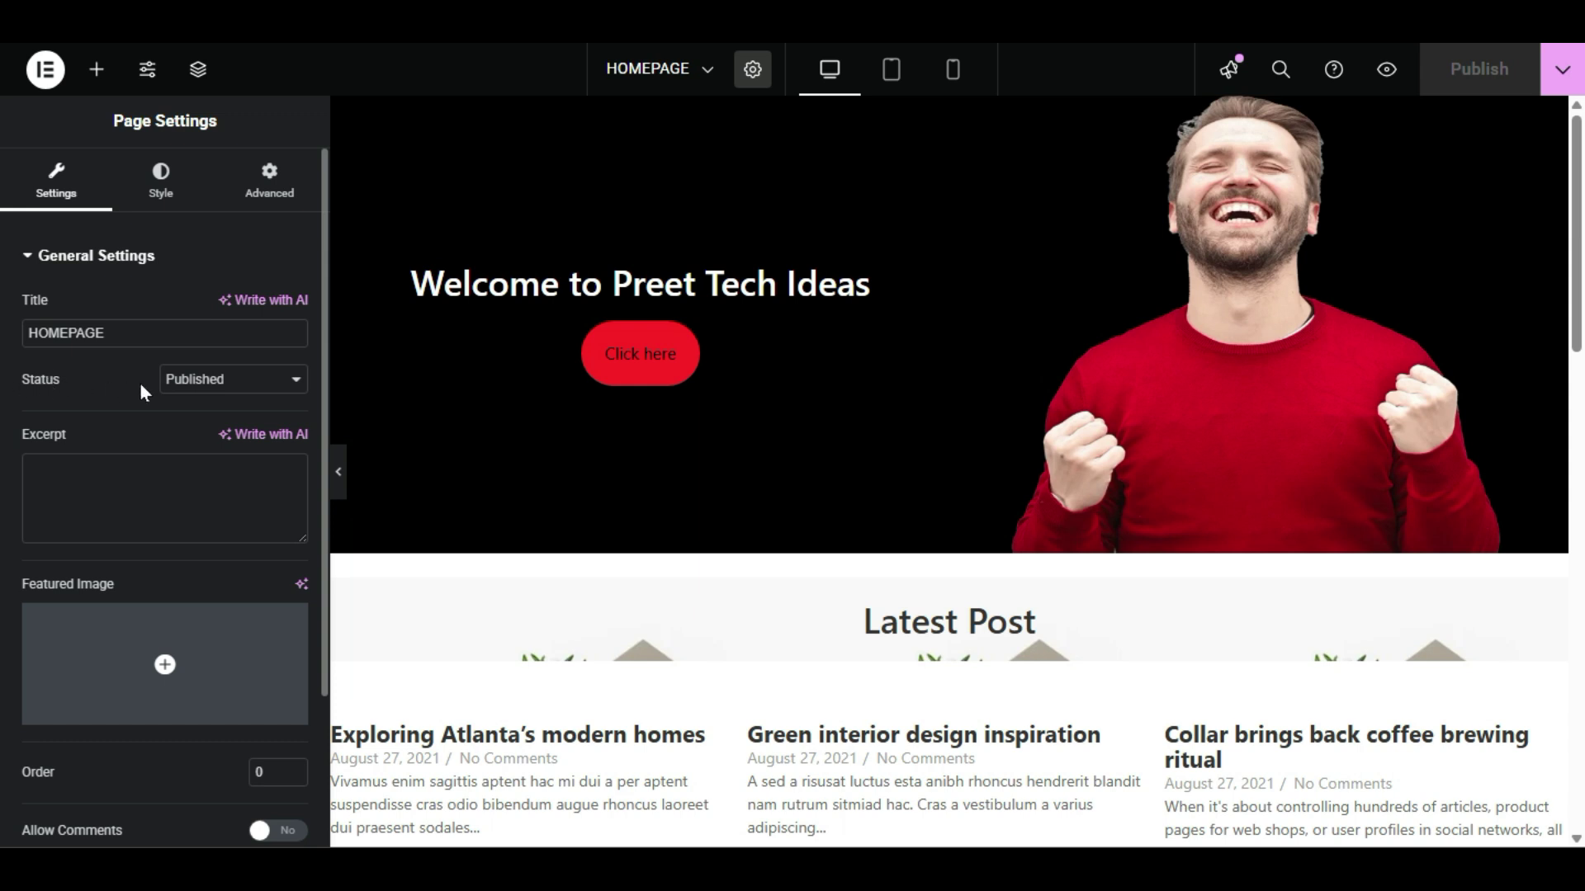
left_click(207, 384)
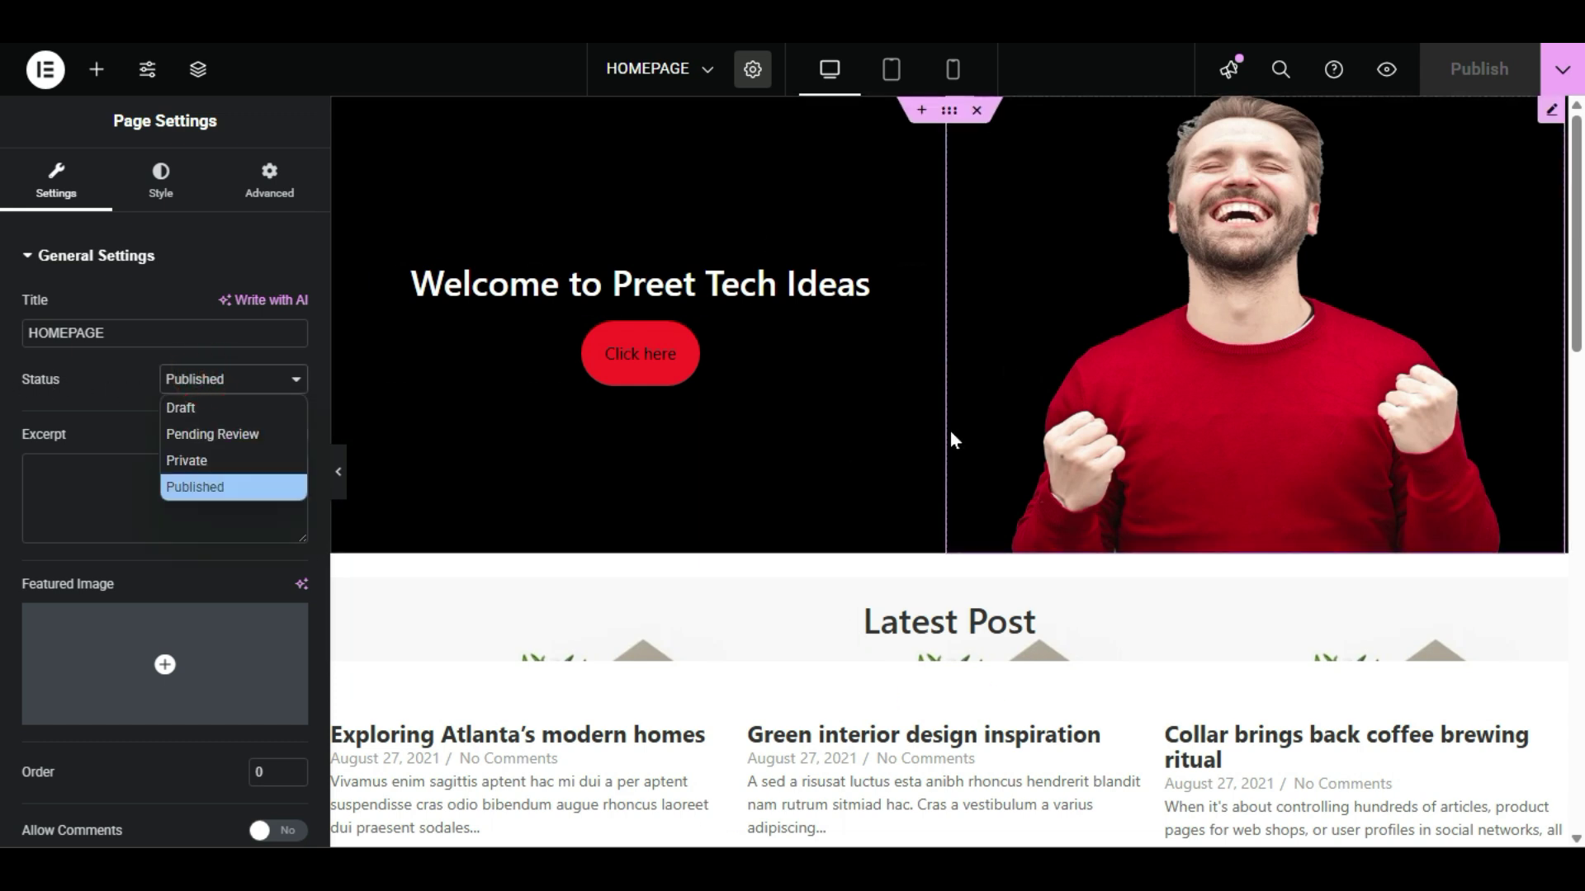
left_click(62, 396)
scroll(4, 452, "down", 3)
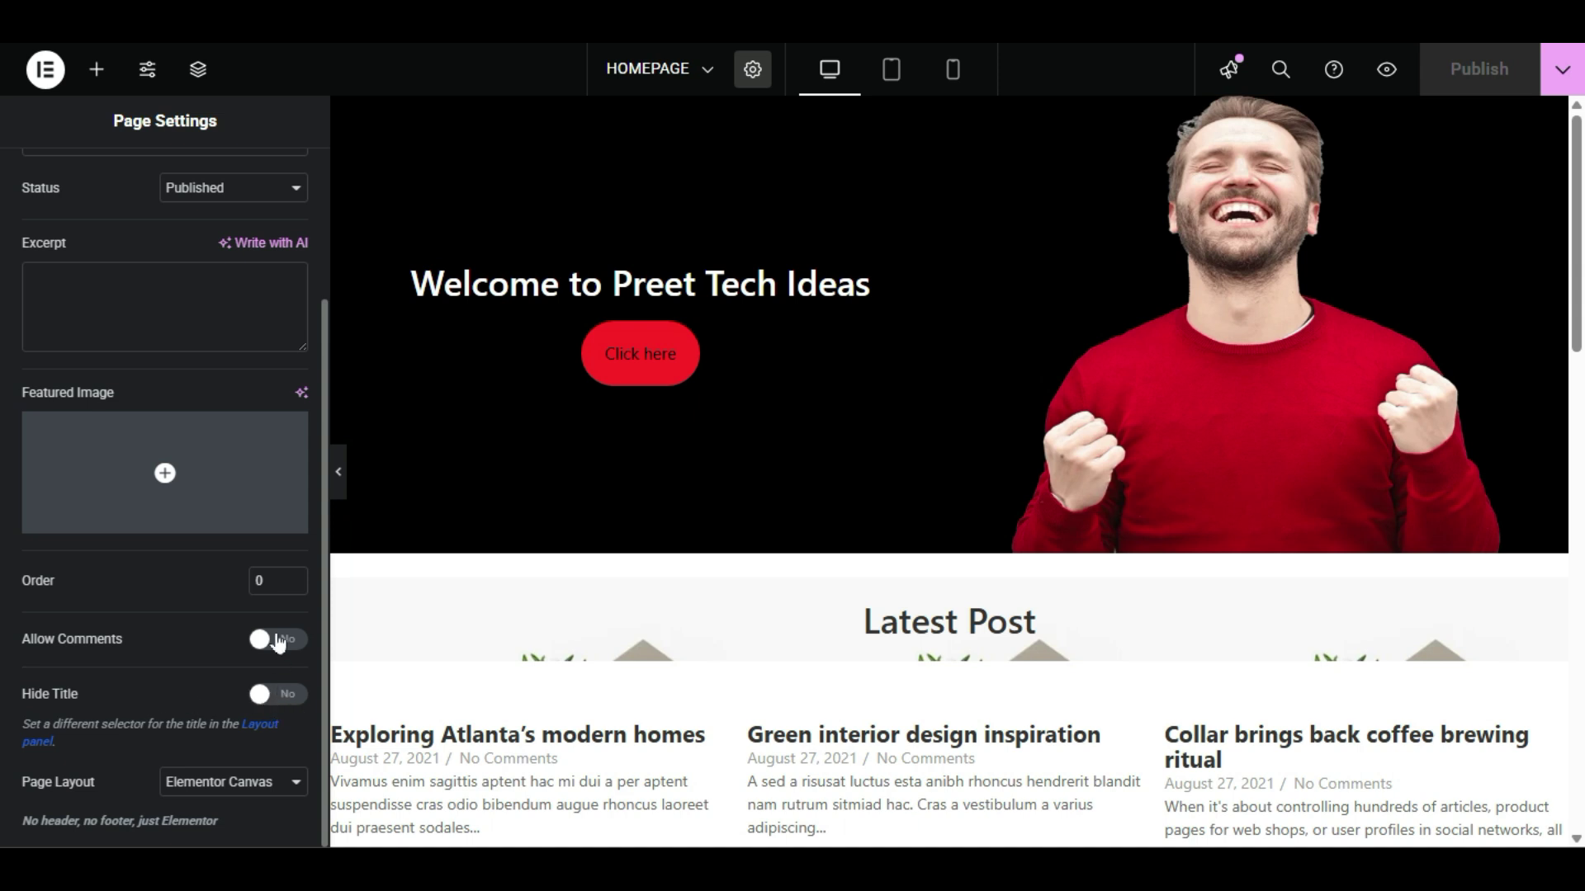
scroll(754, 648, "down", 5)
scroll(962, 329, "up", 5)
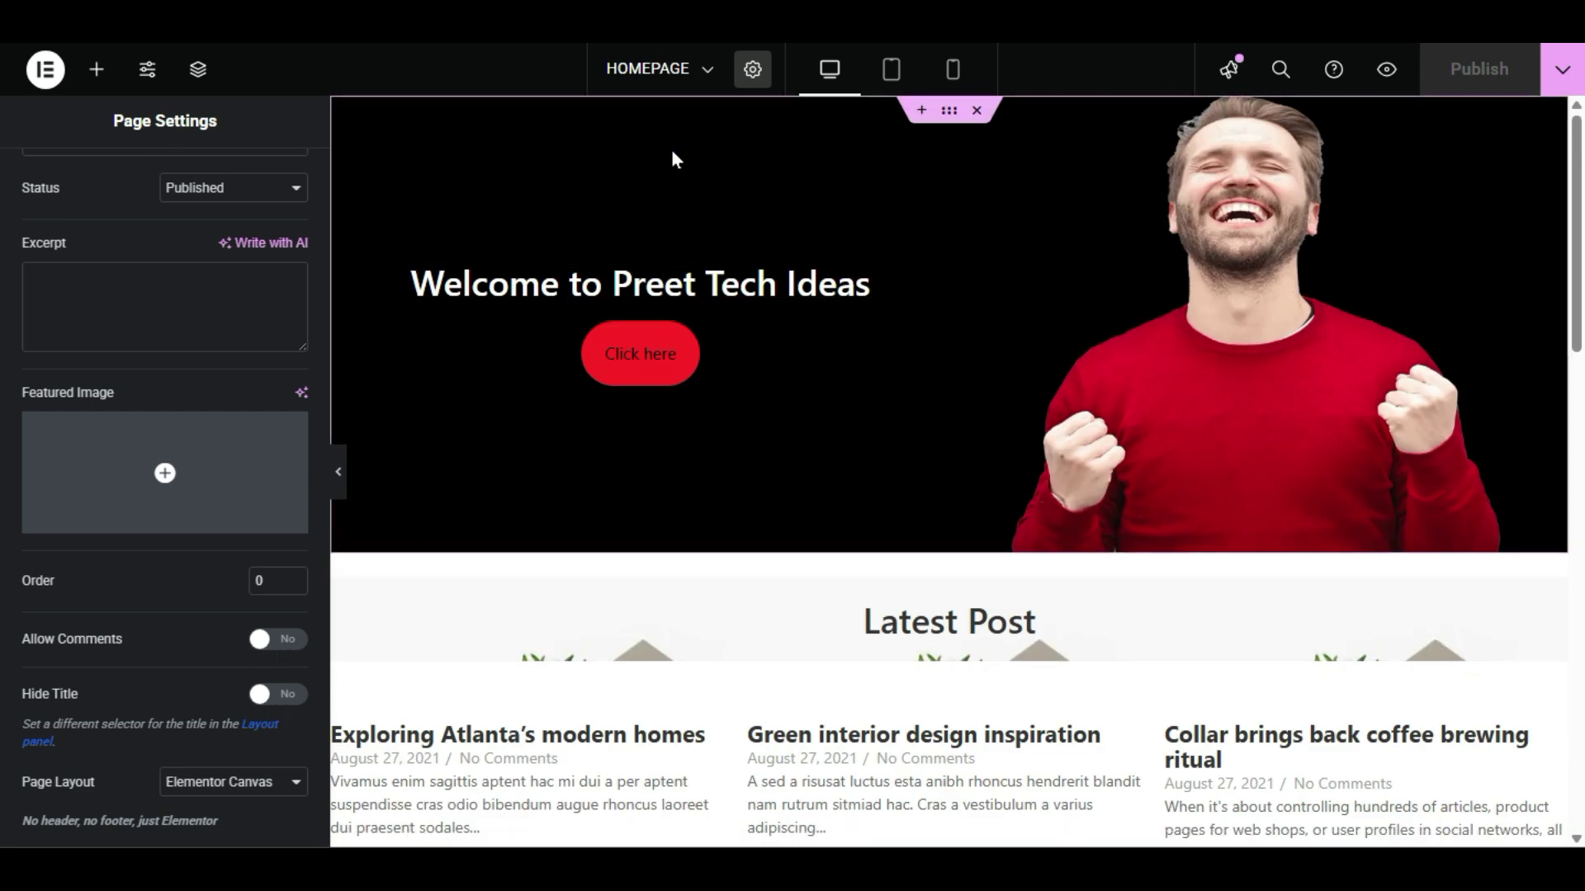
scroll(190, 380, "up", 3)
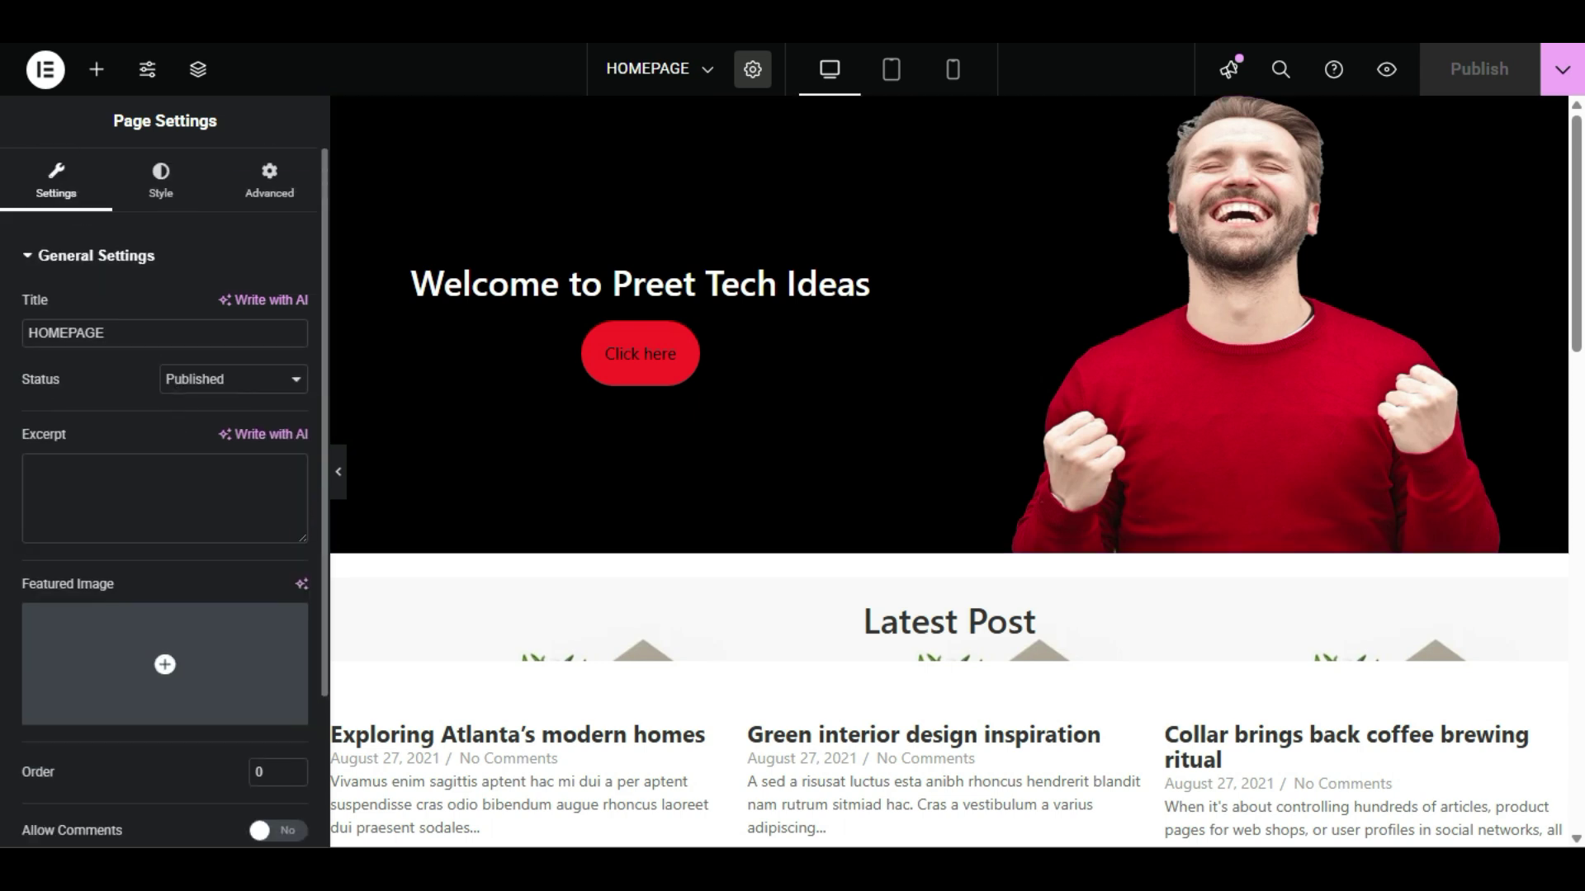
Step: Check the page title field and look through the available page layout options in the homepage's settings
double_click(107, 332)
left_click(76, 354)
scroll(17, 578, "down", 2)
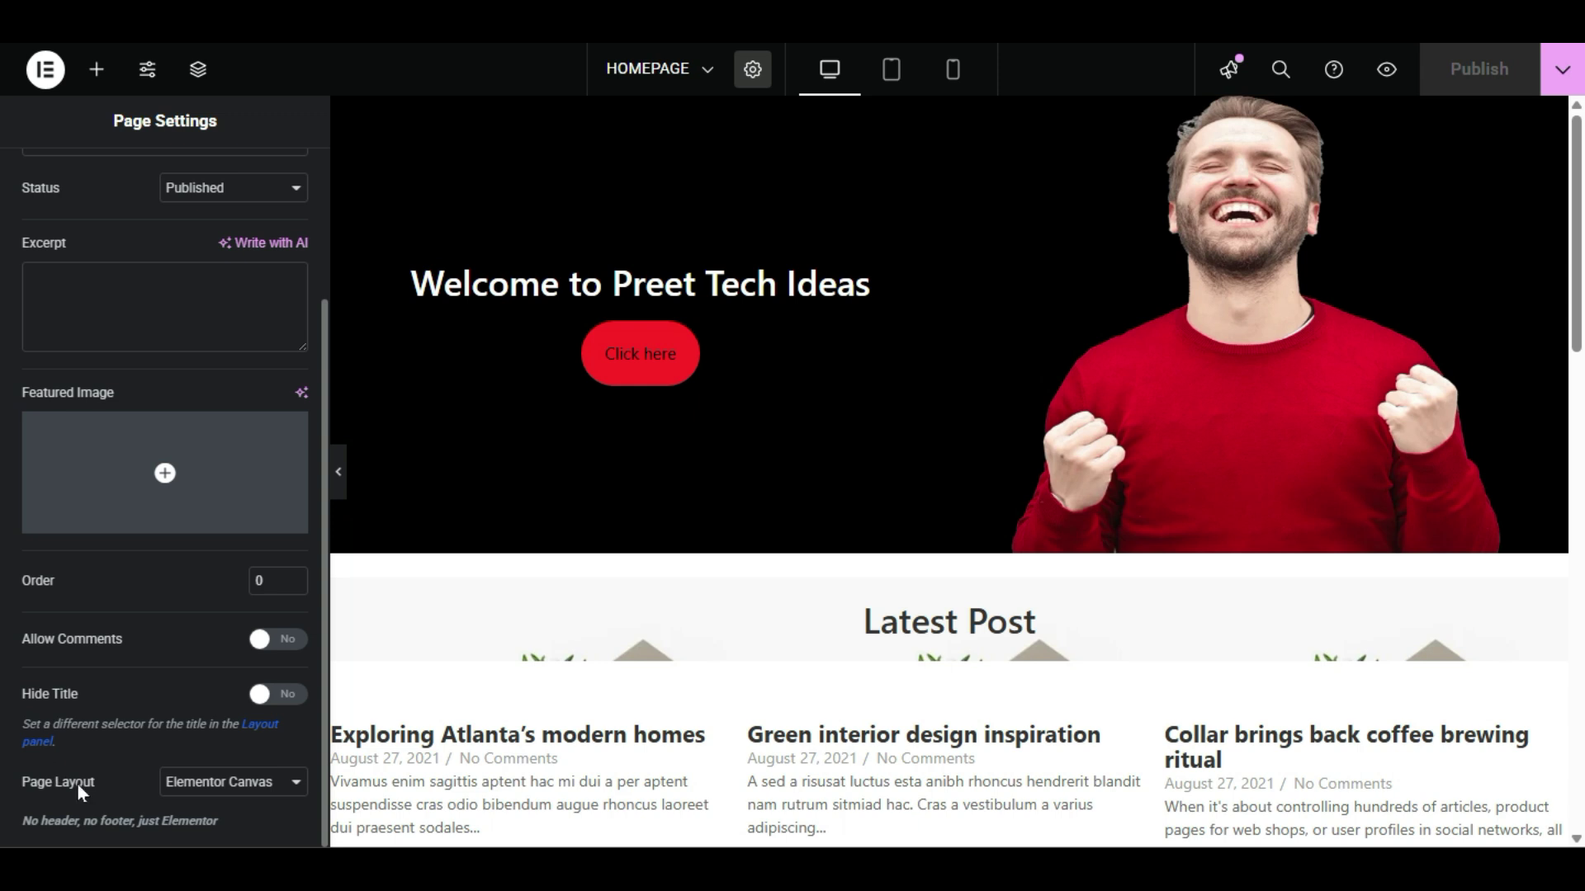
left_click(175, 784)
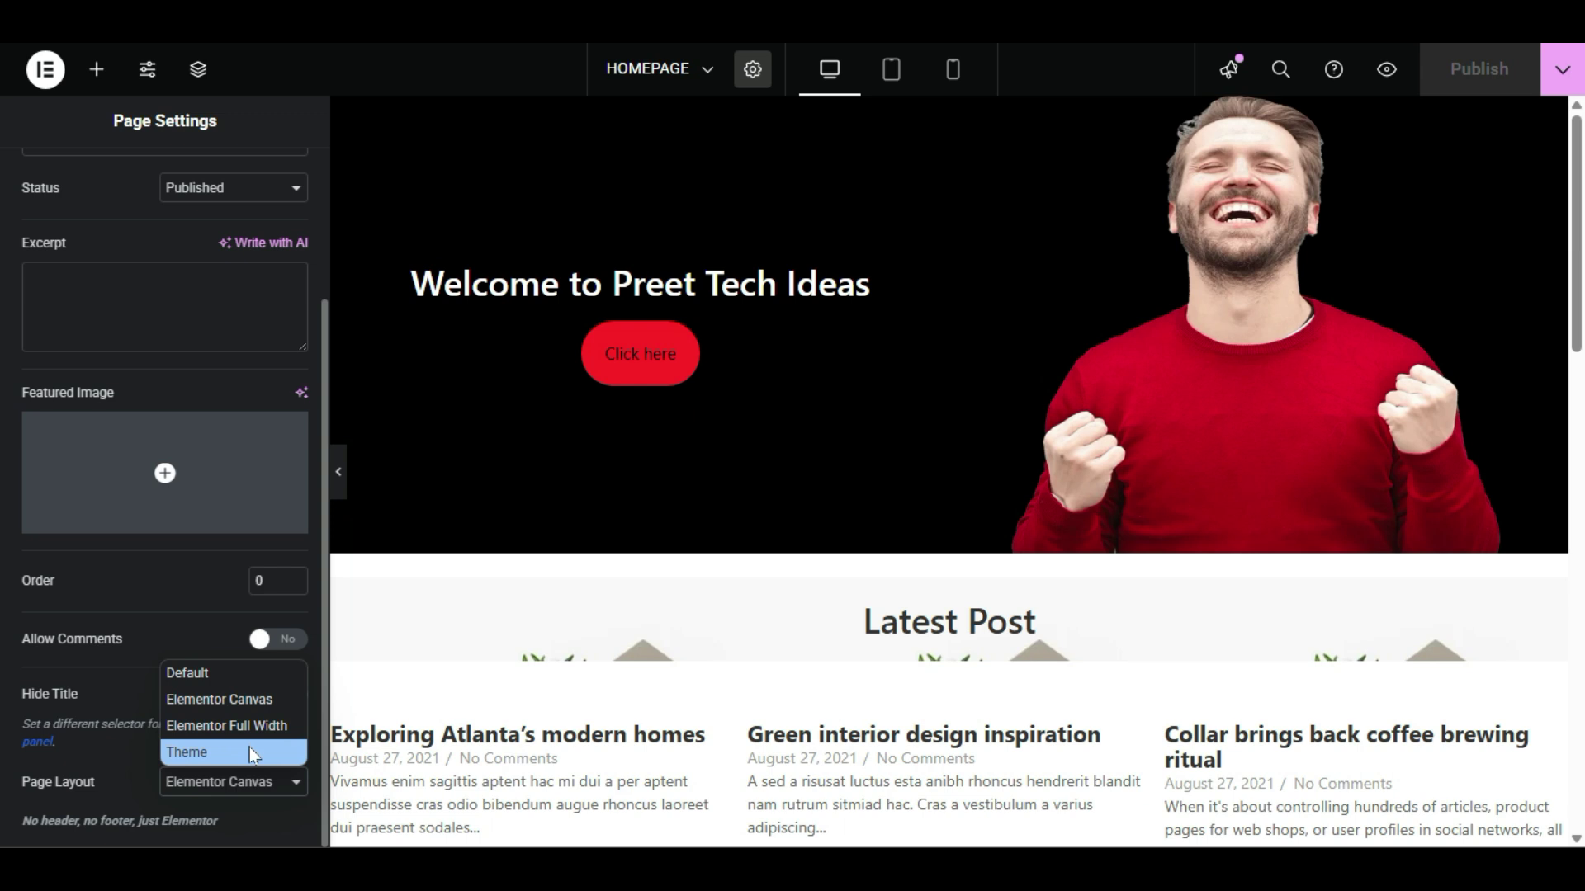
left_click(120, 780)
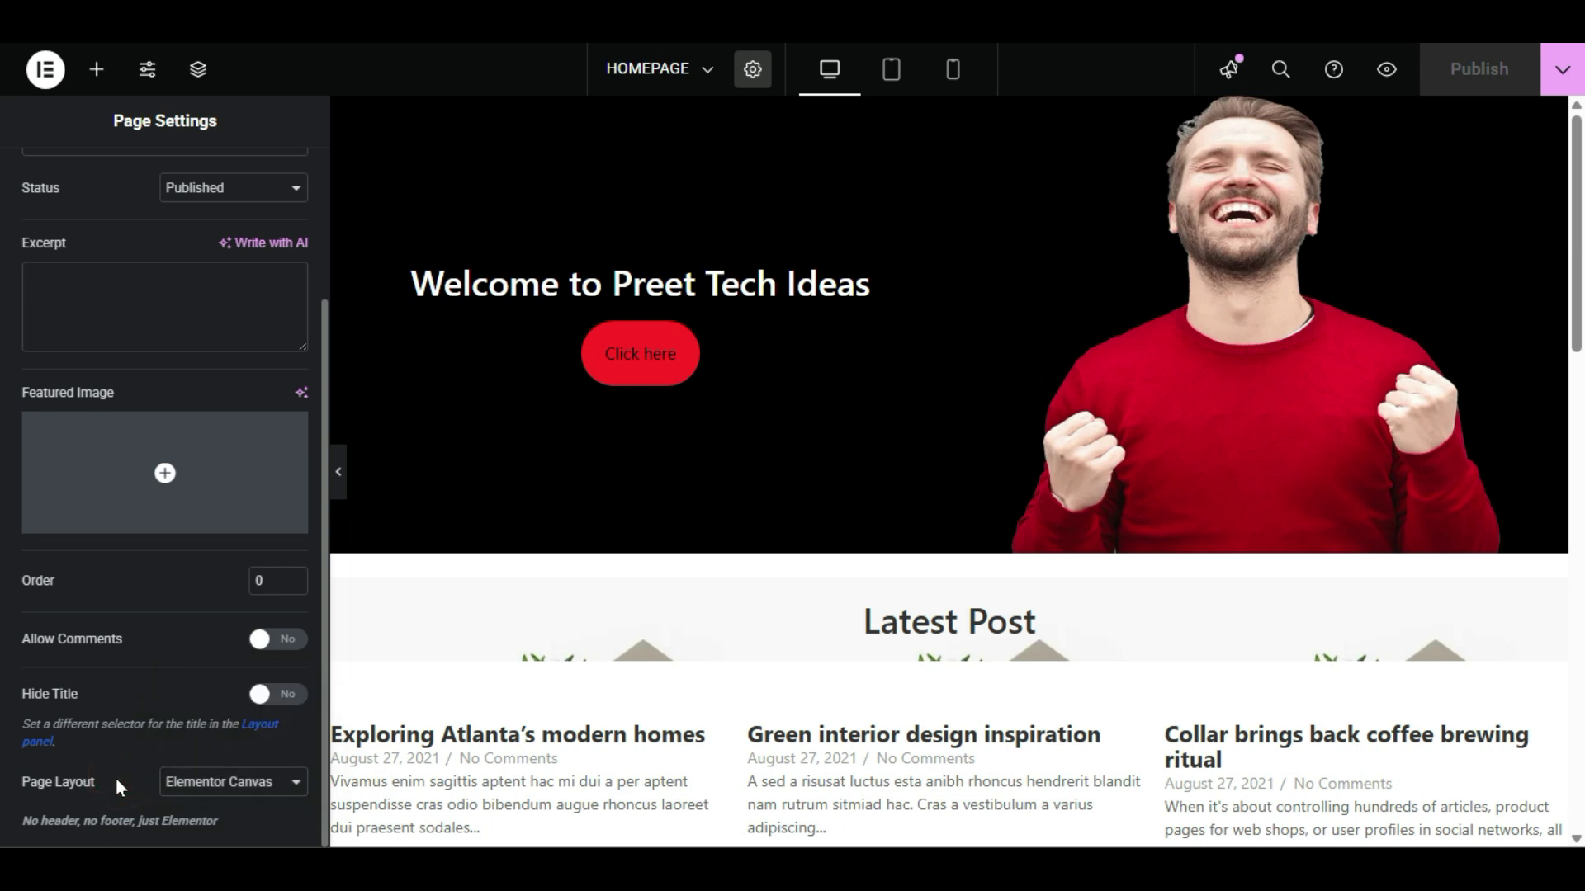
scroll(22, 386, "up", 3)
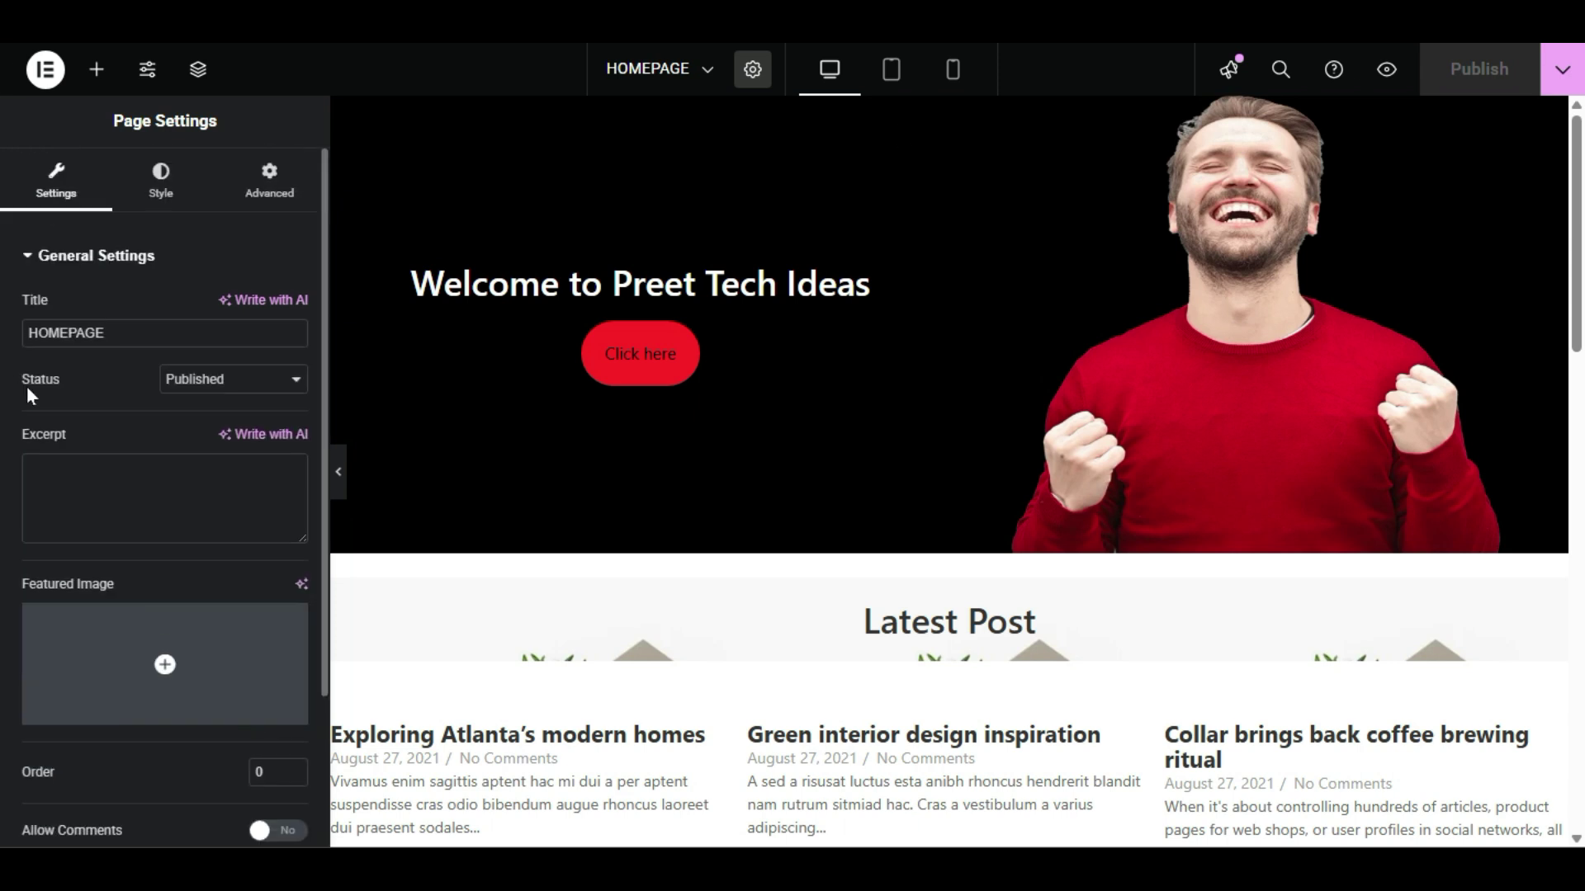
Step: Look through the site settings and open Global Colors to examine the system and custom colors
left_click(147, 71)
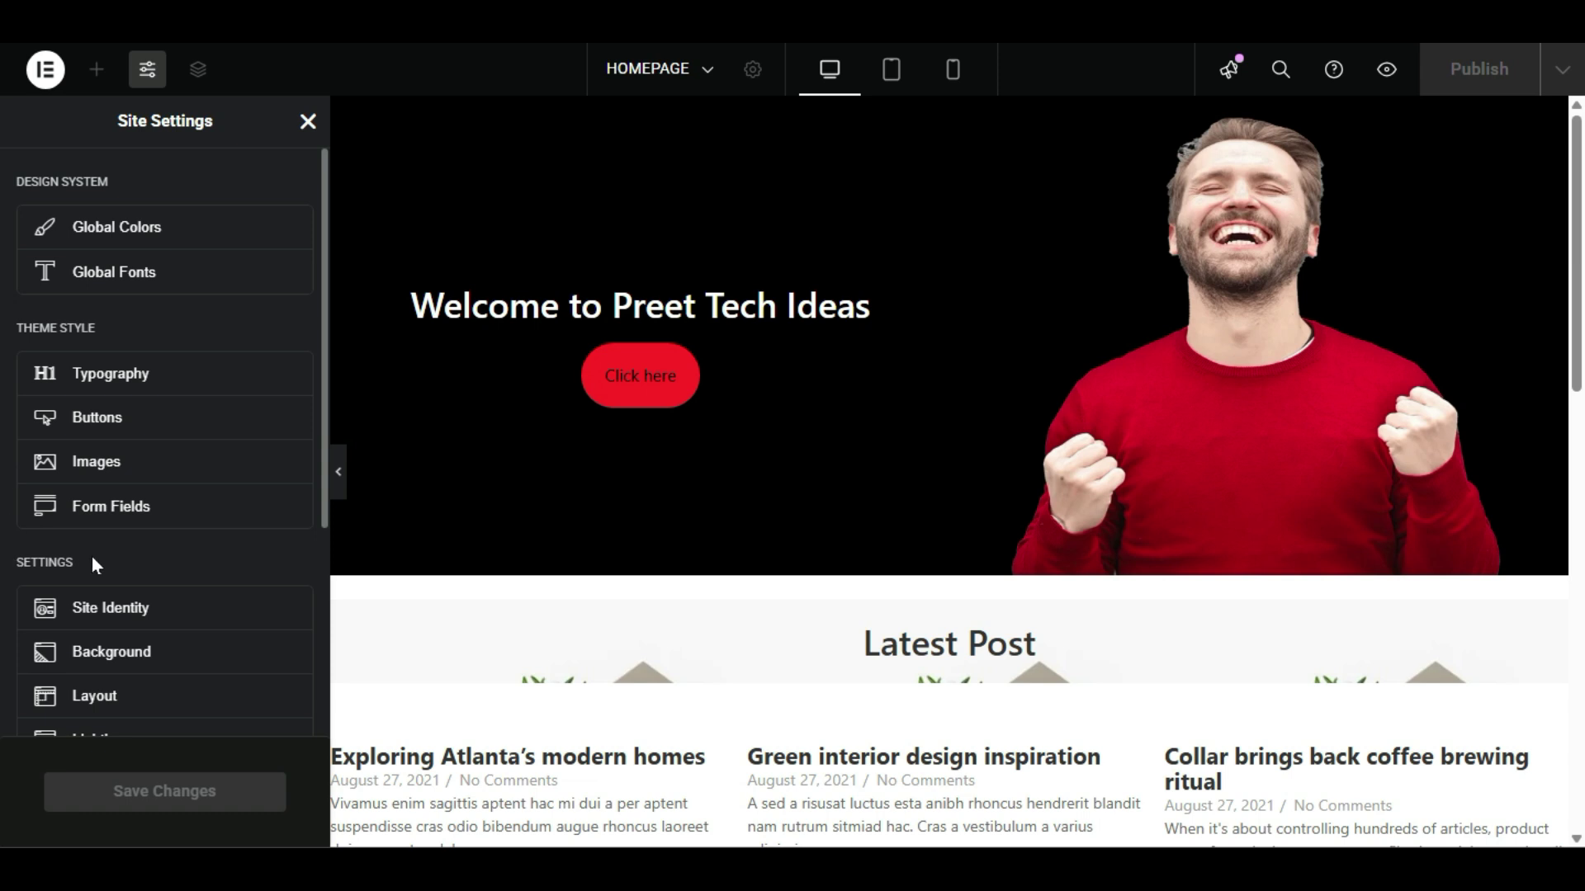
scroll(65, 591, "down", 3)
scroll(64, 591, "up", 3)
left_click(151, 230)
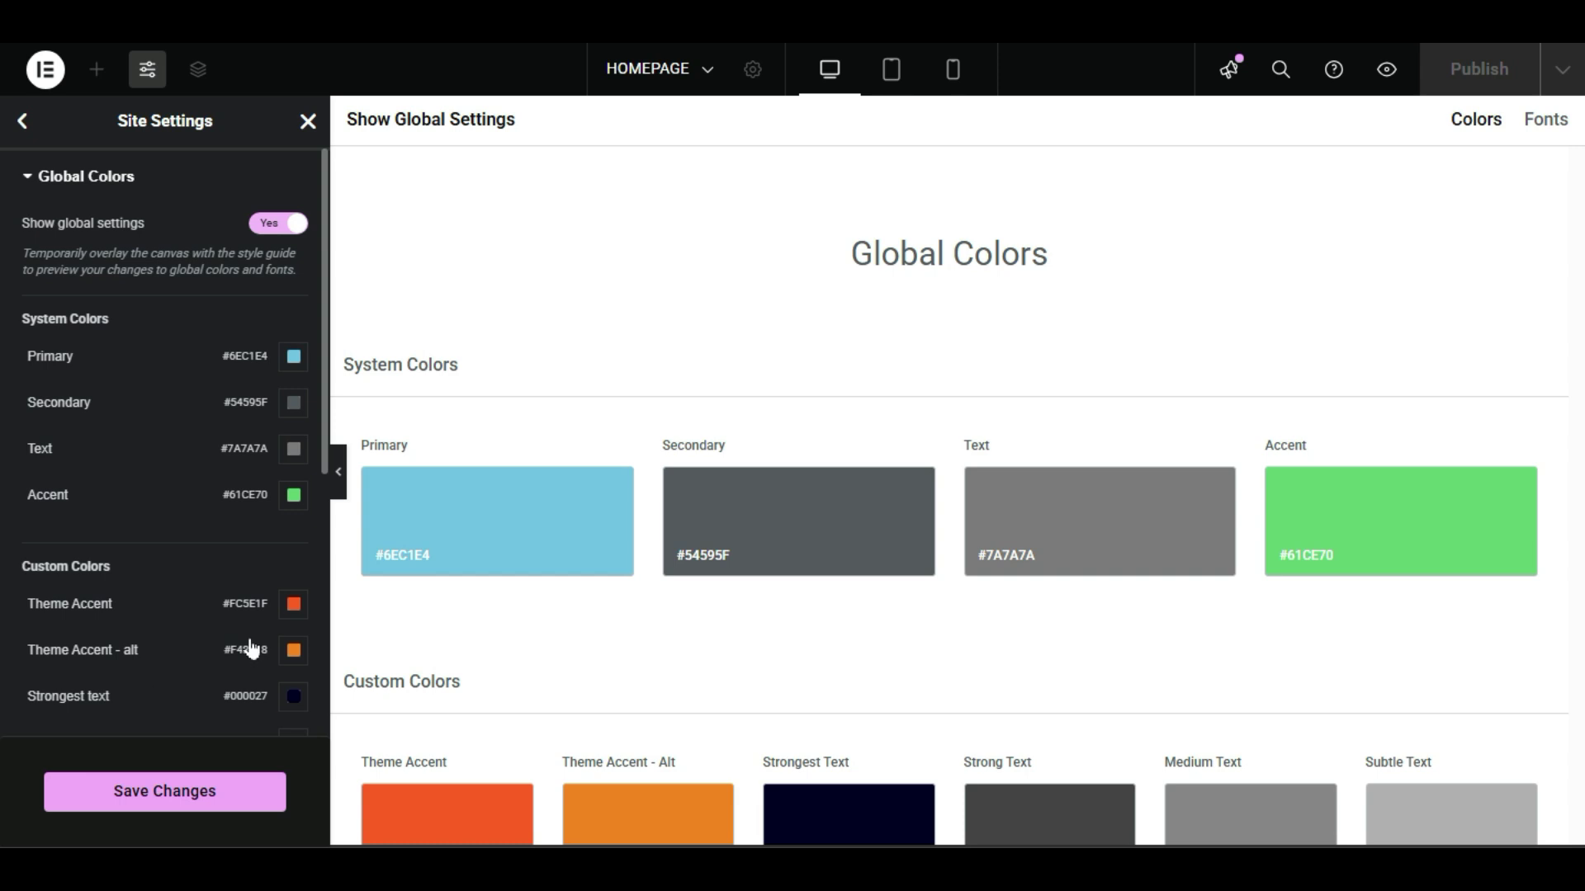
mouse_move(262, 711)
Step: Switch to the WordPress list of pages and open HOMEPAGE with Elementor in a second tab
key("ctrl+Tab")
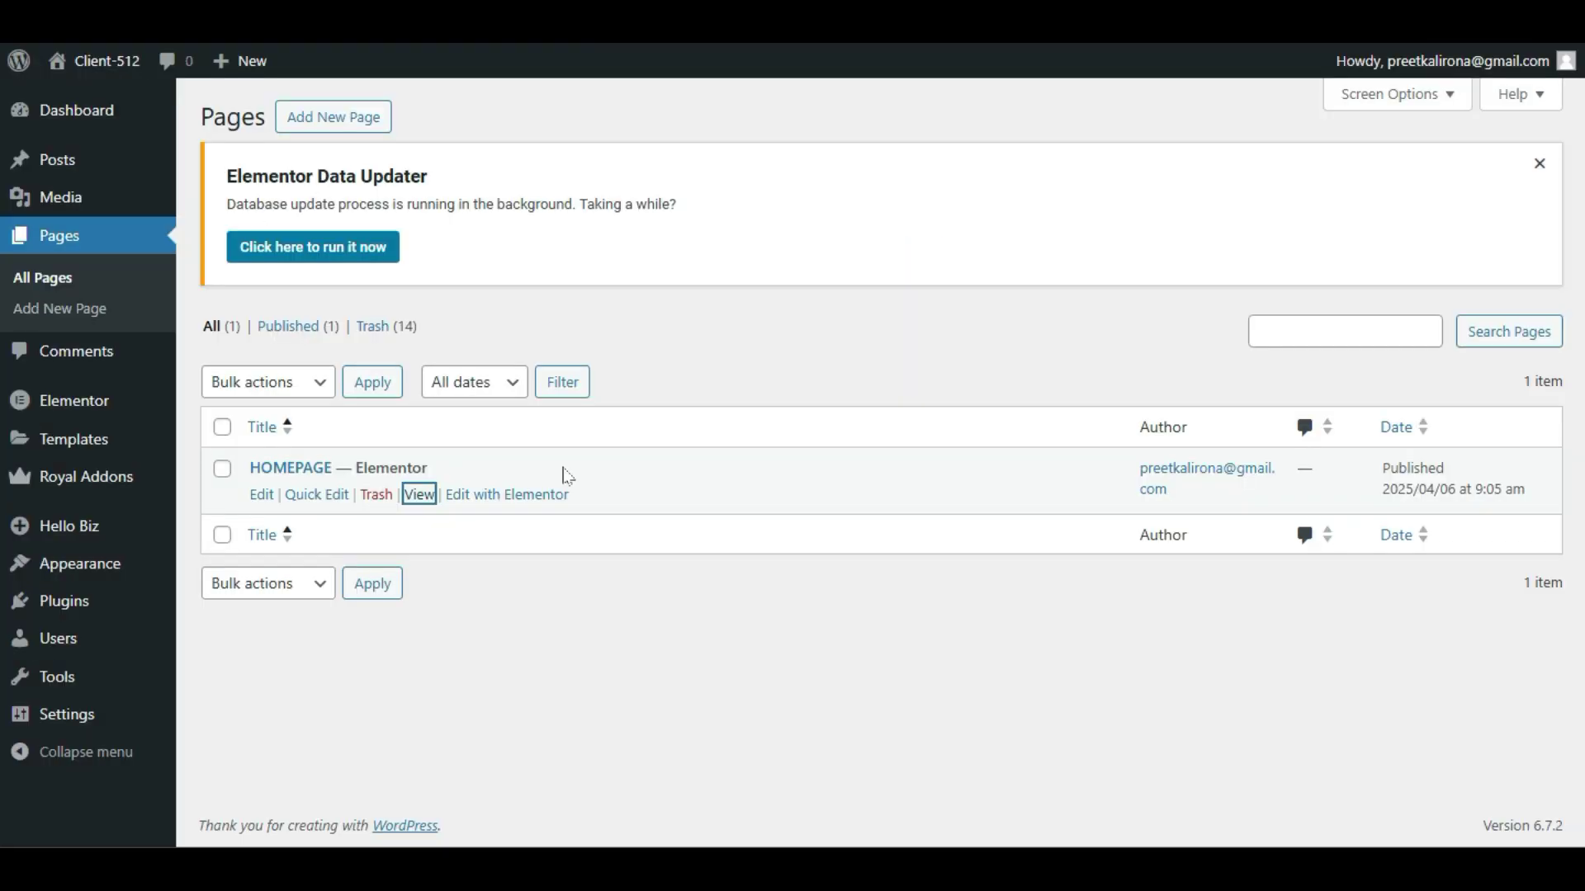
right_click(551, 494)
left_click(578, 518)
key("ctrl+Tab")
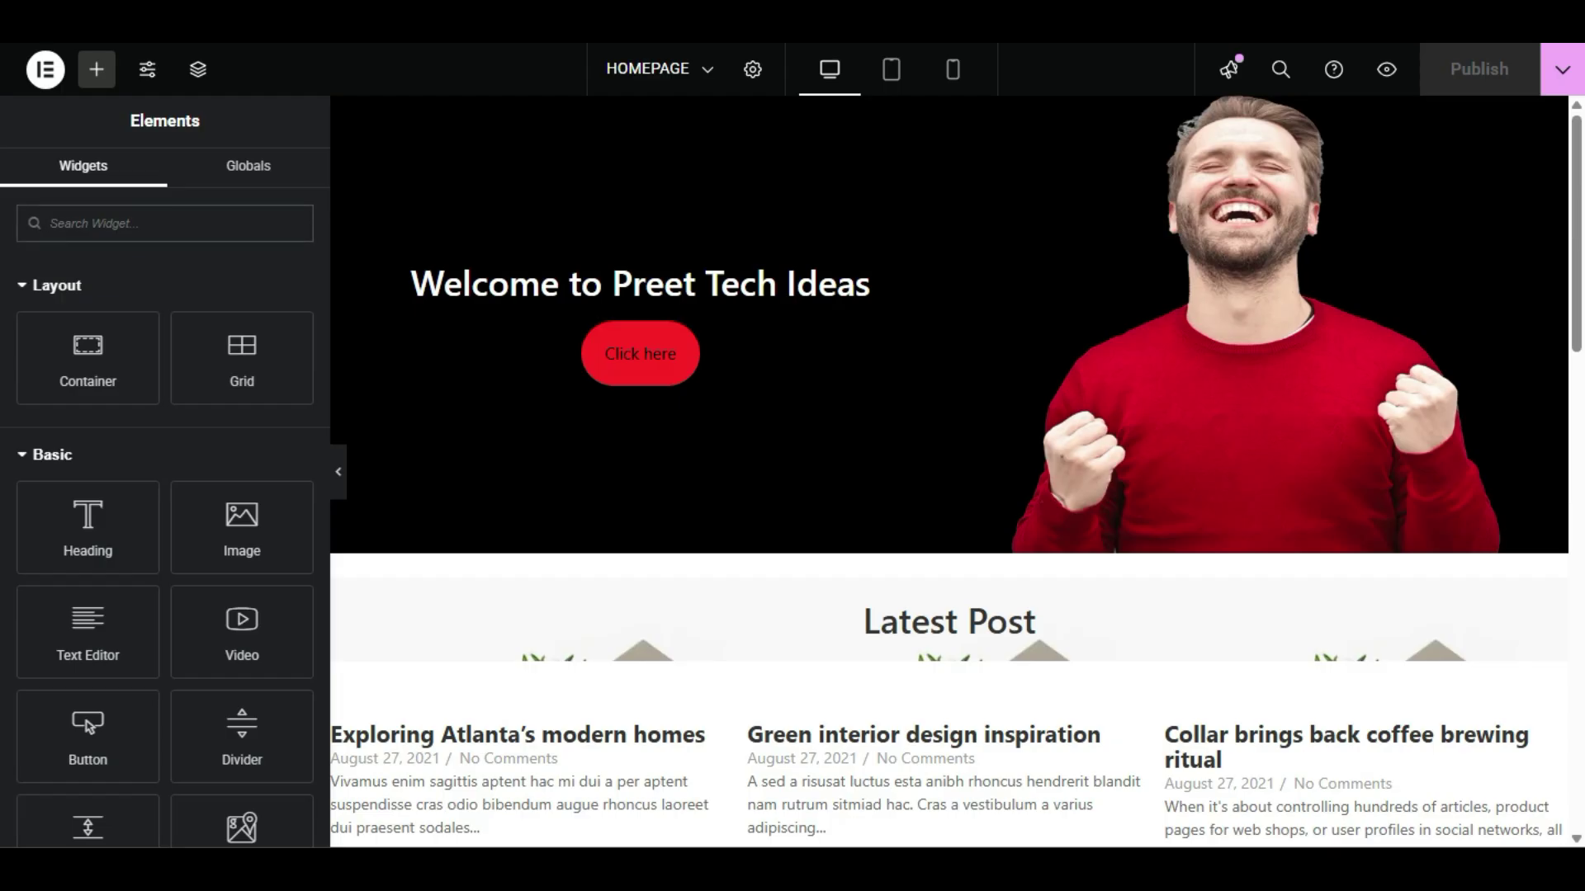
Step: Add a new single-column container with downward direction below the Promo Box banner
scroll(649, 582, "down", 15)
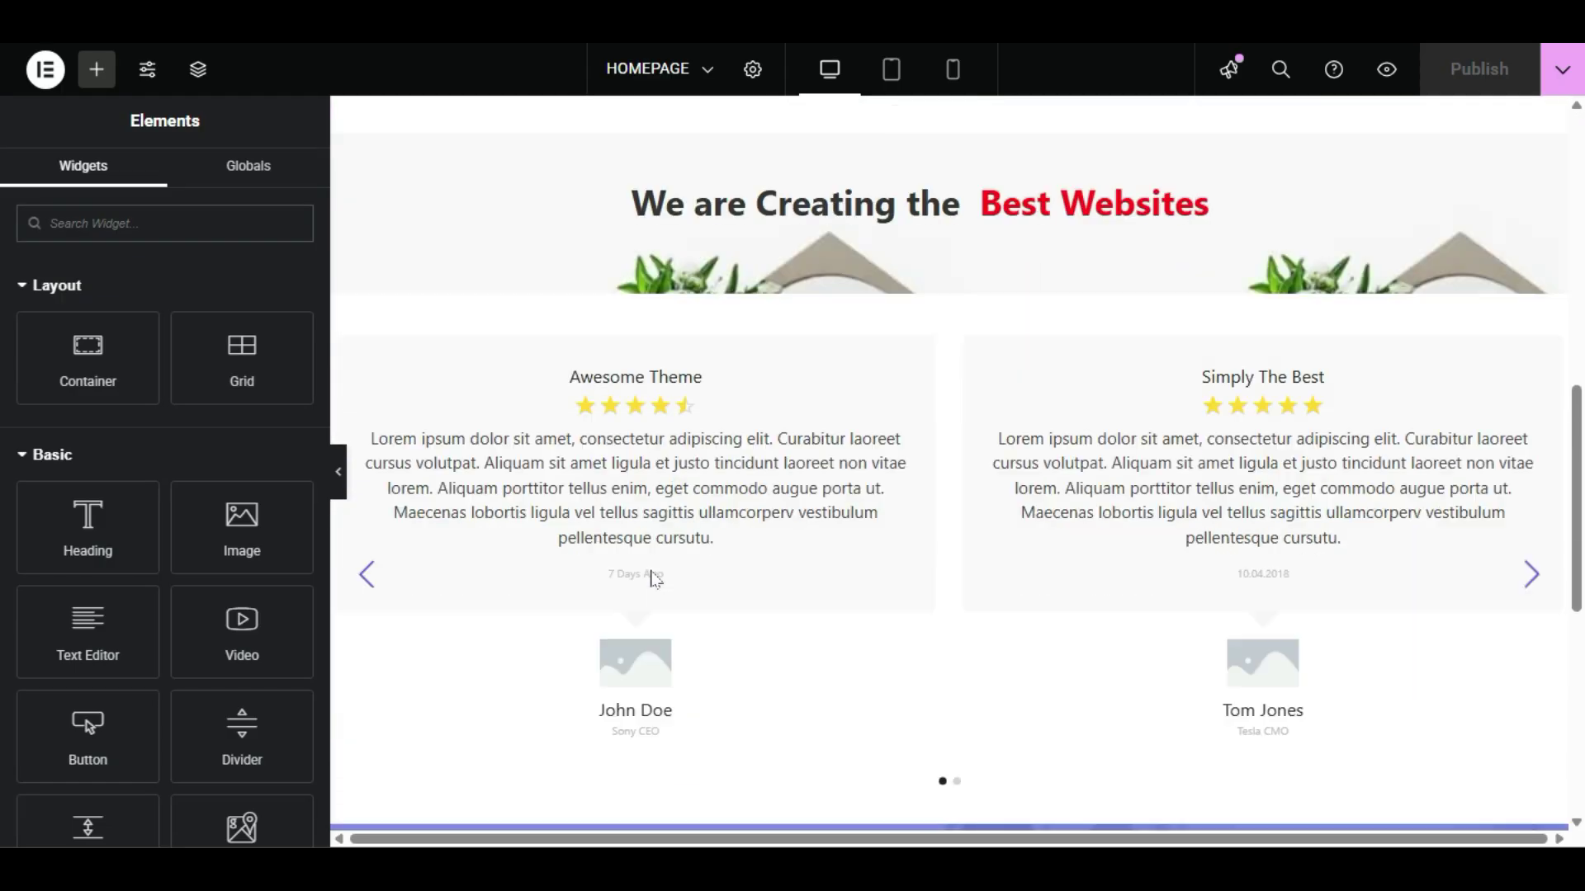
scroll(643, 582, "up", 8)
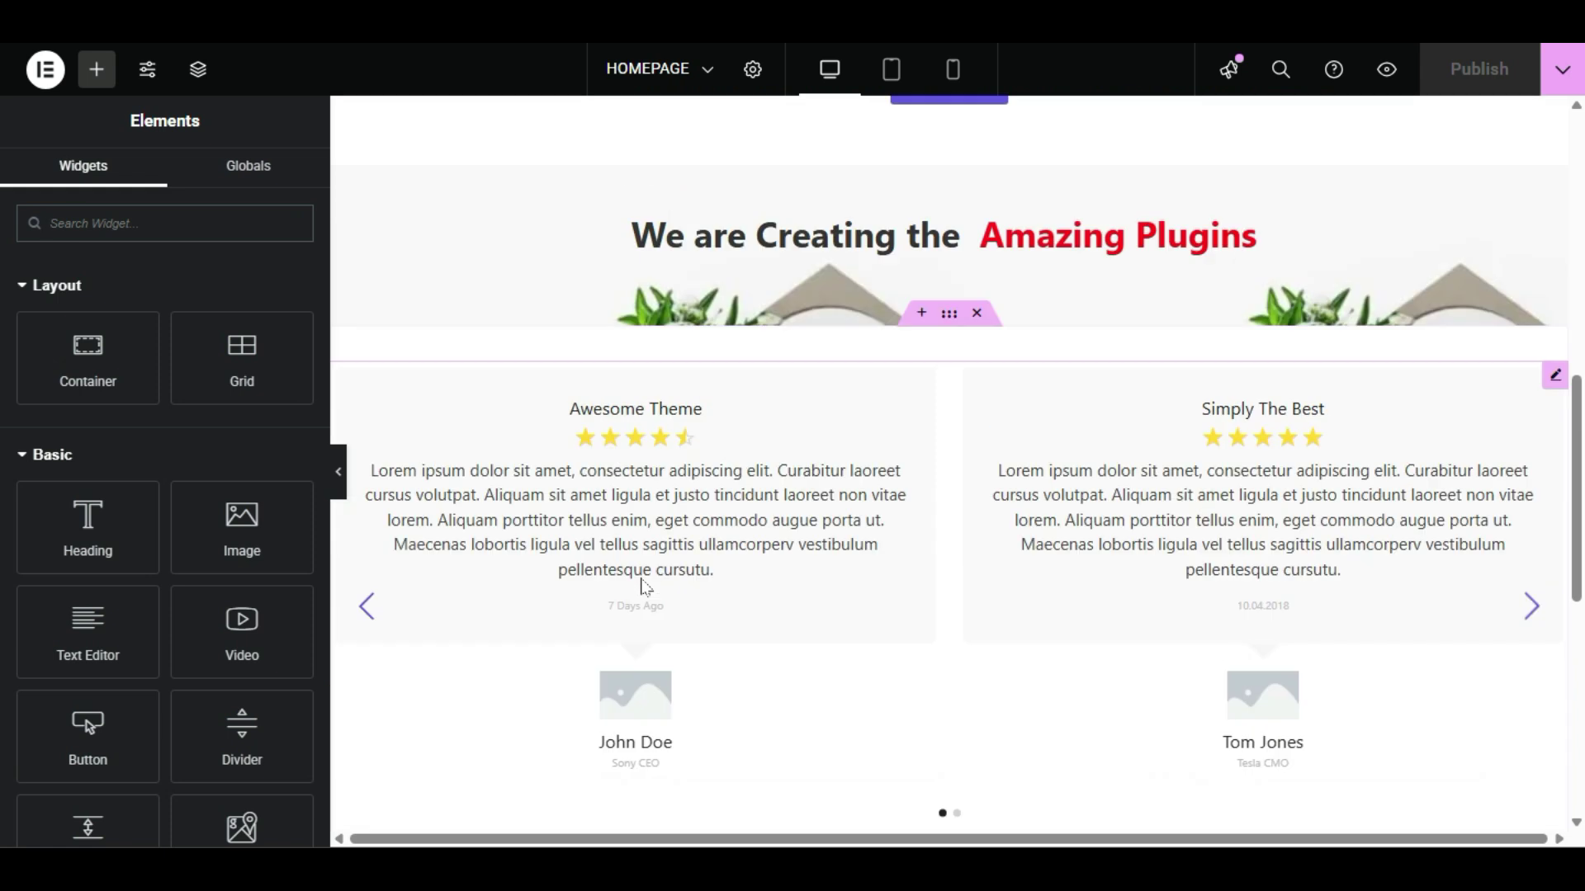
scroll(644, 583, "down", 4)
scroll(692, 576, "down", 4)
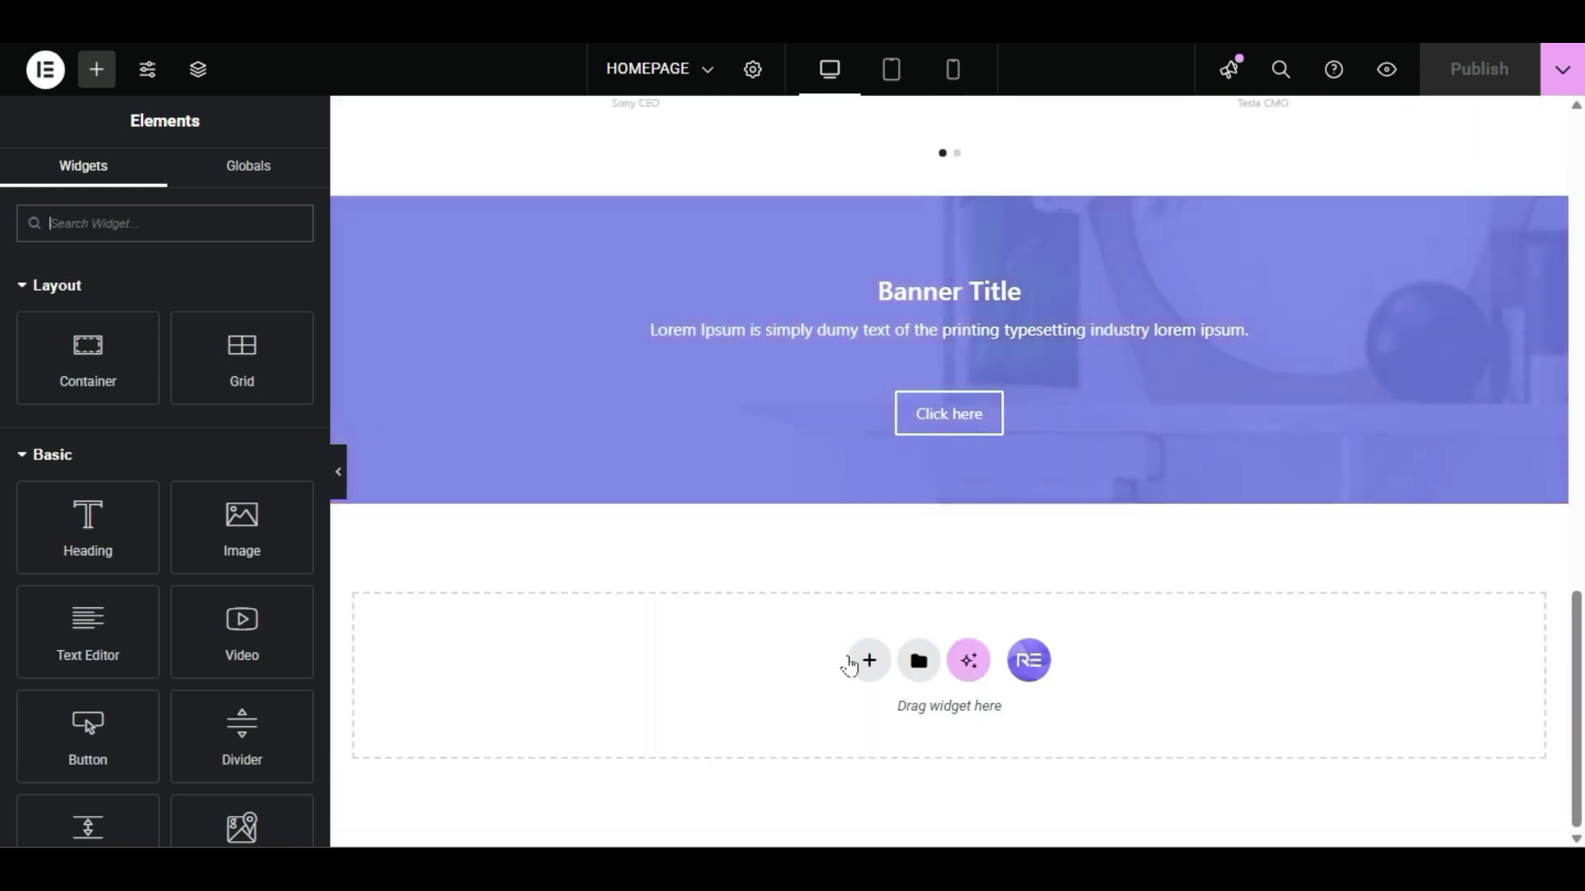
left_click(873, 661)
left_click(906, 765)
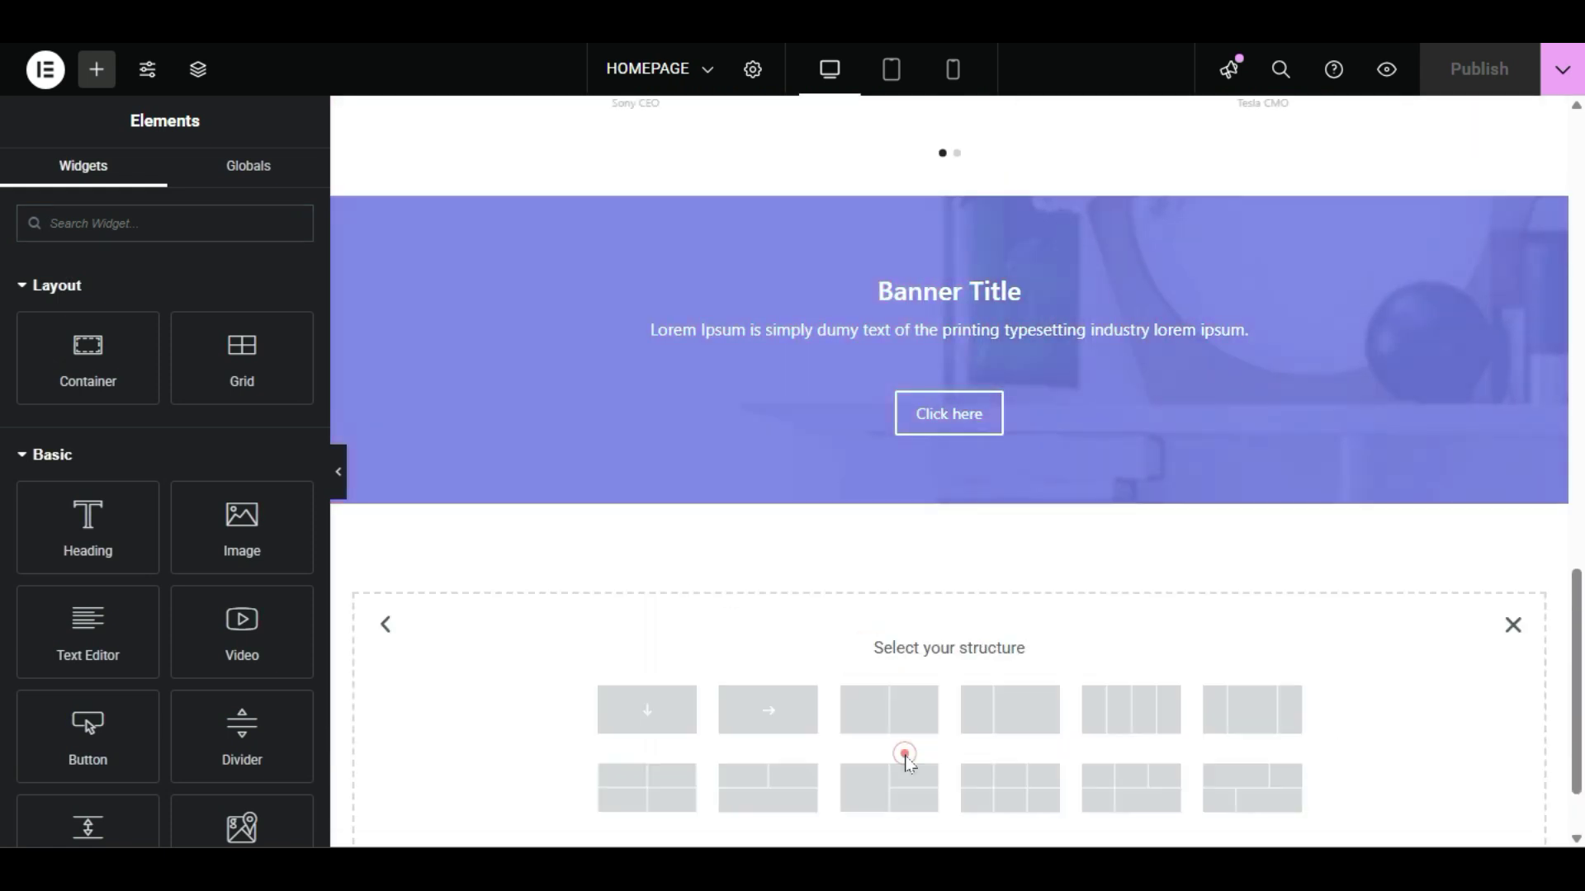
left_click(682, 712)
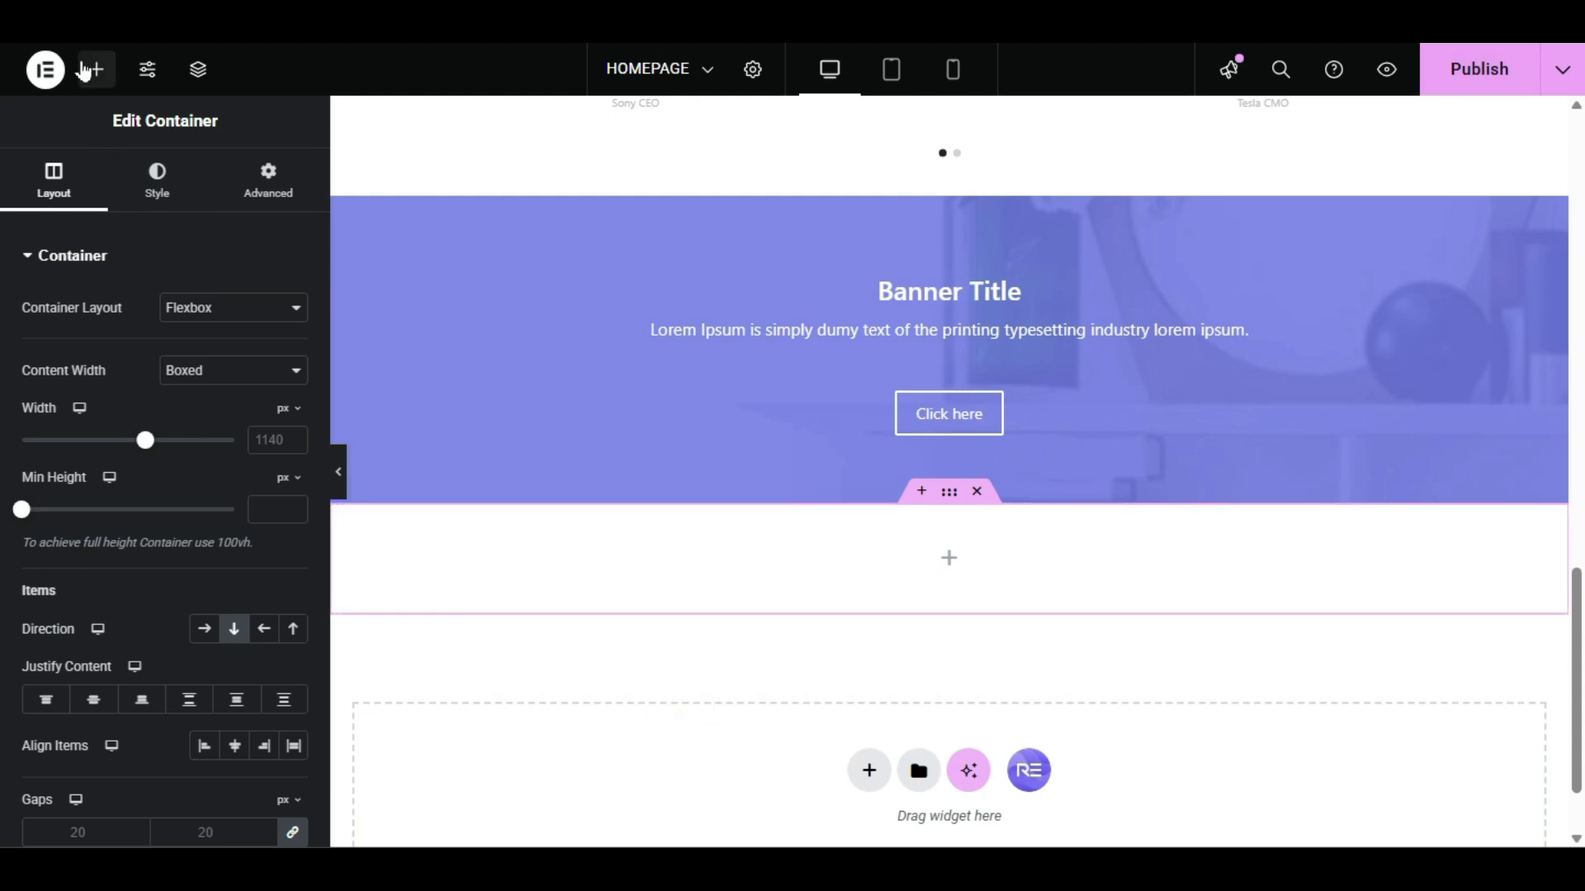
Step: Place a Heading widget in the new container below the Promo Box banner
left_click(97, 70)
scroll(4, 458, "down", 5)
scroll(53, 284, "up", 3)
left_click_drag(53, 384, 765, 631)
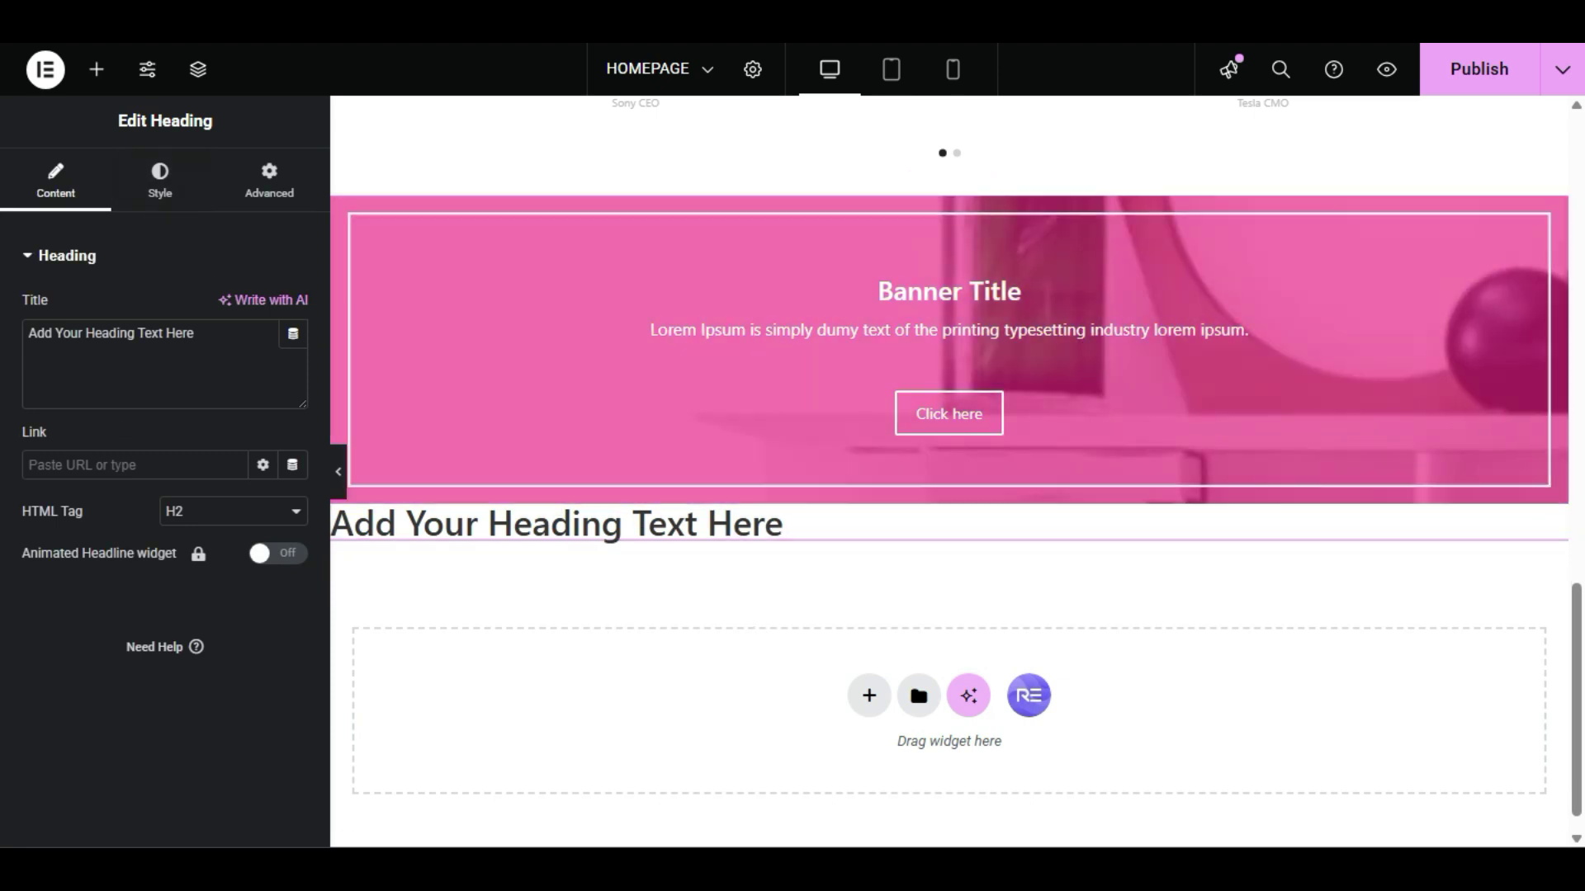
Step: Set the global Text color to black (#000000) in the site settings, look over the custom colors and return to the heading
left_click(148, 68)
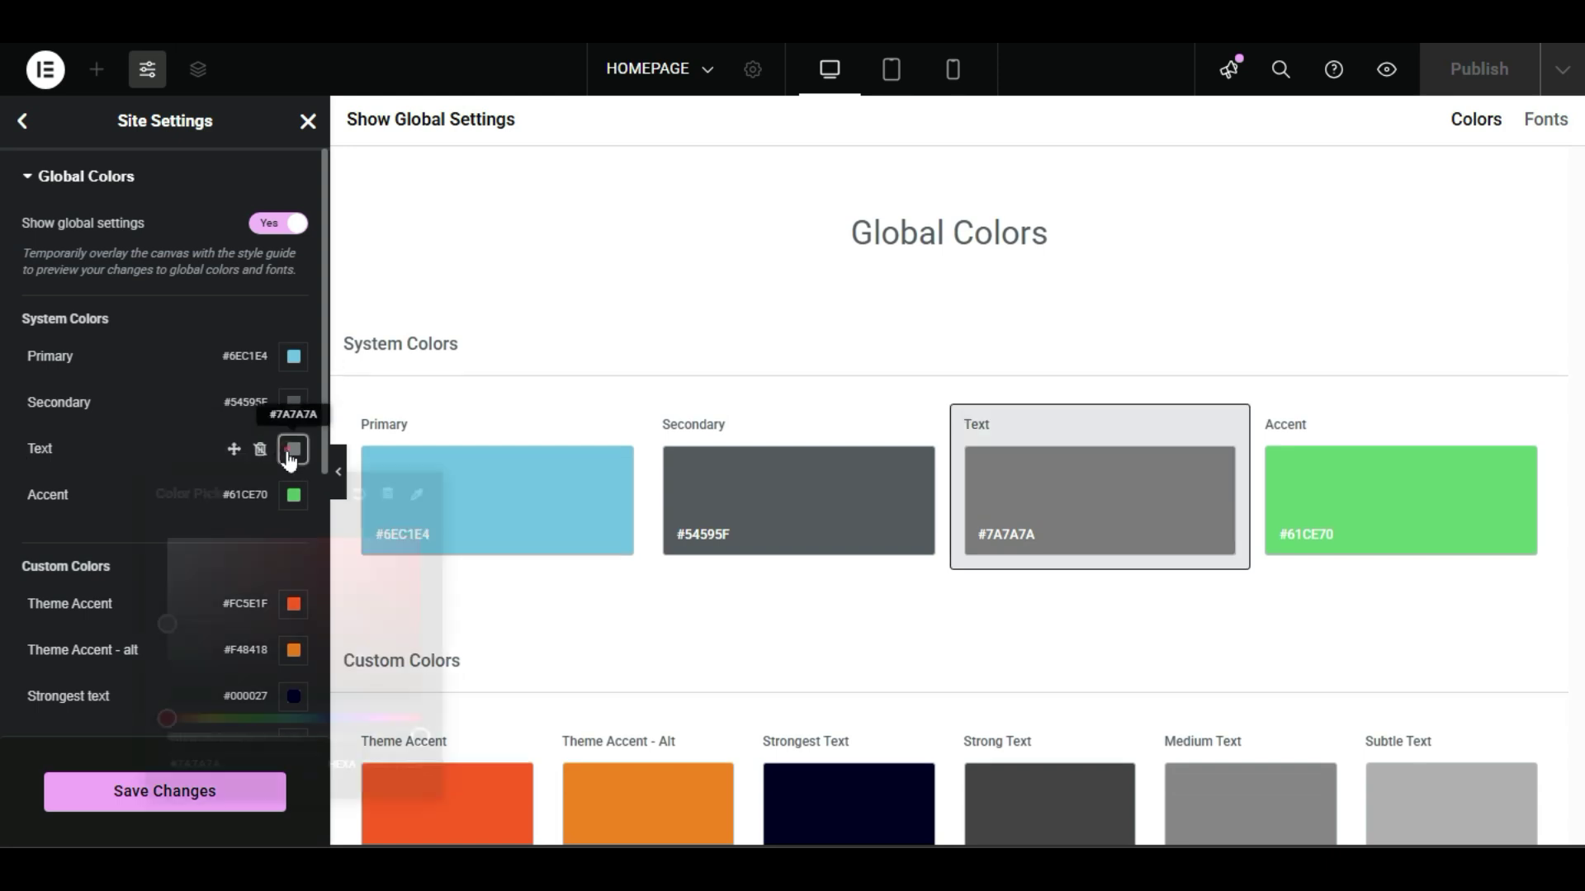
left_click(291, 451)
left_click_drag(169, 625, 166, 703)
left_click(121, 529)
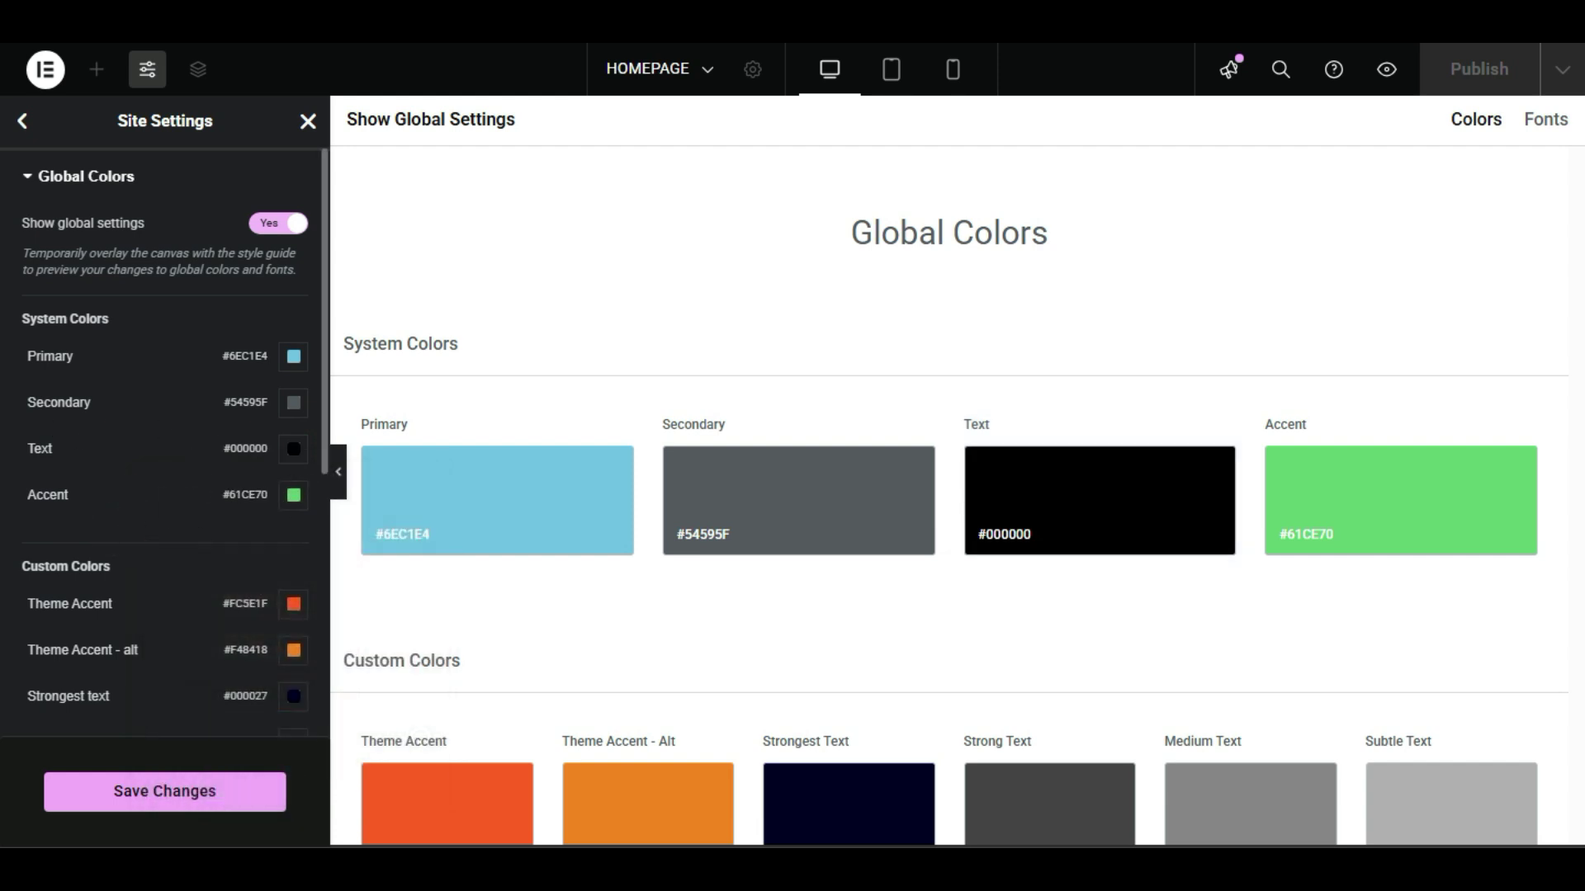
scroll(59, 594, "down", 4)
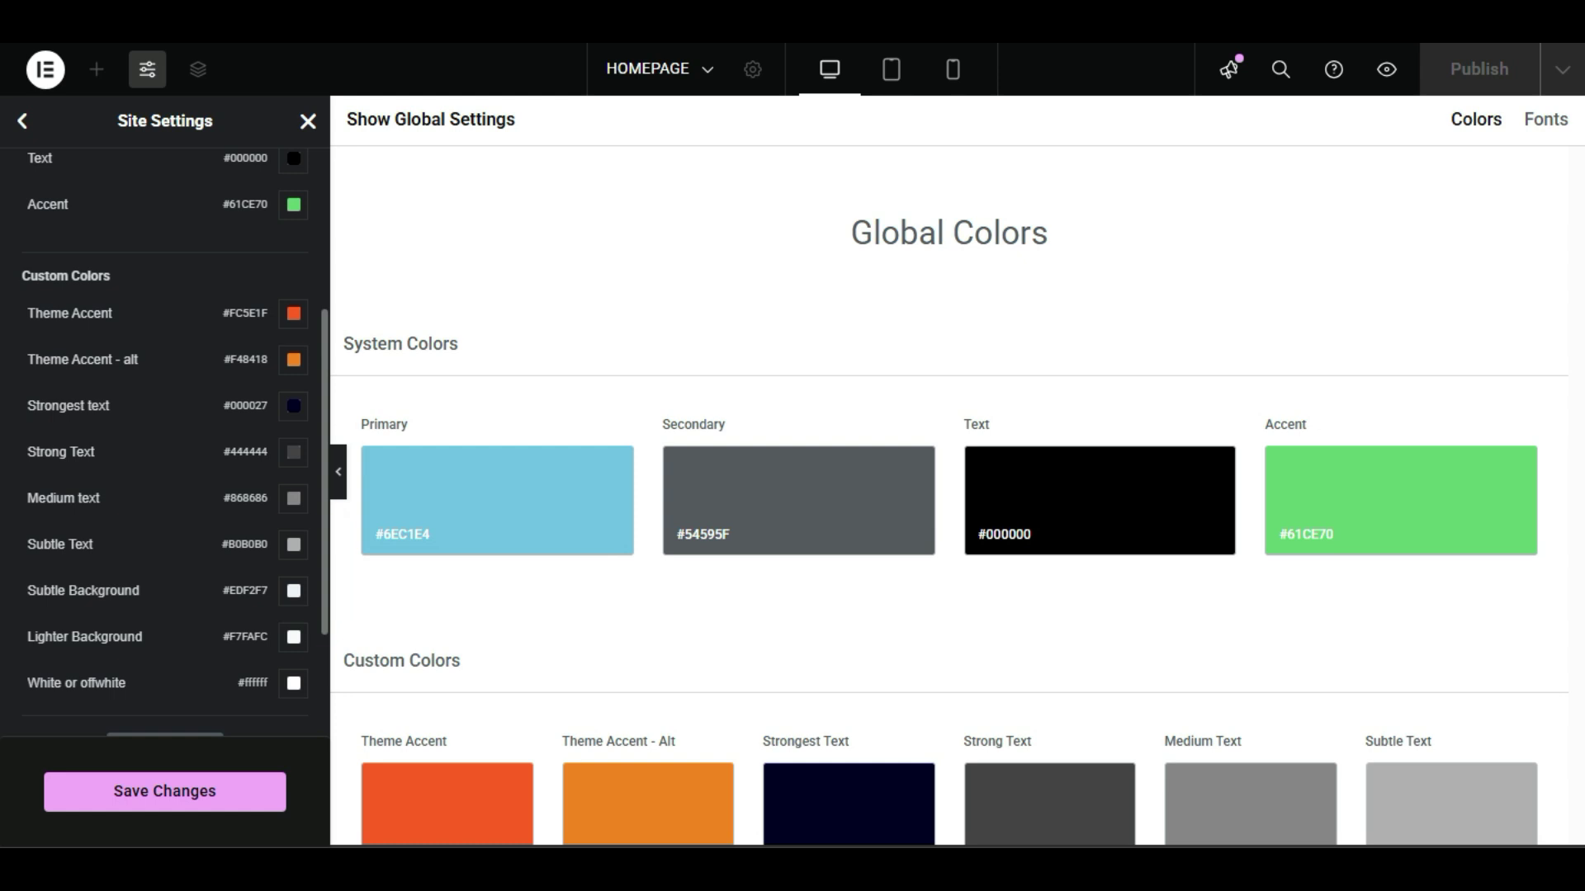
key("Escape")
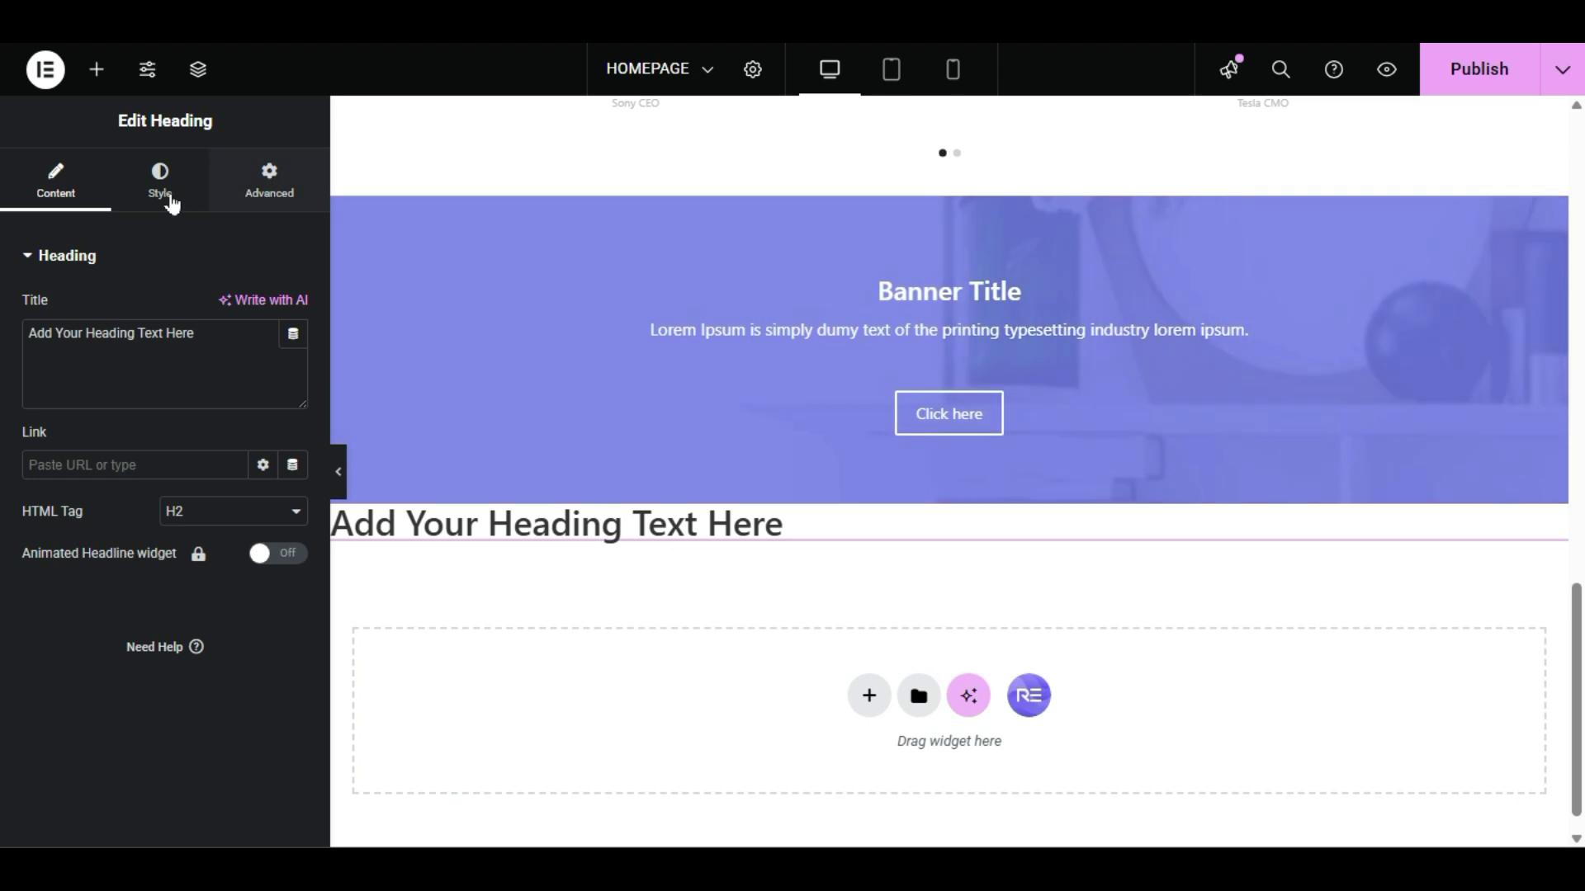
Step: Try the global Theme Accent, Accent and Theme Accent - alt colors on the new heading's text and settle on Strongest text
left_click(169, 202)
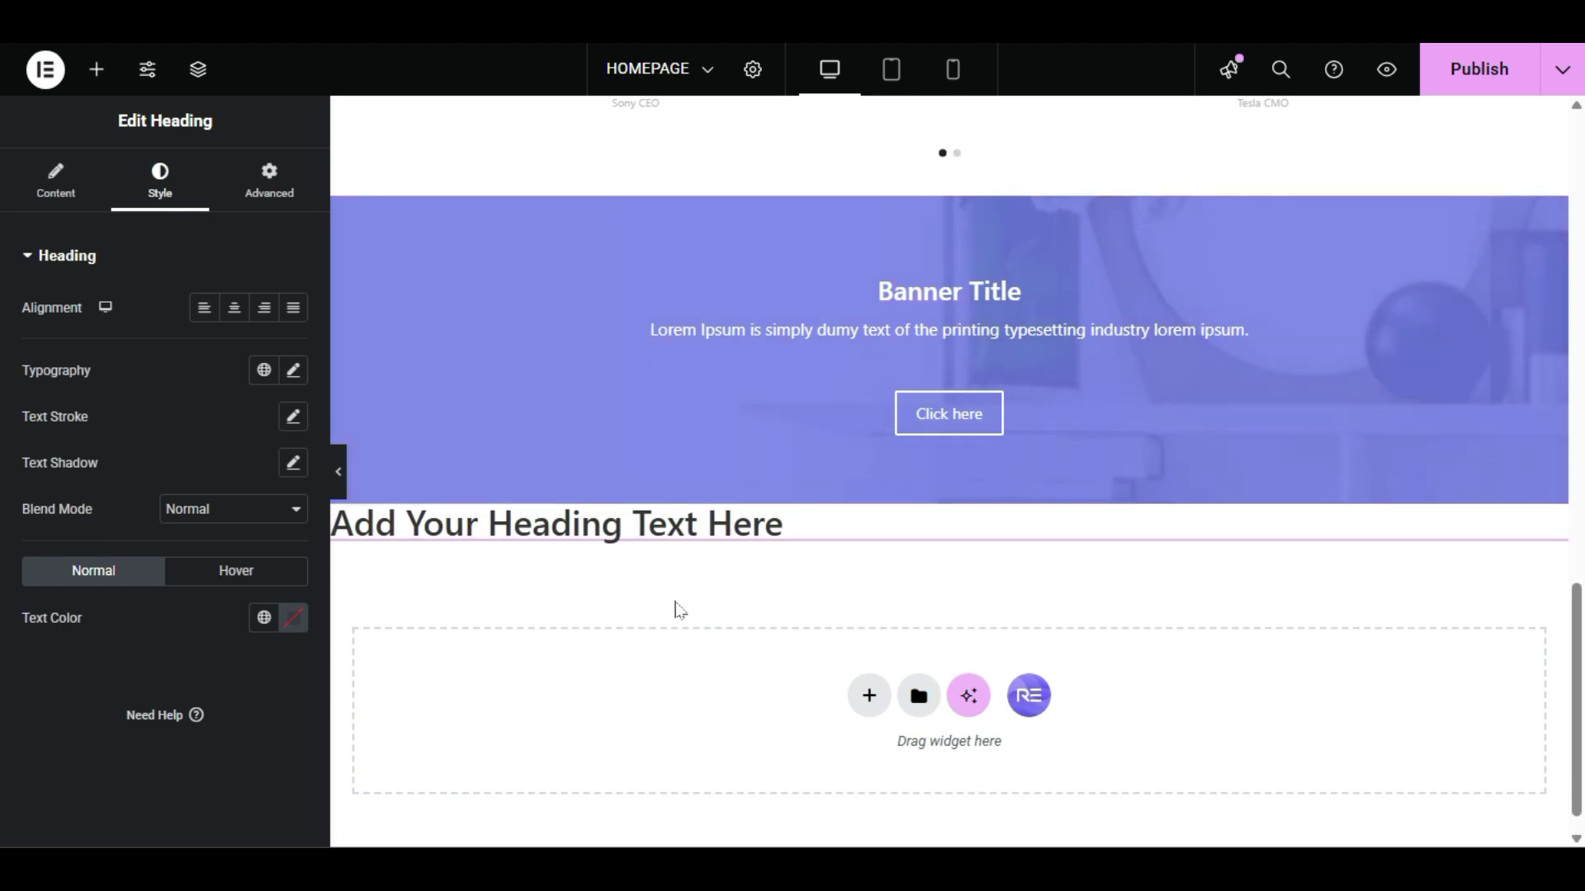
left_click(294, 619)
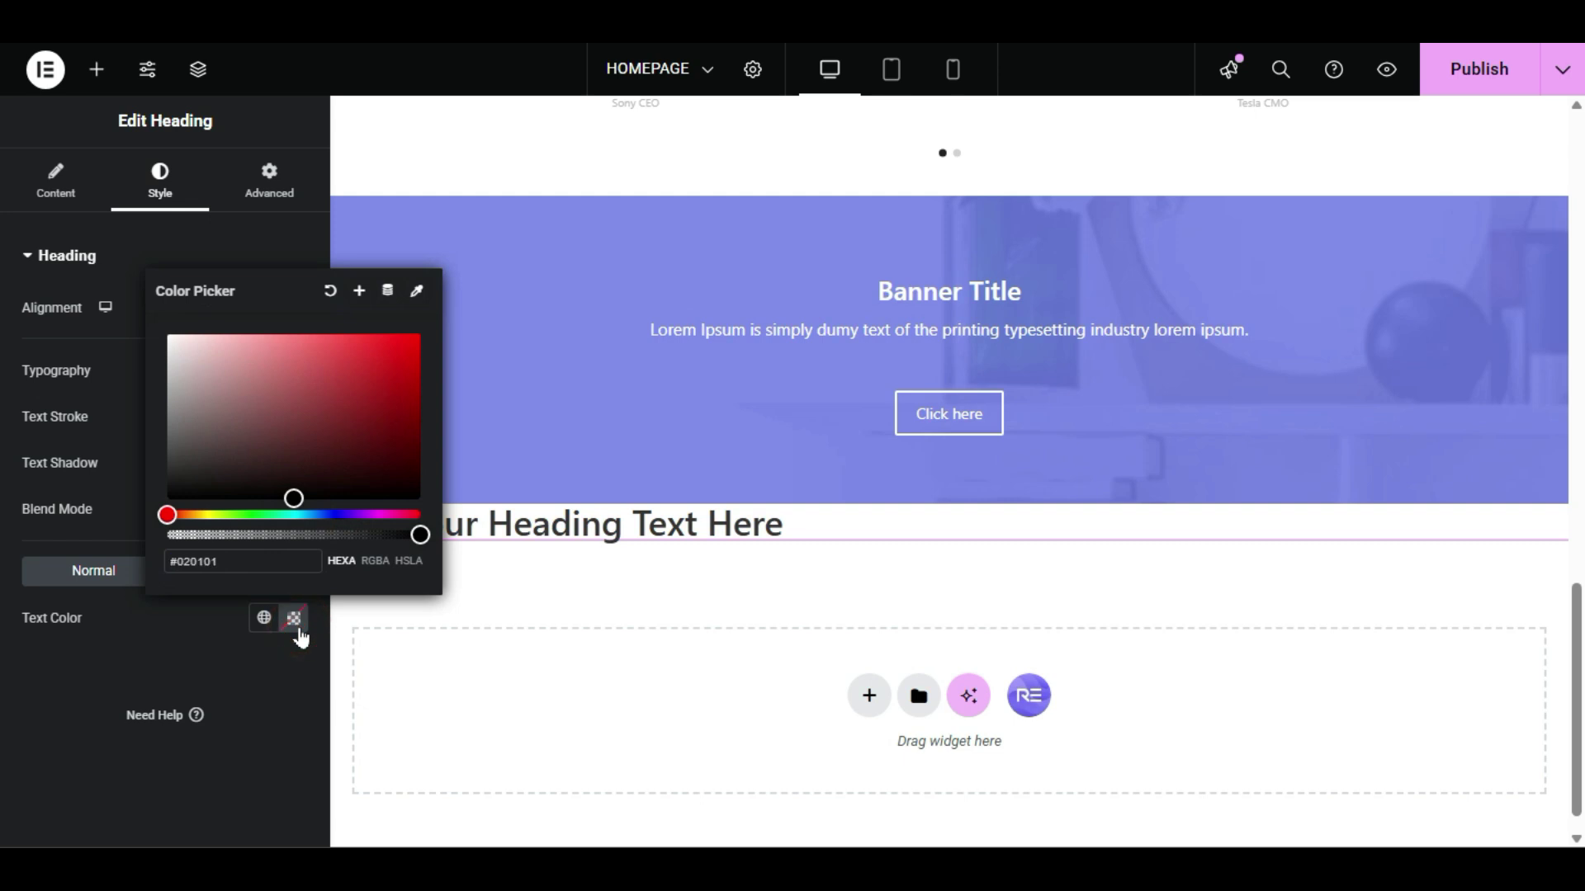
left_click(297, 634)
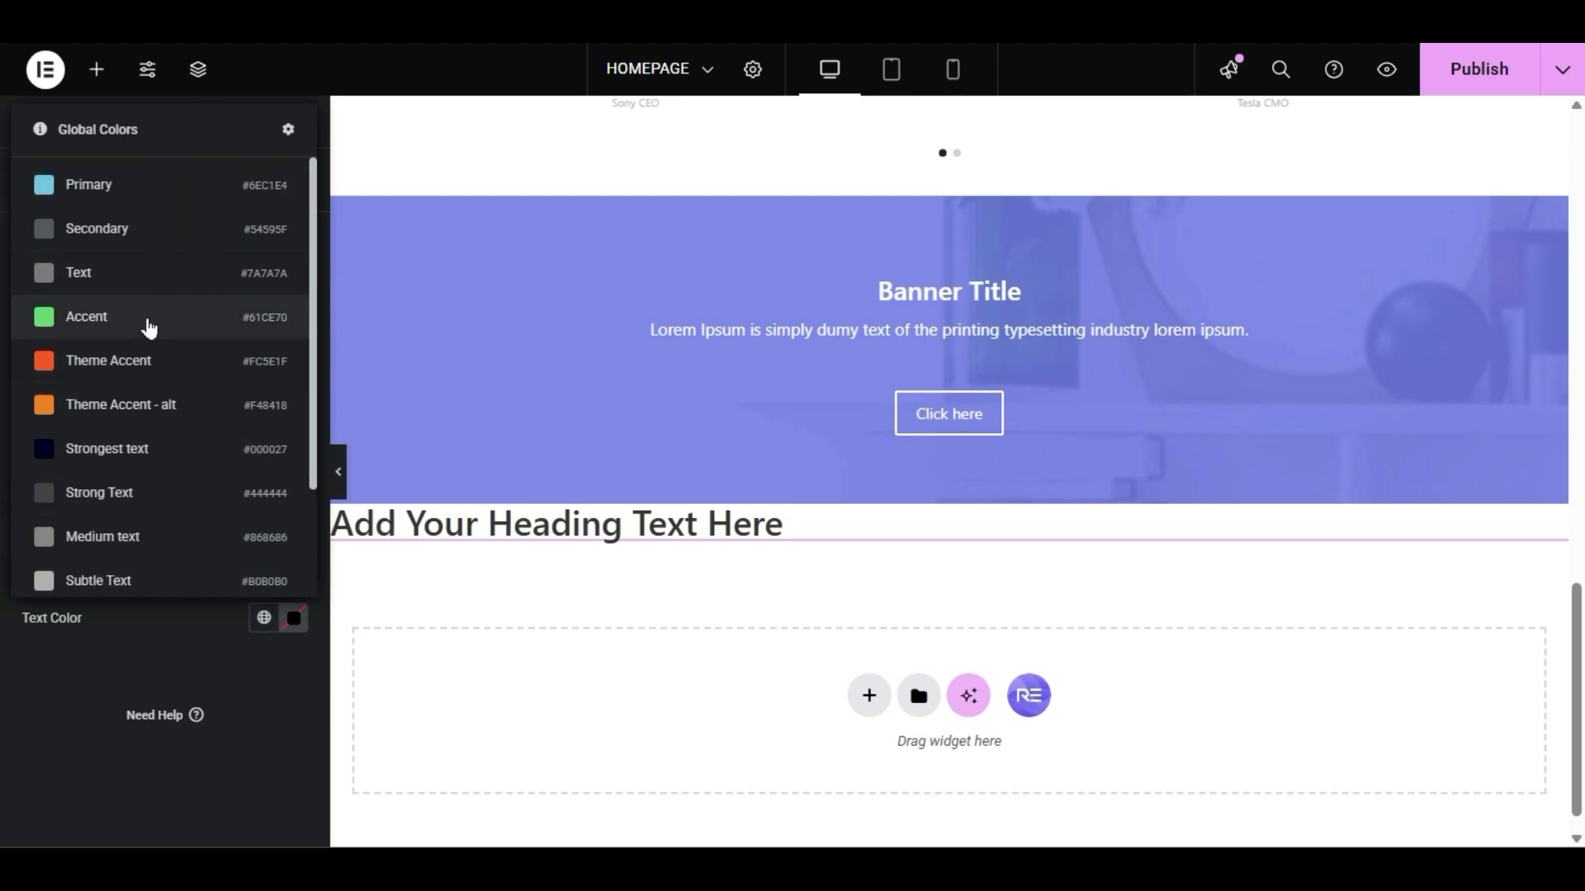
left_click(149, 296)
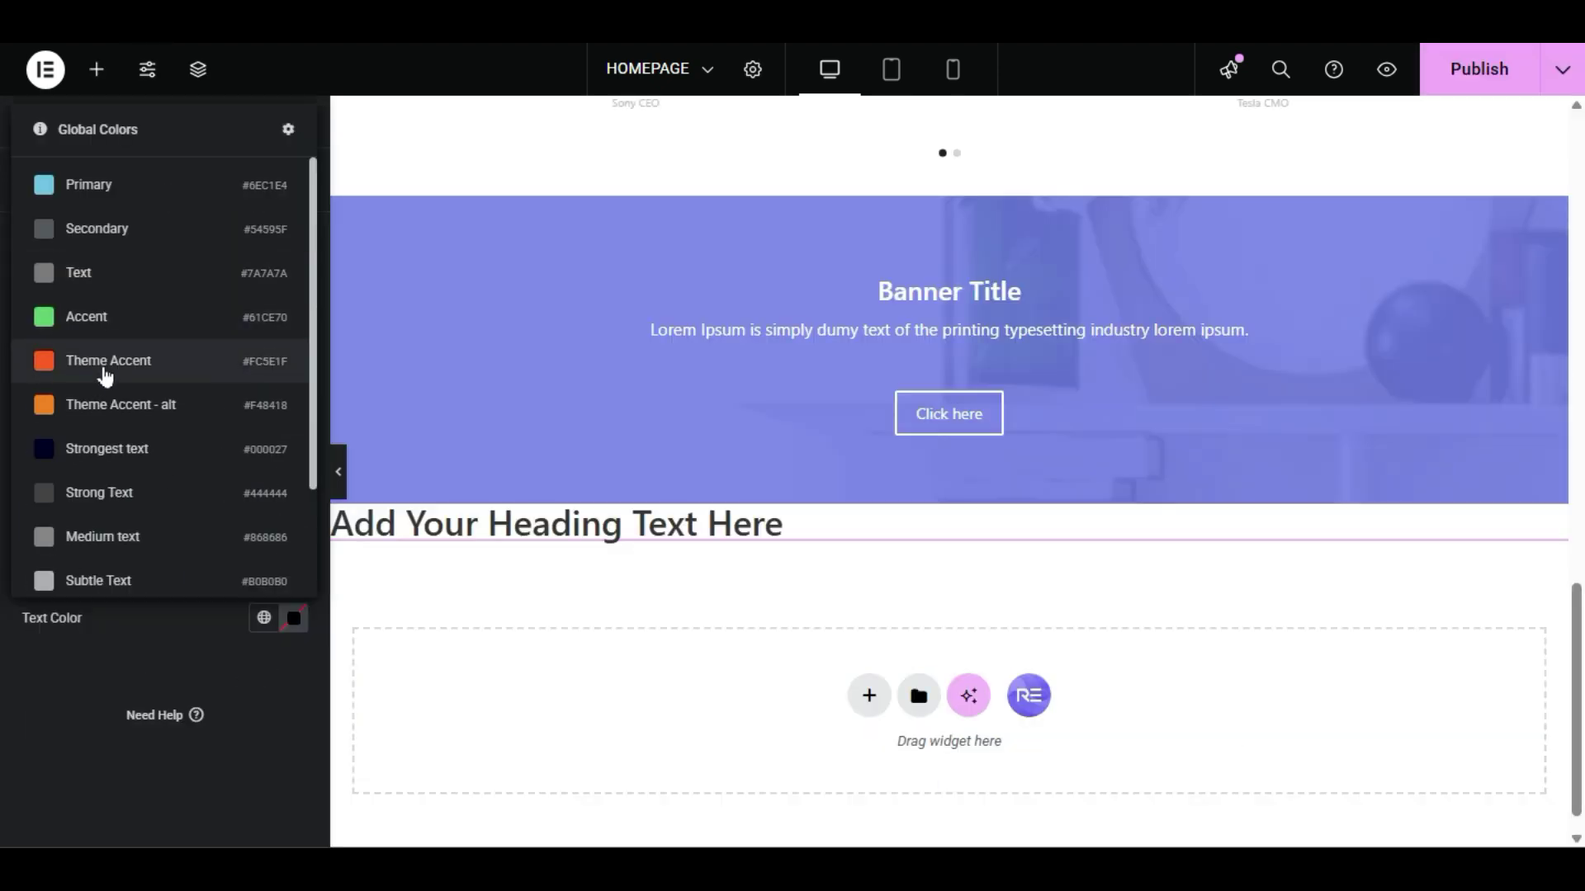
left_click(105, 370)
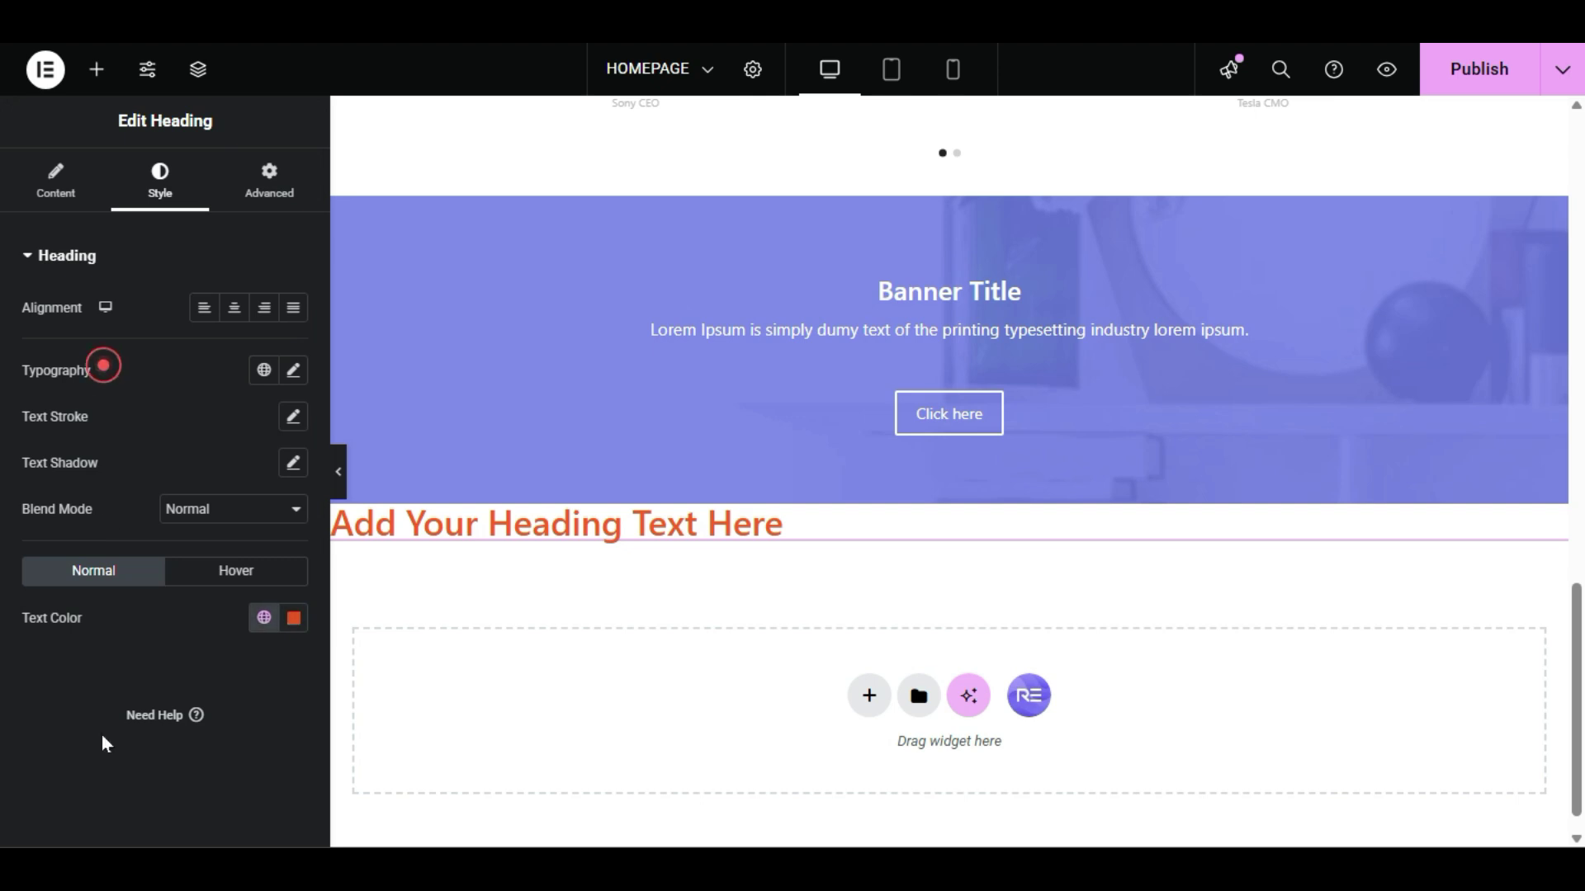
left_click(264, 620)
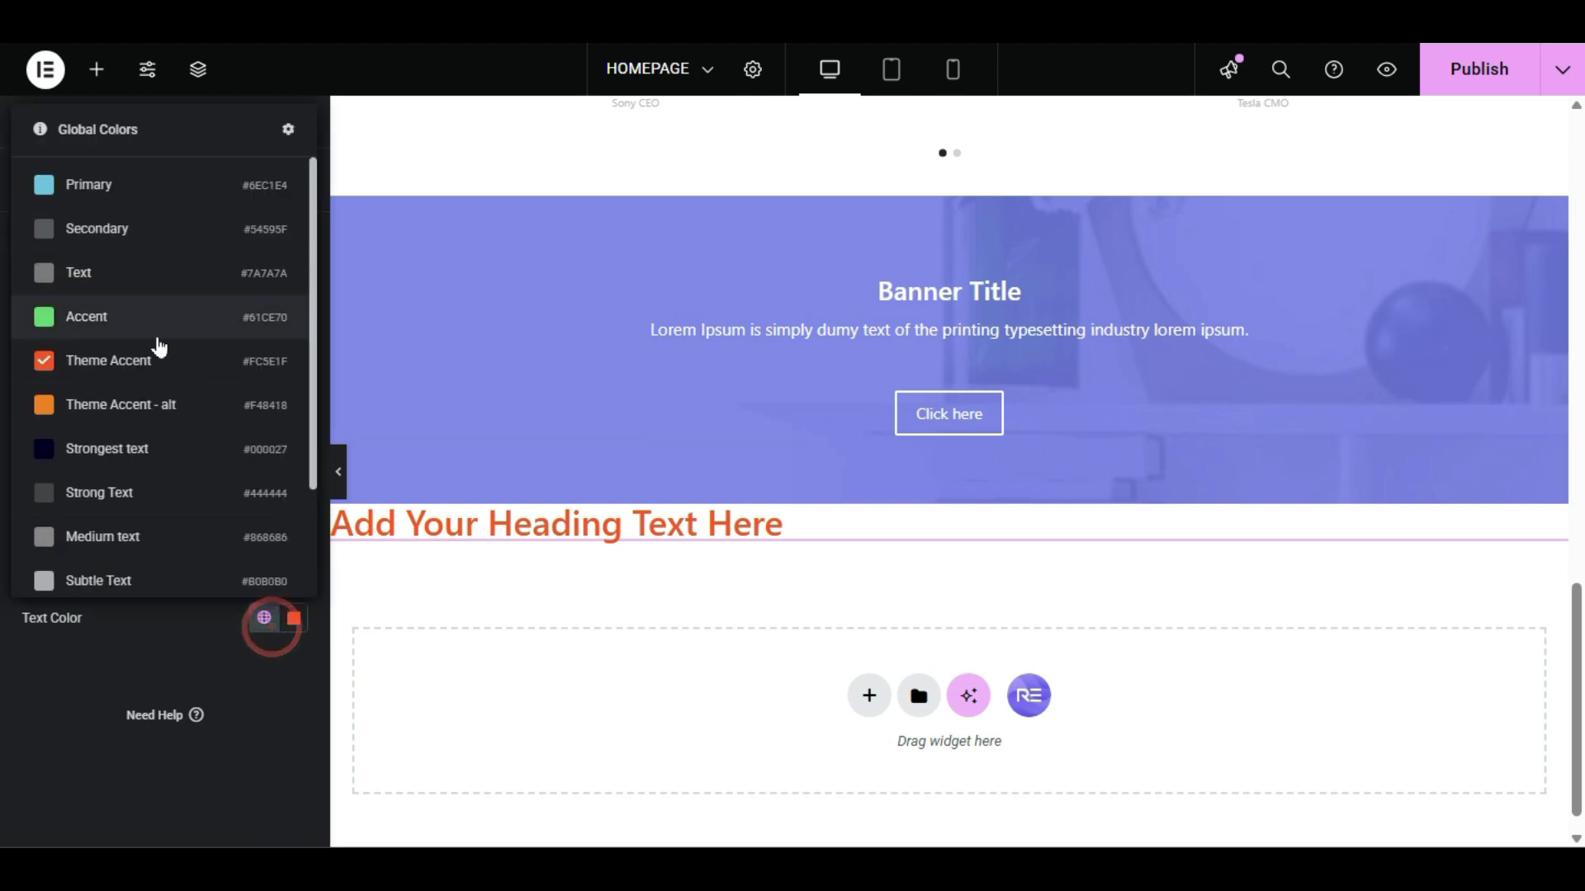
left_click(157, 324)
left_click(263, 627)
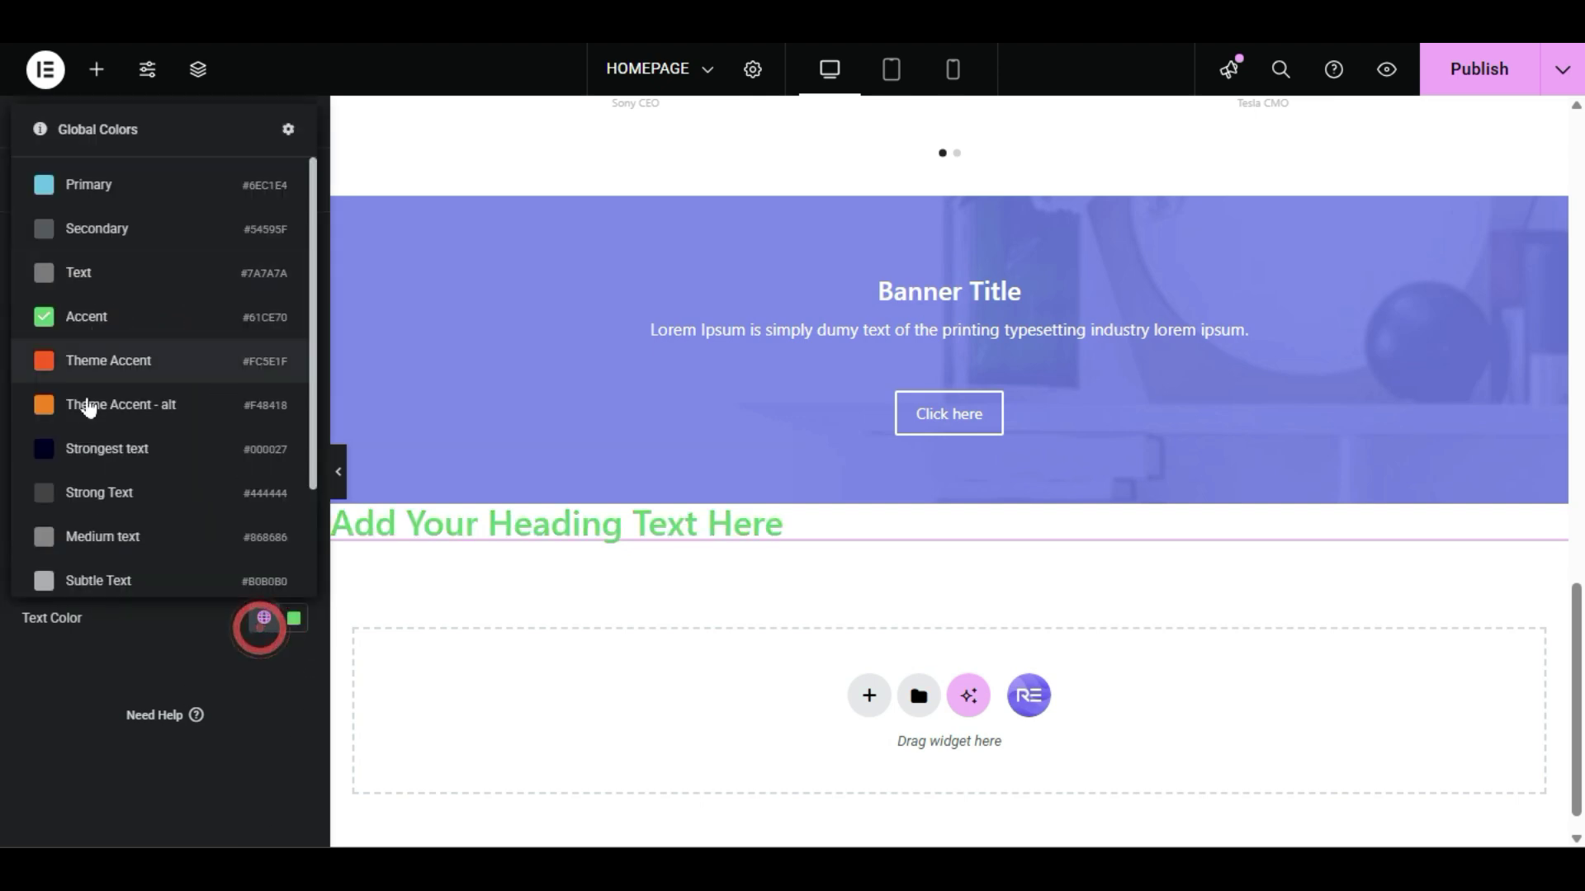
left_click(117, 415)
left_click(263, 619)
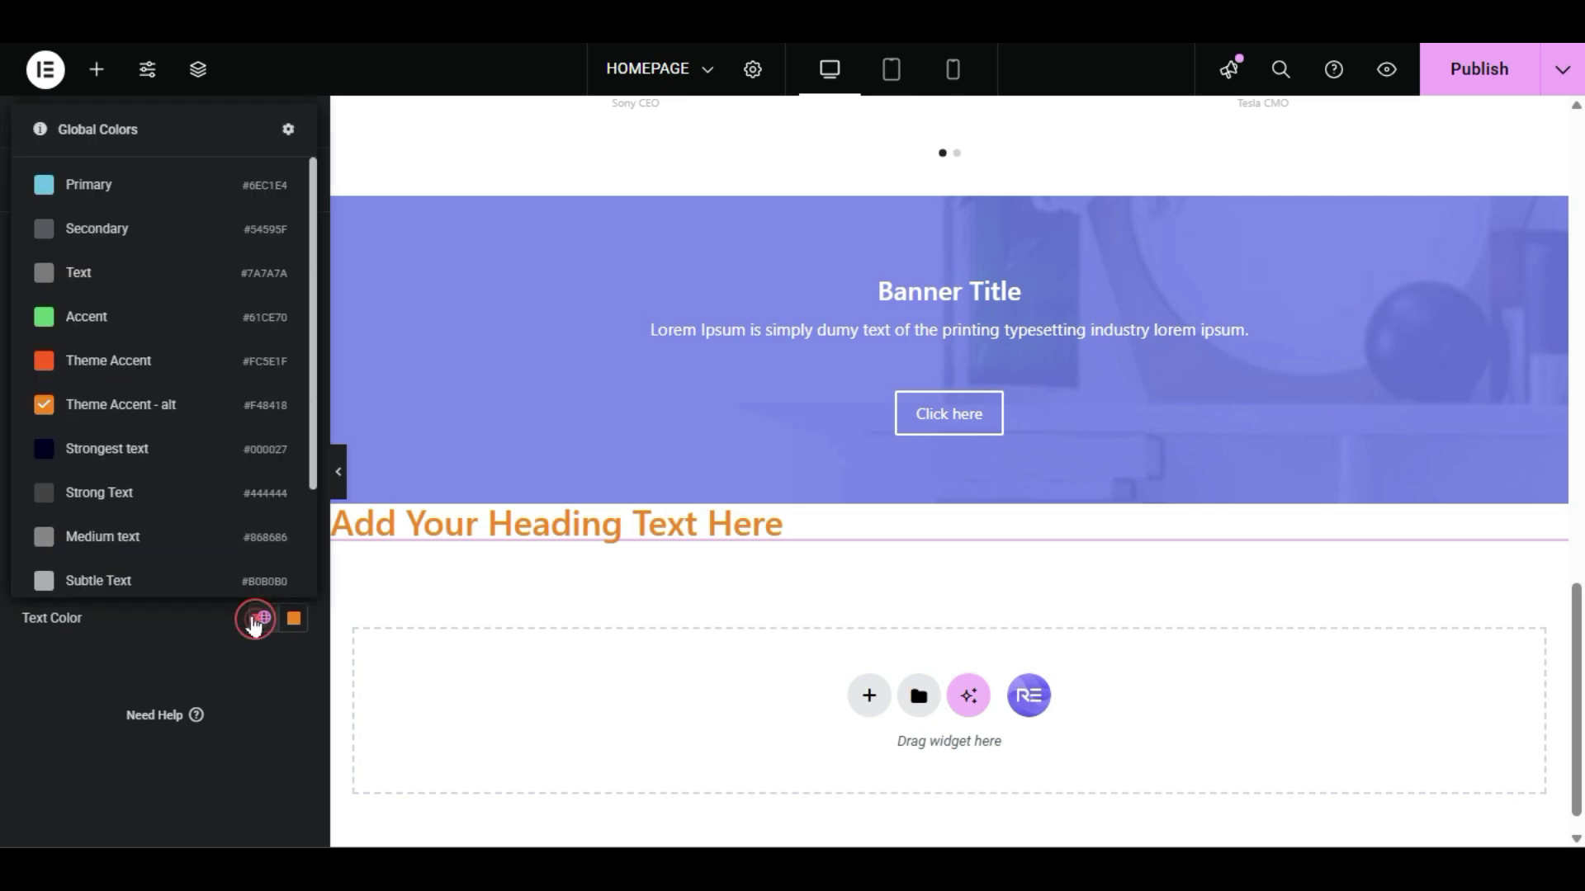
left_click(191, 444)
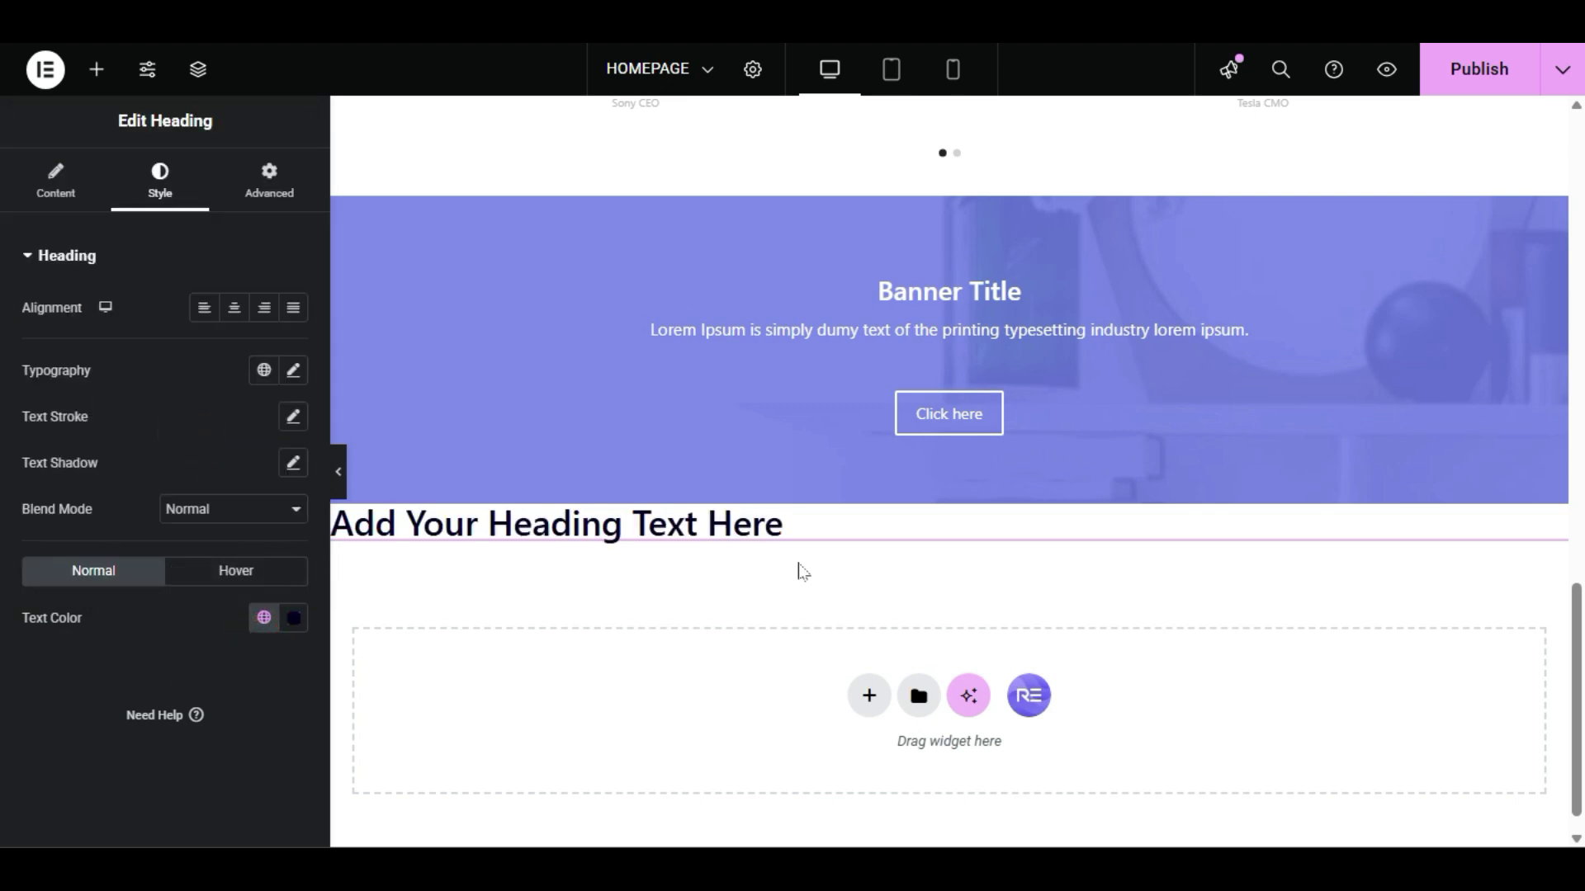
Step: Give the new heading's container a classic background, trying the global Primary and Accent colors and settling on Theme Accent
mouse_move(860, 520)
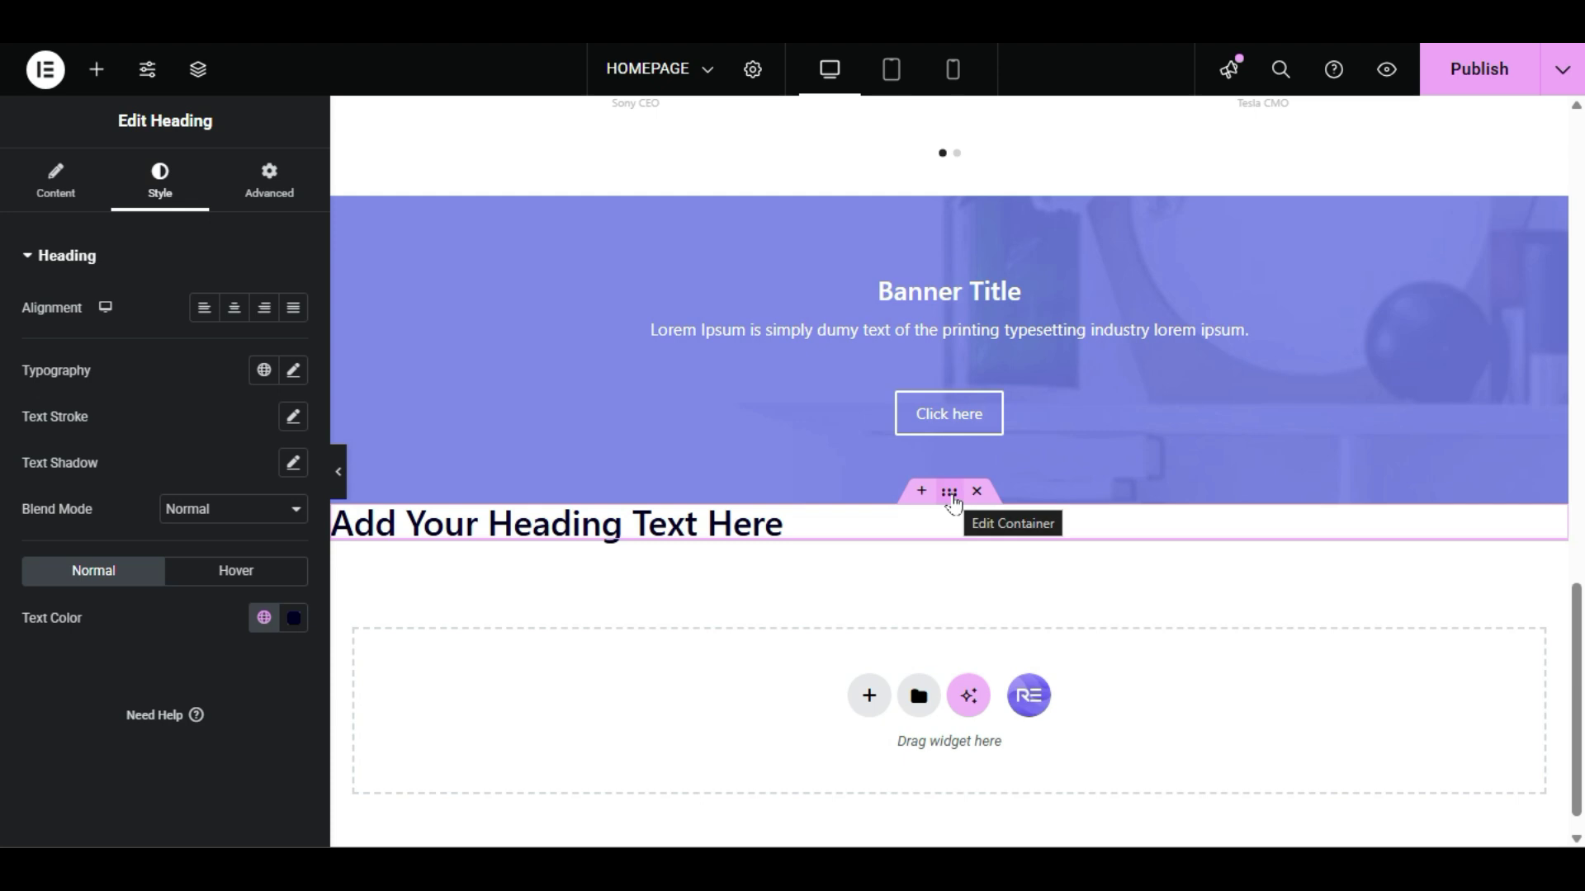
left_click(951, 499)
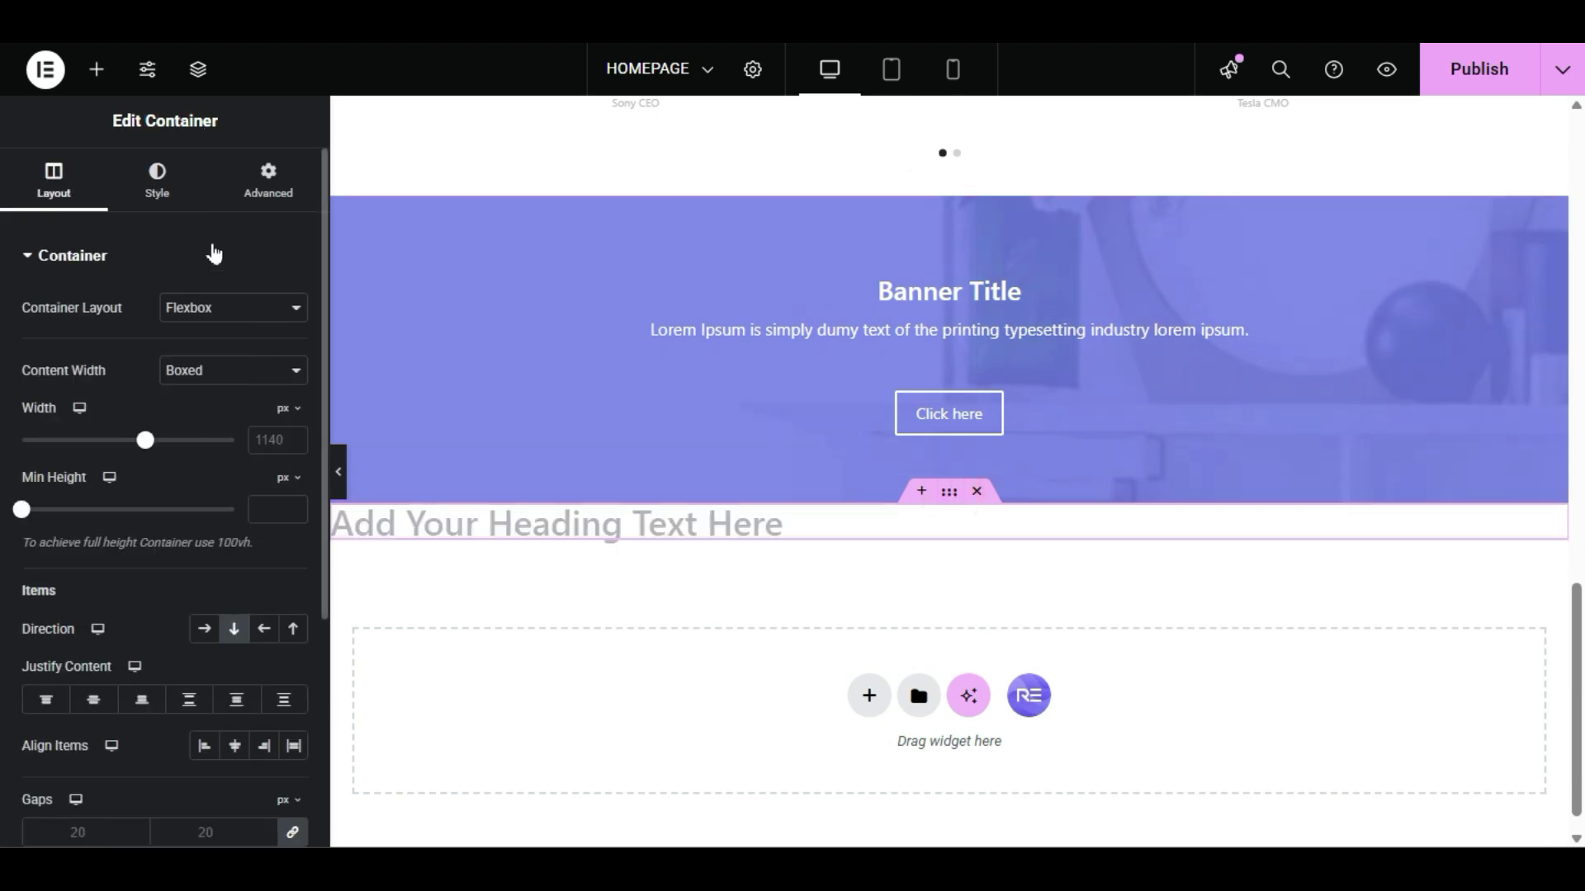
left_click(179, 188)
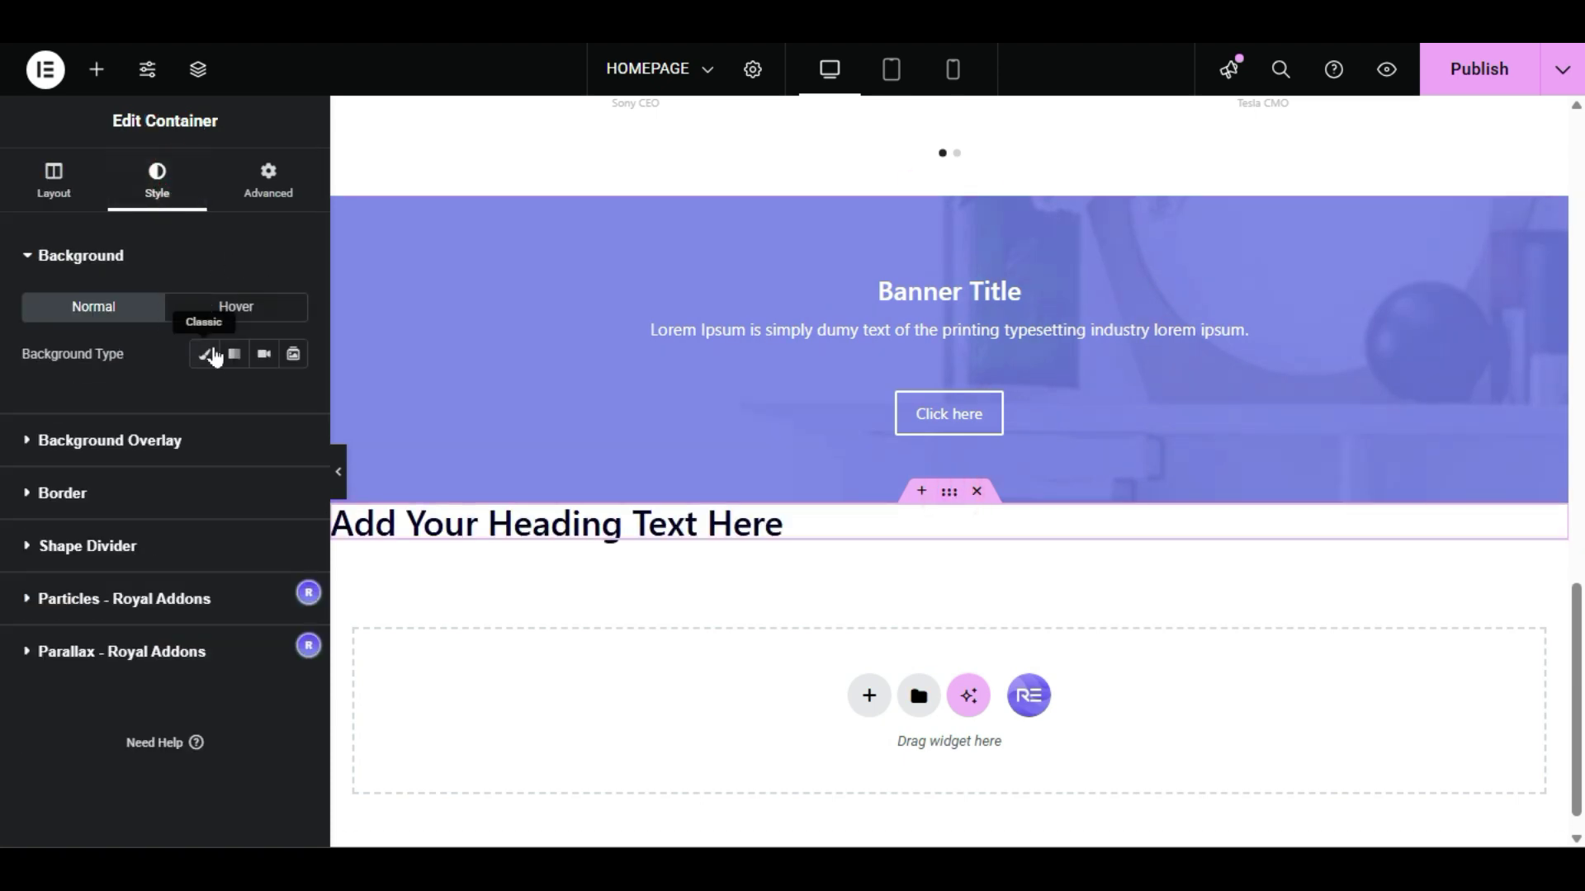
left_click(212, 354)
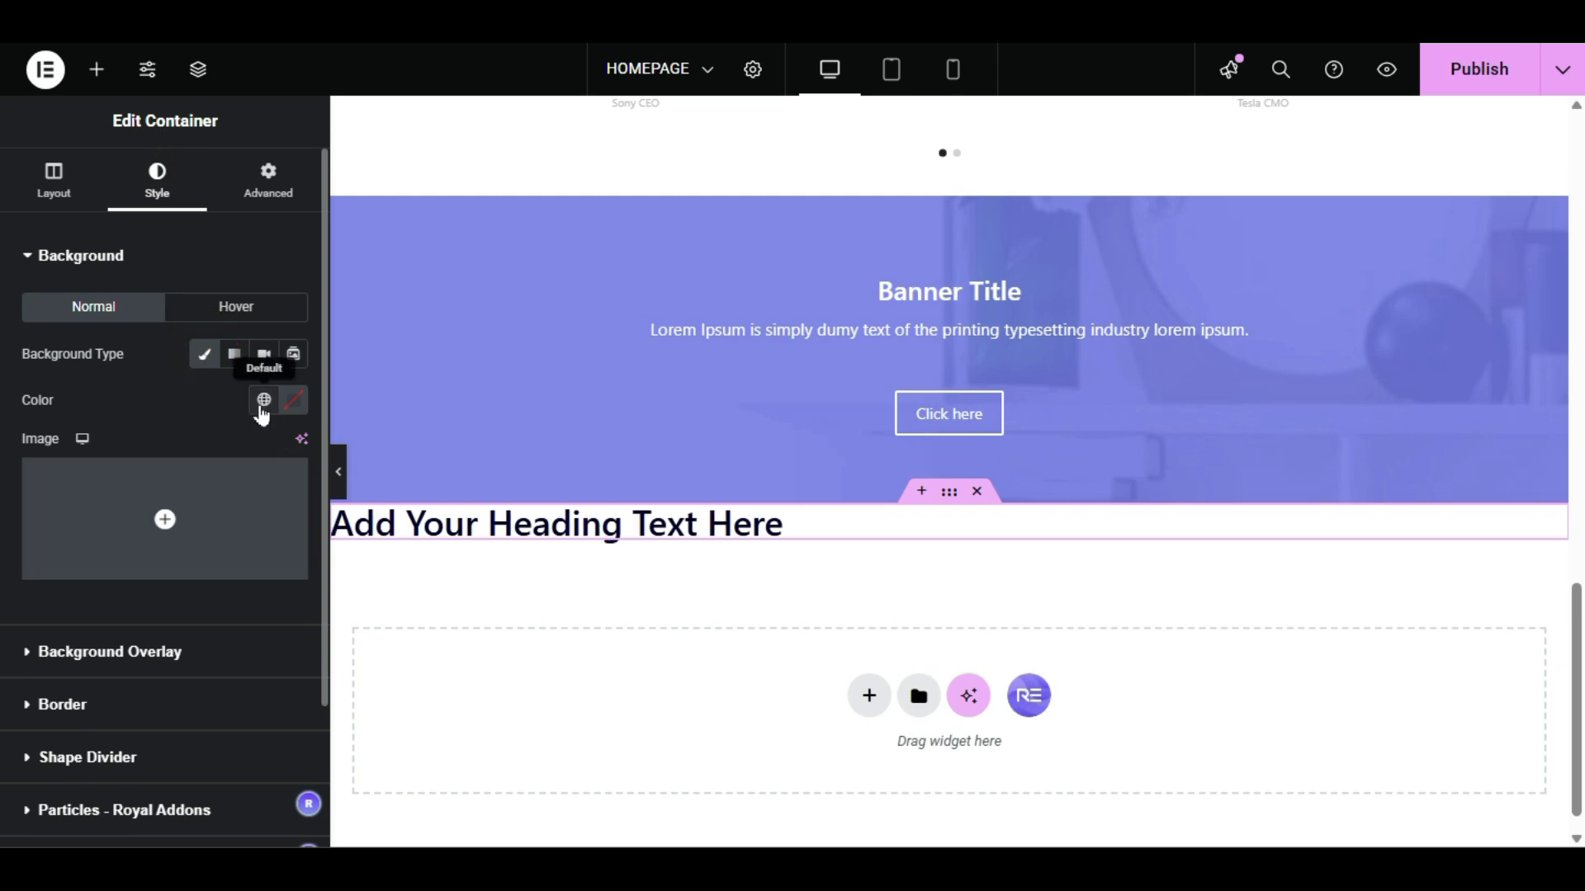
left_click(263, 399)
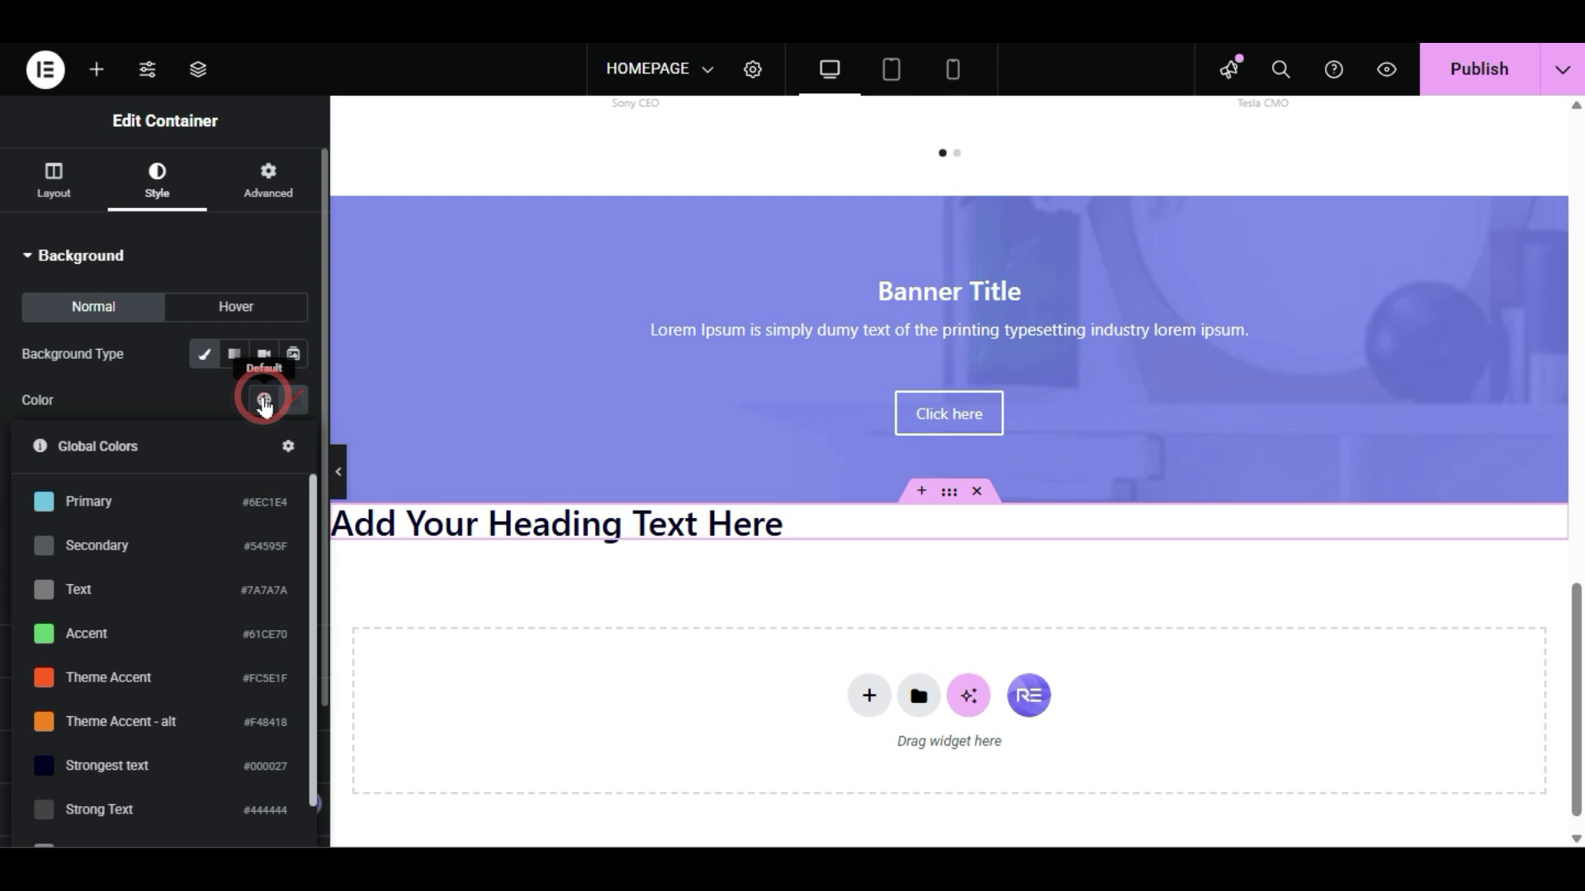
left_click(206, 524)
left_click(264, 400)
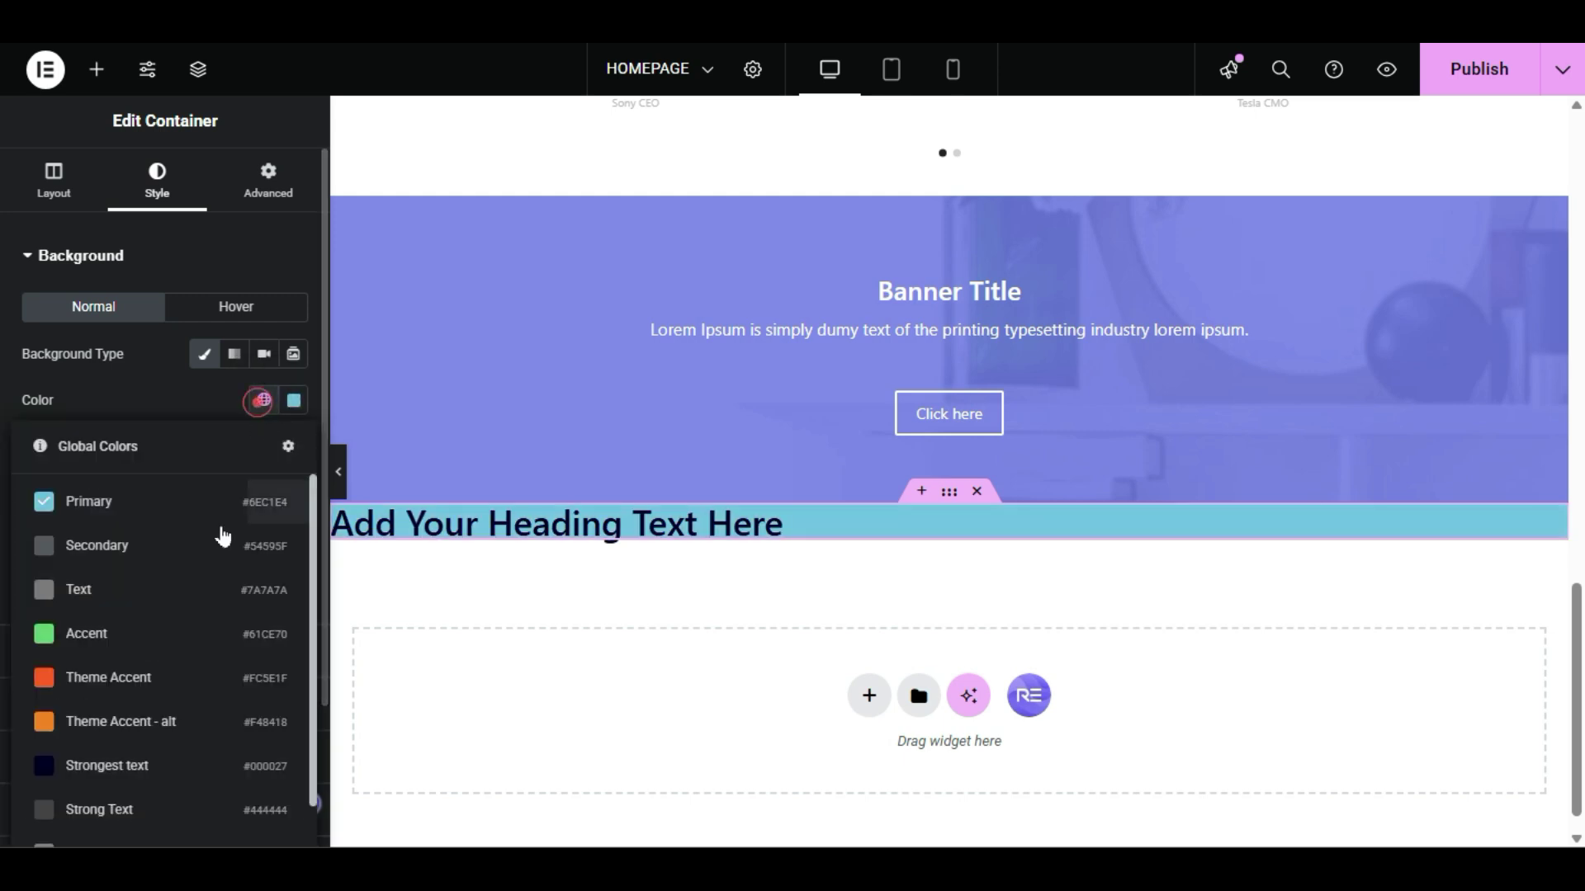
left_click(179, 621)
left_click(263, 400)
left_click(179, 675)
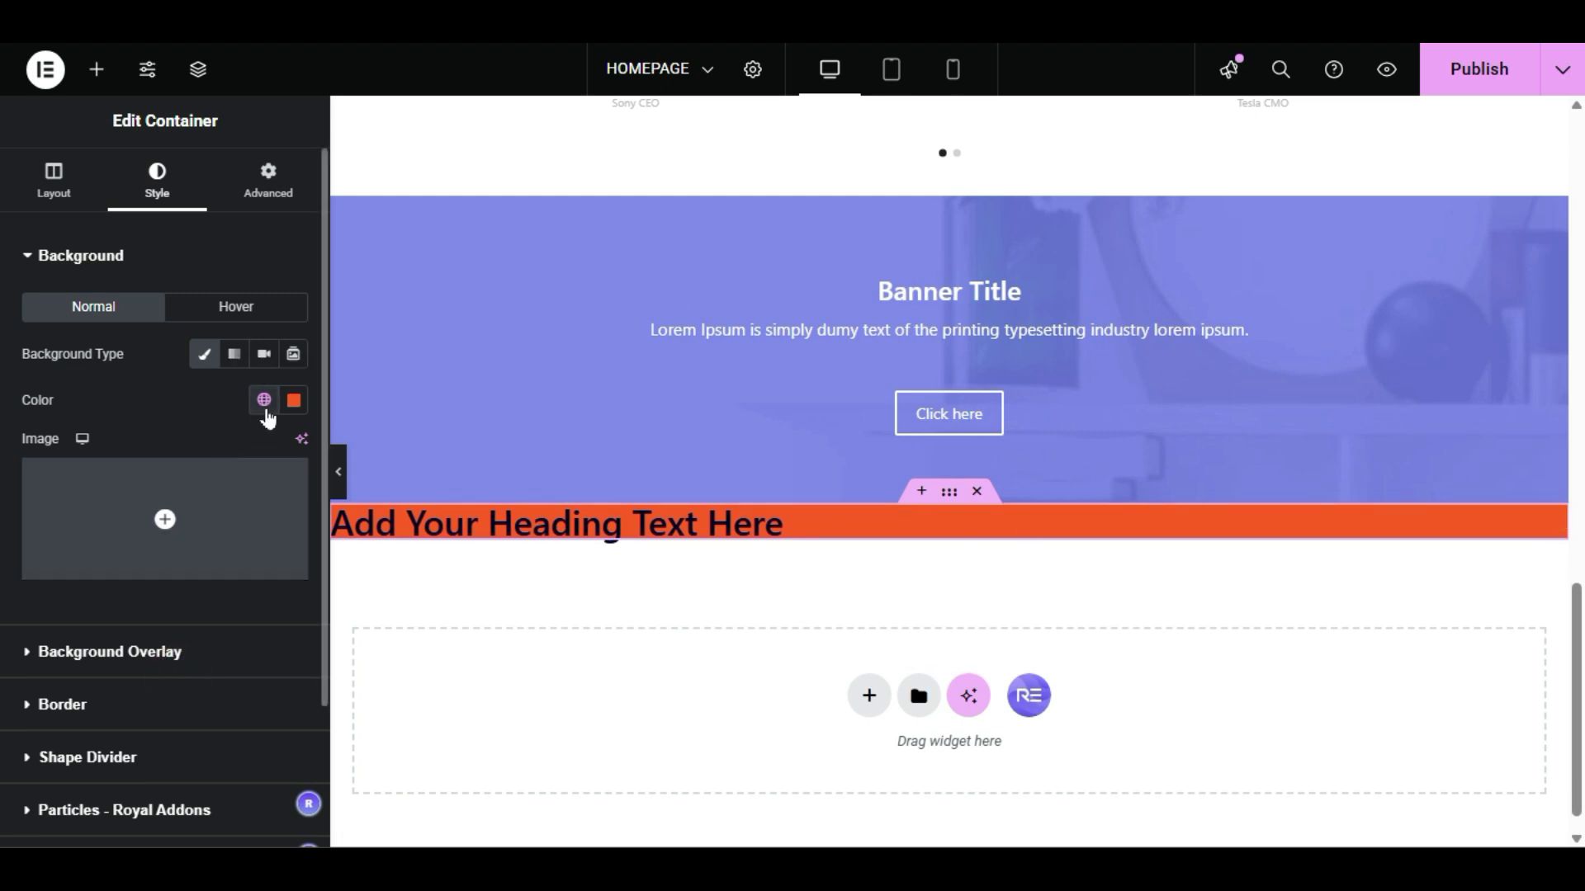
Step: Open the Global Colors site settings from the container's background color
left_click(264, 399)
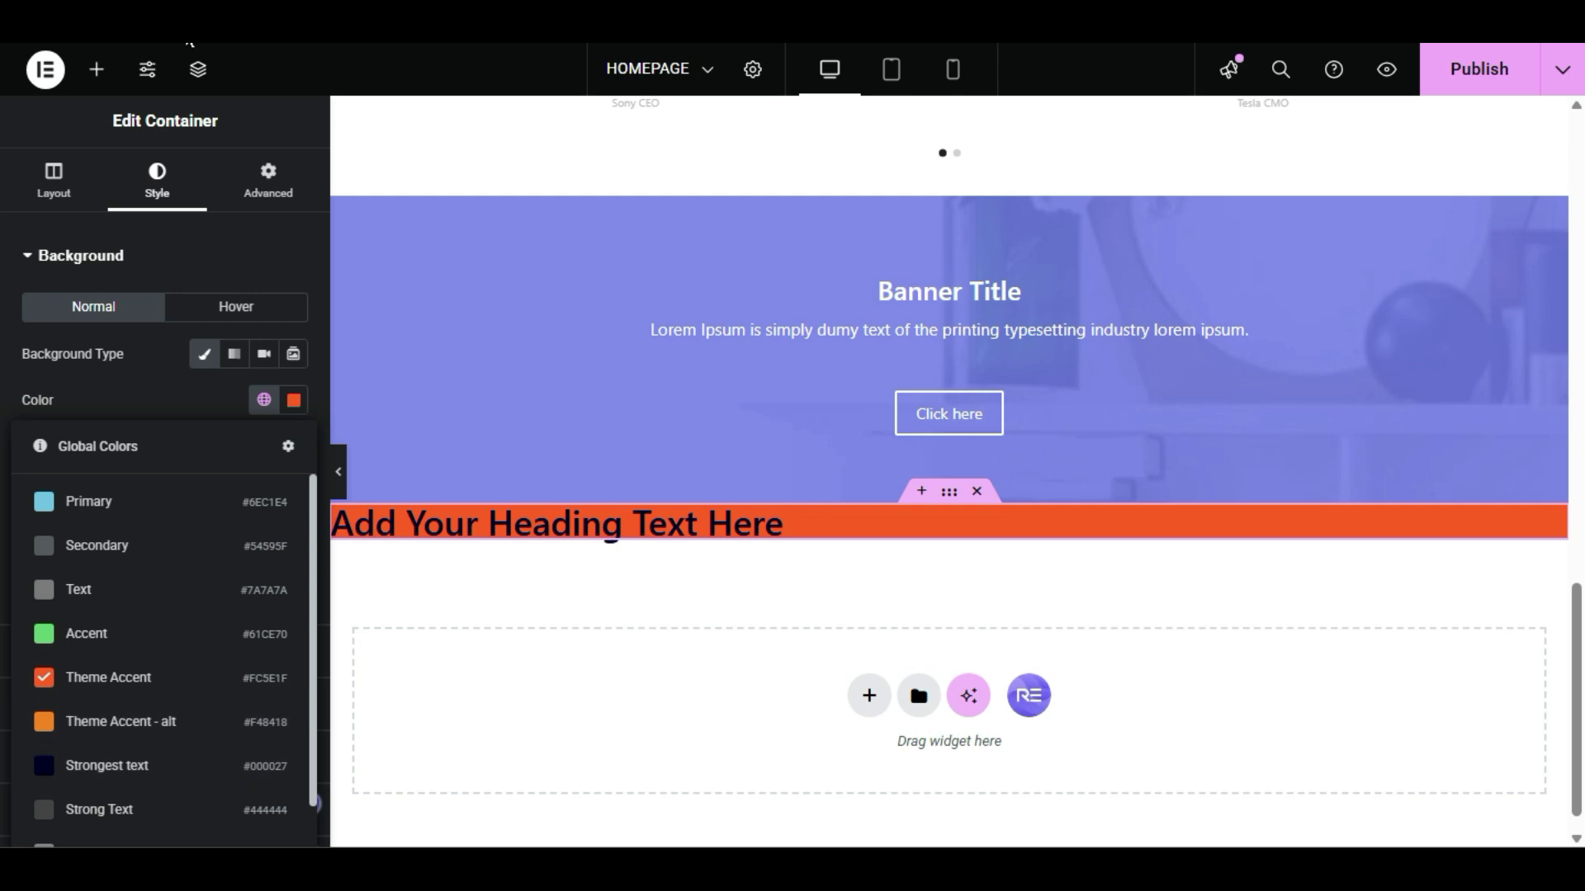
left_click(288, 445)
scroll(125, 226, "up", 5)
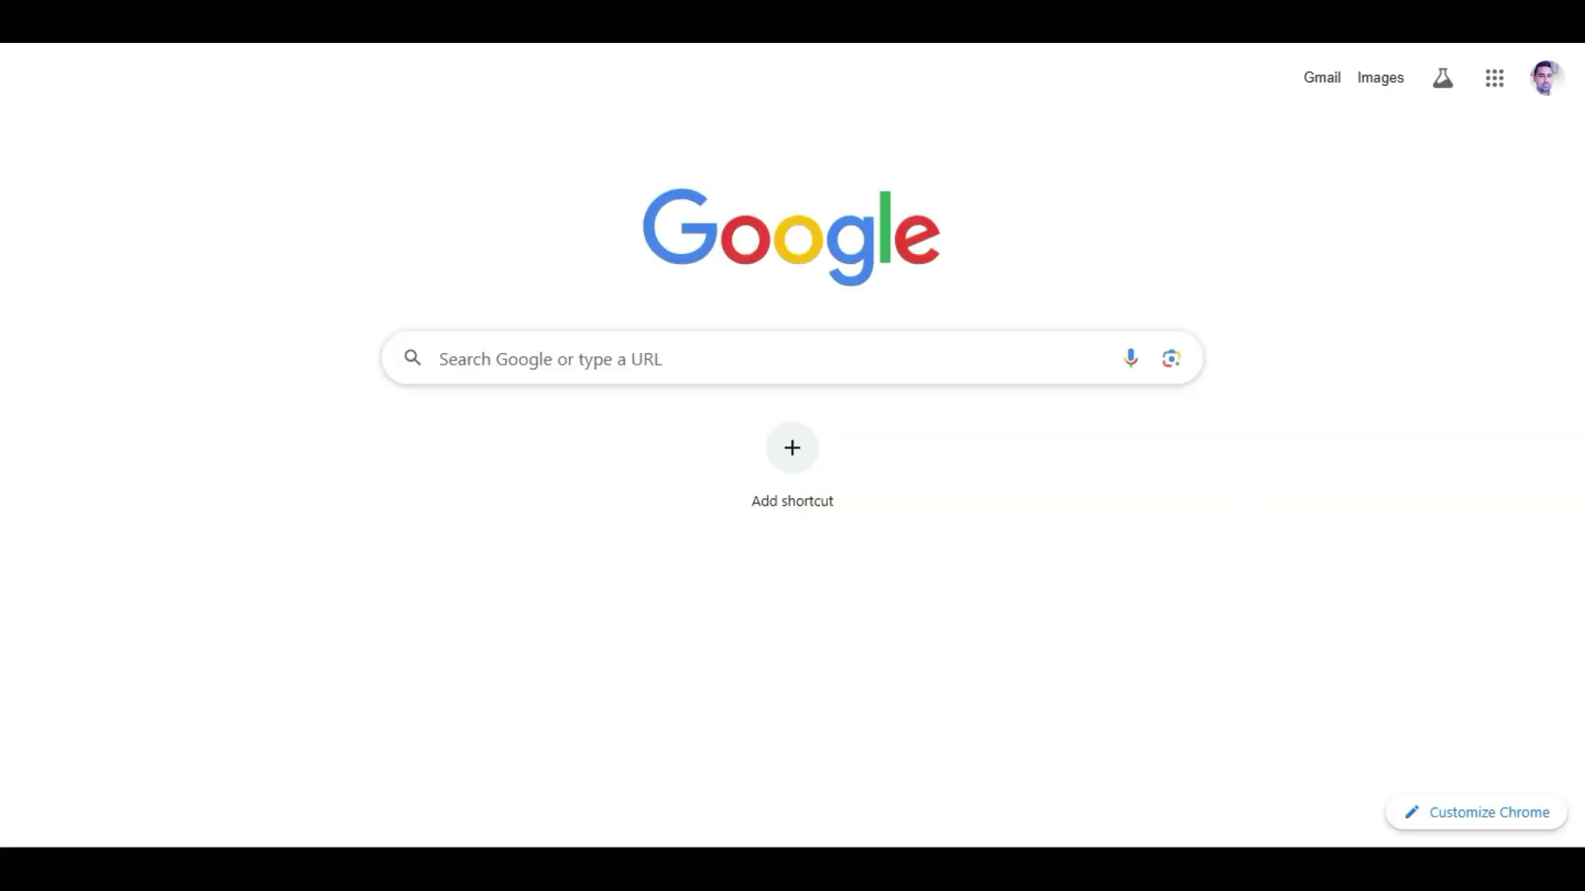
Step: Switch to a new browser tab and search Google for WEBSITE COLOR CODES
type("website")
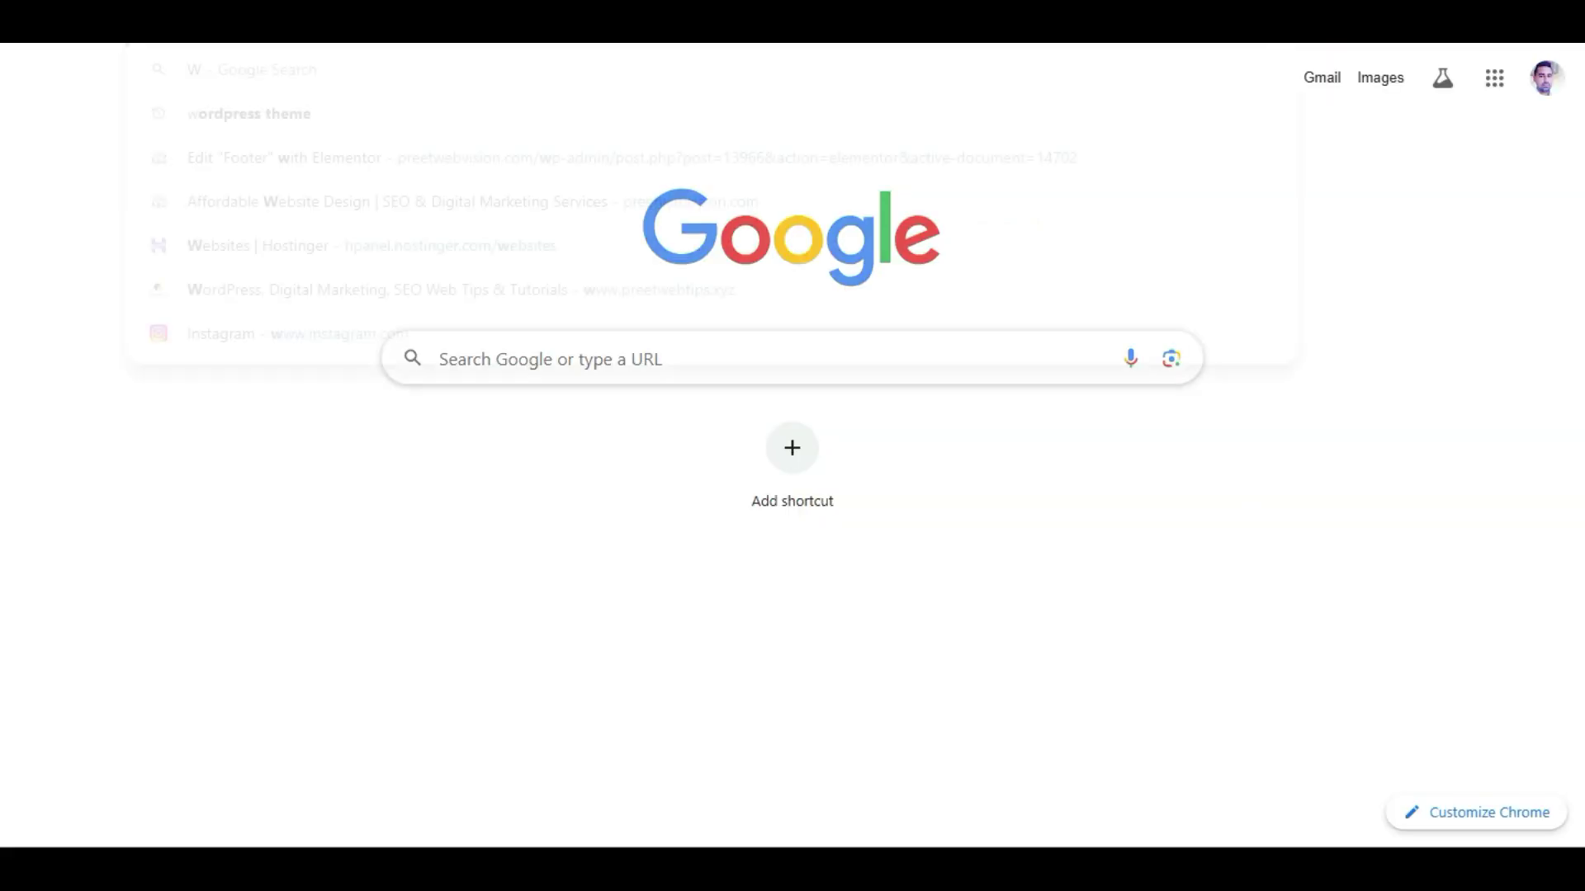
key("BackSpace")
key("BackSpace")
key("BackSpace")
key("BackSpace")
key("BackSpace")
key("BackSpace")
key("BackSpace")
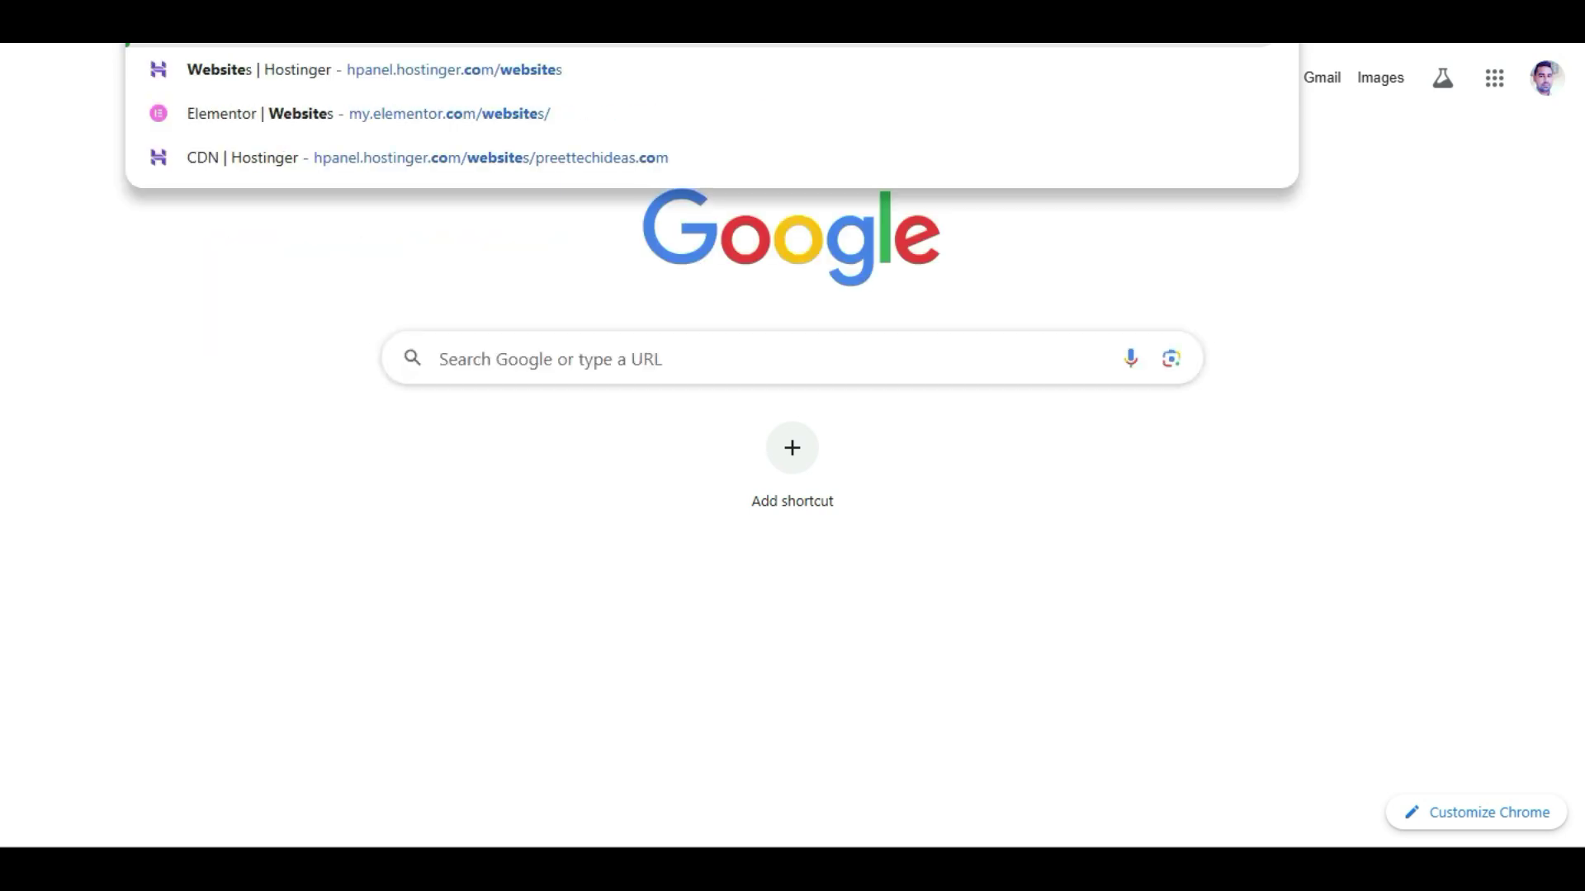
type("WEBSITE COLOR CODES")
key("Return")
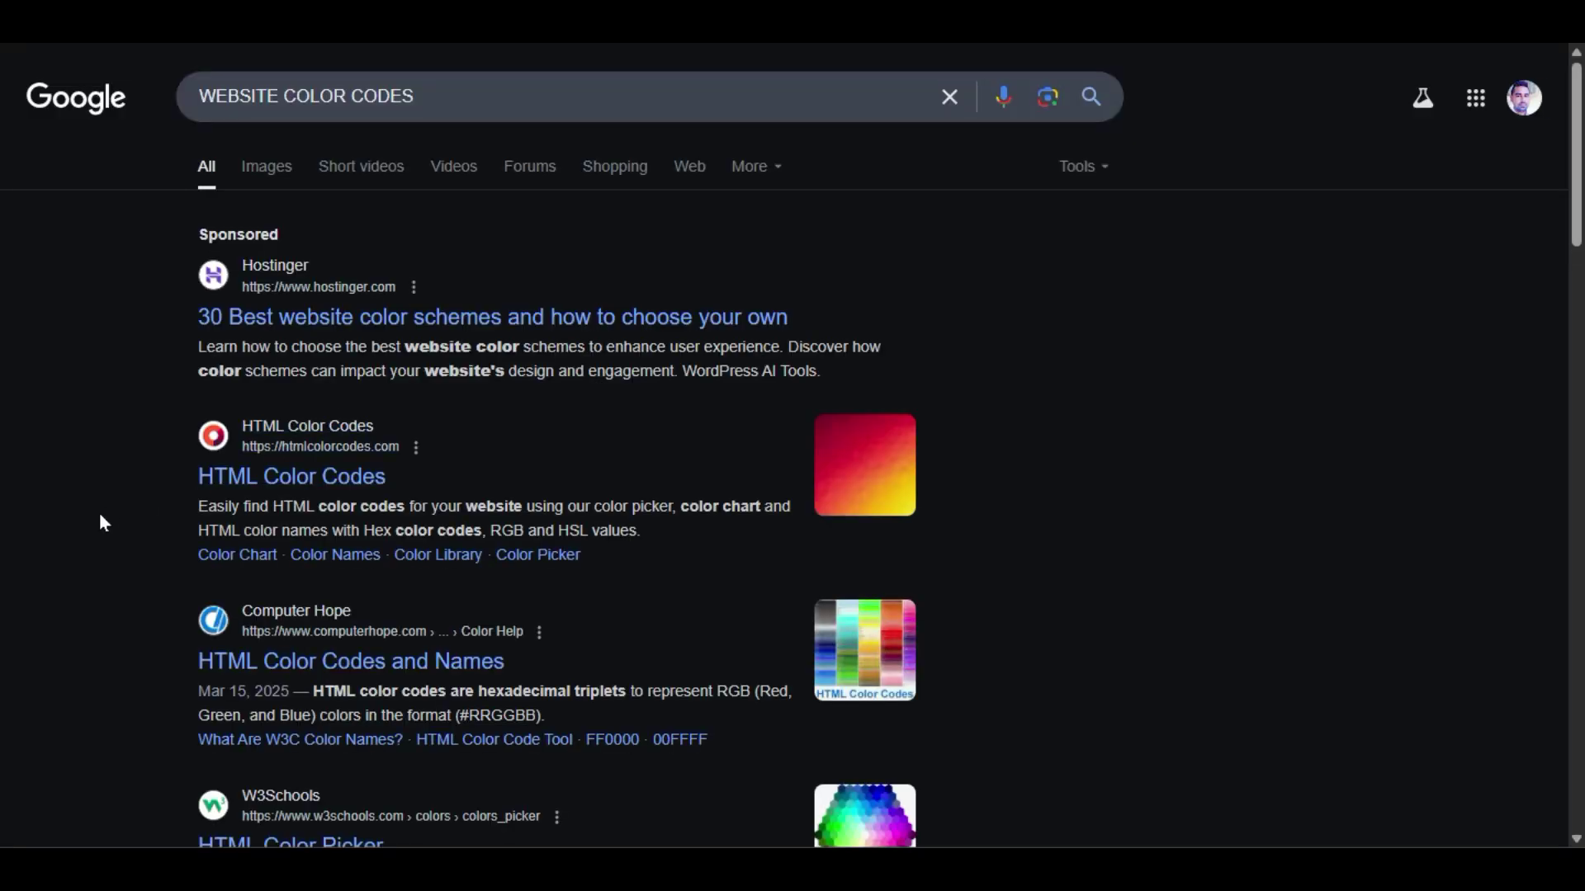
Step: Open Computer Hope's HTML Color Codes and Names result and look through its table of major color codes
scroll(240, 485, "down", 3)
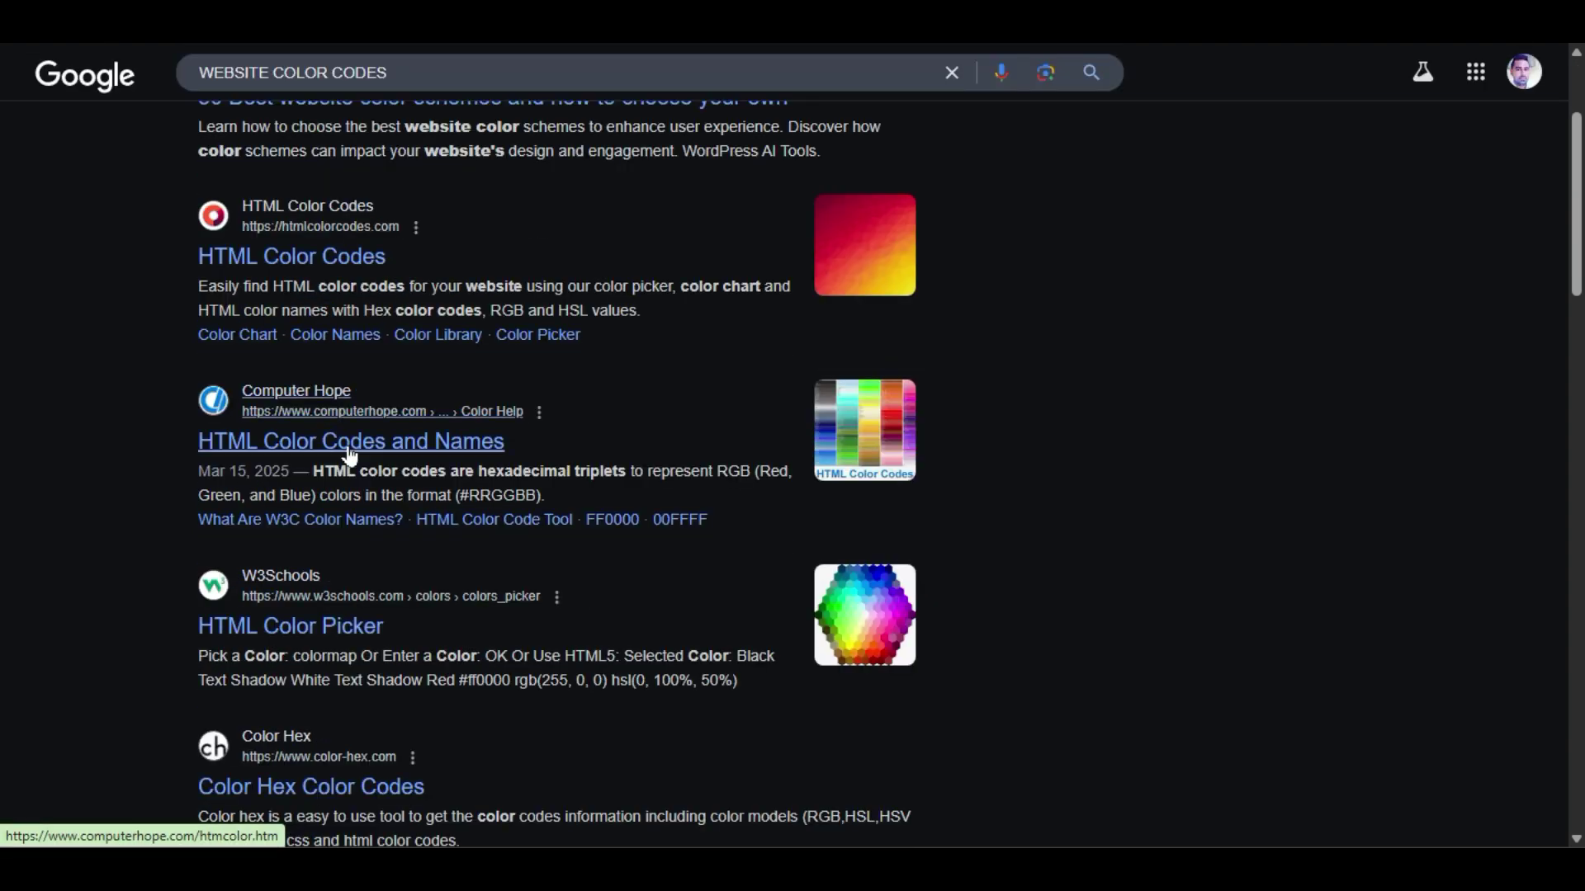
left_click(377, 444)
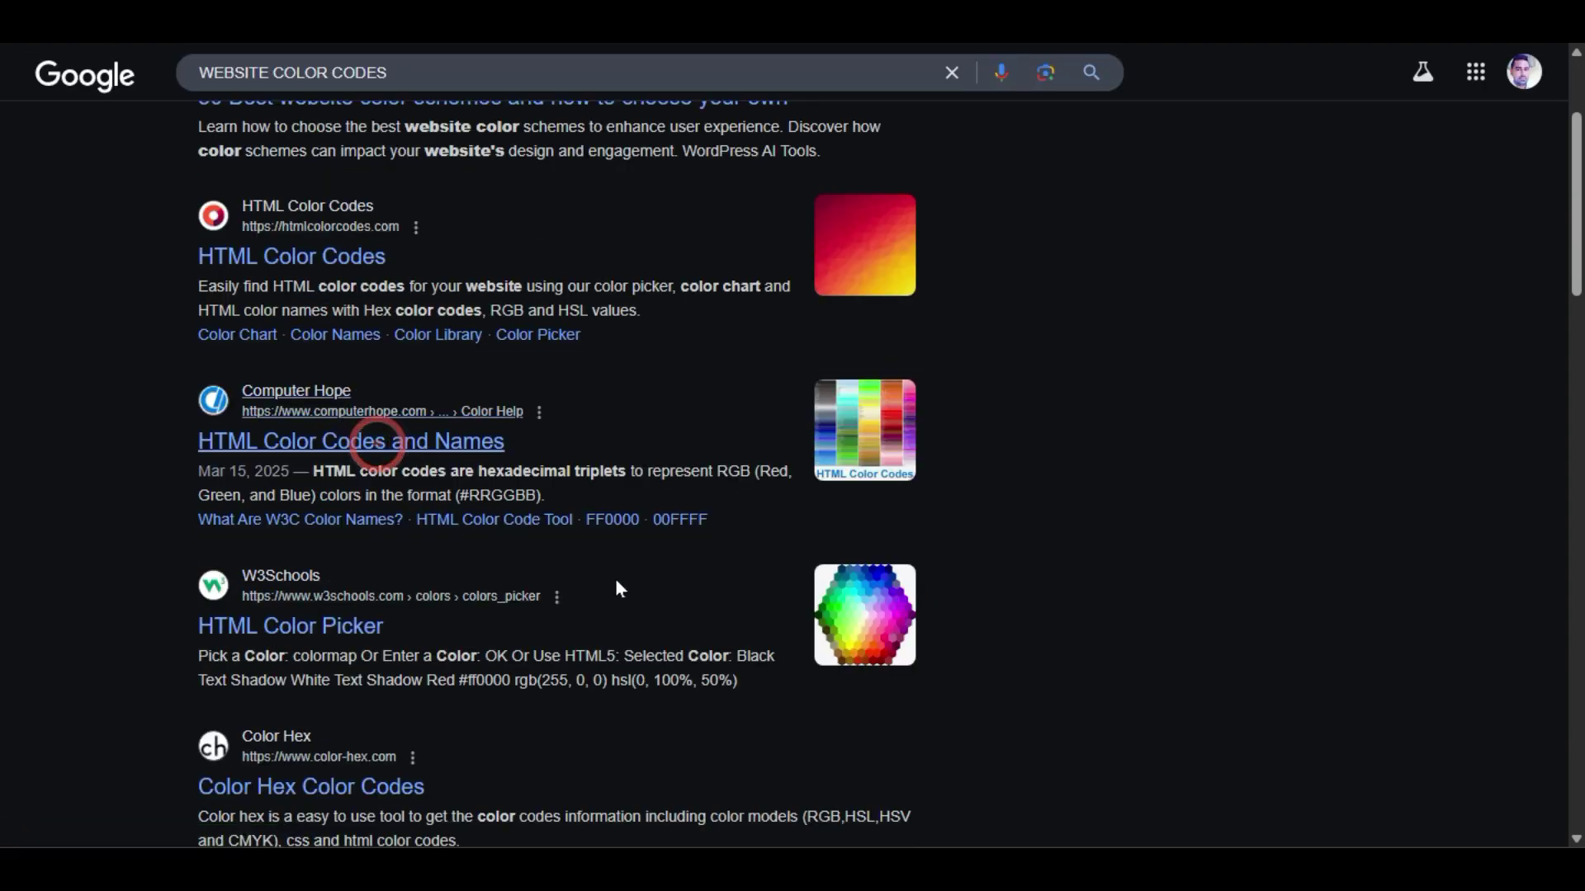
scroll(620, 588, "down", 15)
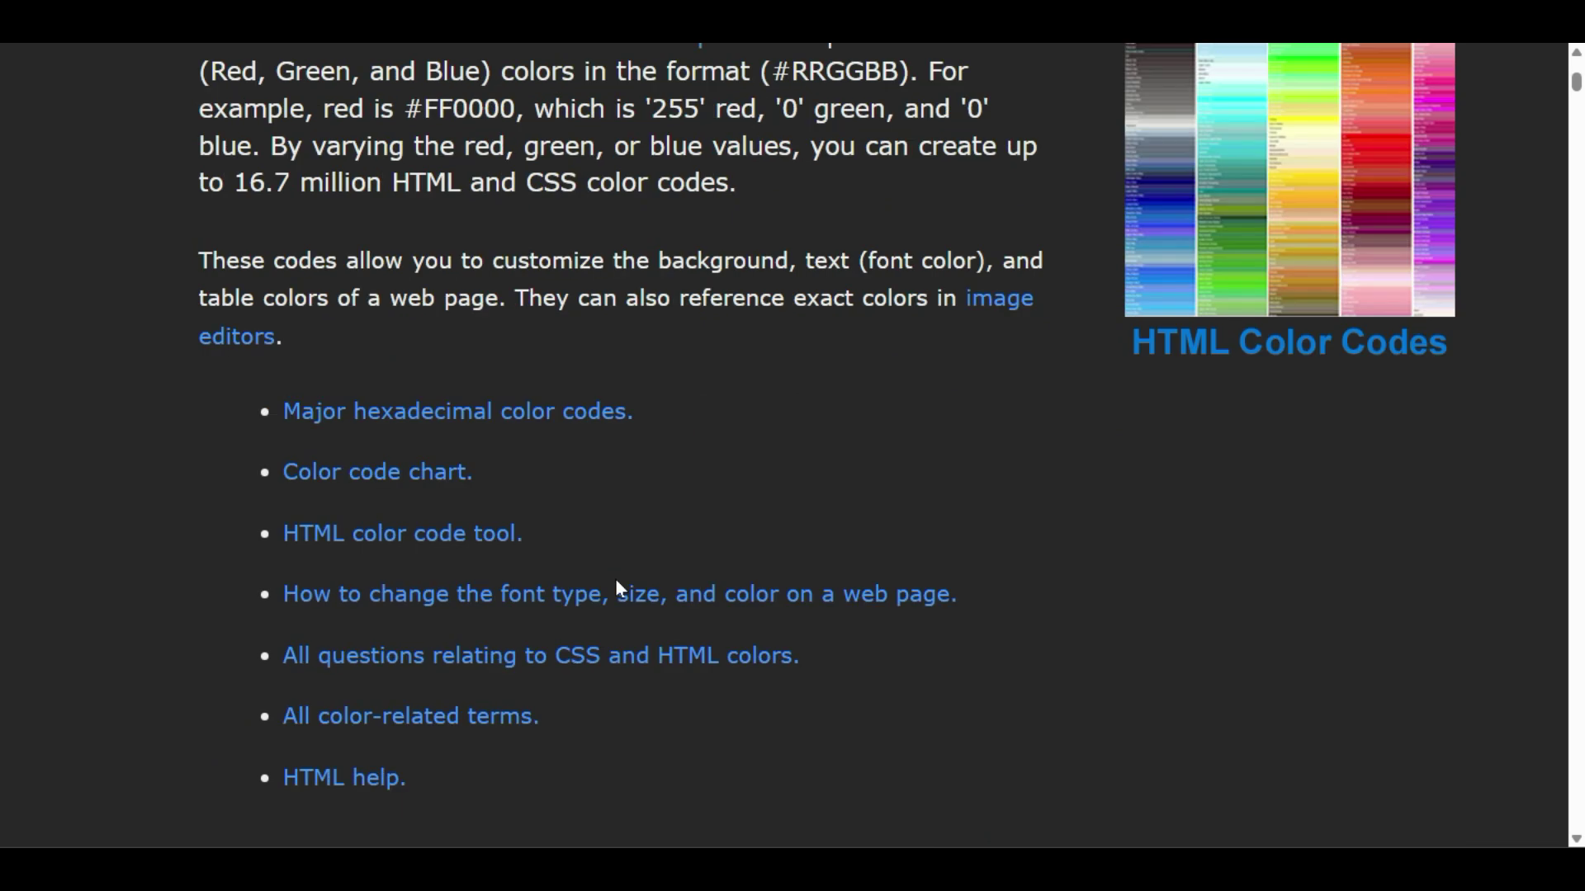
scroll(621, 591, "down", 3)
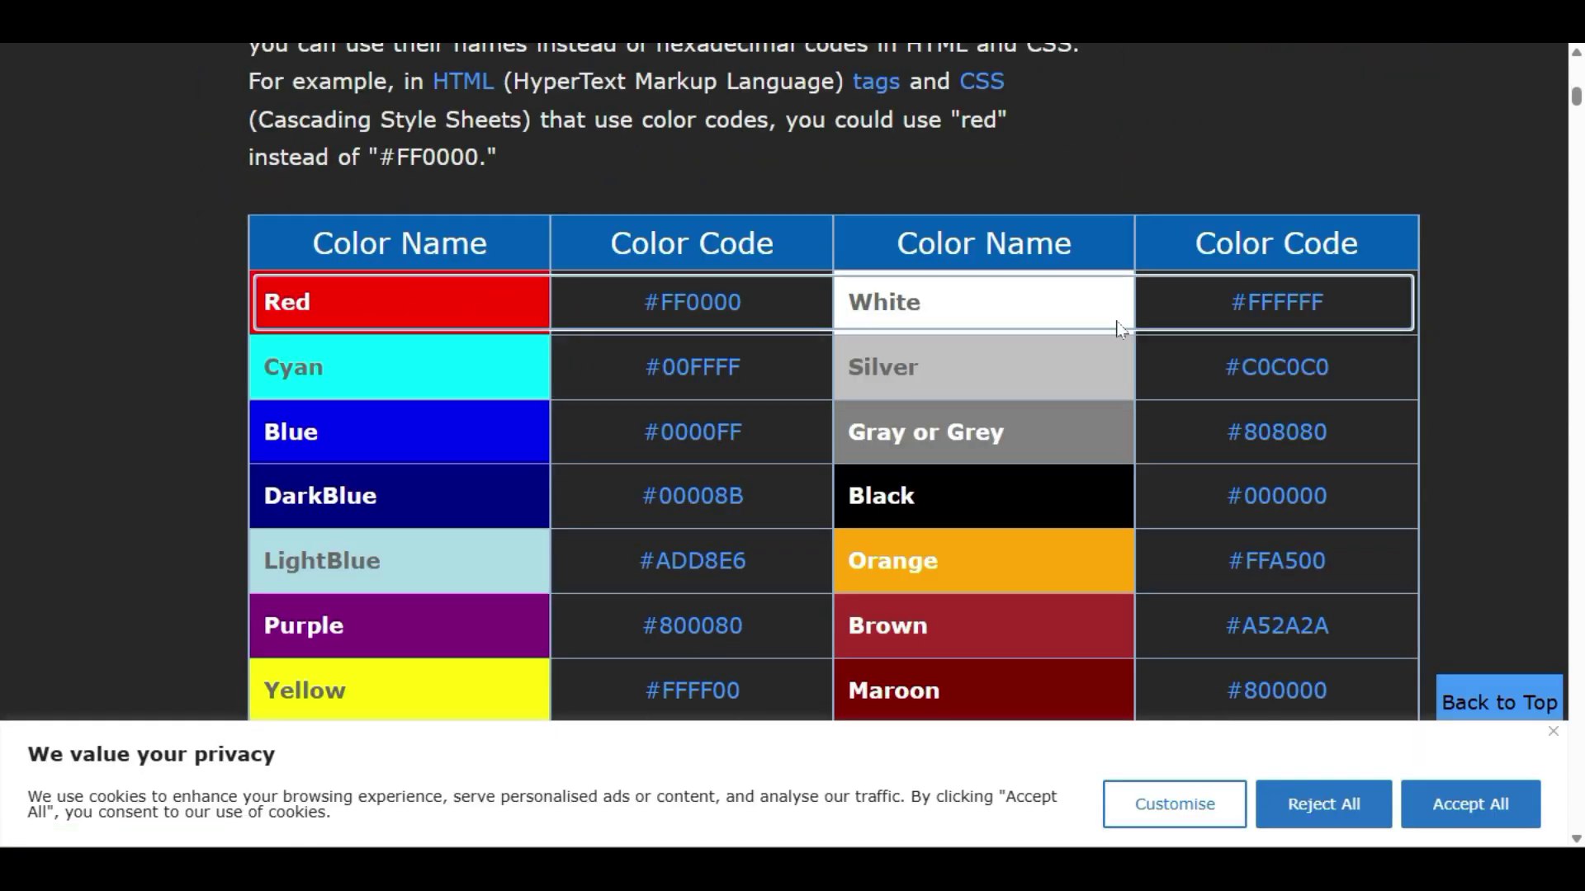
scroll(500, 532, "down", 2)
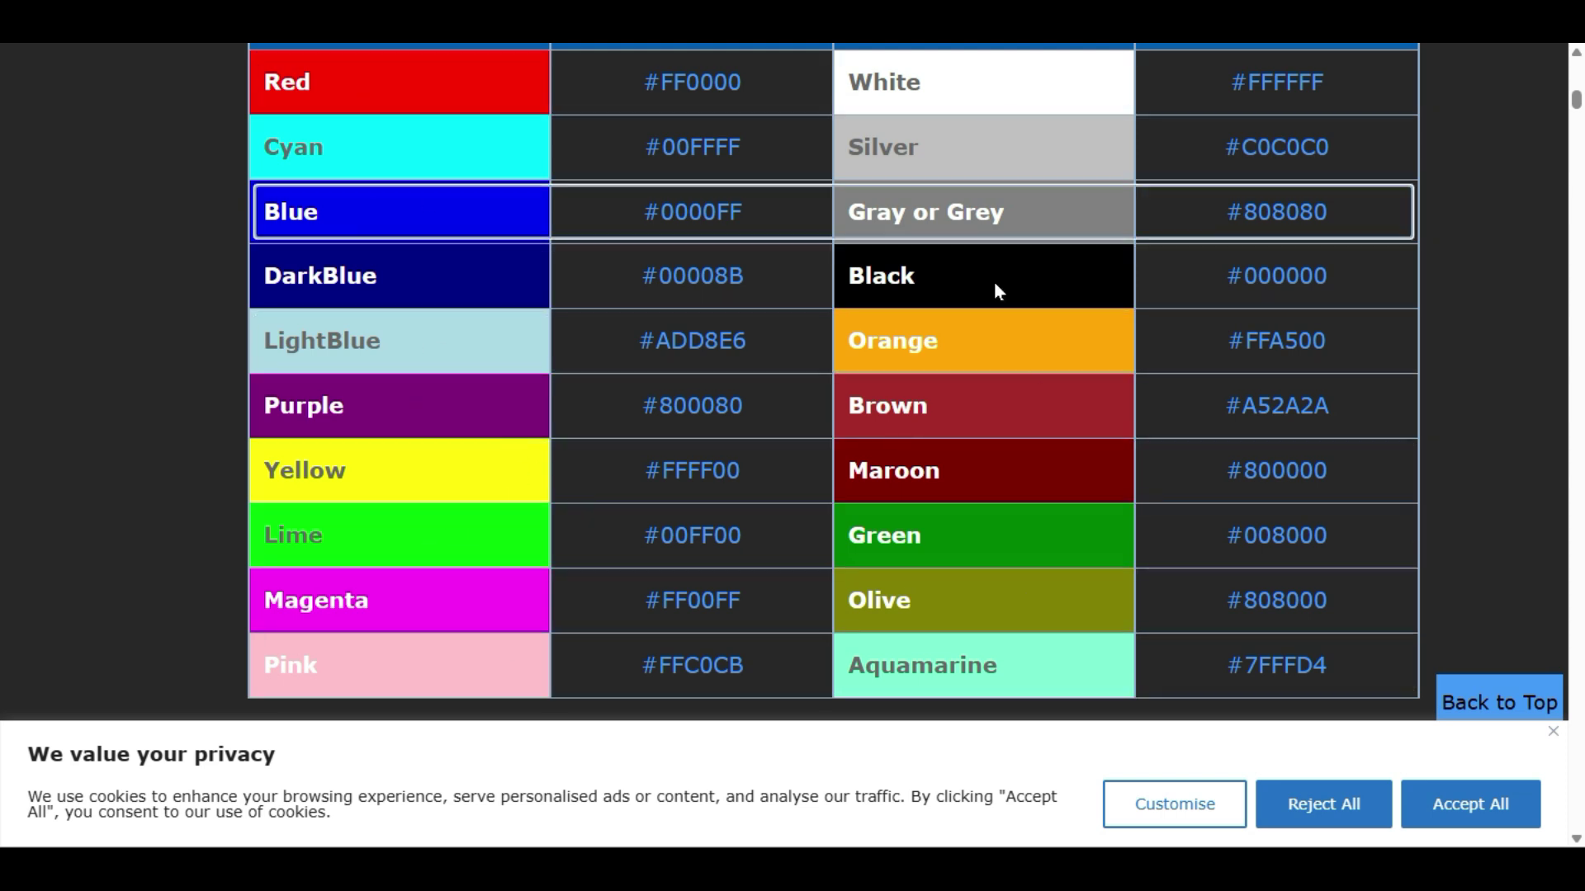
Step: Open the page for the Purple color code and select #800080 in its title for copying
left_click(701, 406)
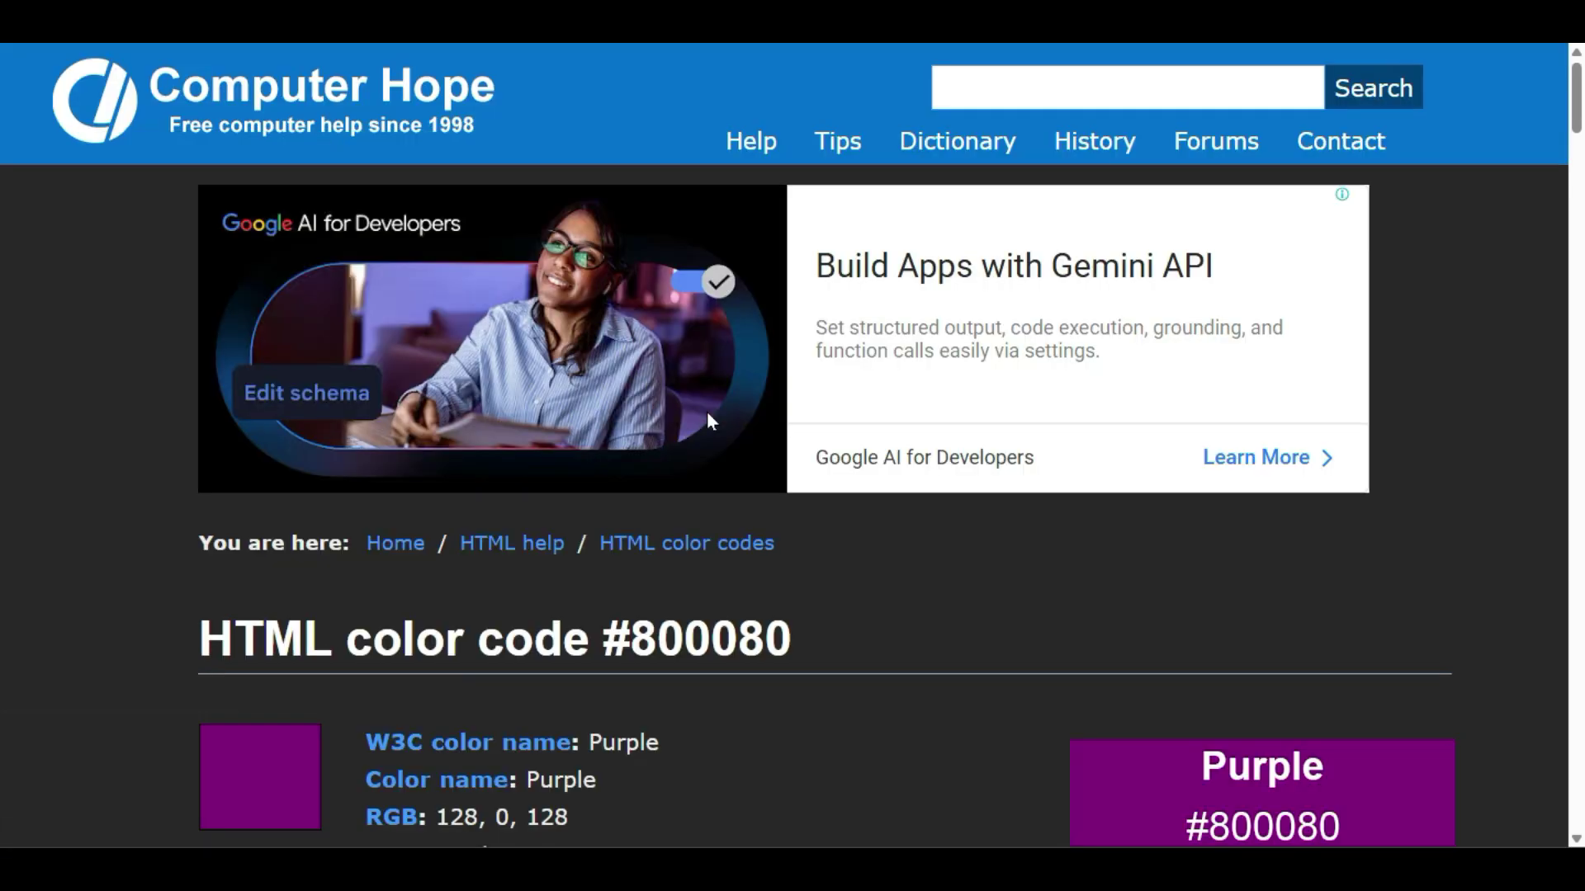
scroll(706, 411, "down", 2)
left_click_drag(805, 405, 604, 419)
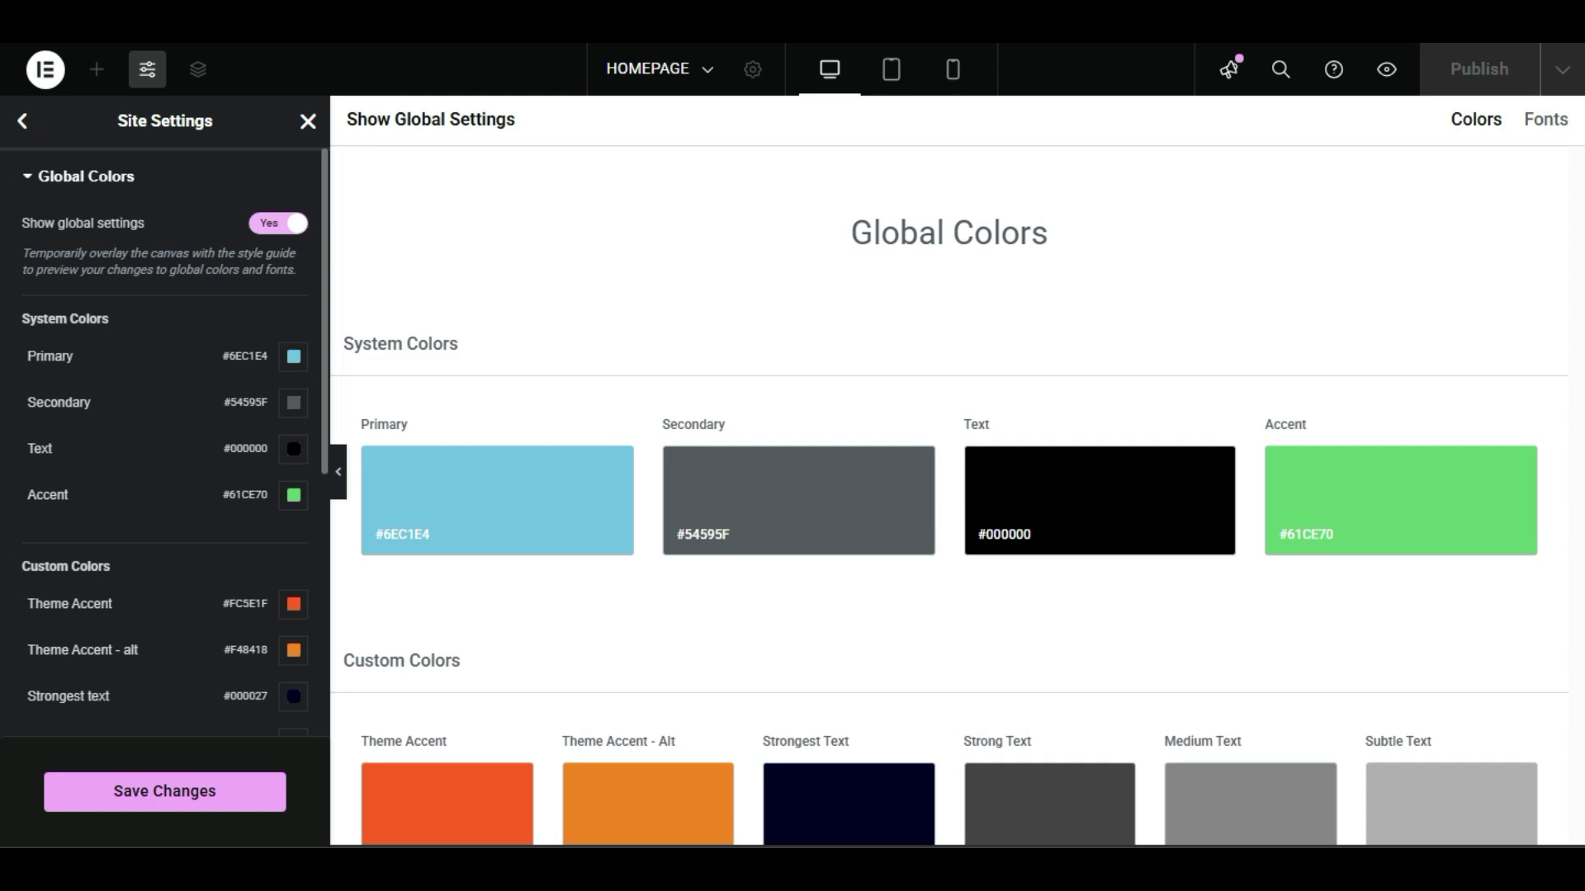
Step: Switch back to Elementor's site settings and add a new custom global color with the code #800080
scroll(117, 474, "down", 5)
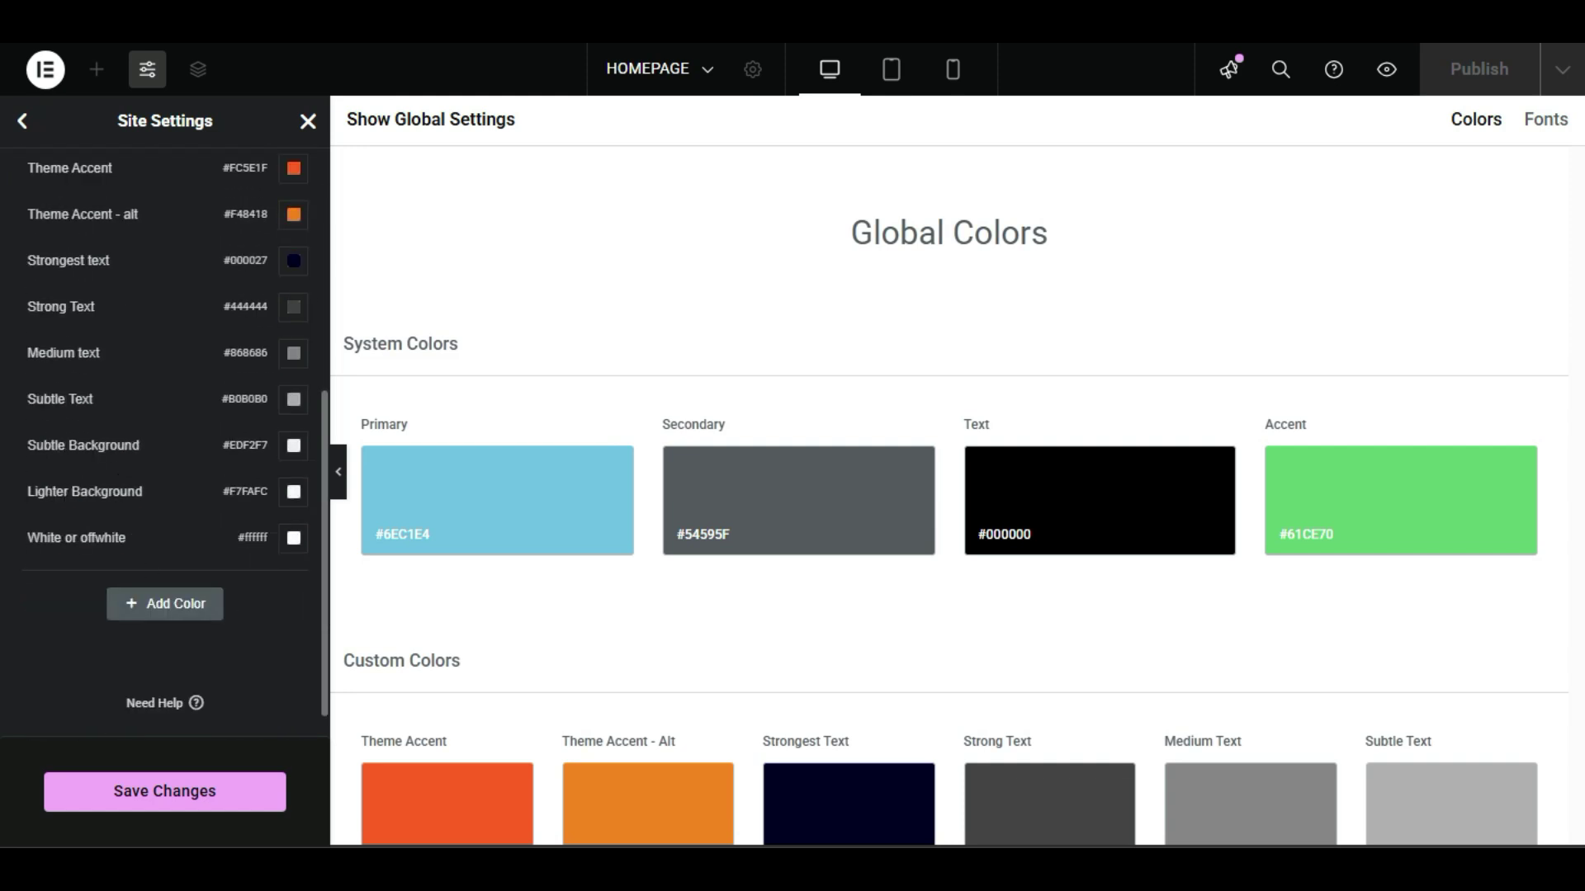
left_click(136, 604)
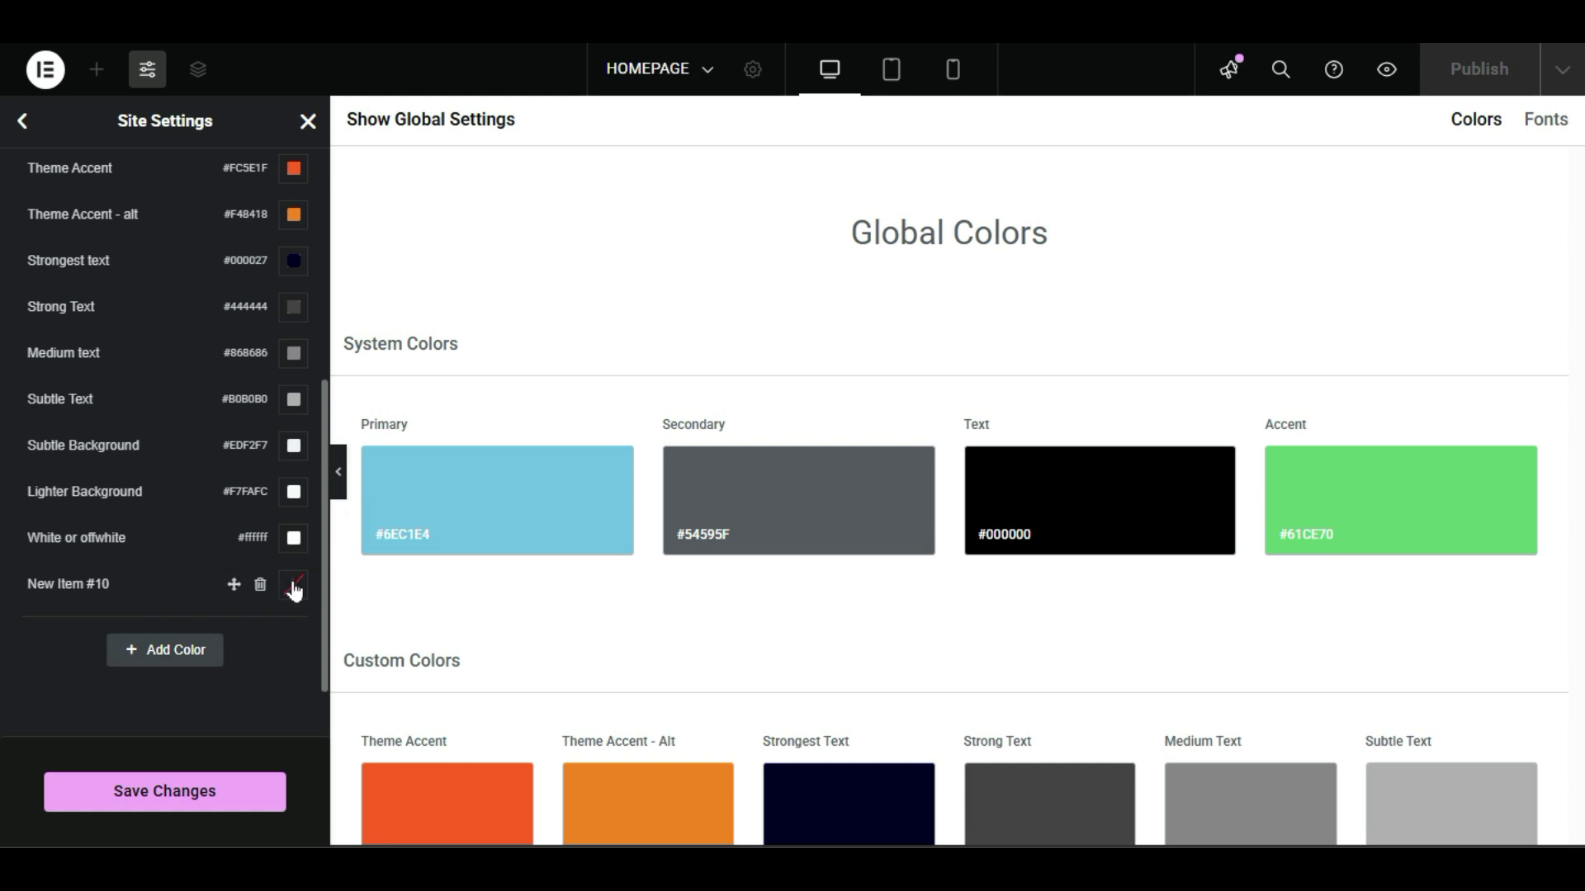
left_click(294, 588)
type("#800080")
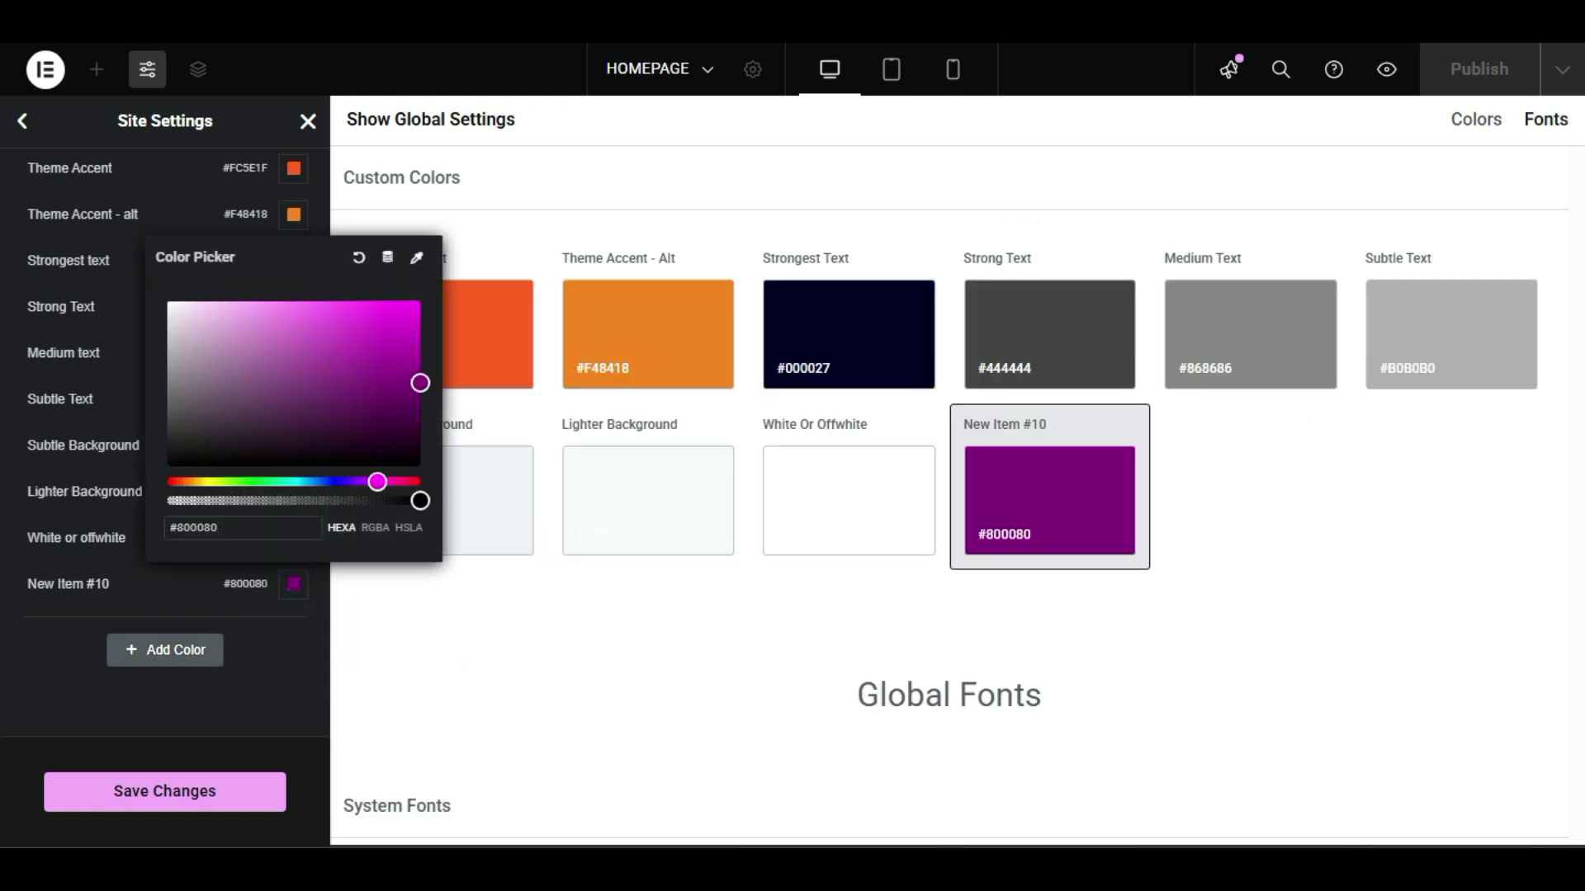
left_click(261, 623)
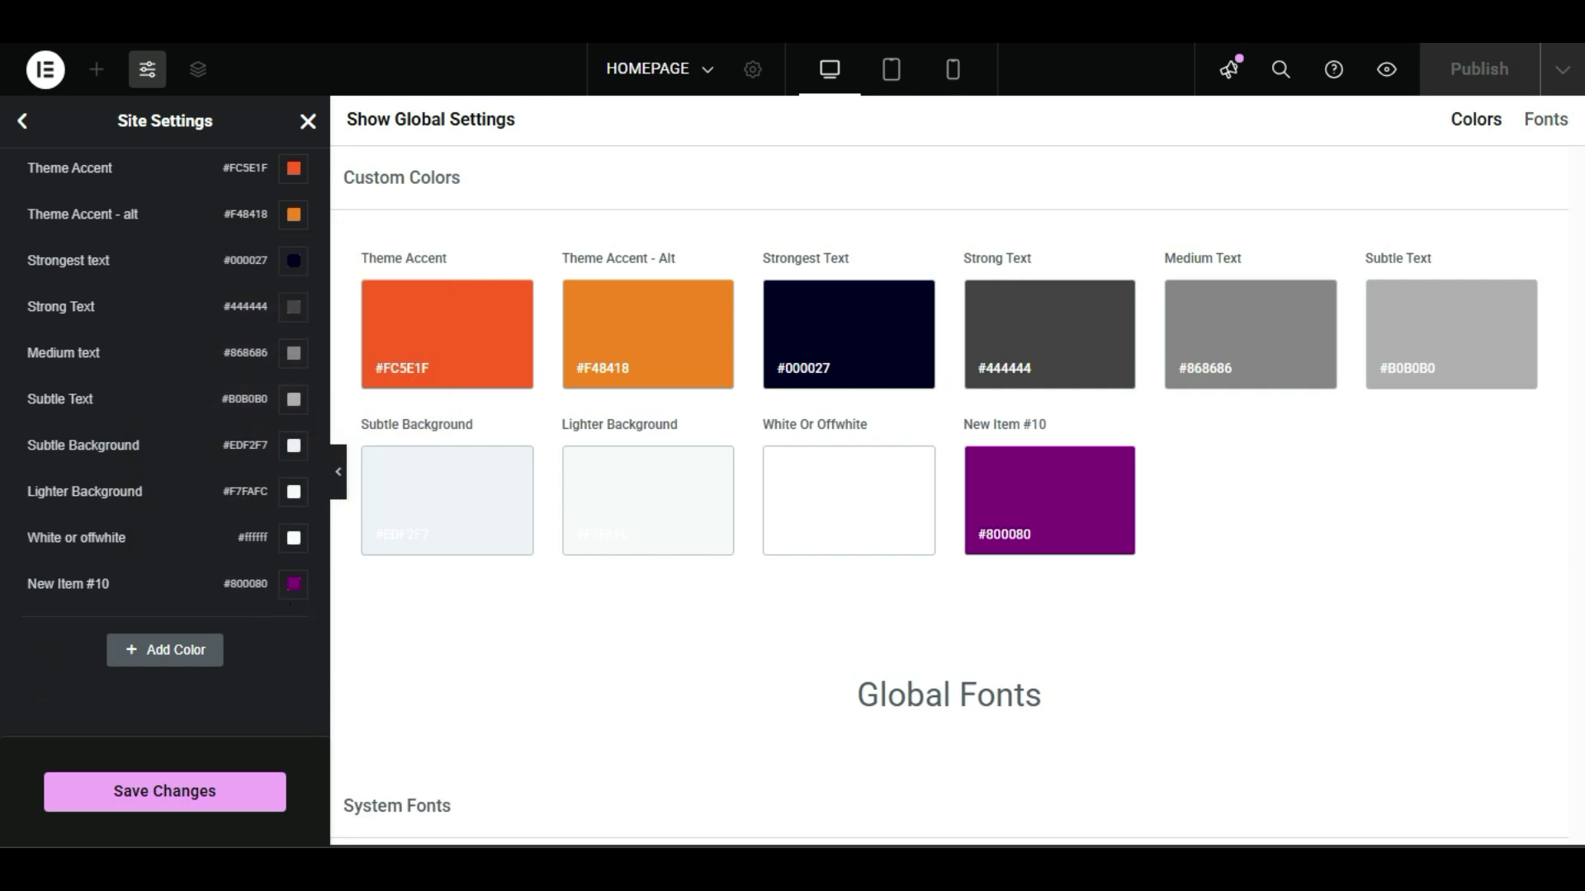
Step: Look for the new purple color among the global colors offered for the container's background
left_click(308, 121)
left_click(263, 400)
scroll(184, 683, "down", 2)
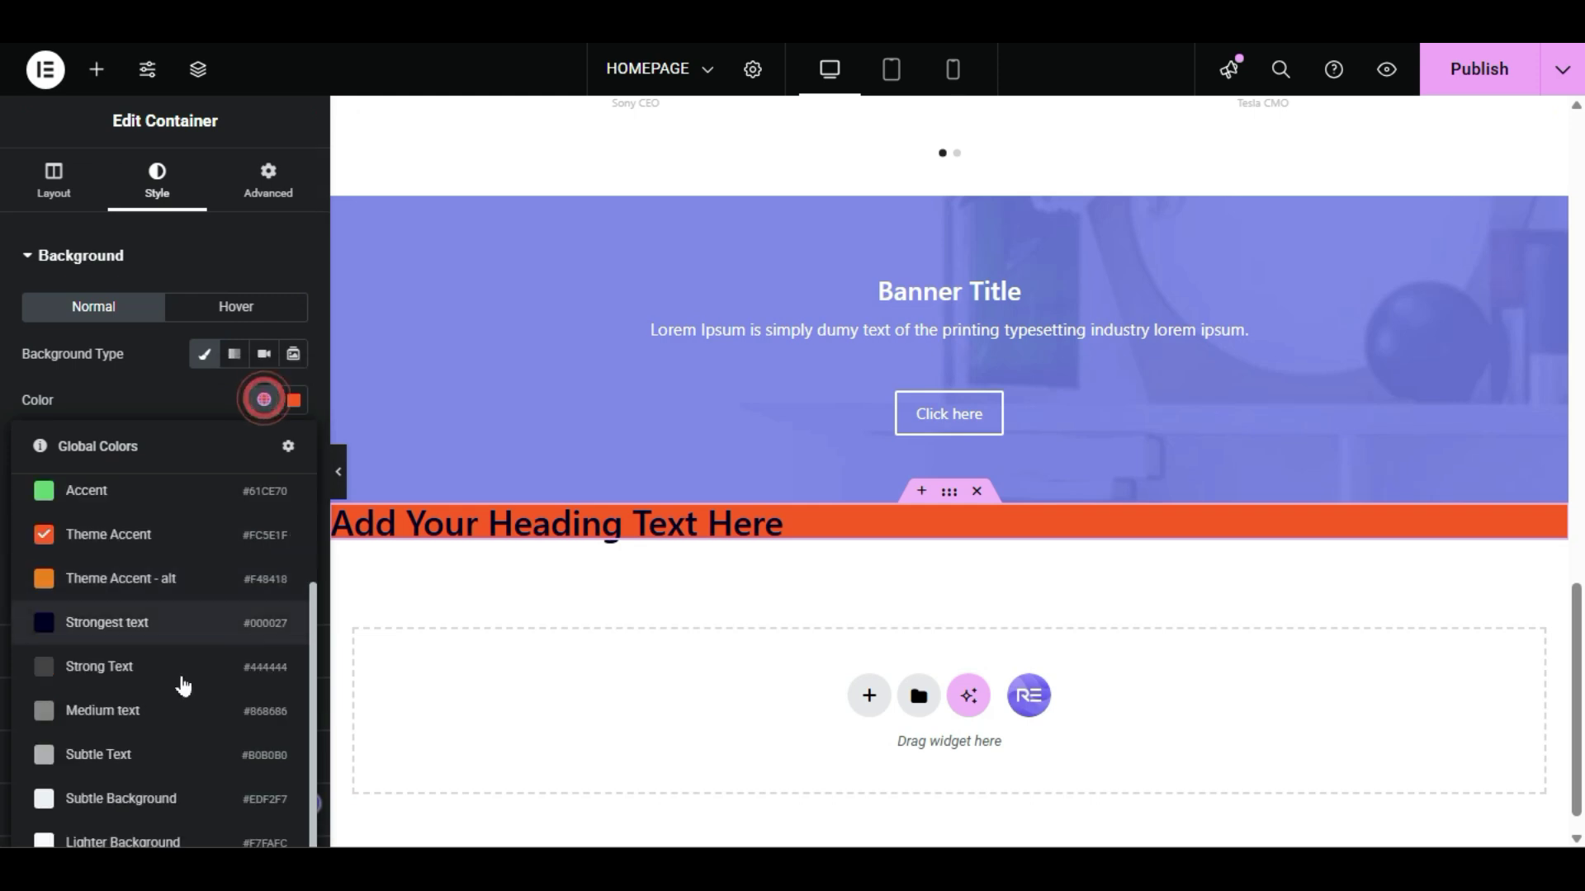
key("super+w")
key("super+w")
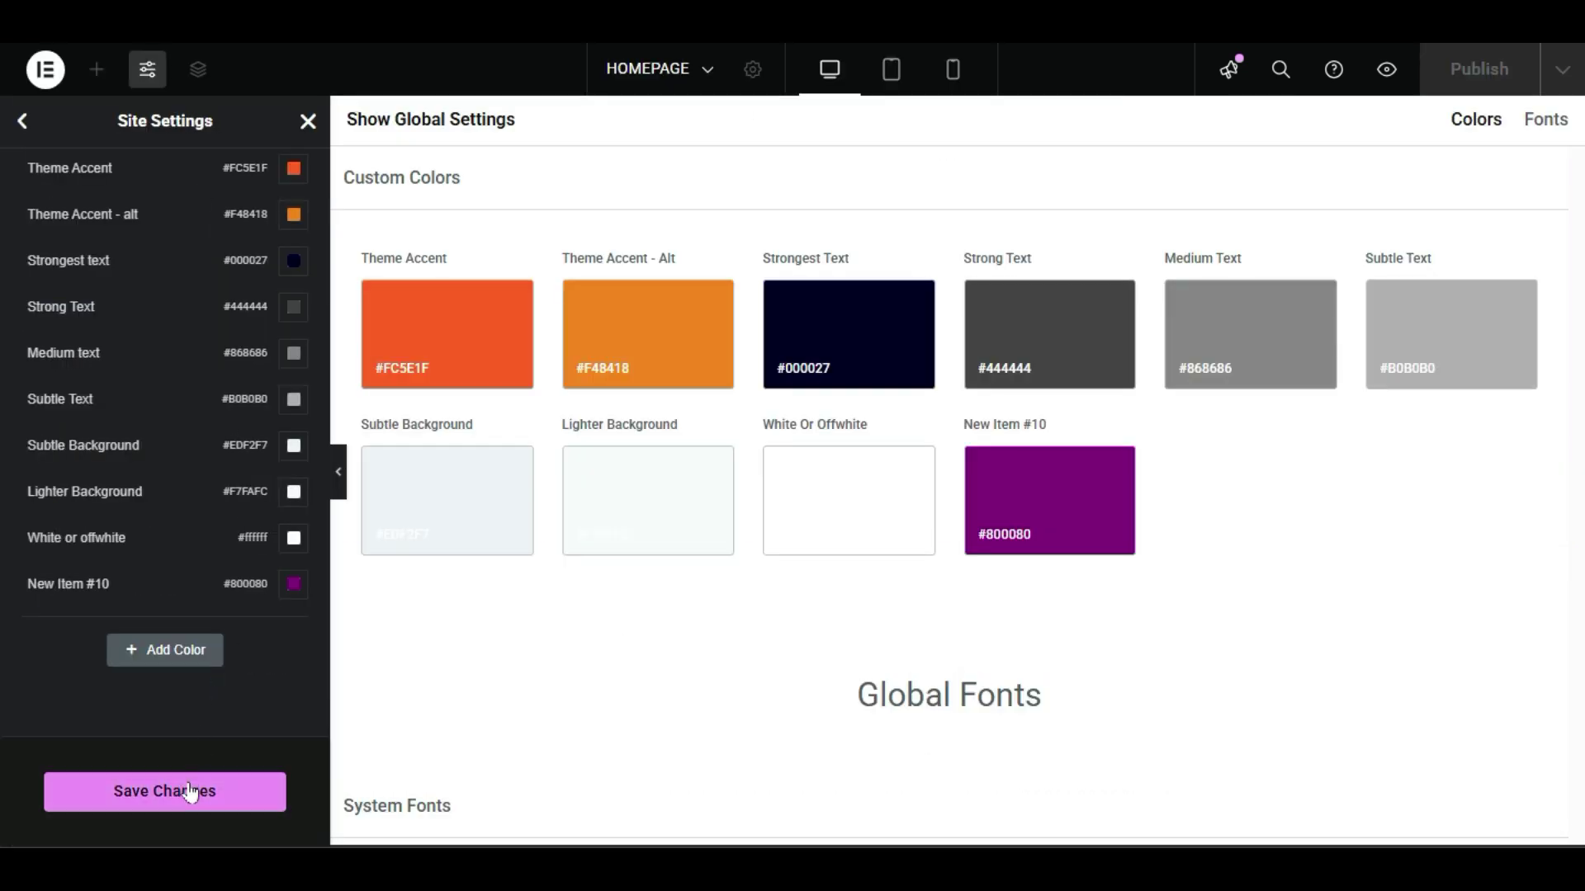
Step: Save the global color changes and return to the Site Settings overview
left_click(190, 791)
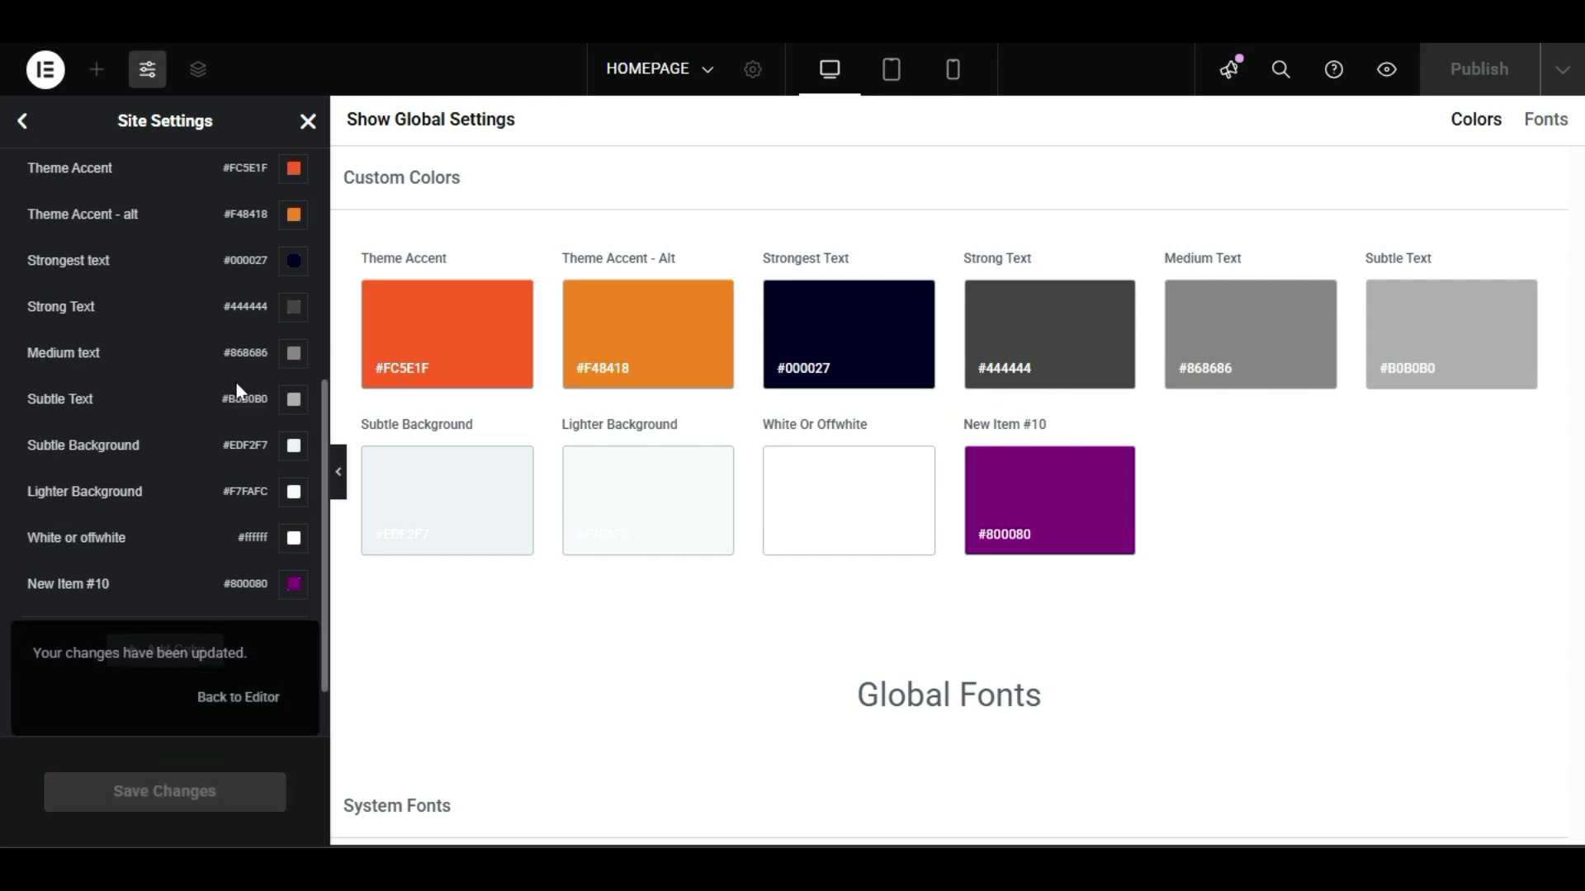
left_click(22, 120)
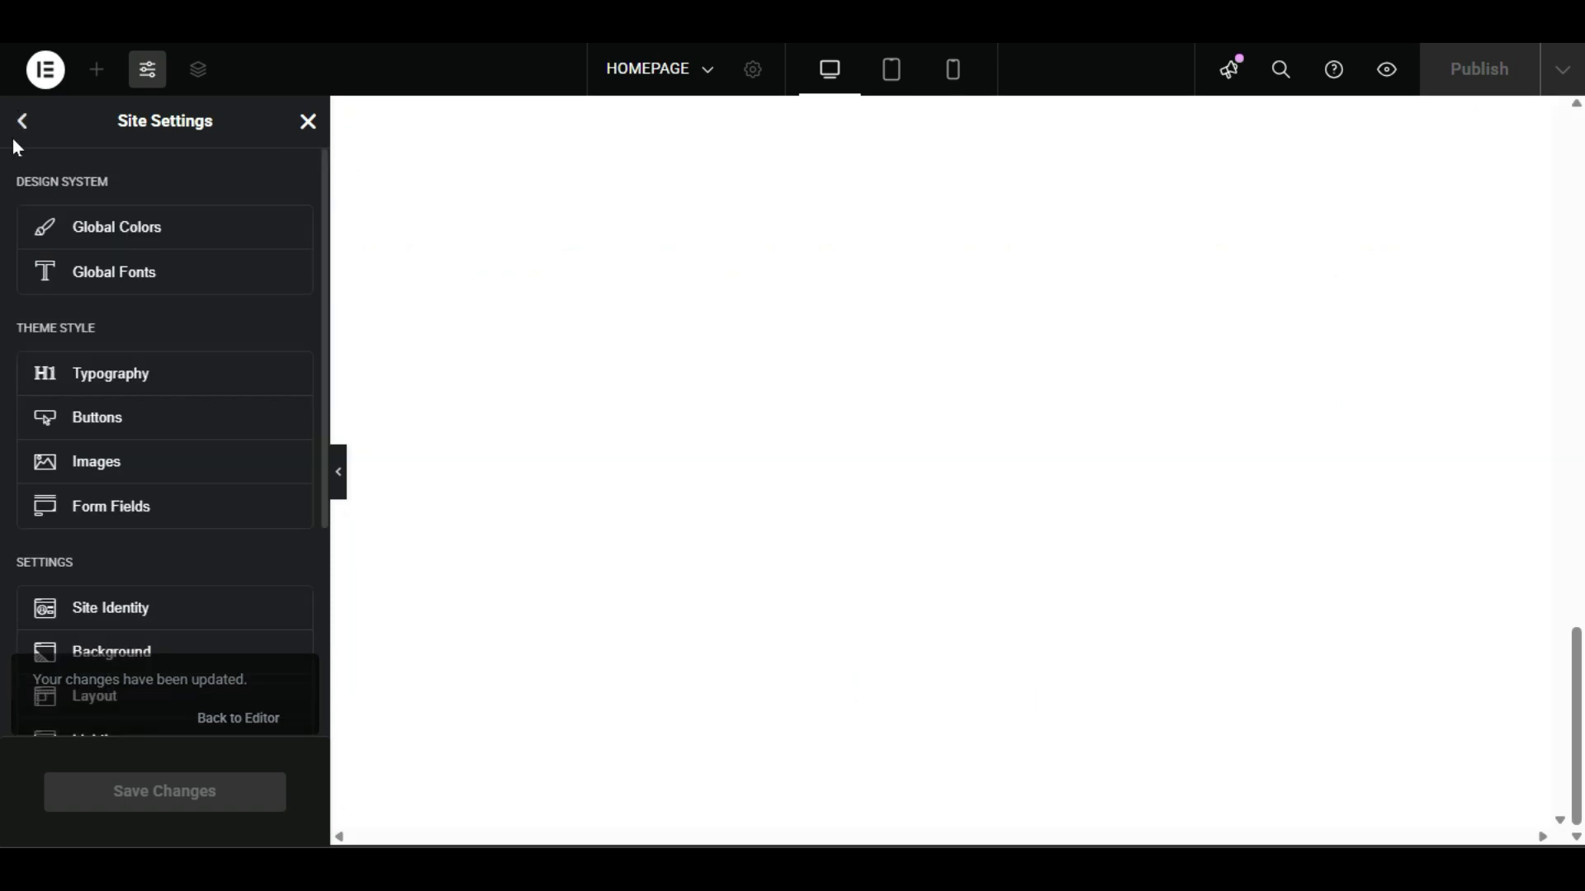
Step: Set the Primary global font's family to Roboto Condensed and save the changes
left_click(210, 281)
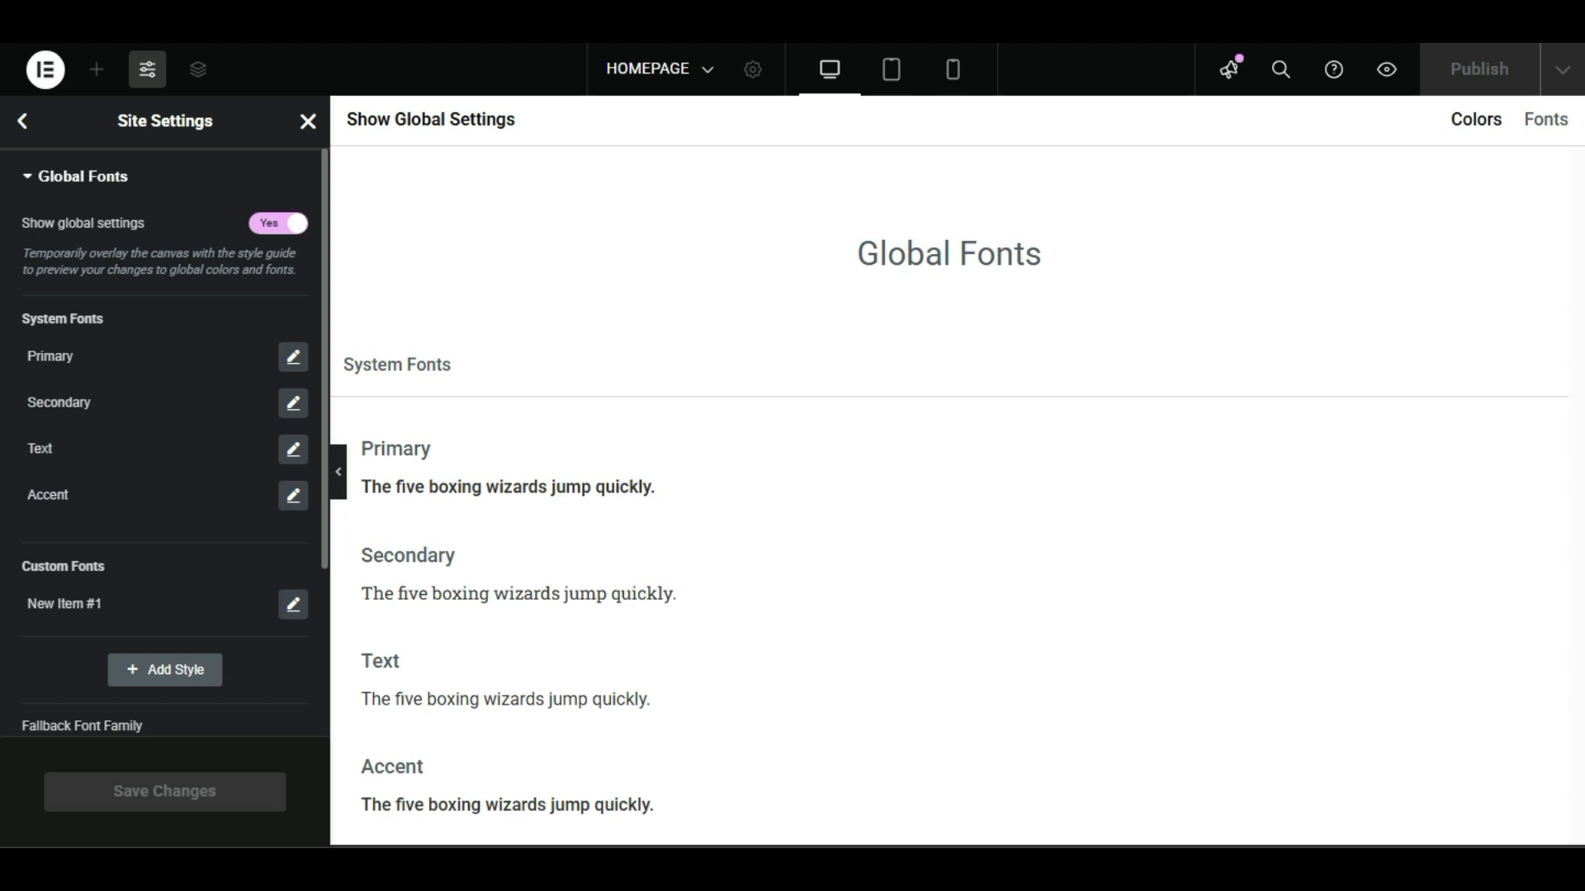
left_click(285, 360)
left_click(235, 456)
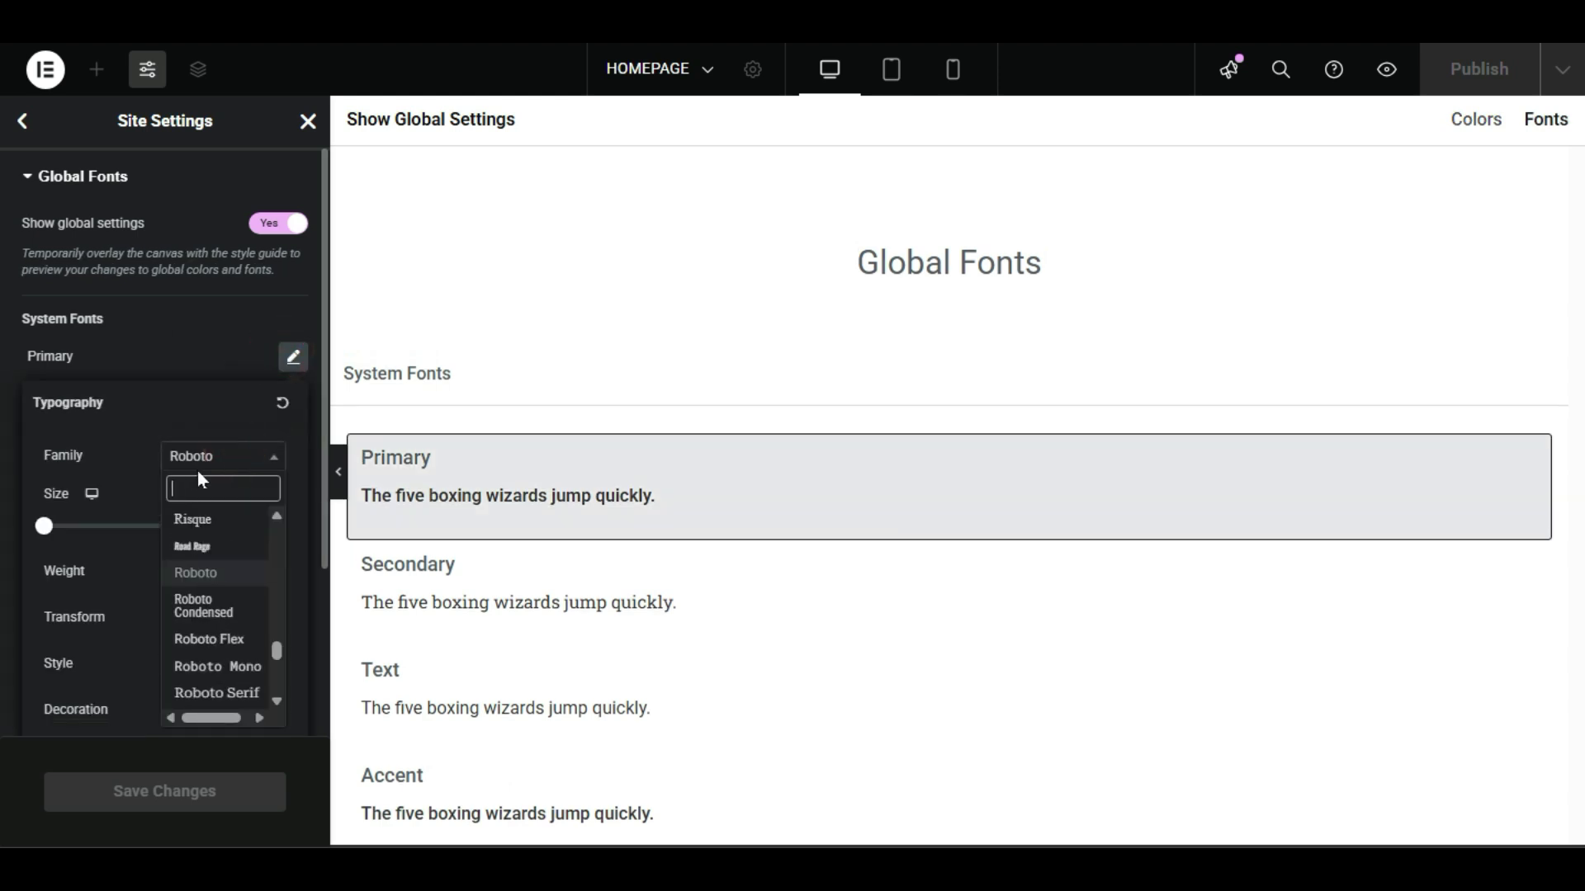
left_click(213, 609)
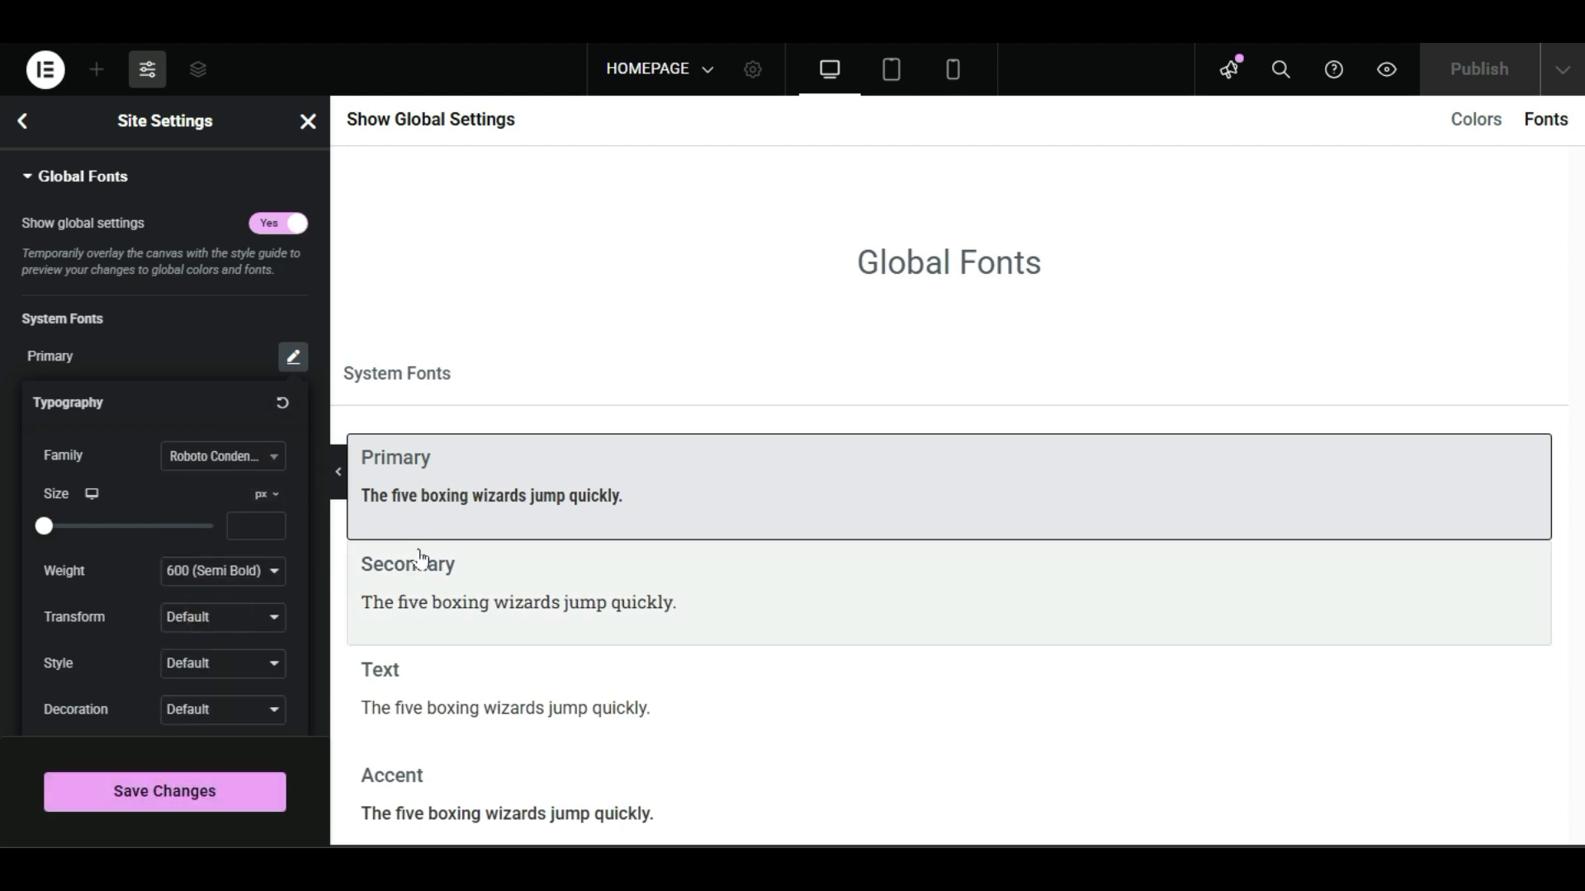
left_click(192, 788)
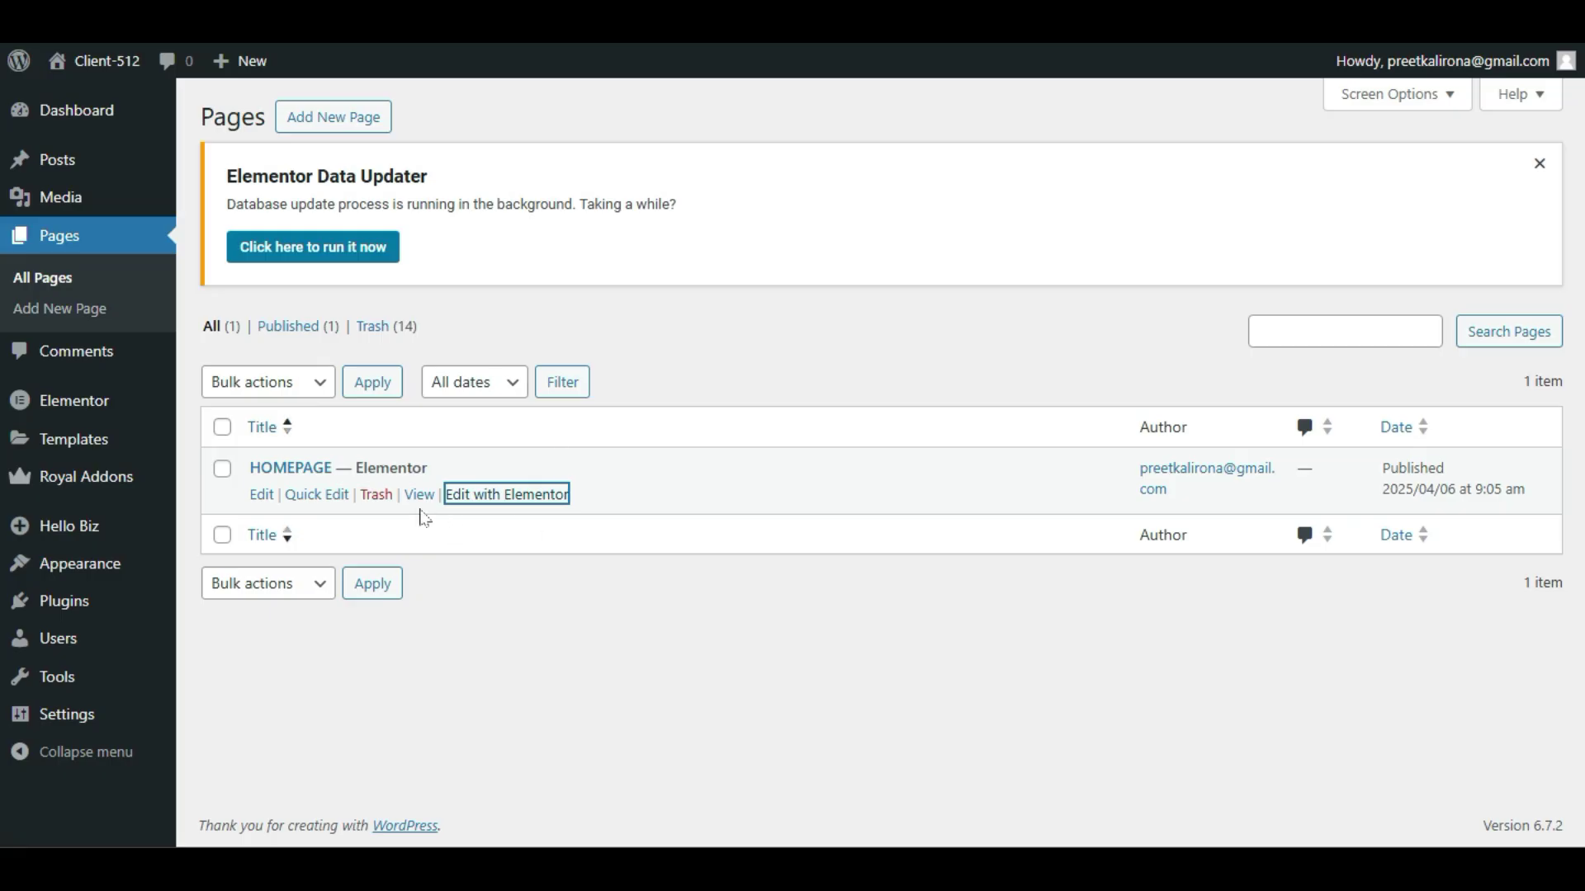
Step: View the published HOMEPAGE from the WordPress Pages list and look over its sections
right_click(418, 494)
key("Escape")
left_click(419, 494)
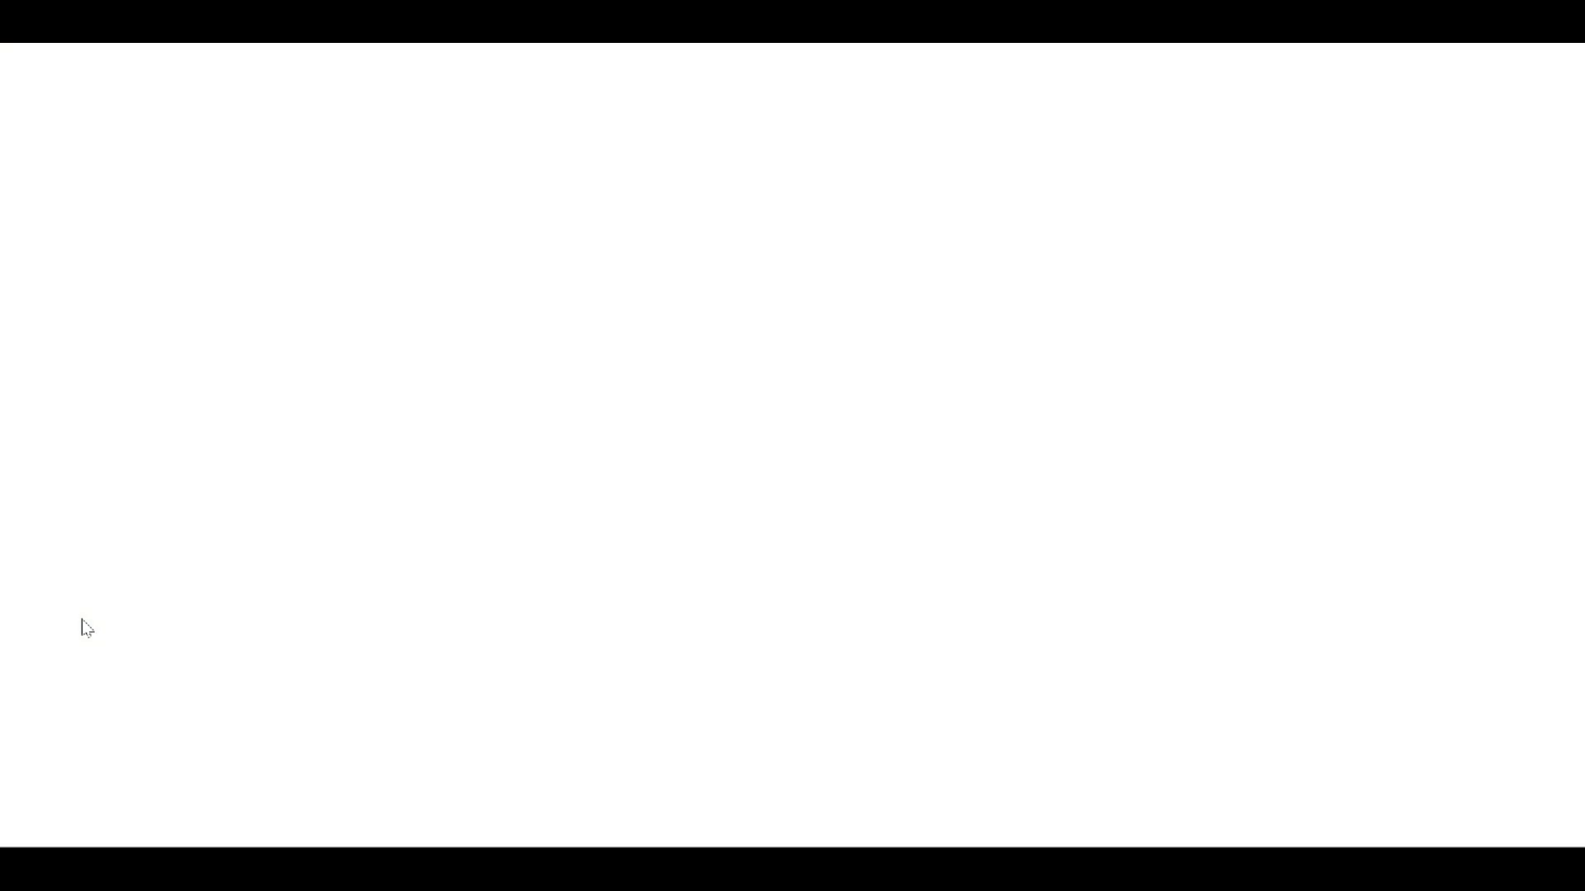
scroll(82, 630, "down", 14)
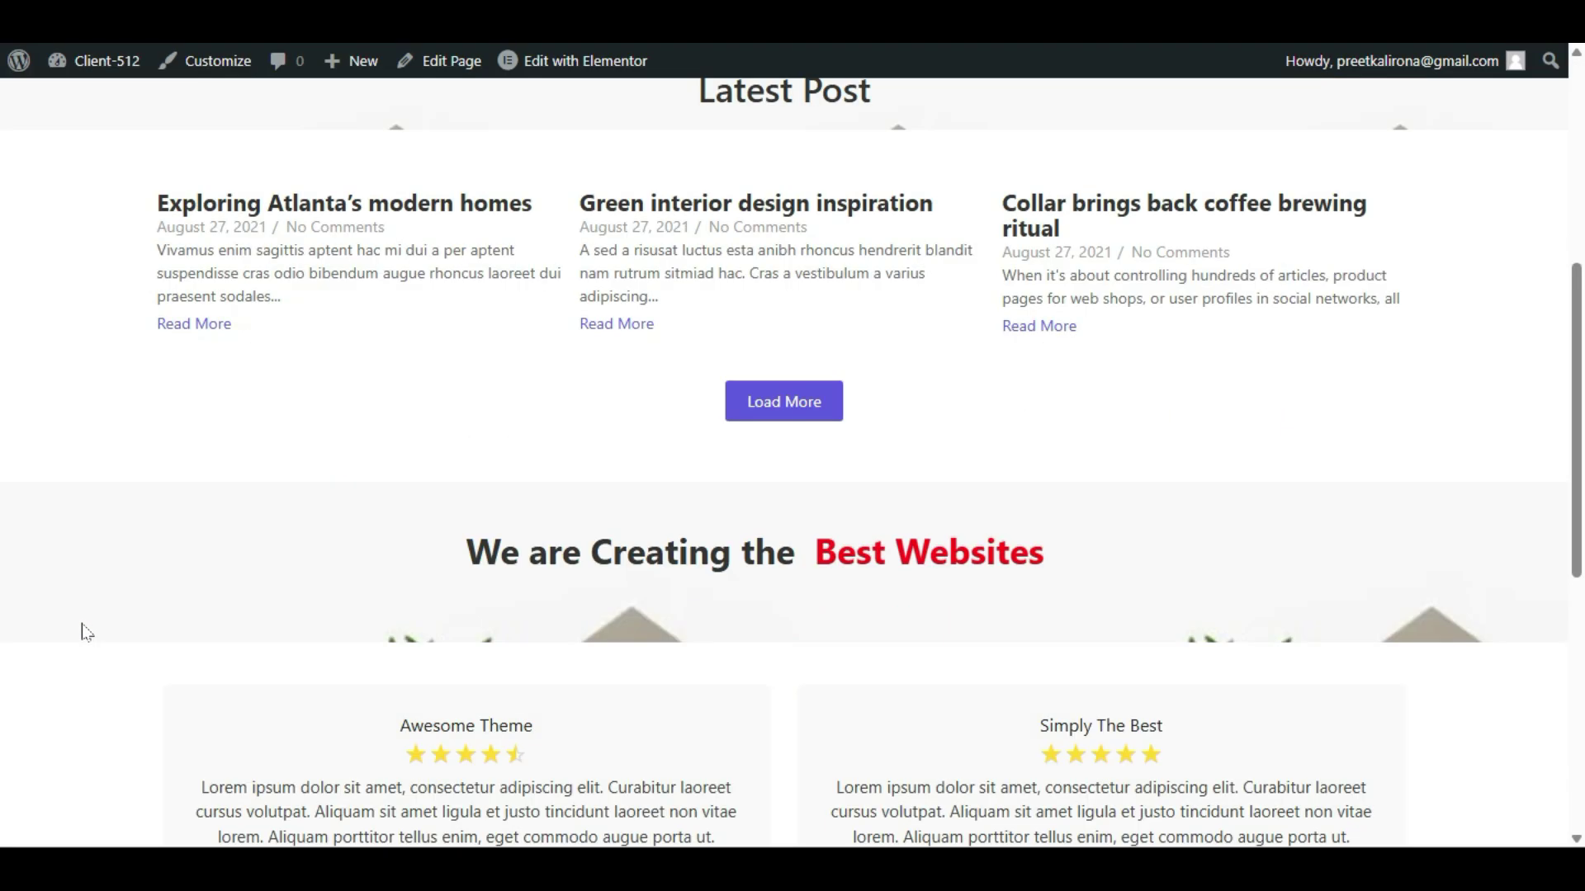
scroll(176, 634, "up", 15)
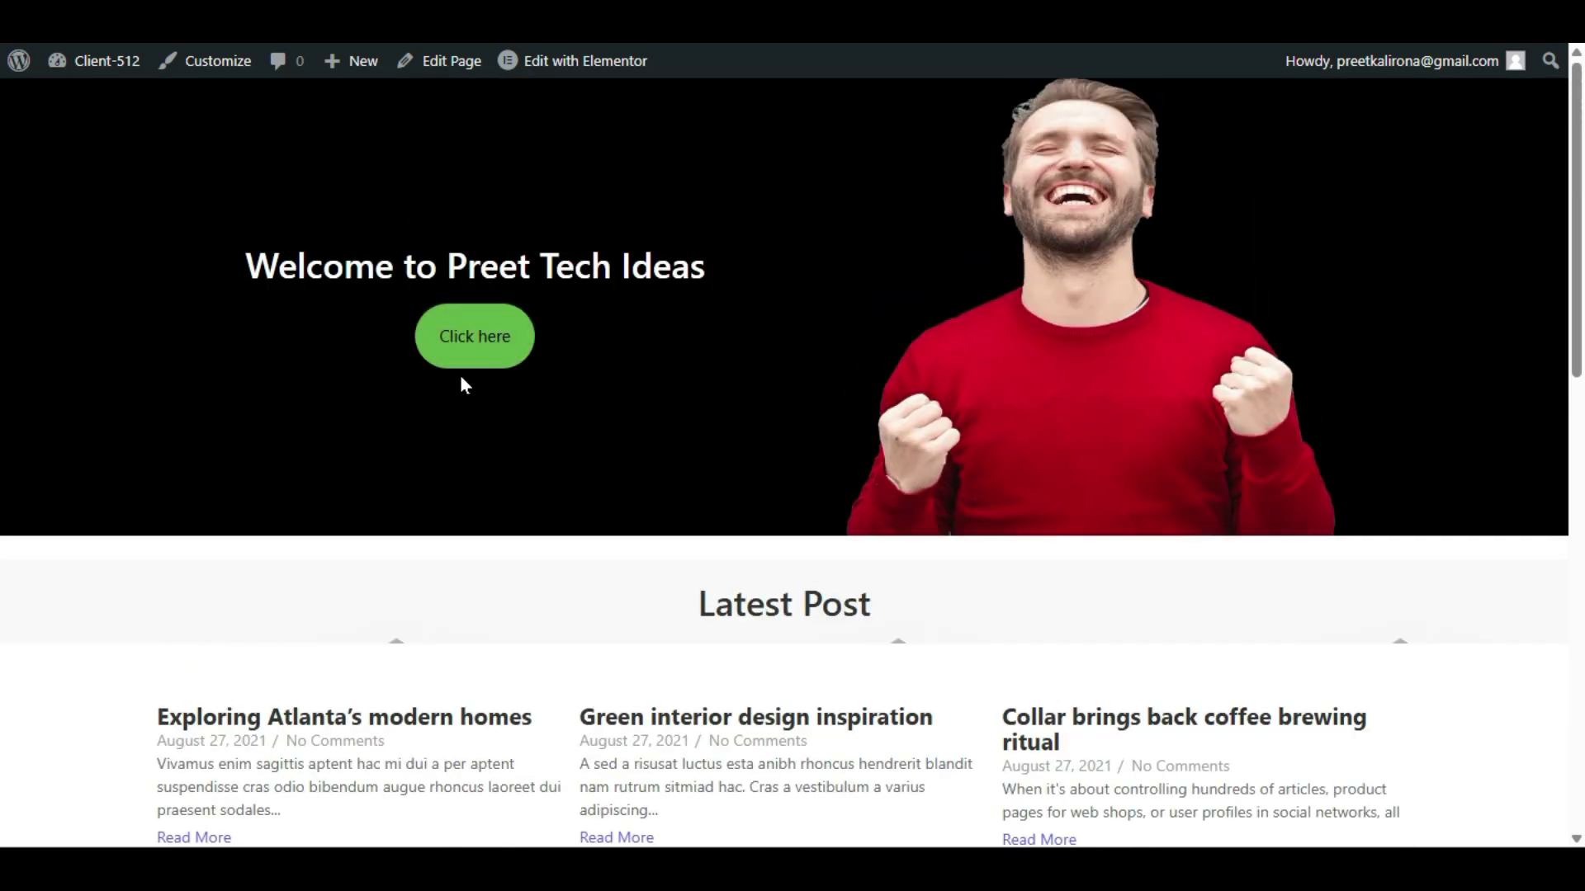
scroll(460, 378, "down", 3)
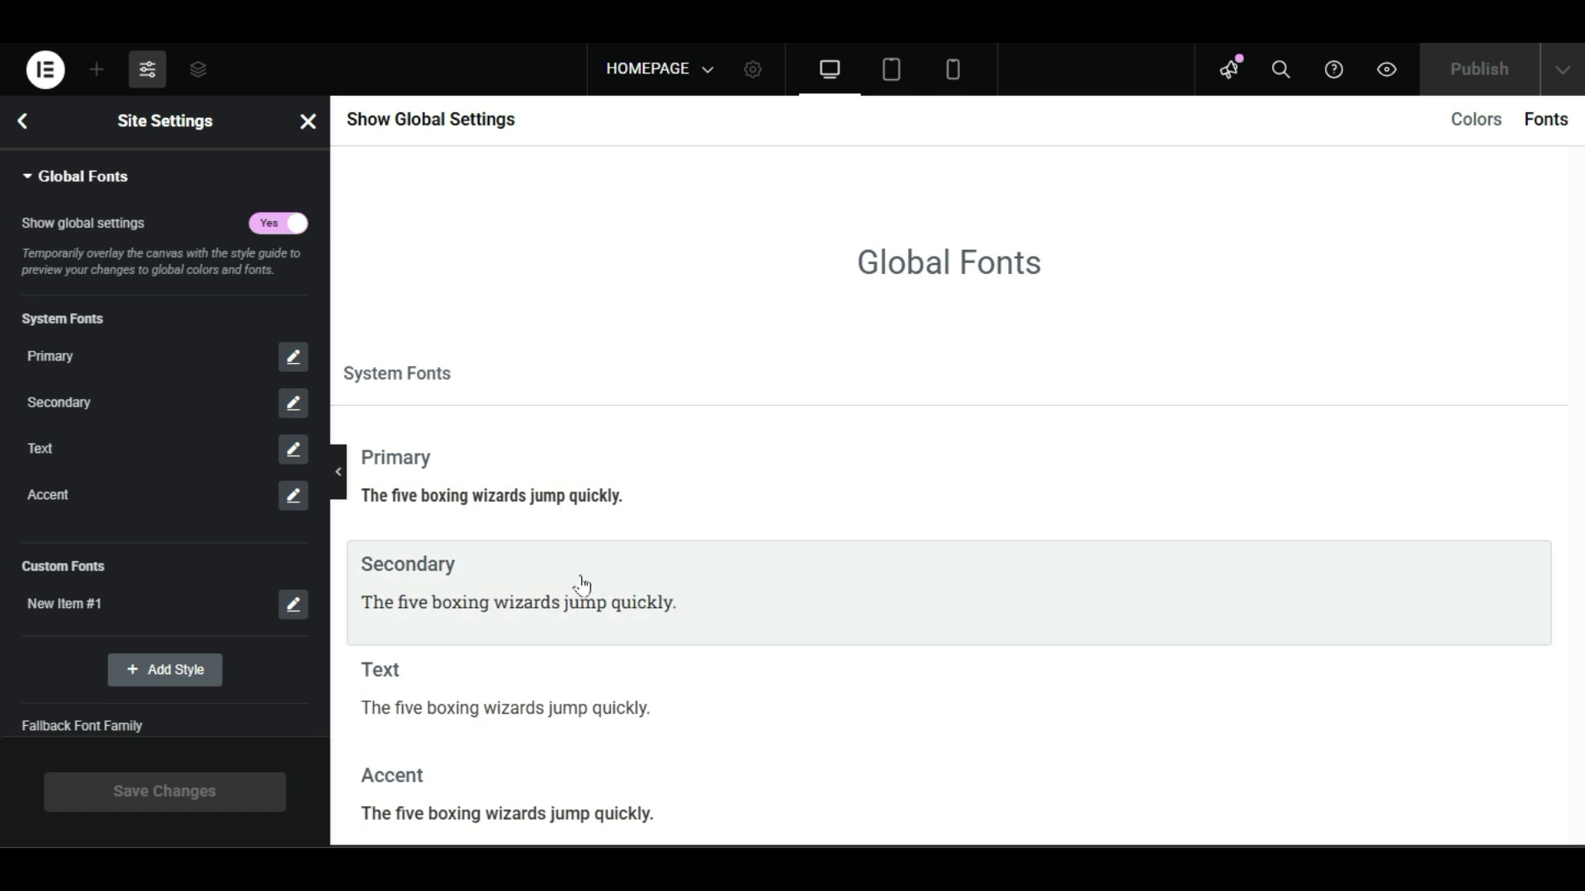
Step: Set the Secondary global font's family to Rock 3D and review its remaining typography options
left_click(304, 415)
left_click(255, 513)
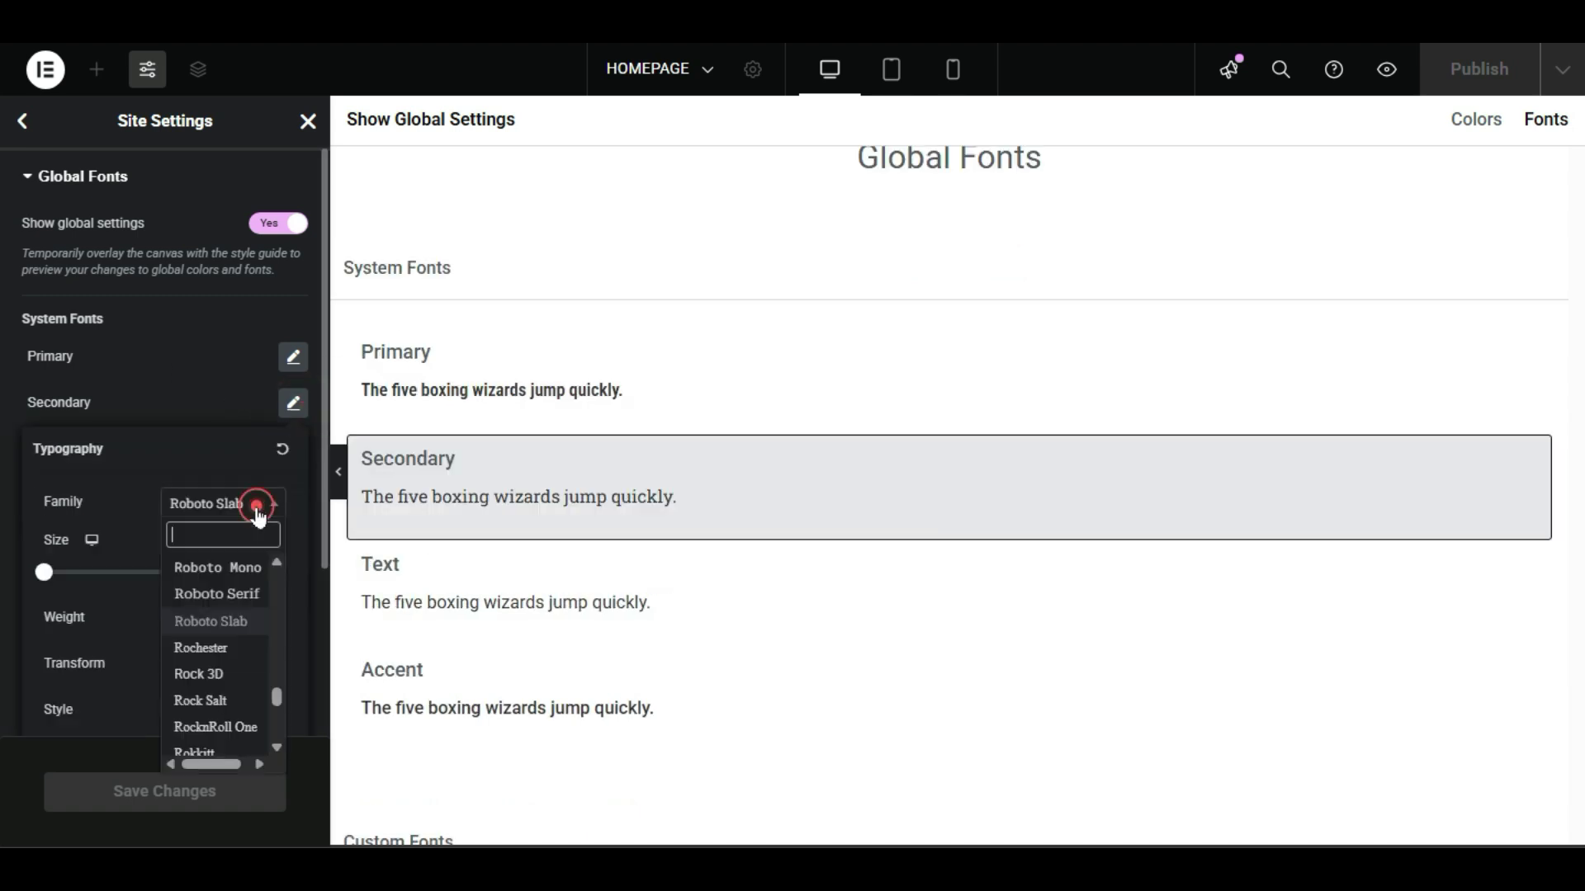
left_click(234, 679)
scroll(117, 526, "down", 3)
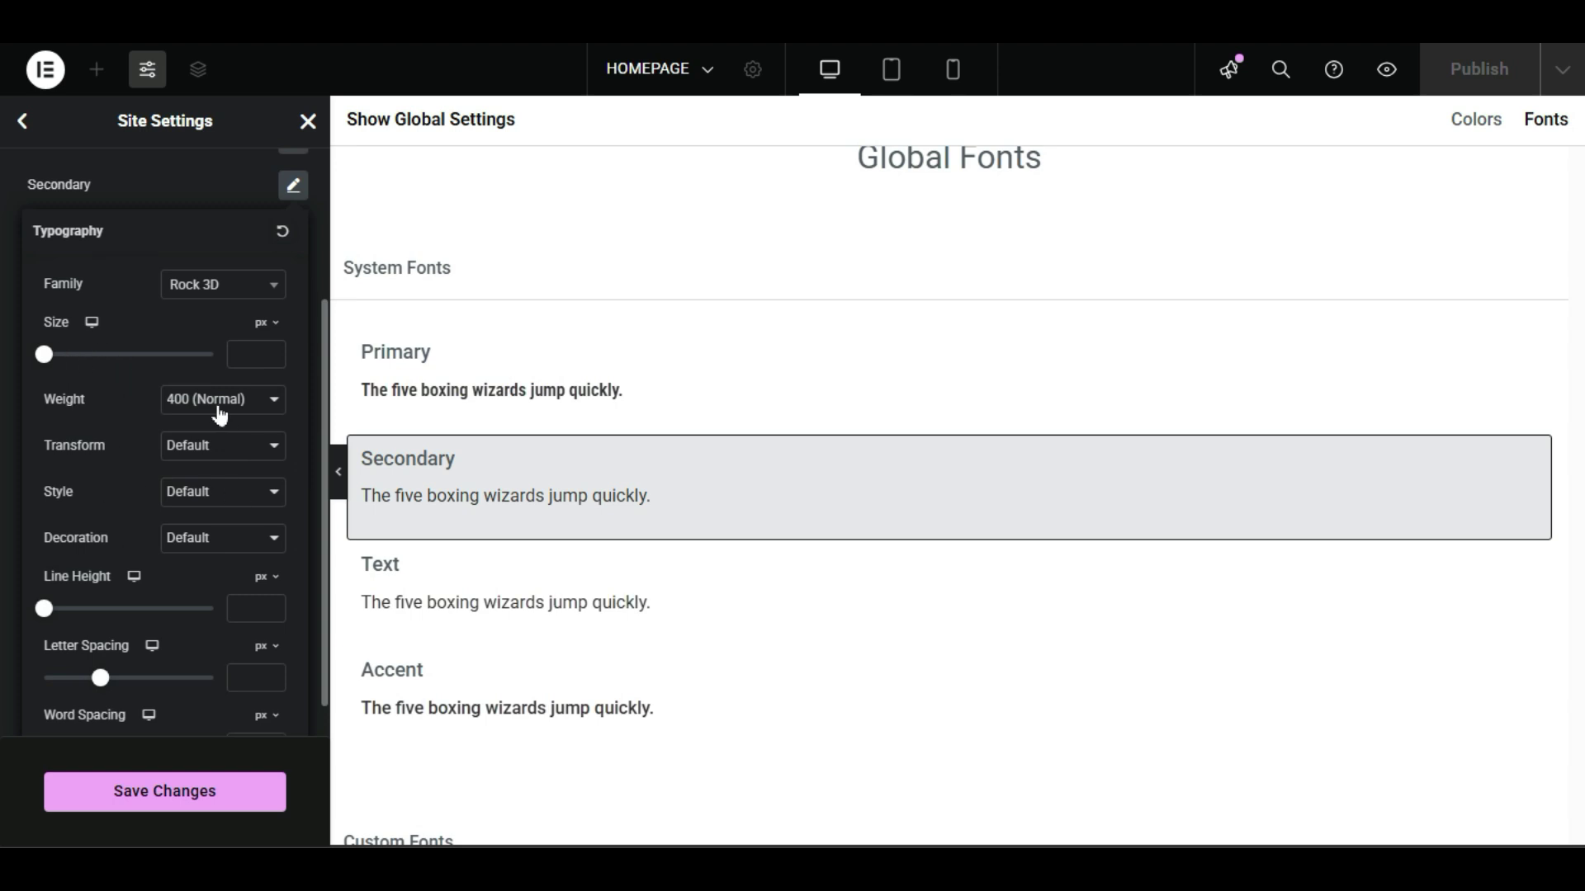
scroll(223, 533, "down", 1)
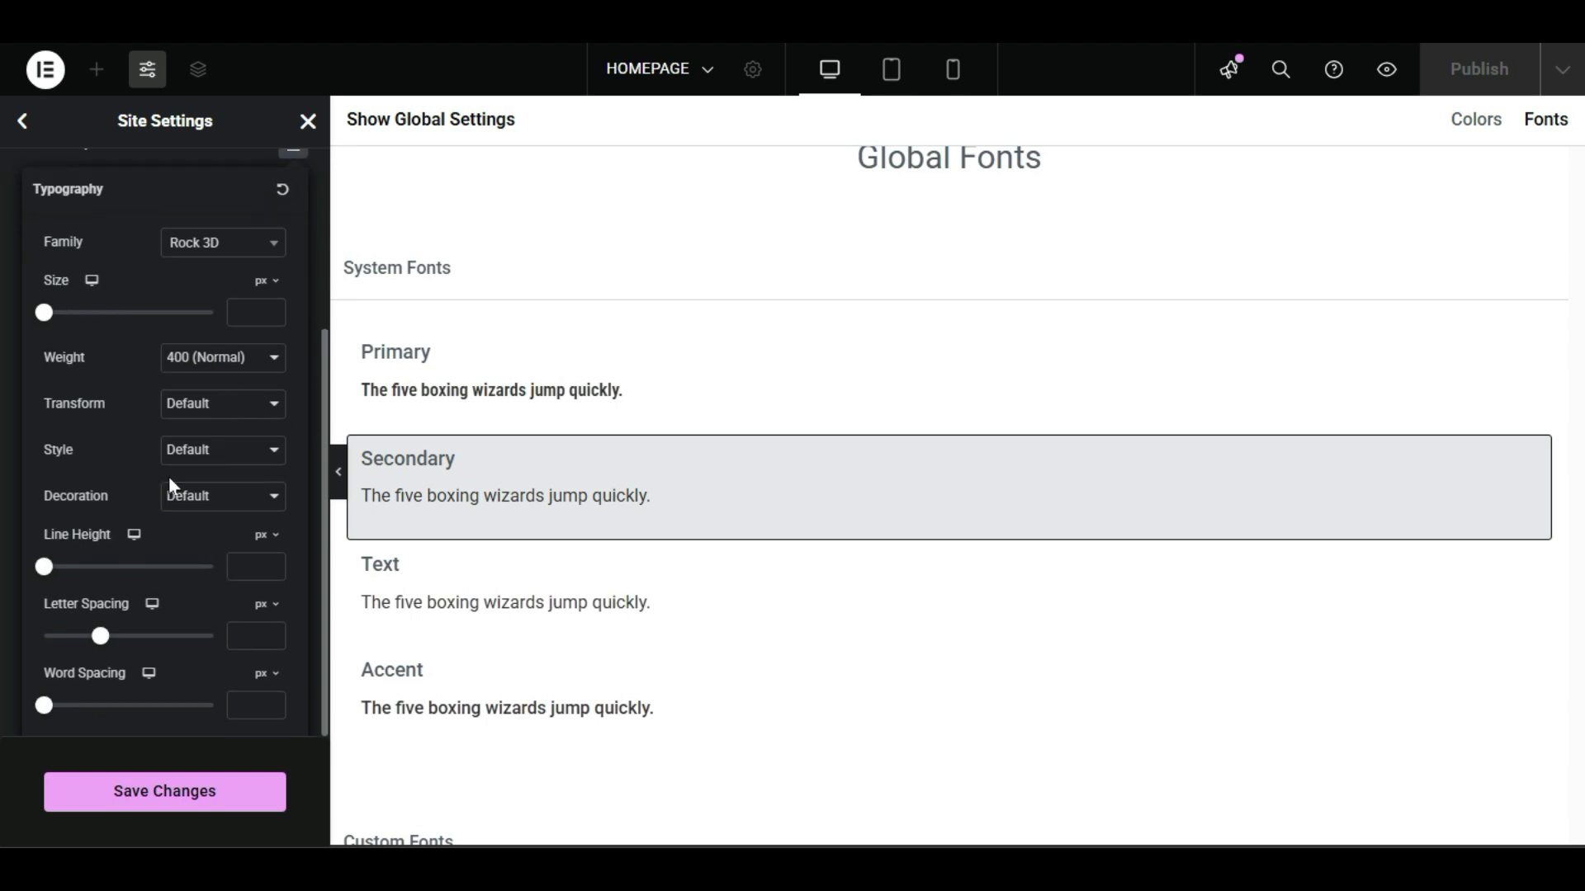
scroll(170, 485, "up", 3)
left_click(163, 273)
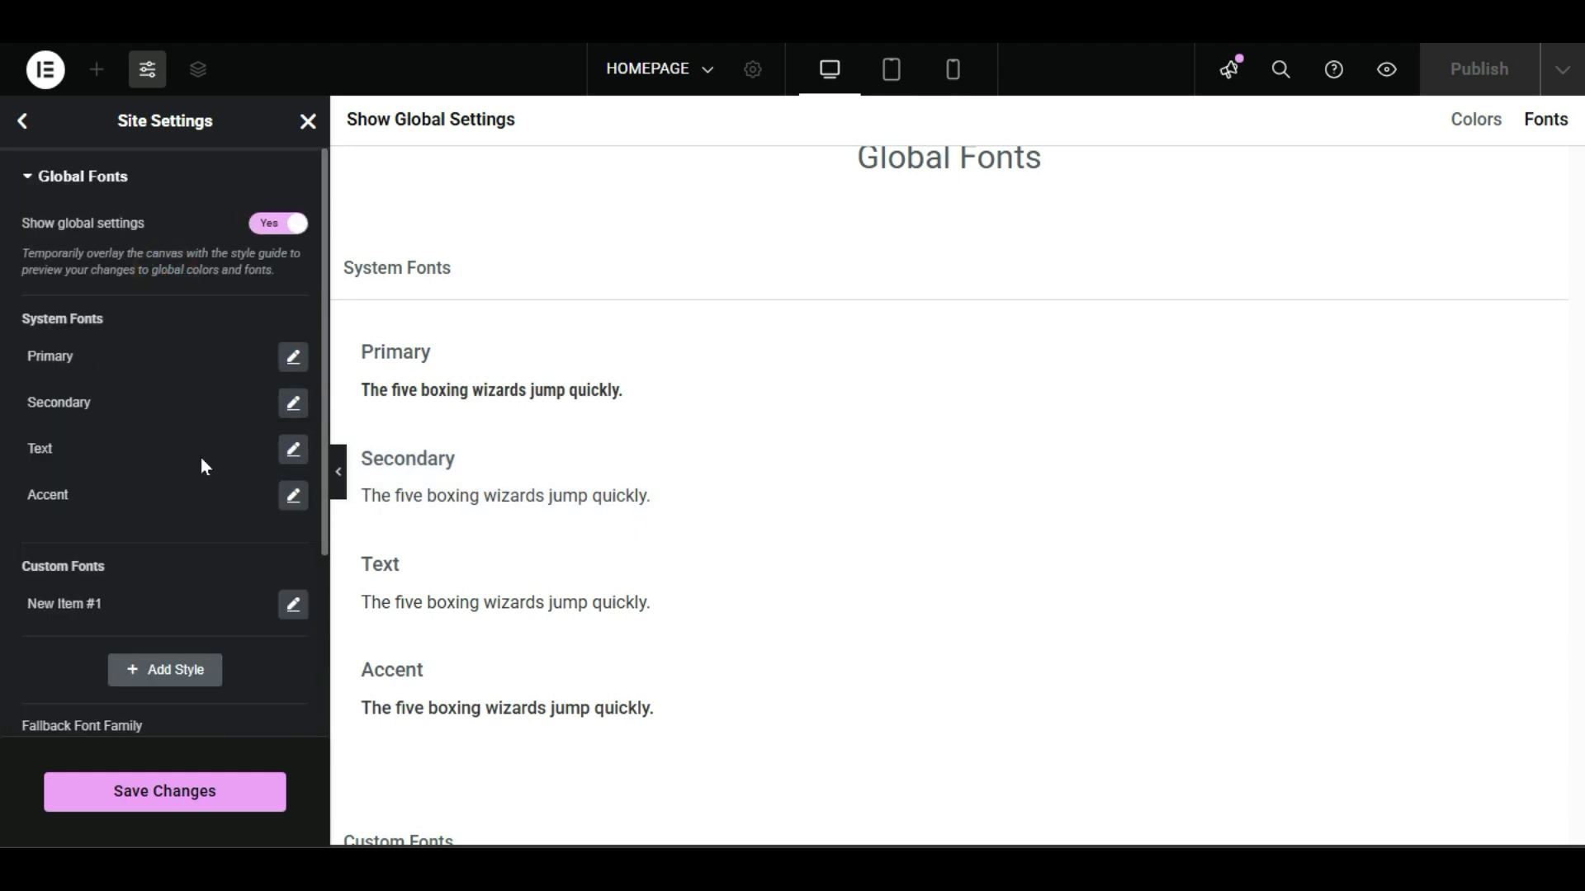
Step: Set the Text global font to Roboto Condensed at 18 px and save the changes
left_click(293, 449)
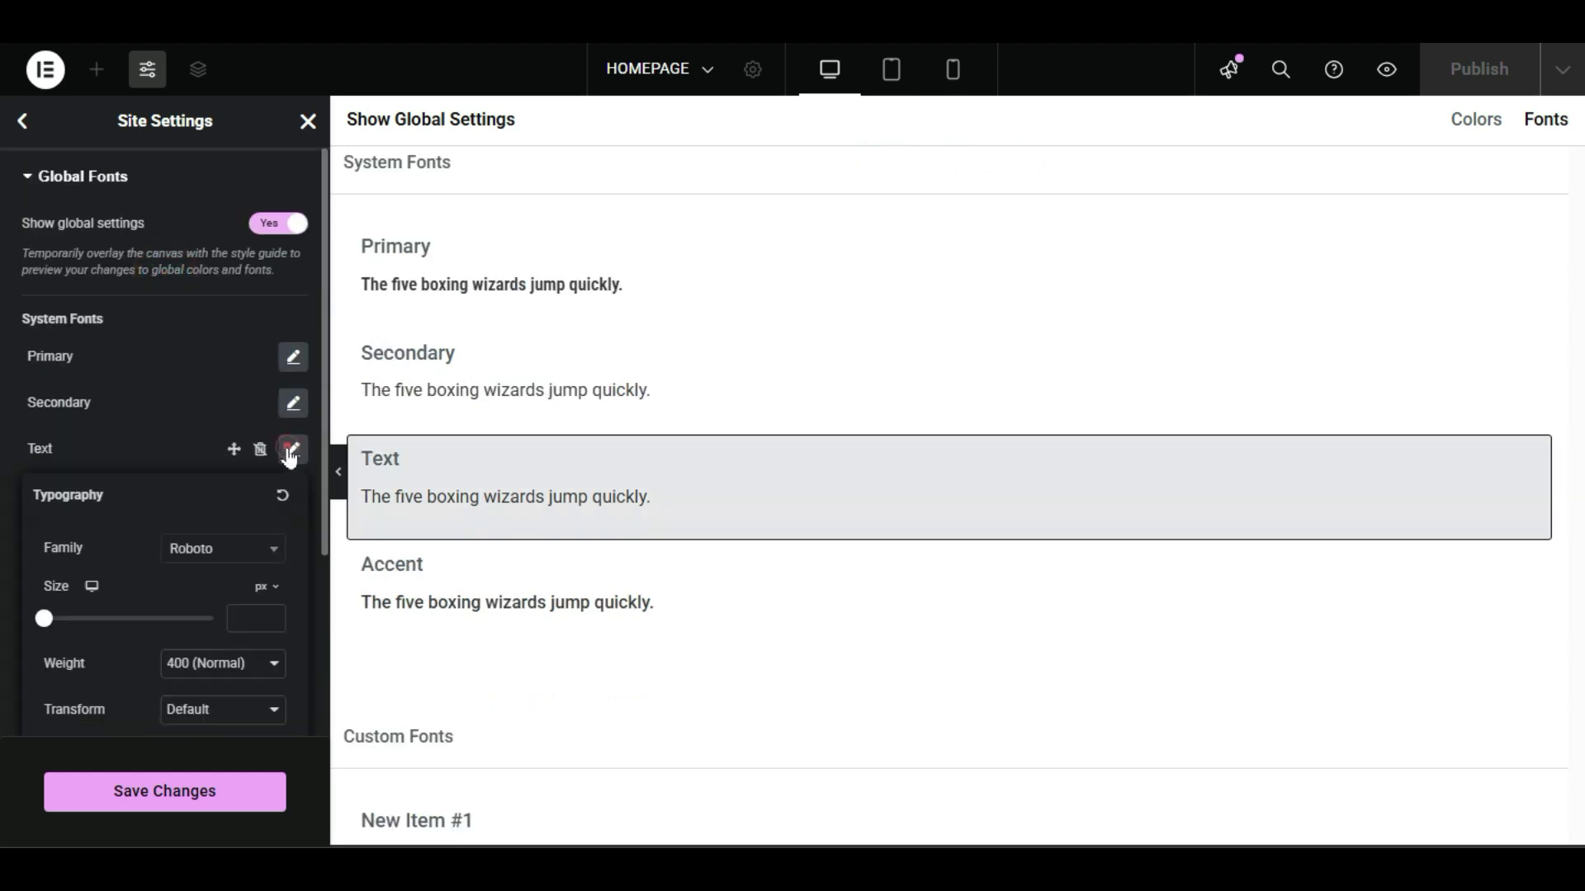
left_click(223, 549)
left_click(210, 632)
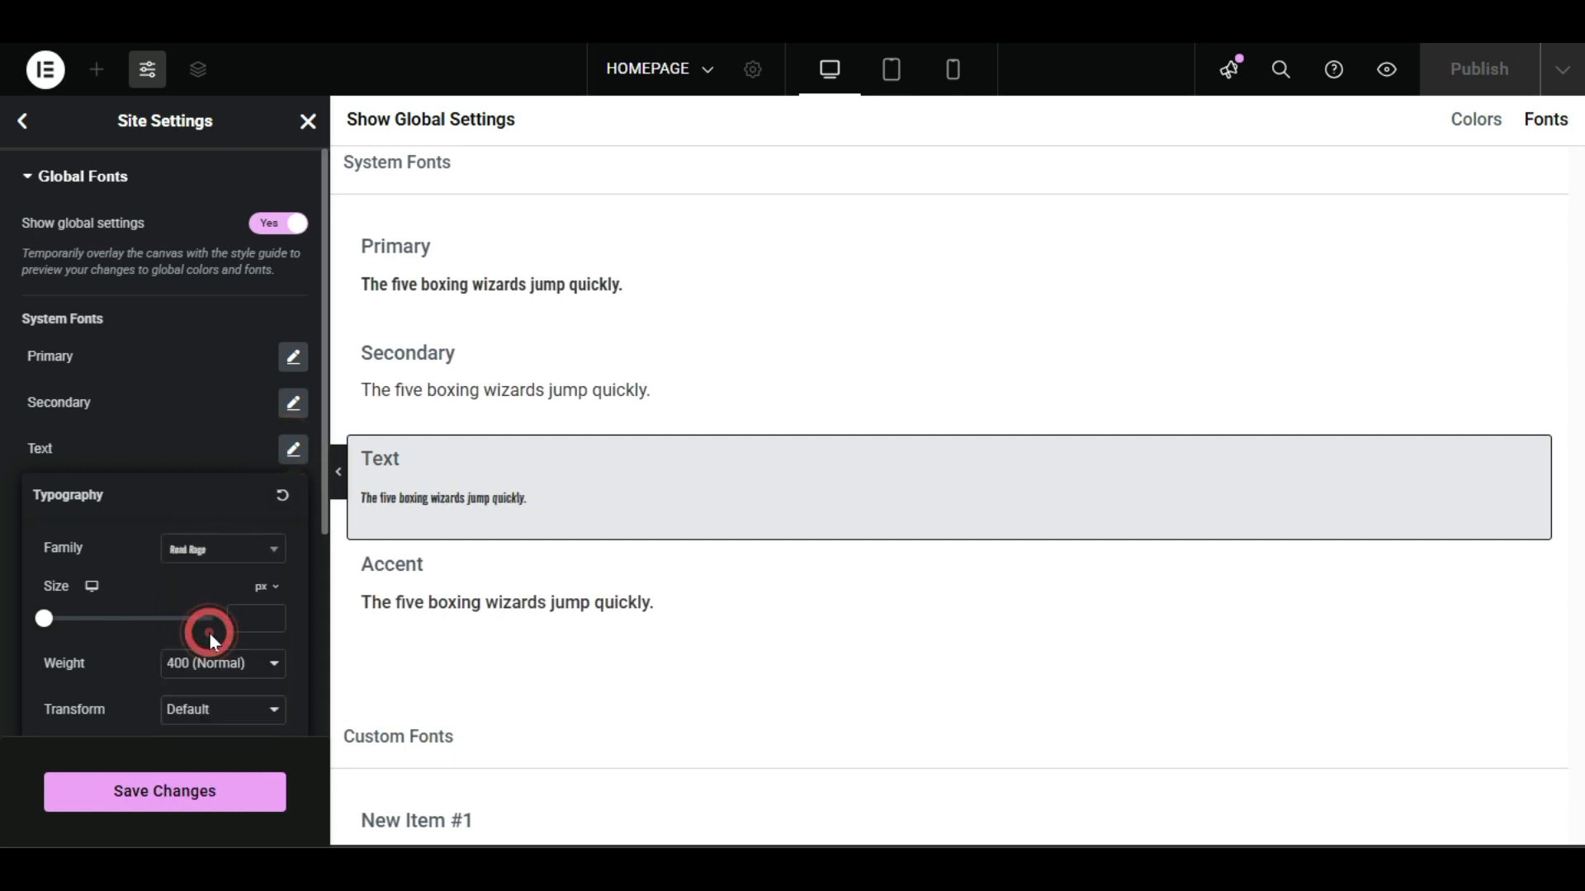
left_click(188, 560)
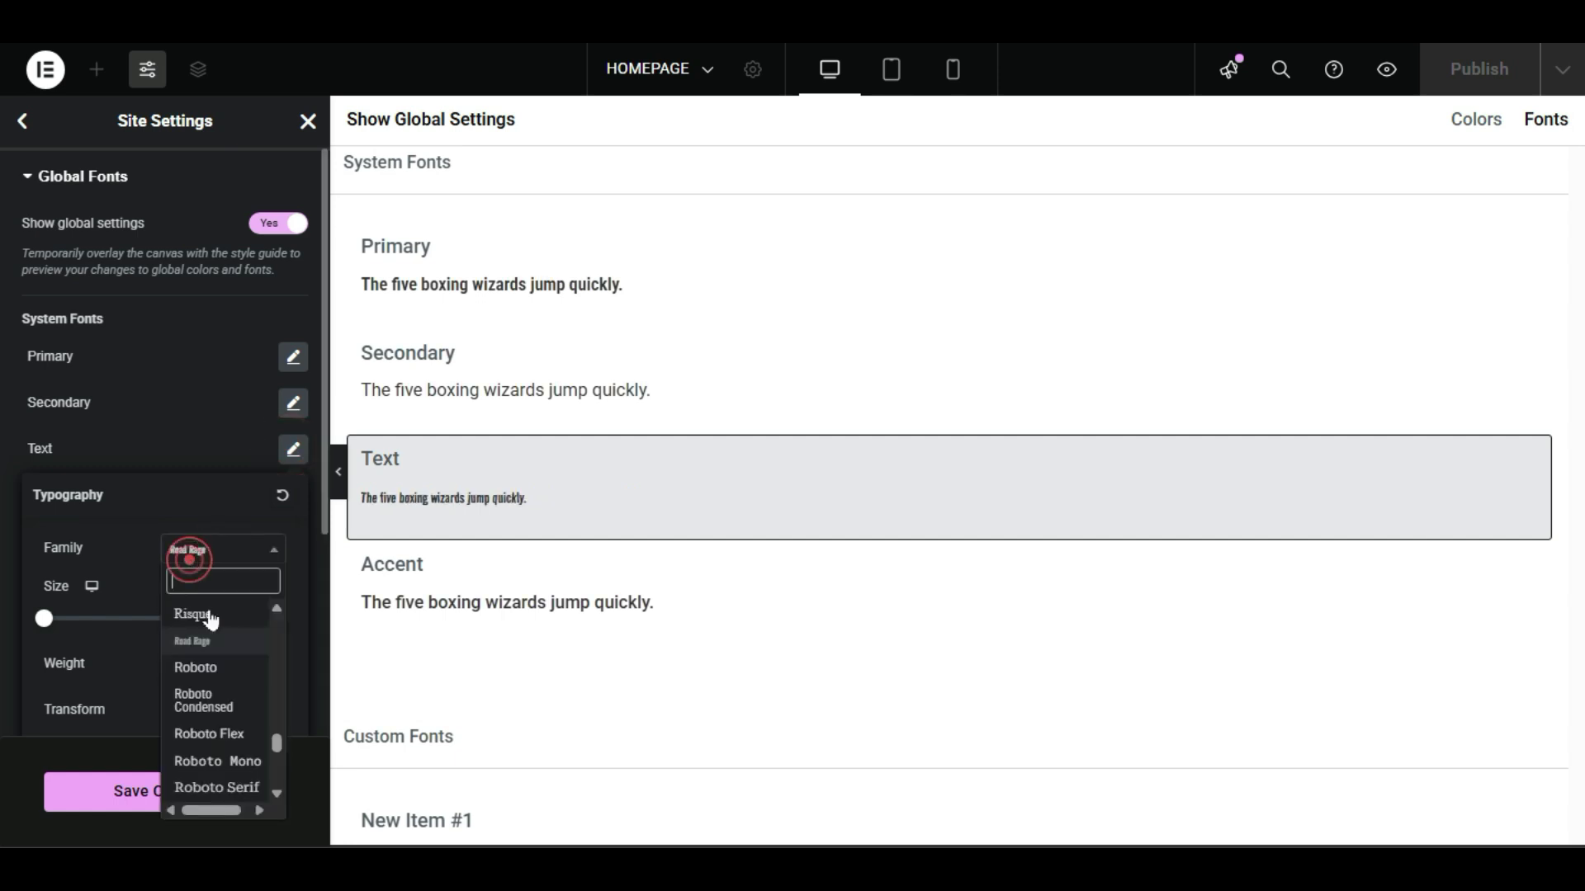
left_click(221, 697)
scroll(175, 640, "down", 2)
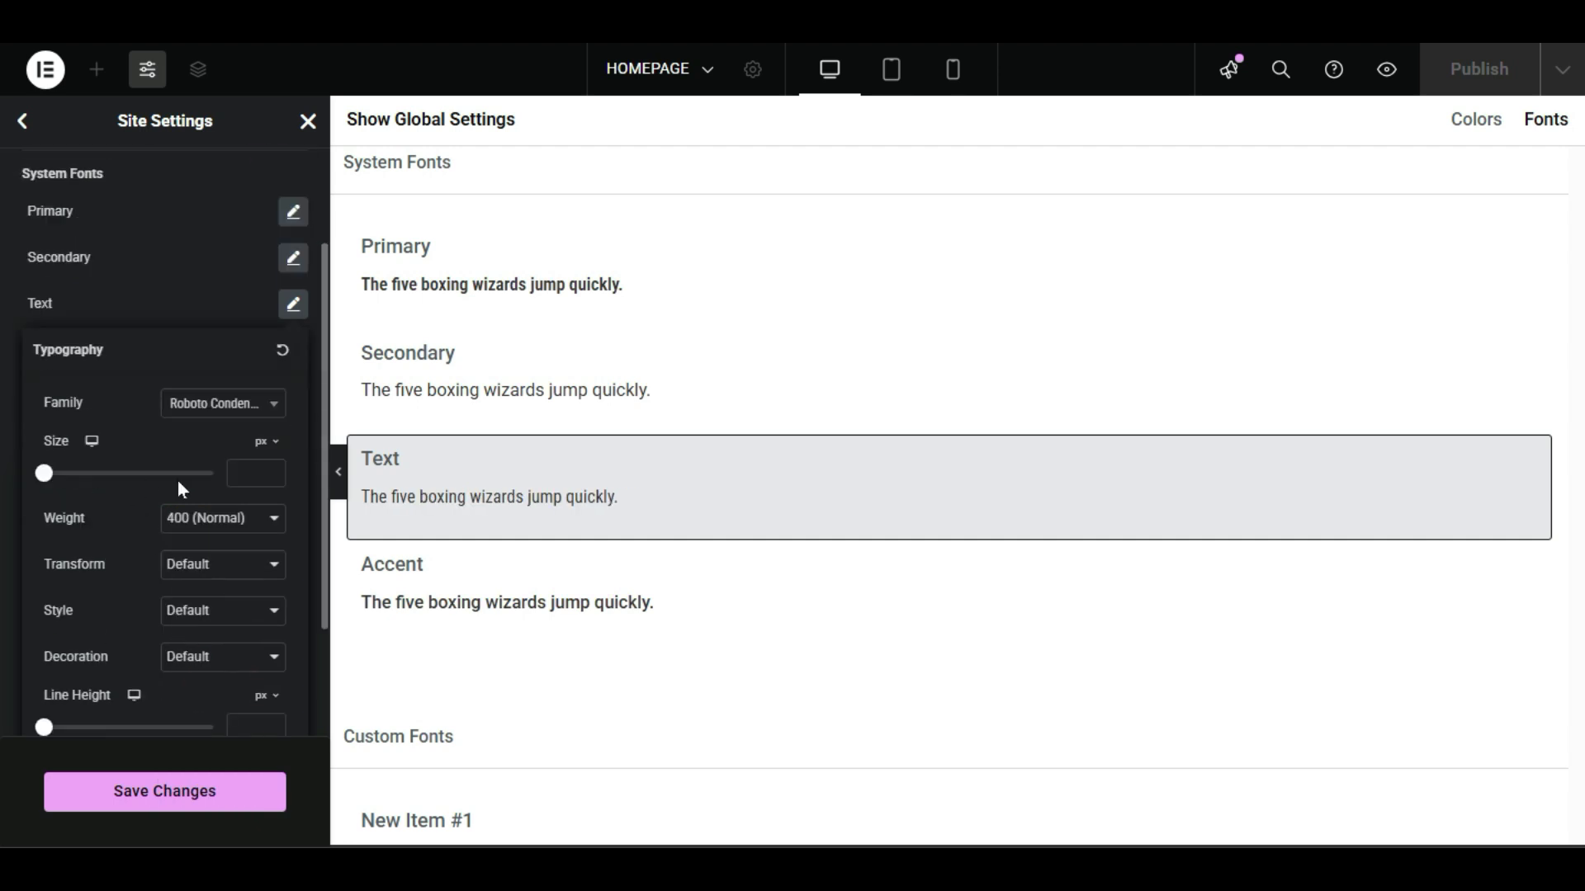
left_click(243, 473)
type("18")
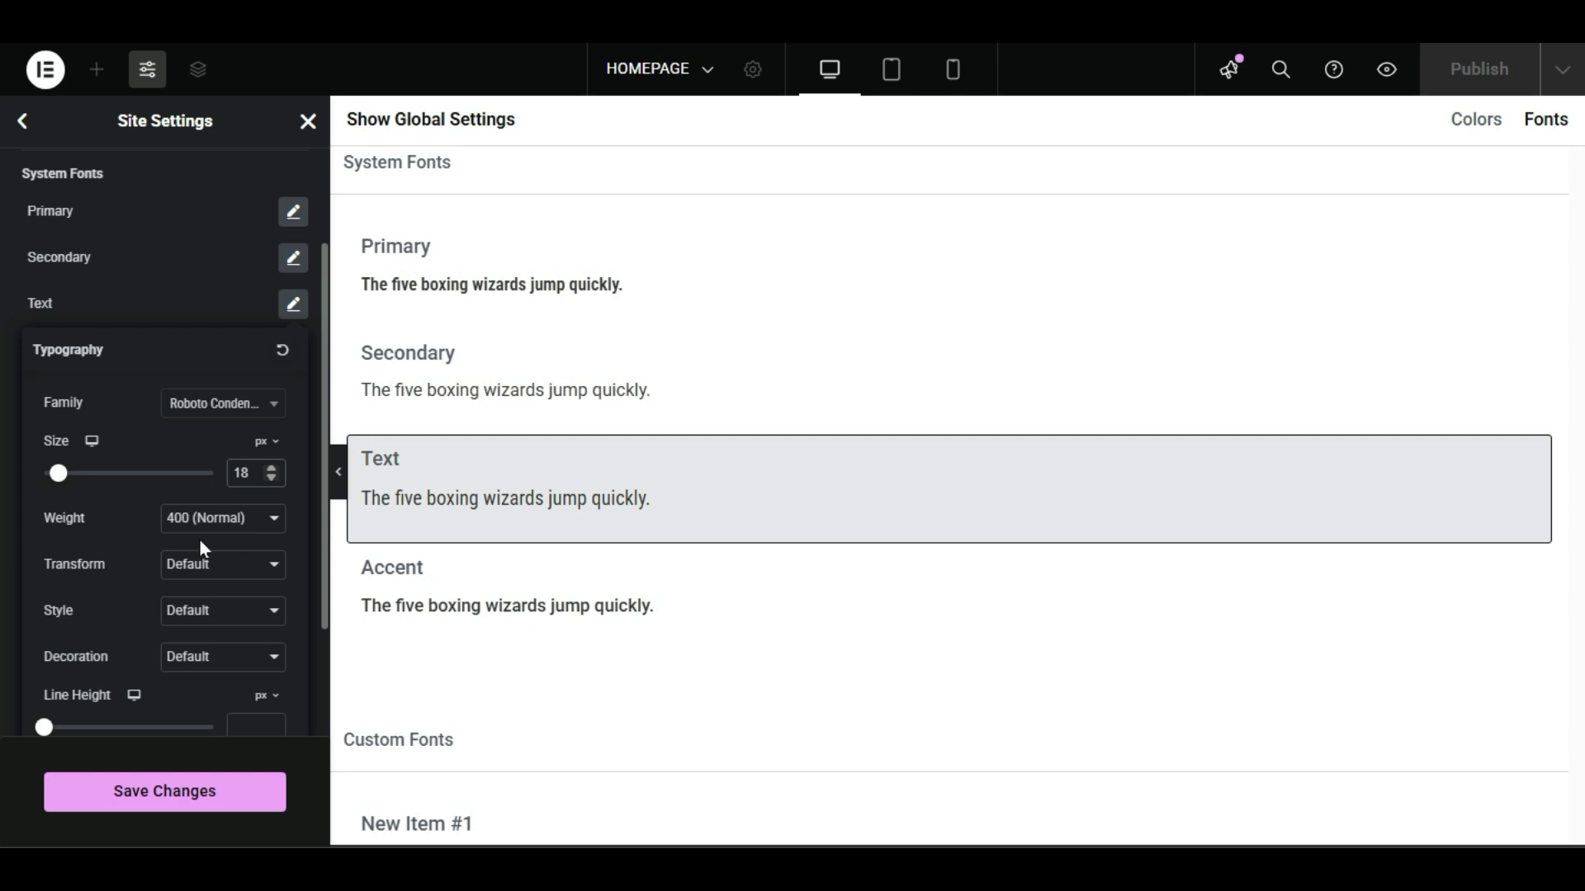
left_click(194, 805)
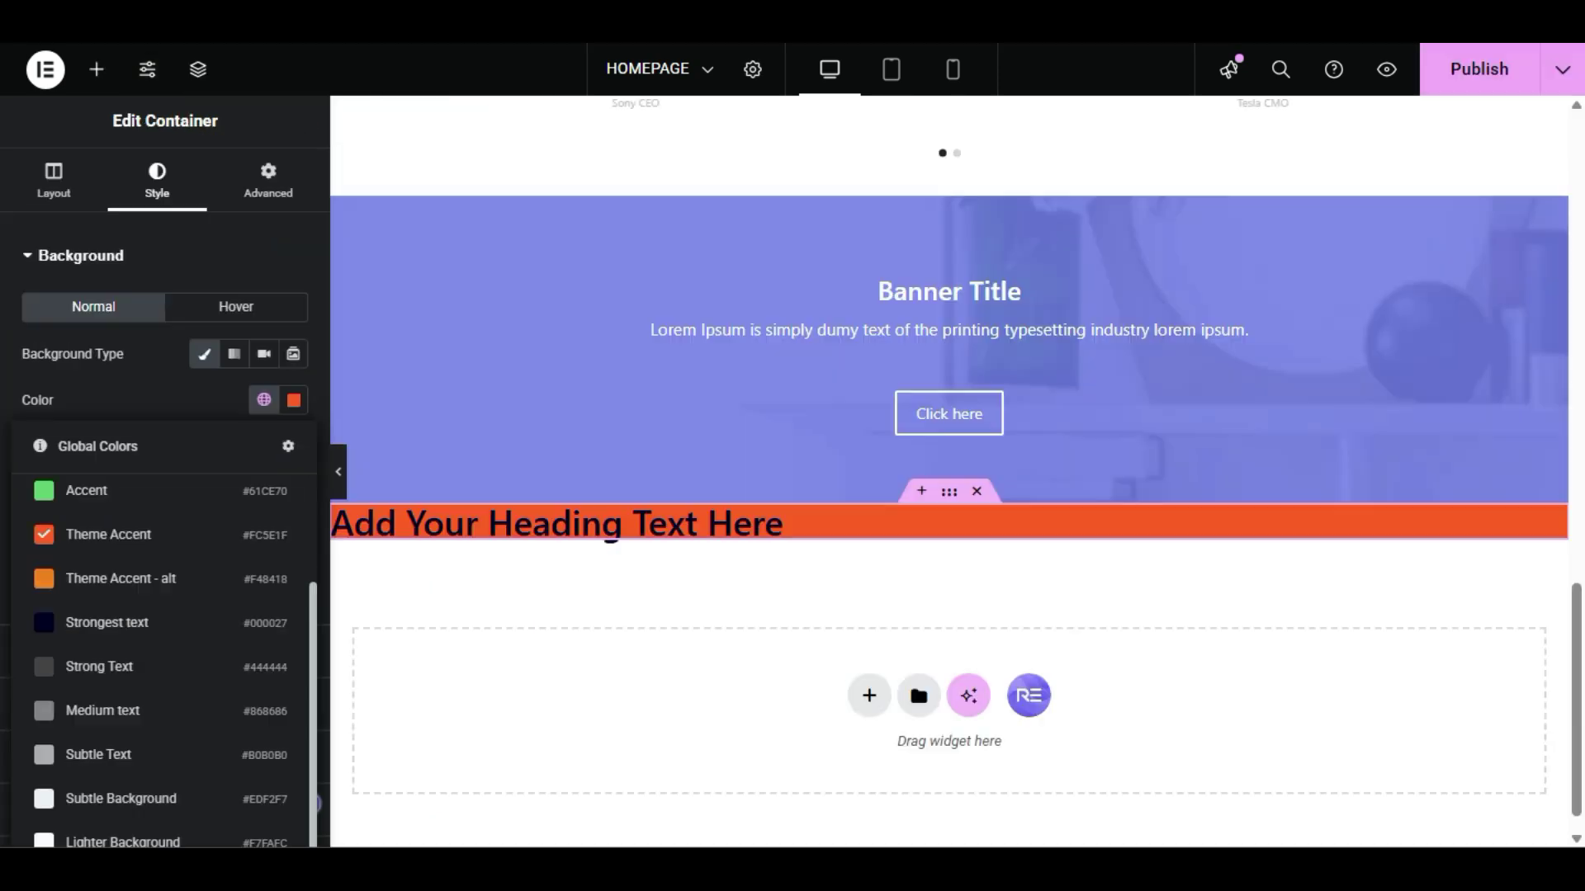
Step: View the published homepage and look over the fonts in its post and testimonial sections
left_click(190, 33)
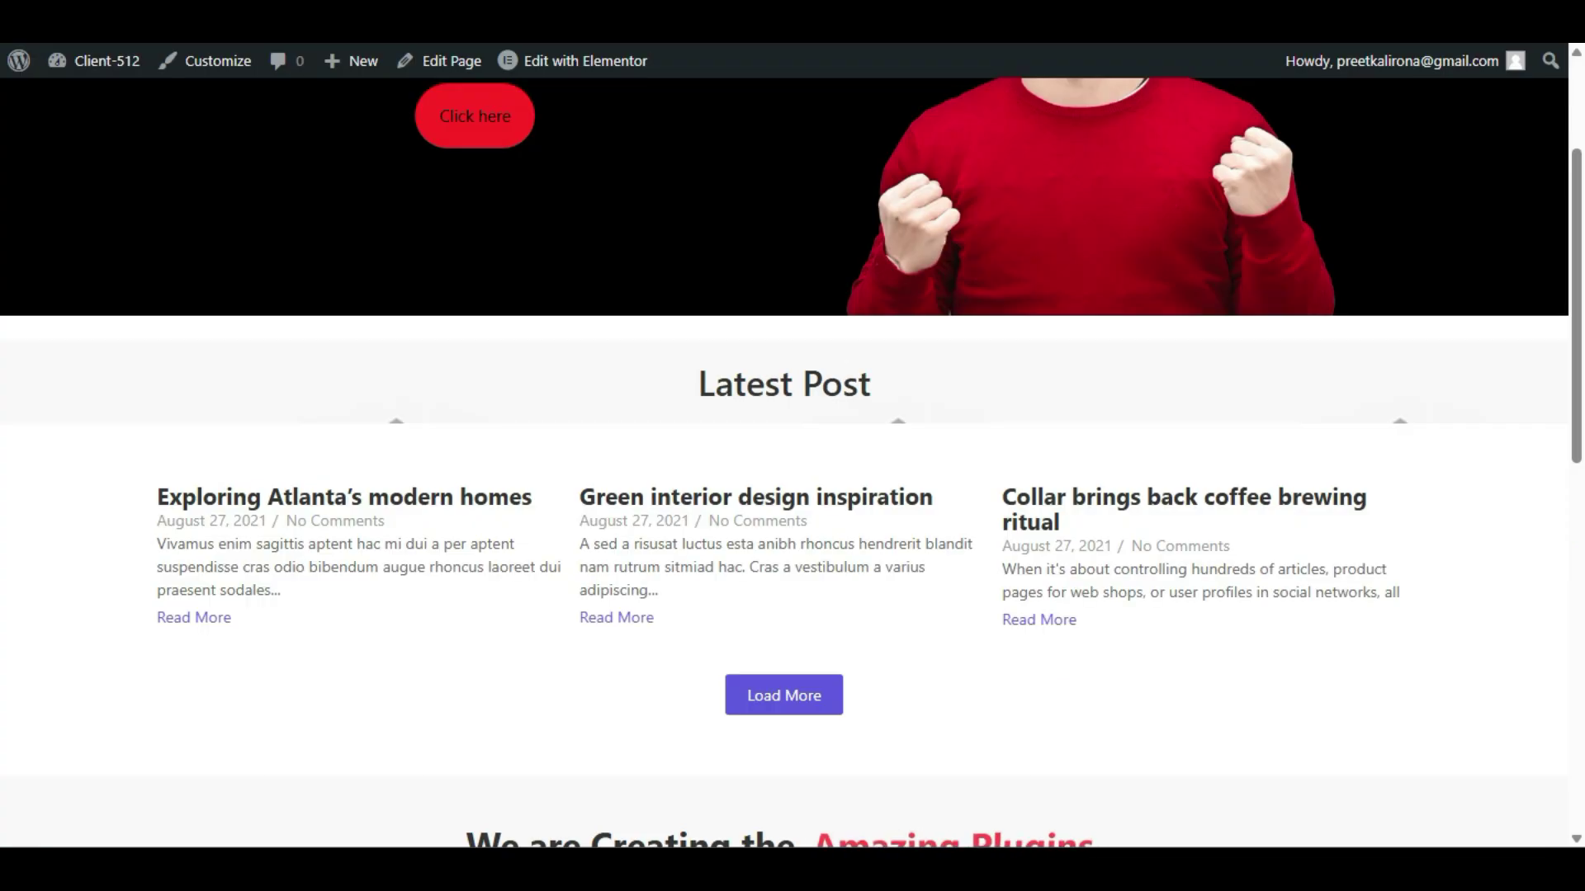
left_click(453, 496)
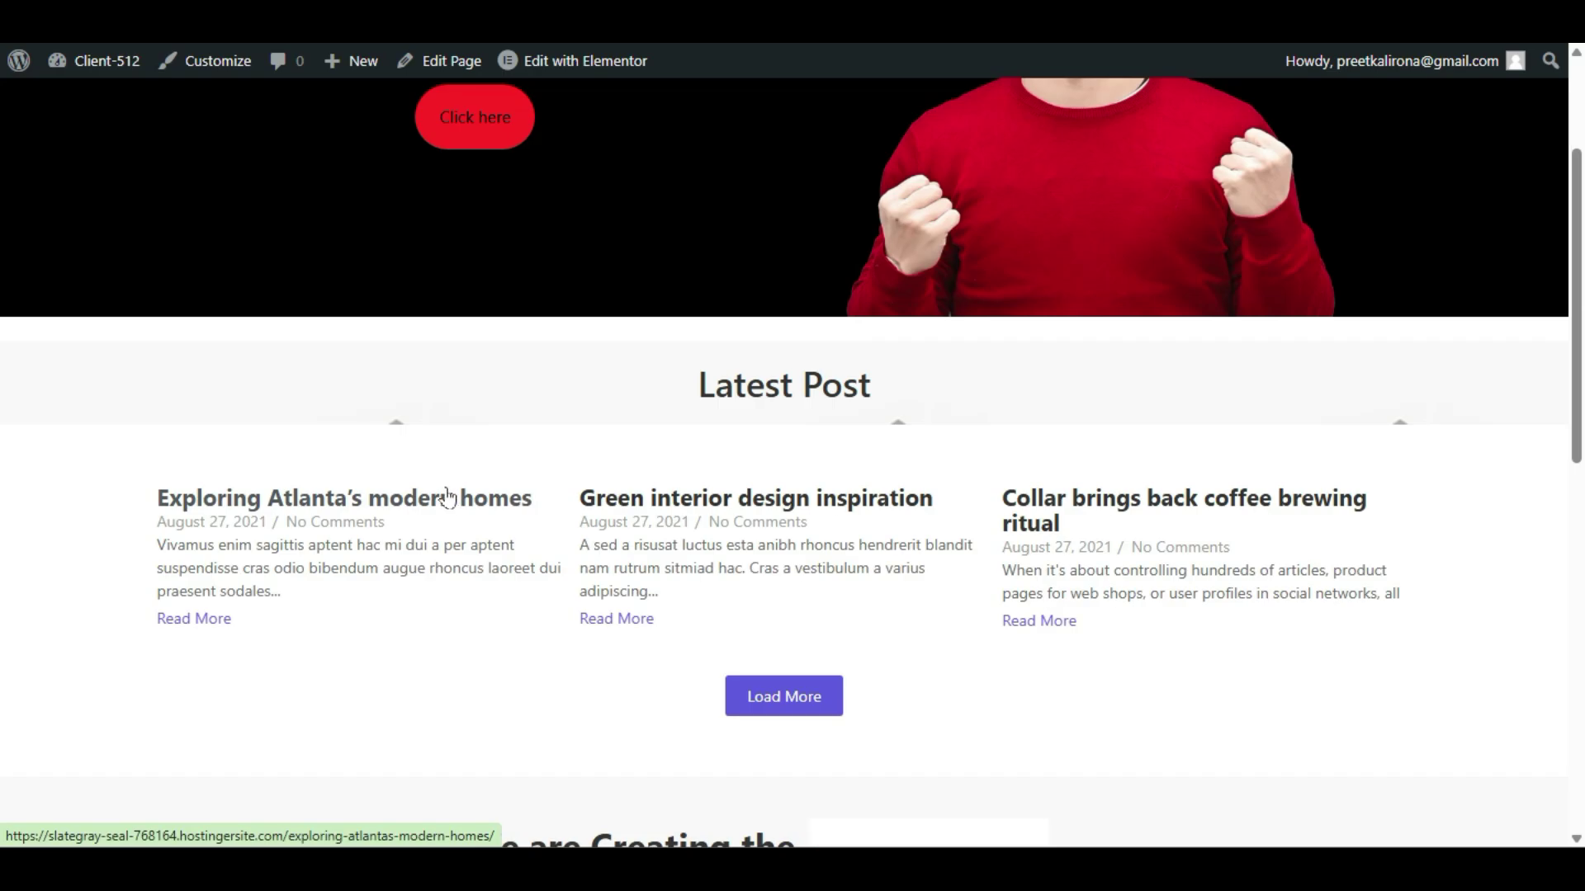
scroll(446, 495, "up", 2)
scroll(446, 495, "down", 10)
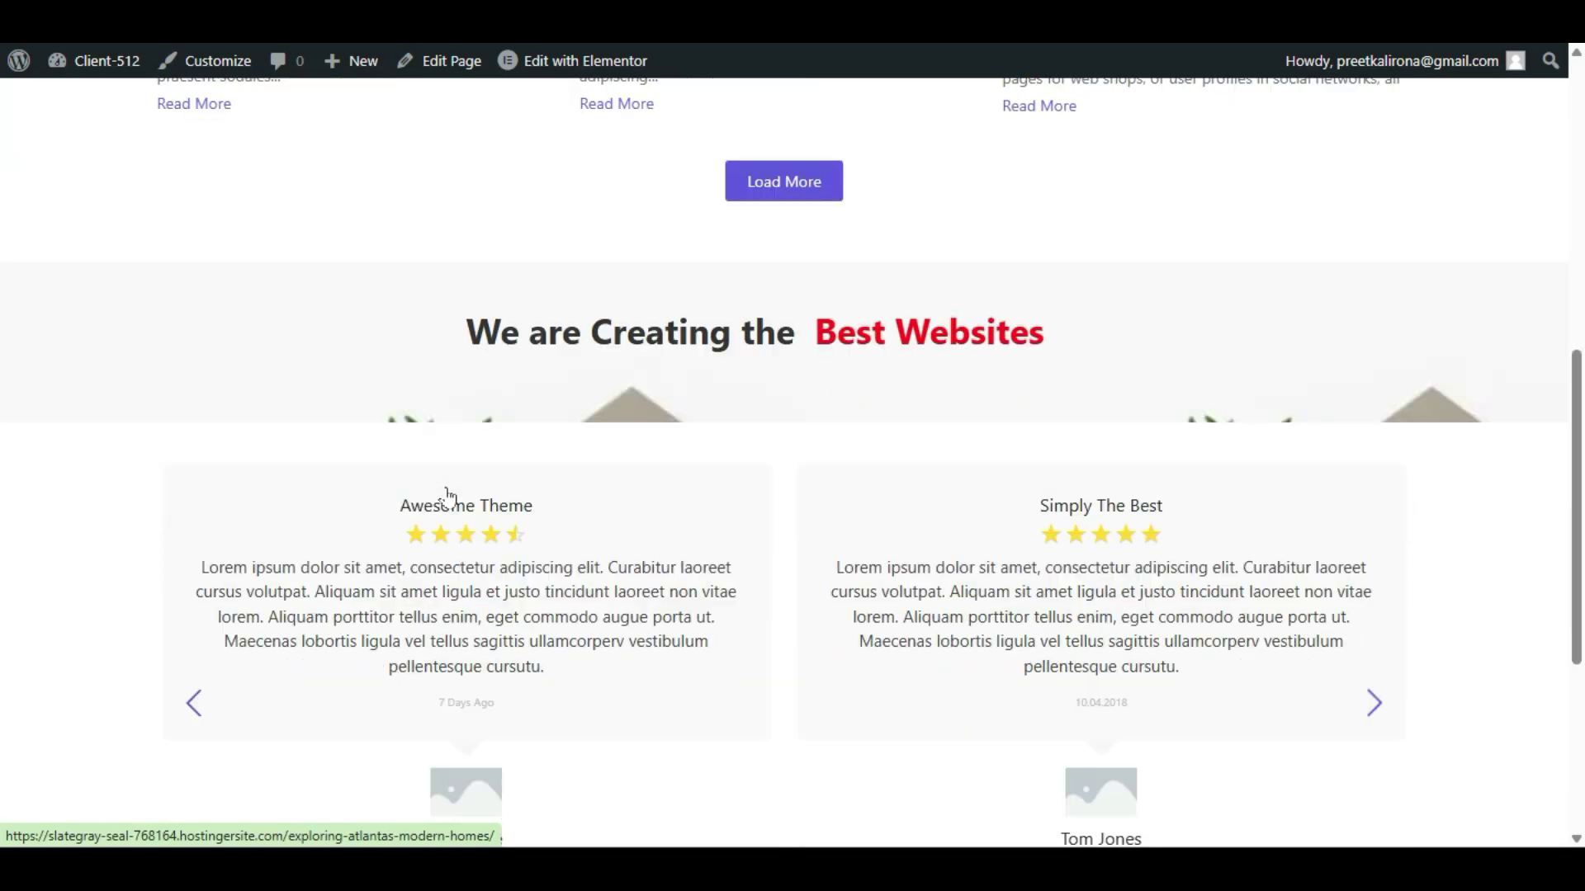
scroll(444, 496, "down", 2)
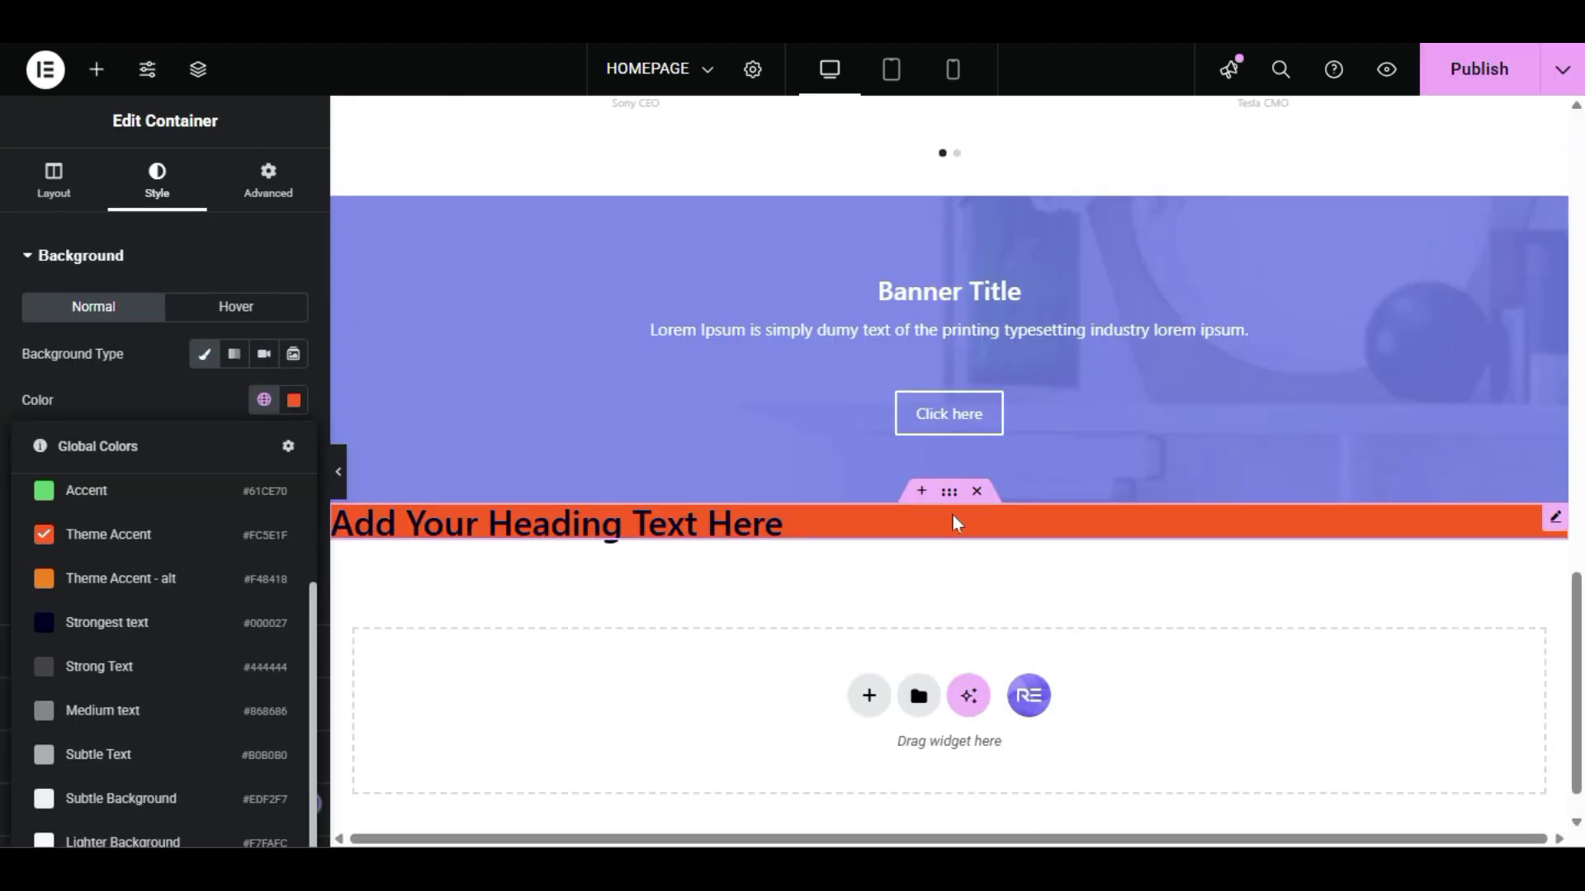
Step: Delete the orange heading container and add a new Heading widget below the banner
left_click(976, 491)
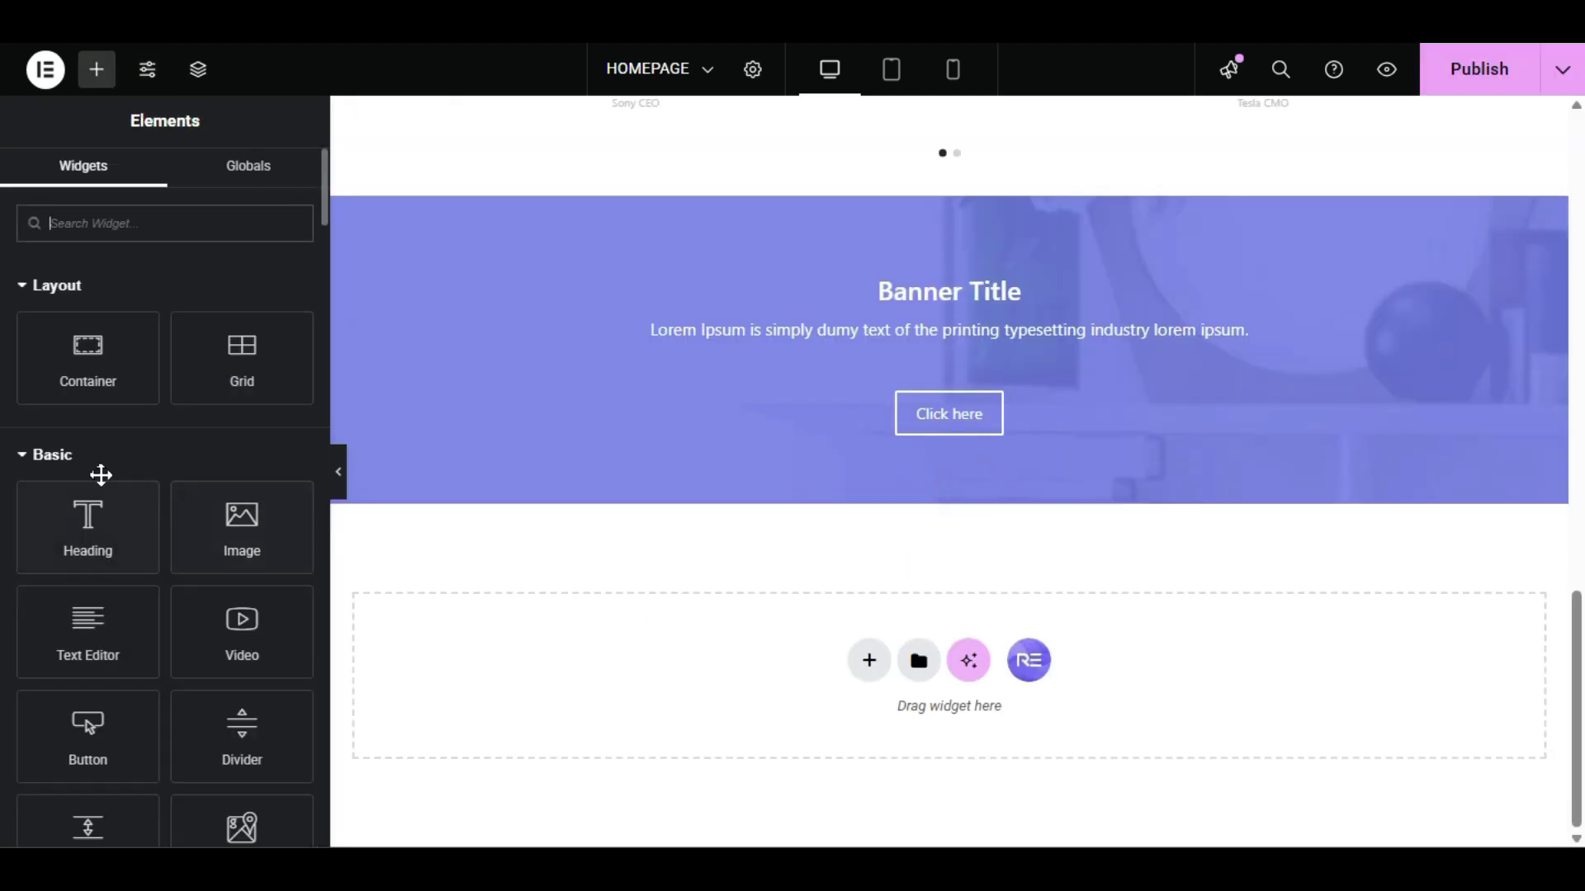
left_click_drag(68, 526, 682, 661)
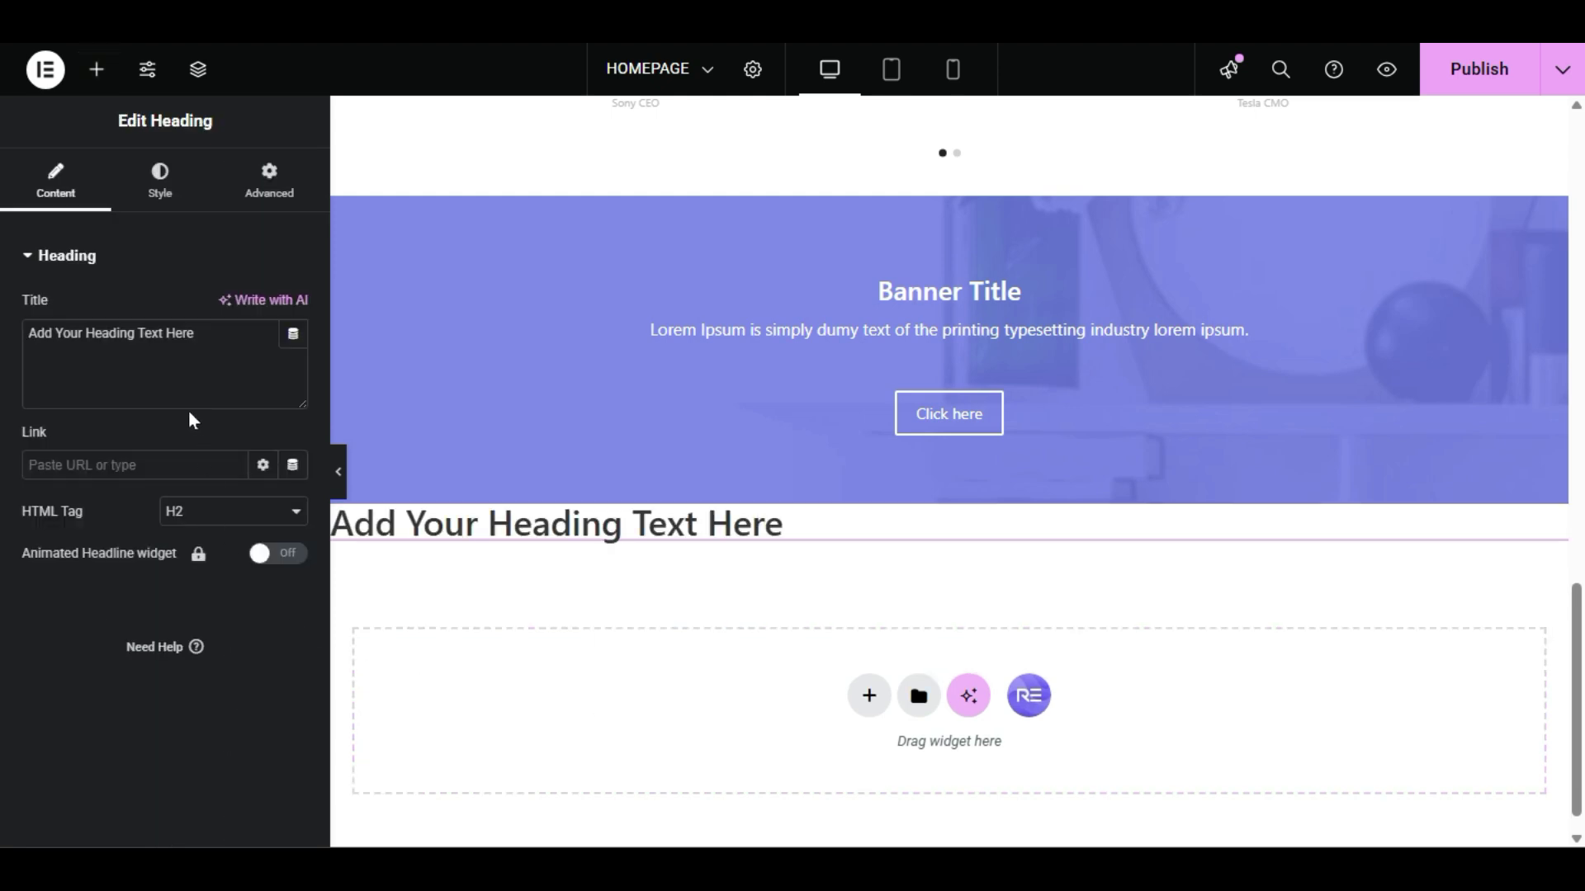
Step: Try H1, p and H5 among the new heading's HTML tags, finishing with p
left_click(223, 520)
left_click(227, 539)
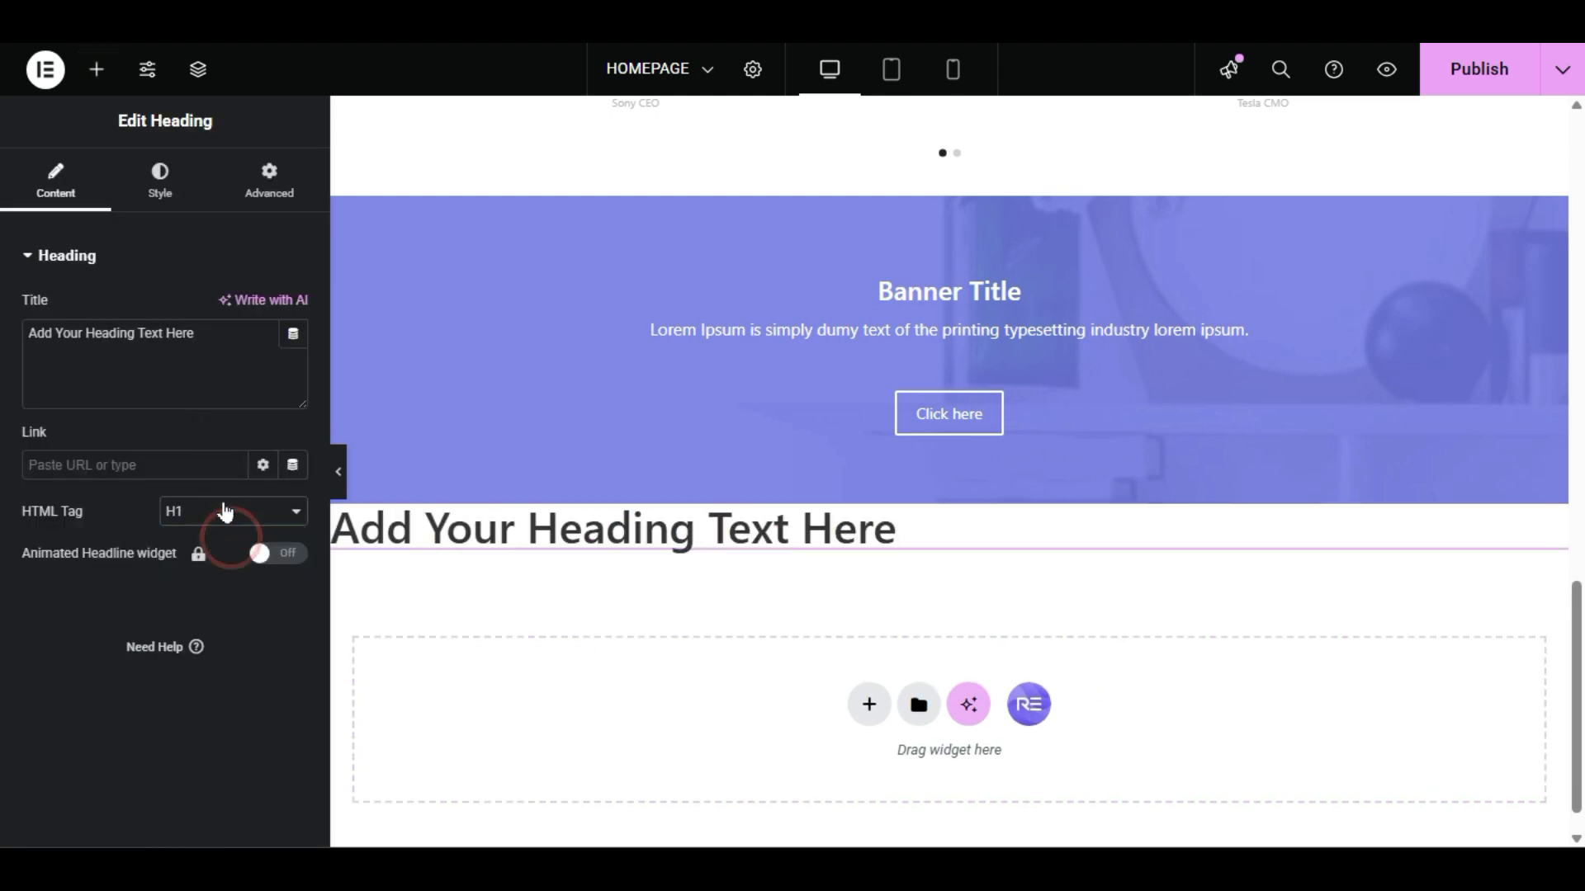
left_click(223, 503)
left_click(224, 749)
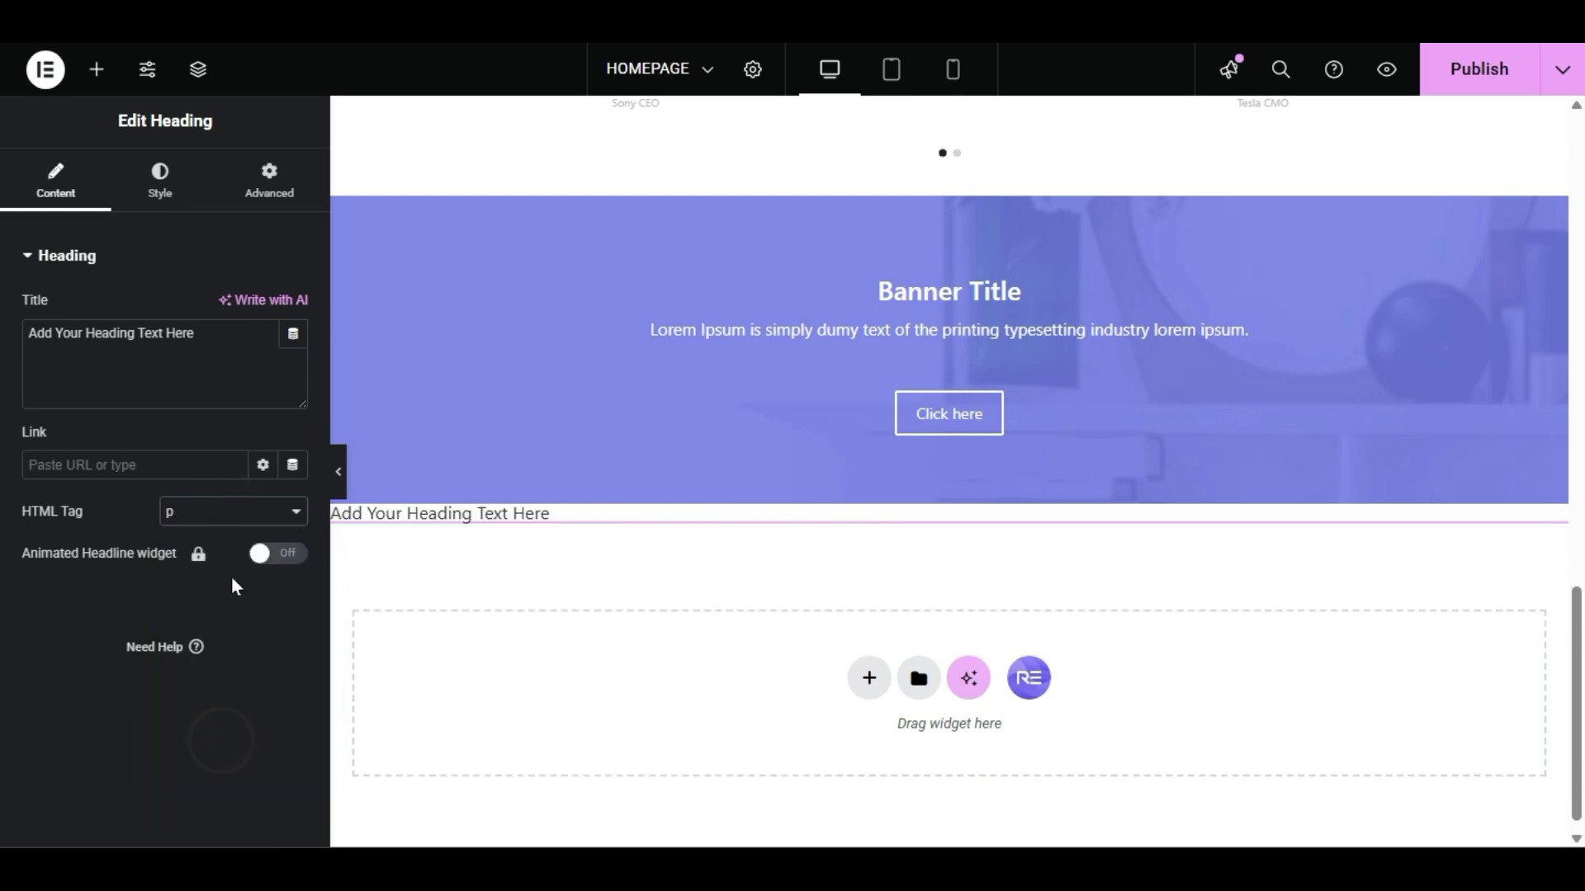
left_click(221, 520)
left_click(236, 646)
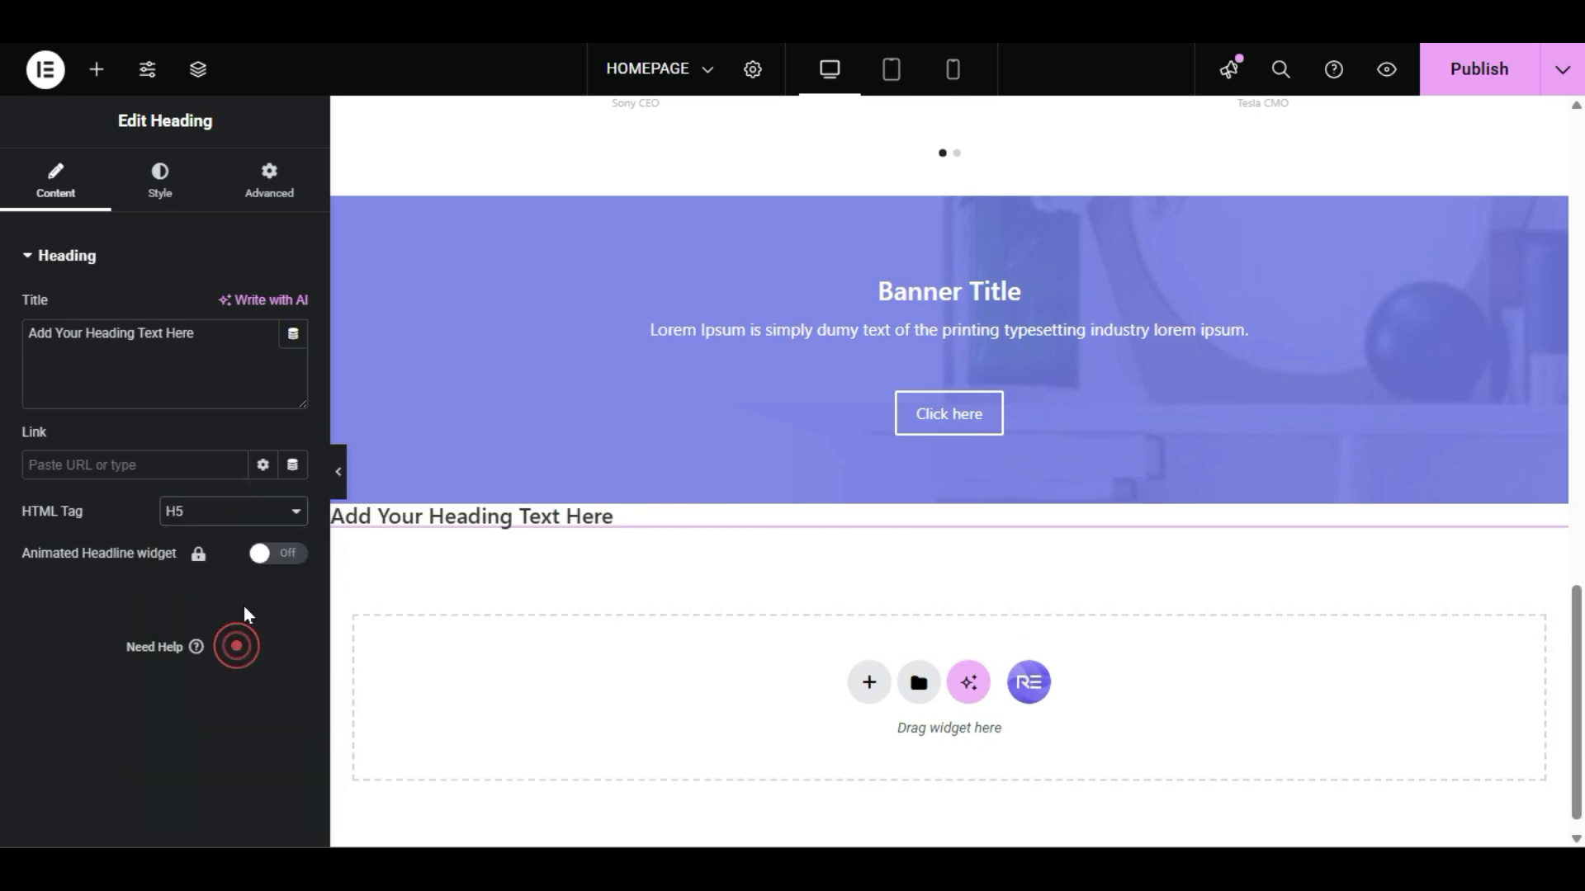
left_click(219, 509)
left_click(226, 592)
left_click(216, 513)
left_click(216, 752)
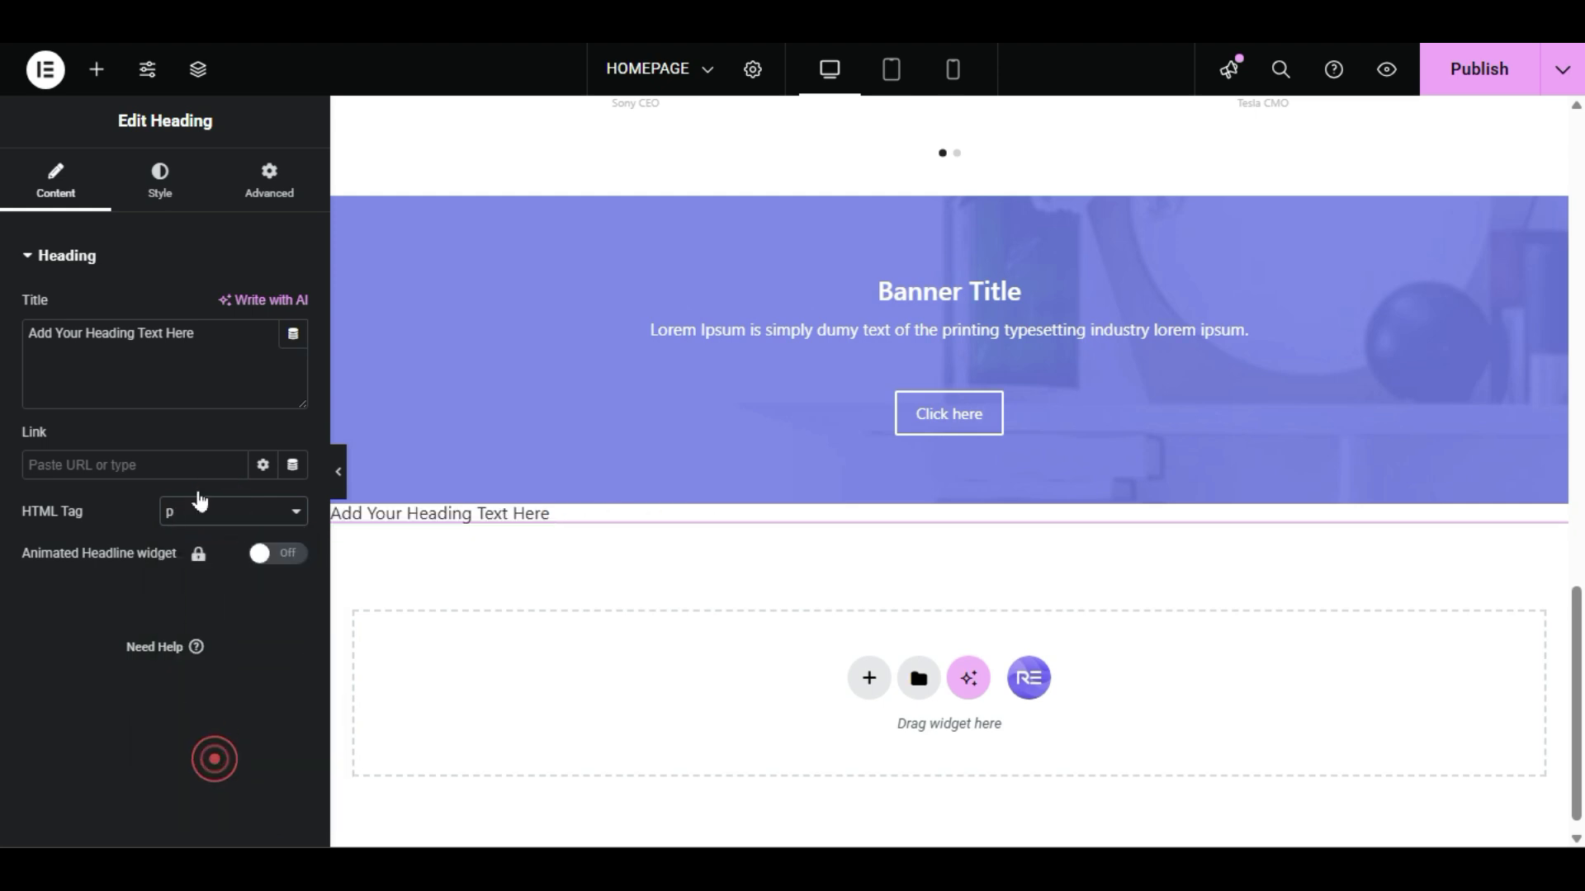
Step: Add a Text Editor widget in the empty area below the heading
left_click(96, 69)
left_click_drag(105, 631, 751, 712)
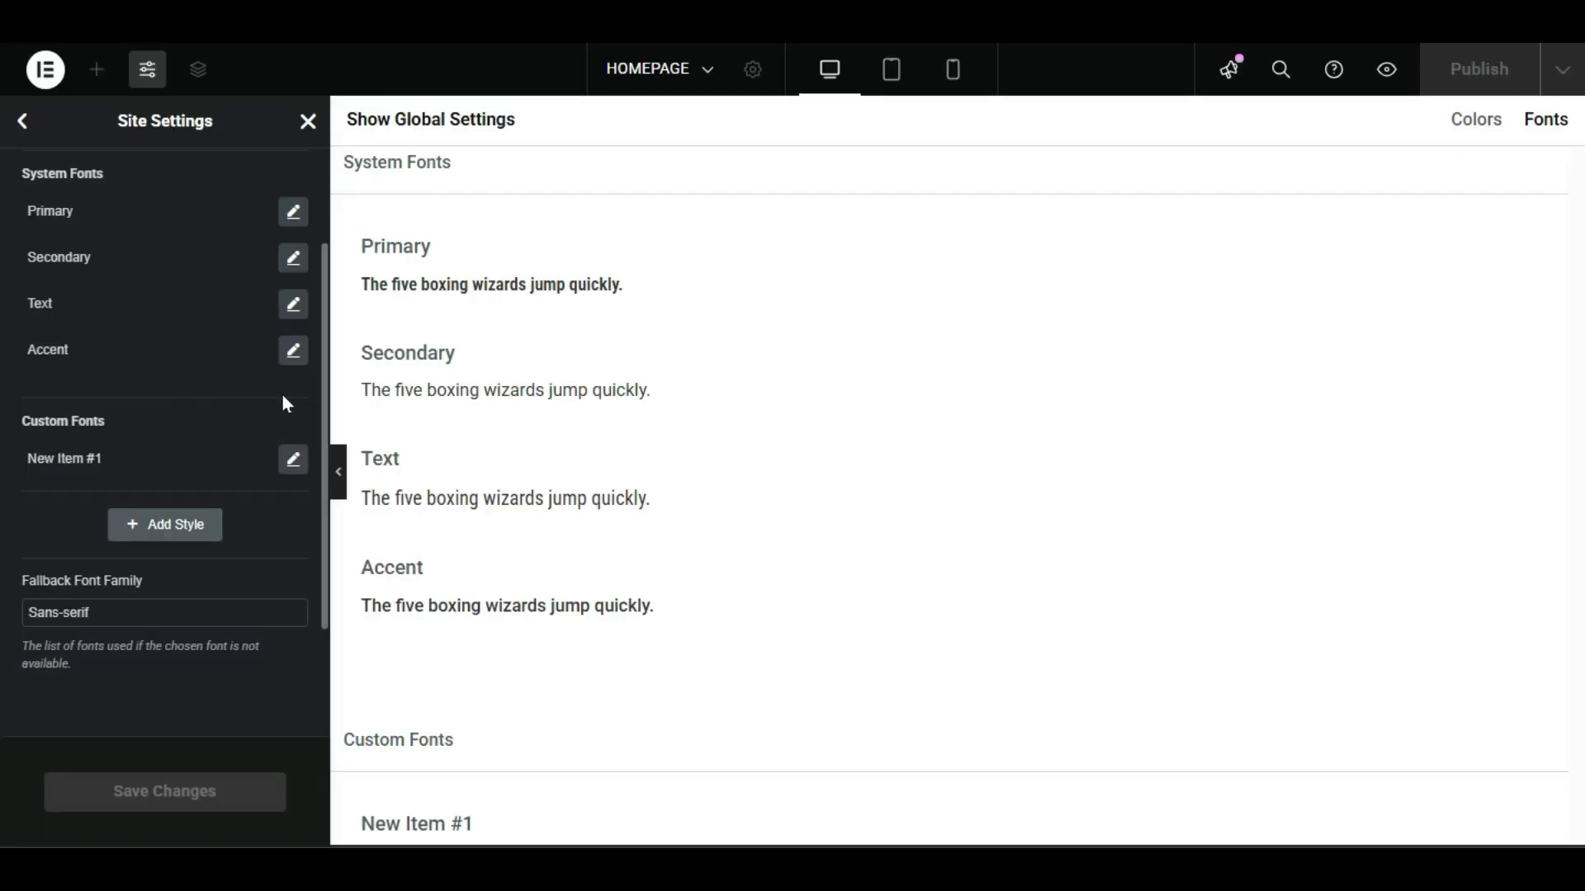
Step: Look over the global fonts list and open the Typography theme style in the site settings
scroll(251, 578, "down", 1)
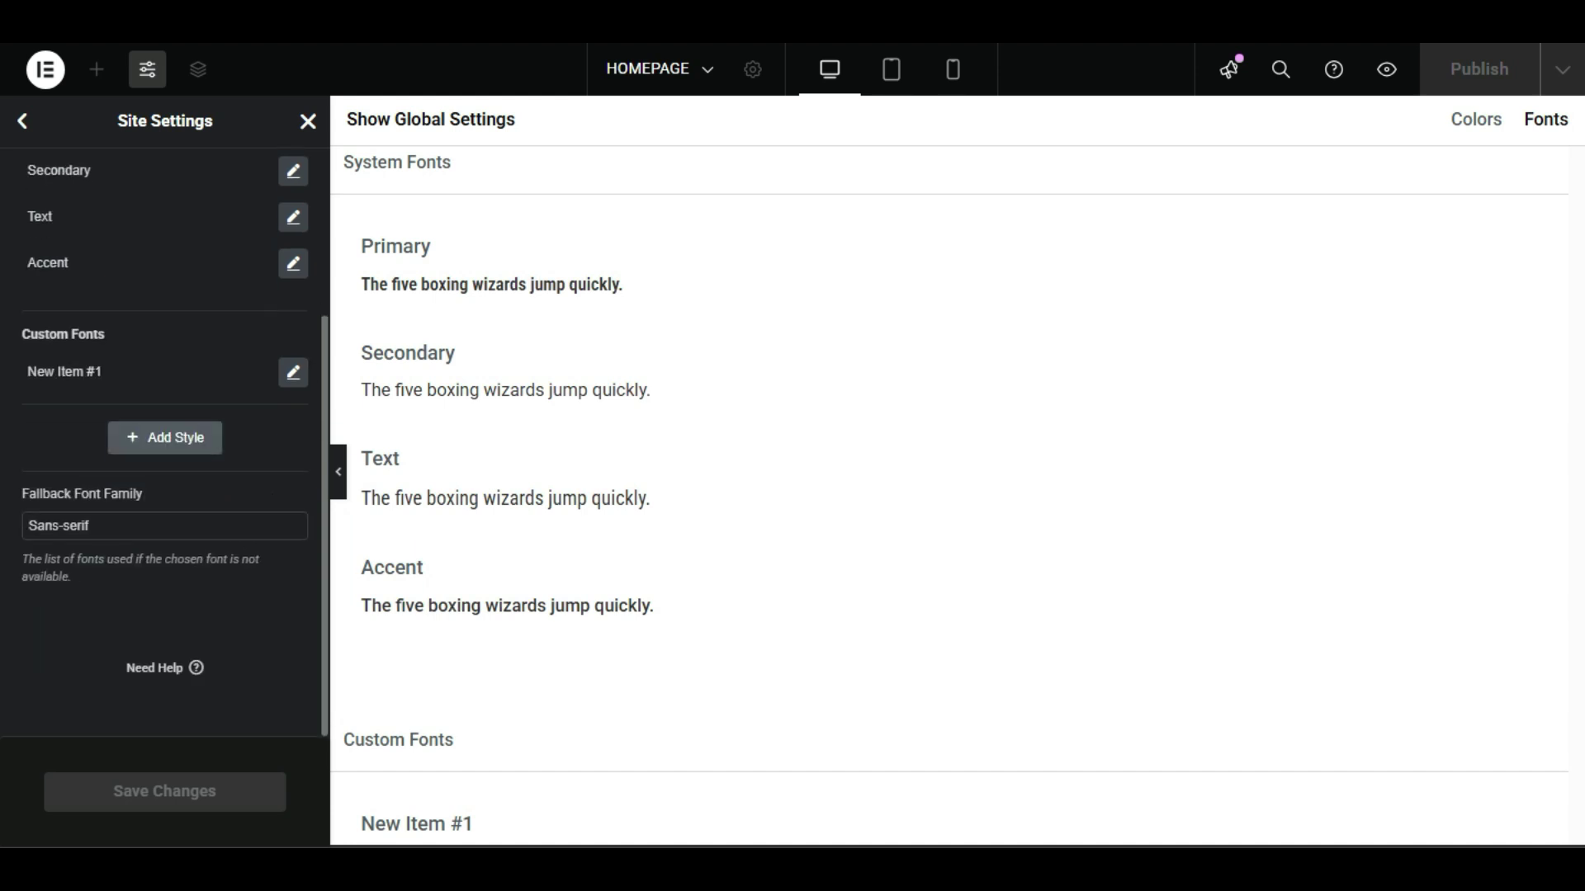
scroll(251, 594, "up", 3)
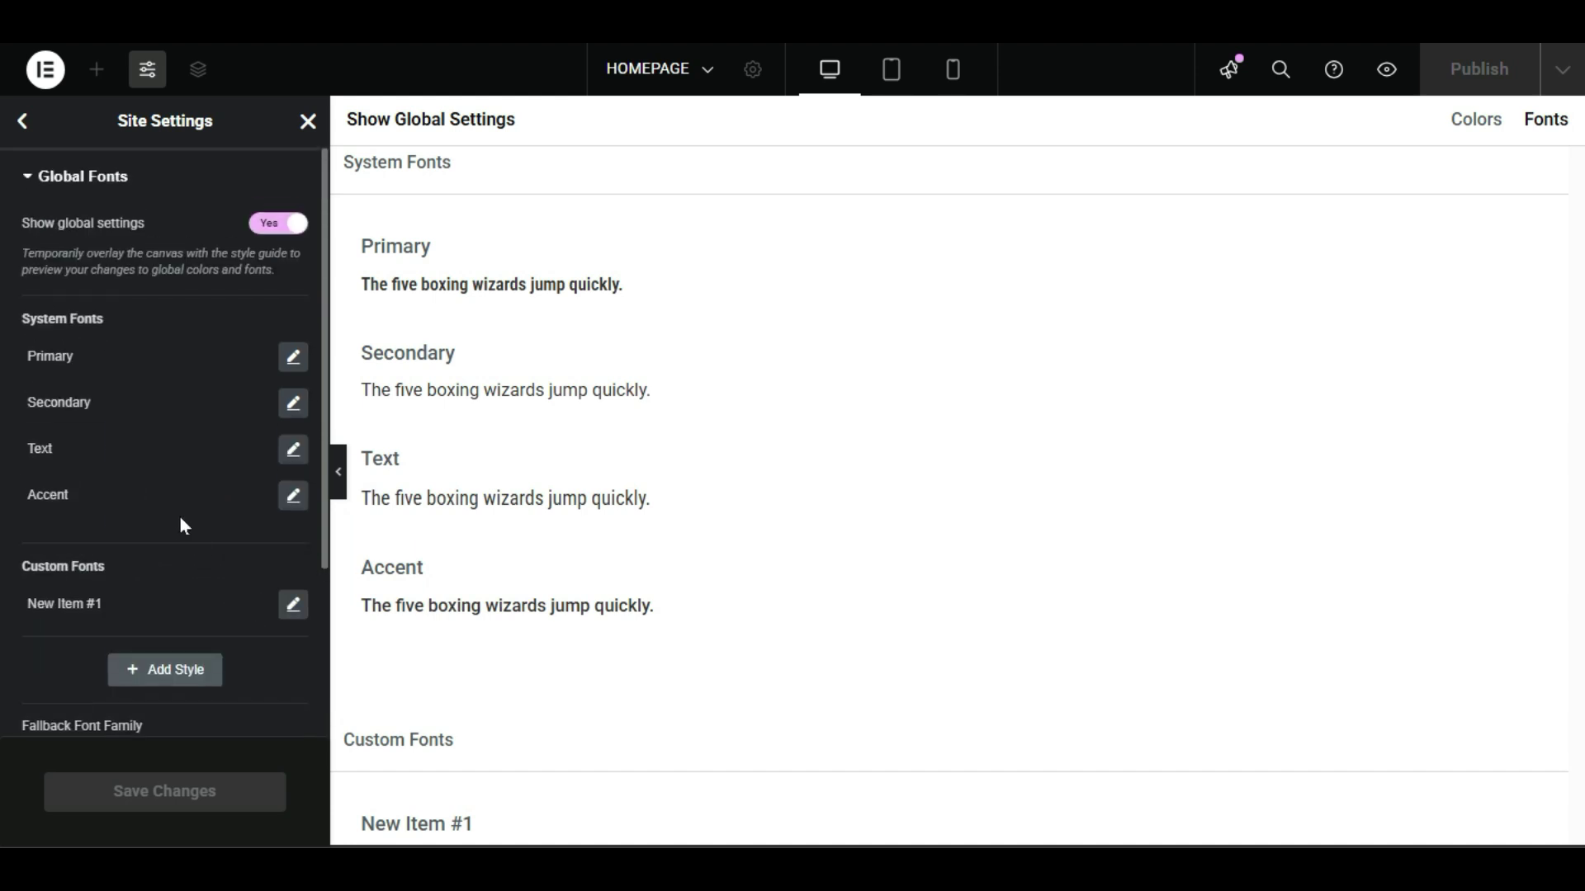
left_click(22, 121)
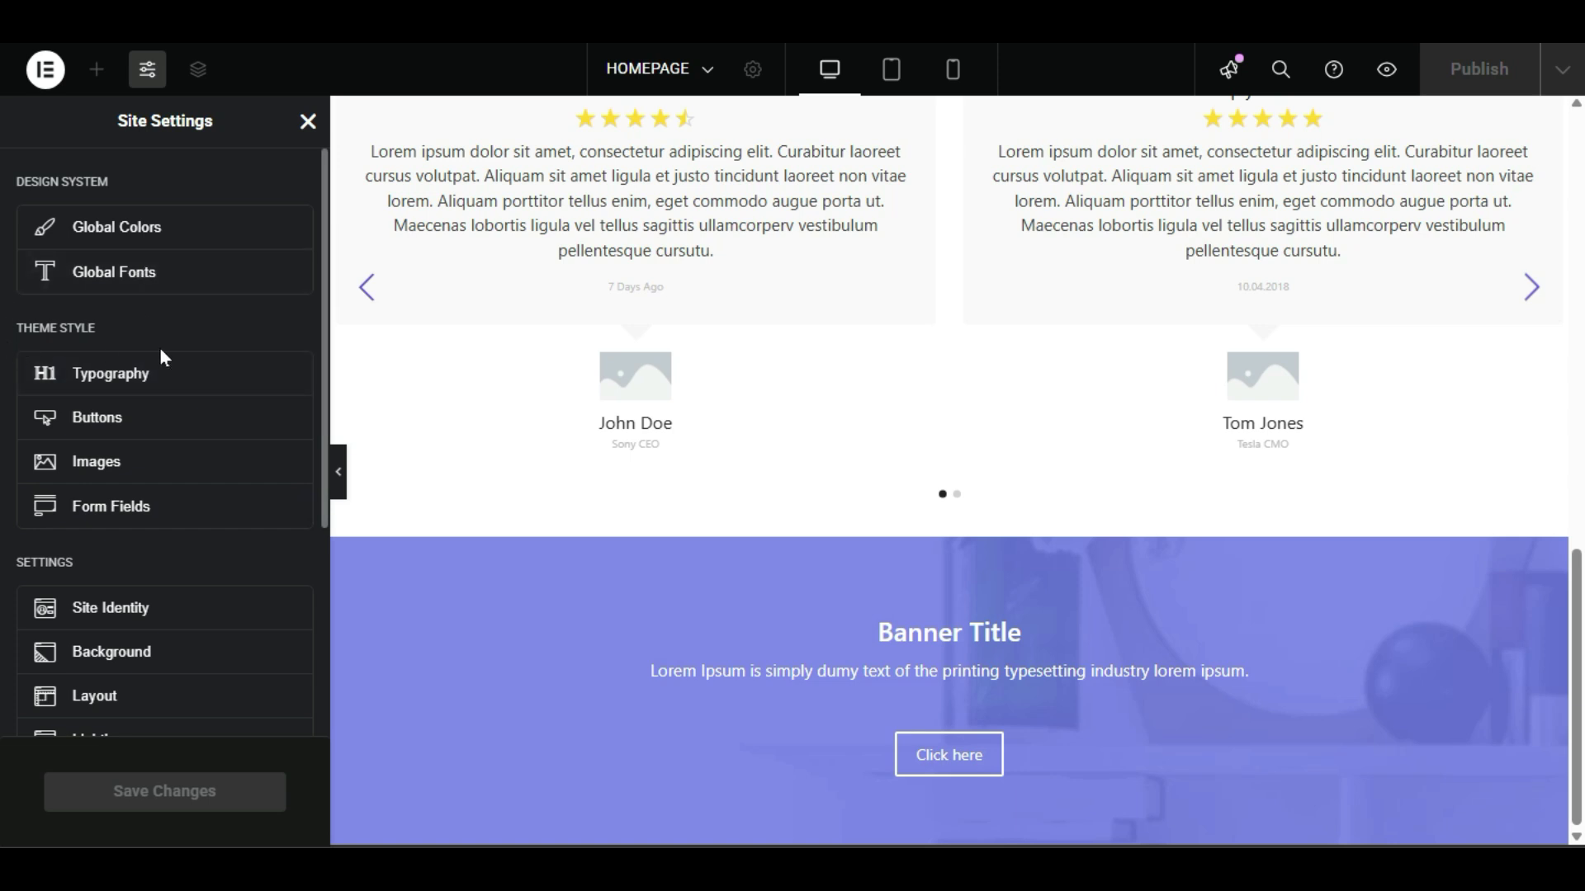
left_click(158, 382)
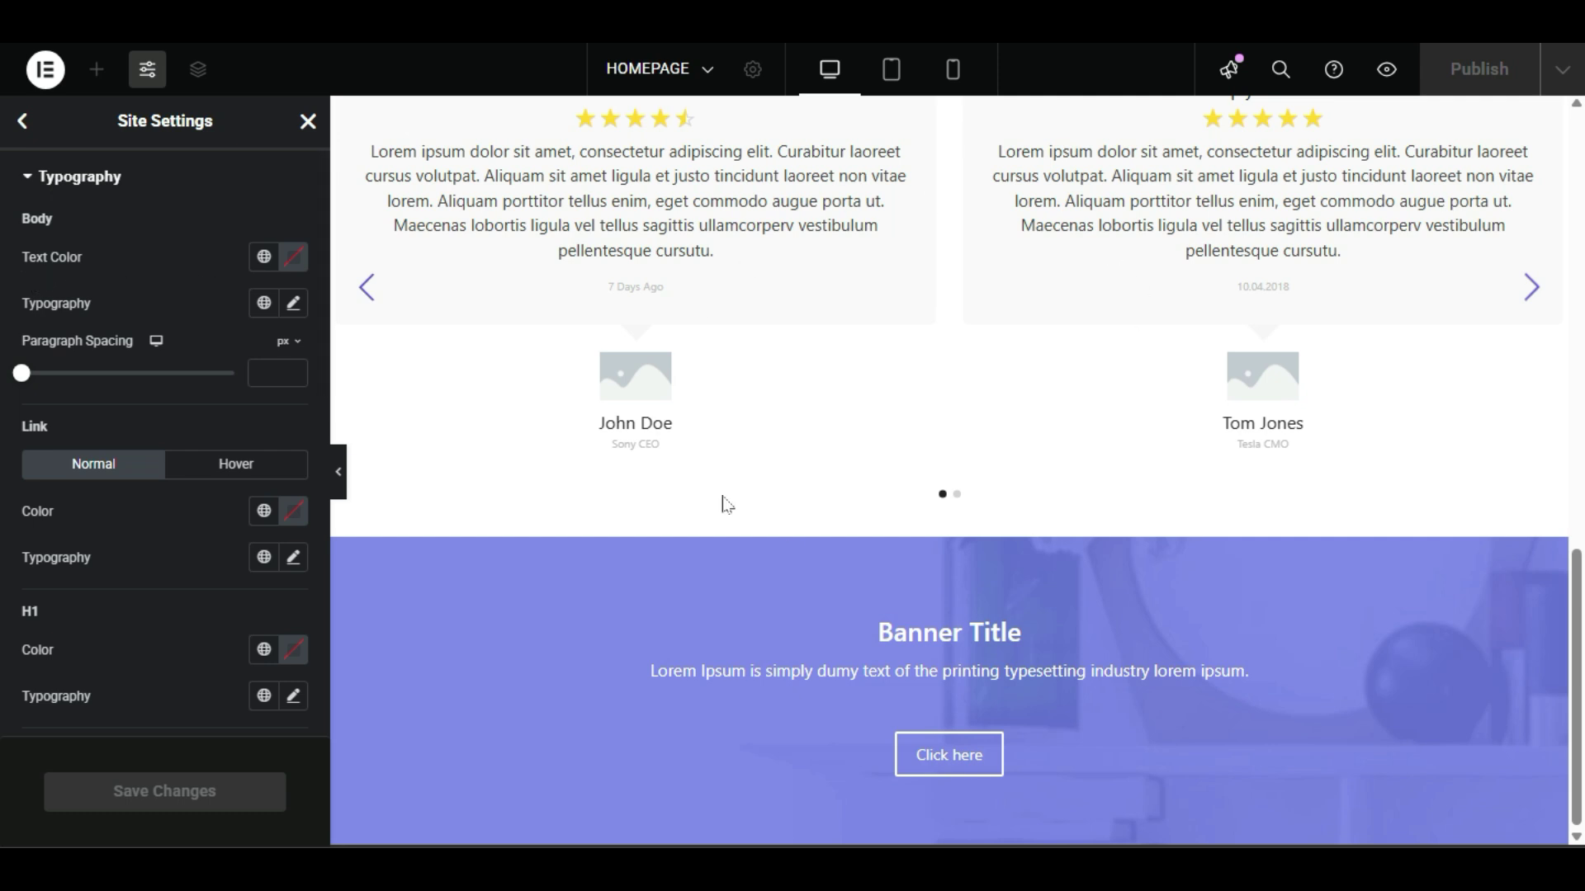
Step: Set the body text color to red #FC1F1F in the Typography settings and check it across the homepage
left_click(293, 257)
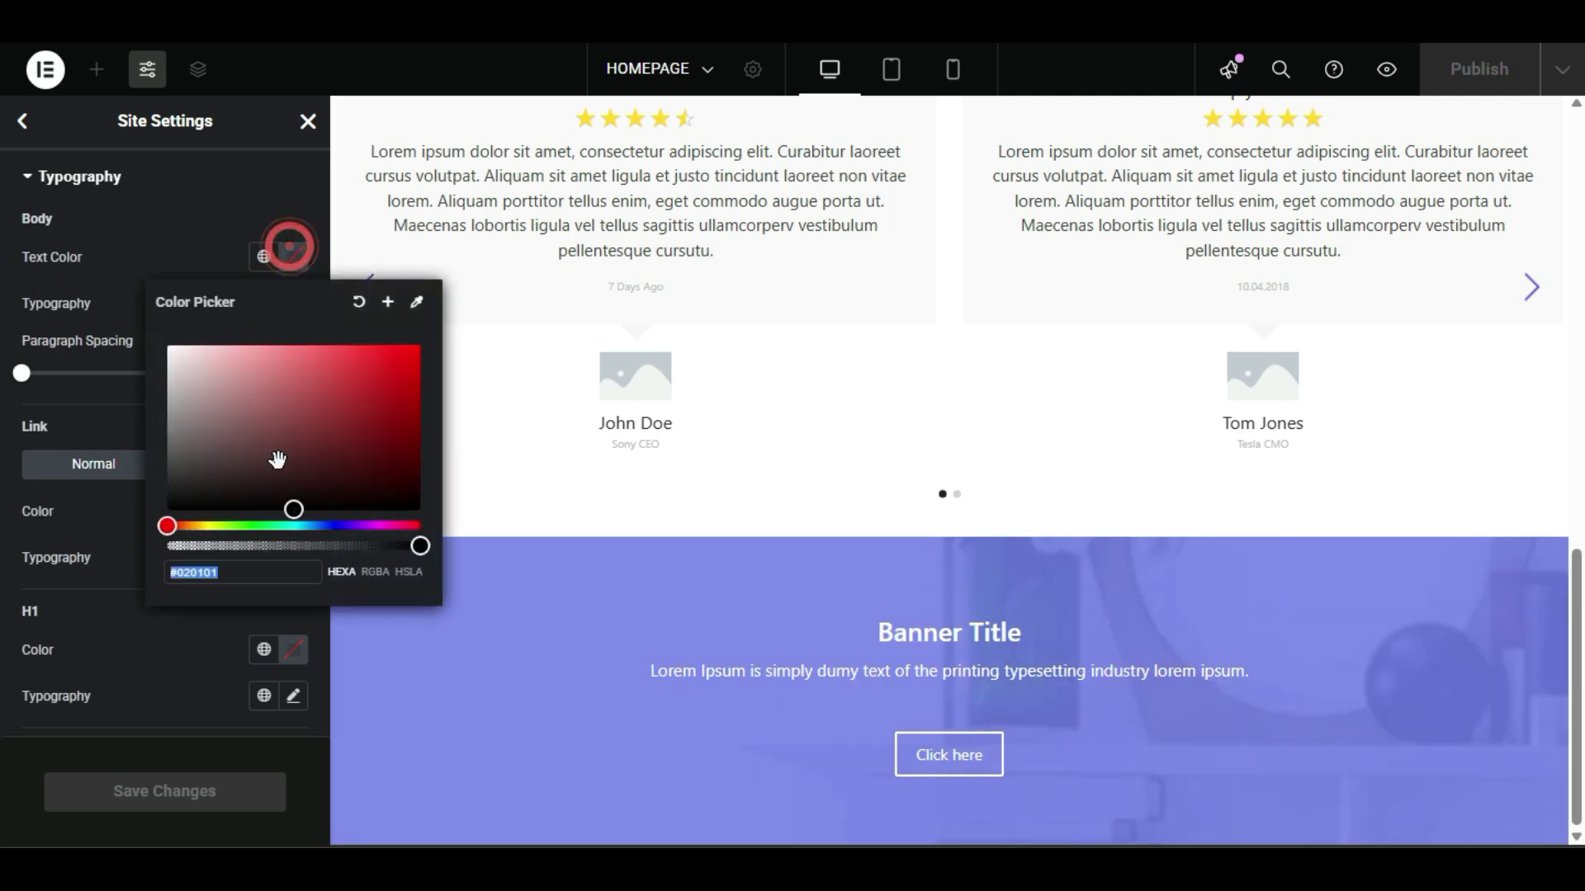
type("#FC3333")
scroll(862, 529, "up", 4)
scroll(861, 526, "up", 5)
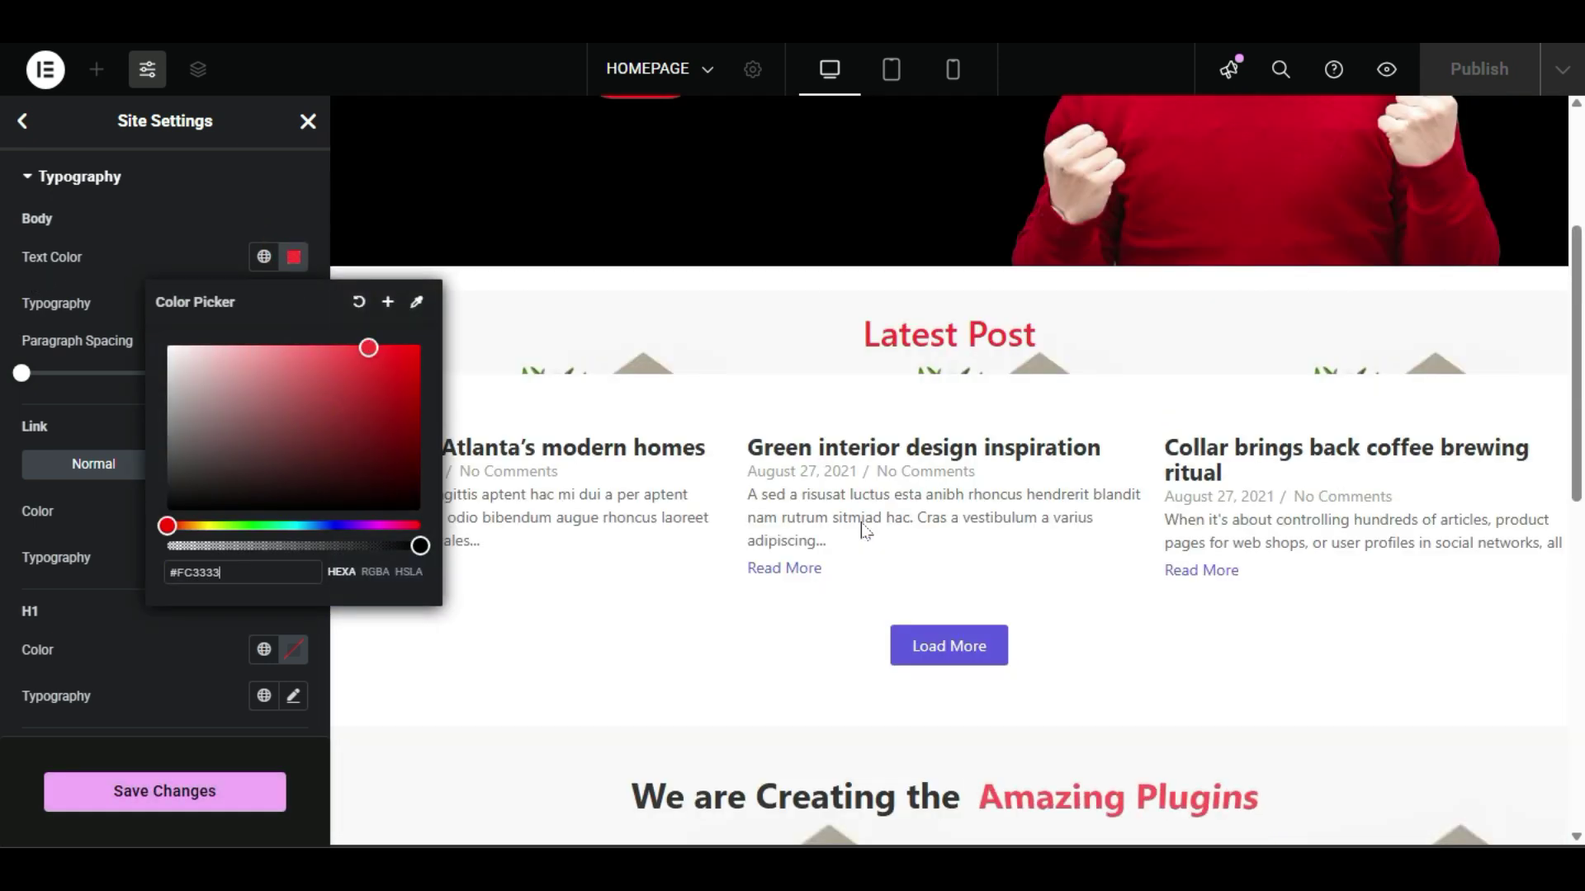
scroll(825, 495, "up", 2)
scroll(934, 470, "up", 2)
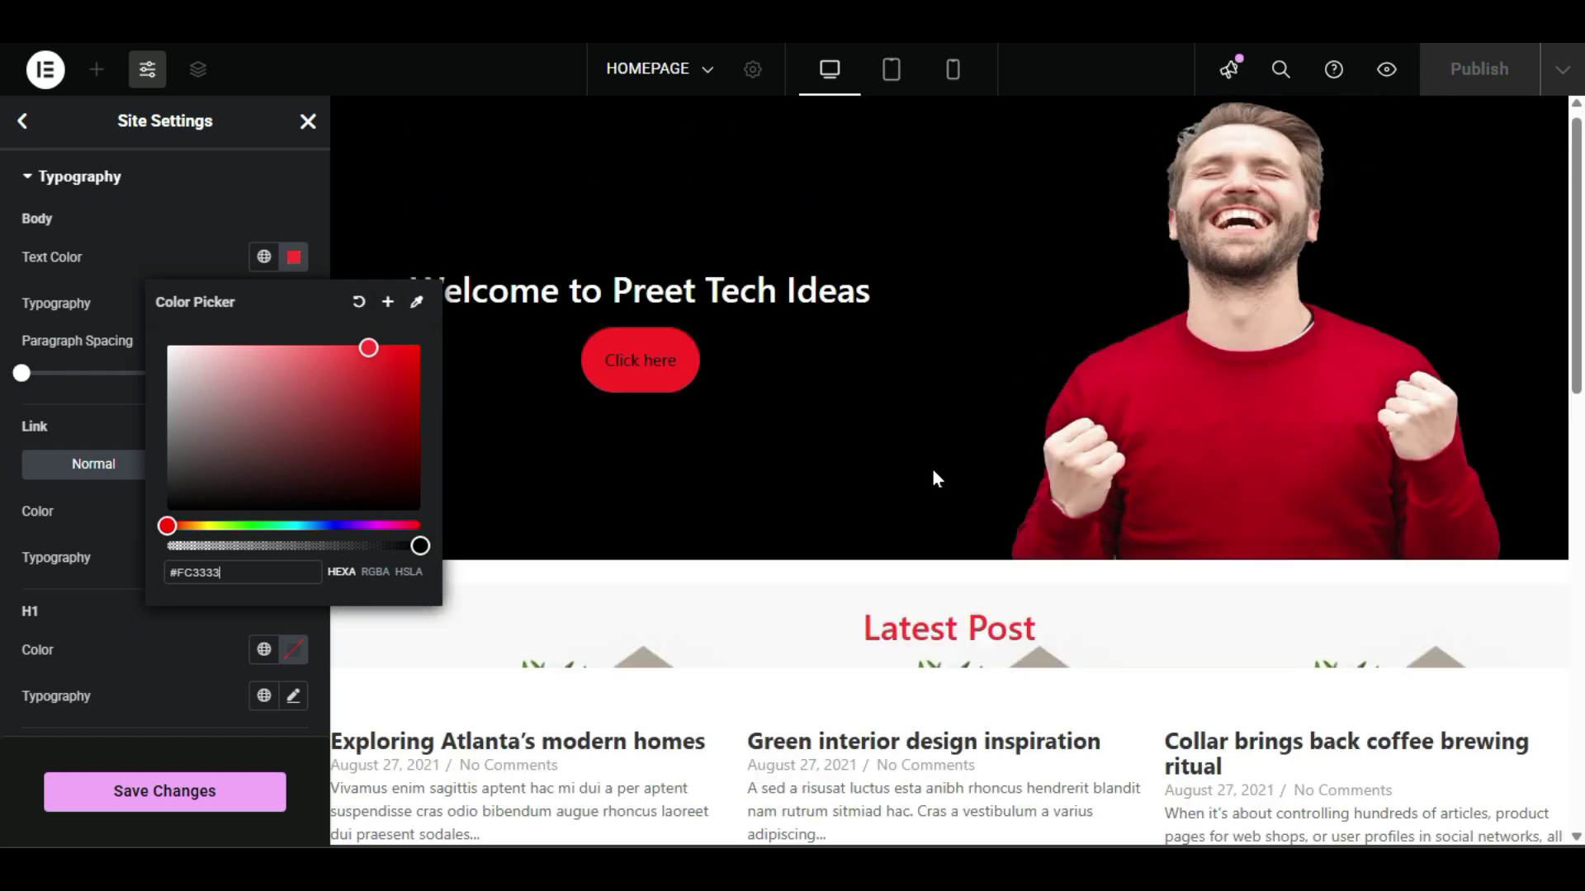
scroll(862, 430, "down", 4)
left_click_drag(237, 429, 393, 345)
left_click(388, 347)
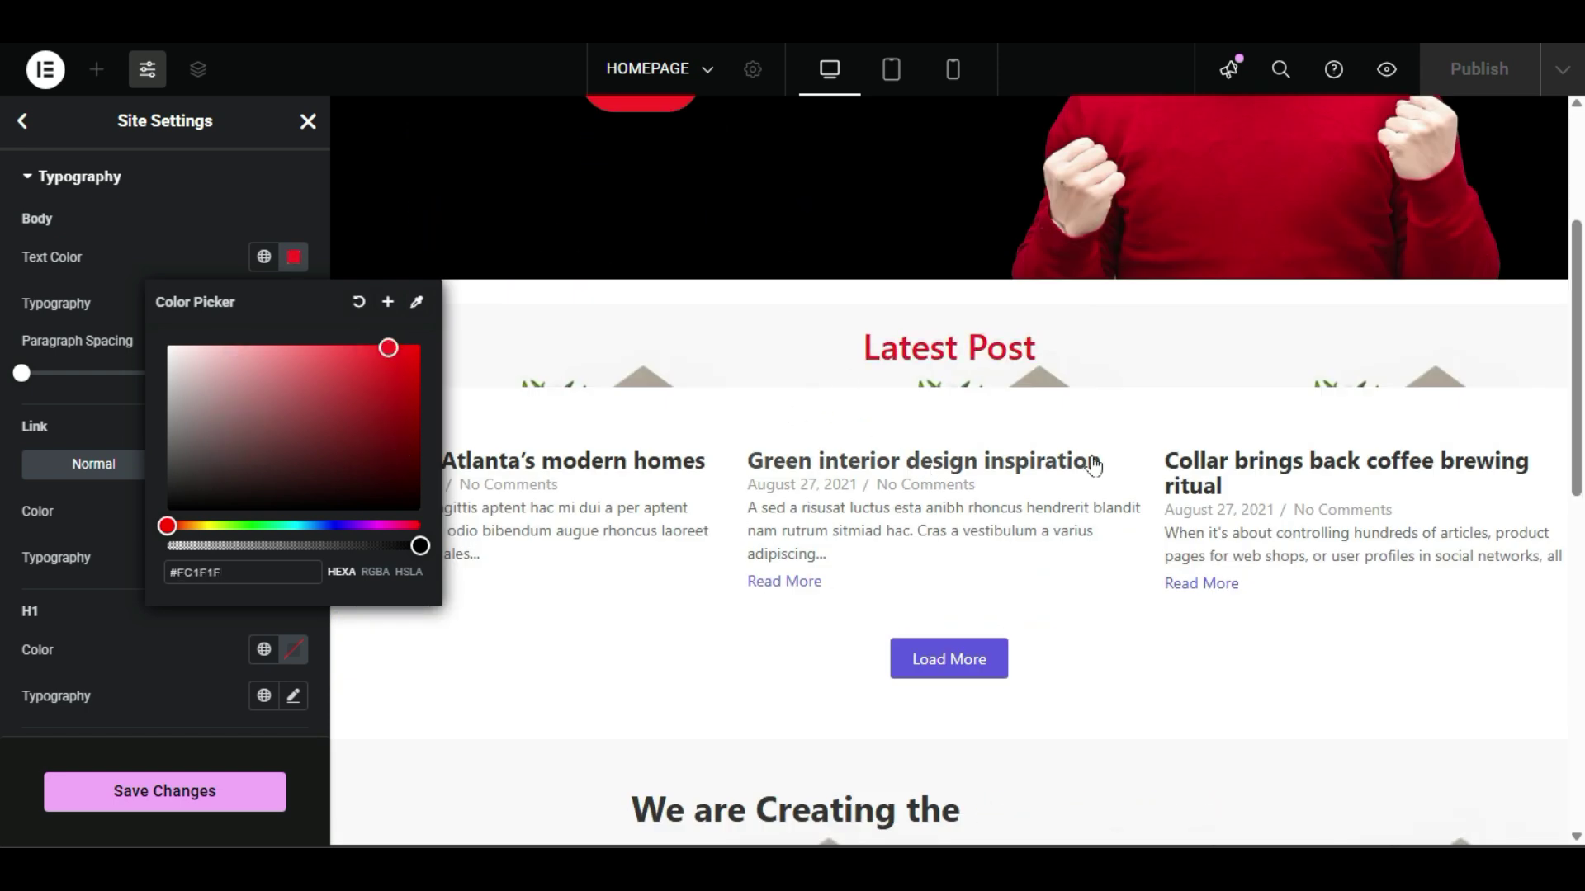
scroll(1093, 463, "down", 4)
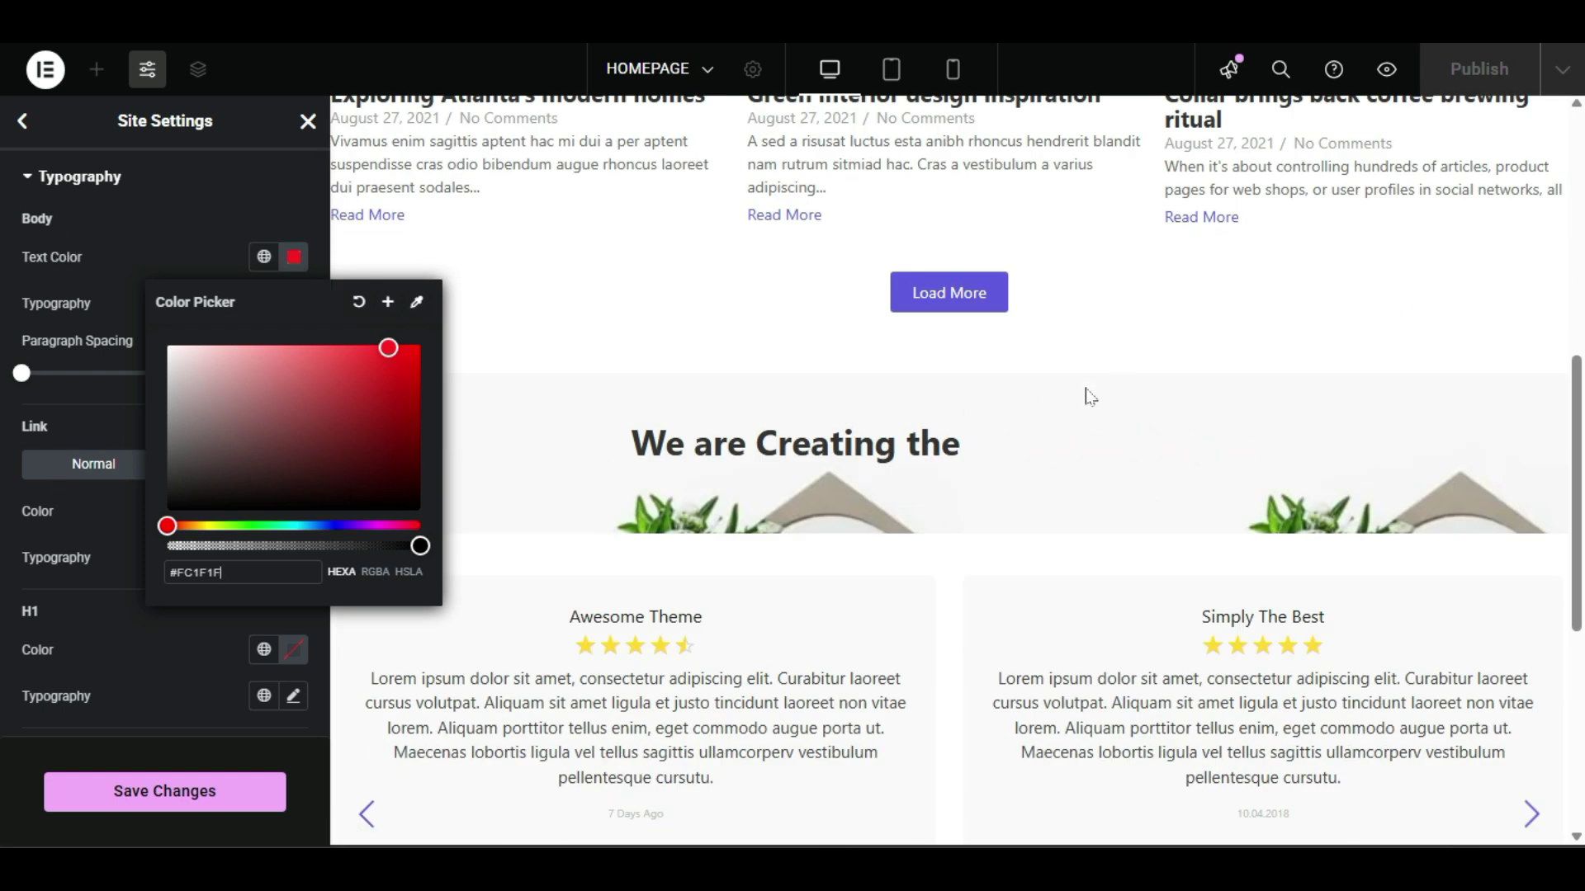
scroll(949, 425, "up", 5)
left_click(112, 536)
Step: Set the H1 color to cyan #00E8FF and check the homepage sections for its effect
scroll(89, 524, "down", 3)
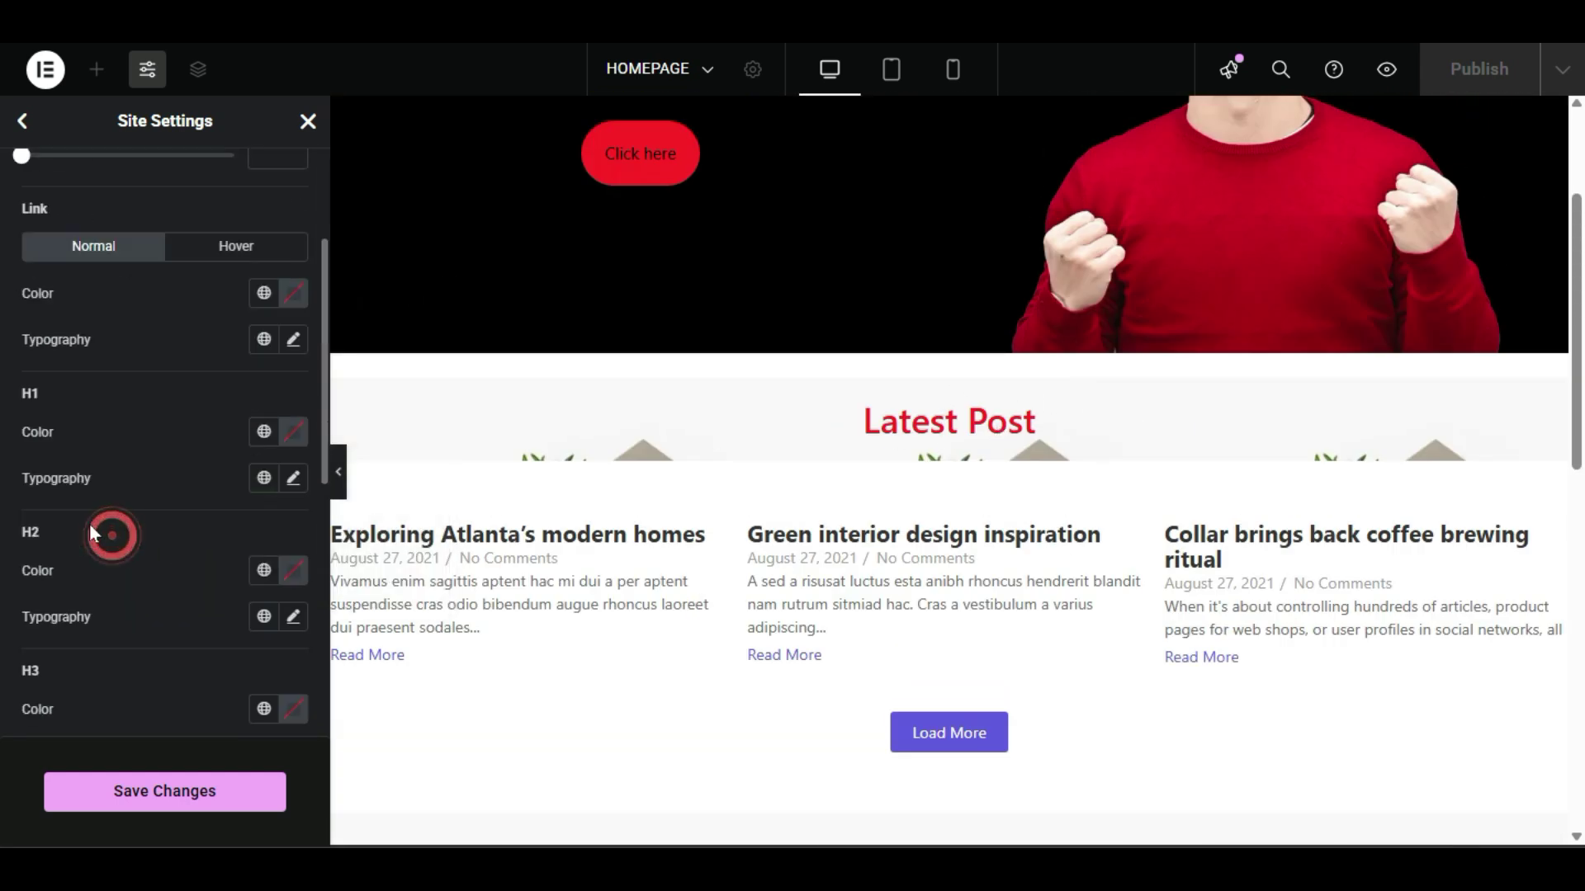
left_click(291, 437)
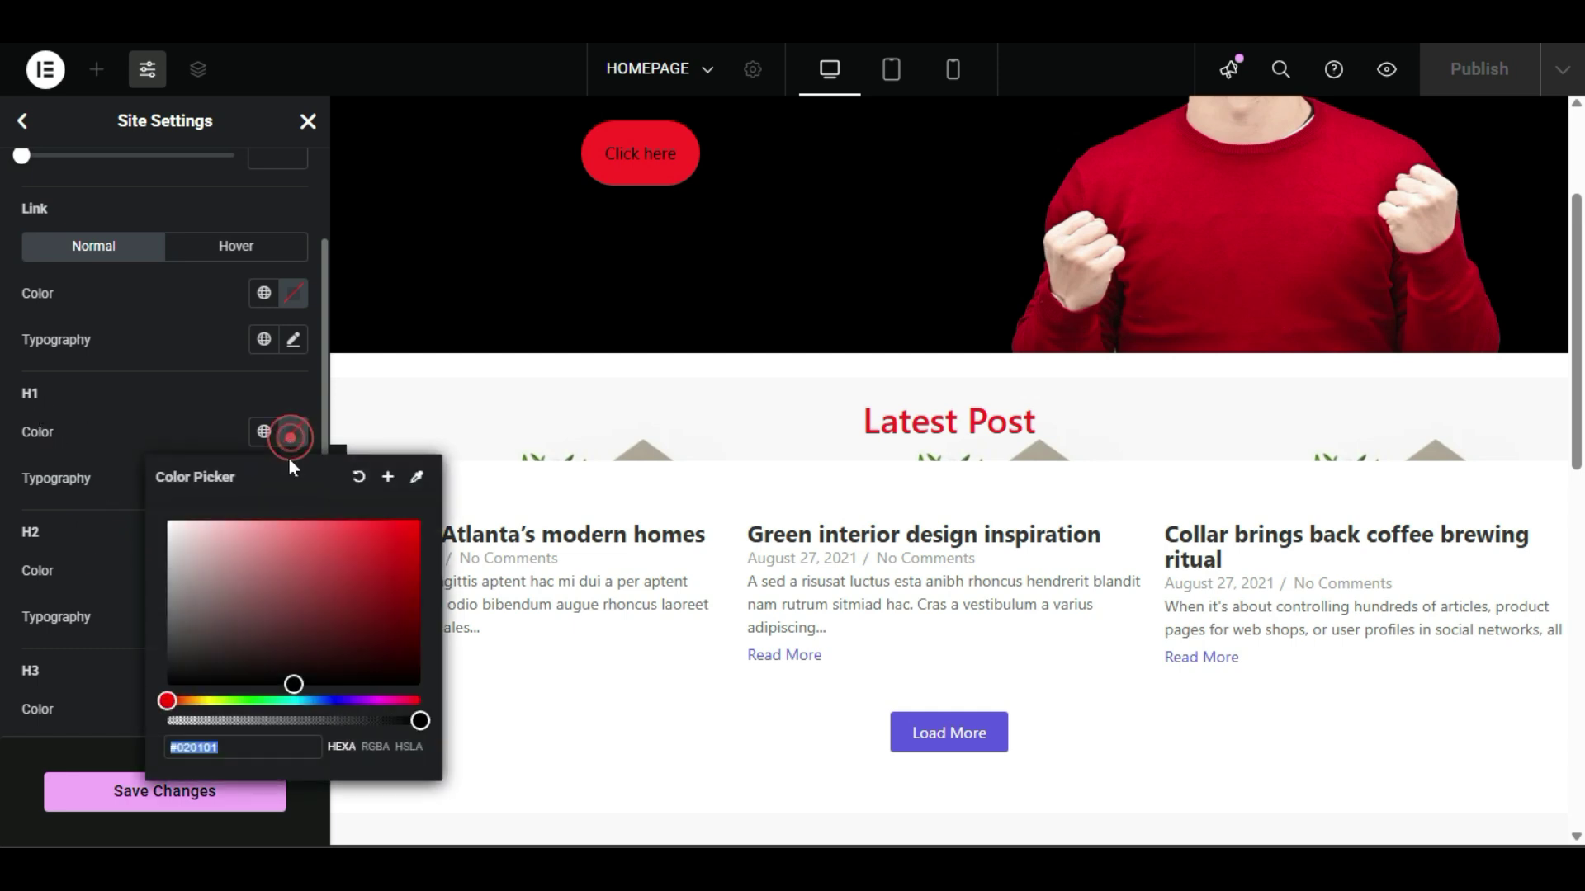
left_click_drag(169, 702, 293, 701)
left_click(420, 520)
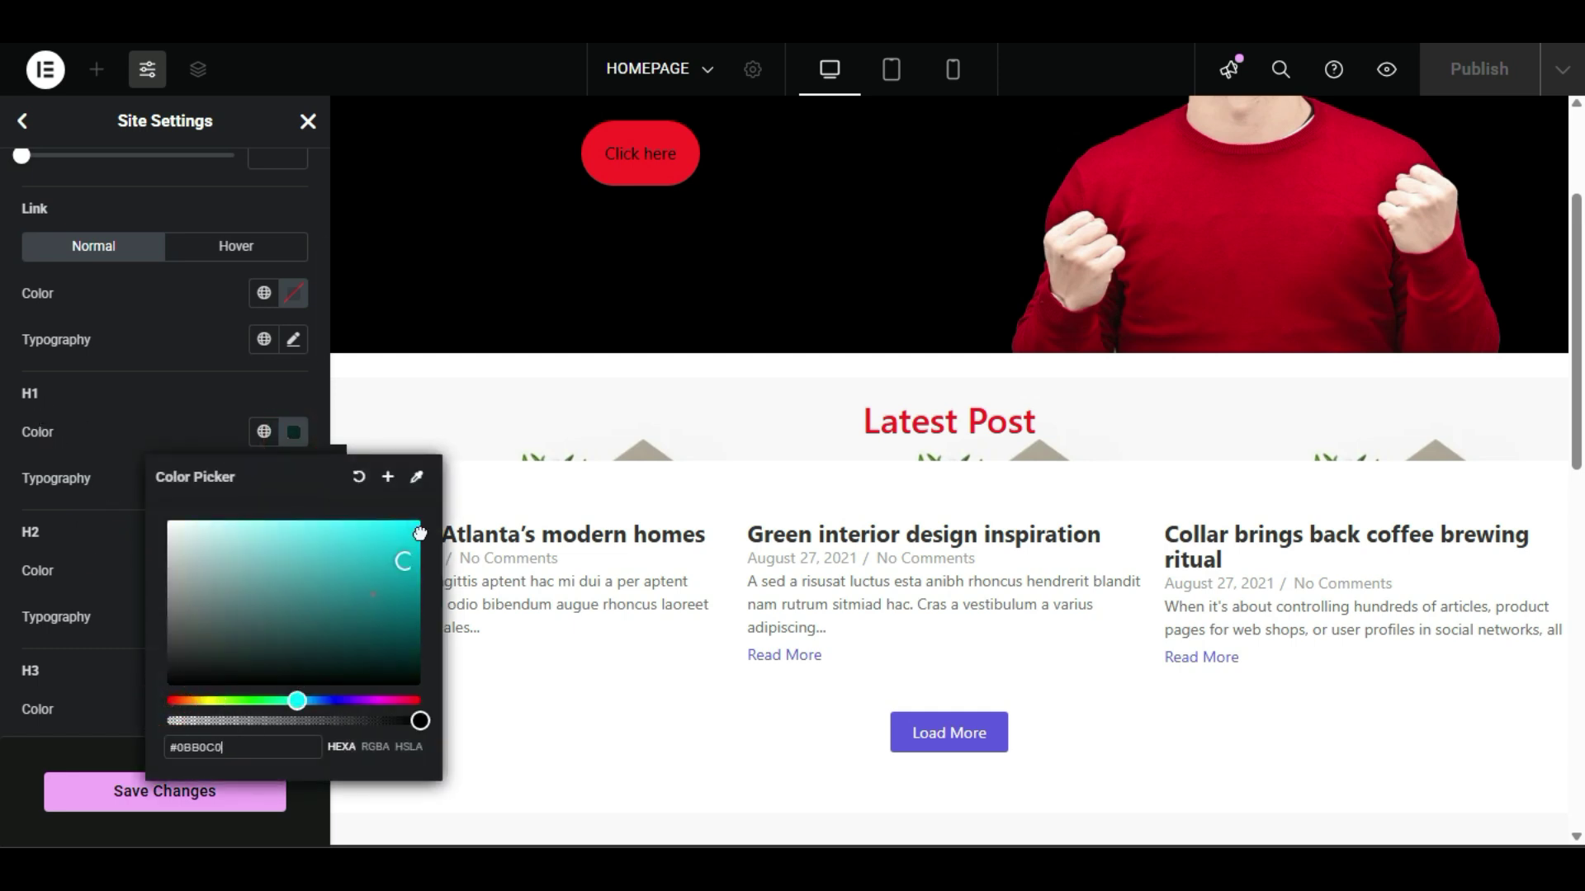
scroll(916, 568, "down", 6)
scroll(912, 569, "down", 5)
scroll(907, 578, "up", 10)
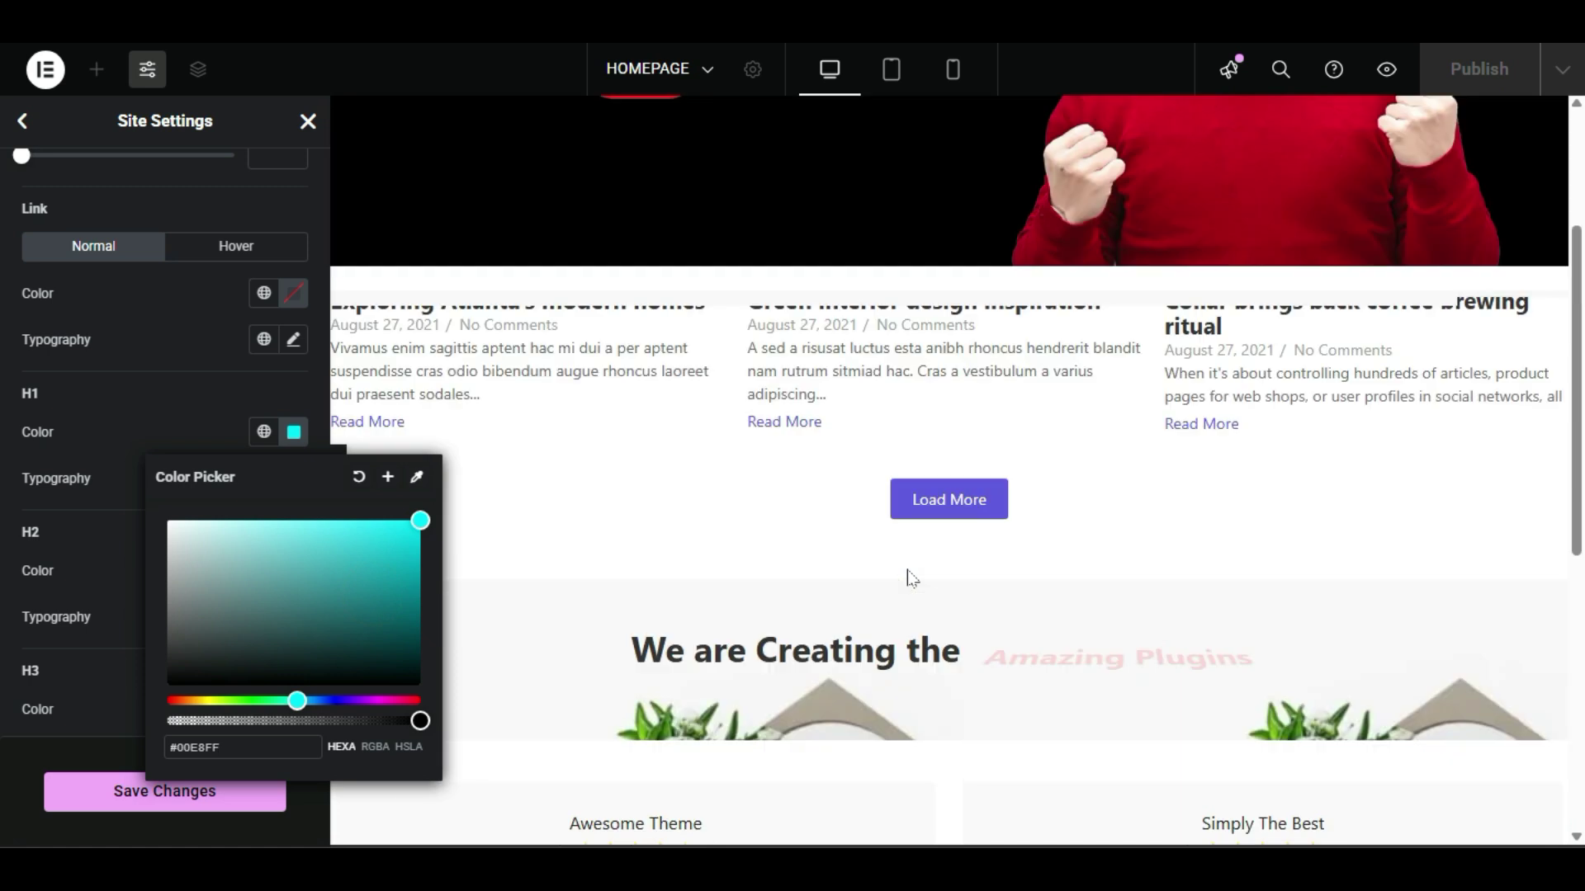
scroll(907, 586, "down", 5)
scroll(908, 594, "down", 10)
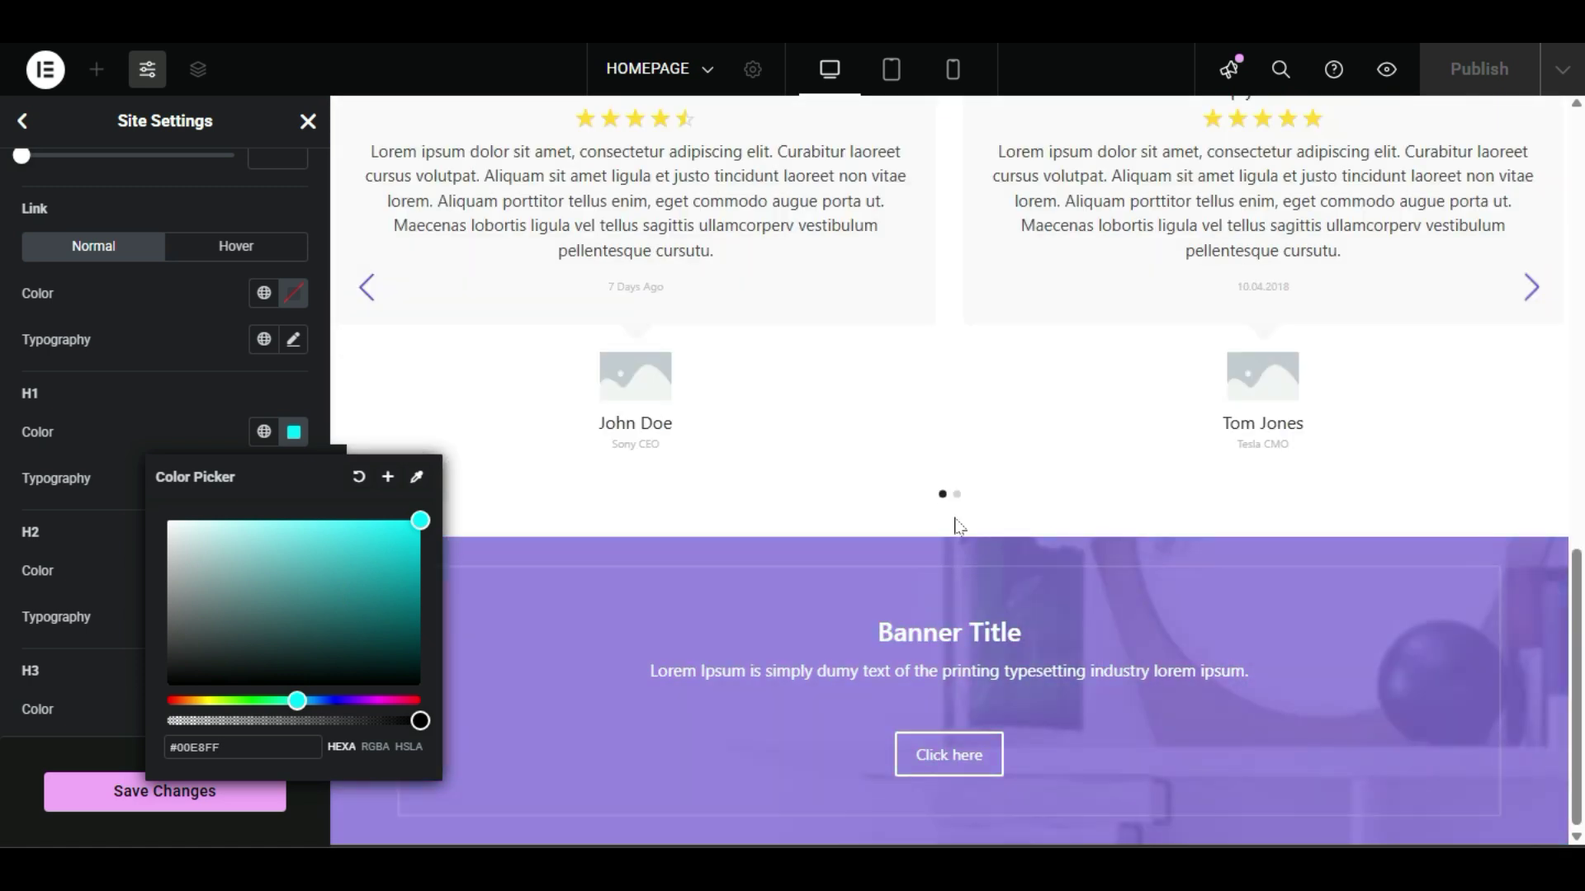
Step: Look over the body, link and H1 to H6 options in the Typography theme style
left_click(135, 425)
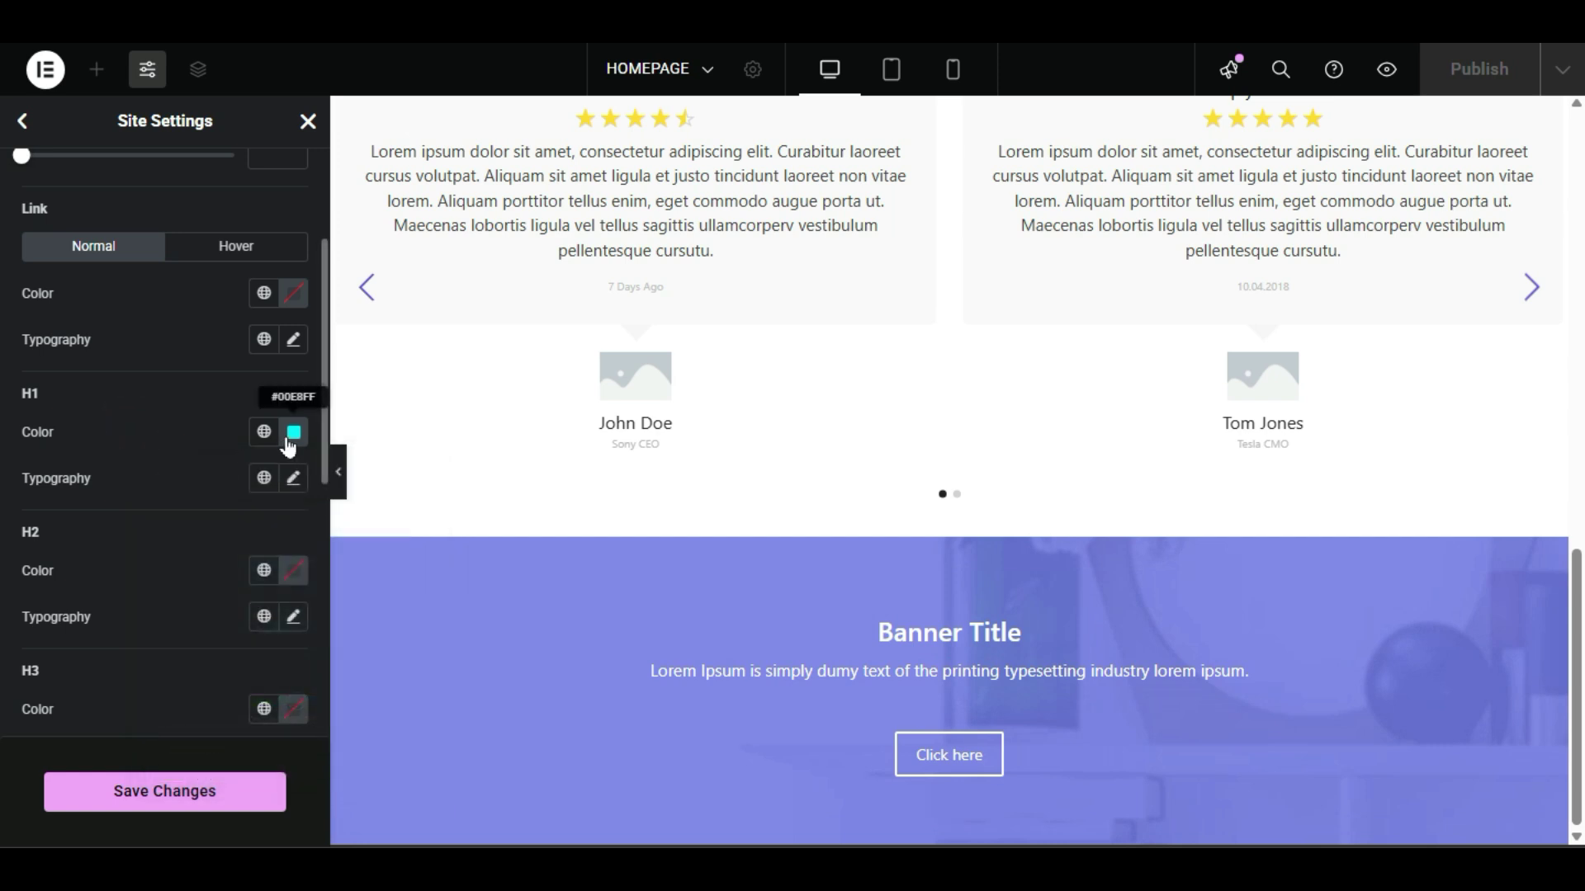
scroll(137, 493, "down", 2)
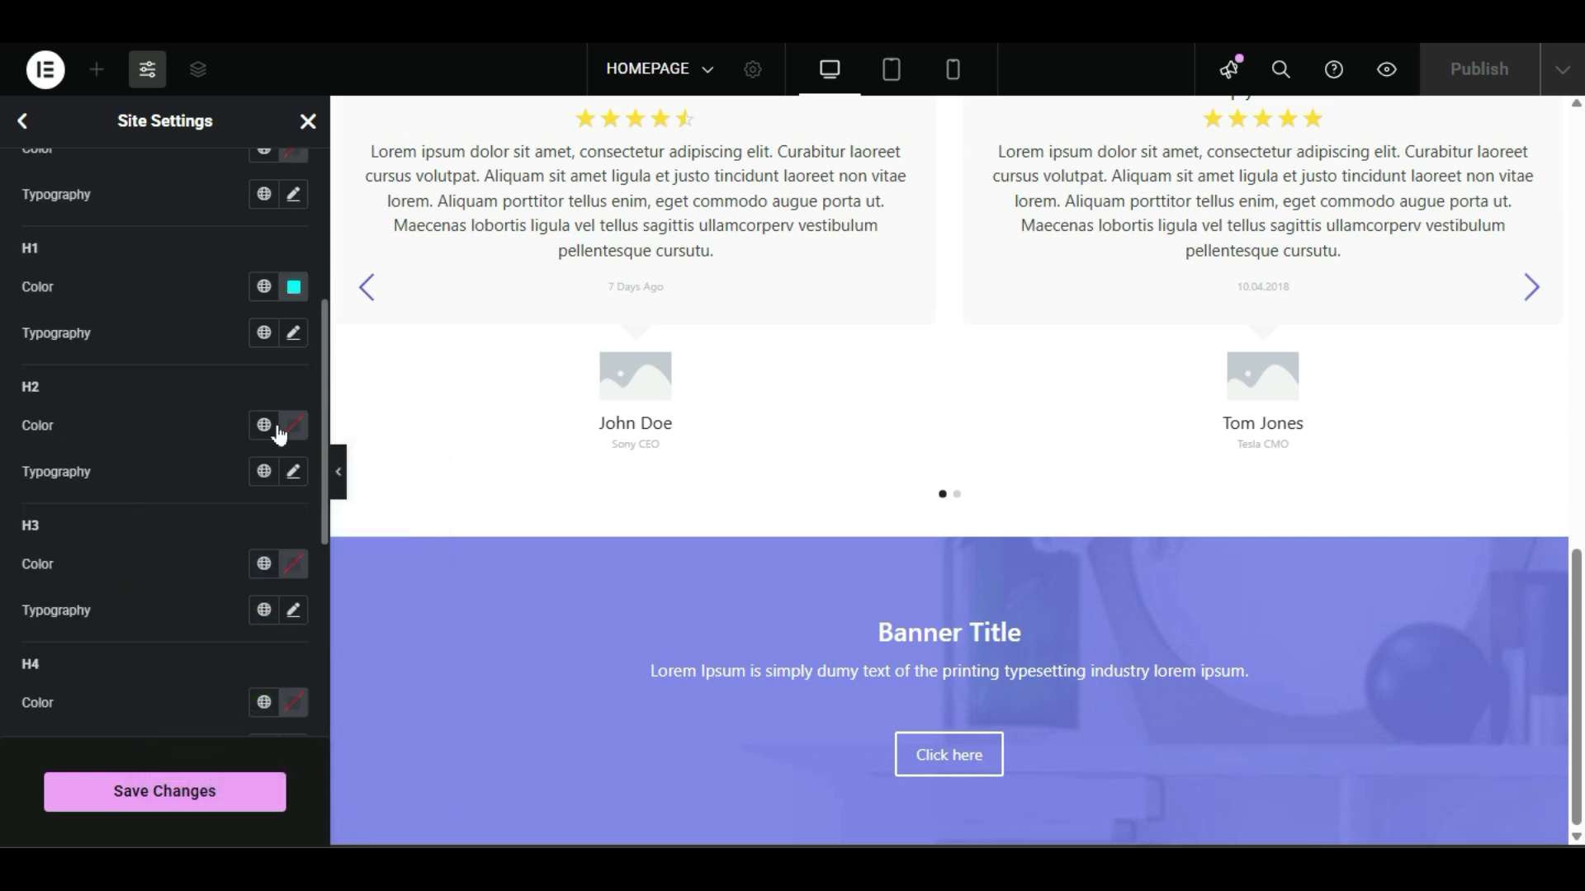
scroll(132, 483, "down", 7)
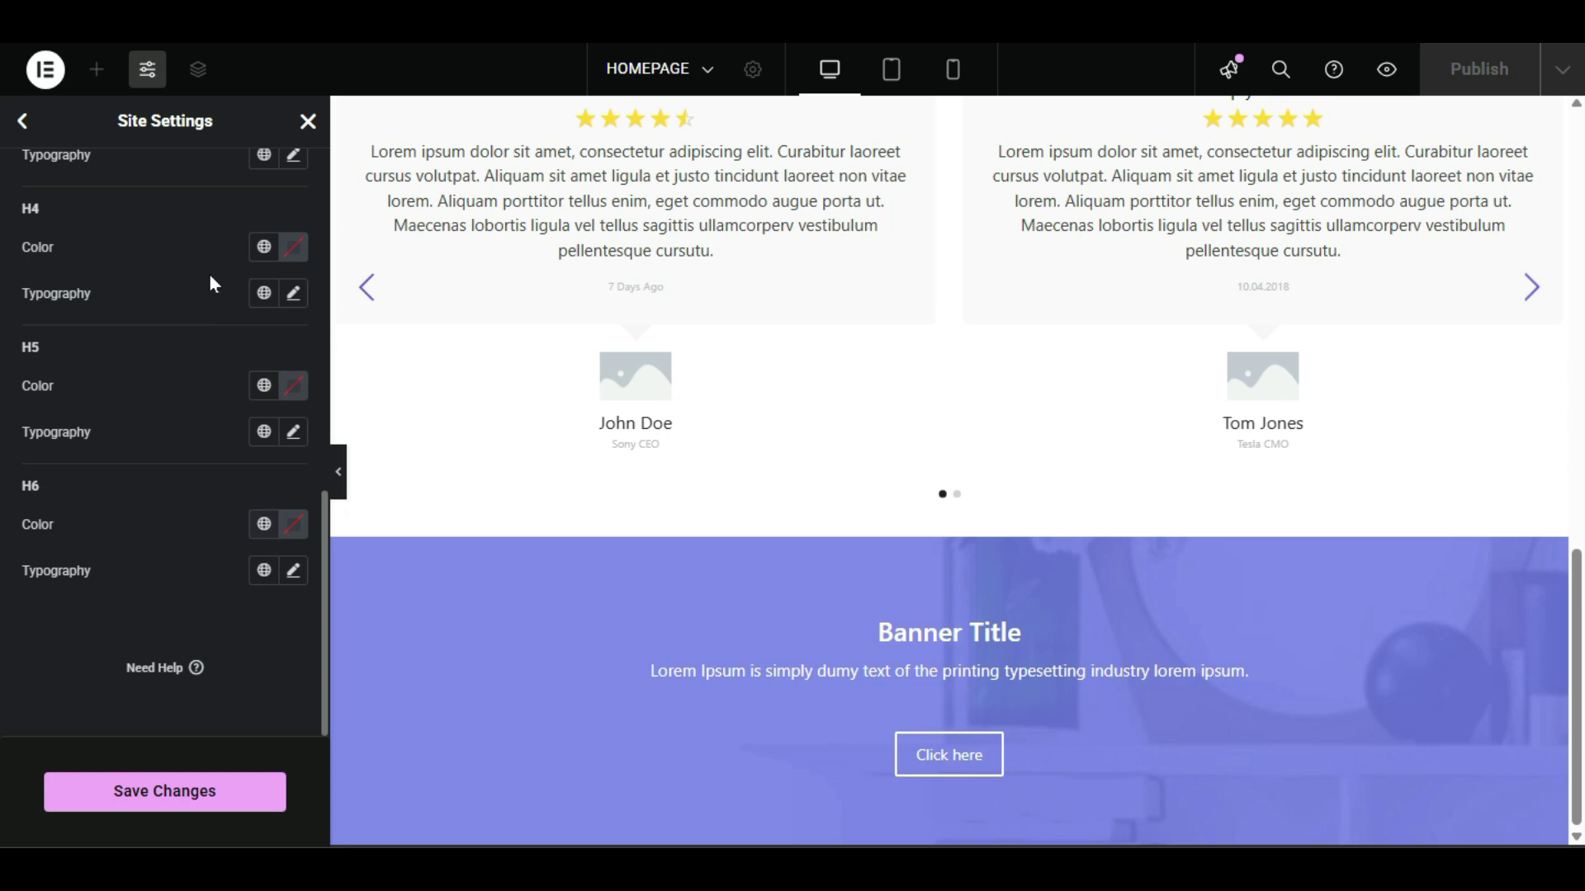
scroll(198, 511, "up", 6)
scroll(195, 528, "up", 5)
scroll(195, 528, "down", 2)
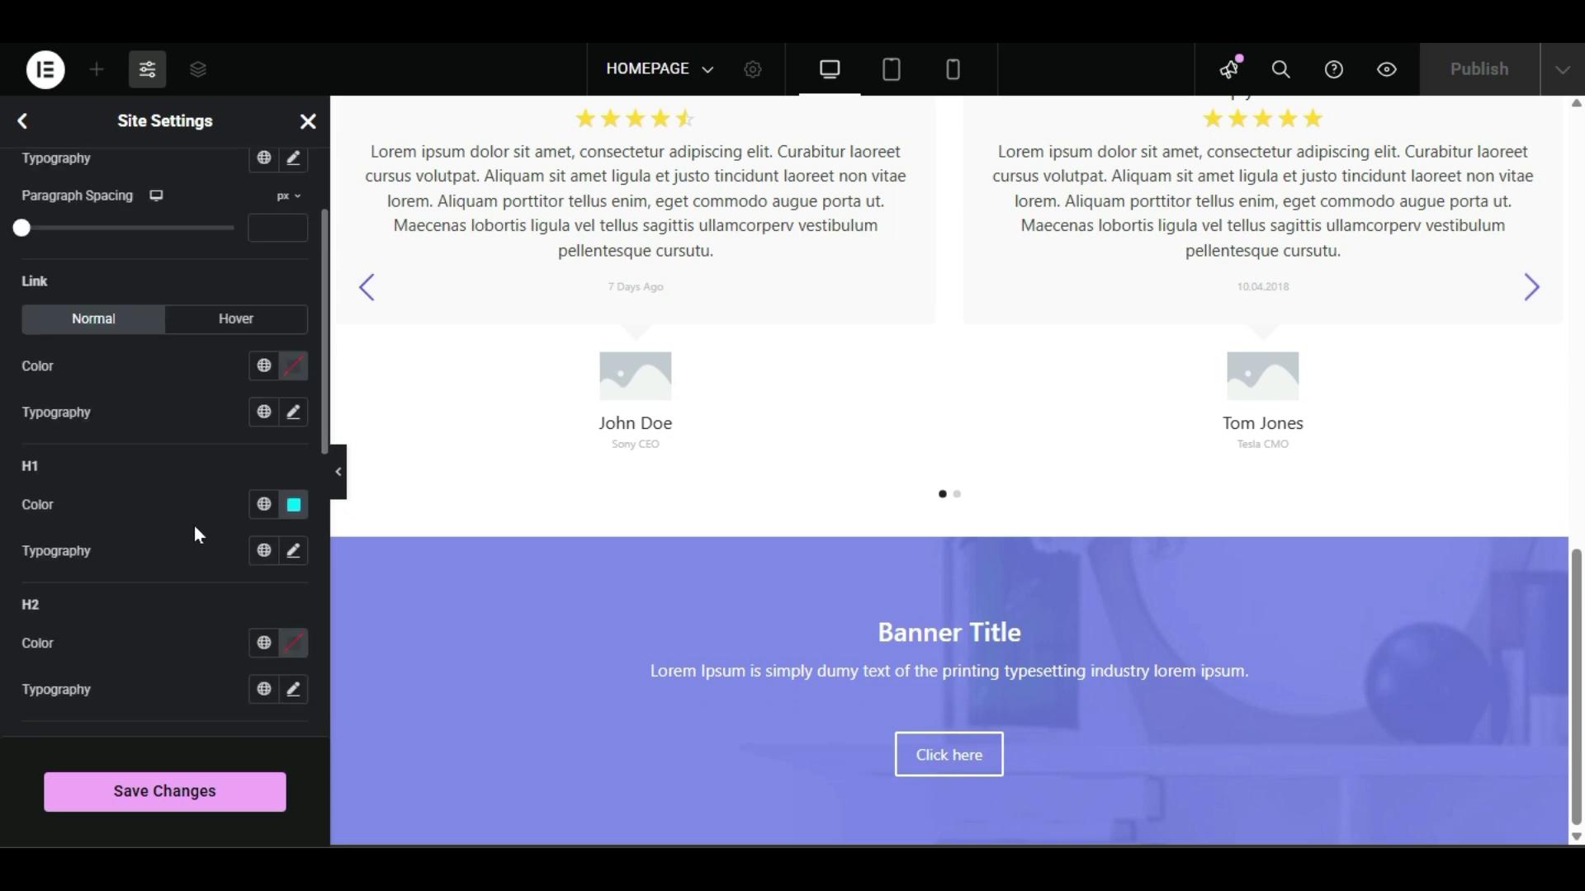
scroll(198, 535, "up", 2)
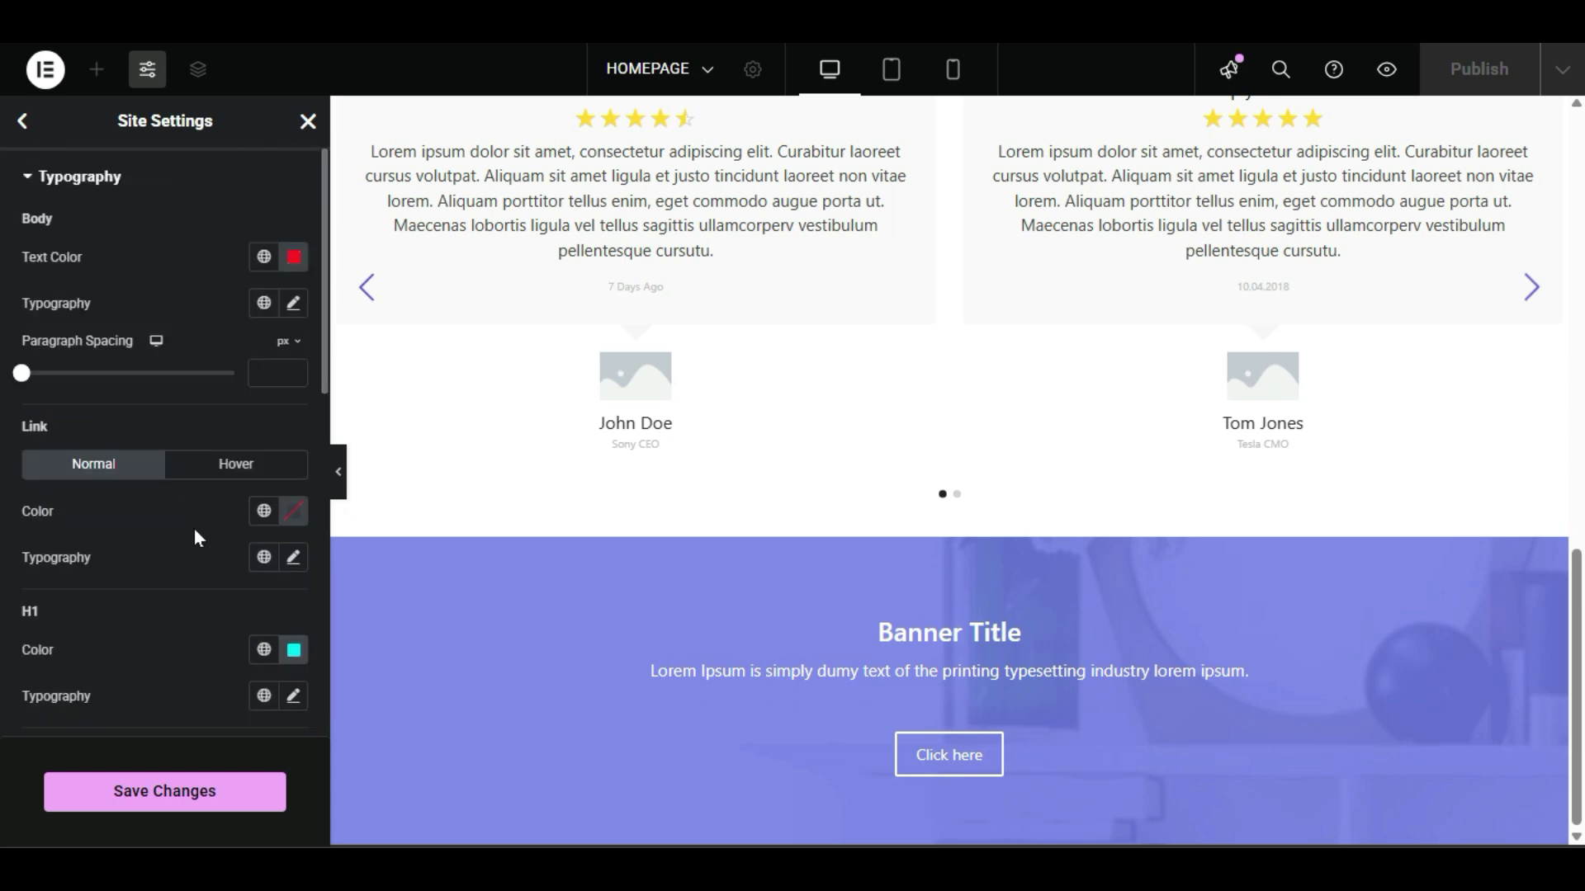
scroll(198, 538, "down", 3)
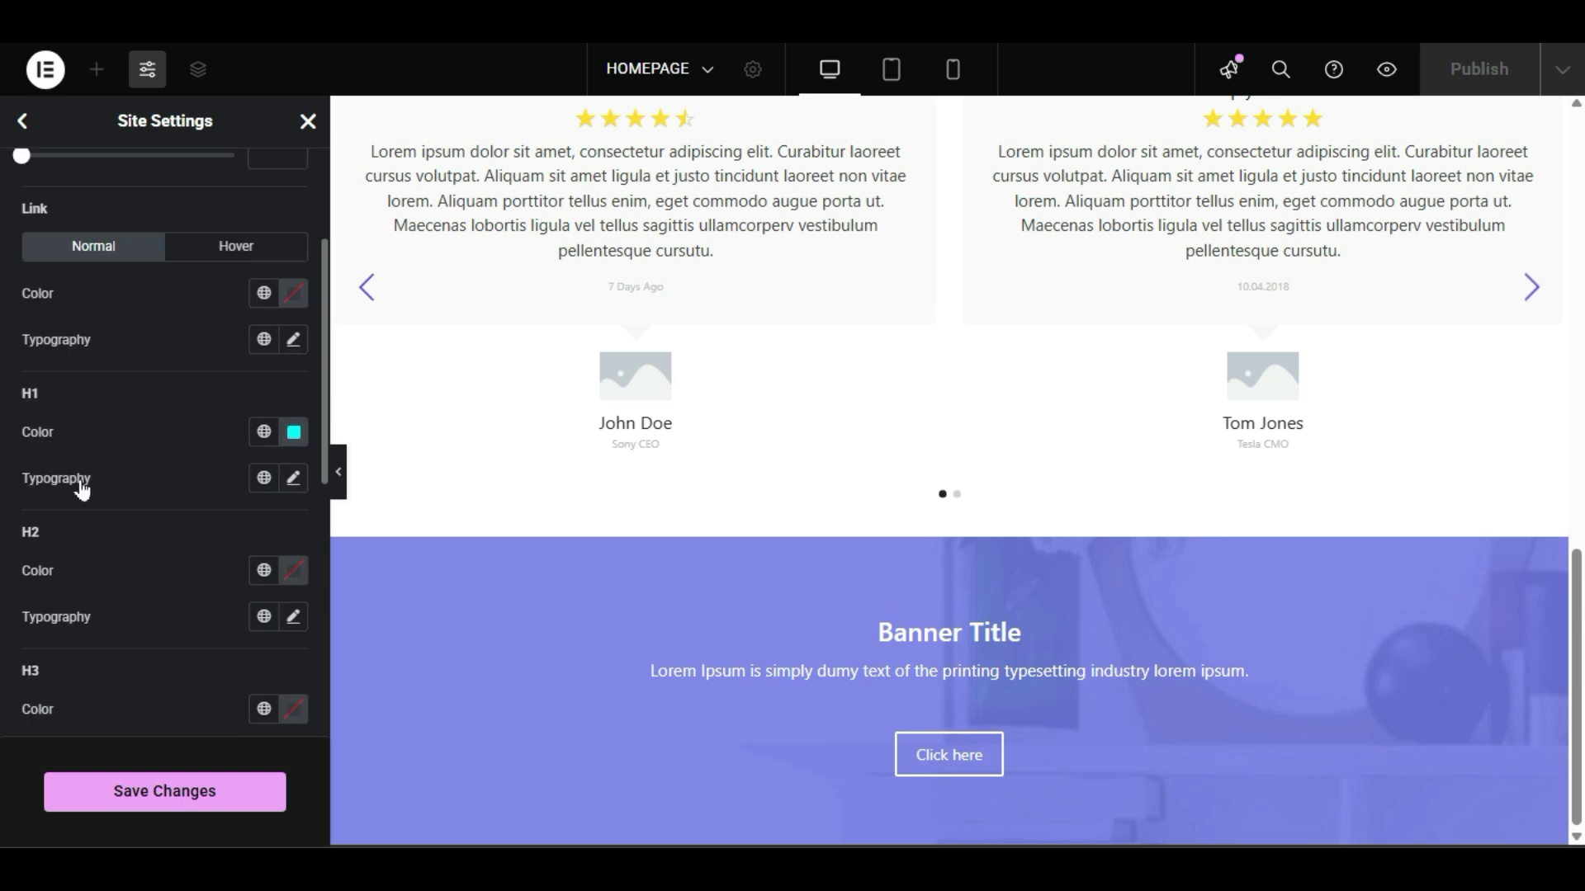
Step: Set the H1 font family to Times New Roman, save the site settings and return to the editor
left_click(291, 481)
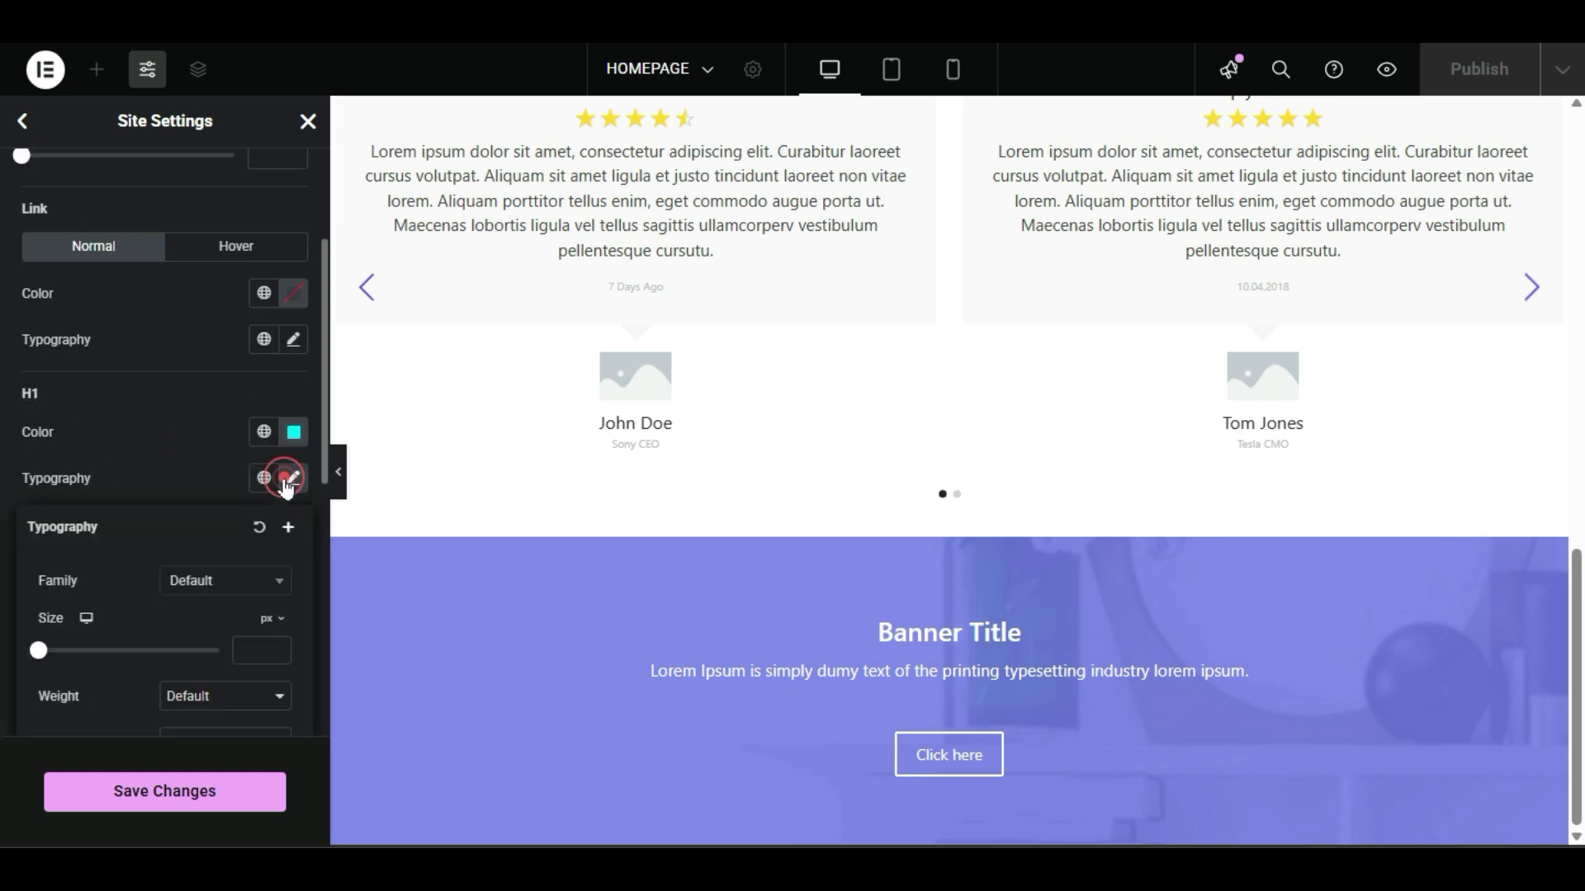
left_click(188, 582)
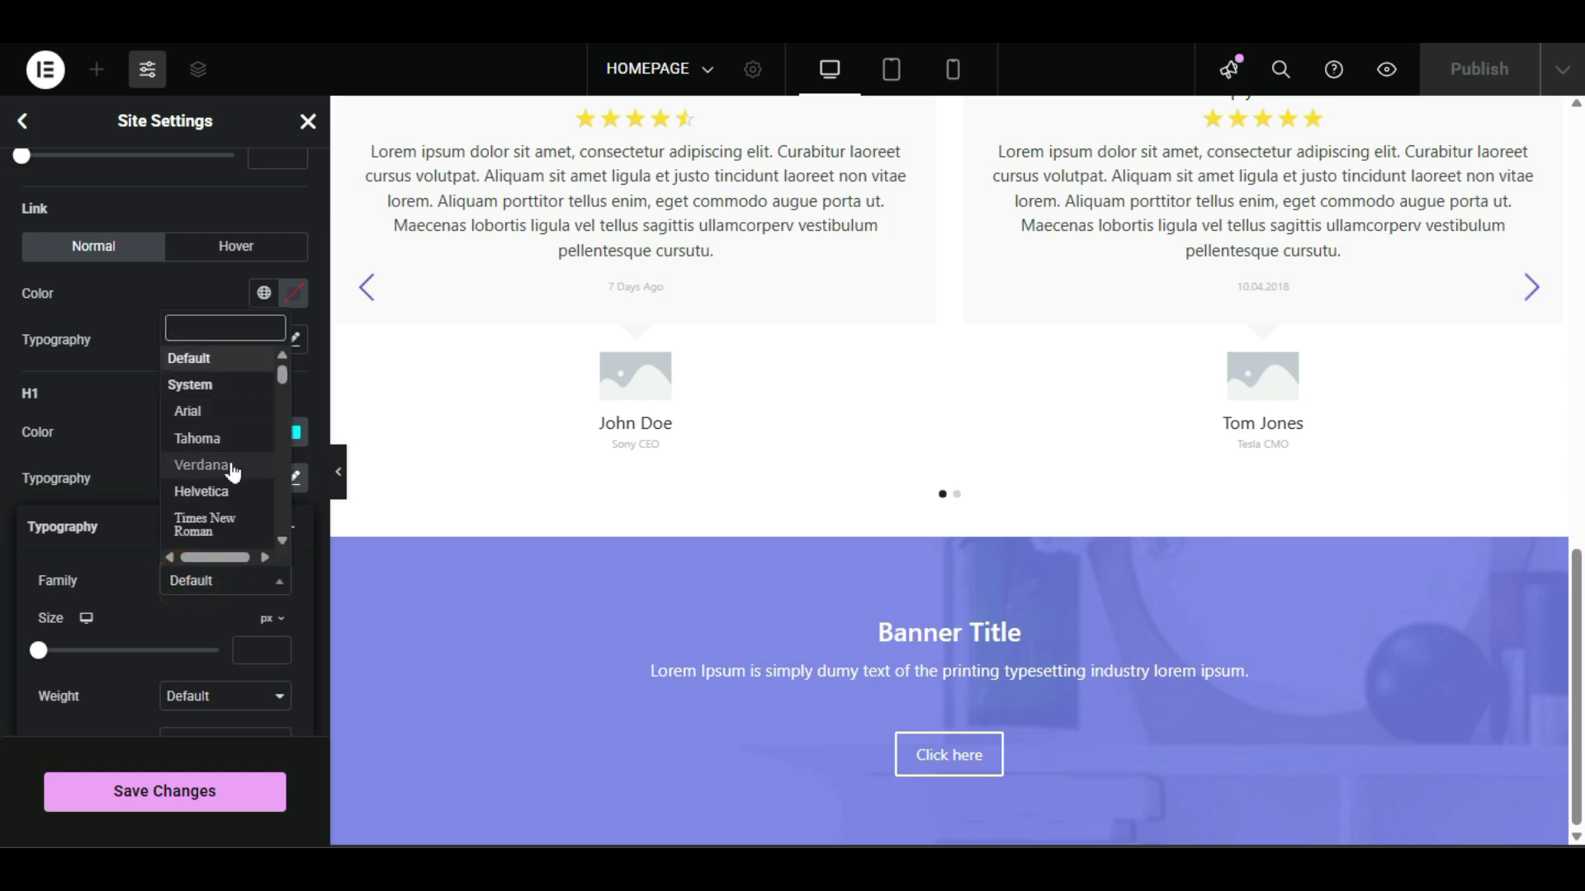
left_click(216, 523)
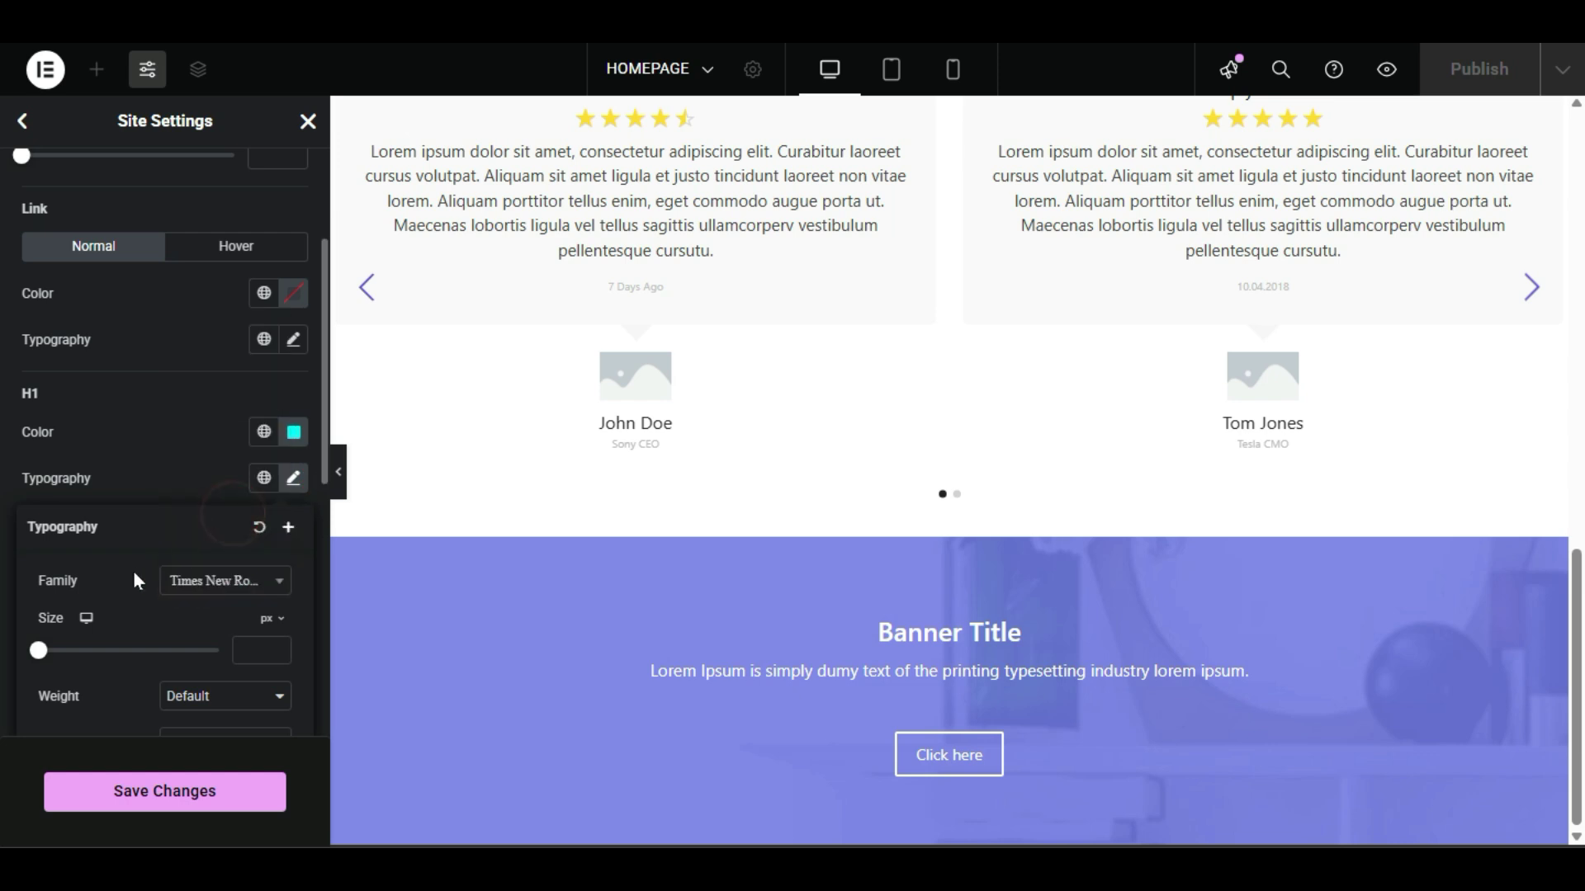
left_click(175, 788)
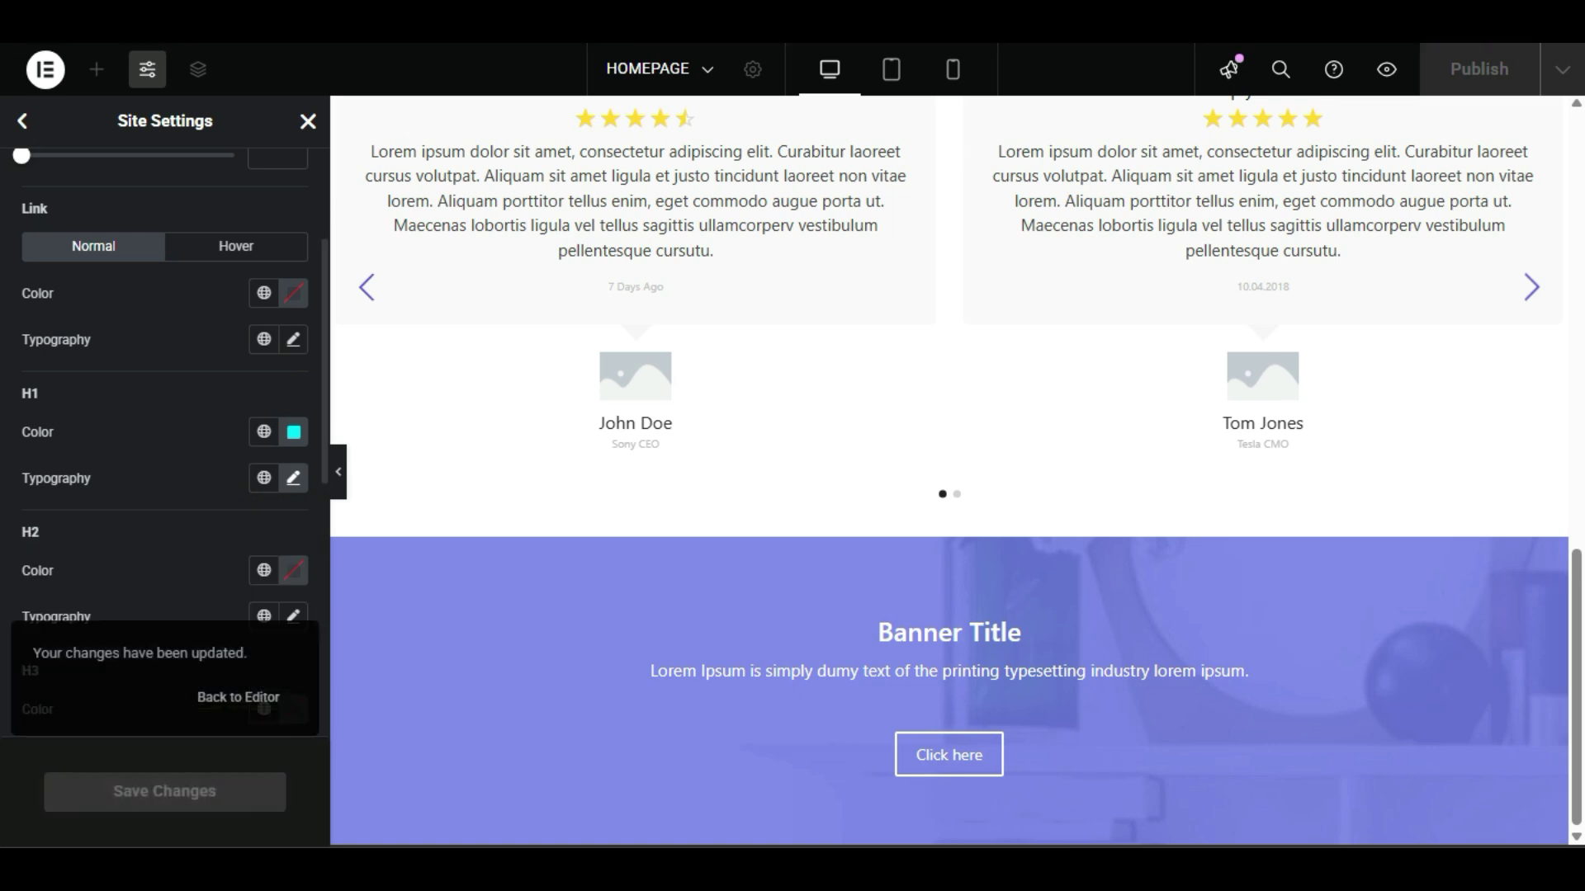
left_click(238, 696)
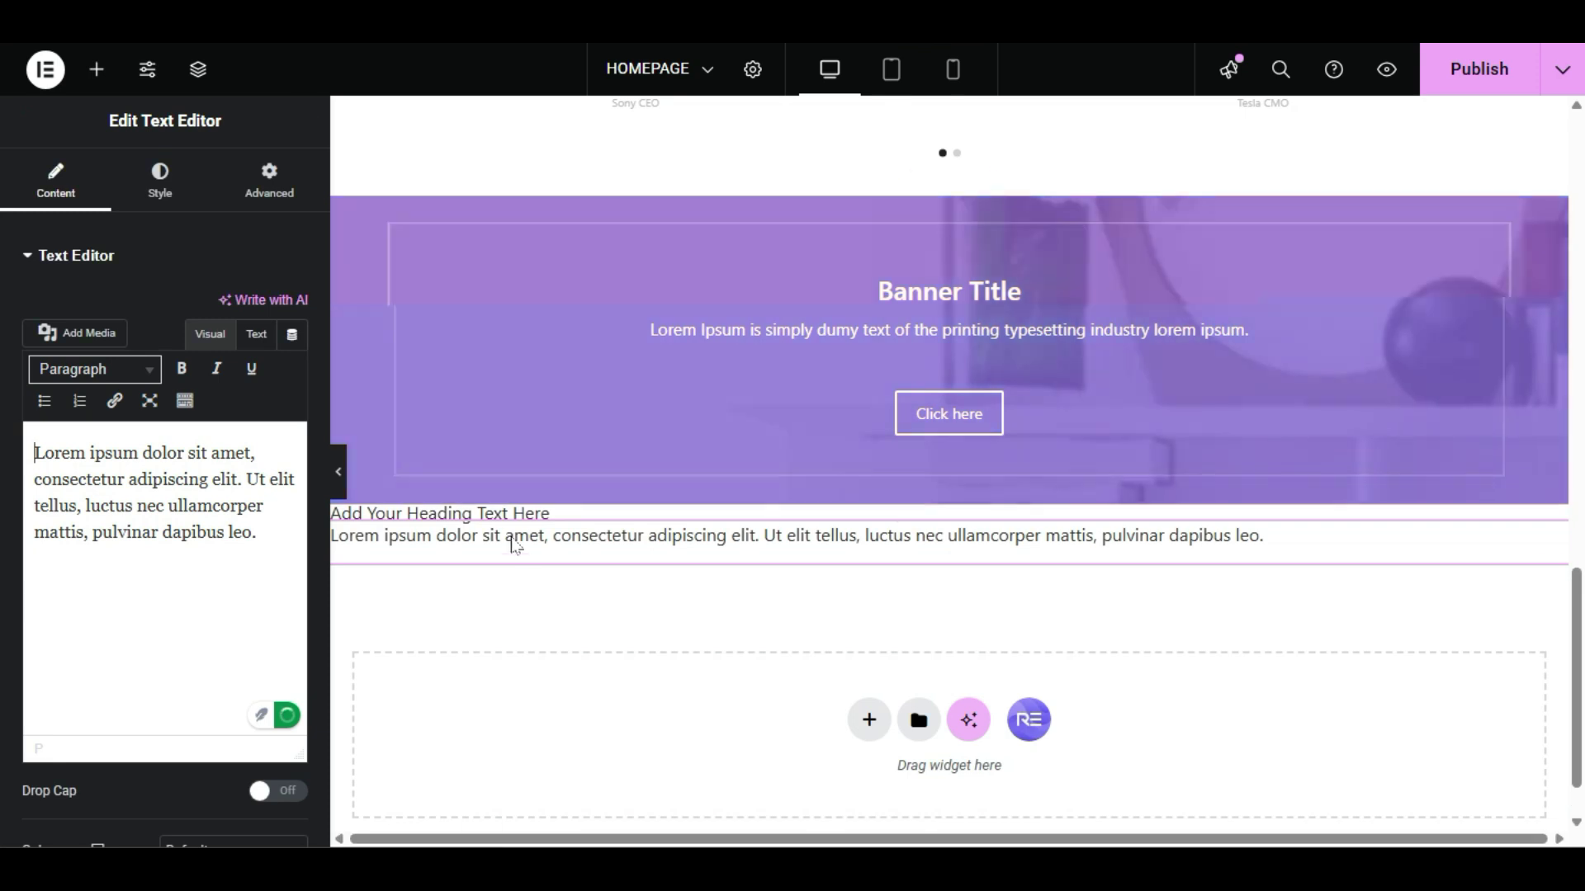
Step: Reload the editor and delete the containers holding the heading and the text below the banner
left_click(908, 116)
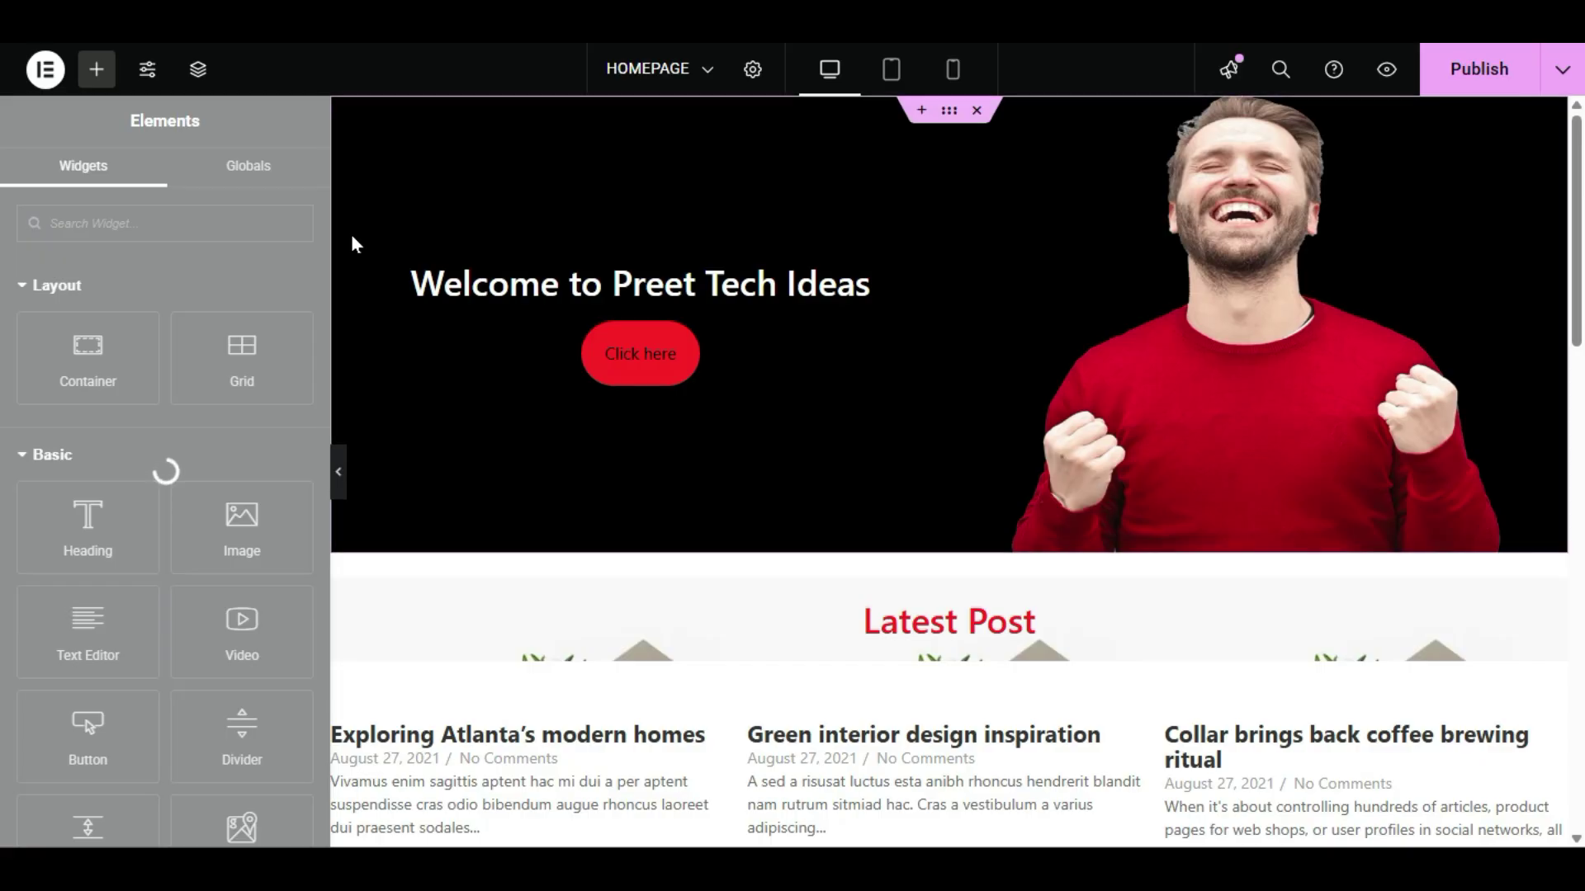
scroll(640, 382, "down", 14)
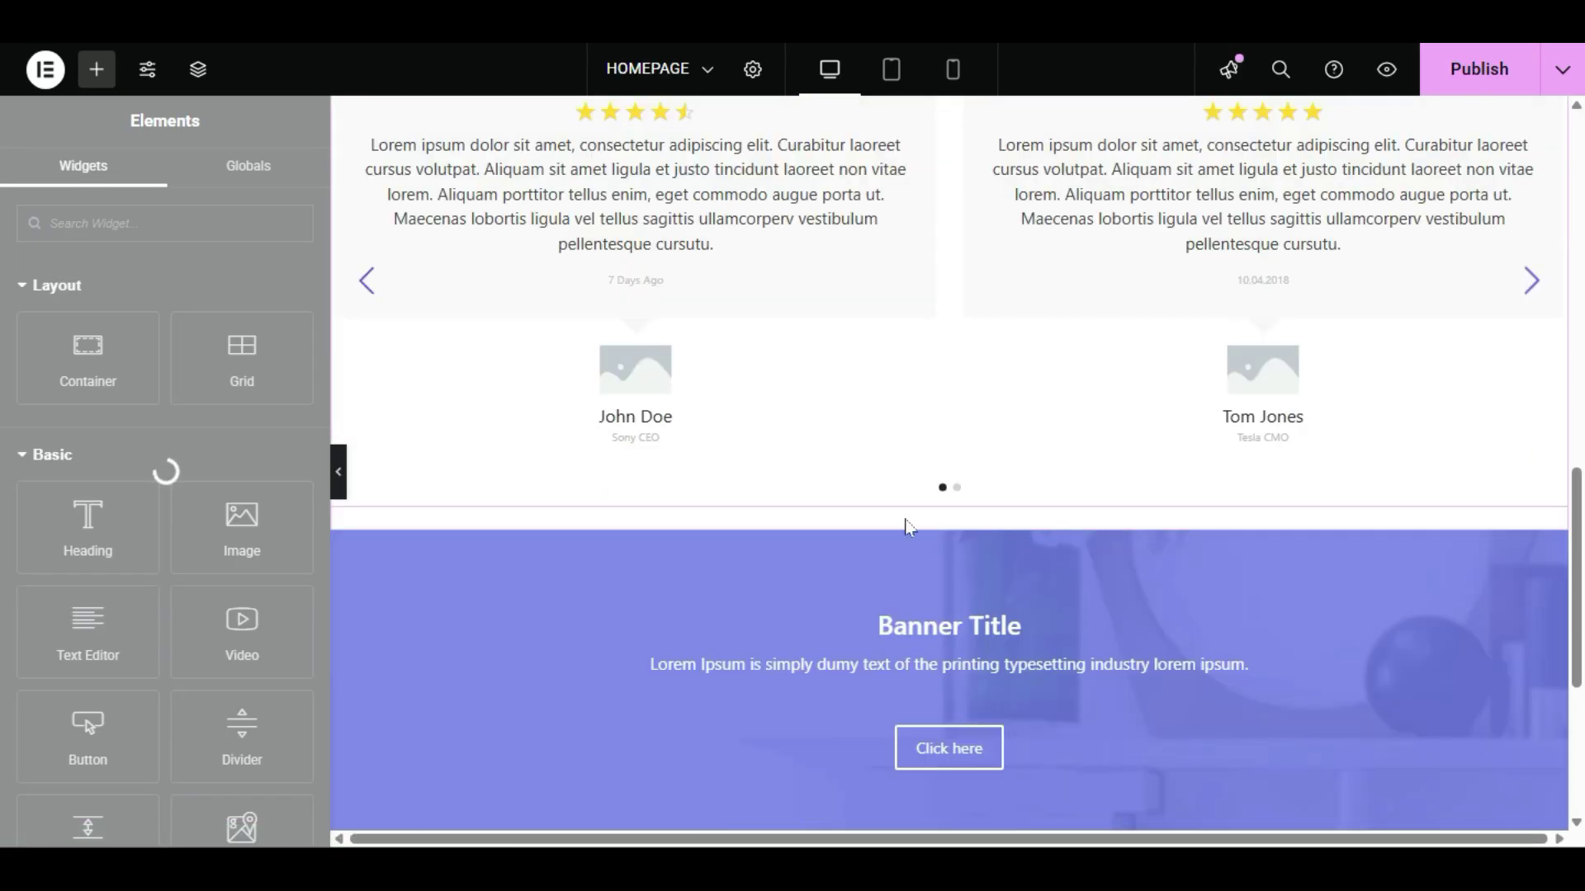
scroll(909, 528, "down", 5)
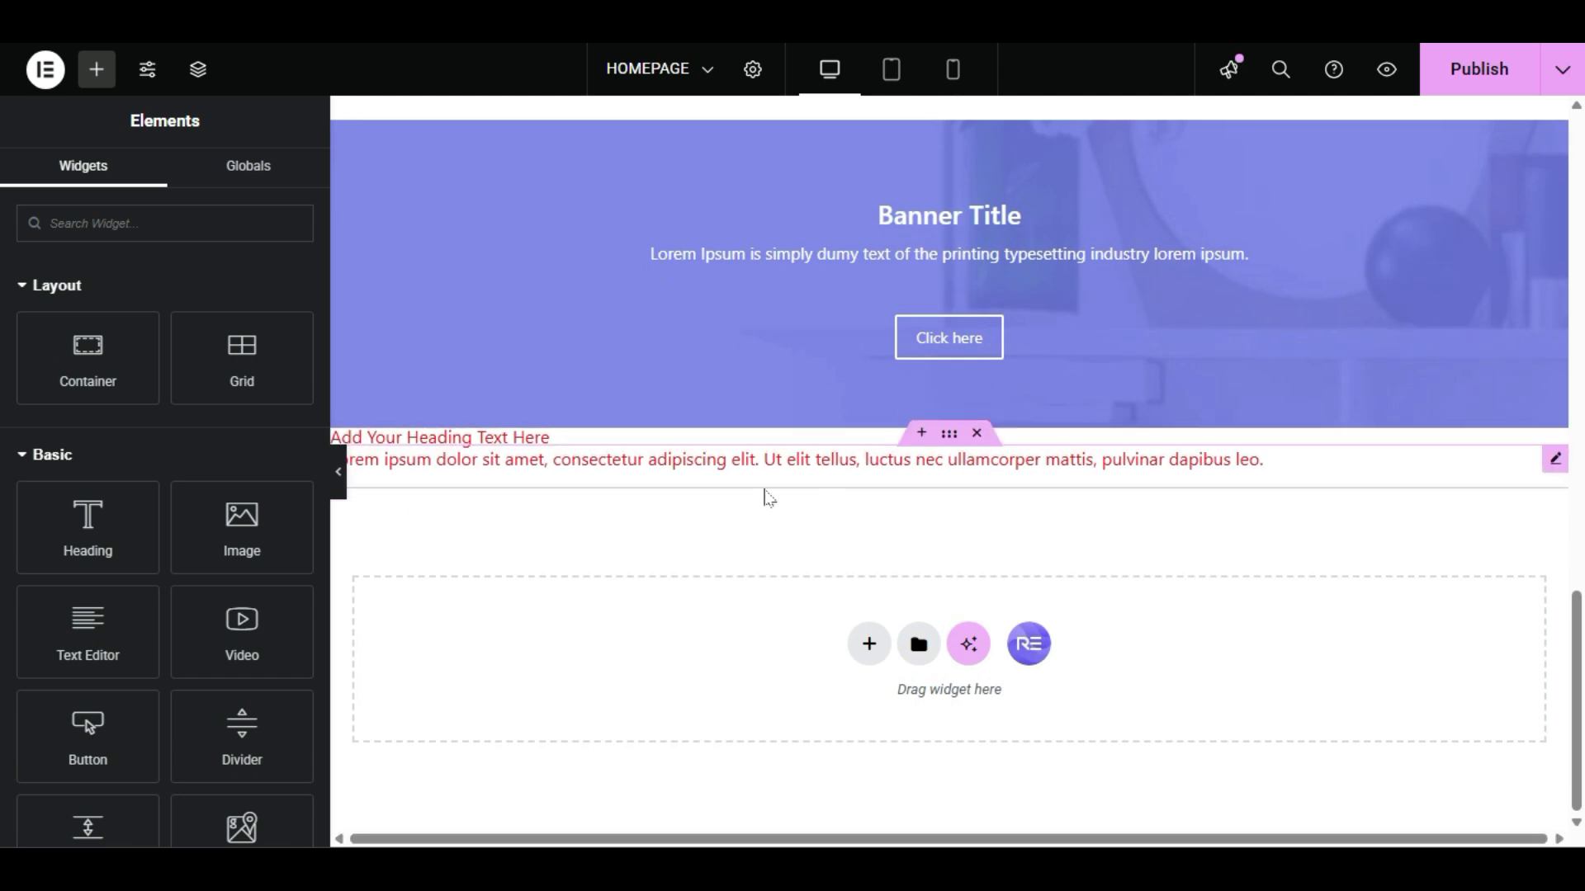
left_click(984, 434)
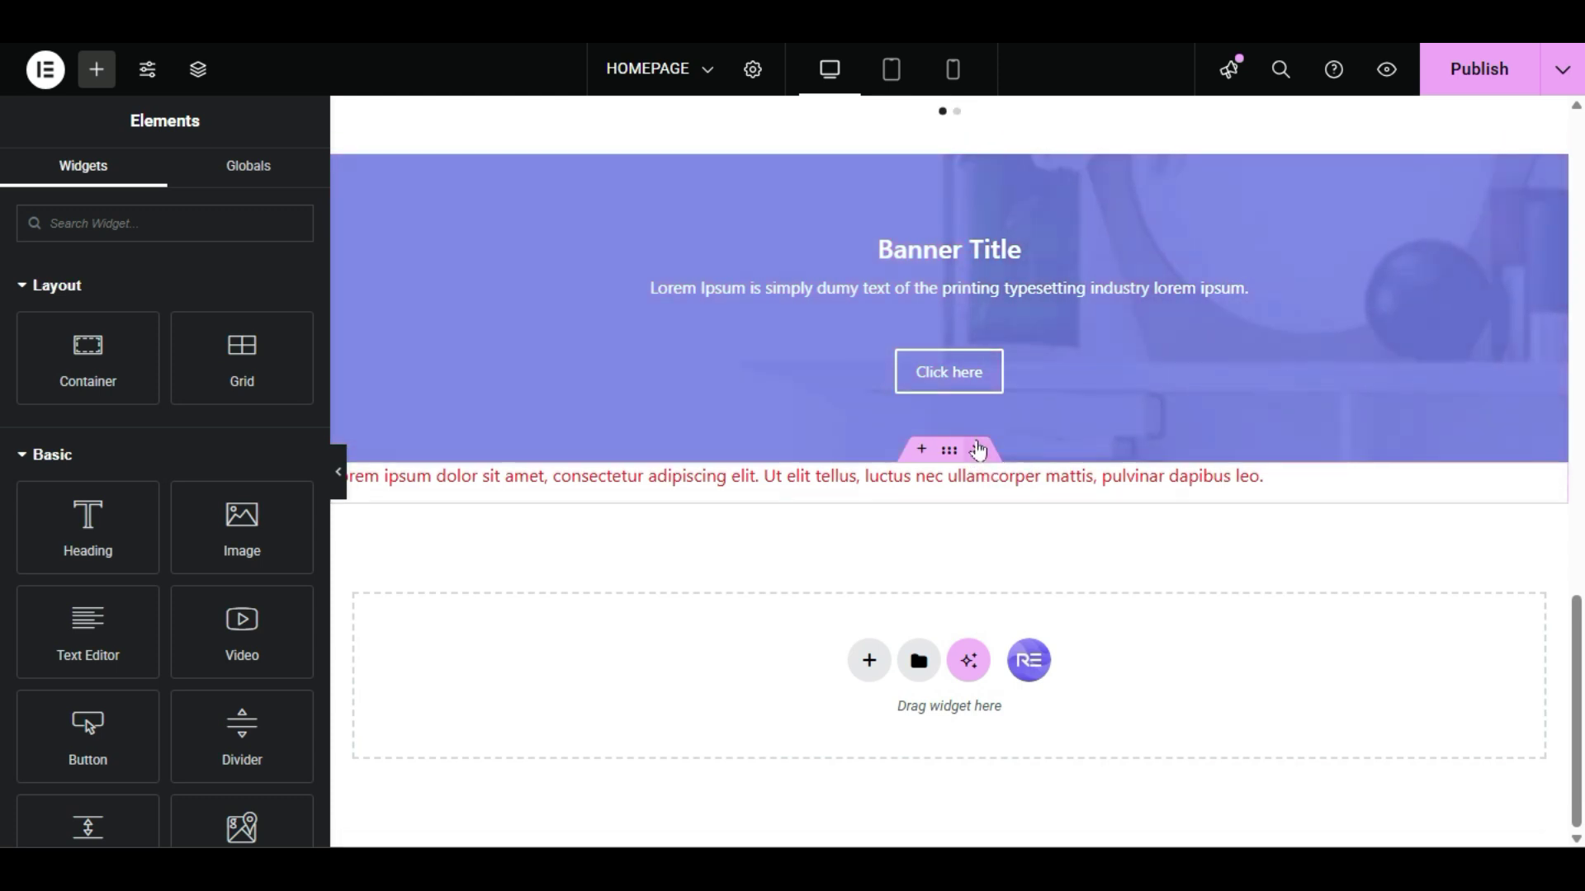
left_click(979, 450)
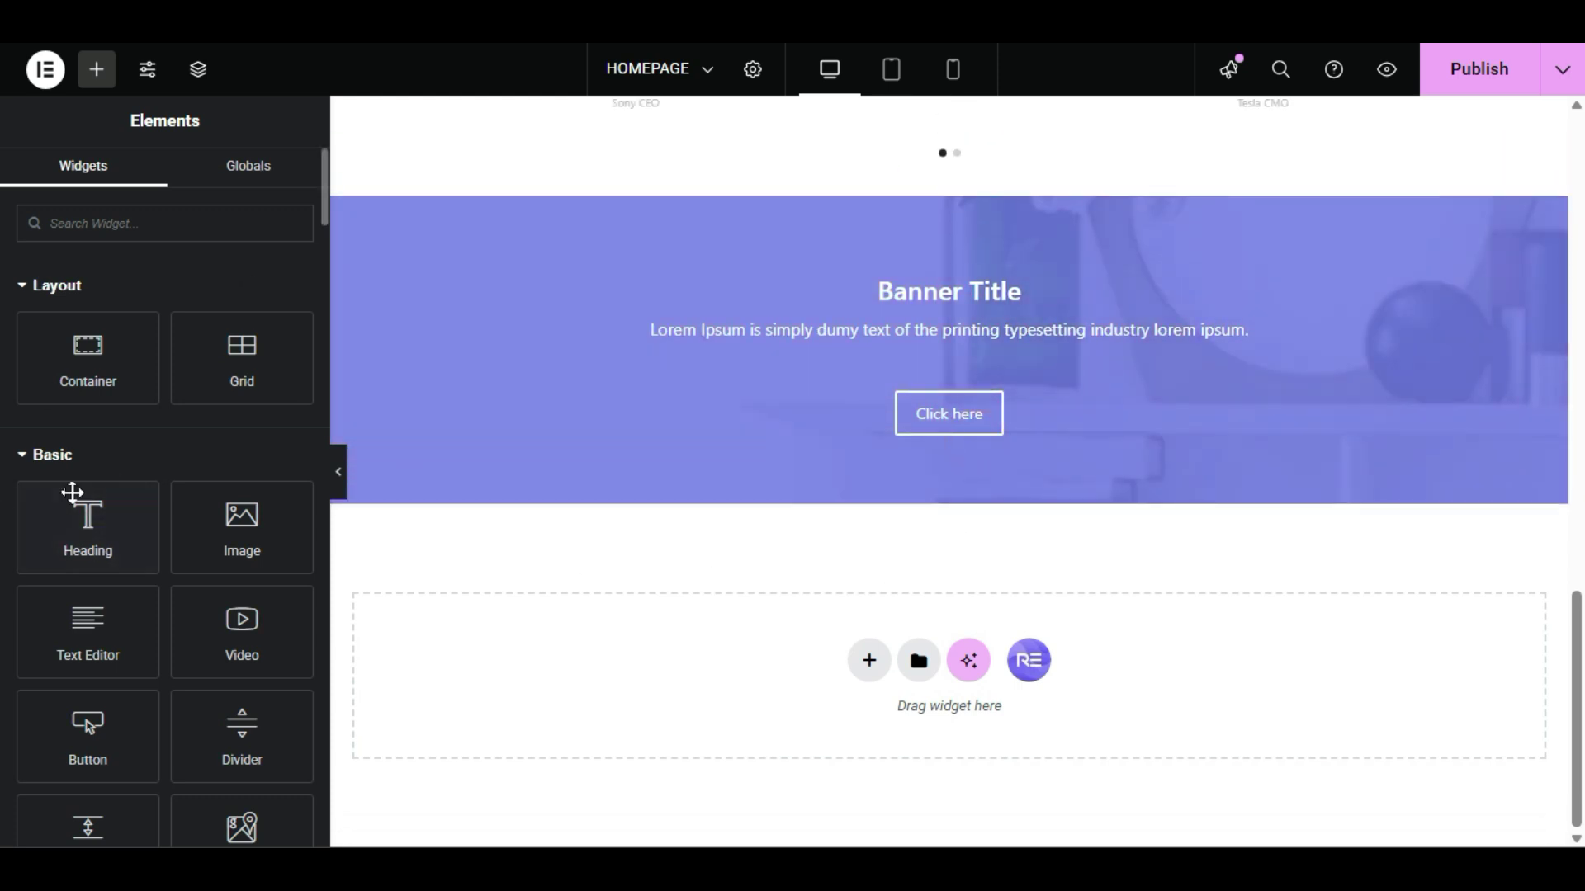
Step: Add a Heading widget in the empty area below the banner and set its HTML tag to H1
left_click_drag(58, 520, 711, 700)
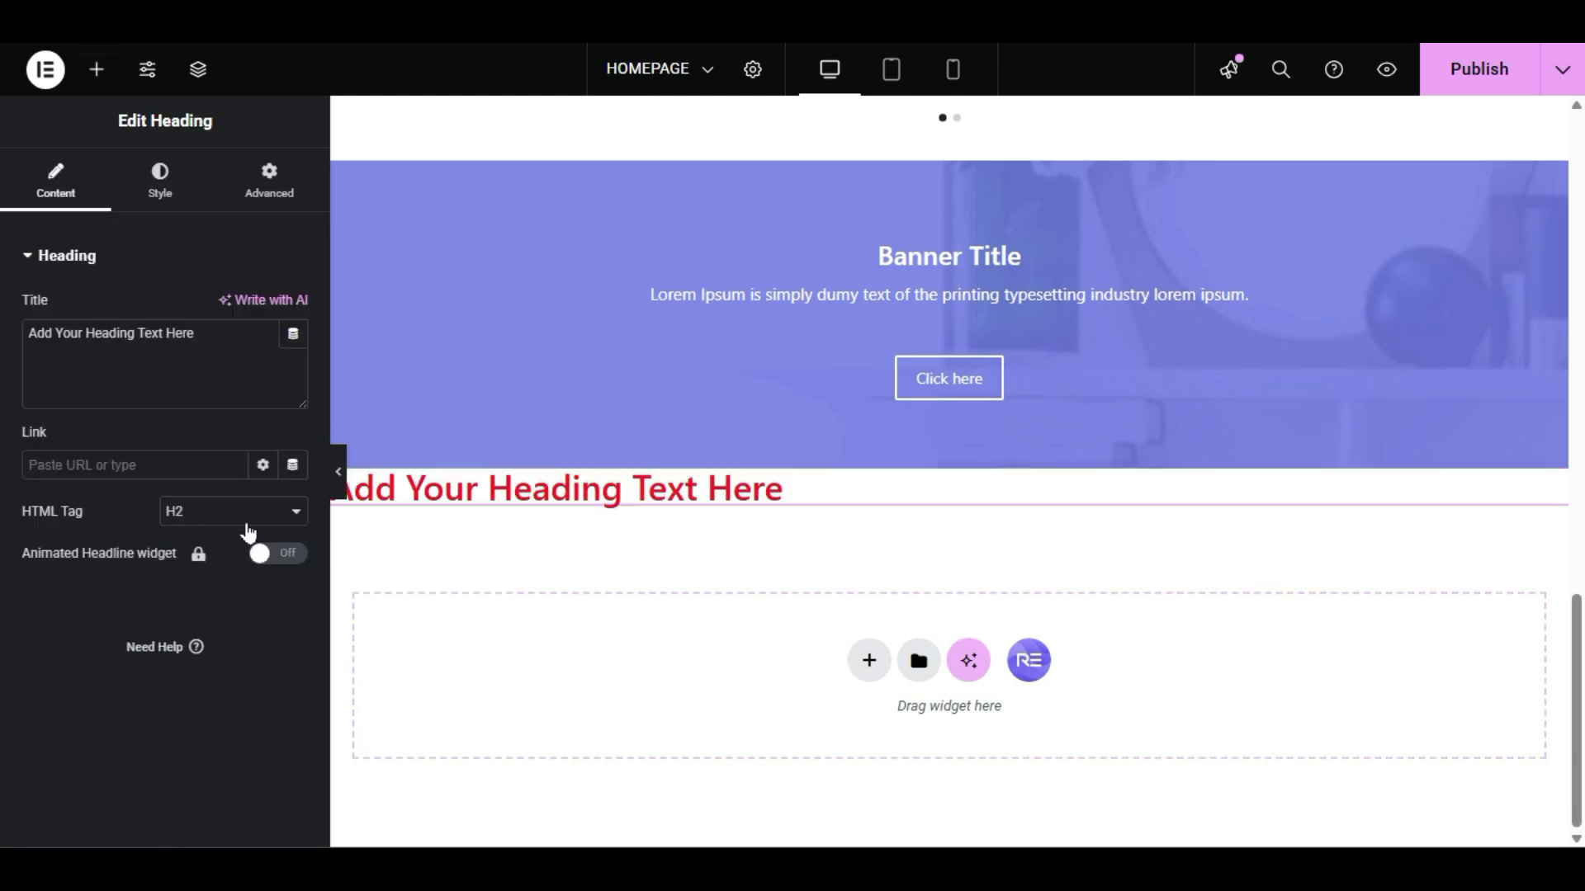
left_click(200, 523)
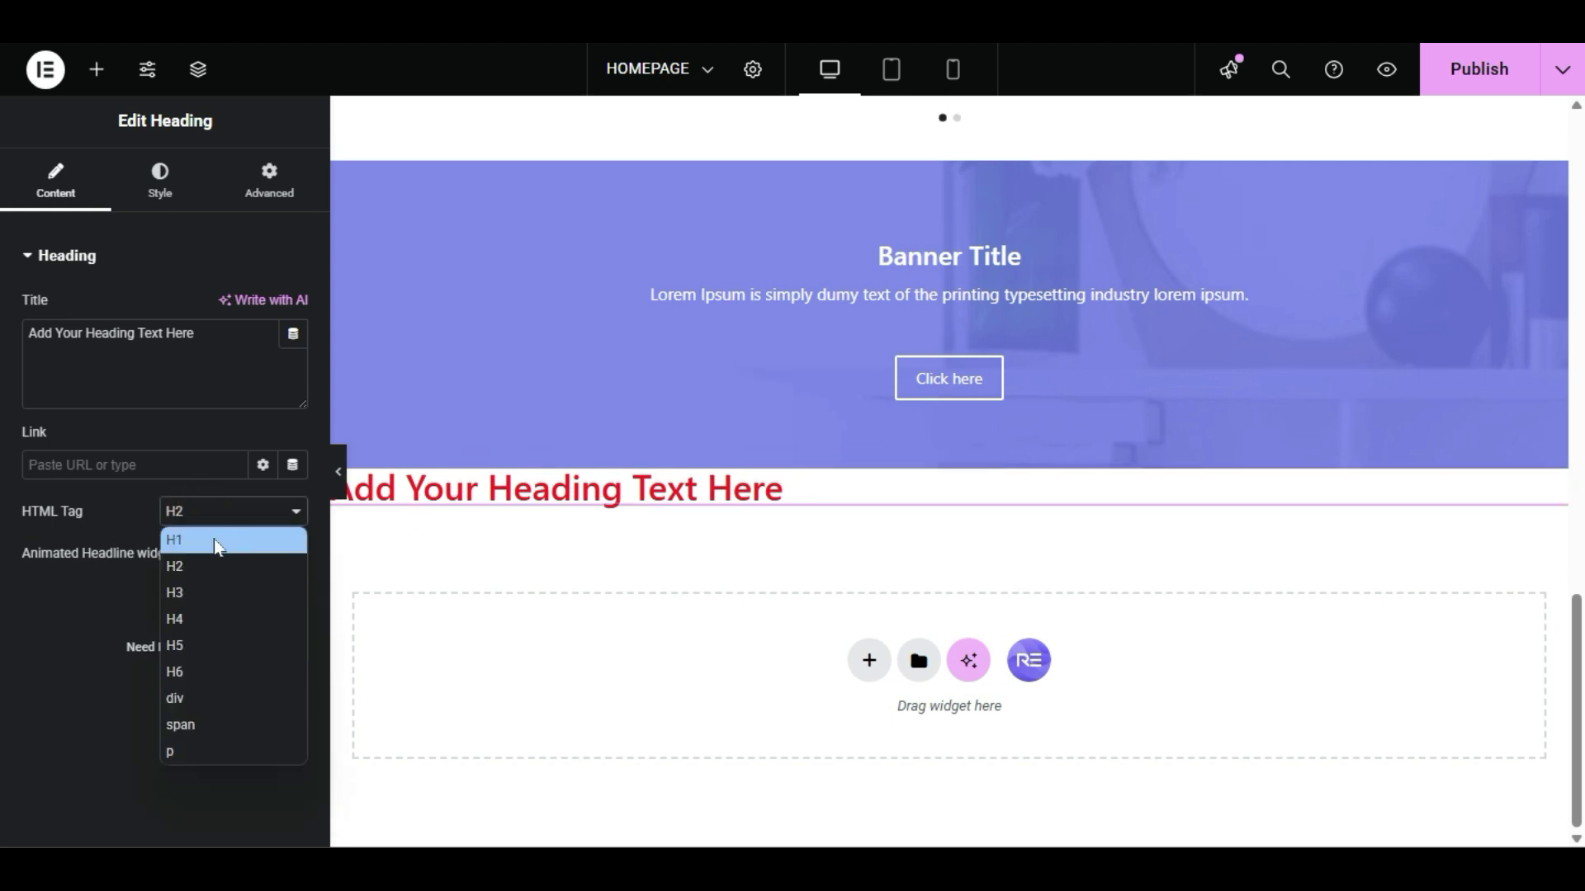
left_click(215, 538)
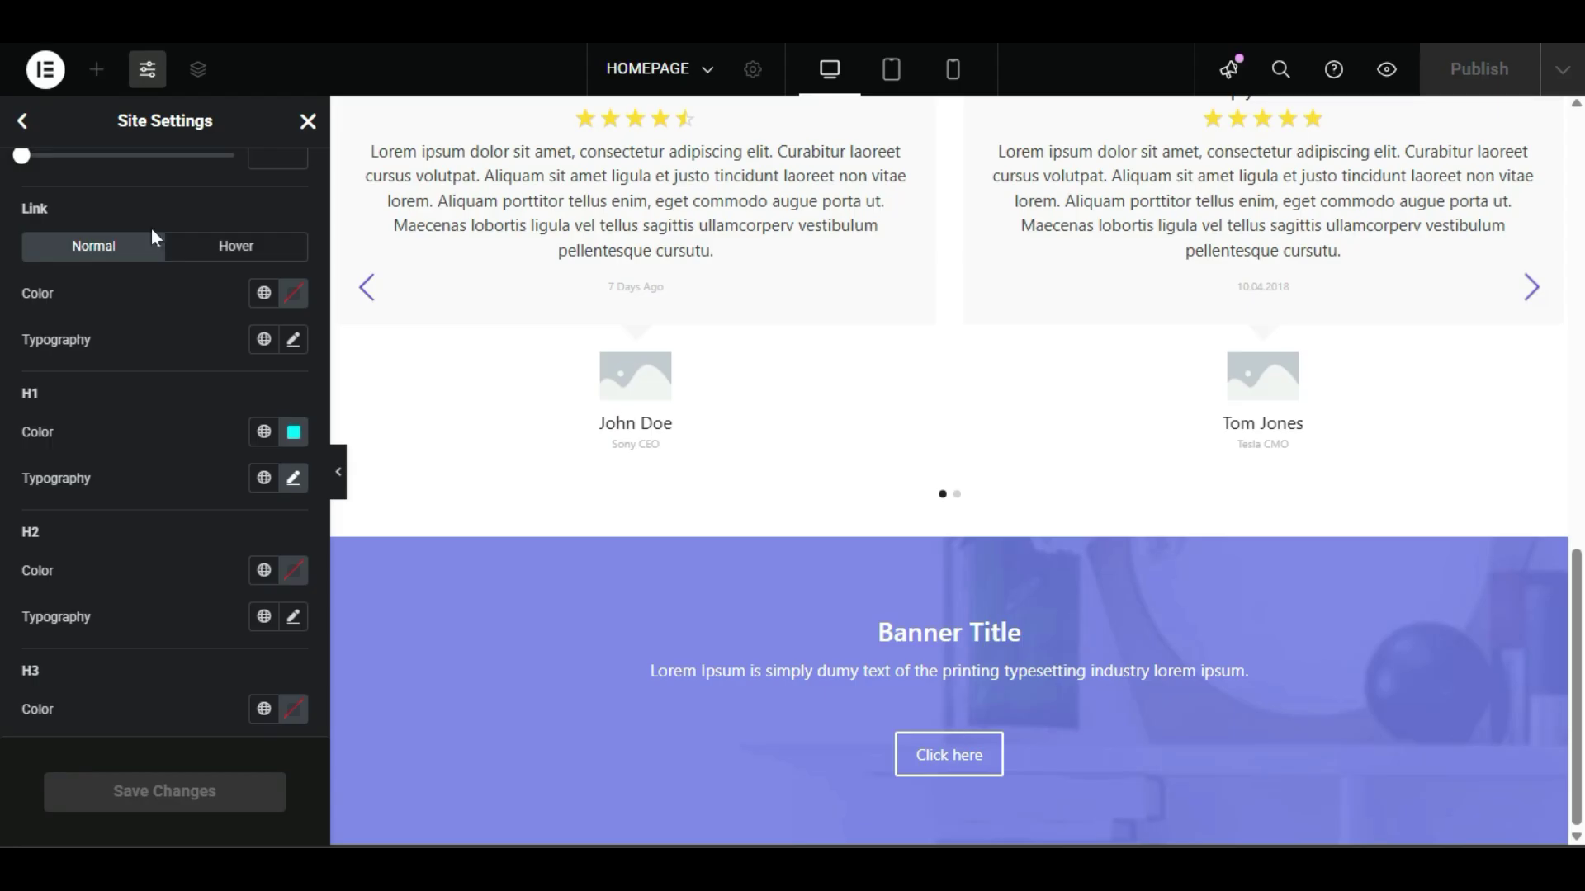
Step: Open the Buttons theme style in the site settings and look over the buttons on the homepage
scroll(121, 337, "up", 3)
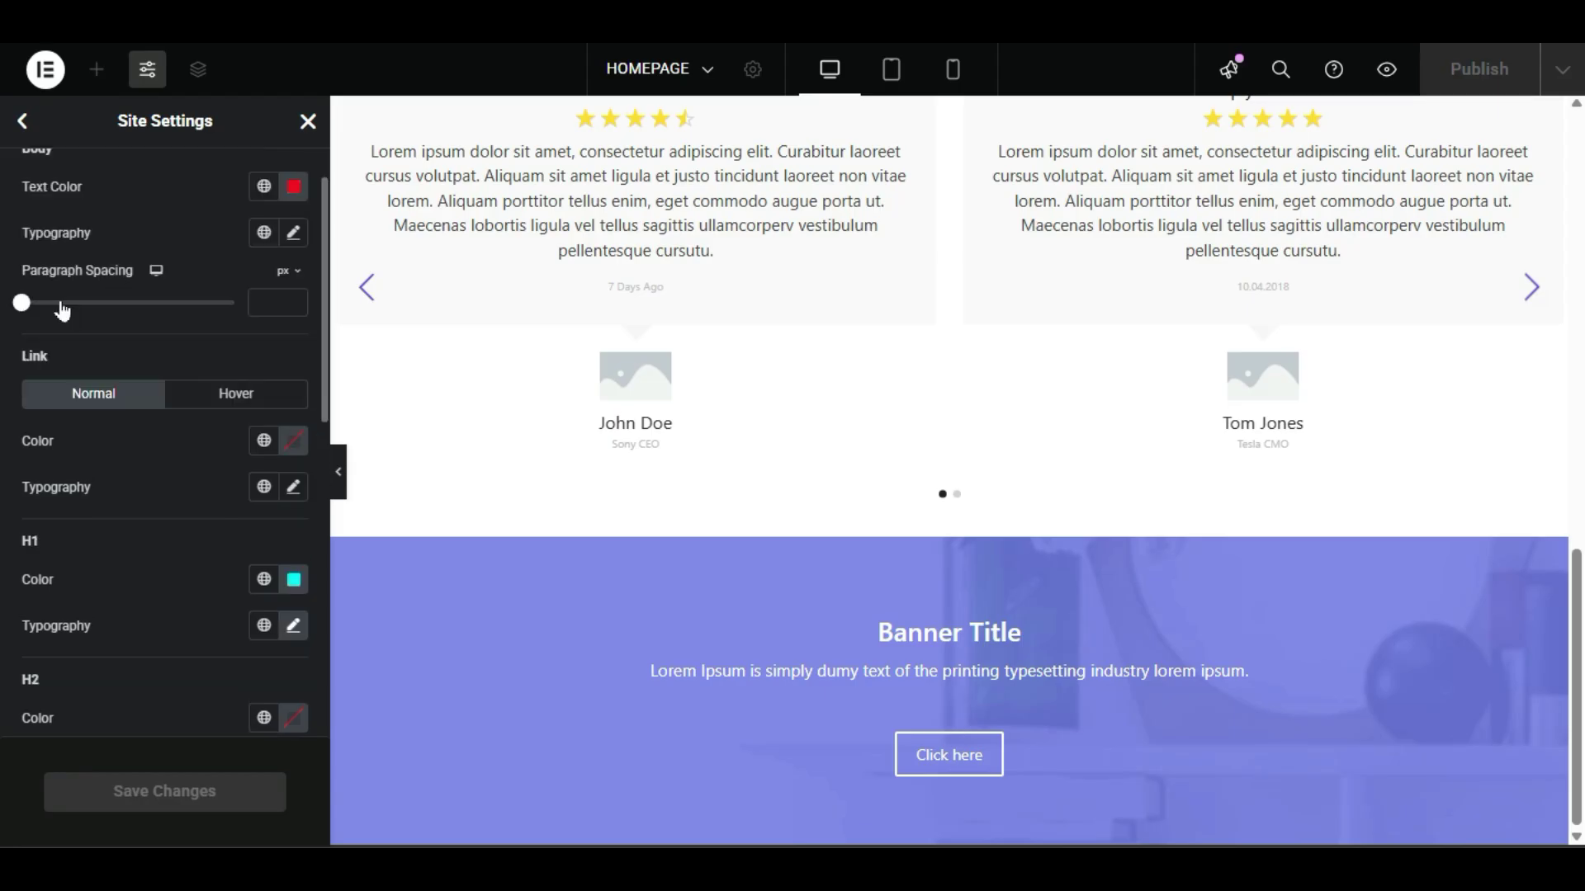
left_click(22, 122)
left_click(144, 429)
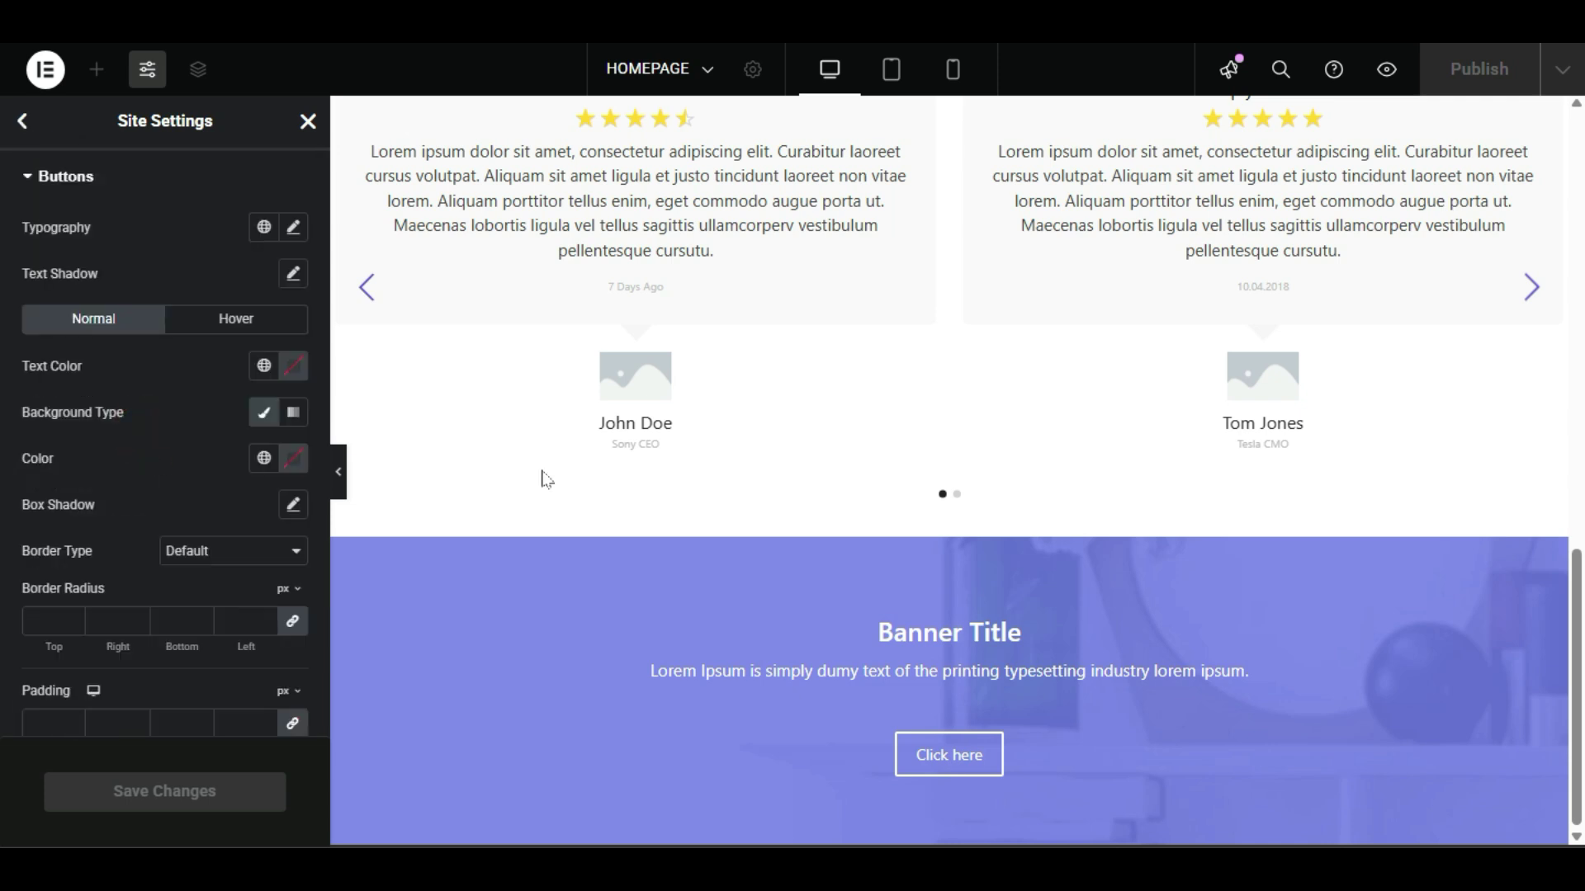
scroll(545, 476, "up", 10)
scroll(537, 456, "down", 1)
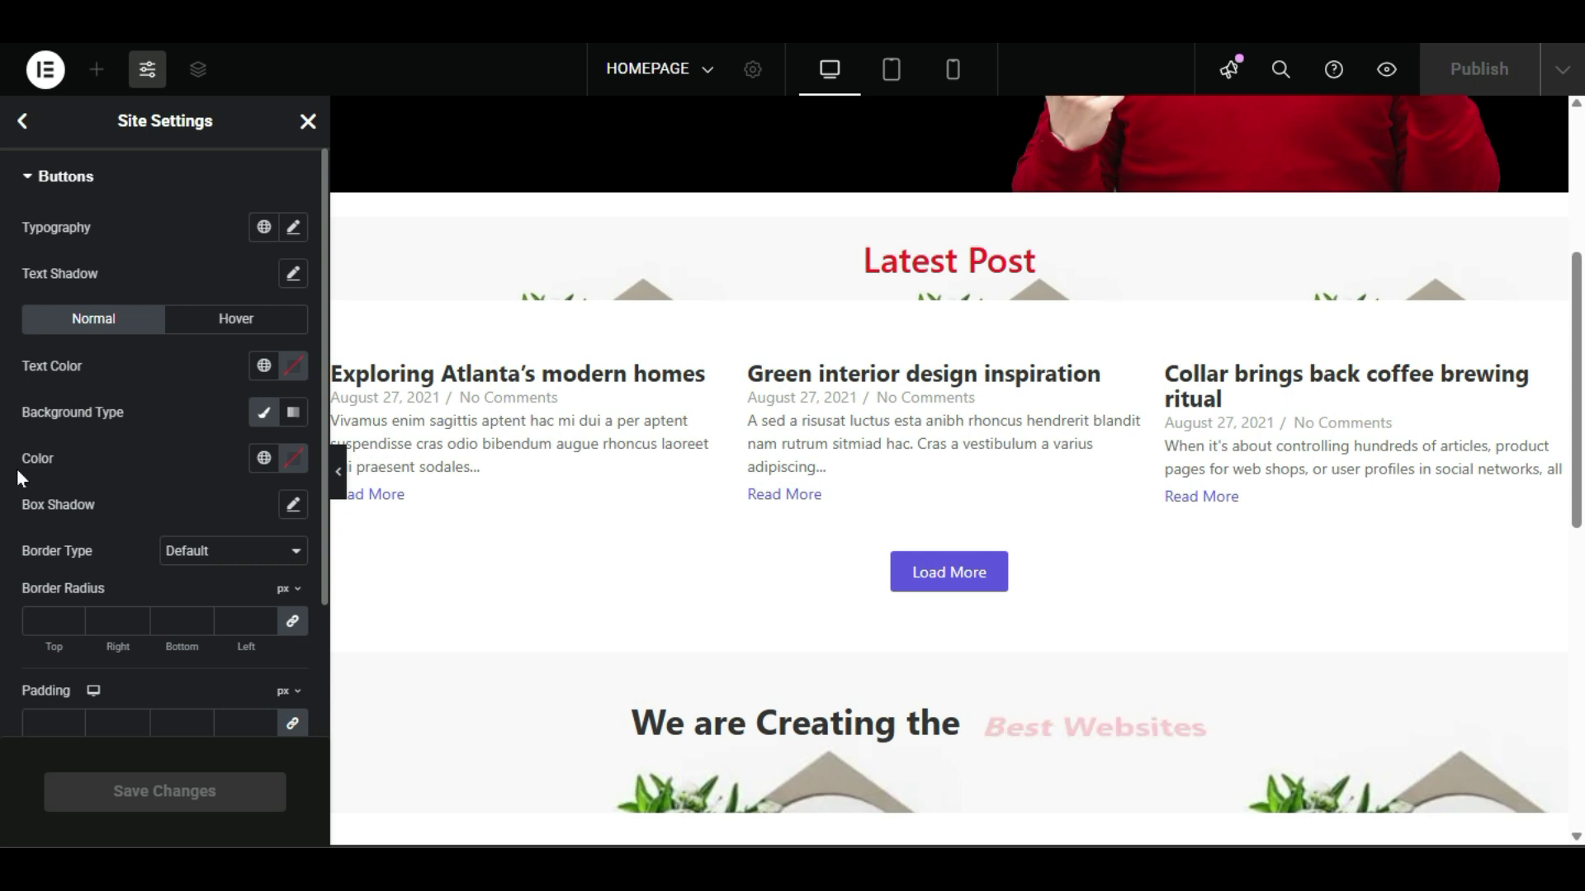
Step: Set the background color of the buttons' normal state to red in the Buttons theme style
left_click(291, 457)
mouse_move(299, 544)
left_mouse_down()
mouse_move(315, 569)
mouse_move(368, 548)
left_mouse_up()
scroll(545, 463, "up", 5)
scroll(543, 466, "down", 3)
left_click_drag(273, 630, 168, 675)
scroll(726, 561, "down", 5)
scroll(725, 556, "down", 3)
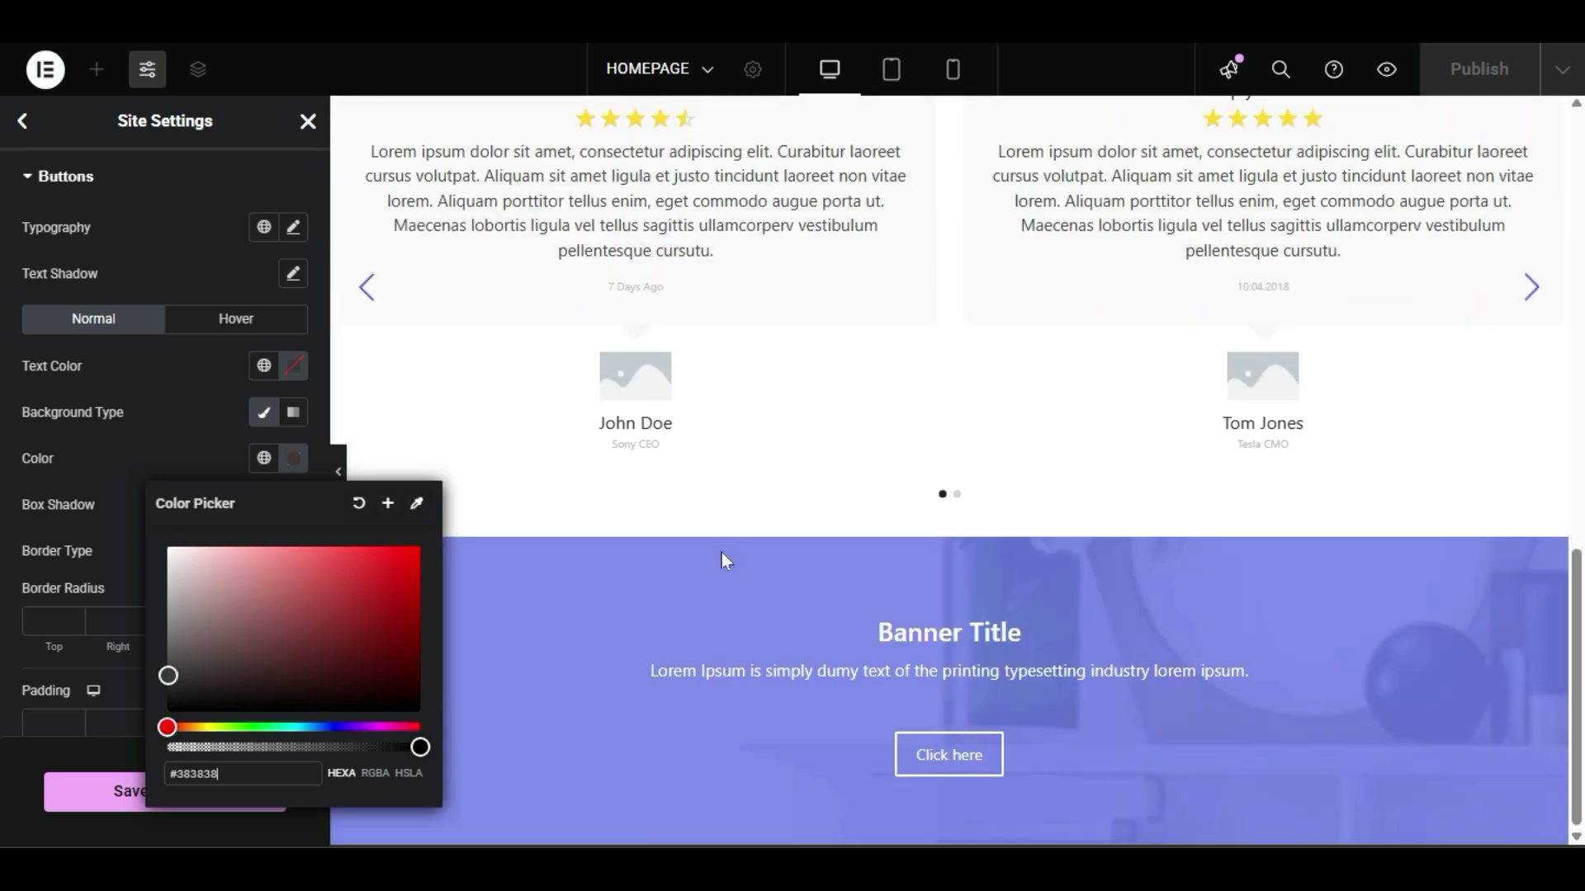
left_click_drag(375, 626, 373, 548)
left_click(142, 446)
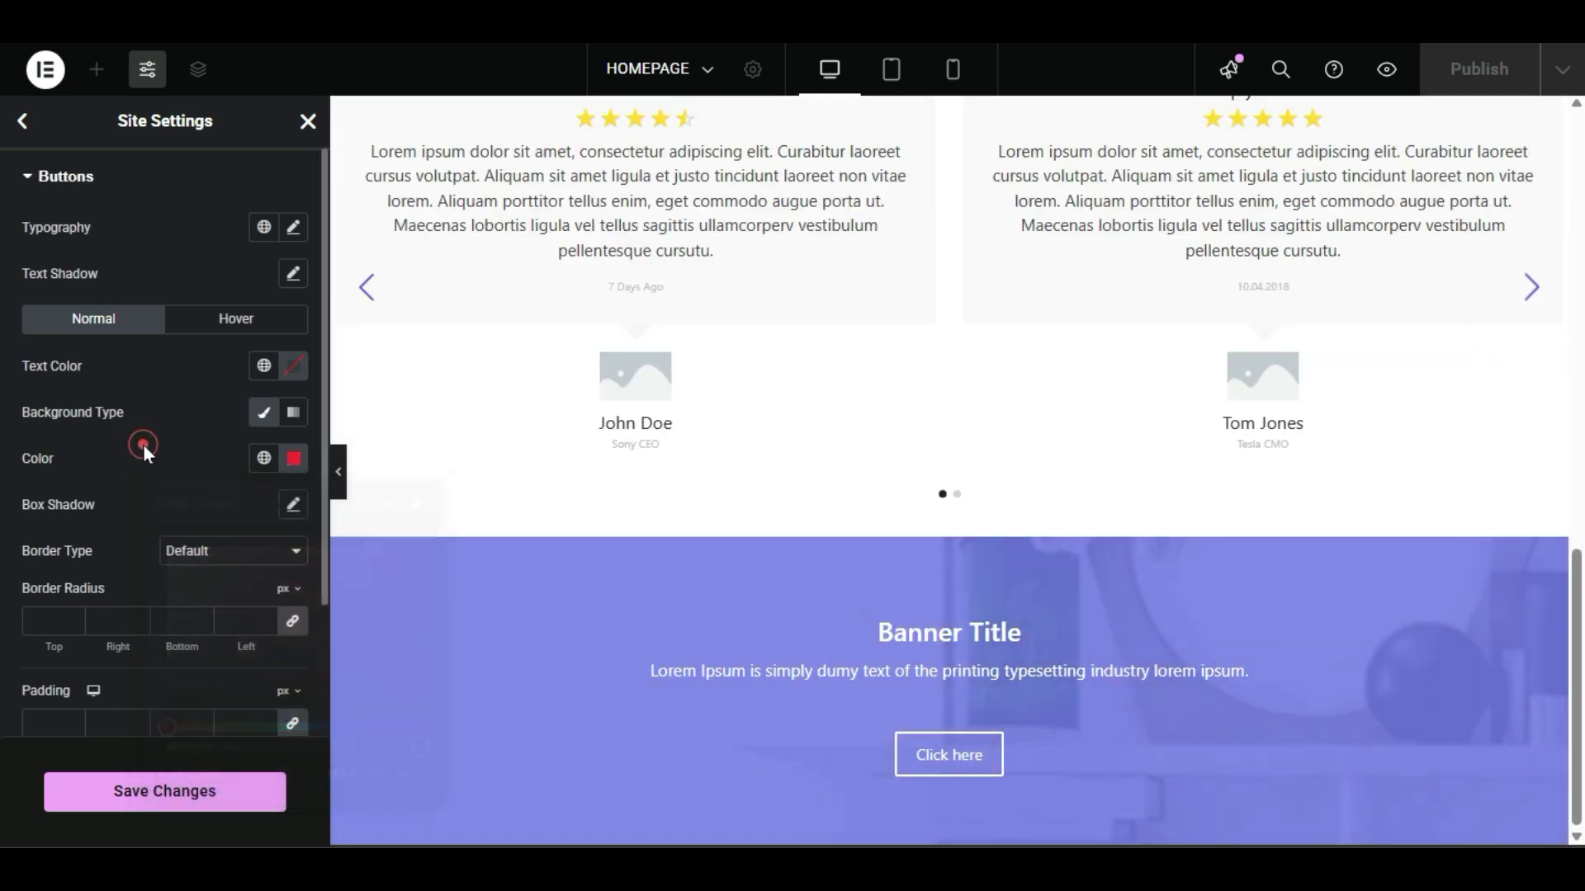
Step: Set the text color of the buttons' normal state to black #000000
left_click(281, 371)
left_click(169, 606)
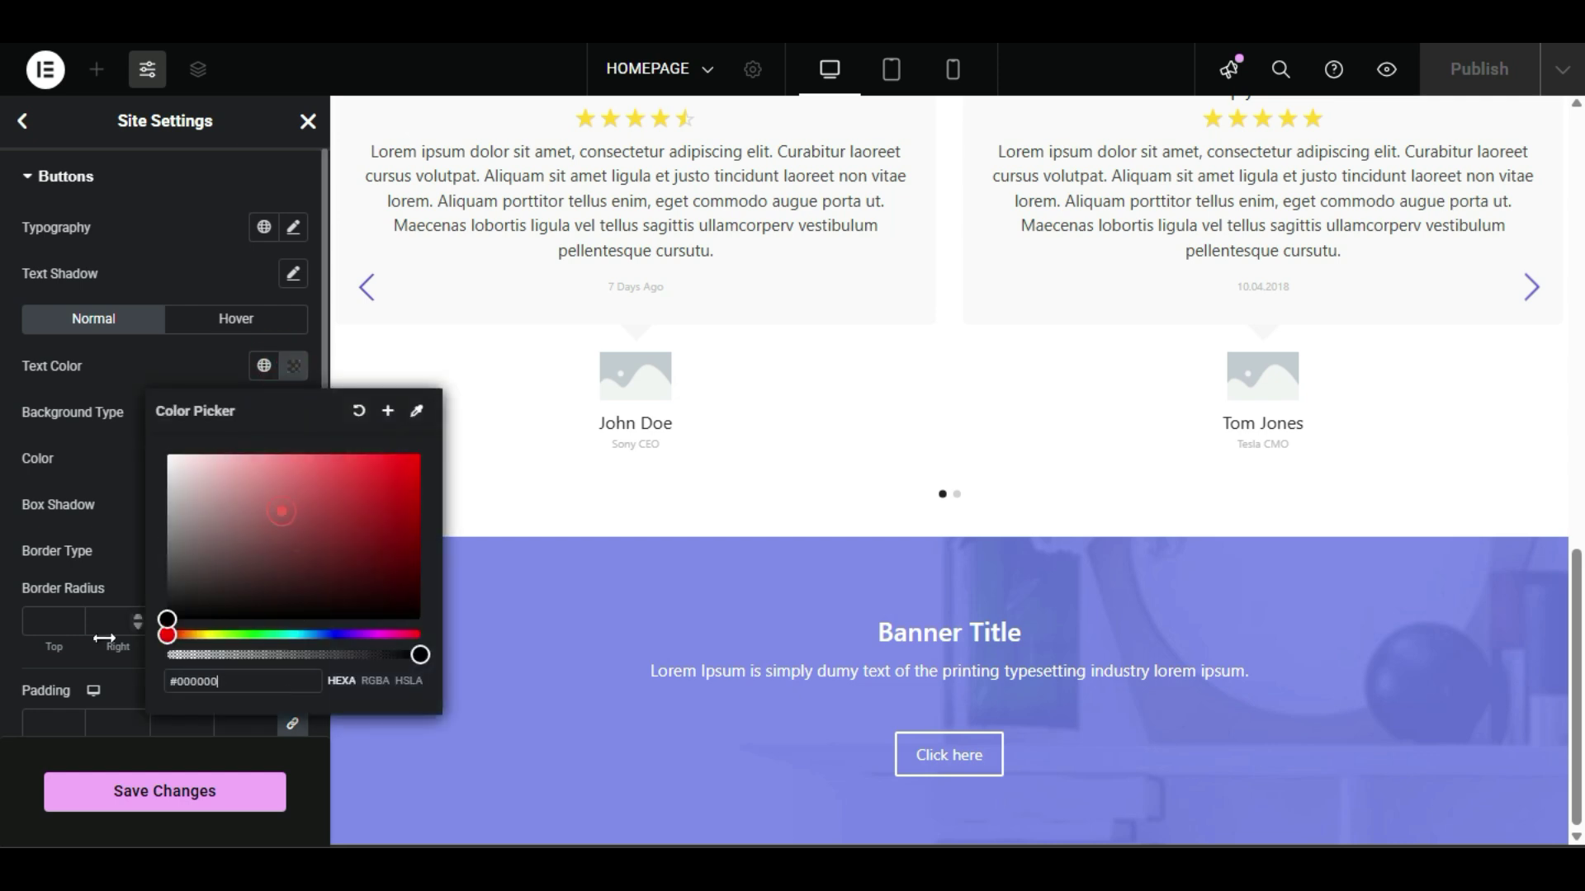
left_click(102, 474)
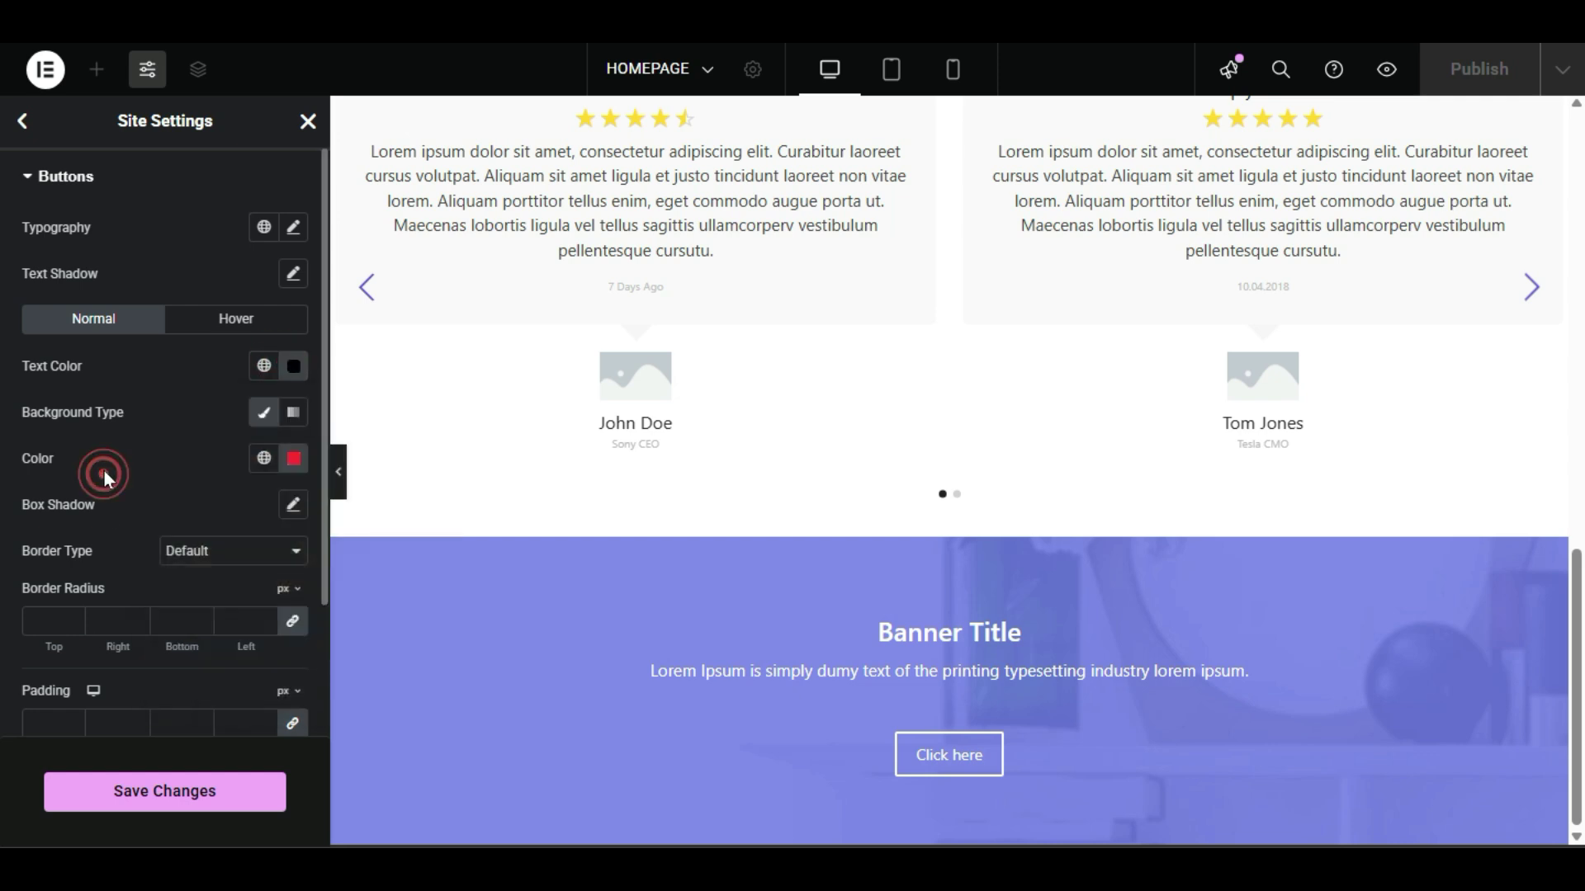
Step: Turn on the buttons' box shadow with its default values, save the site settings and return to the editor
left_click(291, 505)
scroll(566, 467, "up", 10)
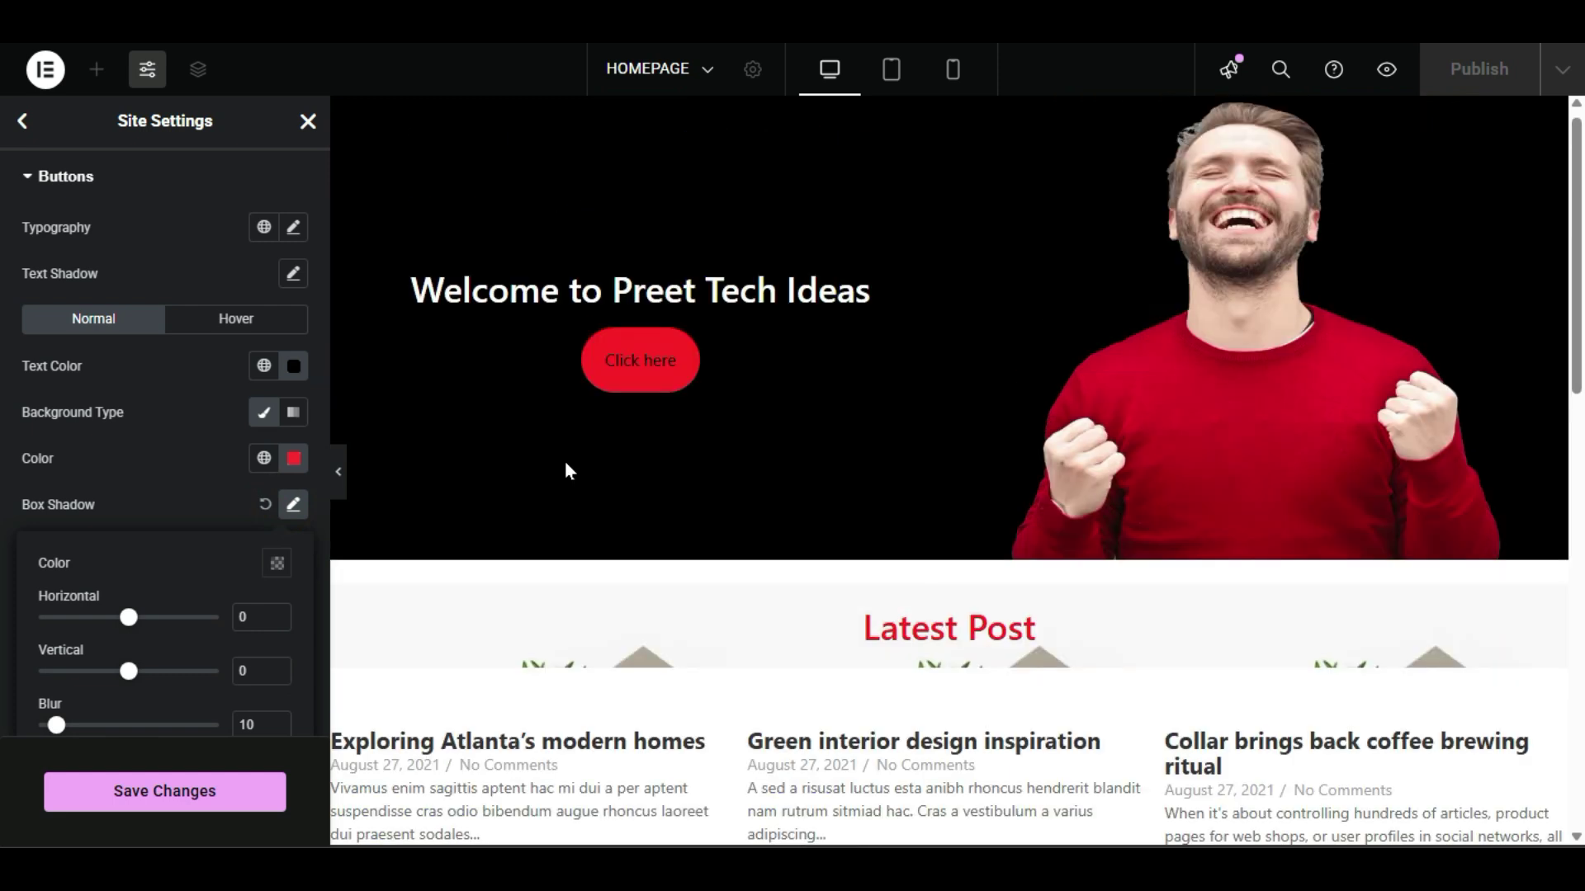
left_click(156, 468)
scroll(746, 526, "down", 5)
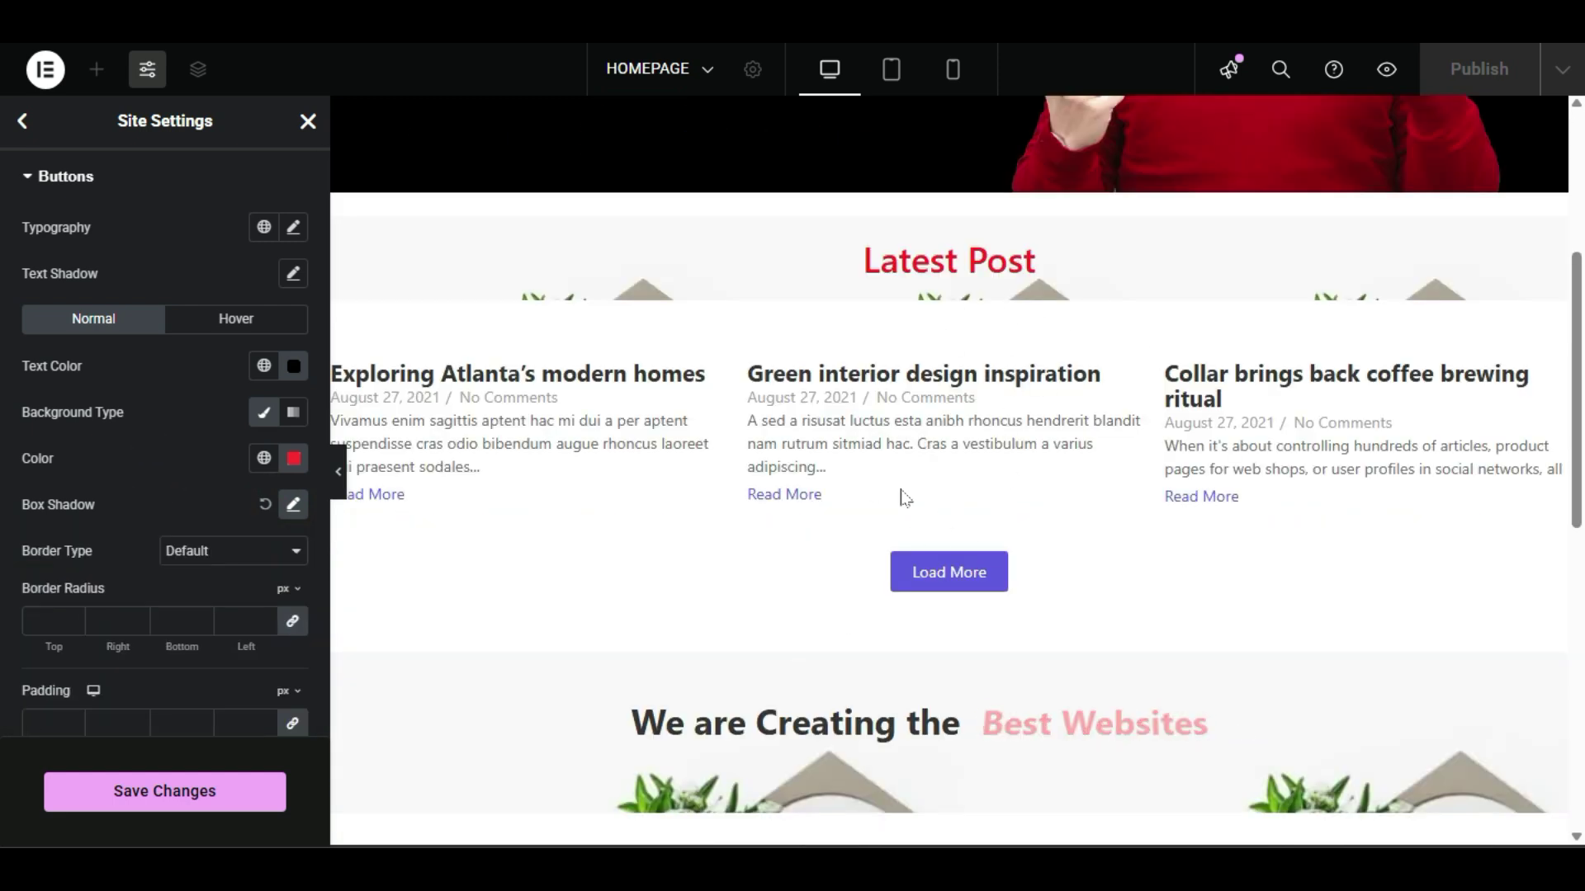
scroll(958, 437, "down", 10)
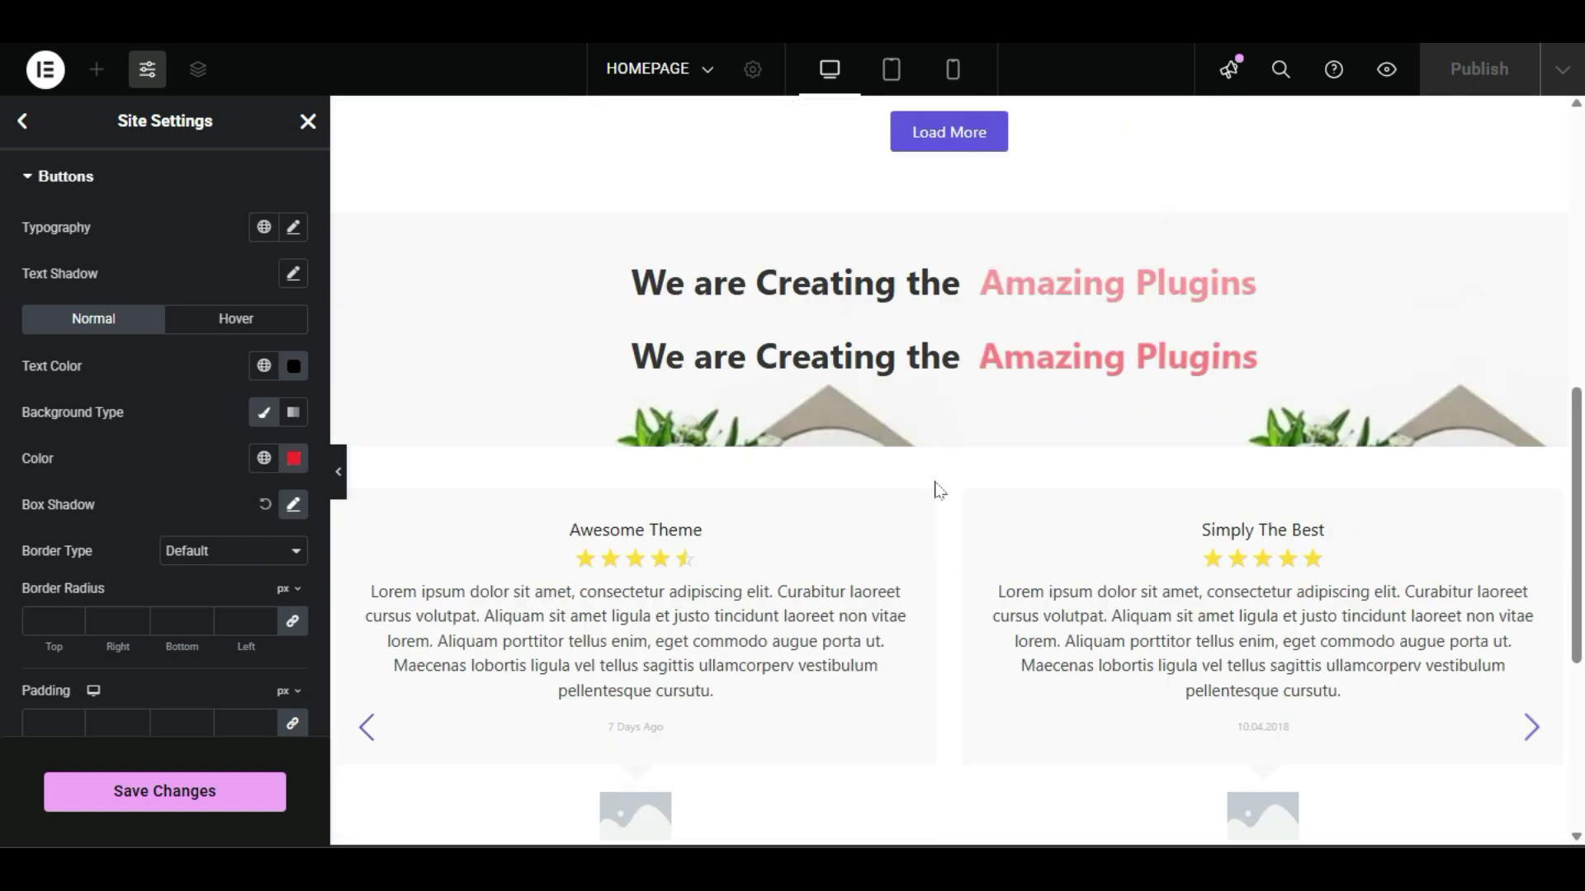
left_click(167, 808)
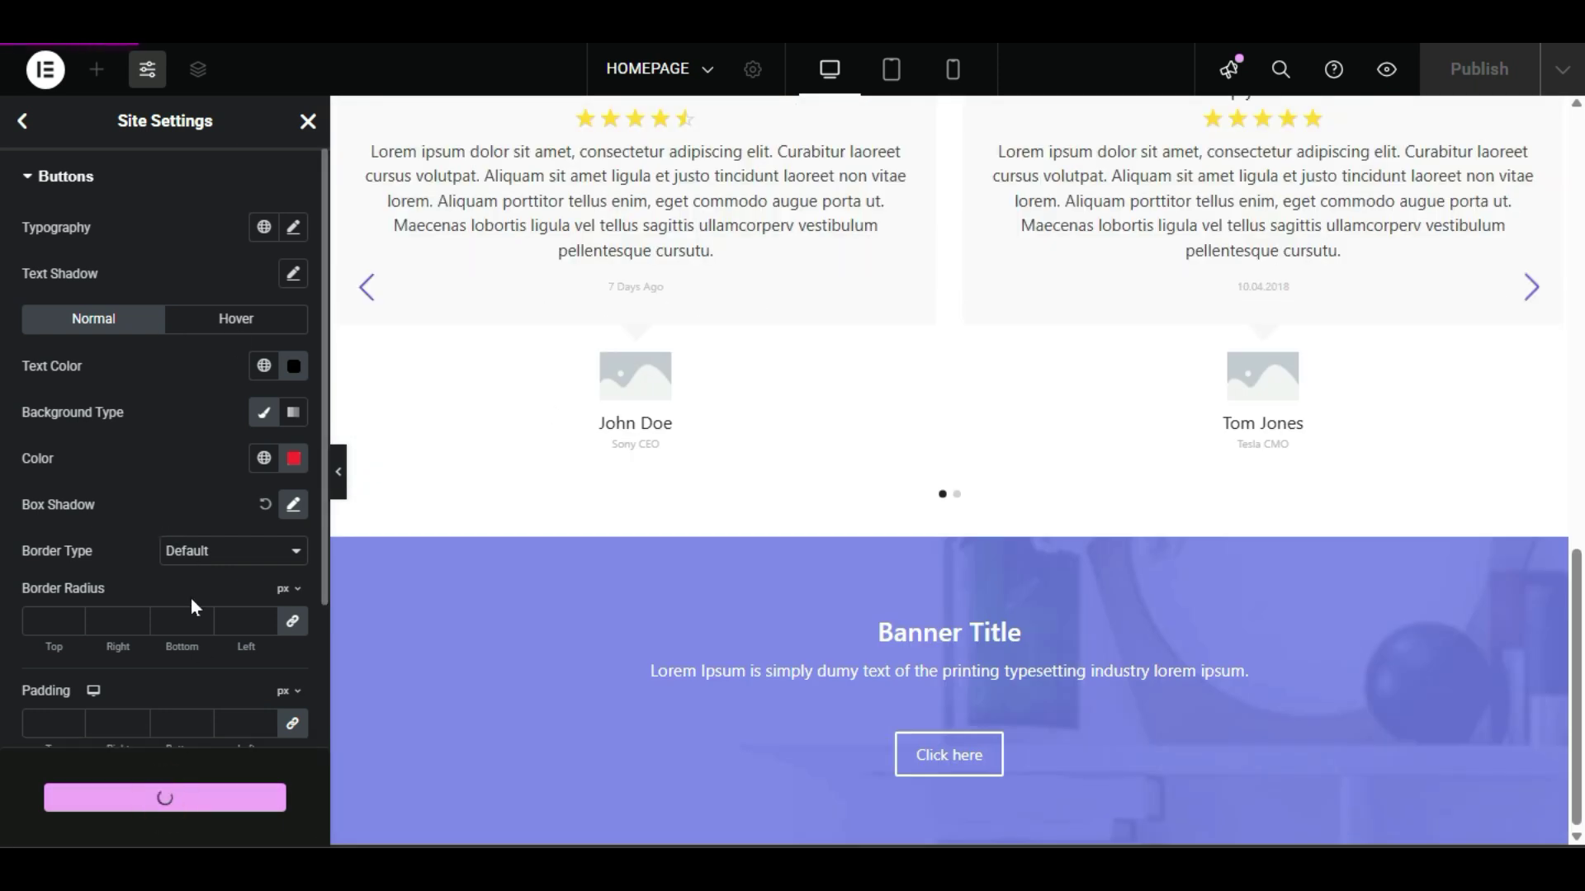
left_click(237, 696)
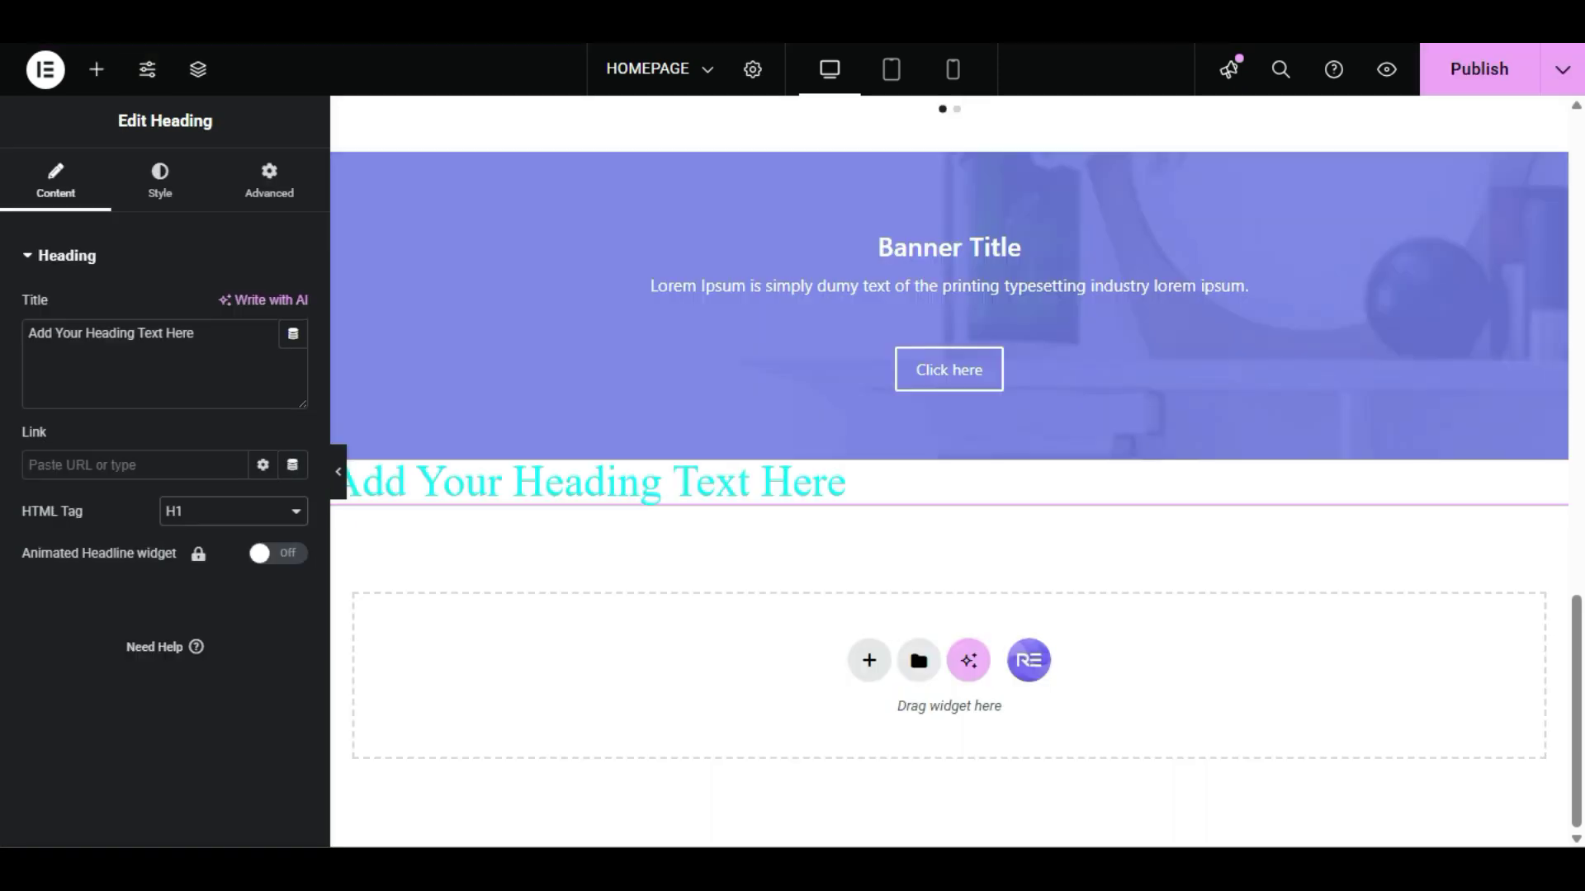
Step: Reload the editor and check the homepage's Load More button for the new button styling
left_click(972, 116)
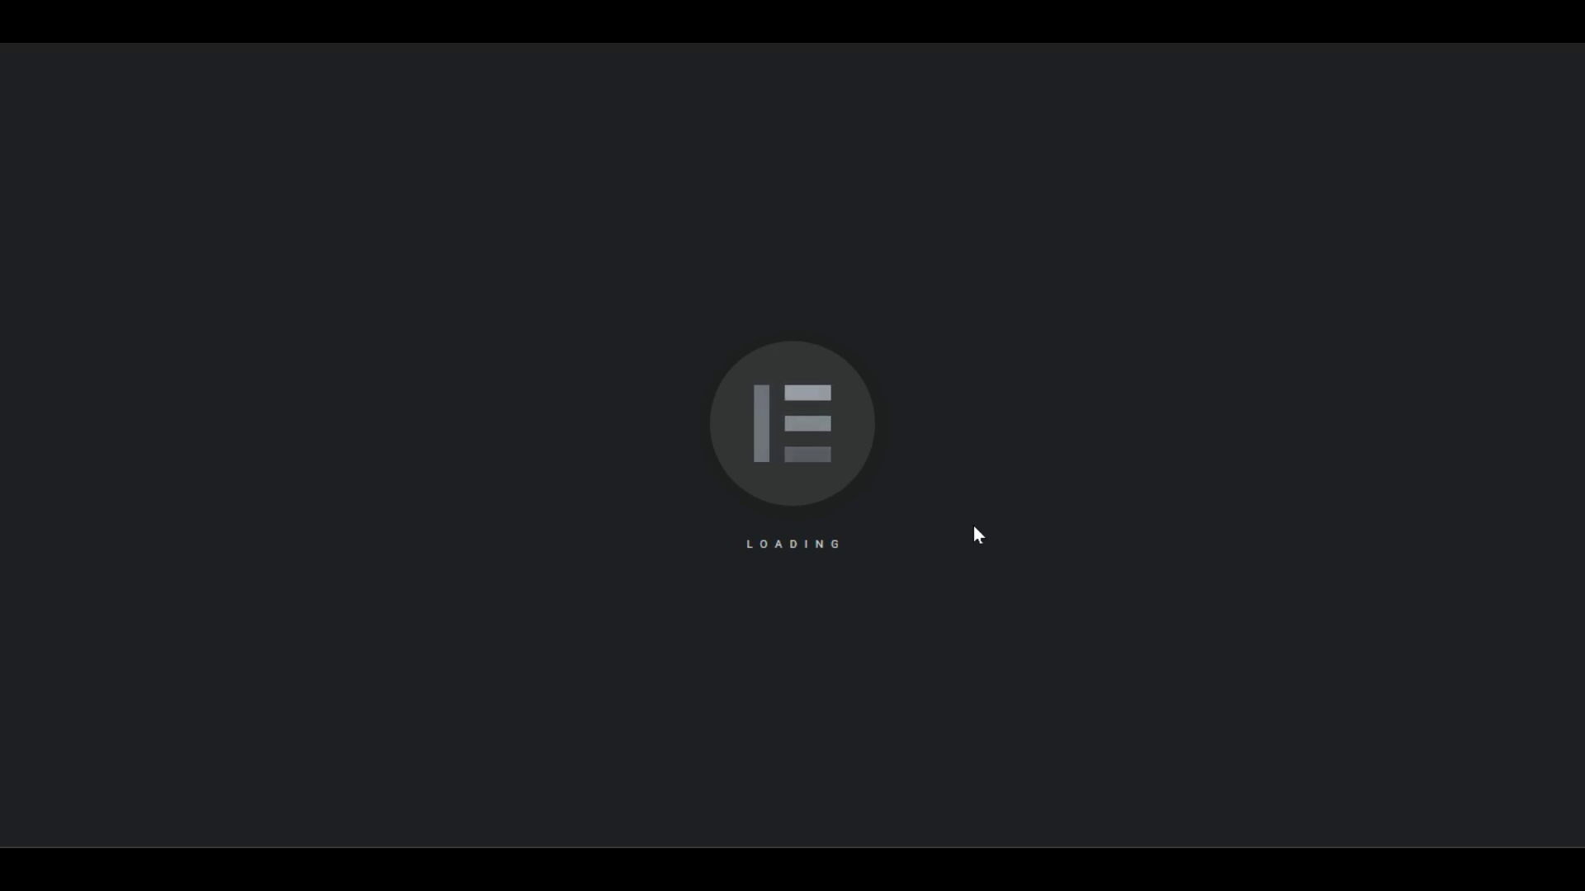
scroll(1050, 647, "down", 8)
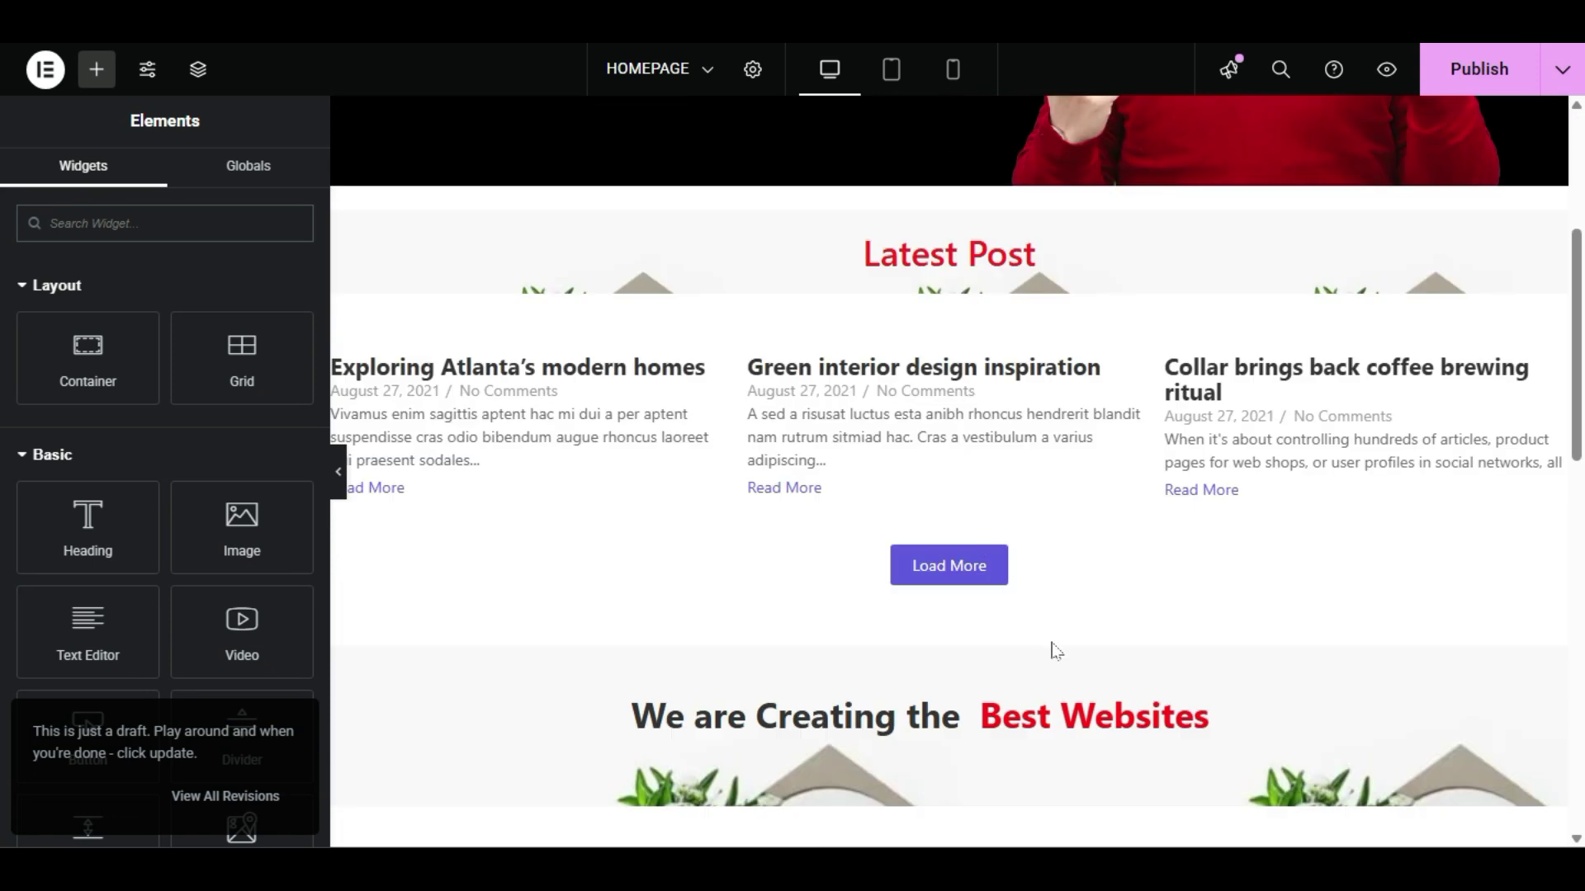
scroll(1055, 652, "up", 3)
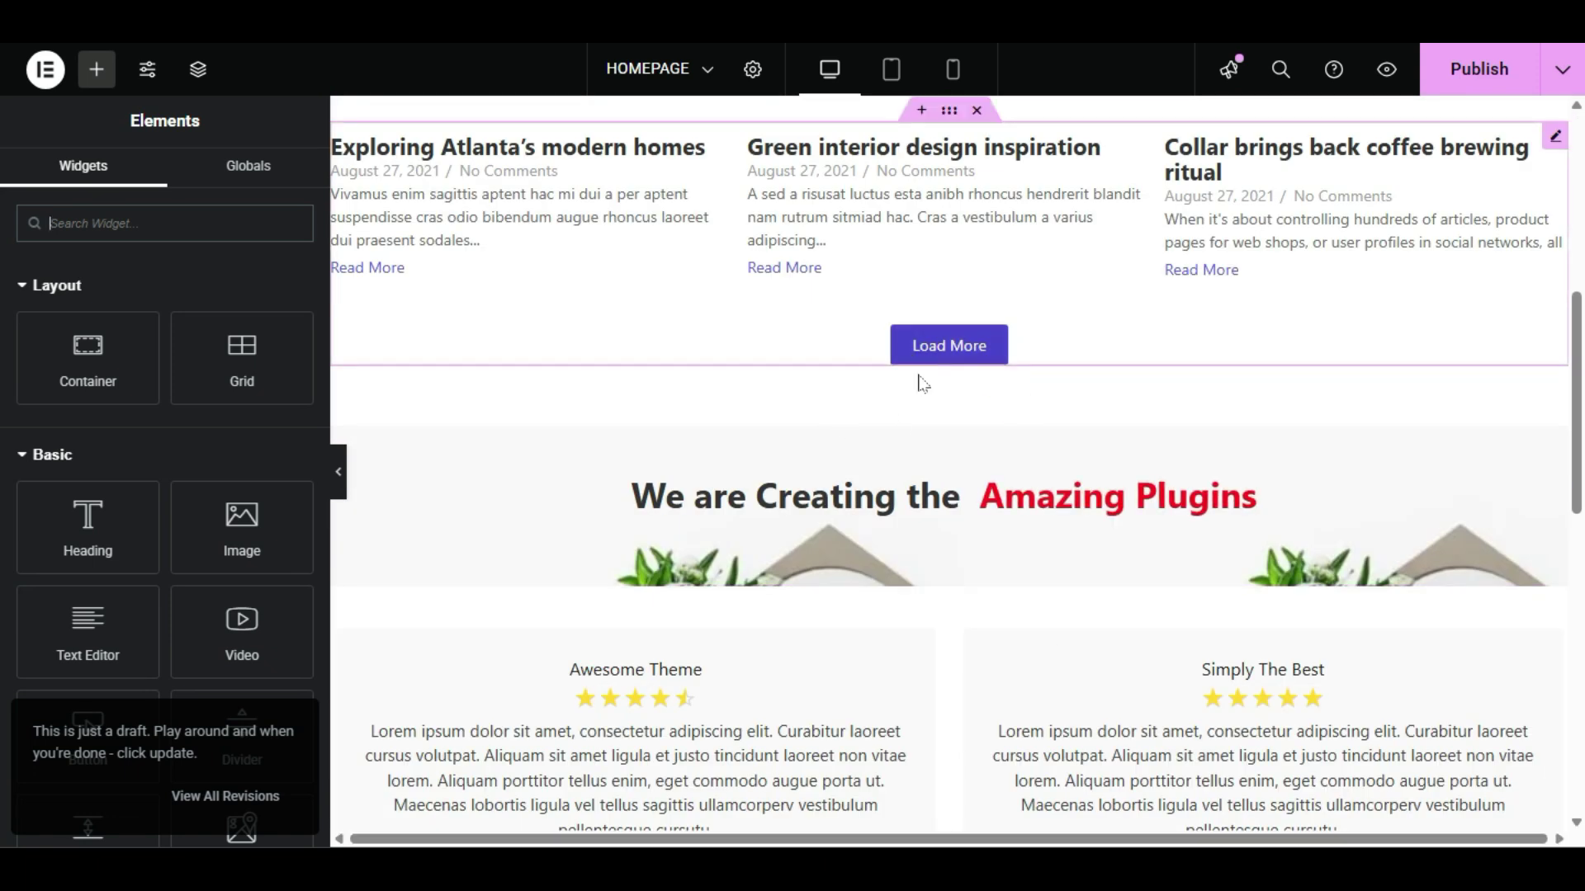
scroll(915, 398, "up", 2)
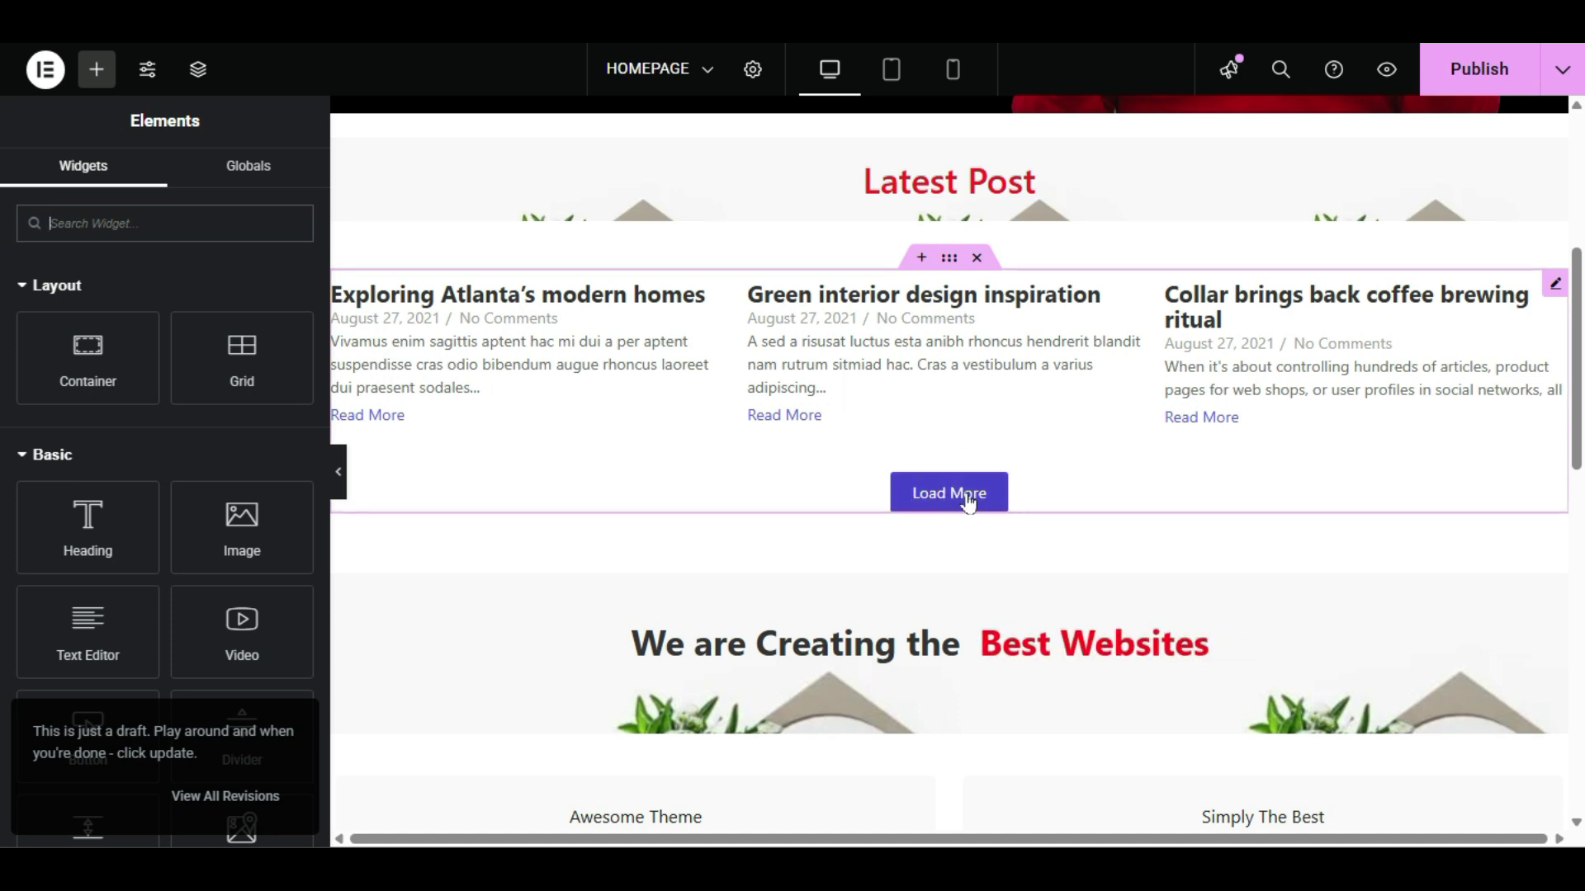
Step: Add a Button widget below the cyan heading near the end of the homepage
scroll(949, 508, "down", 6)
scroll(925, 519, "down", 8)
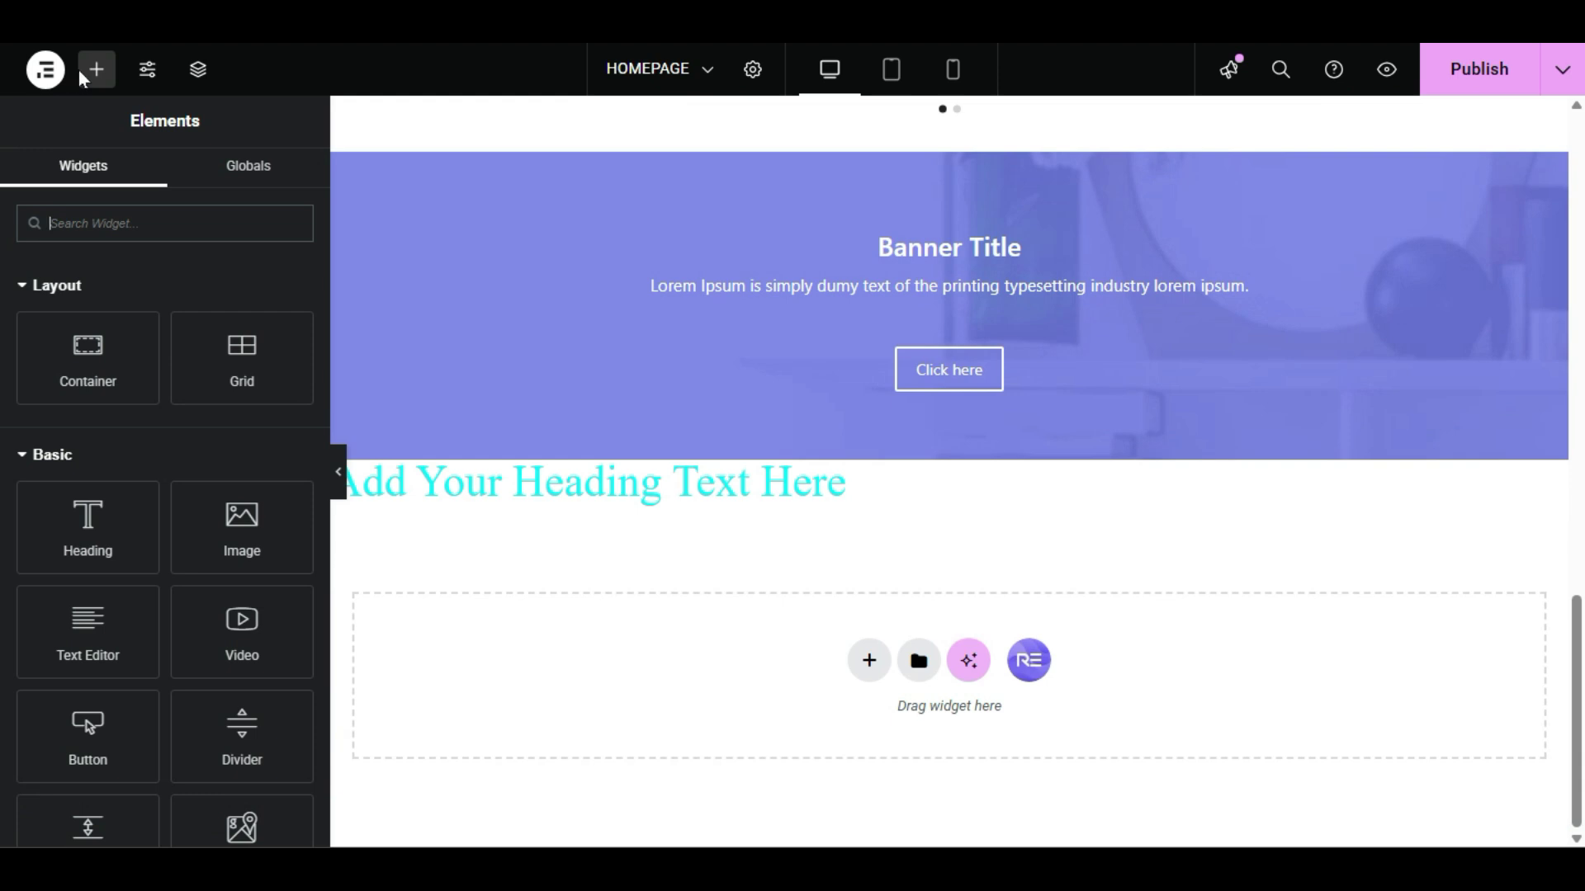
left_click(82, 74)
scroll(82, 496, "down", 4)
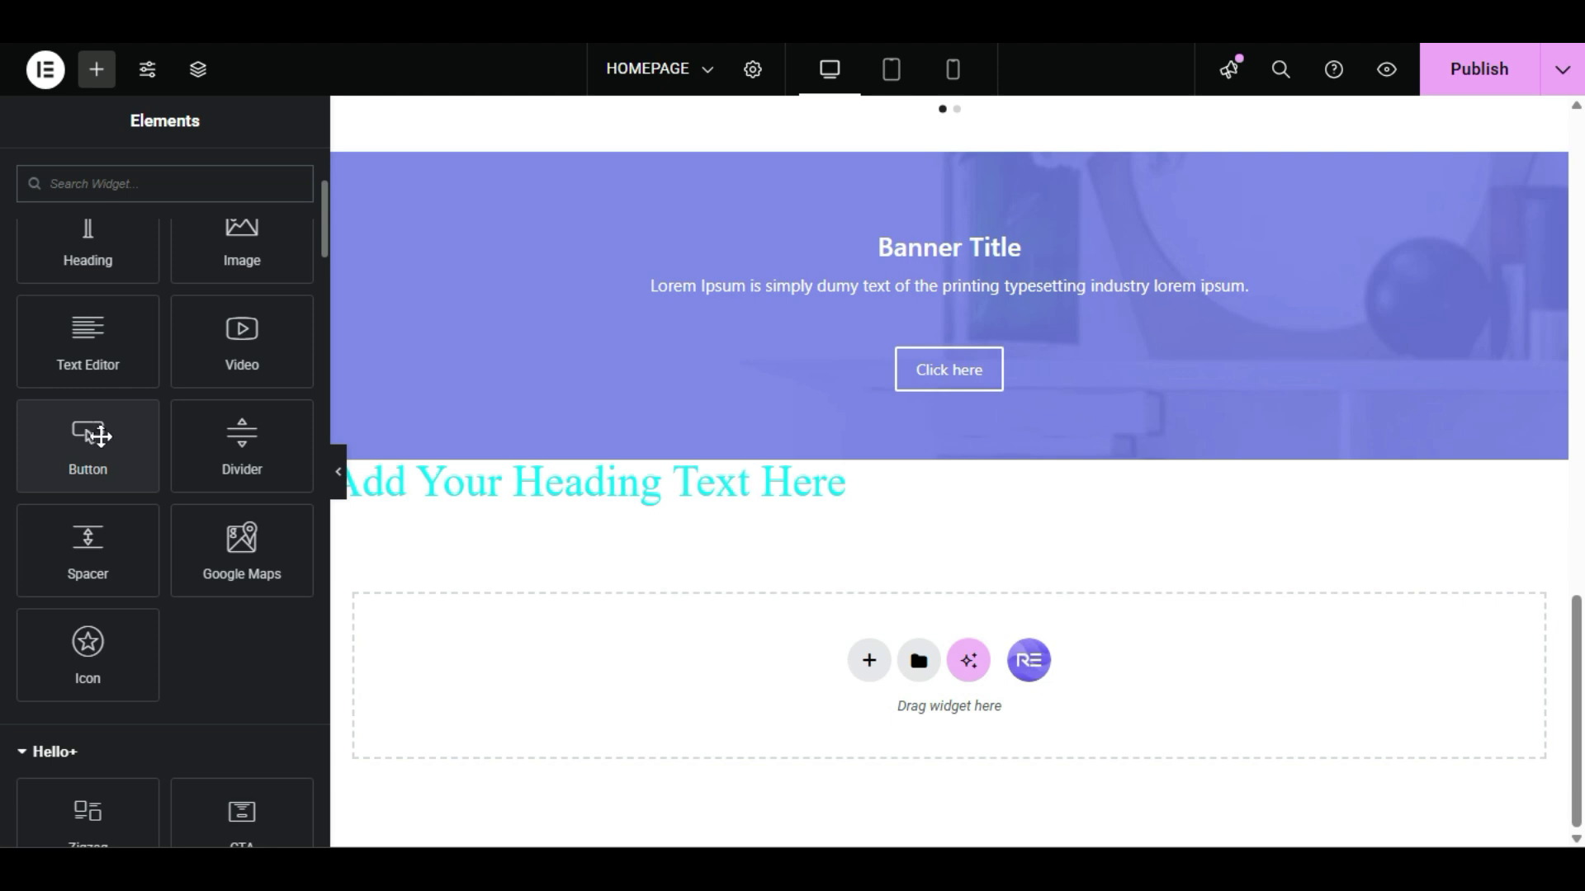
left_click_drag(98, 436, 544, 650)
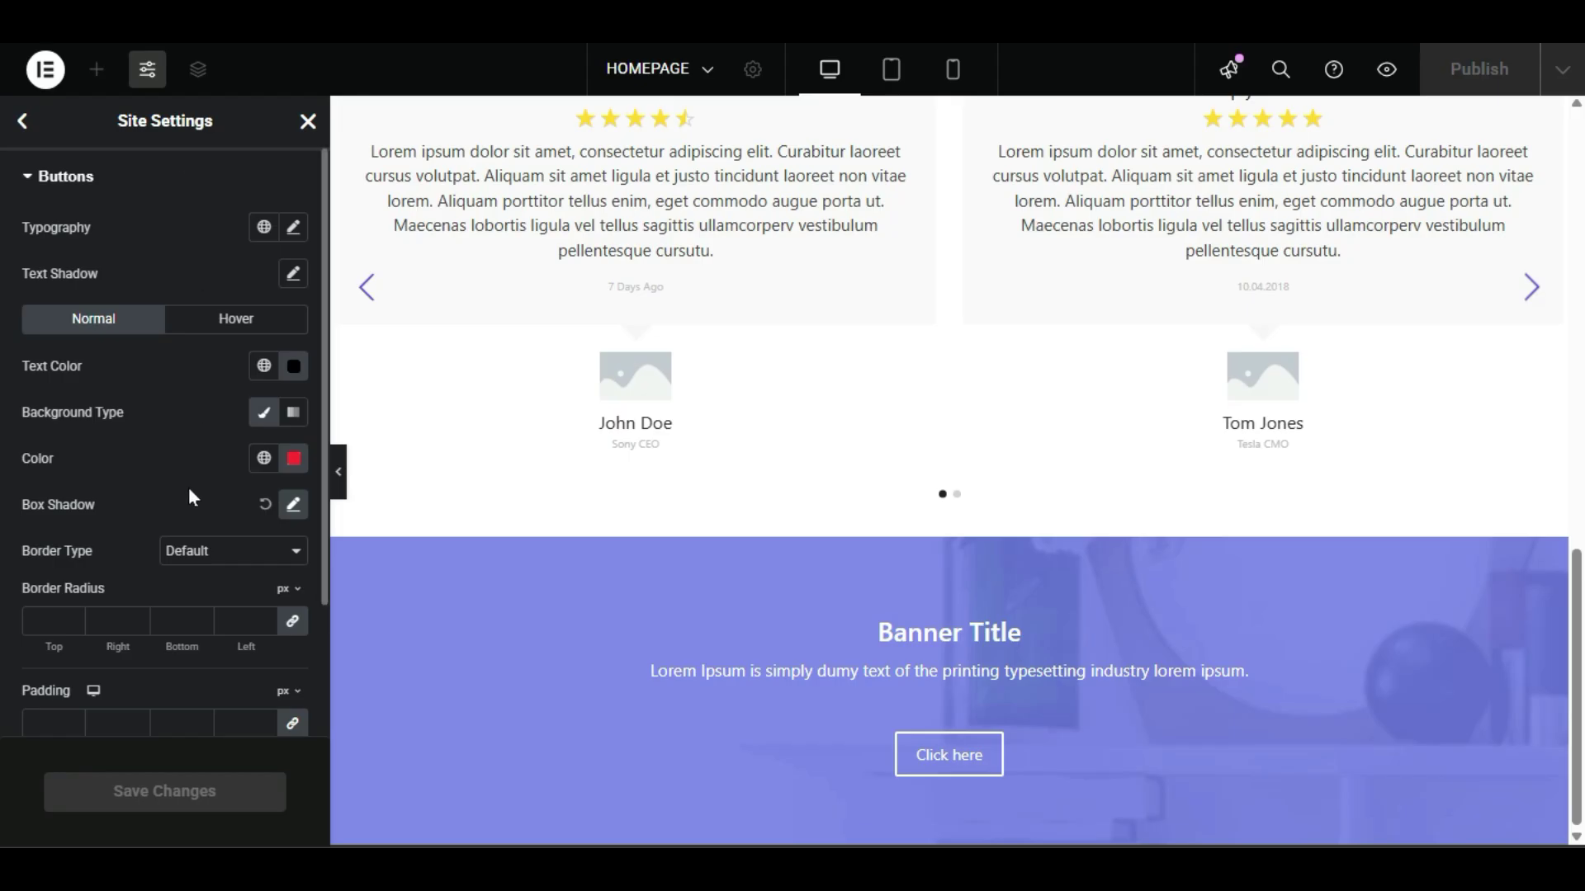
Step: Set the buttons' hover state to a dark gray #2E2E2E background with white #FFFFFF text in the Buttons theme style
left_click(293, 505)
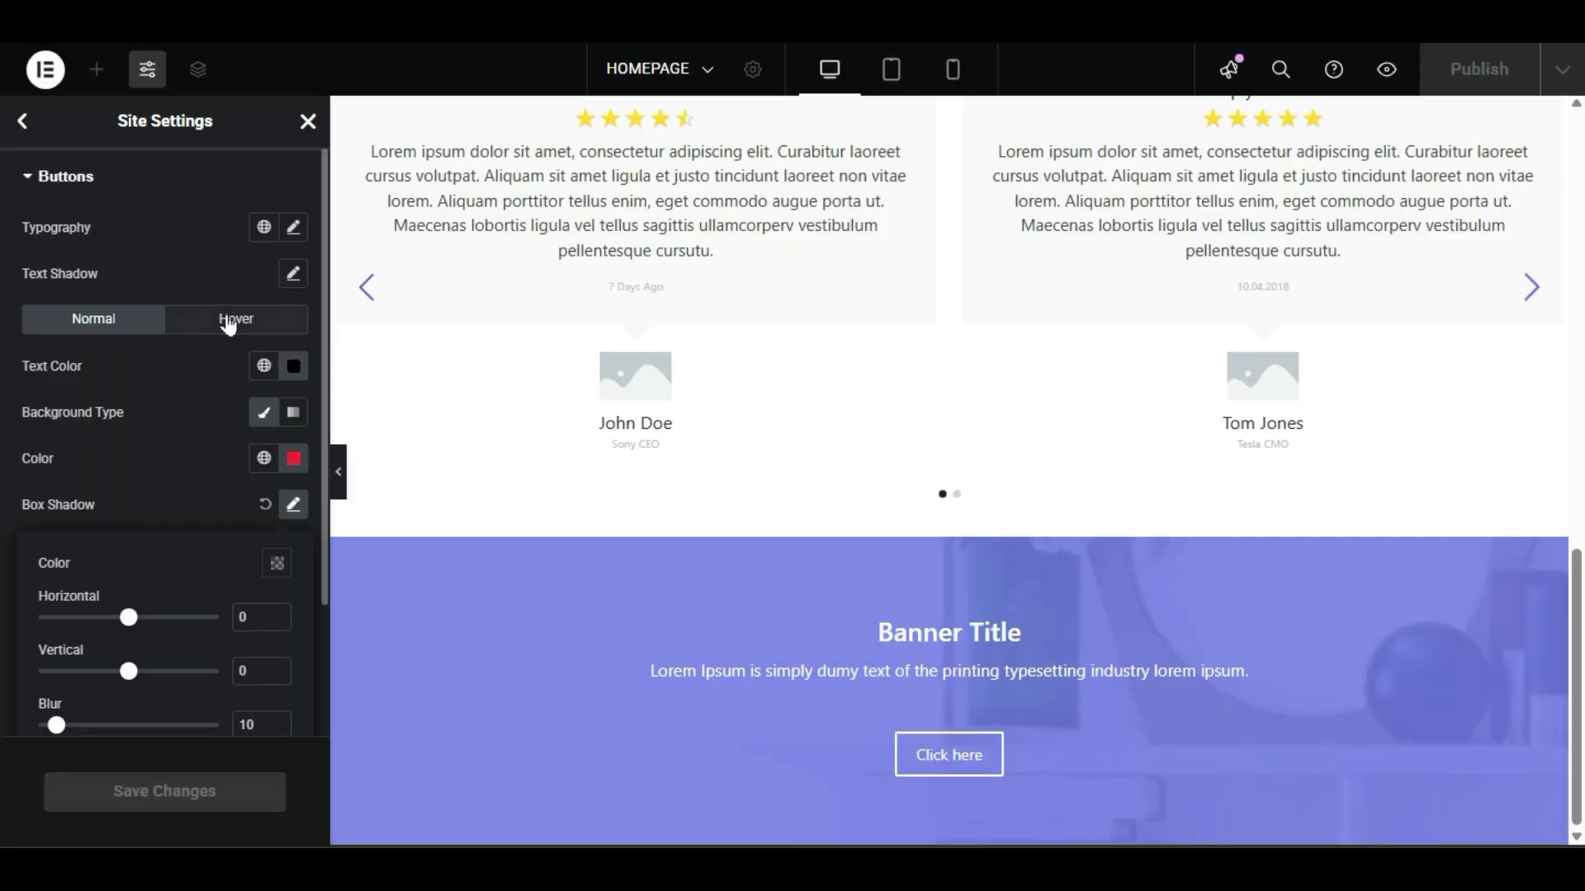
left_click(230, 321)
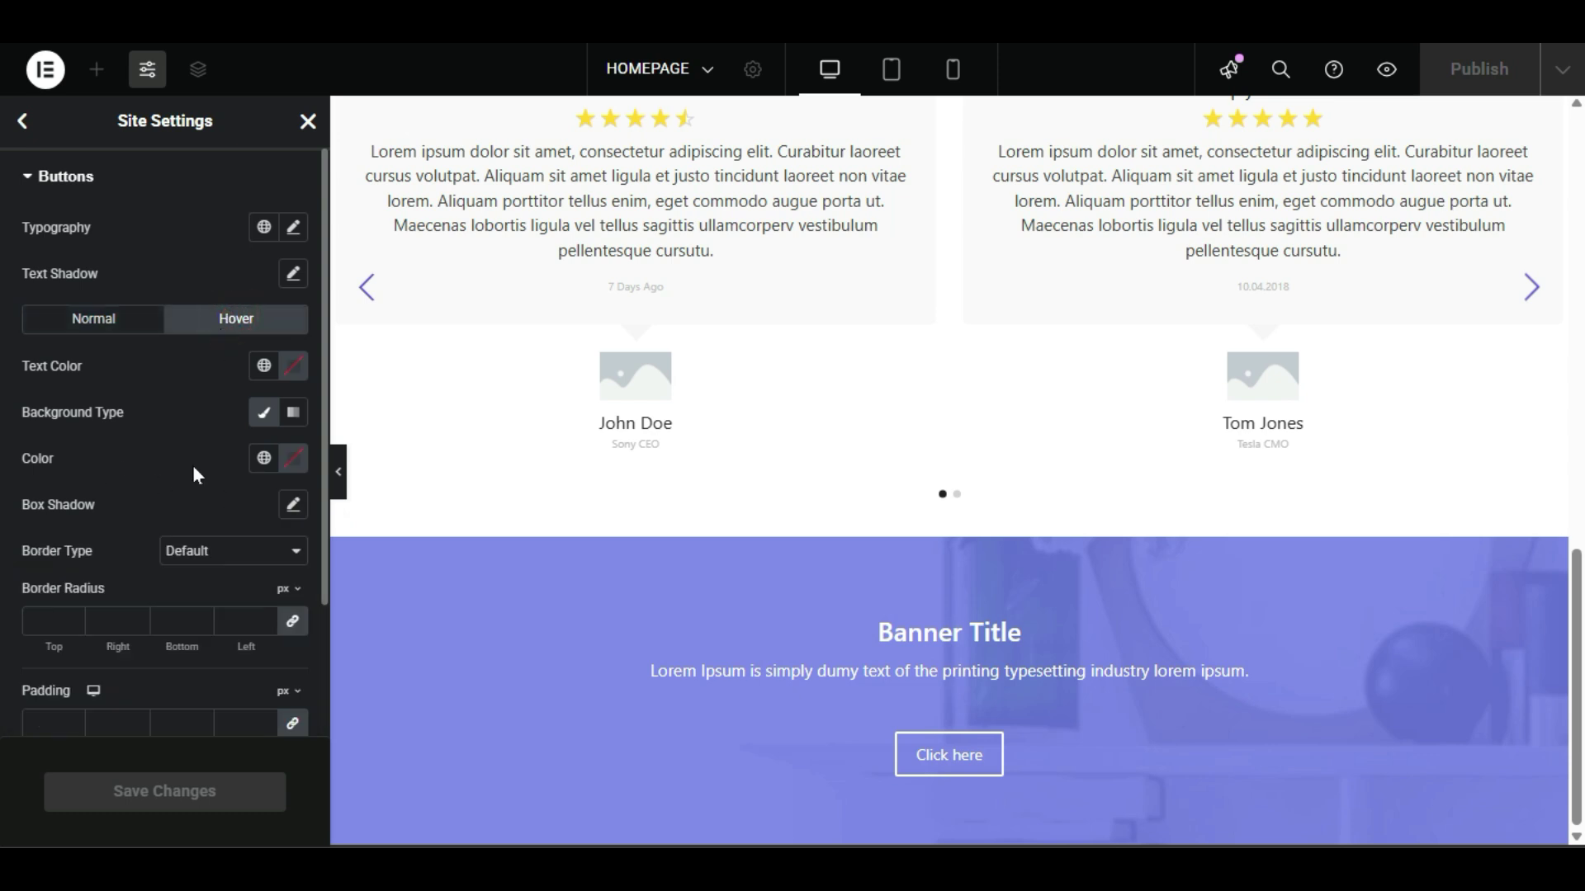
left_click(293, 458)
mouse_move(226, 621)
left_mouse_down()
mouse_move(163, 697)
mouse_move(167, 681)
left_mouse_up()
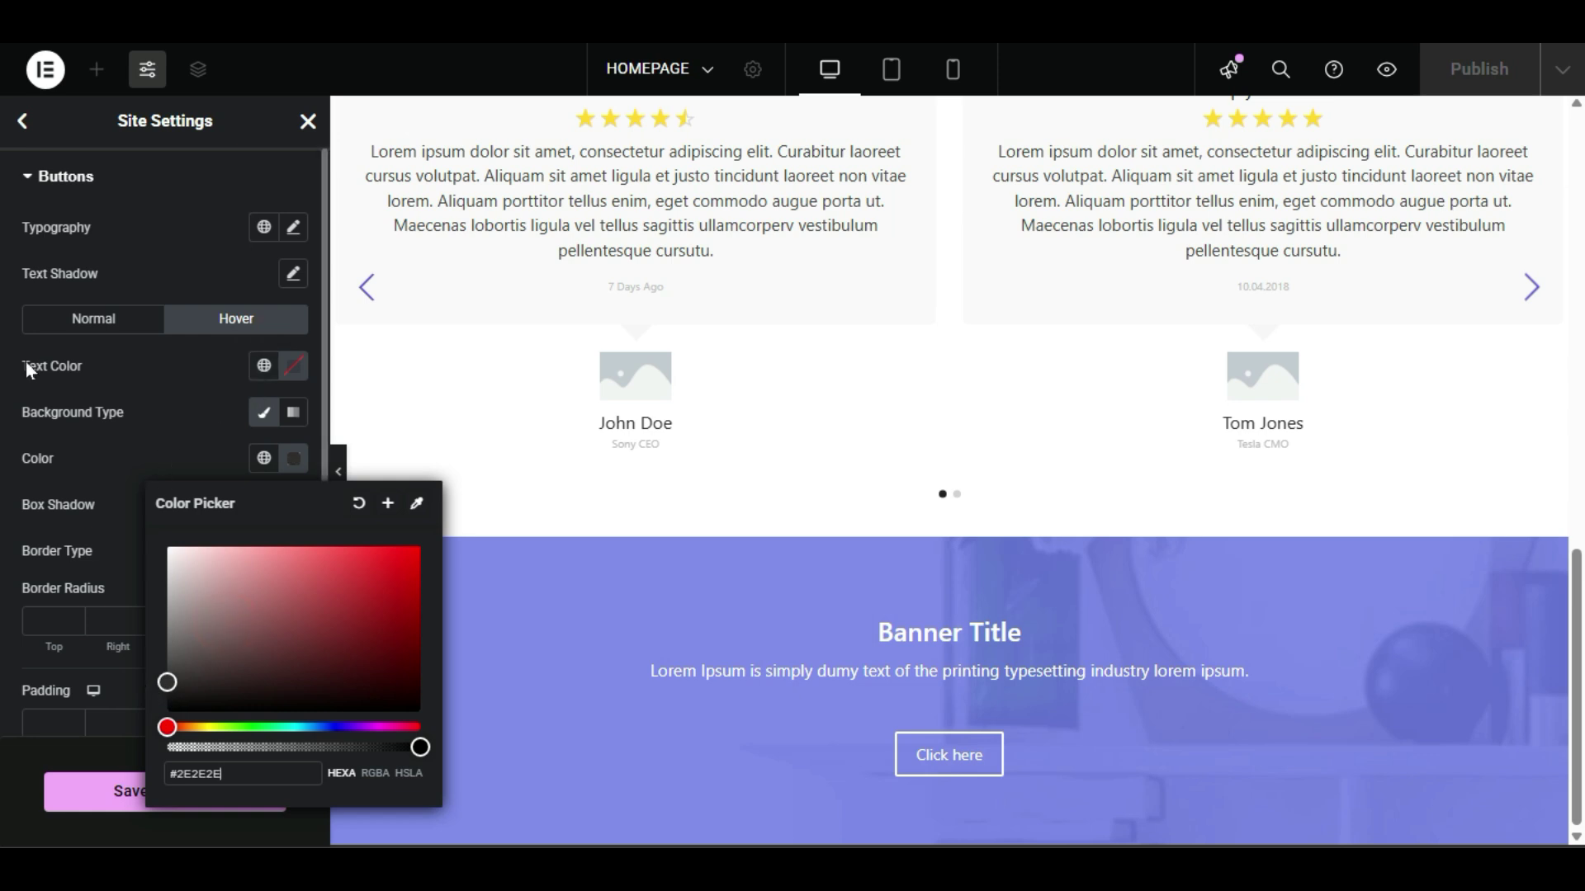
left_click(293, 365)
left_click_drag(198, 487, 157, 429)
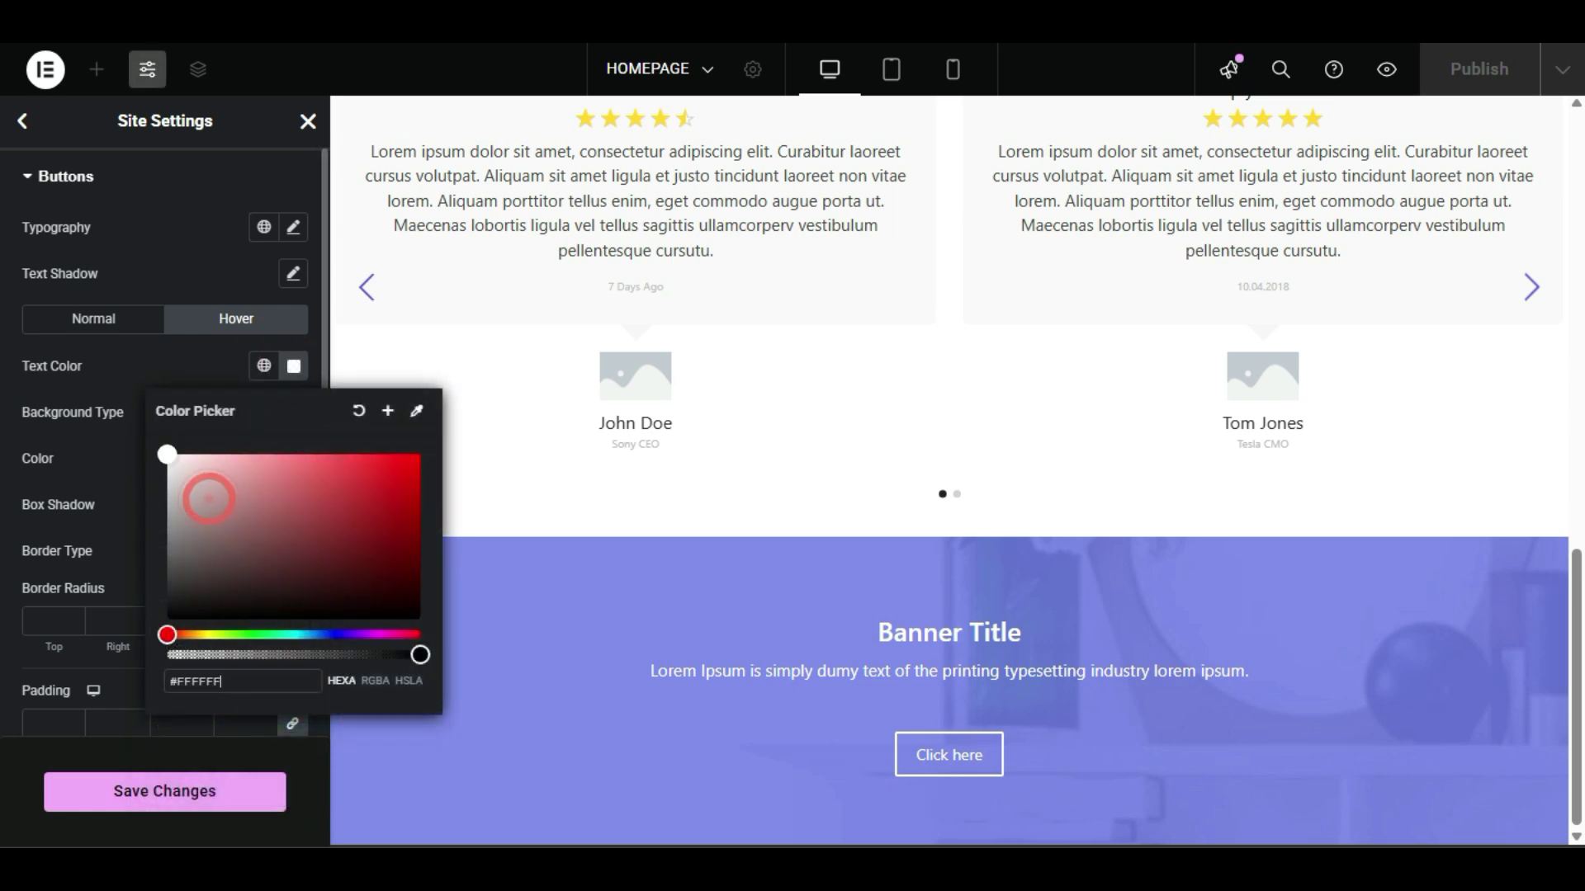
Step: Publish the homepage and check the new button below the cyan heading in the reloaded editor
left_click(247, 21)
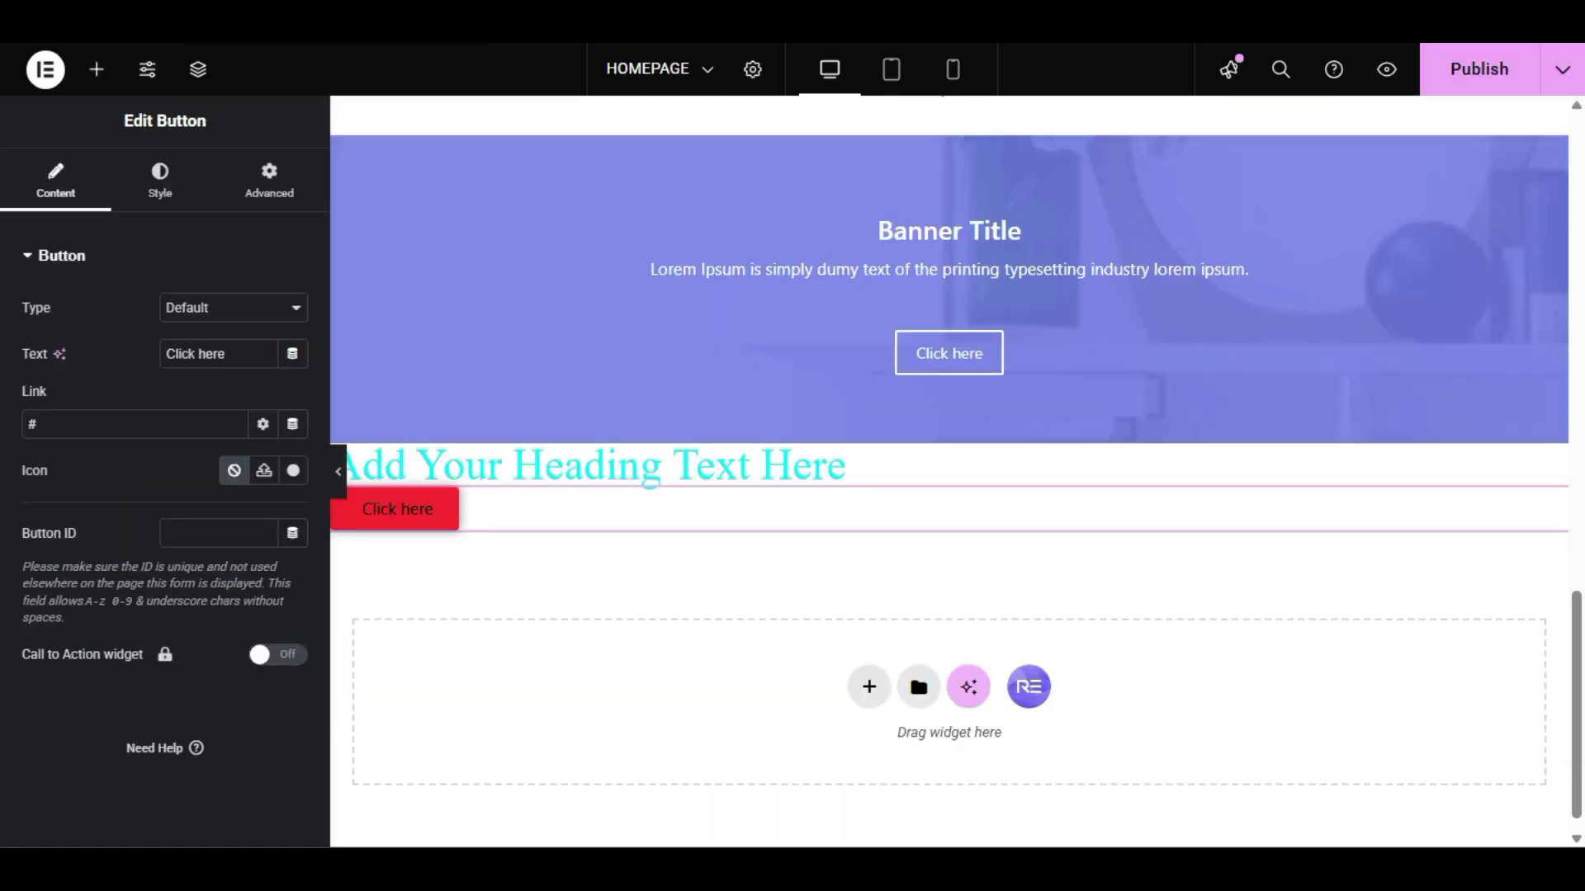
left_click(1474, 76)
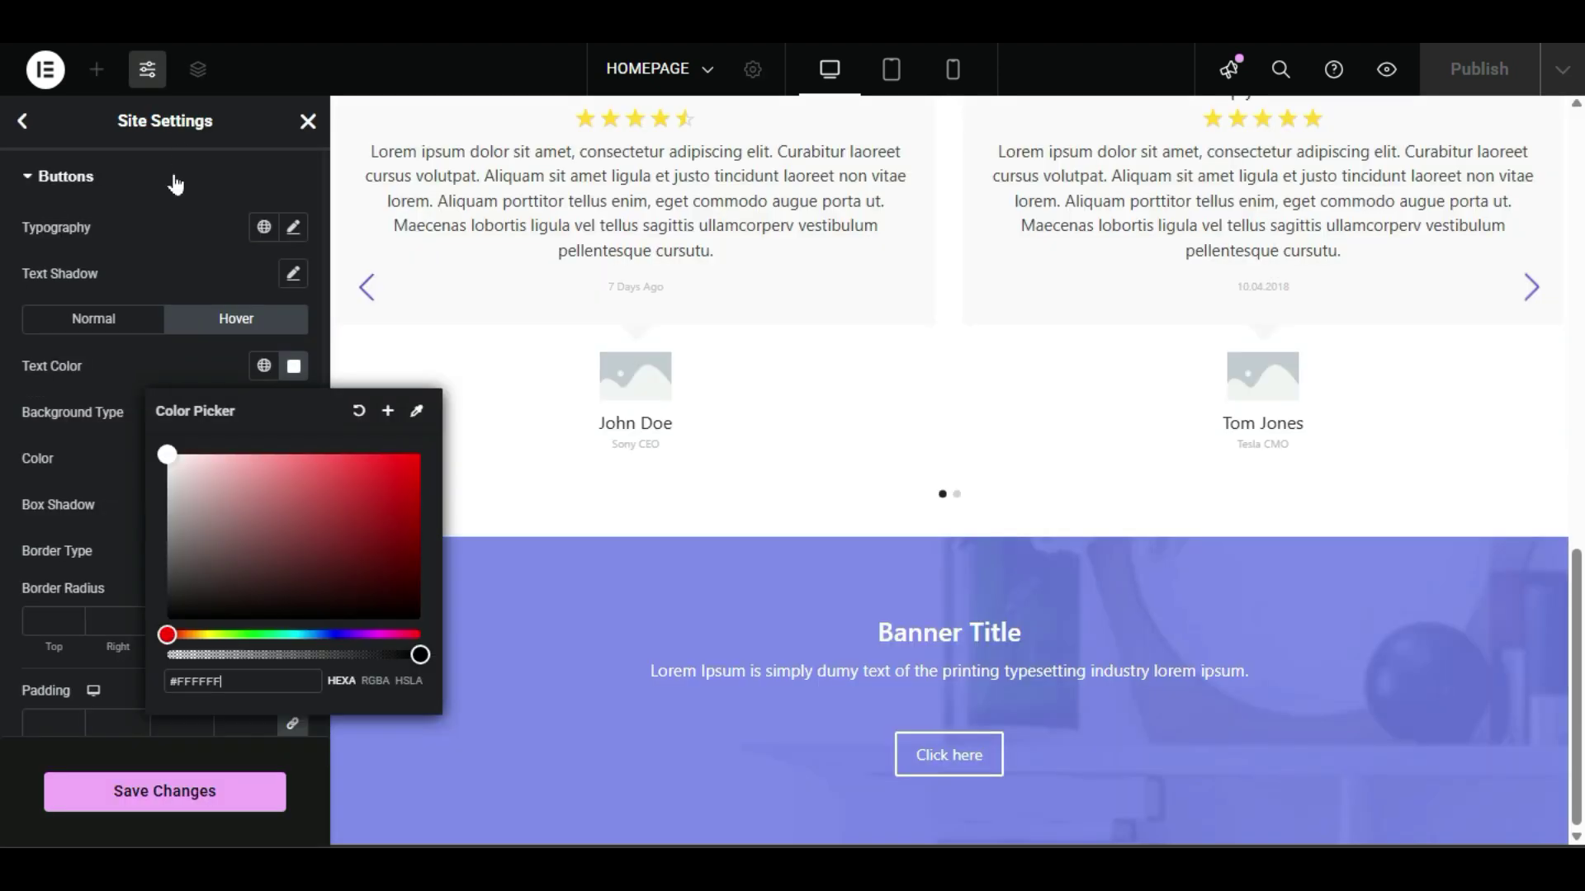
left_click(216, 360)
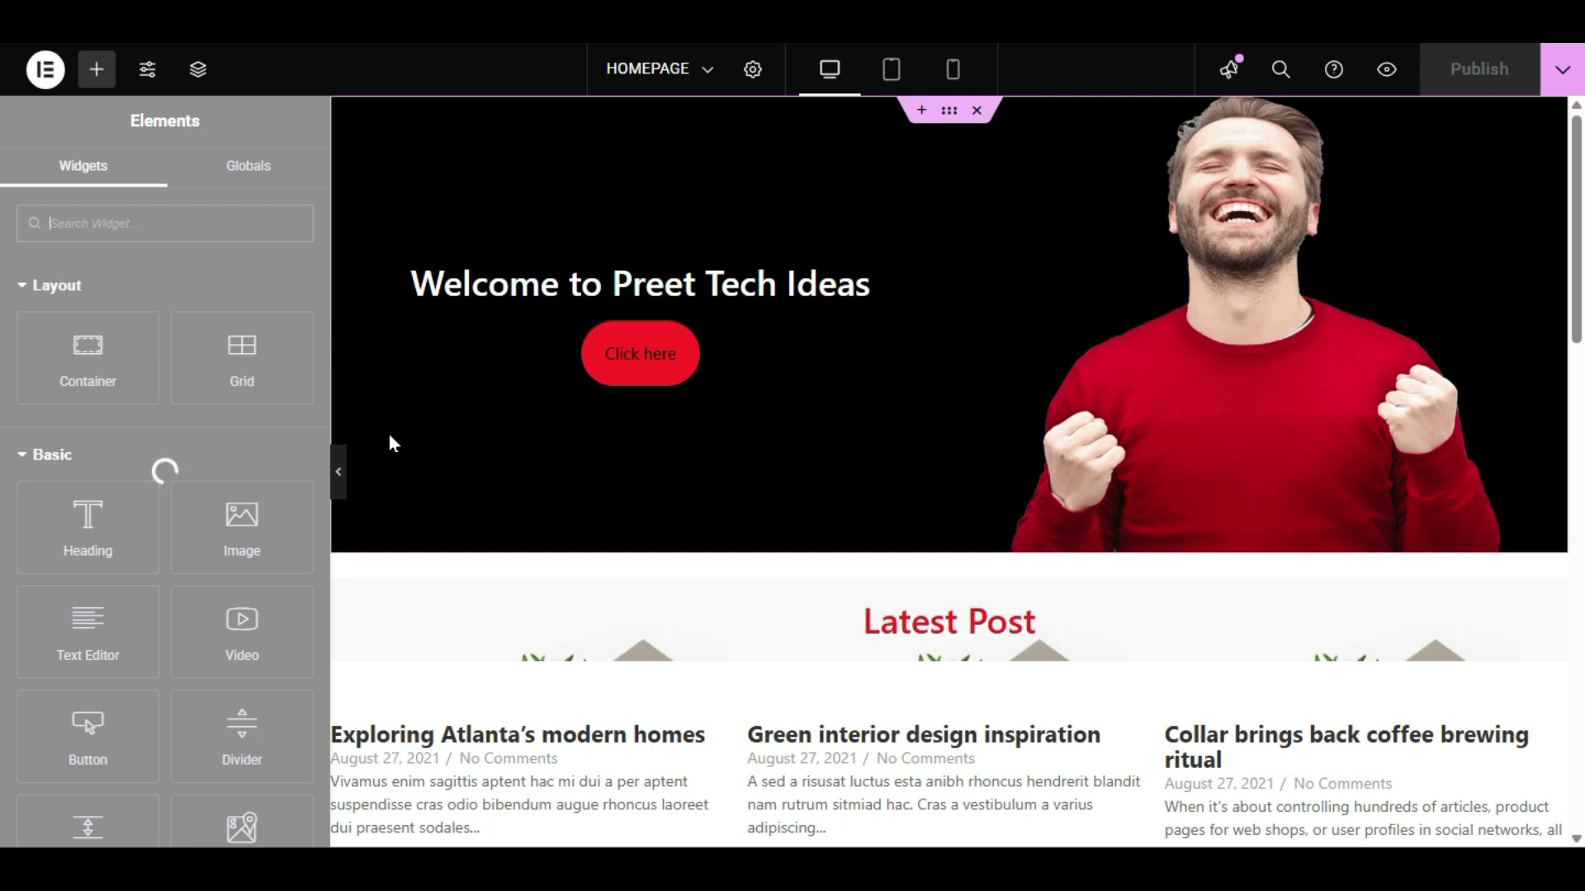
scroll(425, 513, "down", 10)
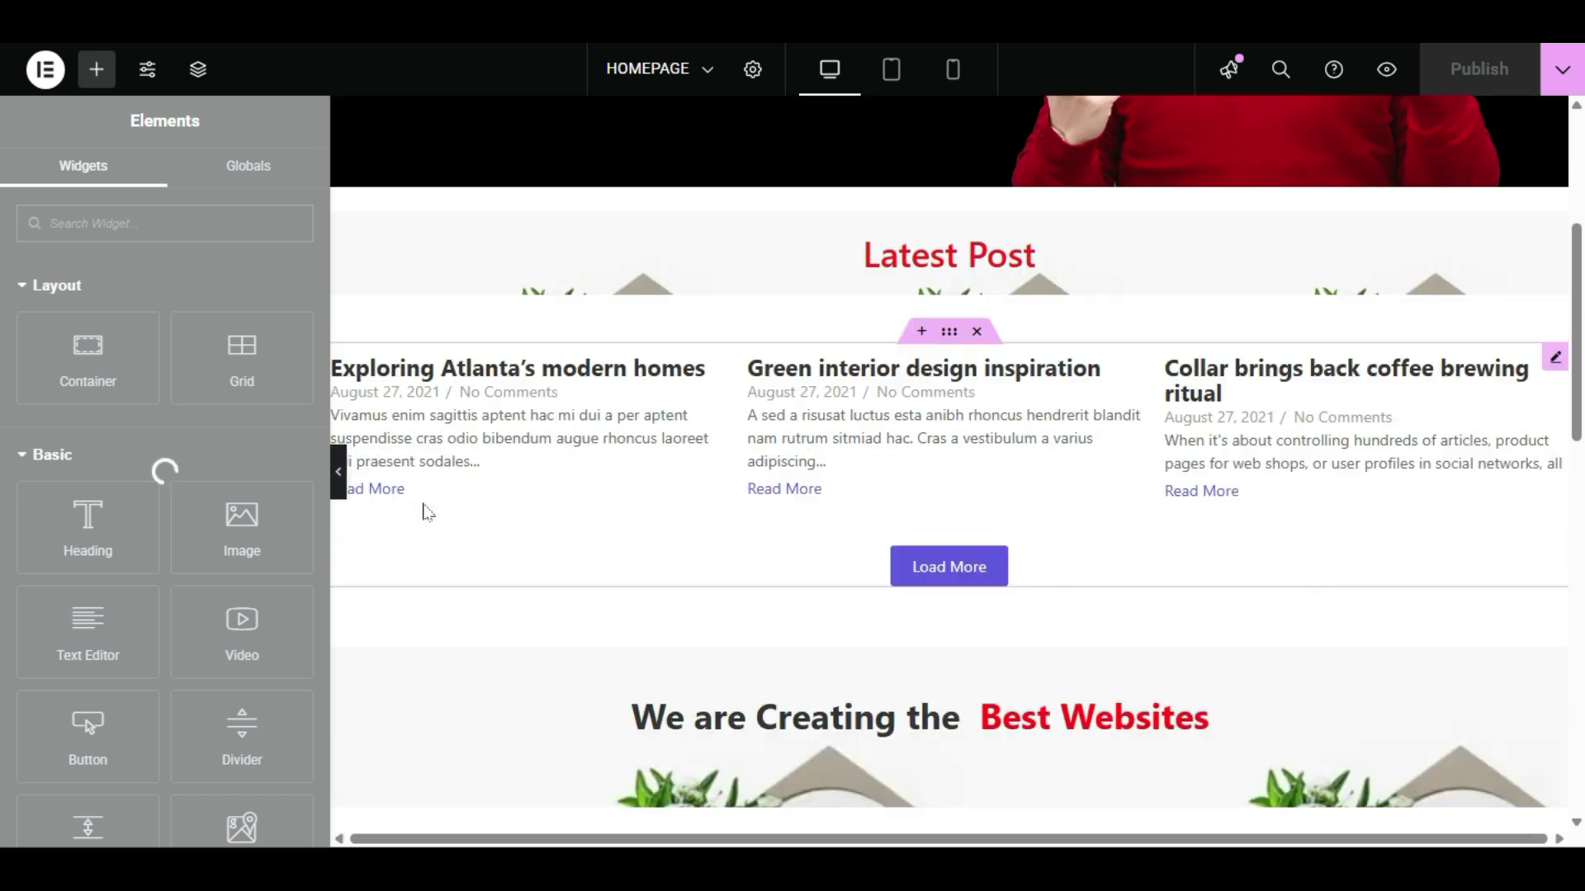
scroll(648, 478, "down", 6)
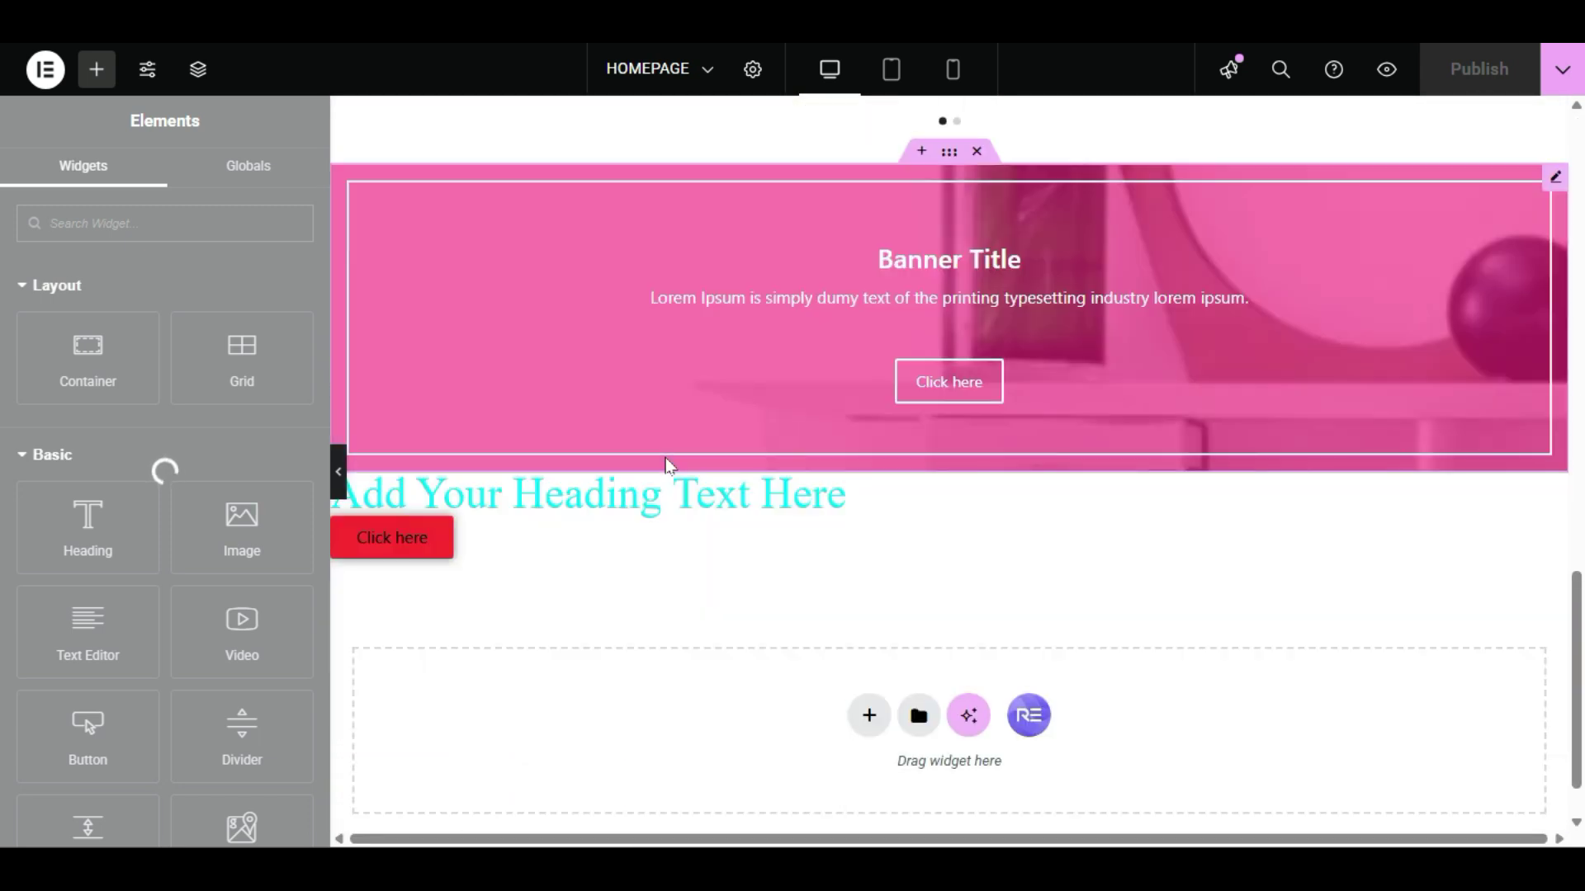
scroll(685, 487, "down", 1)
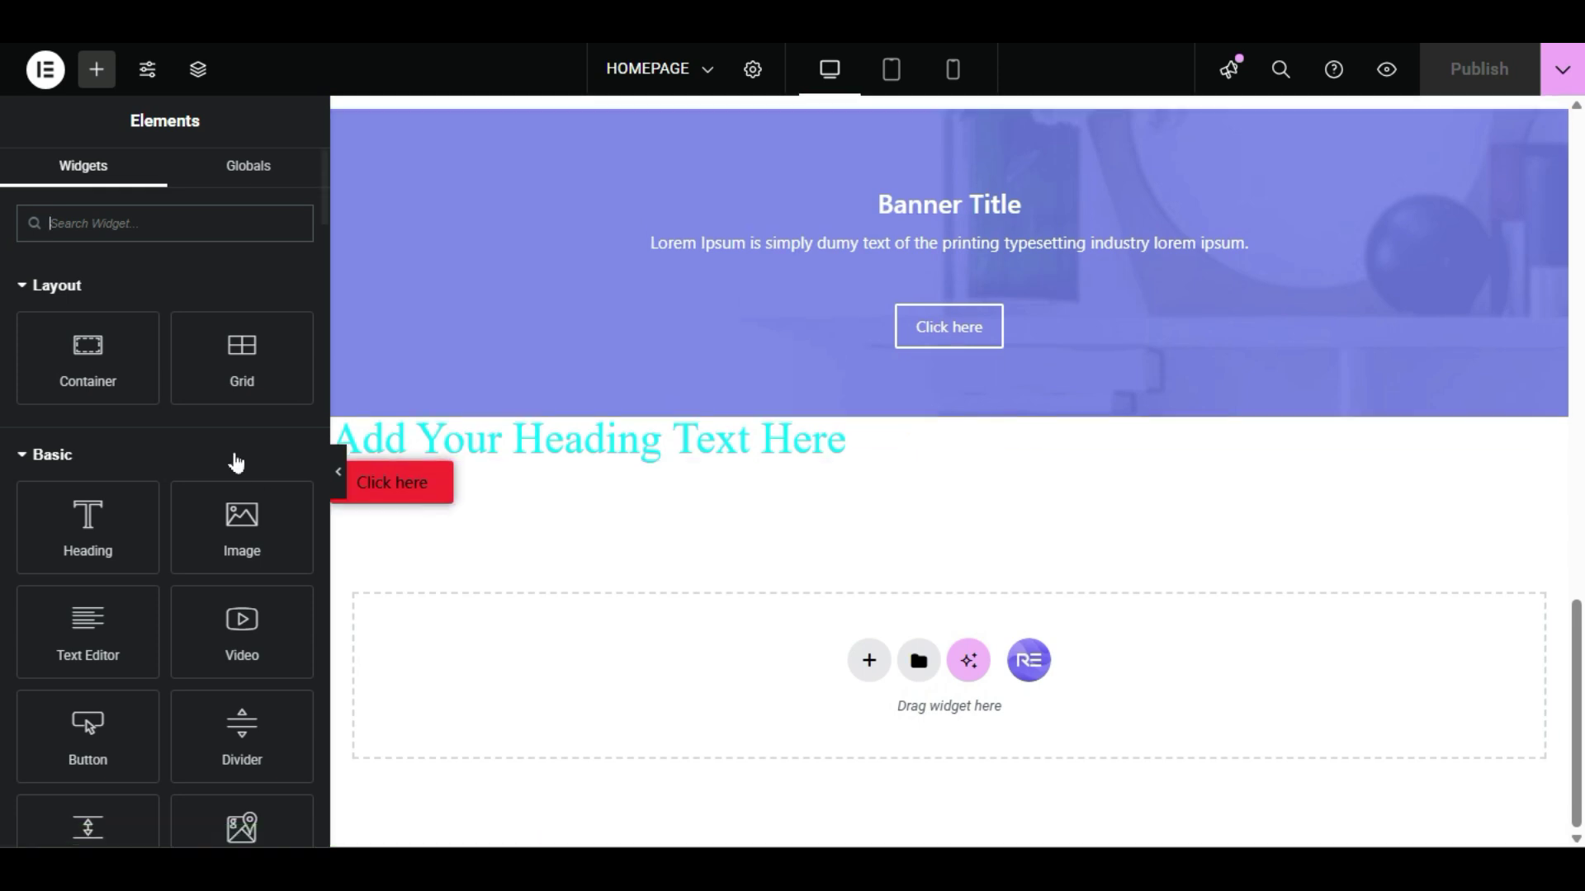
Step: Try adding a second Button widget below the first red one
scroll(99, 592, "down", 2)
left_click_drag(88, 578, 621, 662)
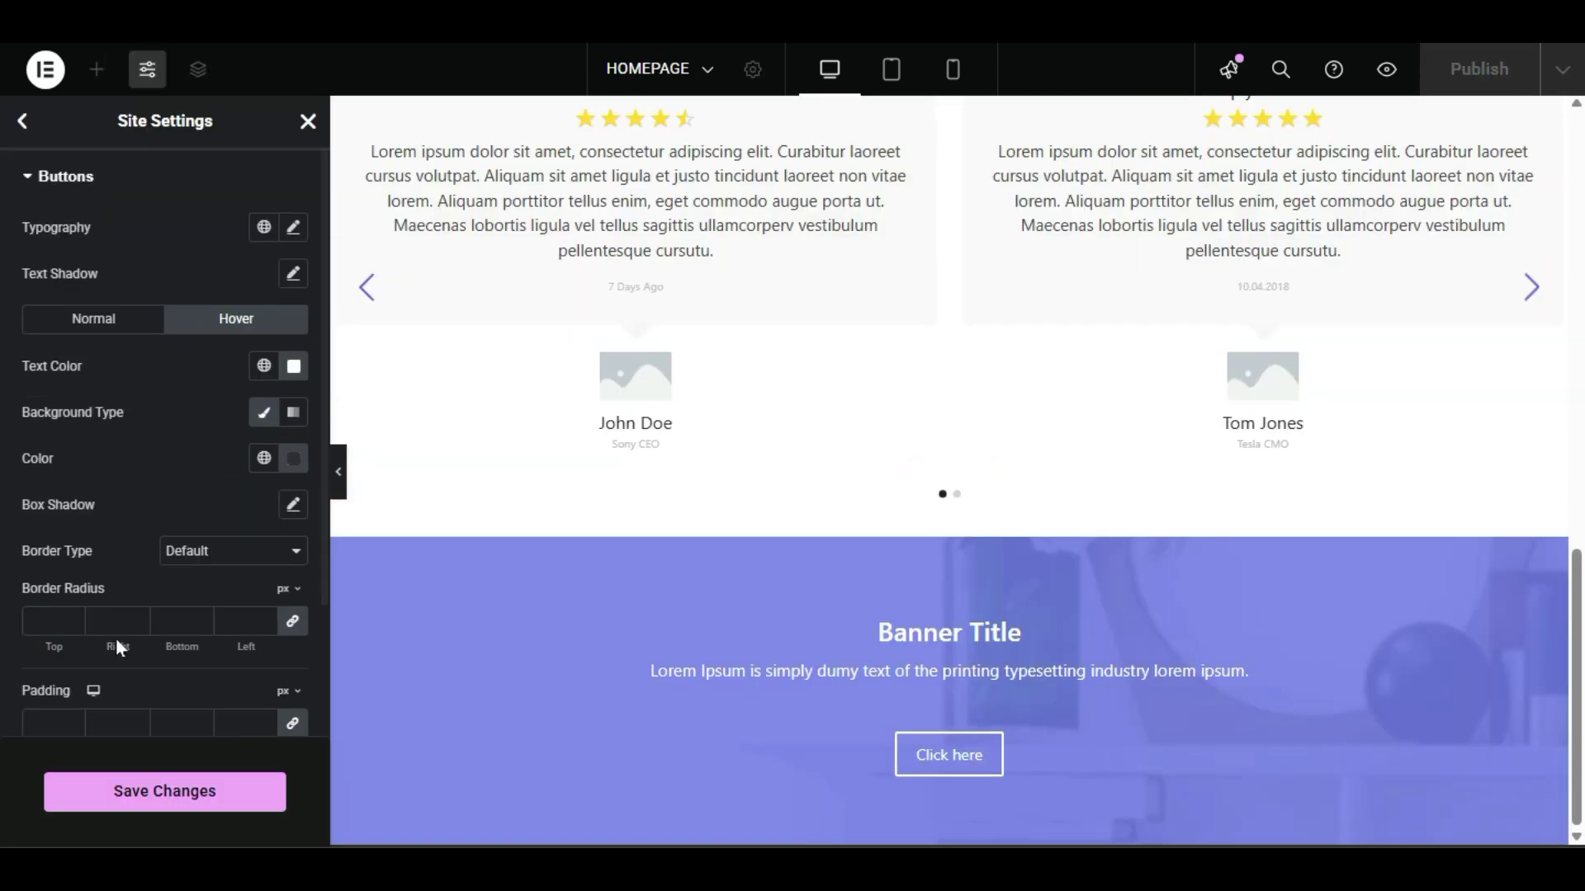
Step: Save the button hover styles in the site settings and reload the page editor, discarding its unsaved changes
key("super+w")
left_click(1238, 437)
left_click(223, 797)
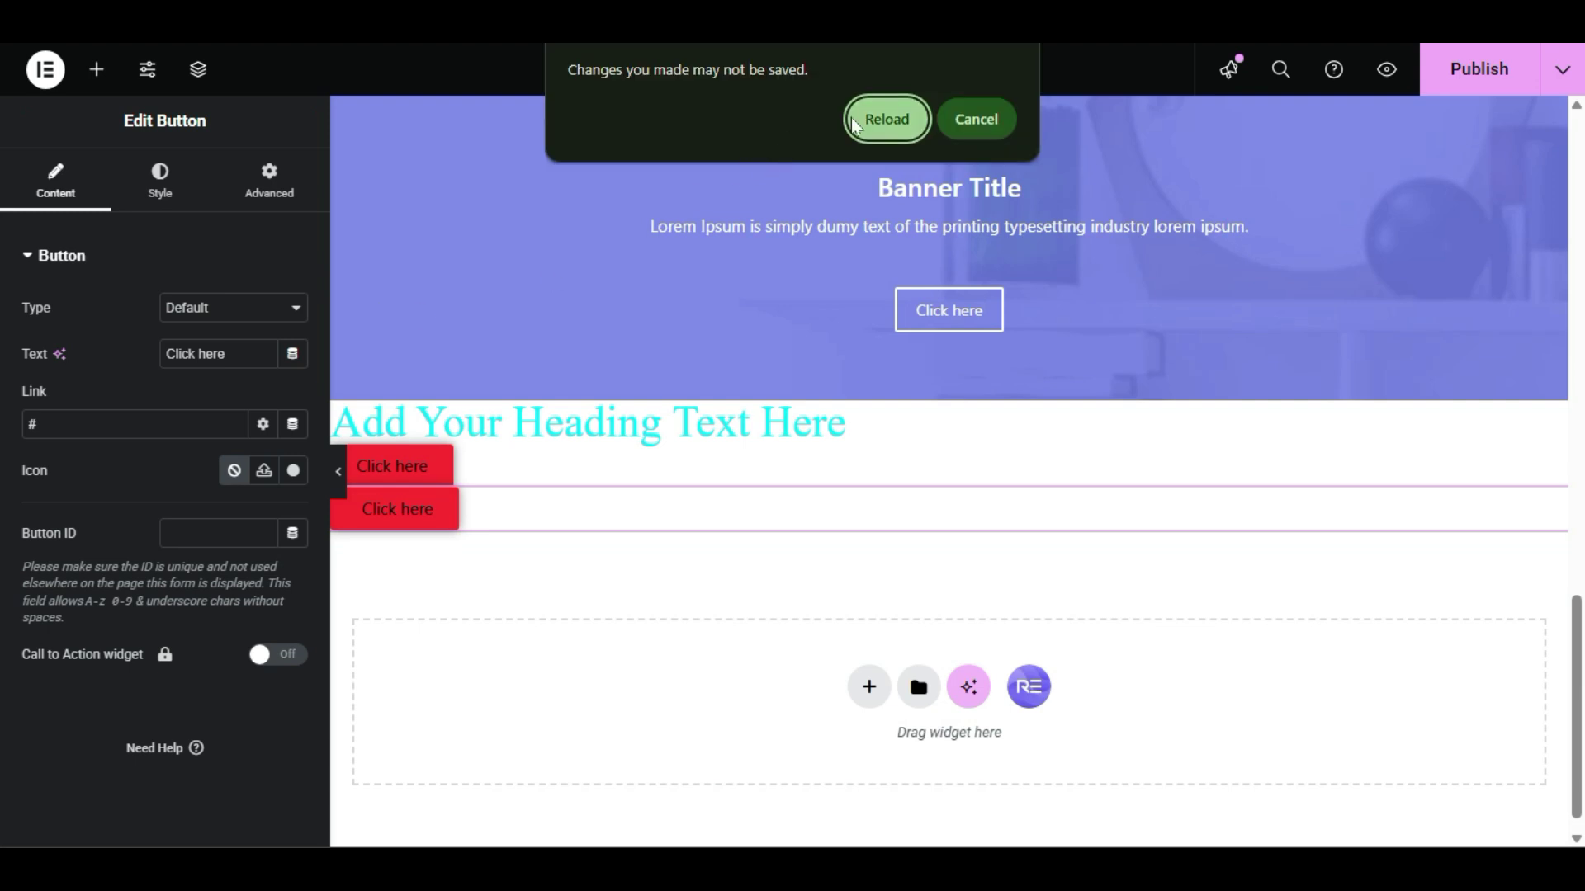
left_click(886, 119)
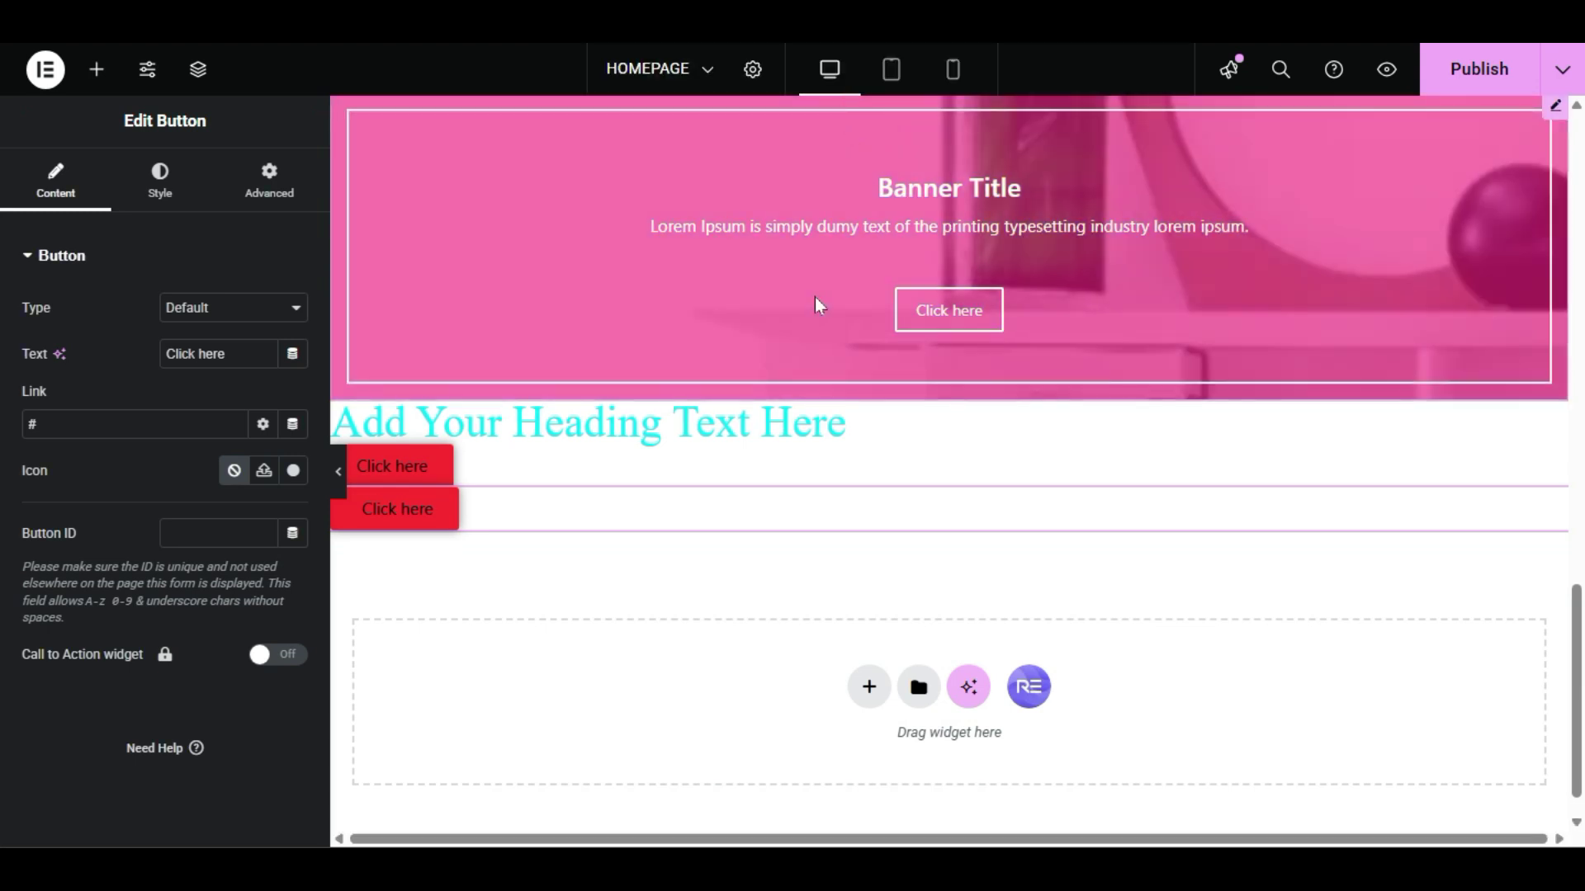
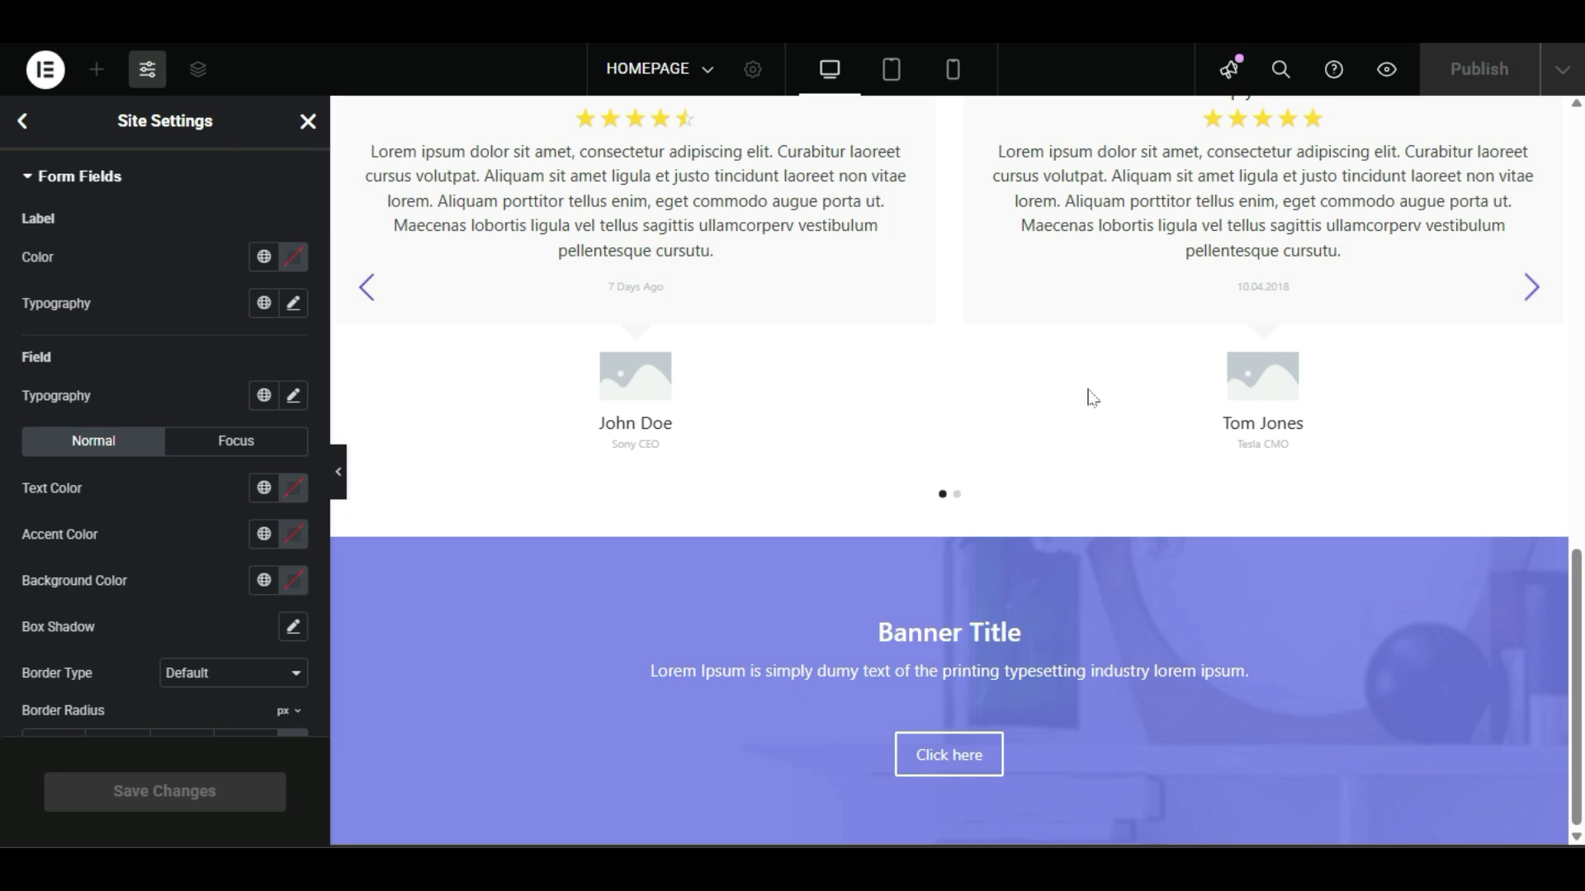
Step: Search the widgets for "form" and place a Form Lite widget below the red button at the end of the homepage
scroll(728, 488, "up", 4)
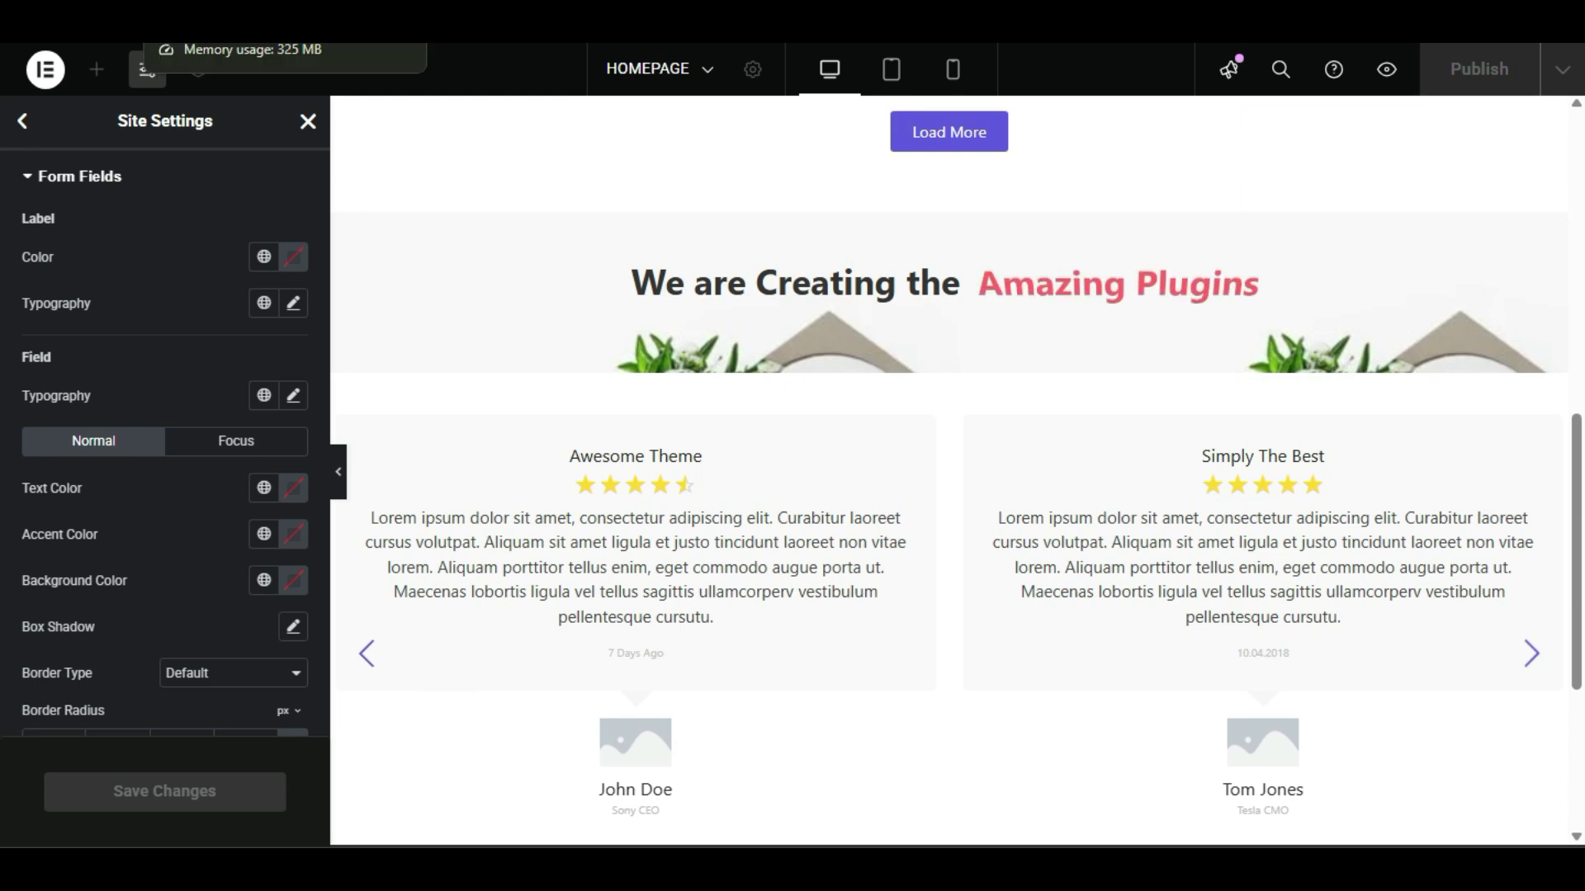
left_click(206, 25)
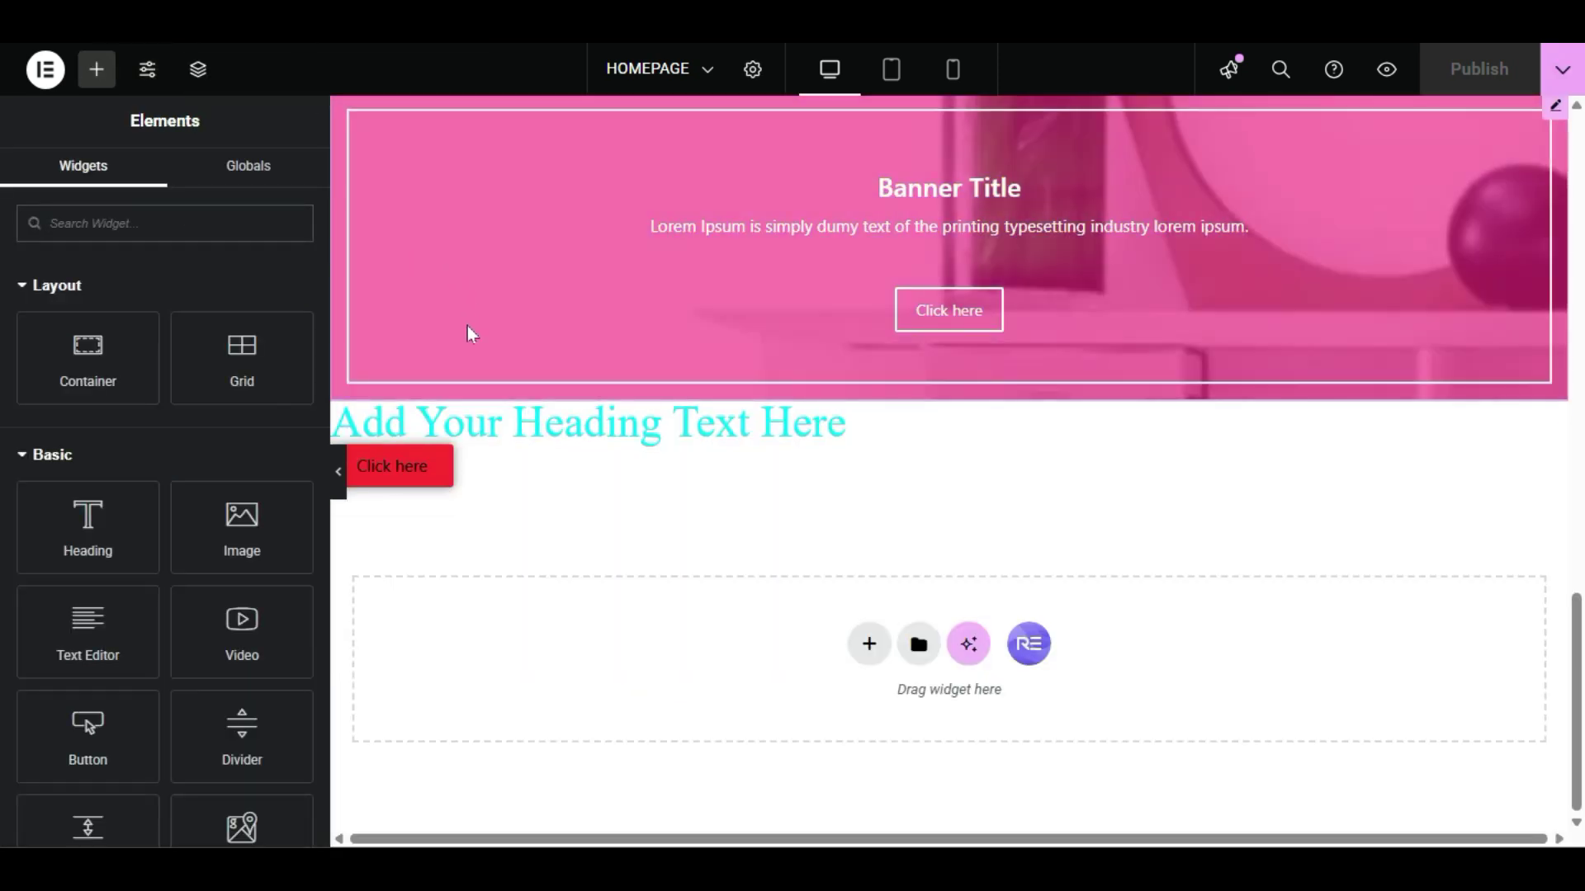
left_click(179, 230)
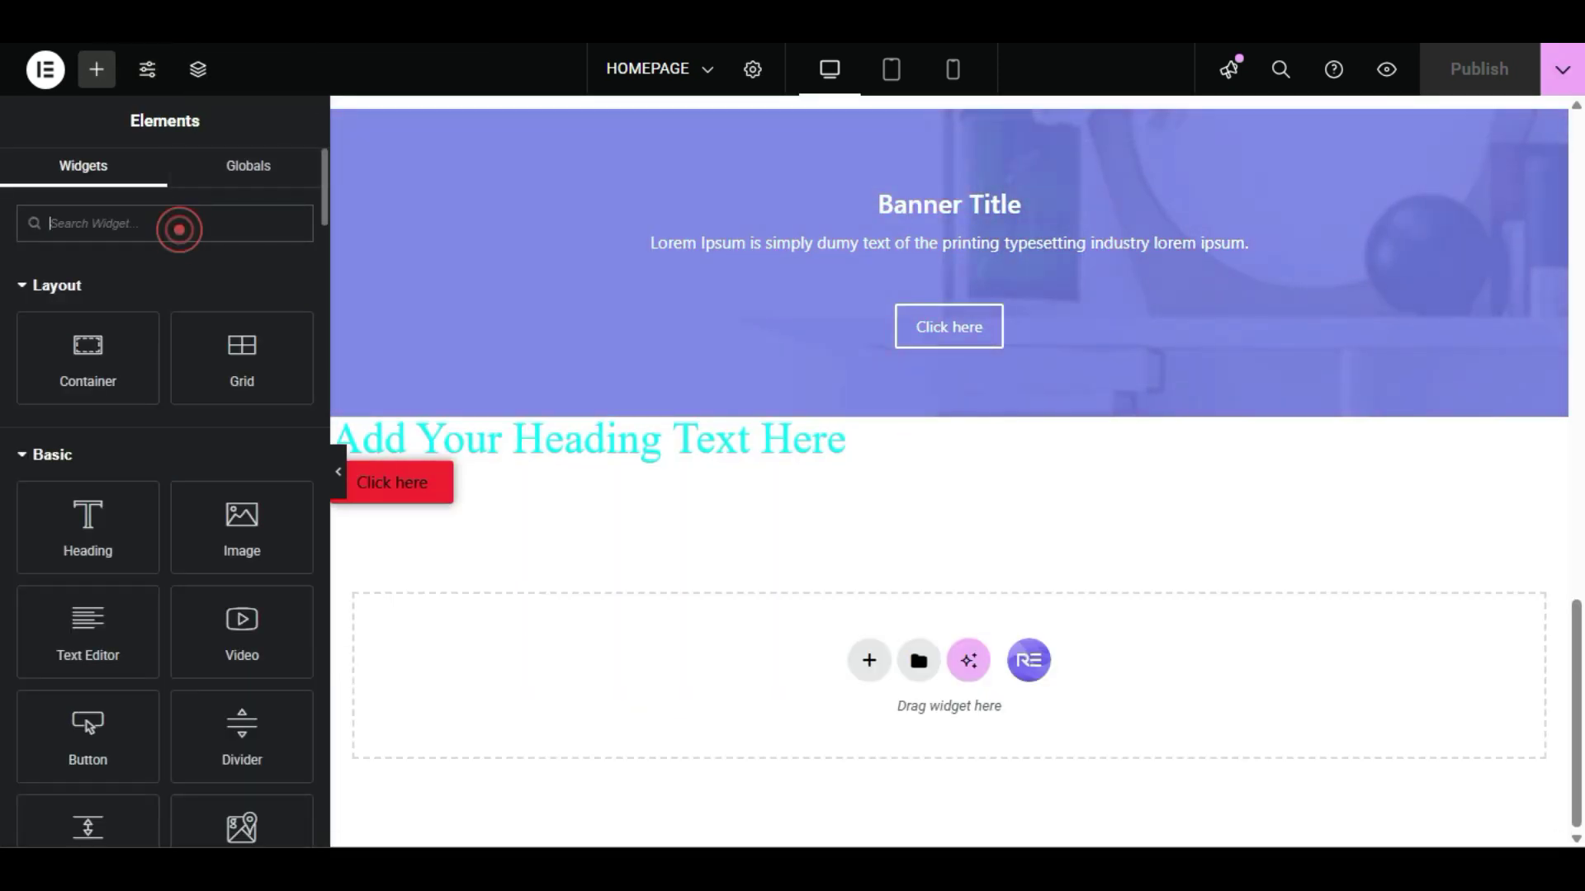
type("form")
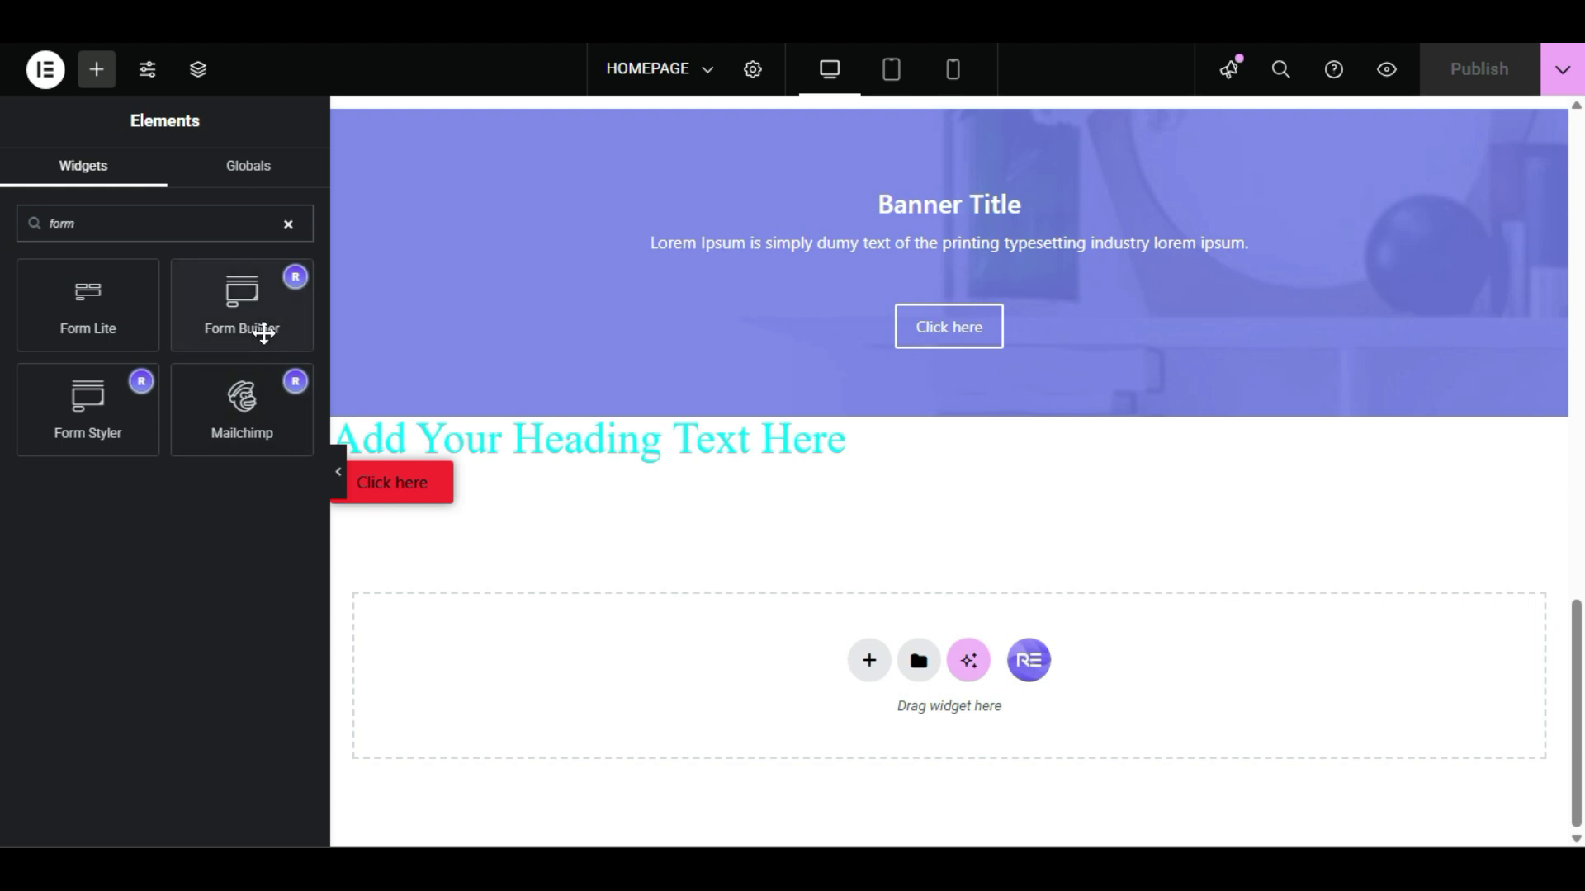
left_click_drag(110, 306, 528, 626)
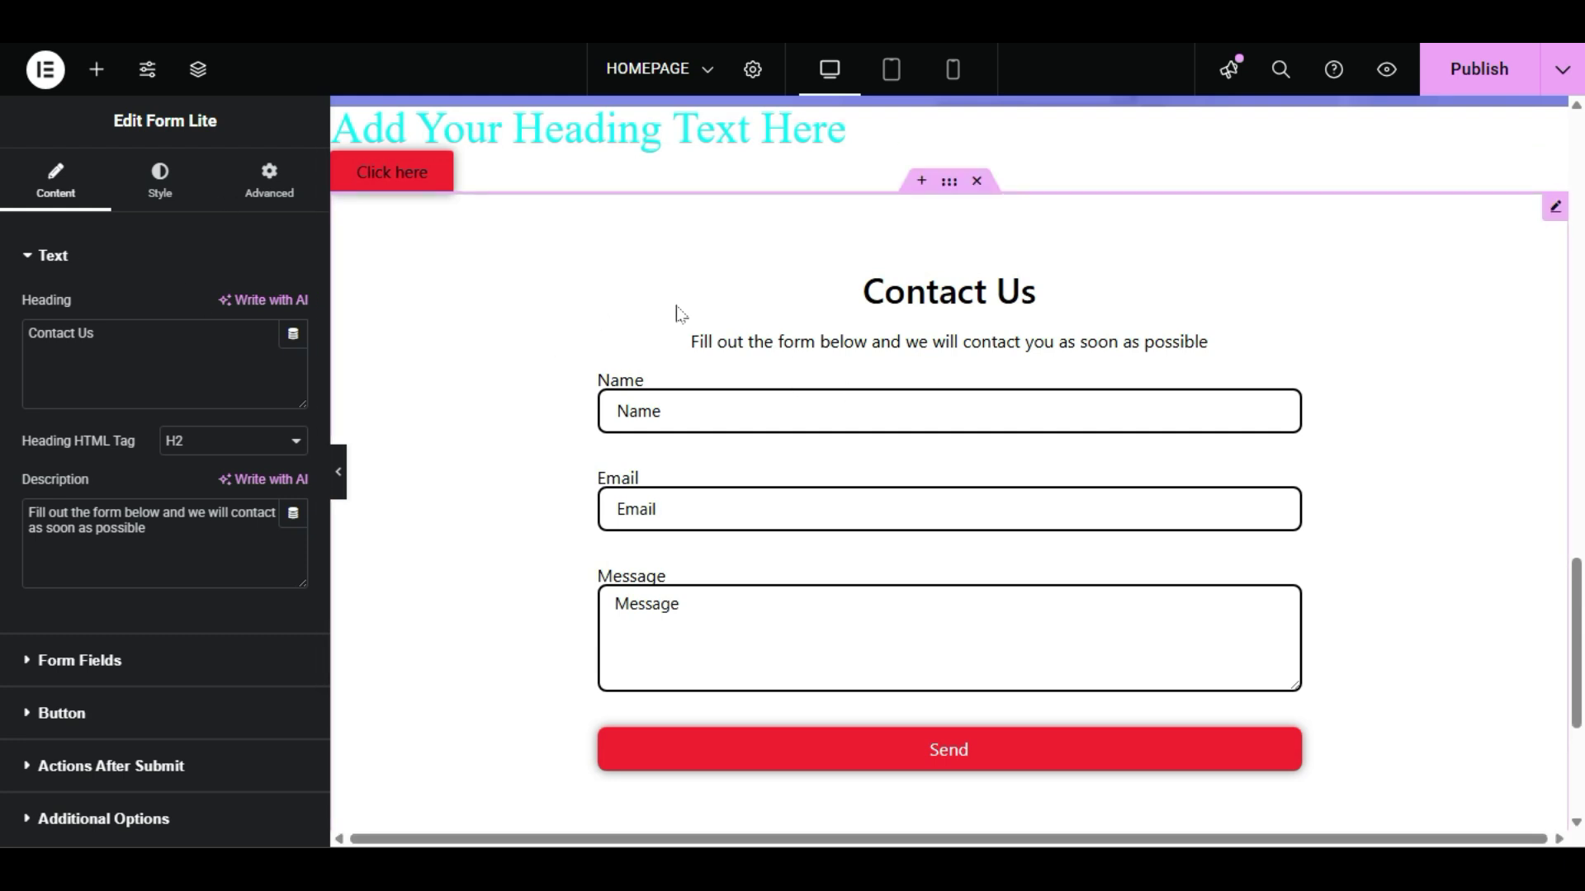
Step: Search the widgets for "form" again and review the Form Fields options in the site settings
left_click(97, 69)
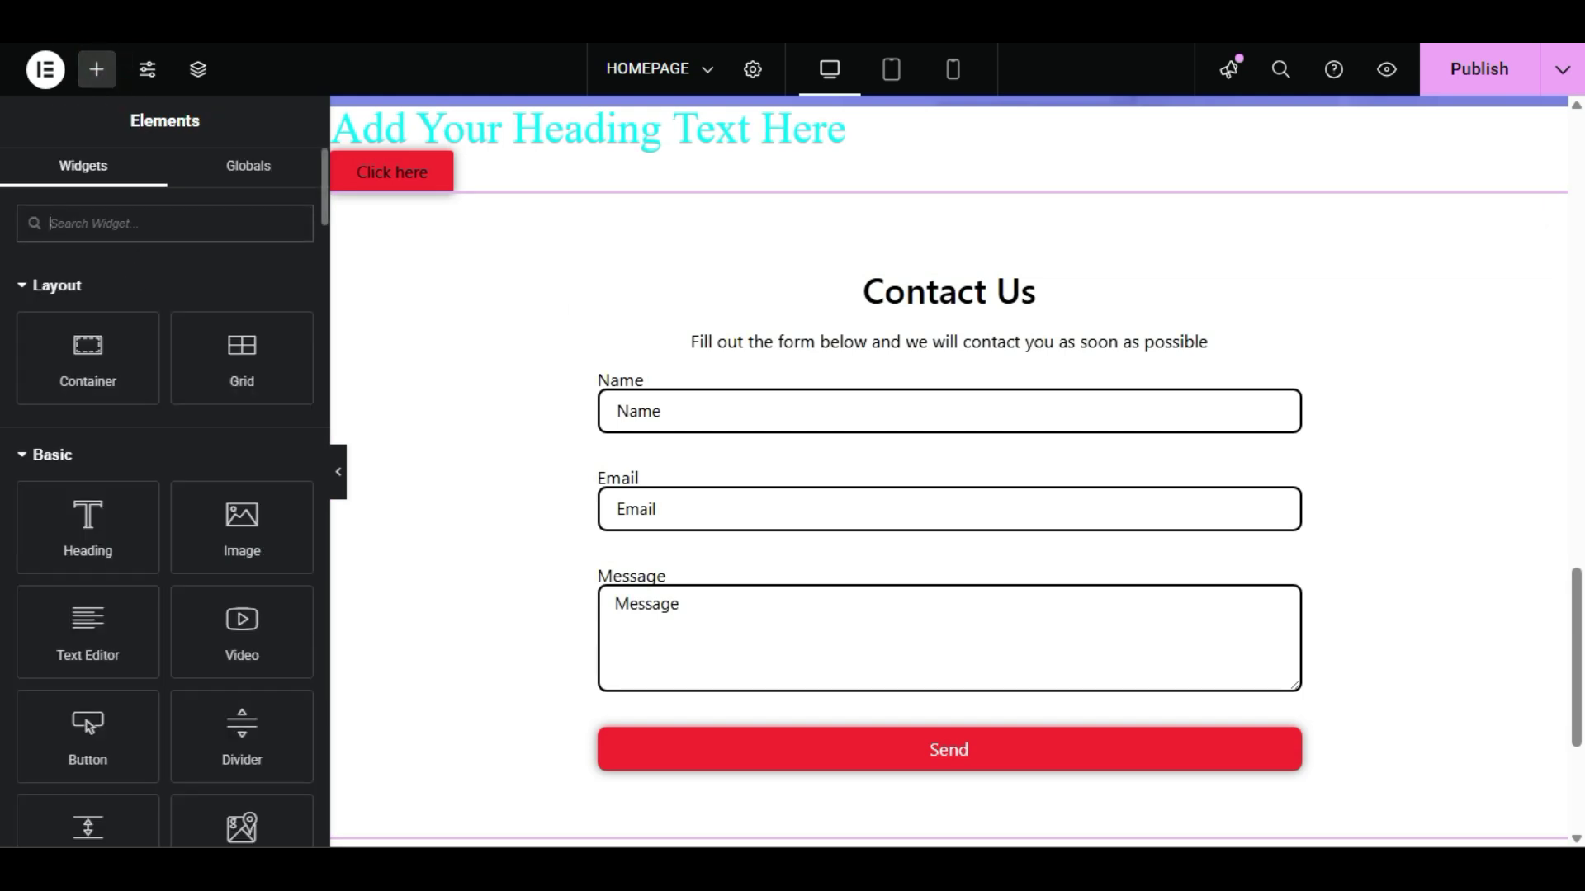
type("form")
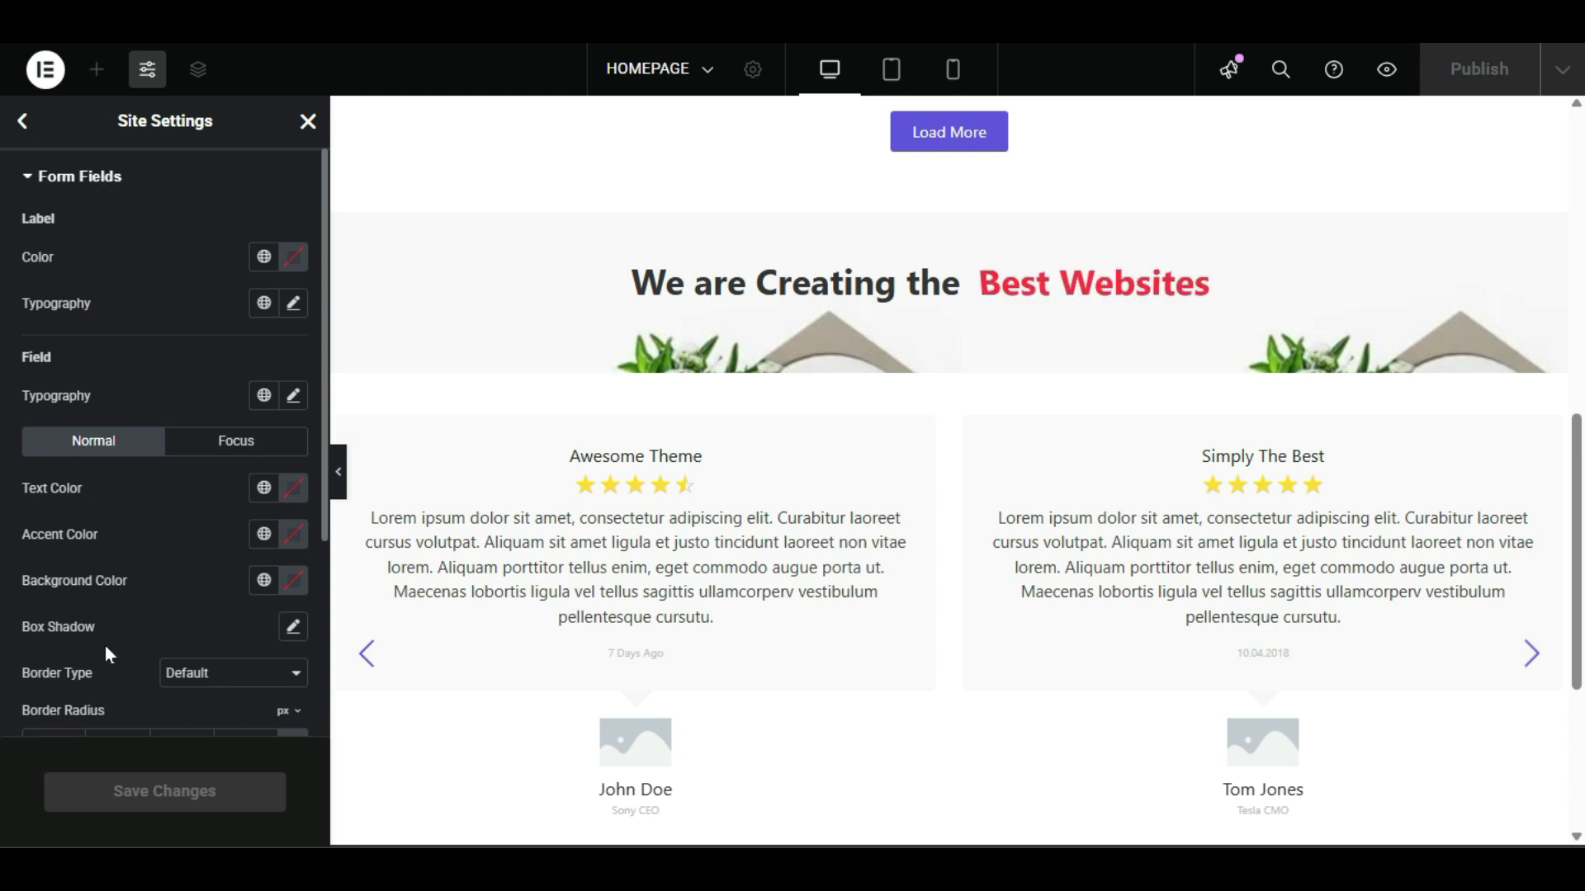
scroll(102, 626, "down", 2)
scroll(130, 647, "down", 2)
scroll(134, 648, "up", 4)
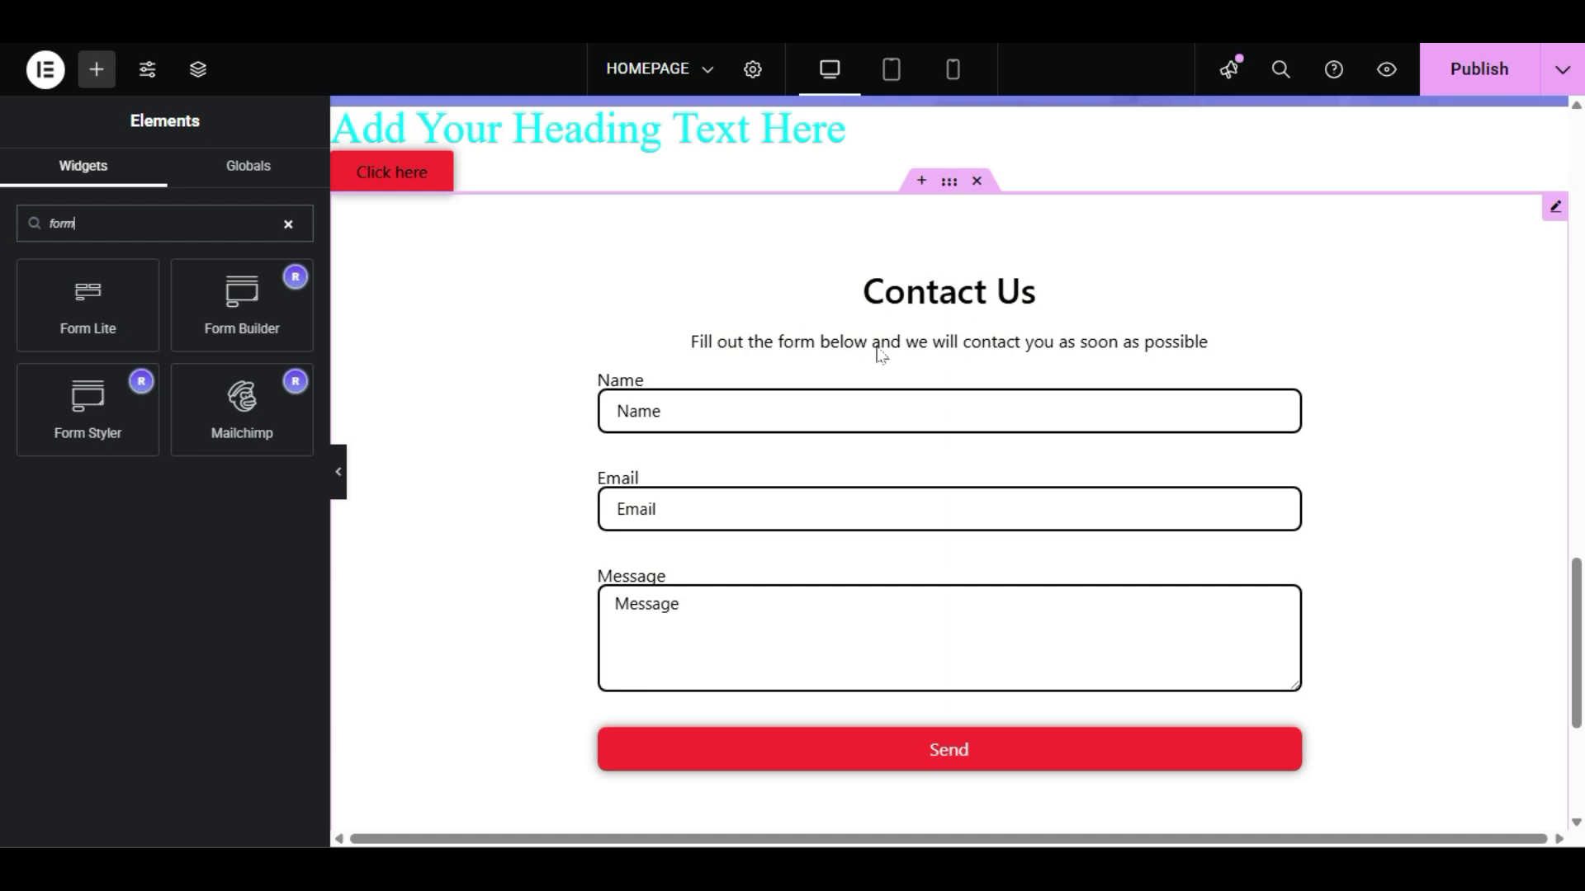
Step: Open the Contact Us form for editing and review its heading and description text settings
right_click(917, 304)
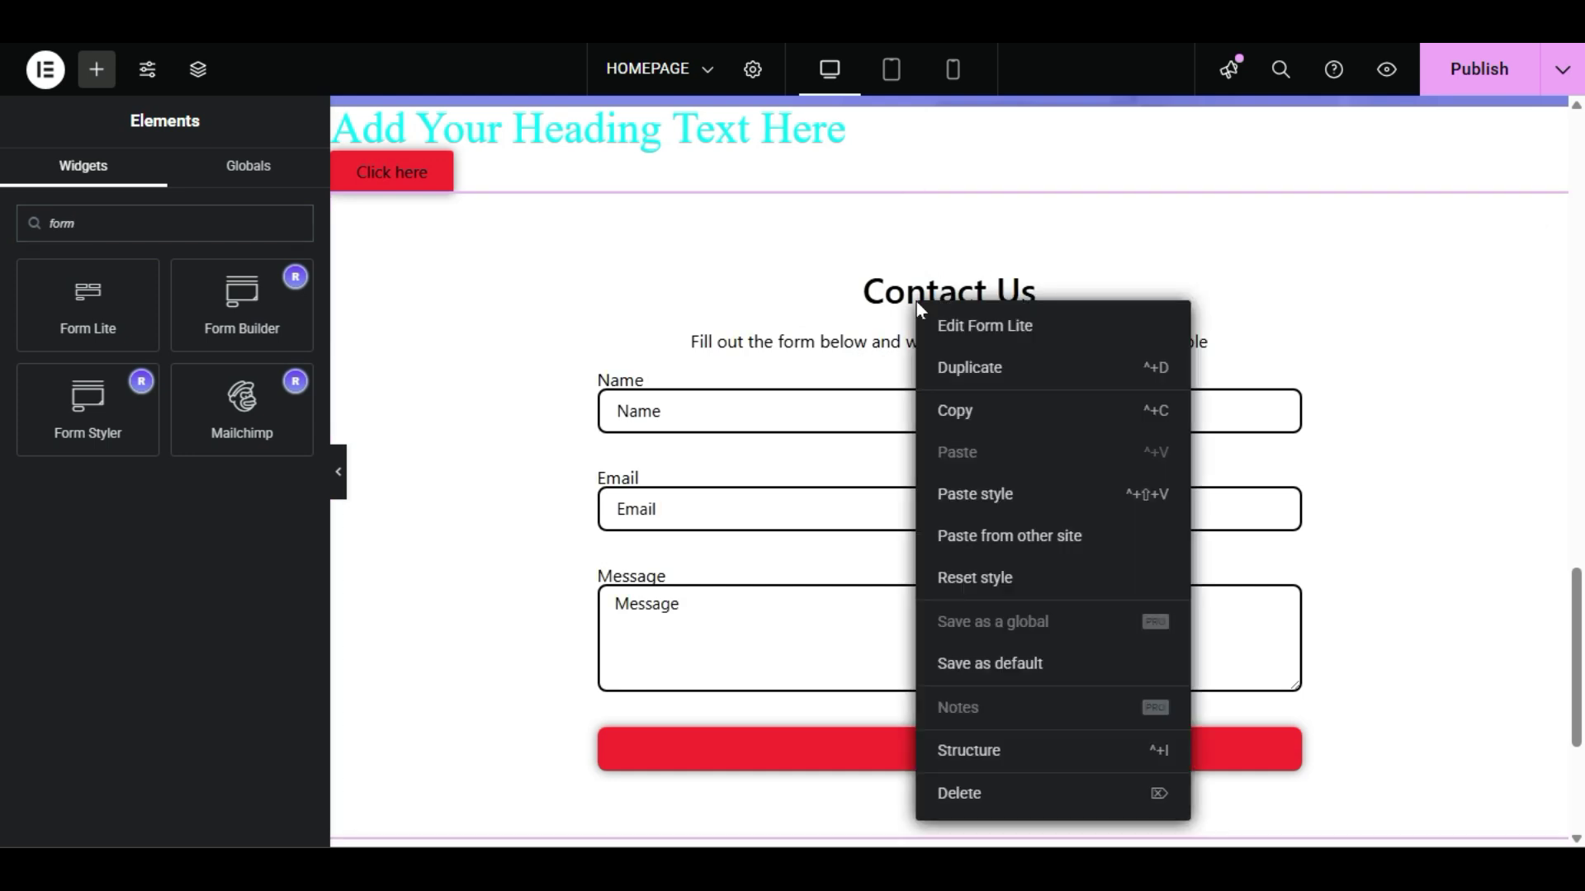
left_click(1016, 329)
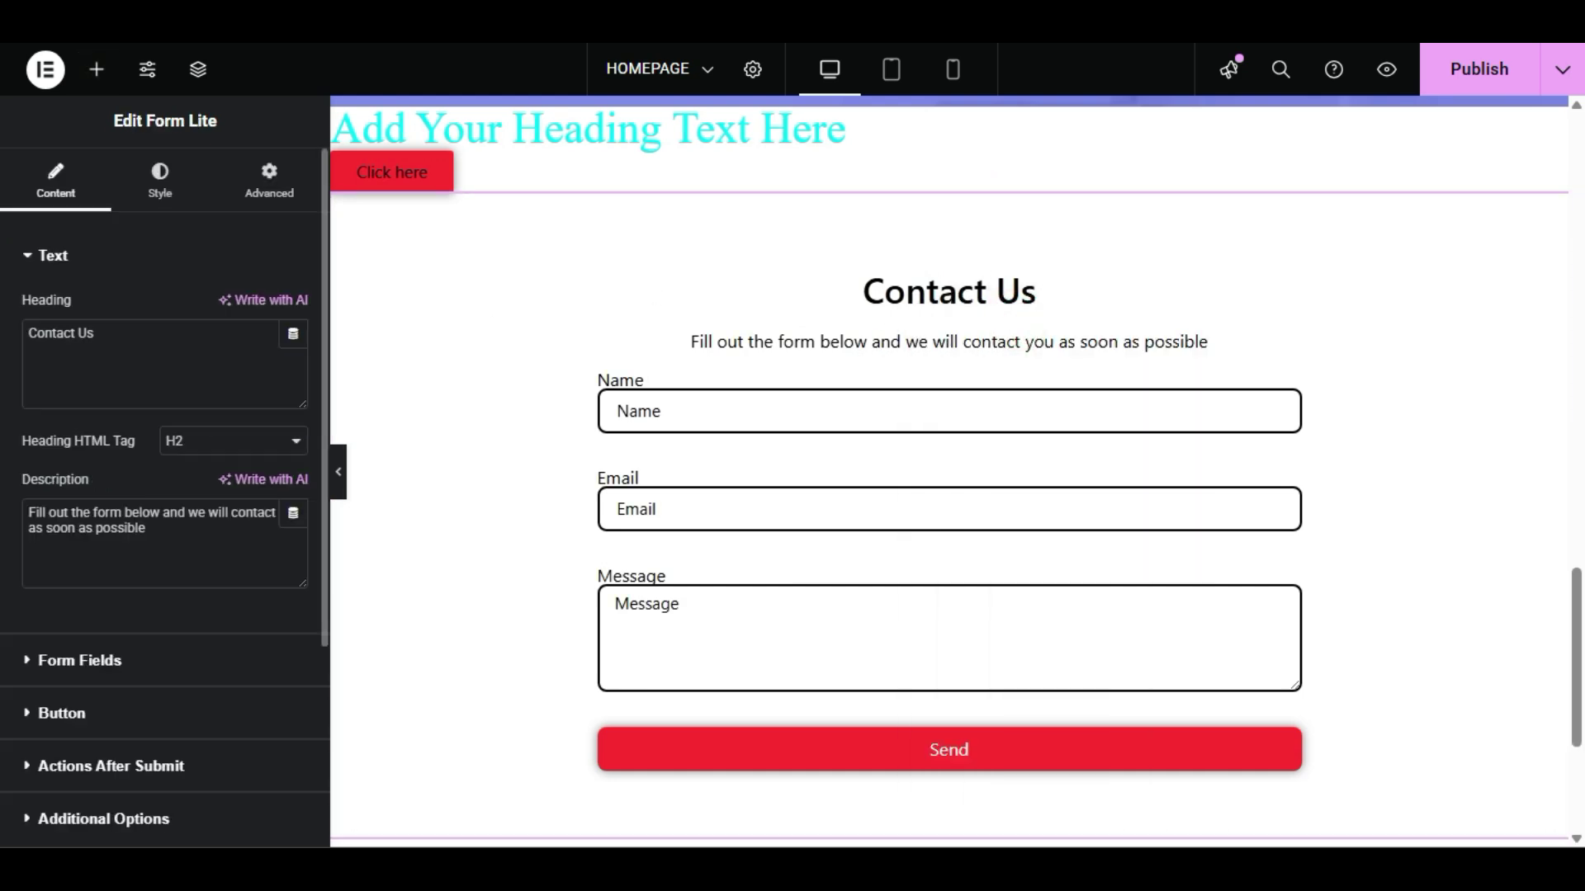
triple_click(150, 336)
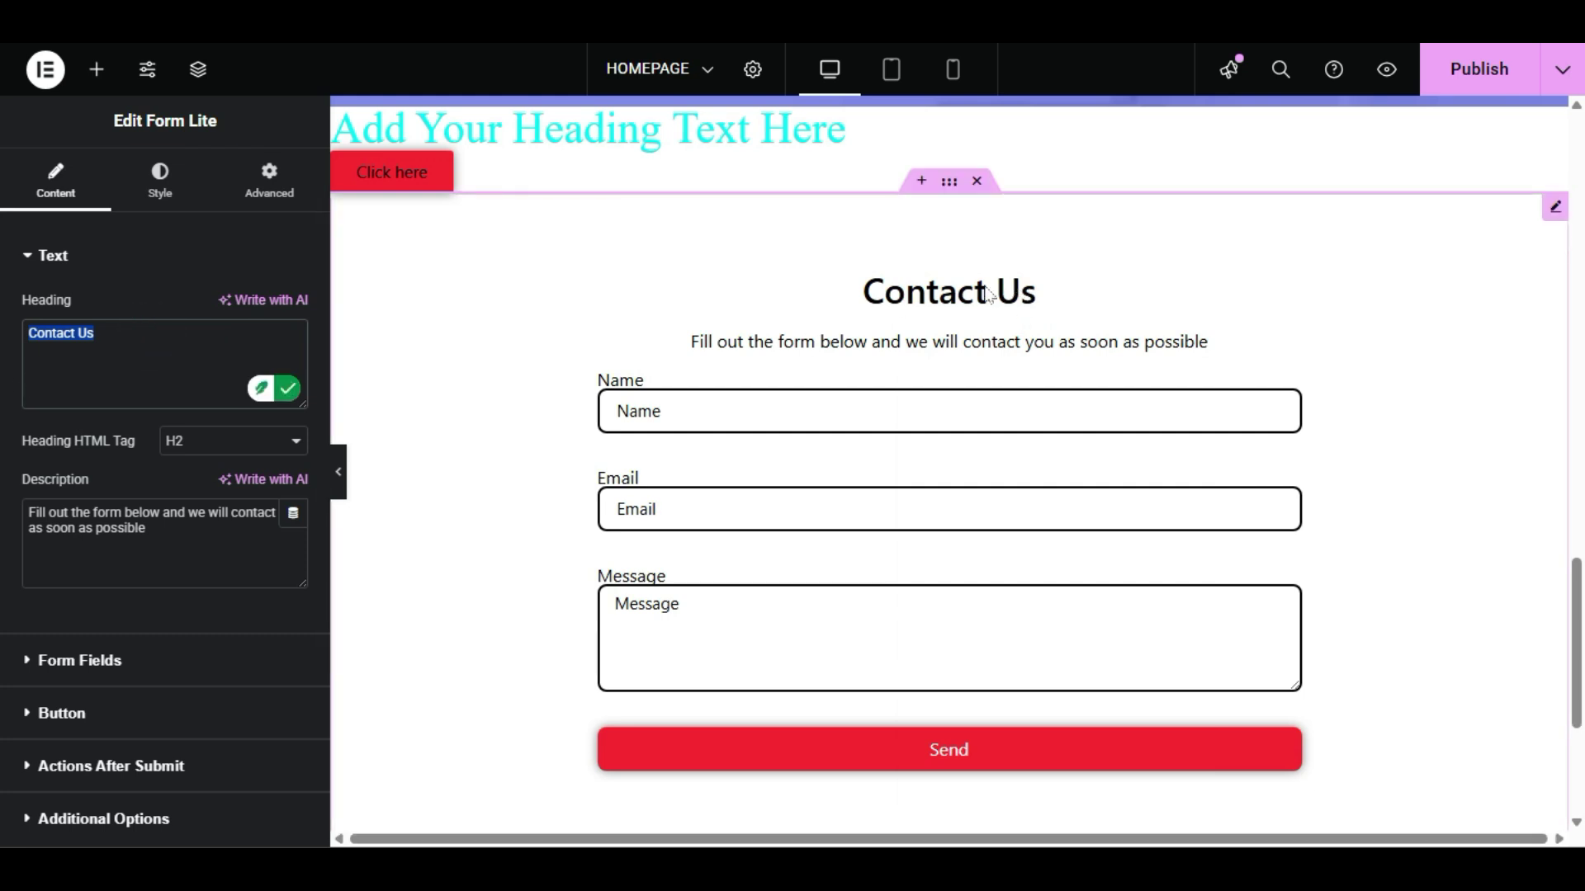
scroll(165, 495, "down", 2)
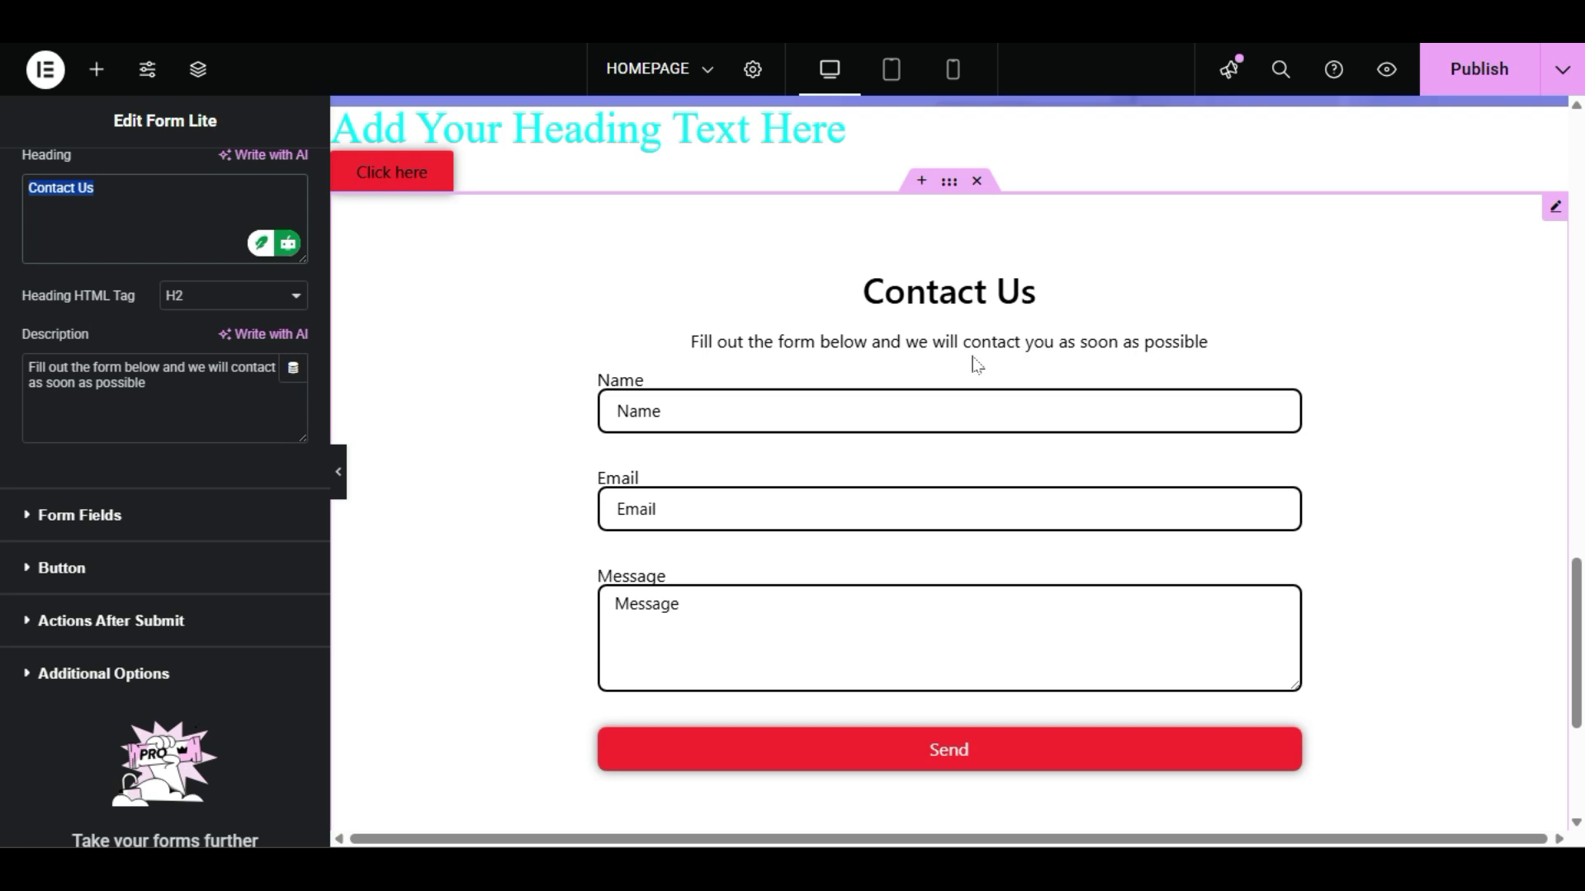
Step: Add a fourth field to the Contact Us form and set its type to Select
left_click(131, 517)
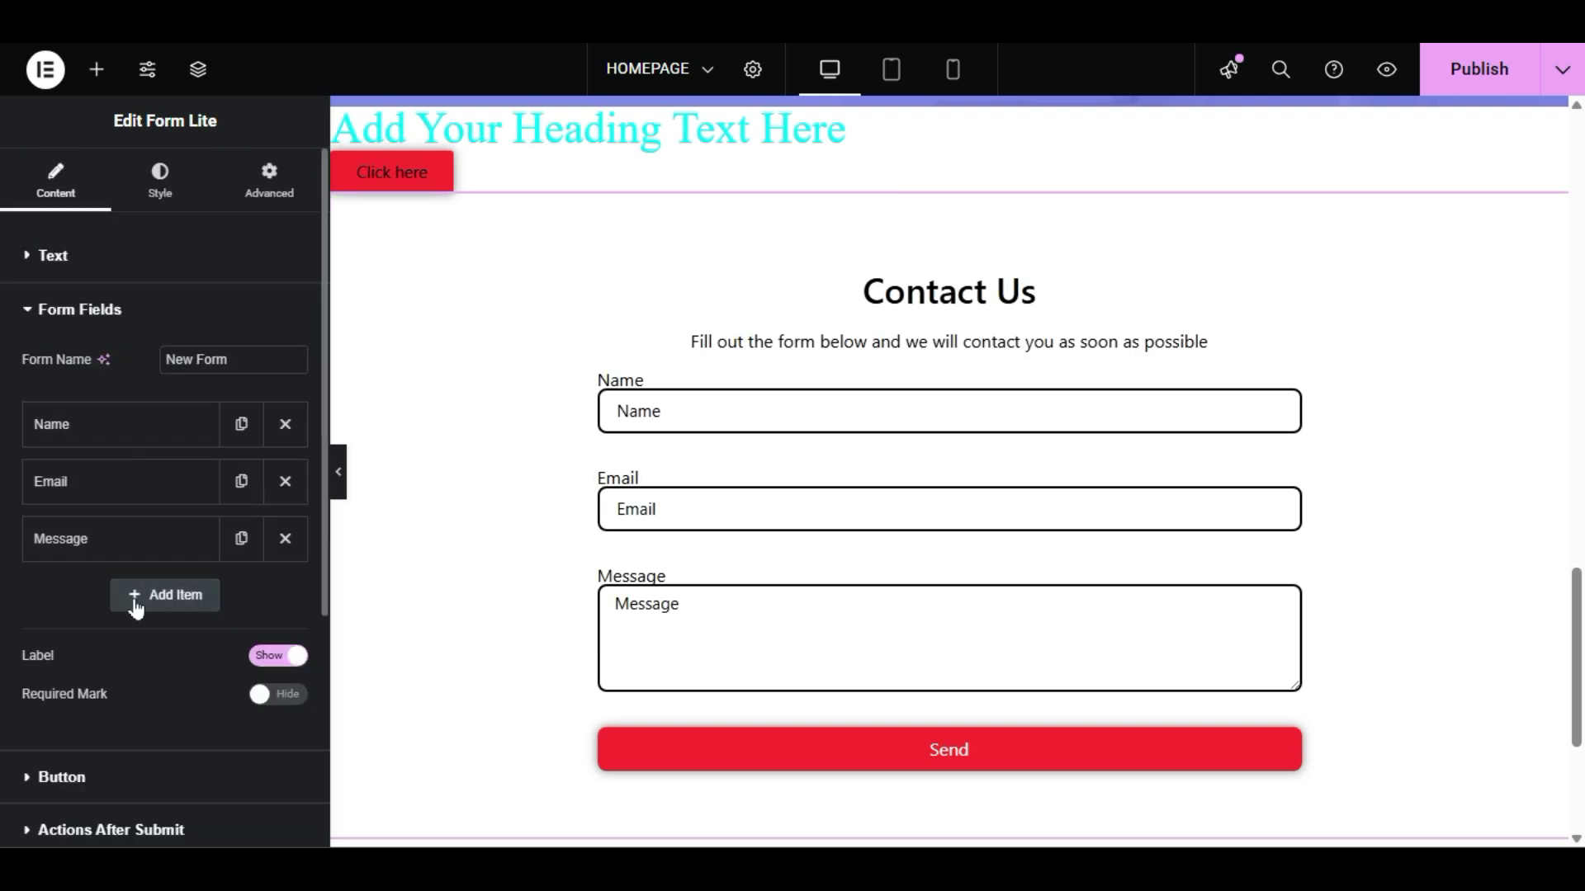
left_click(169, 608)
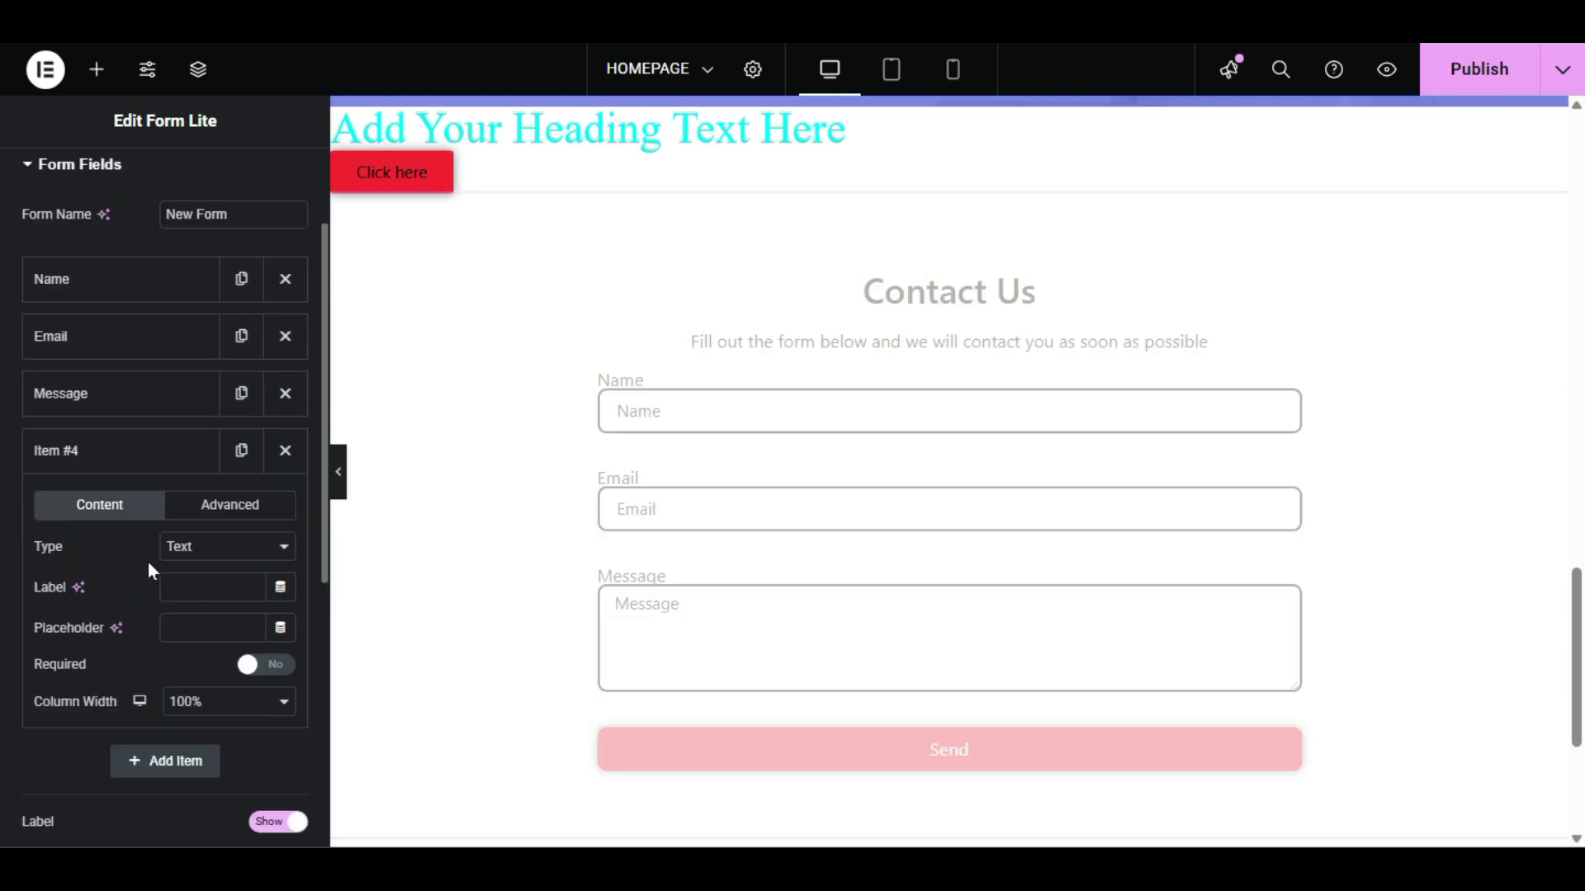
left_click(200, 546)
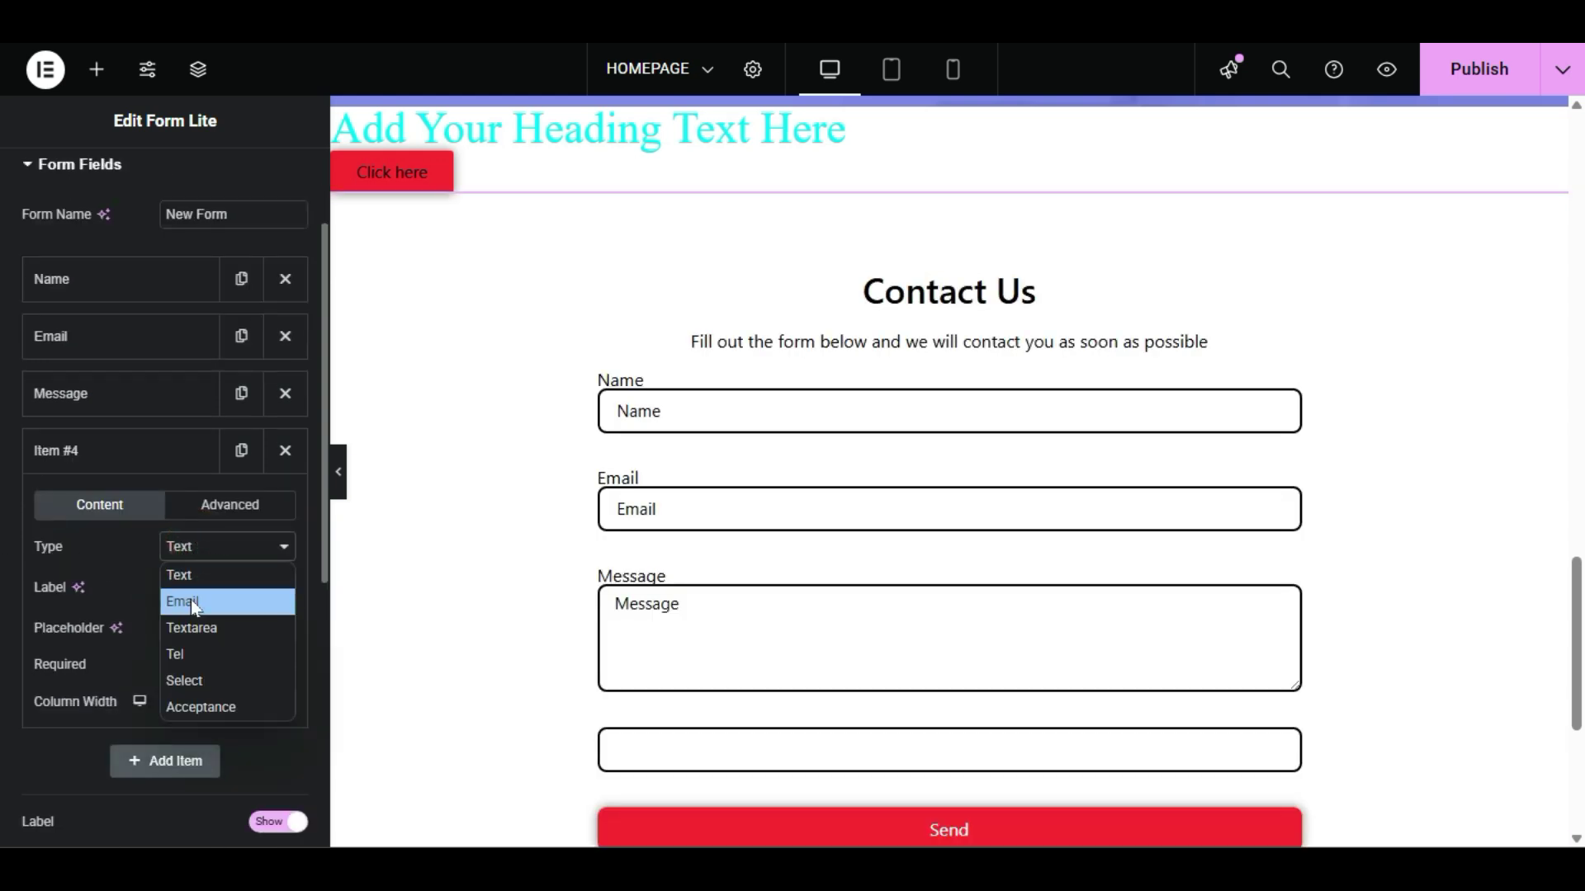
left_click(217, 681)
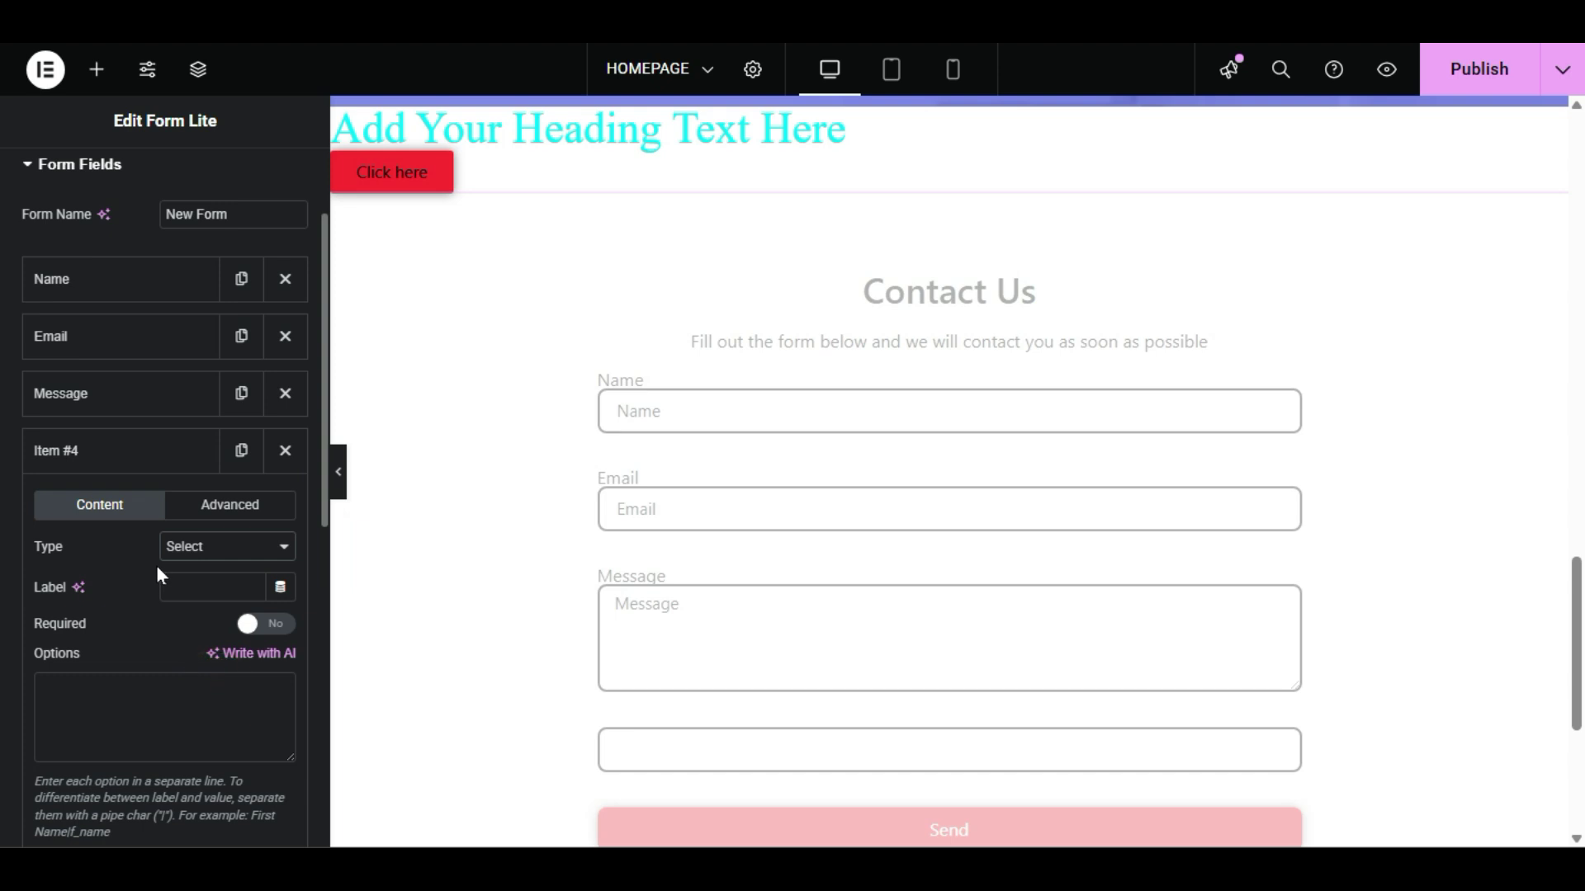
Step: Examine the new drop-down field on the page and open its Options for editing
scroll(822, 544, "down", 2)
left_click(801, 602)
left_click(800, 602)
left_click(800, 600)
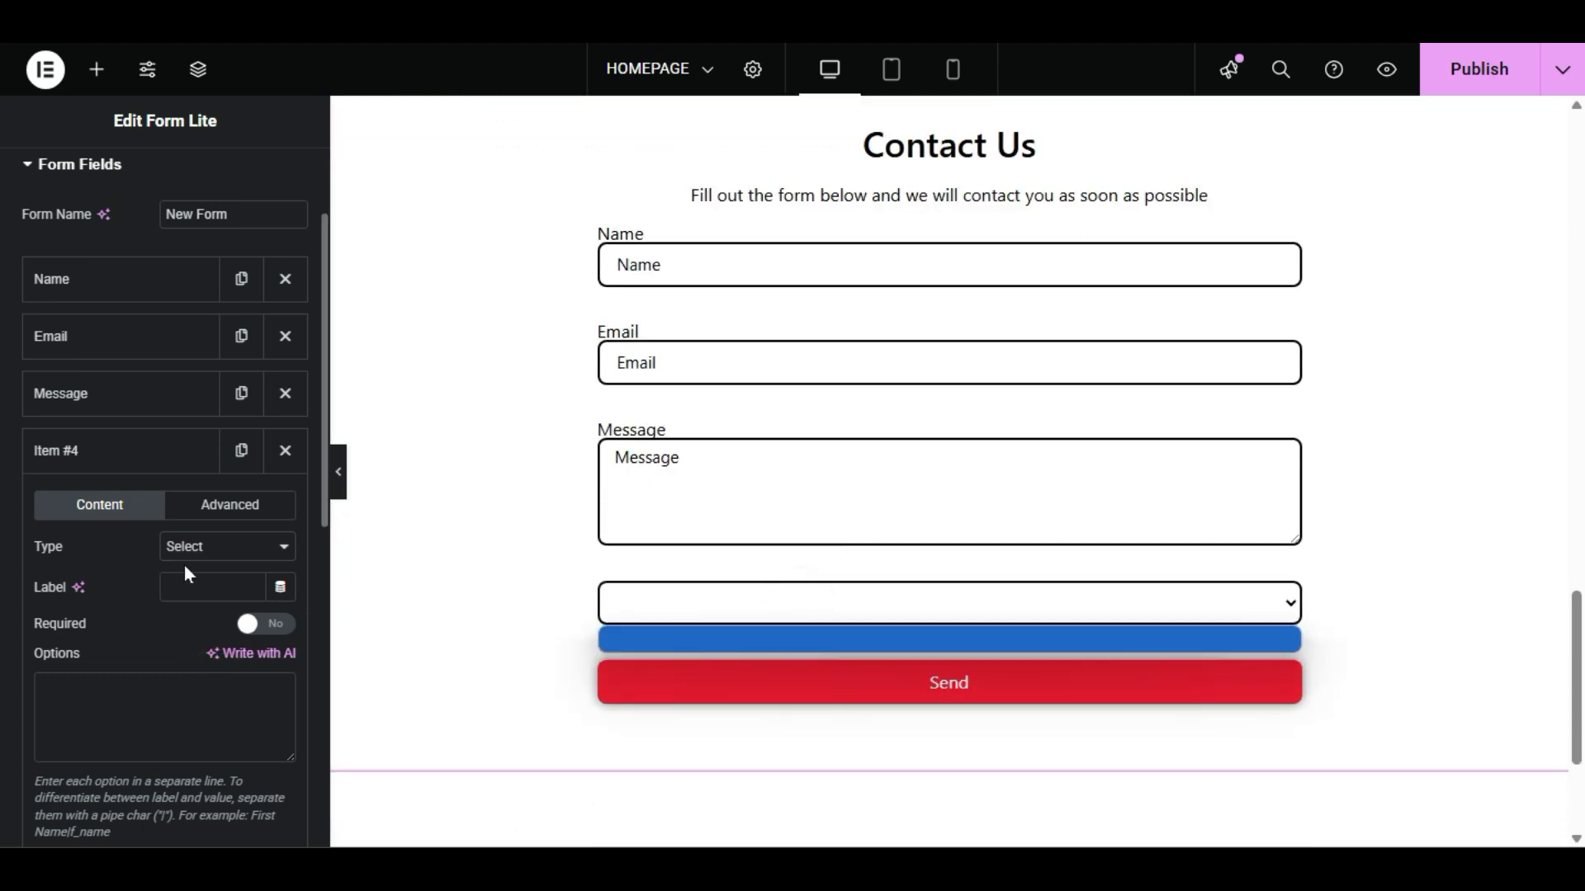
scroll(179, 568, "down", 1)
left_click(173, 631)
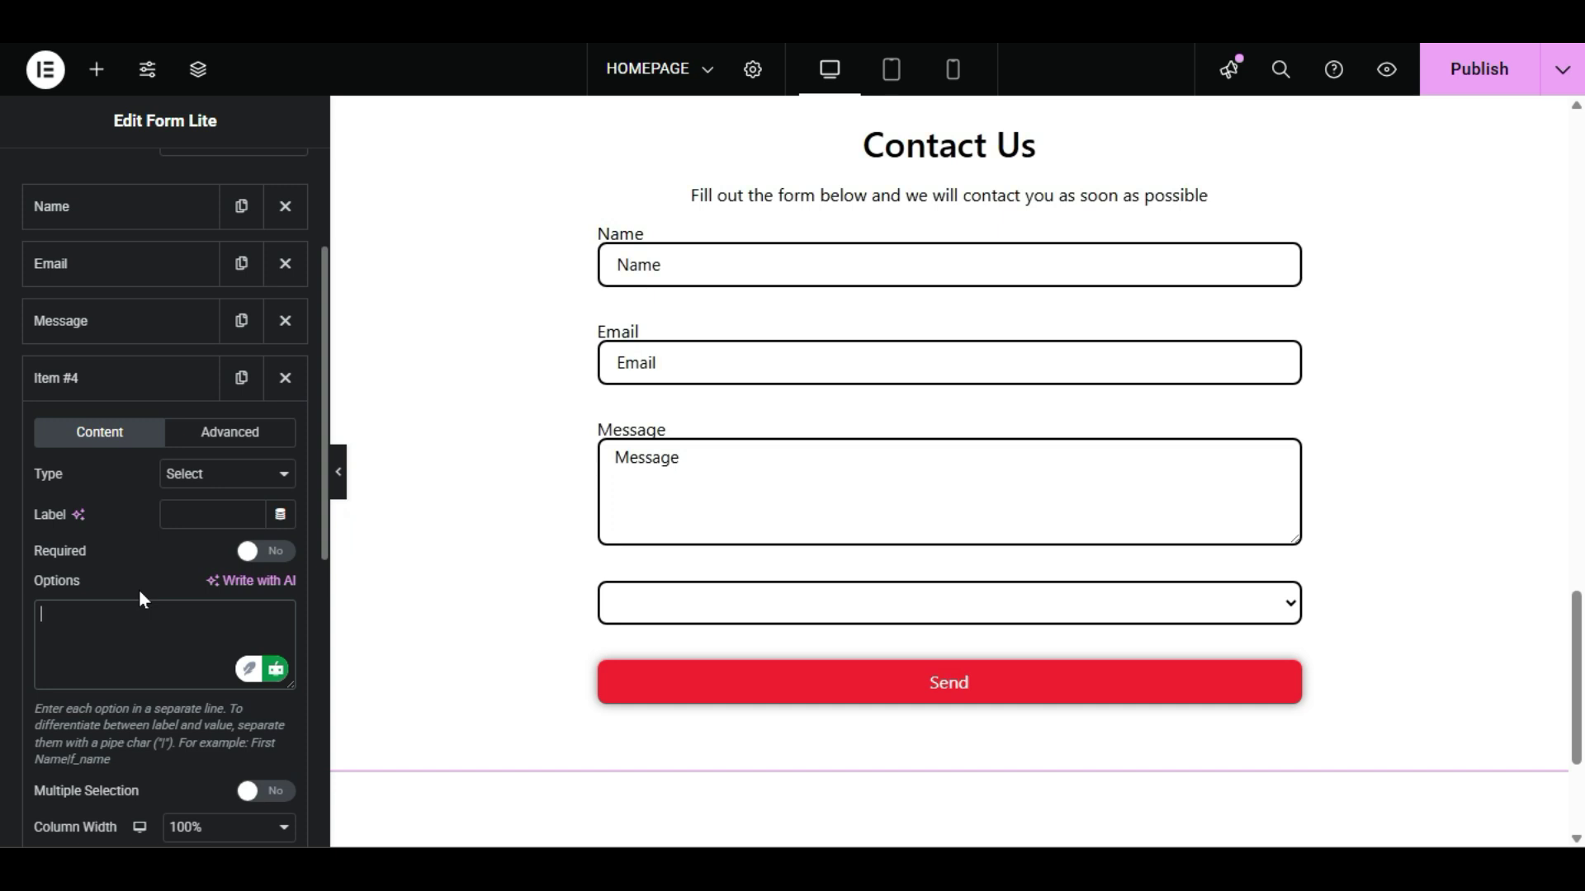
Step: Enter mobile and smartphone on separate lines as the options of the form's fourth, drop-down field
left_click(672, 607)
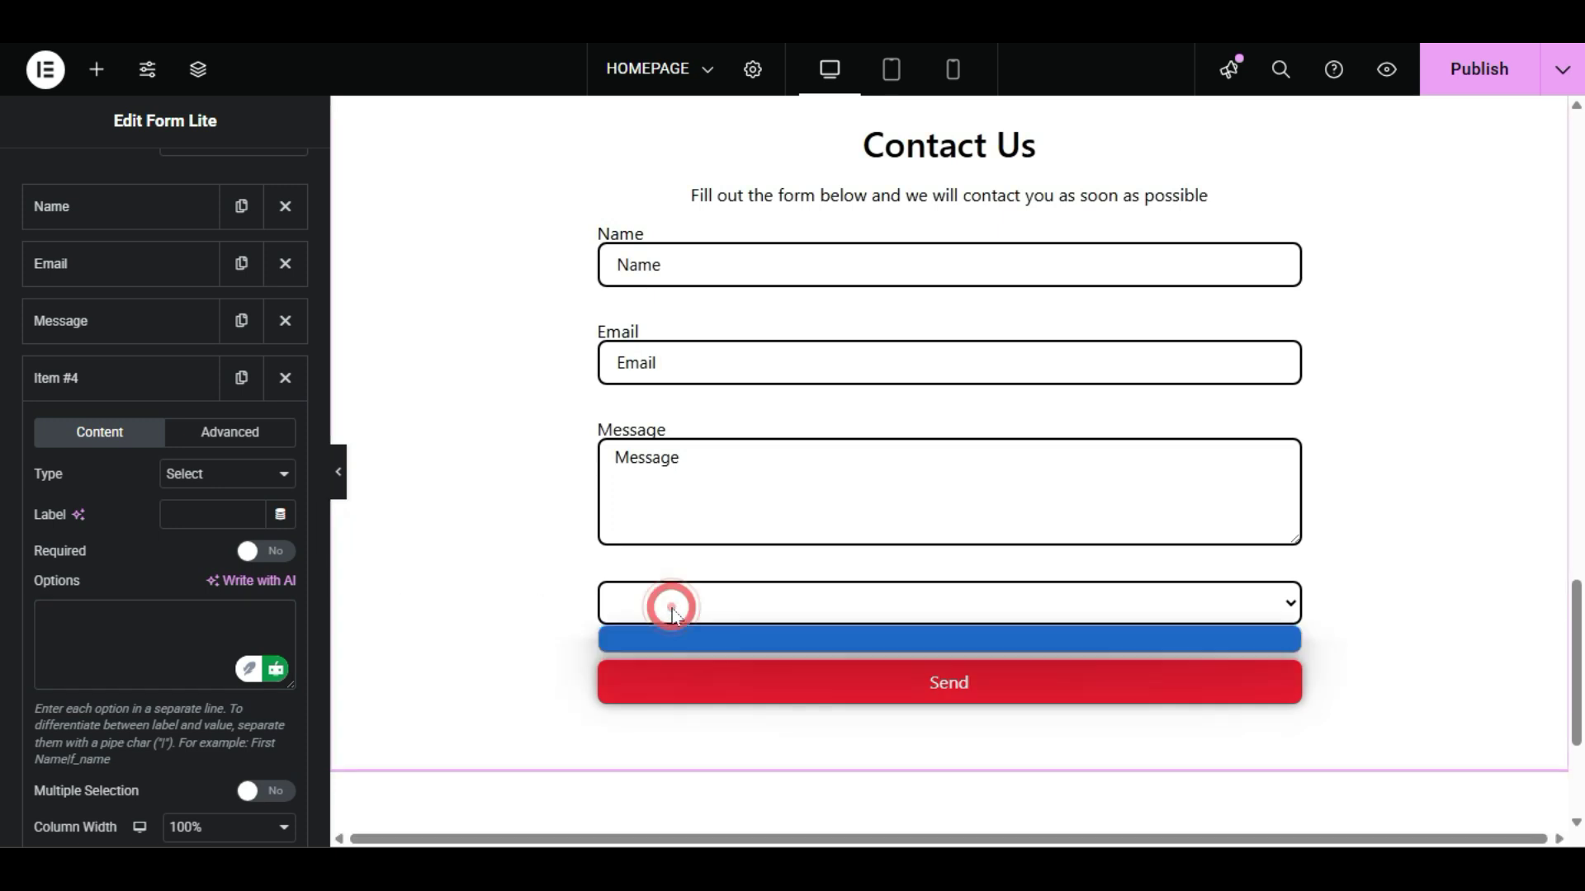
left_click(116, 613)
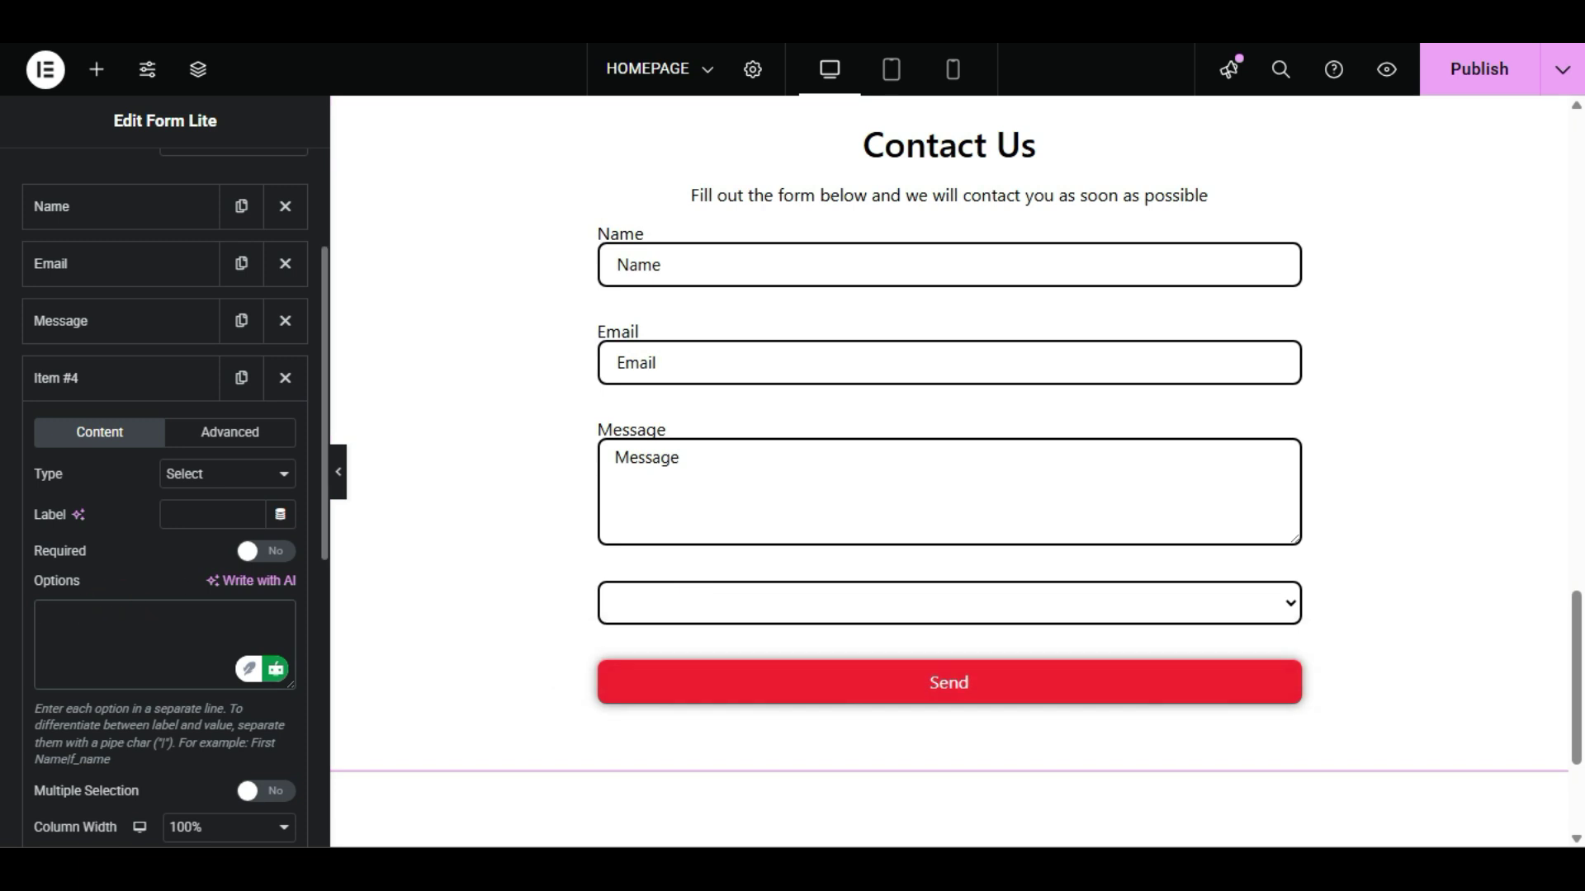
type("mobile")
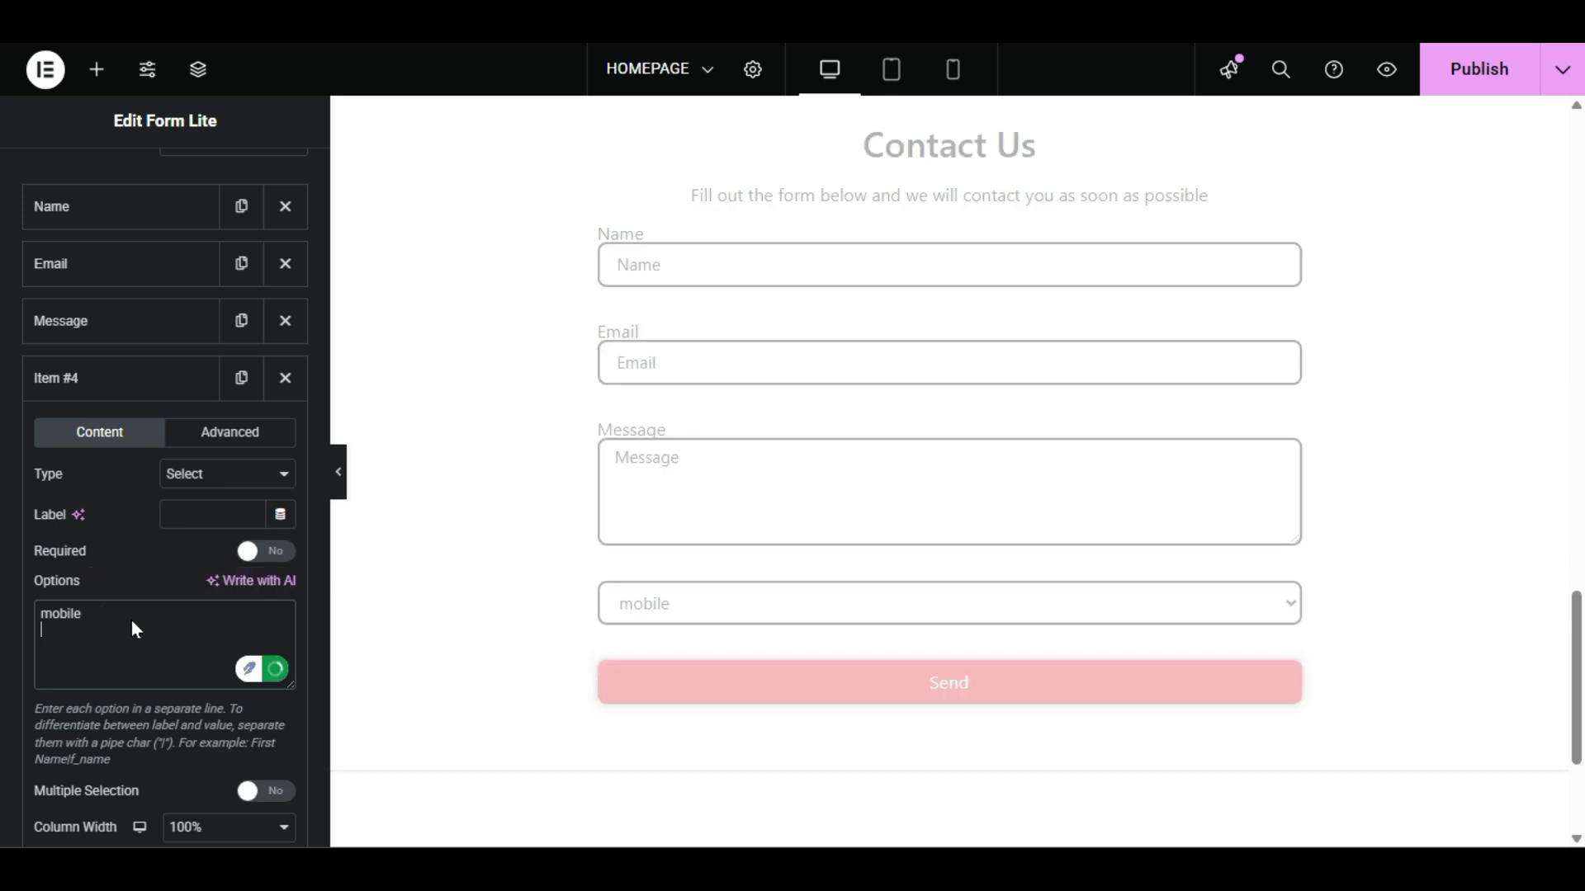
key("Return")
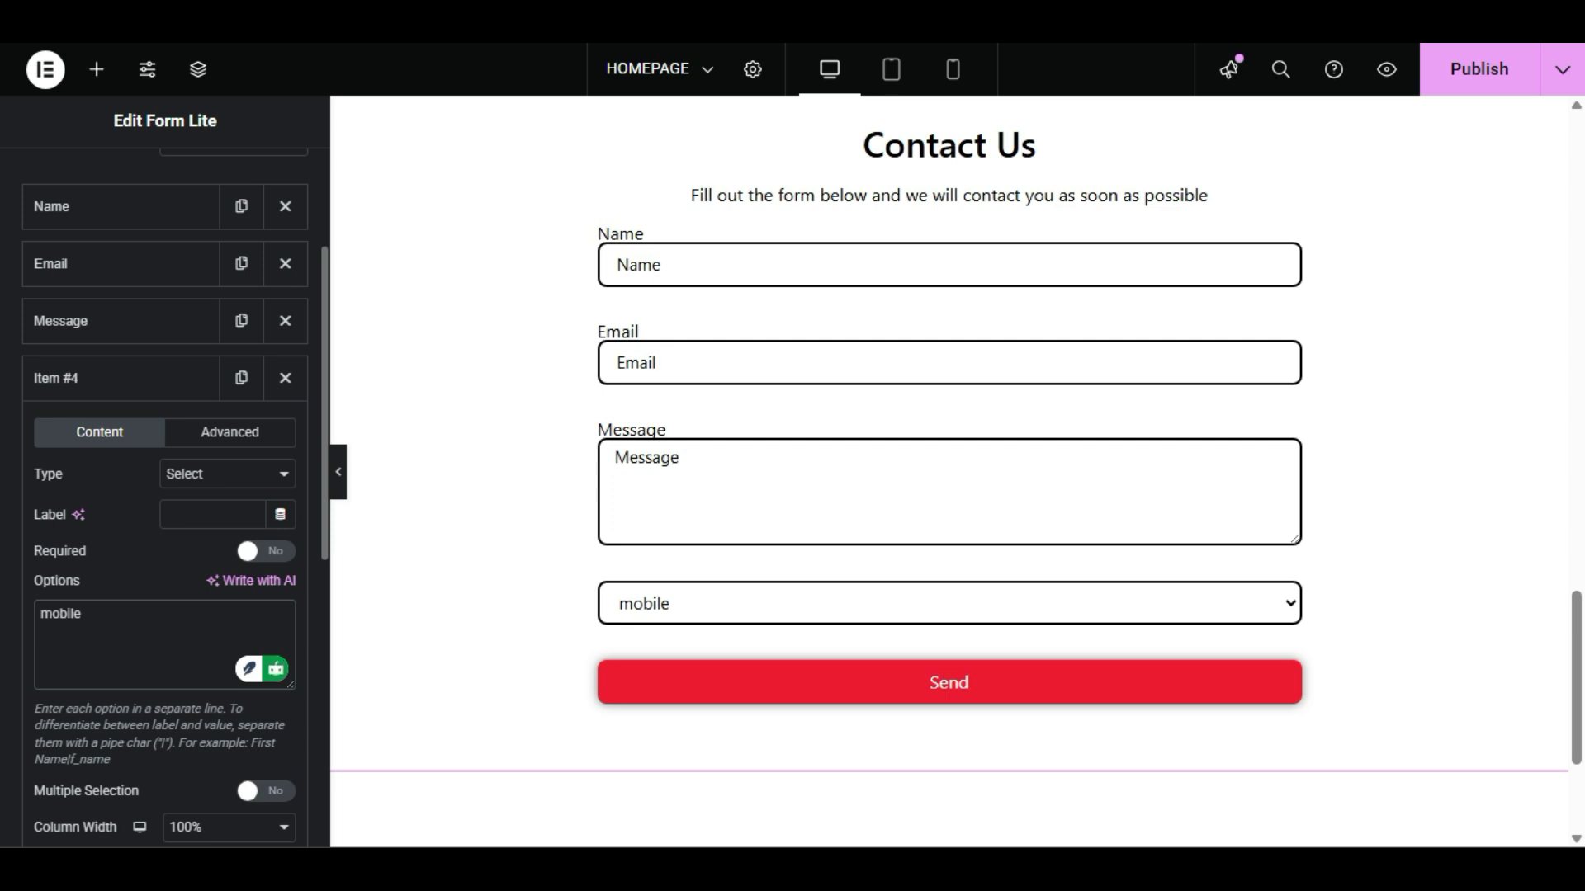
type("smartphone")
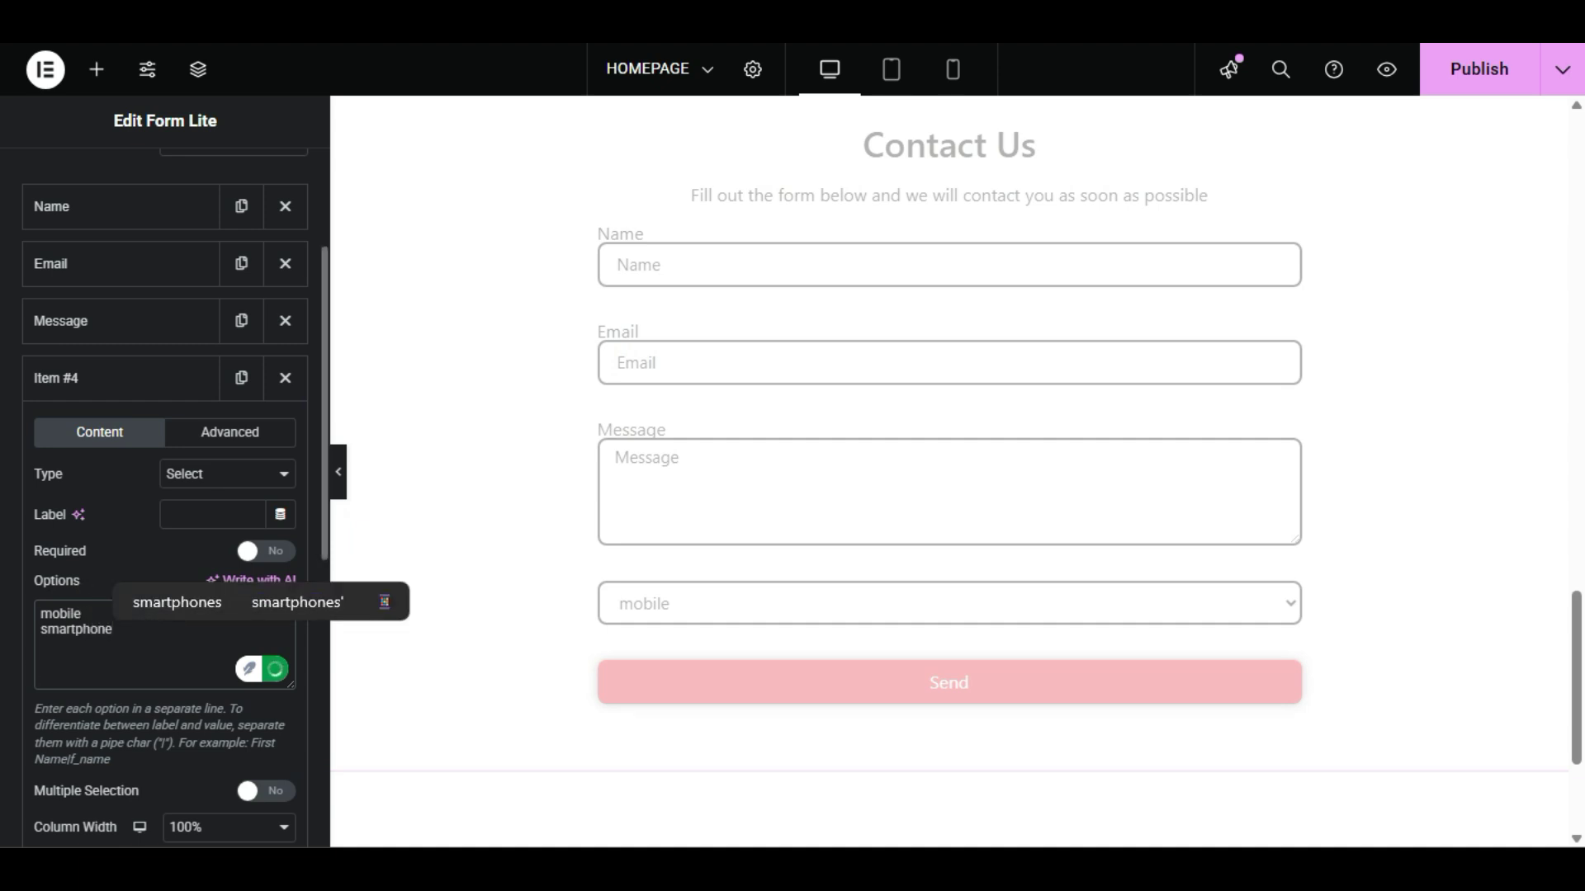
Step: Test the drop-down field on the page by opening its list and trying the mobile and smartphone options
left_click(820, 611)
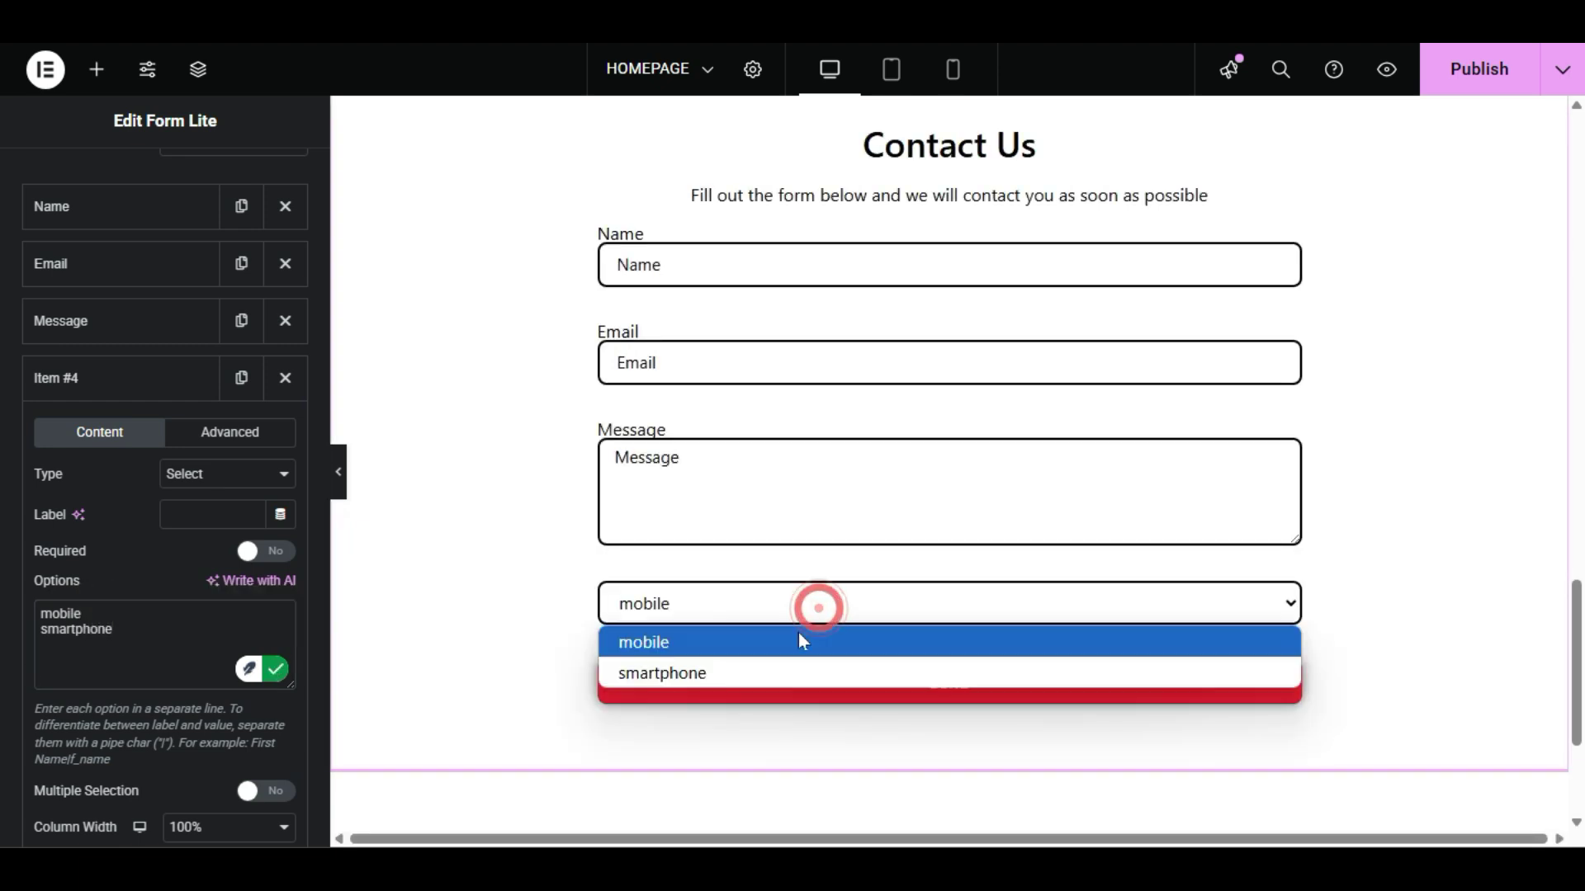
left_click(780, 672)
left_click(789, 601)
left_click(810, 647)
left_click(809, 661)
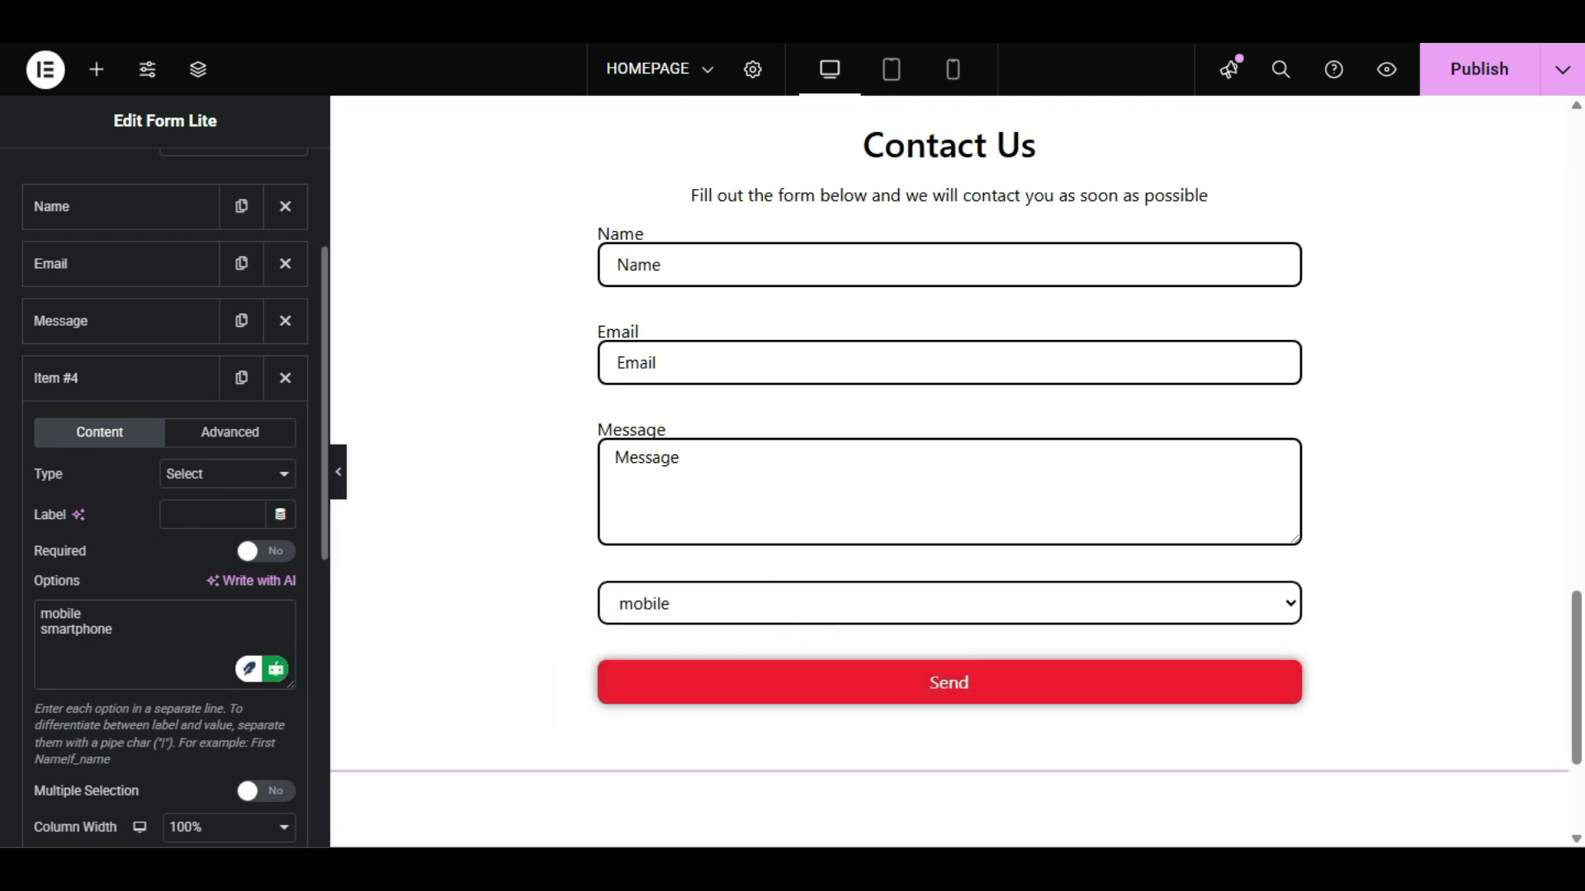
Step: Try multiple selection with 2 rows on the drop-down field and test it on the page
scroll(96, 698, "down", 2)
left_click(257, 646)
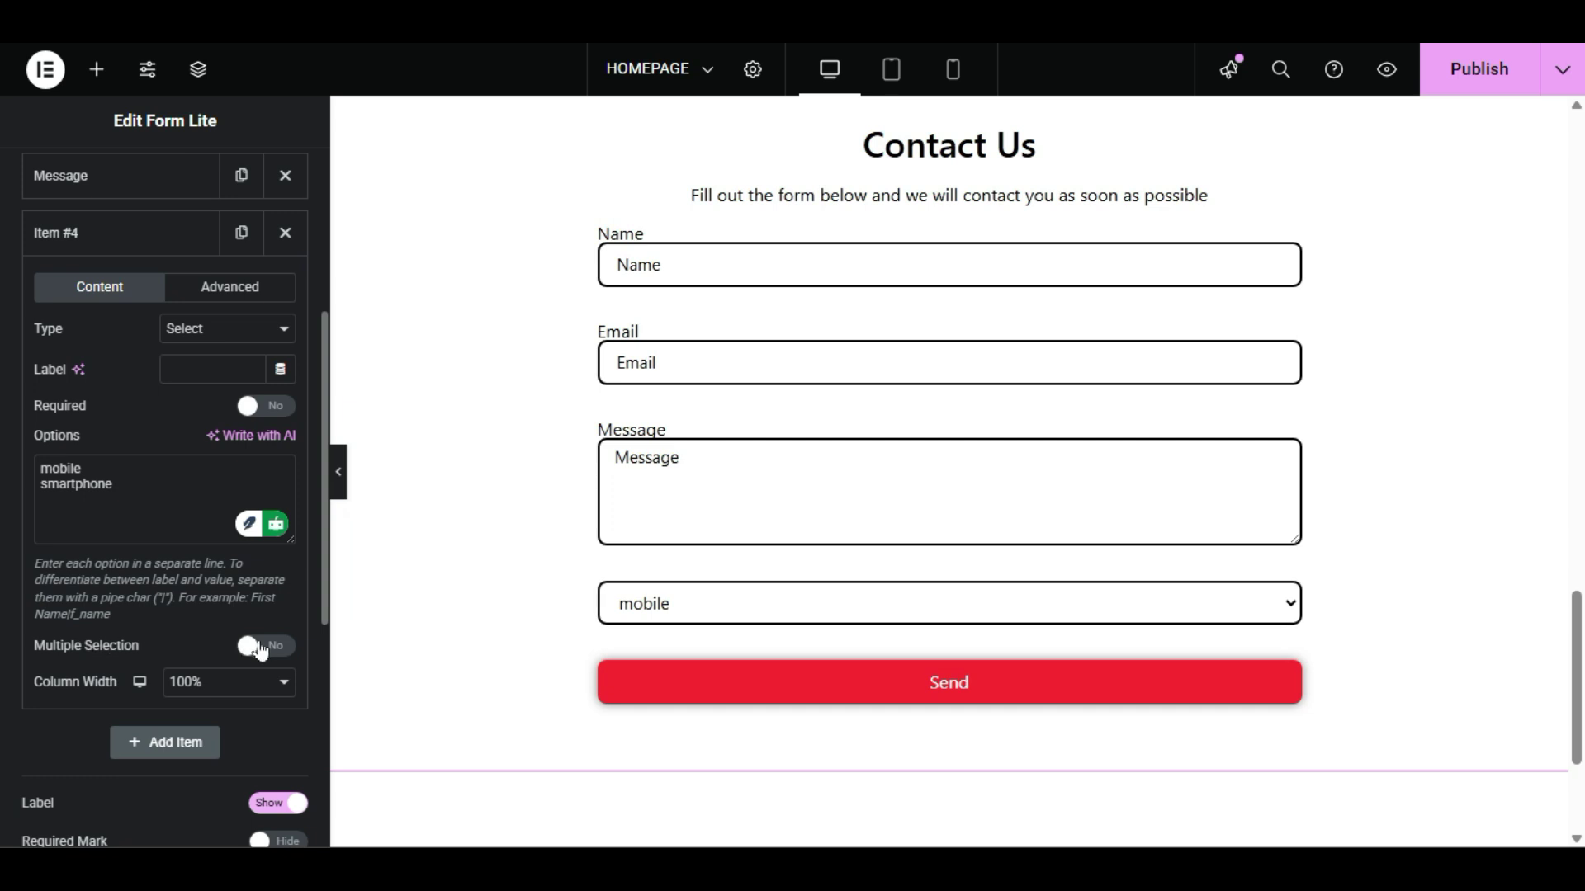
left_click(840, 611)
left_click(838, 613)
left_click(245, 681)
type("2")
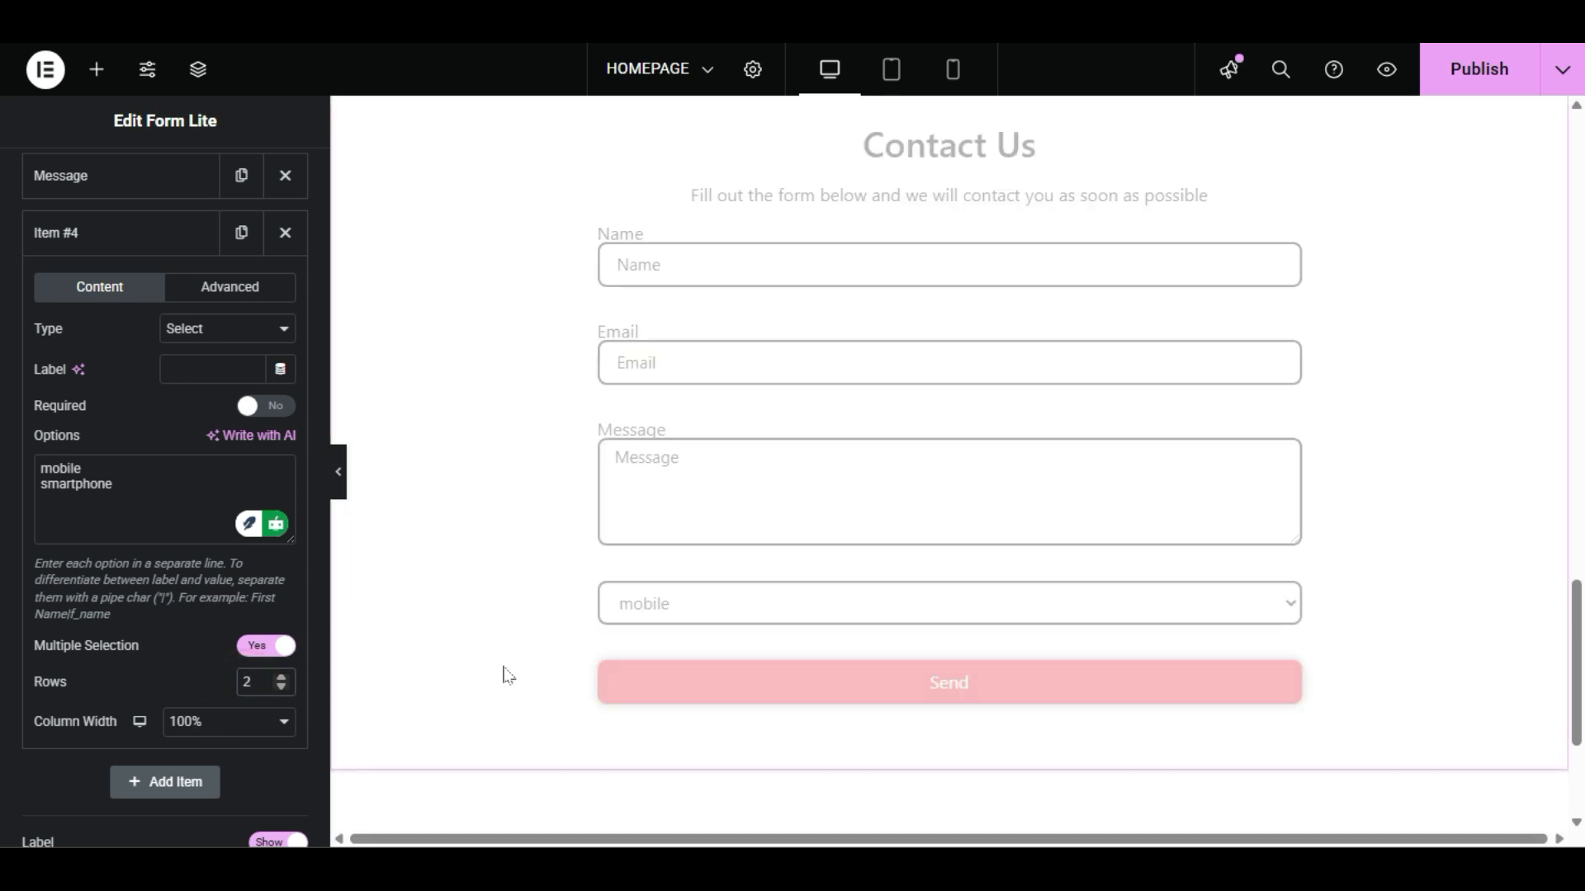
left_click(778, 608)
left_click(780, 610)
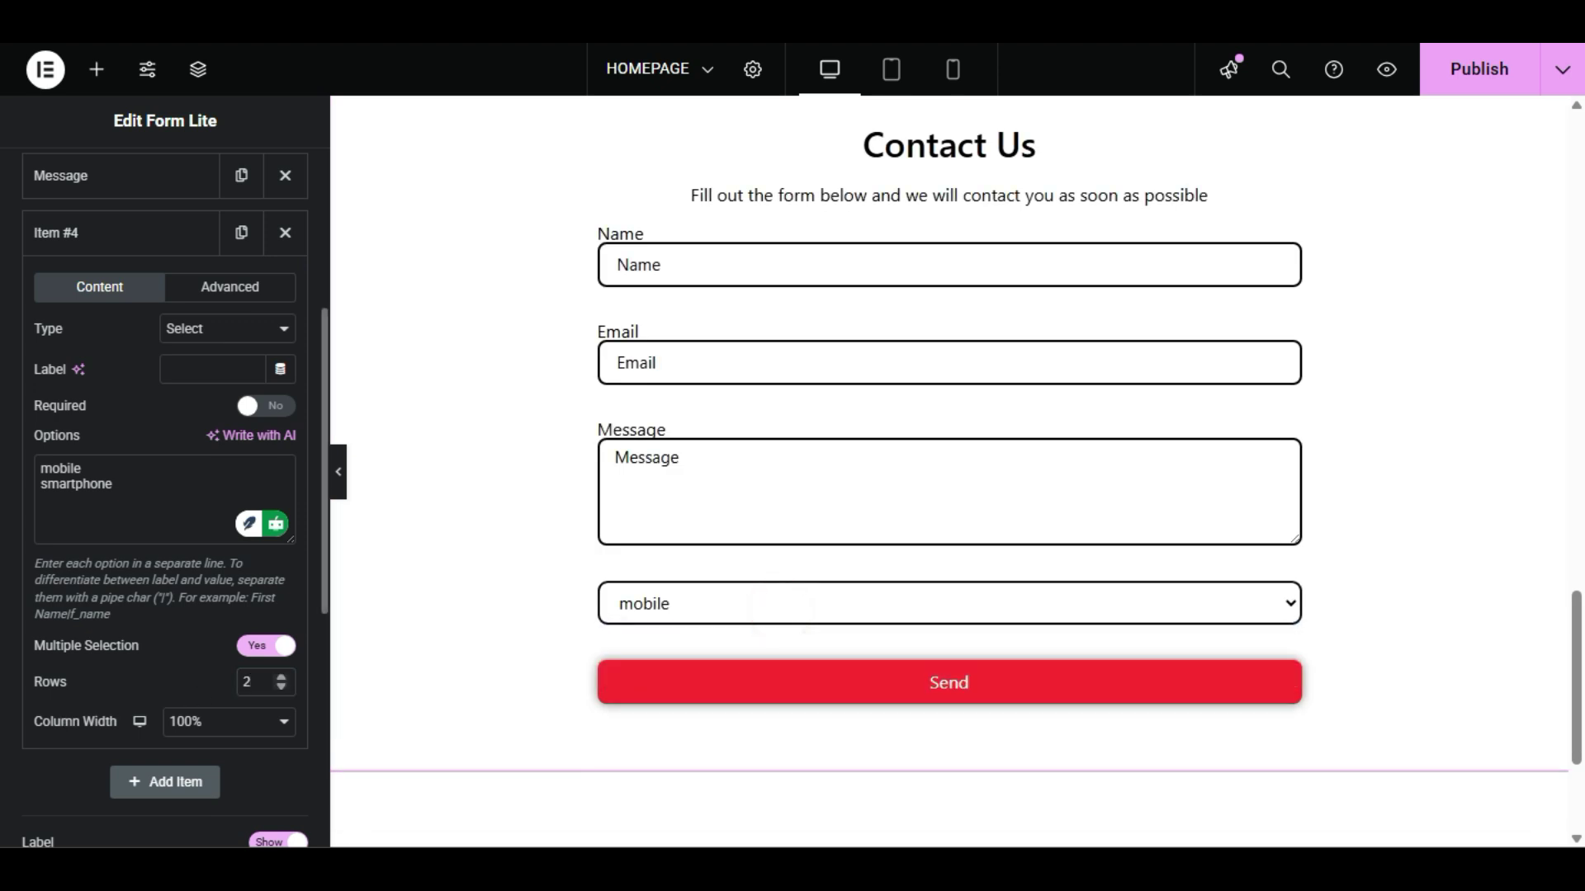
left_click(266, 646)
Step: Review the remaining form field settings, then open the form's Button settings and its submit text for editing
scroll(266, 645, "up", 2)
left_click(160, 630)
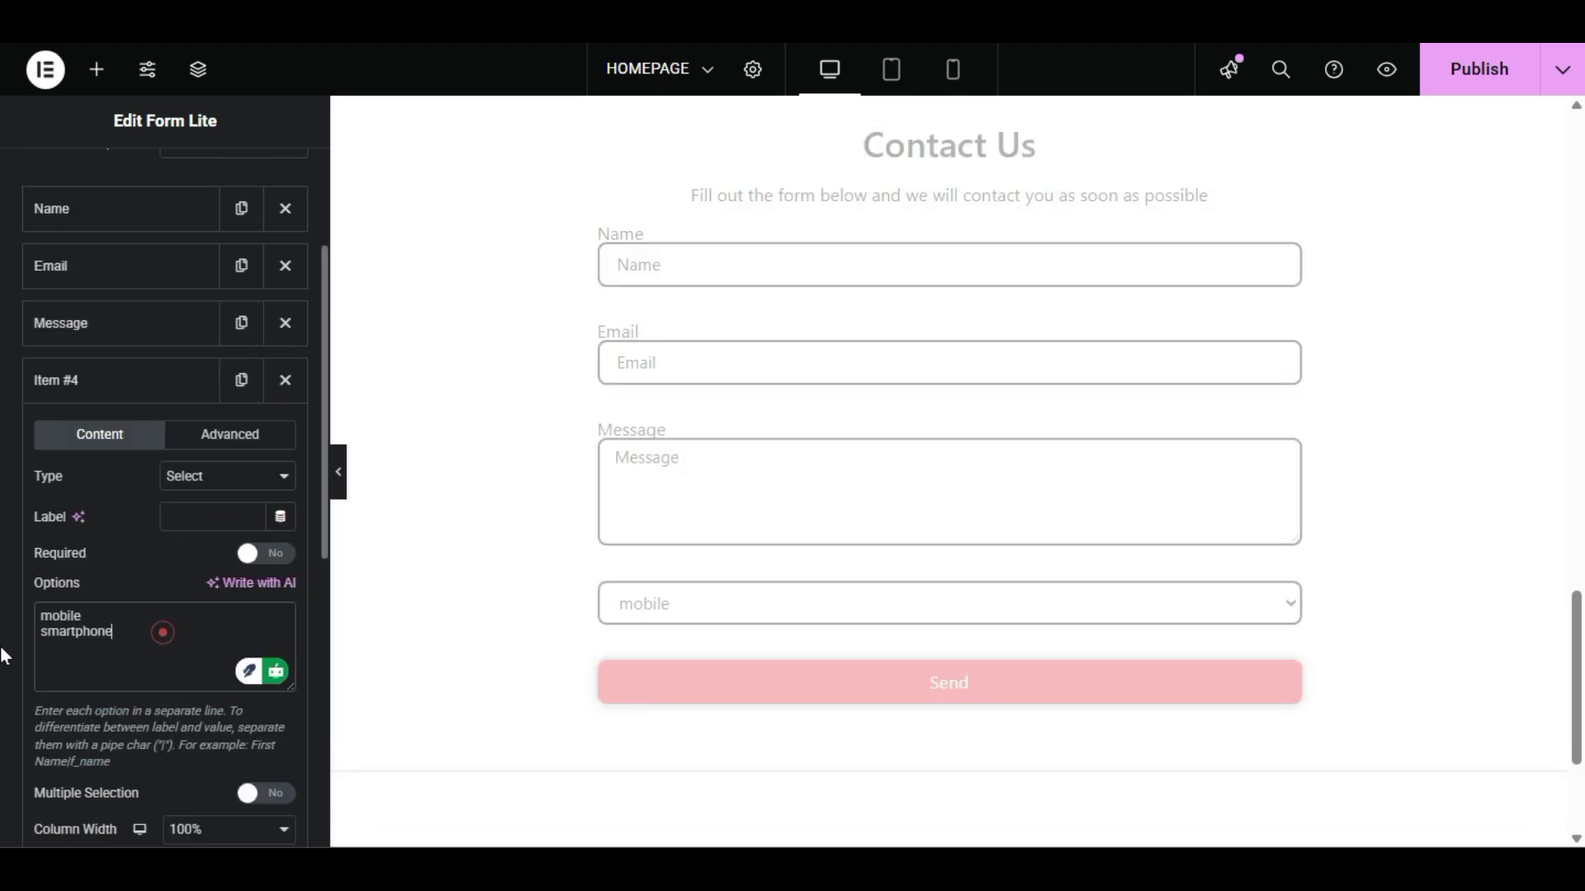
scroll(21, 681, "down", 3)
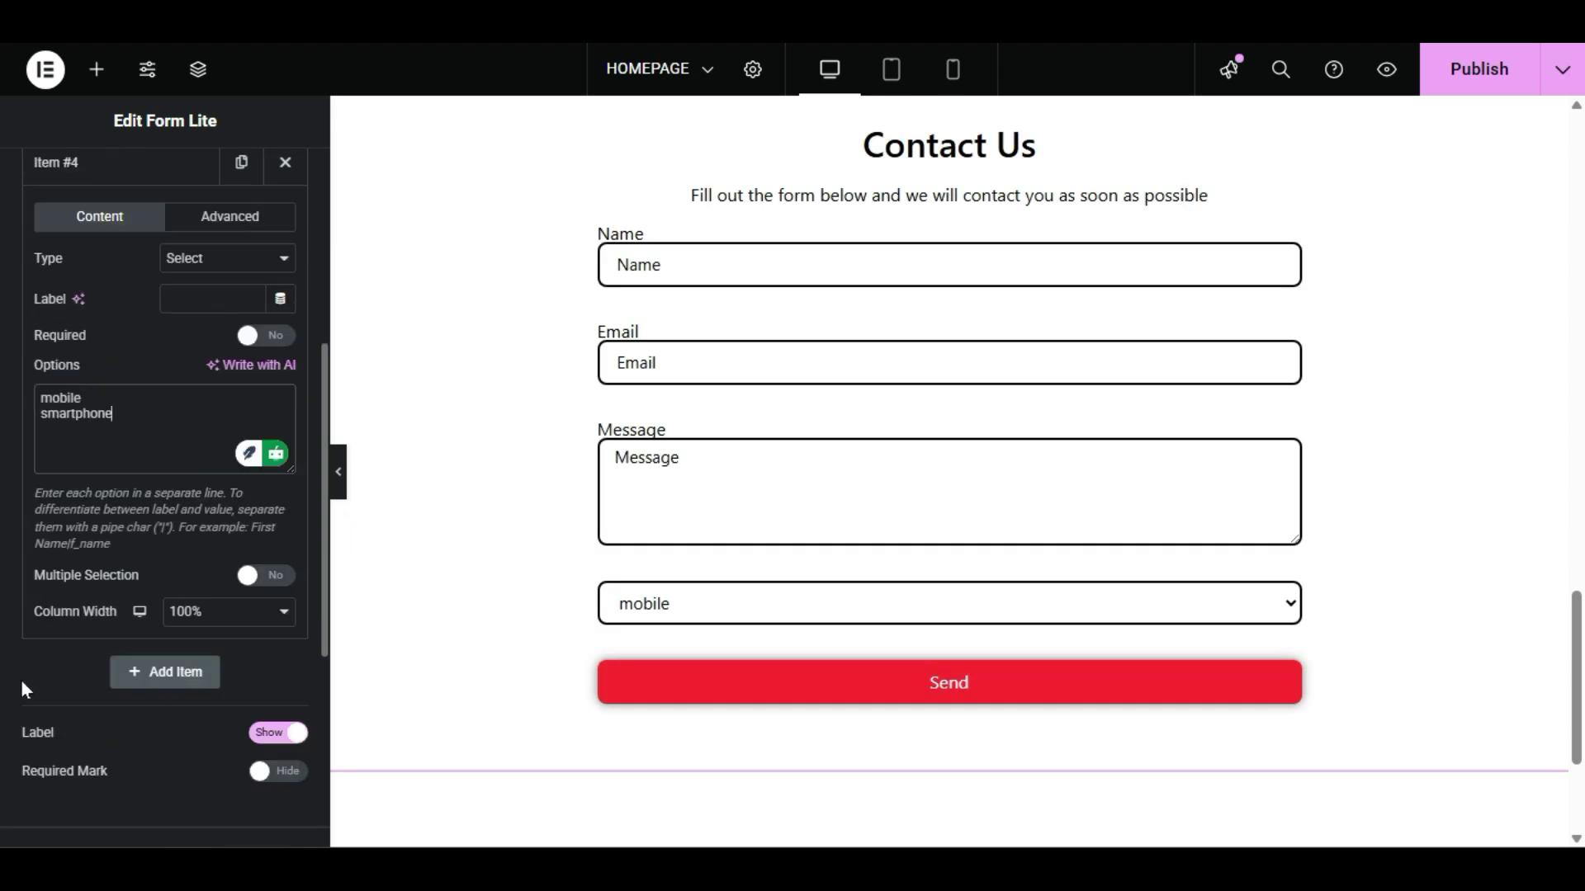
scroll(22, 680, "down", 4)
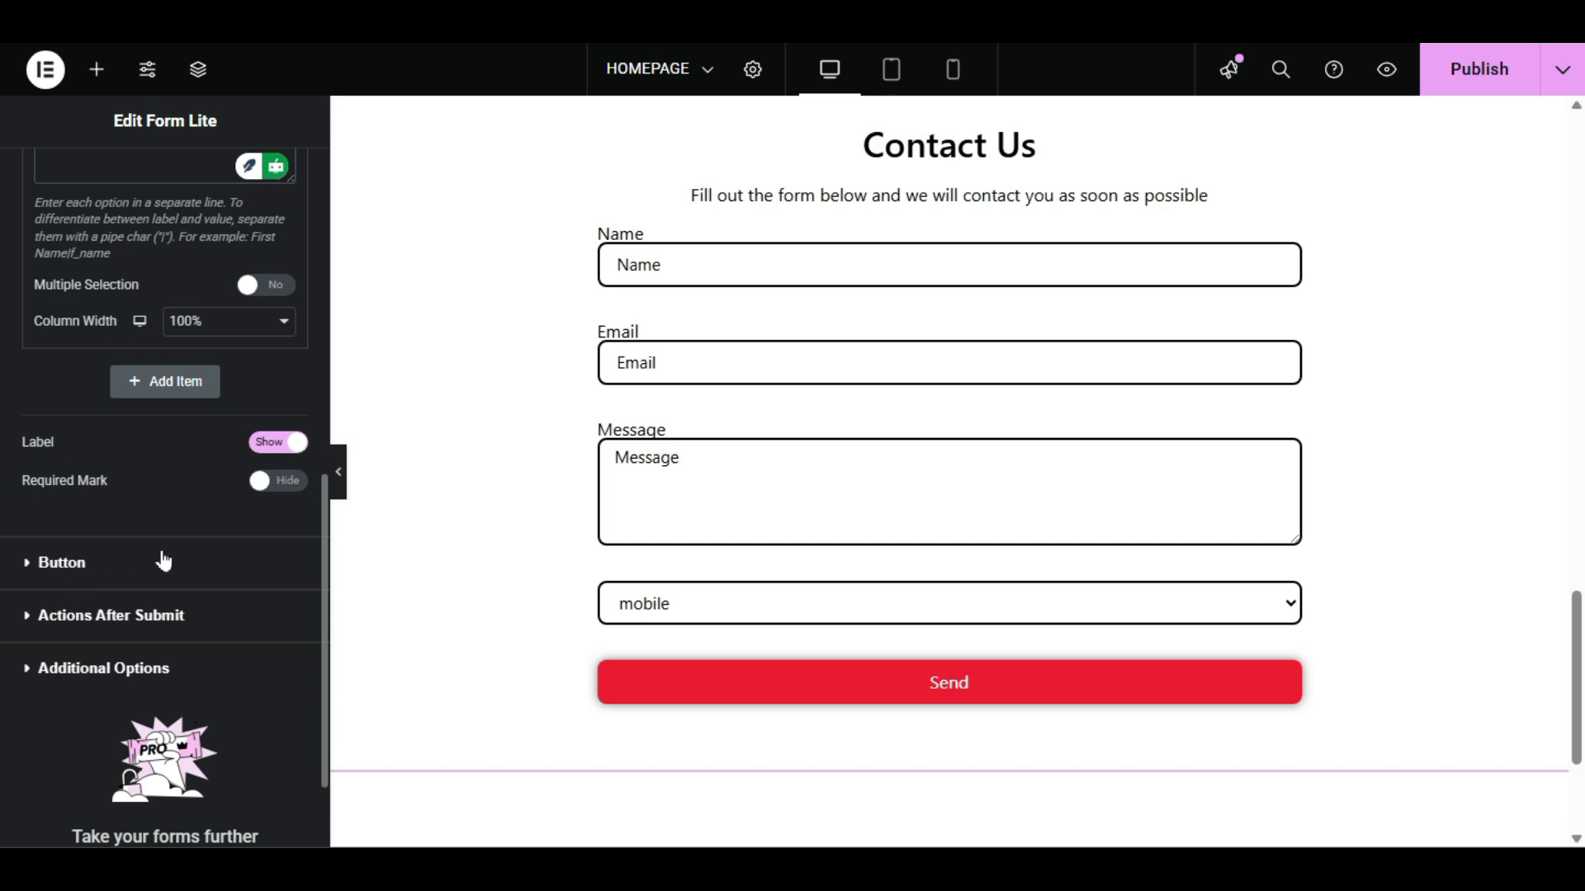
left_click(164, 561)
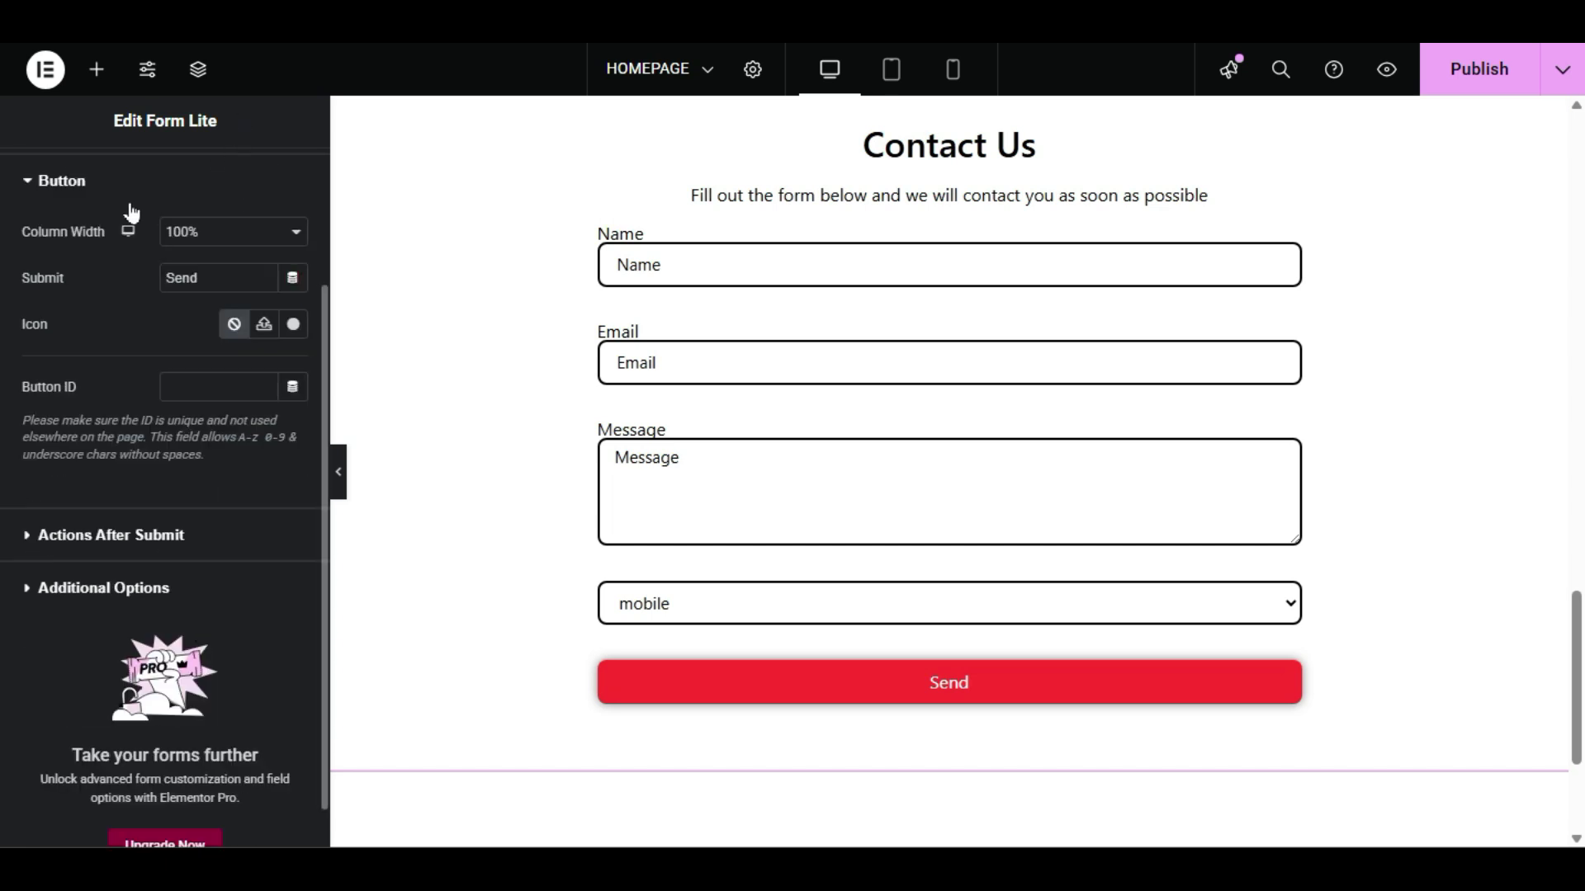
scroll(76, 426, "up", 2)
double_click(213, 428)
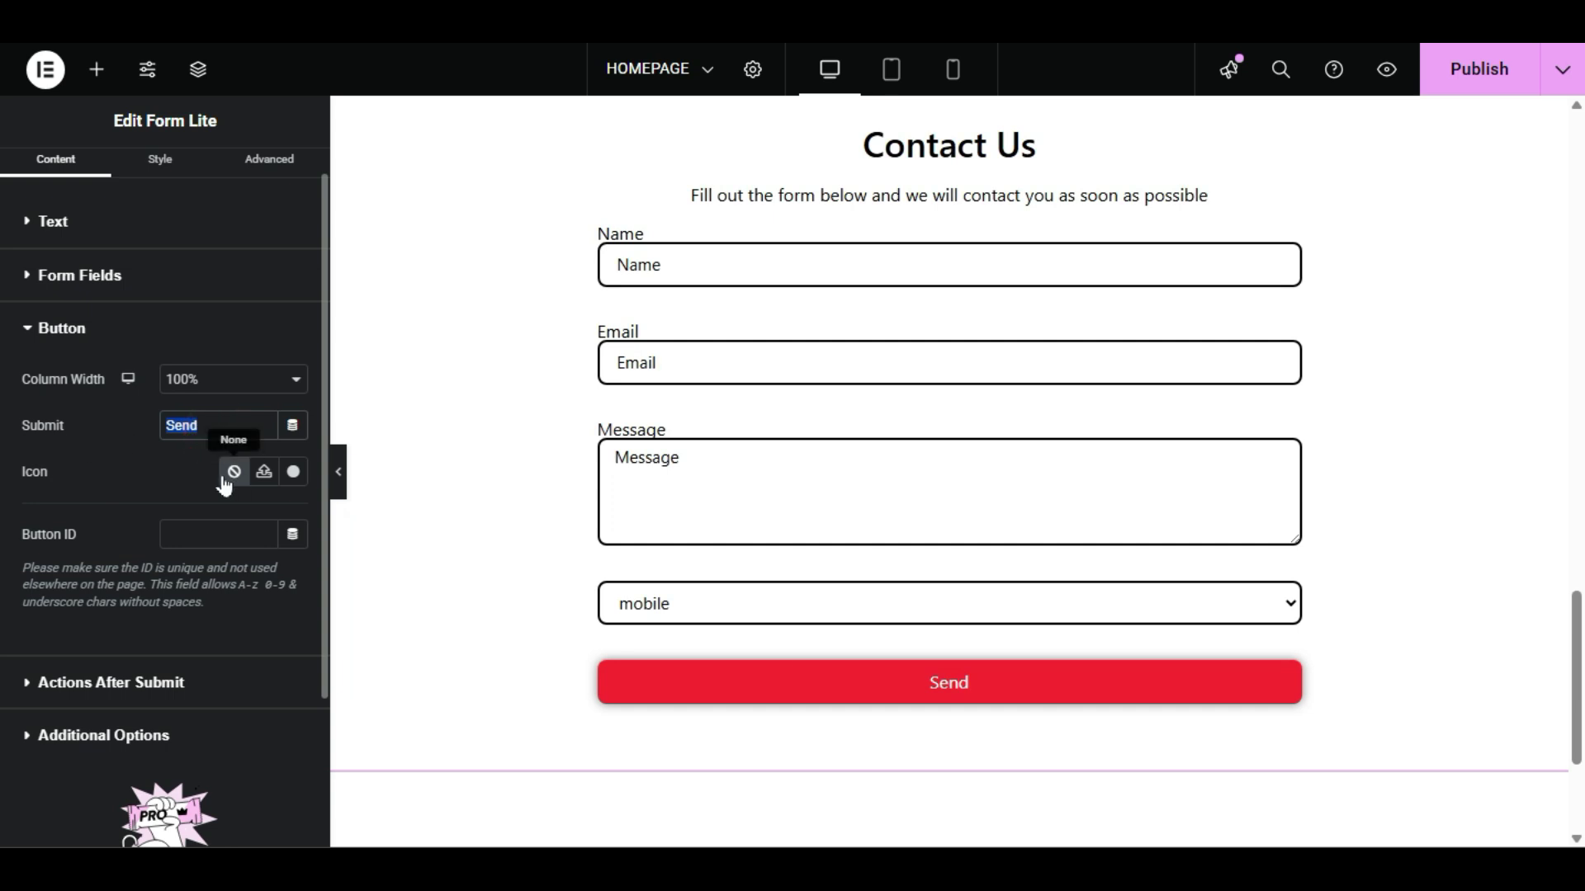
Step: Change the contact form's submit button text to "Submit"
type("Sub")
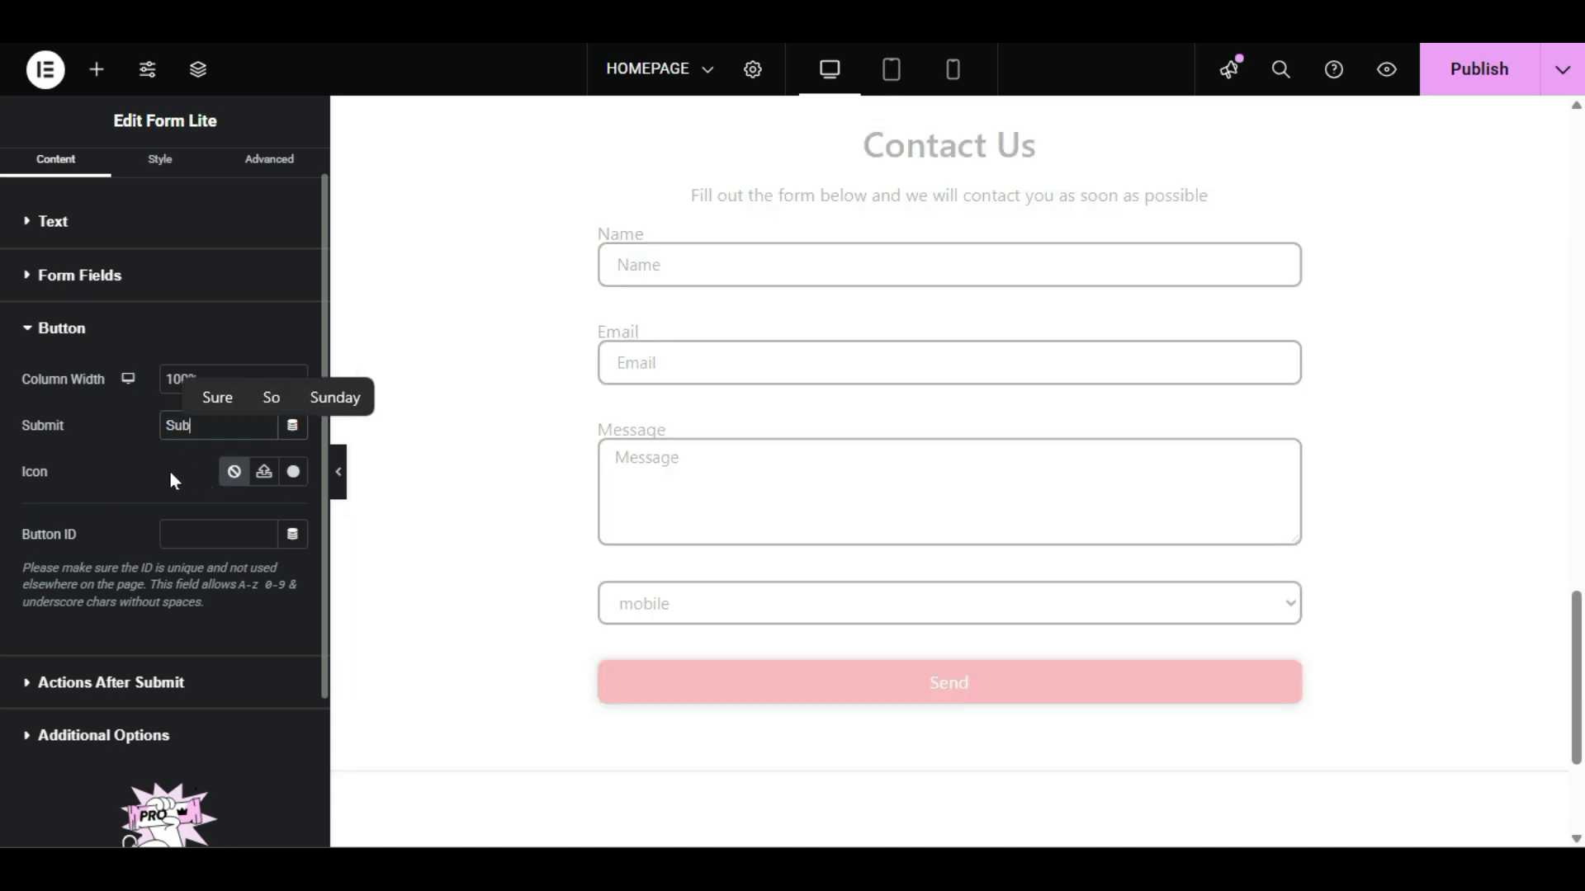
type("mit")
left_click(135, 472)
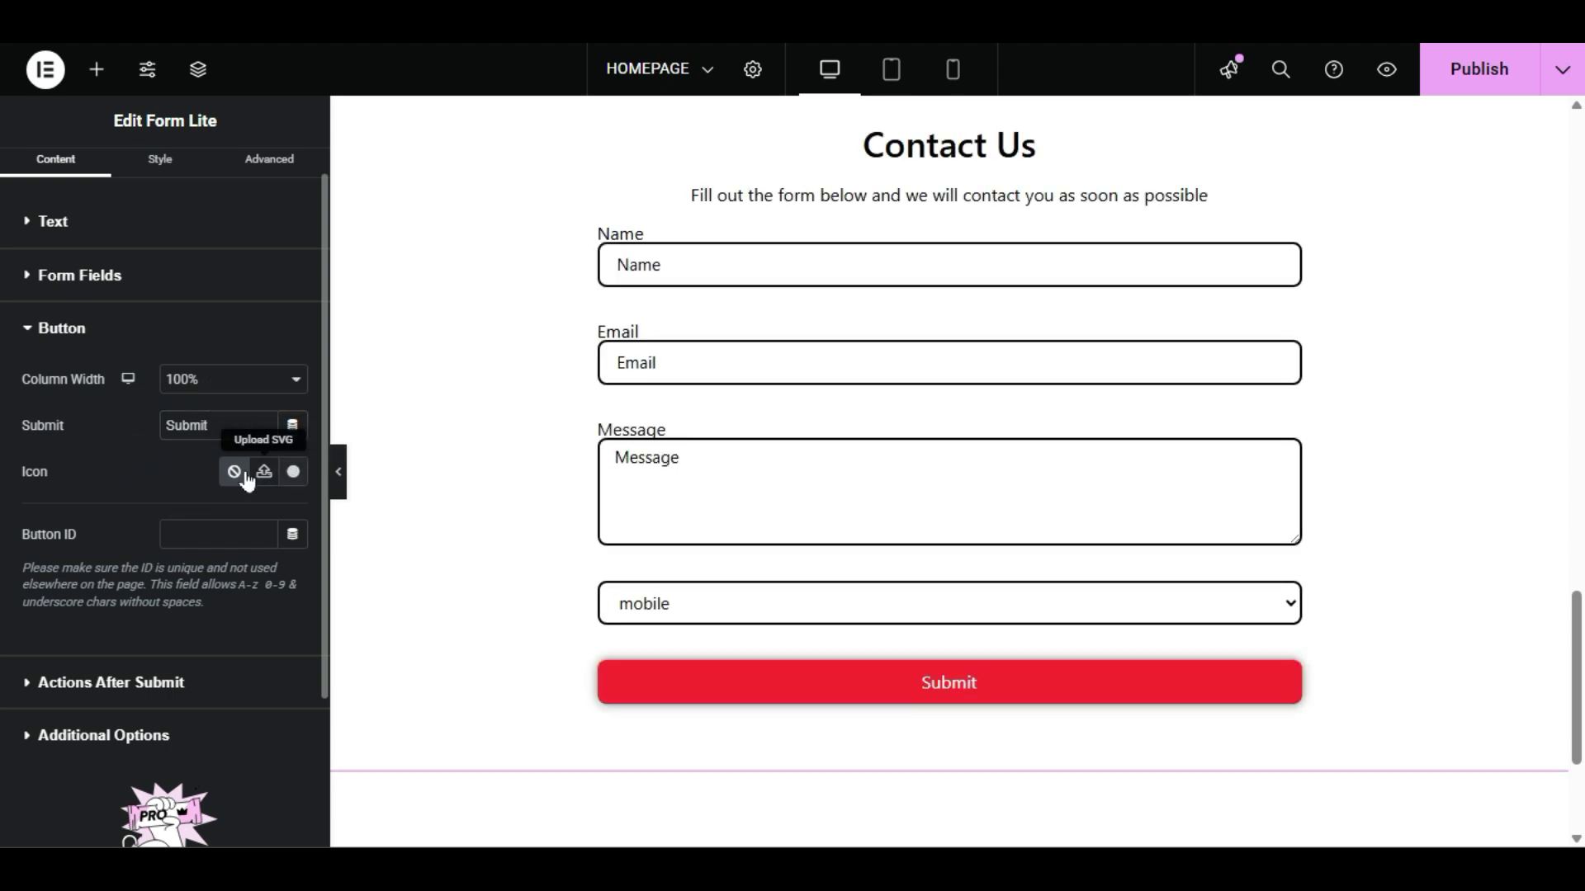
Step: Search the icon library for "phon" and insert the Phone icon on the form's submit button
left_click(292, 472)
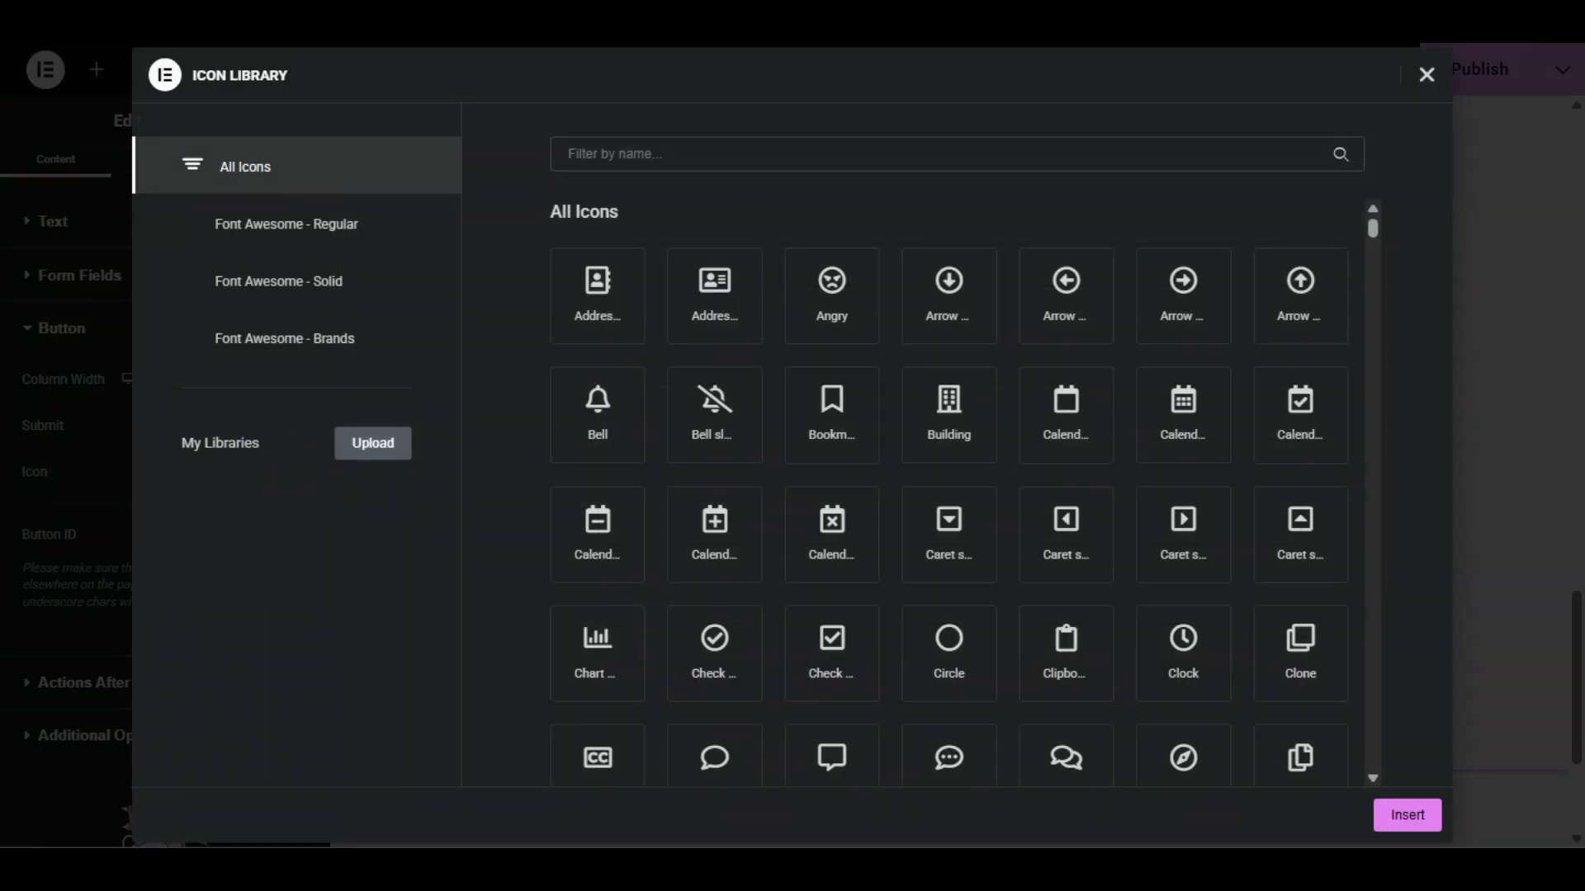
left_click(747, 153)
type("call")
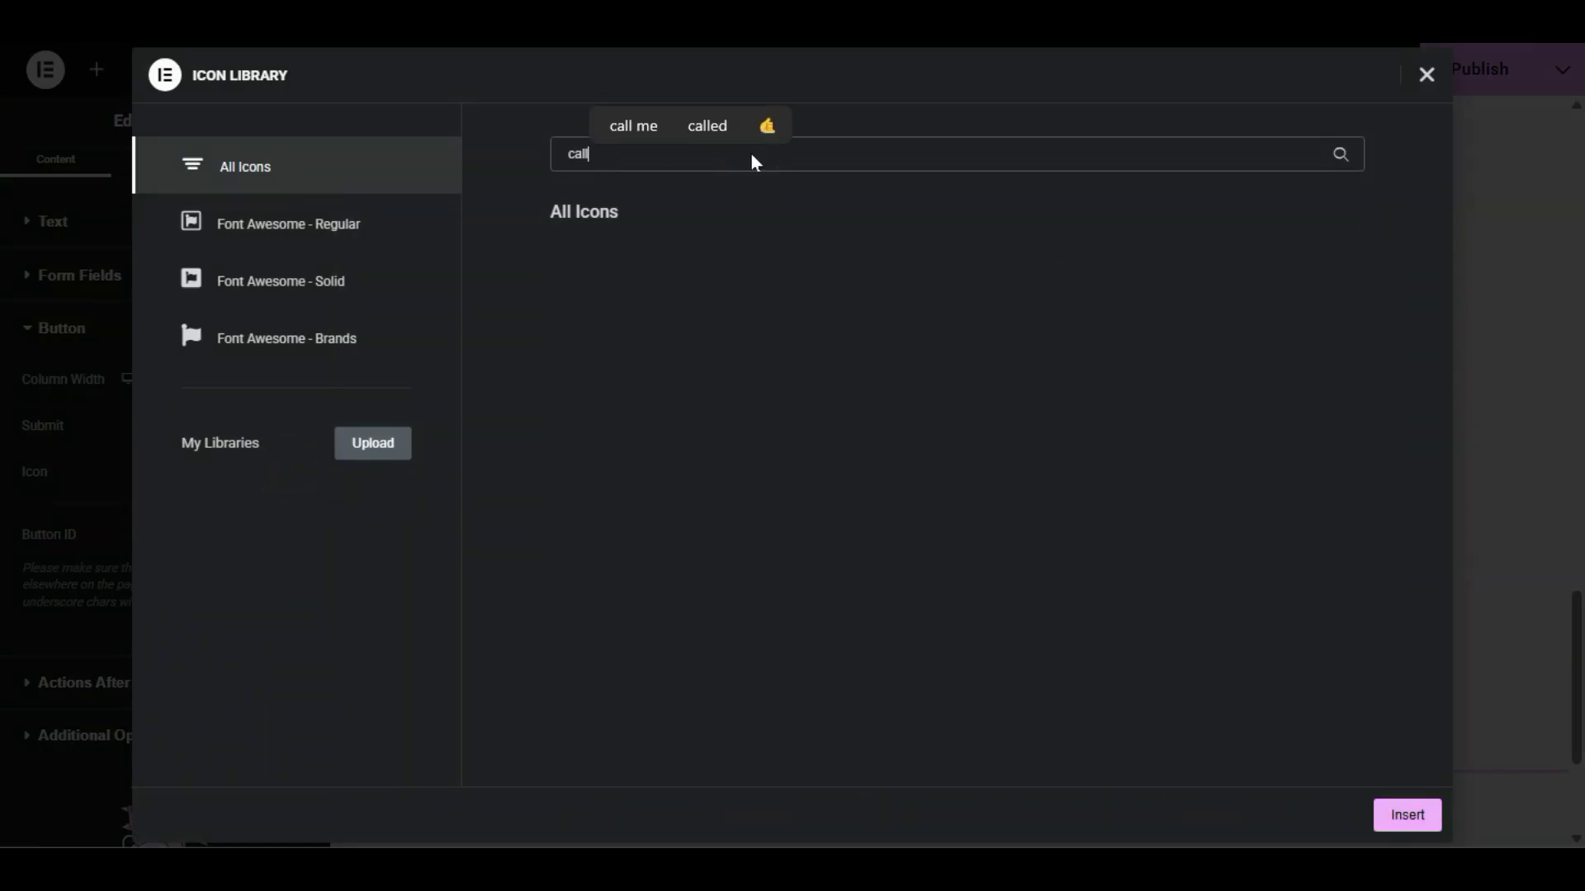
key("BackSpace")
key("BackSpace")
key("BackSpace")
key("BackSpace")
type("phon")
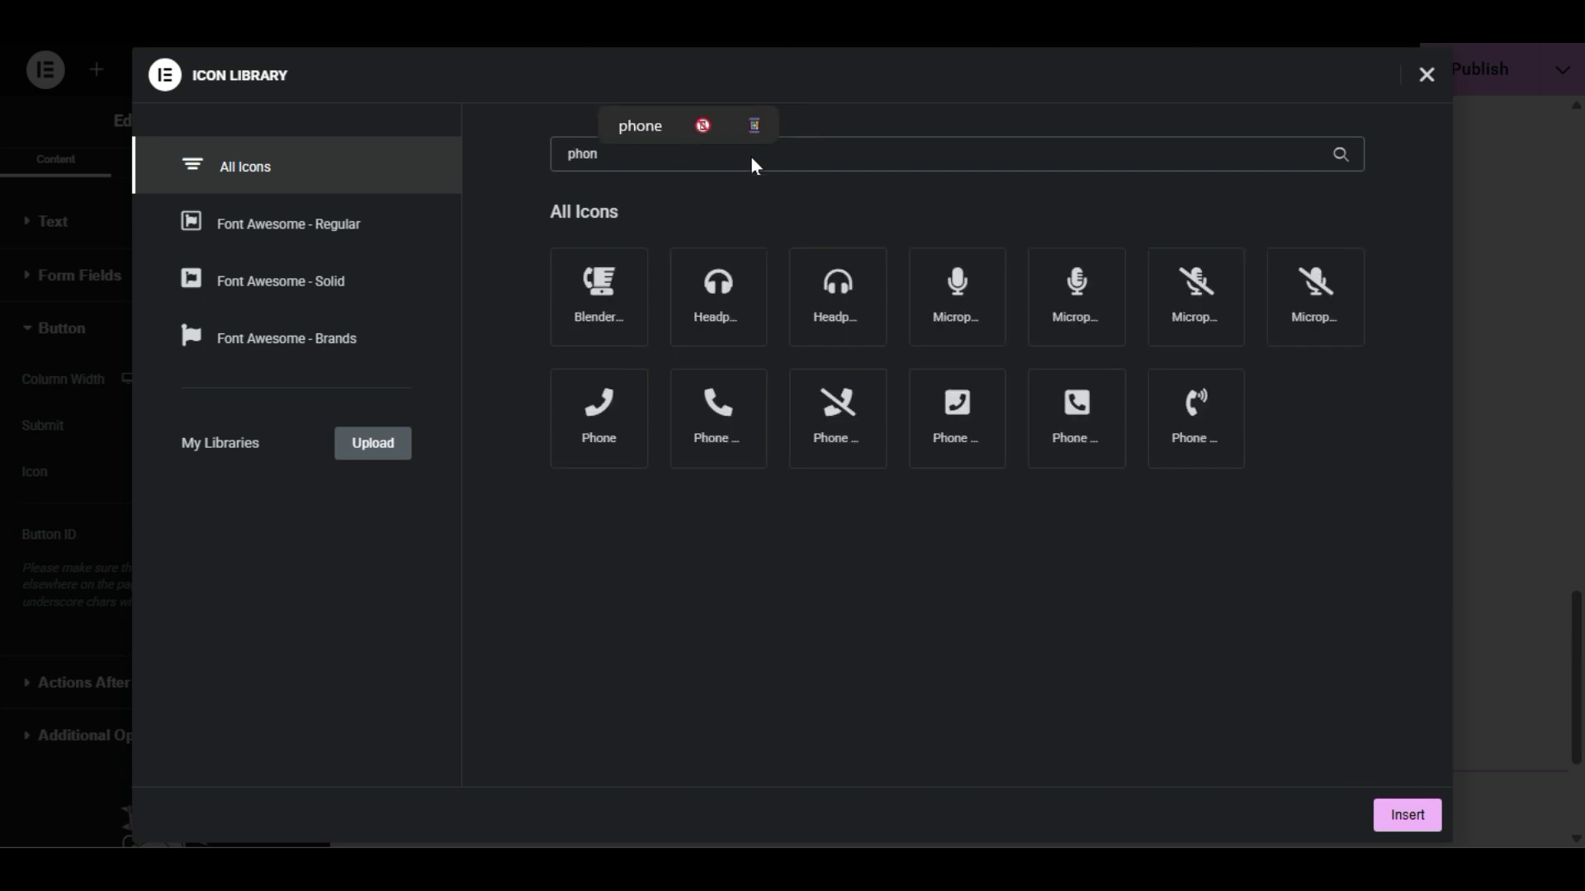
left_click(598, 413)
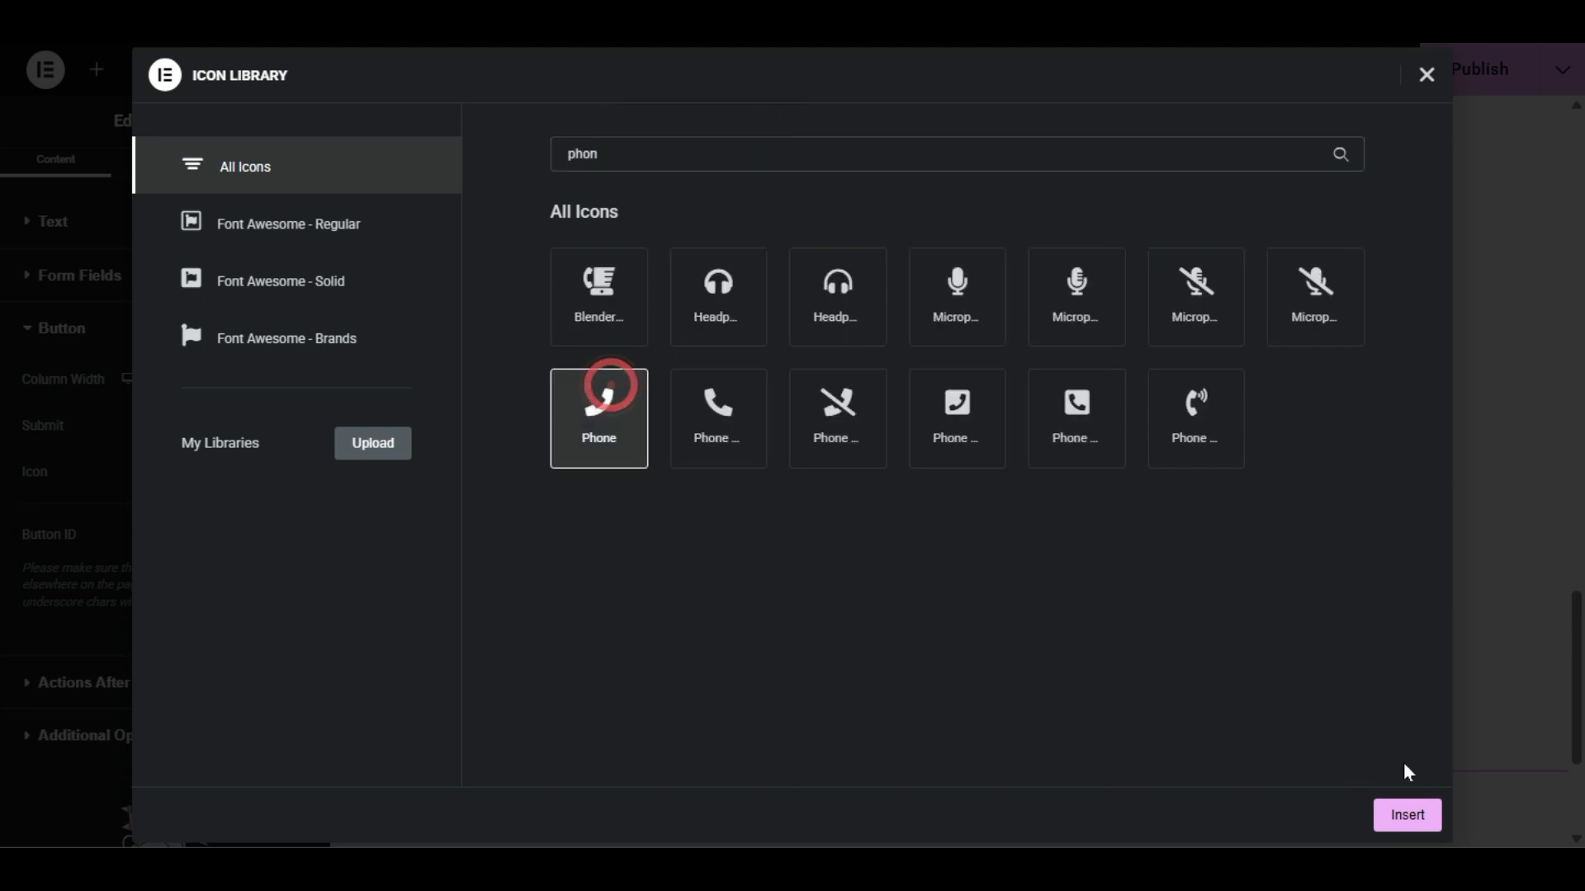
left_click(1403, 818)
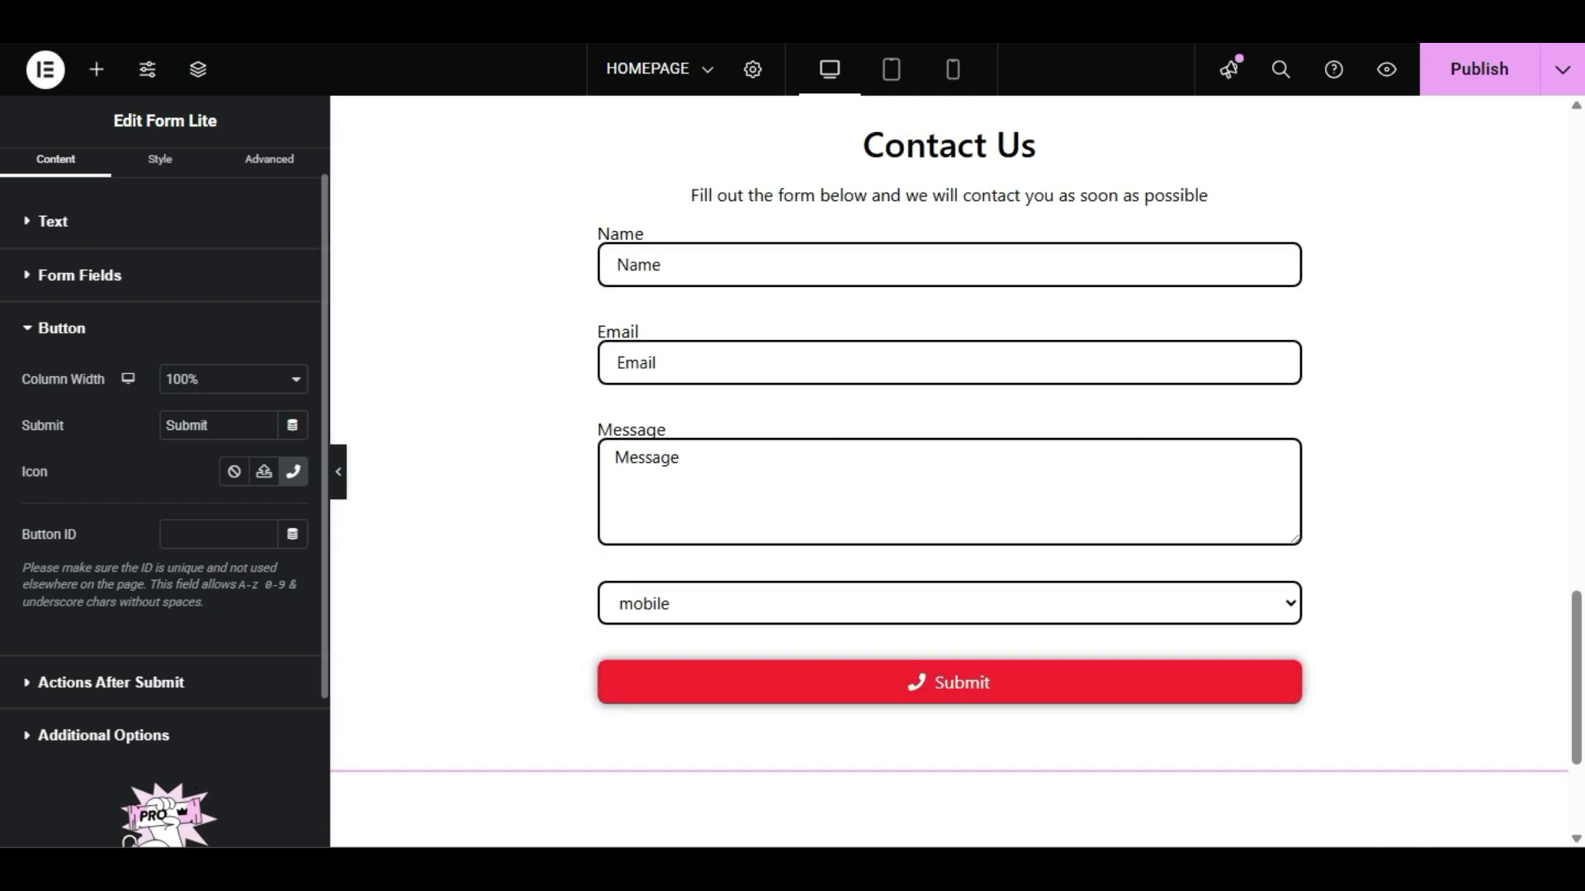
Step: Examine the form's actions after submit, checking the recipient email and the subject of email submissions
left_click(128, 683)
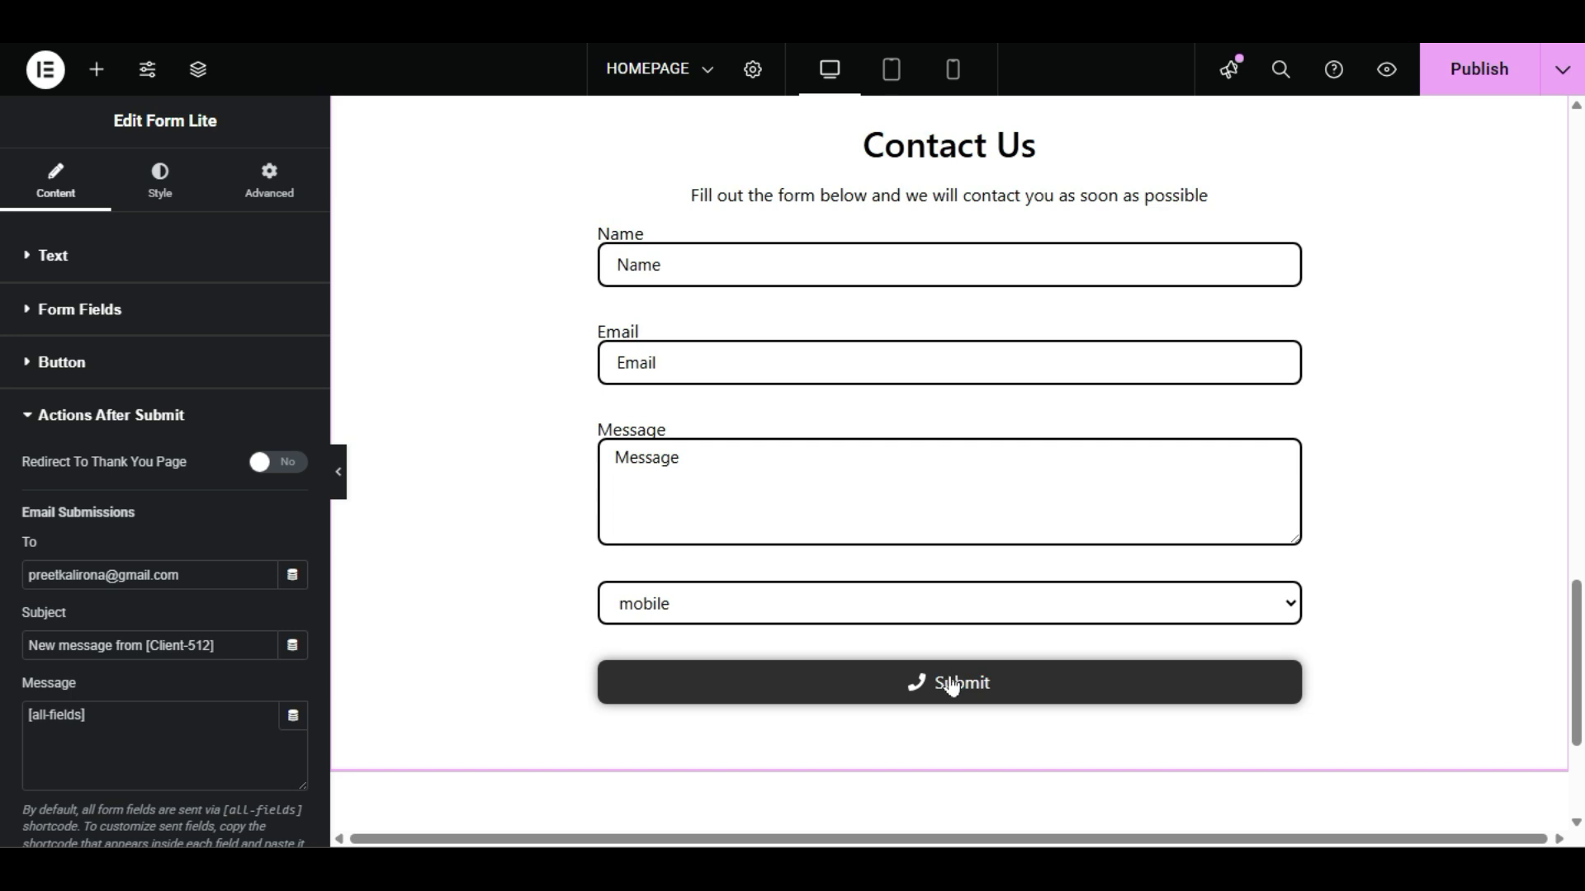
left_click(194, 583)
triple_click(223, 583)
left_click(59, 553)
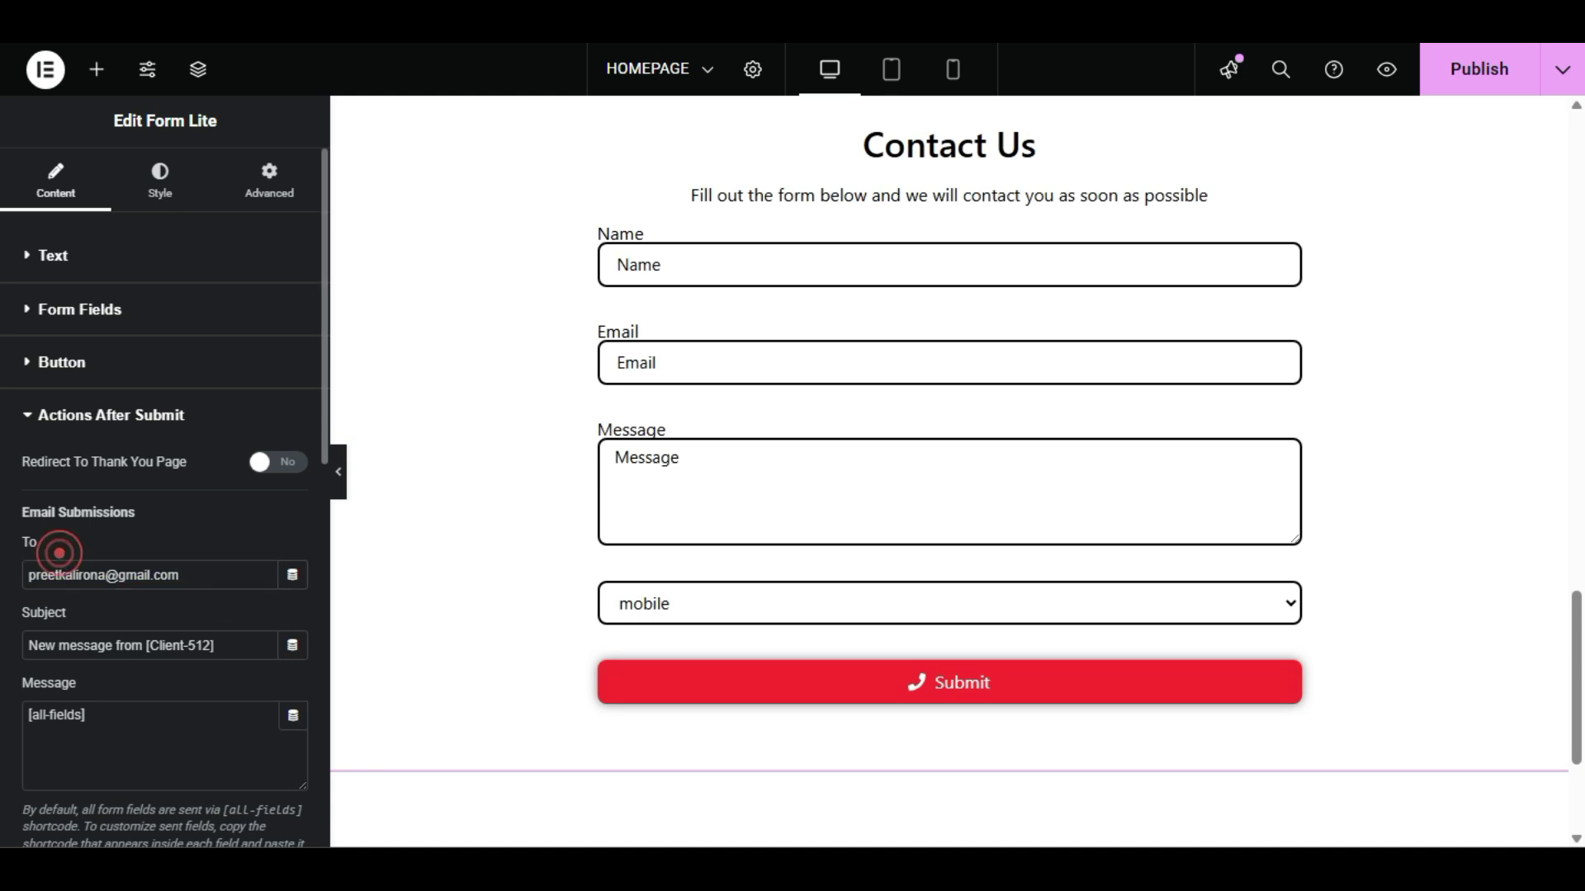
scroll(12, 585, "down", 2)
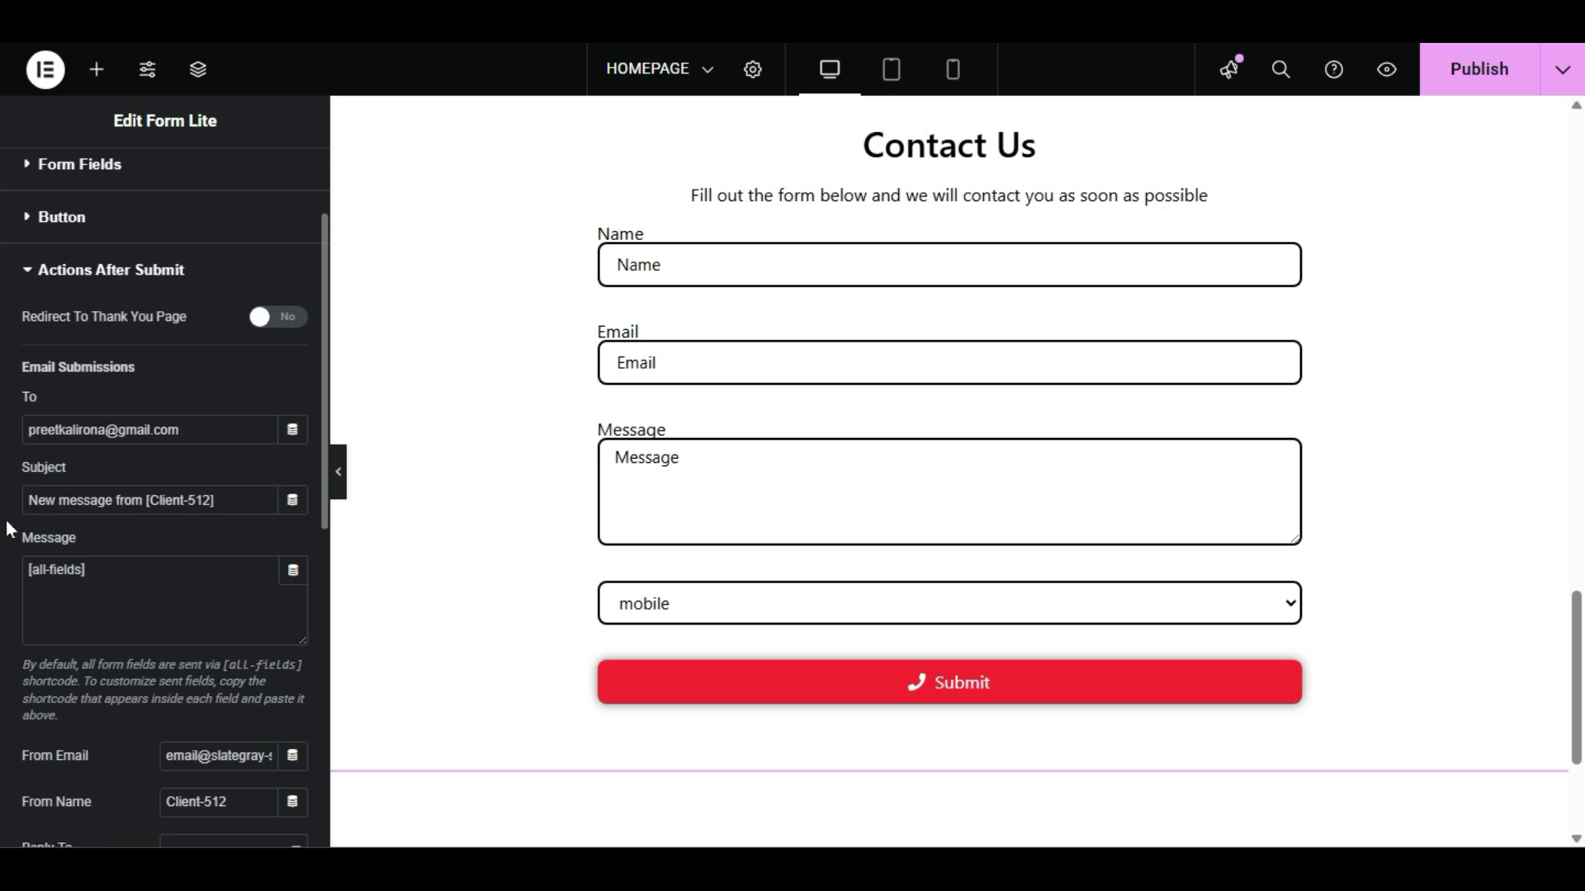
mouse_move(32, 501)
left_mouse_down()
mouse_move(217, 500)
mouse_move(12, 517)
left_mouse_up()
left_click(240, 498)
left_click(13, 513)
Step: Examine the From Email value and the remaining sender, reply, meta data and send format settings for email submissions
scroll(17, 670, "down", 3)
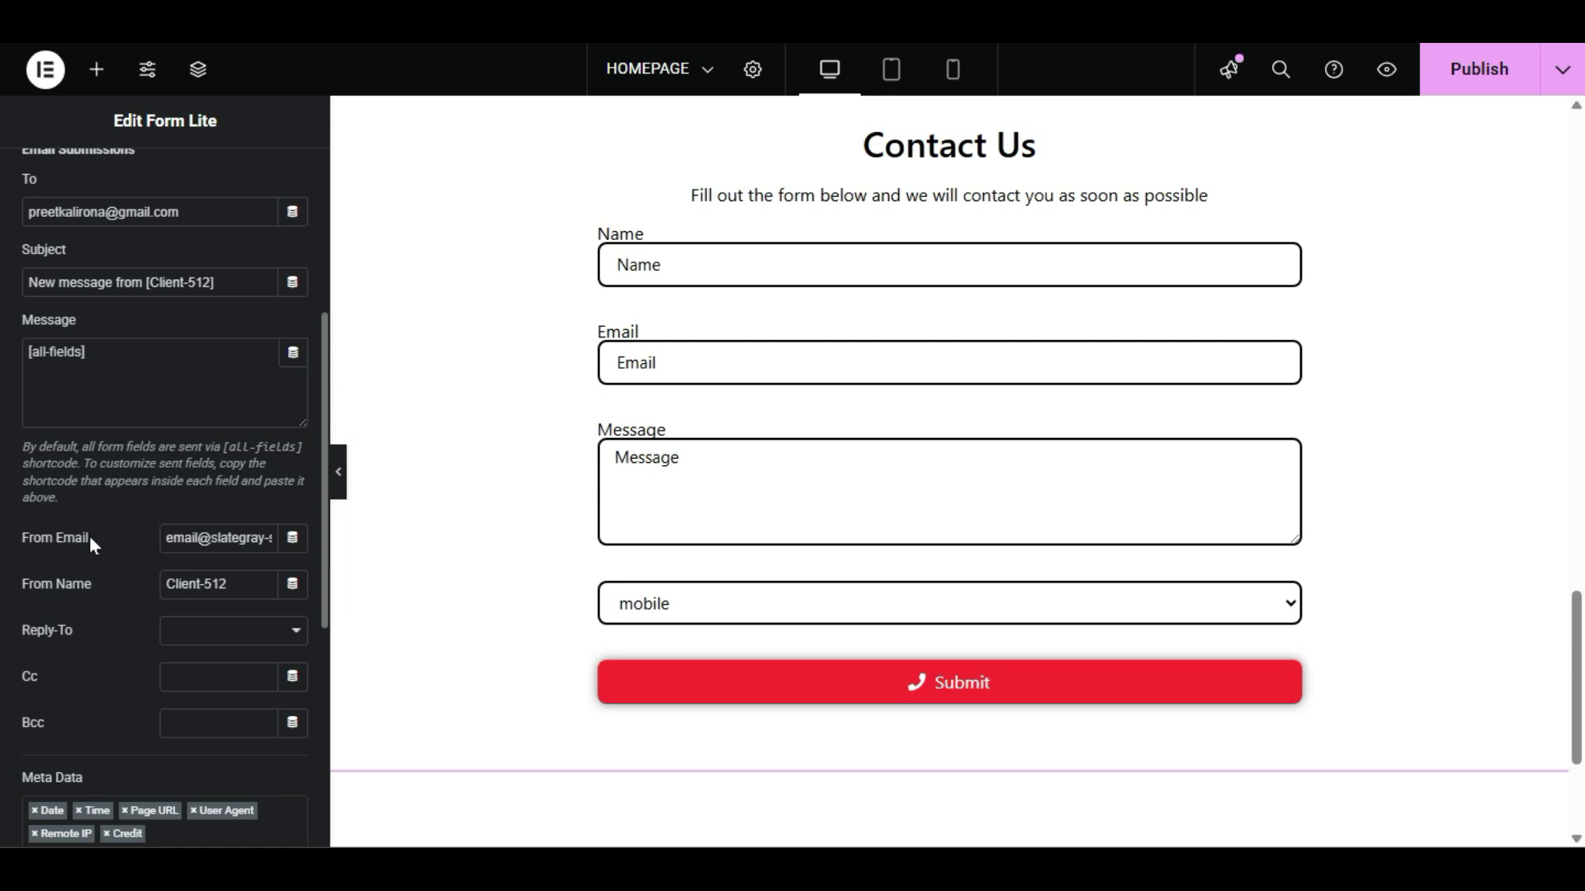
triple_click(203, 538)
triple_click(166, 538)
left_click(221, 537)
key("ctrl+a")
key("Home")
left_click_drag(270, 539, 210, 538)
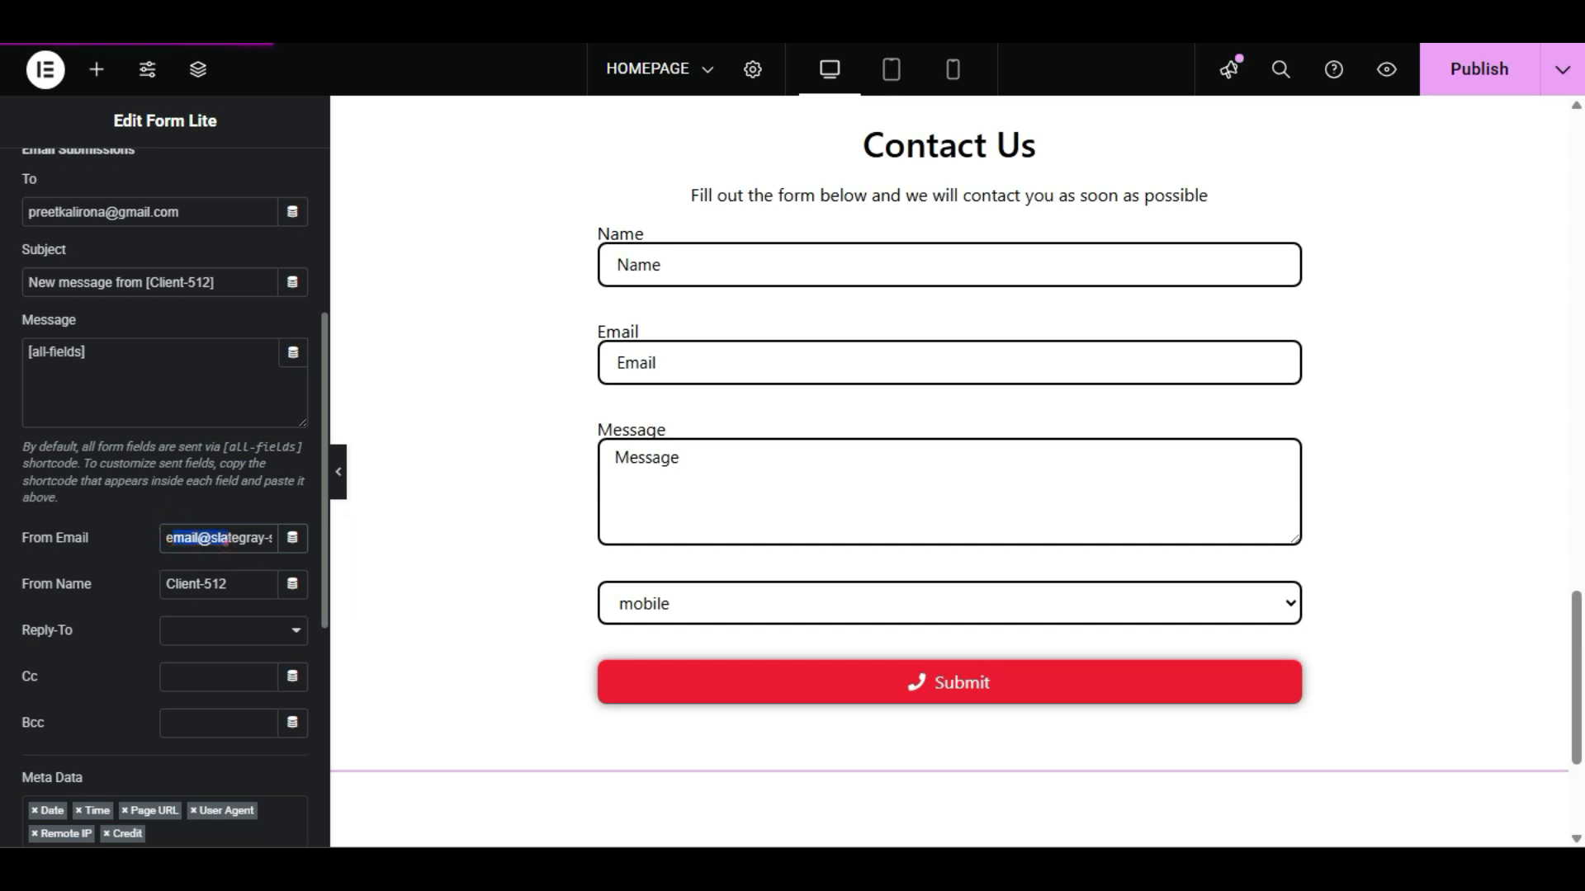
left_click(223, 538)
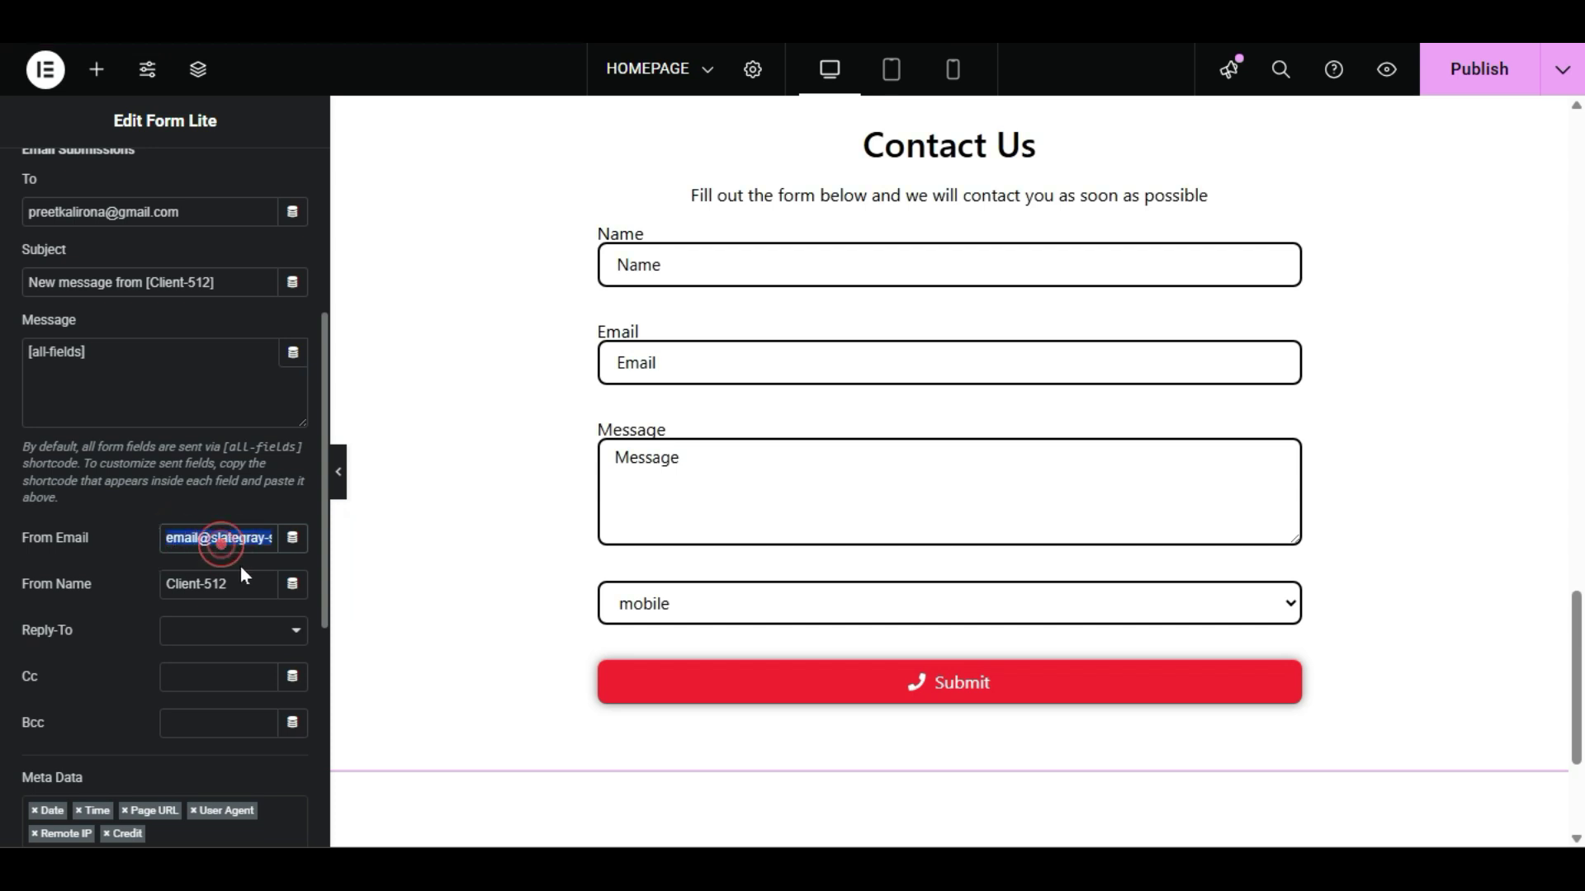
left_click_drag(212, 538, 105, 551)
left_click(248, 538)
triple_click(181, 539)
scroll(145, 611, "down", 2)
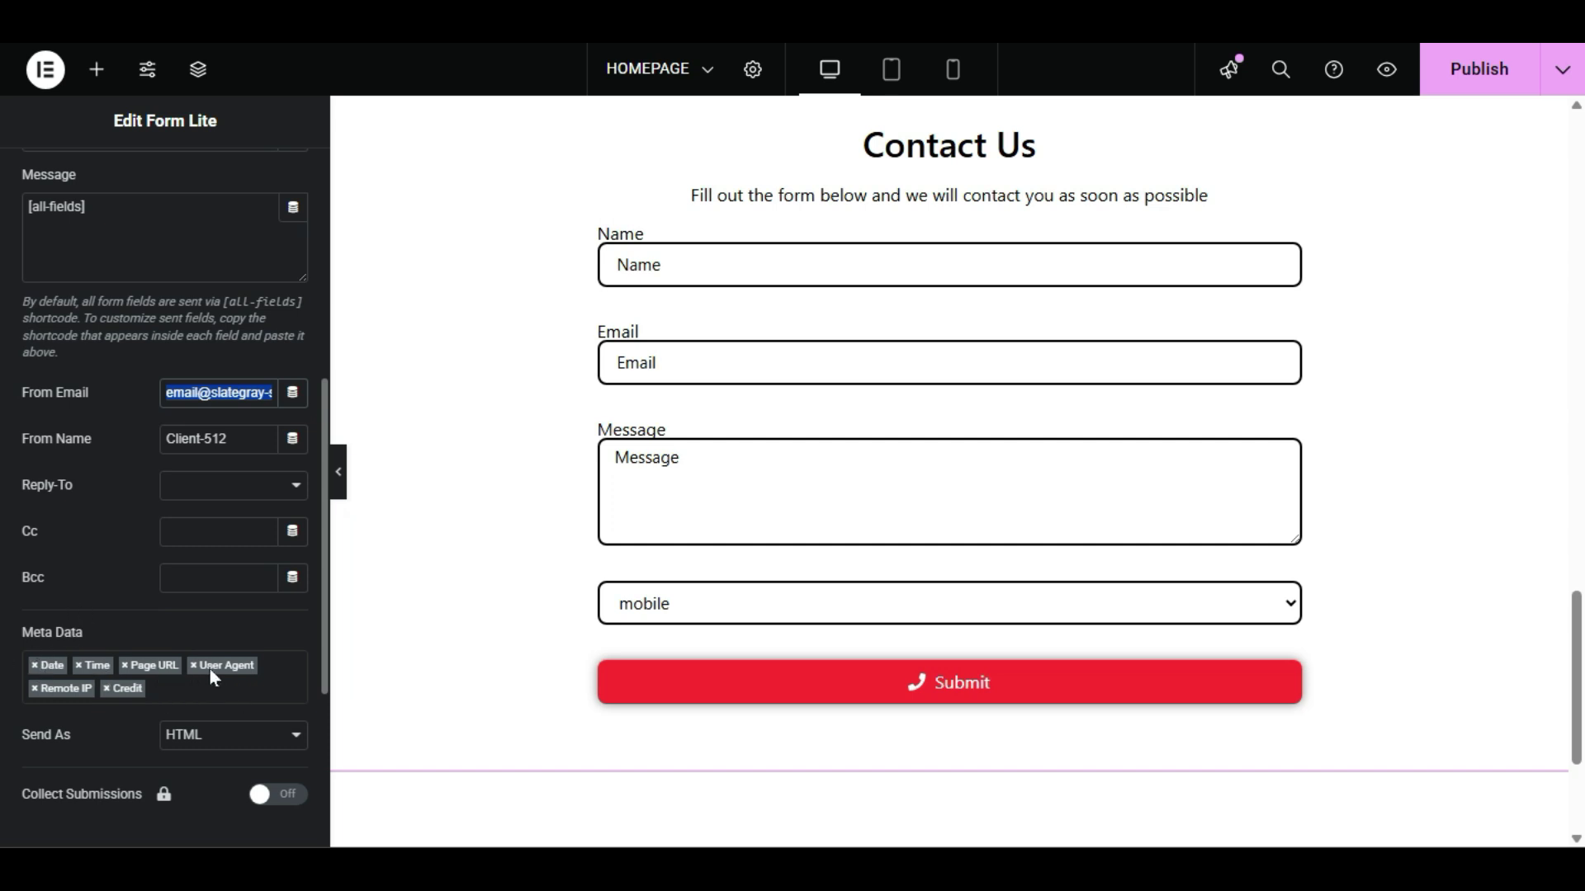
Step: Set the form's ID to new_form_22 in its additional options
scroll(255, 602, "down", 3)
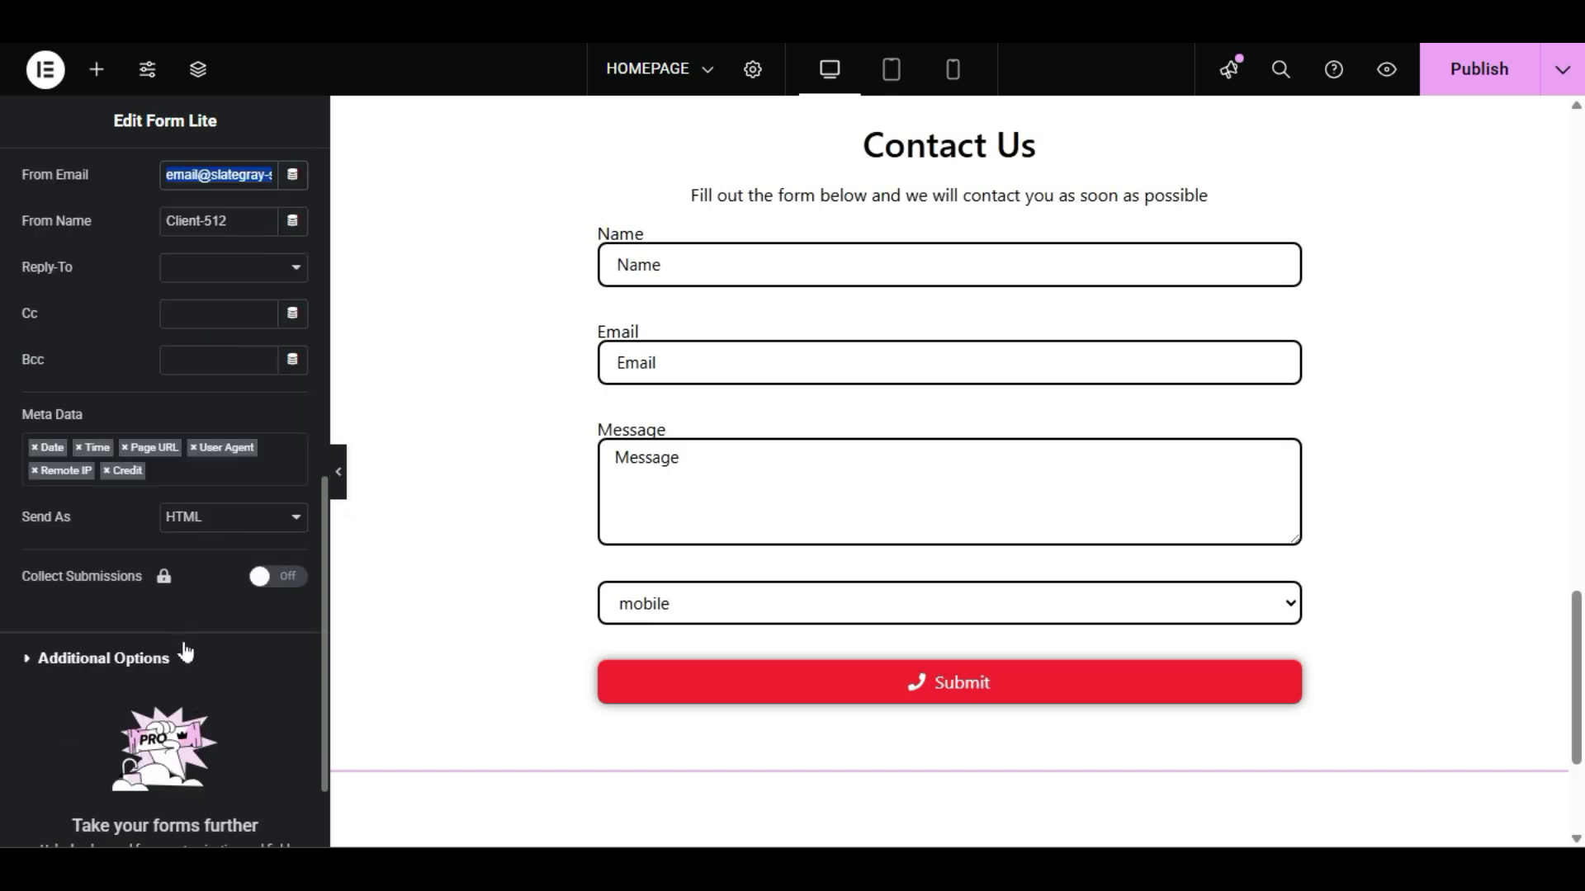
left_click(126, 670)
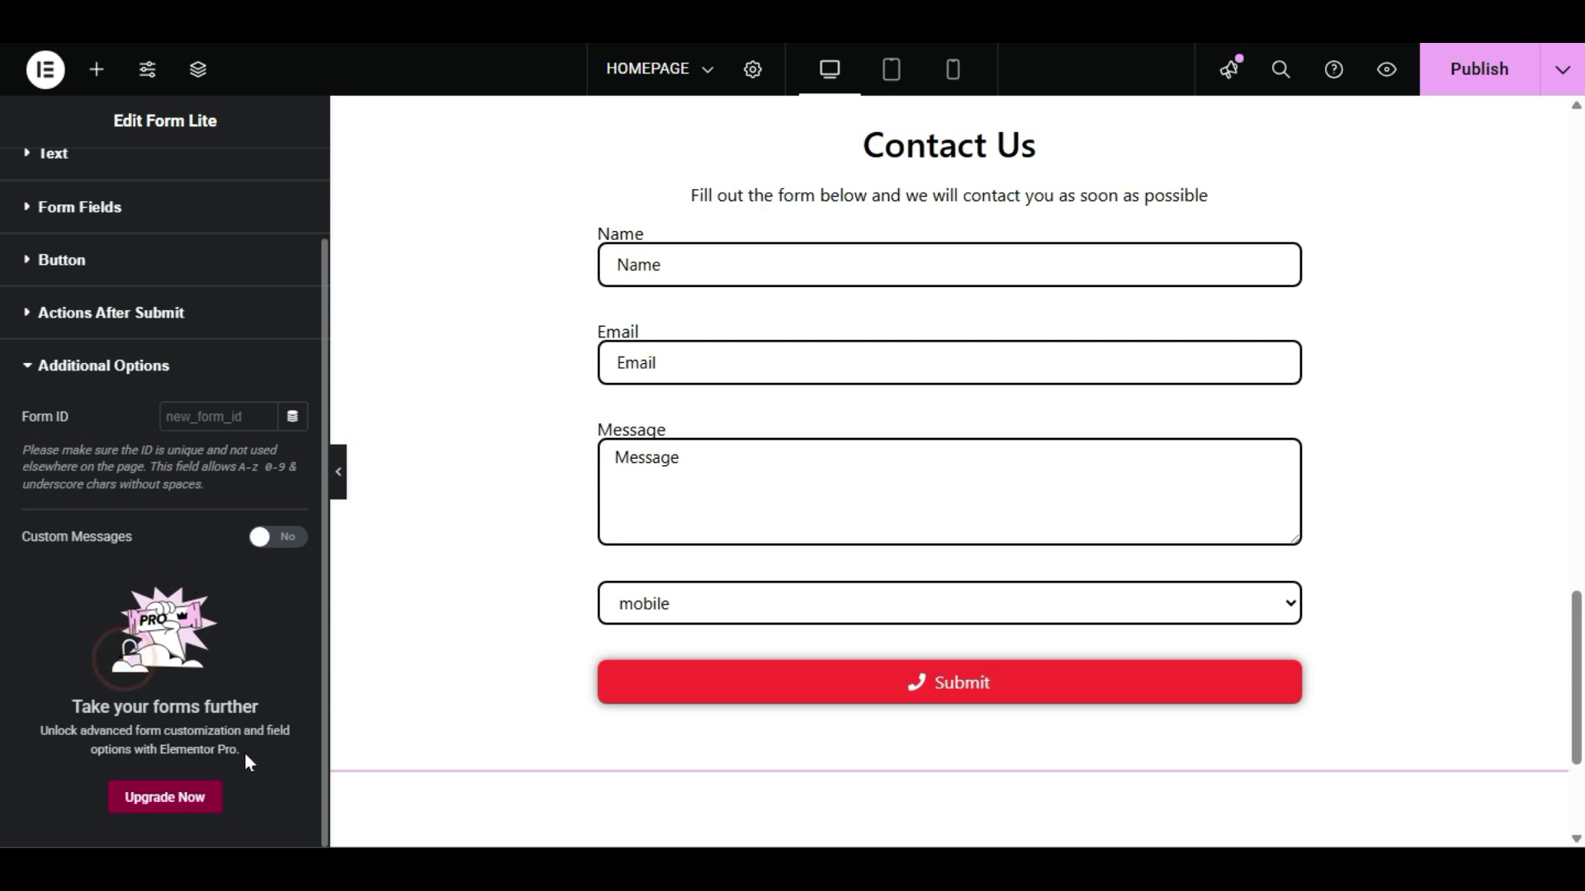
left_click(180, 416)
left_click(256, 416)
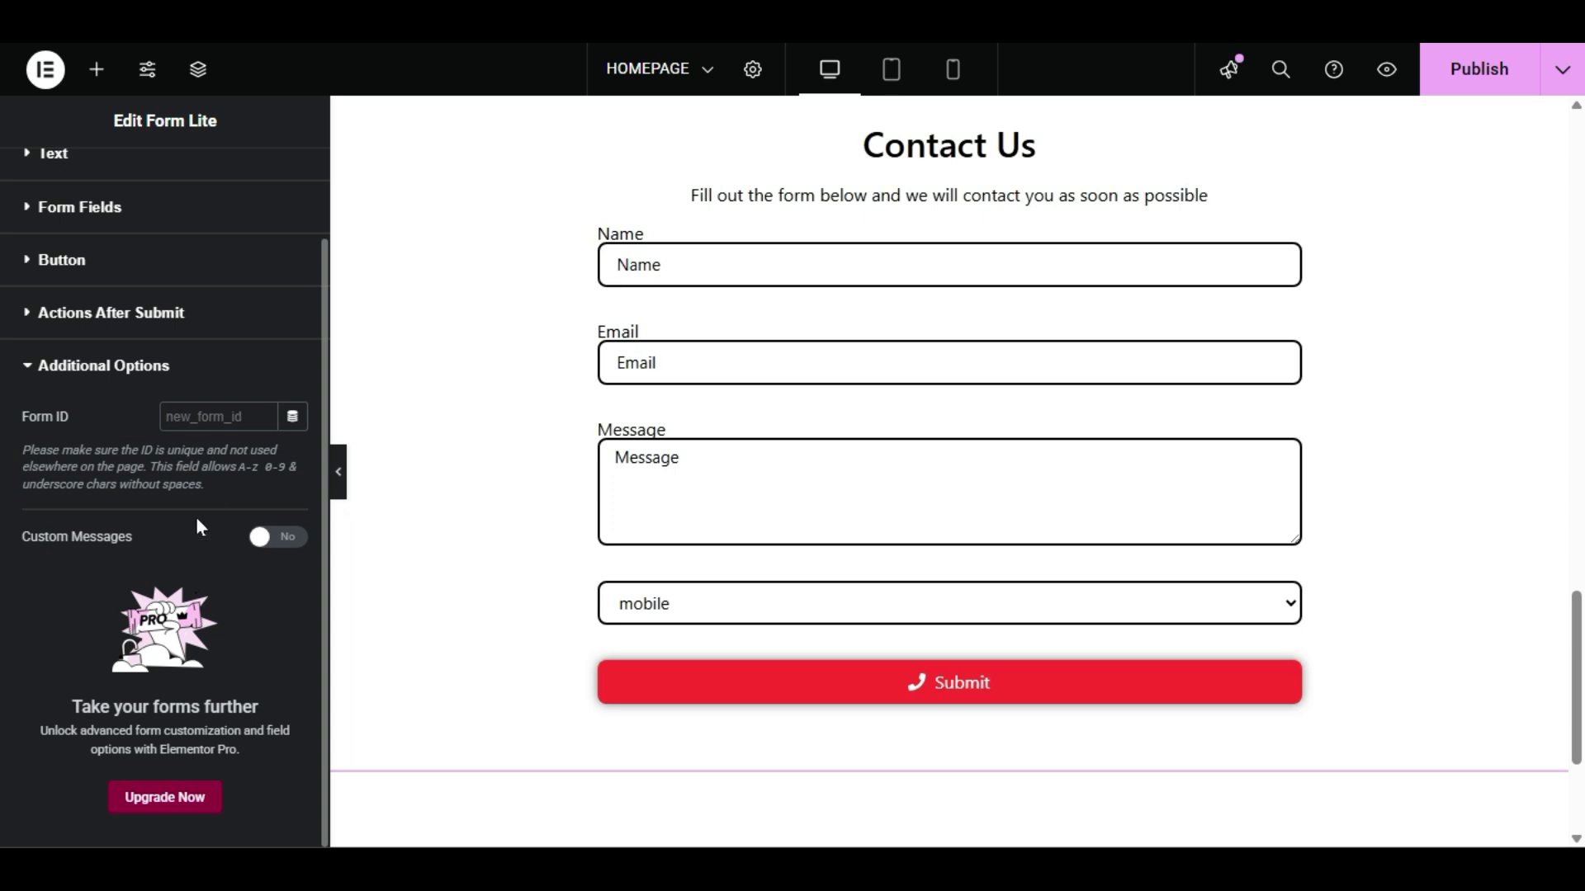
type("new_fom")
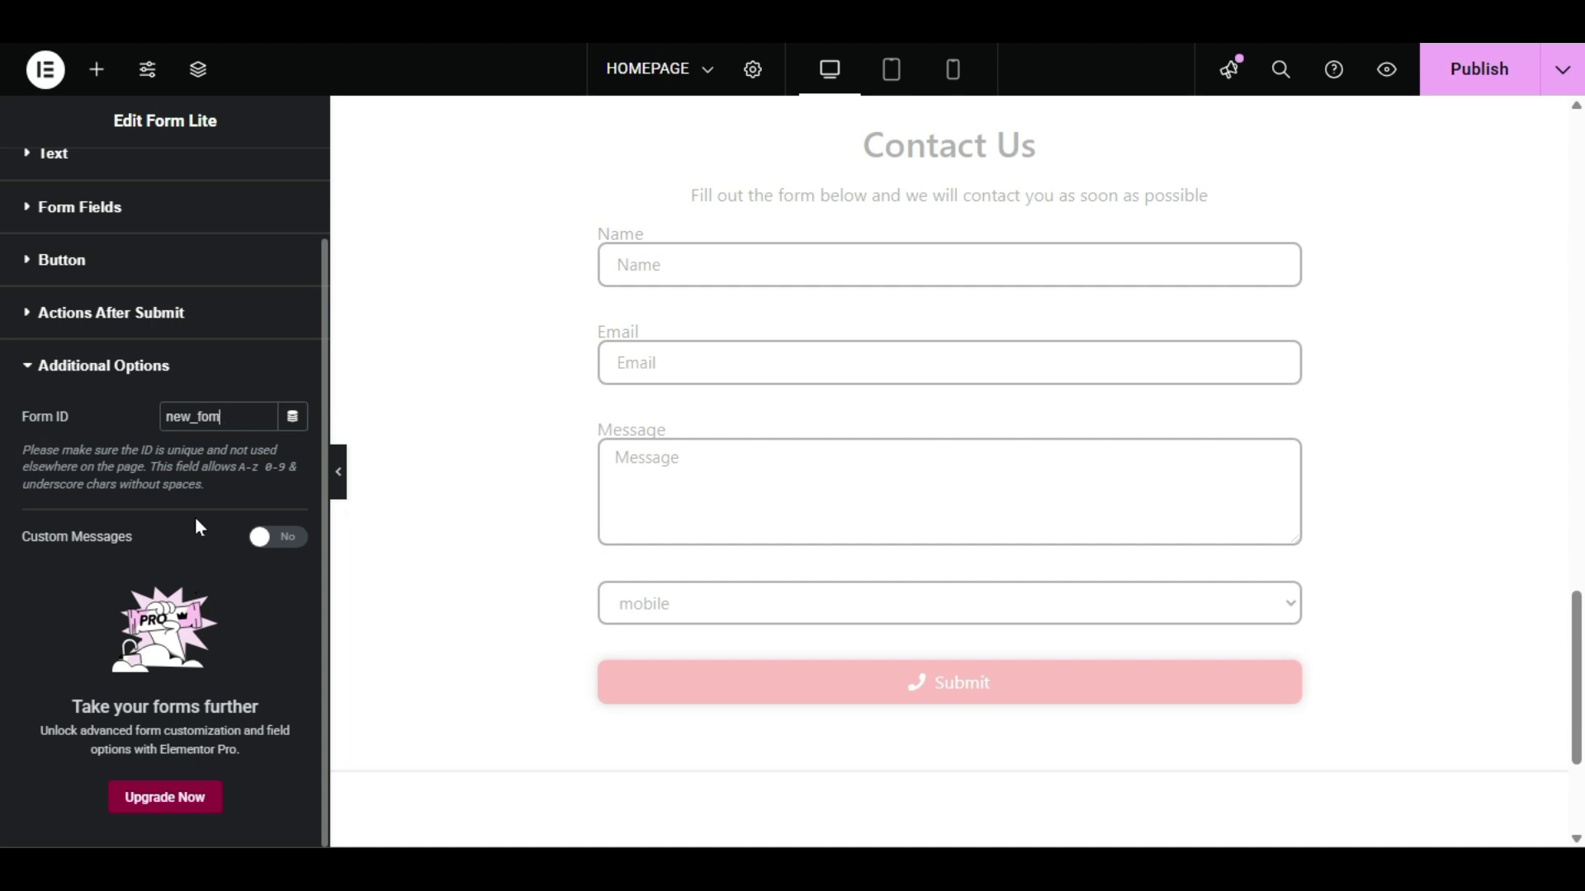
key("BackSpace")
type("rm_22")
left_click(198, 426)
double_click(197, 421)
left_click(151, 446)
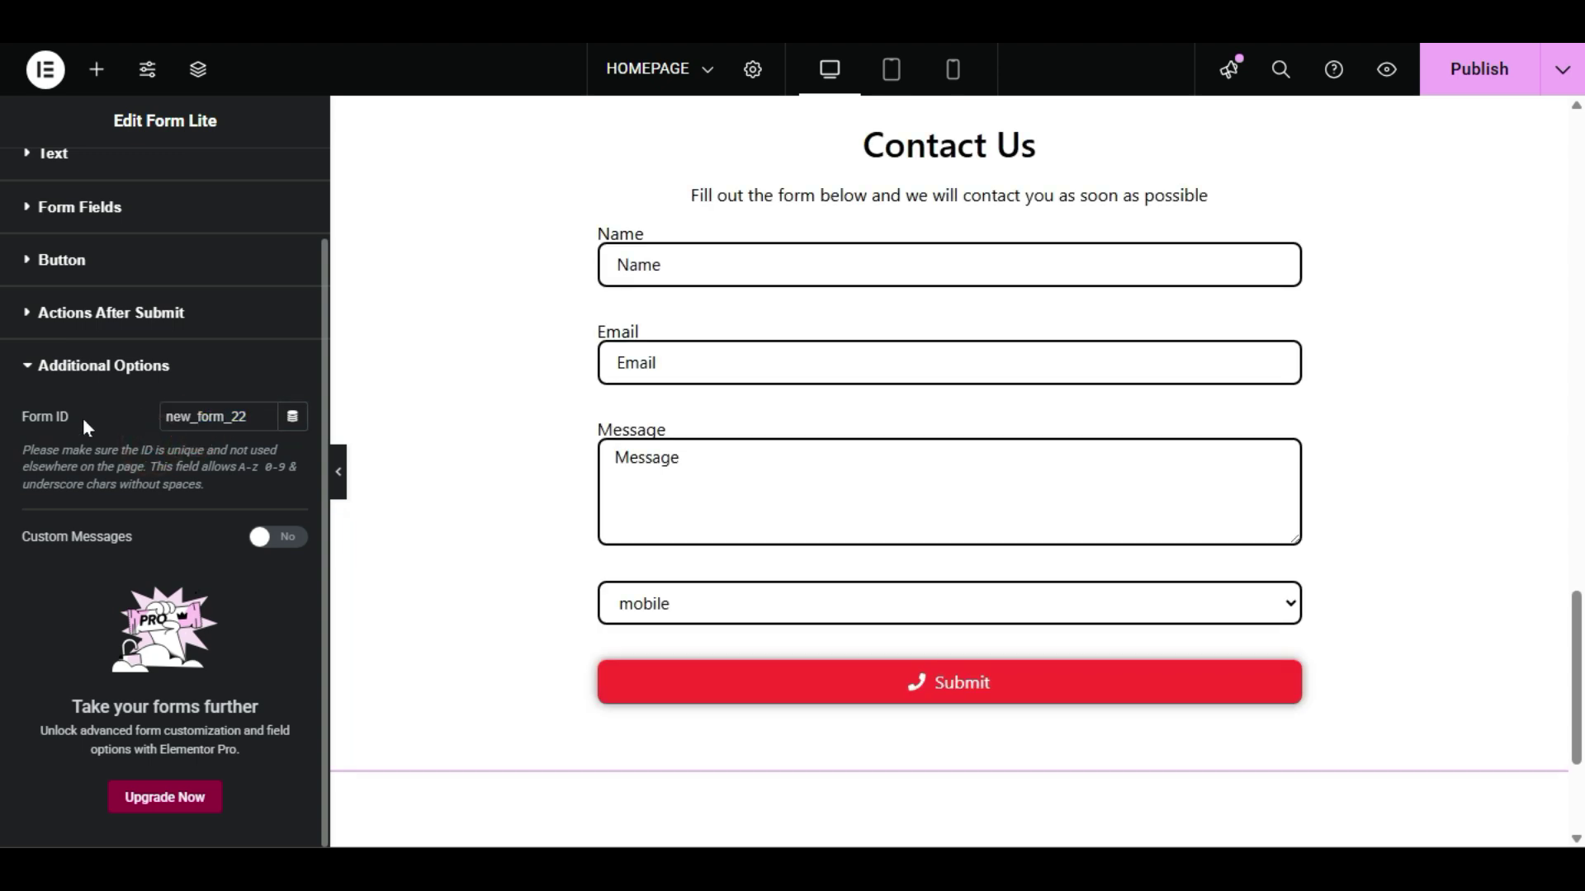
Step: Look over the homepage sections above the contact form and read the note on Form ID uniqueness and allowed characters
scroll(782, 594, "up", 3)
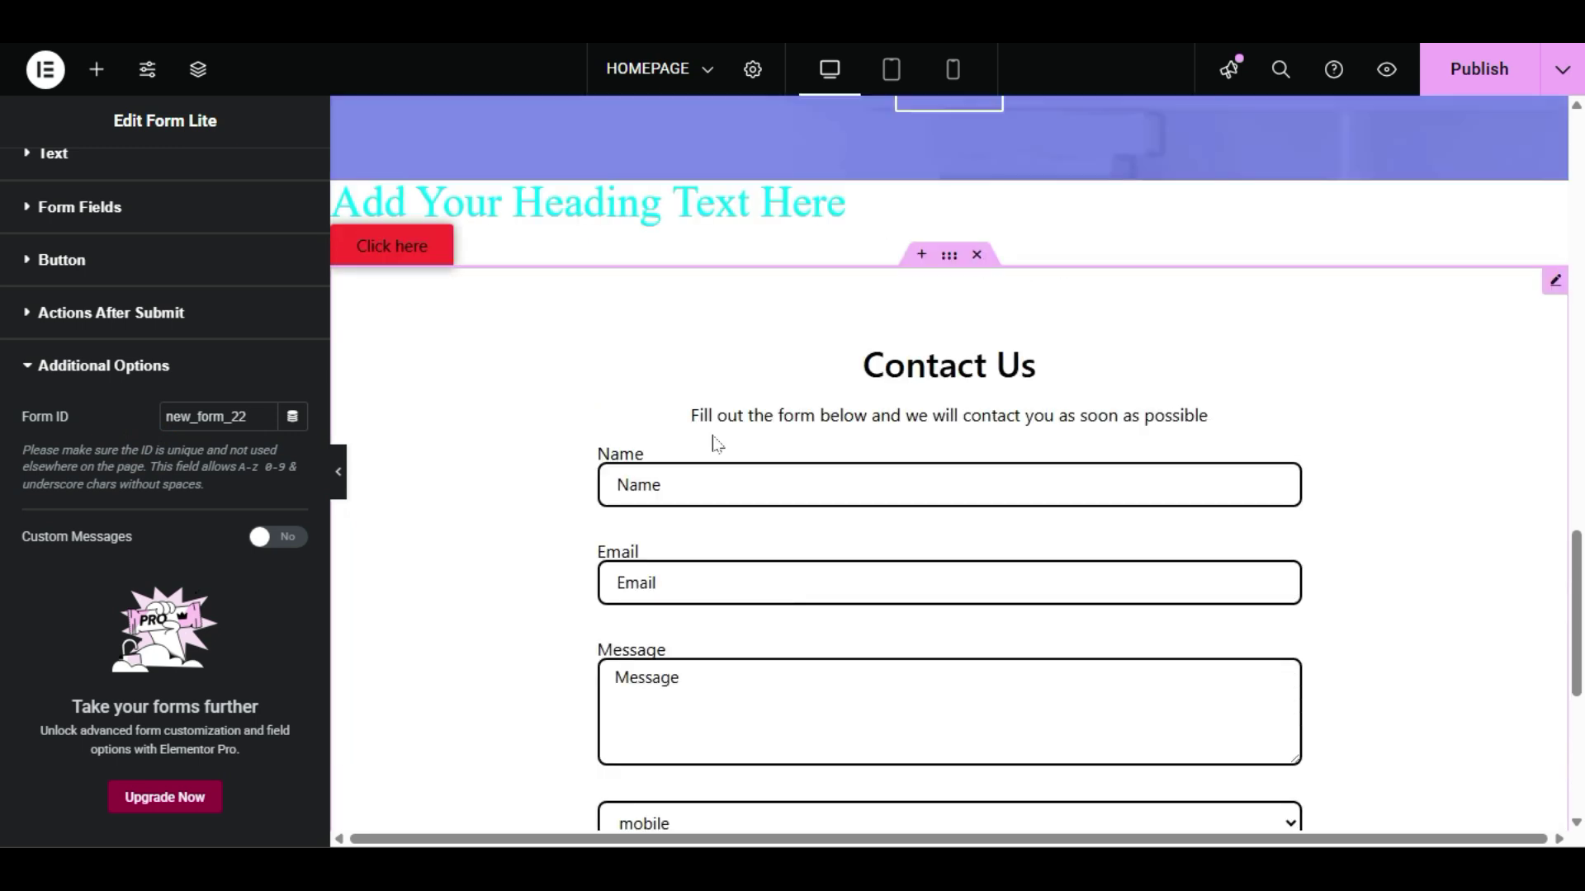
scroll(1200, 402, "up", 10)
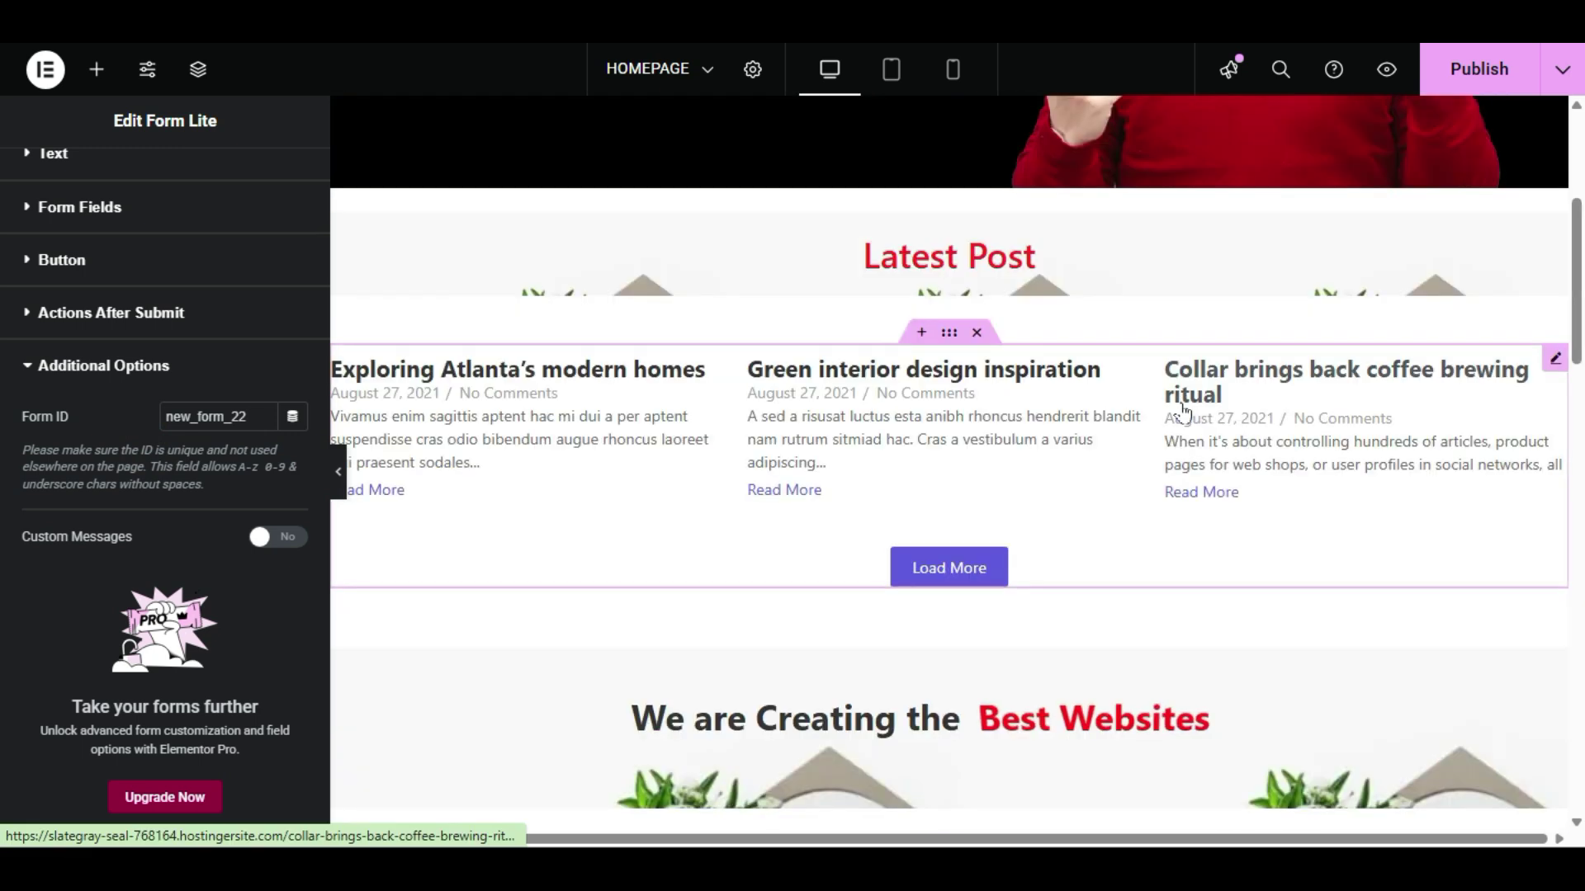
scroll(1181, 413, "down", 4)
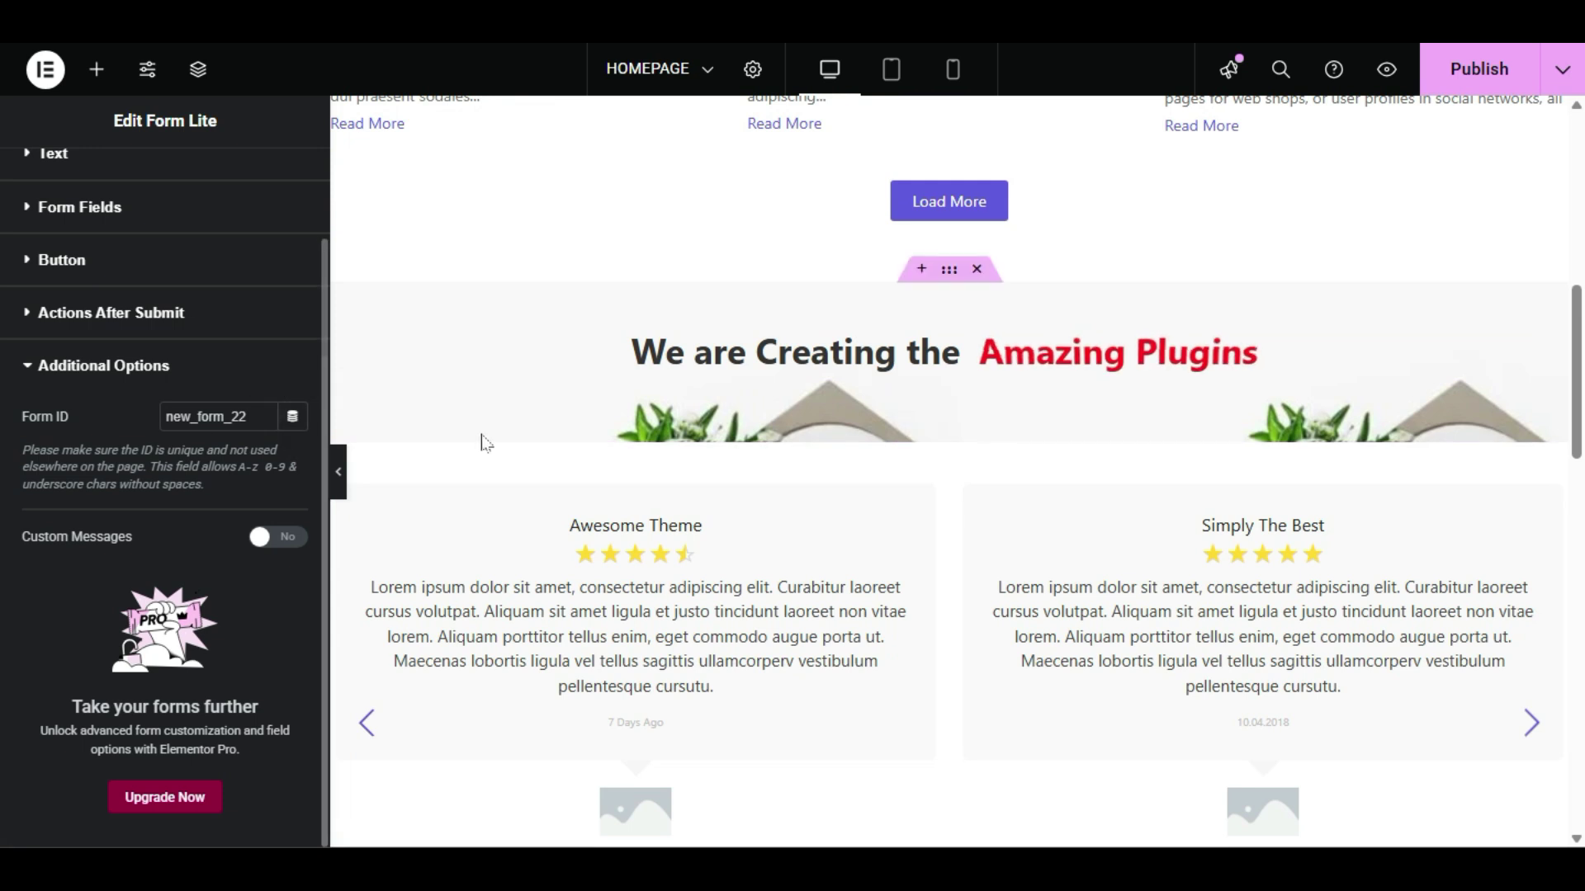
scroll(761, 466, "down", 5)
scroll(761, 466, "down", 8)
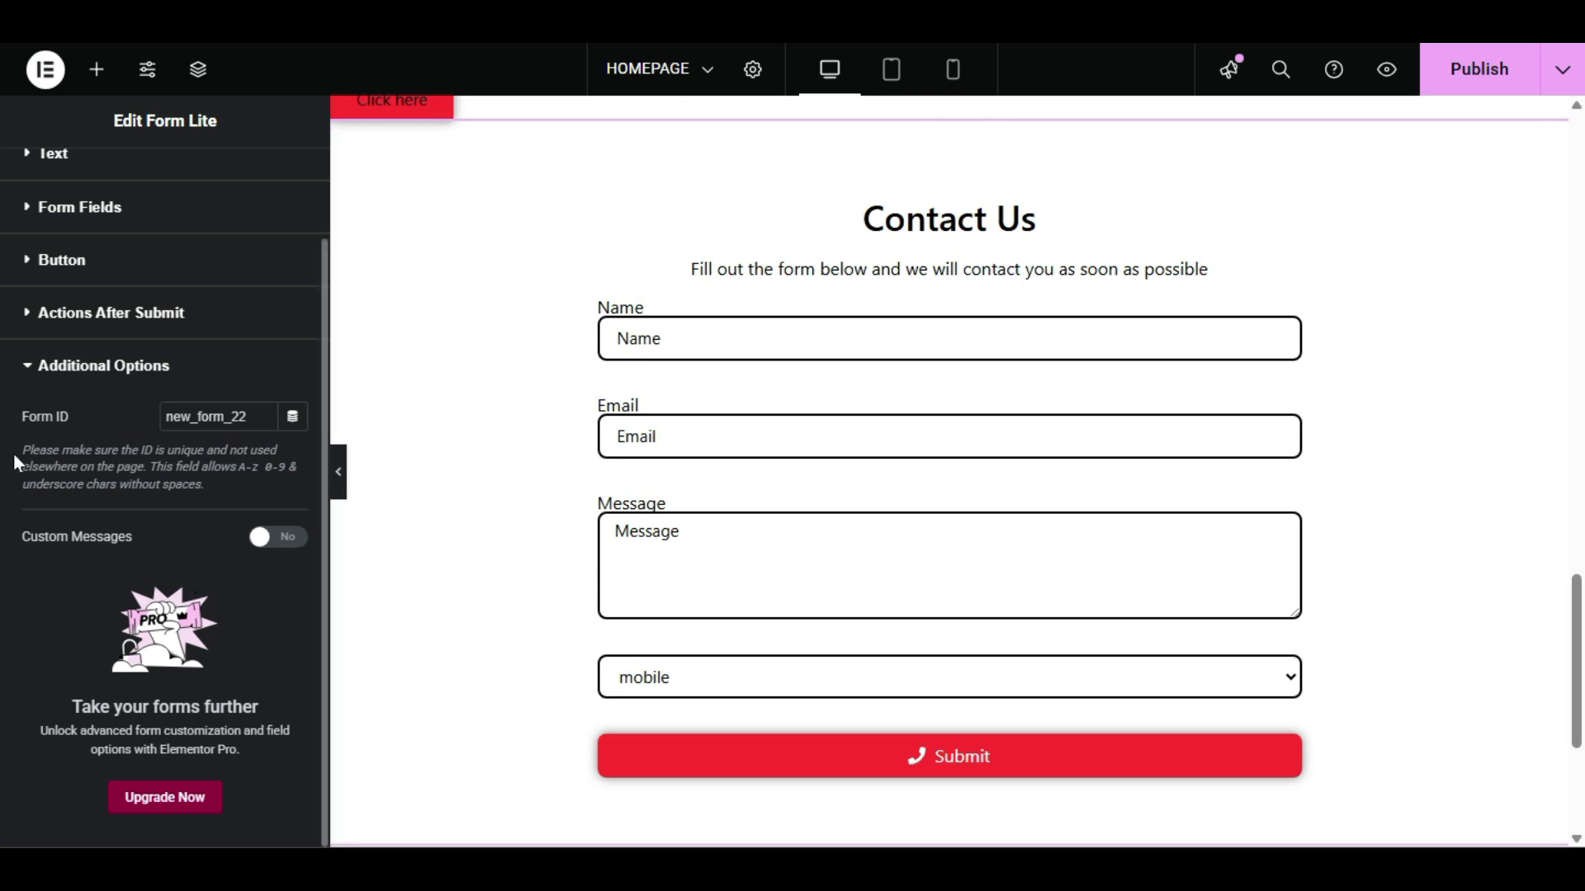
left_click_drag(18, 459, 219, 491)
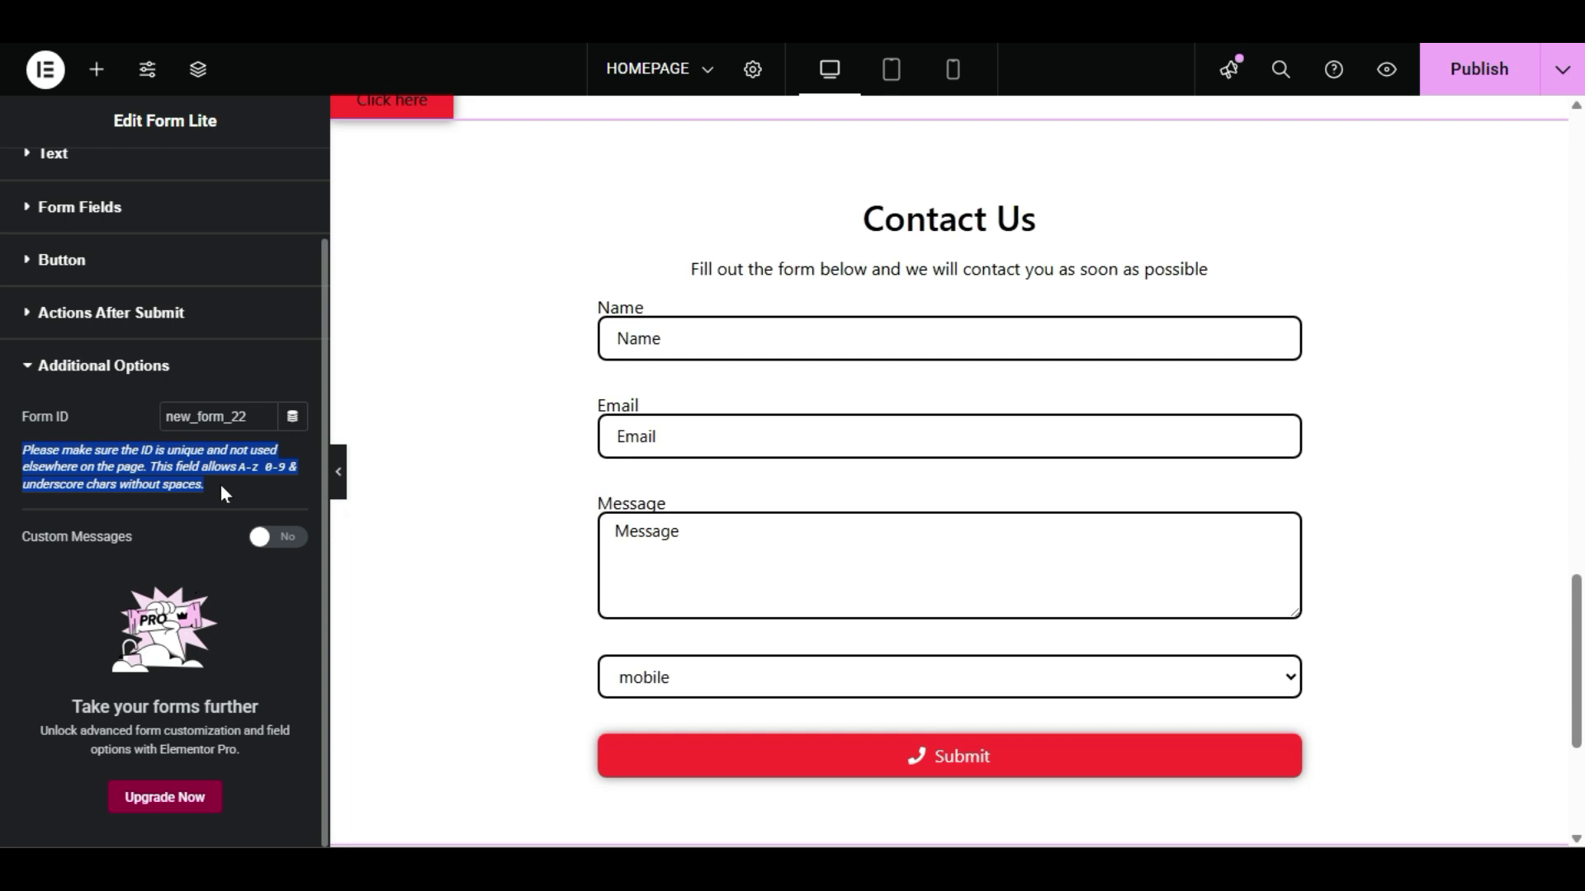
left_click(276, 587)
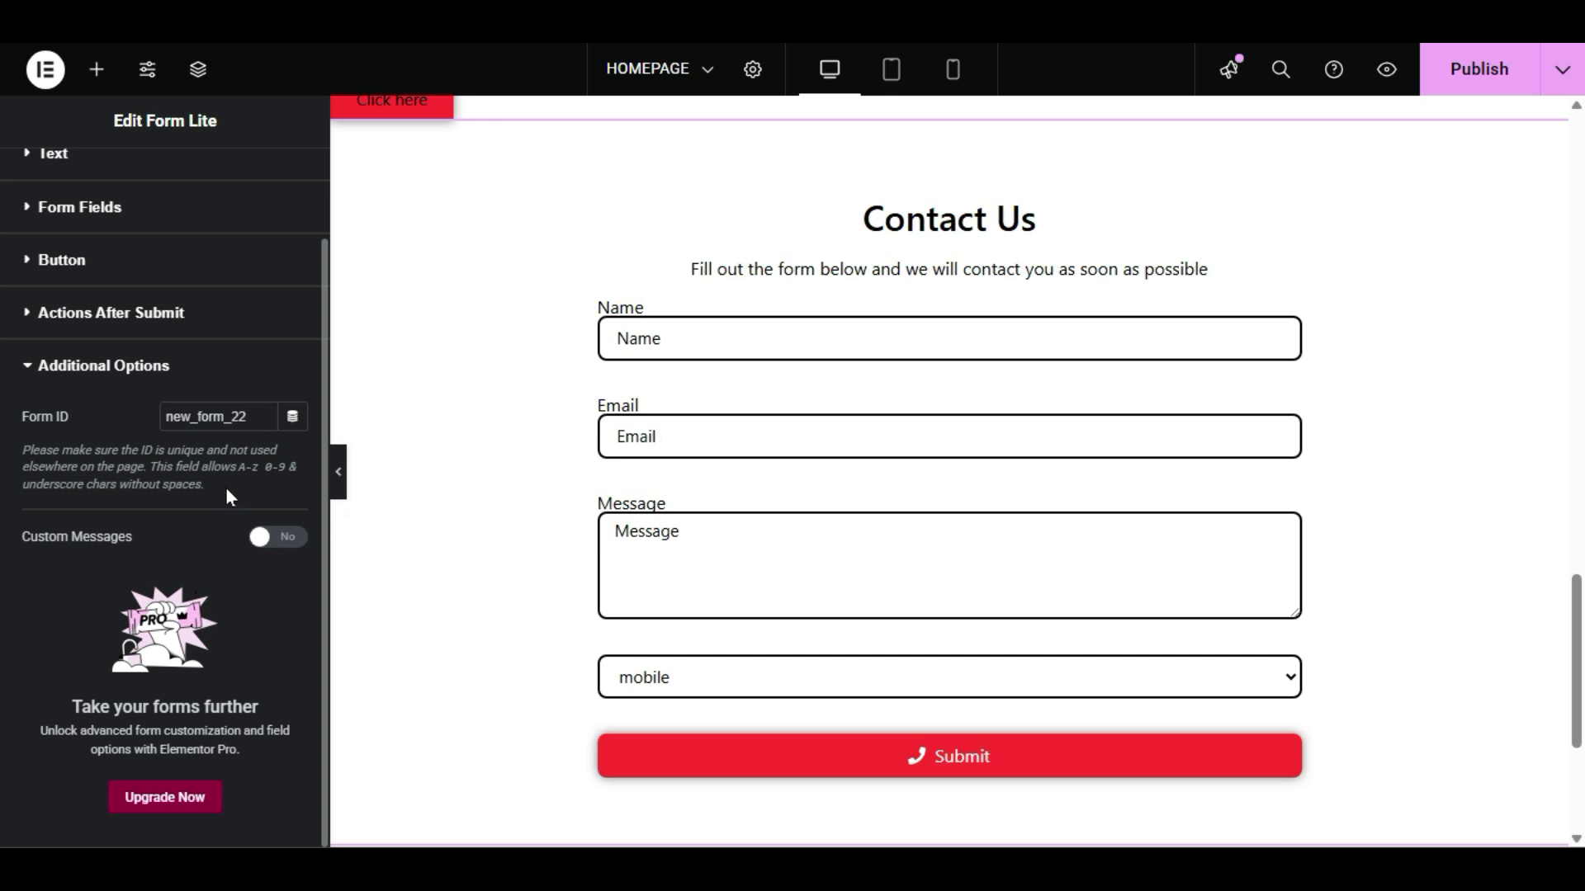
Step: Set the text color of the form's description to blue in the form's style settings
scroll(226, 487, "up", 2)
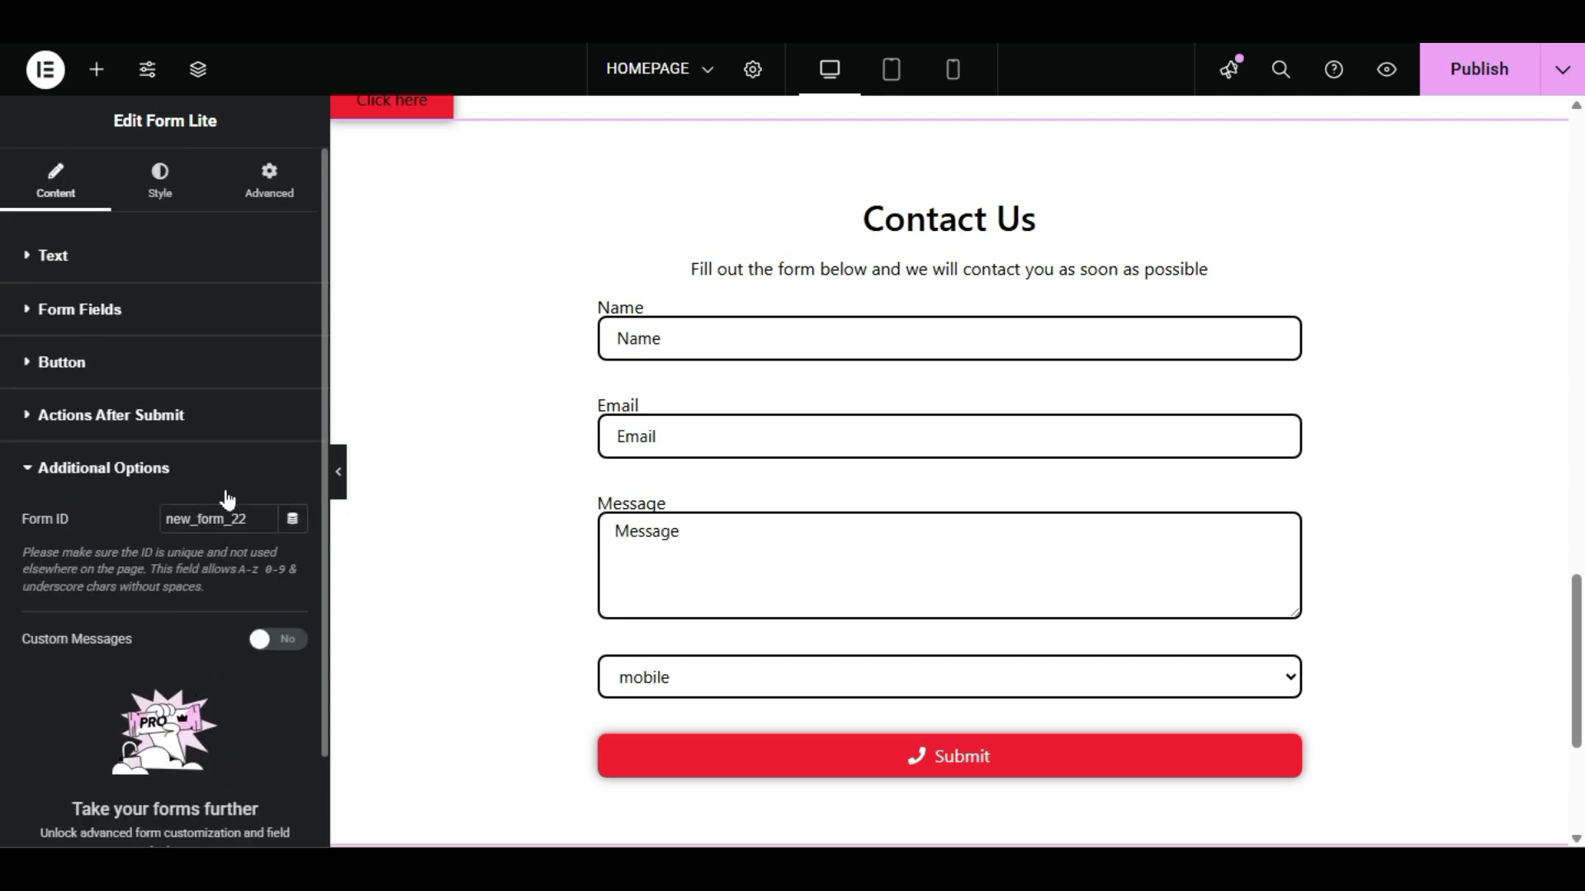
left_click(162, 176)
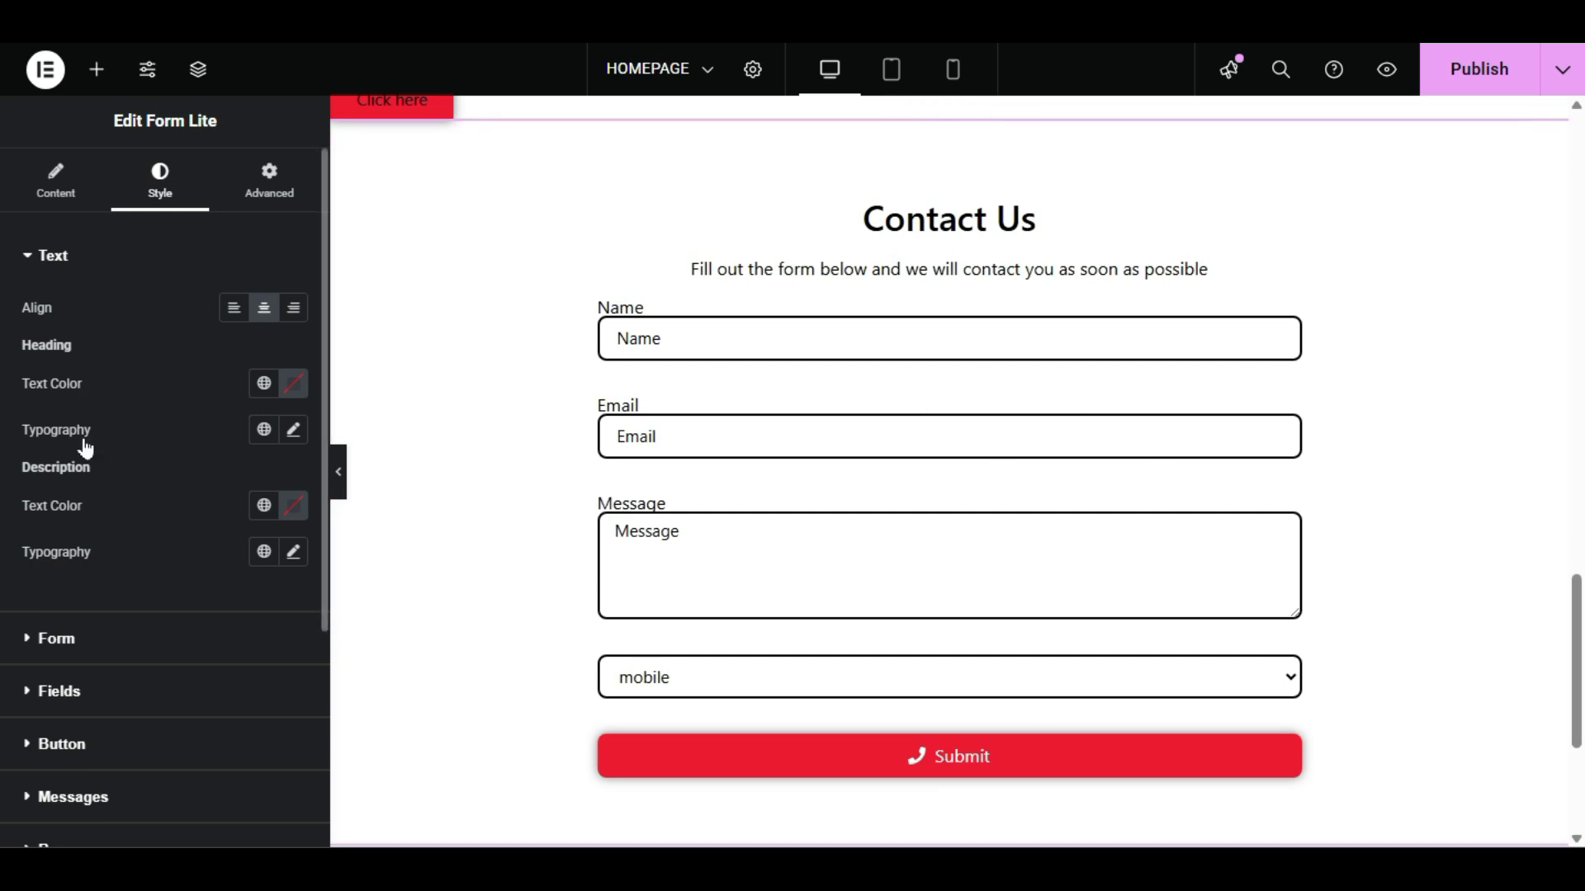
left_click(290, 506)
left_click_drag(322, 304, 389, 220)
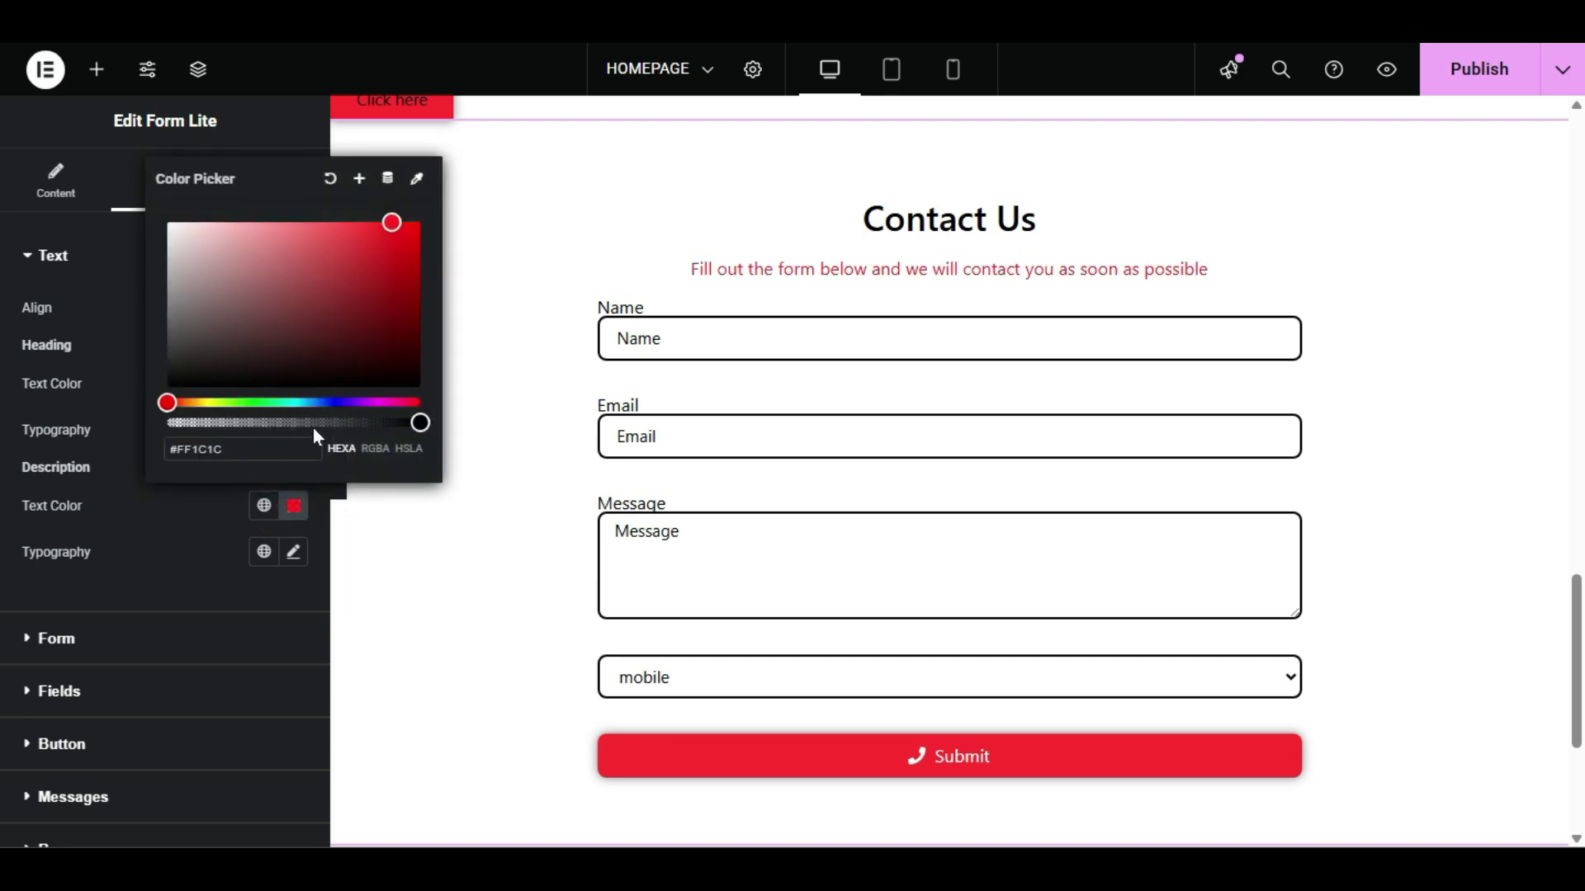
left_click_drag(318, 402, 340, 402)
left_click(123, 547)
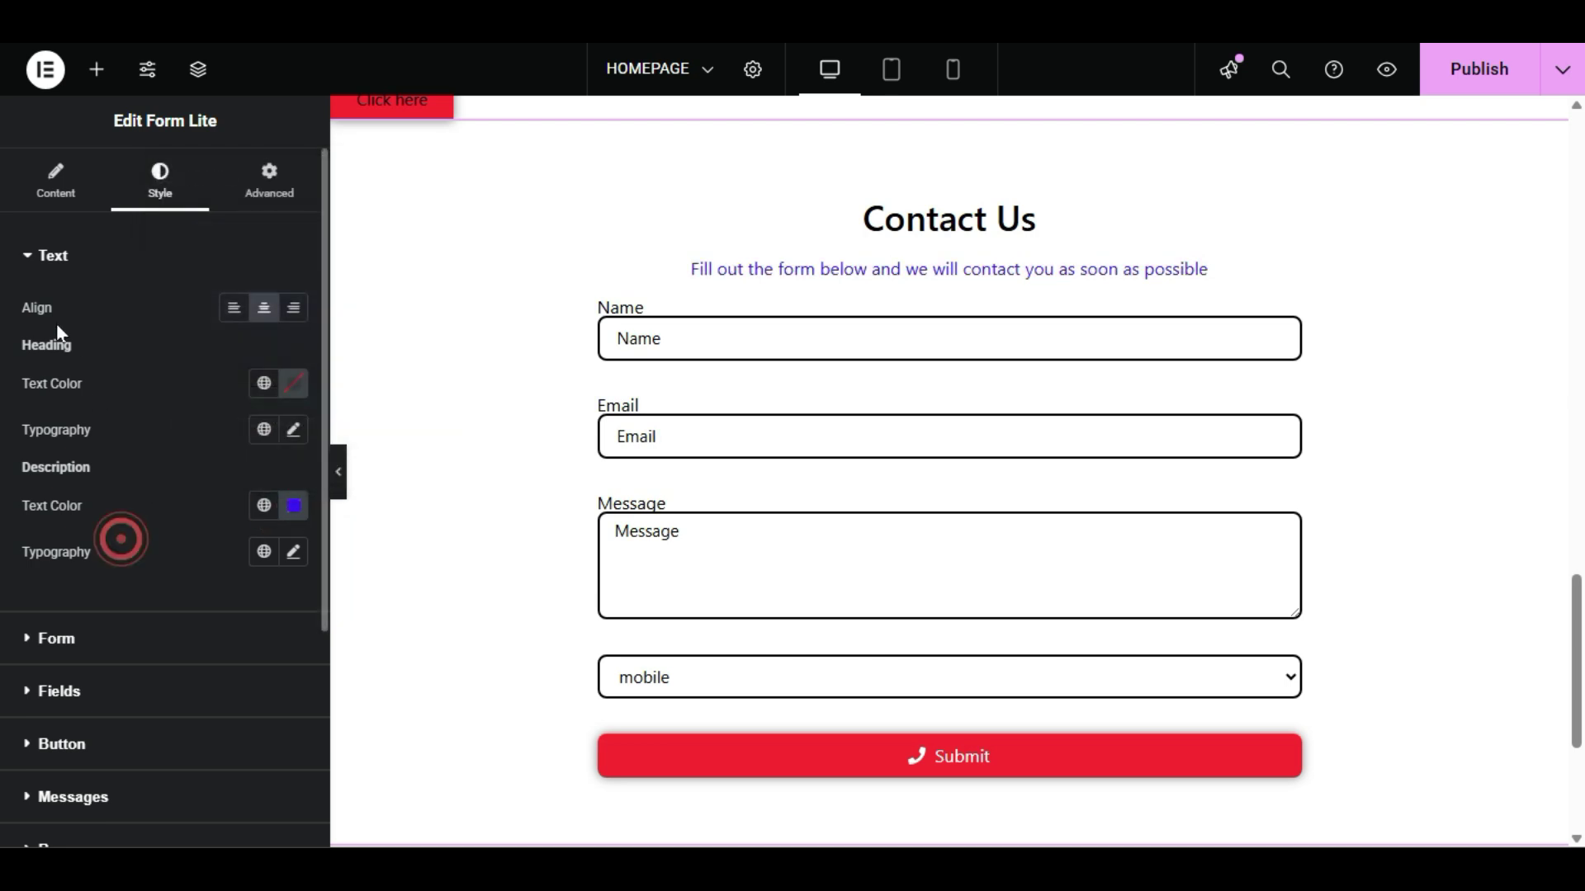
Step: Set the text color of the "Contact Us" form heading to red #FF1A1A
left_click(294, 393)
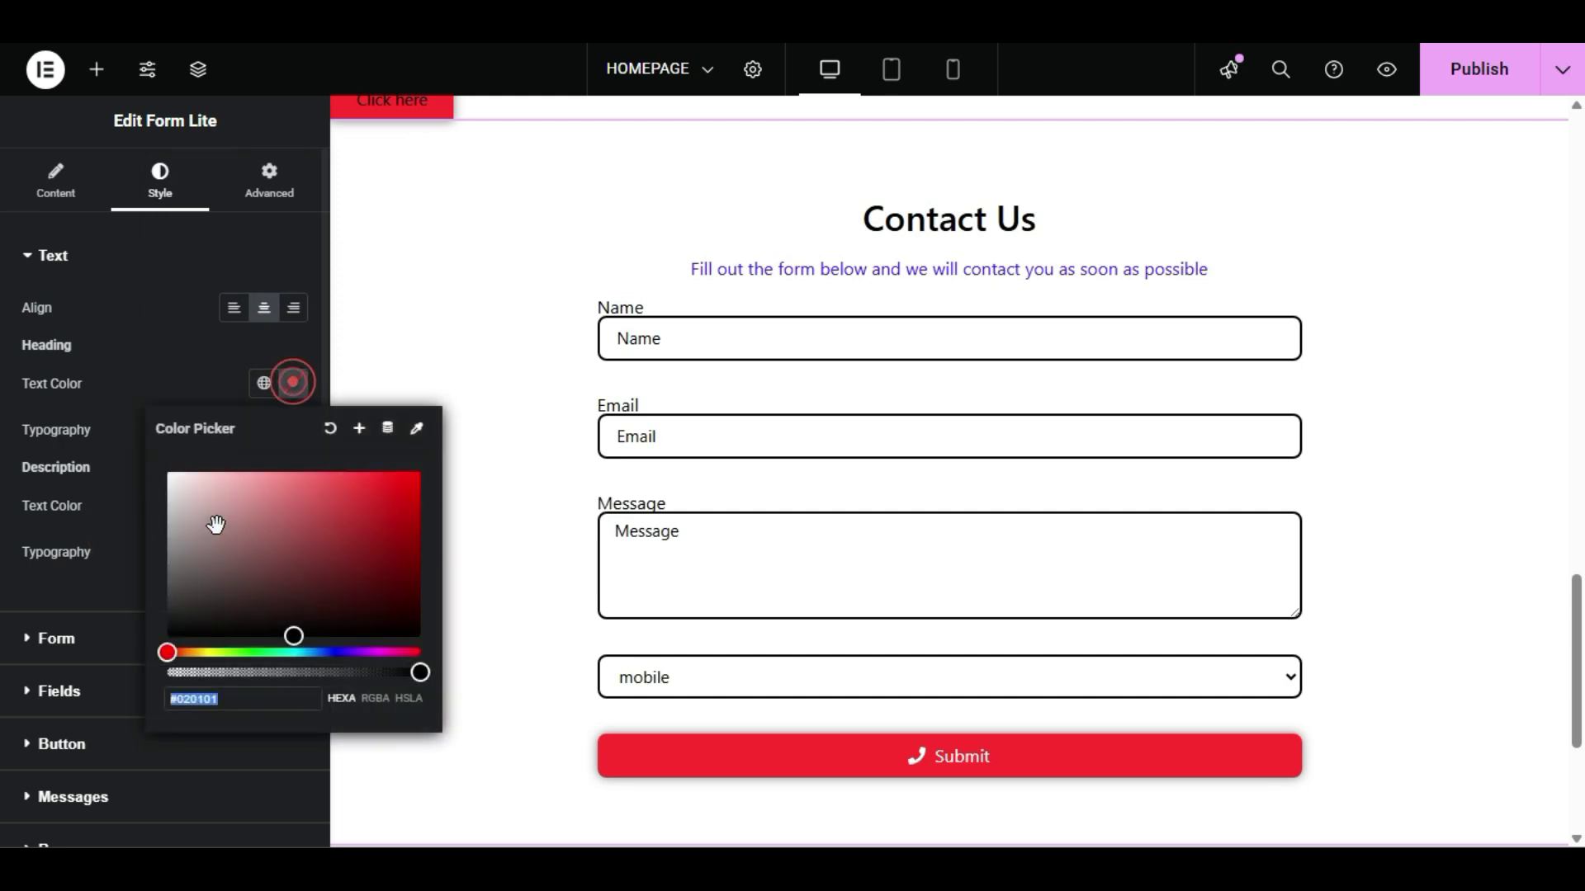
left_click_drag(208, 523, 393, 442)
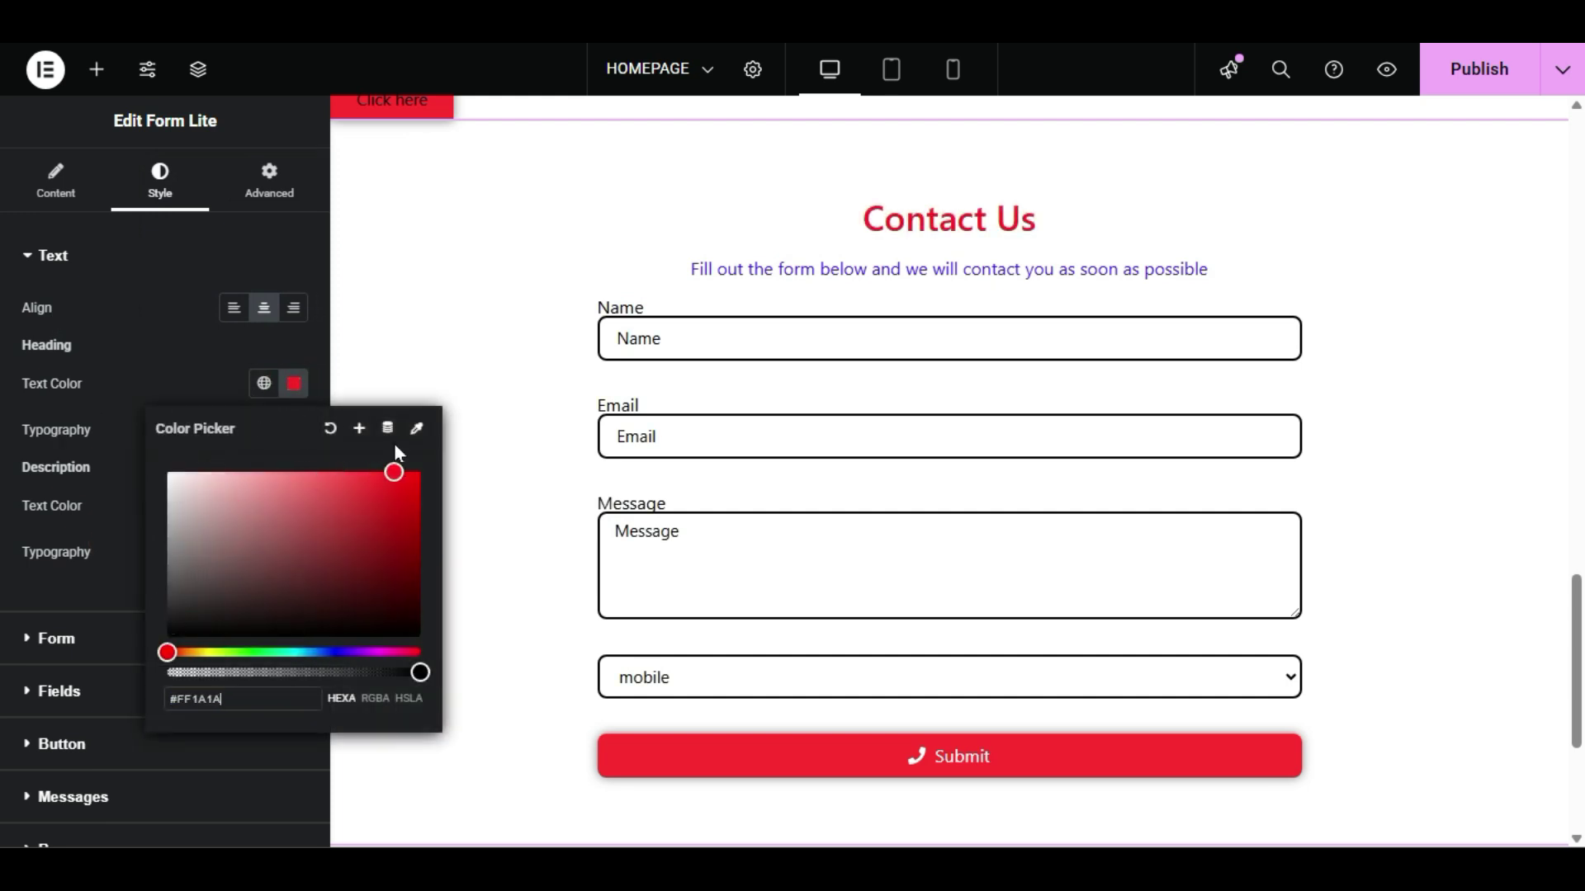
left_click(62, 551)
Step: Examine the submit button's style settings, including the color picker for its normal background
scroll(69, 602, "down", 2)
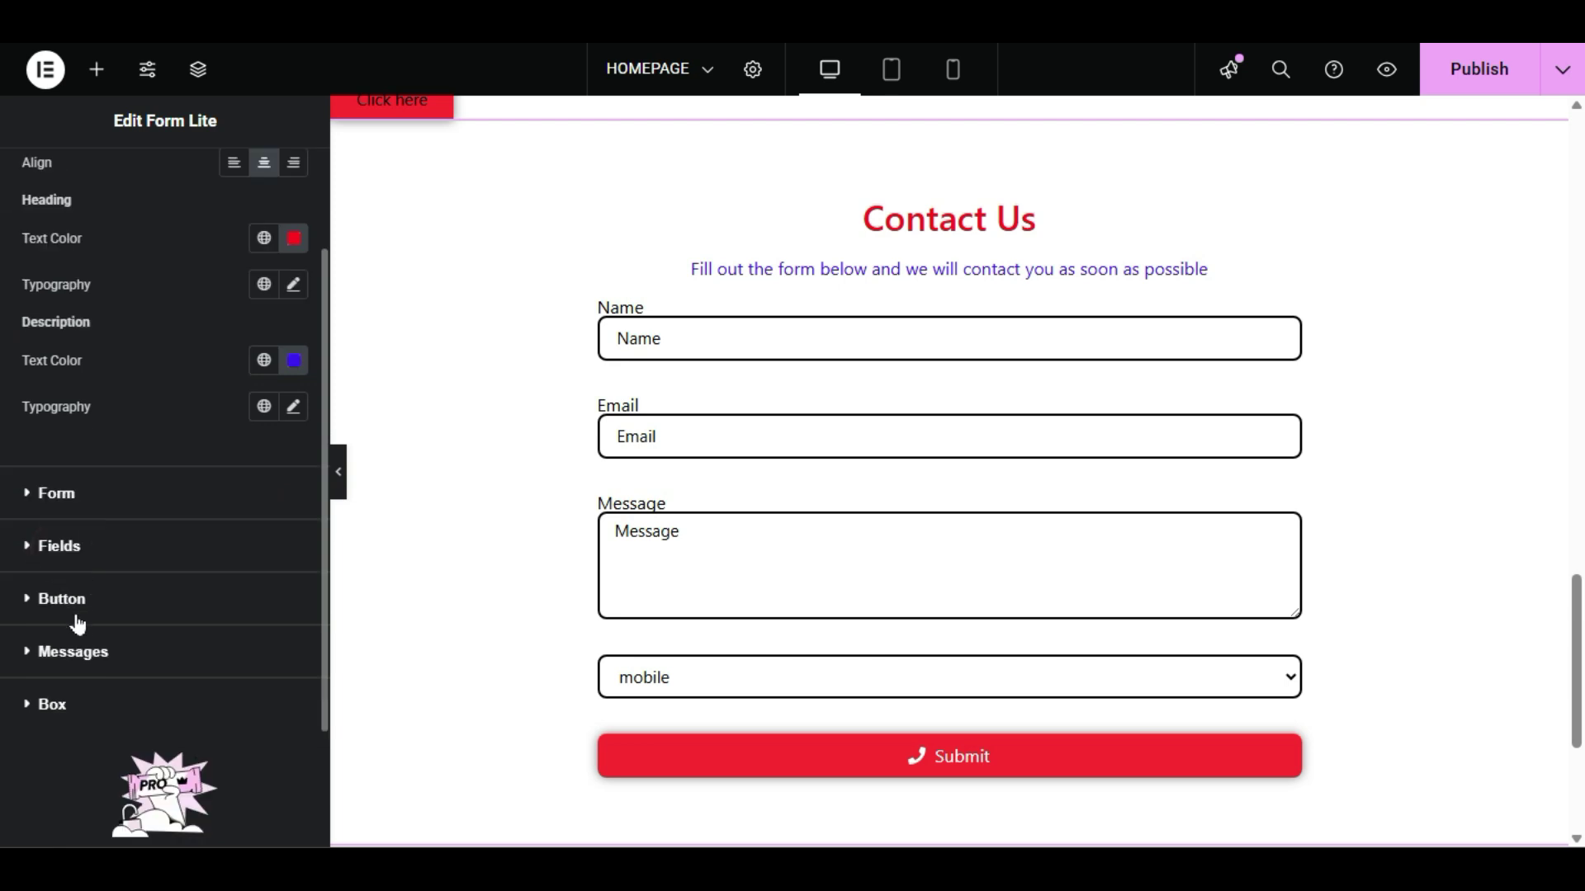
left_click(106, 601)
scroll(142, 602, "down", 3)
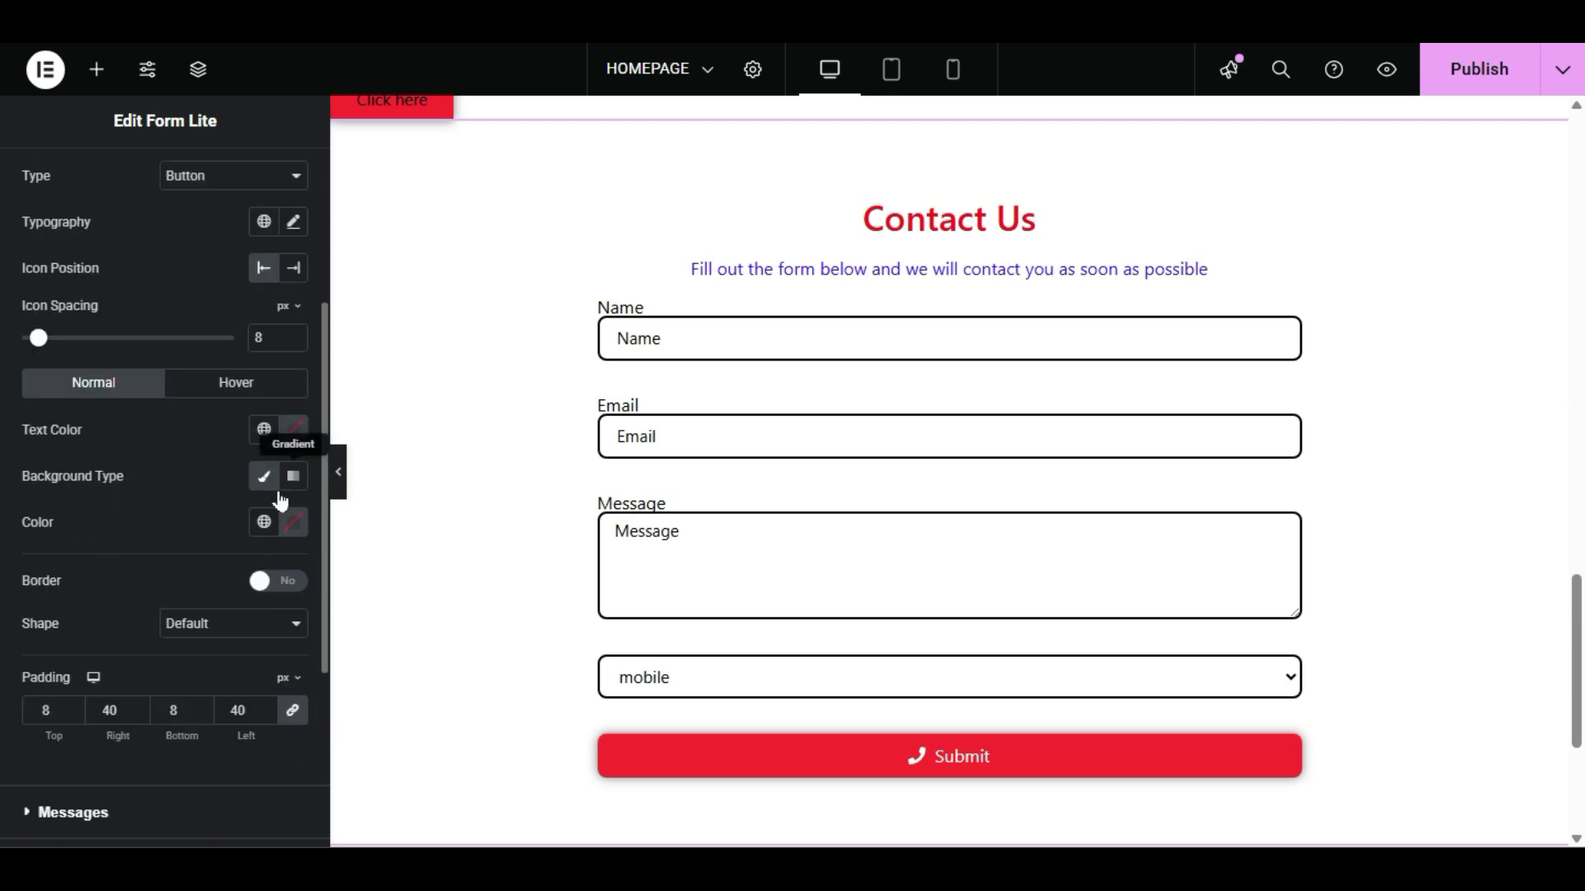
left_click(291, 523)
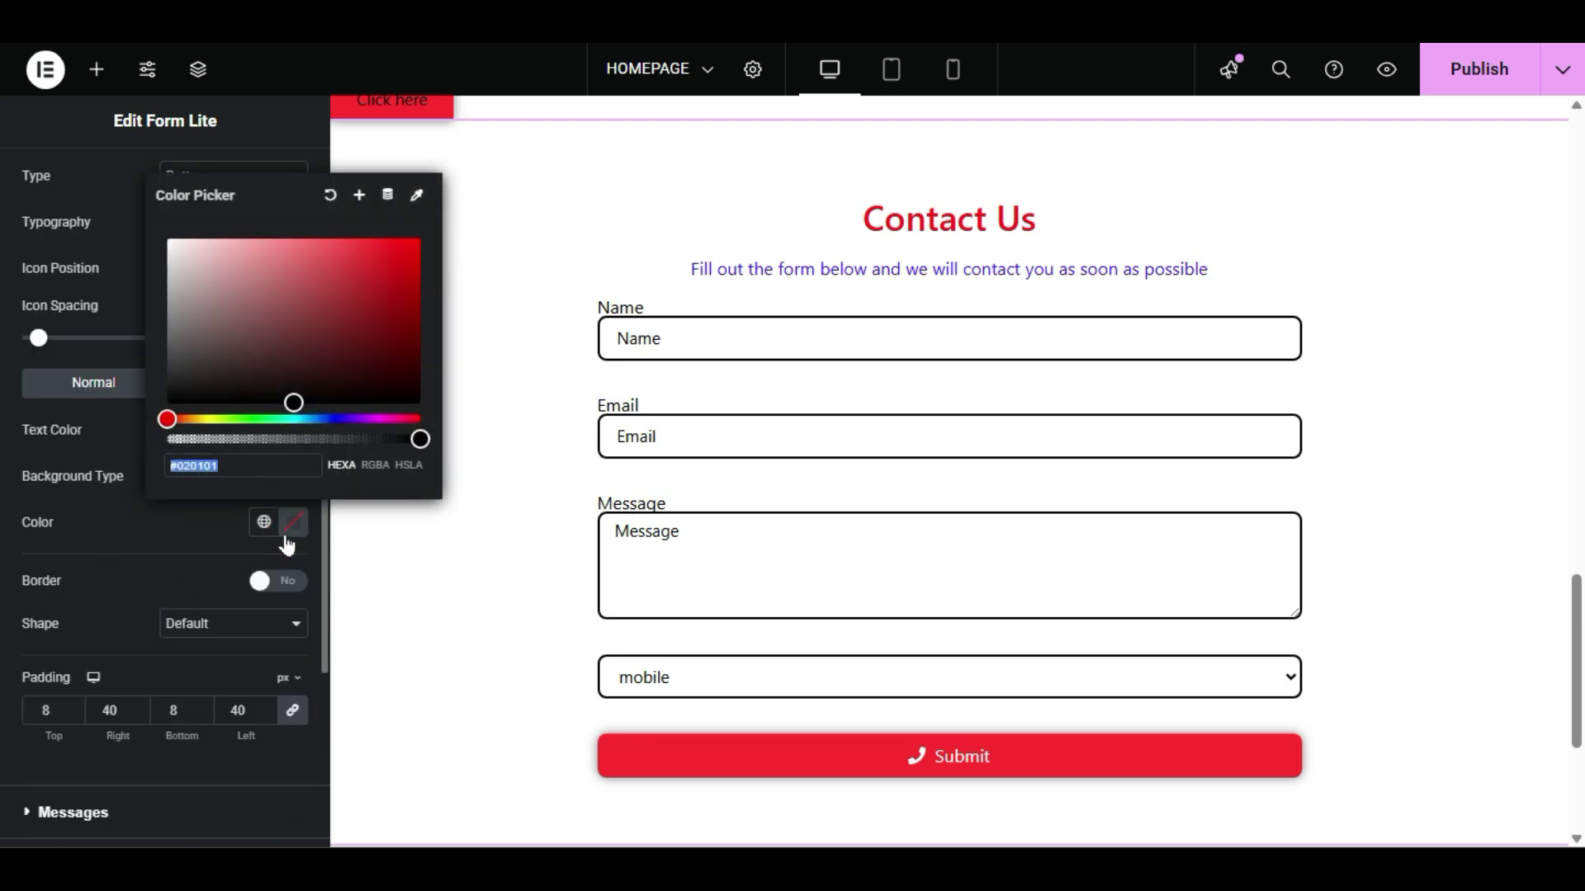
left_click(184, 539)
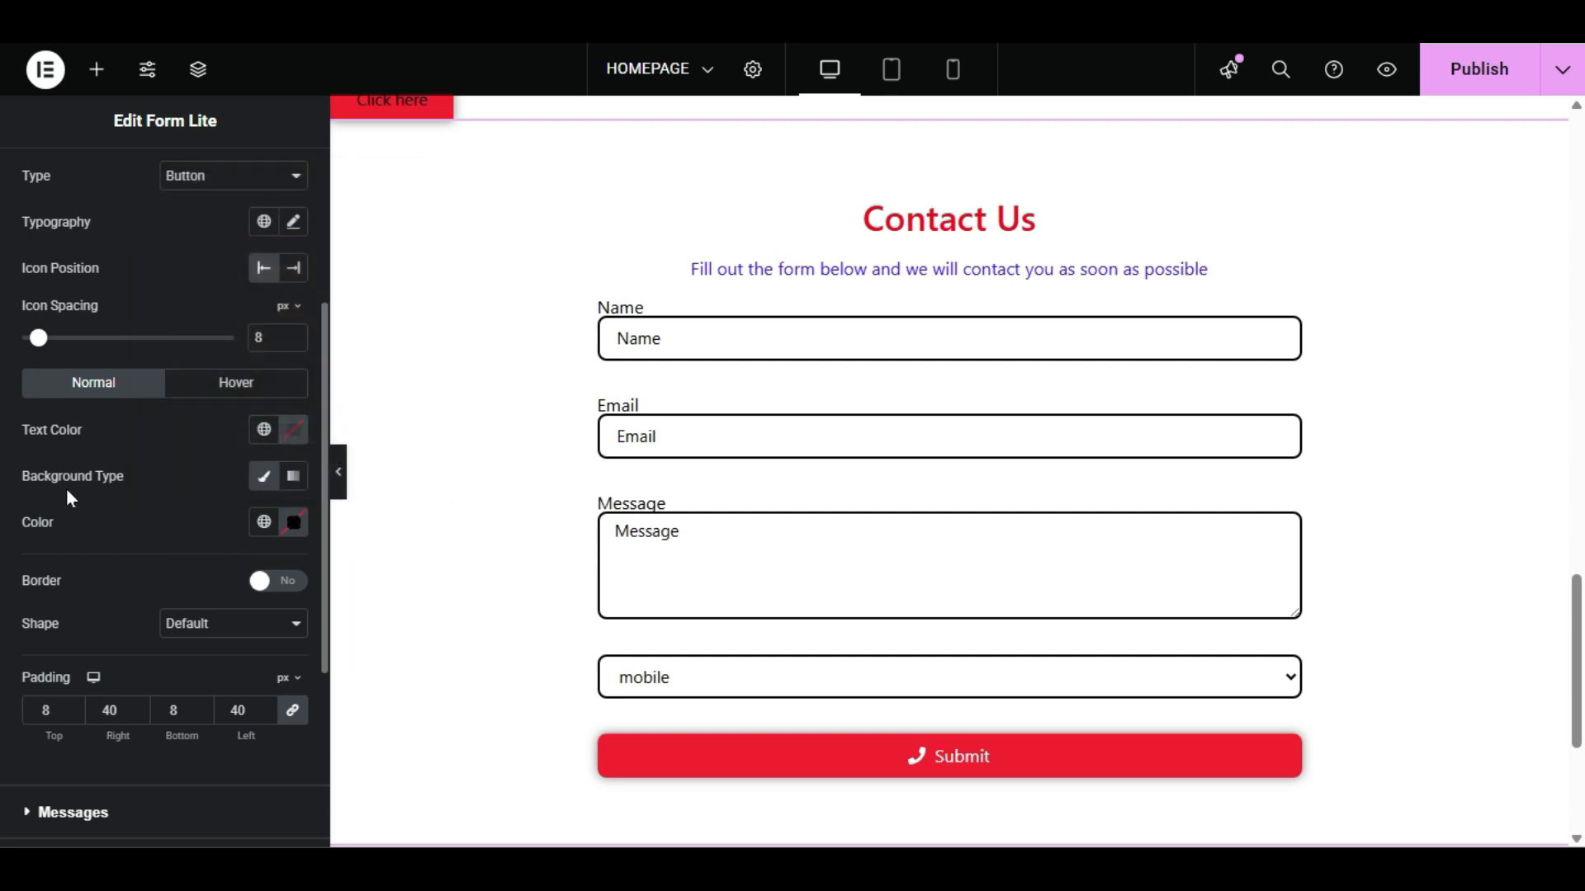
Step: Set the submit button's normal background color to black #000000
left_click(288, 527)
mouse_move(311, 323)
left_mouse_down()
mouse_move(353, 251)
mouse_move(165, 406)
mouse_move(117, 340)
mouse_move(109, 429)
left_mouse_up()
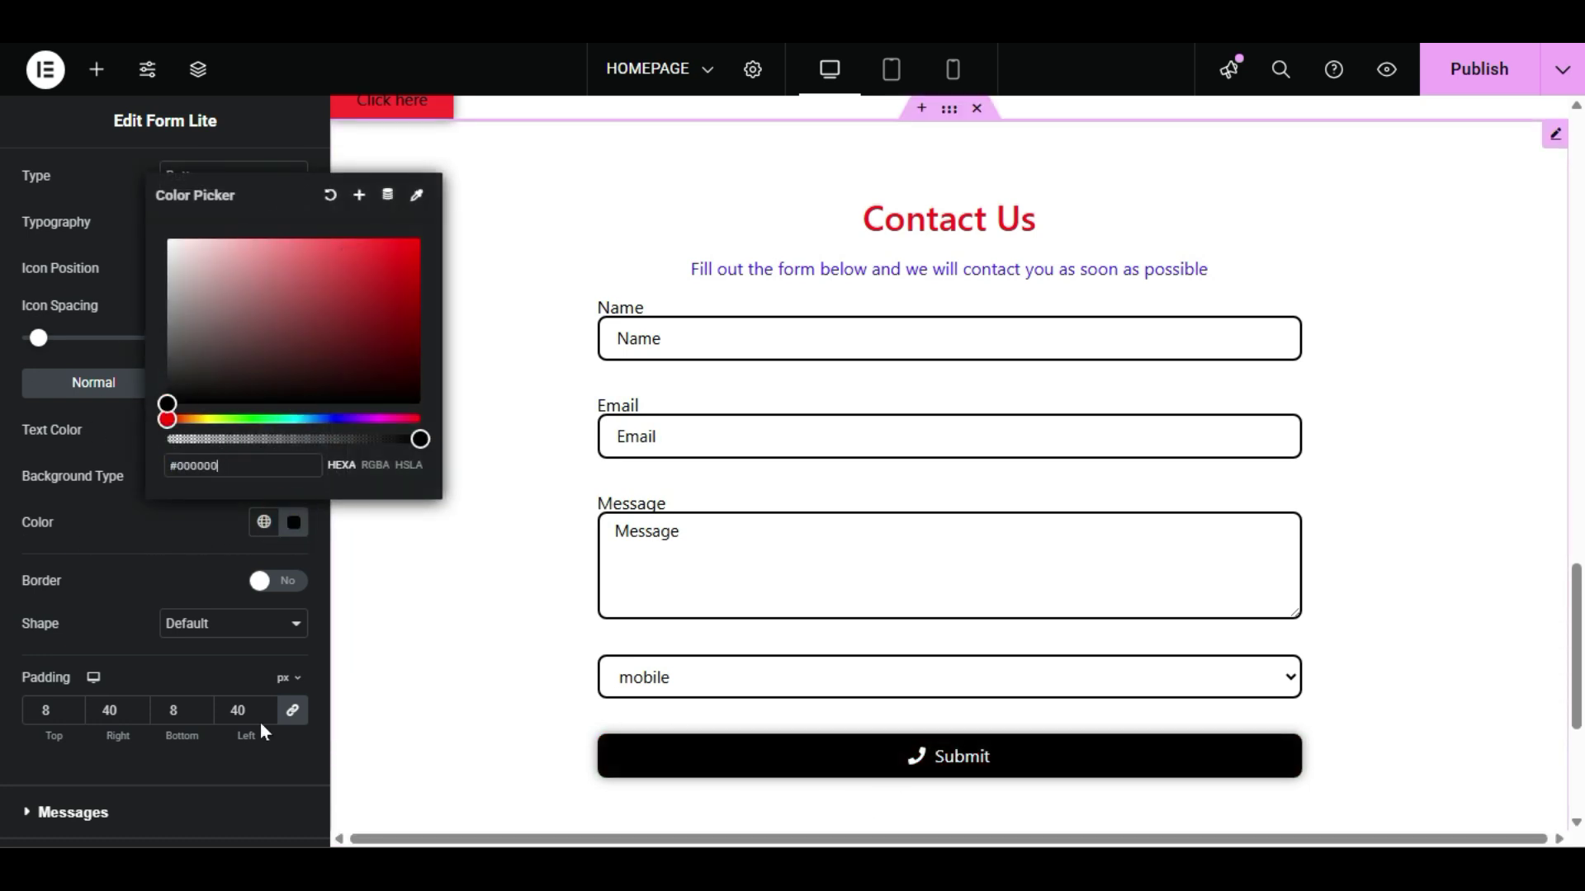
left_click(82, 571)
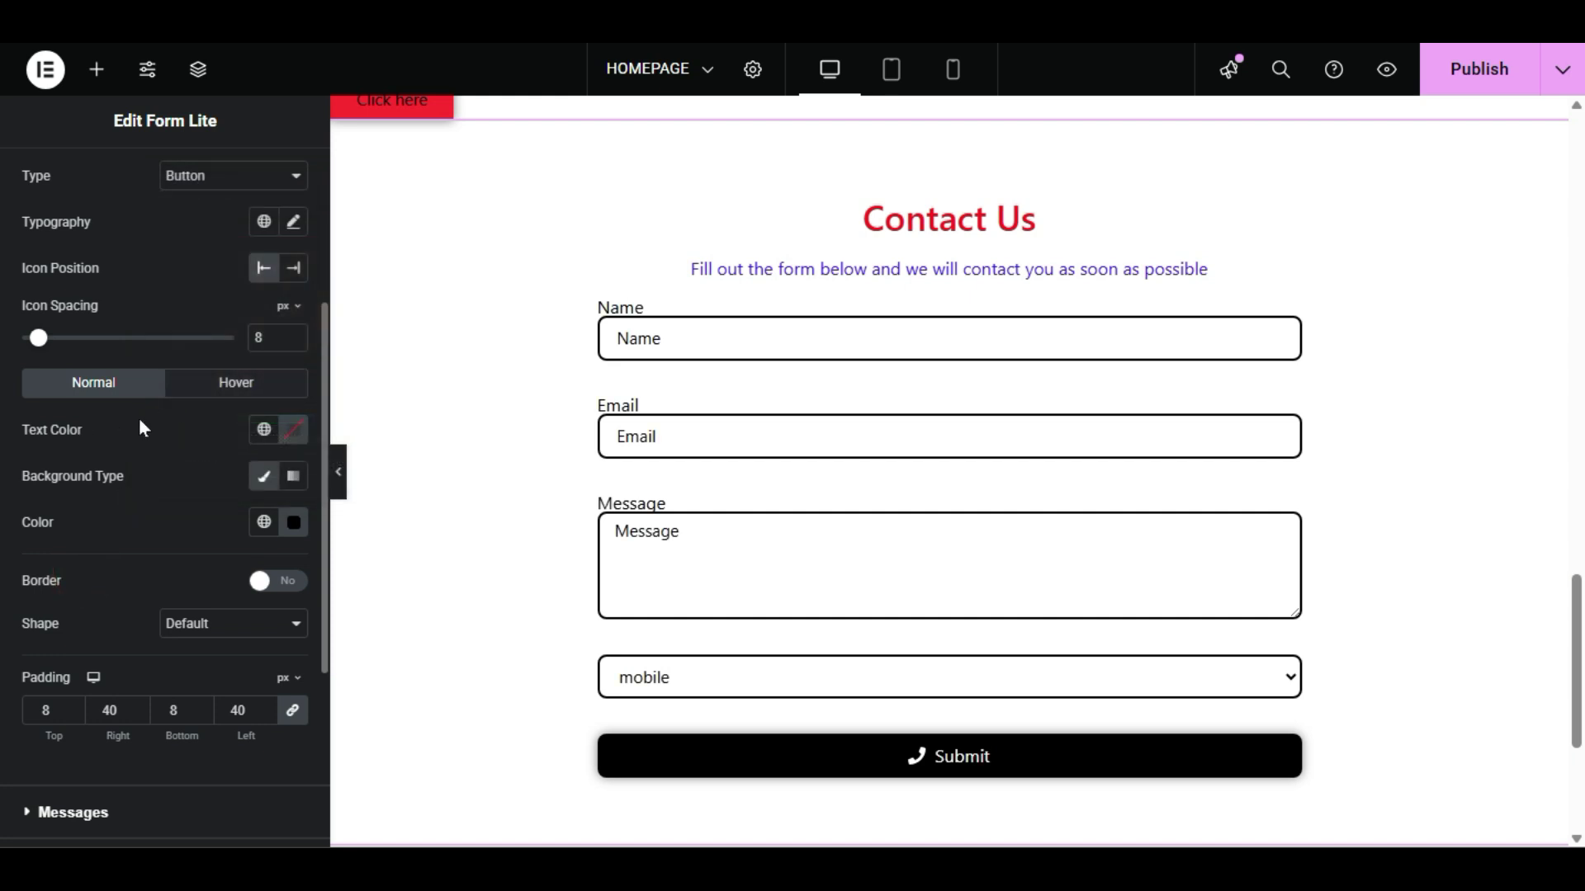
Step: Set the submit button's hover background color to red #FD2E2E and publish the page
left_click(212, 388)
left_click(293, 522)
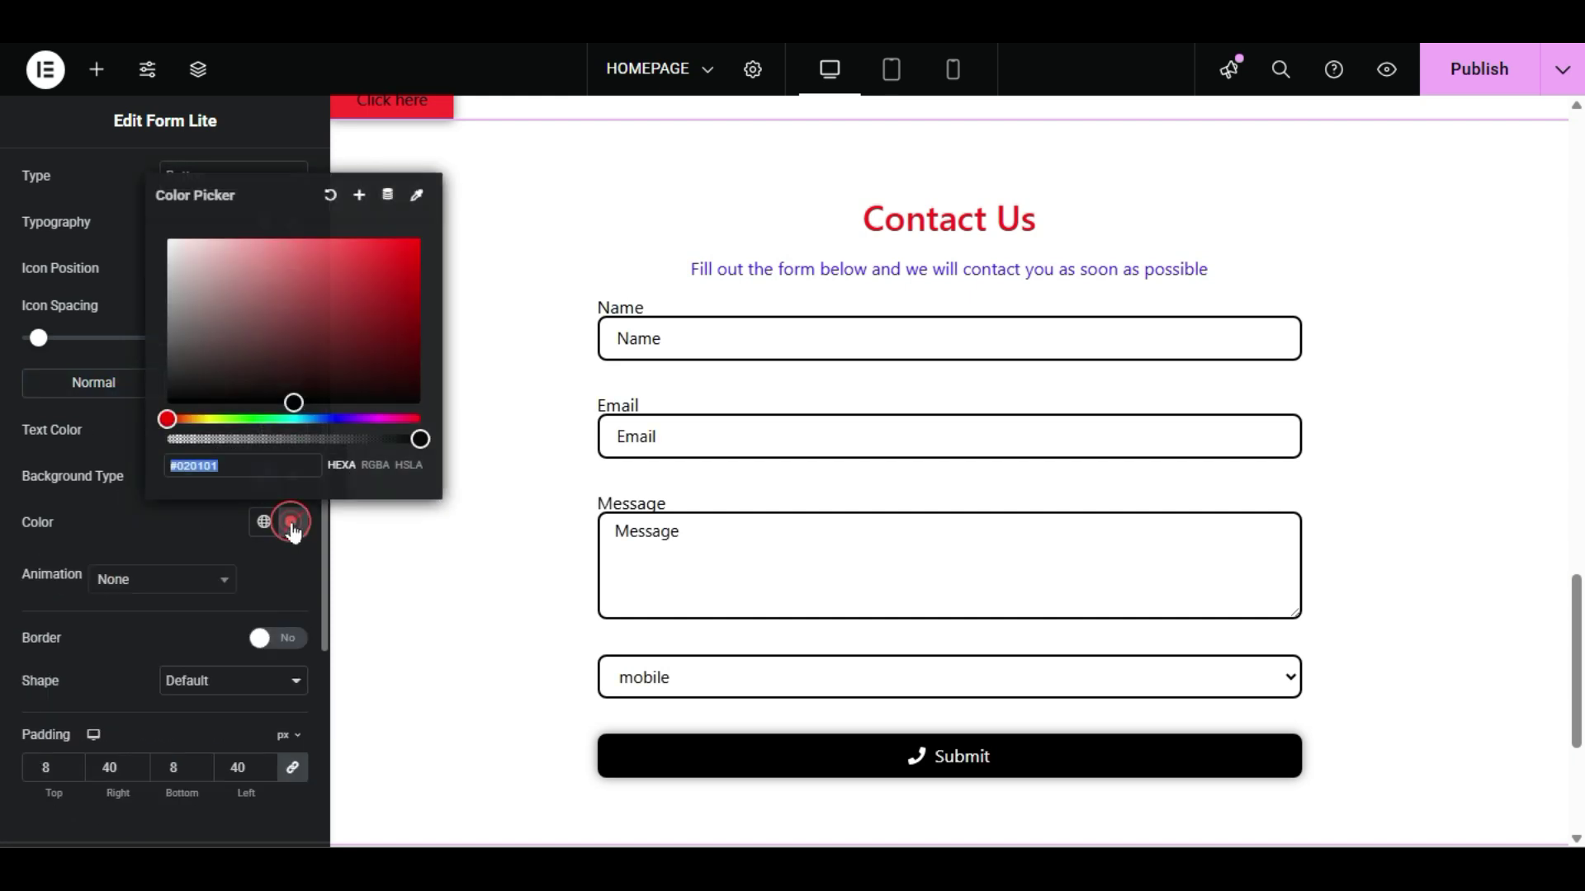
left_click(340, 274)
left_click(374, 239)
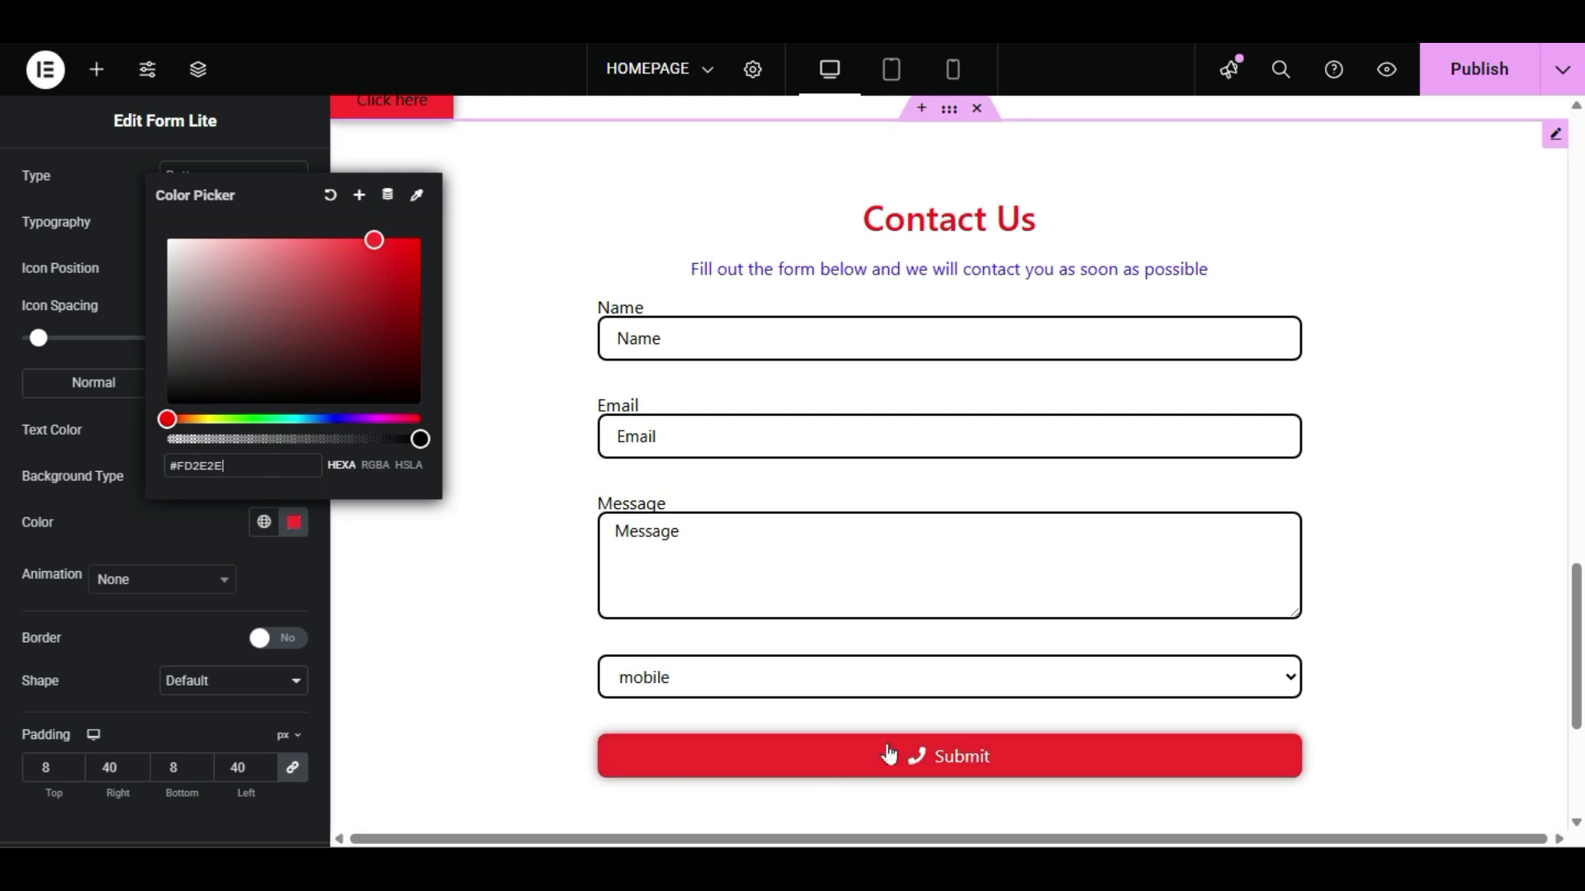
left_click(177, 602)
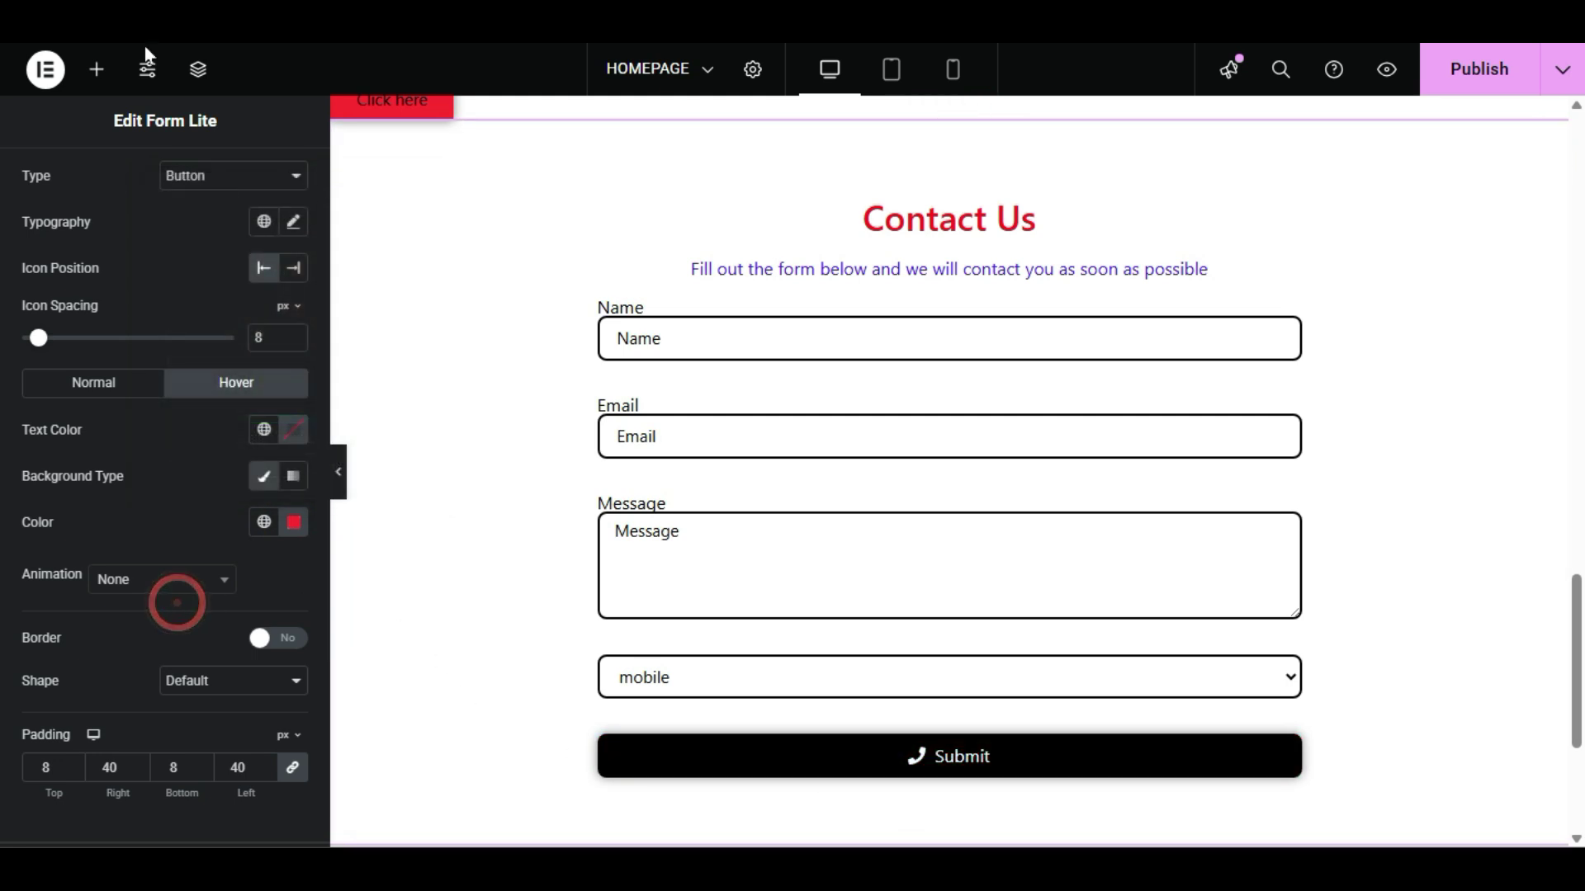
left_click(1466, 72)
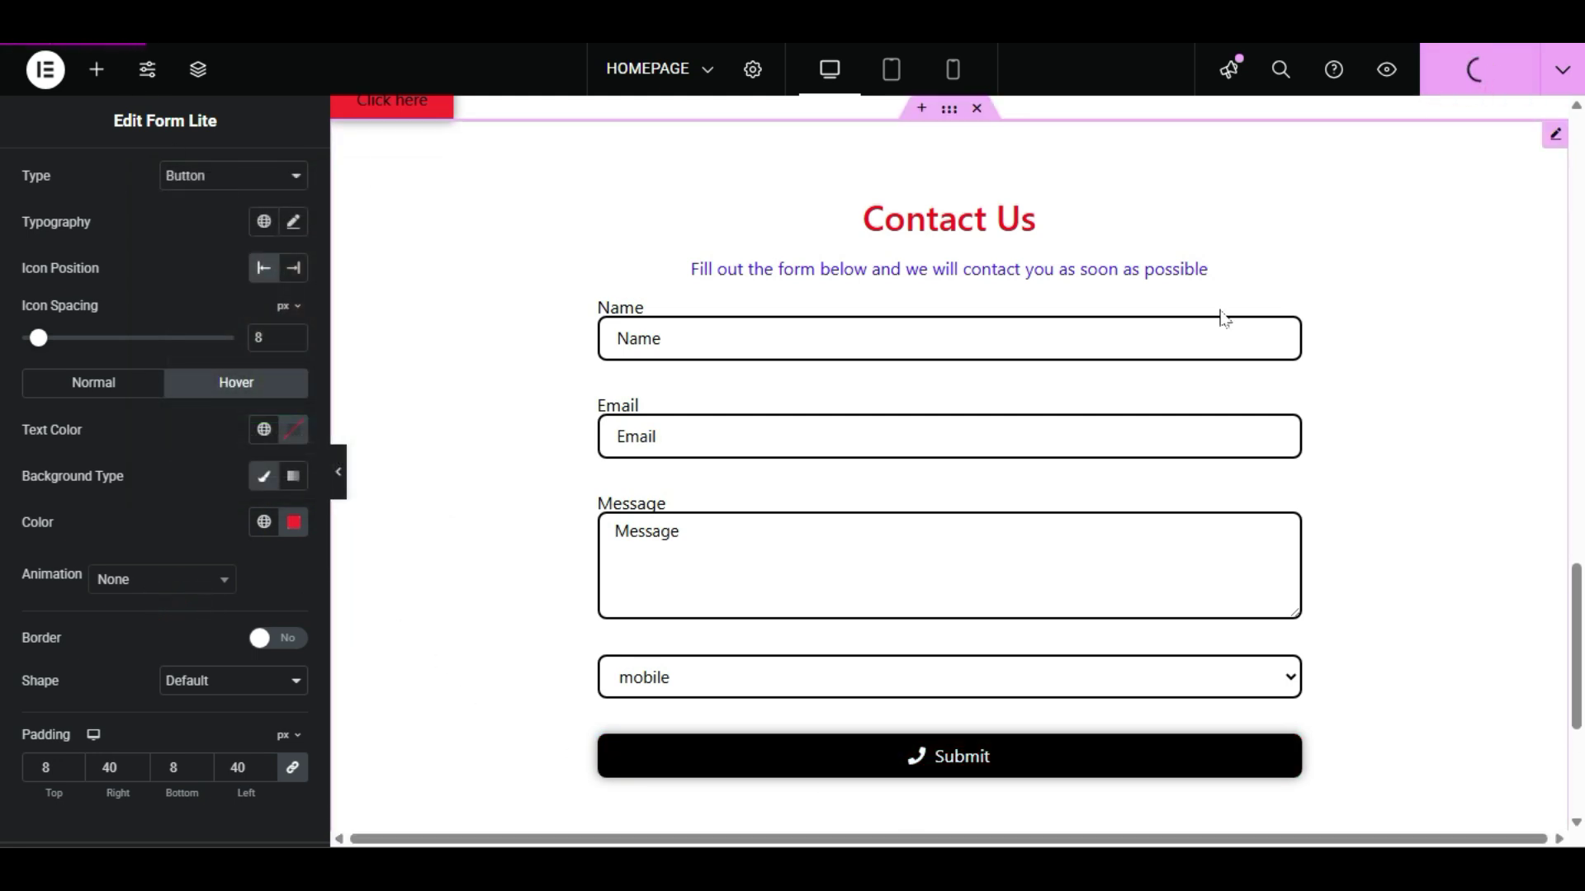
Step: Delete the red "Click here" button and the "Add Your Heading Text Here" heading above the contact form, and publish the page
scroll(1223, 318, "up", 5)
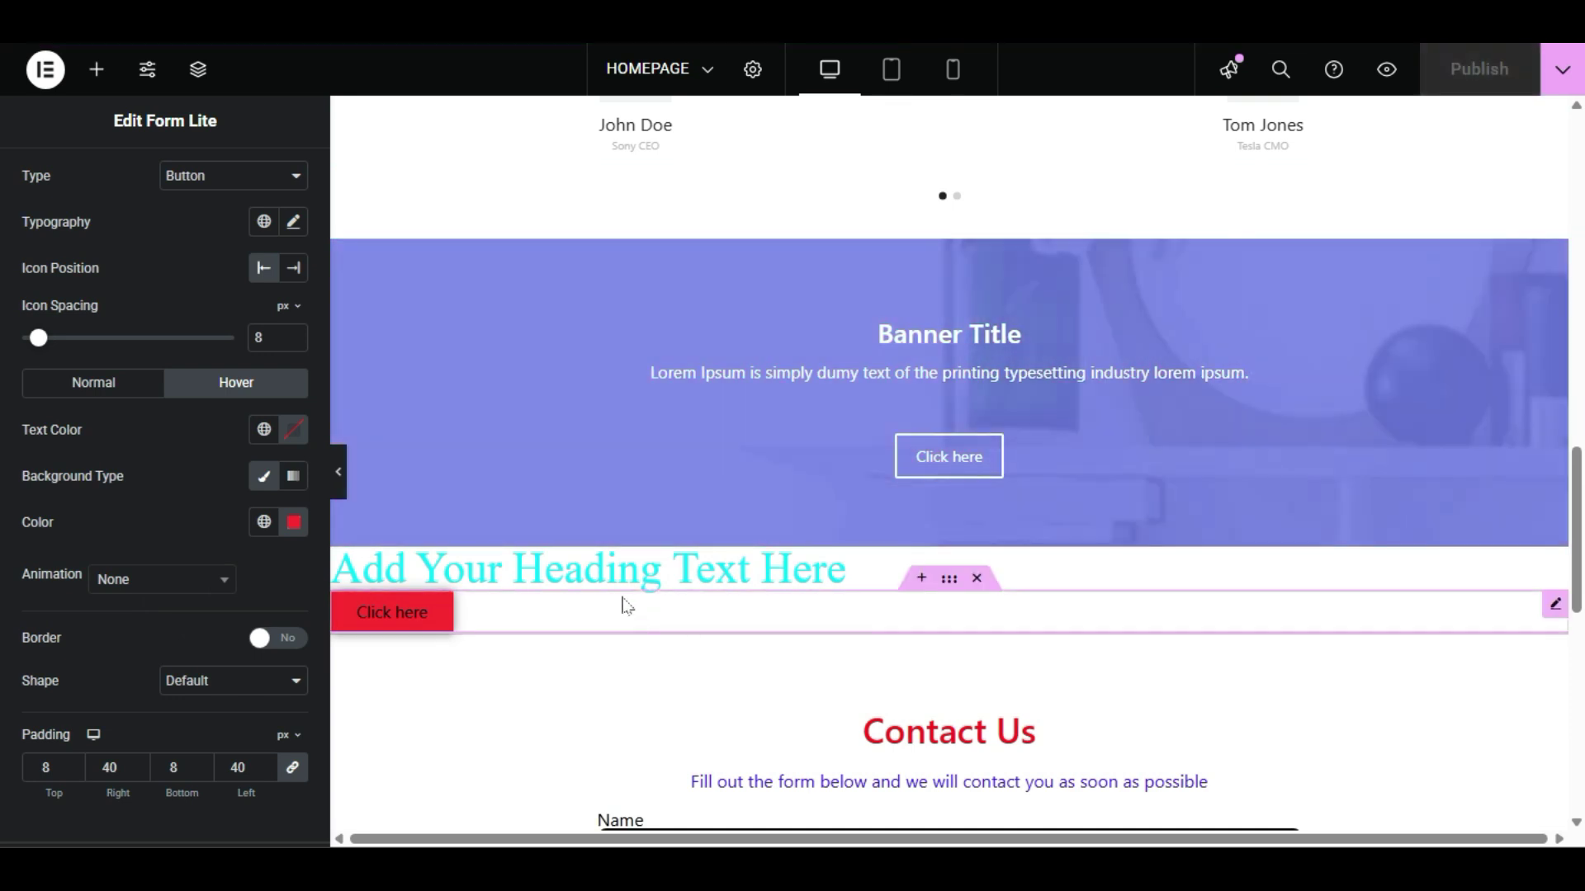
right_click(623, 605)
left_click(979, 609)
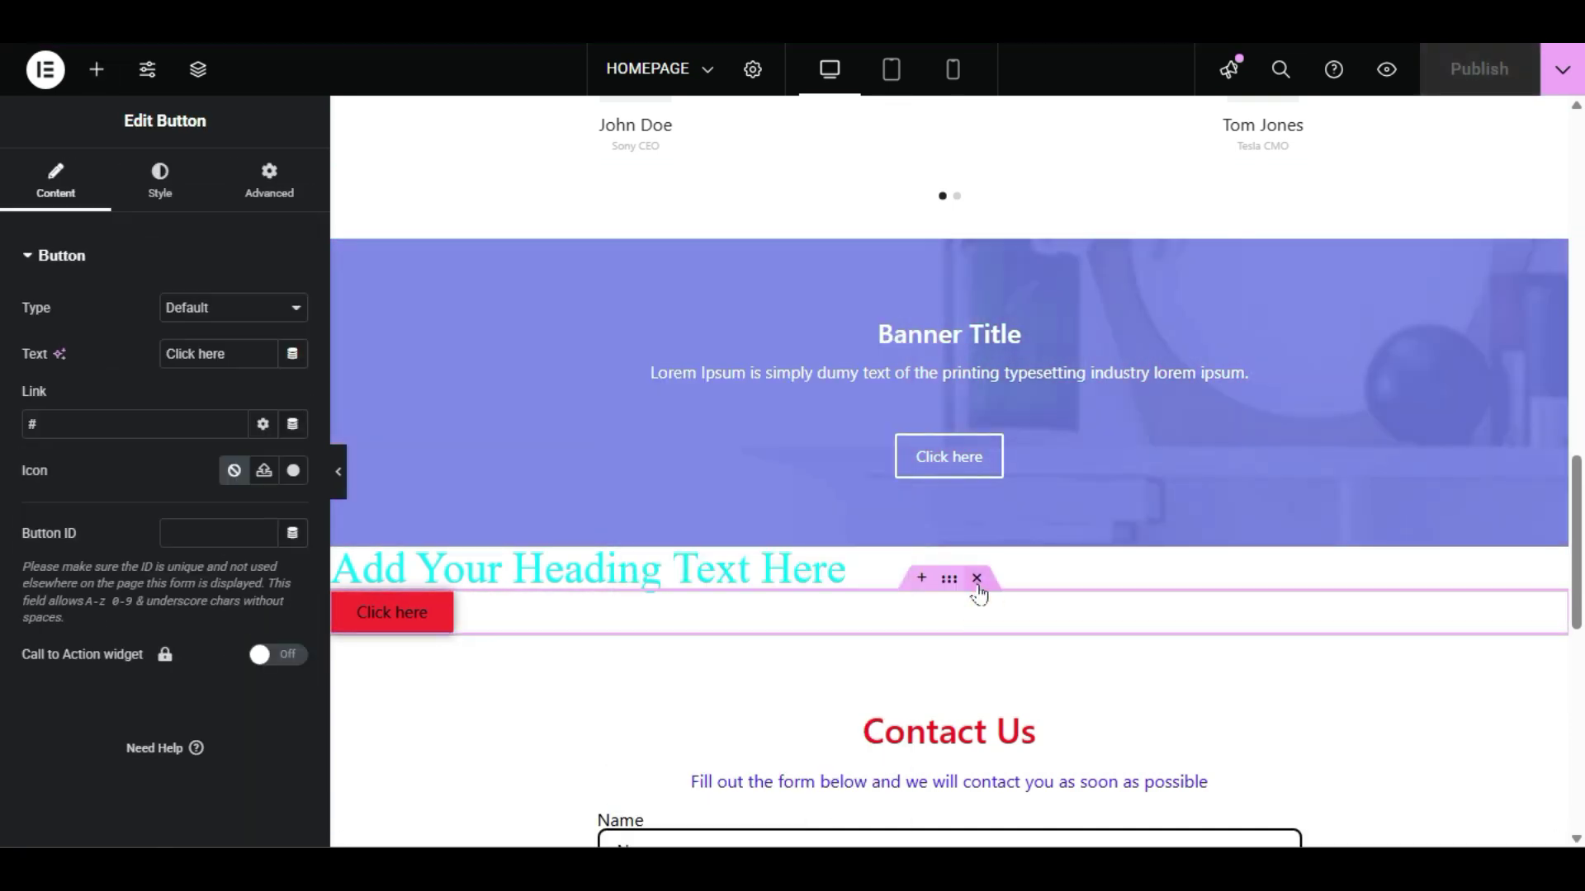
left_click(976, 578)
left_click(976, 534)
scroll(487, 518, "down", 5)
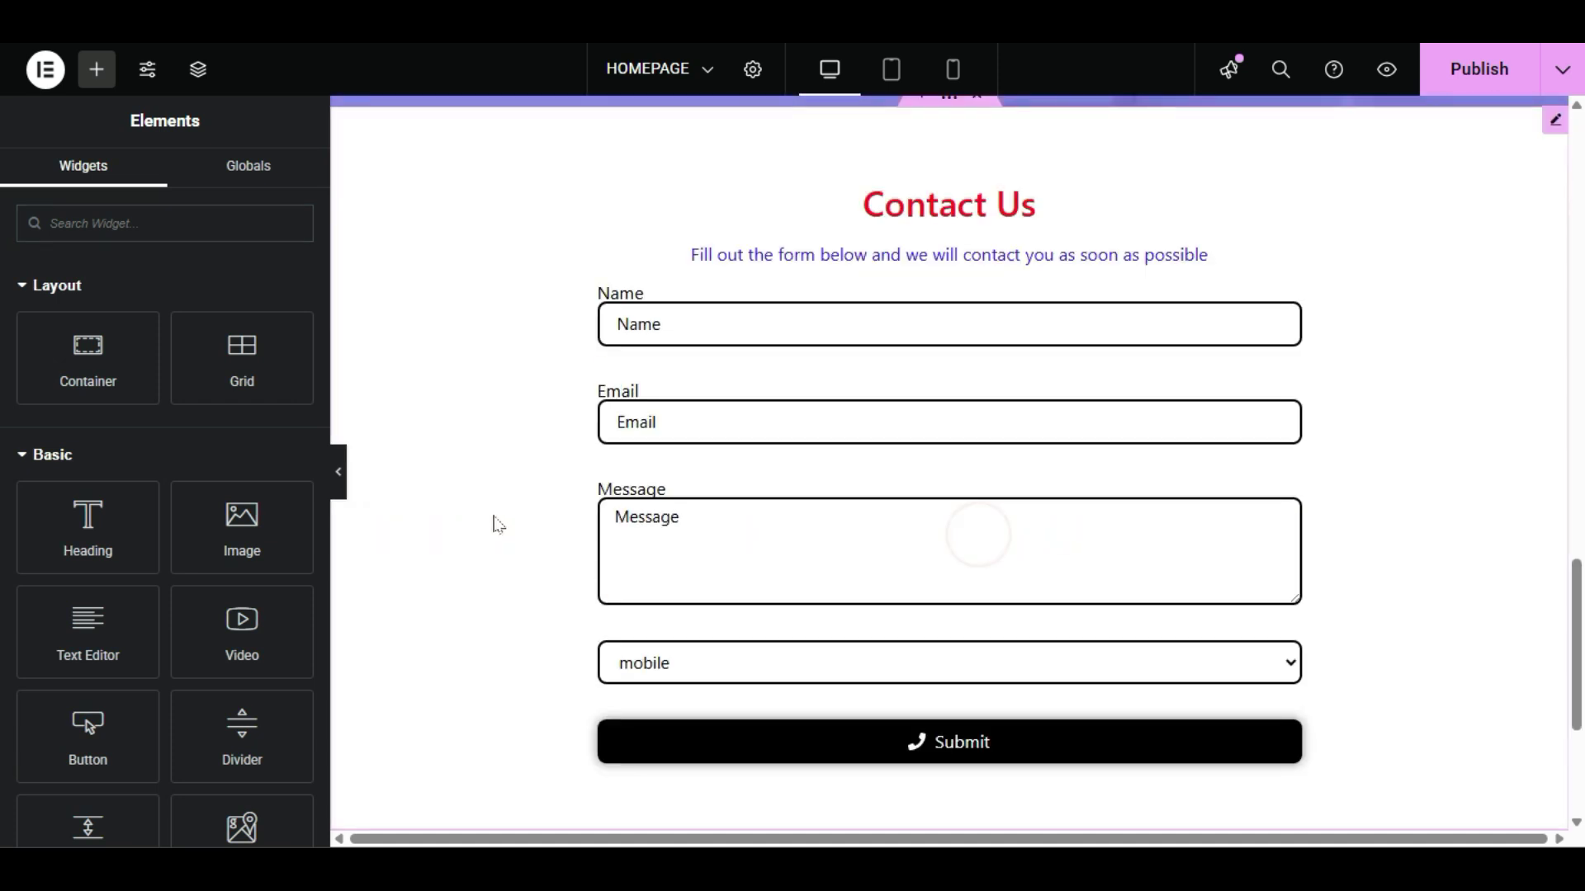
scroll(487, 518, "up", 19)
left_click(1502, 69)
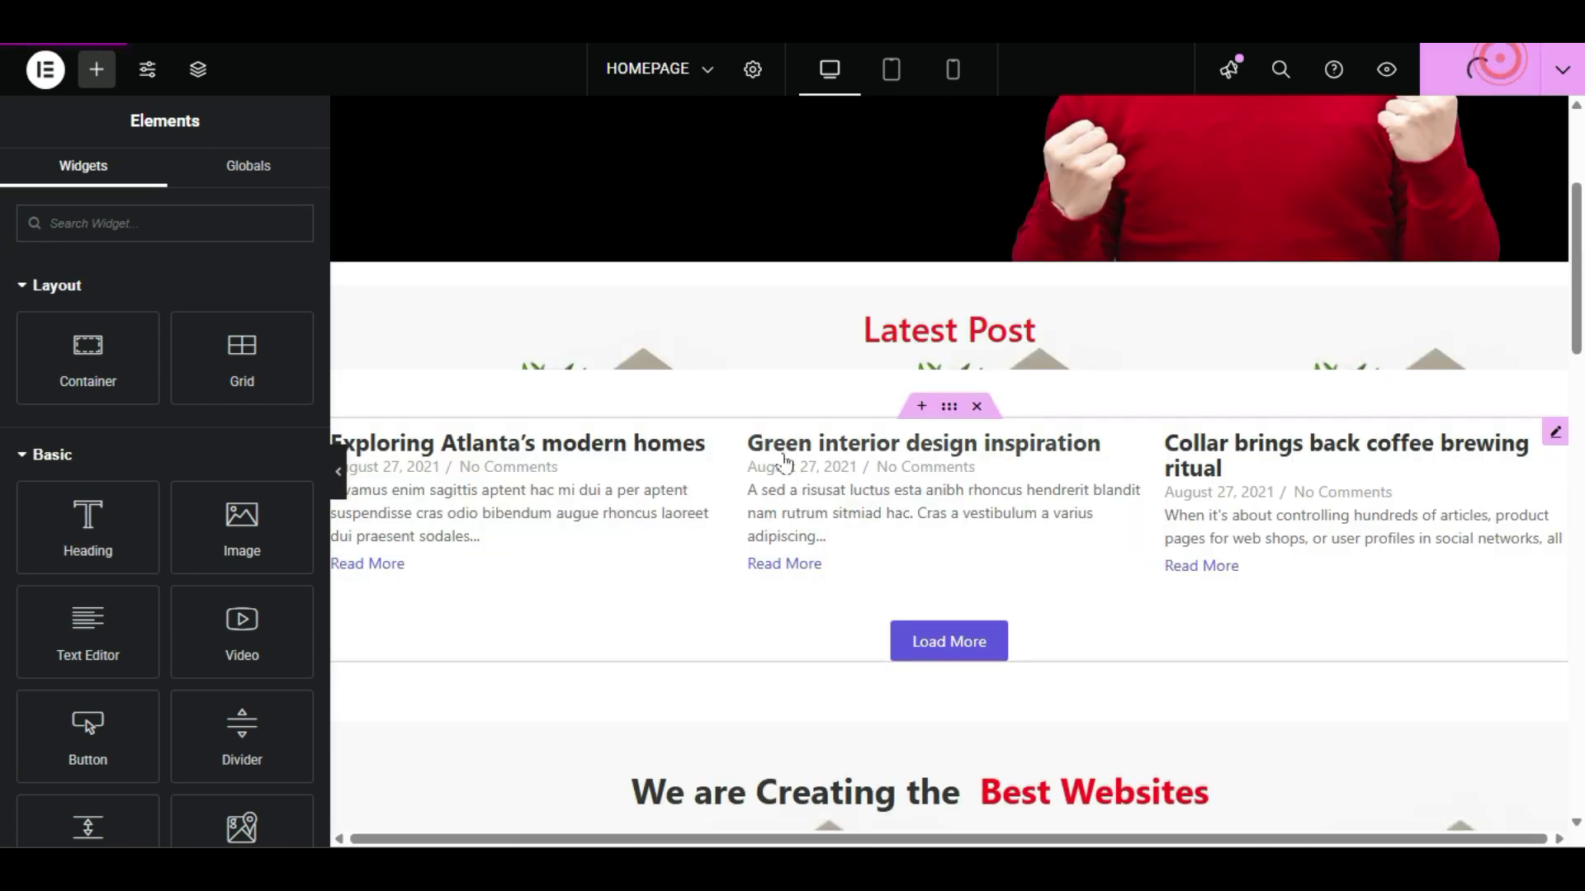
Step: Open Site Identity in the site settings and examine the site name, description, logo and favicon options
scroll(785, 474, "down", 15)
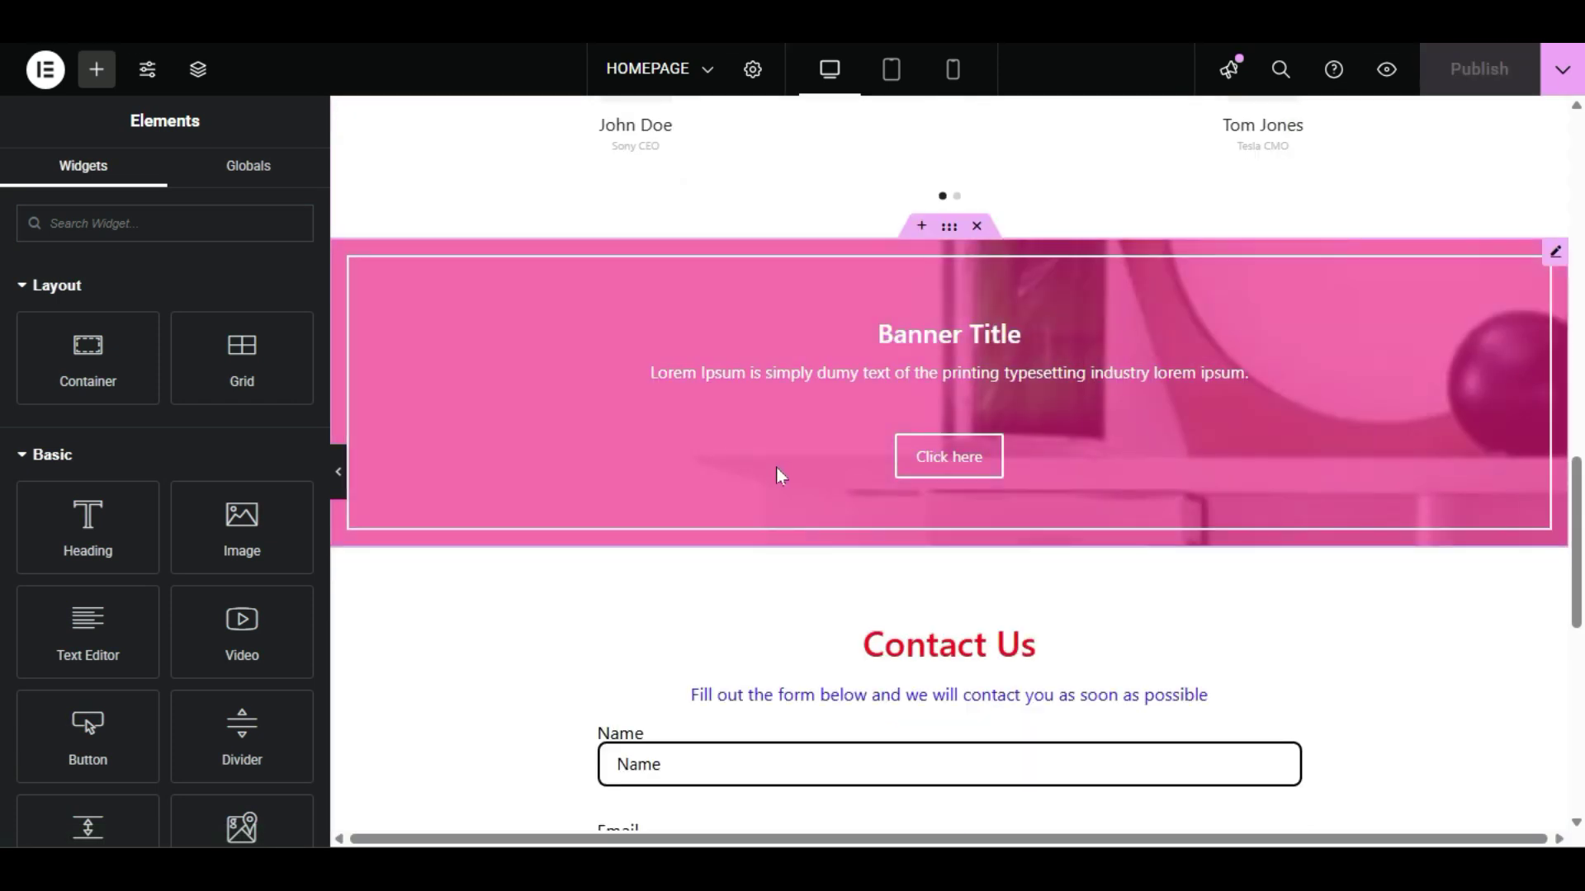
scroll(784, 475, "down", 8)
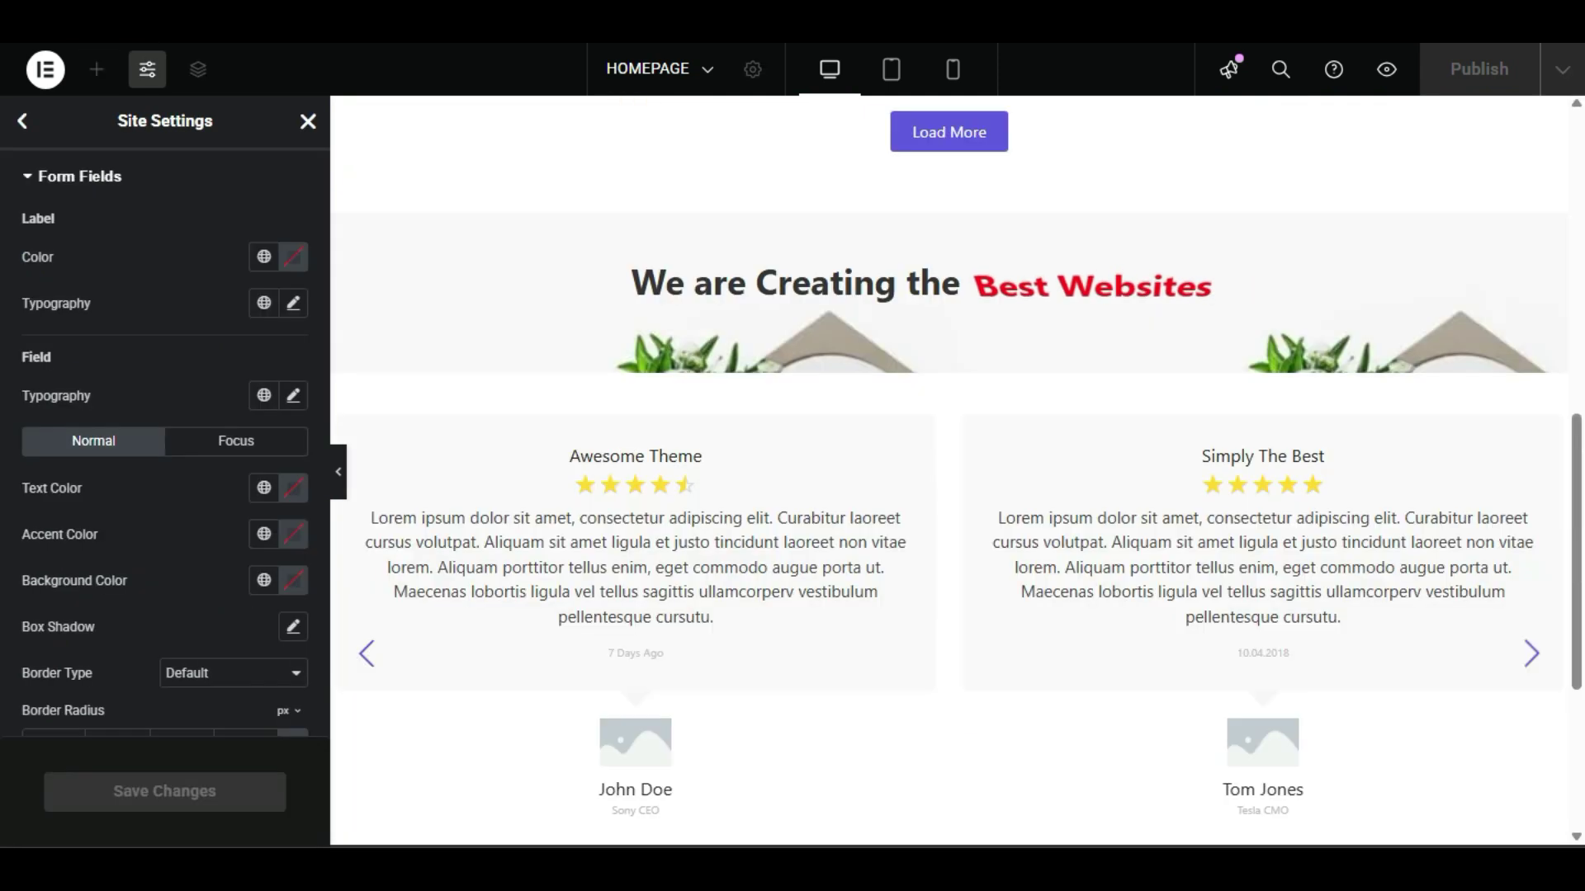
left_click(36, 126)
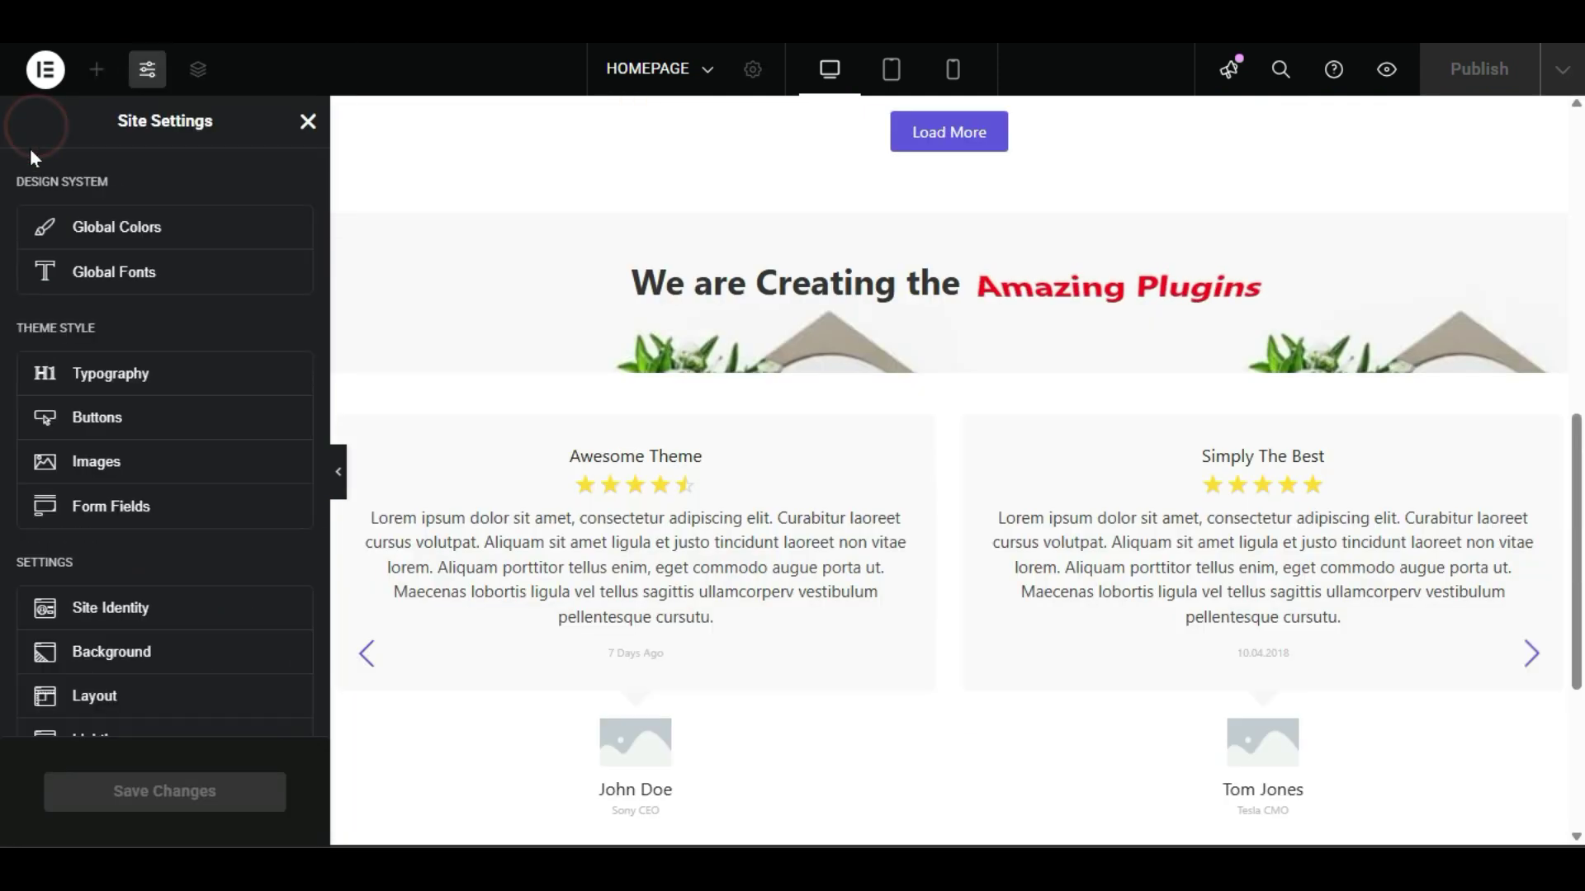
scroll(78, 566, "down", 4)
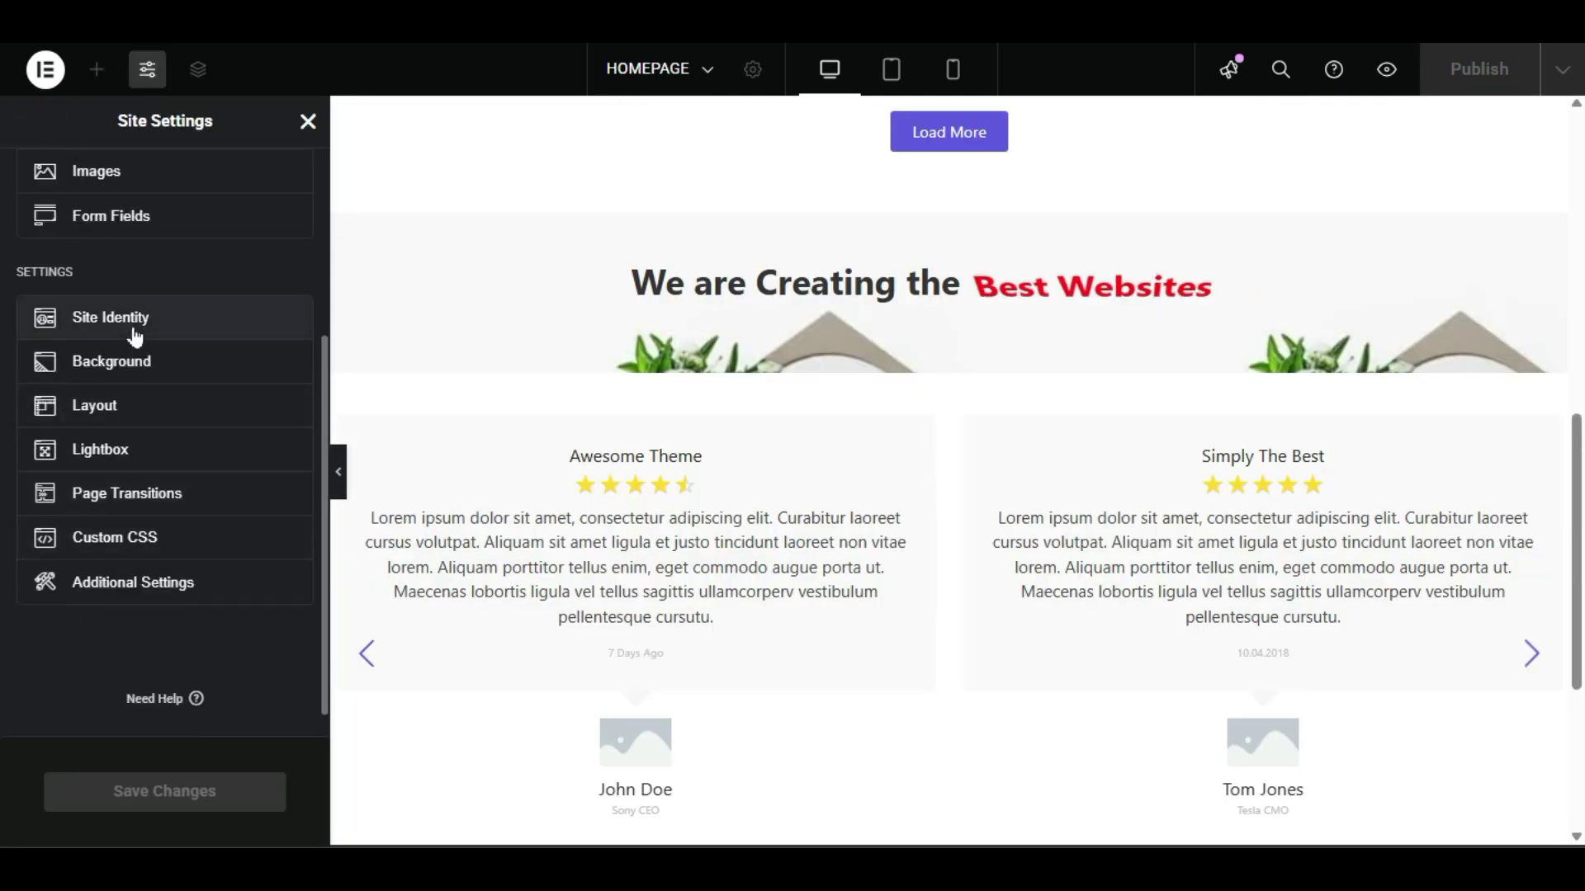
left_click(157, 317)
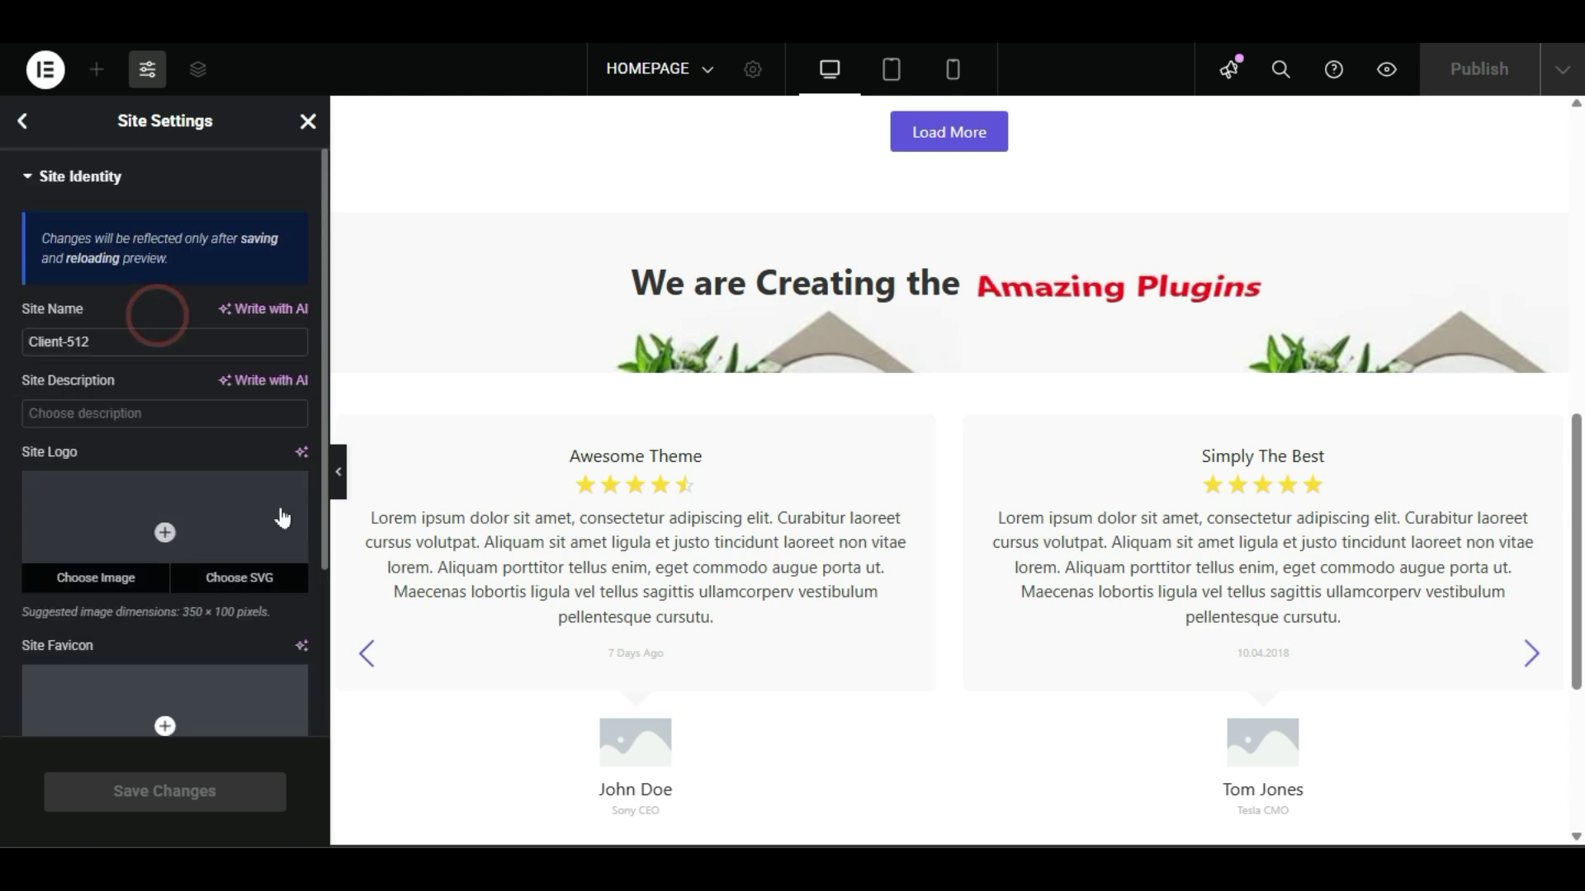
triple_click(114, 338)
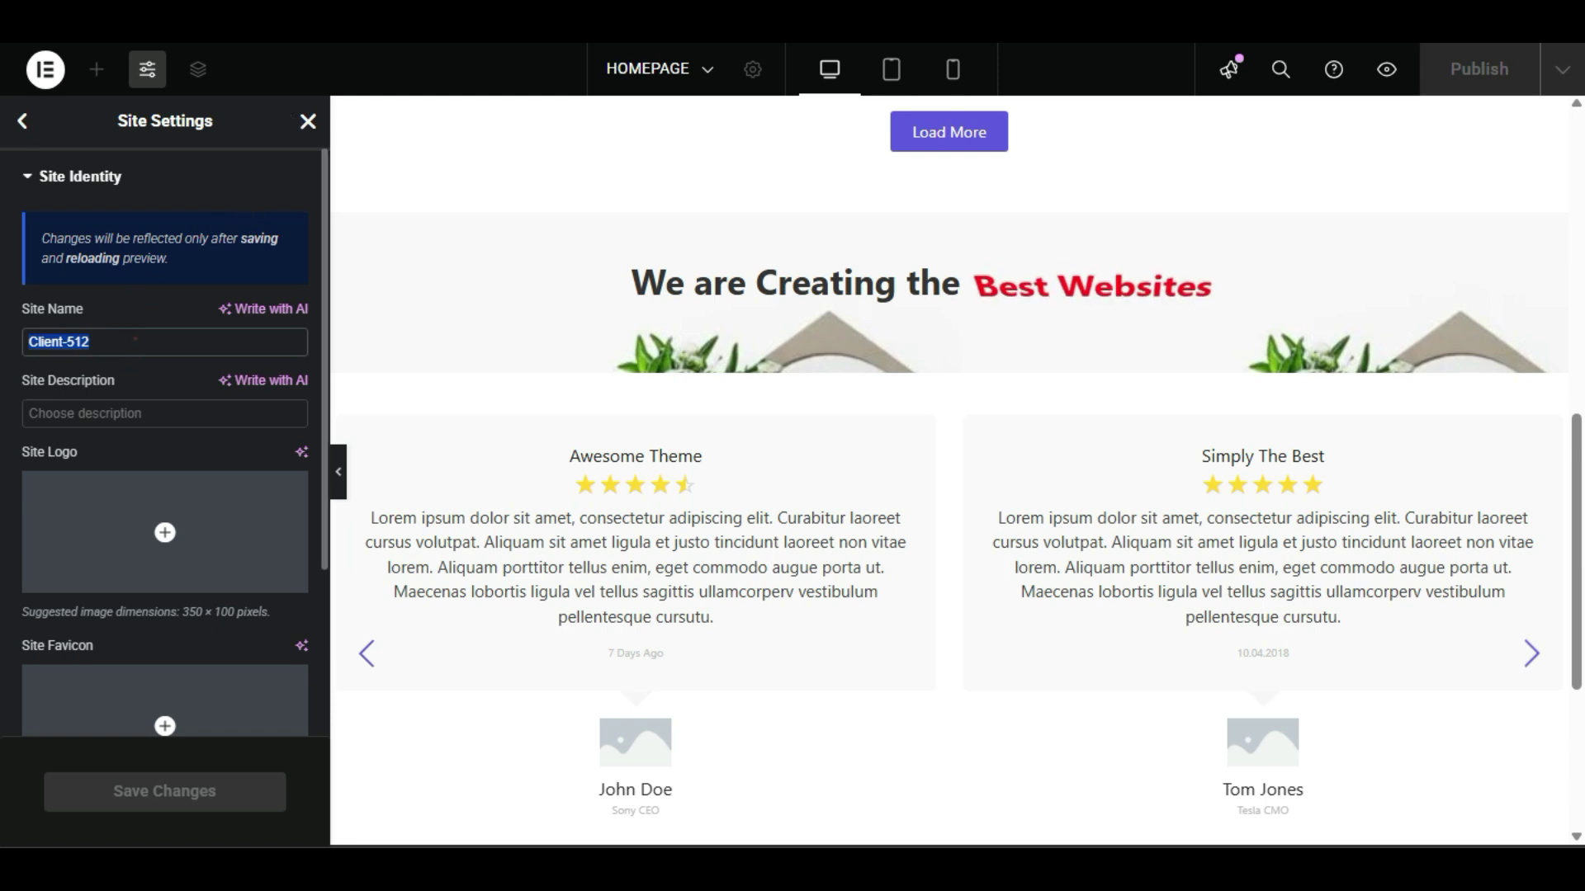
triple_click(156, 341)
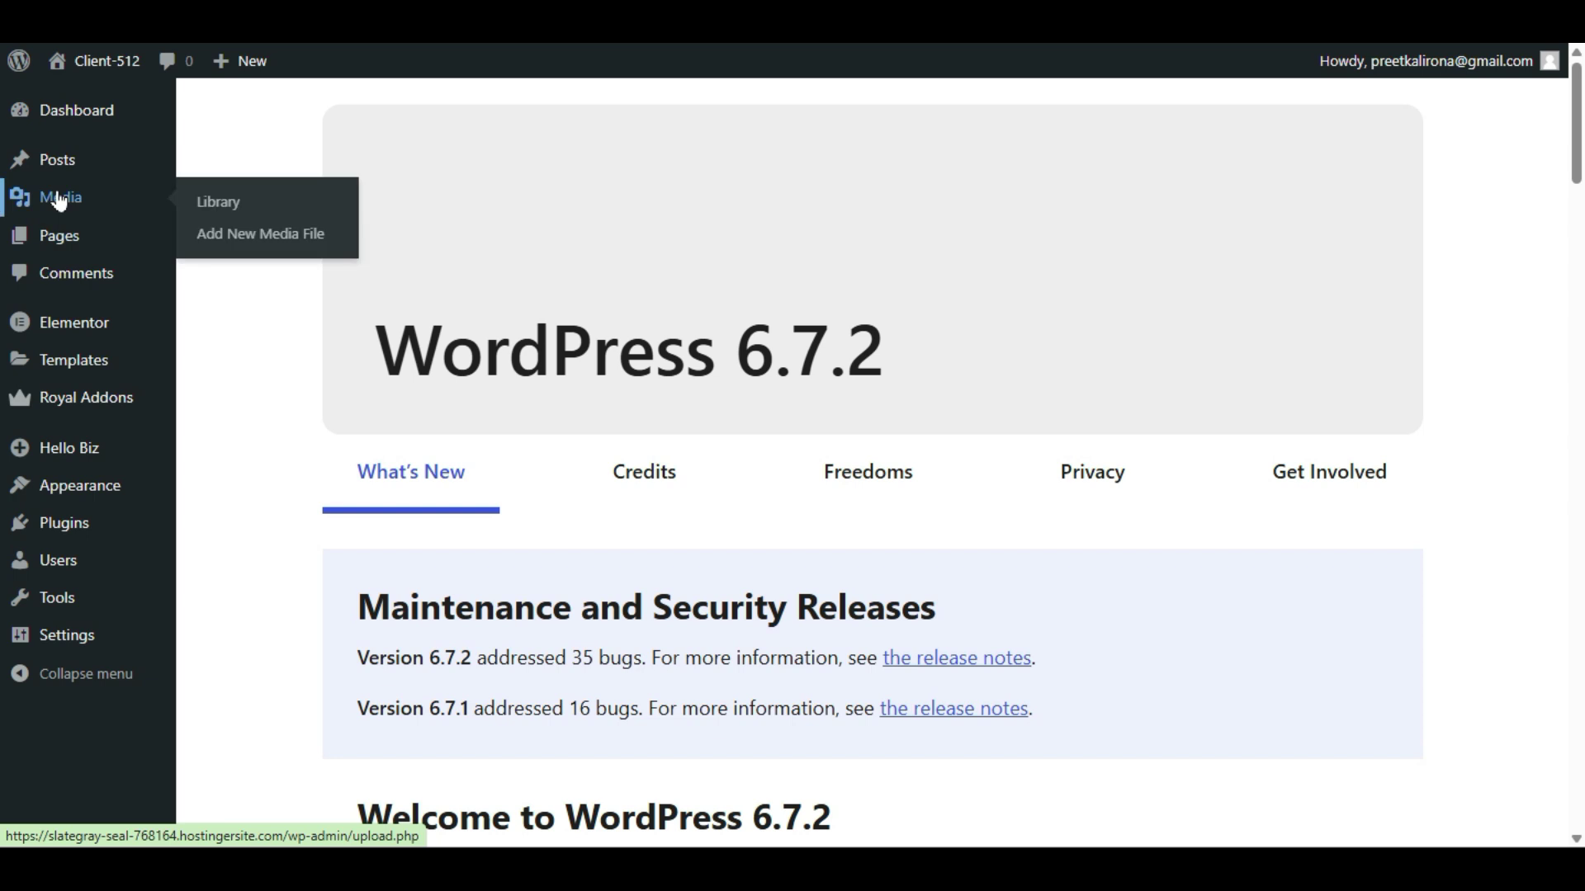
Step: Switch to the WordPress dashboard, open the General Settings and examine the site title, tagline and site icon options
mouse_move(77, 649)
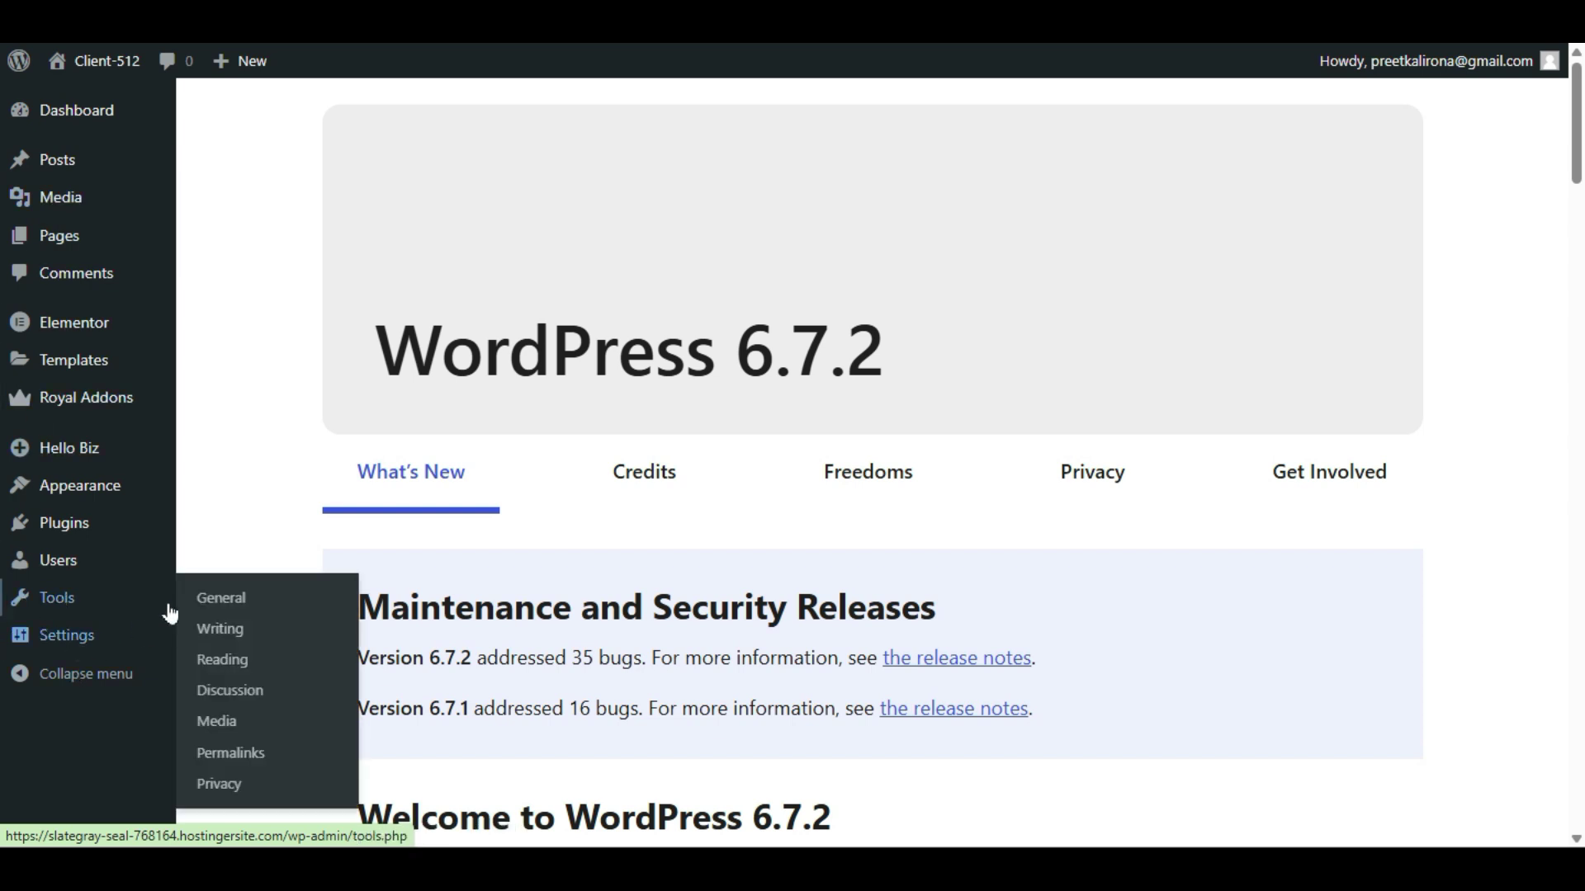
left_click(203, 599)
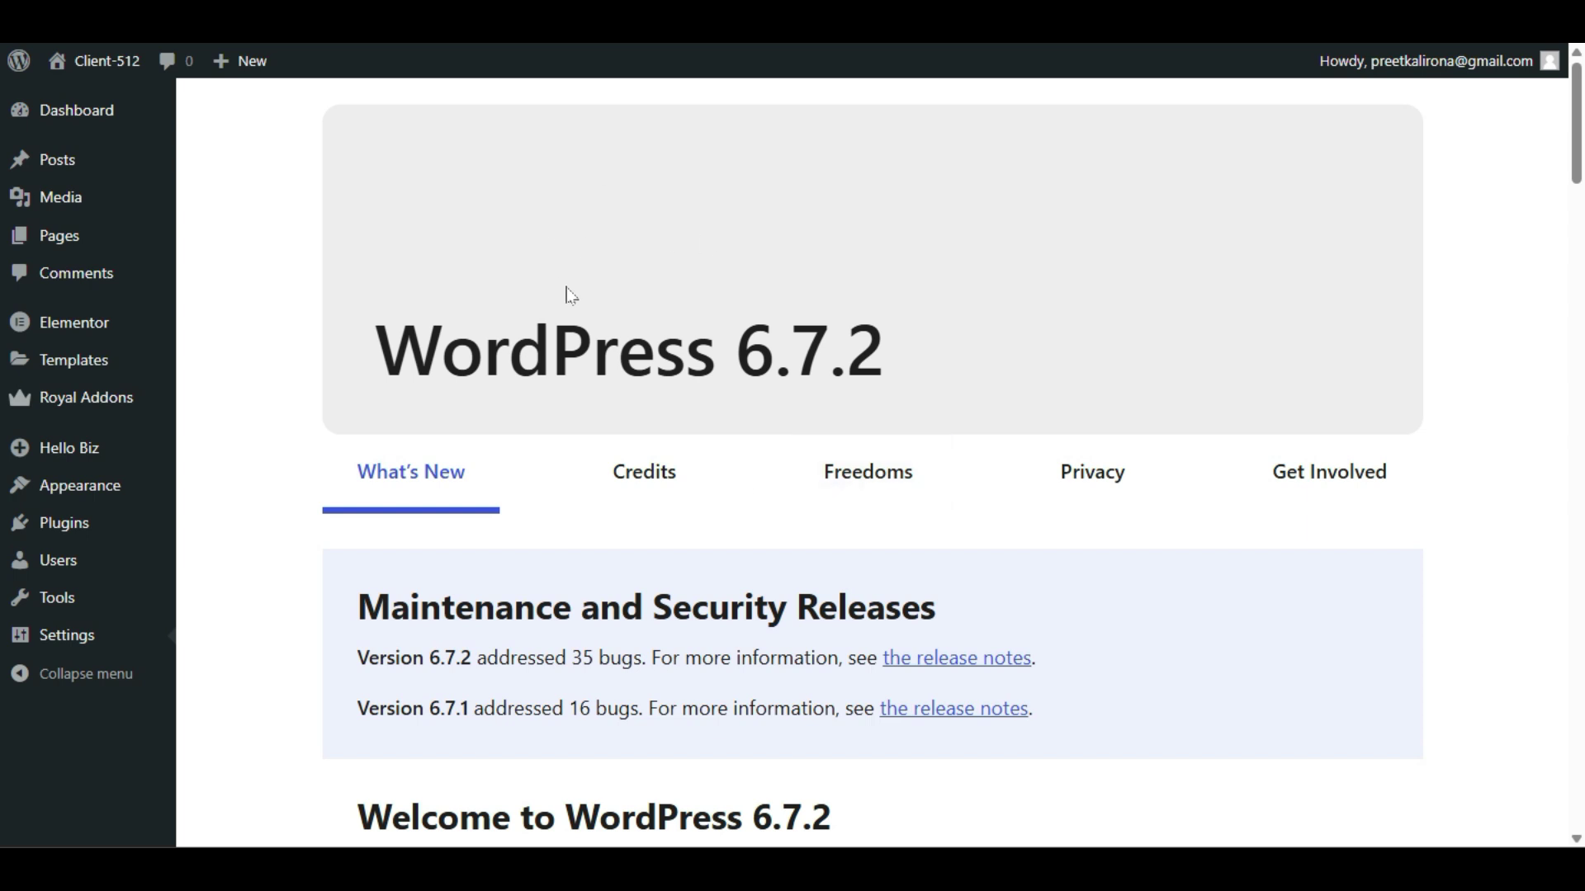
mouse_move(32, 634)
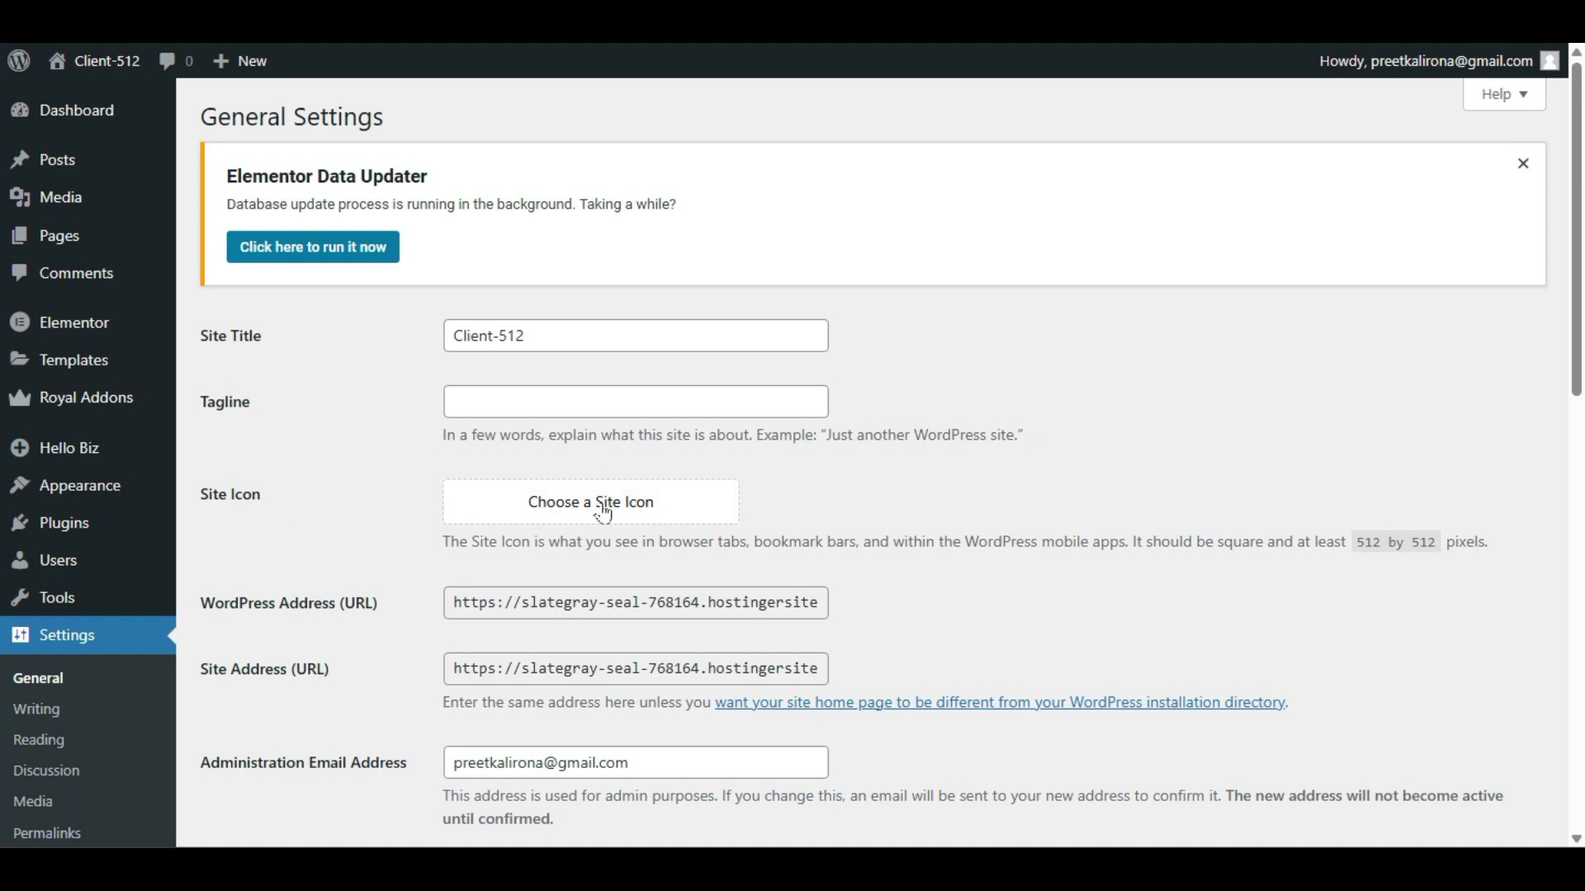
scroll(394, 637, "down", 1)
scroll(393, 636, "down", 2)
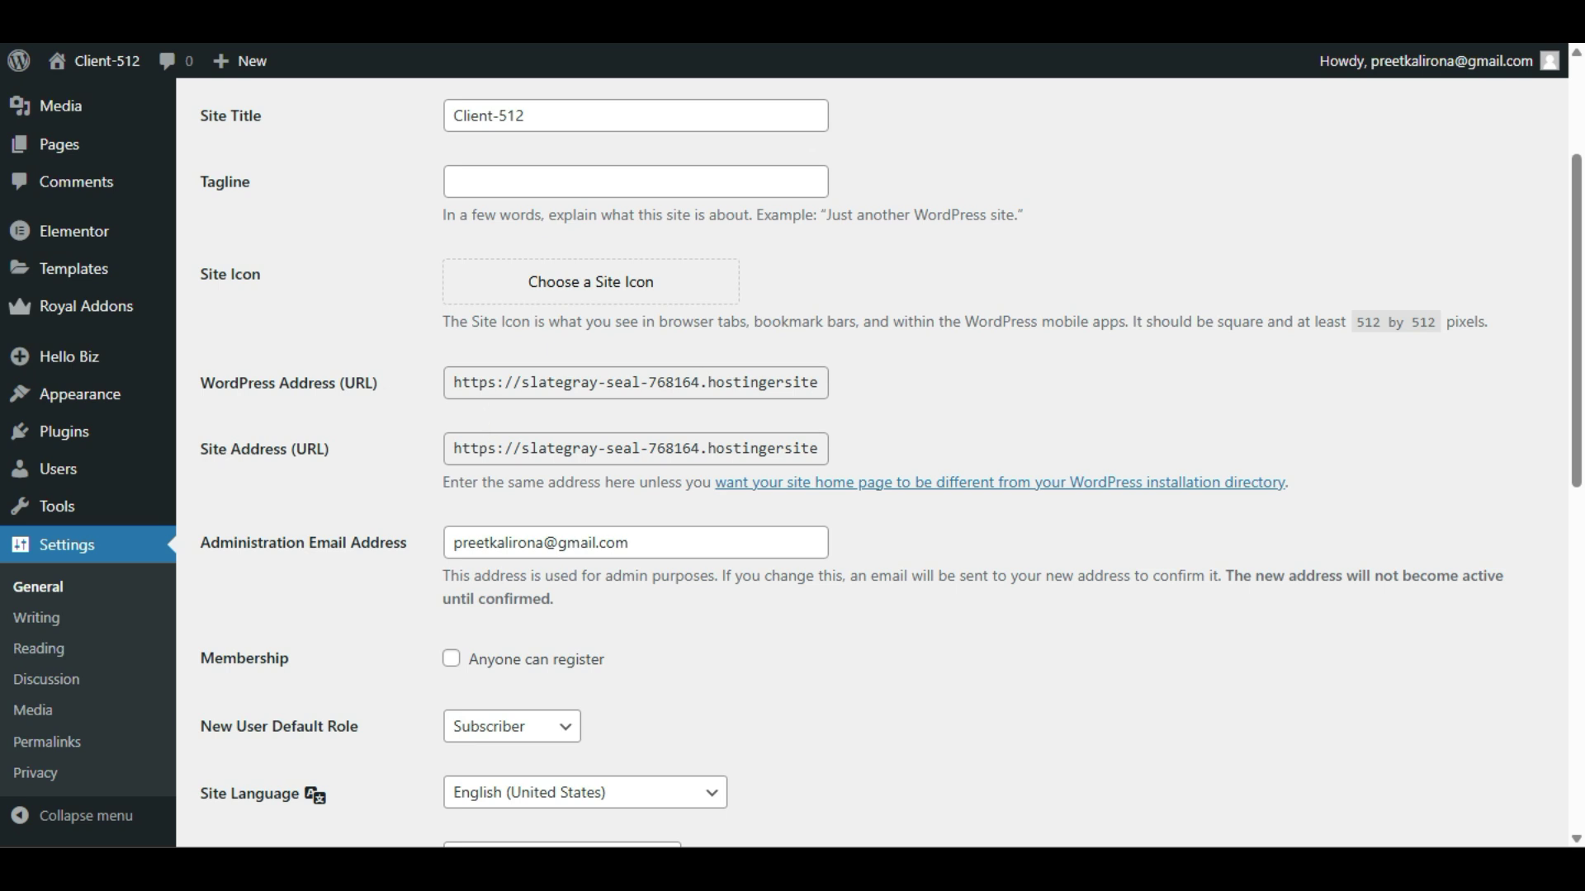
Step: Examine the https prefix of the WordPress address, and the membership, language, timezone, date format and time format settings
double_click(472, 383)
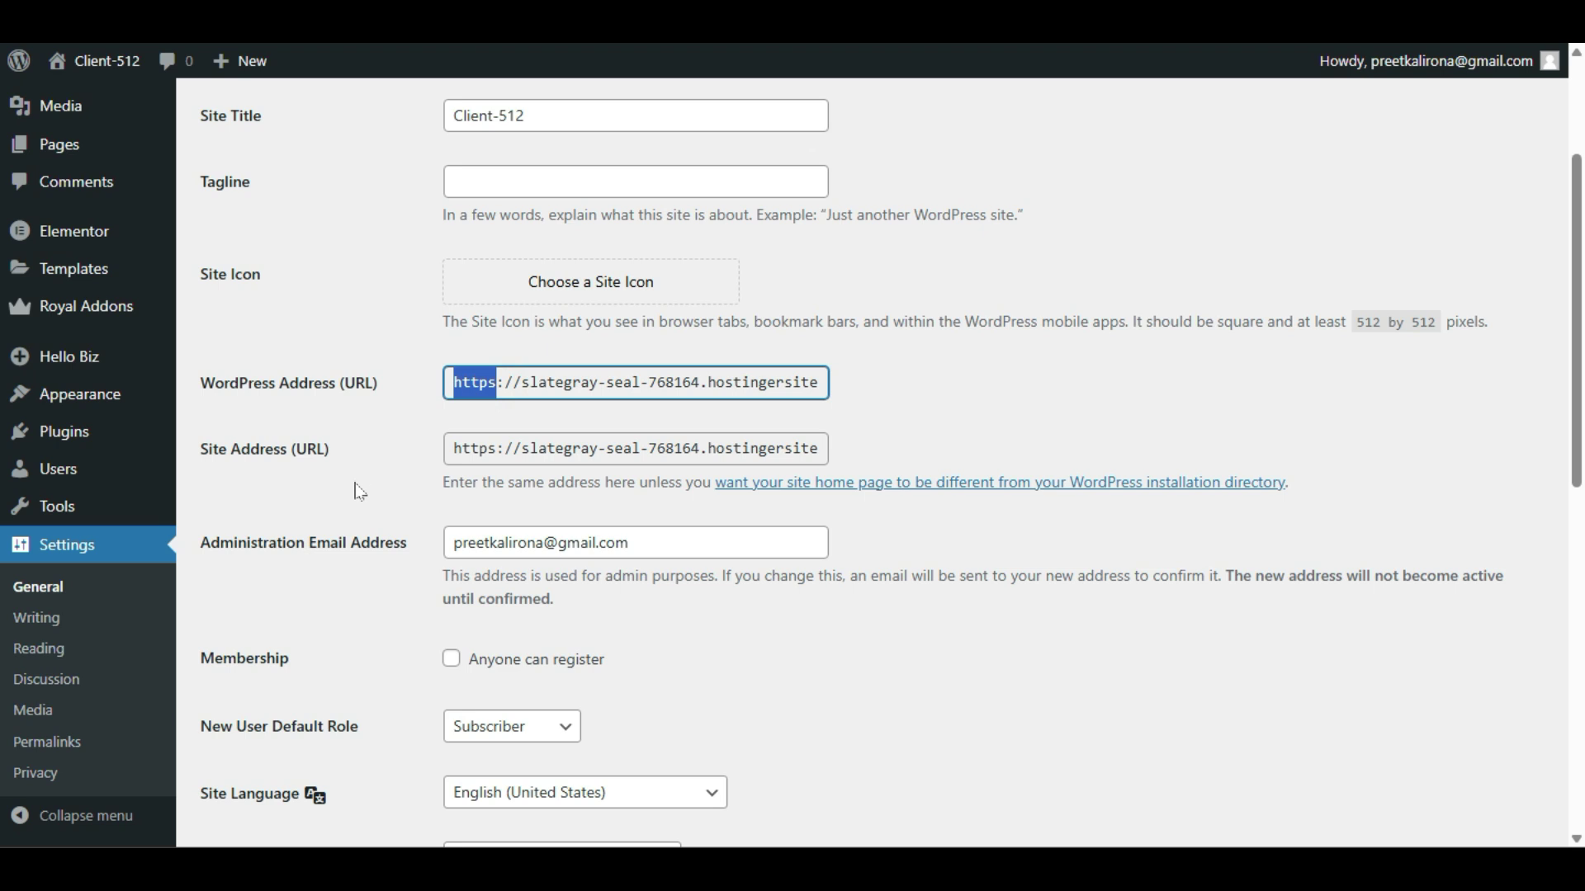
double_click(487, 382)
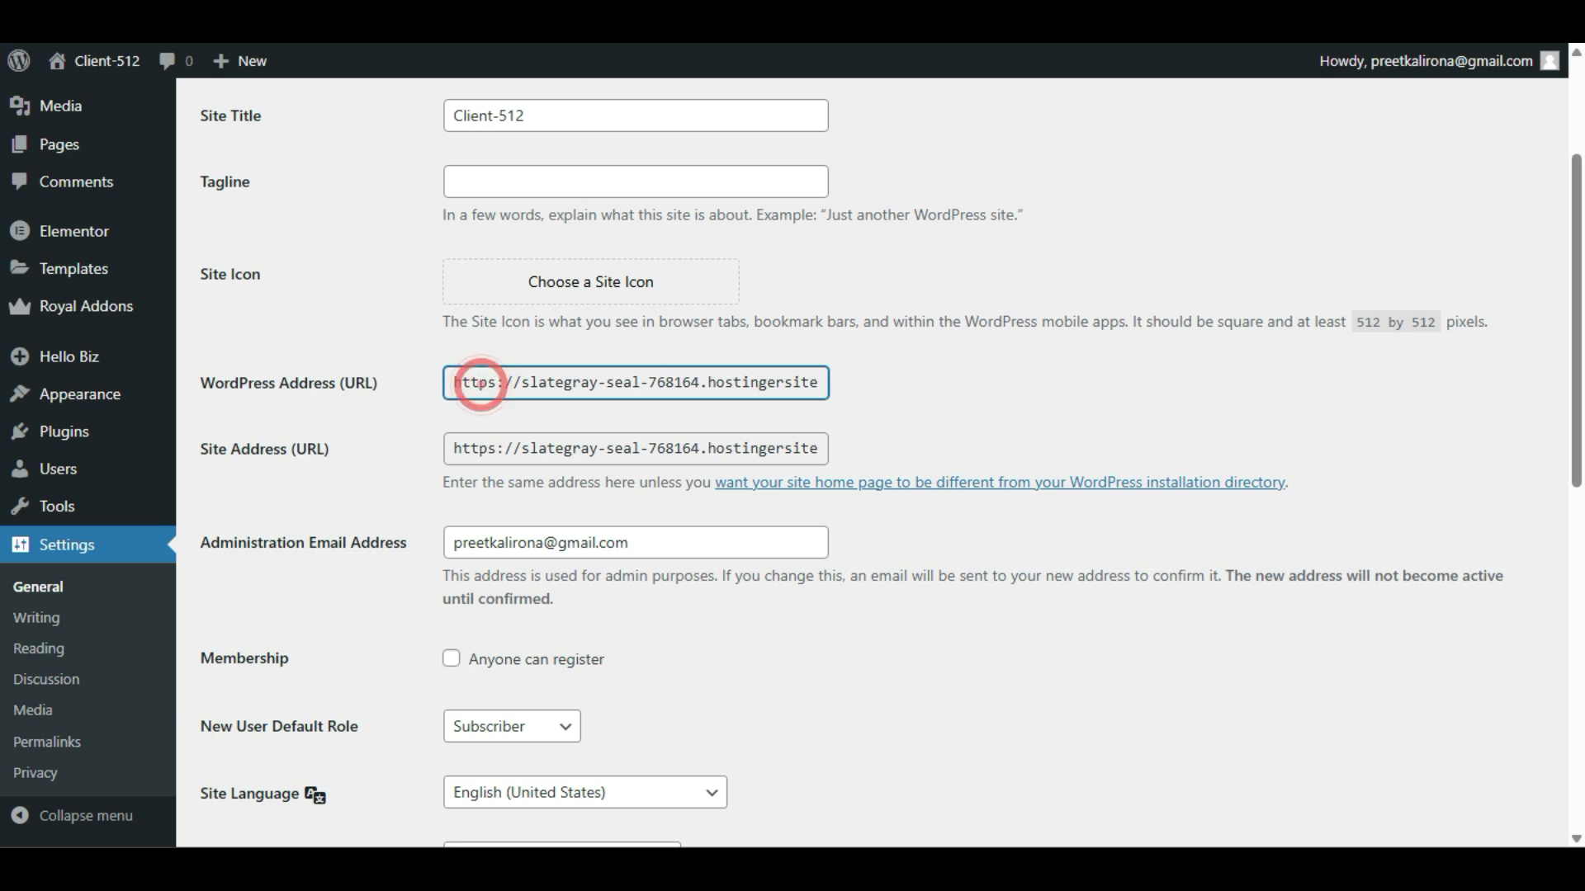
left_click(359, 464)
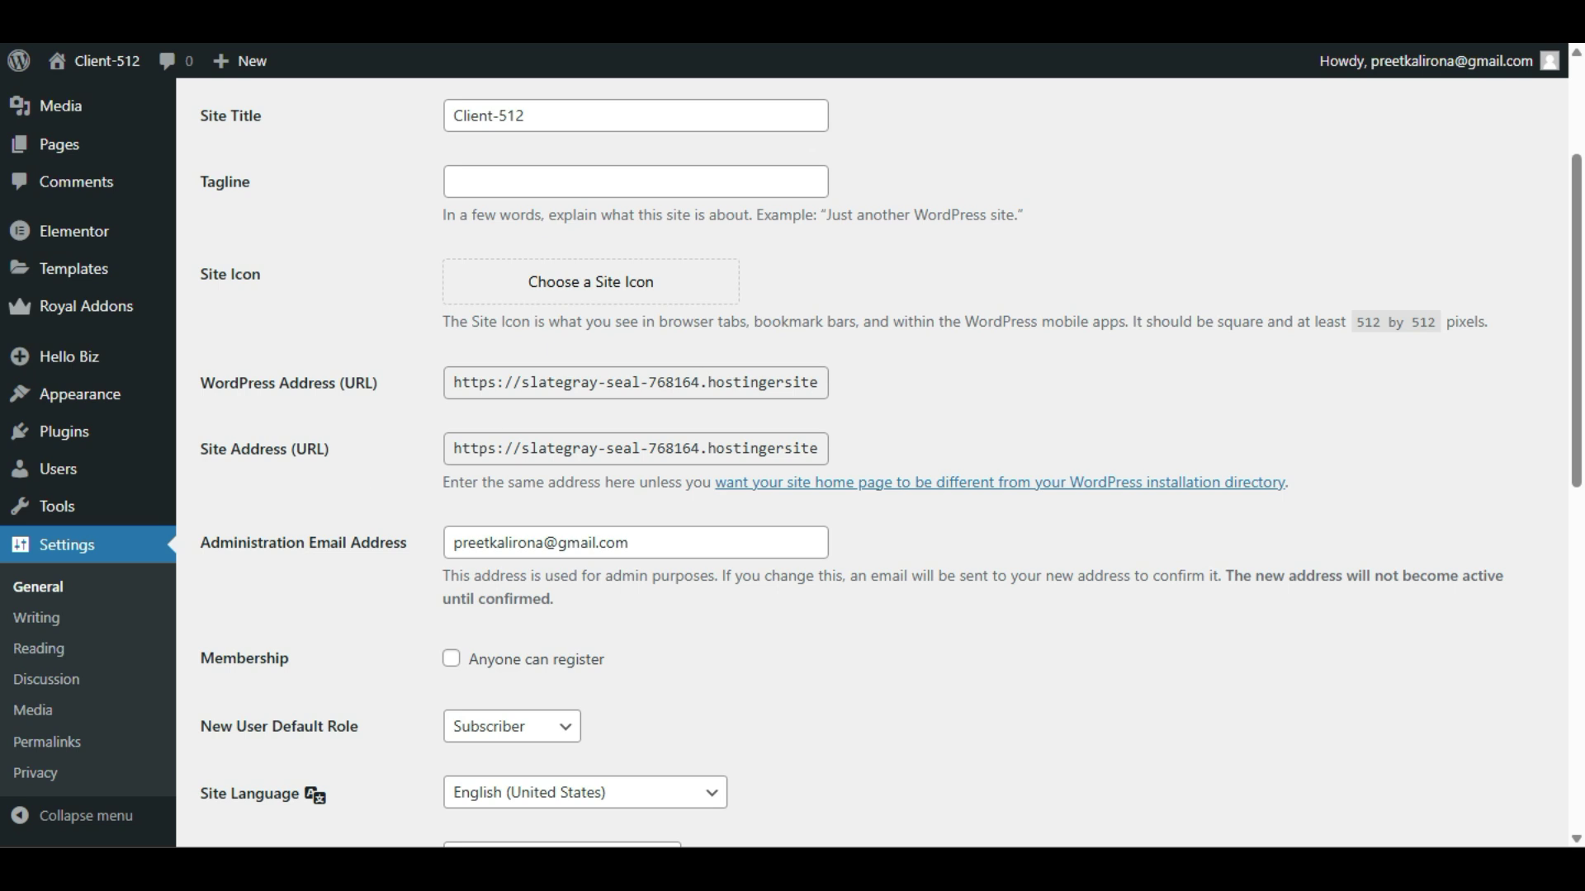
double_click(477, 382)
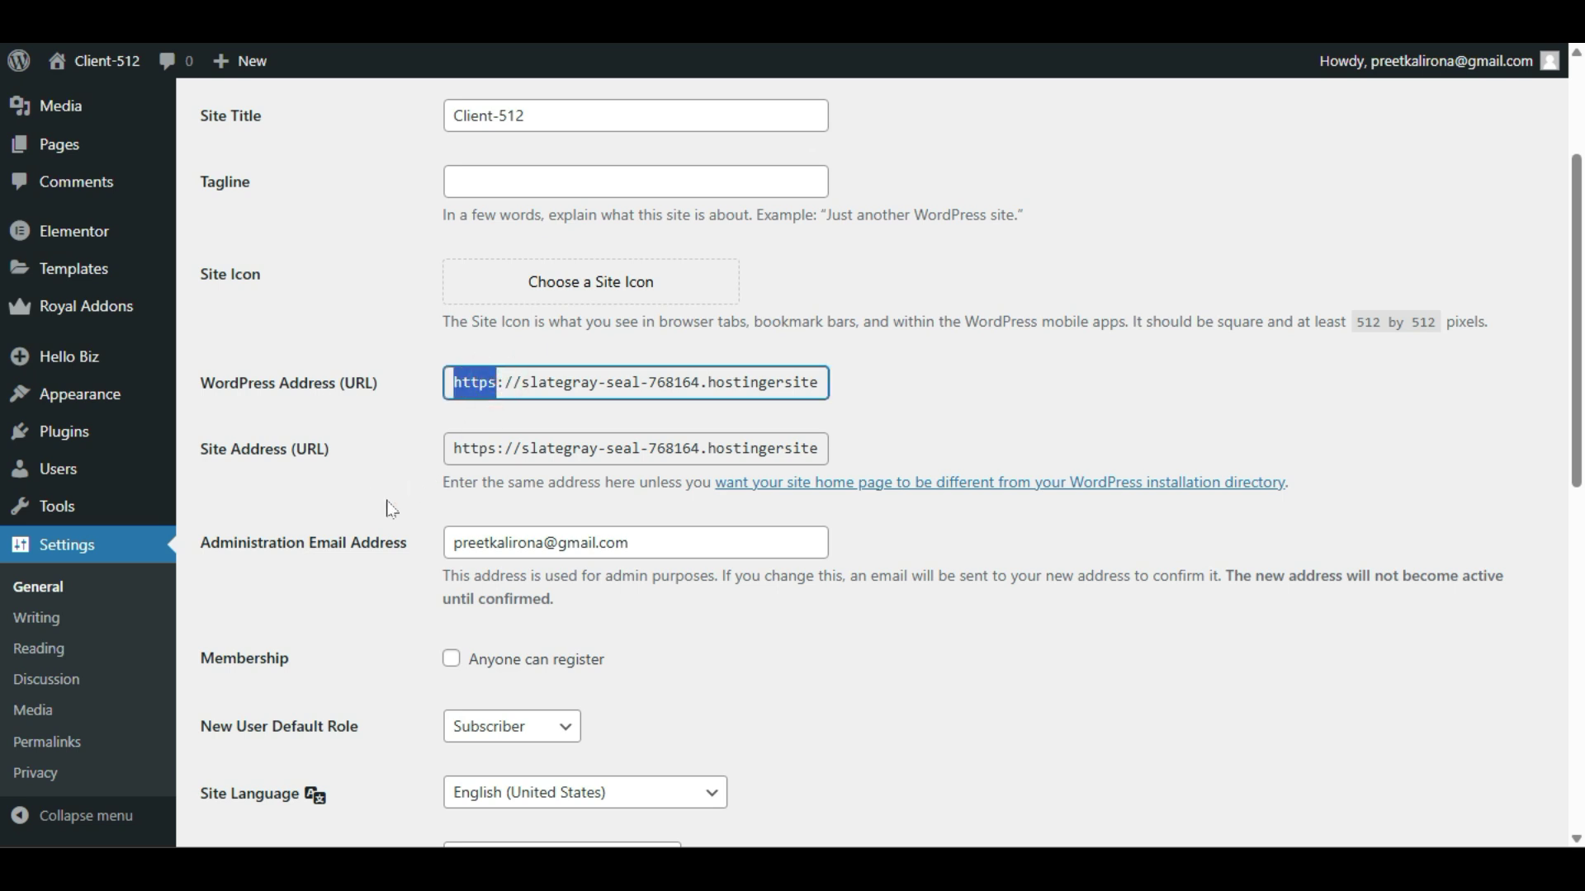
scroll(347, 528, "down", 3)
left_click(376, 466)
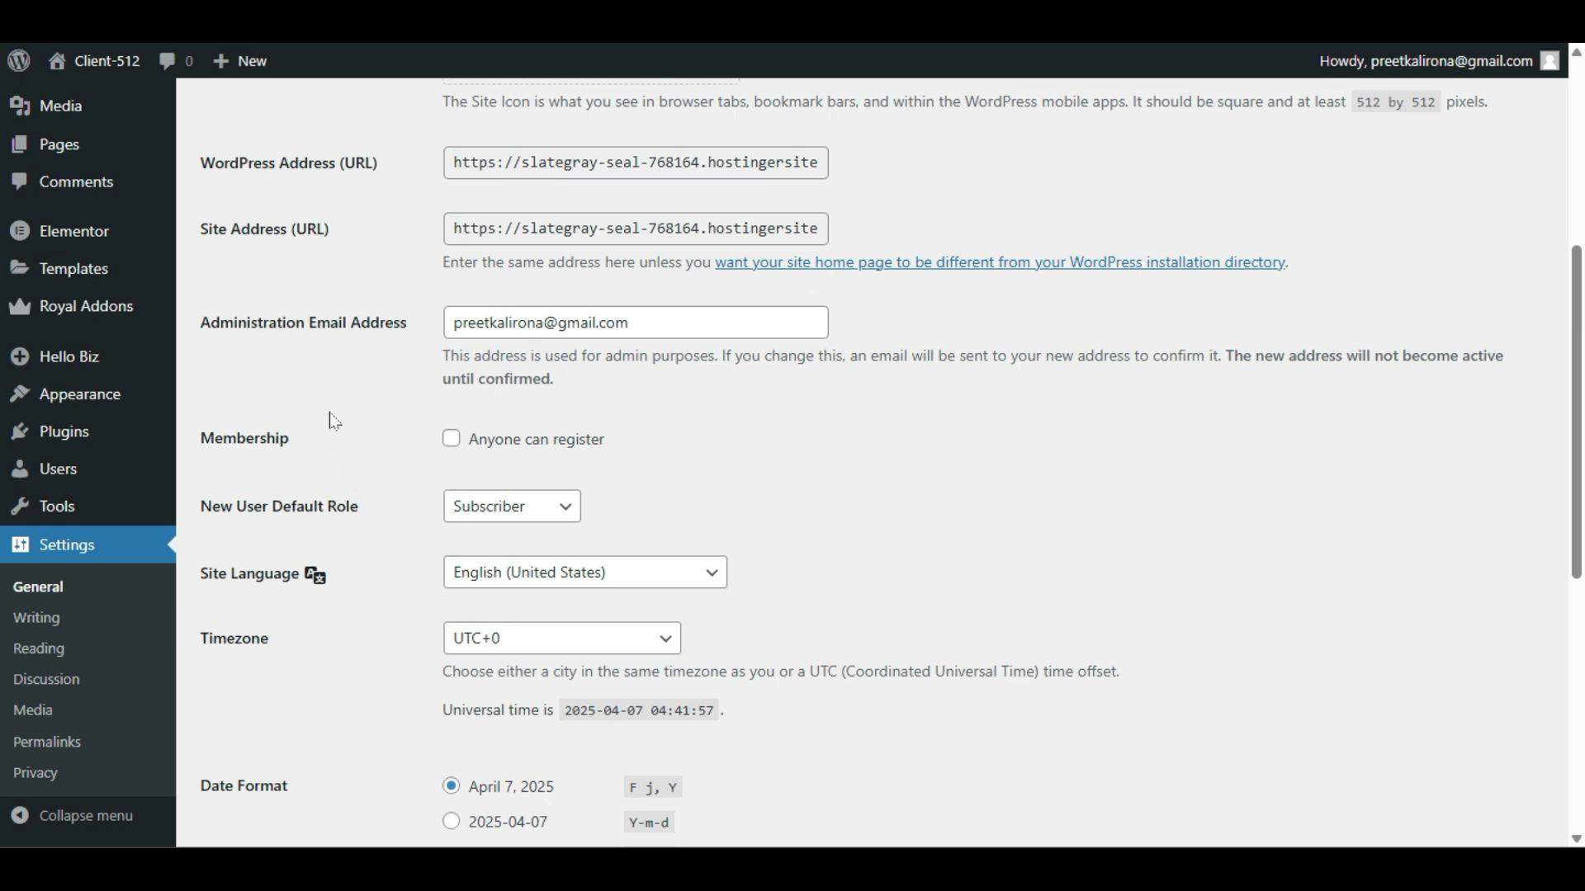
scroll(471, 572, "down", 8)
scroll(414, 608, "up", 3)
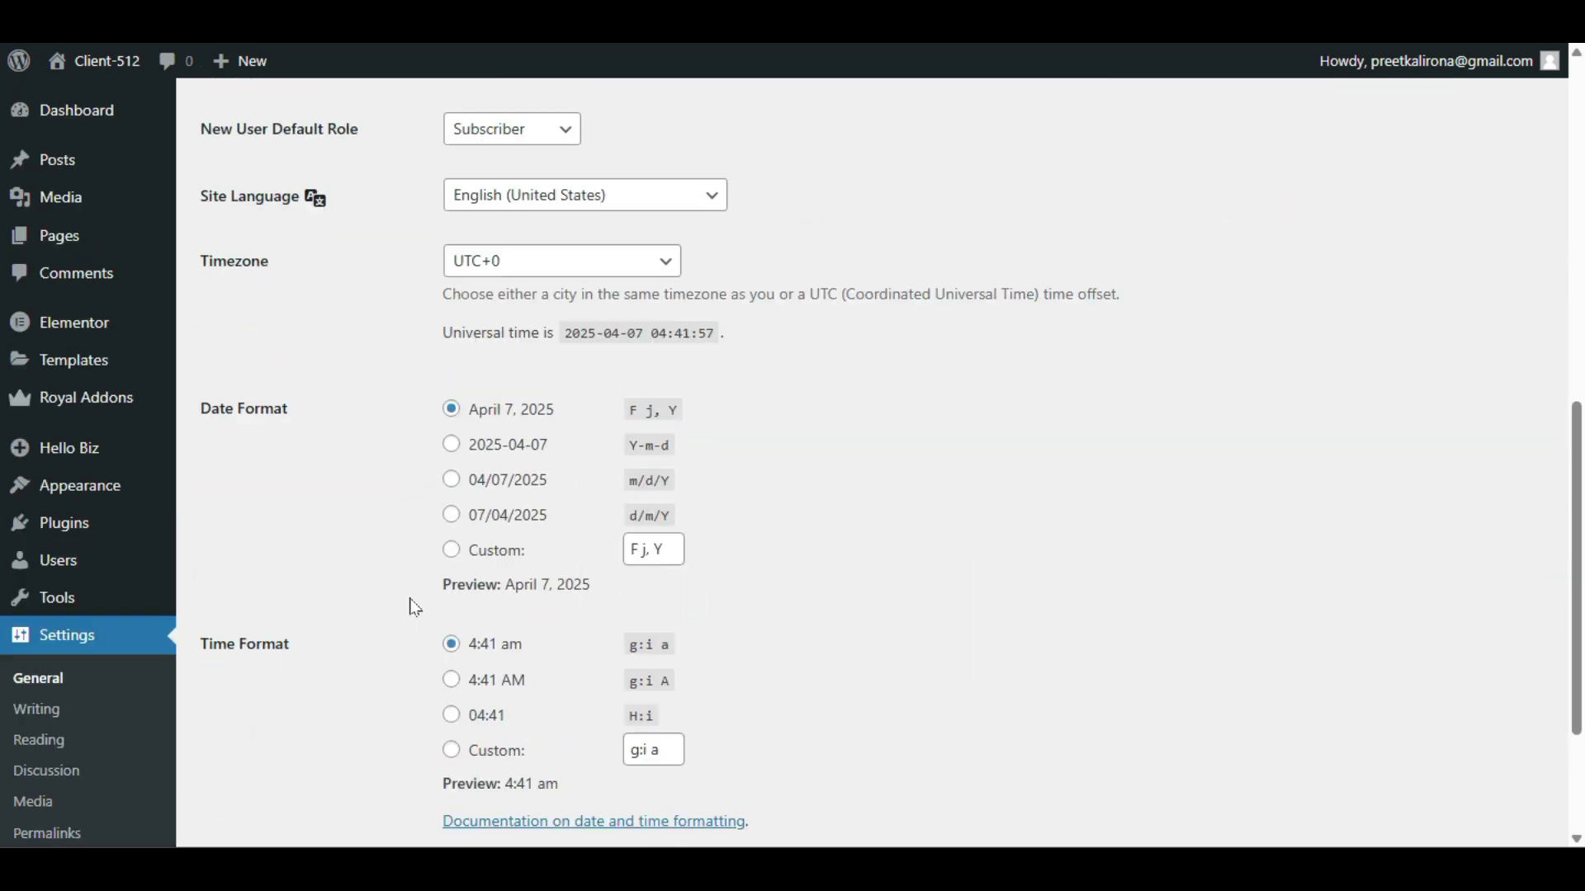
scroll(415, 607, "down", 3)
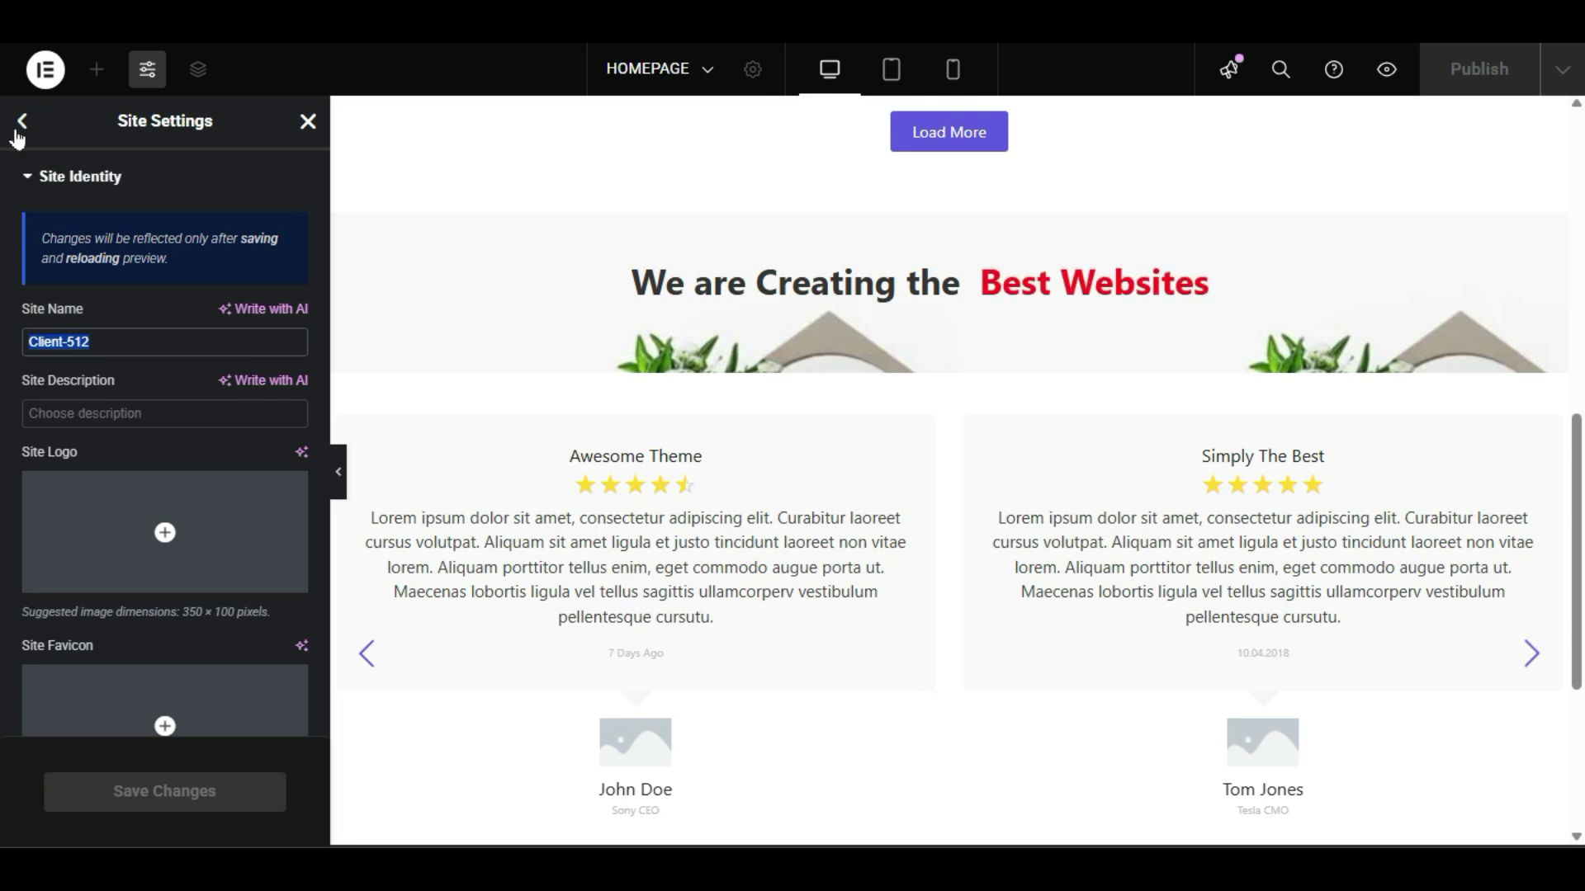
Step: Switch back to Elementor's site settings and open the site-wide Background settings
left_click(23, 120)
scroll(50, 462, "down", 3)
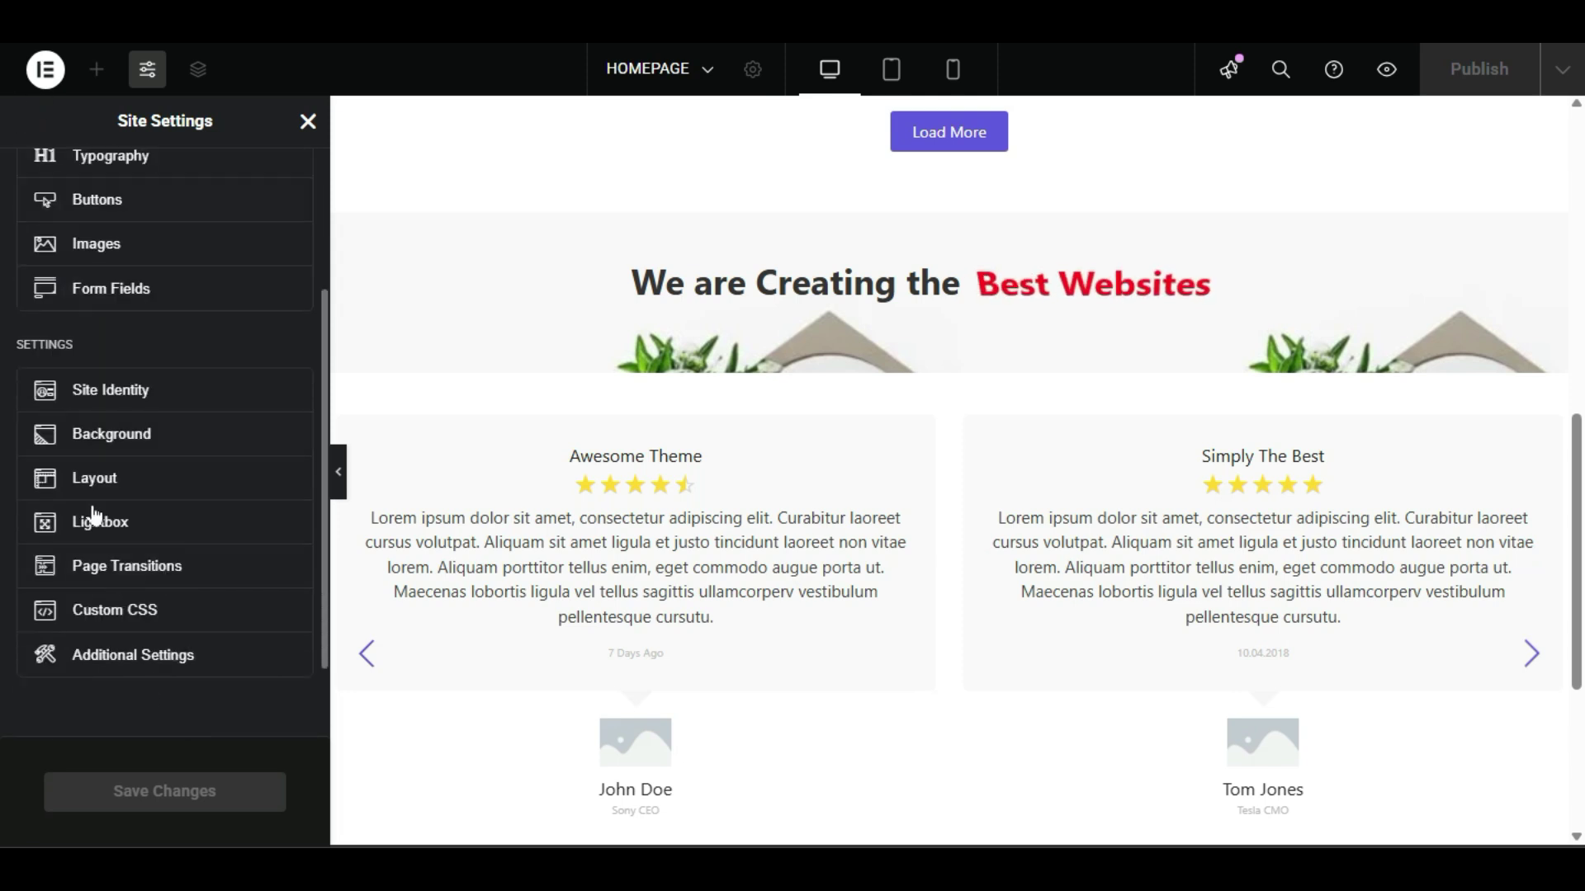
left_click(71, 433)
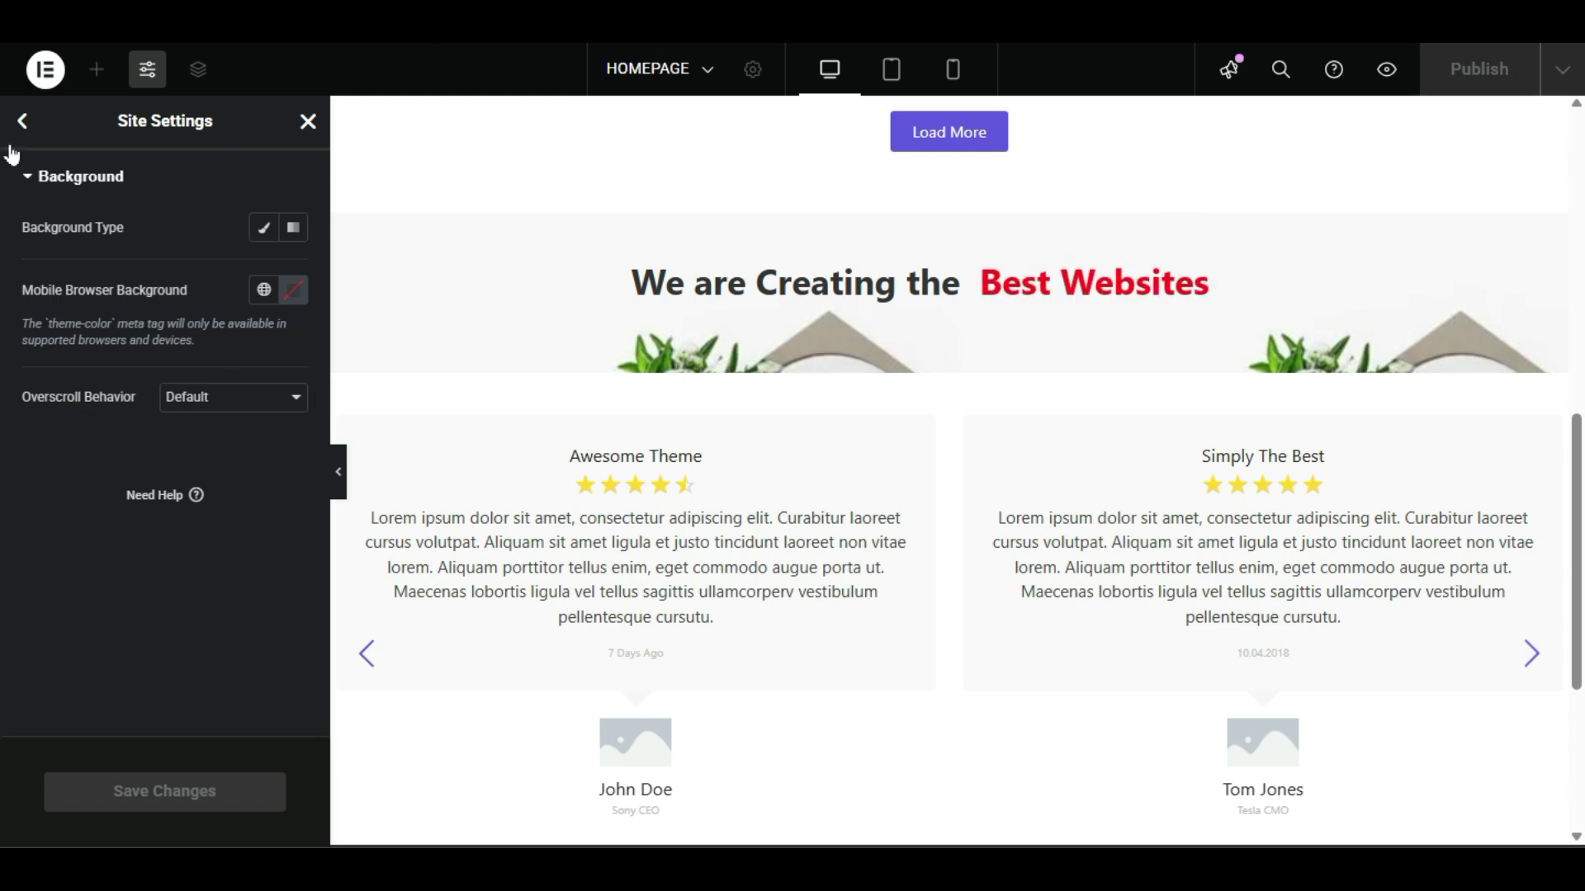
left_click(38, 126)
scroll(96, 623, "down", 2)
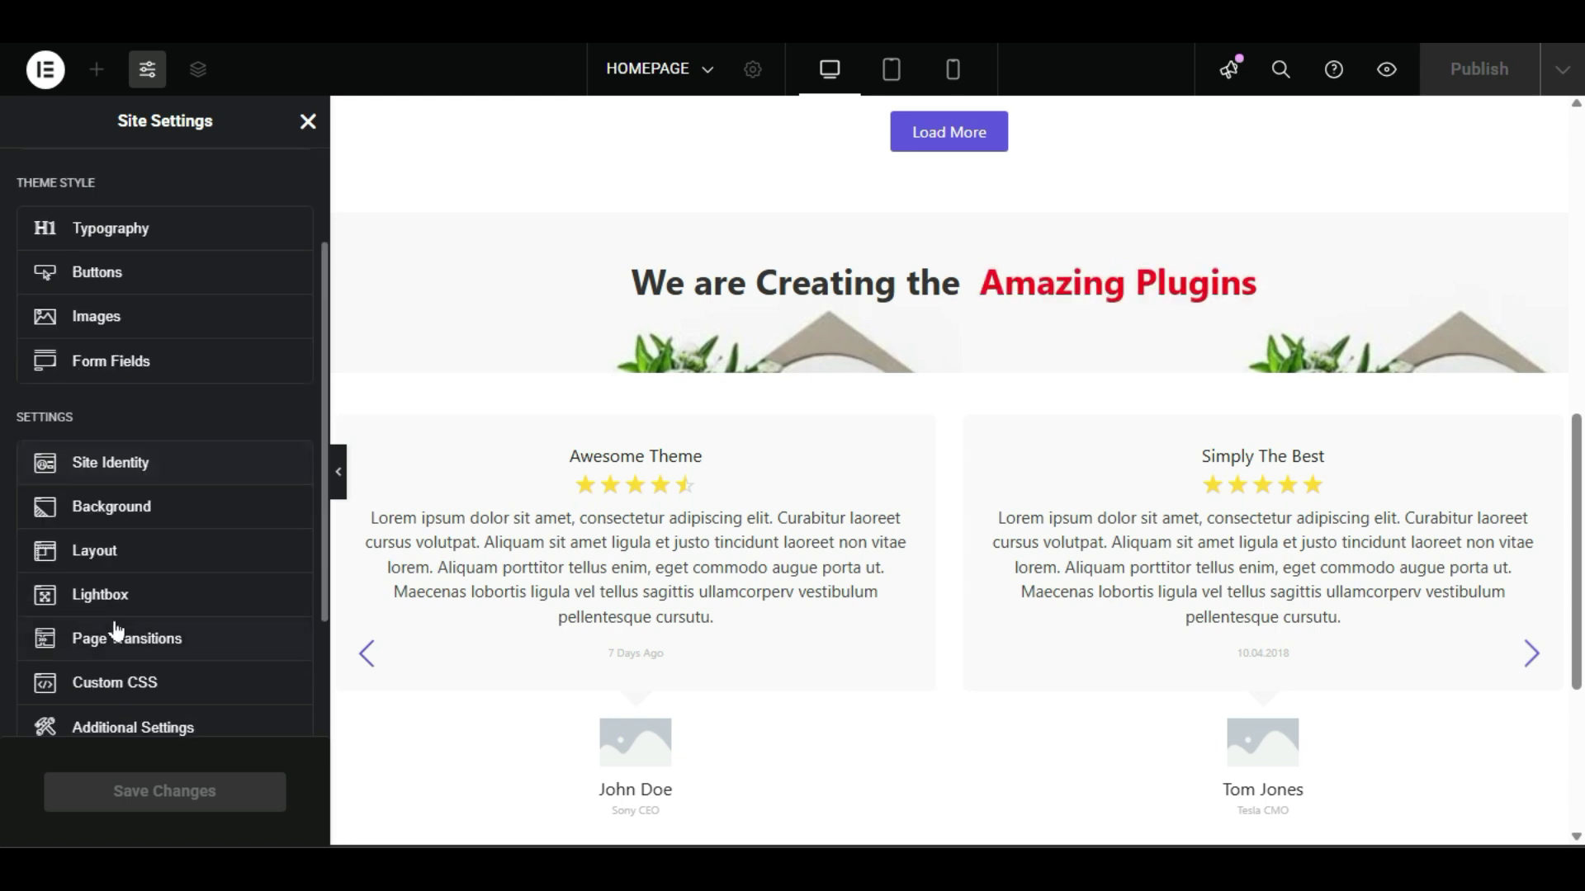
left_click(170, 519)
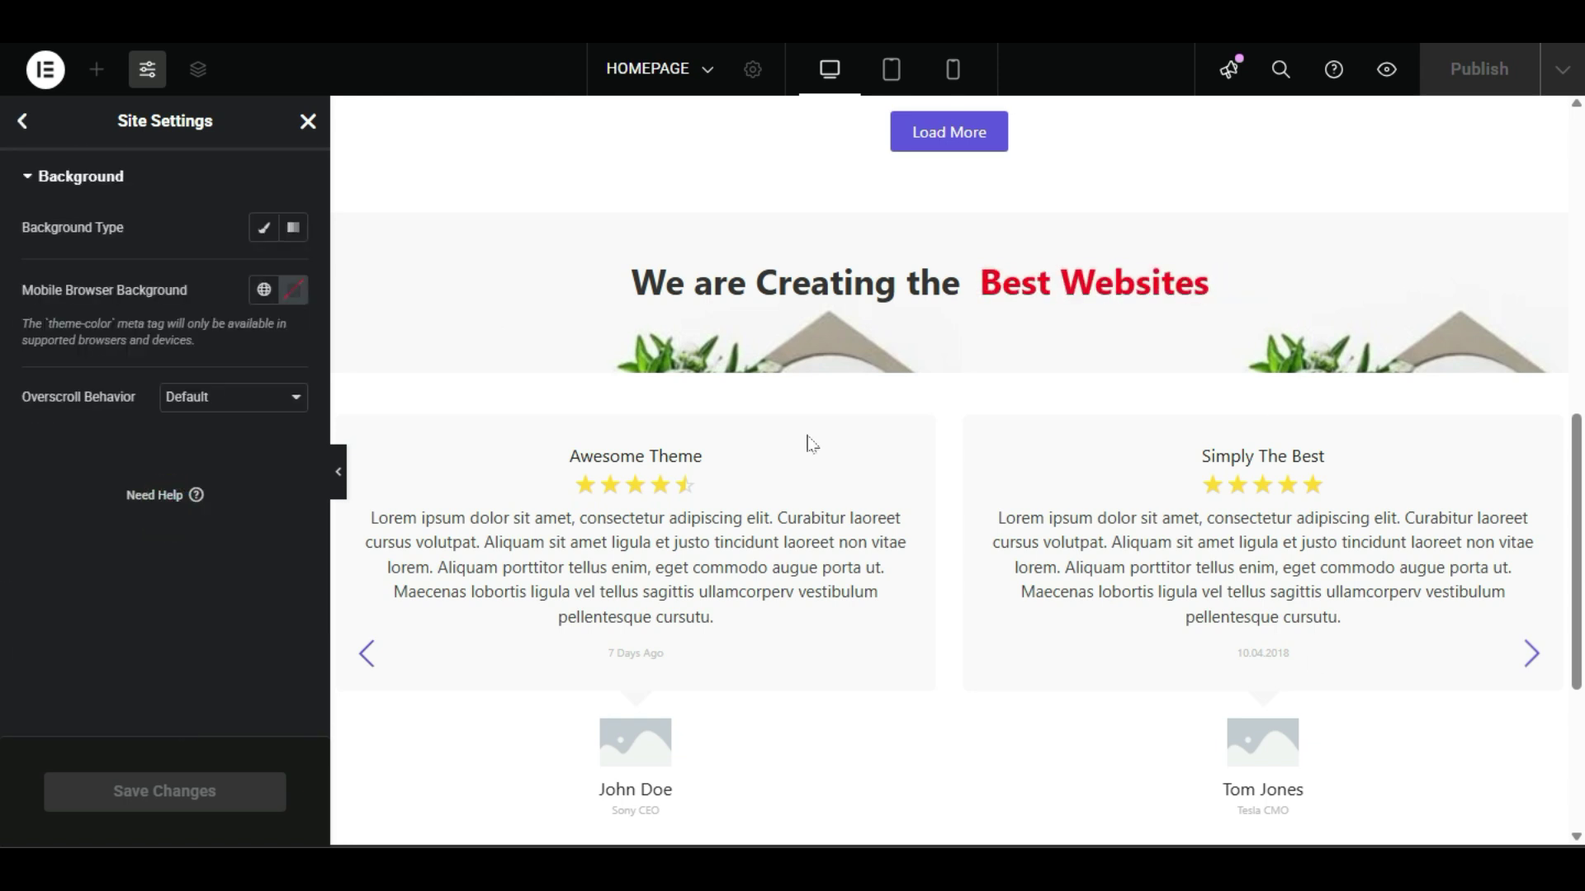
Step: Set the site-wide background to a solid black #000000 fill and check it across the homepage sections
scroll(798, 487, "up", 5)
scroll(796, 487, "up", 3)
scroll(788, 495, "down", 10)
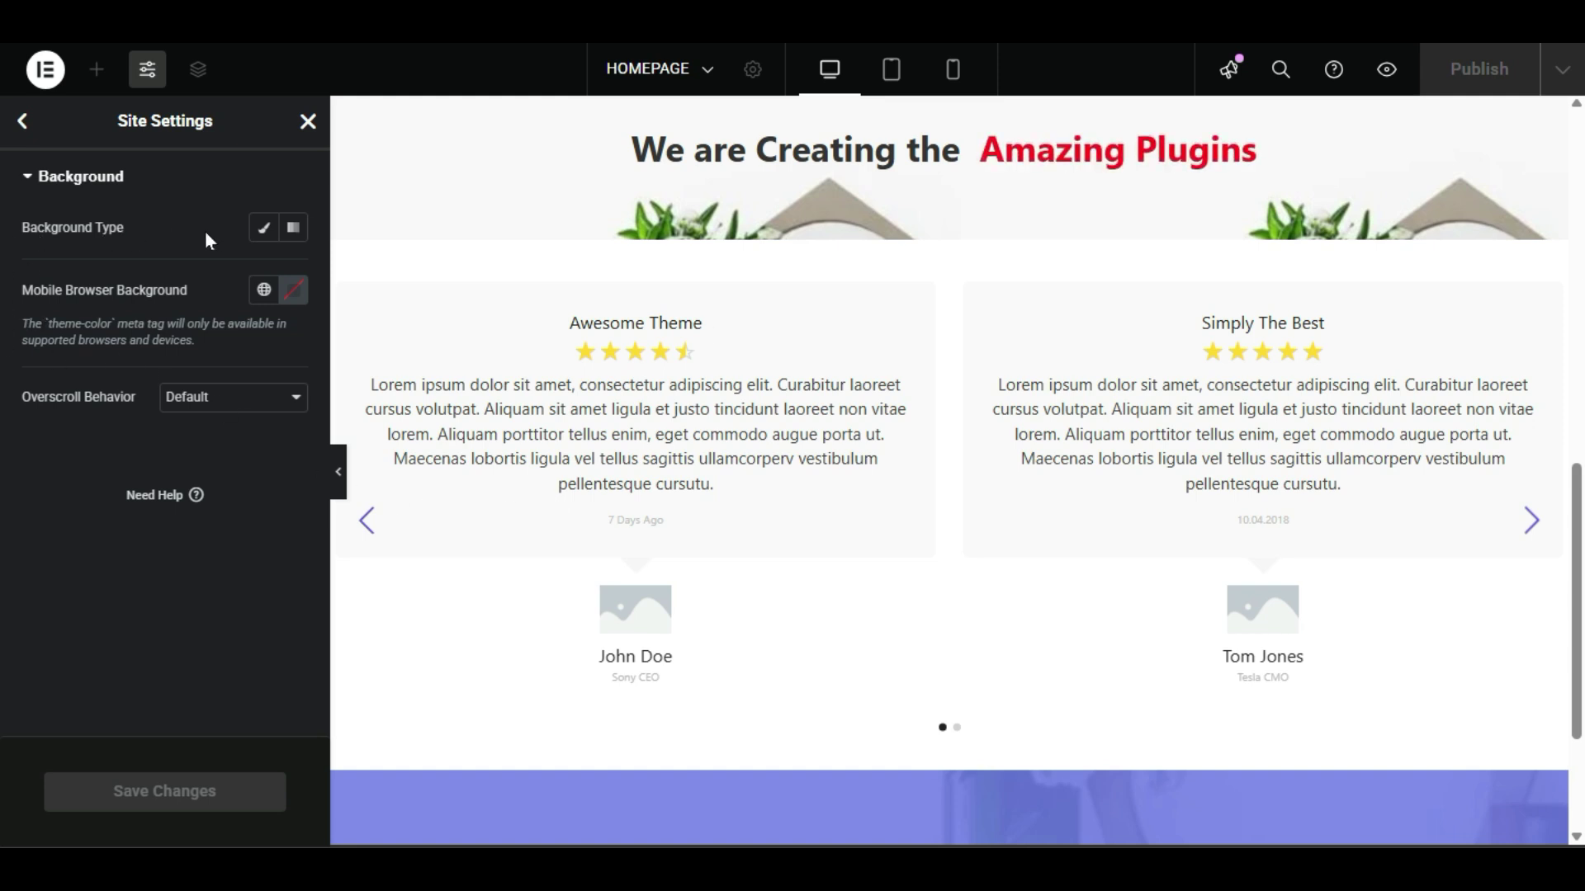
left_click(266, 231)
left_click(293, 274)
left_click_drag(258, 464, 155, 583)
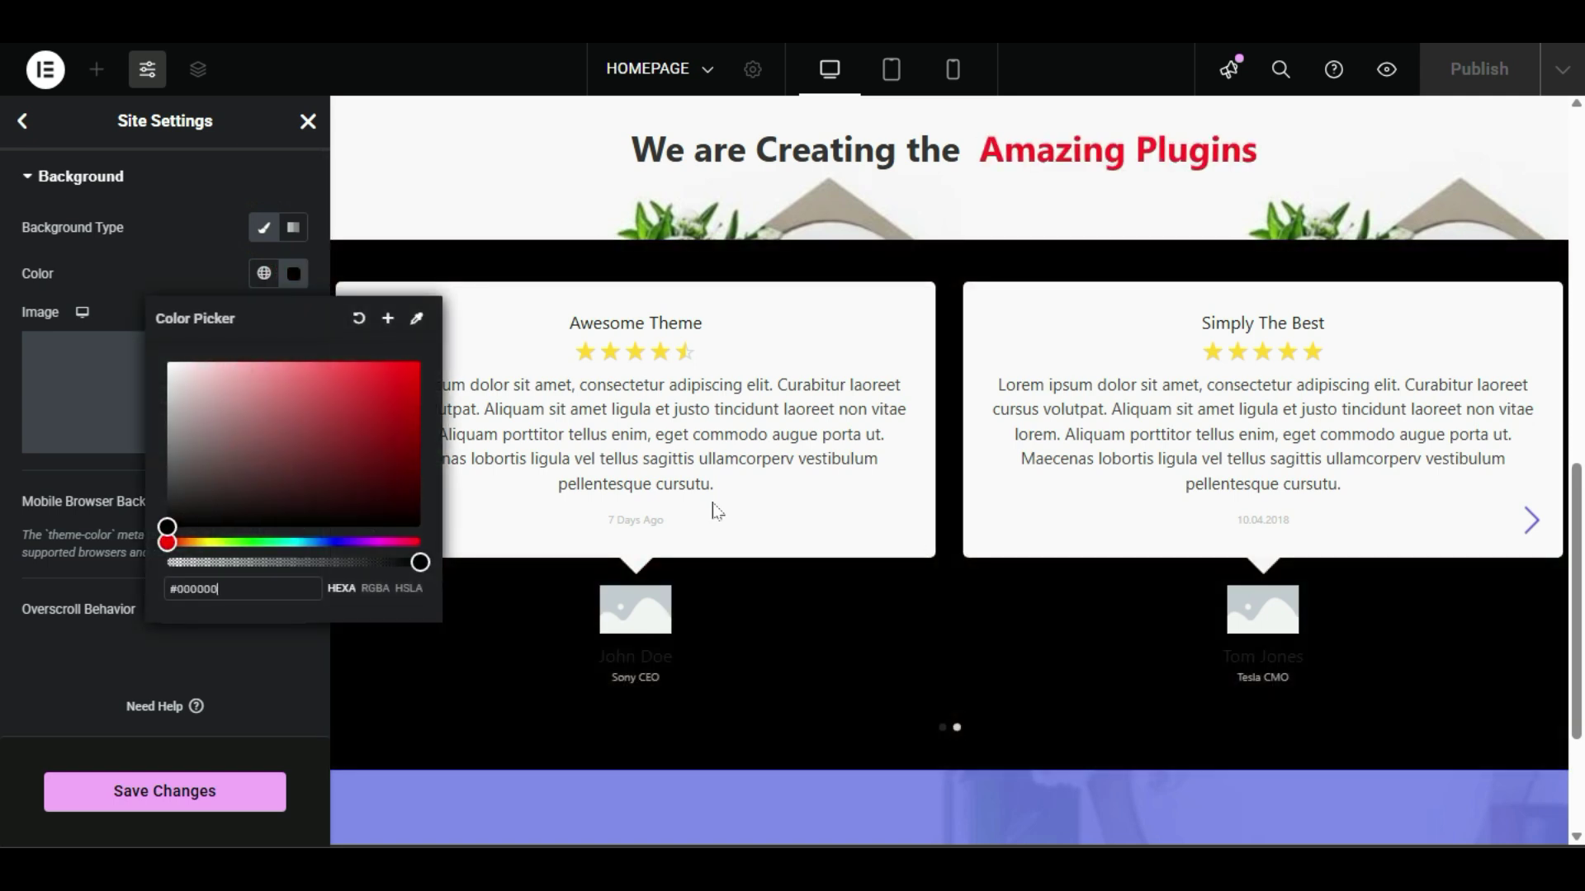
scroll(959, 491, "down", 3)
scroll(953, 487, "up", 10)
scroll(951, 482, "down", 4)
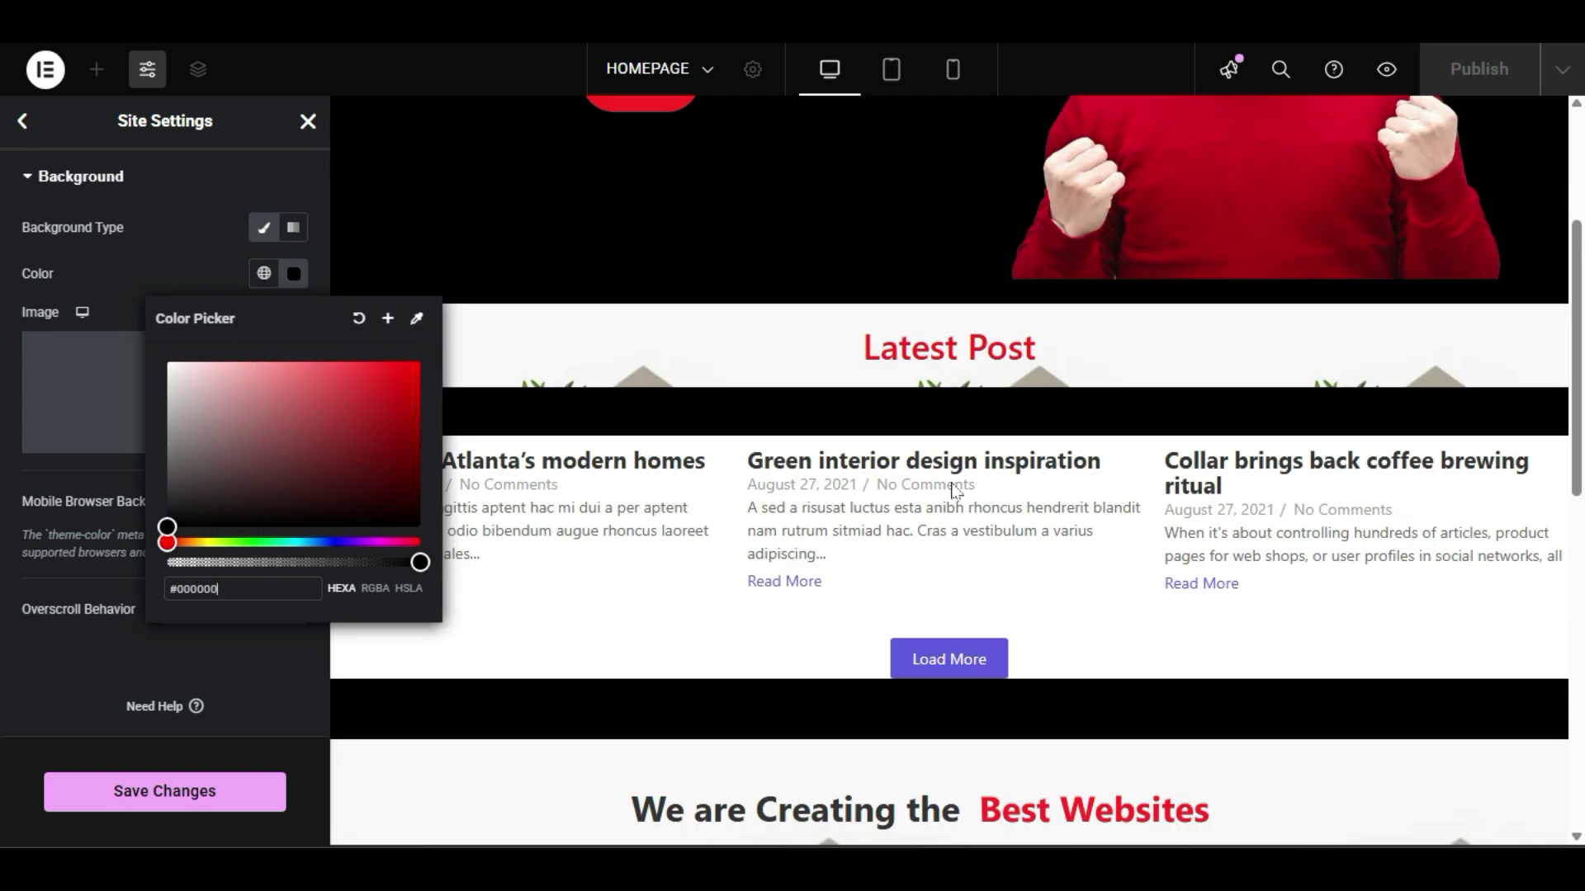
Step: Try a solid gray #A5A5A5 site-wide background and check it across the homepage sections
scroll(1032, 380, "down", 5)
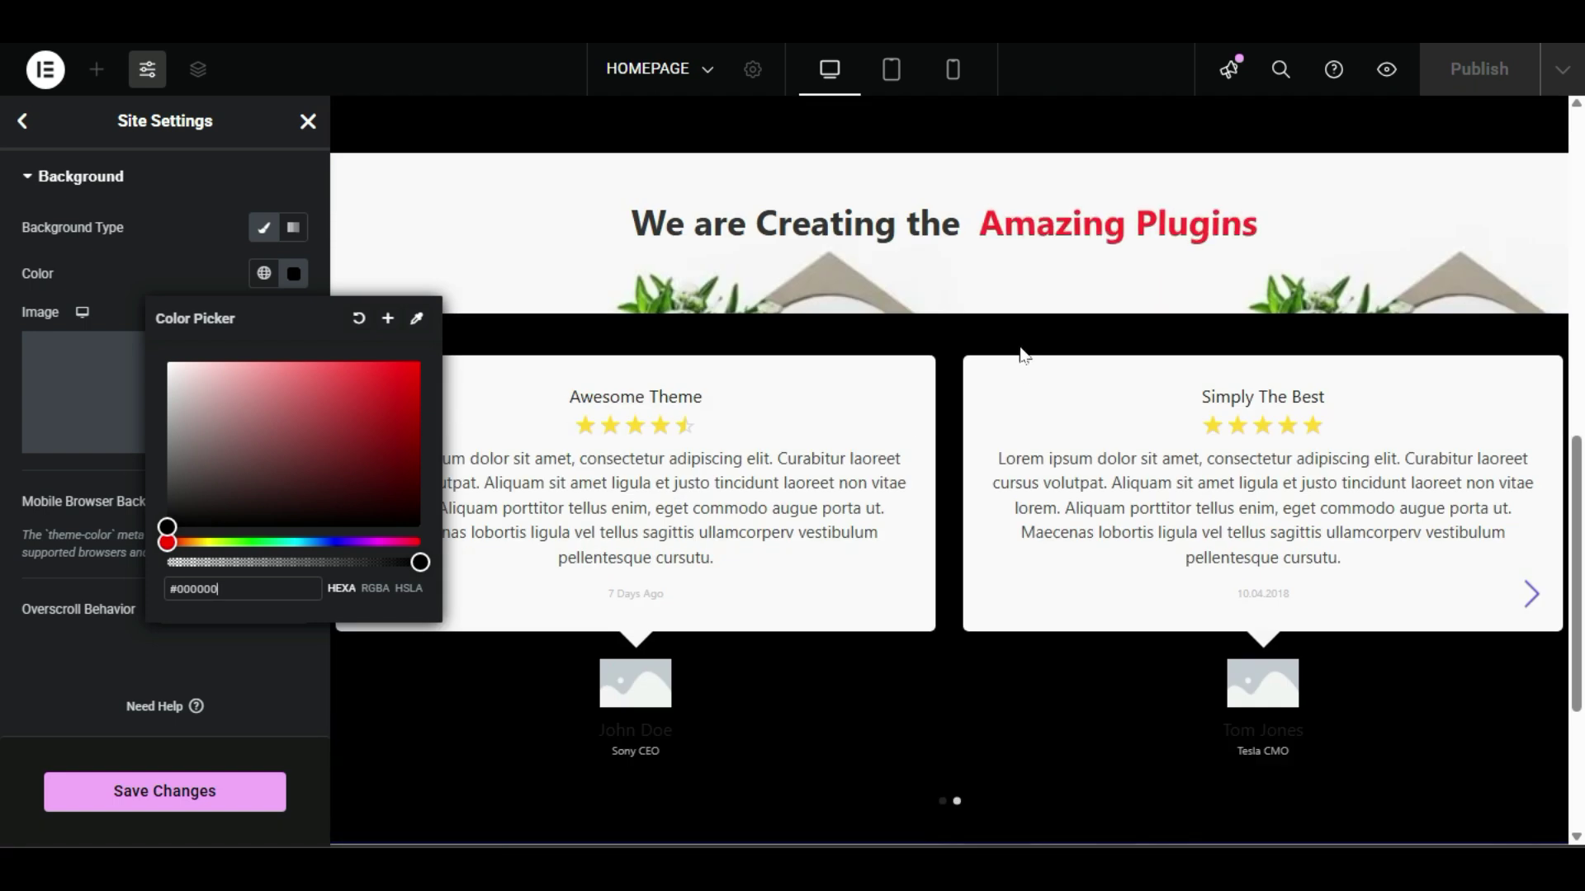
left_click_drag(183, 497, 166, 421)
left_click(197, 251)
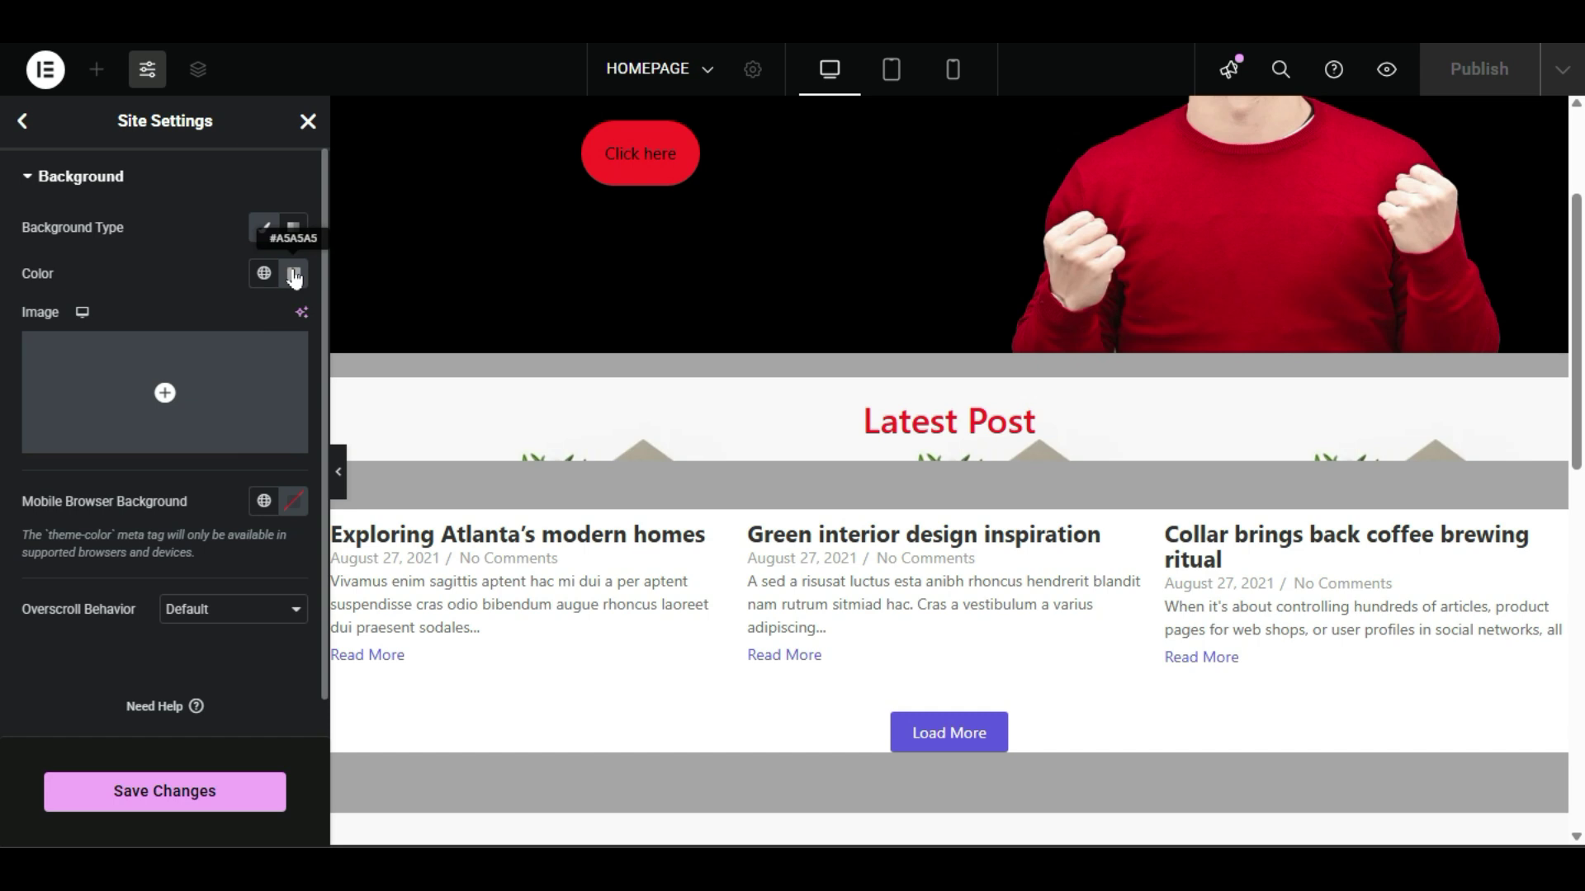
scroll(946, 452, "down", 9)
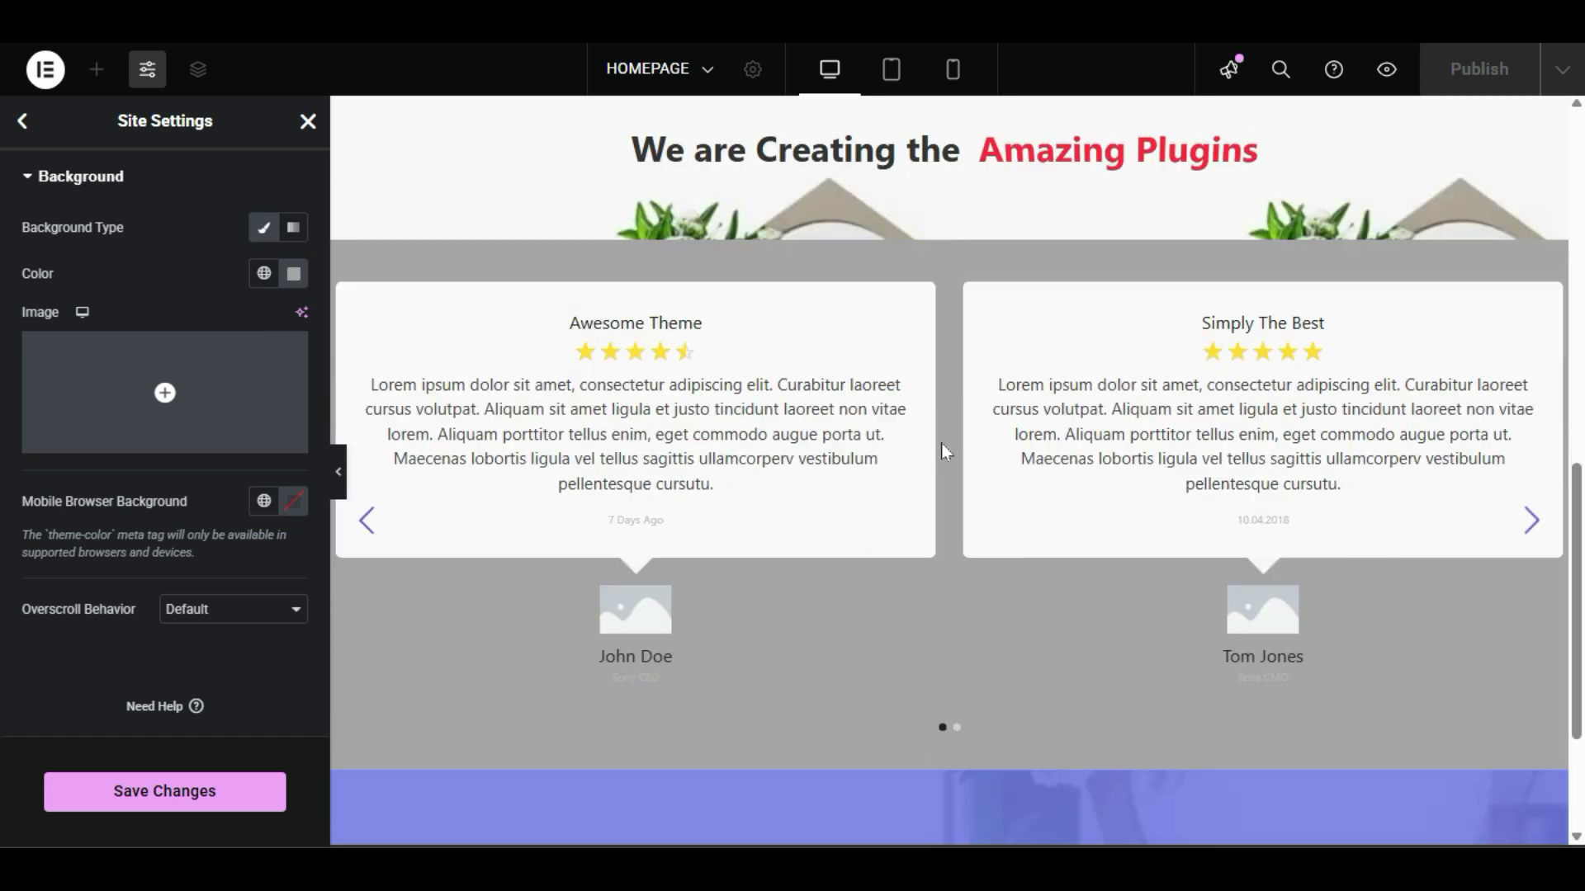
Step: Clear the site-wide background color and check the homepage sections down to the banner
left_click(294, 273)
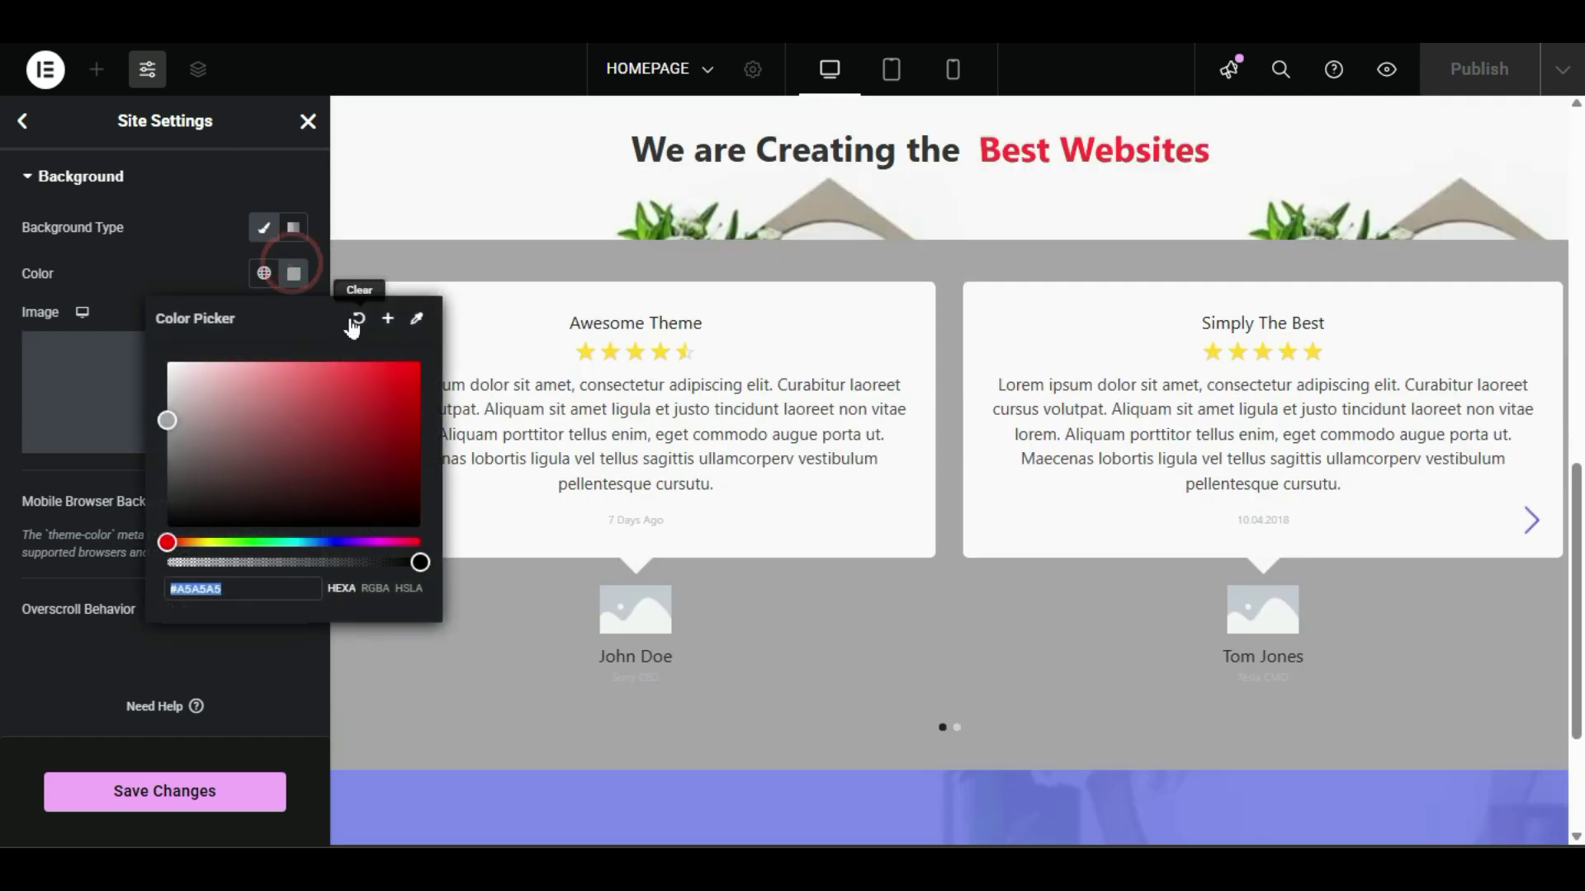
left_click(355, 320)
left_click(185, 262)
scroll(903, 501, "up", 5)
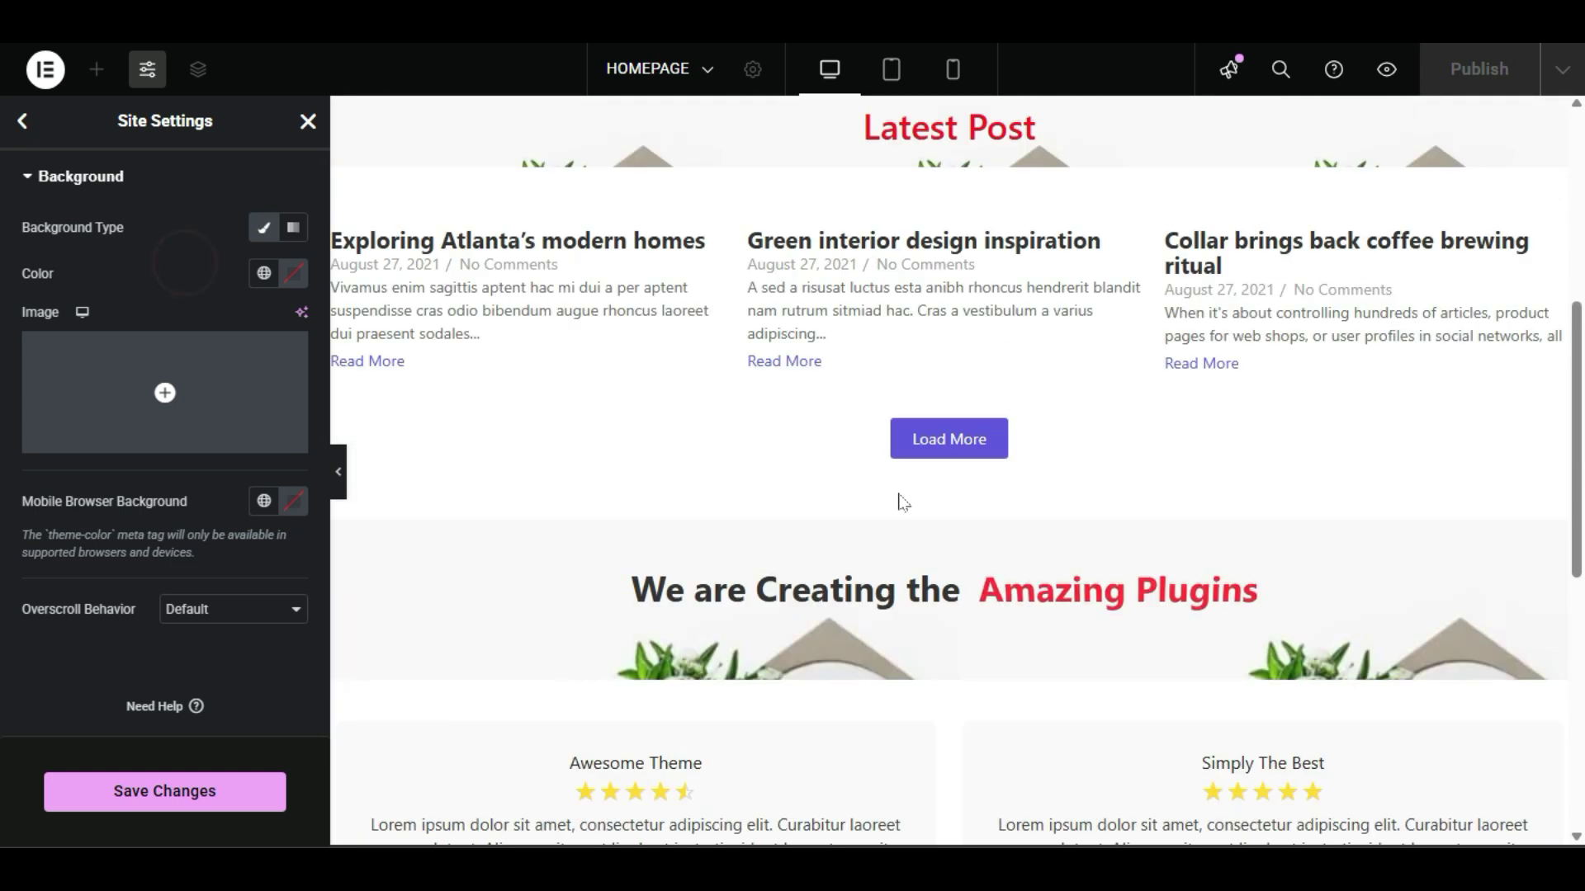
scroll(903, 502, "up", 2)
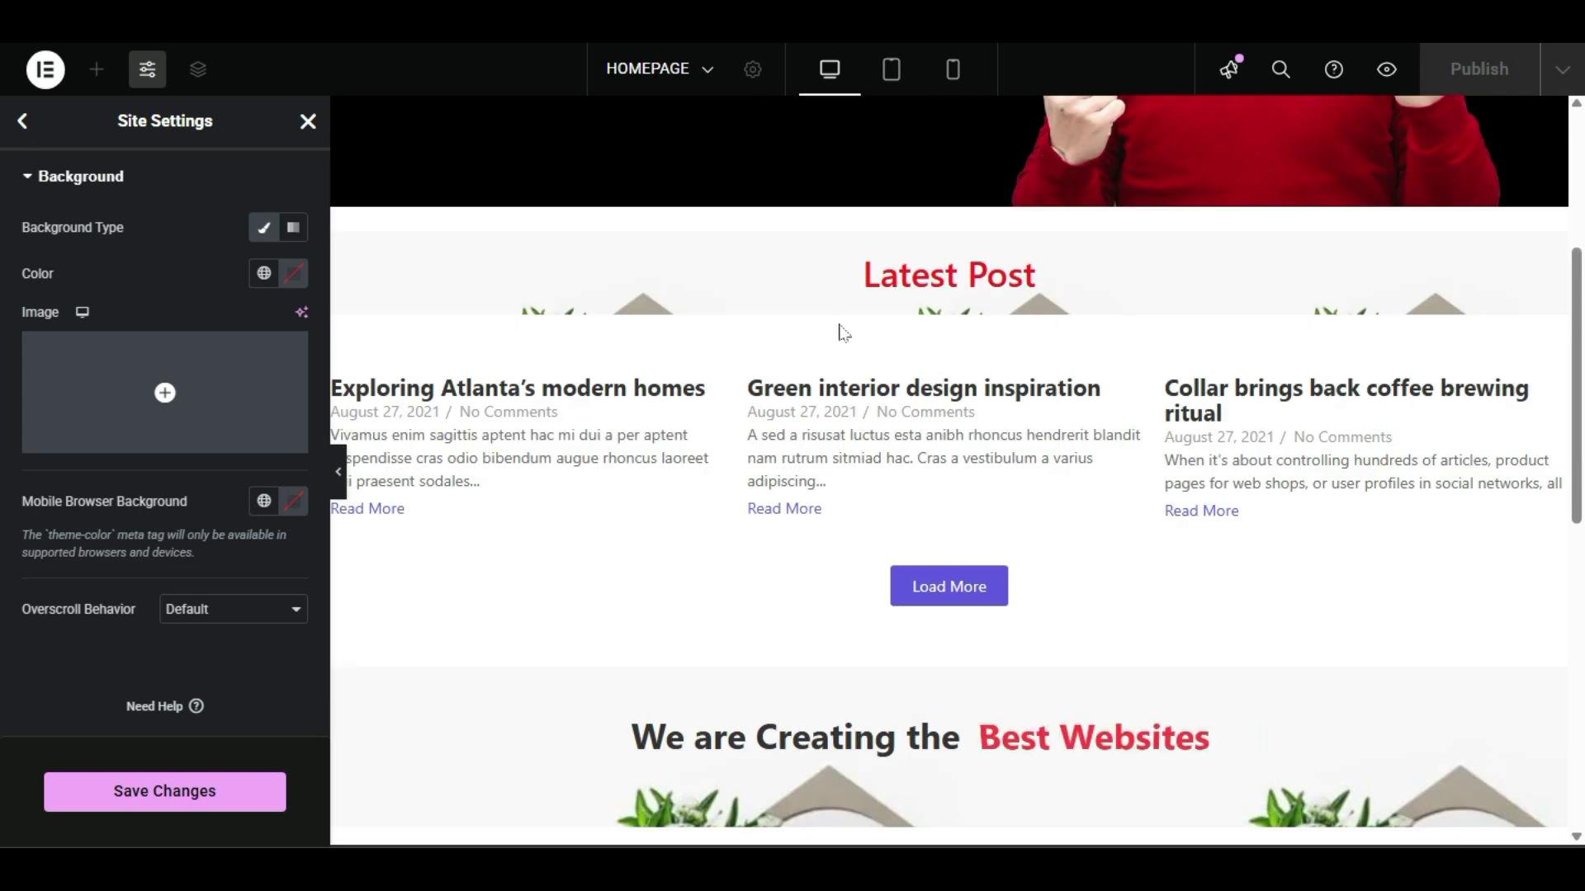
scroll(884, 537, "down", 4)
scroll(1191, 344, "down", 5)
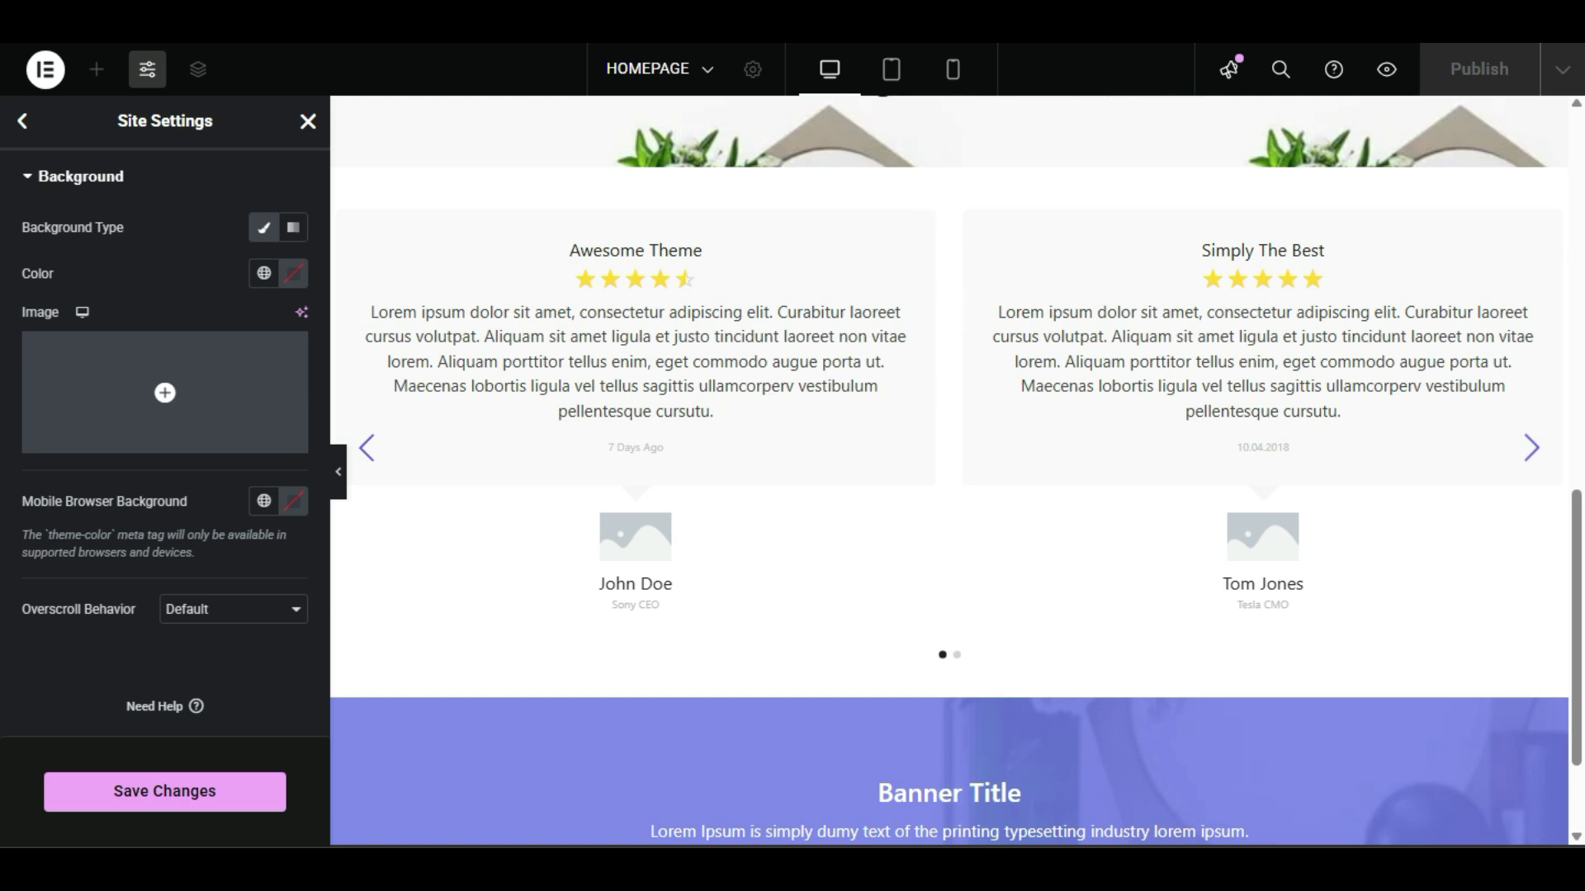
scroll(908, 697, "down", 2)
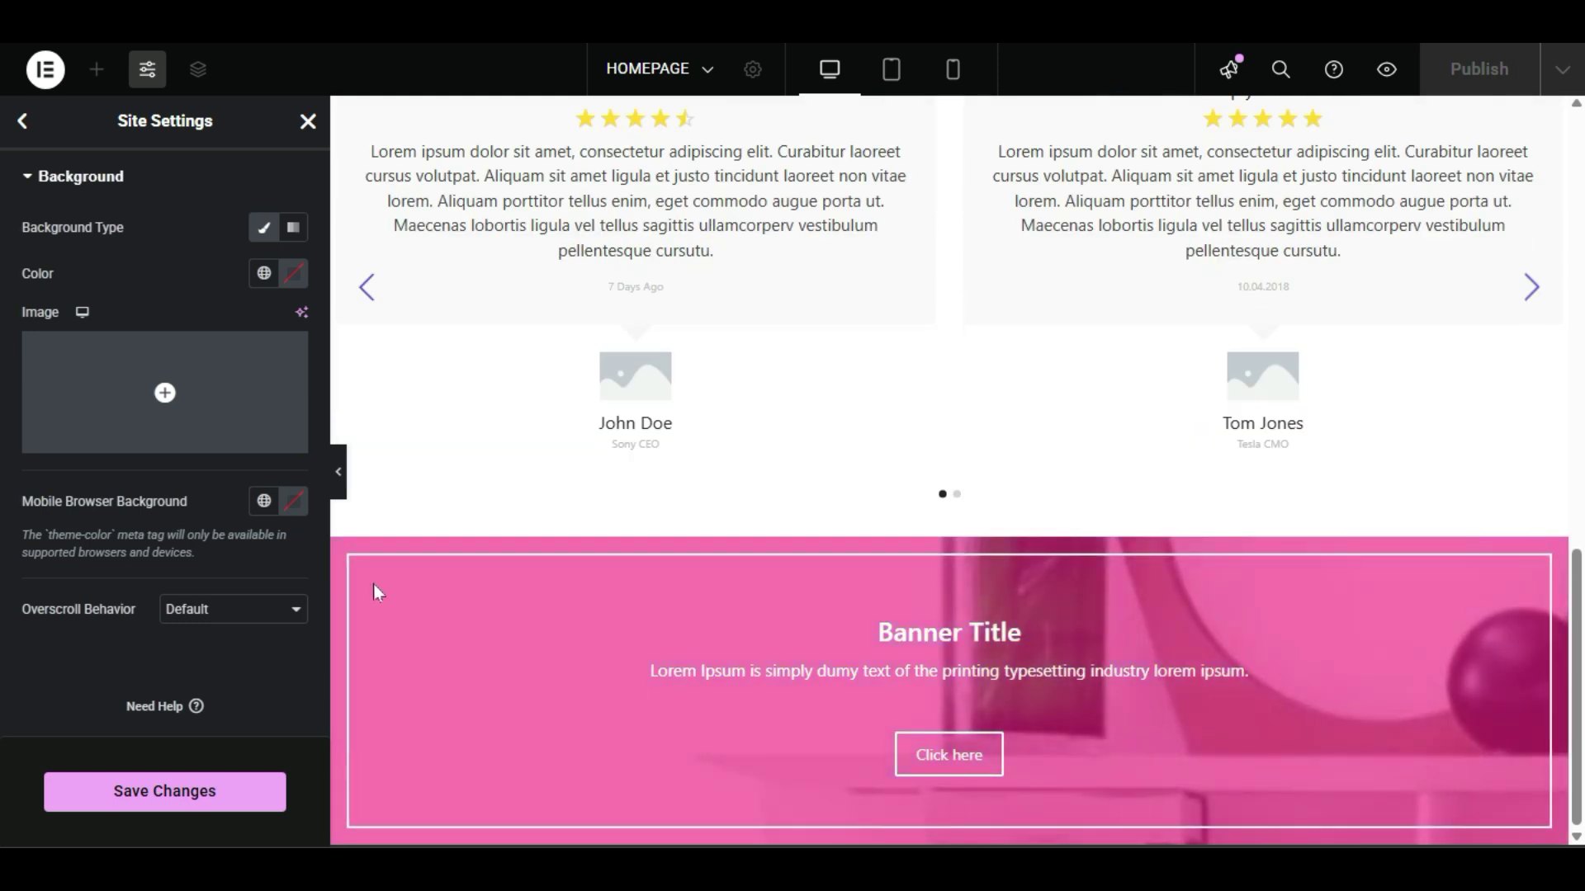
Step: Set the overscroll behavior to Auto and, in the mobile preview, the mobile browser background to #211B1B
left_click(205, 609)
left_click(214, 688)
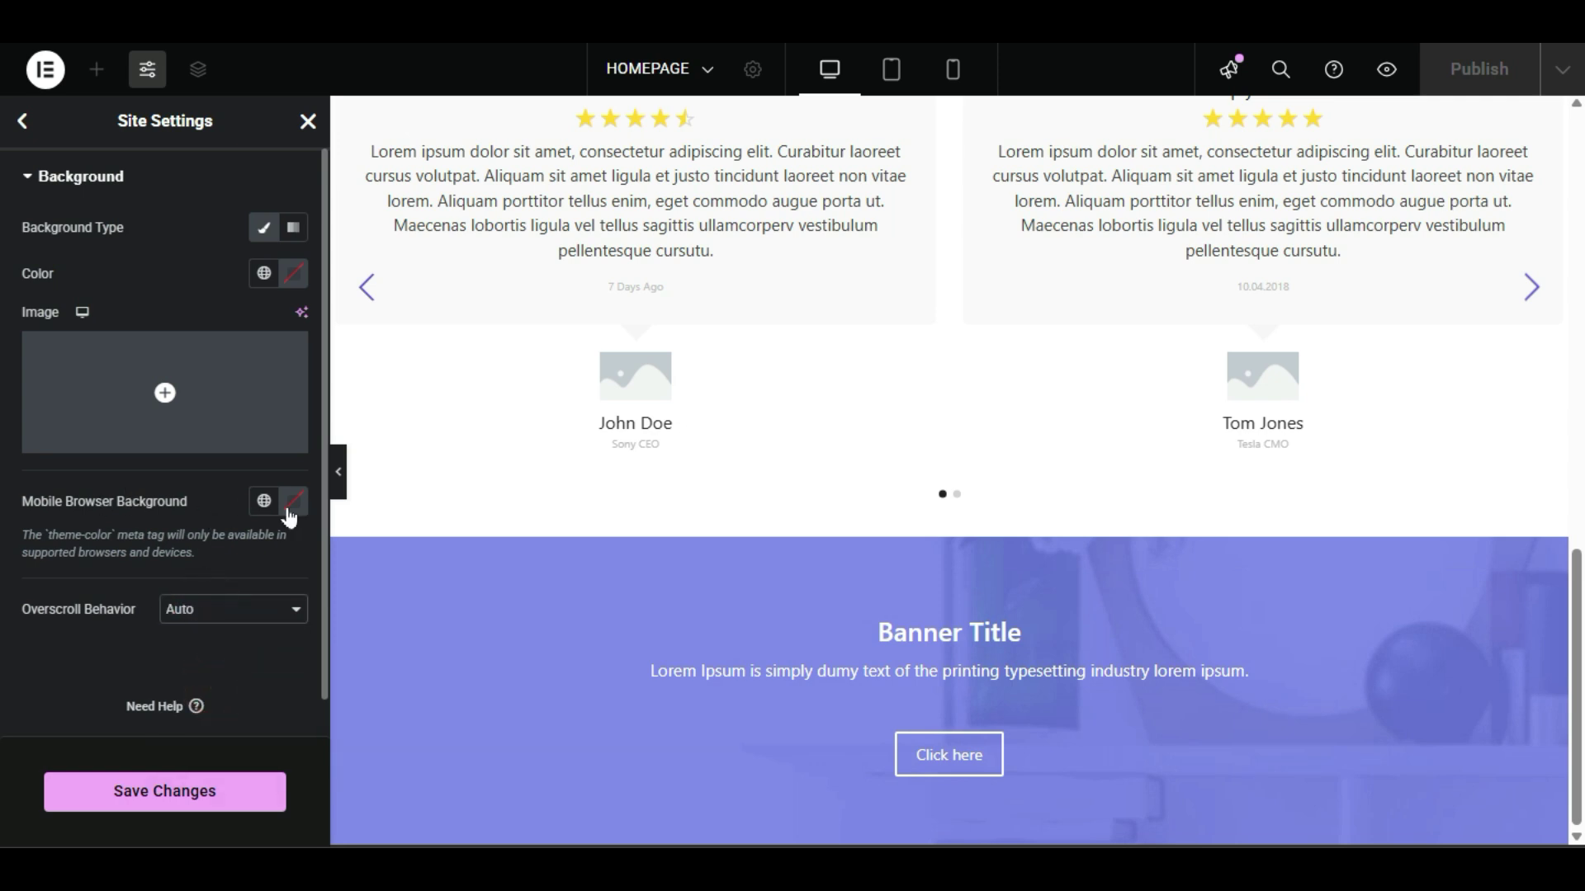
left_click(952, 68)
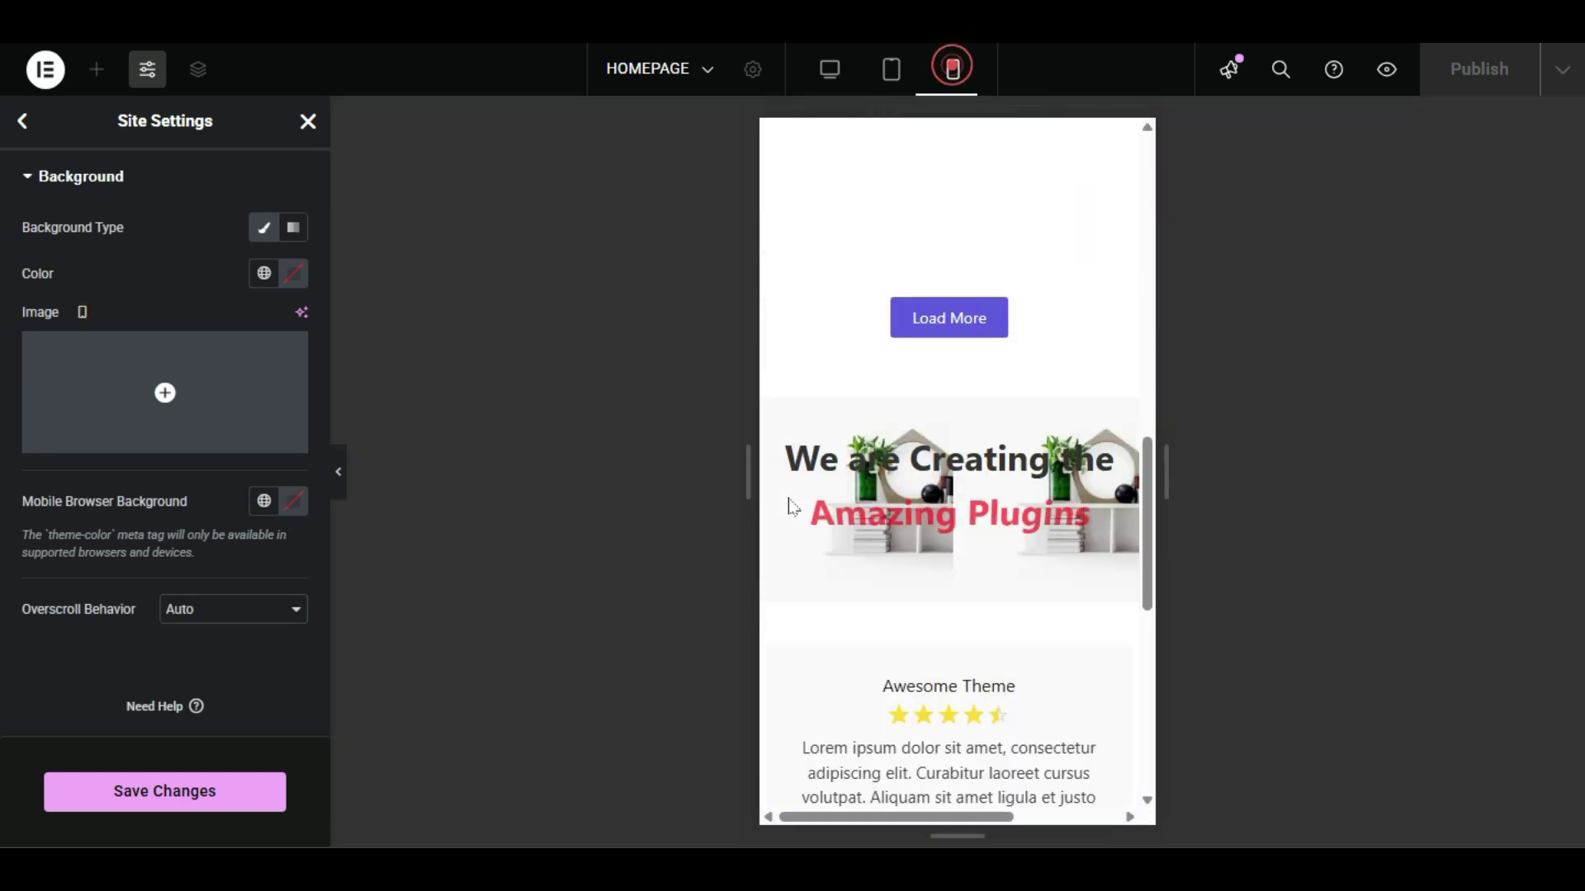
left_click(293, 501)
left_click(223, 357)
left_click(208, 361)
scroll(960, 541, "down", 4)
scroll(939, 556, "up", 10)
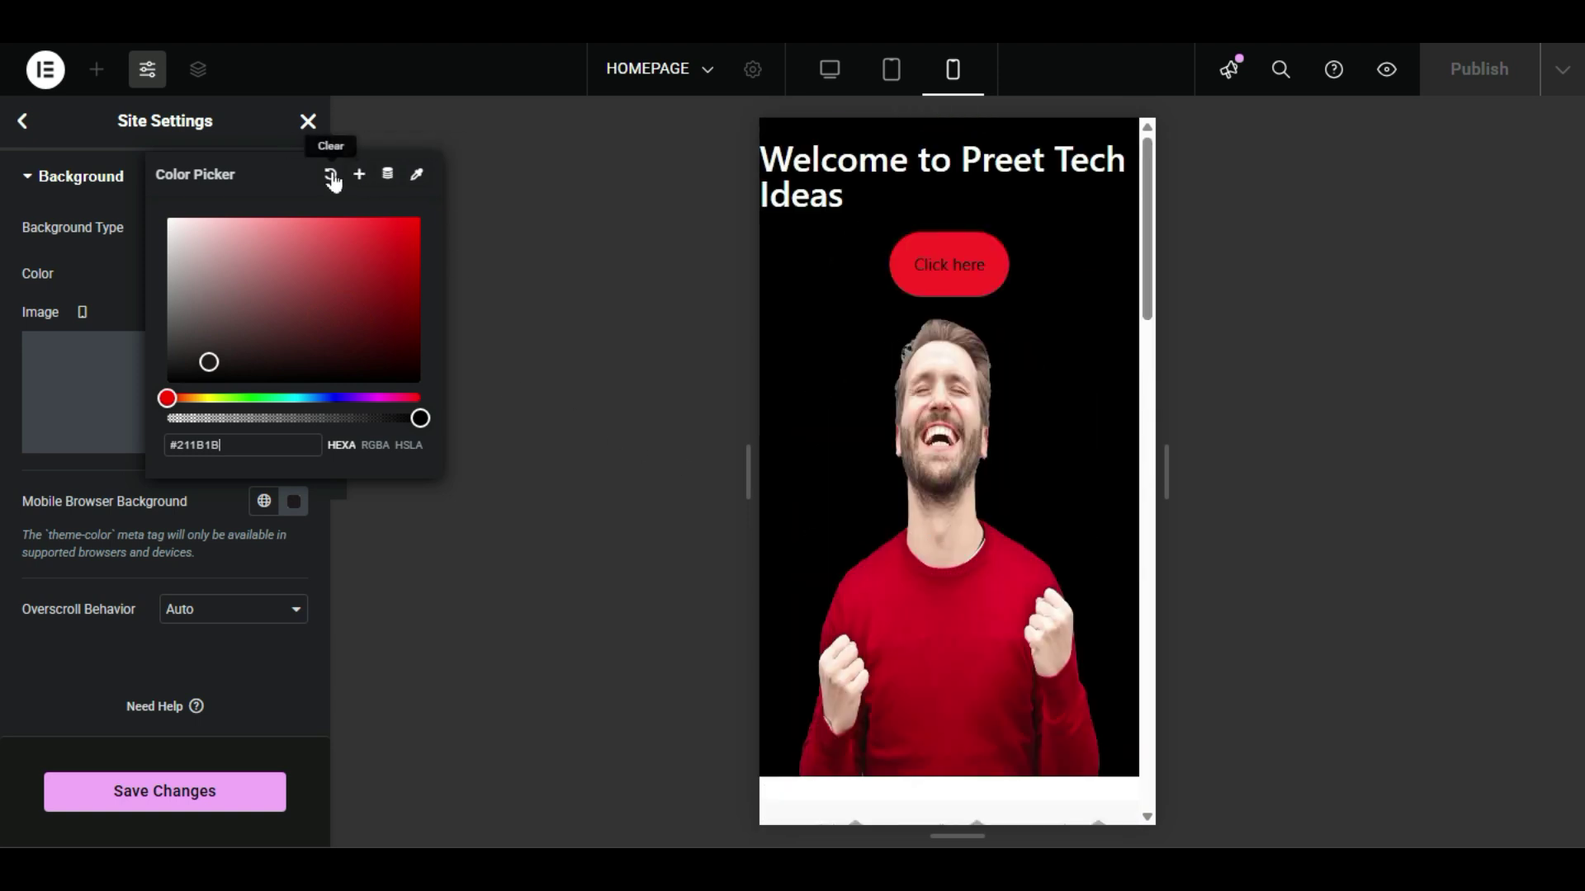
left_click(298, 568)
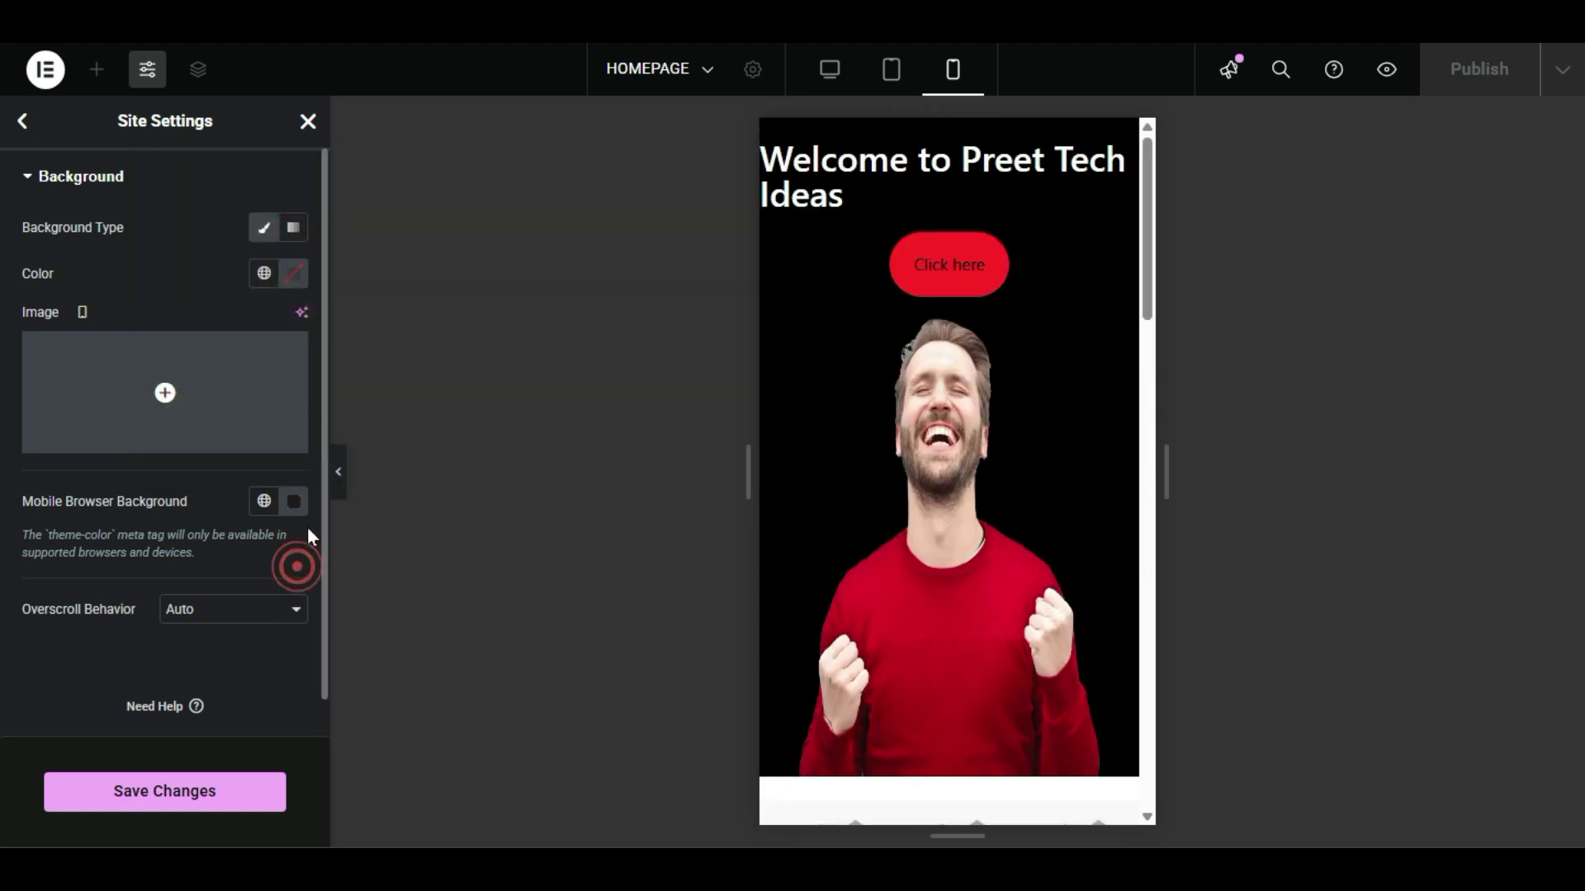
Step: Check the hero and Latest Post sections in the mobile preview and save the site-wide background settings
scroll(939, 463, "down", 4)
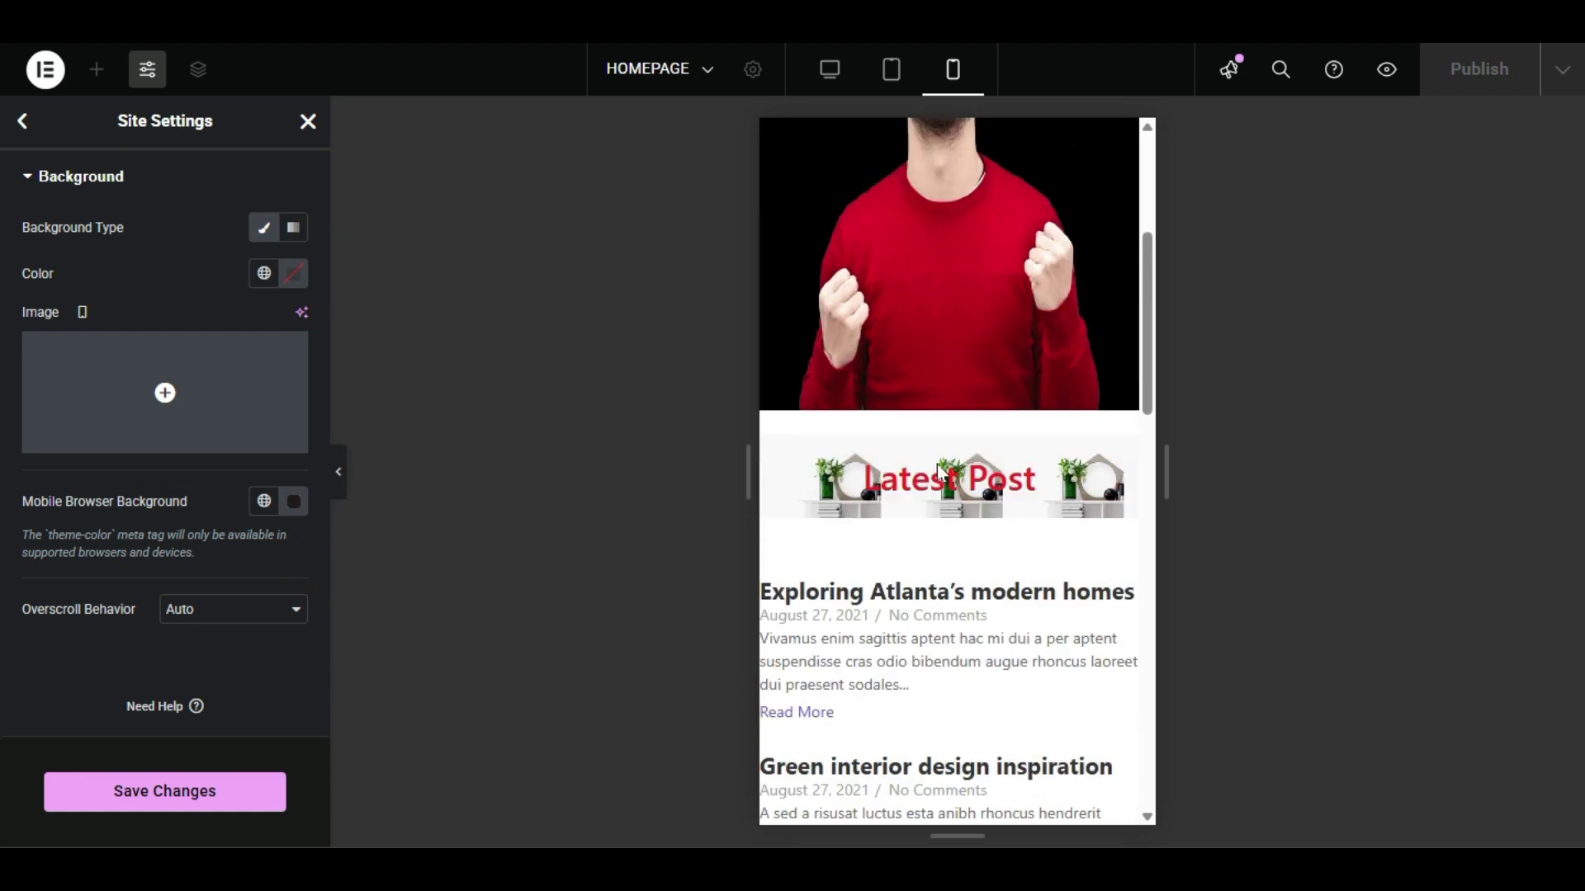
scroll(945, 491, "up", 4)
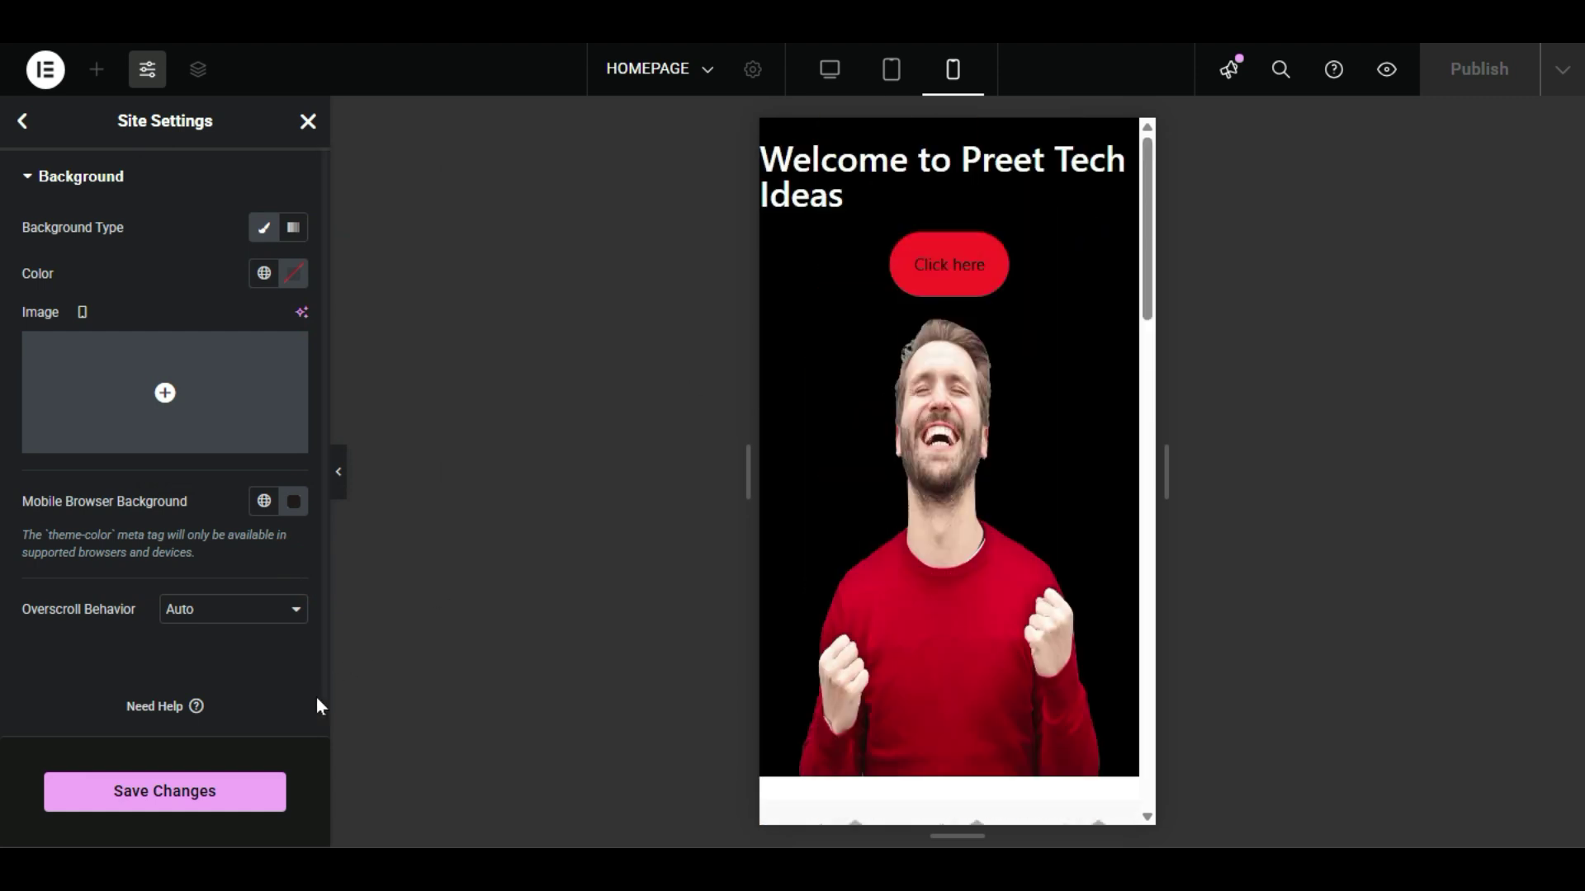
left_click(265, 788)
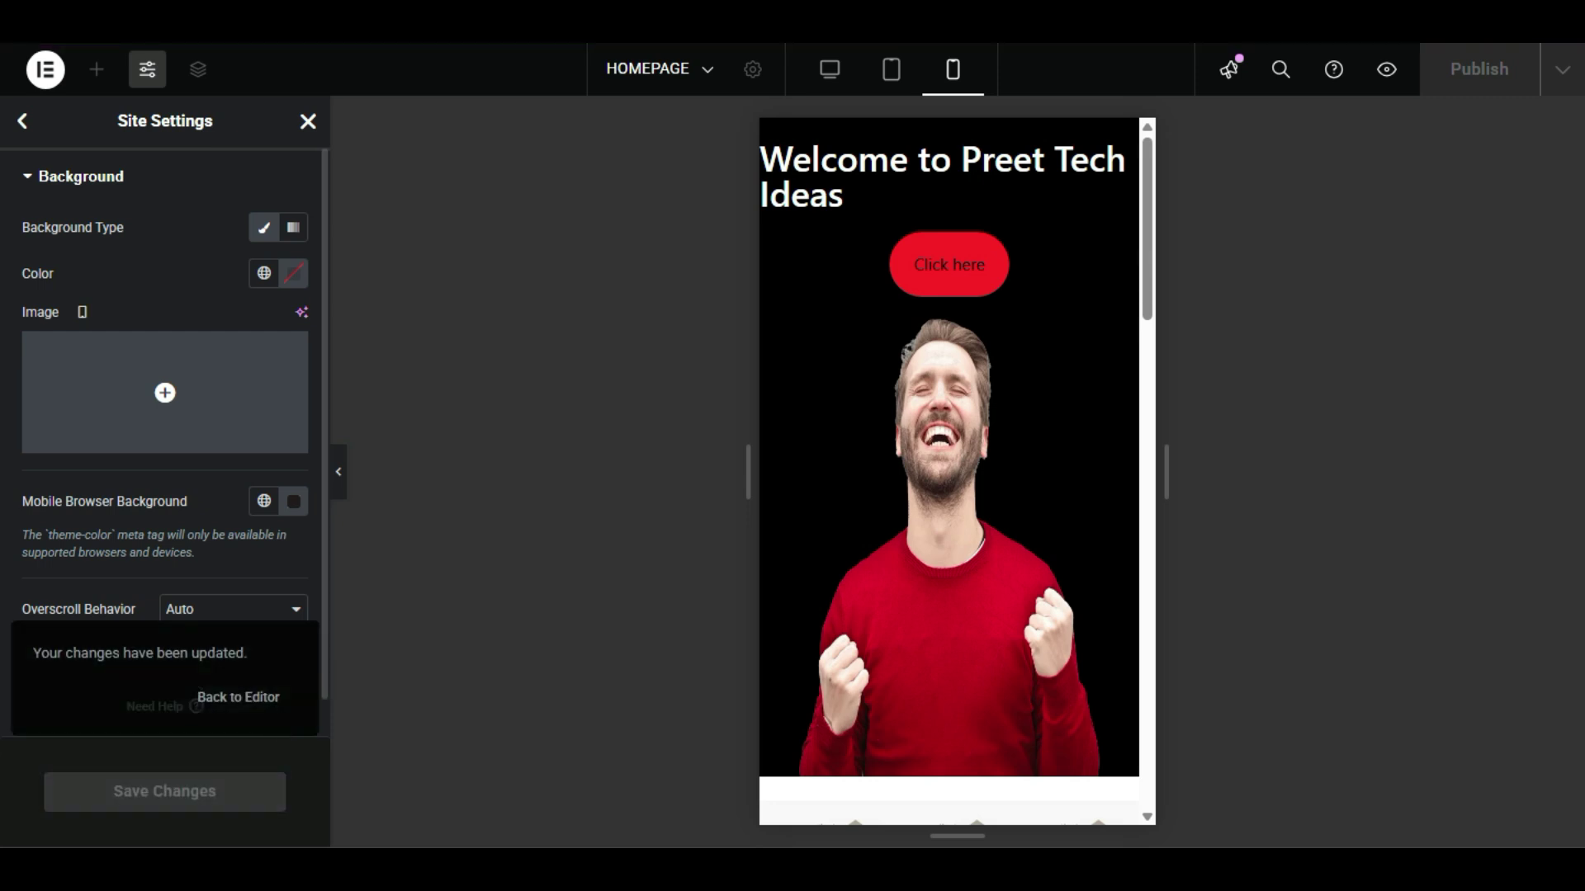
left_click(23, 123)
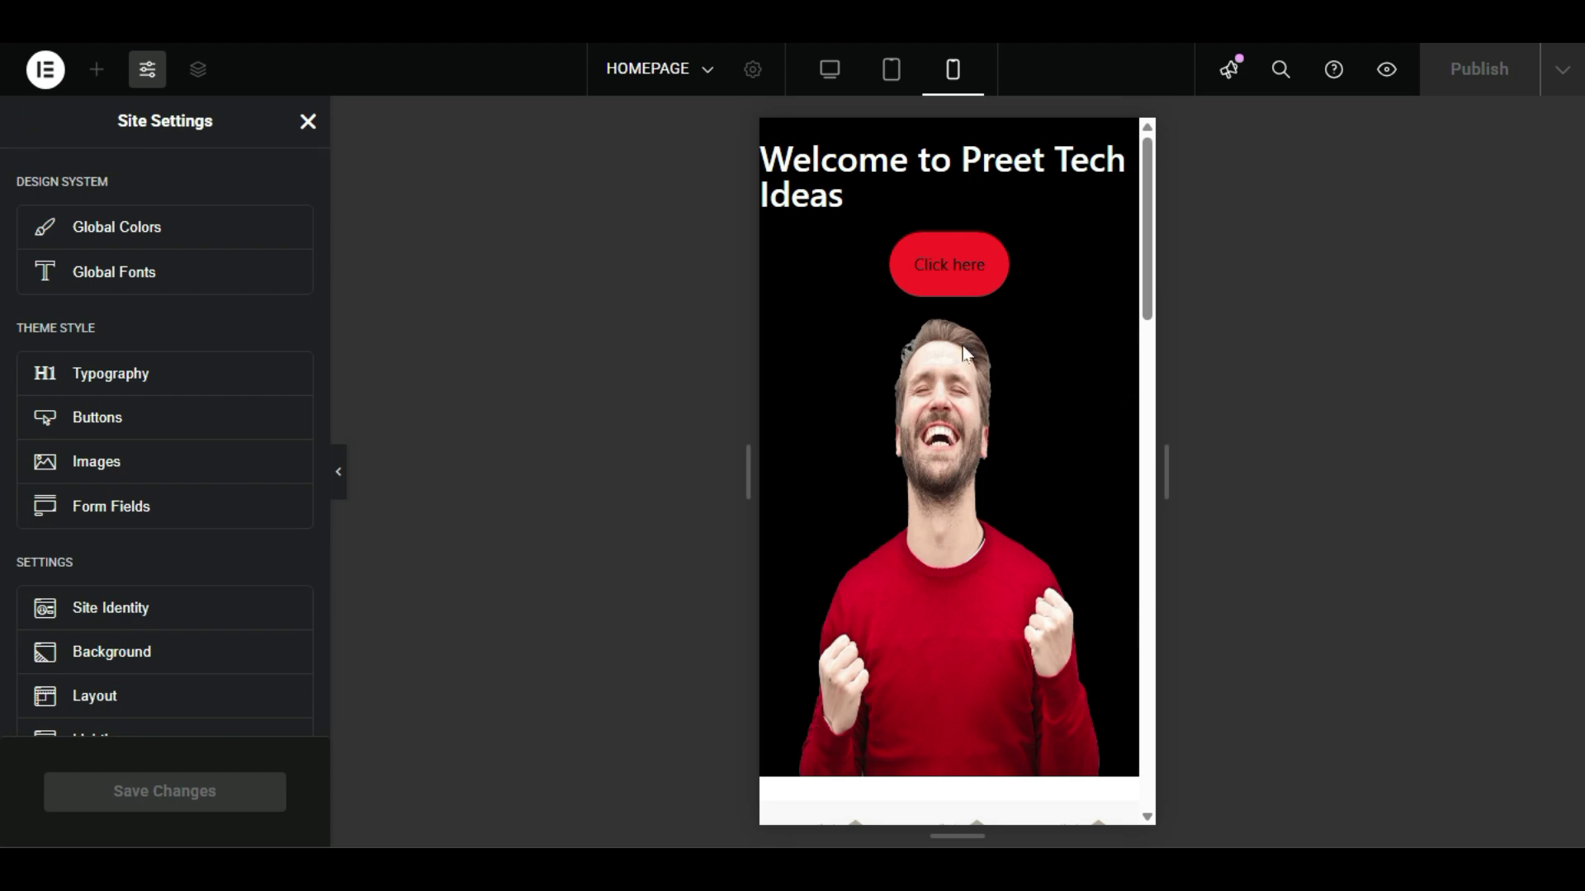
Step: Close the site settings, widen the mobile preview slightly and look through the homepage's mobile layout
left_click(308, 122)
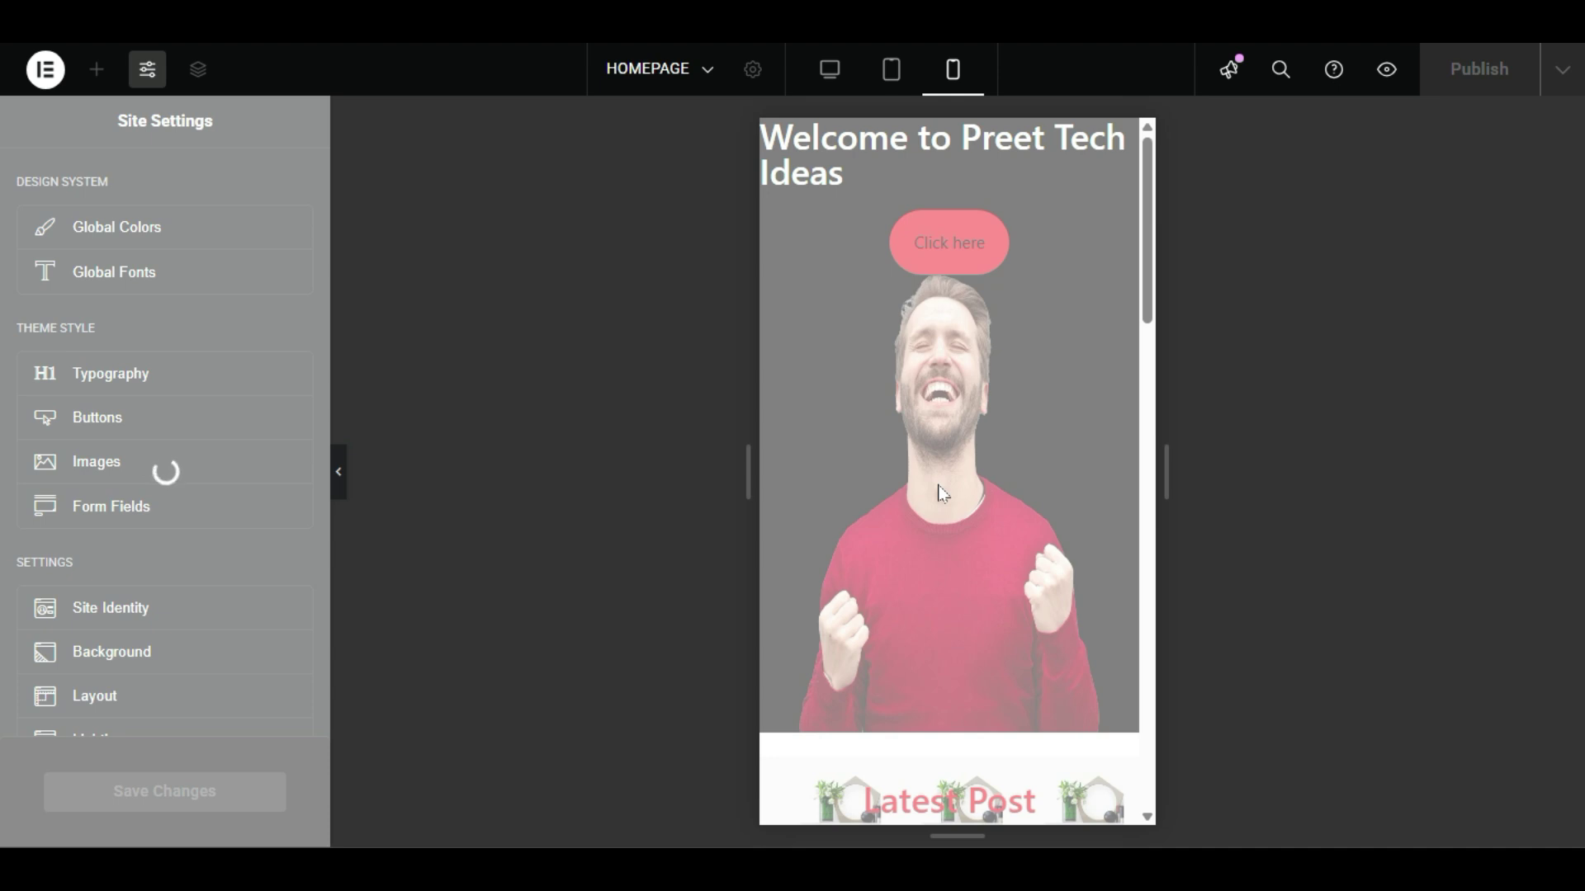
scroll(1036, 641, "down", 3)
scroll(1036, 641, "down", 5)
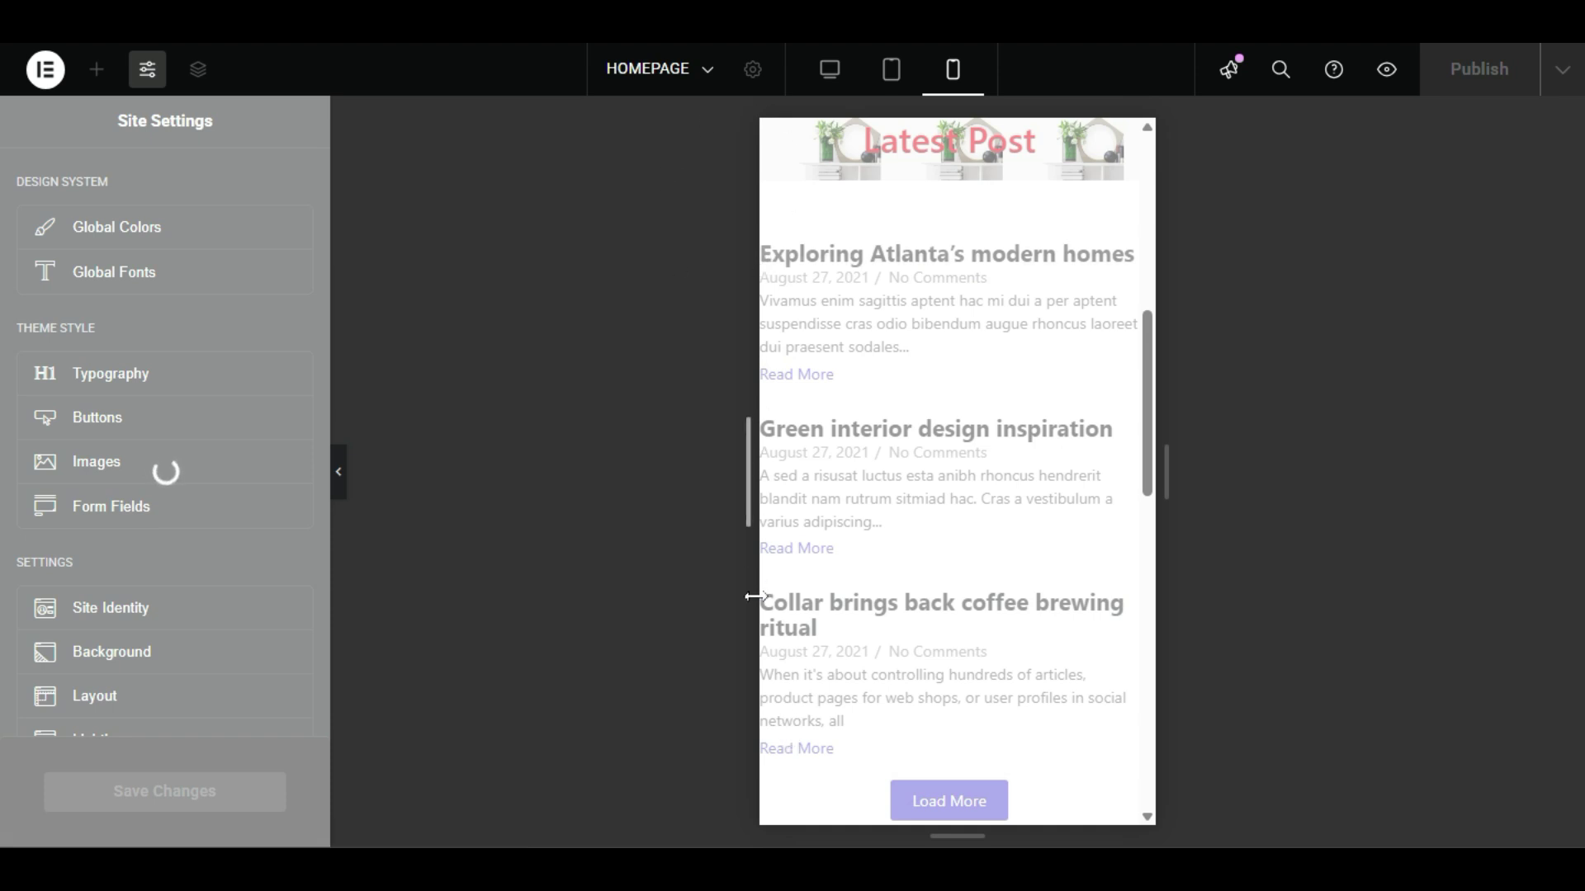
left_click_drag(753, 478, 732, 498)
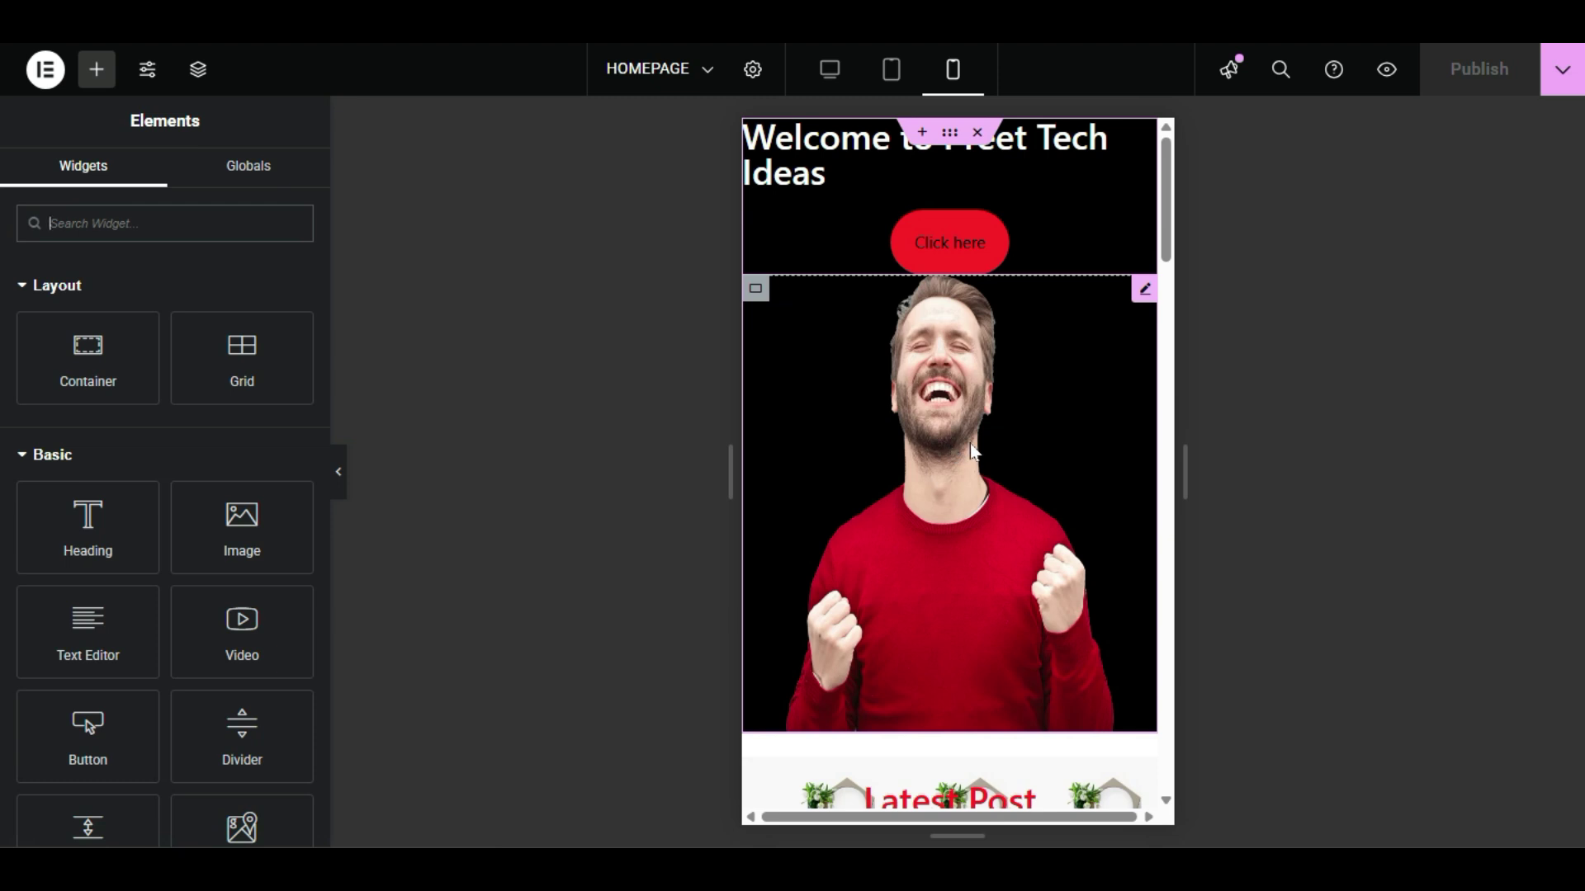
scroll(972, 450, "down", 6)
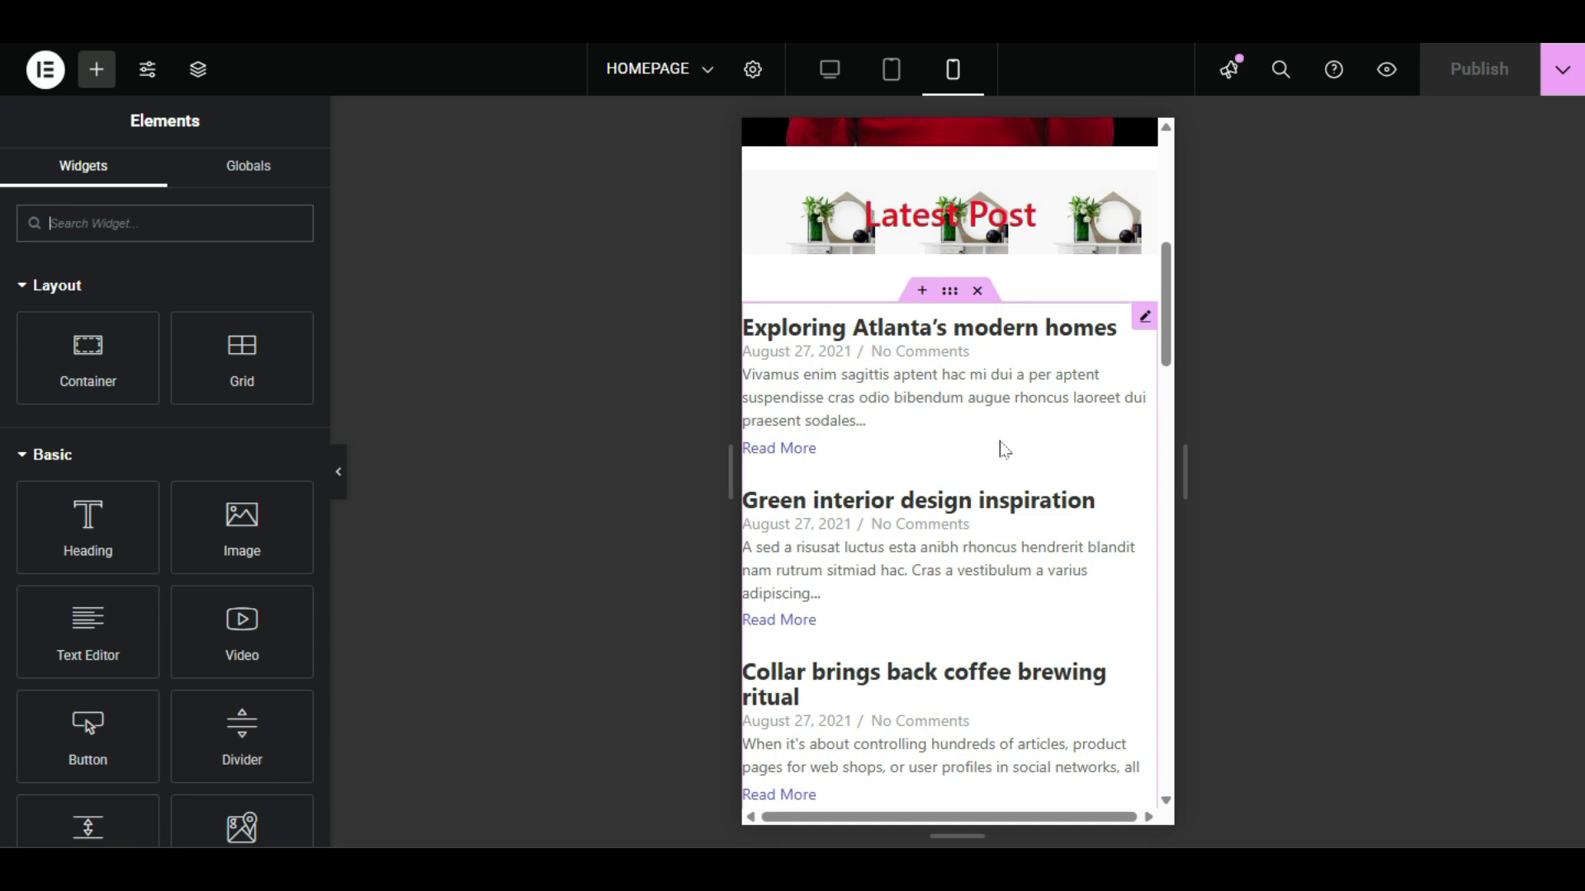
scroll(988, 482, "up", 7)
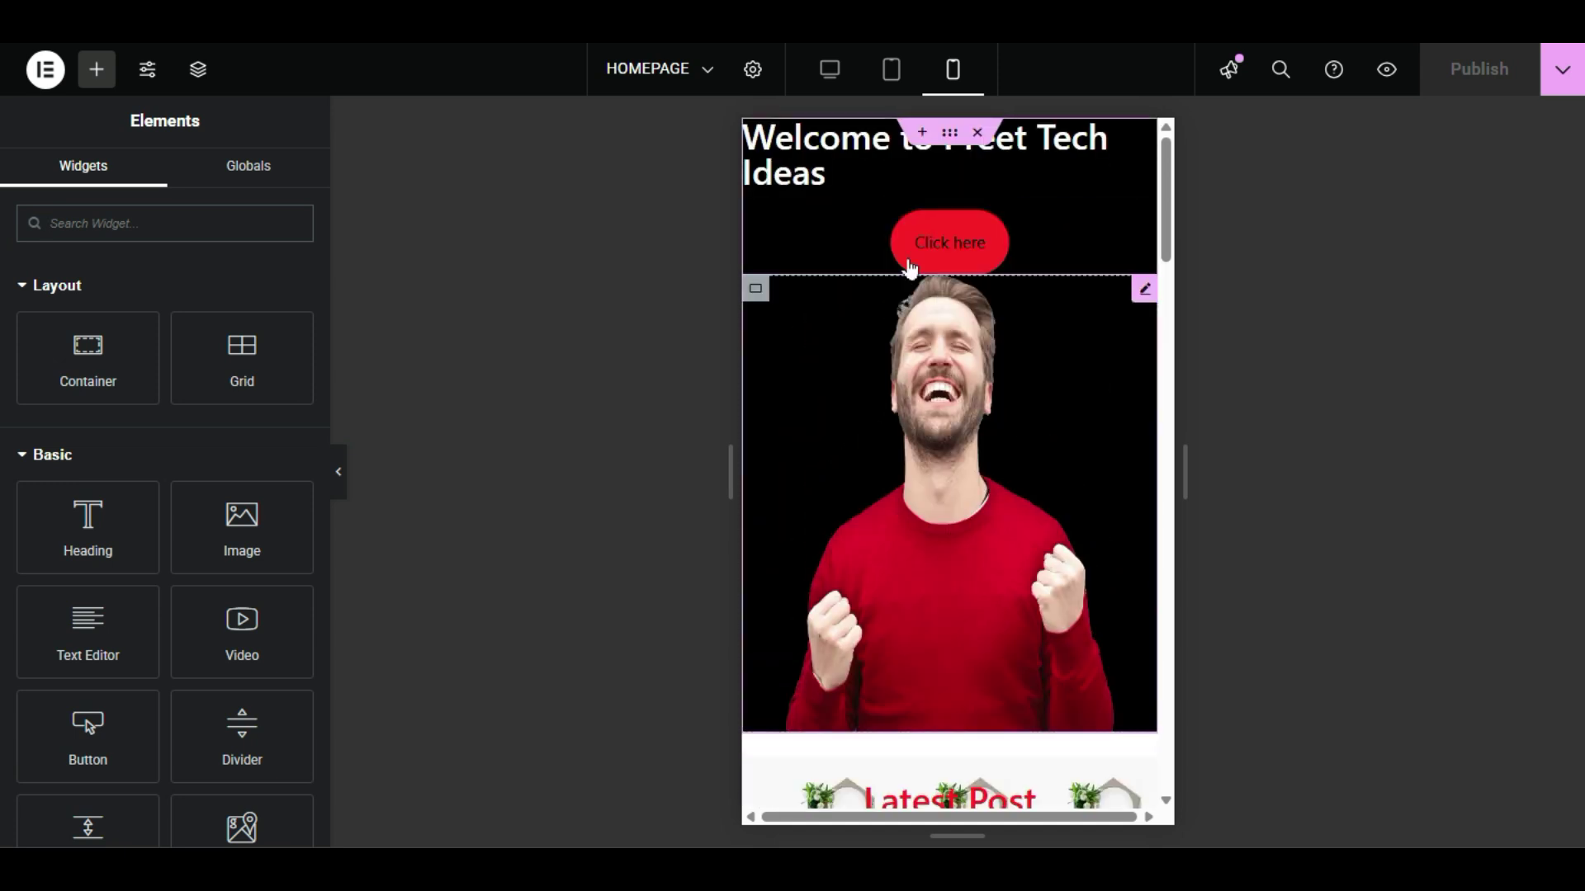
Step: Center the hero heading for the mobile portrait view
left_click(830, 160)
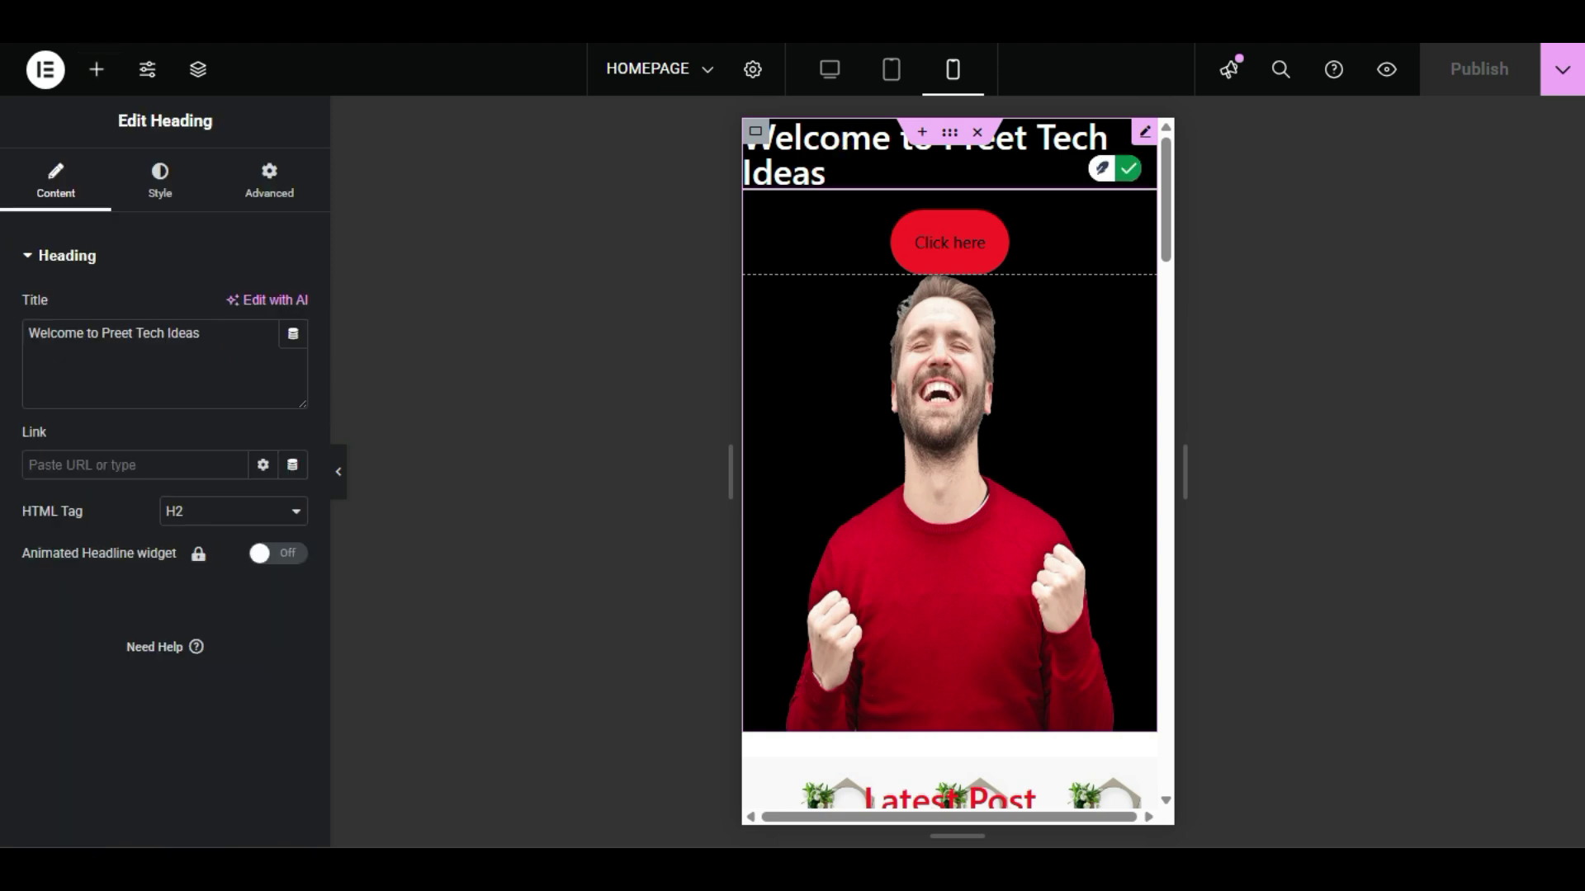
left_click(157, 196)
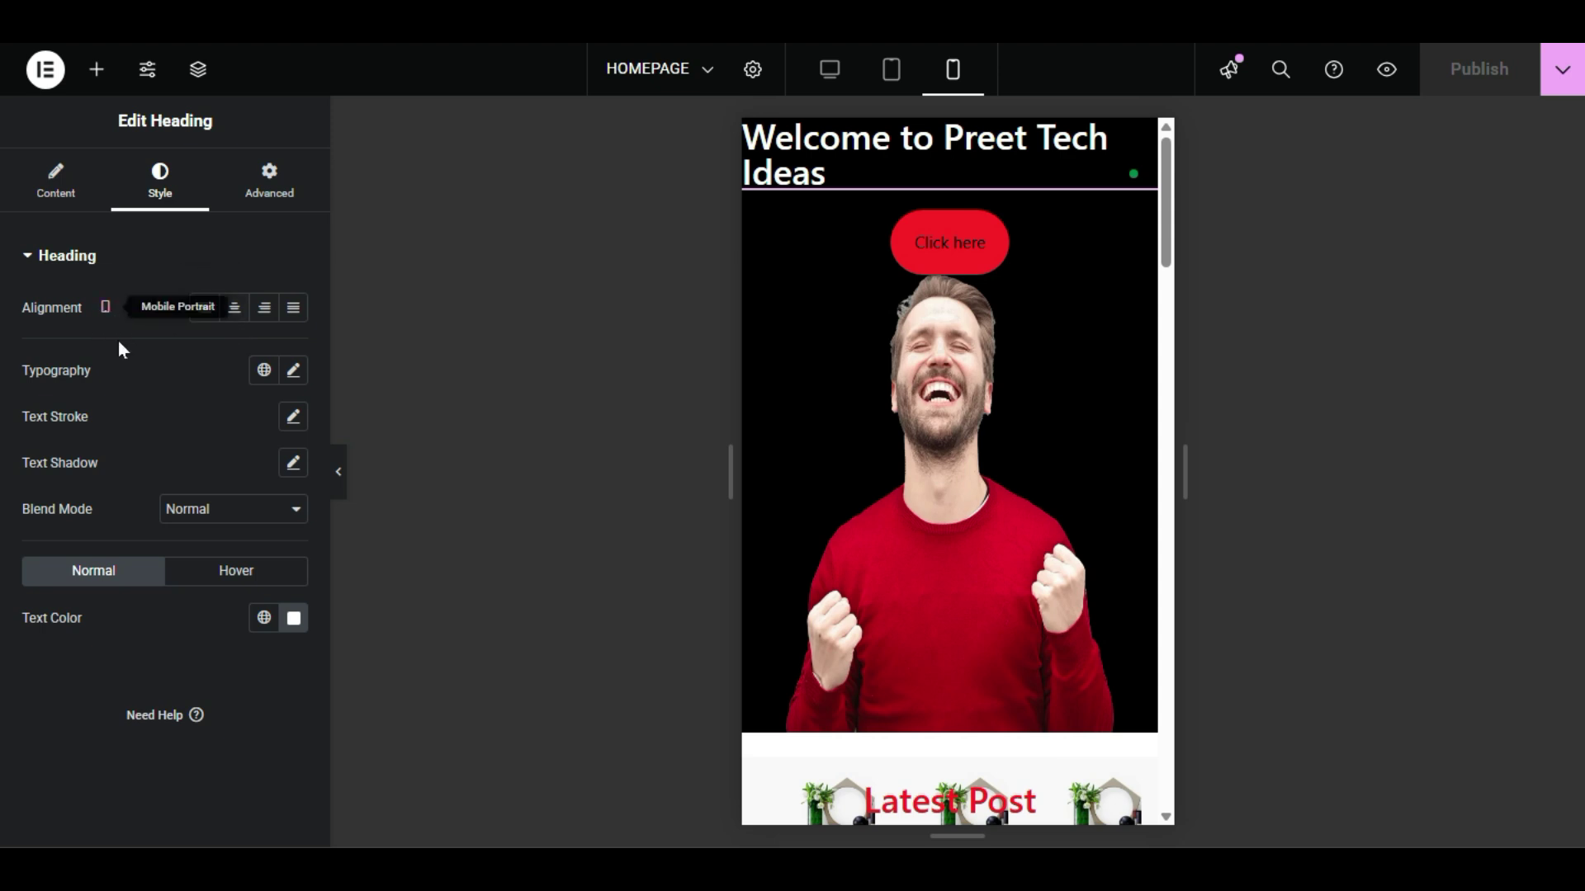
left_click(107, 310)
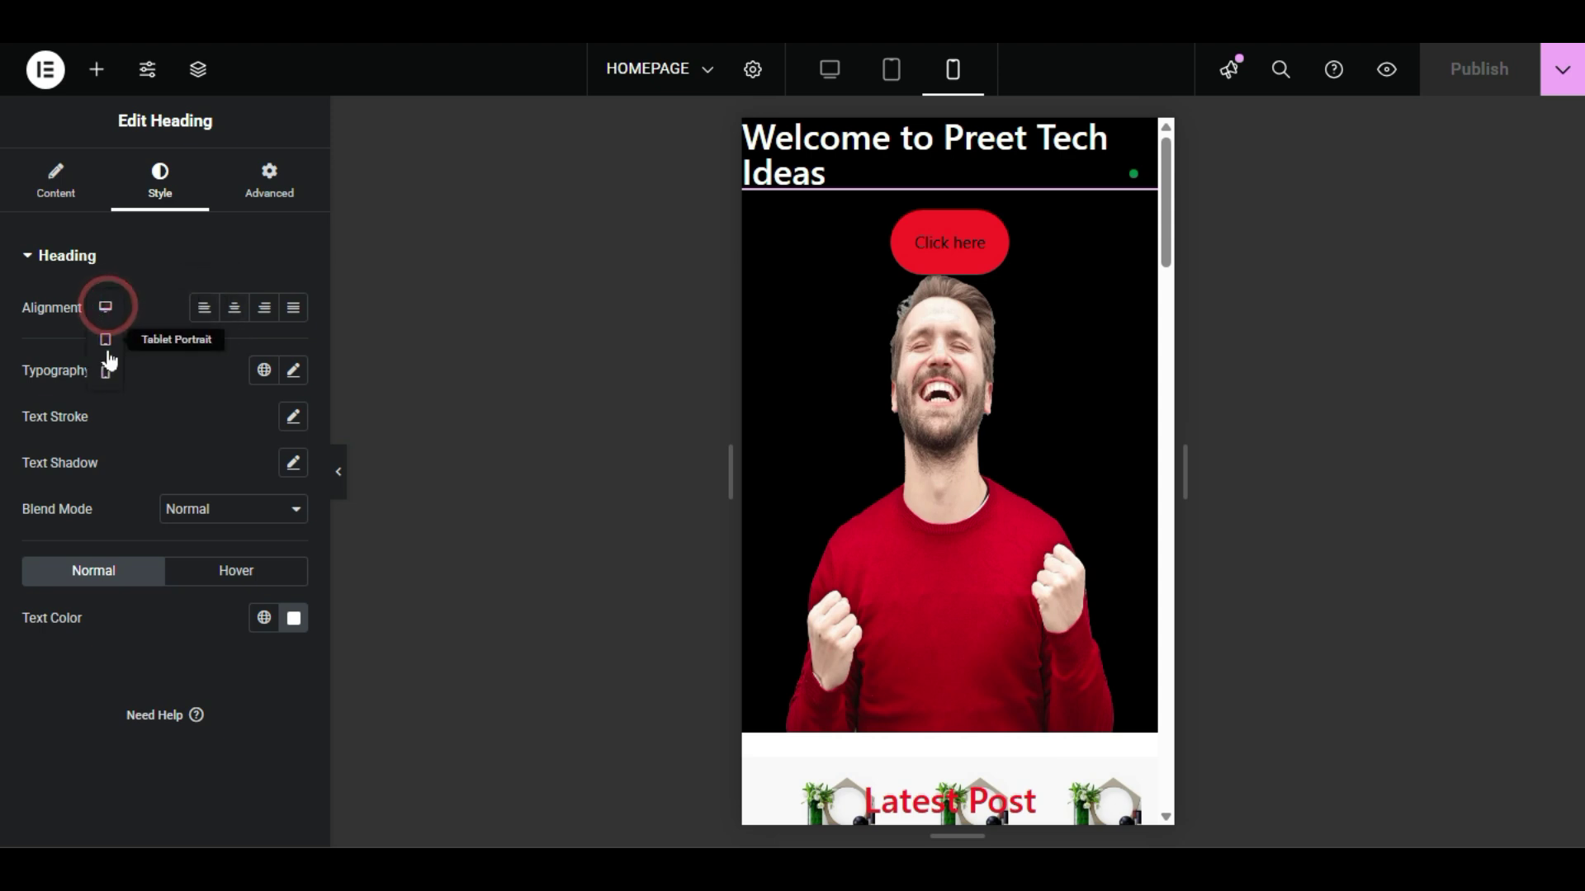
left_click(127, 273)
left_click(128, 272)
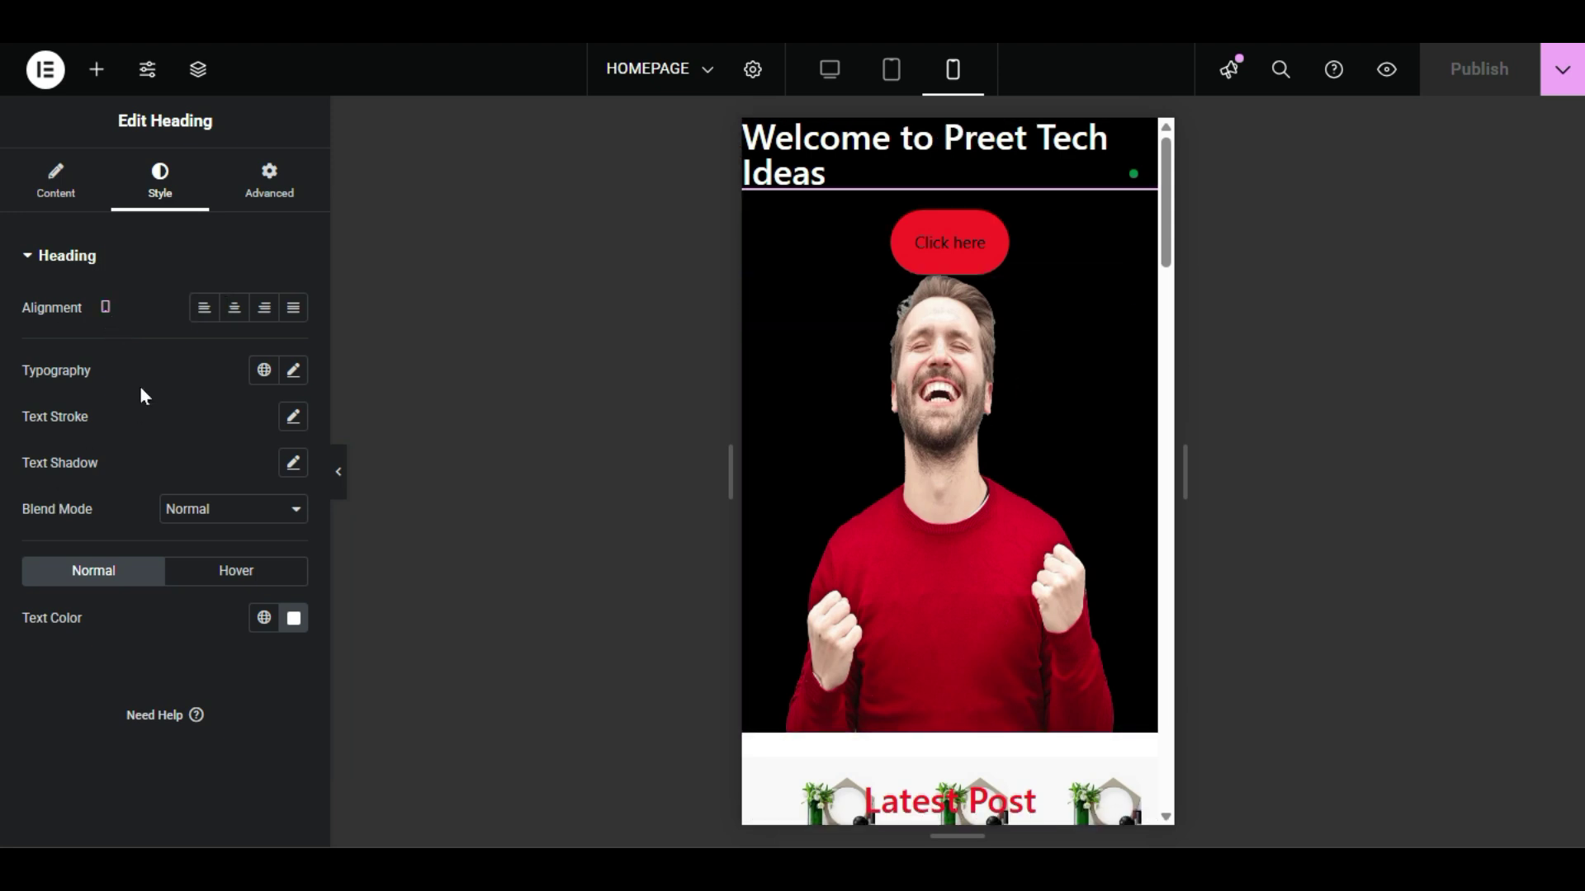
left_click(234, 307)
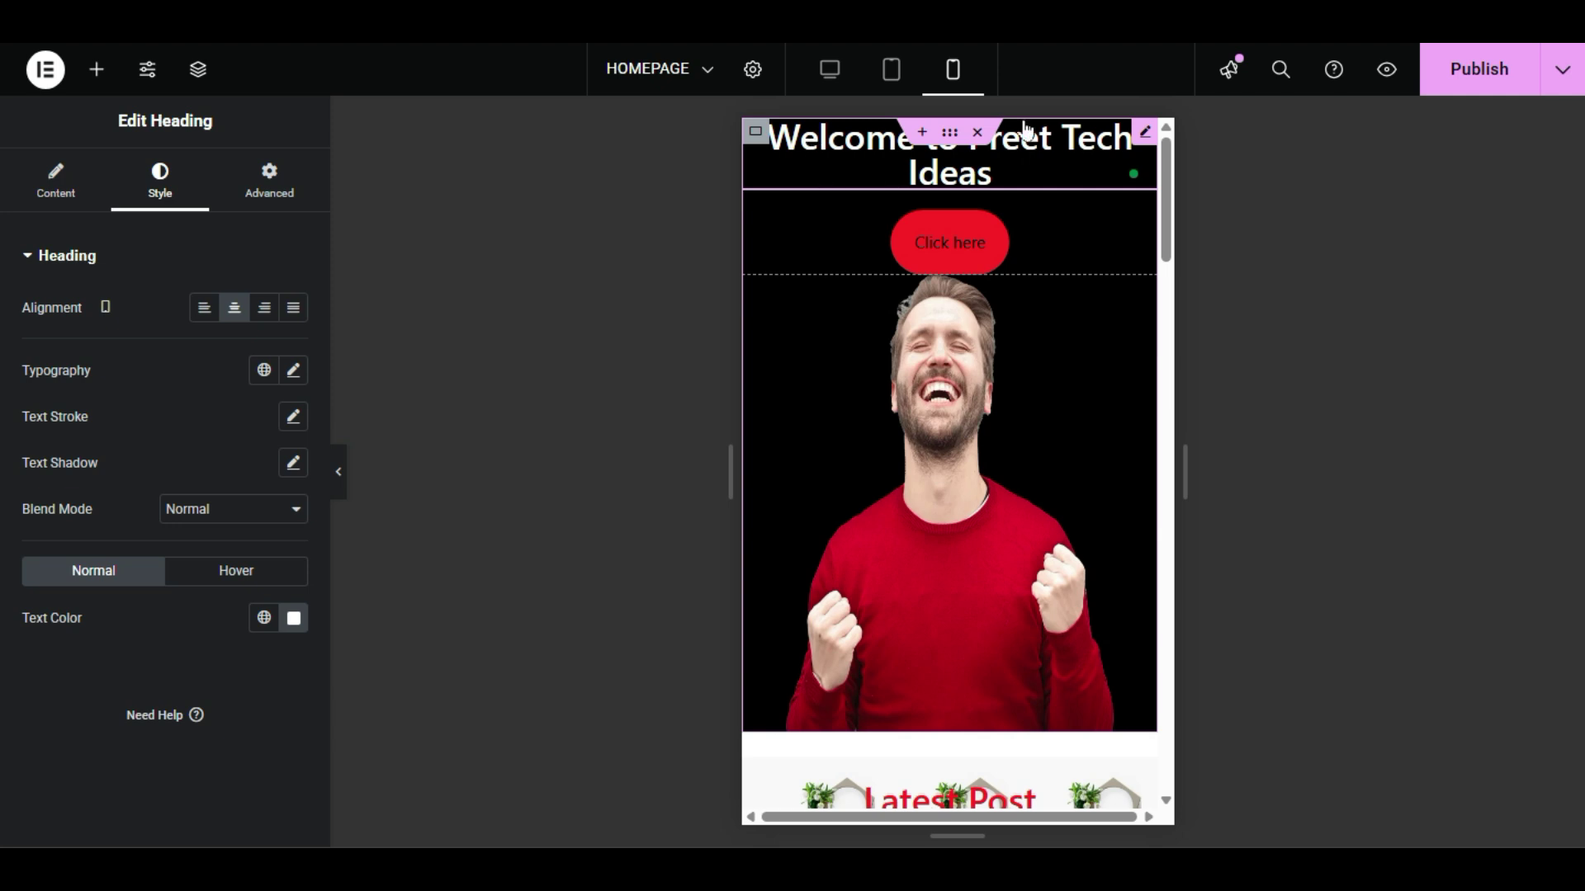
Step: Unlink the hero container's mobile margins, try a 44 px top margin and set it back to 0
left_click(950, 134)
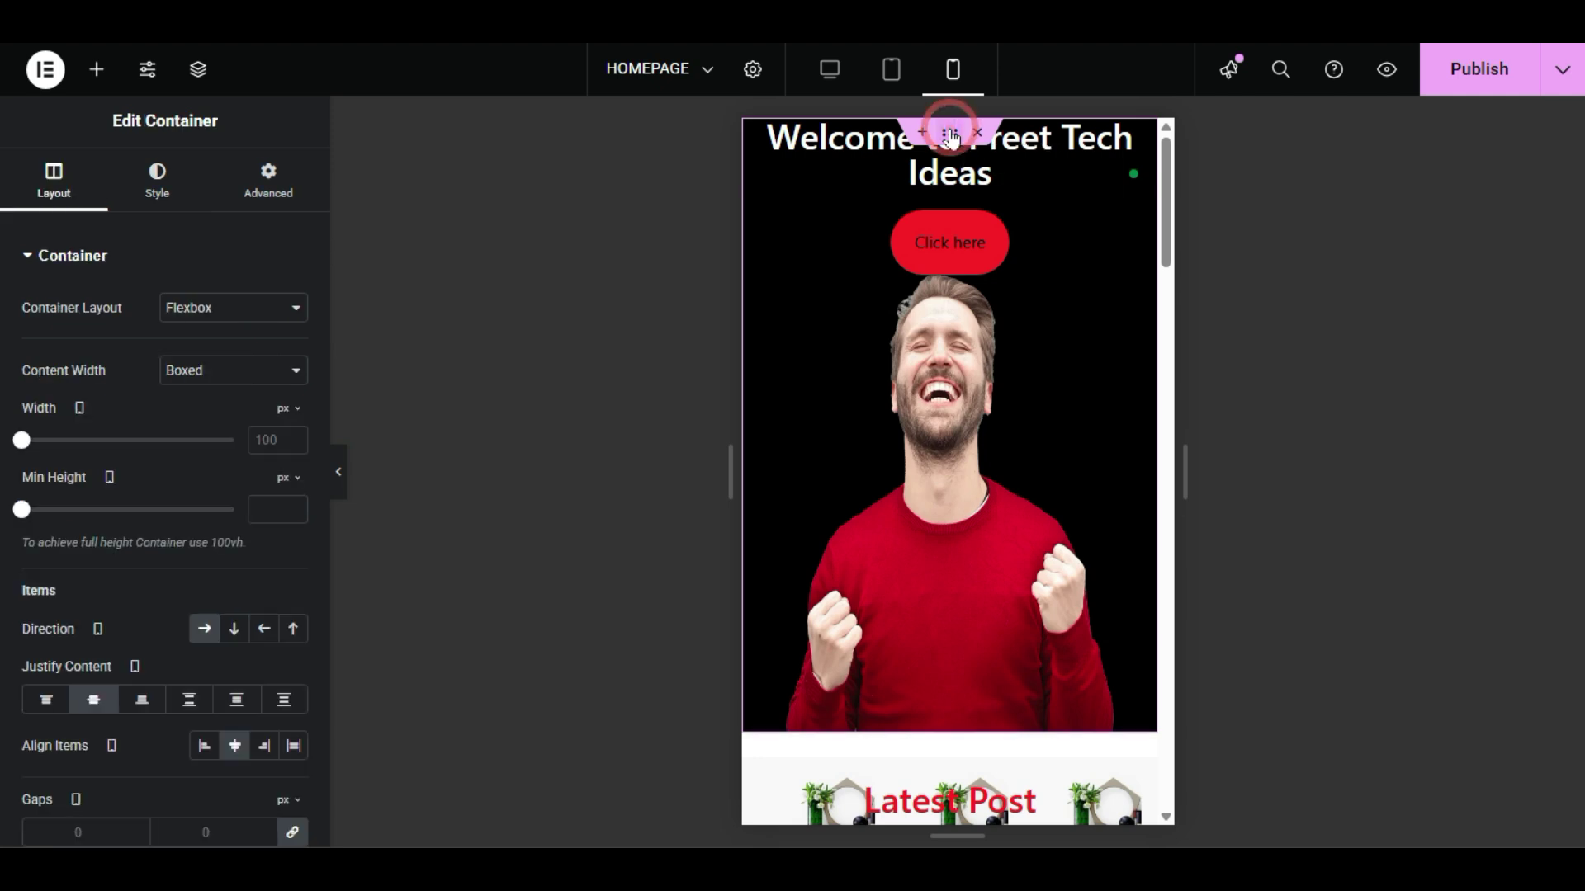
left_click(281, 175)
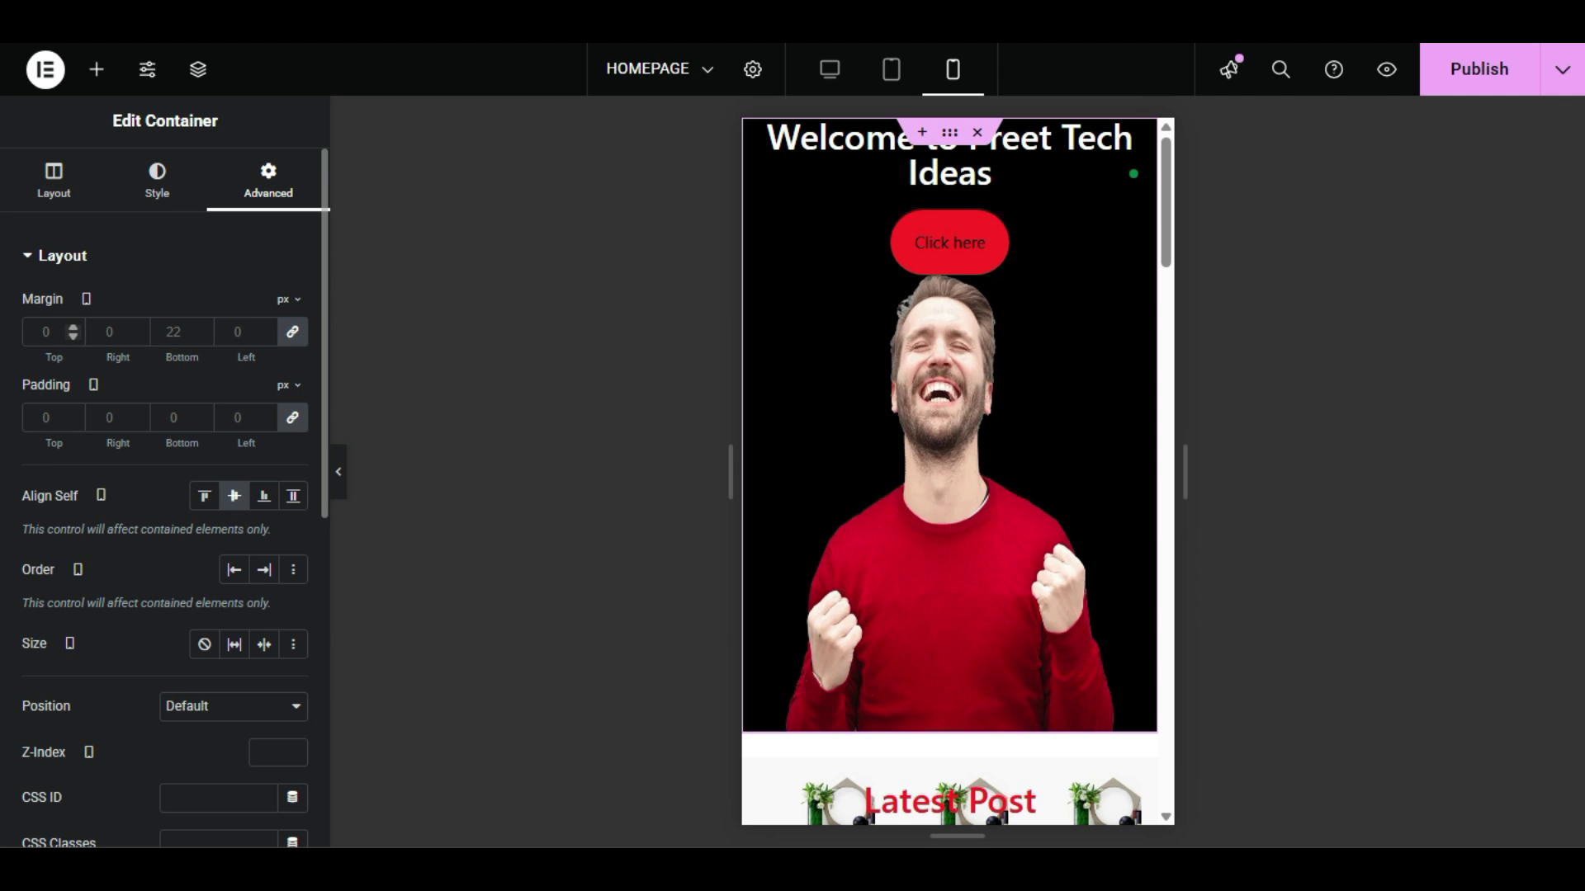
left_click(294, 345)
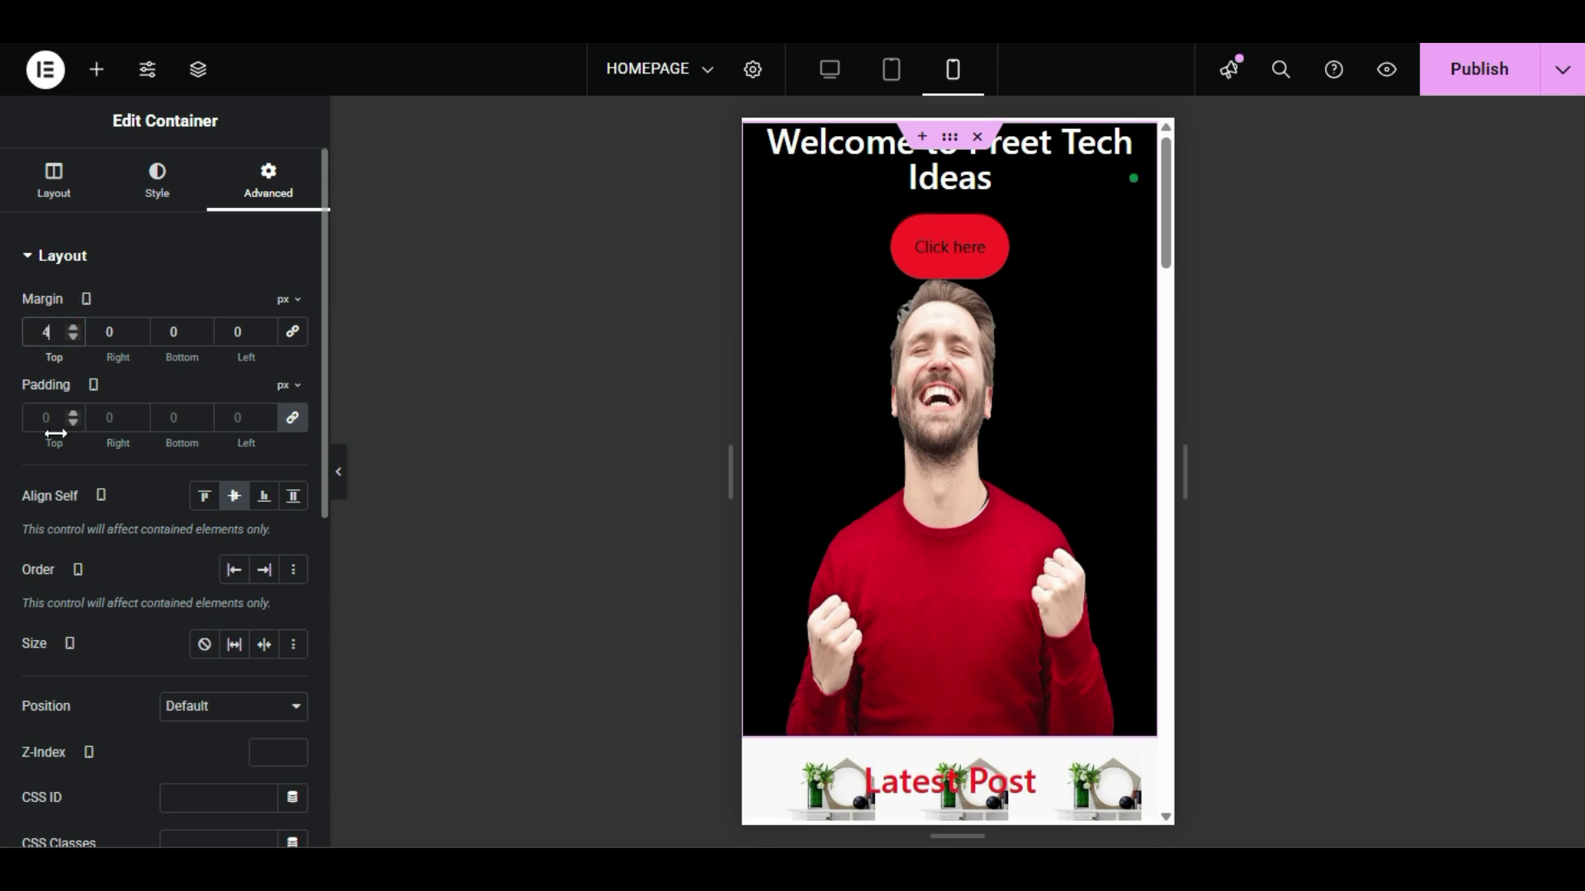
type("44")
double_click(46, 332)
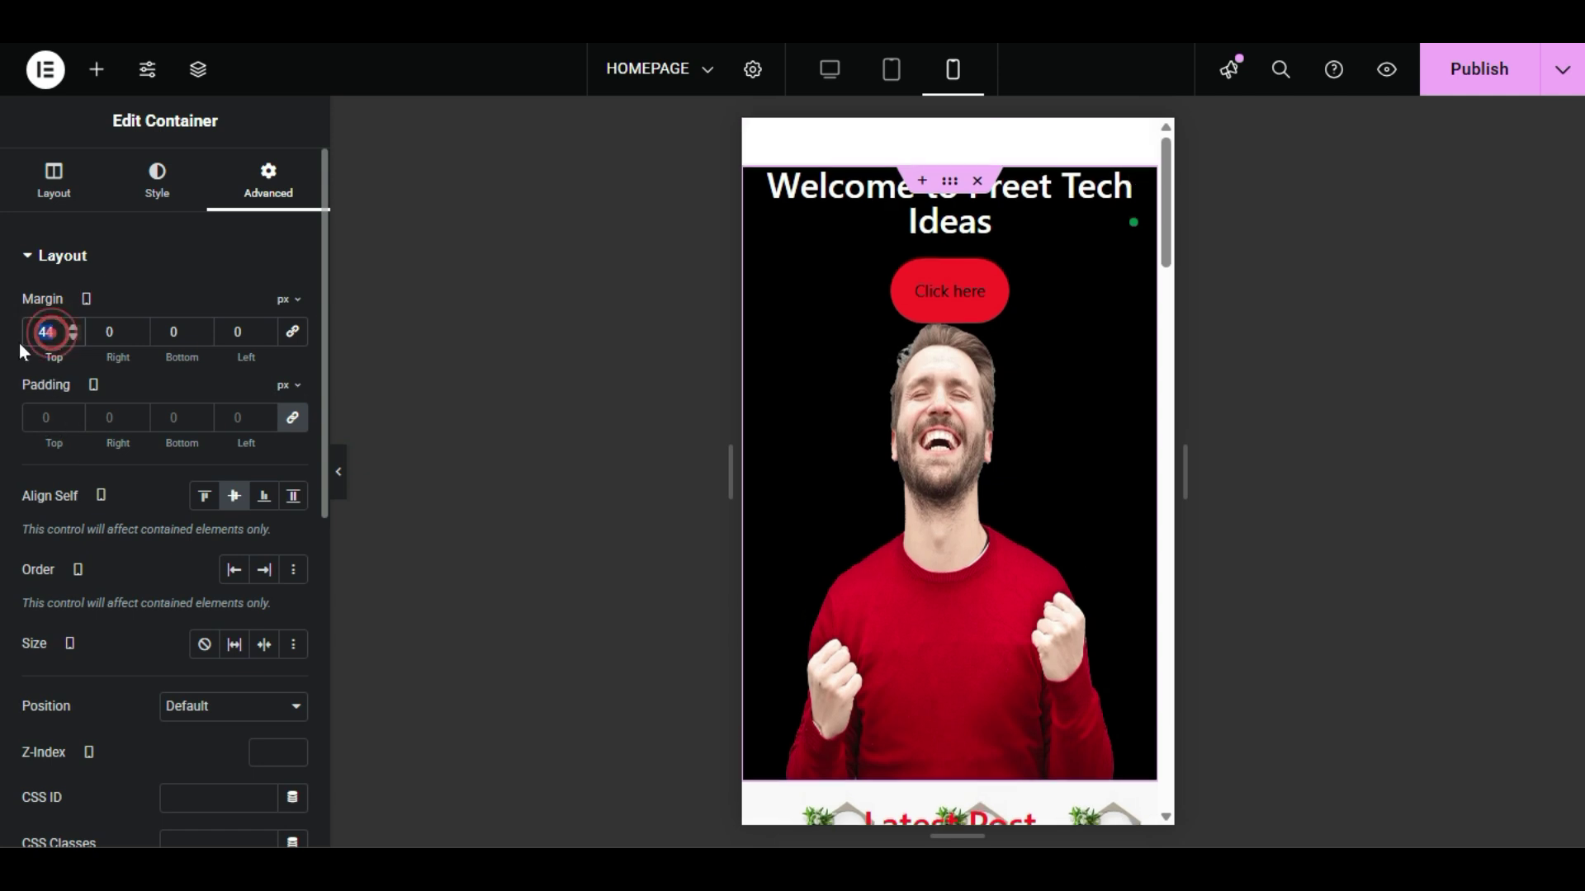
type("0")
Step: Unlink the hero container's mobile padding and set the top padding to 55 px after trying 44 and 77
left_click(293, 417)
double_click(48, 419)
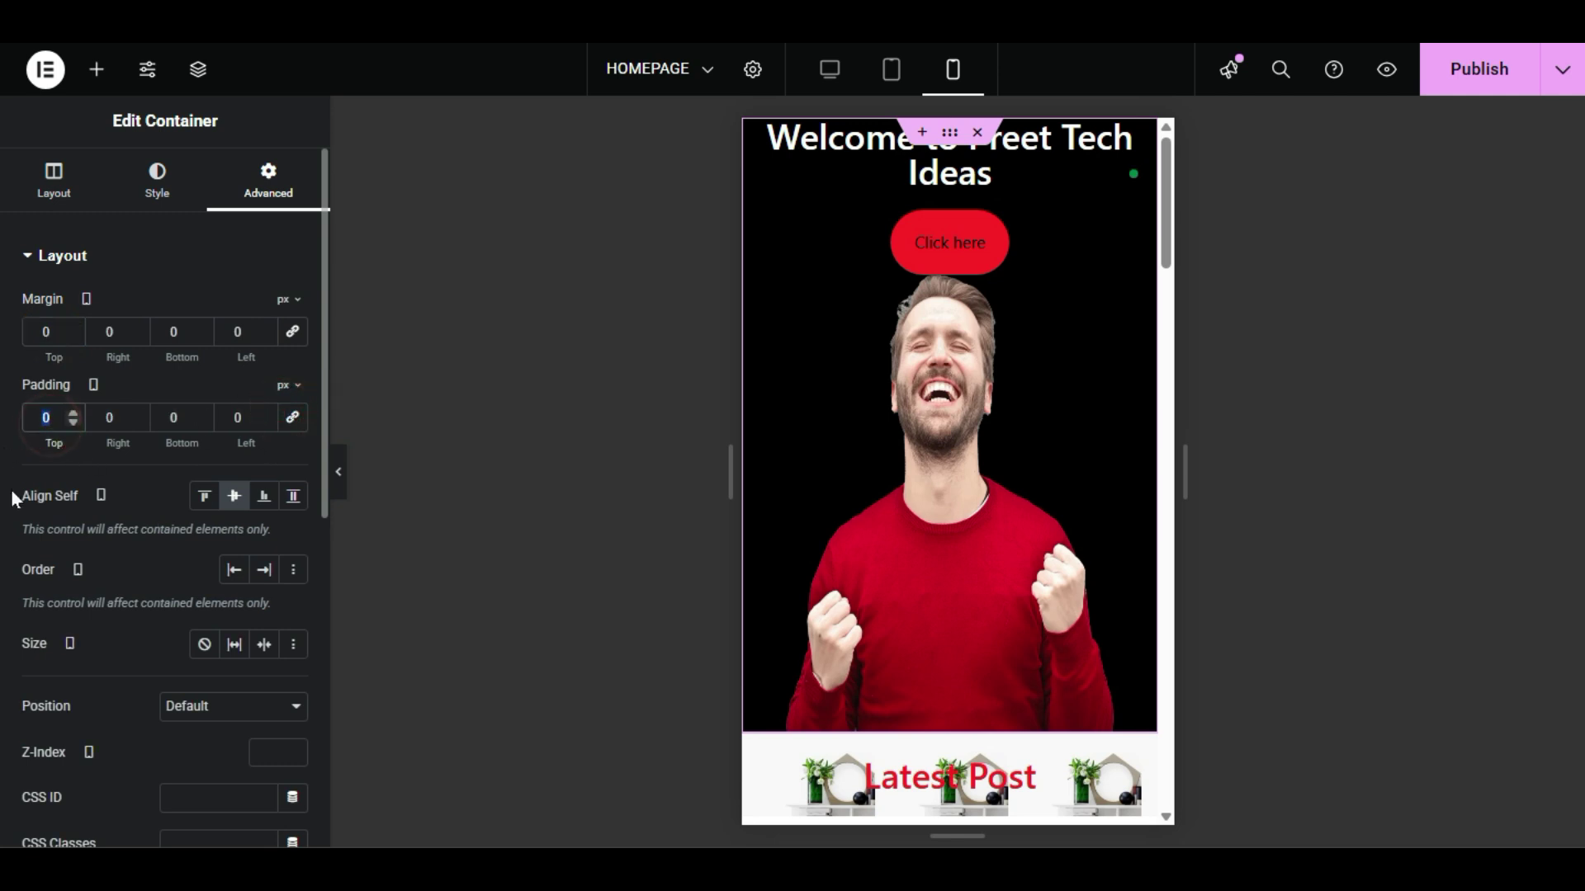
type("44")
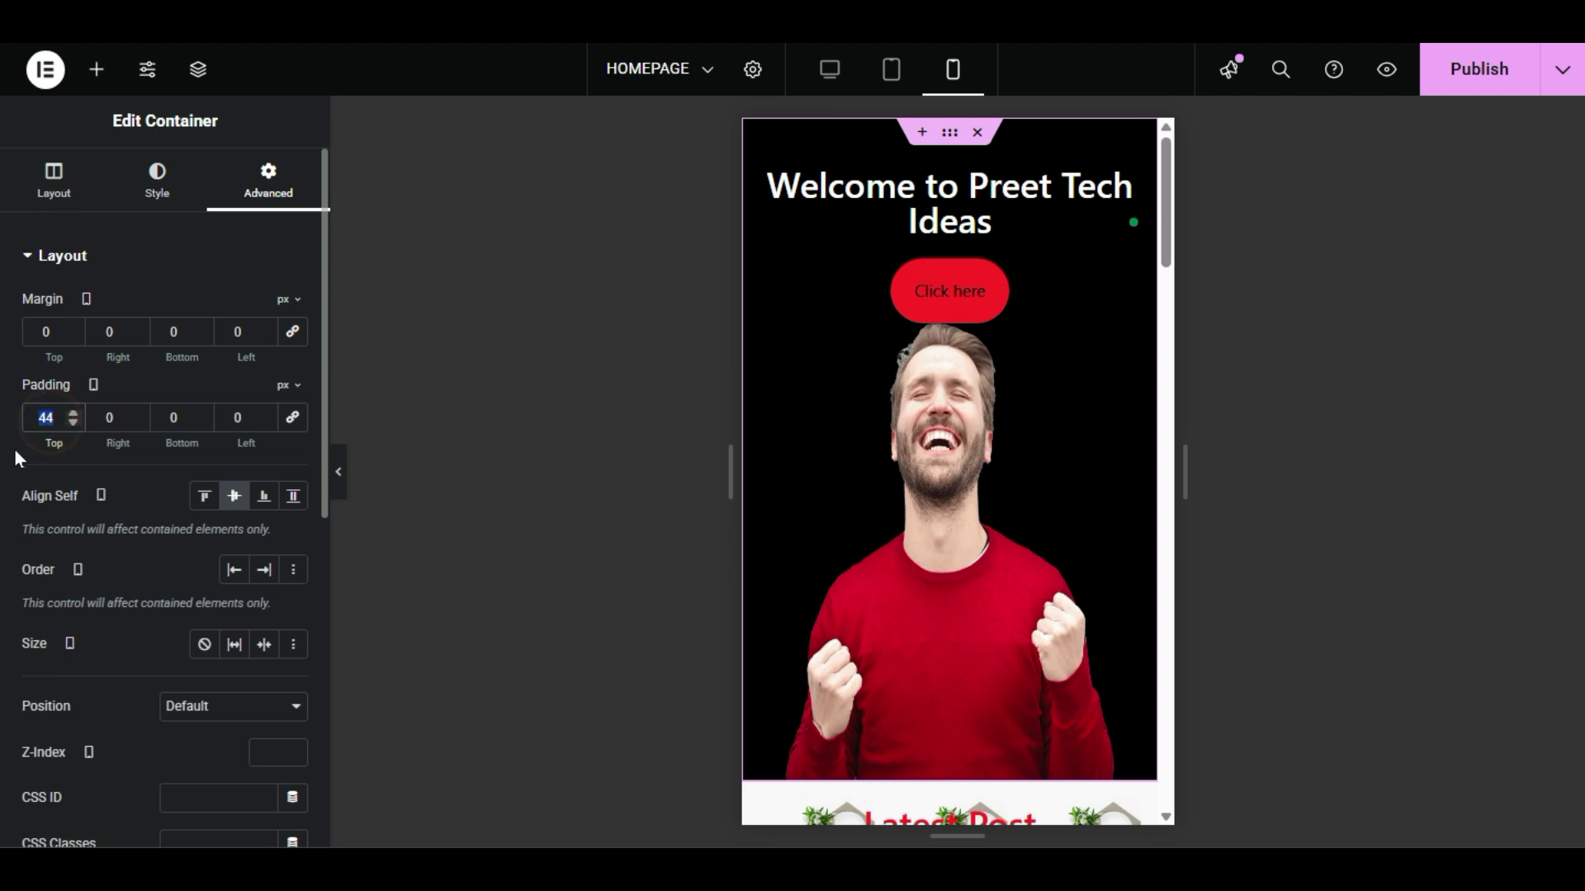
type("77")
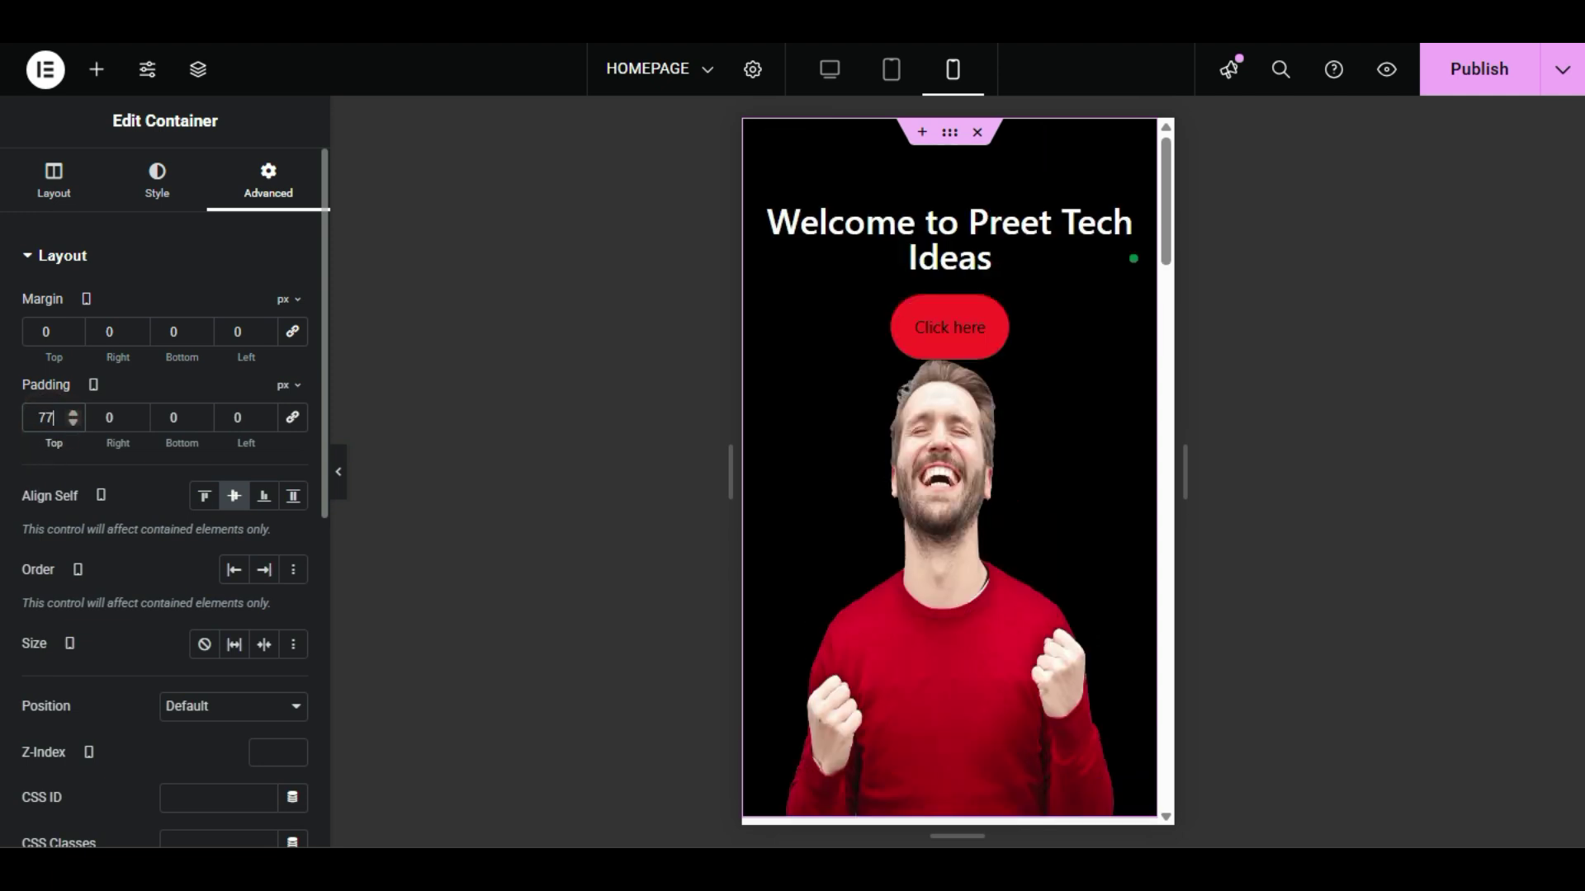
type("55")
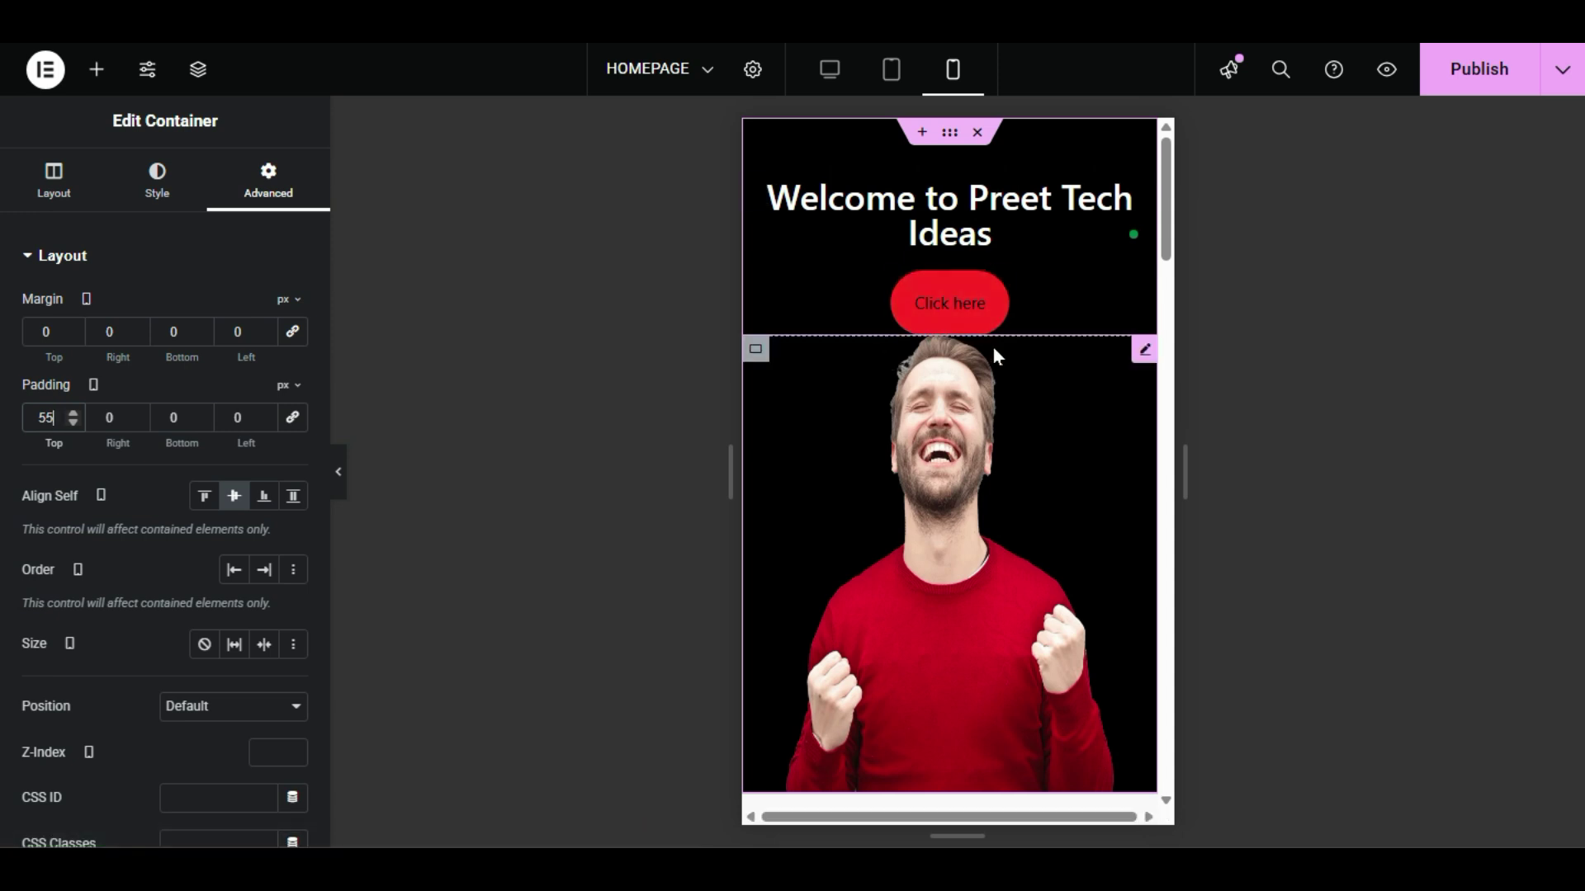
Step: Unlink the hero button's mobile padding and set it to 22 px at the top and 33 px at the bottom
right_click(957, 301)
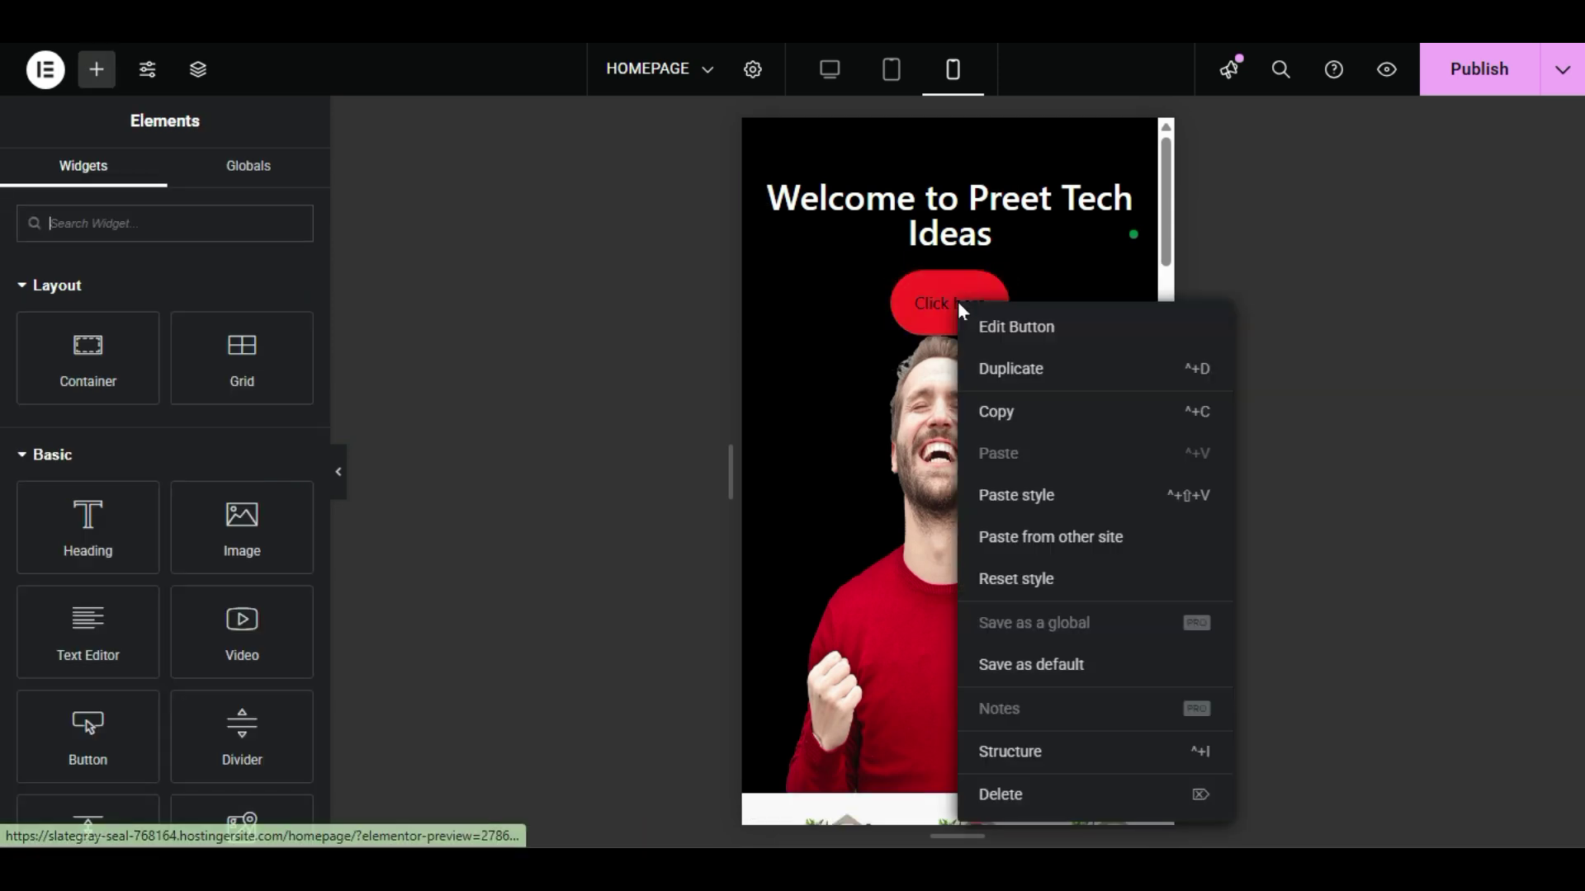
left_click(989, 326)
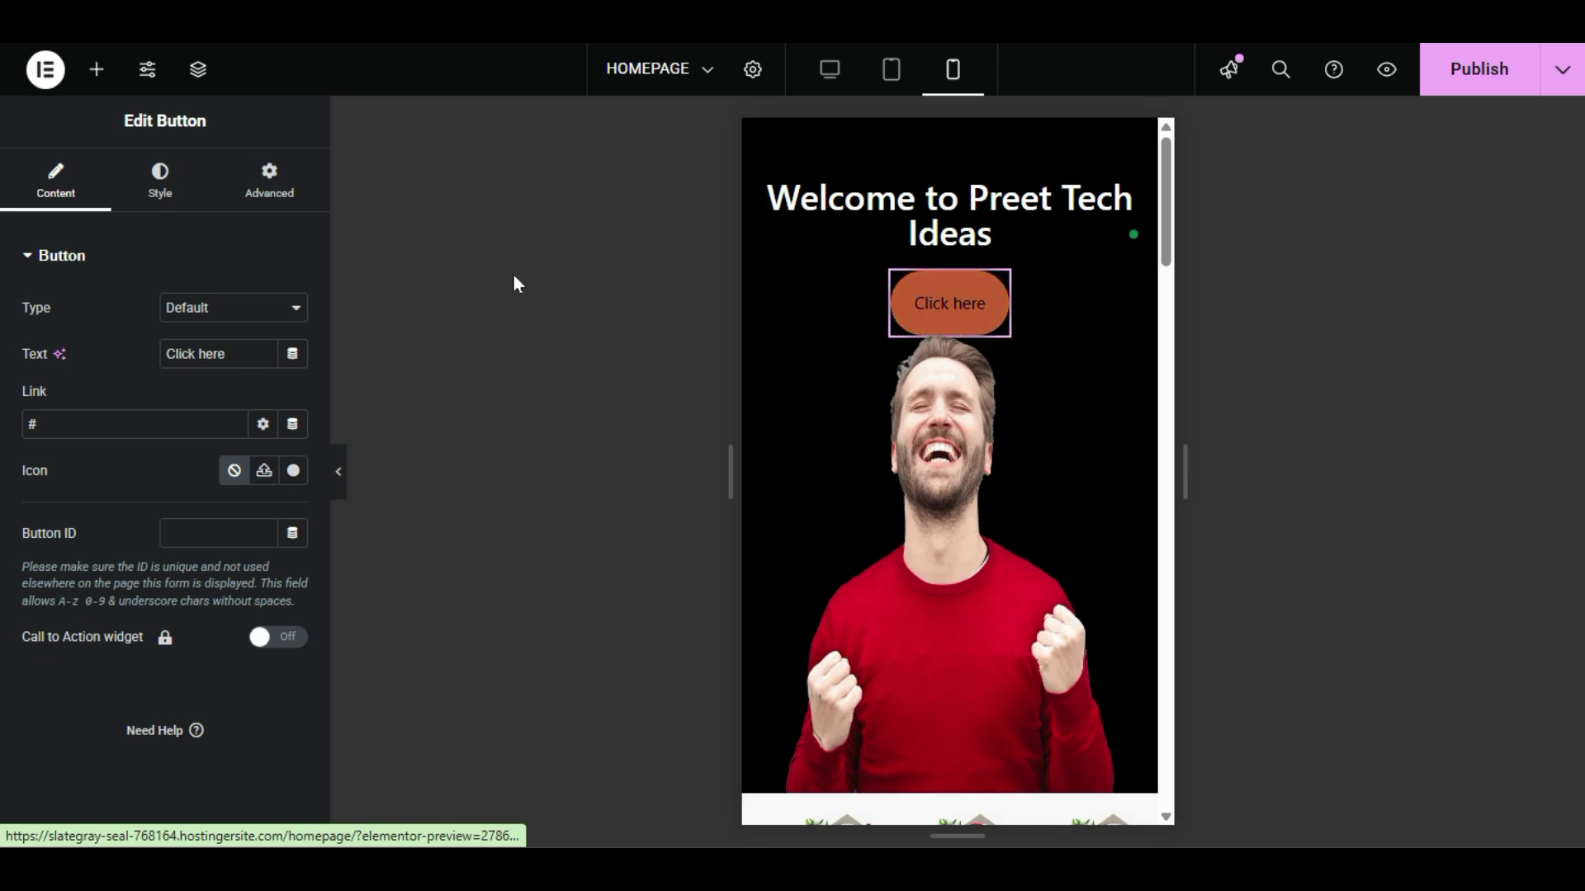
left_click(283, 206)
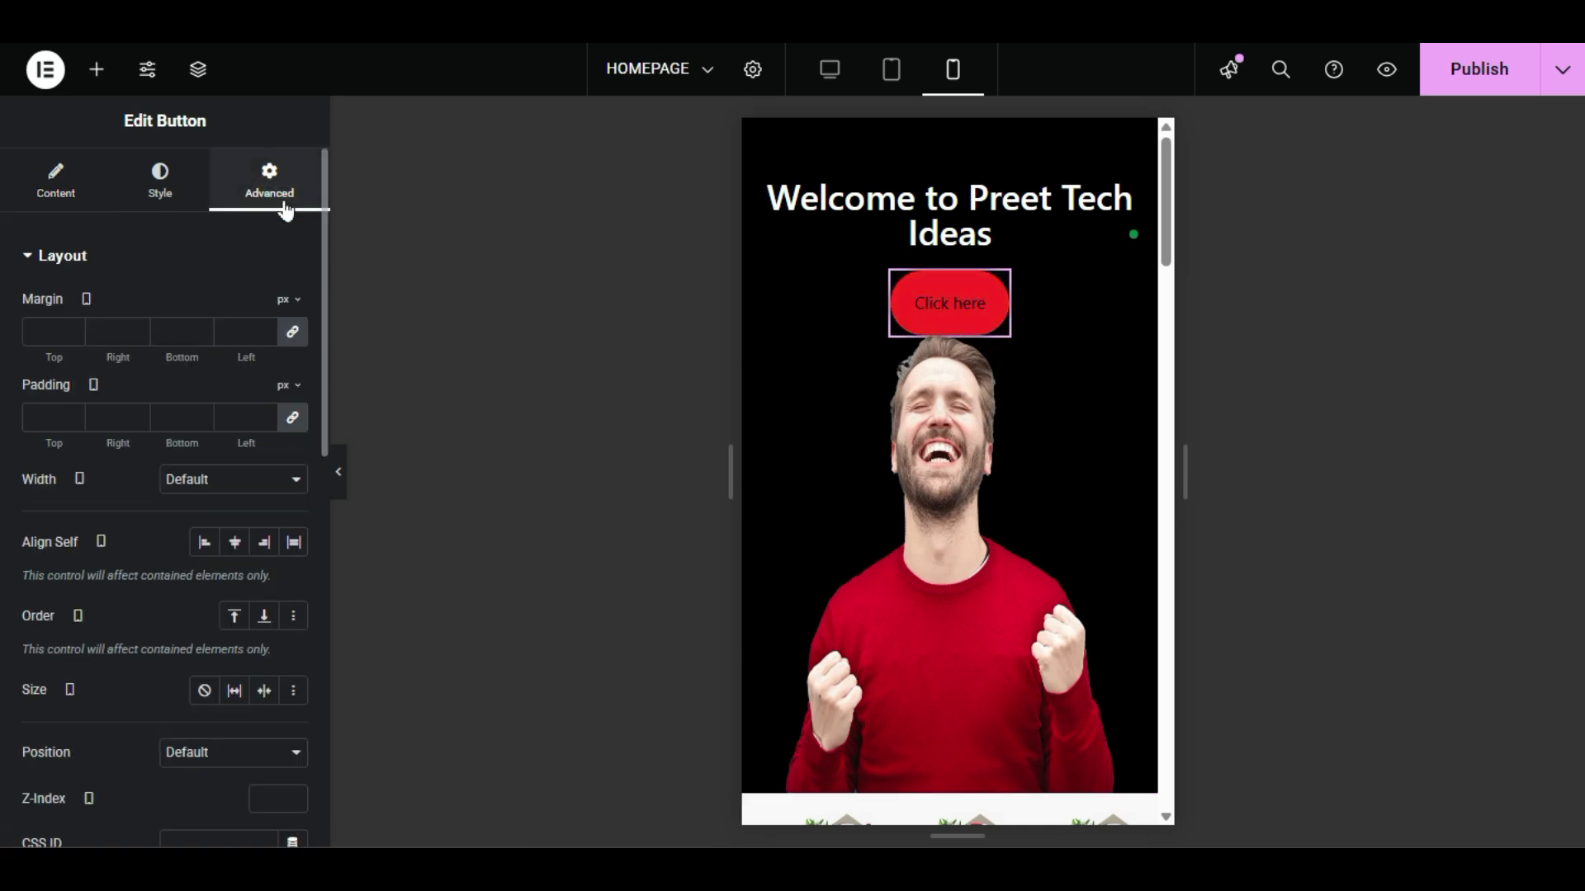
left_click(293, 418)
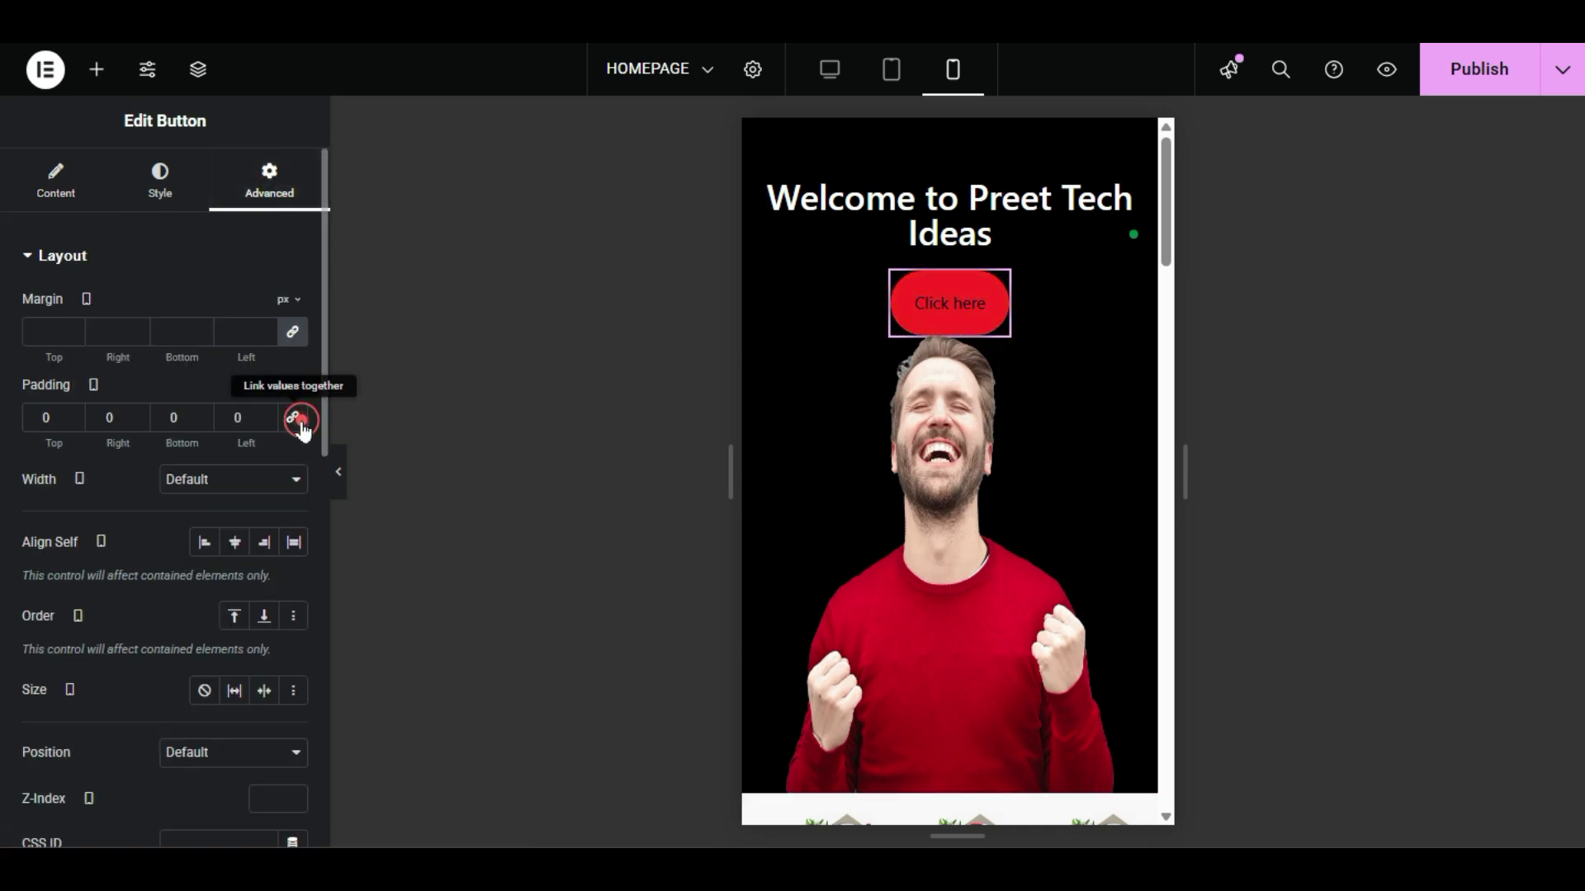
left_click(47, 412)
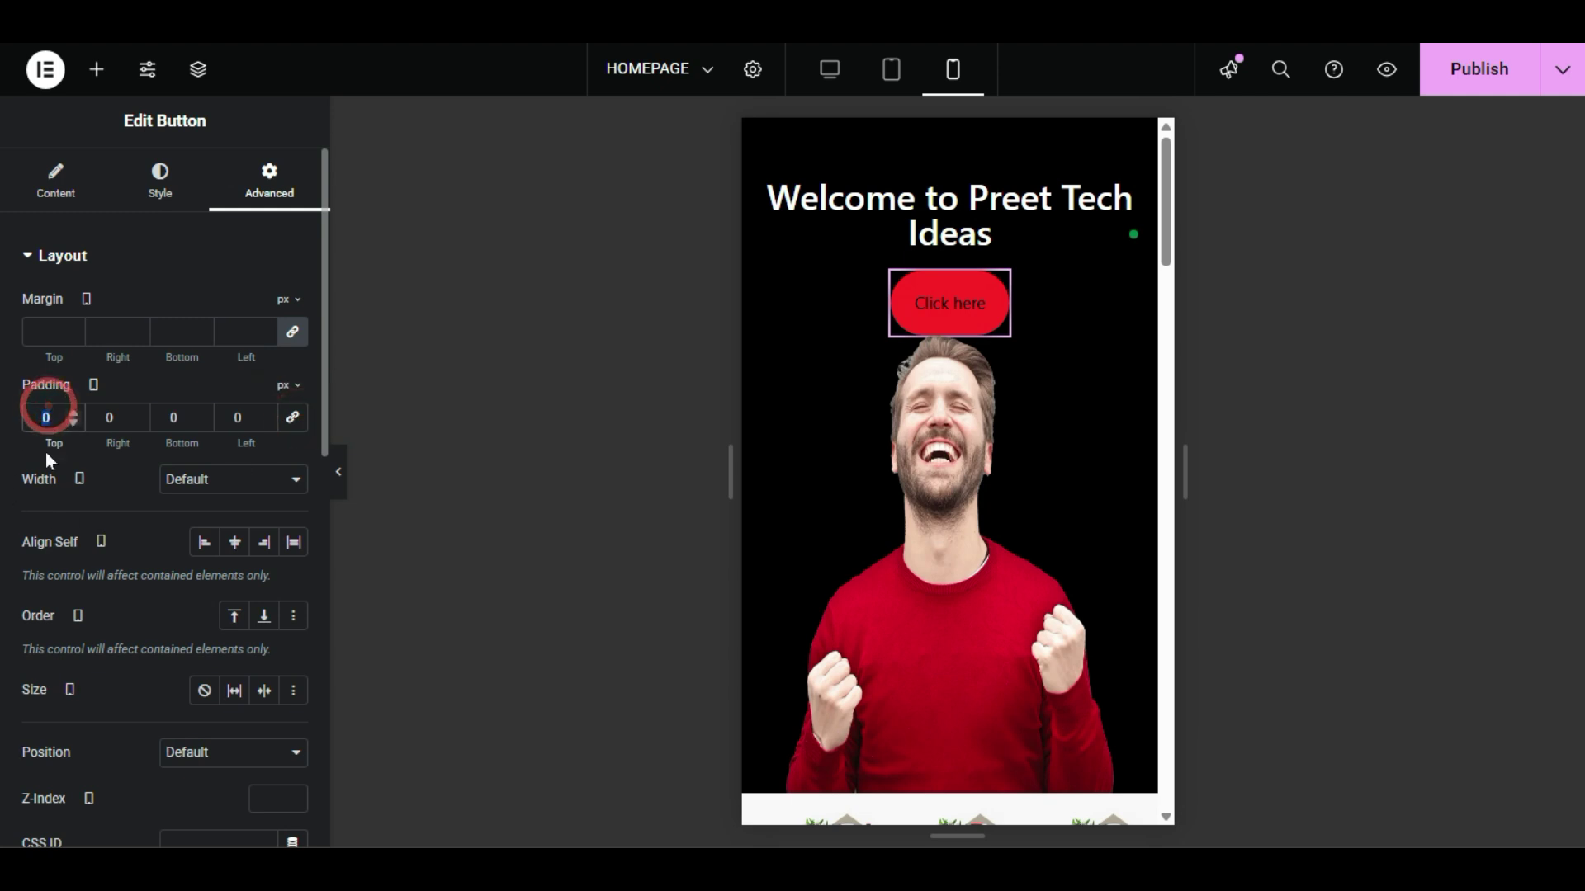
type("22")
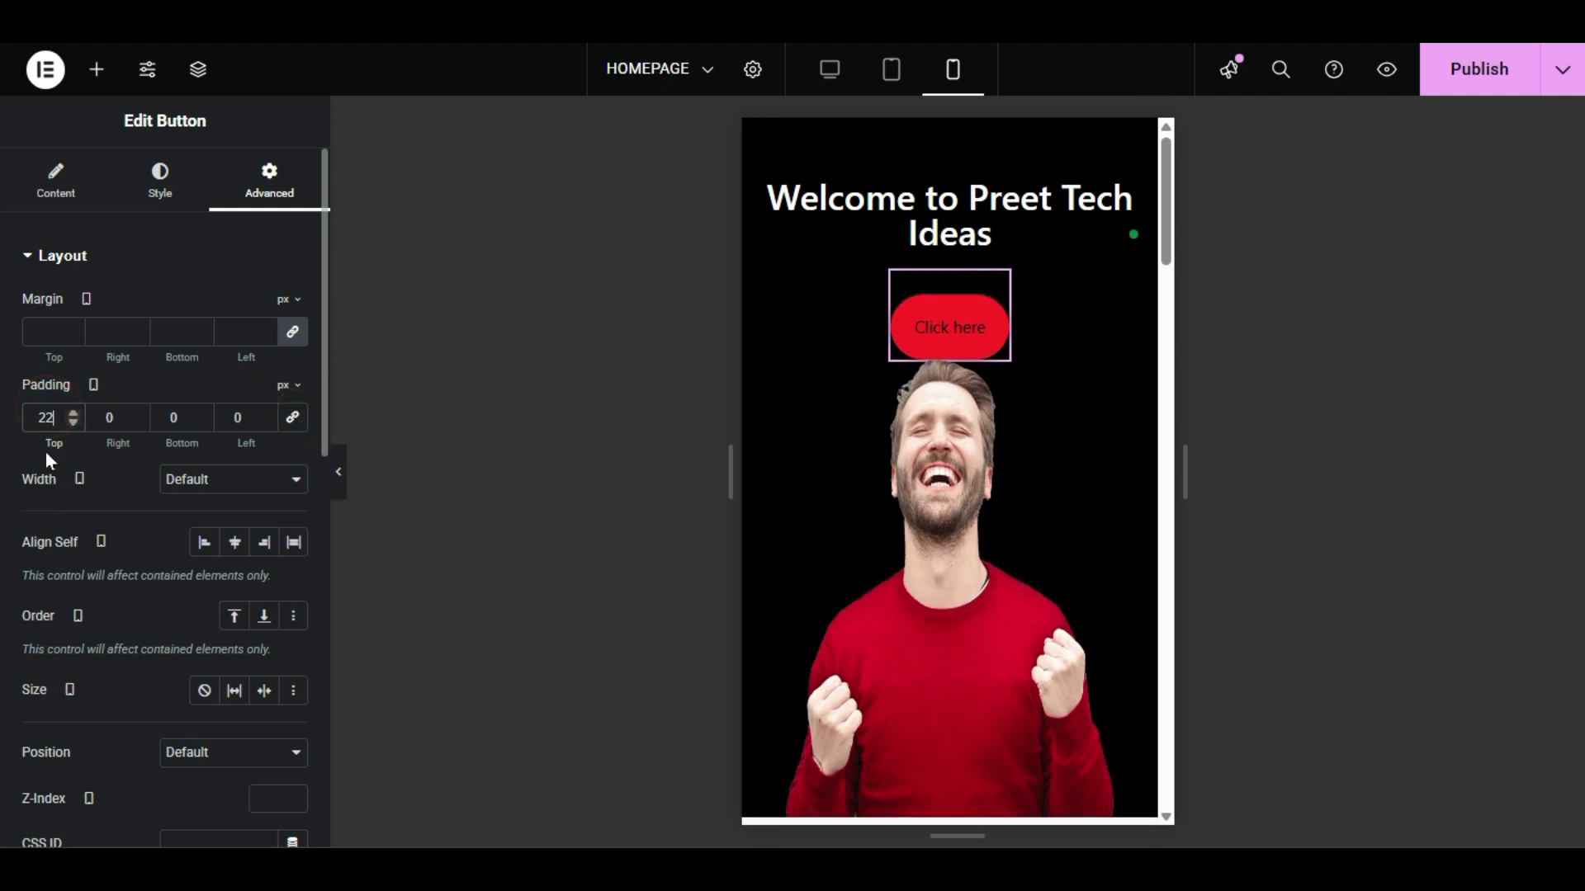
left_click(185, 419)
type("33")
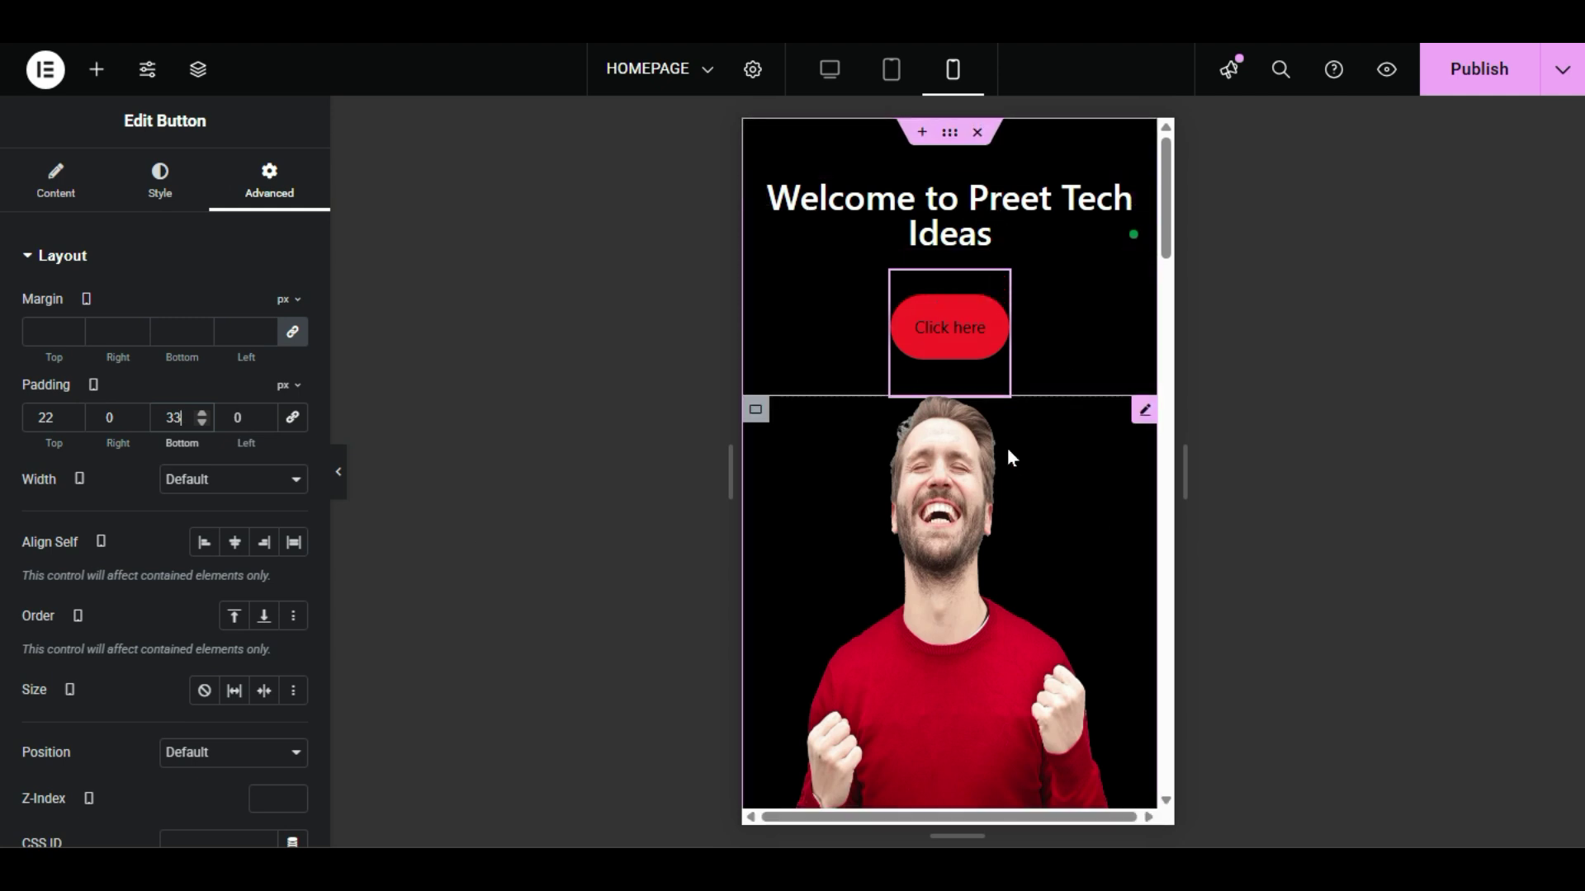
Step: Unlink the Latest Post container's mobile padding and margins, setting the top padding to 33 px after trying 55 and the bottom padding to 33 px
scroll(998, 473, "down", 6)
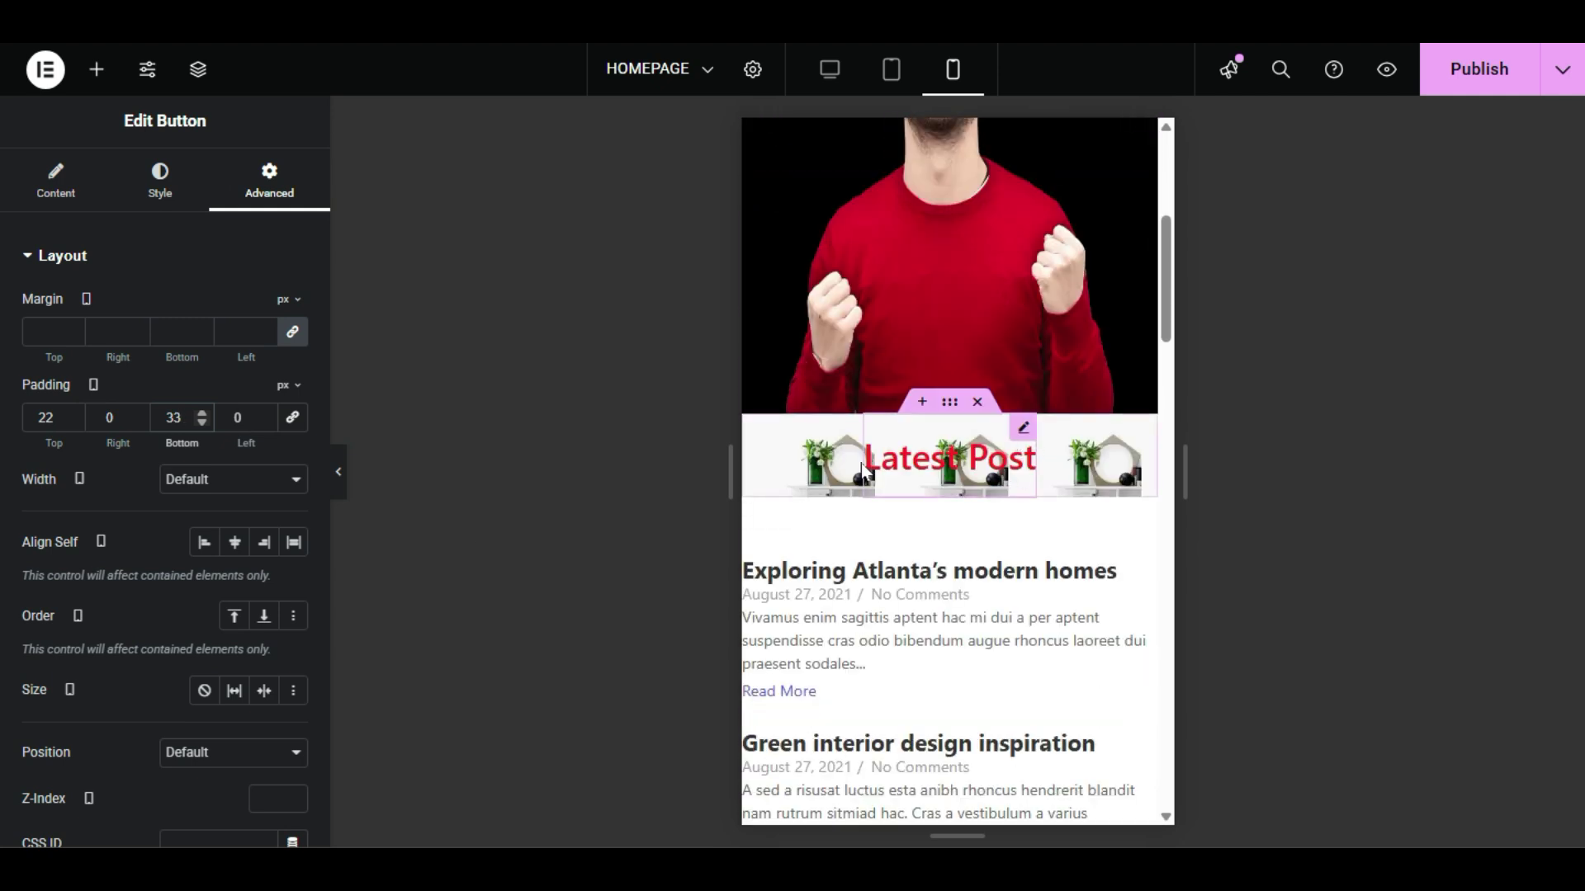
left_click(950, 404)
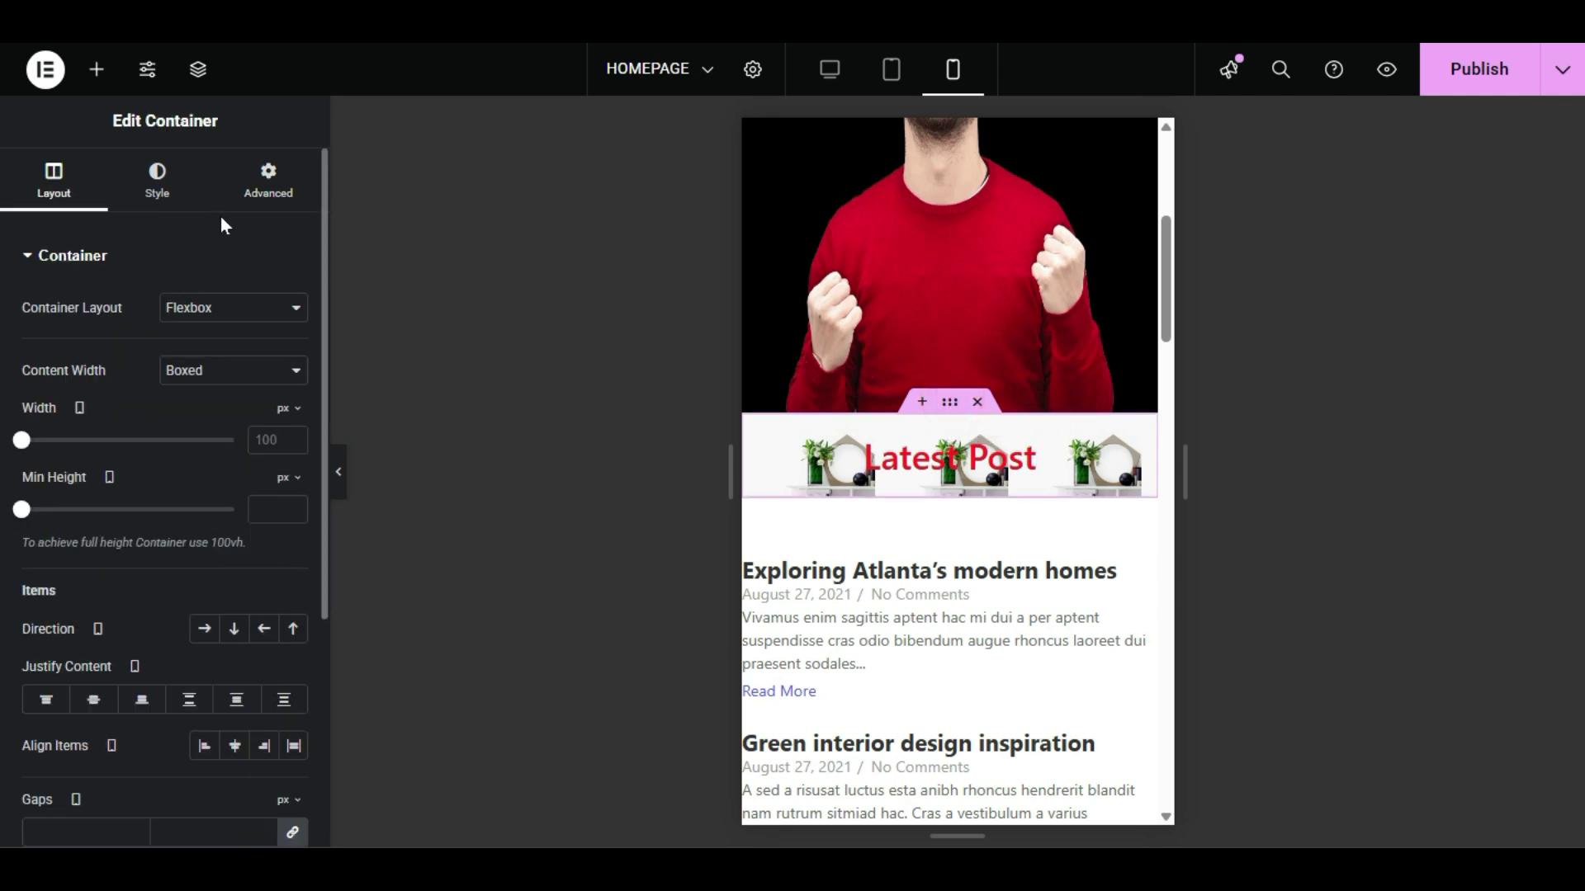
left_click(249, 191)
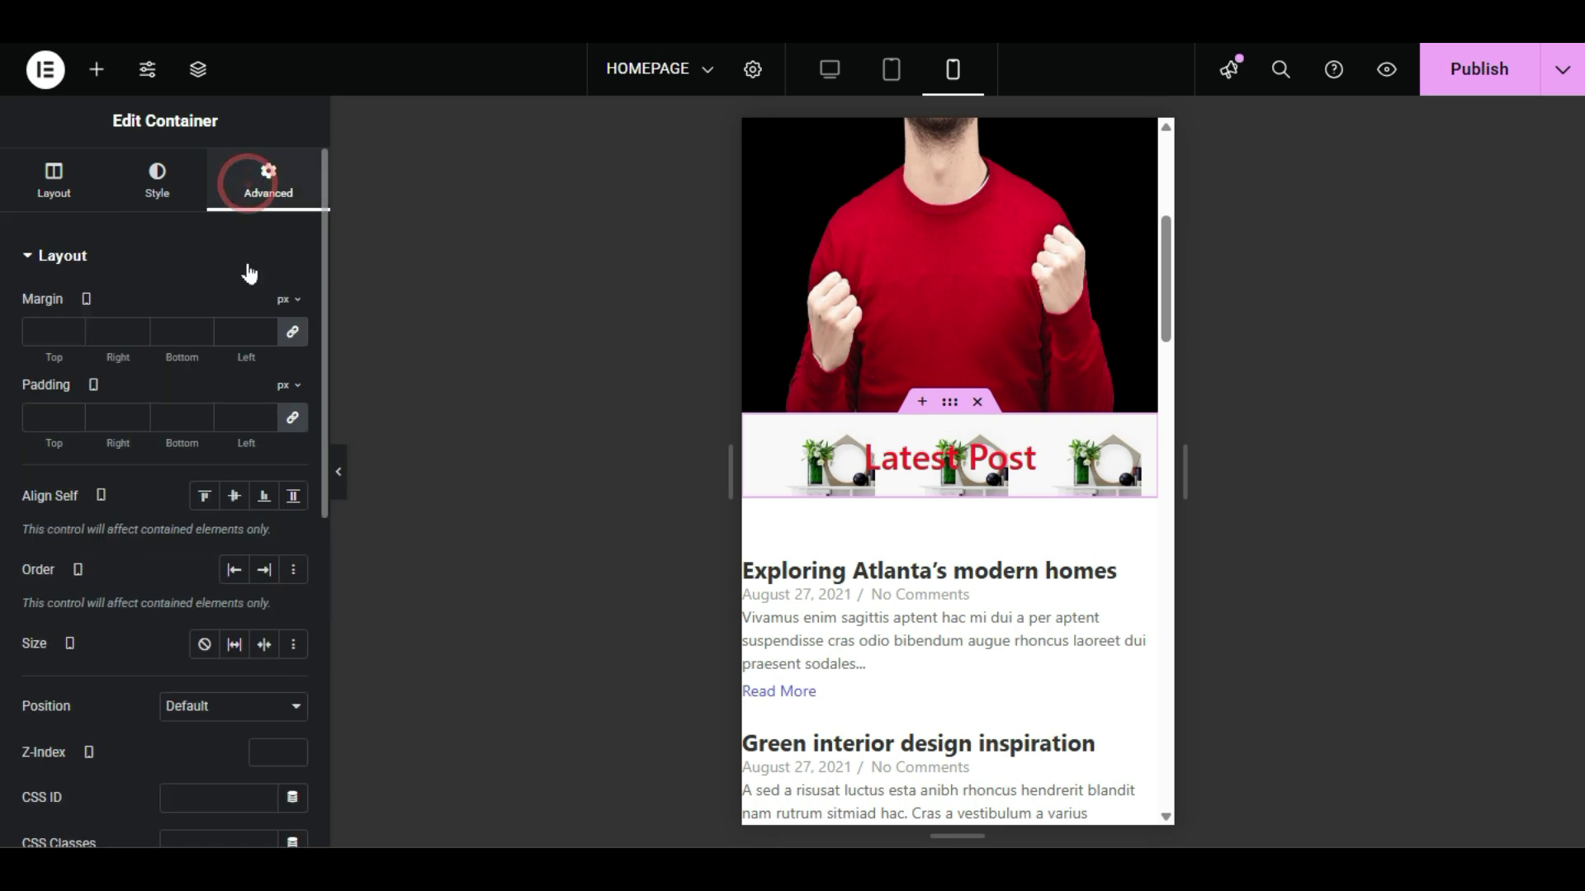
left_click(293, 427)
type("55")
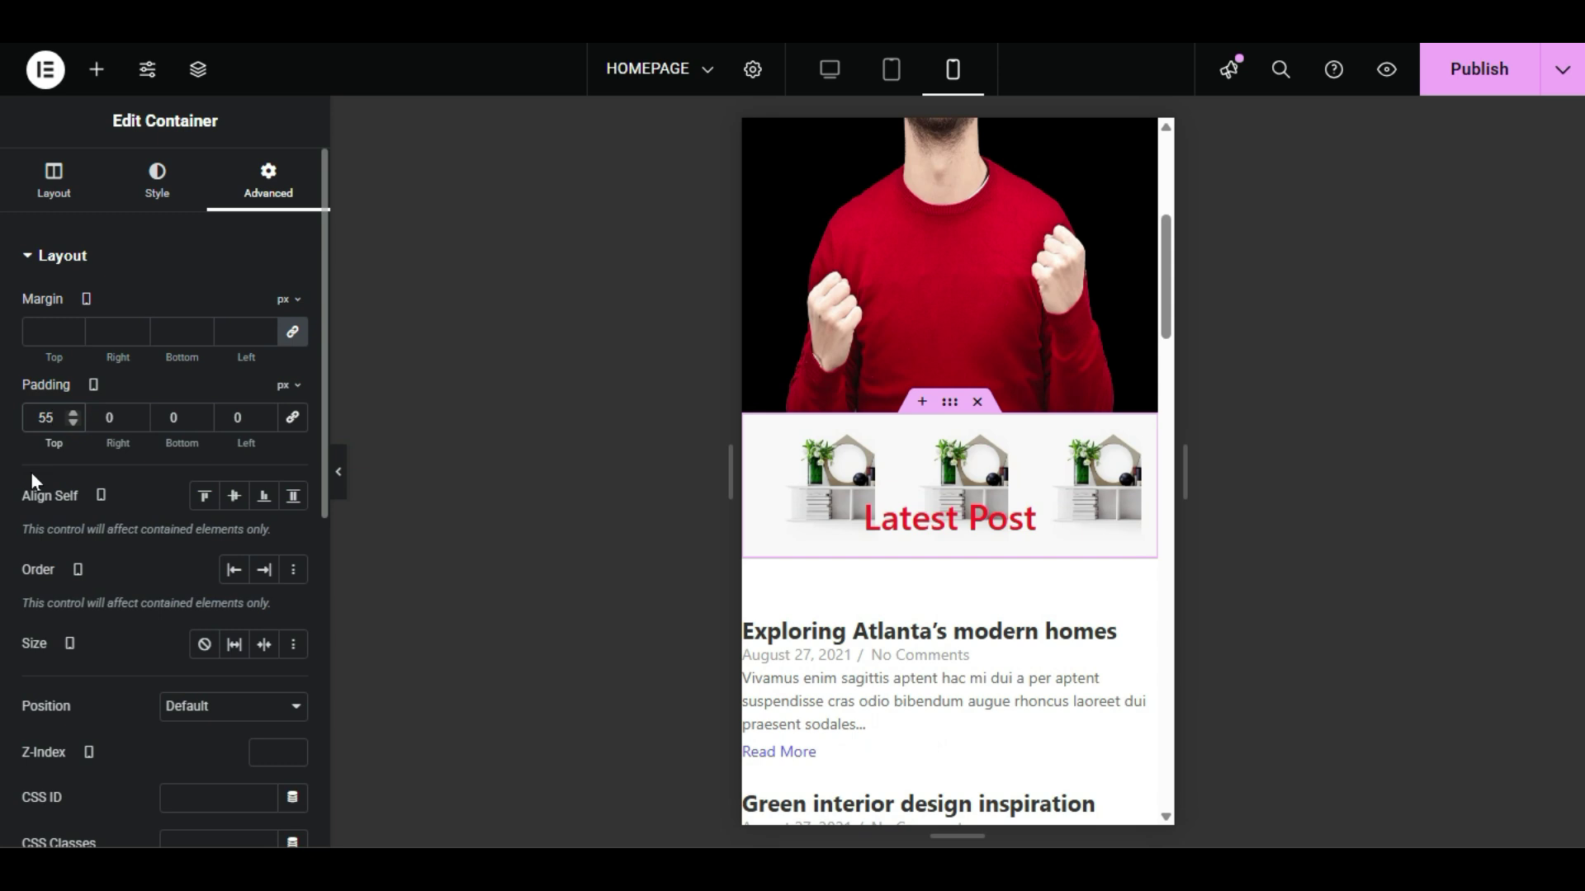
key("ctrl+a")
type("33")
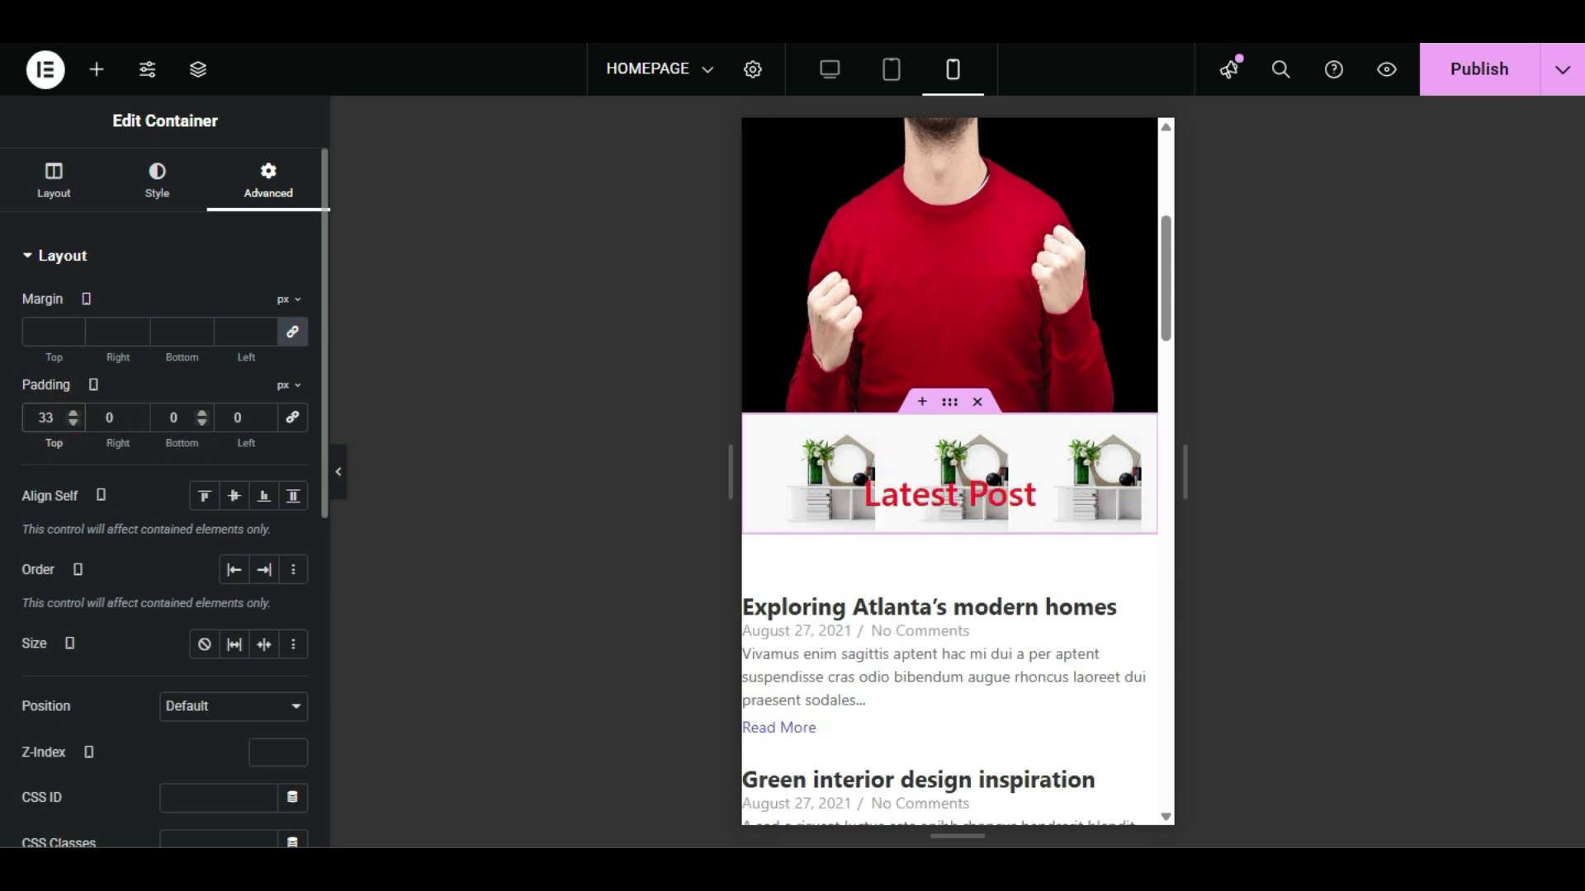
left_click(173, 417)
type("33")
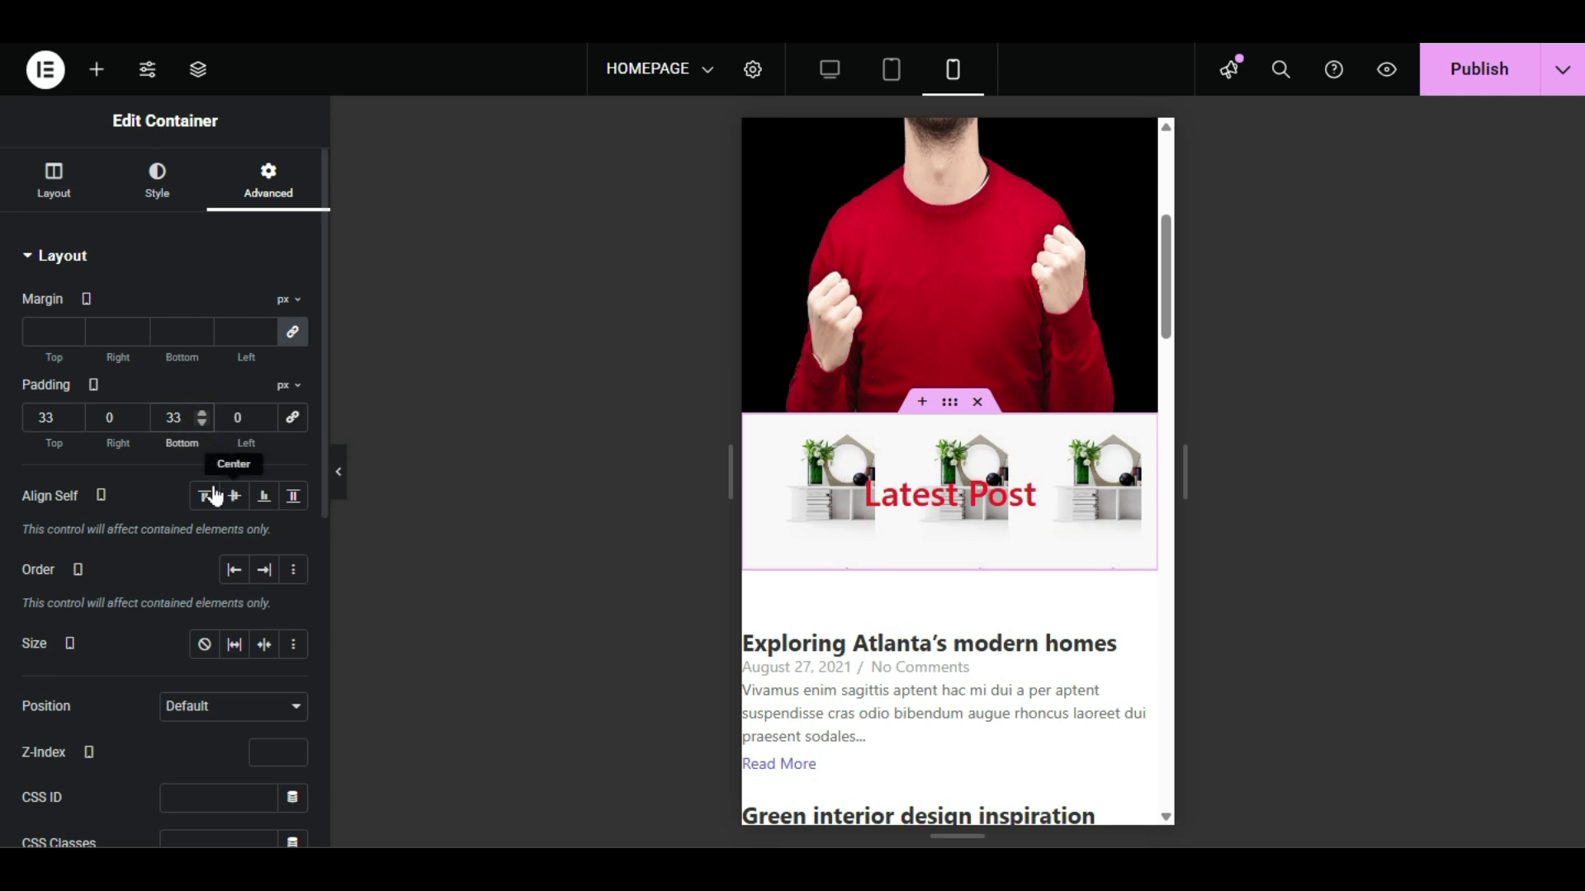
left_click(293, 334)
left_click(46, 332)
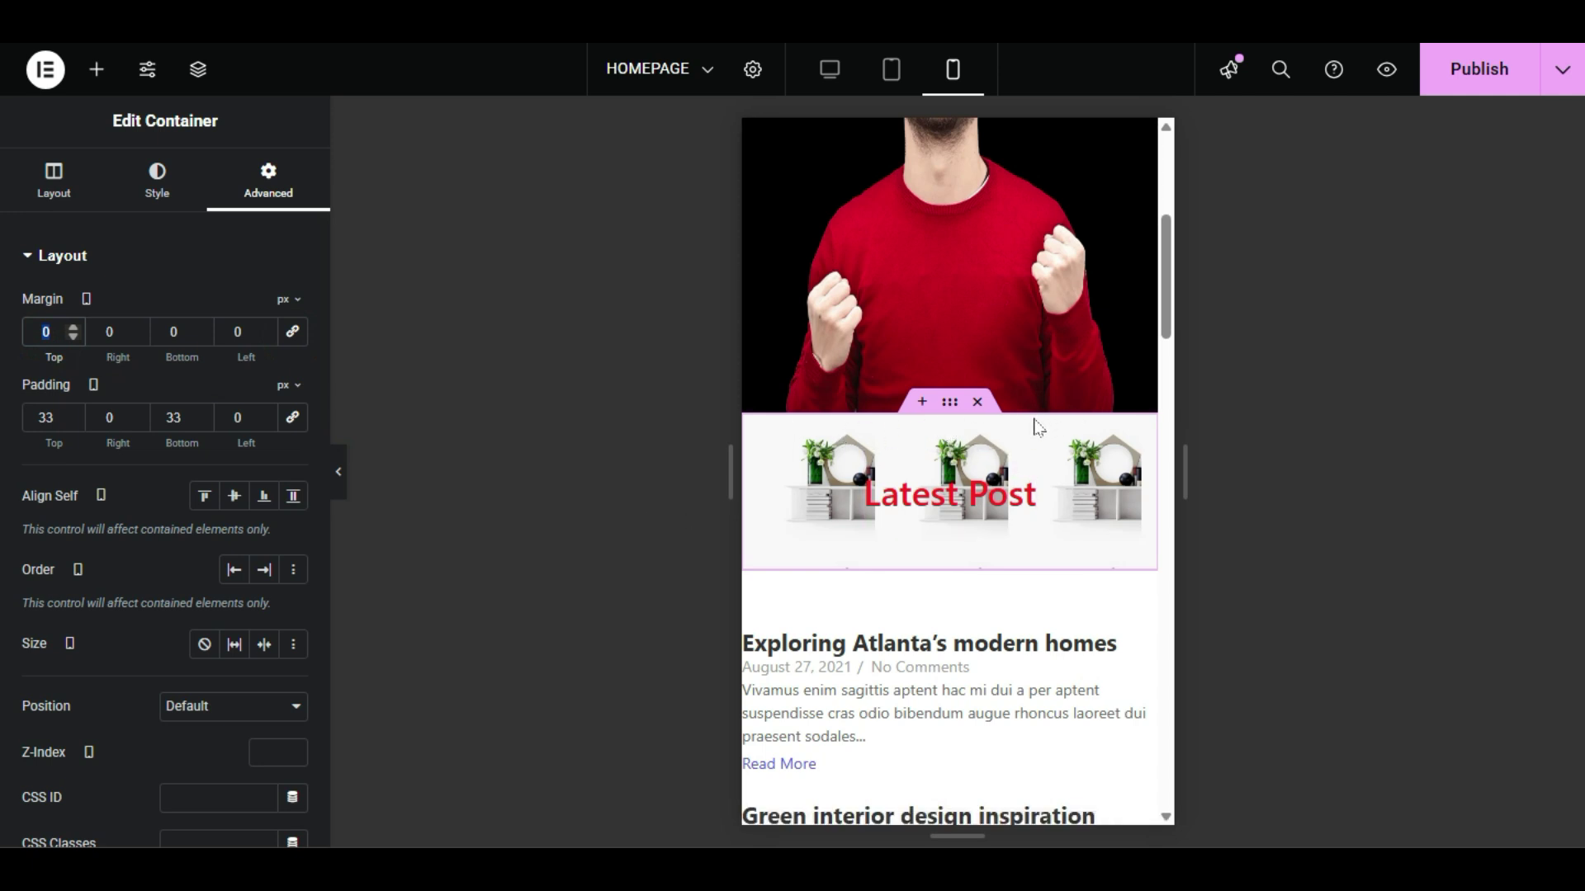
Step: Try to add a Spacer widget between the hero image and the Latest Post section, switching to the tablet preview and back to mobile
left_click(96, 70)
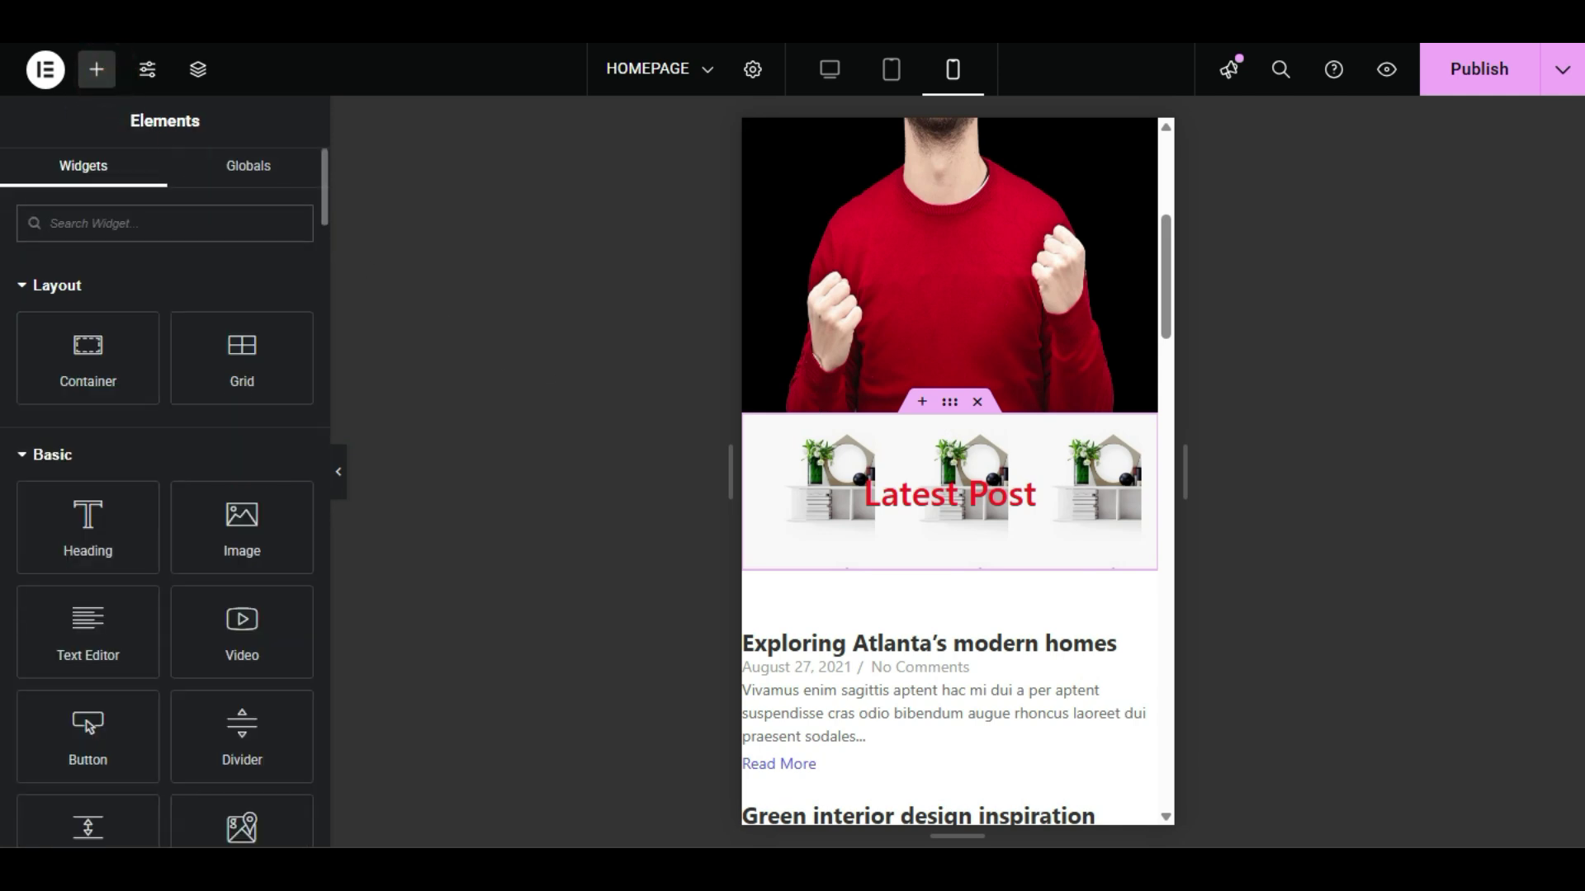
type("spa")
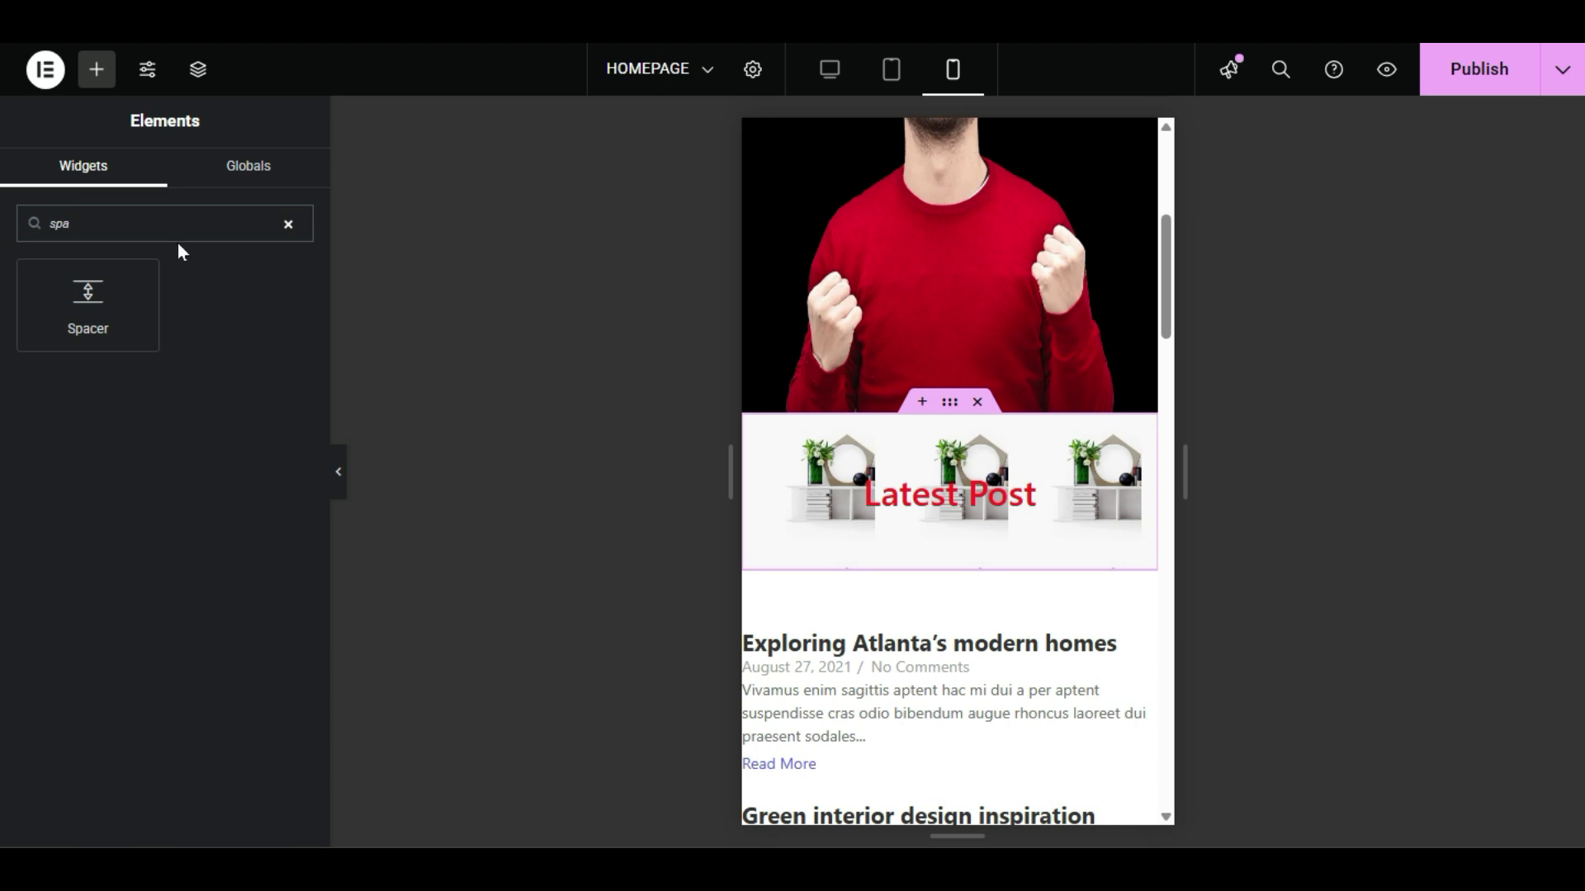
left_click_drag(59, 272, 923, 411)
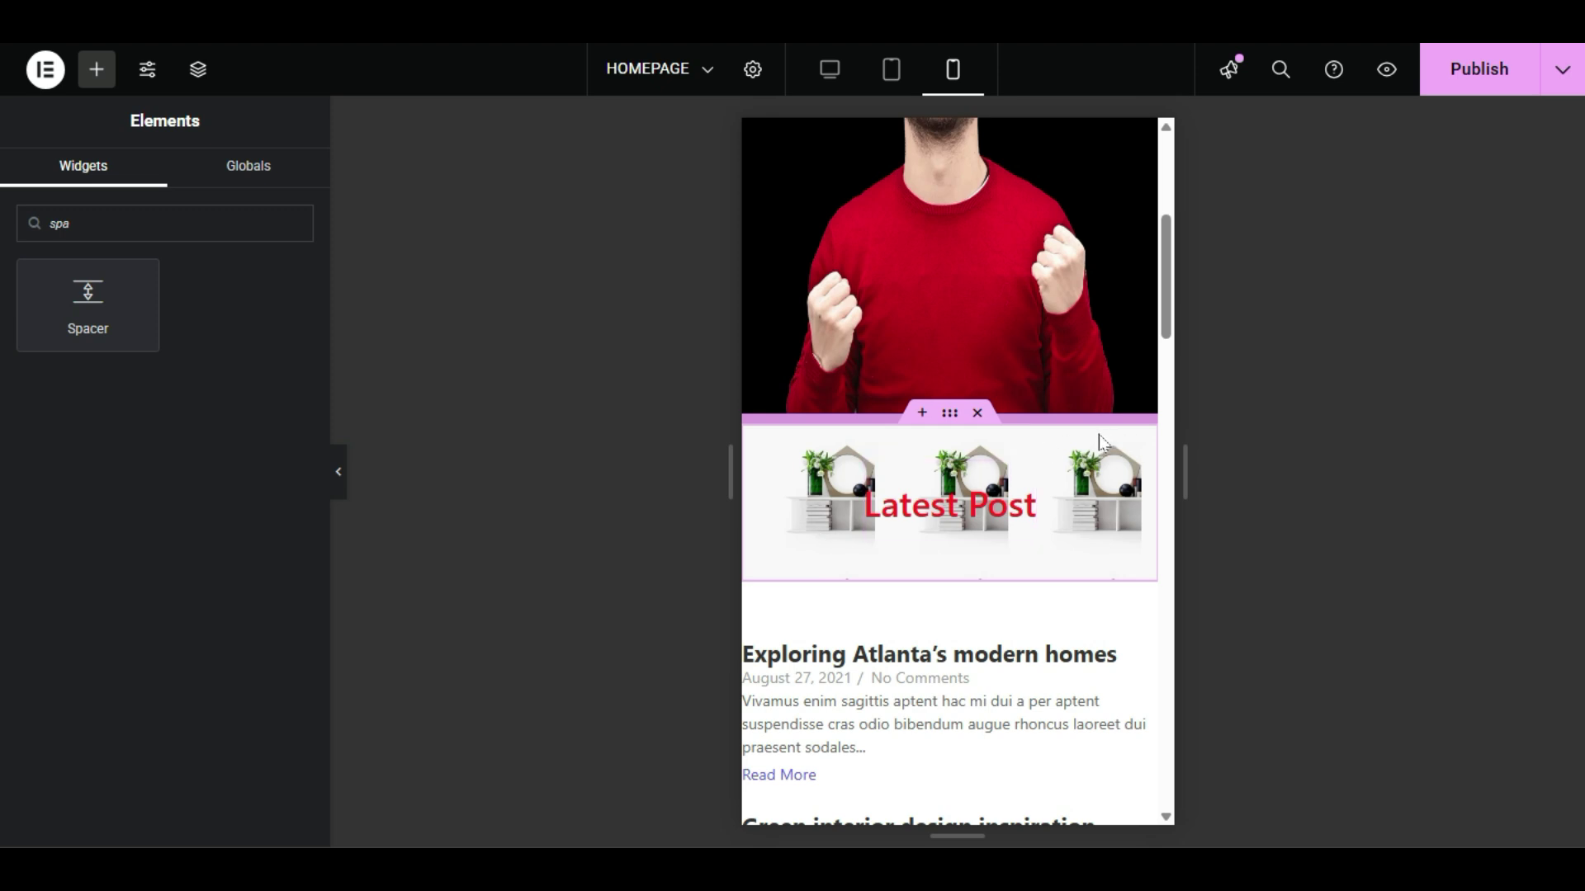
left_click(890, 69)
left_click(951, 69)
left_click(835, 419)
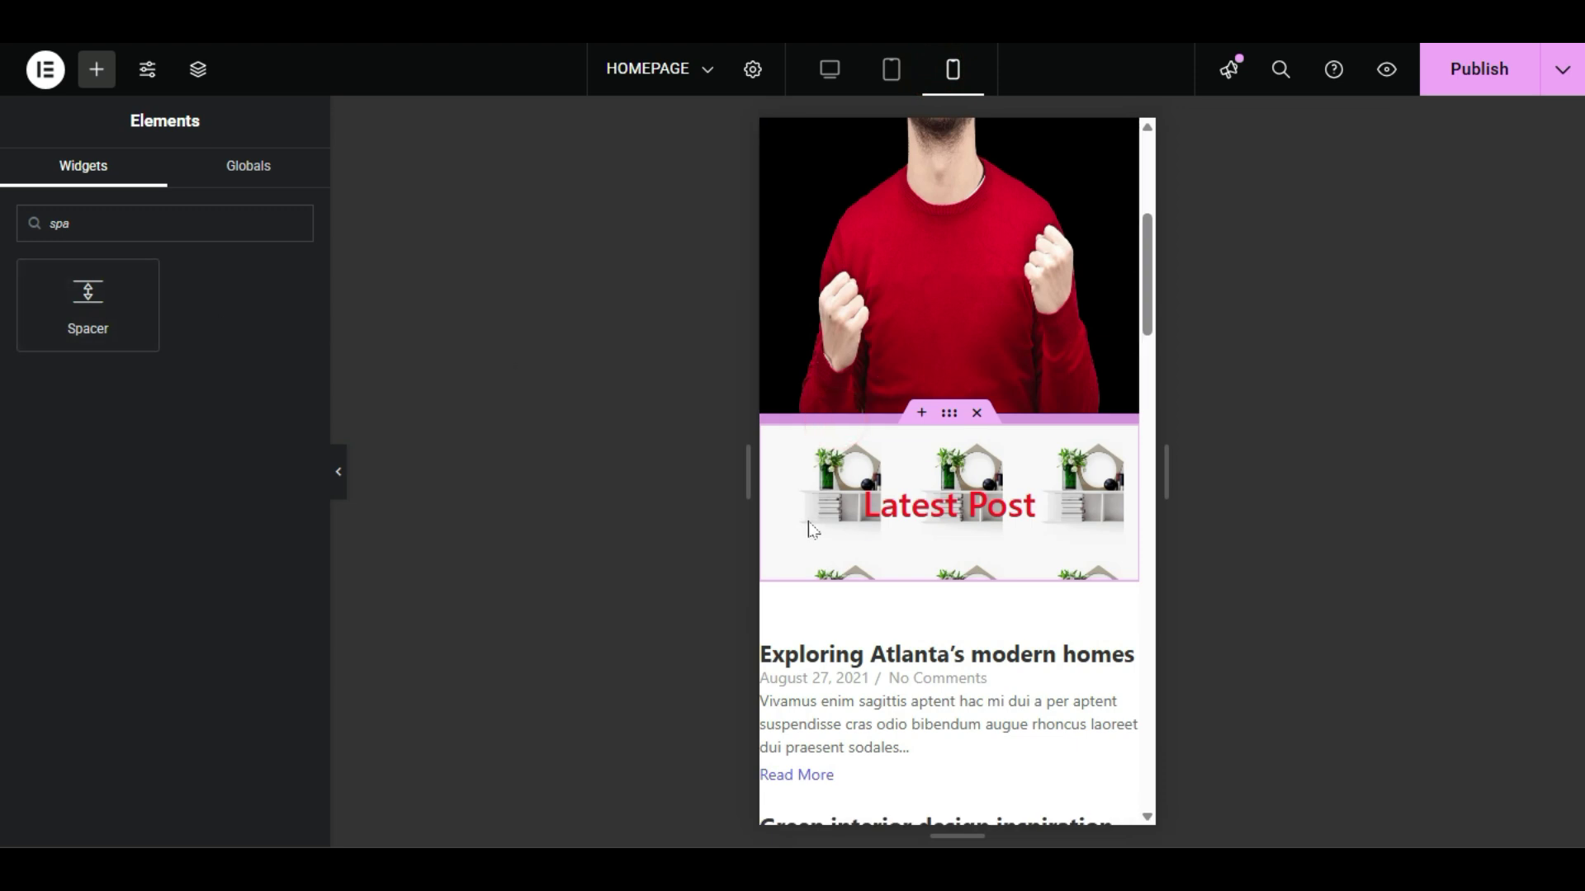
Step: Unlink the mobile padding of the post grid widget, try 22 px on its right side and set it back to 0
scroll(895, 594, "down", 6)
scroll(902, 608, "up", 6)
scroll(902, 607, "down", 3)
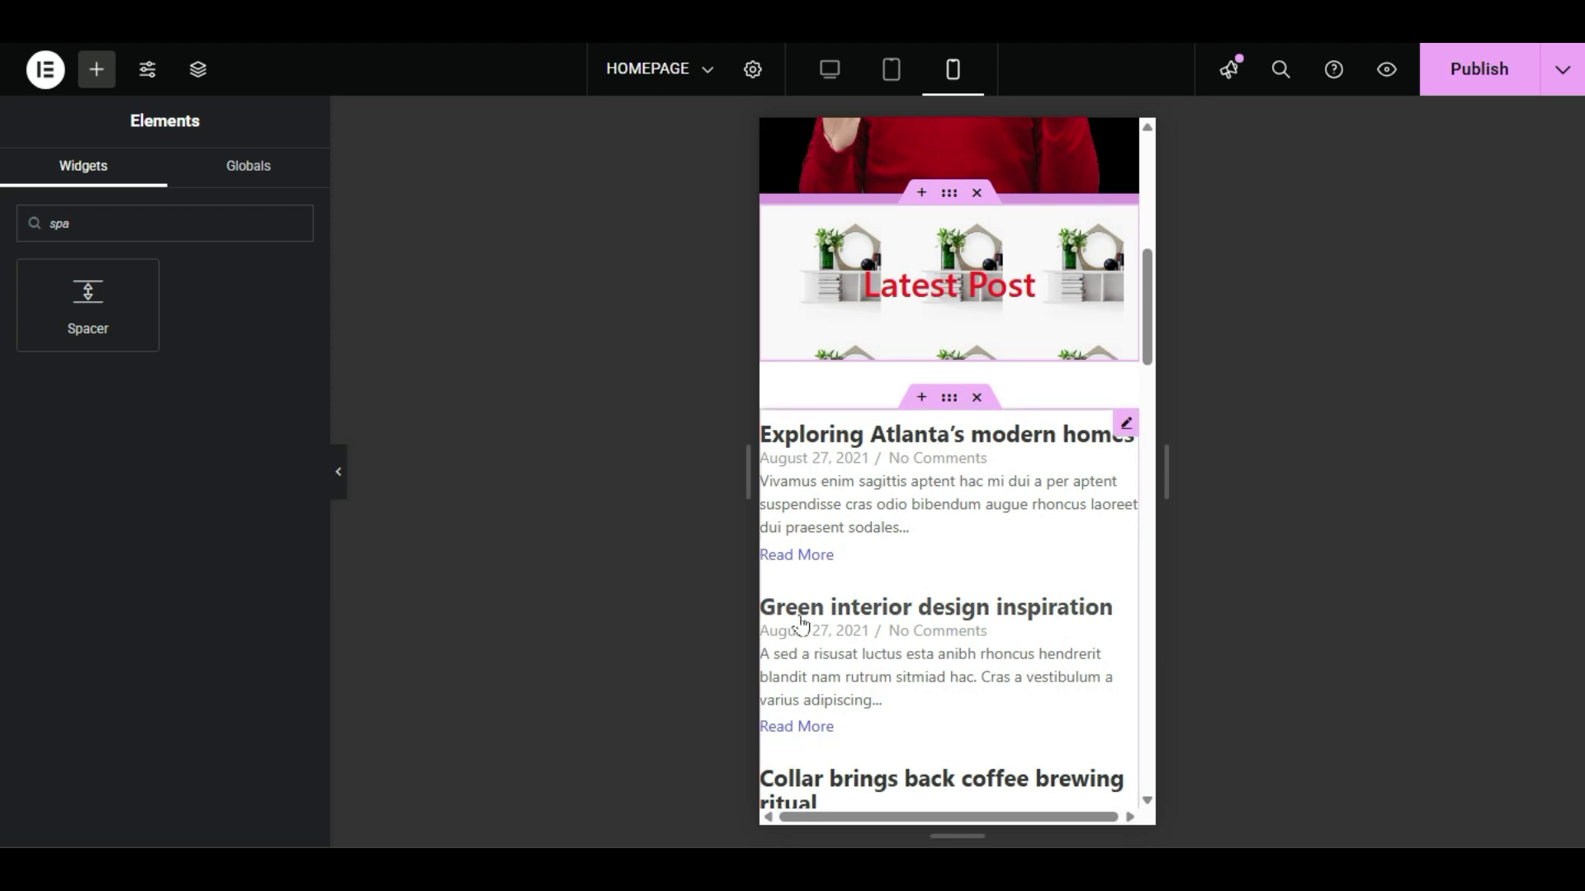
scroll(895, 625, "down", 3)
scroll(817, 505, "up", 2)
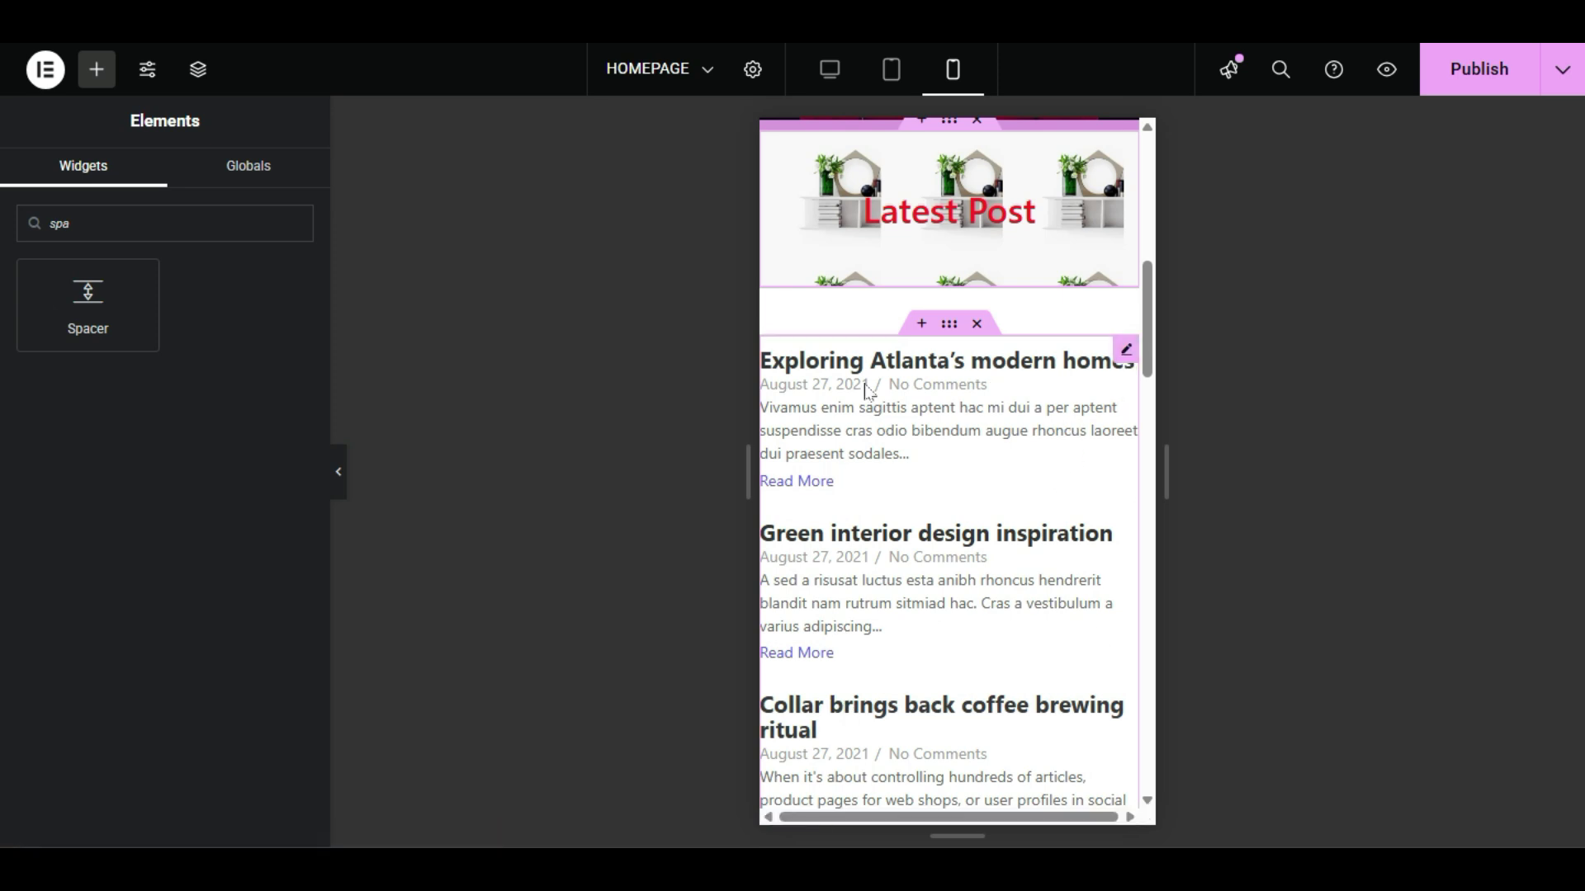
right_click(948, 517)
left_click(1041, 355)
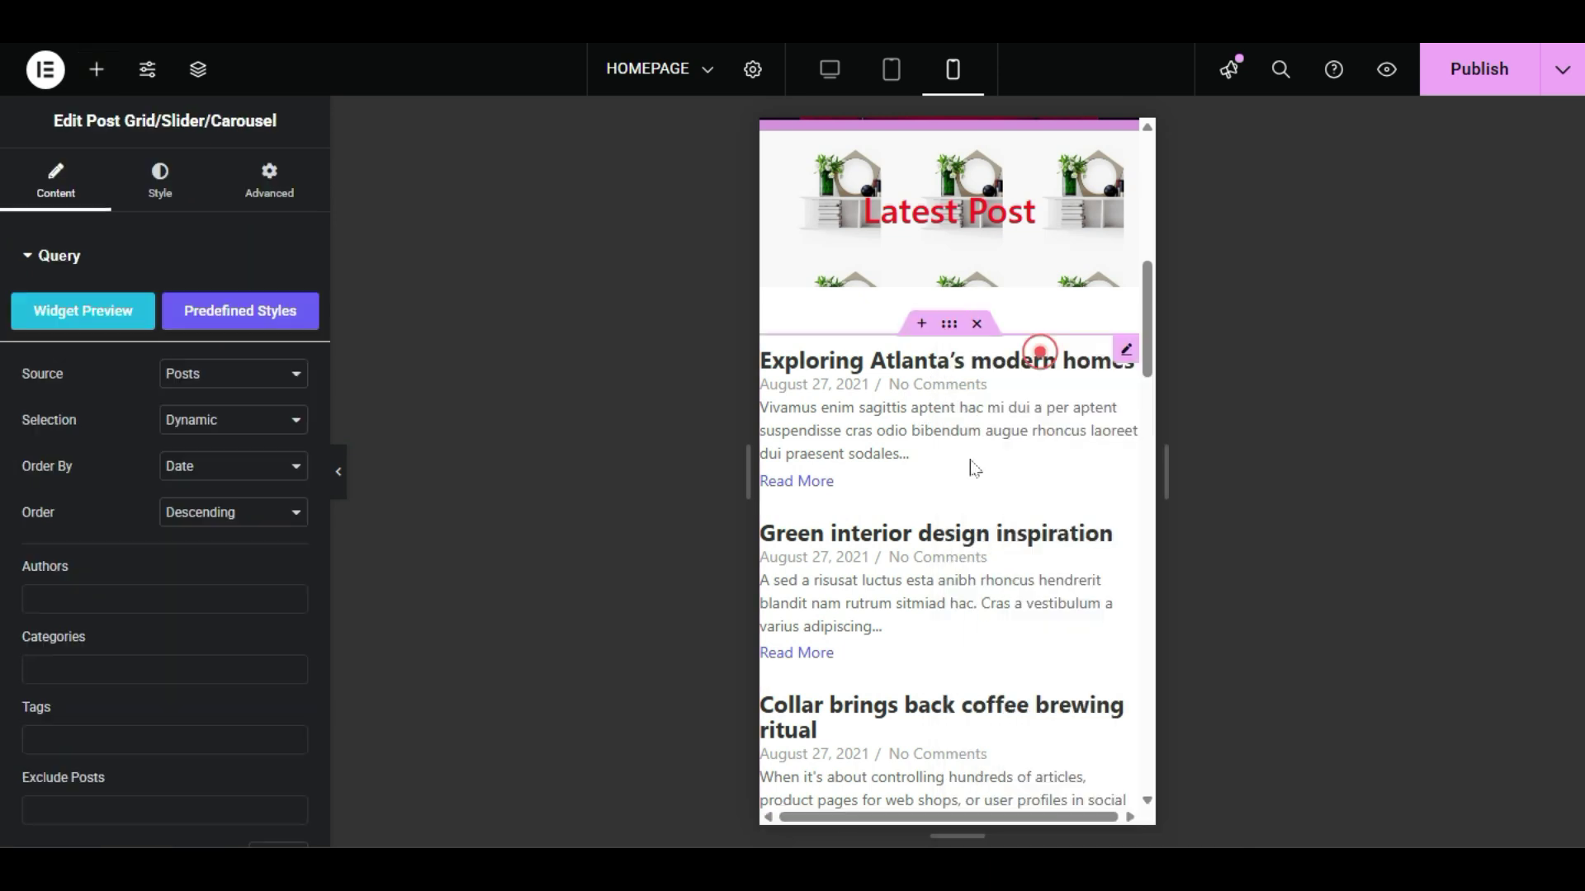
left_click(273, 188)
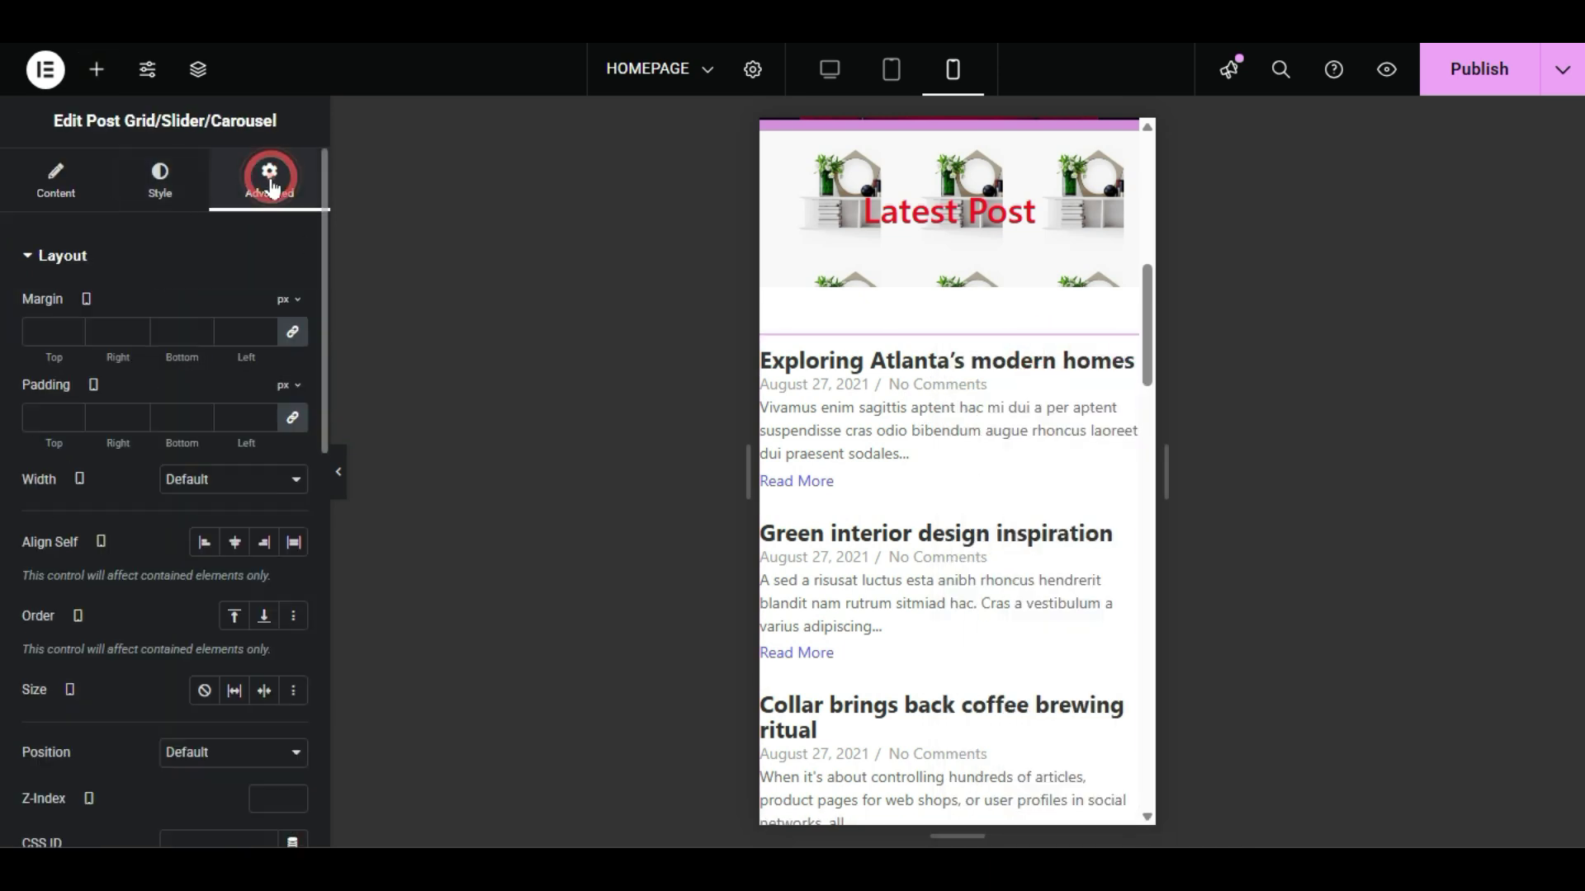
left_click(291, 418)
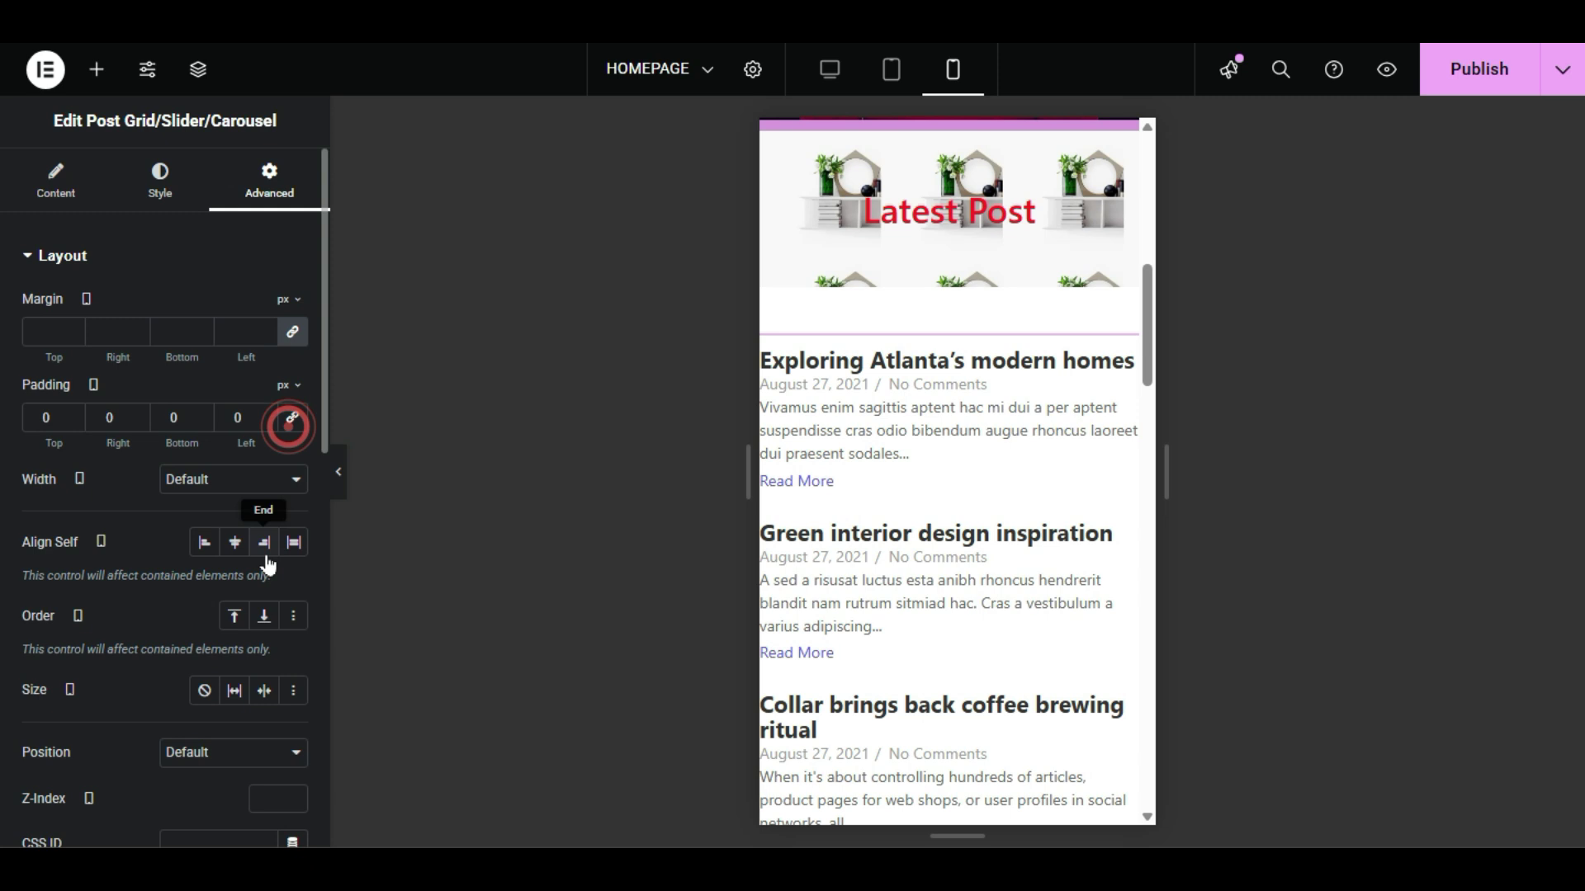
left_click(108, 418)
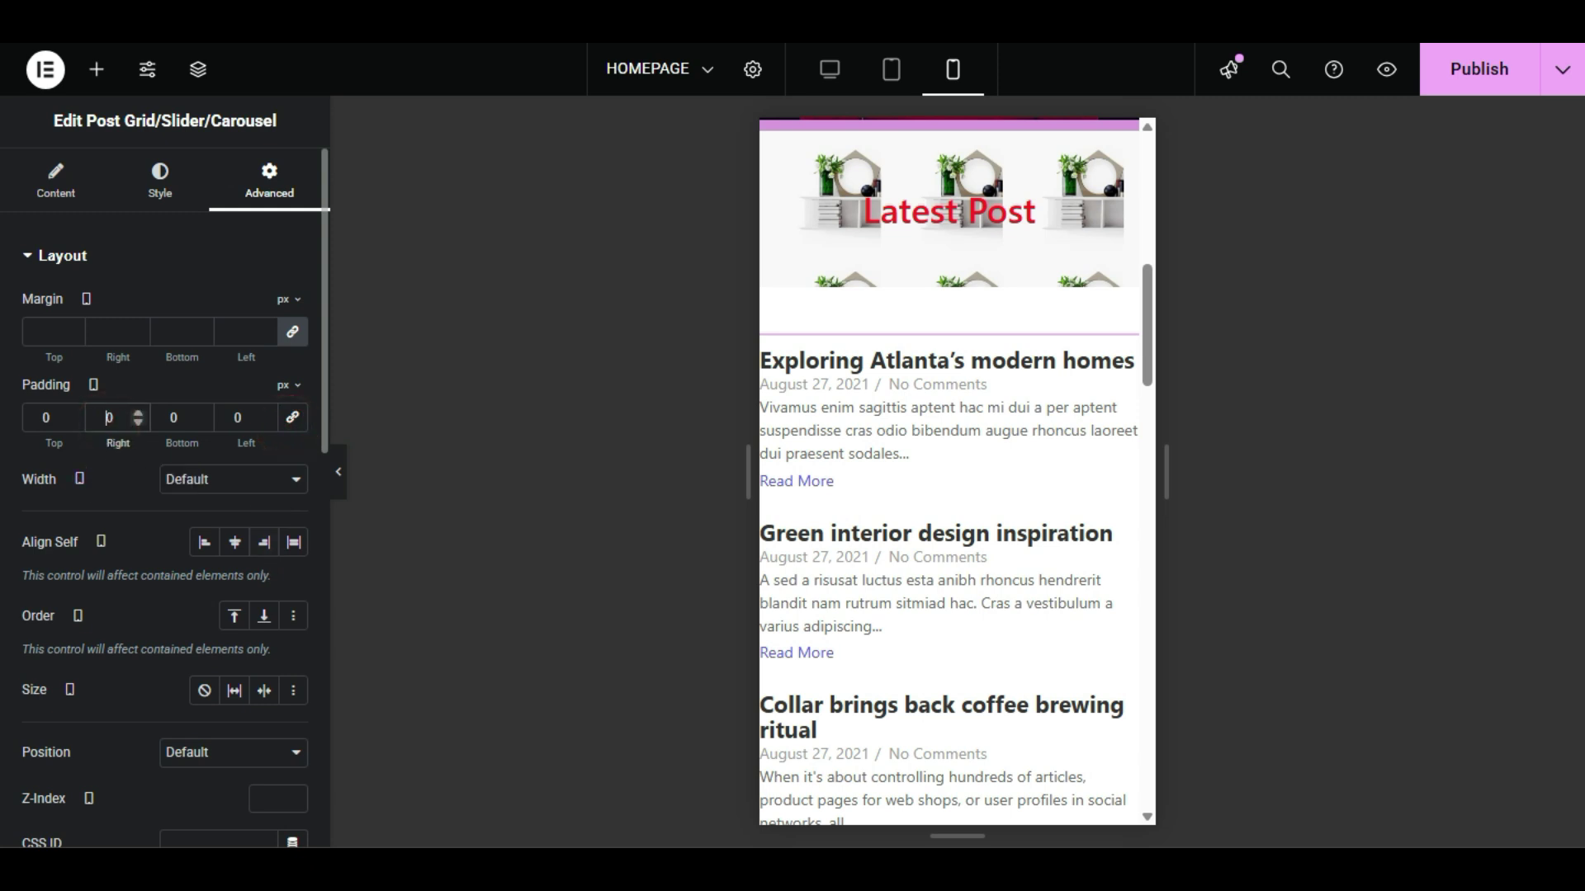
double_click(124, 417)
type("22")
left_click(122, 420)
type("0")
Step: Unlink the post grid's mobile margins, set the left margin to 22 px and the right margin to 33 px after trying 22
left_click(292, 332)
double_click(115, 332)
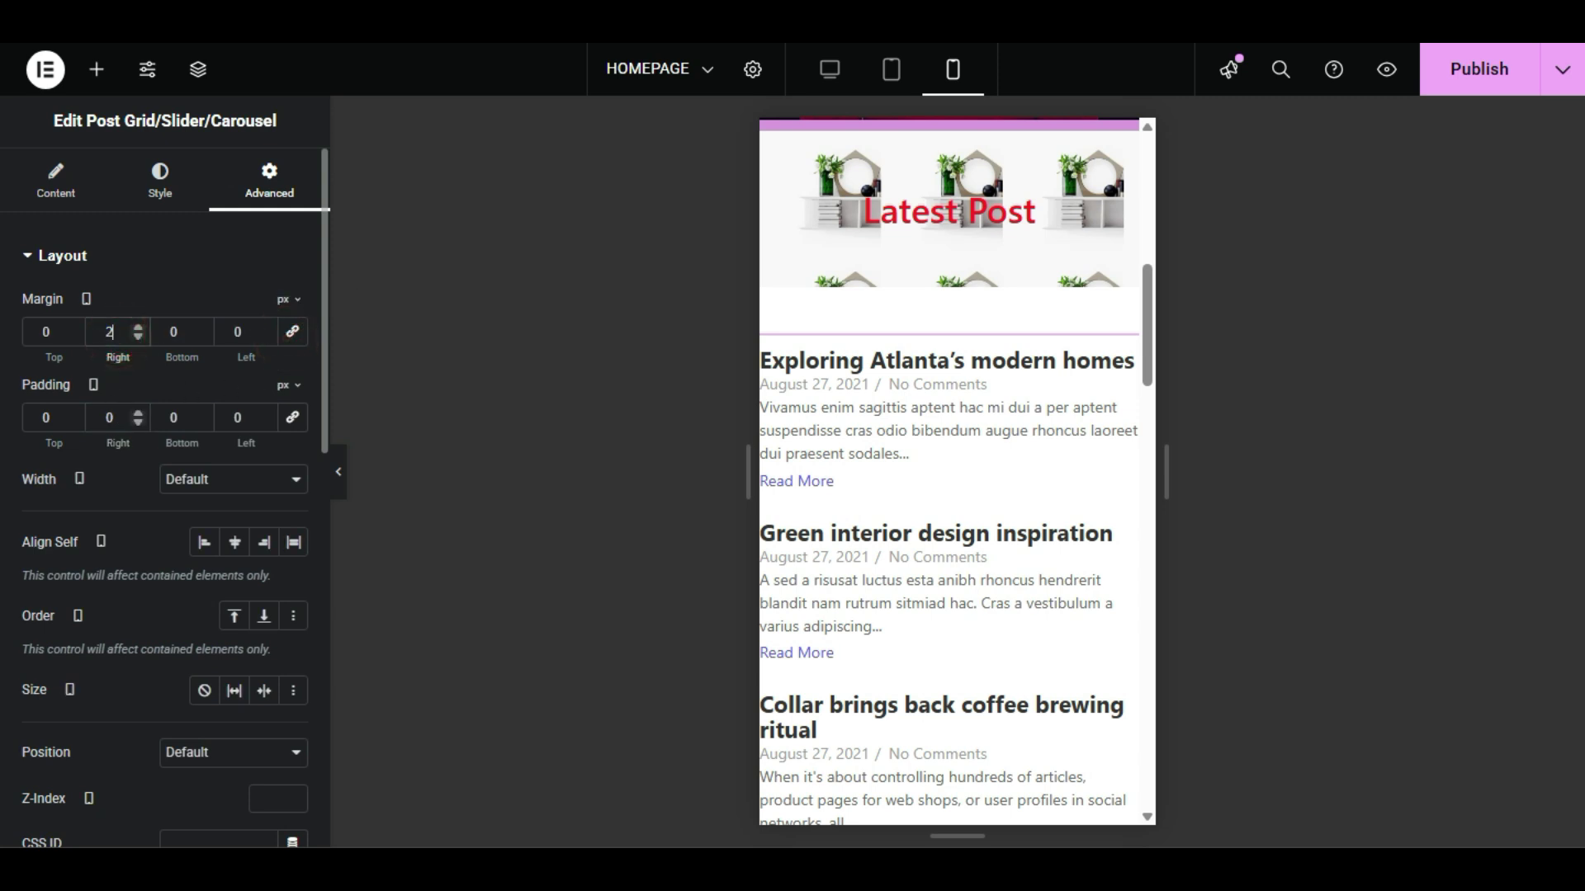
double_click(238, 332)
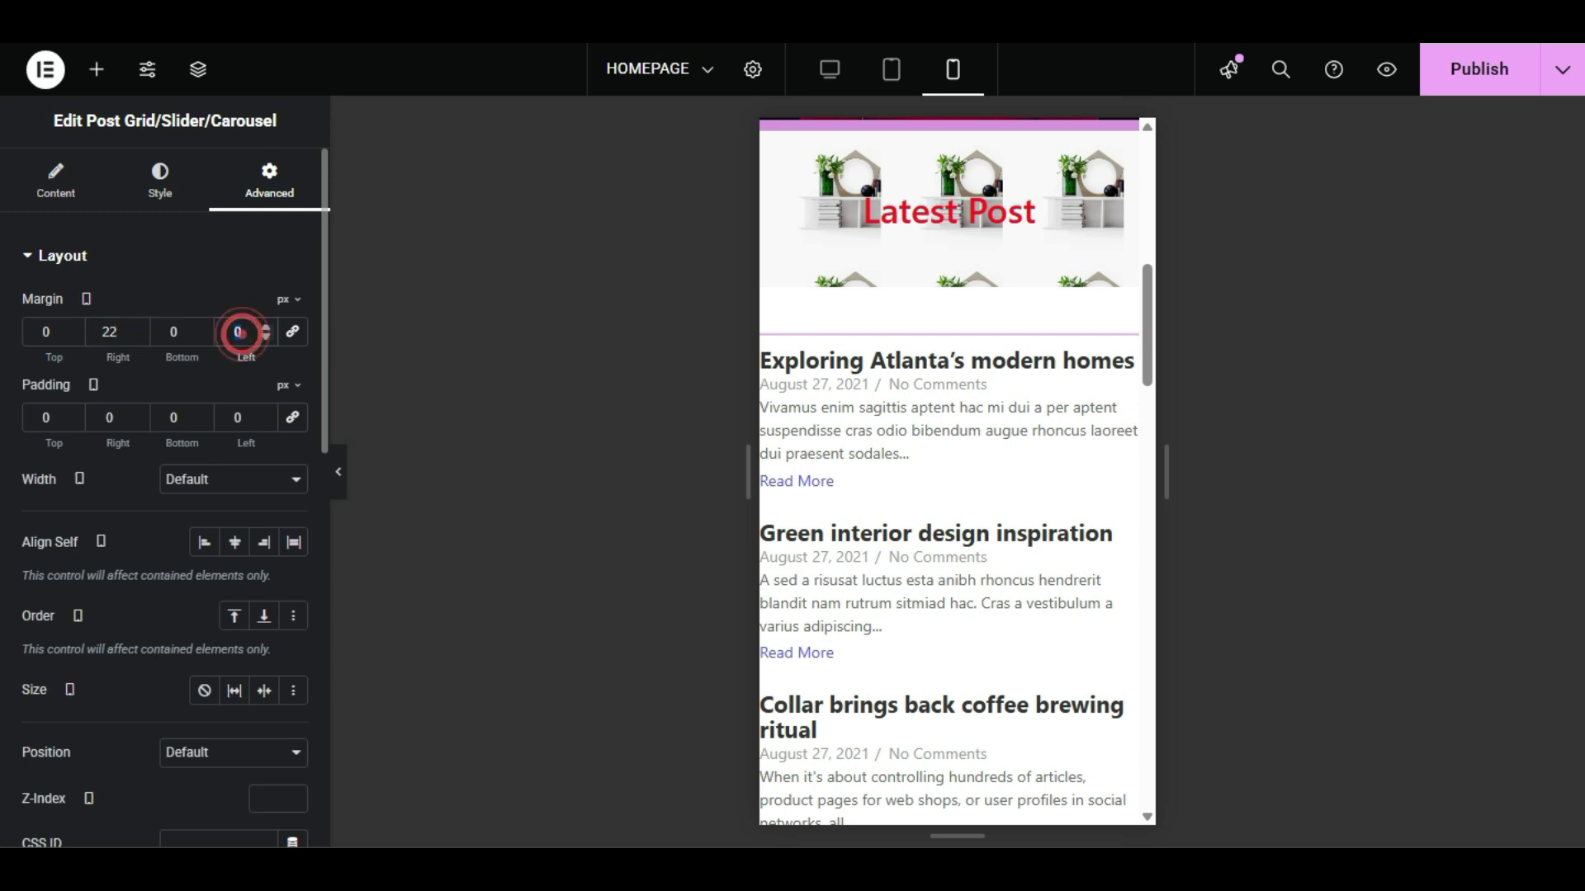
type("22")
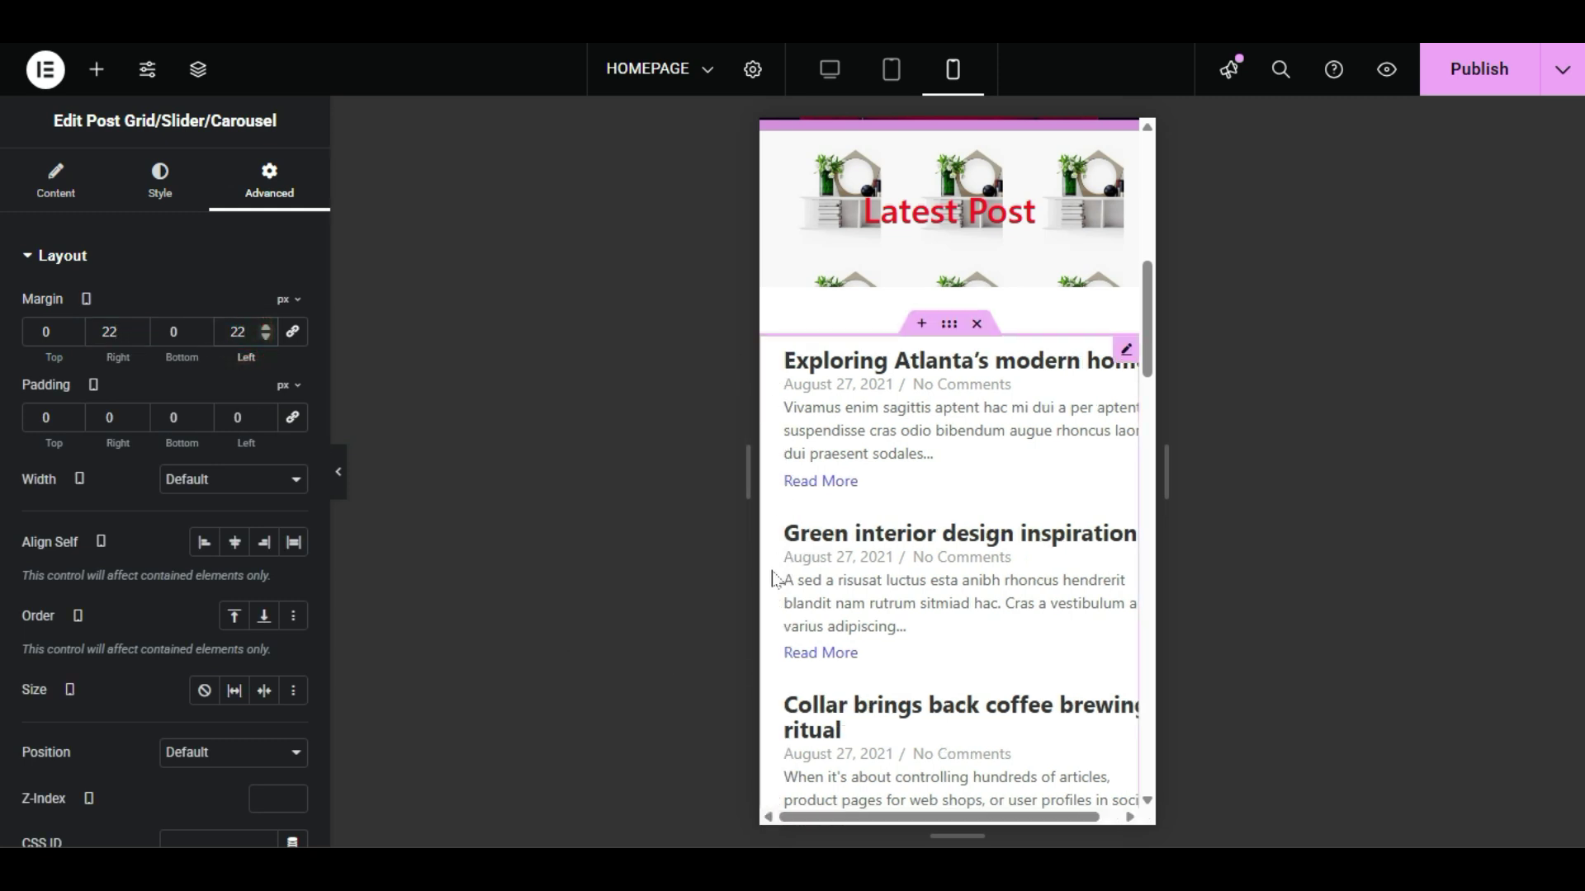
double_click(110, 332)
type("33")
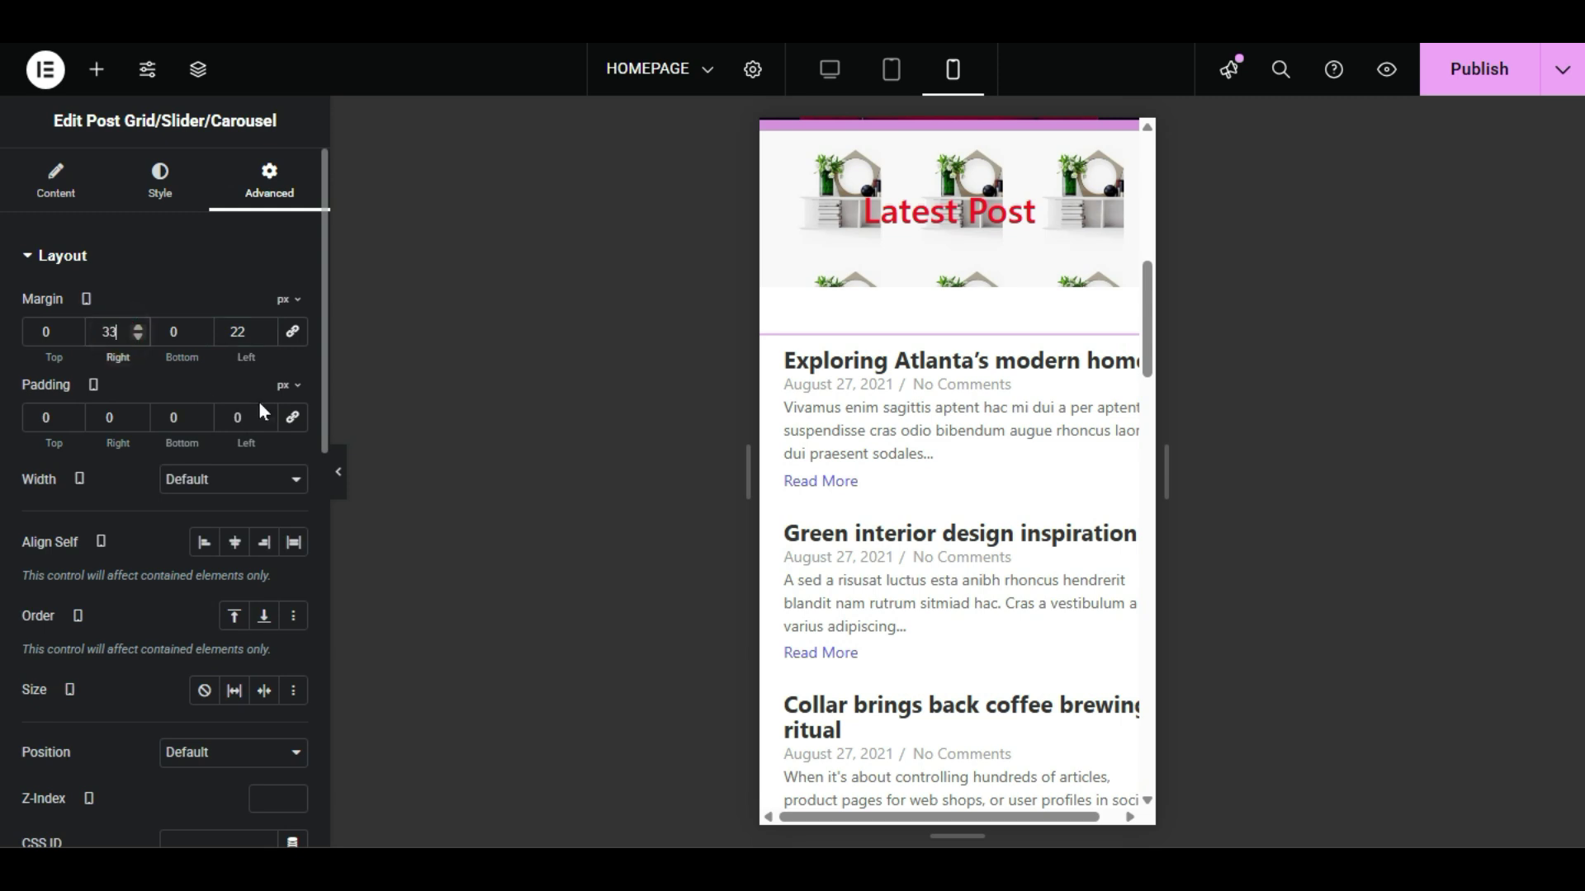
Step: Hide the editor panel and resize the mobile preview to check how the post grid fits the width
left_click(337, 471)
left_click_drag(1003, 468, 1086, 480)
left_click_drag(1059, 485, 1007, 489)
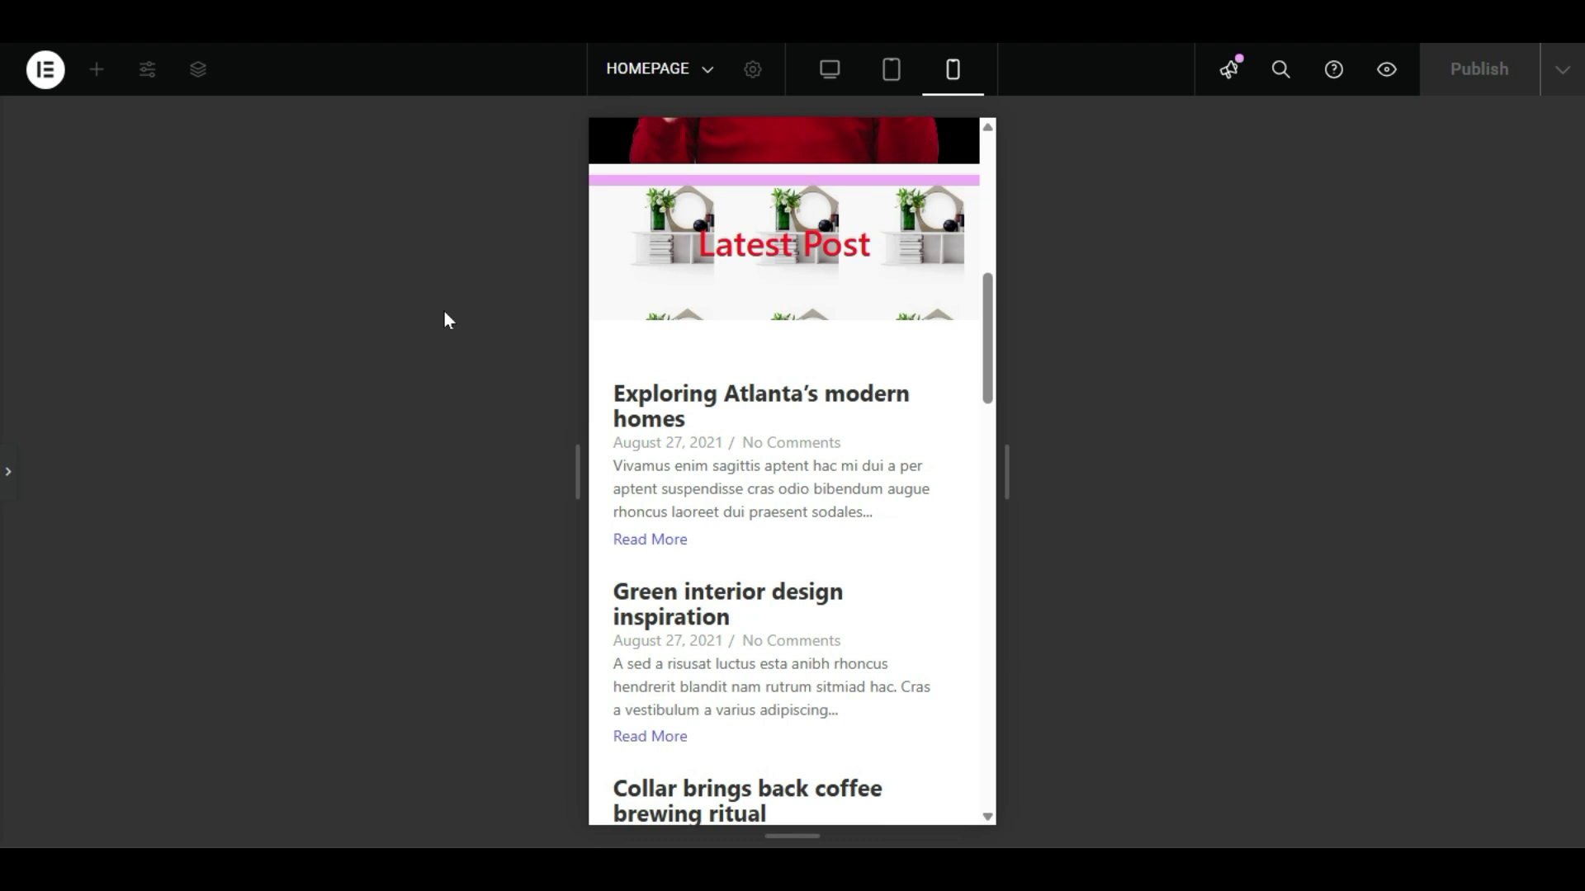
Step: Show the editor panel again and set the post grid's right mobile margin to 22 px
left_click(14, 470)
double_click(110, 332)
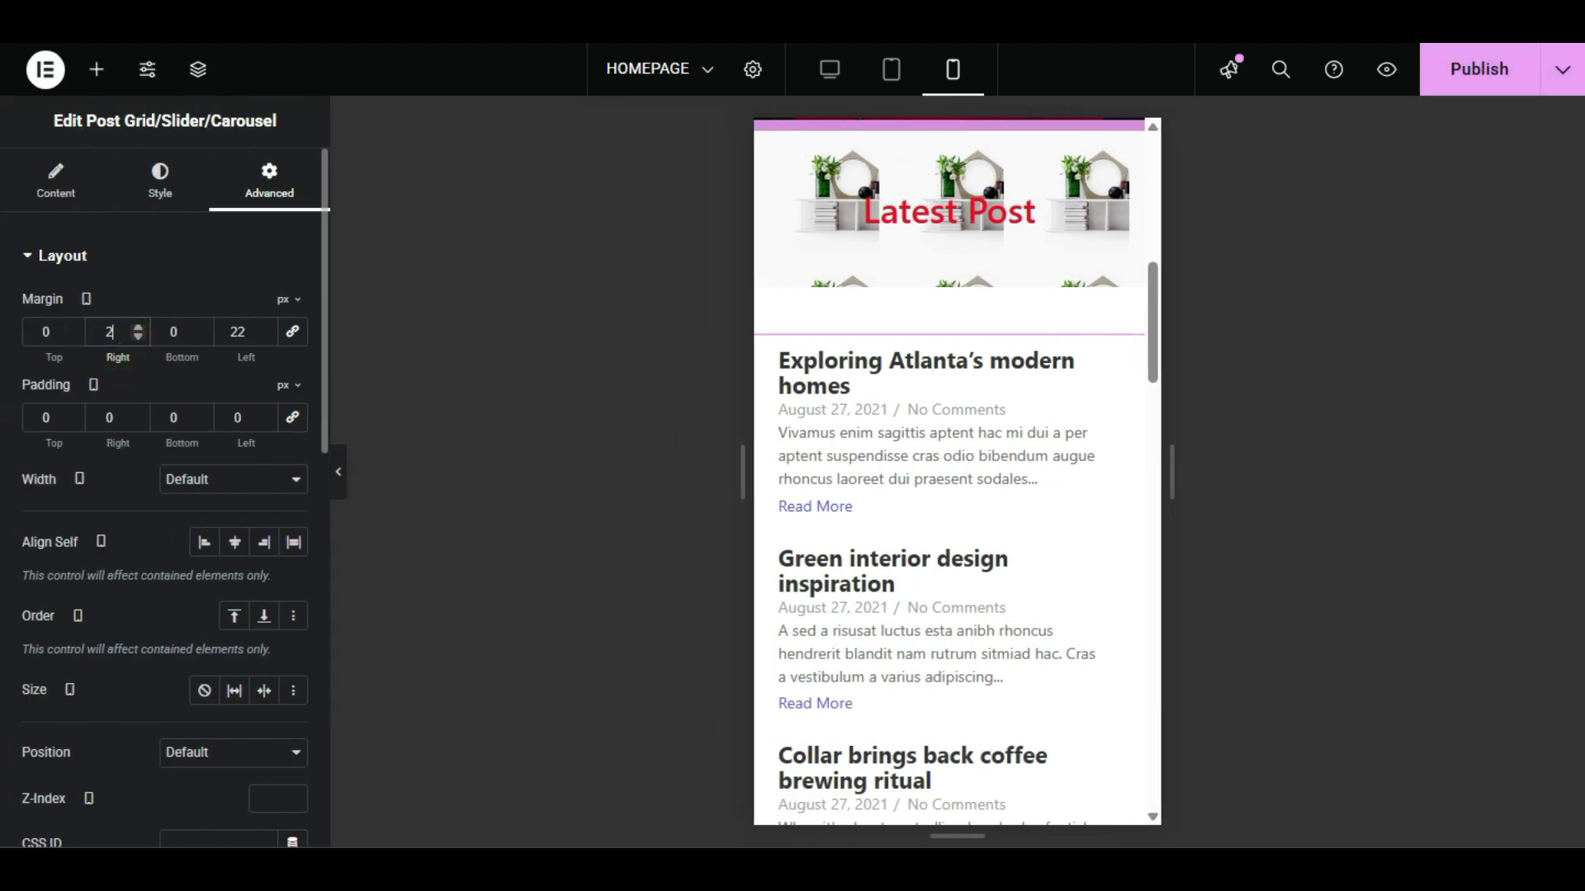
left_click(157, 384)
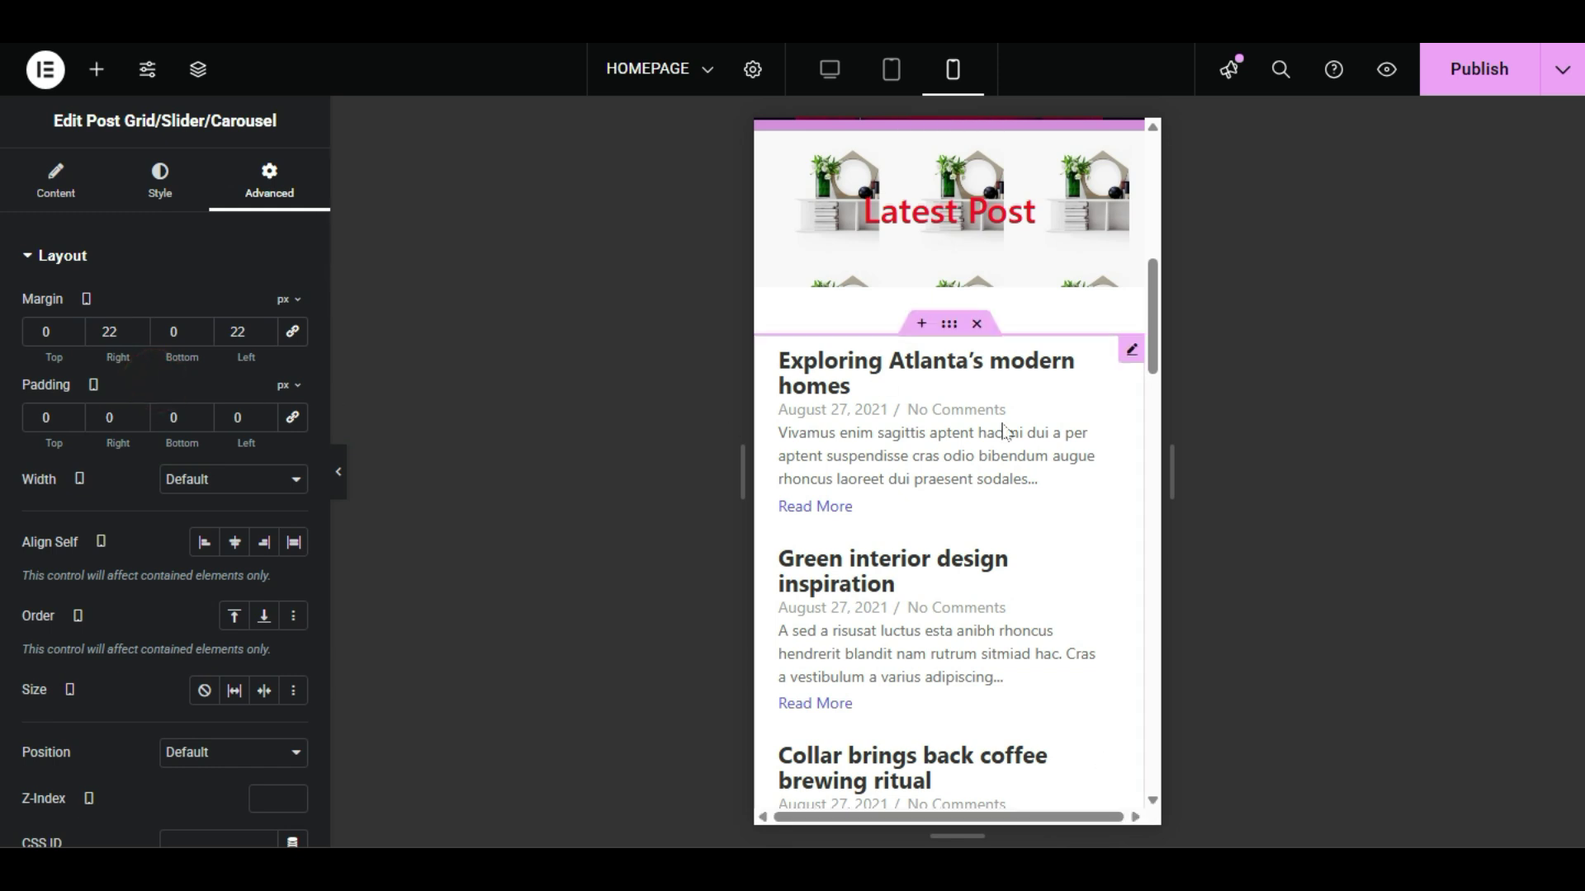
Step: Publish the updated homepage and review its layout in the mobile portrait view
scroll(966, 523, "down", 2)
scroll(968, 551, "up", 5)
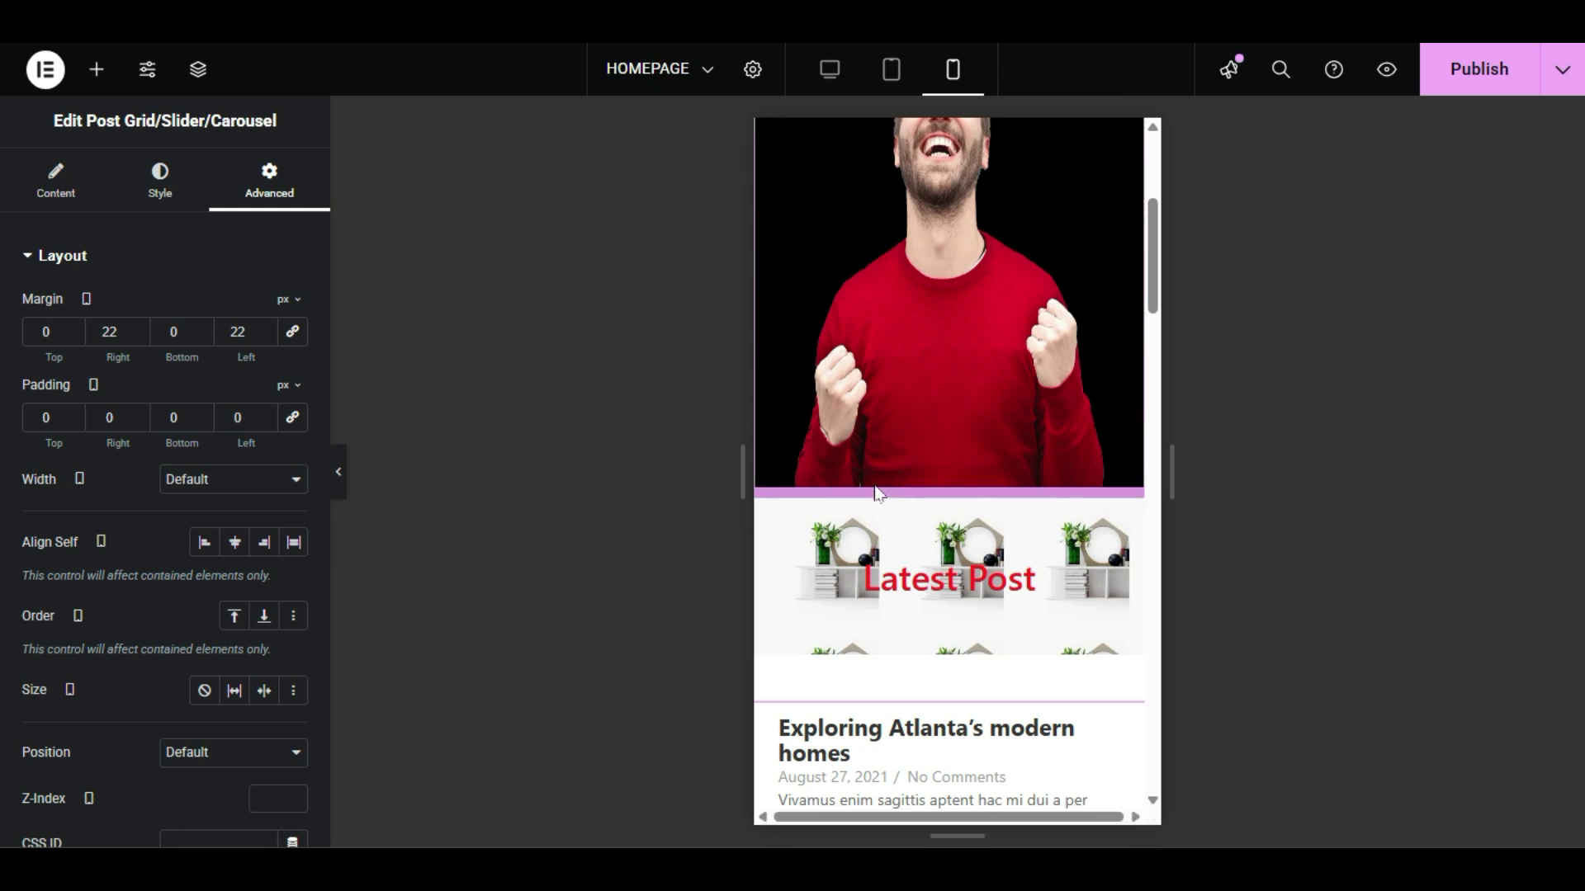
left_click(1475, 79)
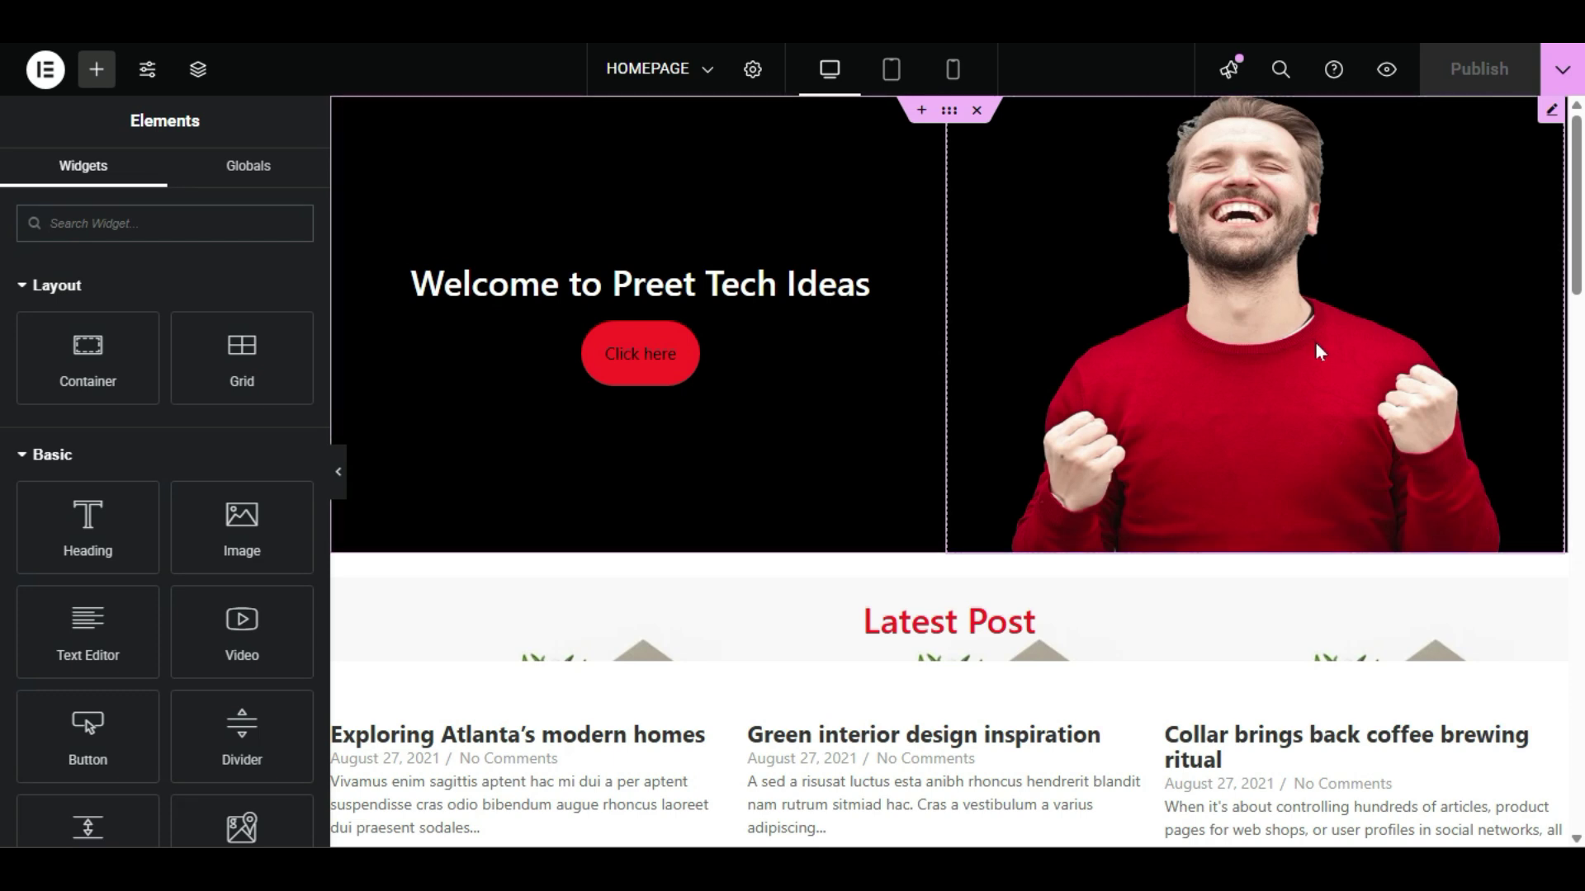
left_click(952, 71)
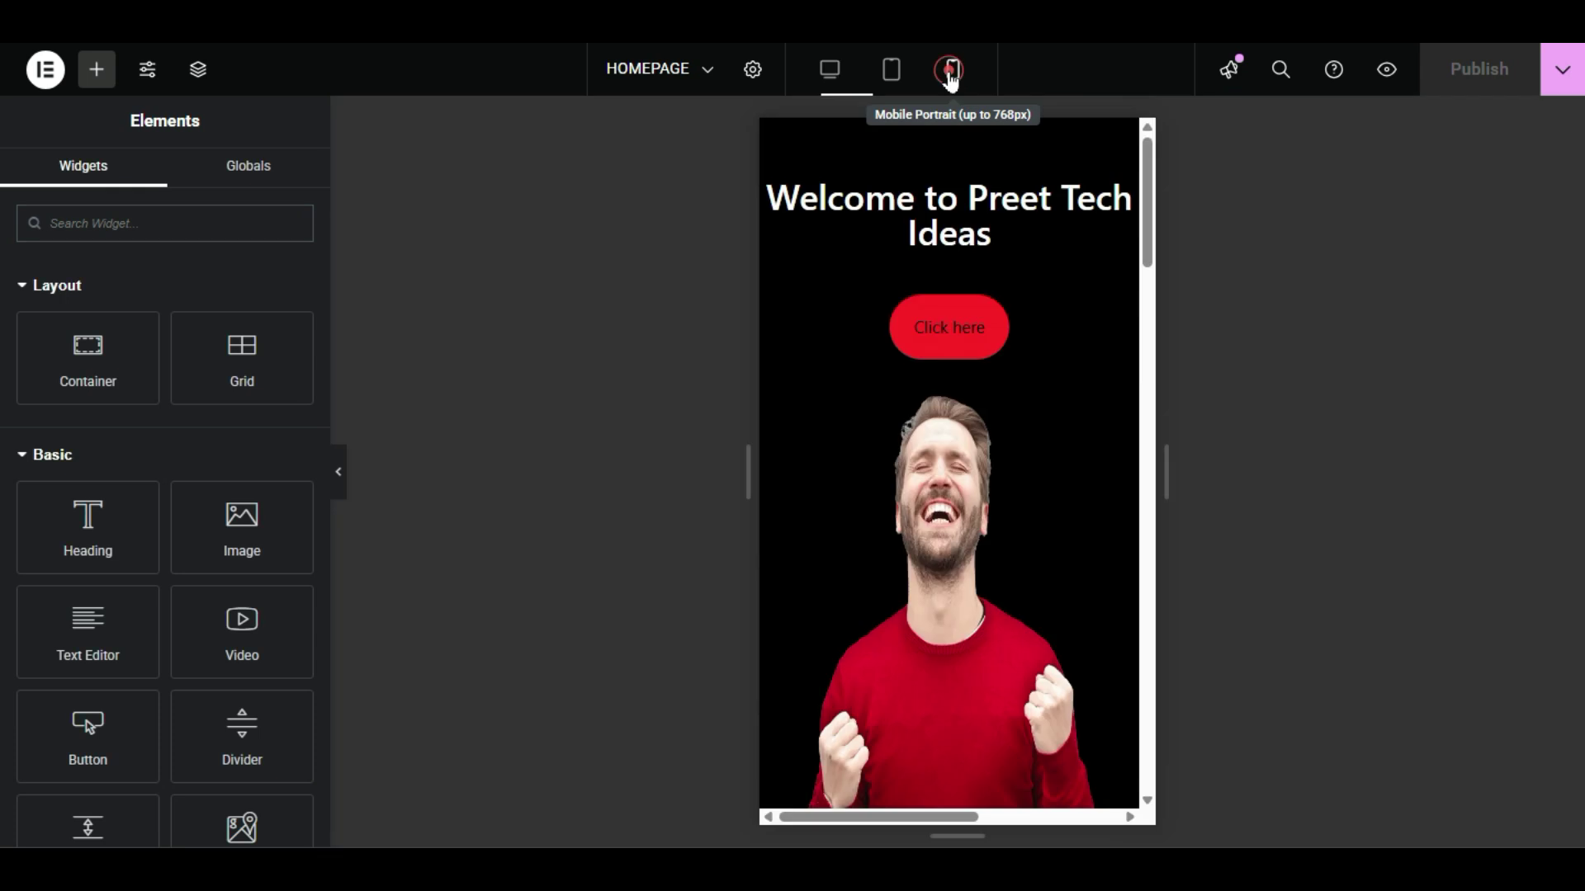
scroll(955, 400, "down", 5)
scroll(949, 255, "up", 5)
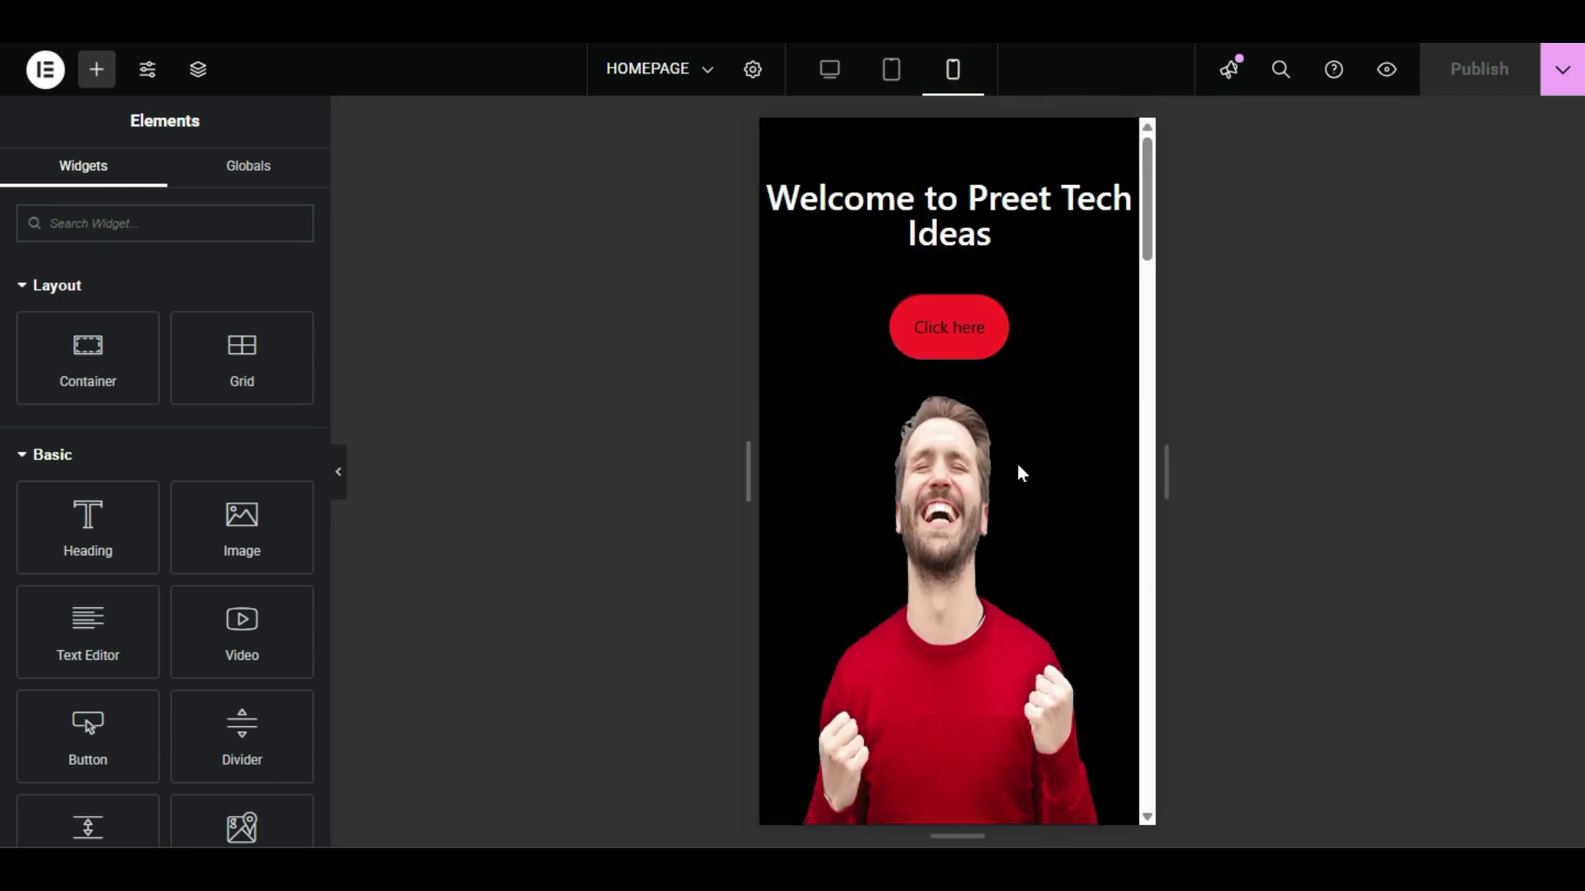
Step: Add a Spacer widget between the hero image and the Latest Post section and set its mobile space to 3 px
scroll(1021, 473, "down", 5)
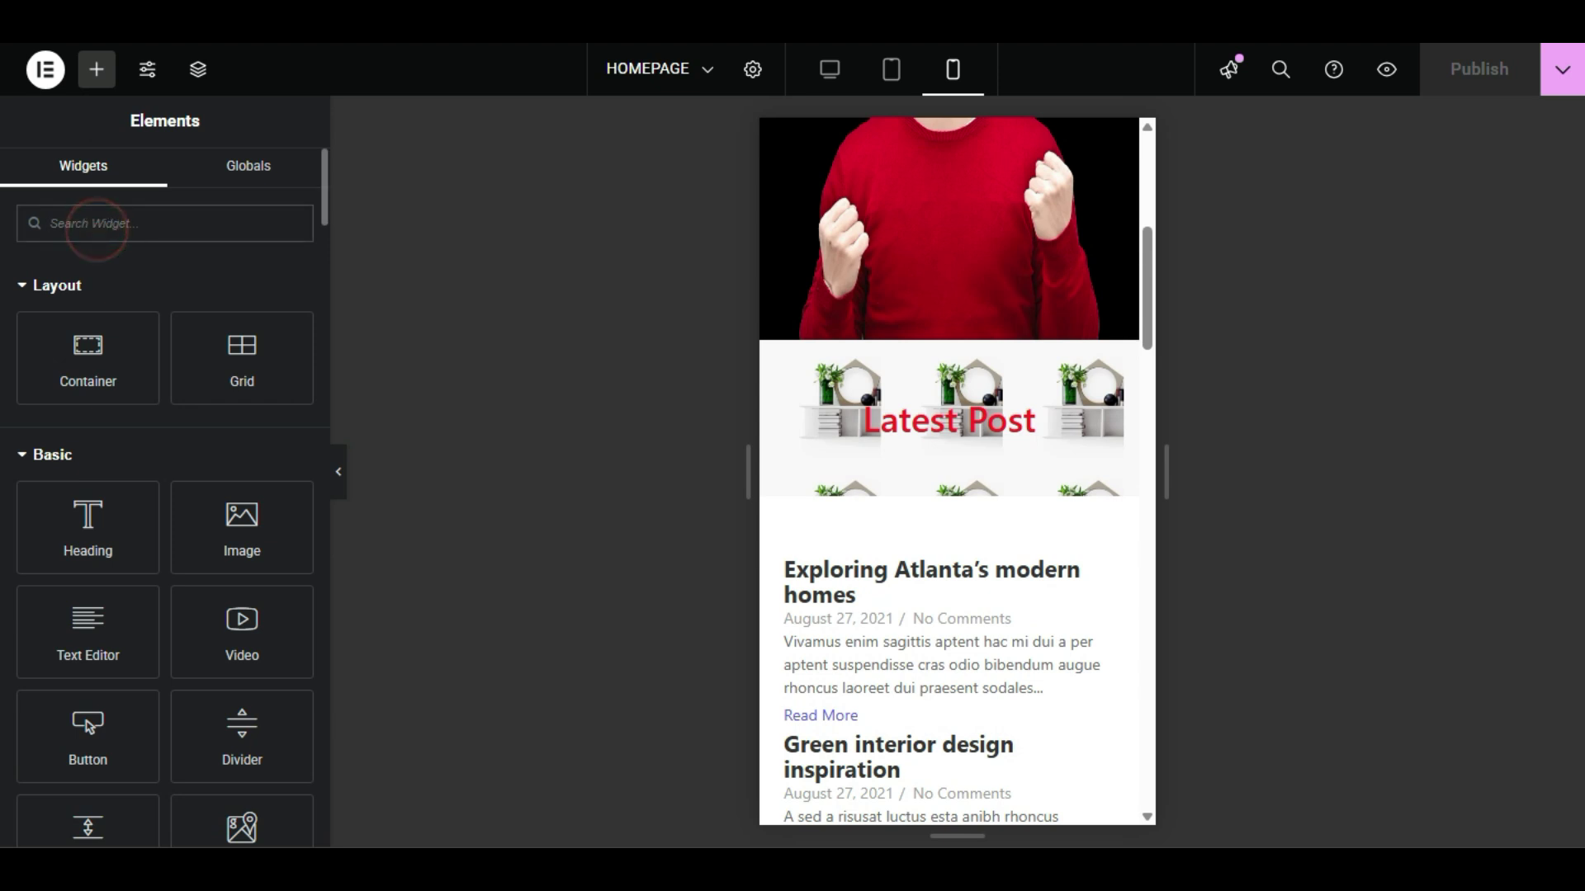
type("spa")
left_click_drag(79, 292, 954, 340)
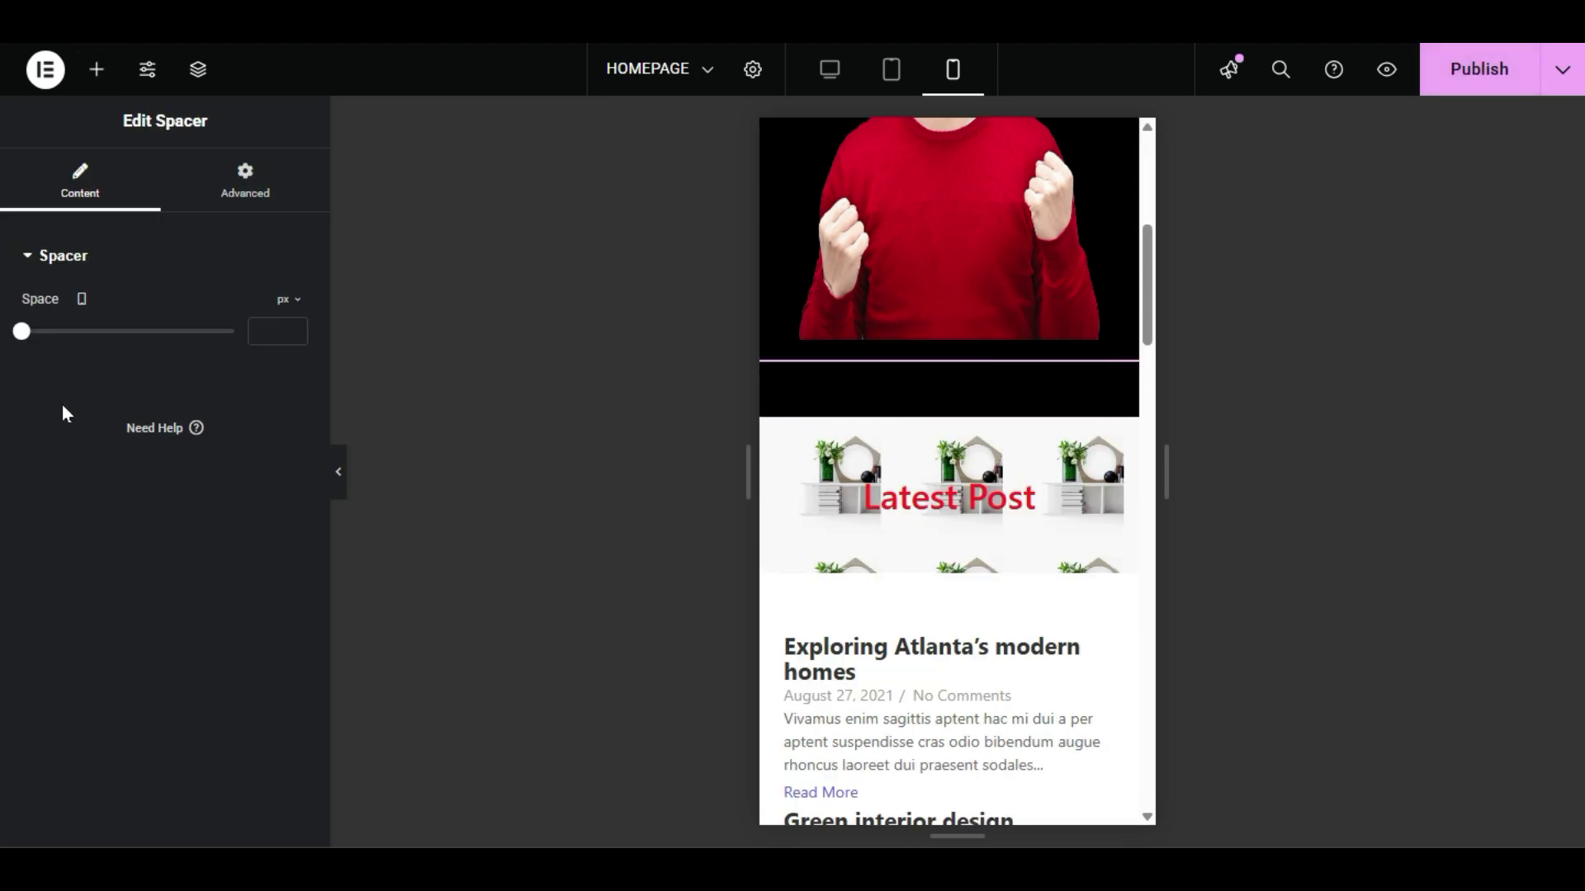
mouse_move(20, 335)
left_mouse_down()
mouse_move(97, 342)
mouse_move(21, 338)
left_mouse_up()
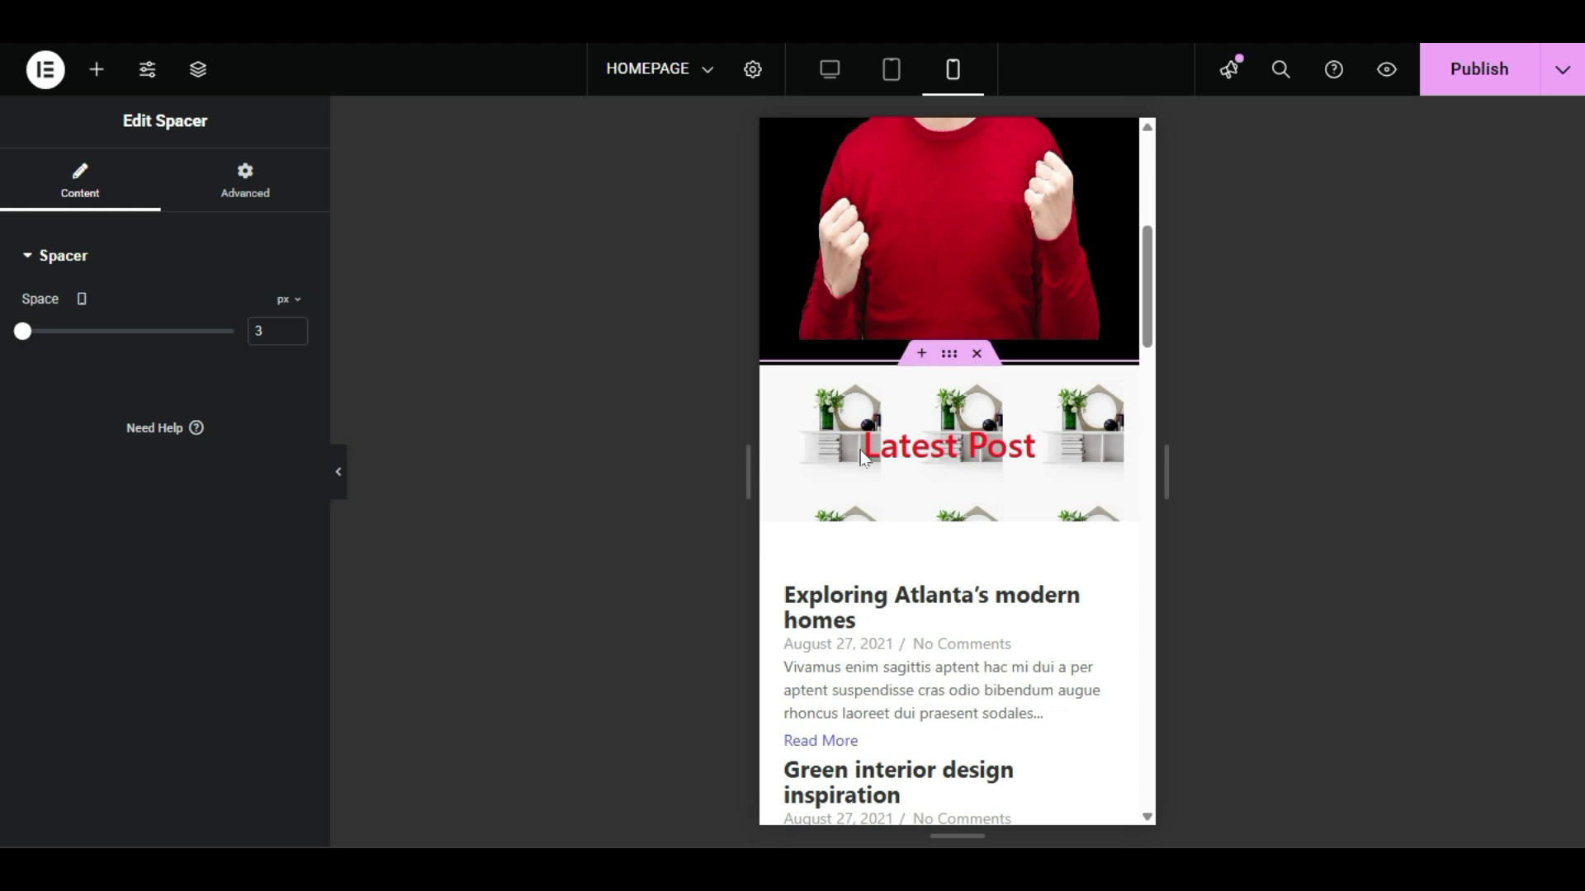
Step: Select the Latest Post container and set its background color to dark gray #3B3B3B
left_click(950, 361)
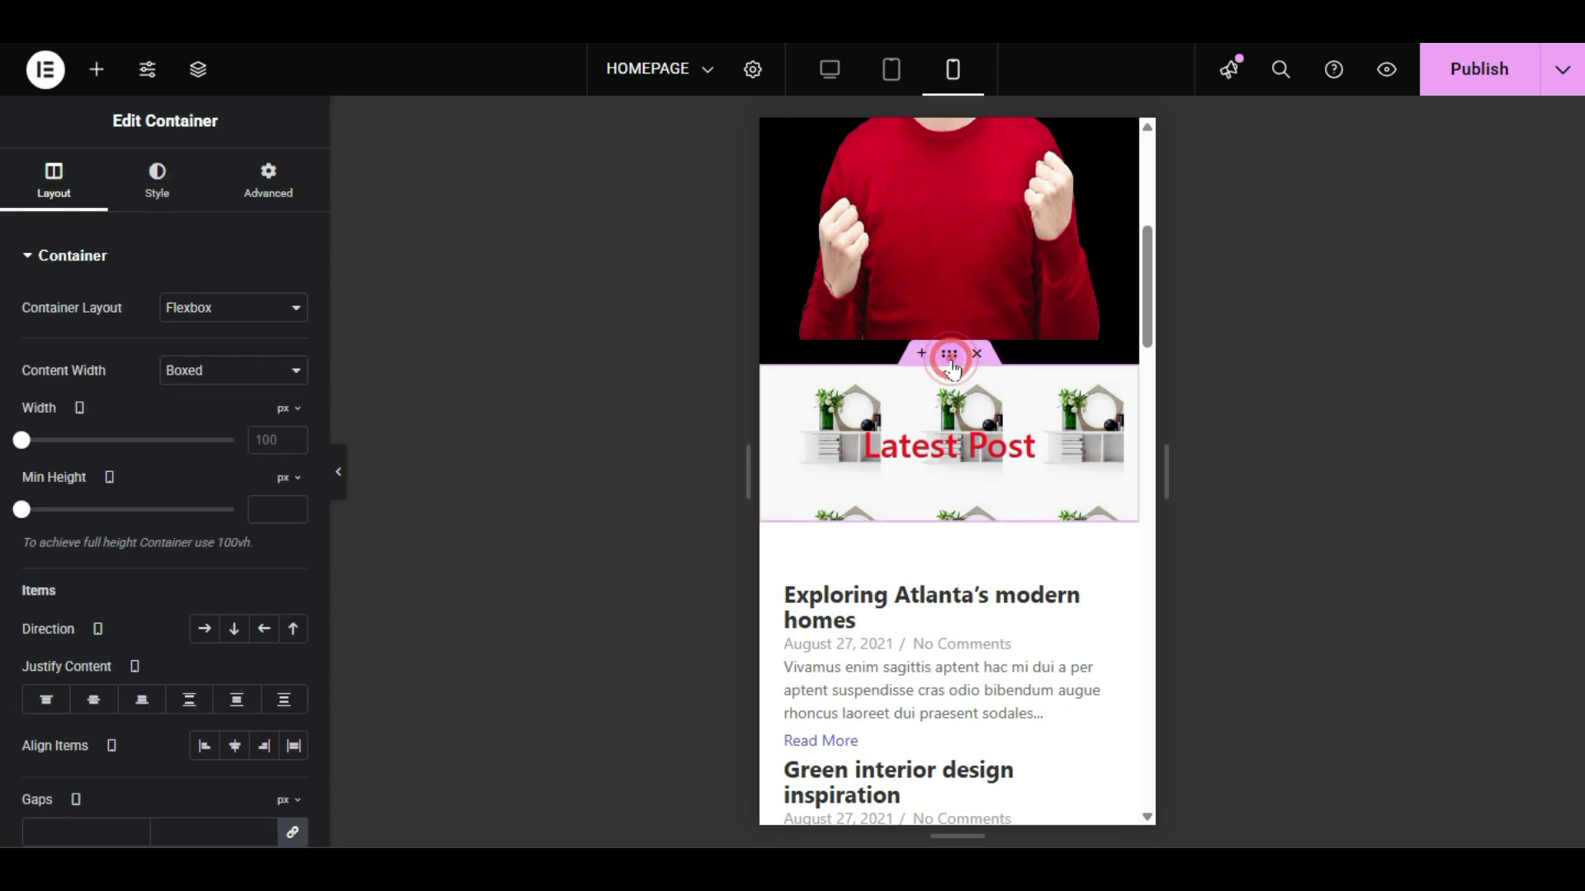
left_click(157, 178)
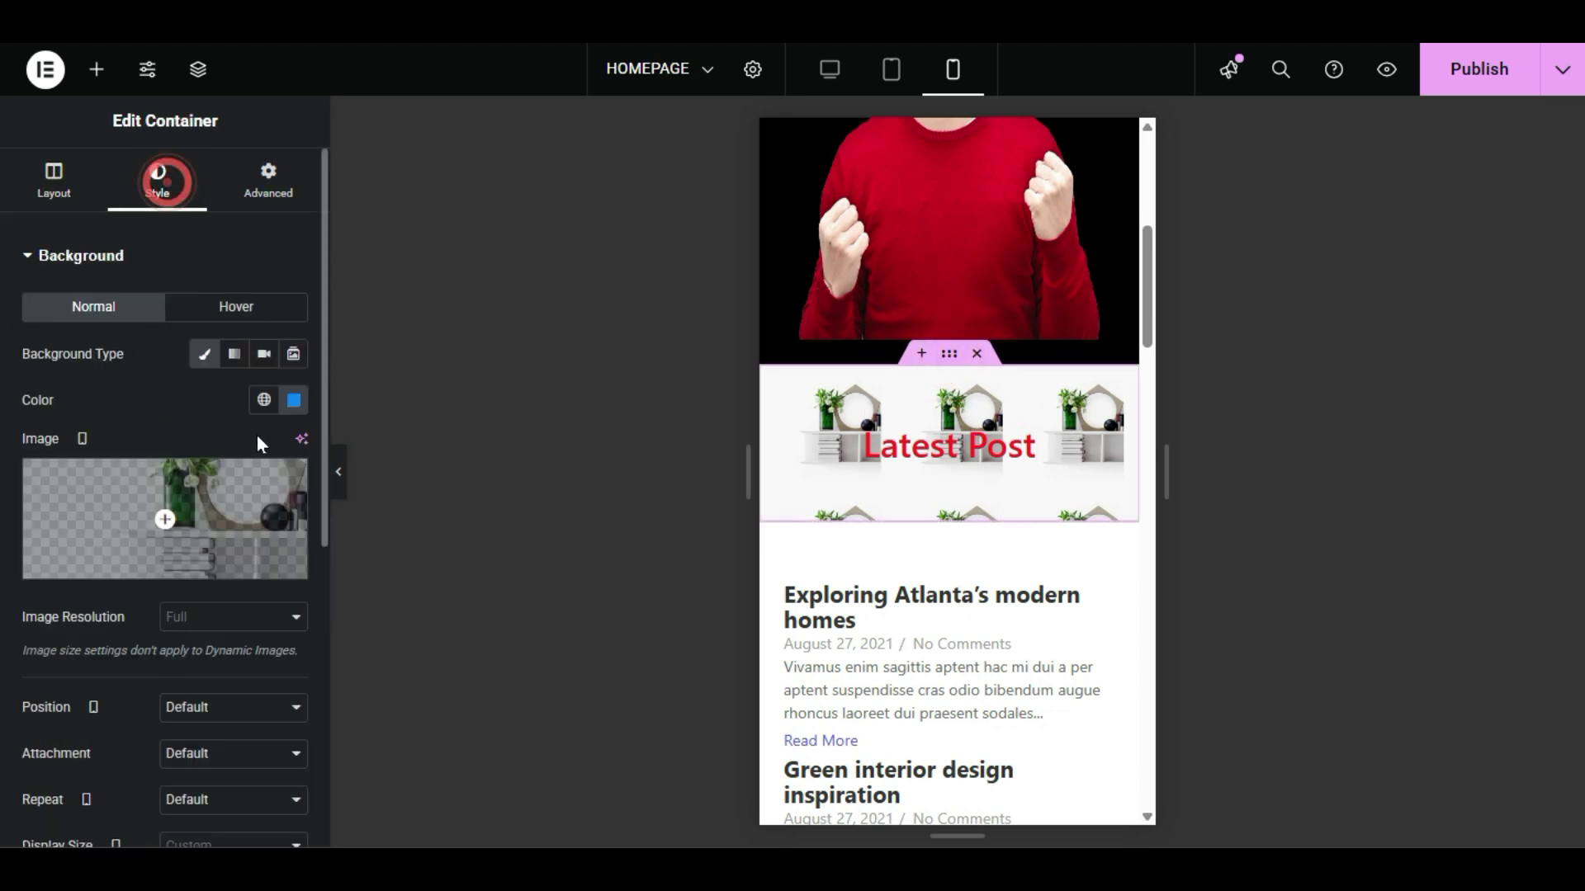
left_click(283, 472)
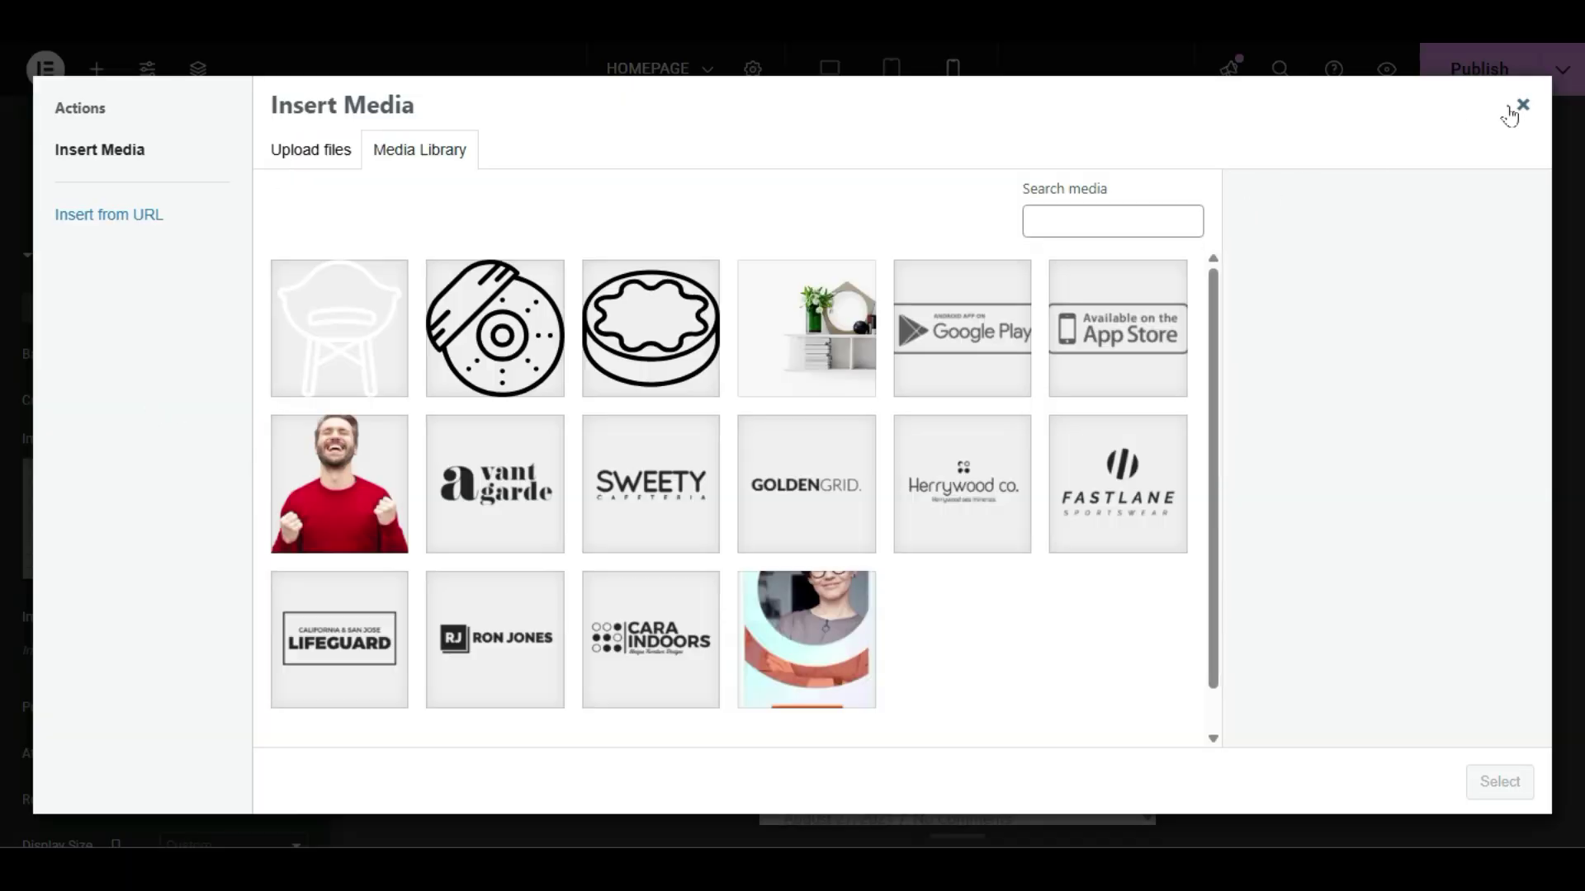
left_click(1519, 106)
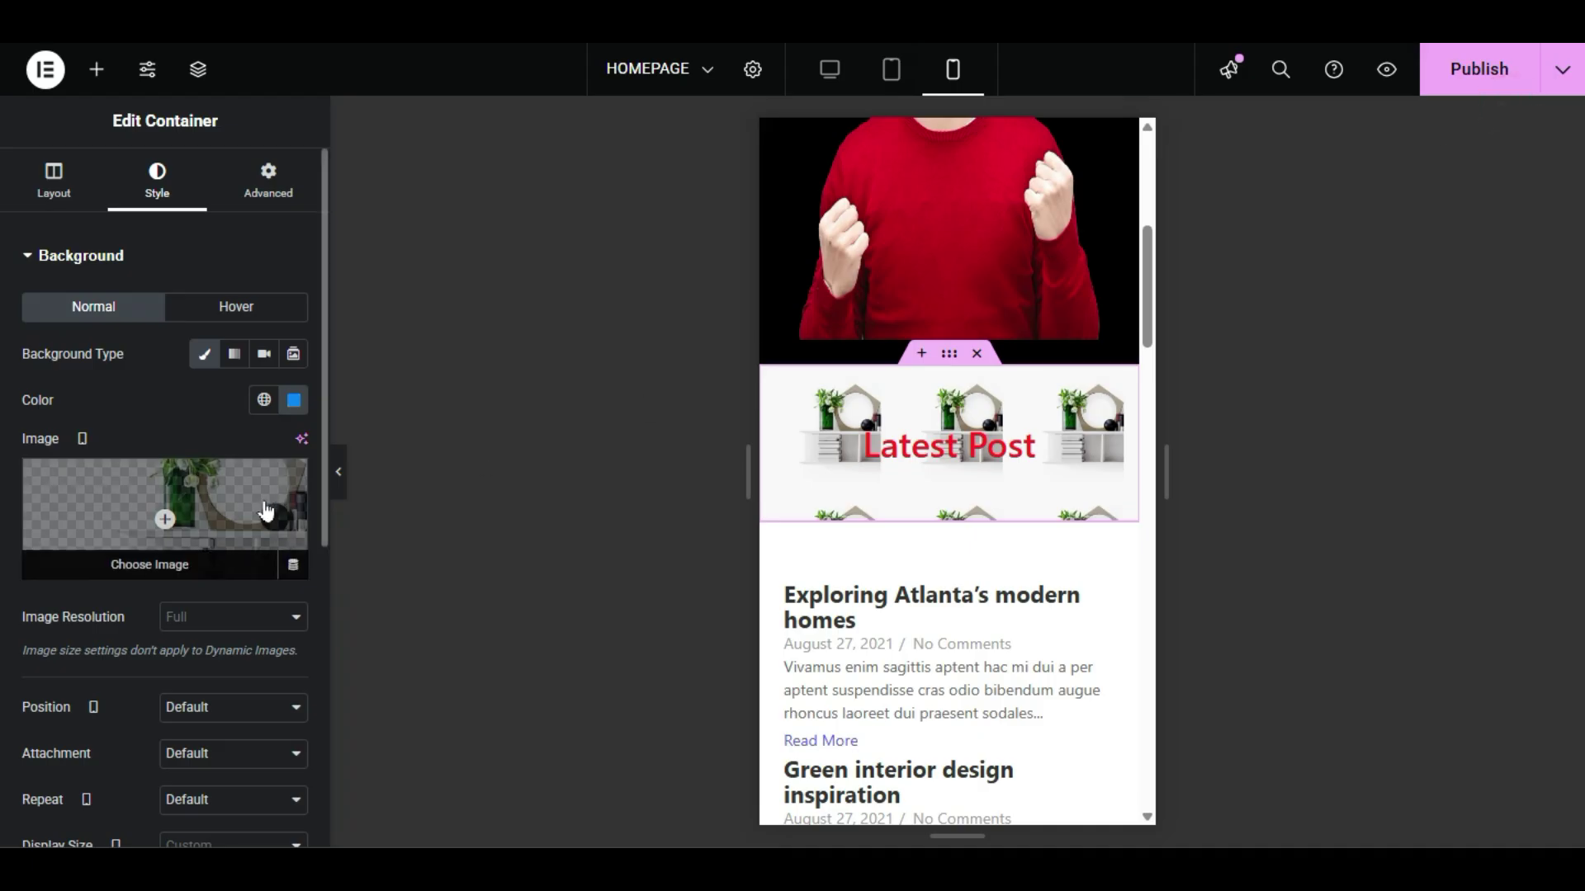
left_click(293, 400)
left_click_drag(241, 530, 159, 625)
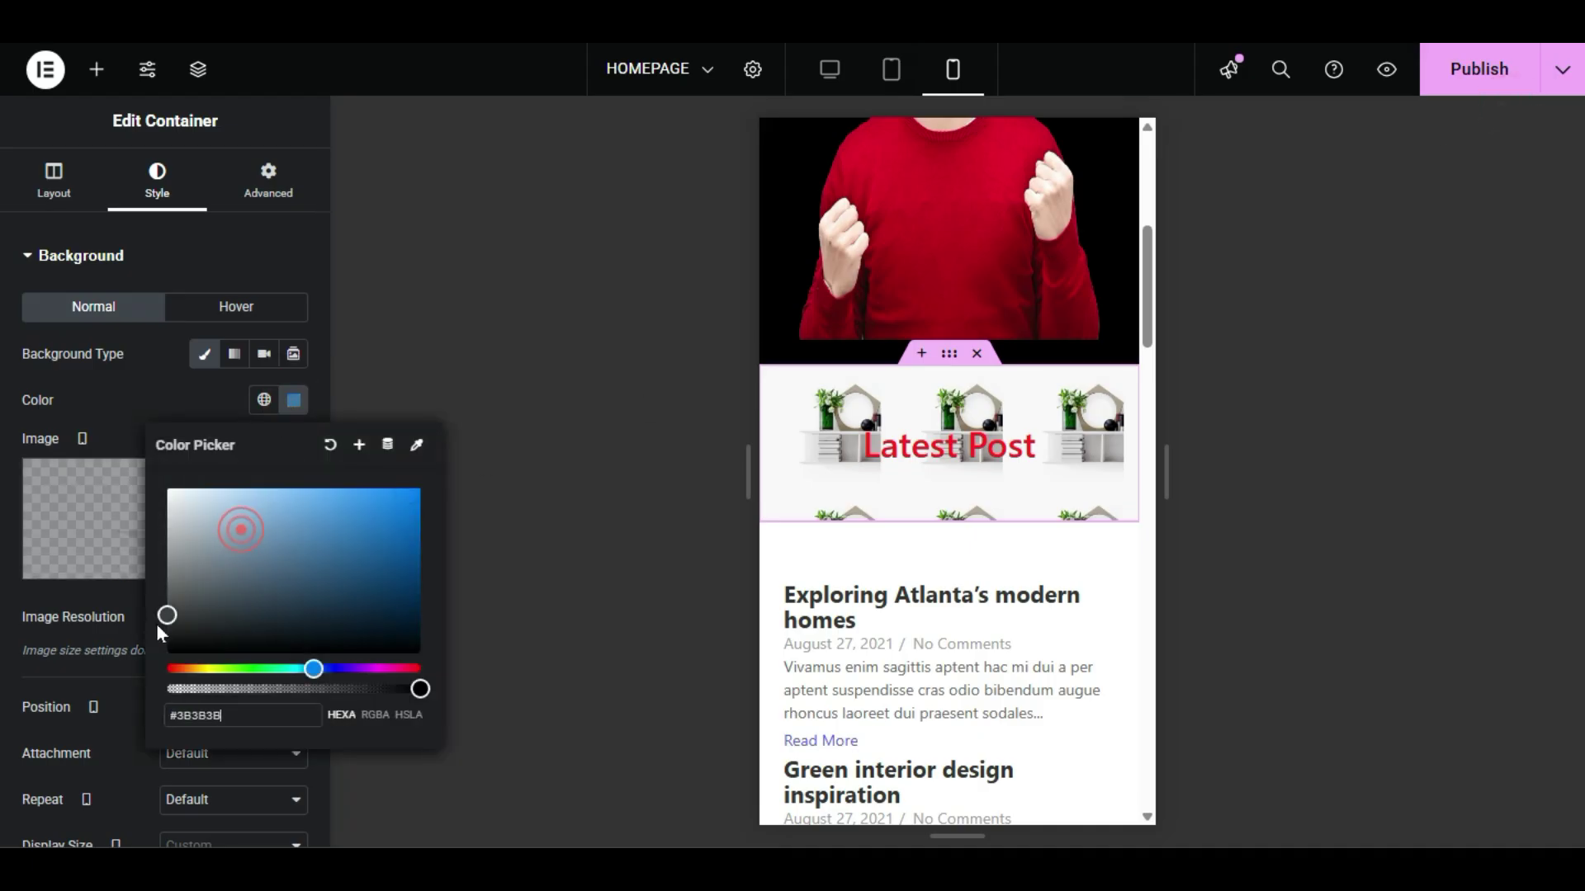
Step: Replace the Latest Post container's background image with cat-chair.svg from the media library
left_click(169, 408)
left_click(167, 498)
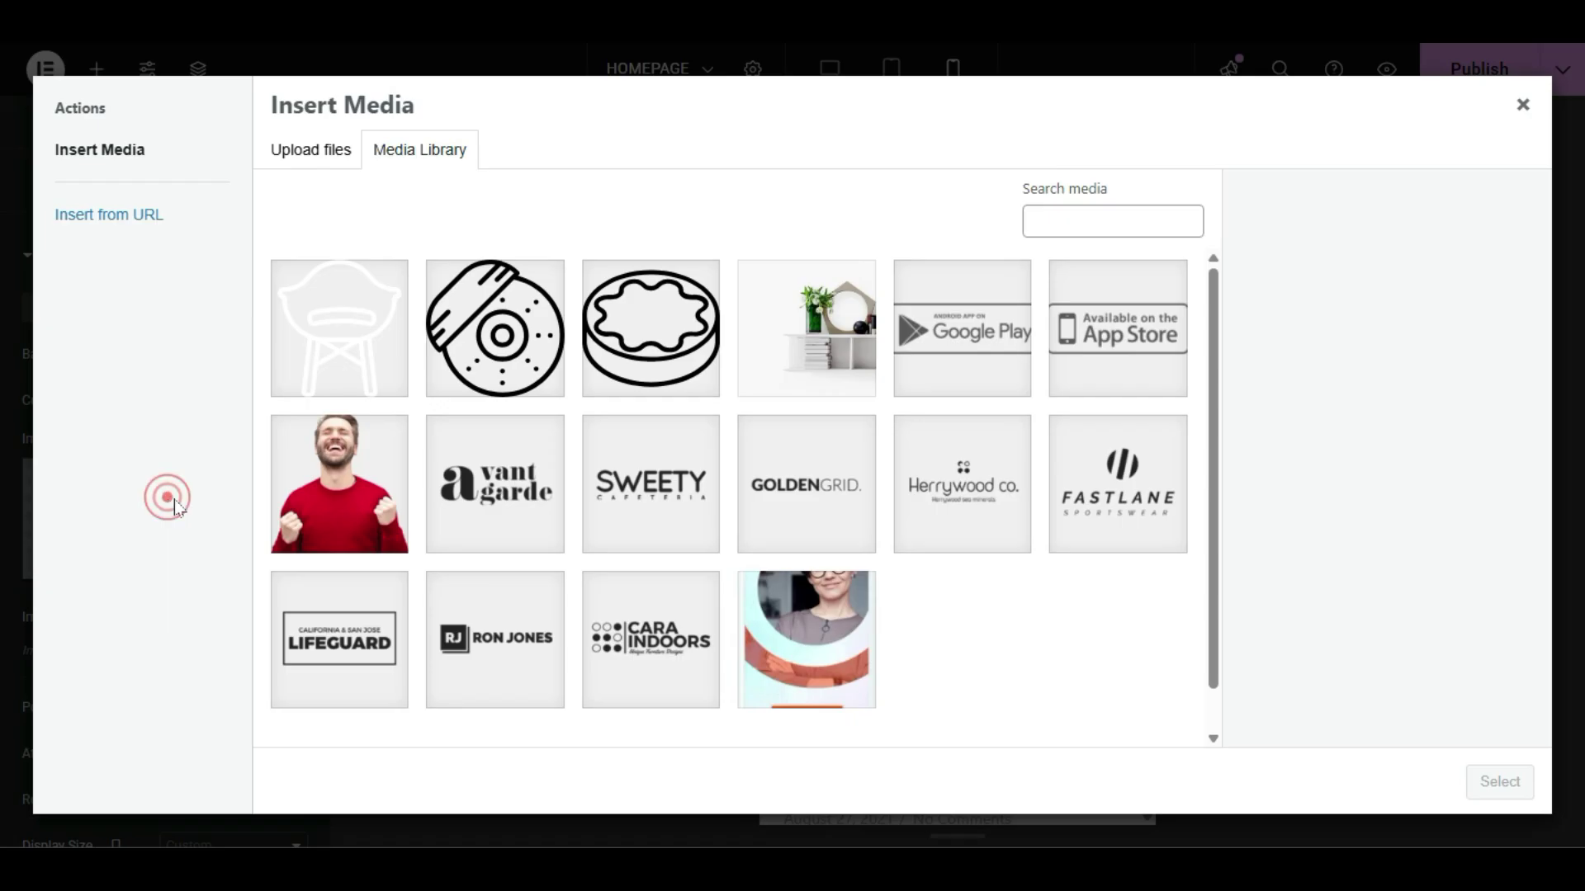
left_click(843, 652)
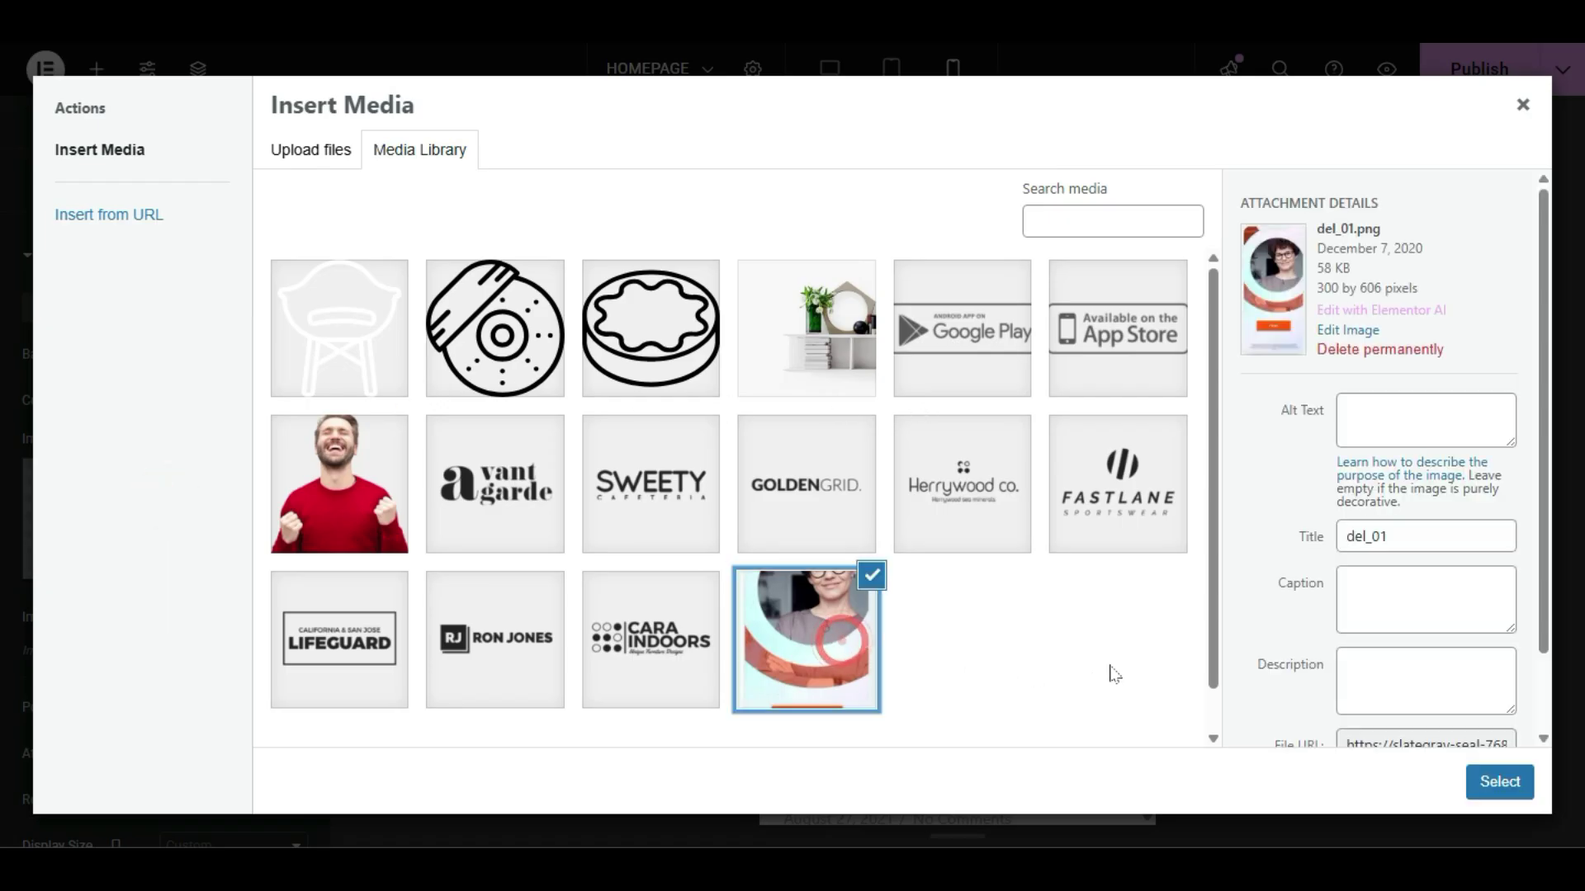
left_click(404, 331)
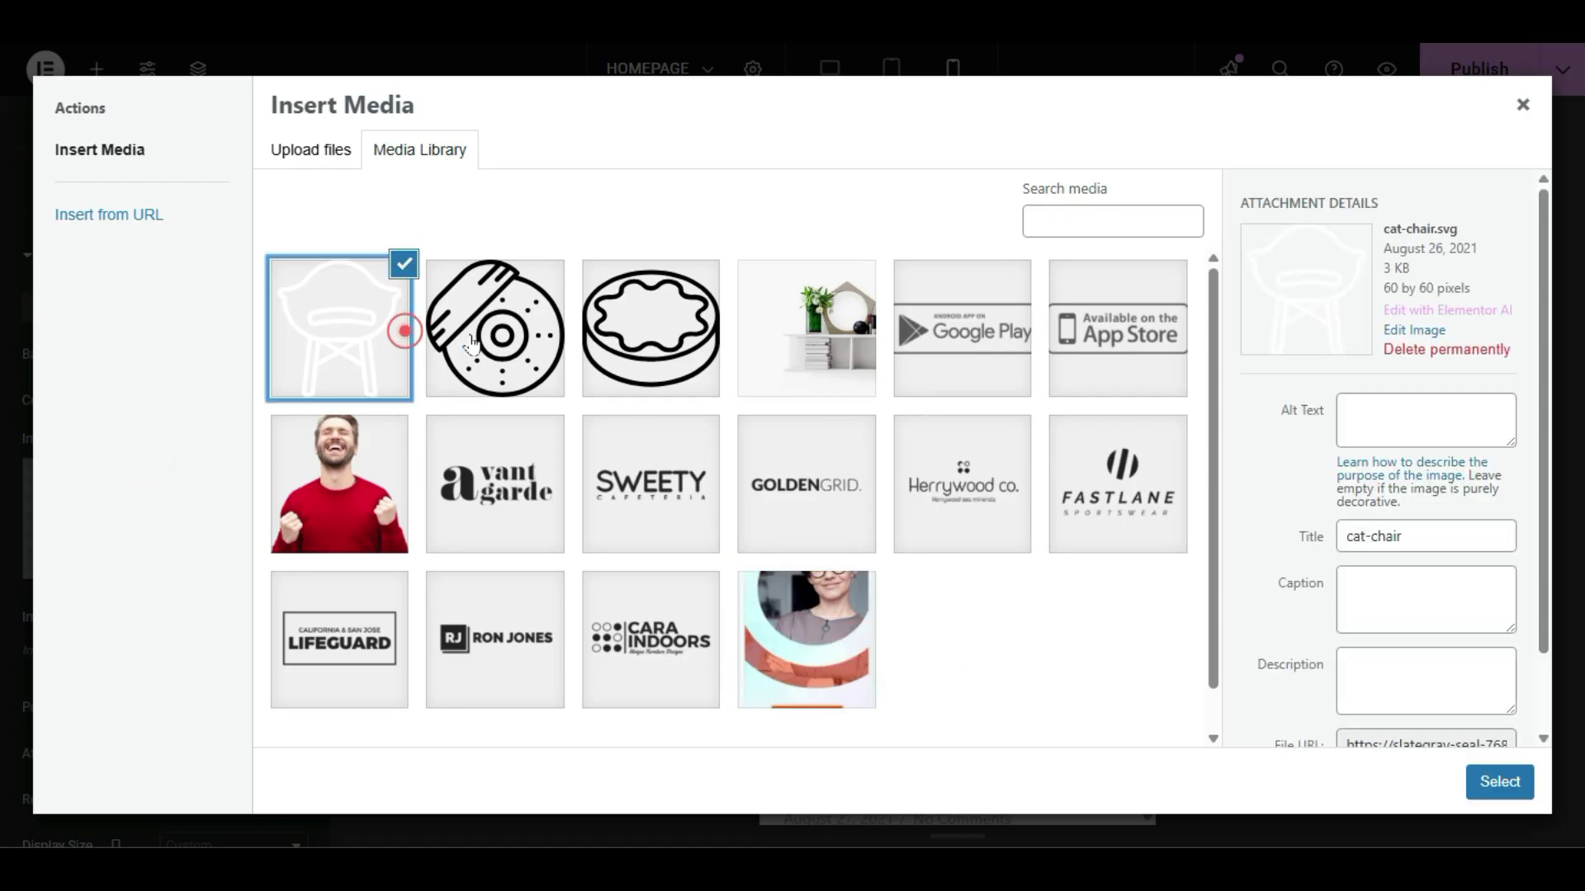
left_click(1497, 789)
left_click(286, 518)
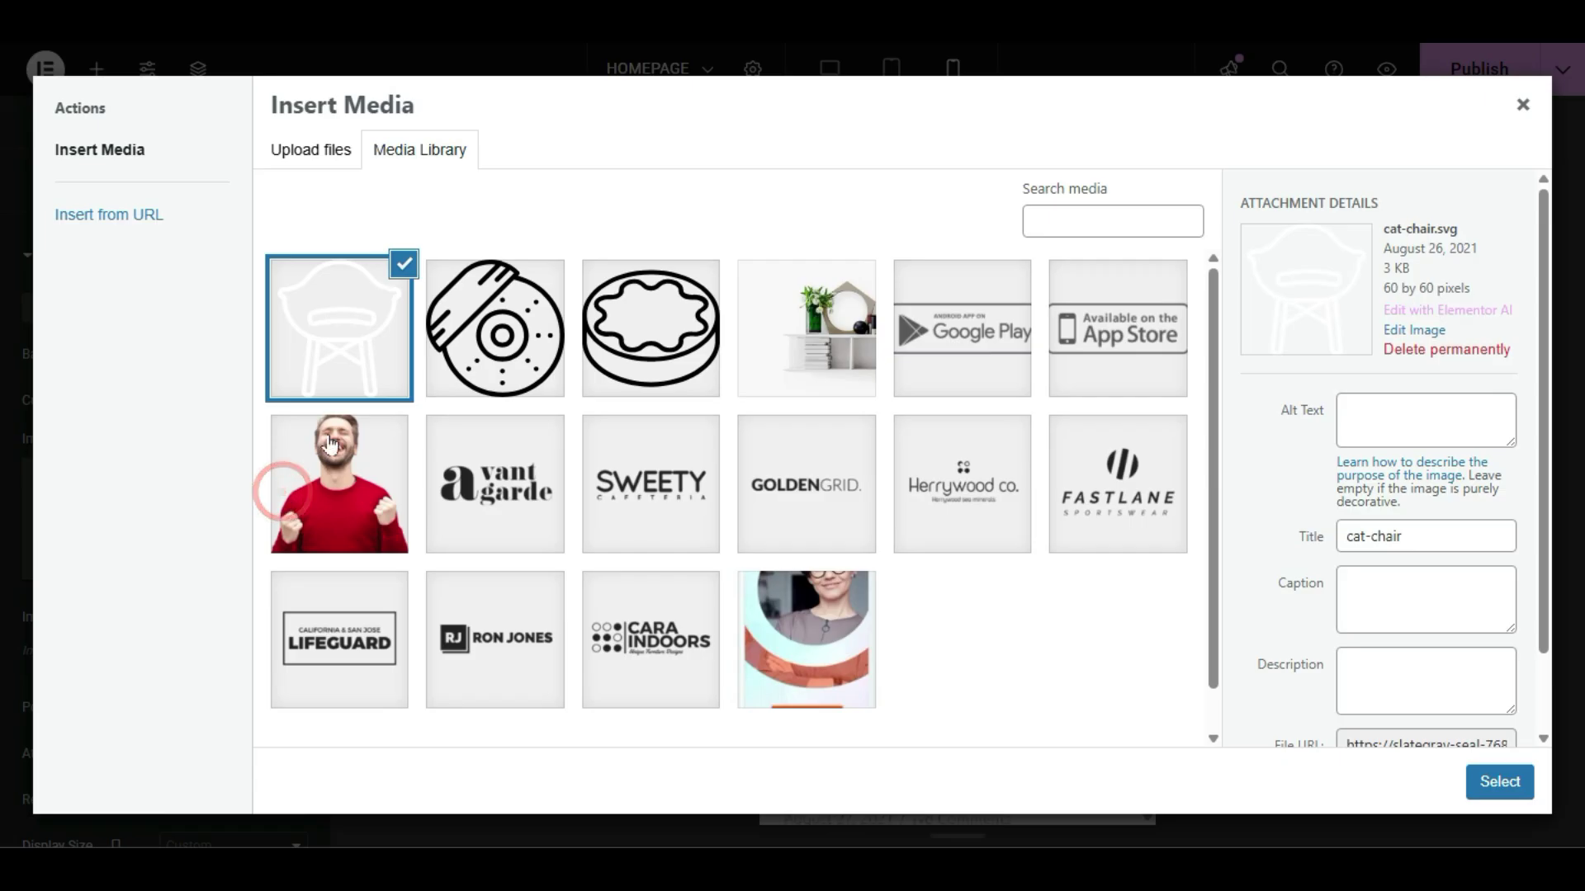
left_click(285, 343)
left_click(1523, 102)
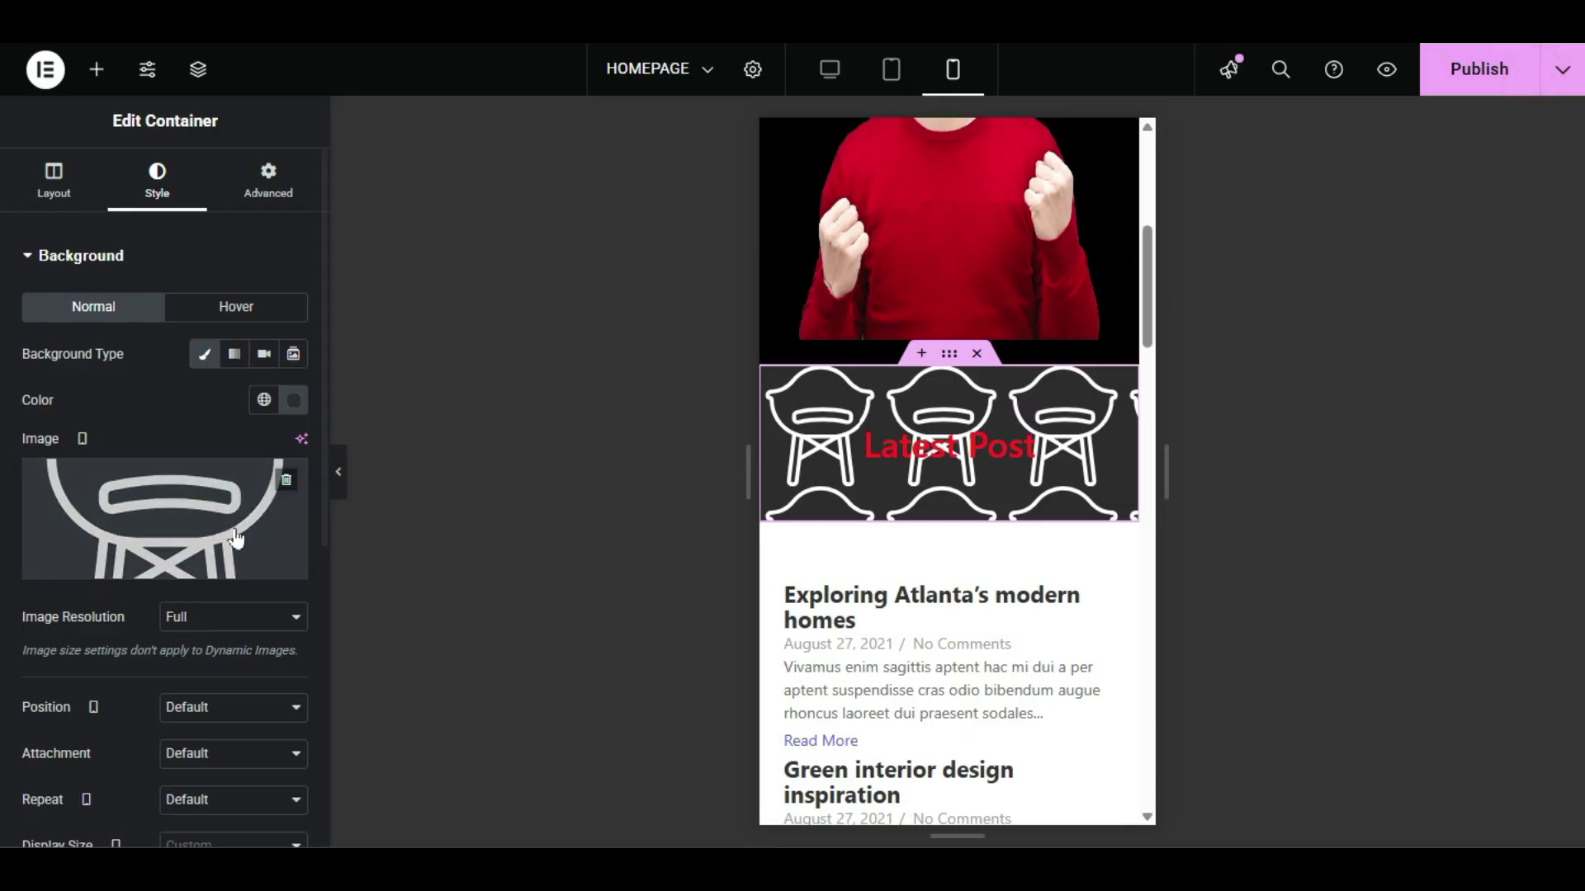
left_click(281, 492)
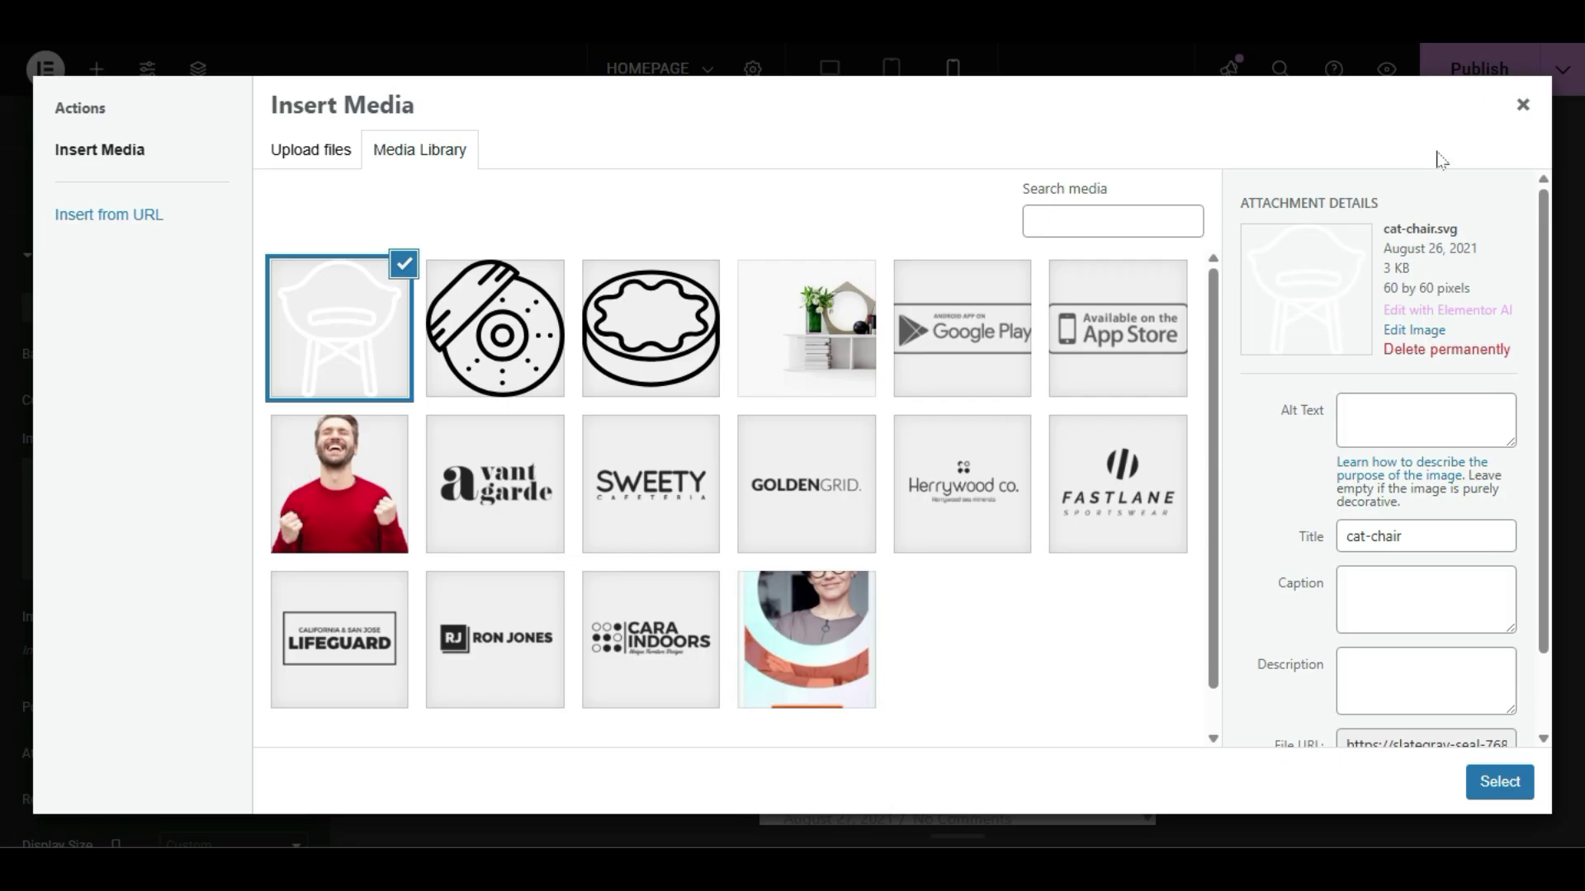
left_click(1523, 104)
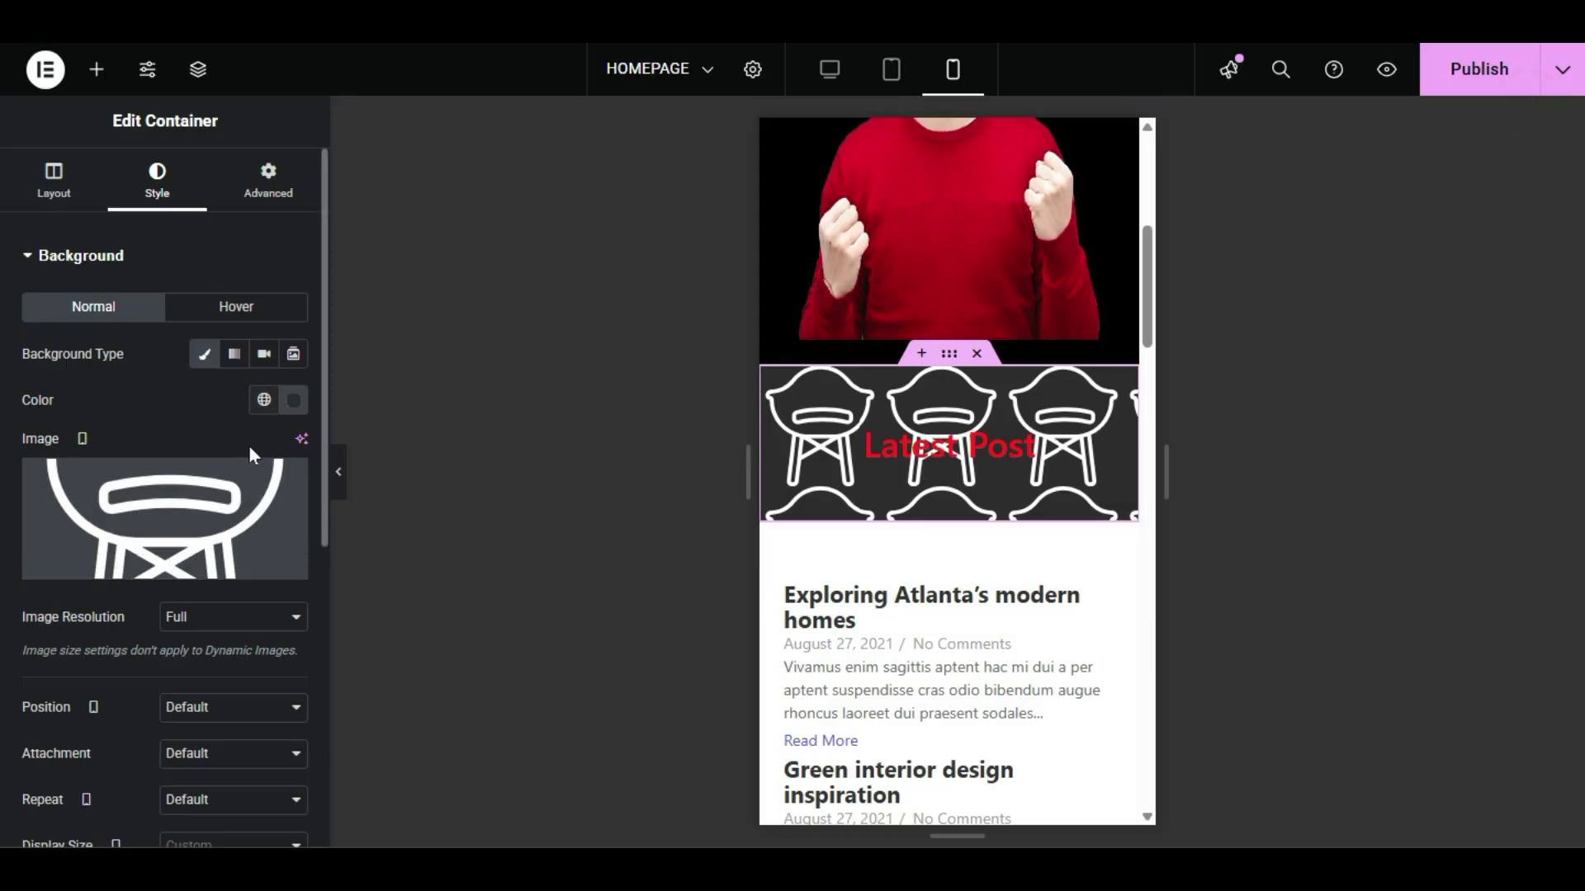
Step: Switch the Latest Post container's background to a gradient and set its first color to blue #0B82F0
left_click(234, 354)
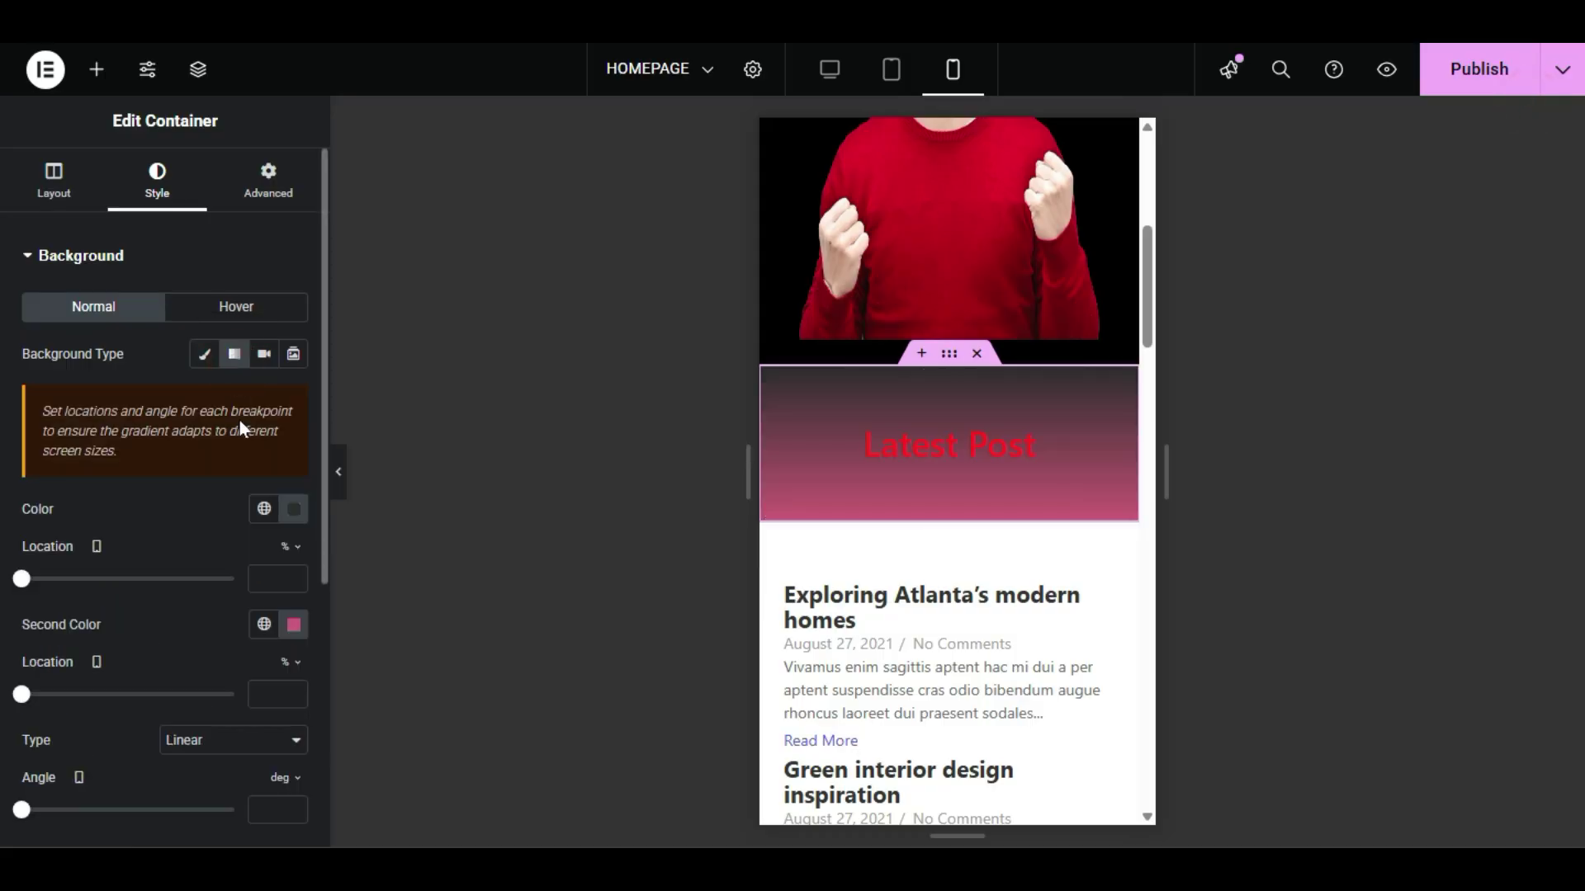
left_click(294, 510)
left_click(324, 295)
left_click(408, 235)
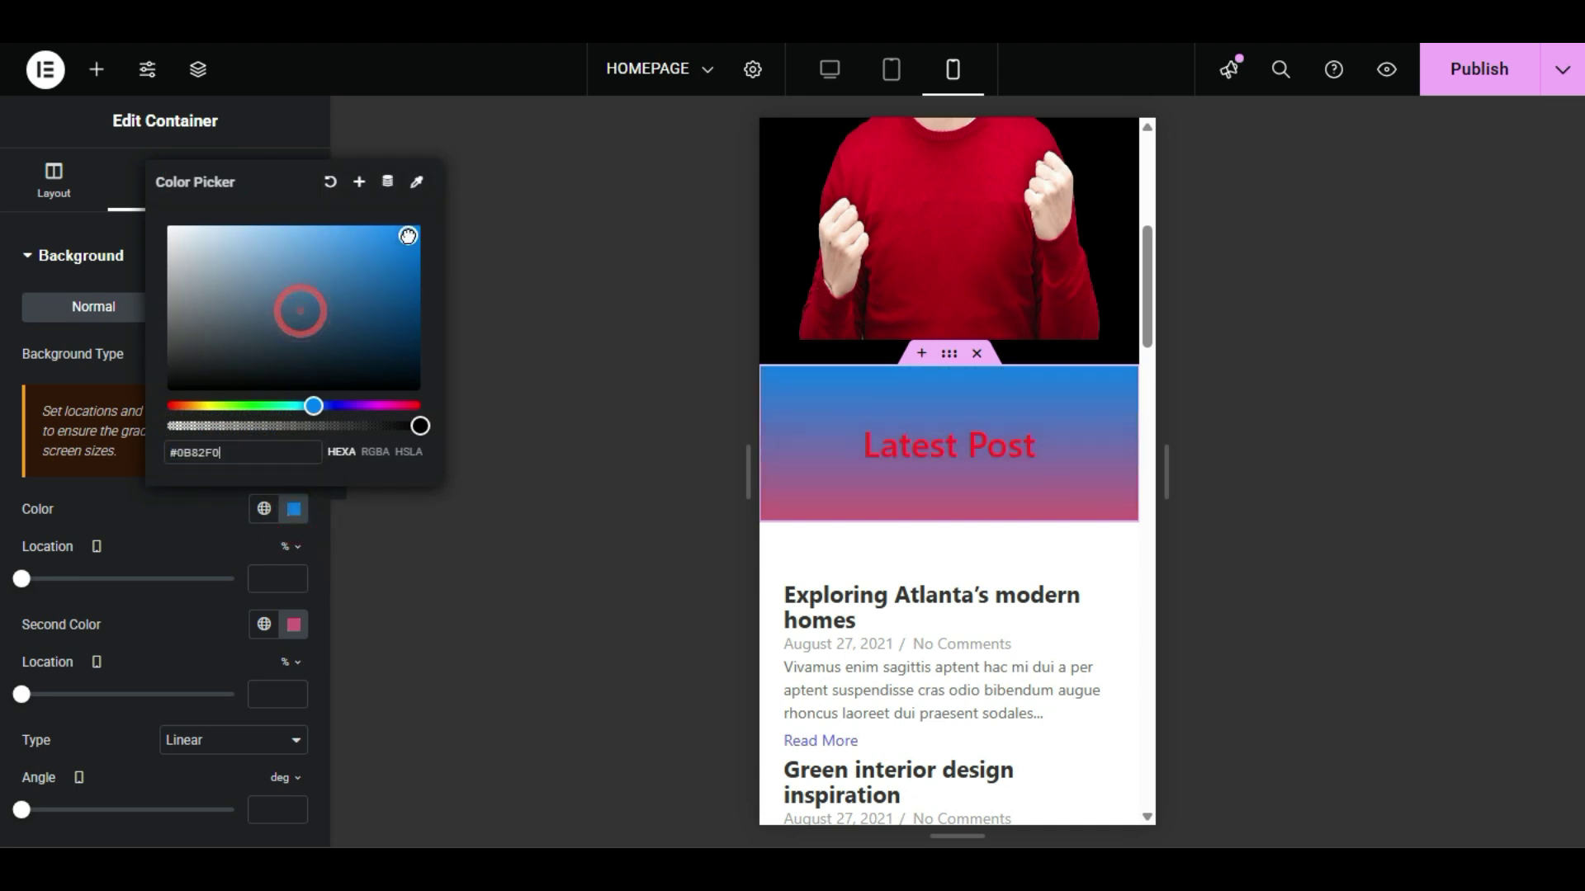
left_click(656, 520)
left_click(943, 368)
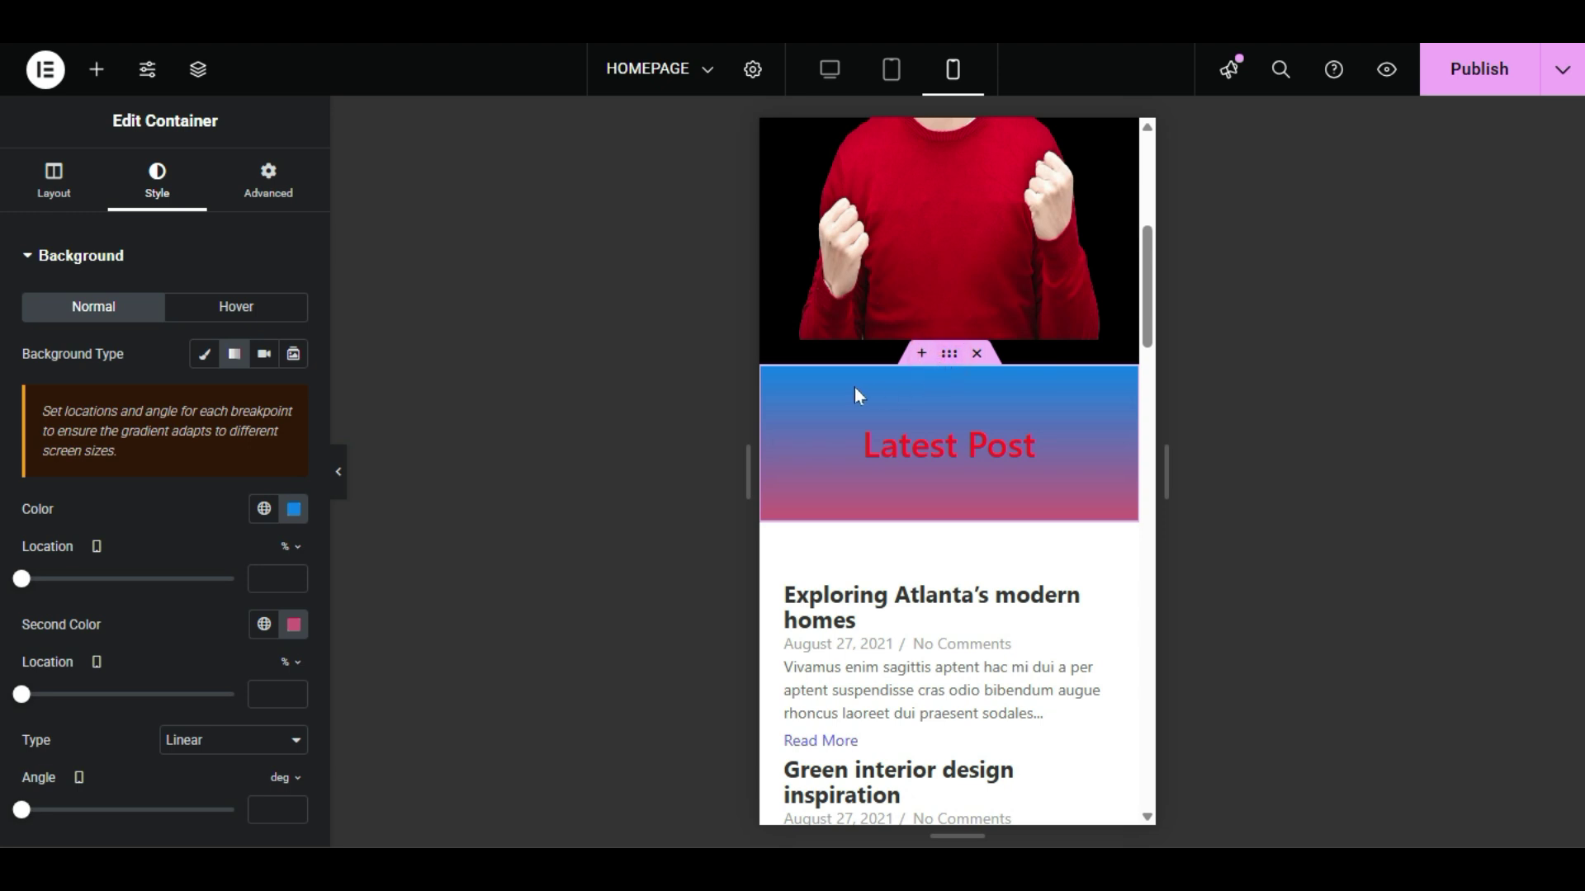
Step: Set the Latest Post container's top and bottom mobile padding to 22 px each
left_click(232, 195)
double_click(47, 419)
type("22")
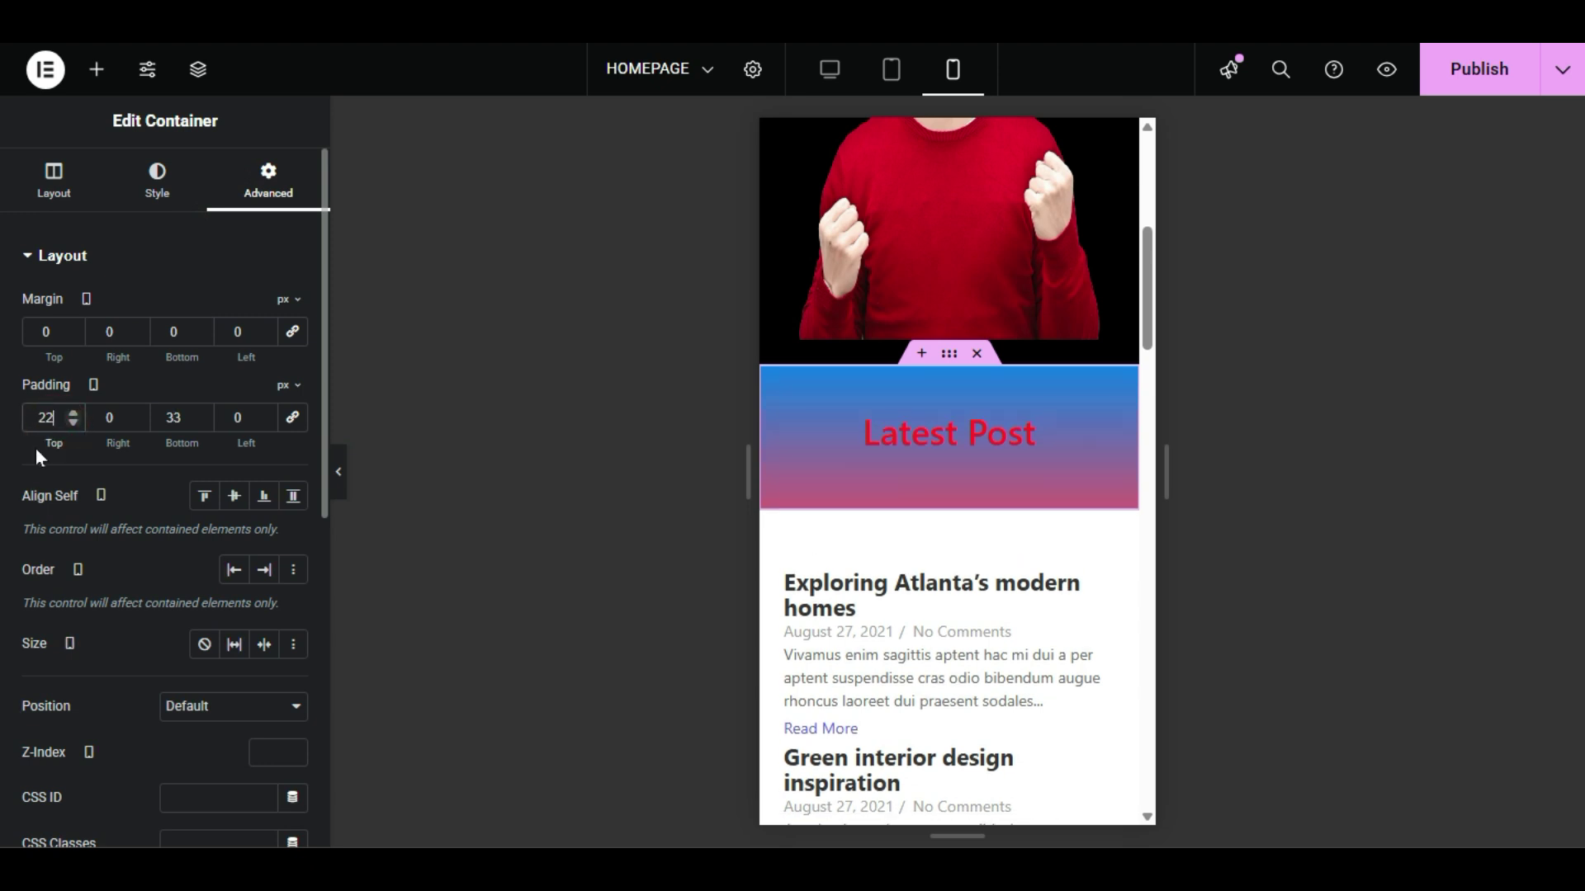
double_click(180, 417)
type("22")
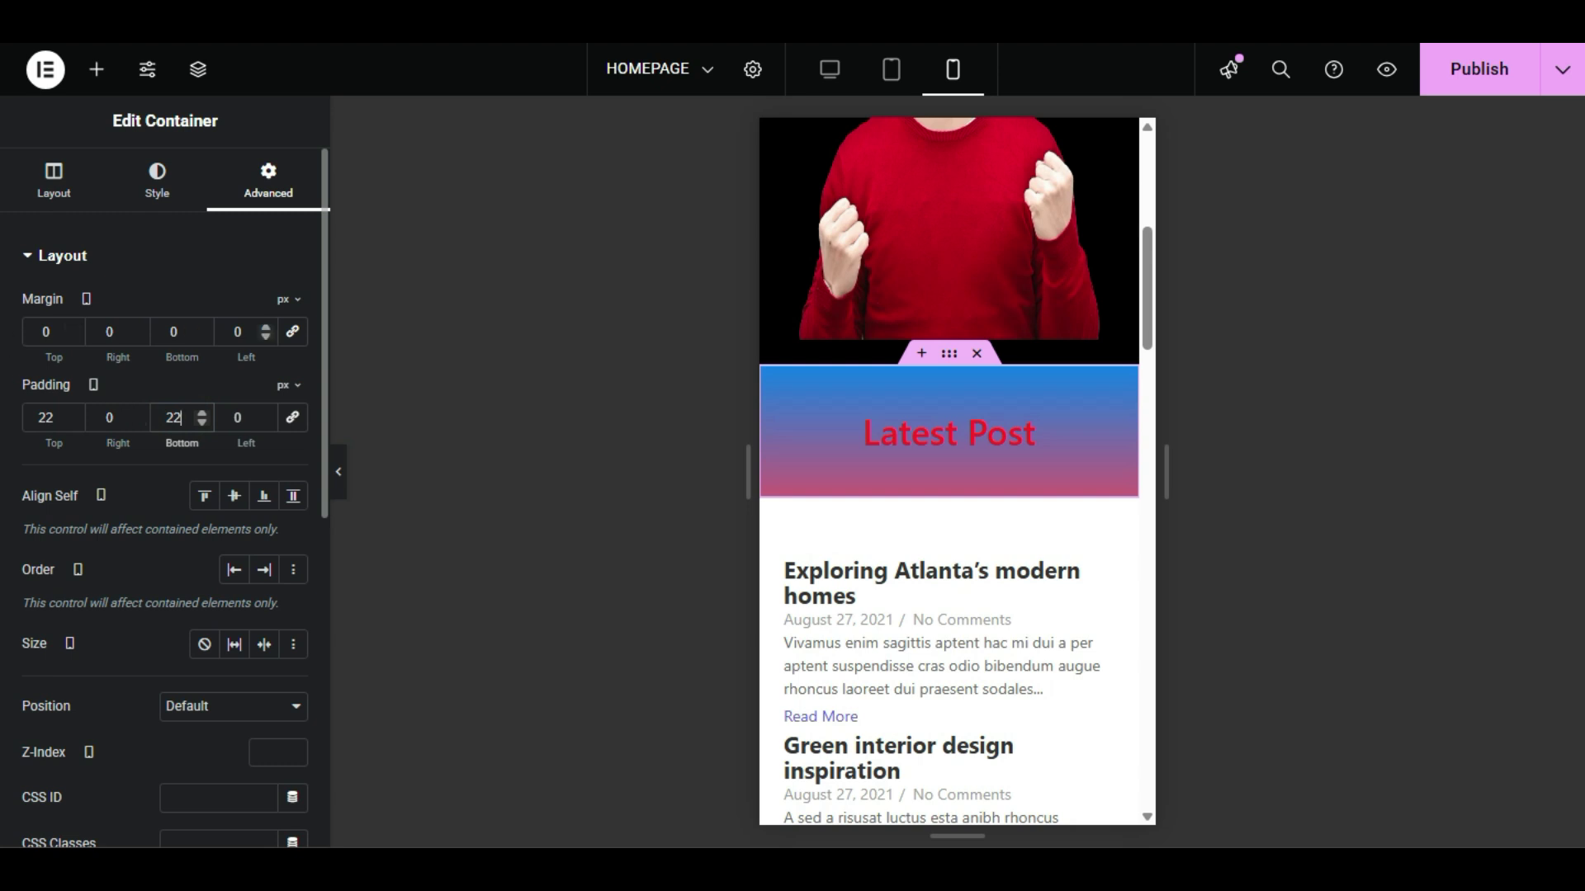
Step: Set the Latest Post container's top mobile margin to 22 px and publish the homepage
double_click(48, 332)
type("22")
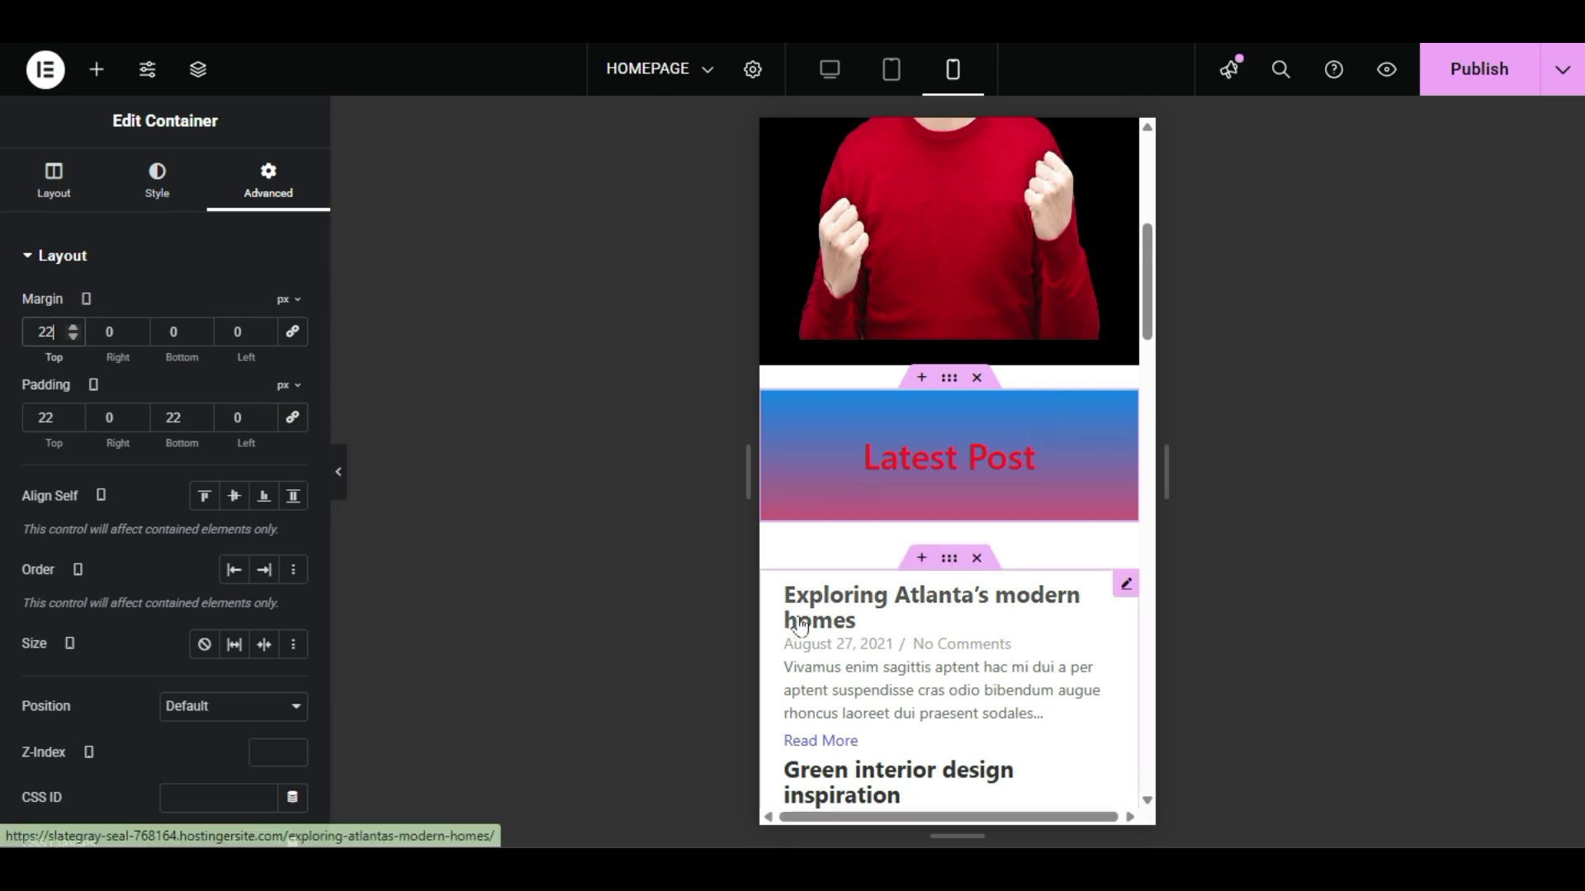
scroll(1026, 532, "down", 3)
left_click(1435, 91)
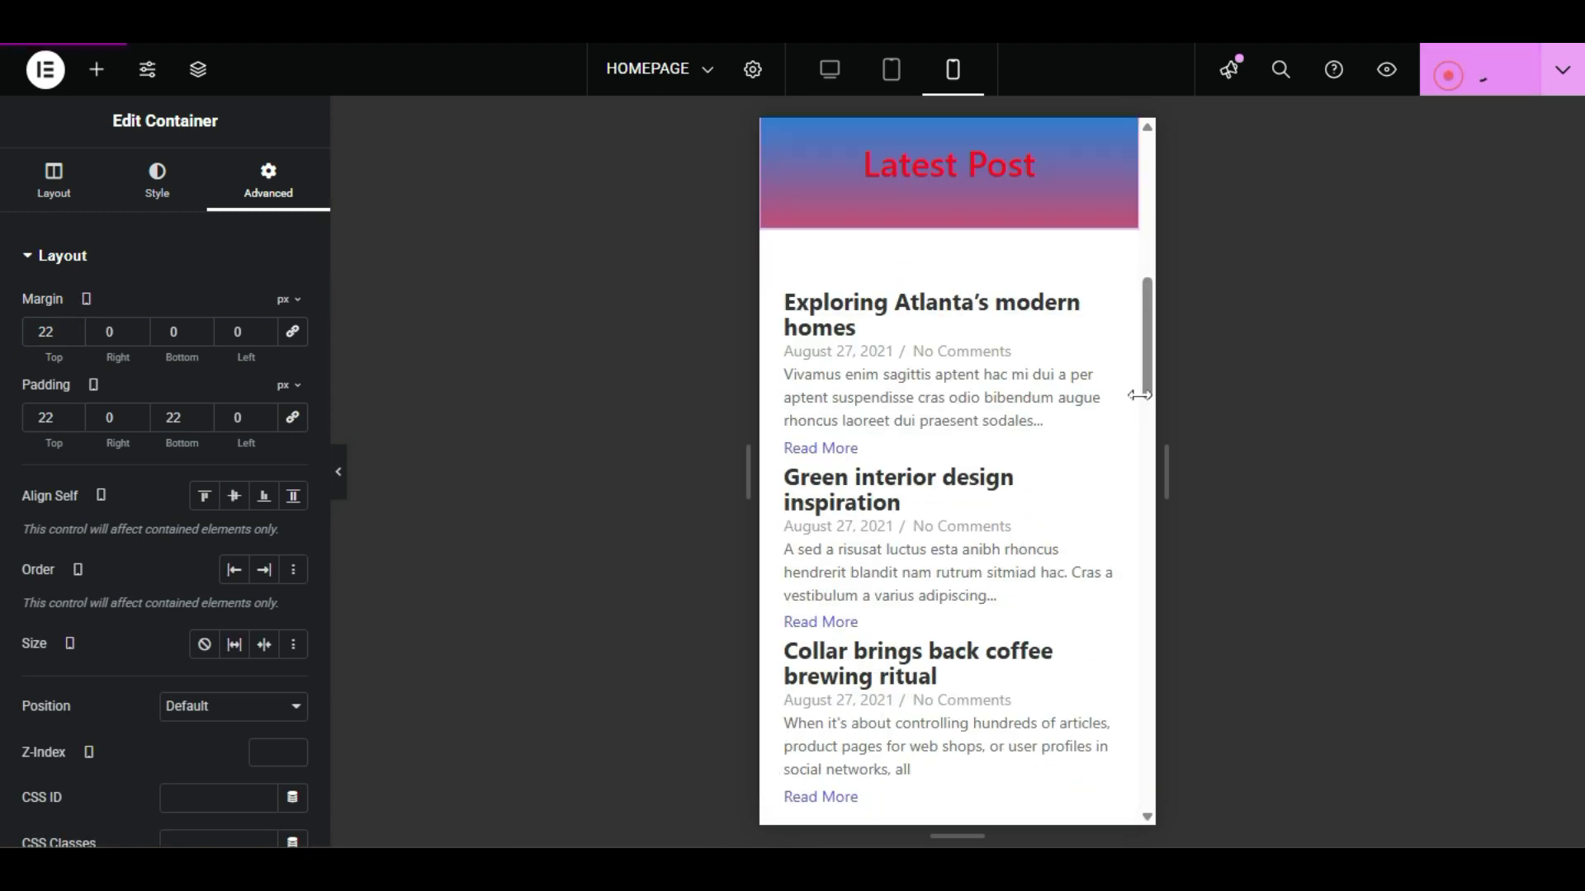
Step: Examine the mobile layout of the animated heading, testimonial carousel, banner and contact form, advancing the carousel by one testimonial
scroll(974, 466, "down", 3)
scroll(968, 491, "down", 6)
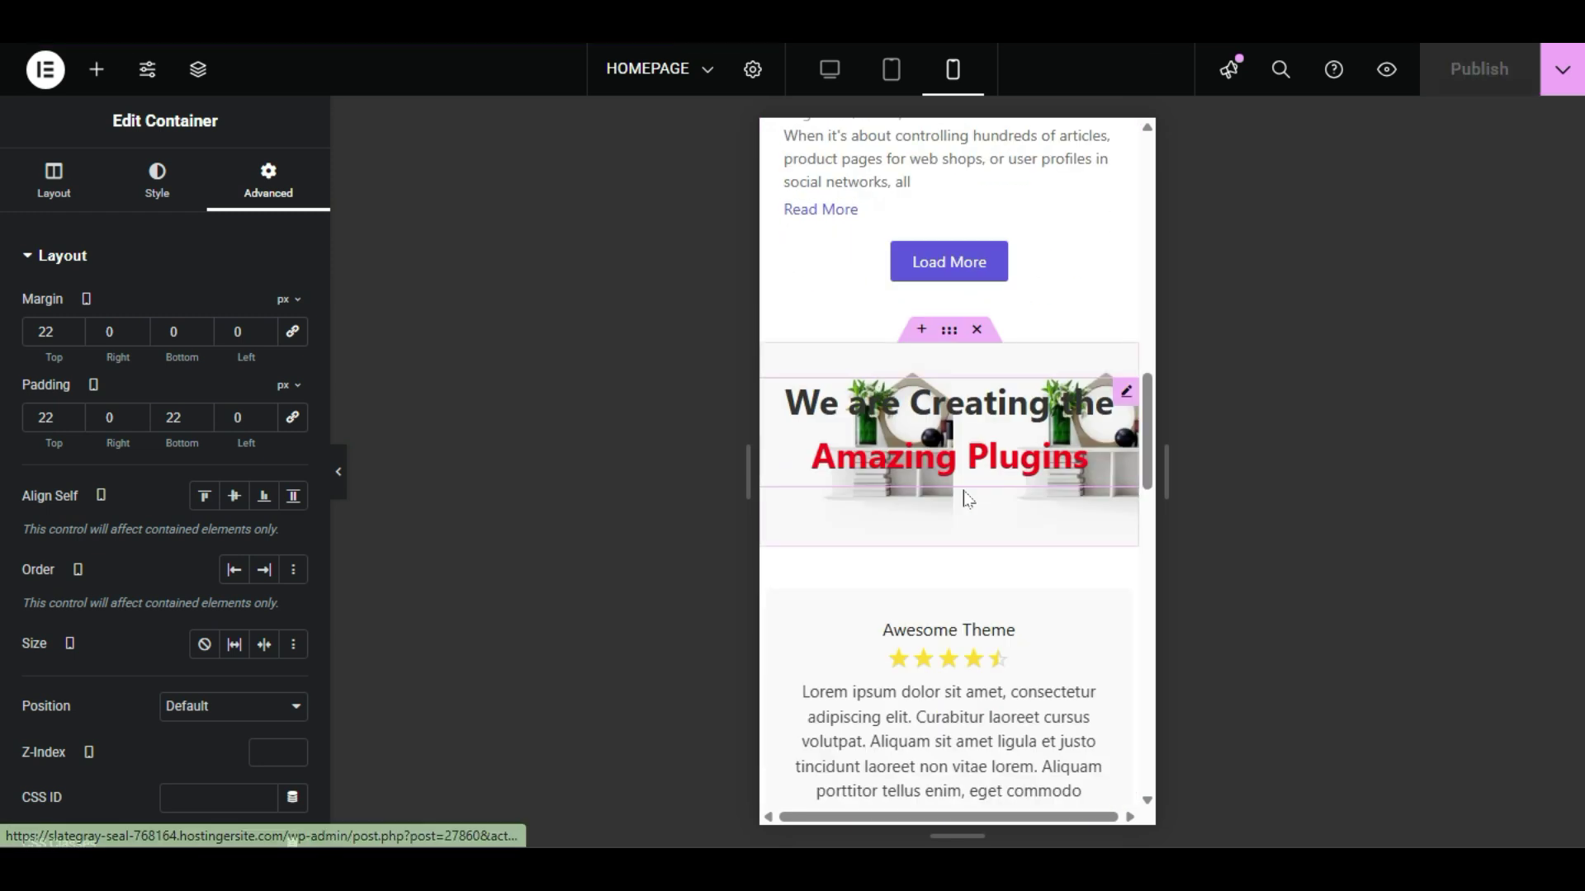
scroll(875, 480, "up", 4)
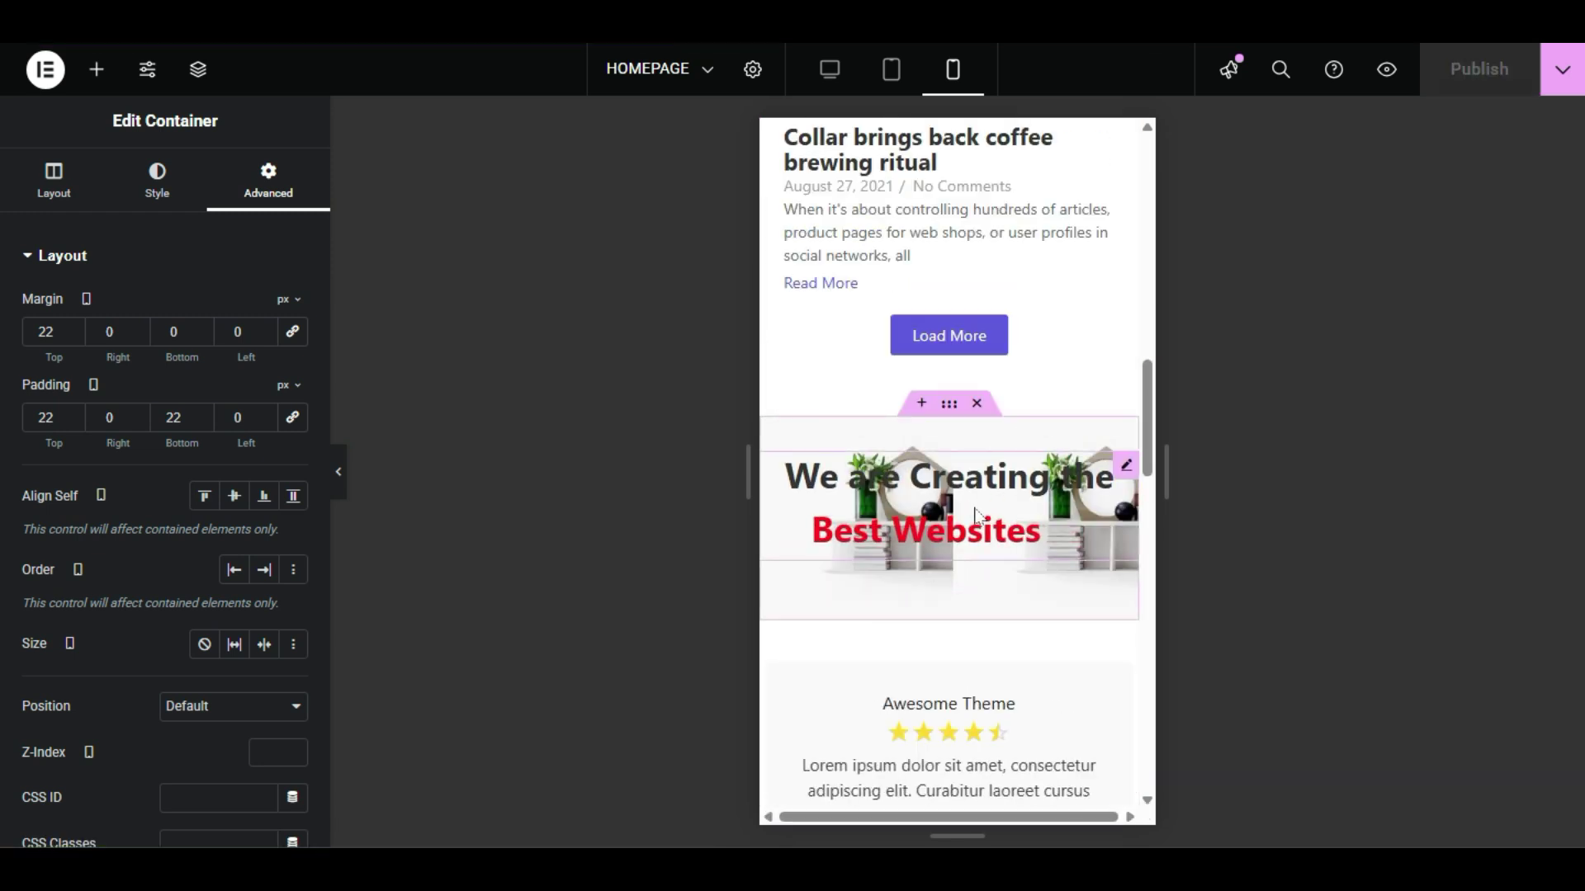
scroll(977, 516, "down", 9)
scroll(1073, 499, "up", 4)
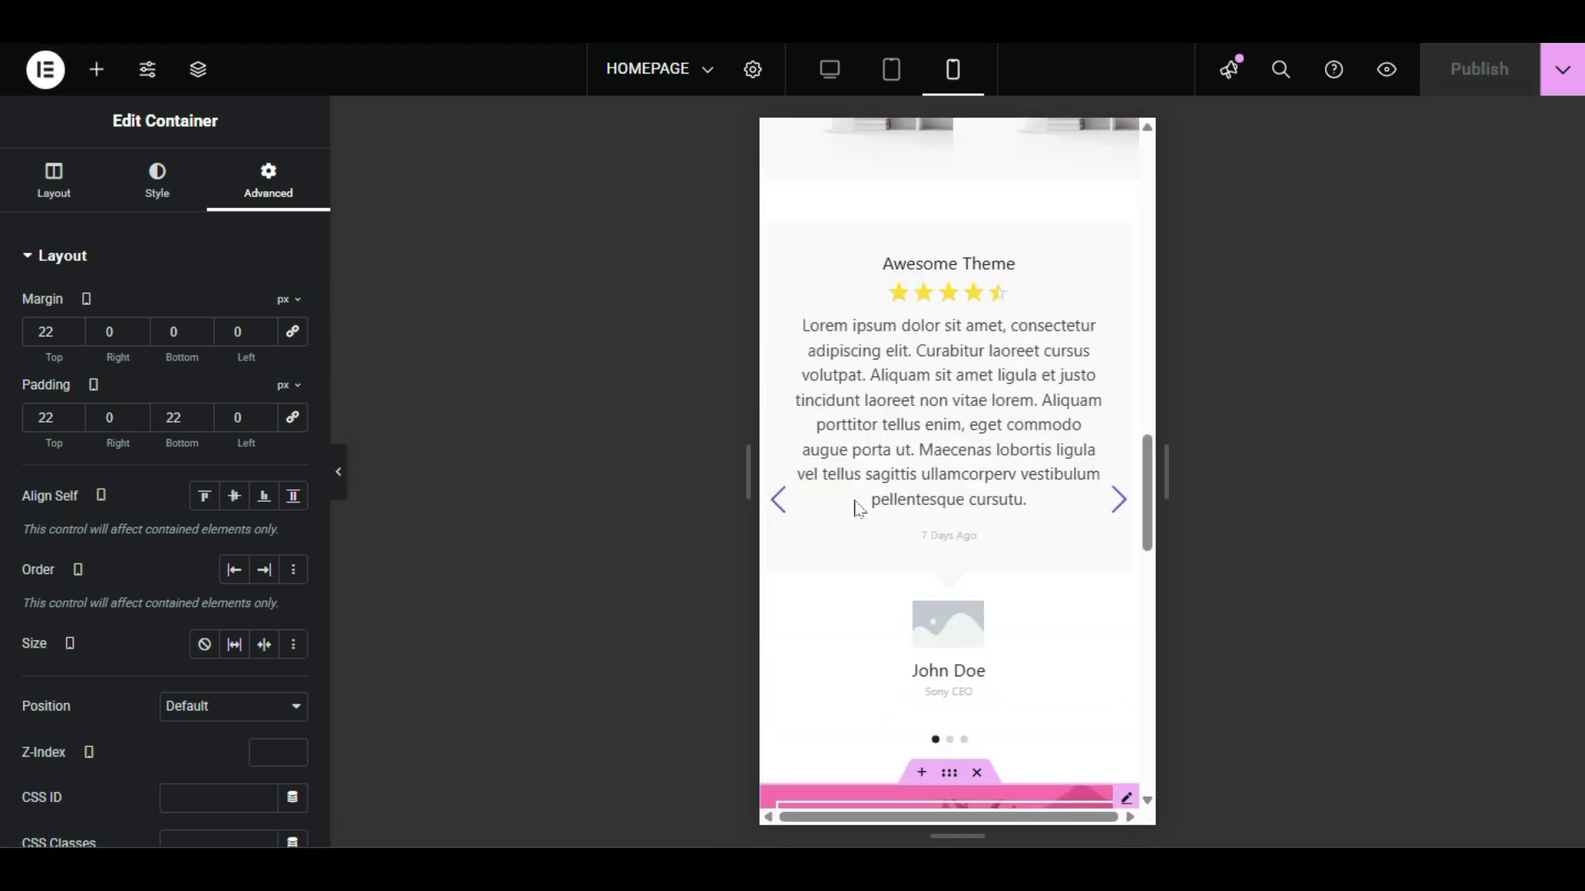
left_click(1118, 500)
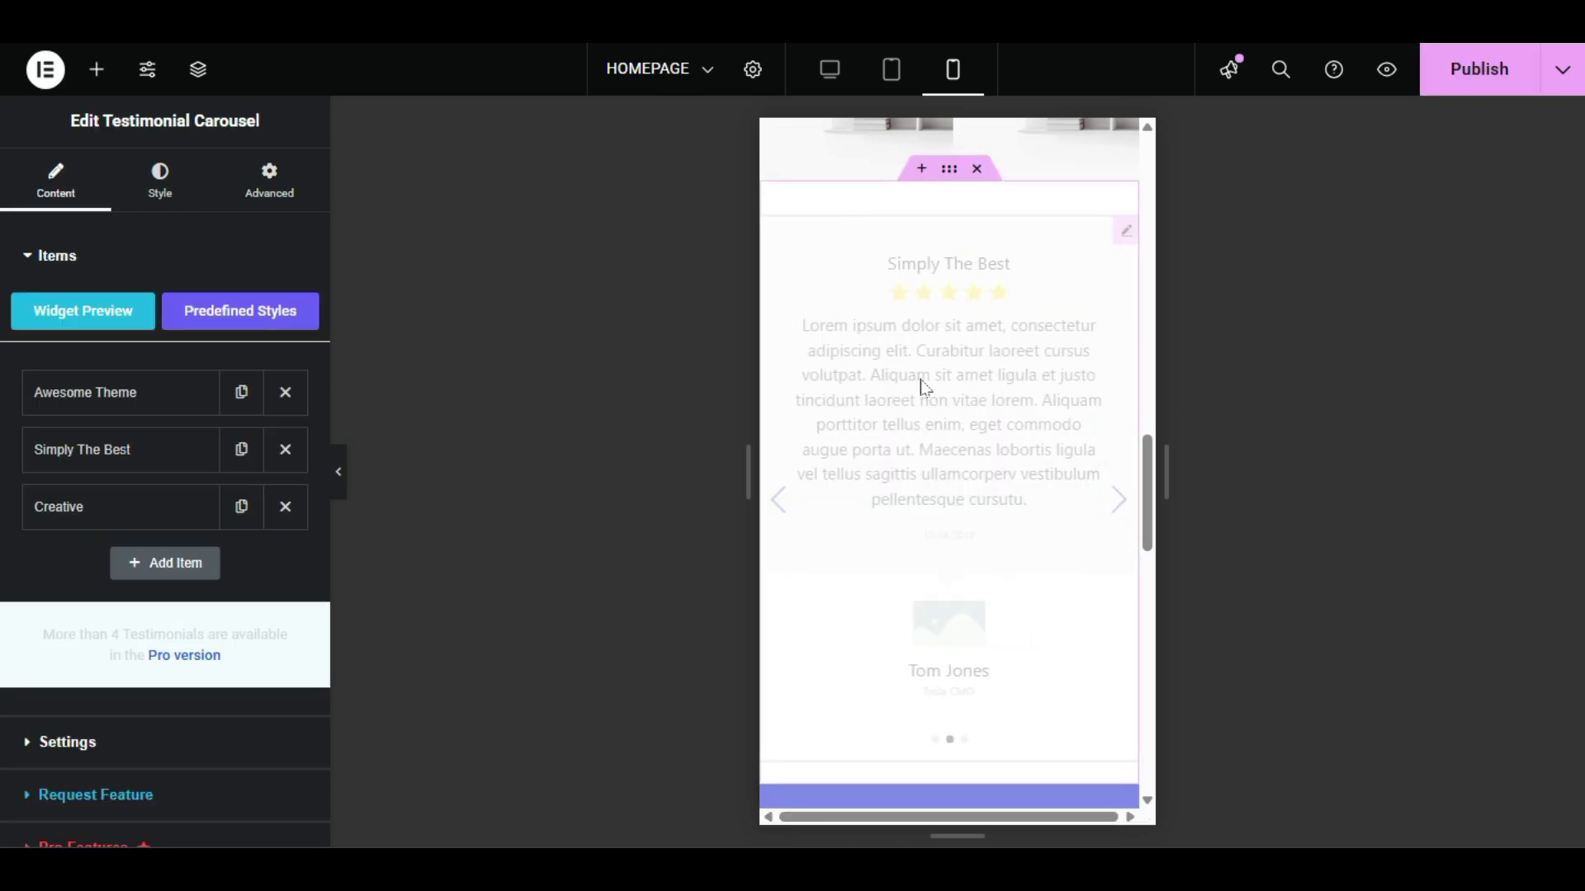
scroll(925, 387, "down", 6)
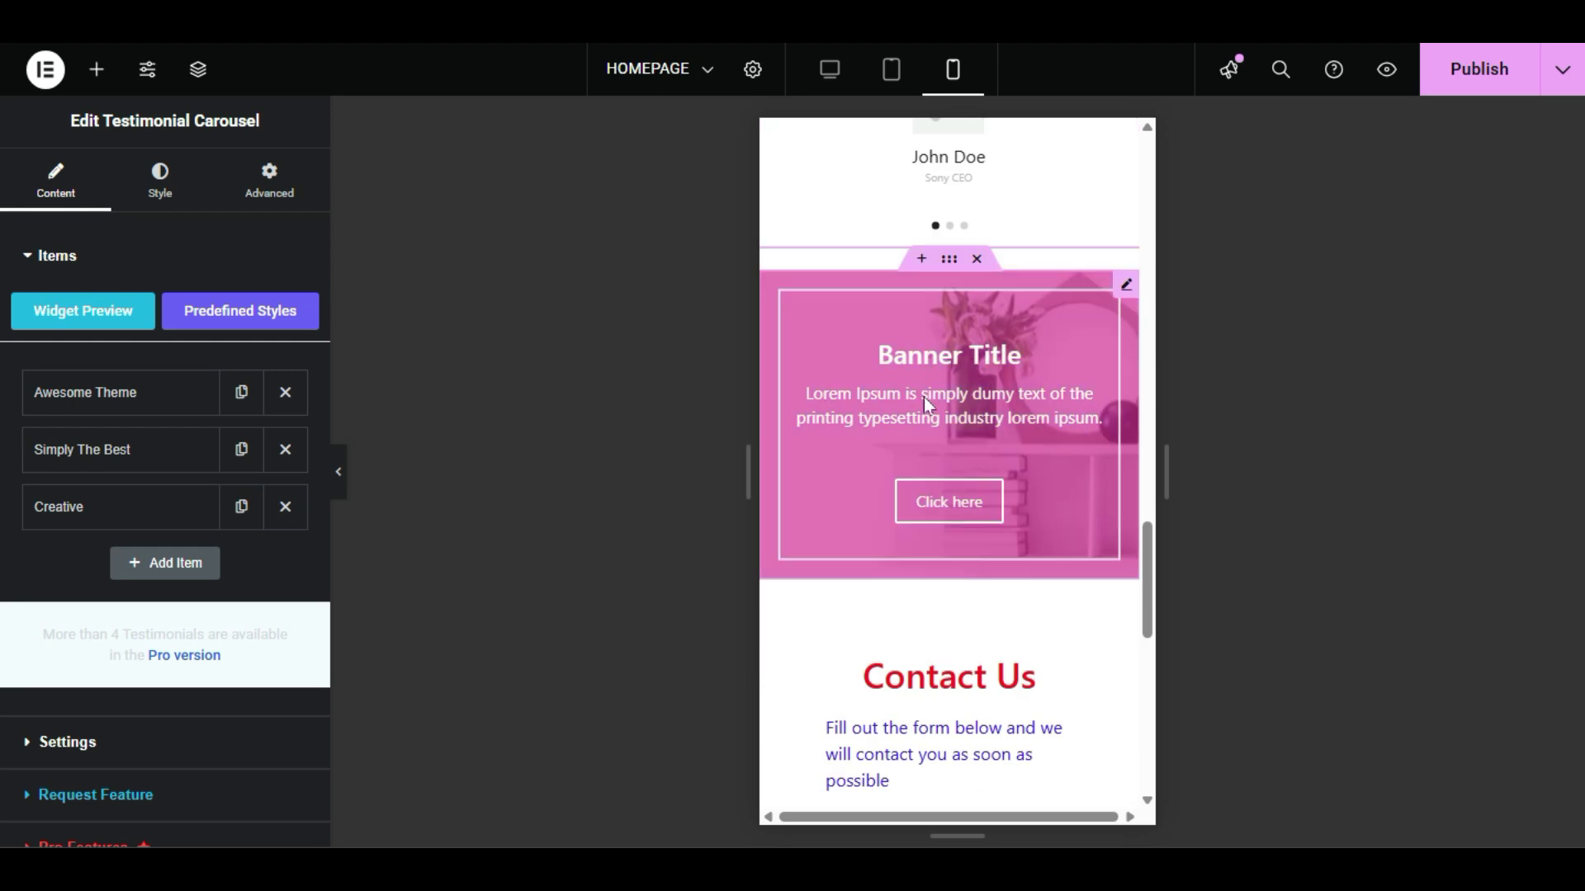
scroll(932, 429, "down", 9)
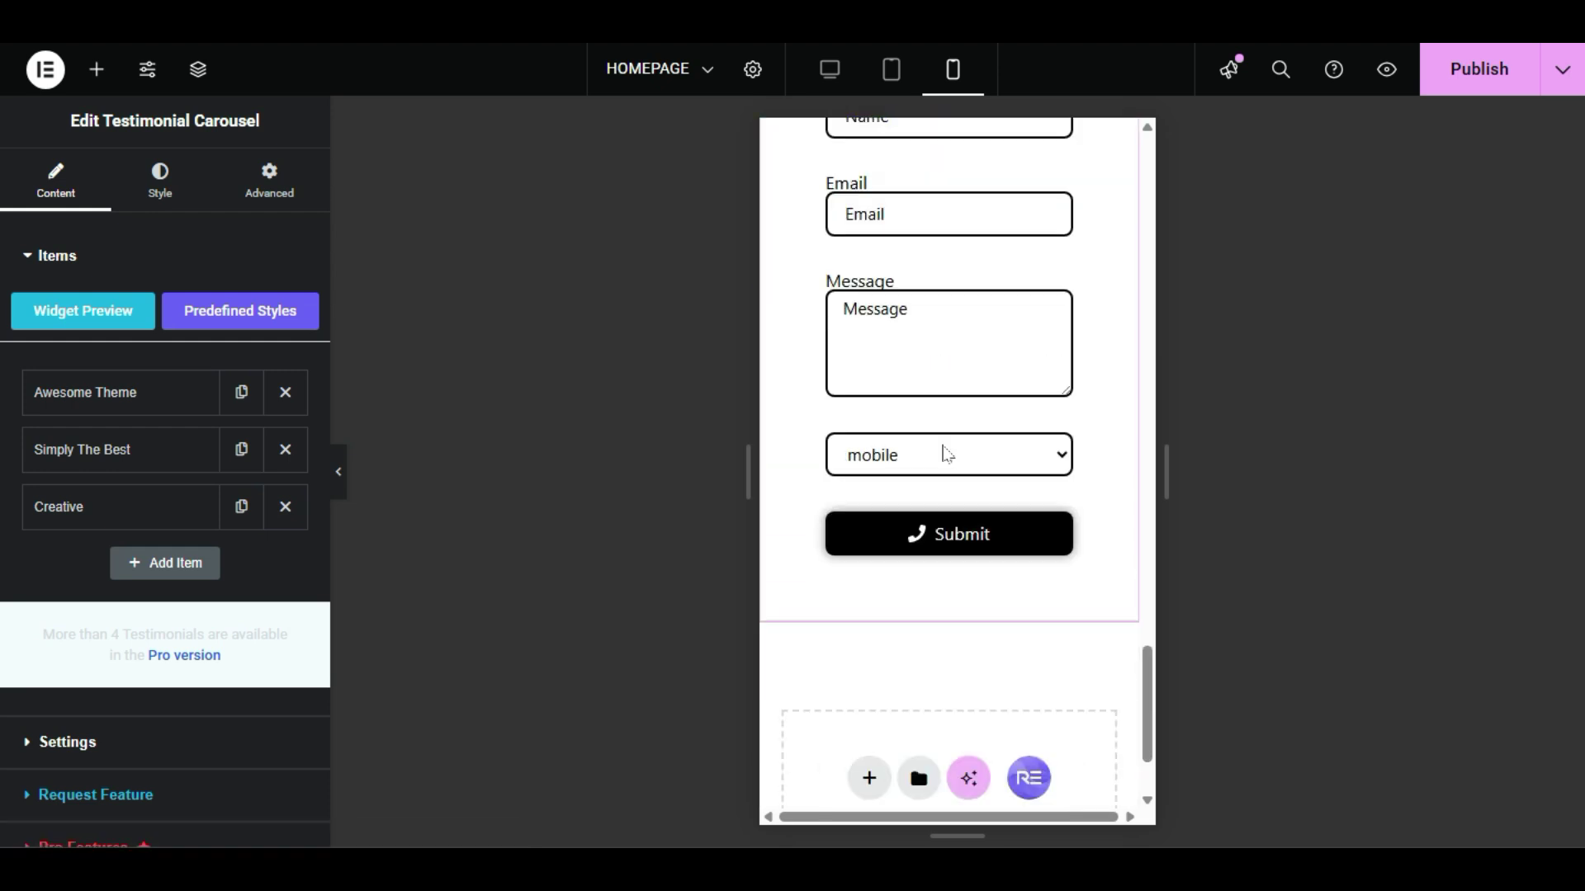
scroll(947, 454, "up", 3)
scroll(974, 472, "up", 3)
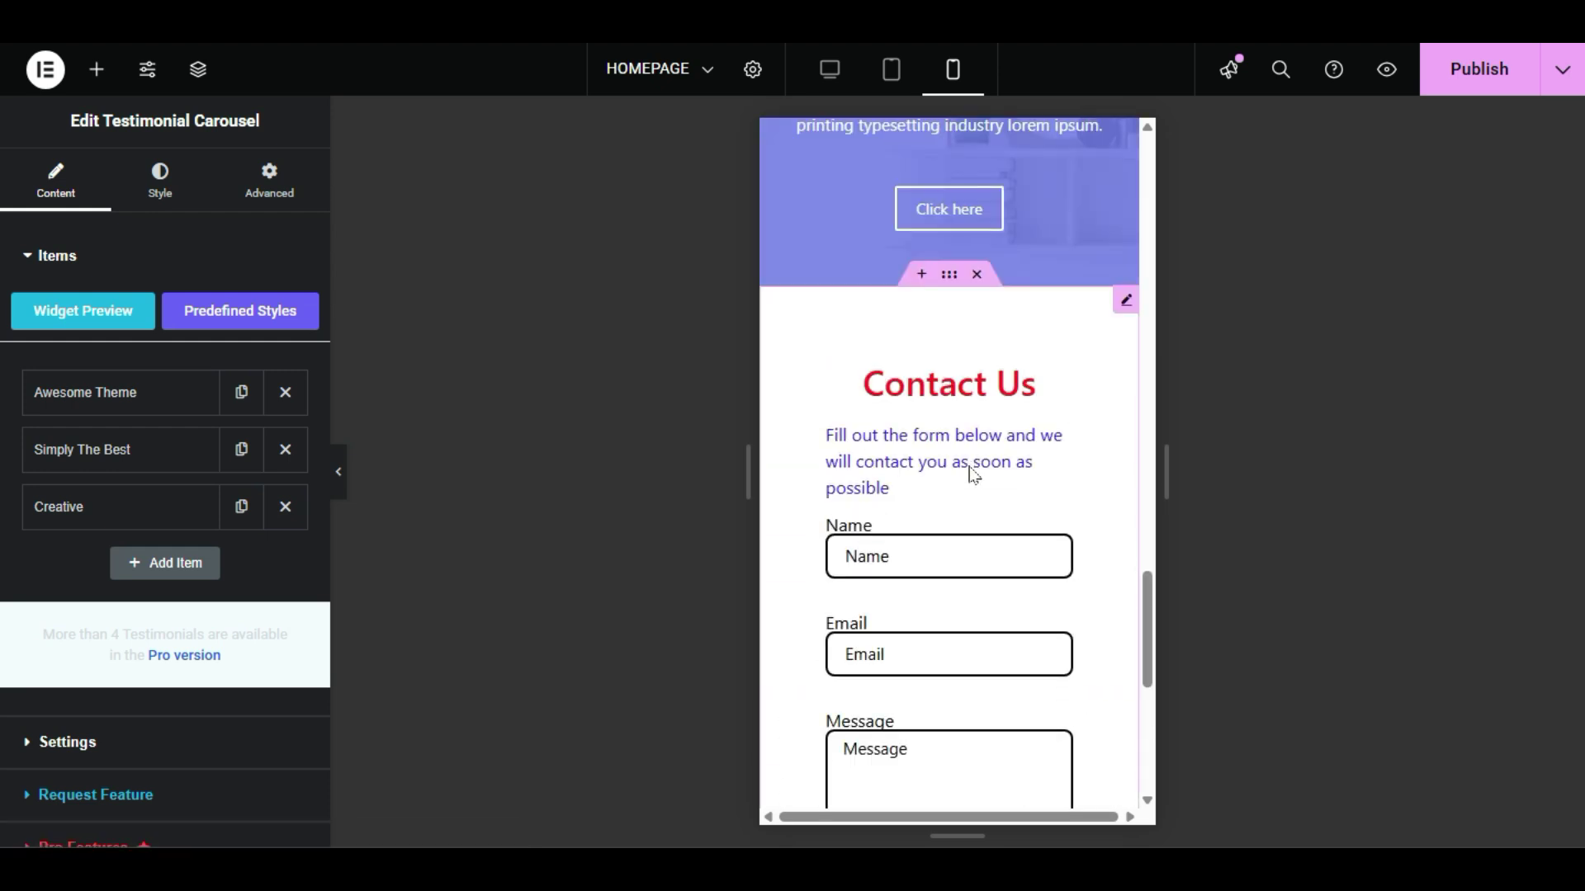
Step: Open the contact form's style settings, try left text alignment and restore centered alignment
left_click(1126, 301)
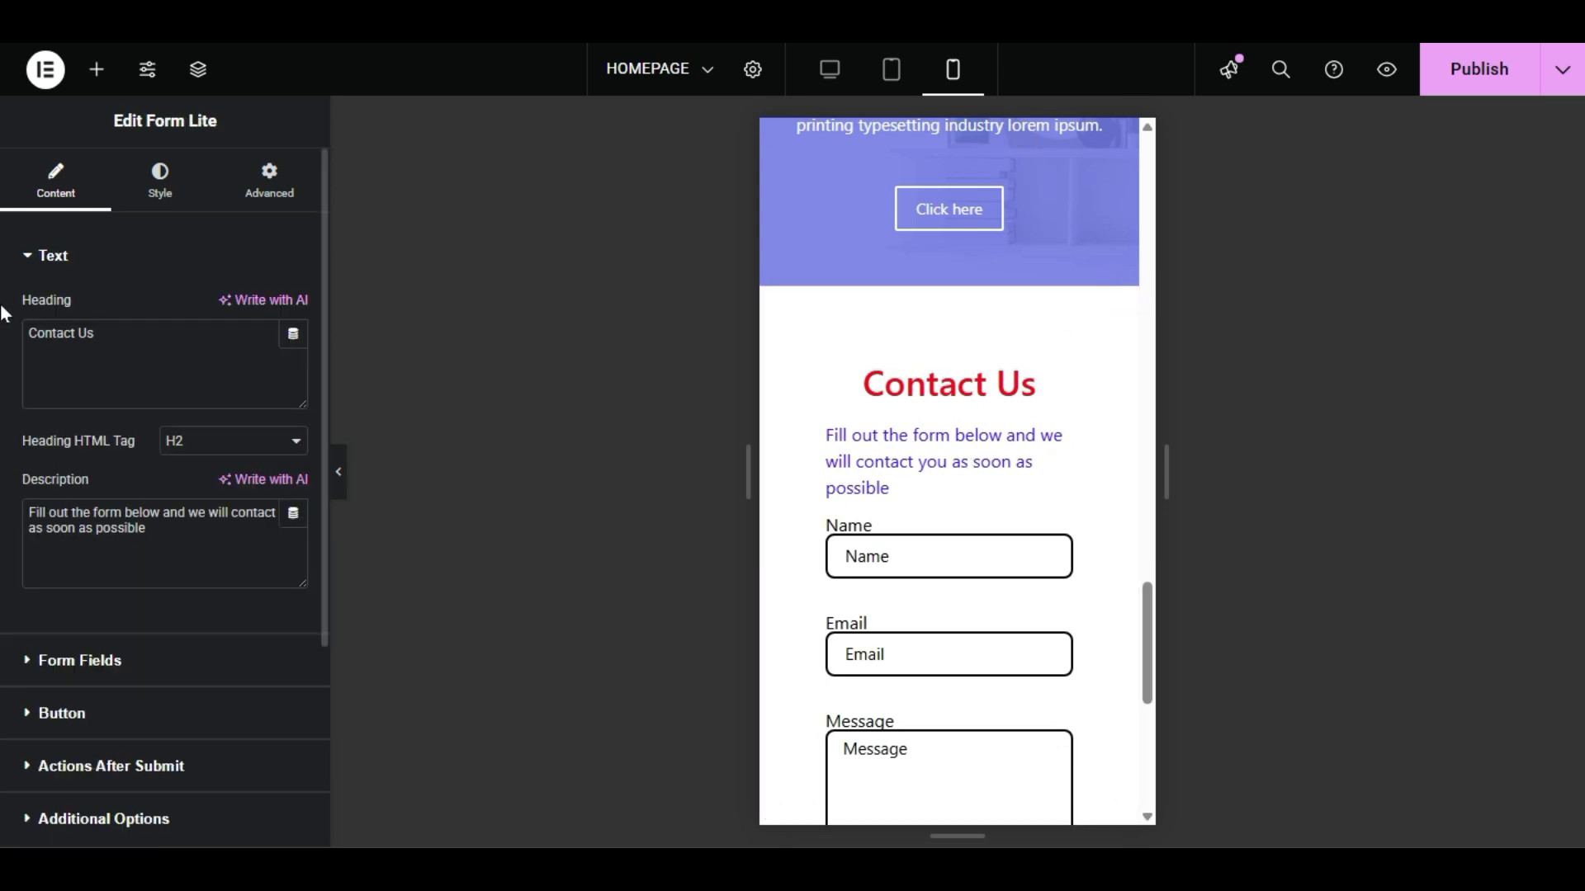
left_click(137, 192)
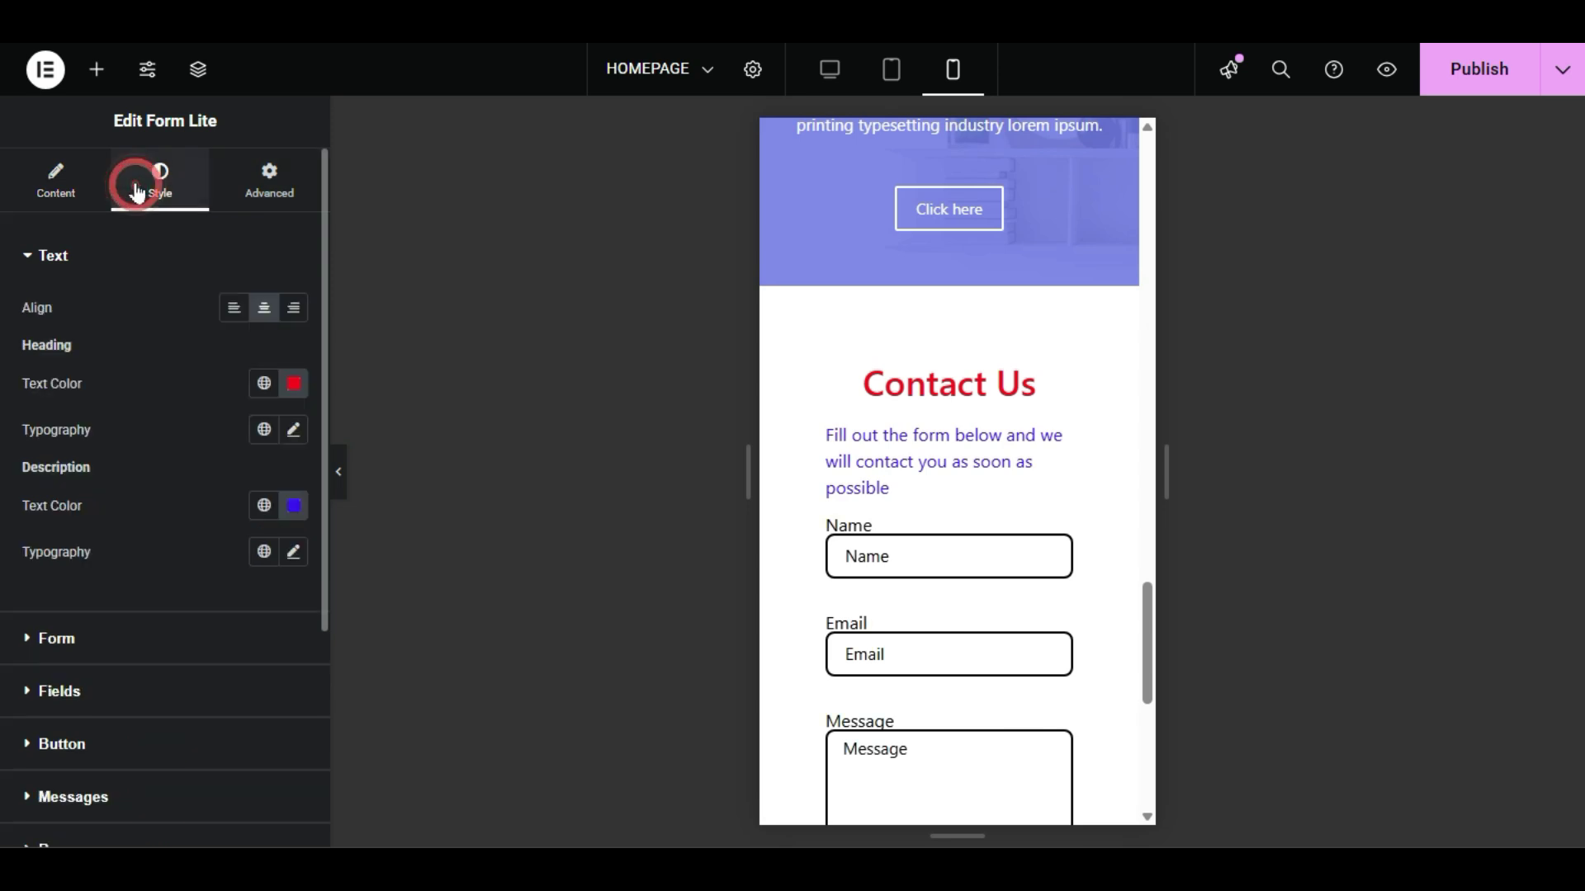
left_click(234, 308)
left_click(264, 308)
scroll(221, 213, "down", 1)
scroll(231, 282, "up", 1)
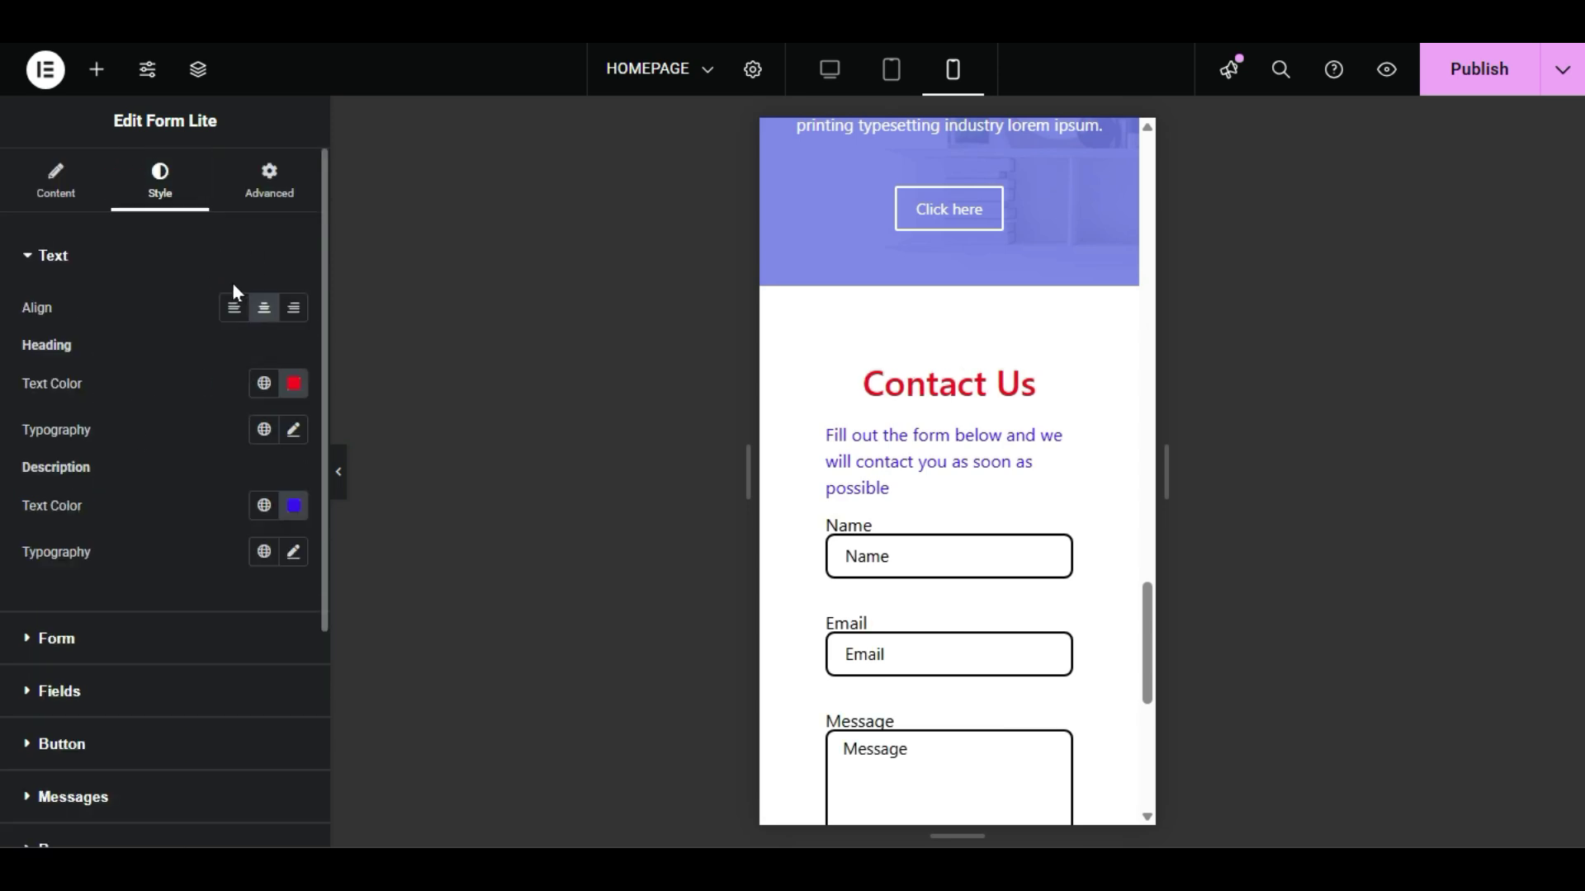
Step: Unlink the contact form's mobile padding values and set the right and left padding to -11 px
left_click(276, 175)
left_click(292, 418)
left_click(110, 418)
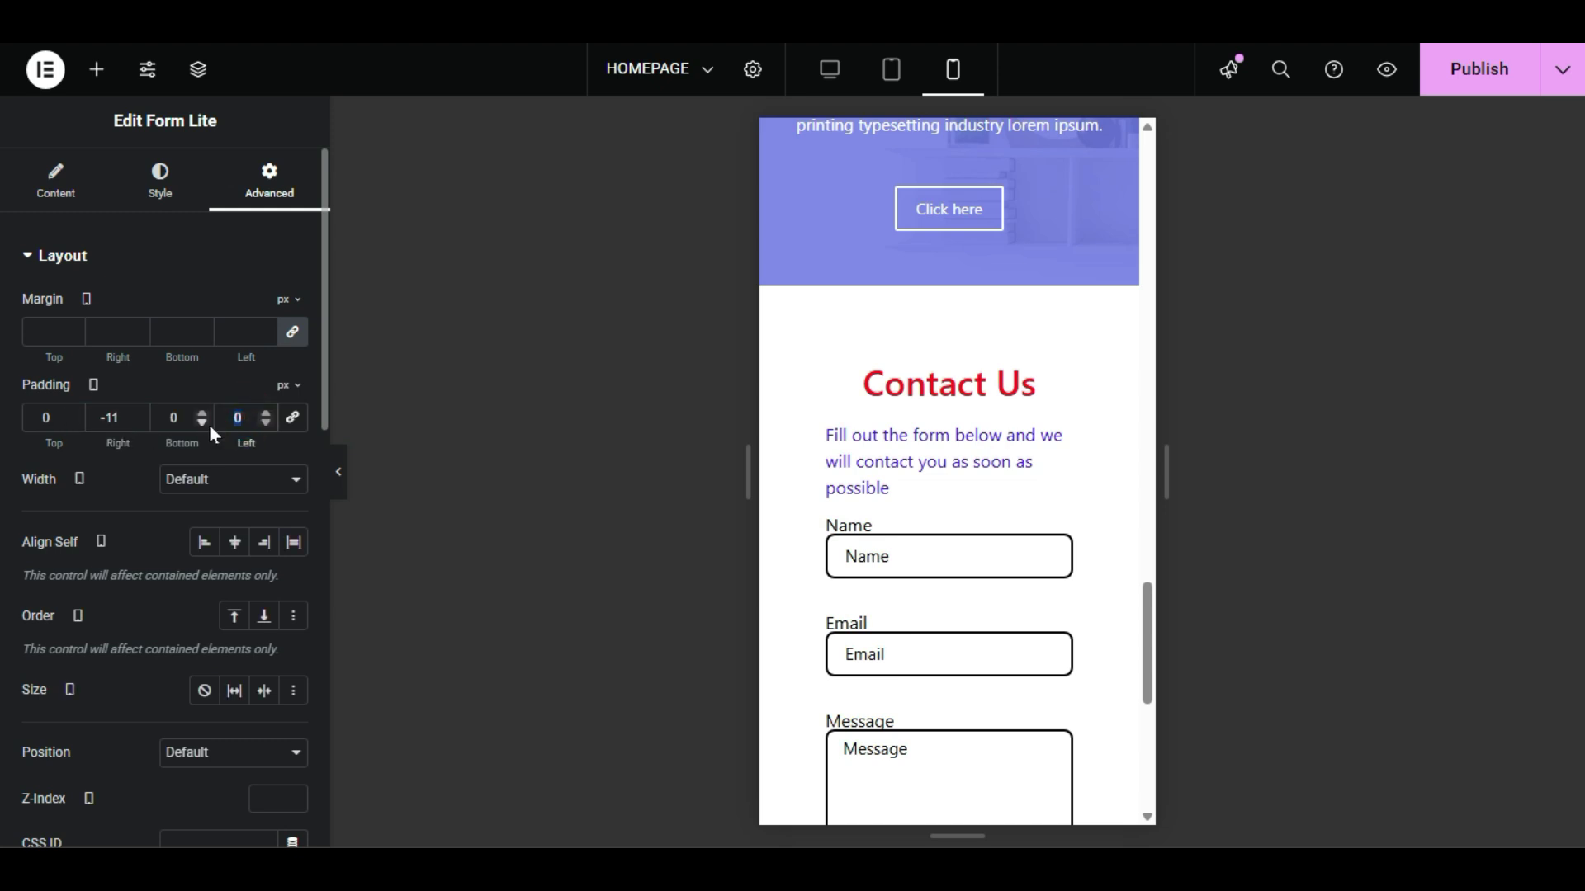
Step: Unlink the contact form's mobile margins and set the right and left margins to -11 px
left_click(293, 334)
left_click(124, 334)
type("-11")
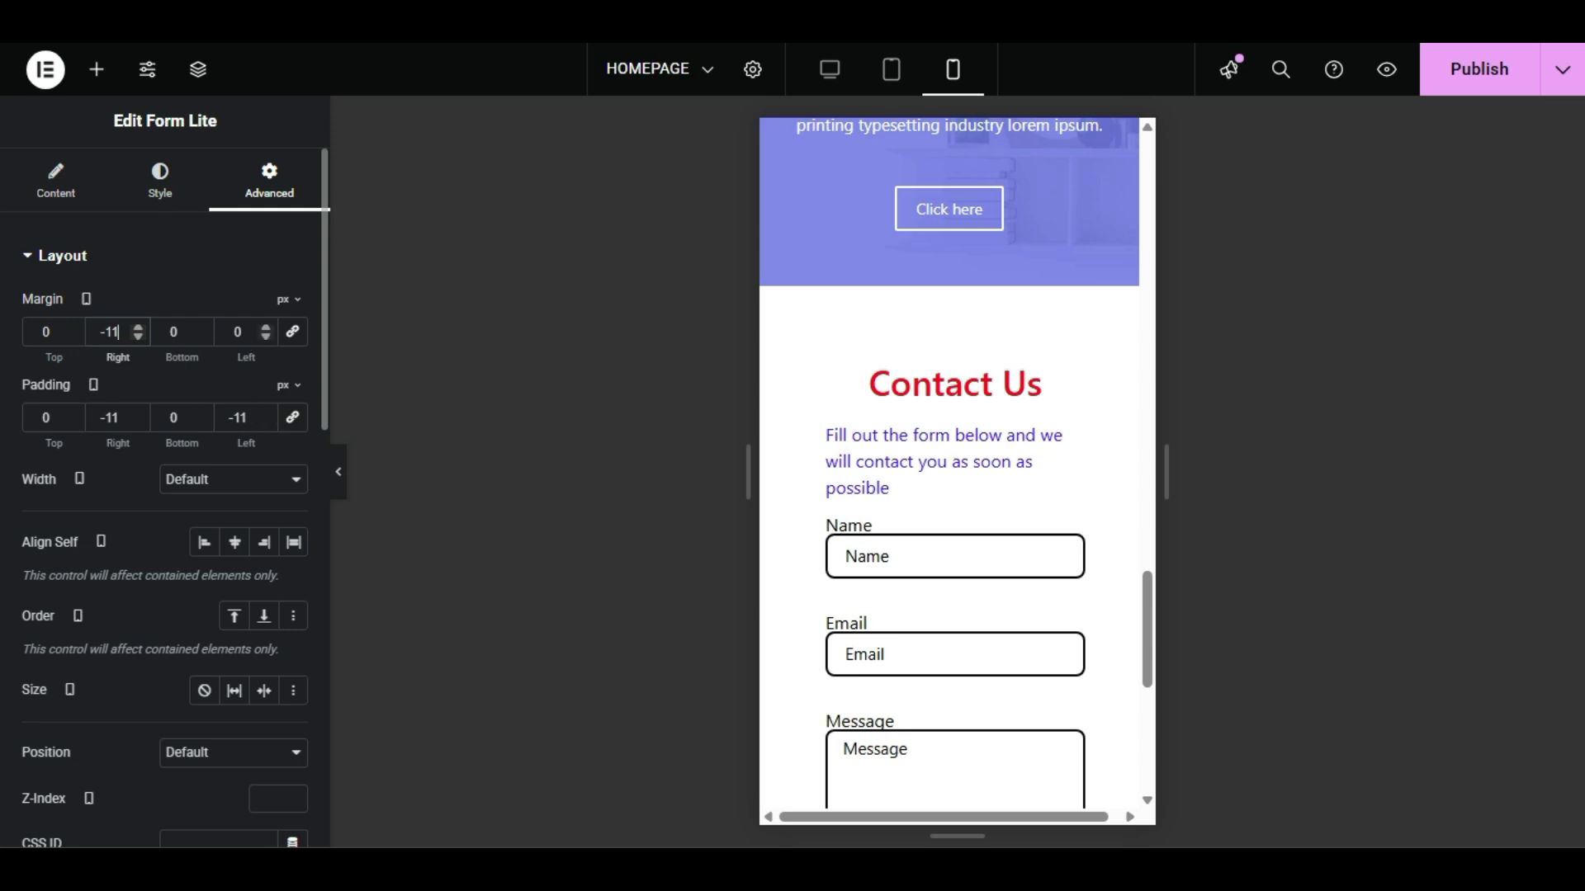
type("-11")
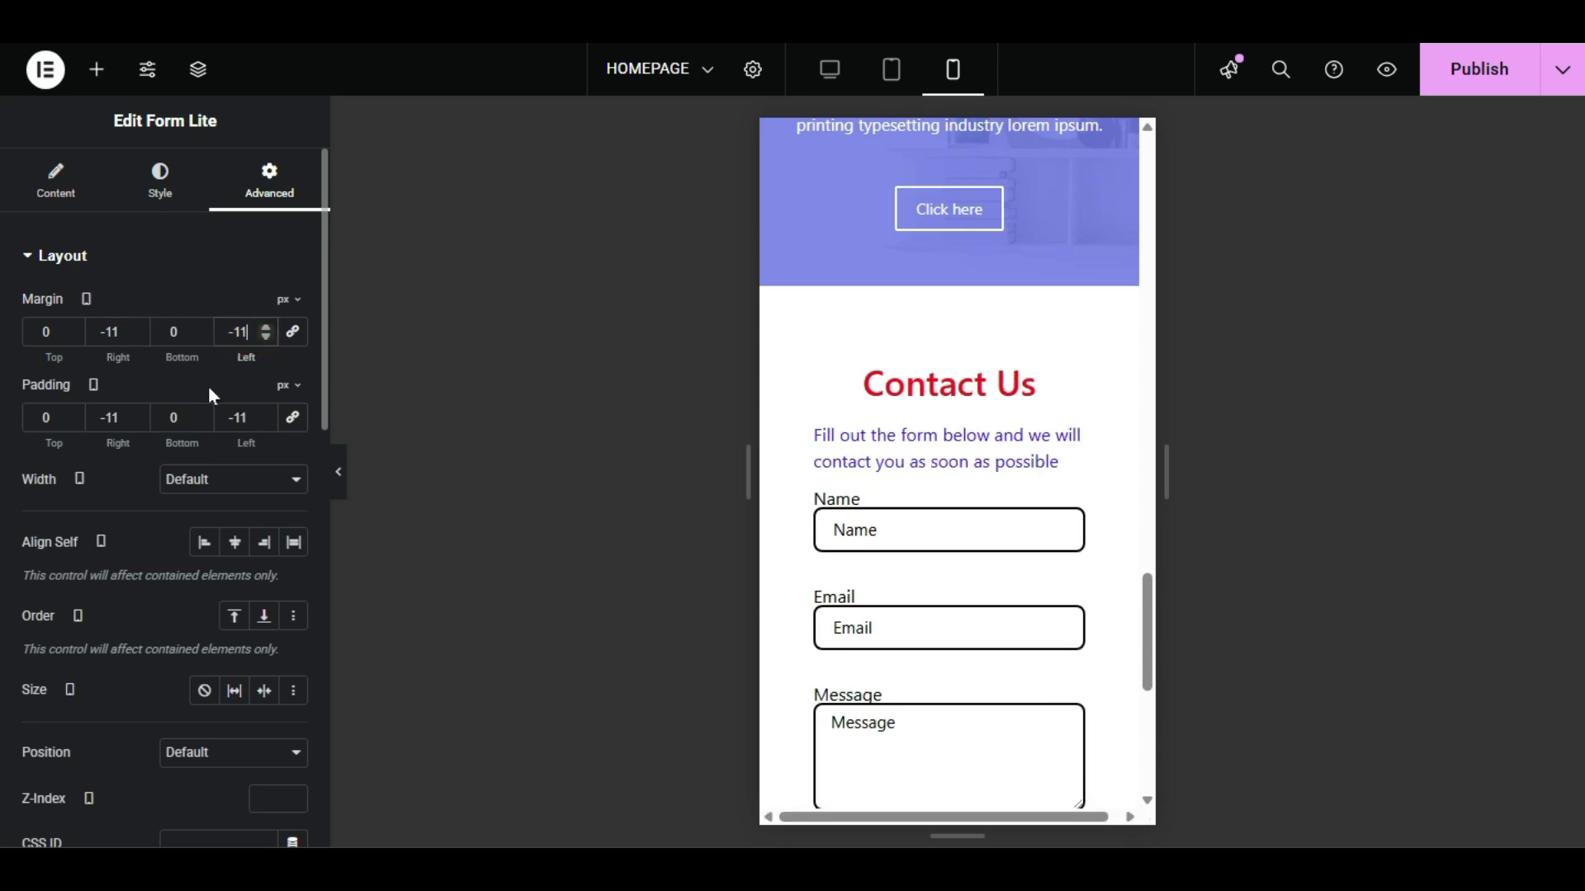
Step: Set the contact form's mobile right and left margins to -22 px and publish the page
scroll(837, 471, "down", 2)
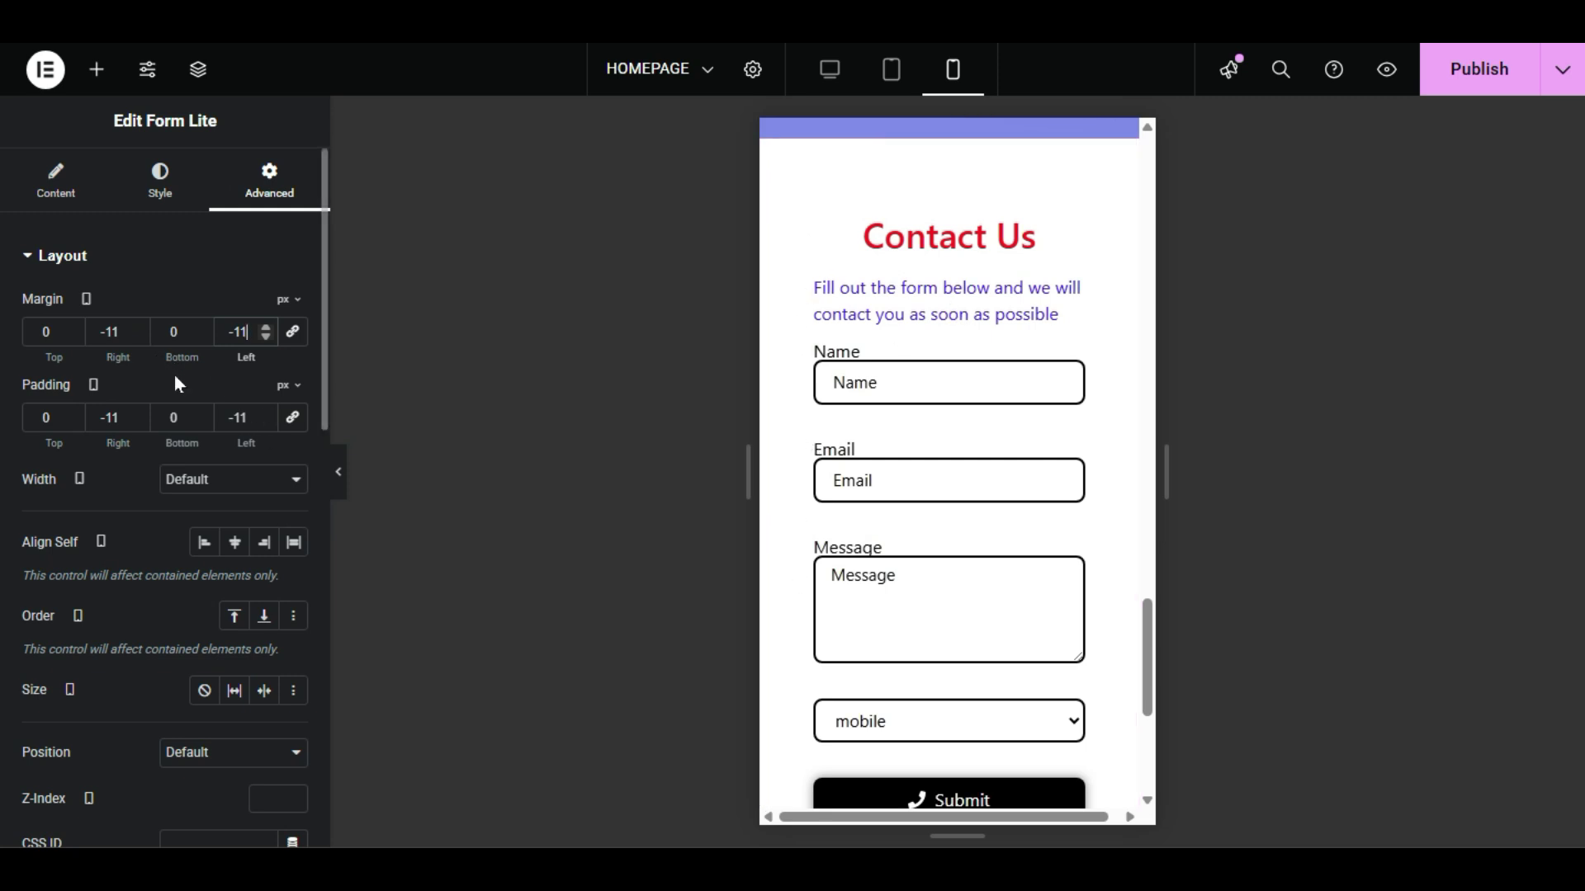
scroll(1011, 453, "down", 4)
scroll(949, 495, "up", 3)
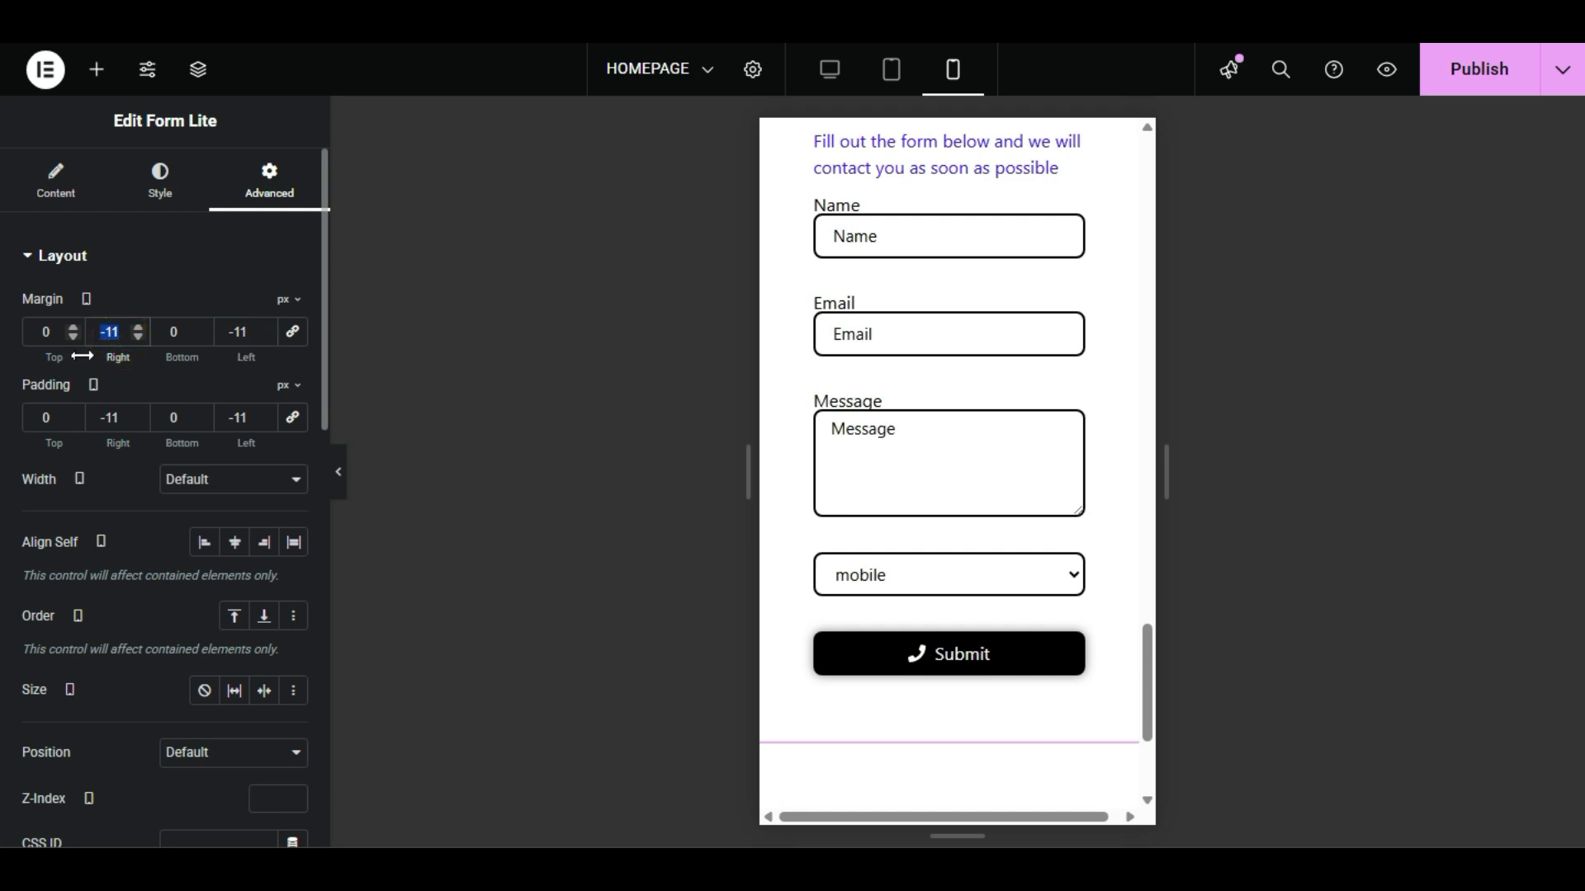
type("-22")
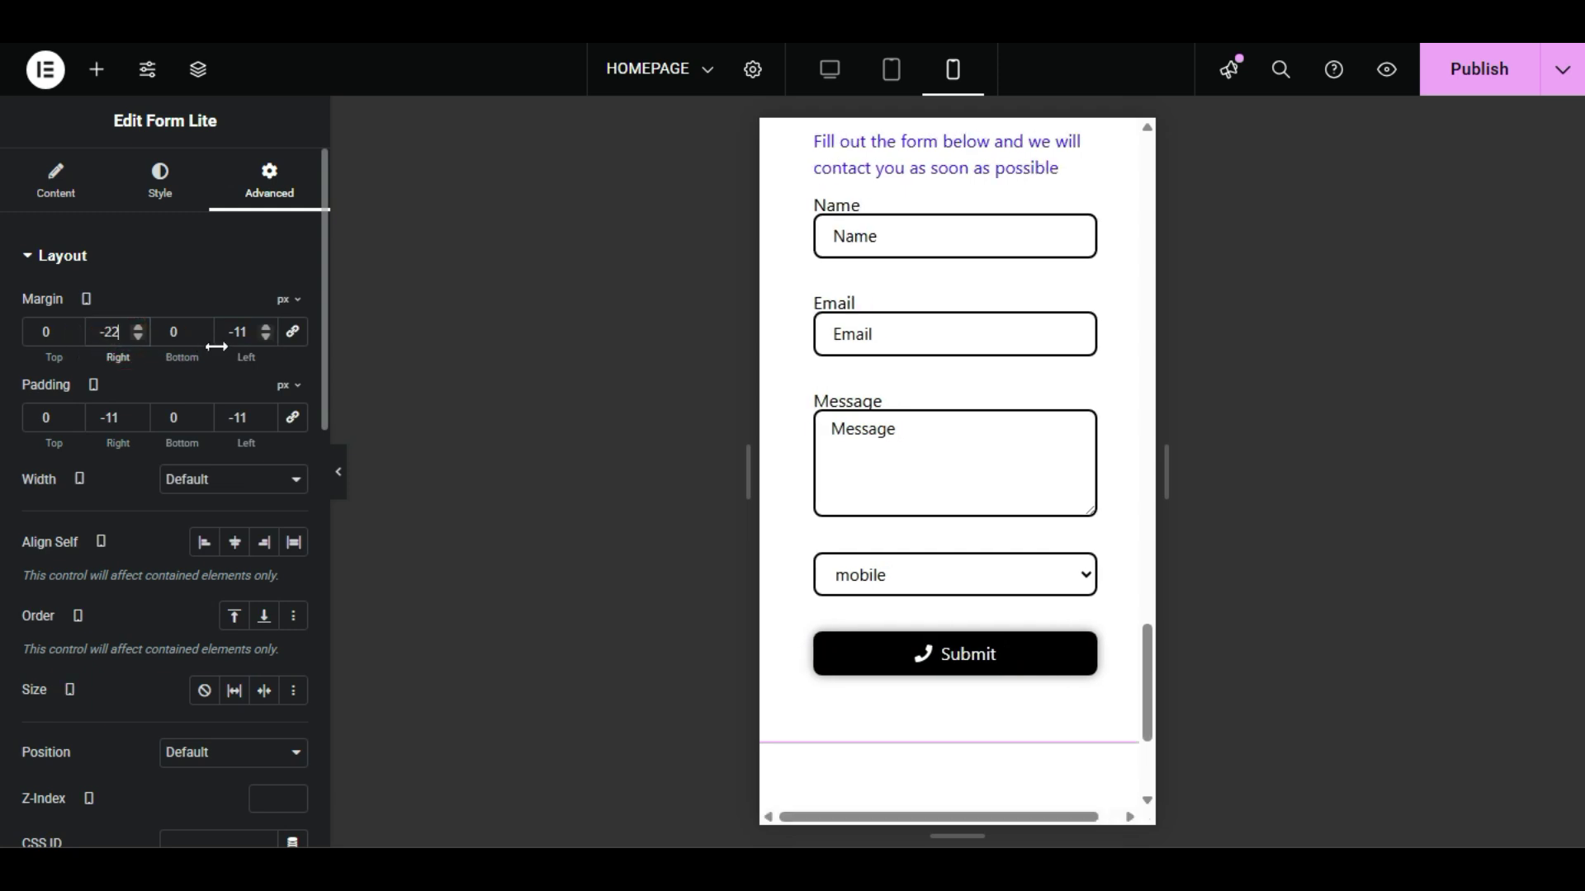
double_click(245, 333)
type("-22")
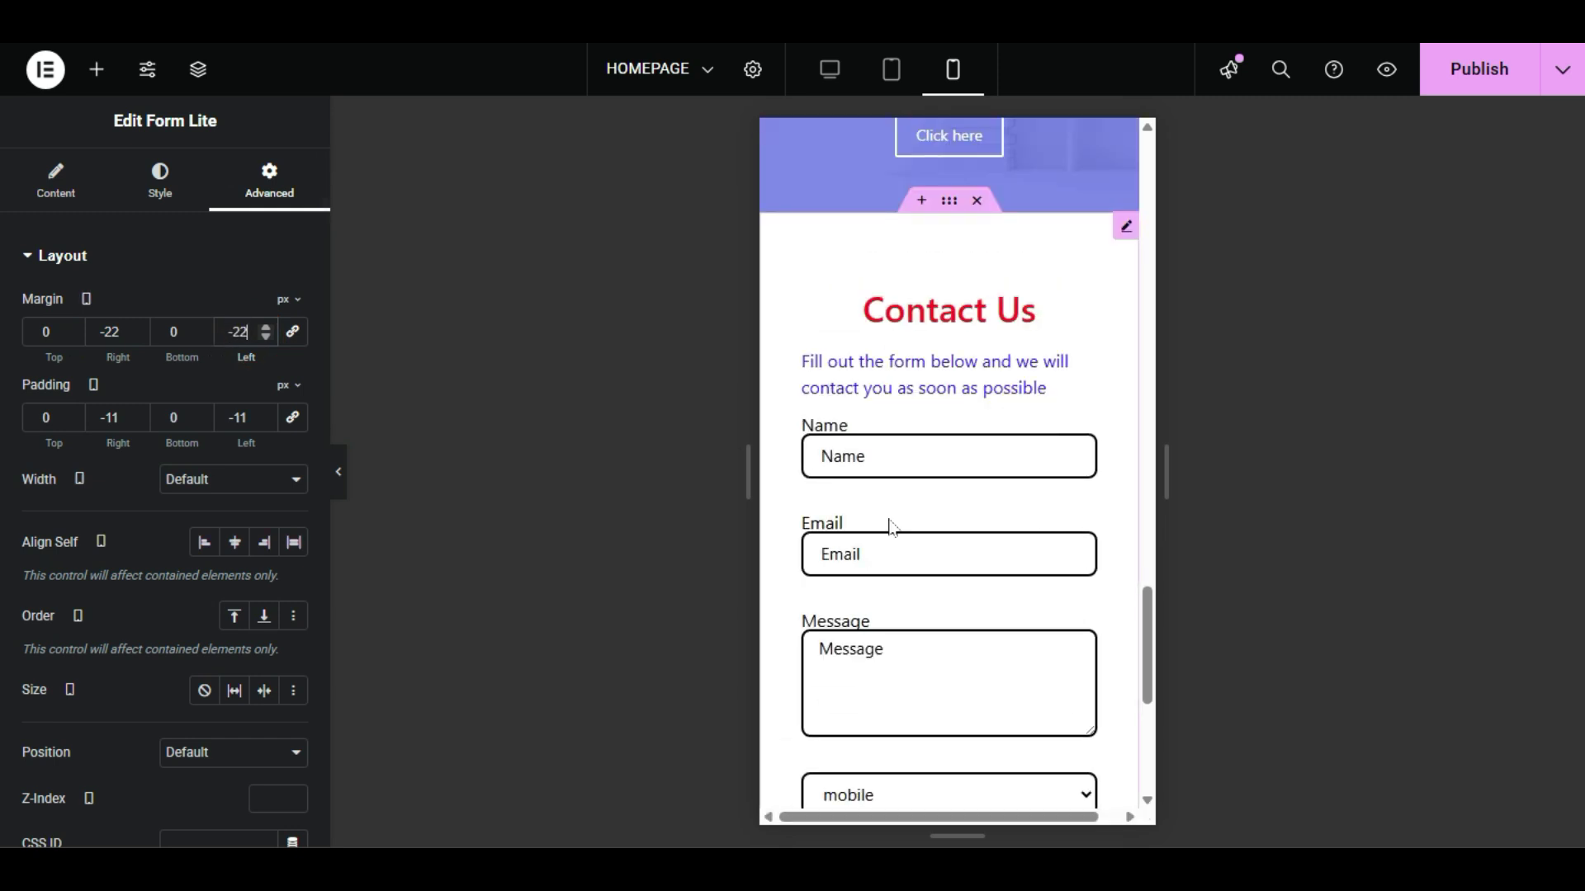
scroll(891, 528, "down", 2)
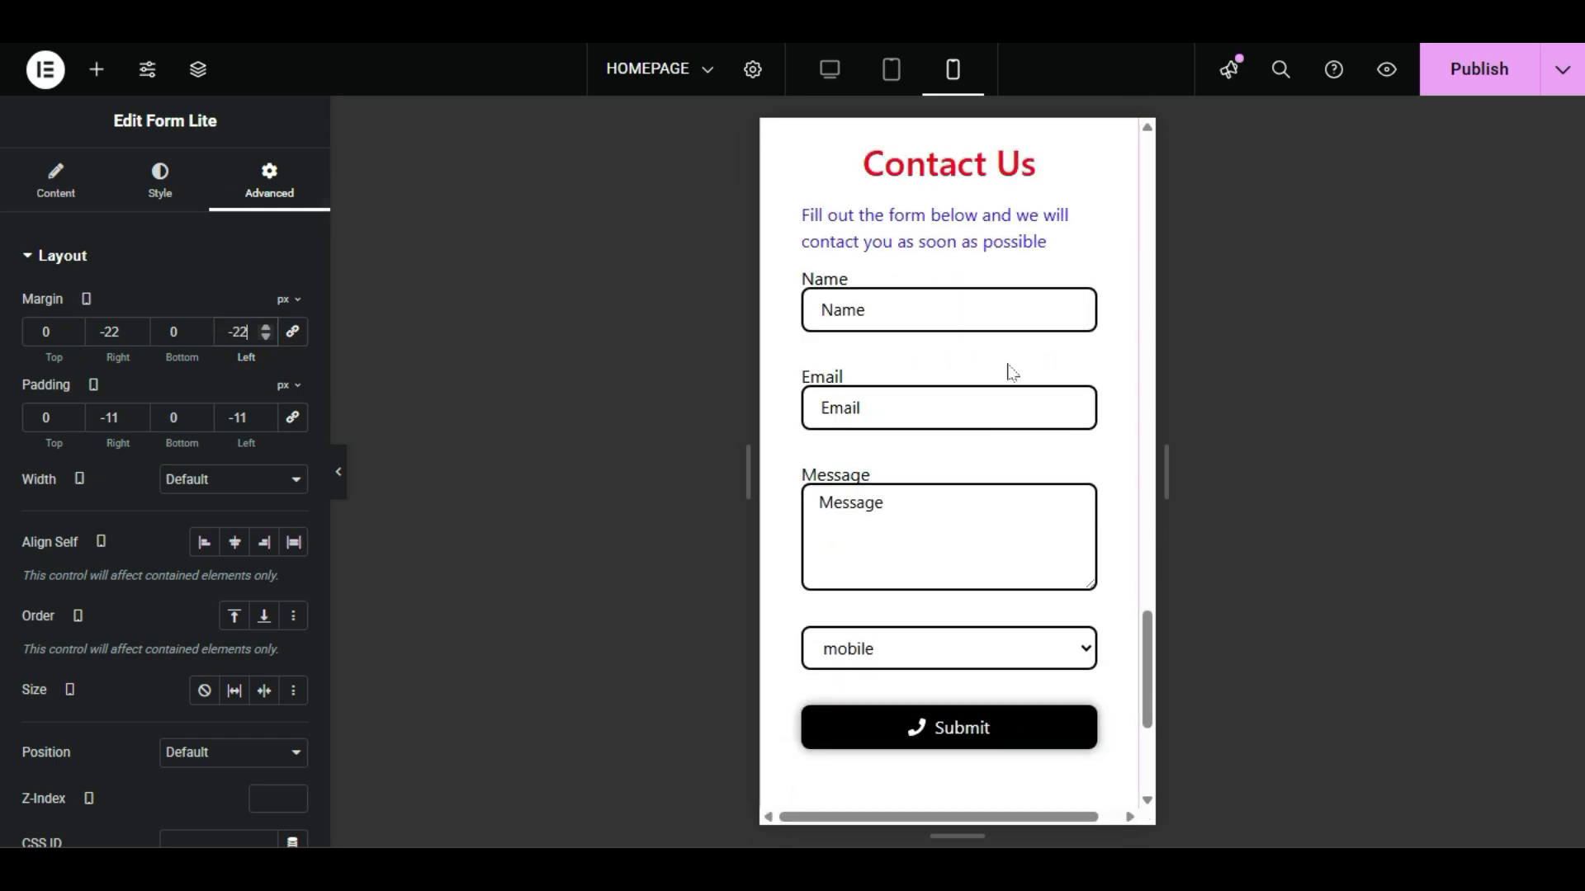
left_click(1514, 71)
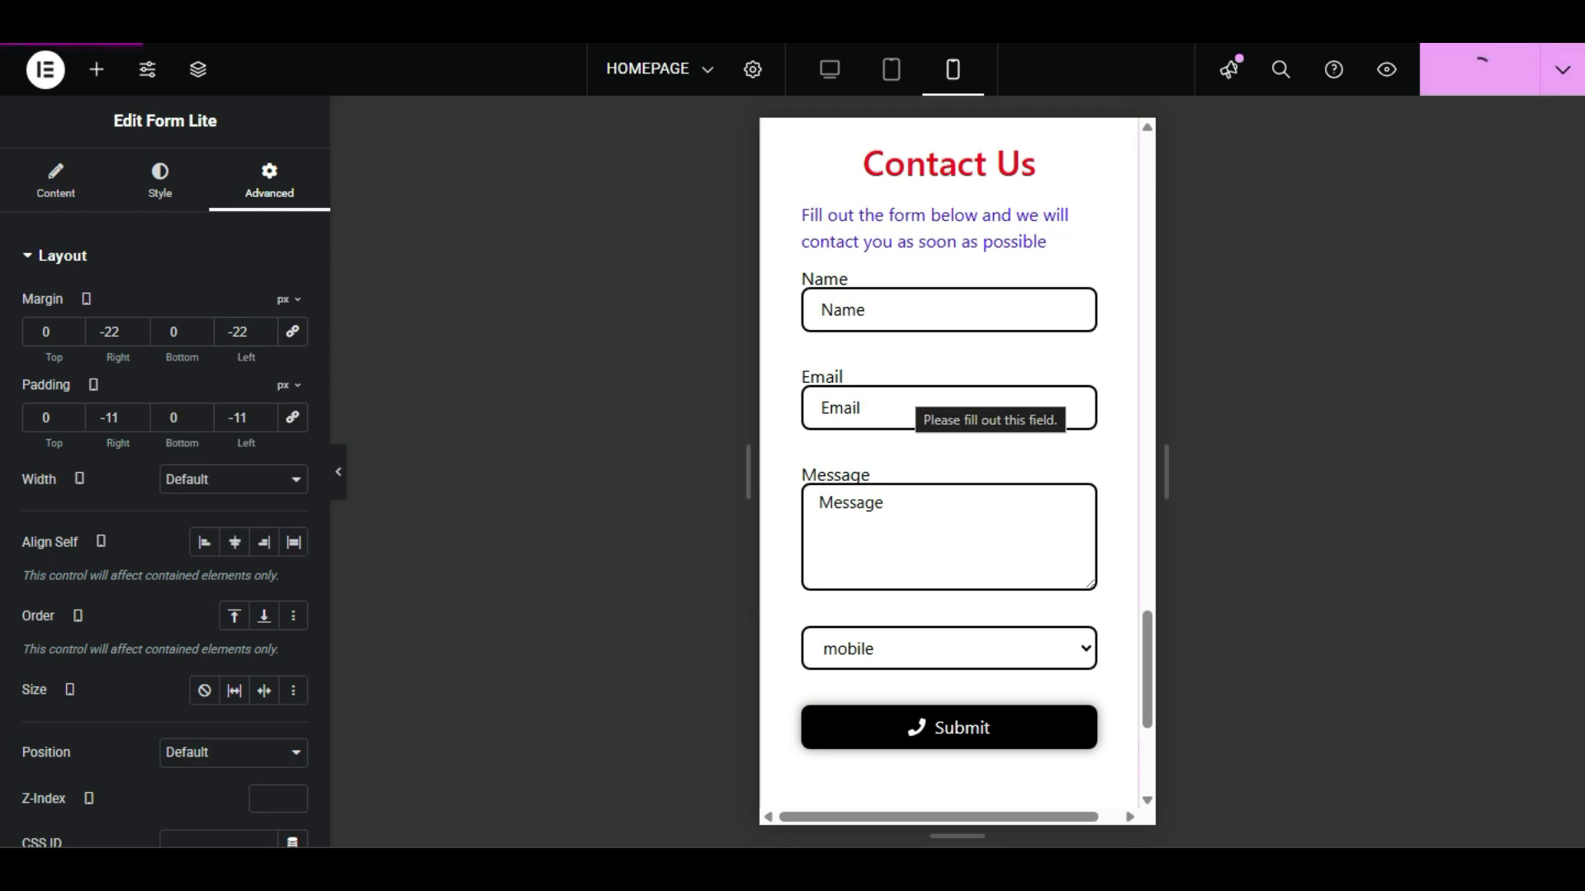
Step: Switch to the desktop layout and examine the hero, Latest Post and post grid sections, also with the editing panel temporarily collapsed
left_click(830, 70)
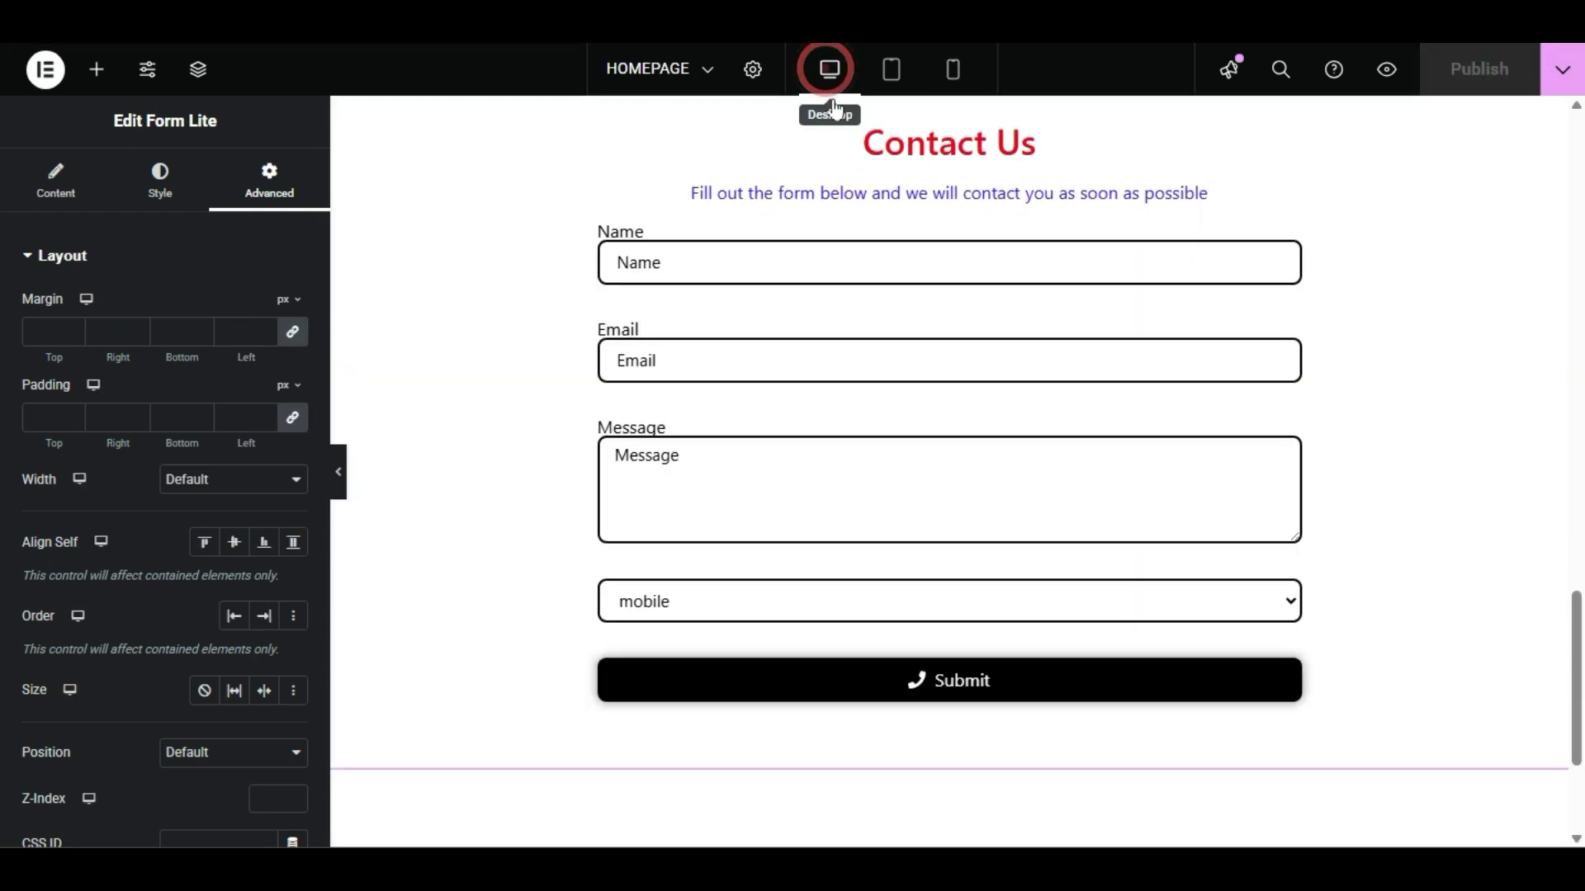
scroll(1037, 393, "up", 15)
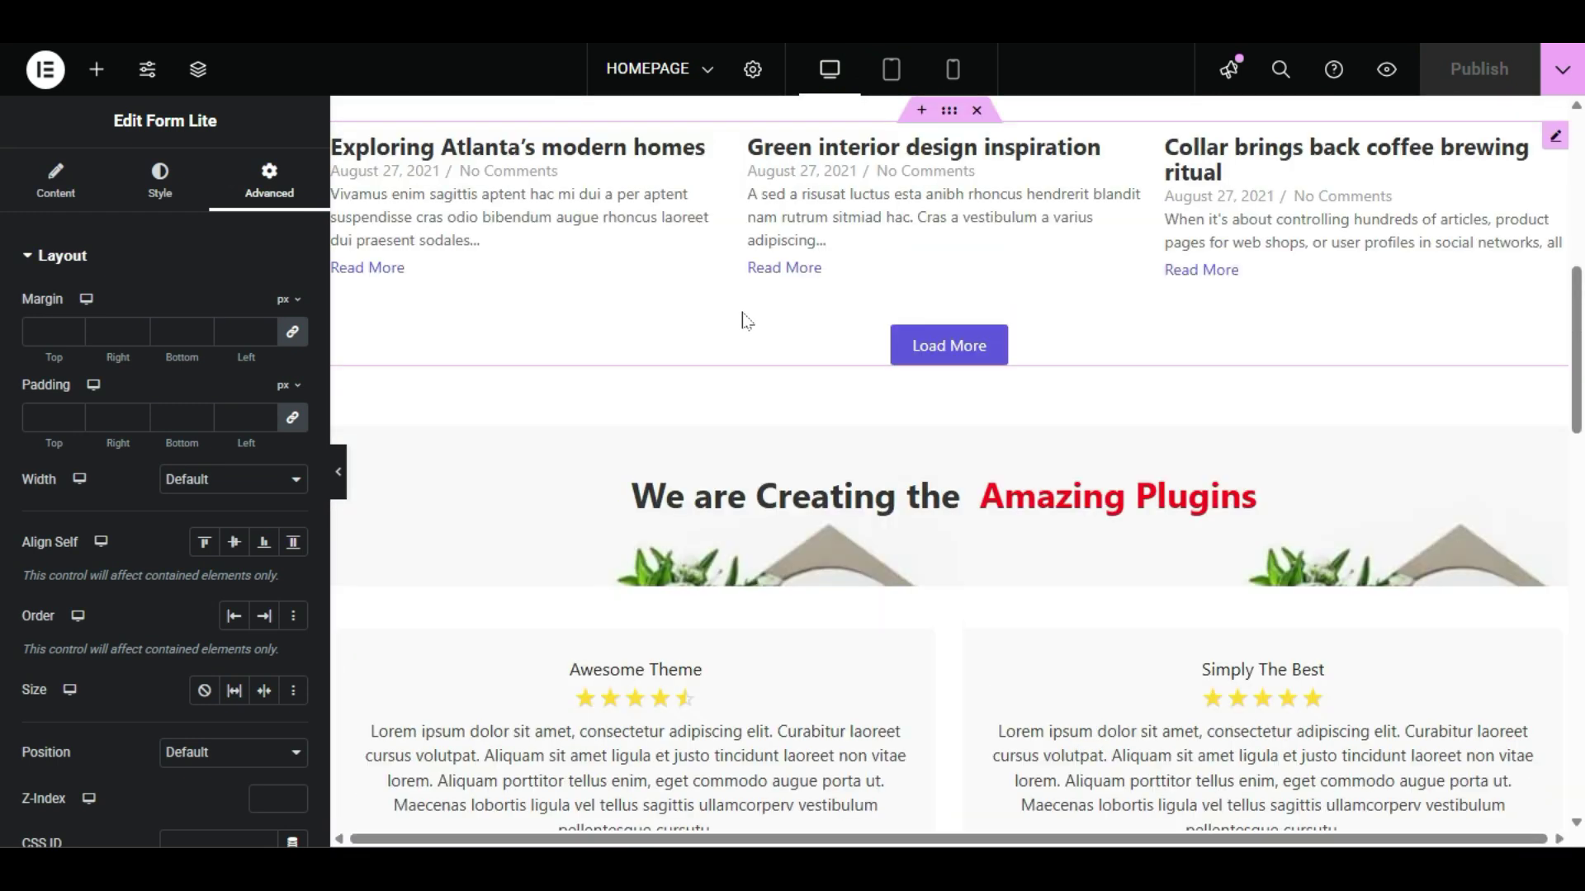
scroll(890, 170, "up", 7)
scroll(993, 464, "down", 5)
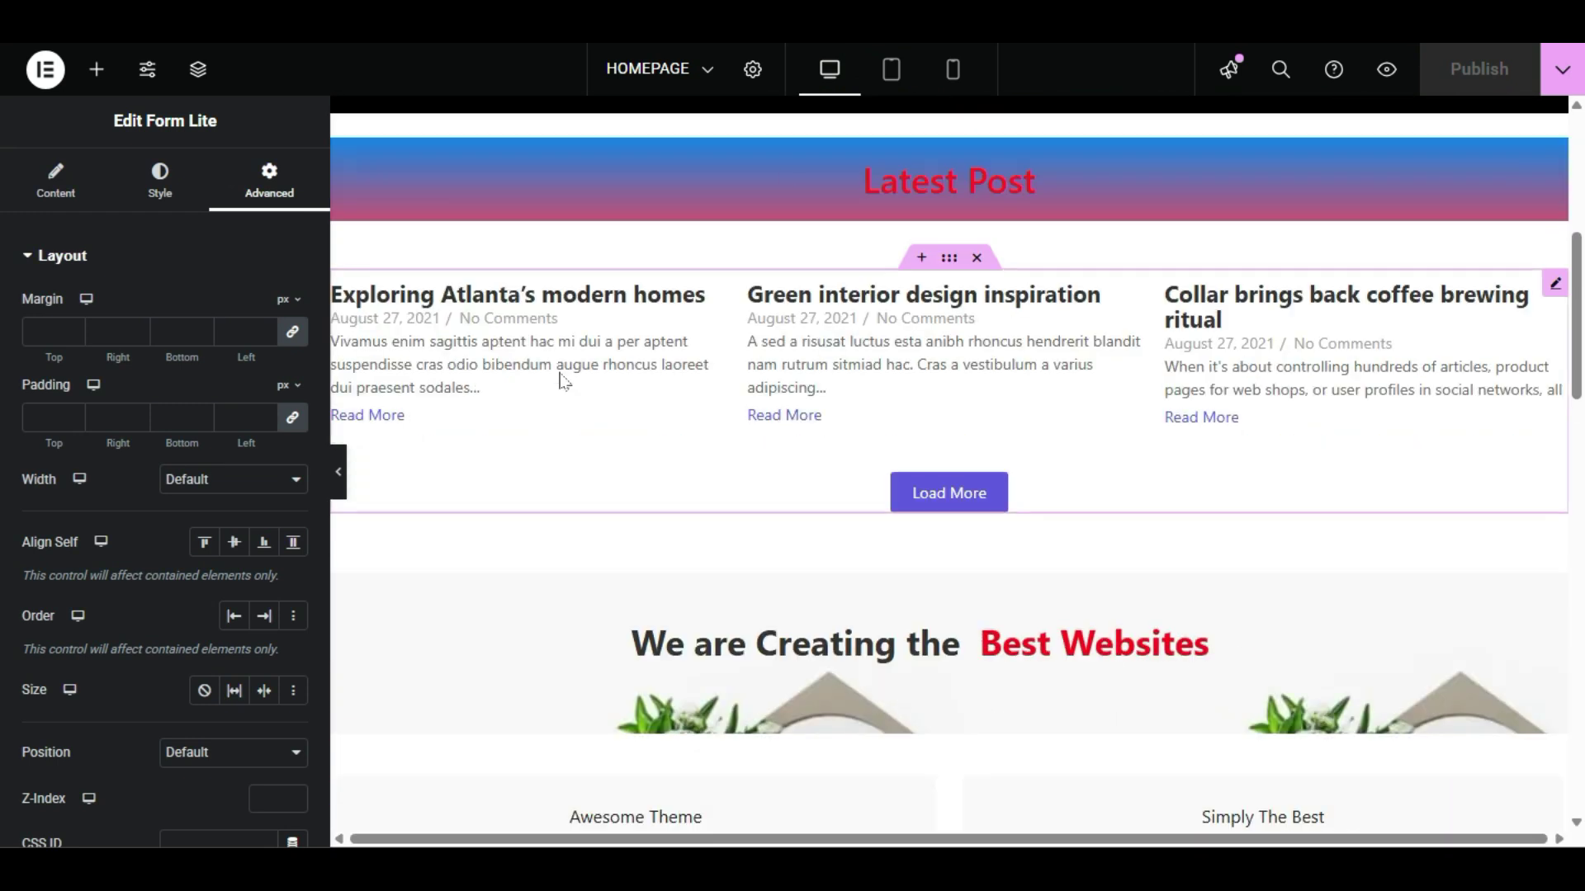
scroll(338, 483, "up", 1)
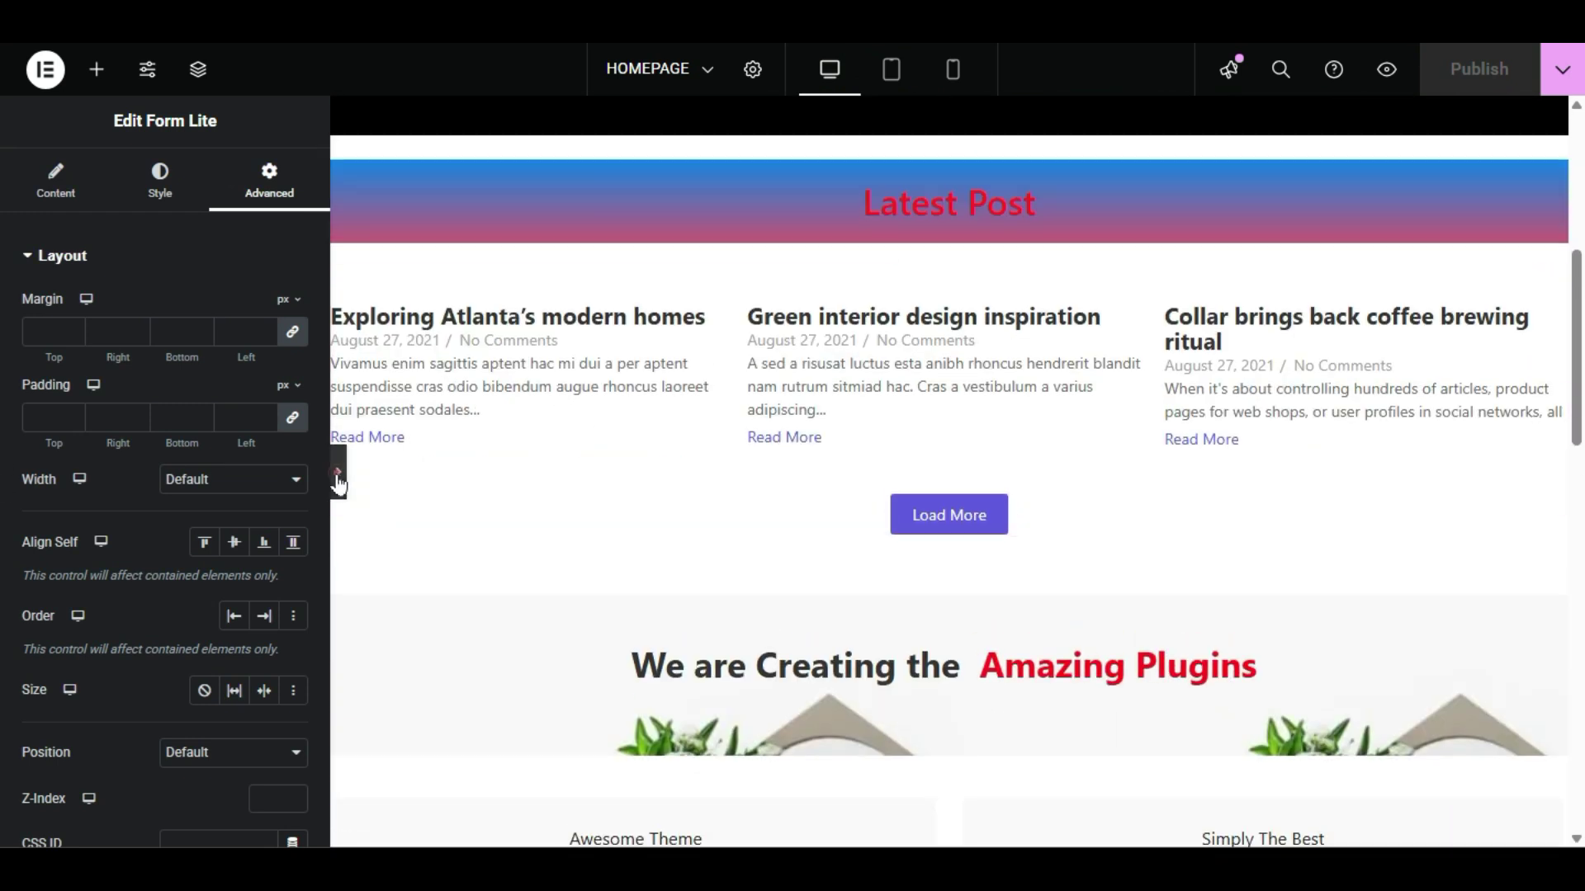
left_click(338, 478)
scroll(116, 307, "up", 6)
scroll(810, 399, "down", 6)
scroll(619, 405, "up", 4)
left_click(7, 471)
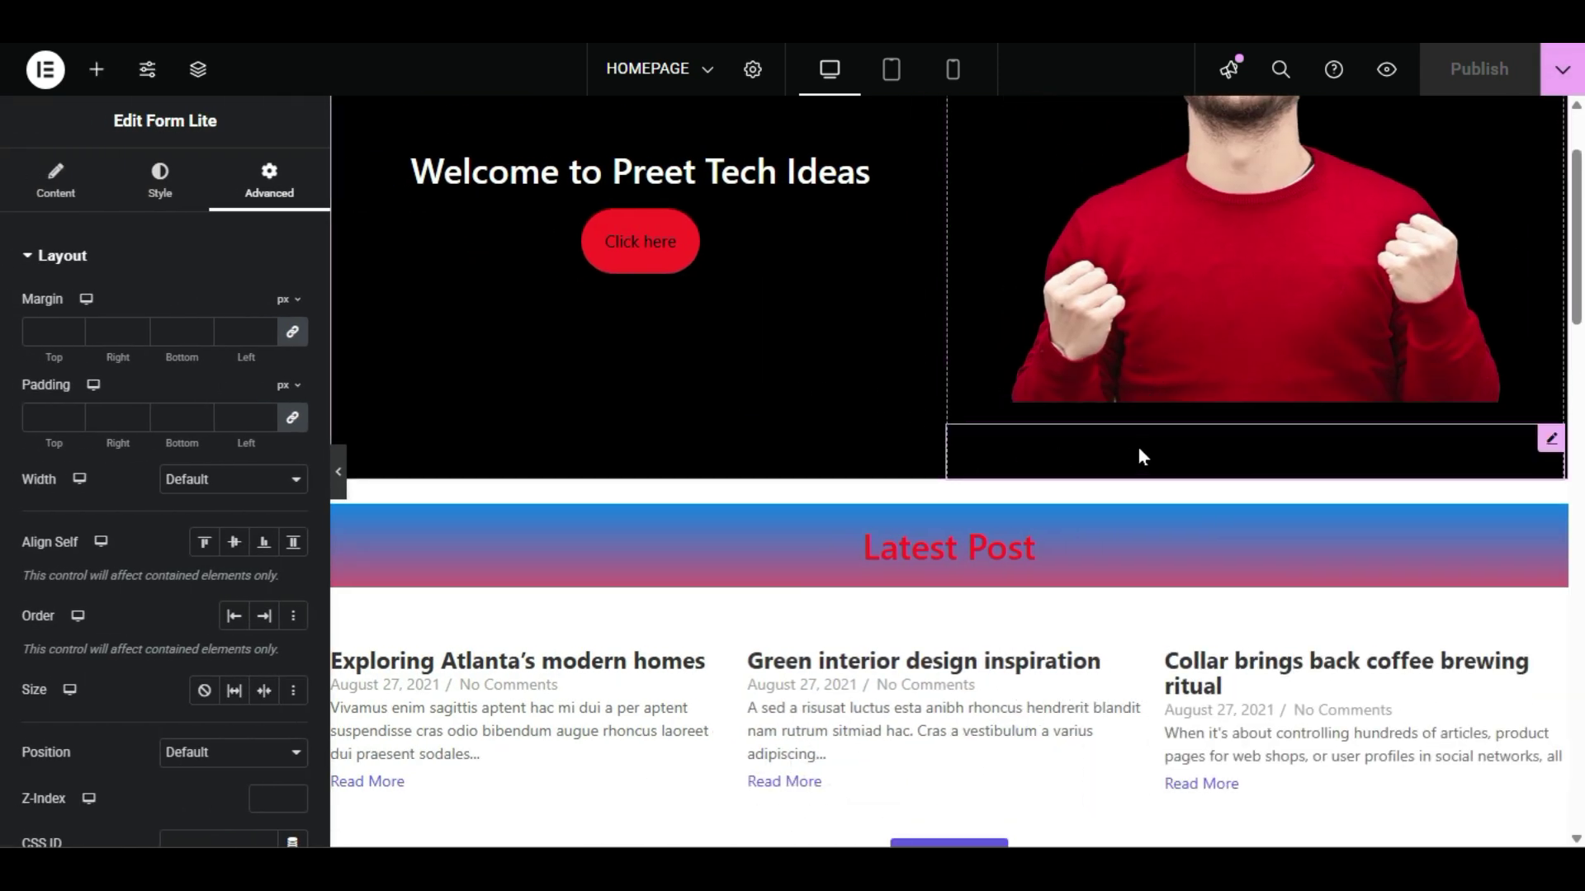
Step: Delete the spacer below the hero image and publish the page
right_click(1193, 456)
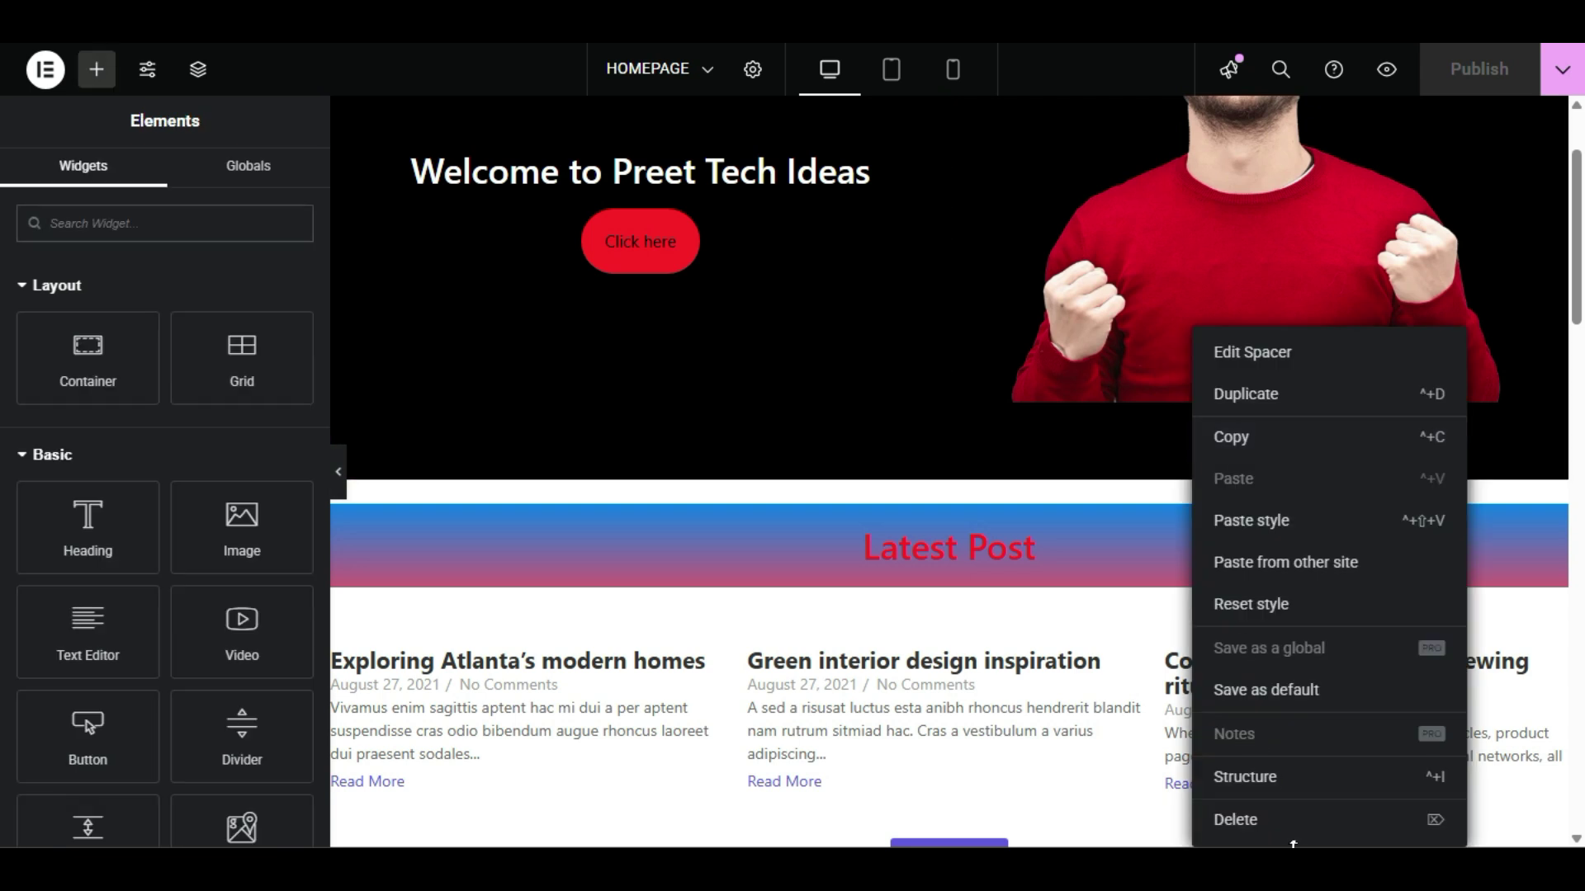
left_click(1300, 835)
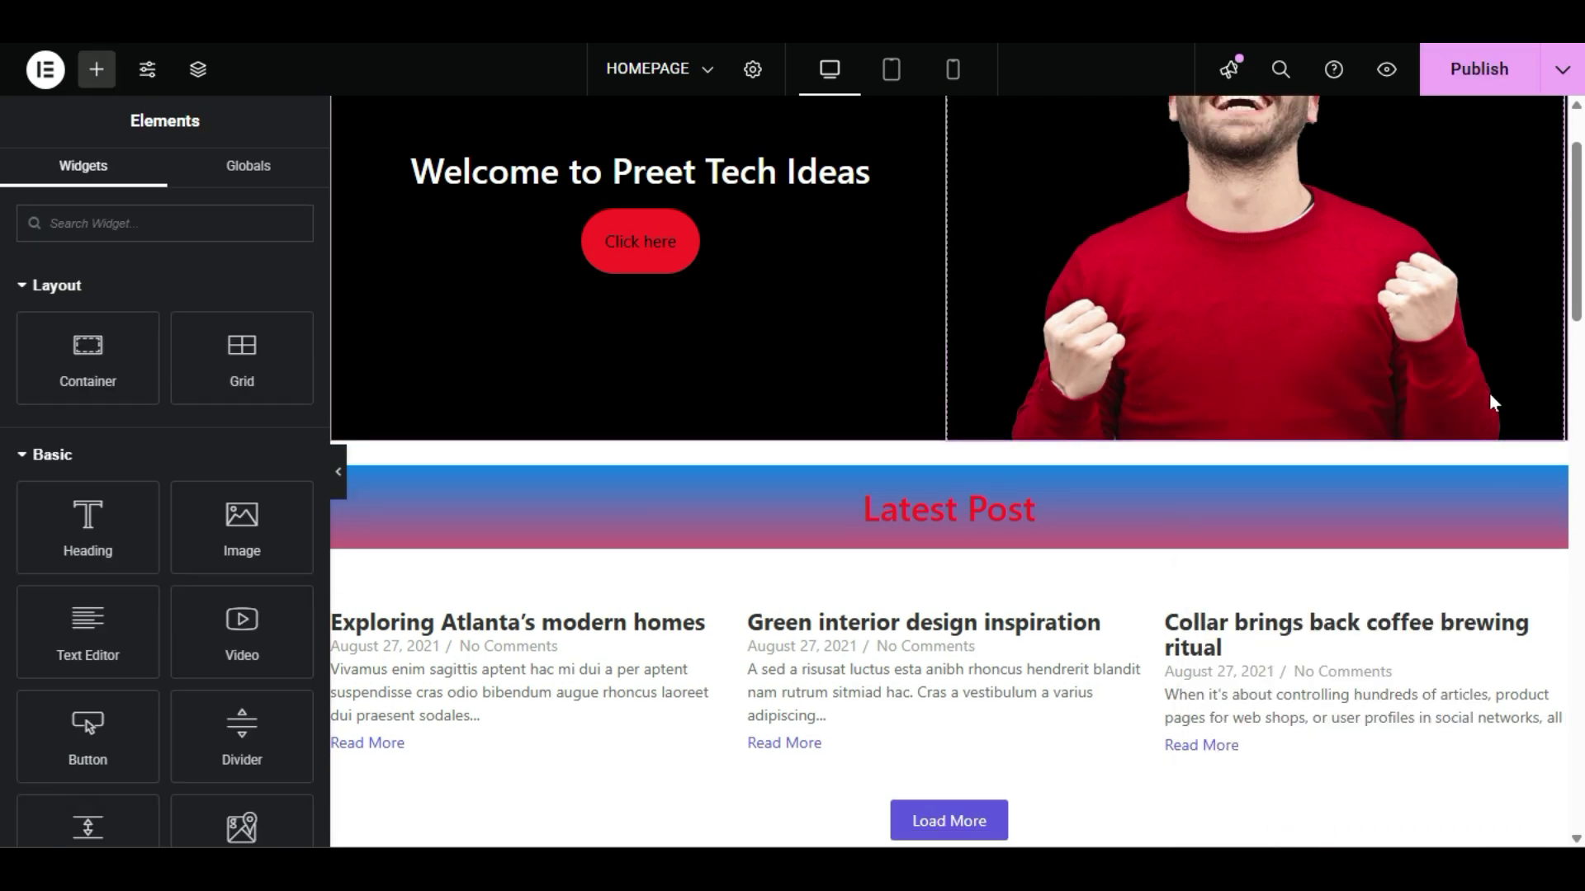
left_click(1451, 67)
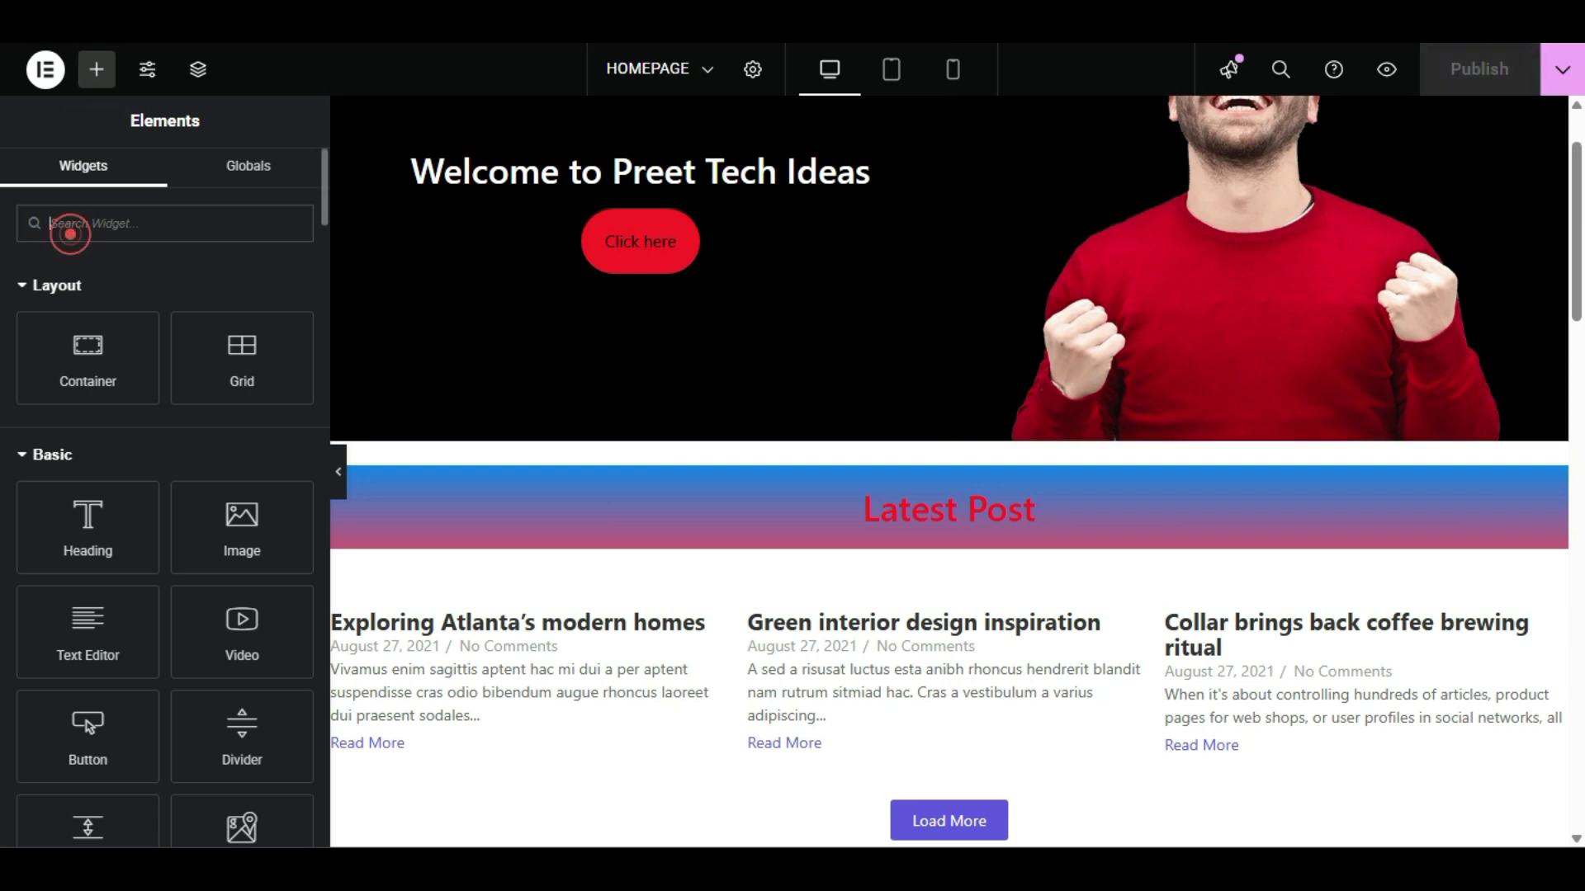
Step: Search the widgets for "spa" and try to place a Spacer between the hero and Latest Post sections
type("spa")
left_click_drag(72, 265, 367, 487)
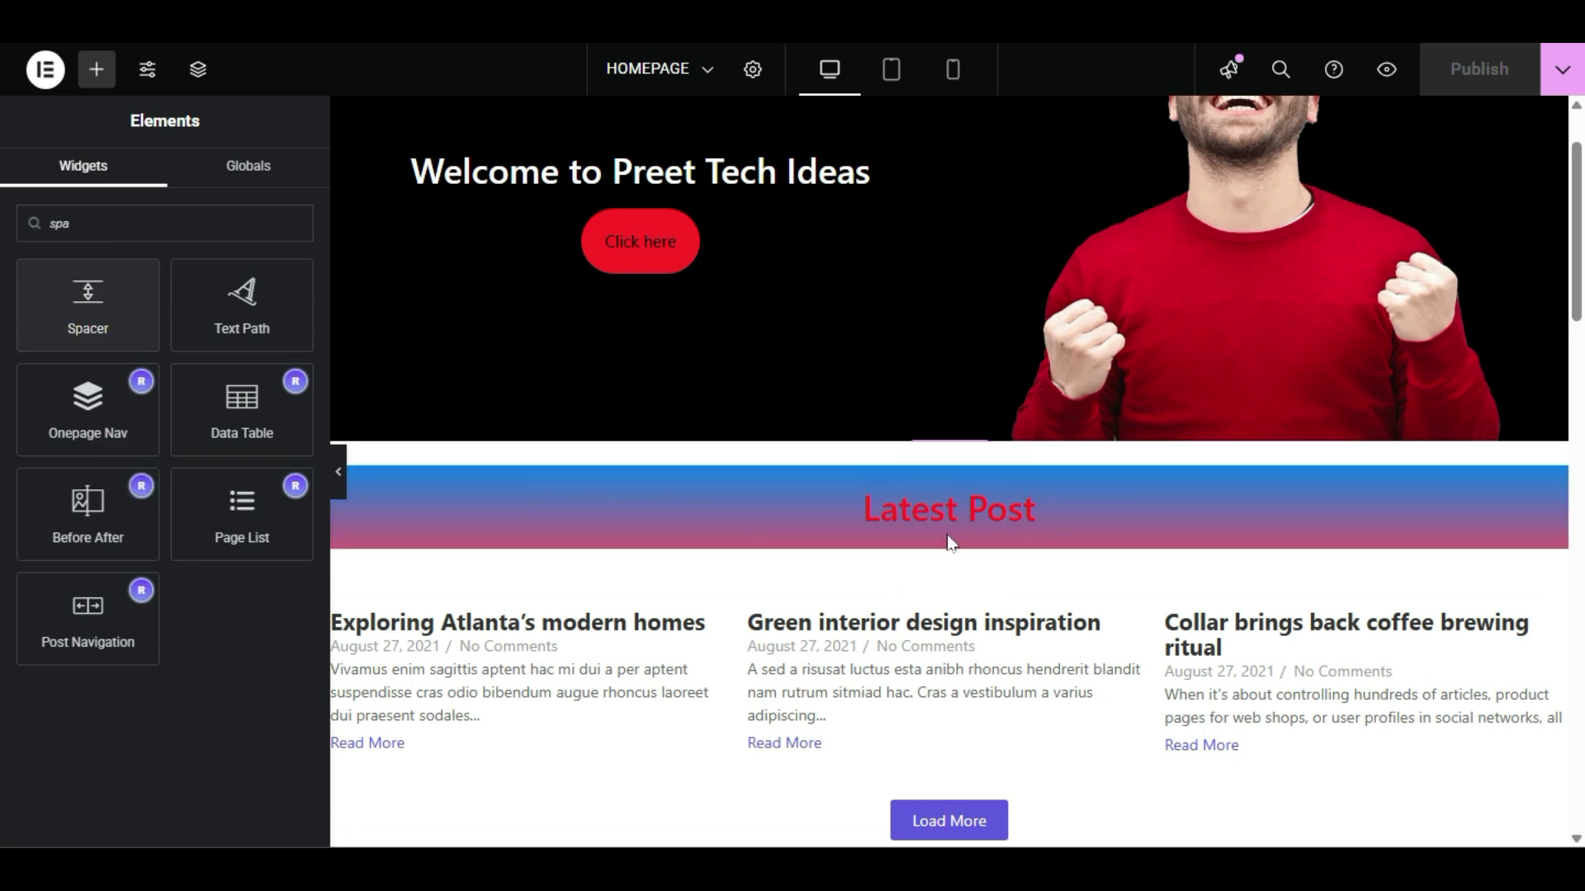
Step: Hide the Latest Post container on tablet and mobile portrait, and check it in the mobile layout
scroll(957, 615, "down", 2)
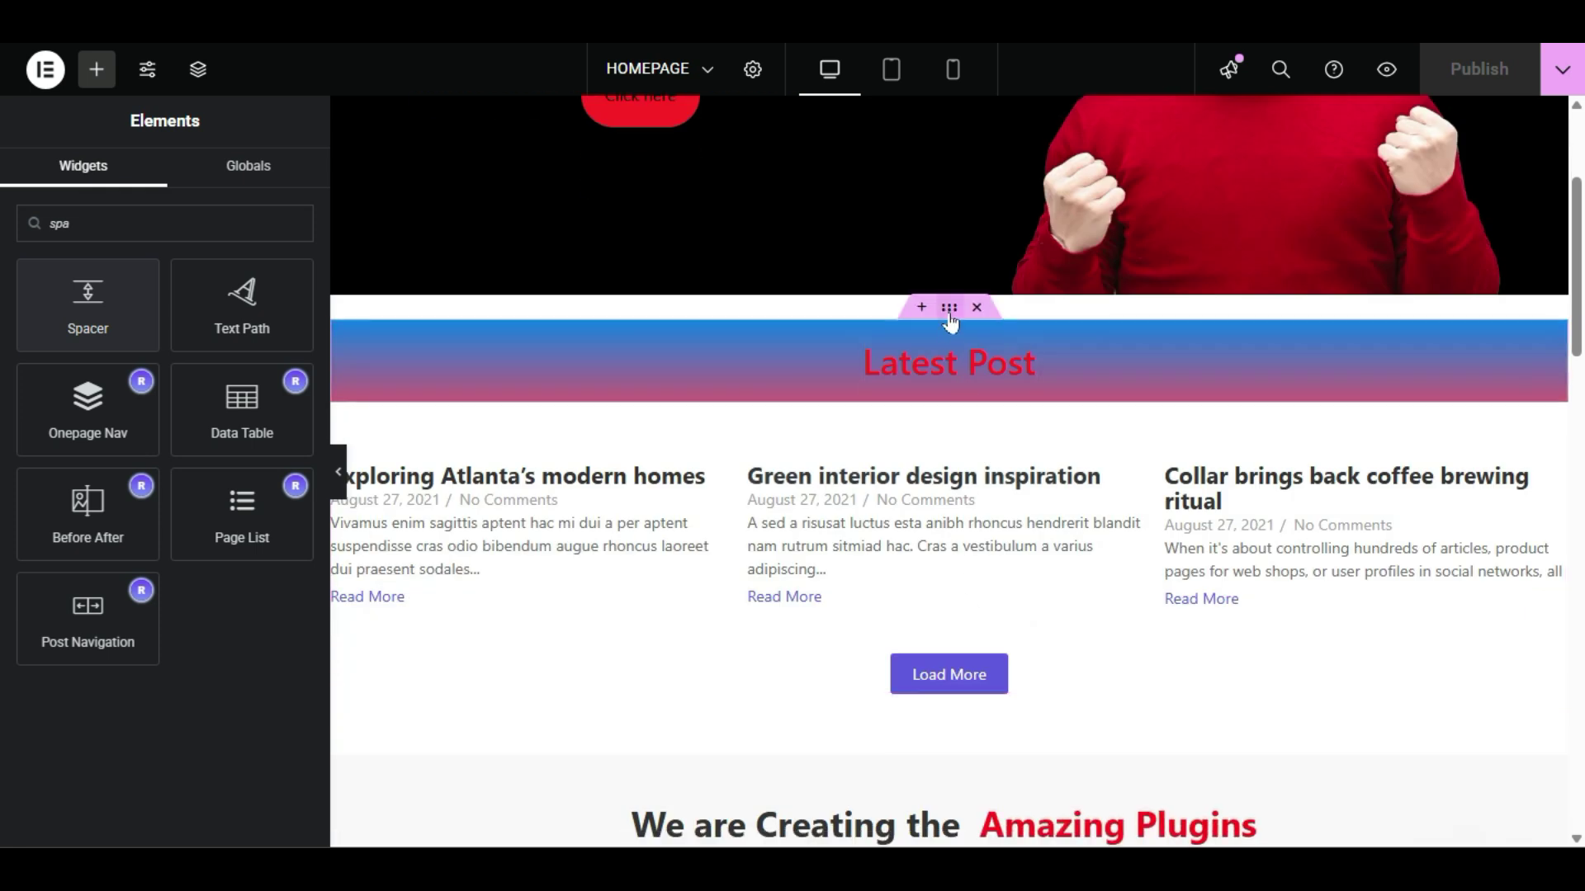
left_click(949, 312)
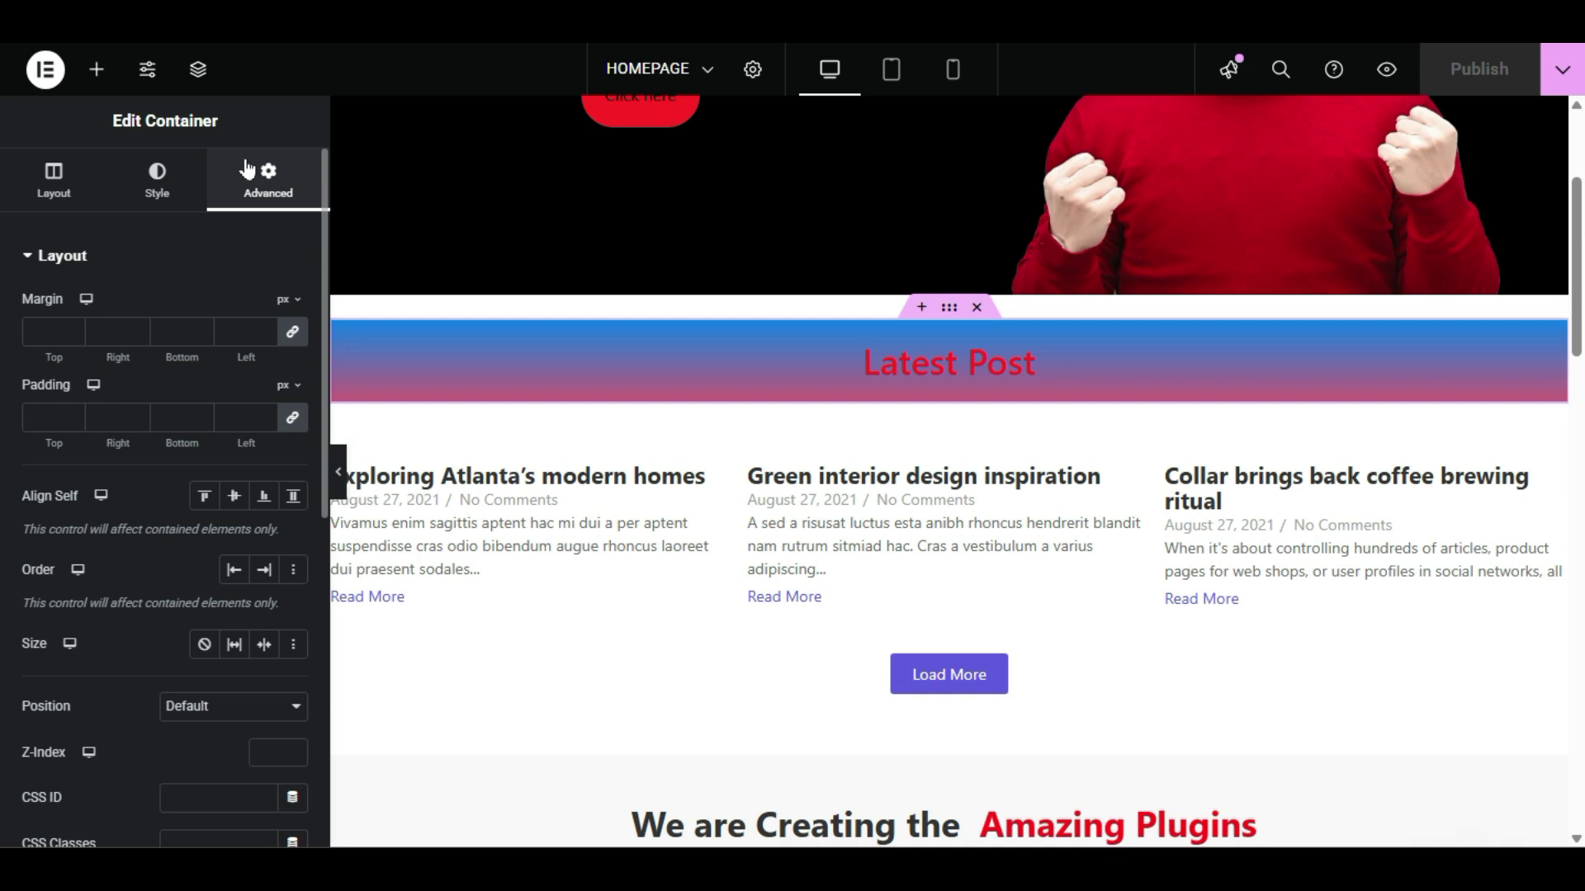
scroll(165, 413, "down", 7)
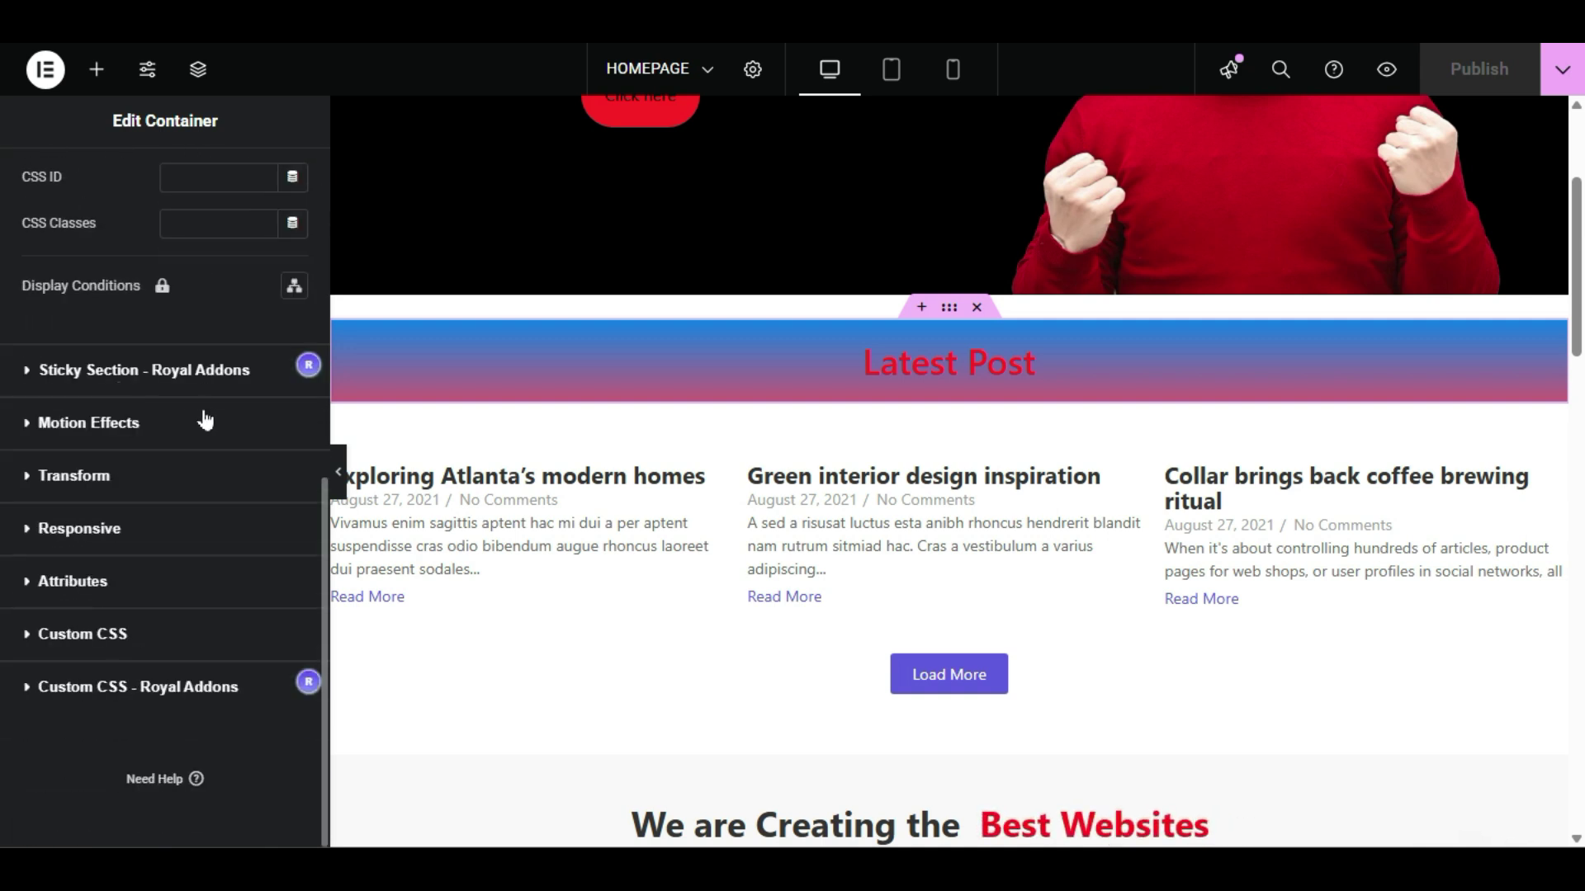
left_click(128, 533)
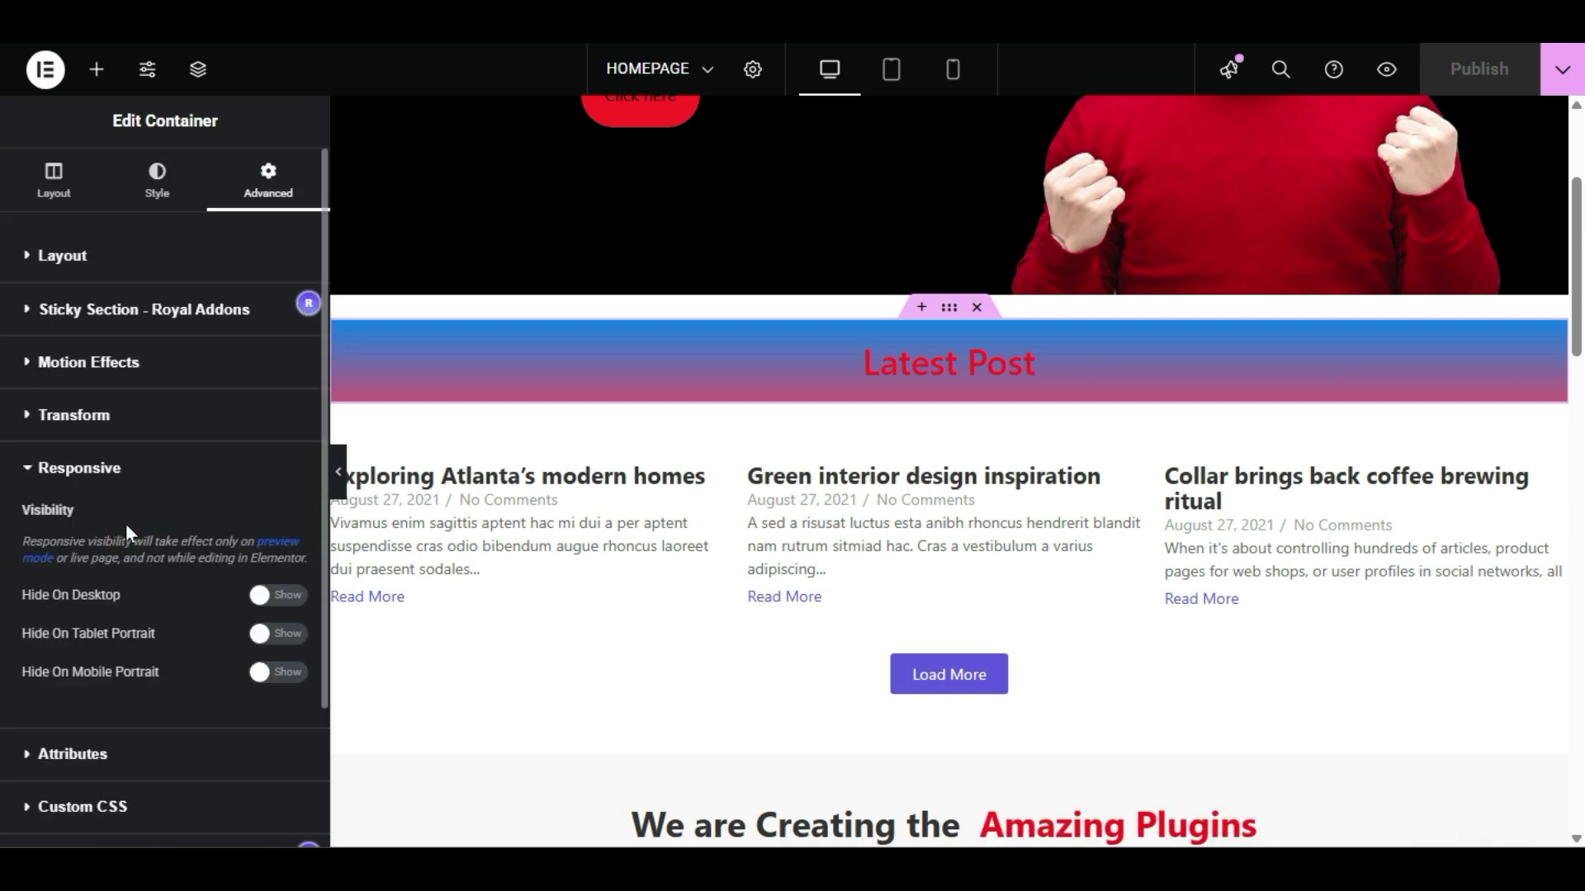
scroll(4, 535, "down", 2)
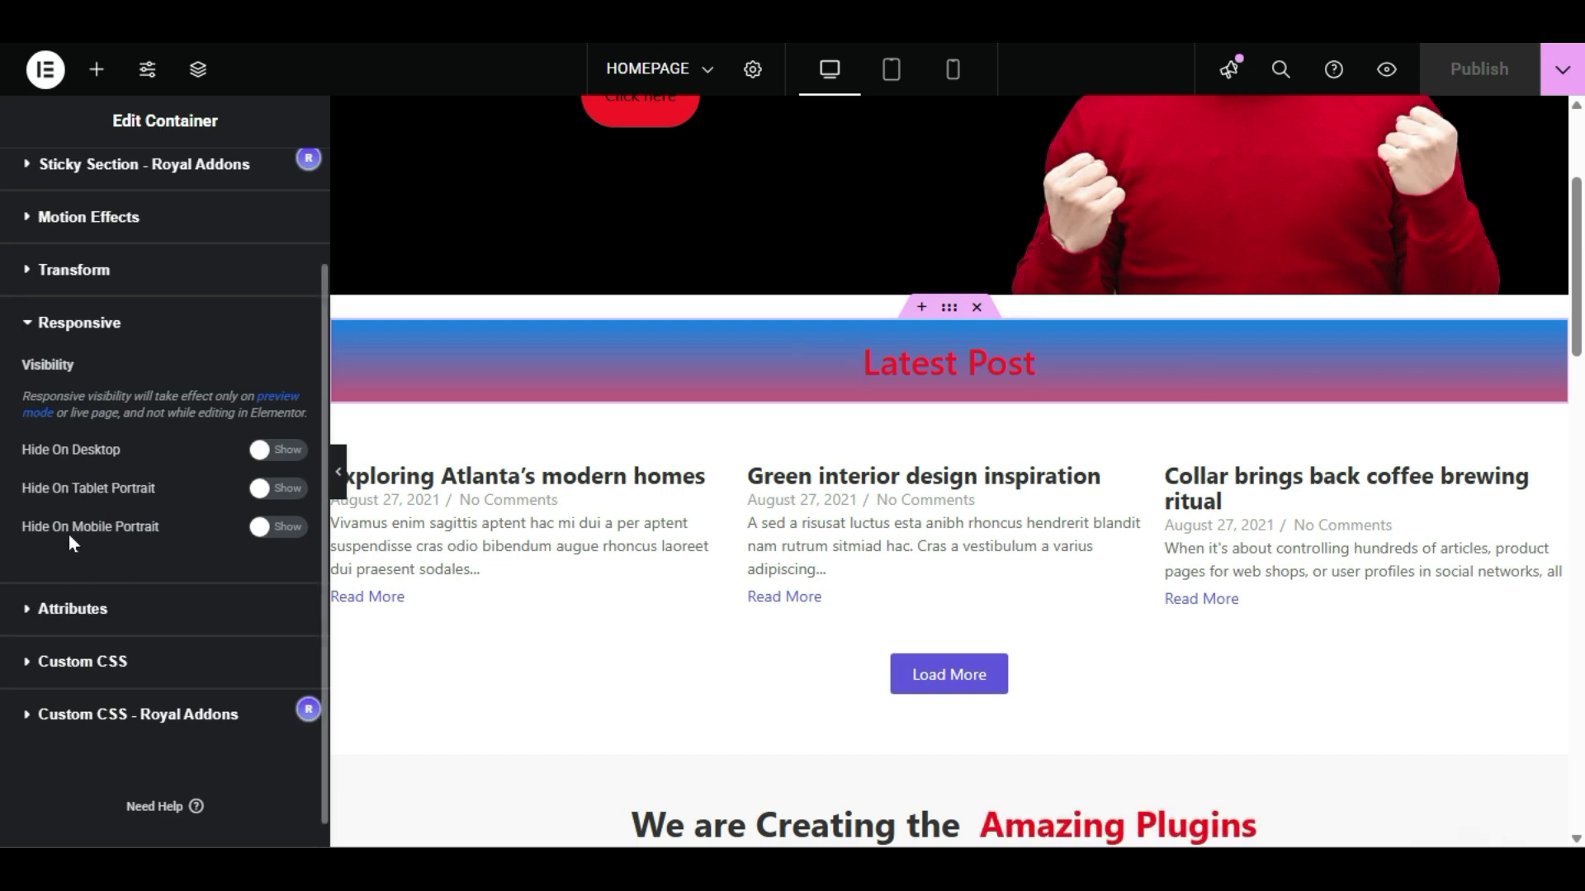
left_click(272, 528)
left_click(277, 488)
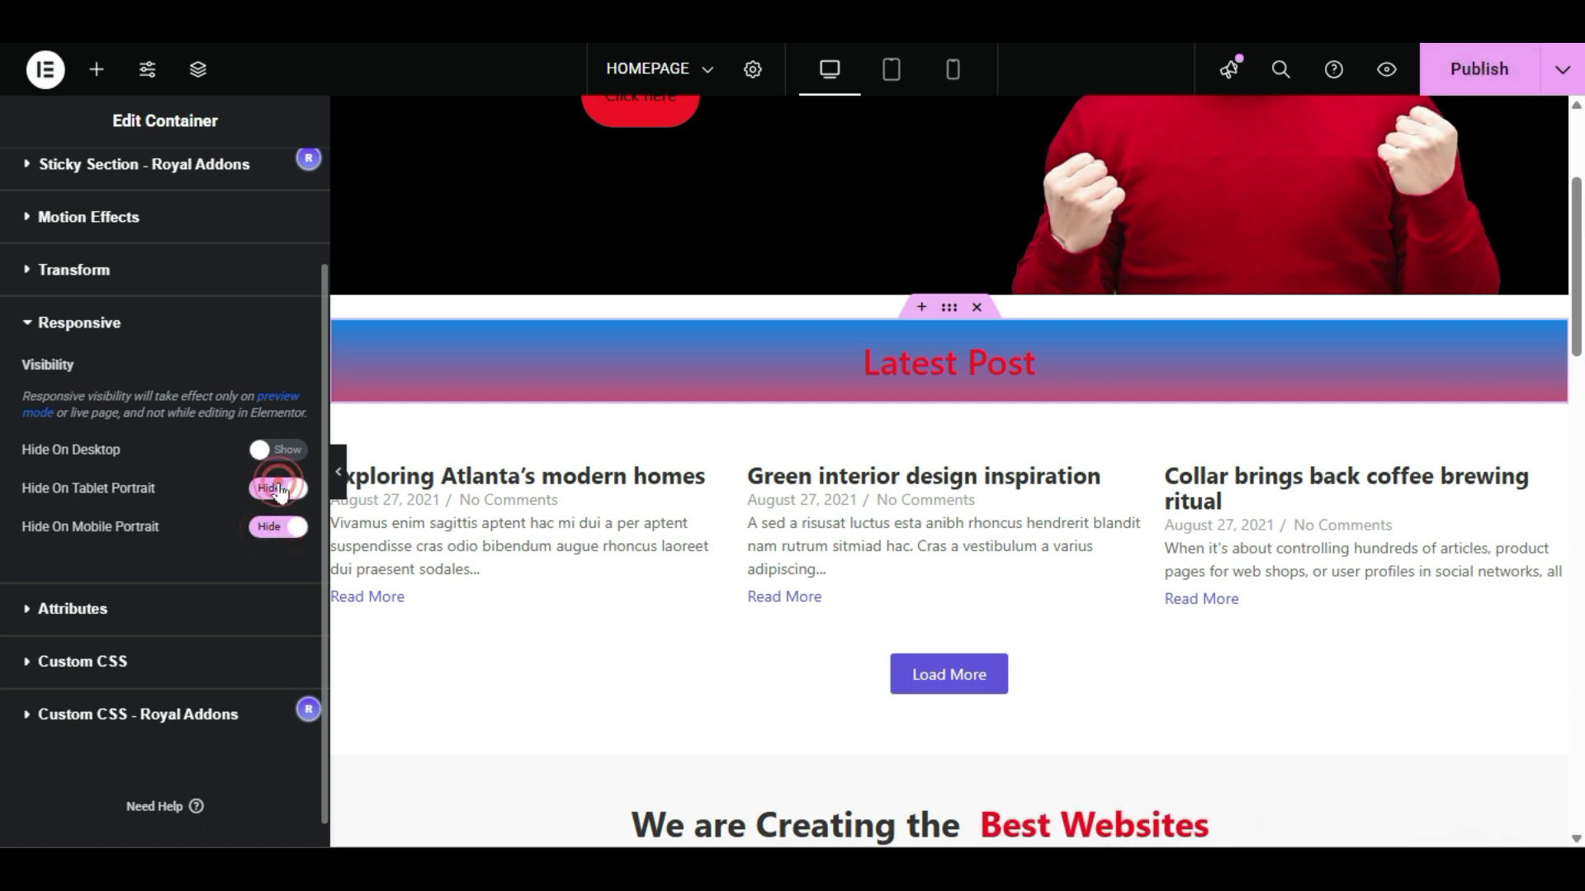
left_click(952, 70)
scroll(957, 388, "down", 2)
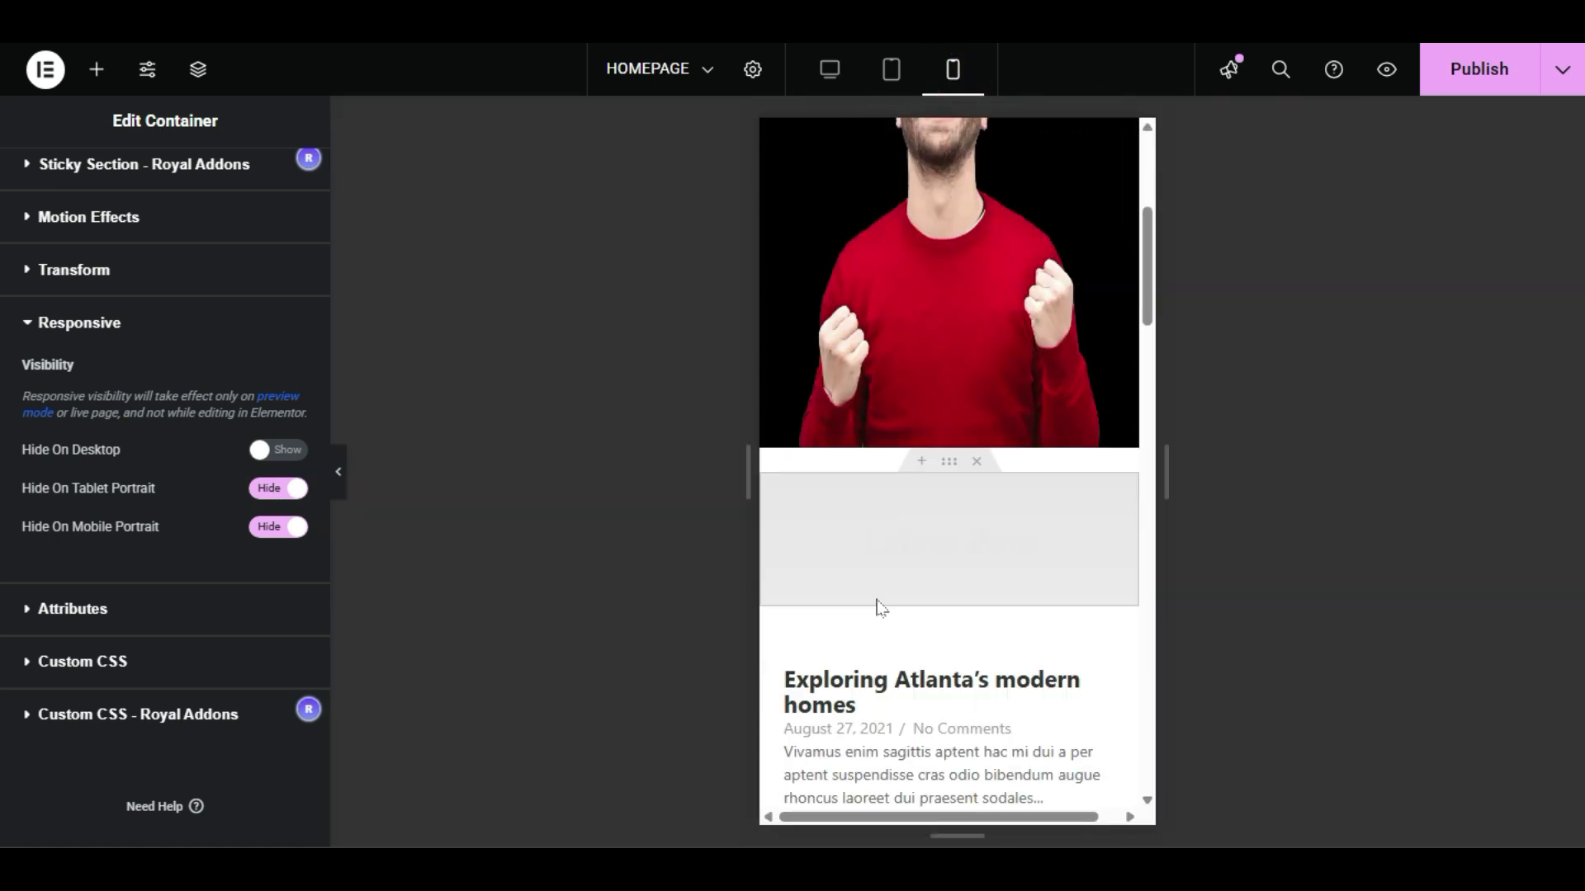
Step: Return to the desktop layout, show the Latest Post container on tablet and mobile portrait again, and publish the page
left_click(830, 71)
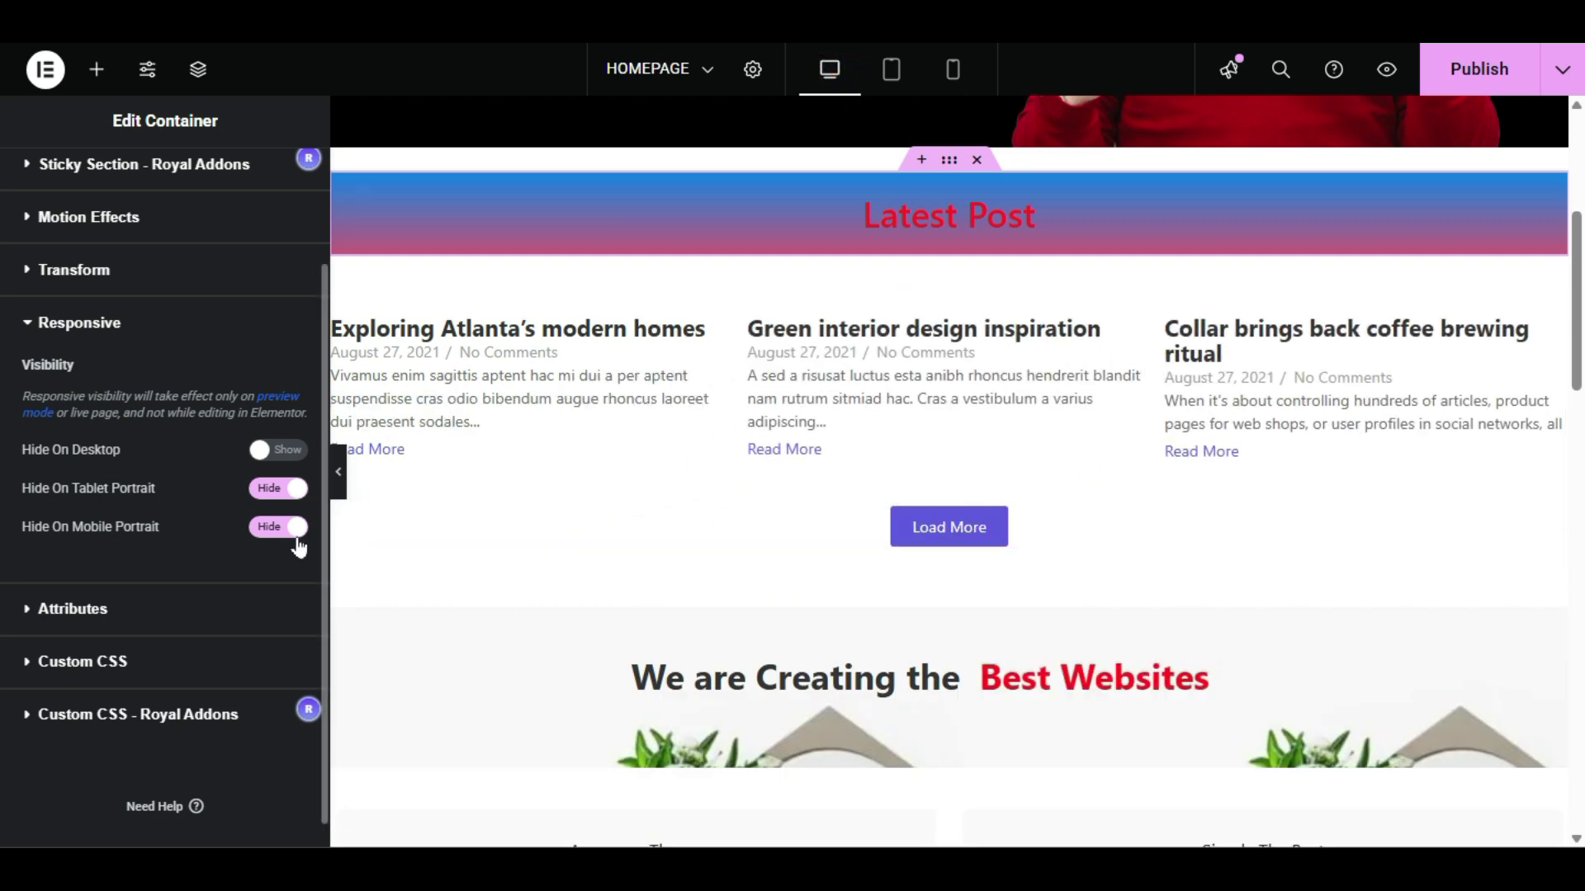
left_click(278, 489)
left_click(275, 530)
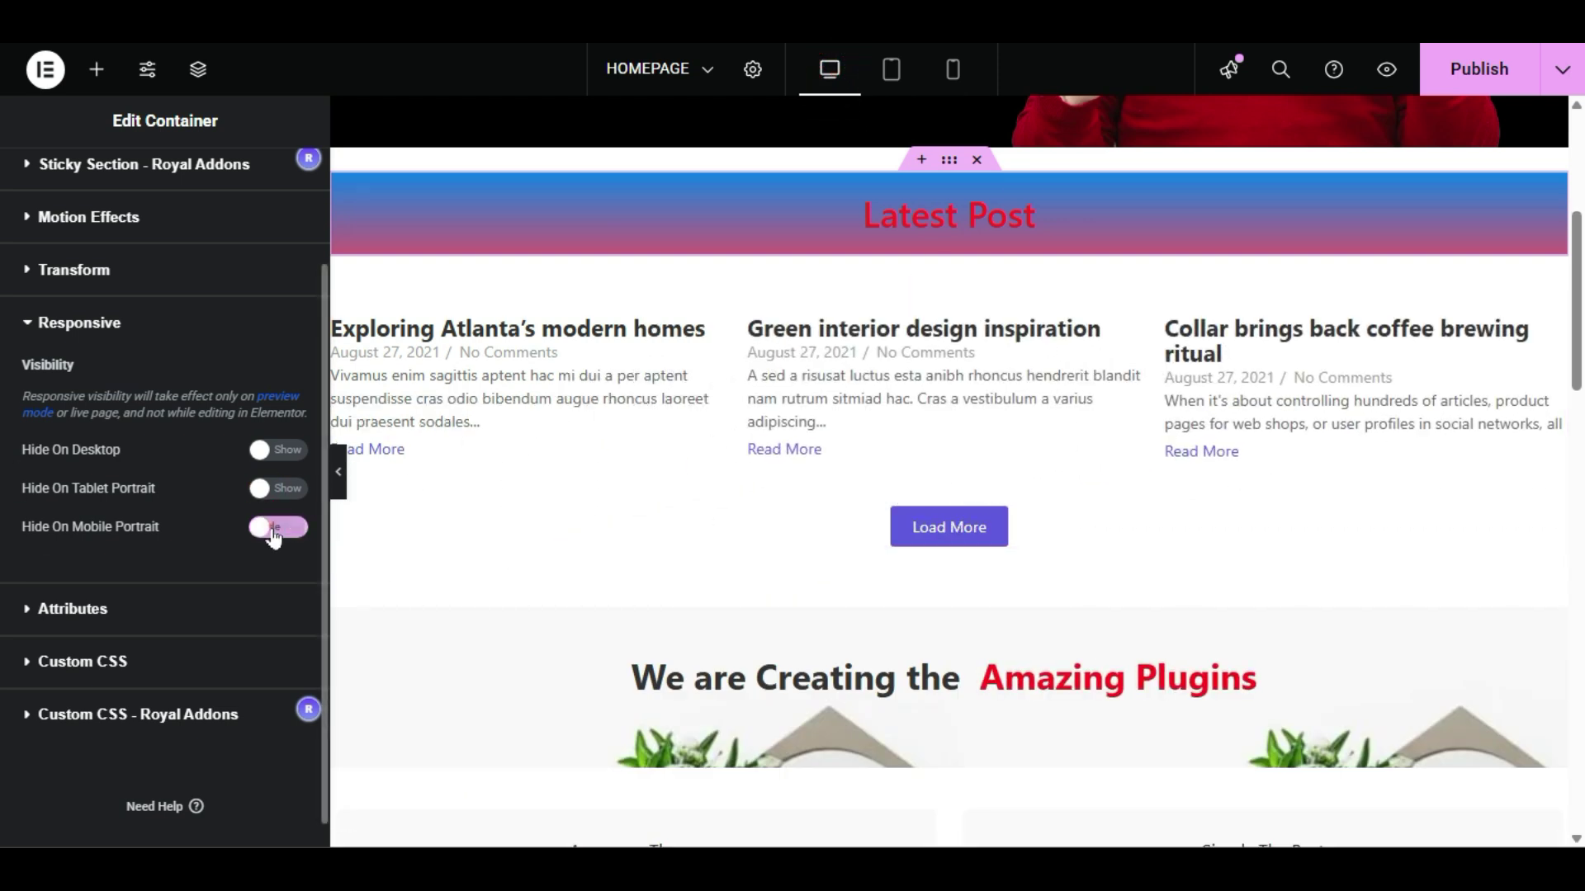
left_click(1509, 69)
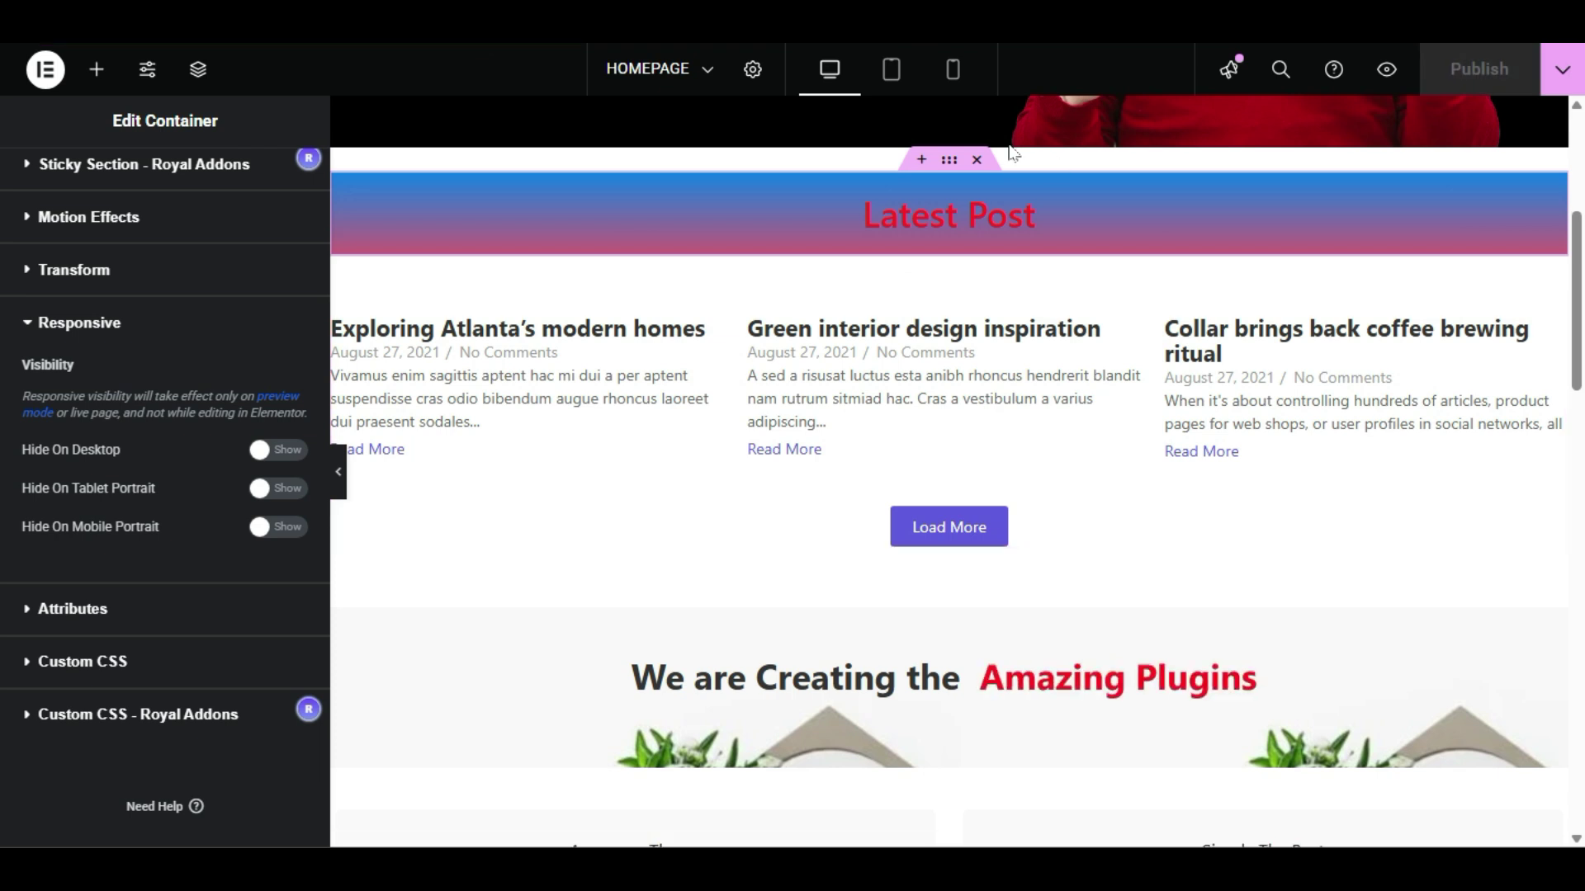
Step: In the mobile layout, hide the "We are Creating the" animated heading container on mobile portrait
left_click(952, 69)
scroll(1007, 528, "down", 5)
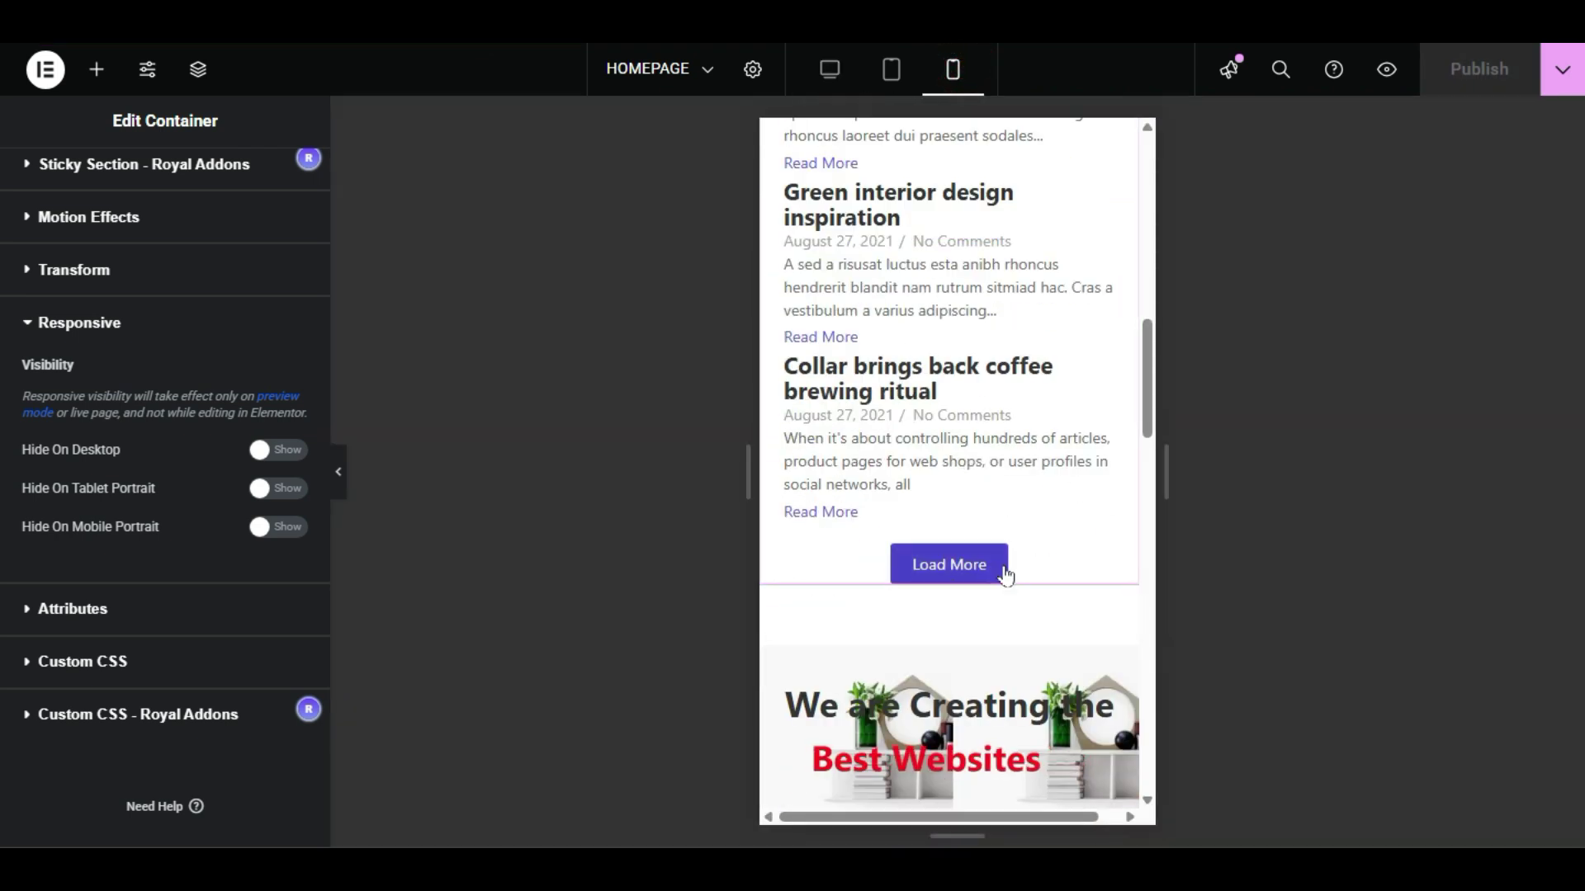
scroll(1004, 575, "down", 4)
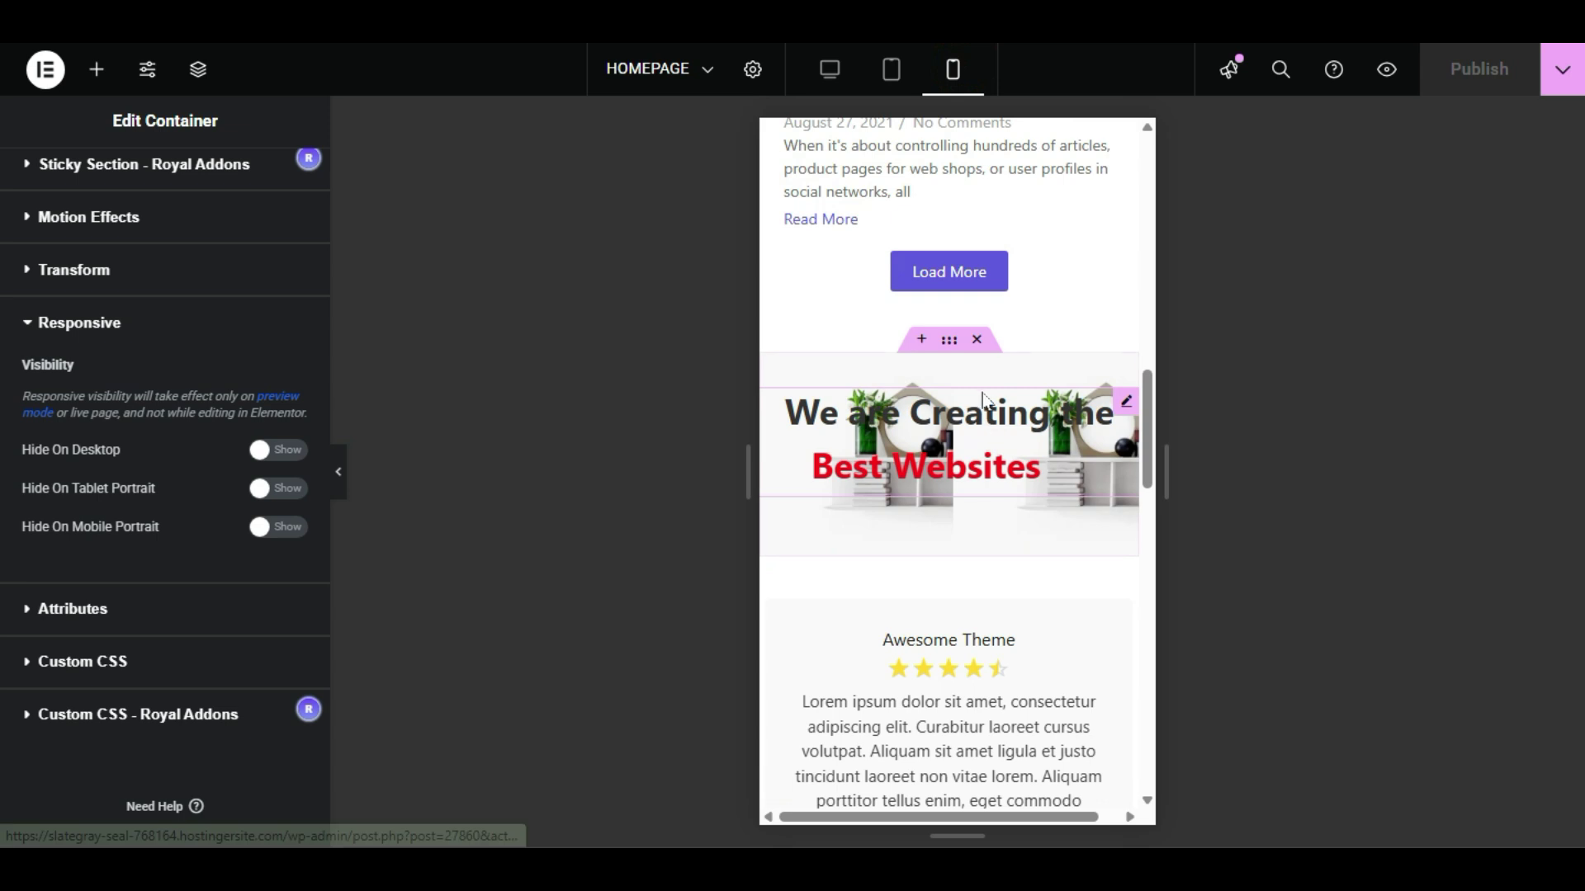
left_click(950, 342)
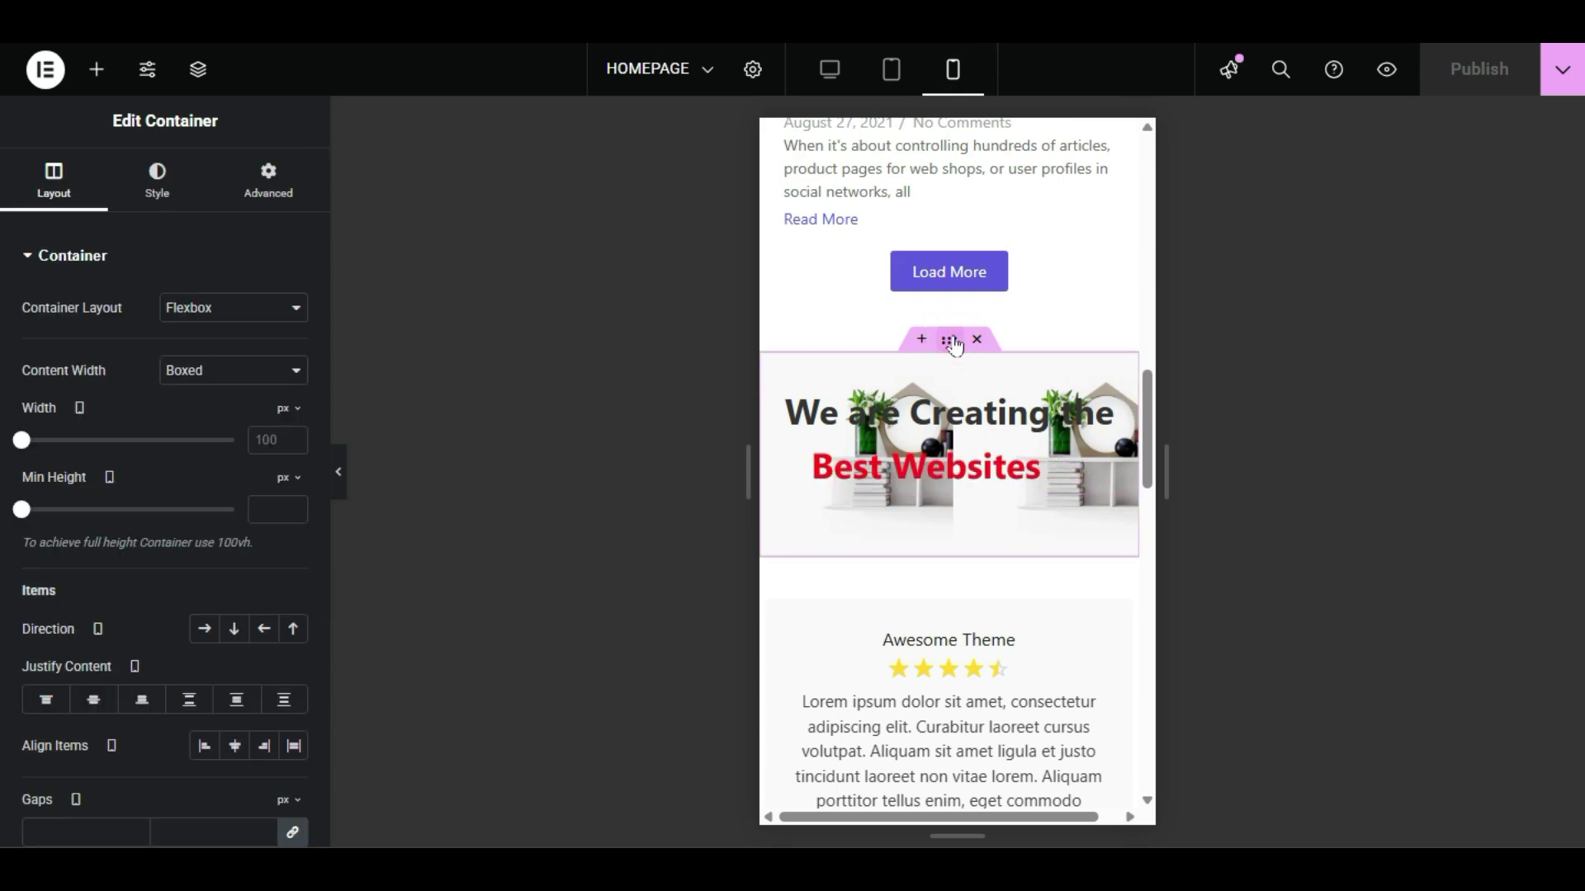
left_click(268, 183)
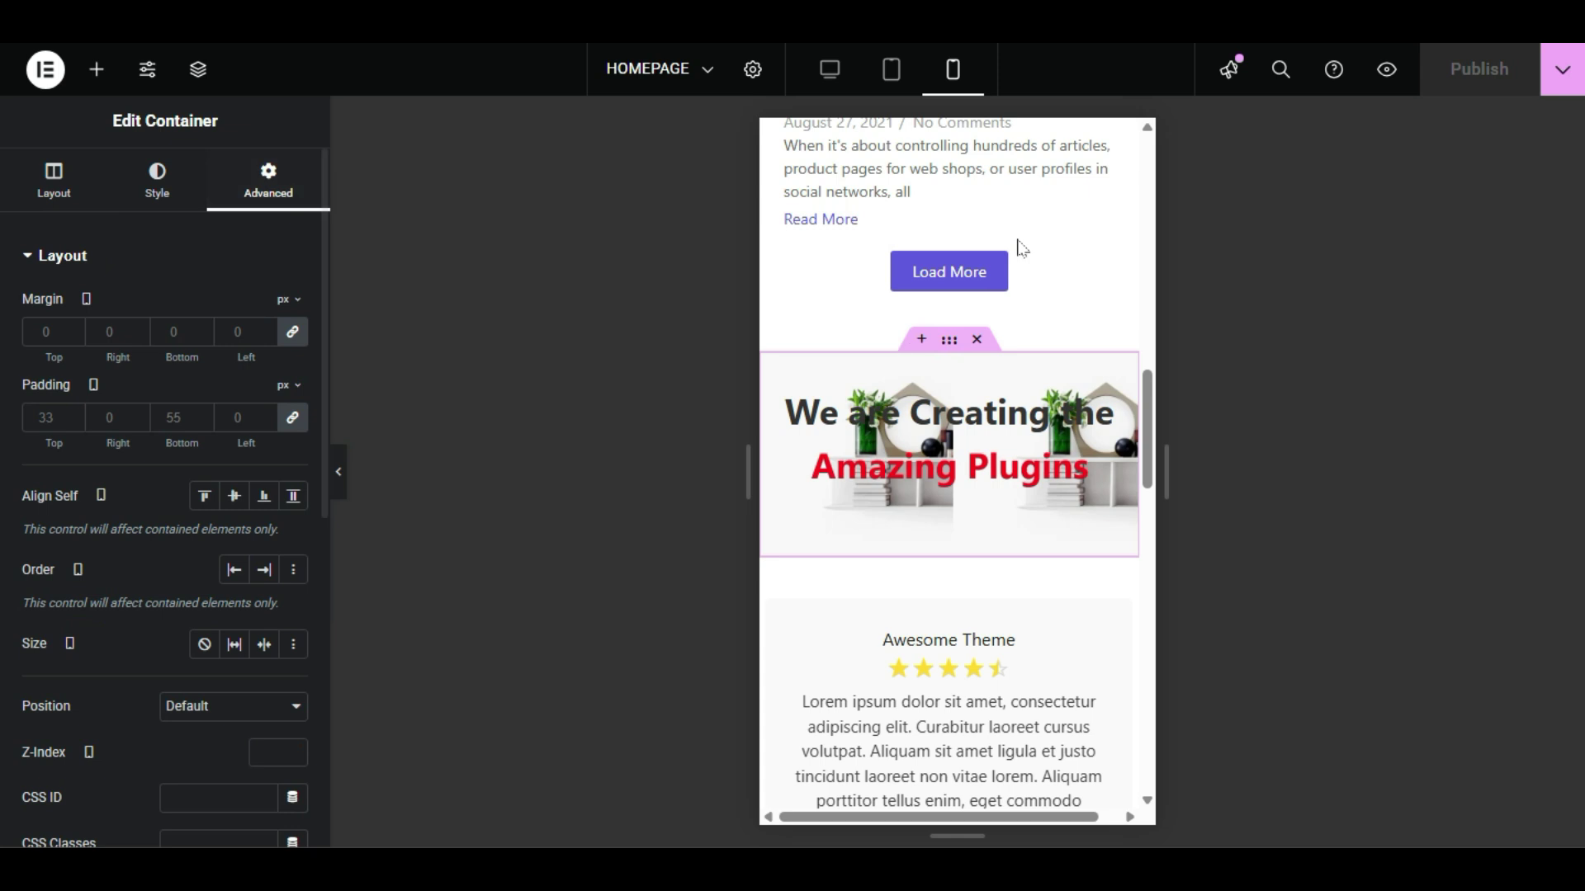
scroll(165, 495, "down", 8)
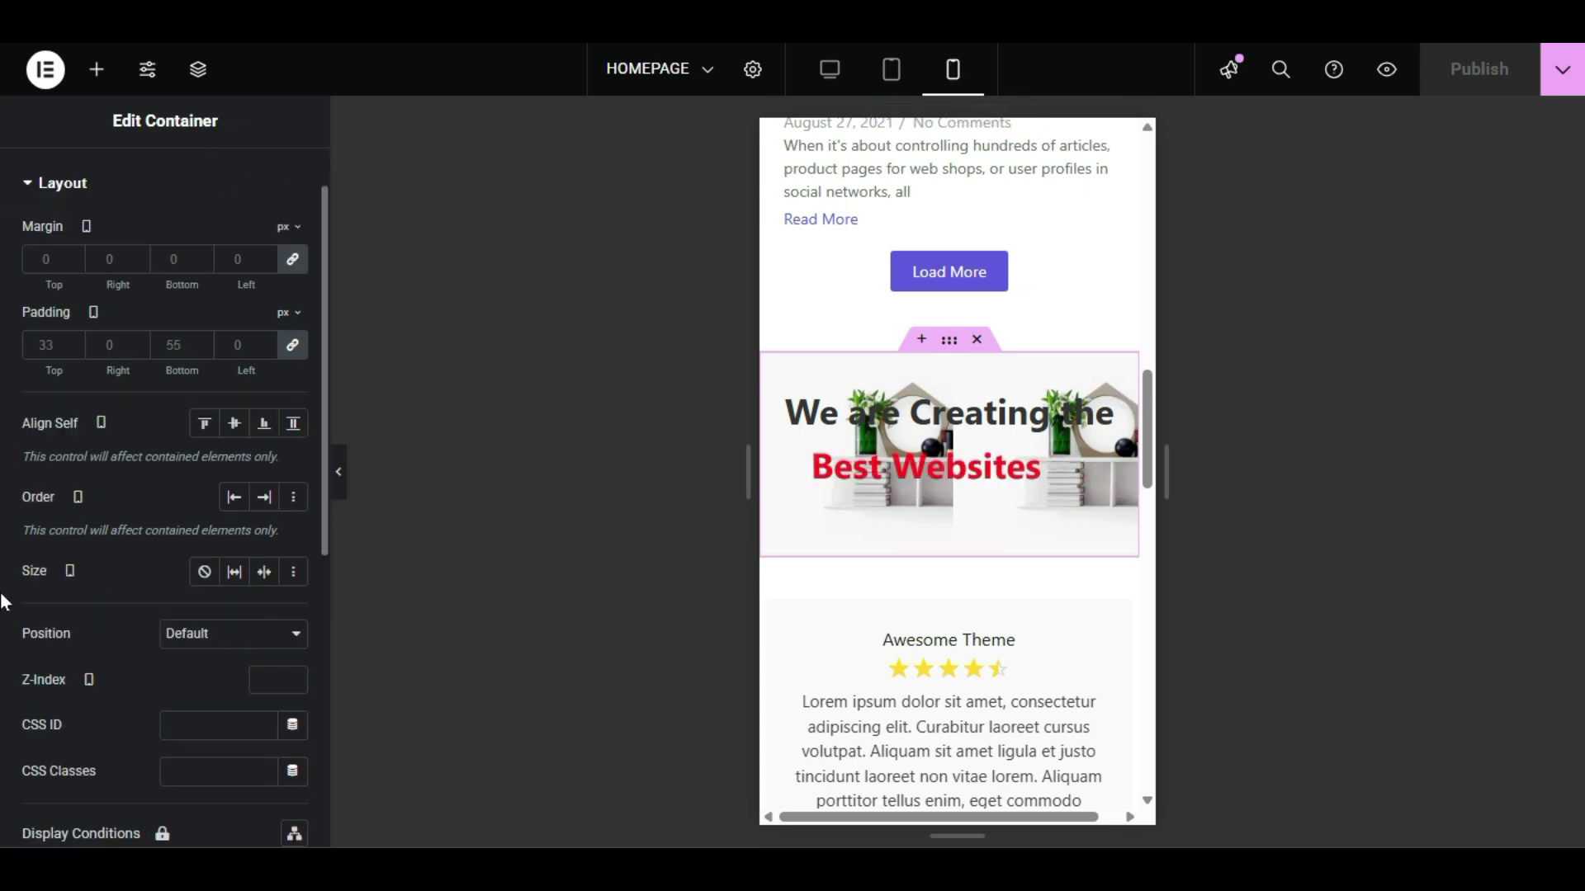
left_click(87, 525)
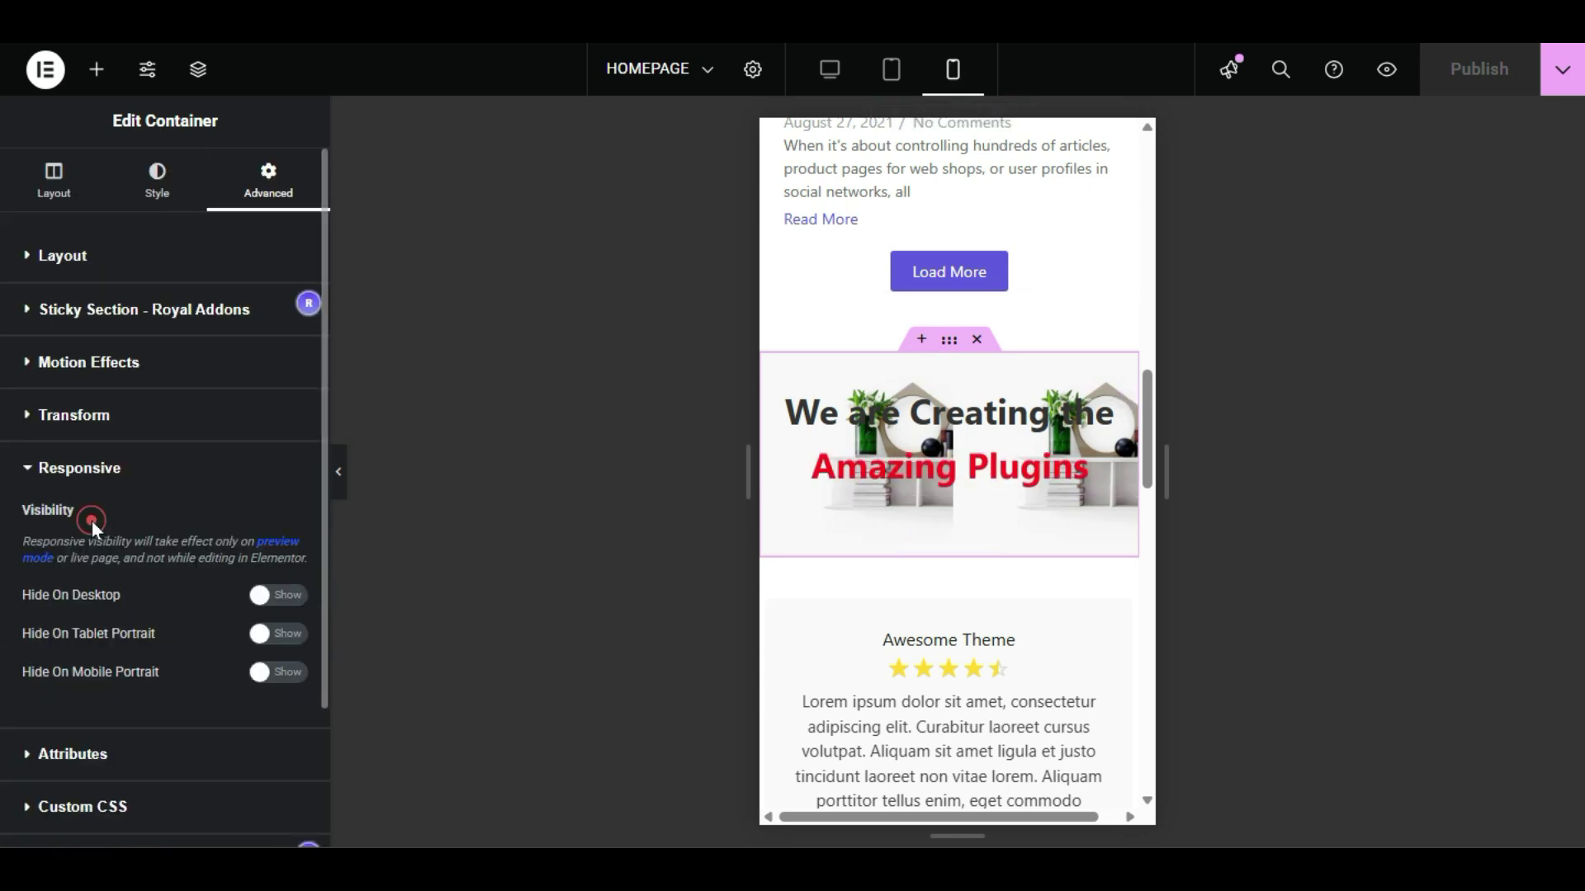
left_click(275, 674)
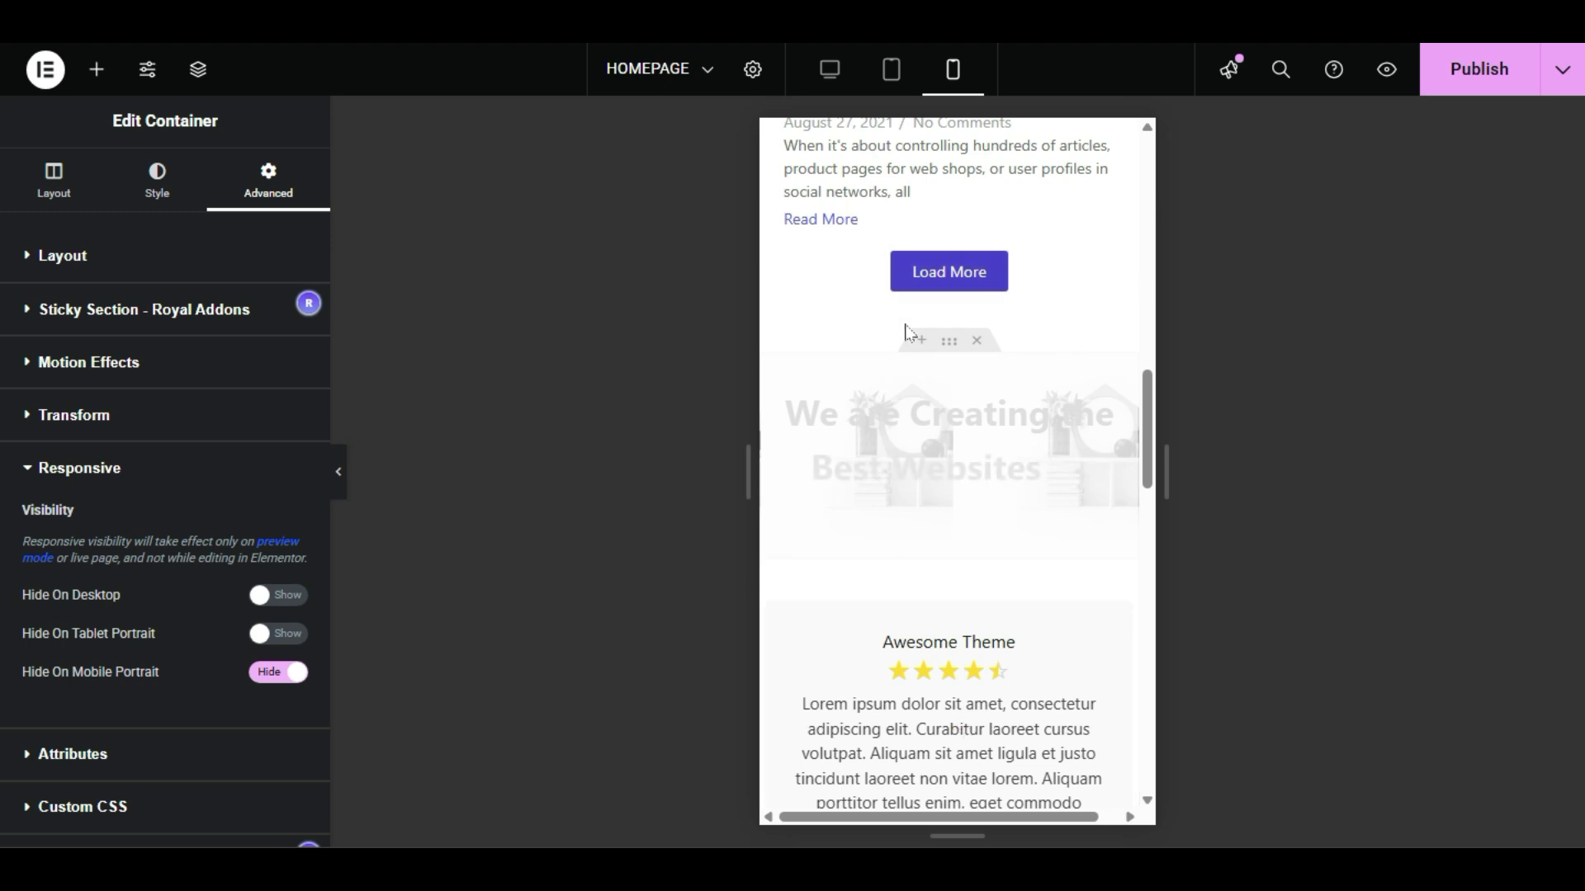
Step: Show the animated heading container on mobile portrait again and publish the page
left_click(283, 673)
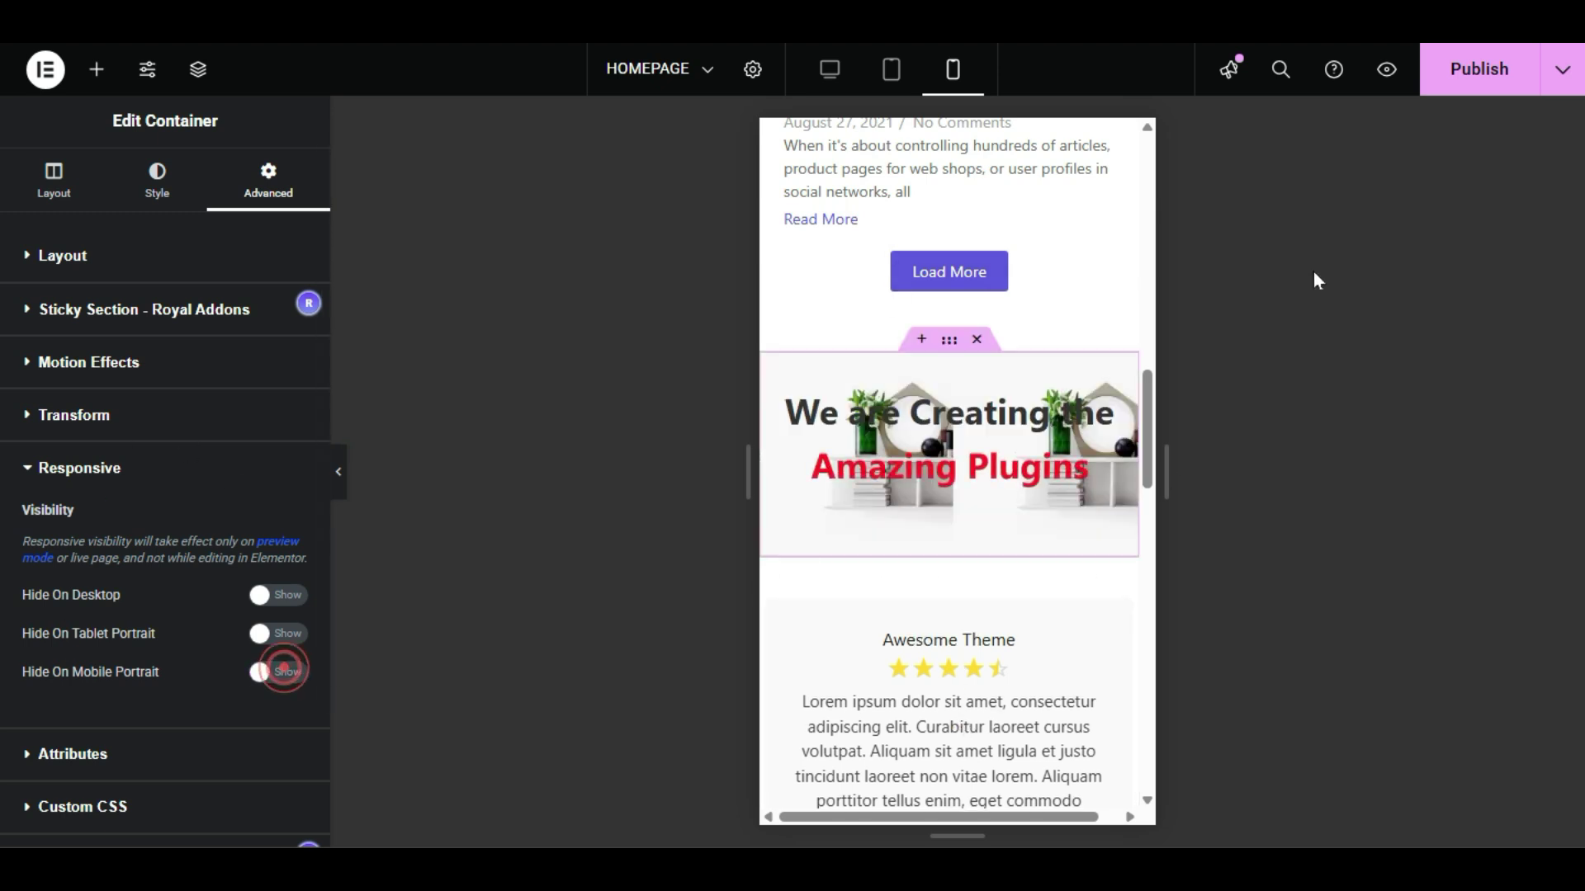
left_click(1446, 74)
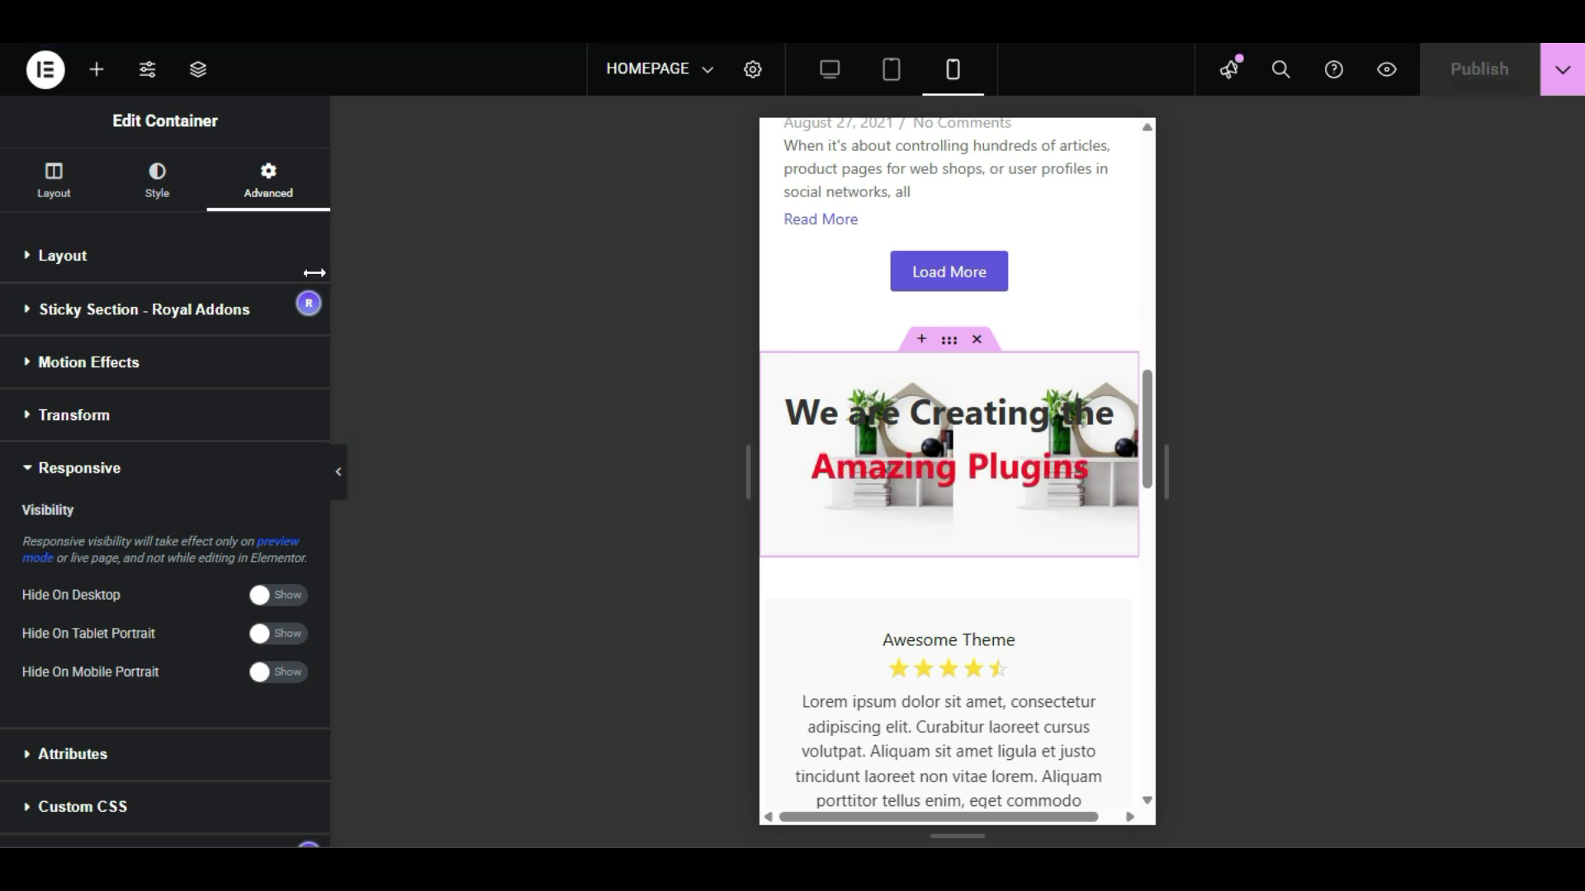
Step: Show the container's layout settings and return the homepage editor to the desktop view
left_click(37, 177)
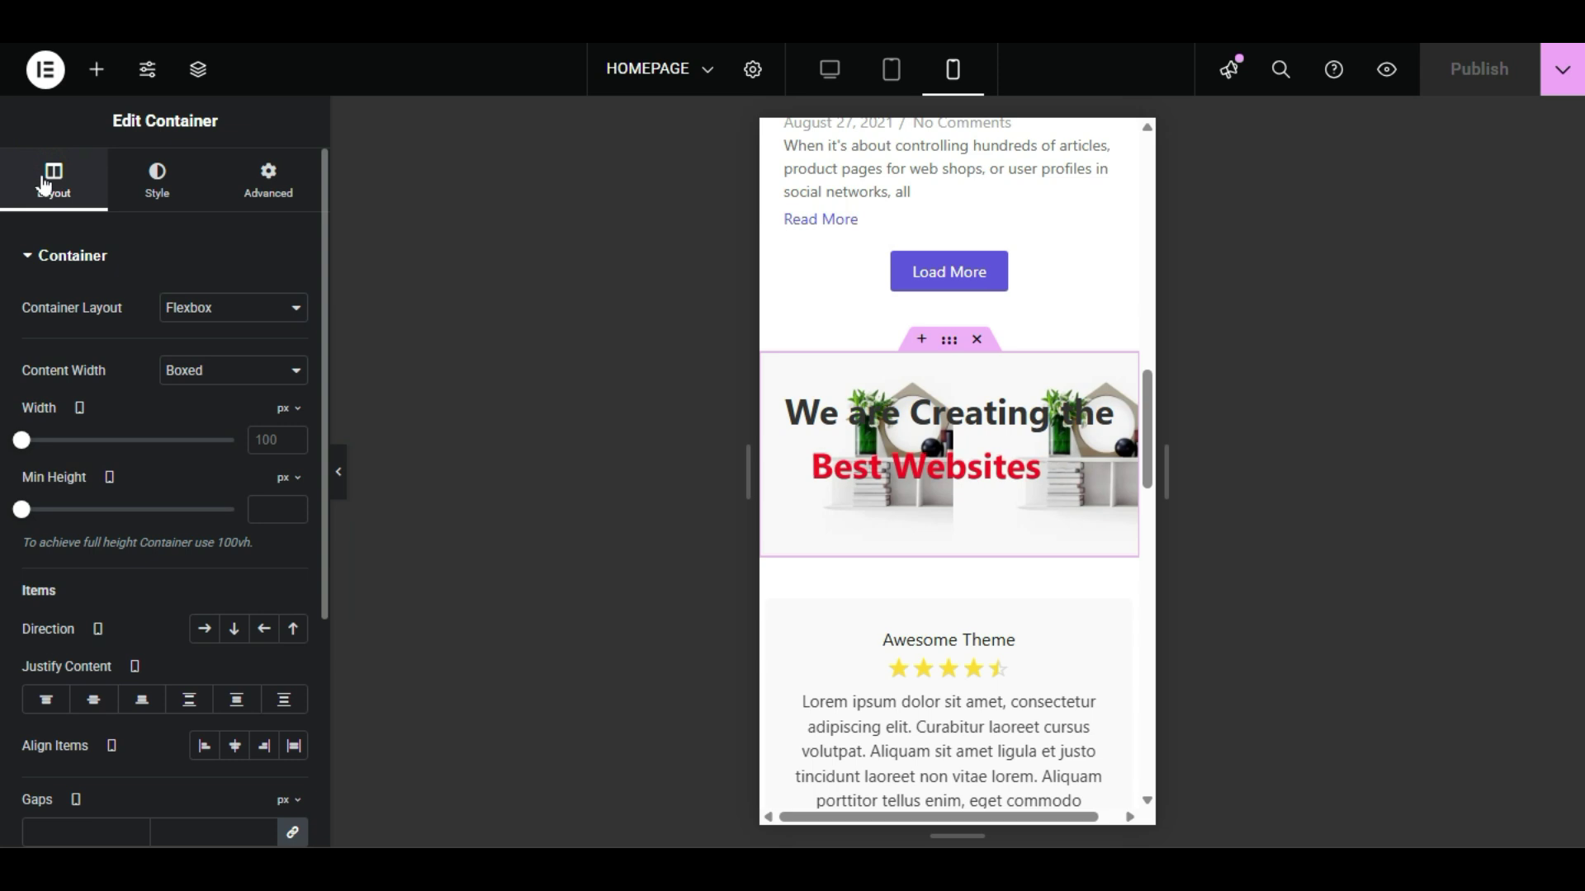
left_click(832, 73)
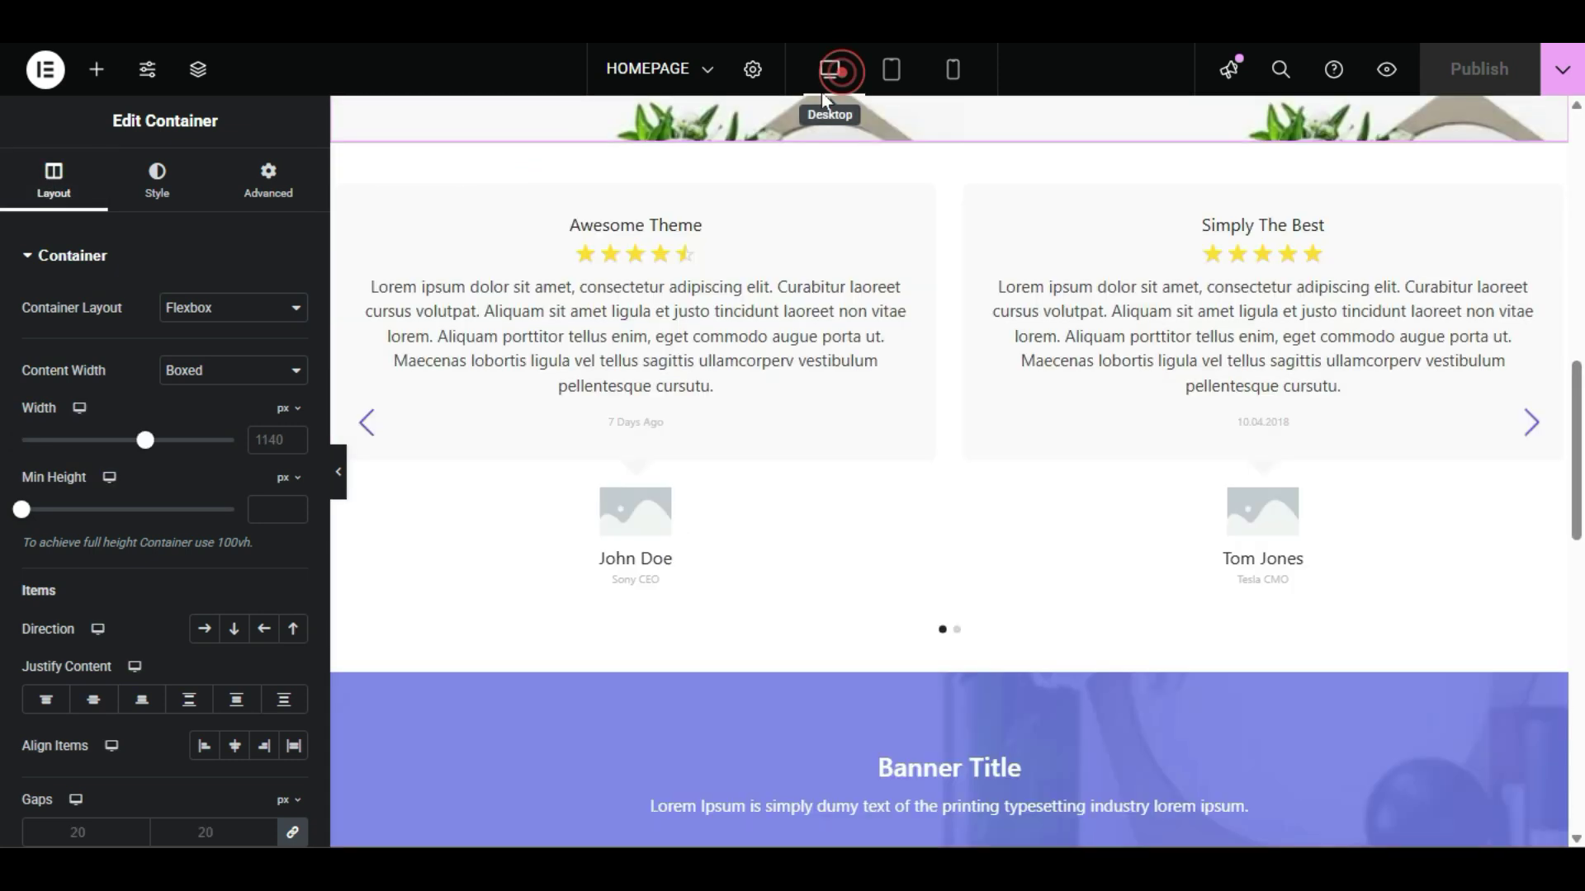
scroll(722, 483, "up", 7)
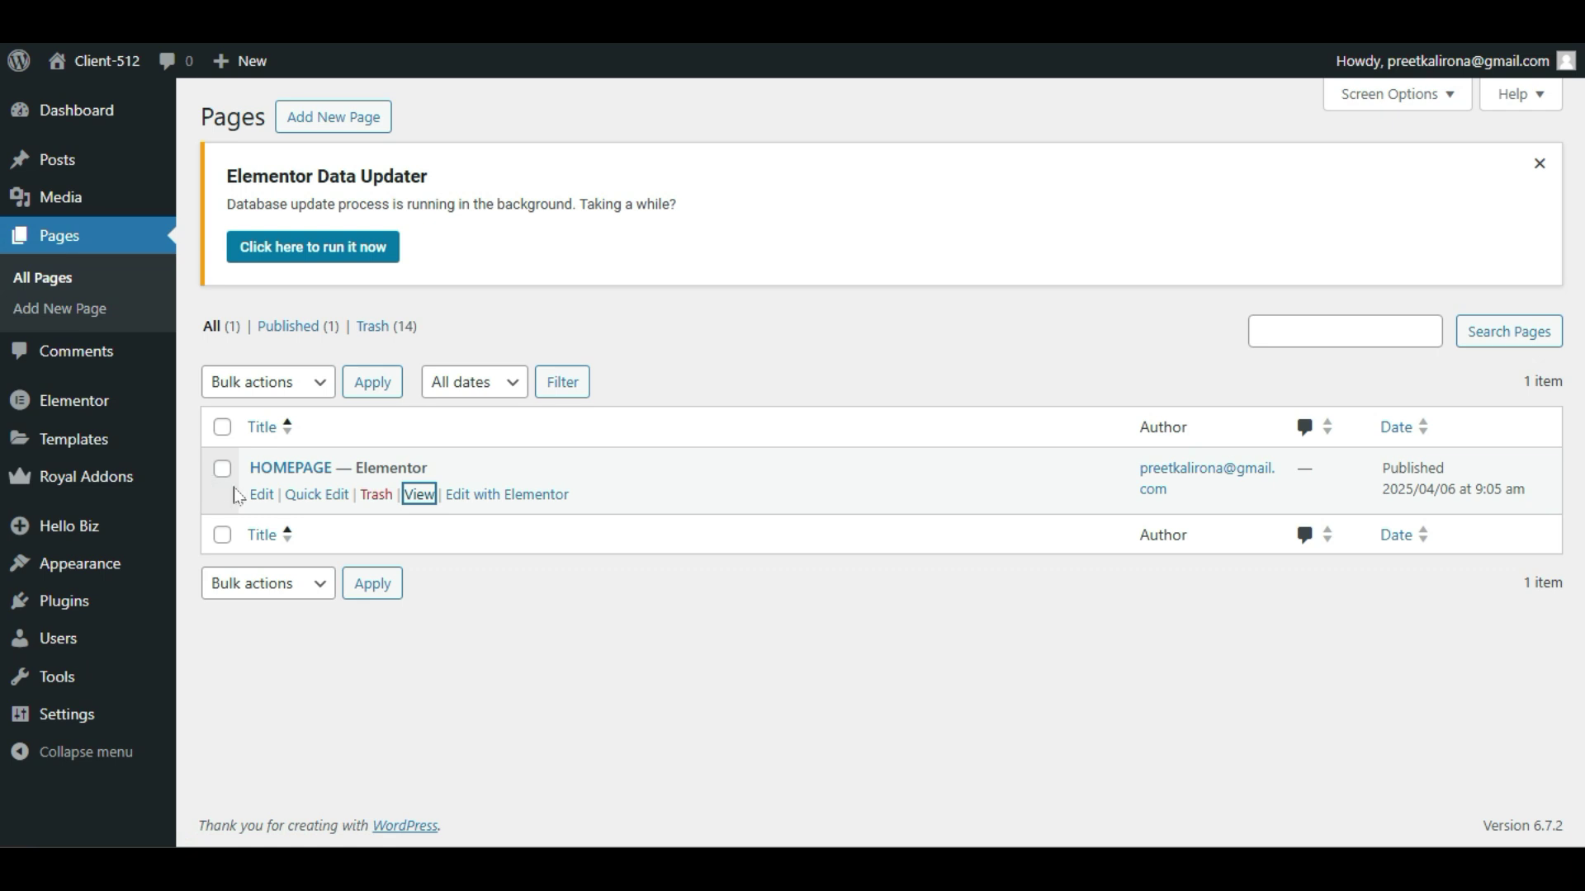
Step: In the WordPress dashboard, search the plugin directory for "elementor" and install Essential Addons for Elementor
mouse_move(64, 609)
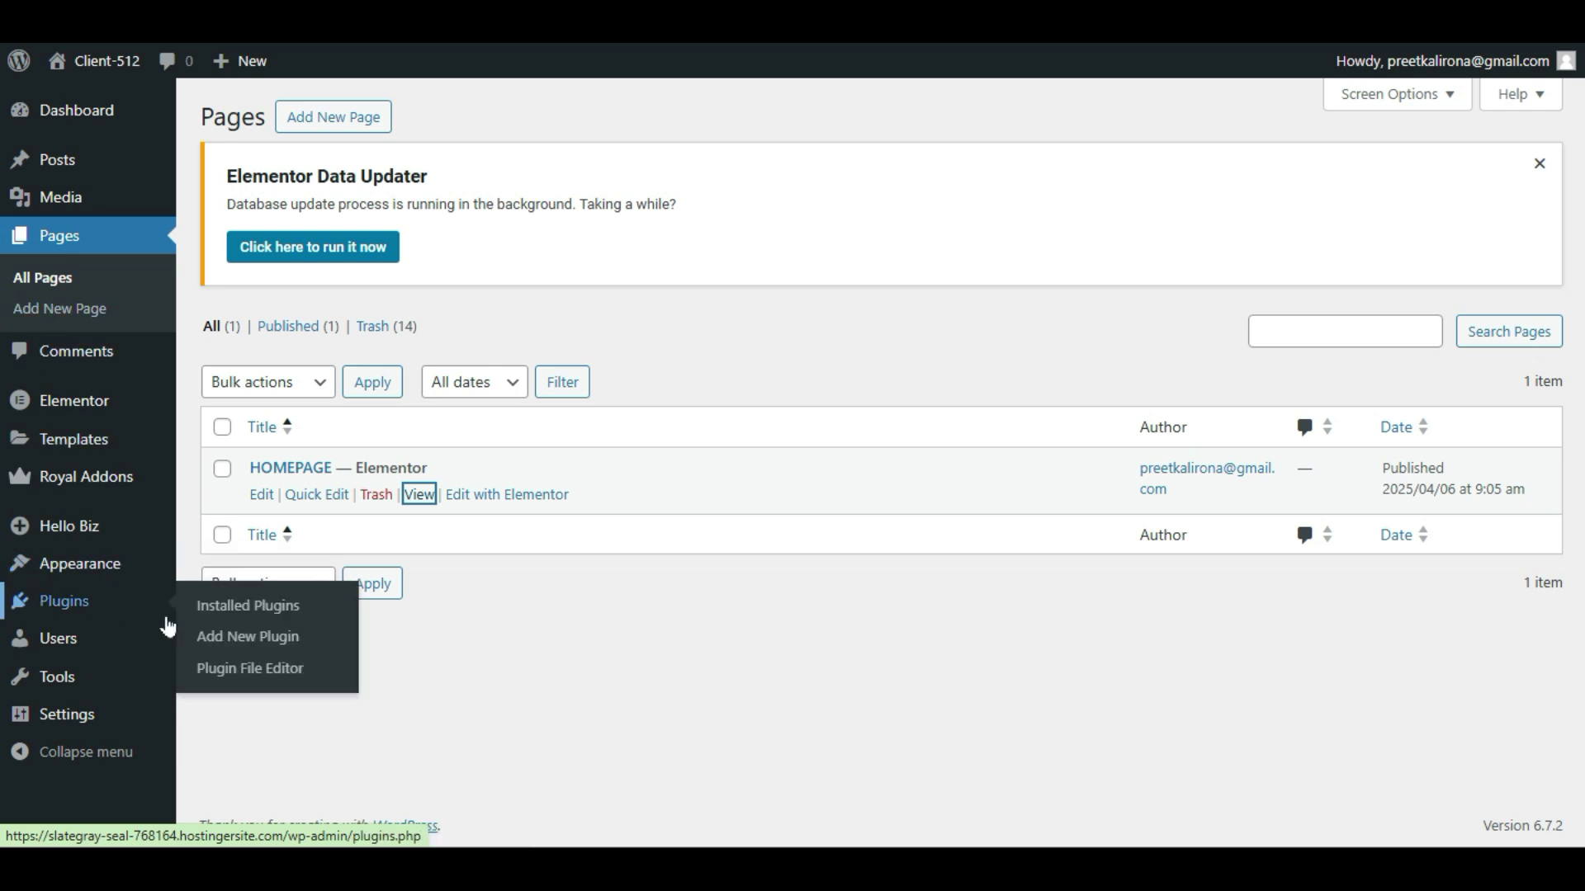
left_click(211, 636)
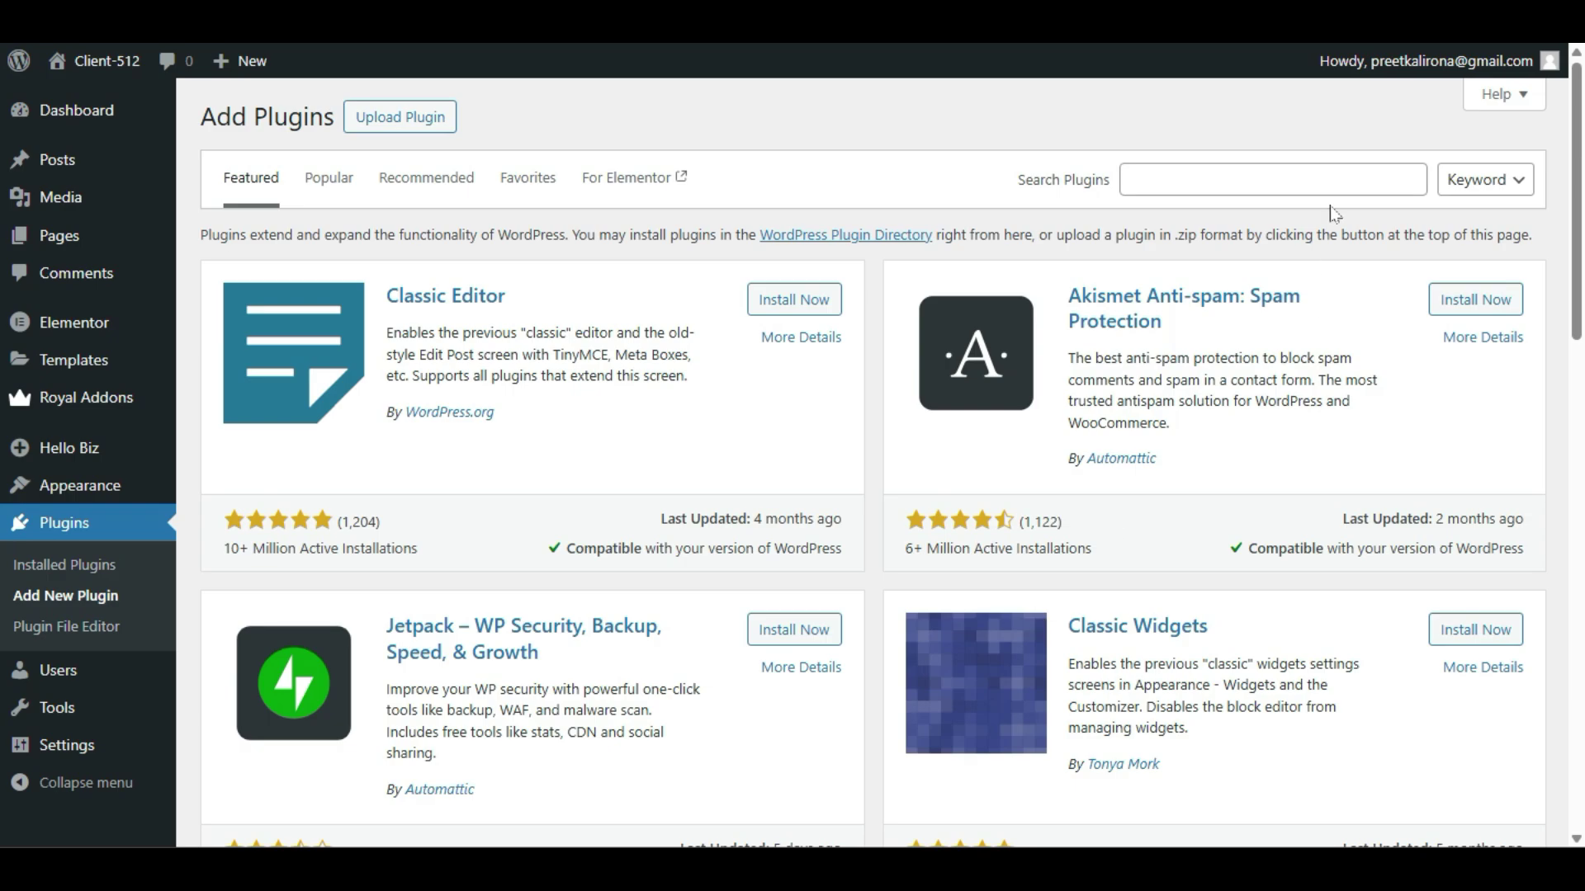
left_click(1329, 184)
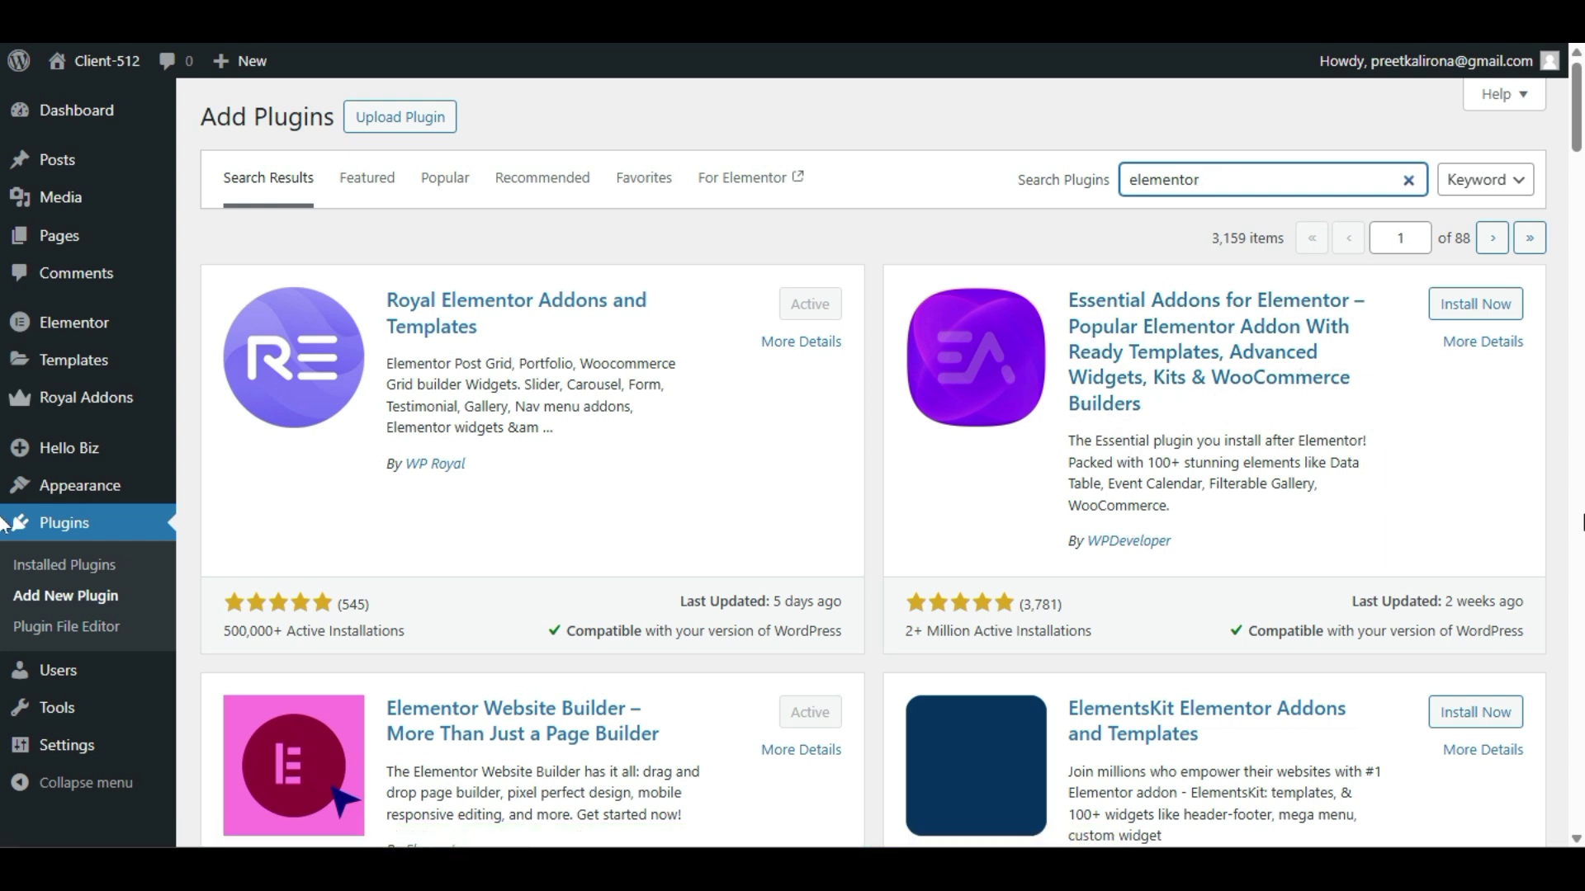
left_click(1432, 308)
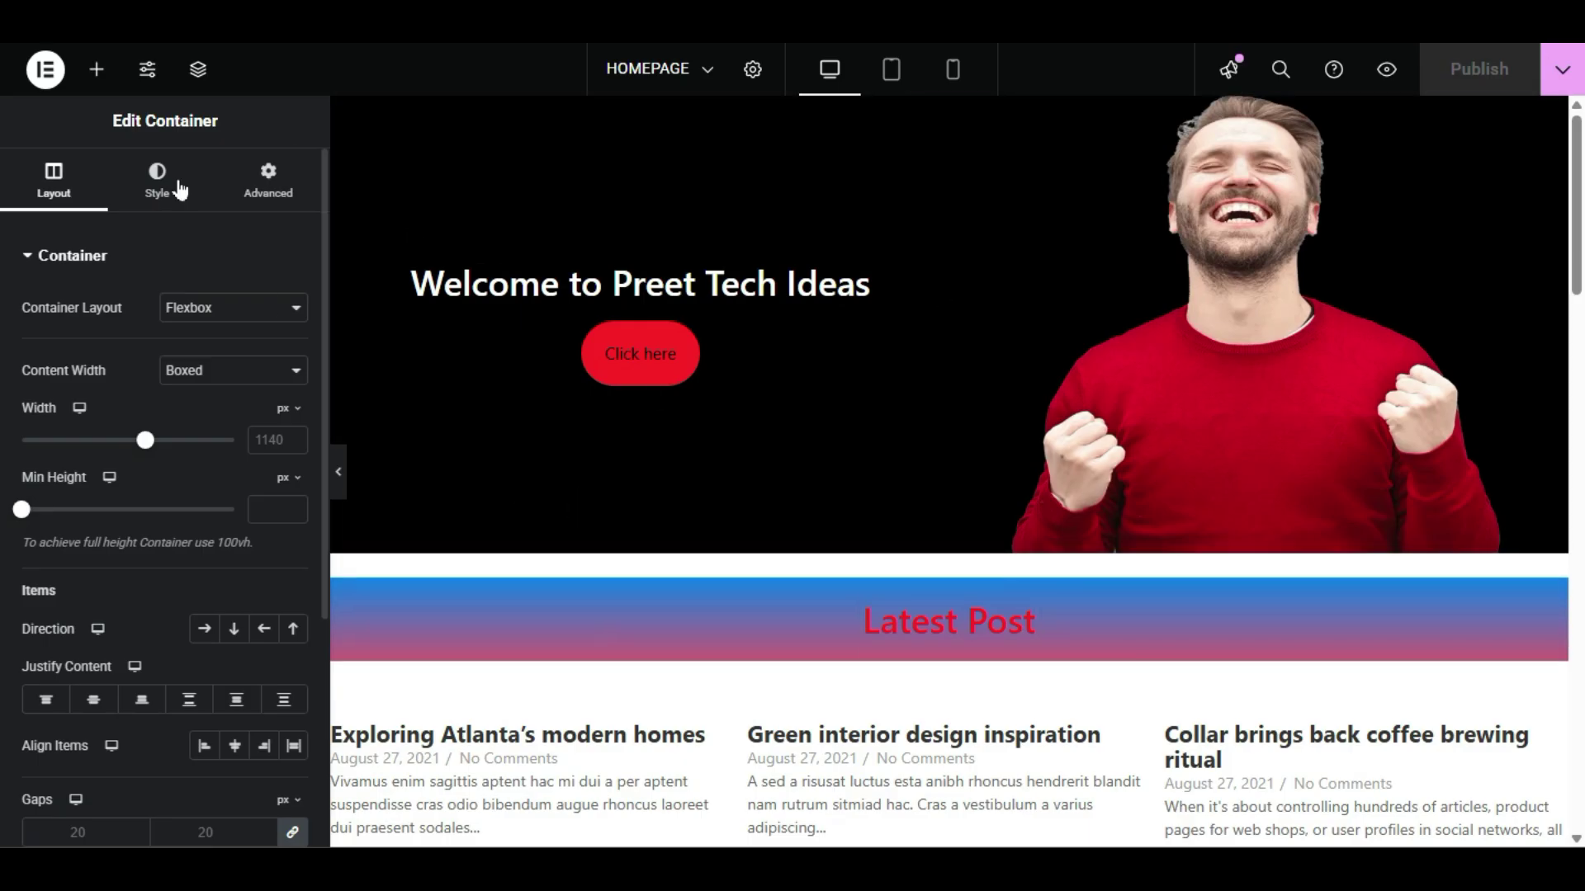
Step: Back in the homepage editor, try the Essential Addons Content Ticker widget below the contact form, and remove its container
left_click(91, 72)
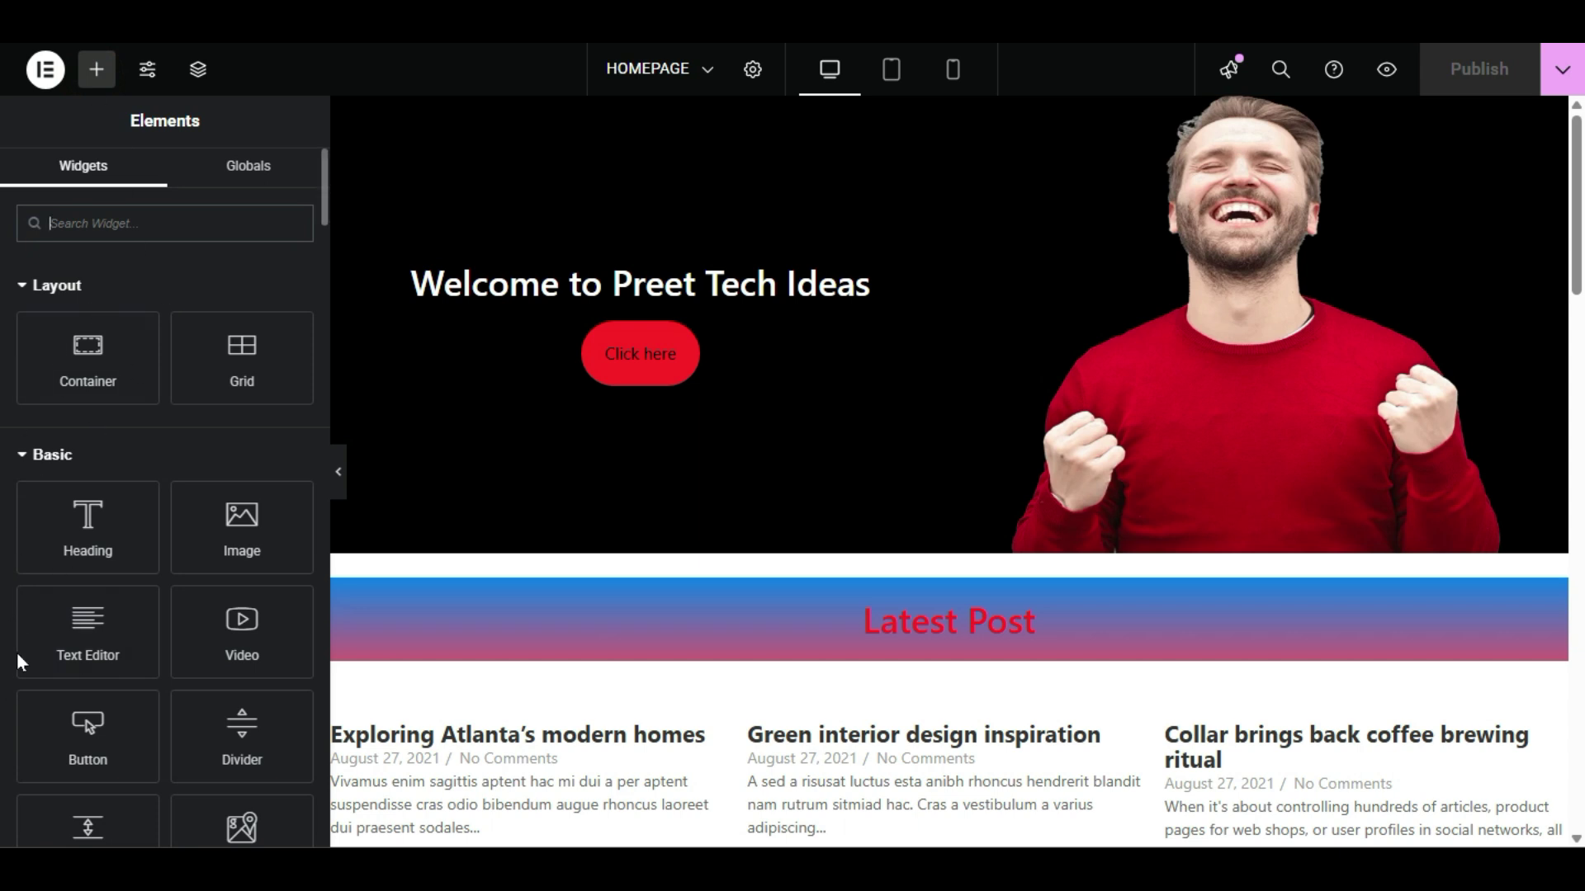
scroll(78, 512, "down", 3)
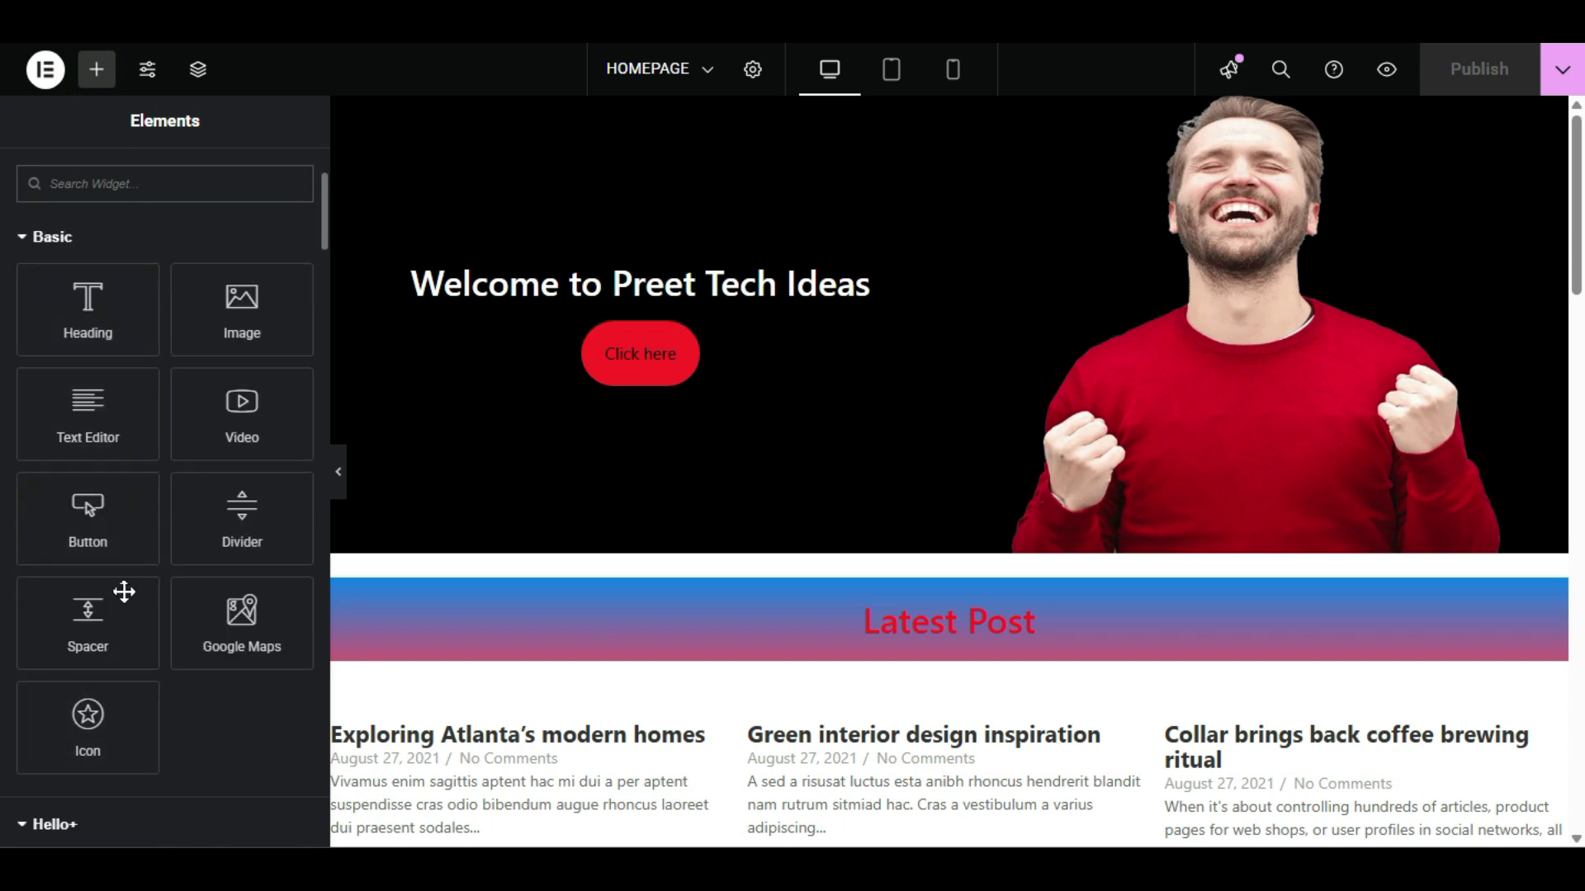
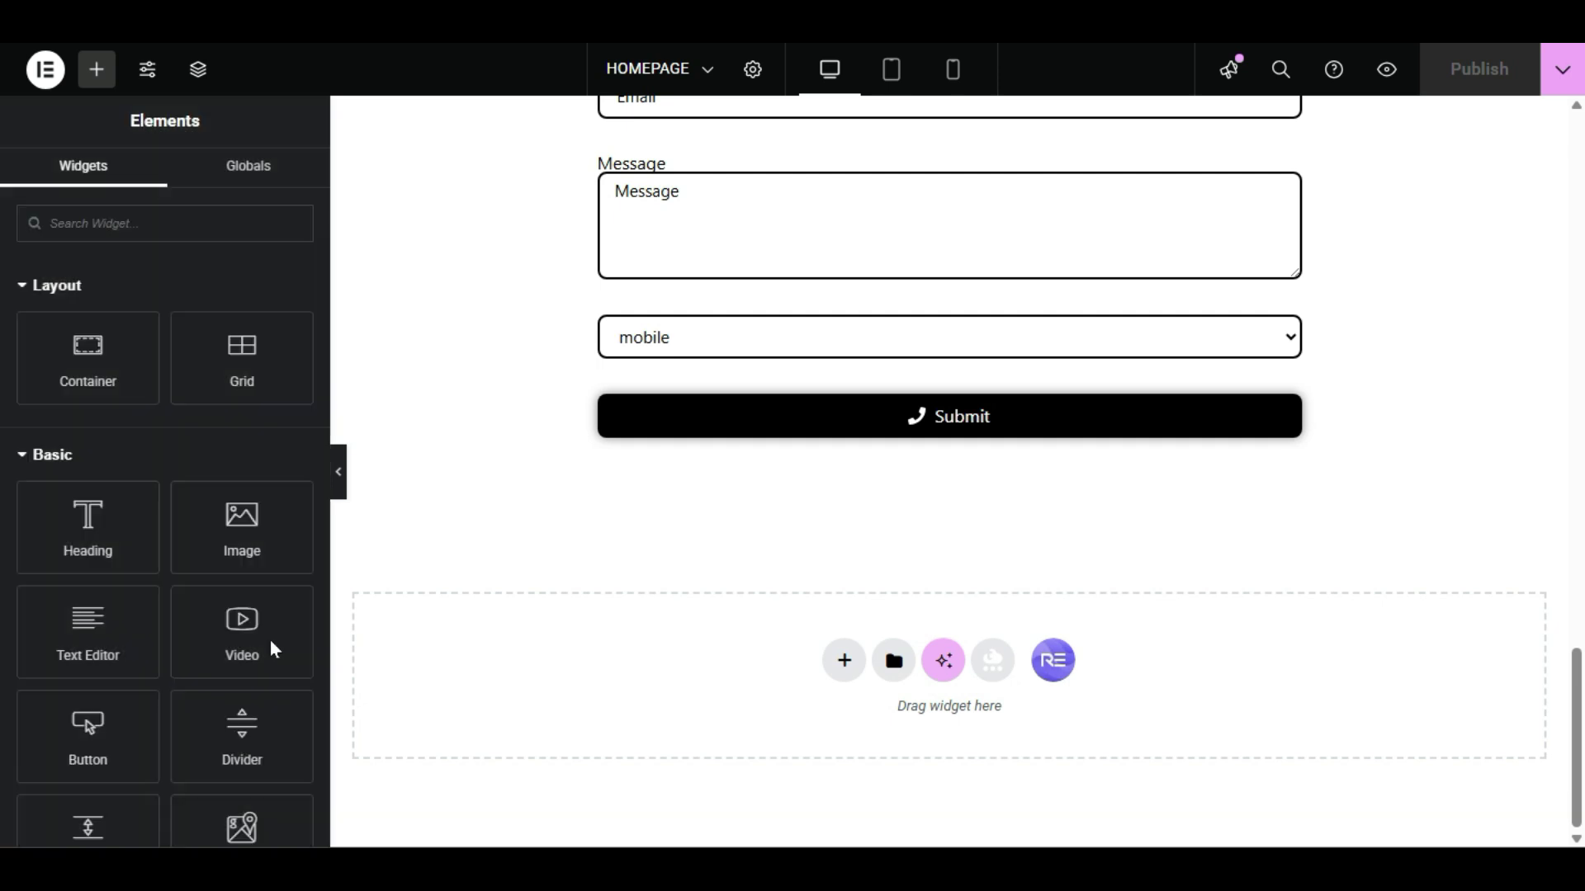
scroll(4, 423, "down", 9)
scroll(8, 447, "down", 4)
scroll(8, 447, "up", 4)
scroll(8, 447, "down", 1)
scroll(8, 449, "down", 15)
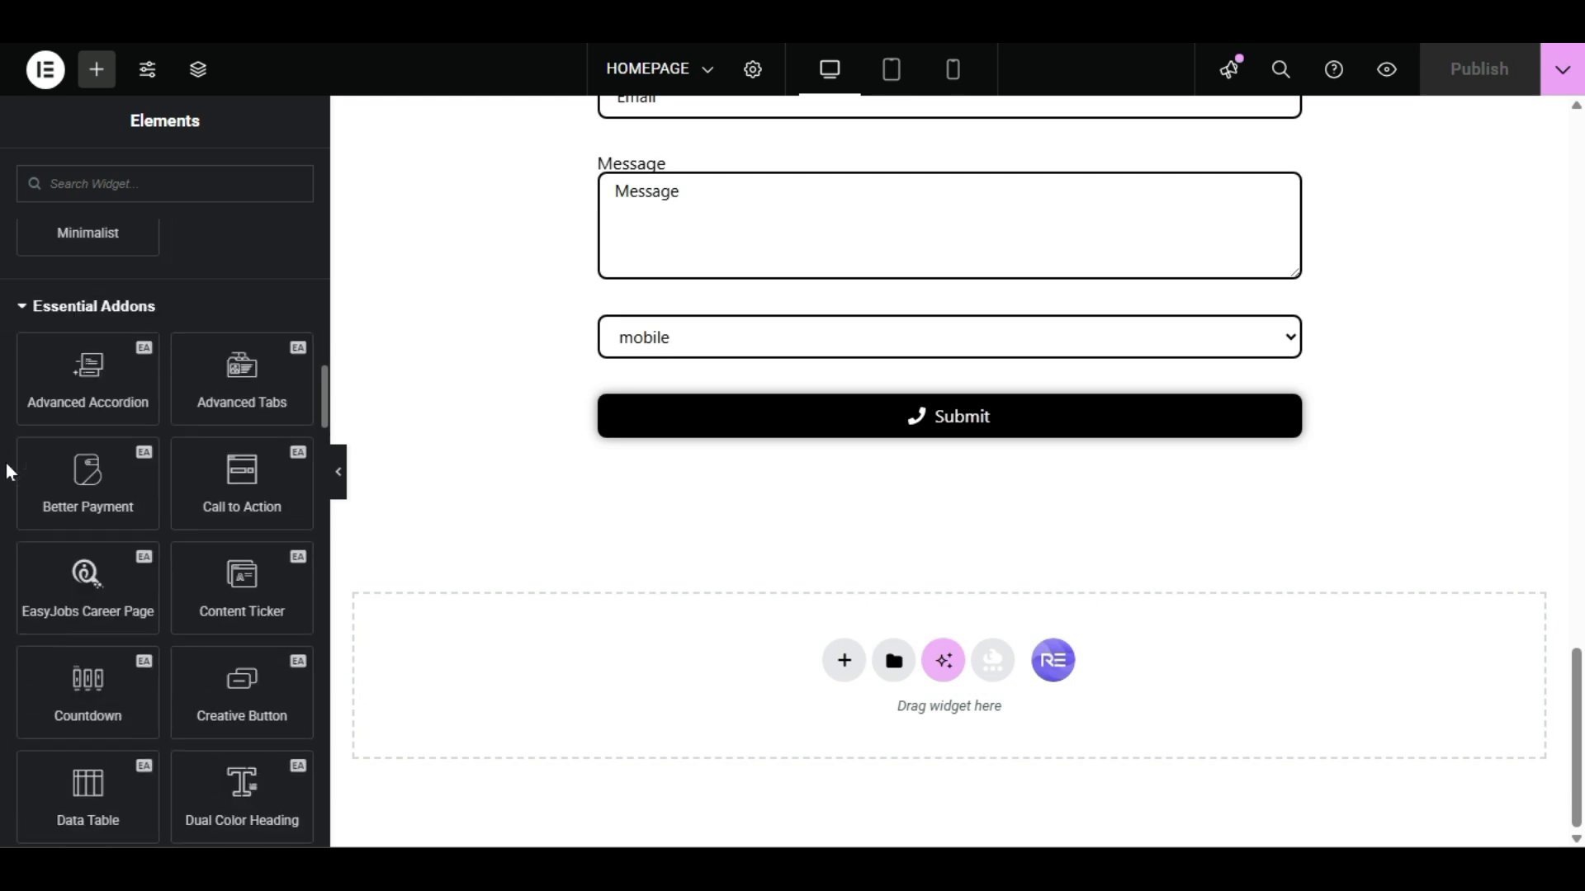
scroll(6, 462, "up", 1)
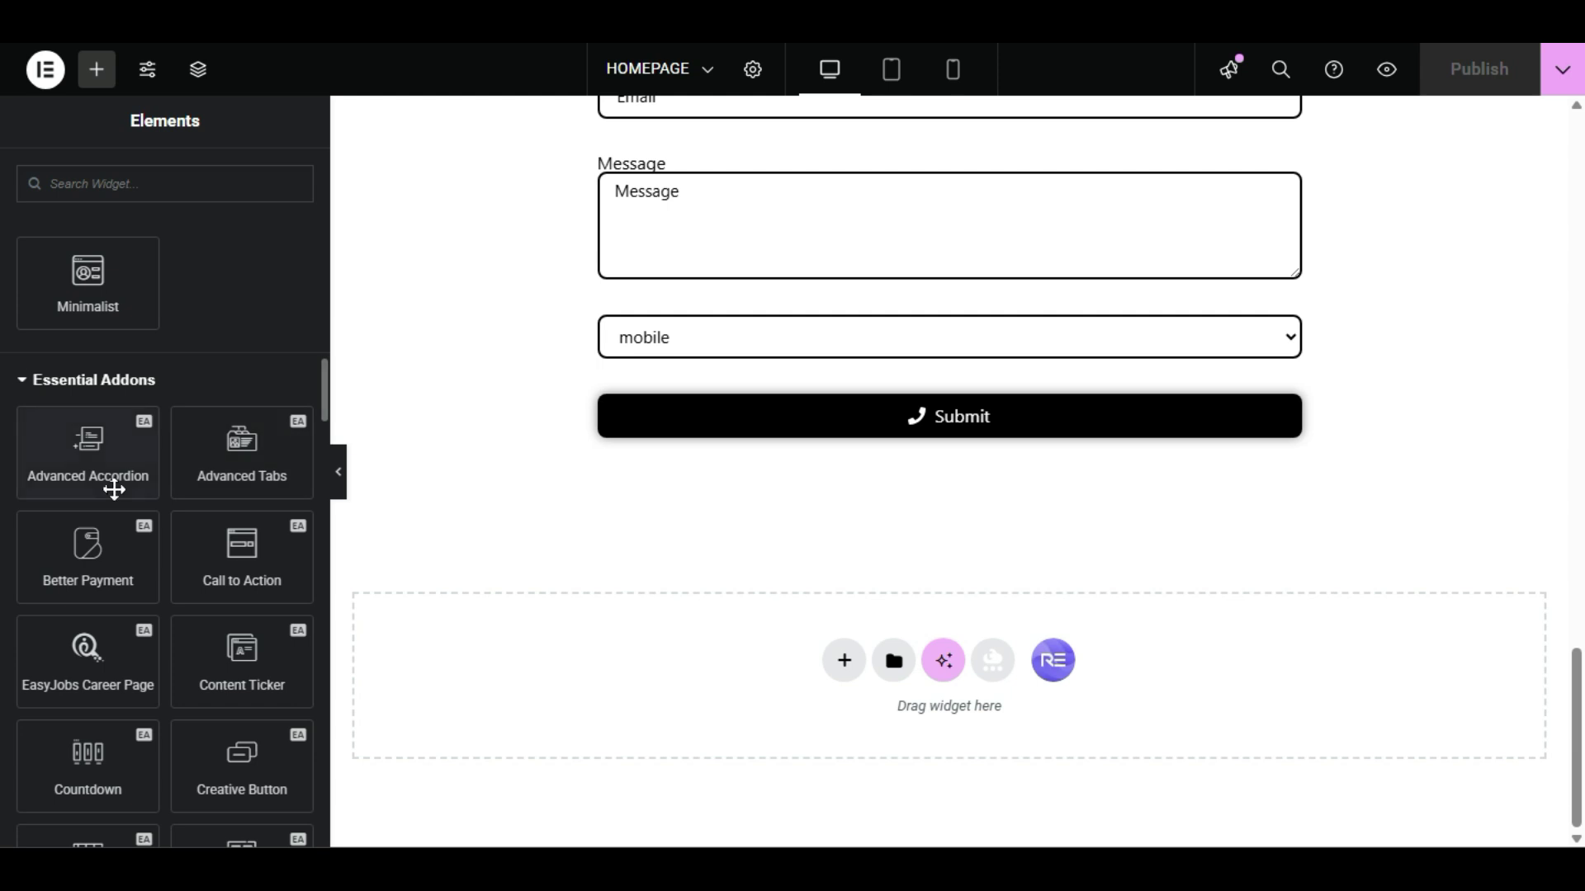
scroll(114, 491, "down", 2)
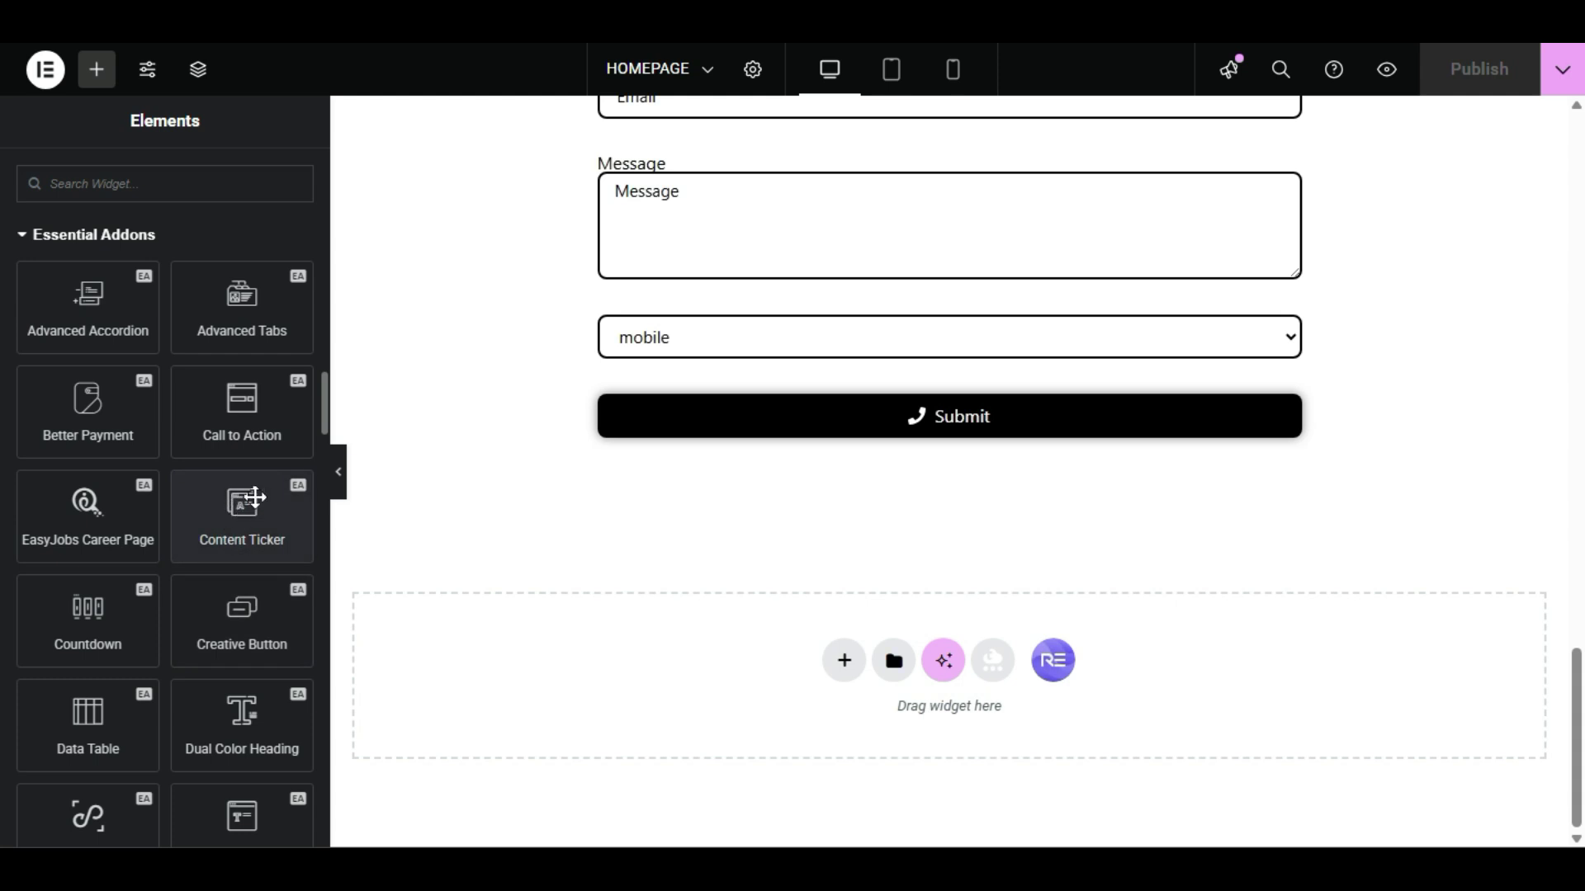
left_click_drag(242, 507, 785, 721)
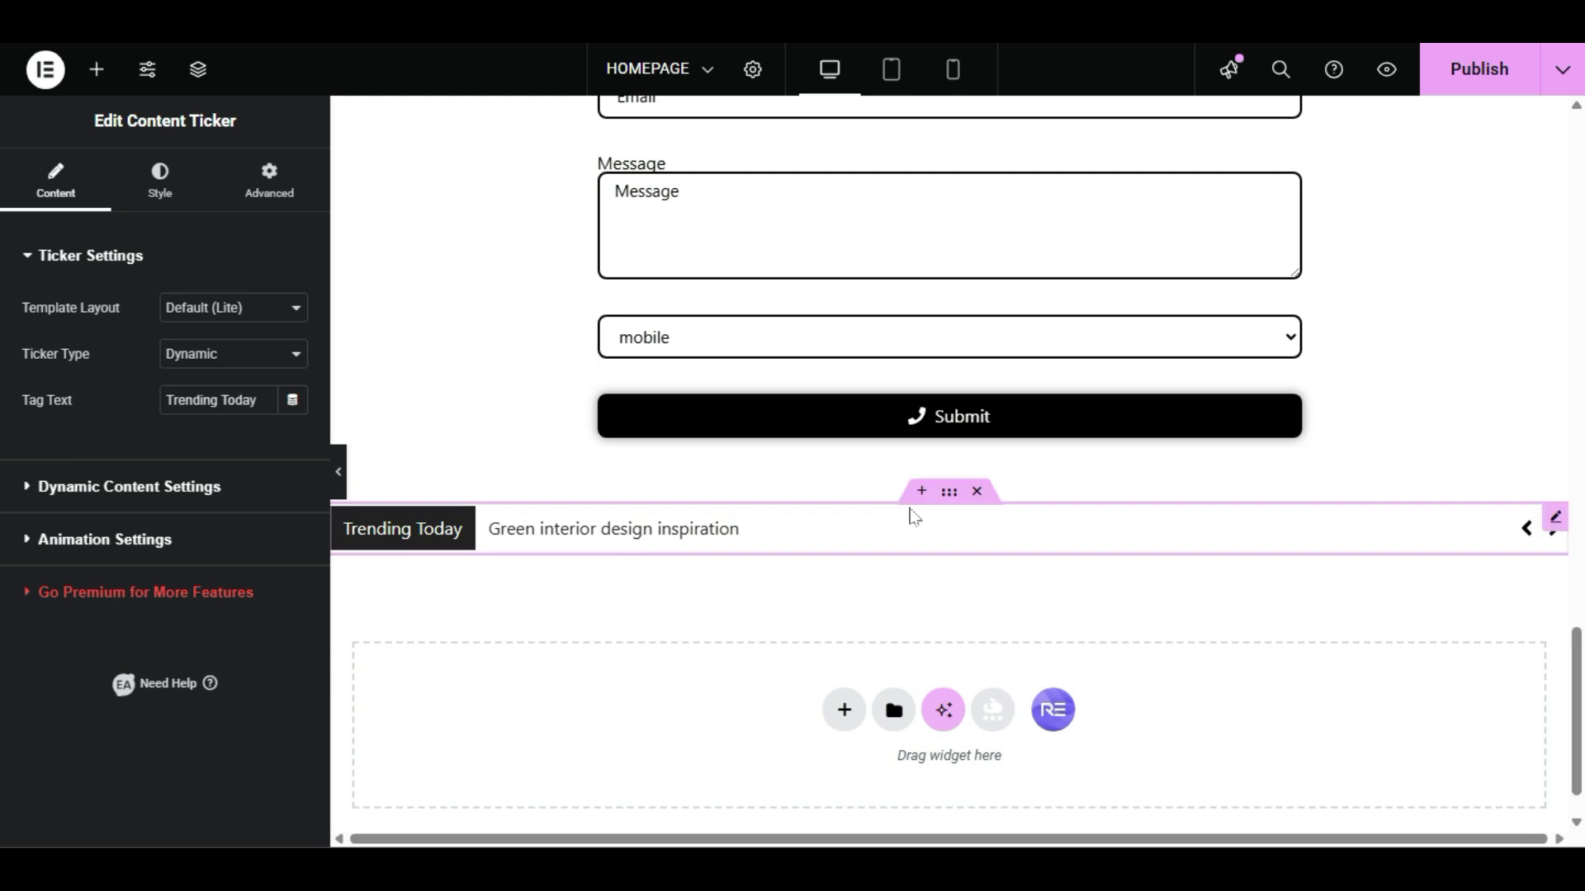
left_click(977, 494)
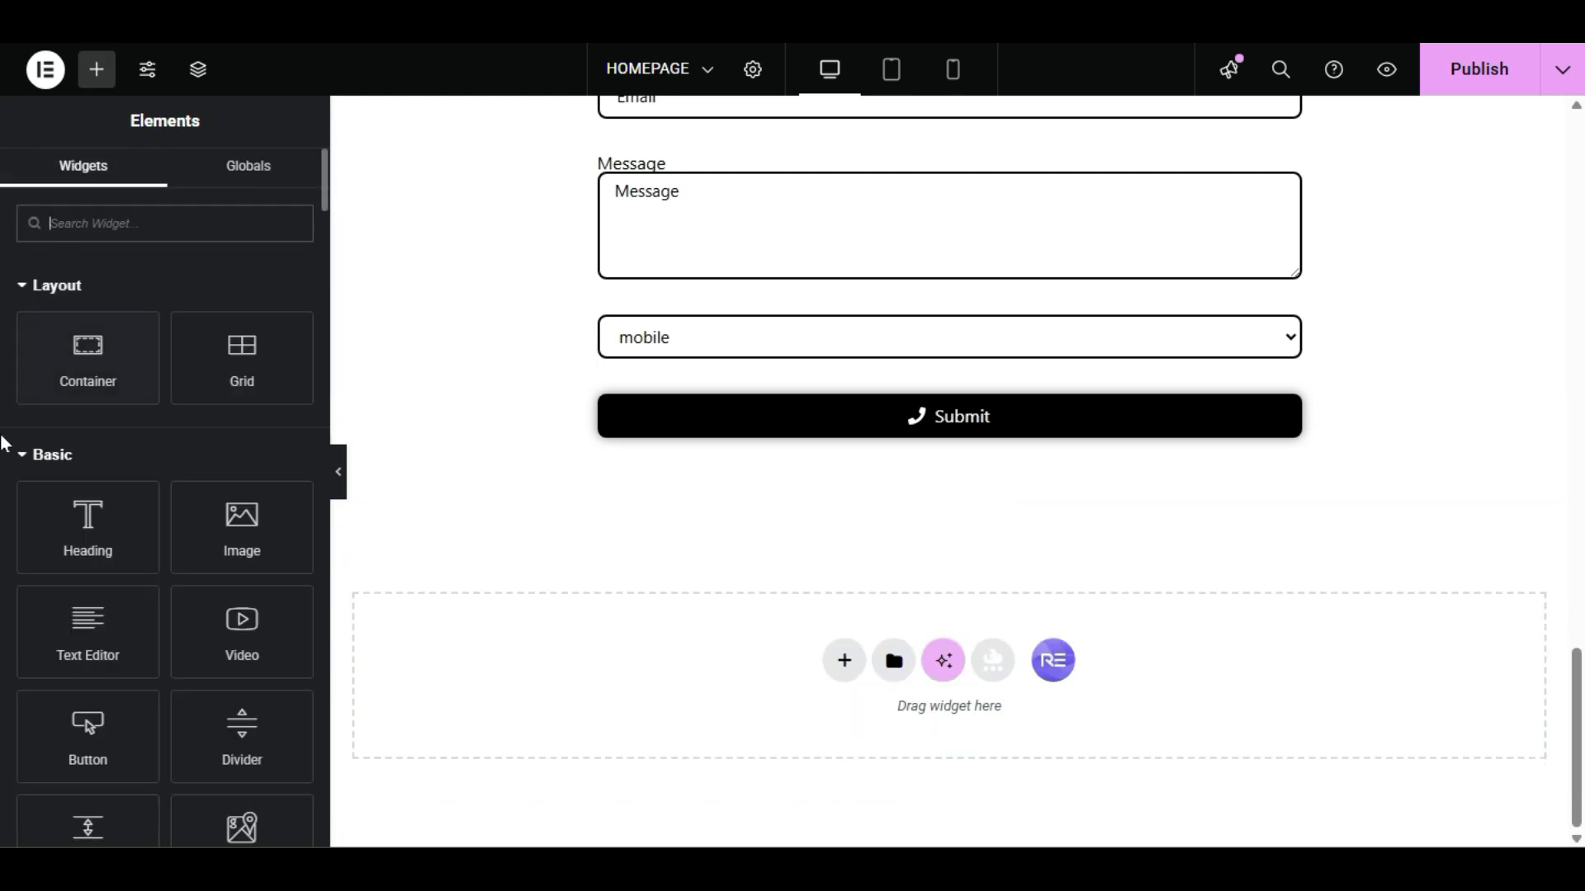
Step: Try the Essential Addons Fancy Text widget in the empty area below the contact form, and remove its container
scroll(2, 652, "down", 15)
scroll(3, 689, "down", 6)
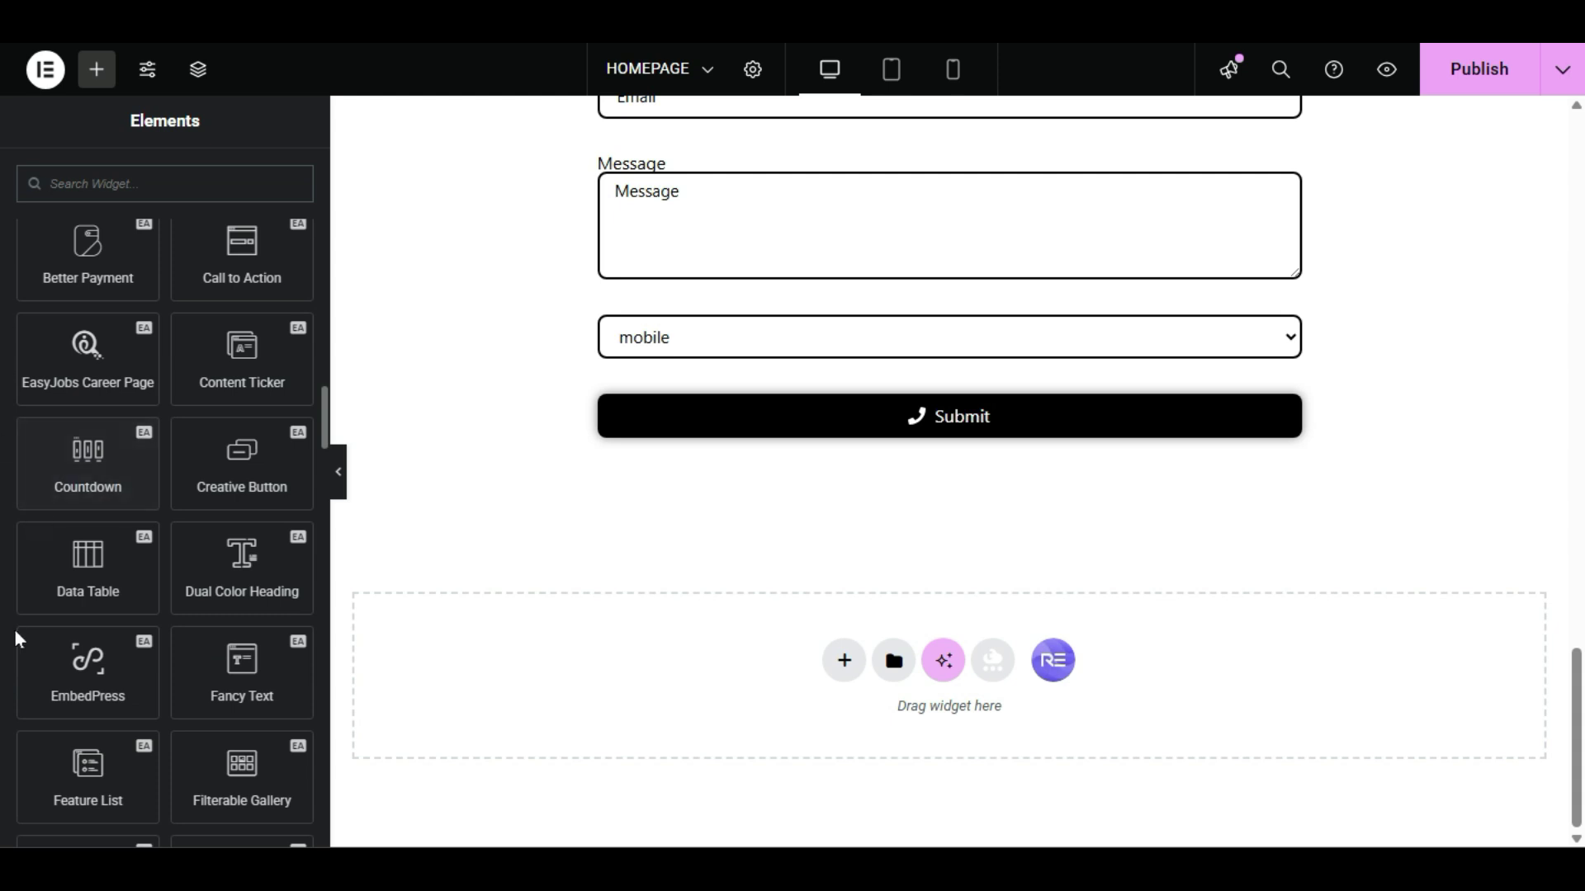
scroll(7, 586, "down", 3)
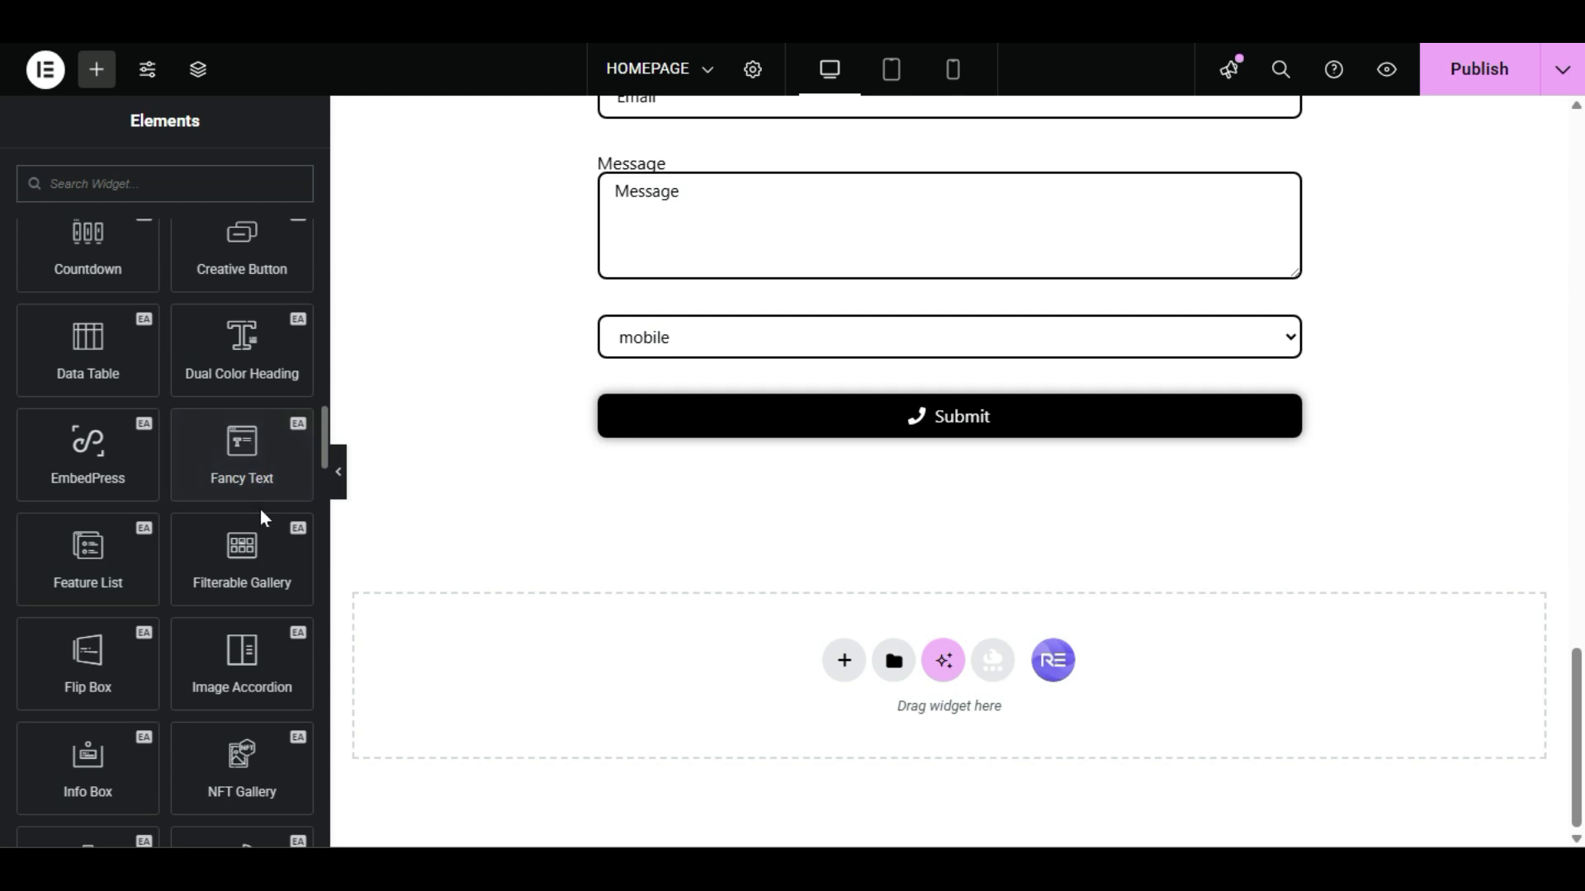
left_click_drag(240, 452, 764, 723)
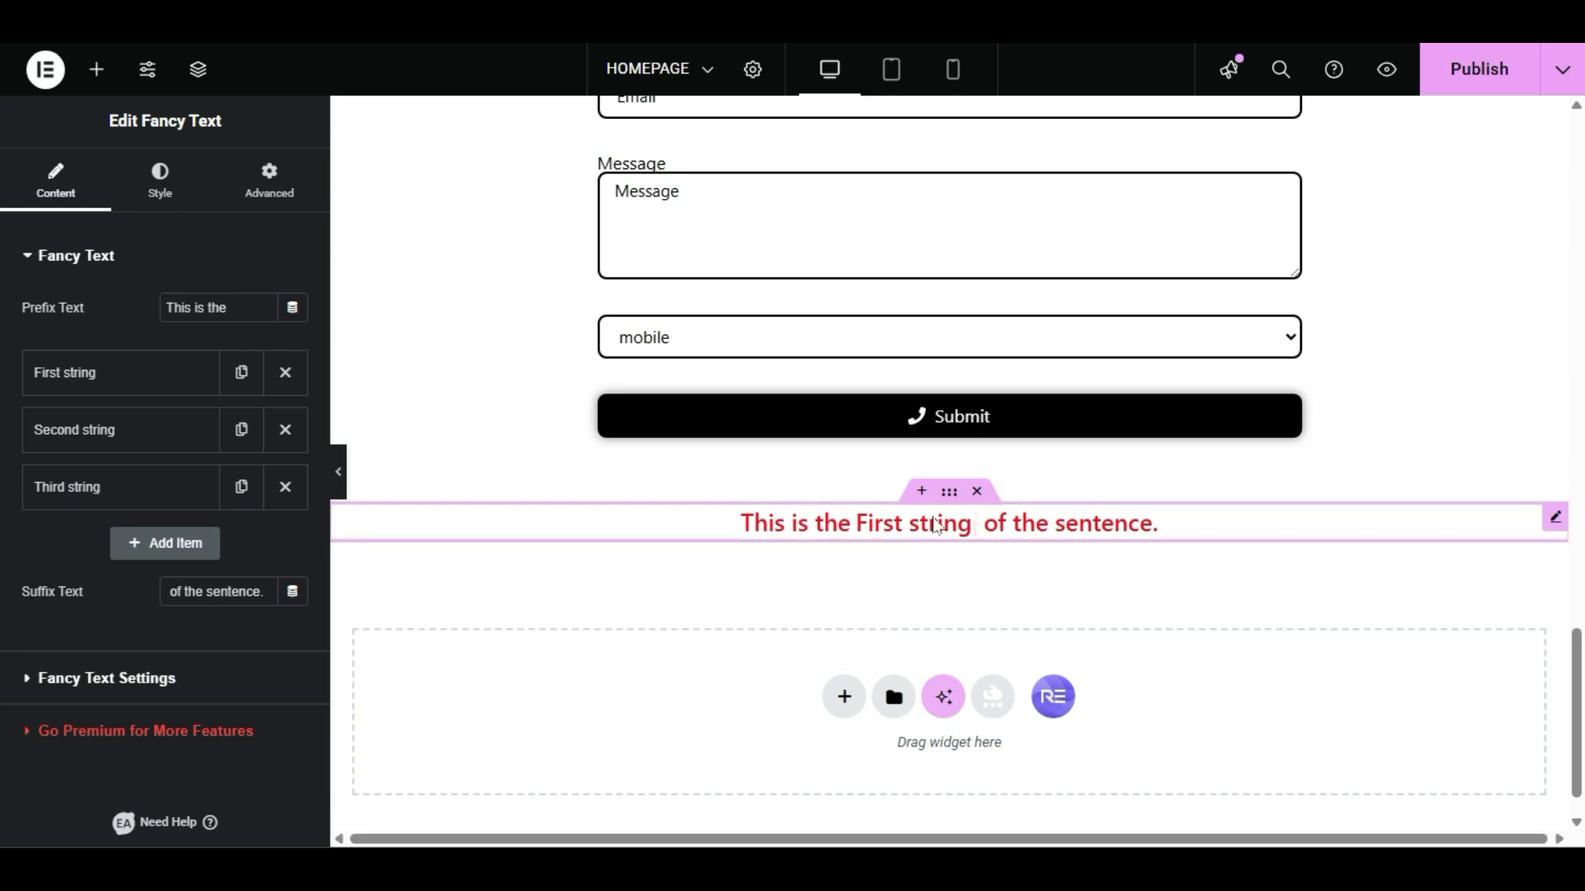
left_click(976, 491)
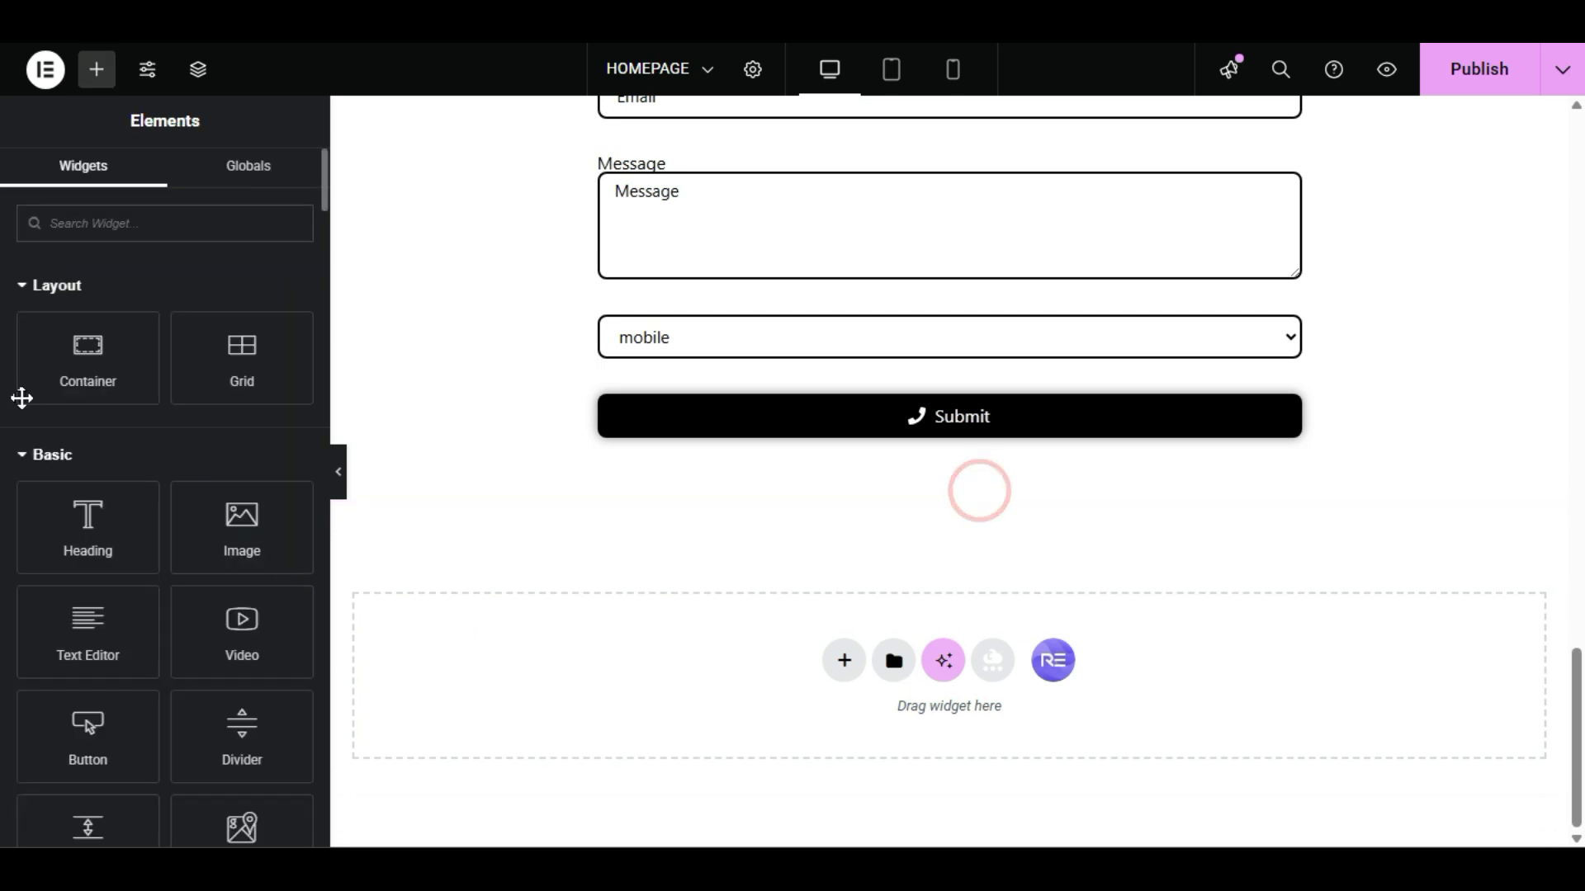
Step: Try the Essential Addons Testimonial widget below the contact form, compare it with the existing testimonials, and remove its container
scroll(3, 528, "down", 15)
scroll(4, 604, "down", 13)
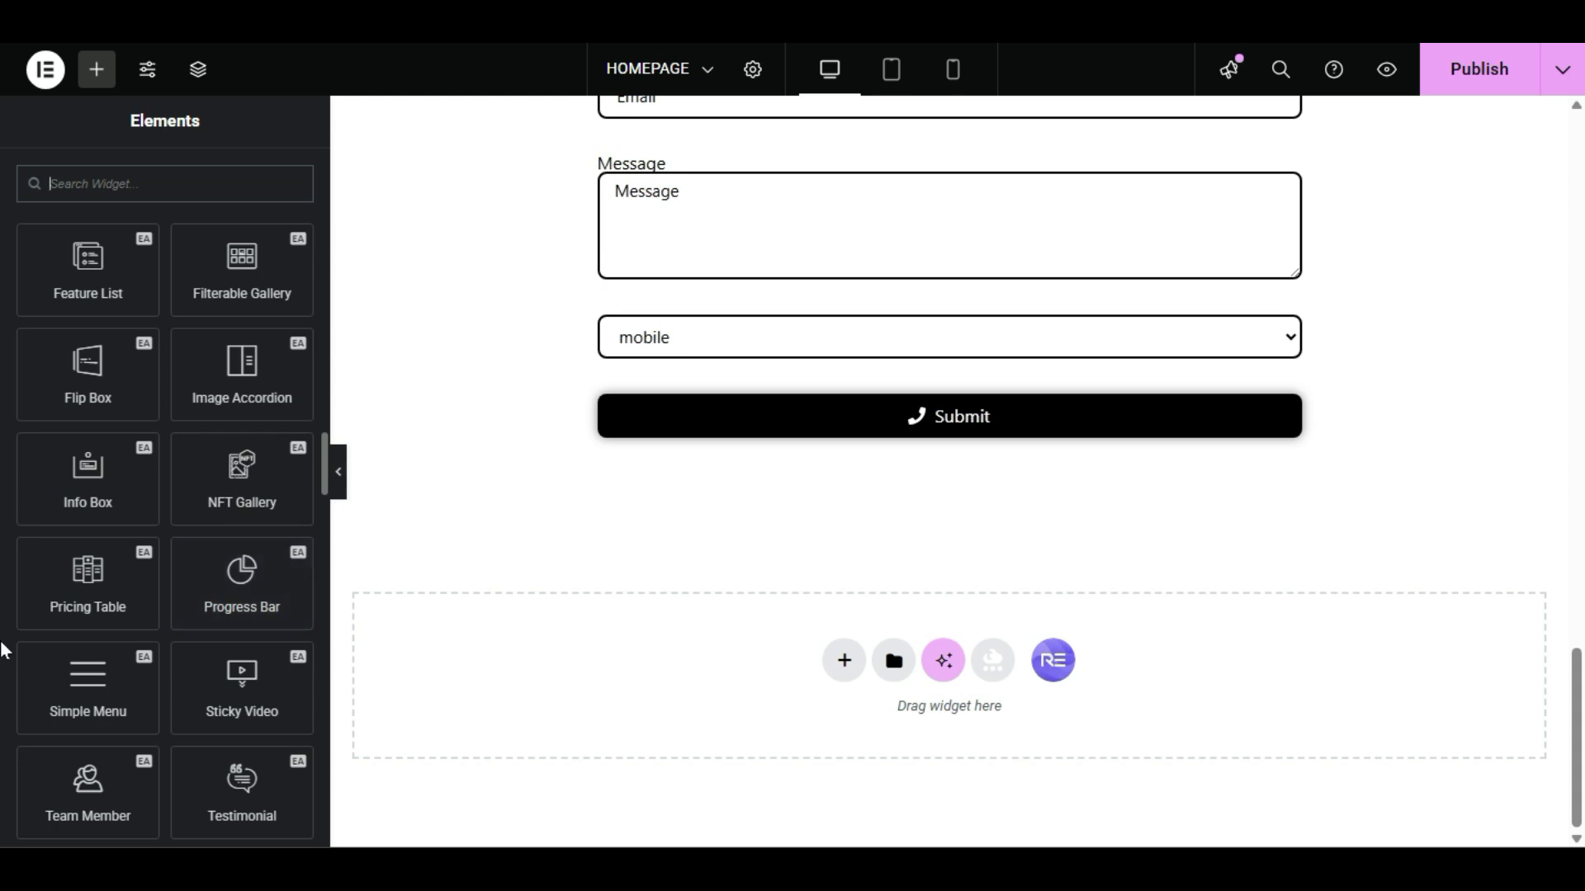
scroll(6, 651, "down", 3)
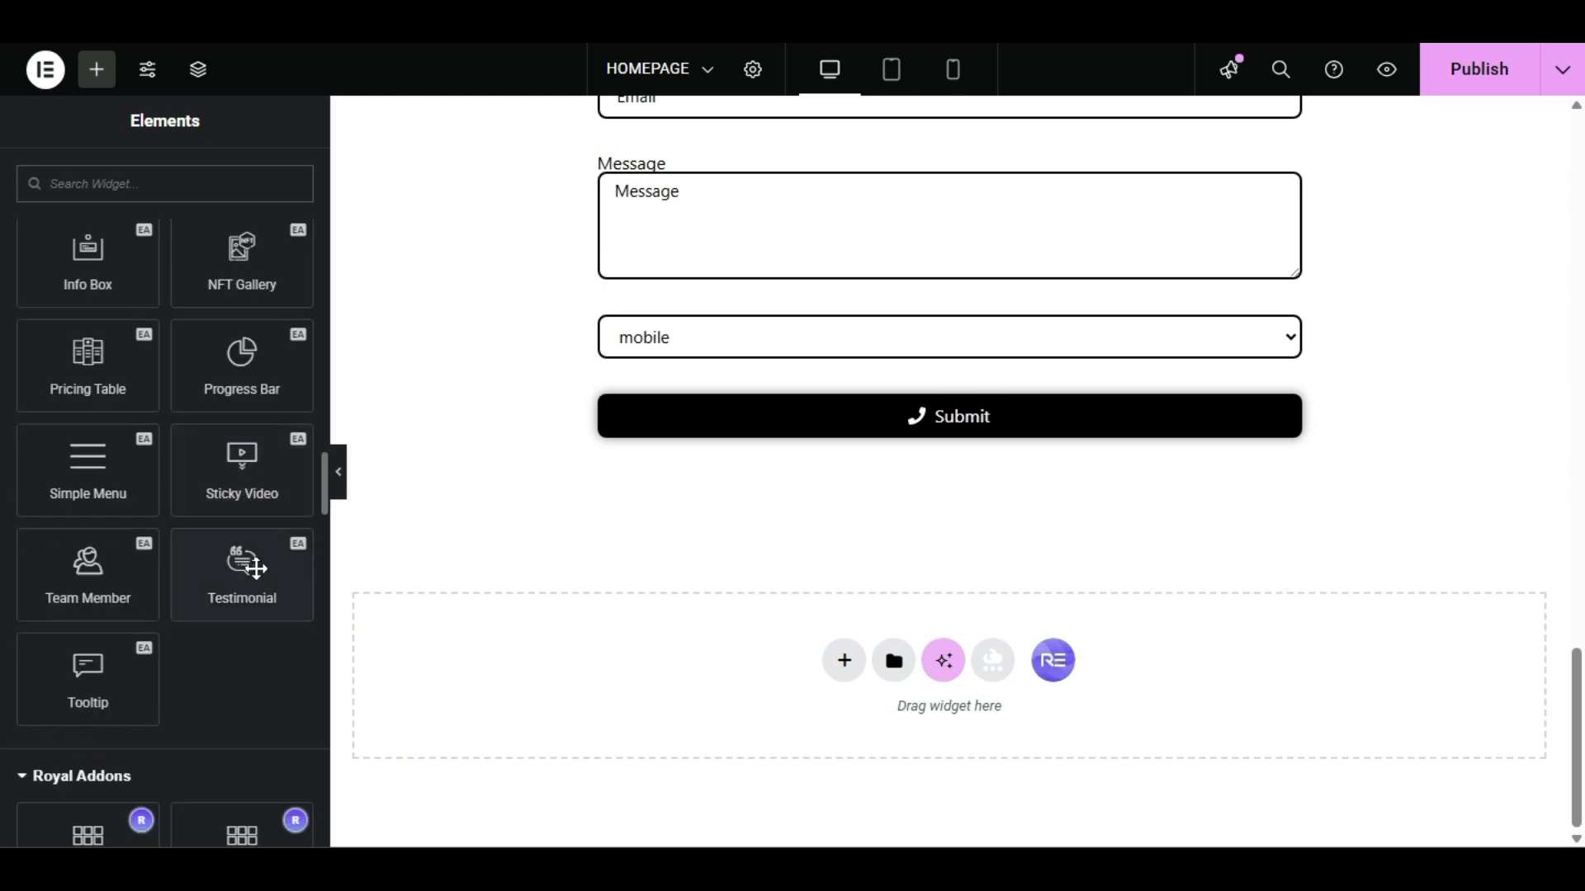
left_click_drag(246, 593, 767, 694)
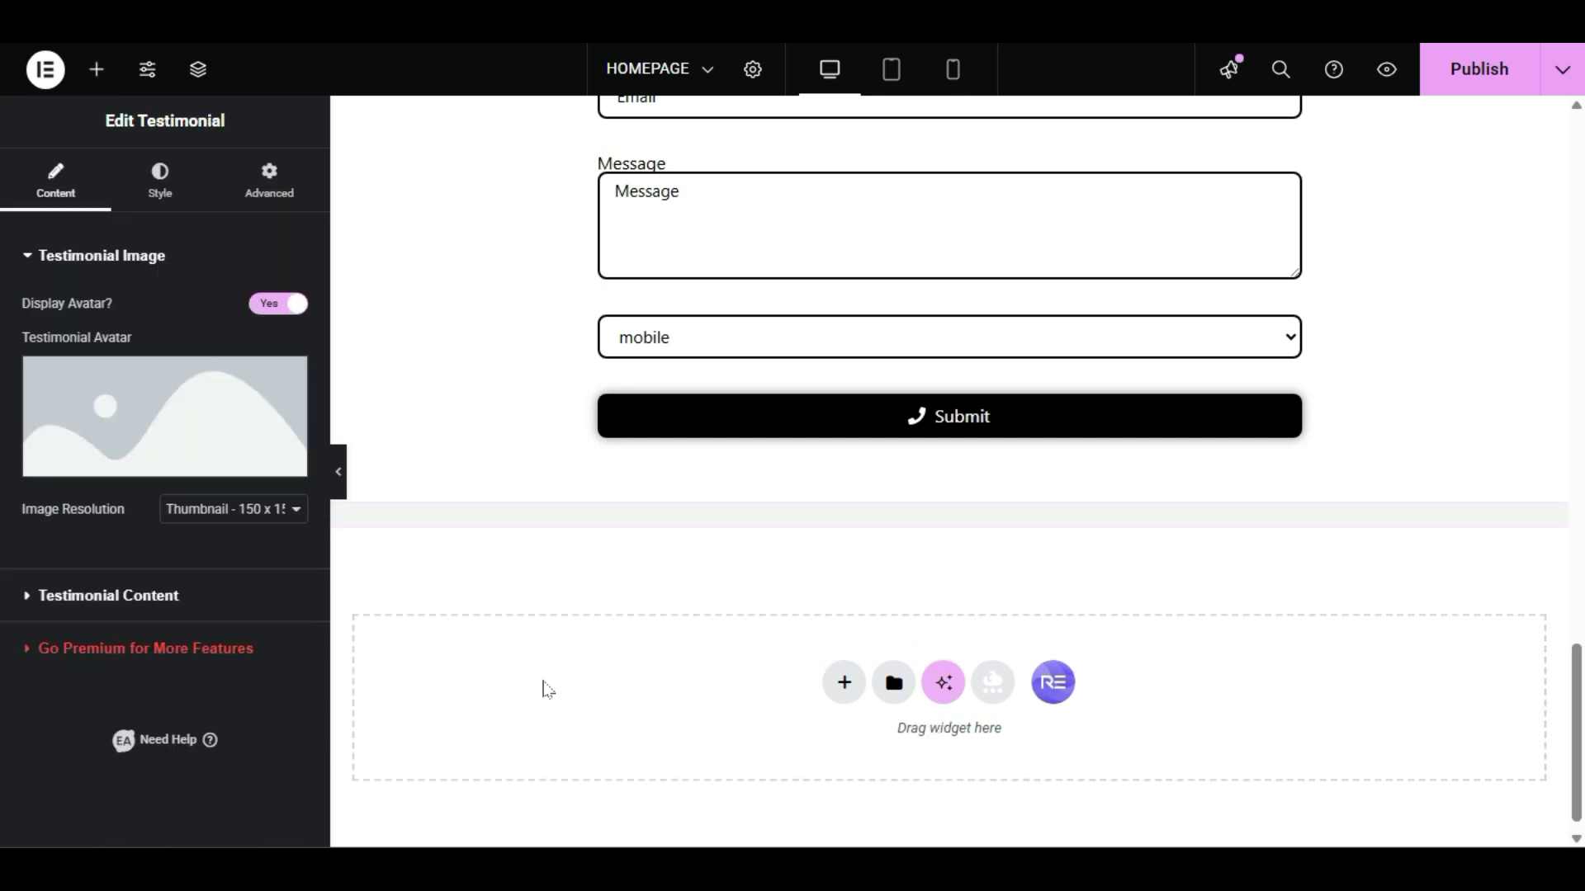
scroll(547, 689, "up", 20)
scroll(586, 615, "down", 4)
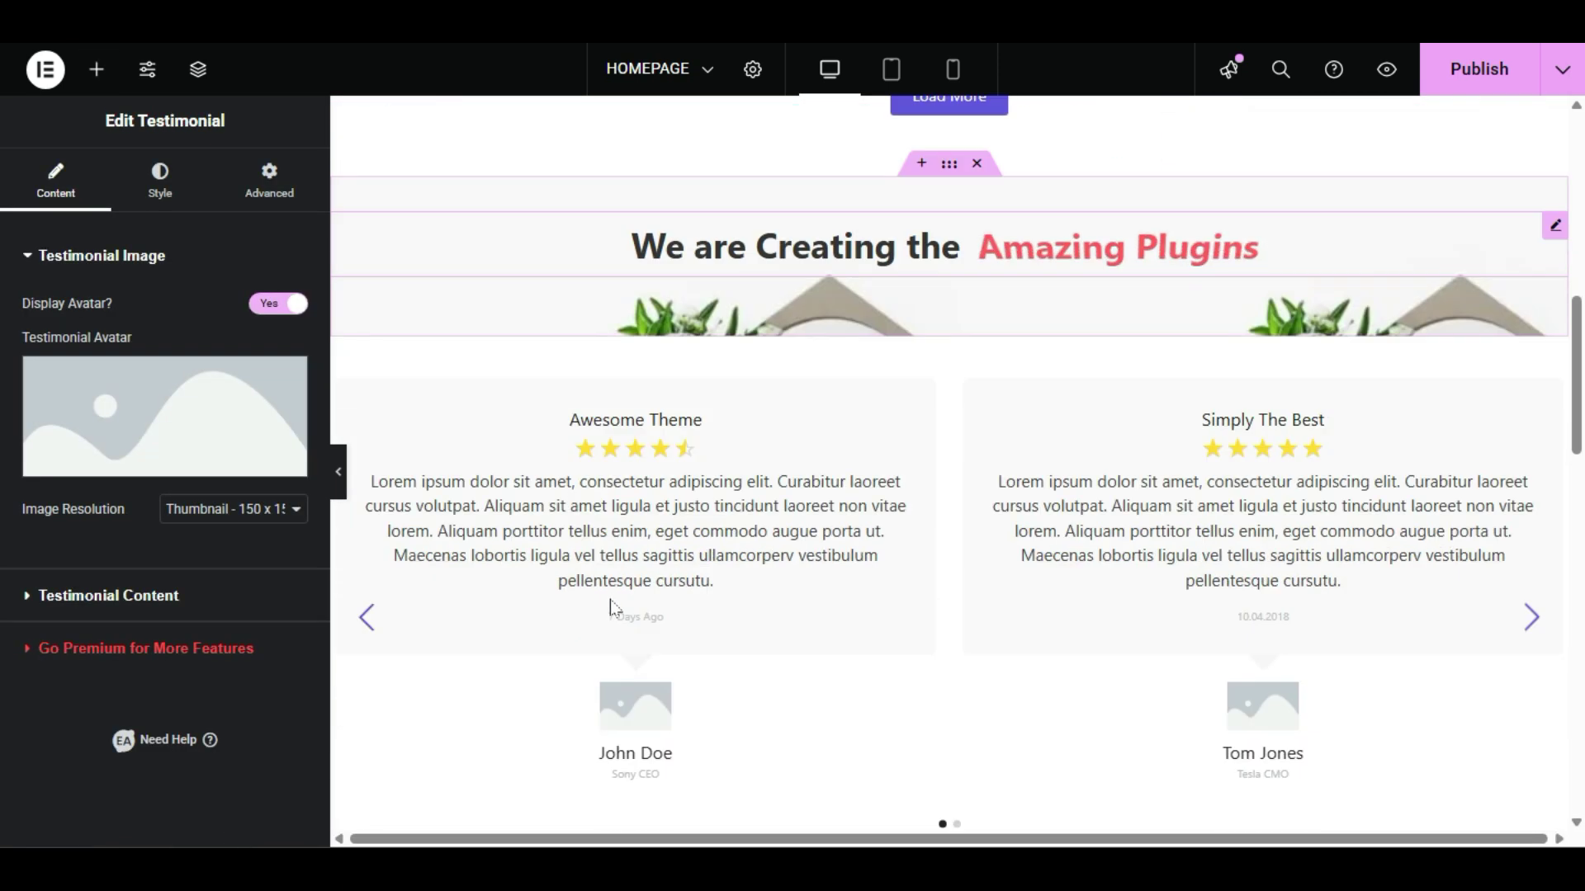
scroll(611, 608, "down", 15)
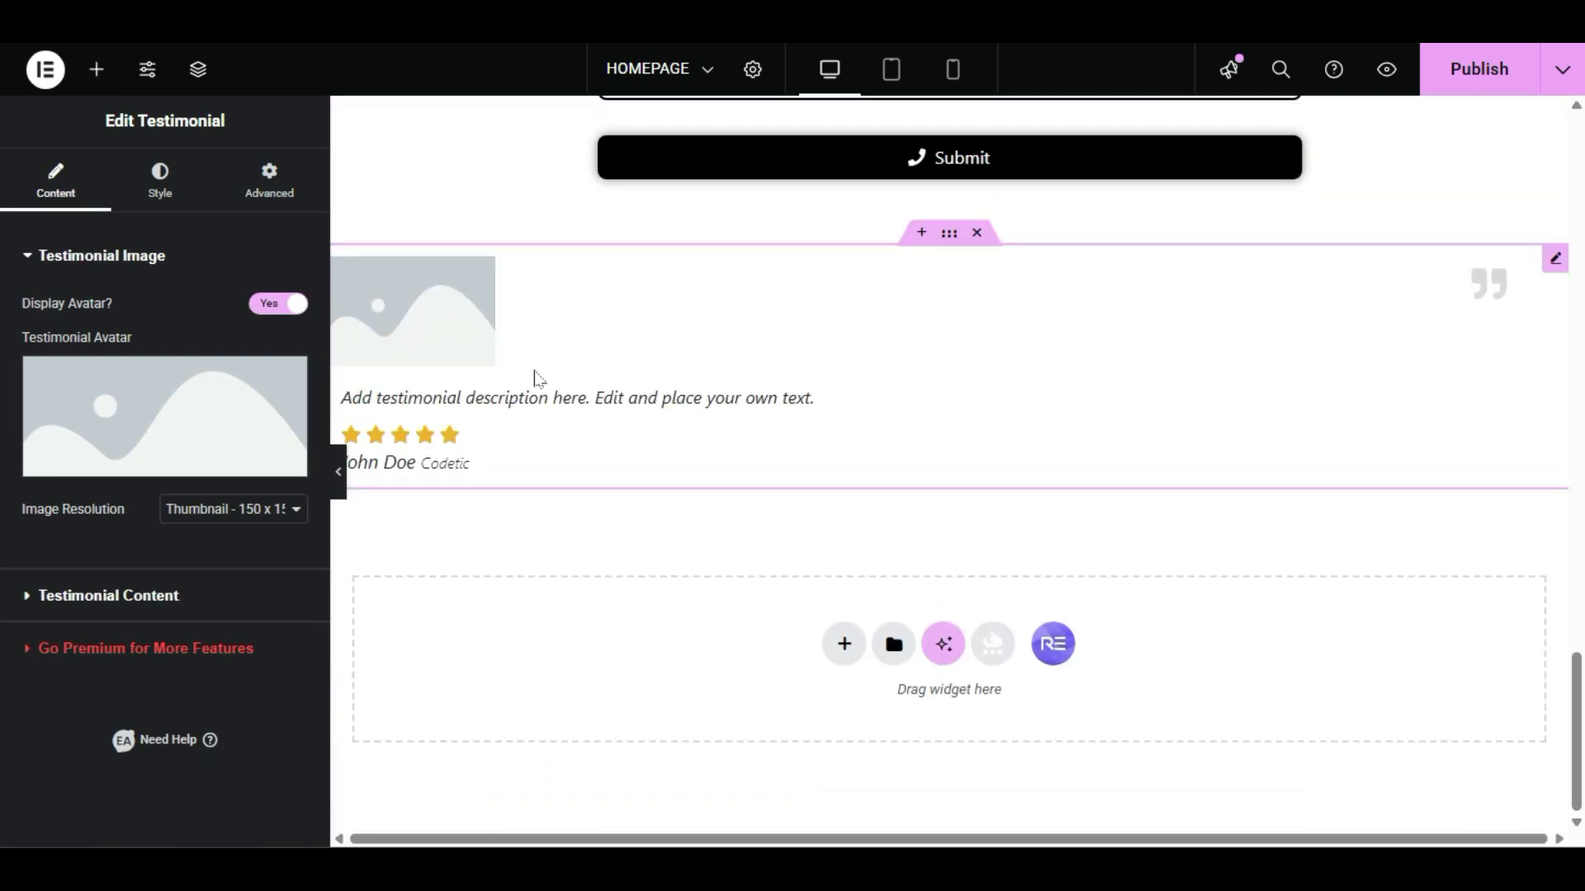
left_click(976, 241)
Step: Try the Essential Addons Pricing Table widget below the contact form, and delete it
scroll(3, 601, "down", 20)
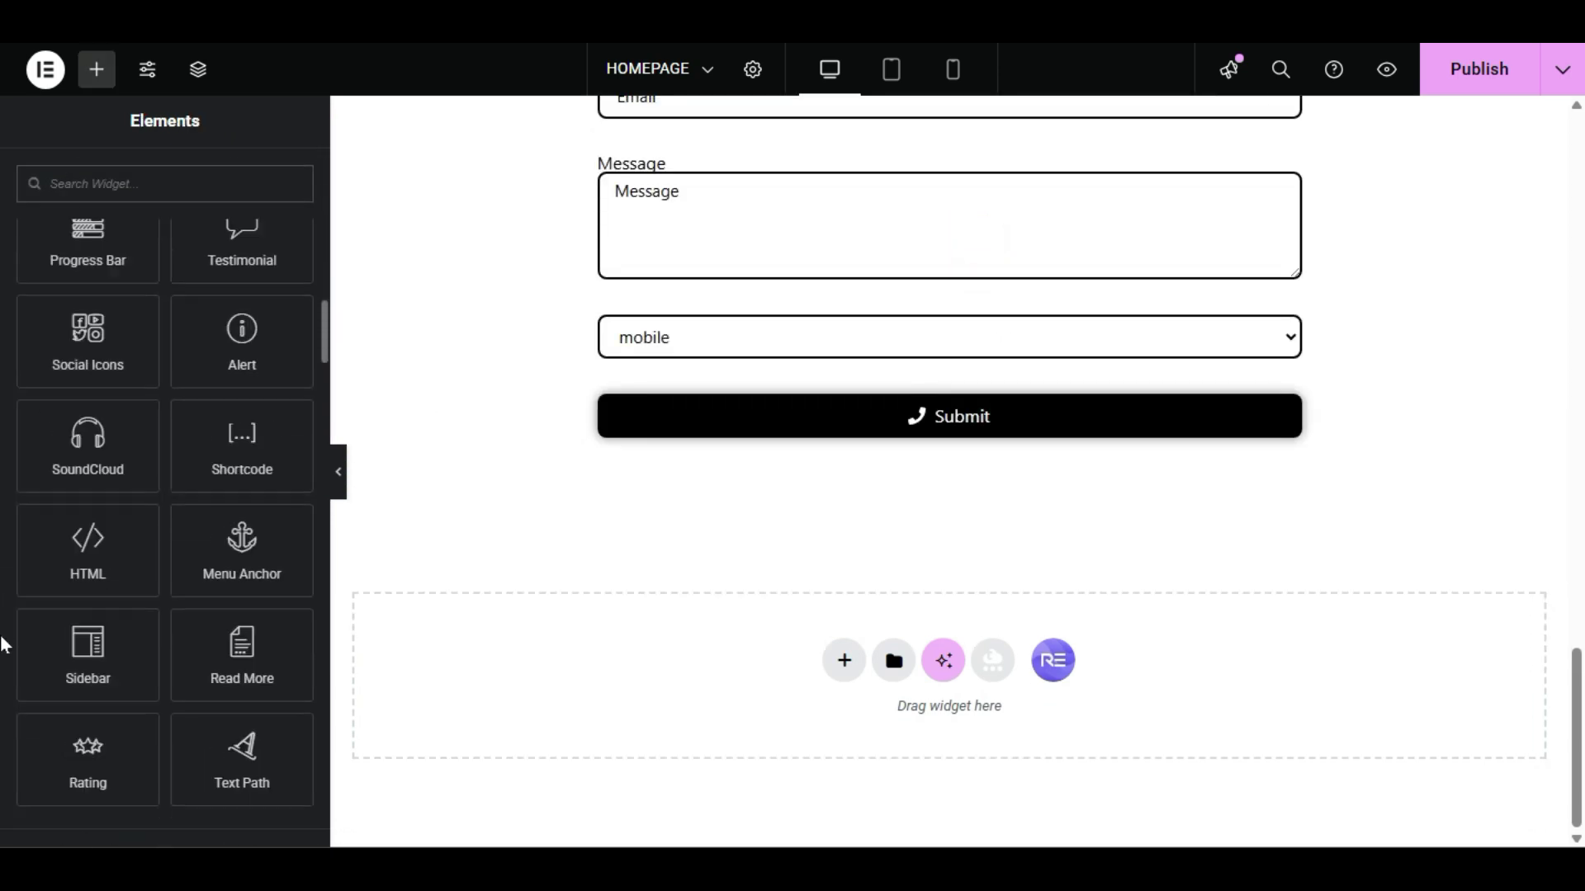
scroll(3, 686, "down", 5)
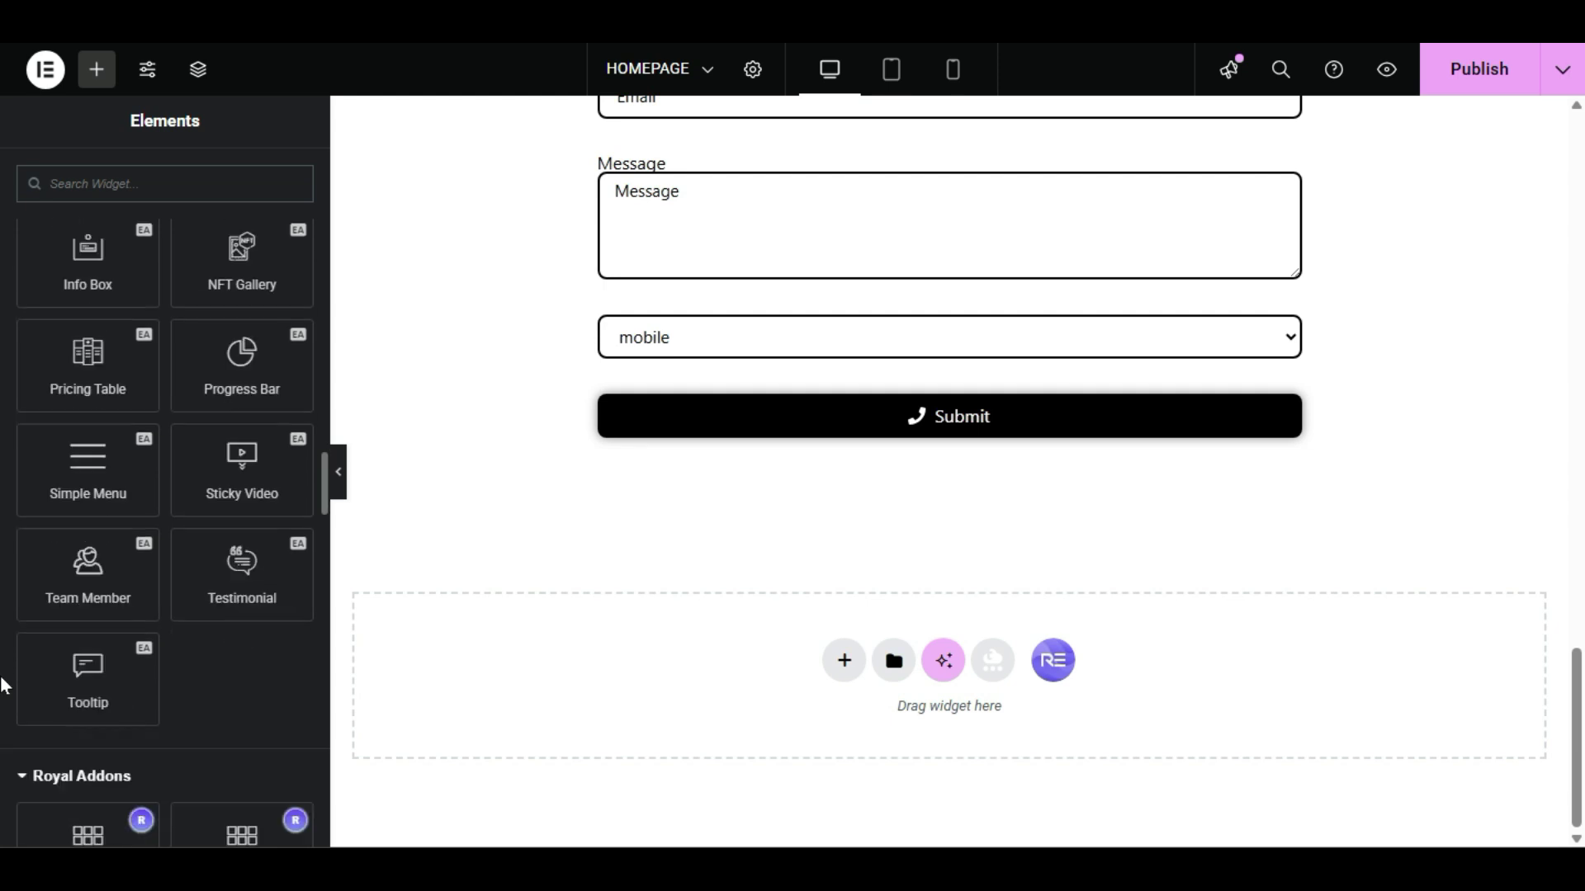
left_click_drag(58, 376, 850, 689)
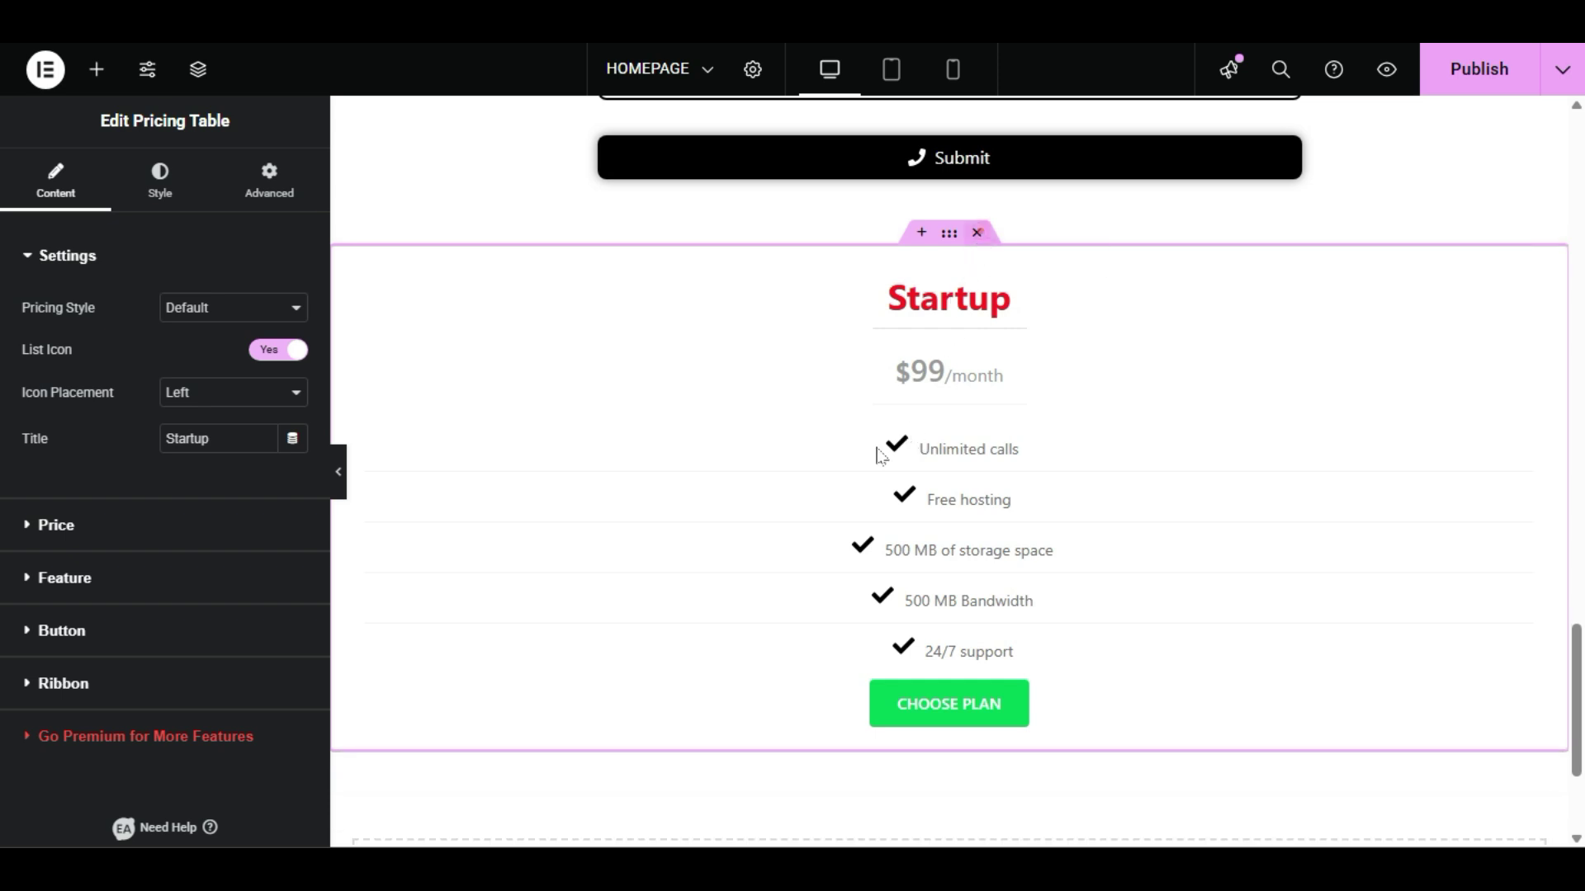
key("Delete")
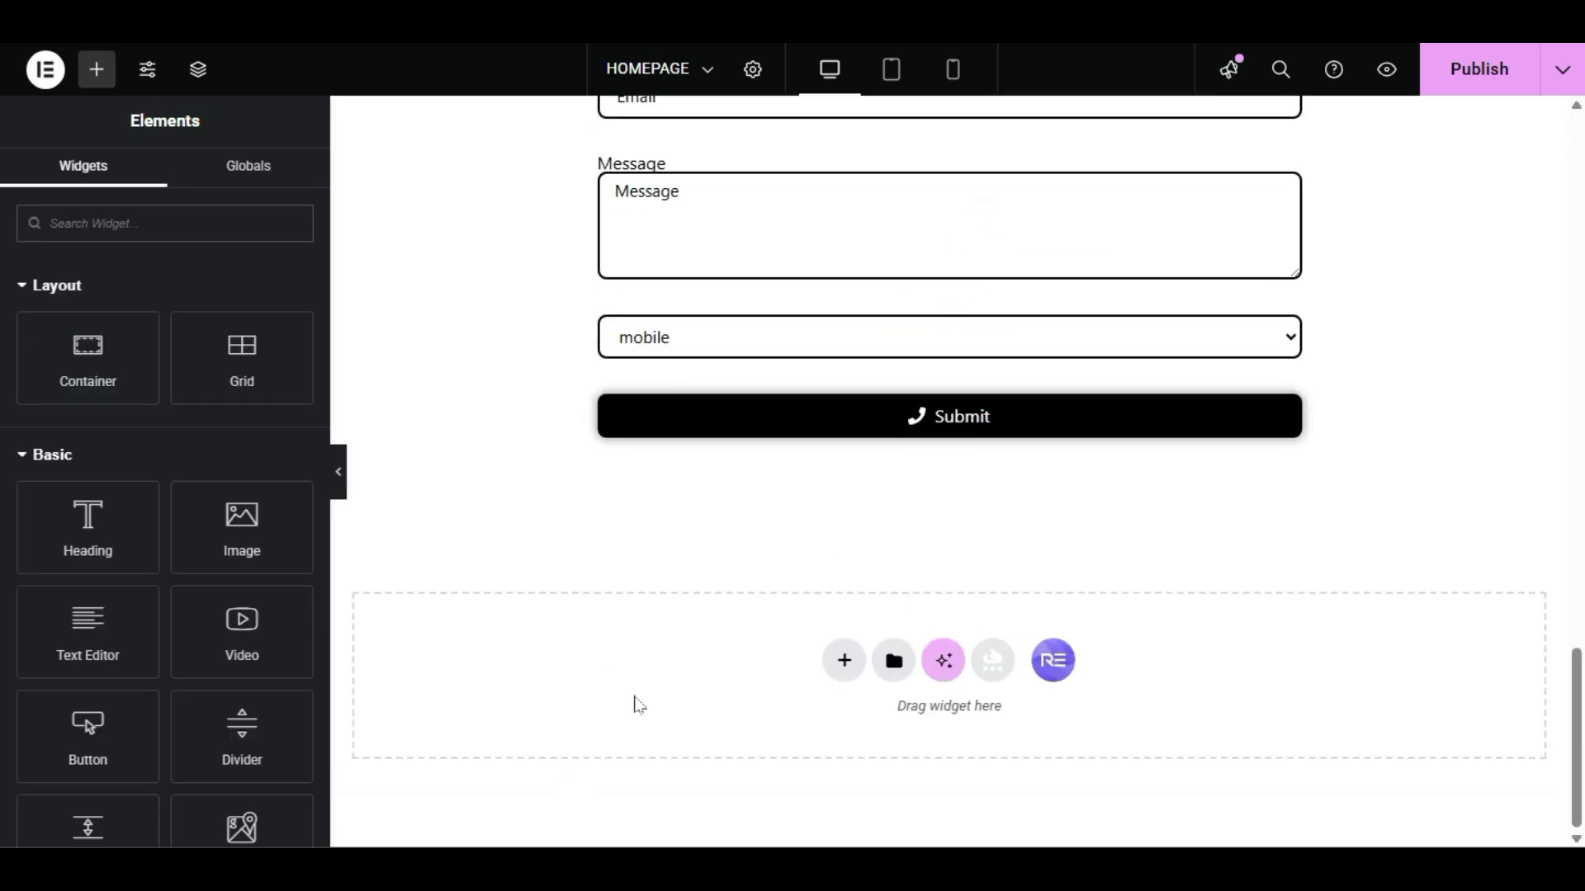
Step: Add a Flexbox container with two equal columns below the contact form
left_click(844, 658)
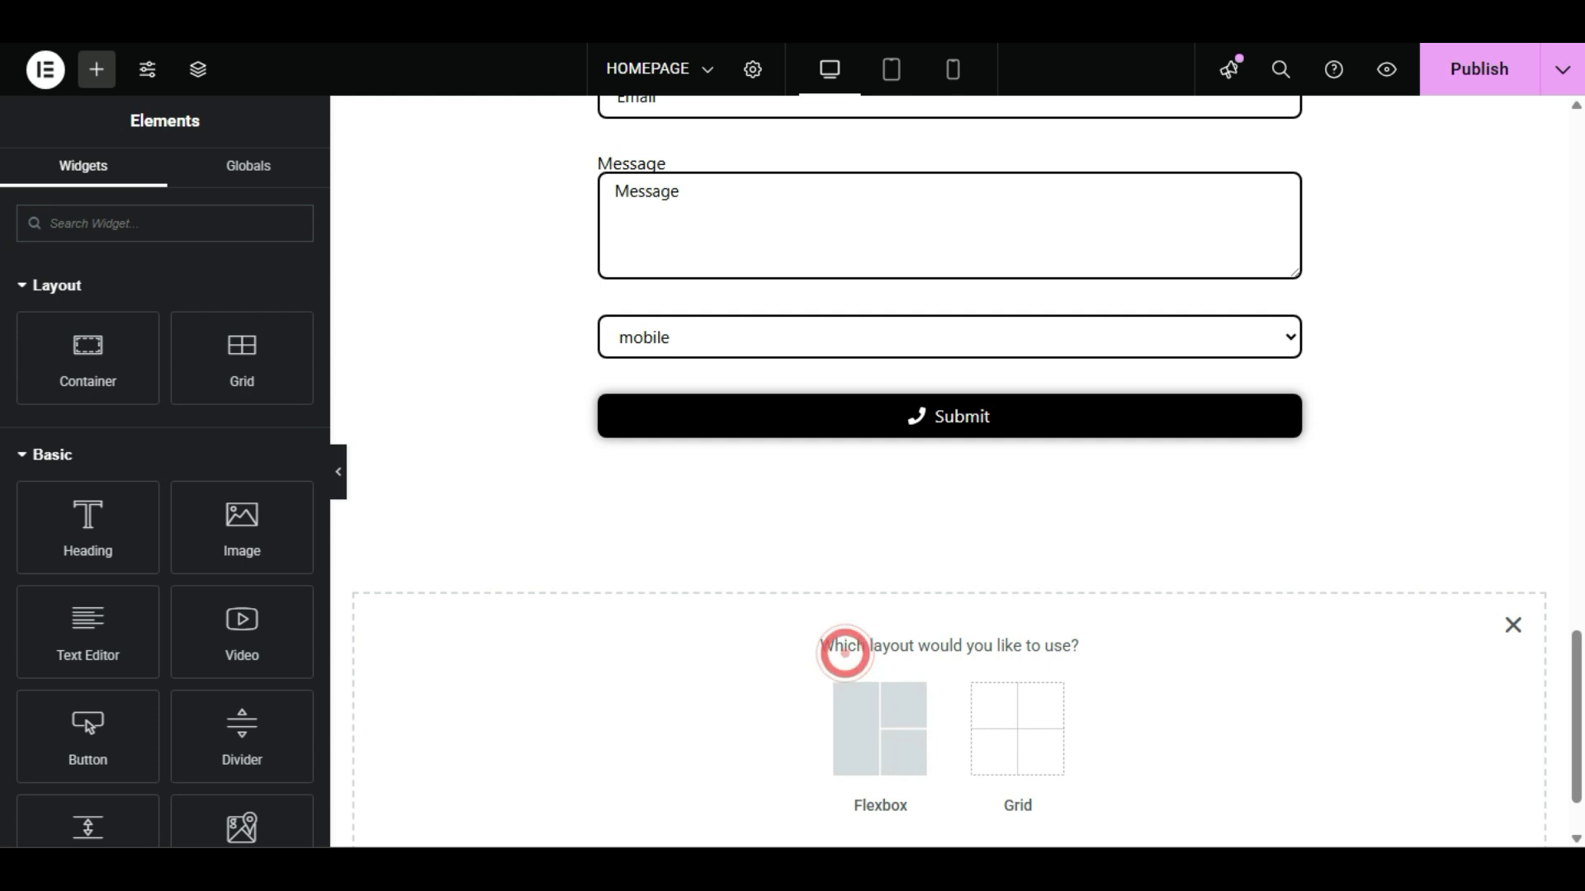
left_click(884, 721)
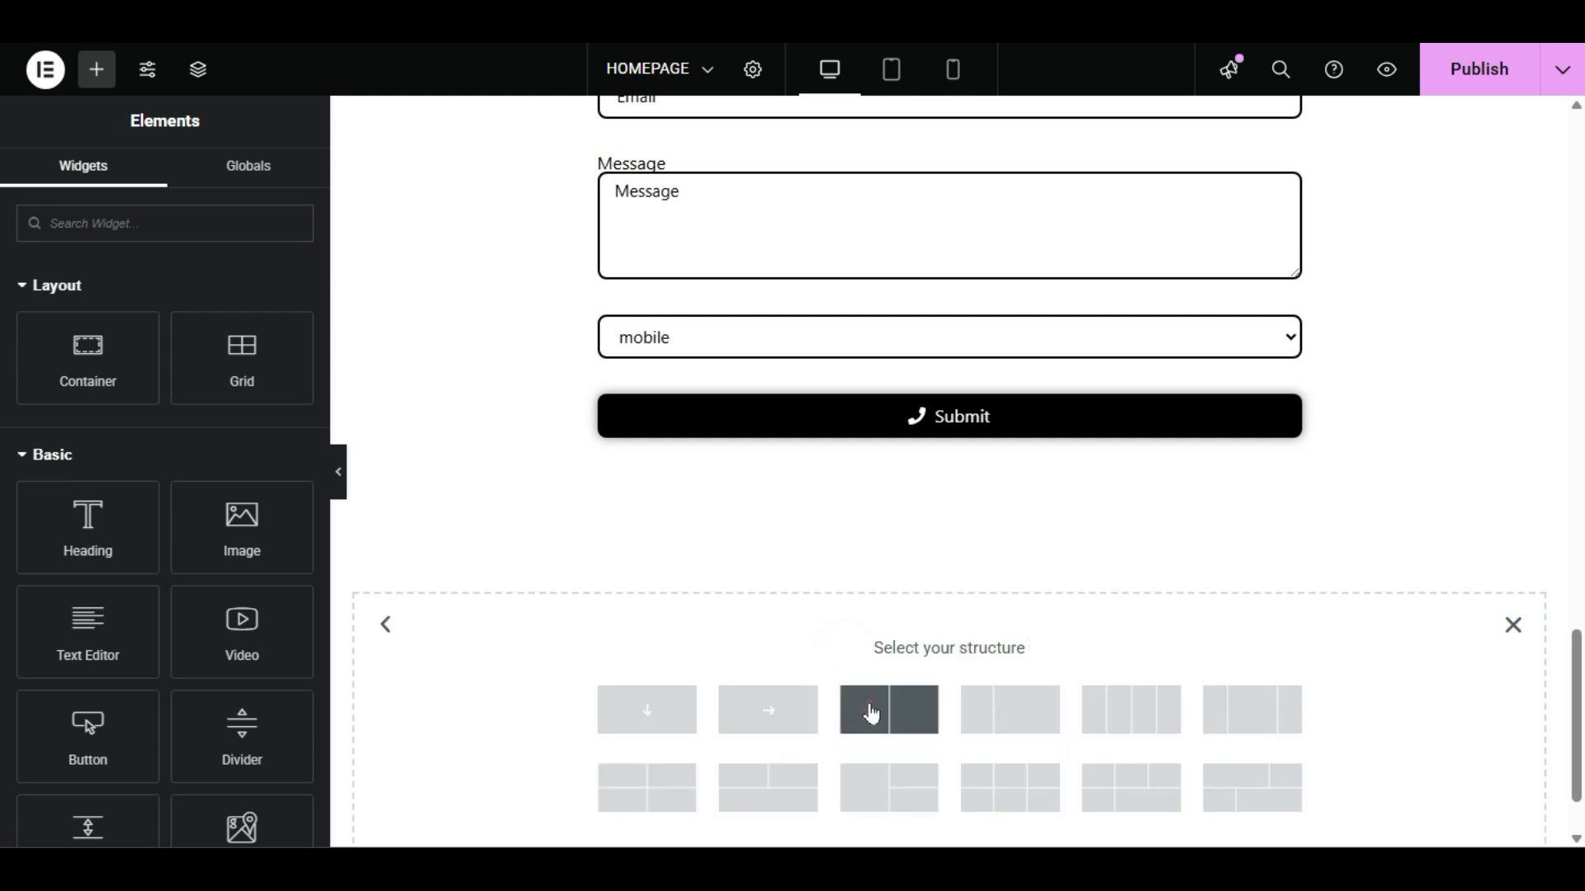
left_click(870, 710)
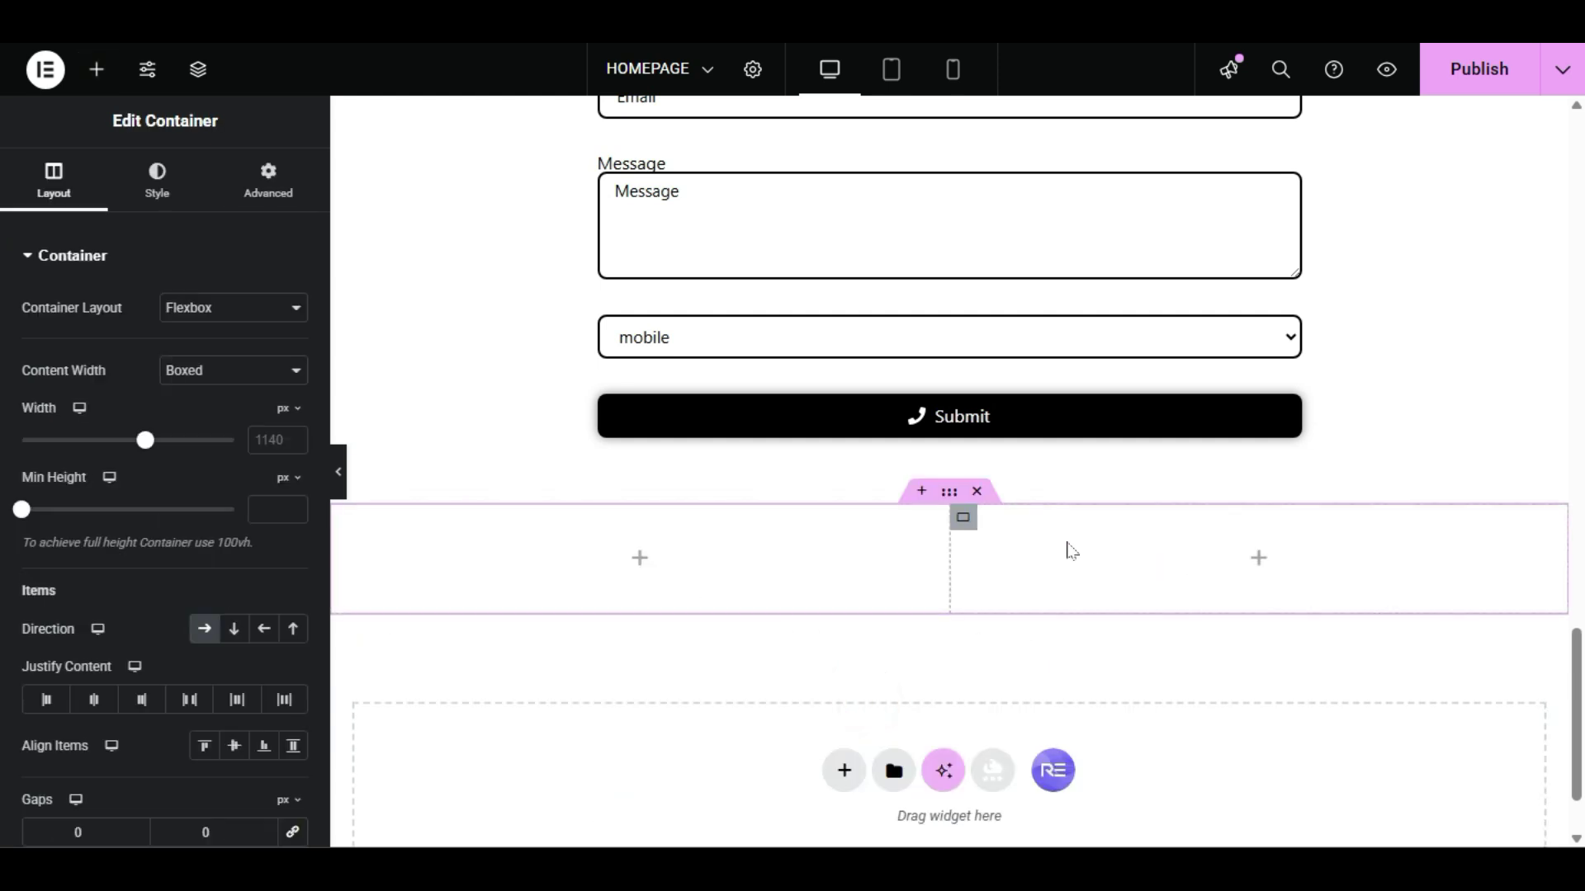
Step: Add the Essential Addons Pricing Table widget to the left column of the new container below the contact form
left_click(97, 70)
scroll(7, 490, "down", 5)
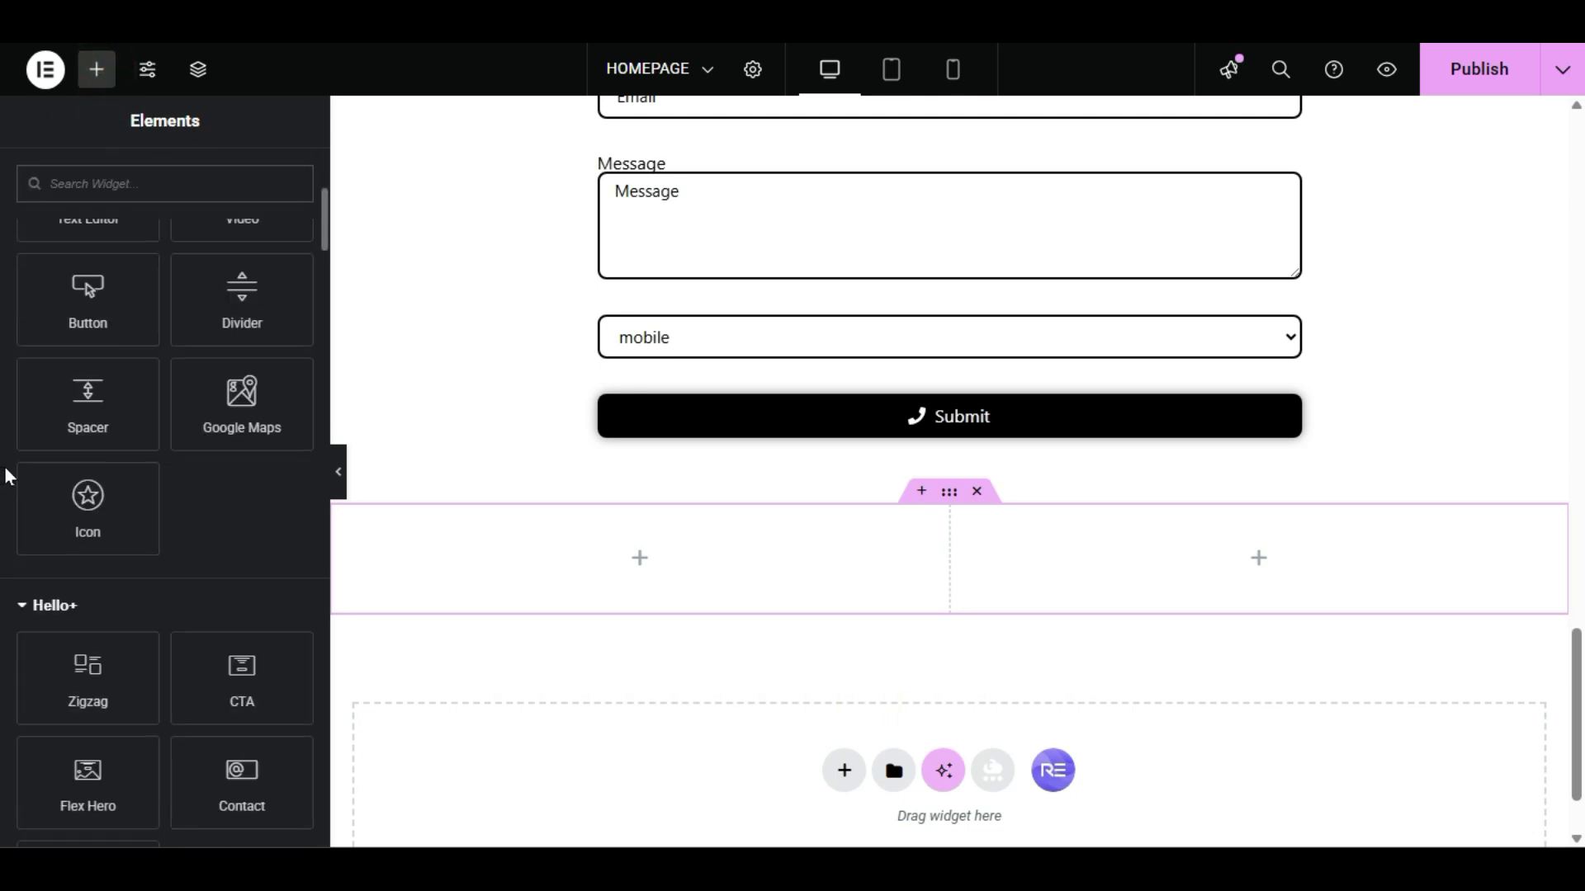
scroll(5, 573, "down", 15)
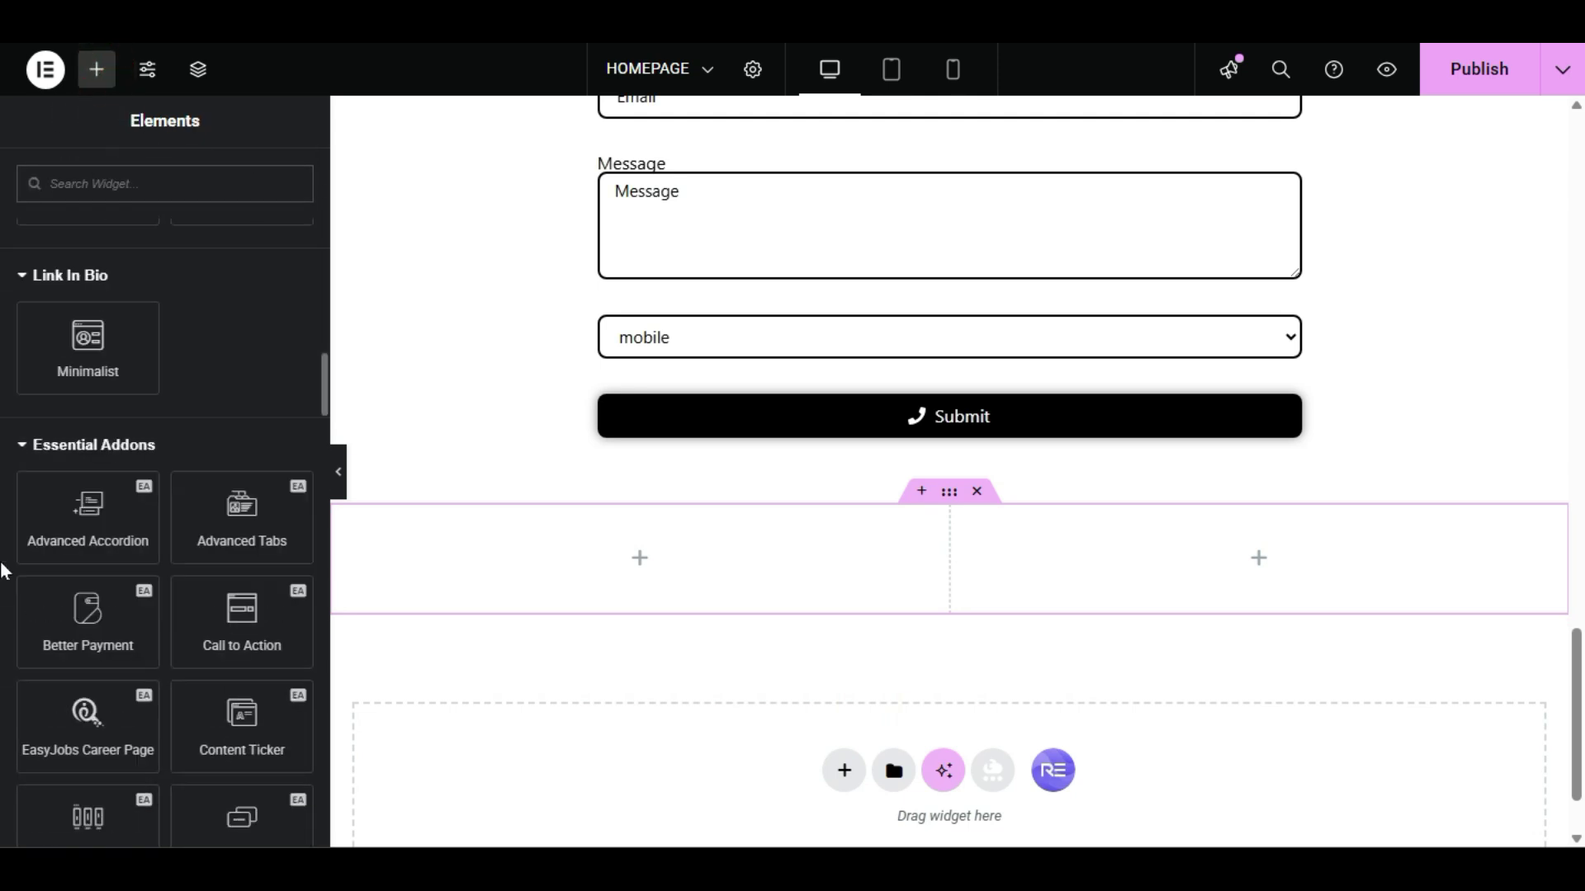
scroll(89, 545, "down", 6)
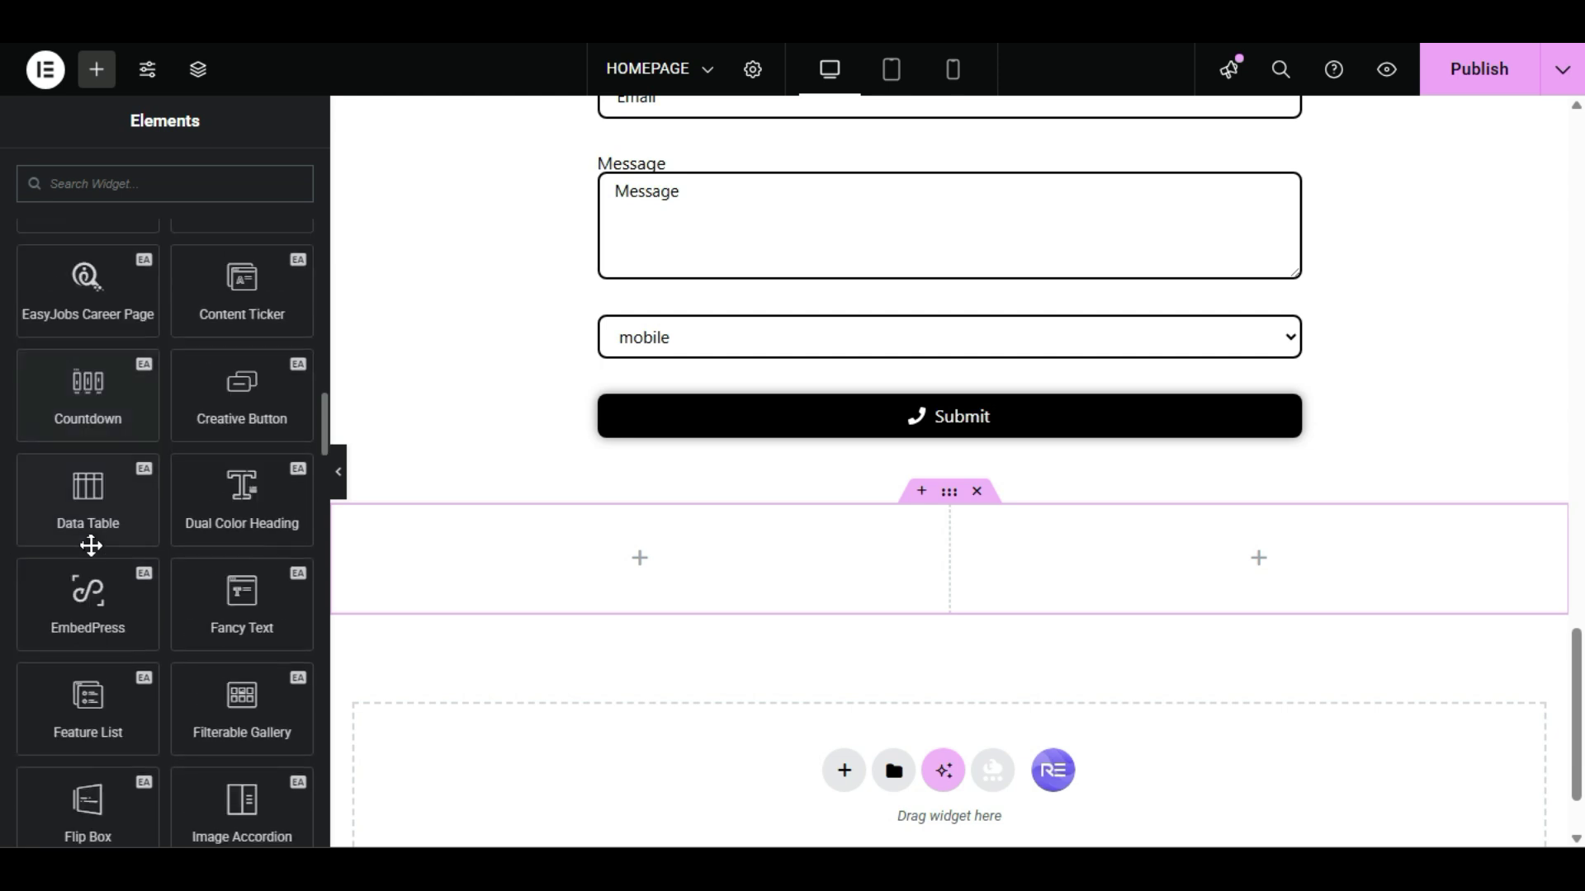
scroll(90, 550, "down", 5)
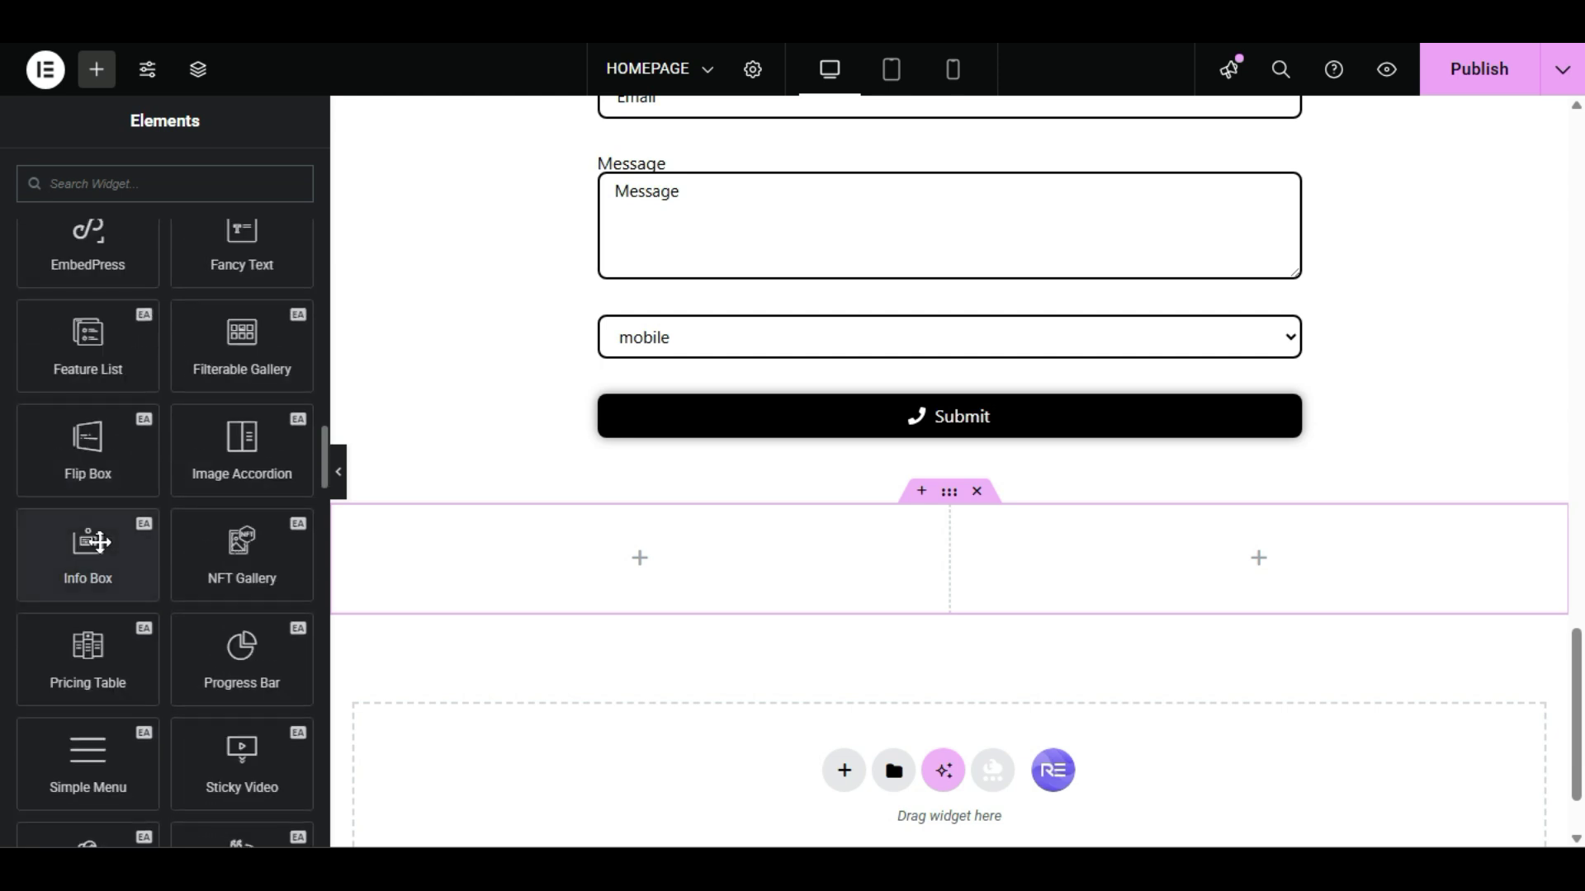
left_click_drag(112, 508, 499, 559)
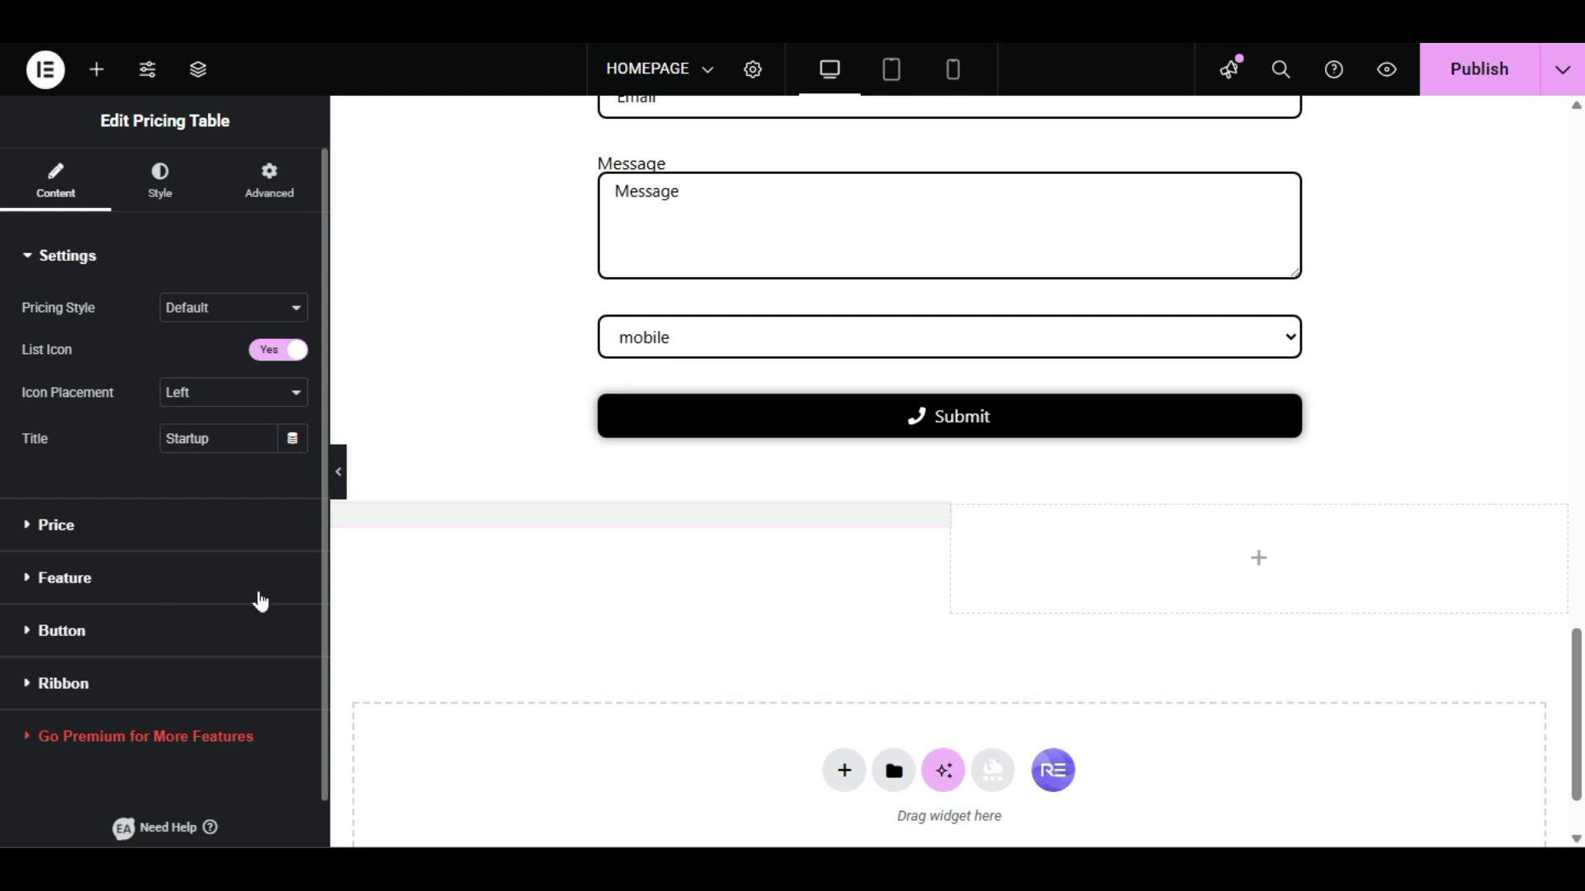
Step: Add a second Essential Addons Pricing Table widget to the empty right column of the container
left_click(95, 69)
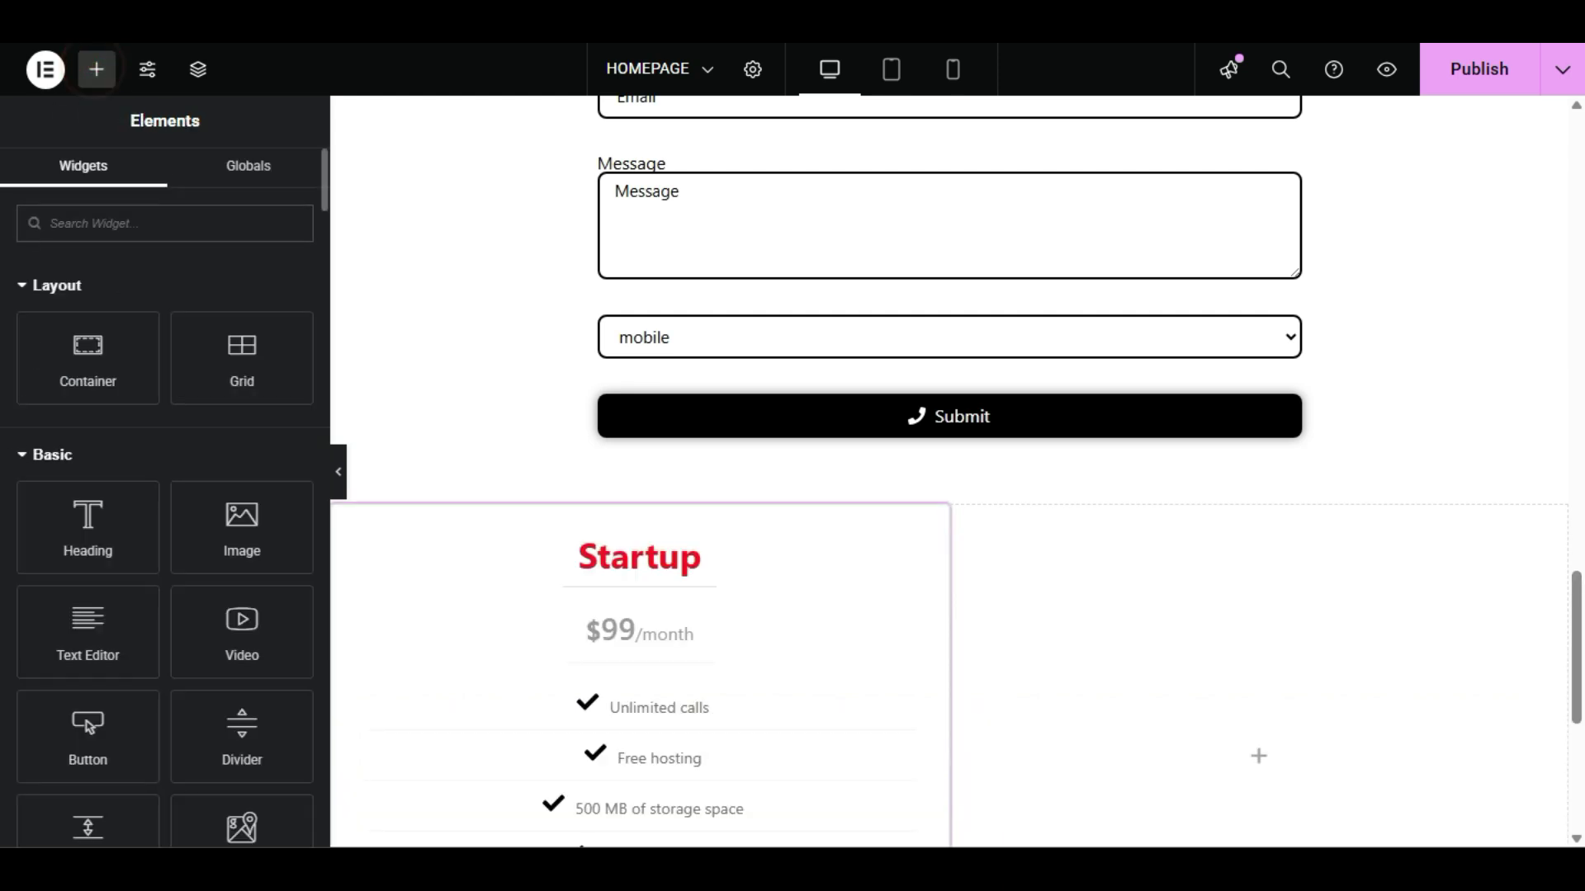
scroll(4, 542, "down", 15)
scroll(4, 542, "down", 10)
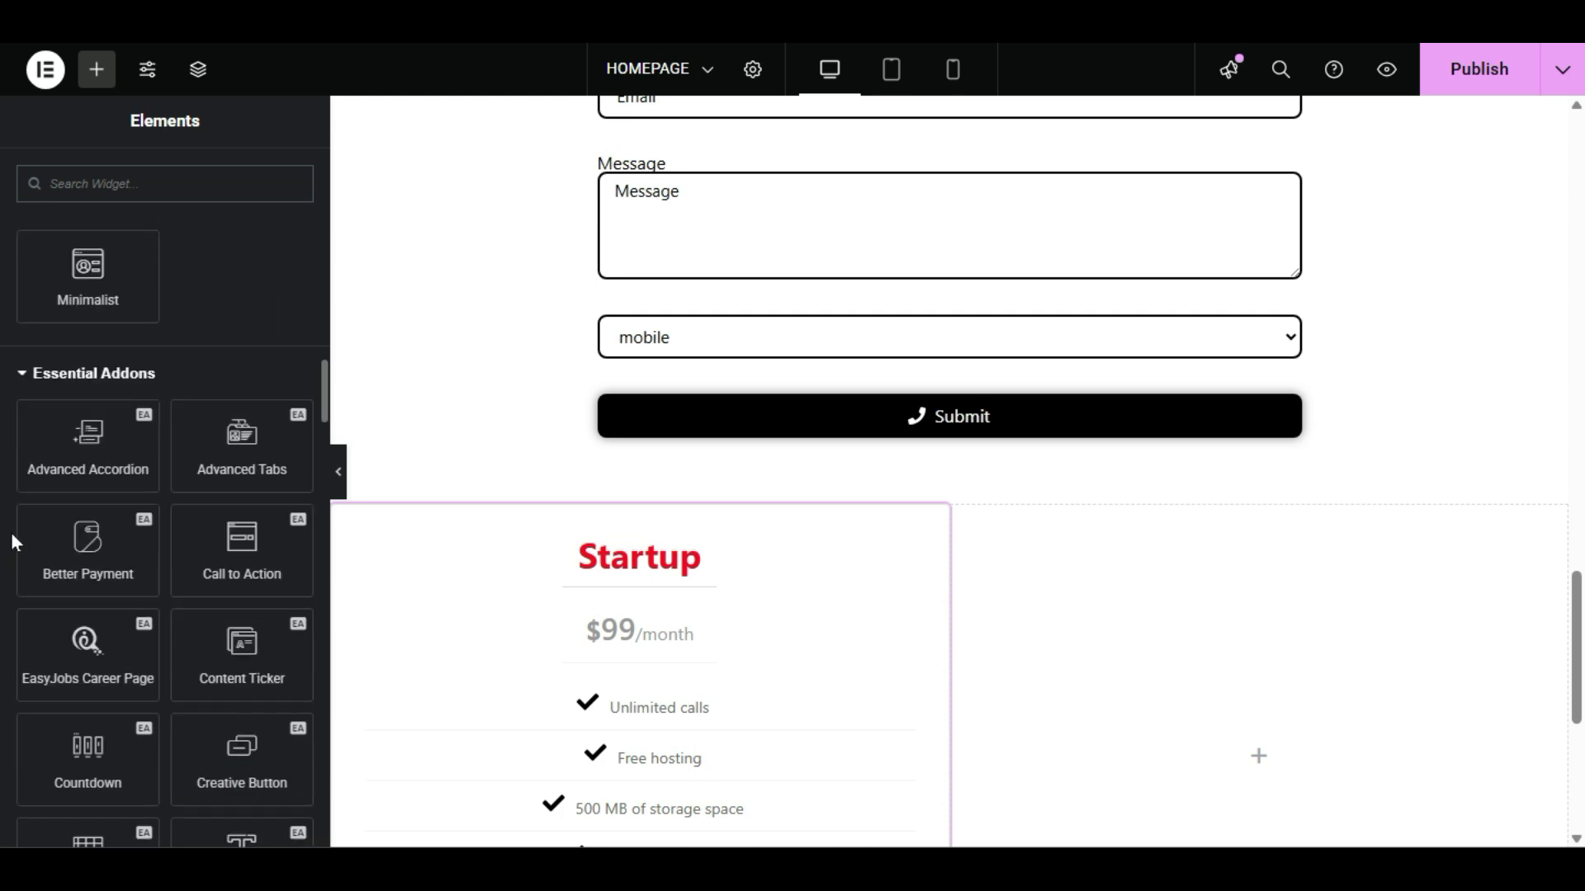
left_click_drag(53, 447, 1107, 645)
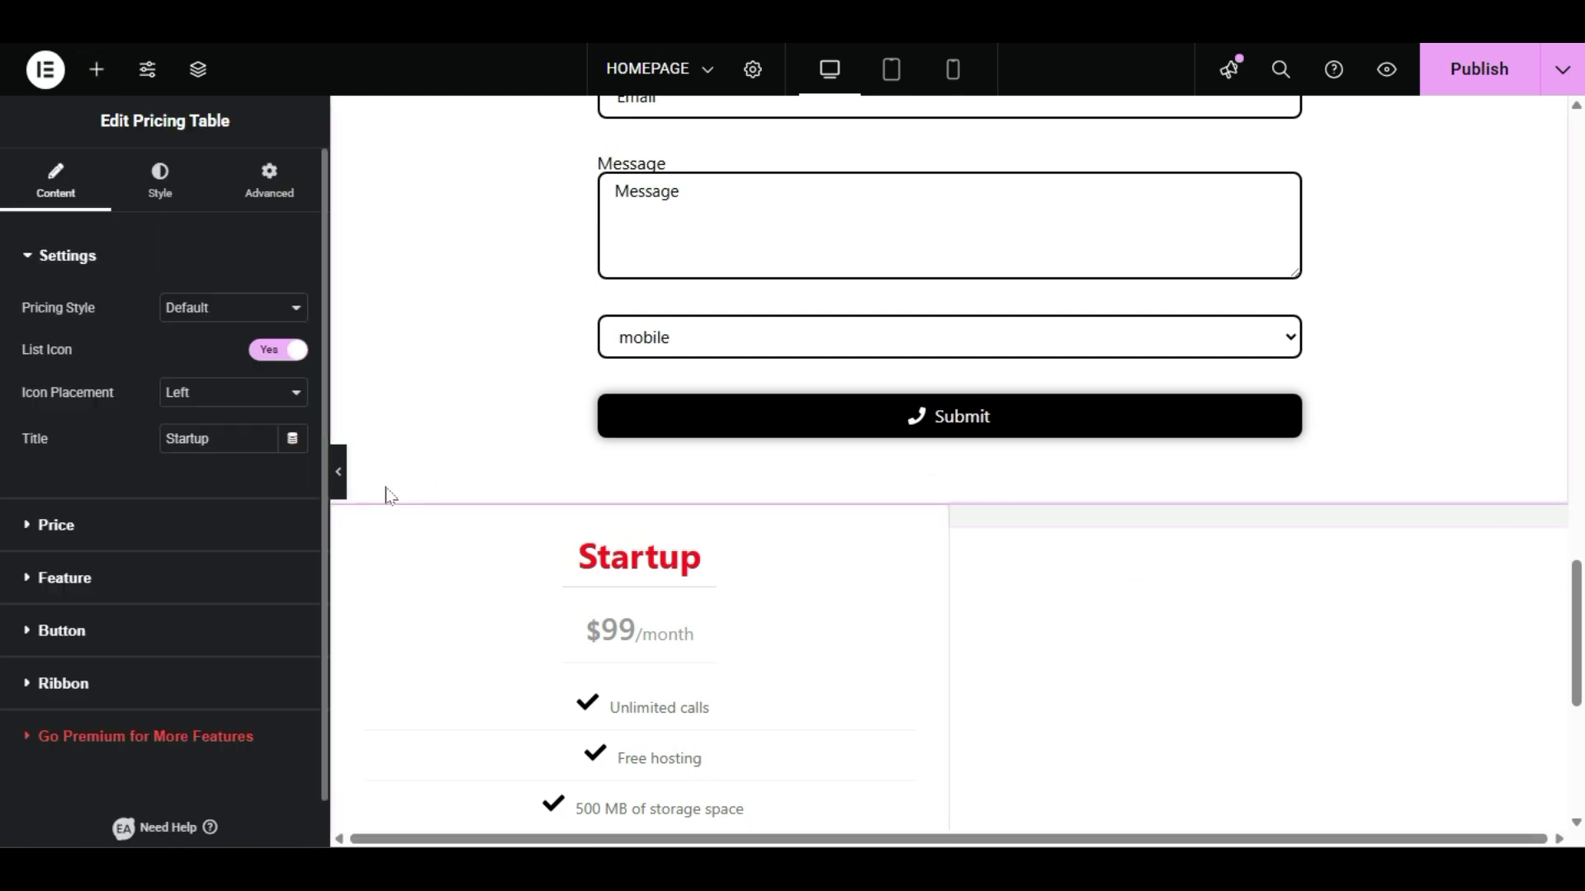
Step: Preview the two pricing tables side by side at full page width without the editing panel
left_click(339, 471)
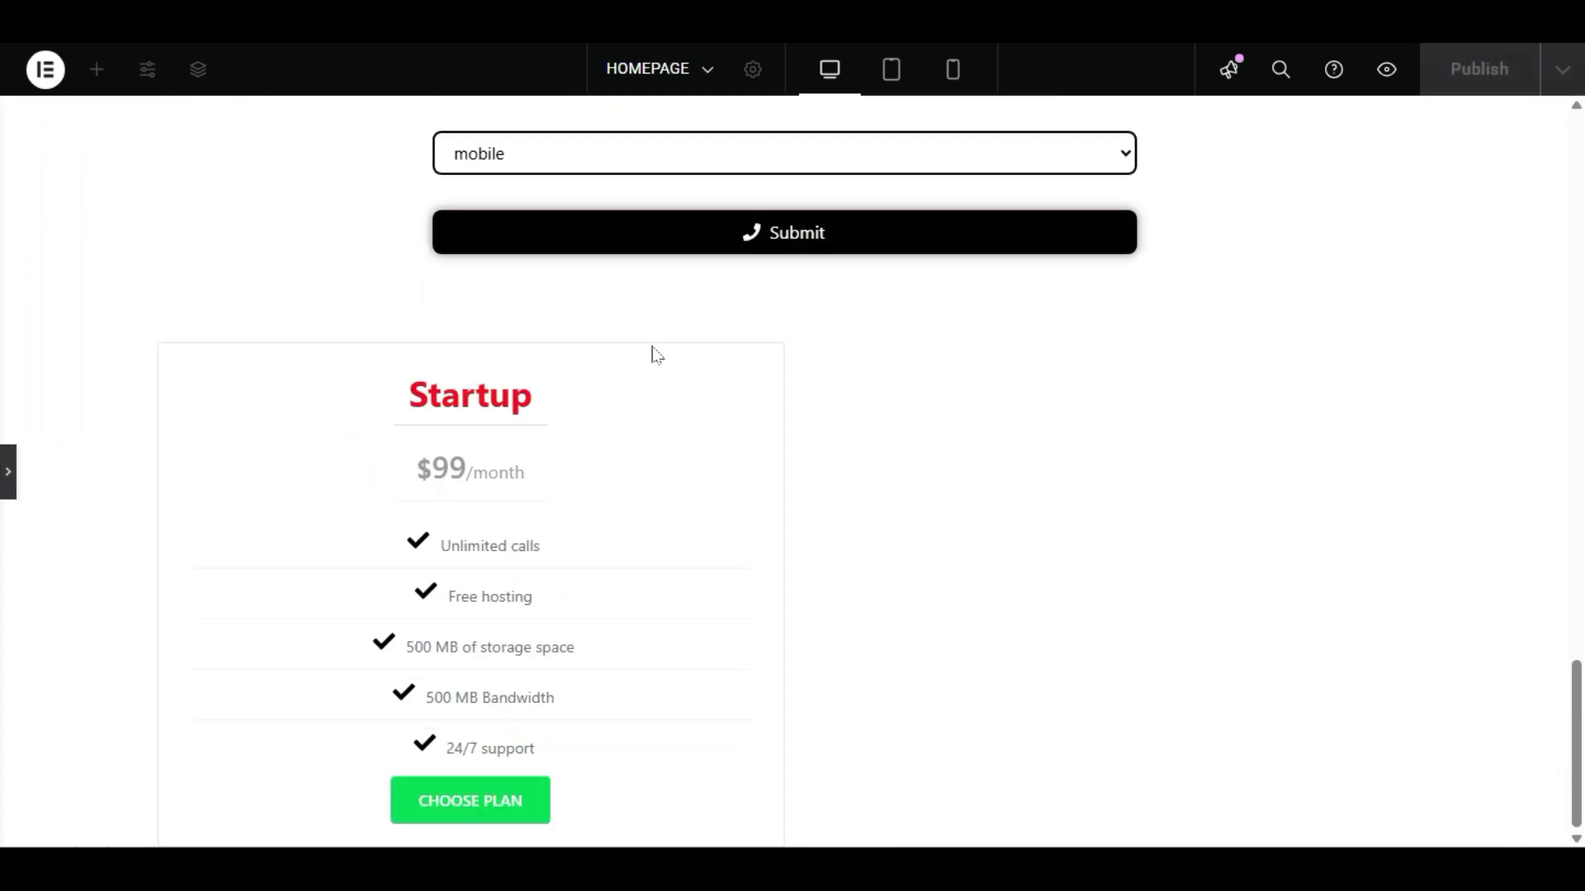
left_click(7, 472)
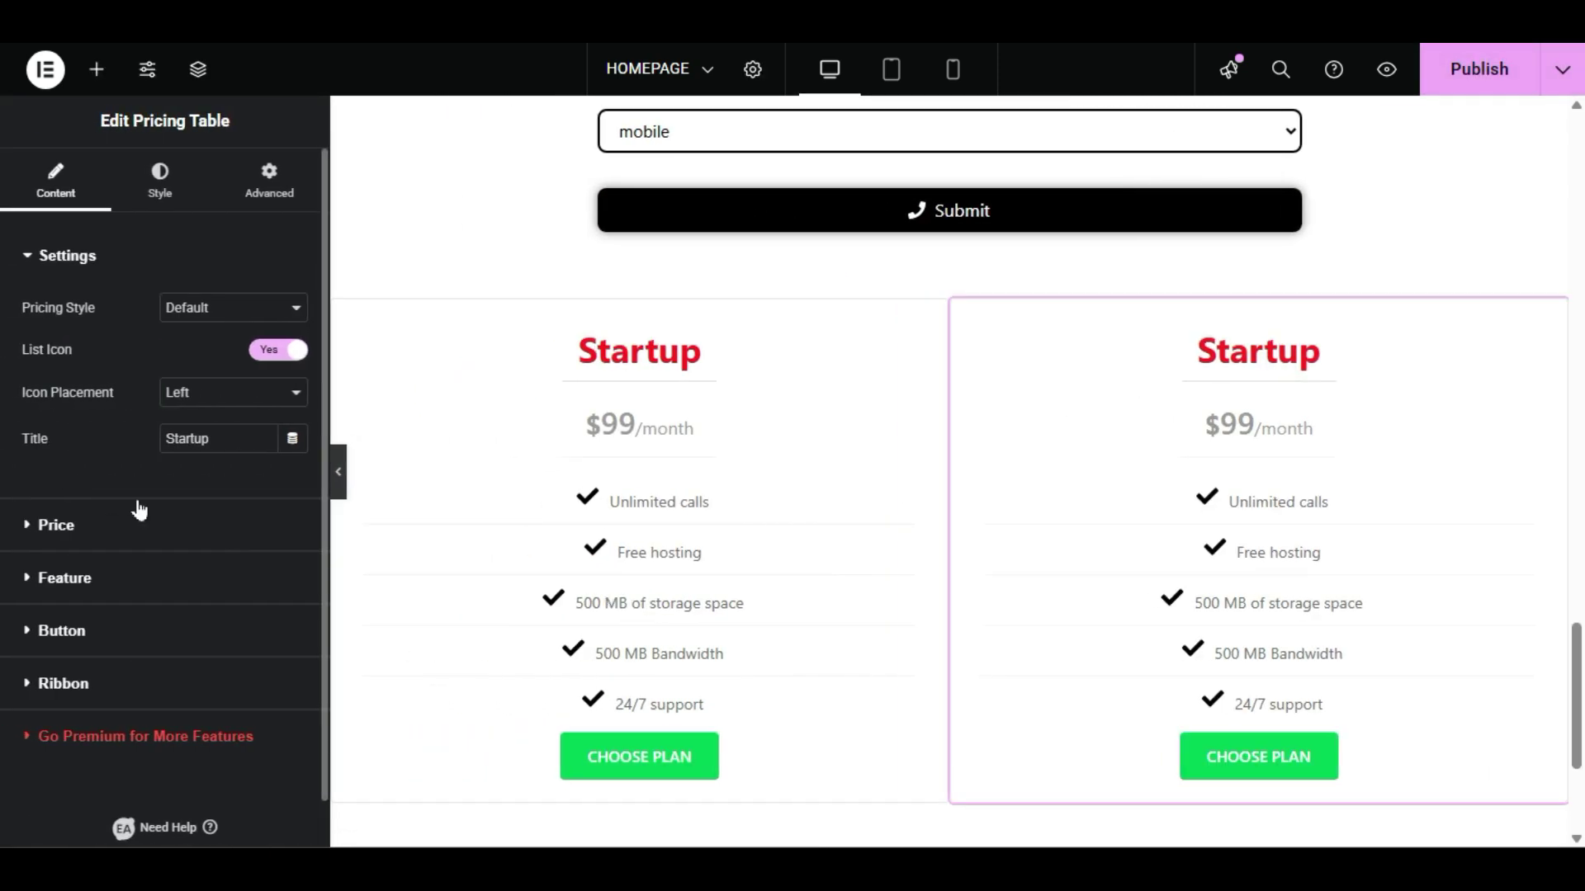
left_click(337, 472)
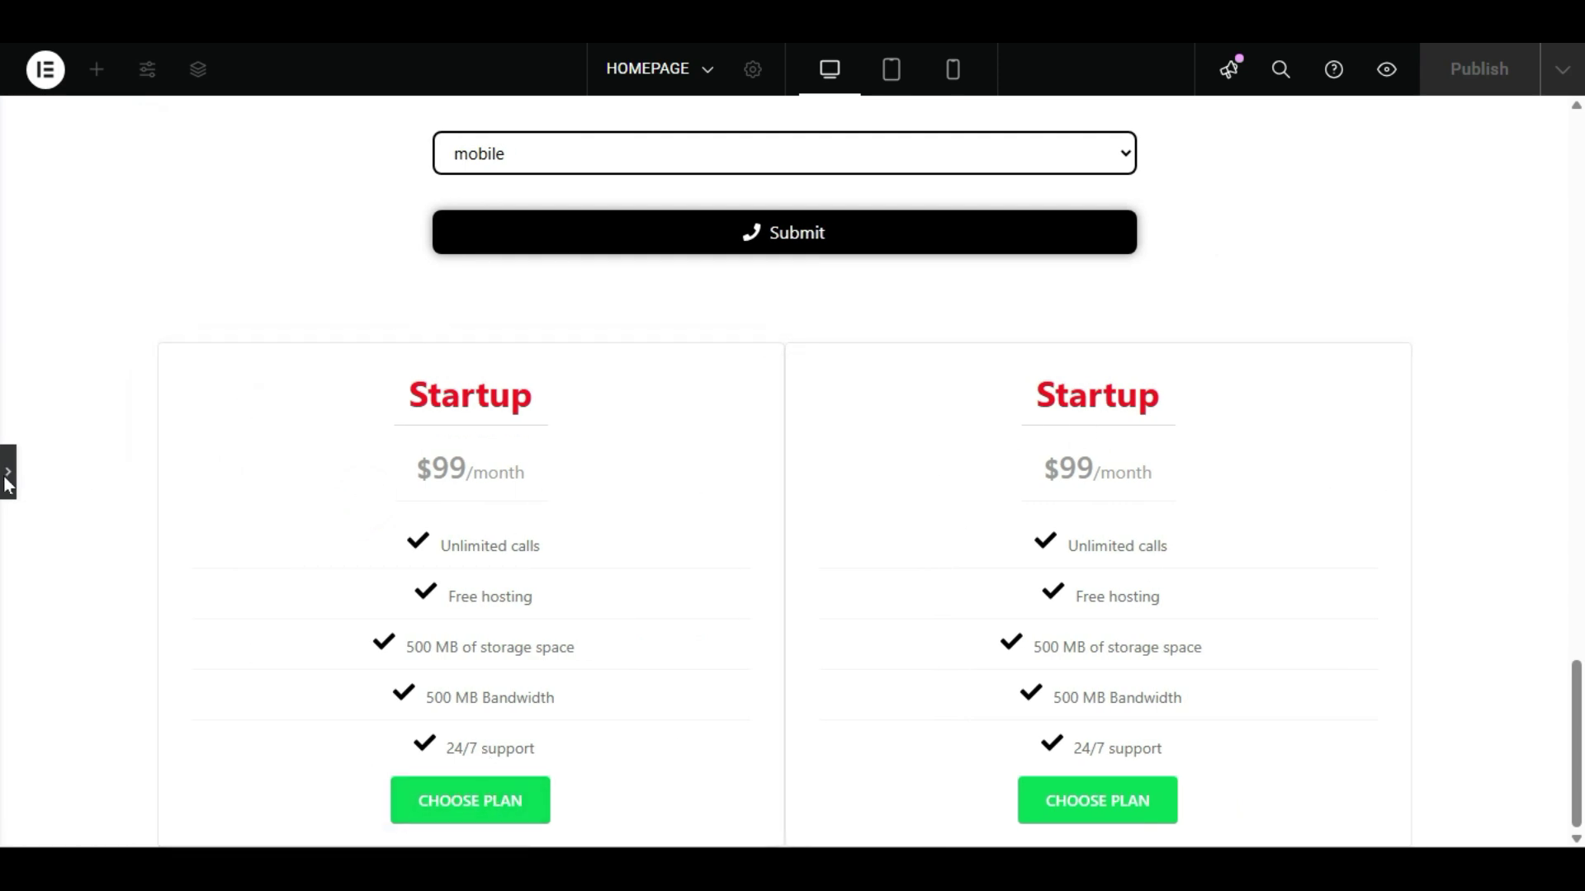
left_click(669, 567)
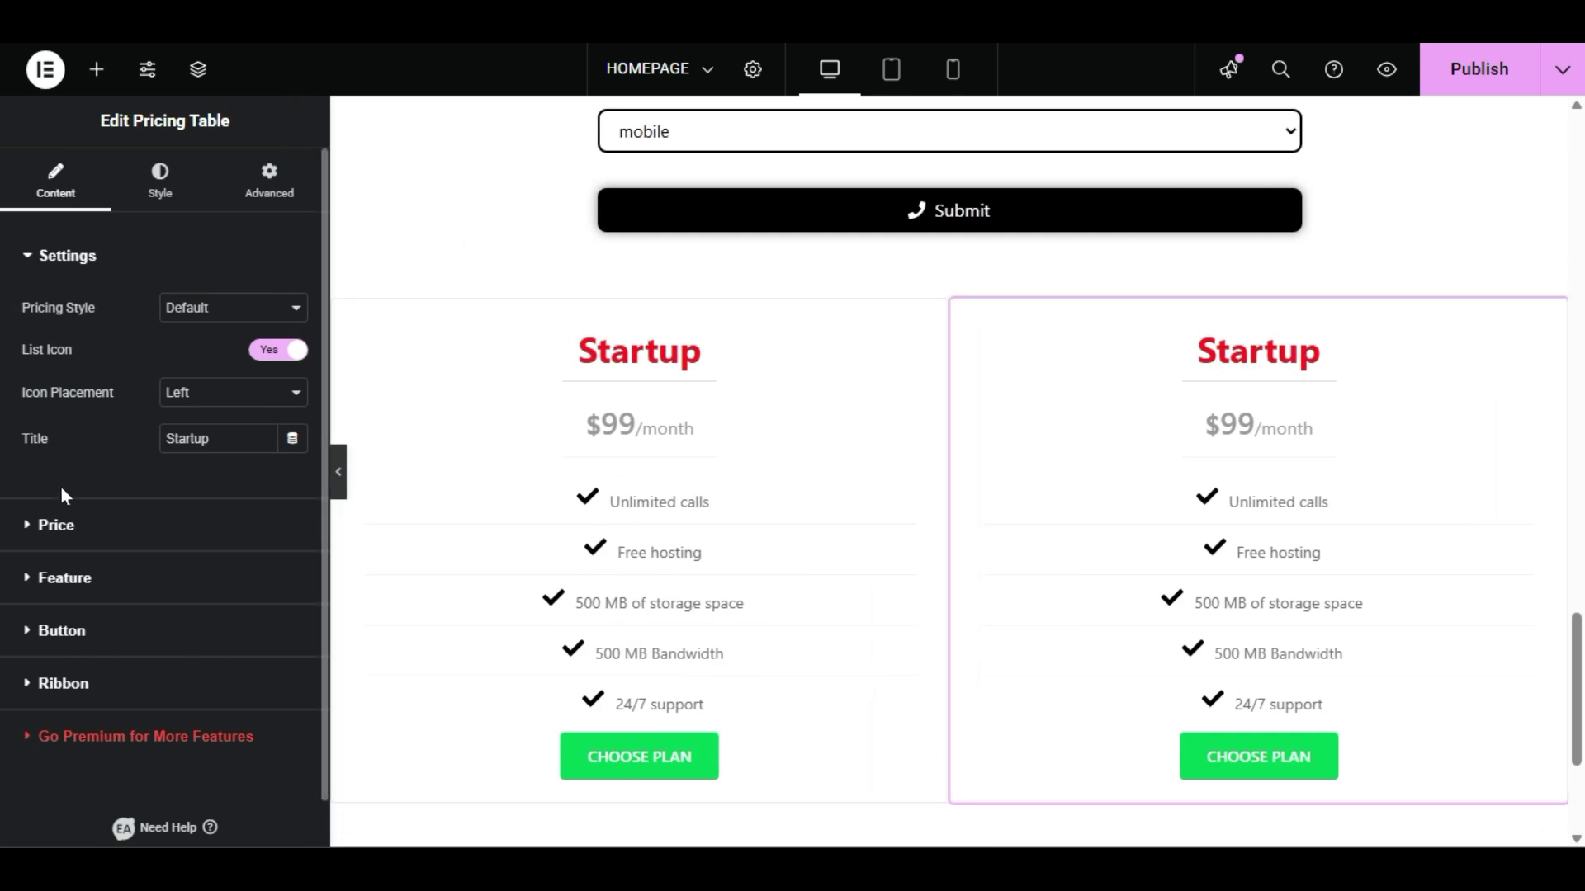
Step: Review the price settings and feature list items of the right pricing table, and publish the homepage
left_click(140, 527)
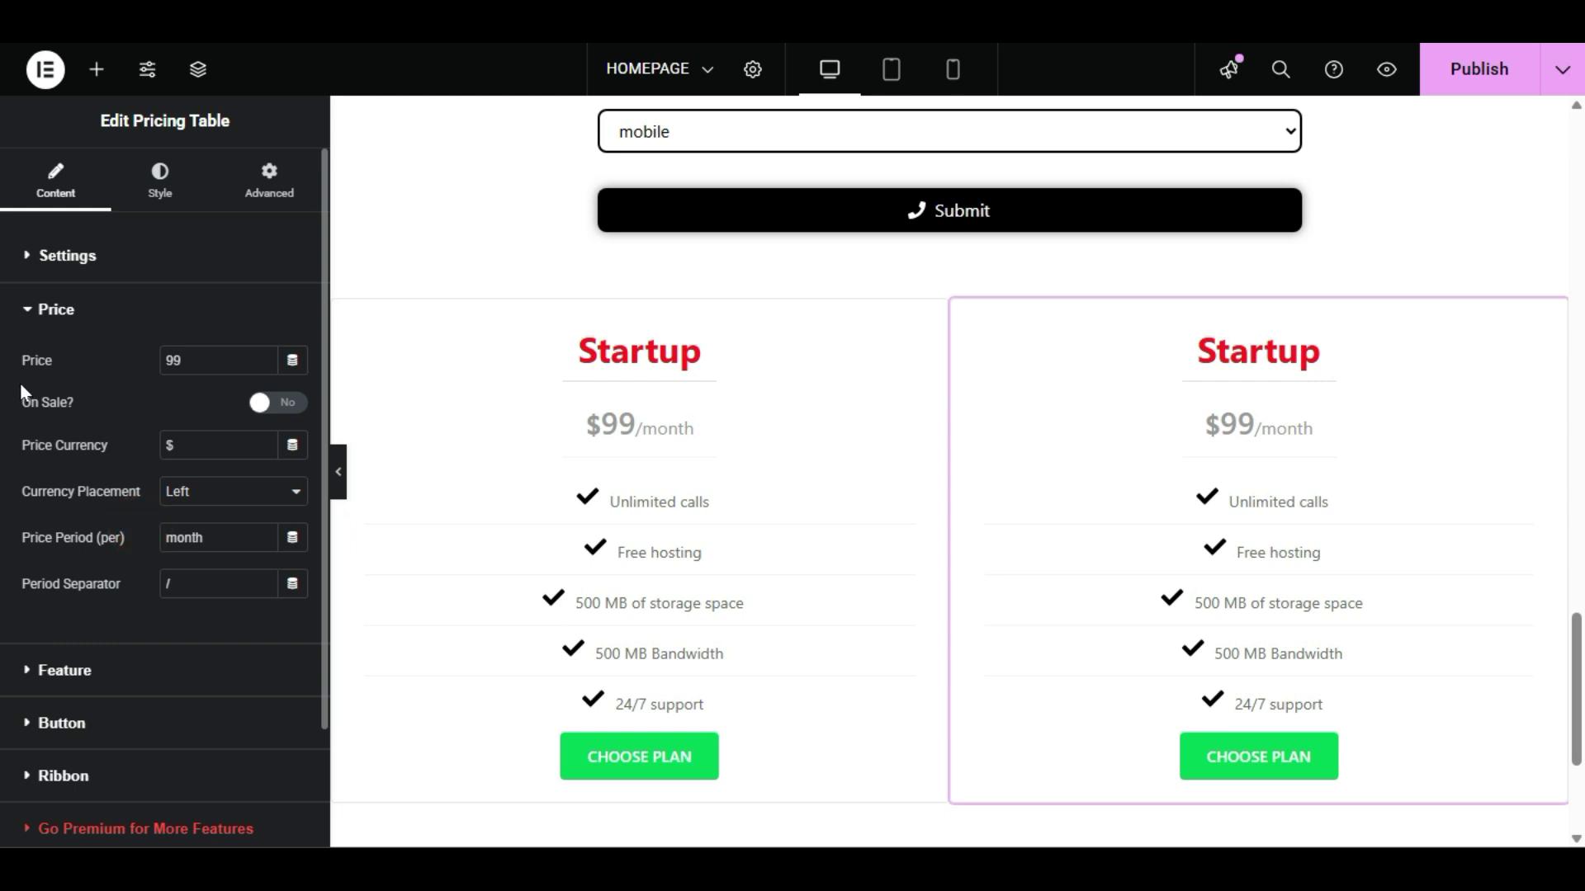
left_click(80, 675)
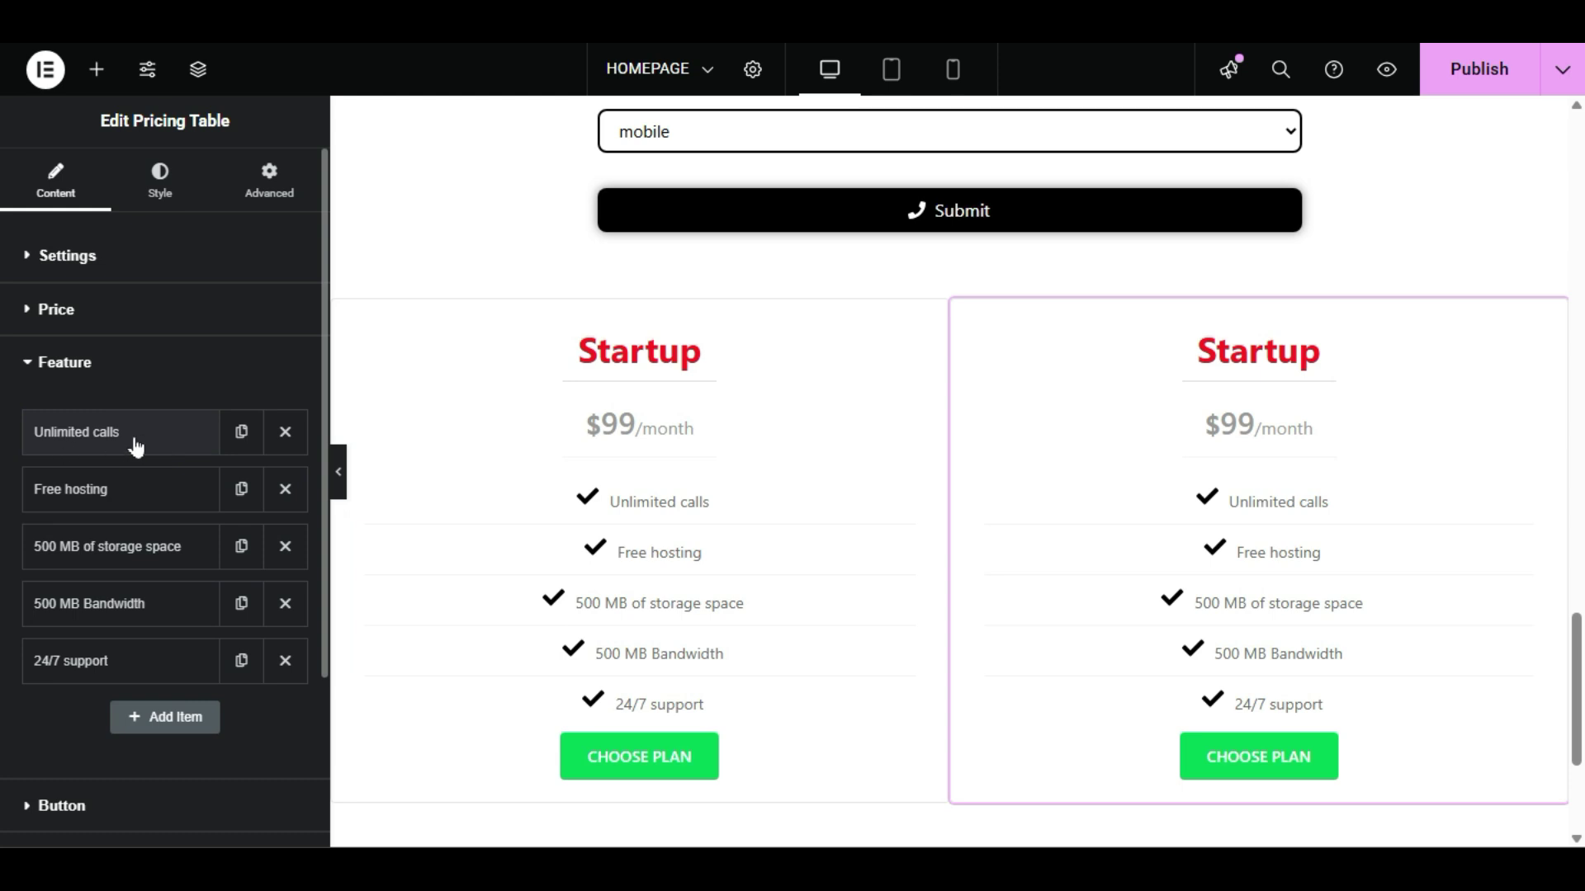
left_click(90, 437)
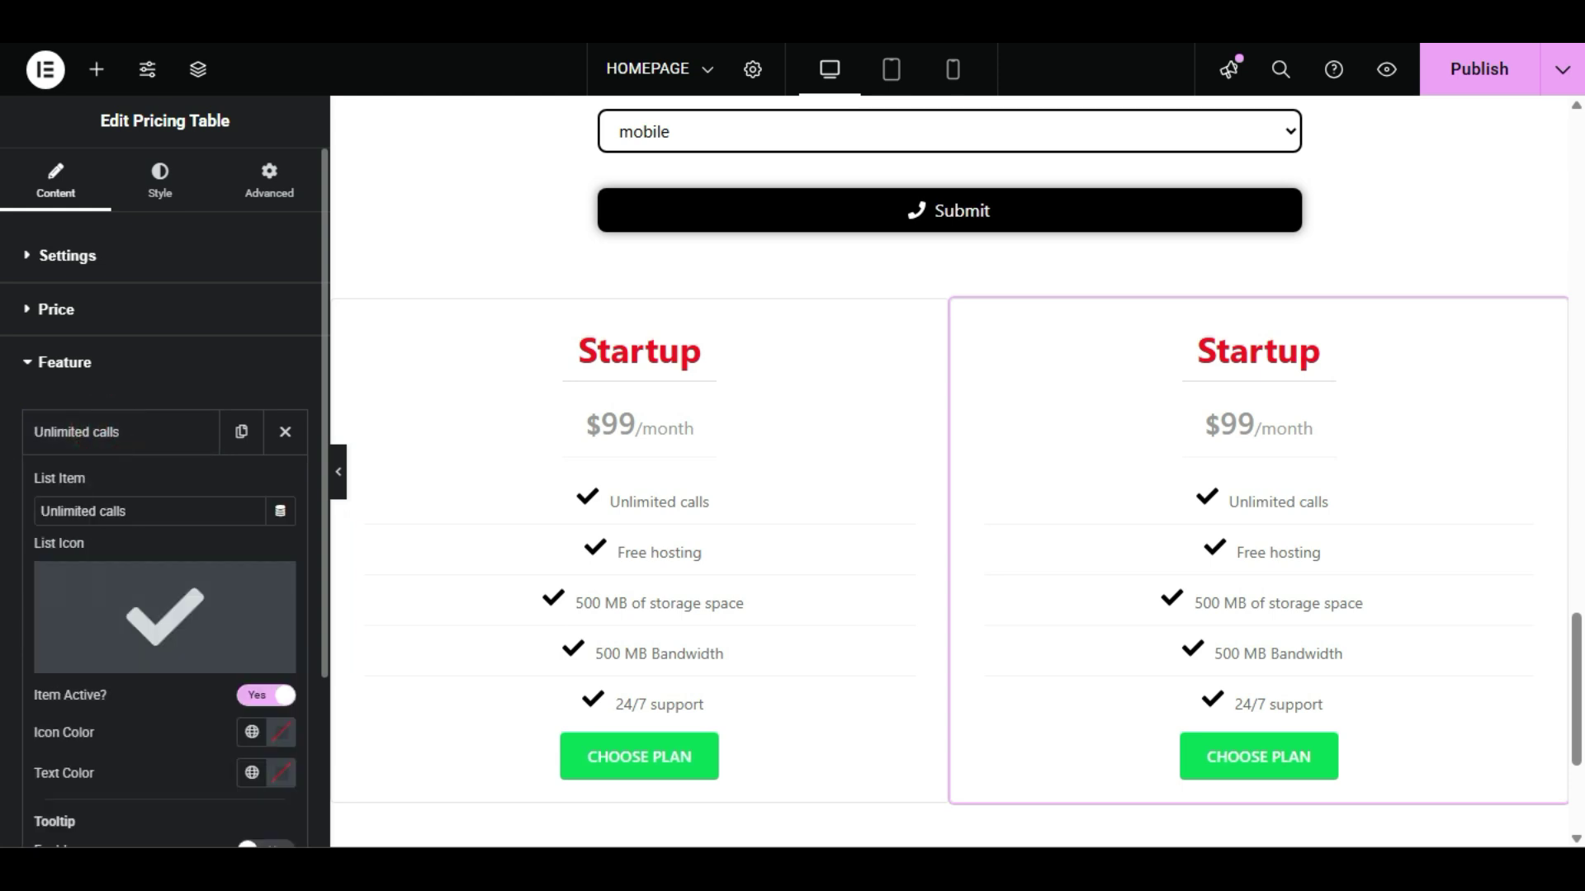
triple_click(168, 514)
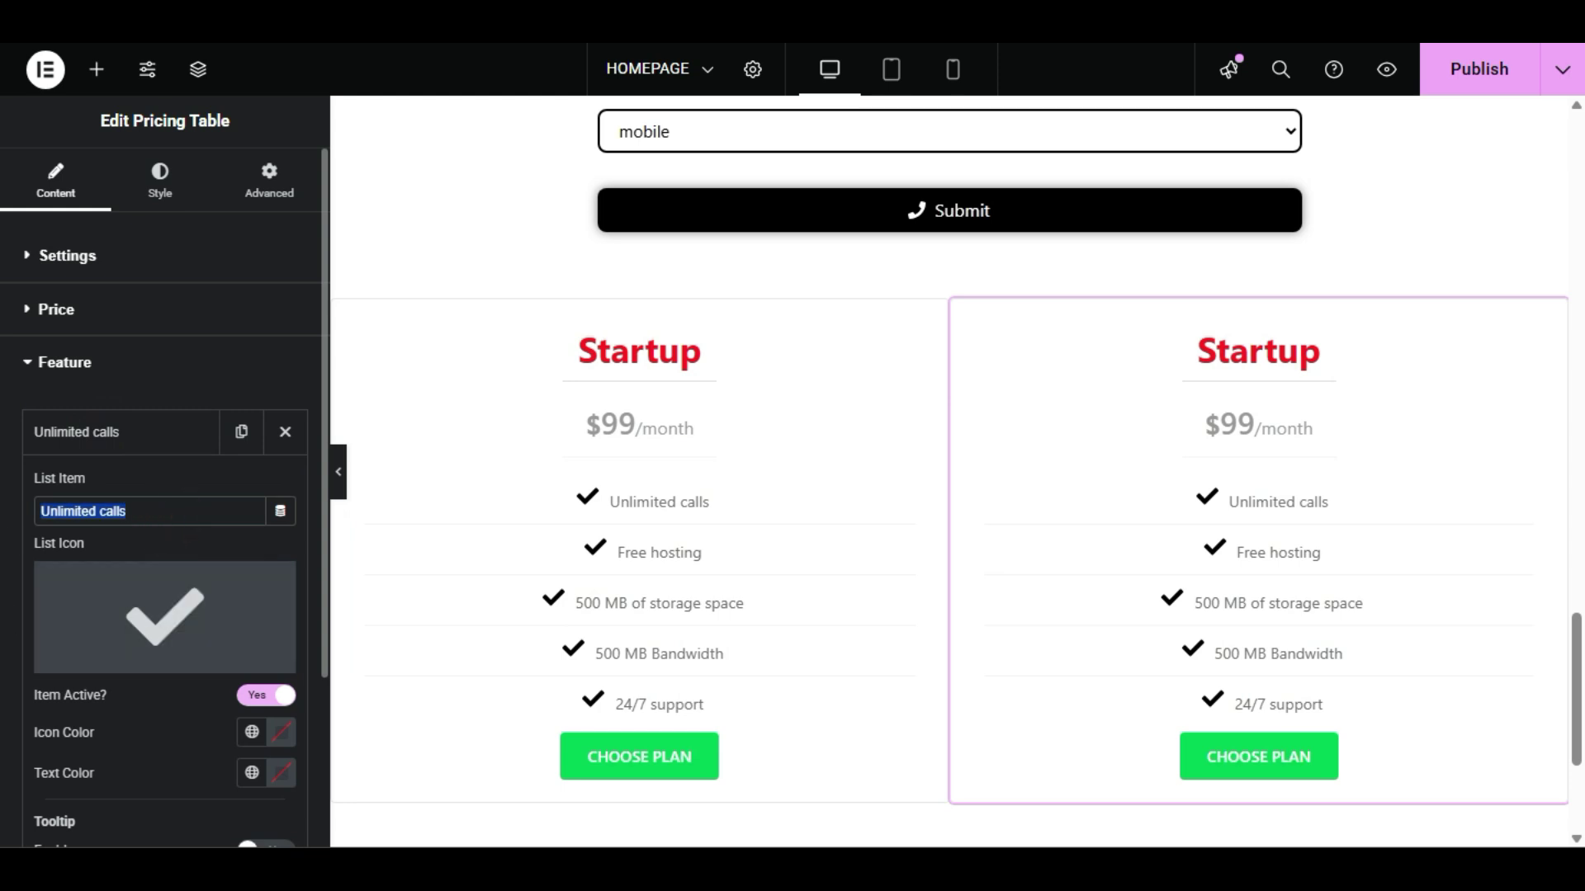
left_click(143, 436)
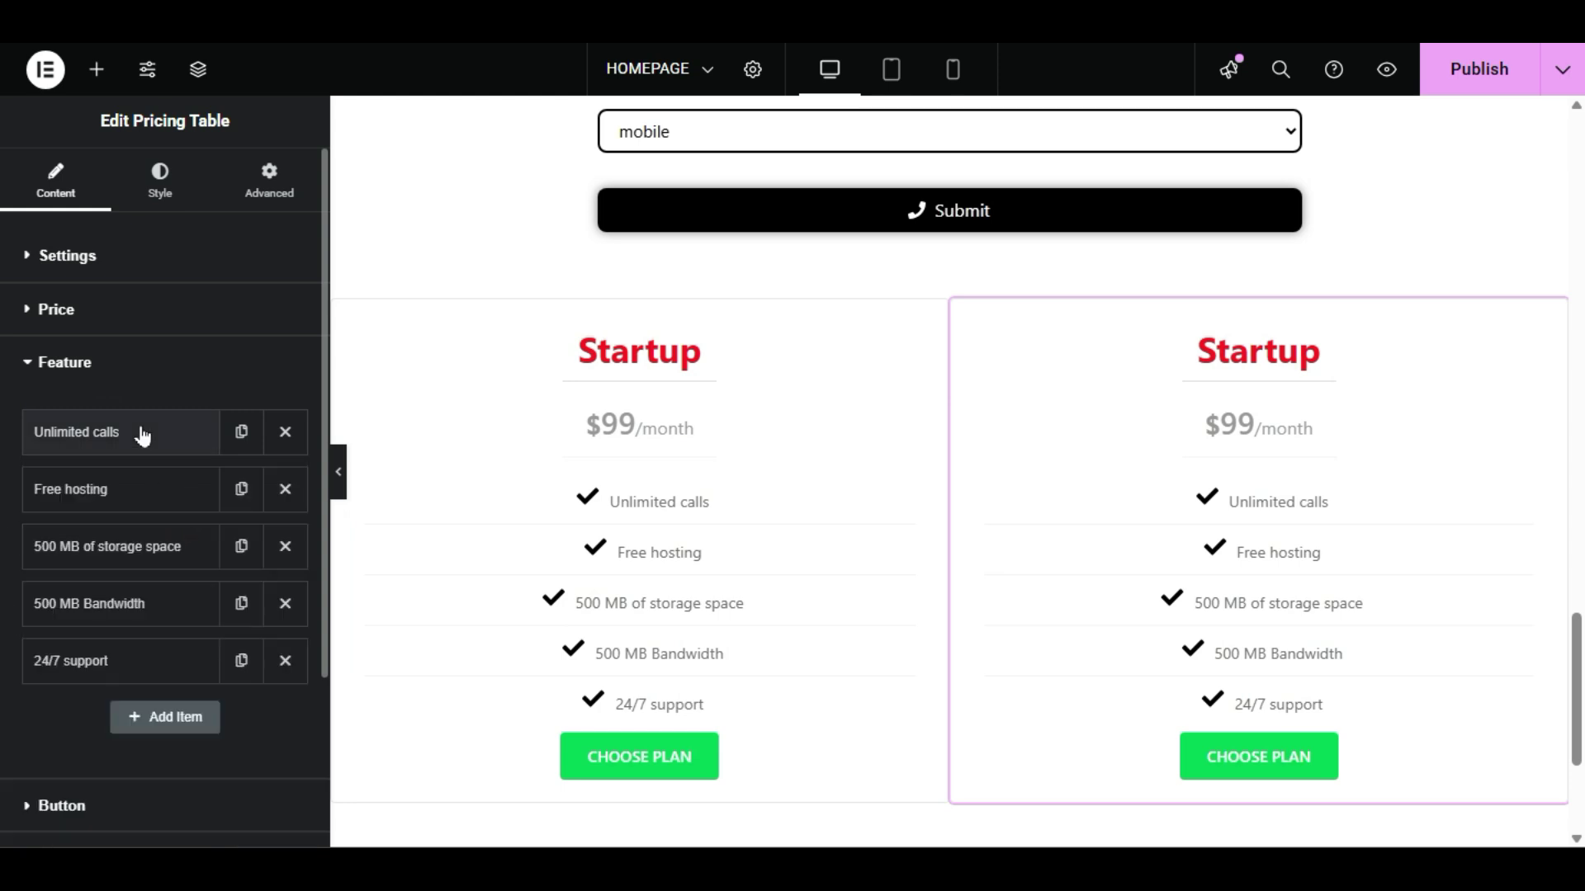
left_click(142, 491)
triple_click(131, 568)
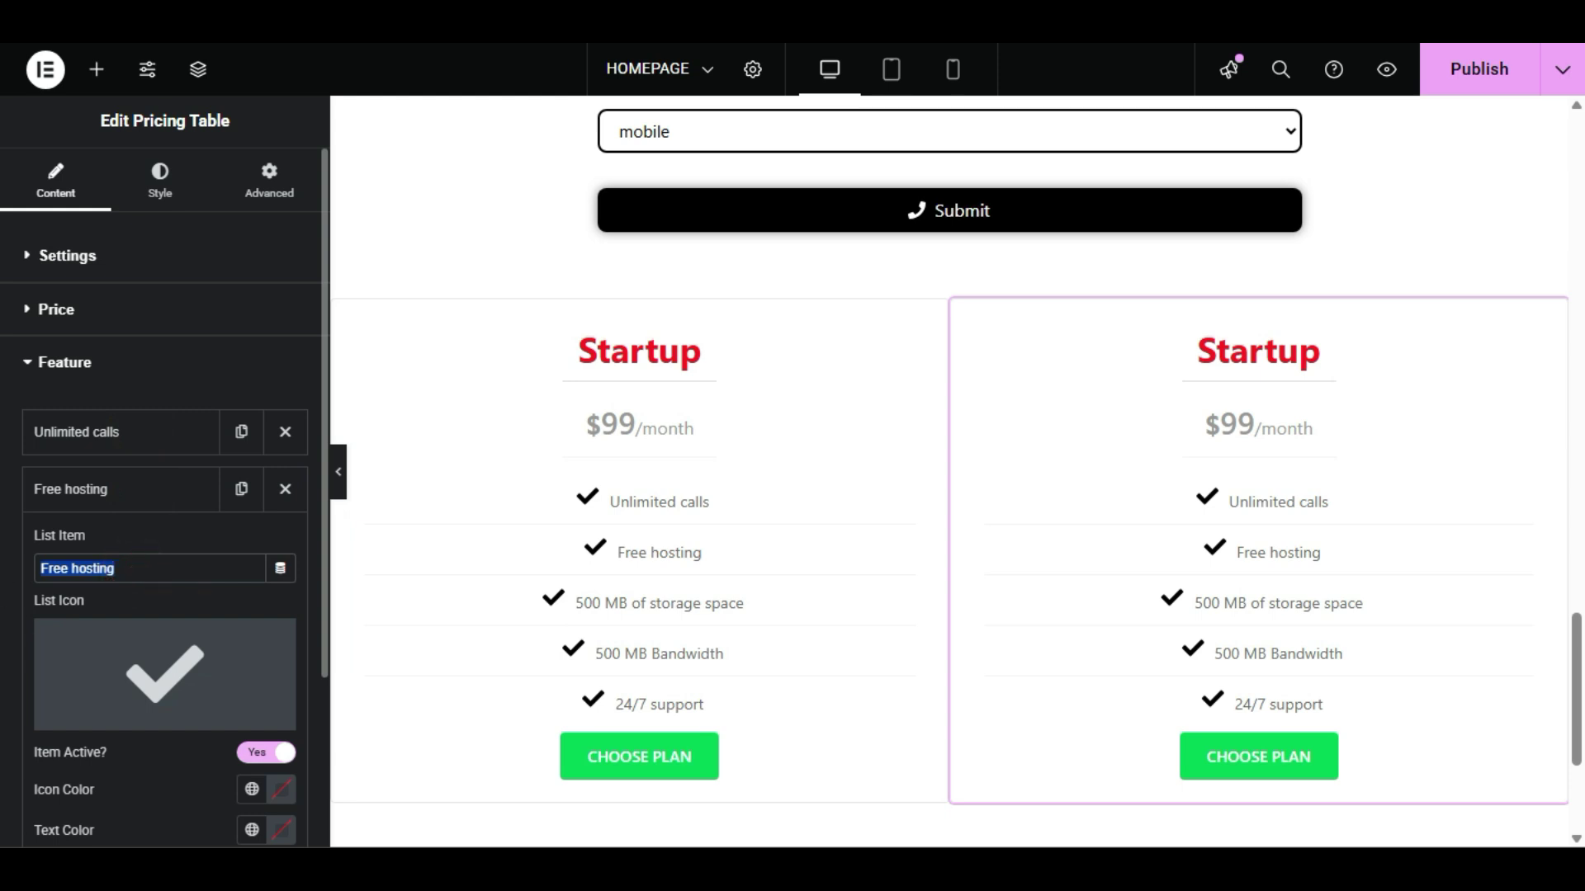
left_click(167, 492)
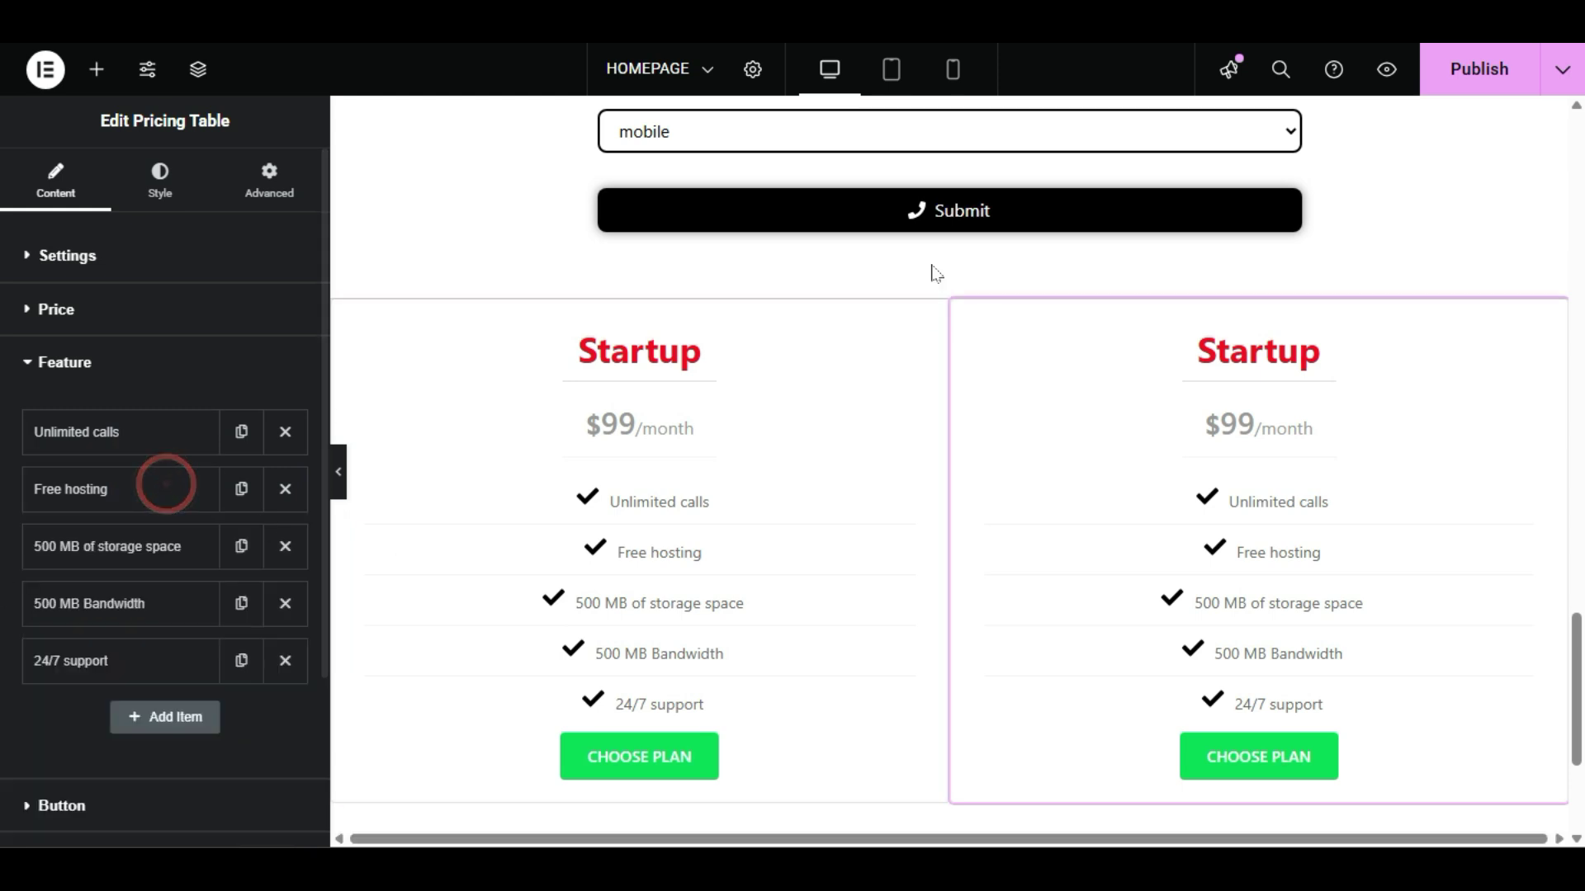
left_click(1478, 69)
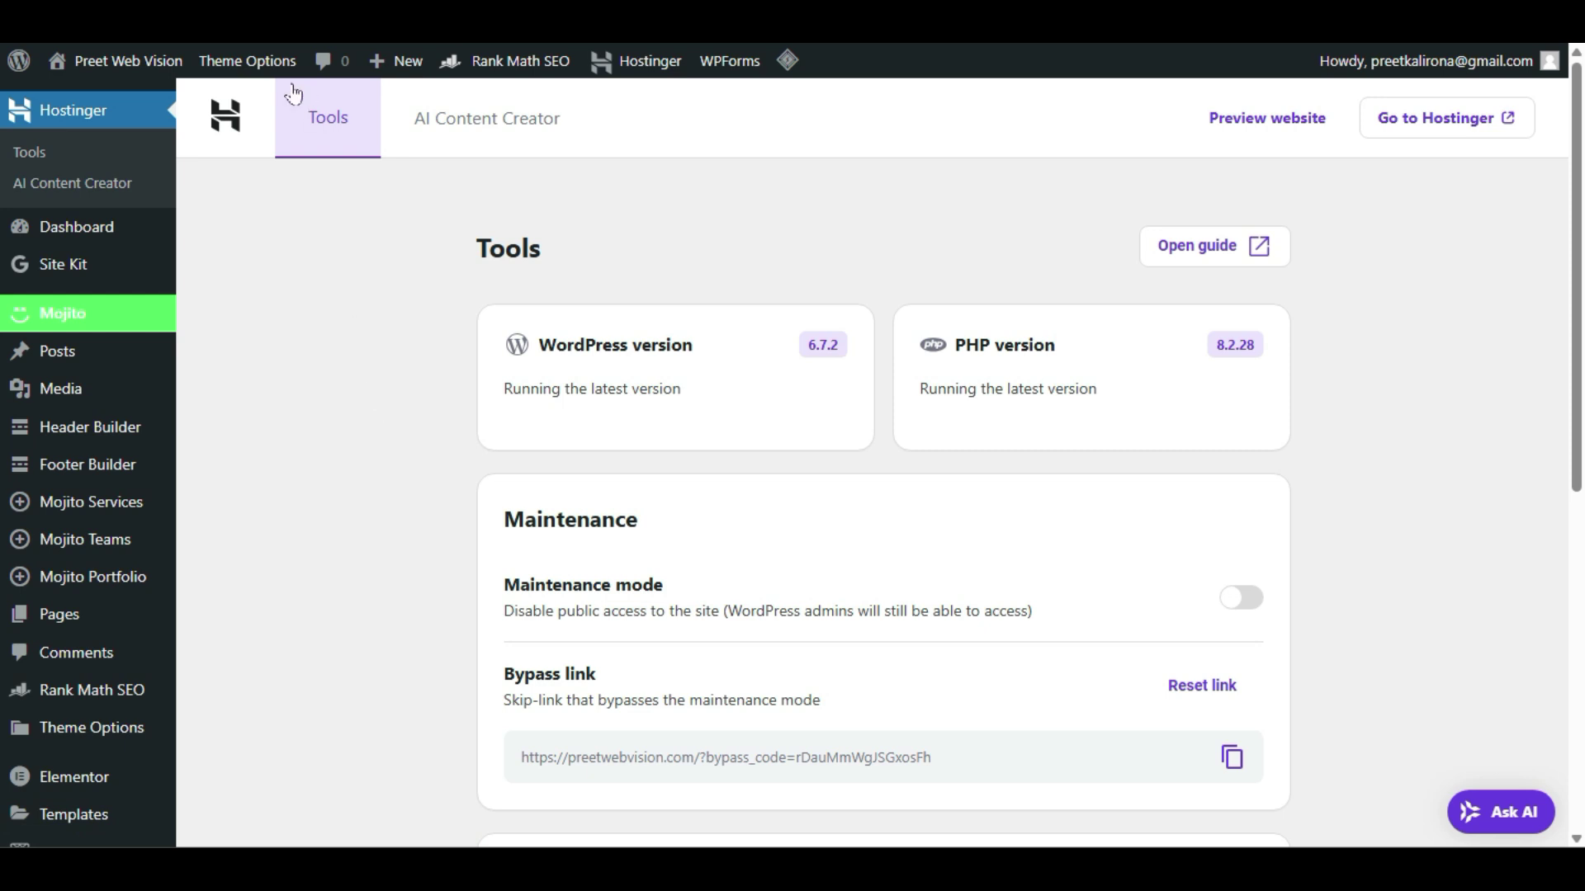
Step: Visit the live Preet Web Vision site from its WordPress dashboard and look through the upper homepage sections
mouse_move(157, 63)
left_click(183, 113)
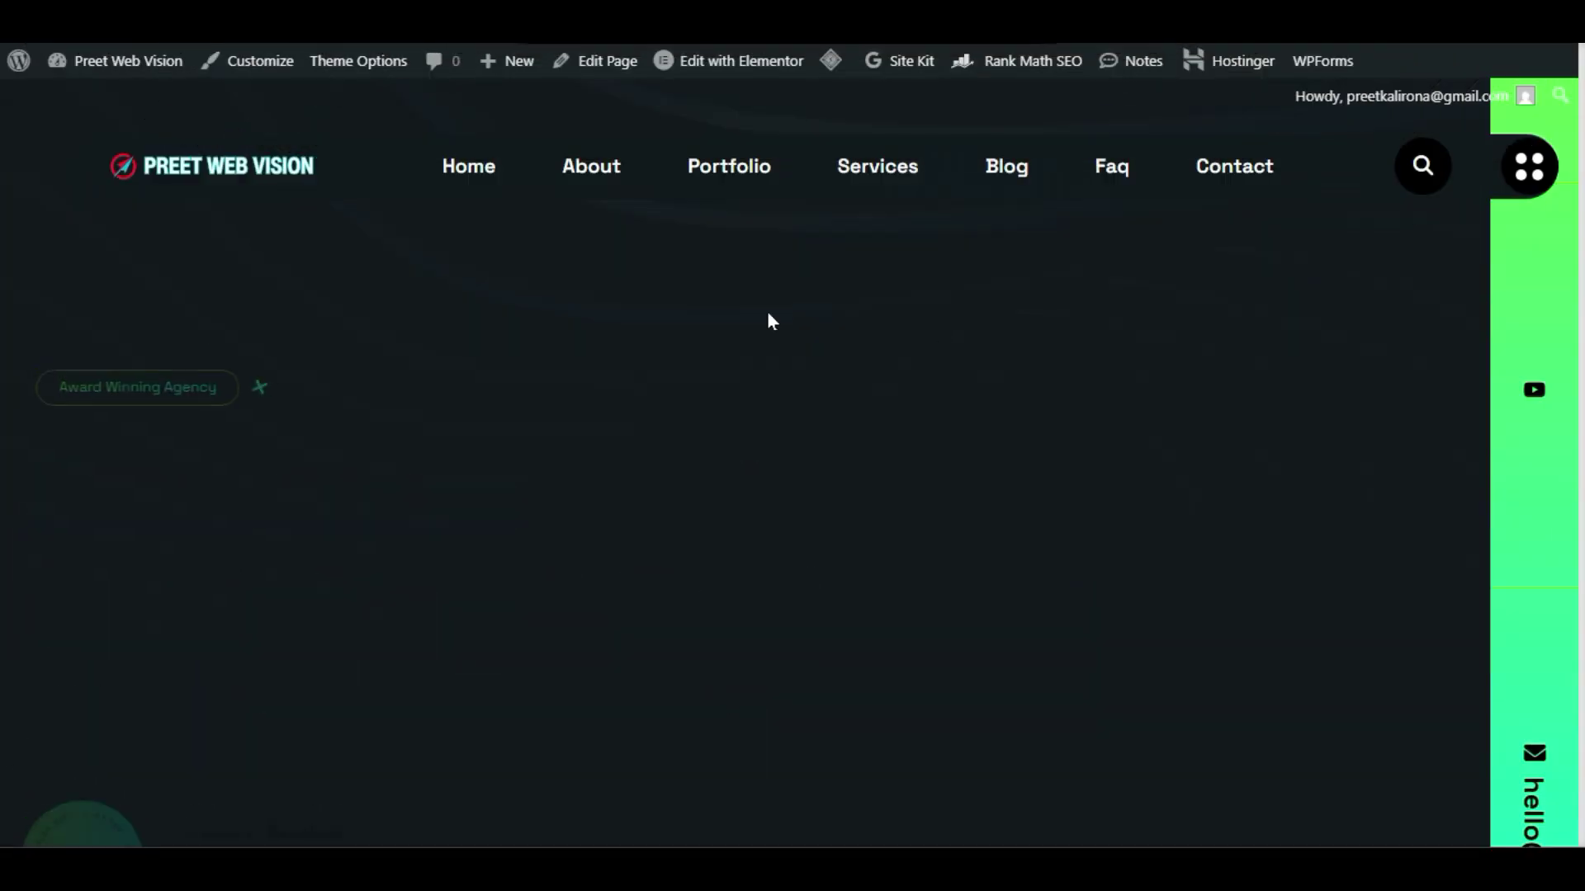
scroll(1015, 512, "down", 5)
scroll(1079, 329, "down", 10)
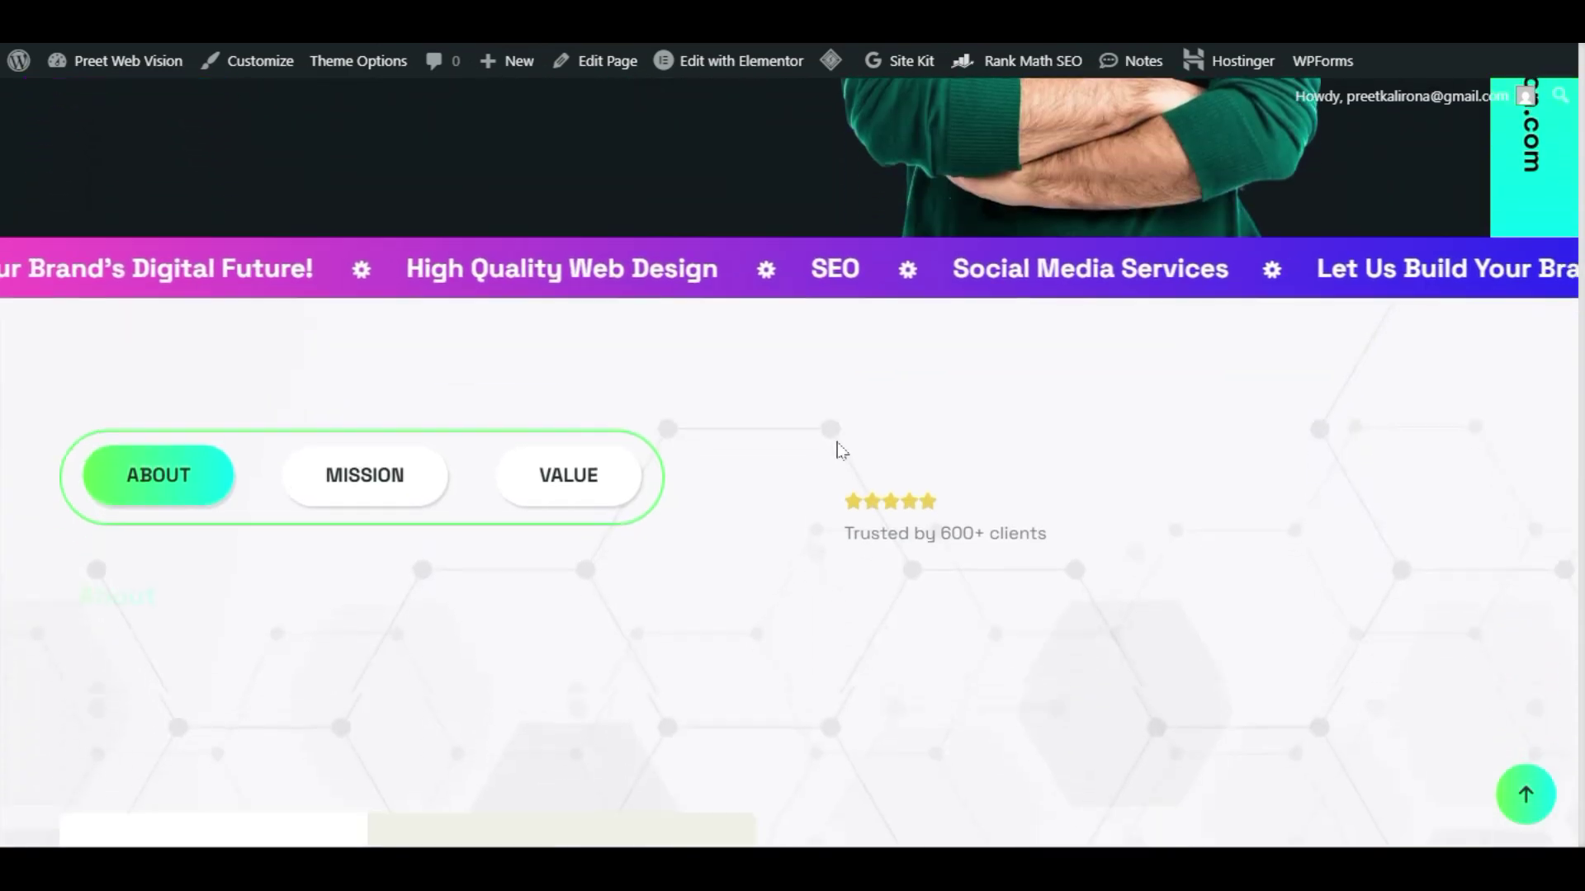
key("ctrl+w")
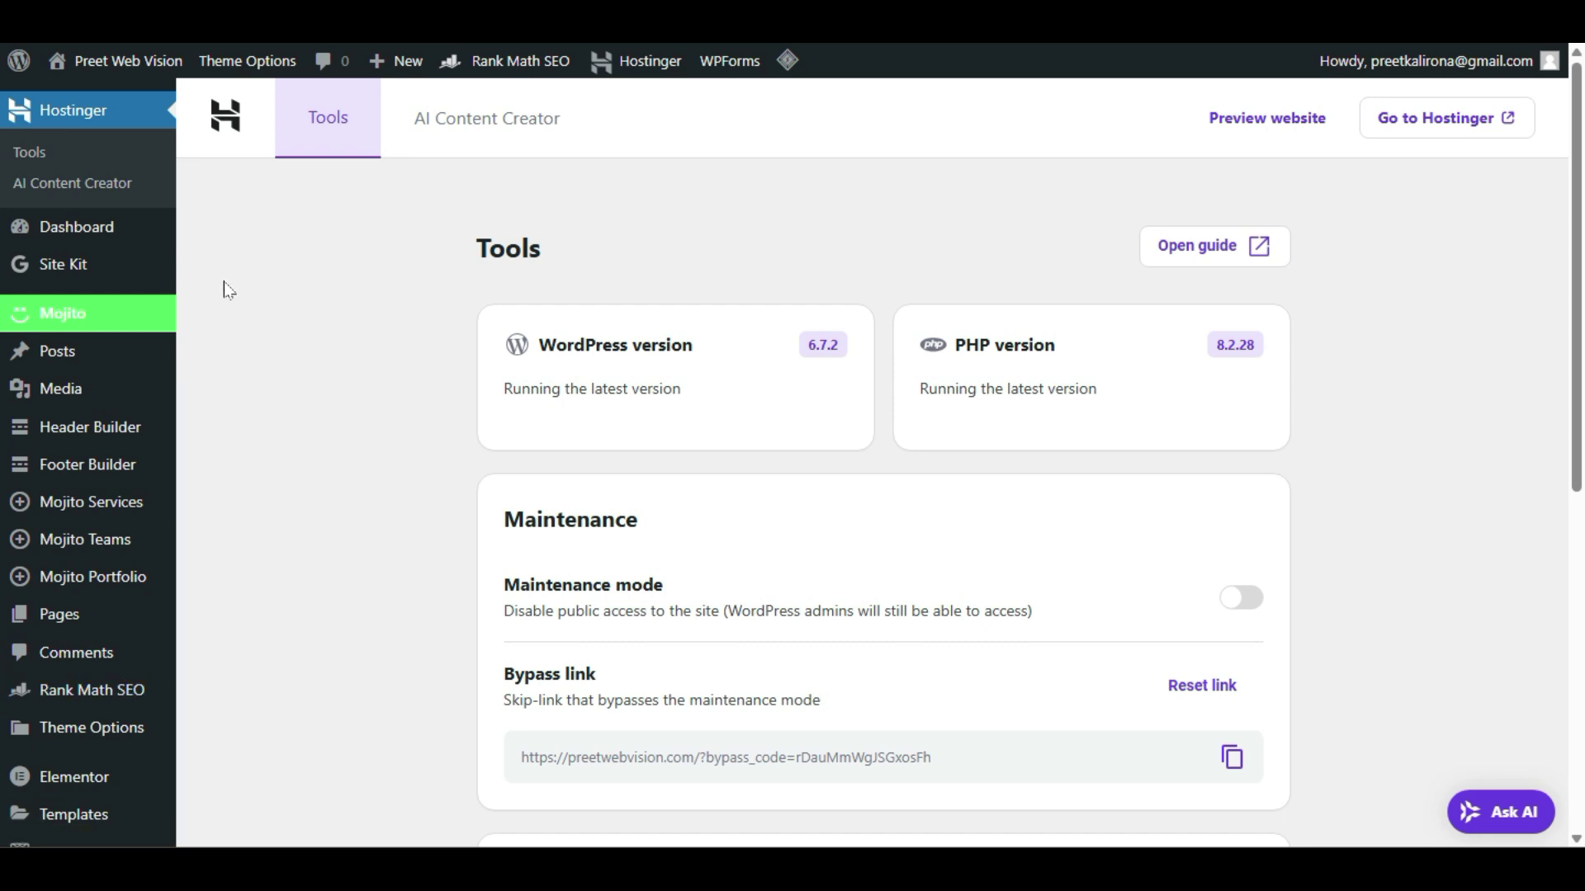
Step: Examine the installed plugins list for Elementor and Elementor Pro, and the Elementor and Templates entries in the dashboard
scroll(229, 289, "down", 5)
mouse_move(91, 513)
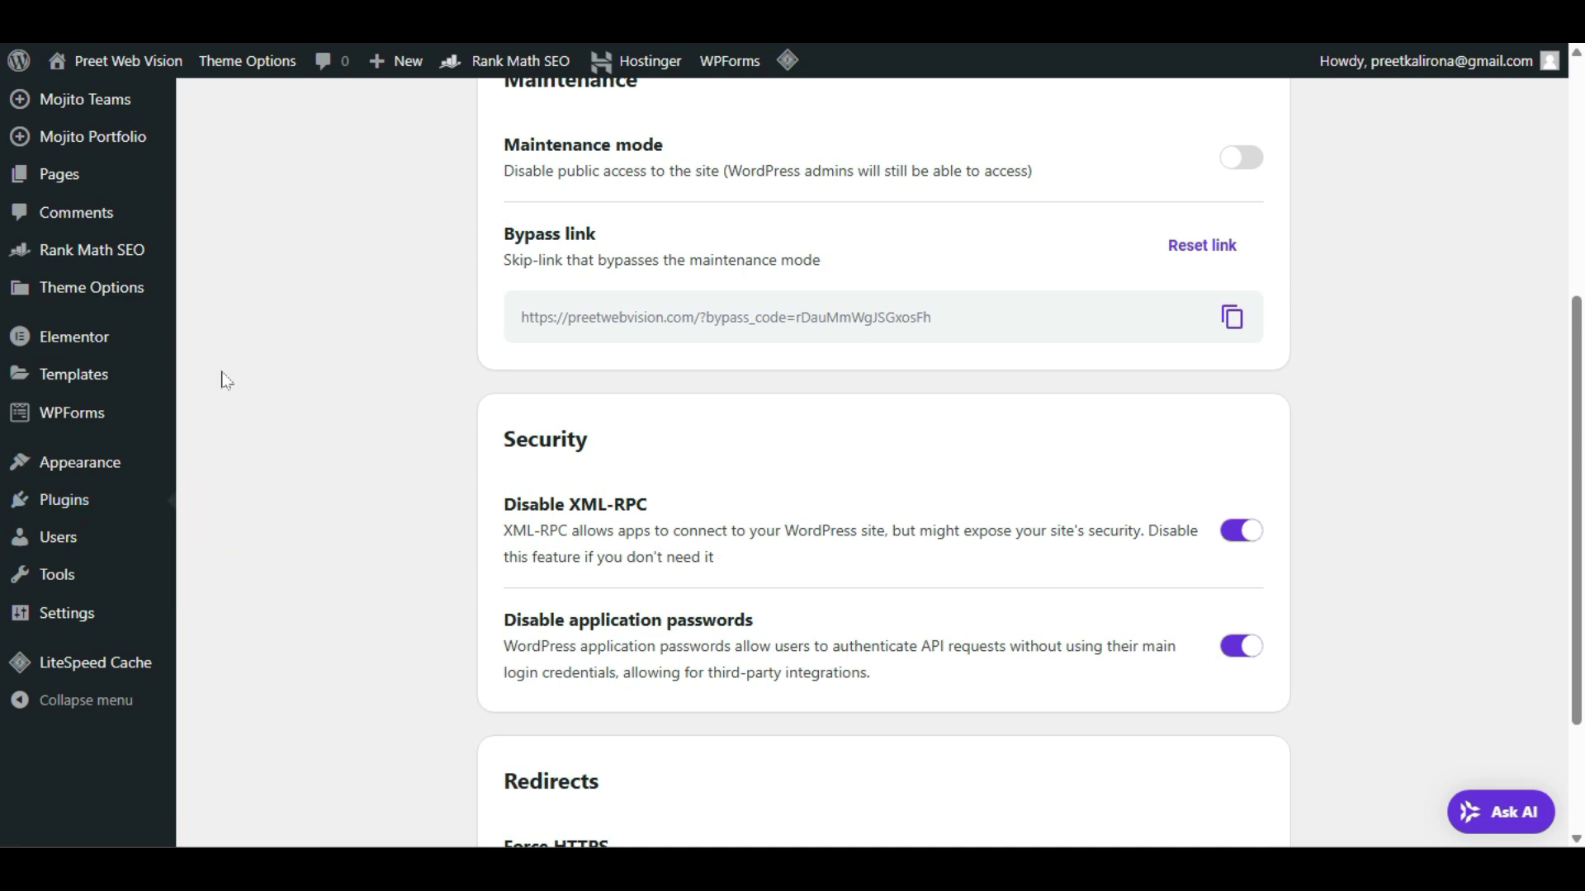
scroll(240, 384, "down", 3)
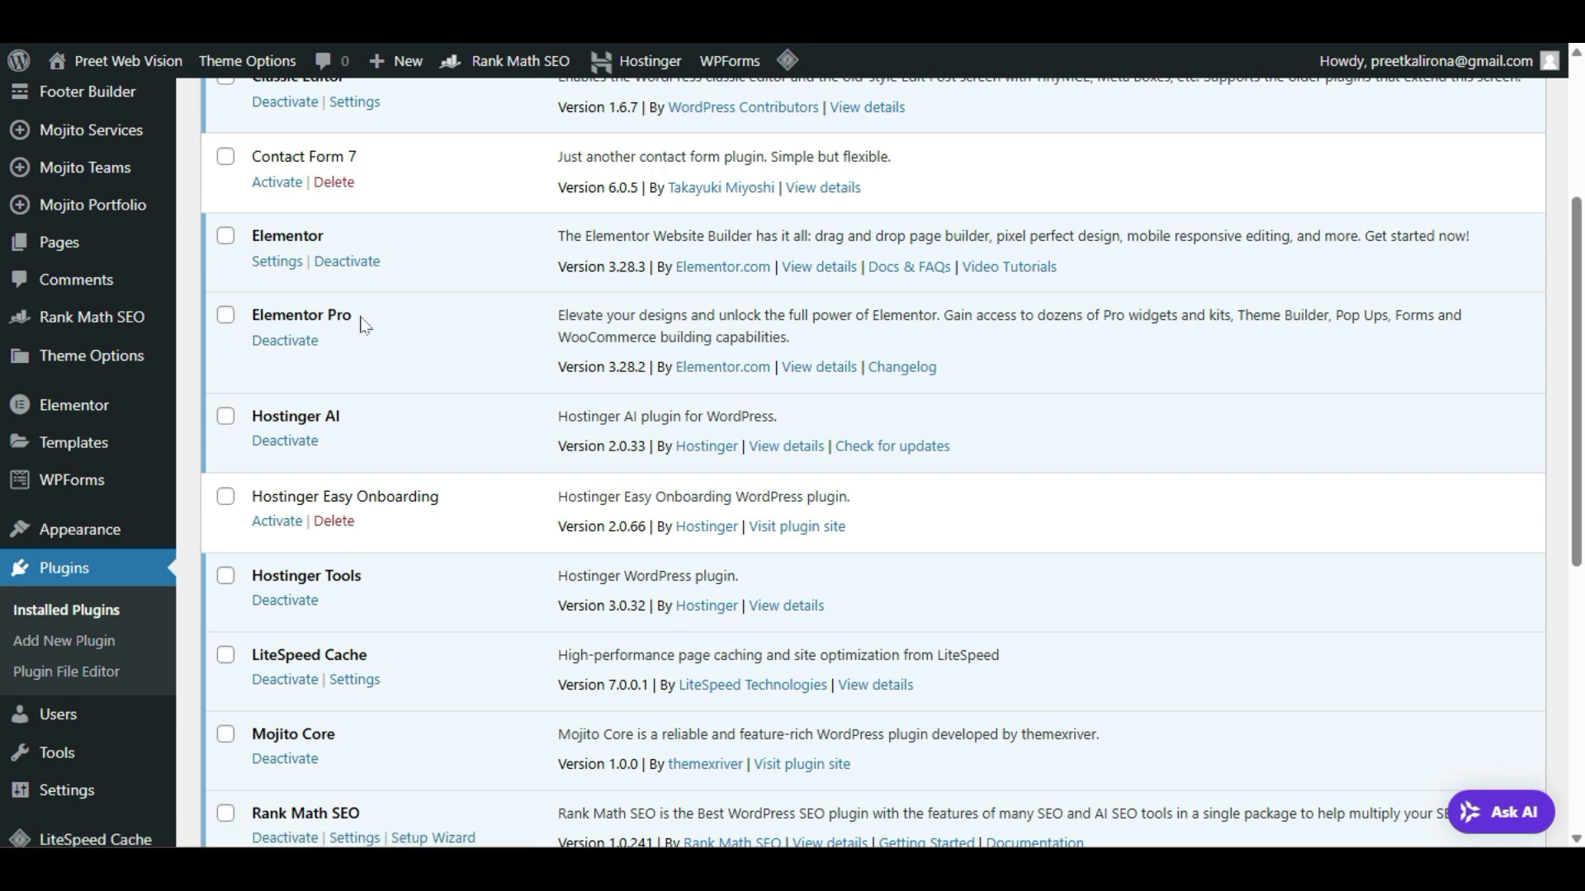
scroll(381, 326, "up", 4)
scroll(373, 330, "down", 4)
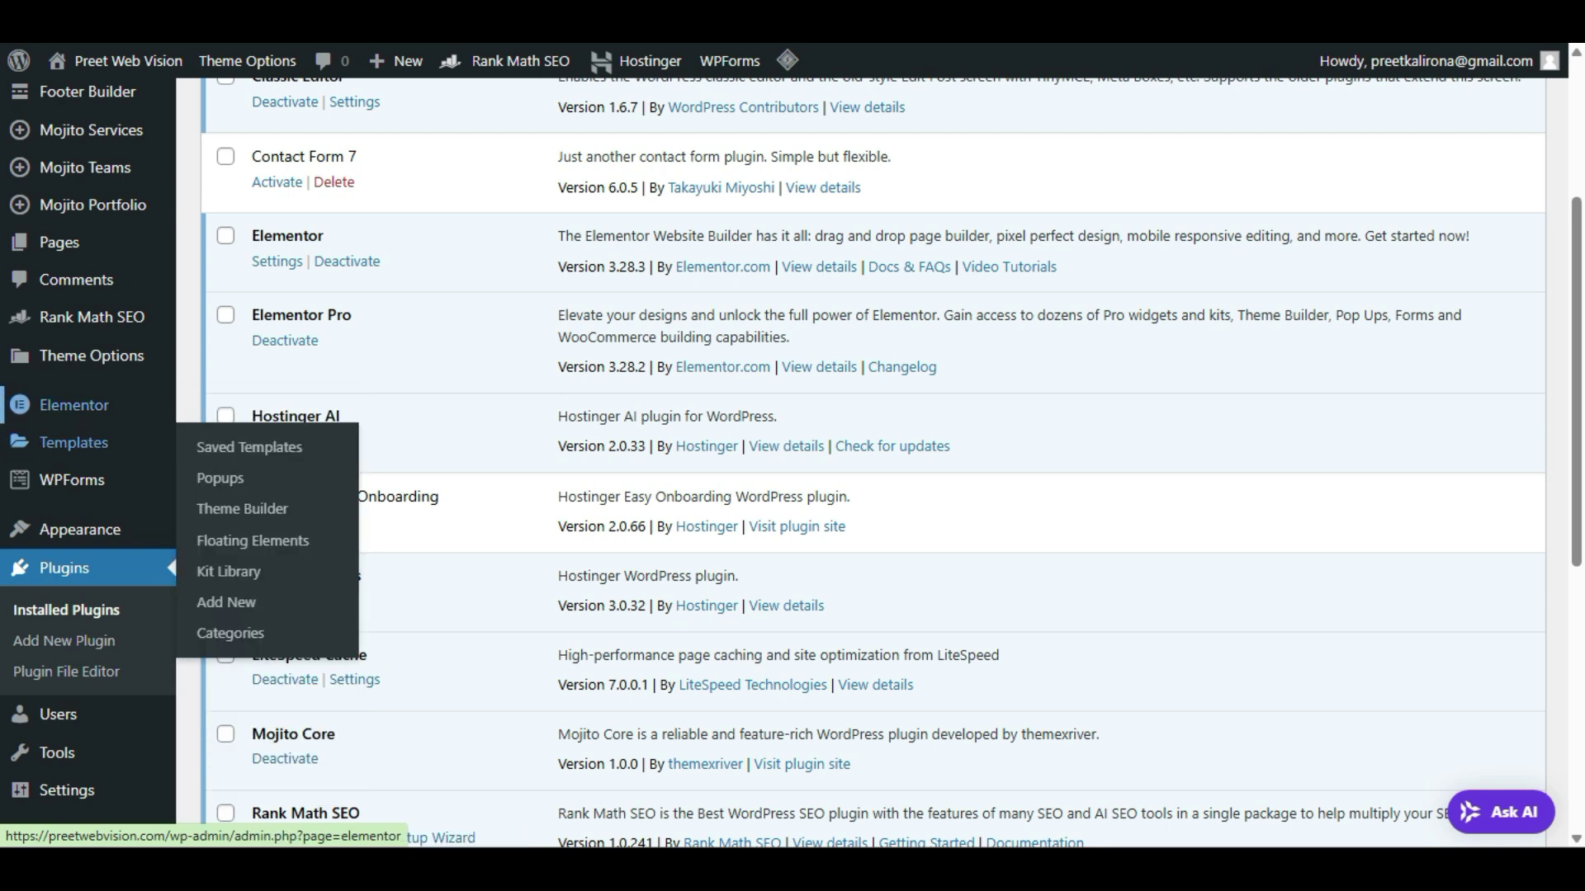
mouse_move(102, 417)
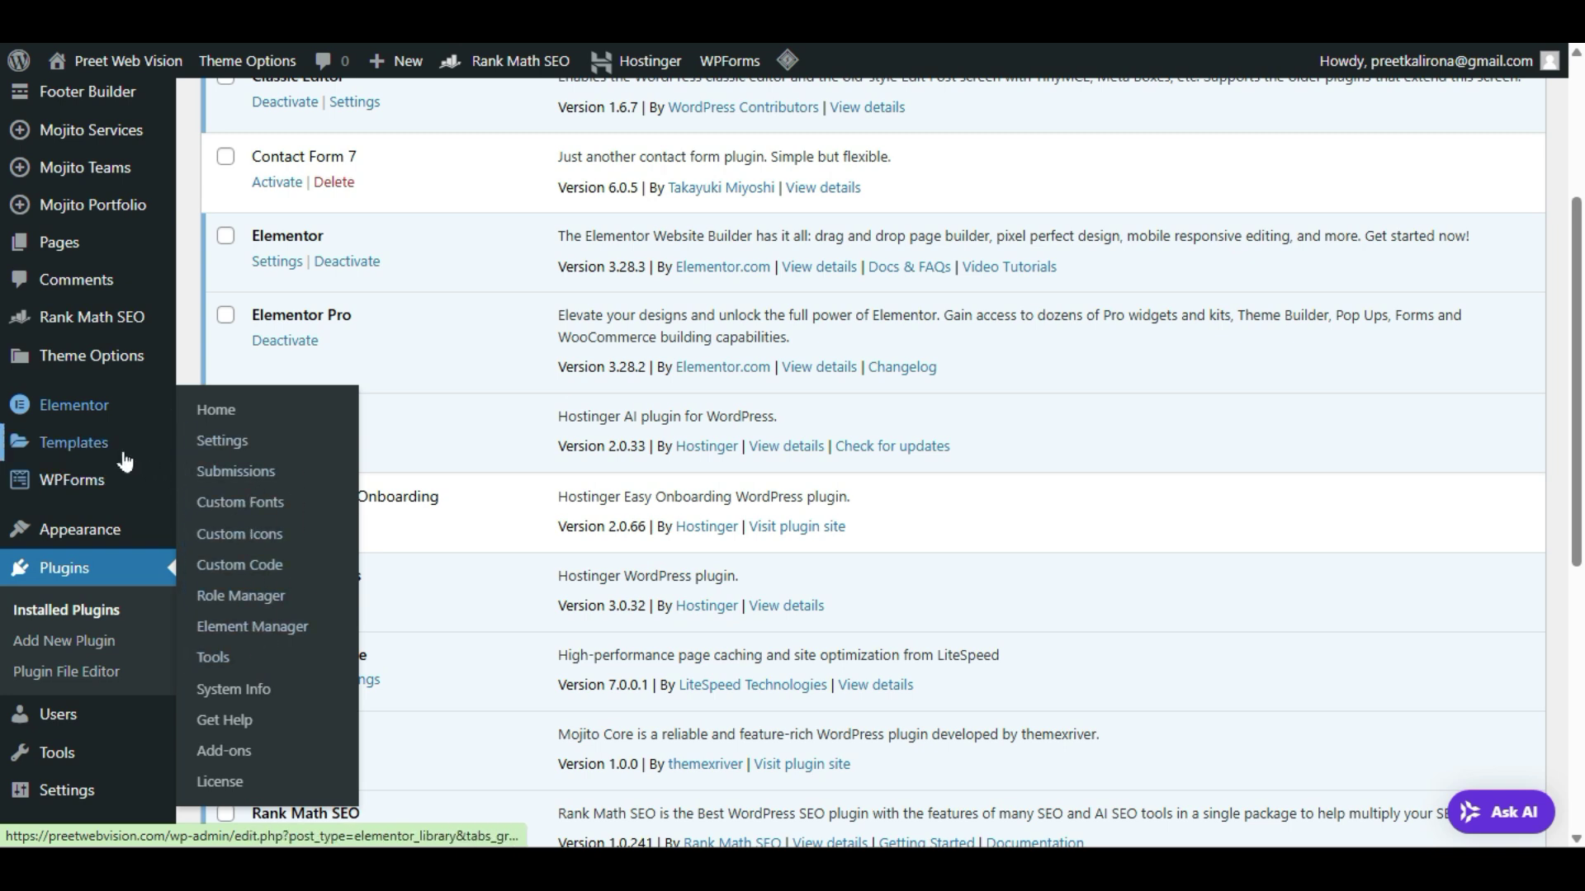
mouse_move(131, 459)
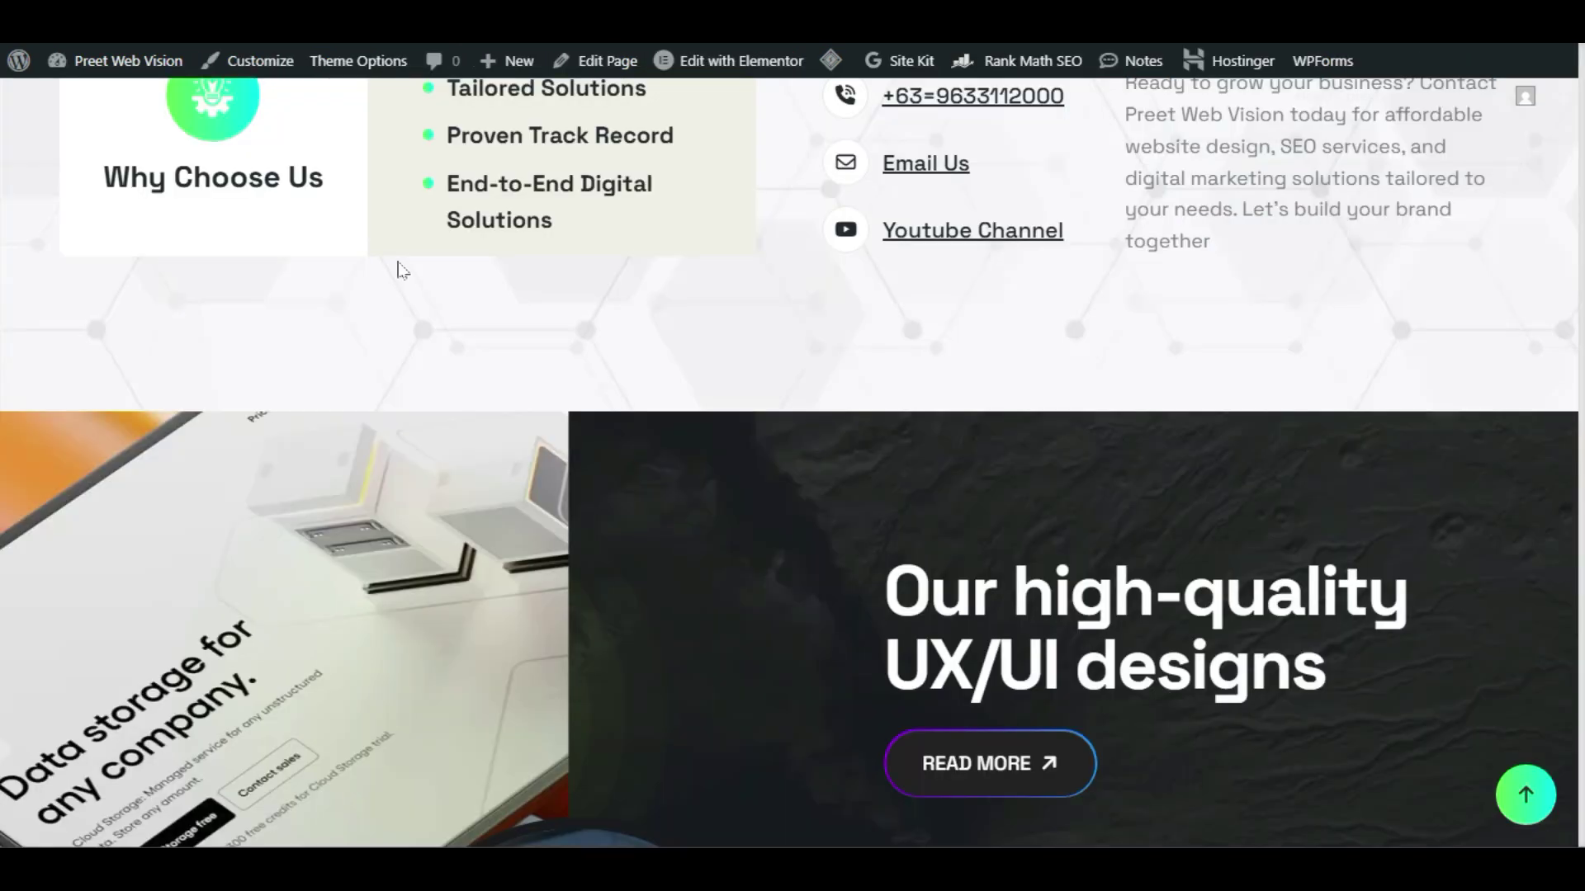
Step: Open the Blog page of the live Preet Web Vision site and examine its post grid and sidebar
scroll(498, 387, "up", 5)
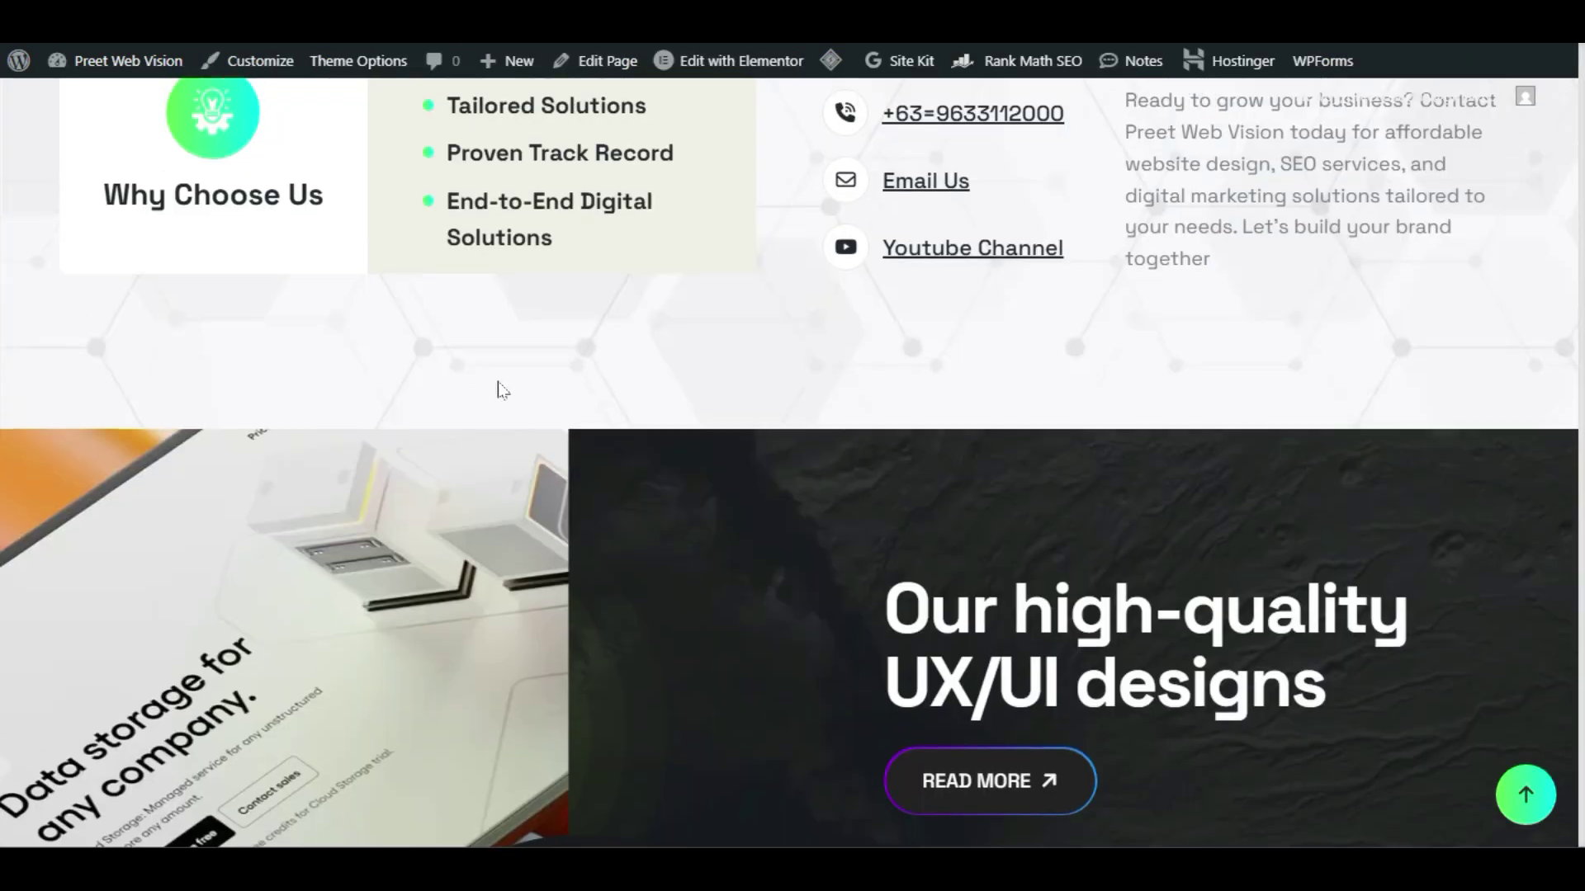
left_click(1519, 817)
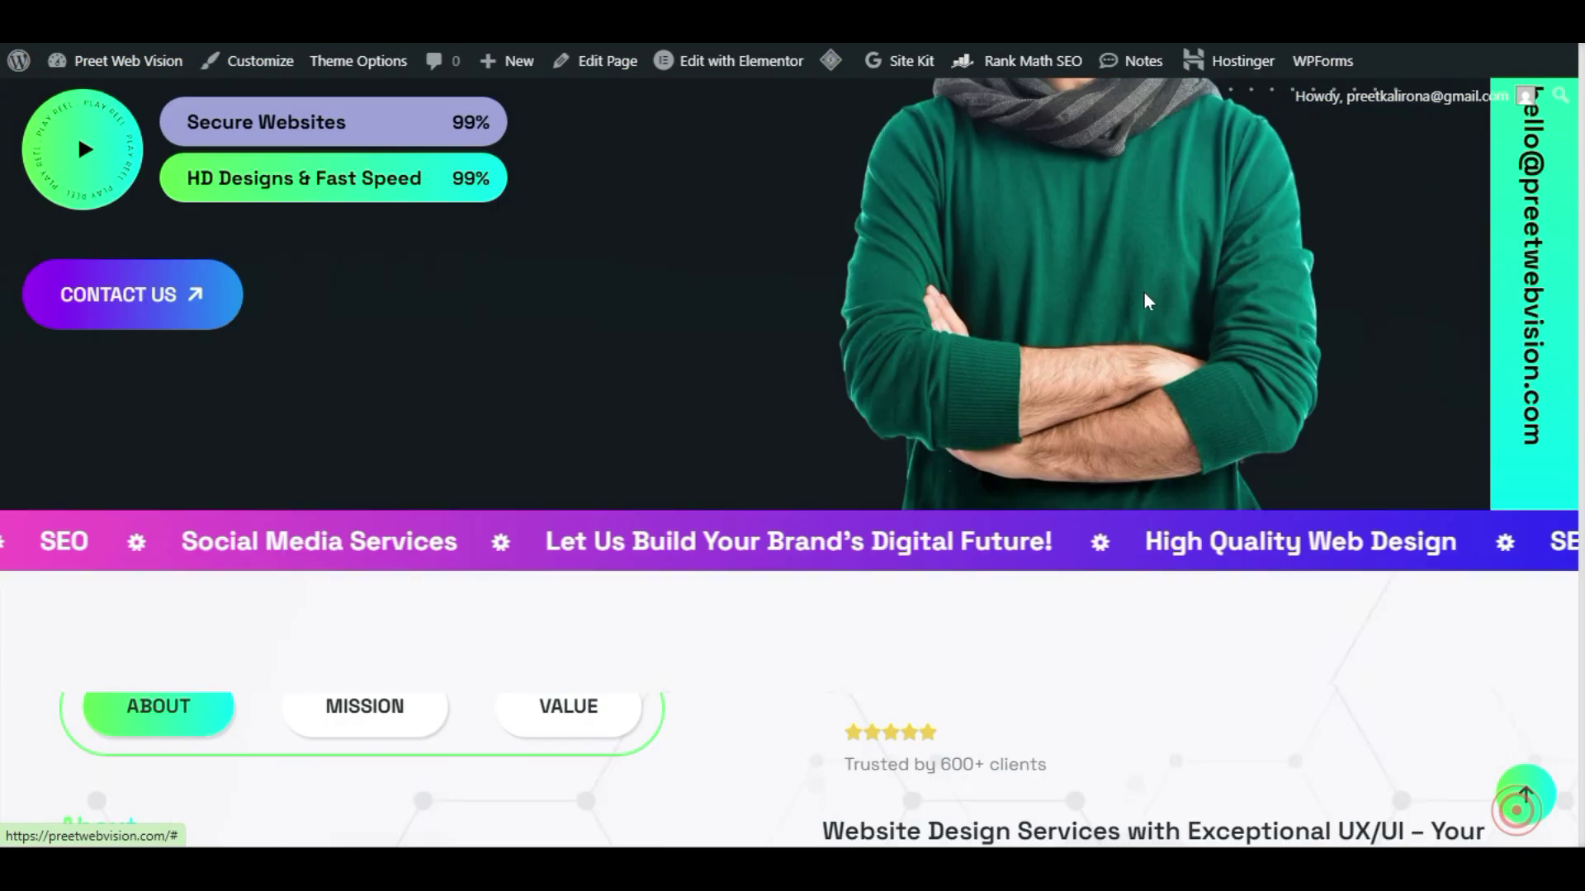
left_click(1017, 167)
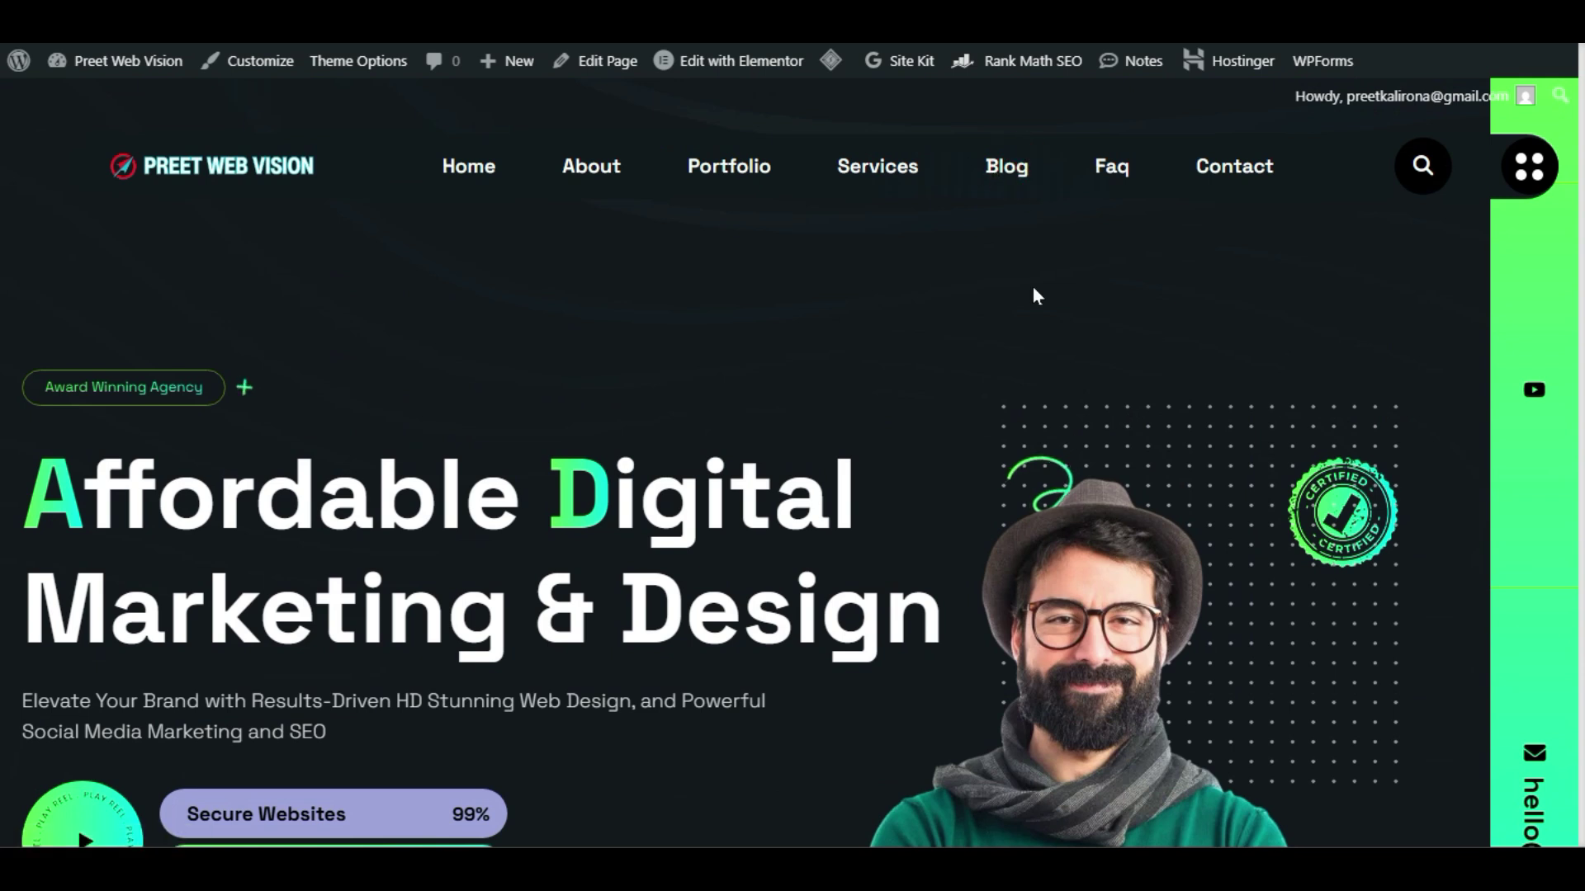
scroll(42, 609, "down", 5)
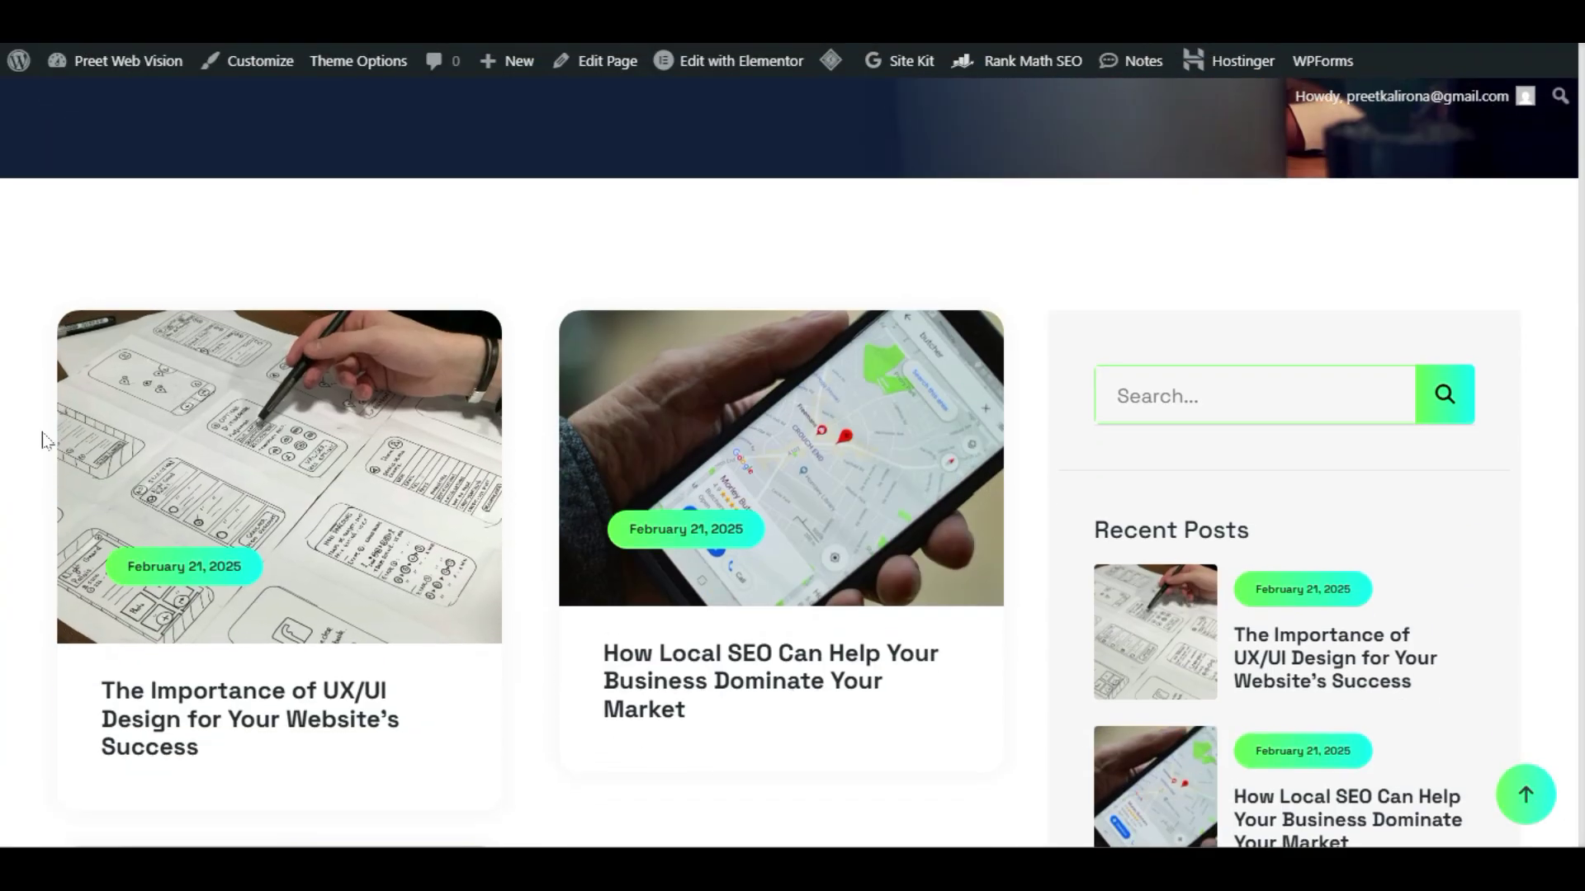
scroll(908, 330, "down", 2)
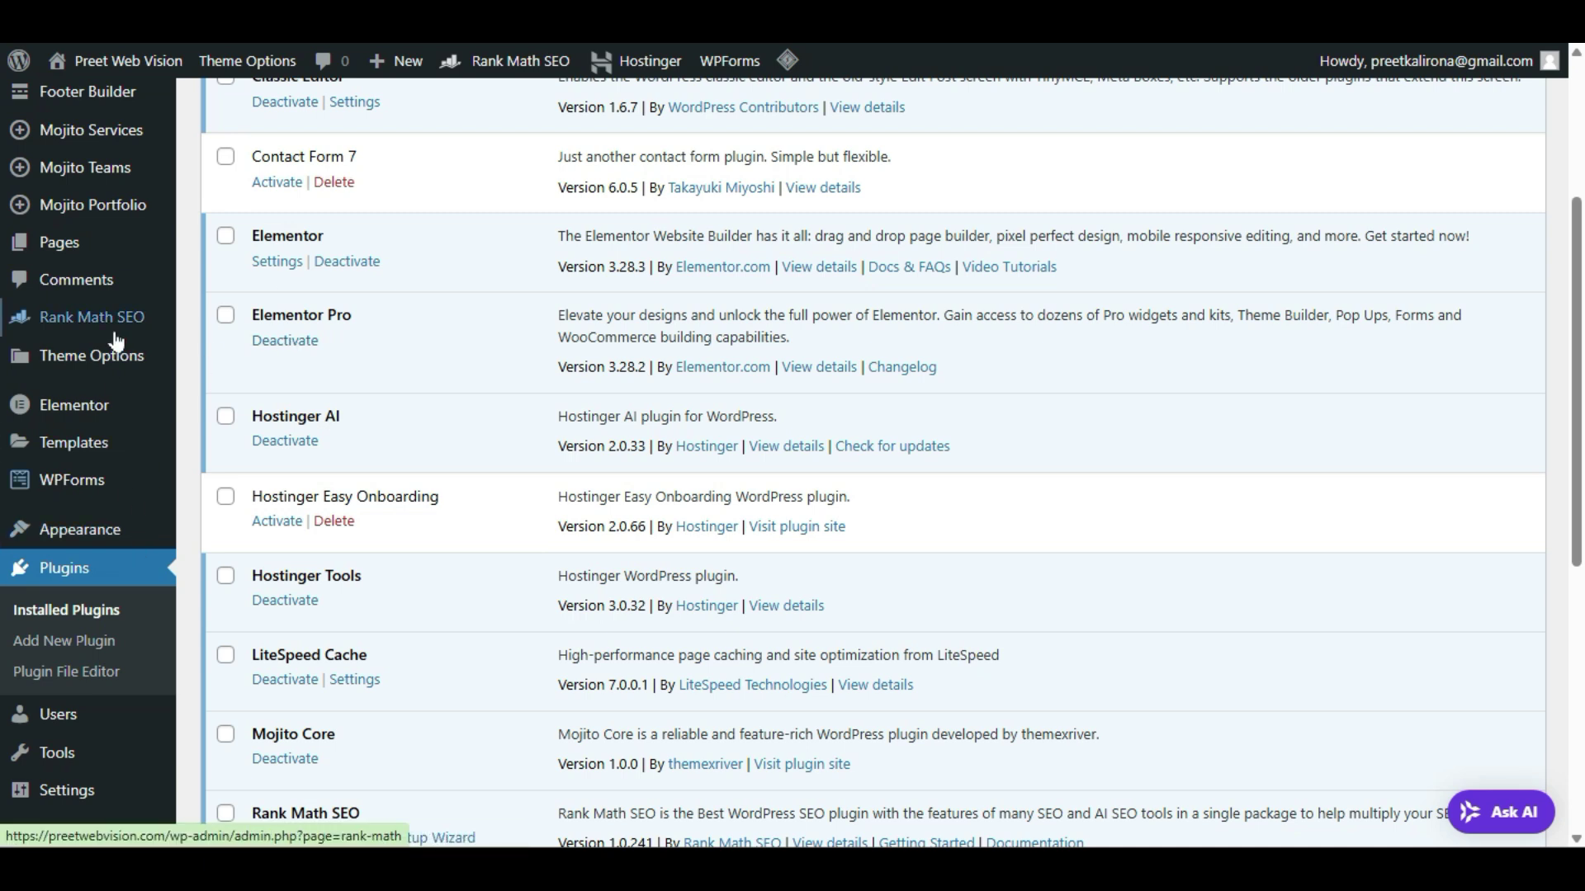
Step: Open Elementor's Theme Builder from the Preet Web Vision dashboard
mouse_move(109, 446)
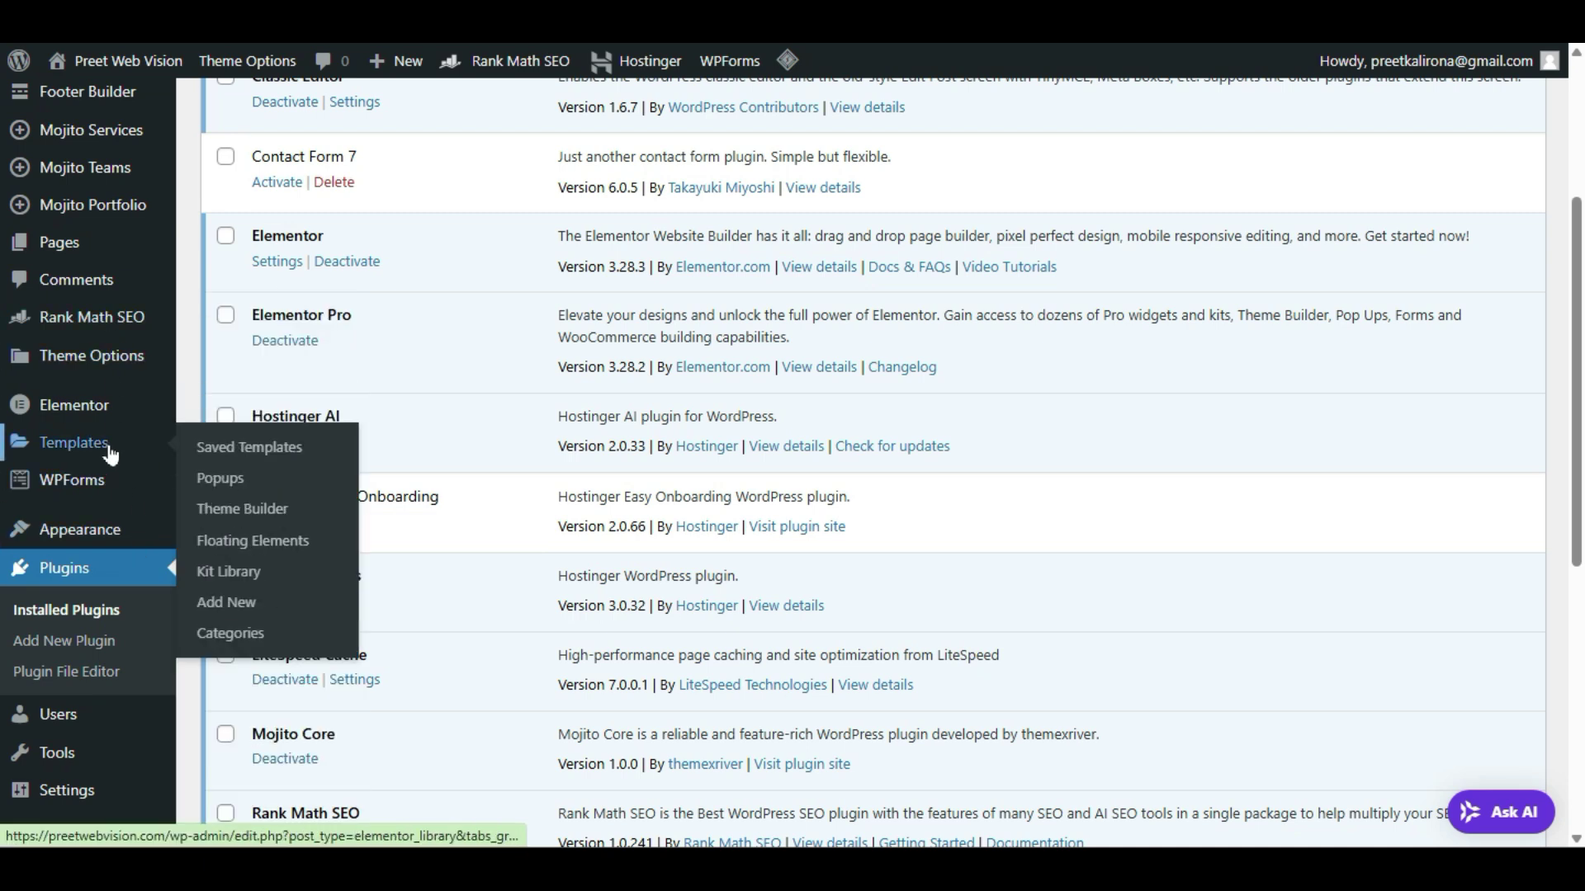
left_click(267, 511)
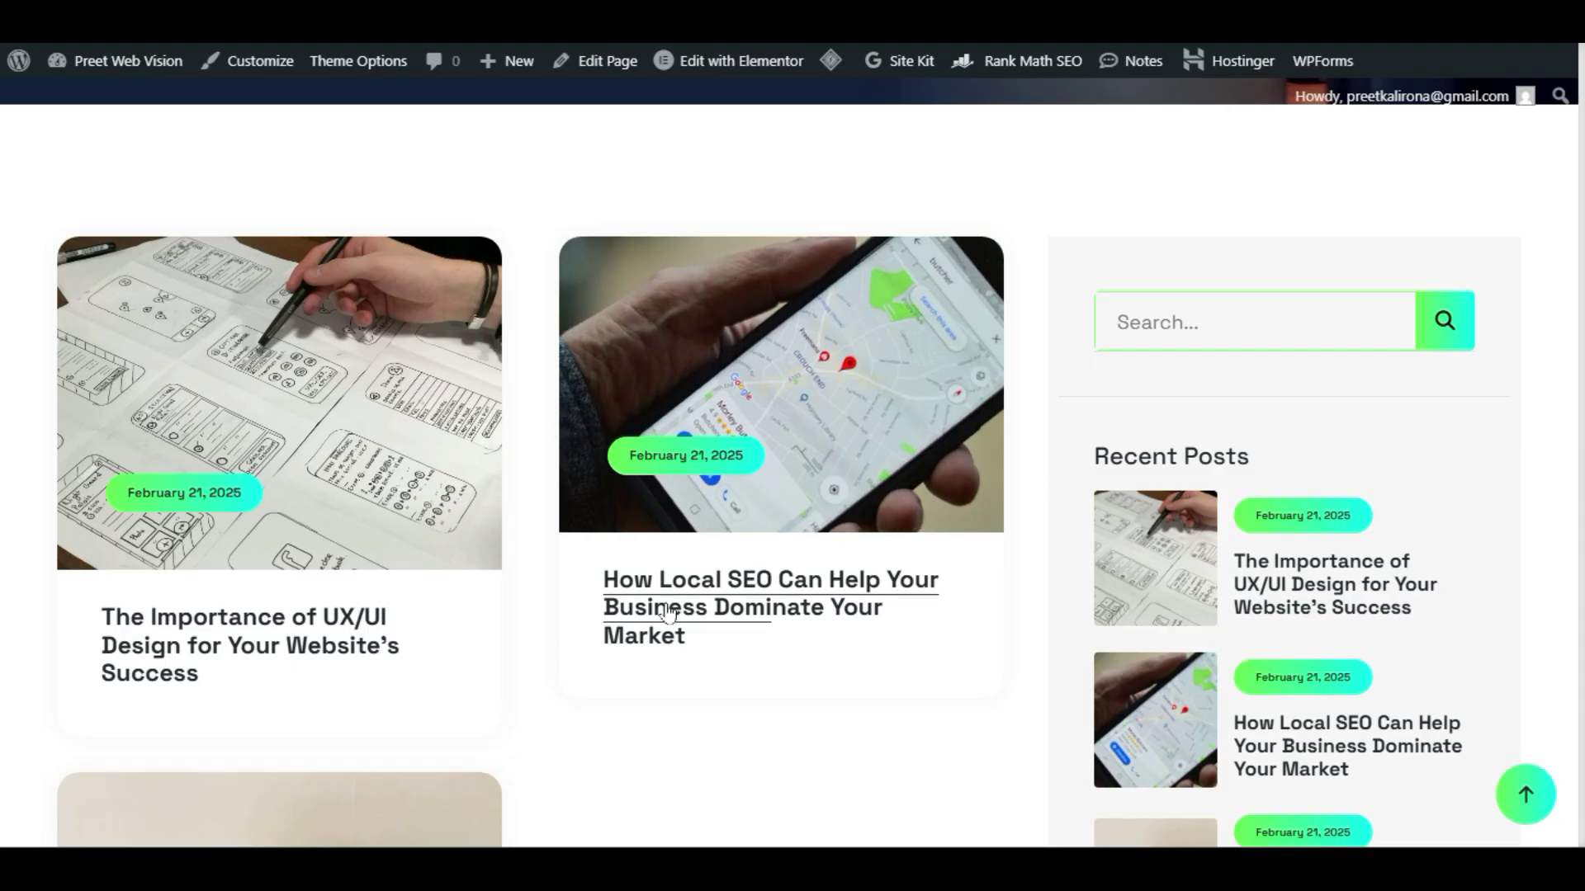
Step: Open the blog post "How Local SEO Can Help Your Business Dominate Your Market" on the live site and examine its layout
left_click(800, 598)
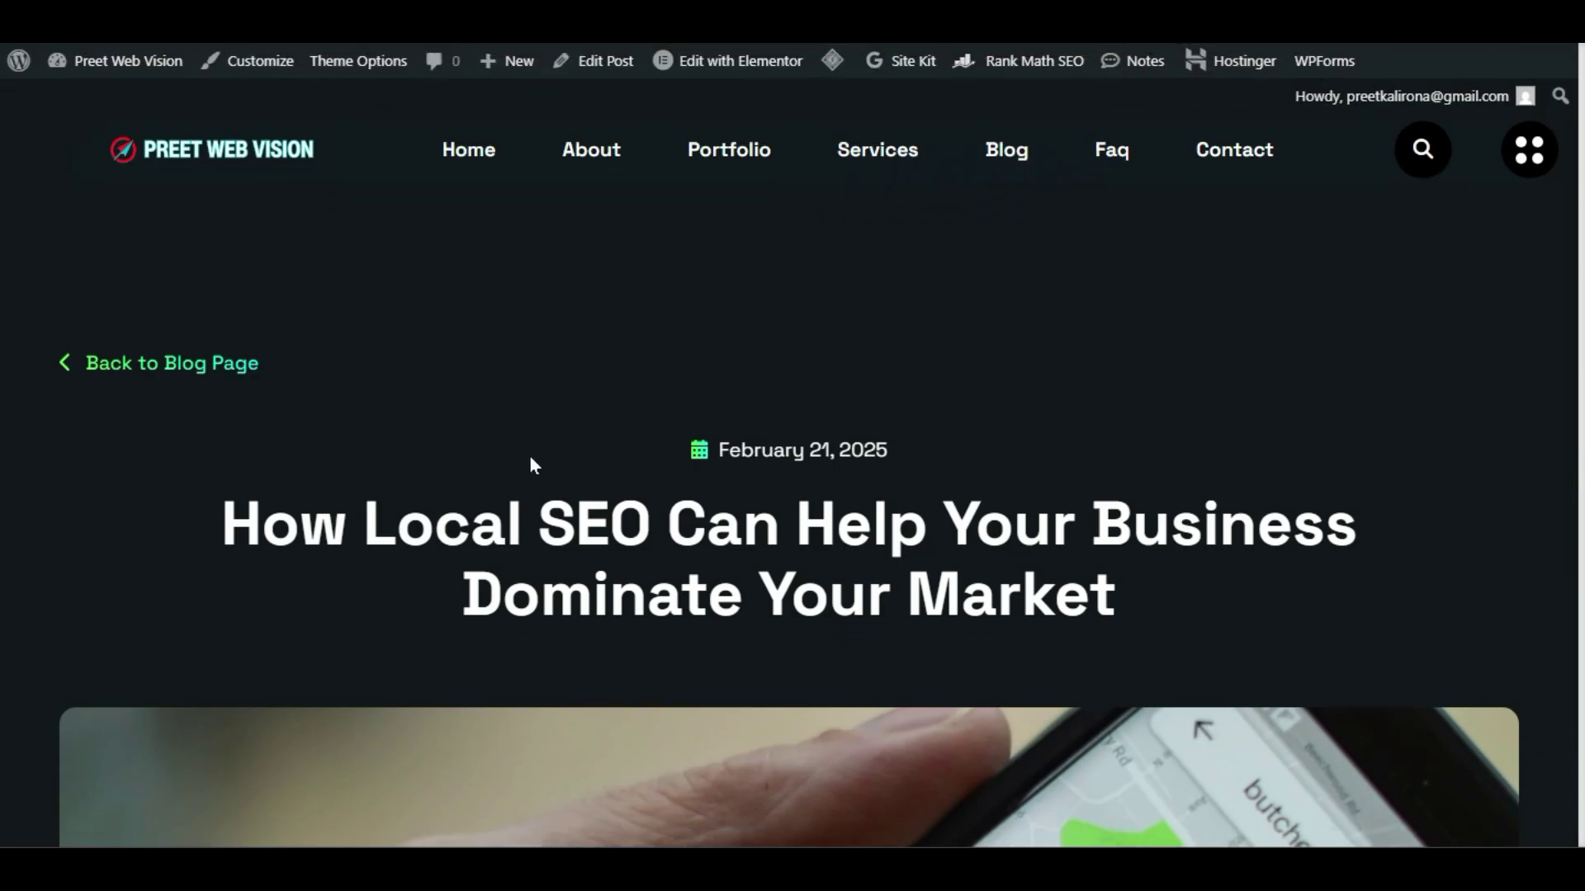
scroll(530, 459, "down", 5)
scroll(495, 407, "up", 2)
scroll(205, 444, "up", 1)
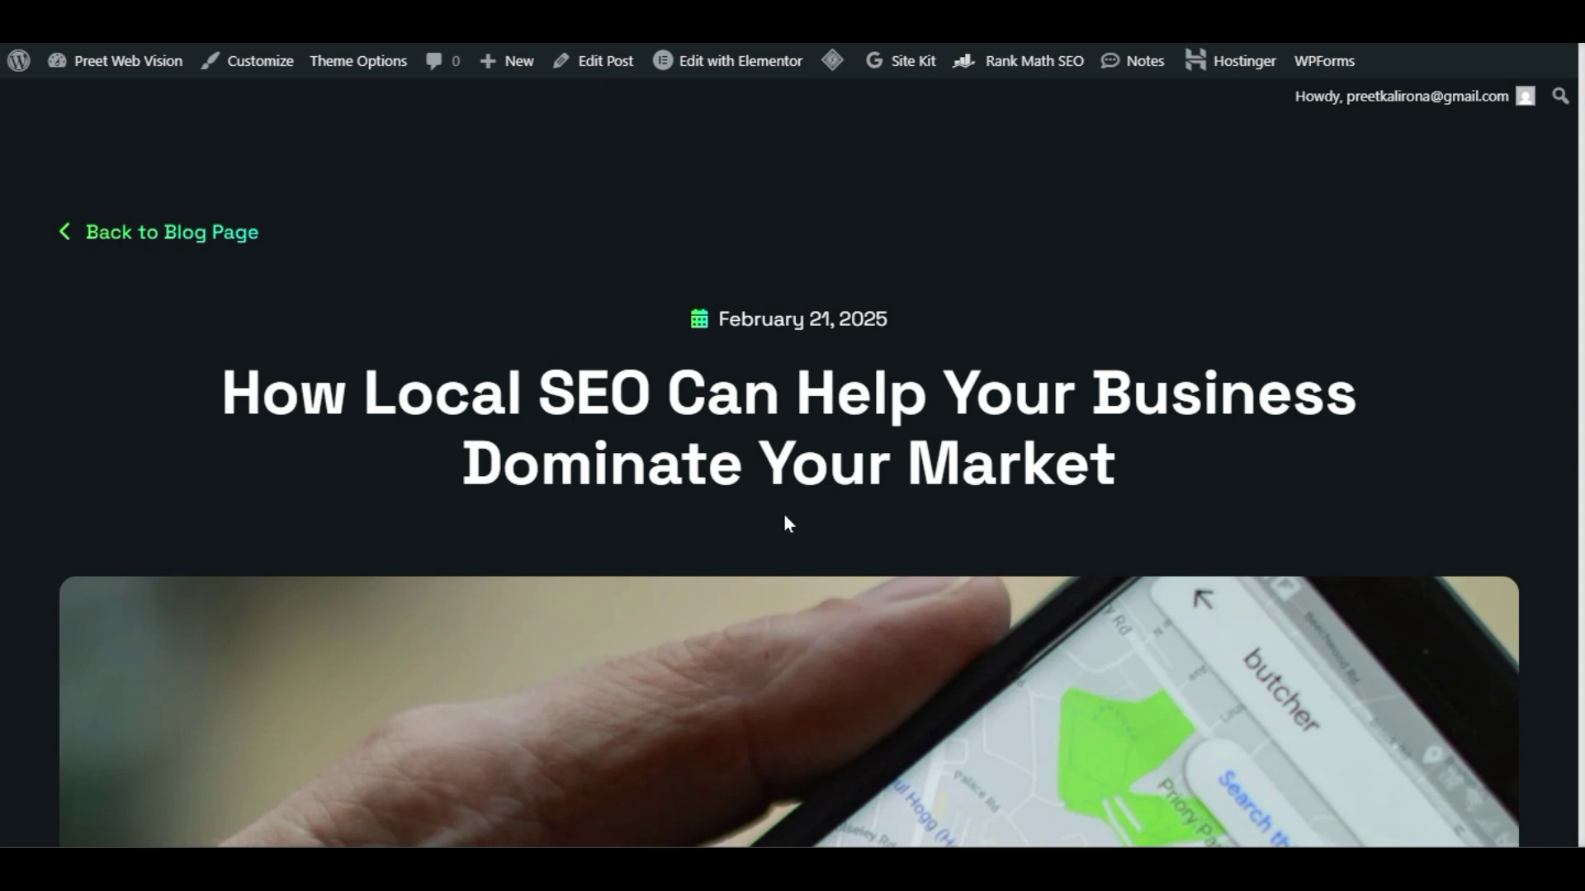
scroll(784, 522, "down", 12)
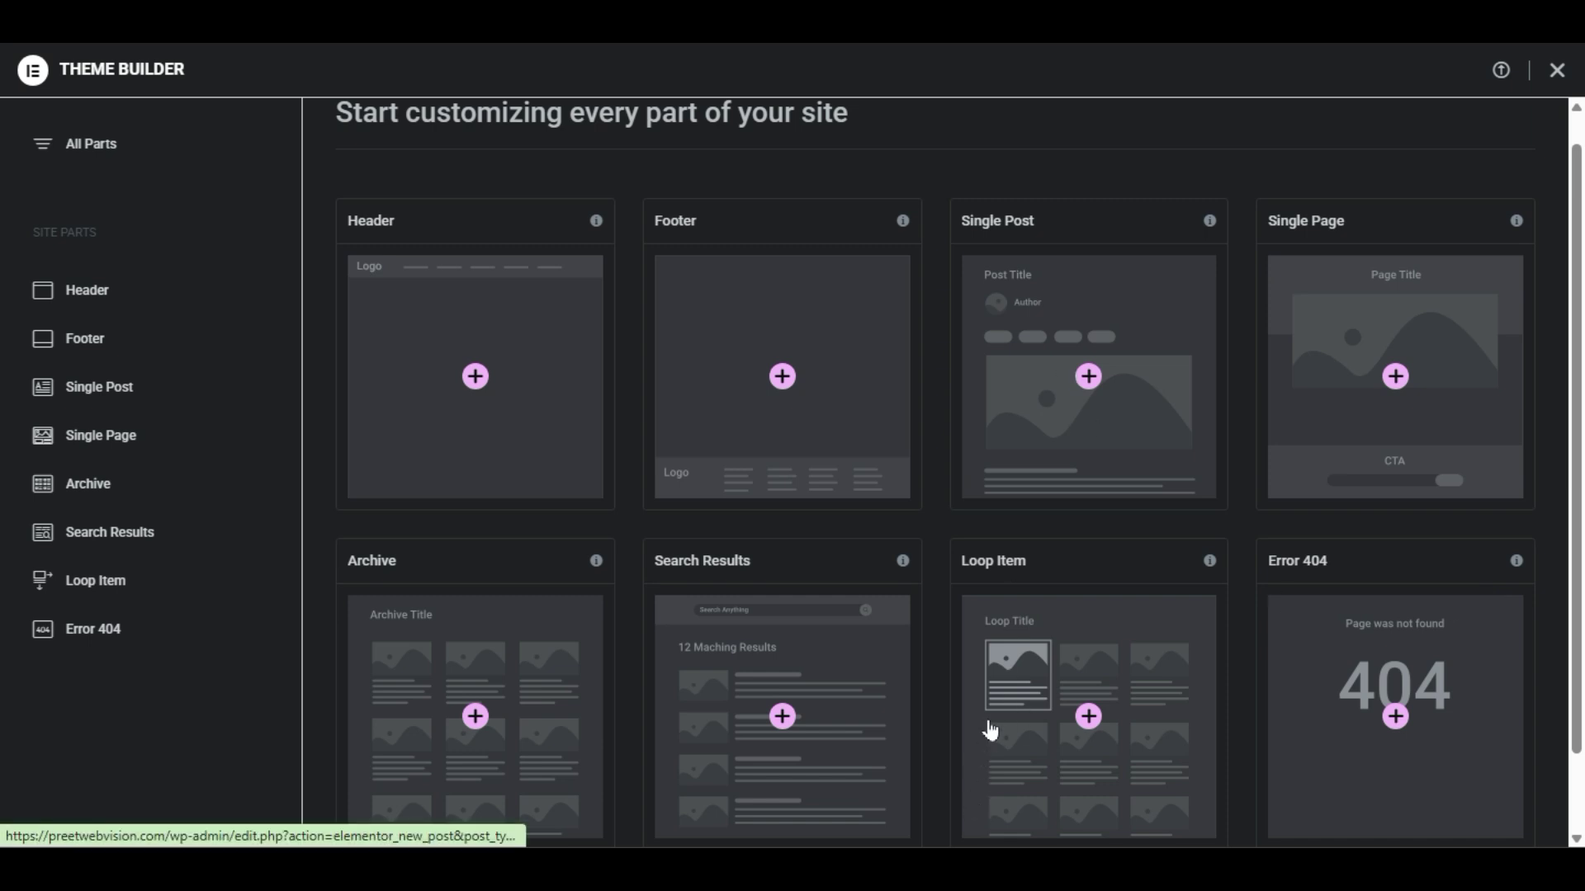
Step: Check the Single Post templates in the Theme Builder, and create a new Header template
left_click(132, 409)
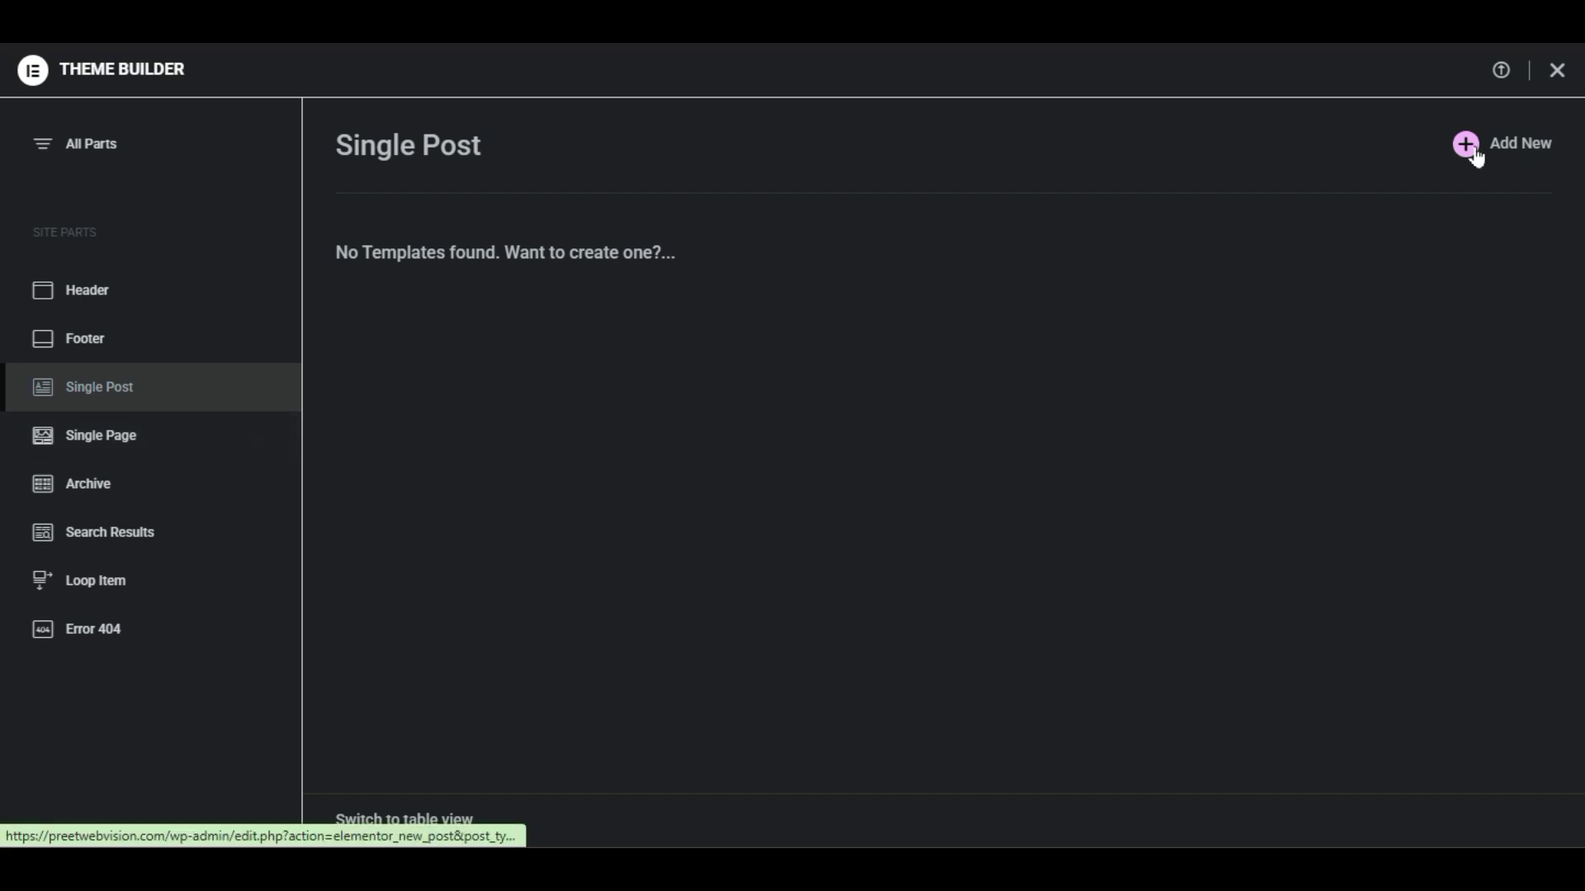
left_click(82, 305)
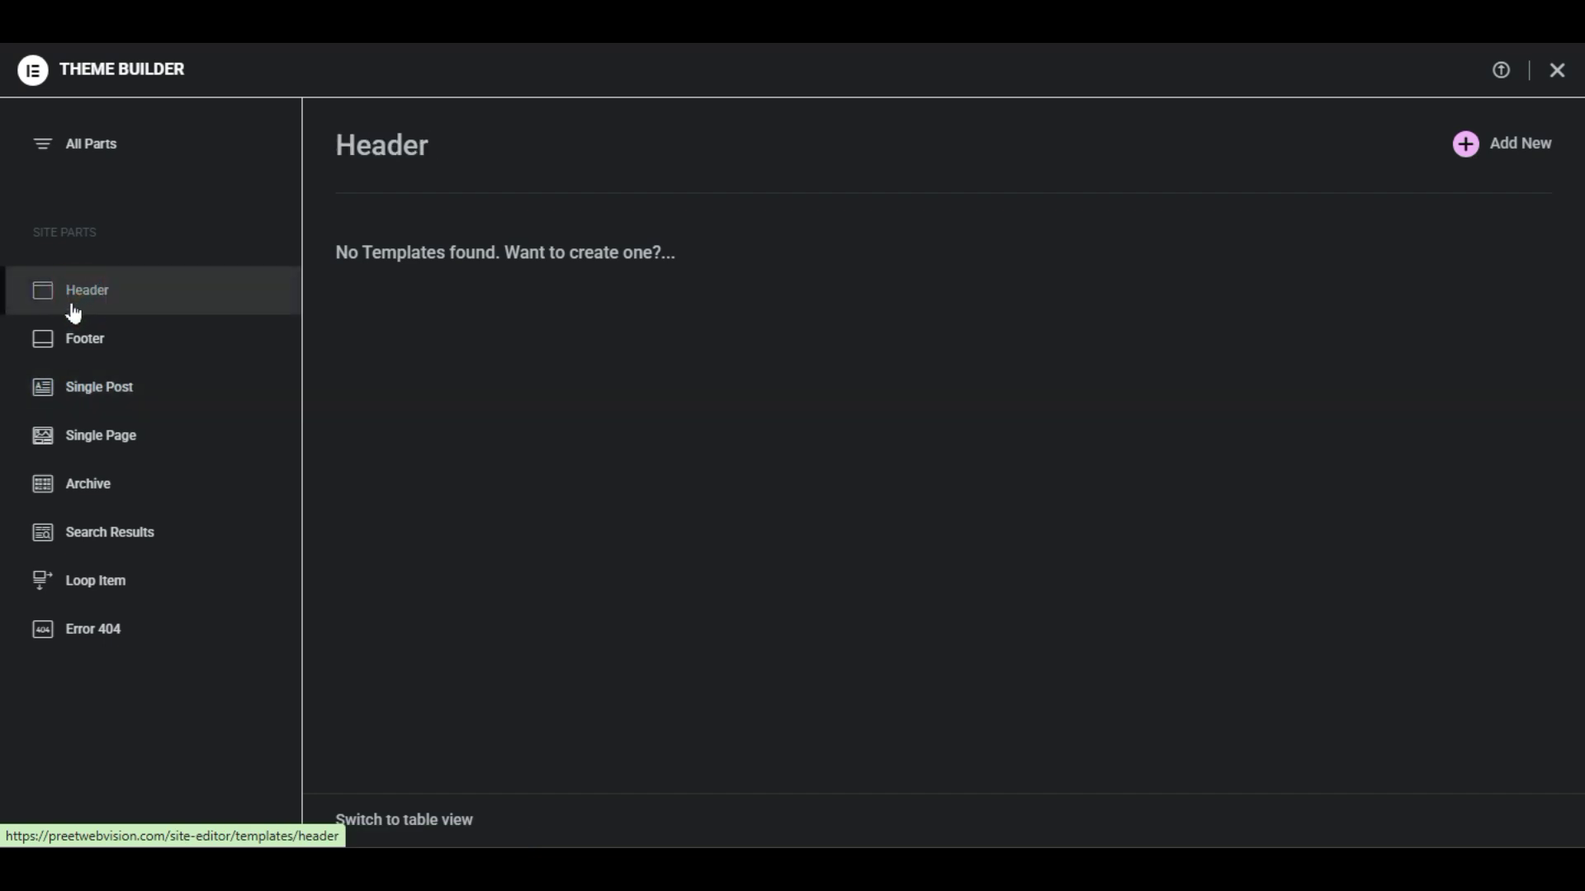
left_click(1491, 149)
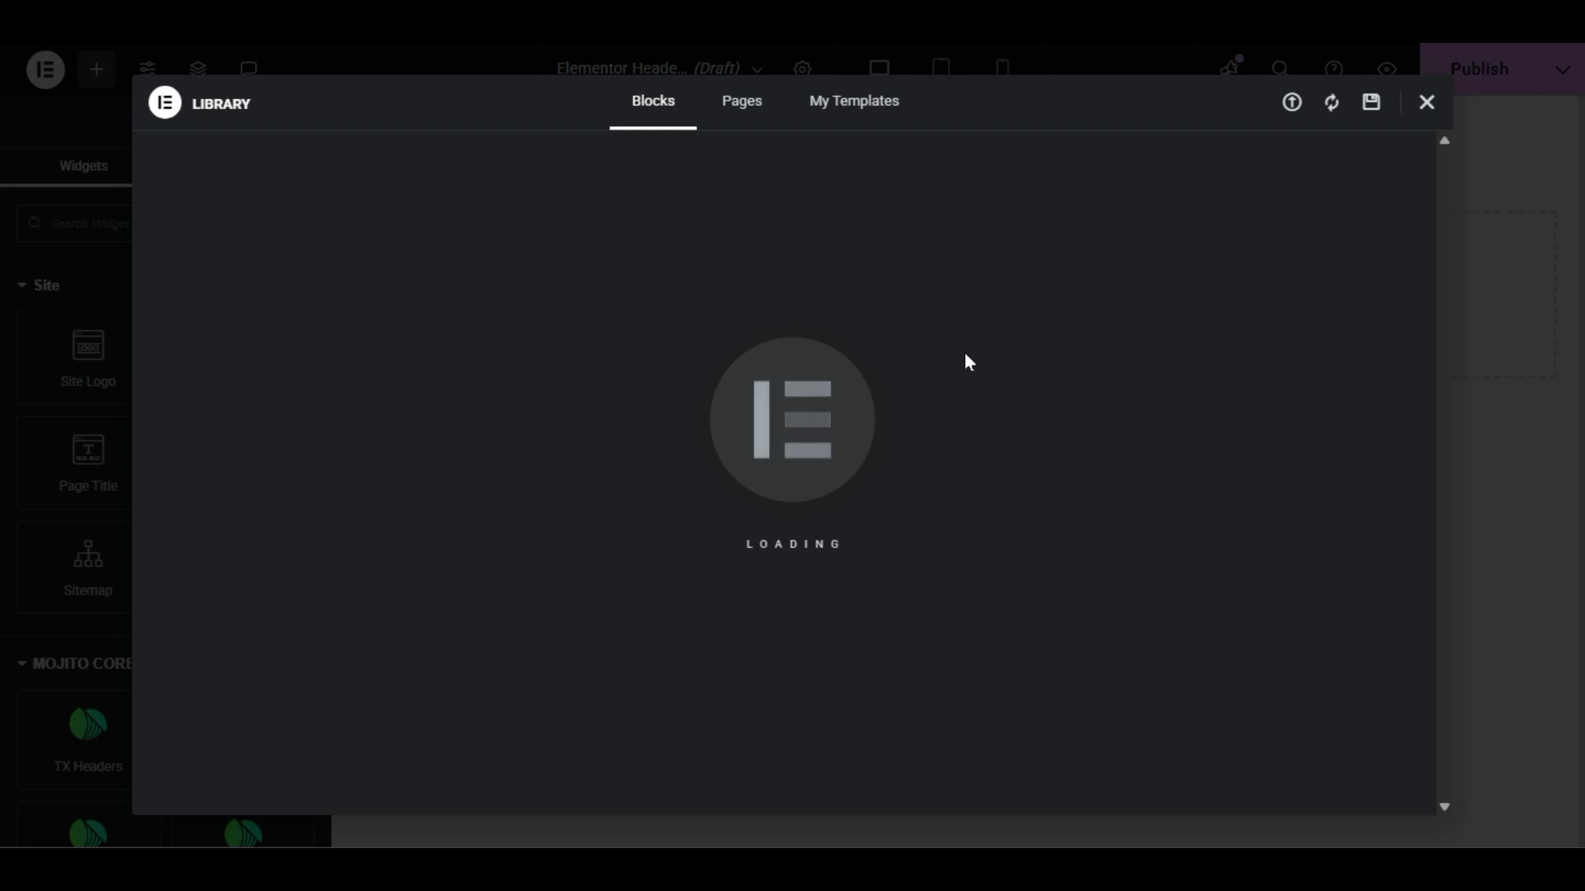
Step: Check the Pages and Blocks sections of the template library, and close the library
left_click(739, 105)
left_click(648, 108)
left_click(743, 105)
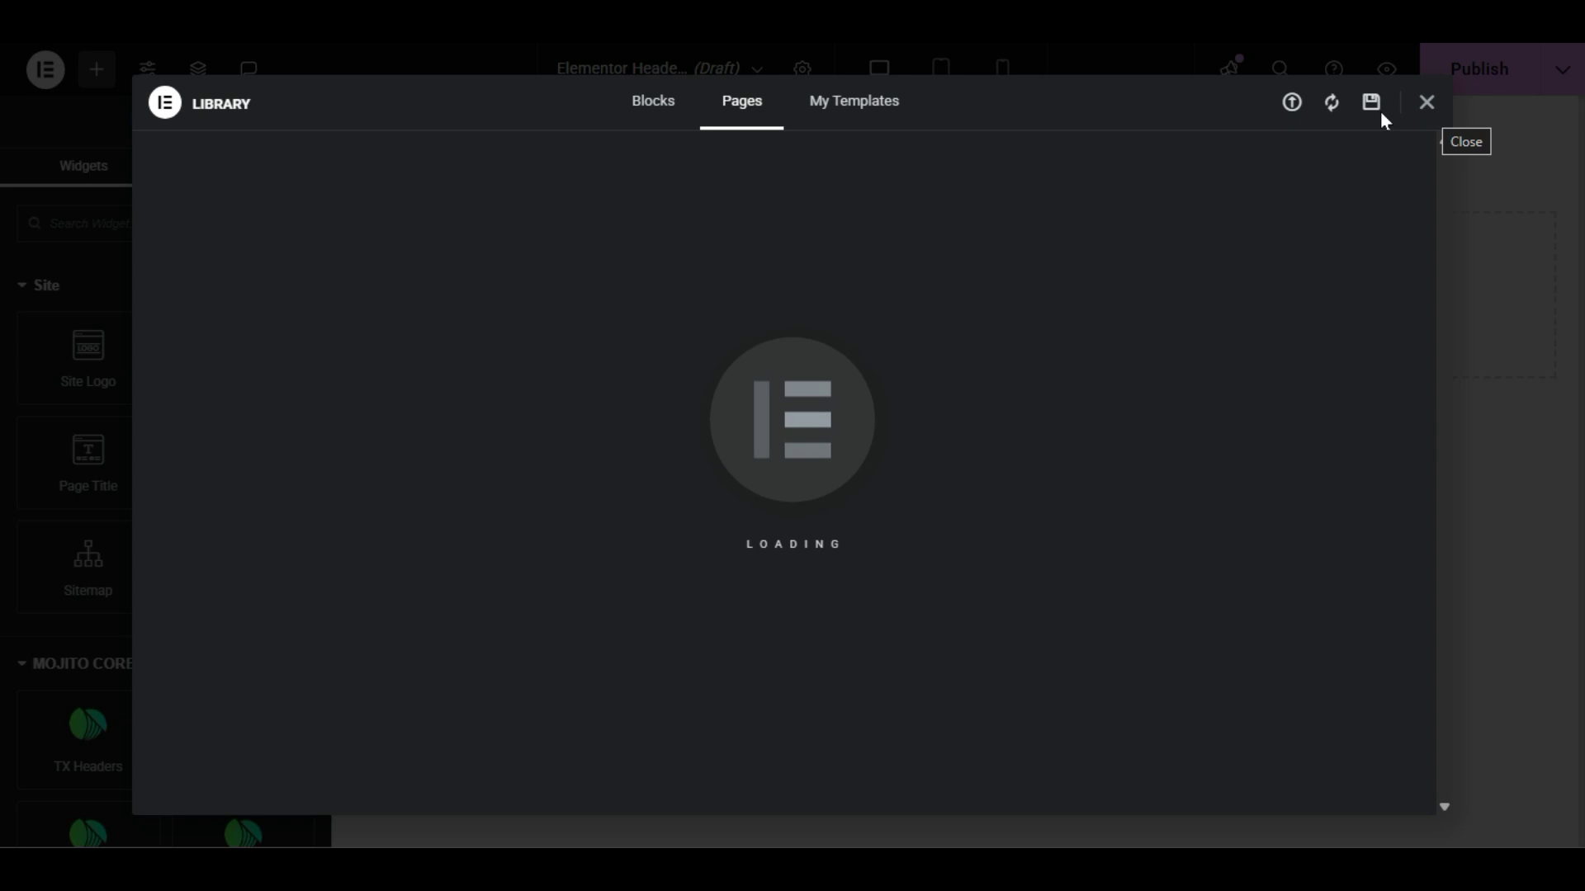
left_click(631, 102)
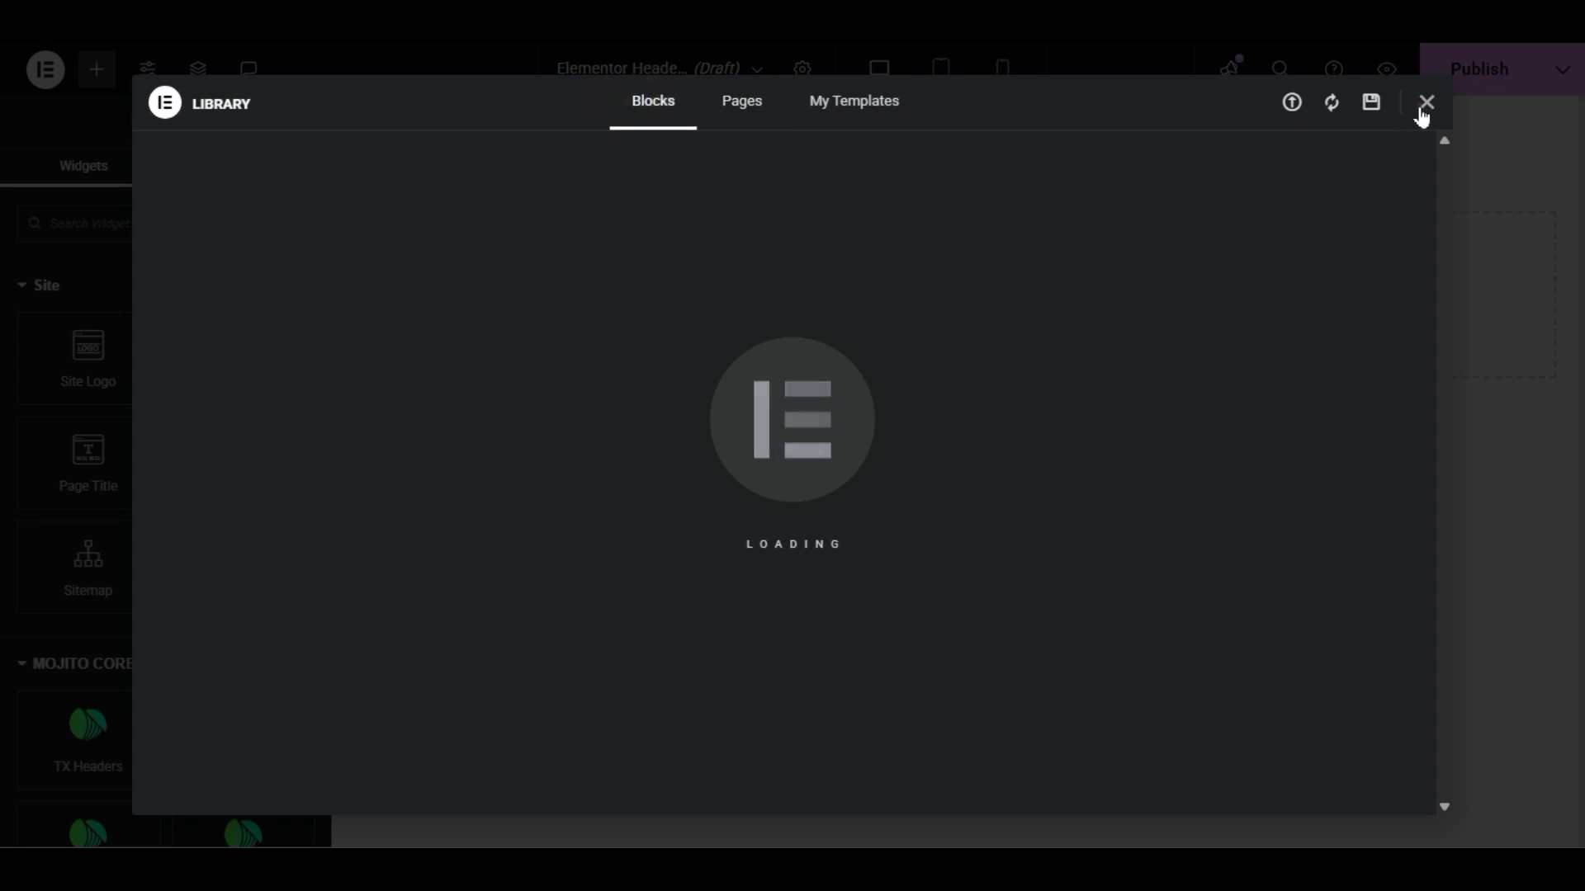
left_click(1422, 105)
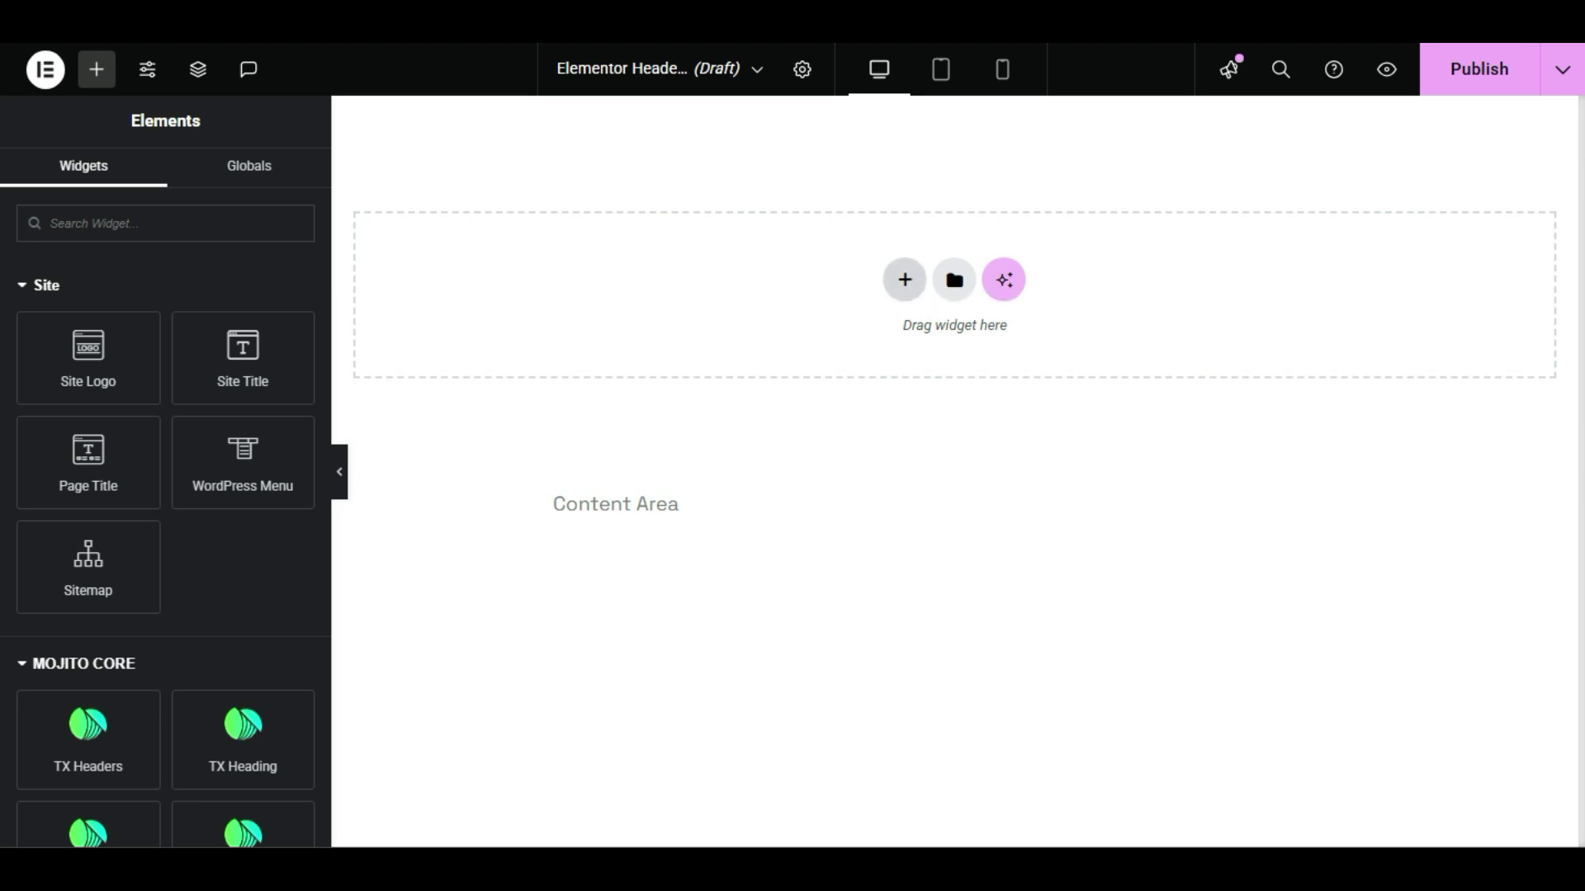
Step: Add a flexbox container with a narrow-wide-narrow three-column structure to the header, and slightly narrow its first column
left_click(907, 282)
left_click(887, 340)
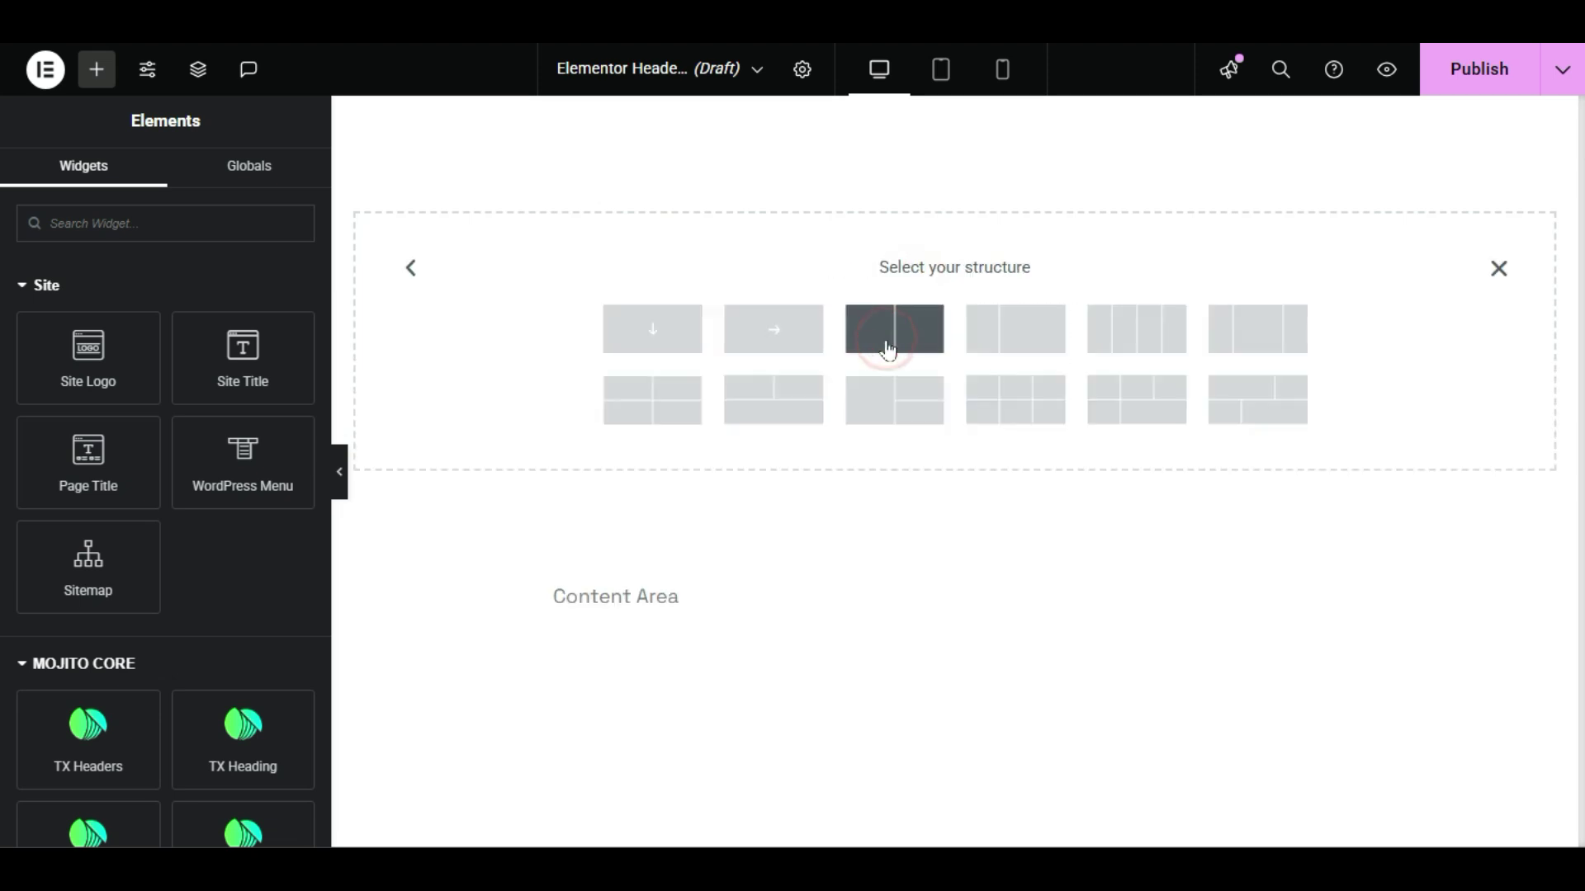
left_click(1289, 350)
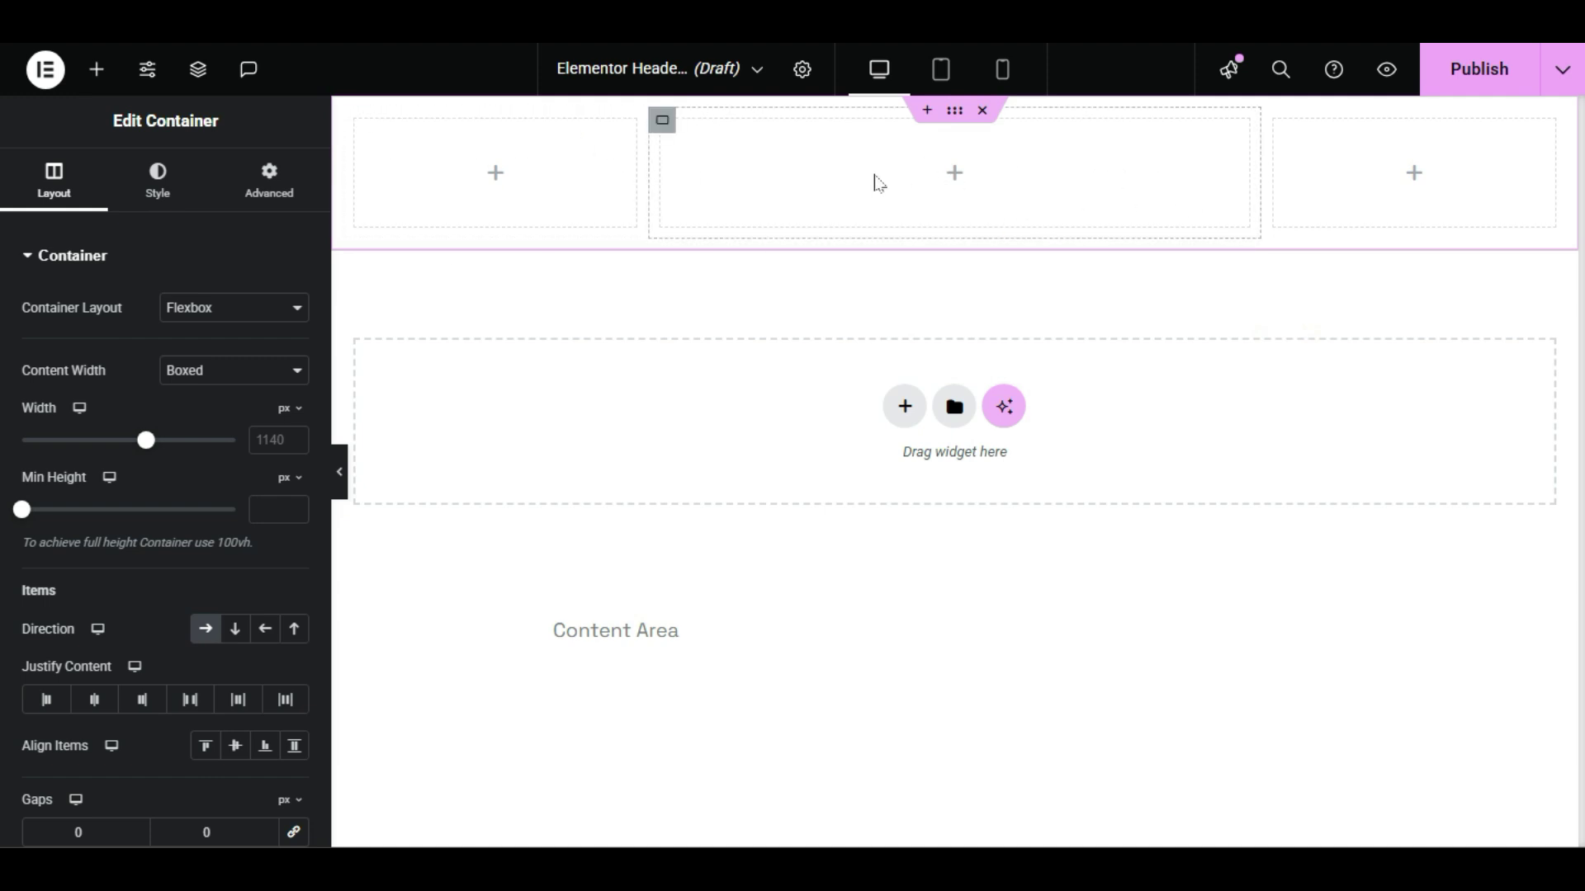
mouse_move(647, 167)
left_mouse_down()
mouse_move(704, 176)
mouse_move(626, 171)
left_mouse_up()
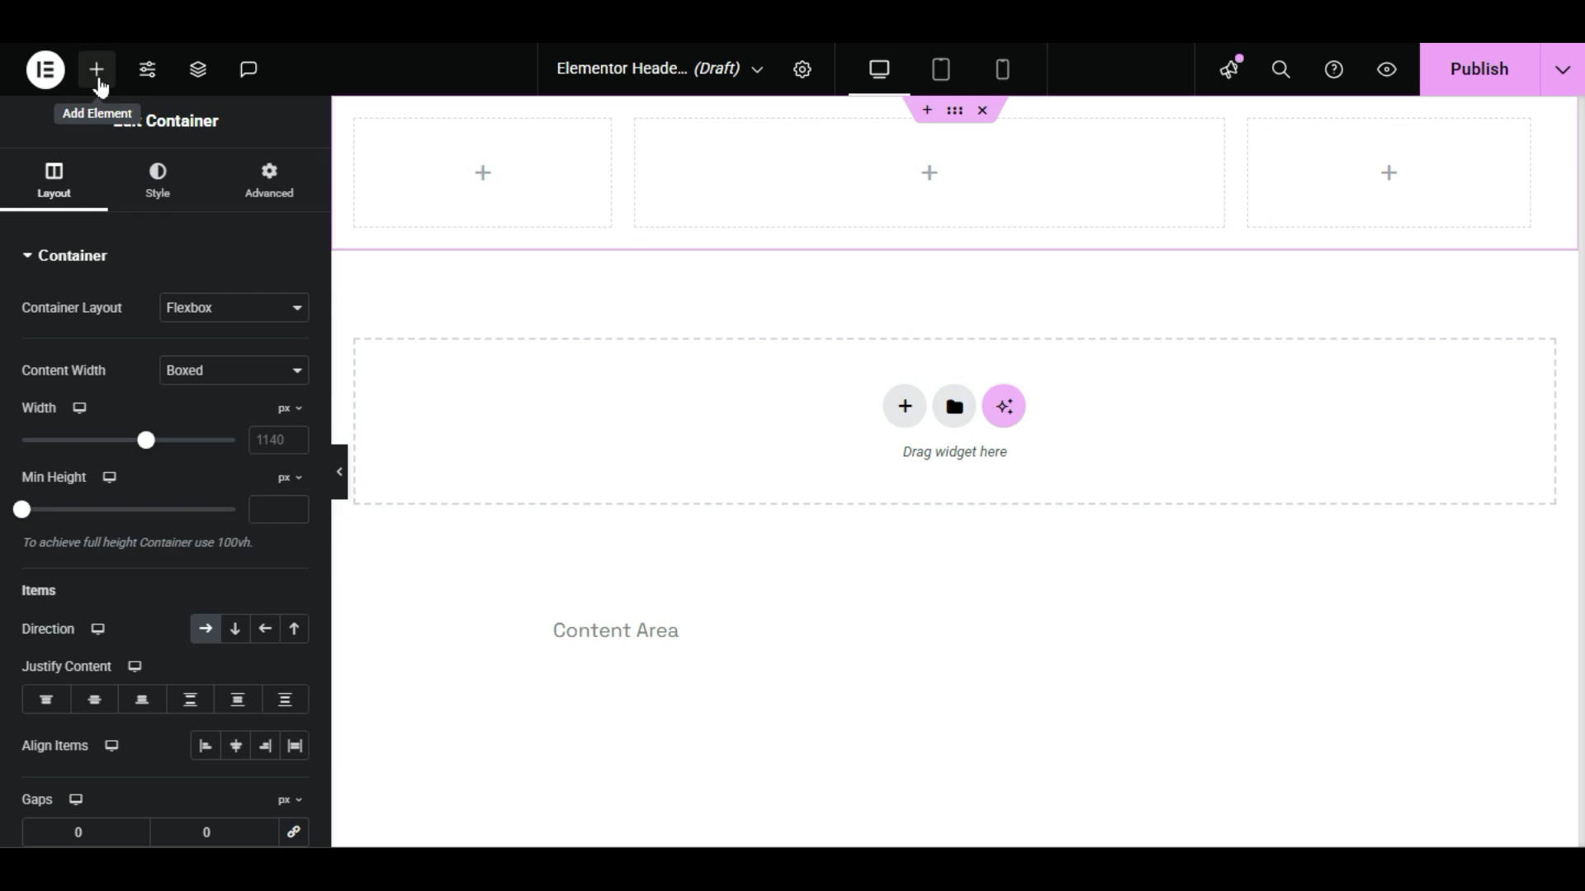
Step: Add a Site Logo widget to the header's first column and set its width to 45%
left_click(96, 71)
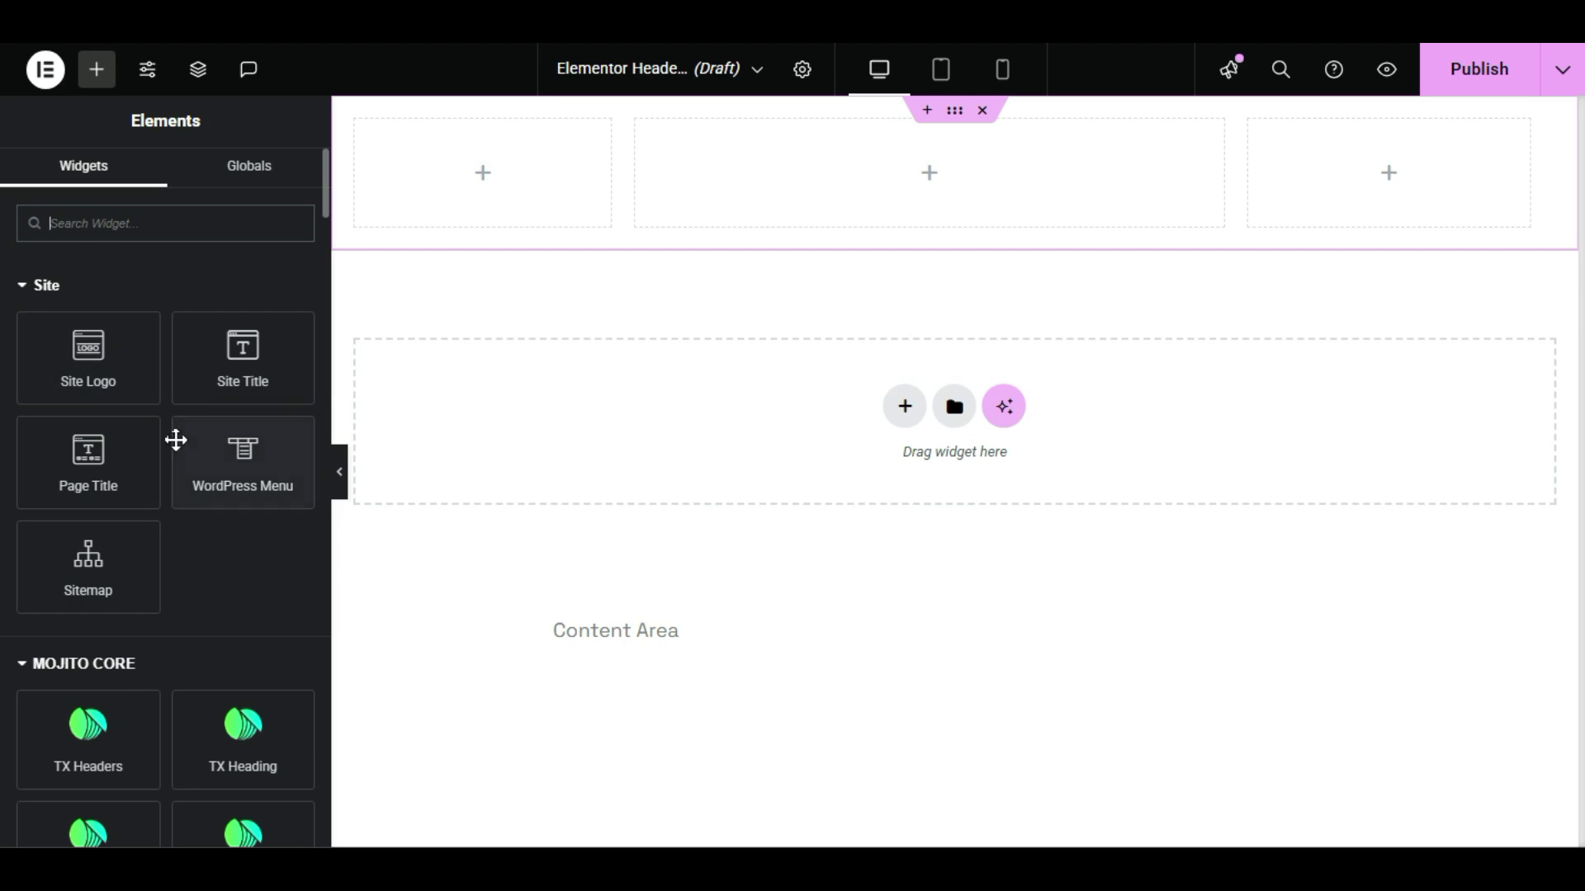
left_click_drag(107, 347, 495, 181)
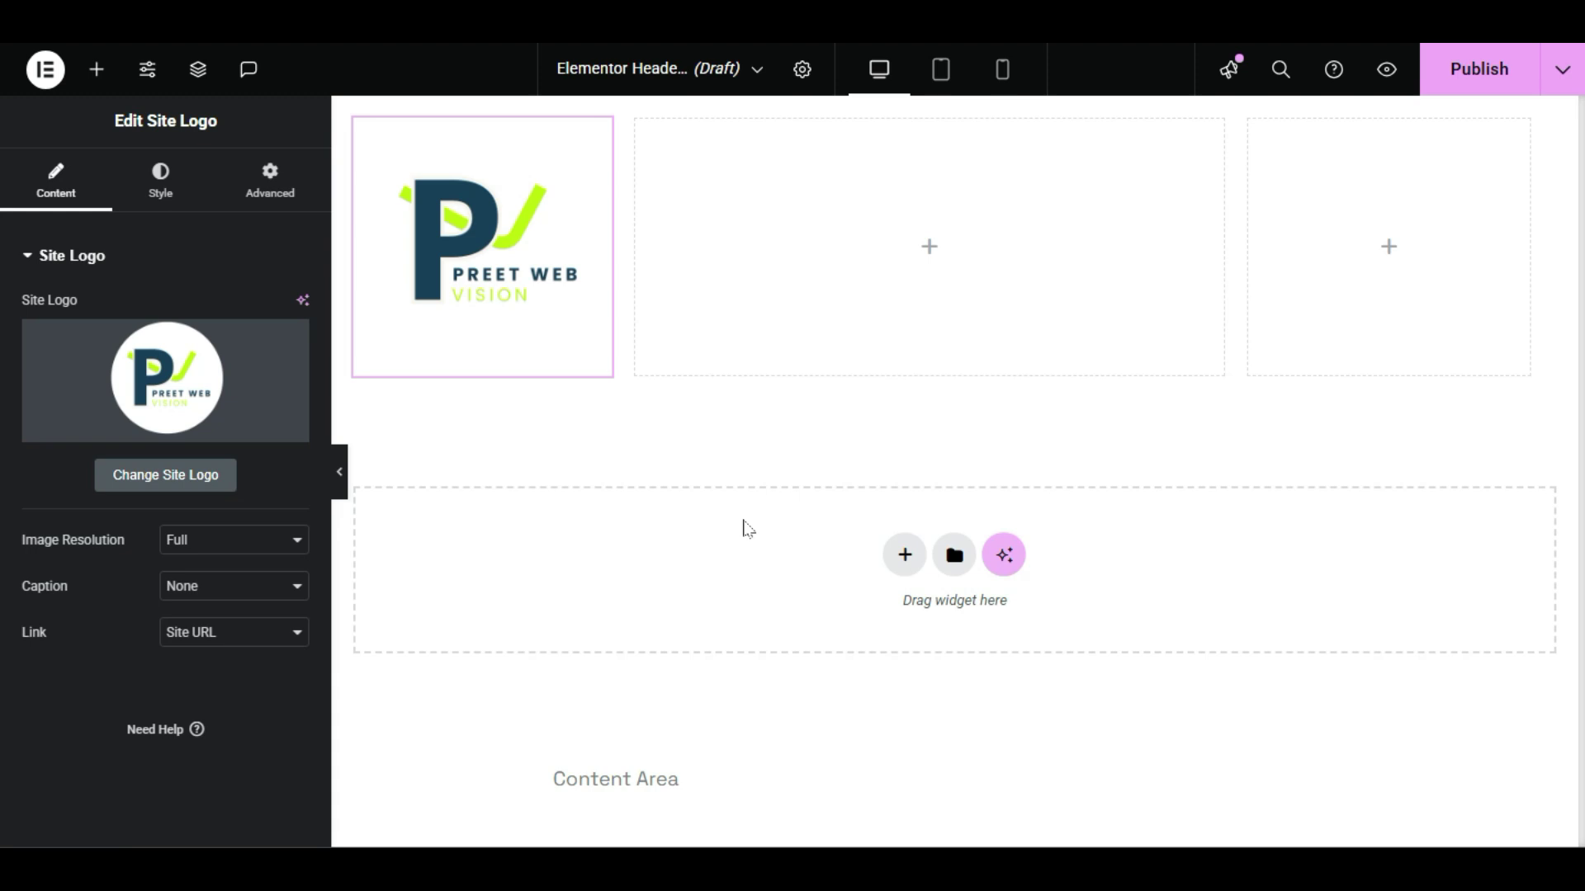
left_click(161, 188)
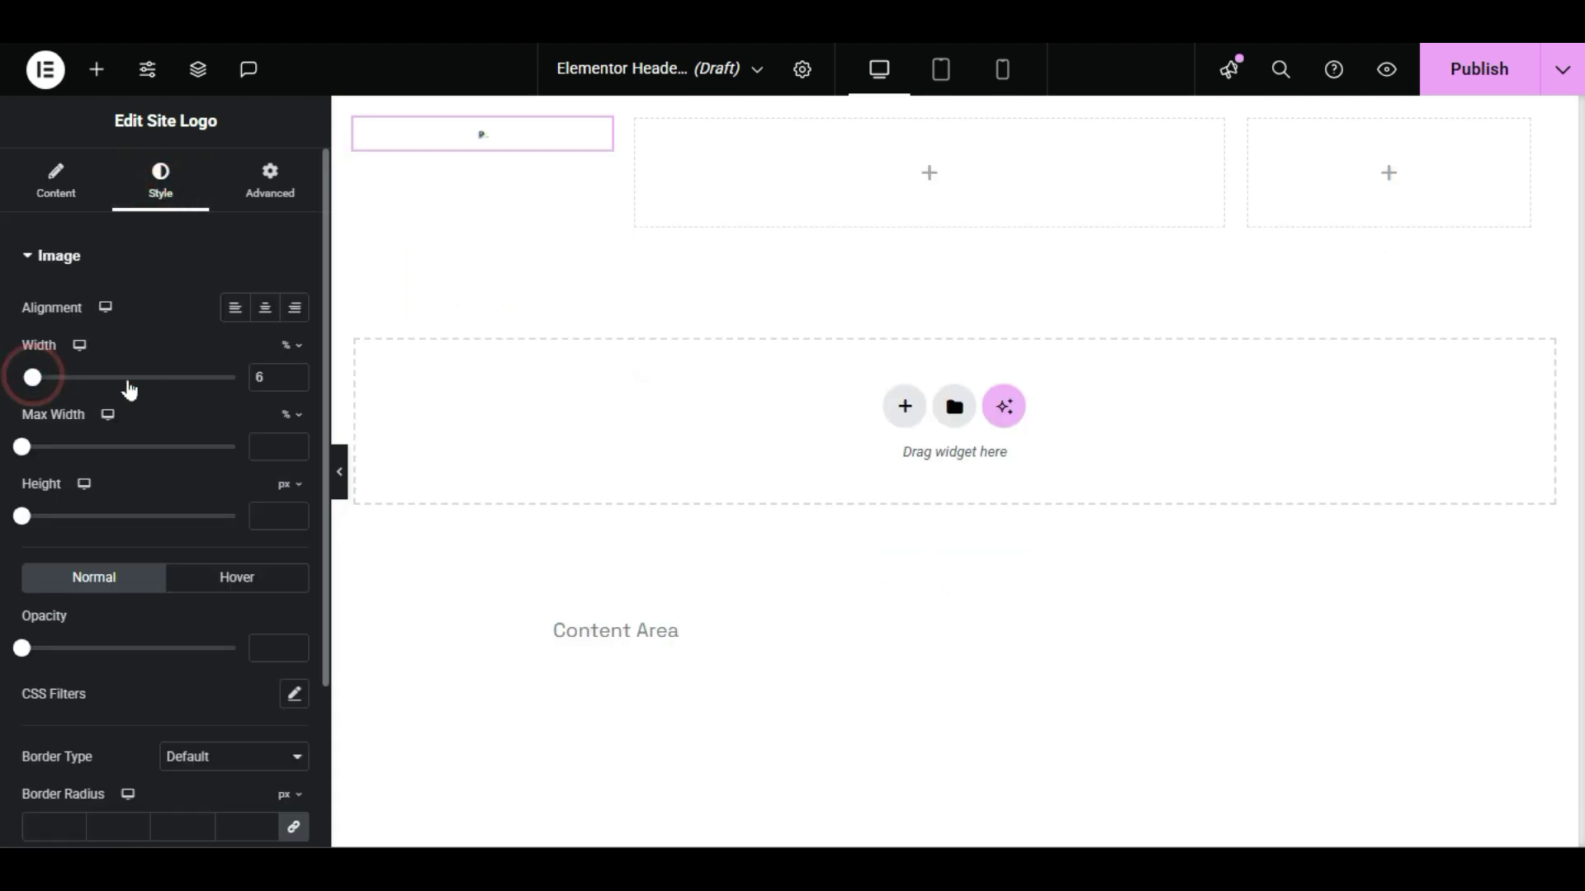
left_click_drag(38, 382, 121, 385)
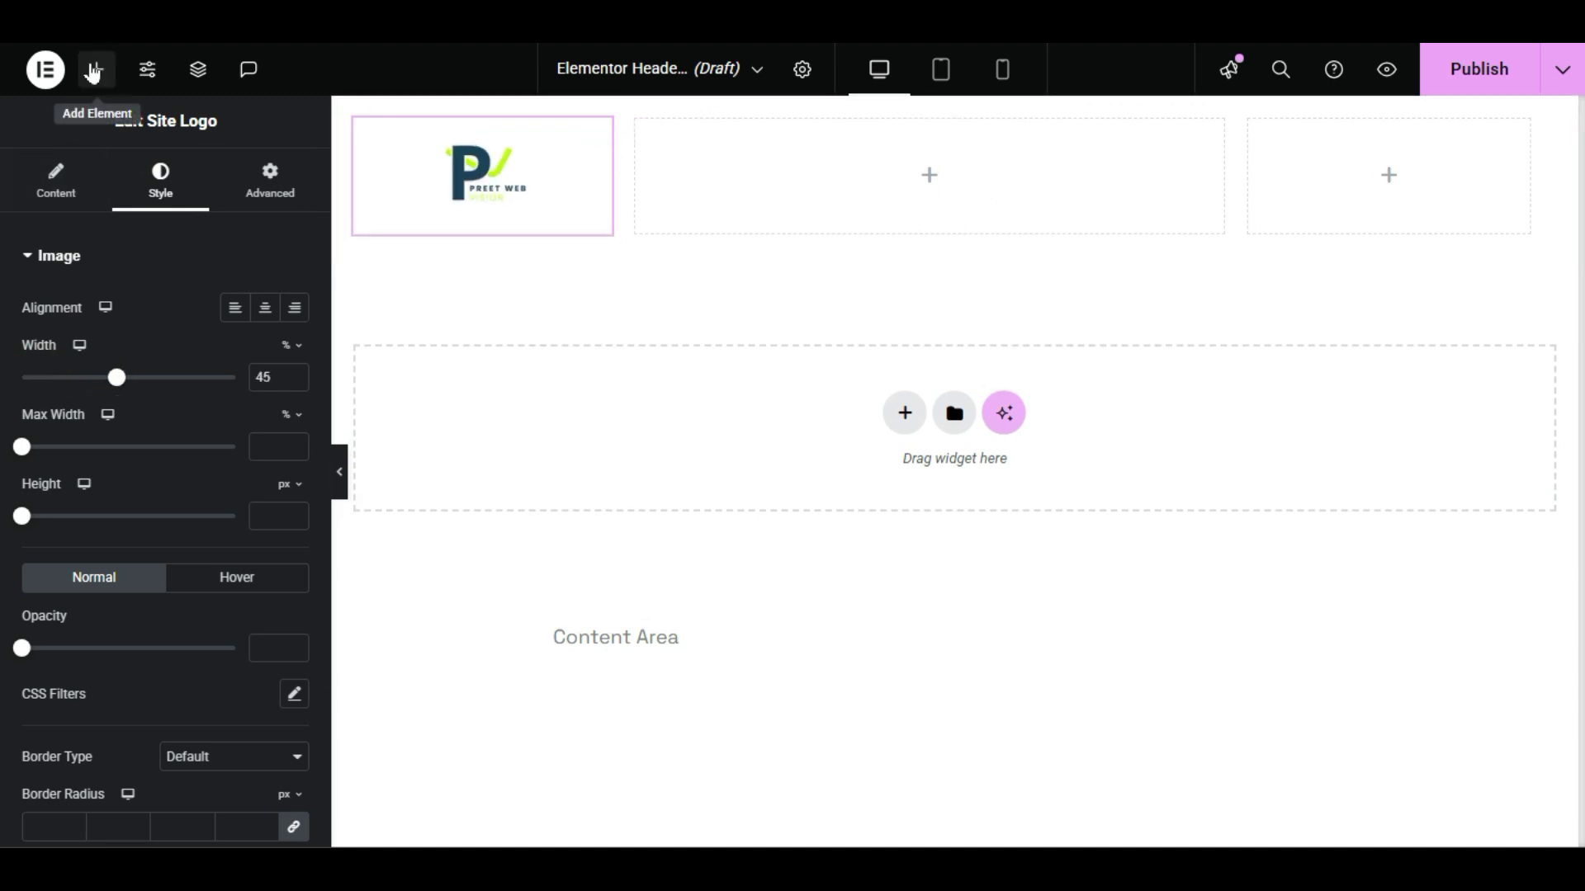
Step: Add a WordPress Menu widget to the header's middle column and a Button widget to its last column
left_click(96, 68)
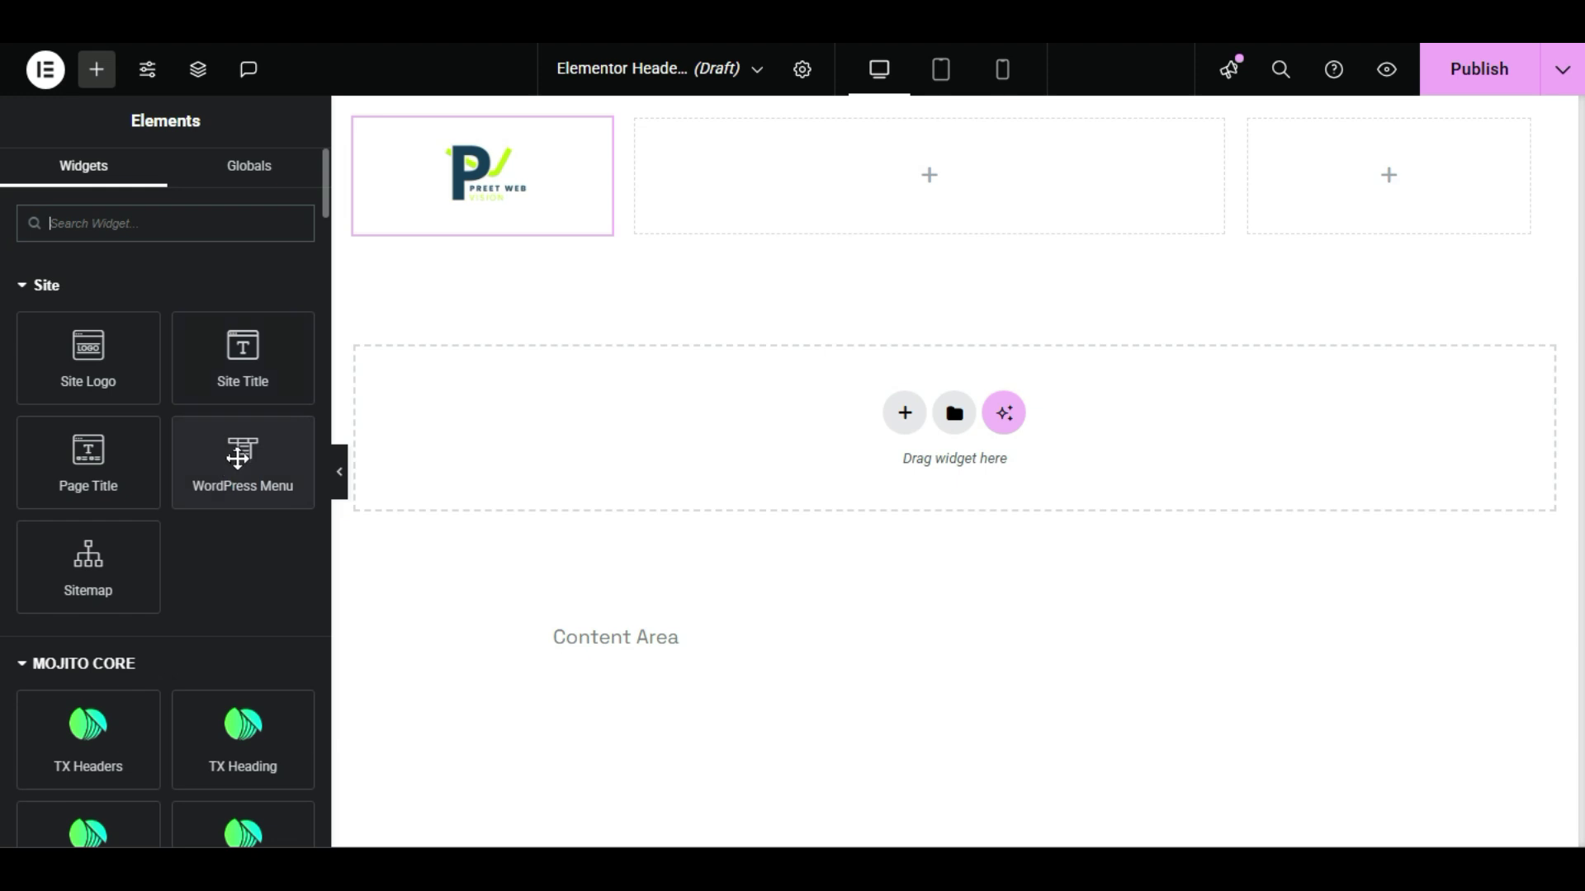
left_click_drag(254, 459, 898, 192)
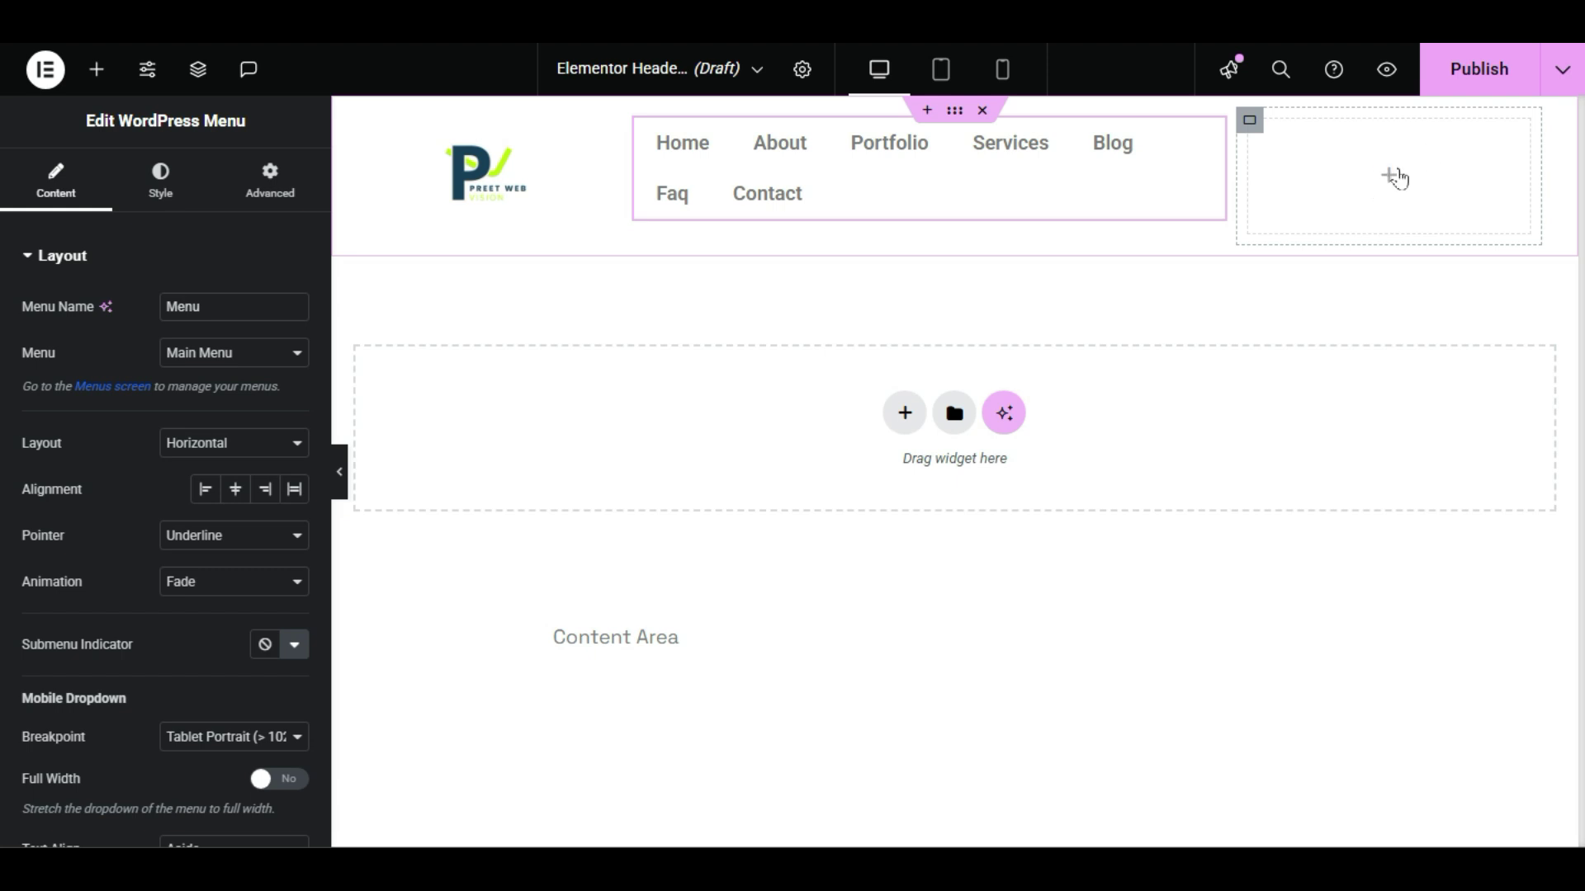
left_click(97, 69)
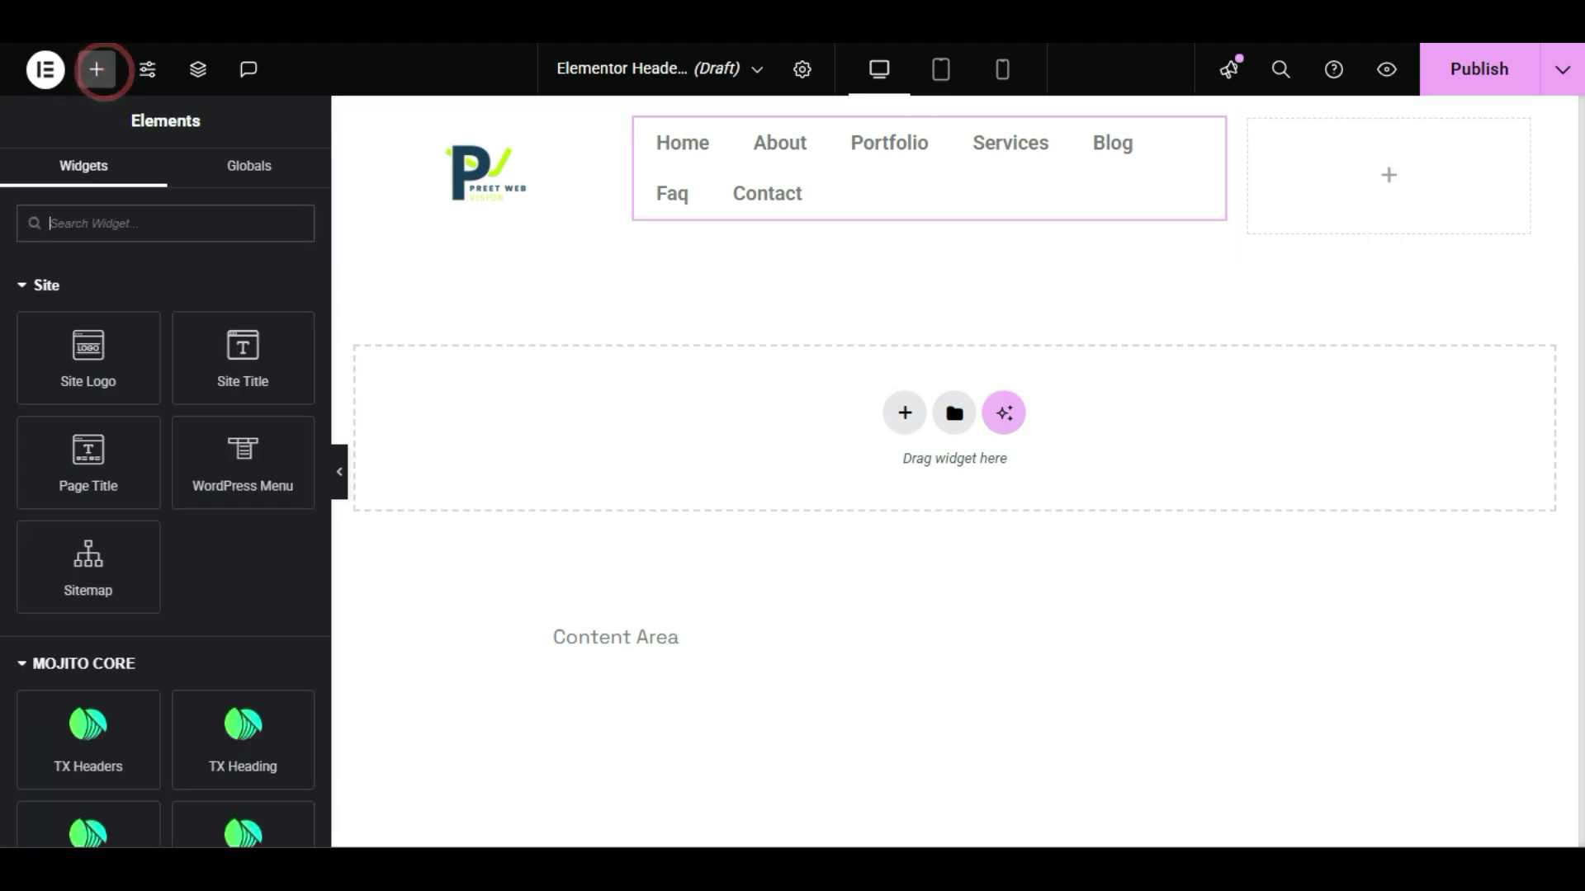
scroll(4, 400, "down", 3)
scroll(4, 400, "up", 2)
scroll(4, 409, "down", 10)
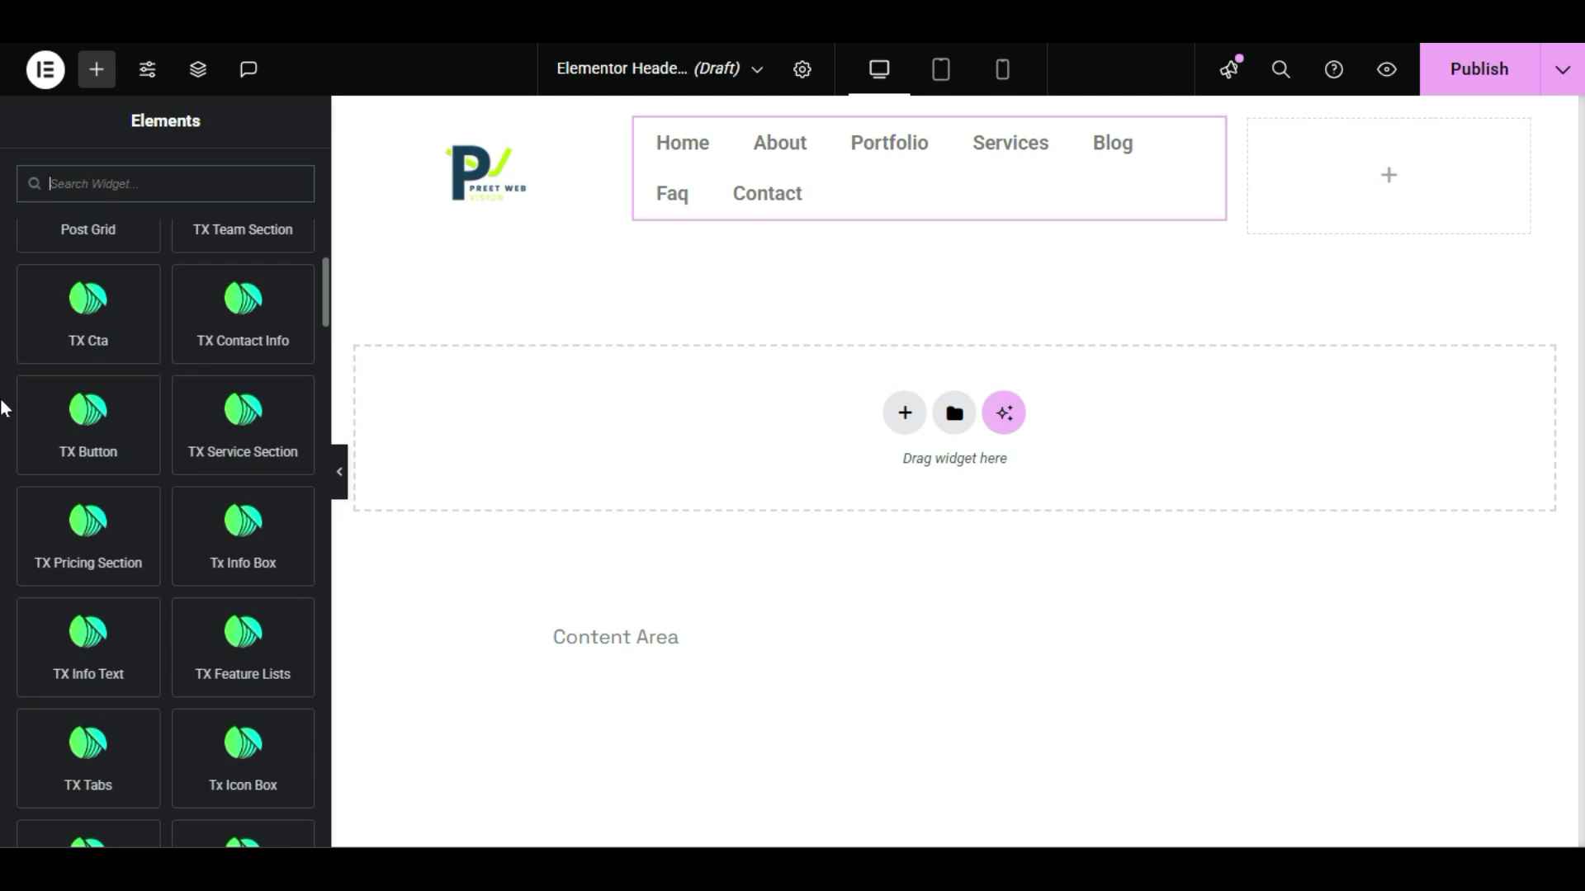
scroll(4, 429, "down", 5)
left_click_drag(78, 513, 1387, 177)
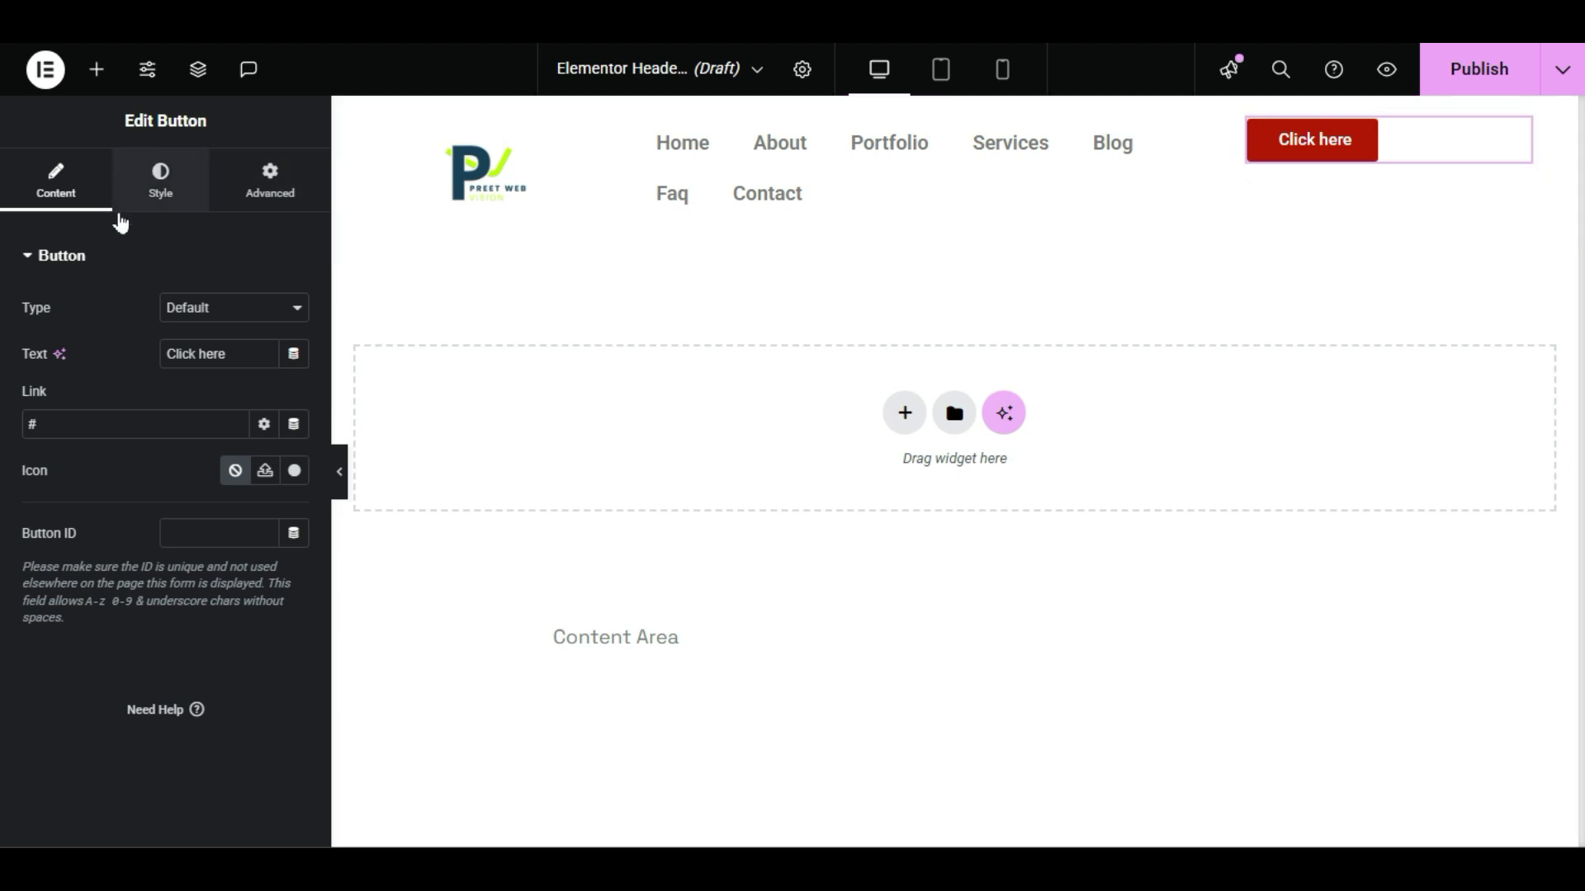
Step: Center the header button in its column and preview the header at full width
left_click(161, 198)
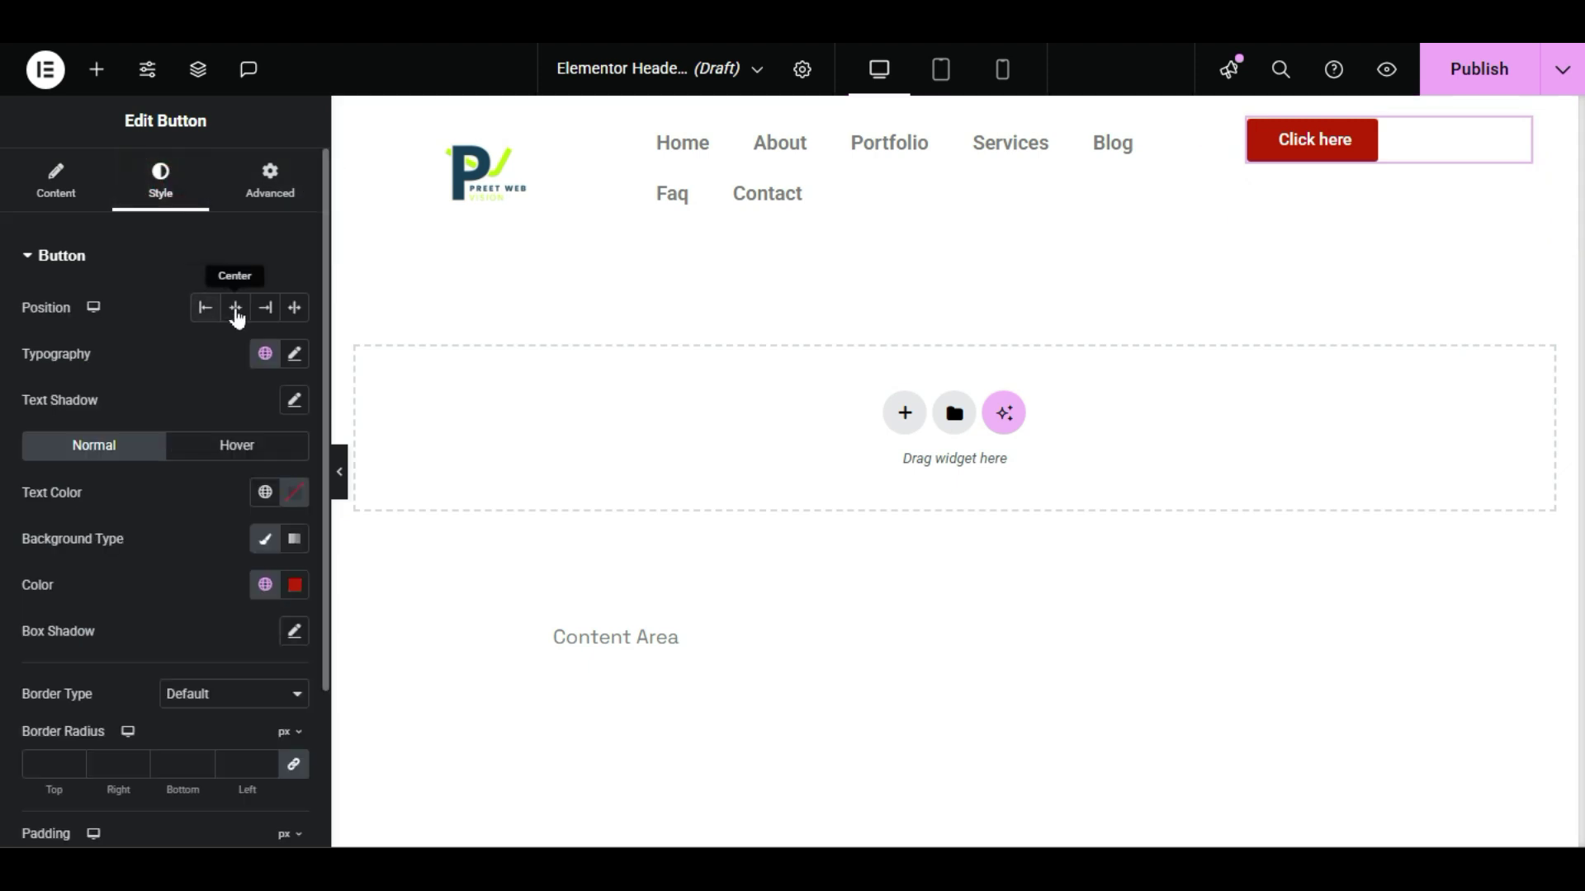
left_click(236, 309)
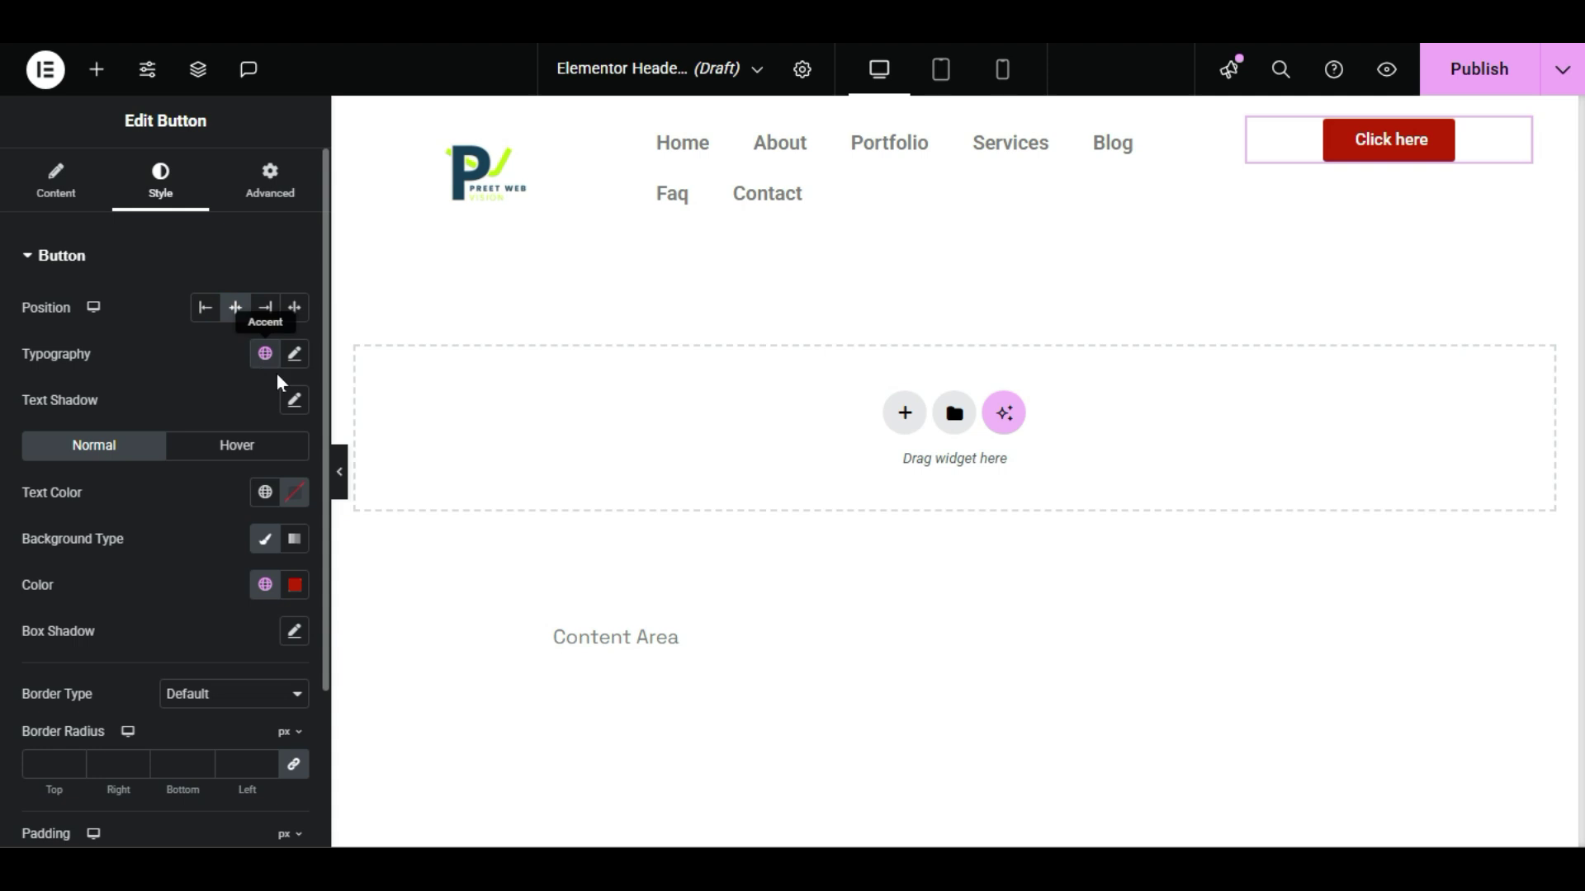
left_click(340, 475)
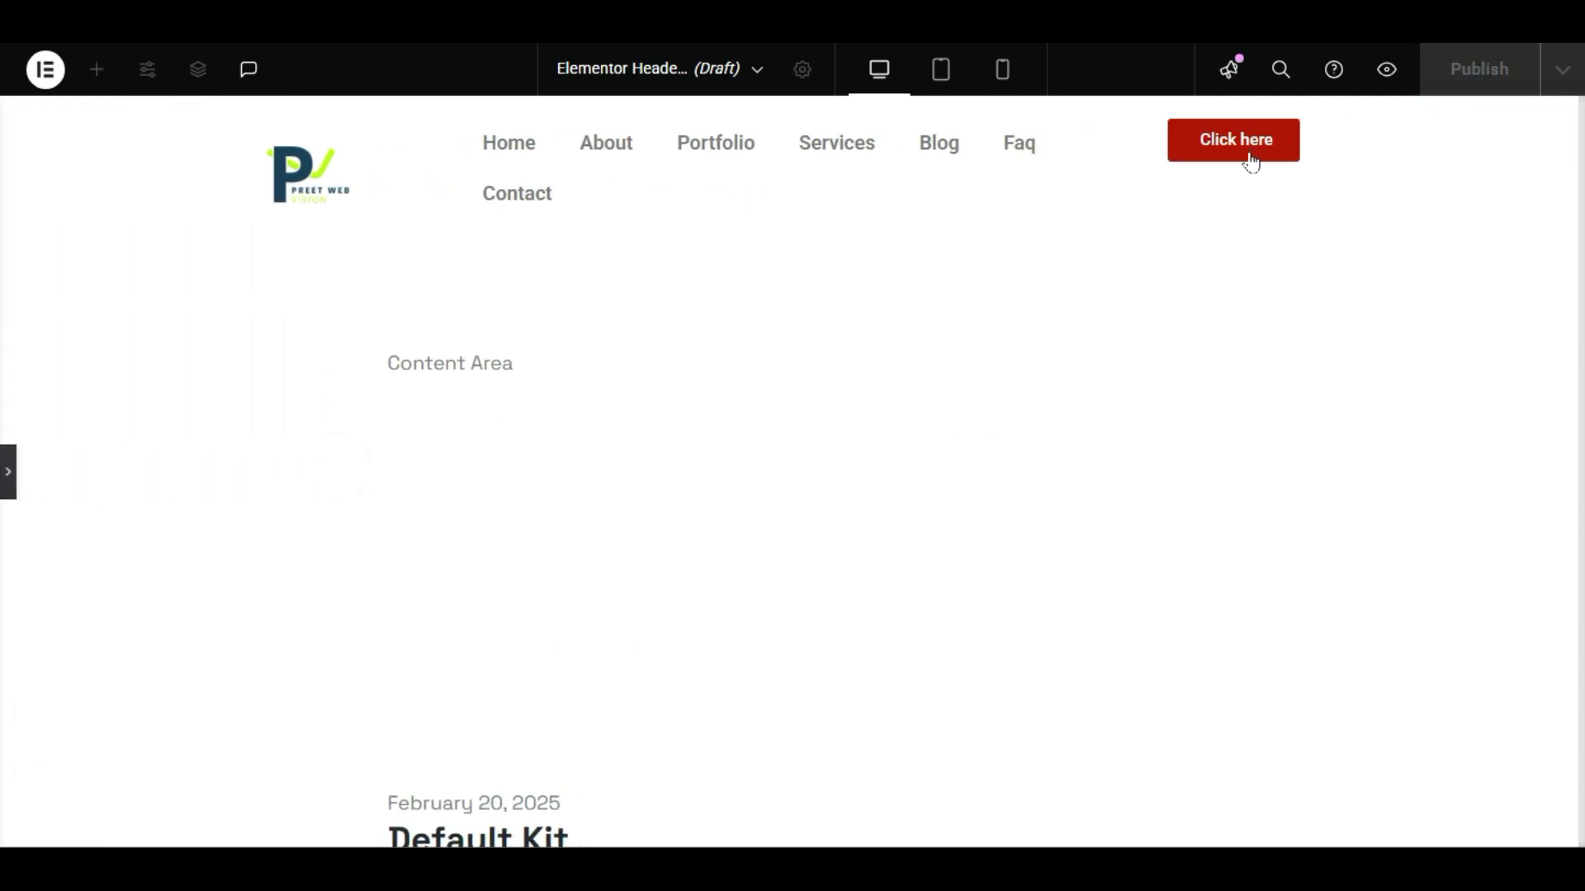
key("ctrl+p")
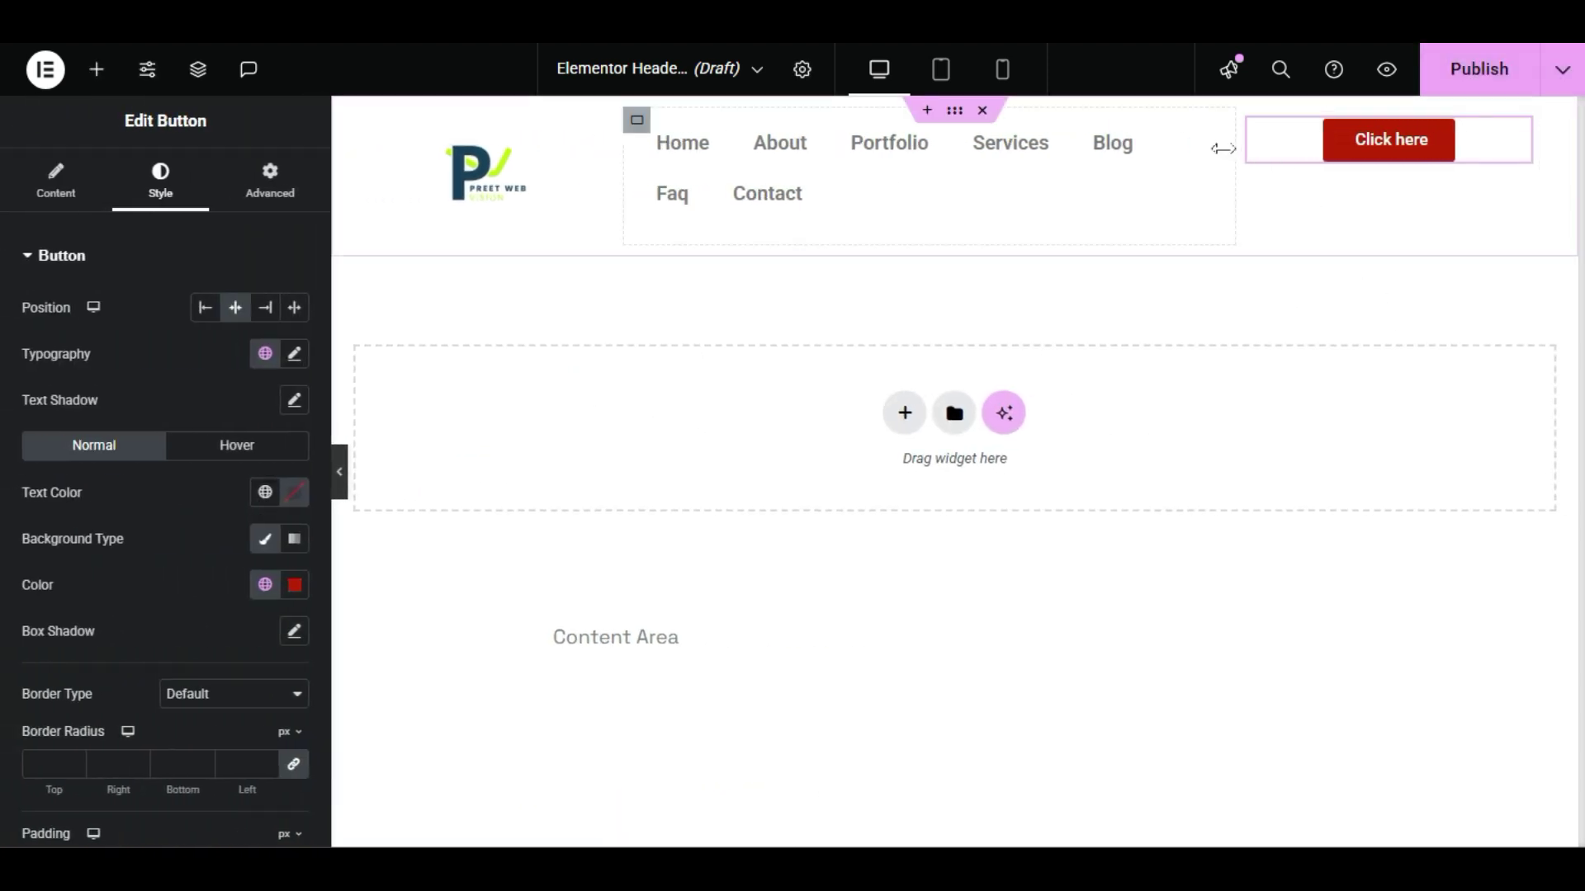
Step: Widen the header's menu column on both sides, narrowing the logo and button columns, and preview the header at full width
left_click_drag(1223, 149, 1345, 149)
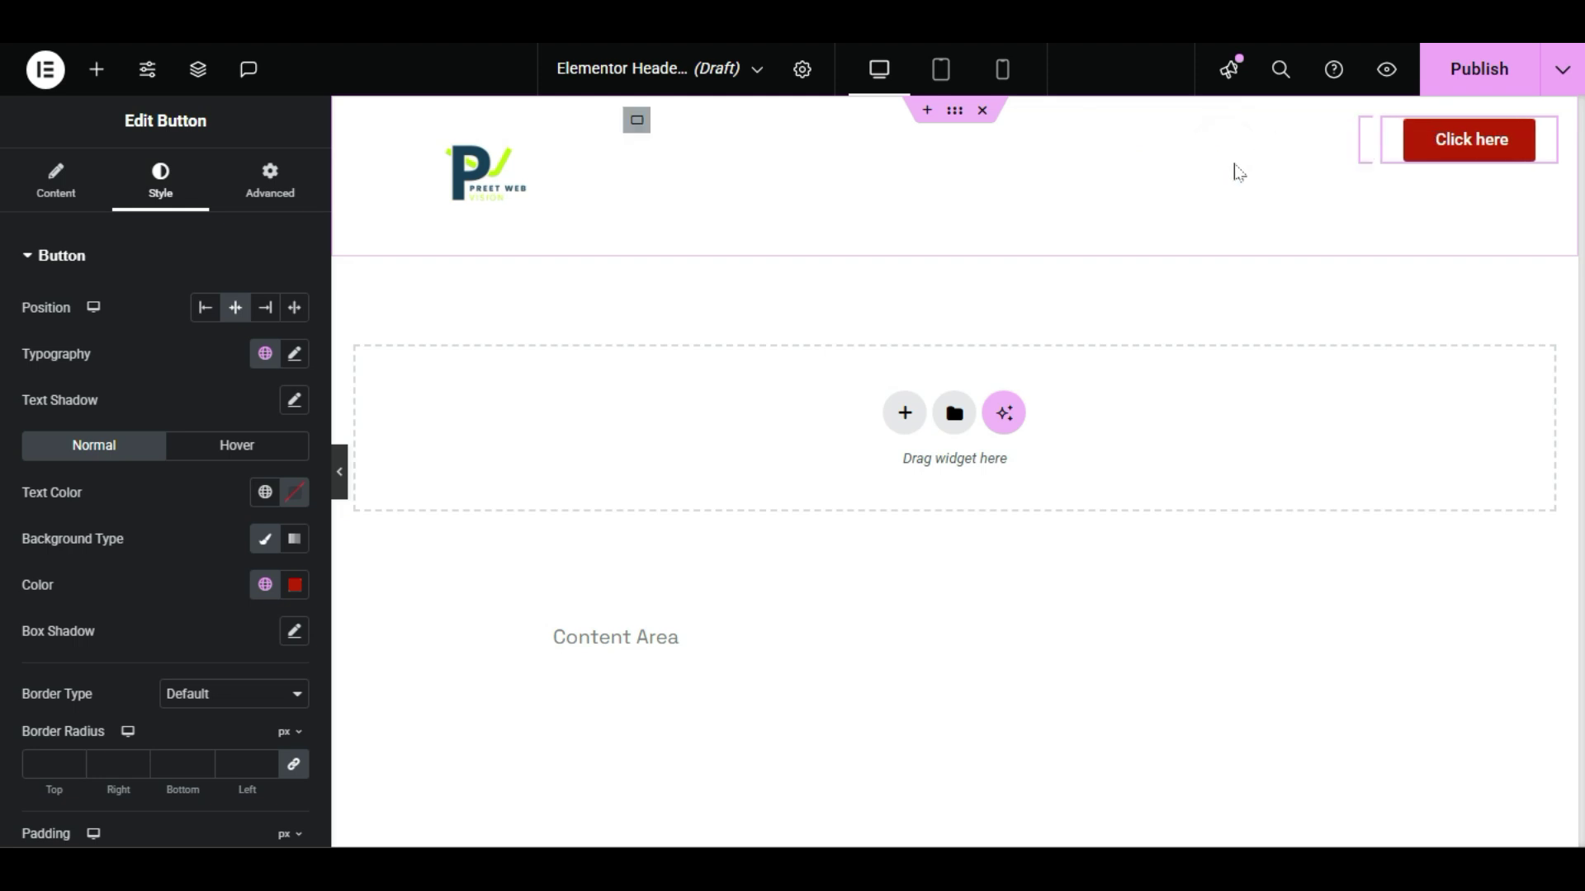
left_click_drag(626, 194, 542, 191)
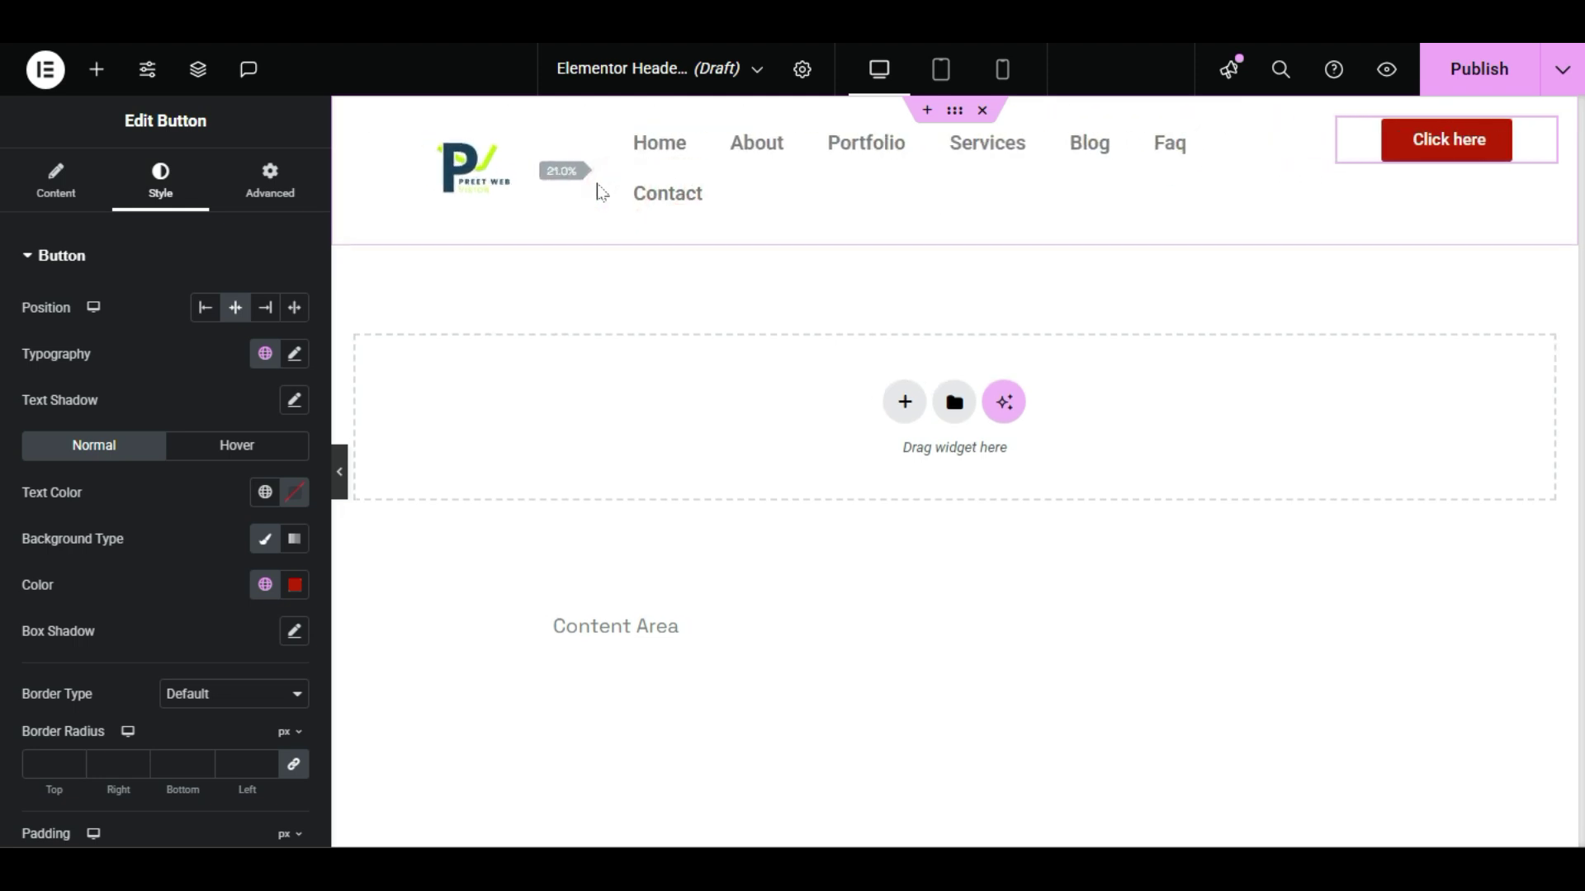
left_click(339, 472)
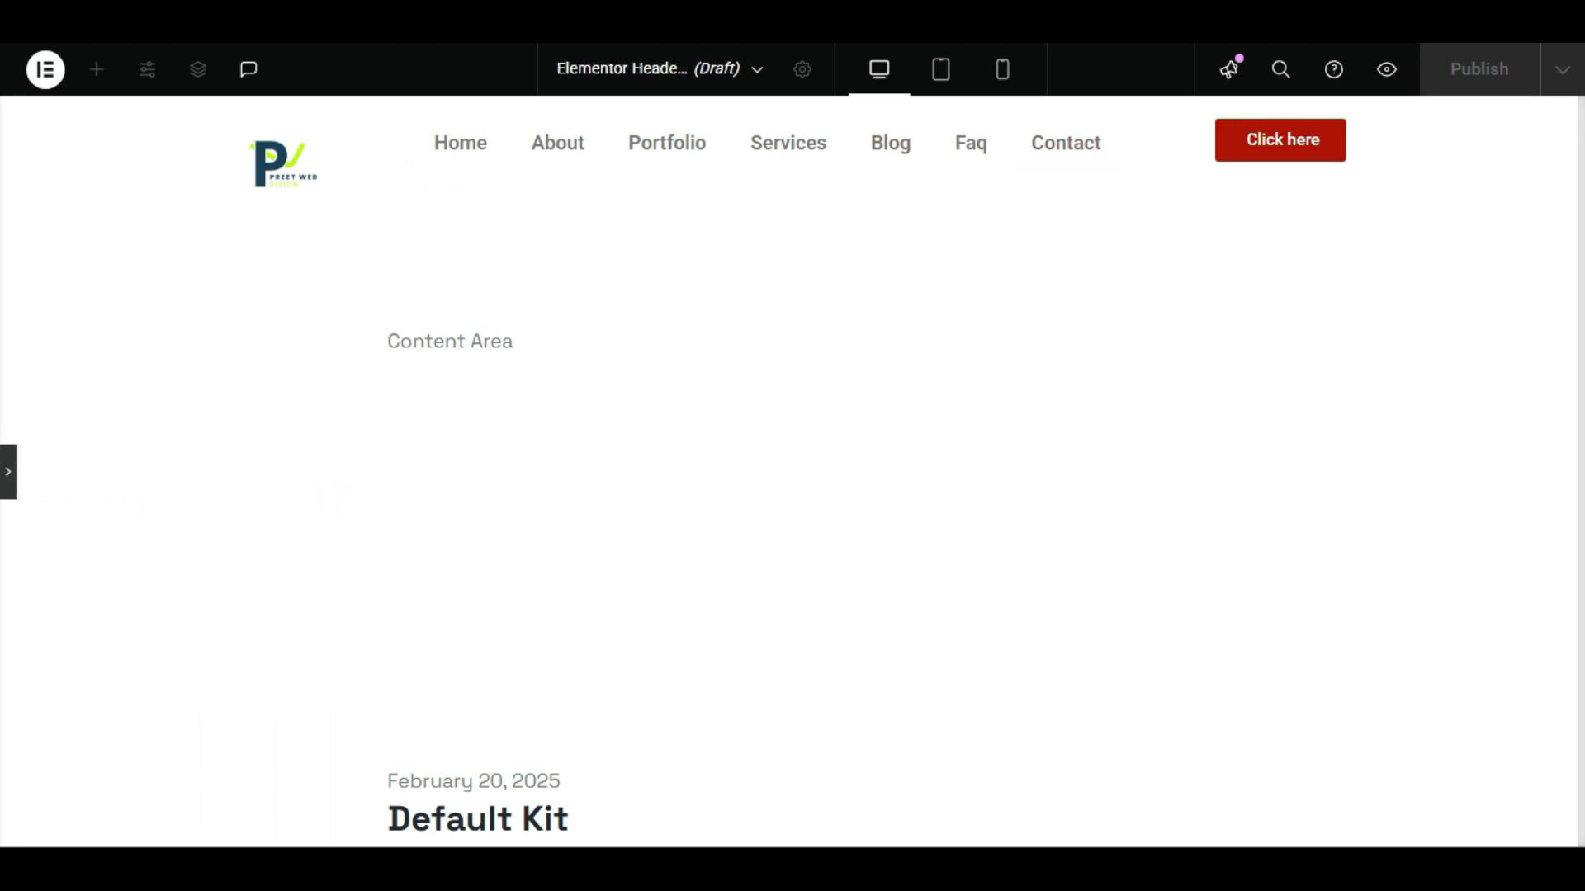
key("ctrl+p")
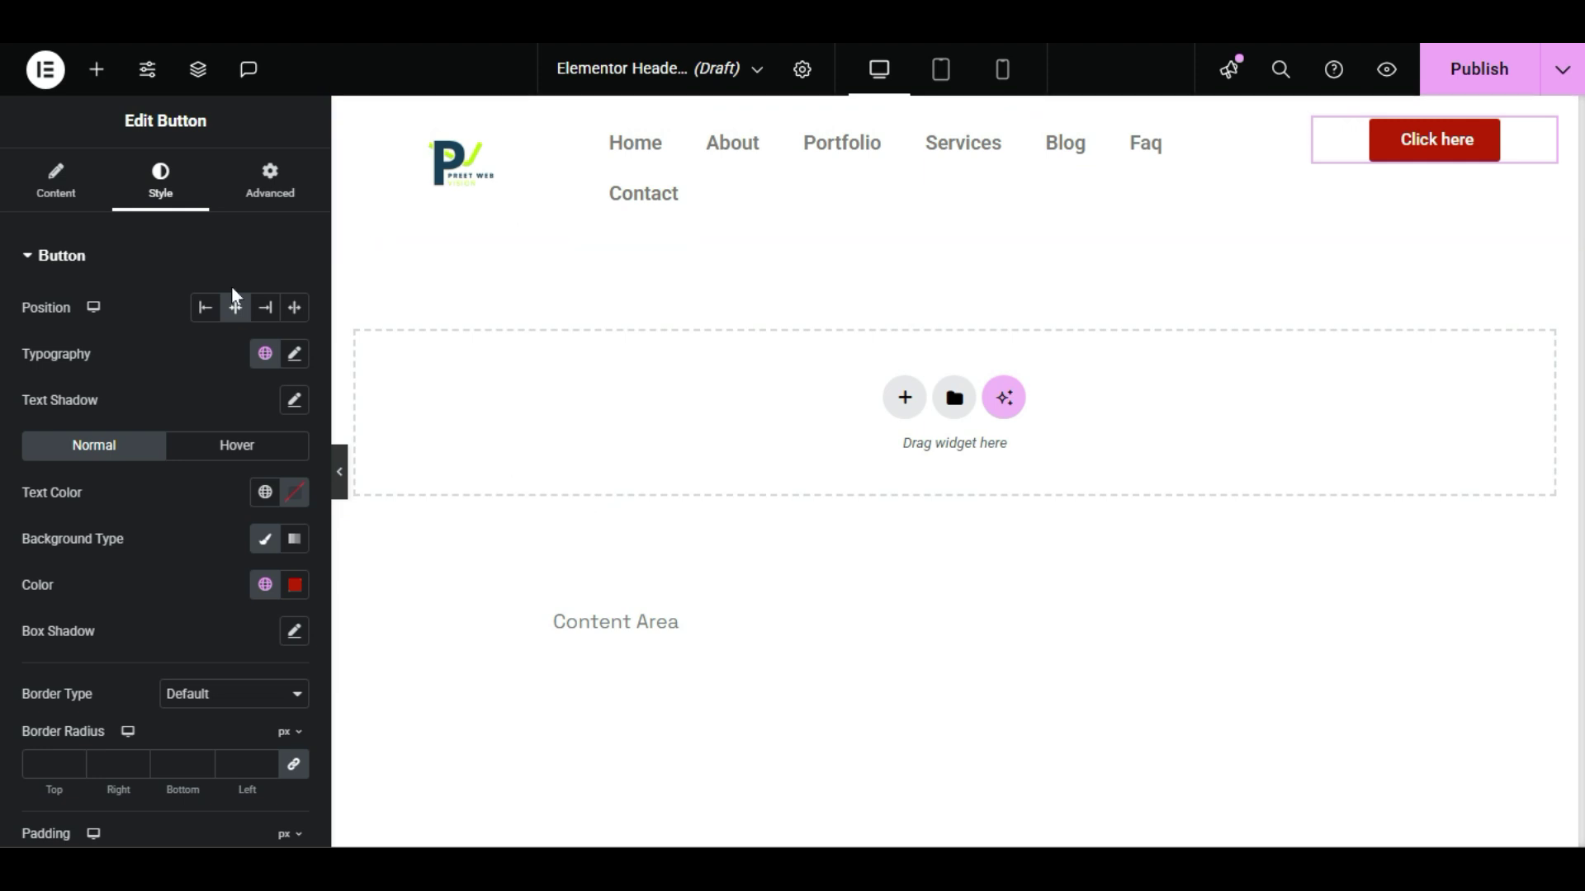
Step: Leave the header editor without publishing, and show the Footer templates in the Theme Builder
key("F5")
left_click(898, 115)
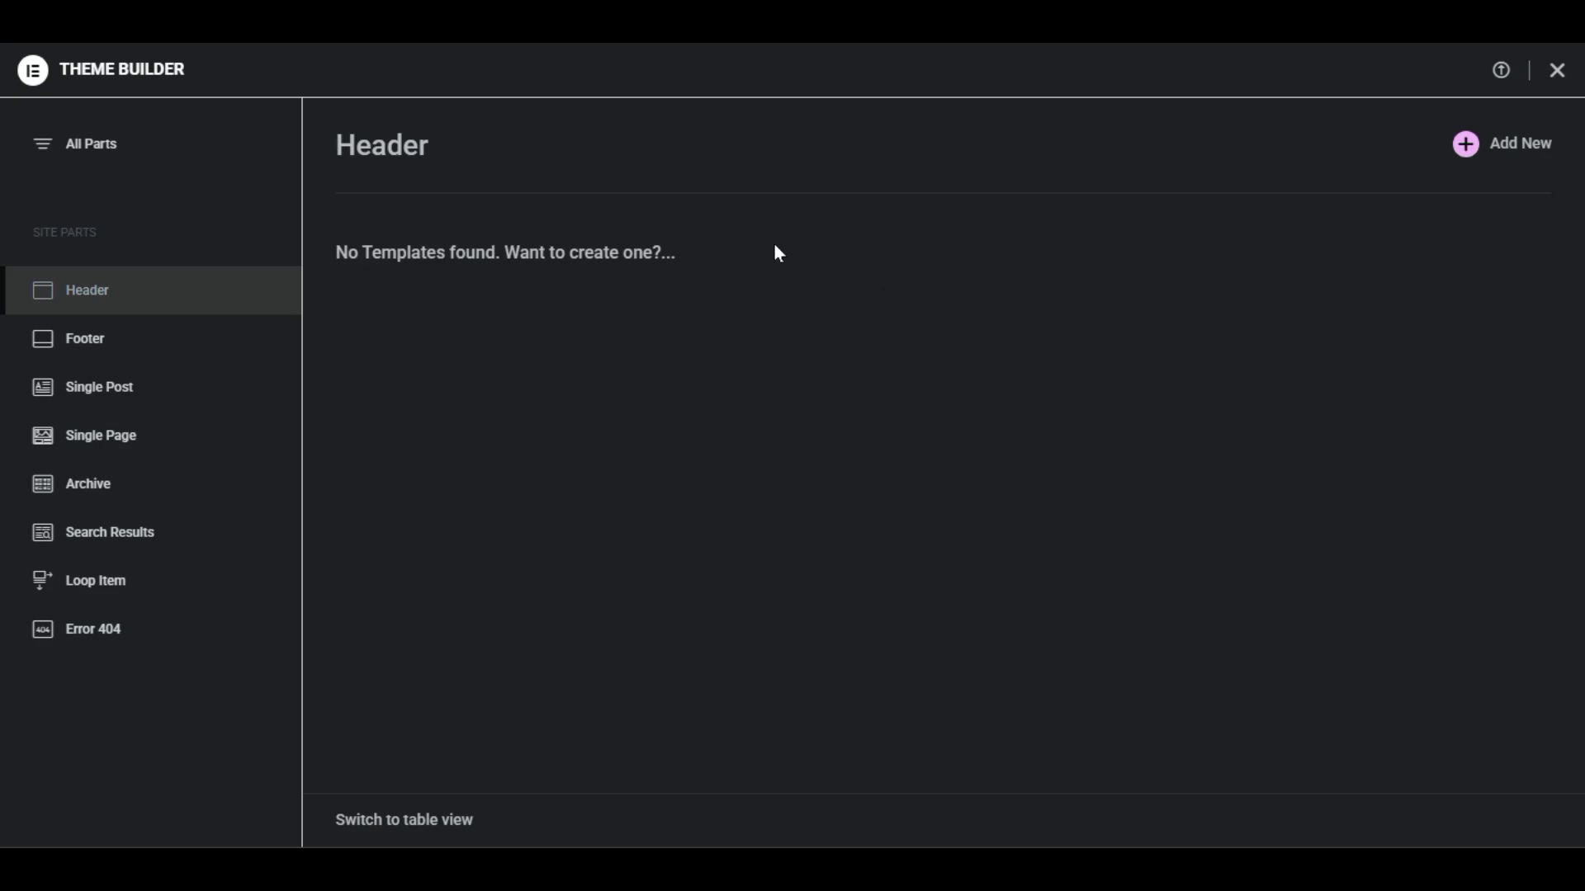
left_click(76, 340)
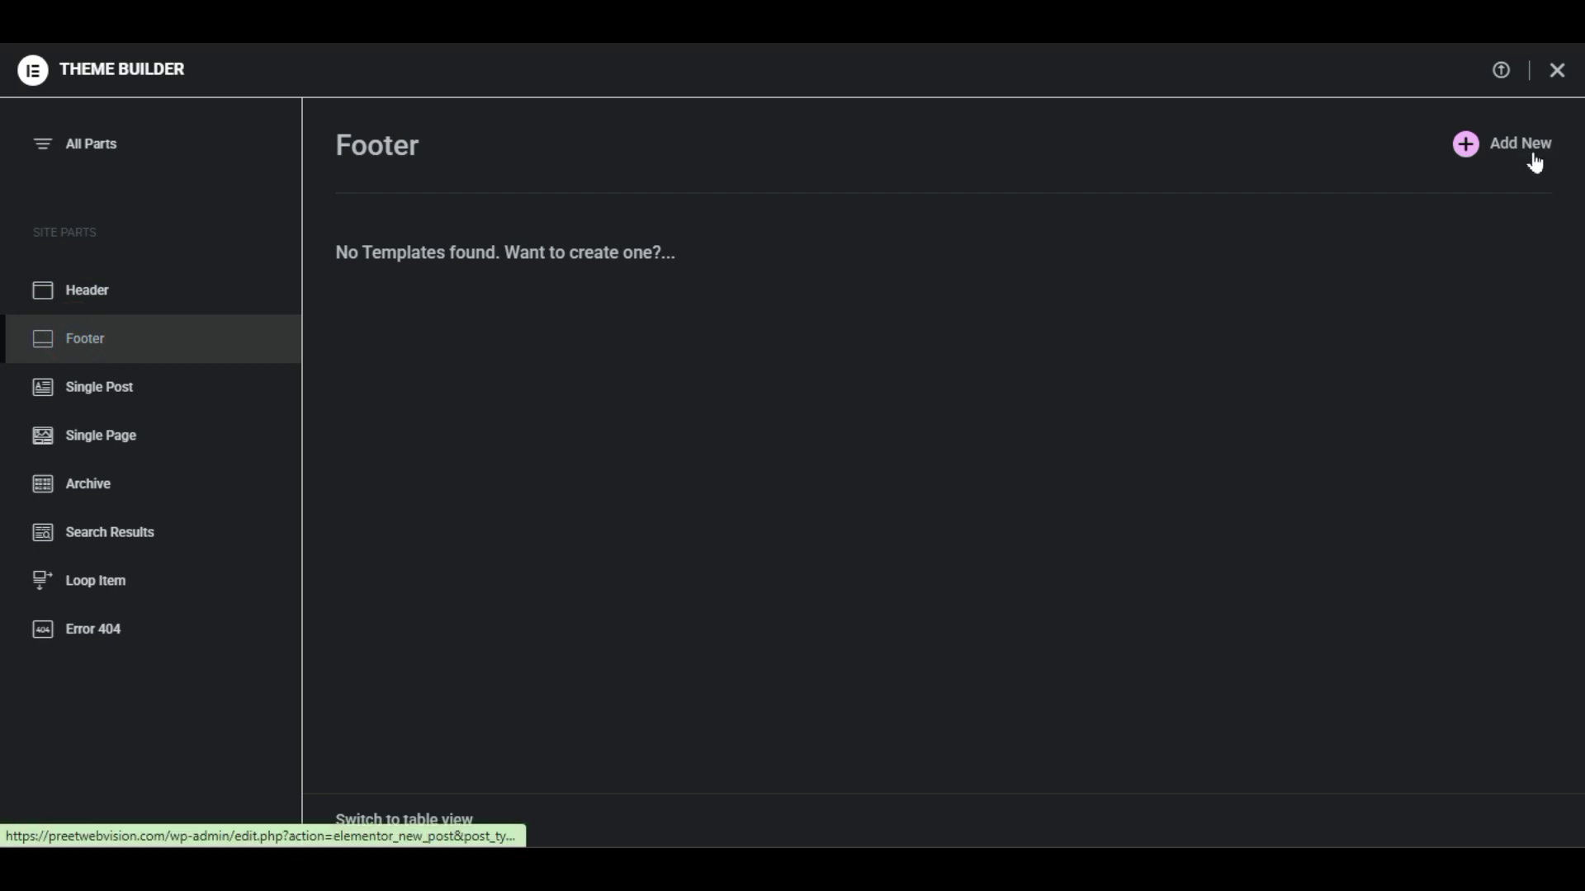
Step: Create a new Single Post template and show the Pages section of its template library
left_click(99, 406)
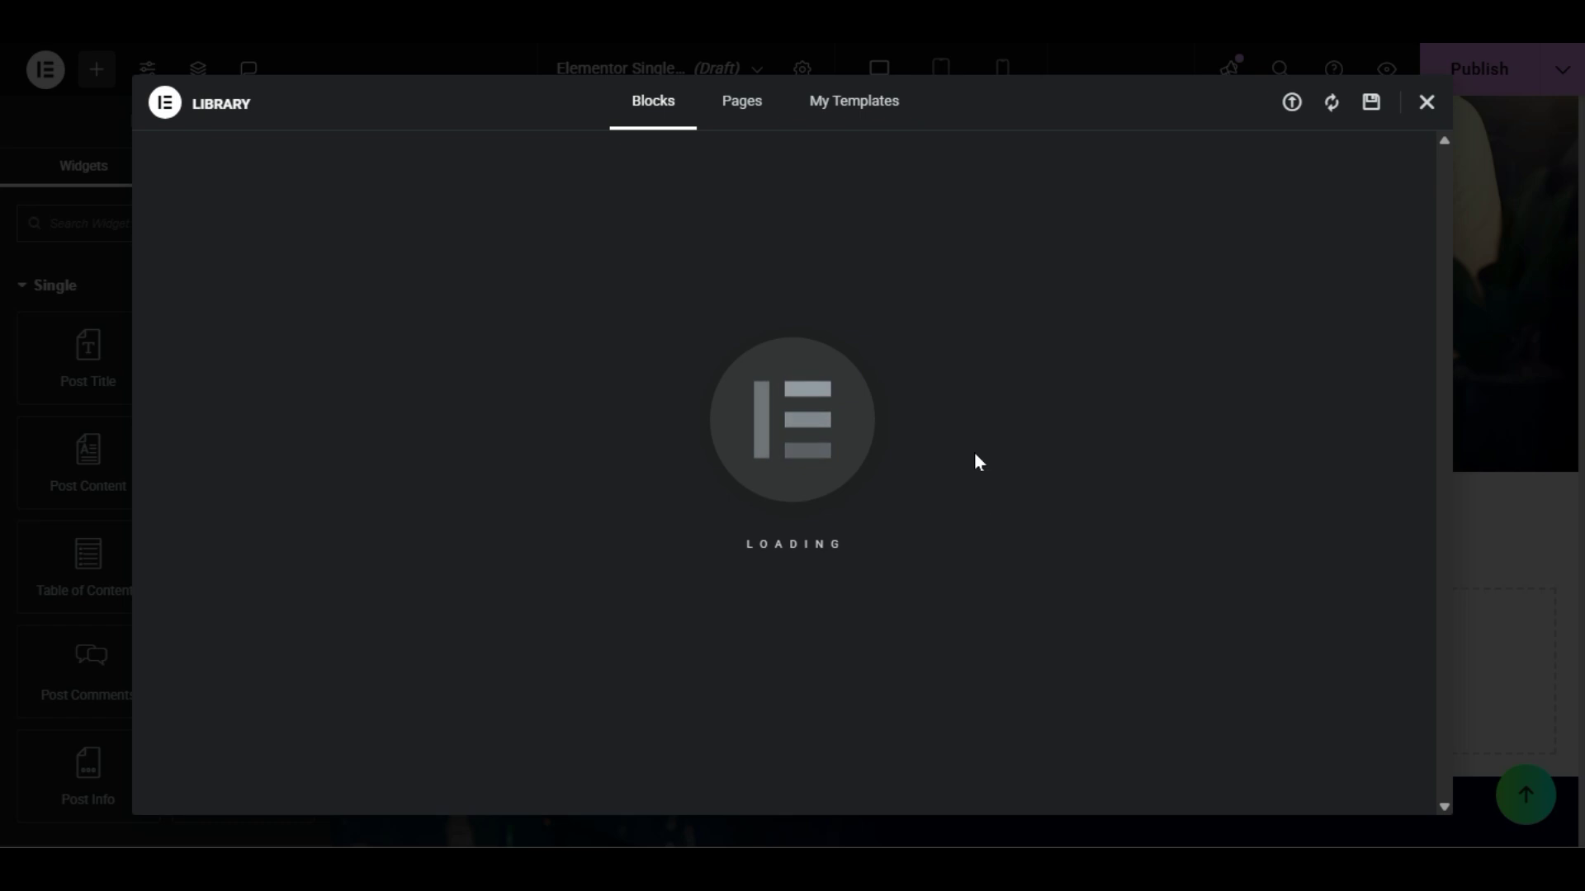
left_click(731, 105)
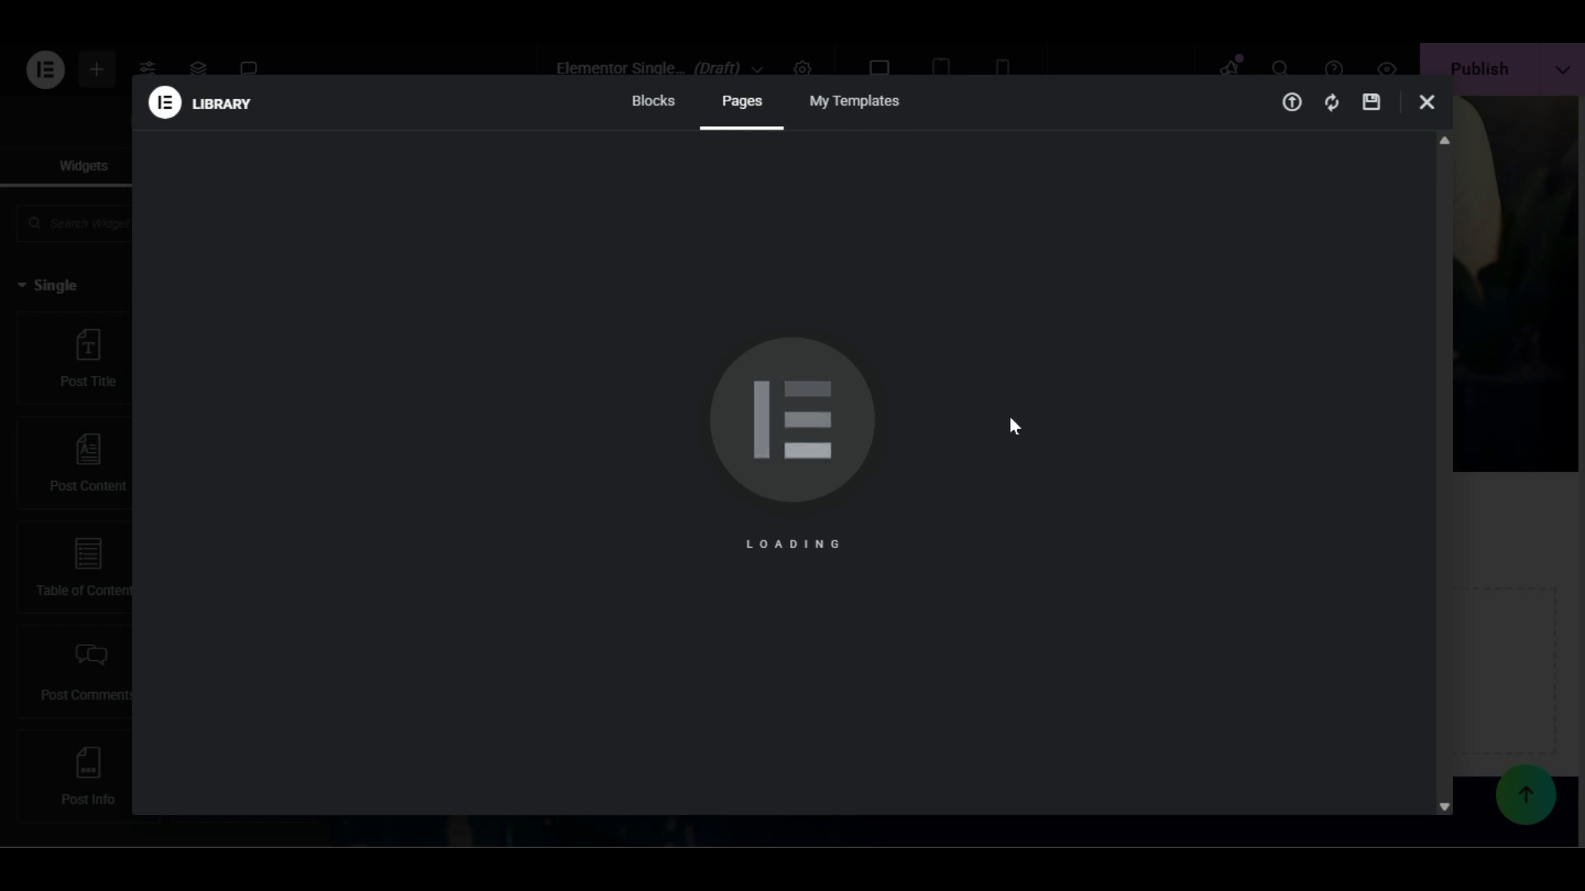
Step: Close the template library and add a Post Title widget to the empty area of the single post template
left_click(1427, 101)
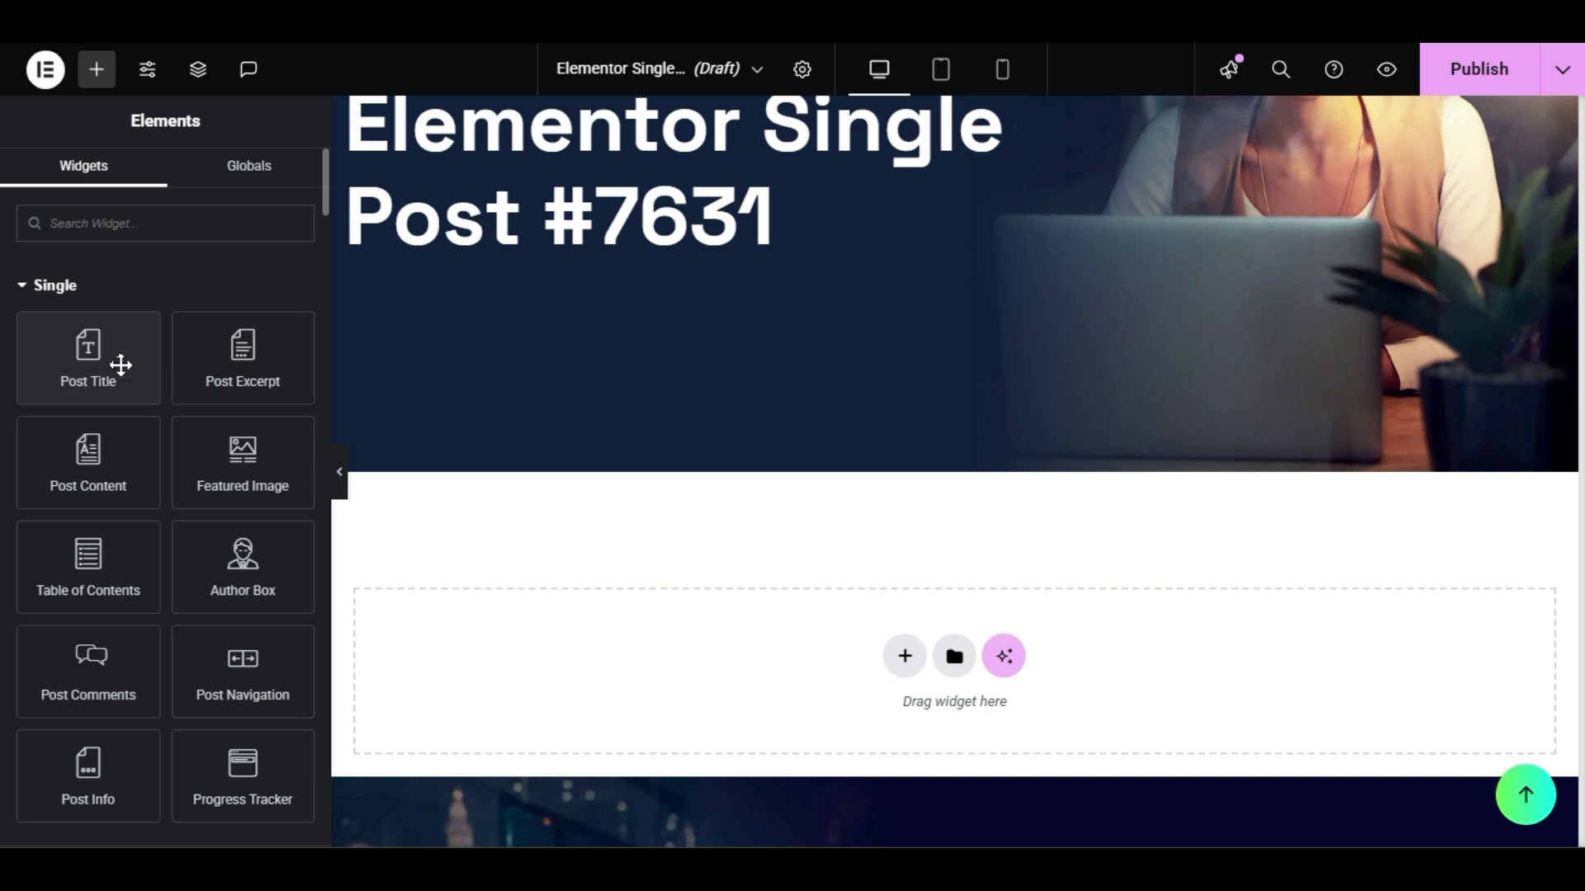
scroll(669, 527, "down", 2)
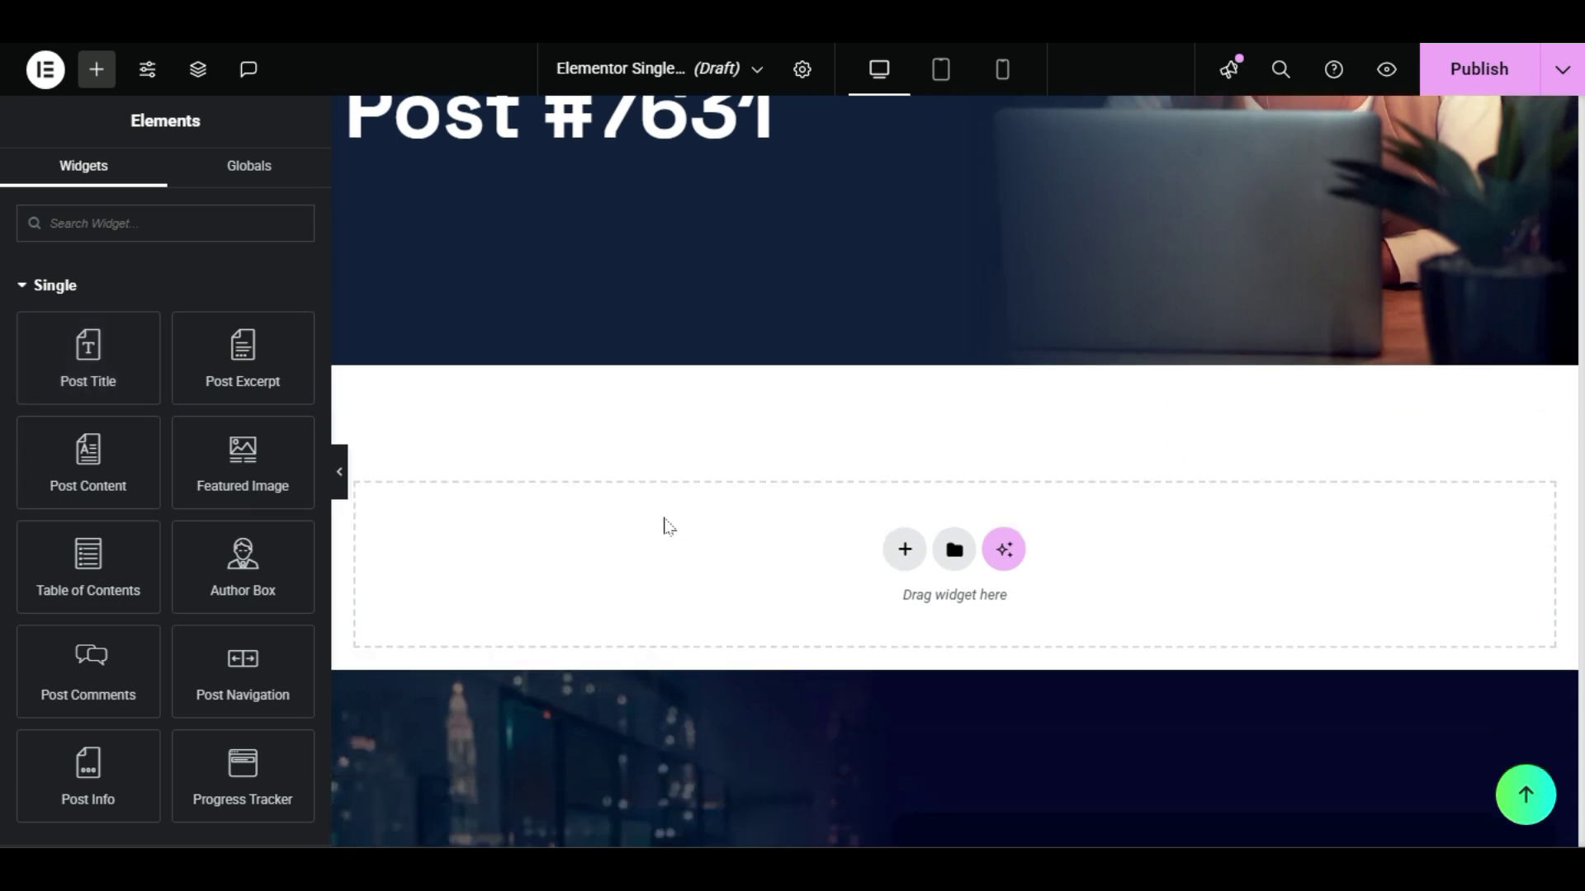
left_click_drag(49, 358, 975, 551)
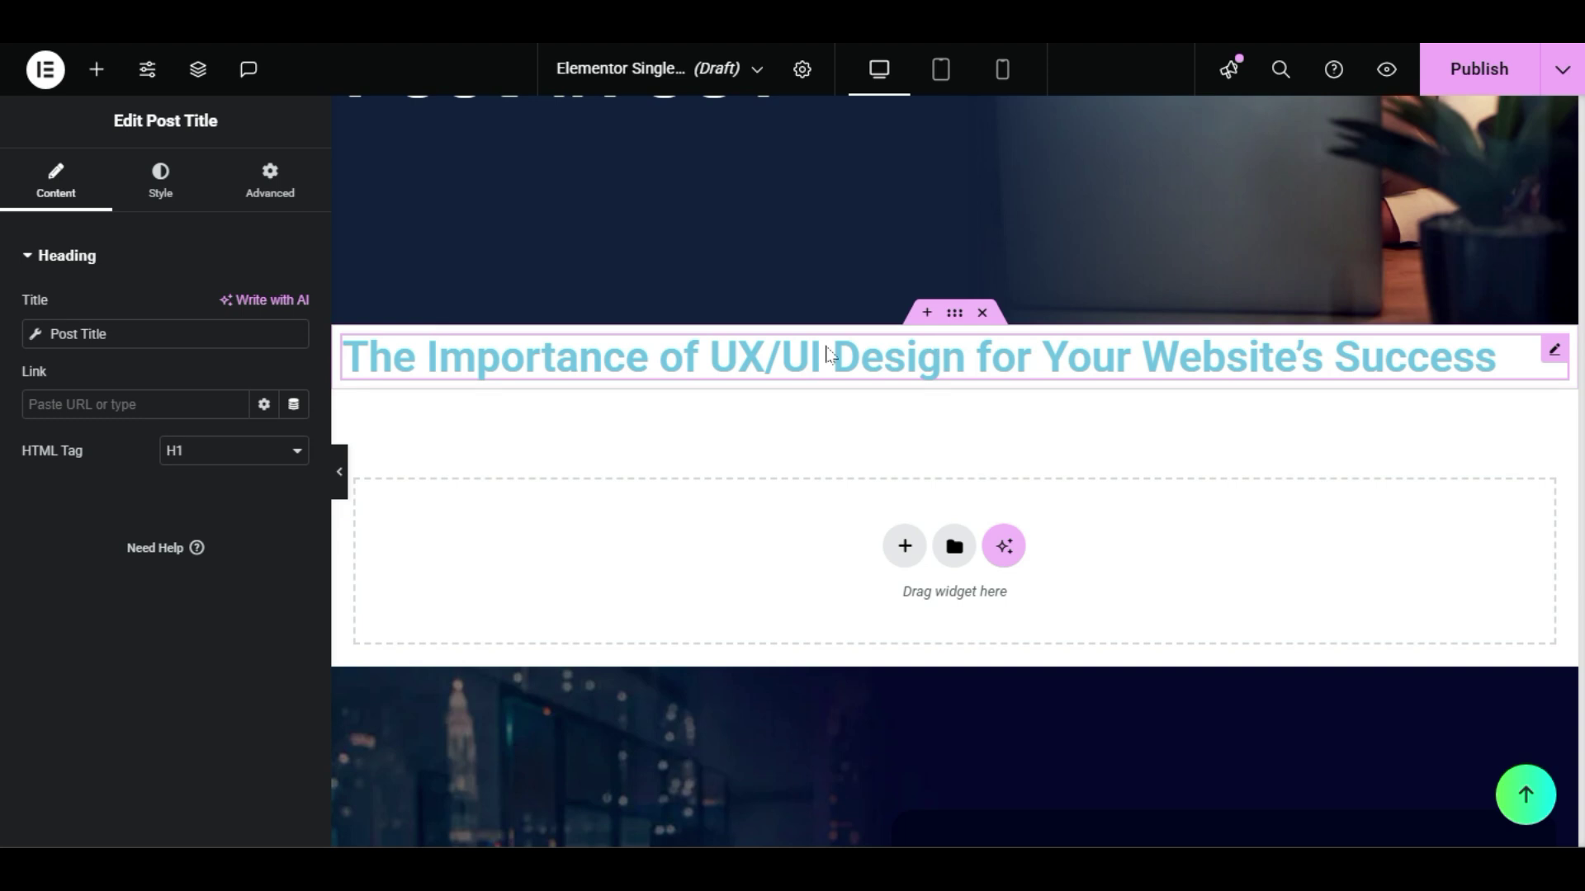
Step: Add a Featured Image widget below the post title and look over the placed image
left_click(97, 69)
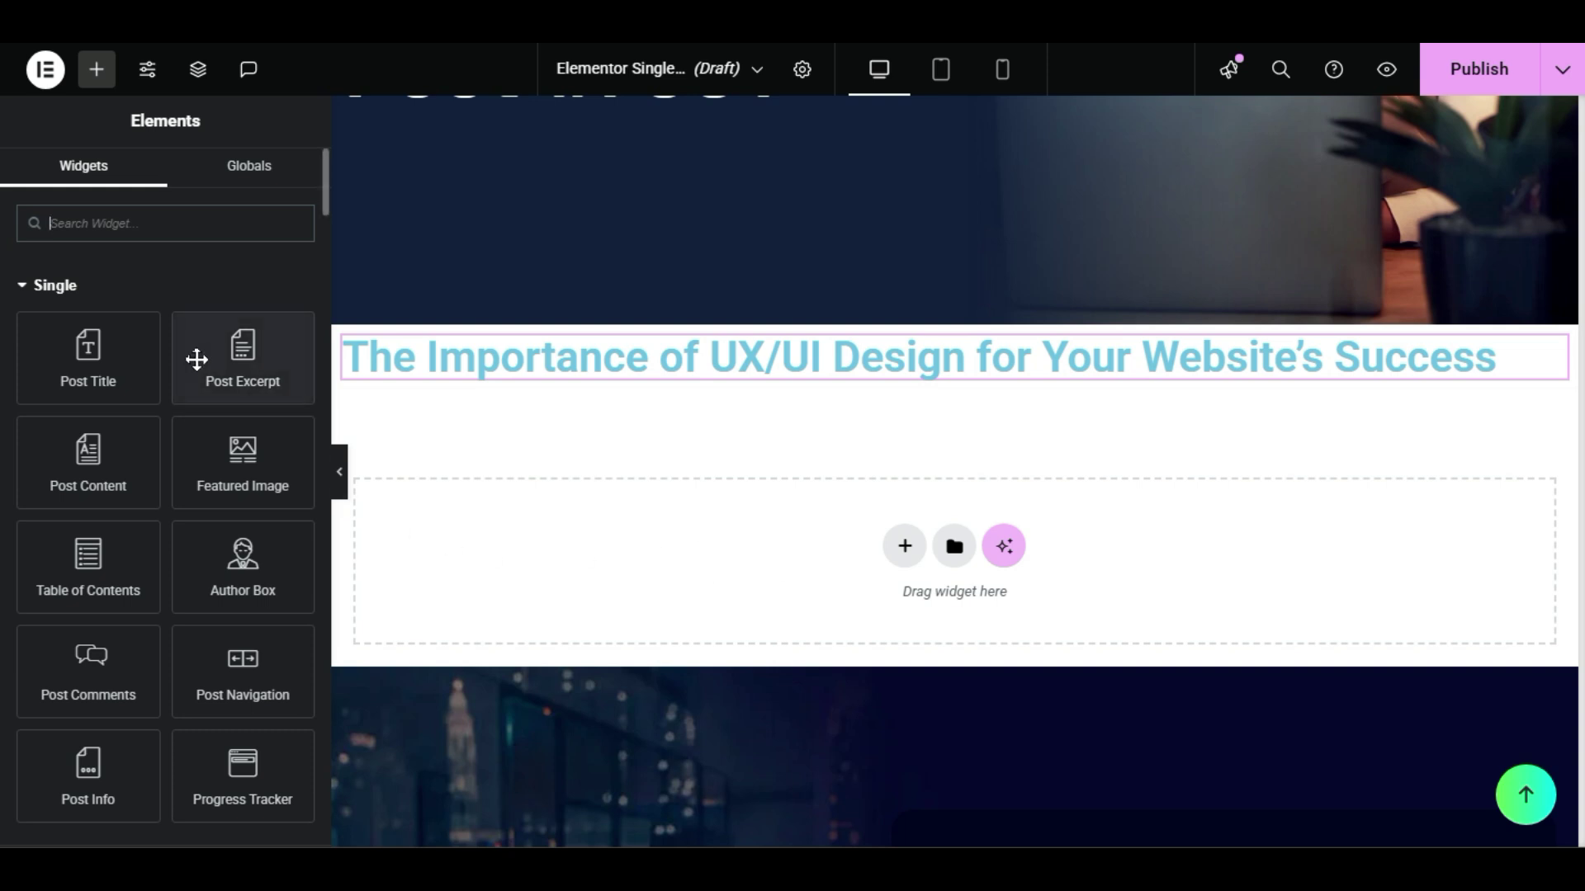
left_click_drag(247, 465, 825, 578)
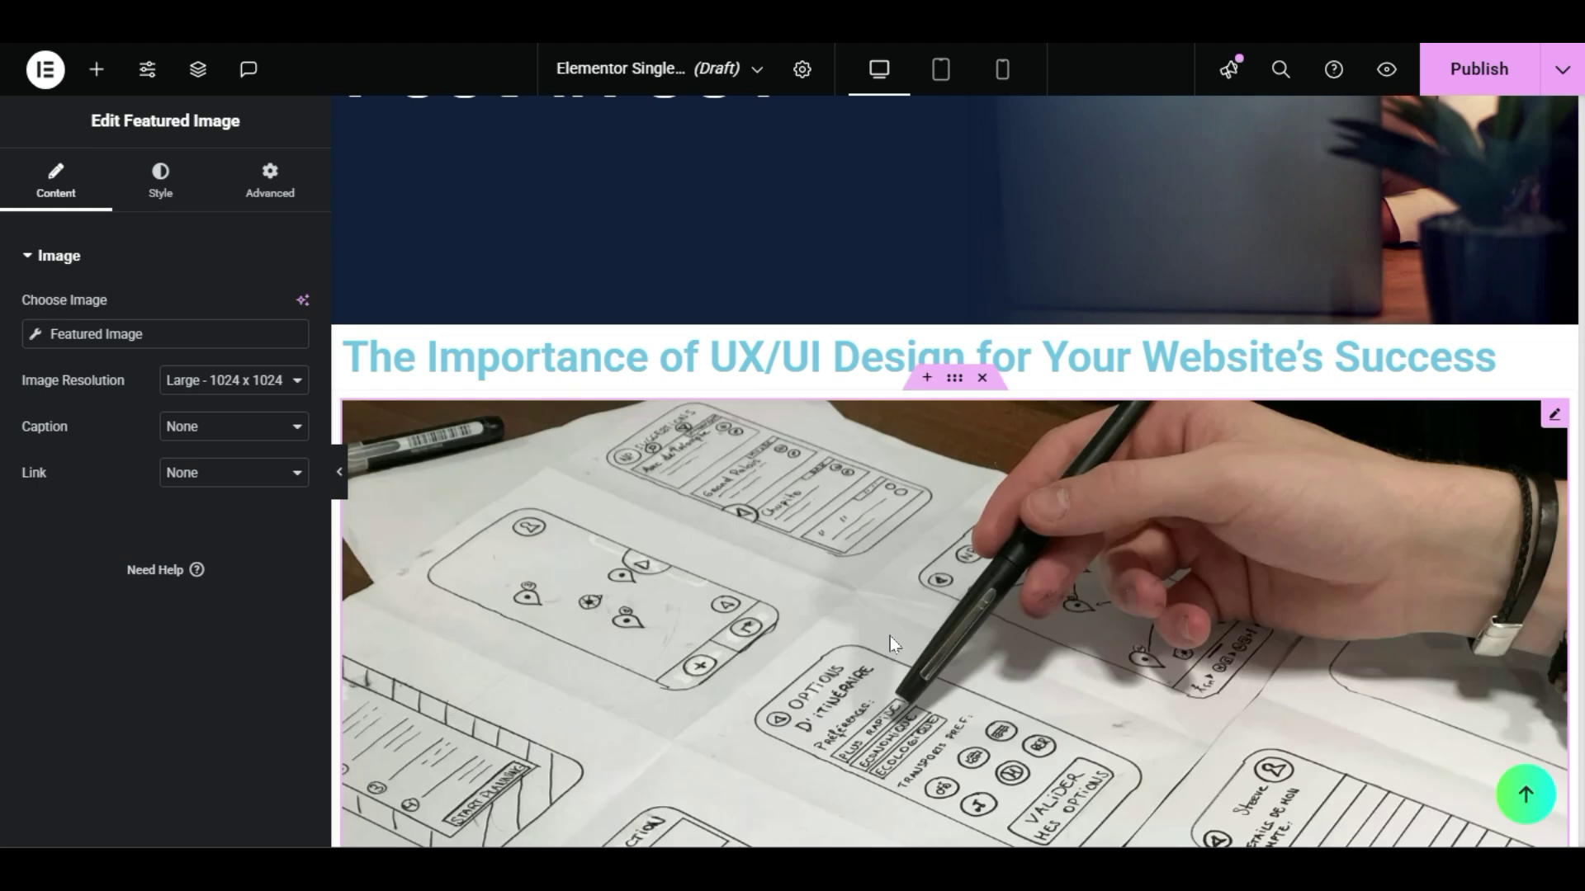
scroll(666, 423, "down", 5)
scroll(665, 431, "up", 5)
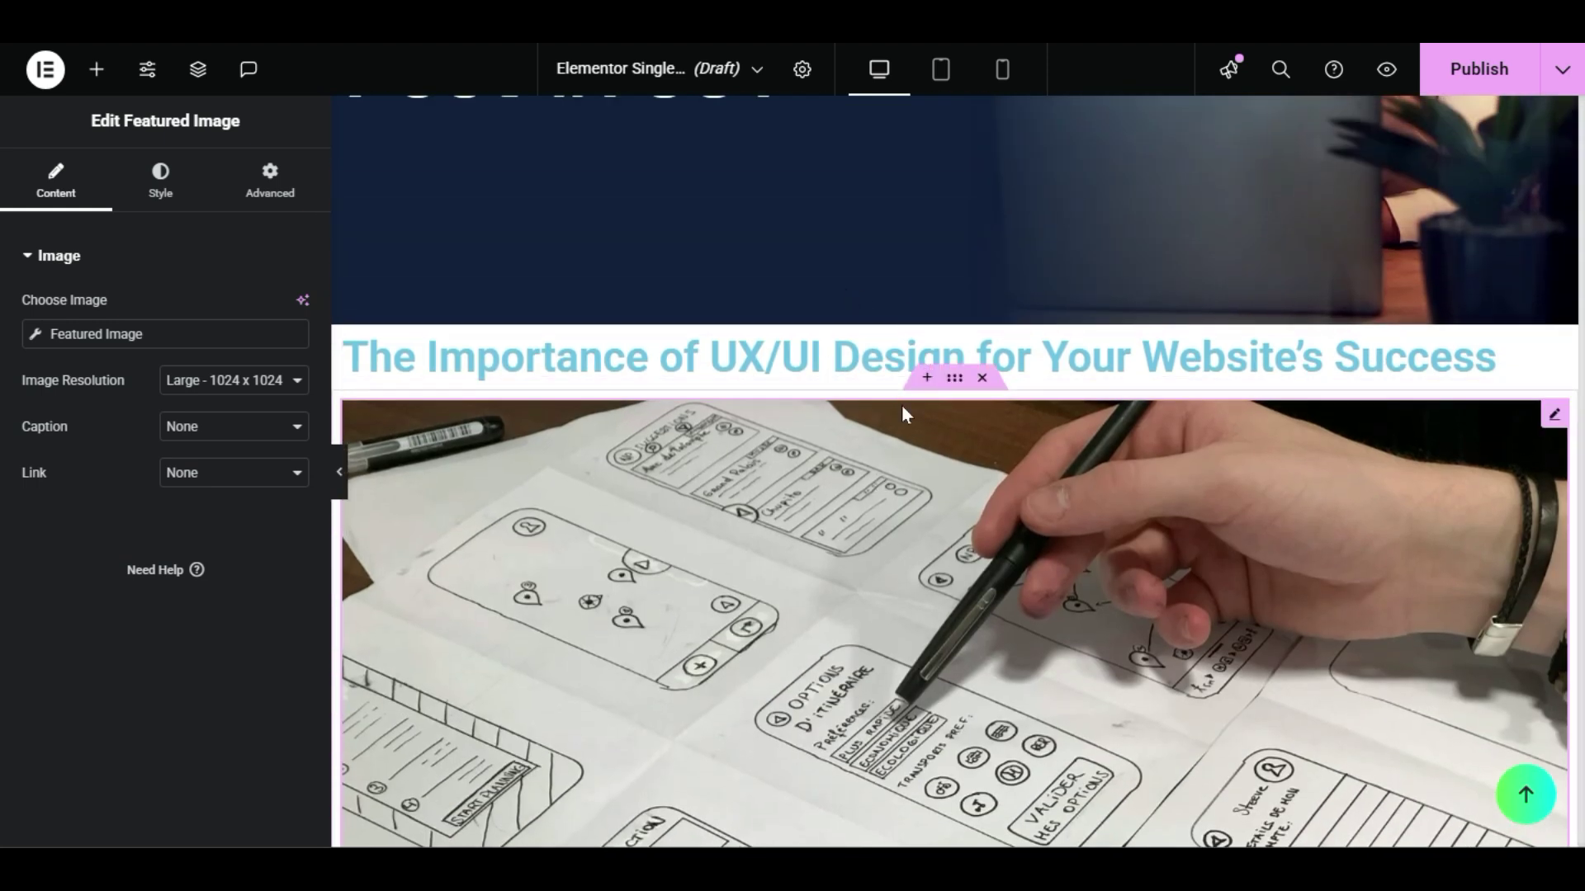
Step: Add a Post Info widget between the post title and the featured image
left_click(89, 72)
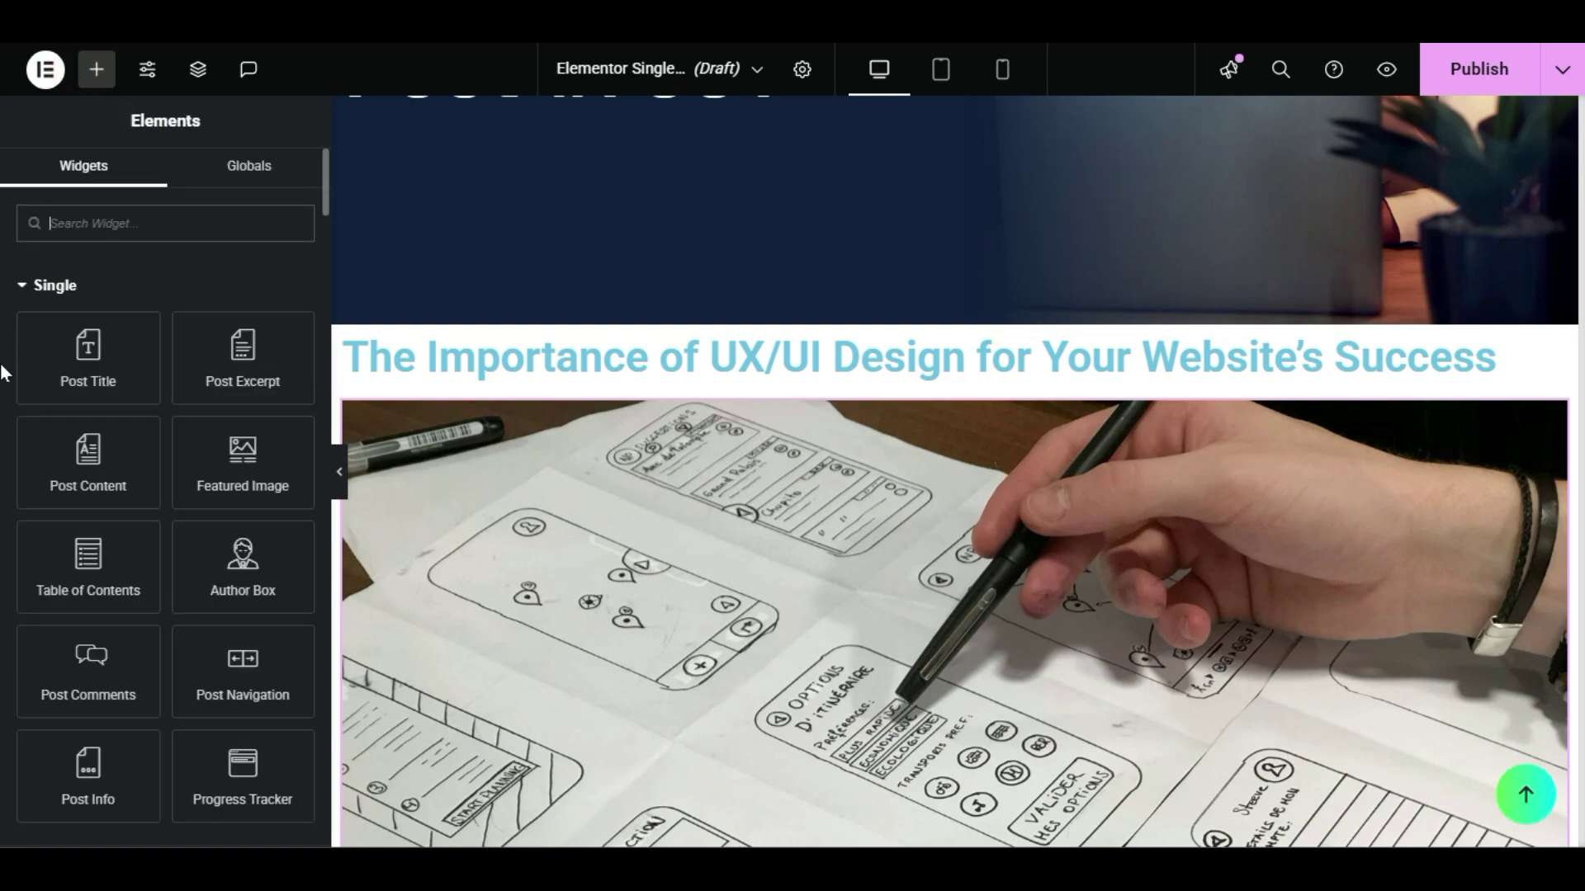
scroll(24, 461, "down", 1)
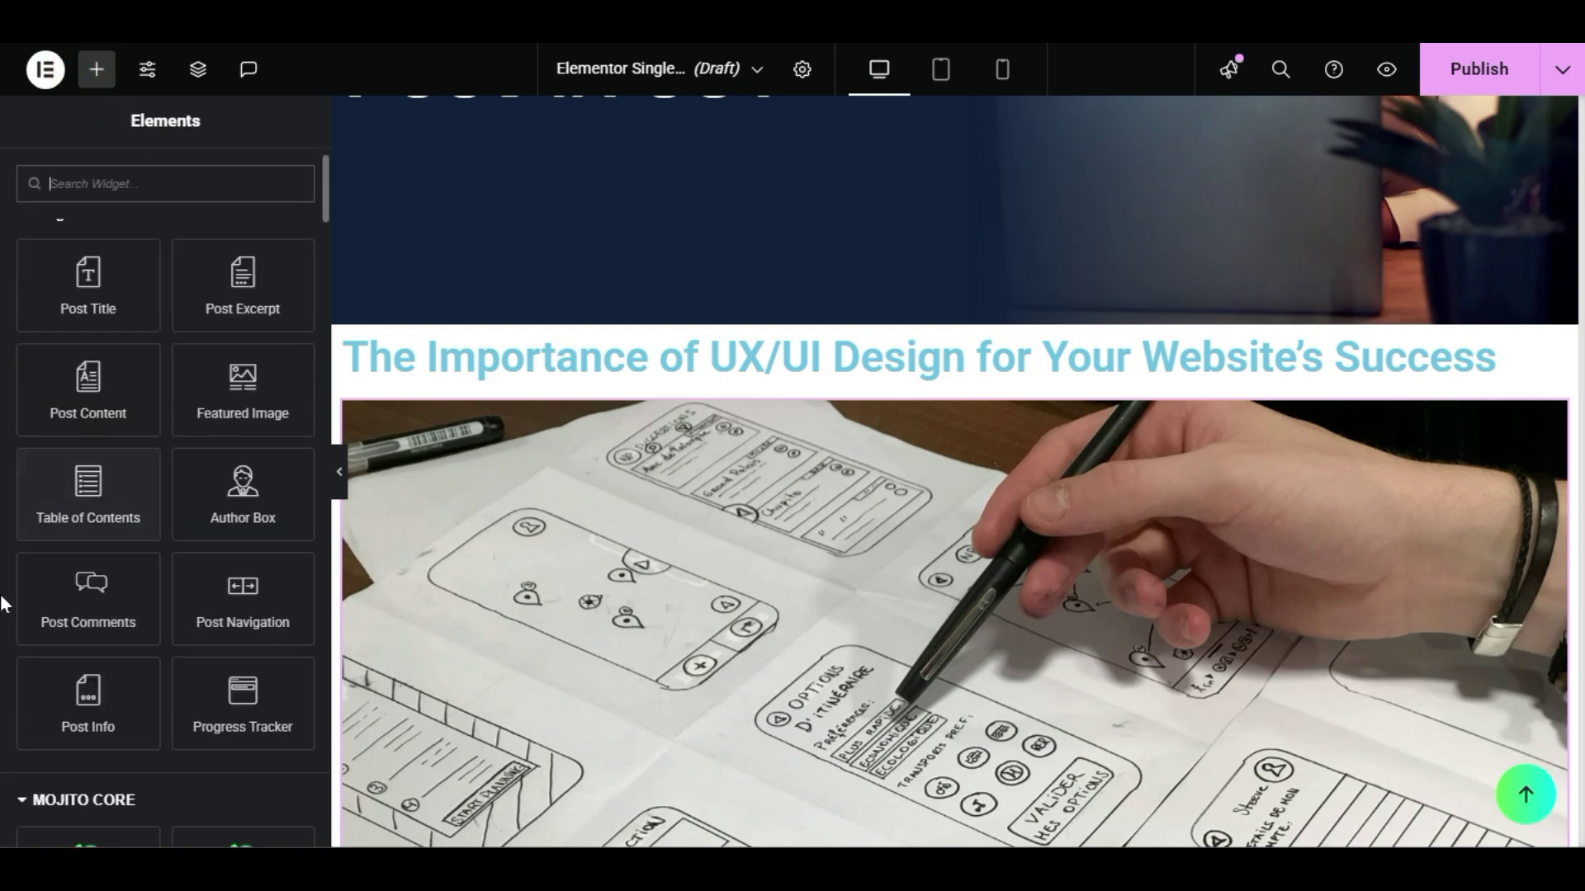
left_click_drag(87, 698, 755, 420)
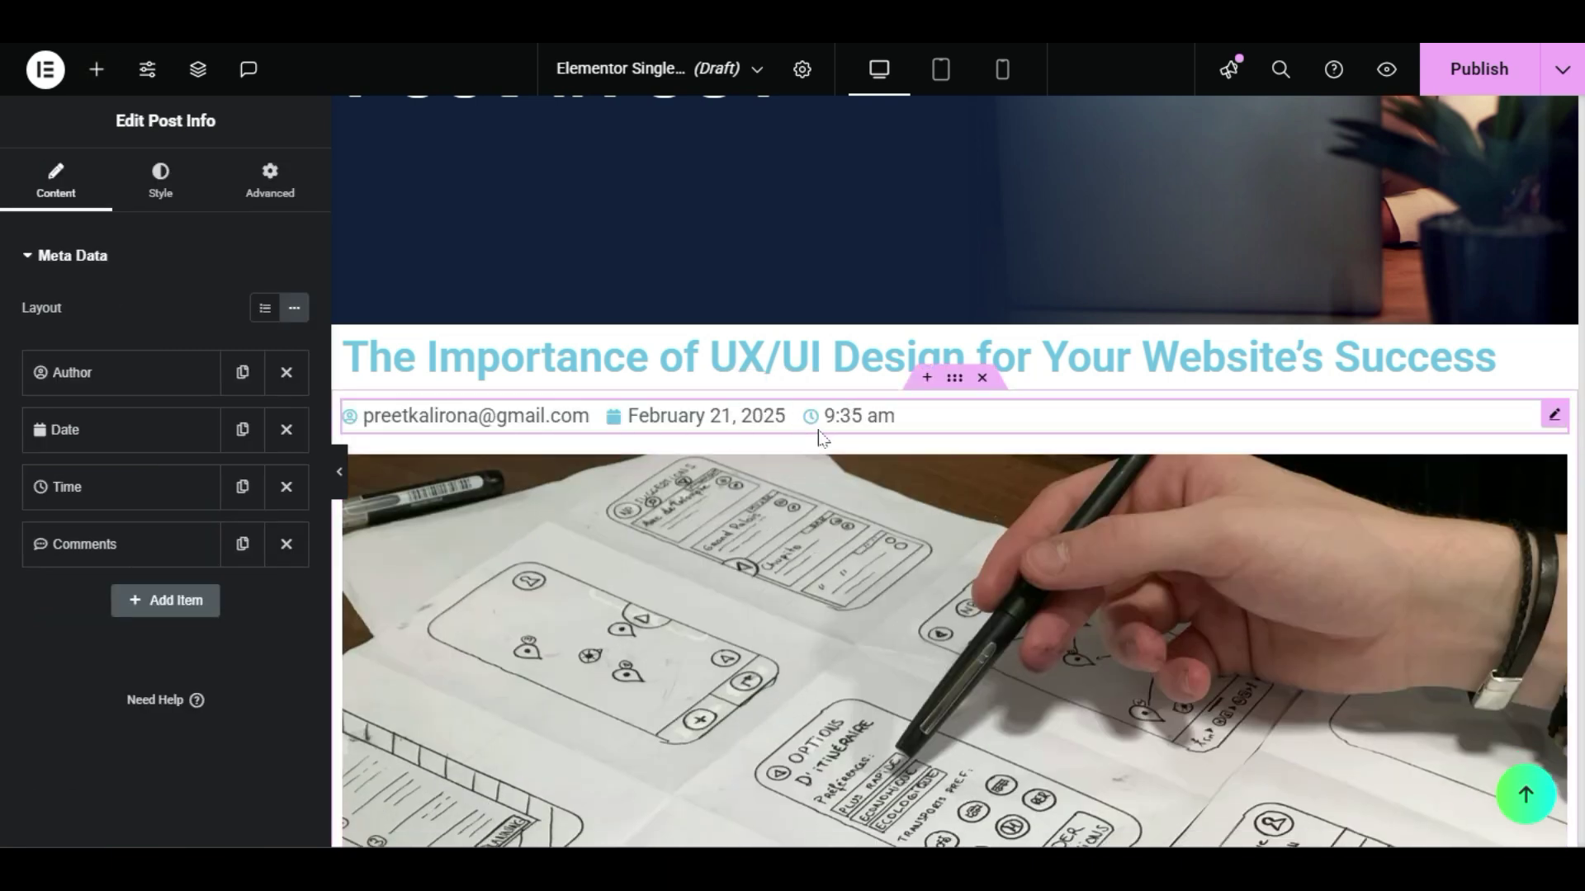
Step: Try a Table of Contents widget below the featured image and delete it again
left_click(94, 76)
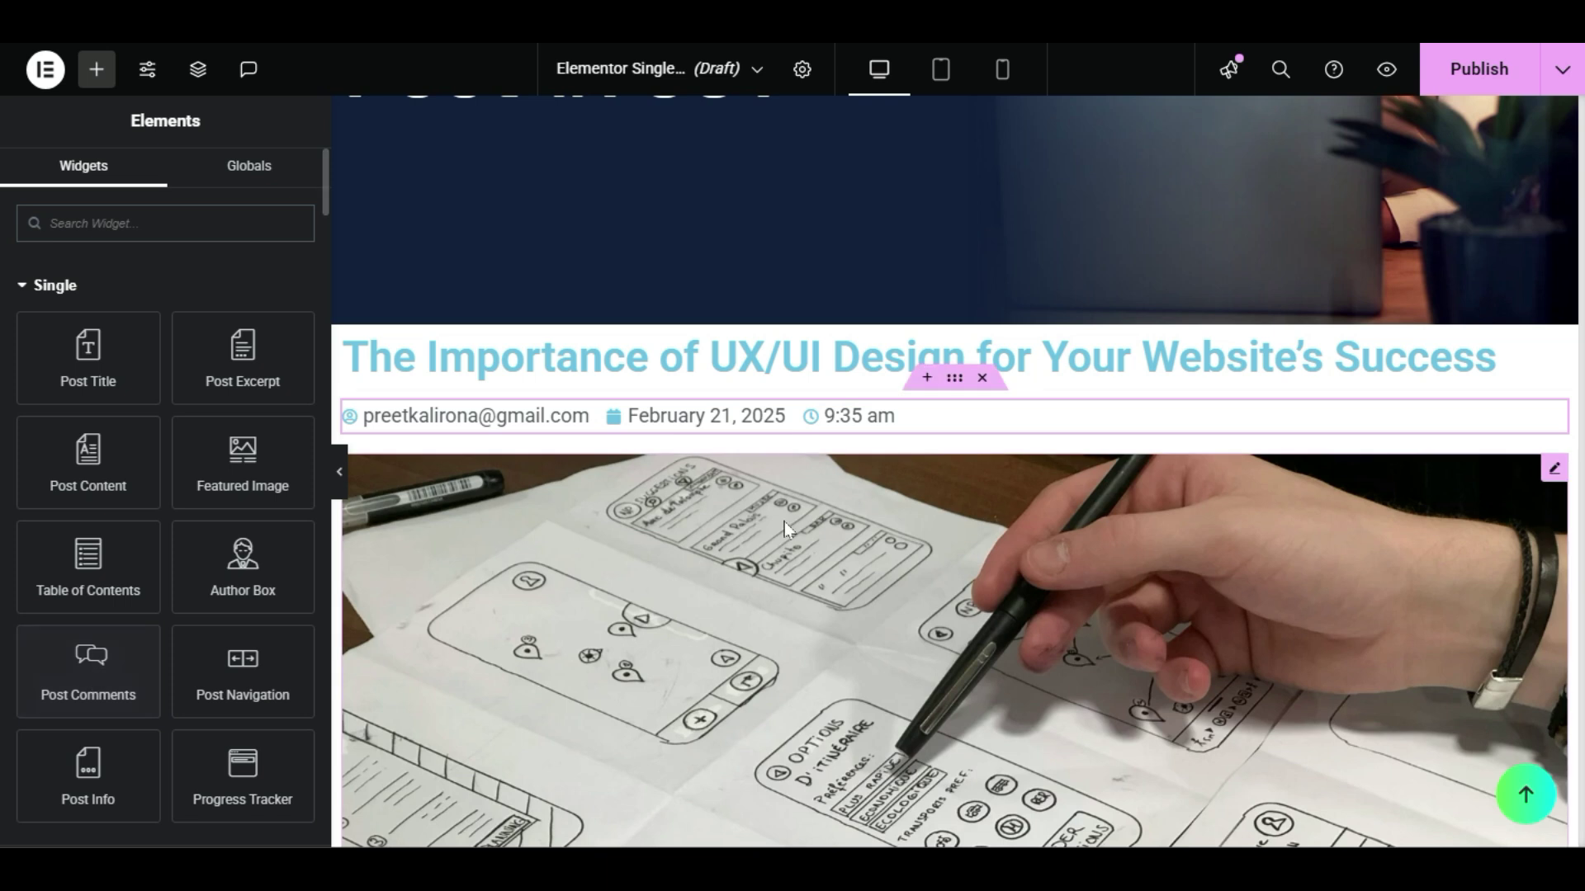
scroll(784, 522, "down", 8)
left_click_drag(42, 572, 693, 727)
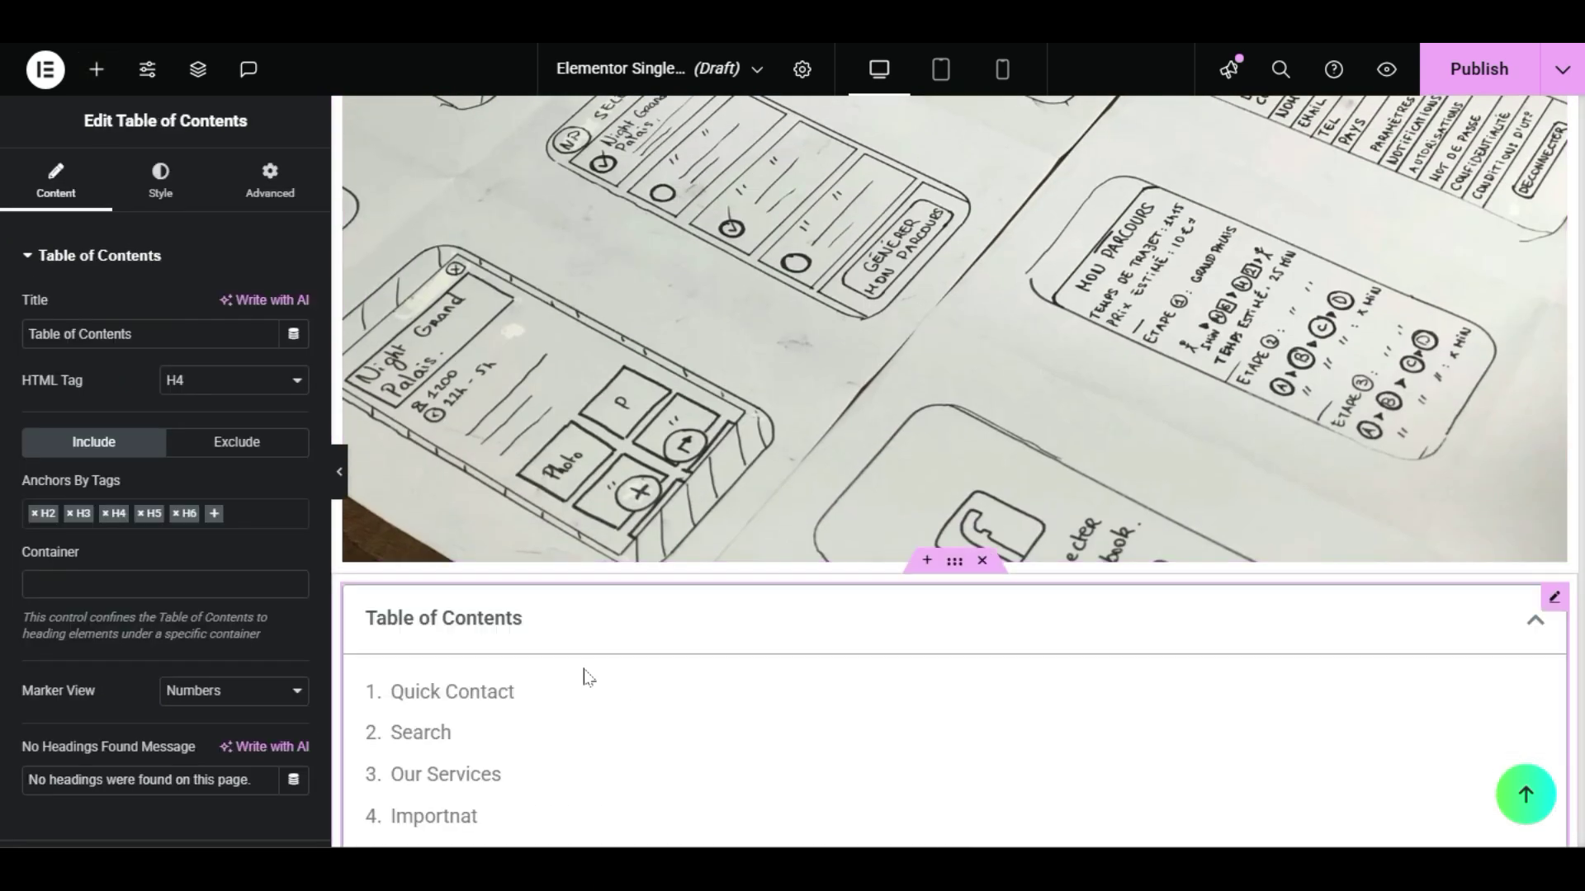
left_click(983, 563)
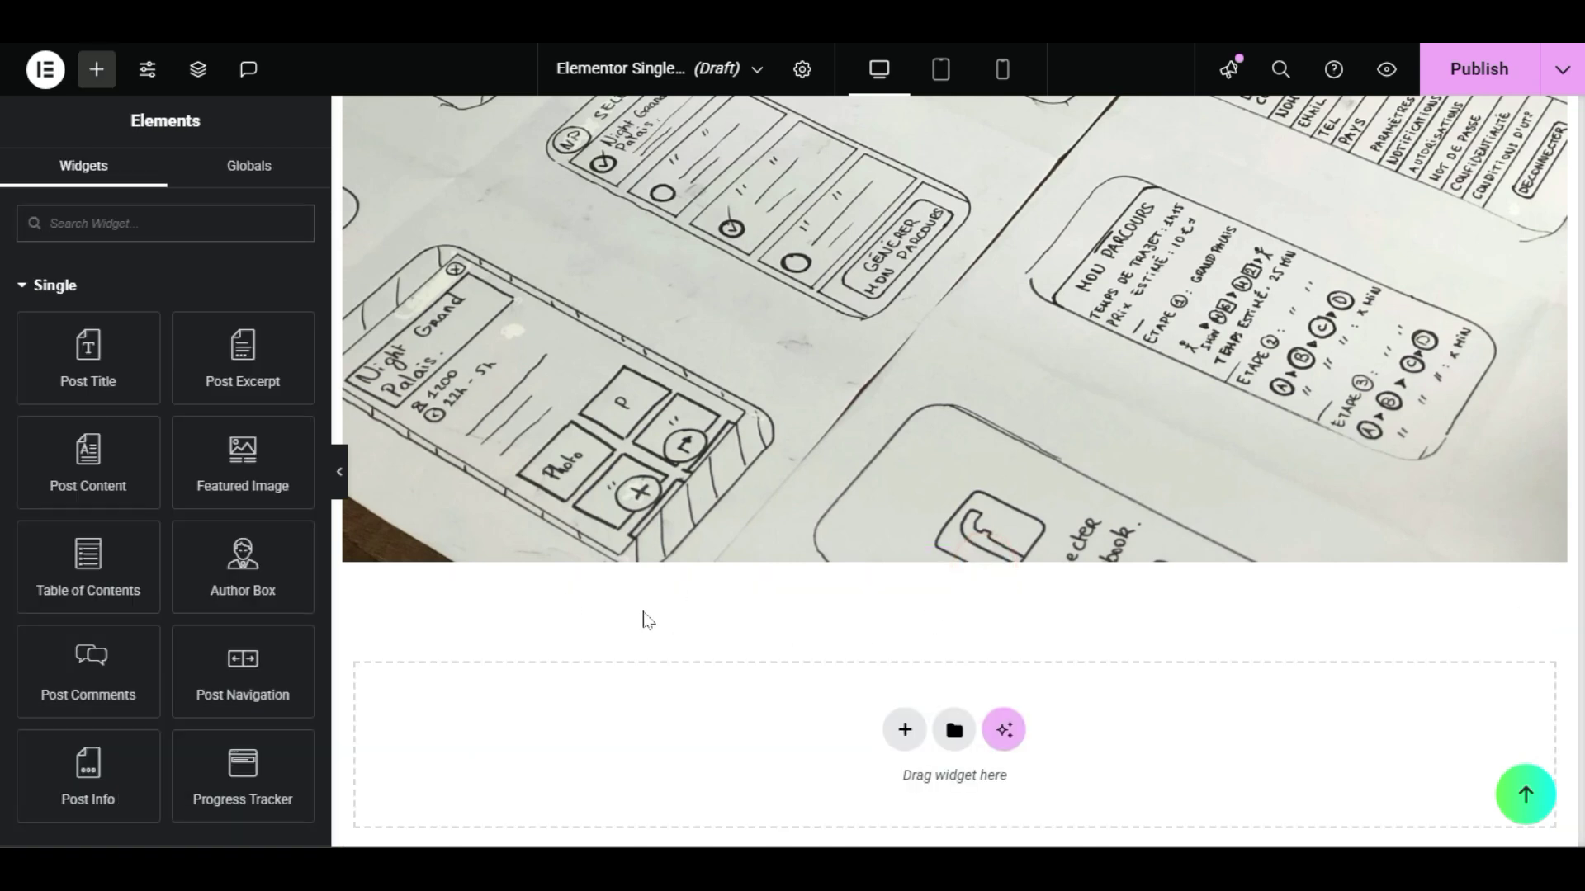
Step: Add a Post Content widget below the featured image and review the article text down to its end
scroll(7, 425, "down", 2)
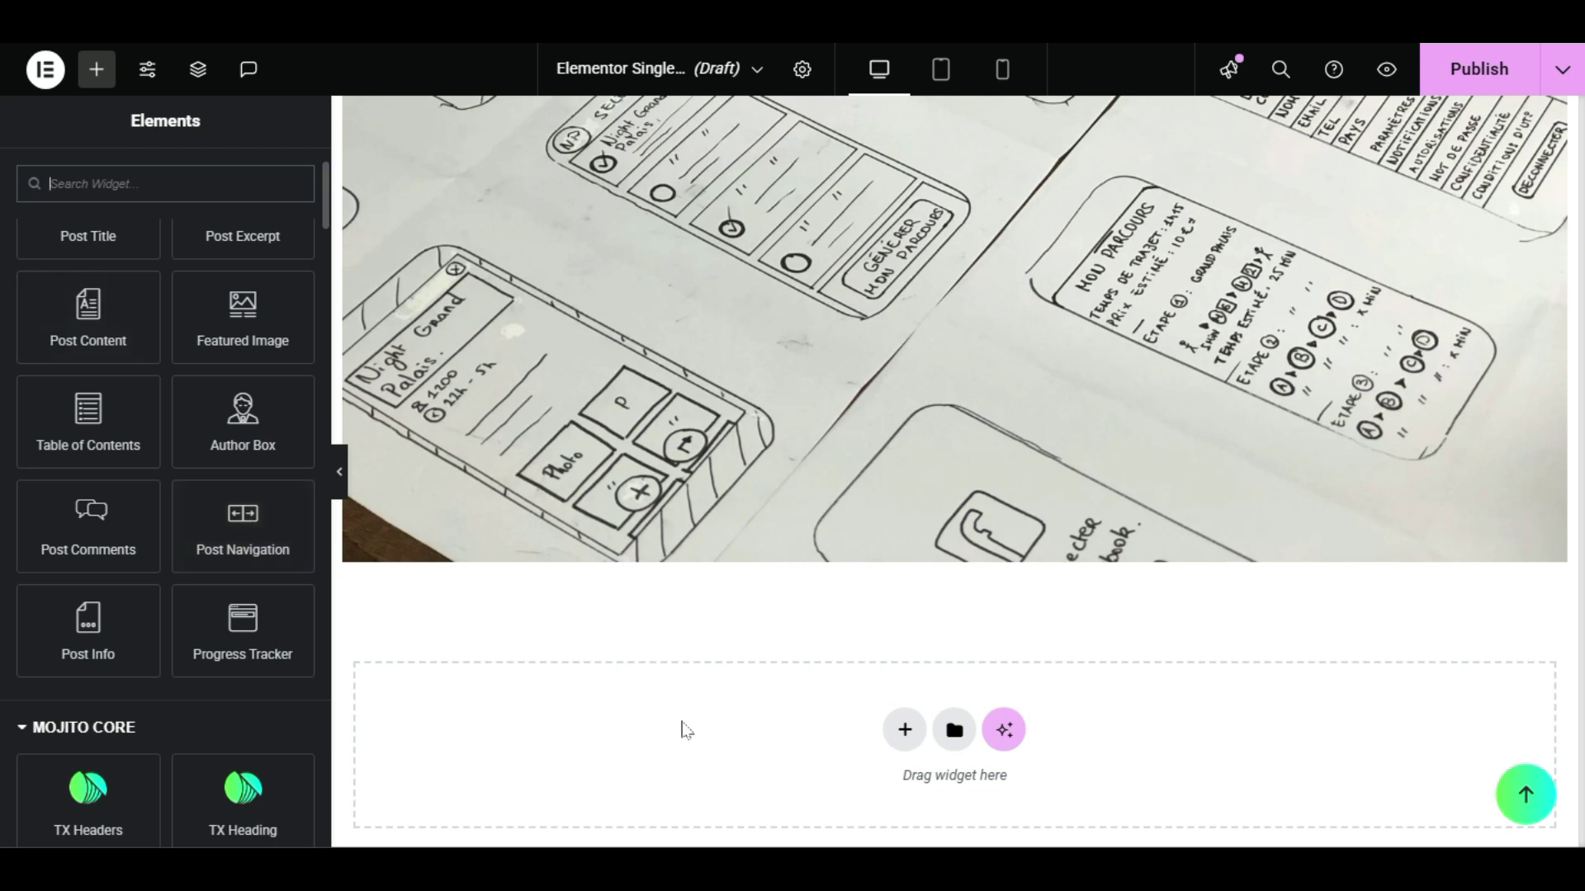
scroll(710, 710, "down", 2)
scroll(743, 693, "up", 10)
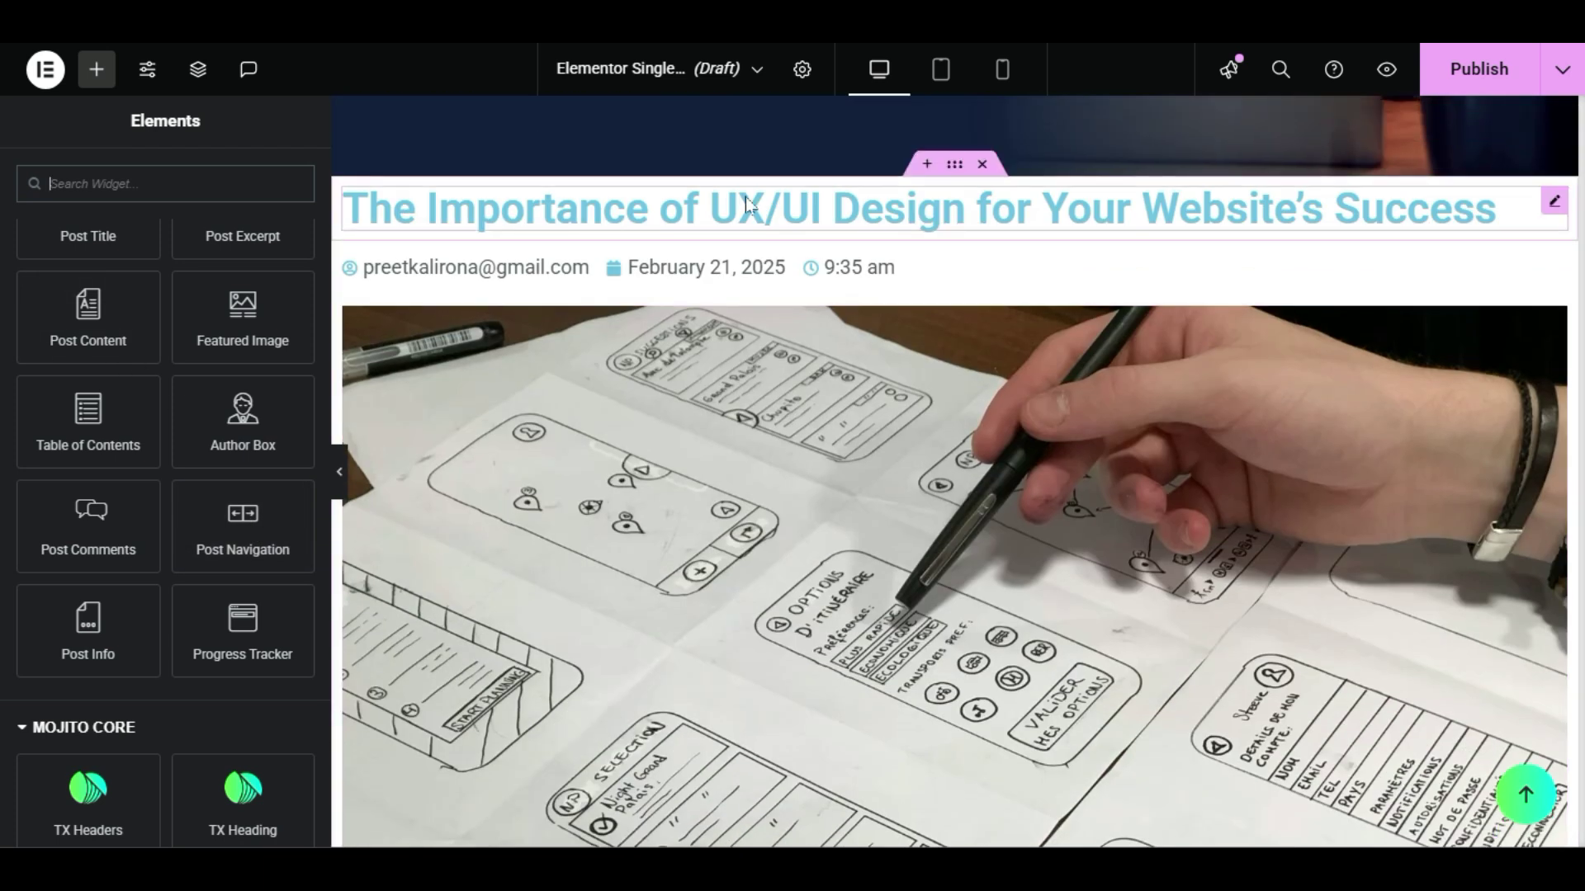
scroll(862, 495, "down", 10)
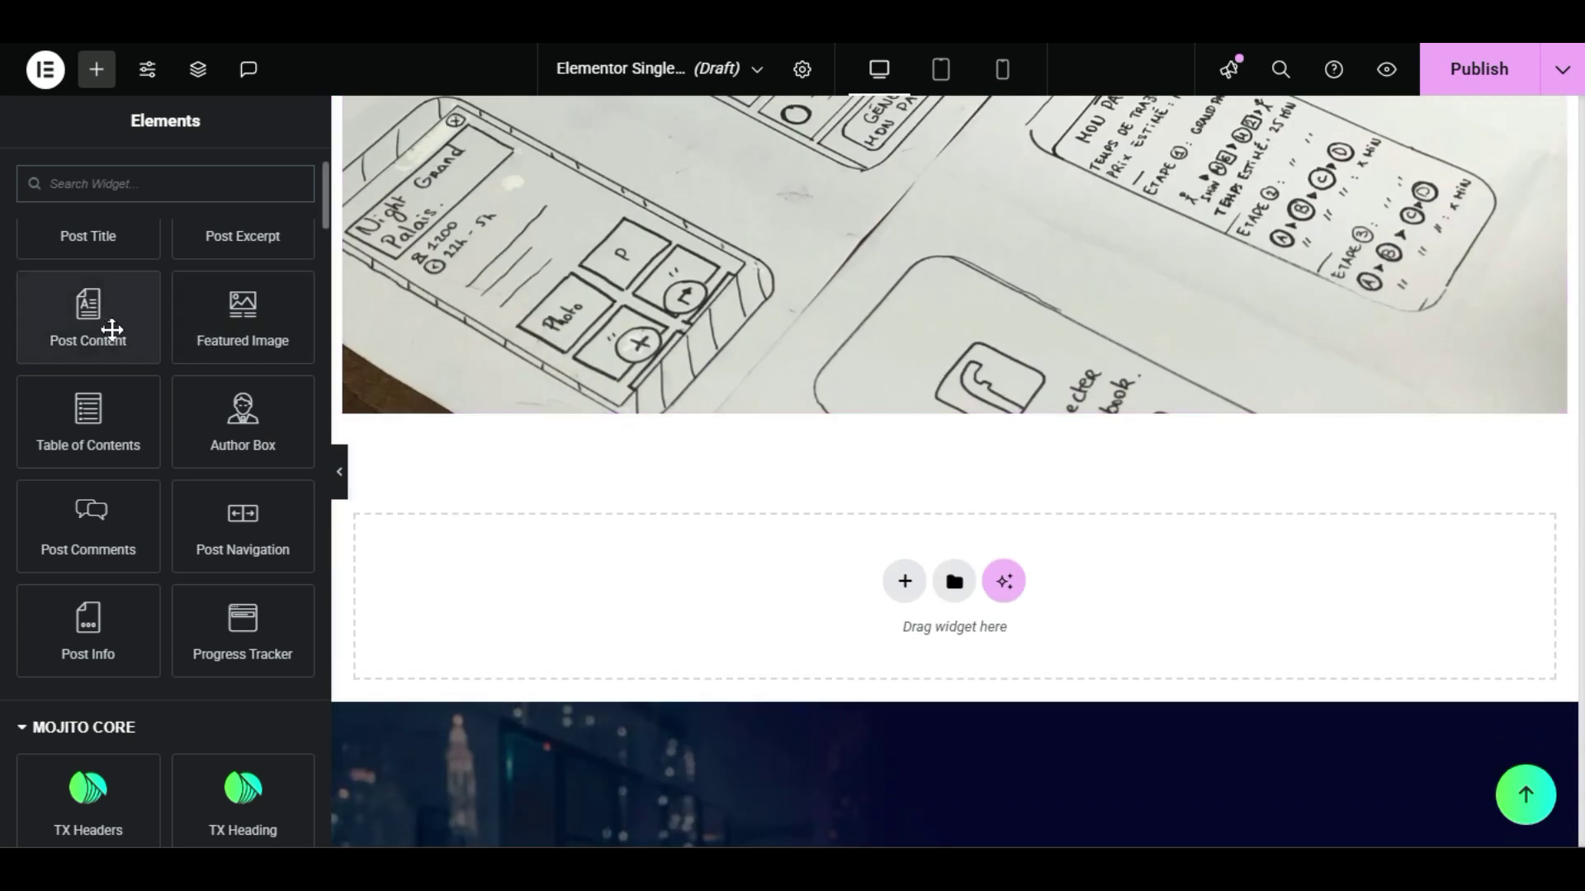
left_click_drag(85, 308, 577, 575)
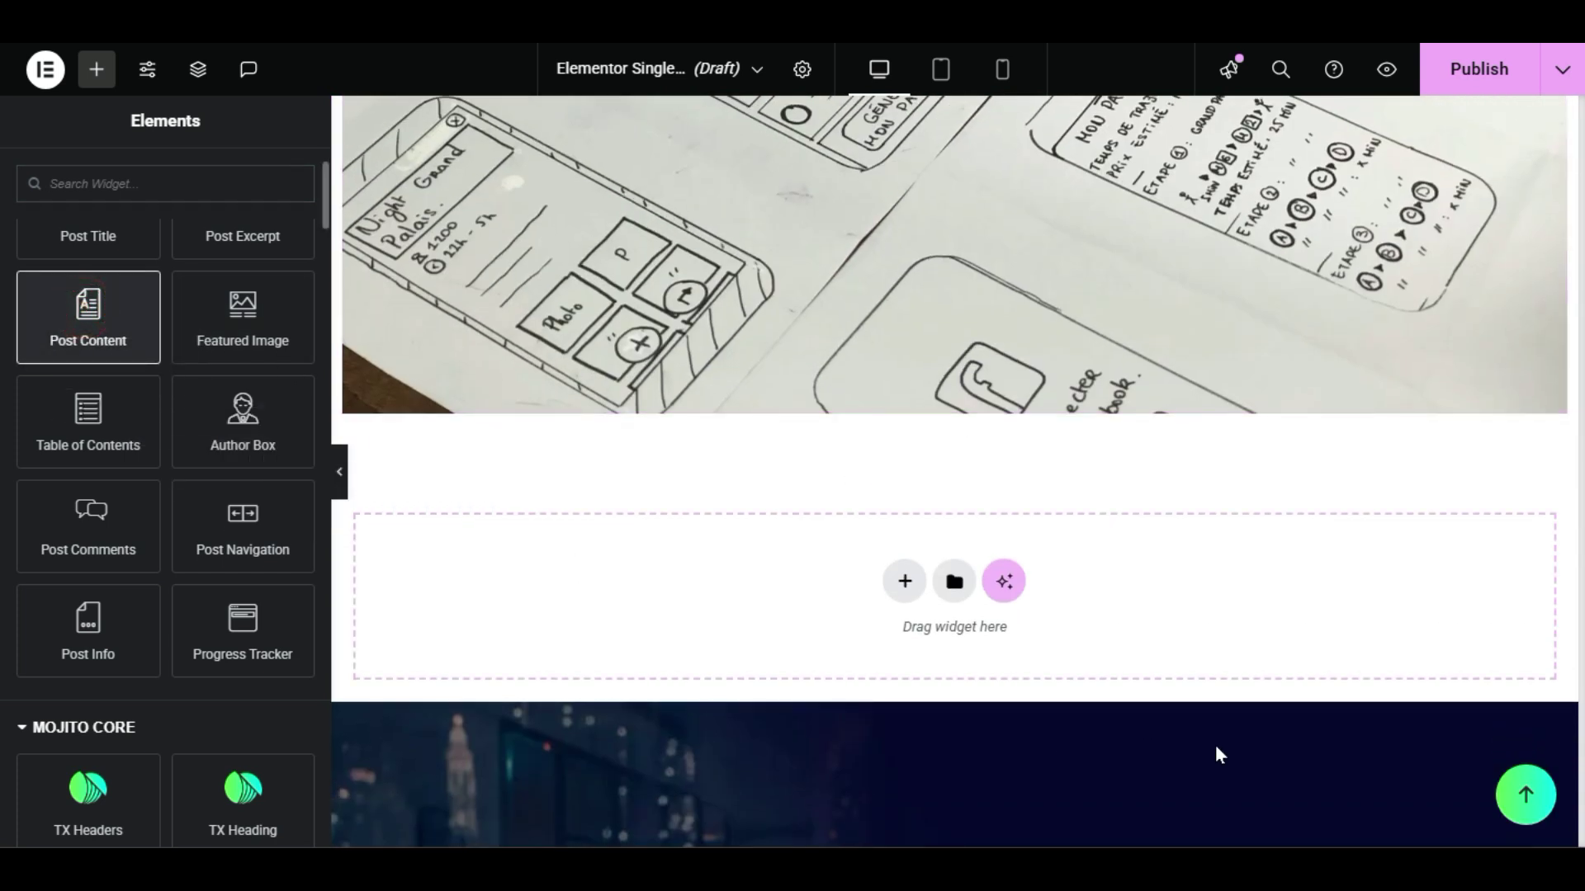
scroll(704, 478, "down", 15)
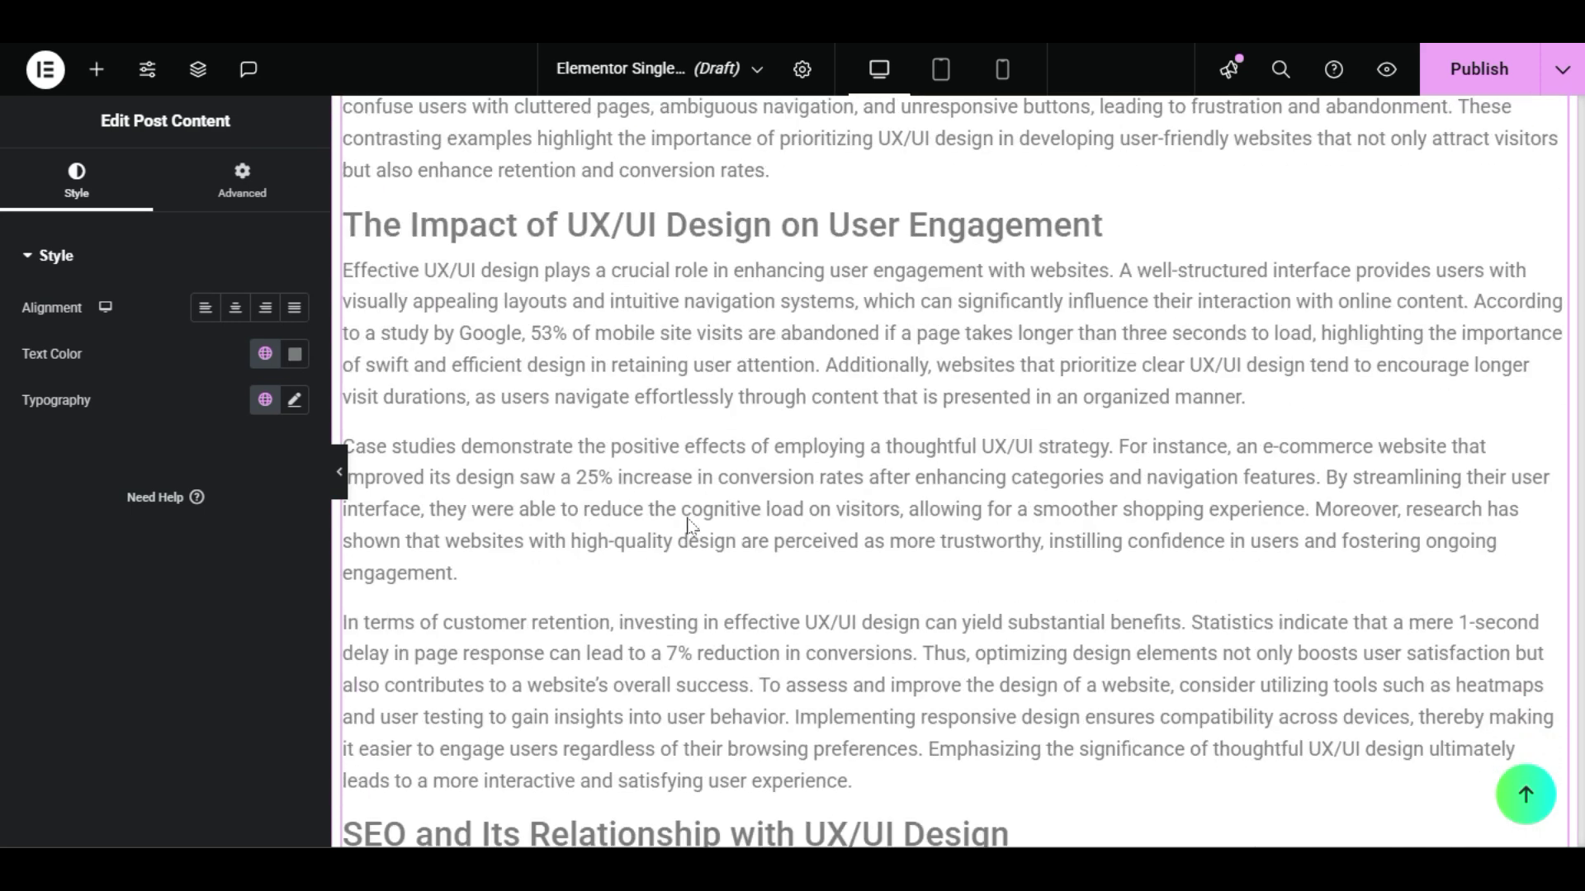
scroll(668, 538, "down", 15)
scroll(661, 537, "up", 3)
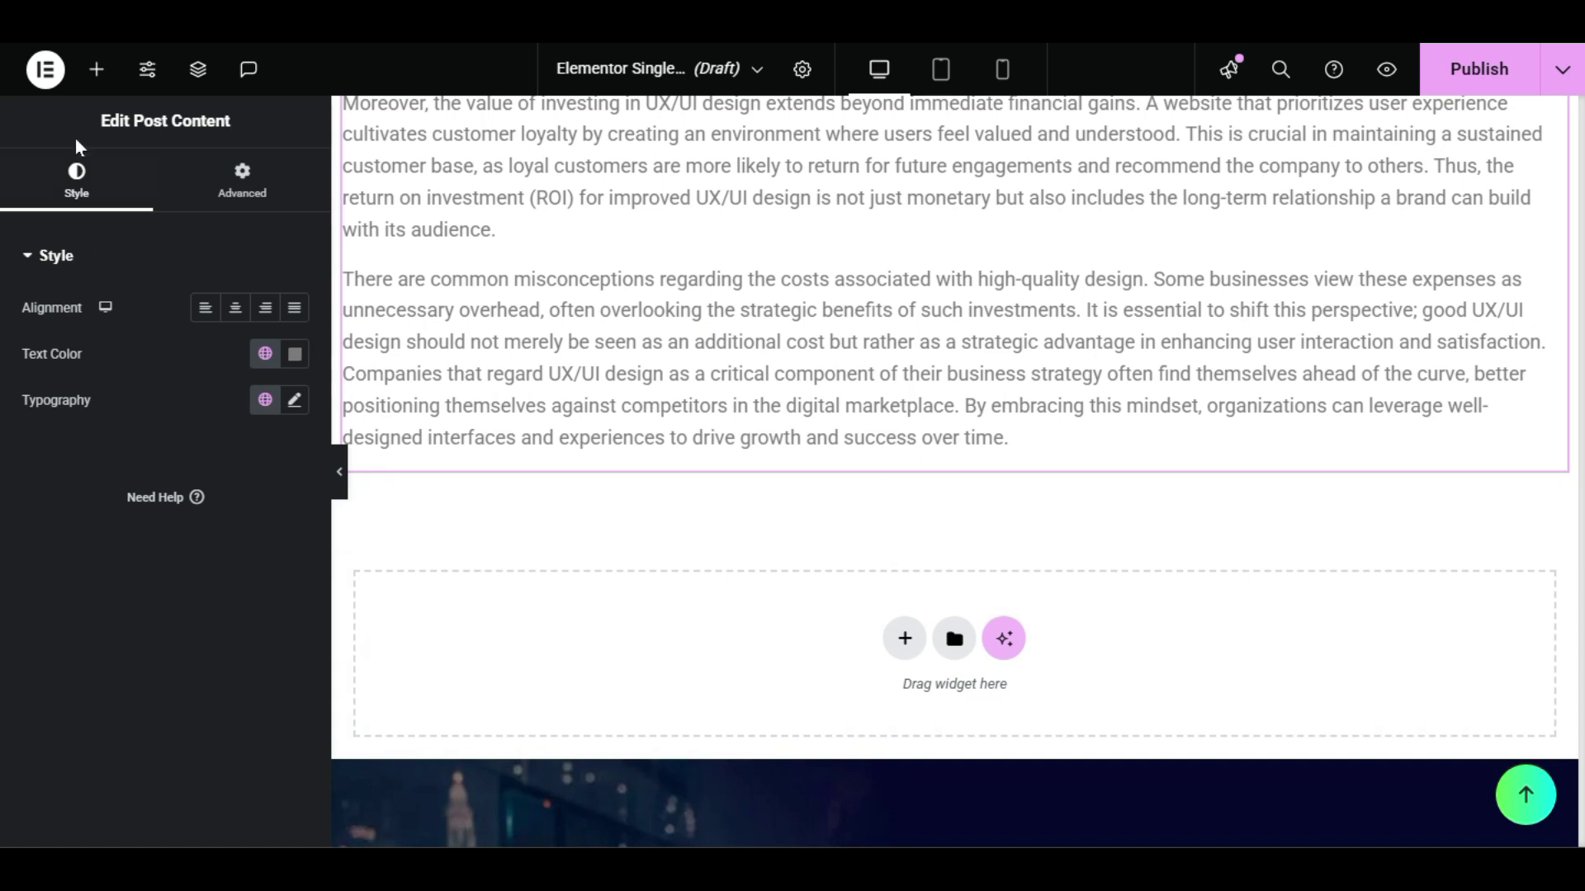
Step: Add a Post Navigation widget below the post content
left_click(99, 71)
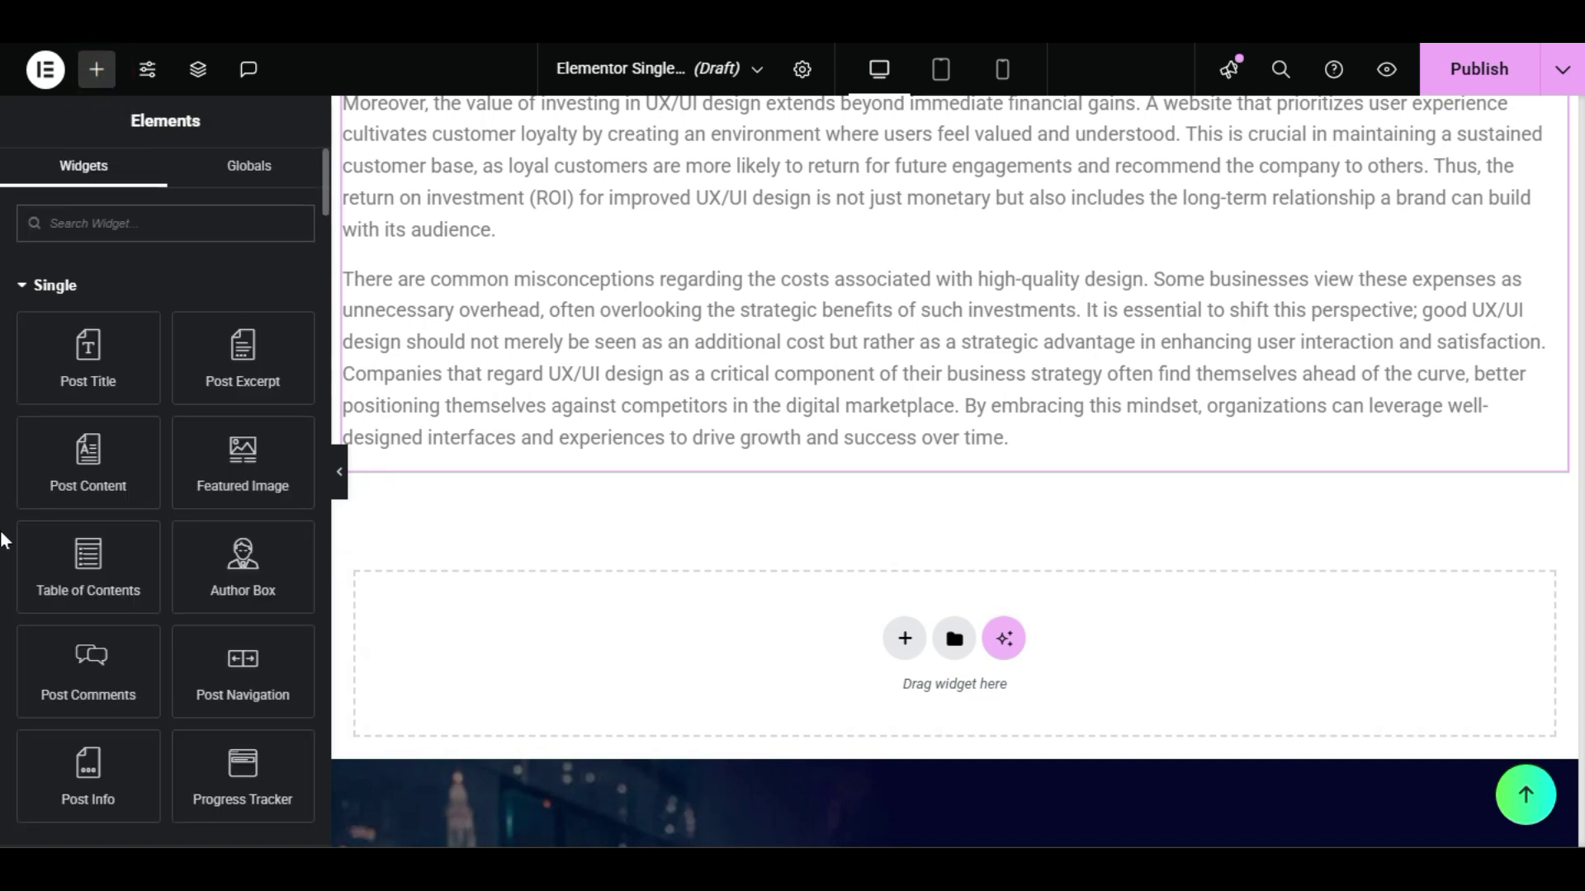
scroll(3, 541, "down", 2)
left_click_drag(253, 540, 702, 666)
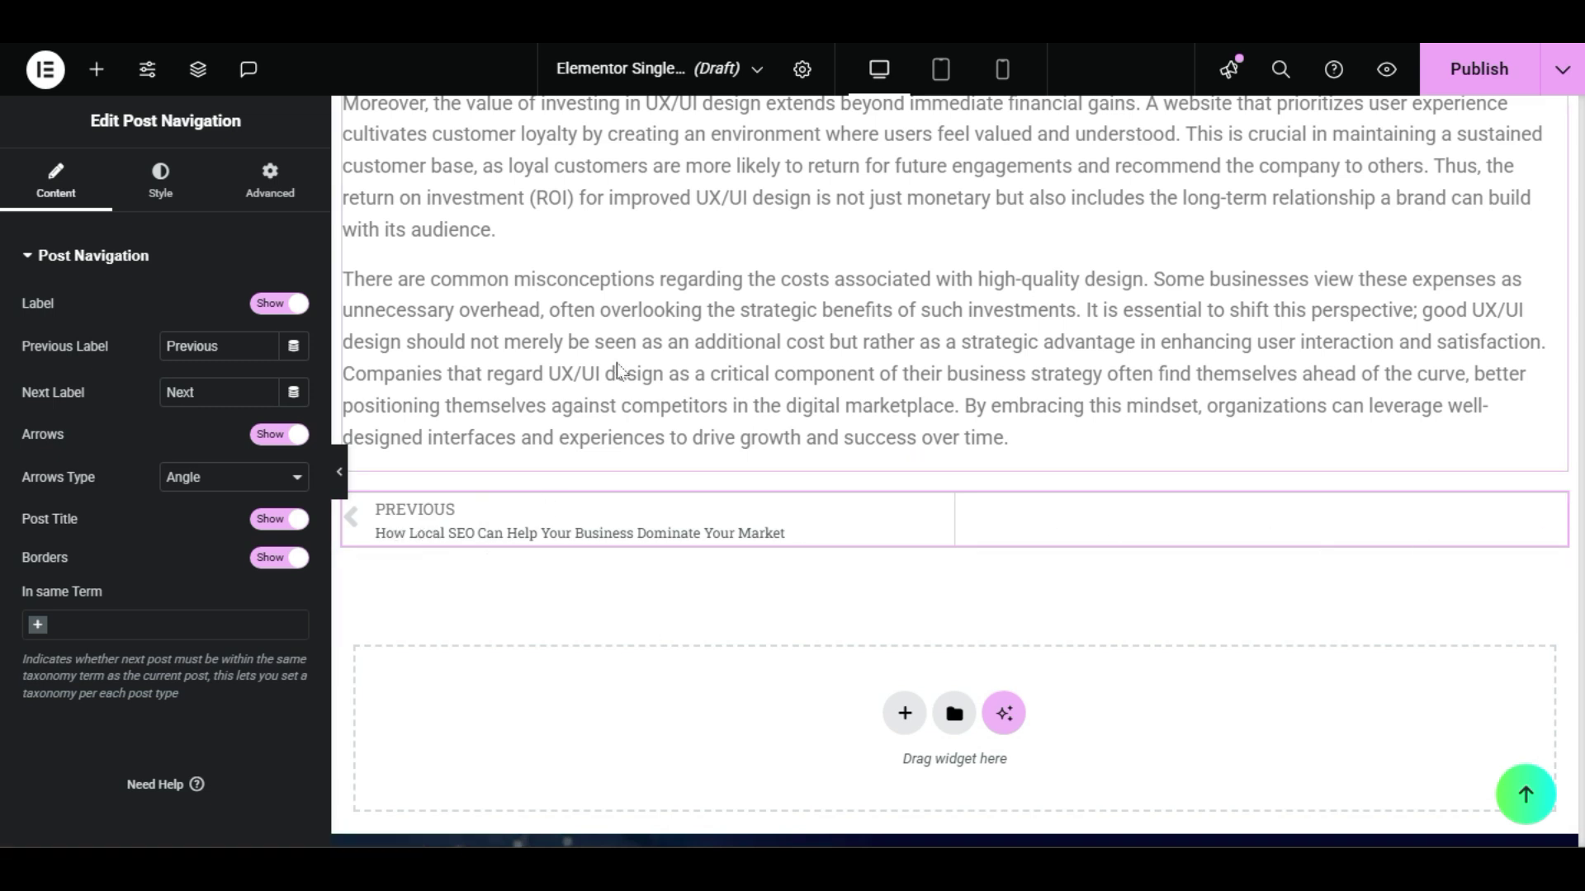
Step: Try a Progress Tracker widget below the post navigation, check how it reacts to scrolling, and delete it
left_click(97, 69)
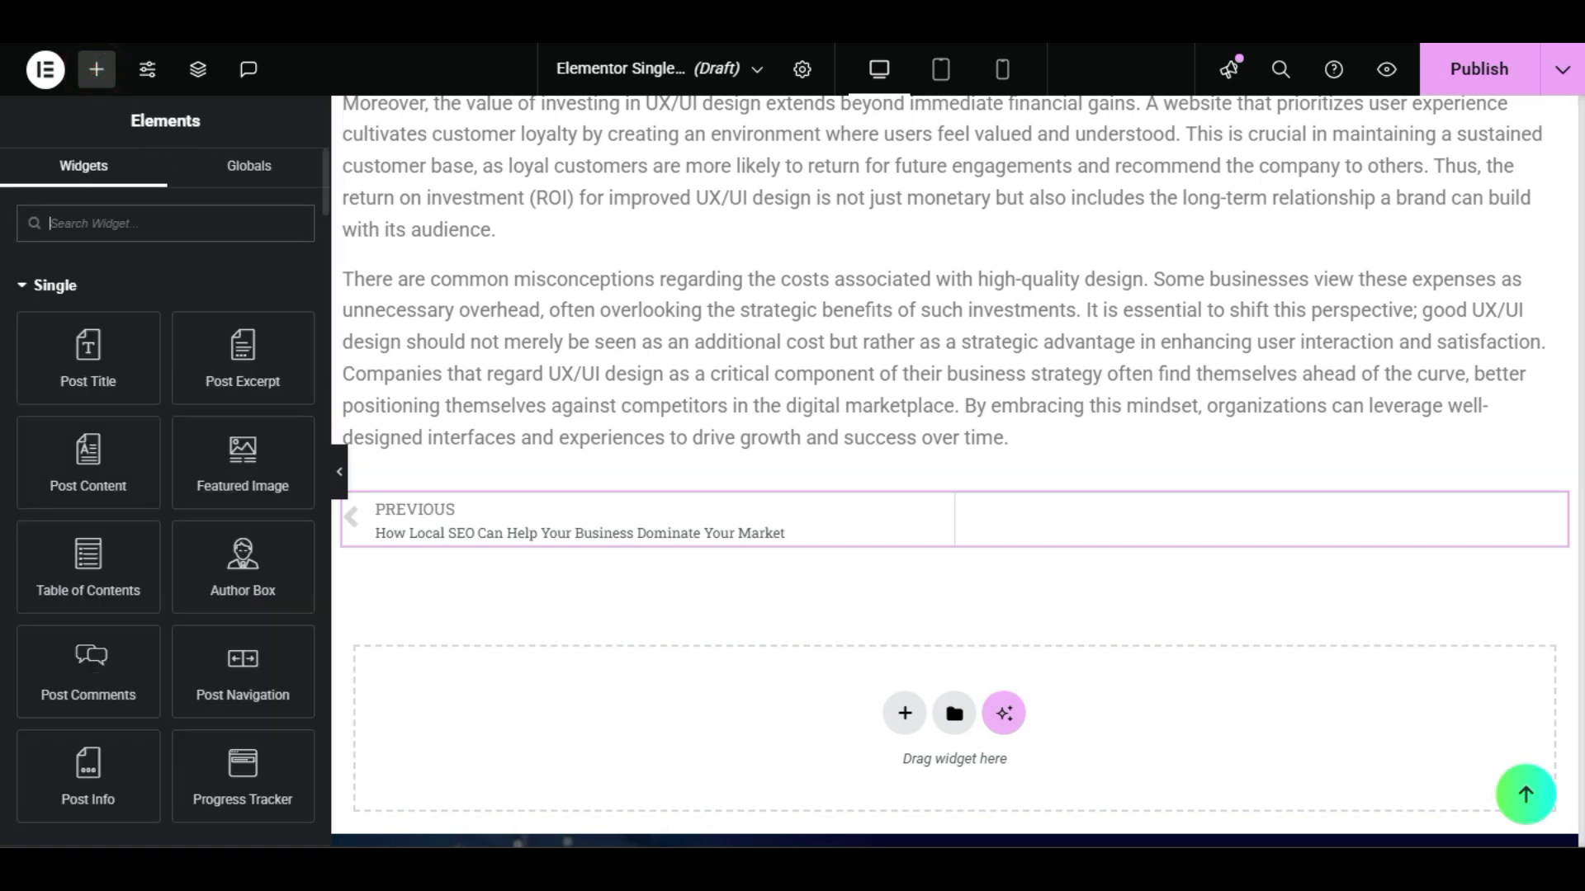
scroll(192, 567, "down", 1)
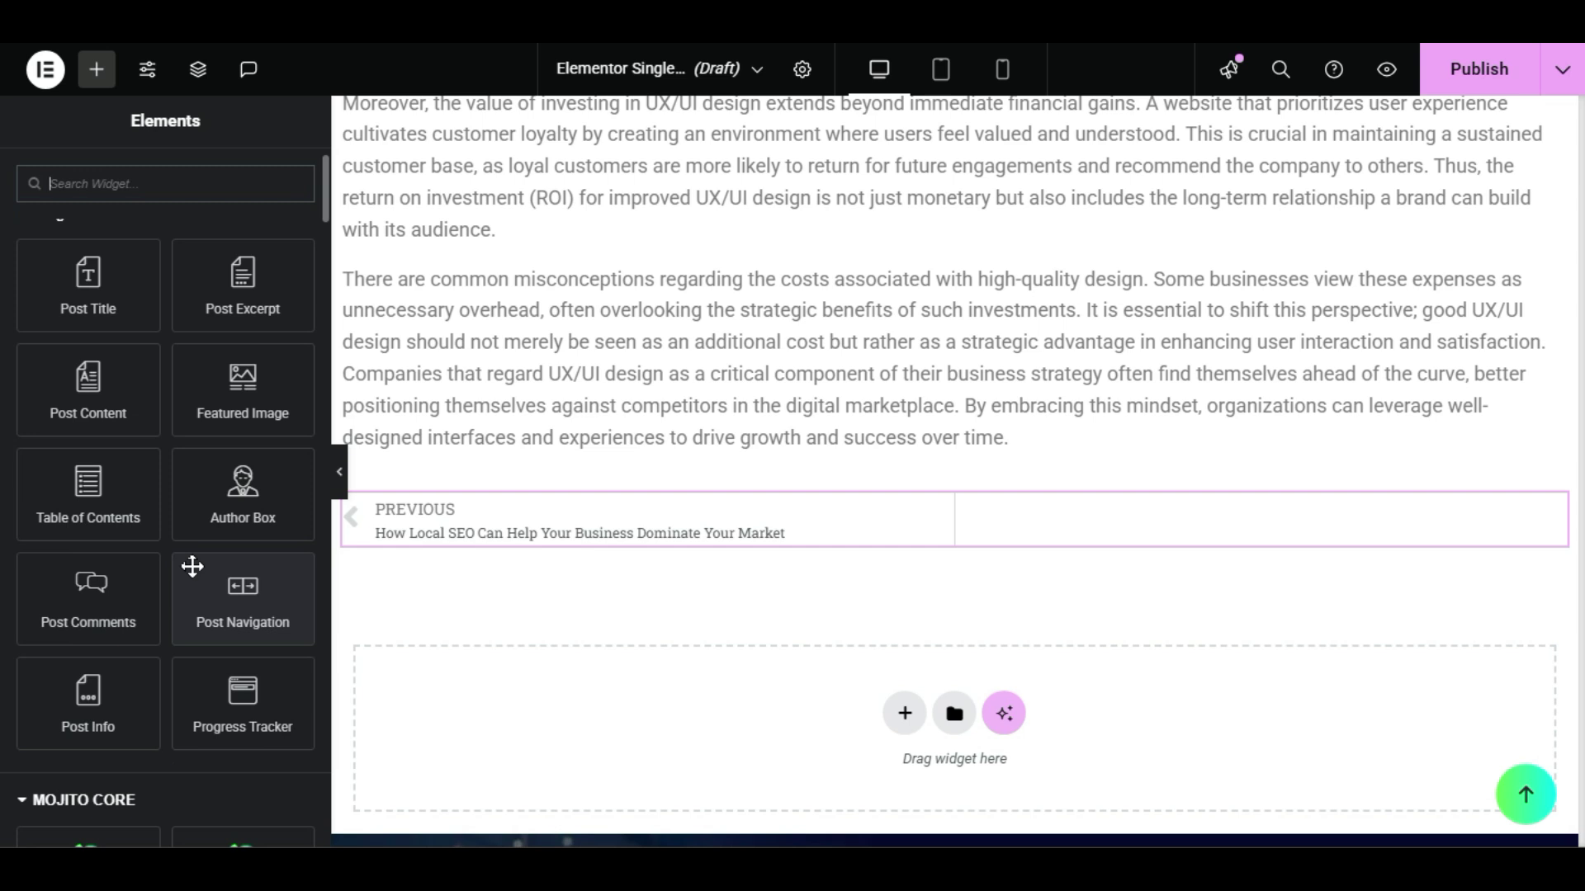
left_click_drag(230, 699, 768, 615)
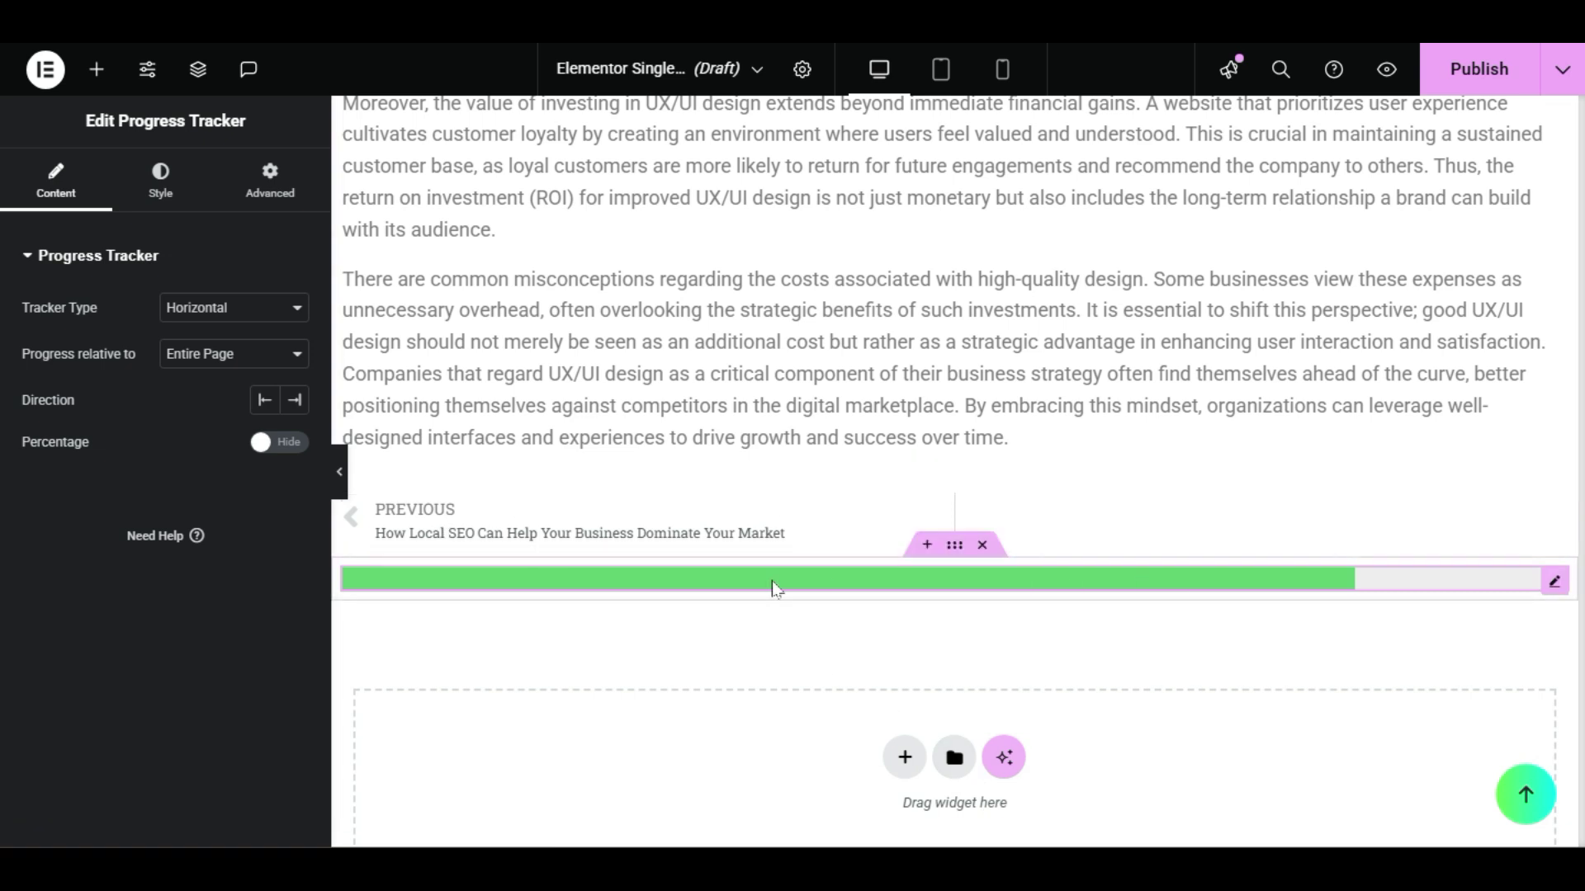
scroll(760, 400, "up", 6)
scroll(760, 400, "down", 9)
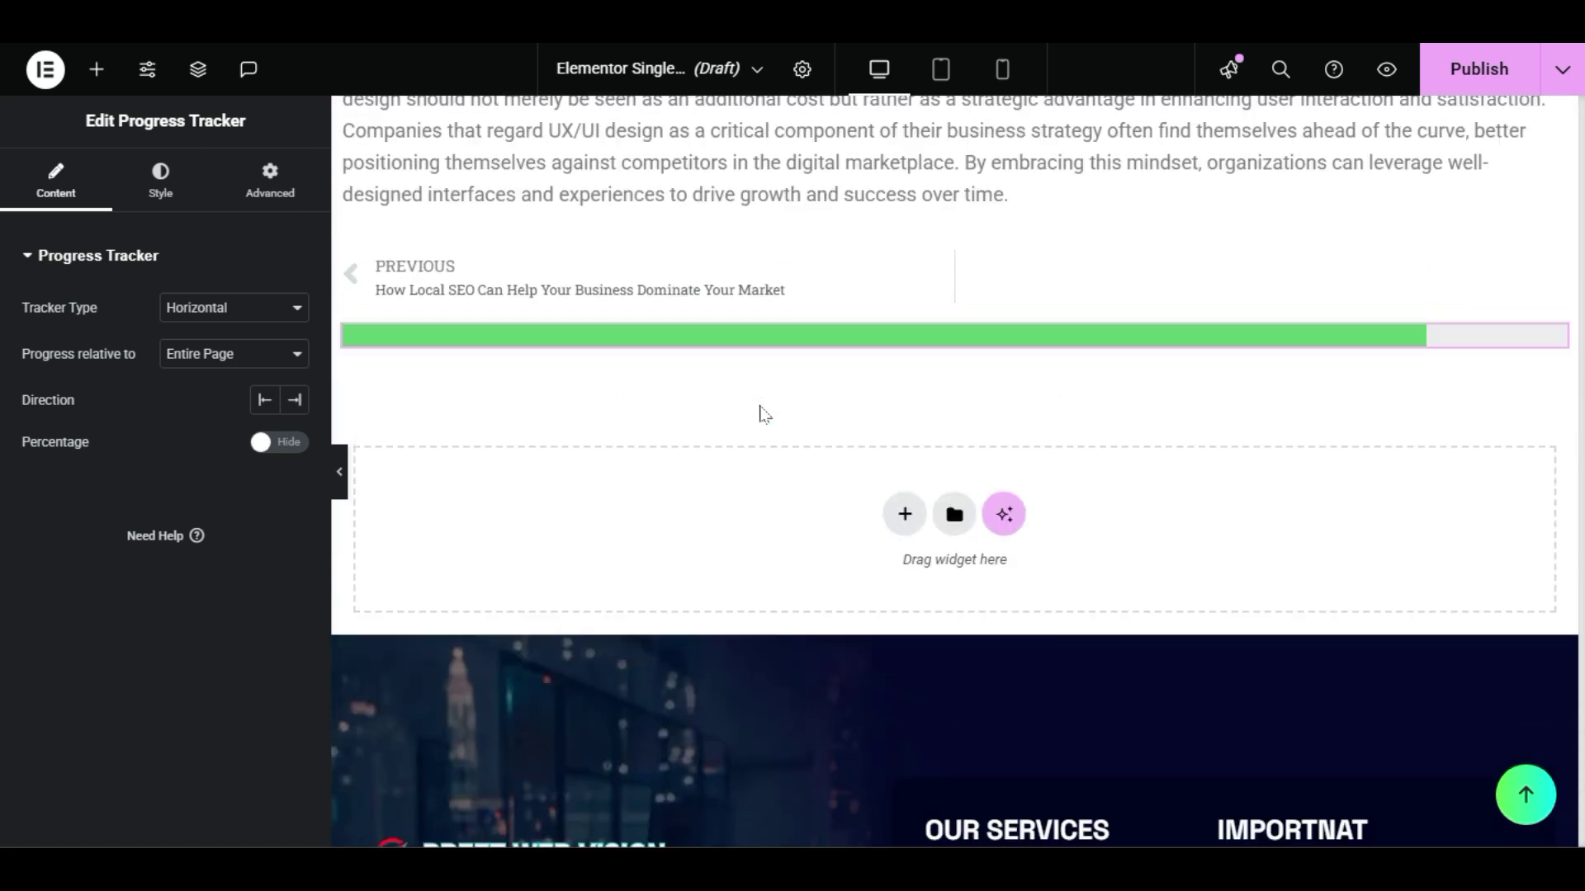
scroll(757, 414, "up", 7)
scroll(757, 414, "down", 2)
scroll(761, 415, "up", 7)
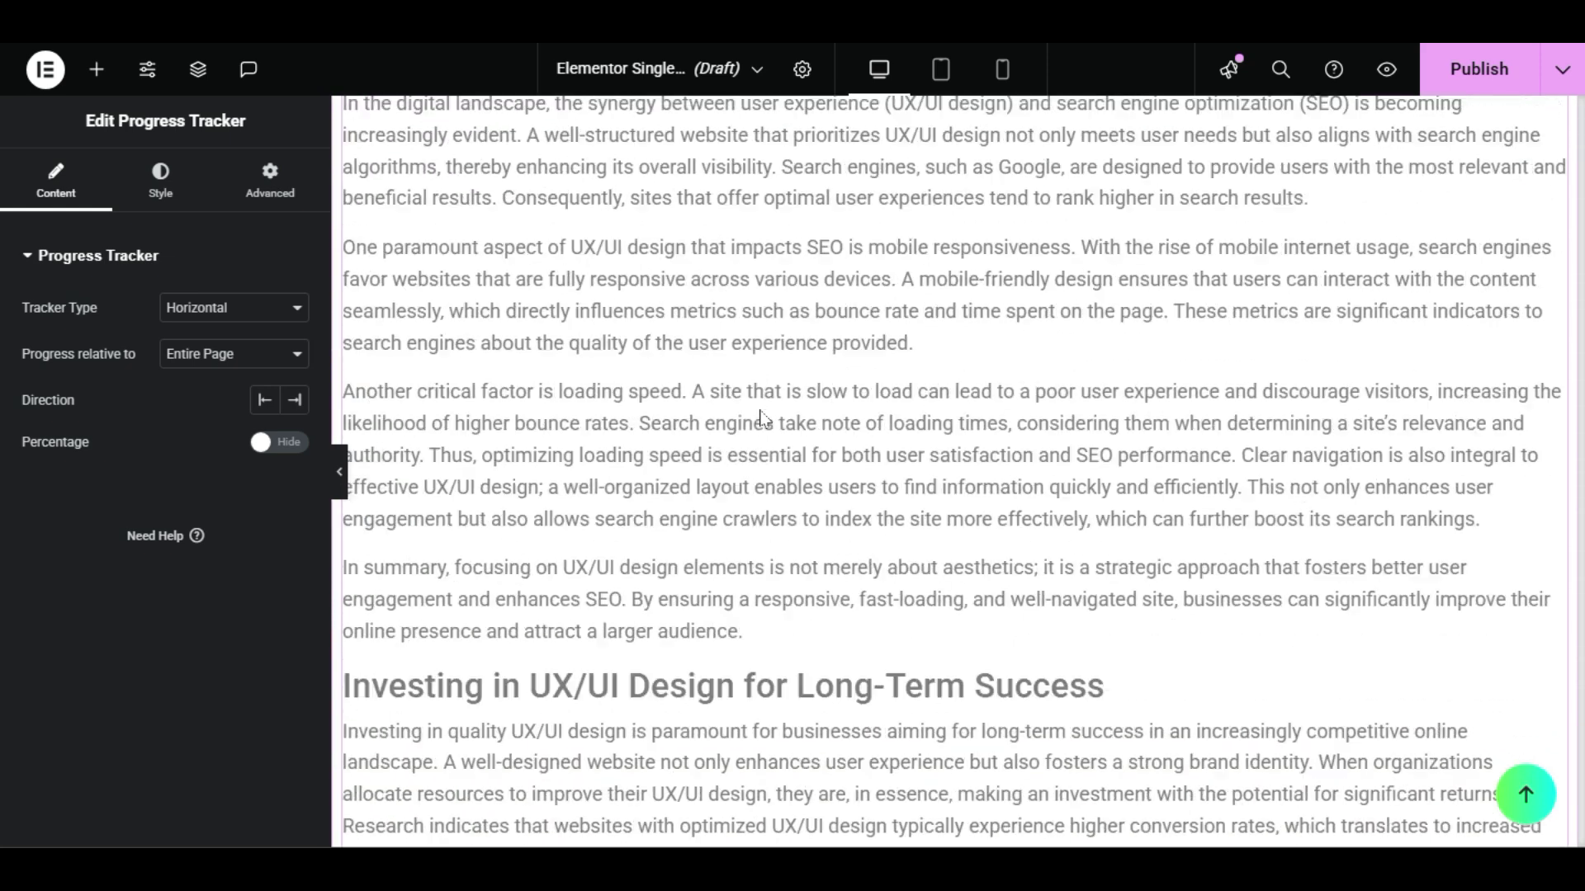
scroll(760, 417, "down", 10)
scroll(764, 424, "down", 2)
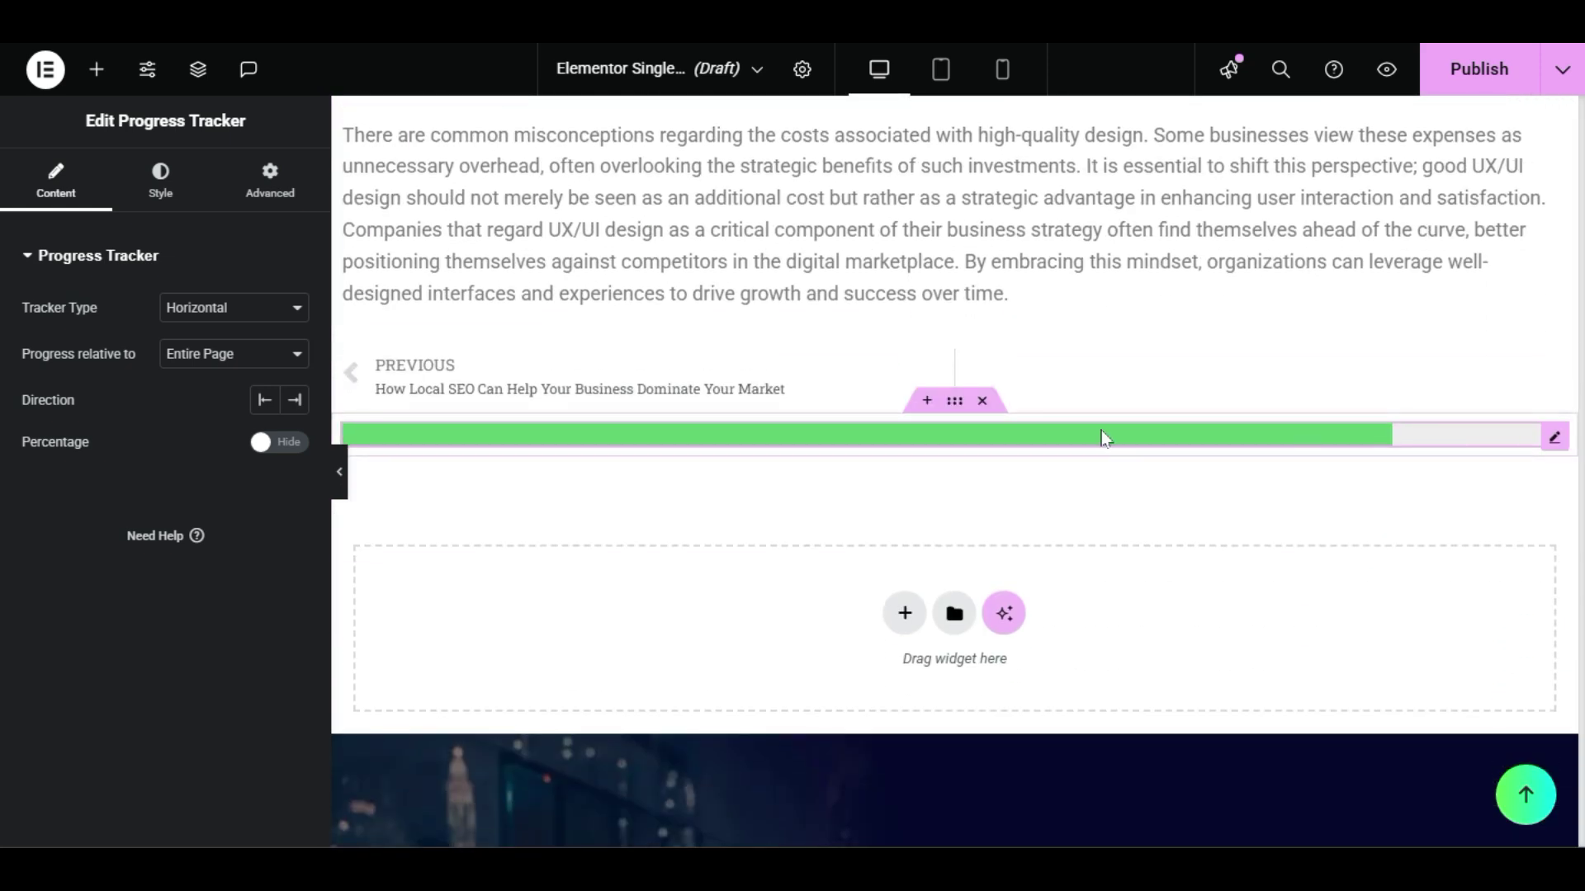
left_click(982, 400)
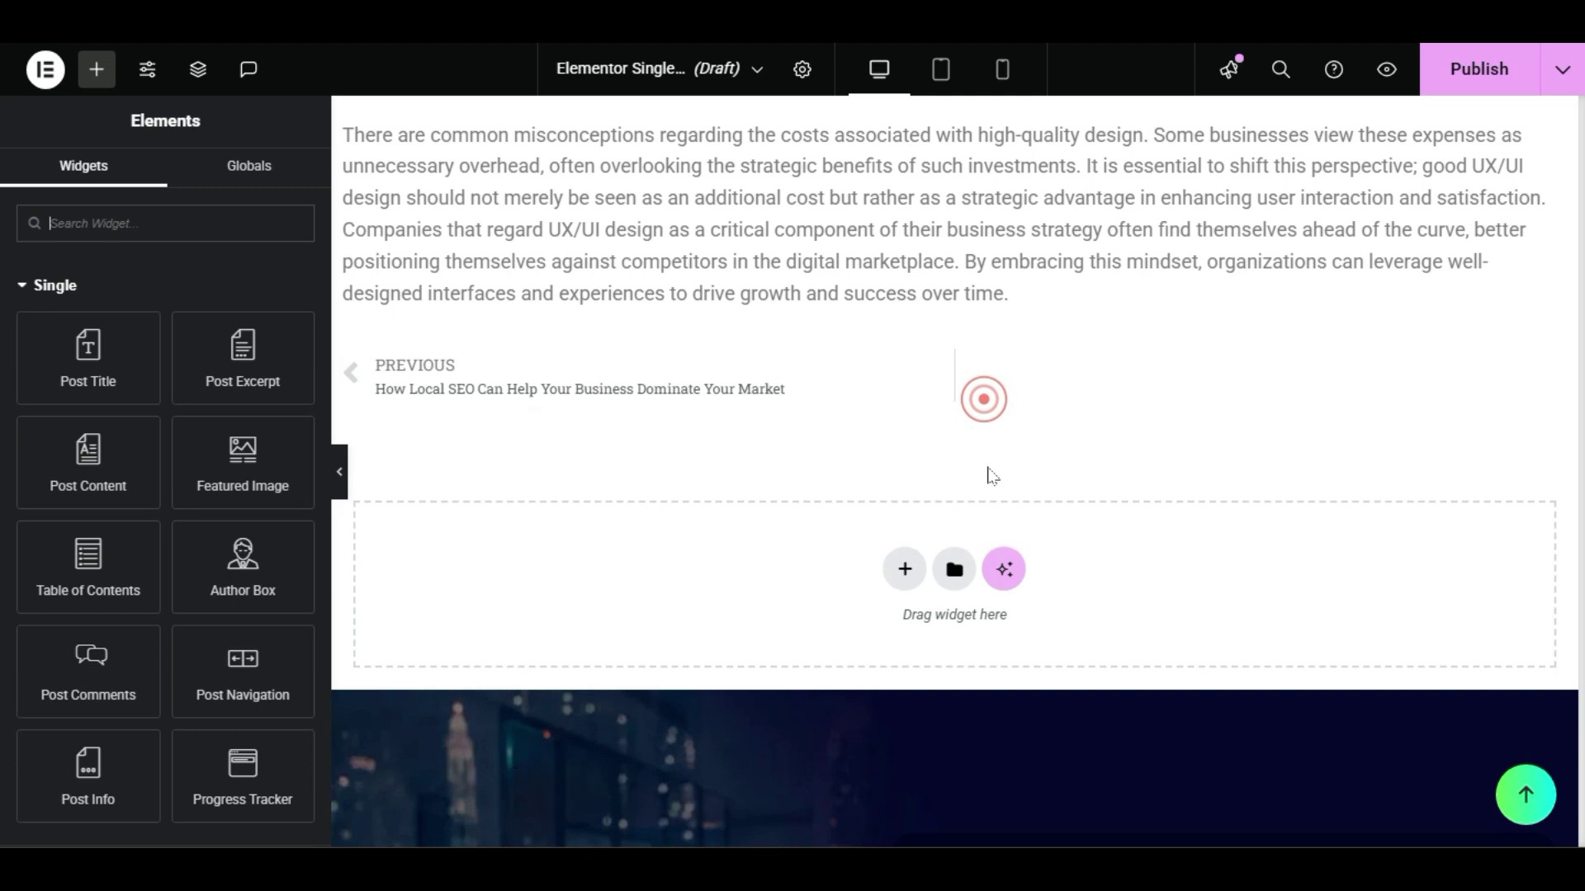
Step: Add a Progress Tracker widget above the post title at the start of the template
scroll(990, 473, "up", 5)
scroll(991, 472, "up", 10)
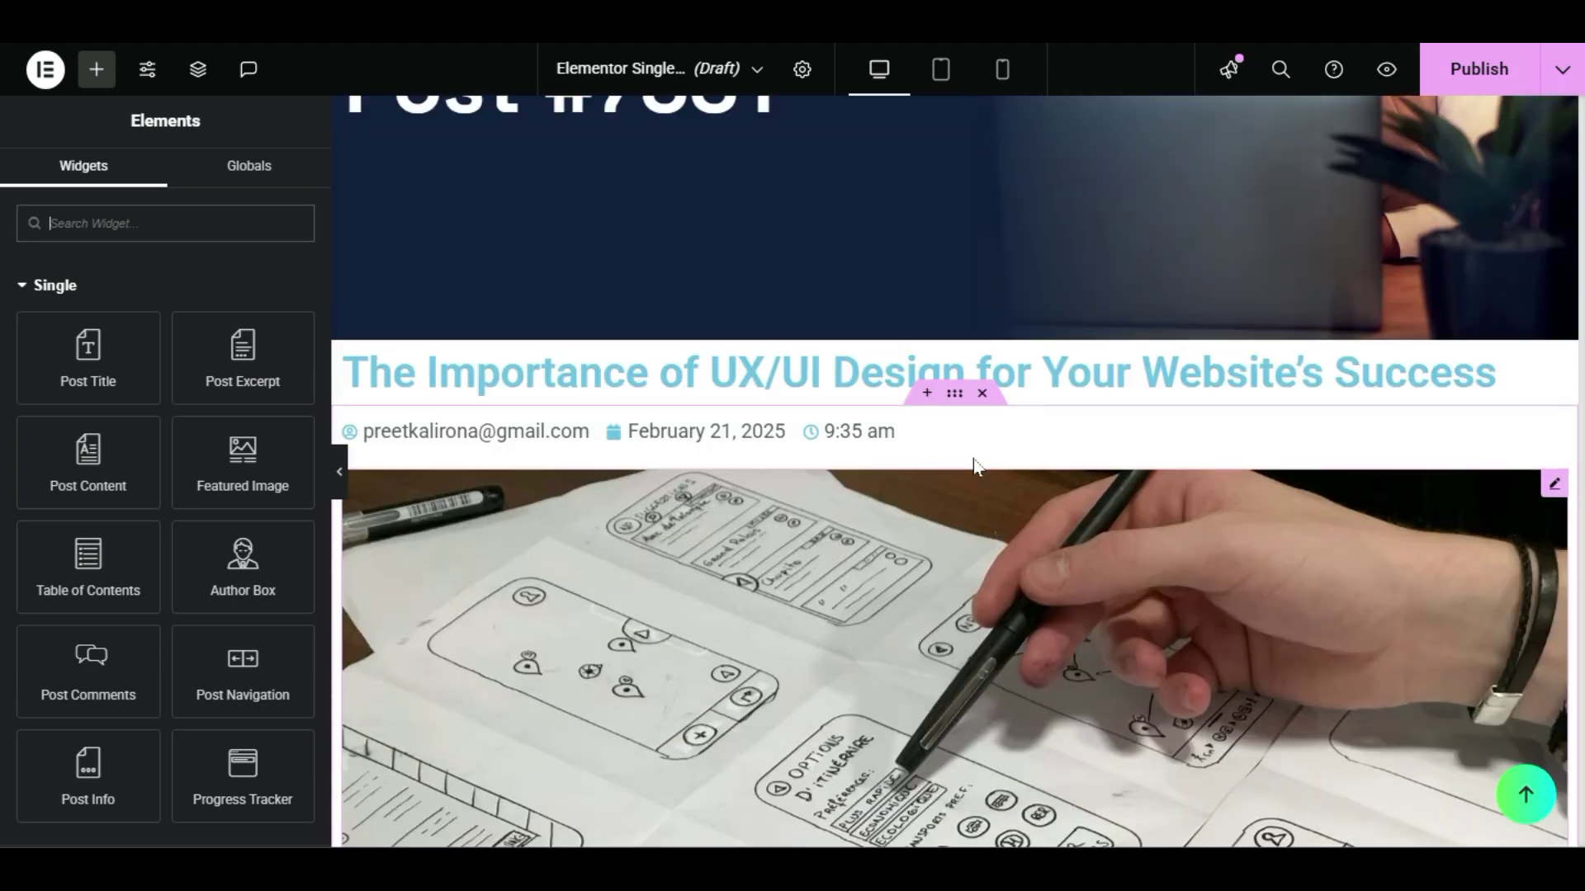
scroll(973, 463, "down", 3)
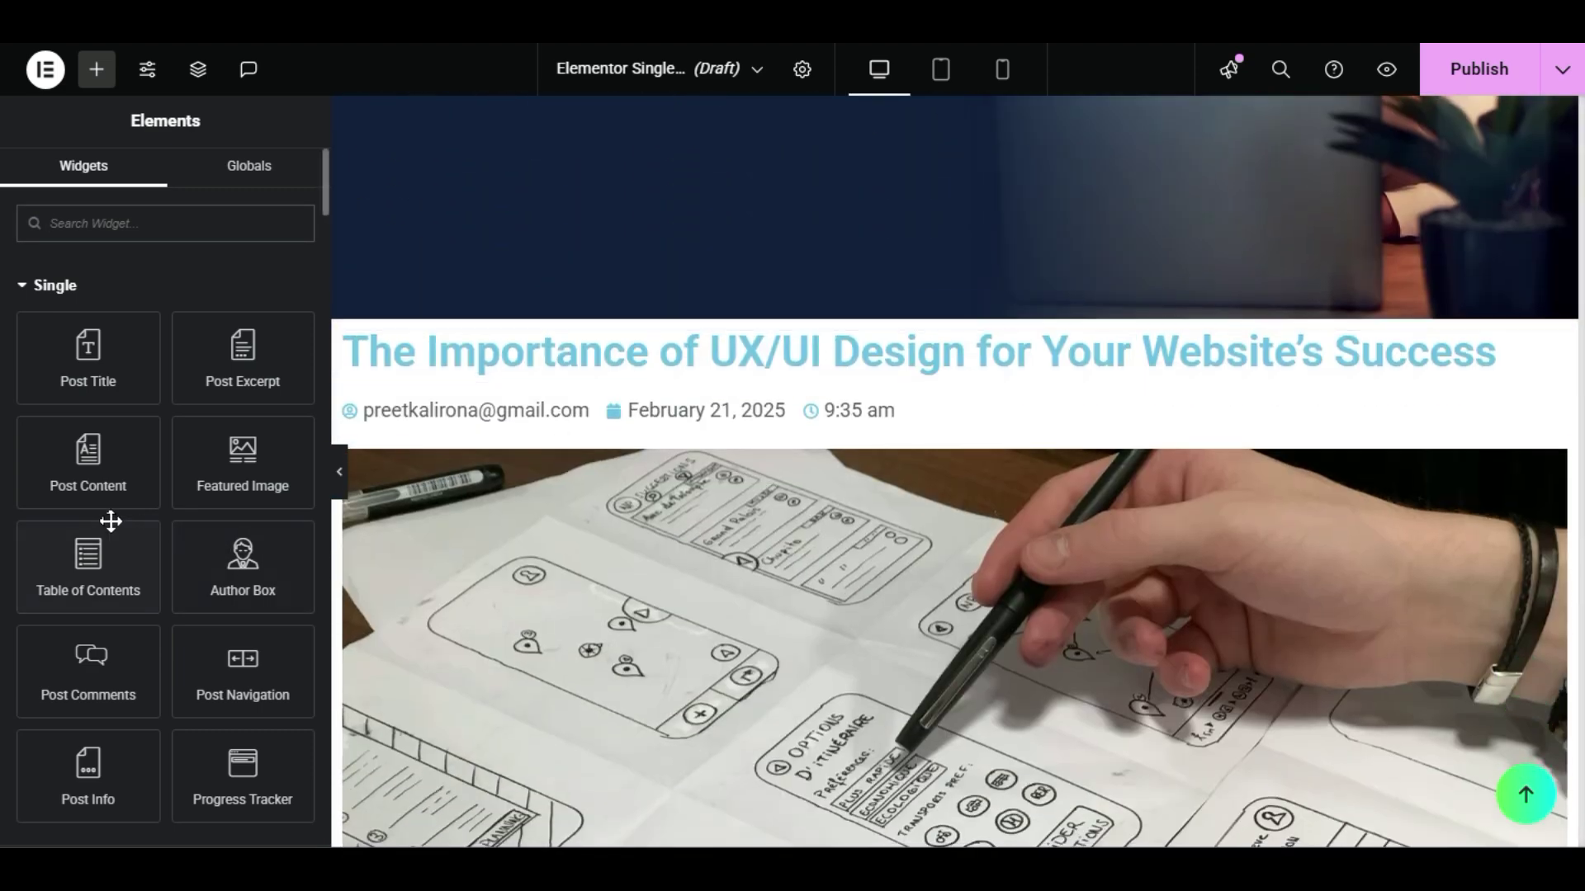
scroll(165, 652, "down", 2)
left_click_drag(247, 636, 844, 334)
scroll(608, 537, "down", 3)
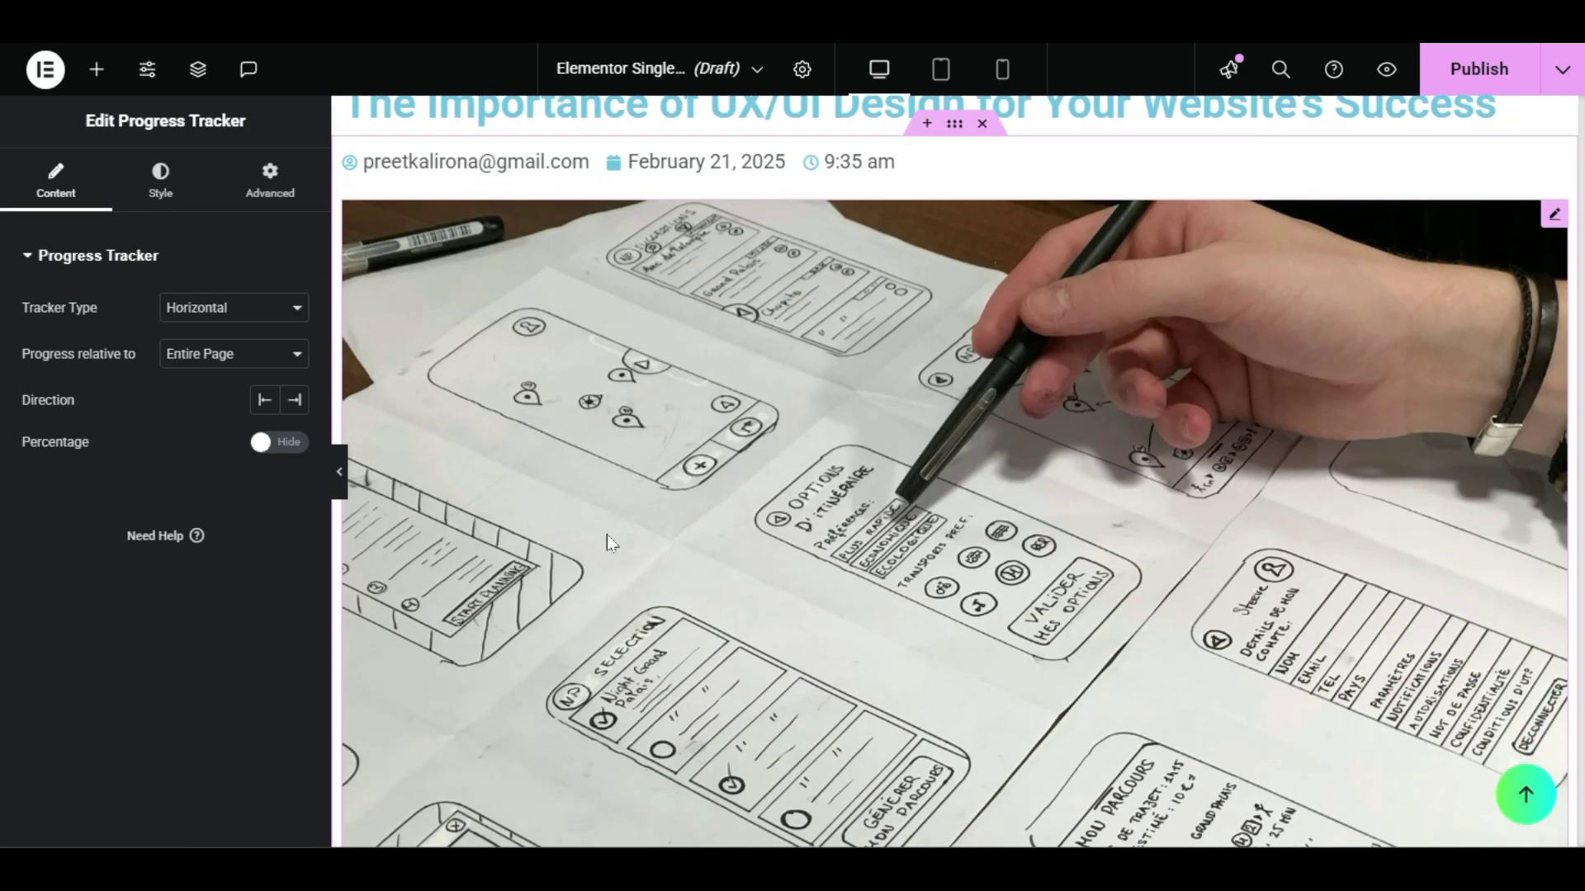
scroll(607, 542, "up", 3)
Step: Try tracking progress relative to Post Content, check the bar while scrolling, and set it back to Entire Page
left_click(212, 355)
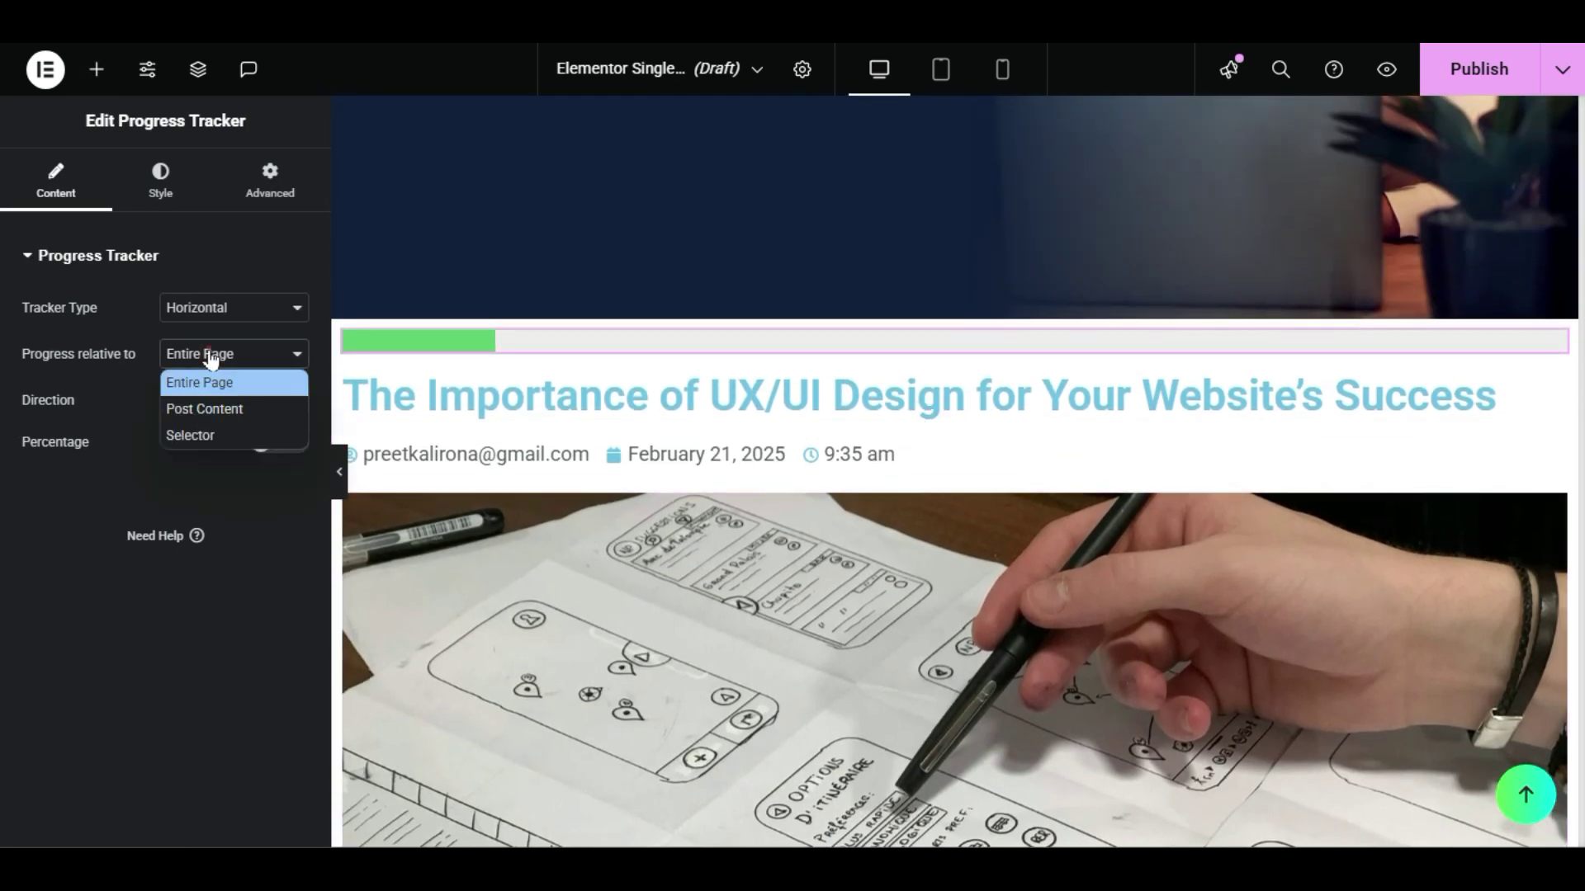
left_click(205, 407)
scroll(869, 538, "down", 10)
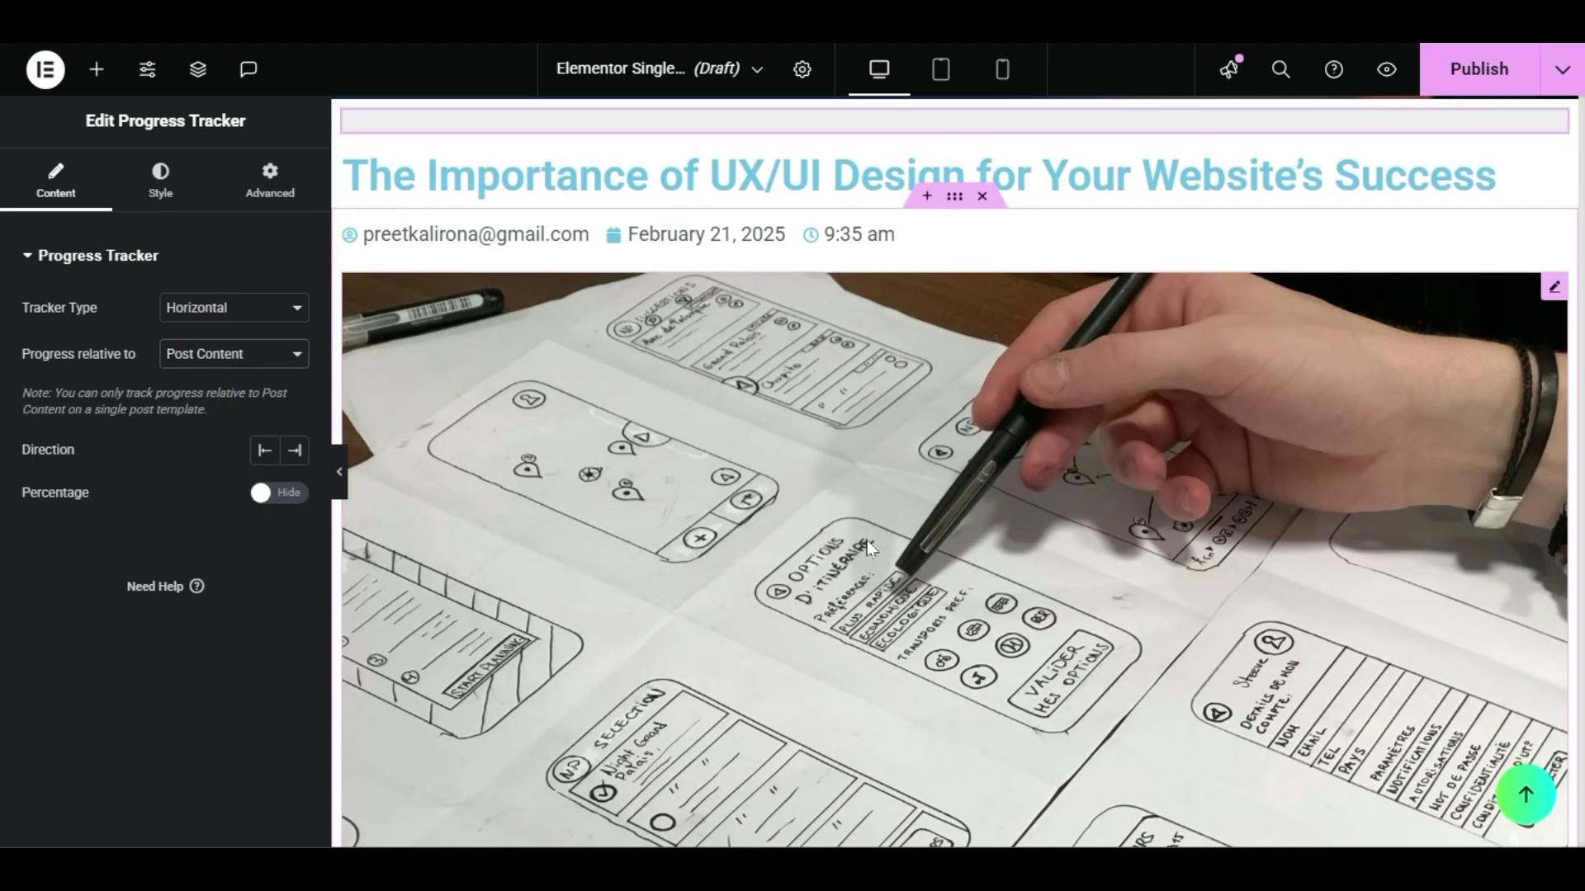
scroll(863, 548, "up", 12)
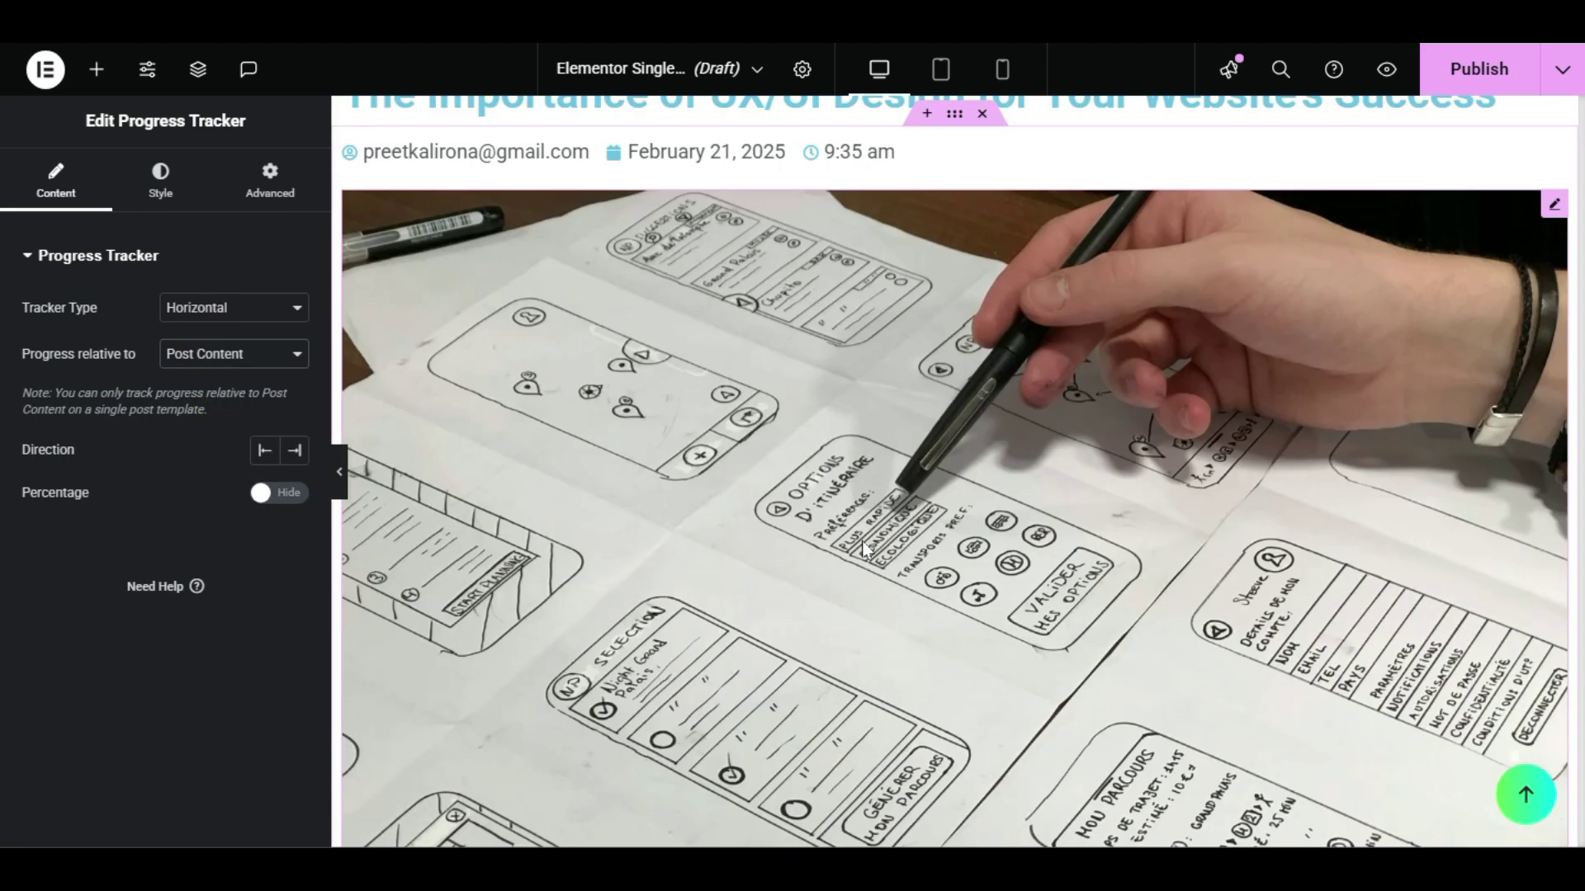
scroll(862, 539, "down", 4)
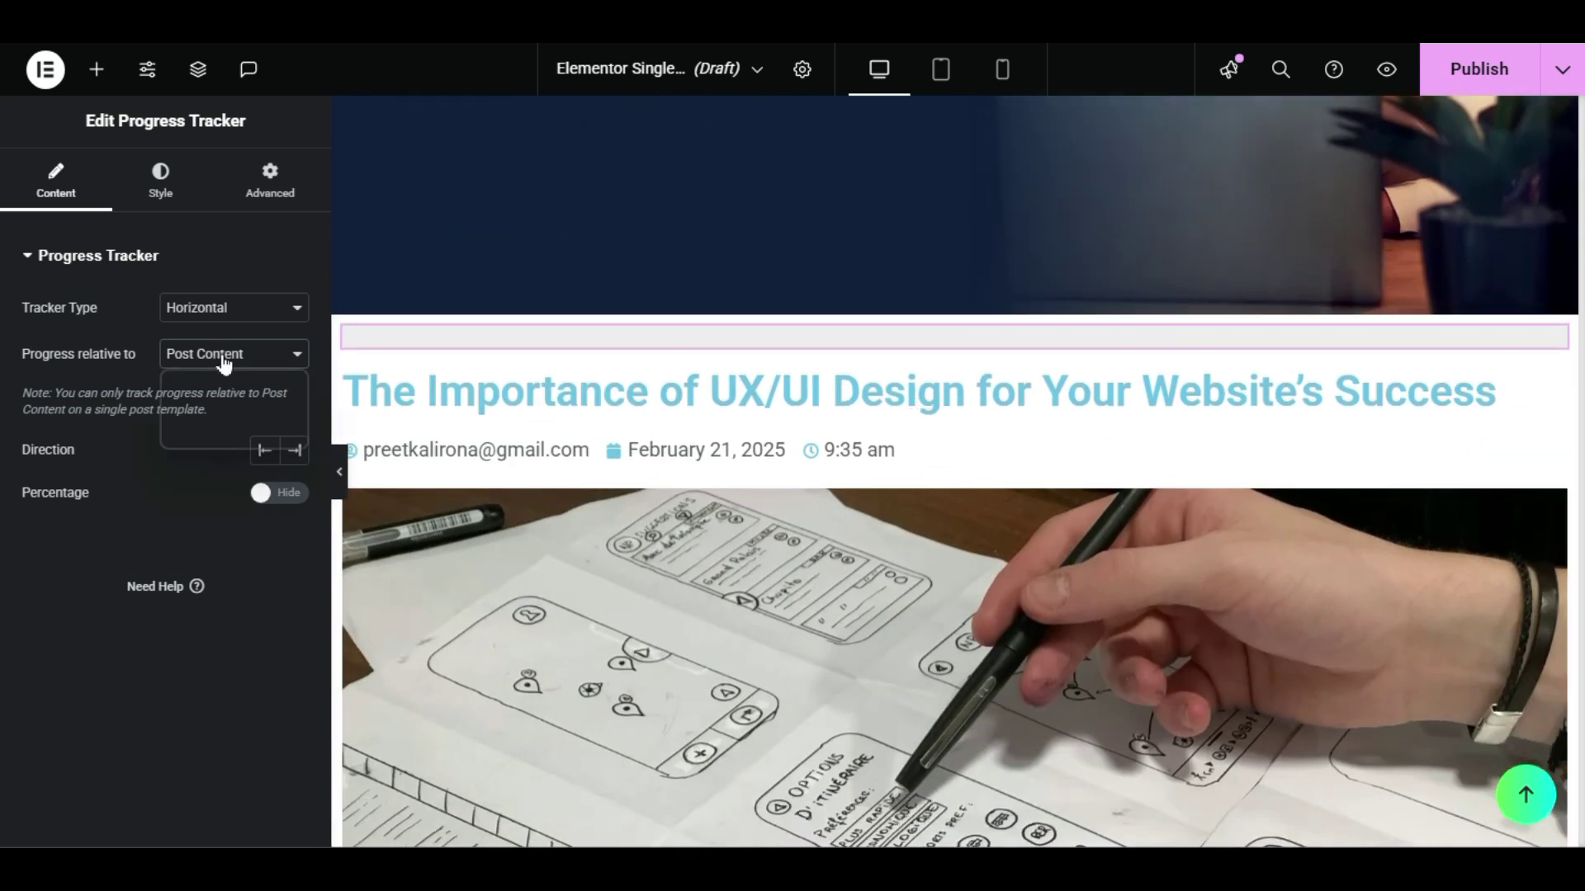
left_click(258, 386)
Step: Try the Circular tracker type on the Progress Tracker and check how it behaves while scrolling
left_click(208, 309)
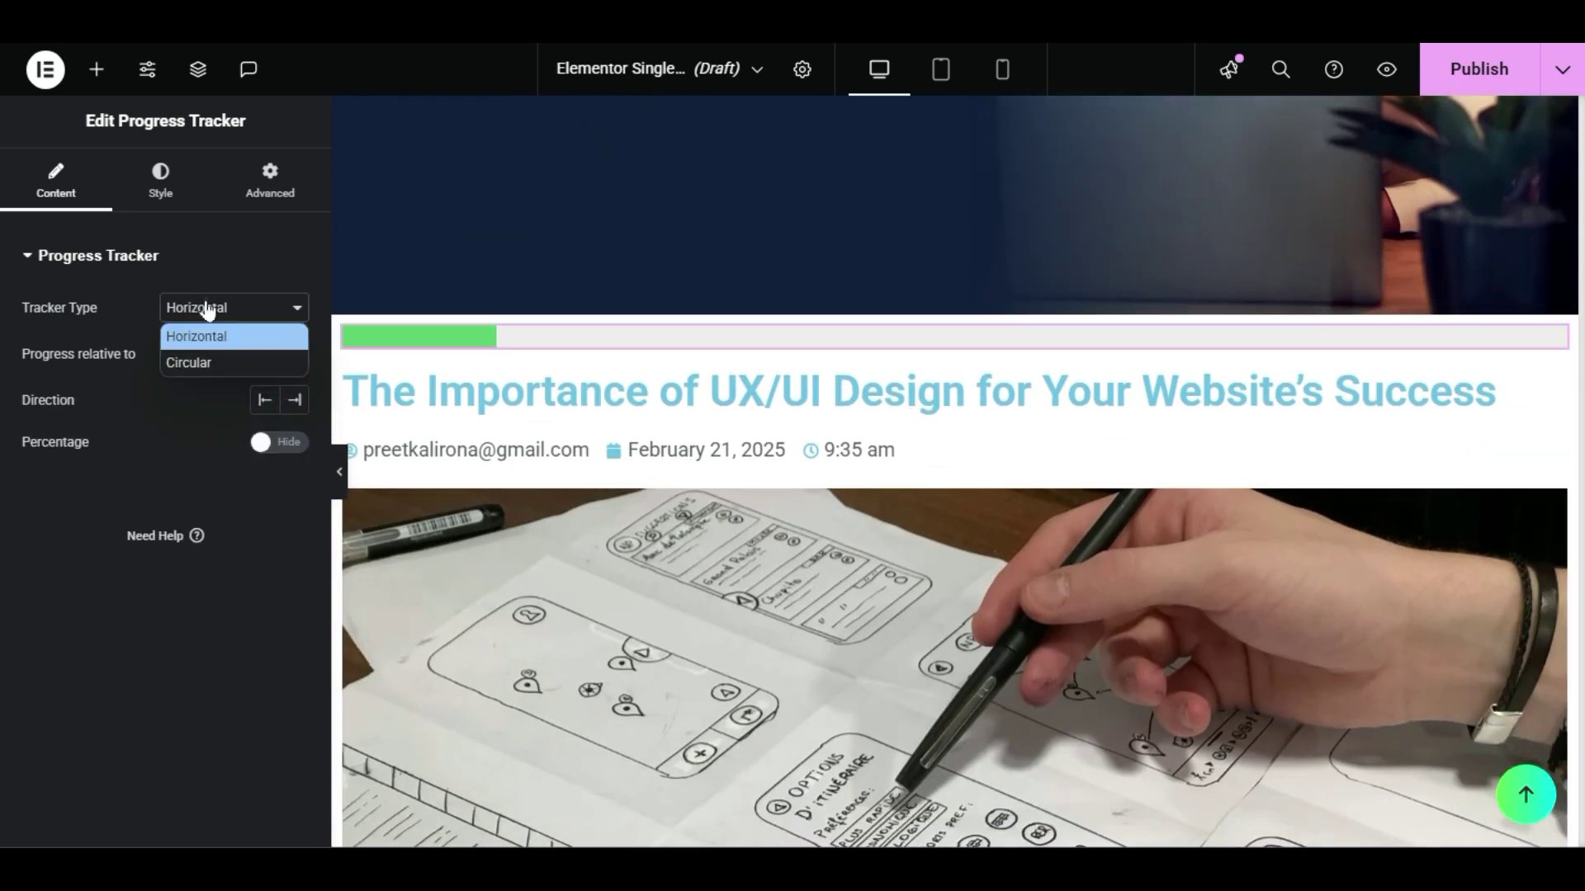
left_click(208, 365)
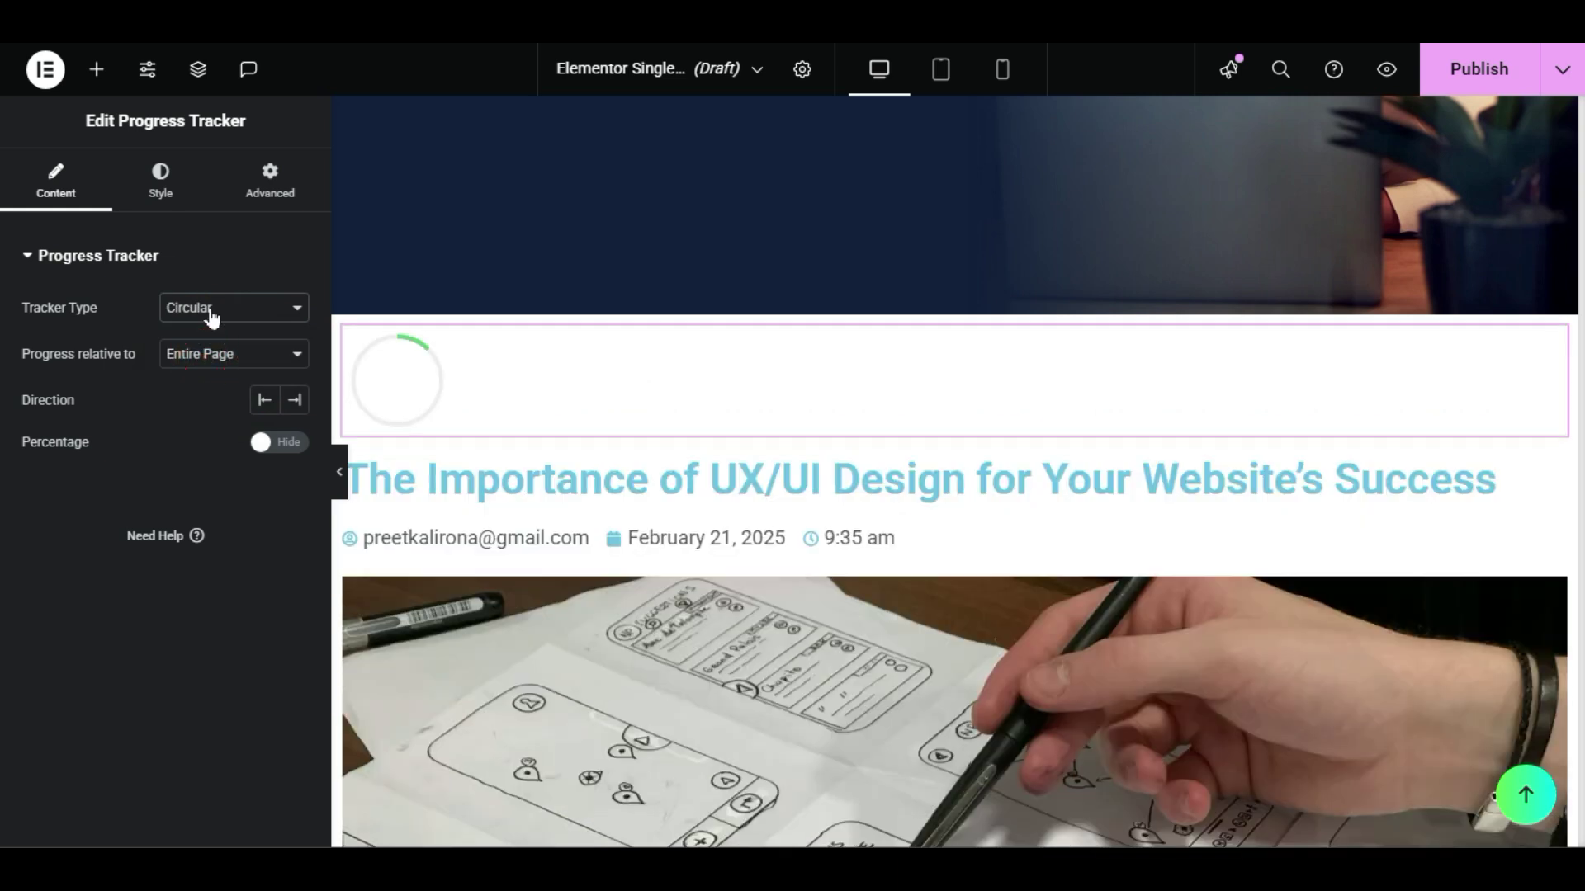
scroll(826, 495, "down", 5)
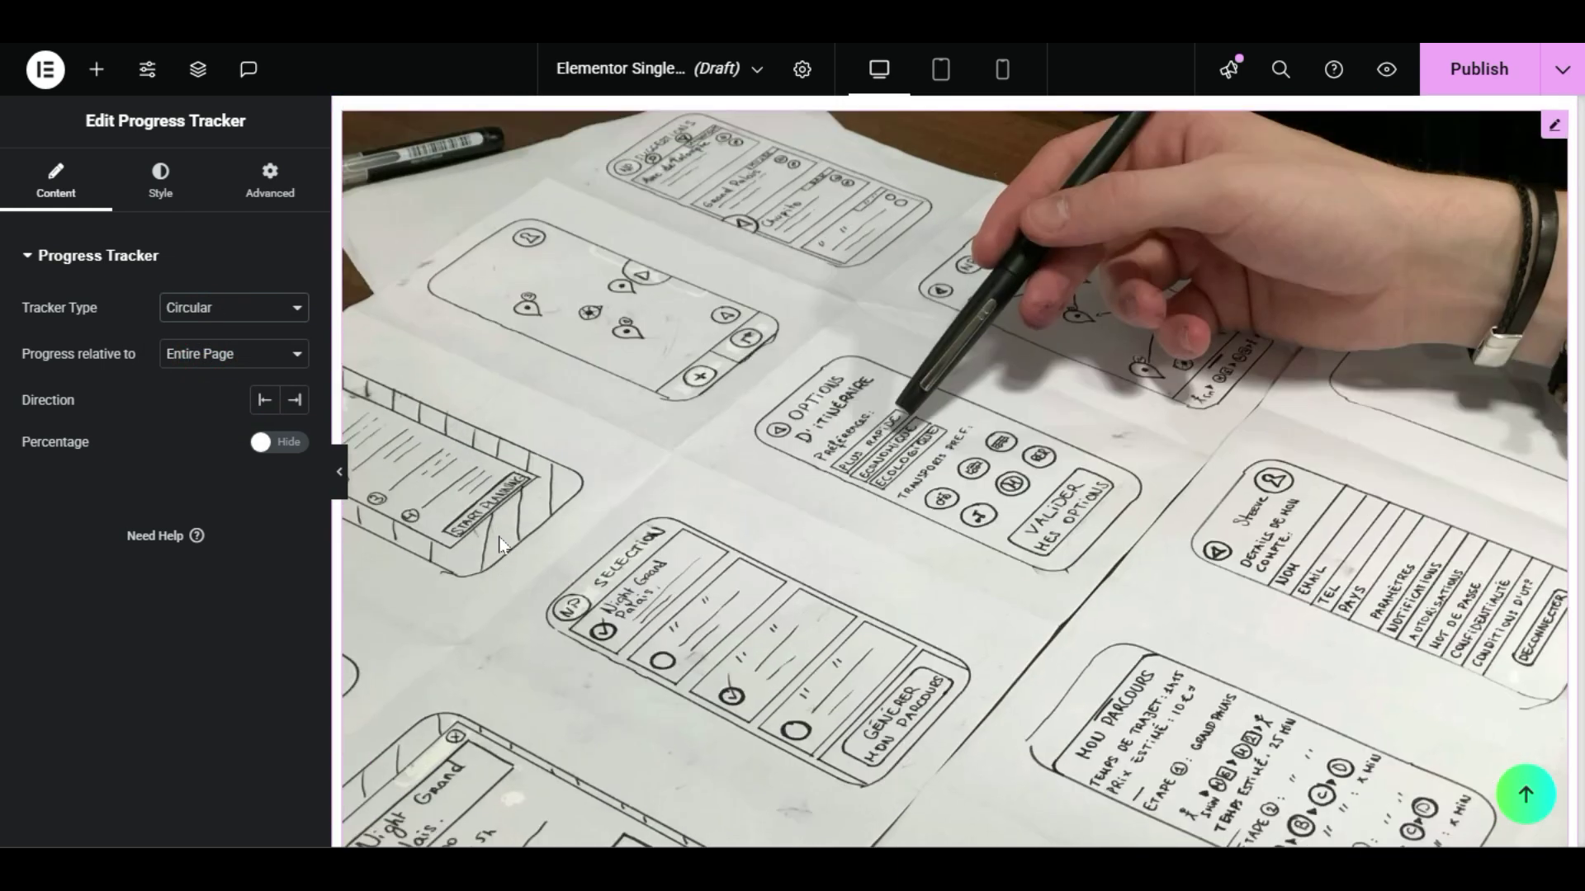
scroll(826, 495, "up", 5)
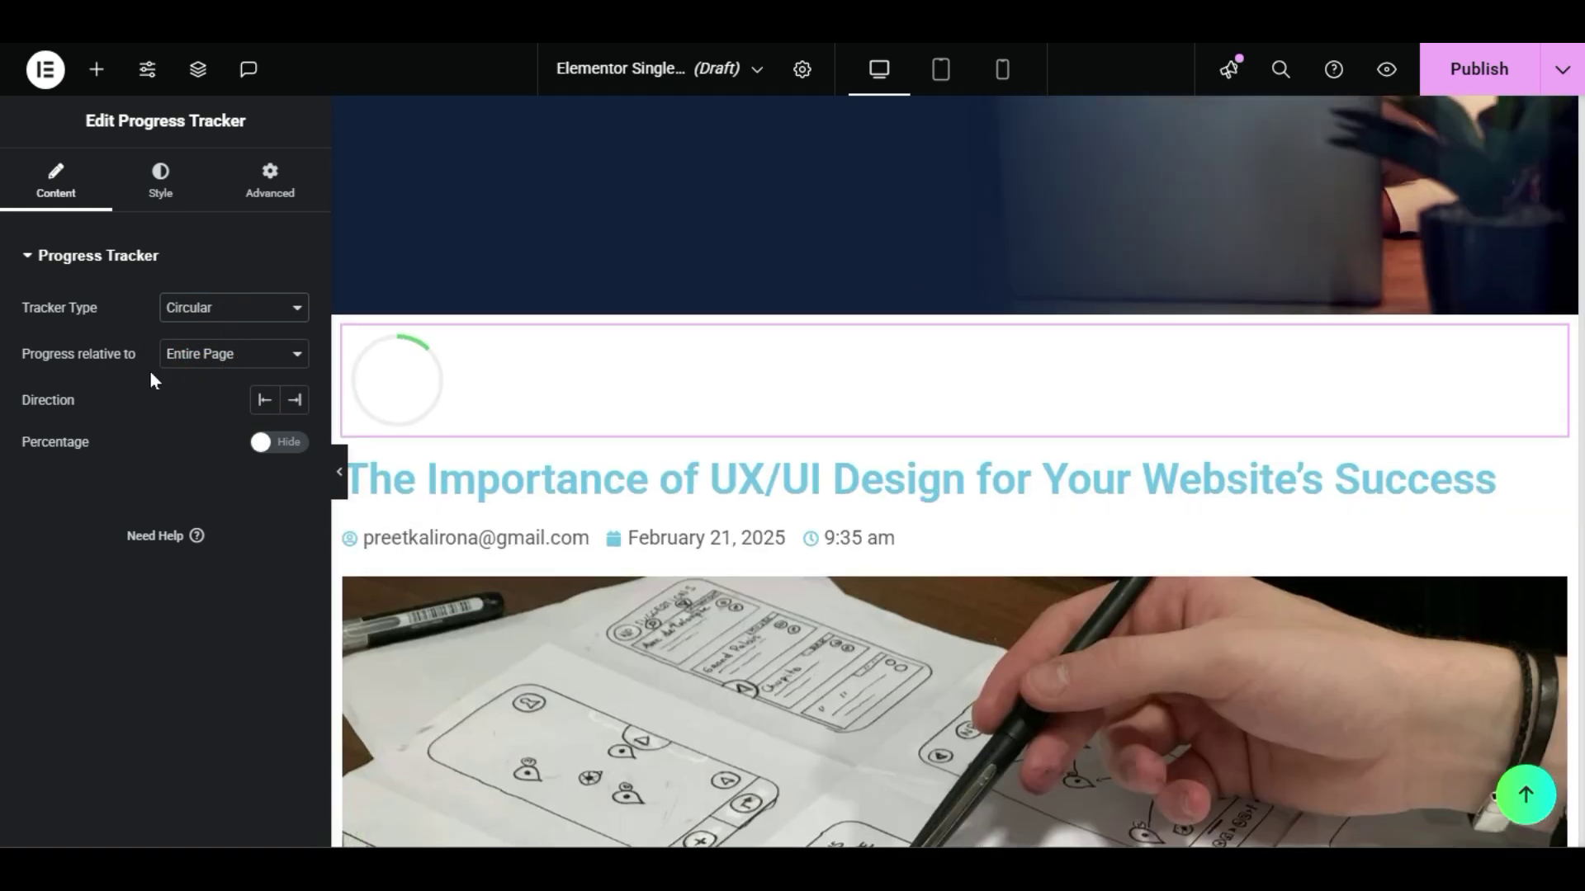
Step: Set the Progress Tracker's position to Fixed and check it while scrolling through the post
left_click(156, 178)
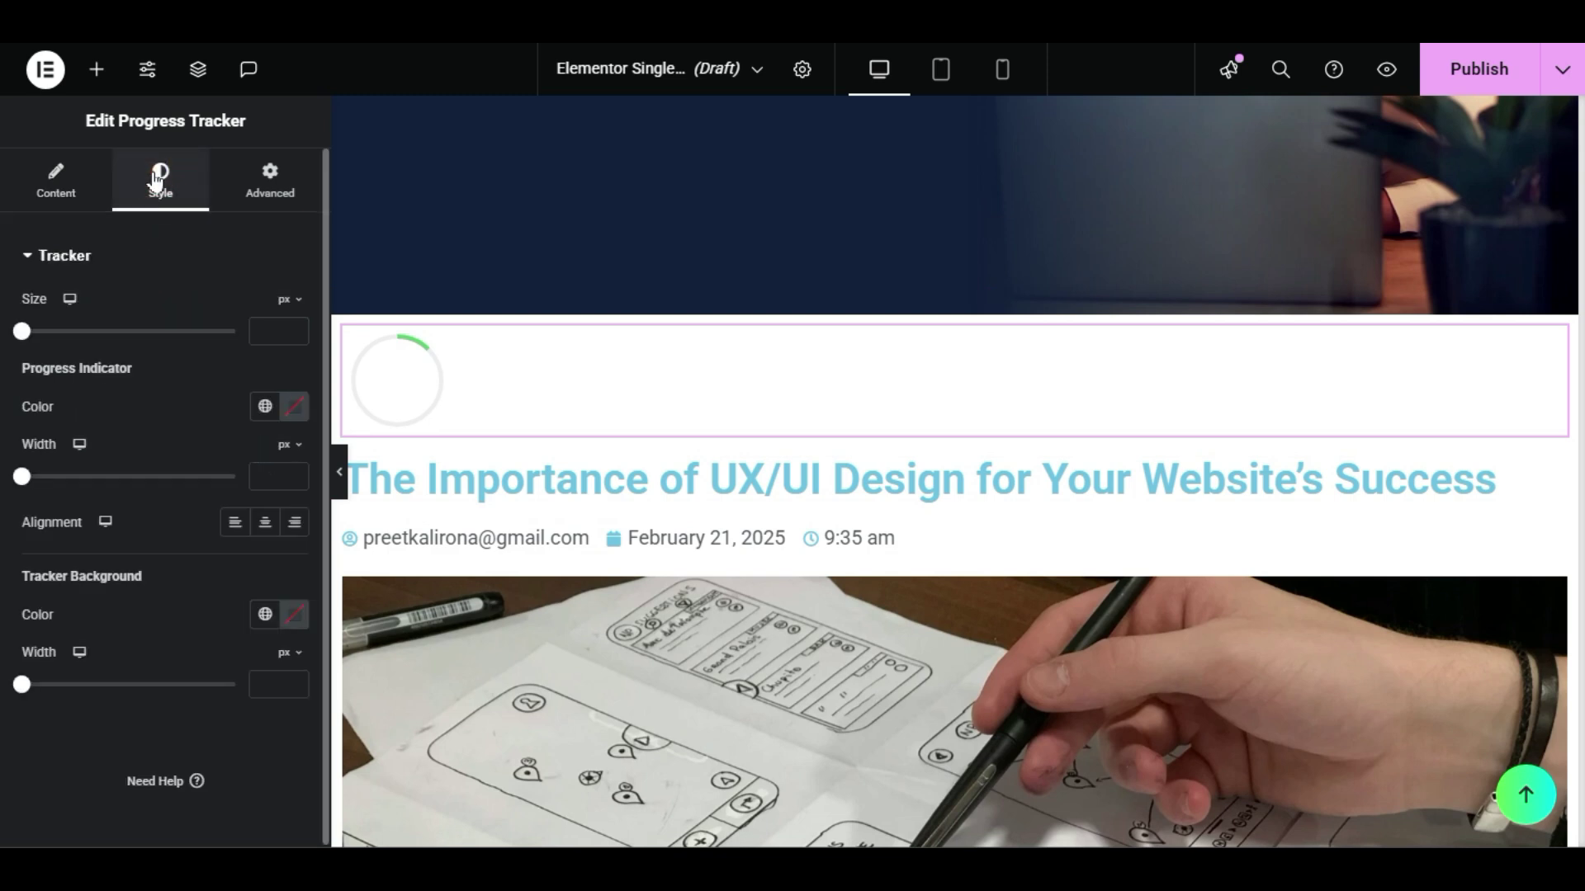
left_click(255, 194)
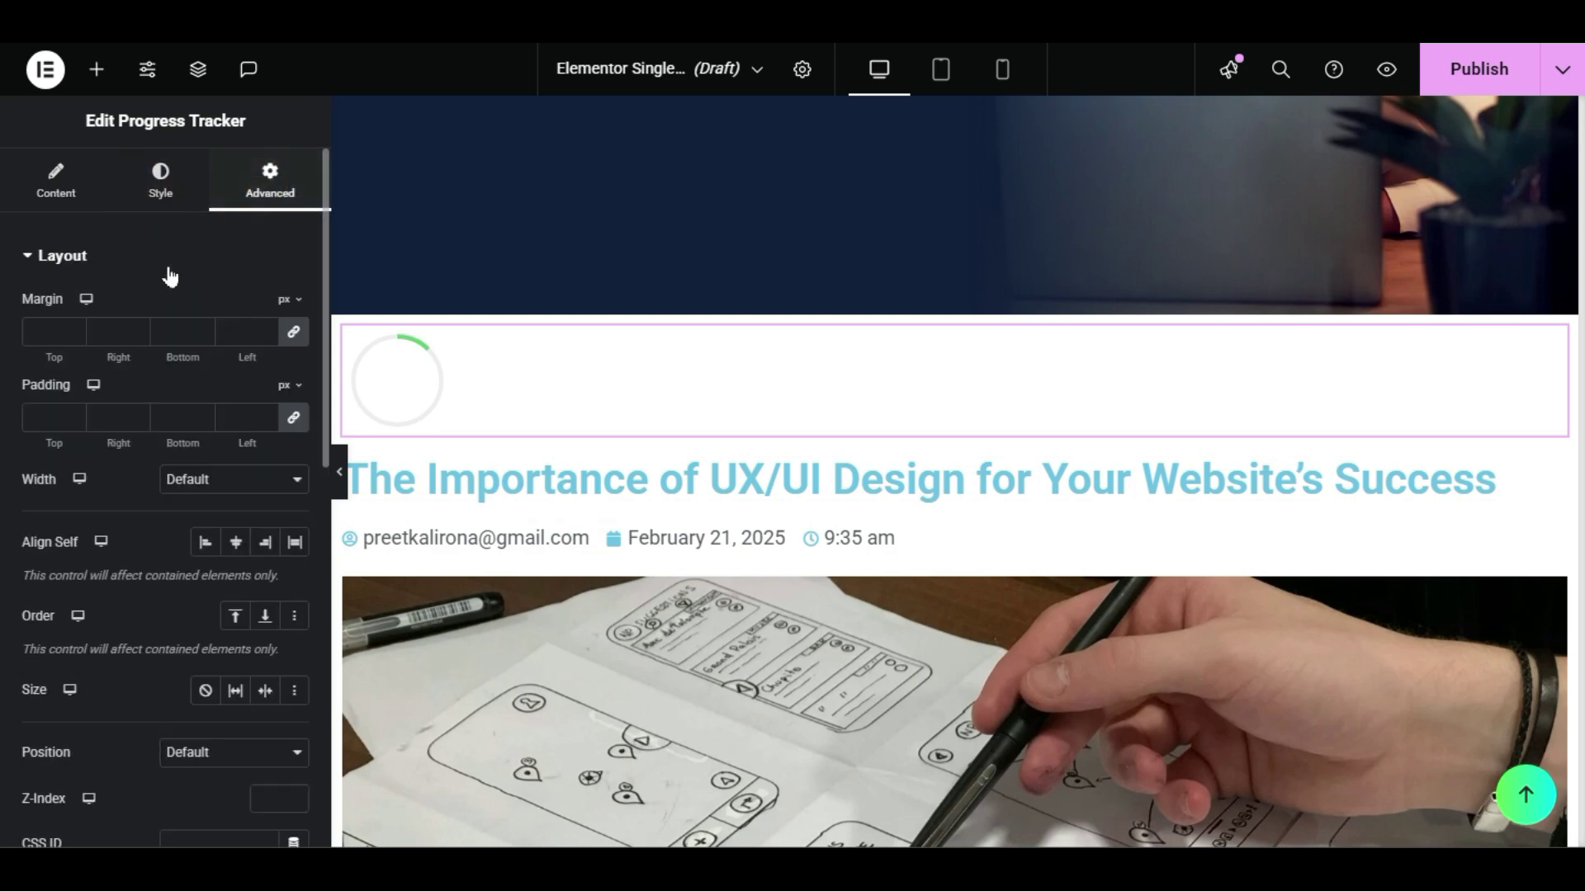
scroll(2, 427, "down", 3)
scroll(4, 433, "down", 2)
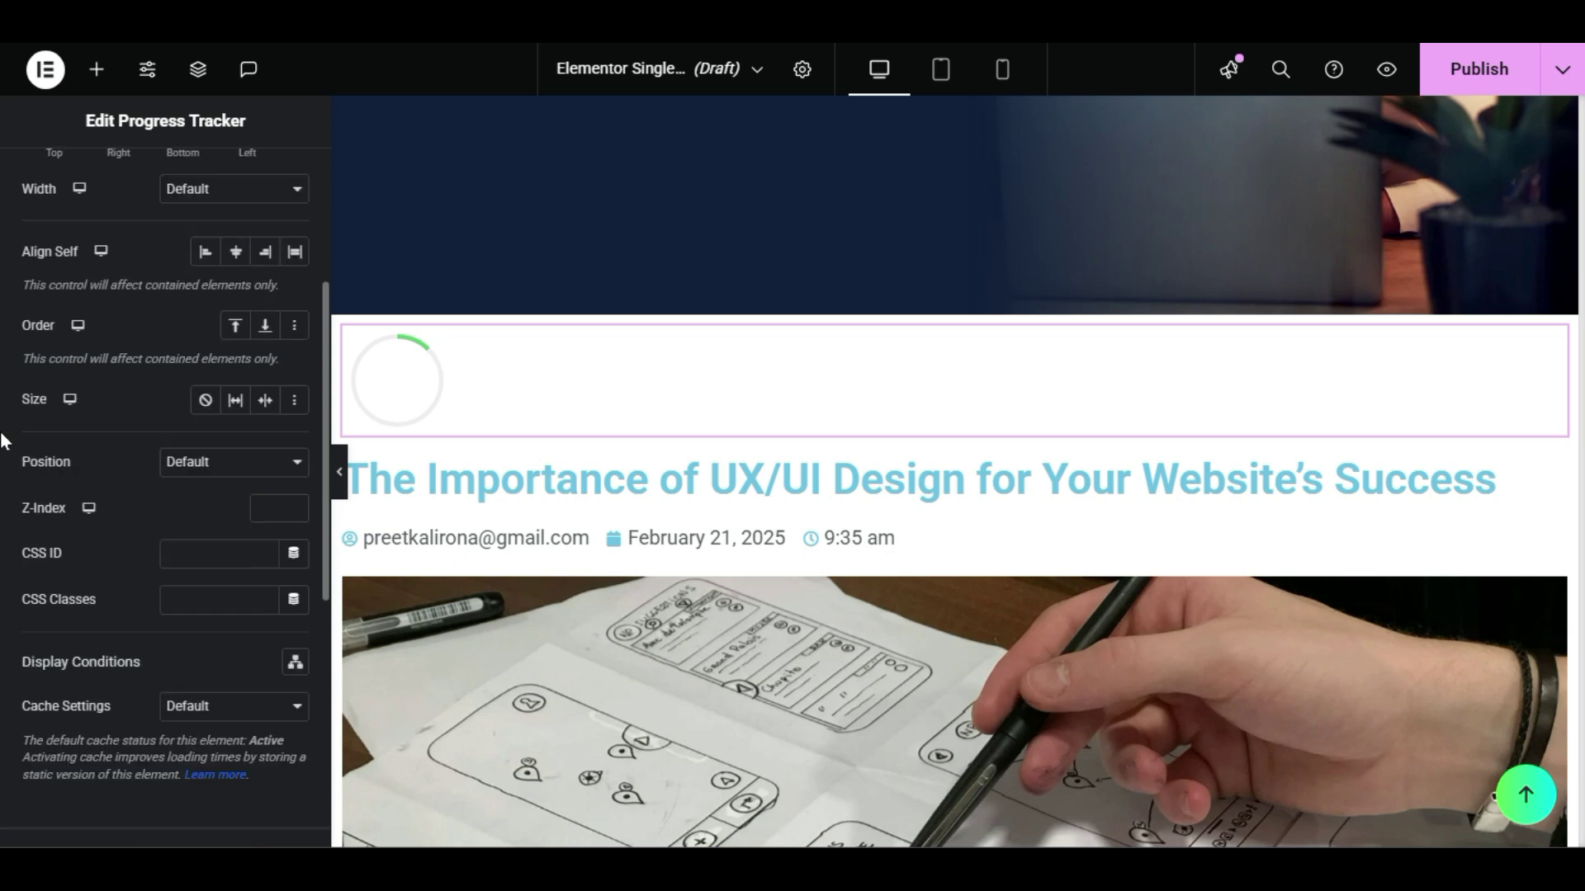
left_click(217, 391)
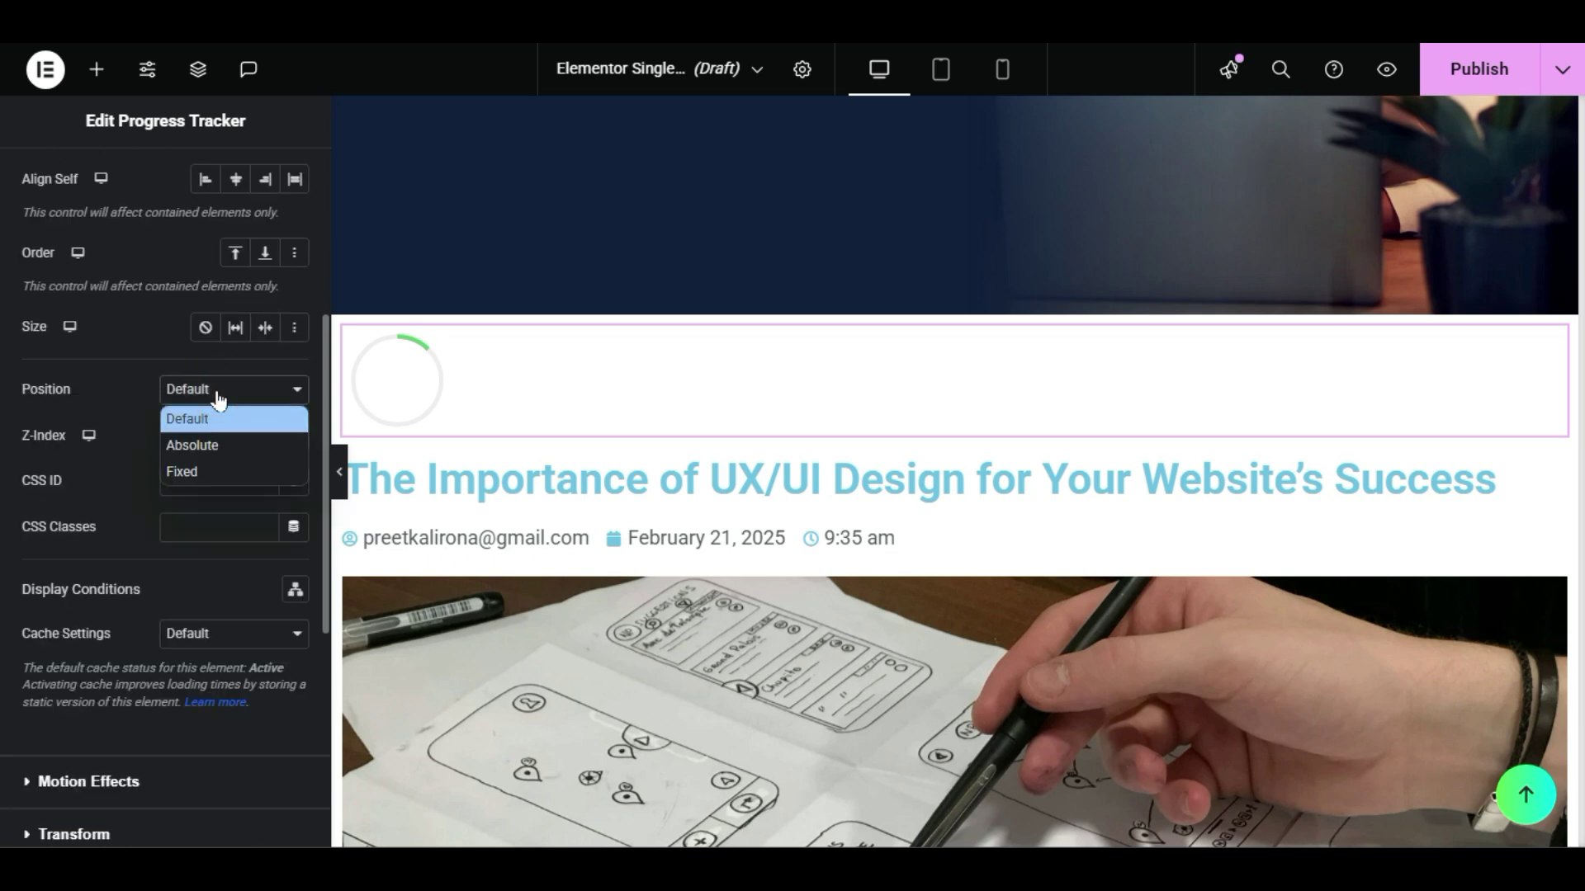
left_click(192, 471)
scroll(543, 484, "down", 5)
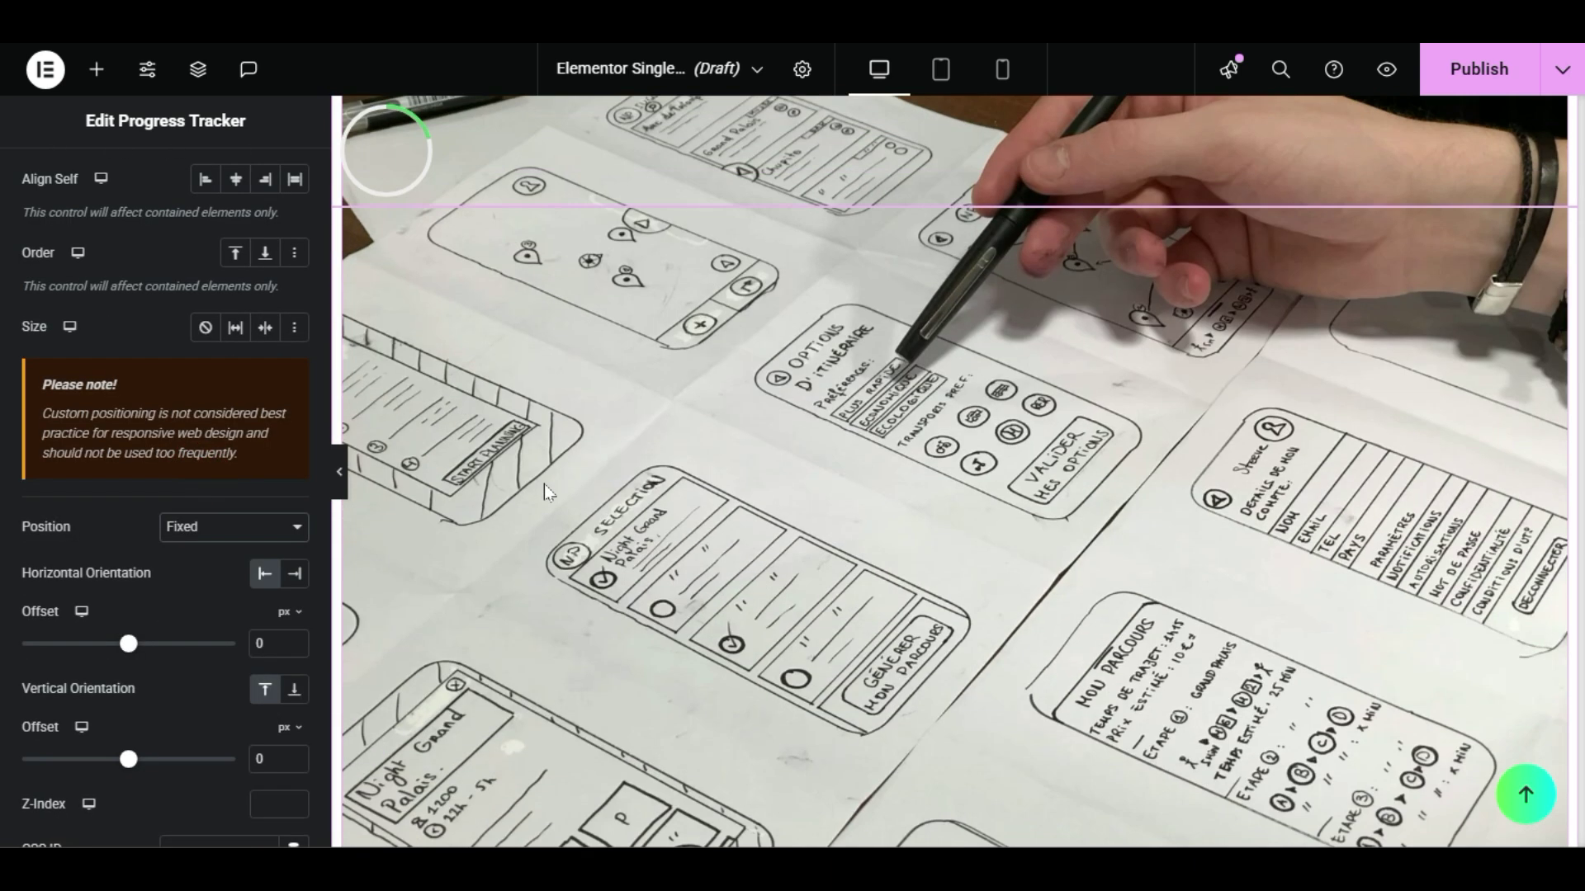
scroll(543, 484, "down", 10)
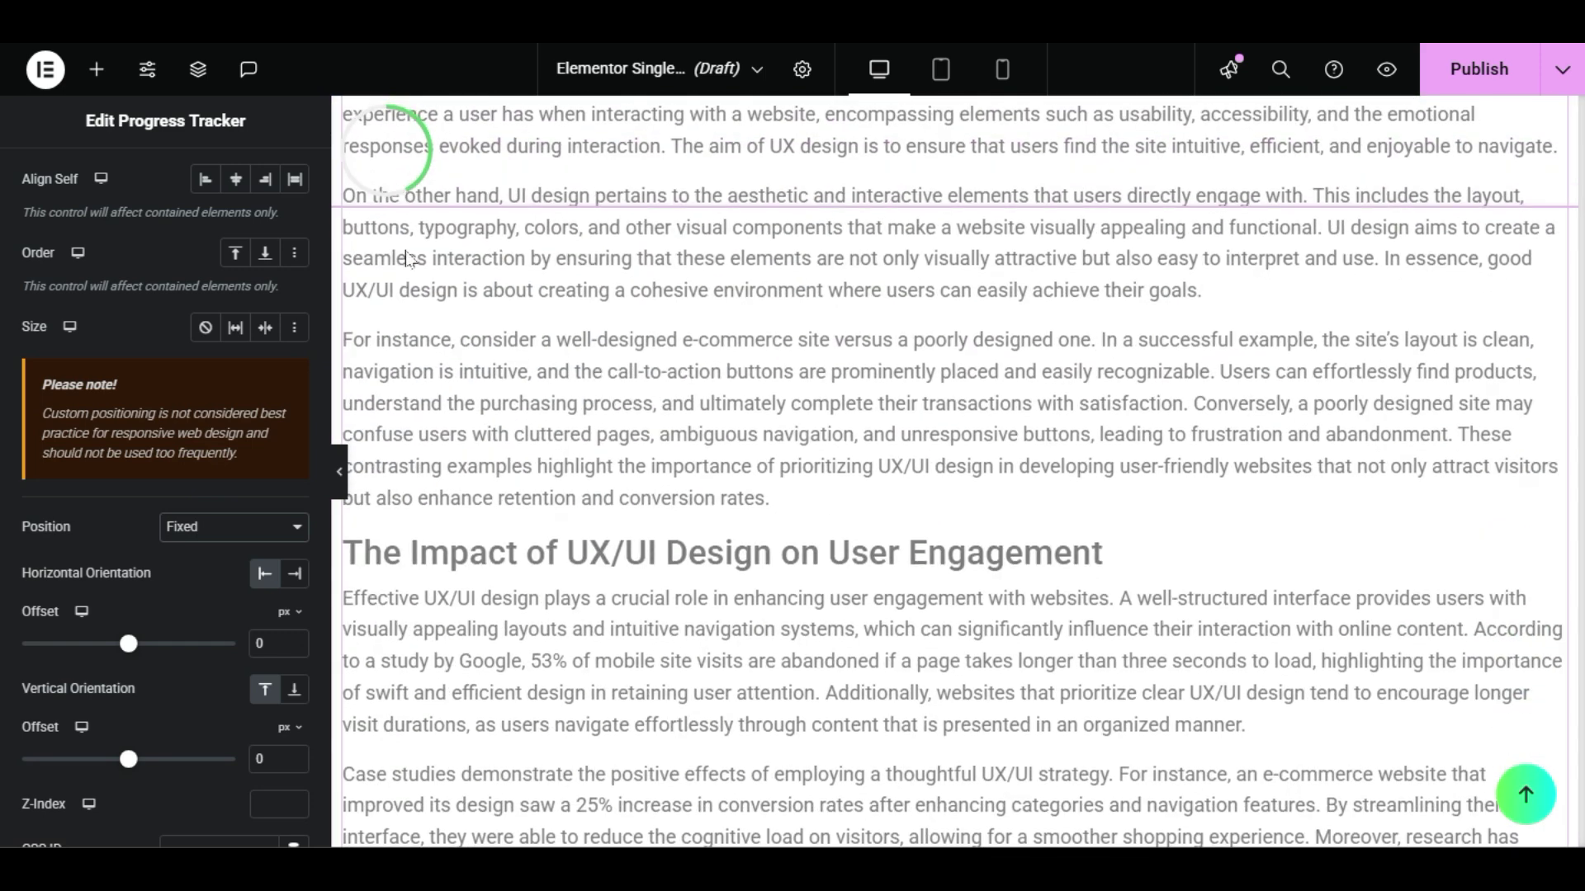
scroll(591, 478, "down", 12)
scroll(931, 485, "up", 20)
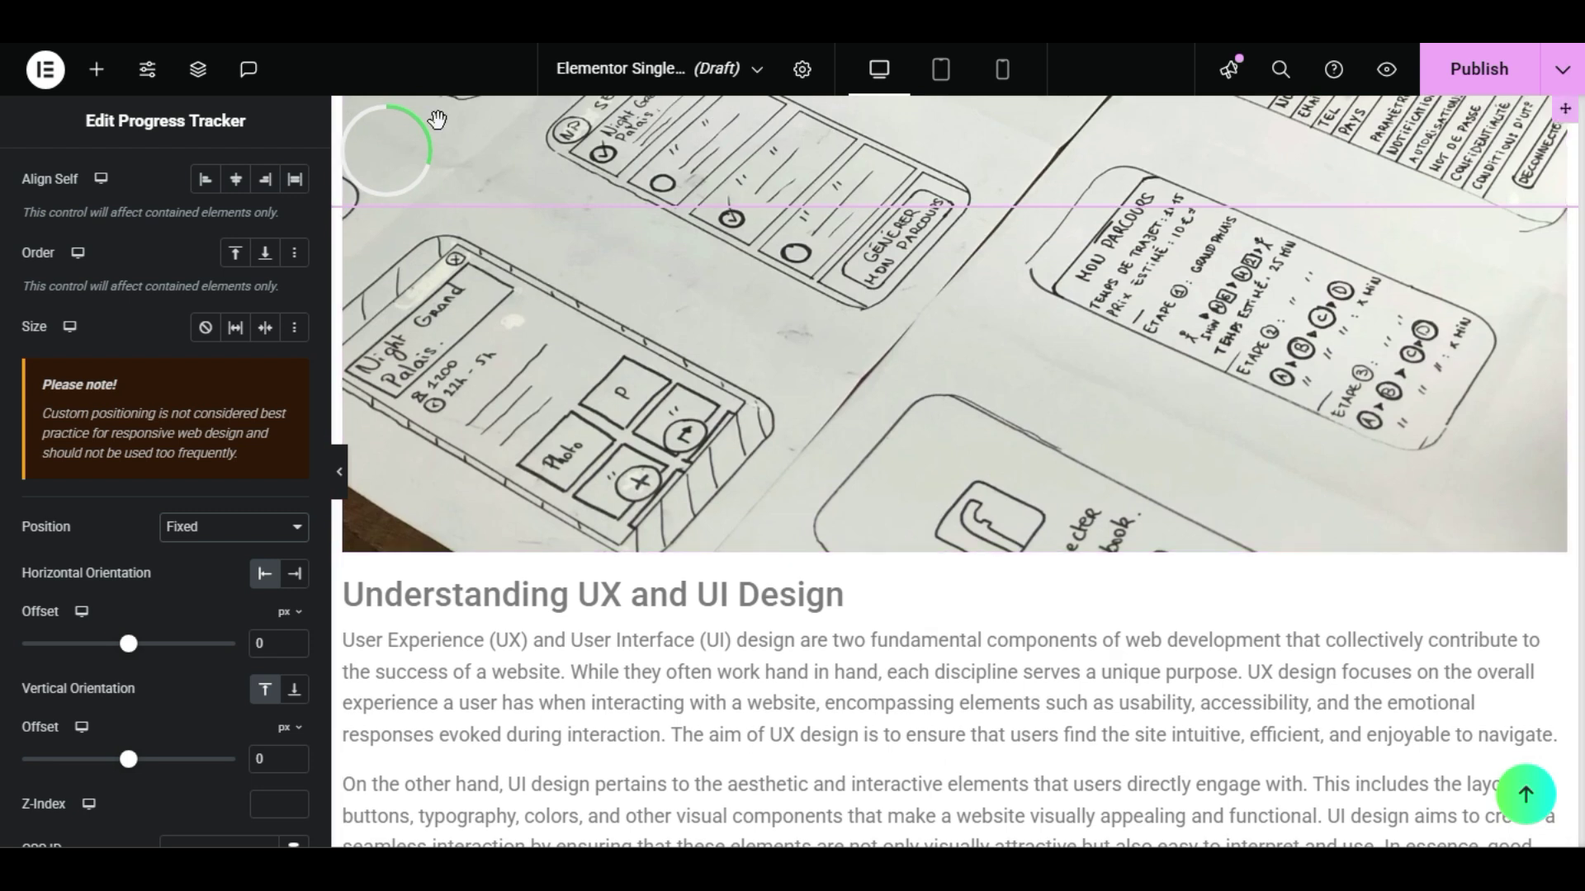
scroll(549, 559, "down", 10)
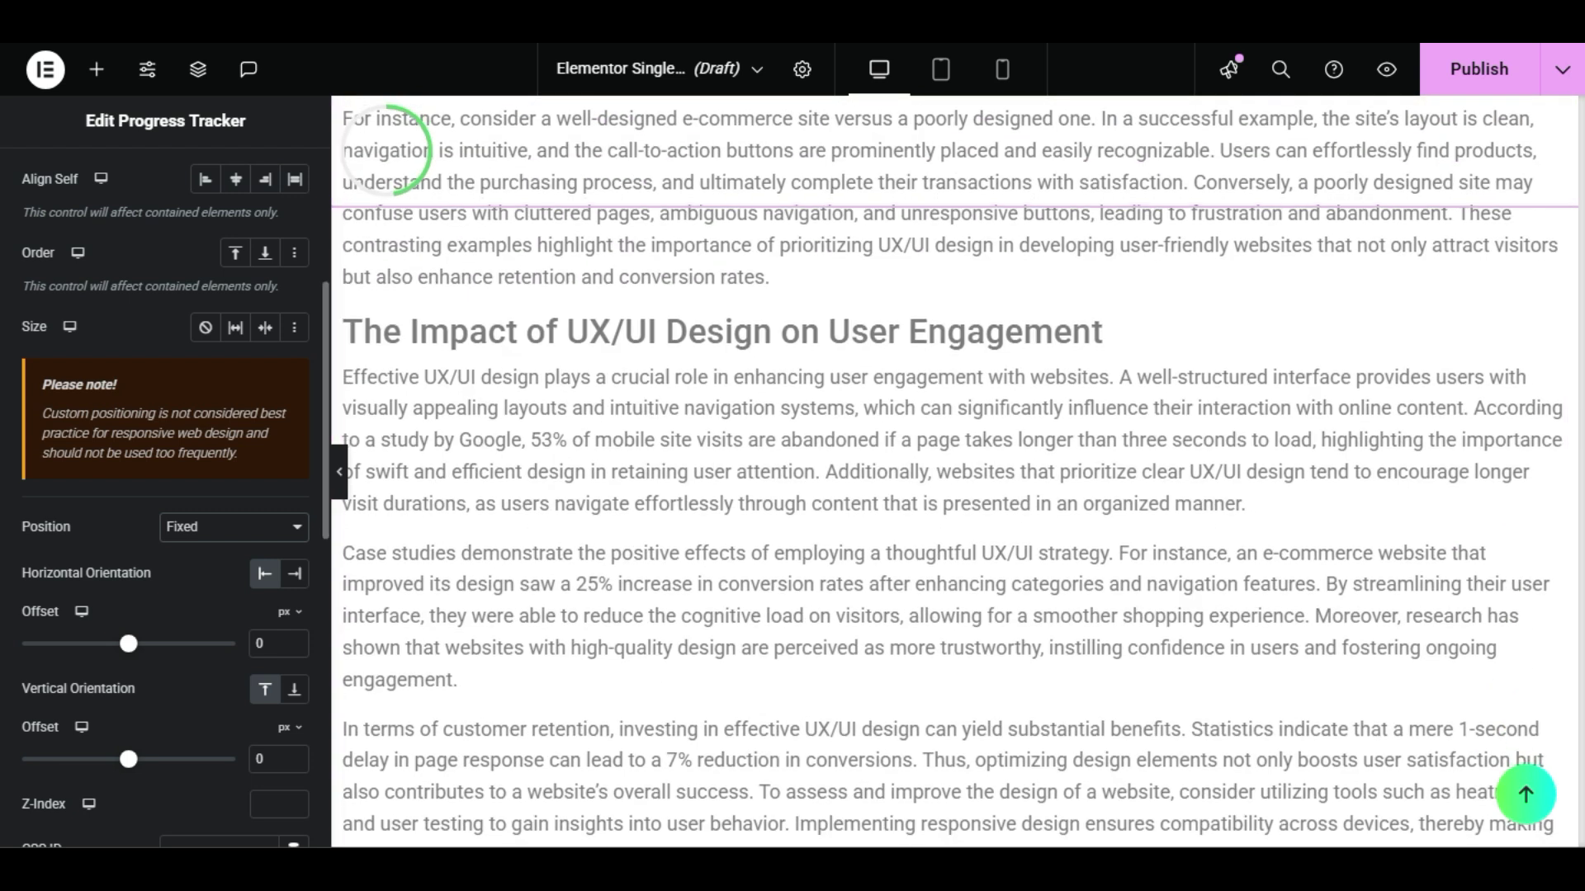
scroll(165, 412, "up", 5)
Step: Set the tracker type to Horizontal and check the fixed progress bar while scrolling through the whole page
left_click(37, 169)
left_click(212, 314)
left_click(199, 333)
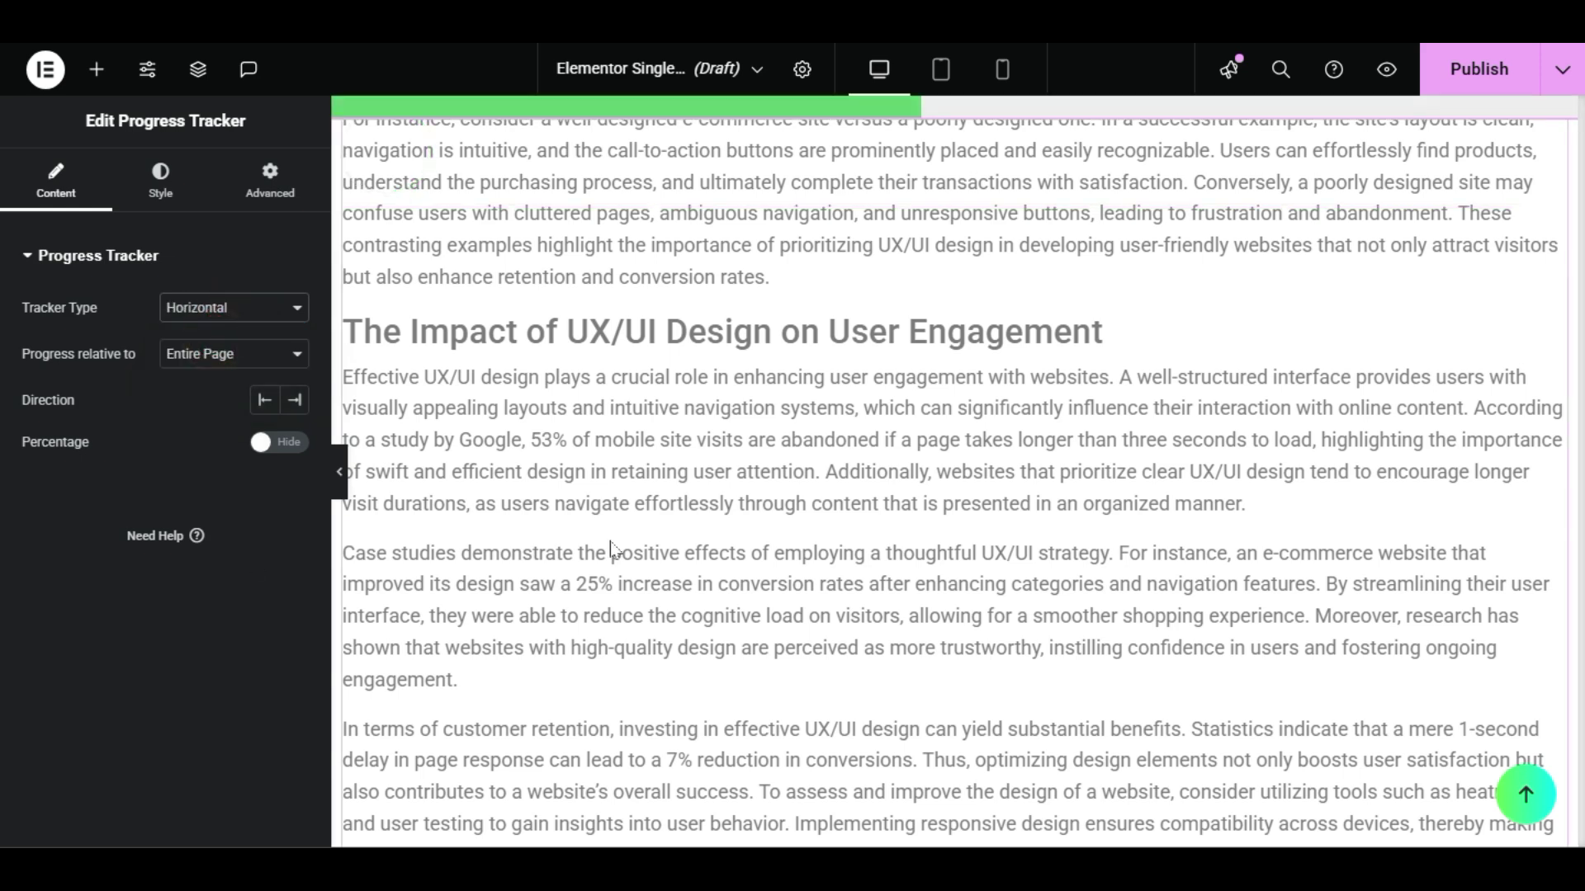
scroll(611, 549, "down", 15)
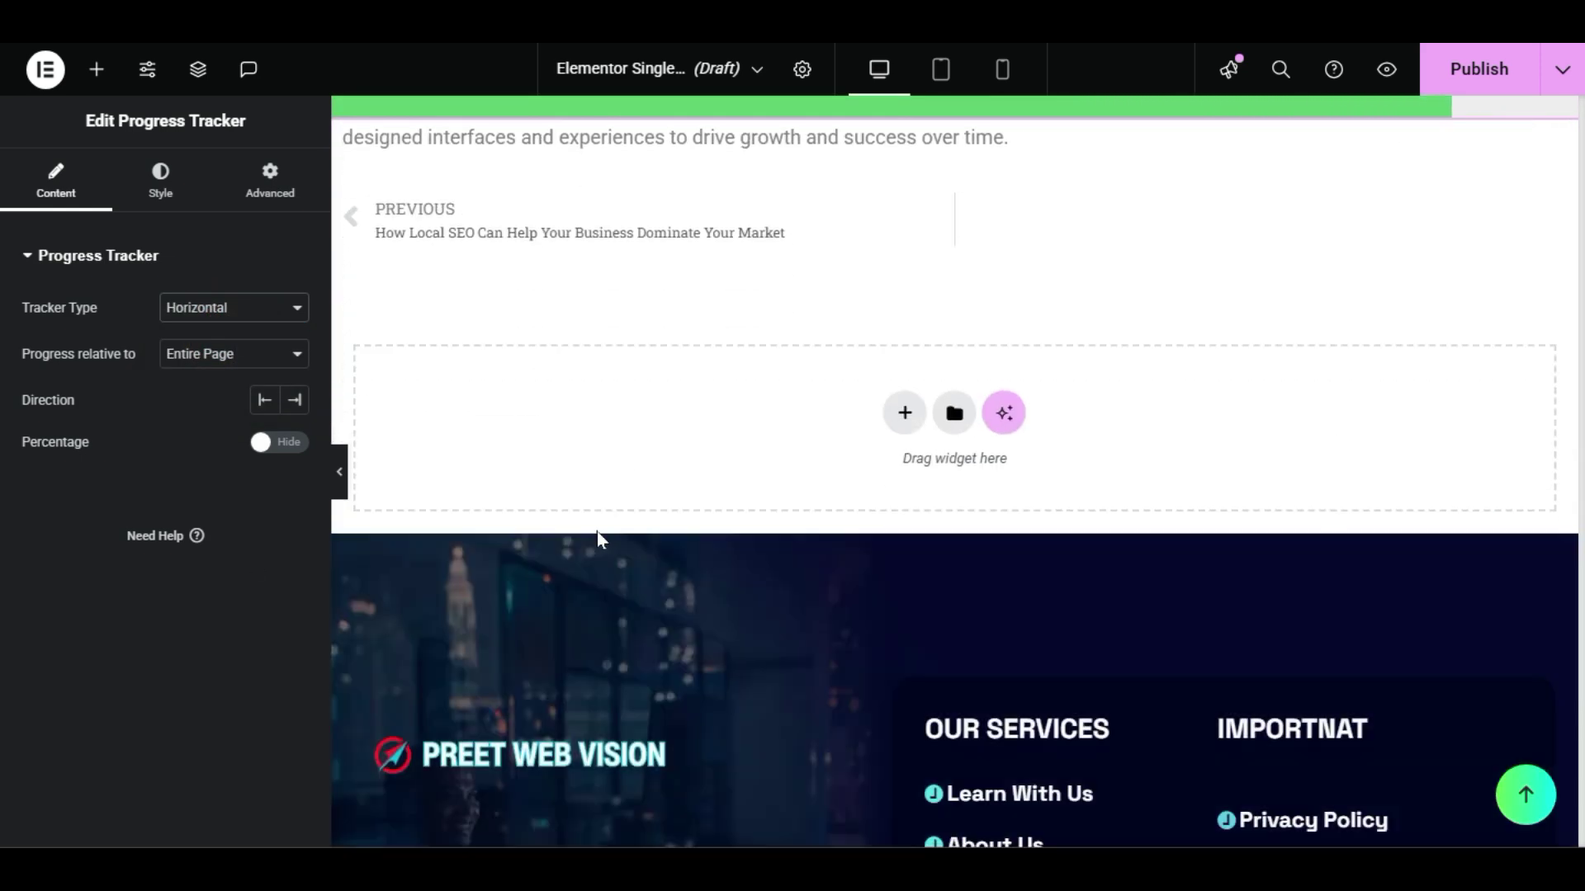
scroll(597, 533, "up", 15)
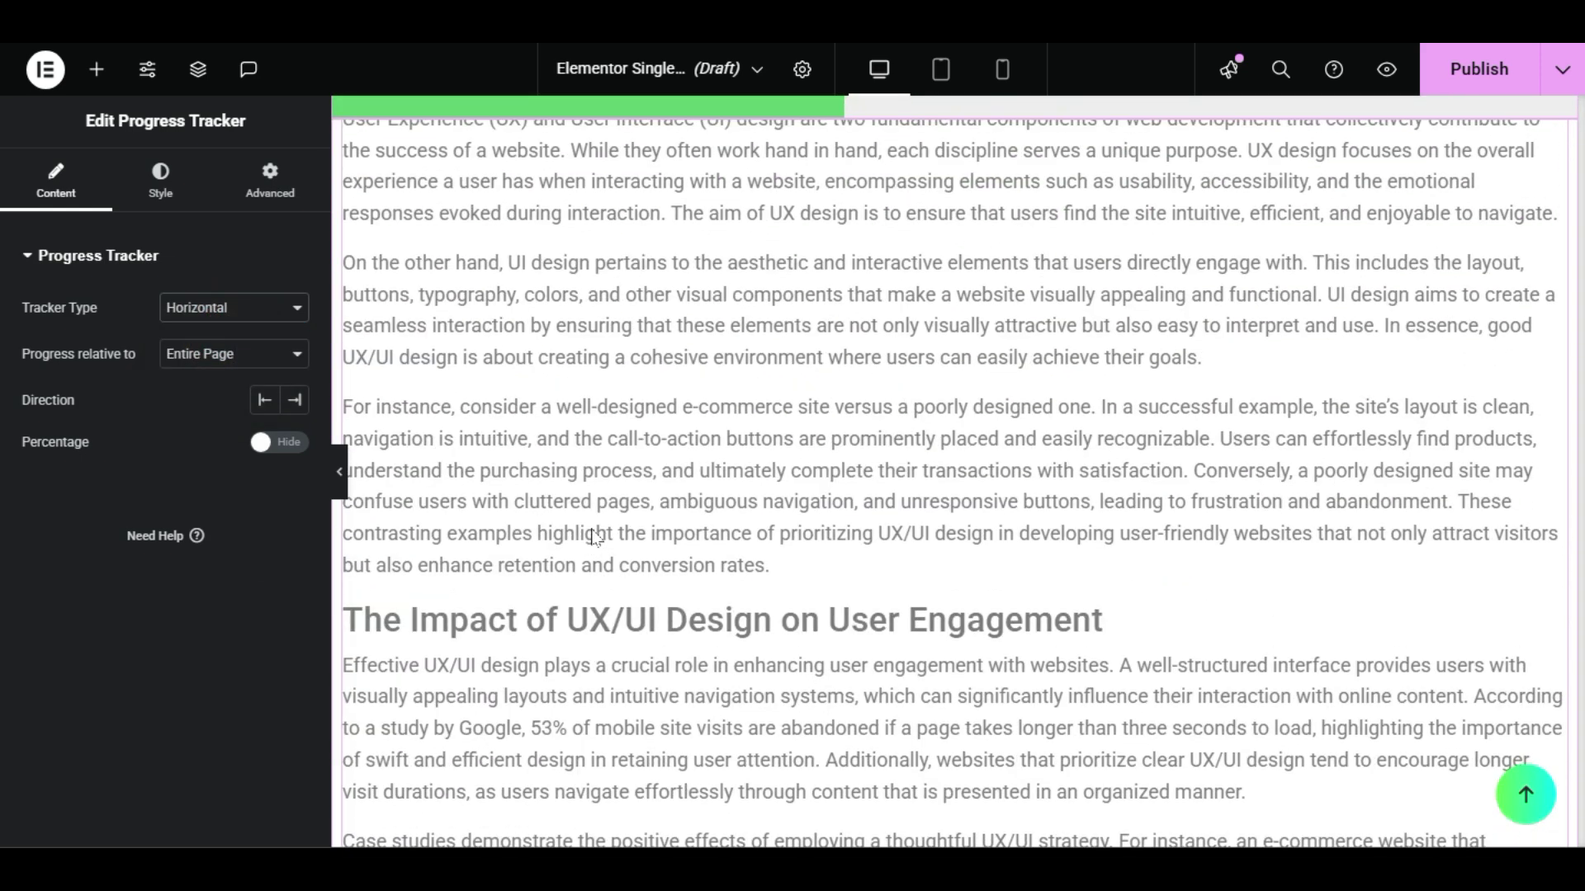
scroll(596, 535, "up", 15)
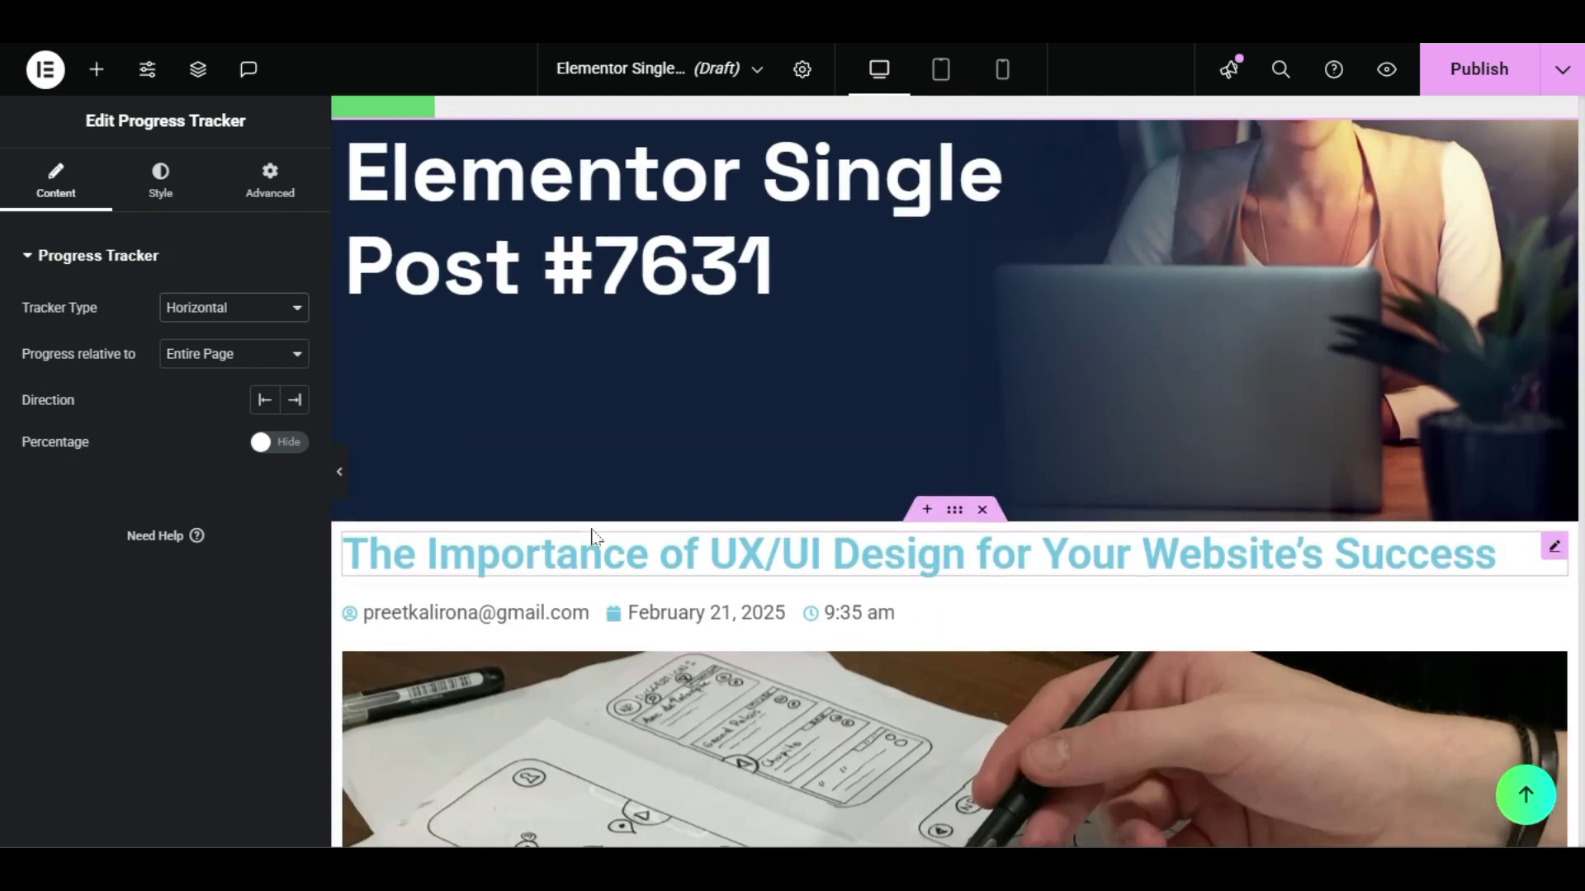